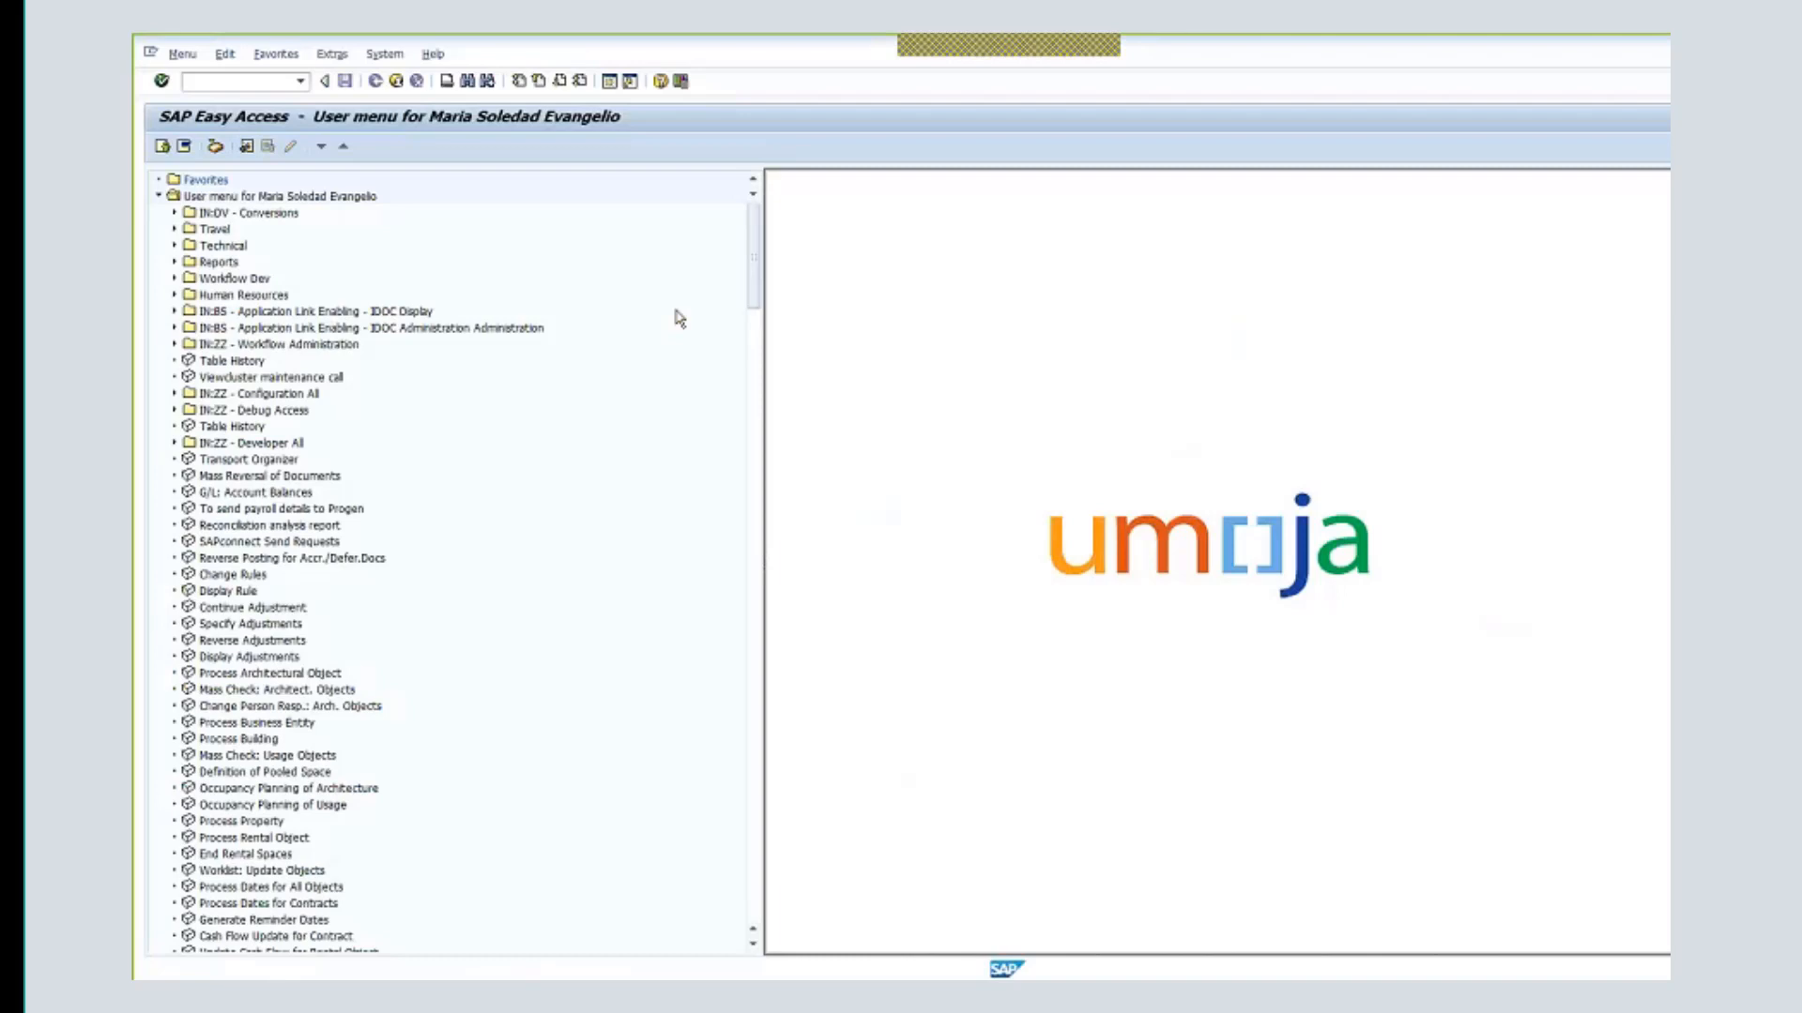
- Log off the current SAP session from the System menu and confirm with Yes
left_click(387, 58)
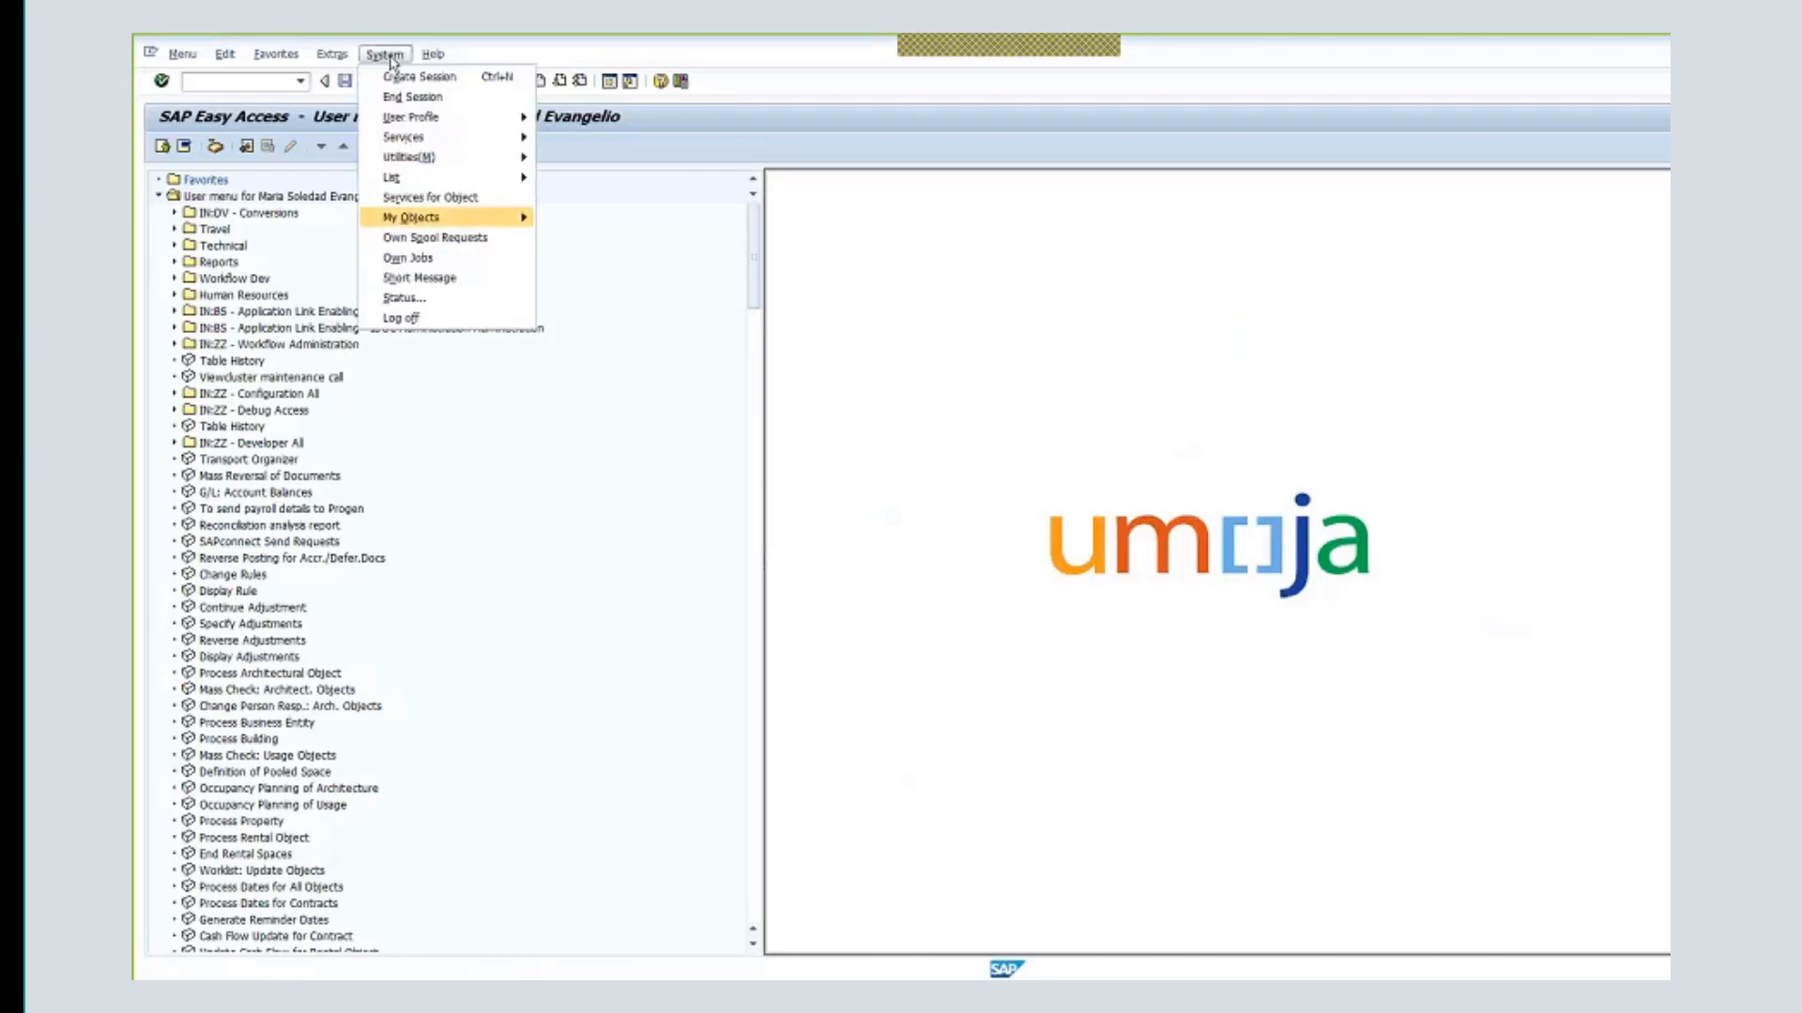
left_click(408, 315)
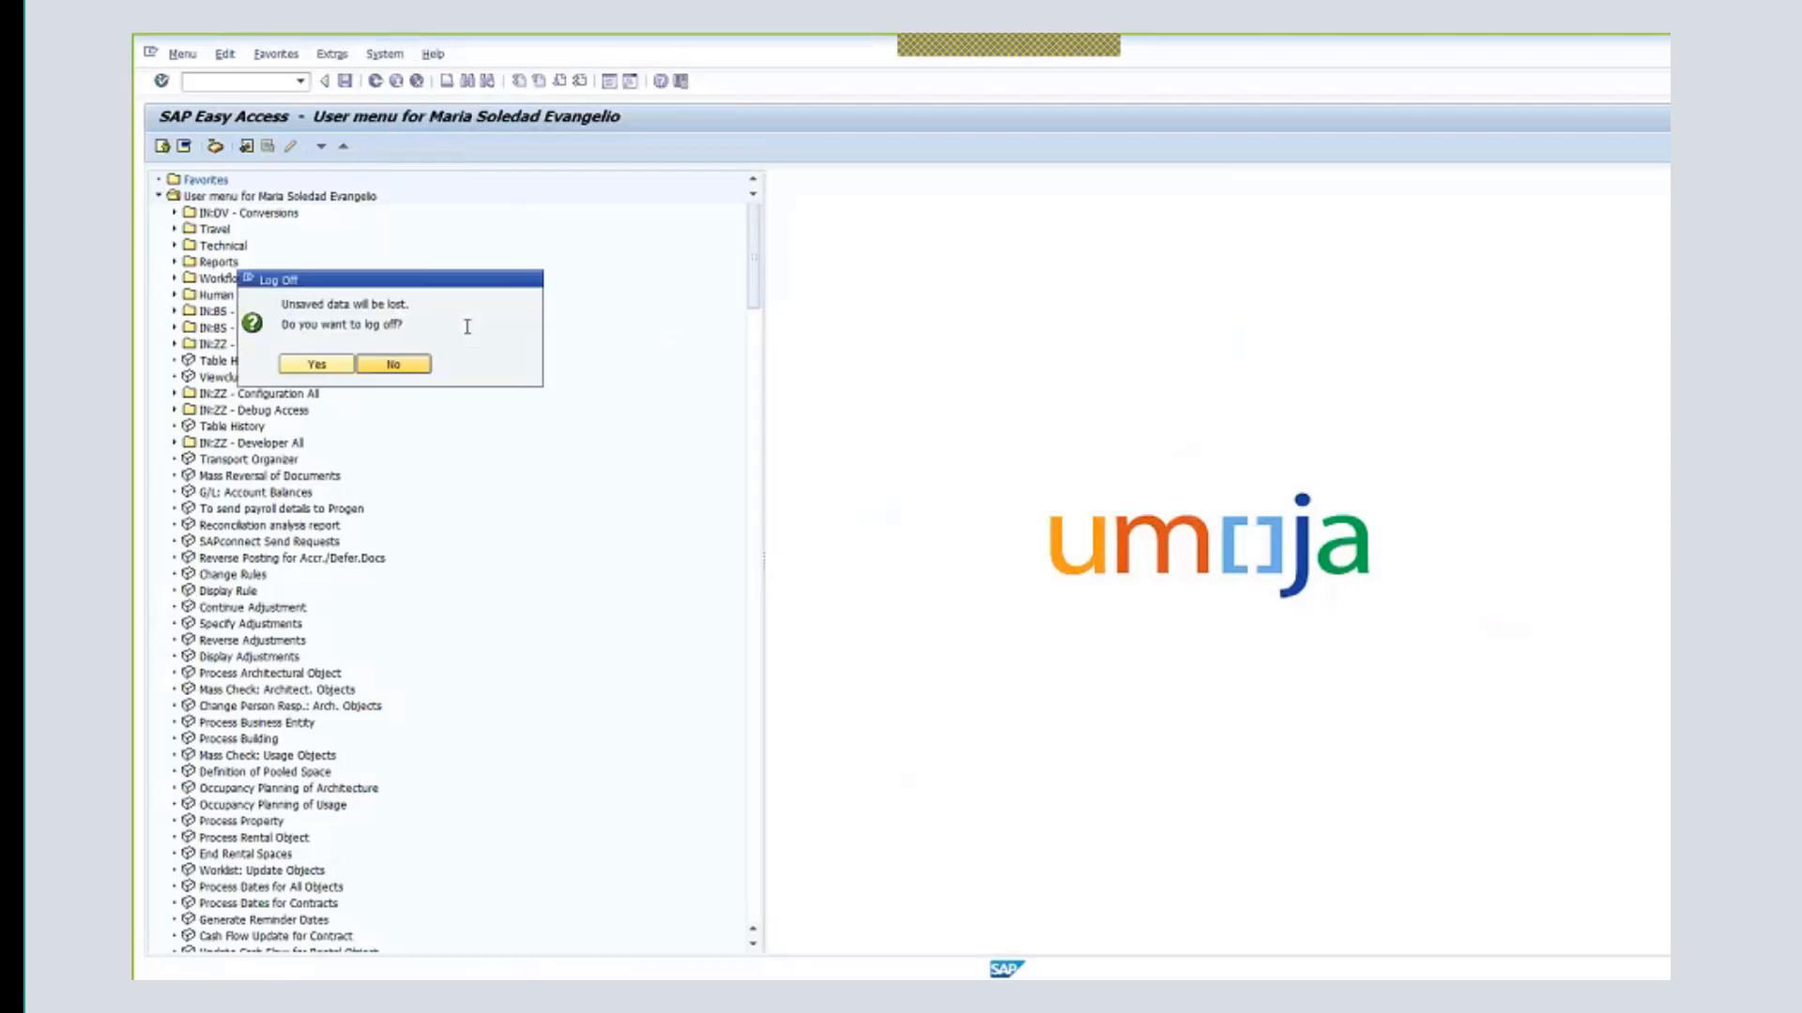
left_click(317, 365)
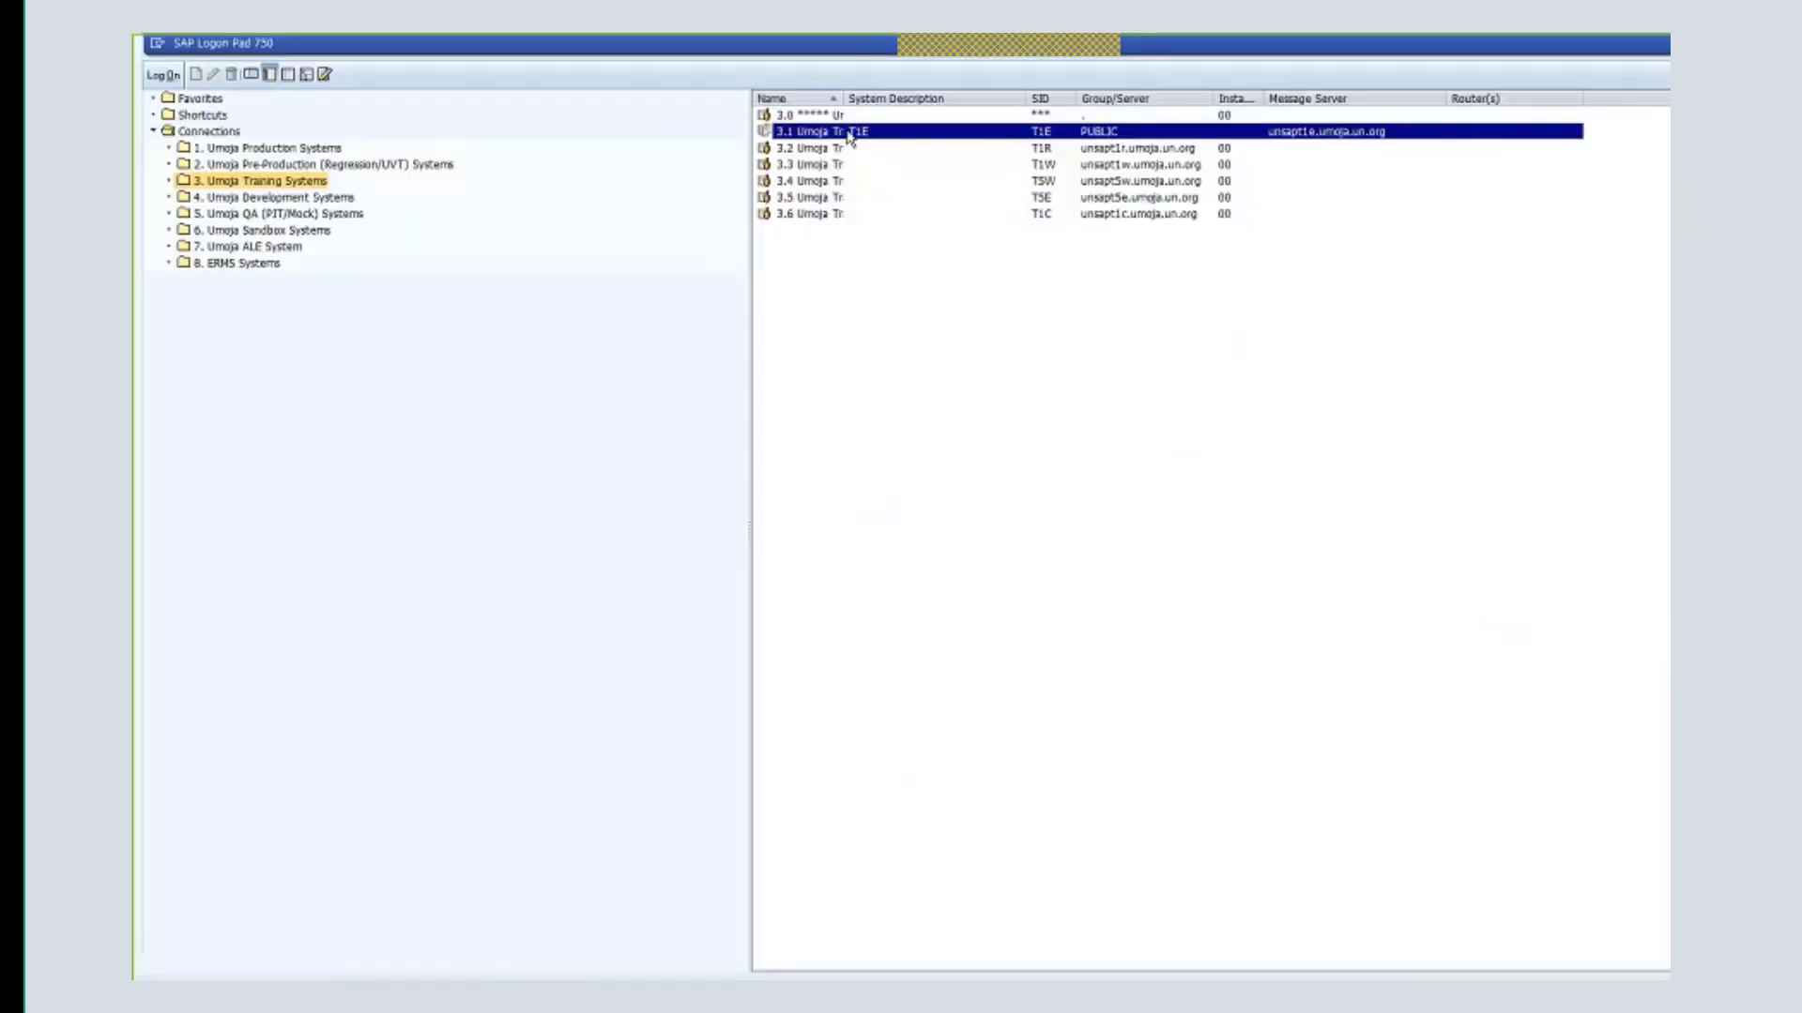
- Log in to training system 3.1 with client 530, the training user ID and password
key("Return")
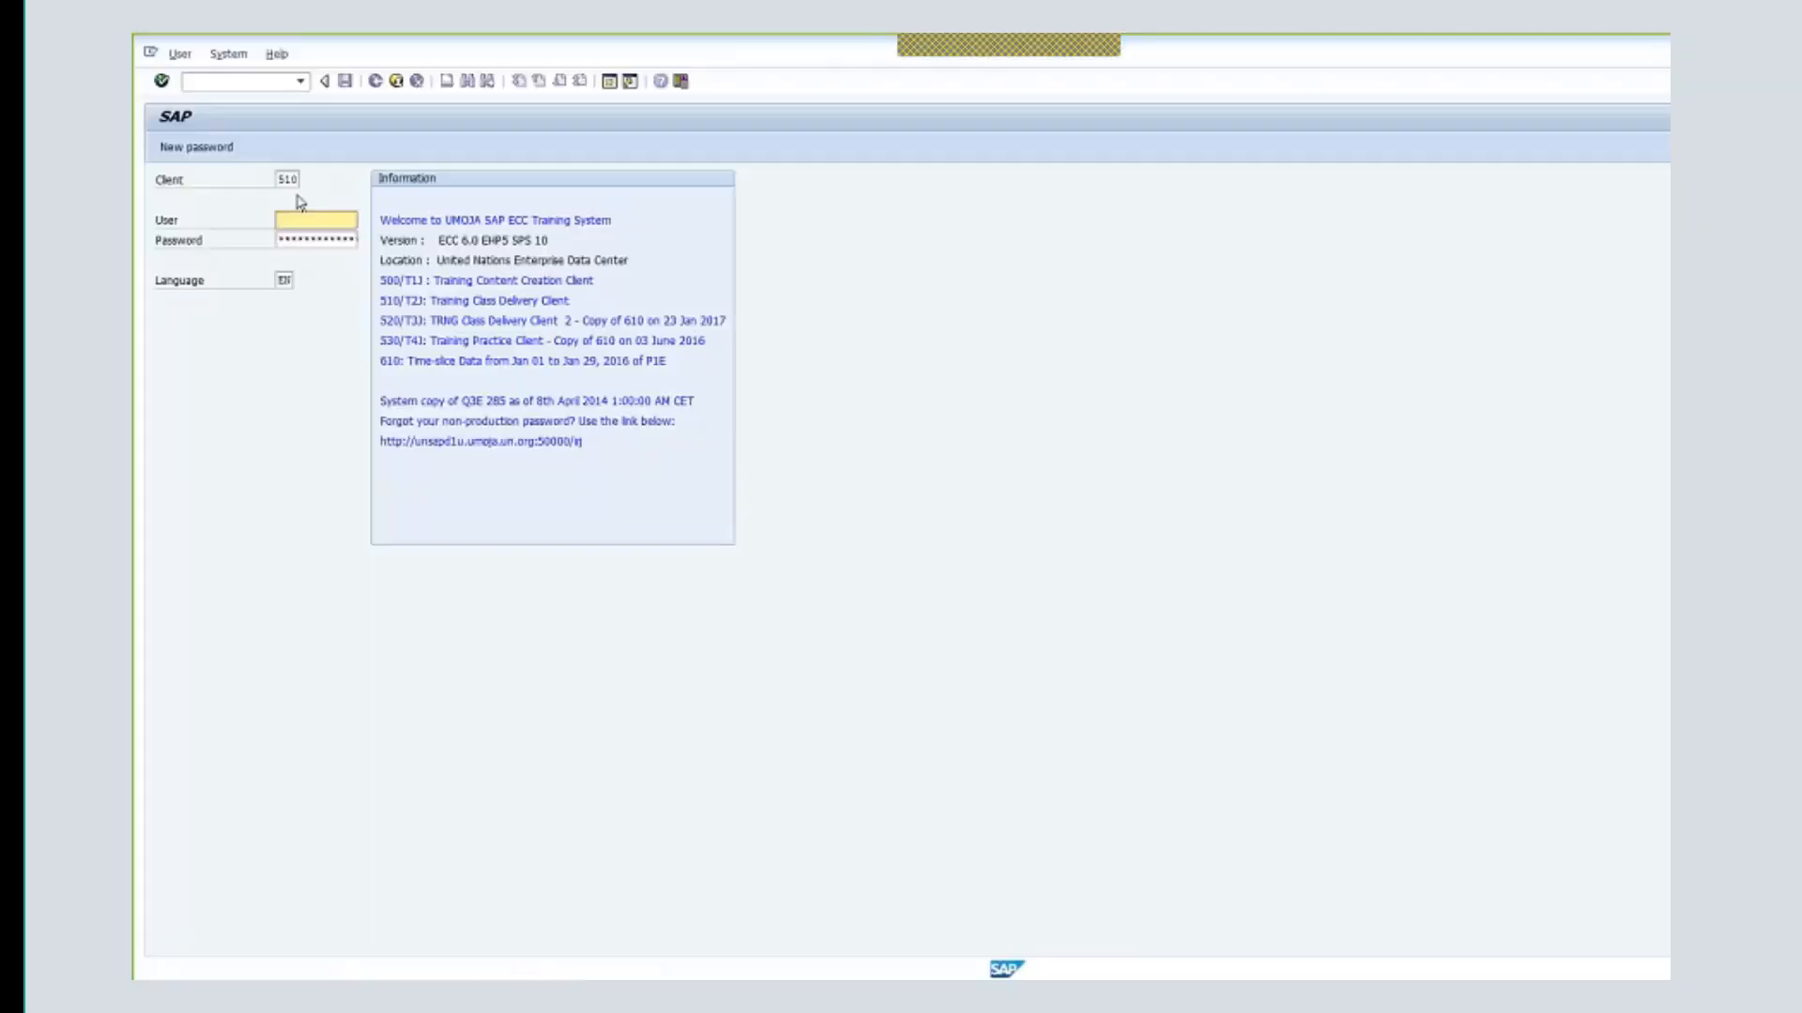
double_click(288, 180)
type("530")
key("Tab")
type("t")
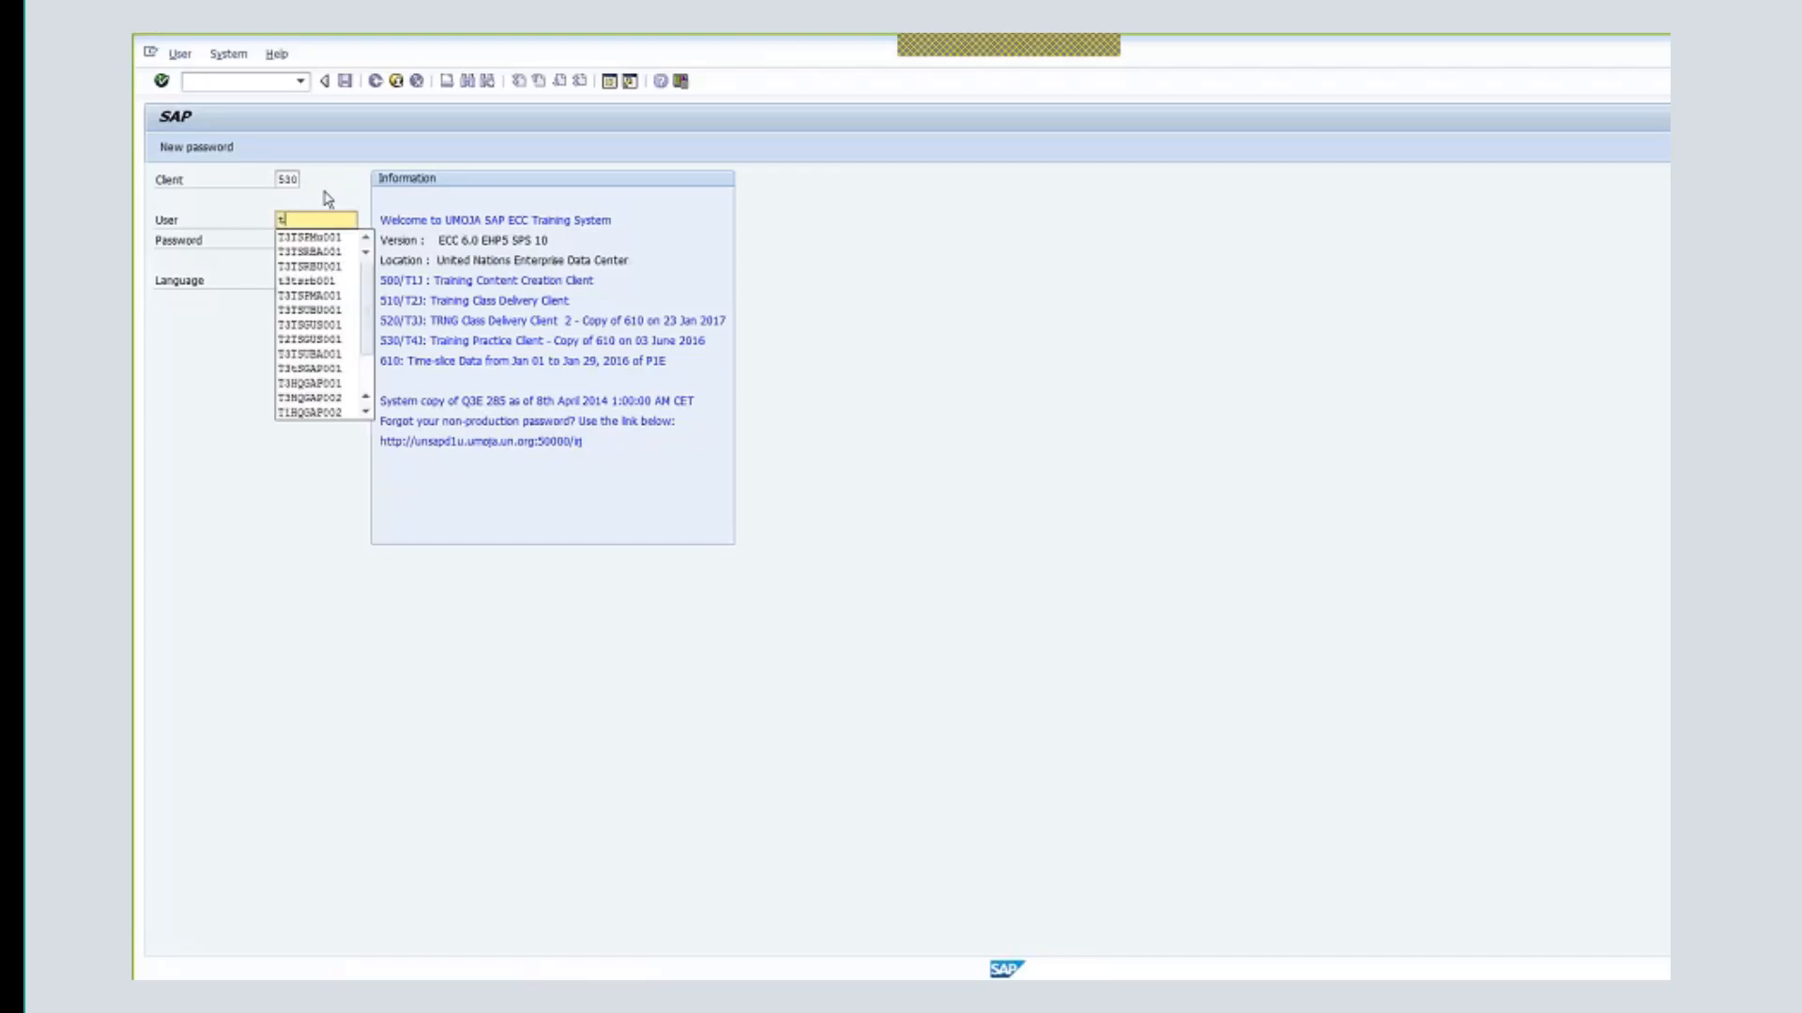
type("3")
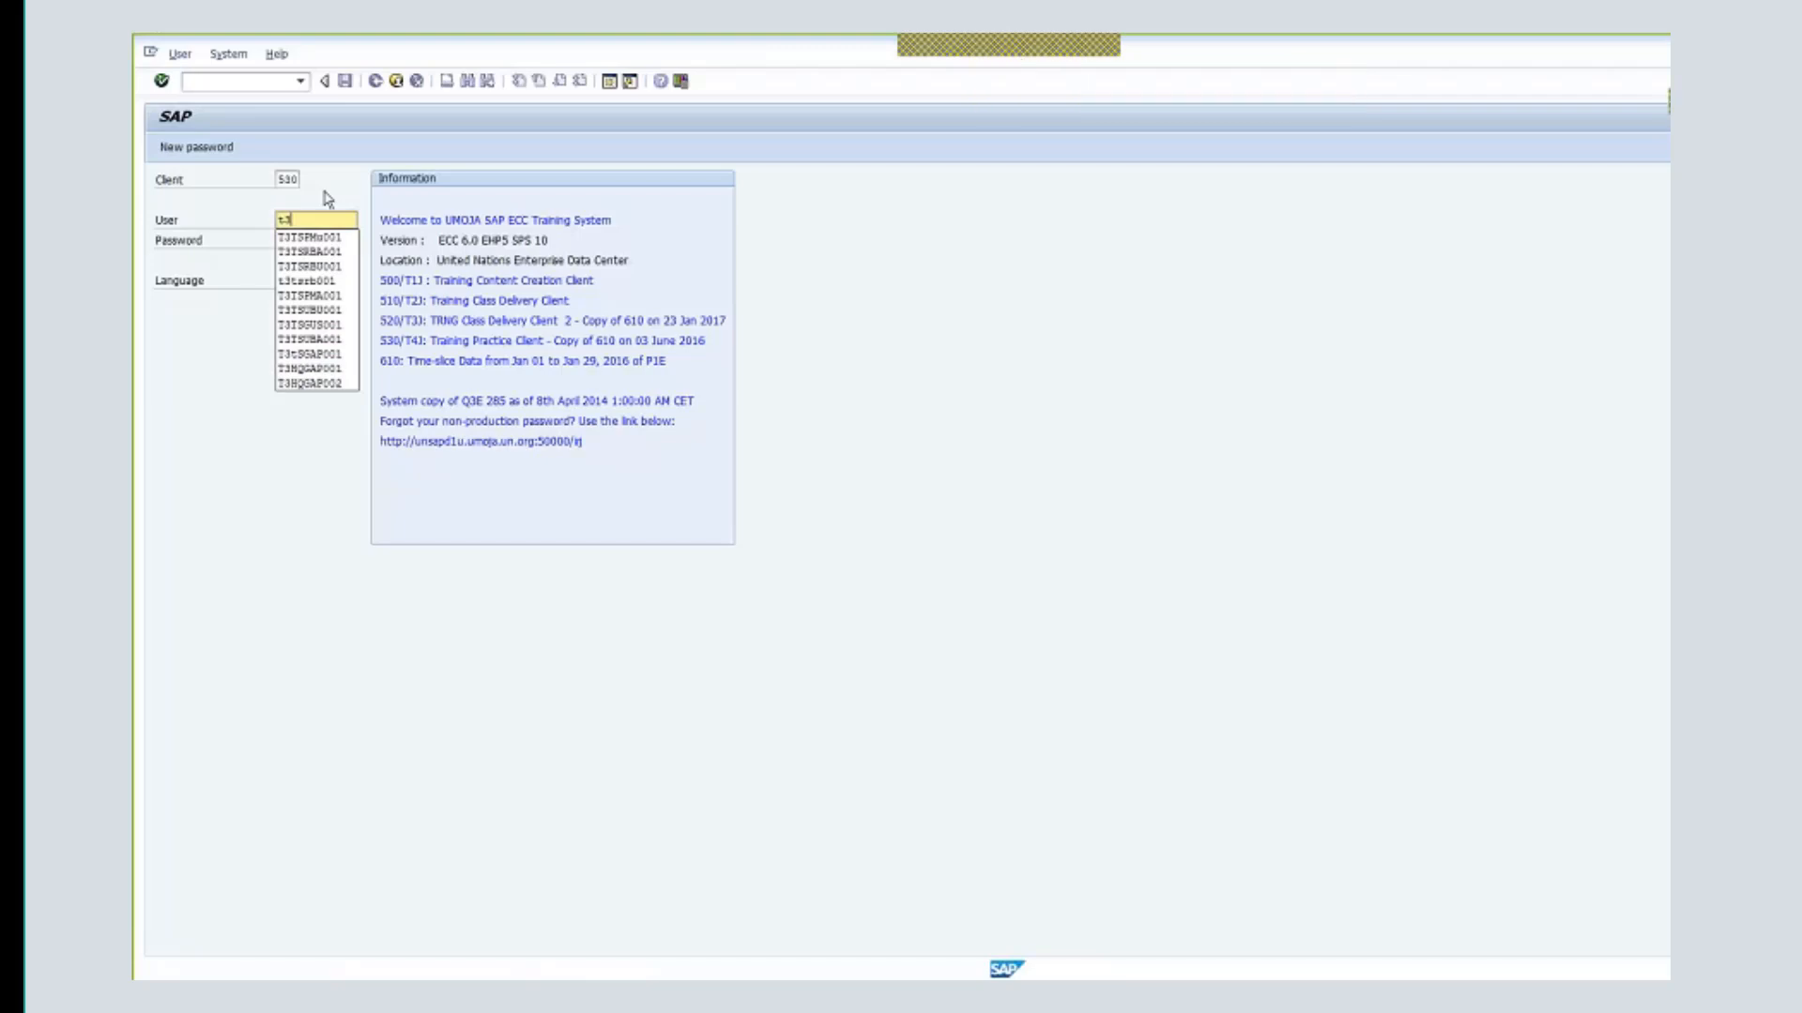
type("s")
type("sg")
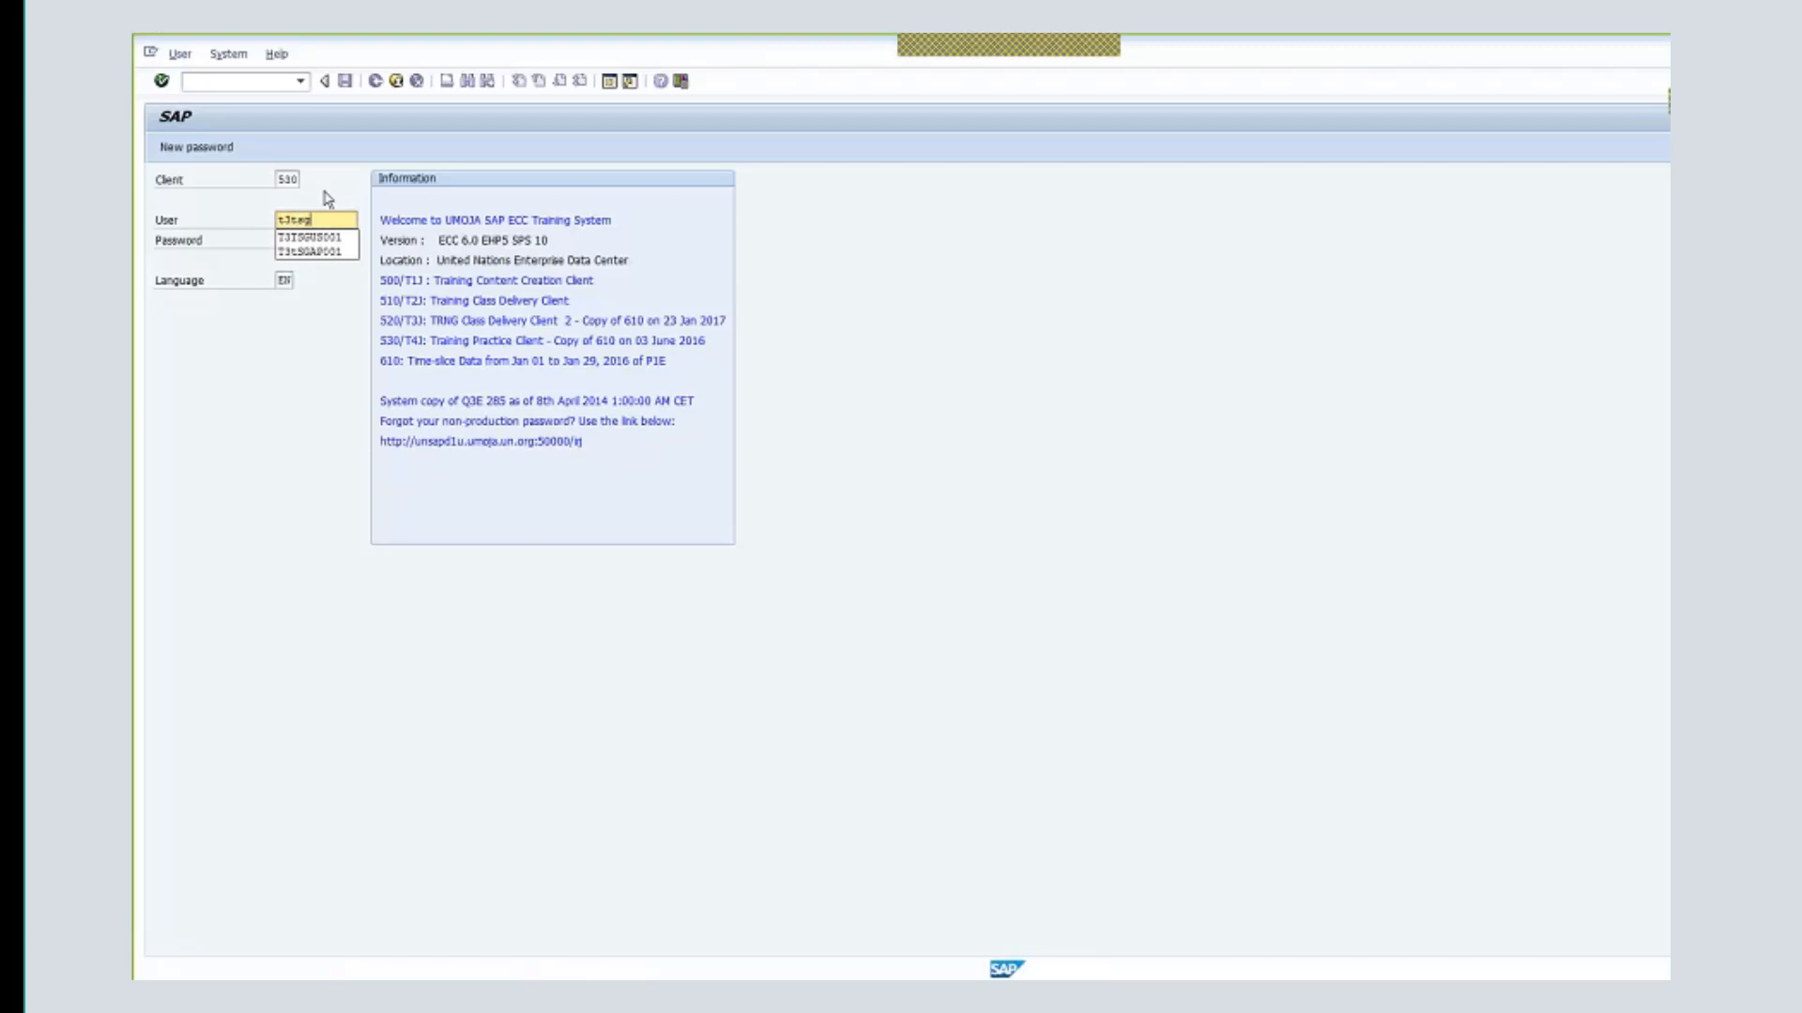
key("Down")
key("Return")
key("Tab")
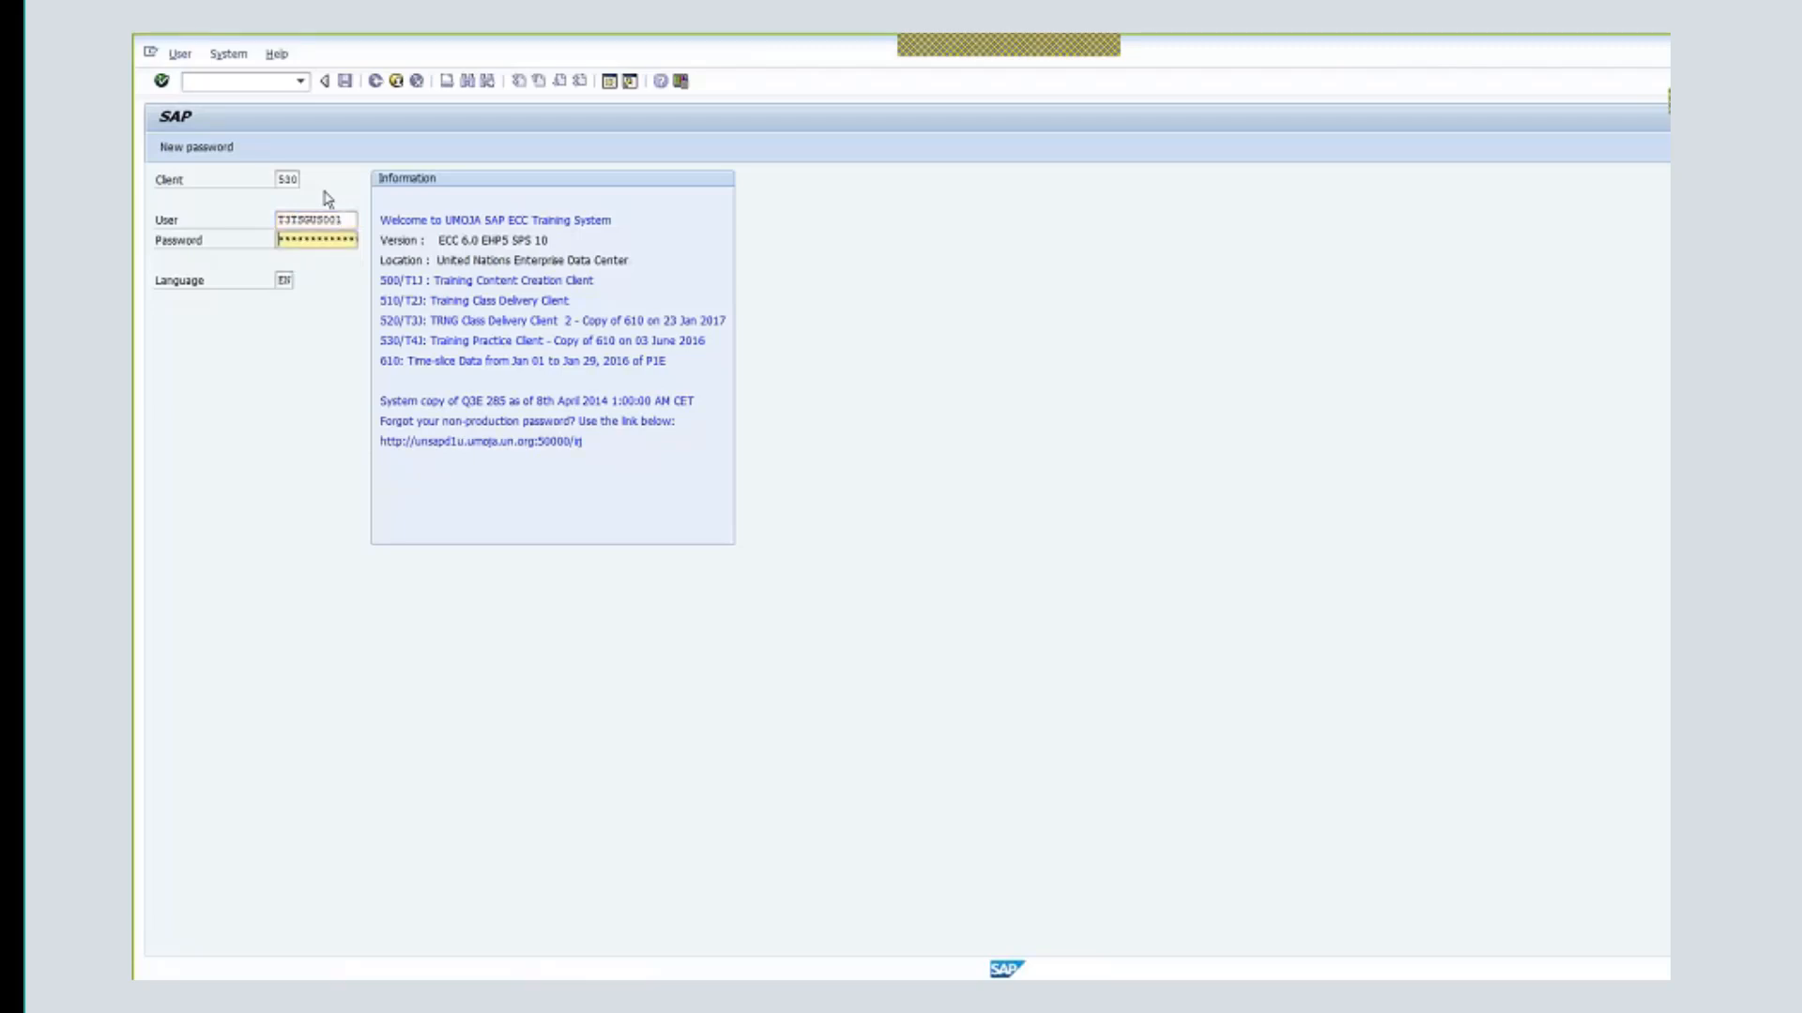
key("Return")
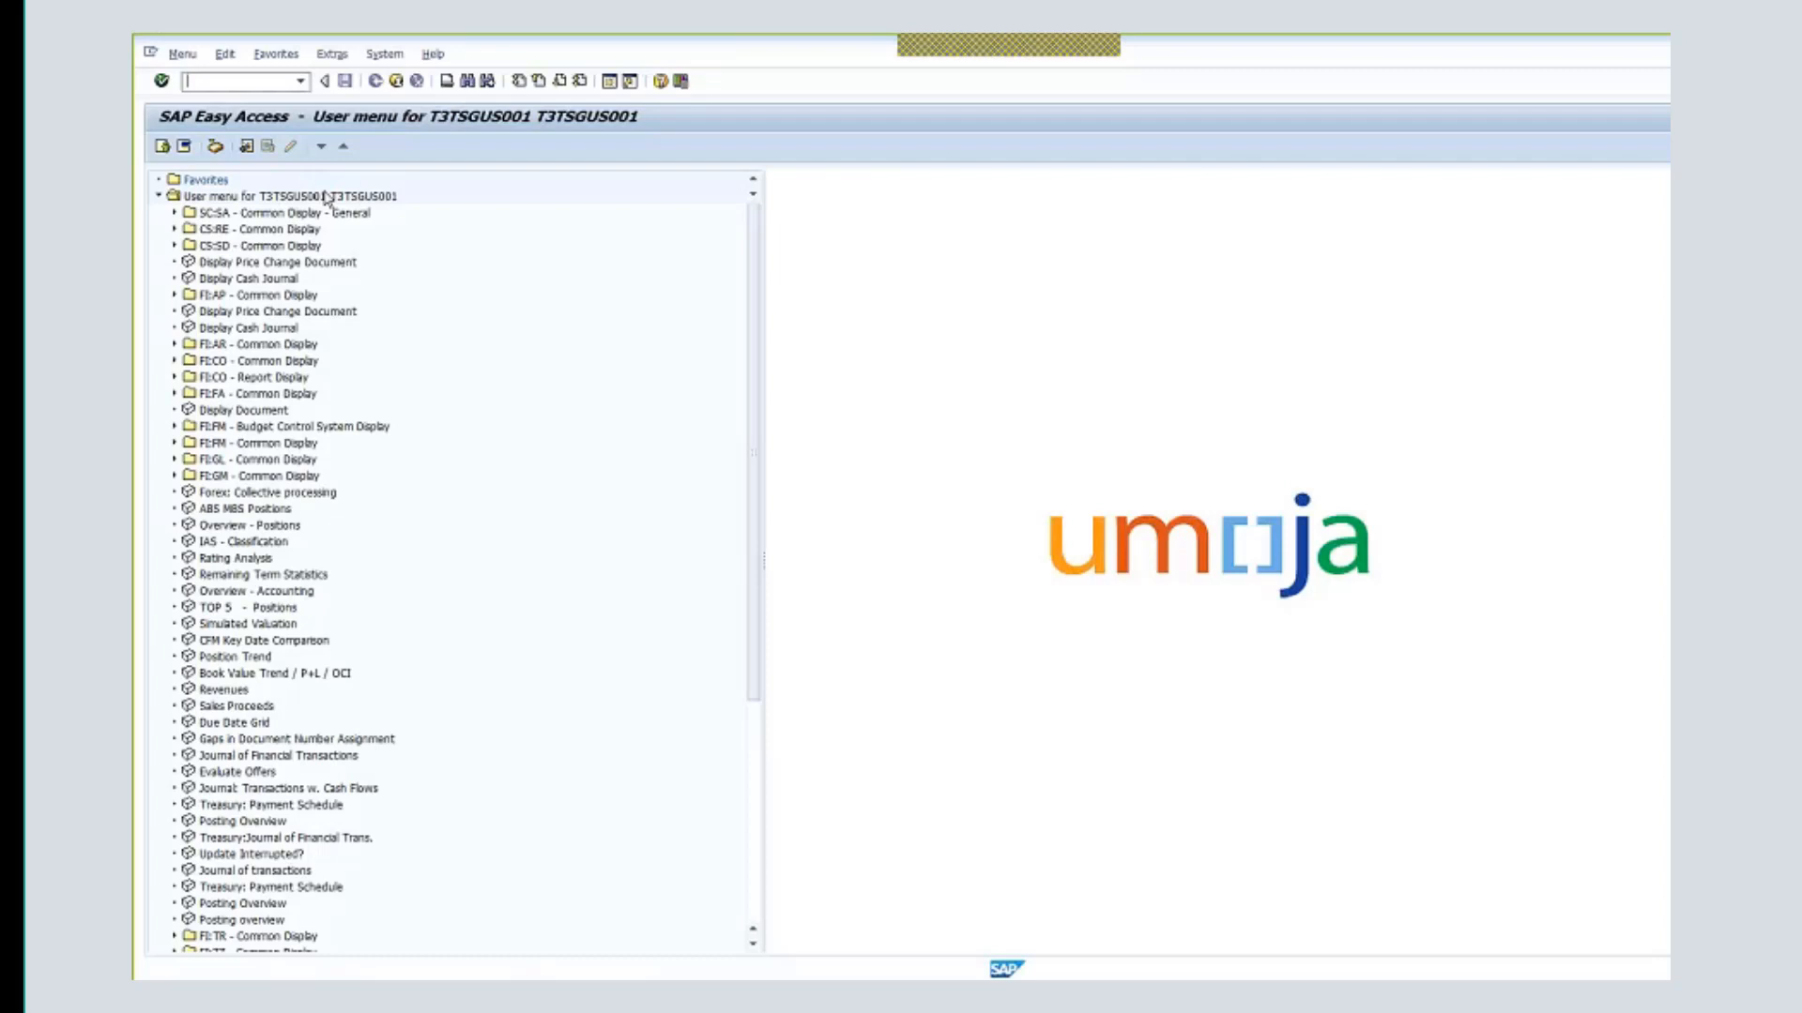
- Run GMPRO and enter program OCHA-DDN-00100, which is reported as not existing
type("gmpro")
key("Return")
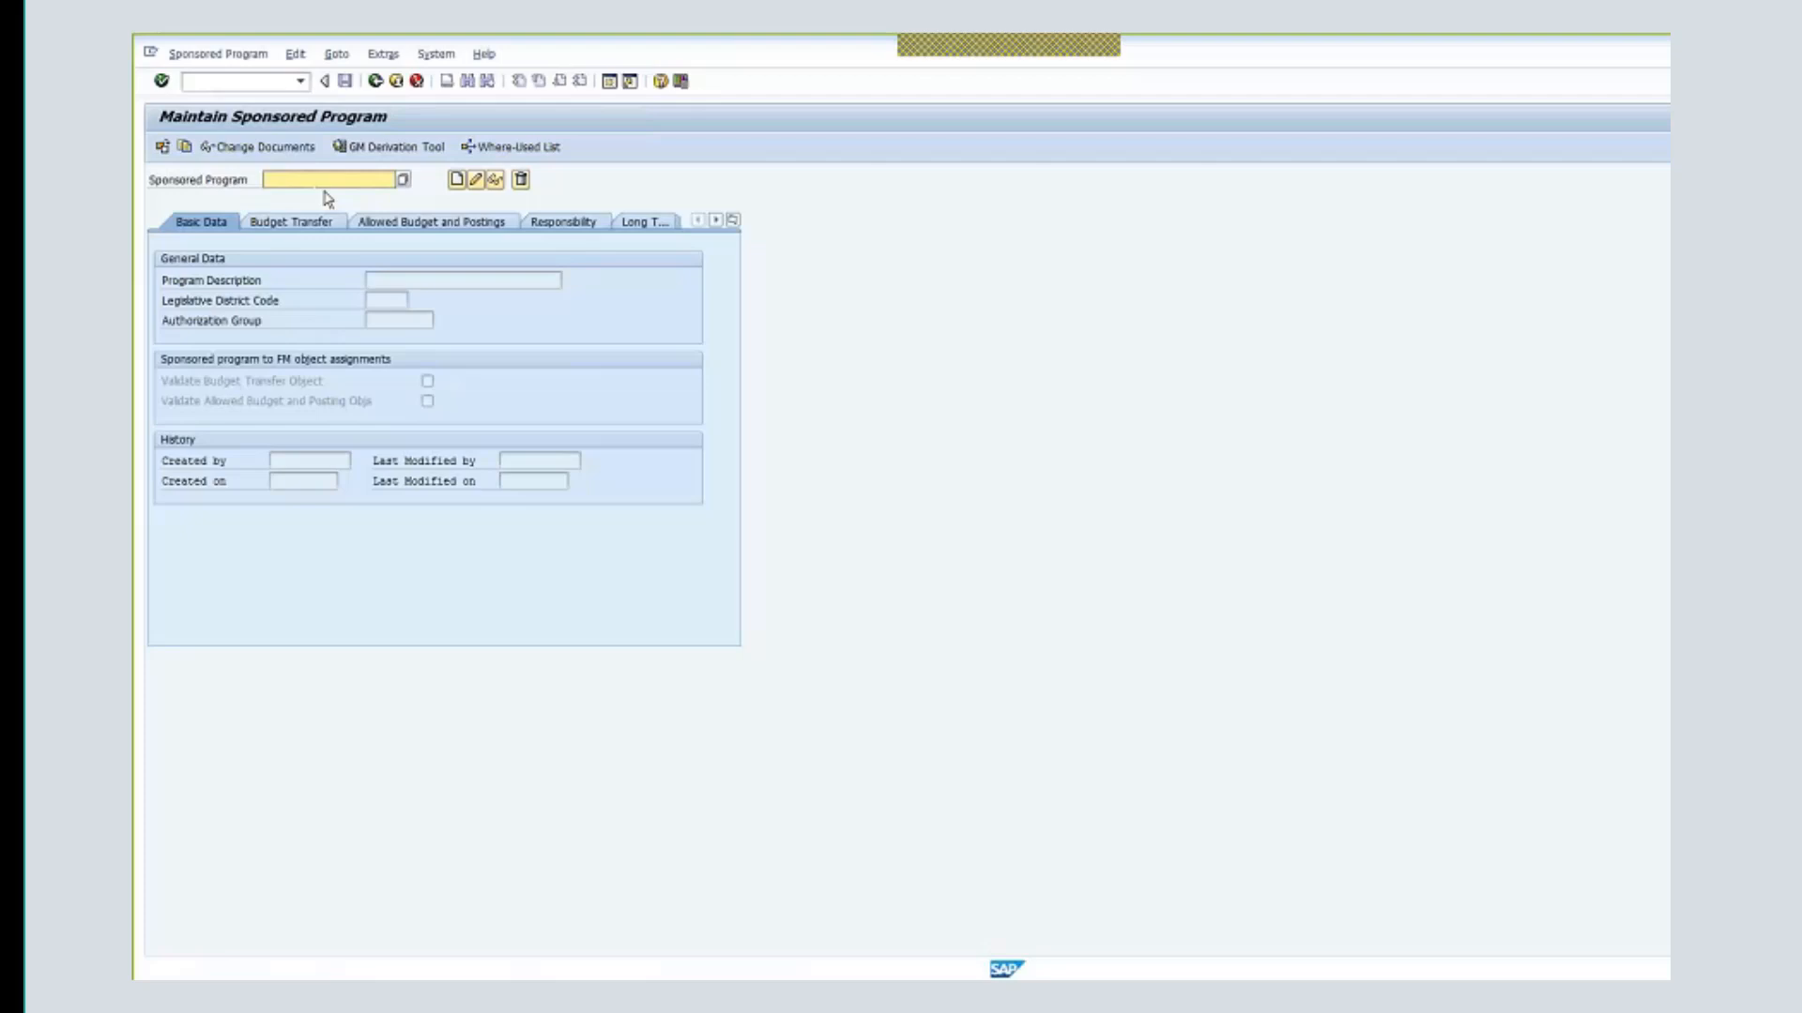
left_click(324, 184)
type("ocha")
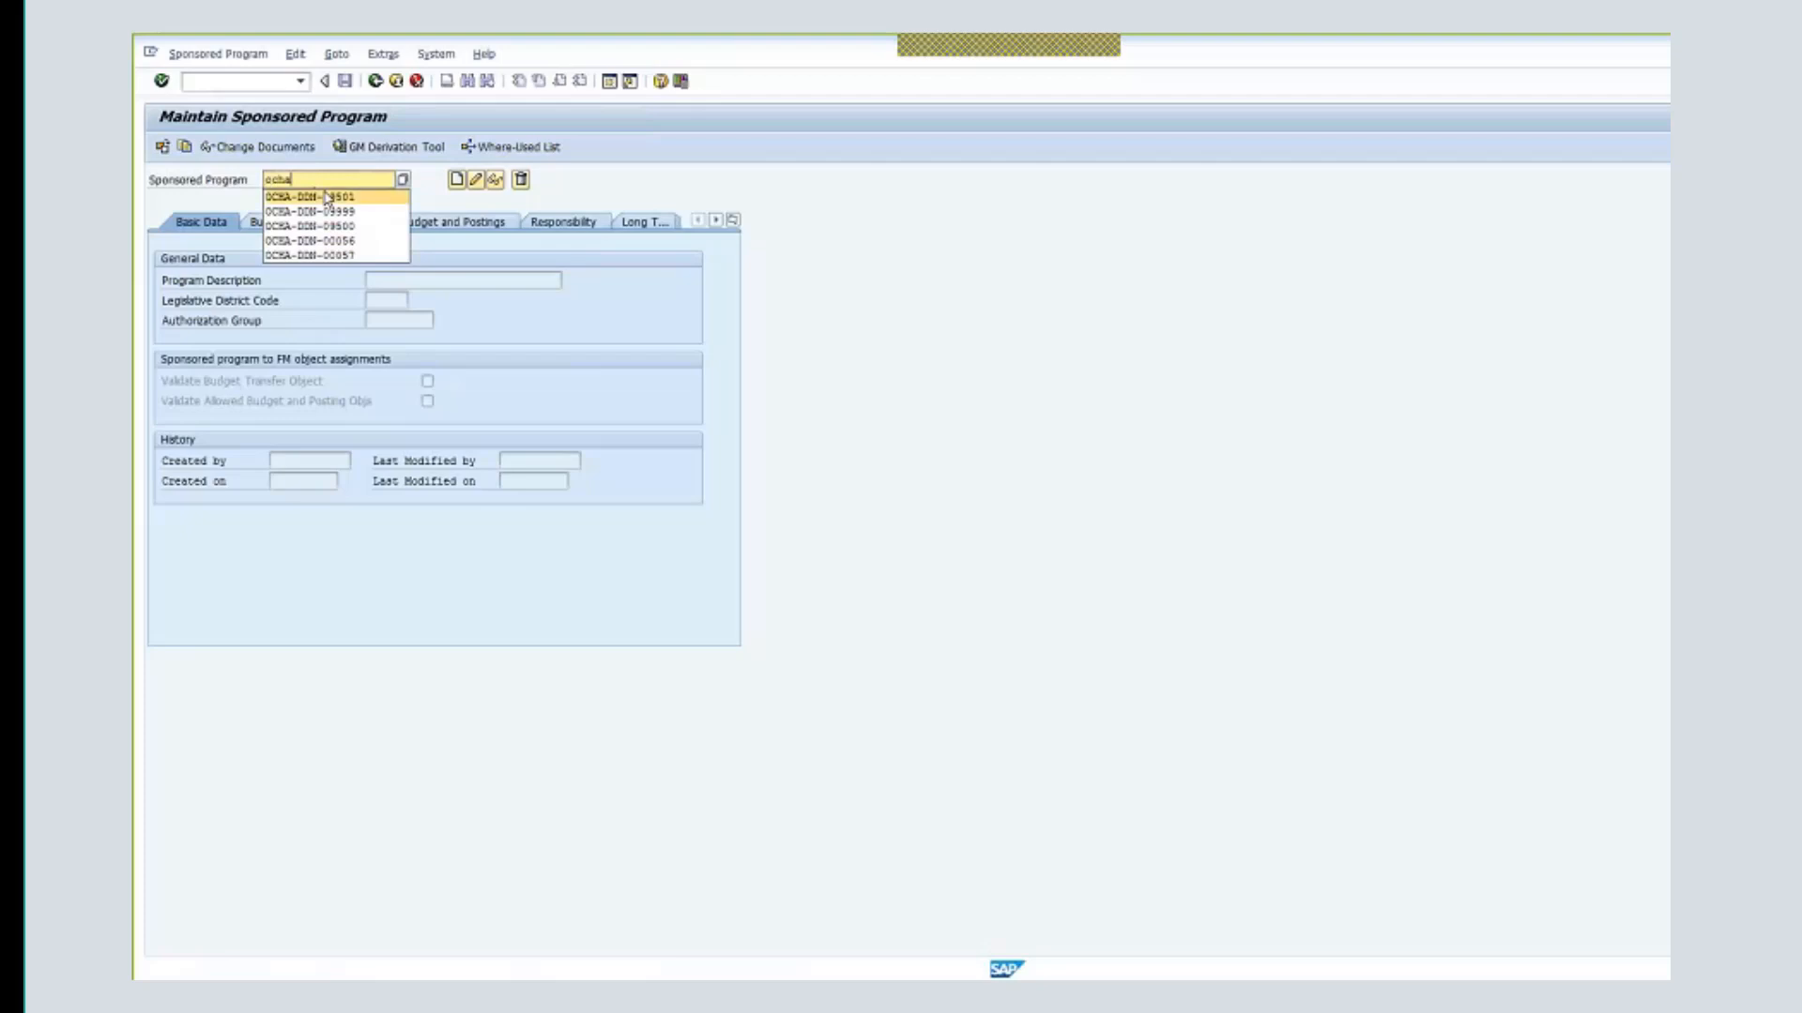
key("Down")
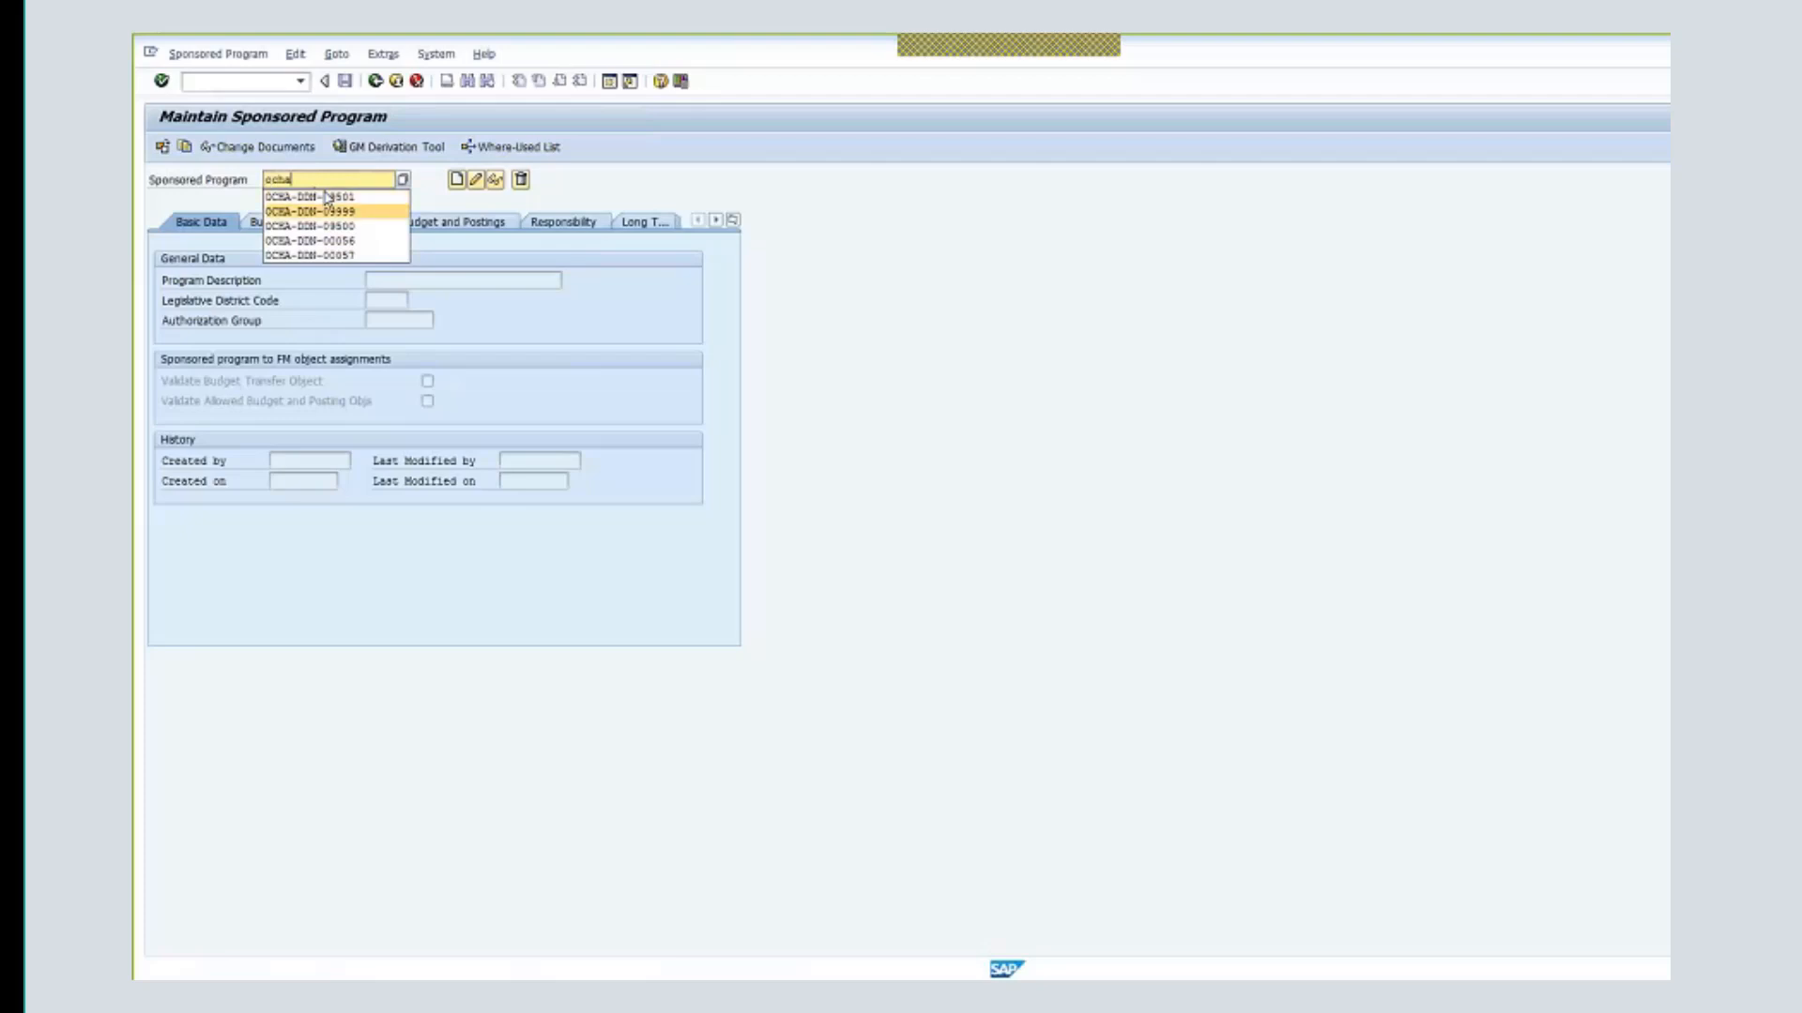
type("-ddn")
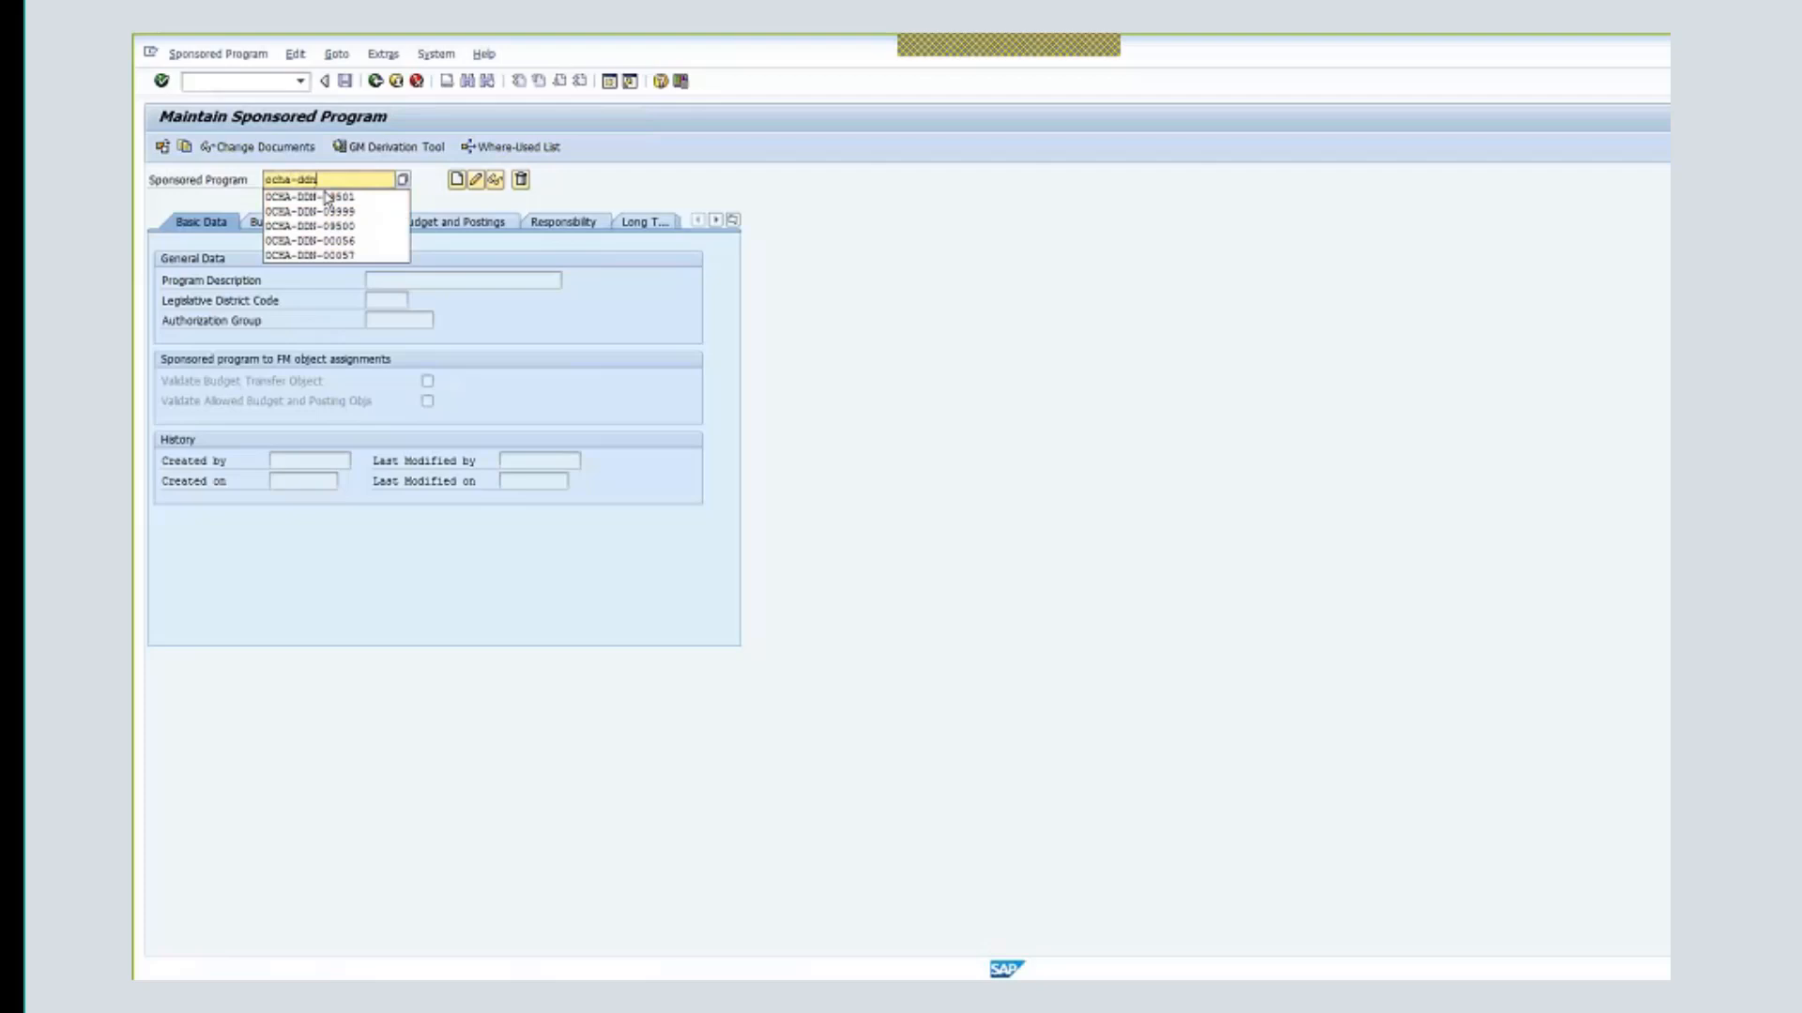
type("-")
type("00")
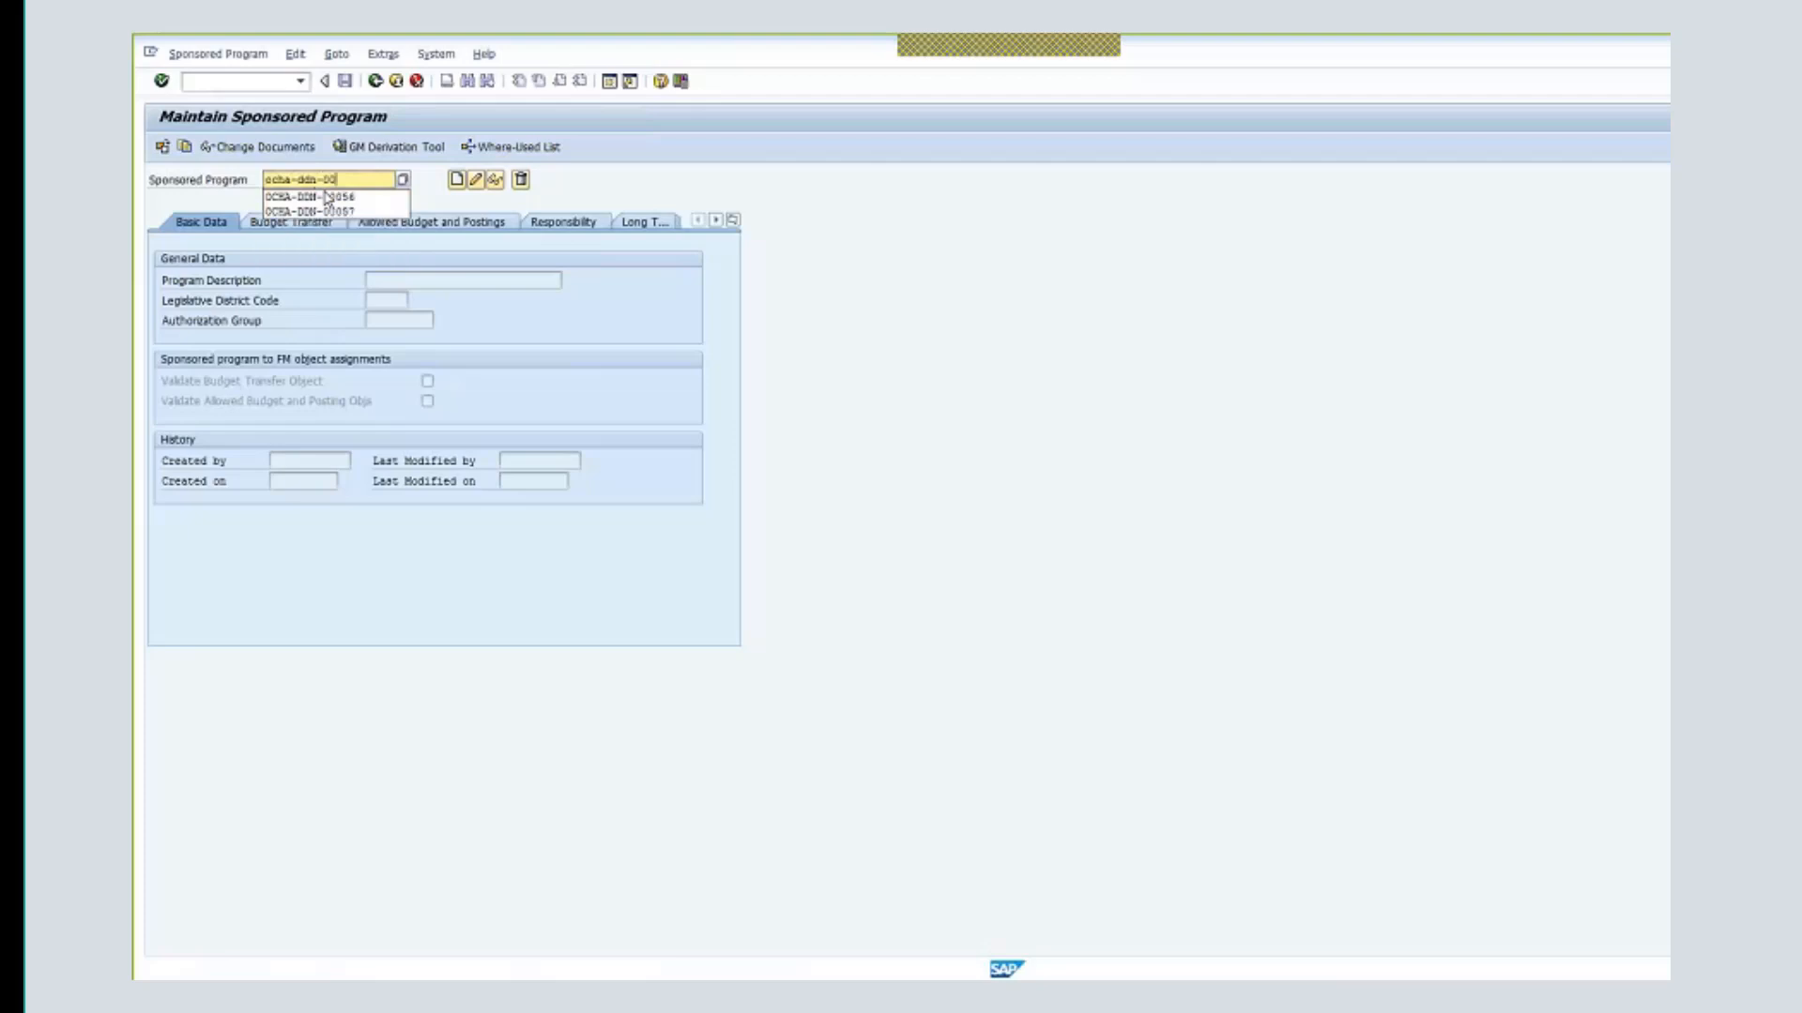
type("100")
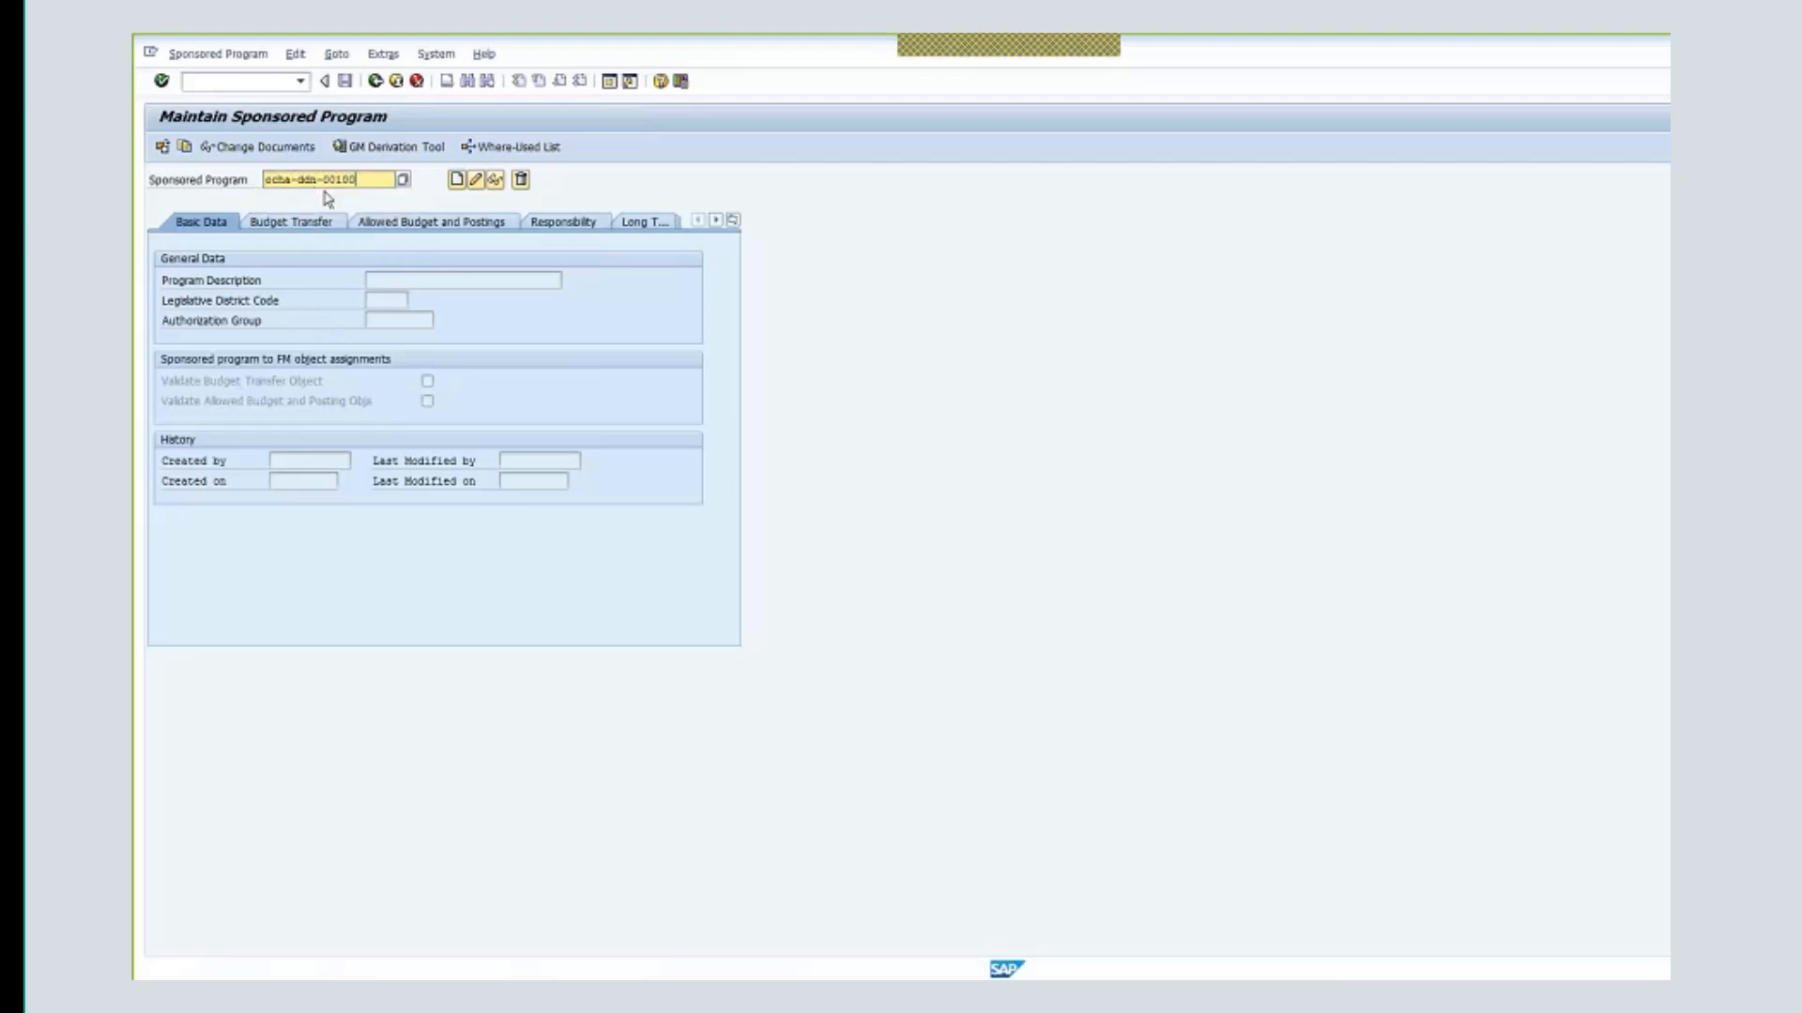
key("Return")
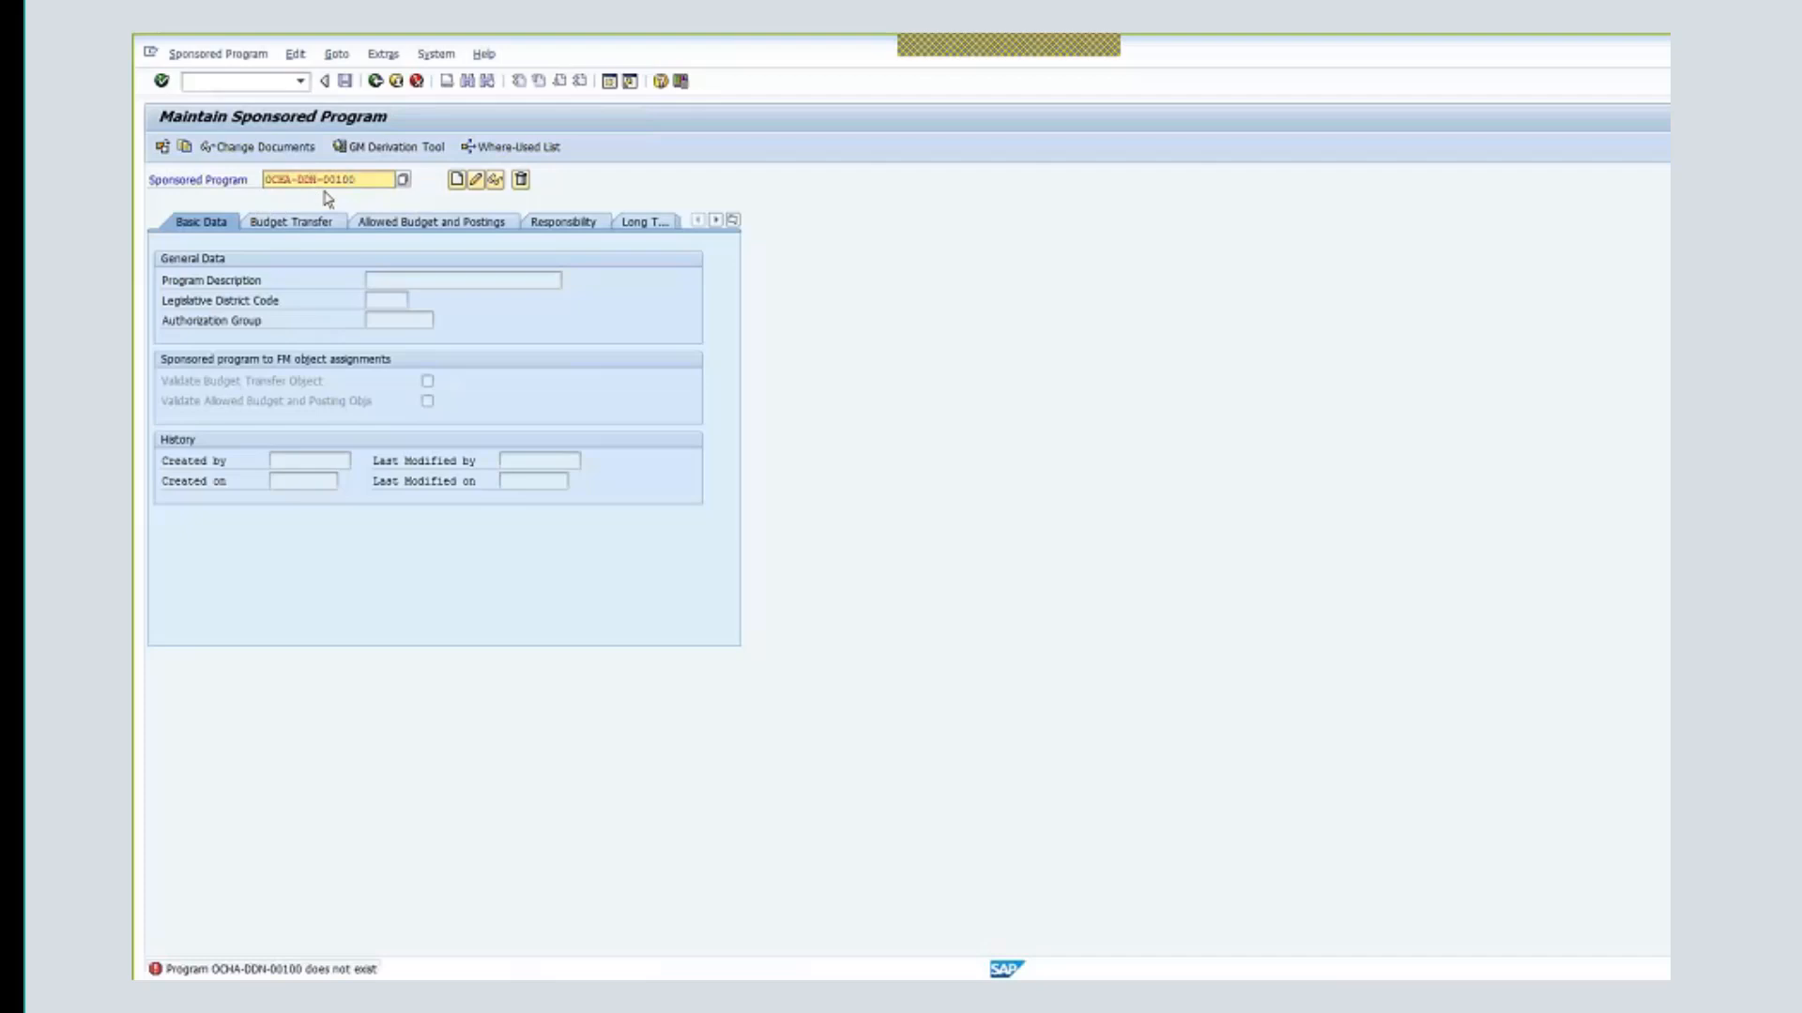
left_click_drag(366, 178, 271, 171)
- Create OCHA-DDN-00100 described 'Protec. of Civilian - Somalia' with budget transfer validation, showing Additional Data
left_click(468, 184)
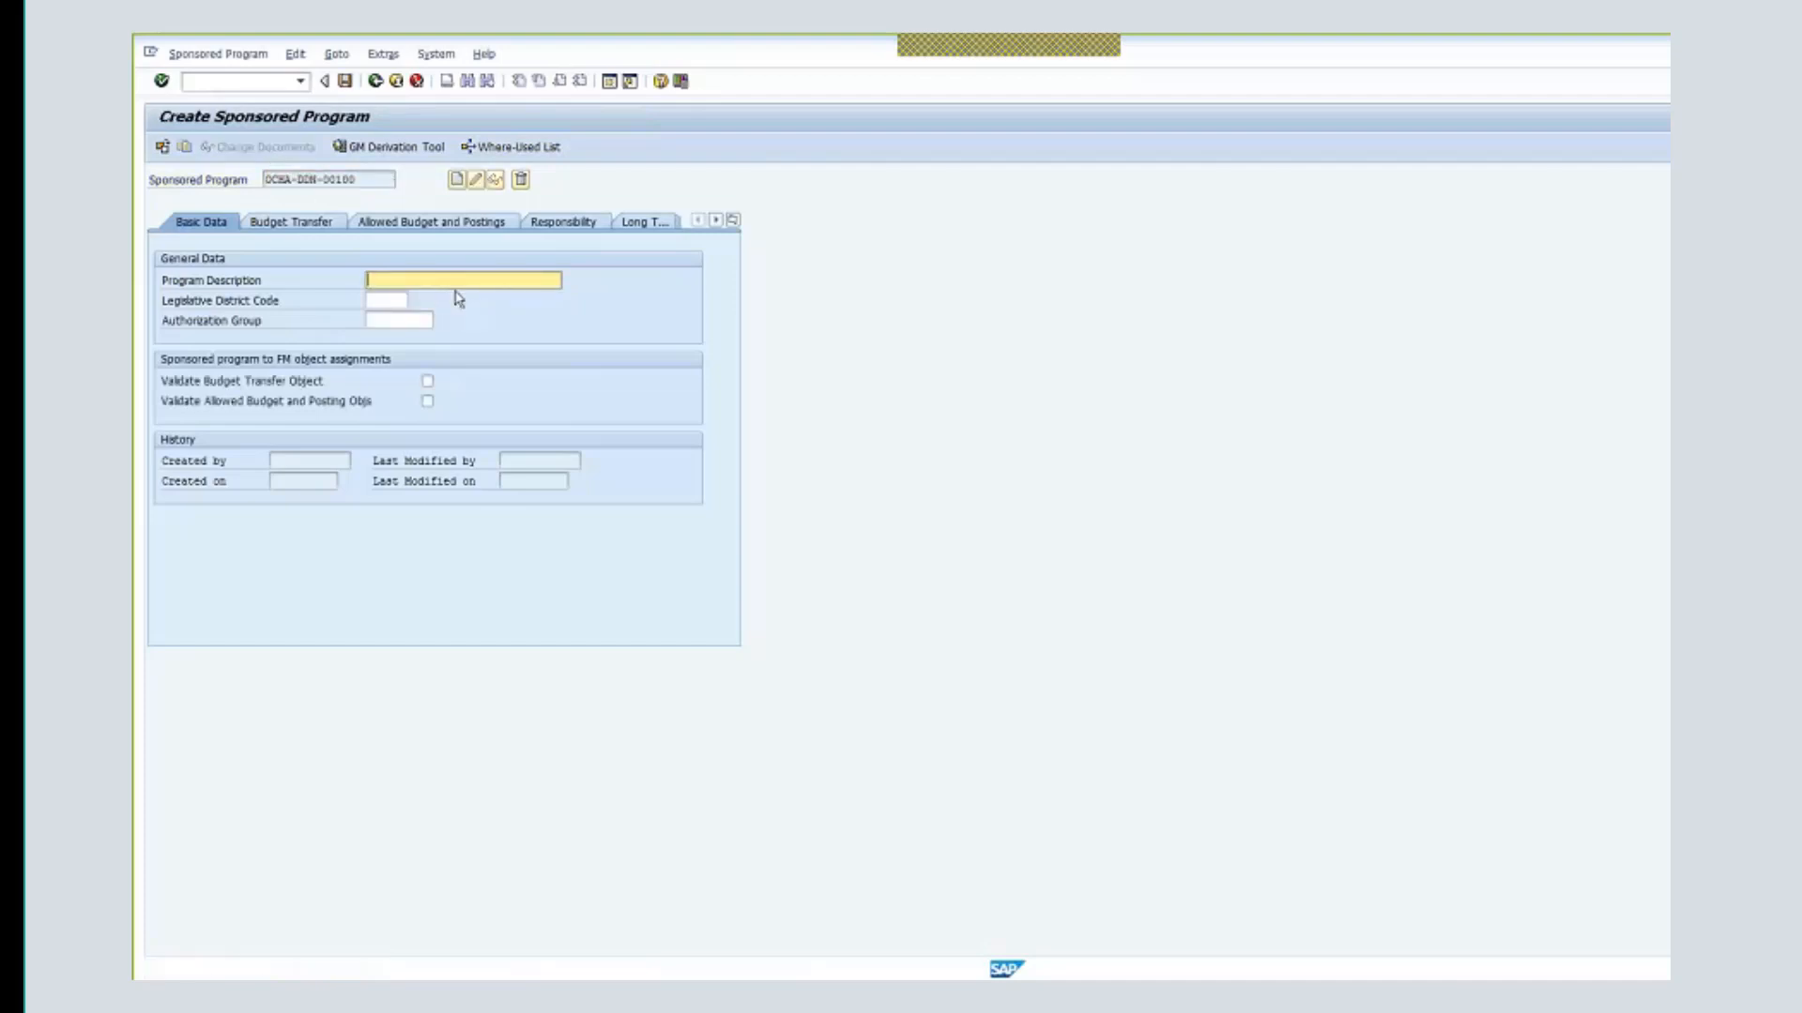
type("Pro")
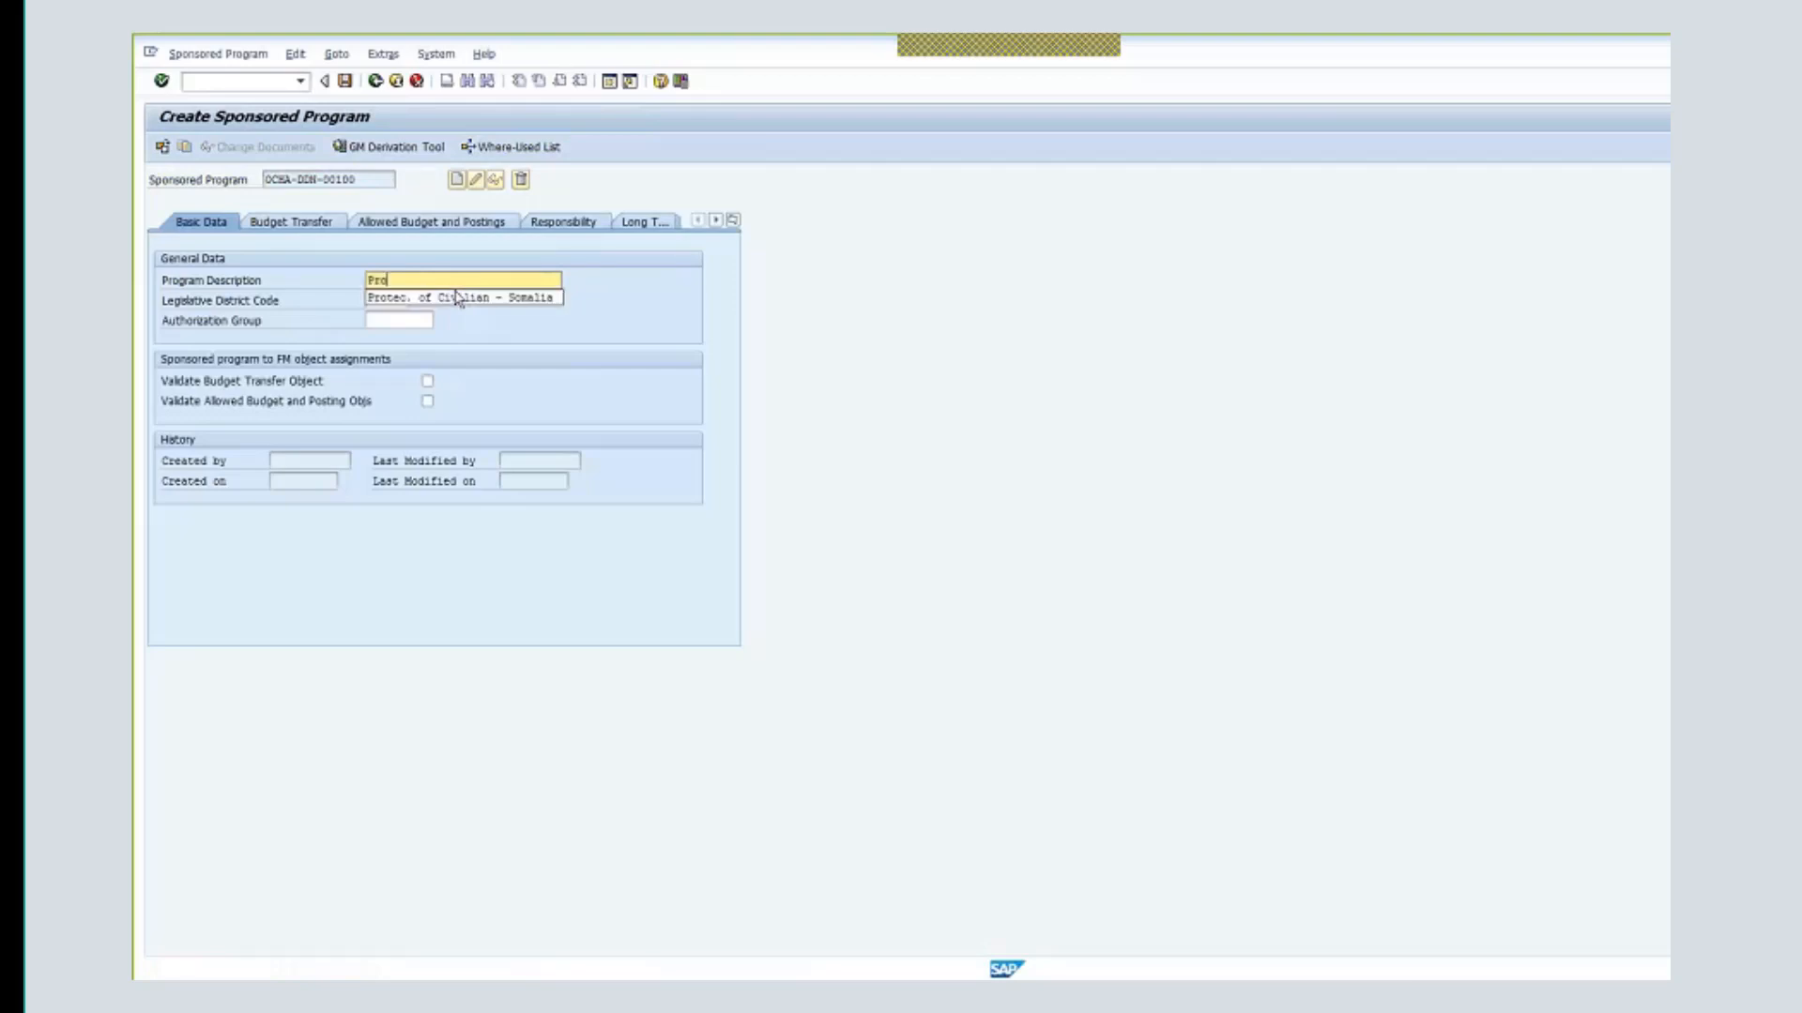
left_click(457, 297)
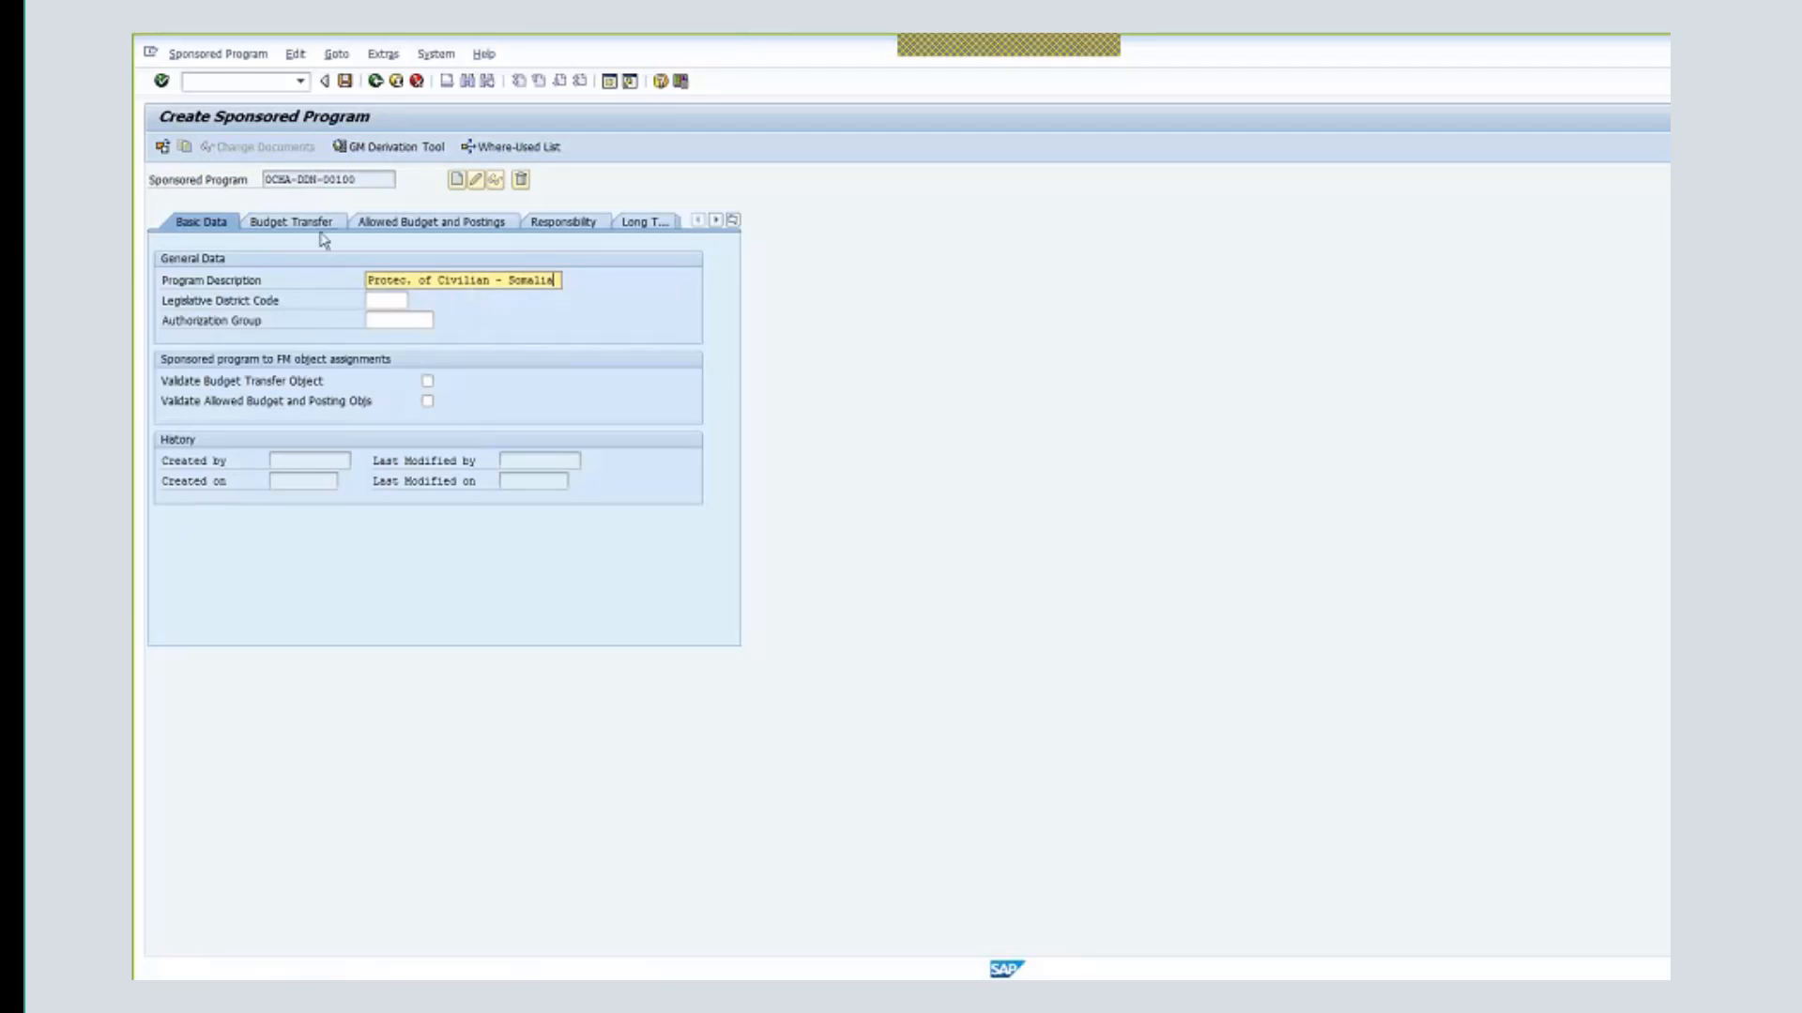
left_click(428, 381)
left_click(428, 381)
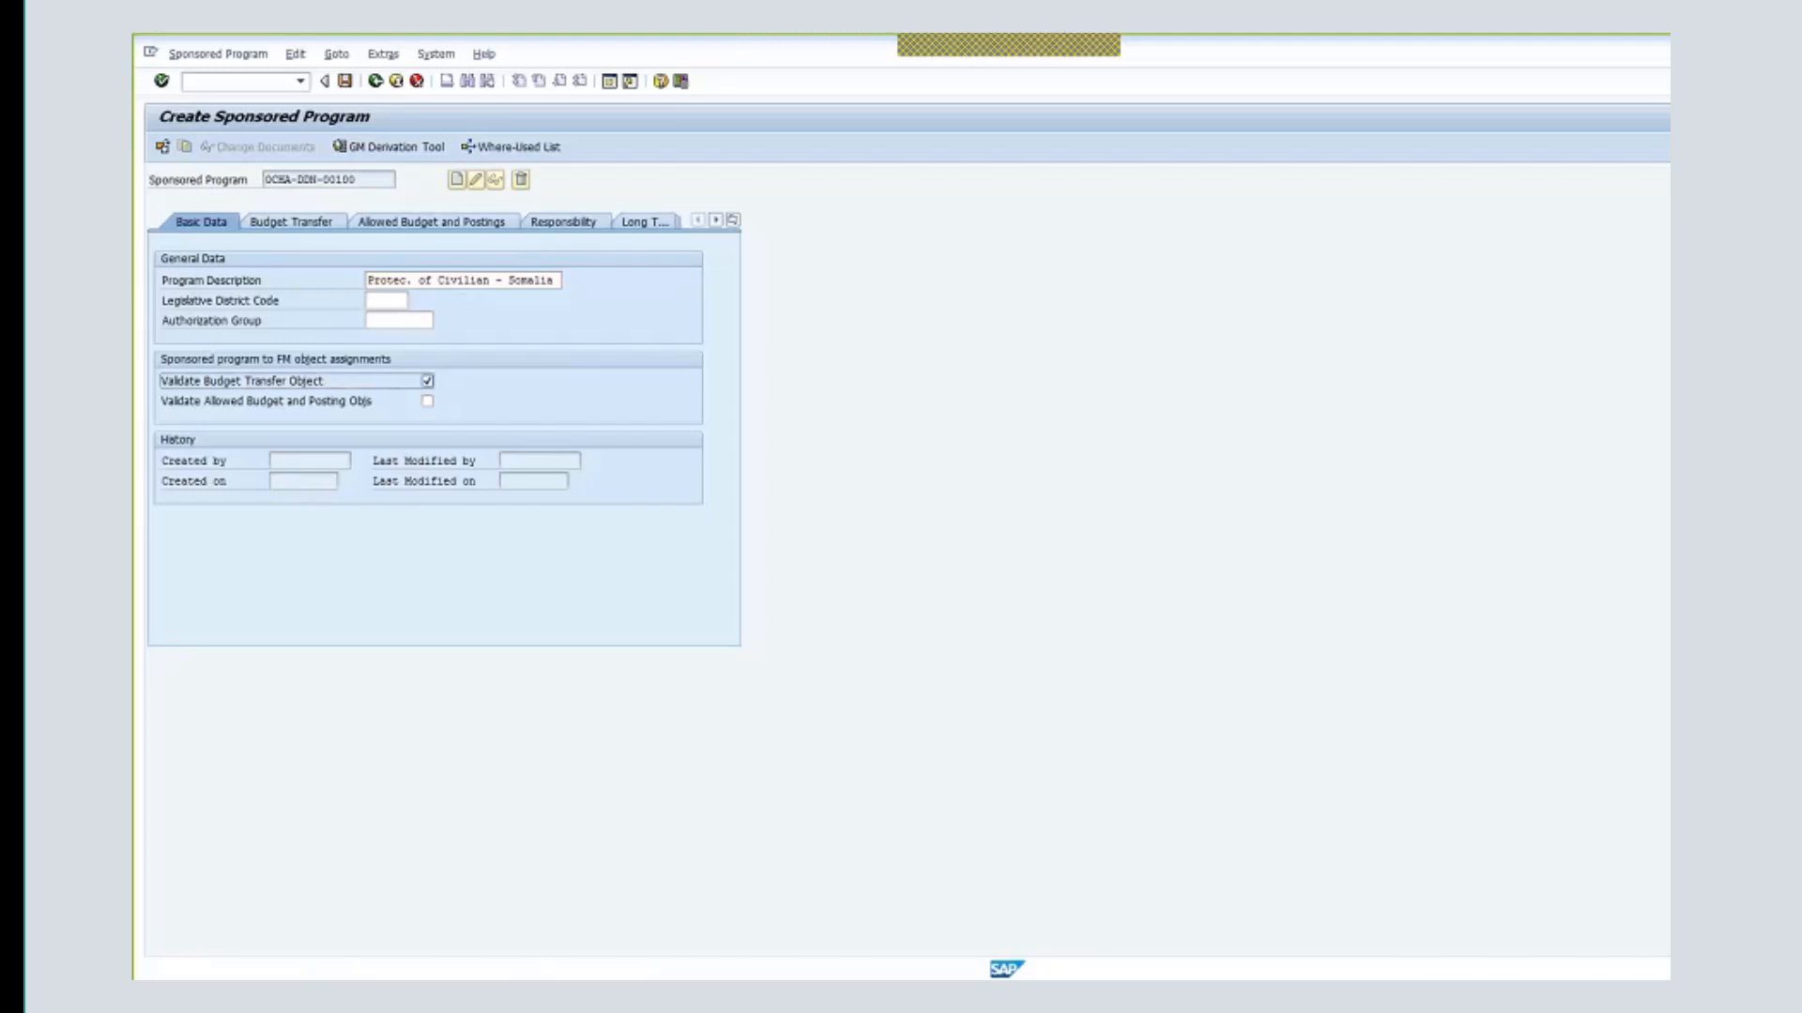
left_click(732, 220)
left_click(800, 342)
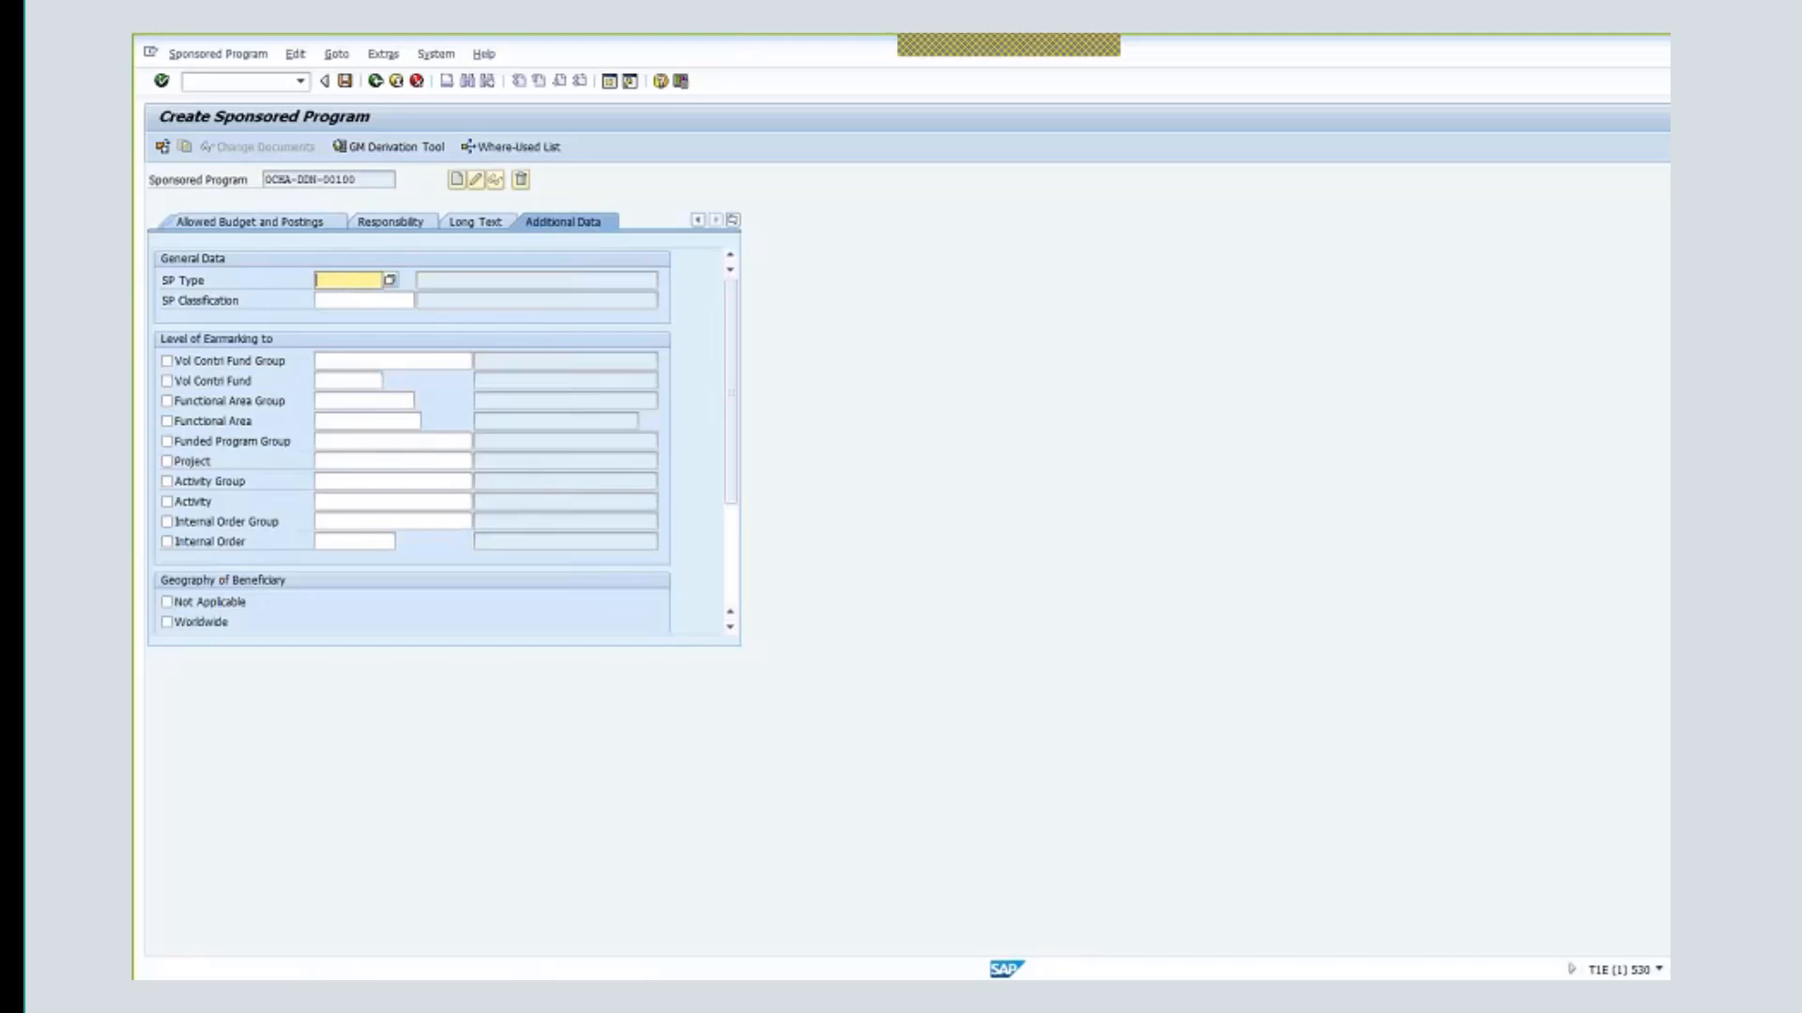
- Show the client number in the status bar and set SP Type 200 (FRAMEWORK 2)
left_click(1658, 972)
left_click(1666, 835)
left_click(392, 280)
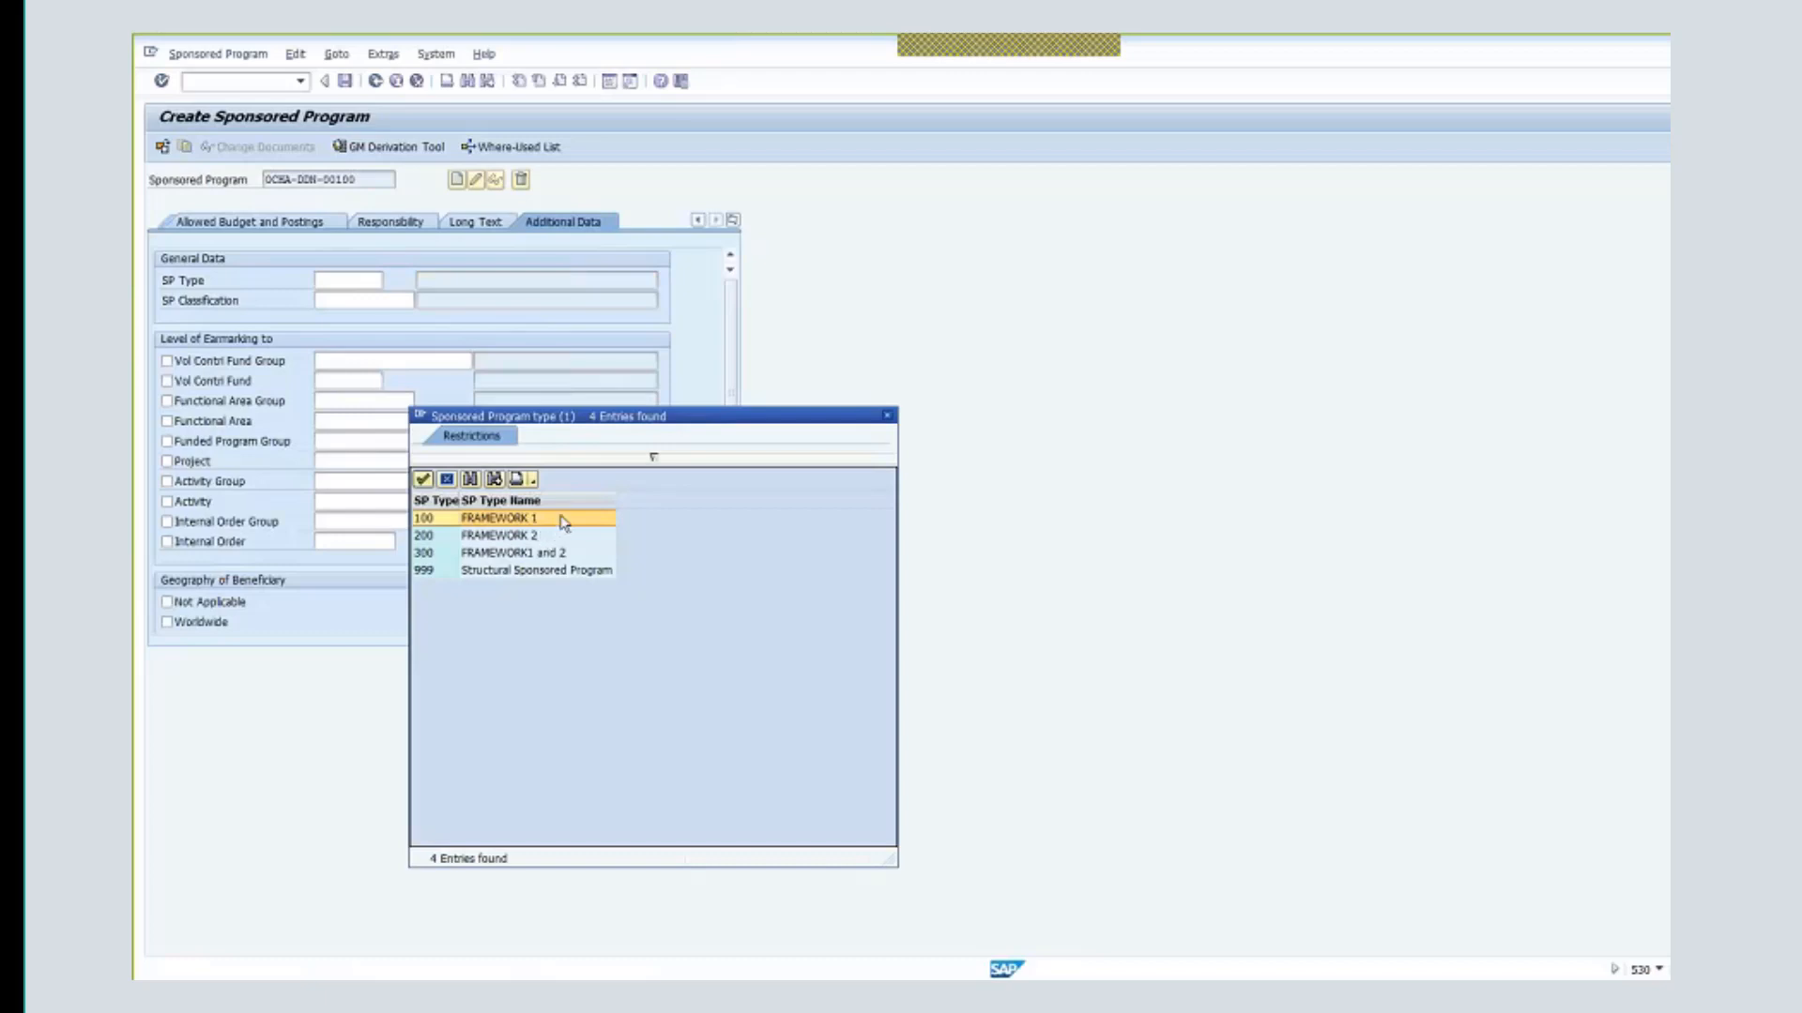
left_click(512, 536)
double_click(512, 536)
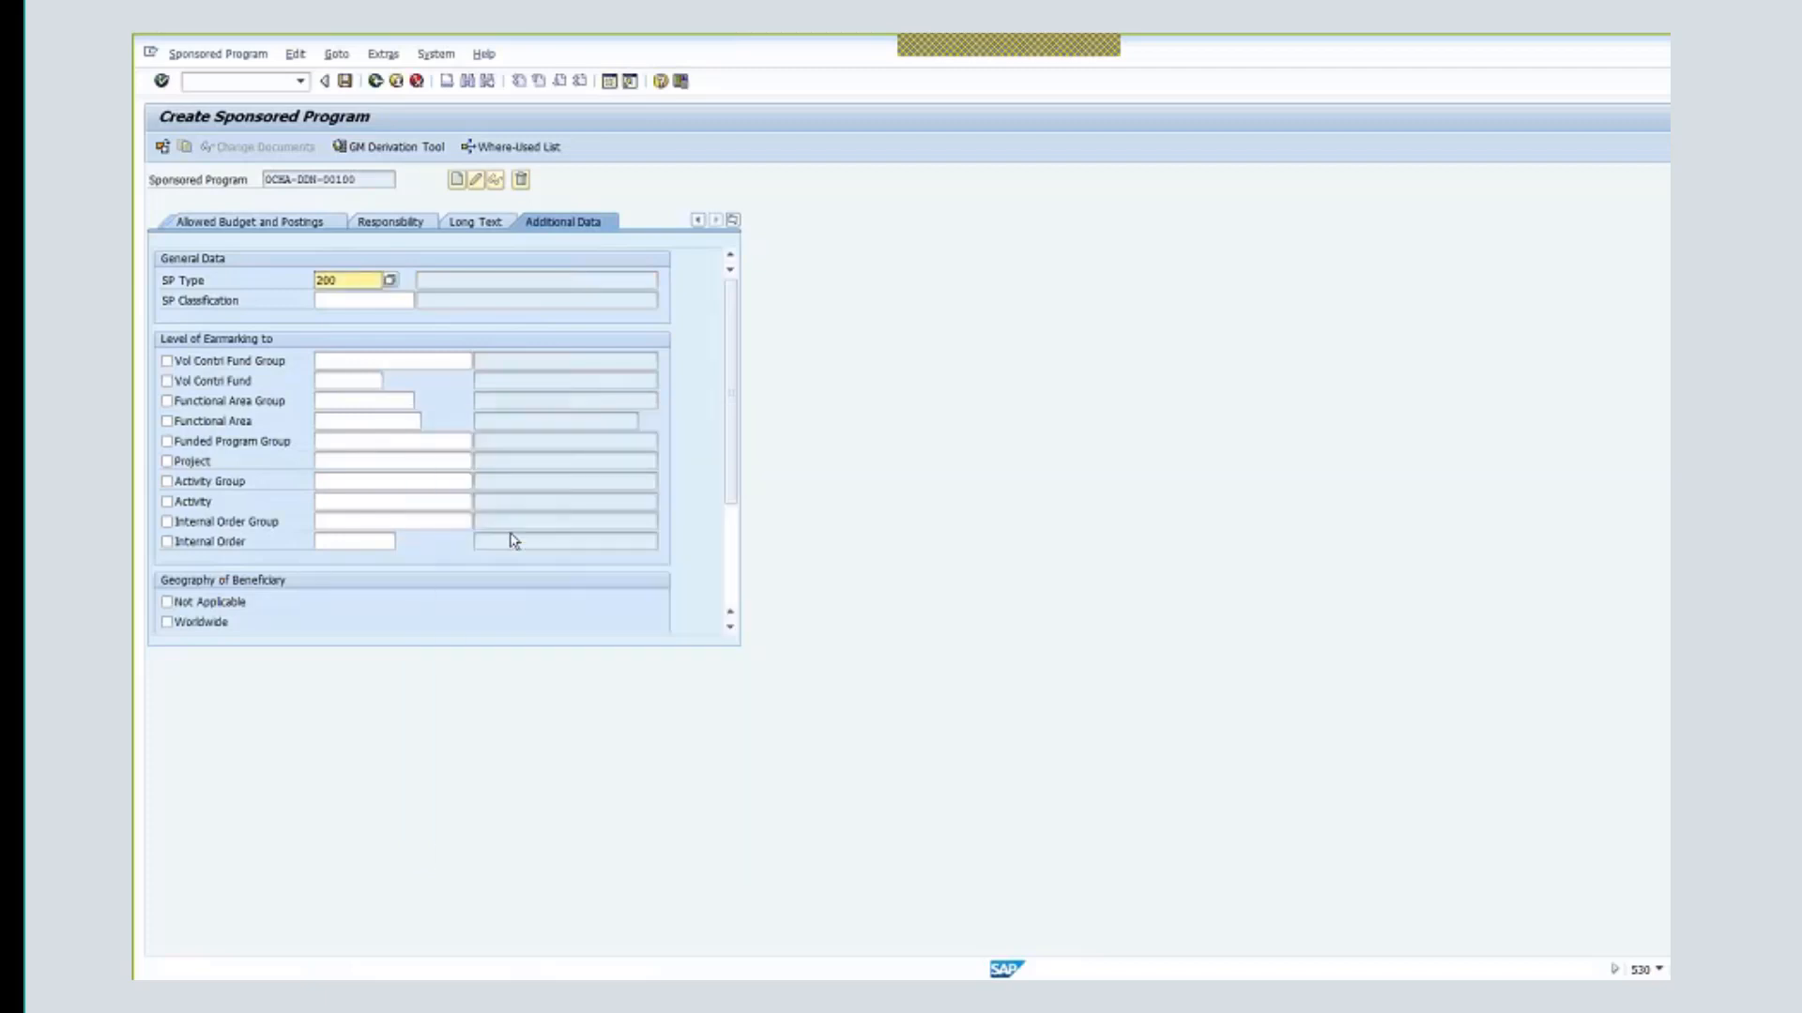
- Set SP Classification 6000001 and earmark the program to voluntary contribution fund 32DDN
left_click(356, 299)
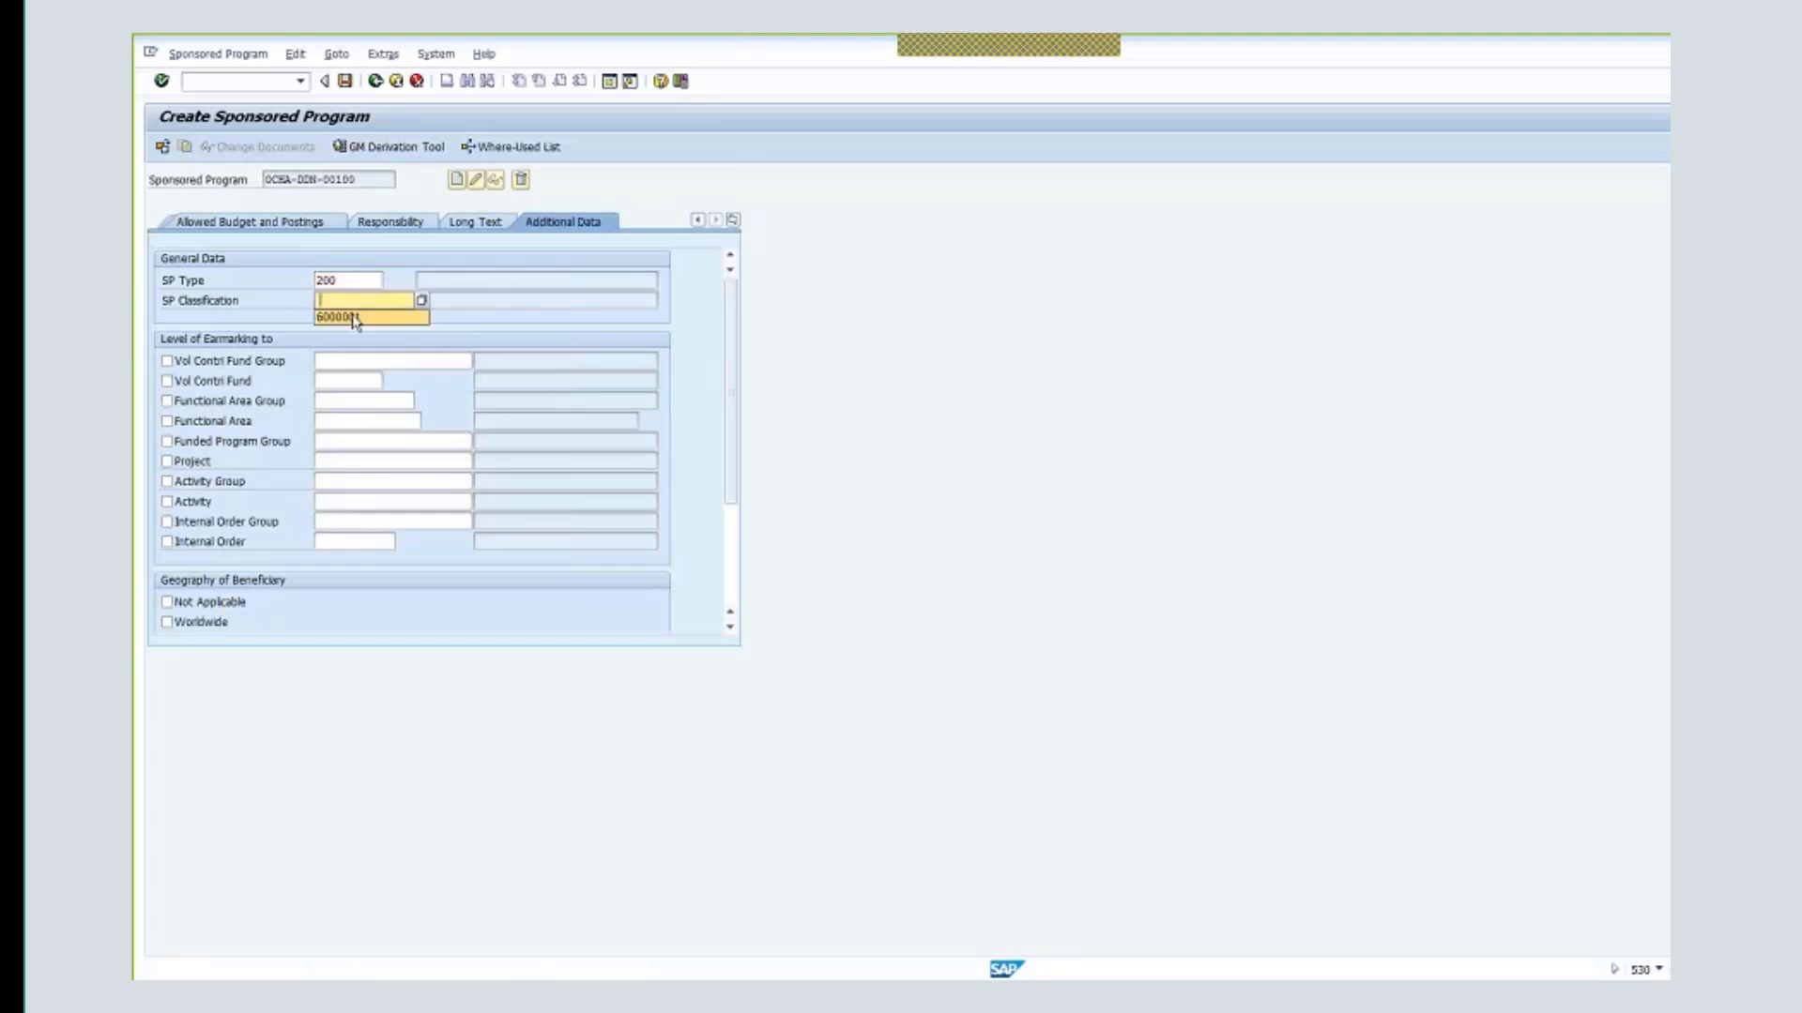
left_click(355, 317)
left_click(166, 381)
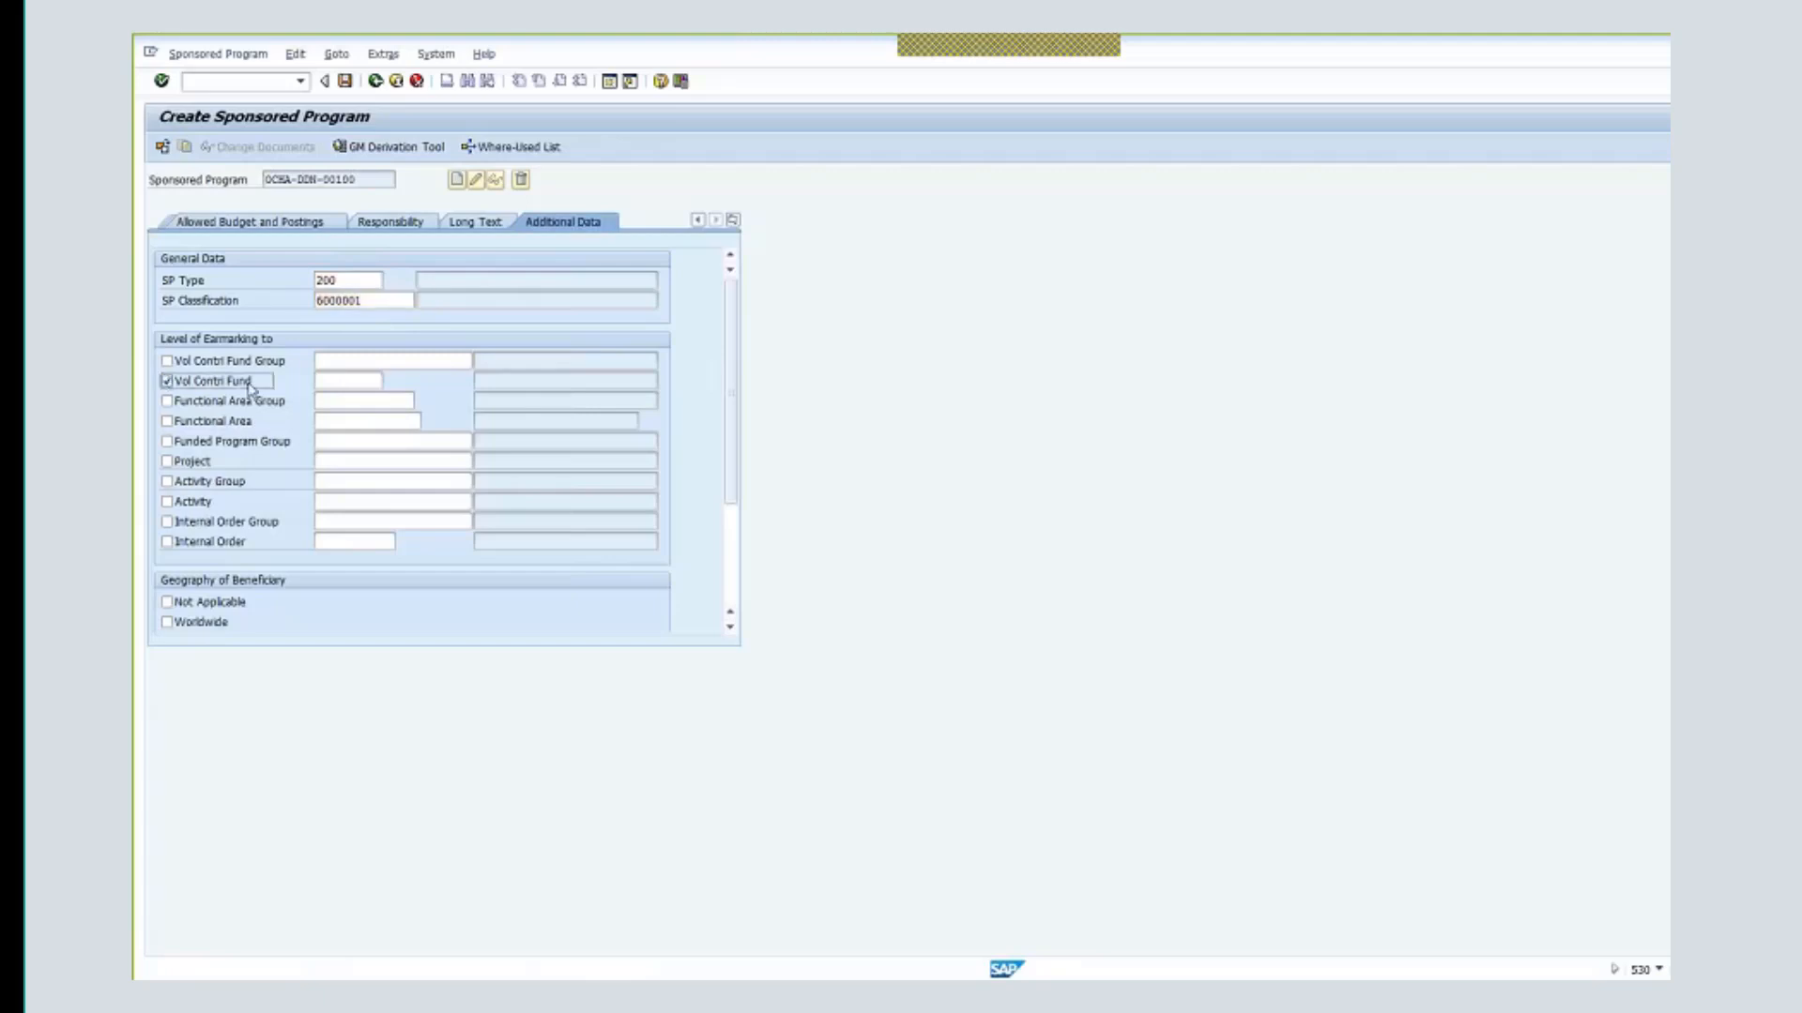
left_click(330, 383)
type("32ddn")
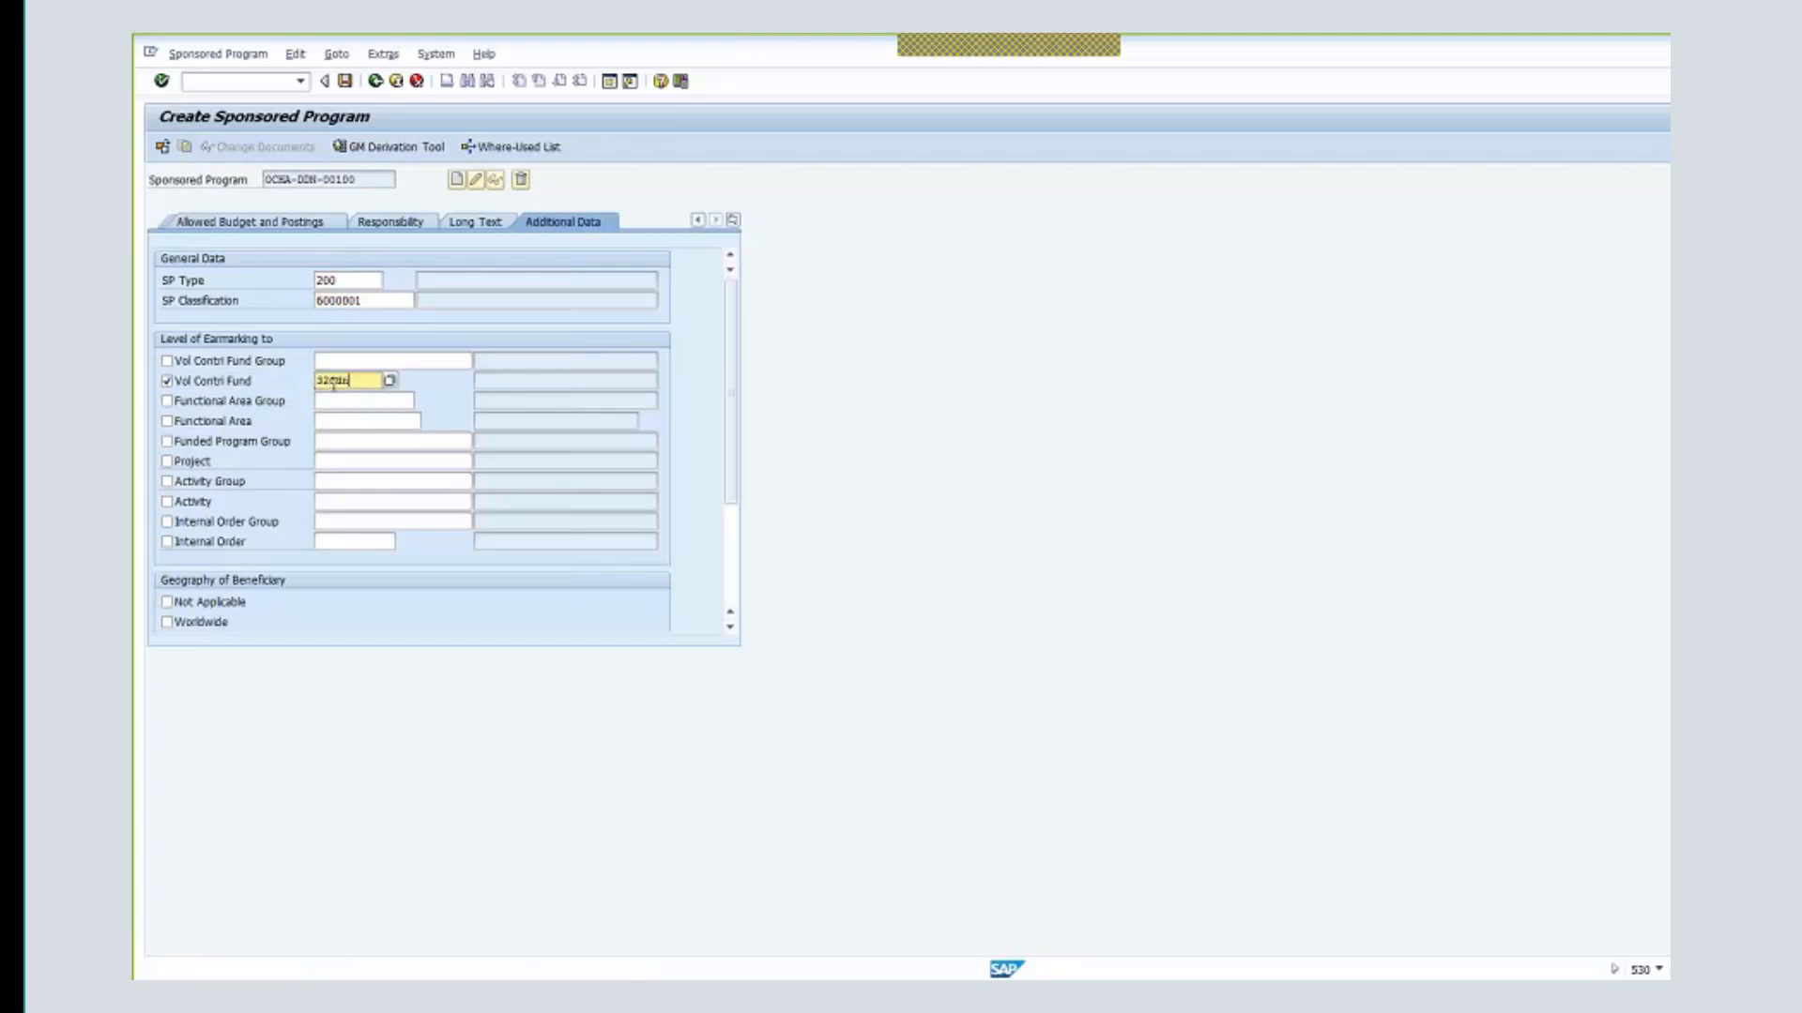
key("Return")
key("Return")
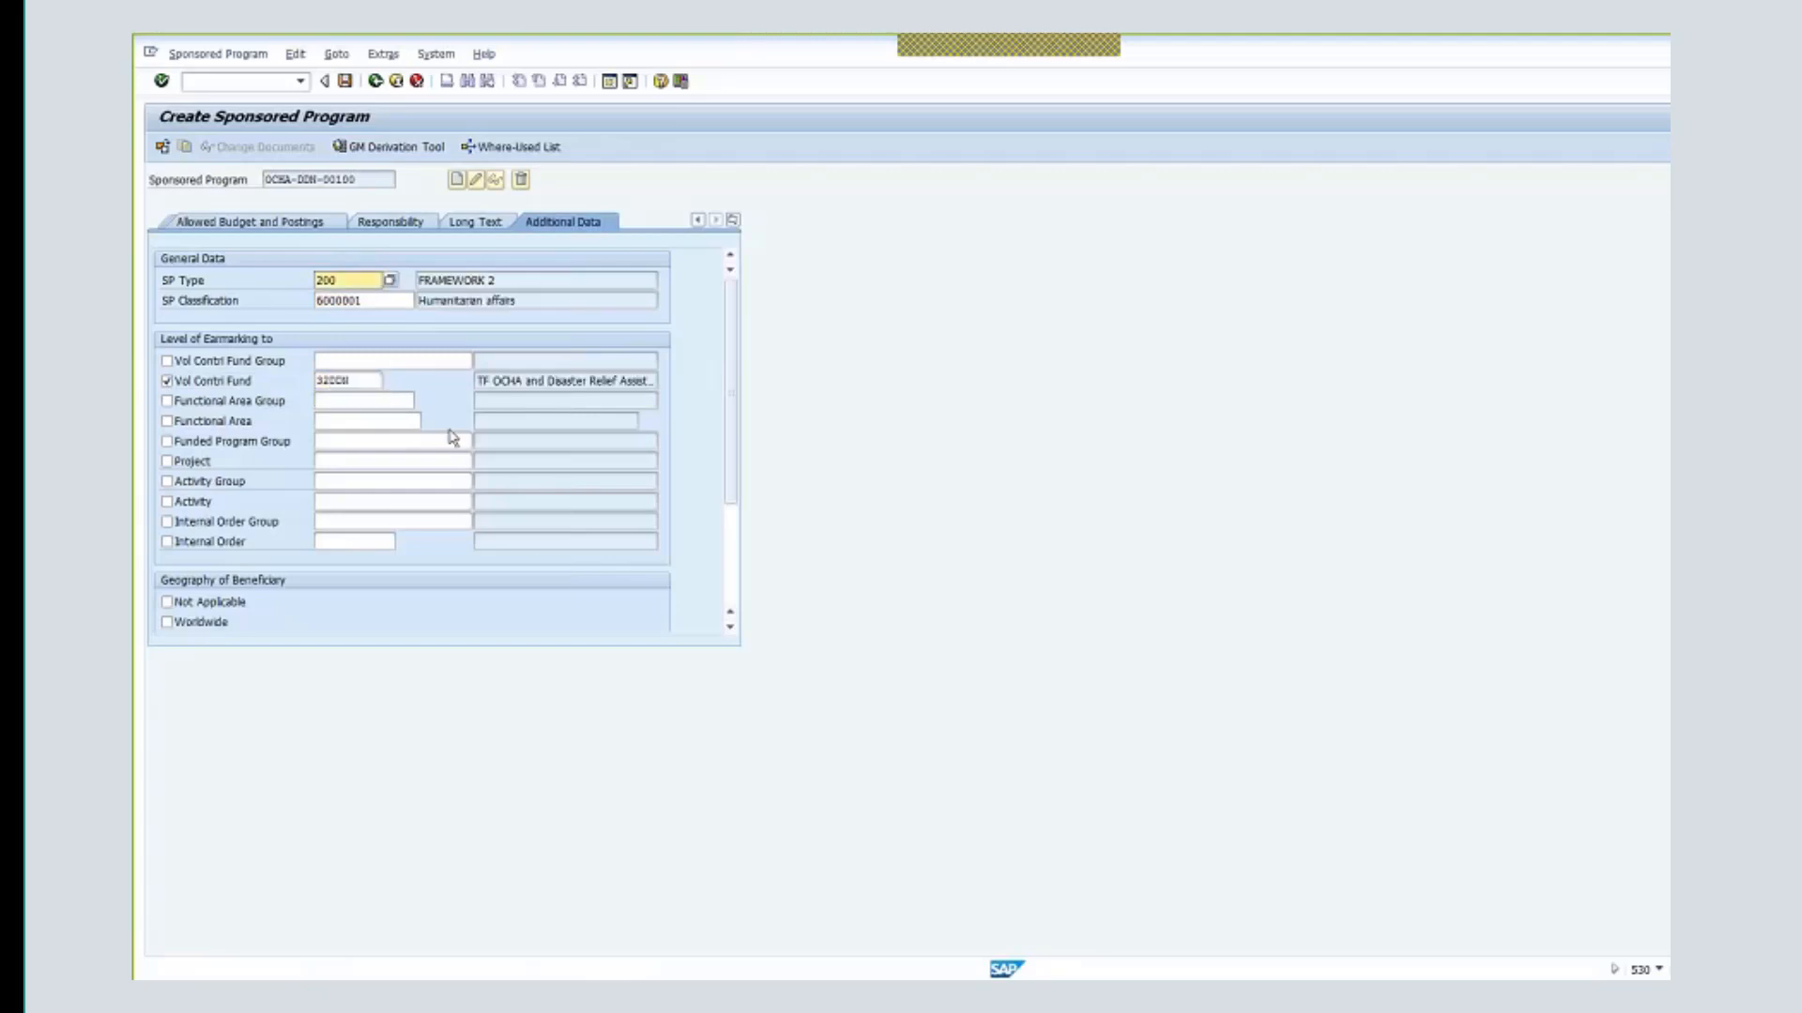
- Earmark the beneficiary to country SM and validate the program entries
left_click_drag(735, 510, 728, 571)
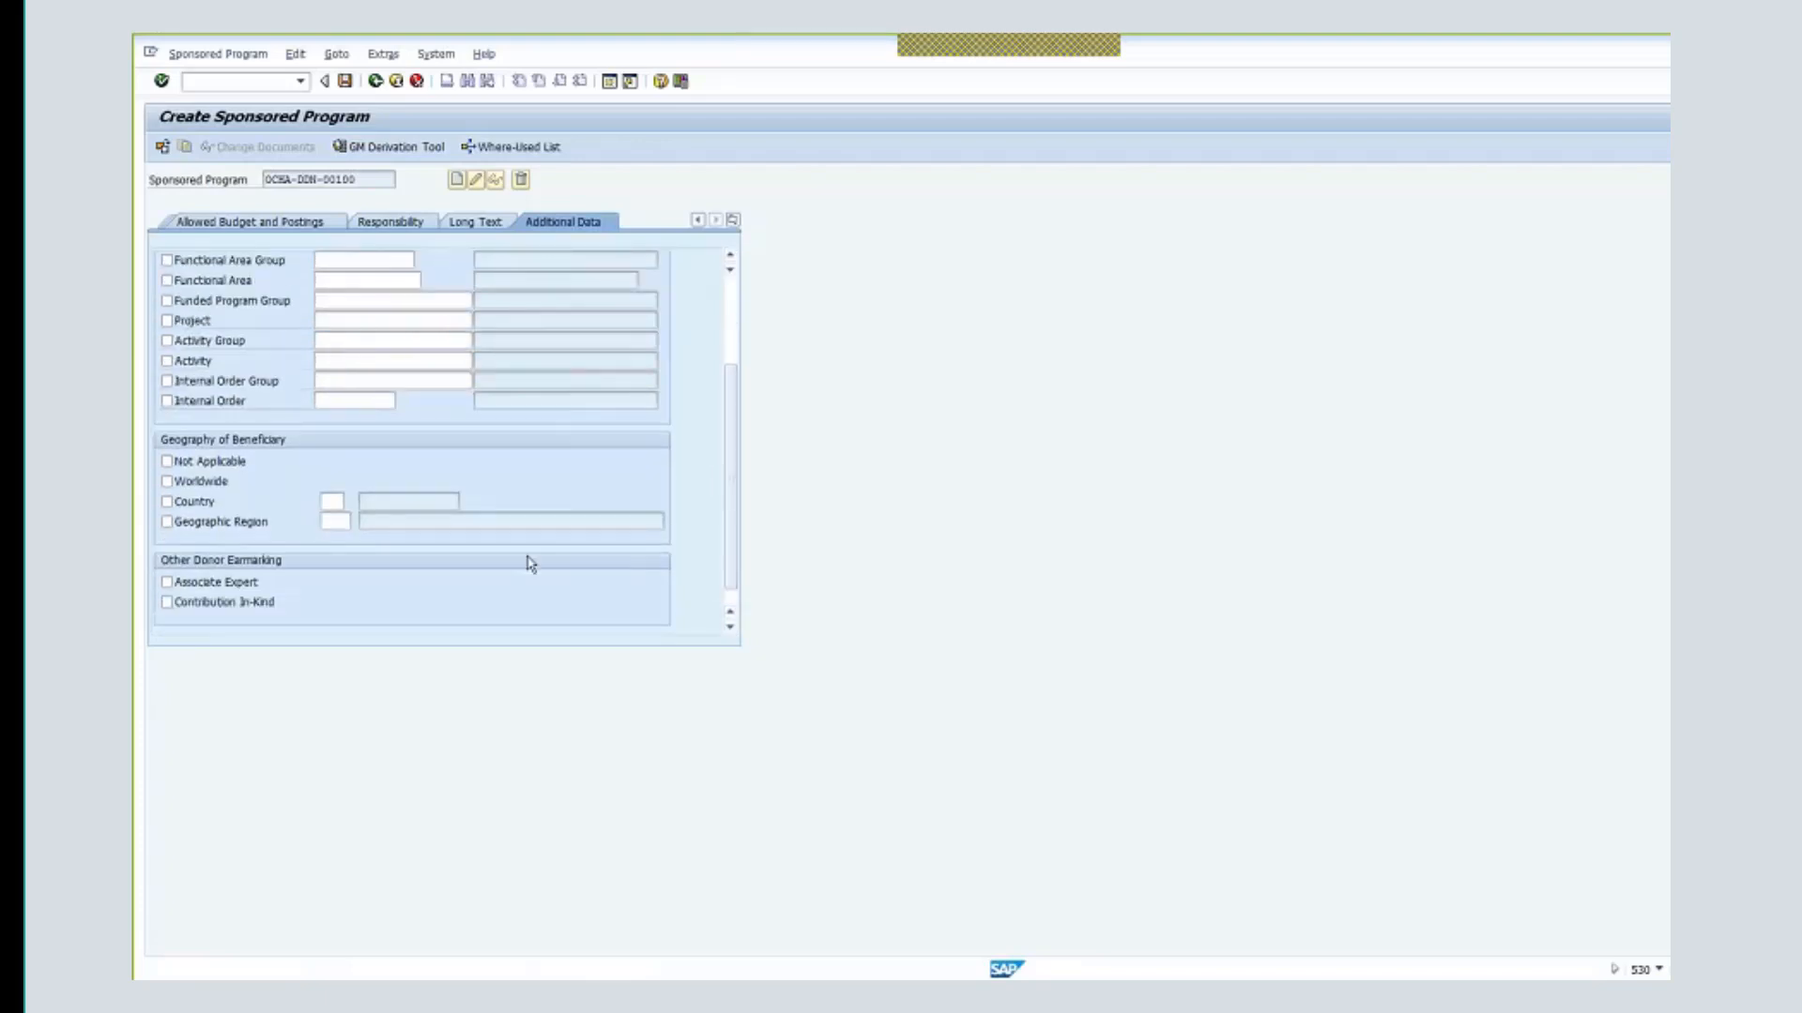
left_click(179, 508)
left_click(333, 501)
type("sm")
key("Return")
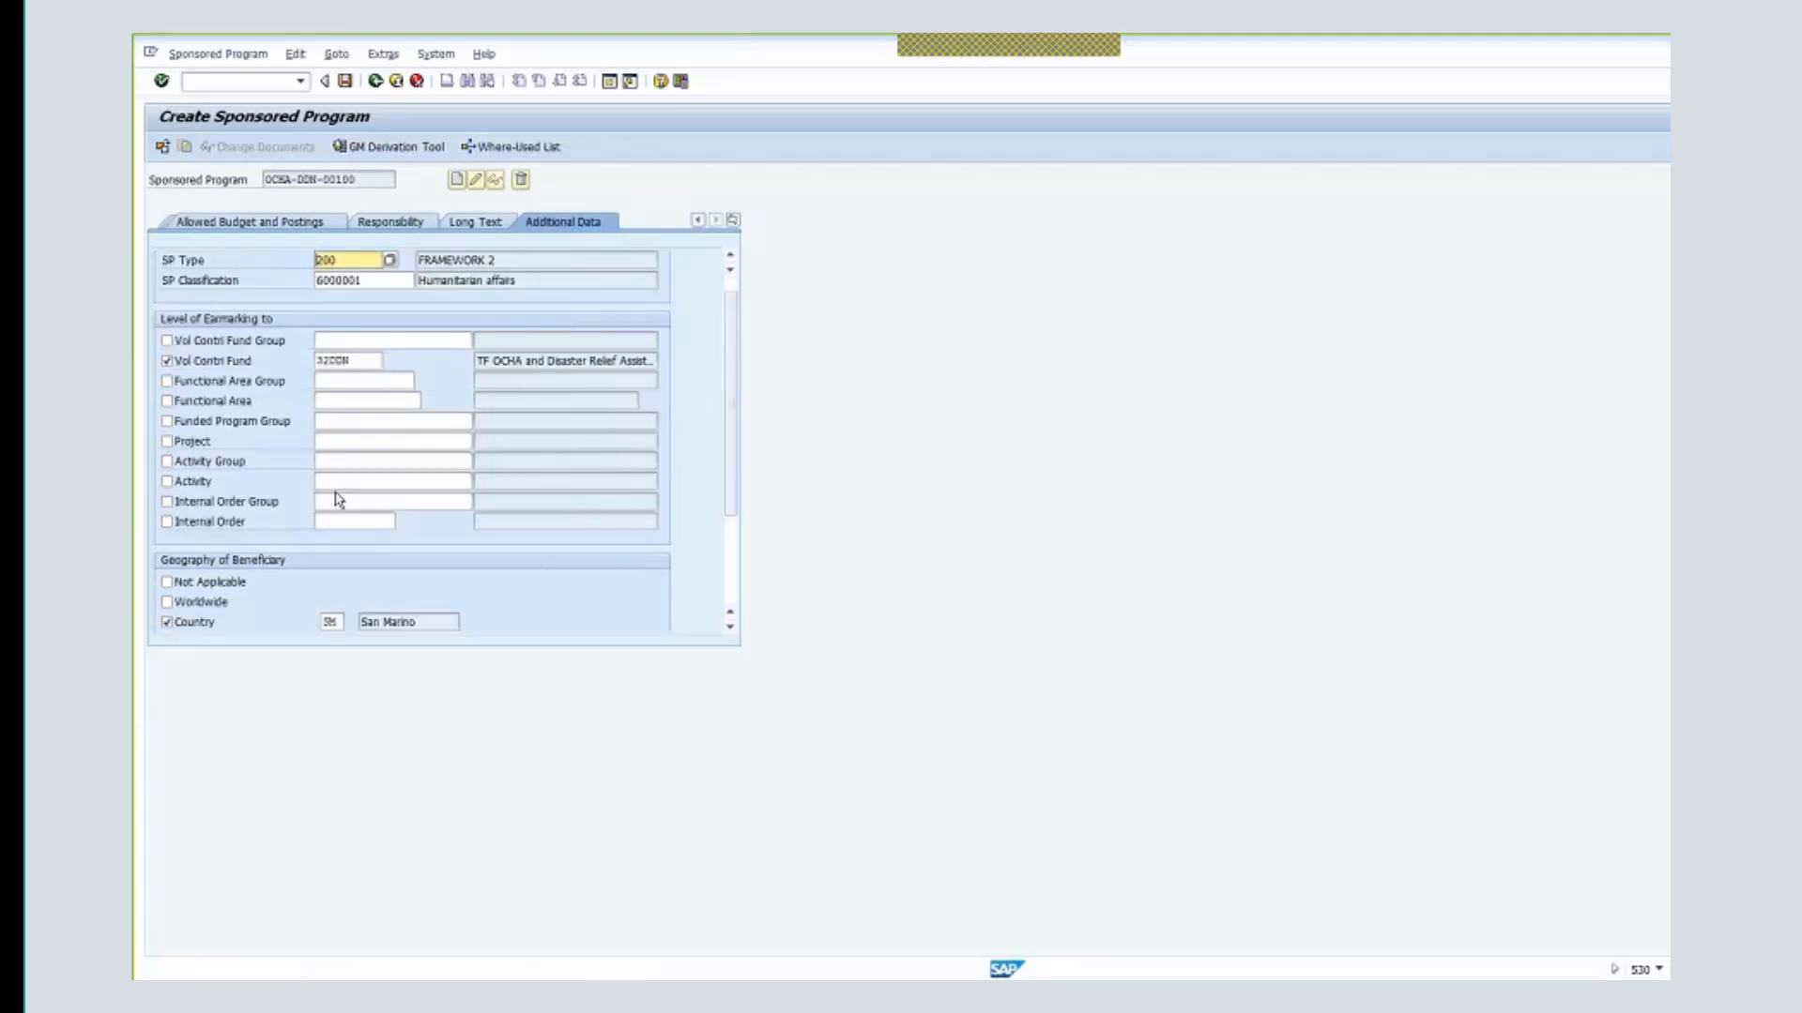
- Change the beneficiary country to Somalia (SO) from the country key list
left_click(330, 622)
left_click(352, 622)
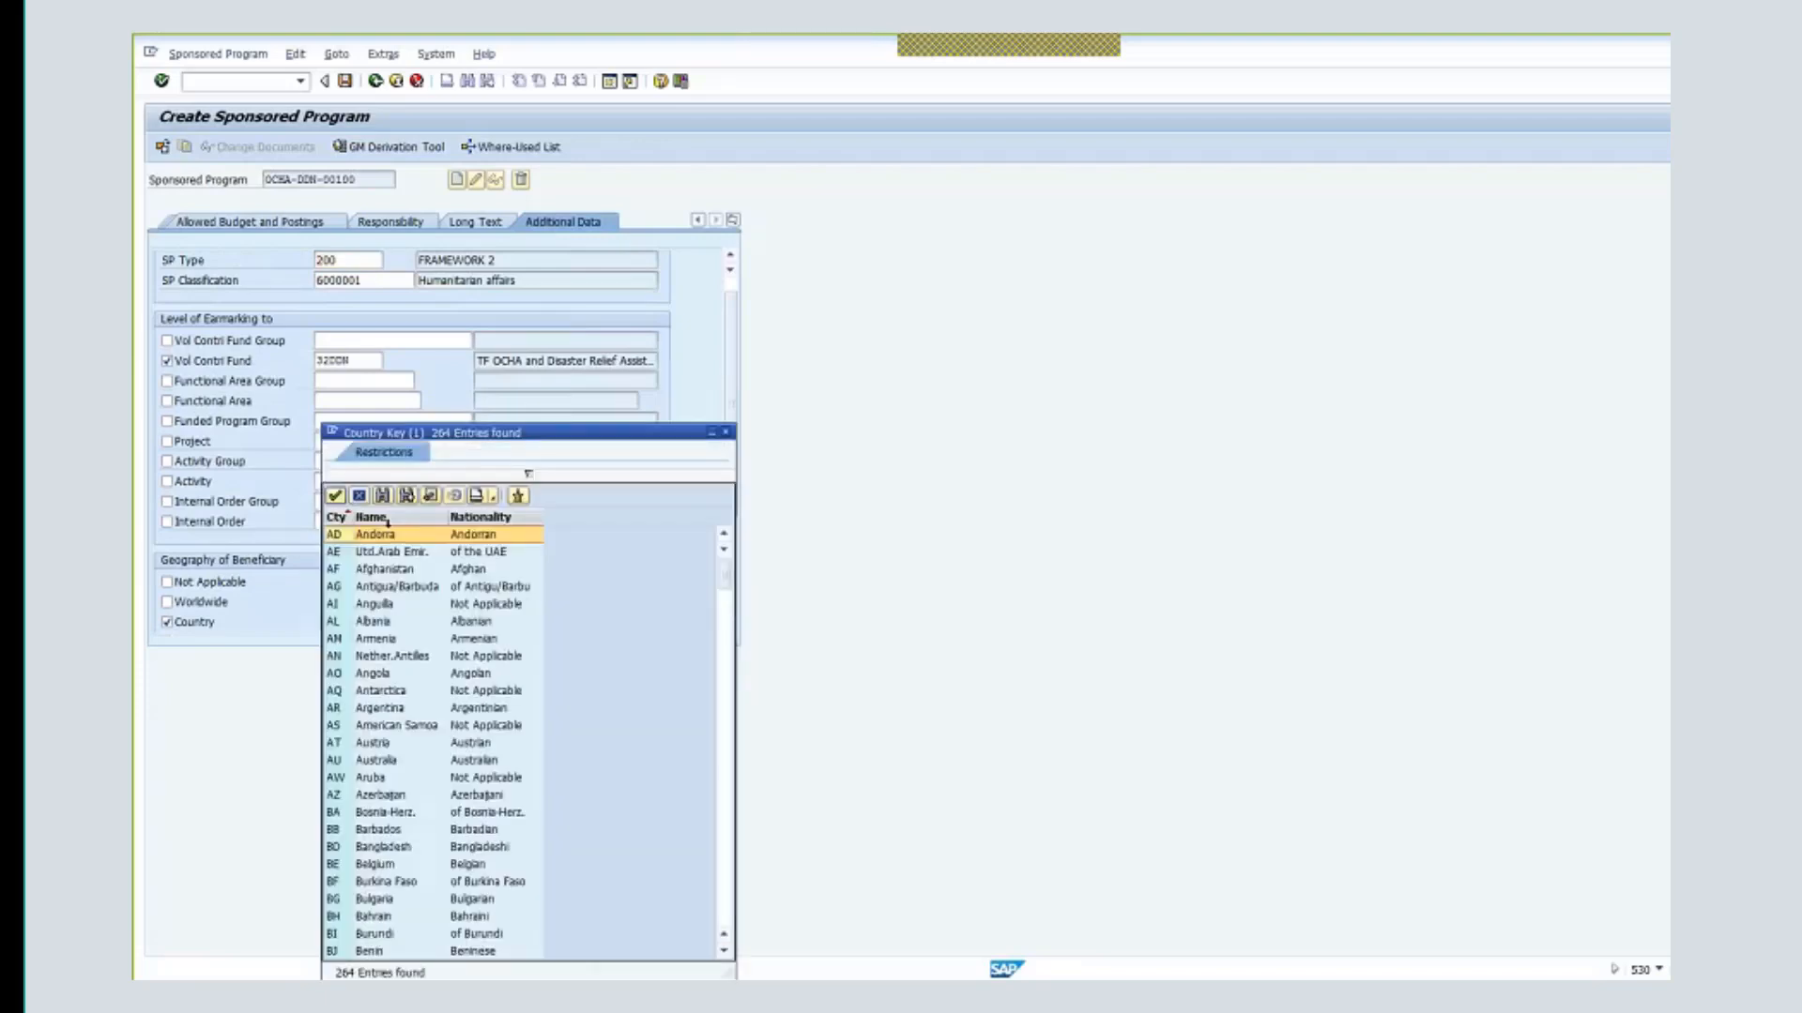
scroll(393, 715, "down", 18)
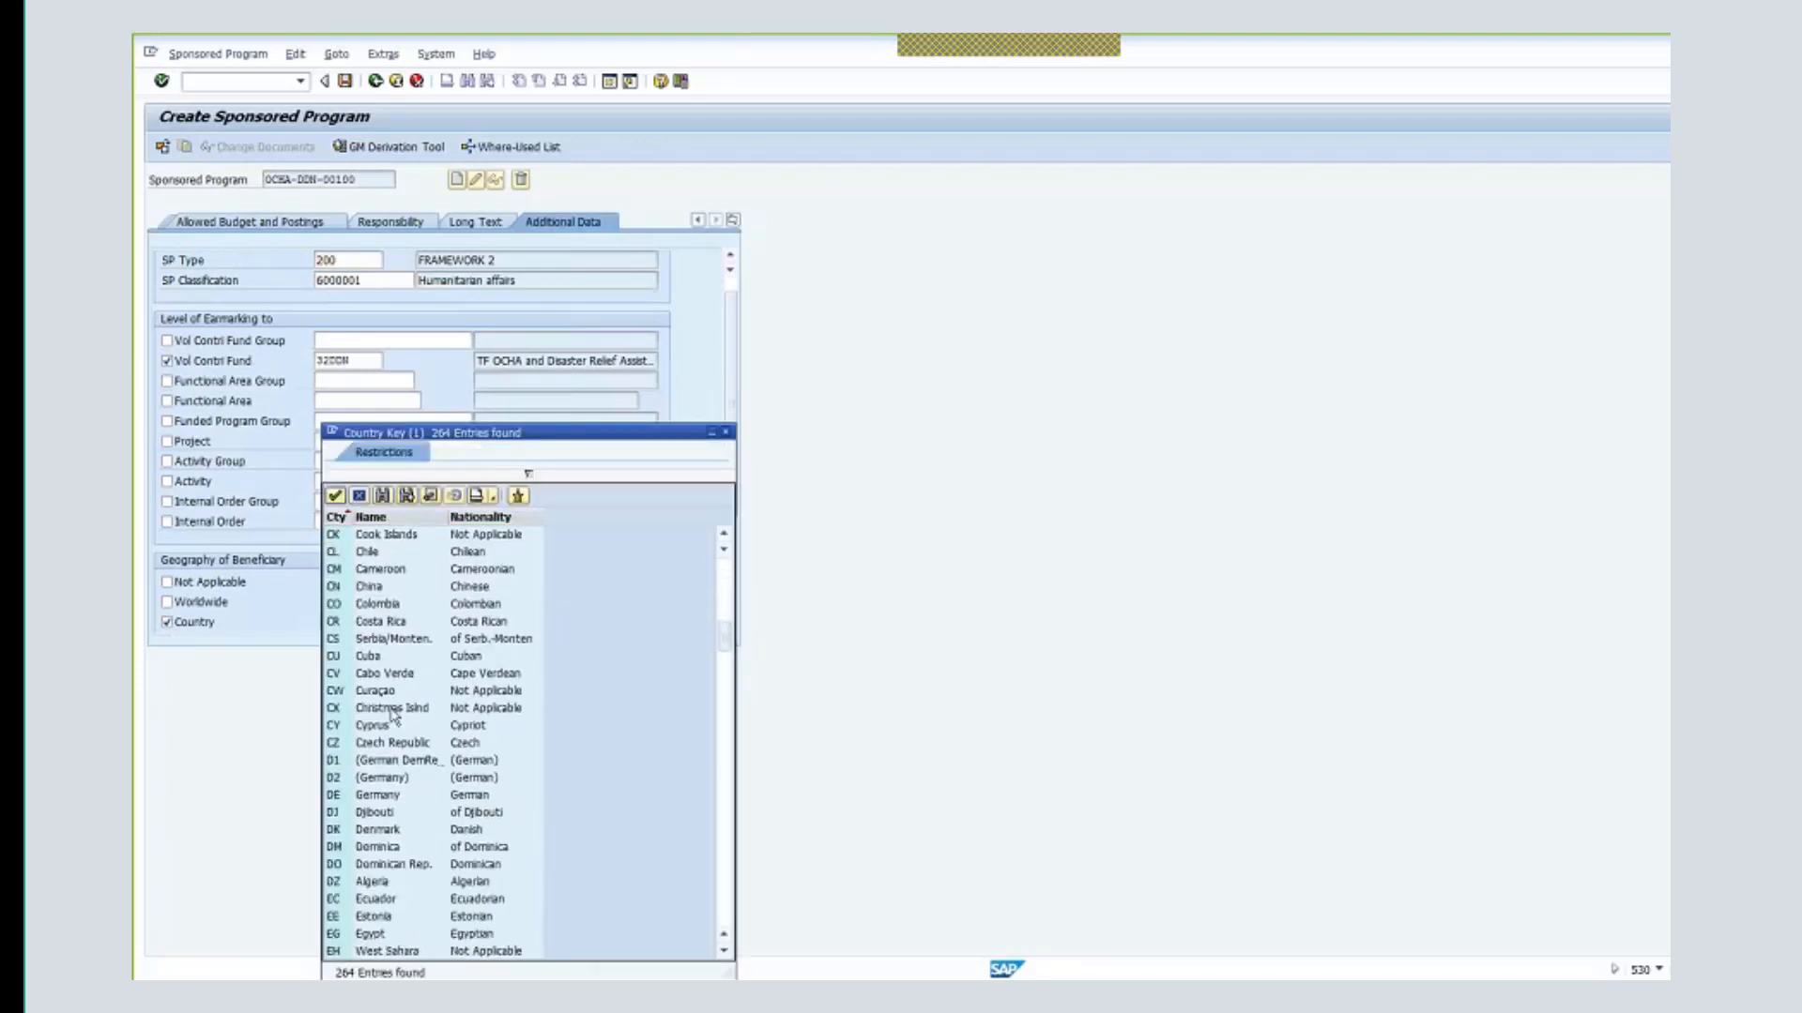
scroll(392, 715, "down", 20)
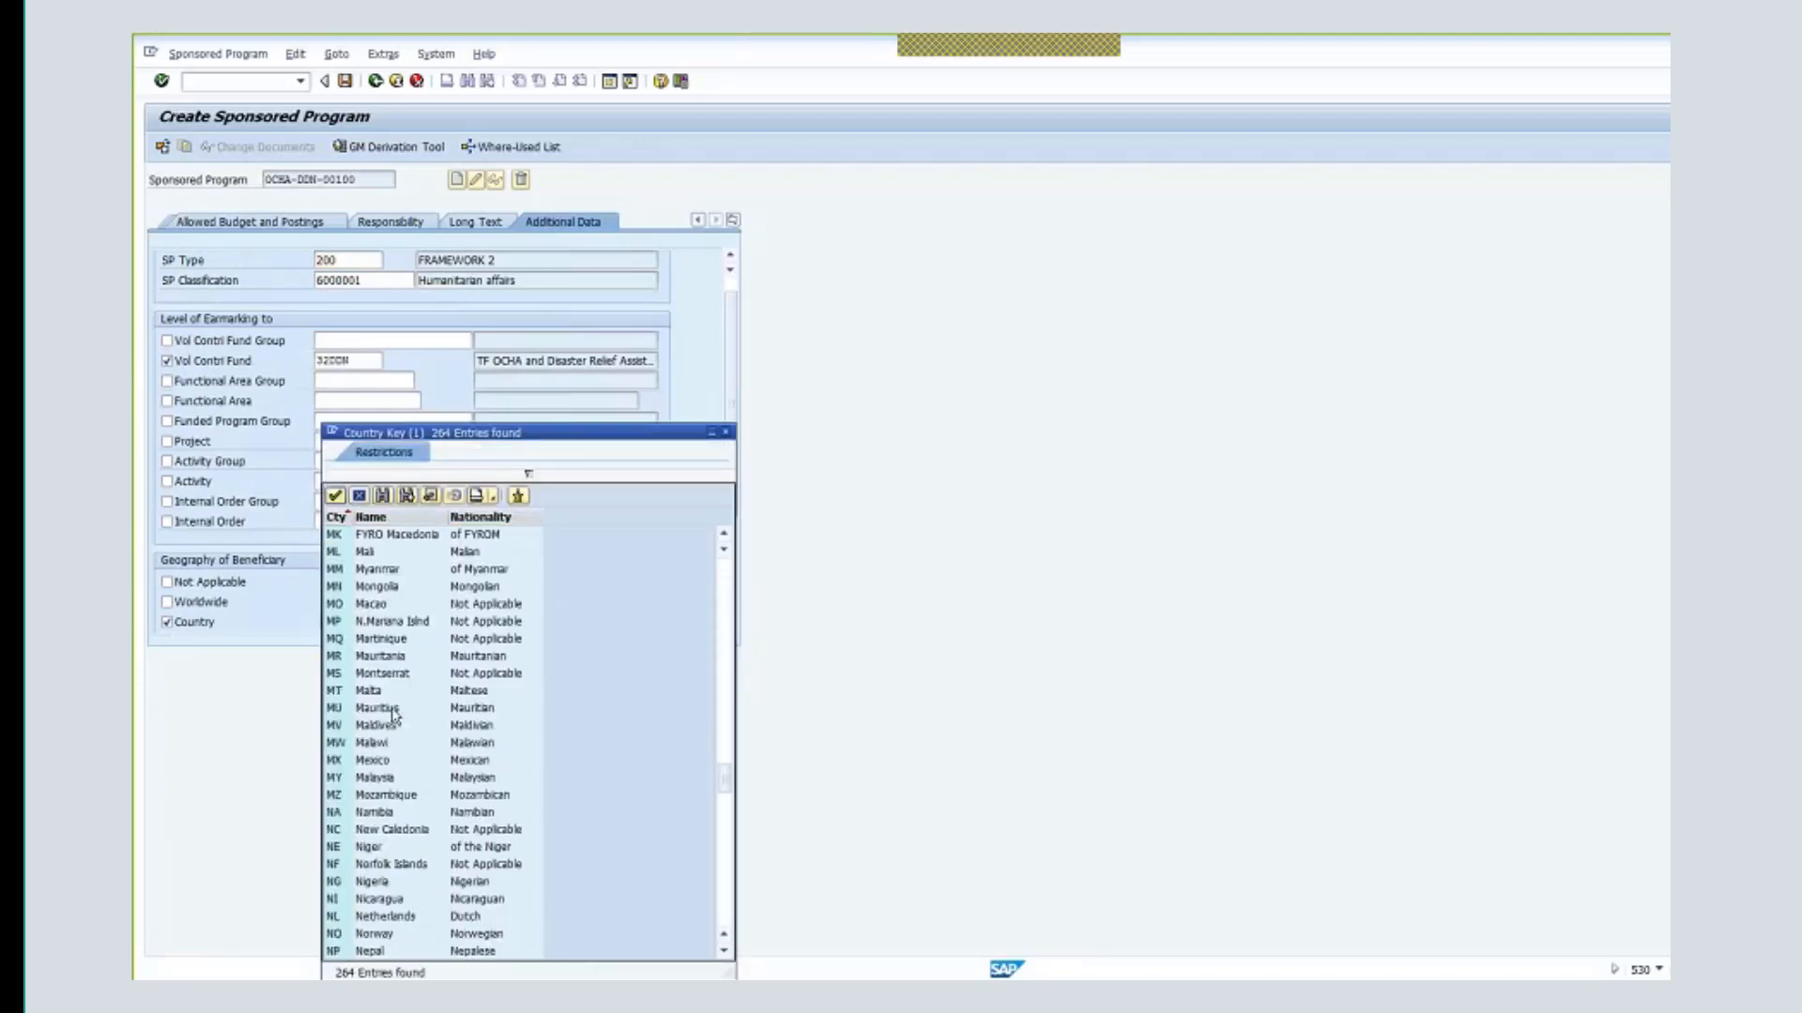
scroll(395, 717, "down", 9)
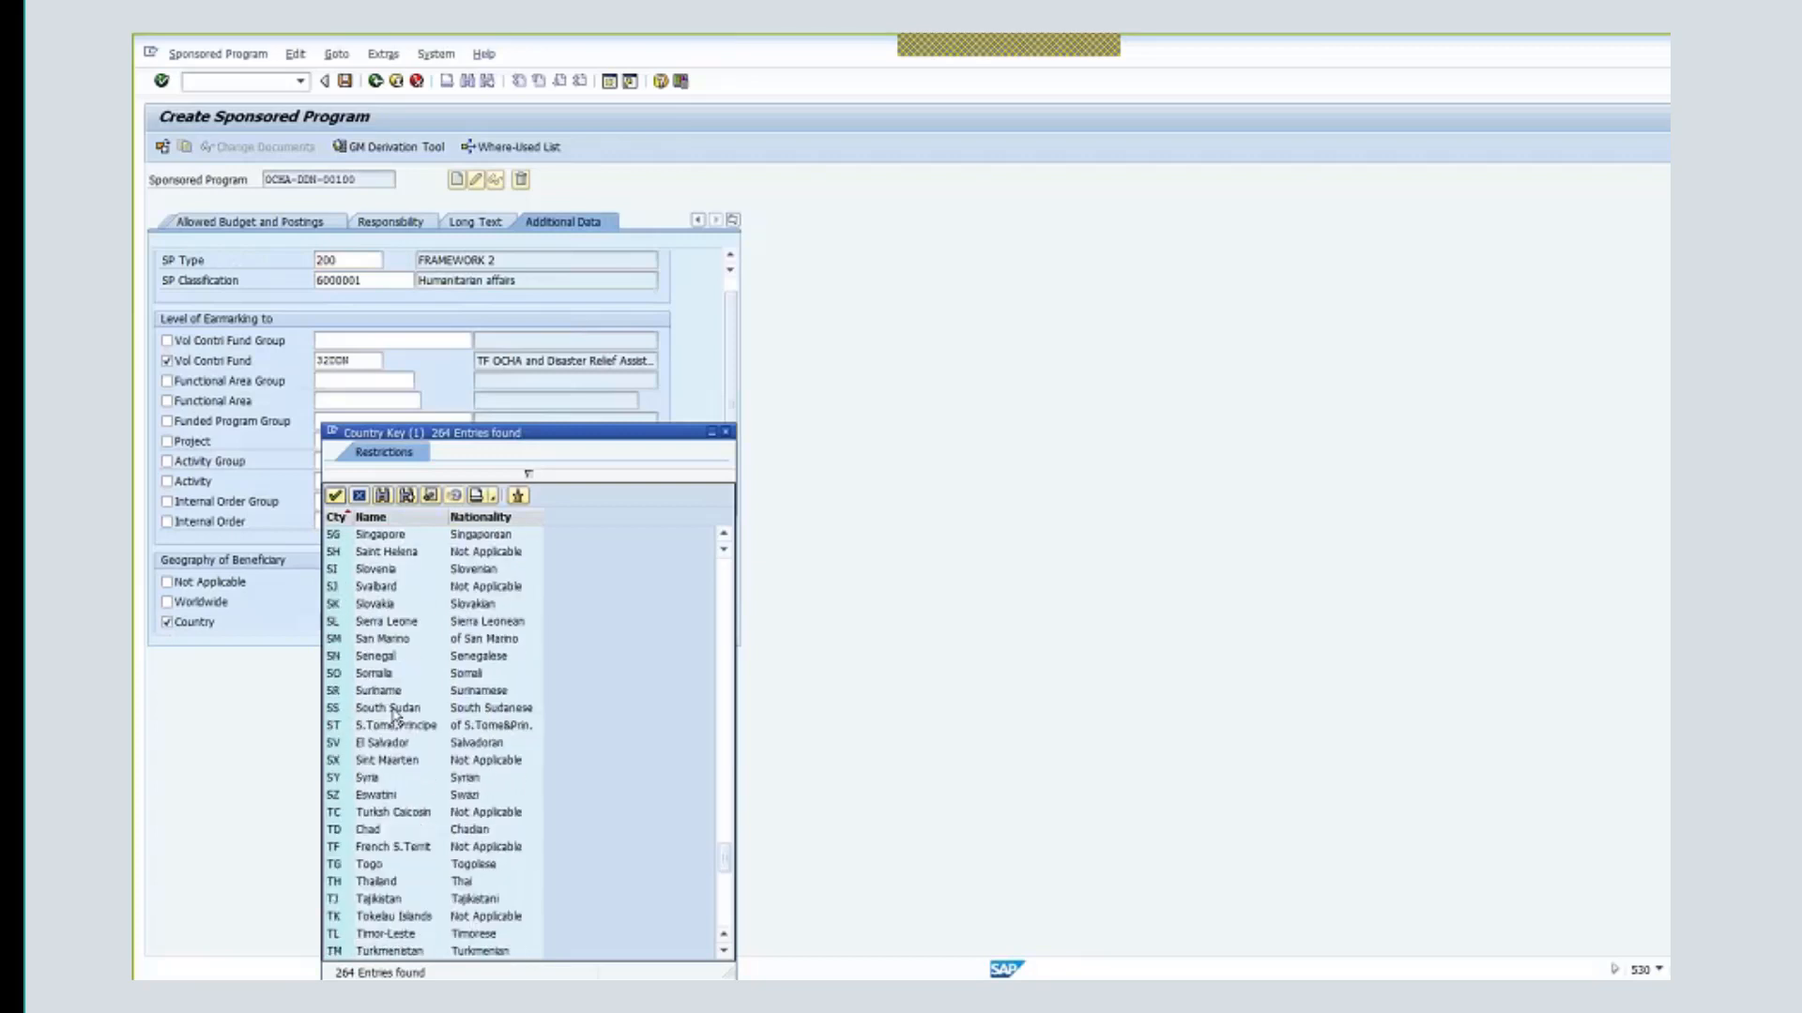
left_click(387, 676)
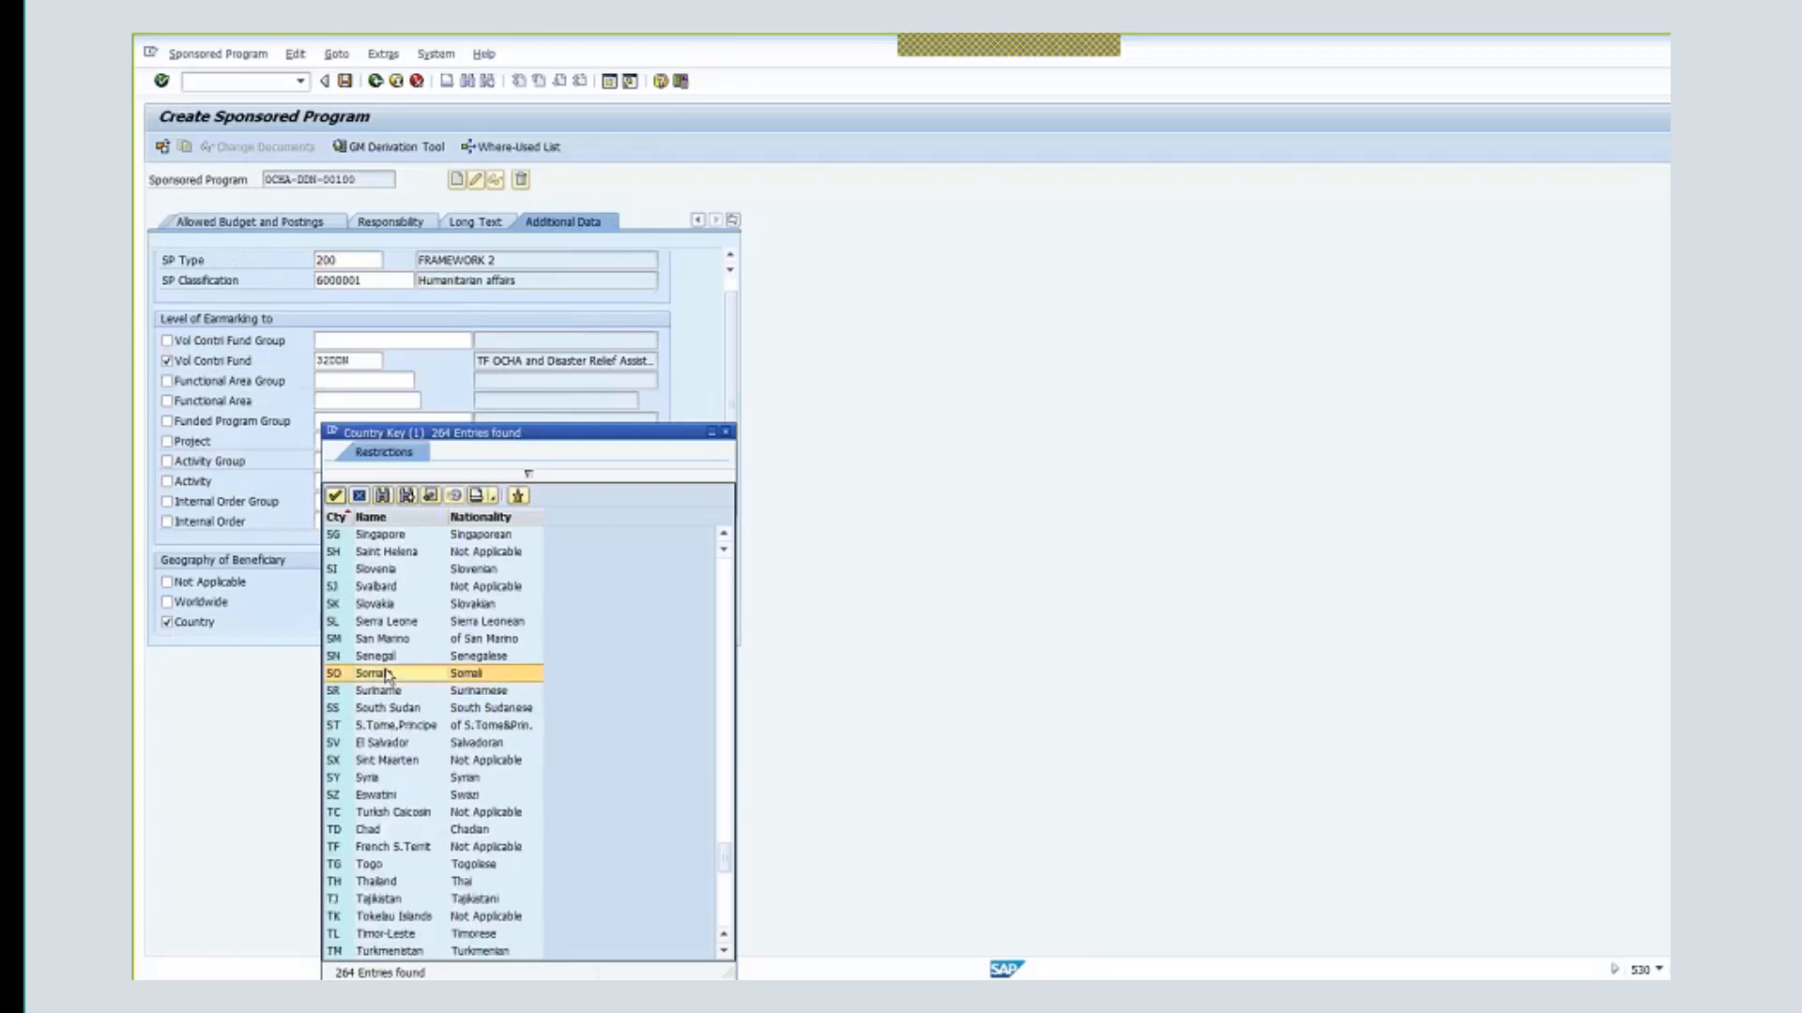
left_click(386, 674)
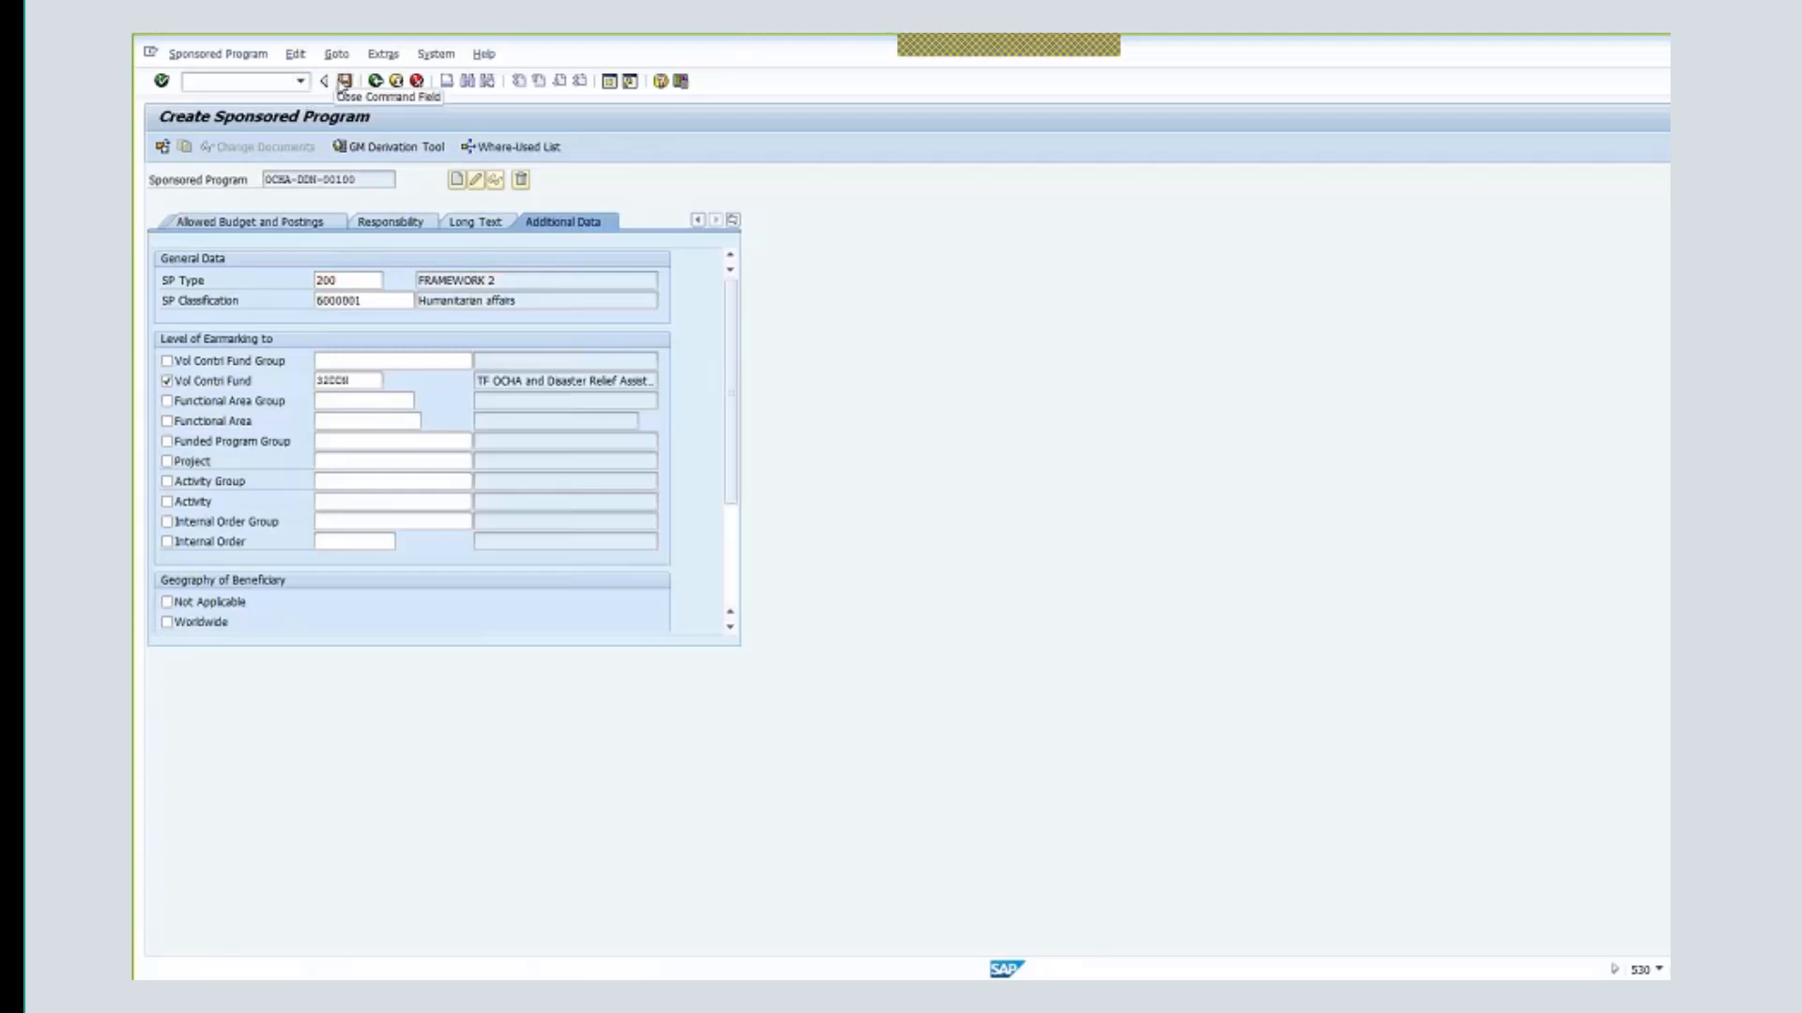
- Save program OCHA-DDN-00100 and exit back to SAP Easy Access
left_click(345, 82)
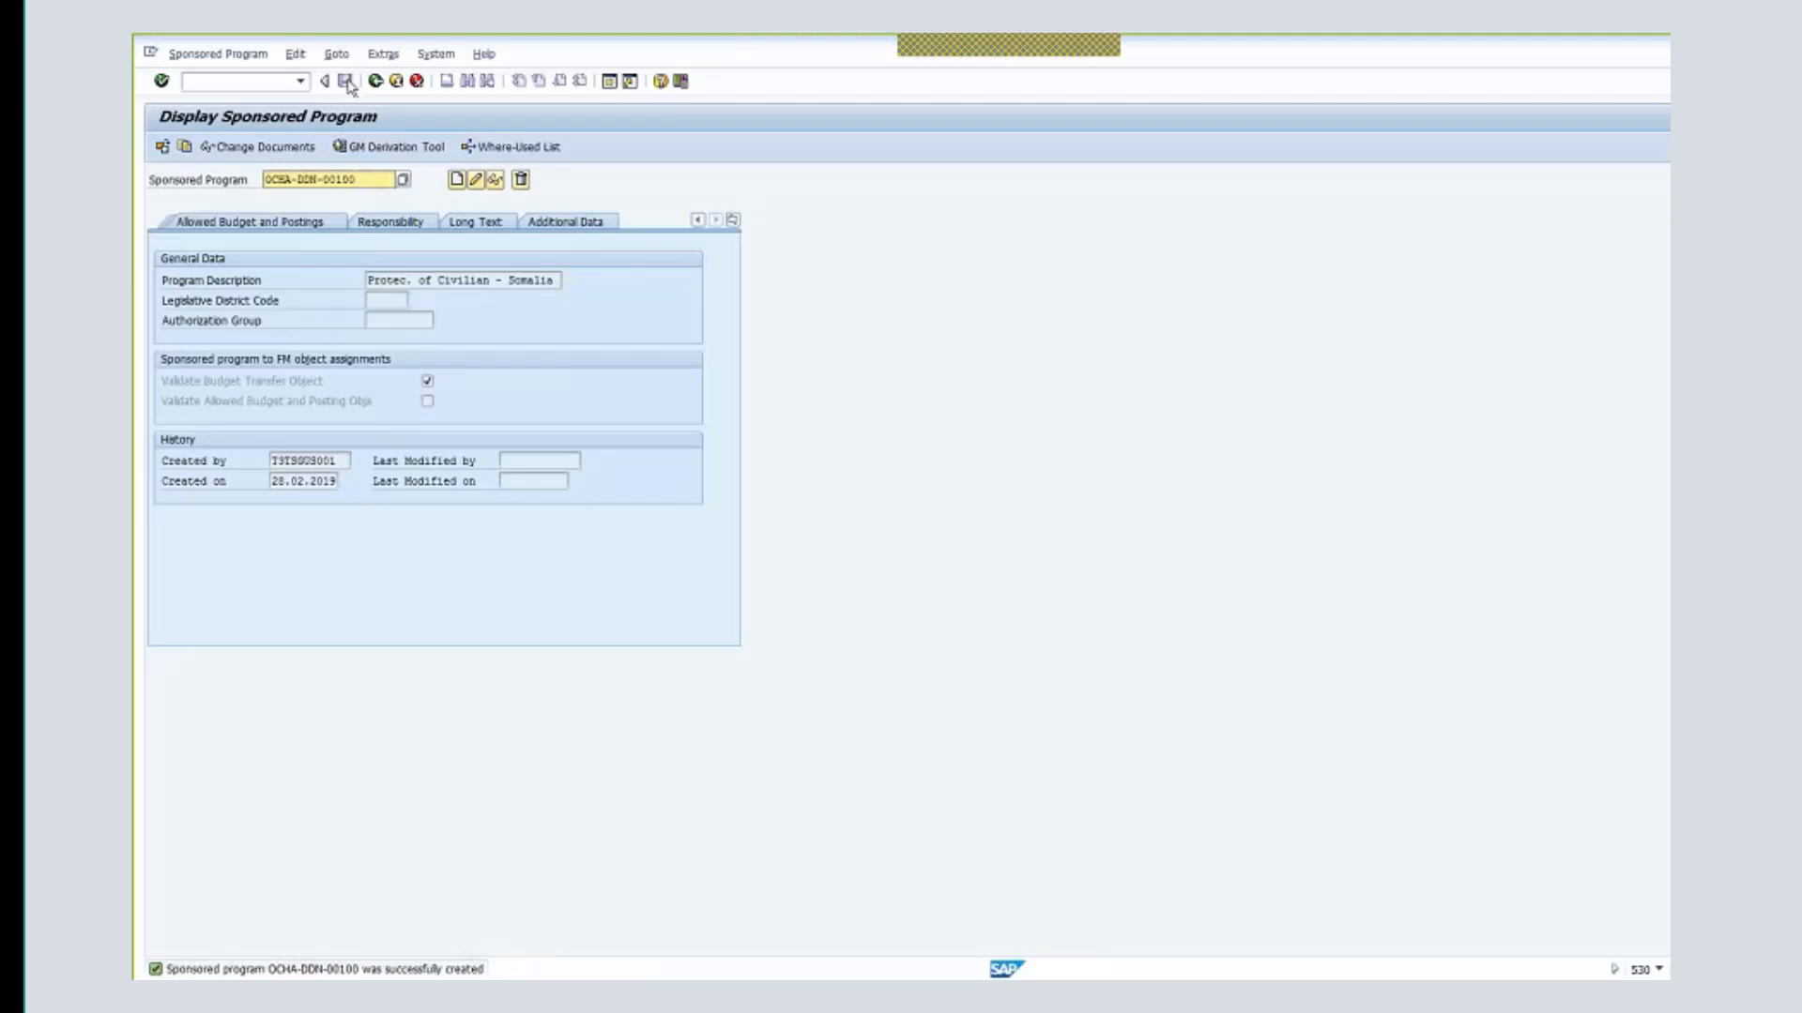
left_click(397, 82)
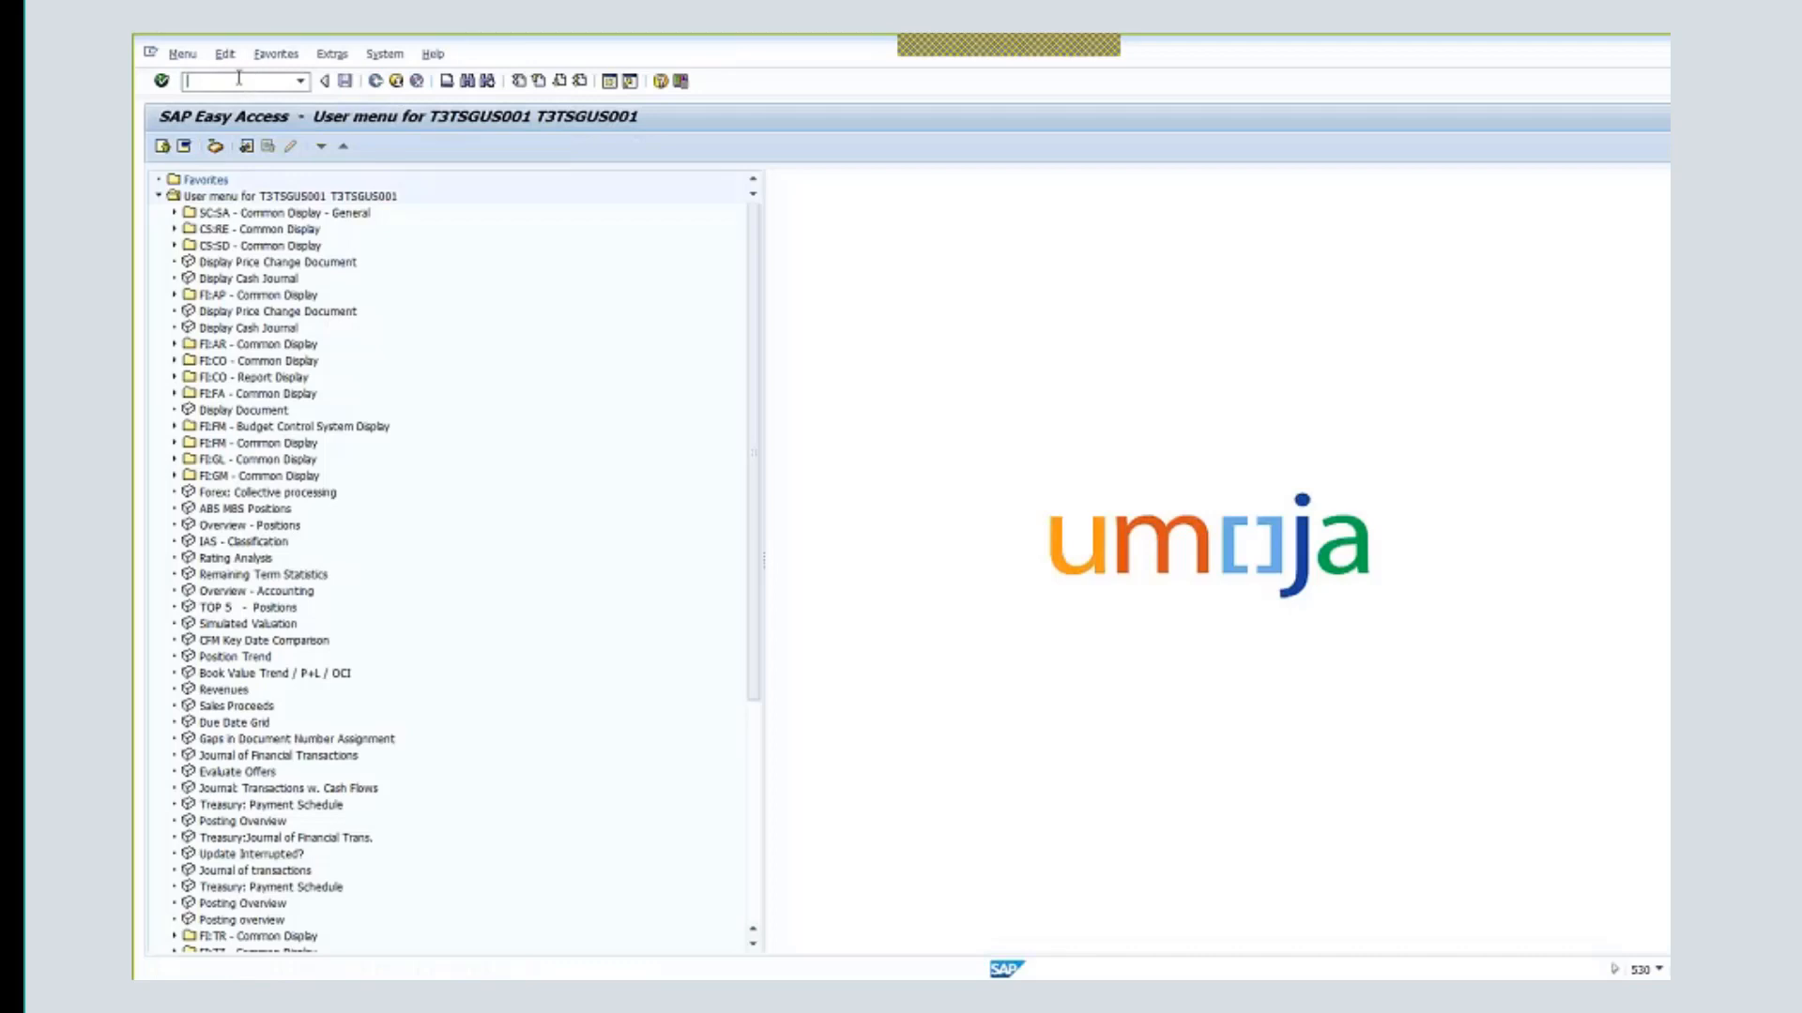
- Run GMGRANT and switch Grant Master into create mode
type("gmgrant")
key("Return")
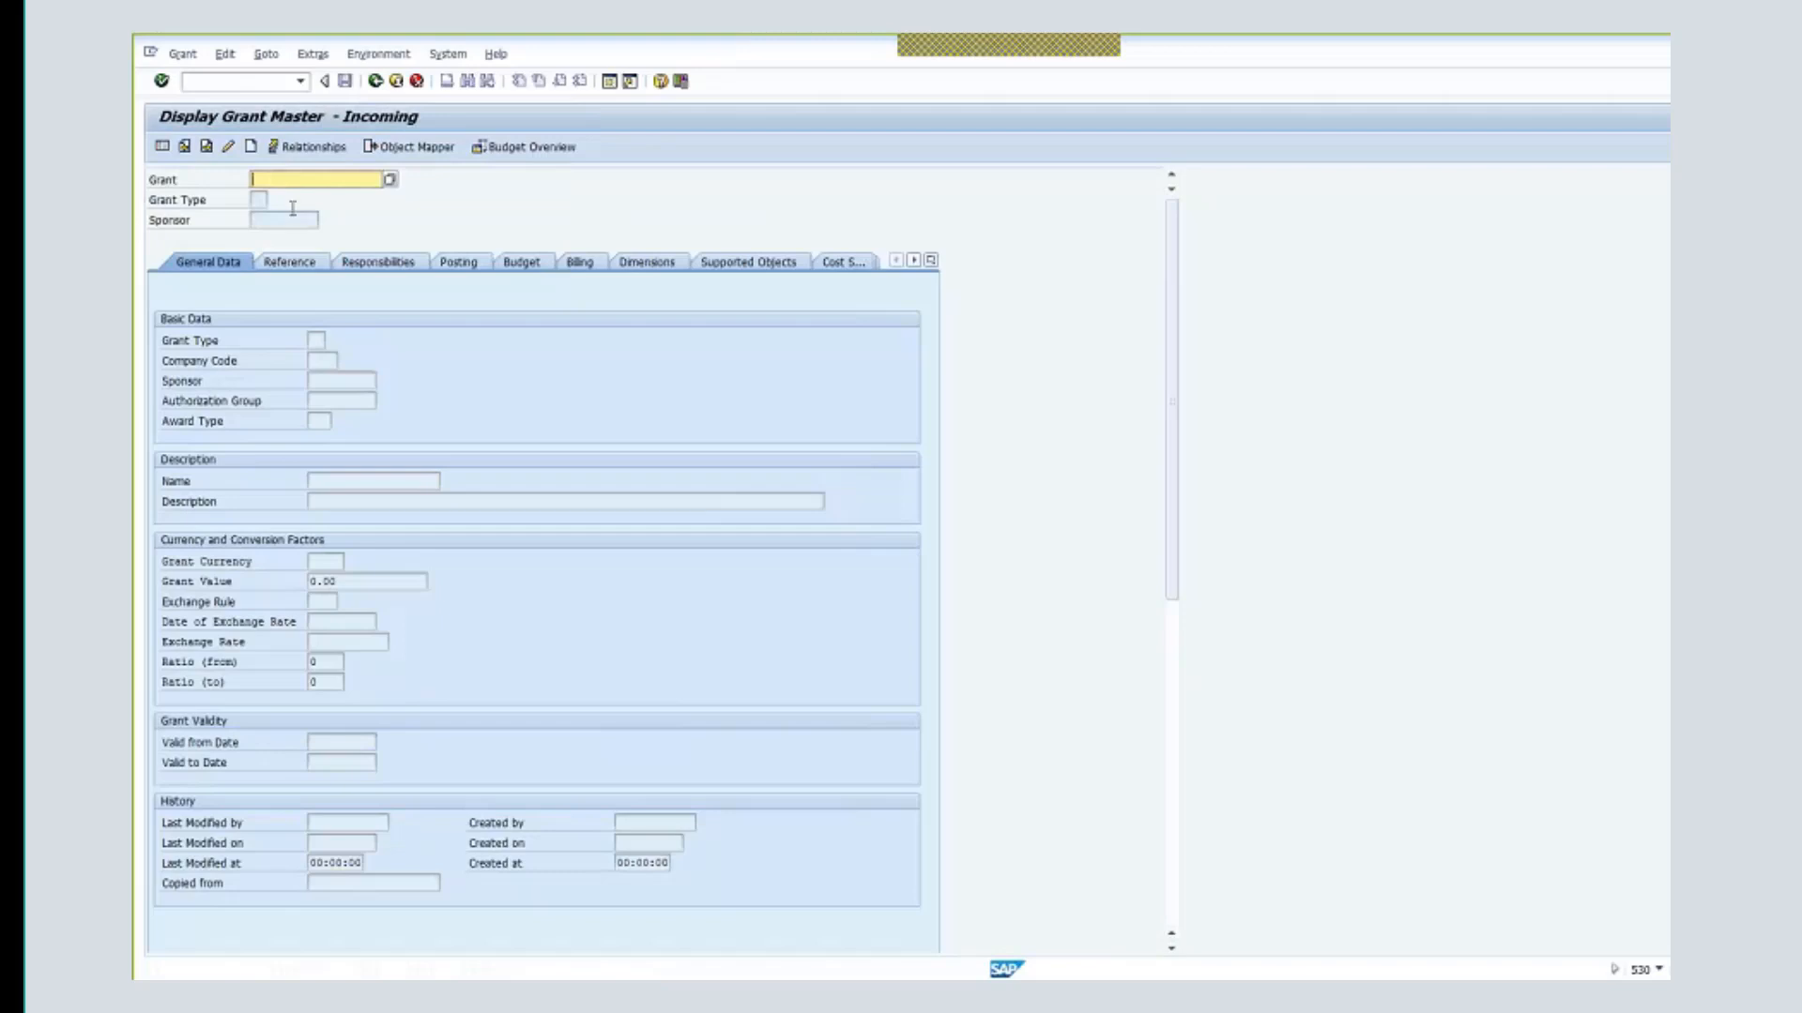
left_click(251, 148)
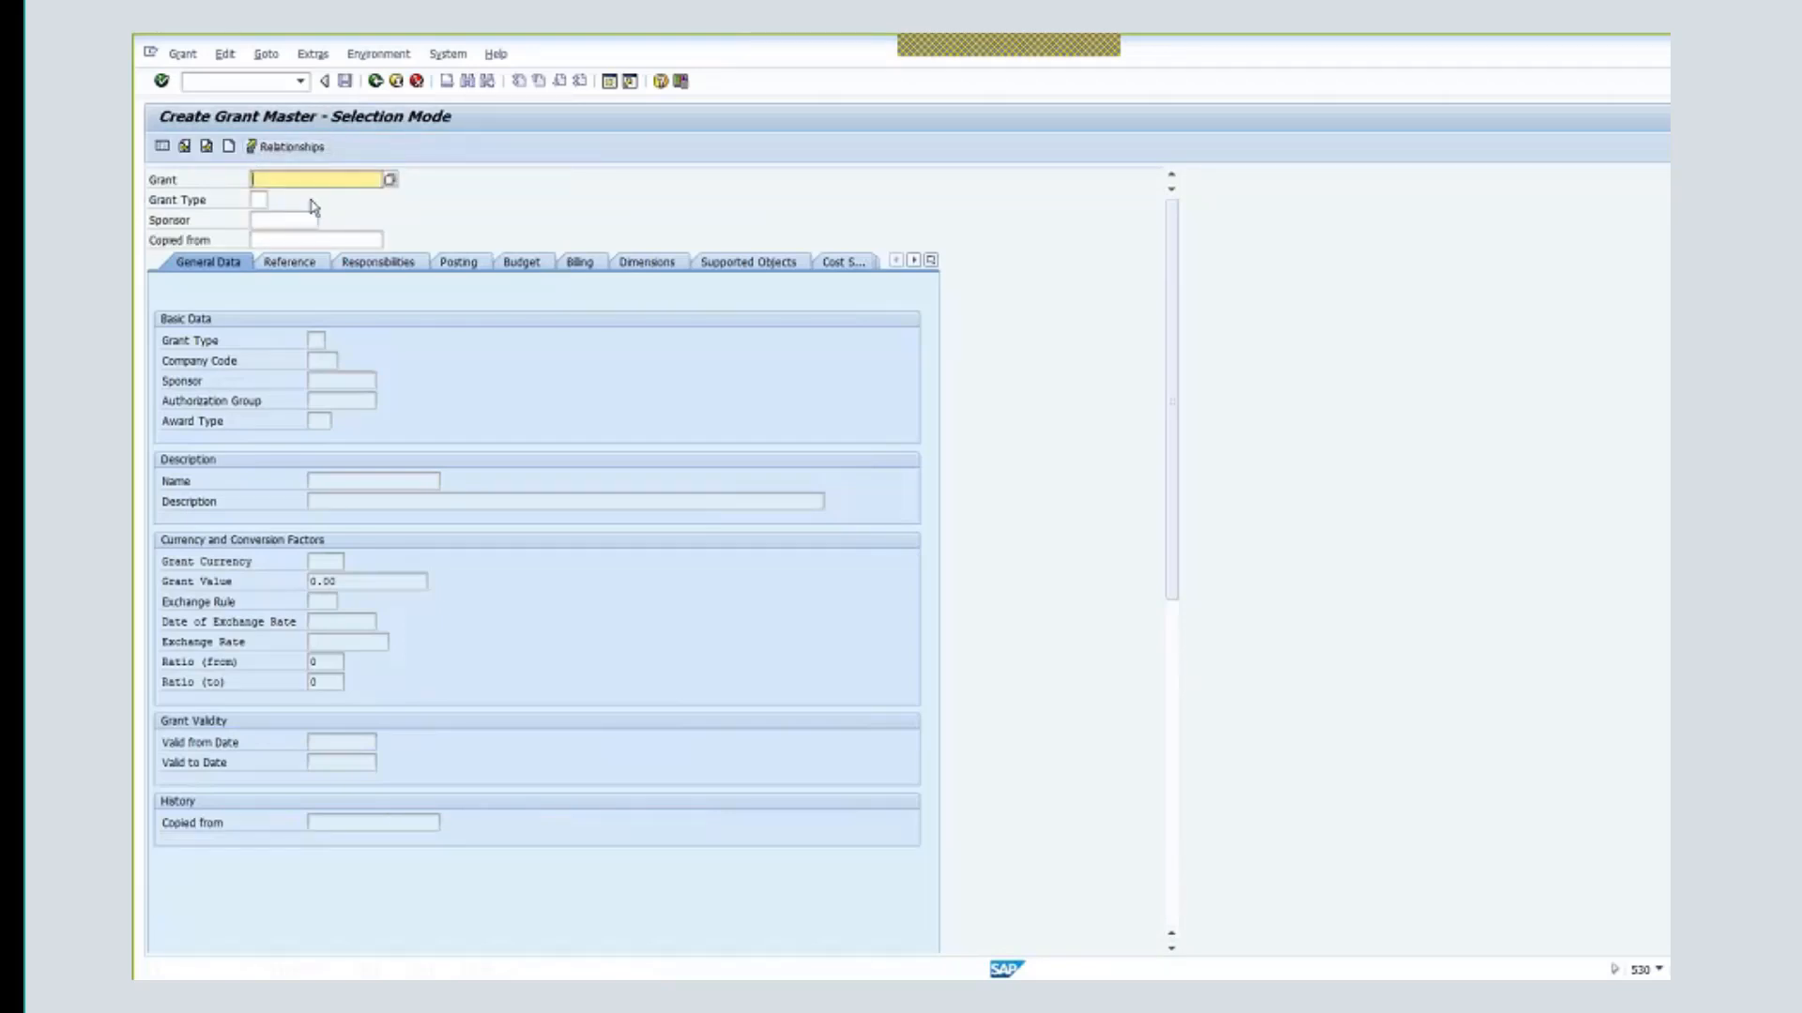
- Enter grant number prefix R1-32DDN- and choose grant type R1 Resource Mobilization Grant
type("r")
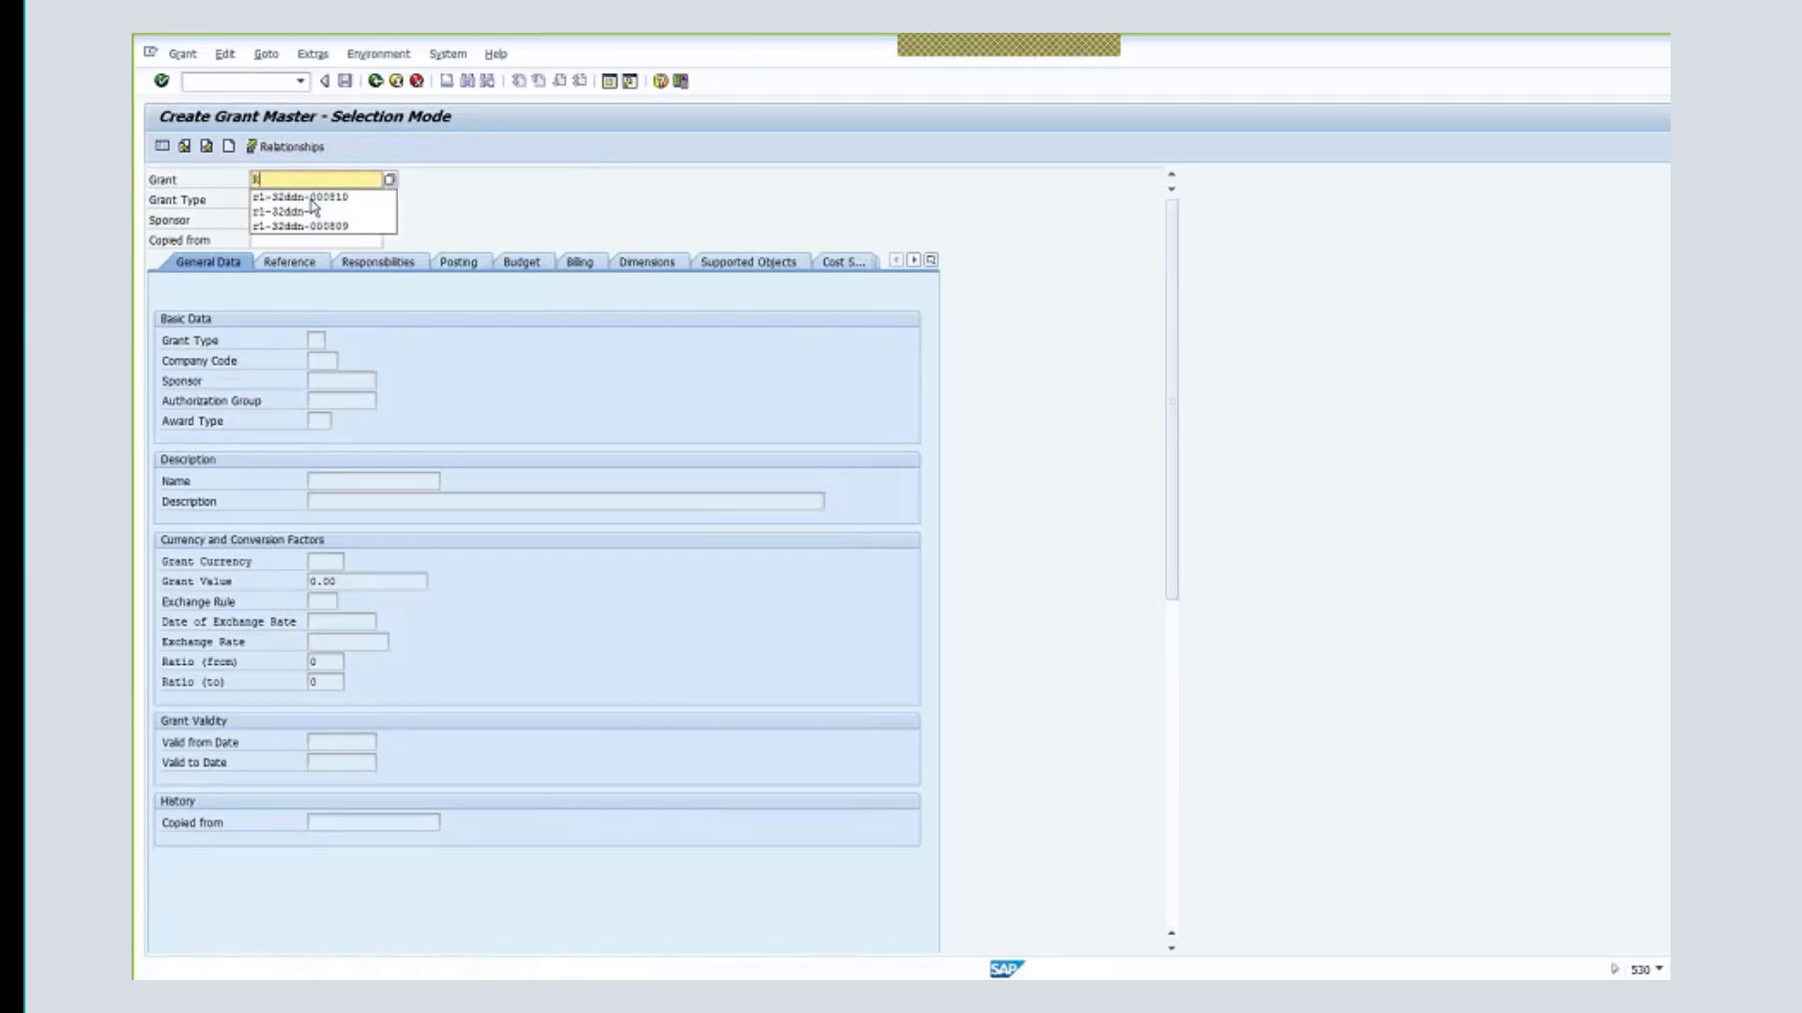
type("1-32ddn-")
left_click(518, 209)
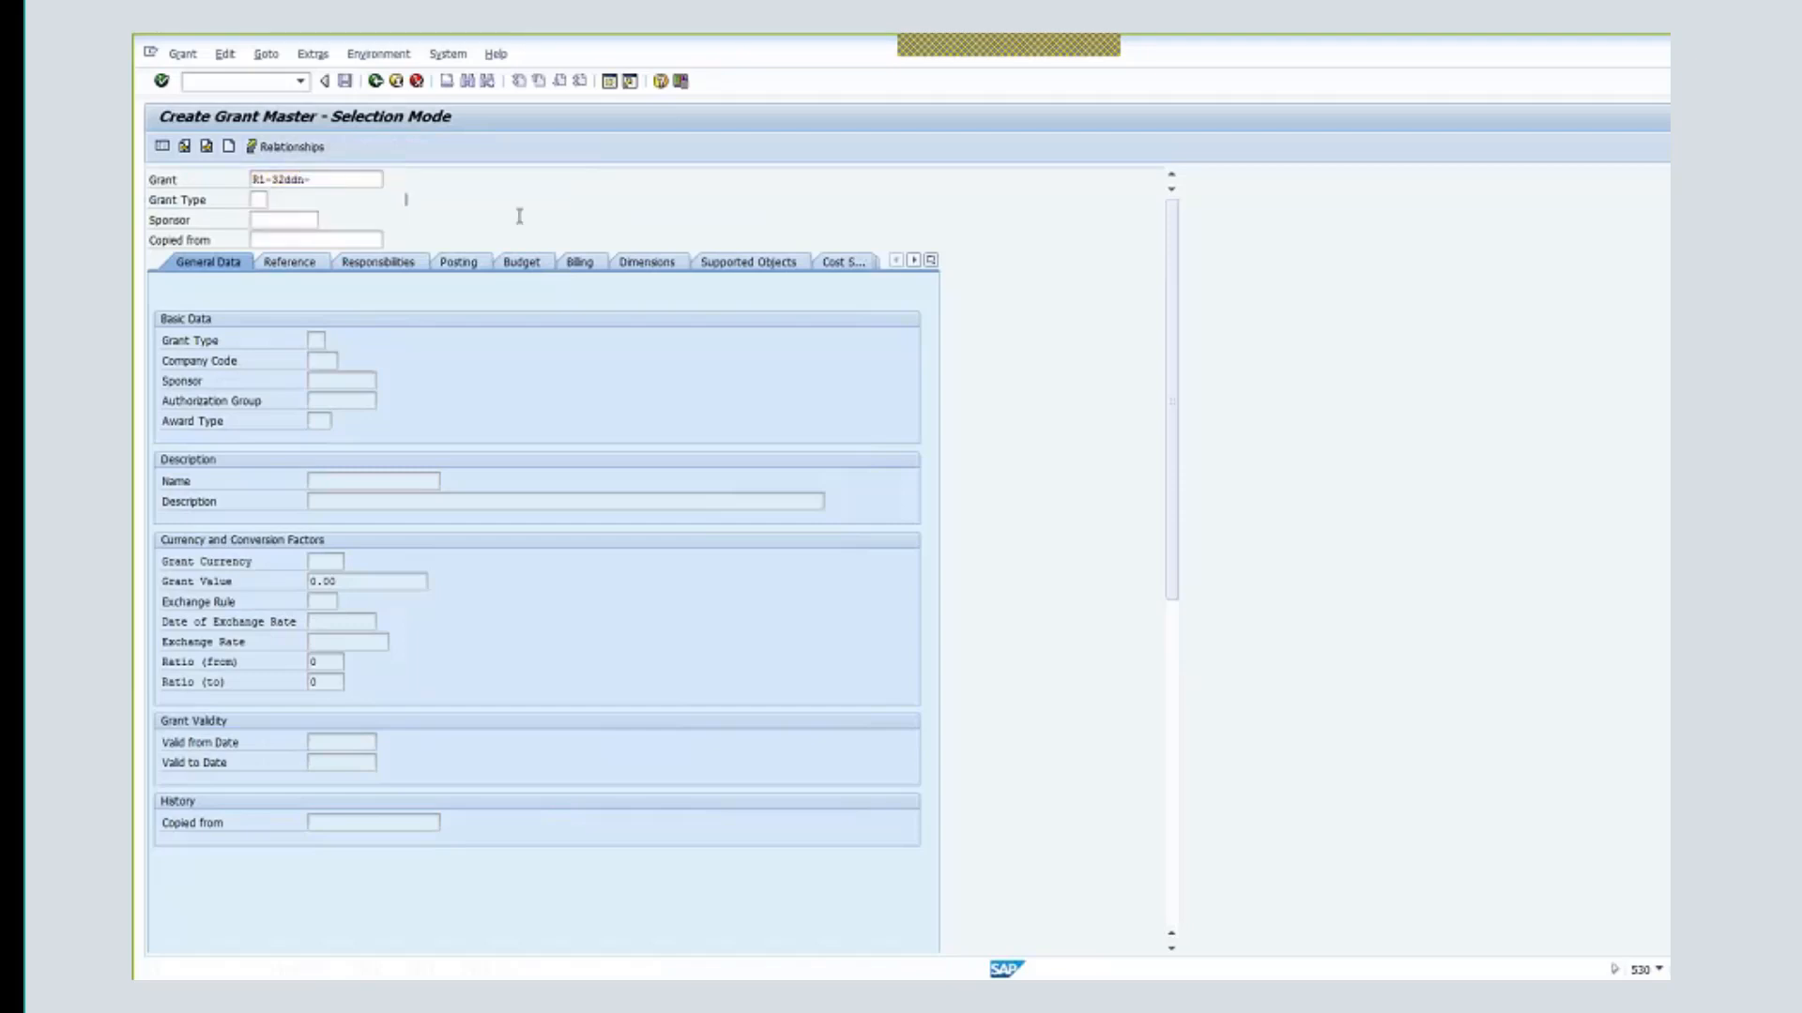
left_click(257, 200)
left_click(275, 200)
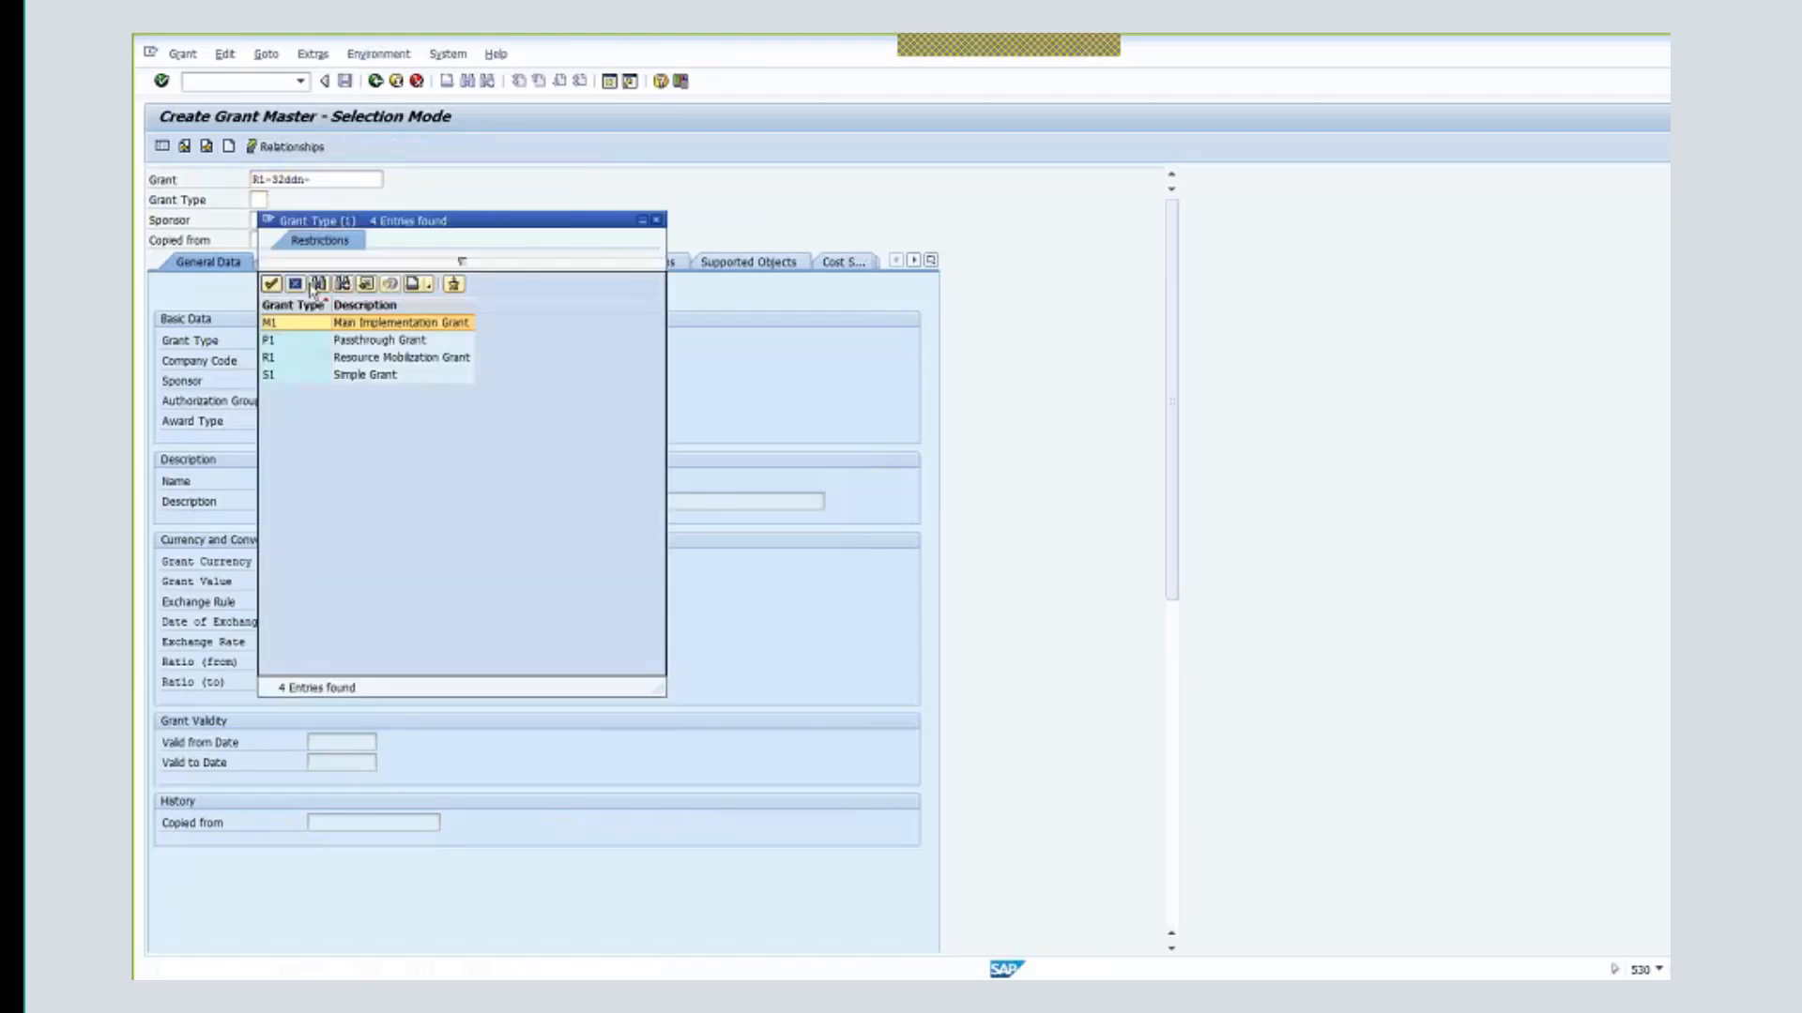
double_click(440, 360)
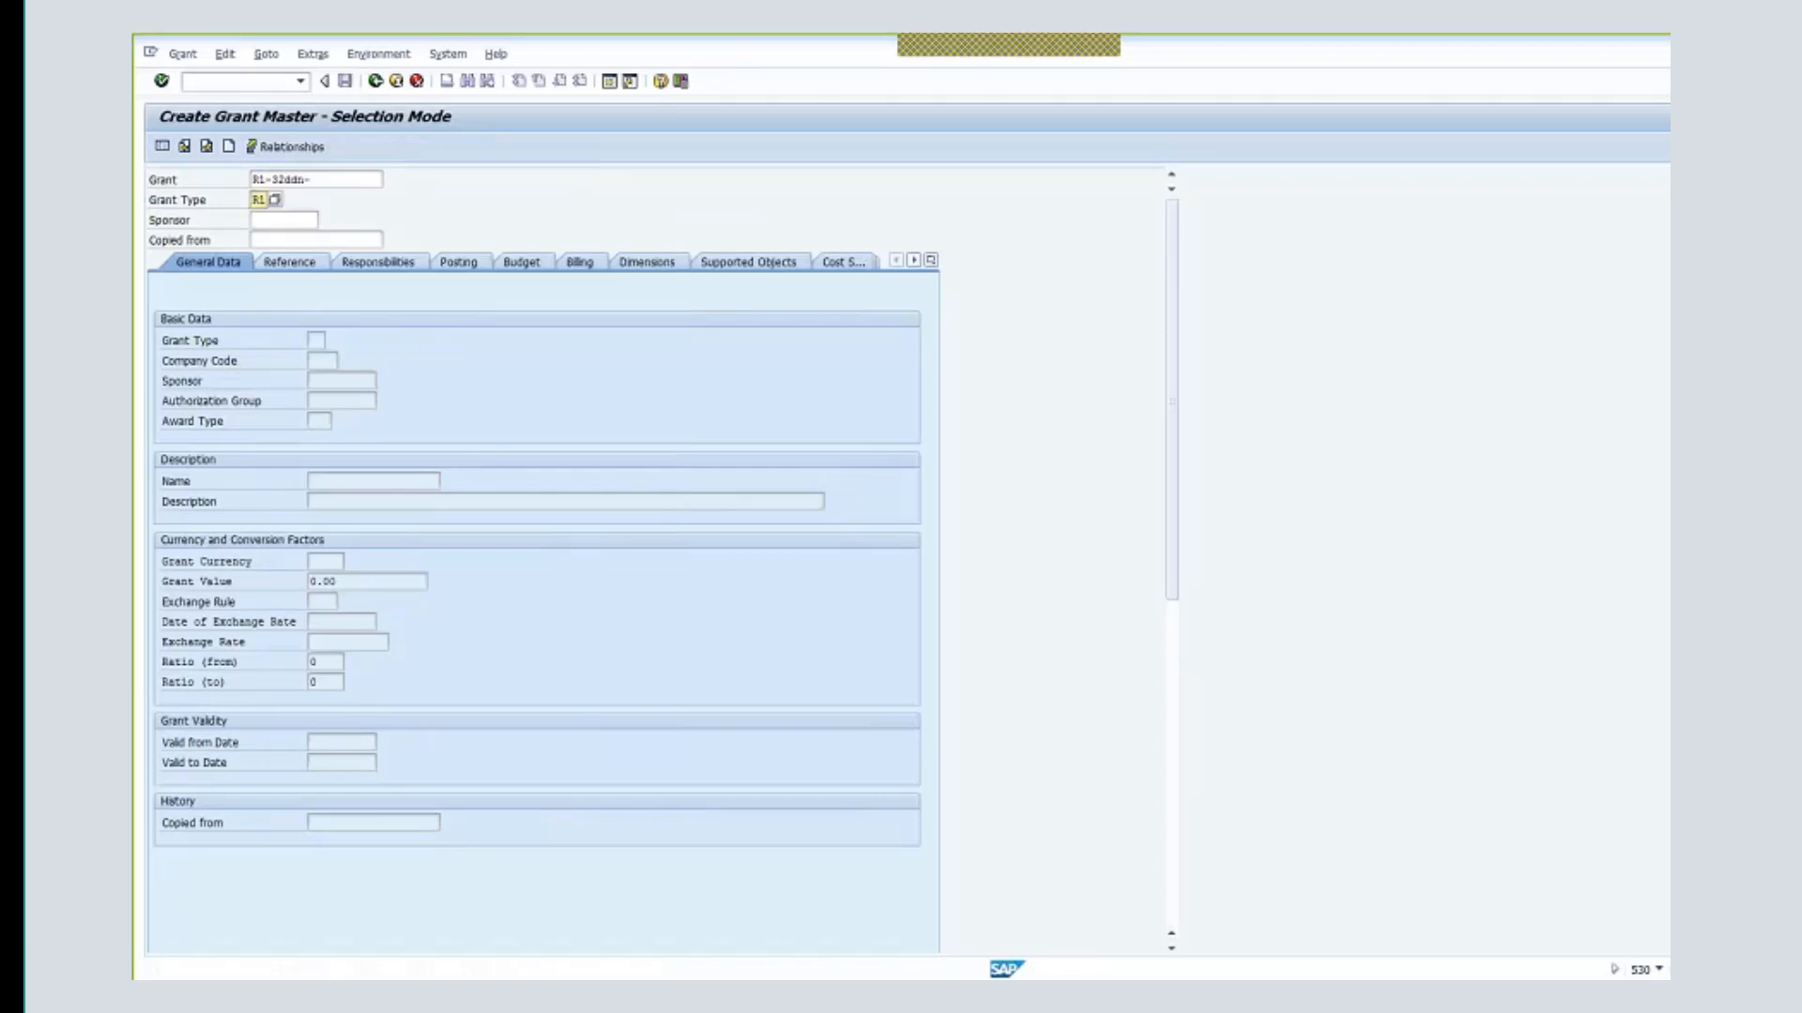
- Select Australia's UN mission as sponsor and confirm the grant header
left_click(293, 221)
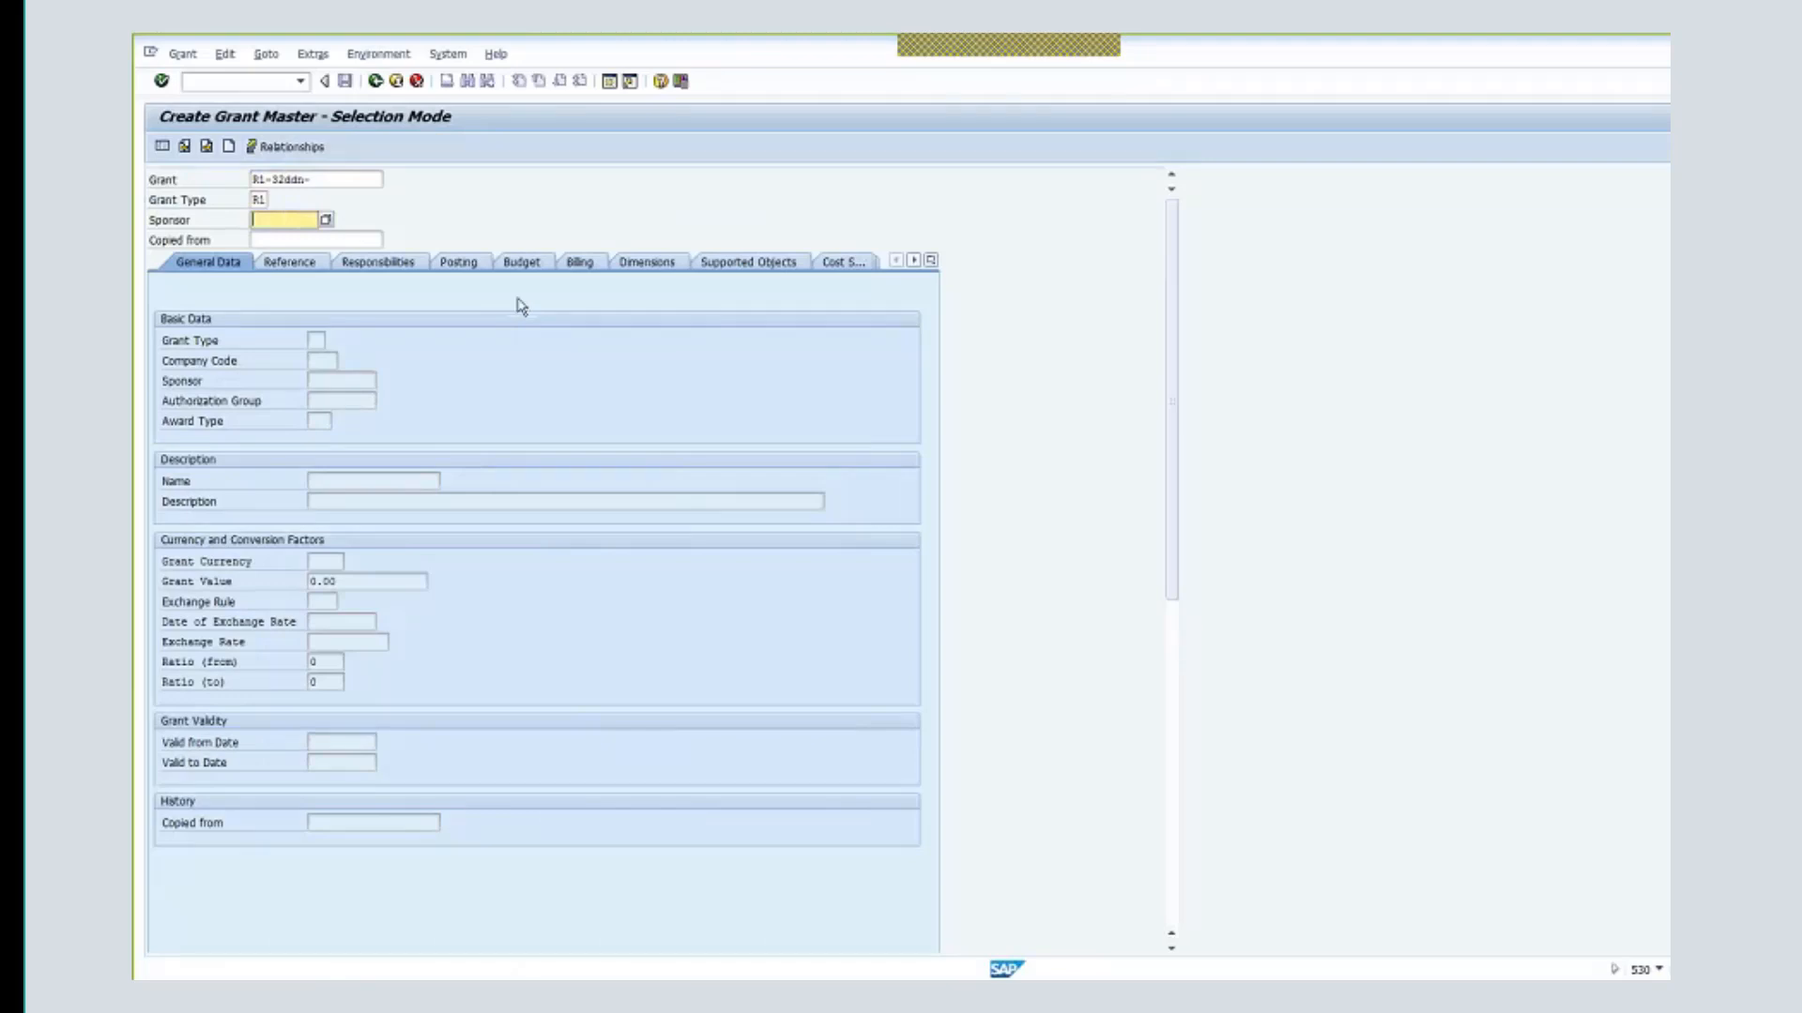
type("1")
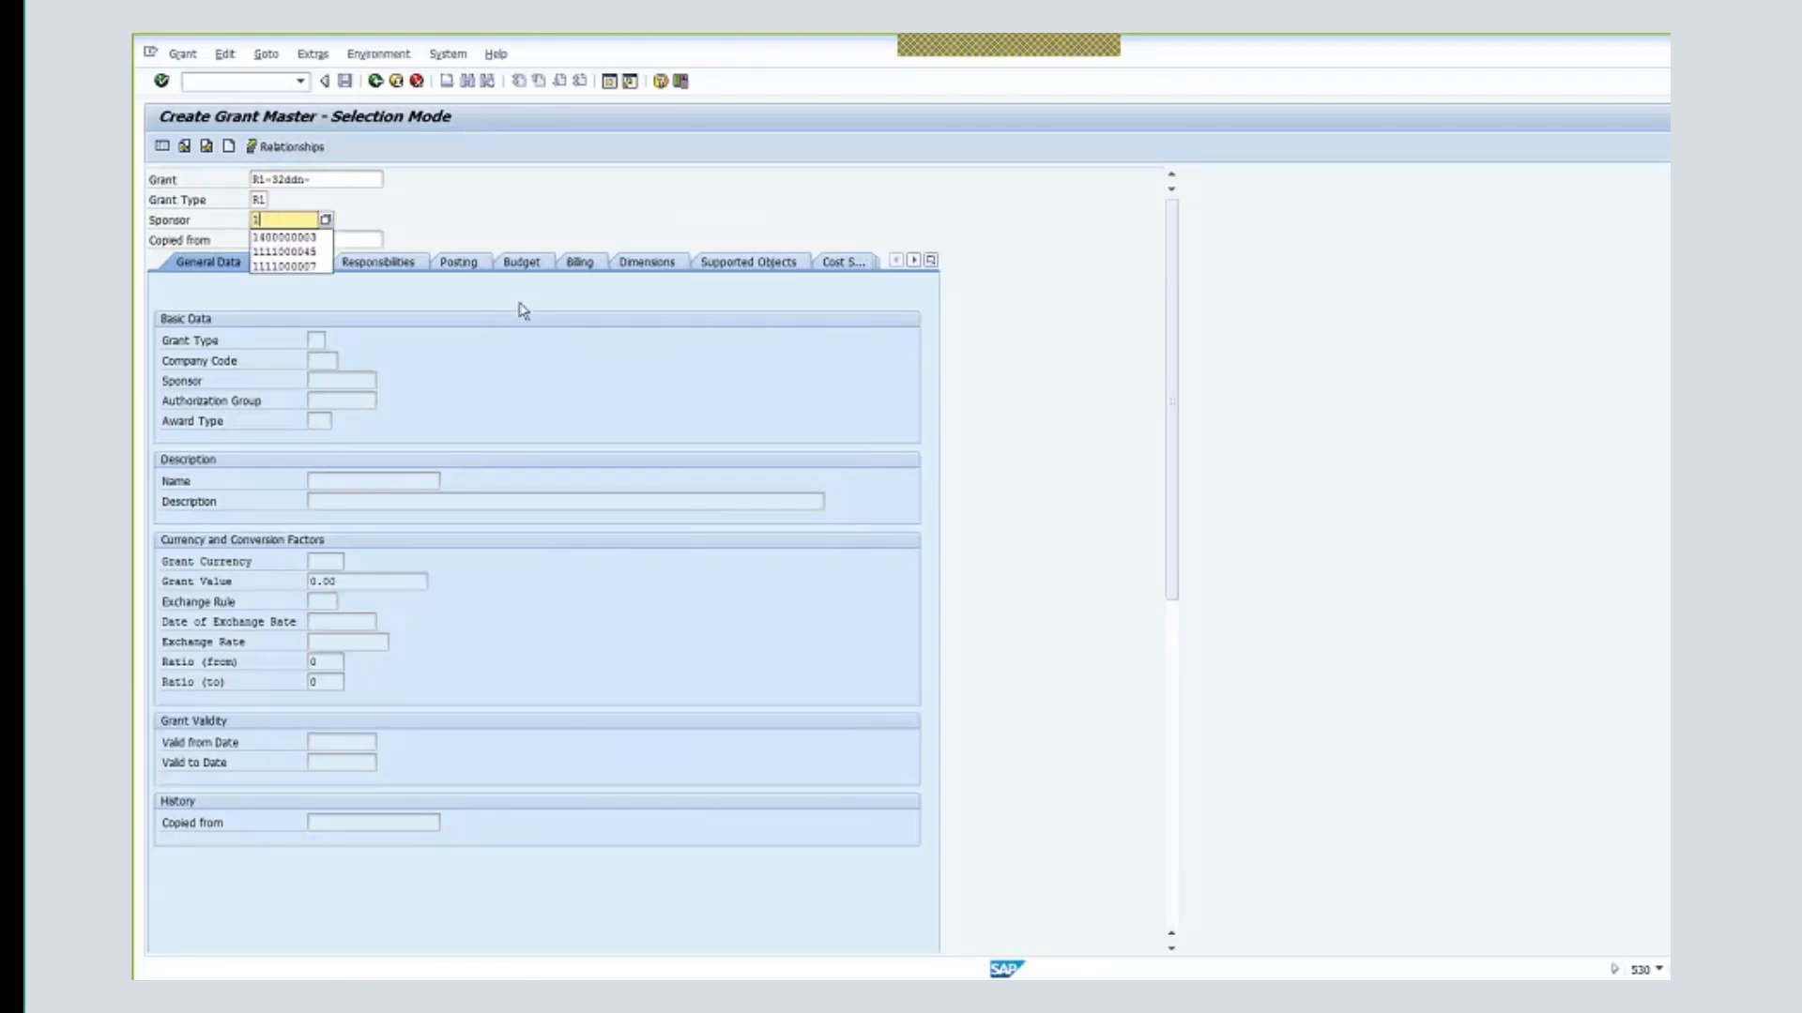
key("Down")
key("Down")
key("Down")
key("Return")
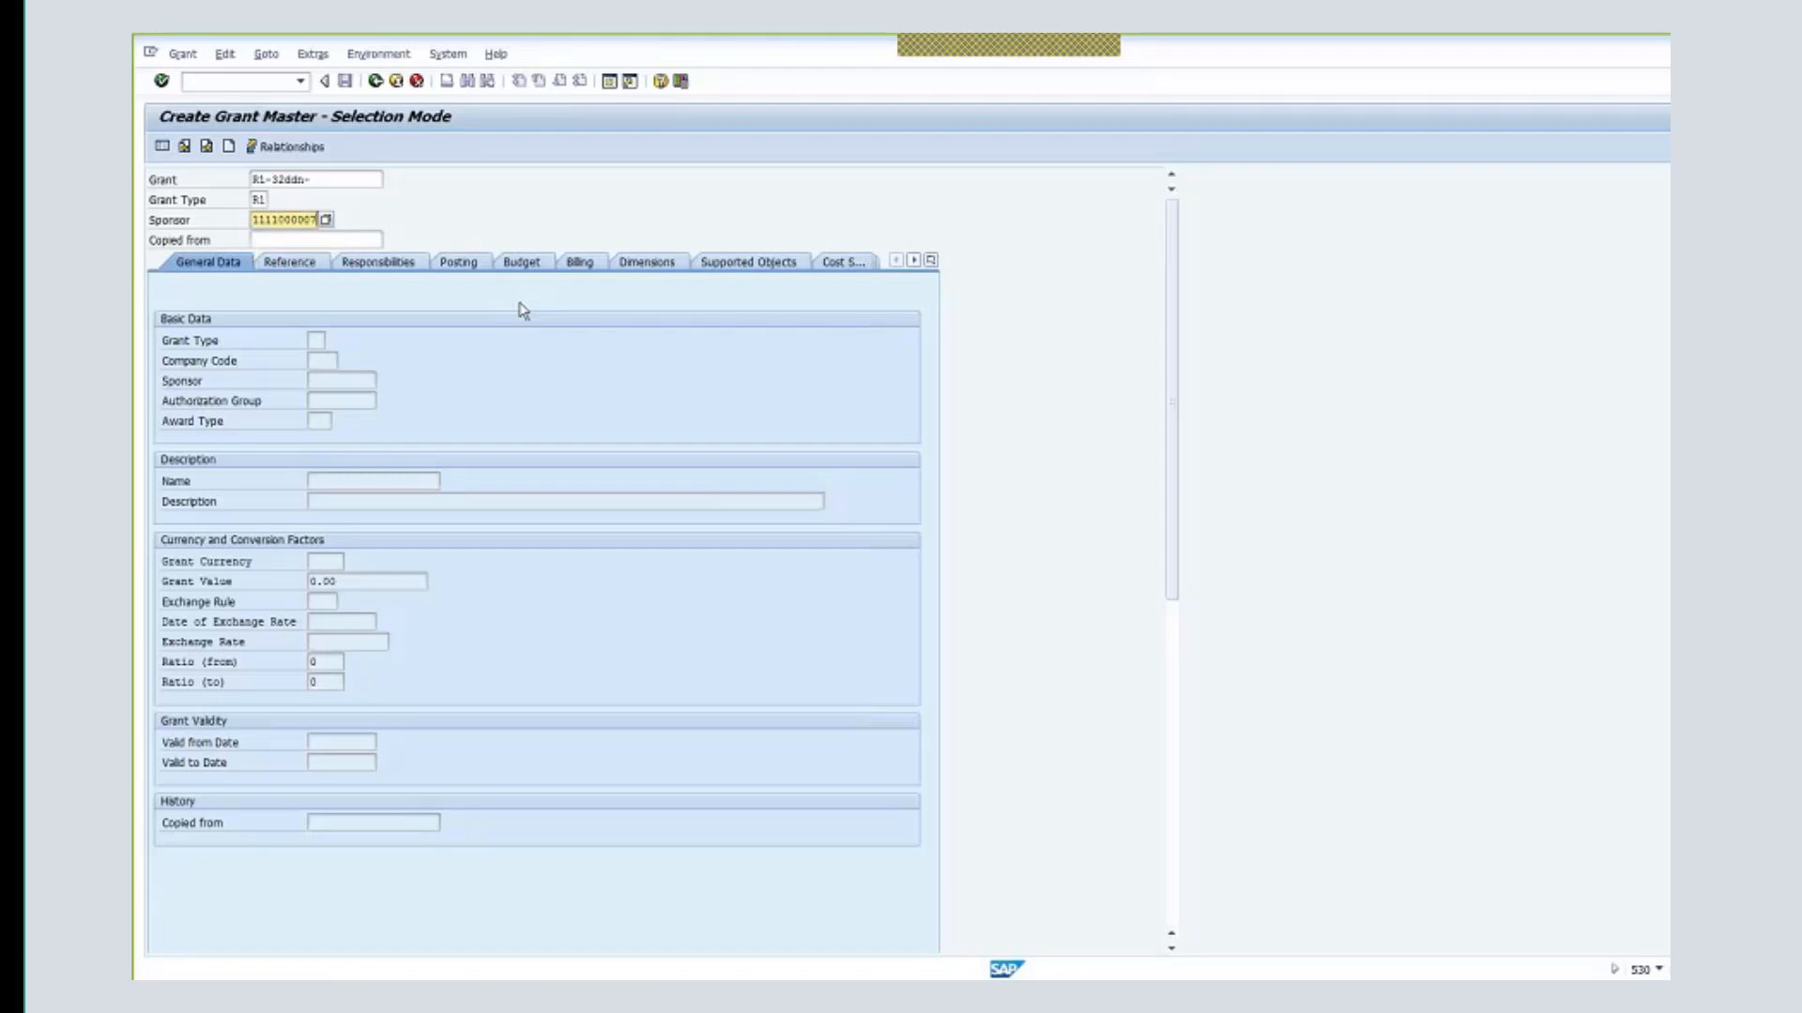
key("Return")
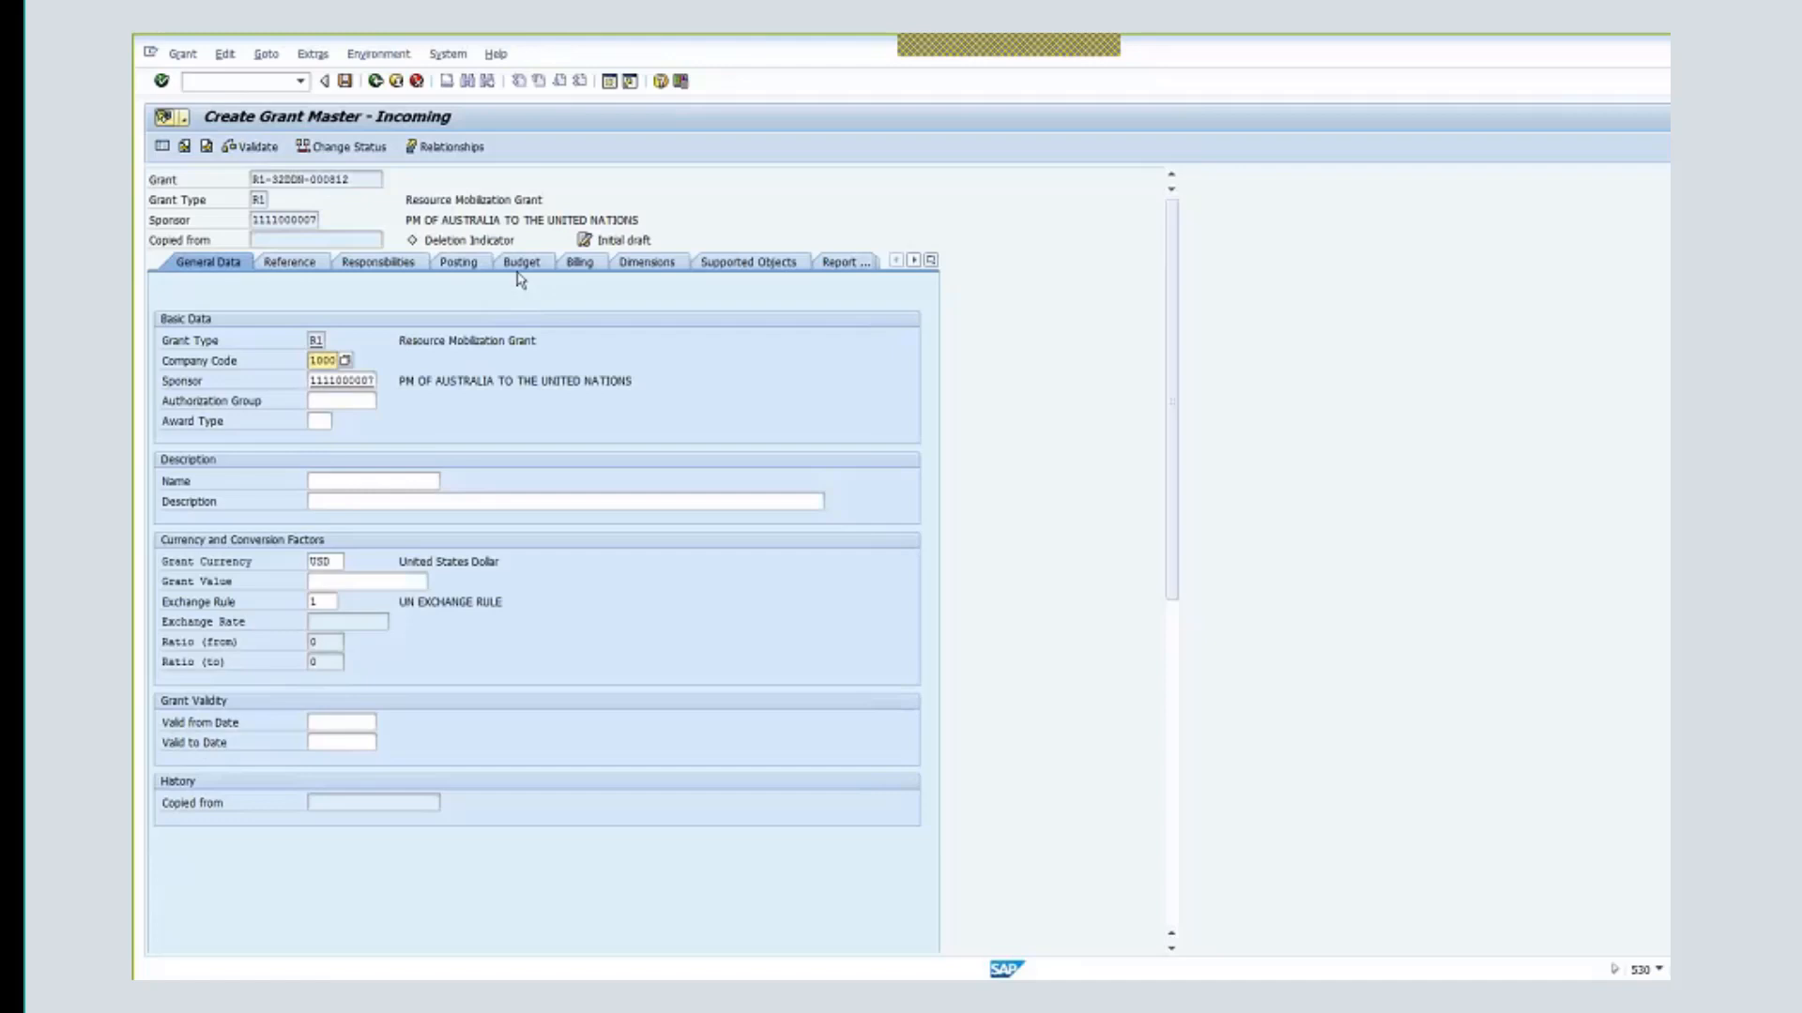
- Set authorization group 0009 (OCHA) and name the grant 'Protect. Somalia AUS'
left_click(338, 400)
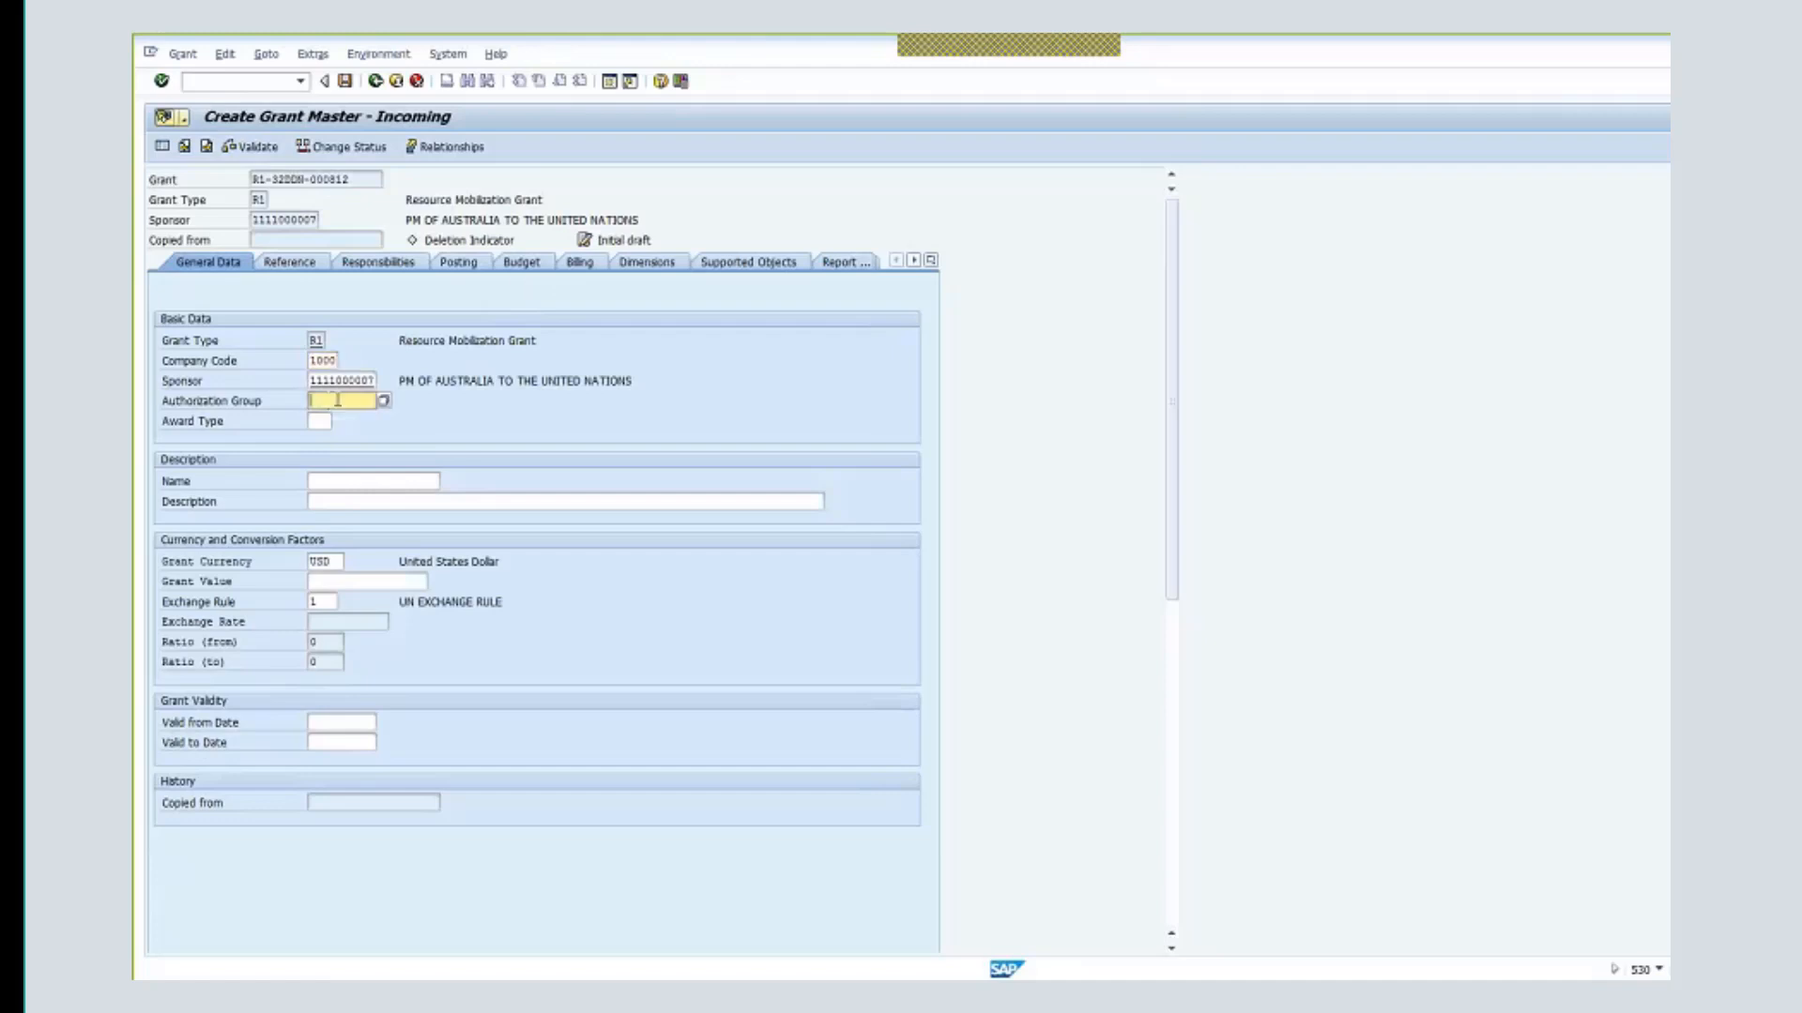
type("0009")
key("Return")
left_click(398, 482)
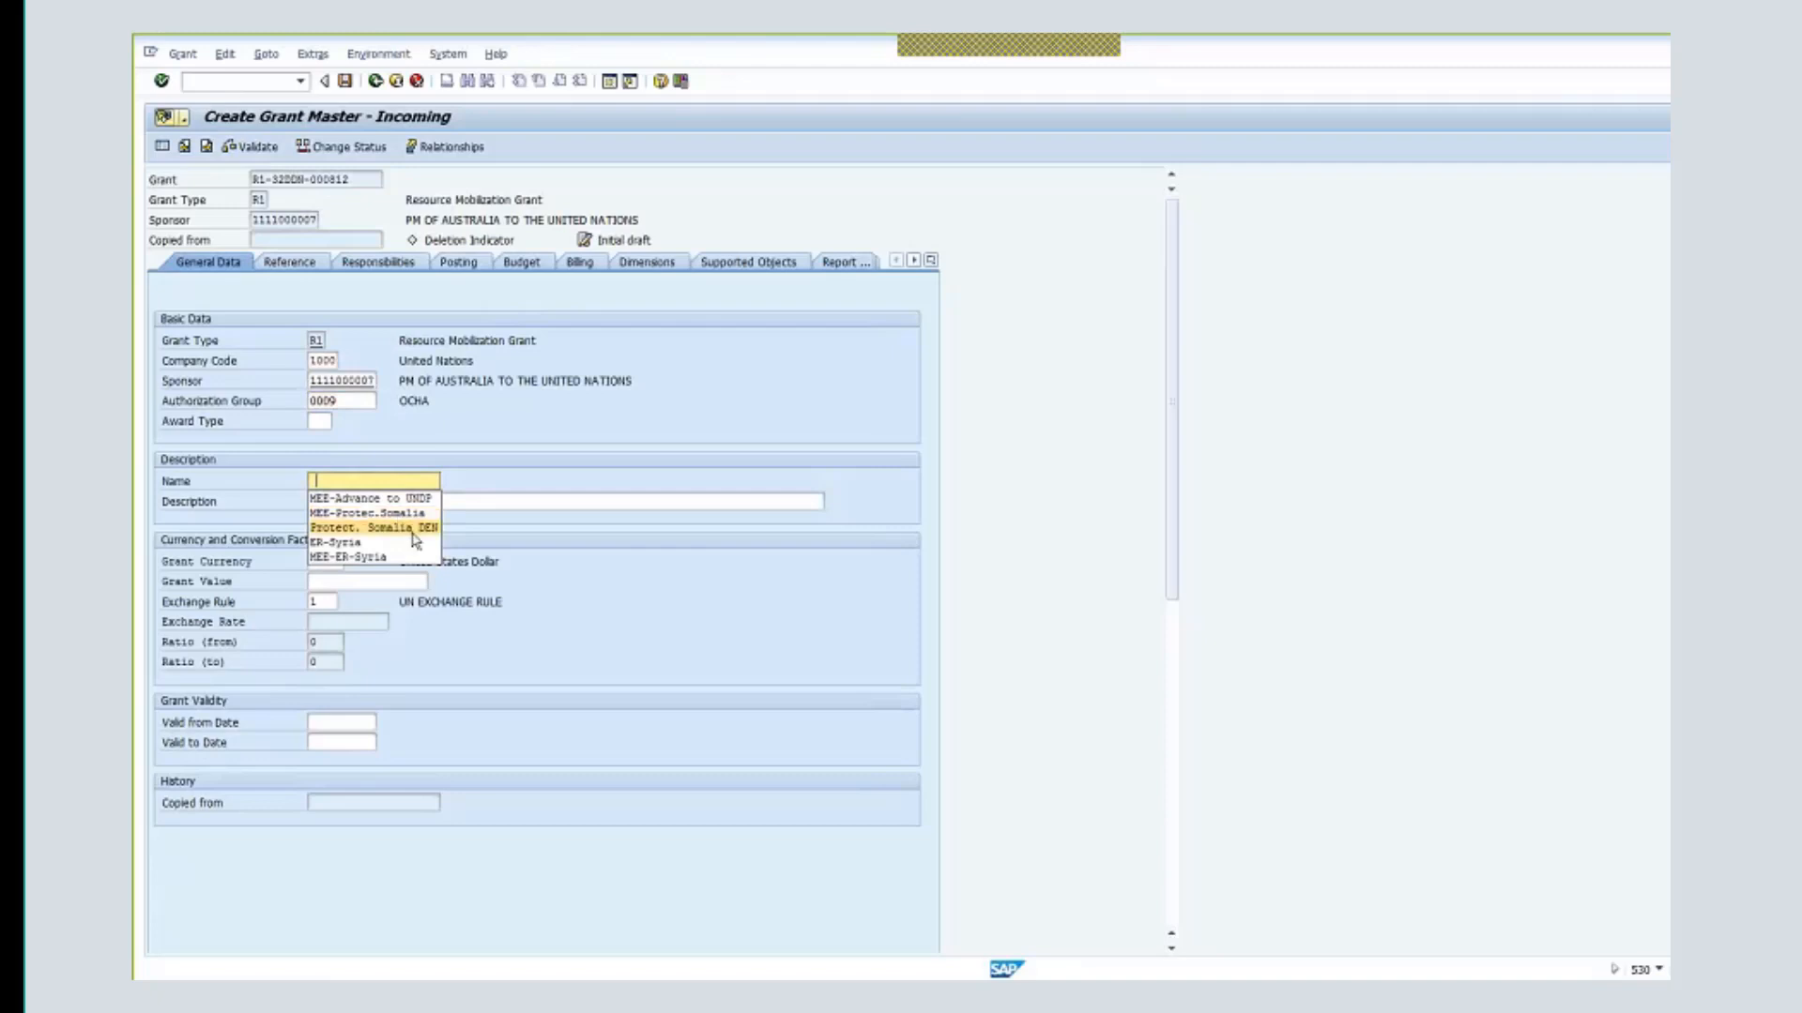
left_click(412, 529)
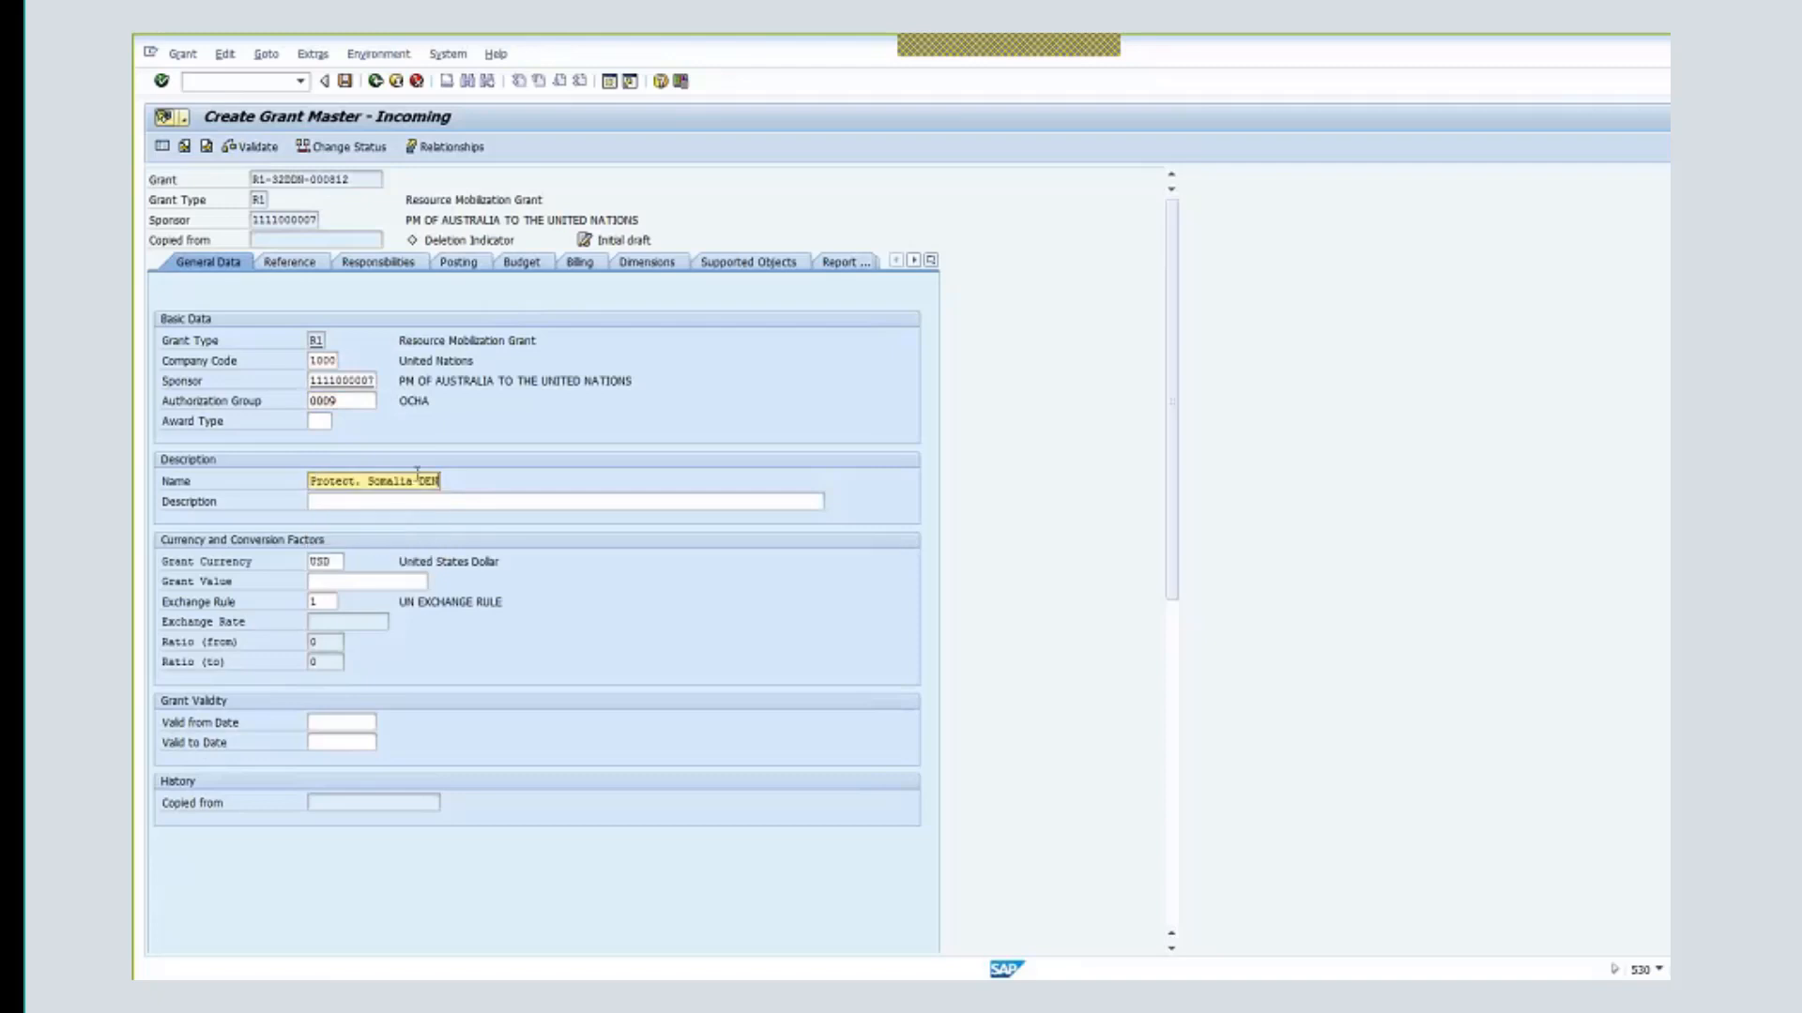
left_click_drag(418, 479, 482, 493)
type("AUS")
- Enter the grant description 'Protect. Somalia - Aus'
left_click(429, 504)
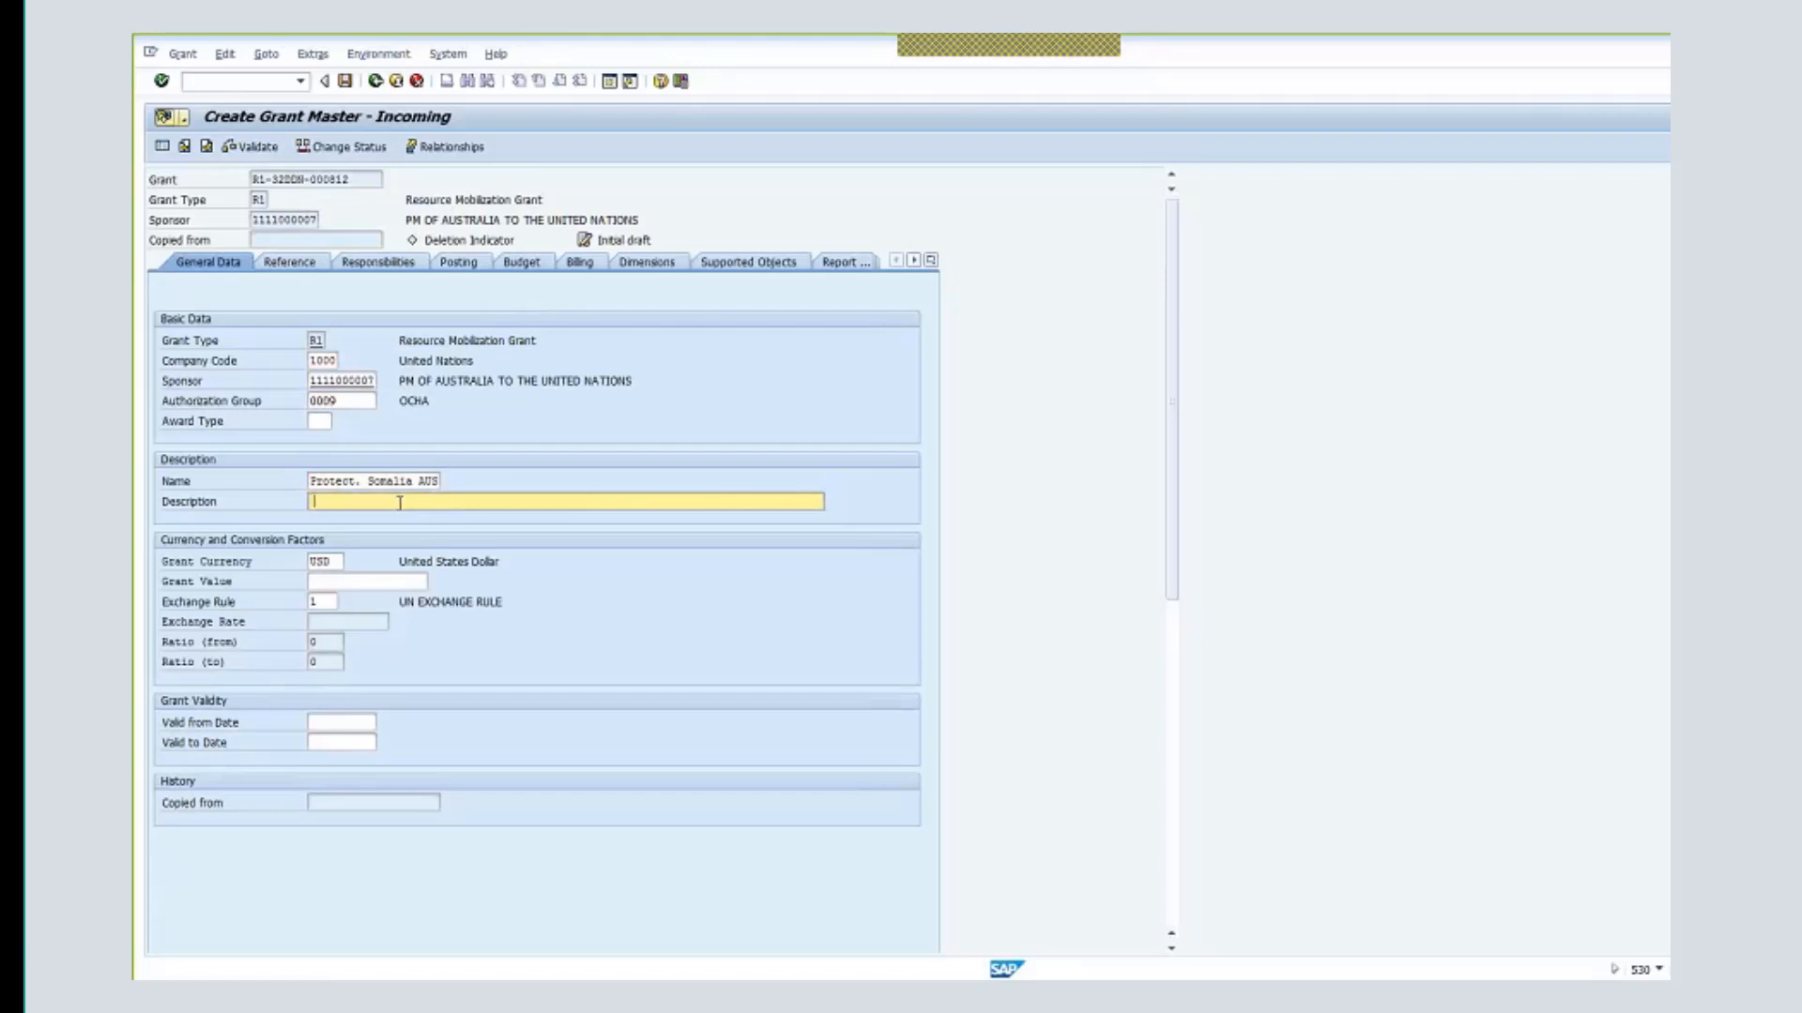
type("Protection")
left_click_drag(311, 481, 371, 485)
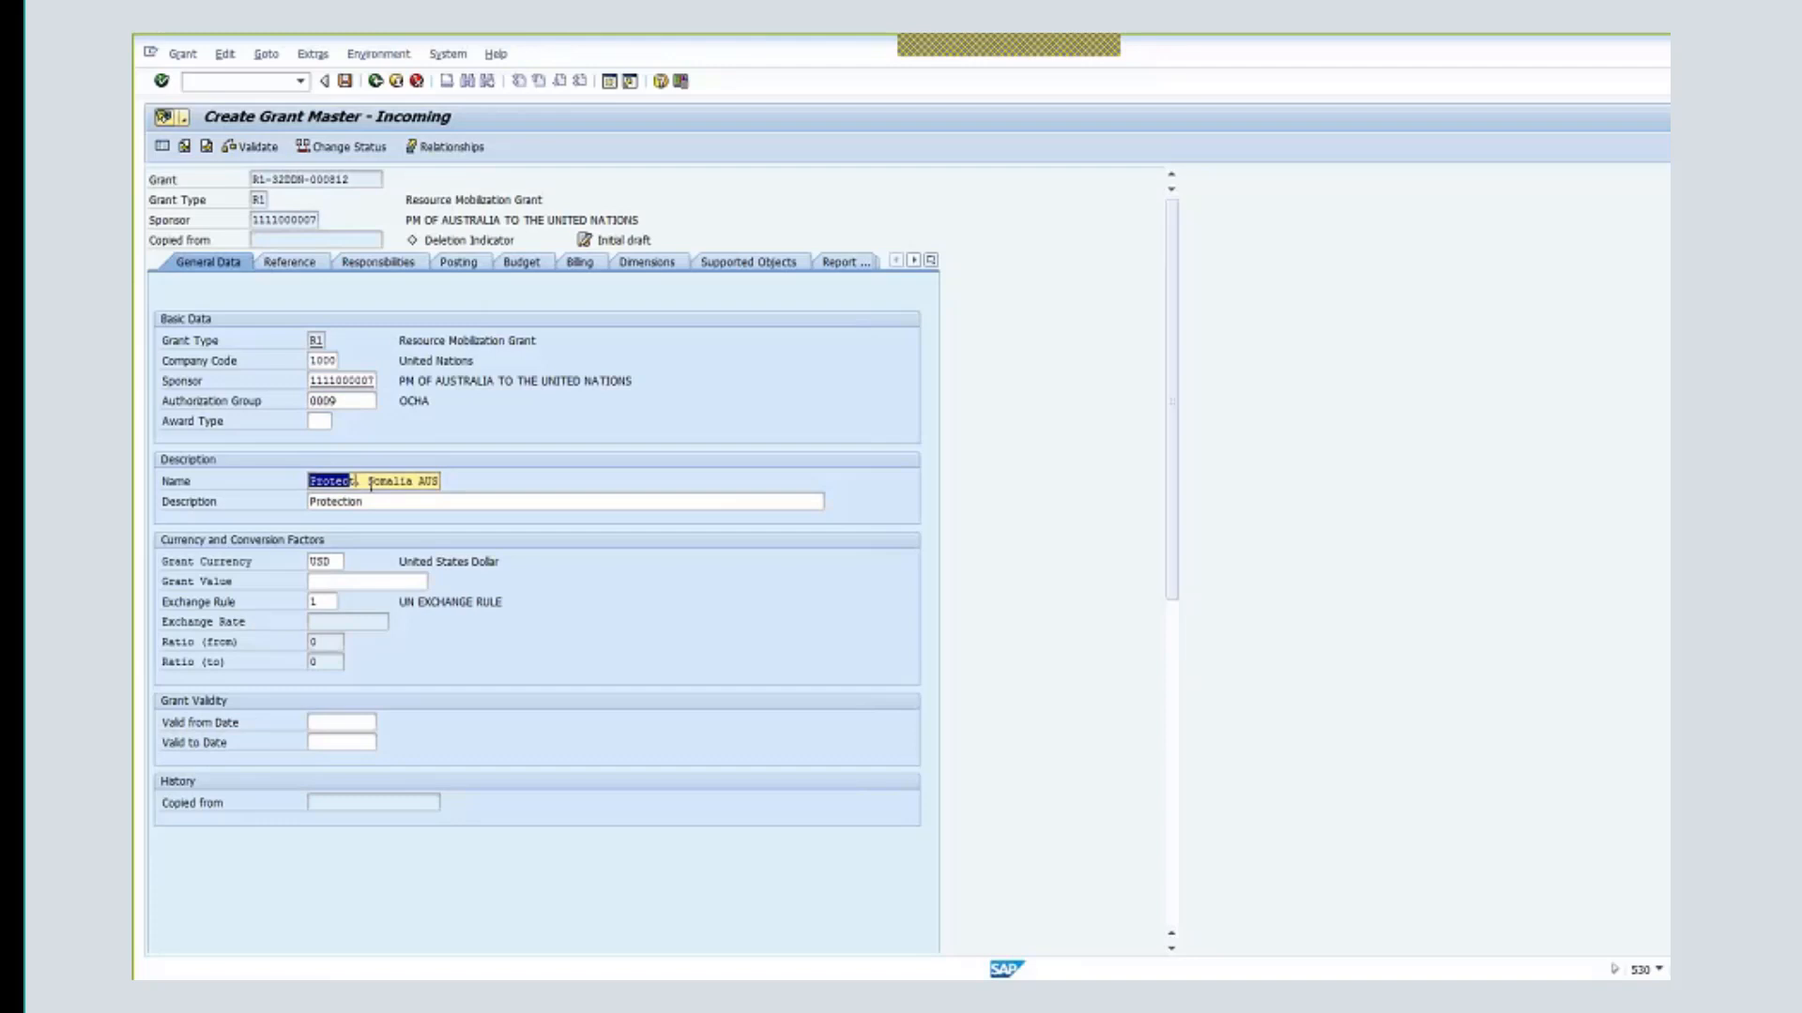
left_click(372, 520)
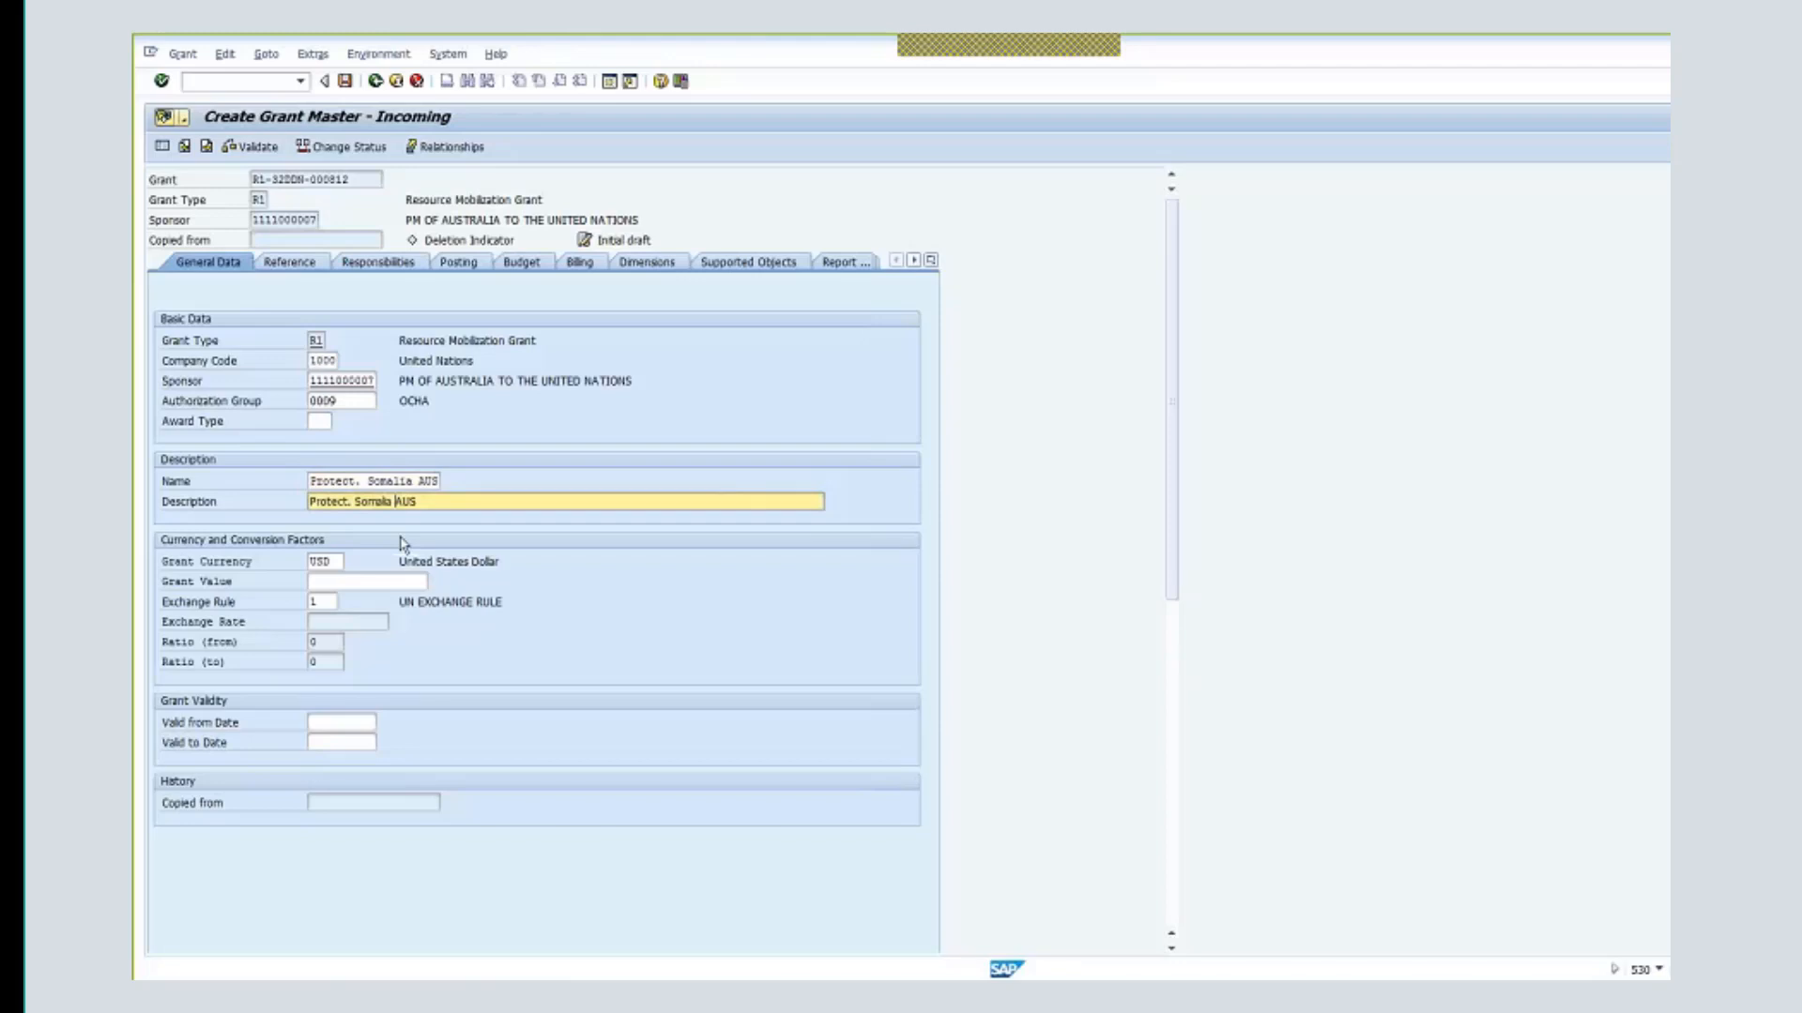
type("- Aus")
left_click(344, 563)
left_click(344, 563)
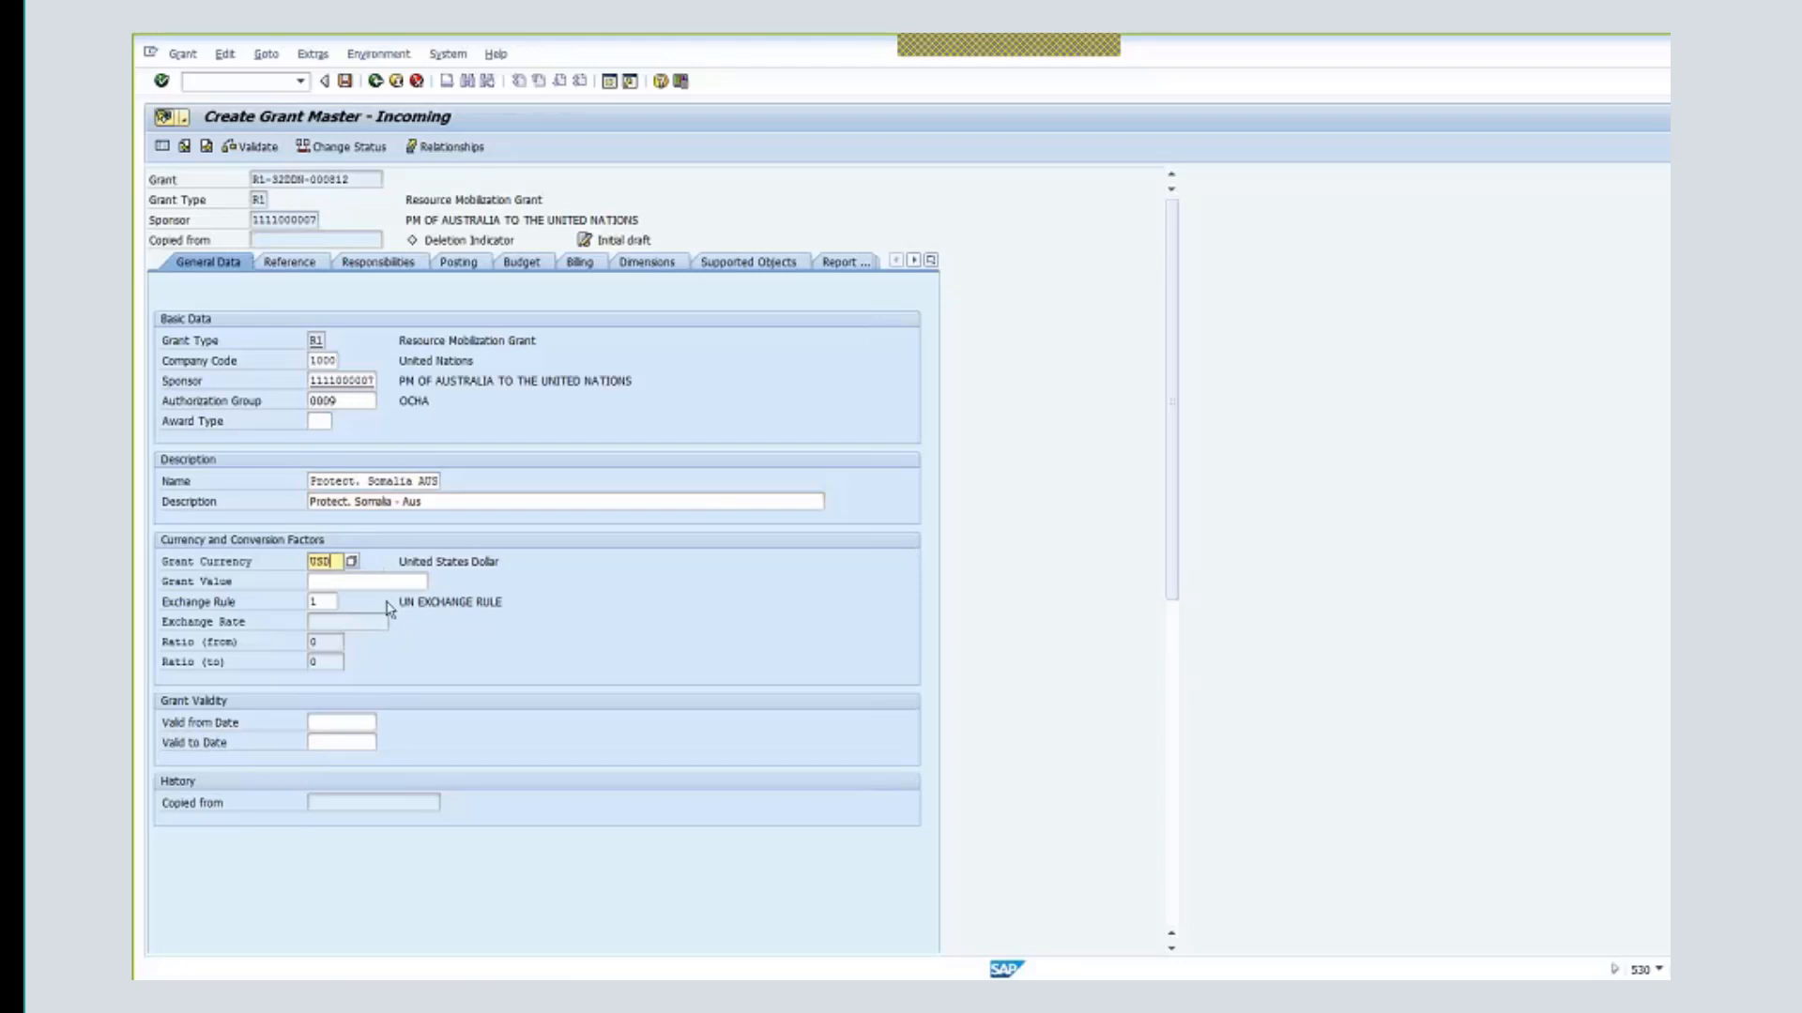
- Enter a grant value of 1,000,000
key("Tab")
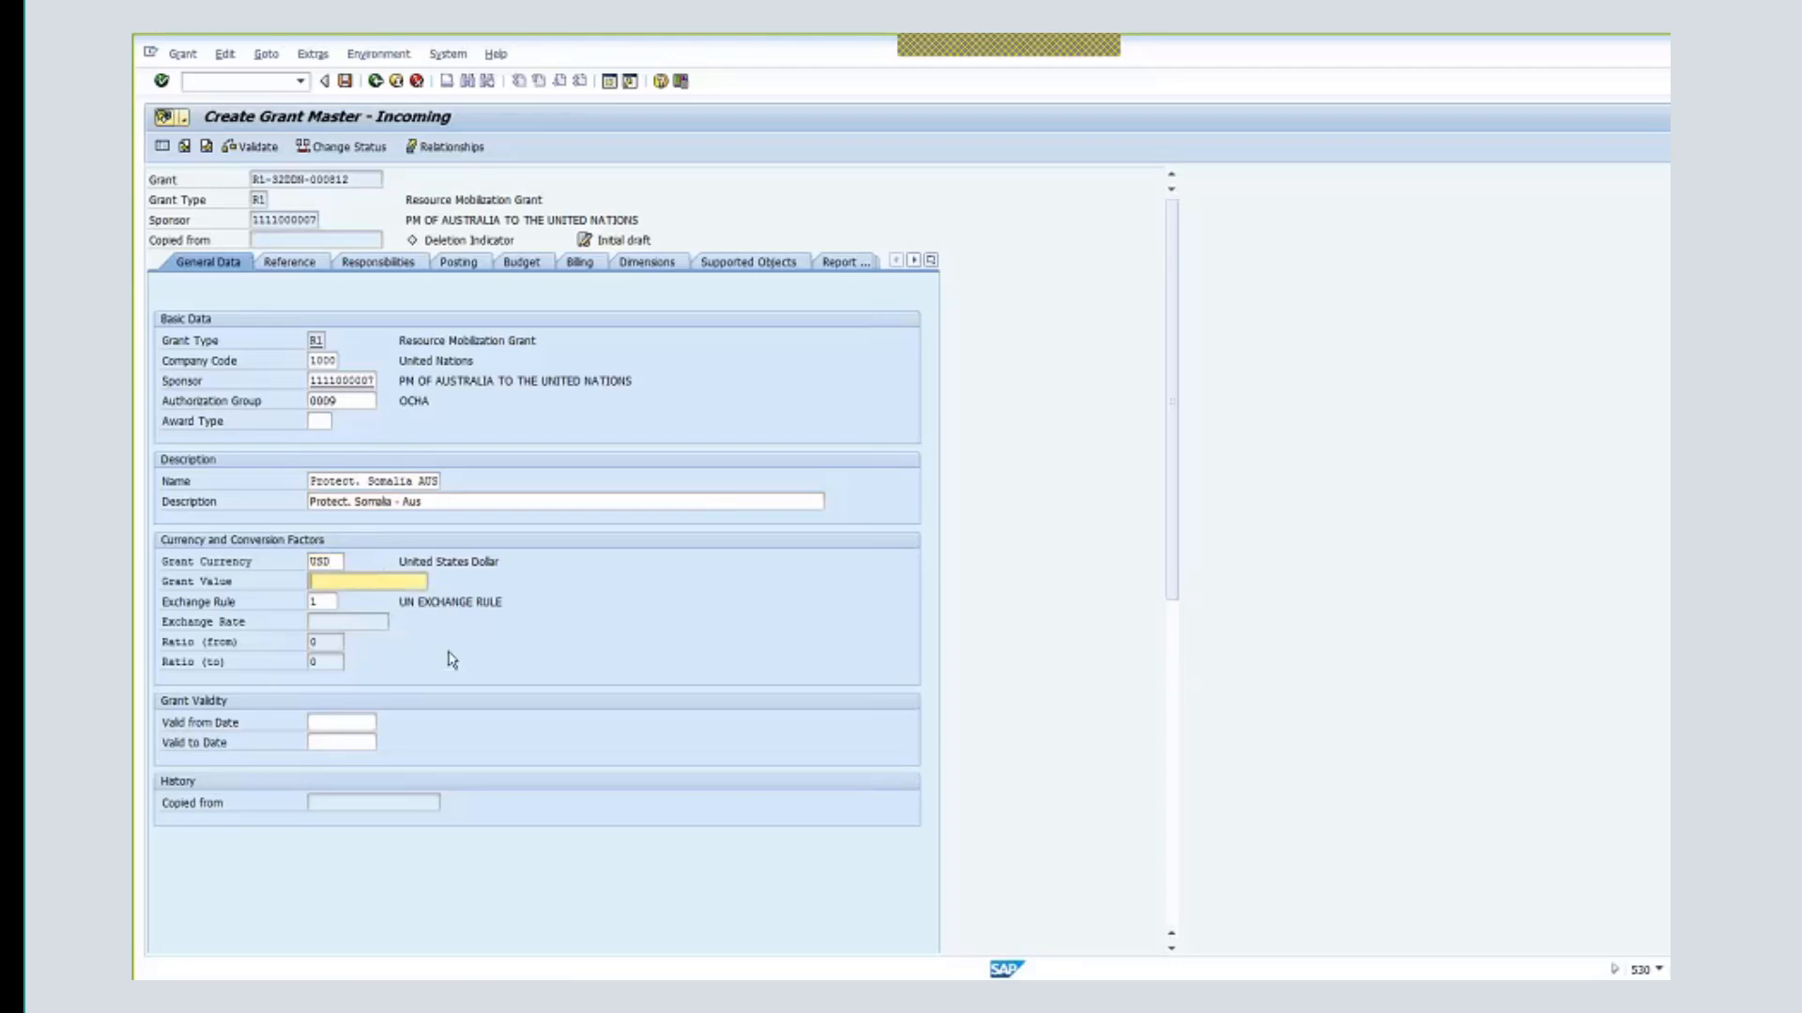
type("1000000")
key("Return")
key("Return")
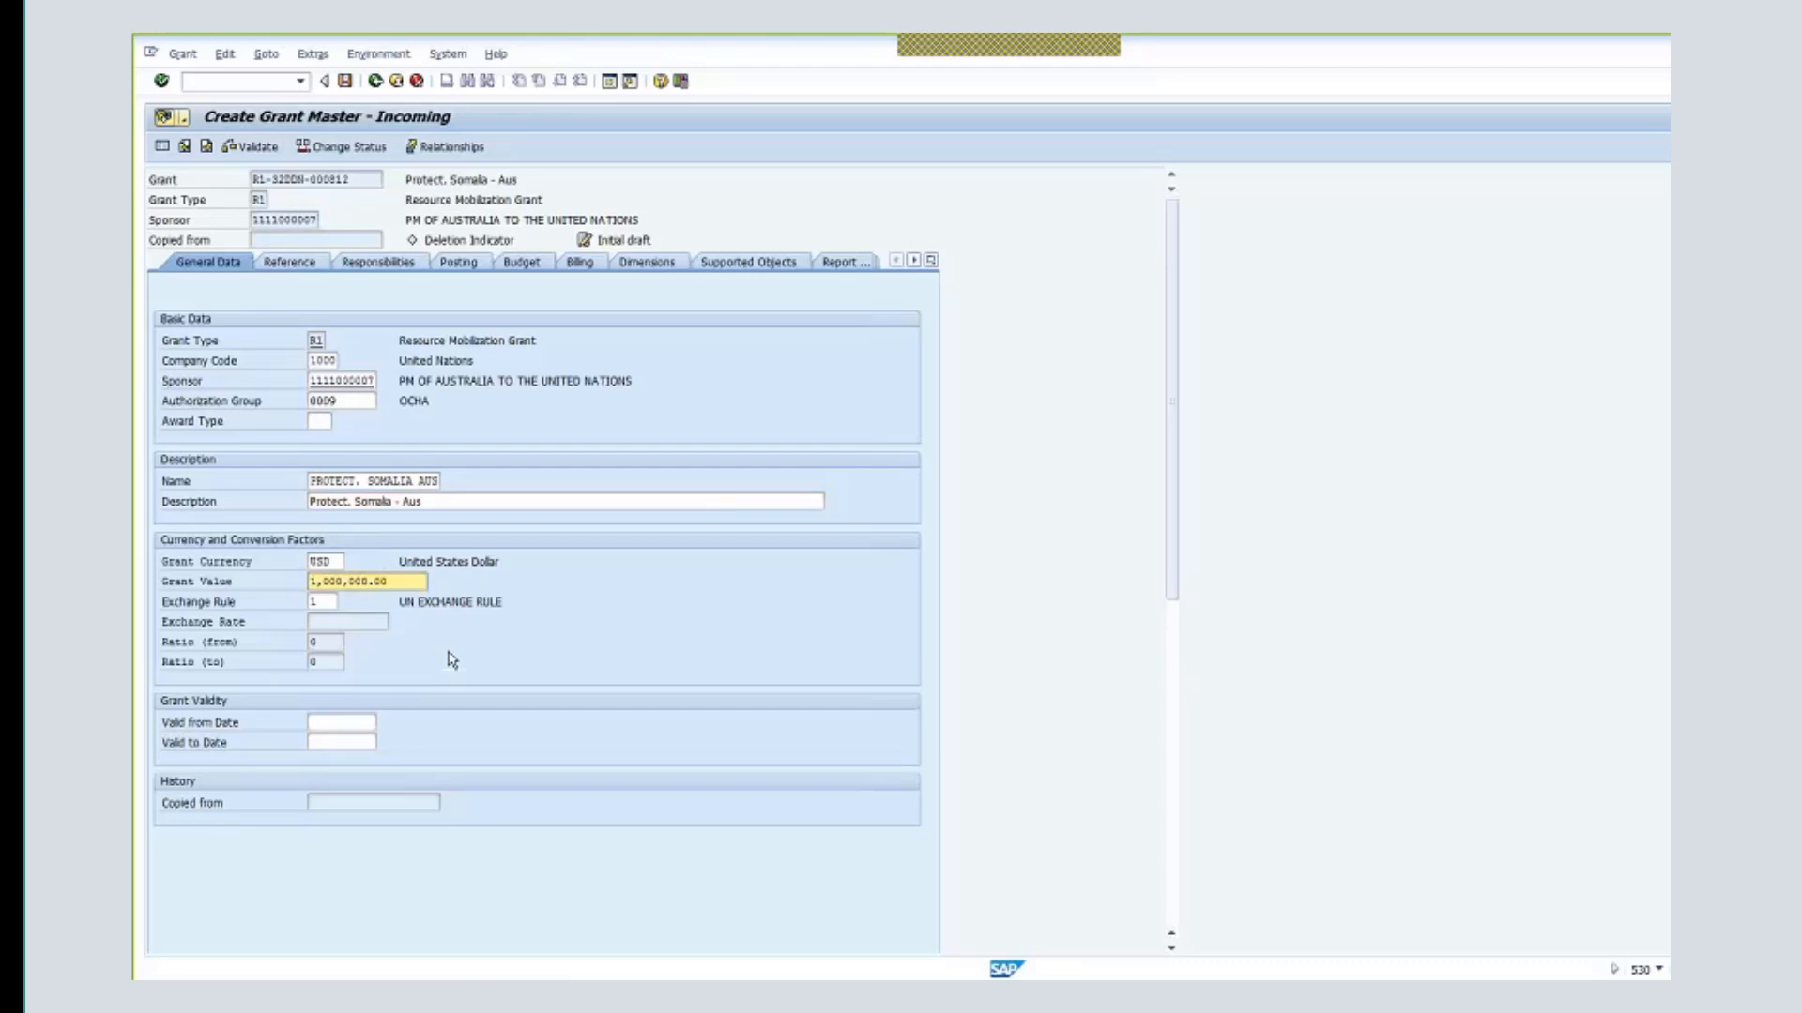
left_click(531, 782)
- Set the grant validity from 01.01.2018 to 31.12.2019 using previously entered dates
left_click(342, 721)
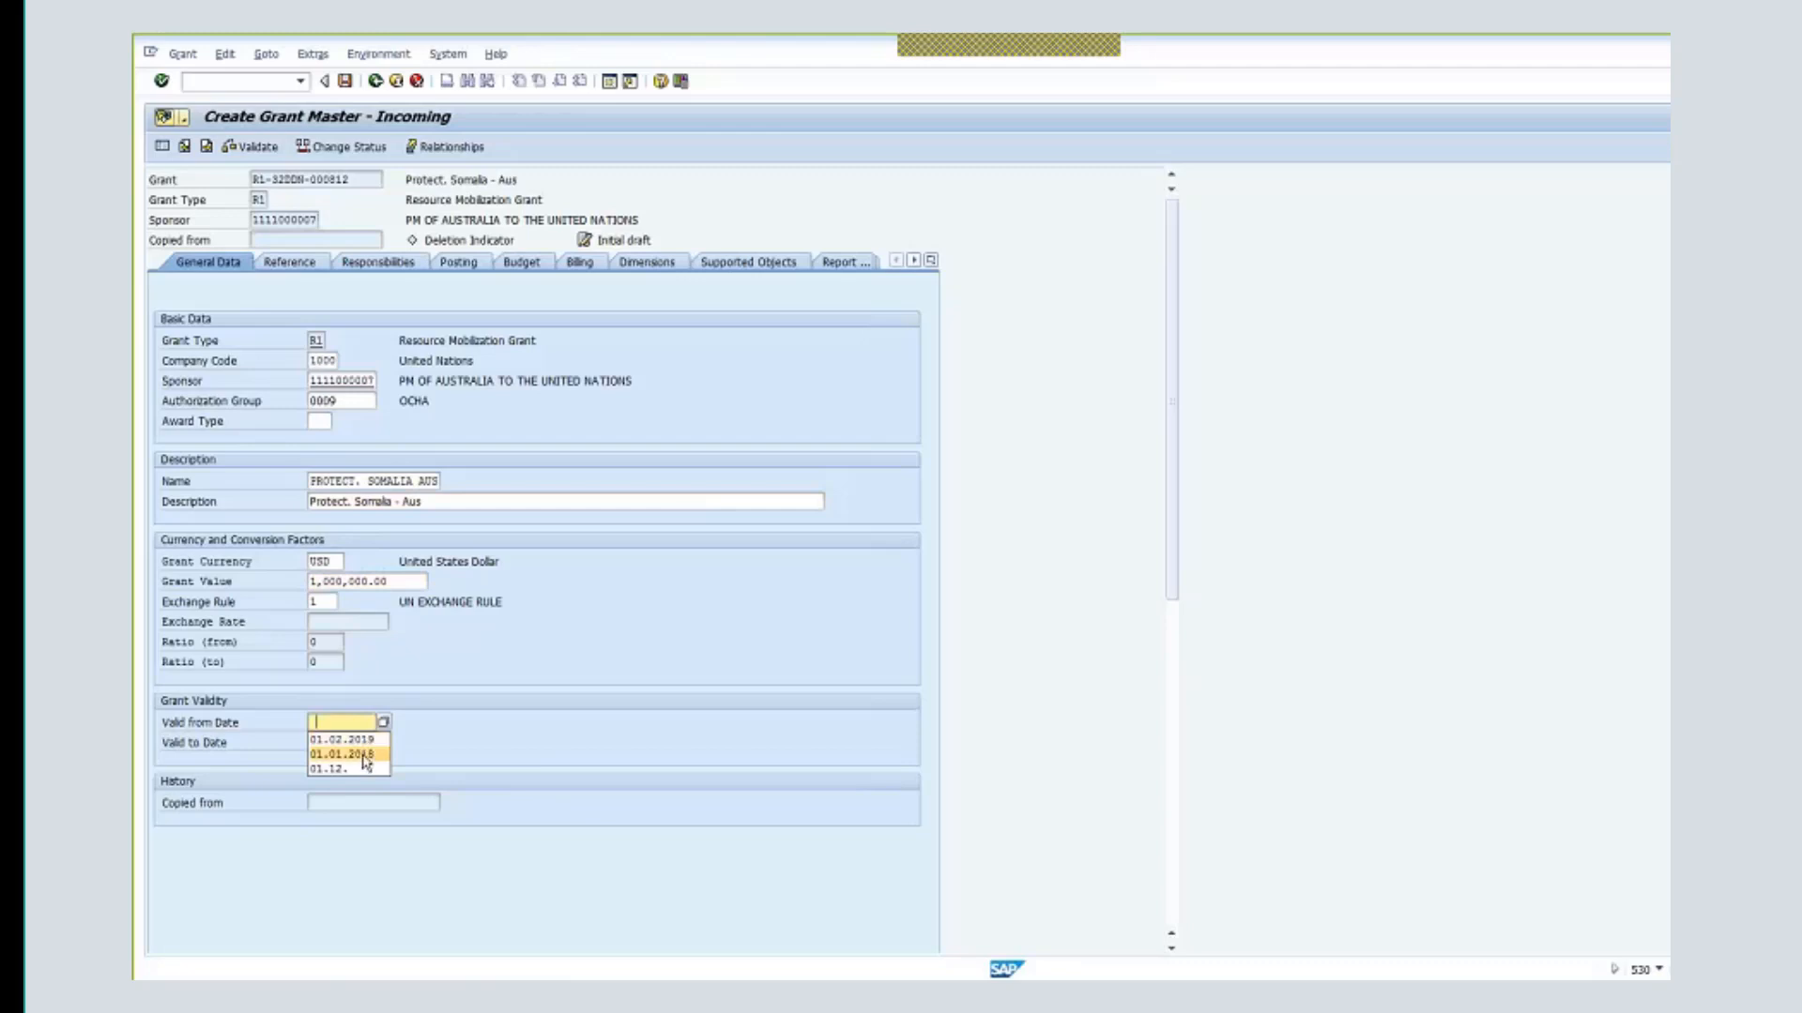
left_click(366, 756)
left_click(352, 740)
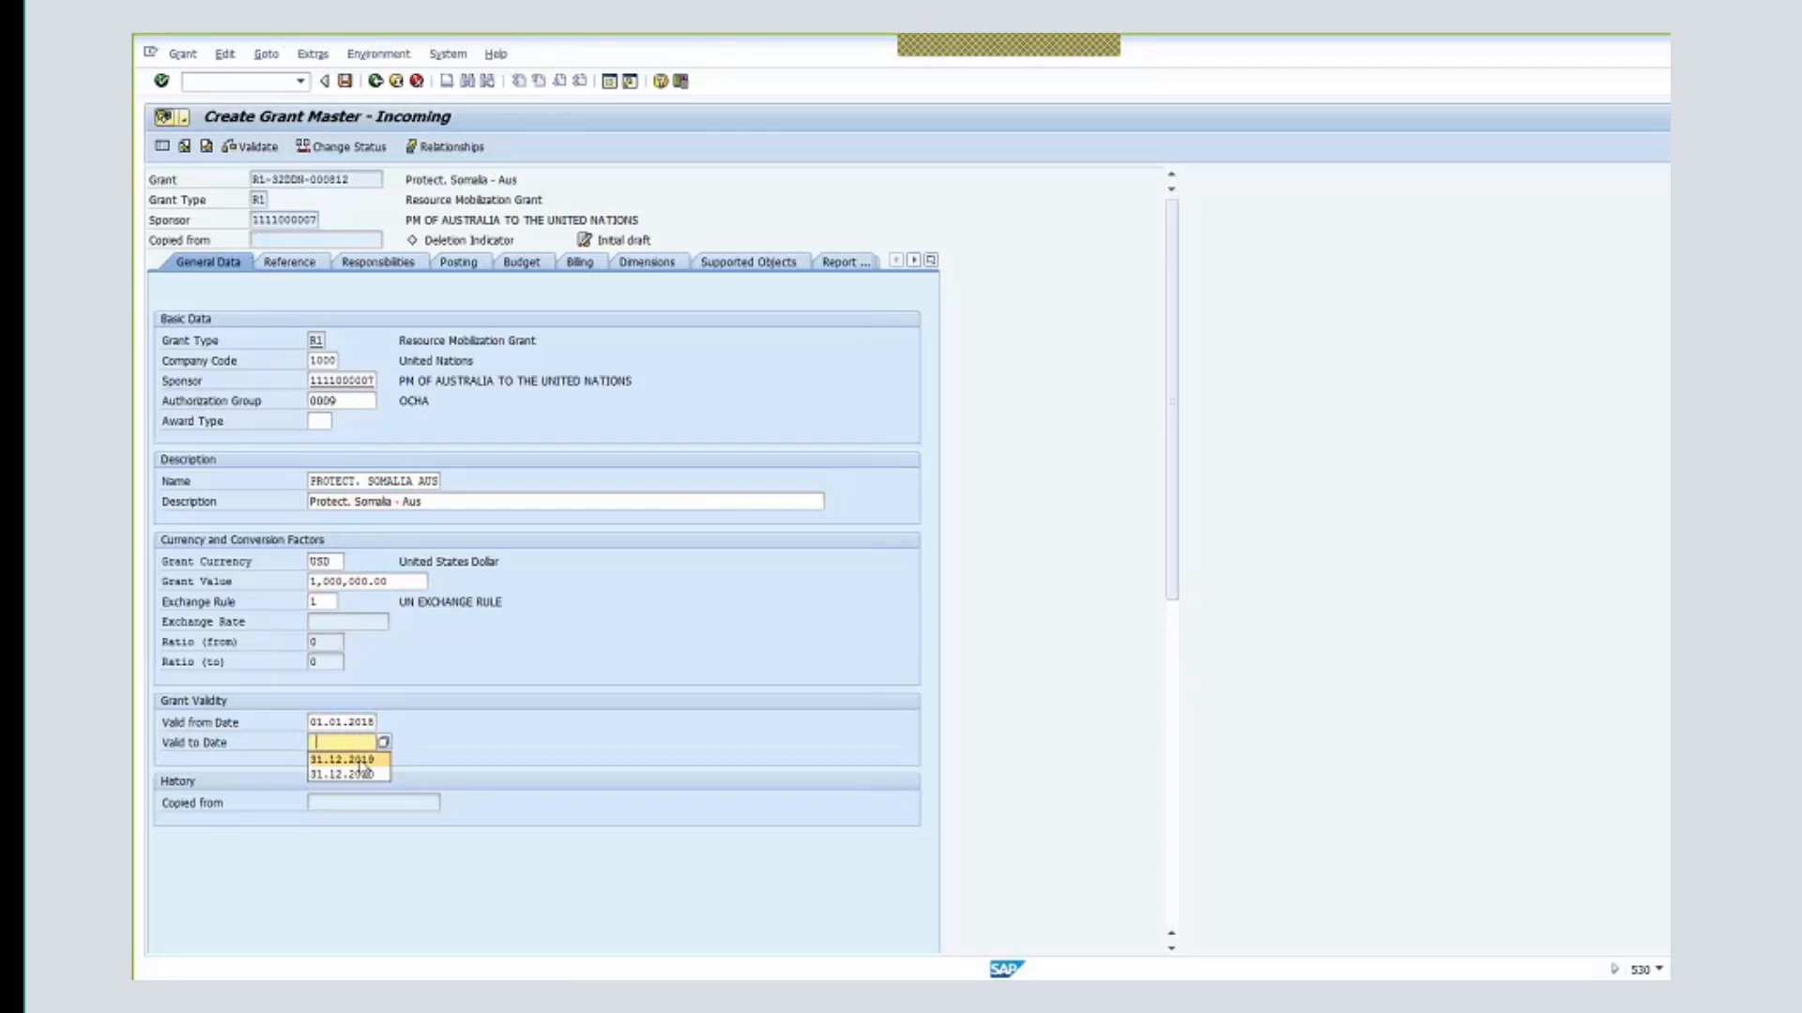
left_click(364, 761)
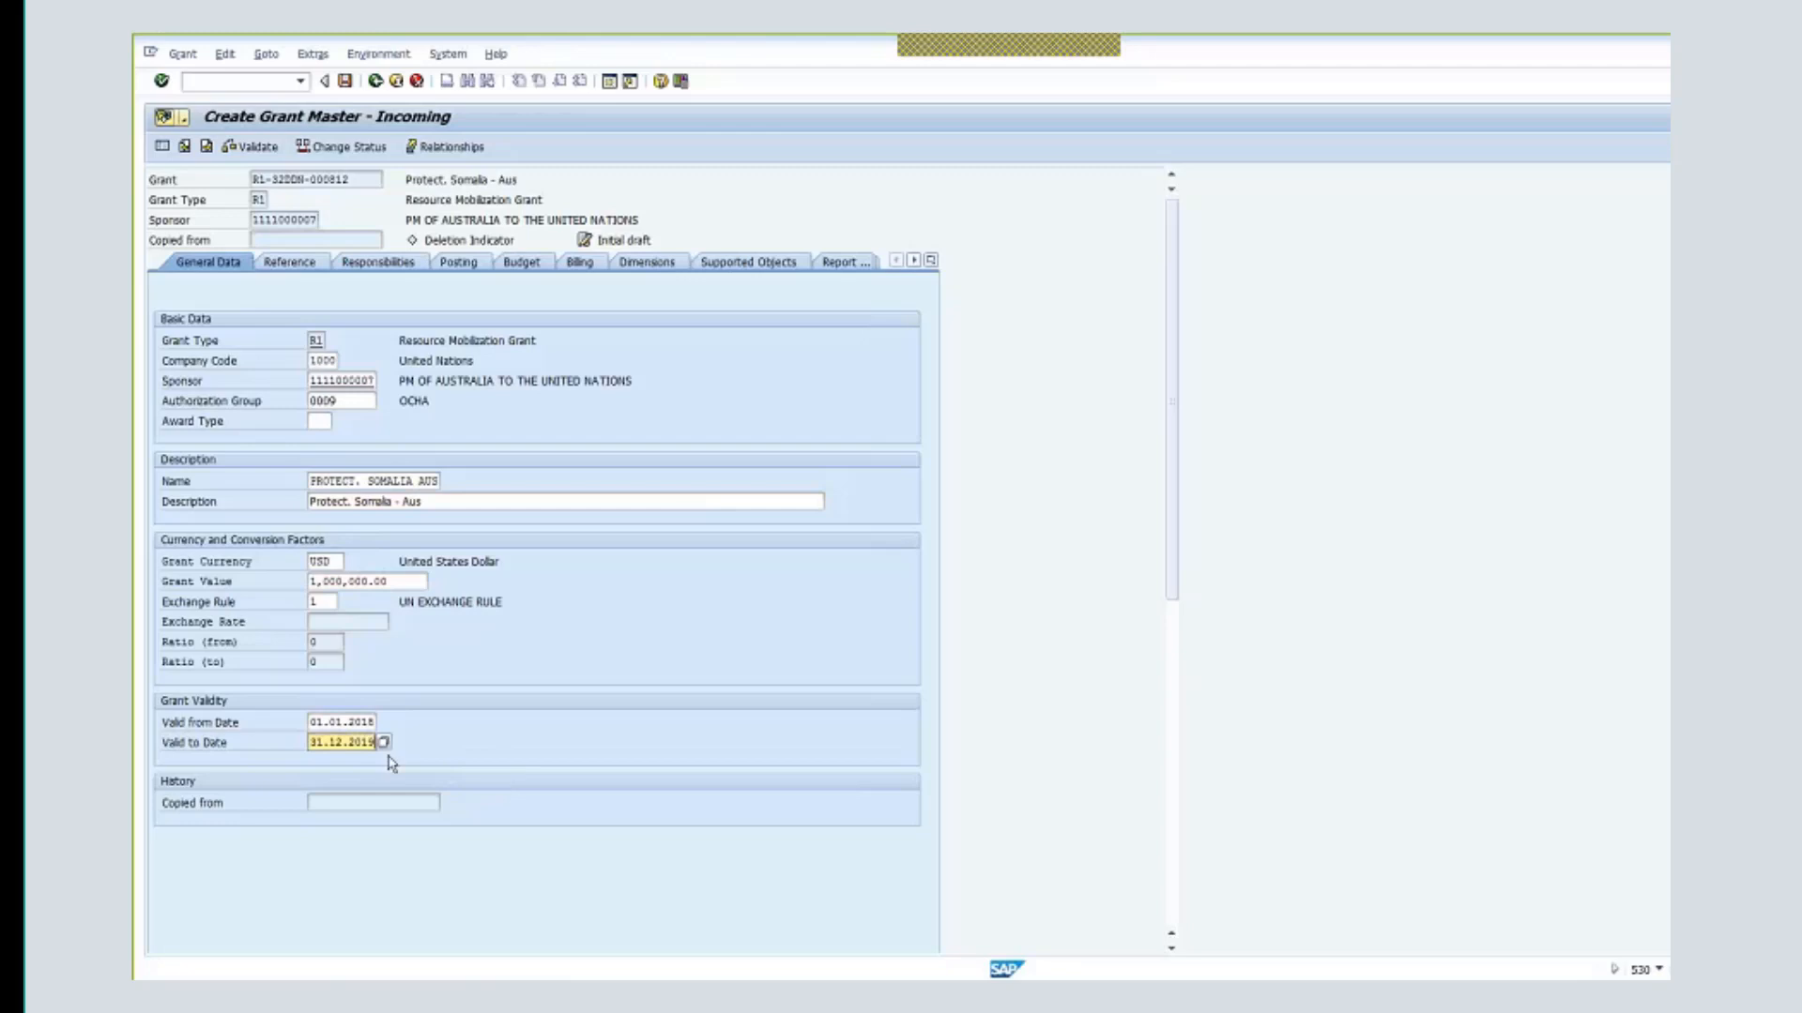
- On the Reference tab, enter external reference un001 and choose CFDA number AVC1
left_click(309, 270)
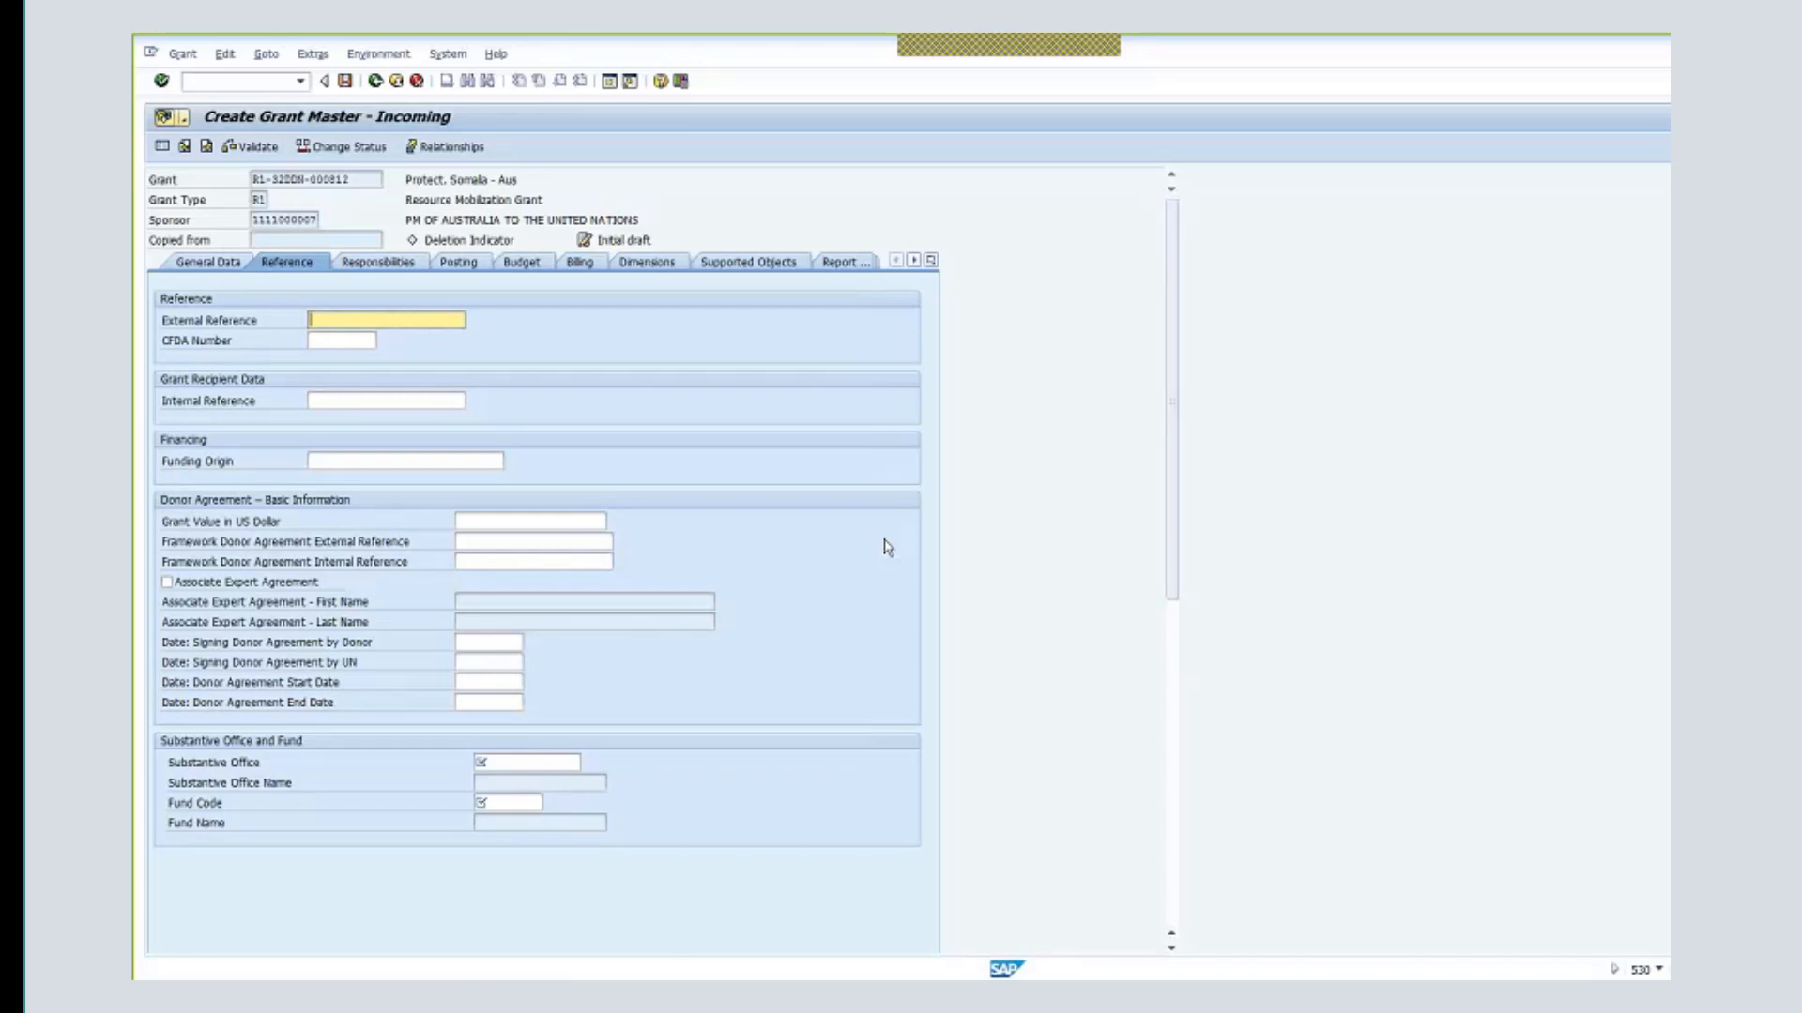
type("un001")
left_click(357, 341)
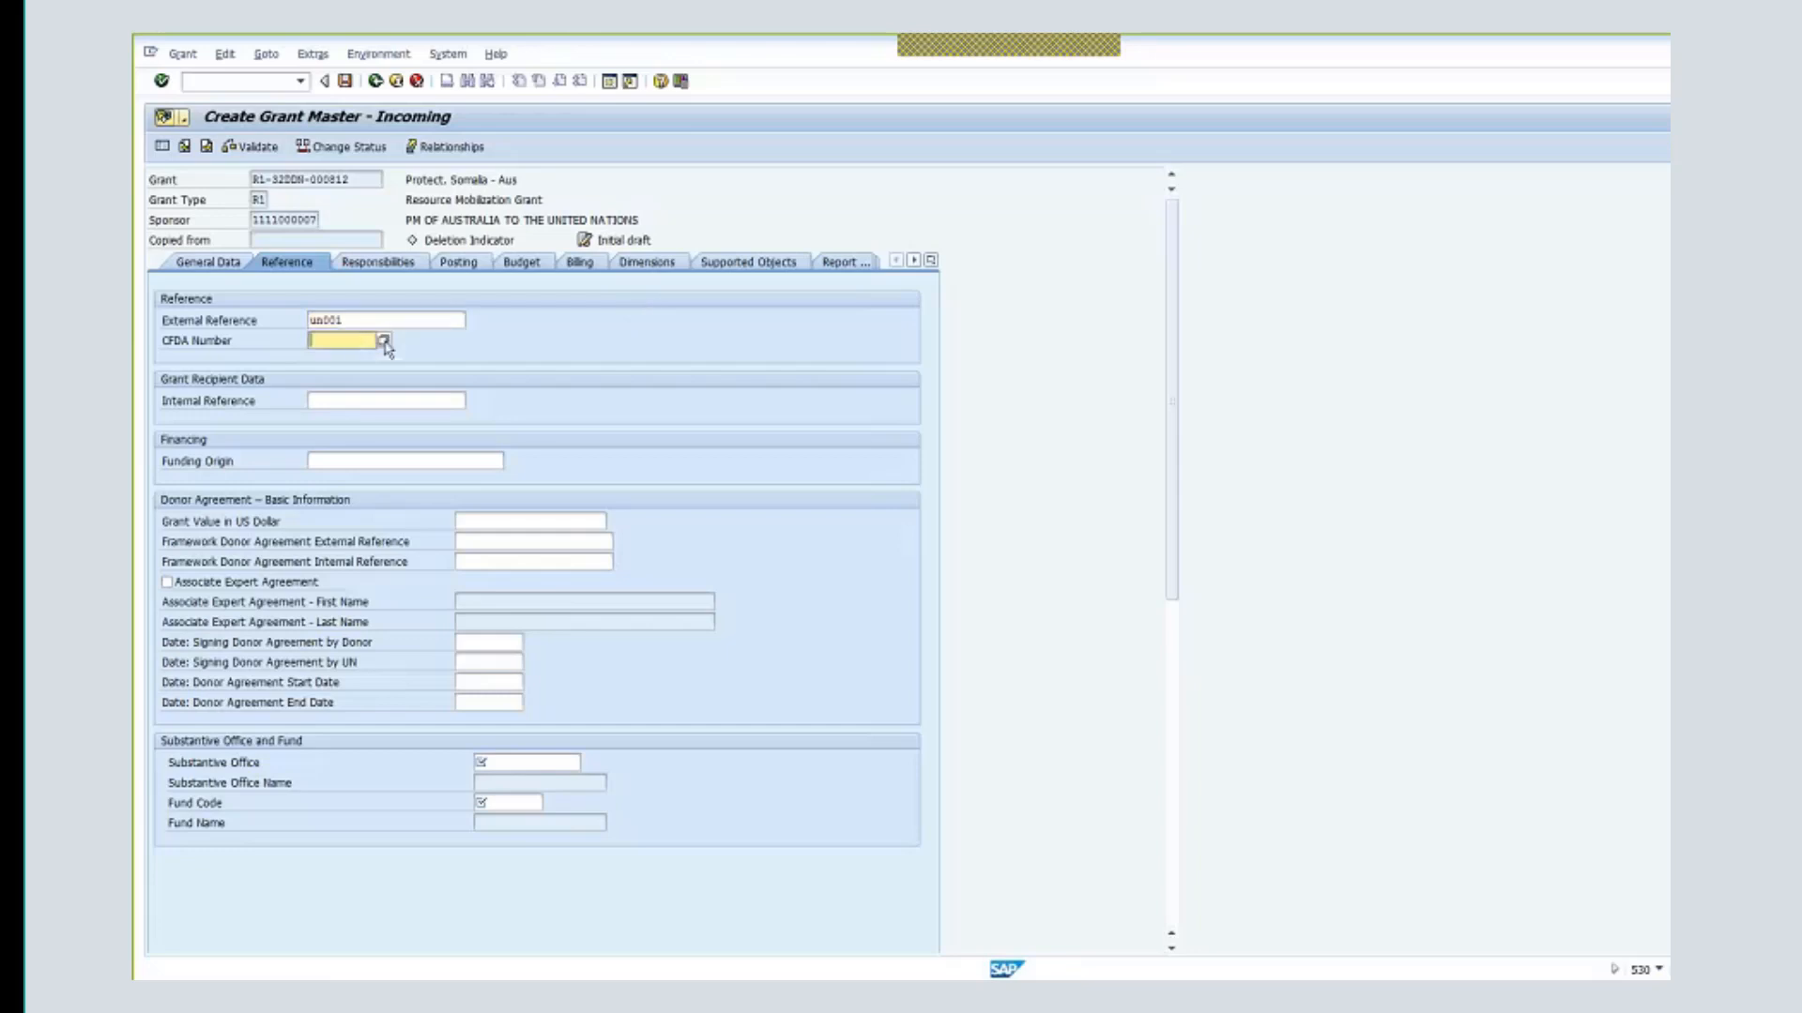
left_click(383, 341)
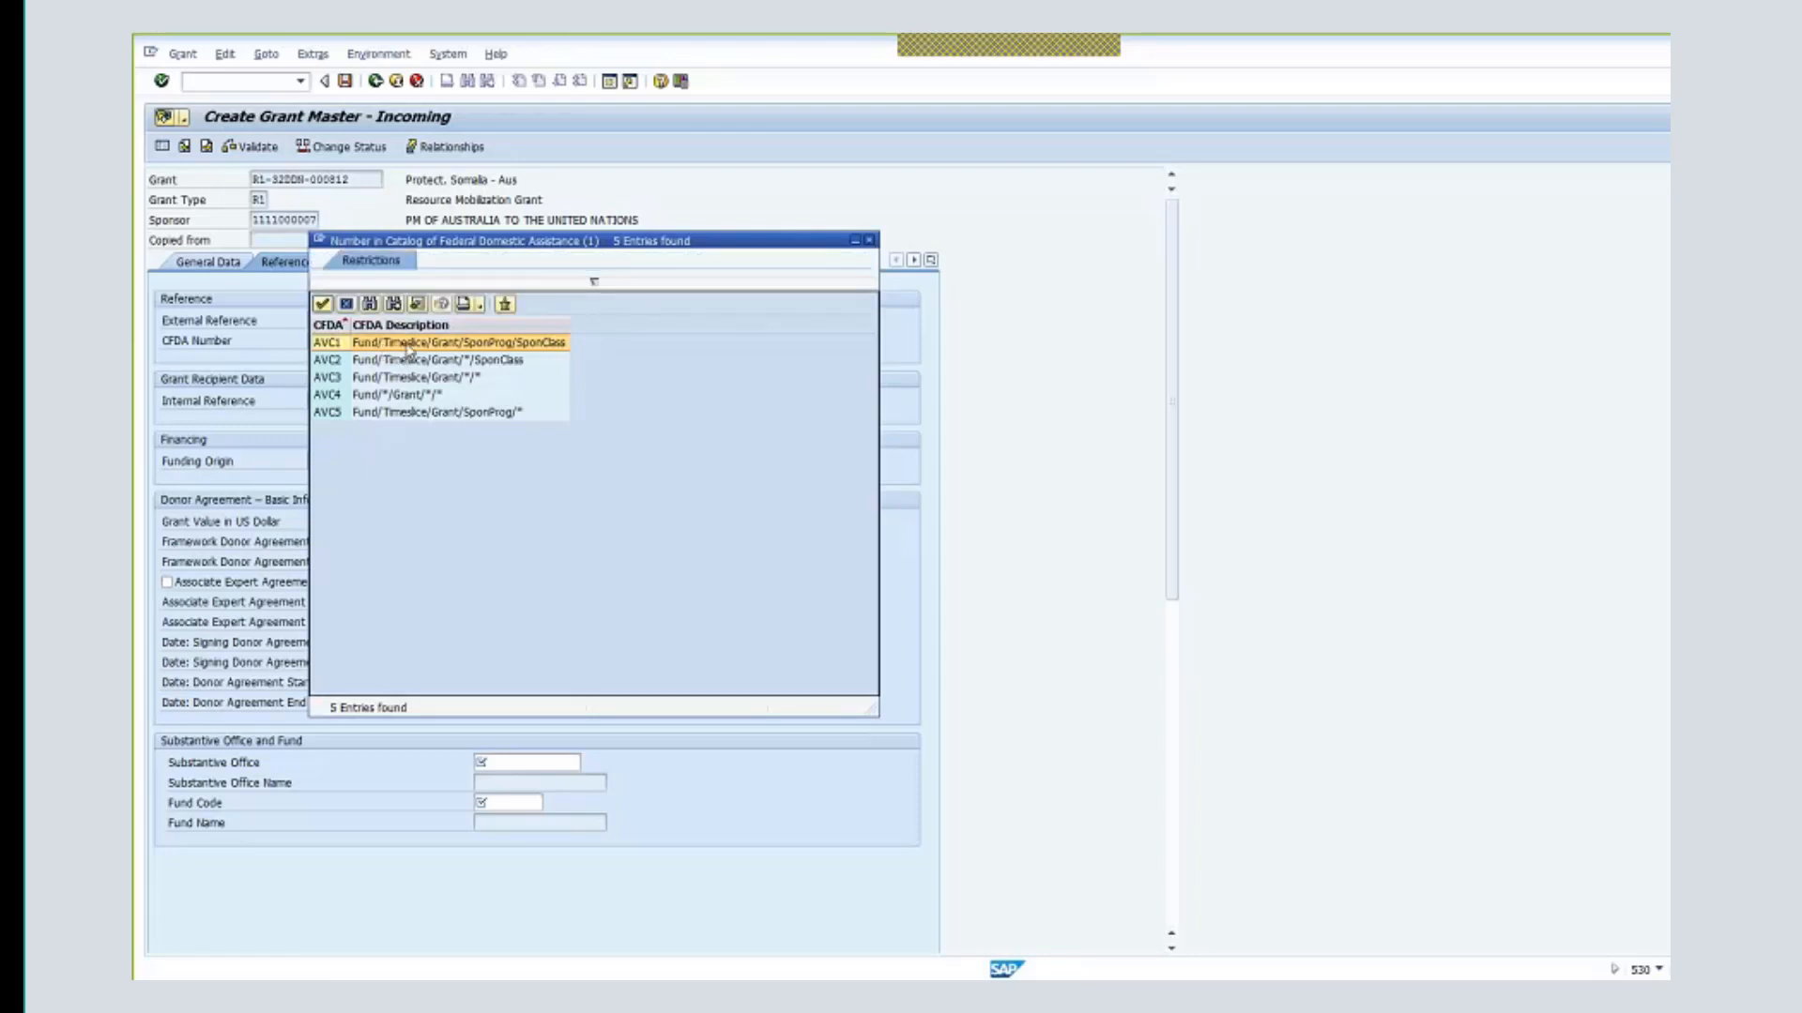
double_click(407, 344)
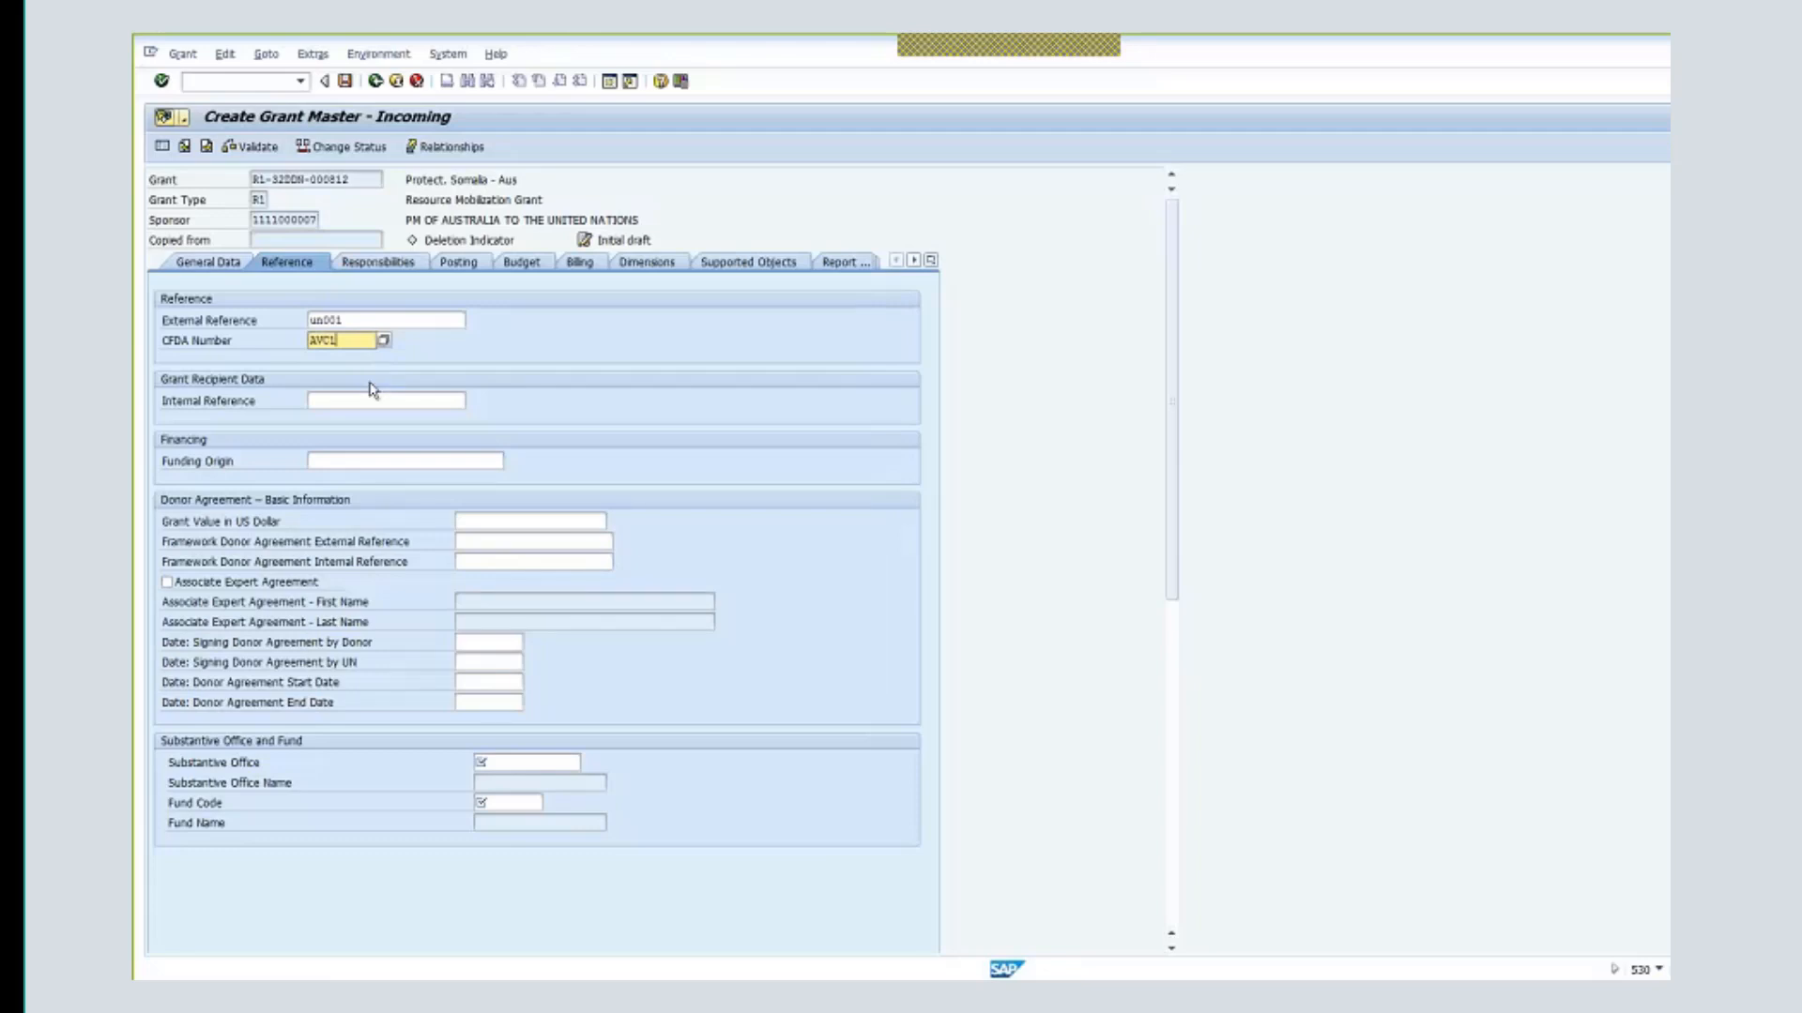
- Enter internal reference un001-3 and a USD grant value of 1000000, then submit
left_click(418, 401)
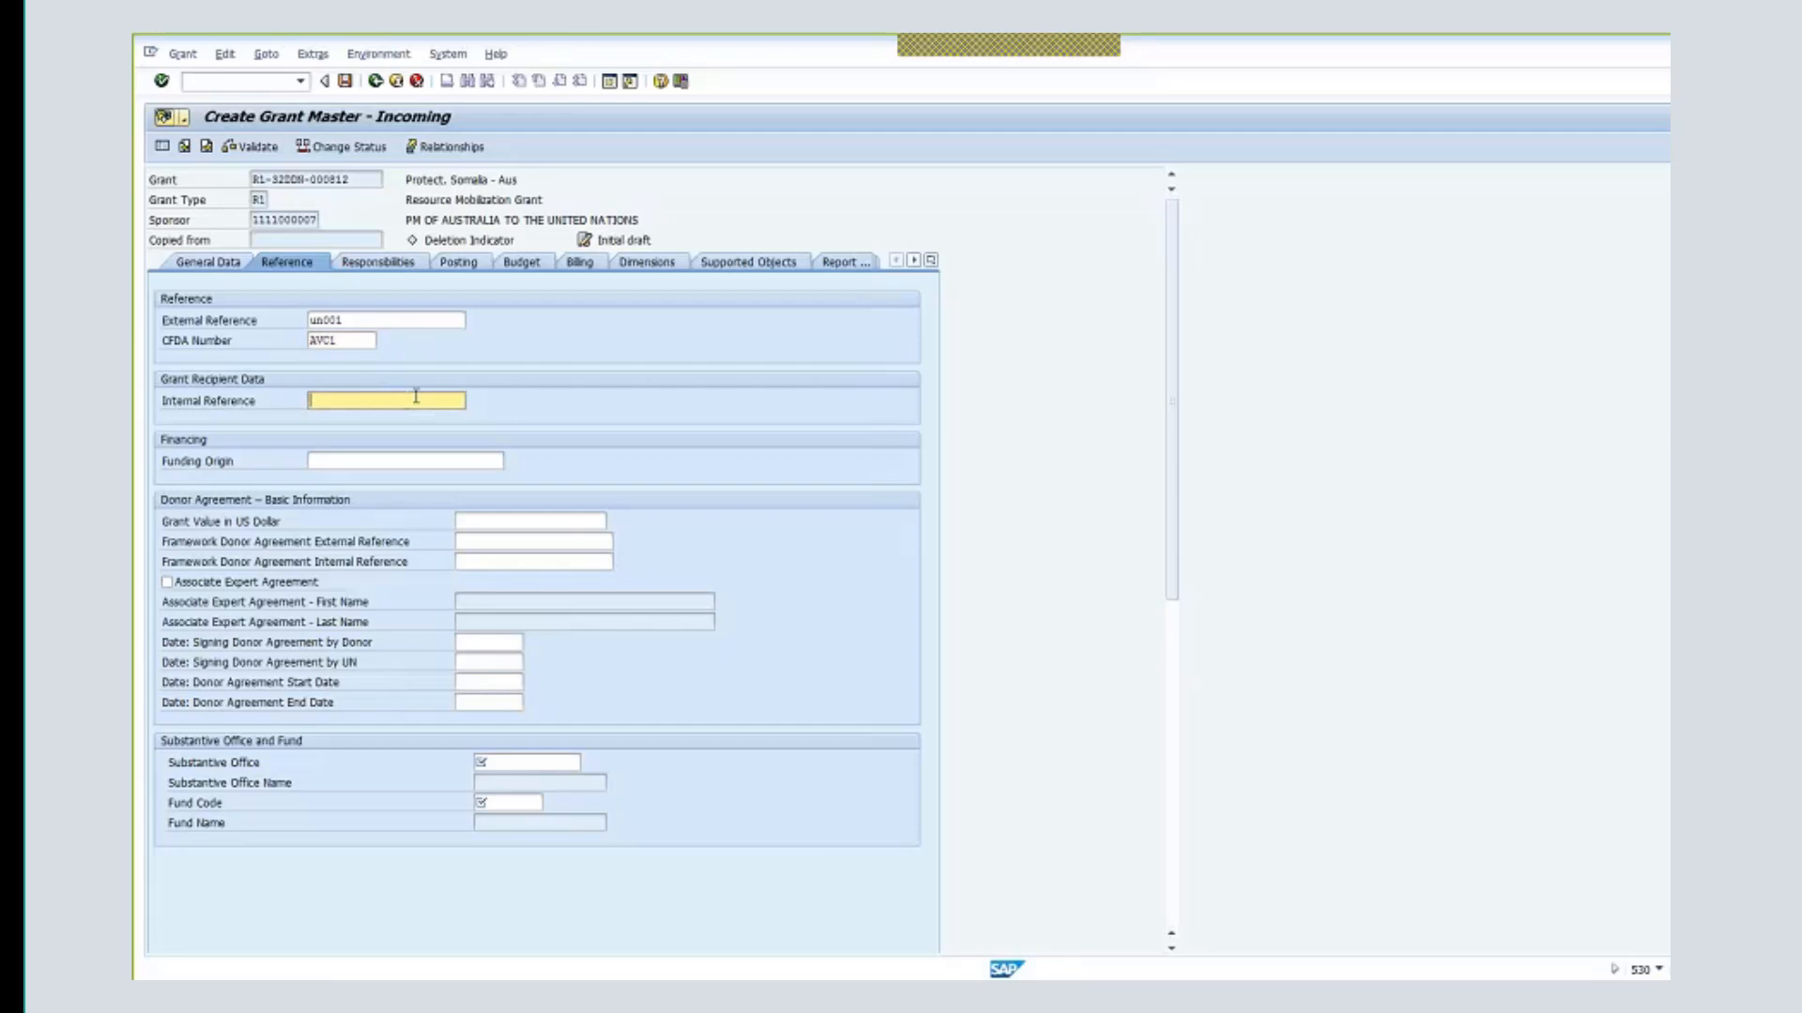
type("un001-3")
left_click(564, 541)
left_click(549, 521)
type("100")
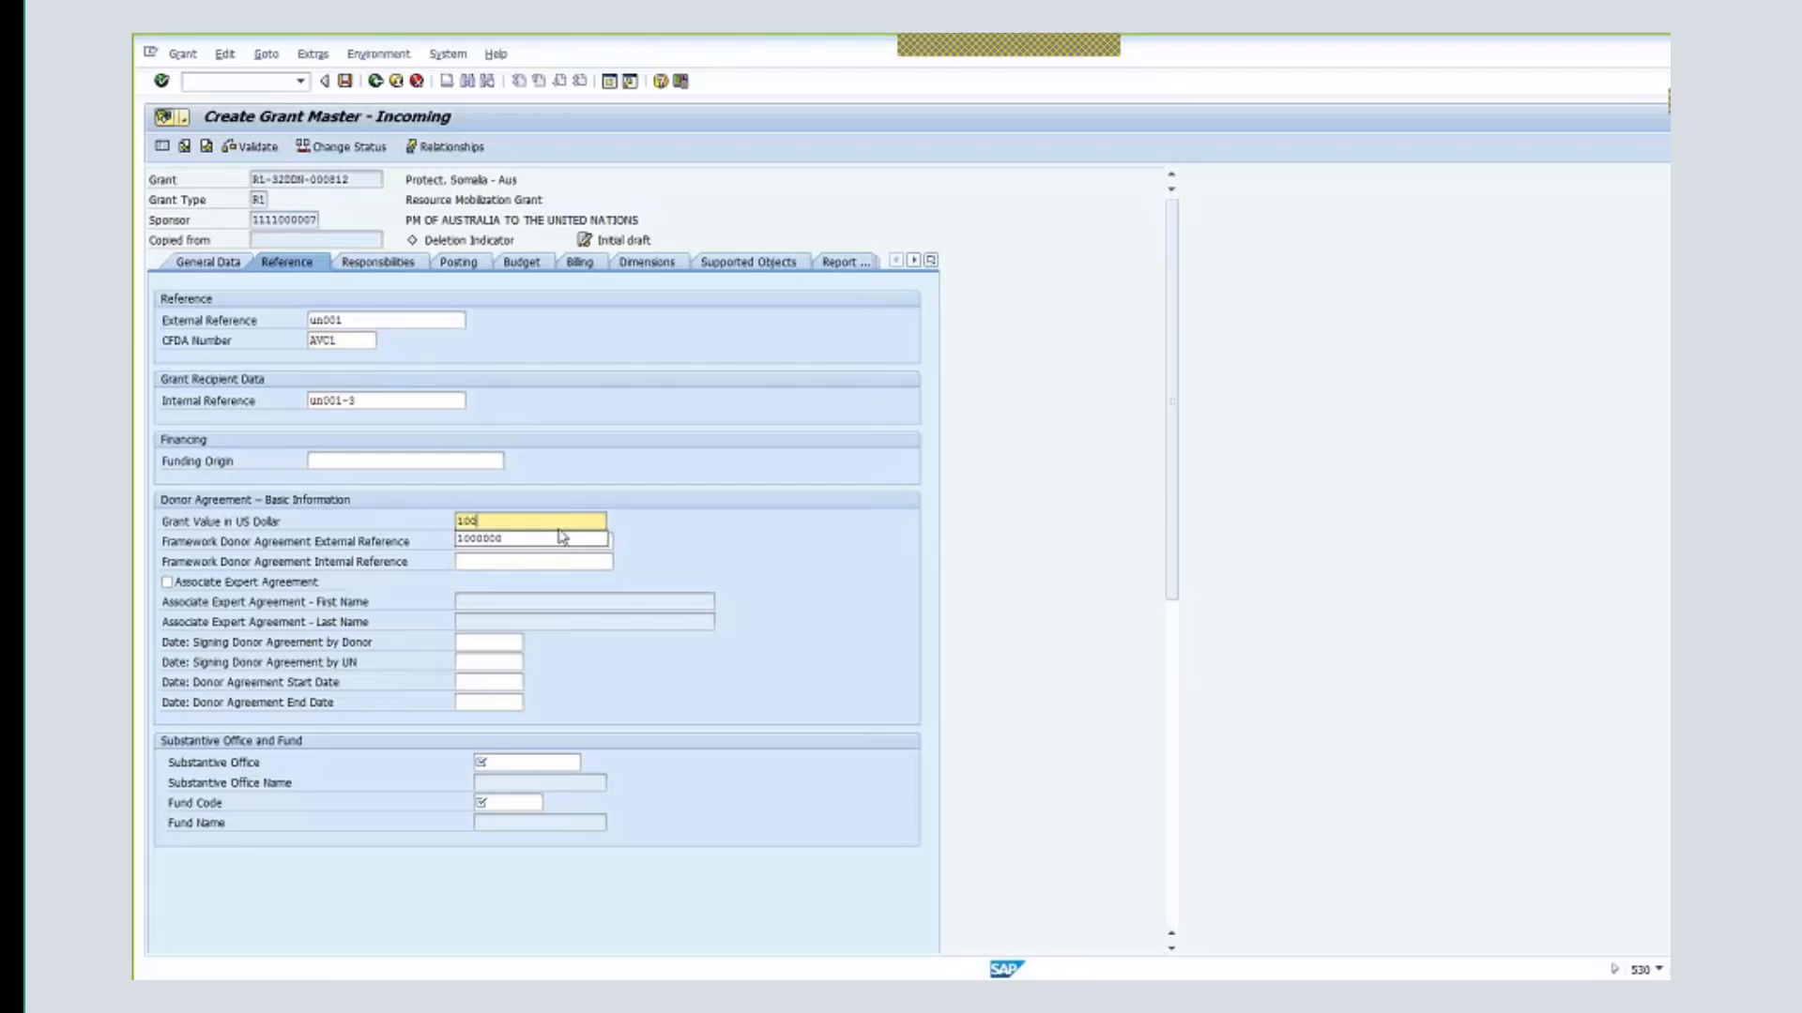
left_click(561, 538)
key("Return")
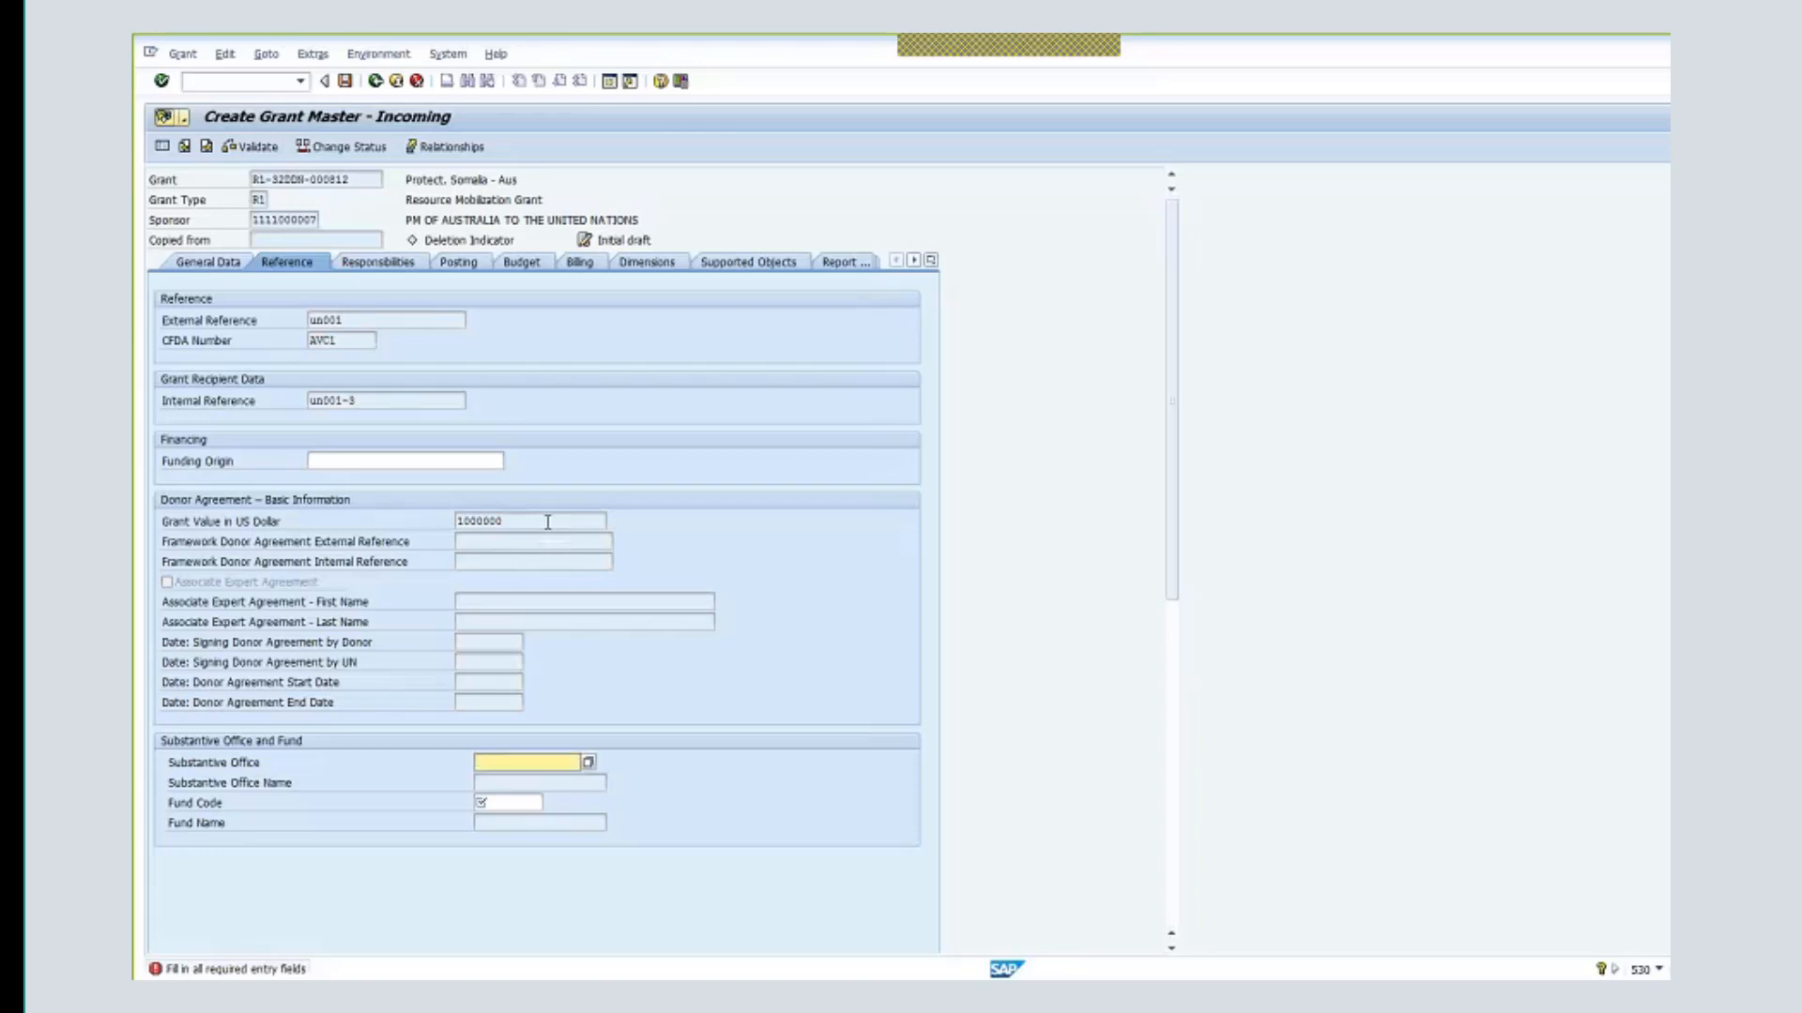
- Enter substantive office 11125 (OCHA CPD OD) and fund code 32DDN (TF OCHA Dis Rf Astc)
left_click(548, 521)
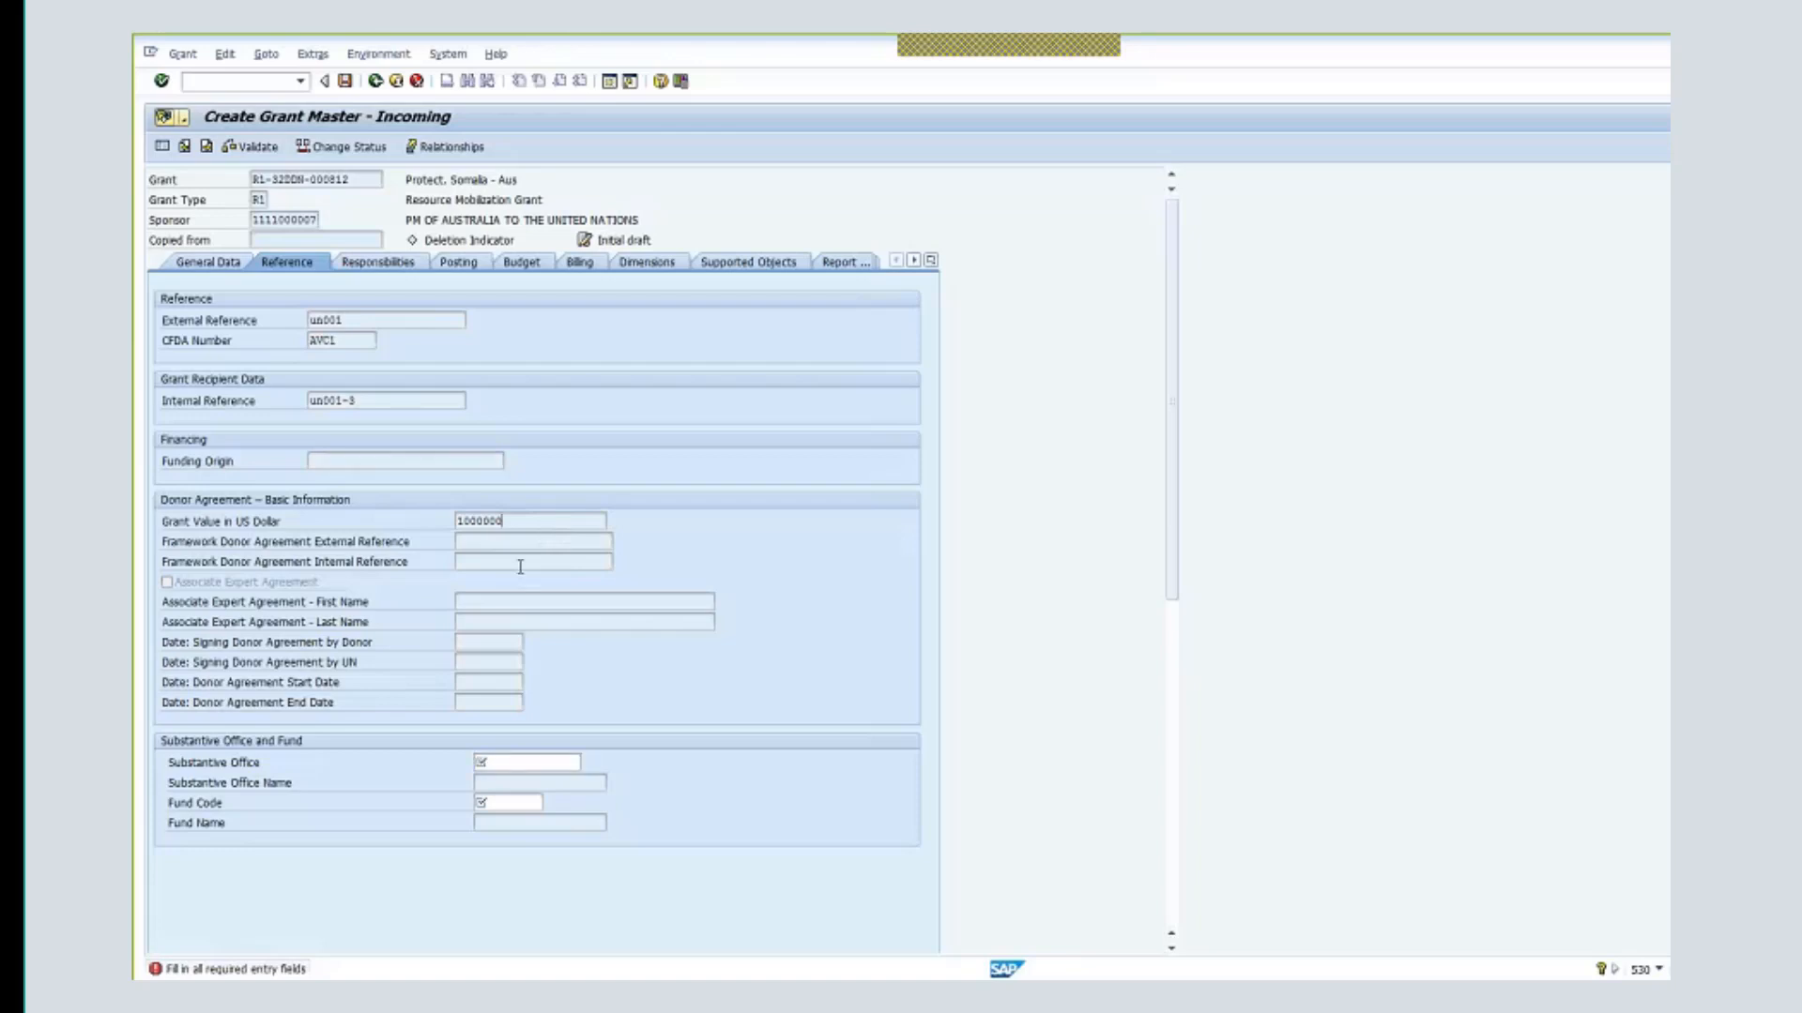
left_click(519, 760)
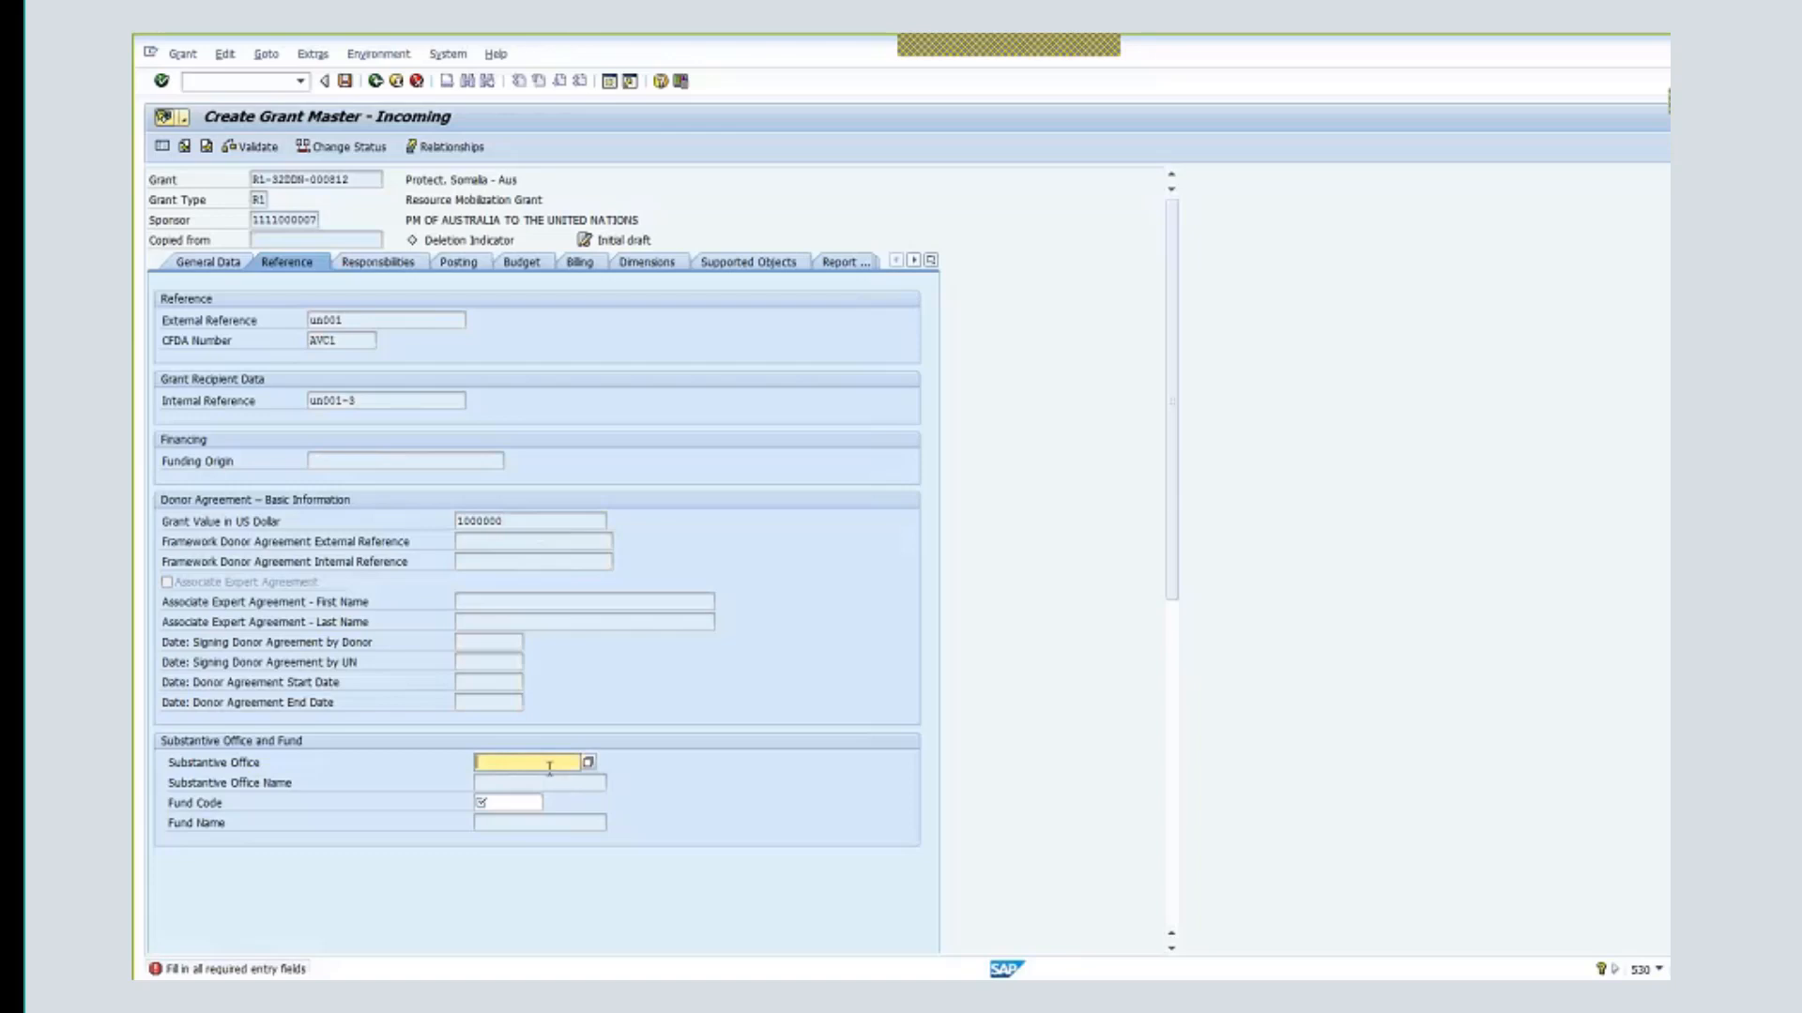
type("11125")
key("Tab")
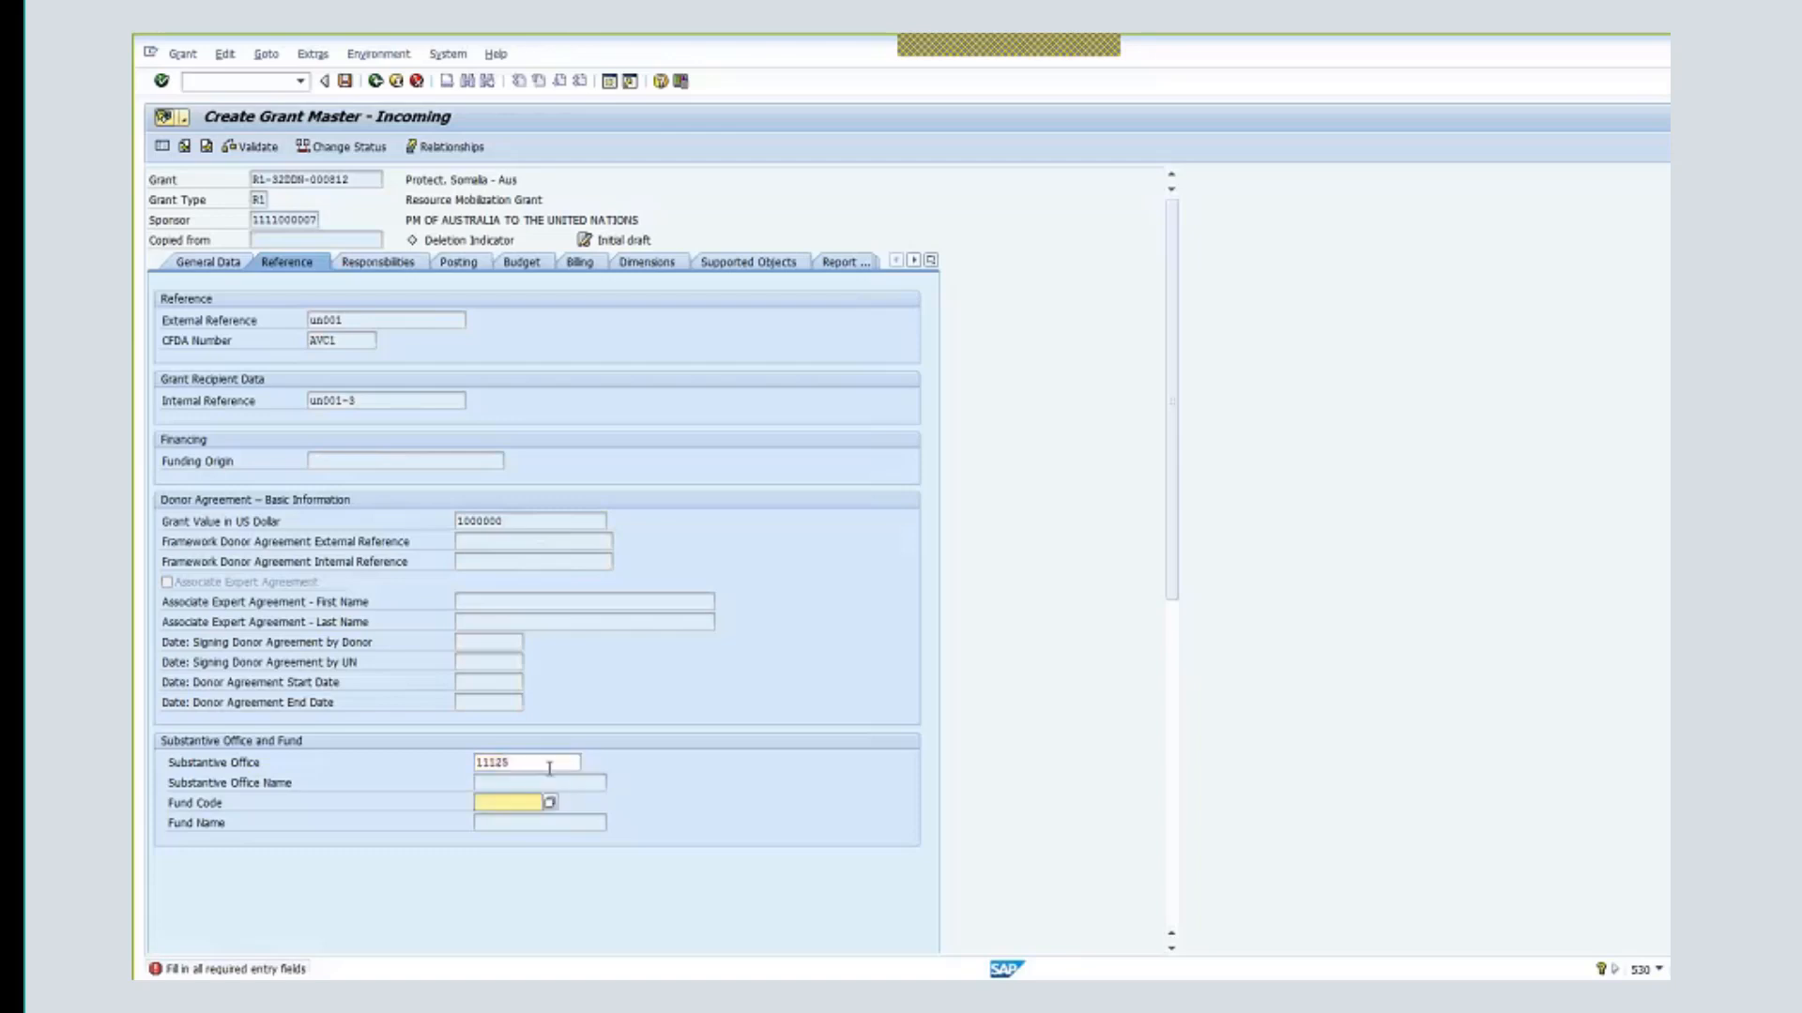
left_click(540, 778)
left_click(526, 804)
type("32ddn")
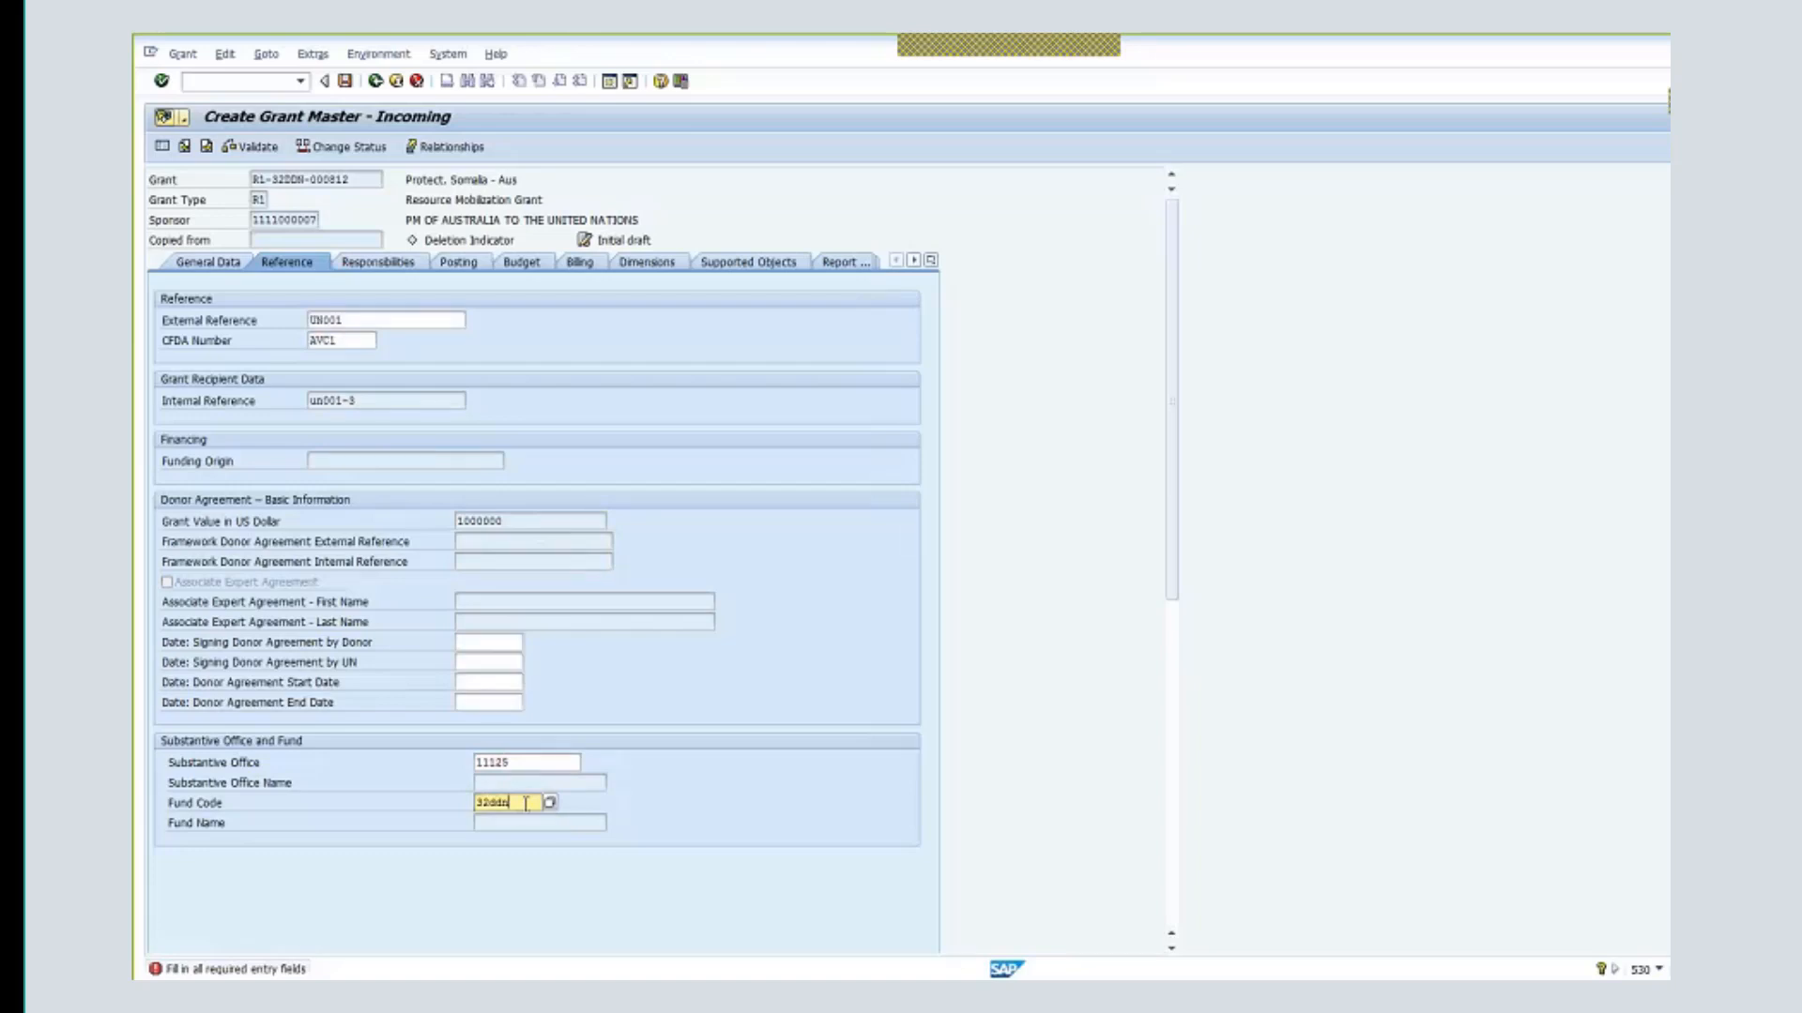
key("Return")
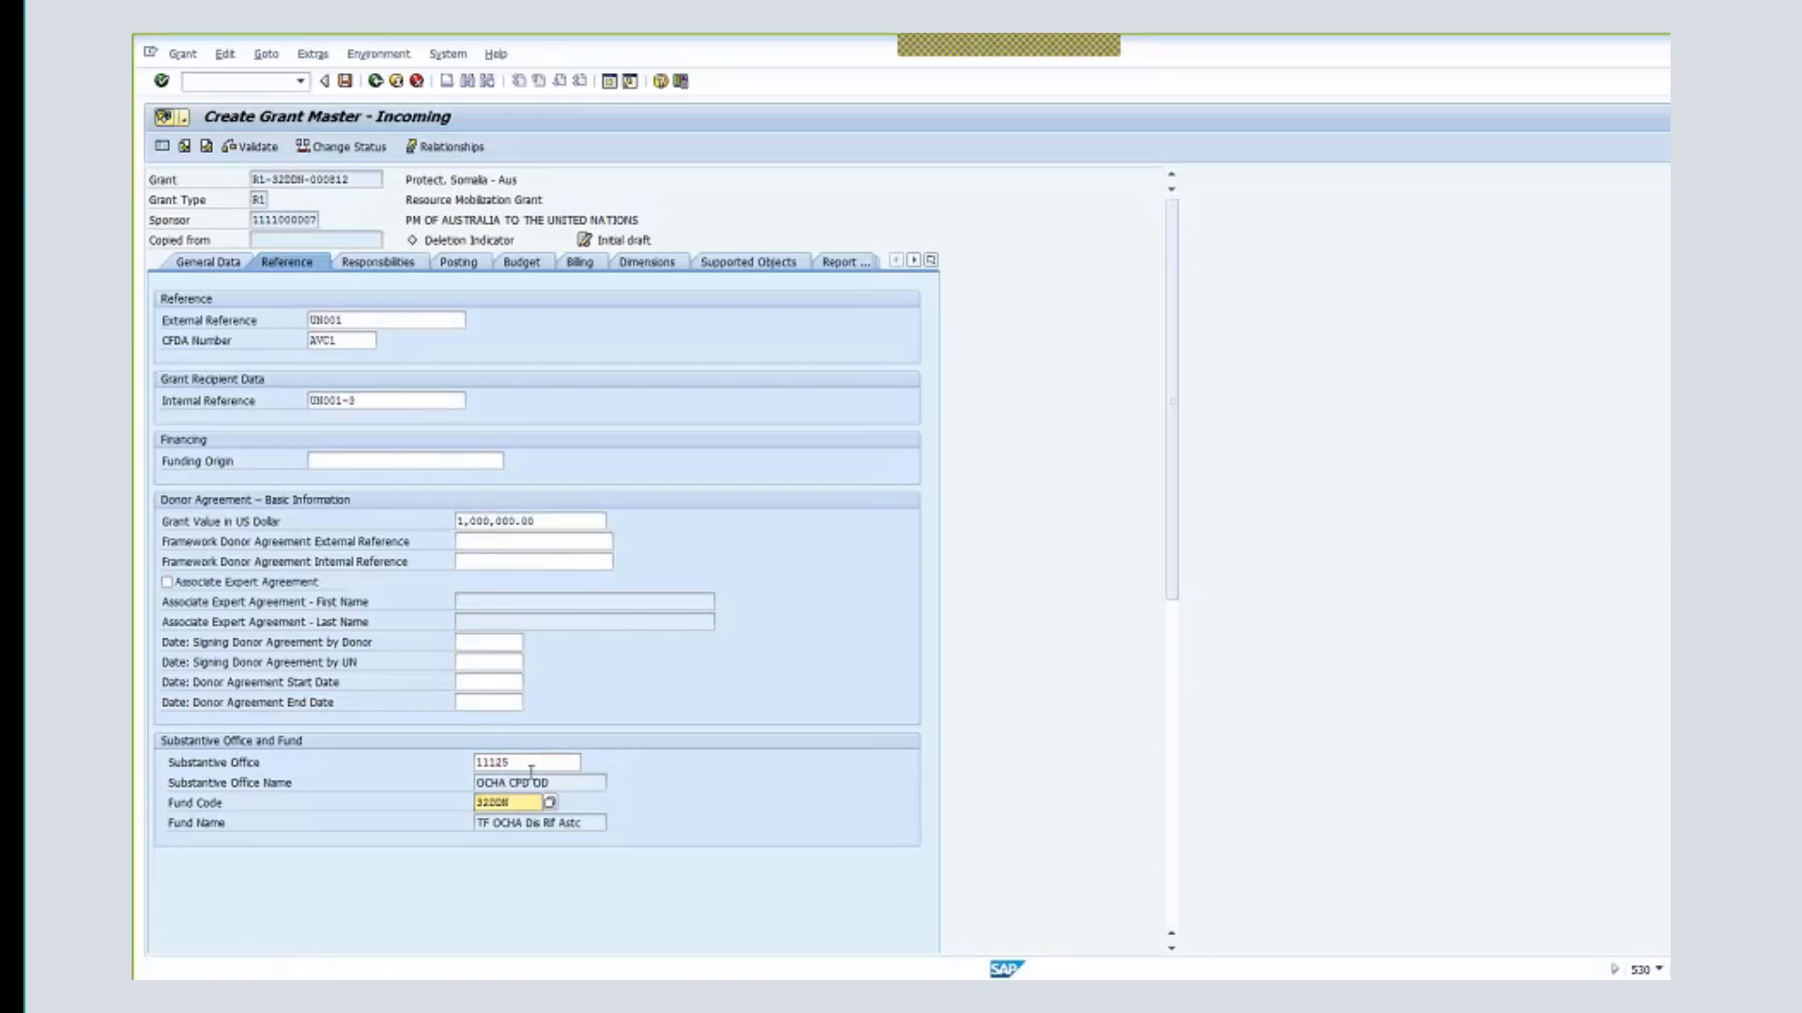
left_click(526, 610)
- Set framework external reference FRAE-AUS-18/02 and an internal reference adapted from it with I
left_click(506, 542)
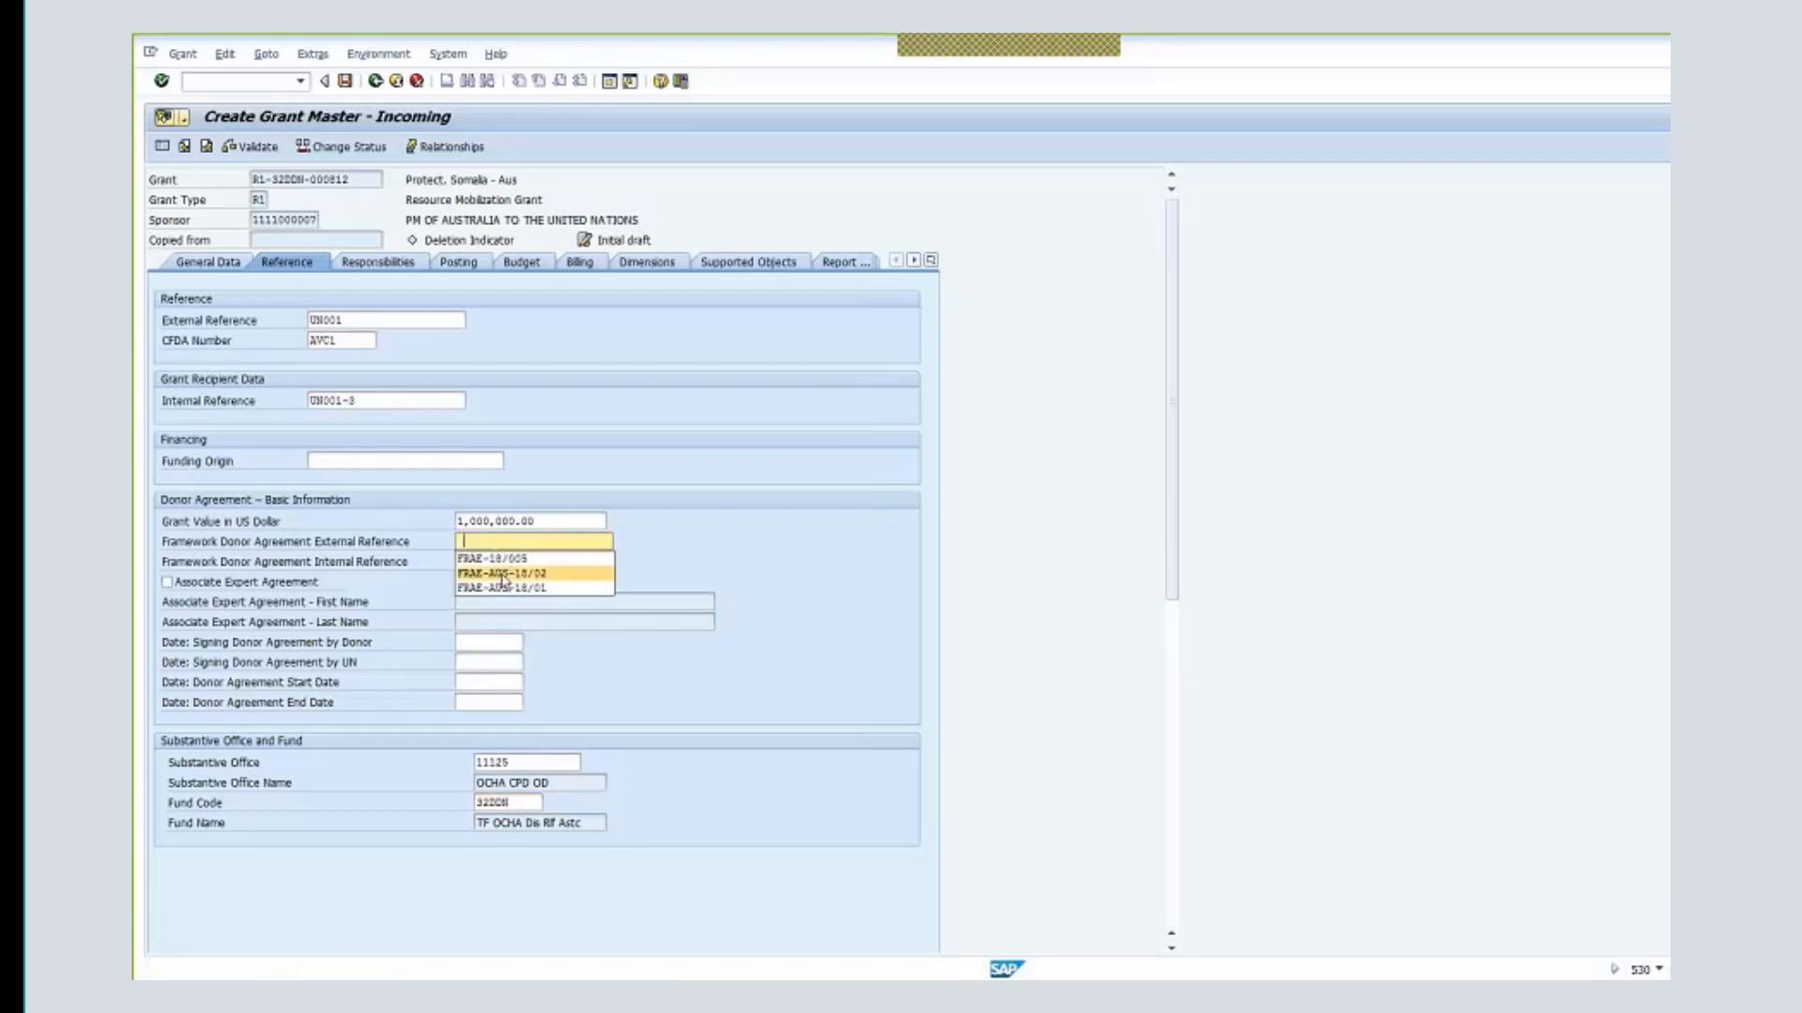
left_click(504, 575)
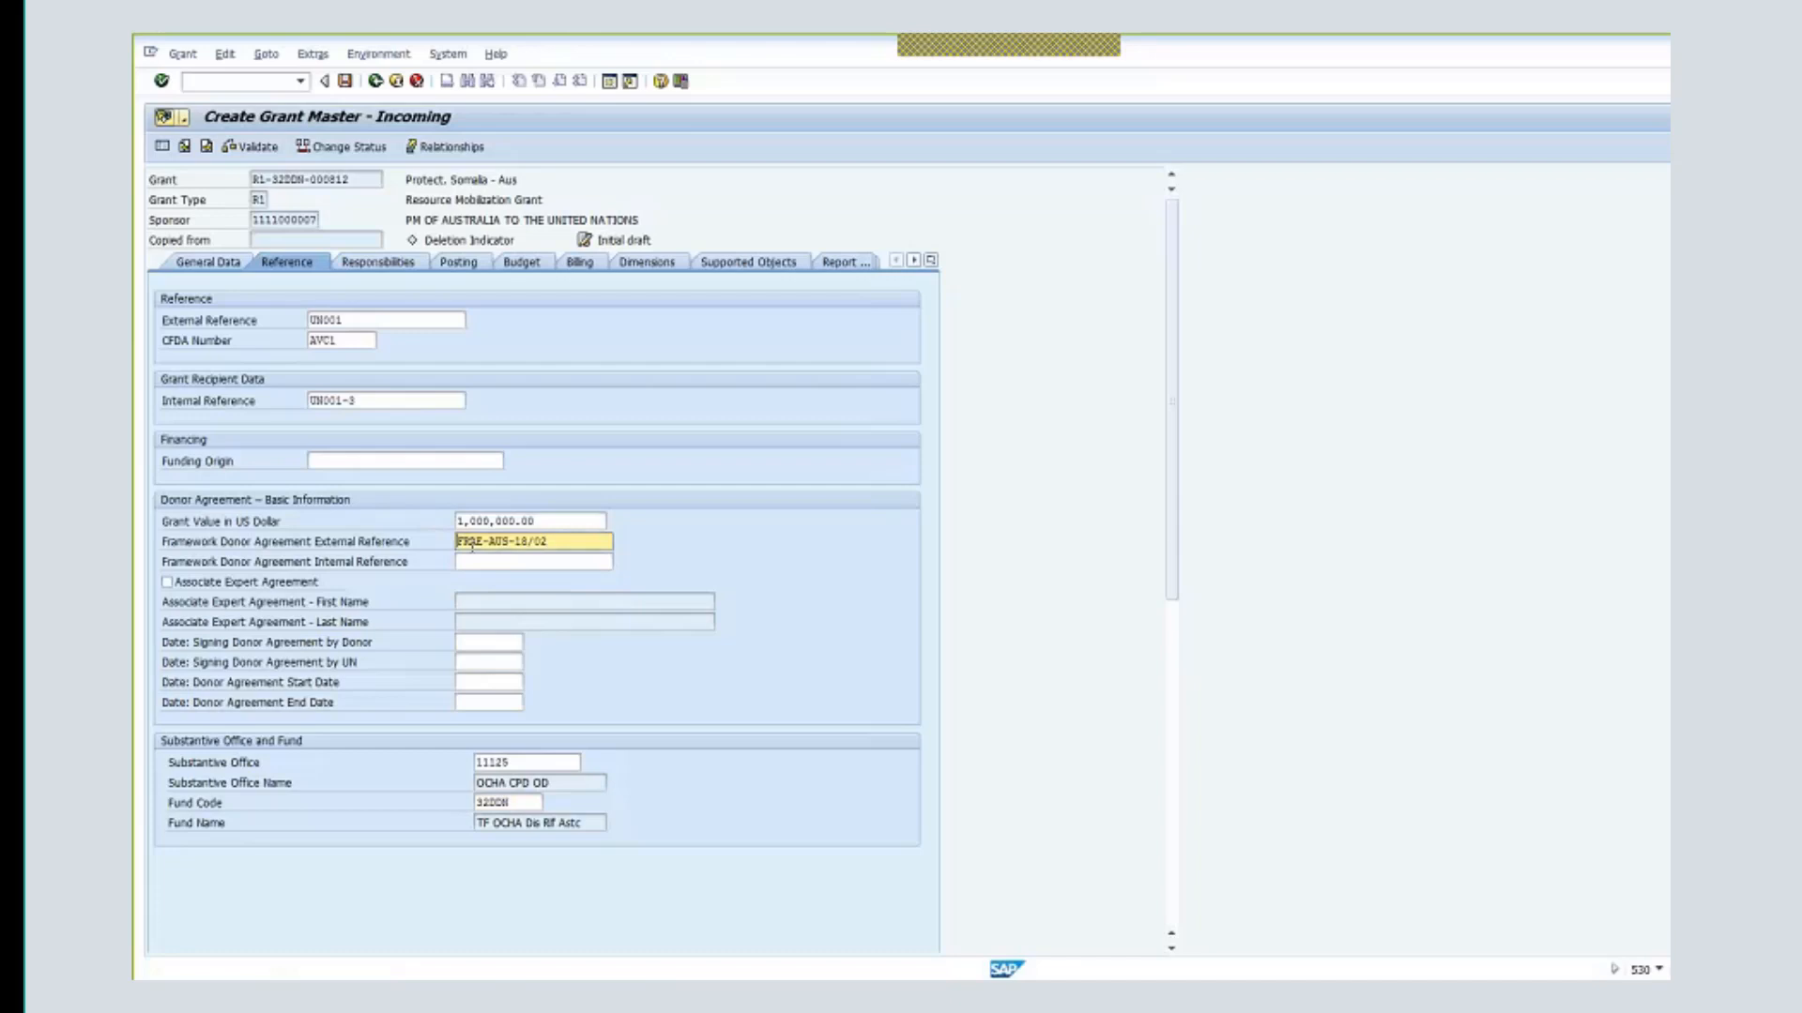
left_click(484, 563)
type("FRAE-AUS-18/02")
key("BackSpace")
type("I")
key("Return")
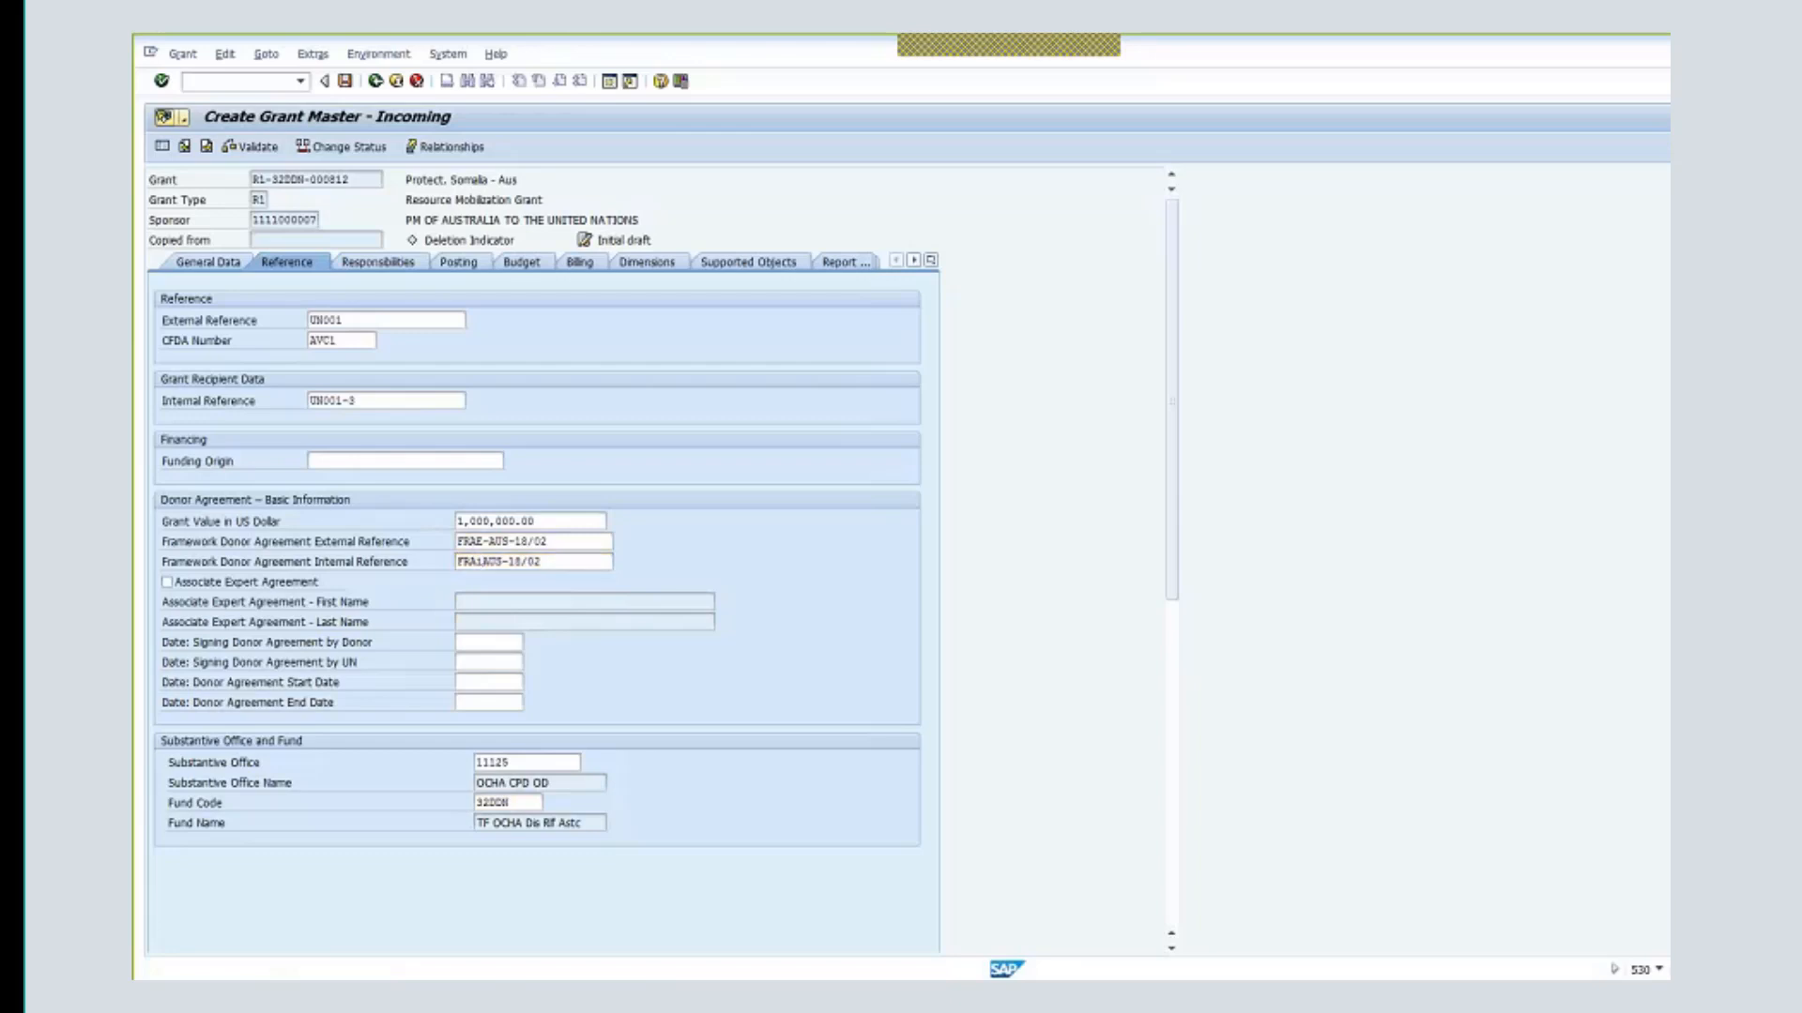
key("Tab")
- Tick Associate Expert Agreement; set donor and UN signing dates 01.12.2017, agreement end 31.12.2019
left_click(166, 582)
left_click(289, 586)
left_click(198, 588)
left_click(496, 646)
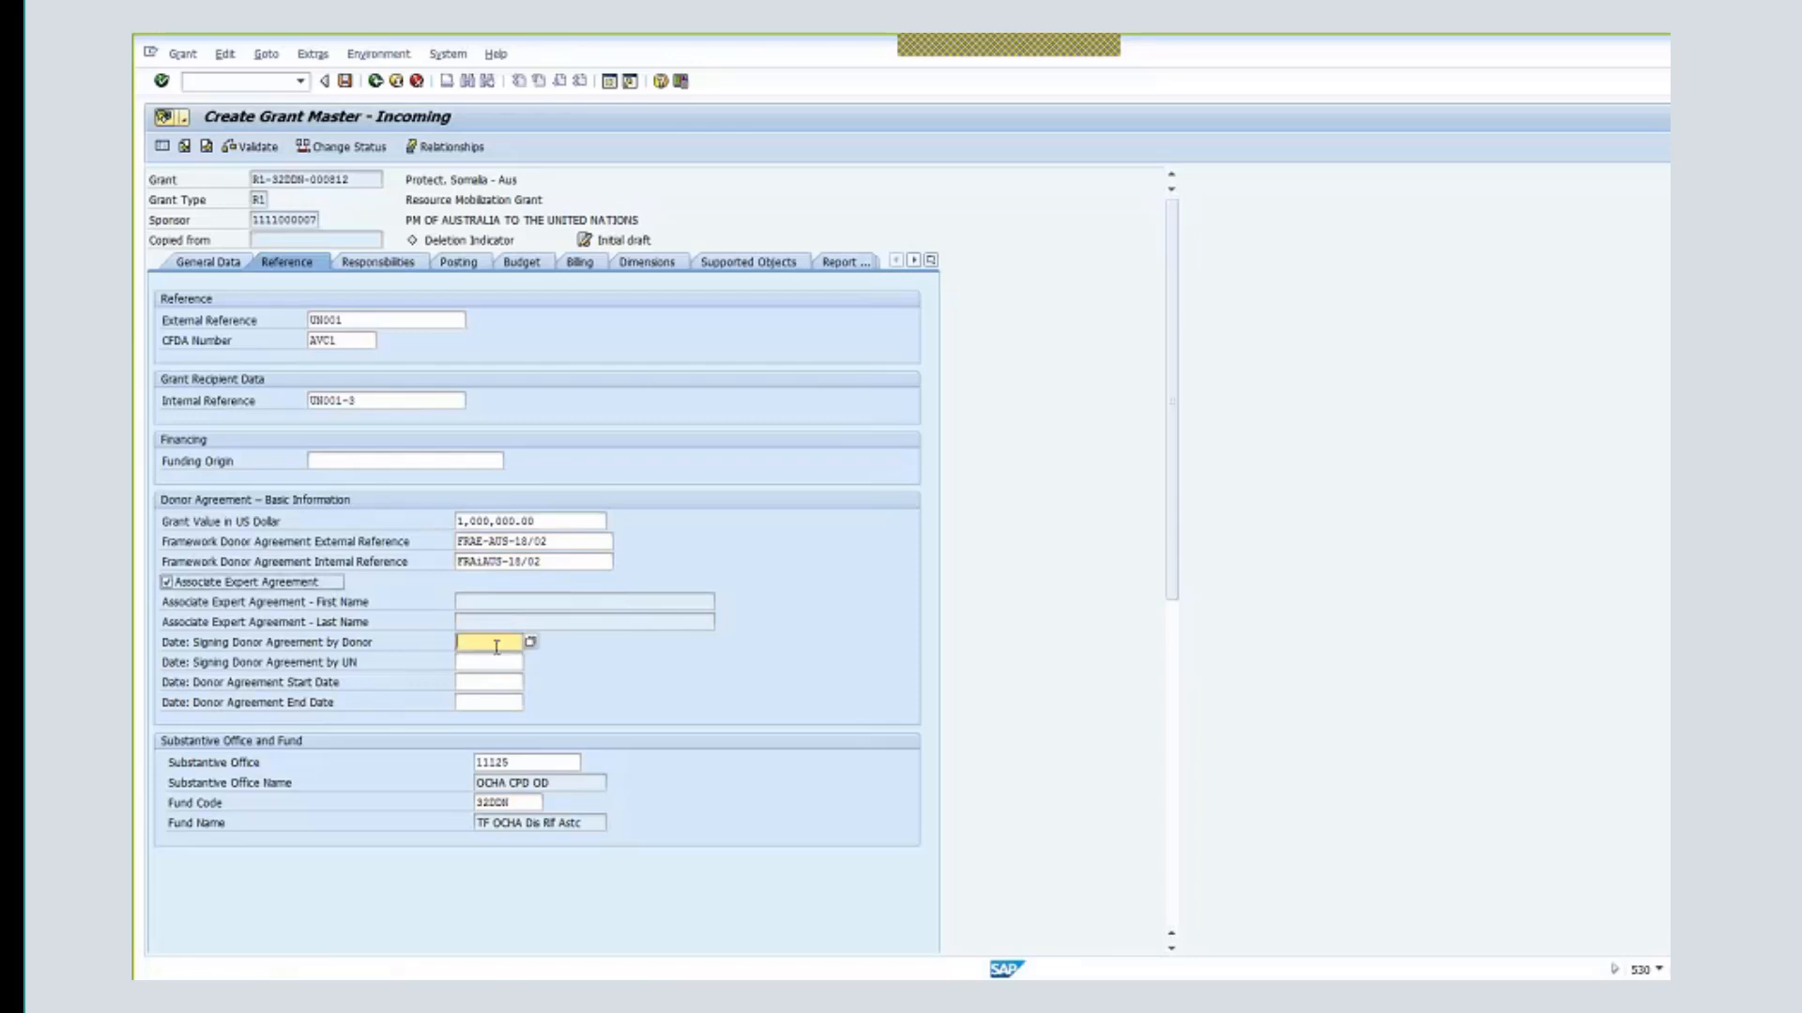
left_click(495, 647)
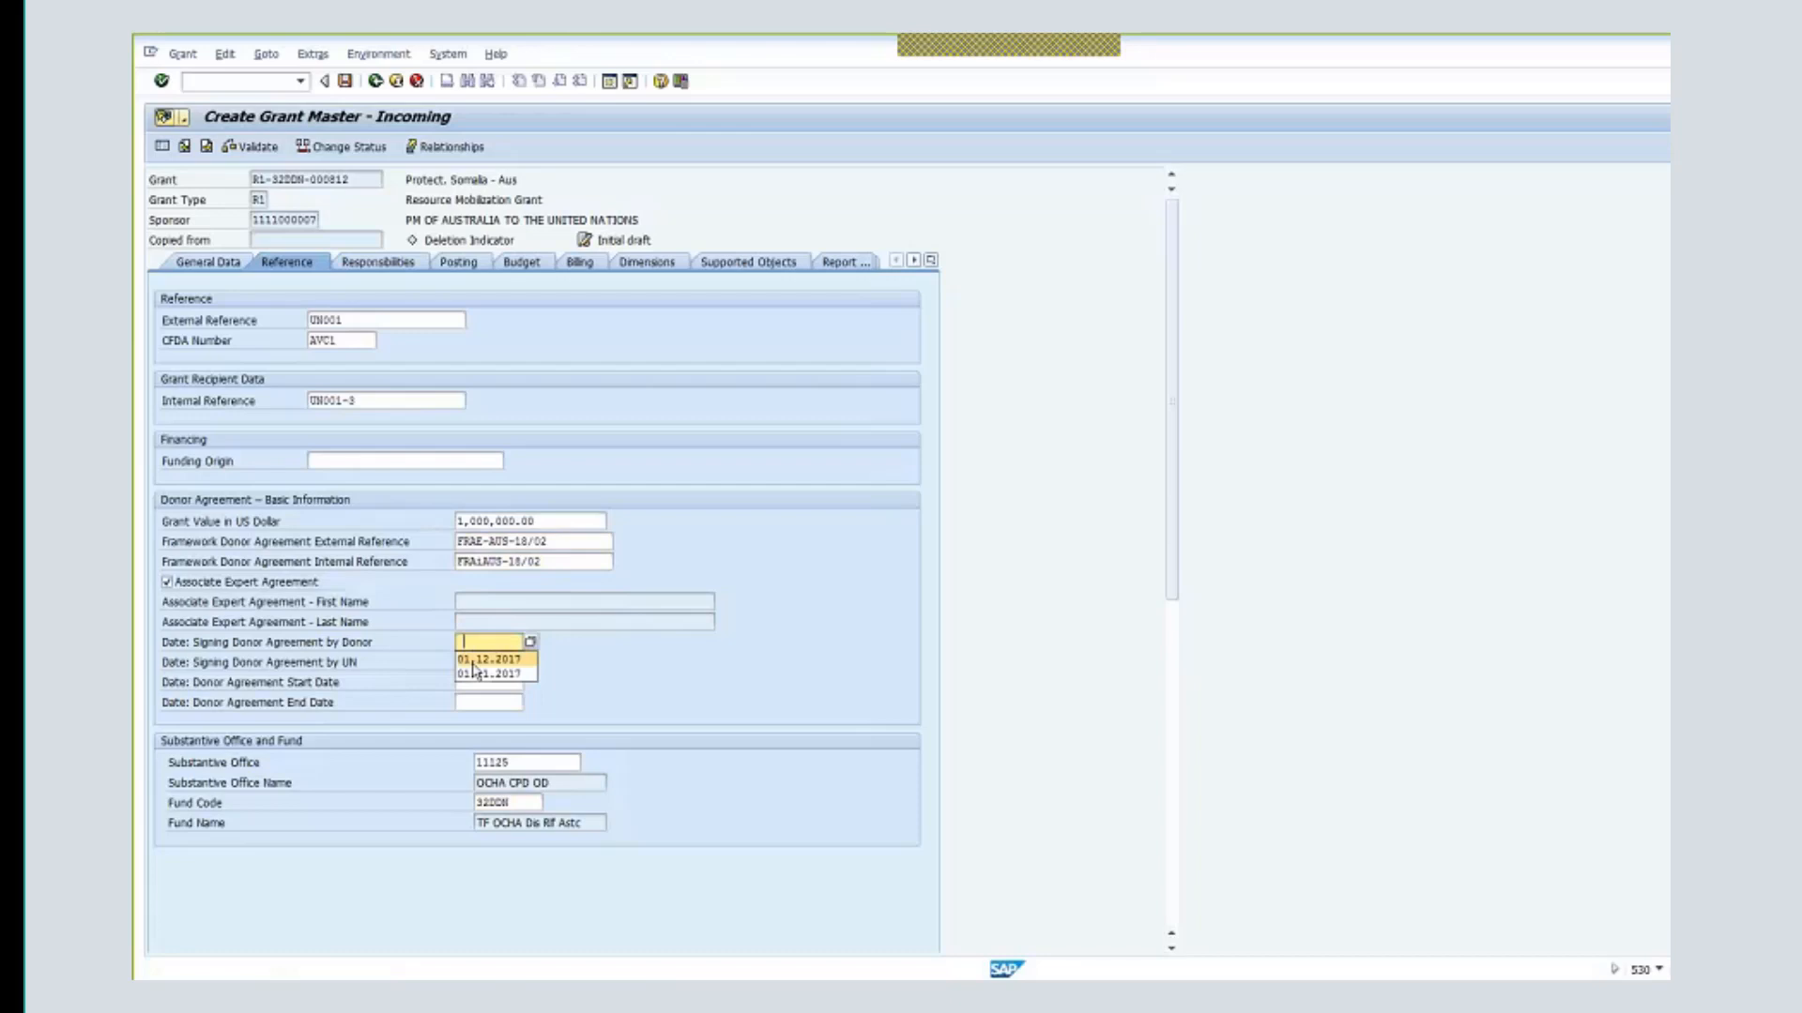
left_click(475, 664)
left_click(481, 663)
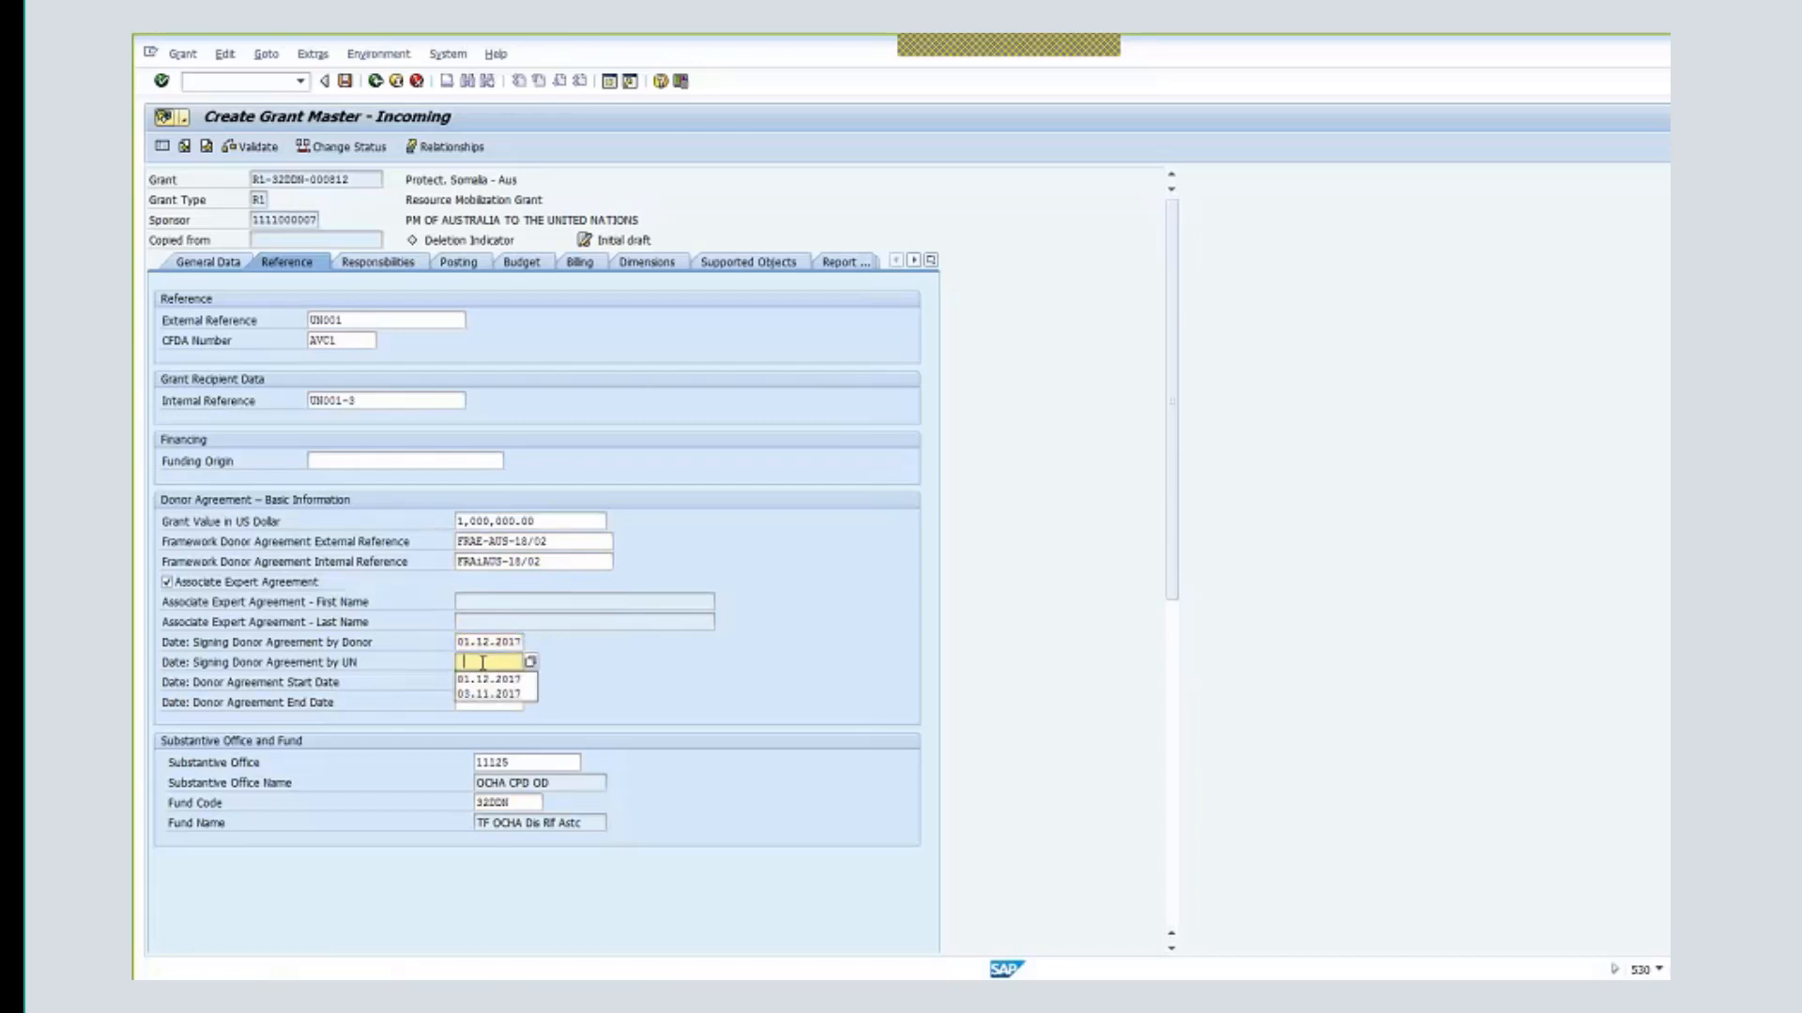
left_click(488, 677)
left_click(488, 678)
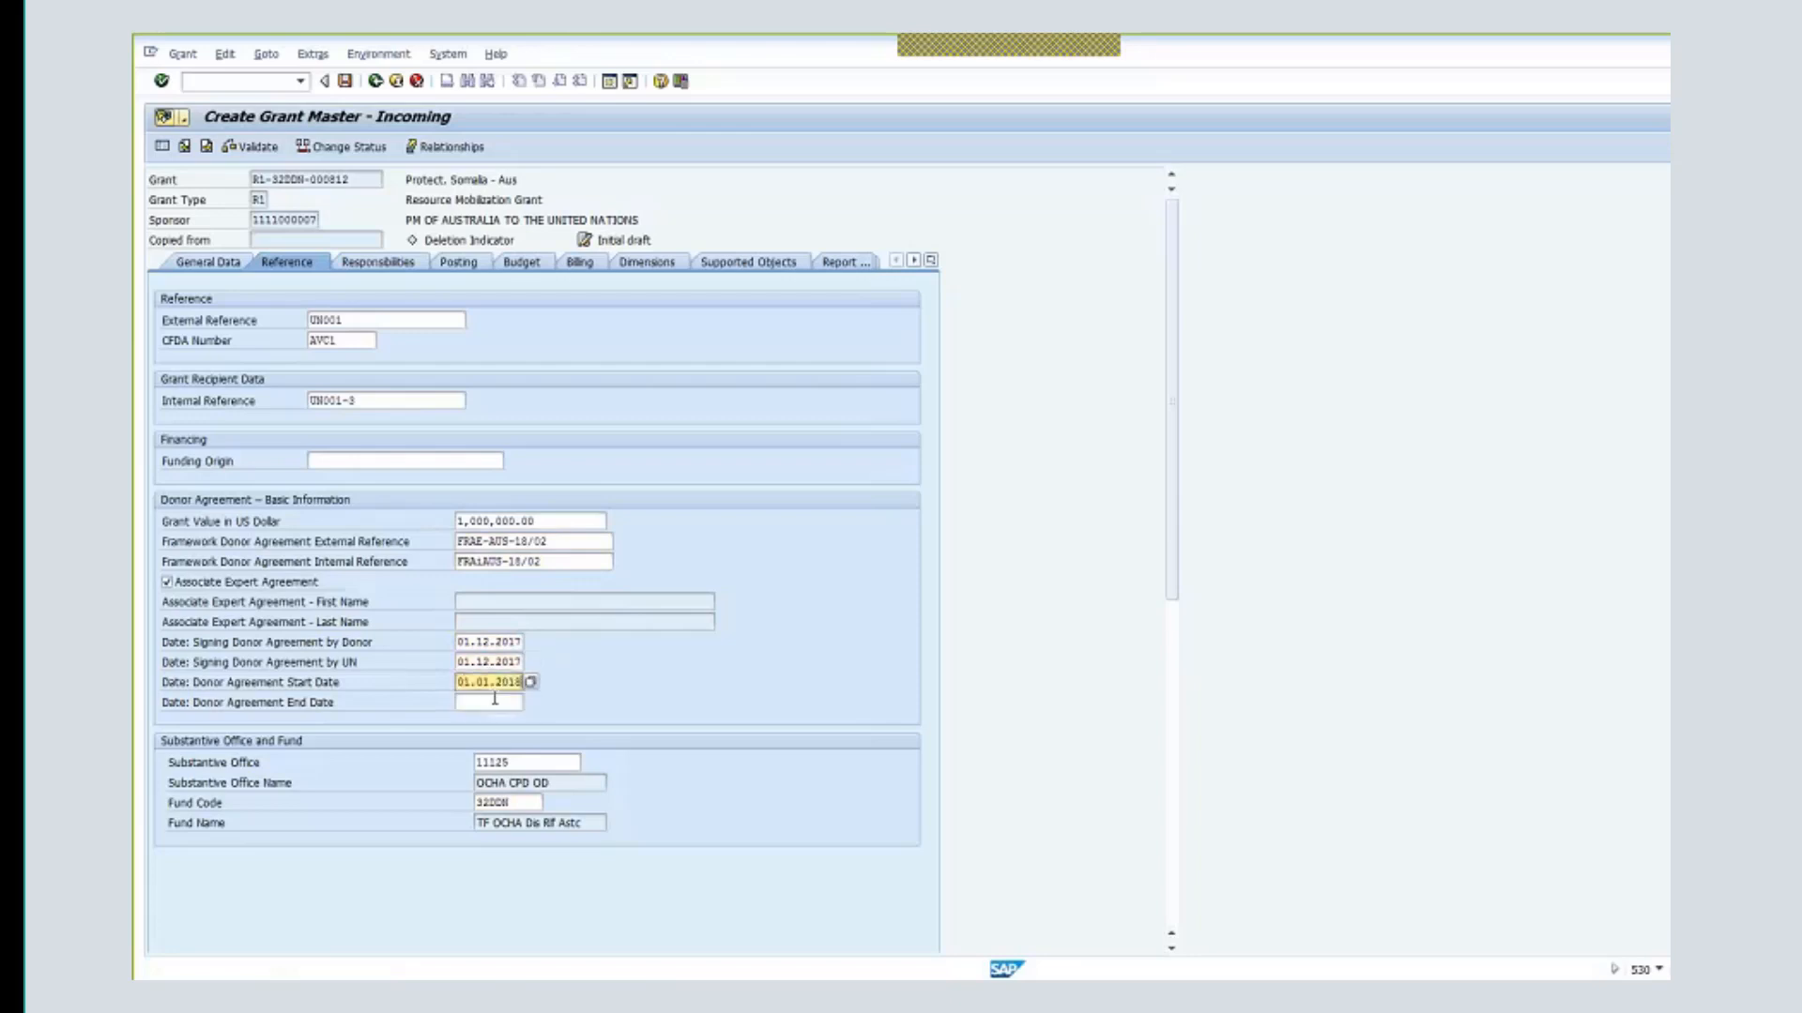
left_click(495, 700)
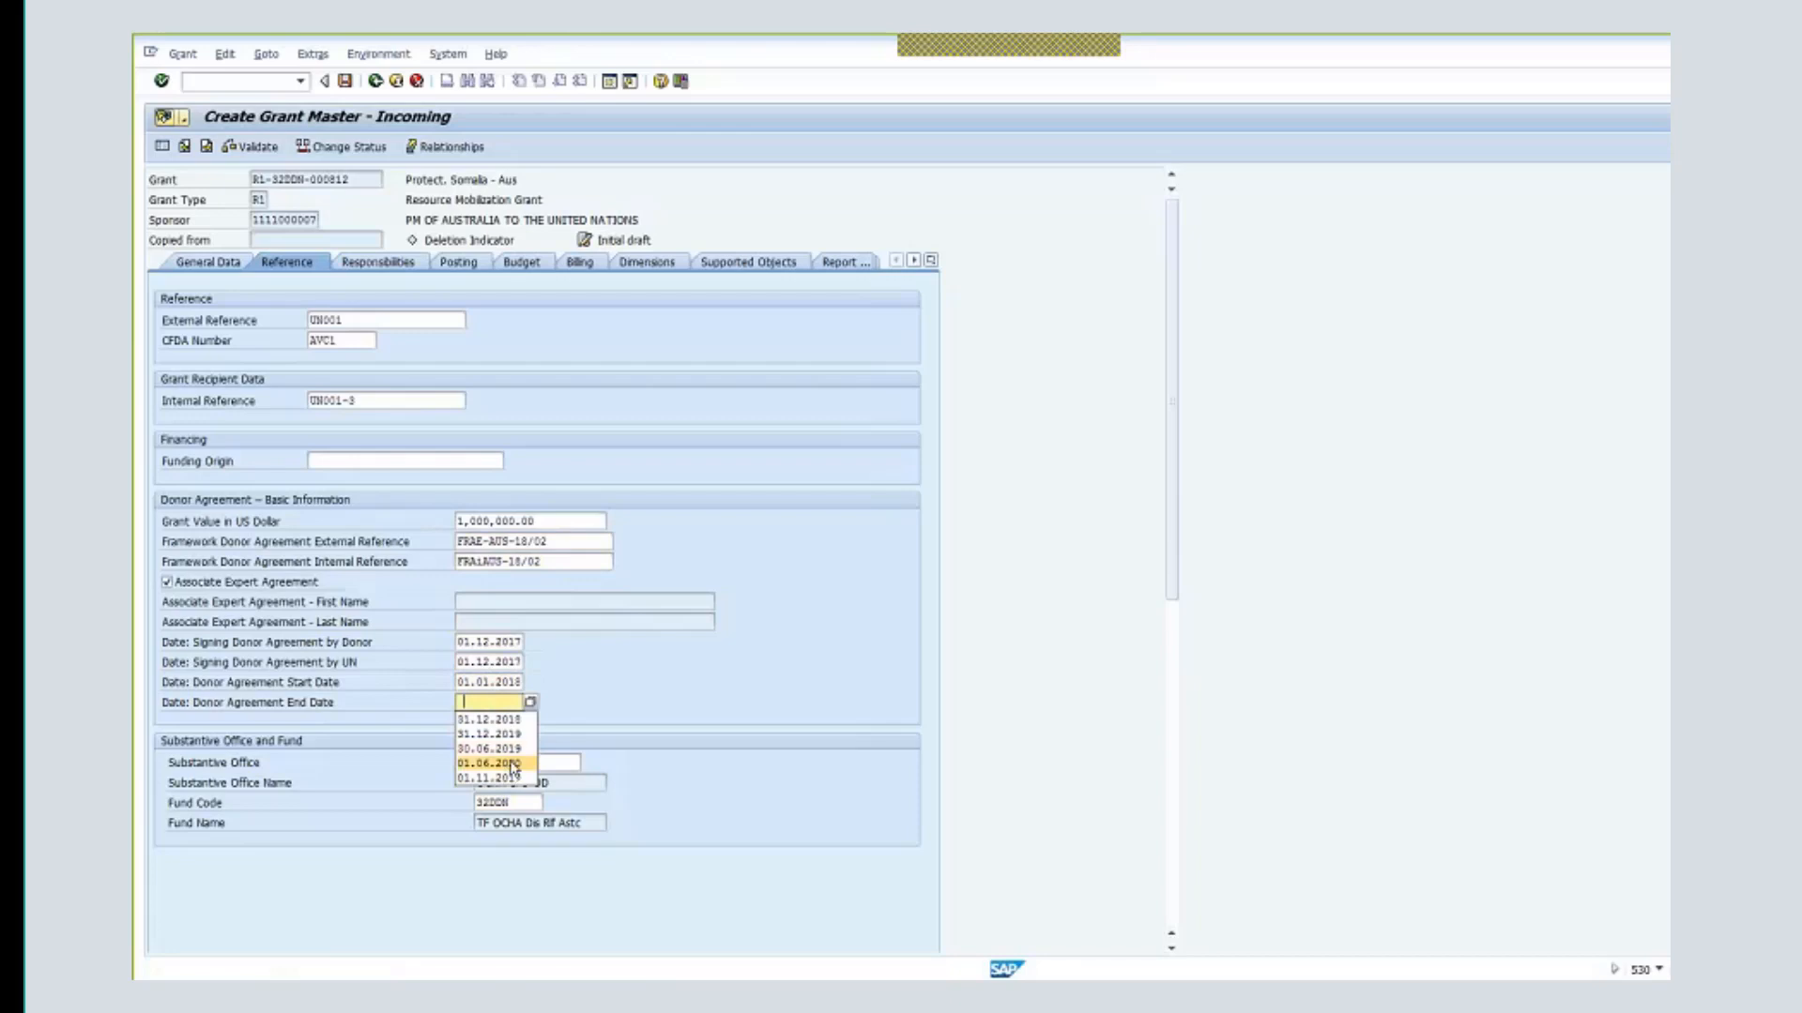
left_click(489, 734)
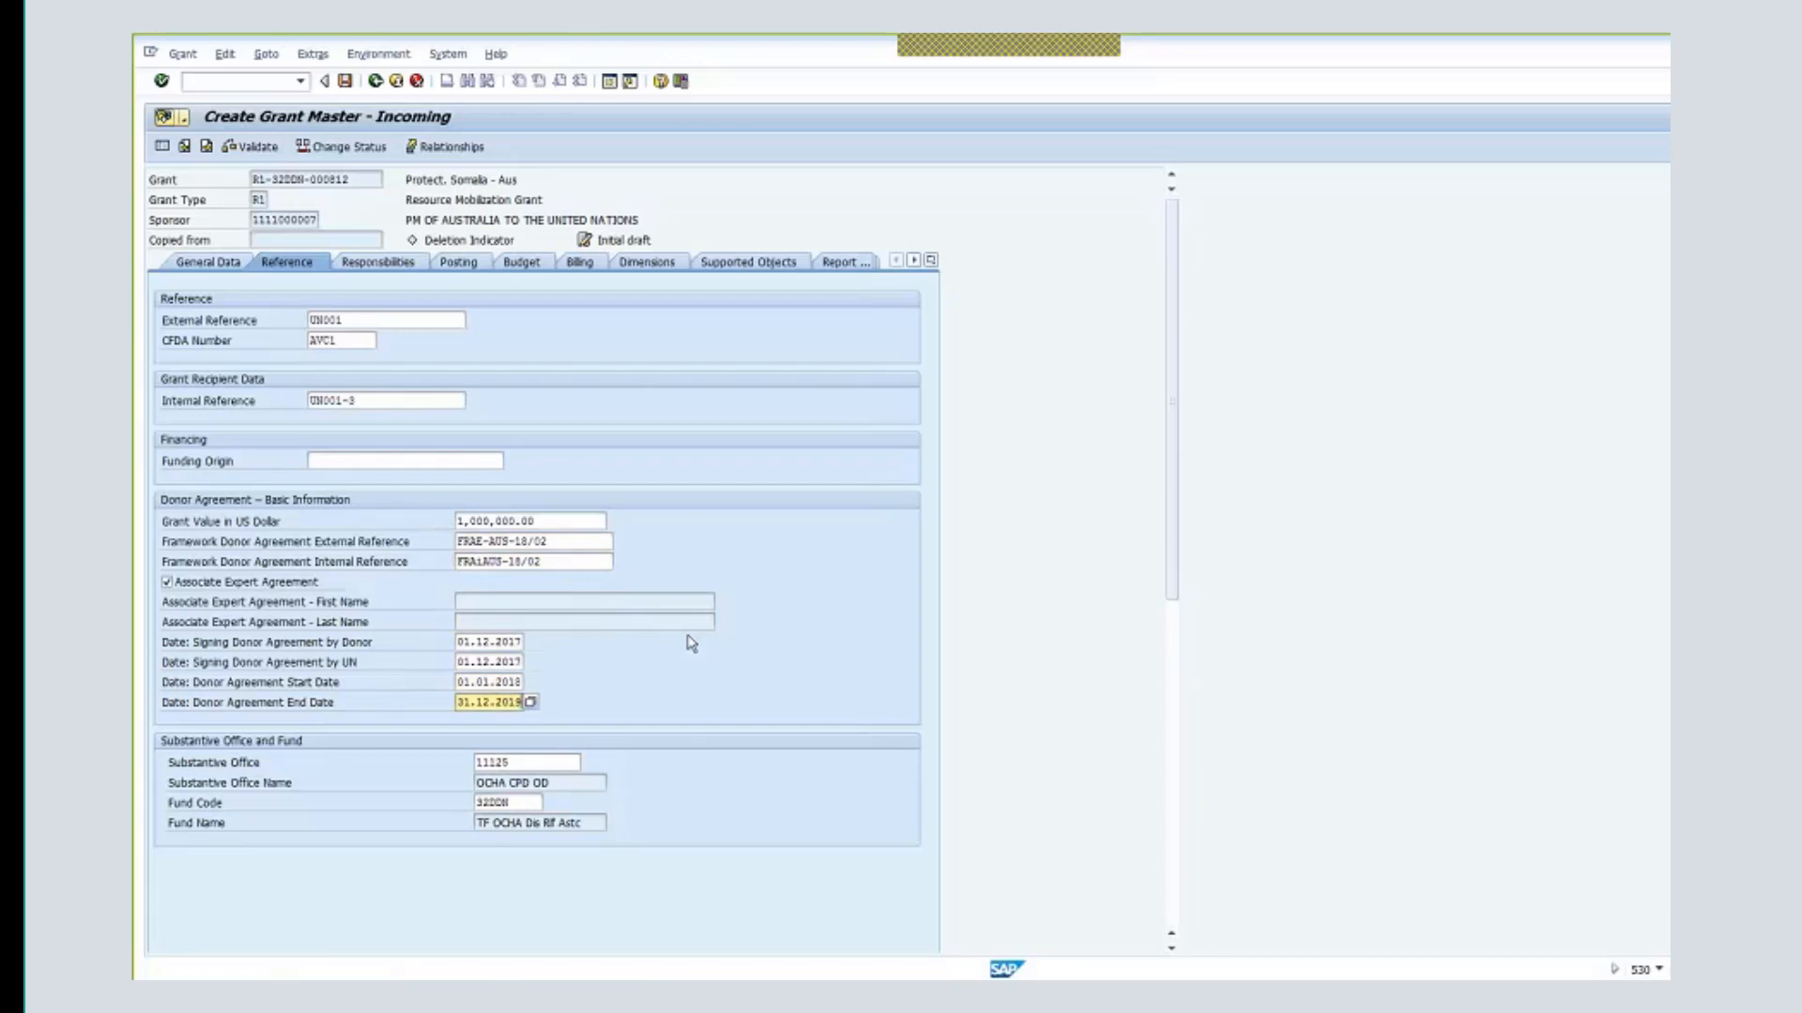
- Enter NA as the associate expert's first and last name, then view Responsibilities
key("Return")
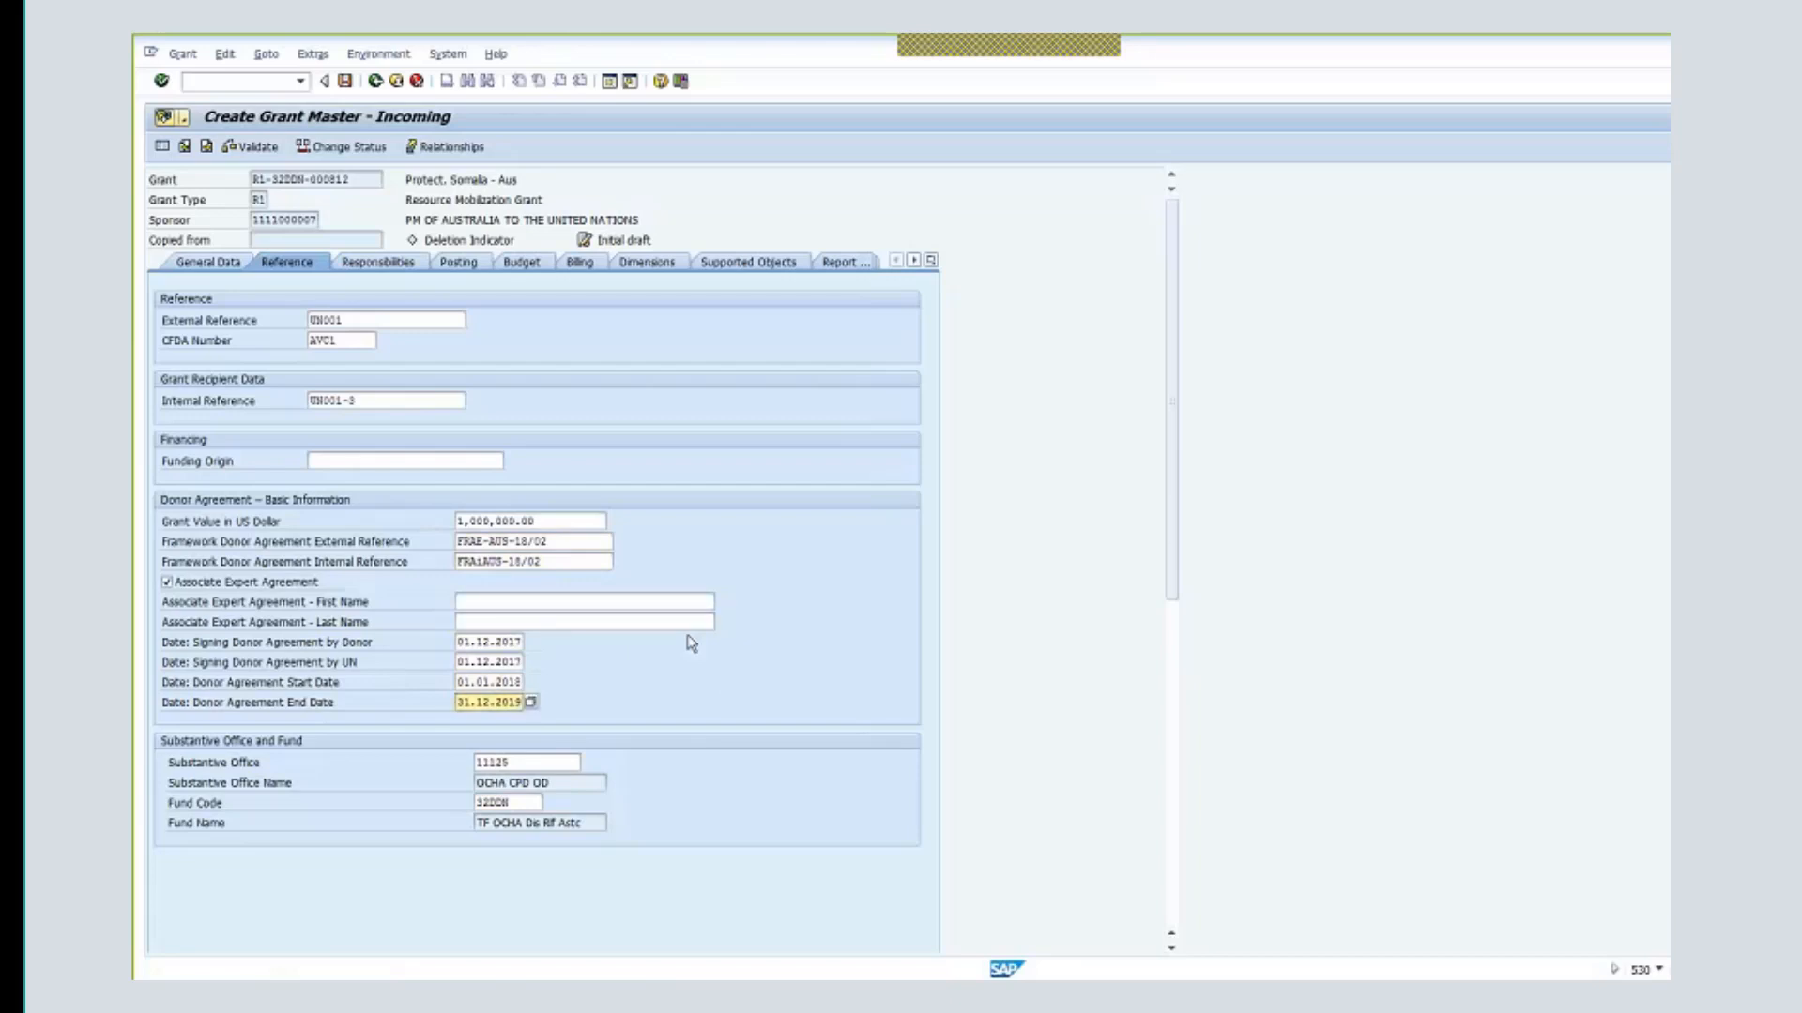
left_click(563, 601)
type("Na")
left_click(511, 622)
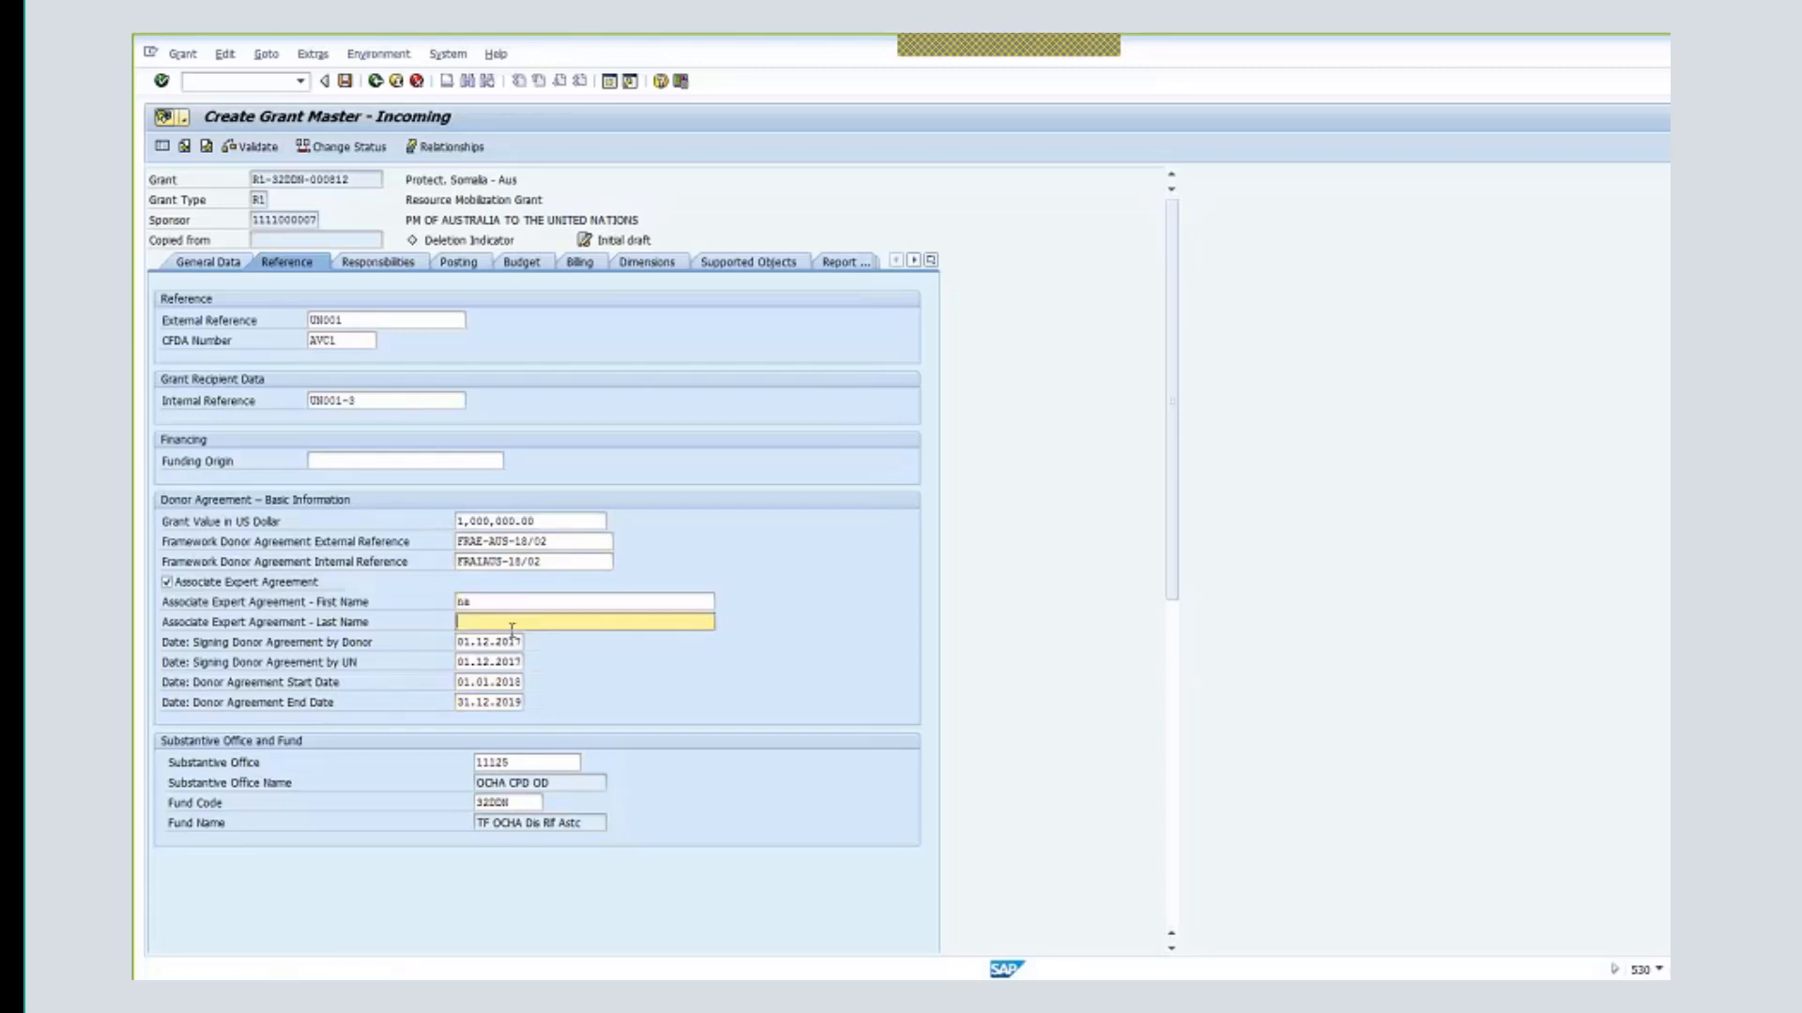
type("na")
key("Return")
left_click(378, 264)
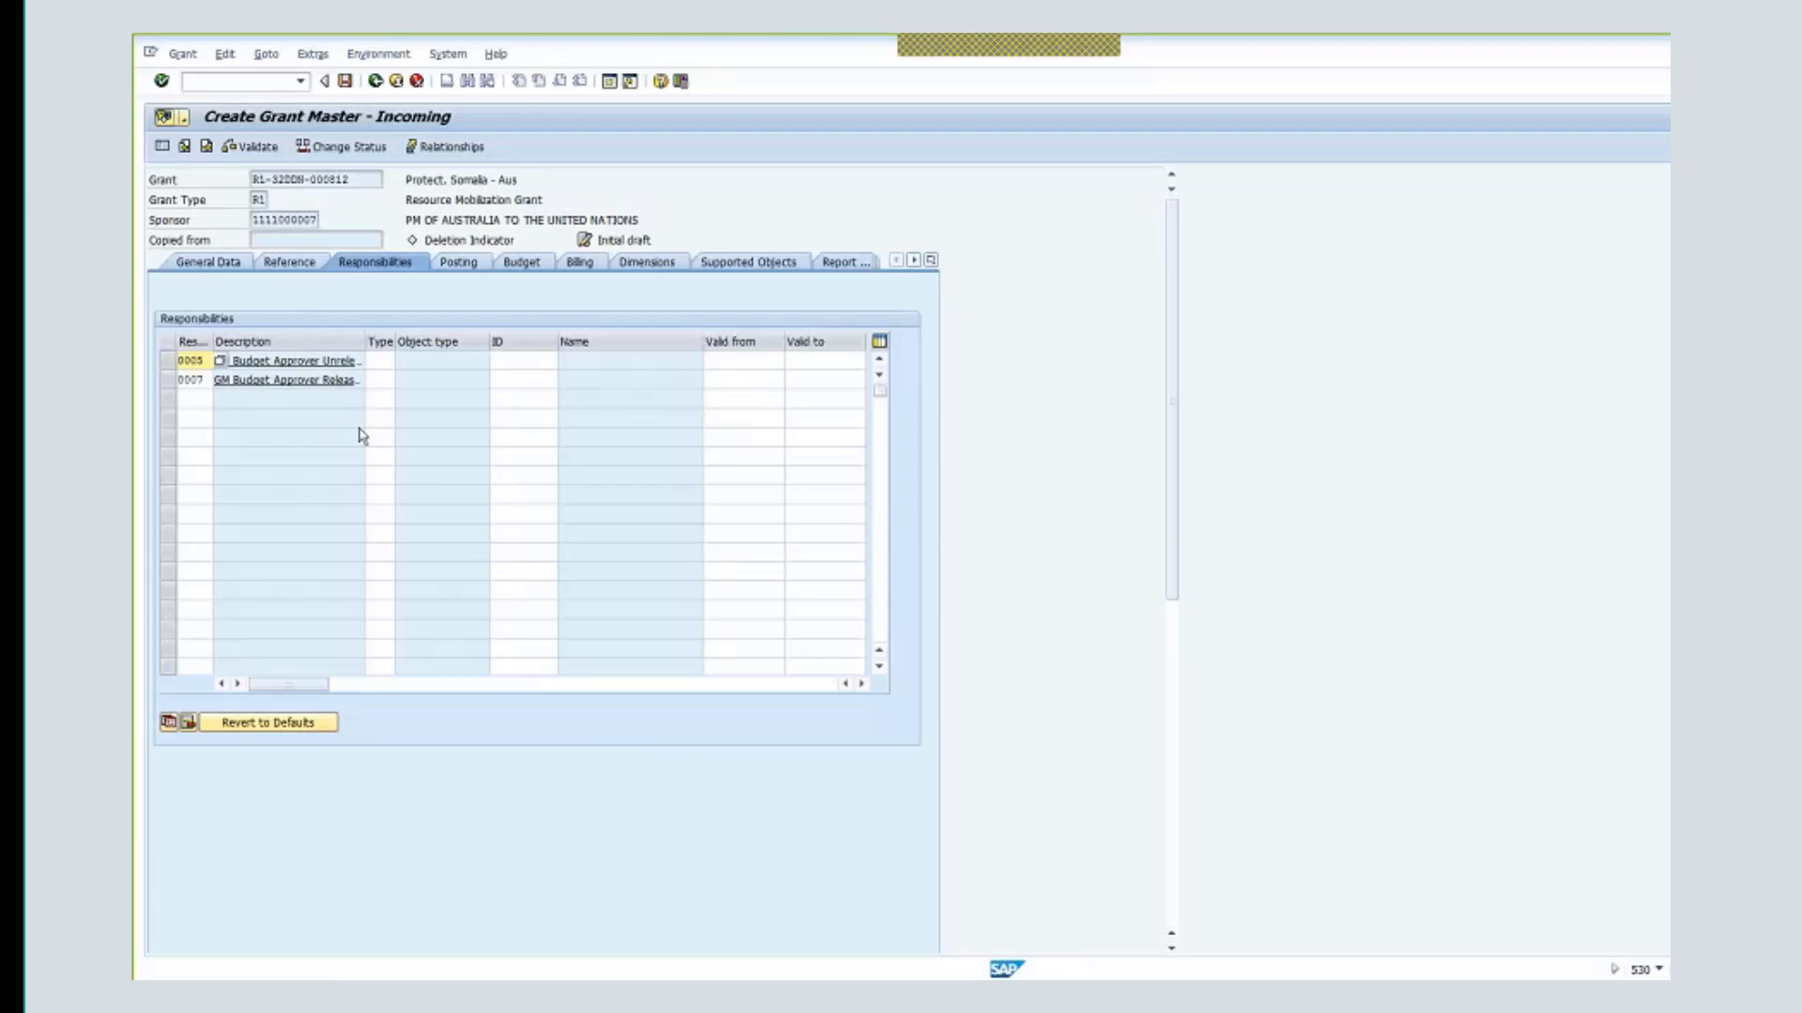
- On the Budget tab, set splitting rule 0001 Life of Grant, then show the Billing data
left_click(524, 264)
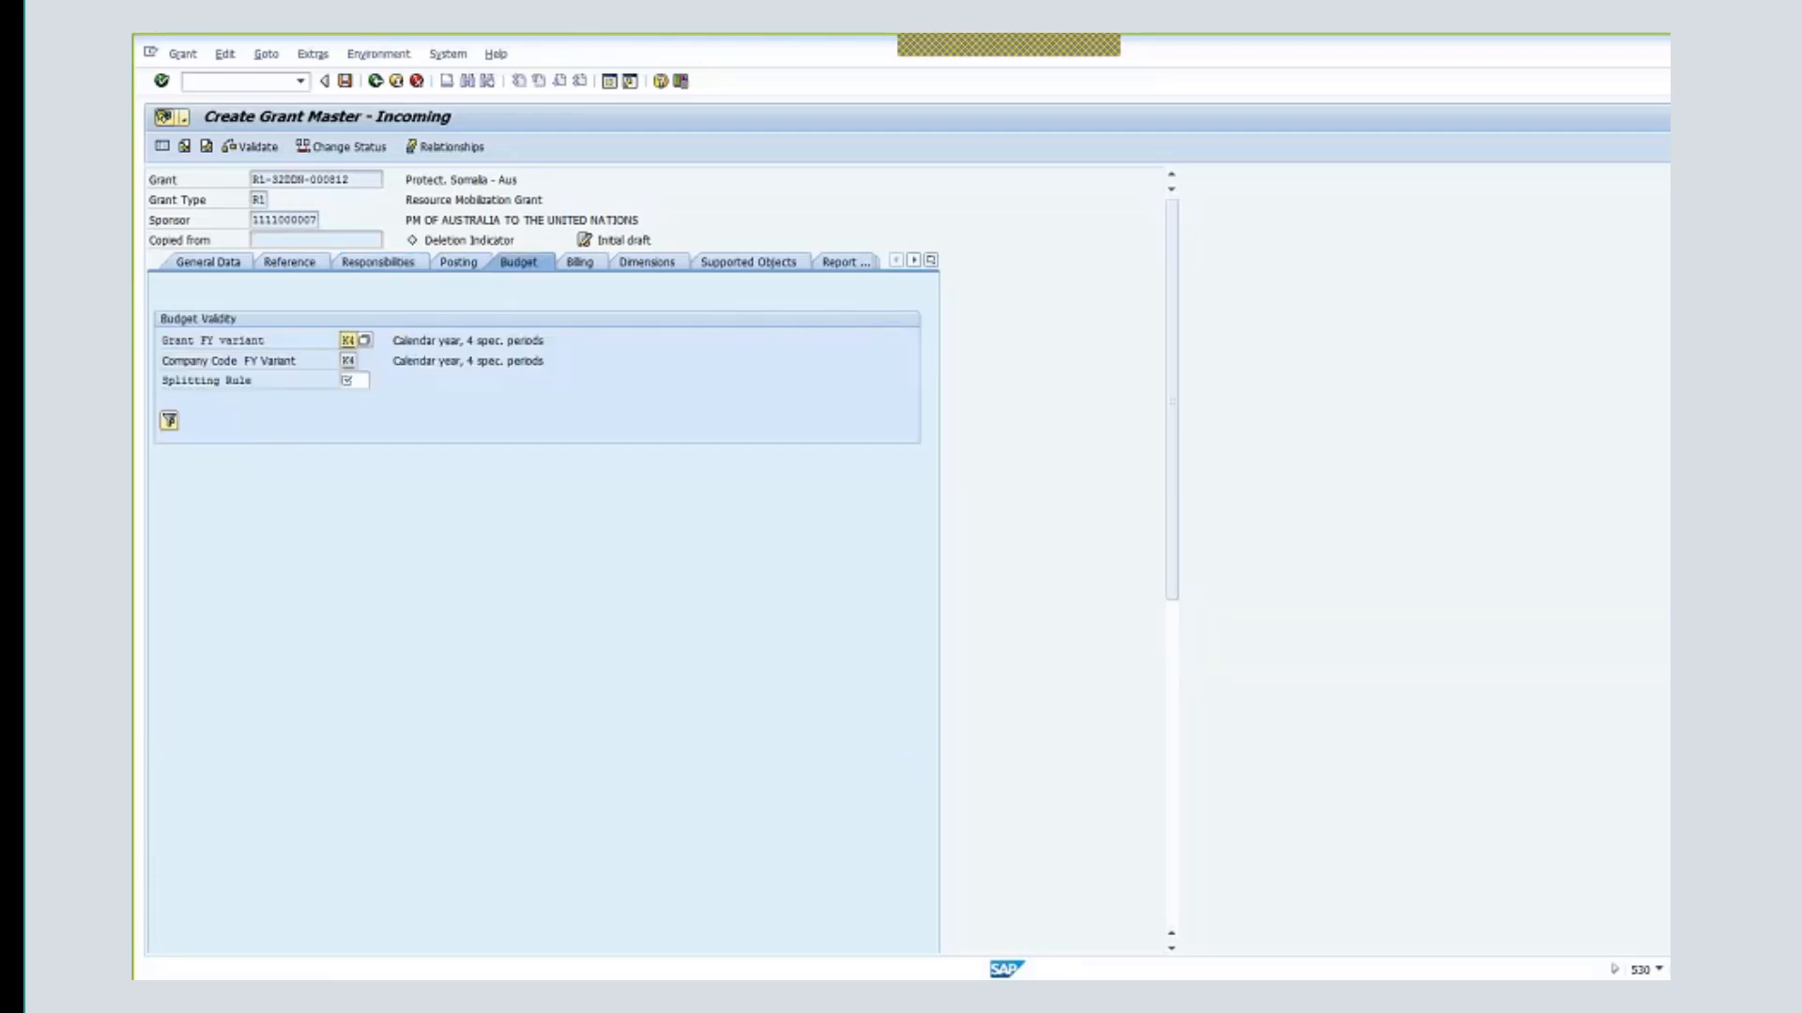
left_click(358, 381)
left_click(376, 382)
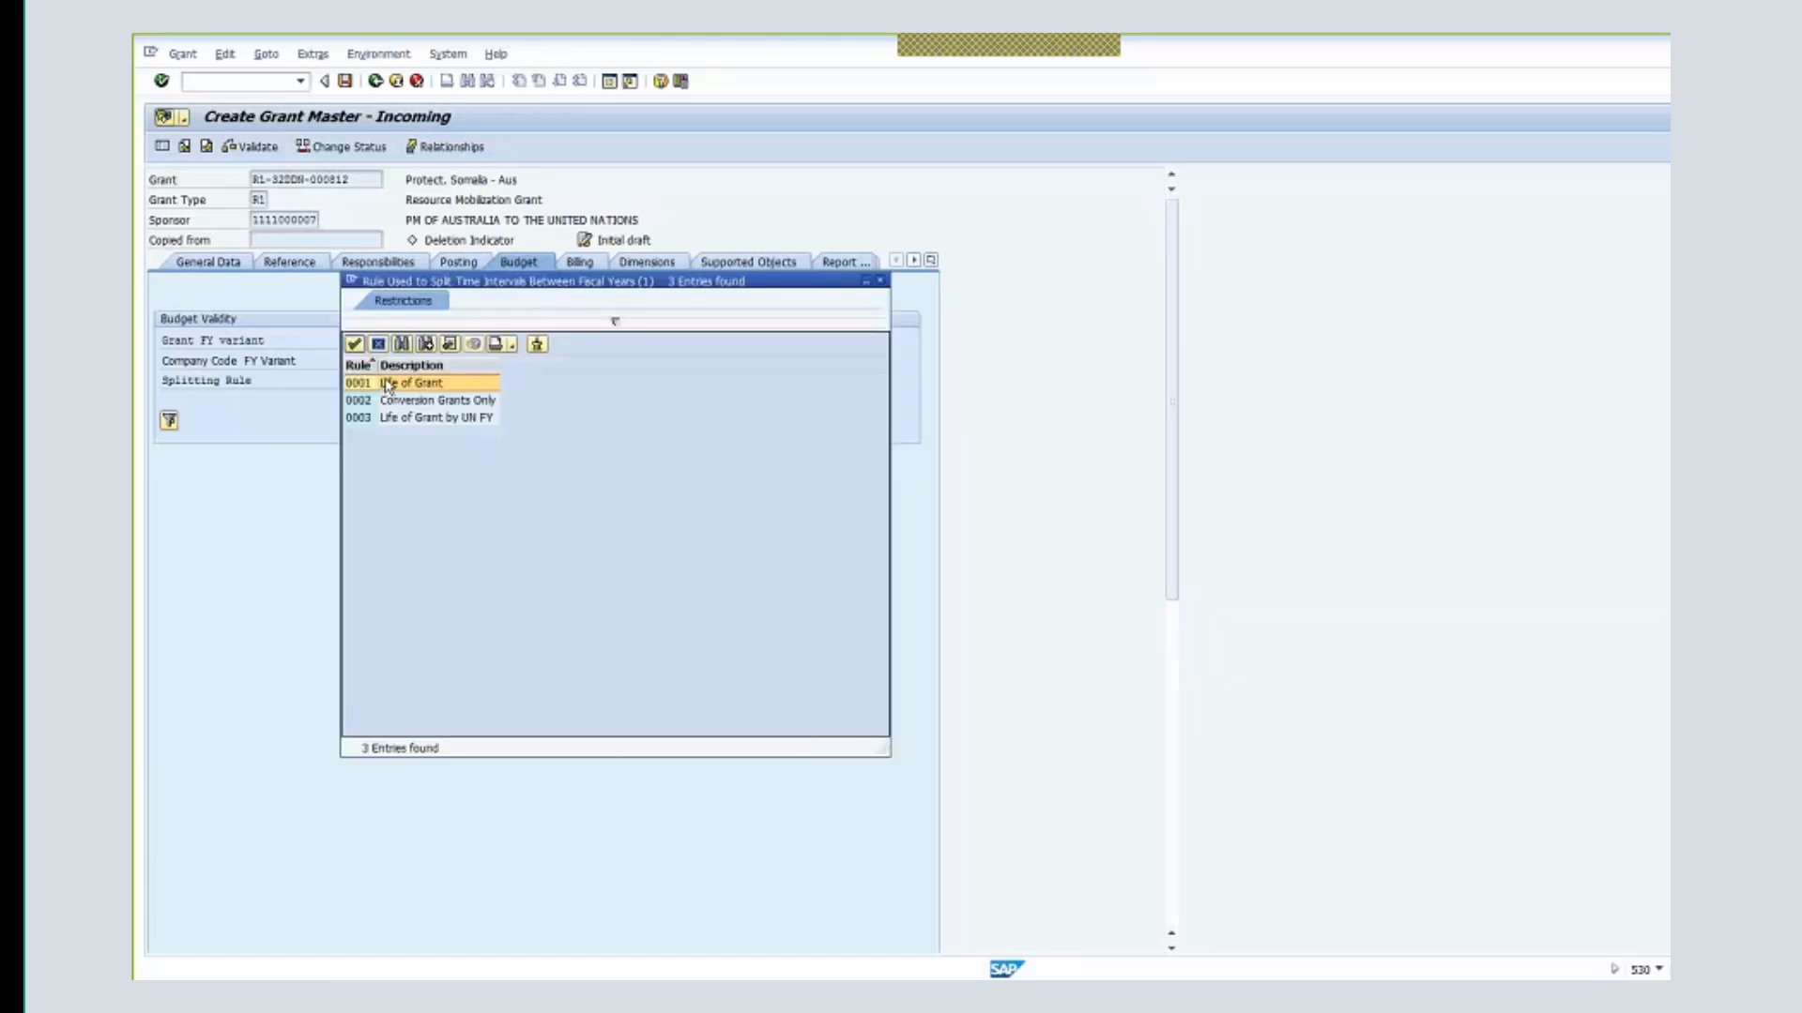
double_click(448, 385)
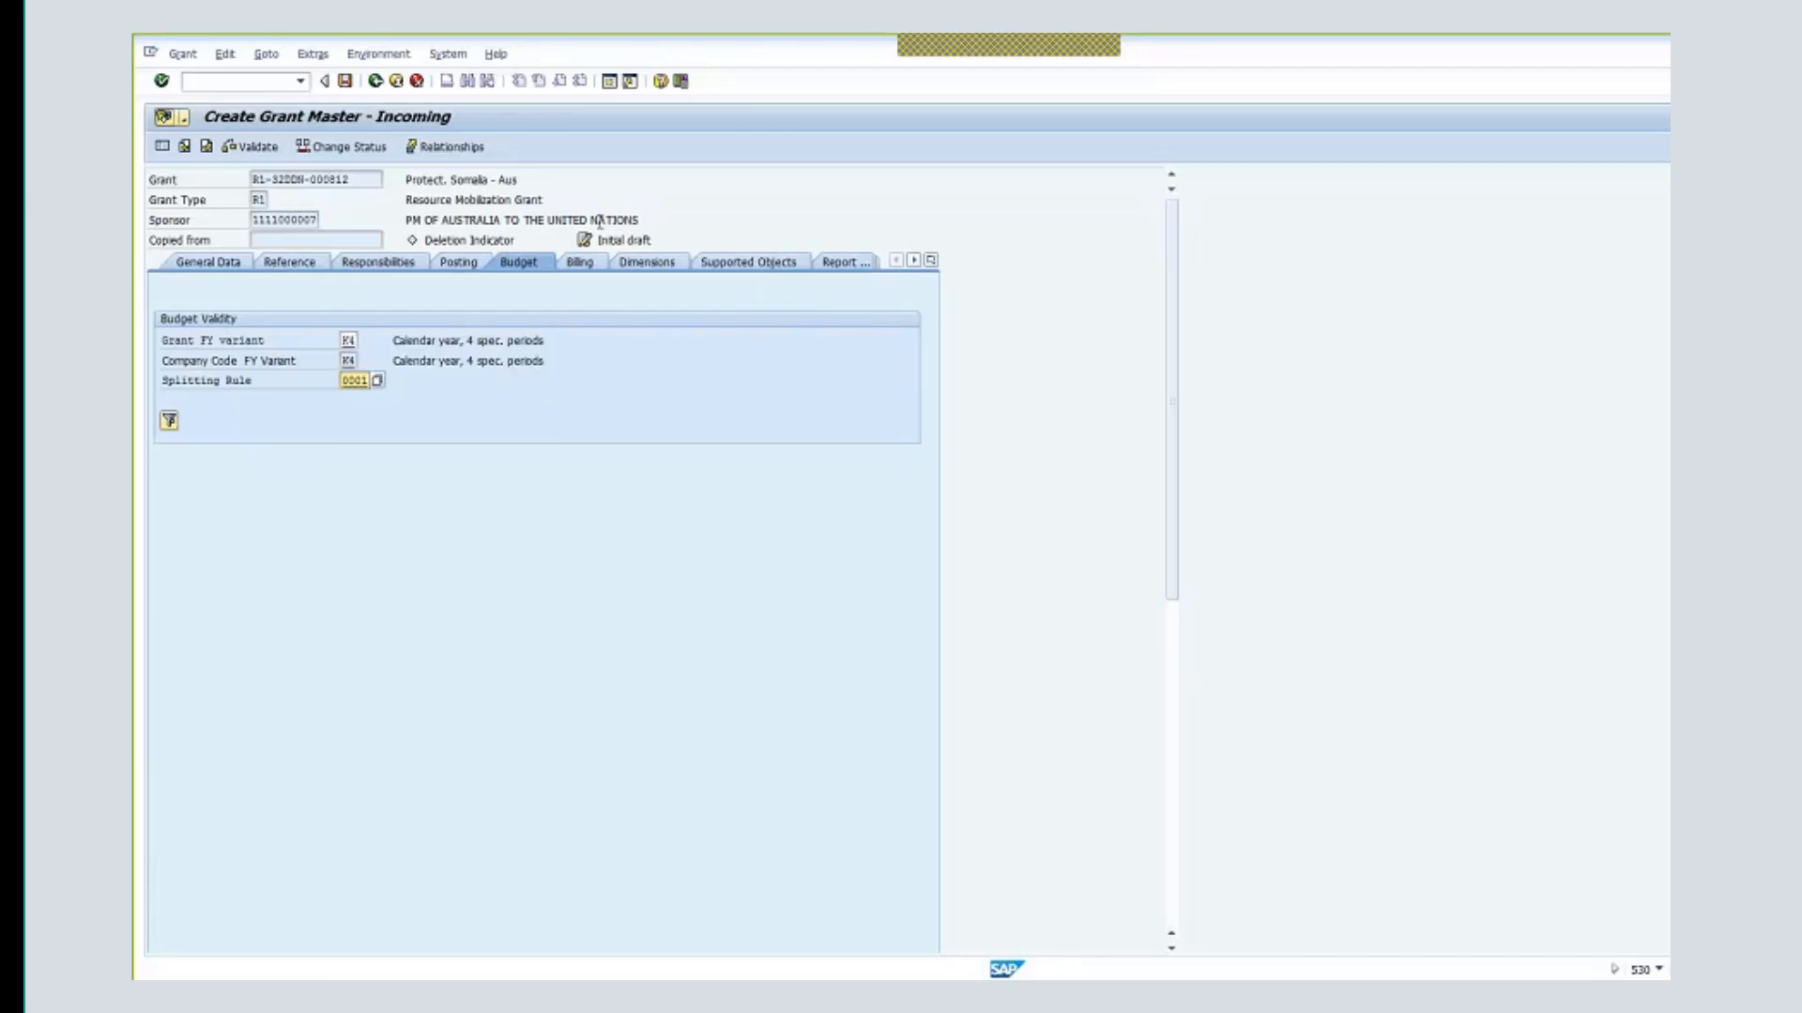
left_click(579, 262)
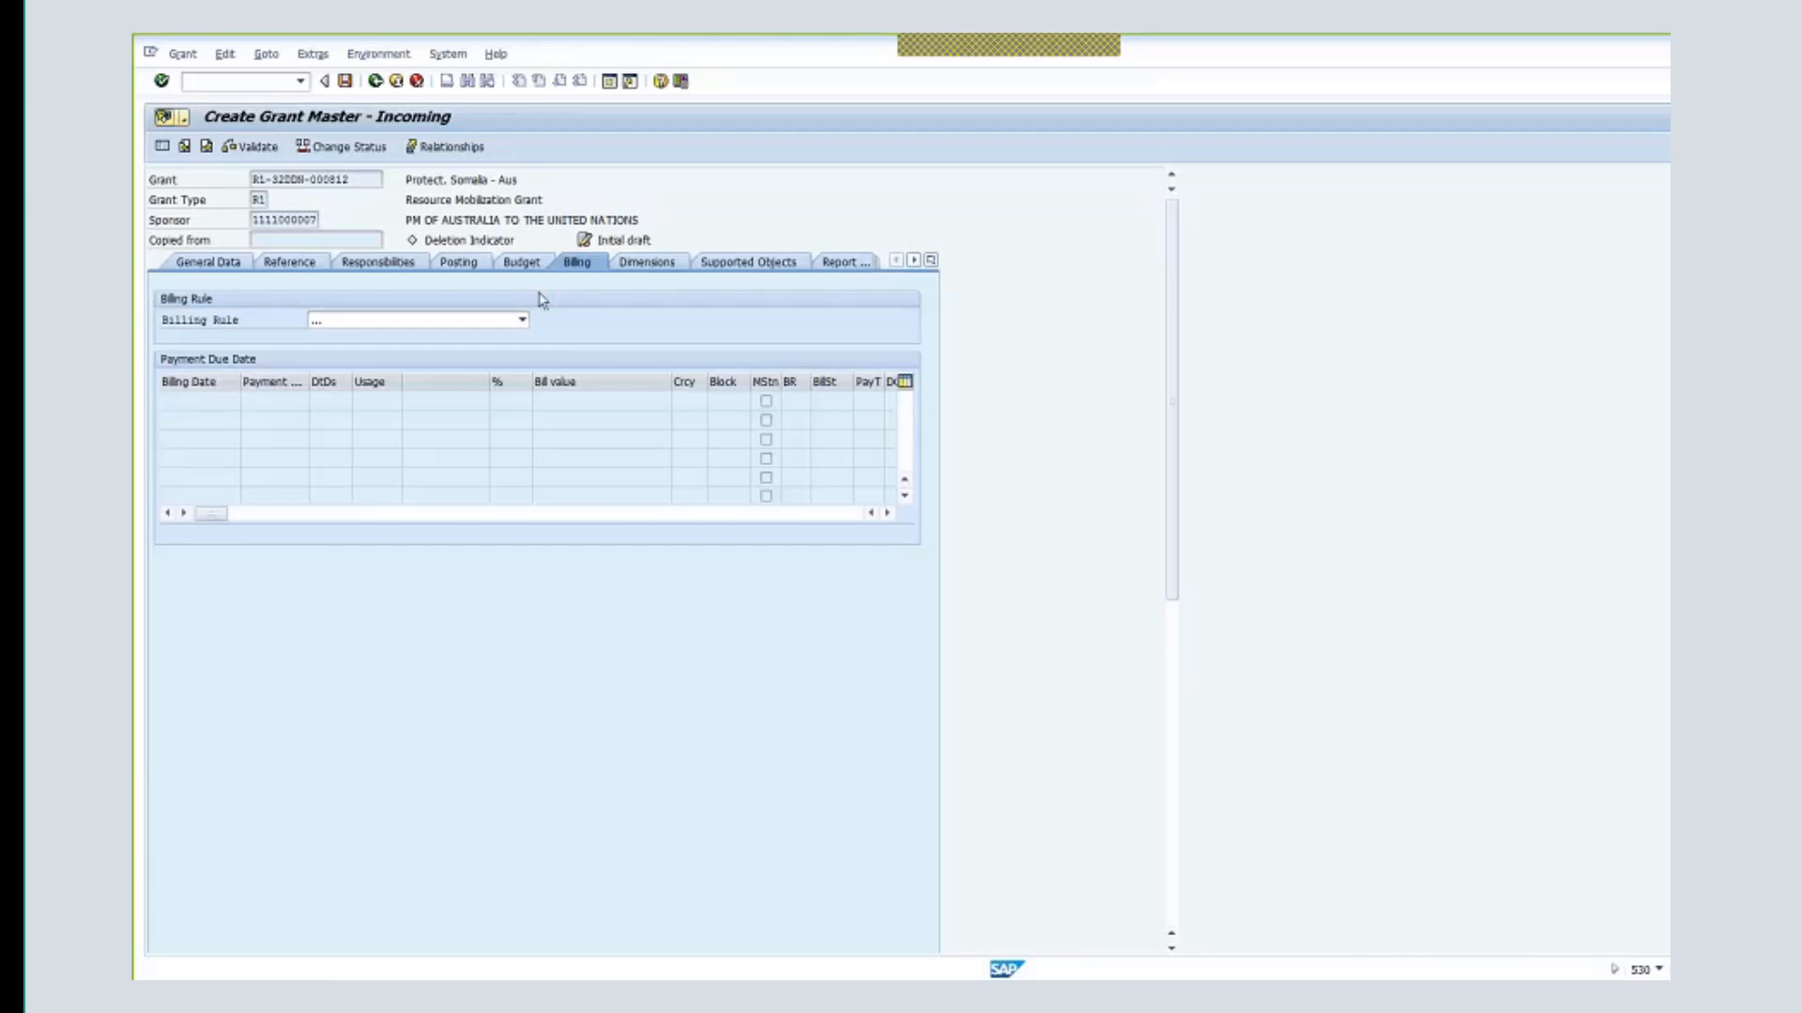
- Choose billing rule 20 Unconditional - Cash with sales org 1000, channel 06, division 00
left_click(526, 320)
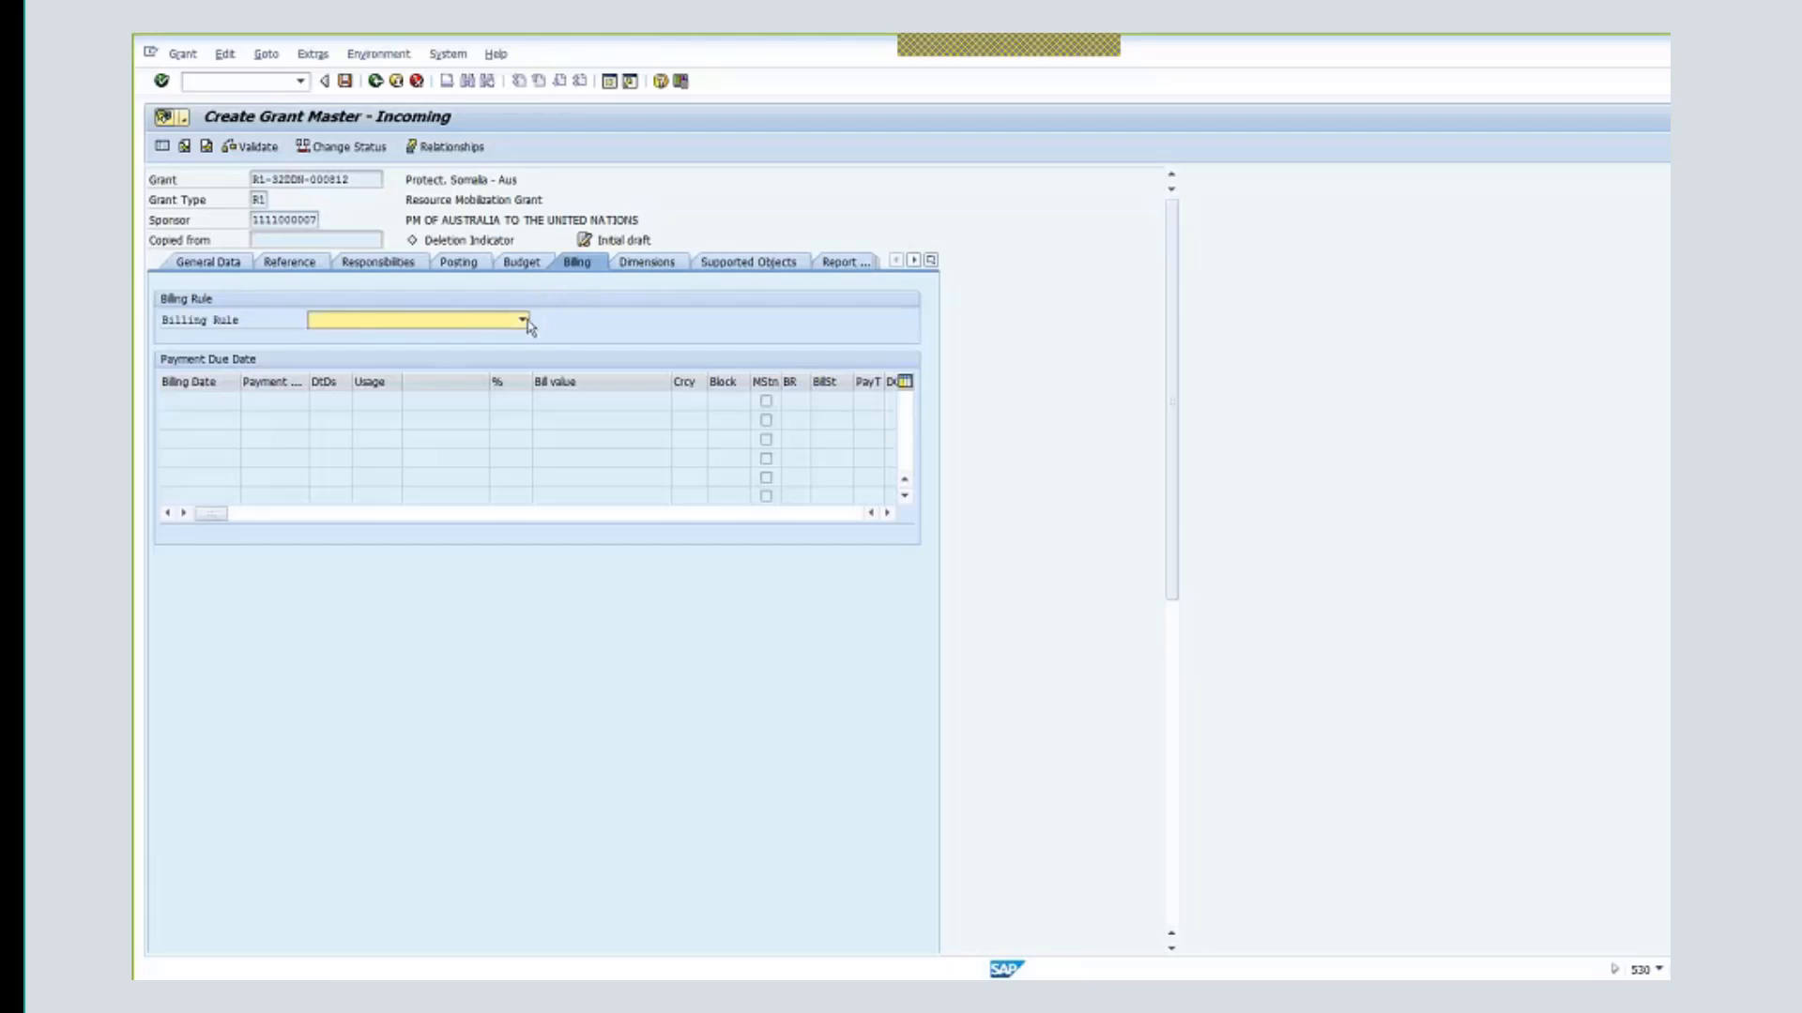
left_click(525, 320)
left_click(512, 336)
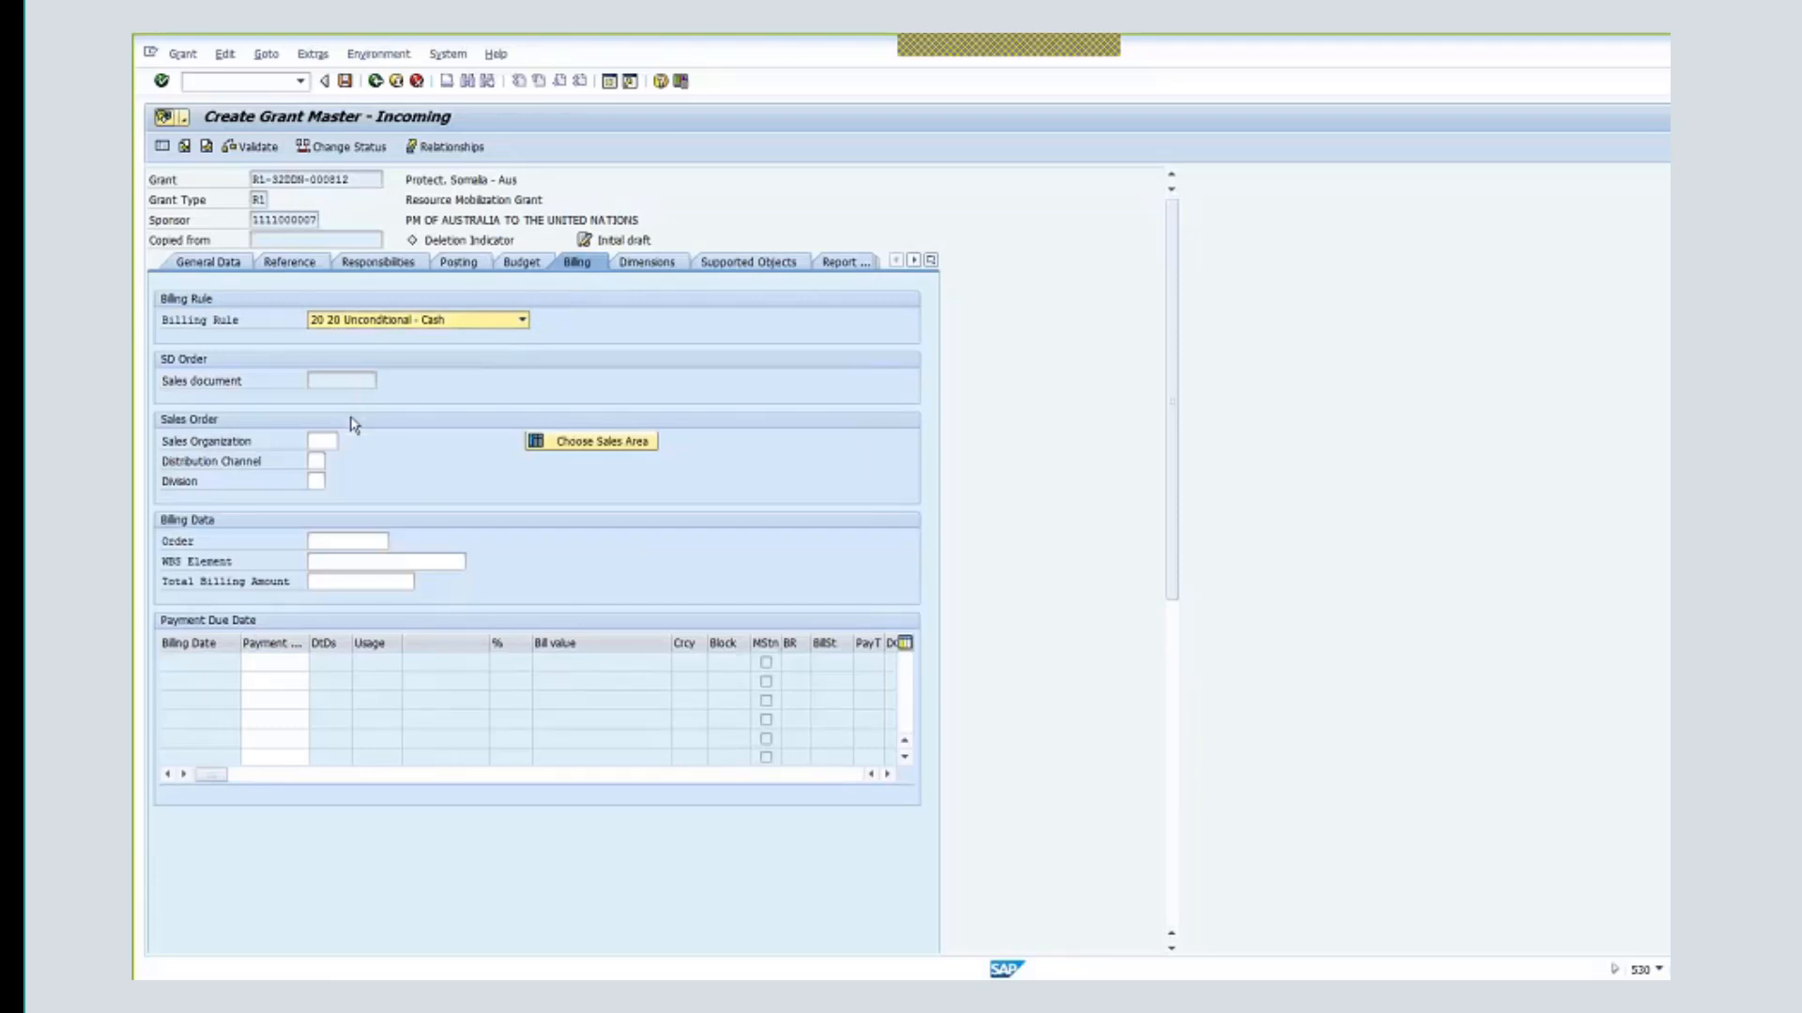
left_click(319, 441)
type("10")
left_click(342, 459)
key("Return")
left_click(317, 460)
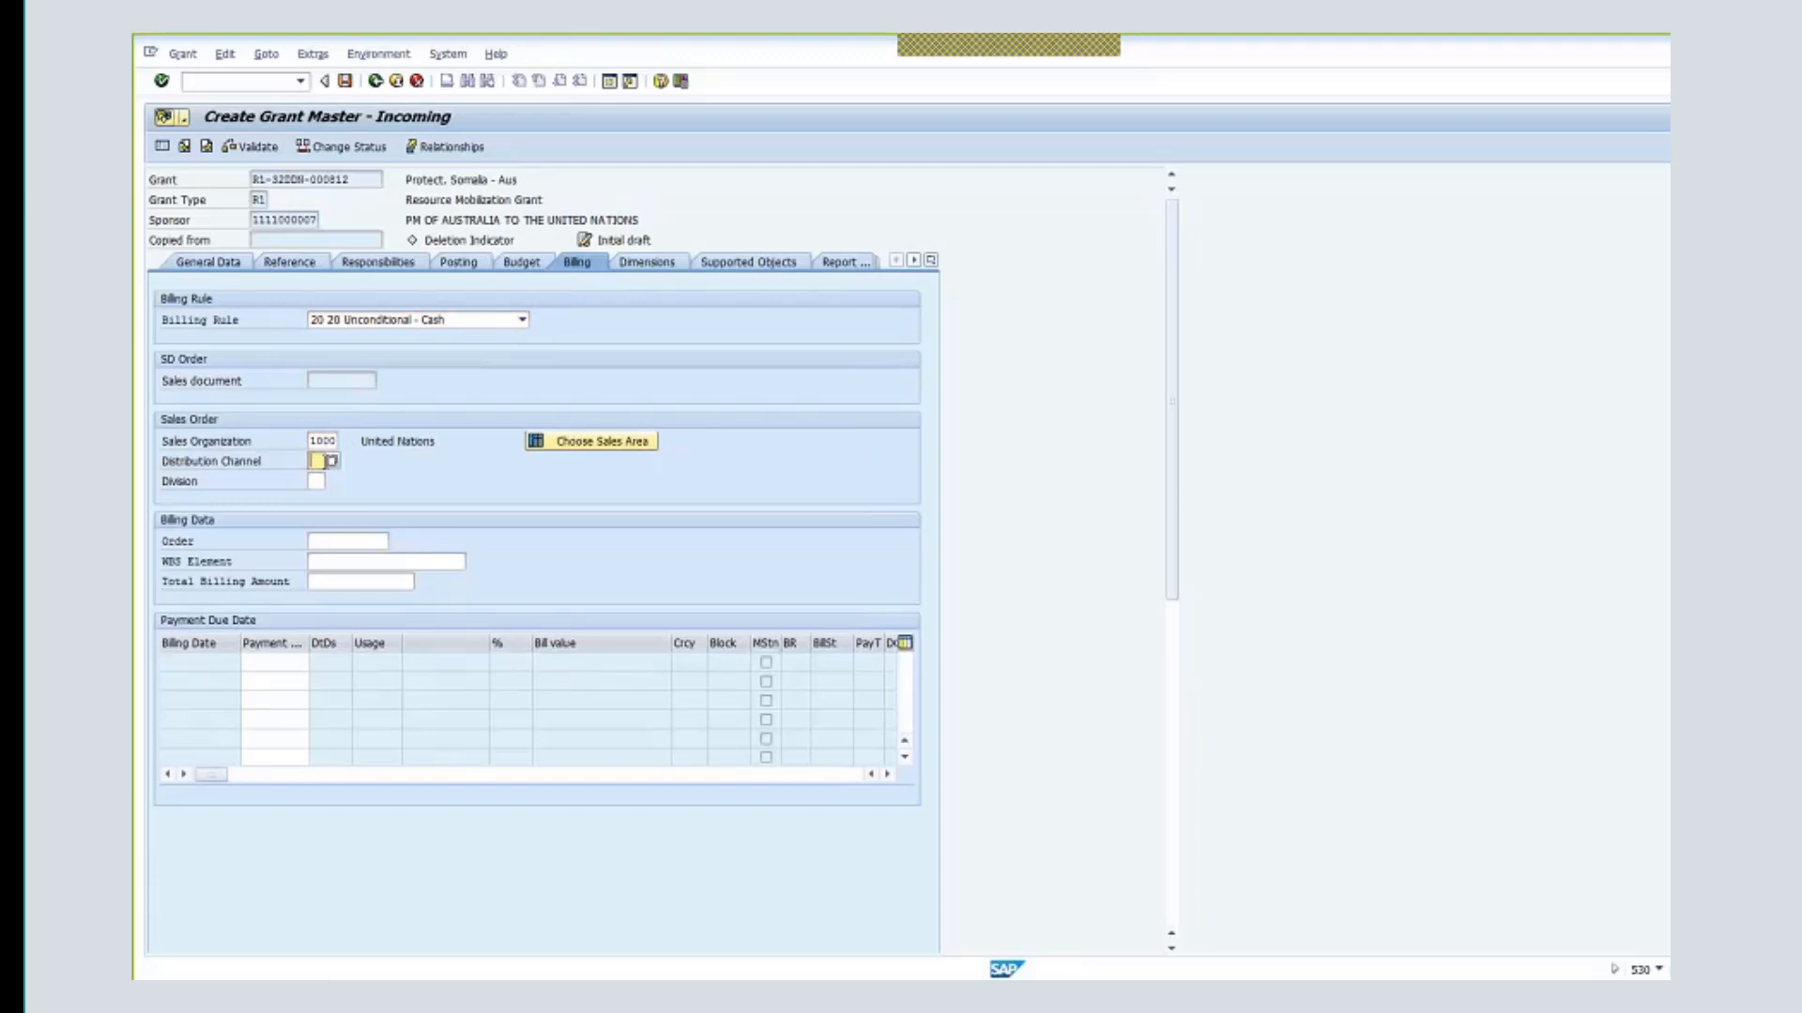
type("06")
left_click(322, 481)
type("00")
key("Return")
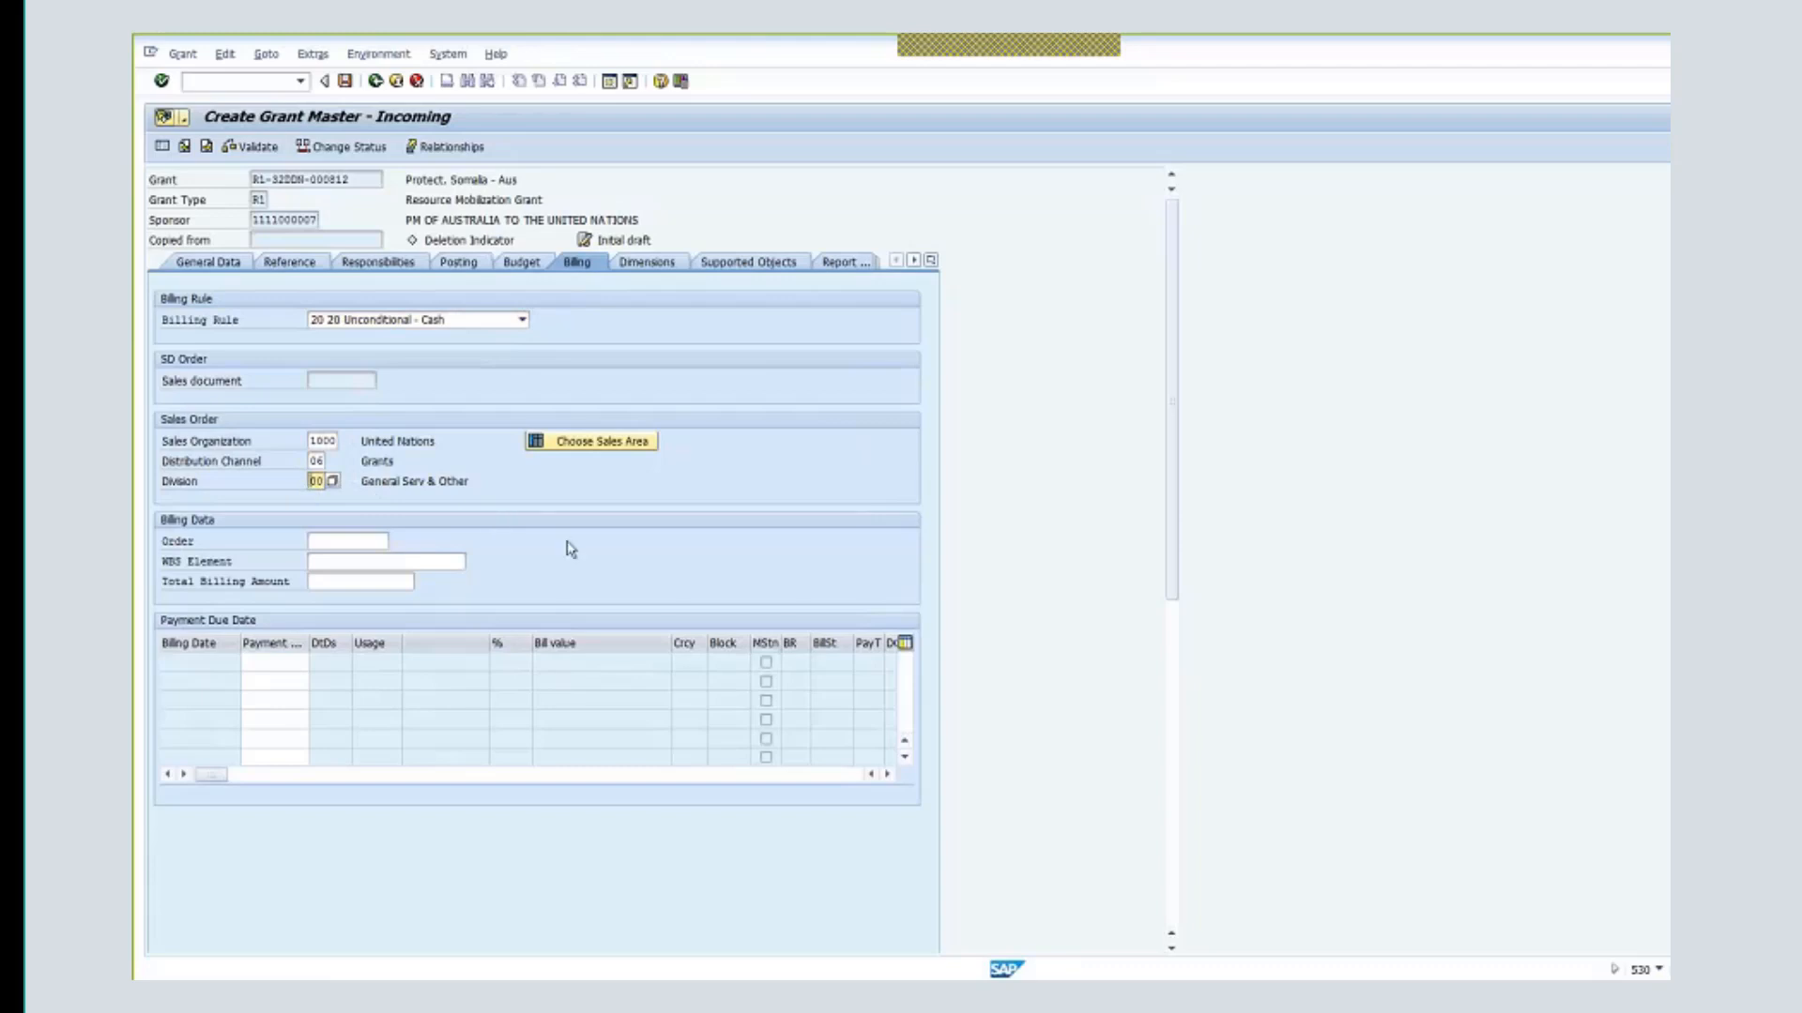
- Set the total billing amount to 1,000,000.00, then switch to the Dimensions data
scroll(383, 550, "down", 1)
left_click(380, 522)
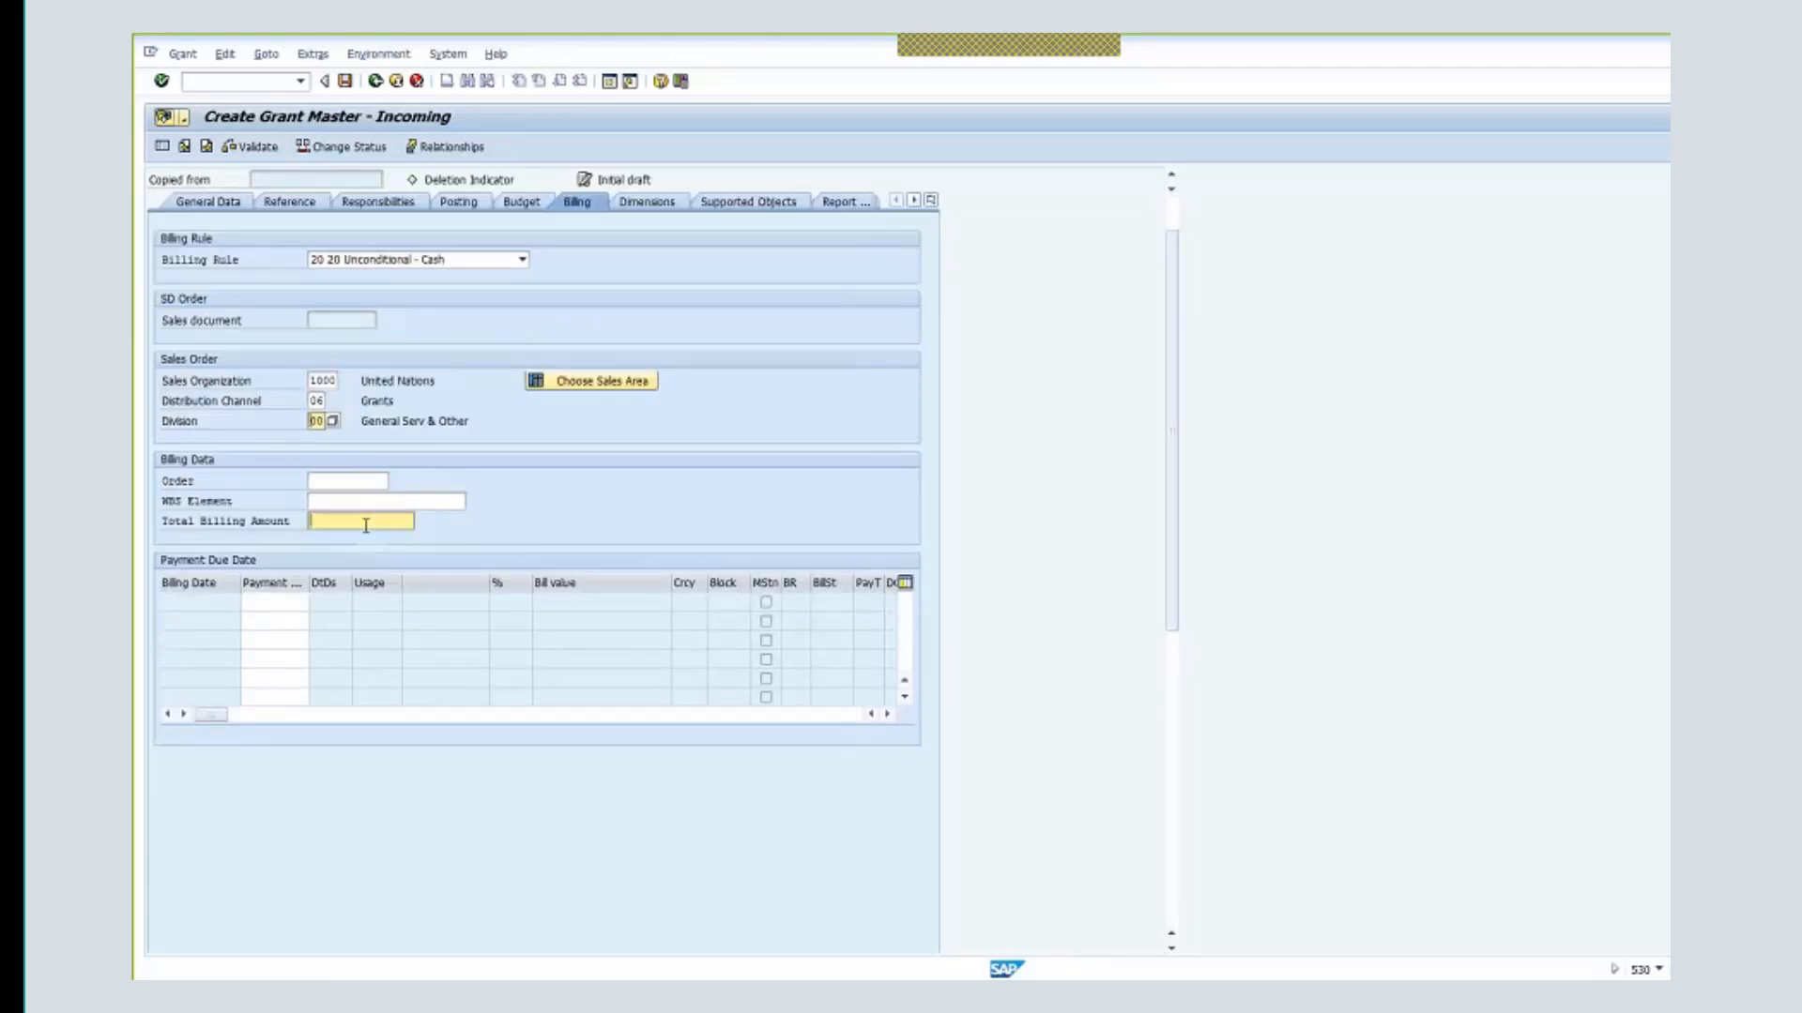
type("10000000")
key("Return")
double_click(360, 522)
type("1,000,")
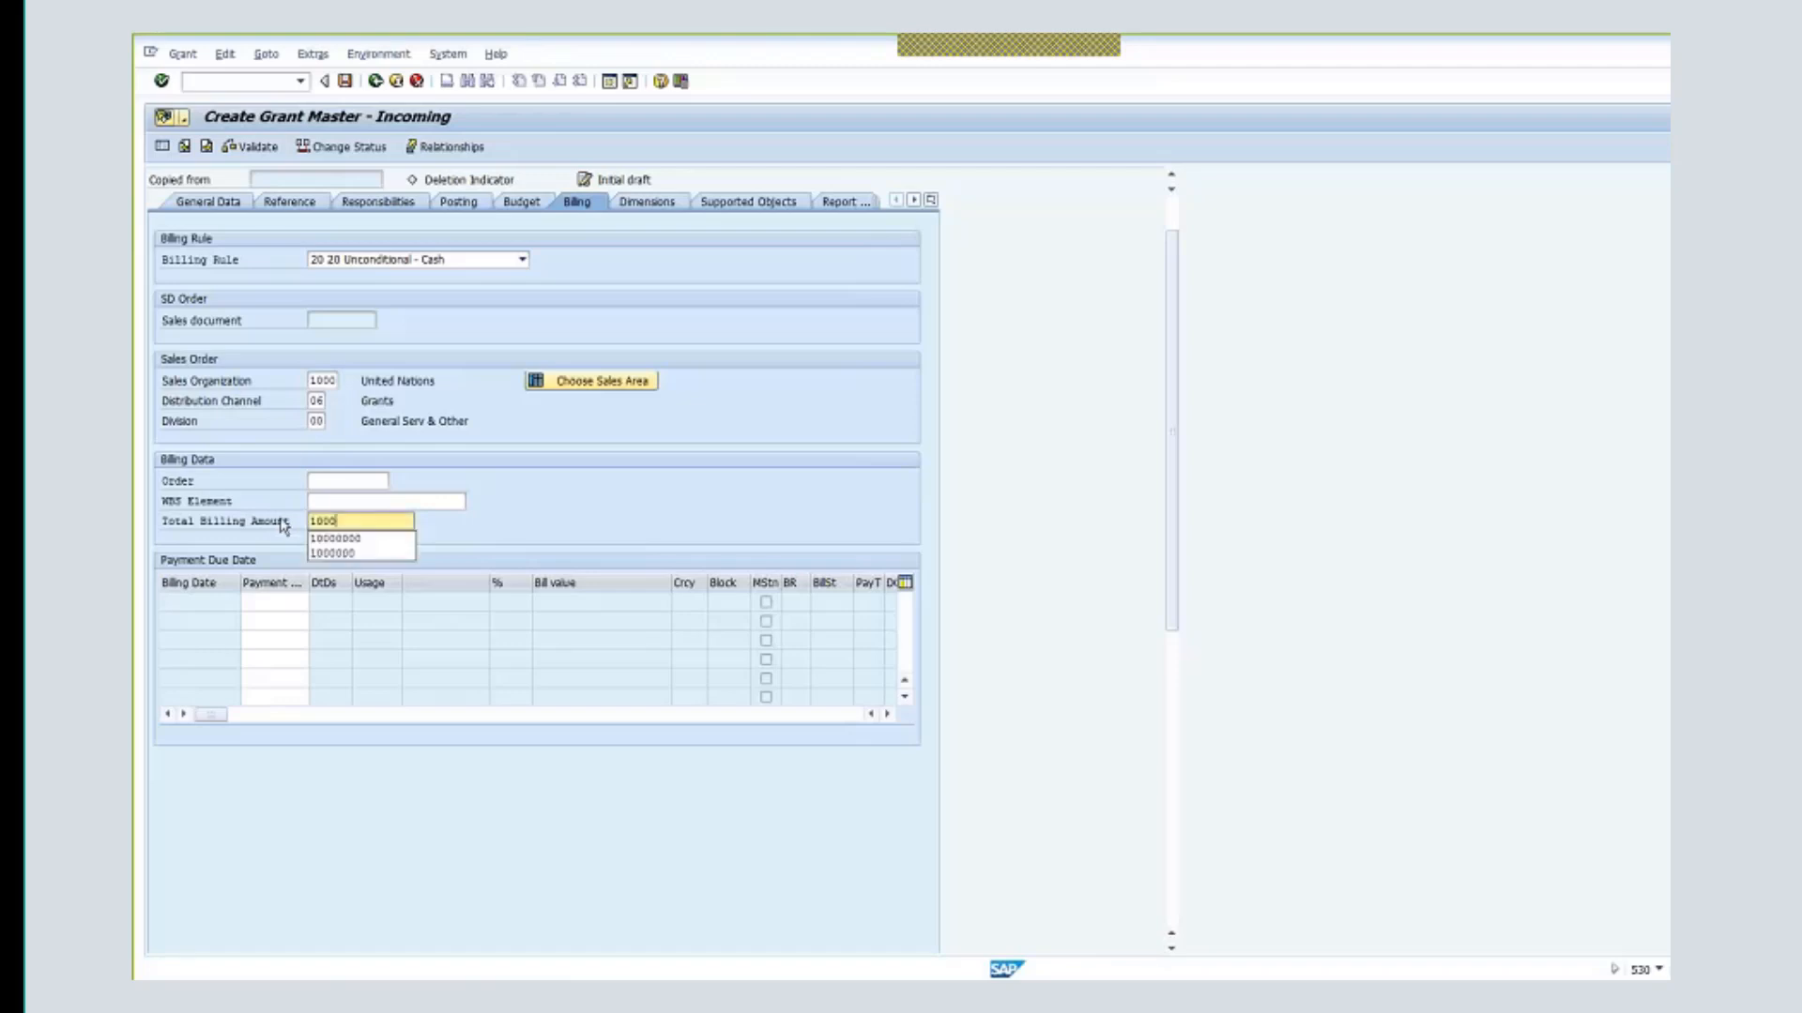
type("000")
key("Return")
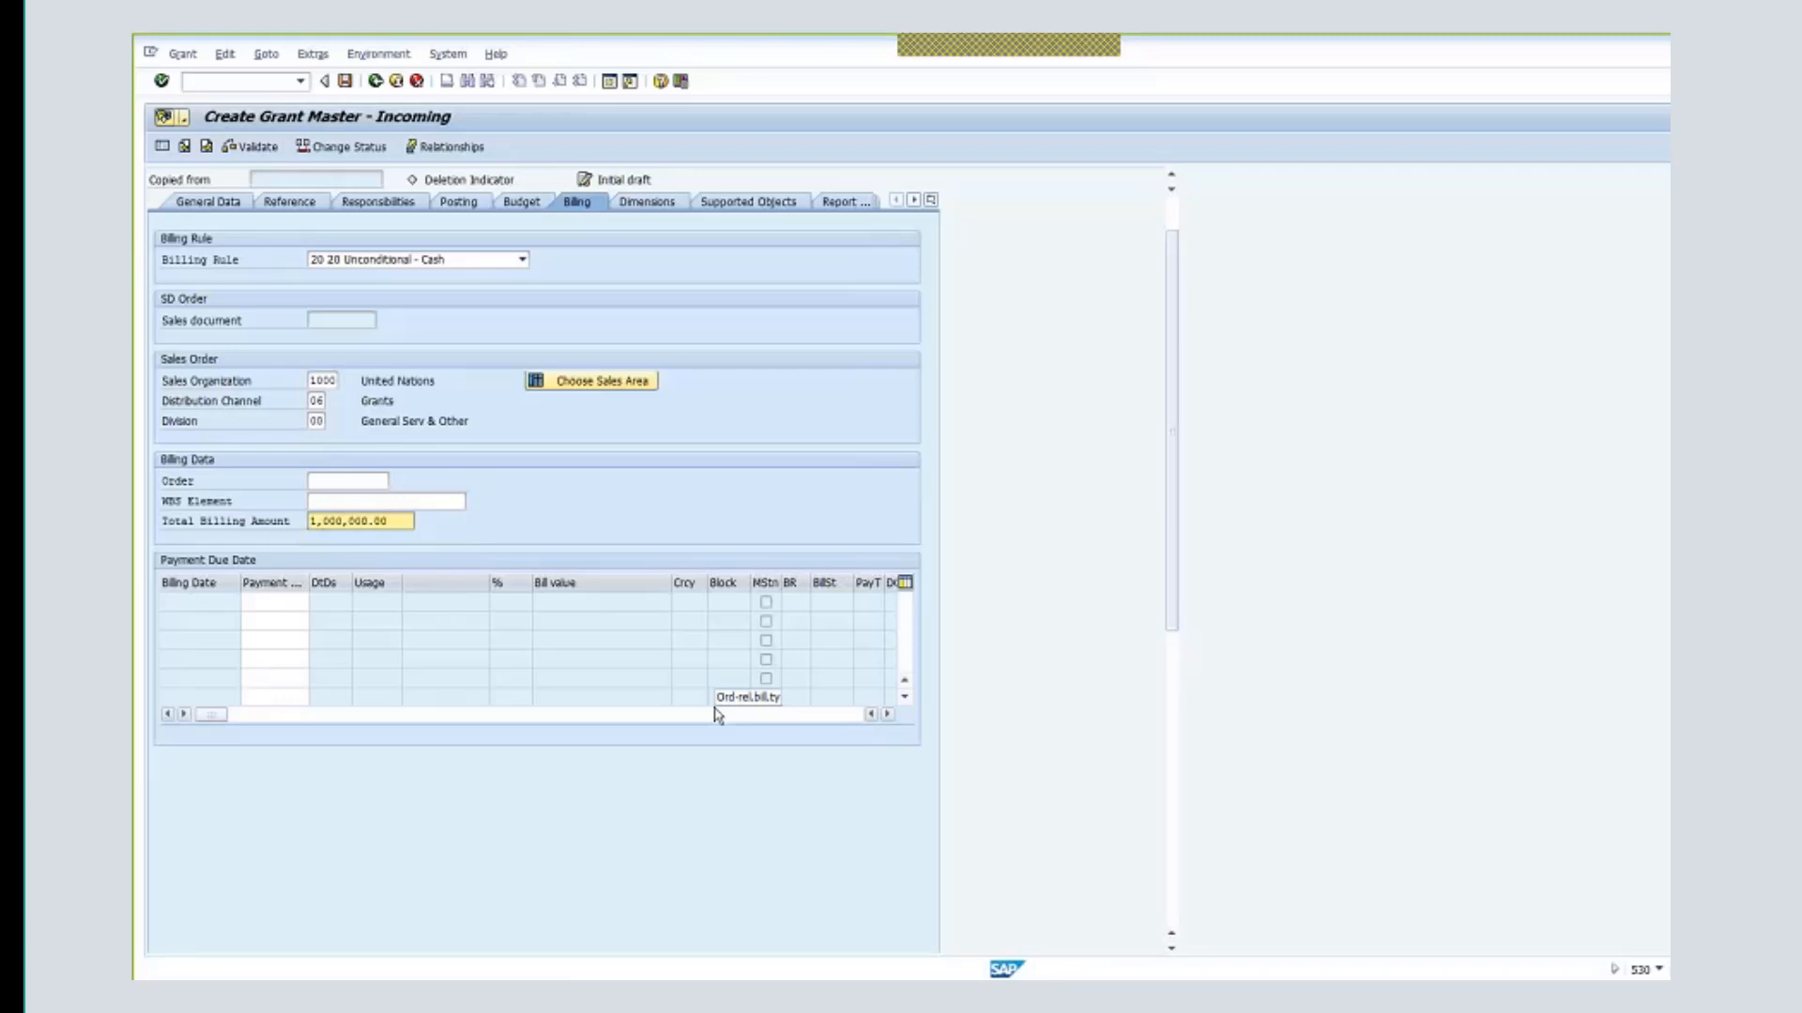
left_click(662, 209)
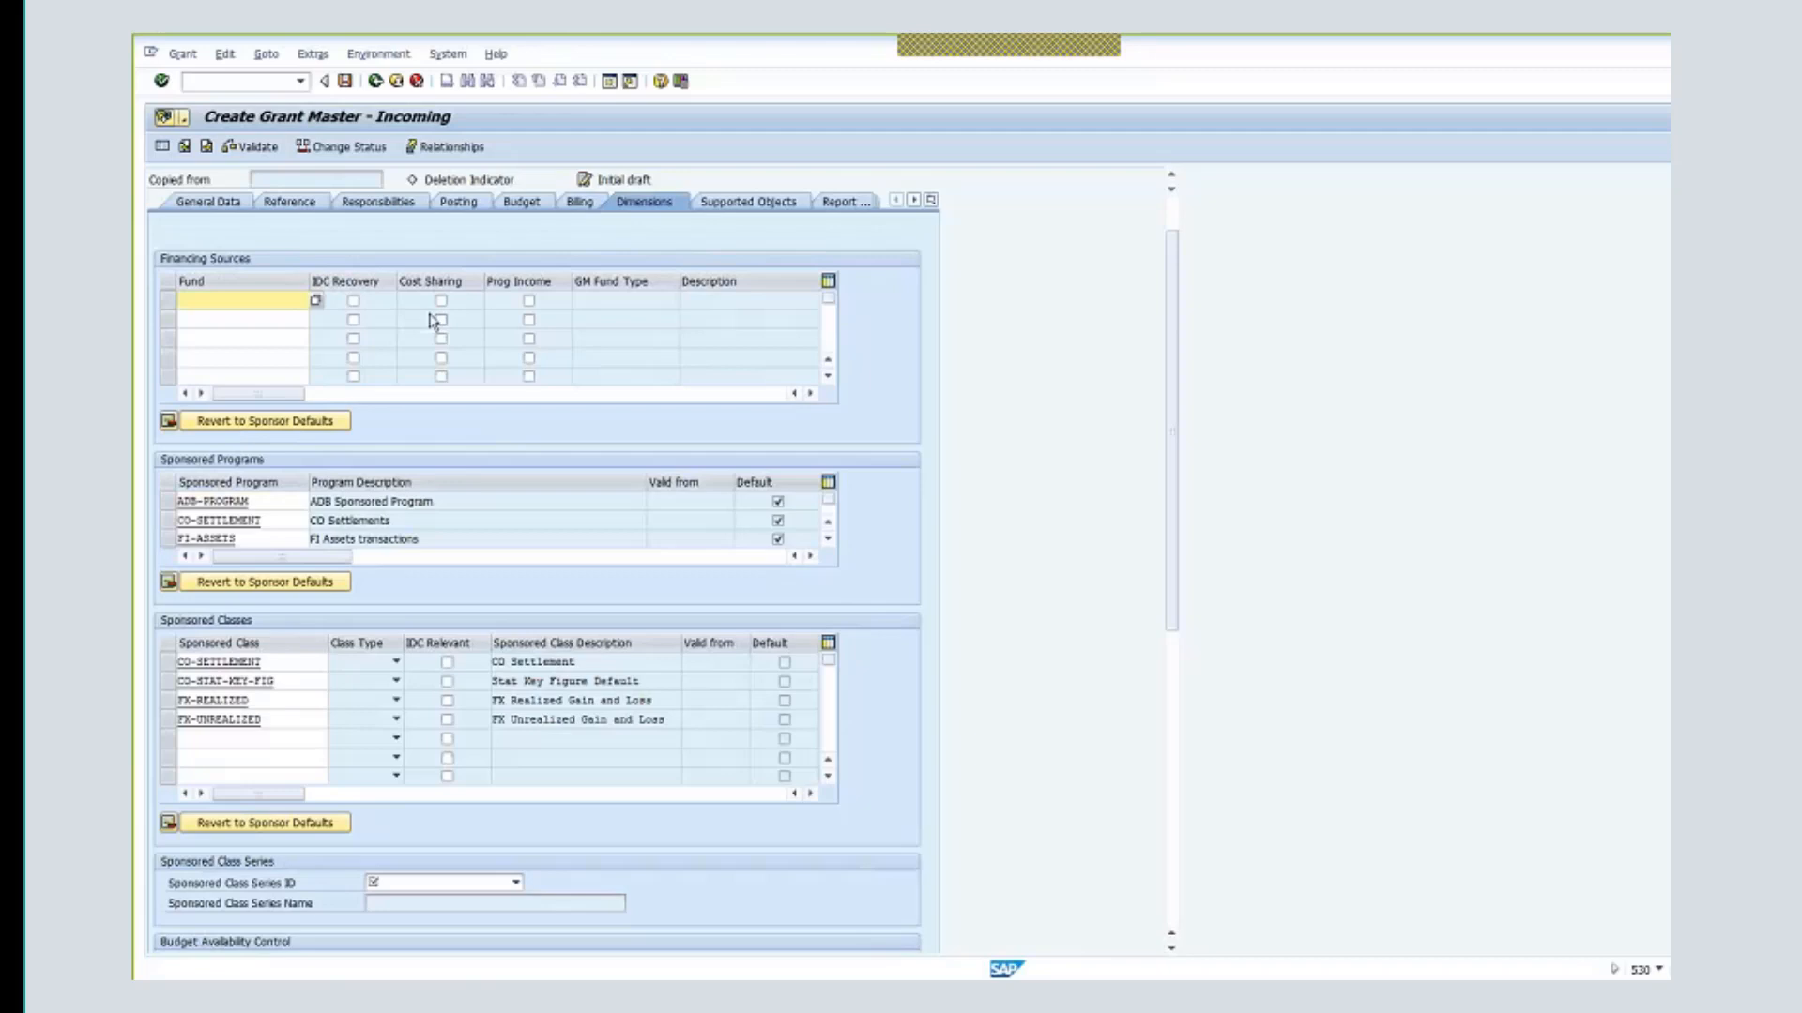
- Enter fund 32DDN as the financing source and pick AR1 as sponsored class series ID
type("32ddn")
key("Return")
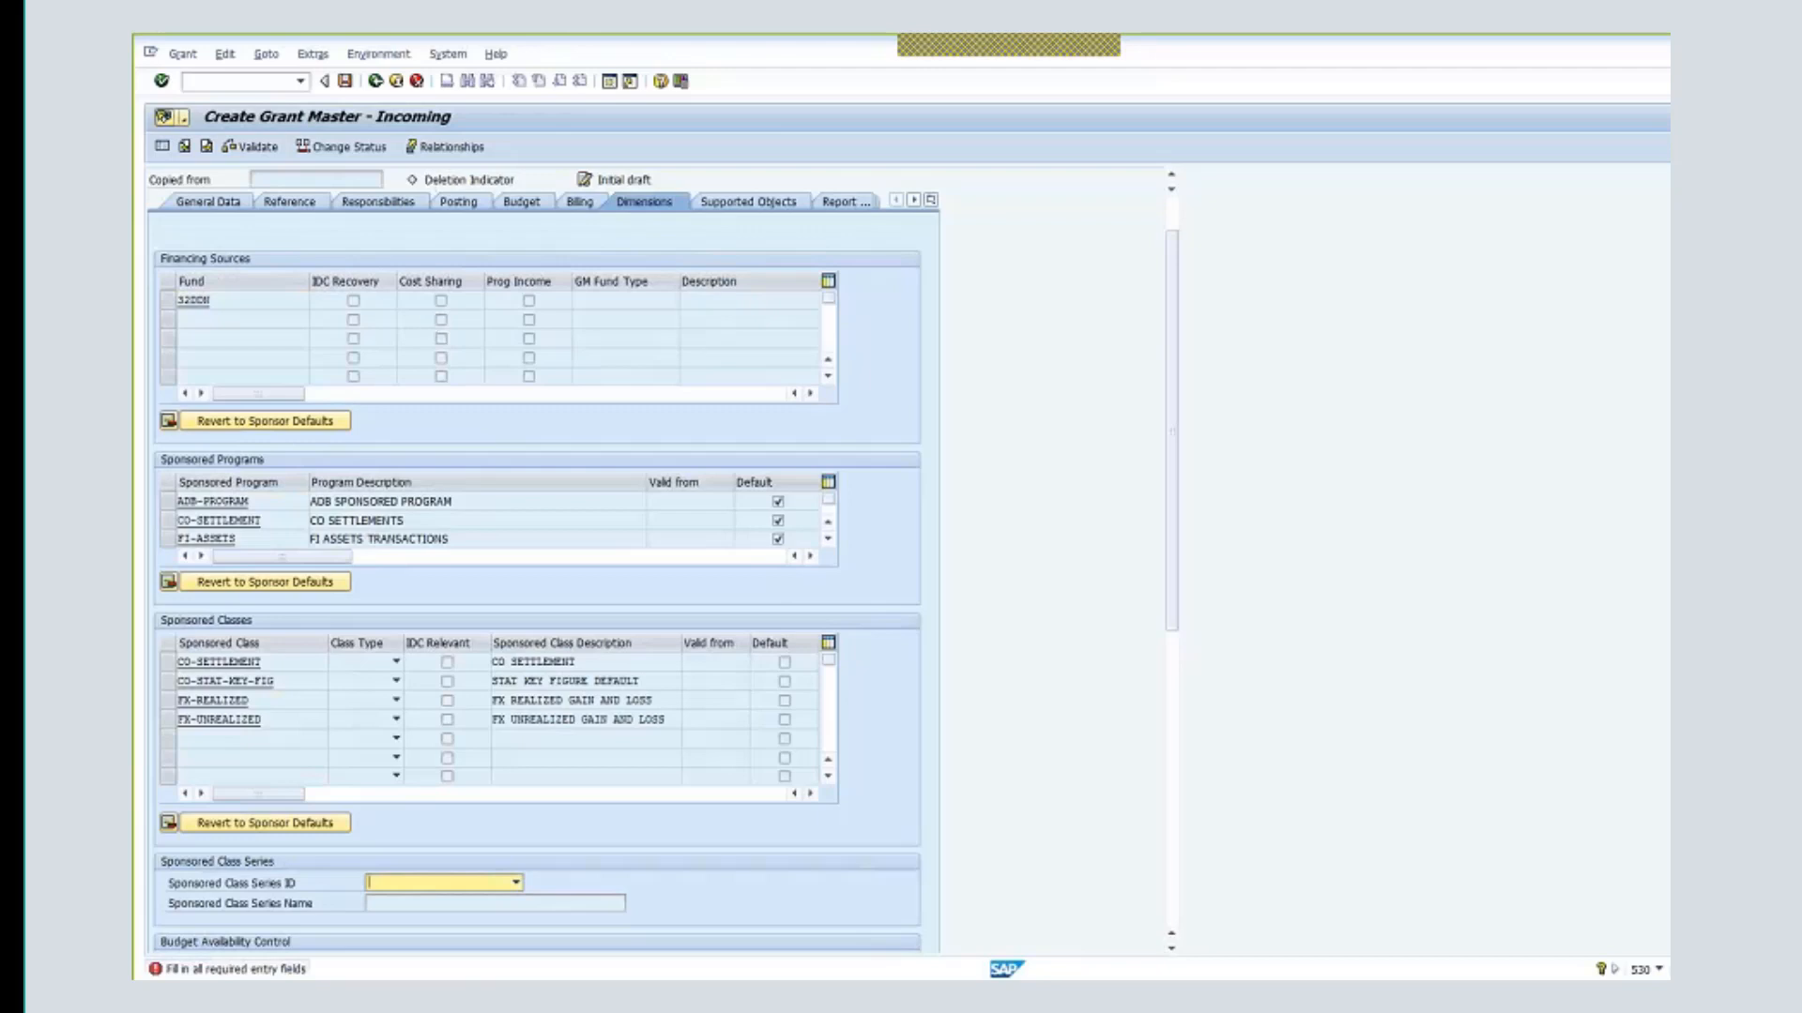
left_click(517, 884)
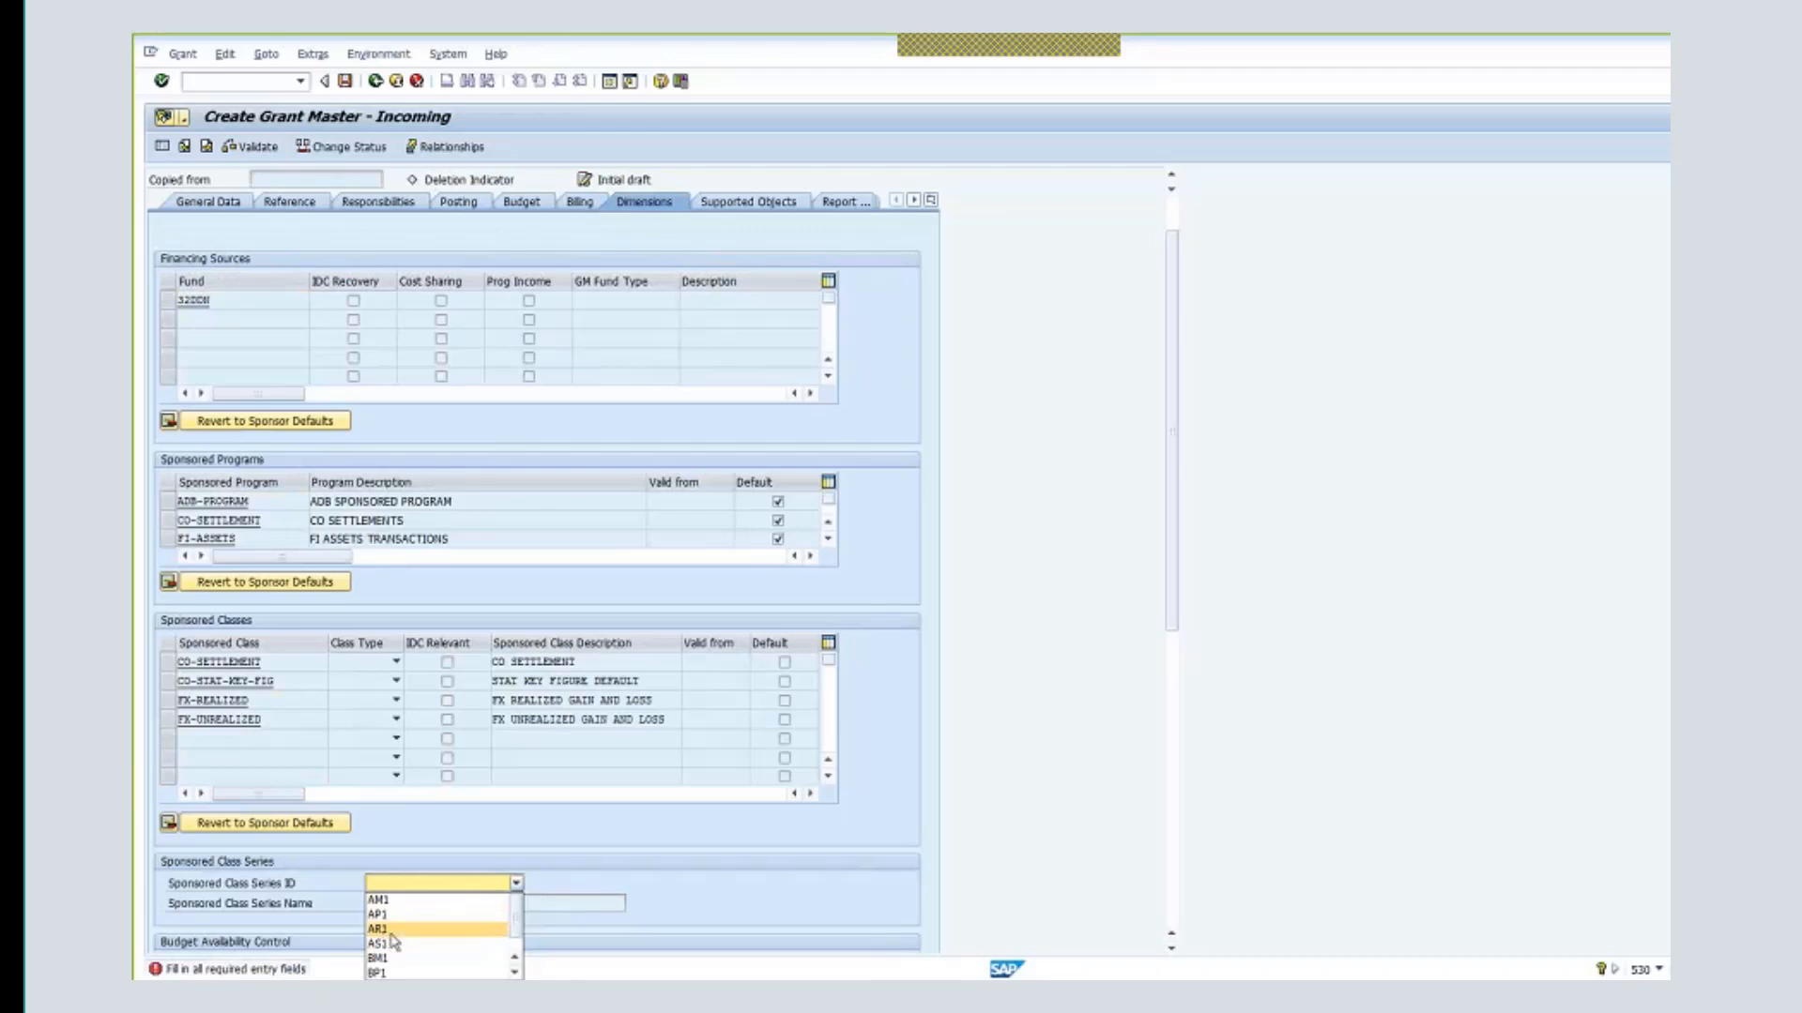
left_click(392, 934)
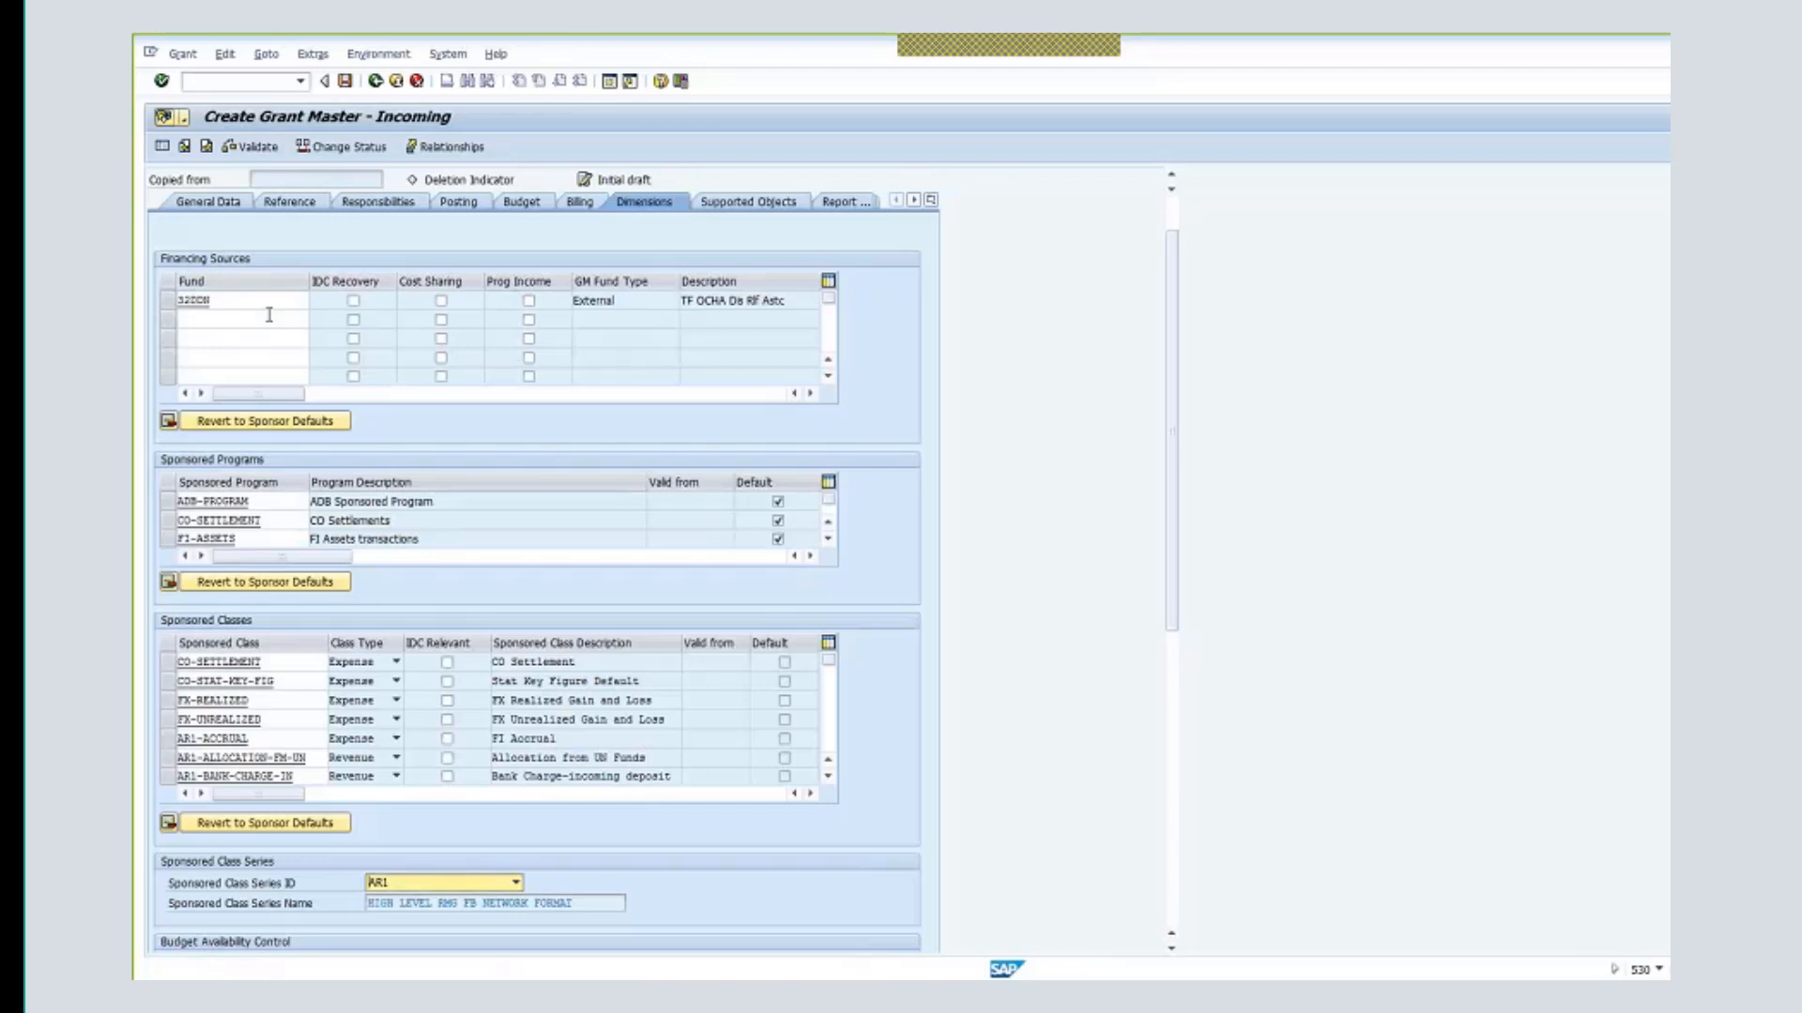
- Enter sponsored program OCHA-DDN-00100 in an empty Sponsored Programs row
left_click(828, 539)
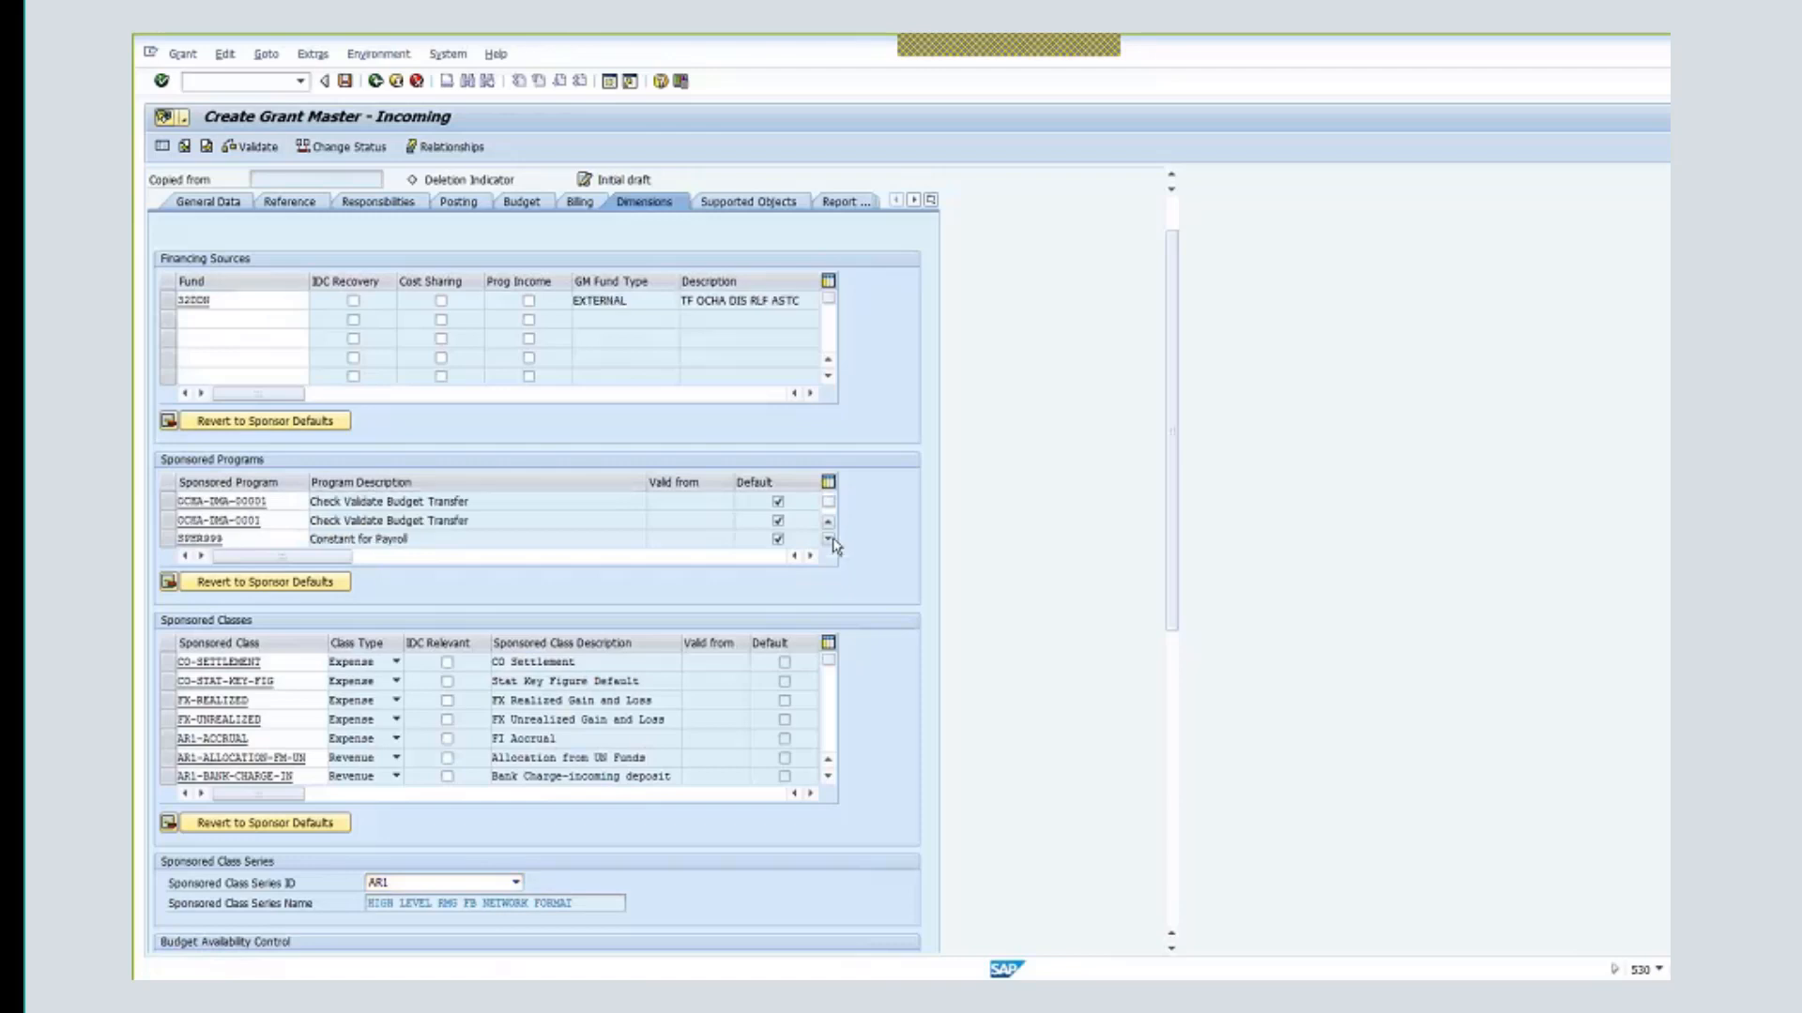
left_click(827, 539)
left_click(829, 541)
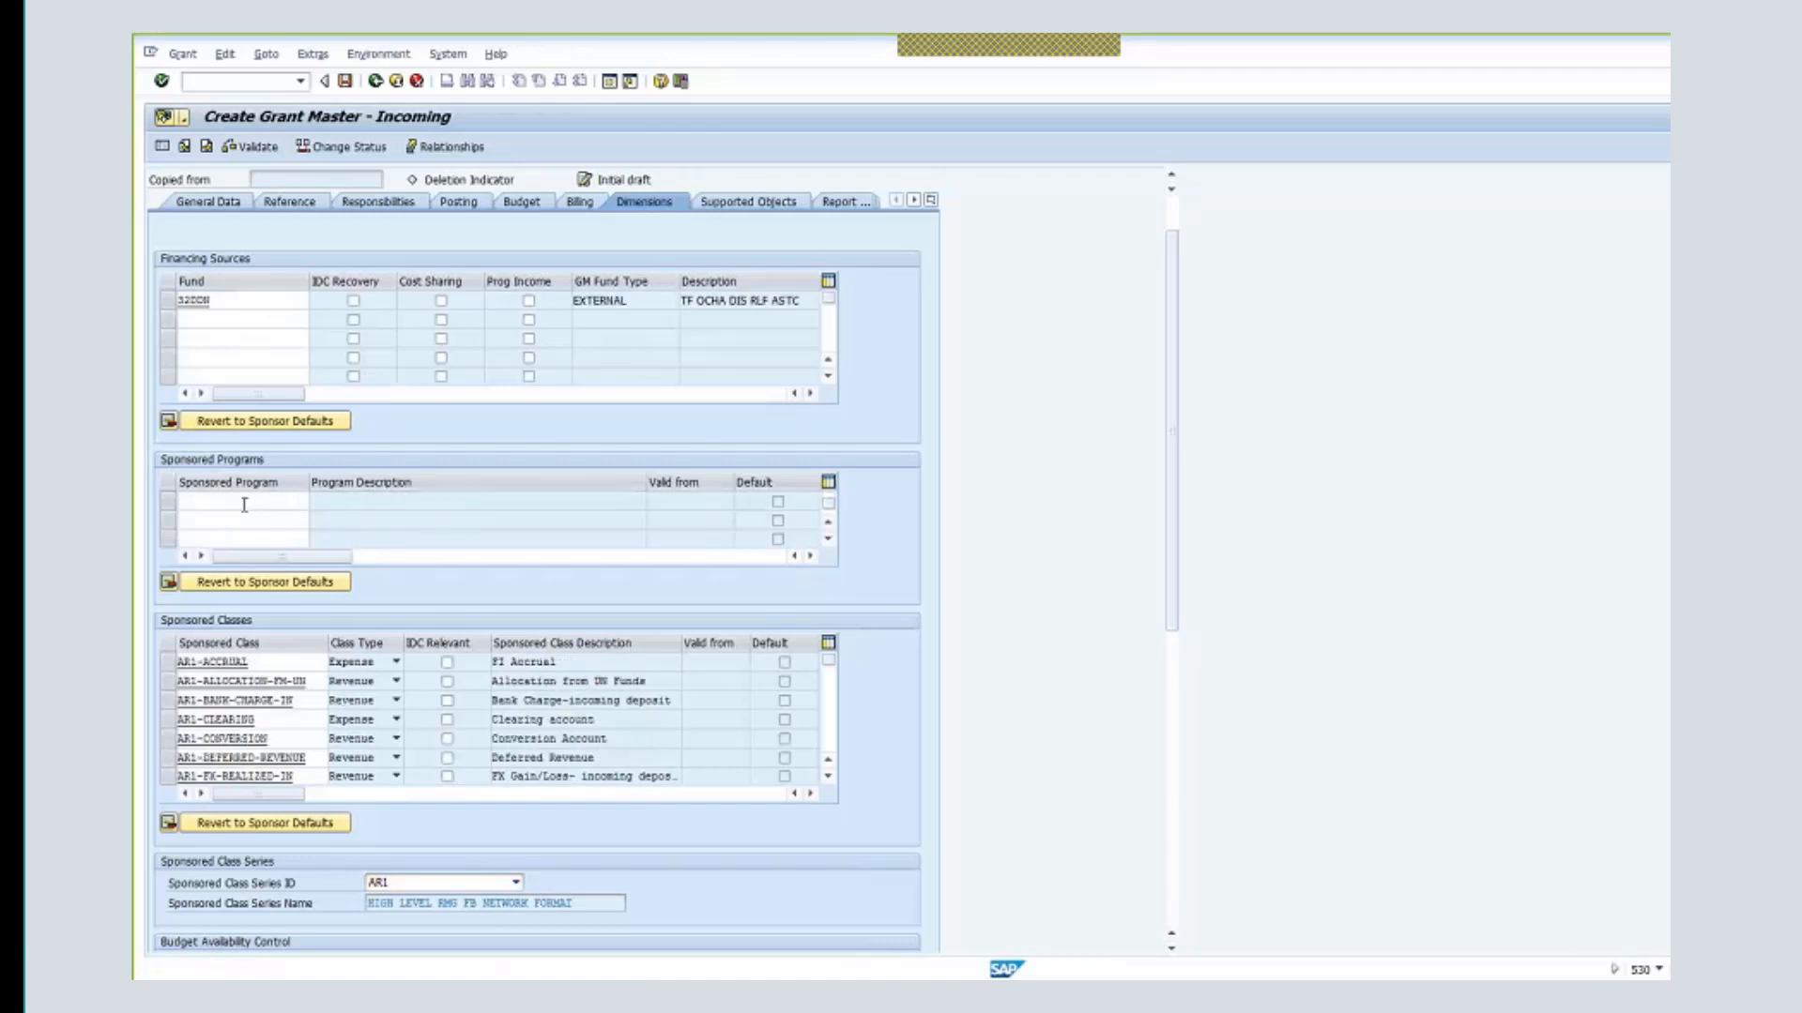
scroll(244, 505, "up", 1)
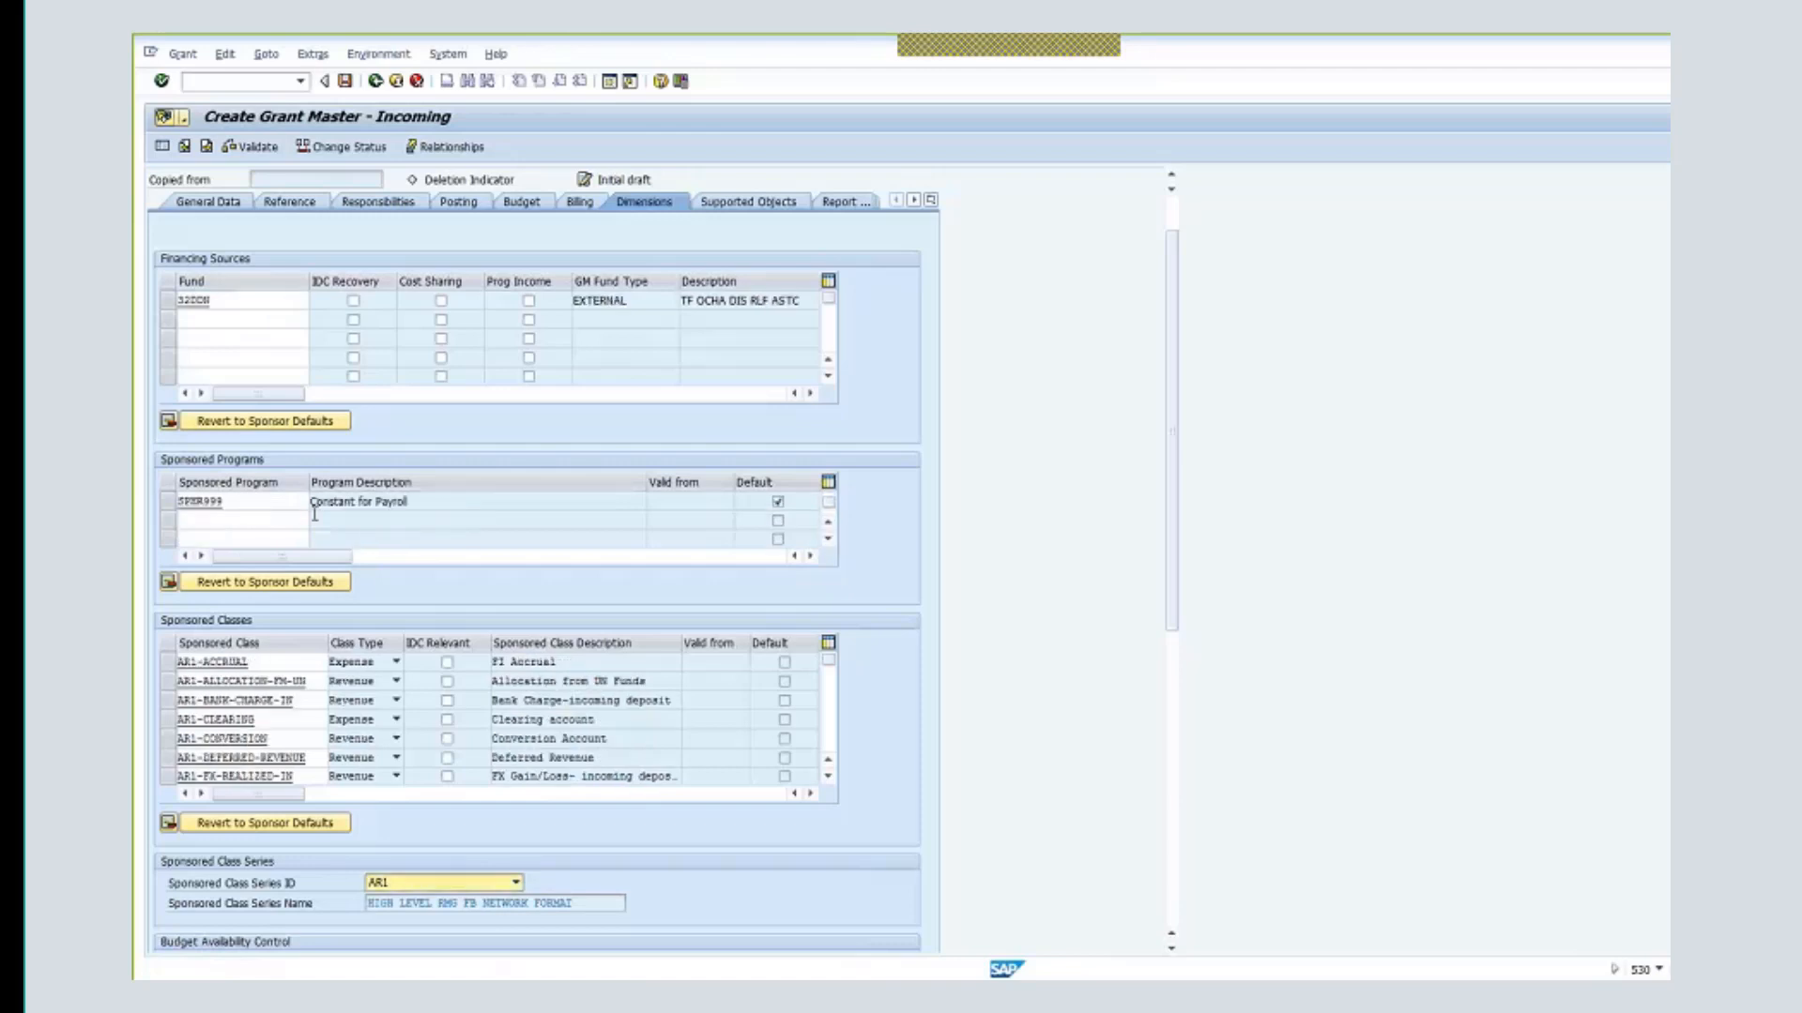
left_click(291, 518)
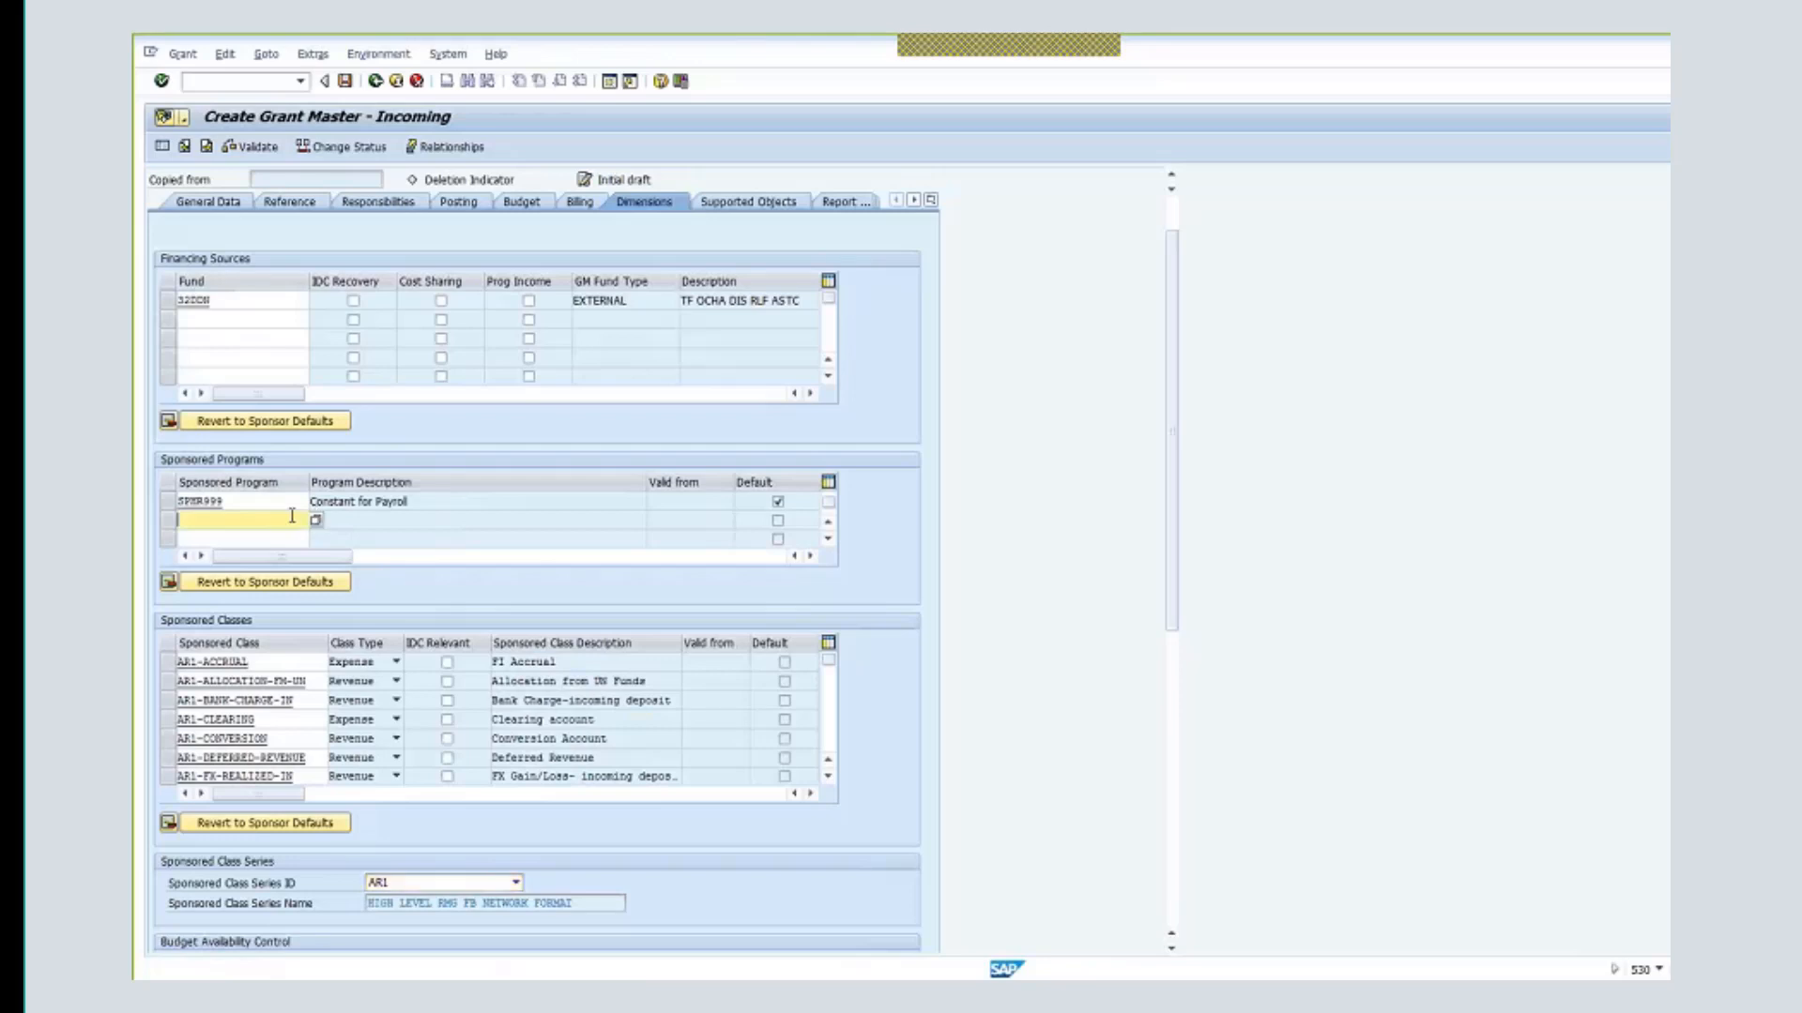
type("ocha-ddn-")
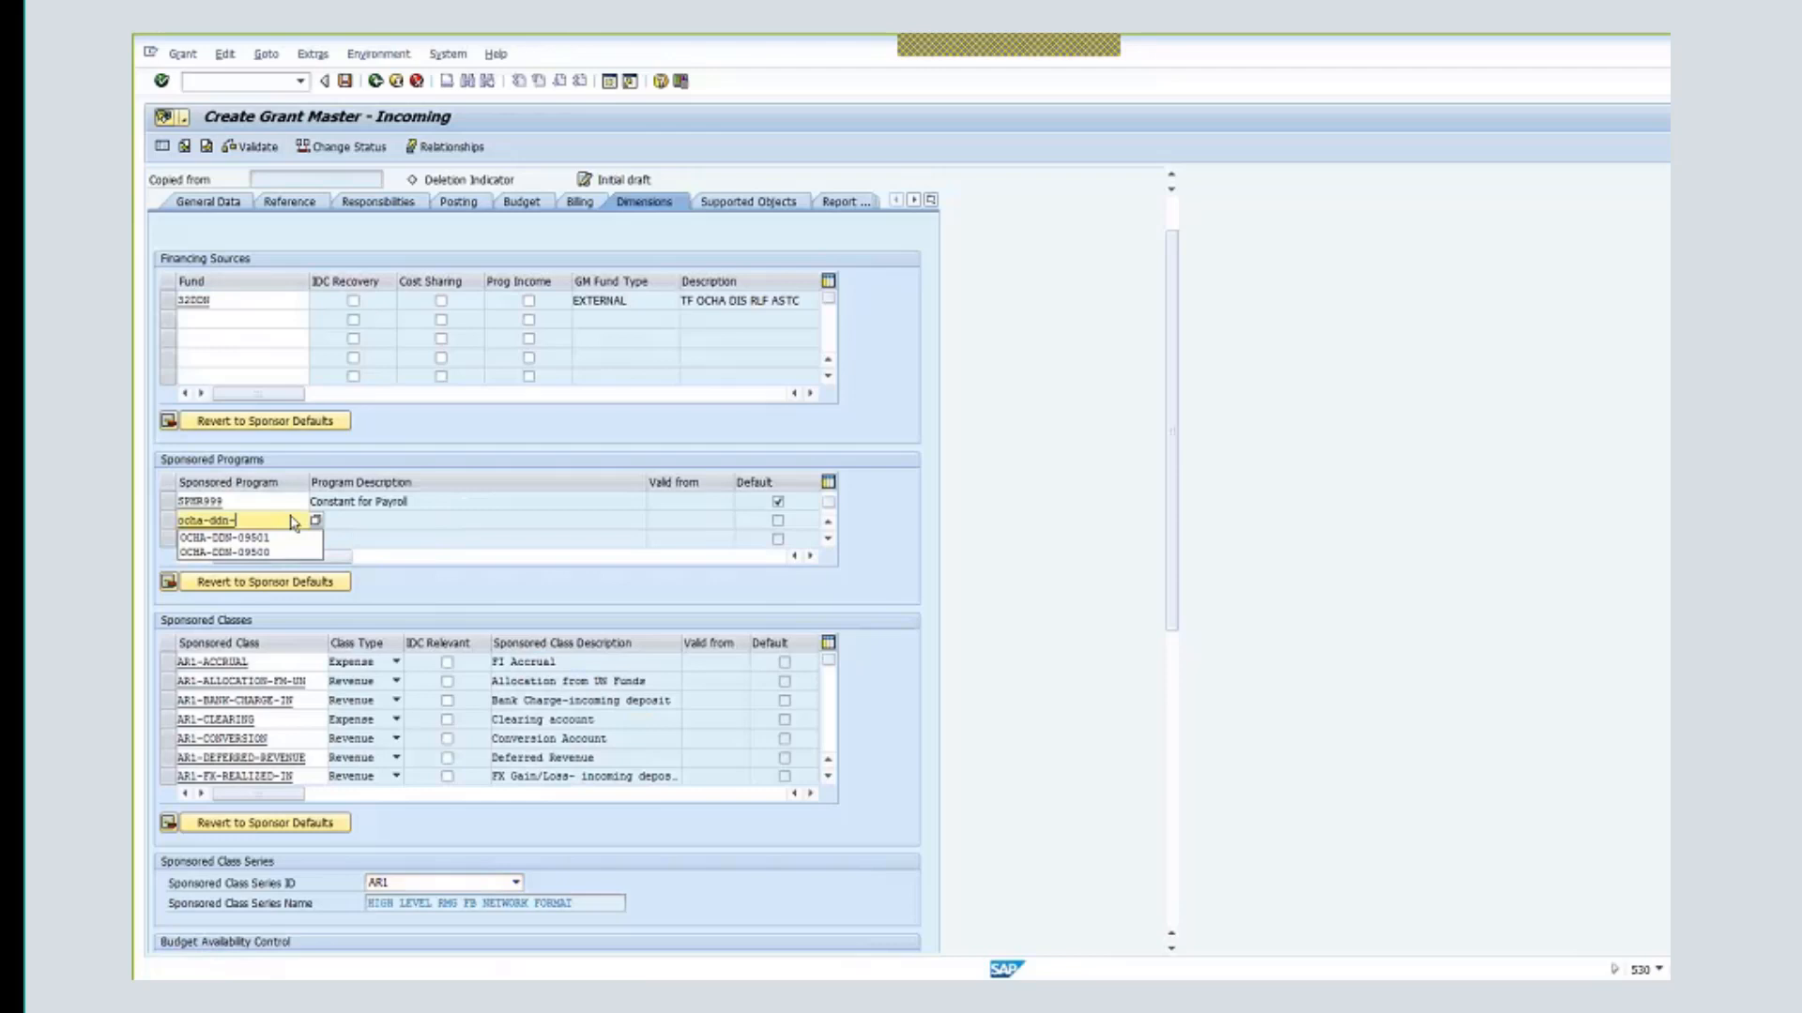
type("00100")
key("Return")
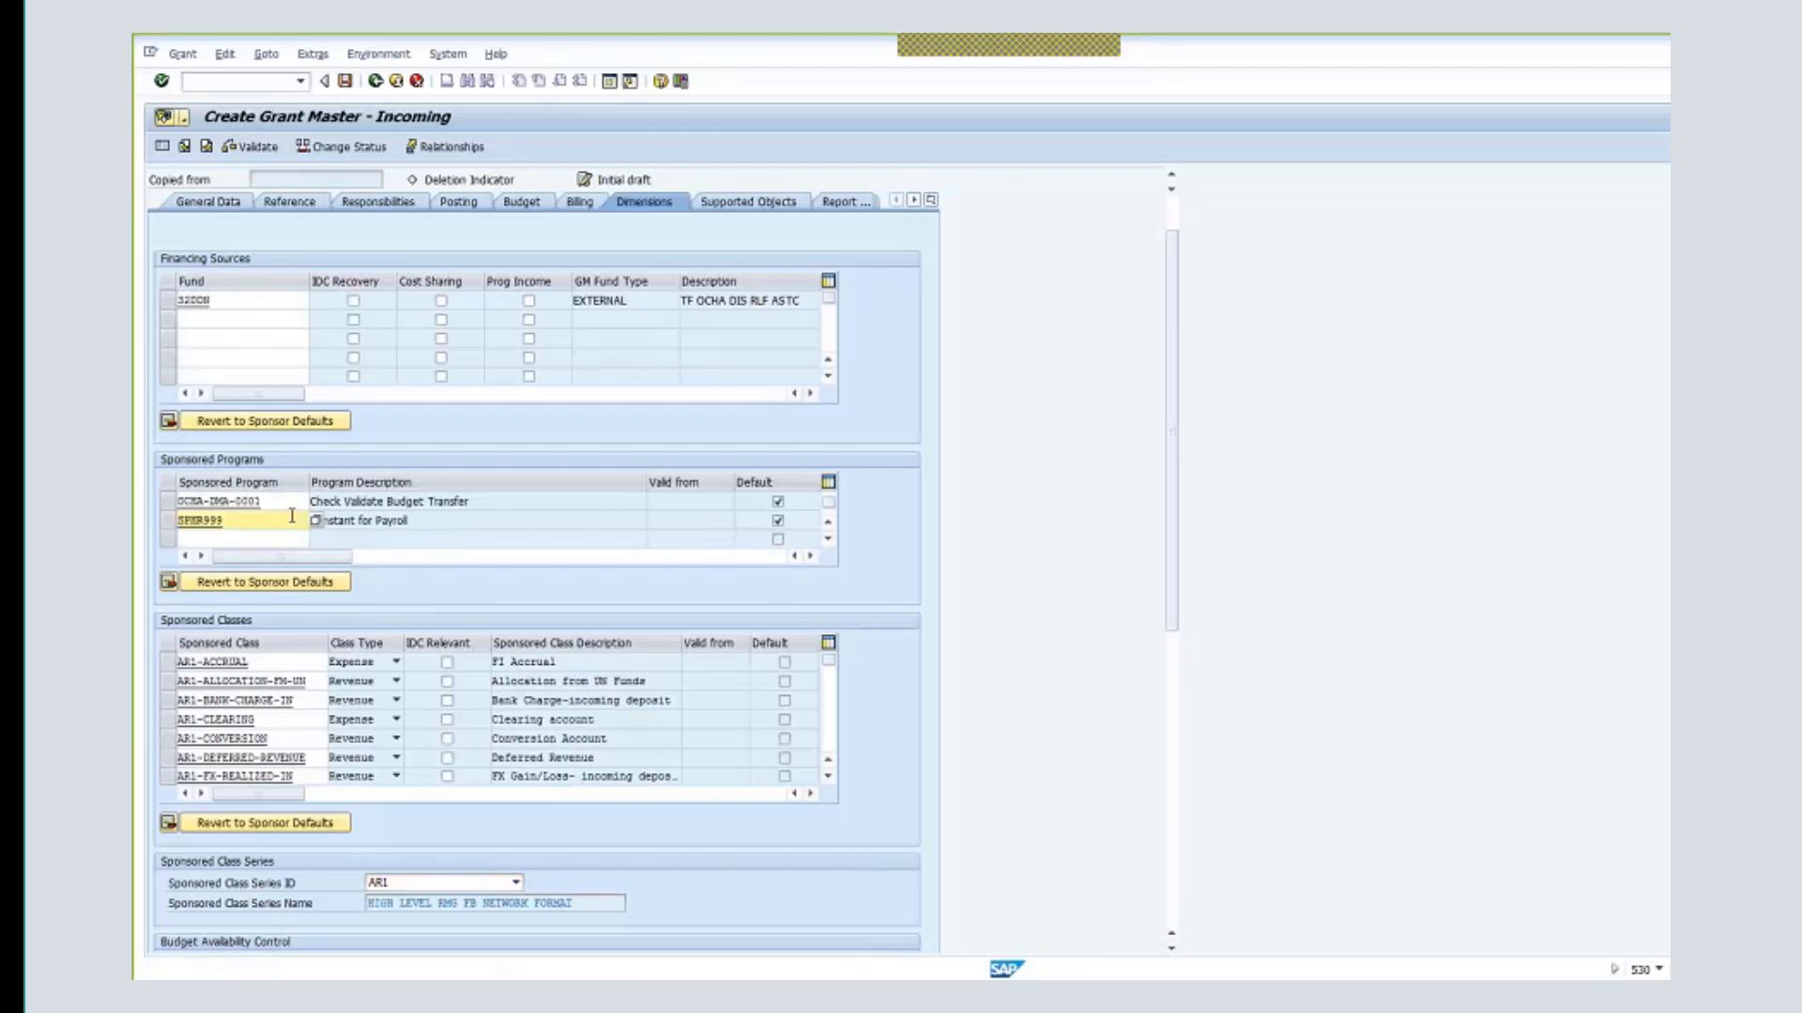
- Select the new OCHA-DDN-00100 (Protec. of Civilian – Somalia) program row
left_click(832, 527)
left_click(828, 537)
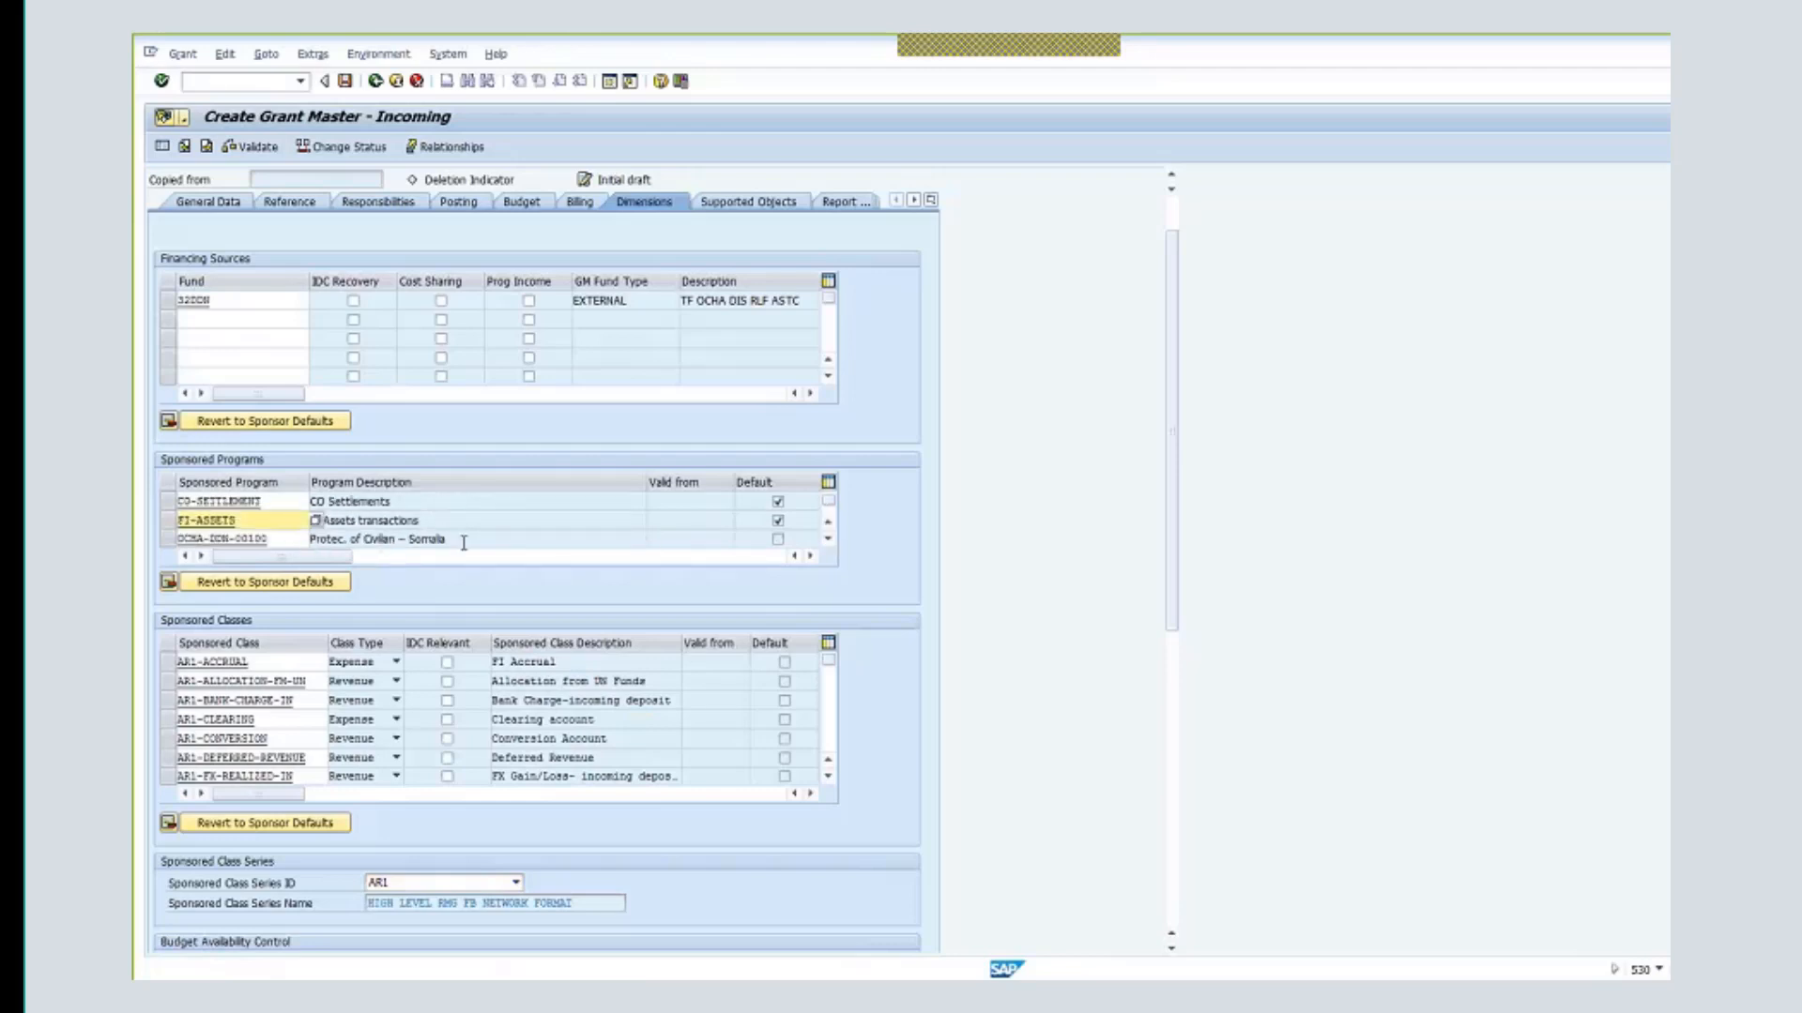
left_click_drag(464, 543, 164, 543)
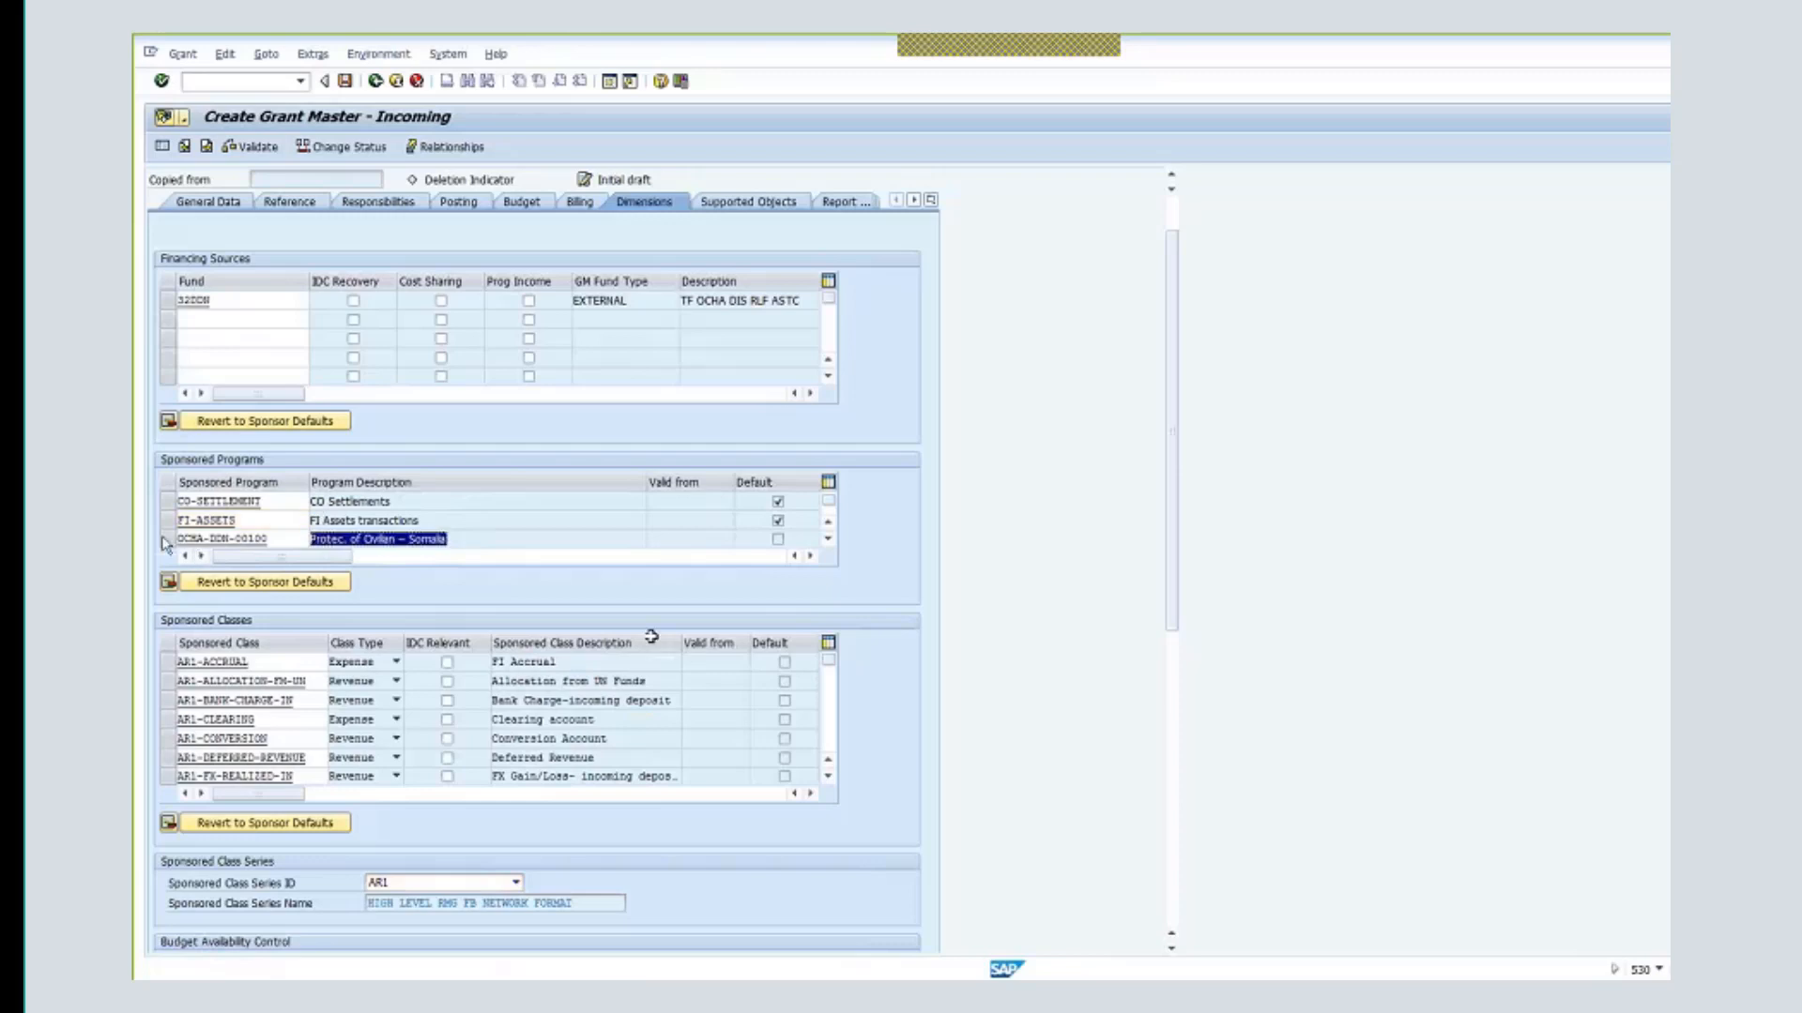
left_click(166, 539)
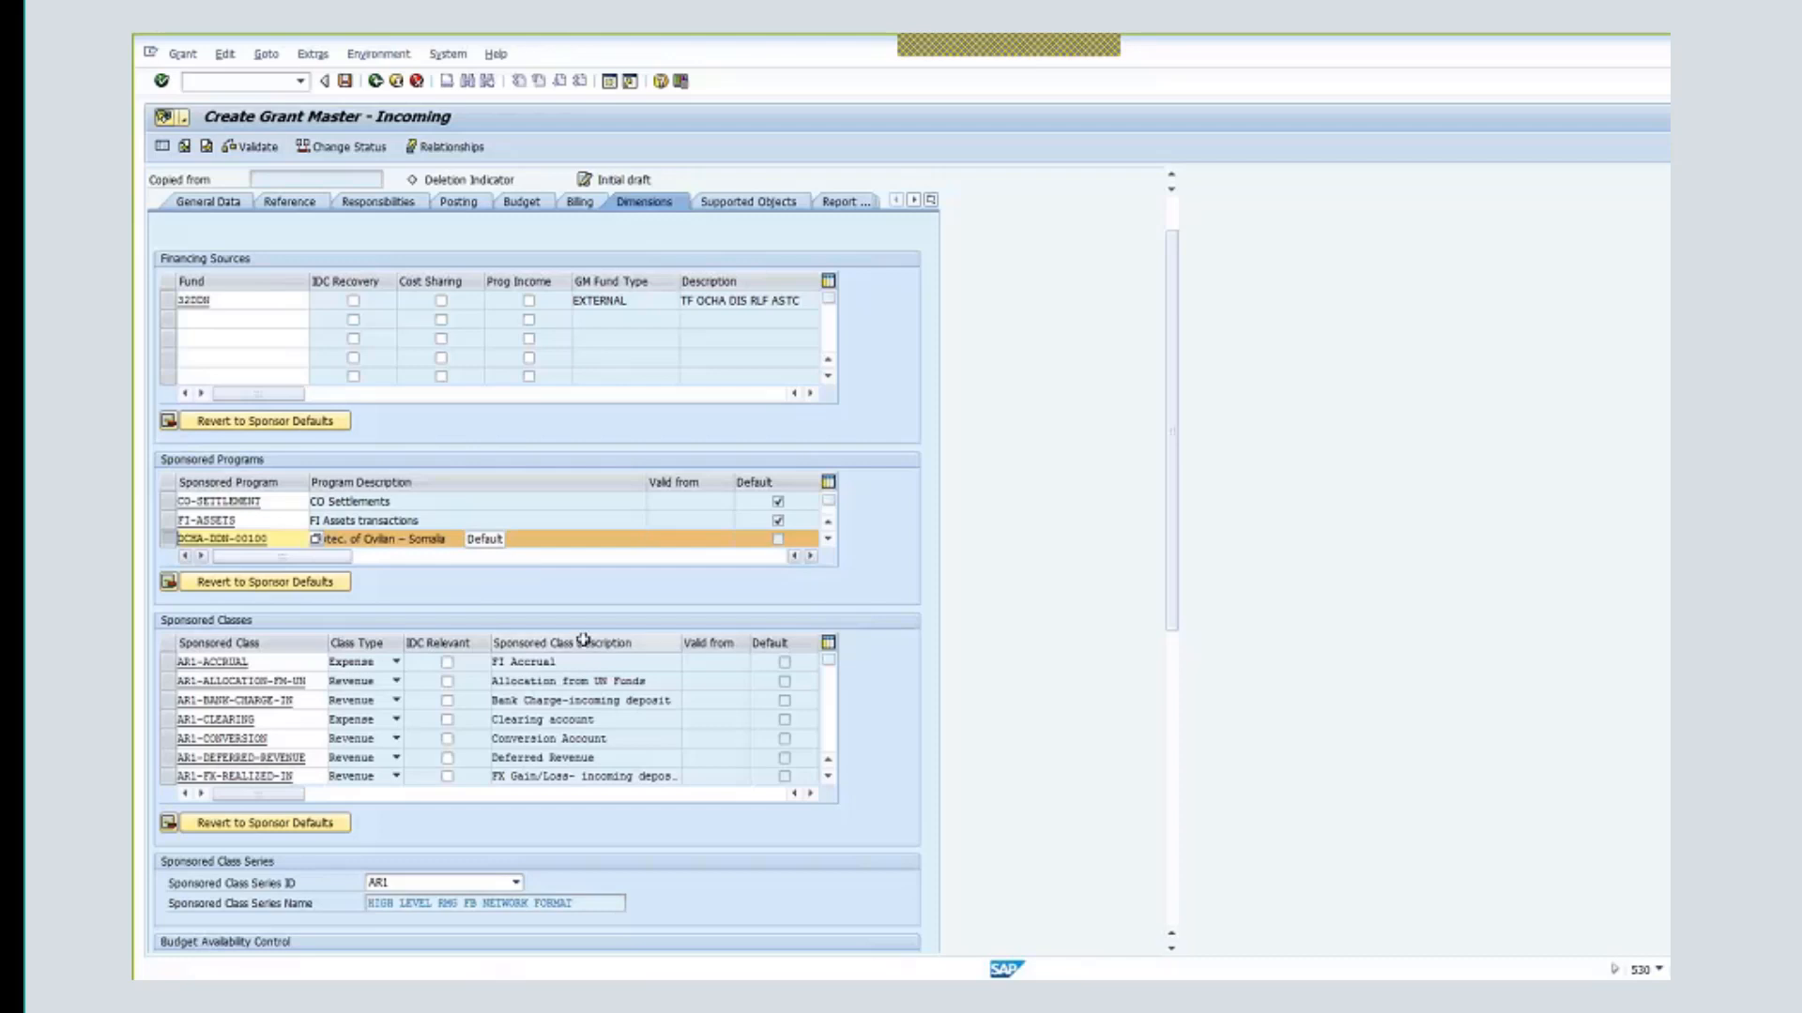
scroll(584, 640, "down", 1)
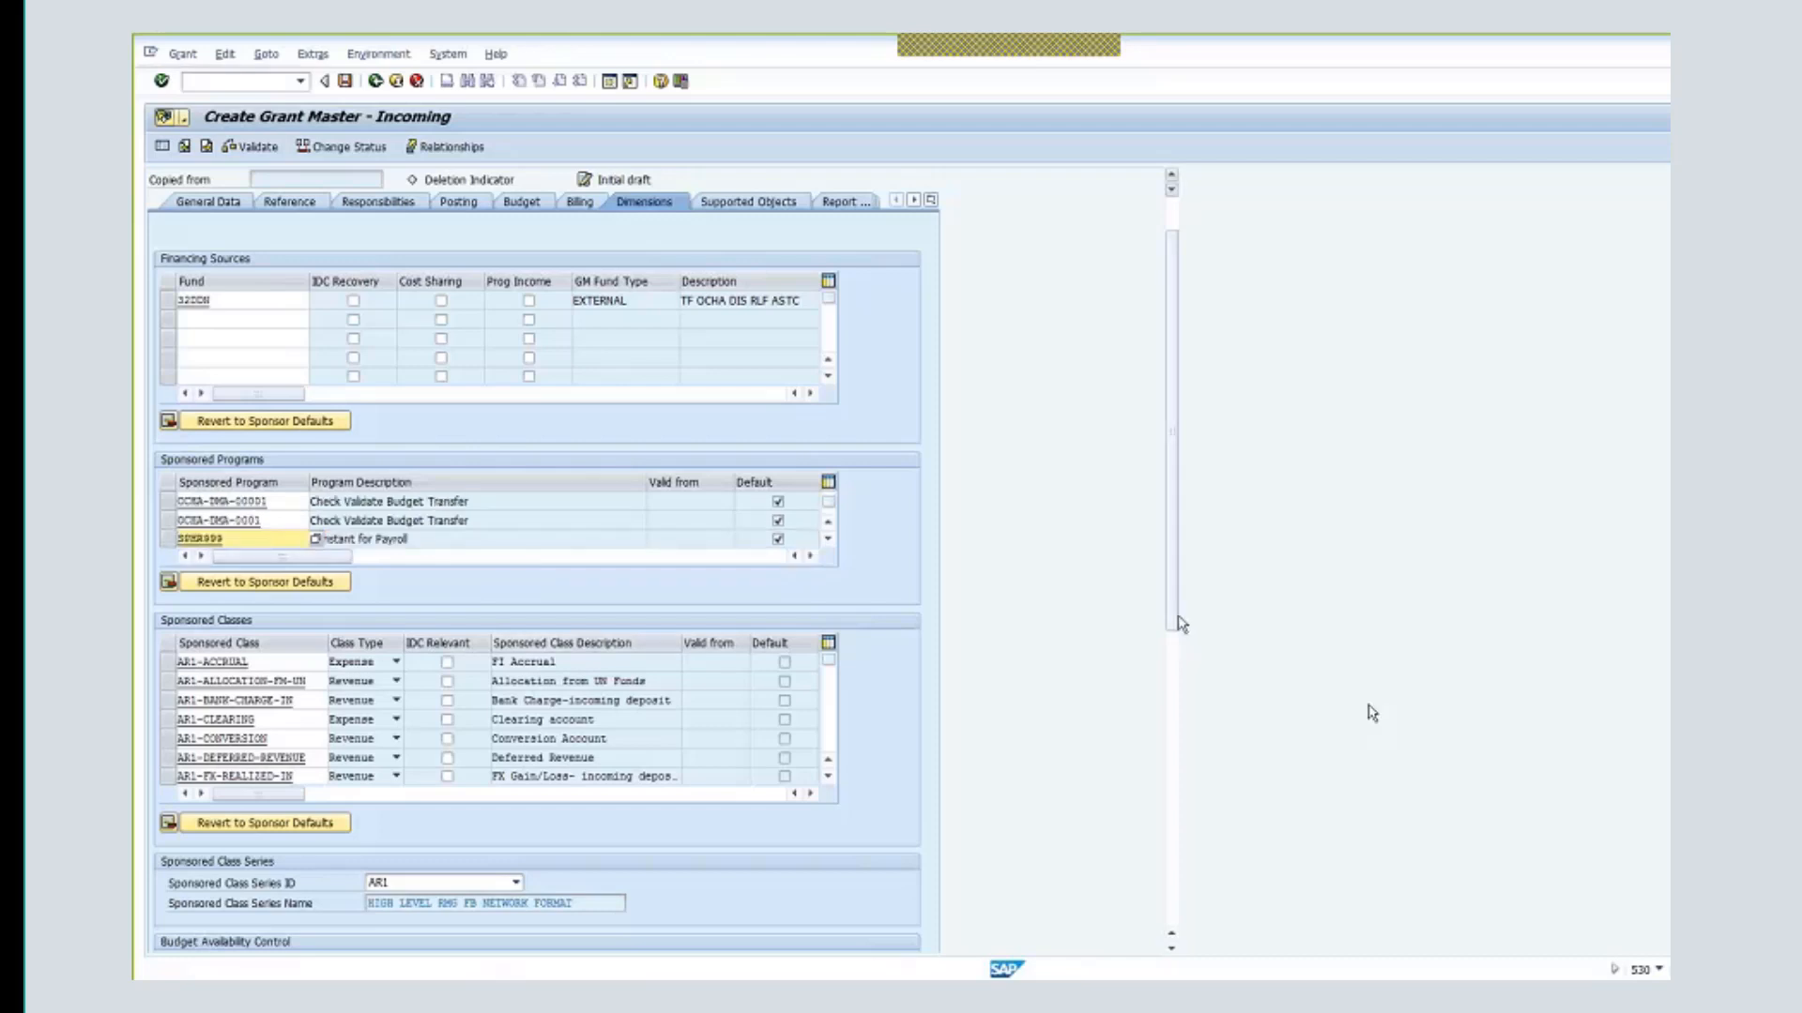
scroll(1166, 747, "down", 1)
scroll(1167, 748, "down", 3)
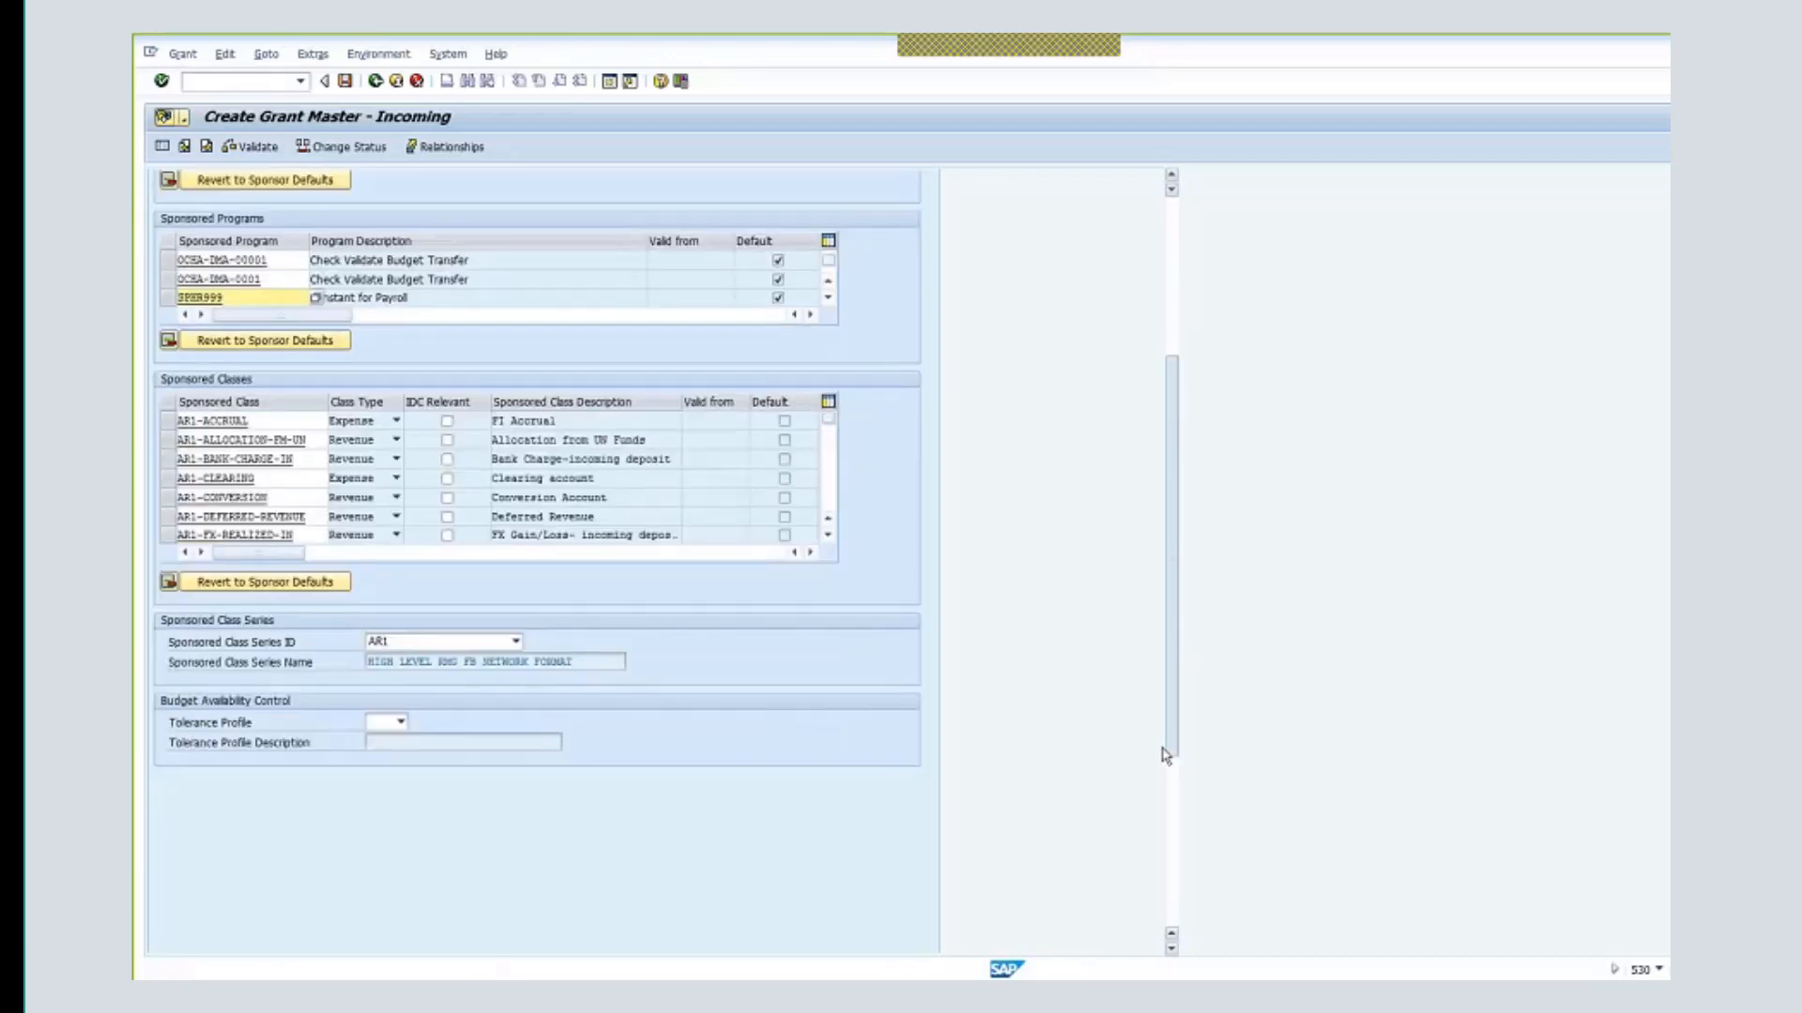
left_click_drag(1166, 678, 1125, 482)
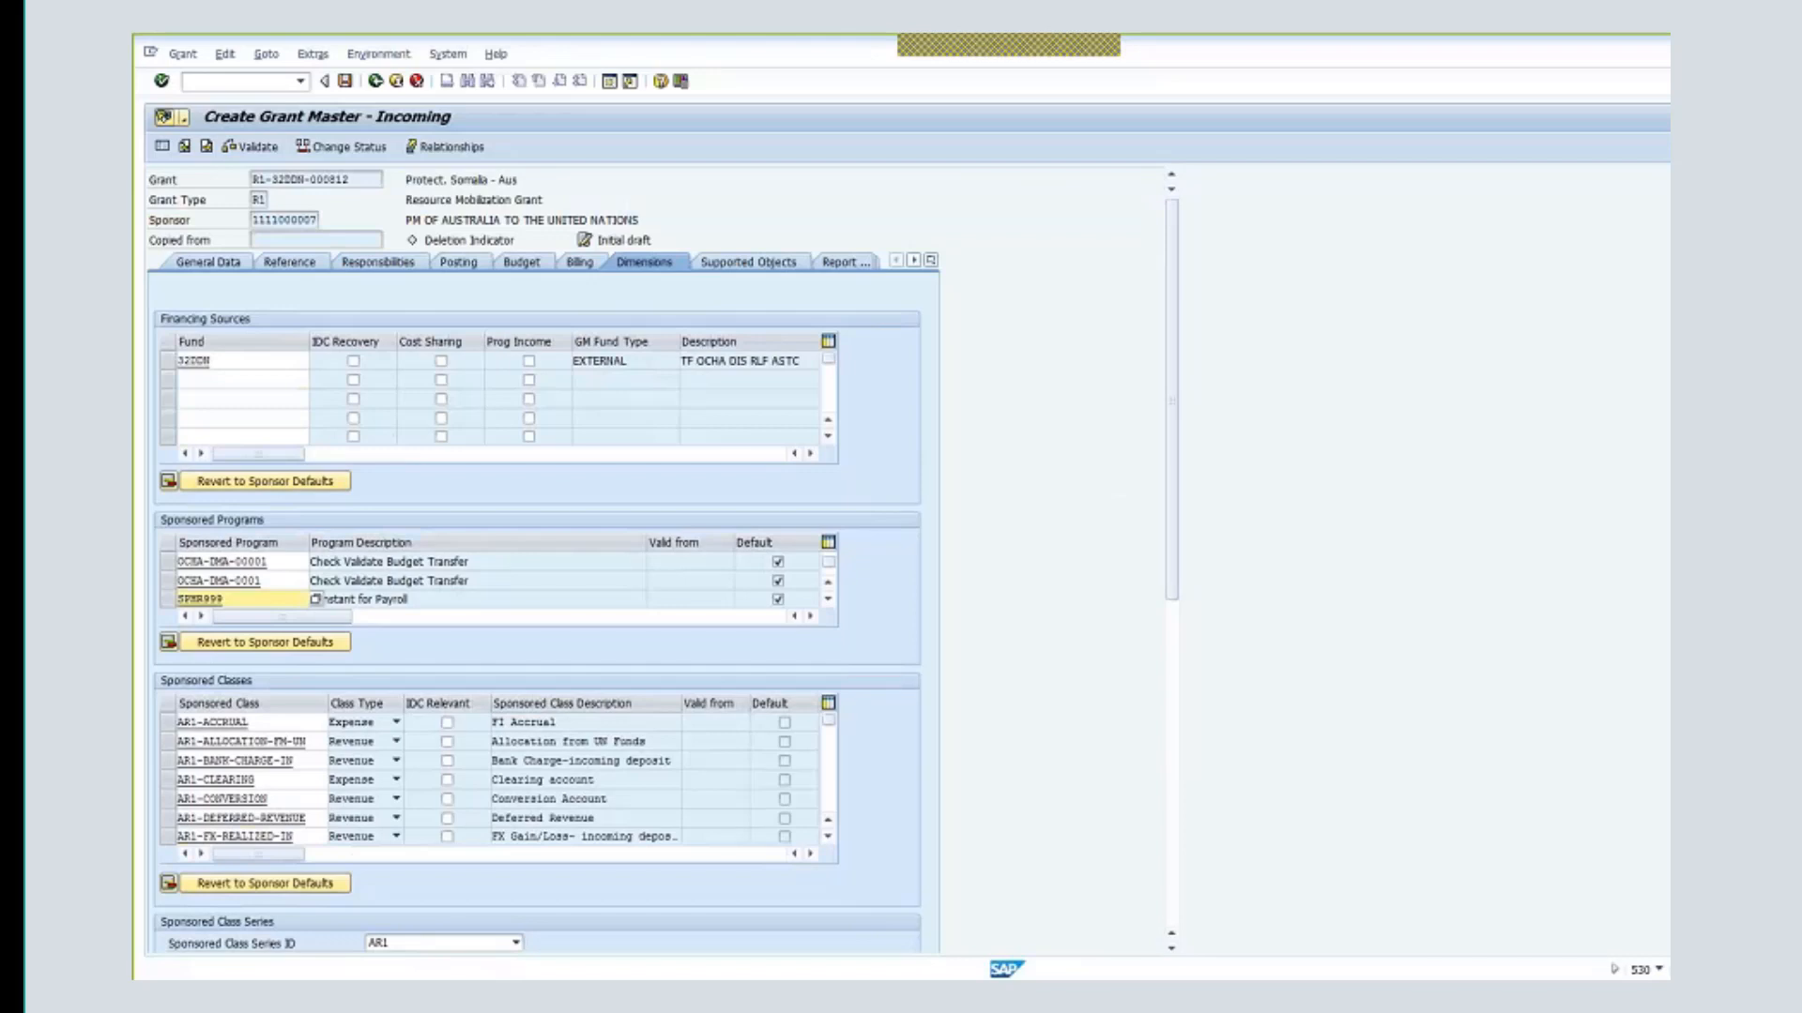
- In Terms and Conditions, set IPSAS Unconditional and interest and unspent balance to Not Specified
left_click(930, 261)
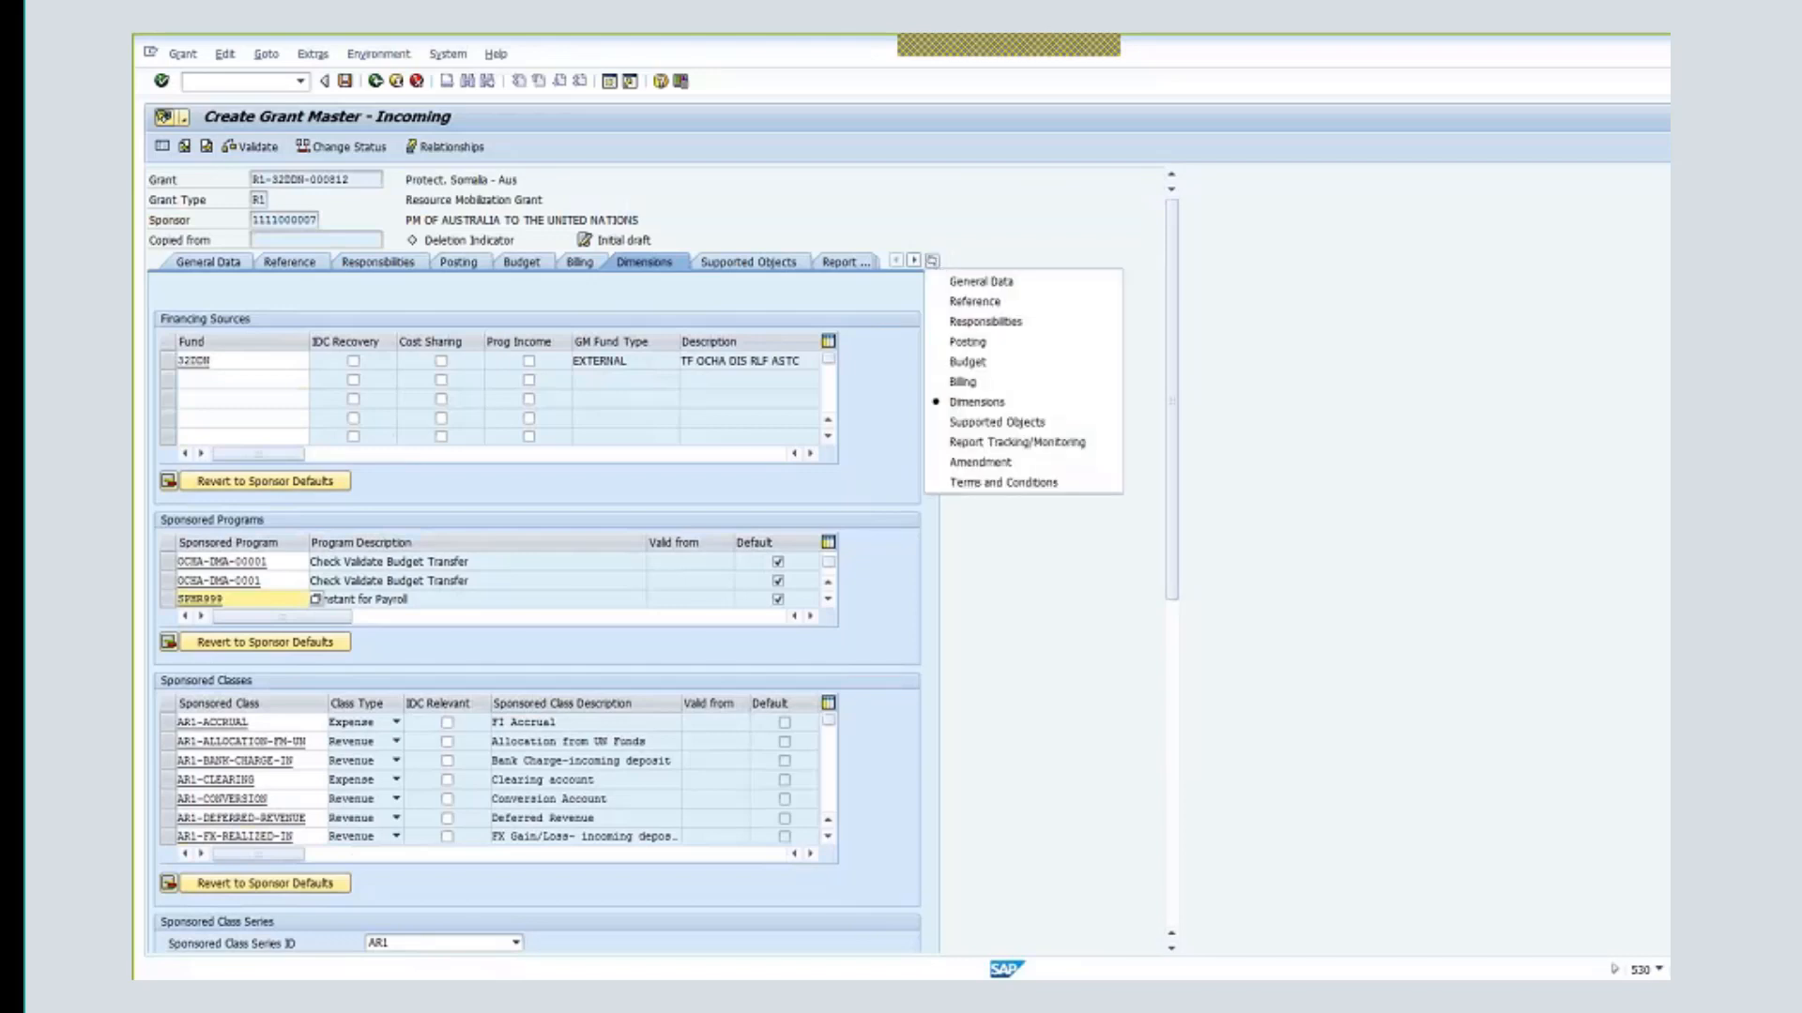
left_click(1027, 483)
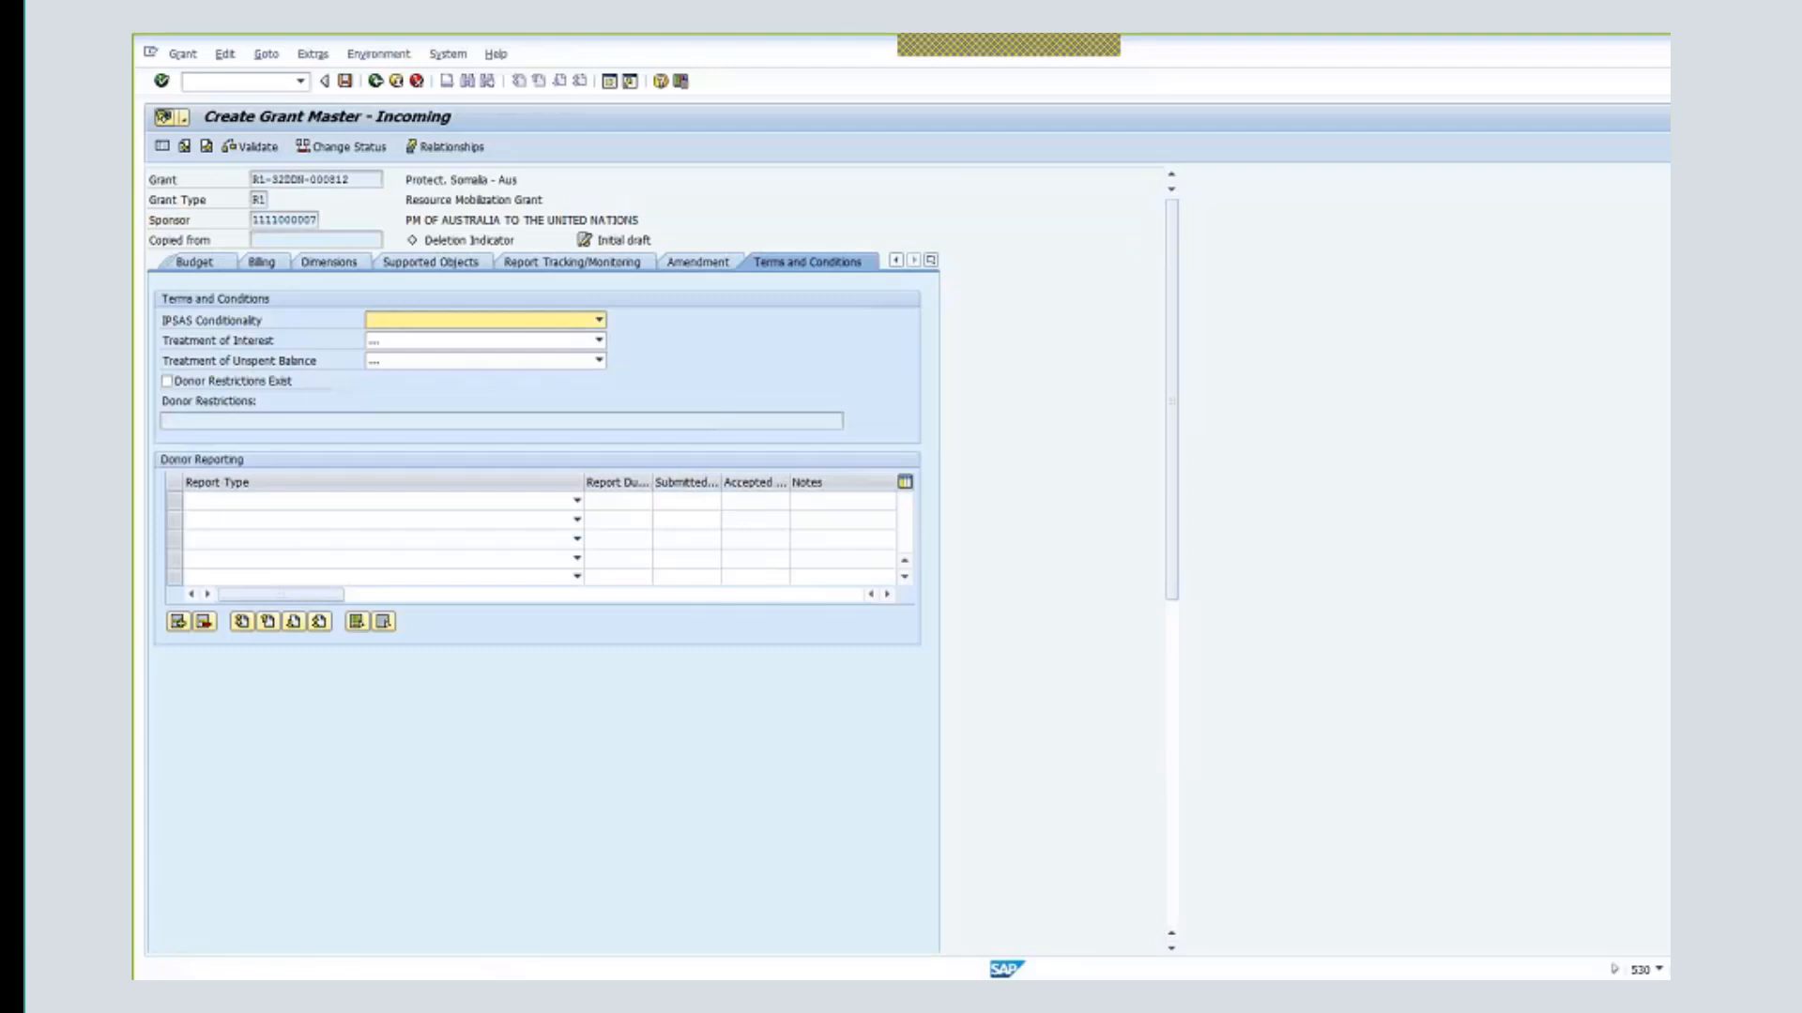
left_click(598, 320)
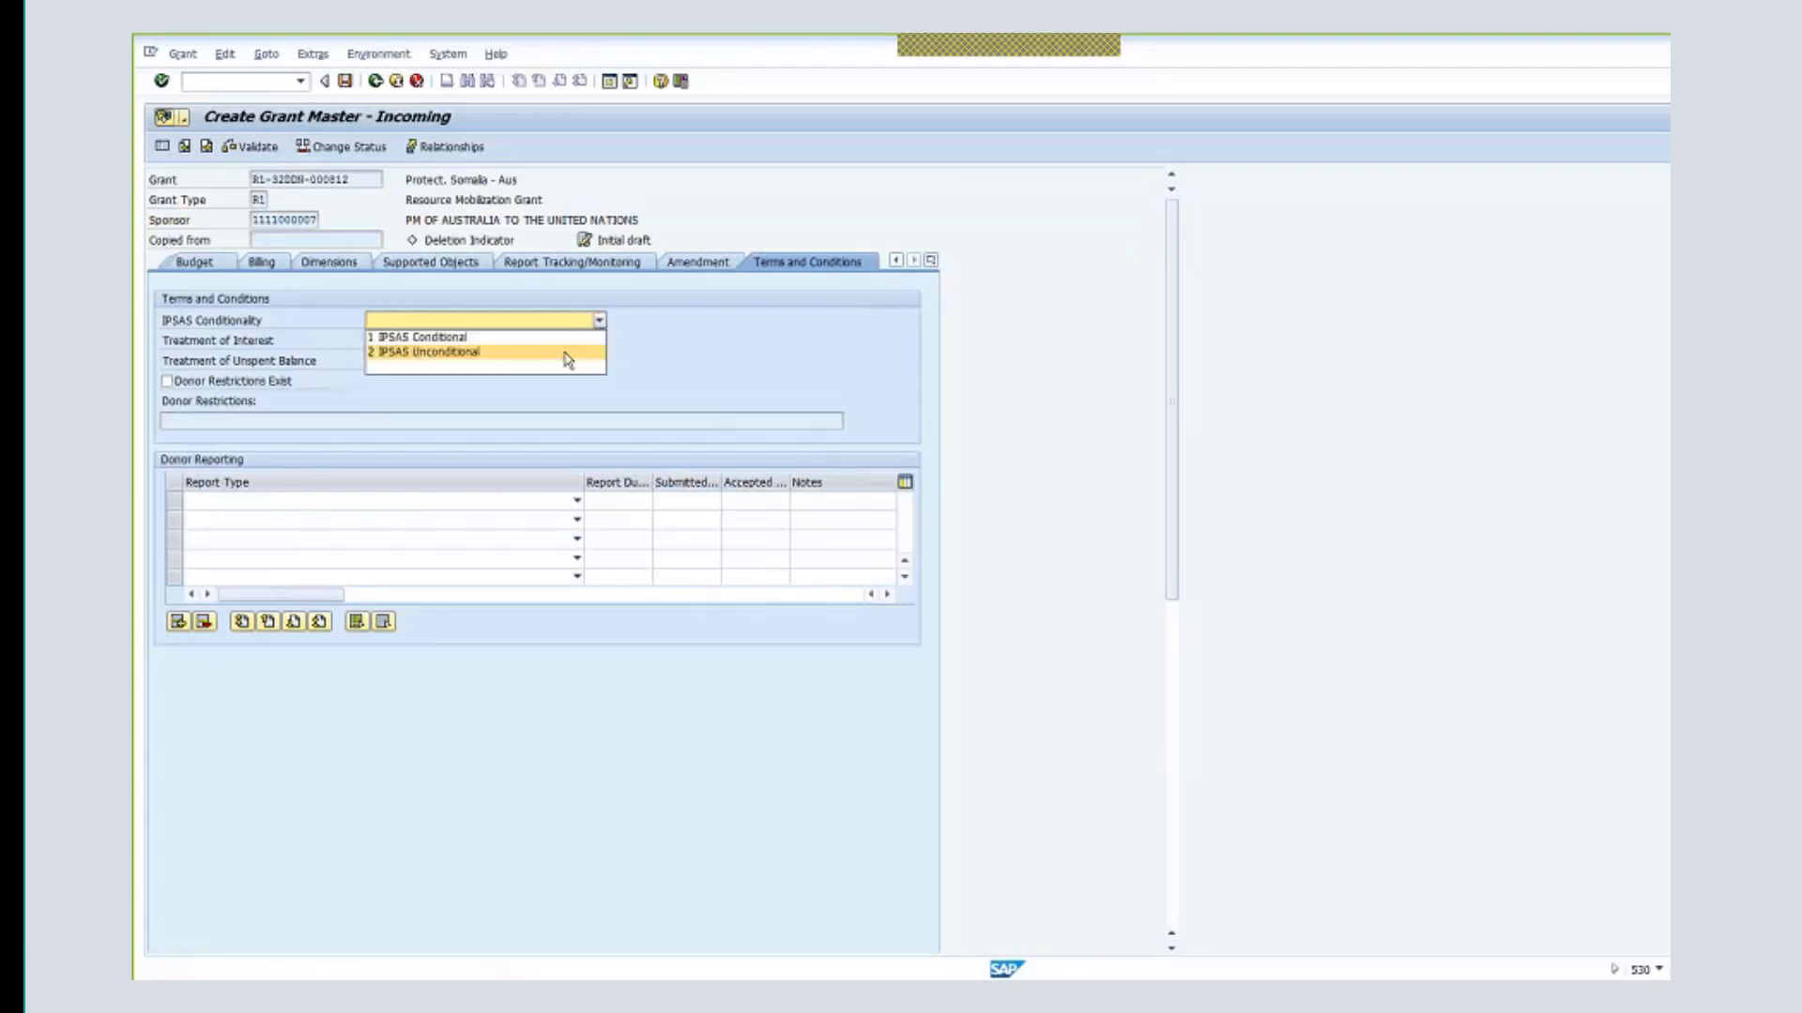
left_click(569, 353)
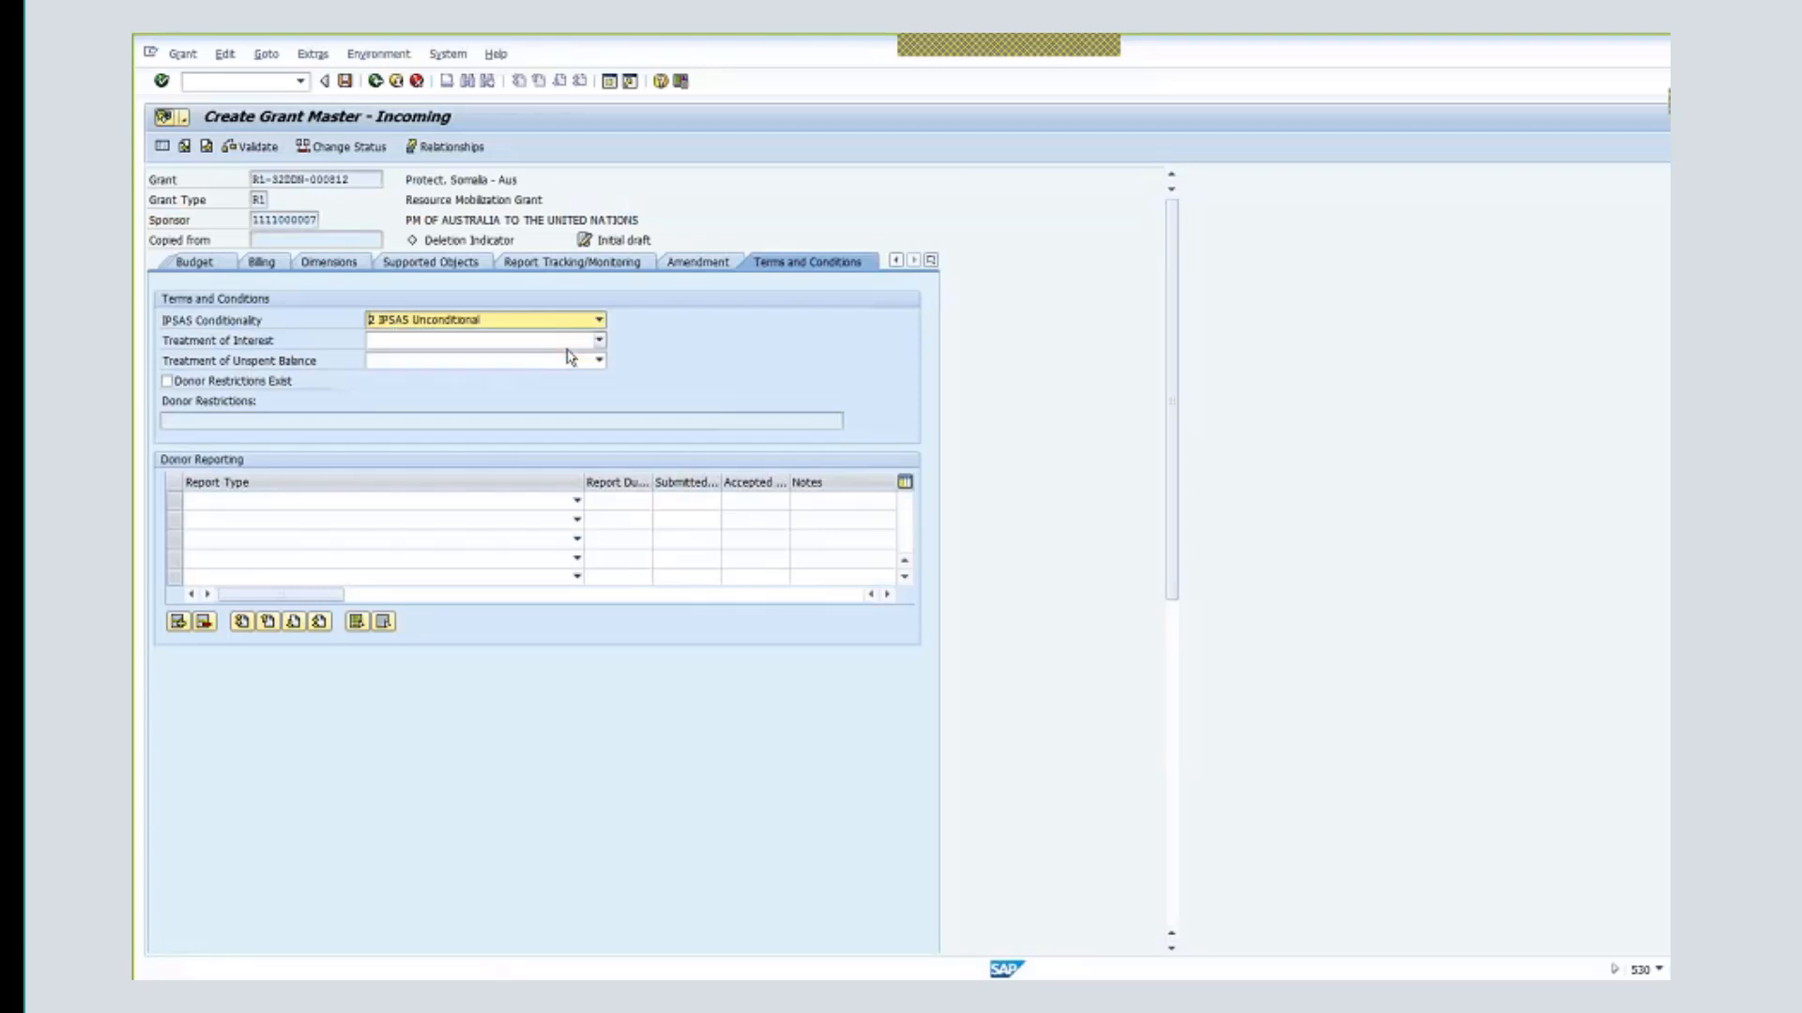
left_click(552, 343)
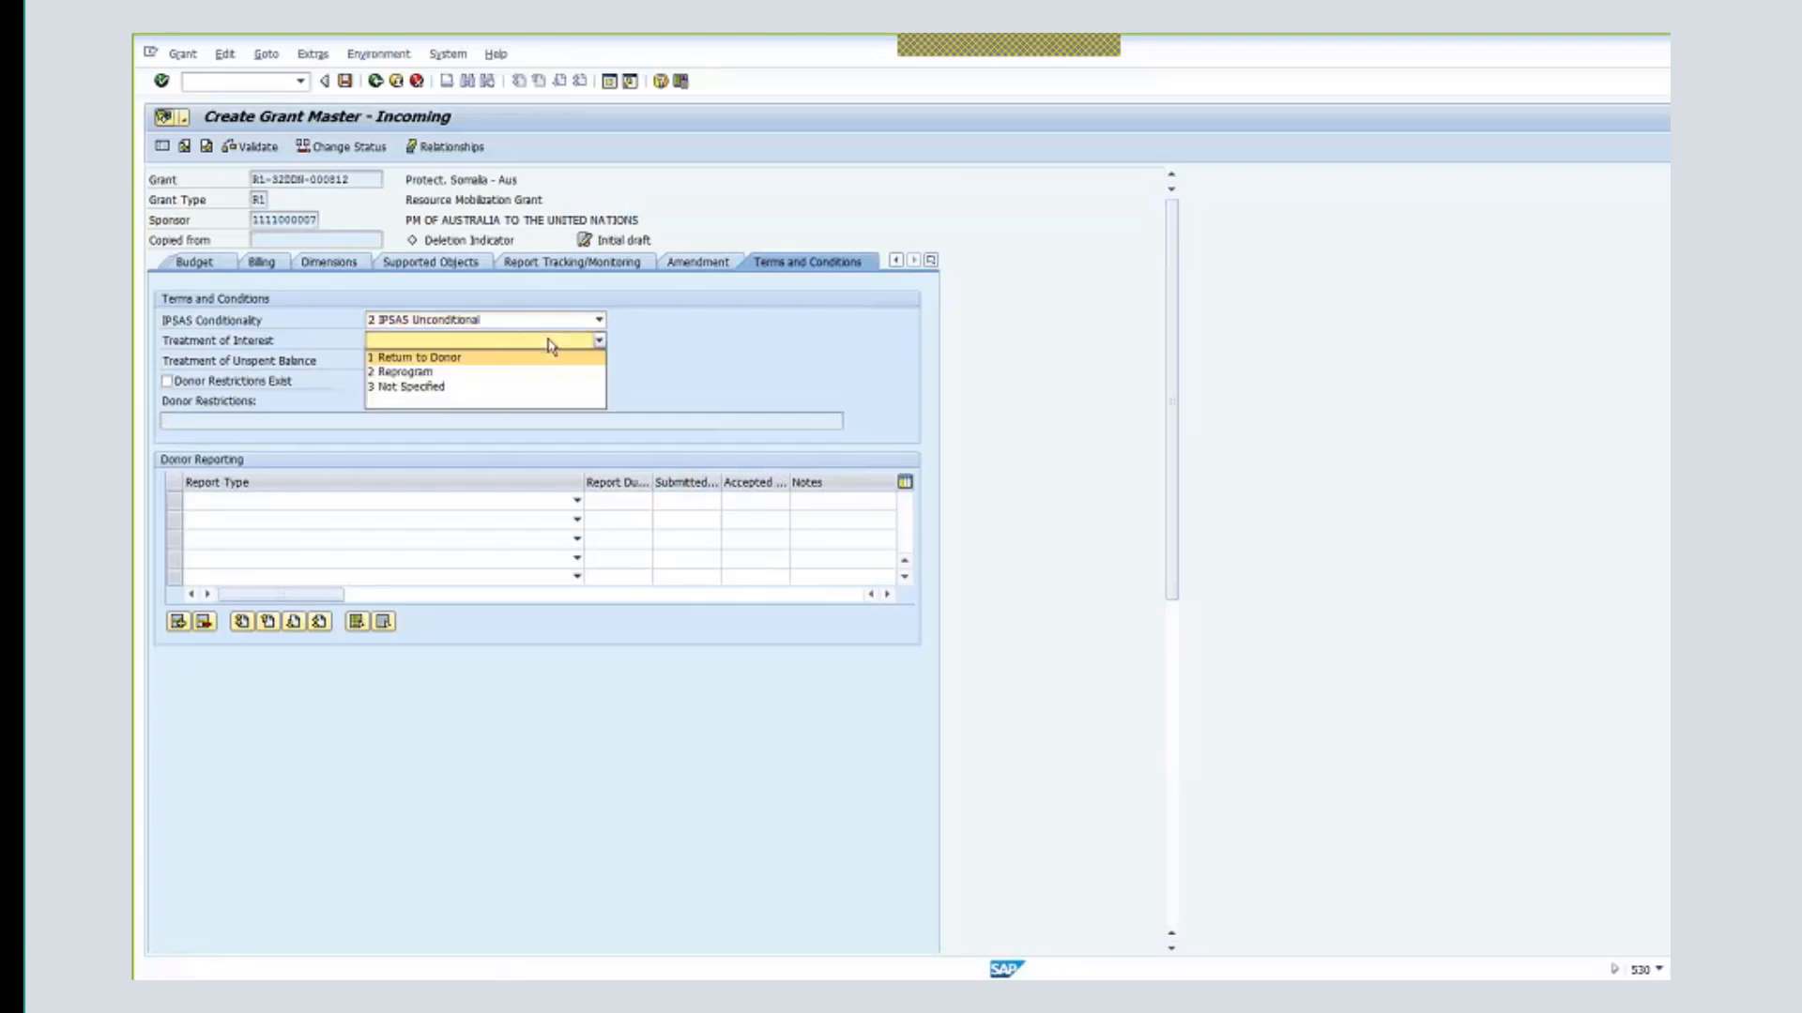
left_click(505, 388)
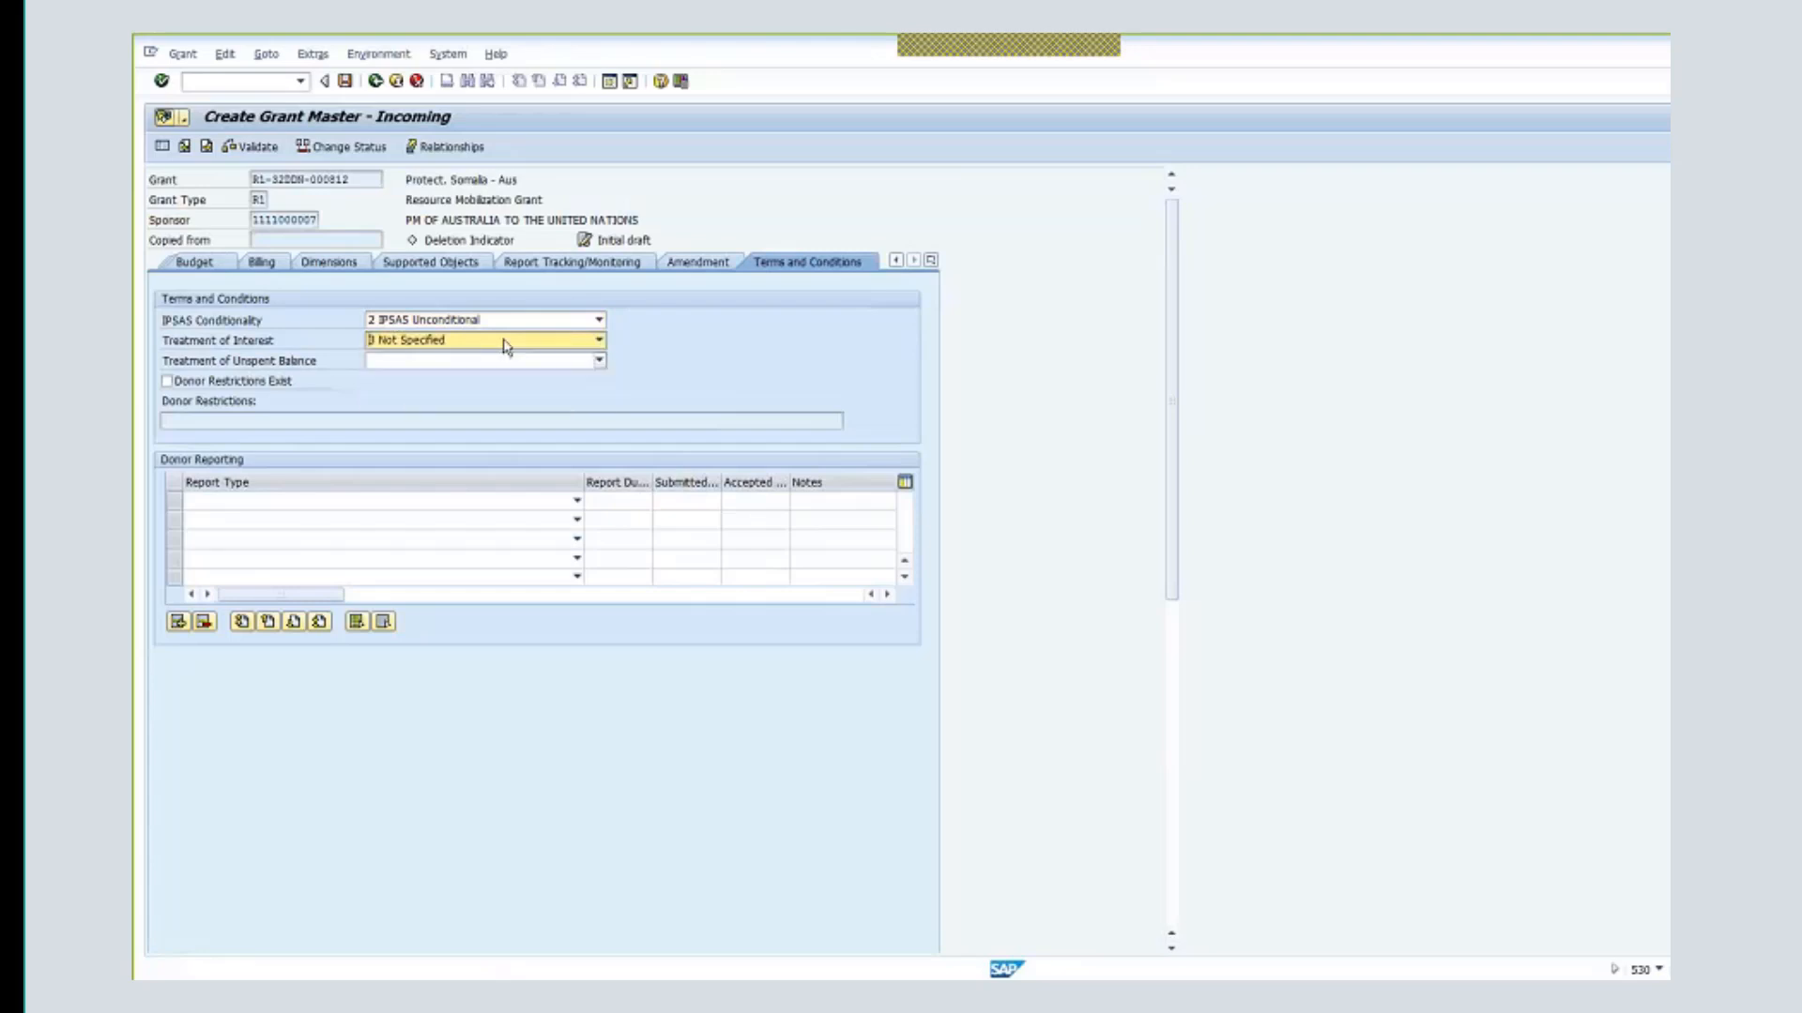
left_click(600, 362)
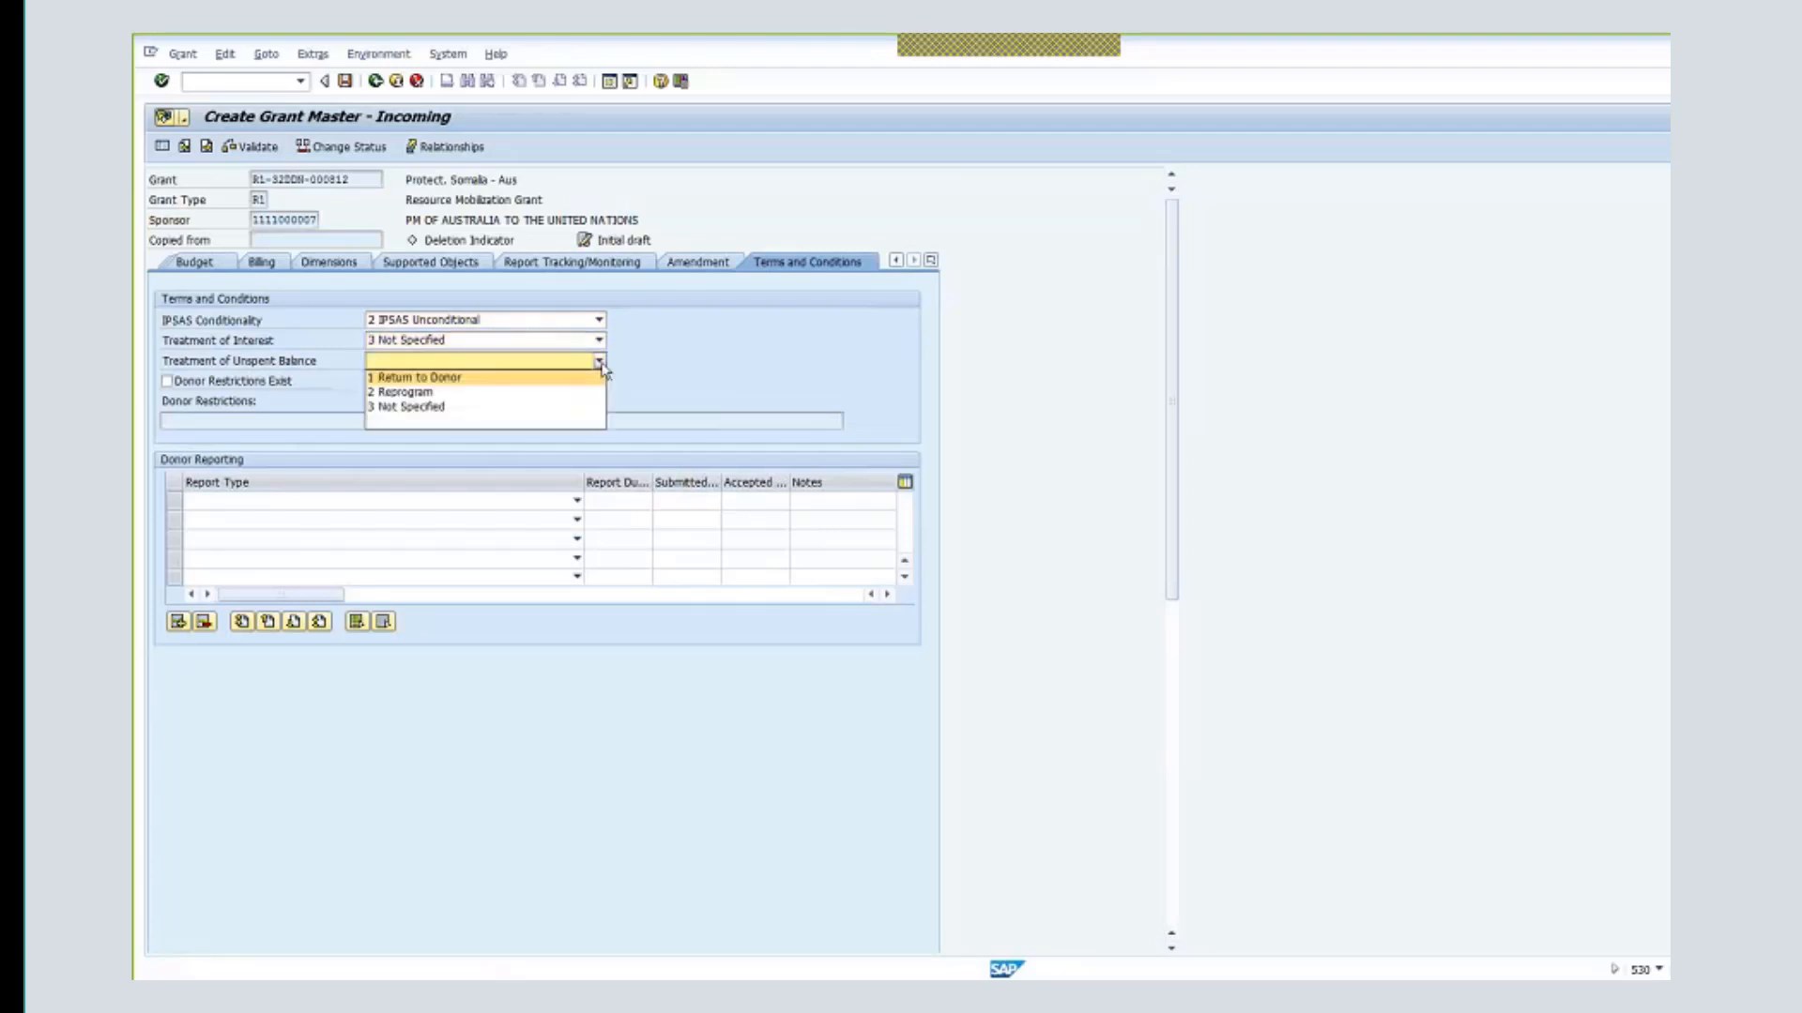
left_click(540, 407)
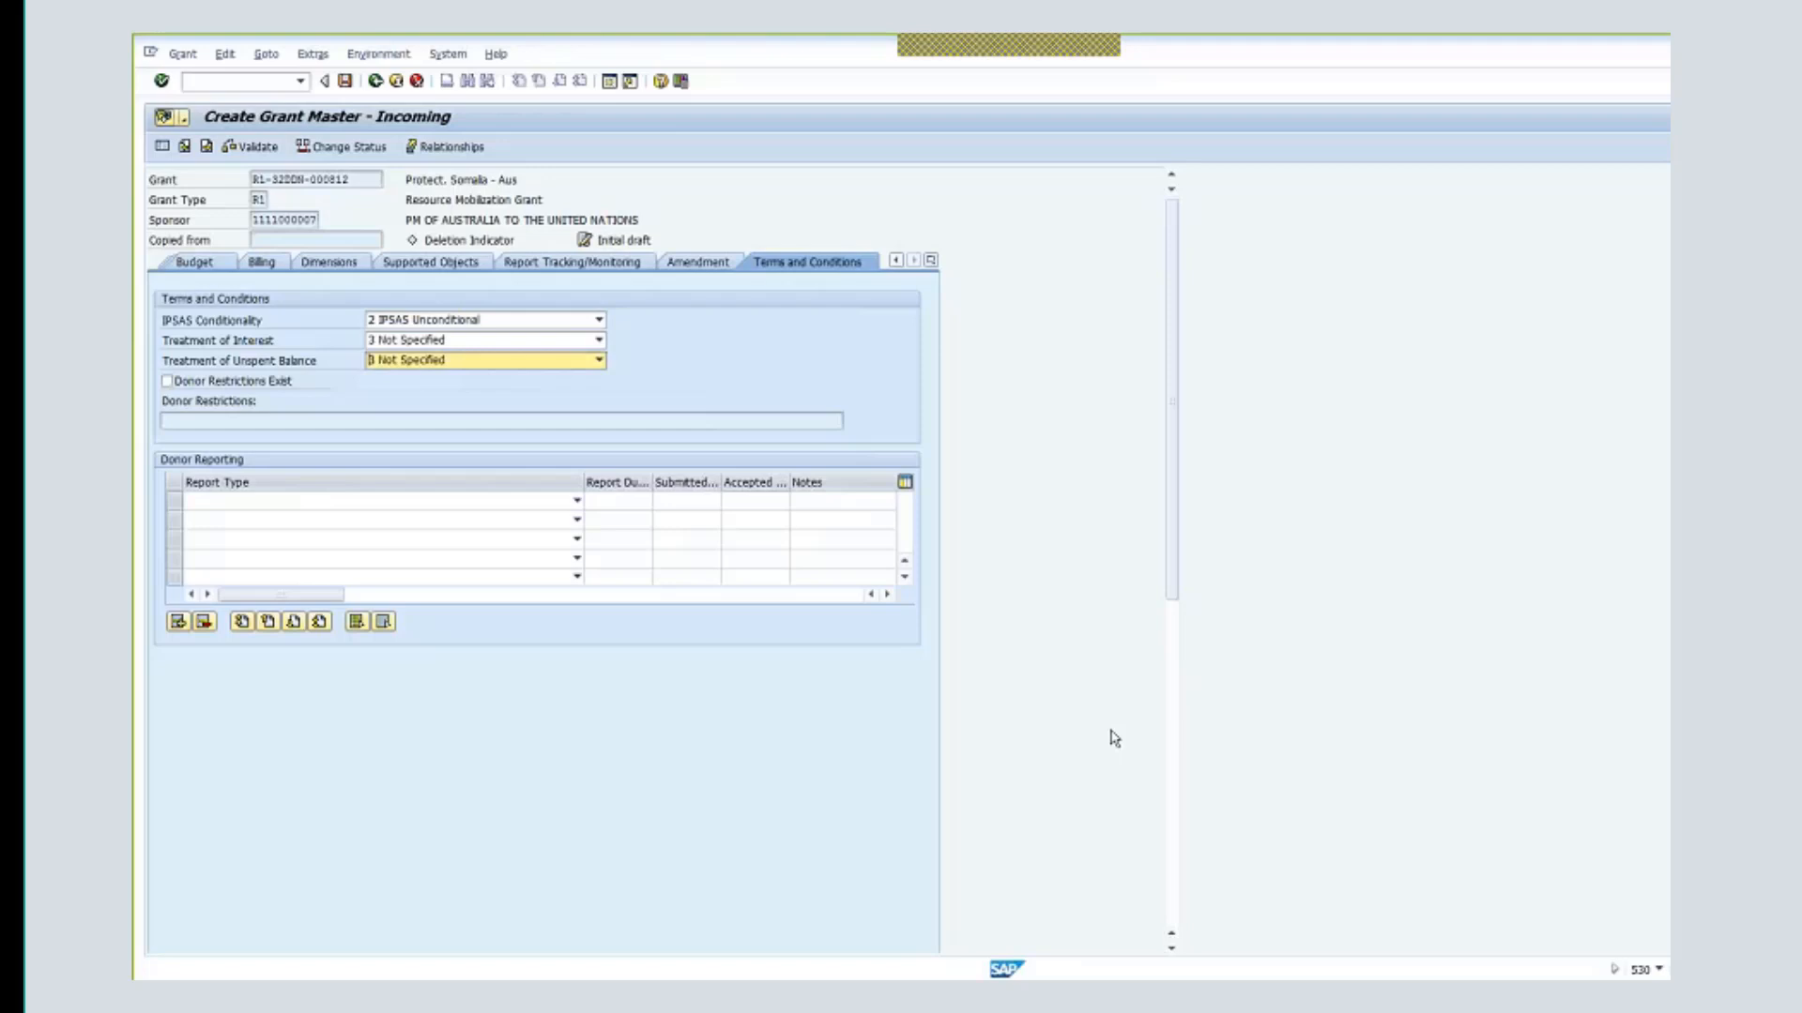
- Add Interim (00001) and Final (00002) Financial Reports as donor reporting
left_click(576, 502)
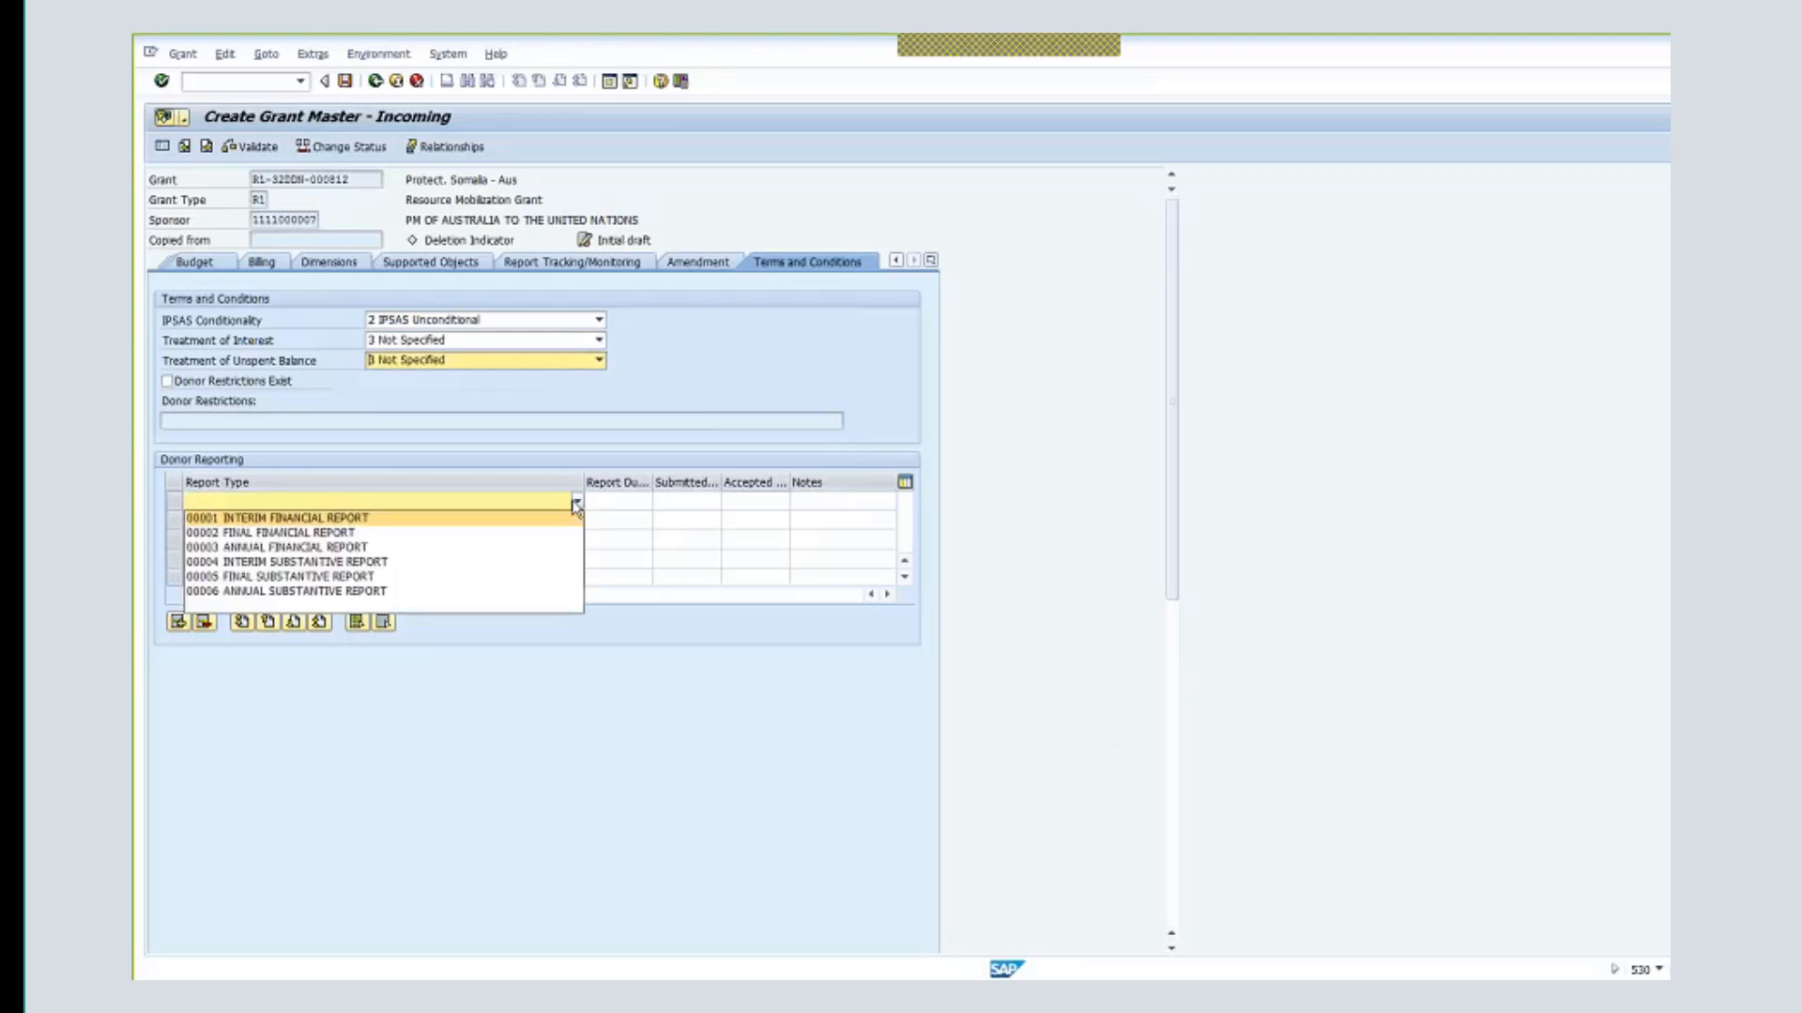
left_click(530, 518)
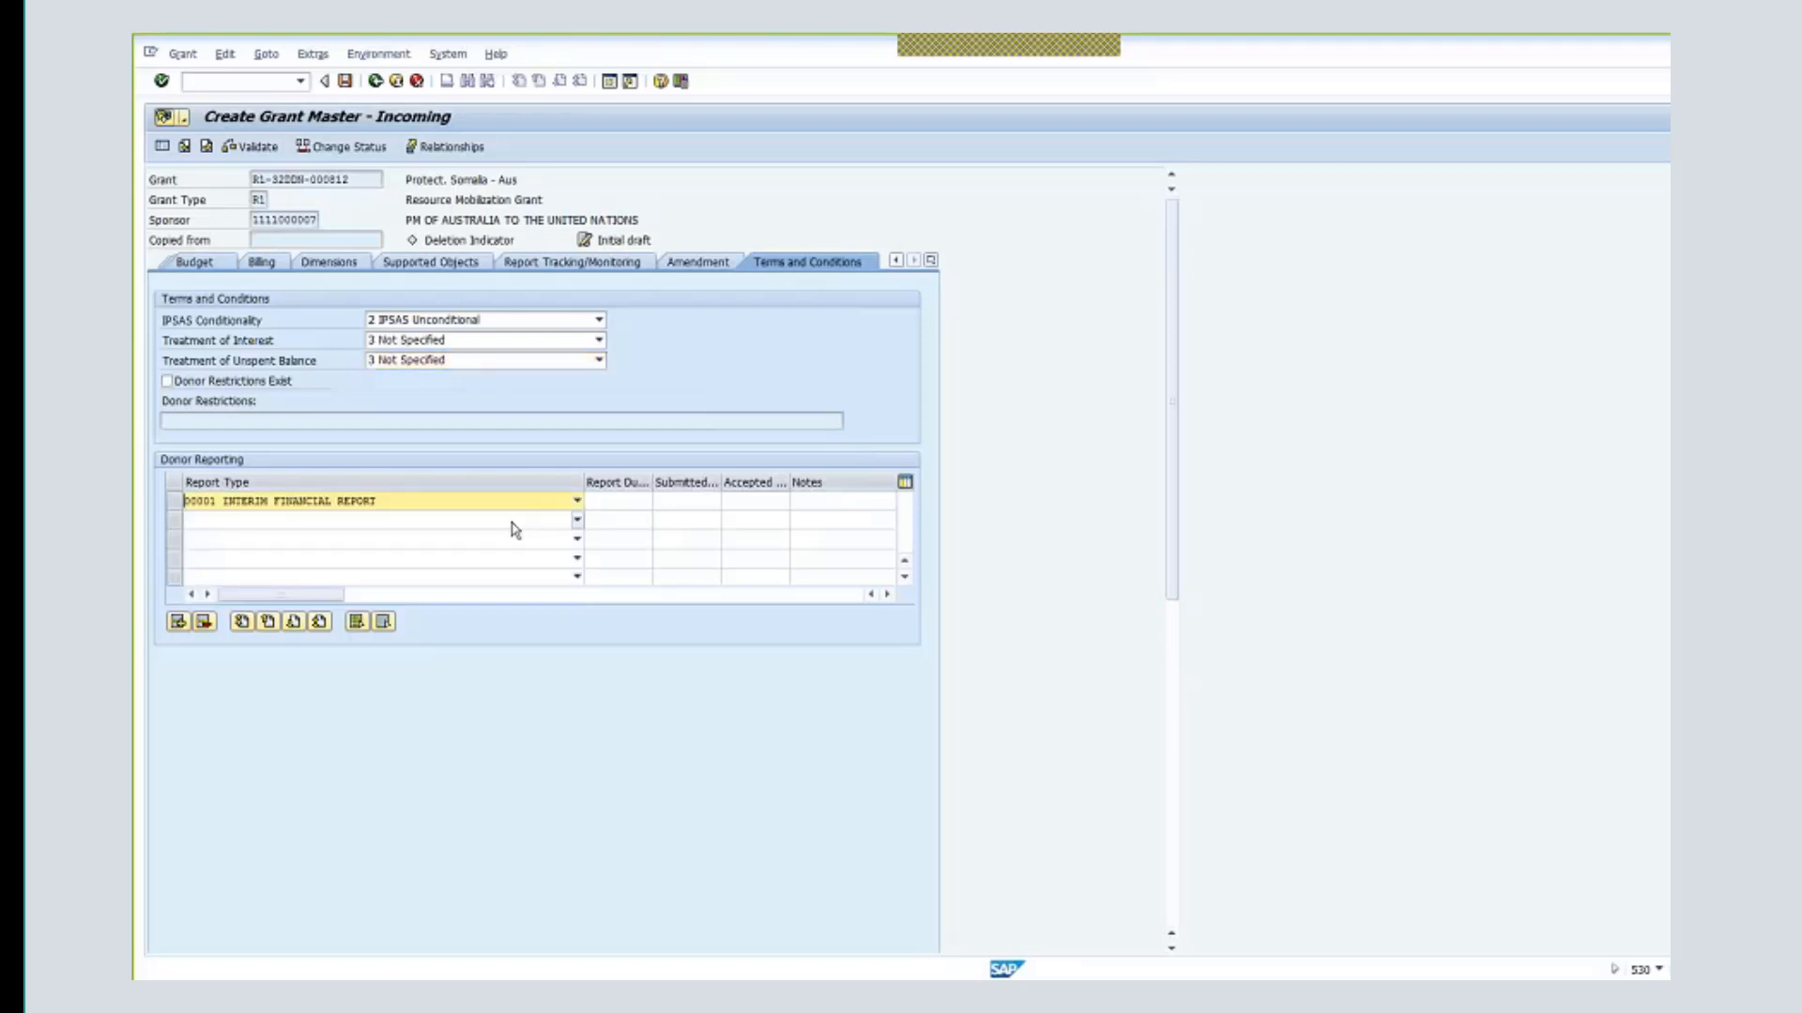
left_click(512, 522)
left_click(512, 553)
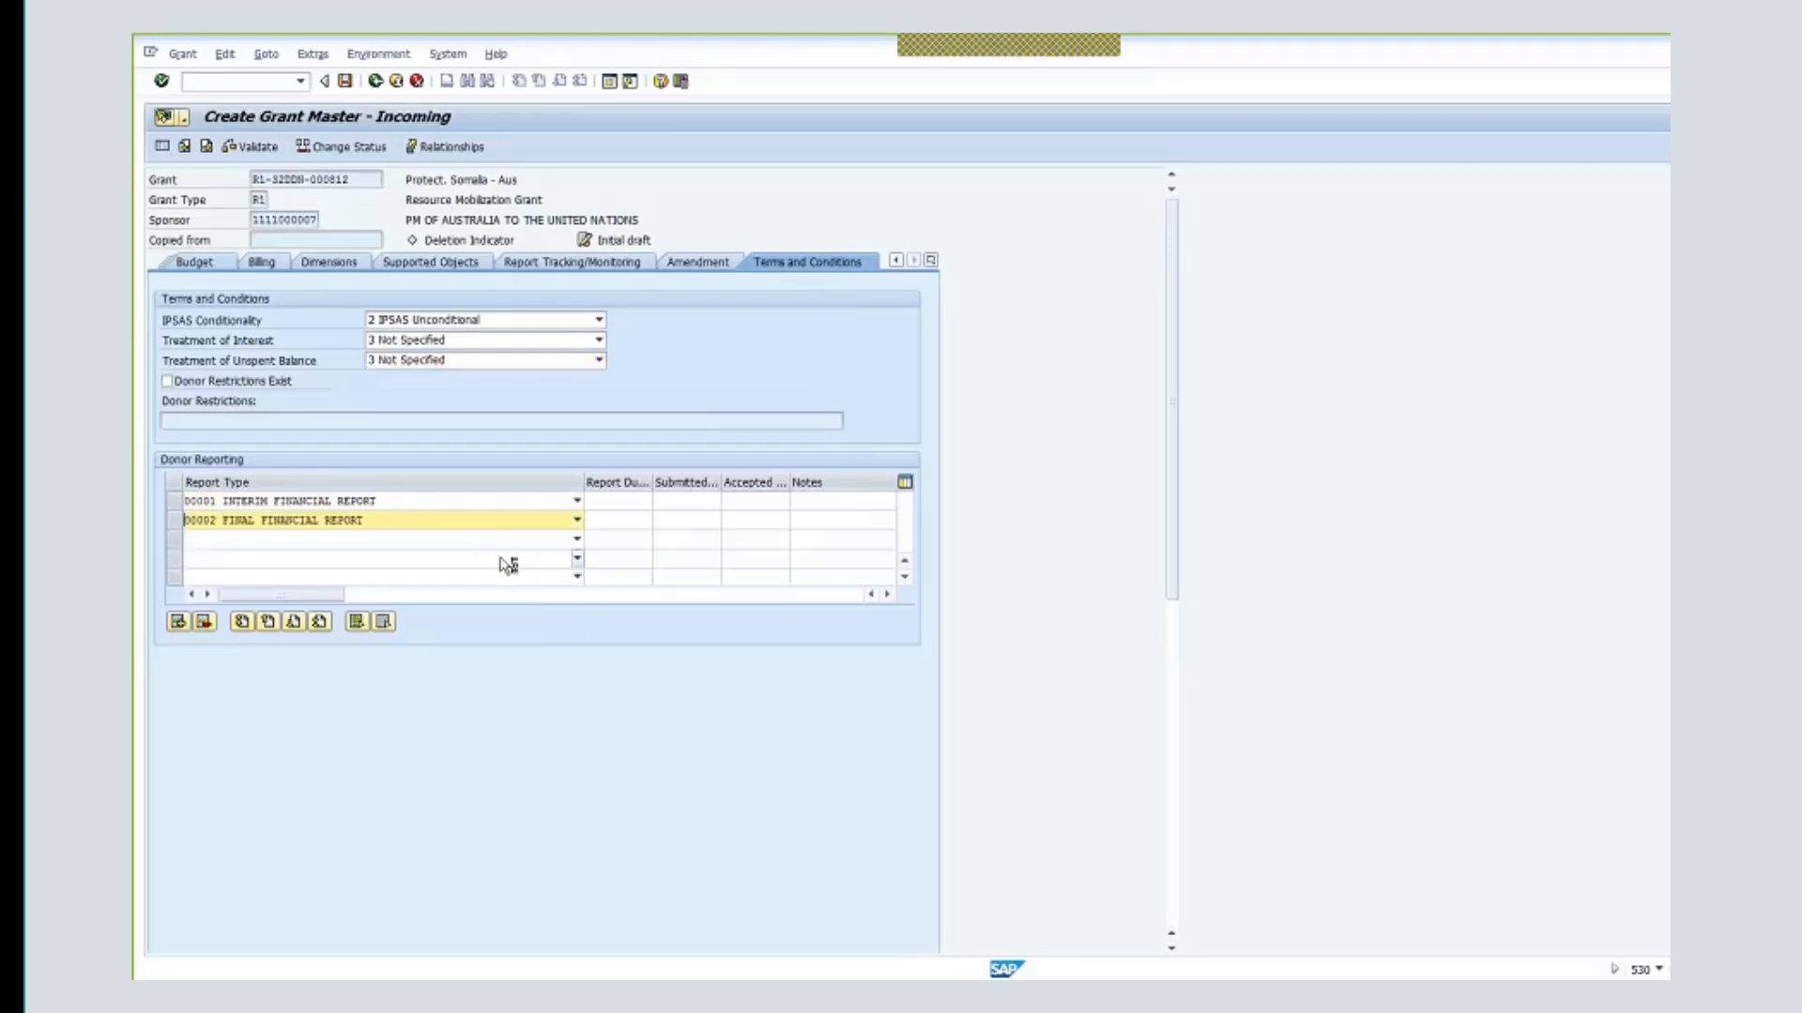
key("Return")
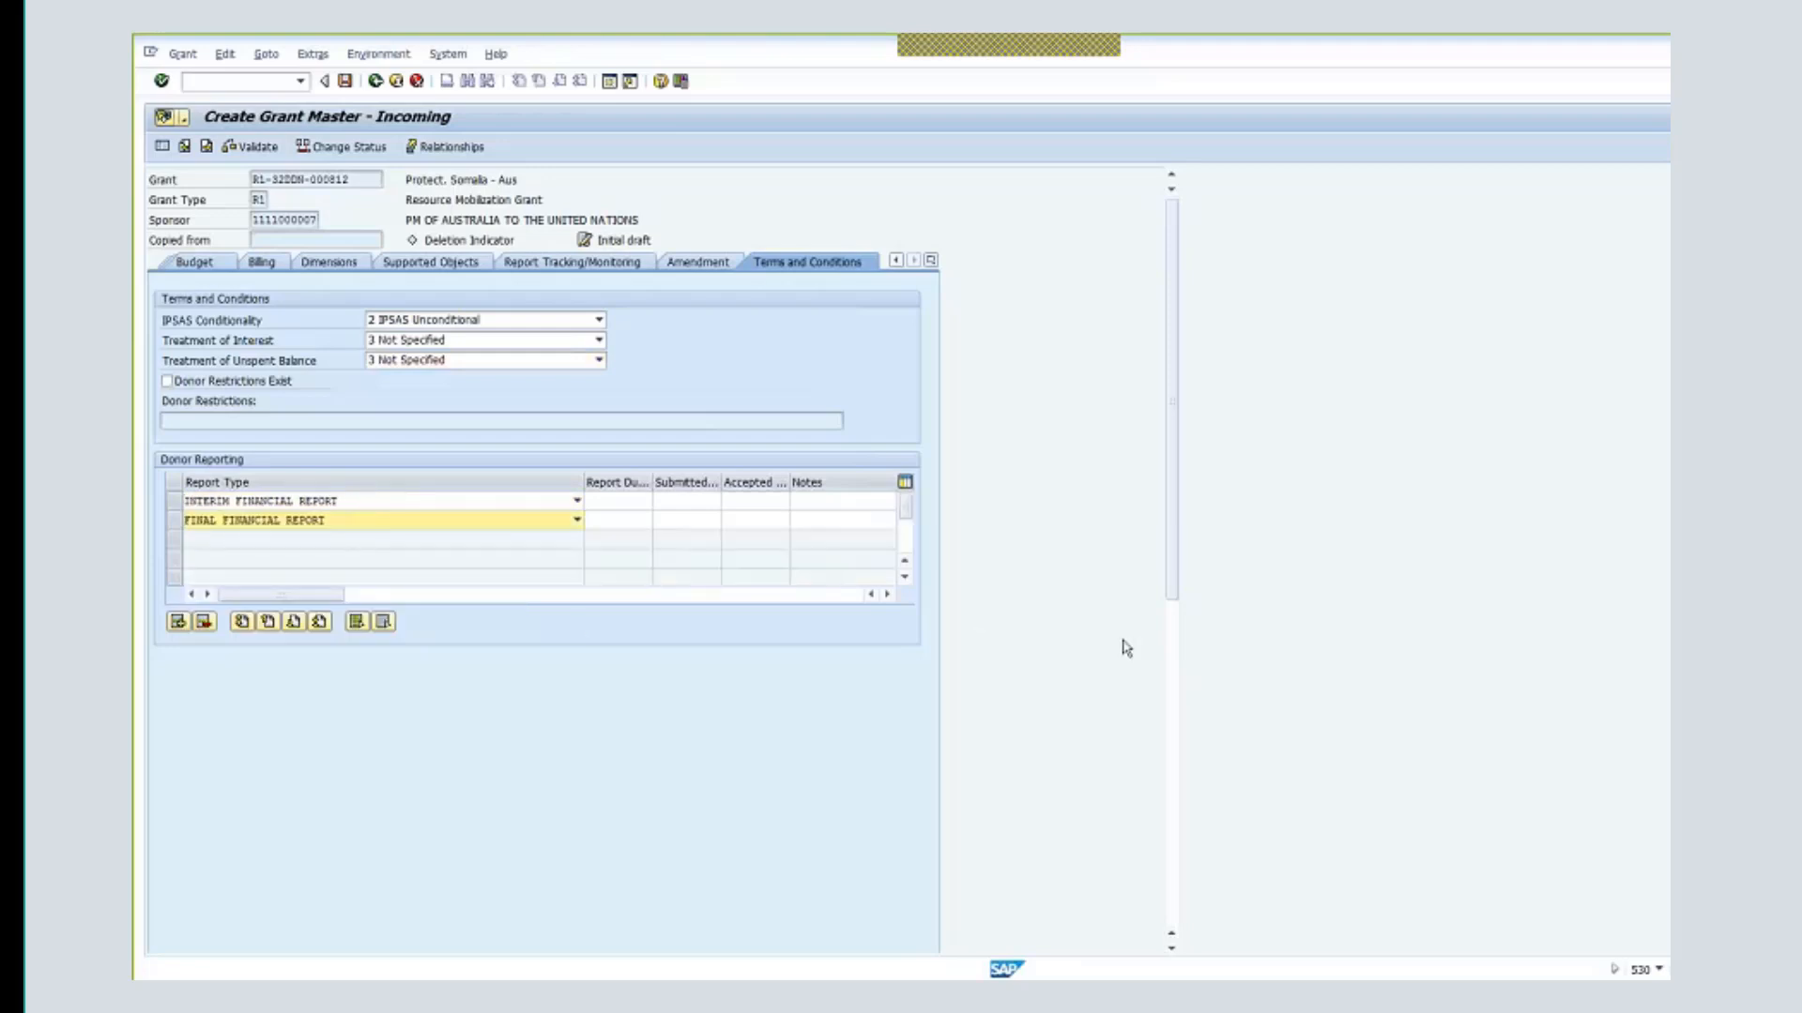
left_click(931, 261)
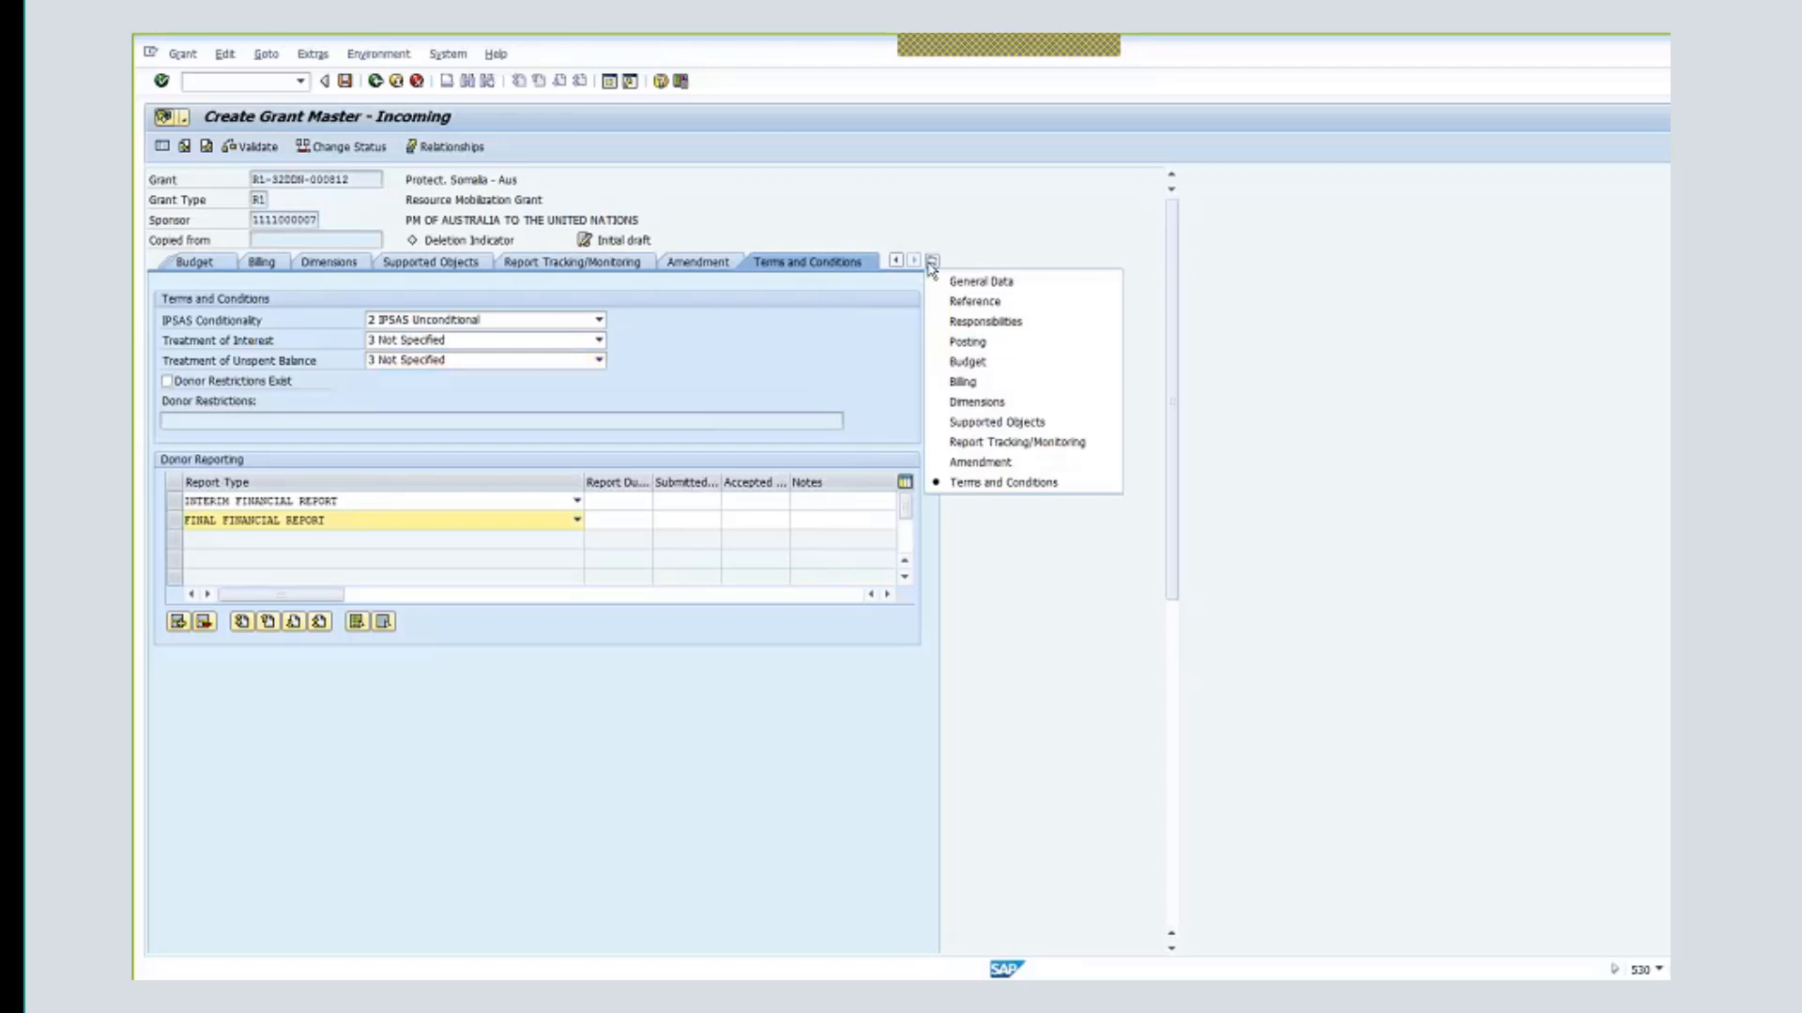
- Switch to Supported Objects to list fund 32DDN's sponsored classes
left_click(1023, 423)
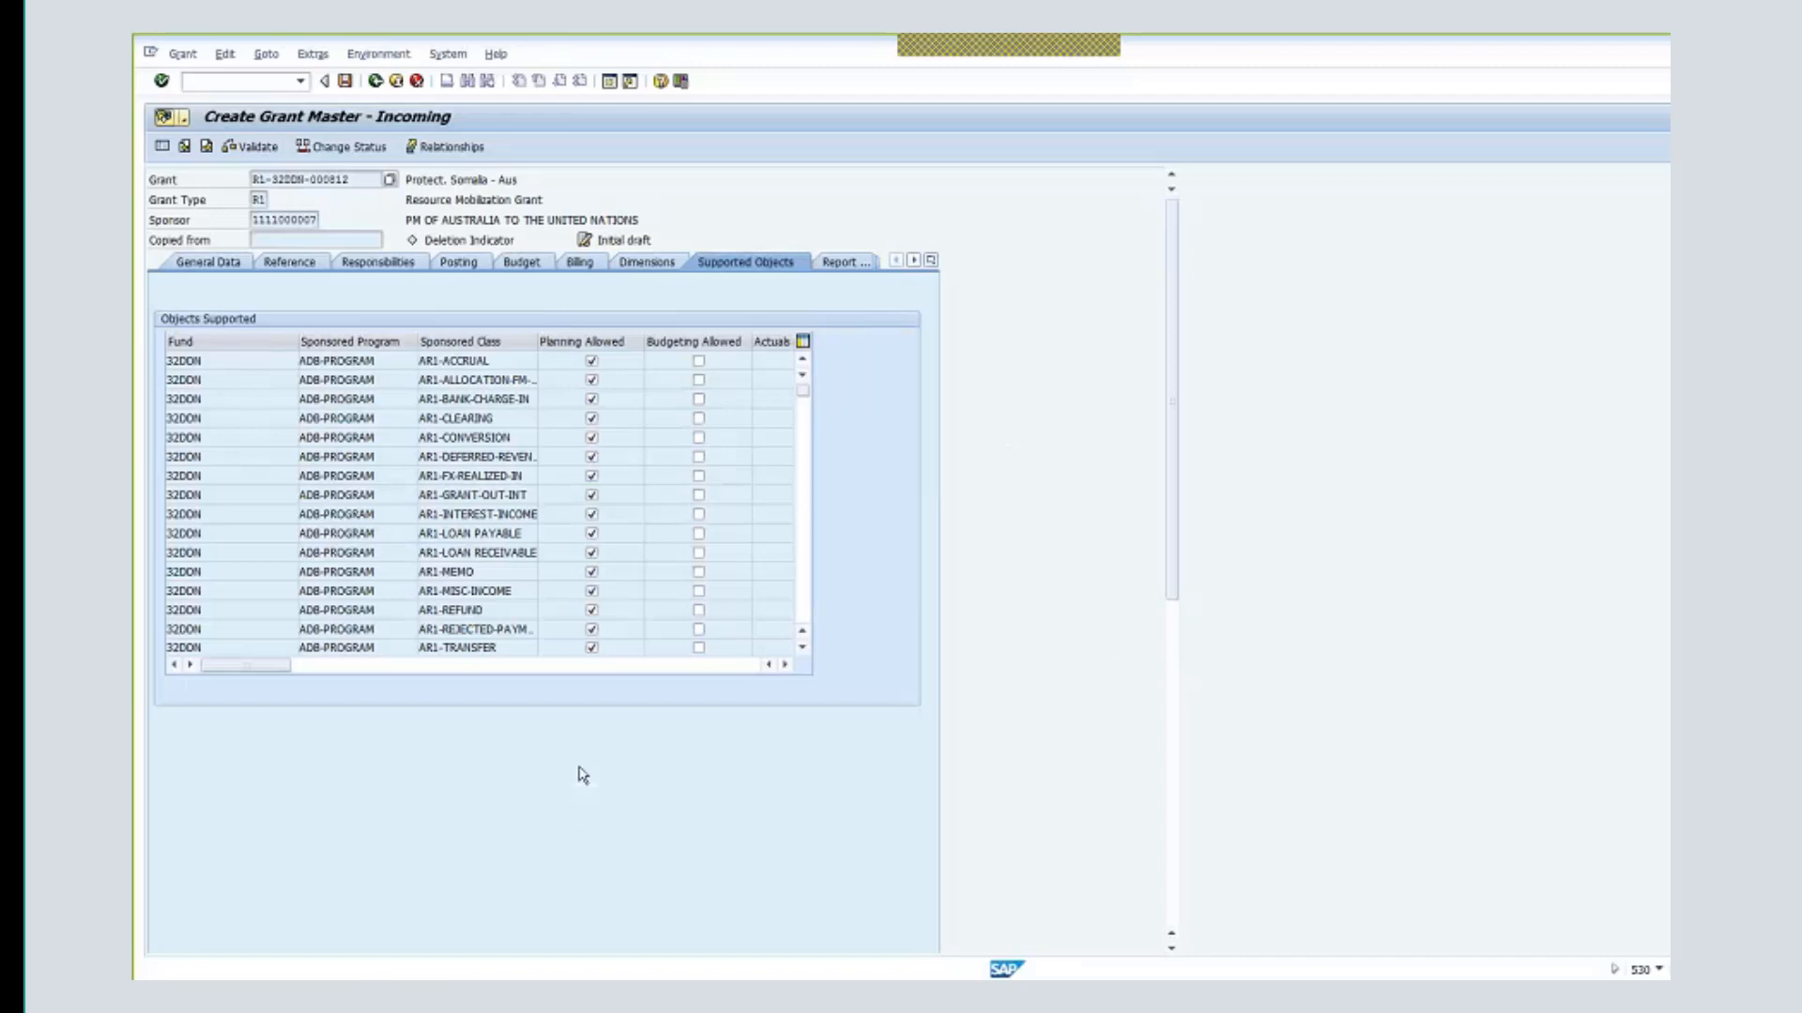
- Save grant R1-32DDN-000812, accepting the budgeting warning and dismissing the messages
left_click(345, 82)
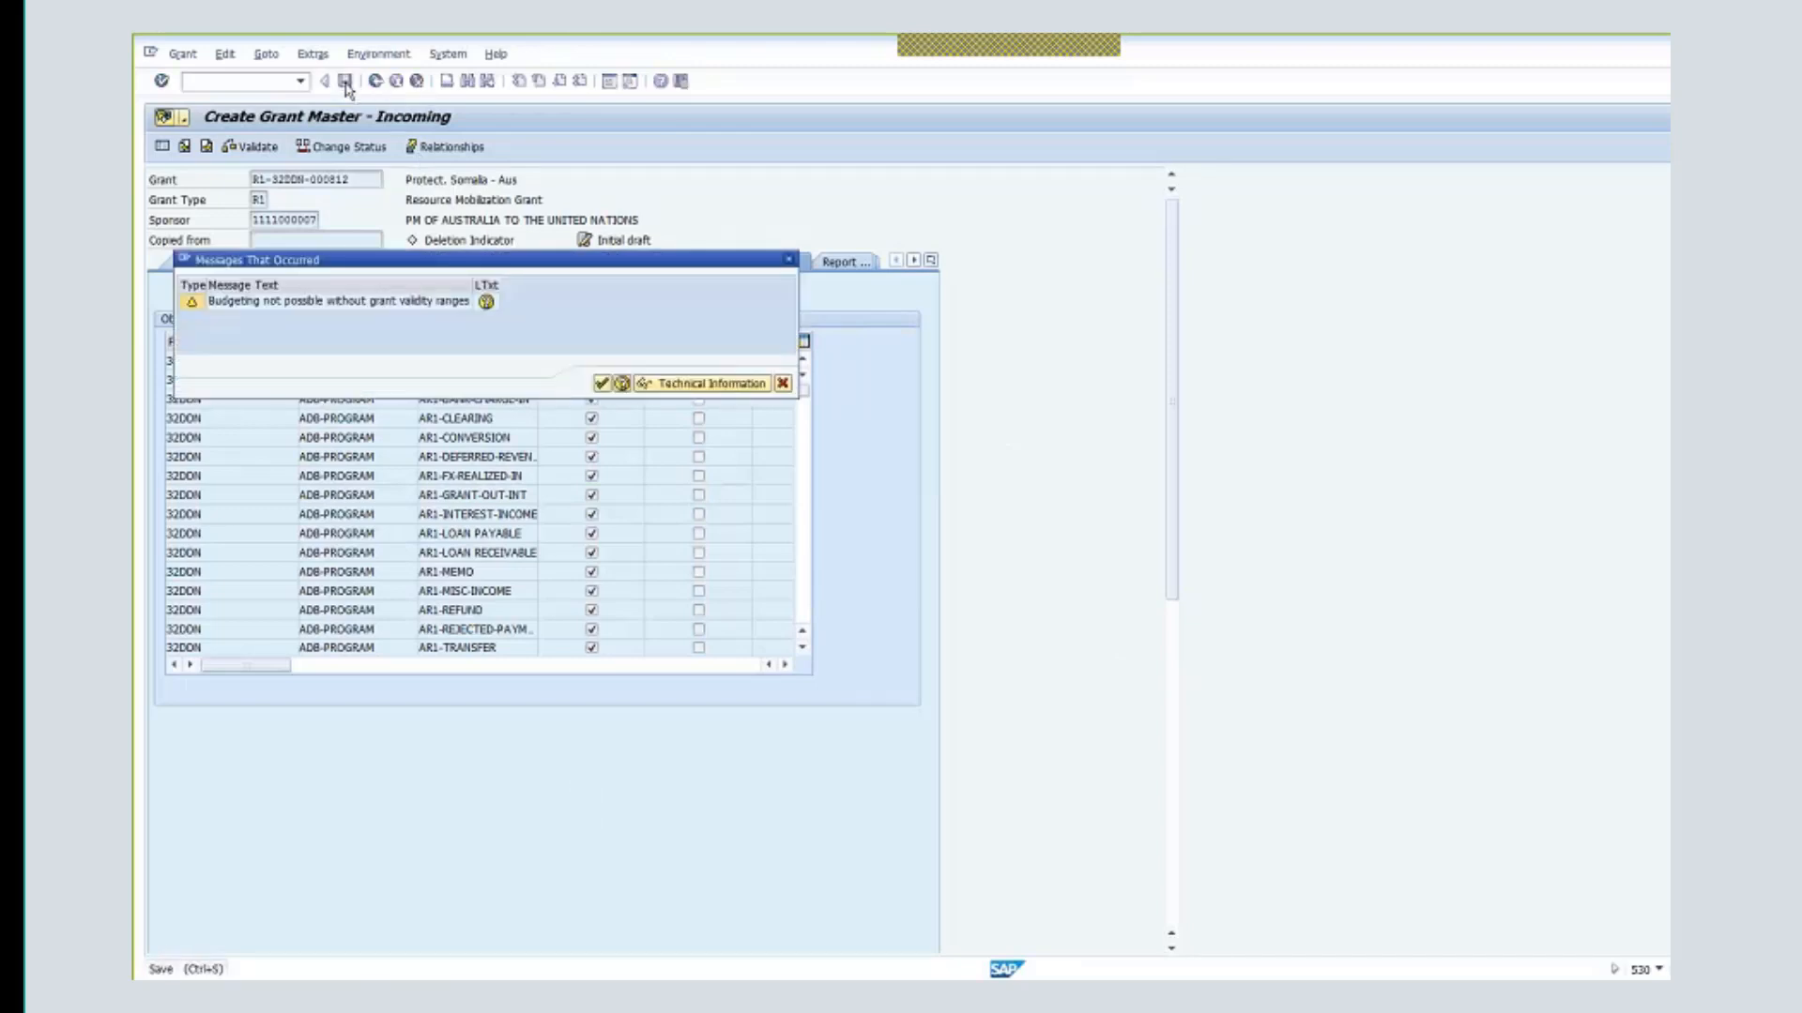
left_click(601, 384)
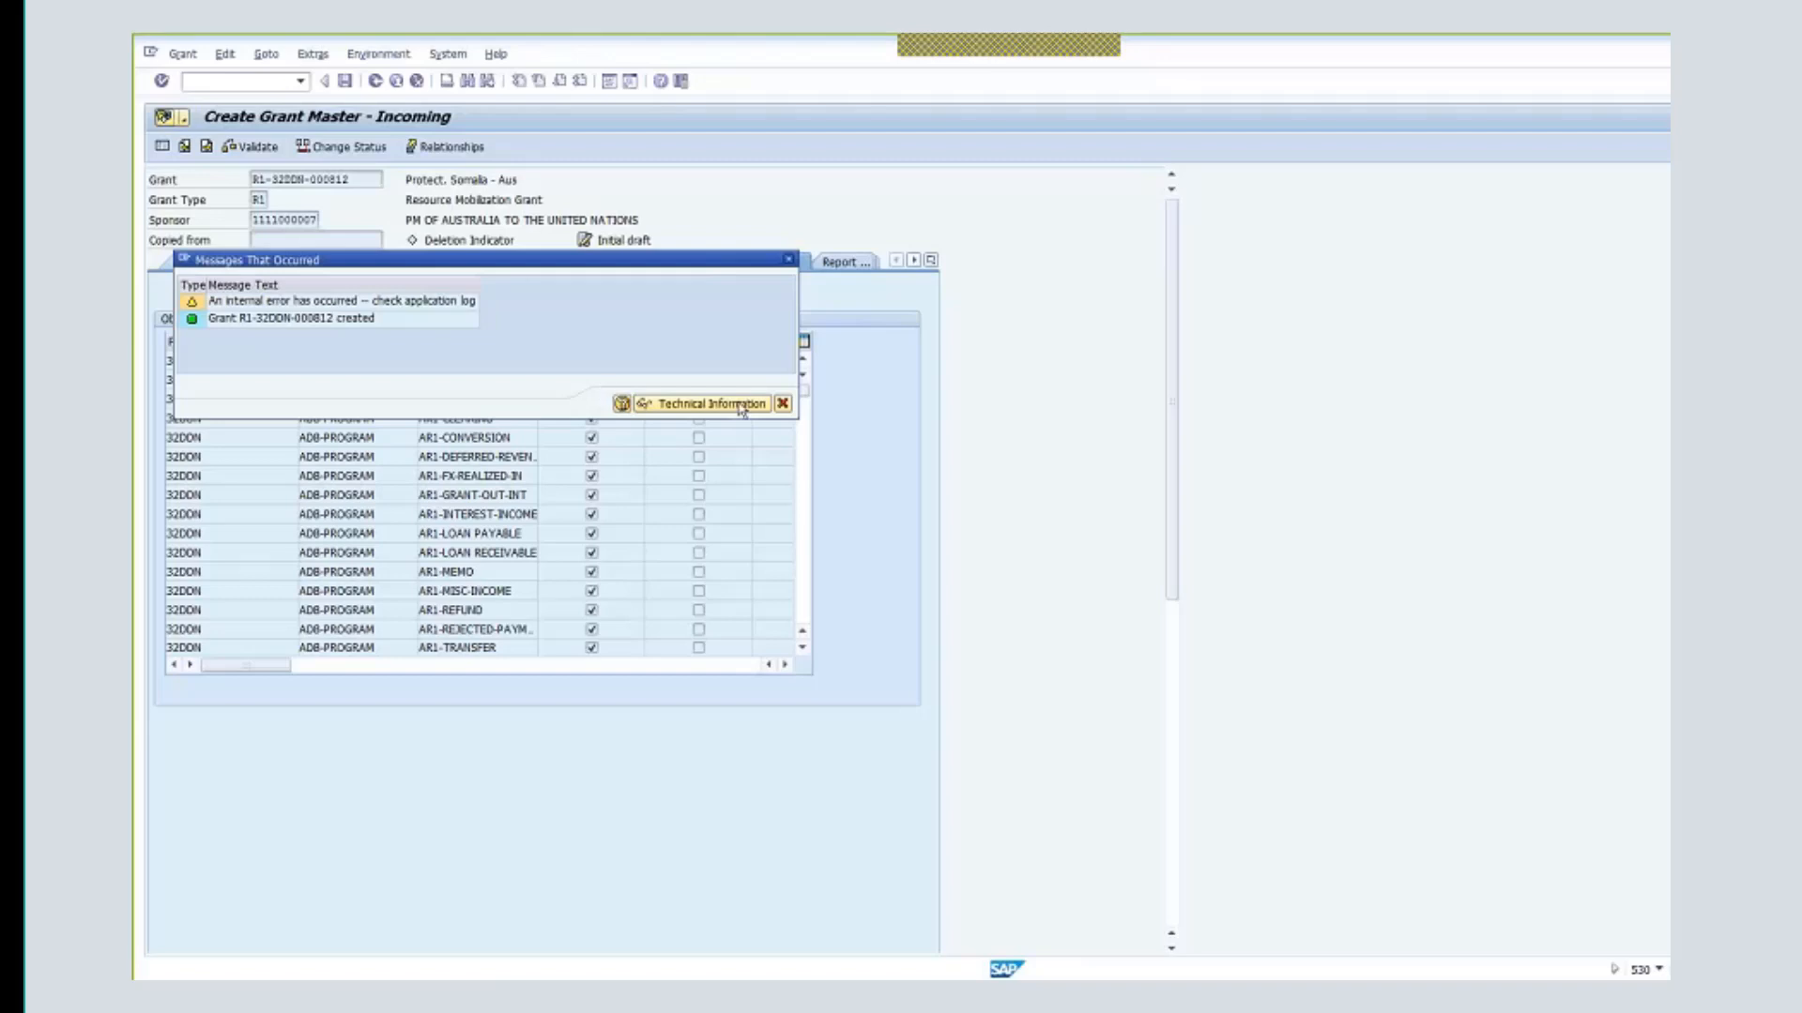
left_click(789, 263)
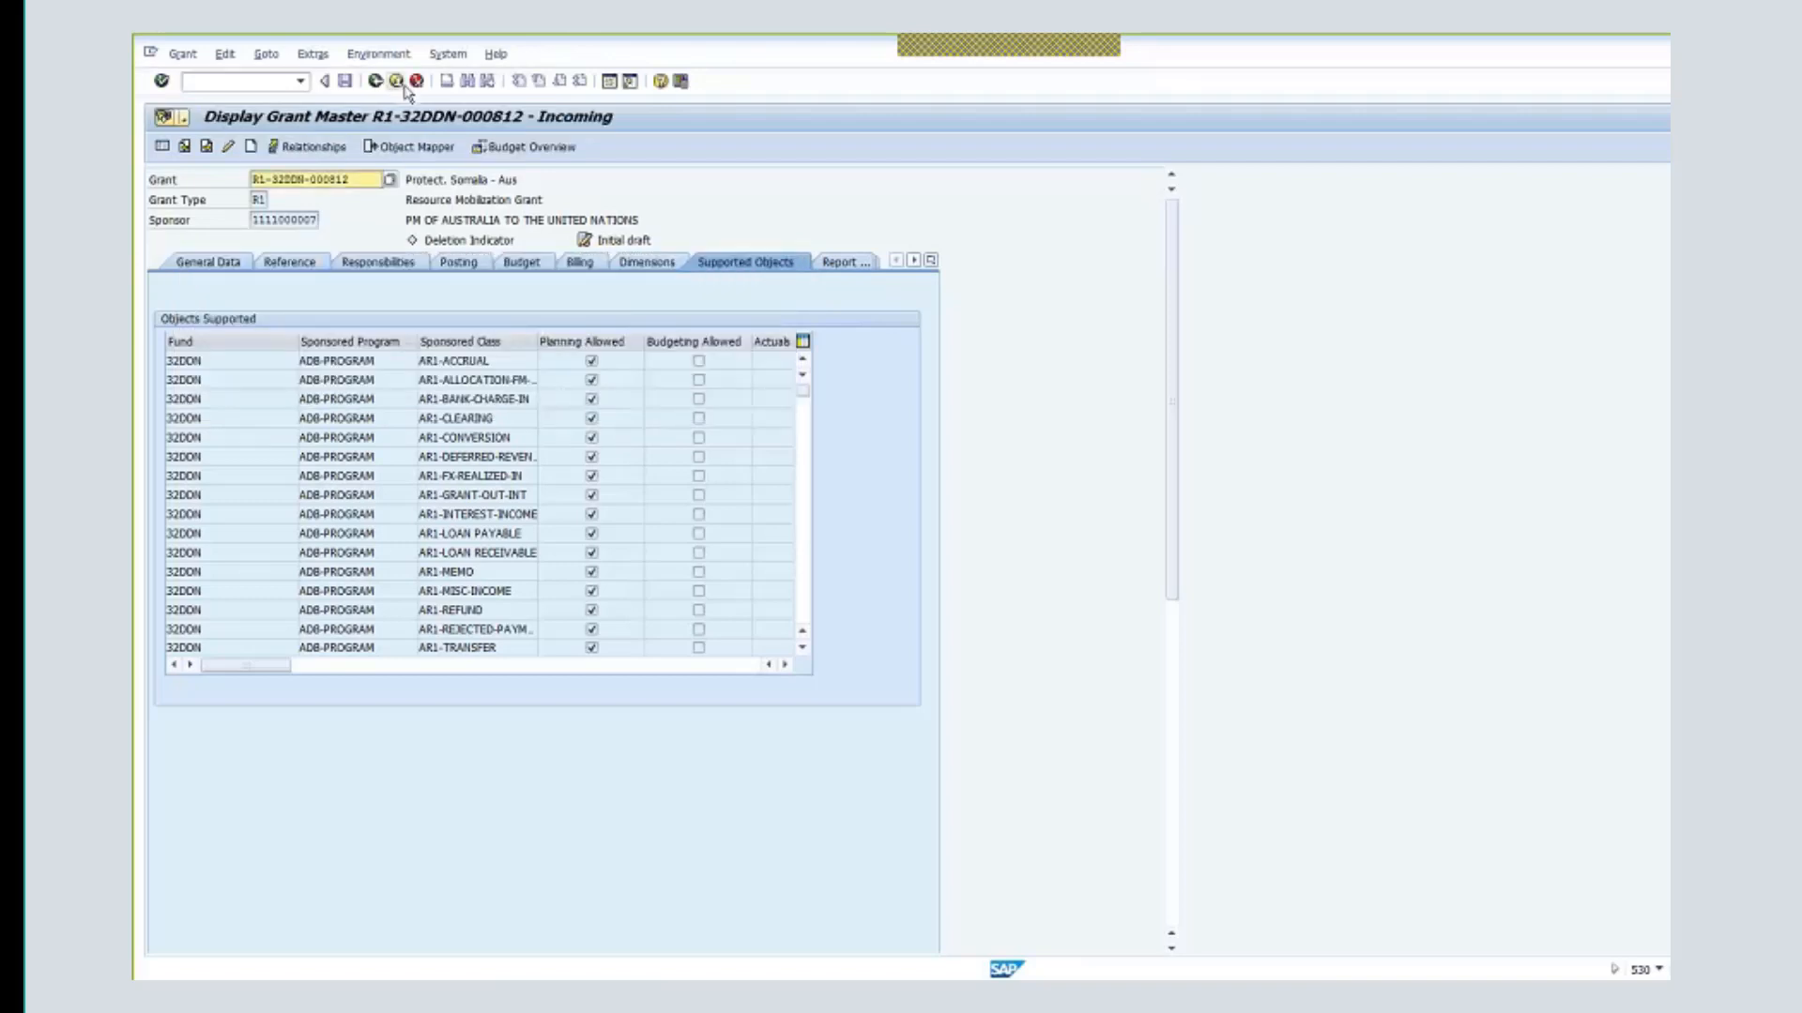
- Go back from the grant display to SAP Easy Access, ready to enter a transaction code
left_click(397, 82)
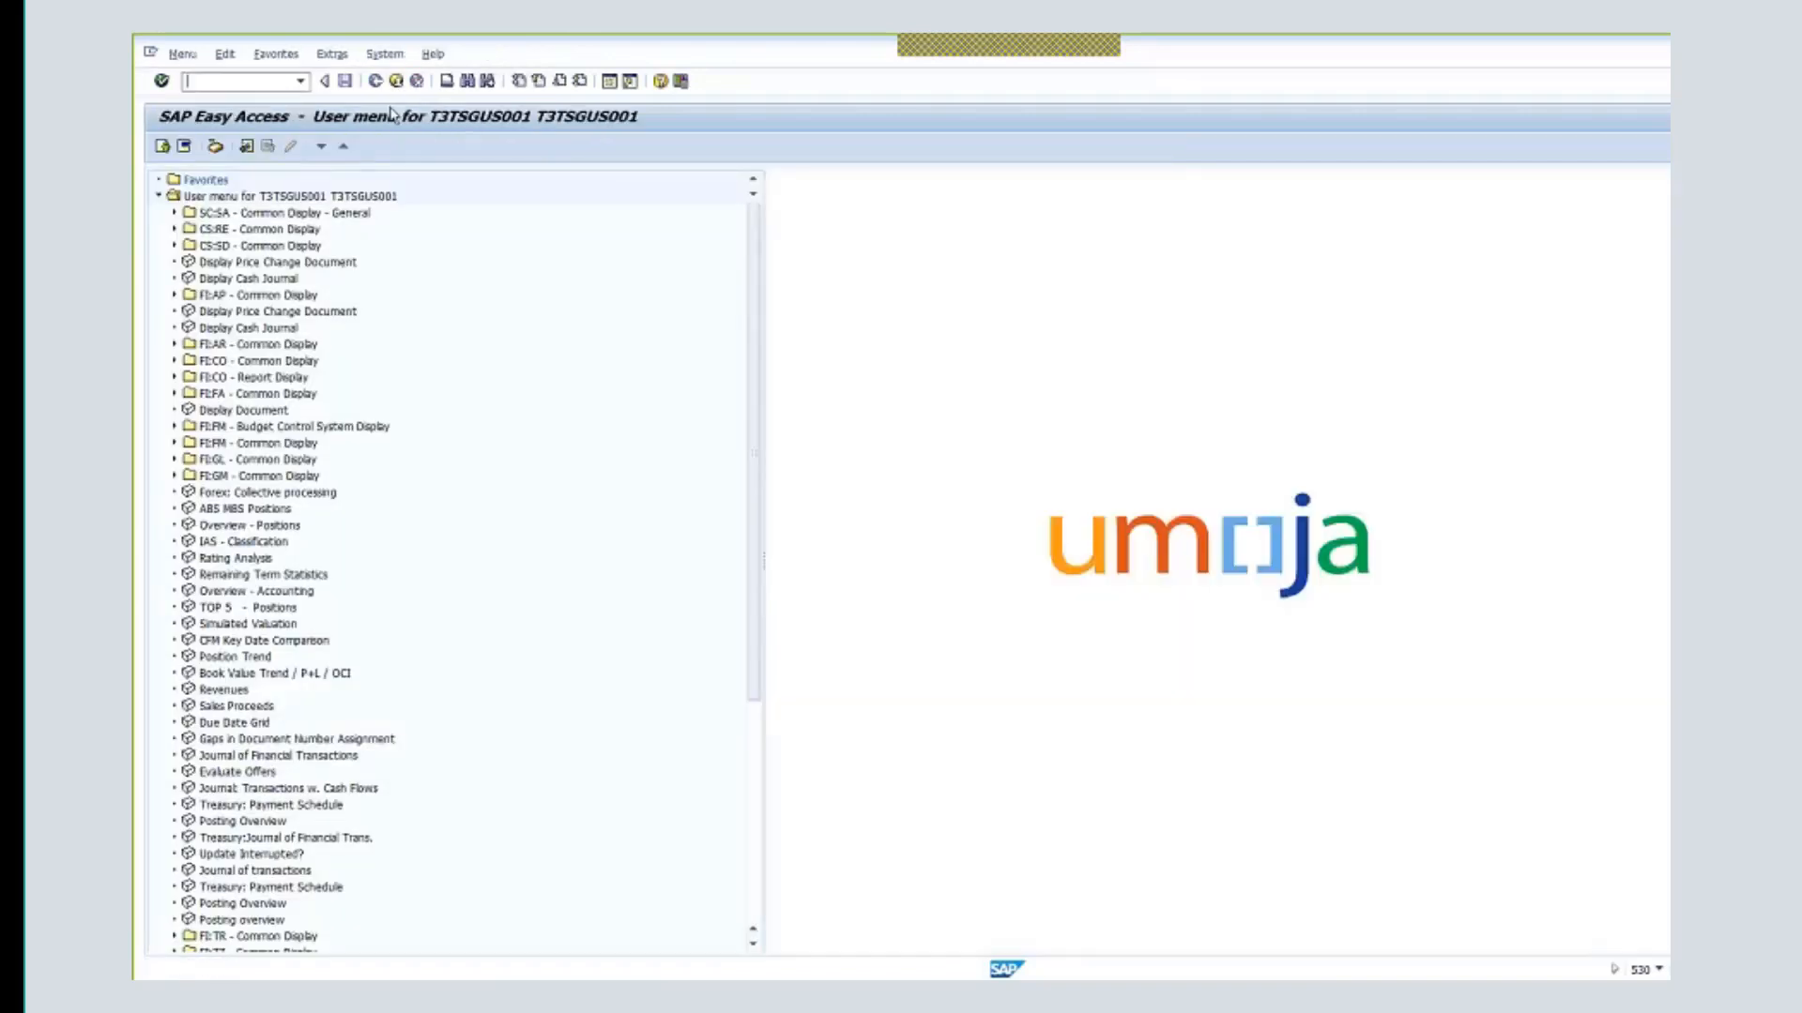
left_click(385, 55)
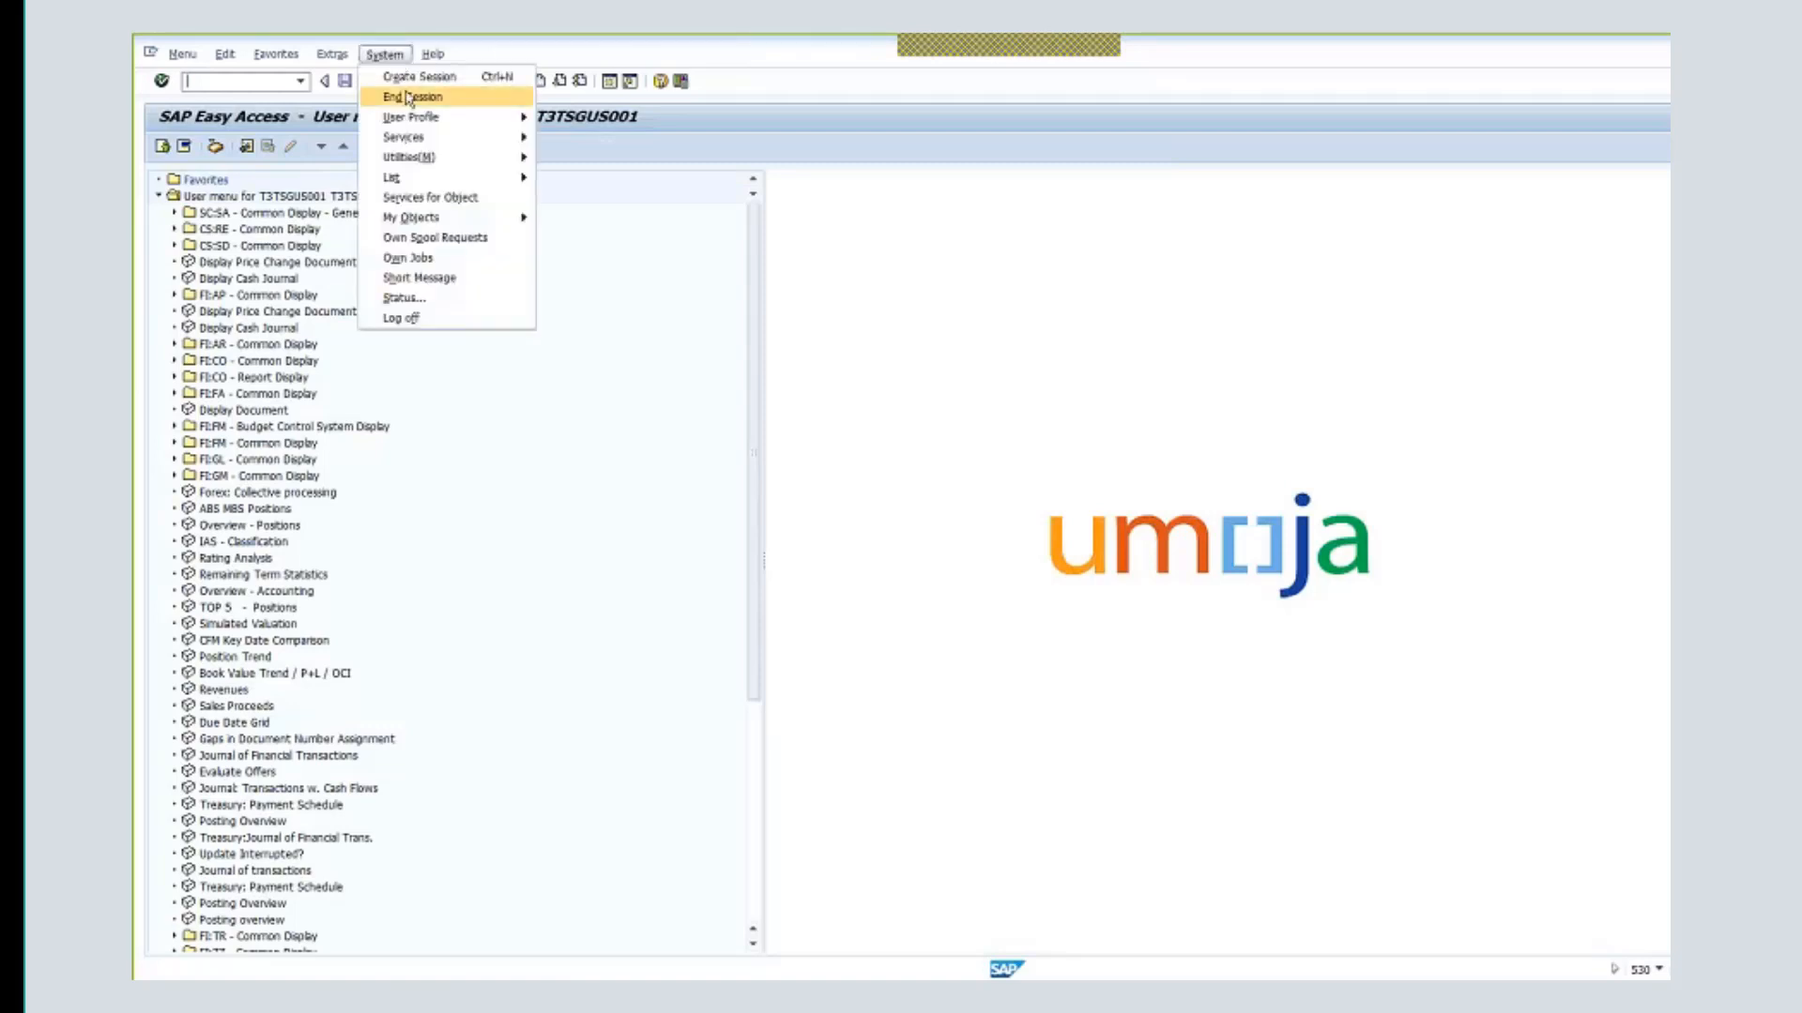
left_click(912, 344)
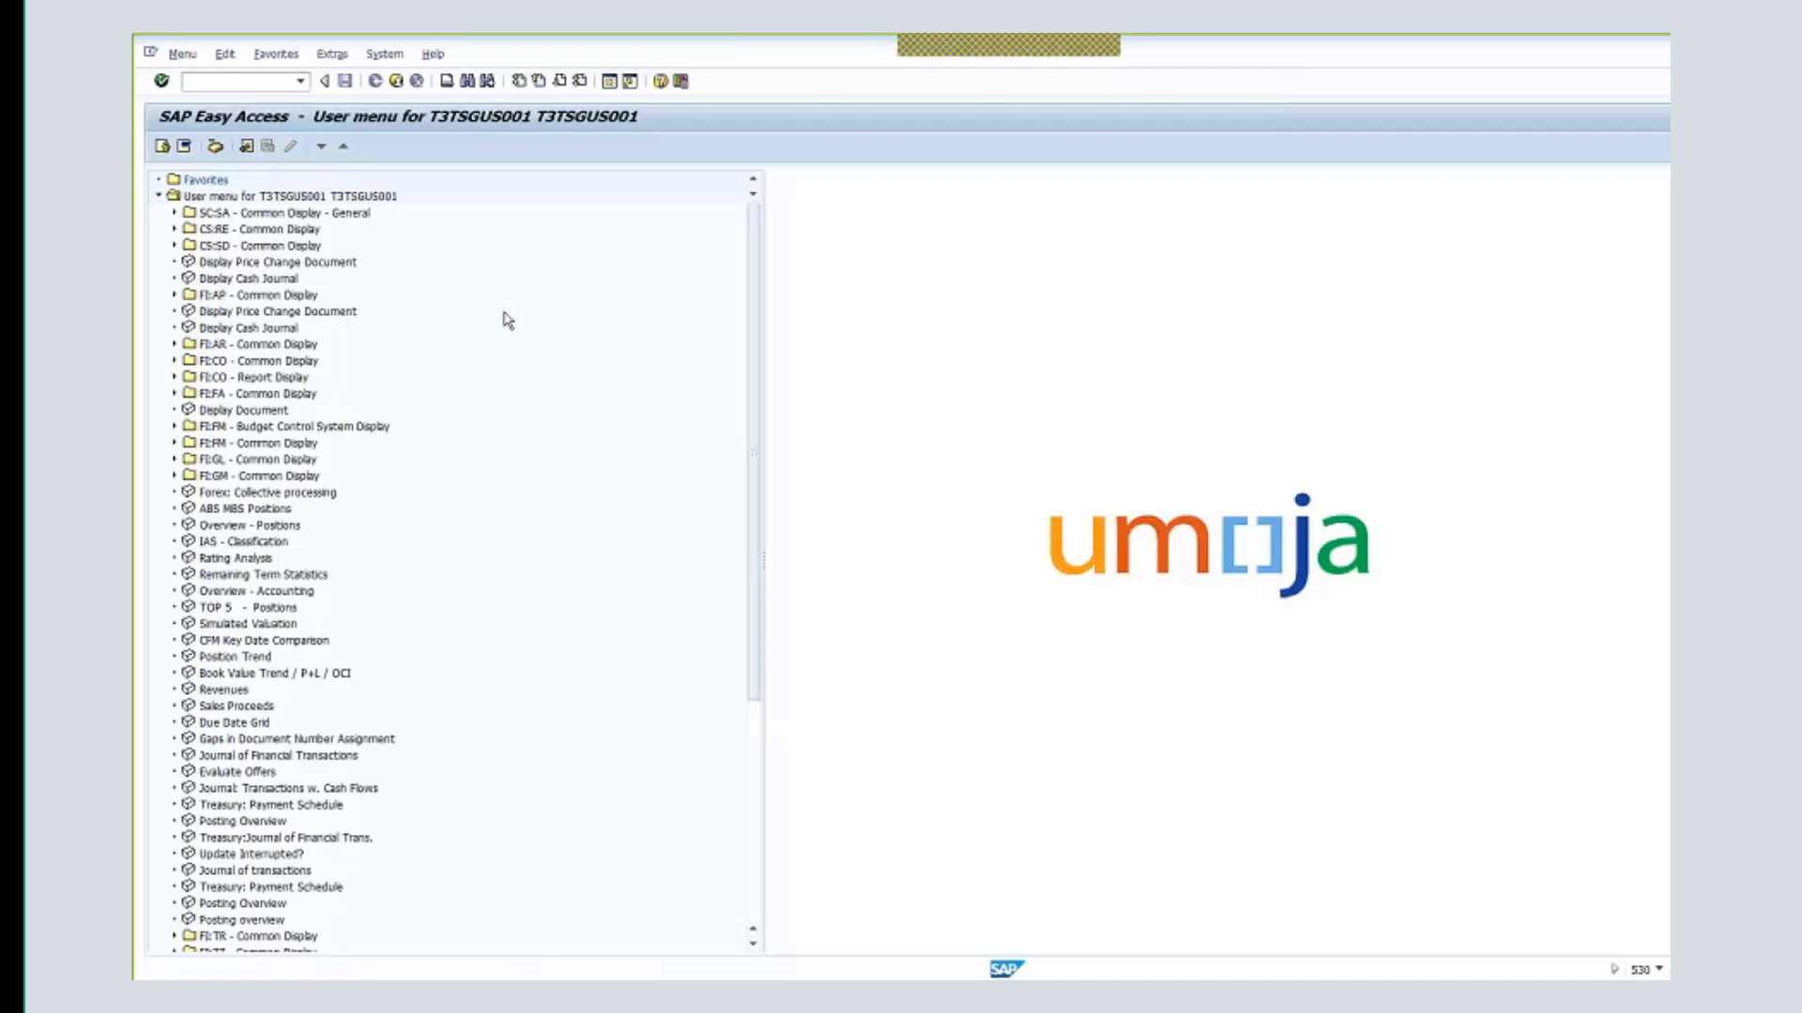
left_click(218, 79)
- Run KO01 and create an internal order of type 1910 GM revenue orders
type("ko01")
key("Return")
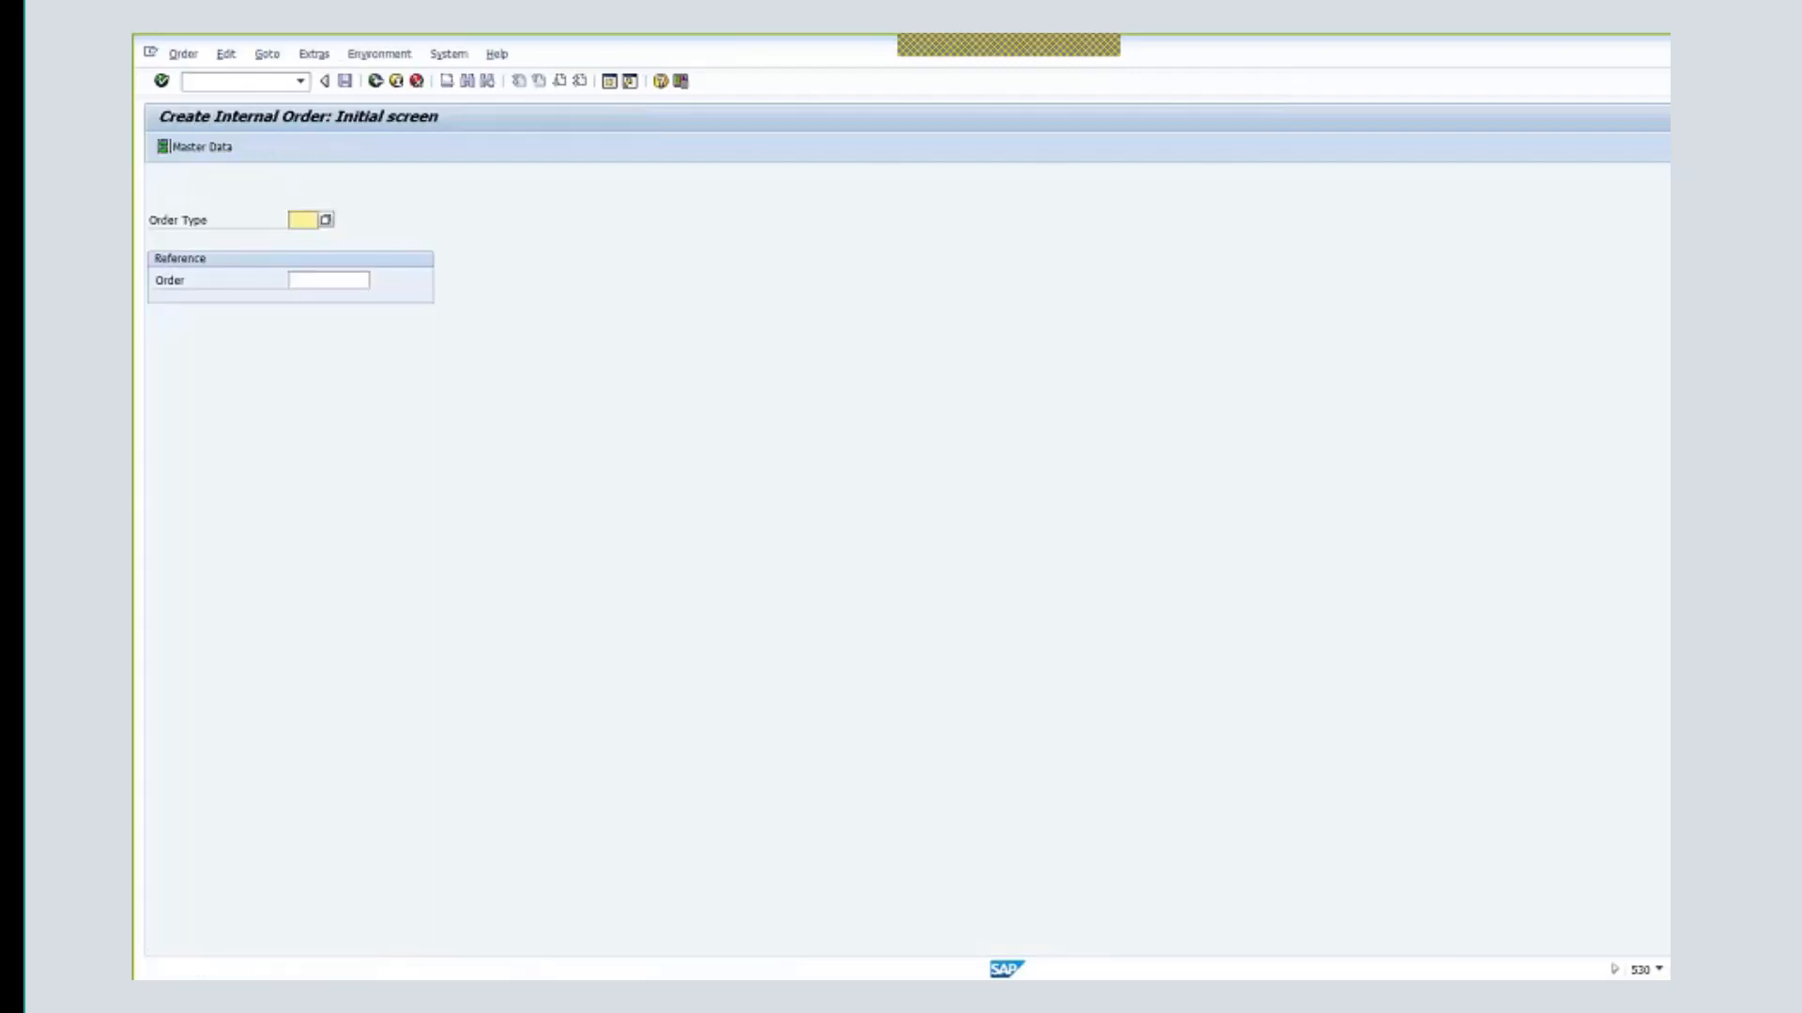
left_click(326, 219)
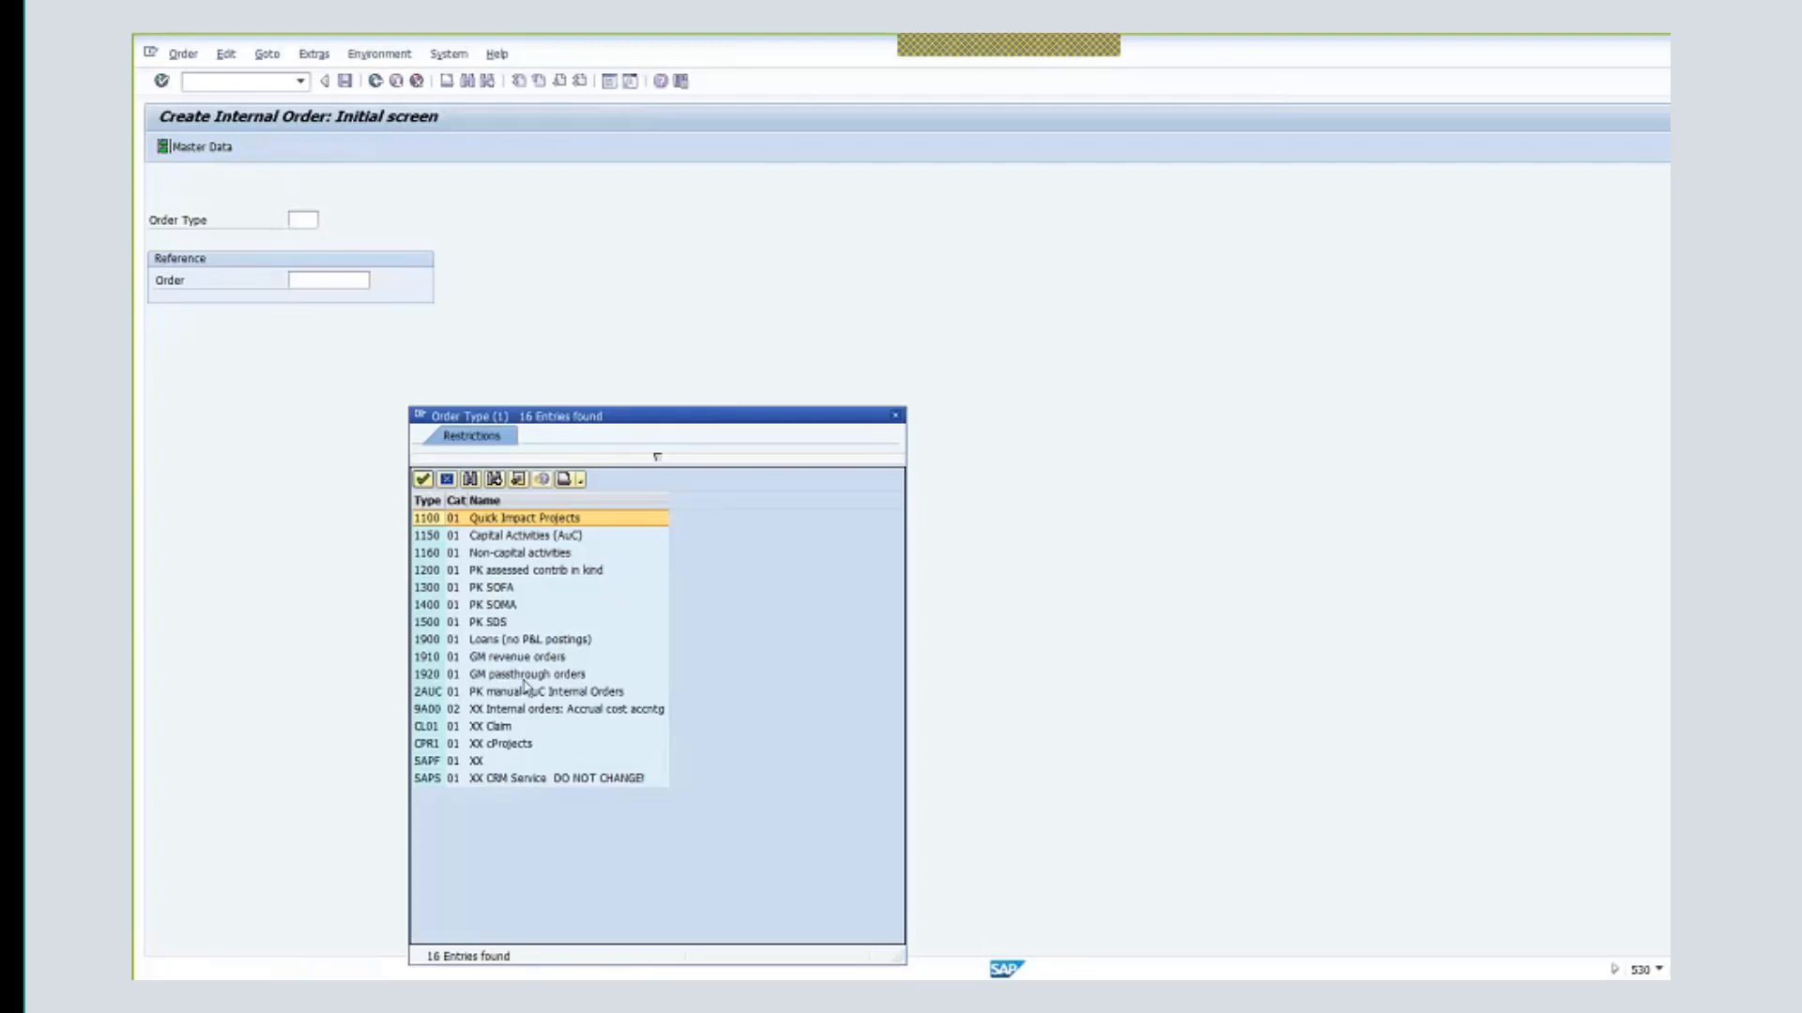
double_click(473, 656)
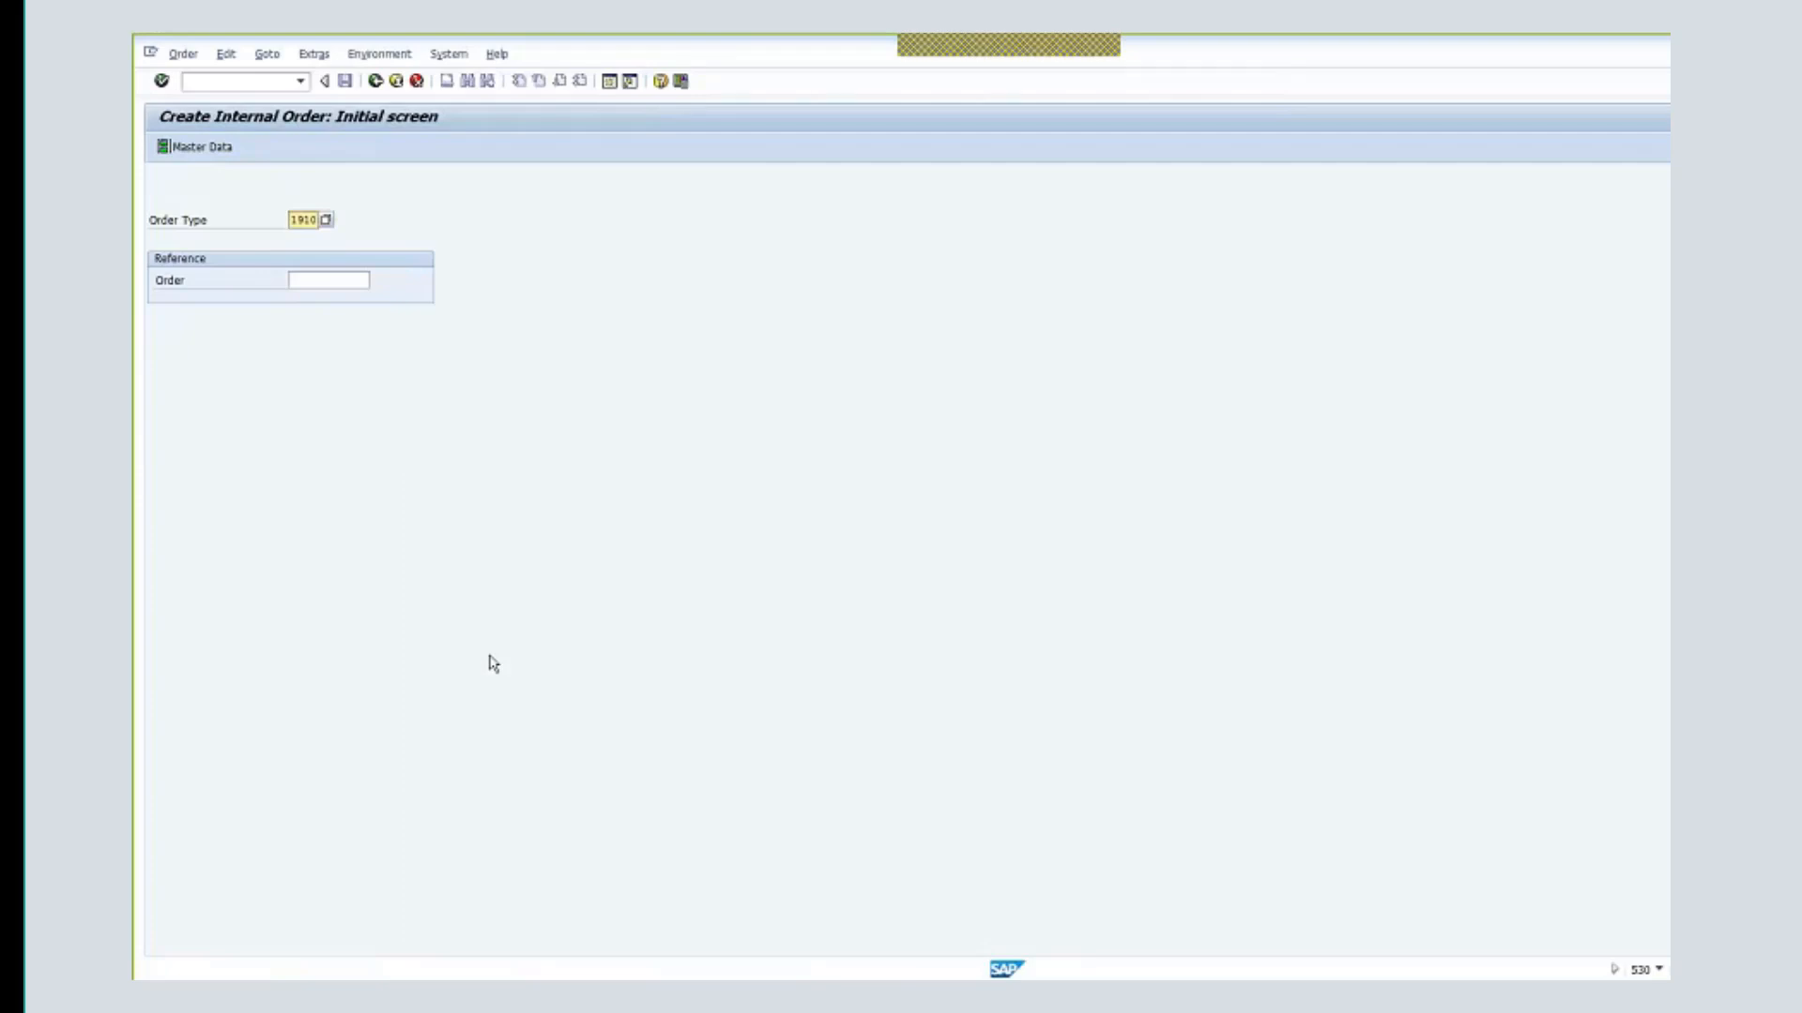
key("Return")
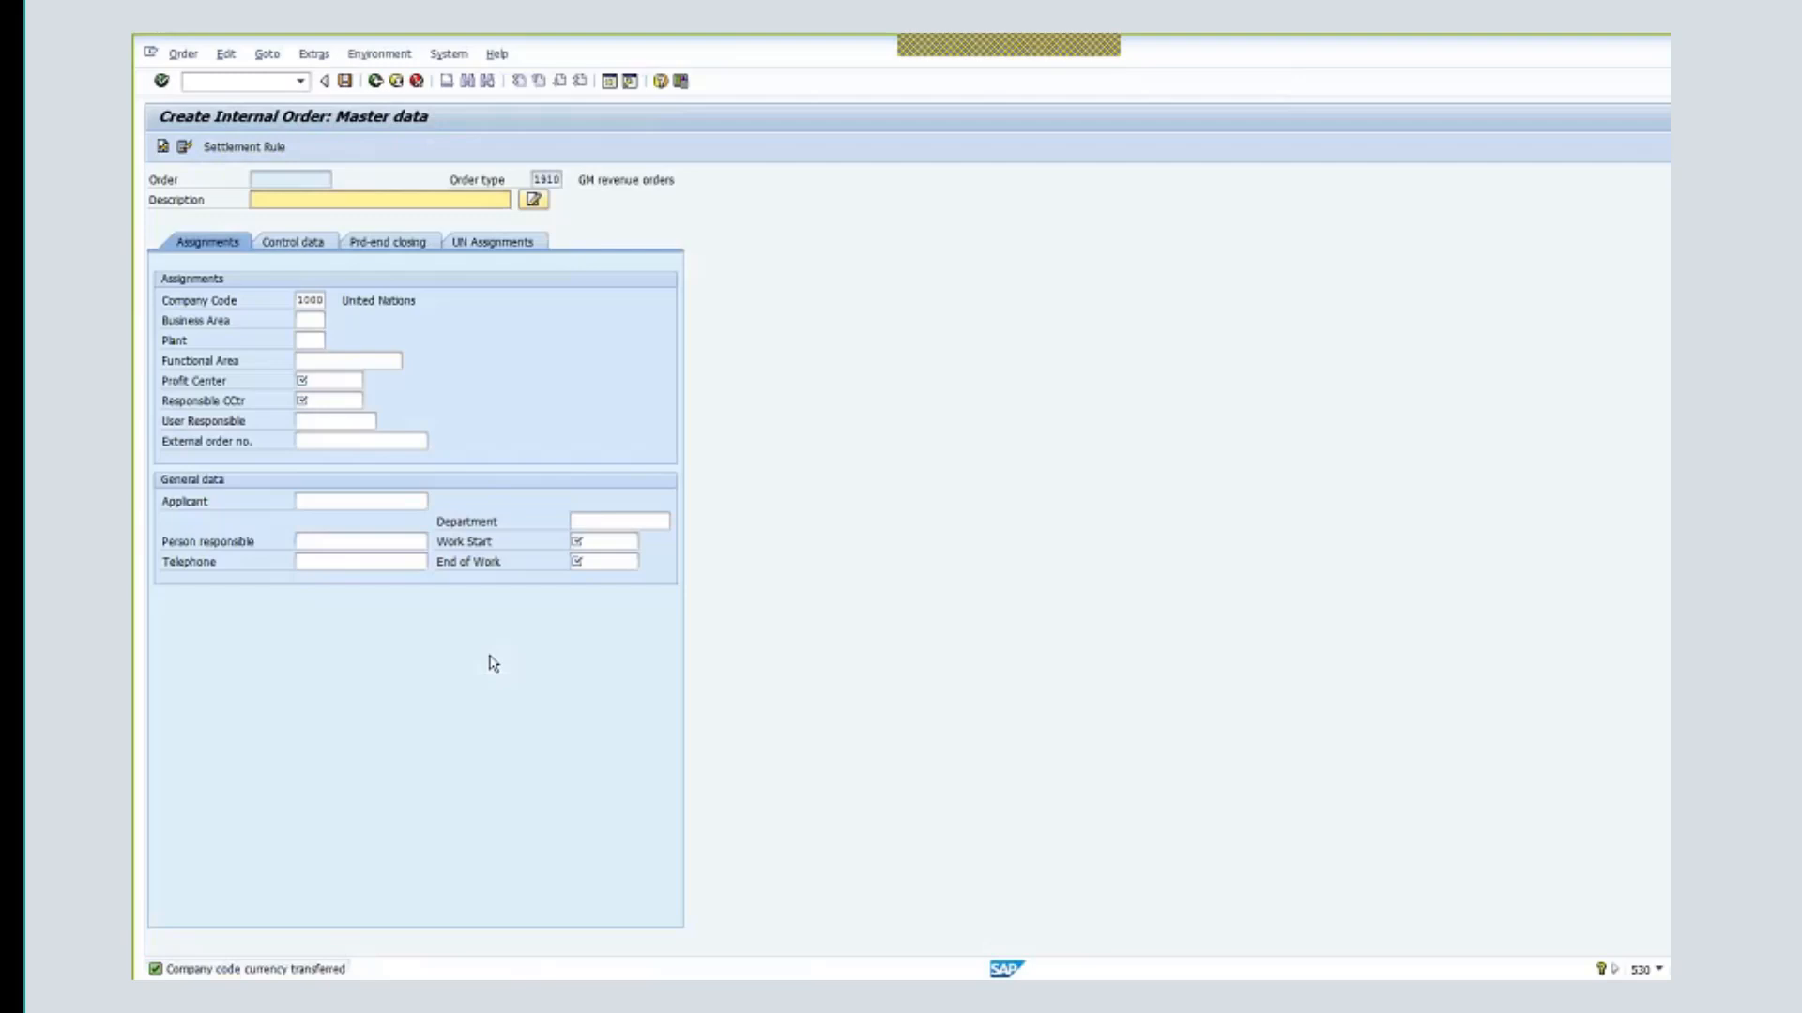
- Reuse the Somalia AUS civilian protection description, with profit center 9999 and cost center 11125
left_click(347, 199)
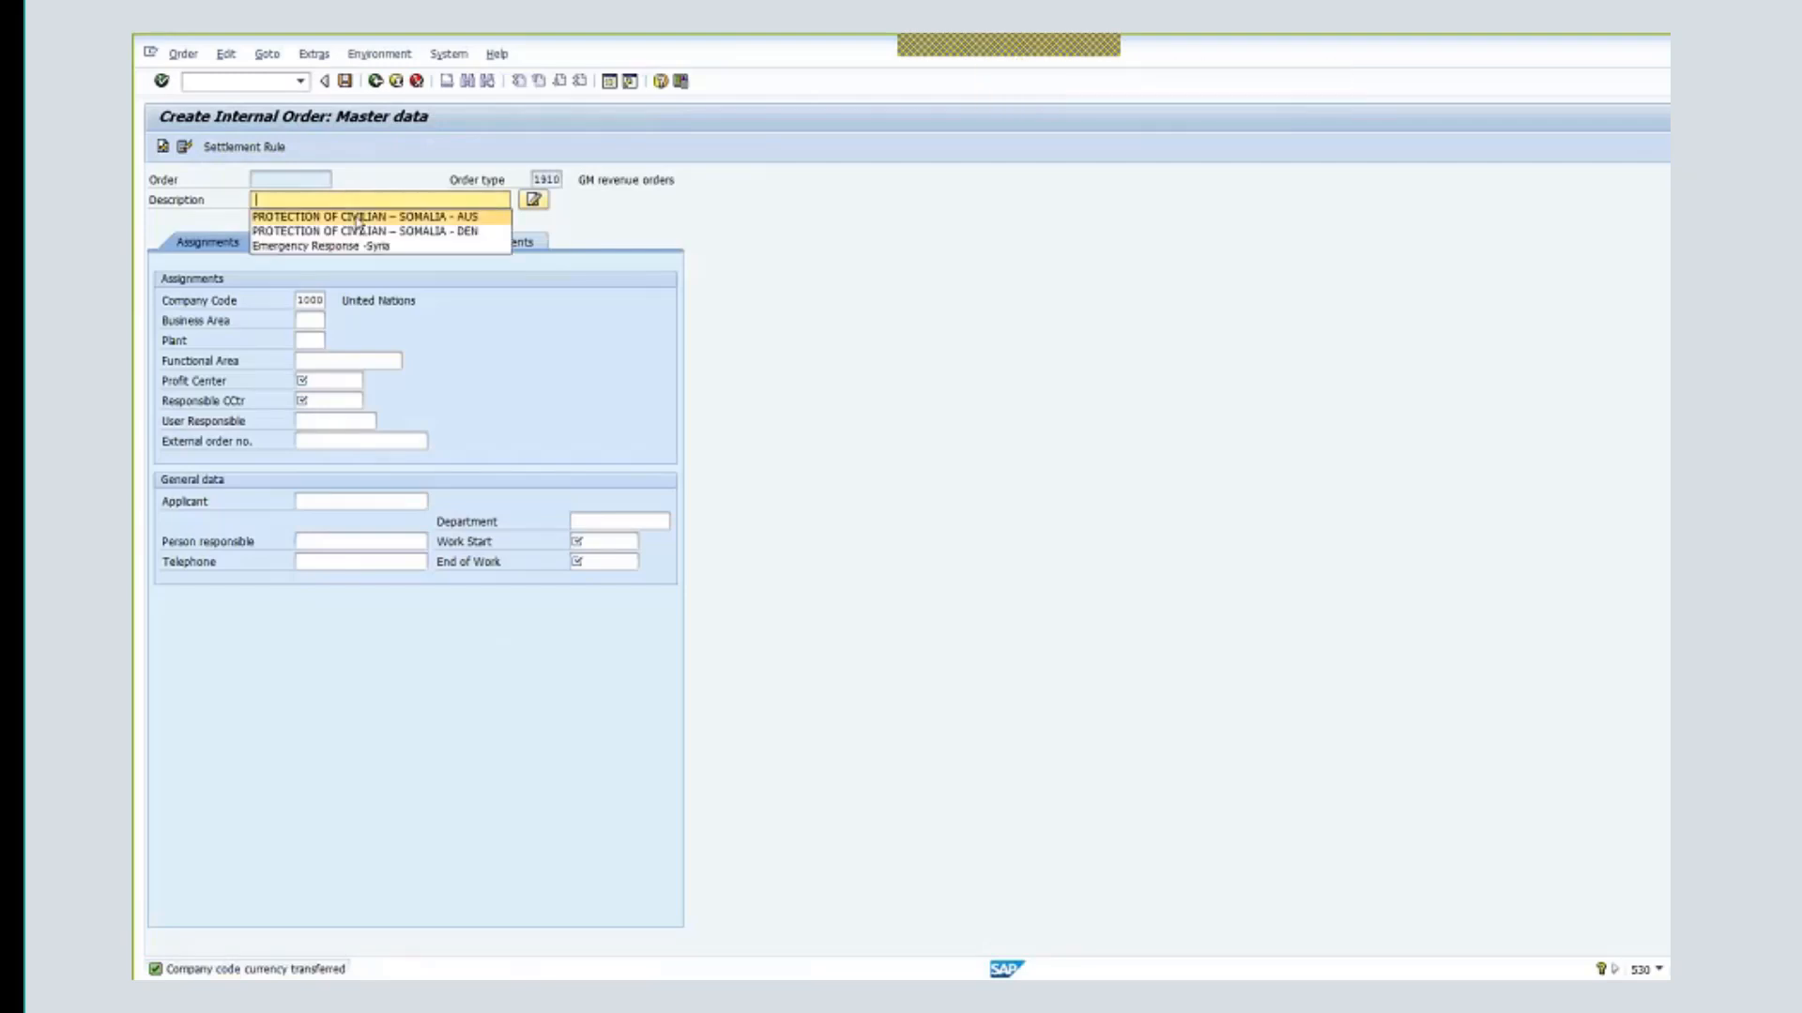
left_click(358, 217)
left_click_drag(480, 200, 452, 200)
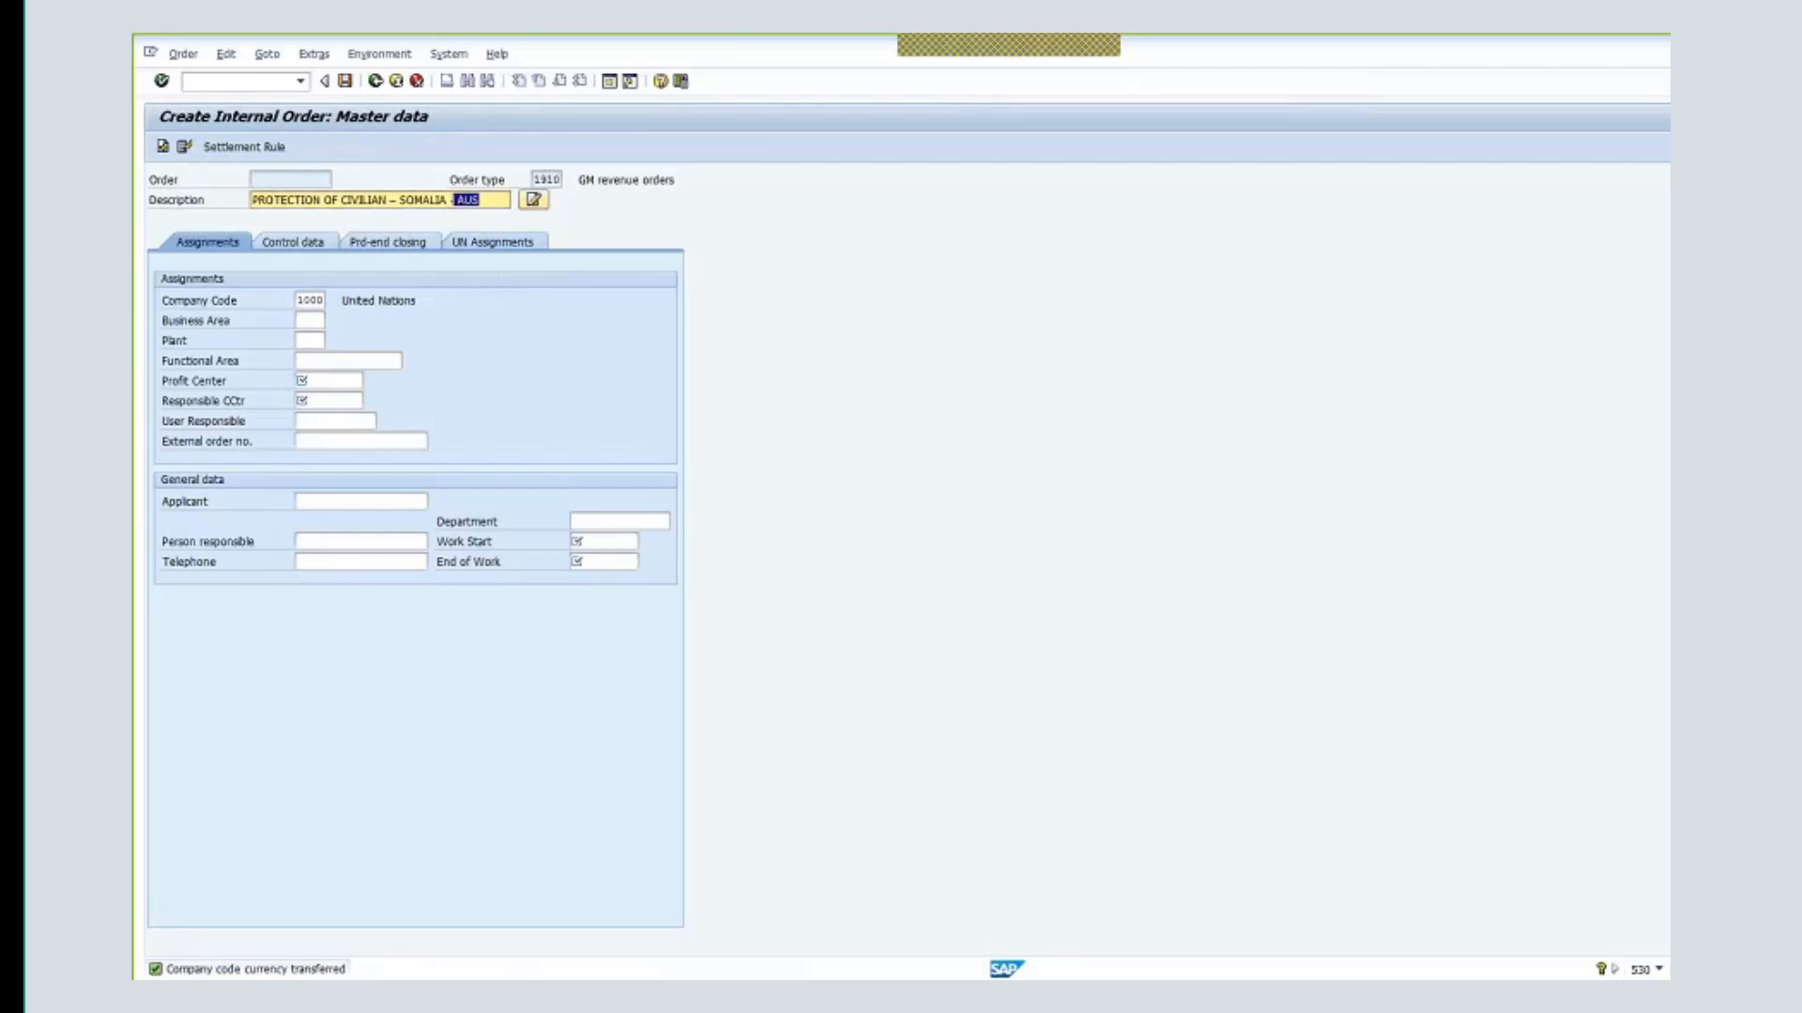
left_click(335, 380)
type("9999")
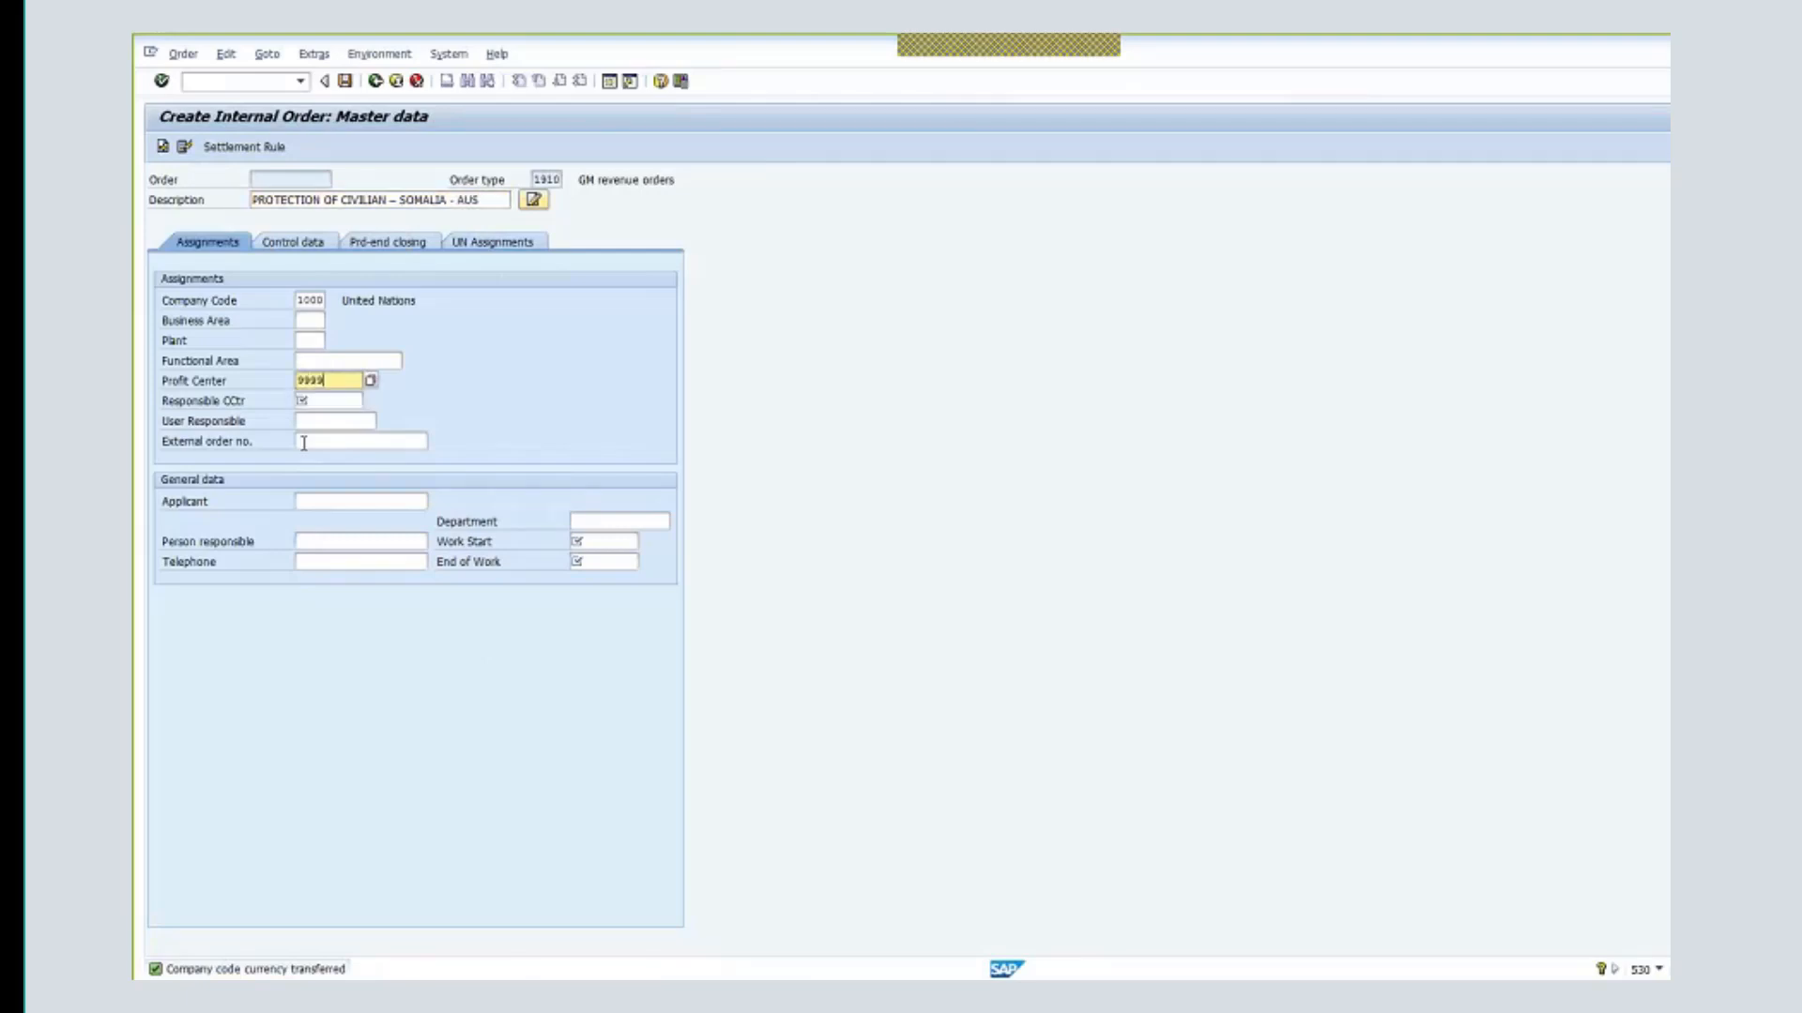
left_click(330, 401)
type("111")
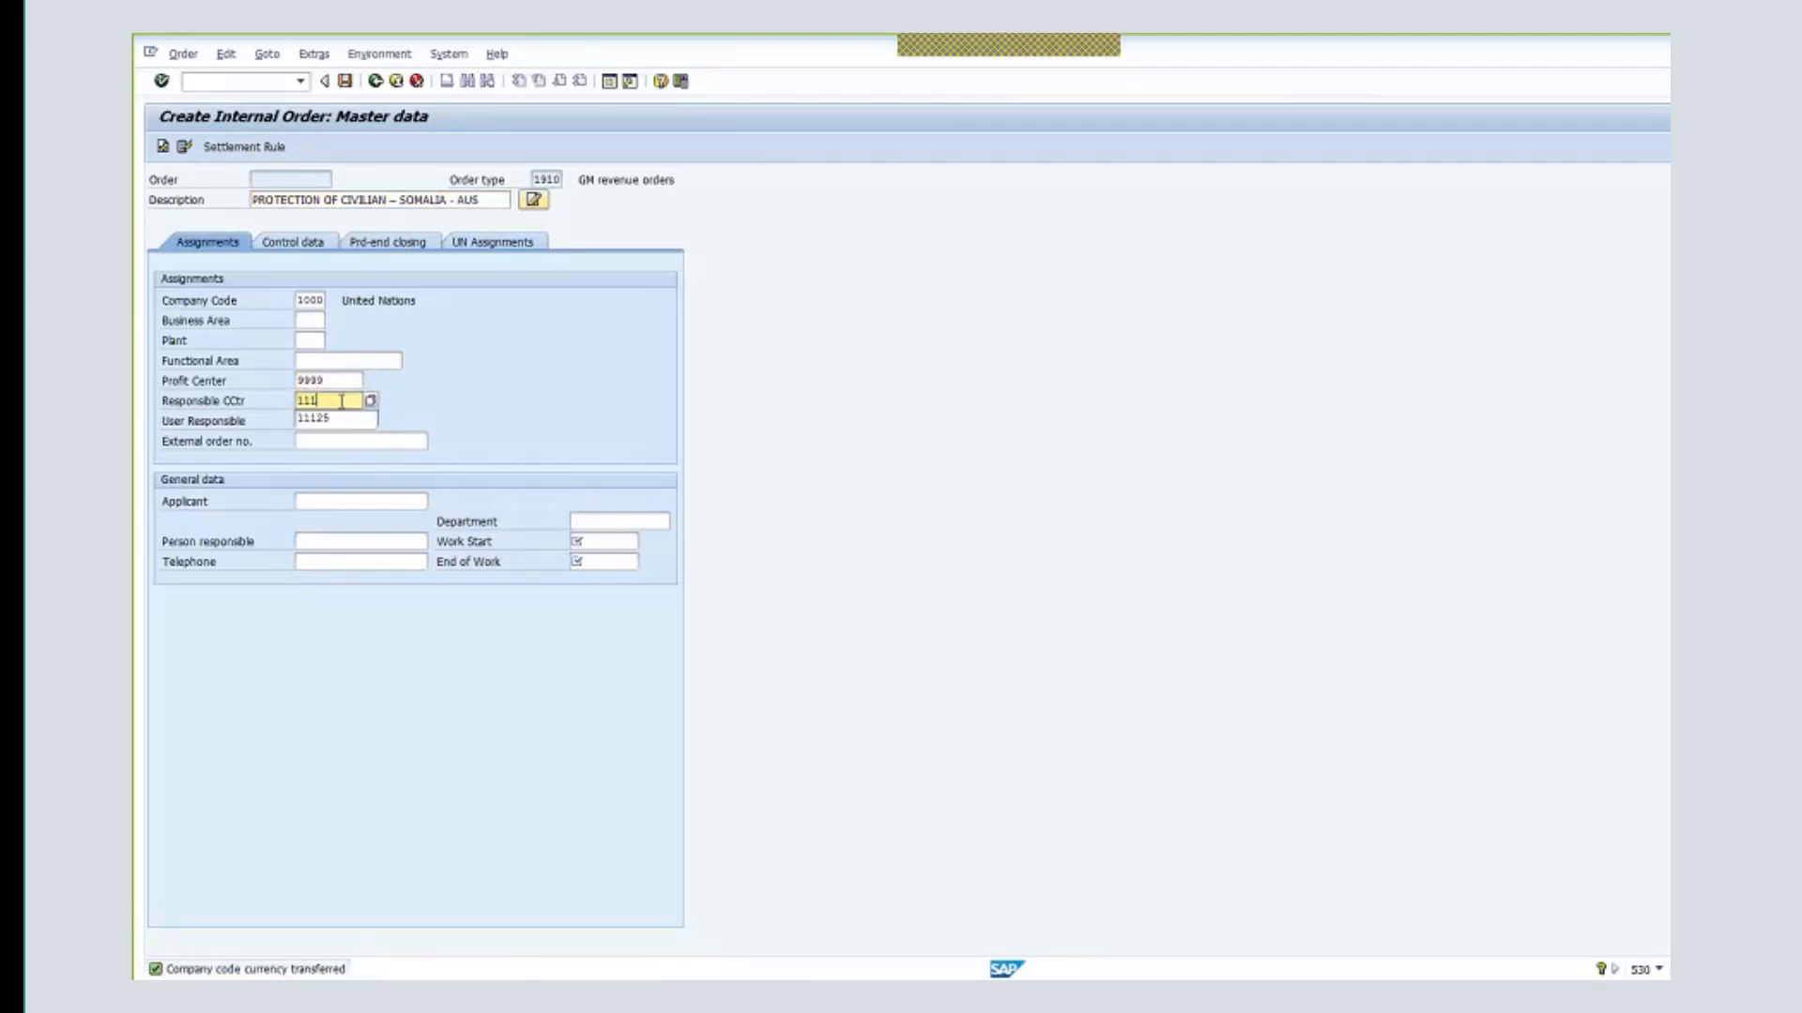
left_click(335, 419)
- Set work dates from 01.01.2018 to 31.12.2019 and validate the order entries
left_click(618, 543)
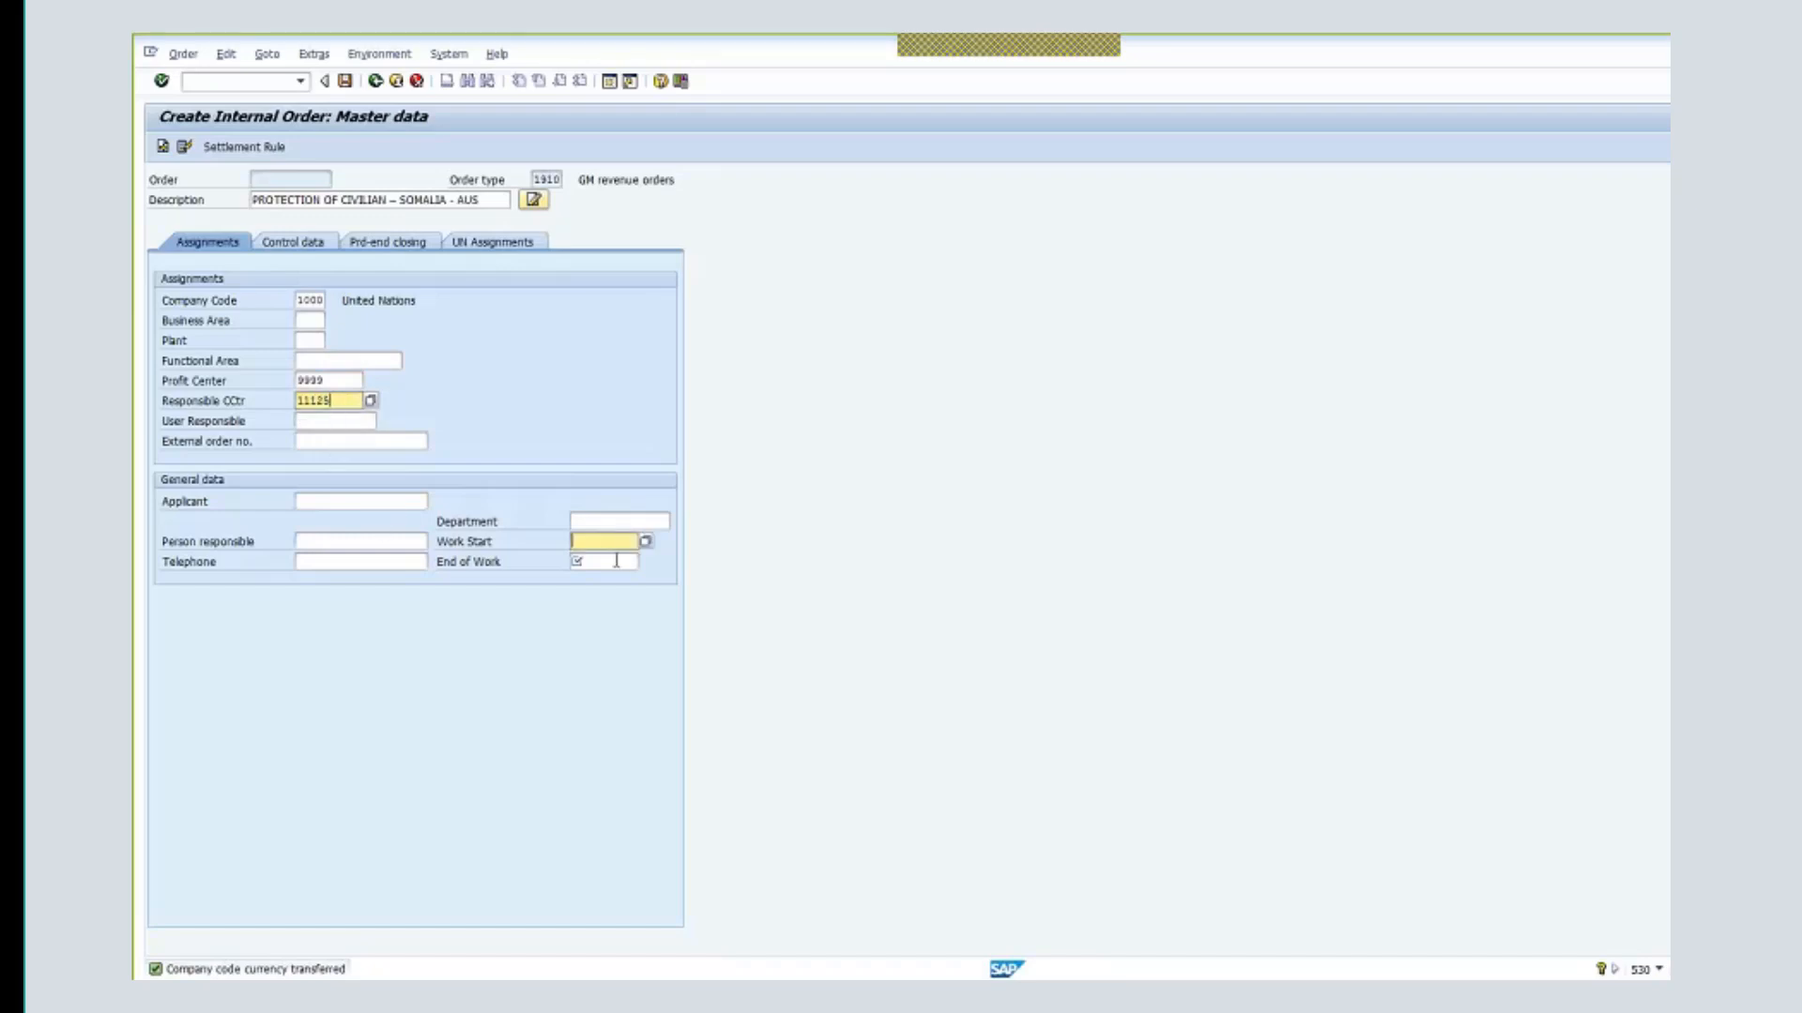
type("01.01")
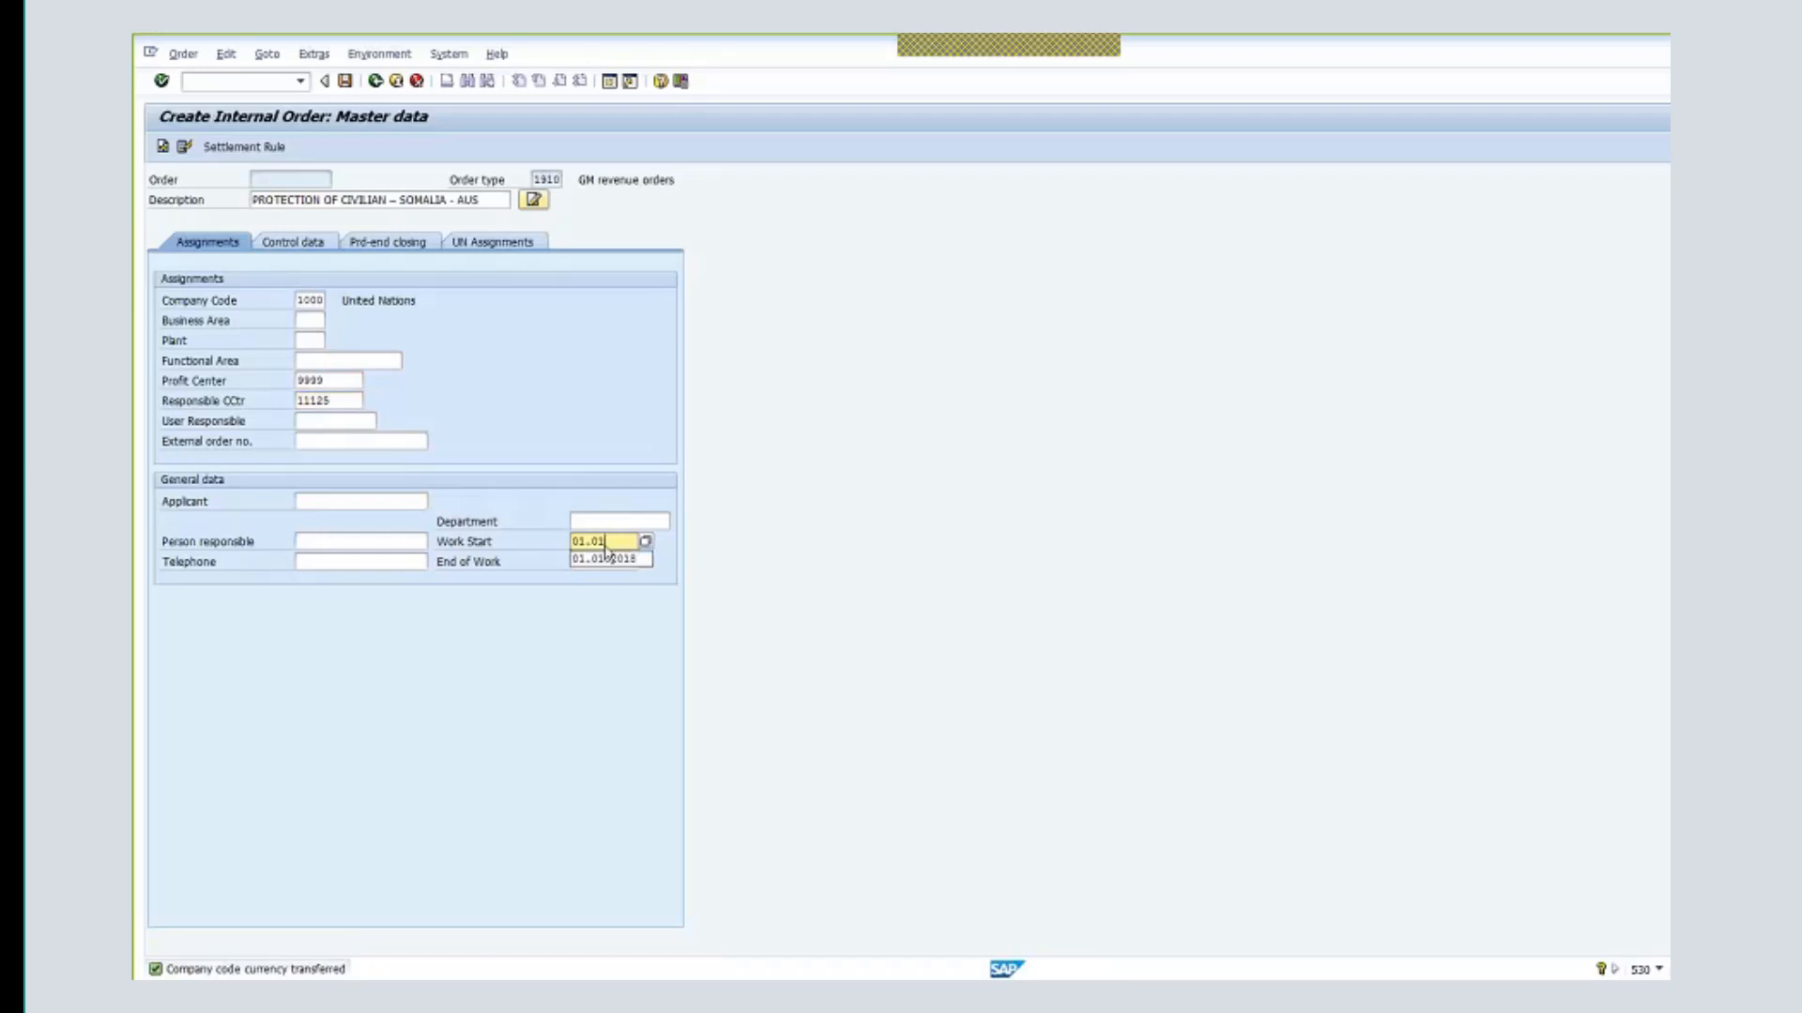
left_click(605, 560)
left_click(605, 560)
left_click(607, 559)
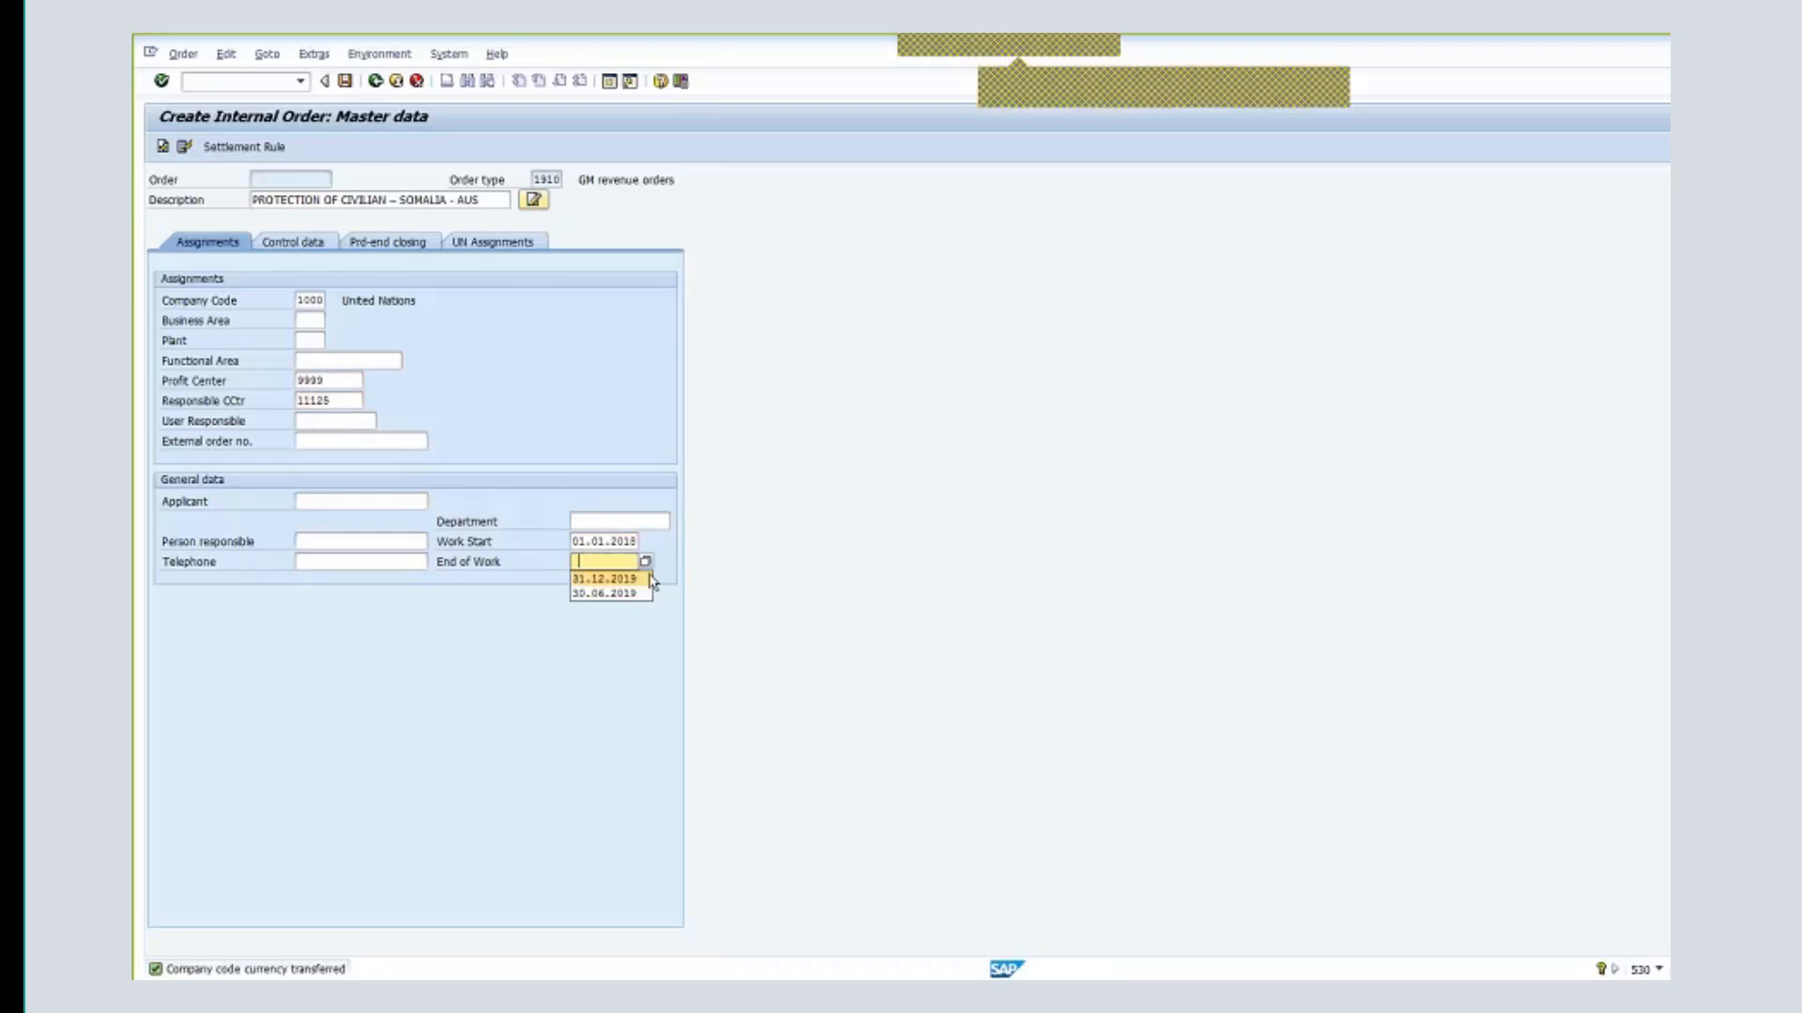
left_click(648, 579)
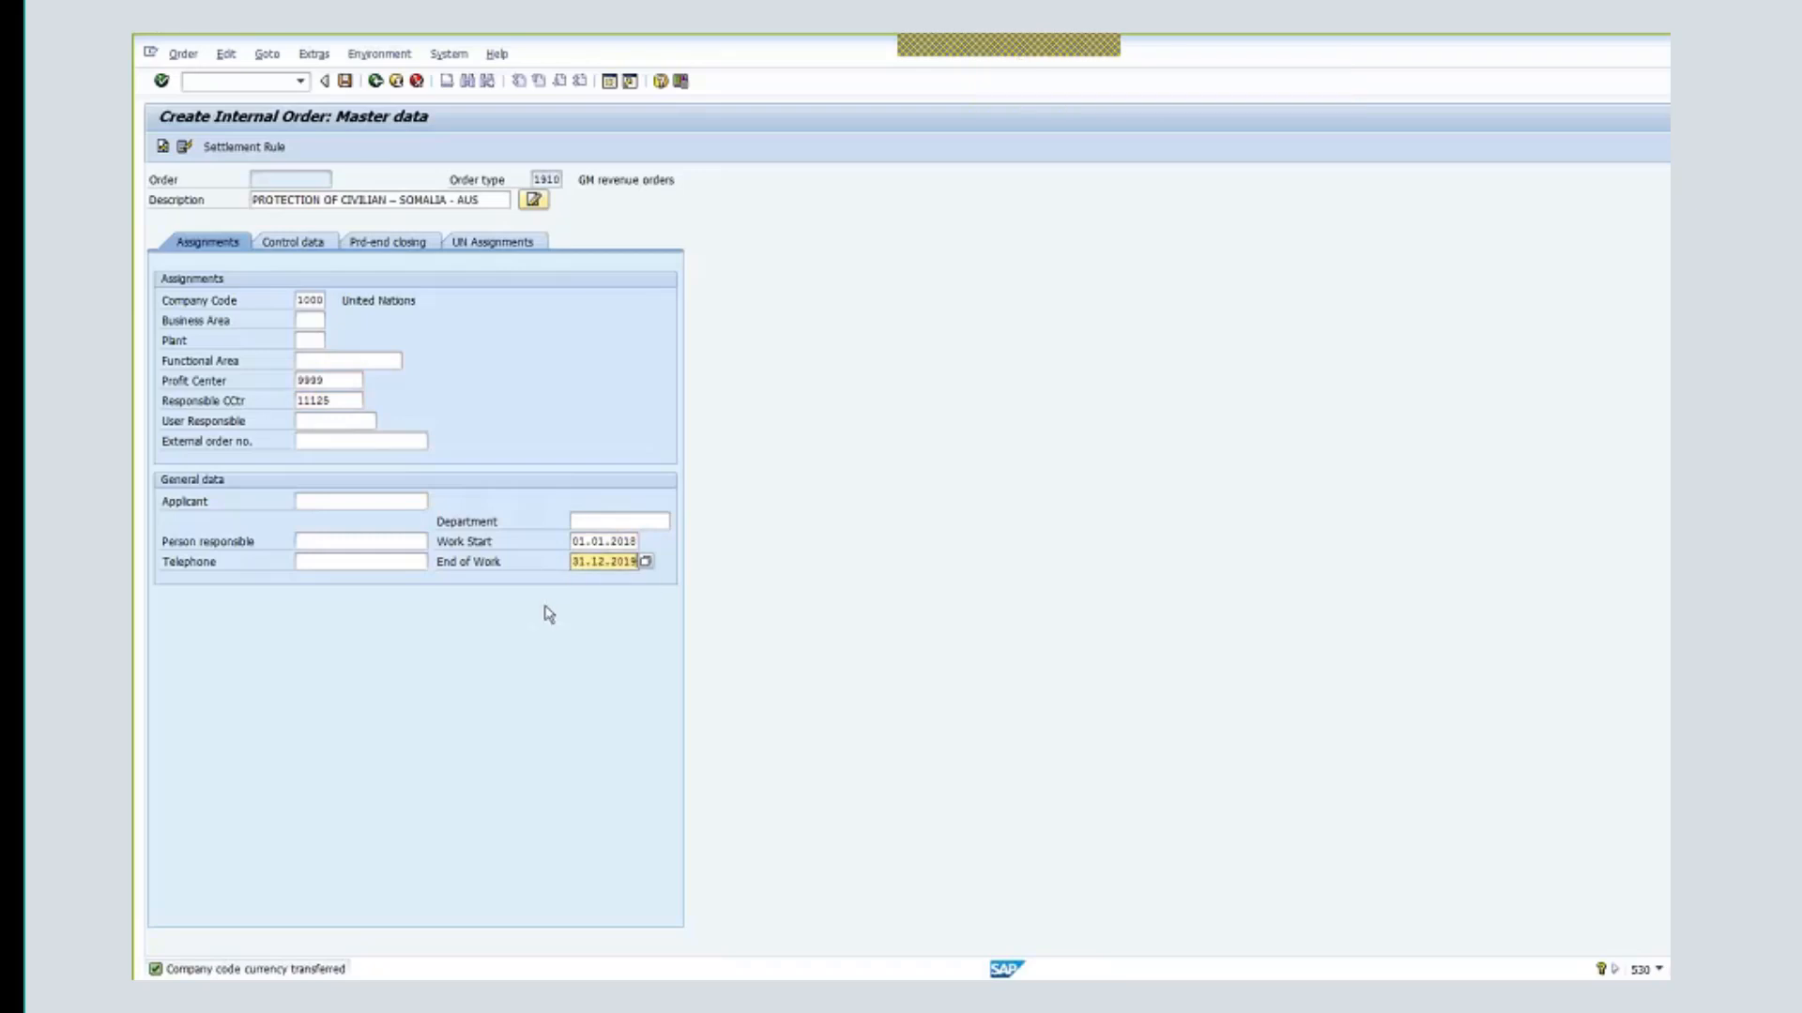
key("Return")
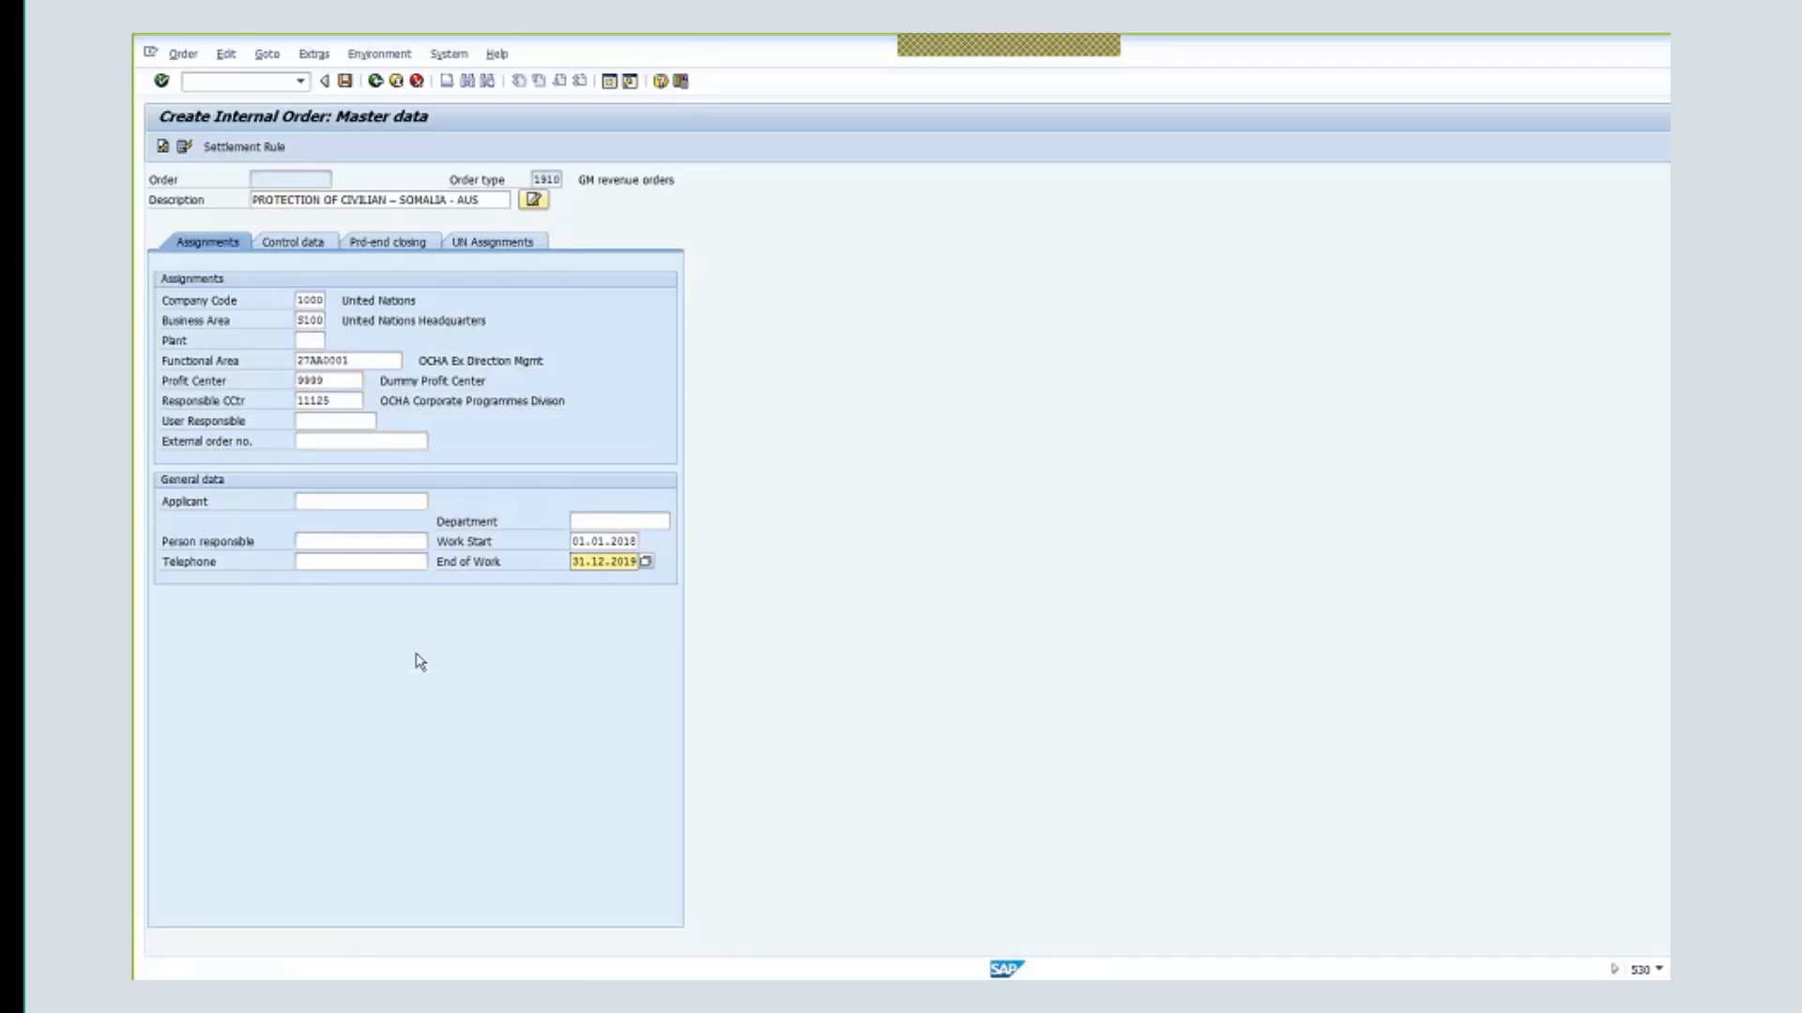
- On UN Assignments, enter grant R1-32DDN-000812 and sponsored program OCHA-DDN-00100
left_click(500, 246)
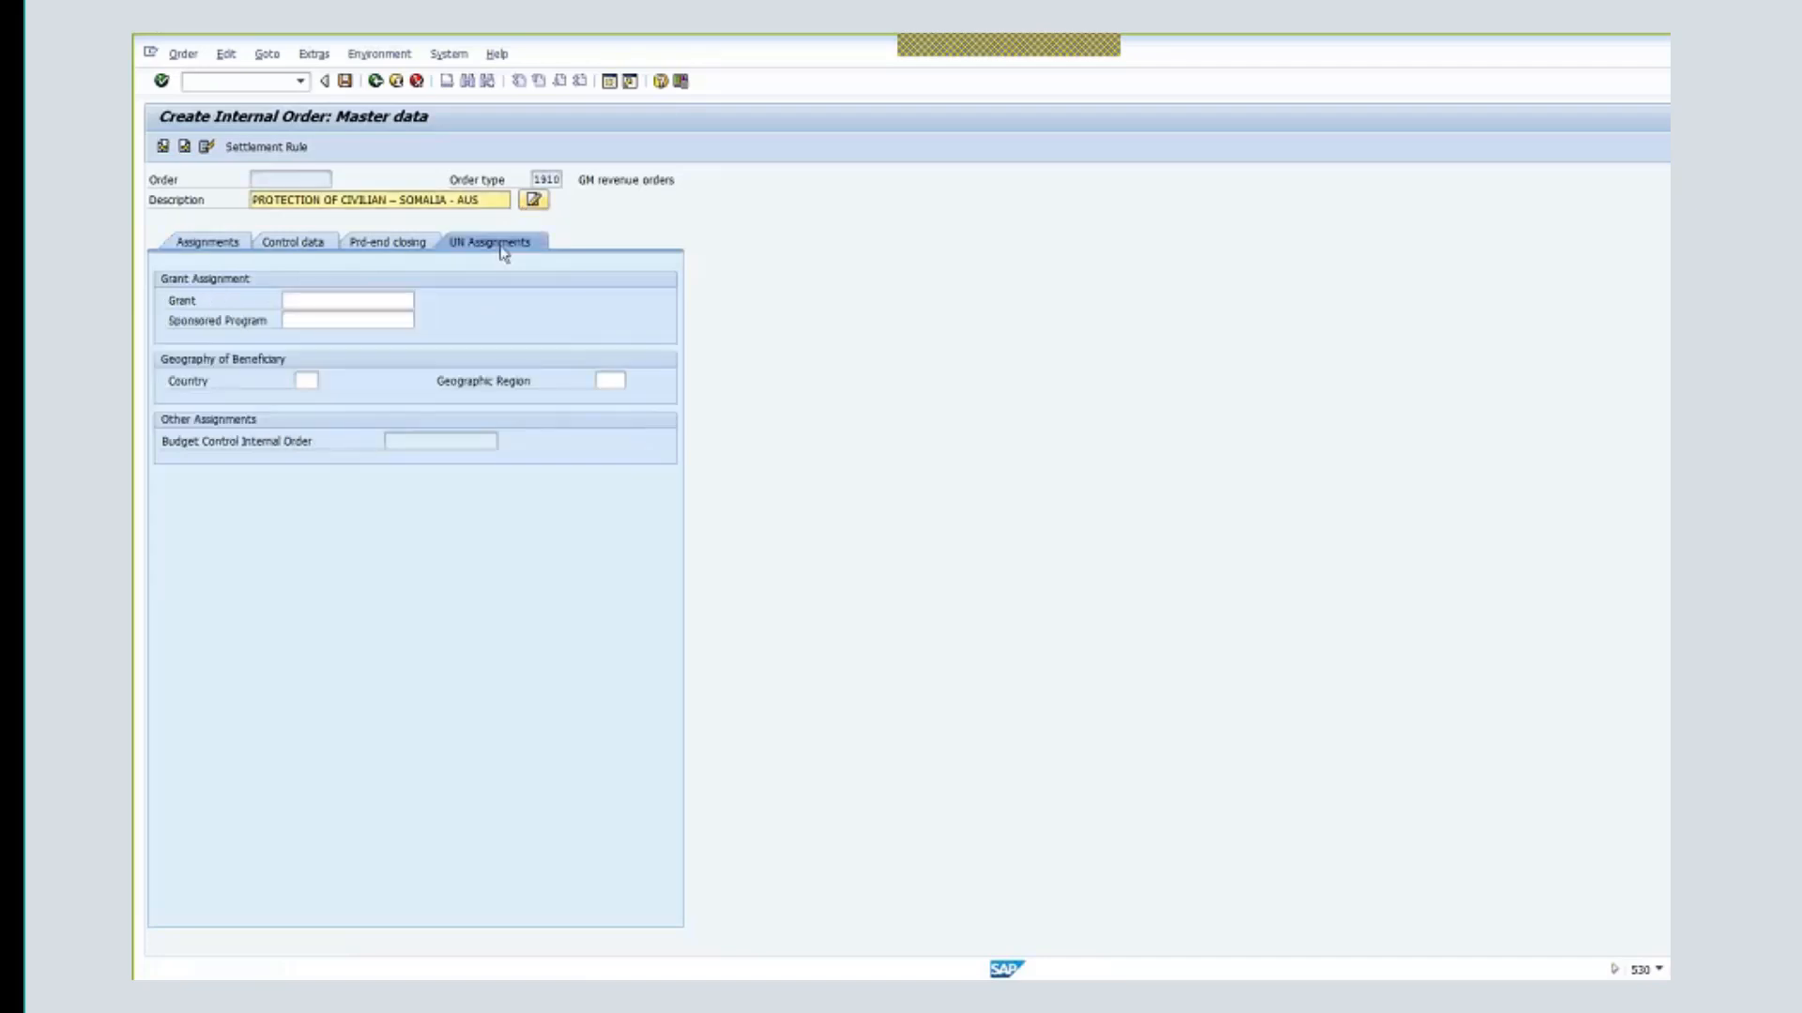
left_click(339, 300)
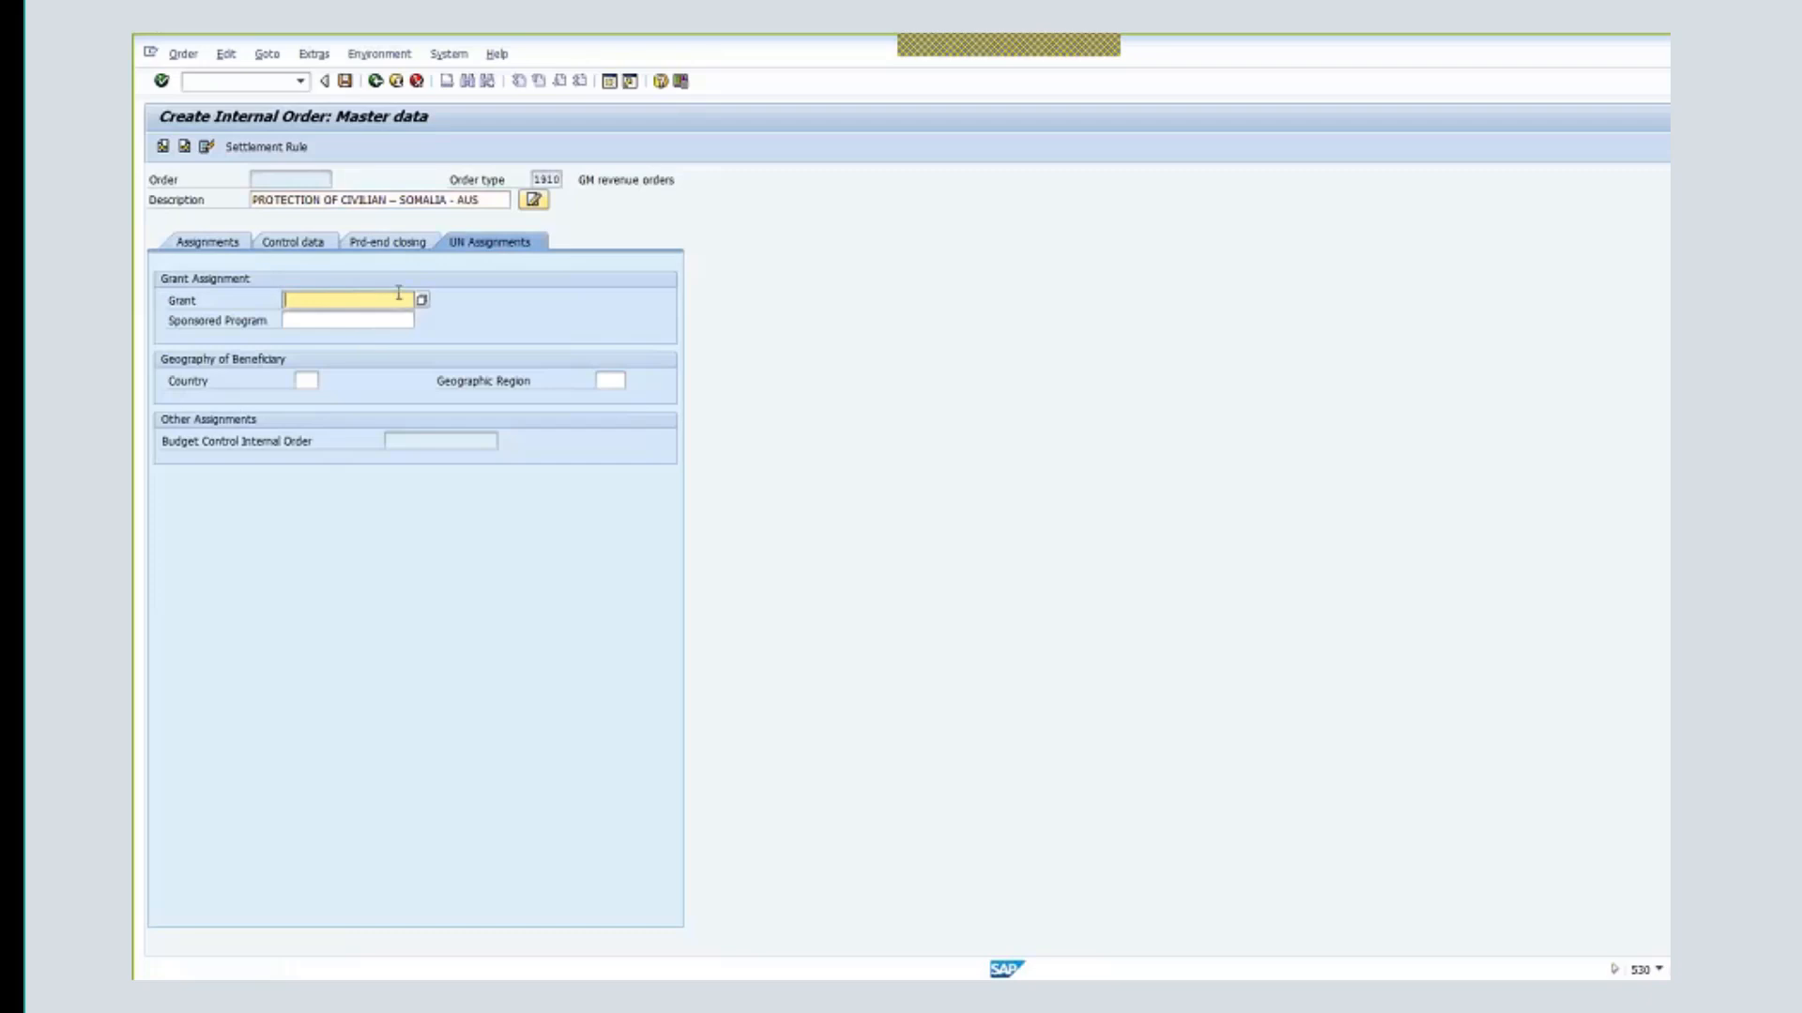
type("r")
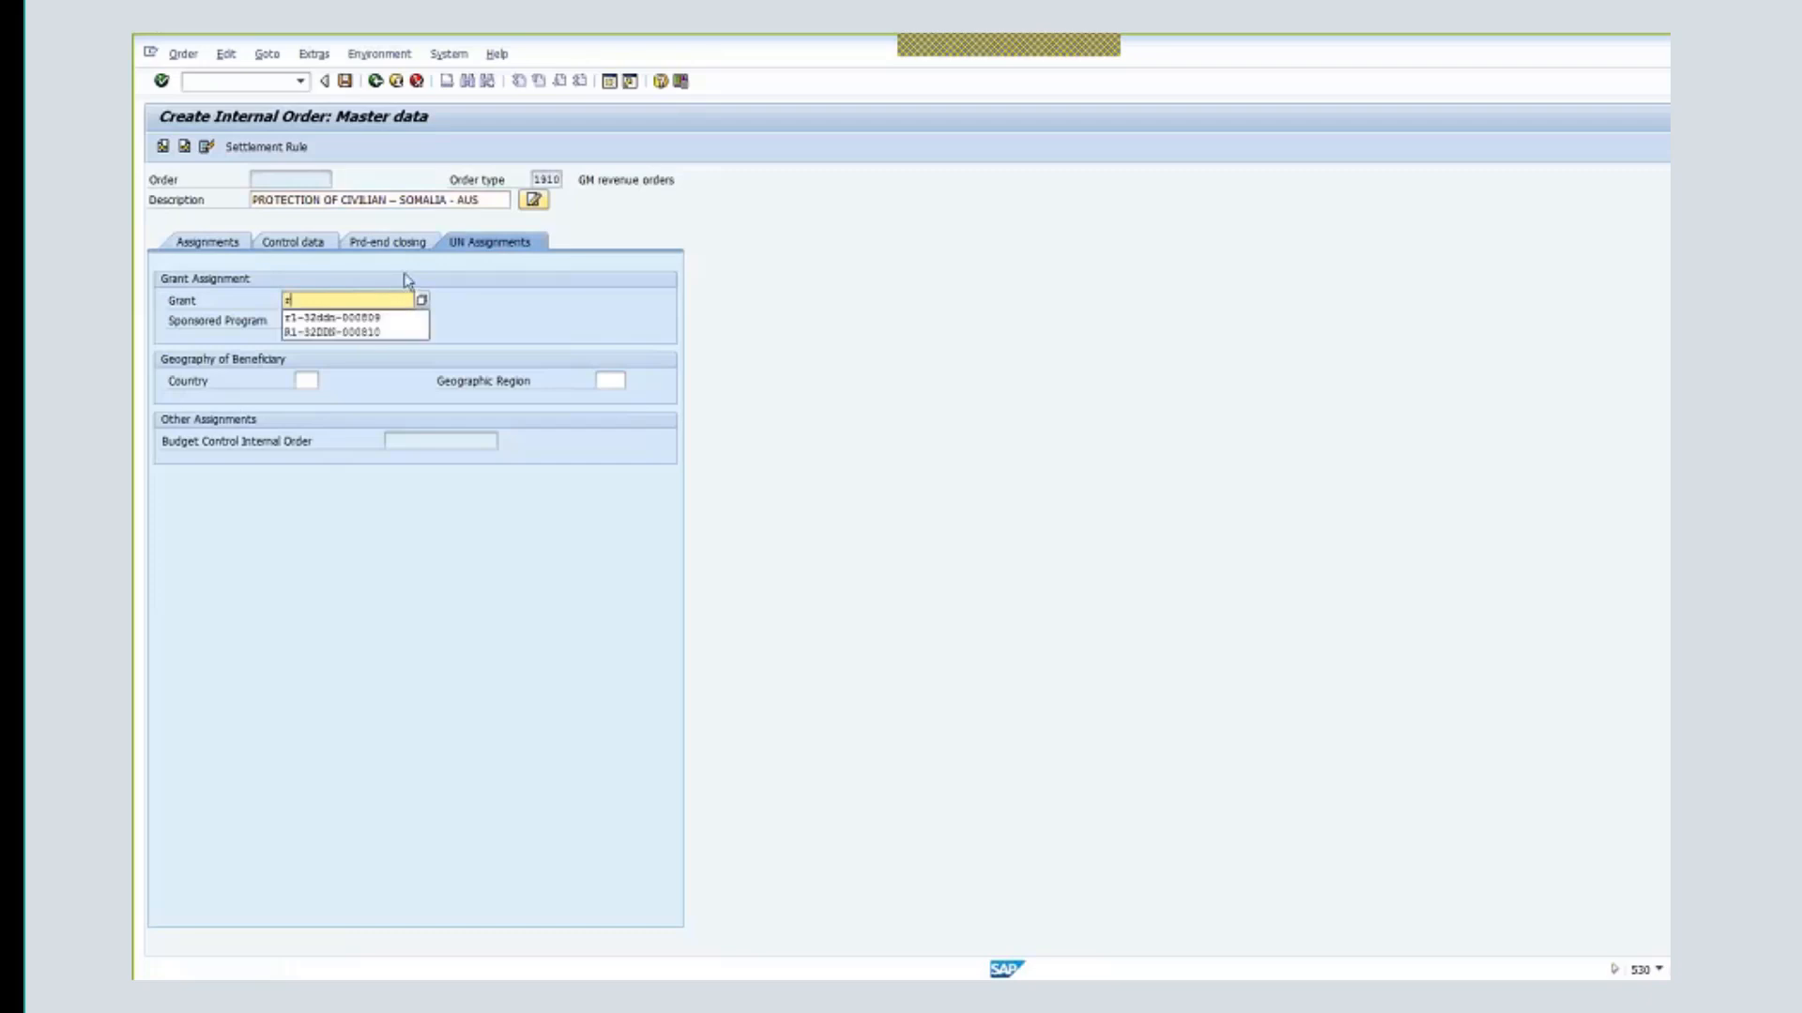
type("1")
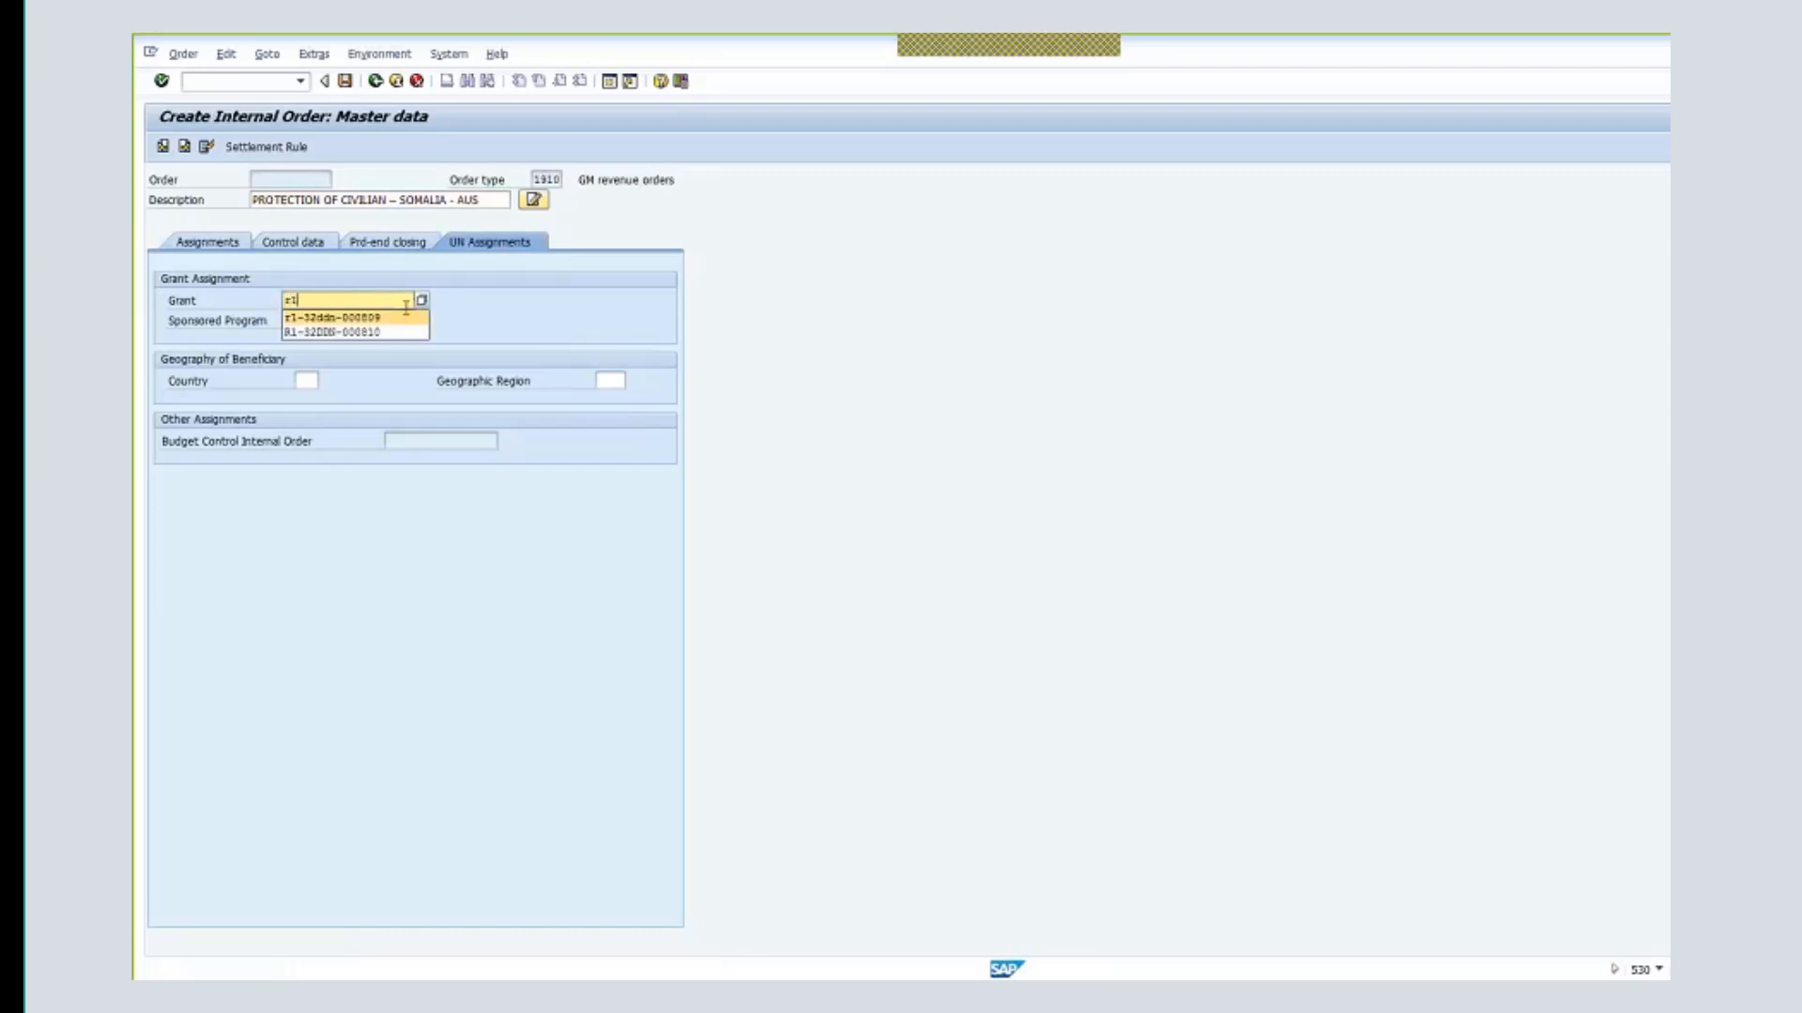
left_click(376, 332)
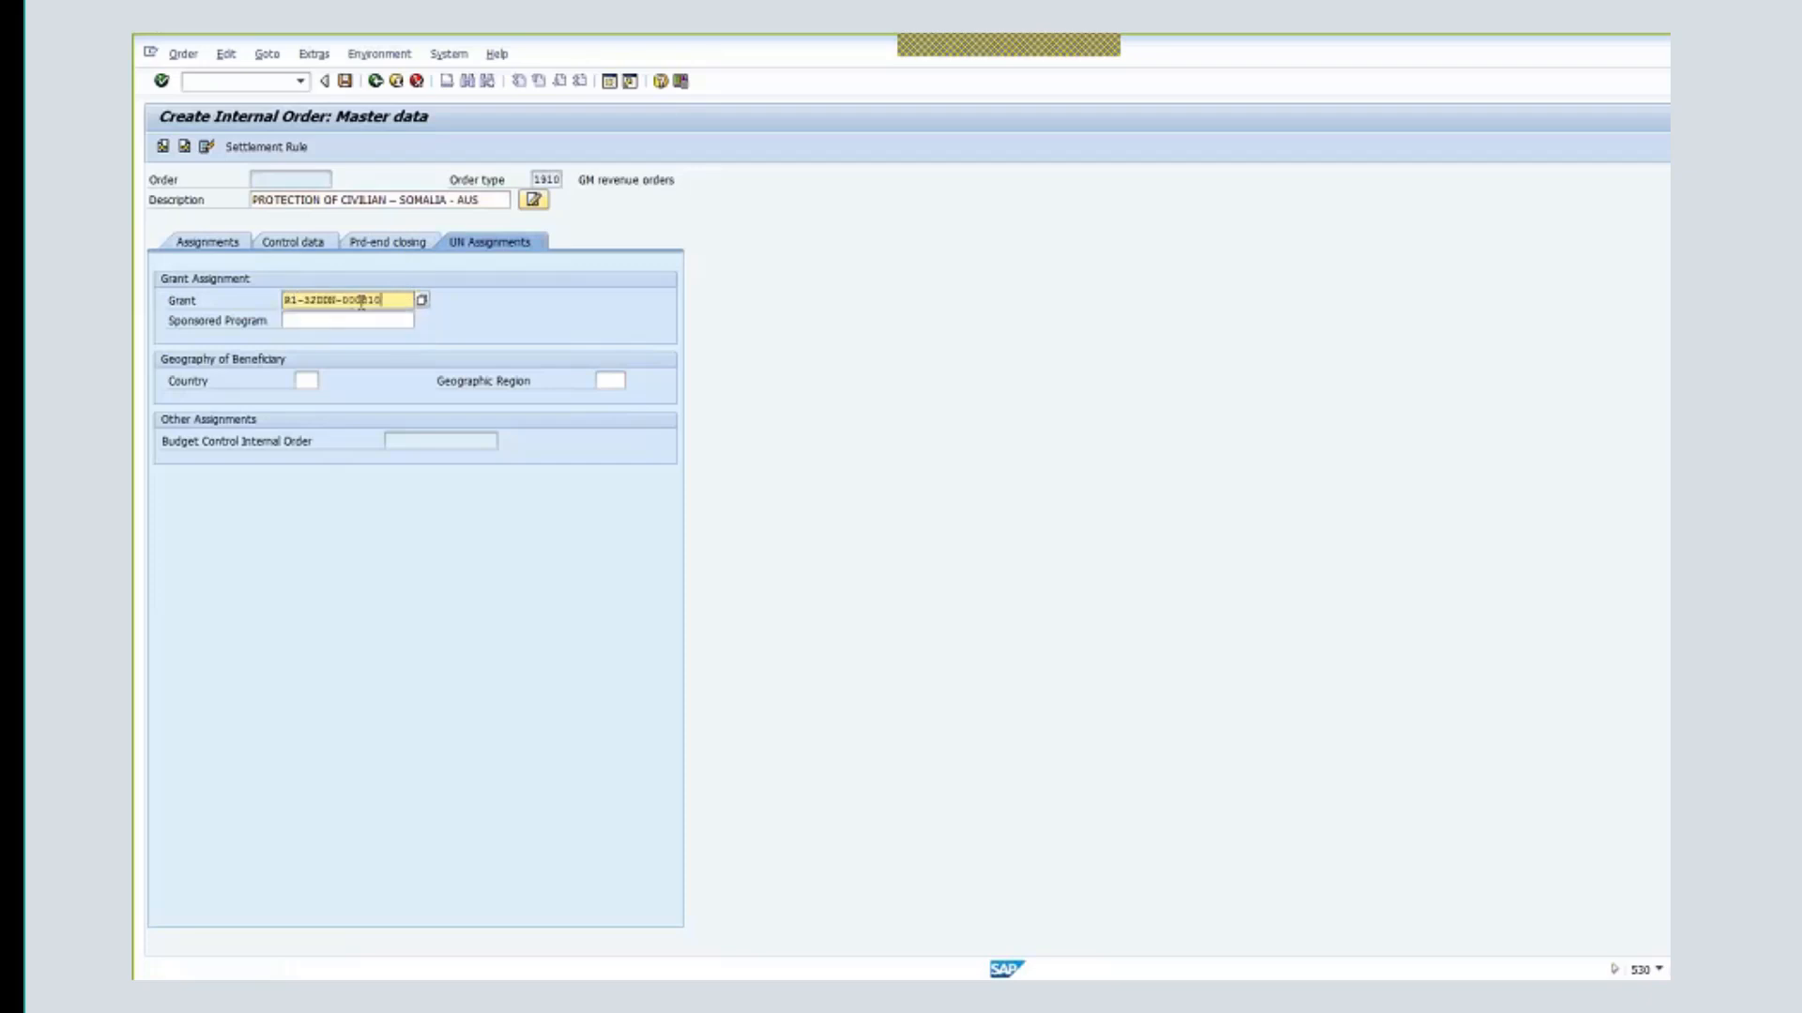
left_click(393, 320)
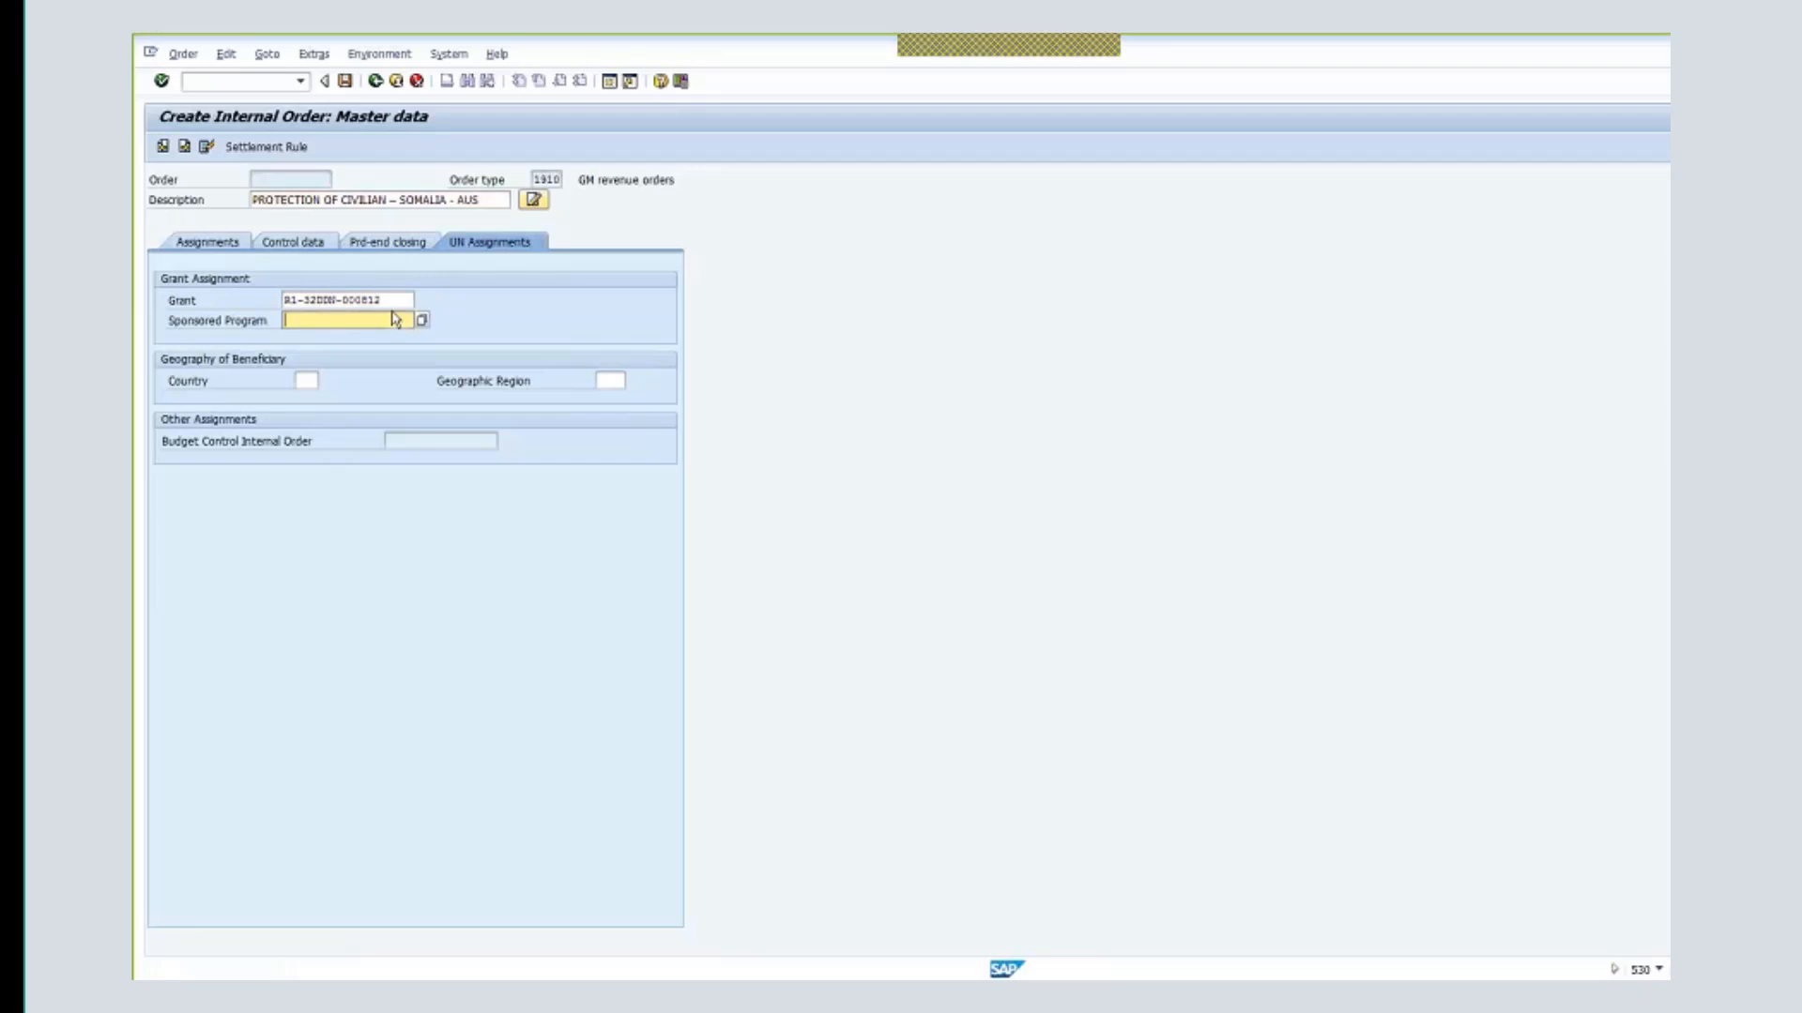
type("ocha-ddn-00100")
key("Return")
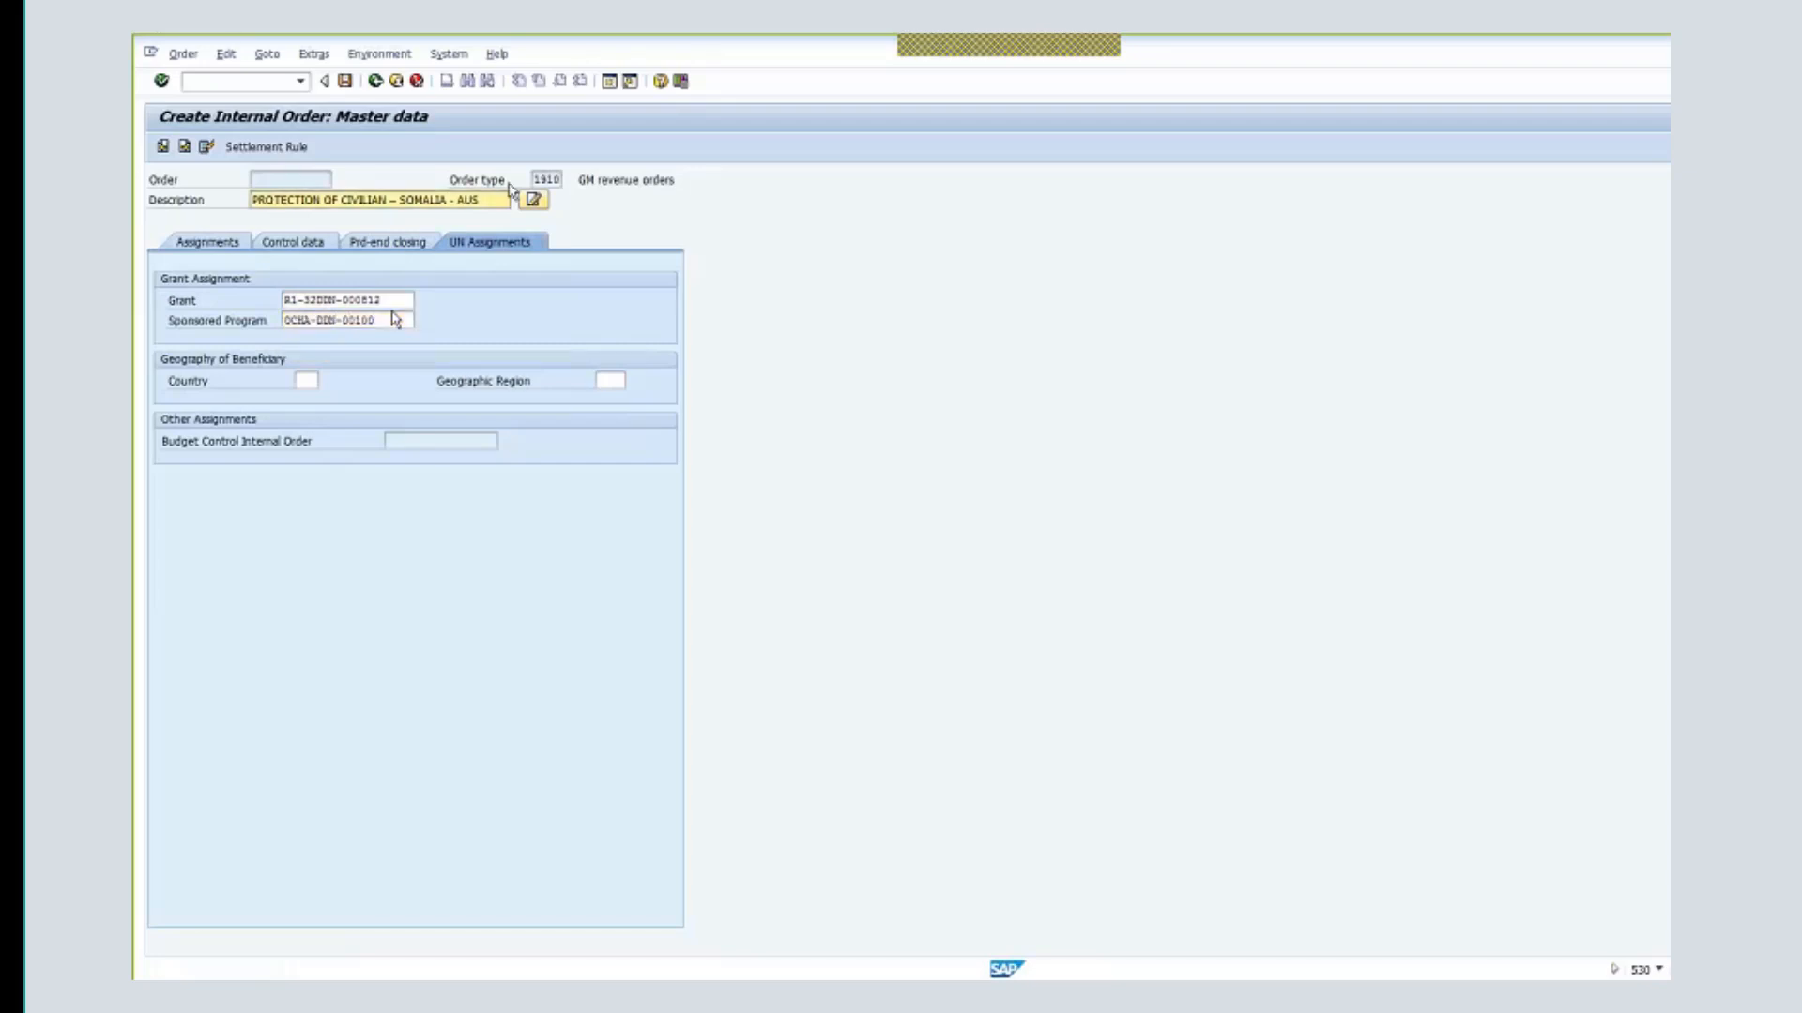
left_click(224, 249)
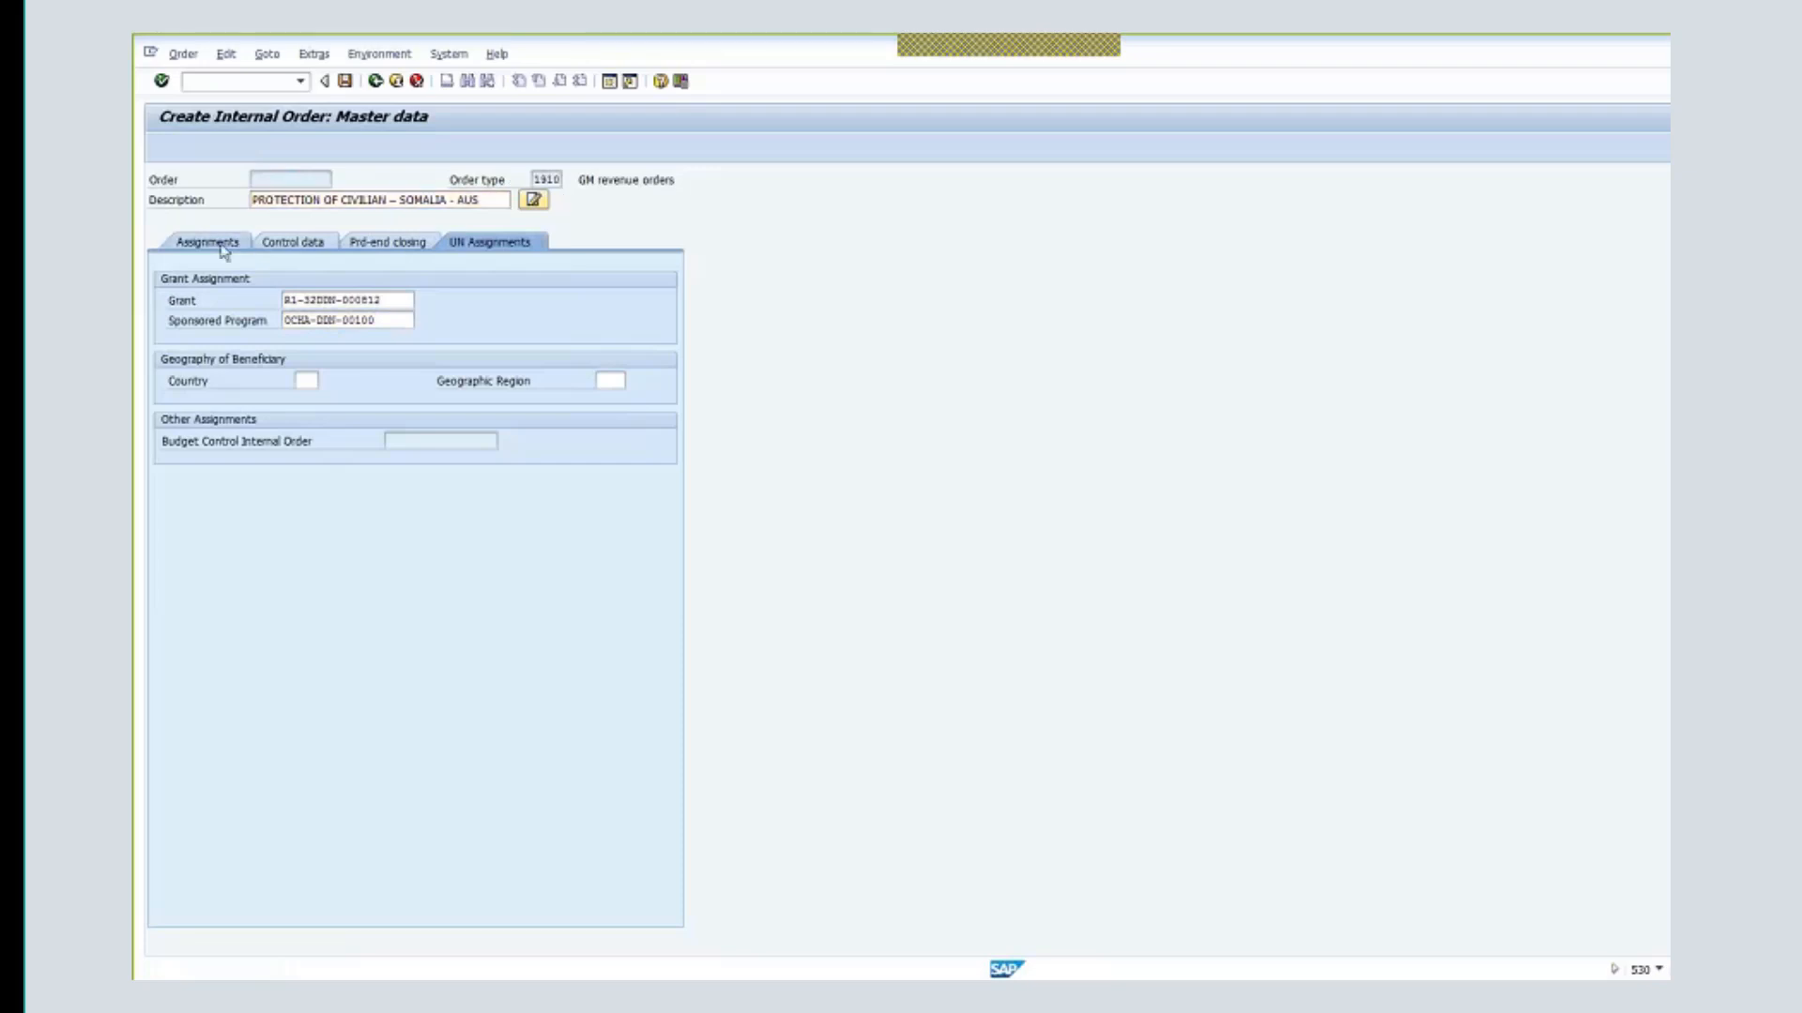
- Enter beneficiary country SO, save internal order 19011064, and return to the main menu
left_click(514, 245)
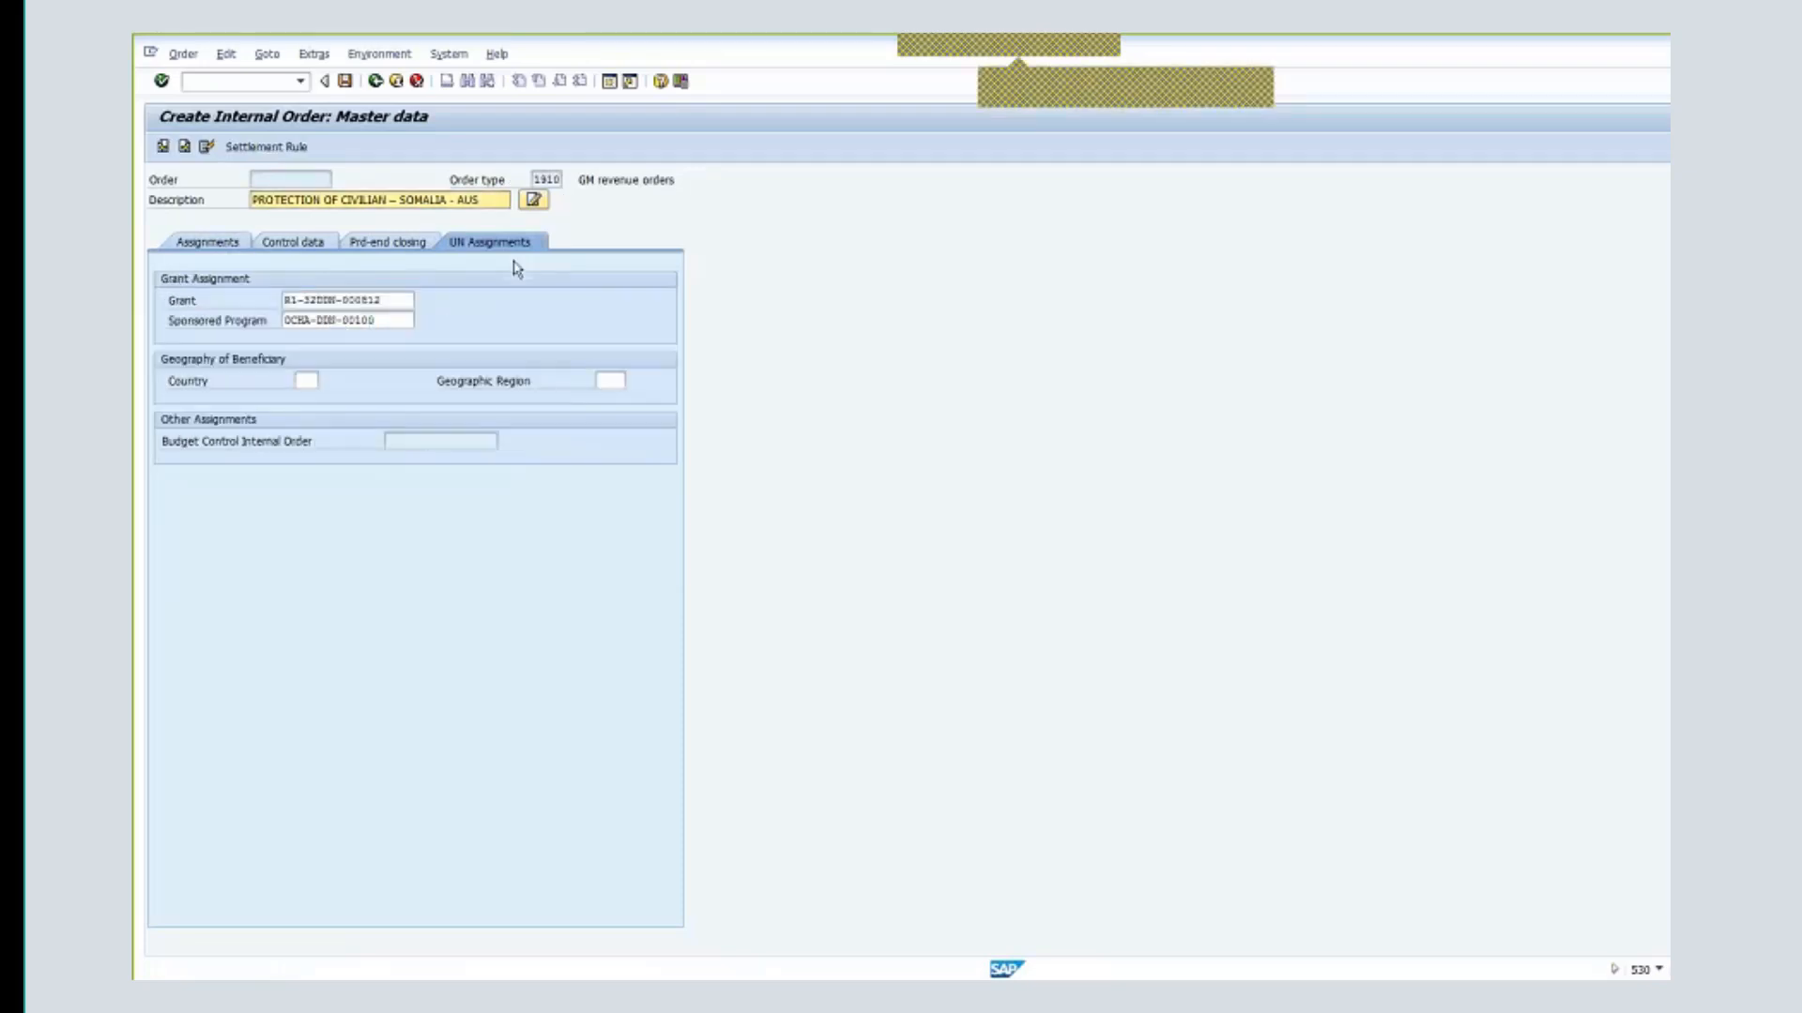
left_click_drag(381, 300, 242, 331)
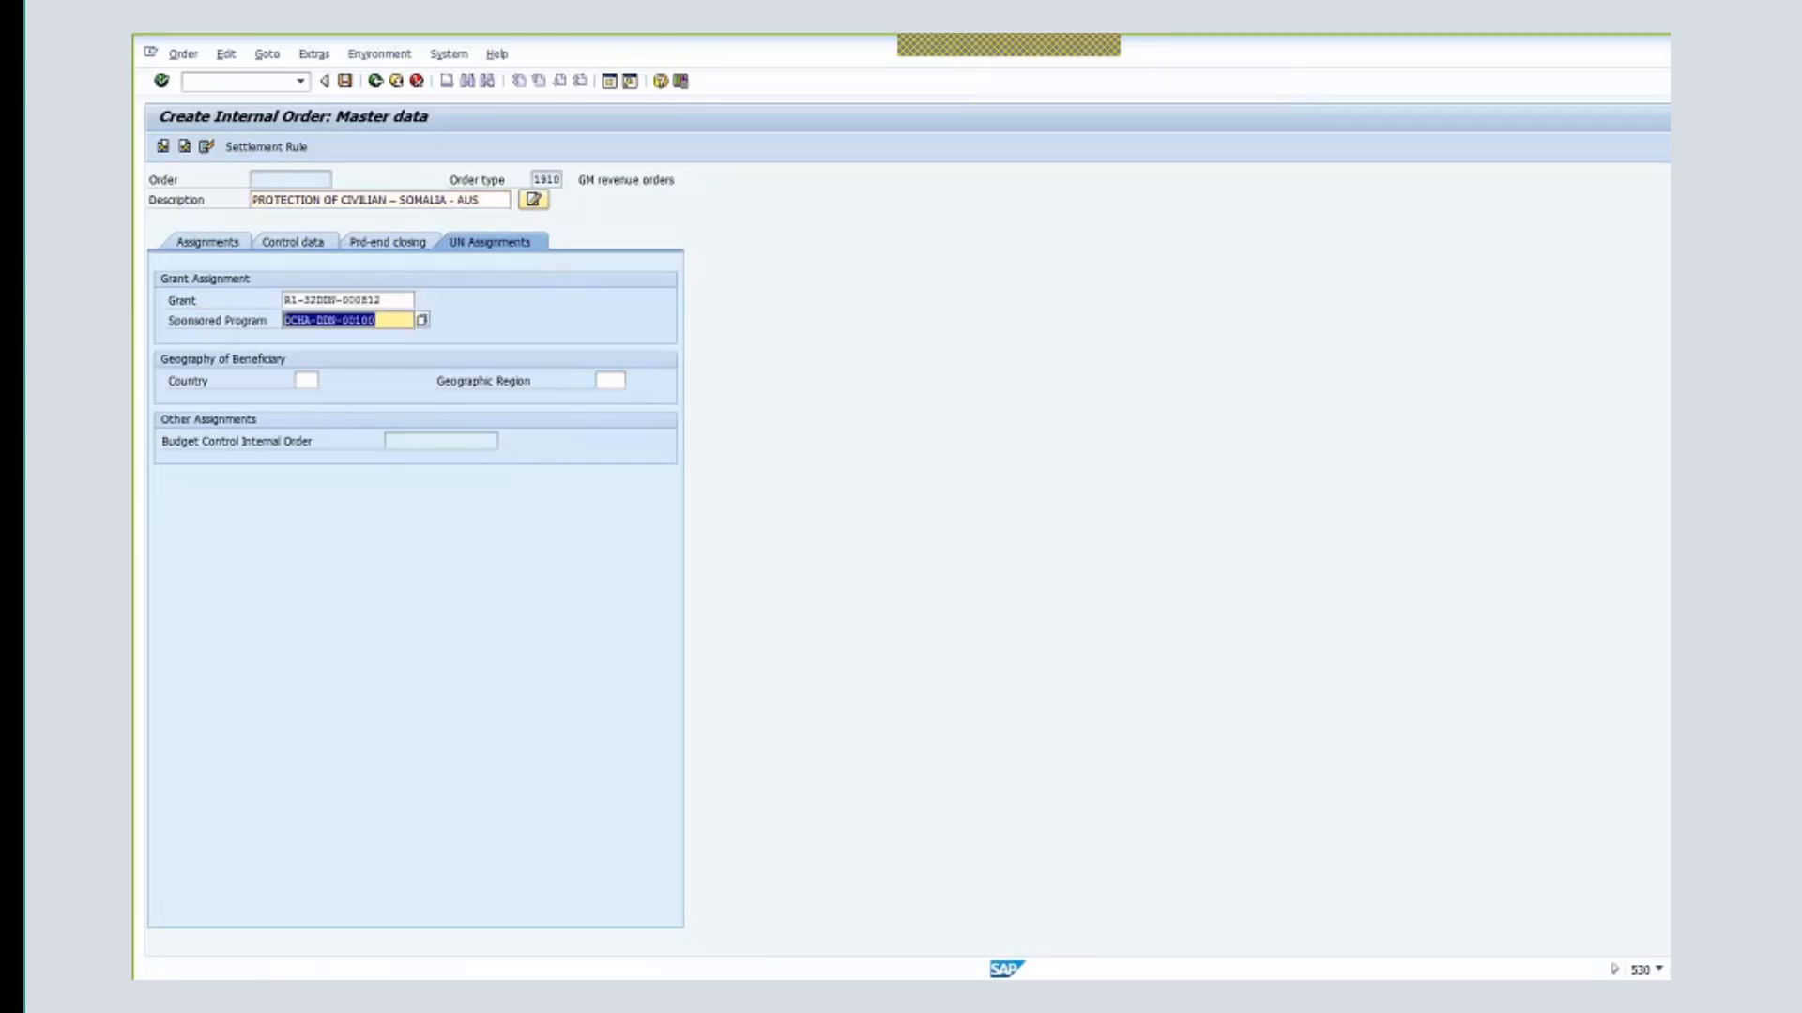
left_click(306, 381)
type("SO")
key("Return")
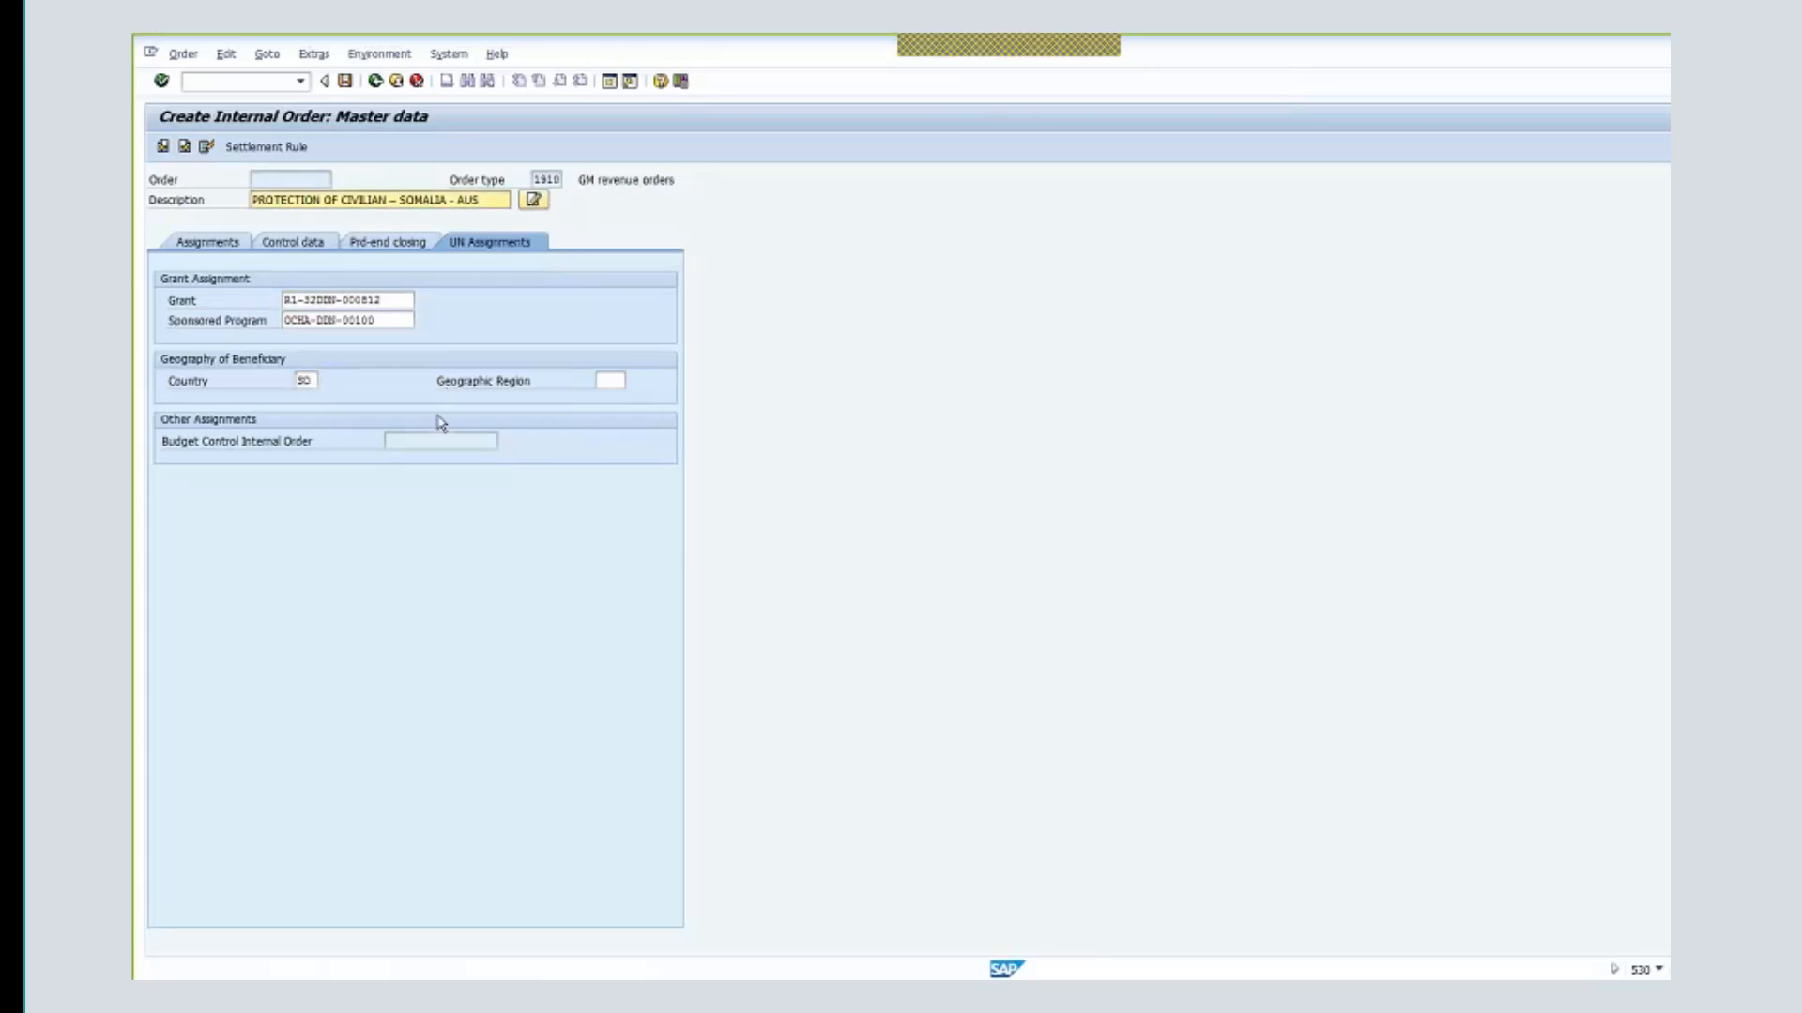
left_click(344, 81)
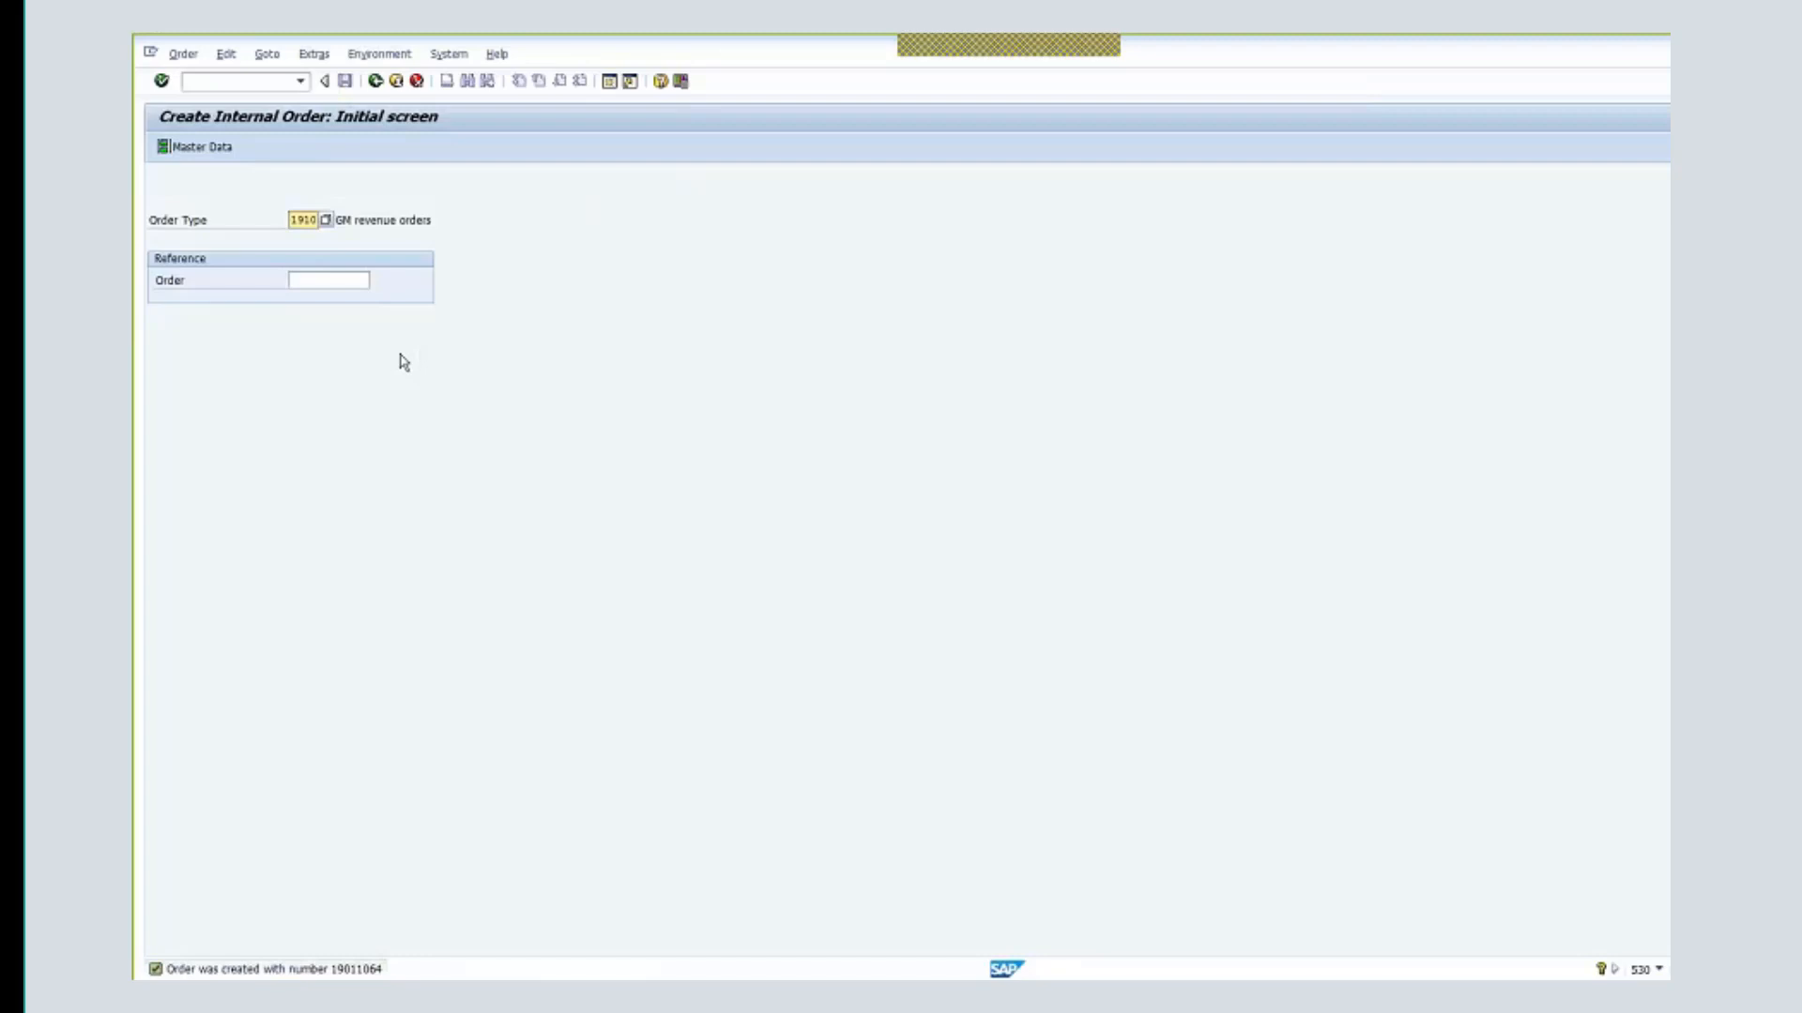
left_click(375, 81)
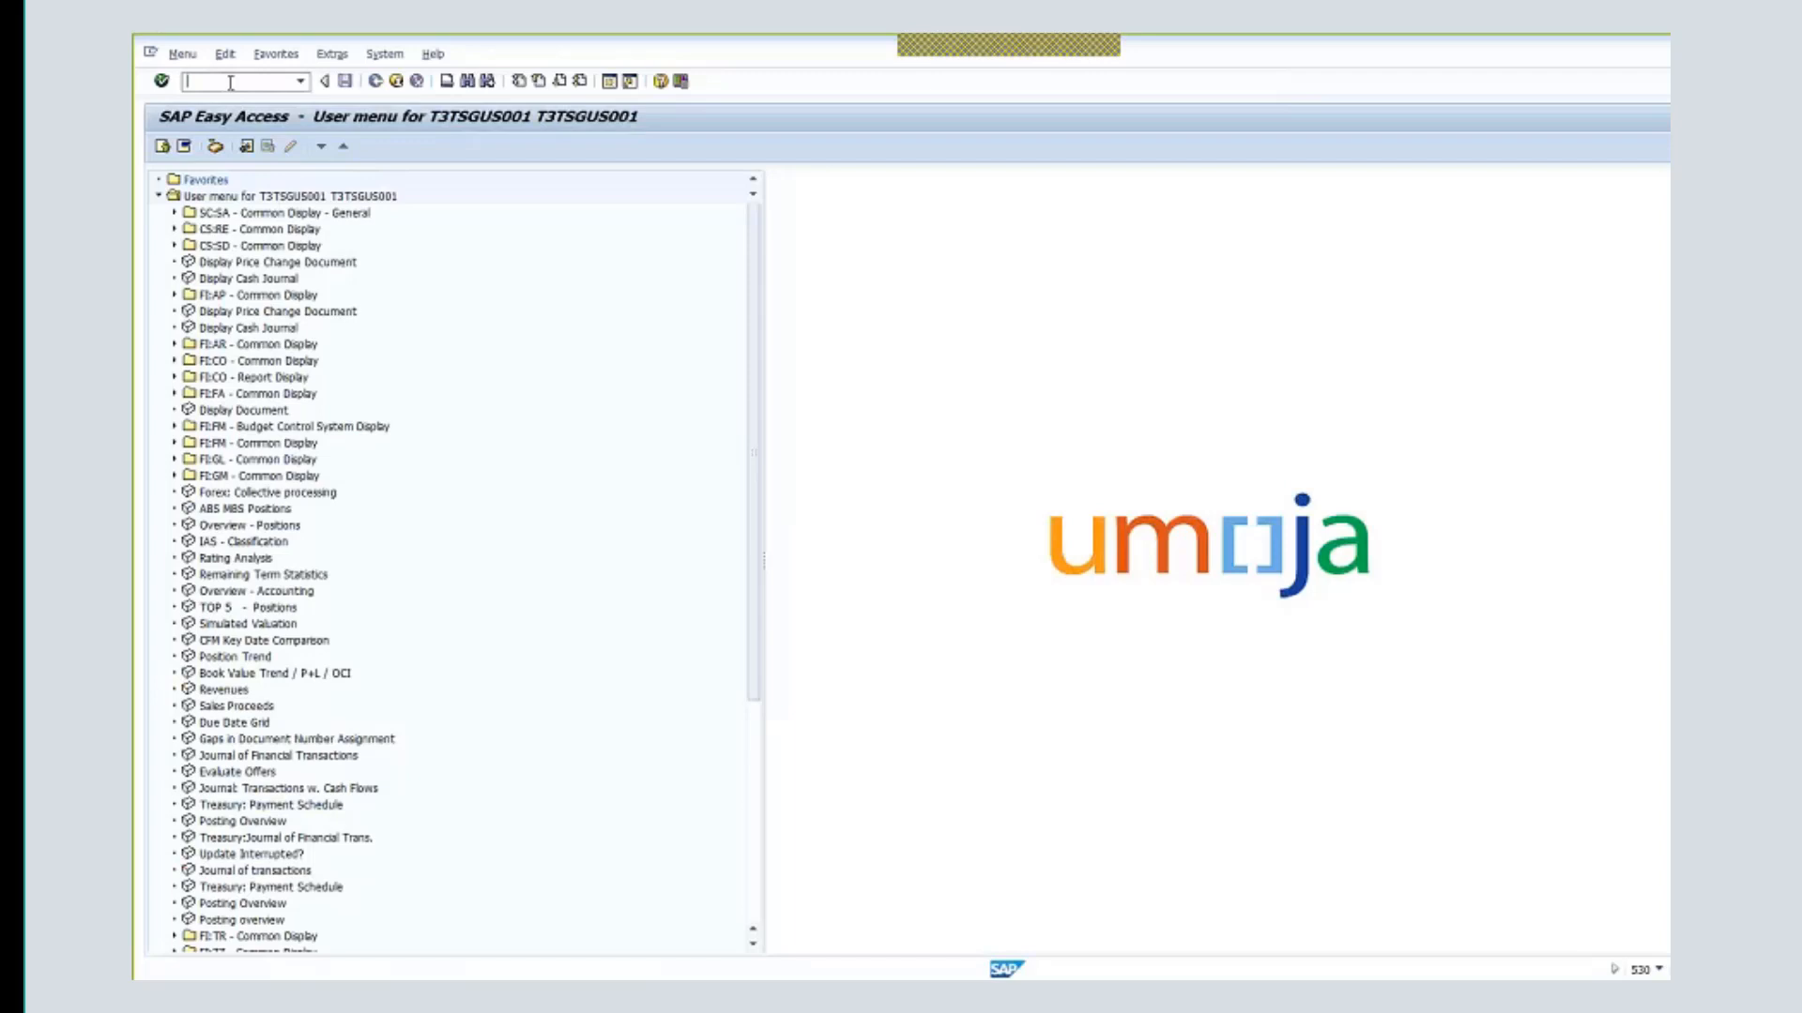
- In GMGRANT, edit grant R1-32DDN-000812's billing data to order 19011064 and save
type("gmgrant")
key("Return")
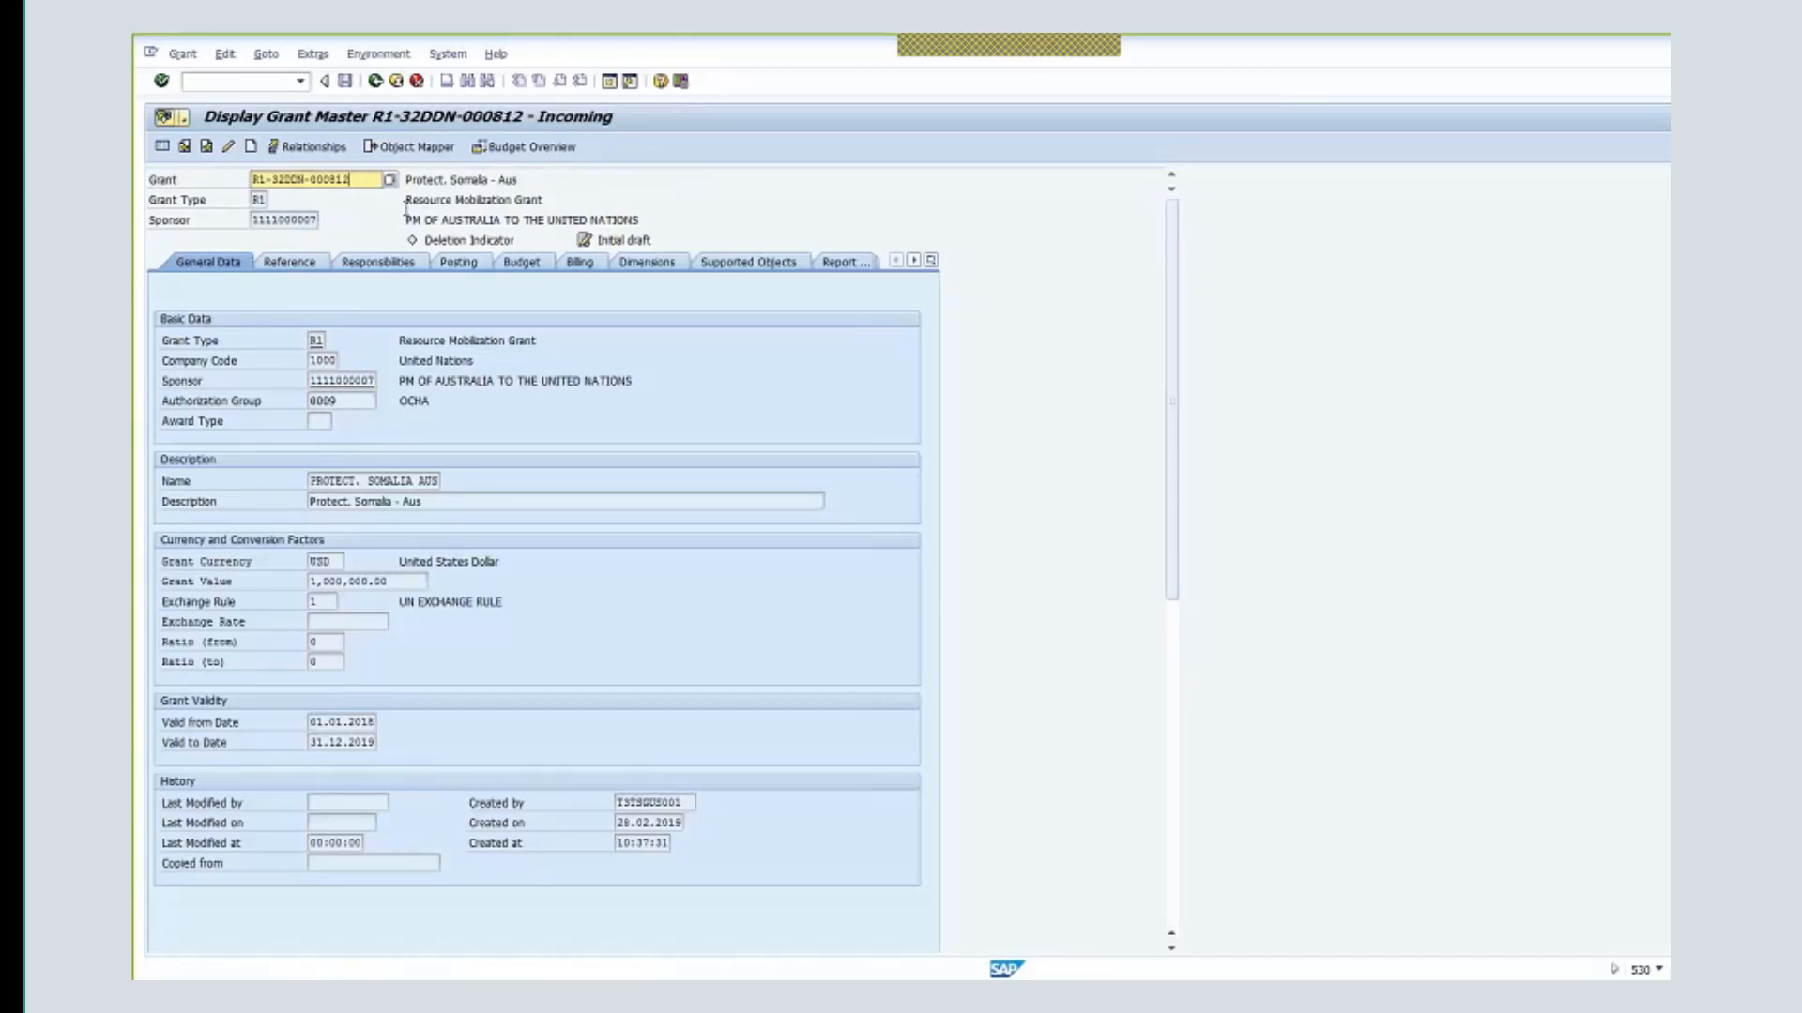
left_click(229, 150)
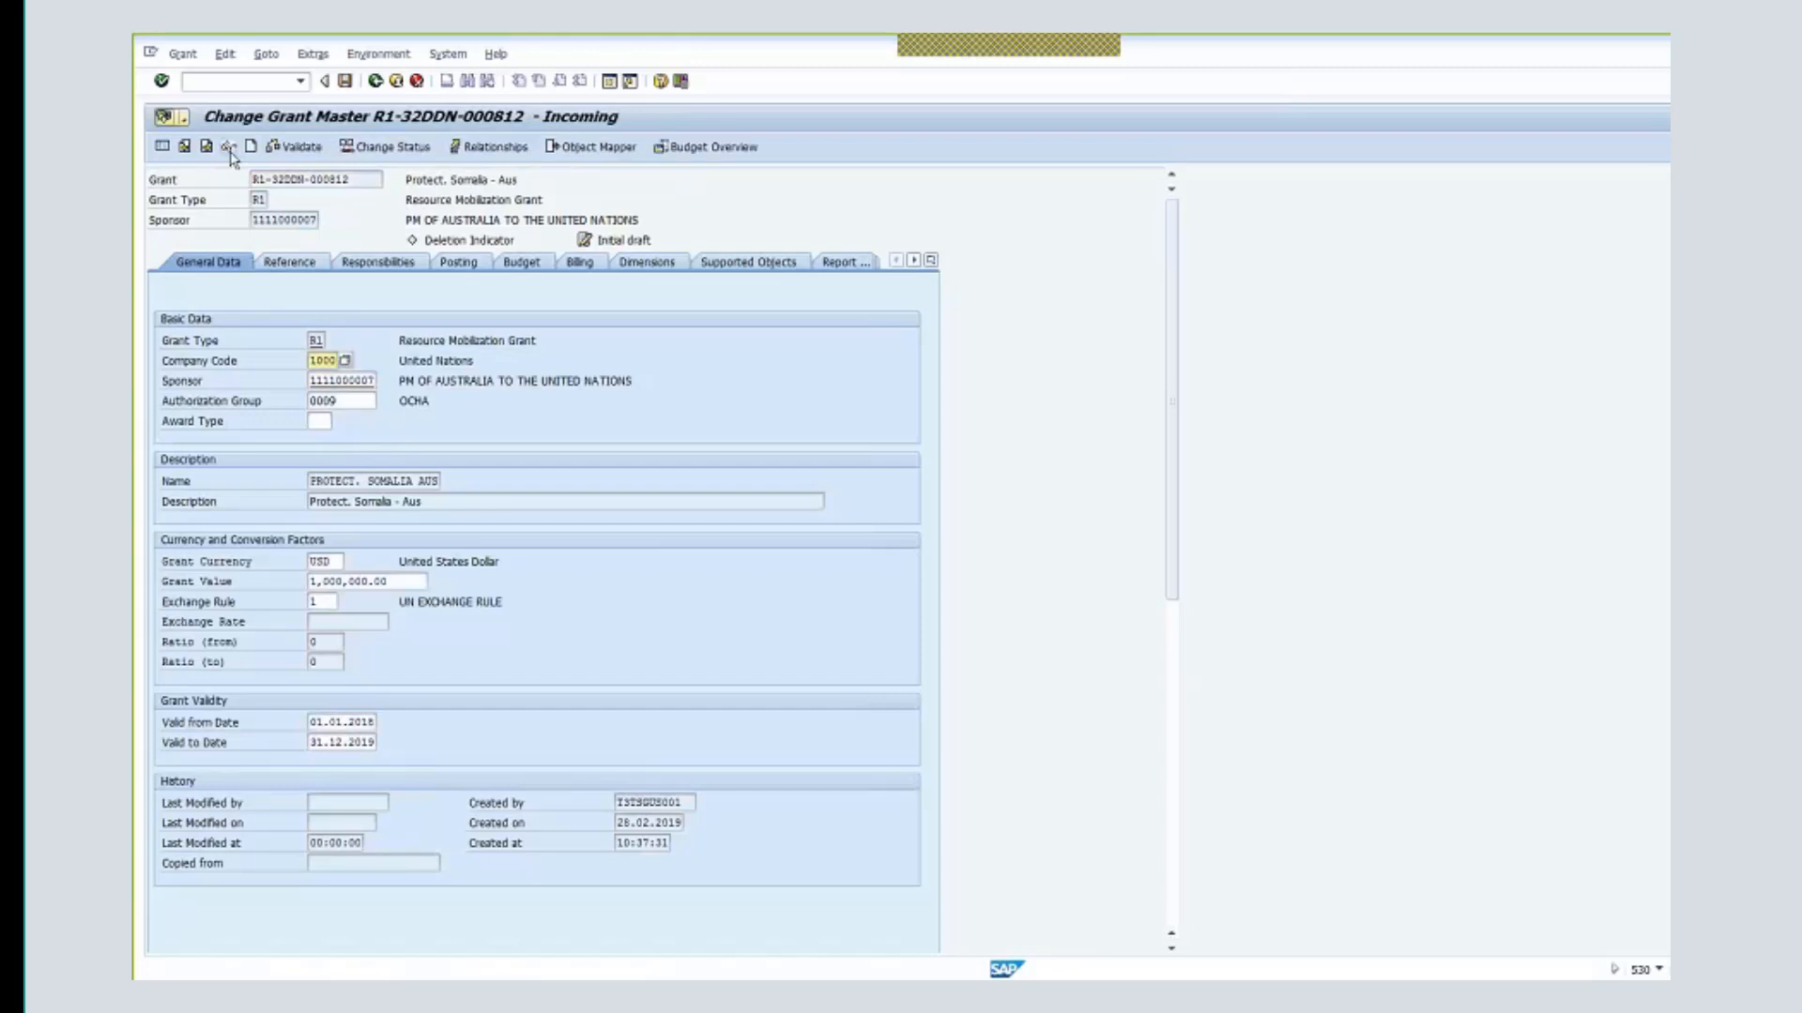
left_click(579, 264)
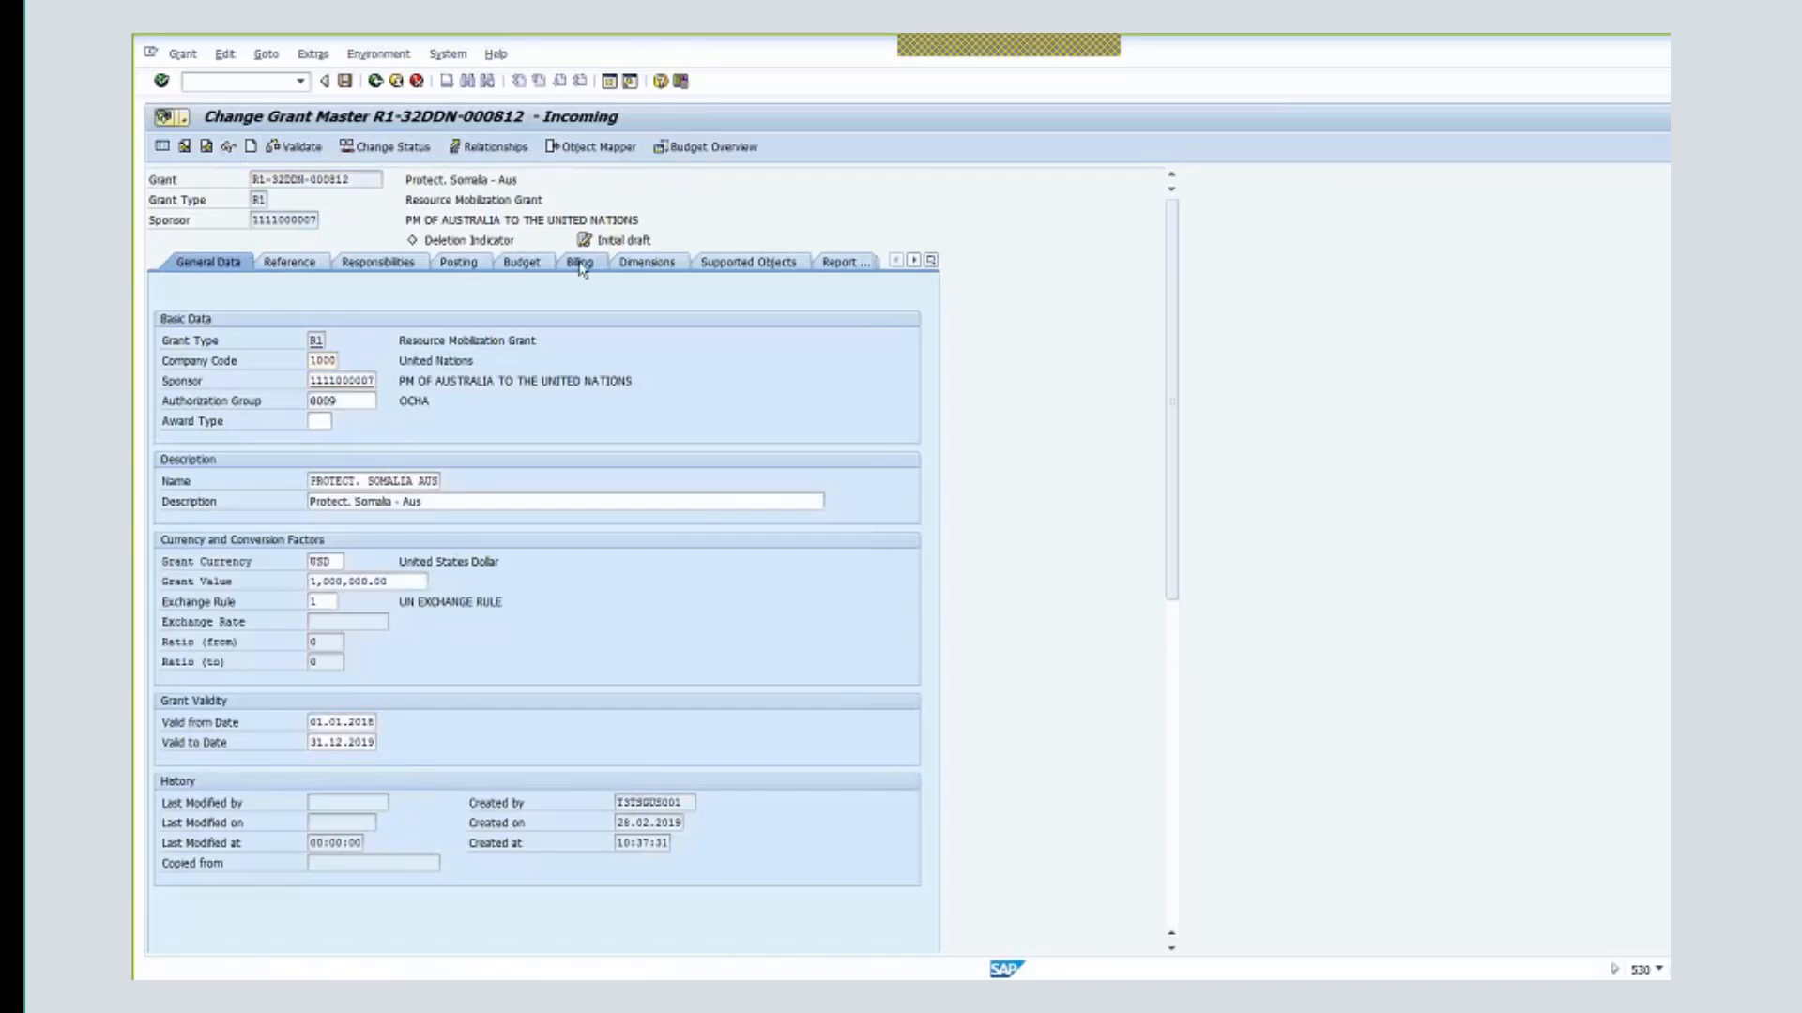
left_click(359, 542)
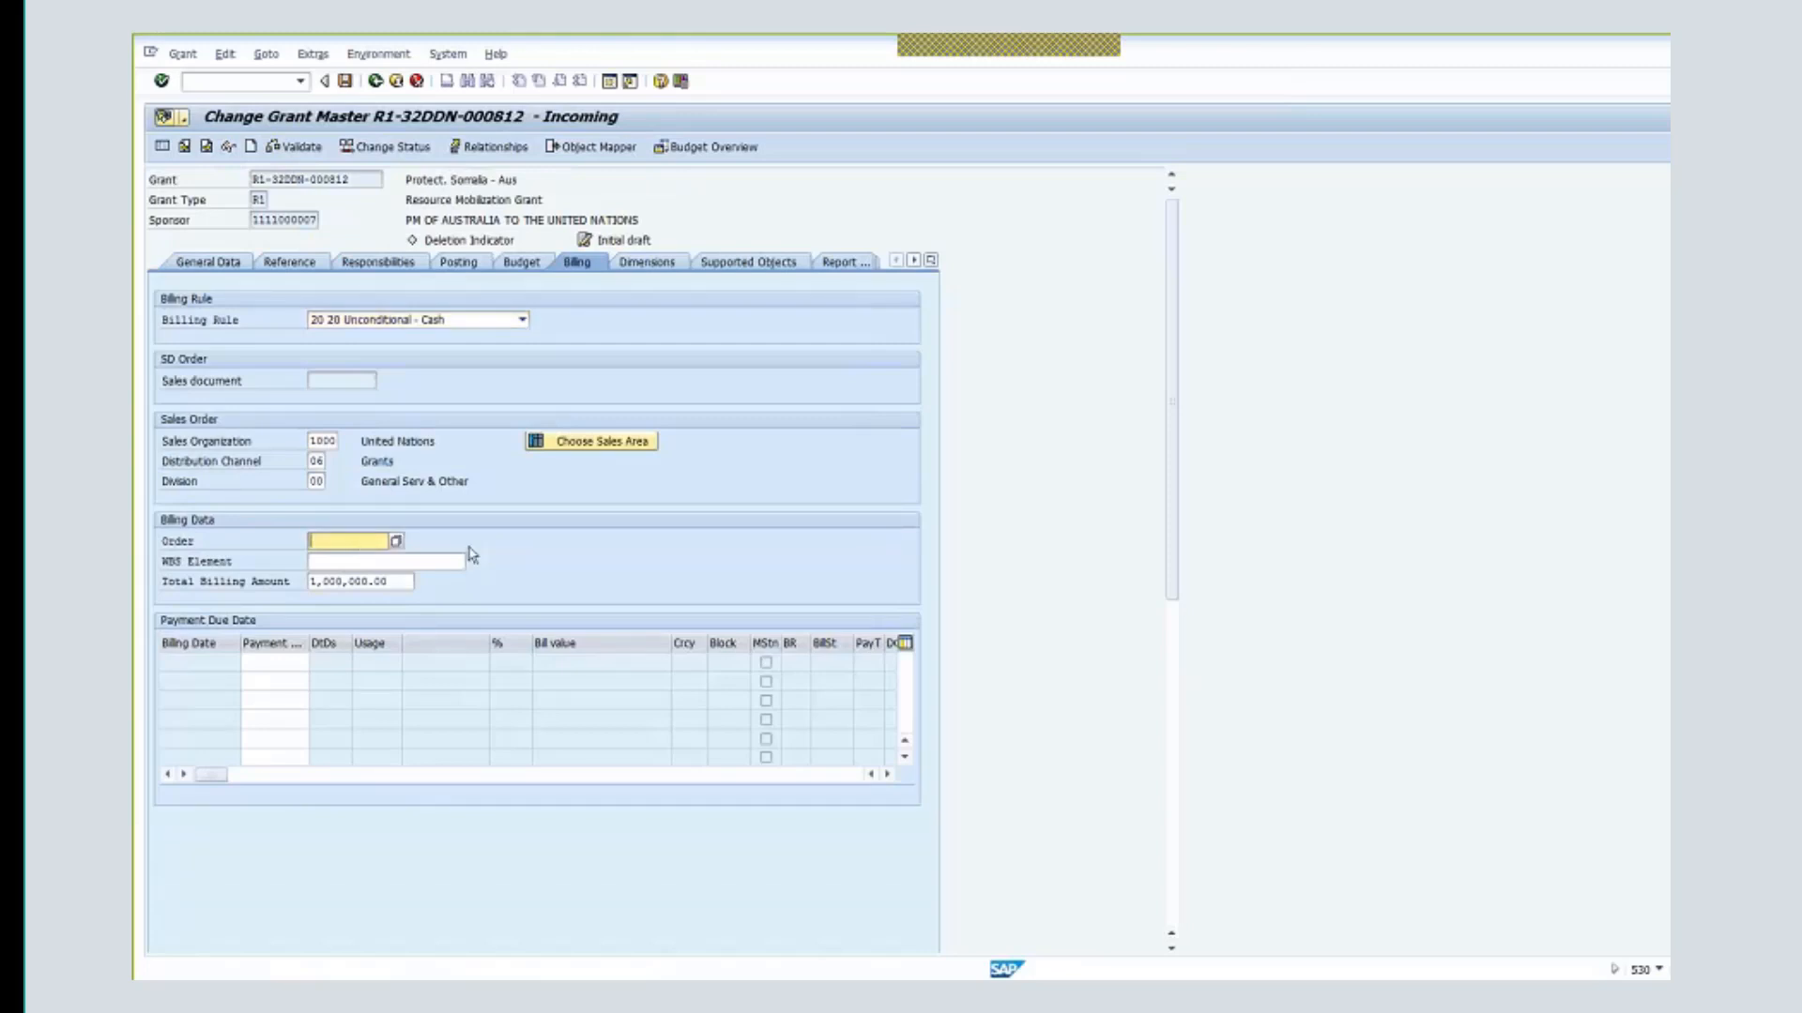
type("19")
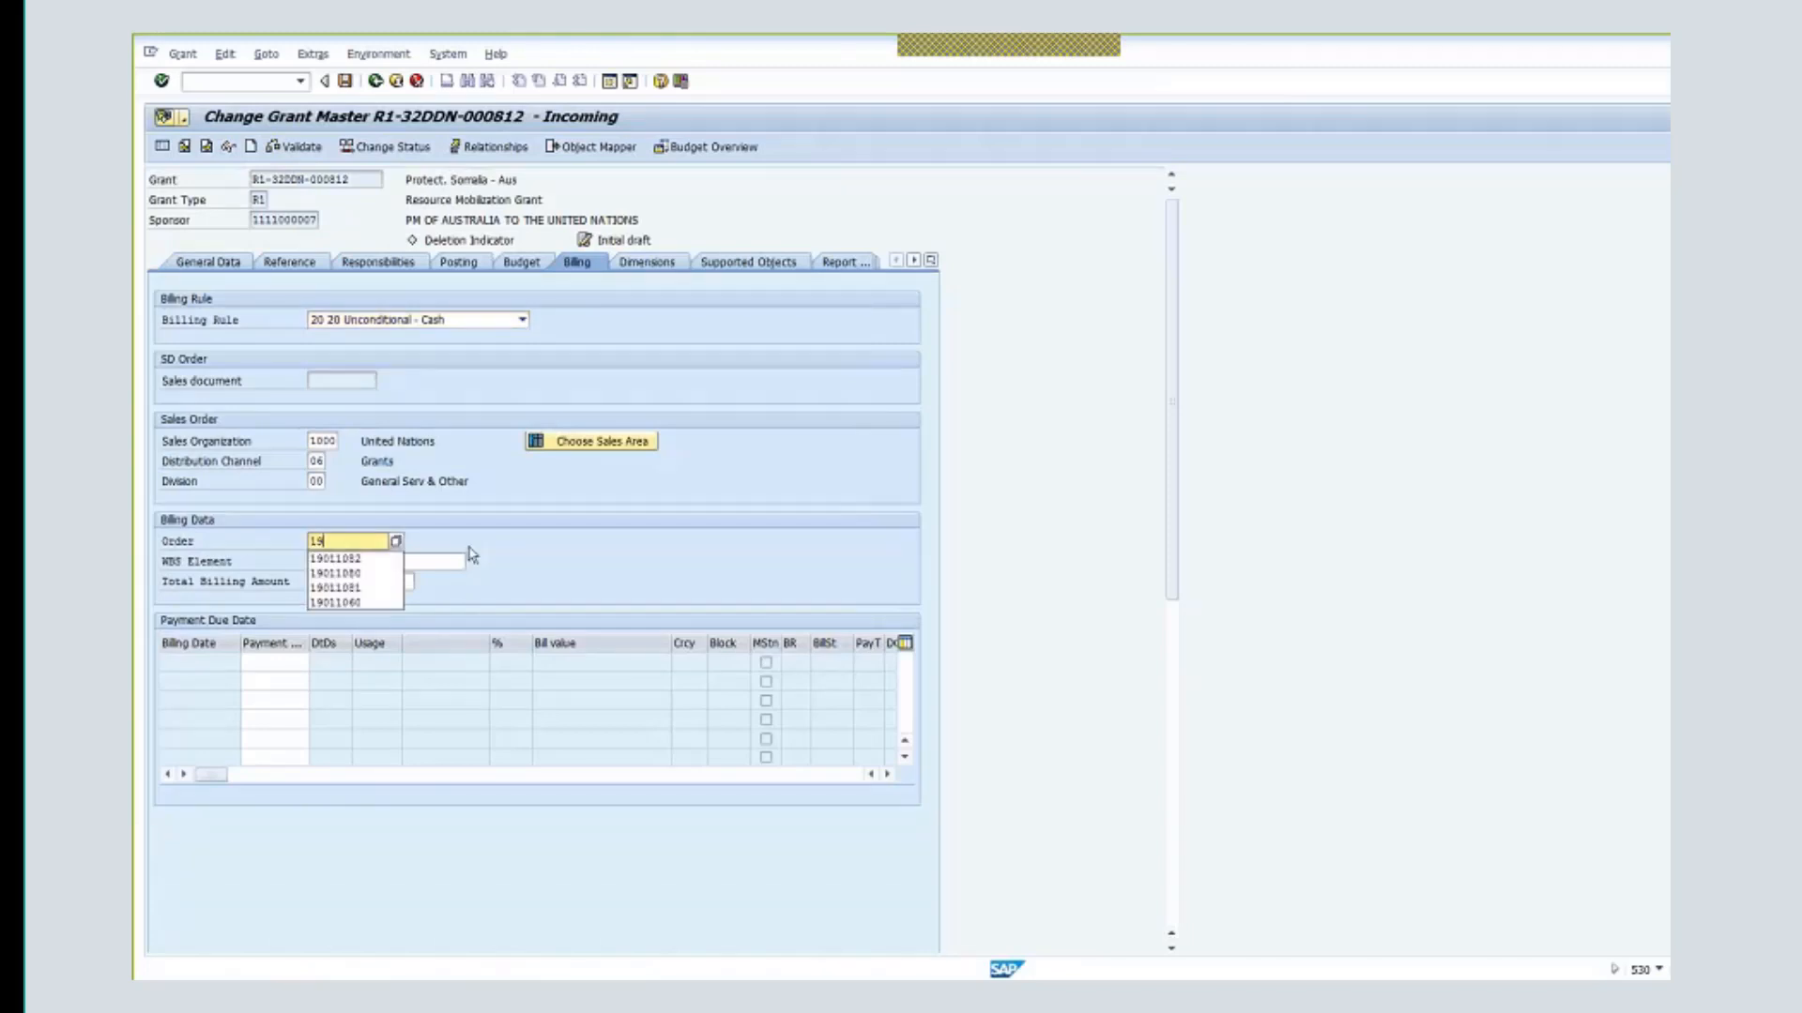
type("011064")
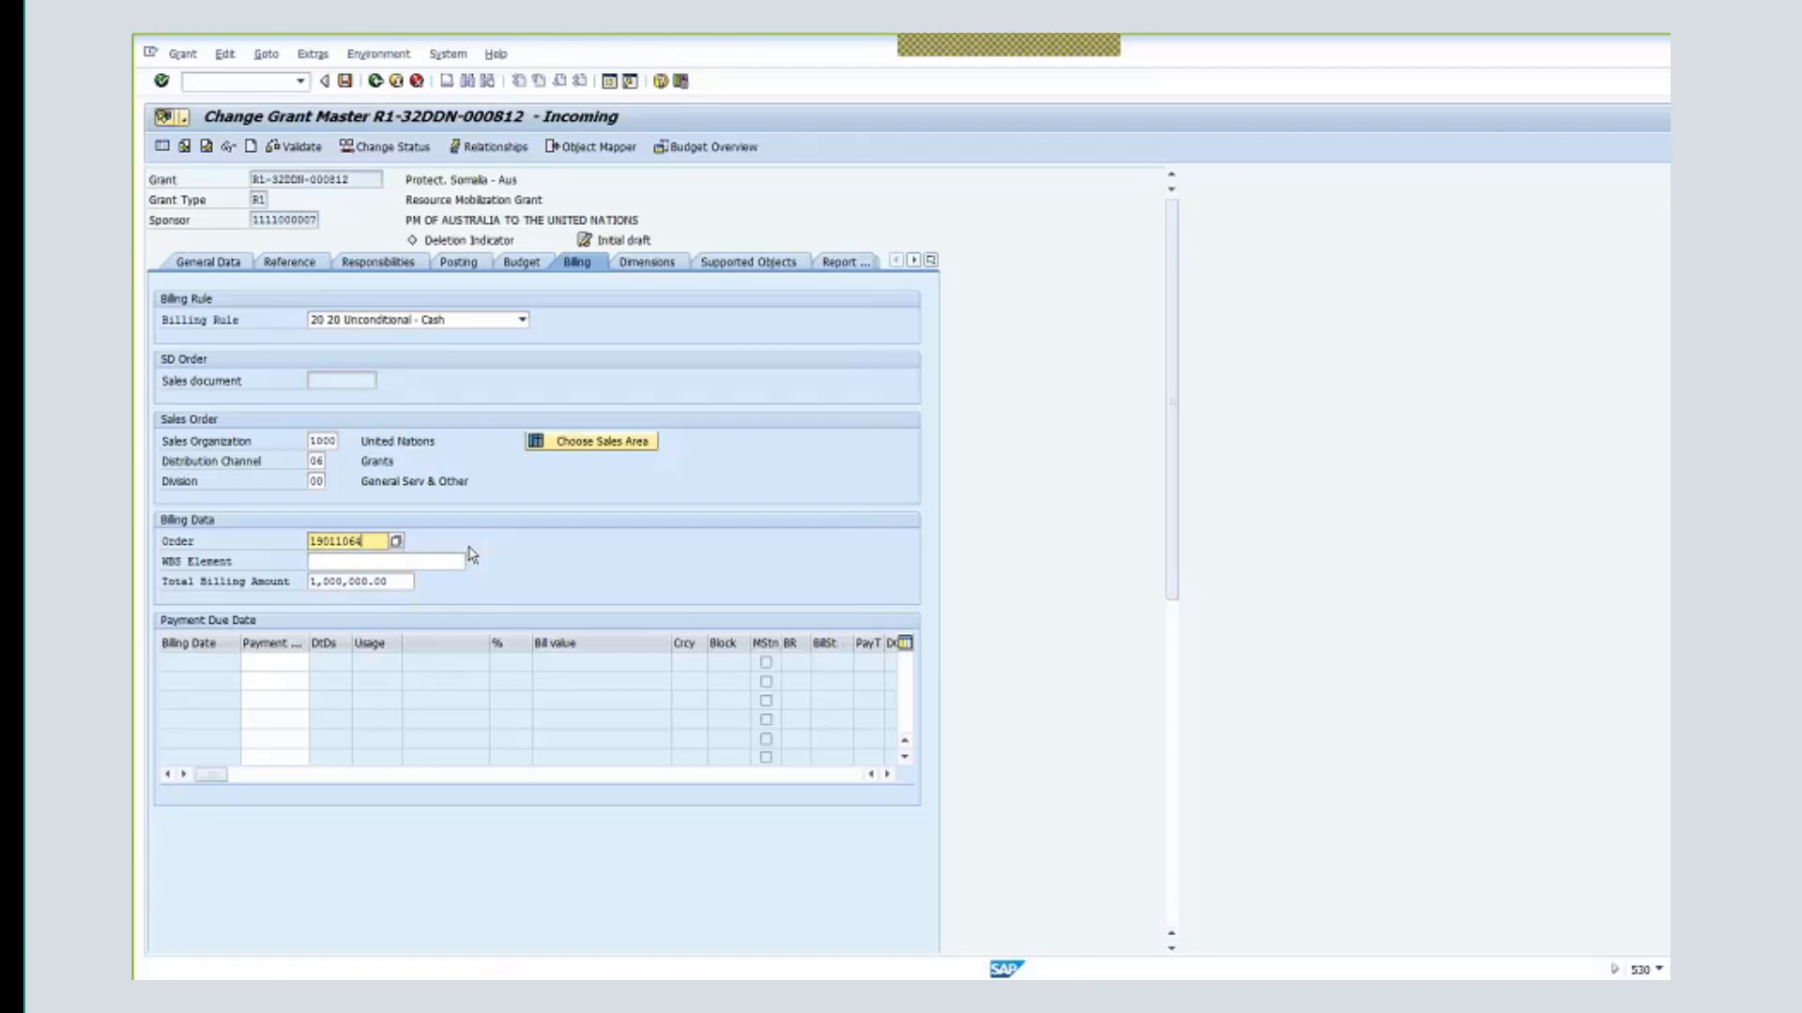
left_click(344, 82)
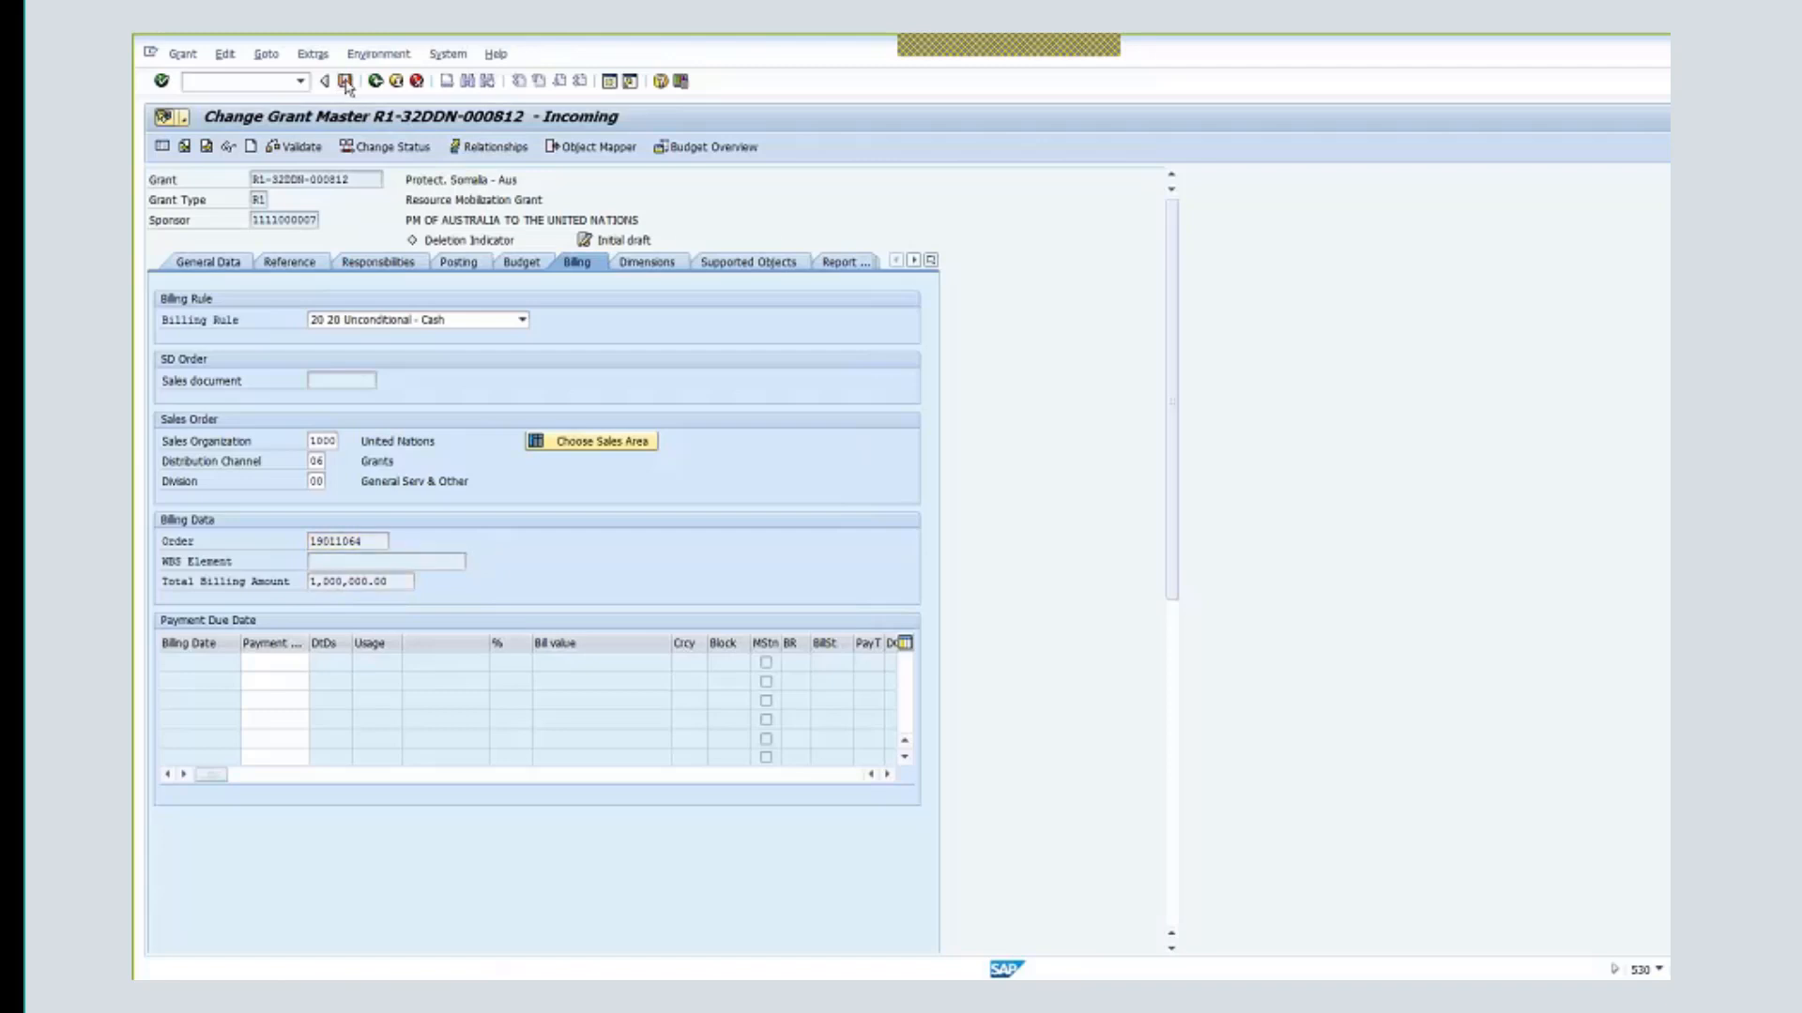
left_click(603, 384)
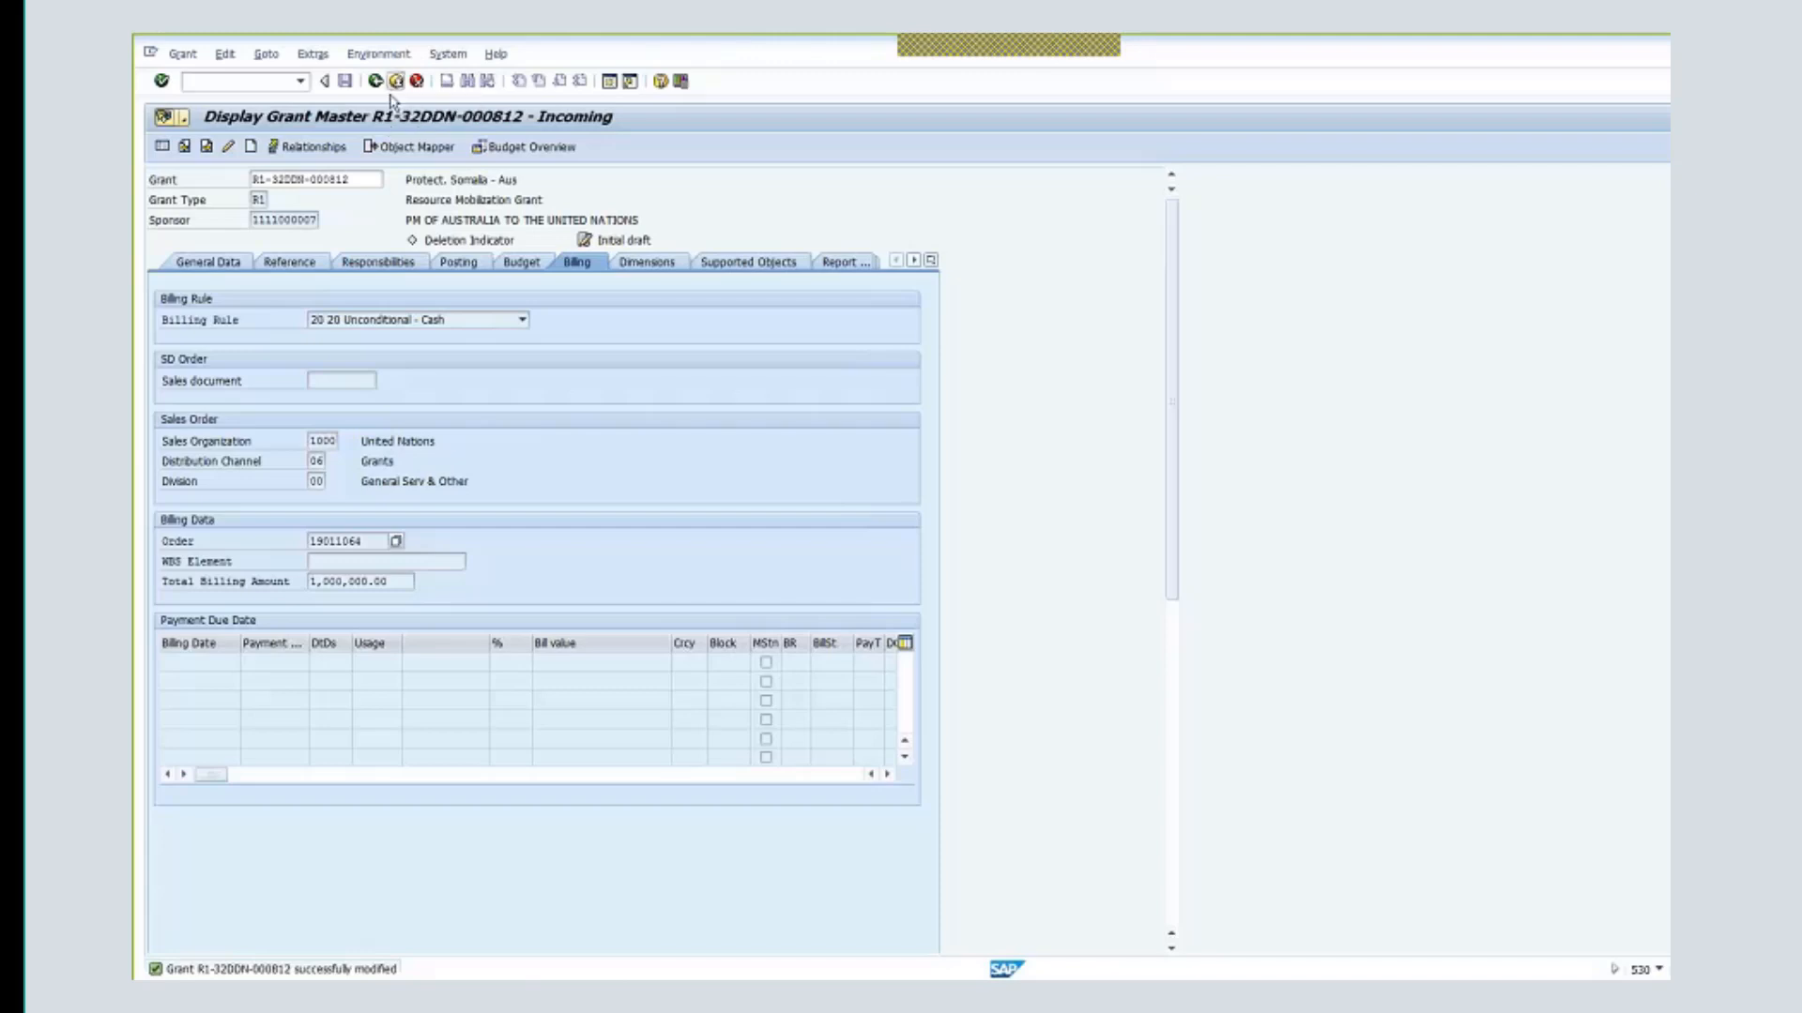
- Browse the grant's menus, return to SAP Easy Access, and enter the dmgrant command
left_click(181, 57)
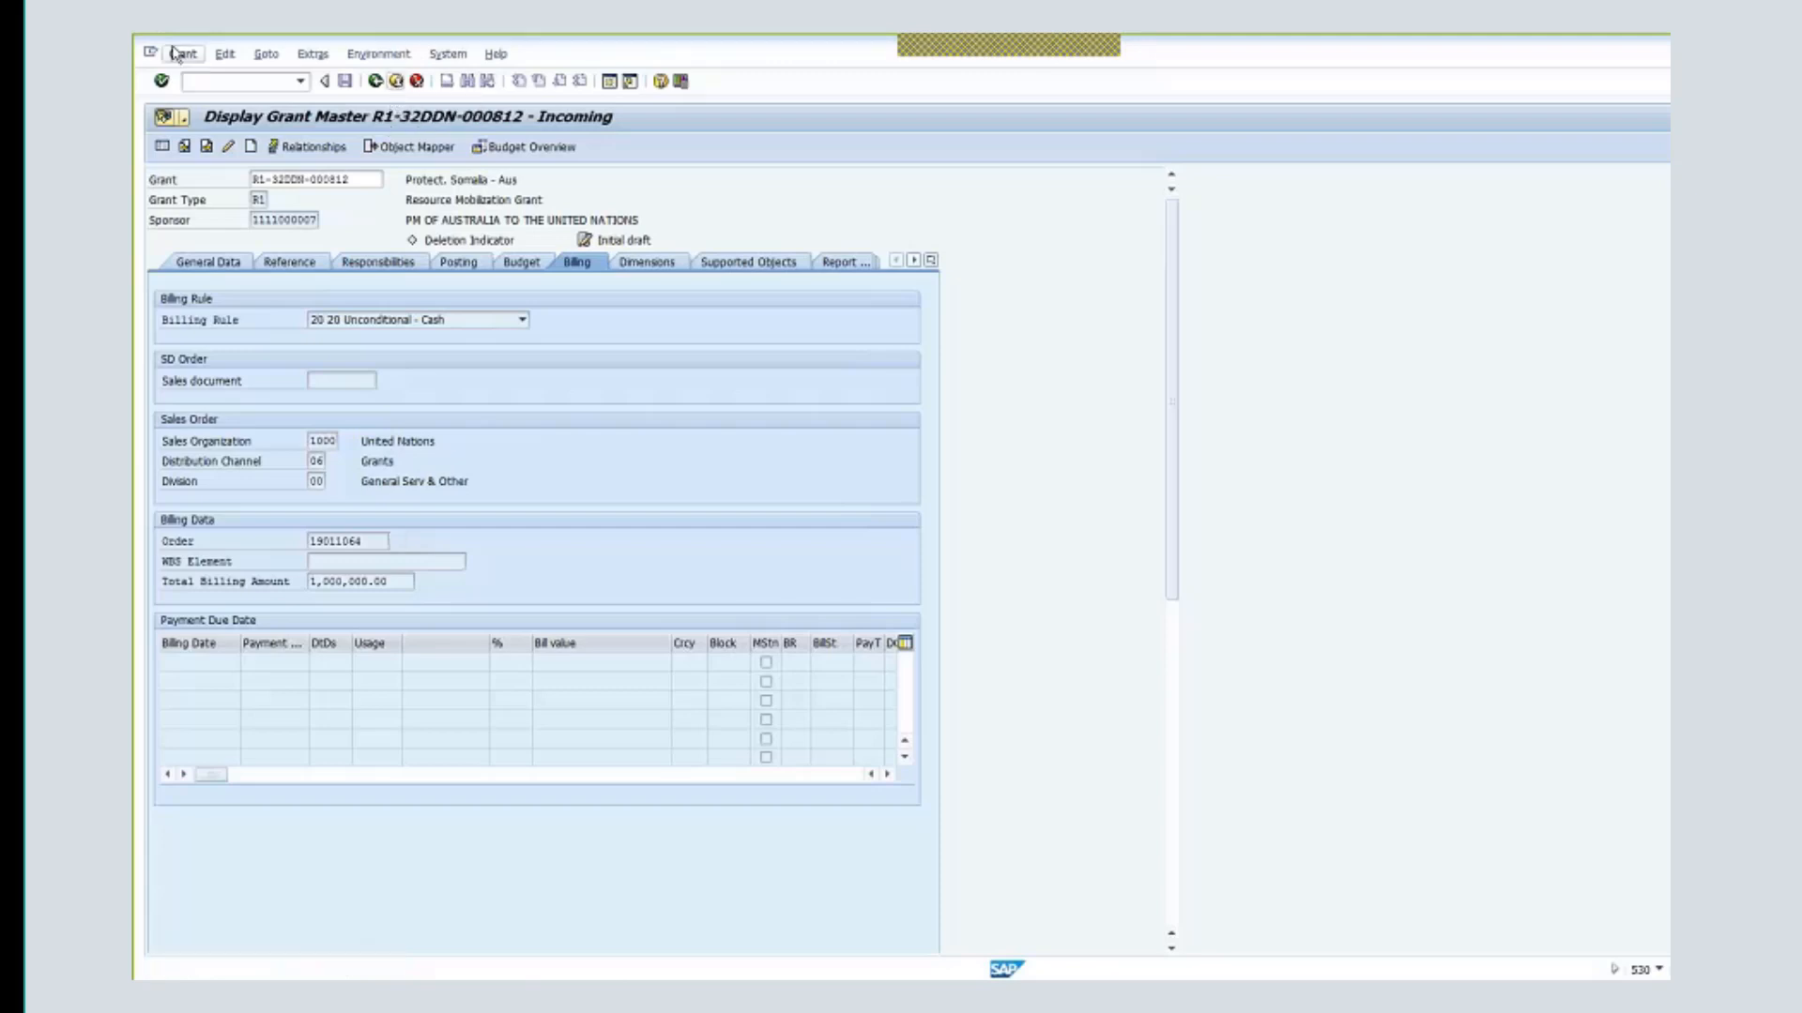
left_click(225, 54)
mouse_move(267, 55)
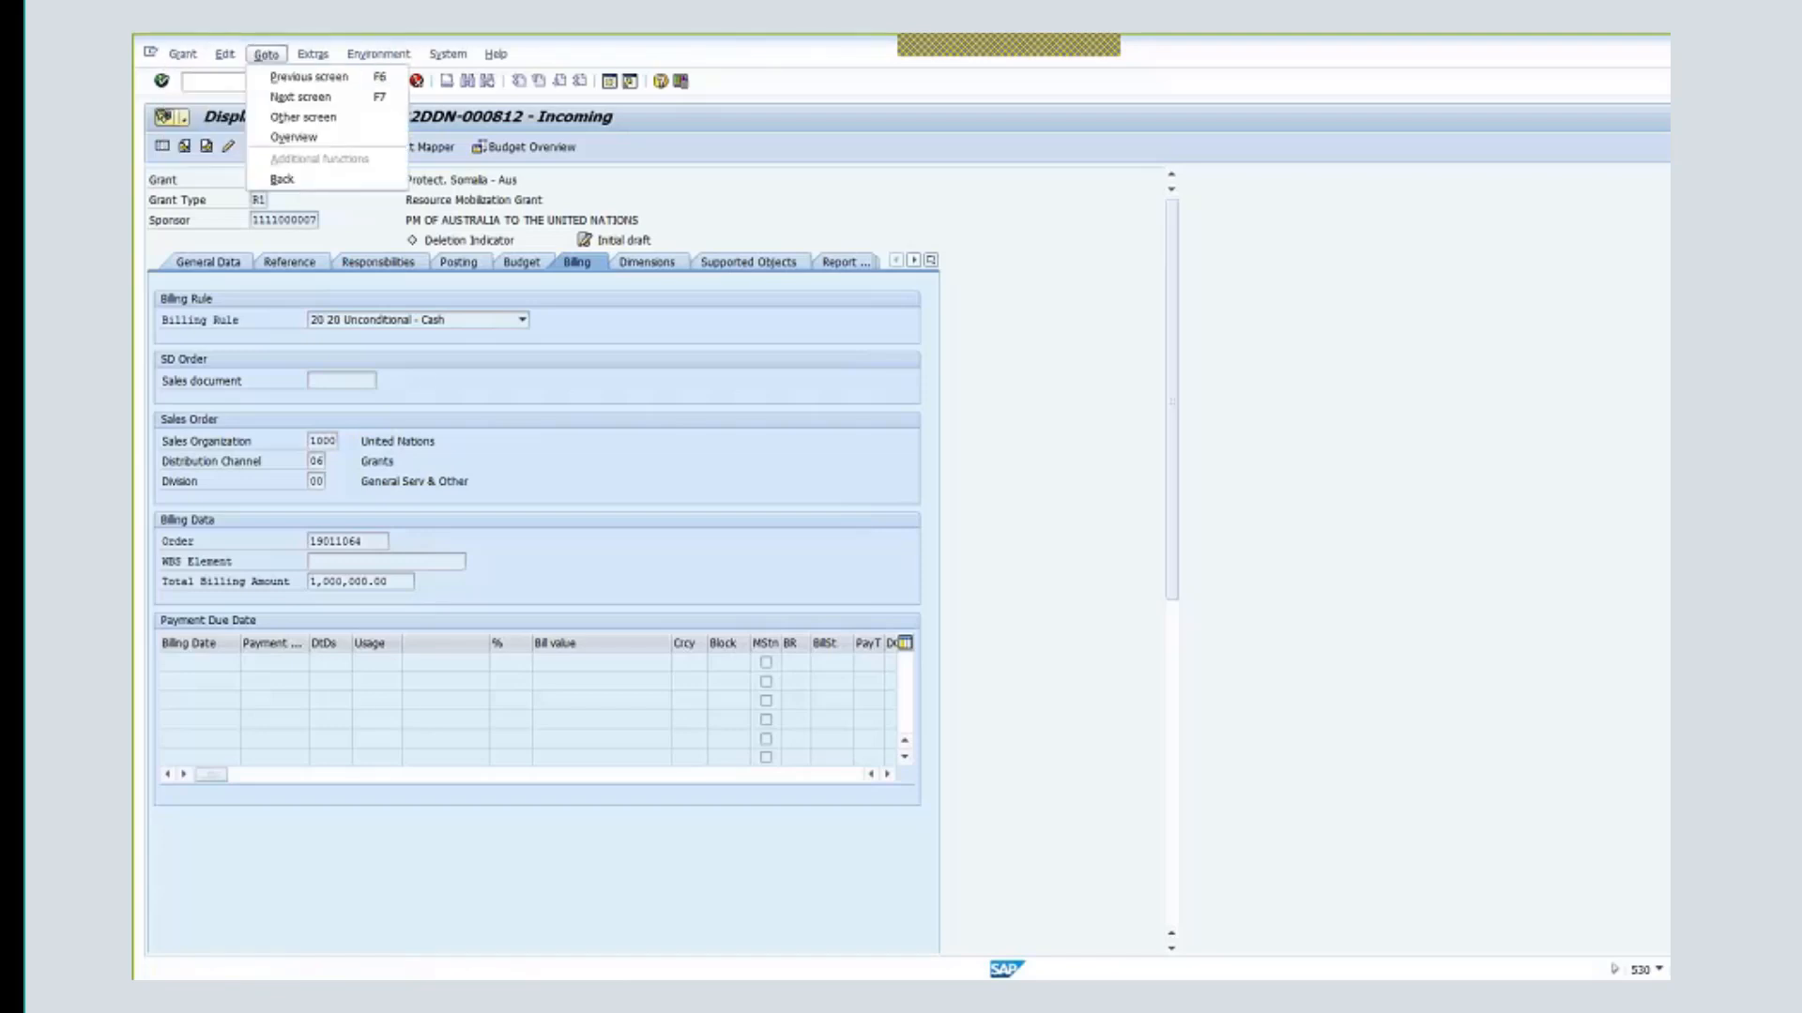
left_click(931, 261)
left_click(370, 80)
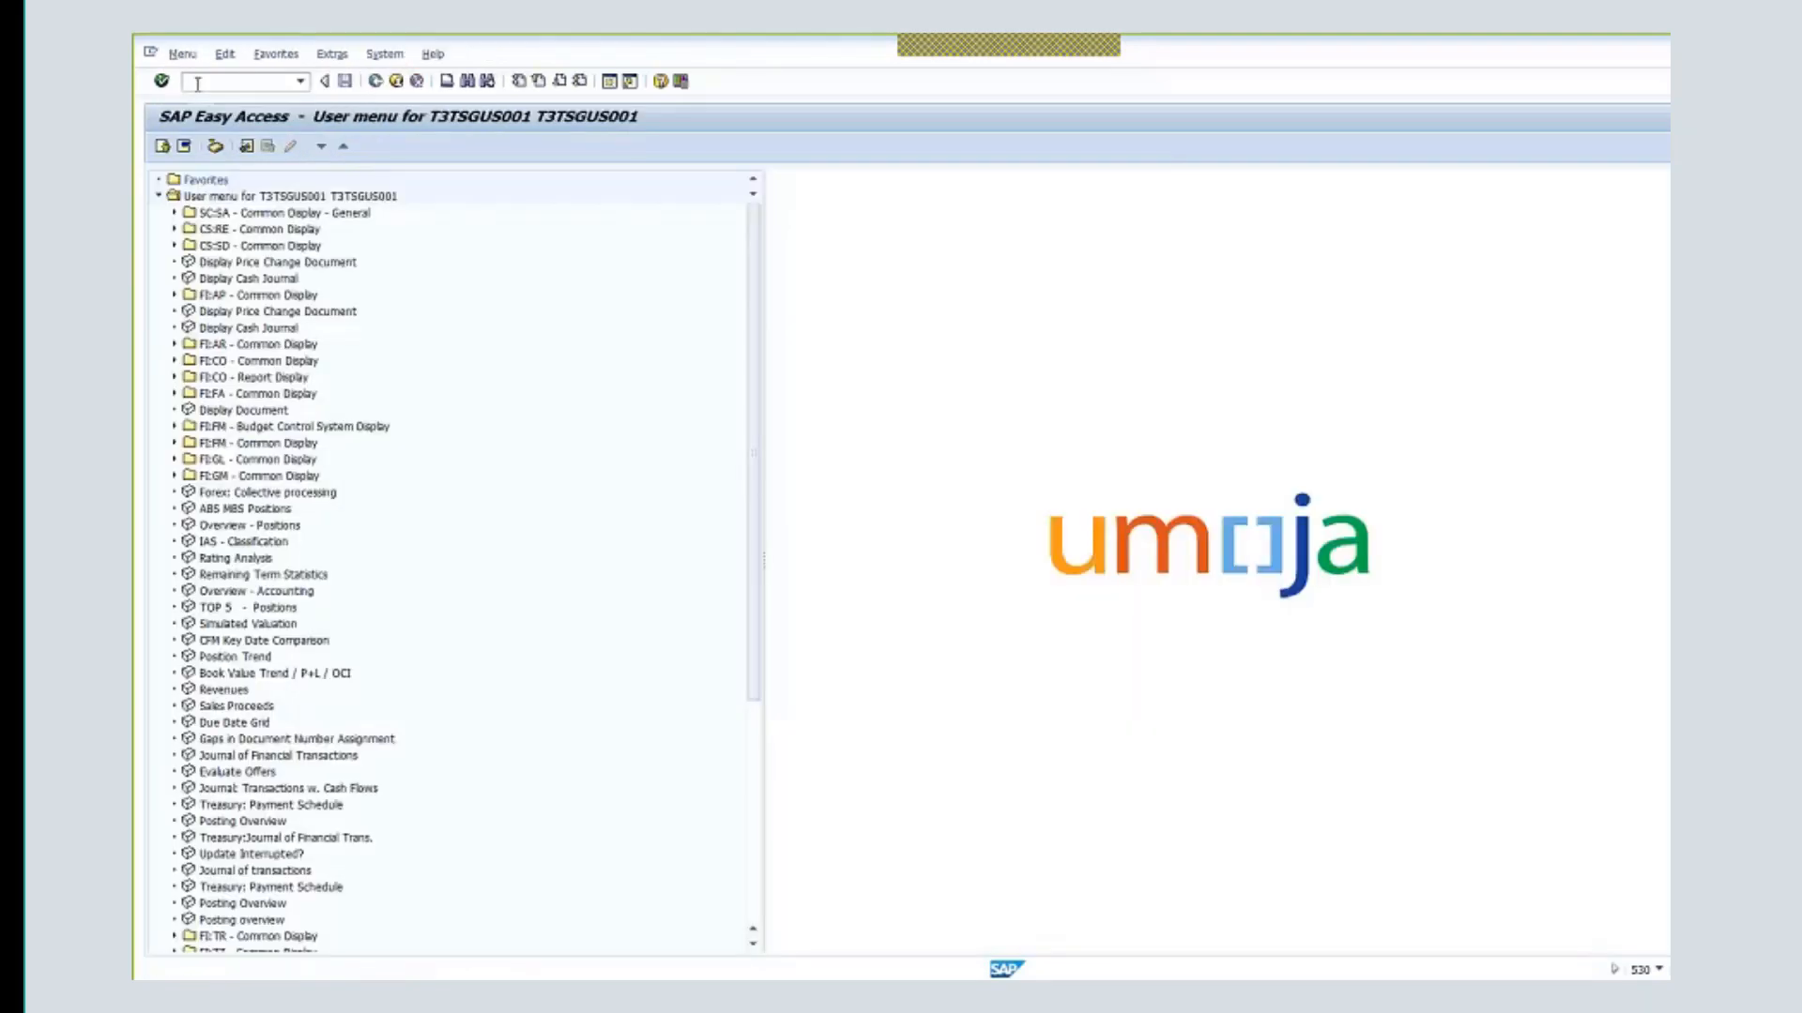
left_click(197, 84)
type("d")
type("mgrant")
- Start a new grant numbered R1-32DDN- and select the sponsor number's last digits
key("Return")
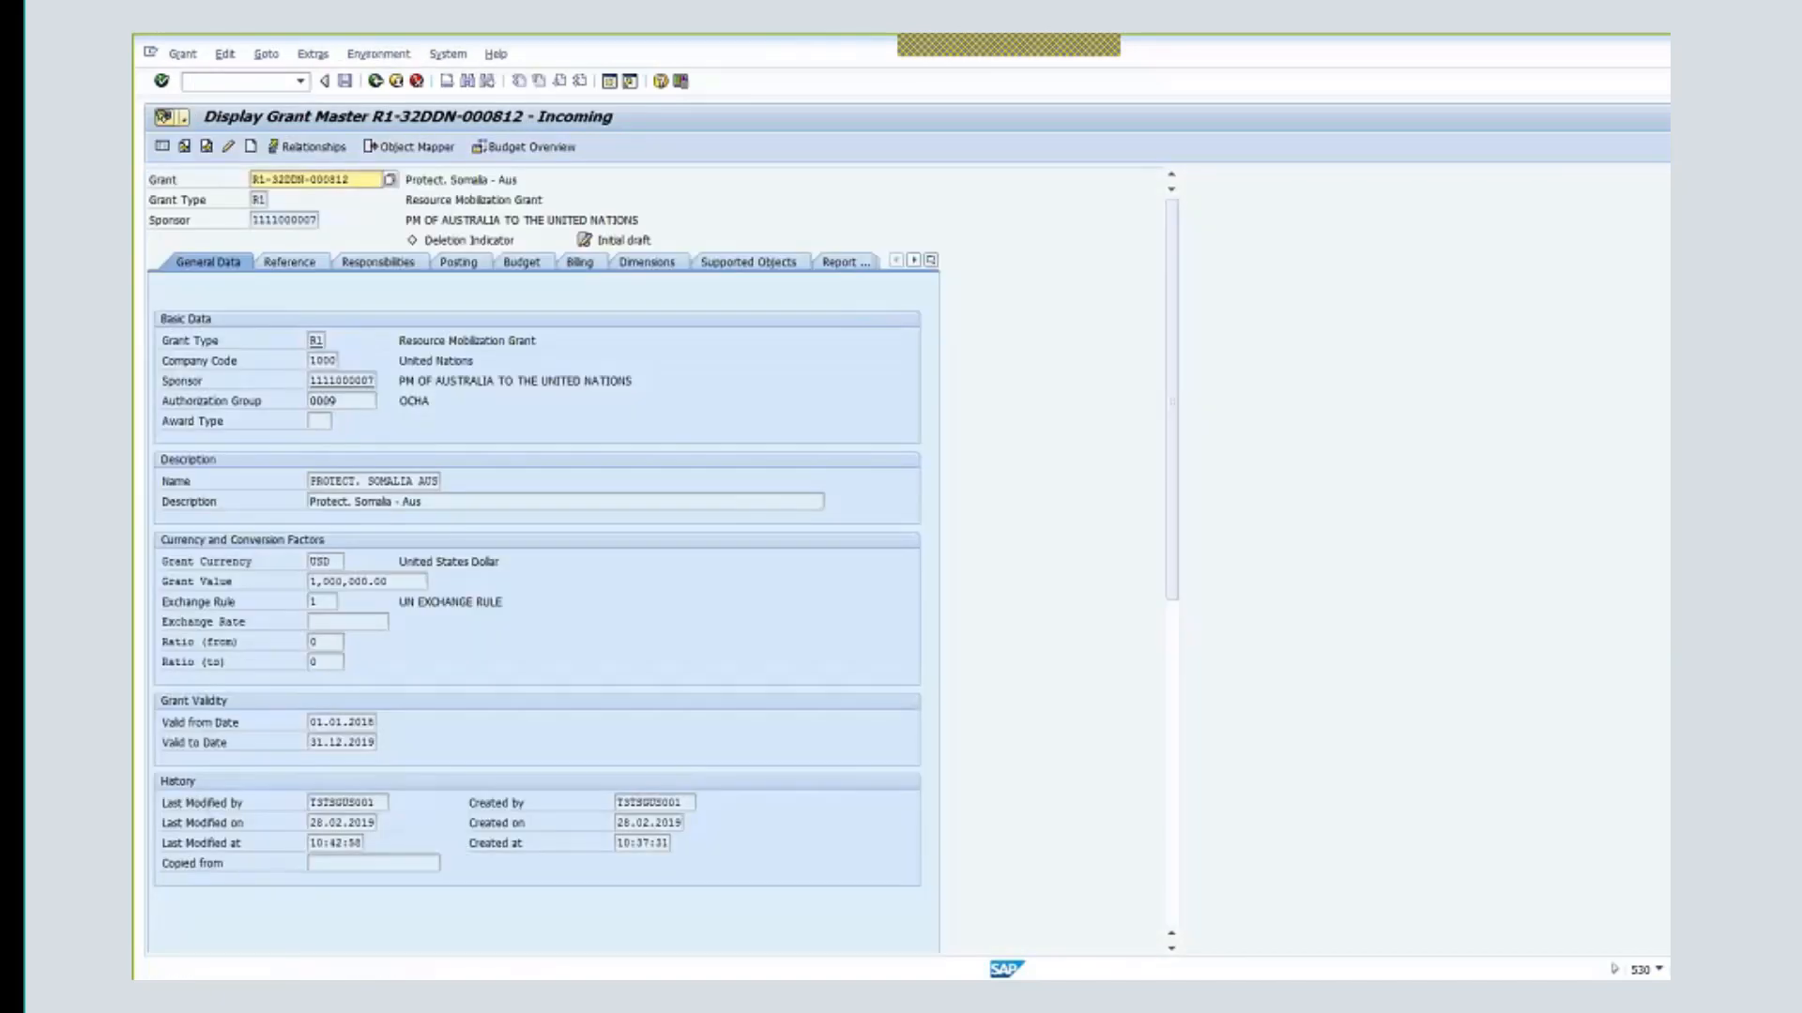
left_click(250, 147)
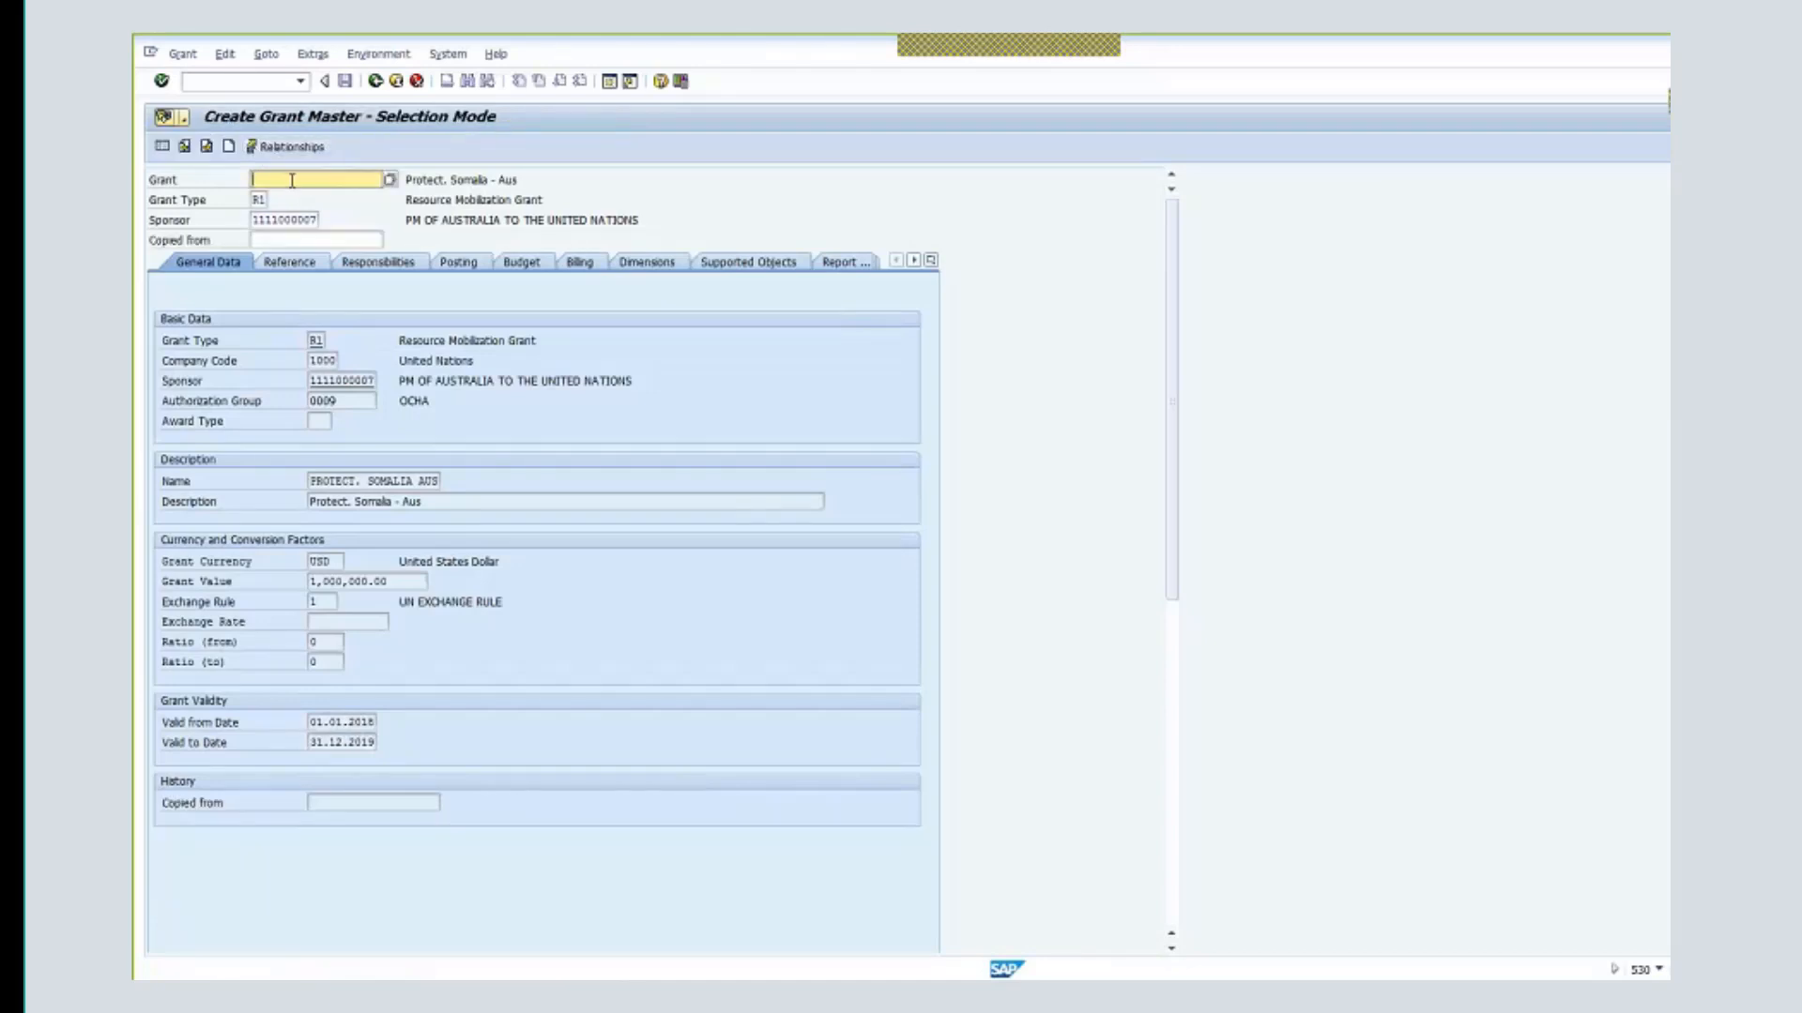
type("r1")
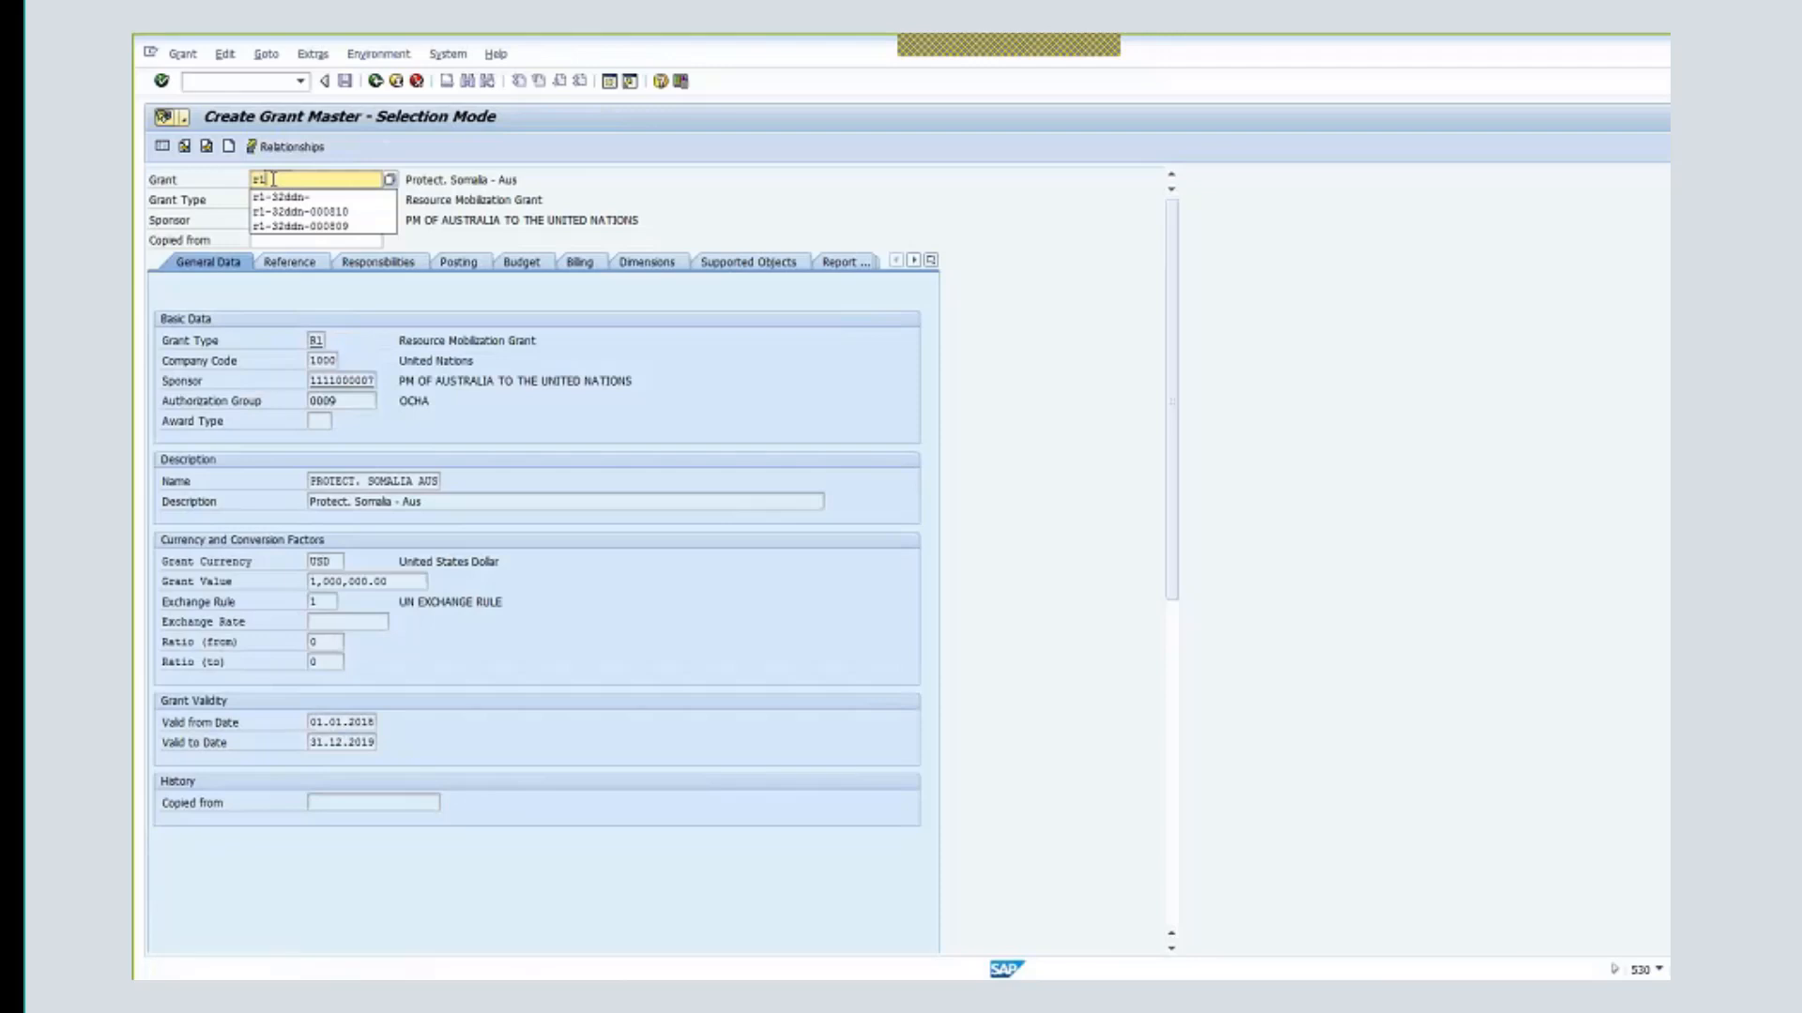
key("Down")
key("Return")
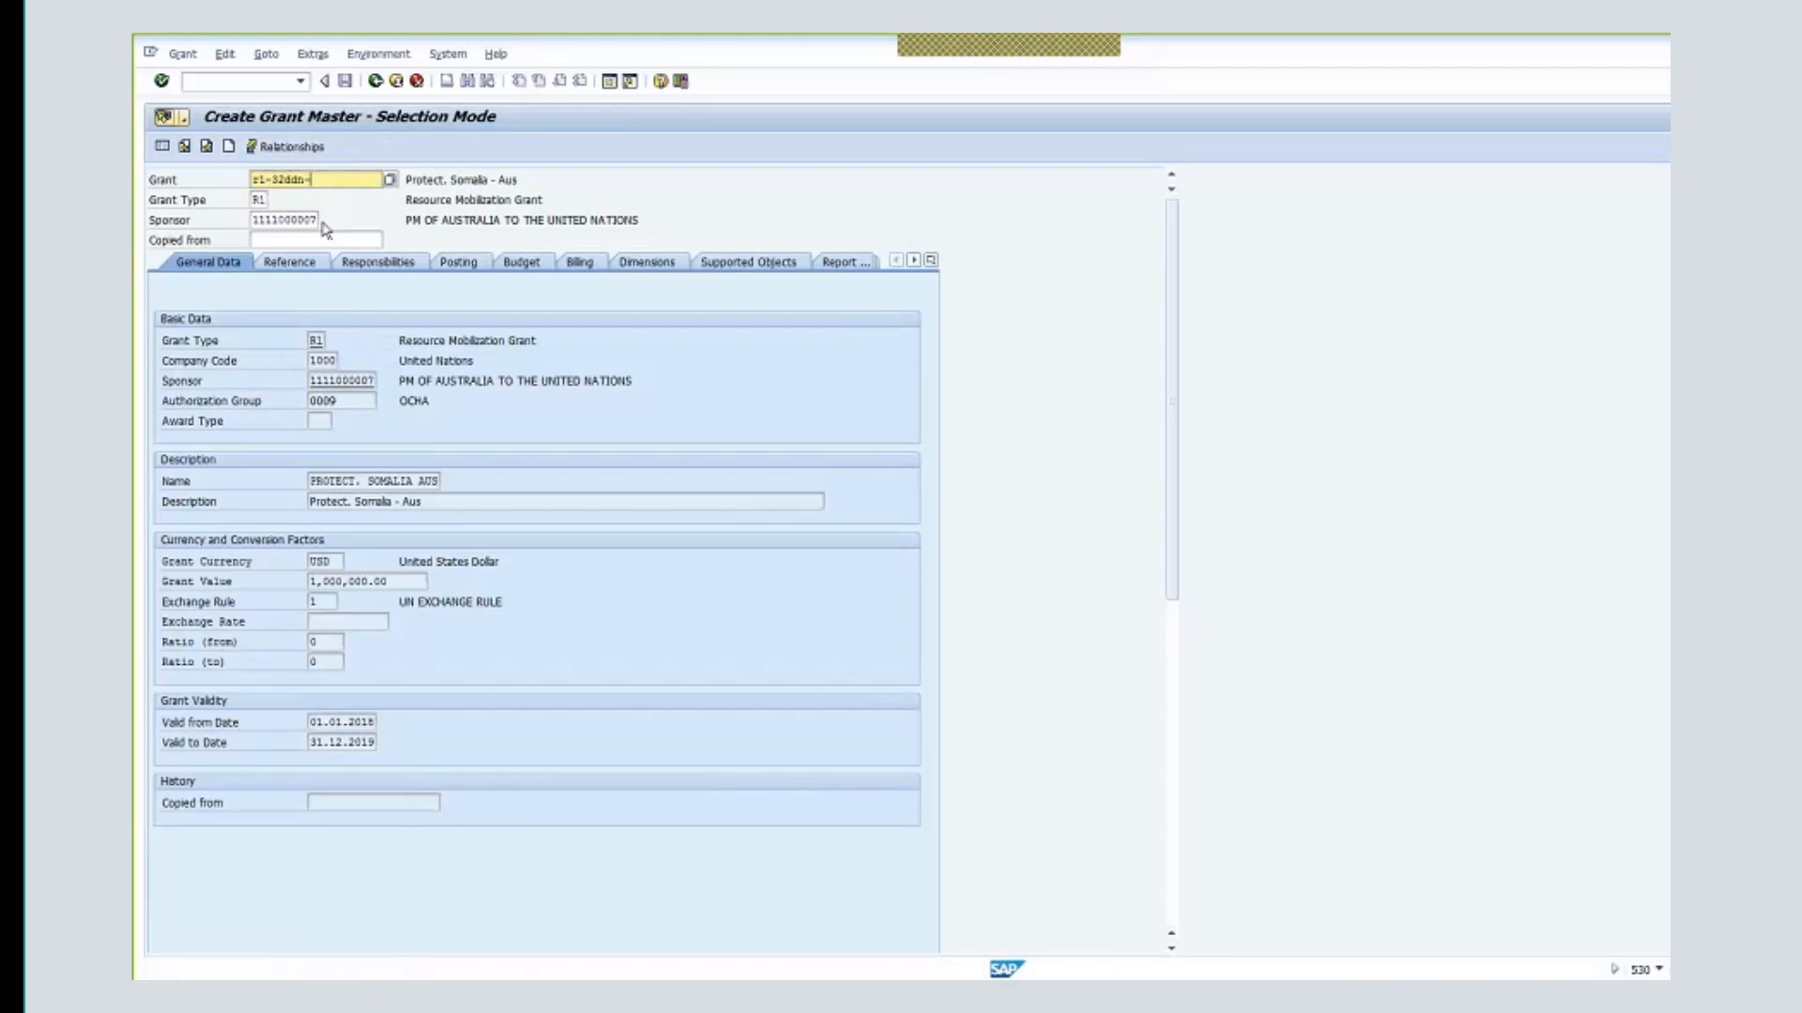
left_click(293, 221)
left_click_drag(296, 221, 320, 240)
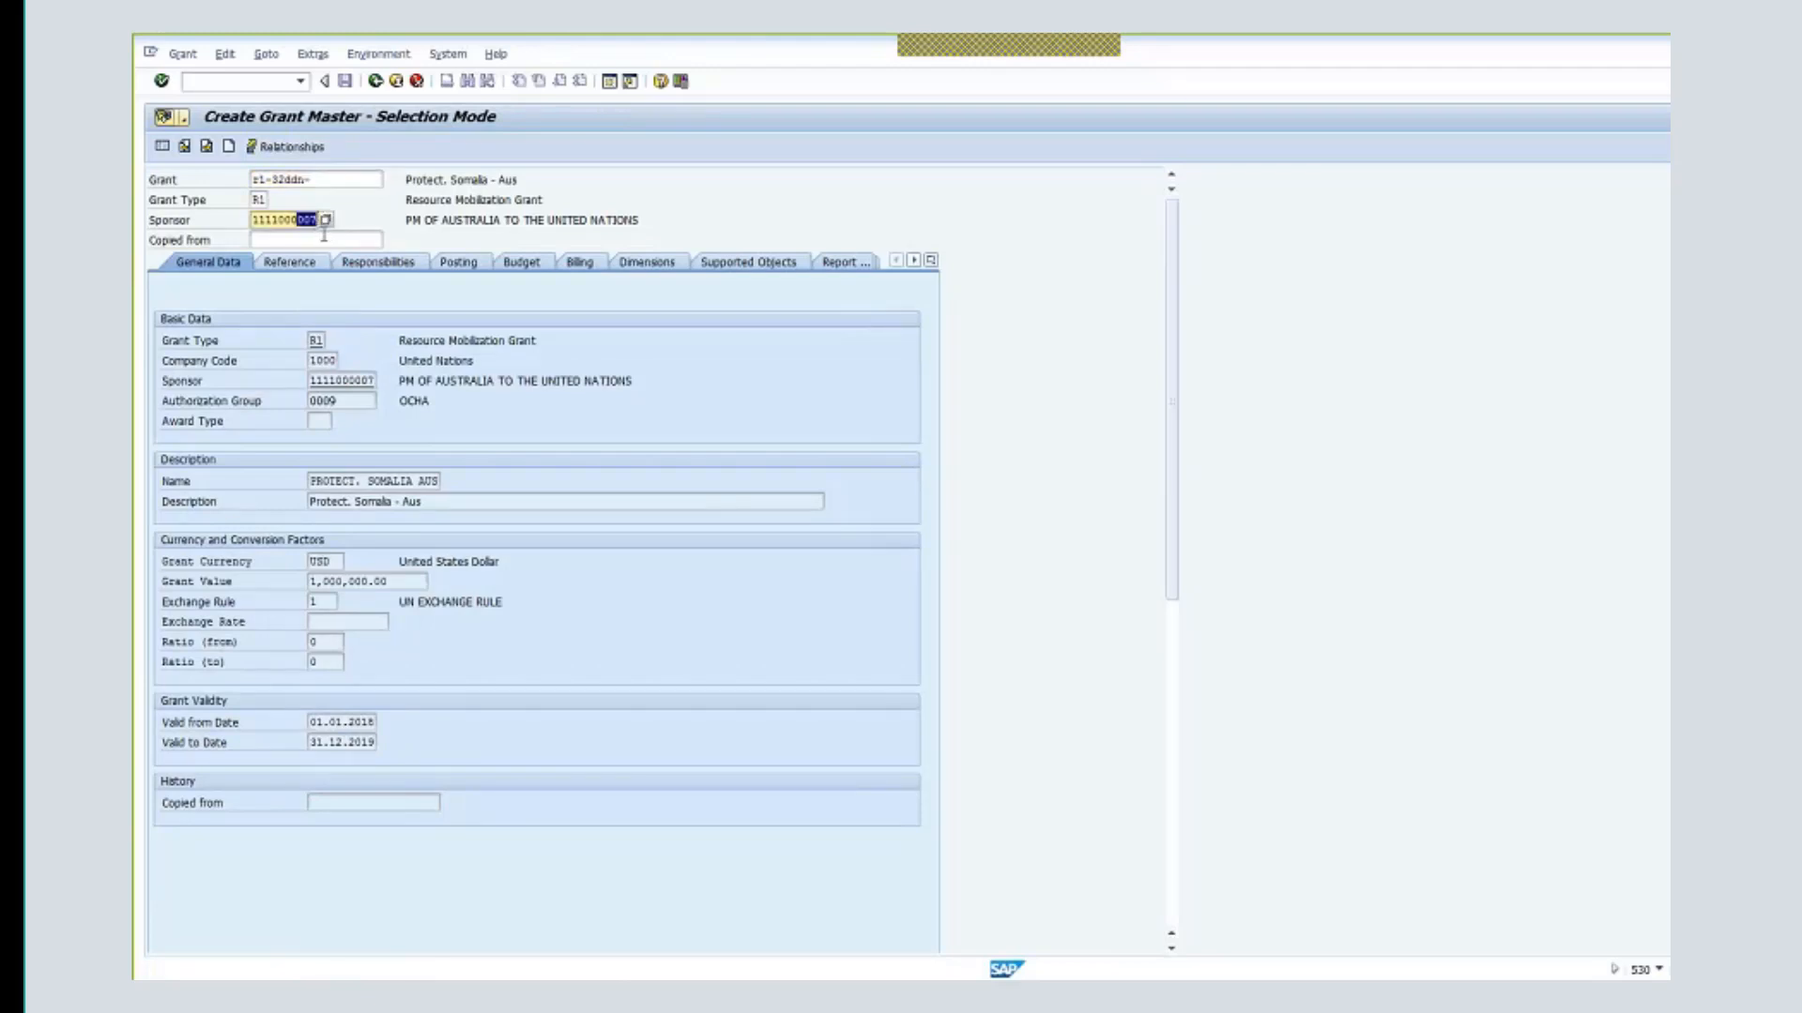
type("0")
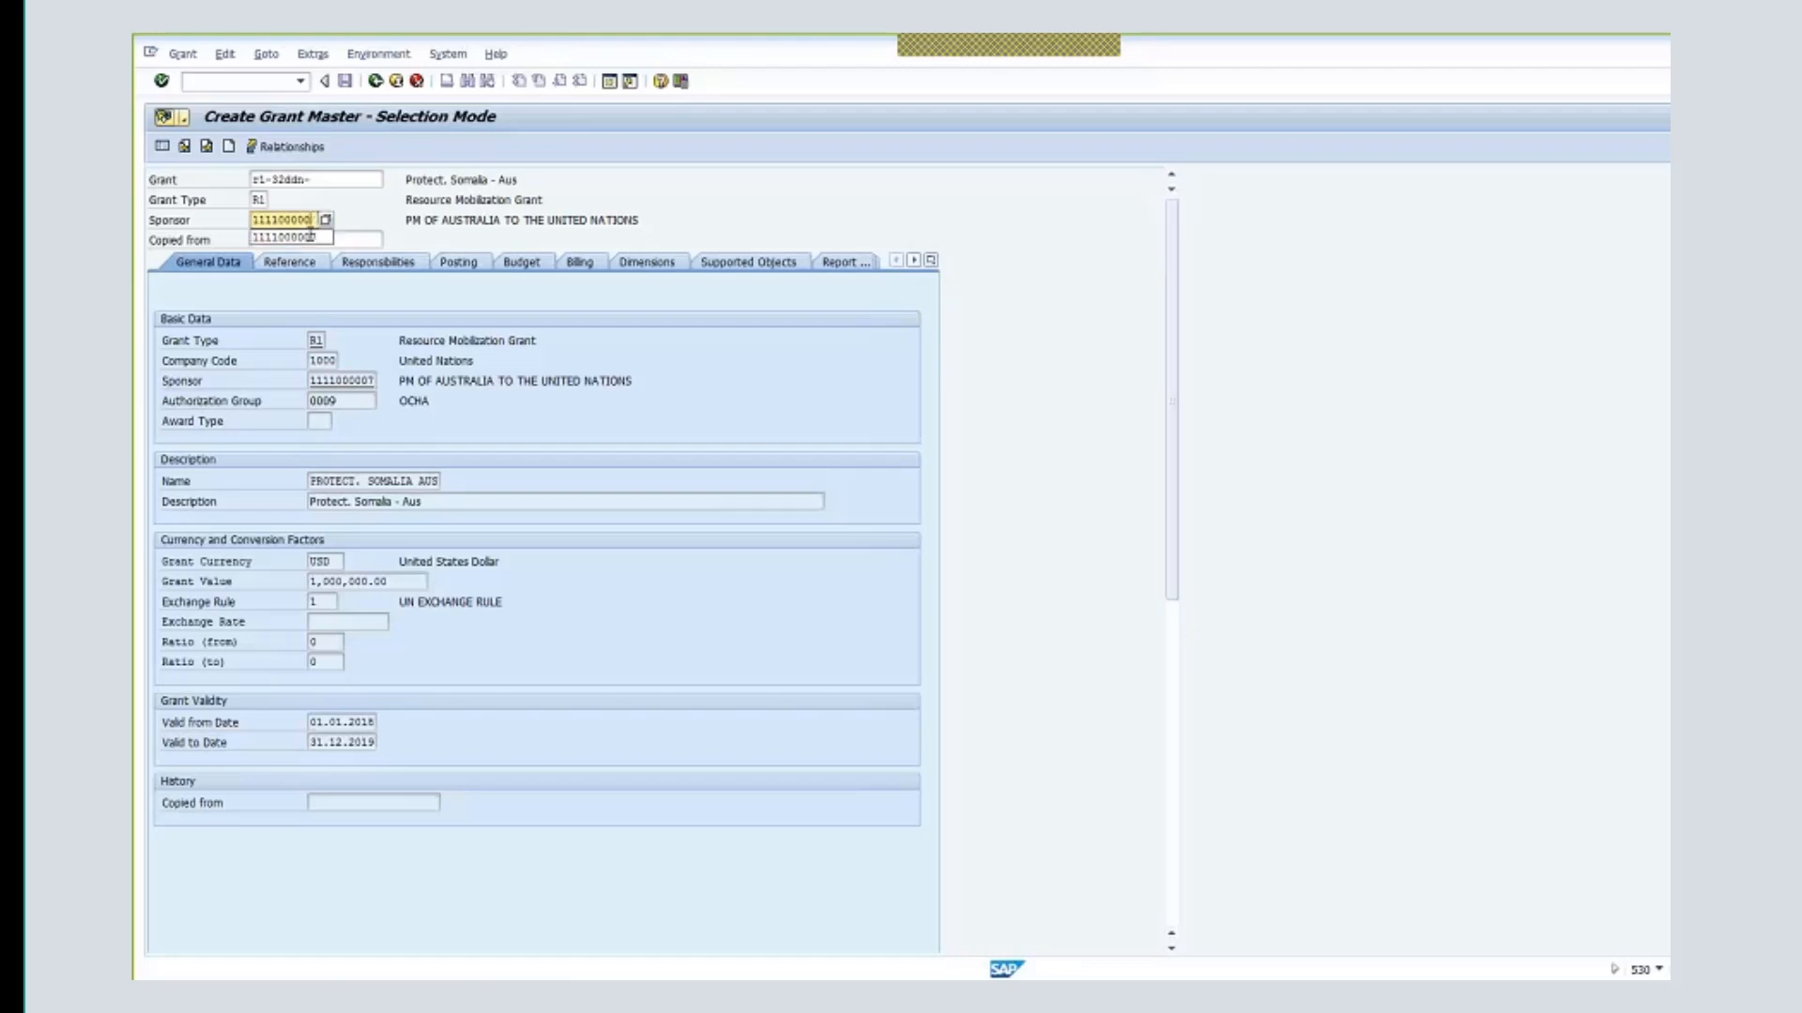
left_click(311, 251)
left_click(309, 242)
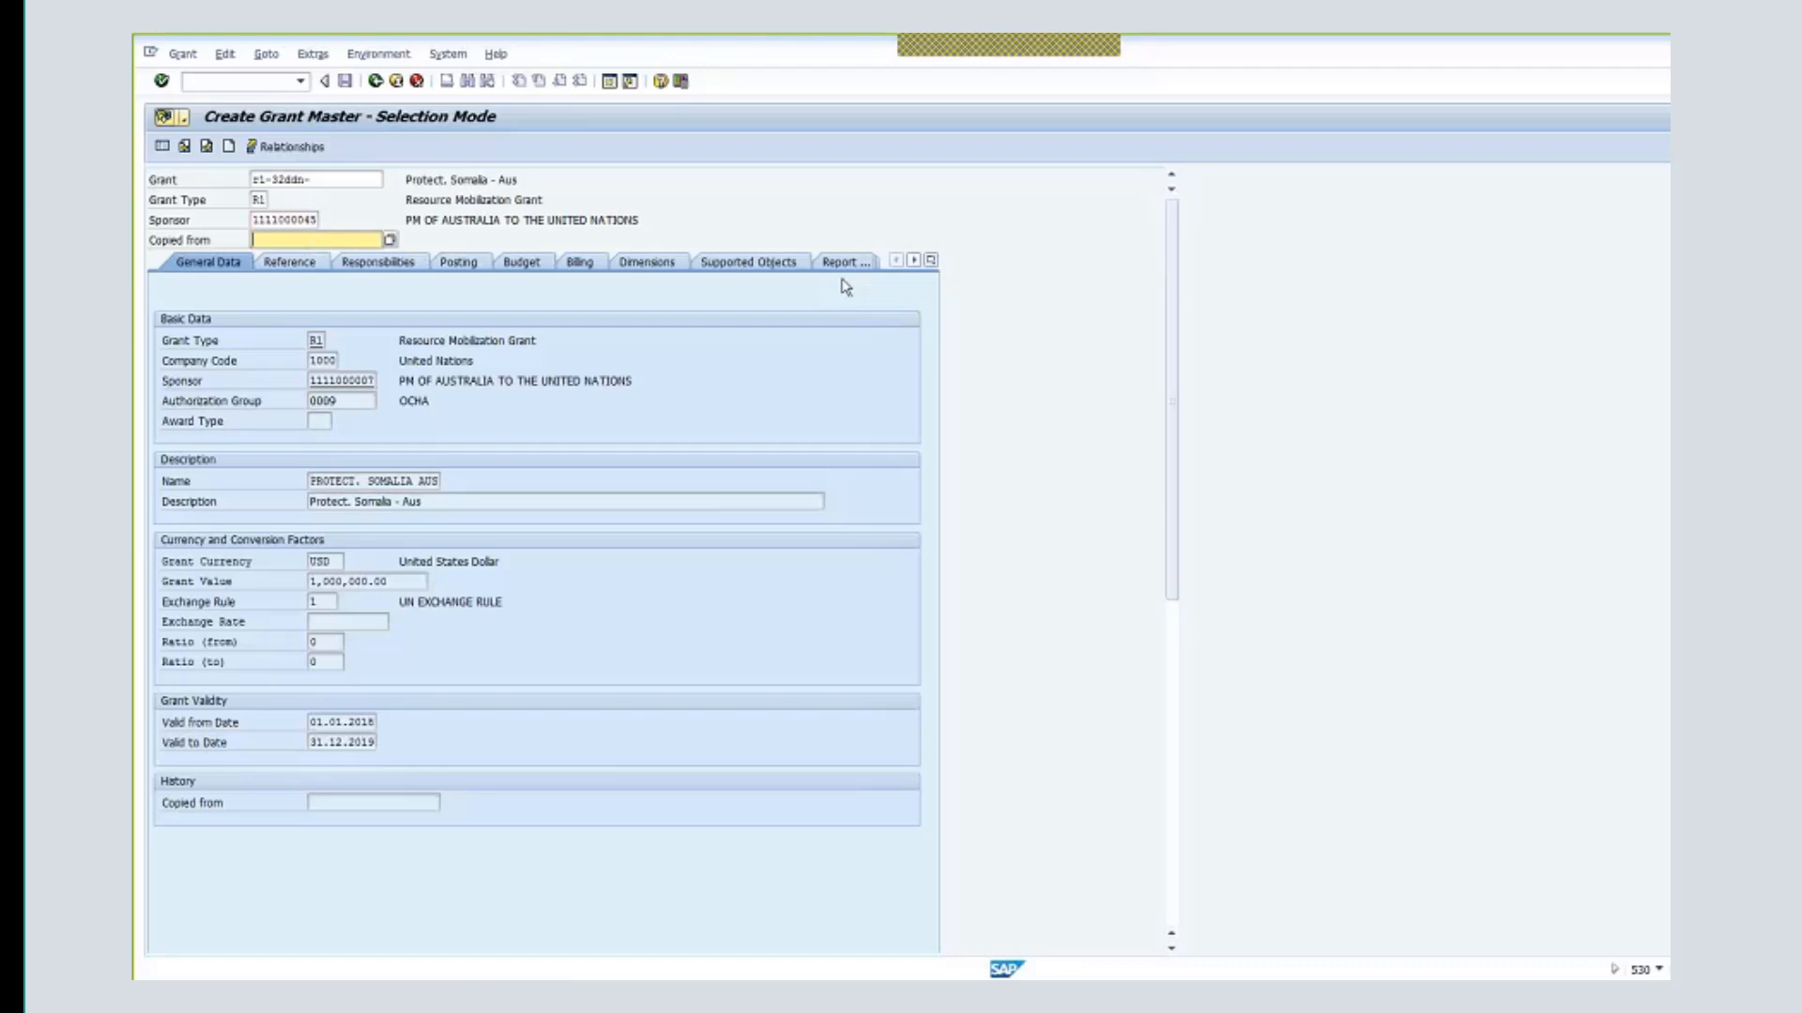
type("r")
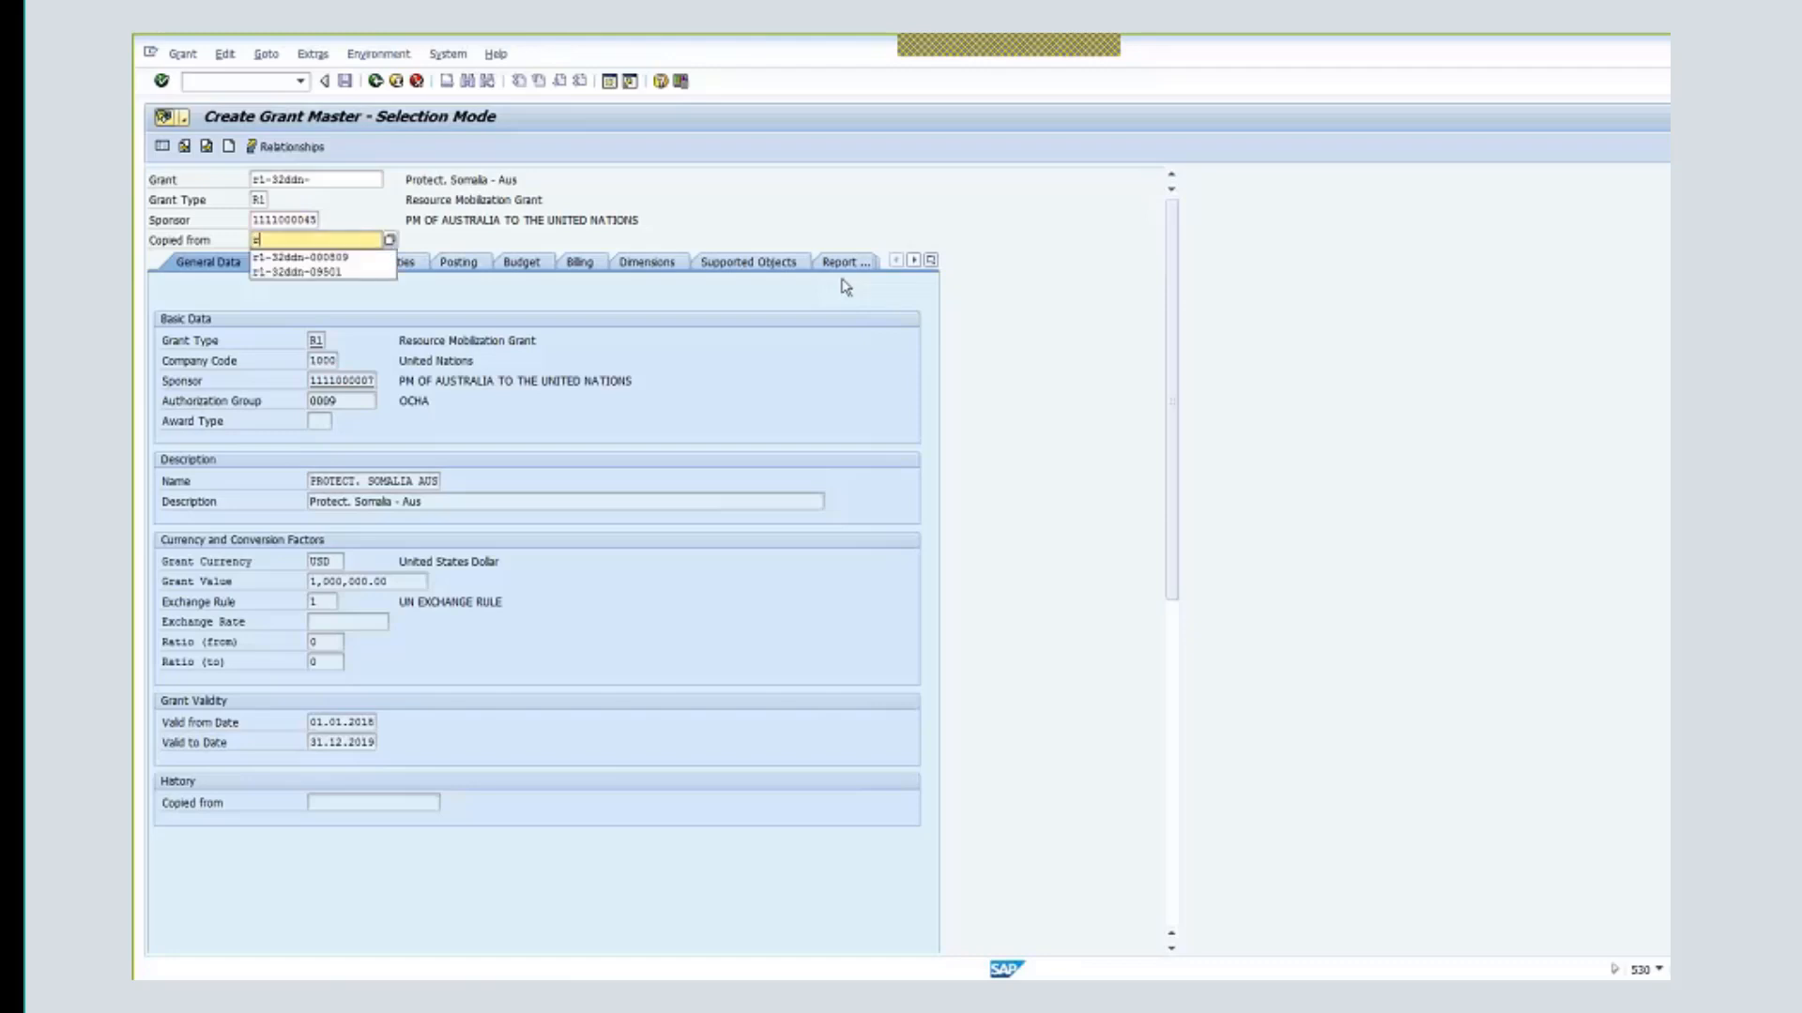
type("1-")
key("Down")
key("Return")
key("BackSpace")
key("BackSpace")
type("12")
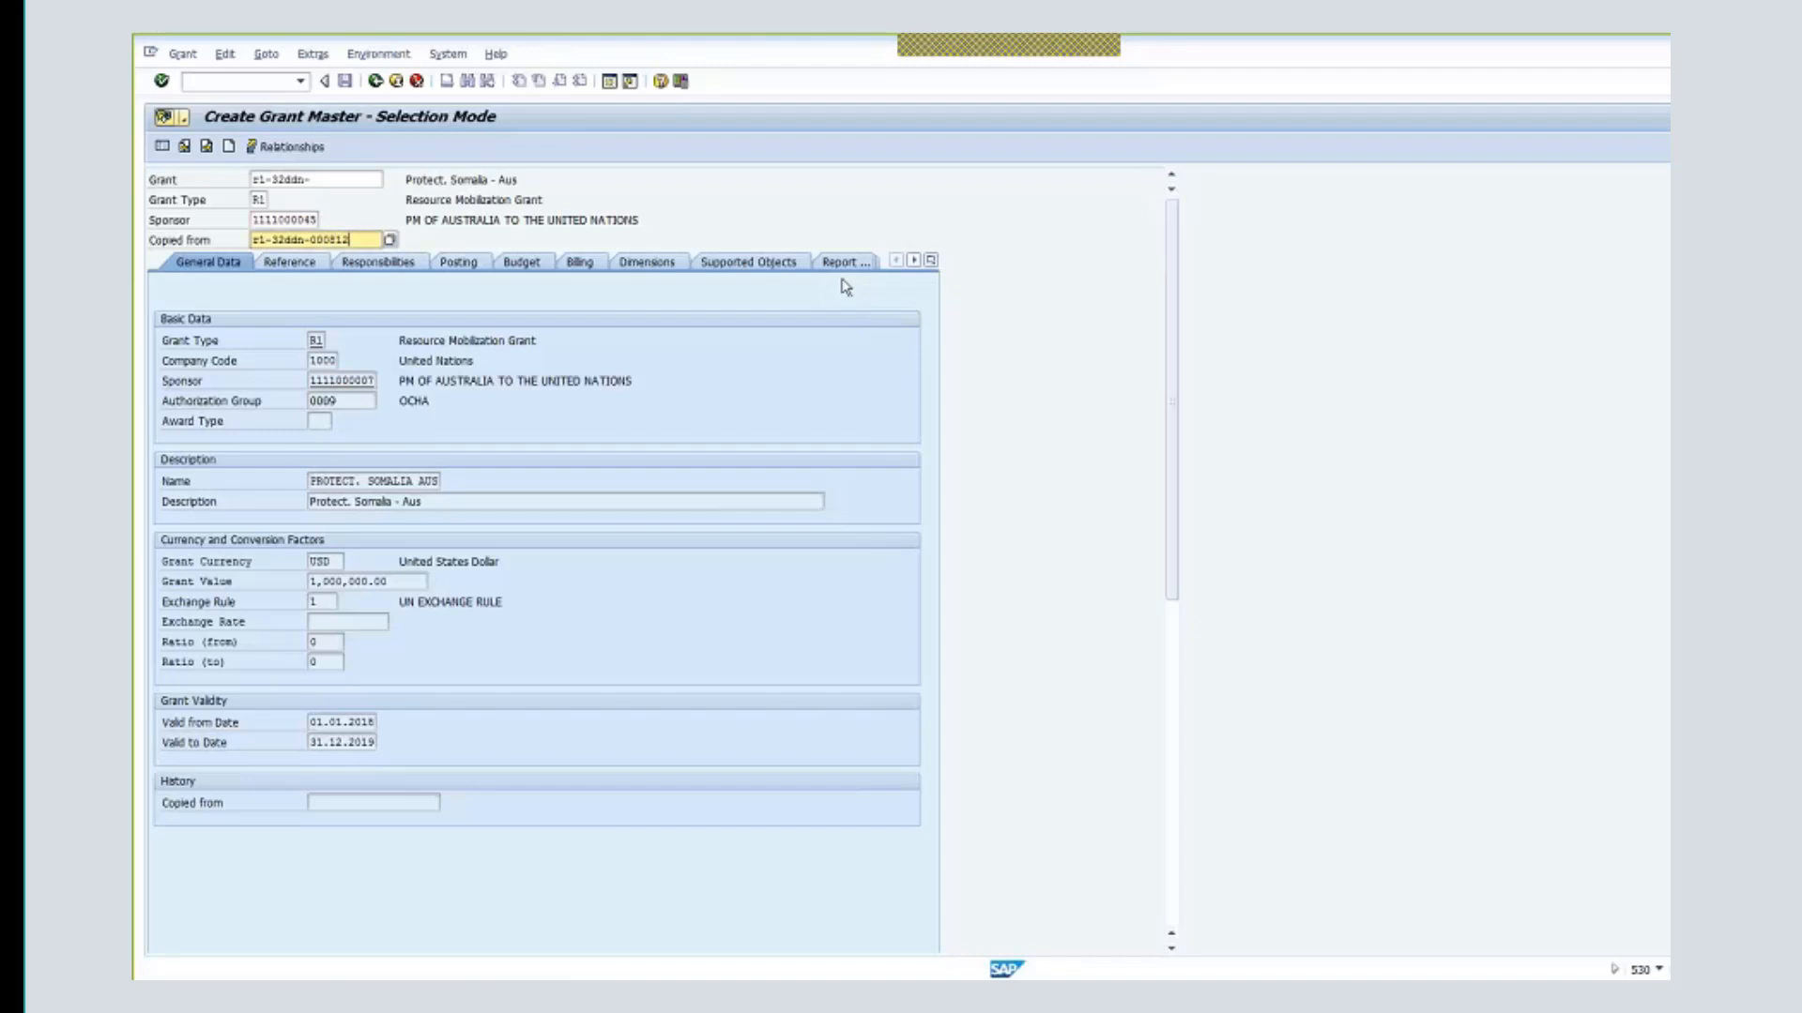
key("Return")
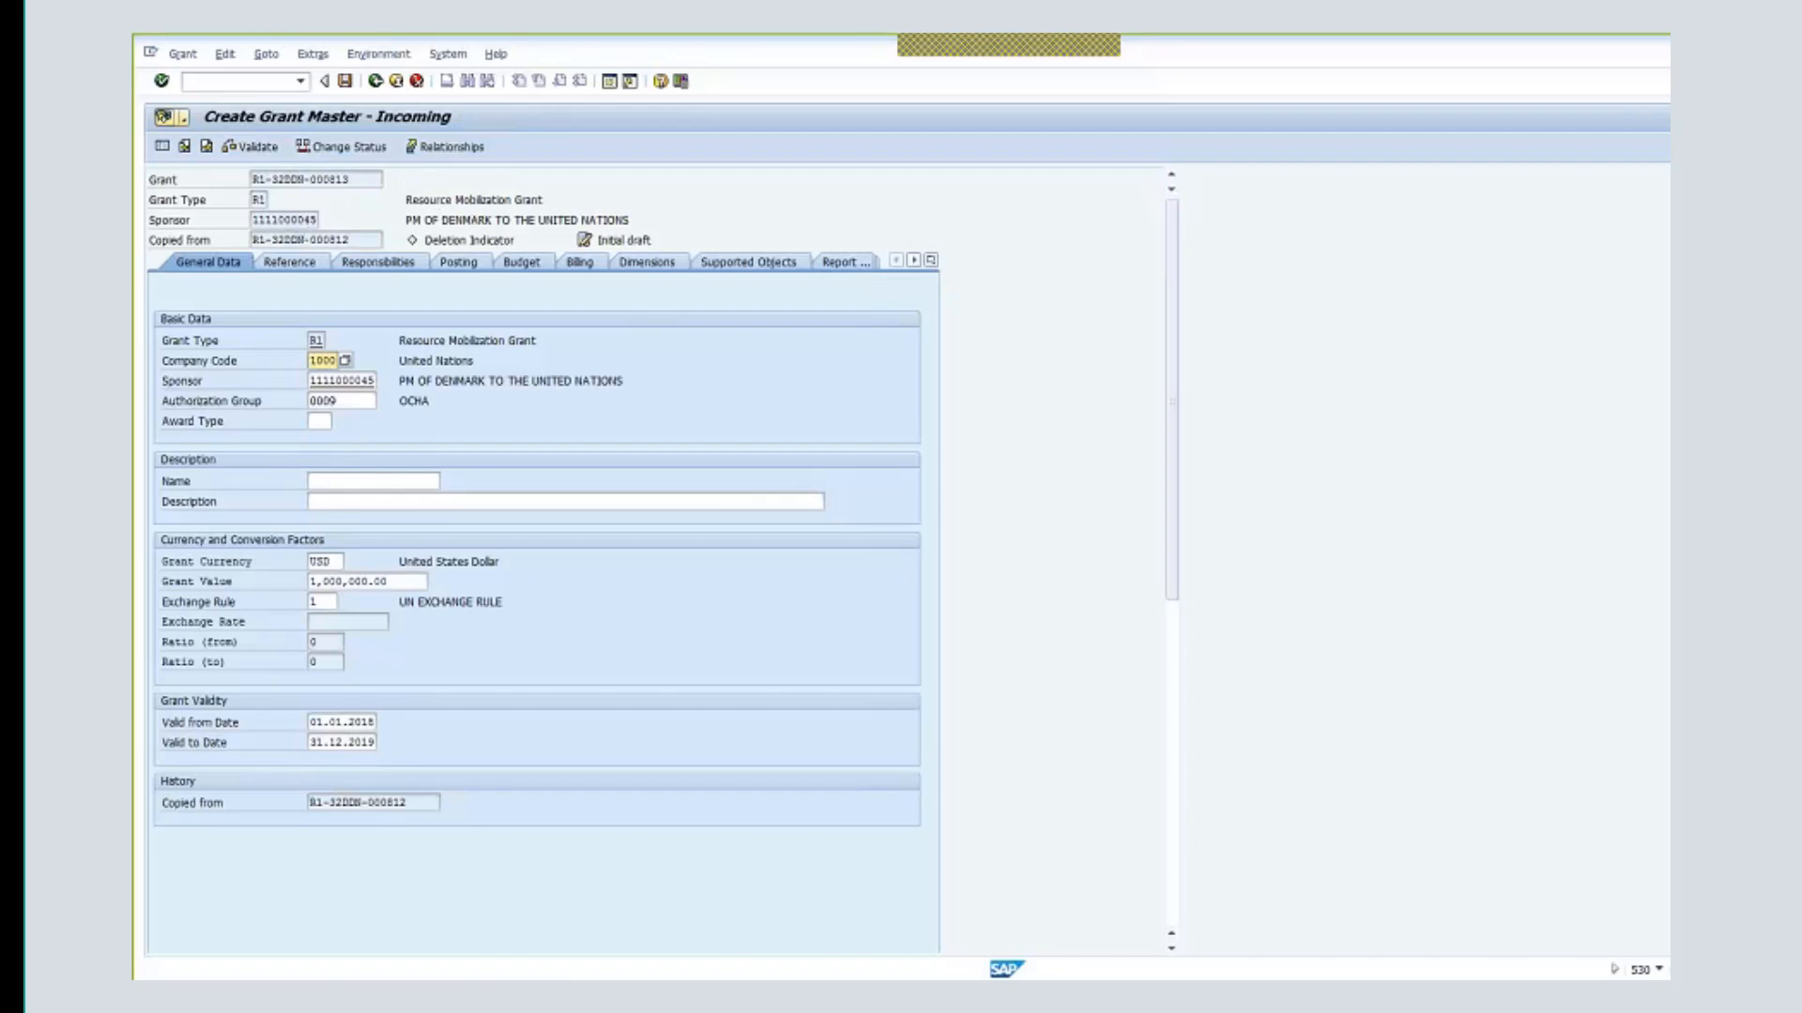
- Check the grant's sponsor description and 1,000,000.00 USD value on General Data, then return to Reference
left_click(311, 266)
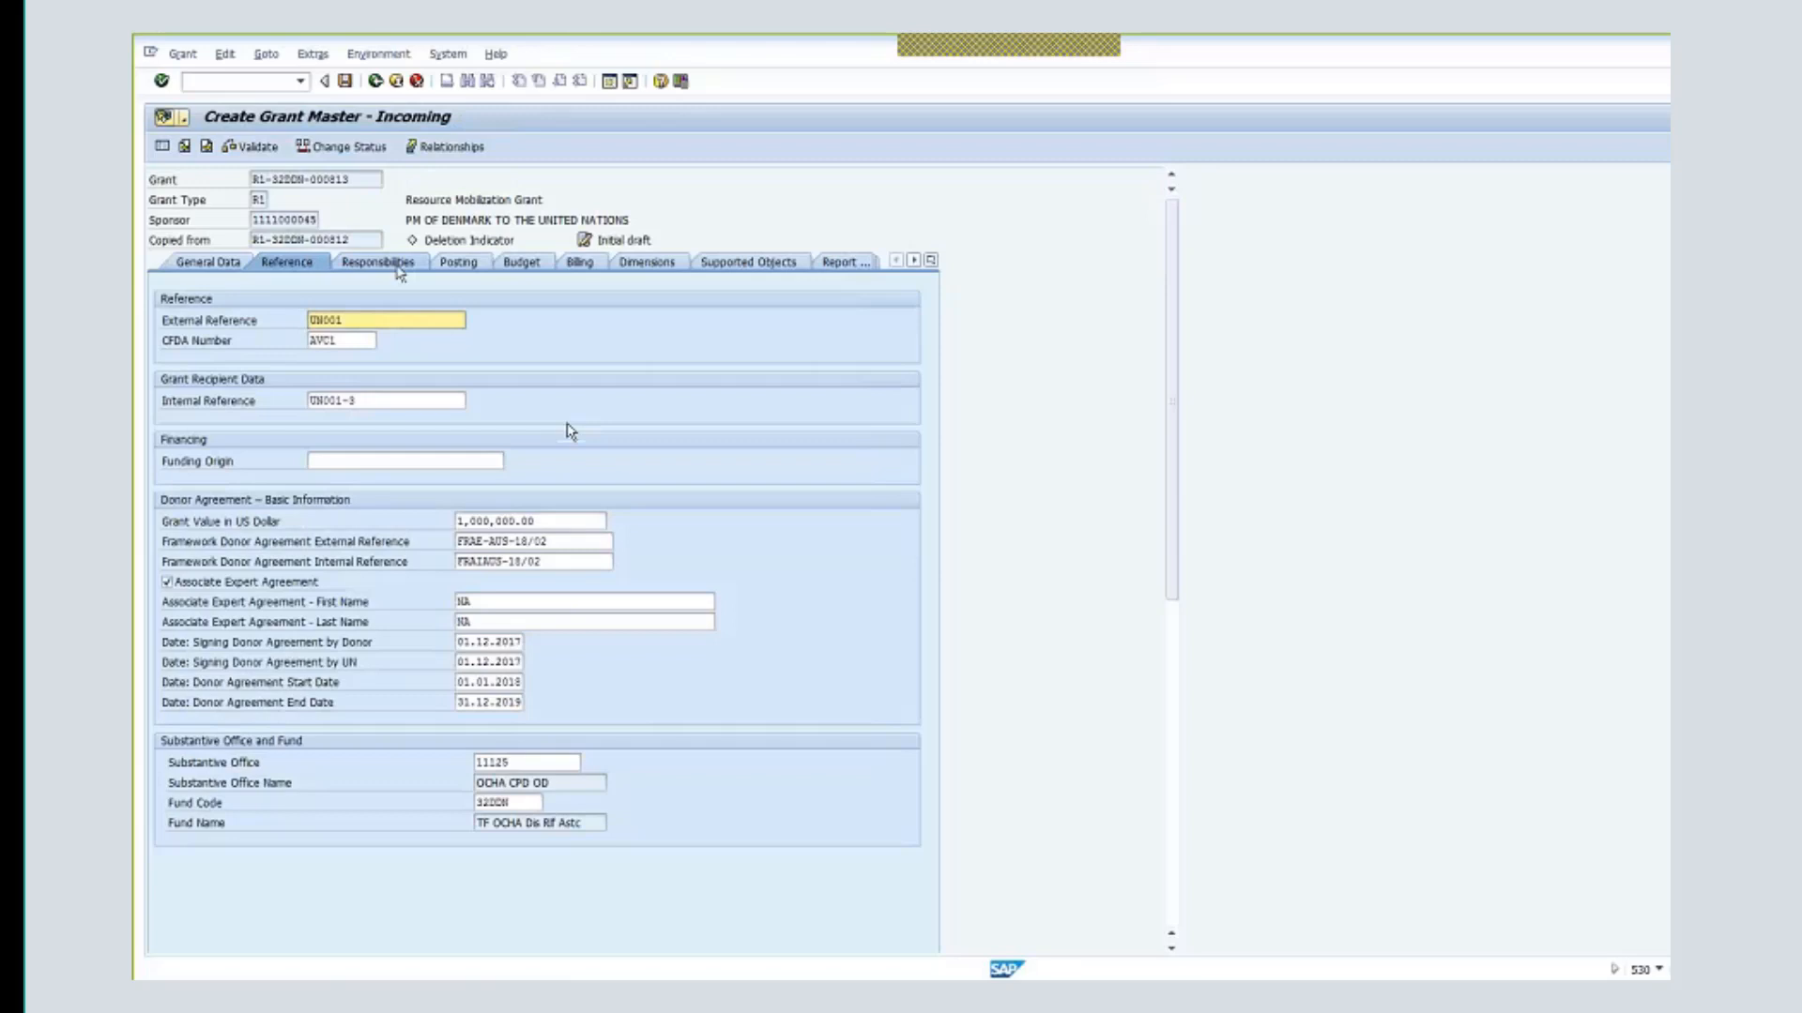
left_click(218, 265)
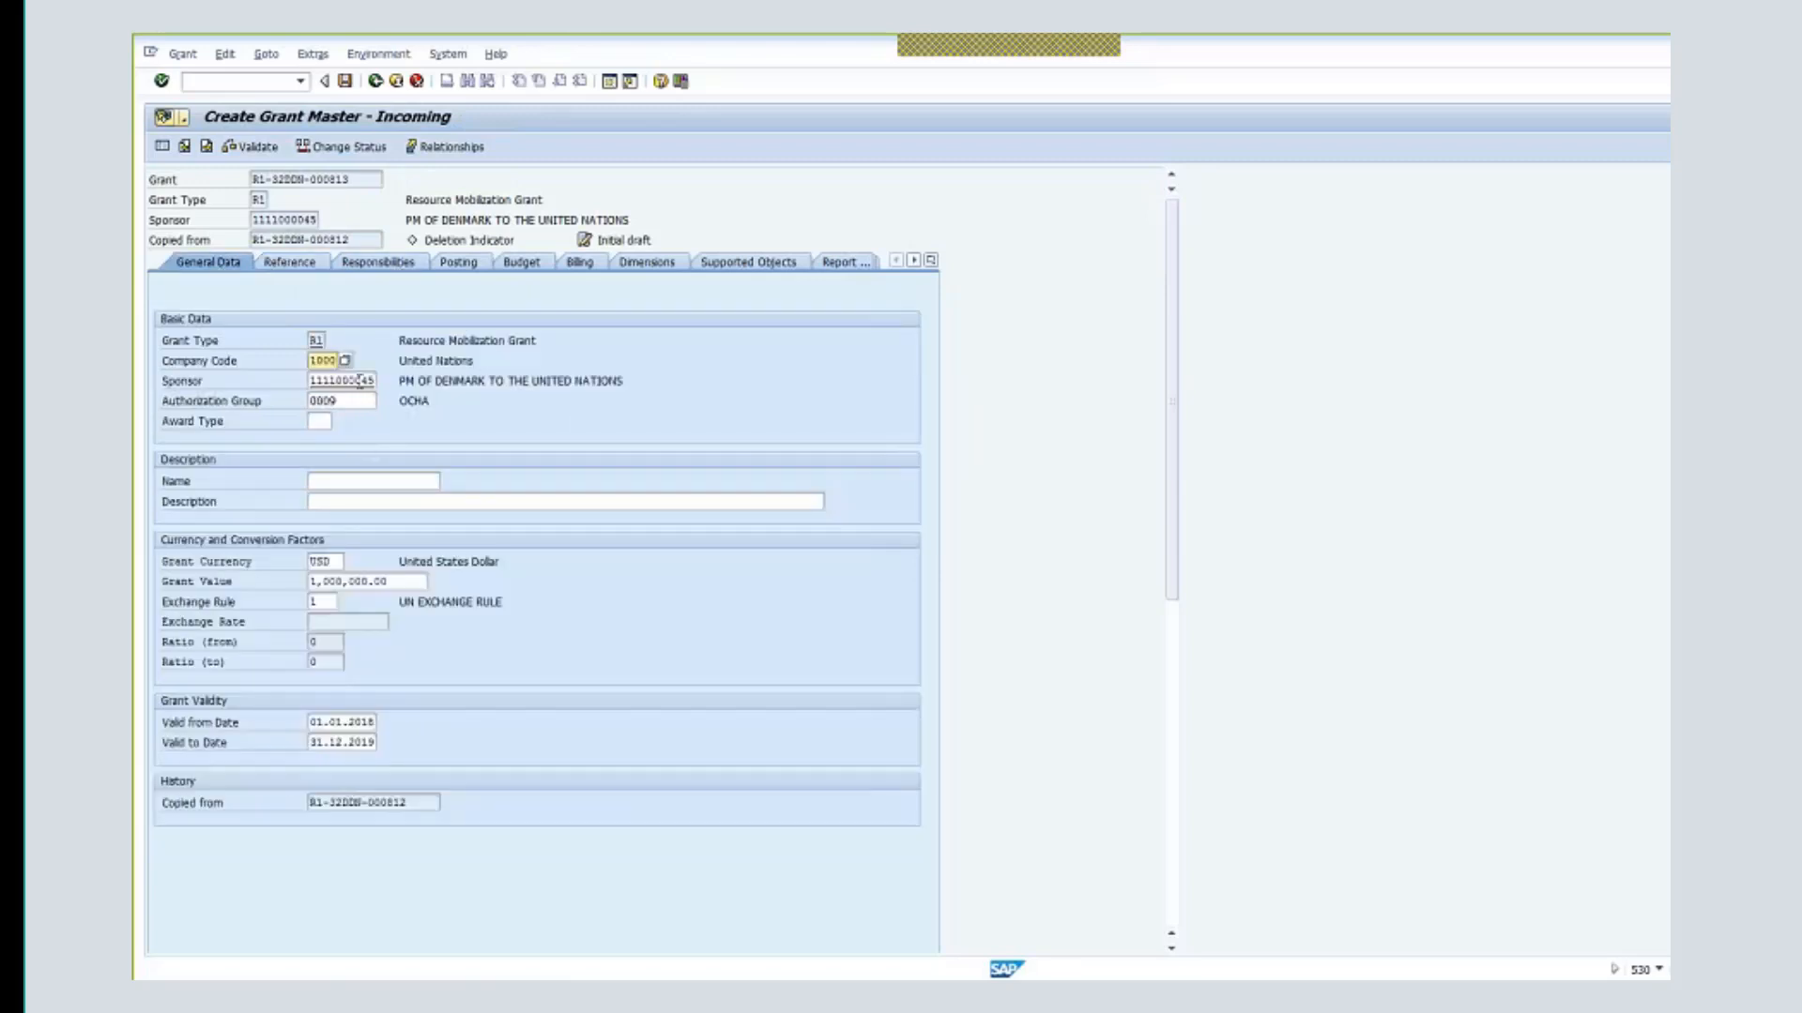
left_click_drag(623, 382, 474, 384)
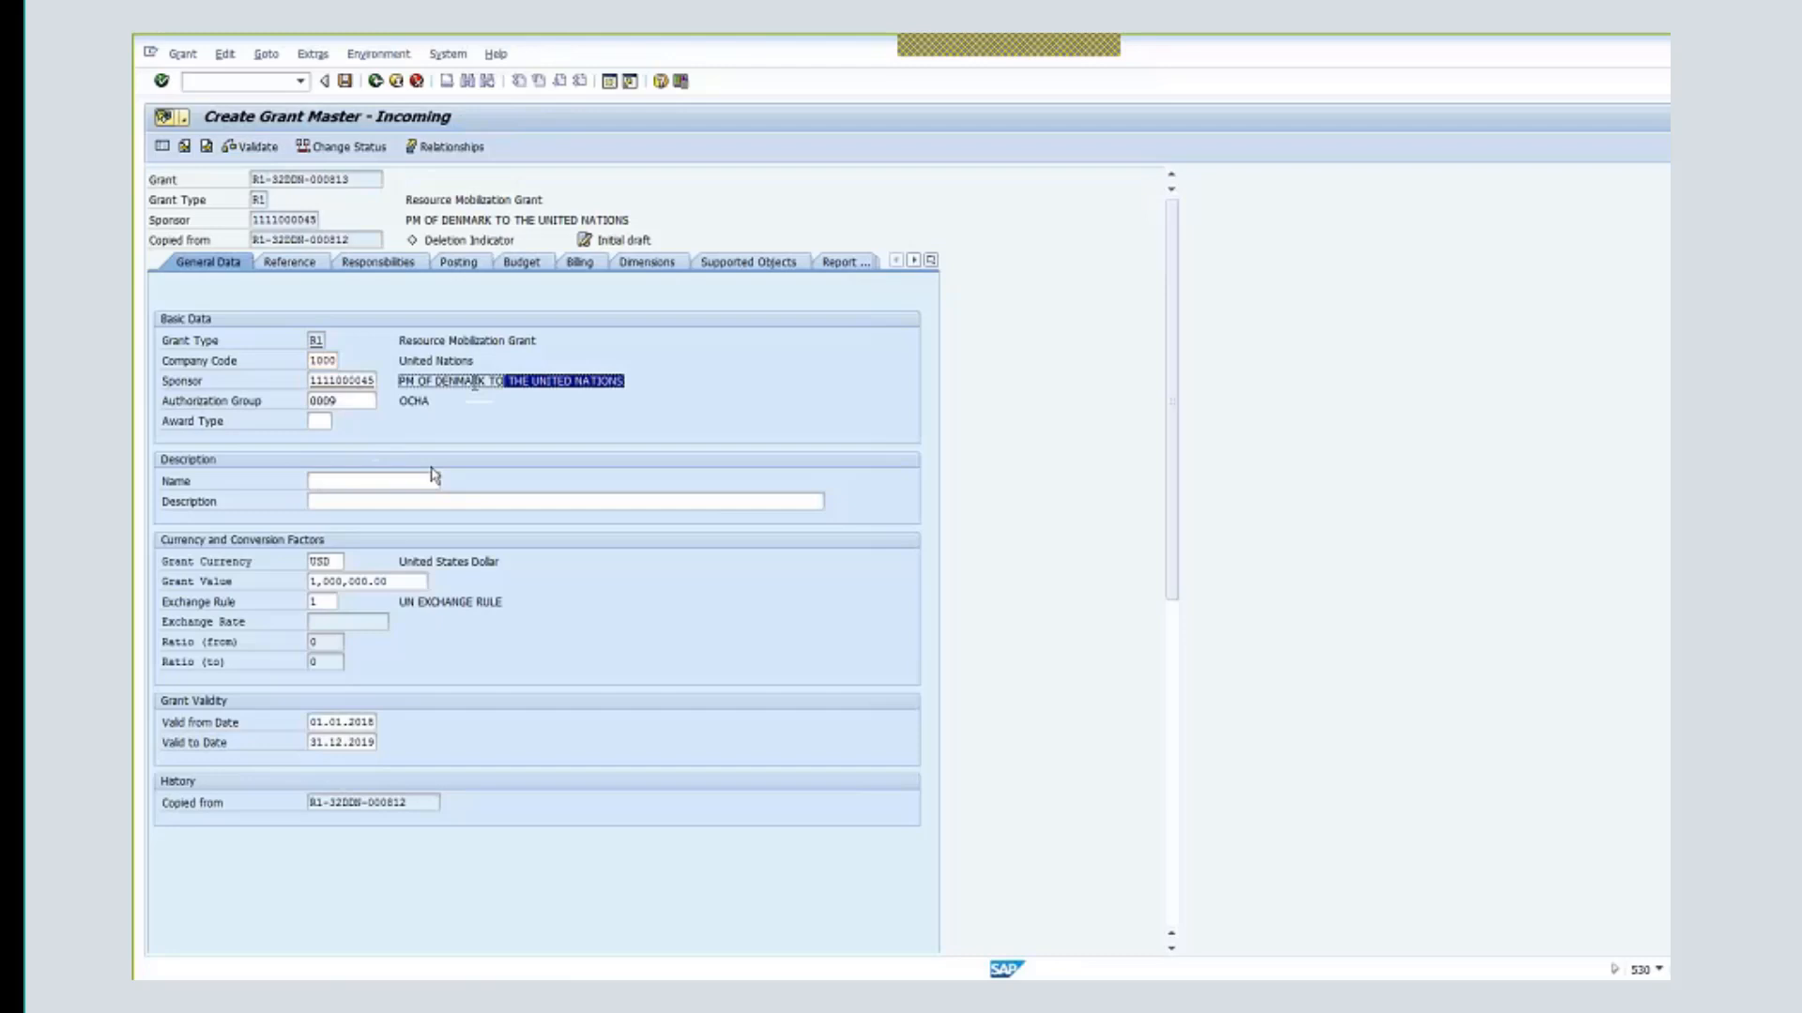
left_click_drag(386, 582, 297, 583)
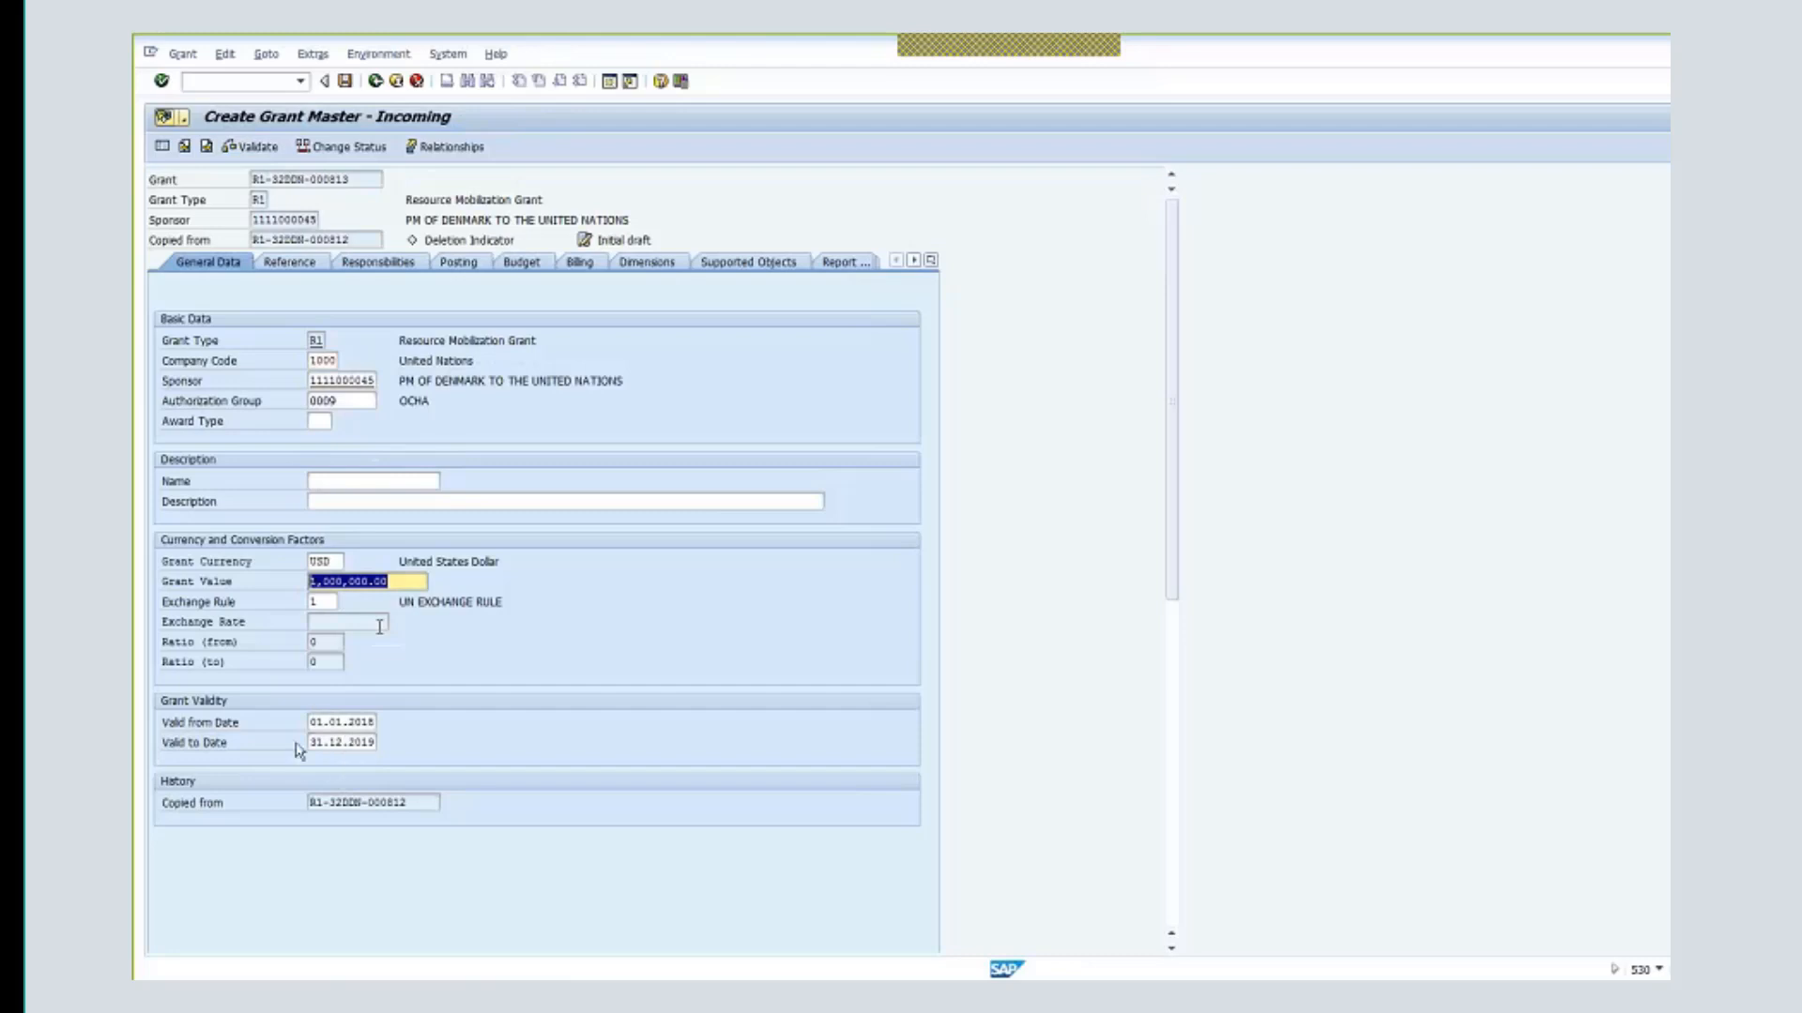
left_click(290, 262)
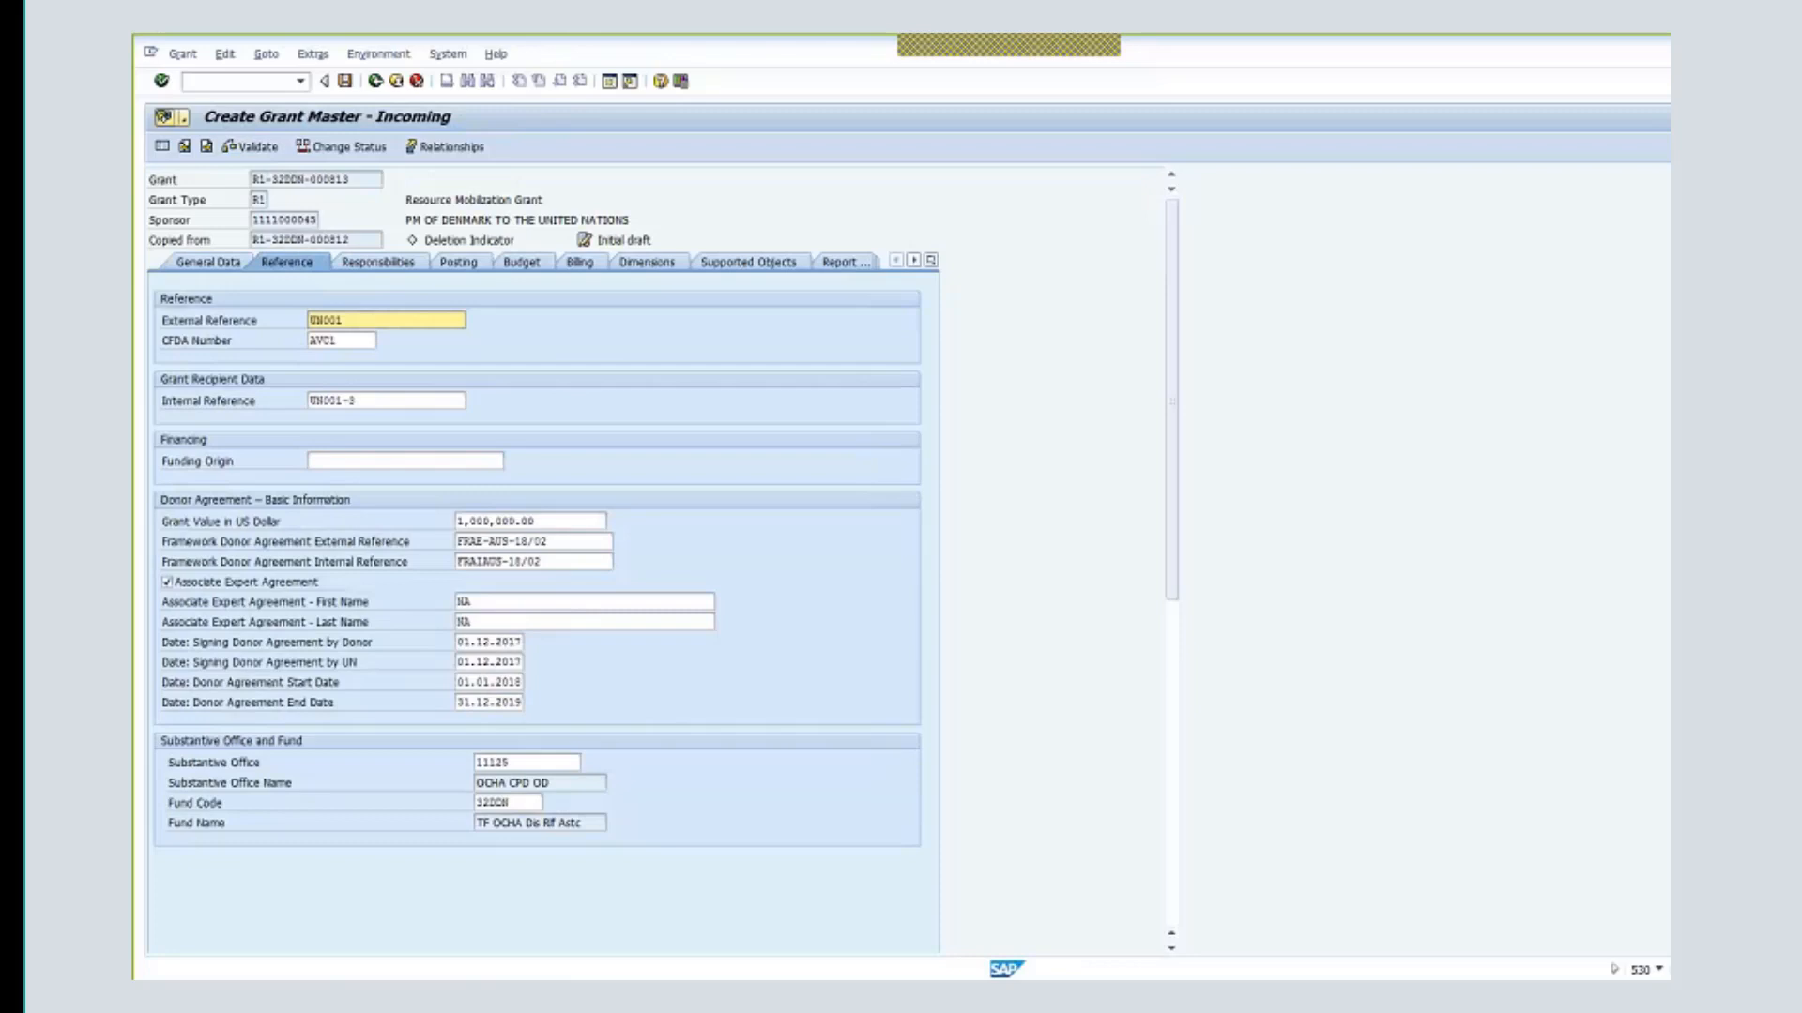
- Change the framework external and internal references to FRAE-DEN-18/02 and FRAI-DEN-18/02
left_click(507, 542)
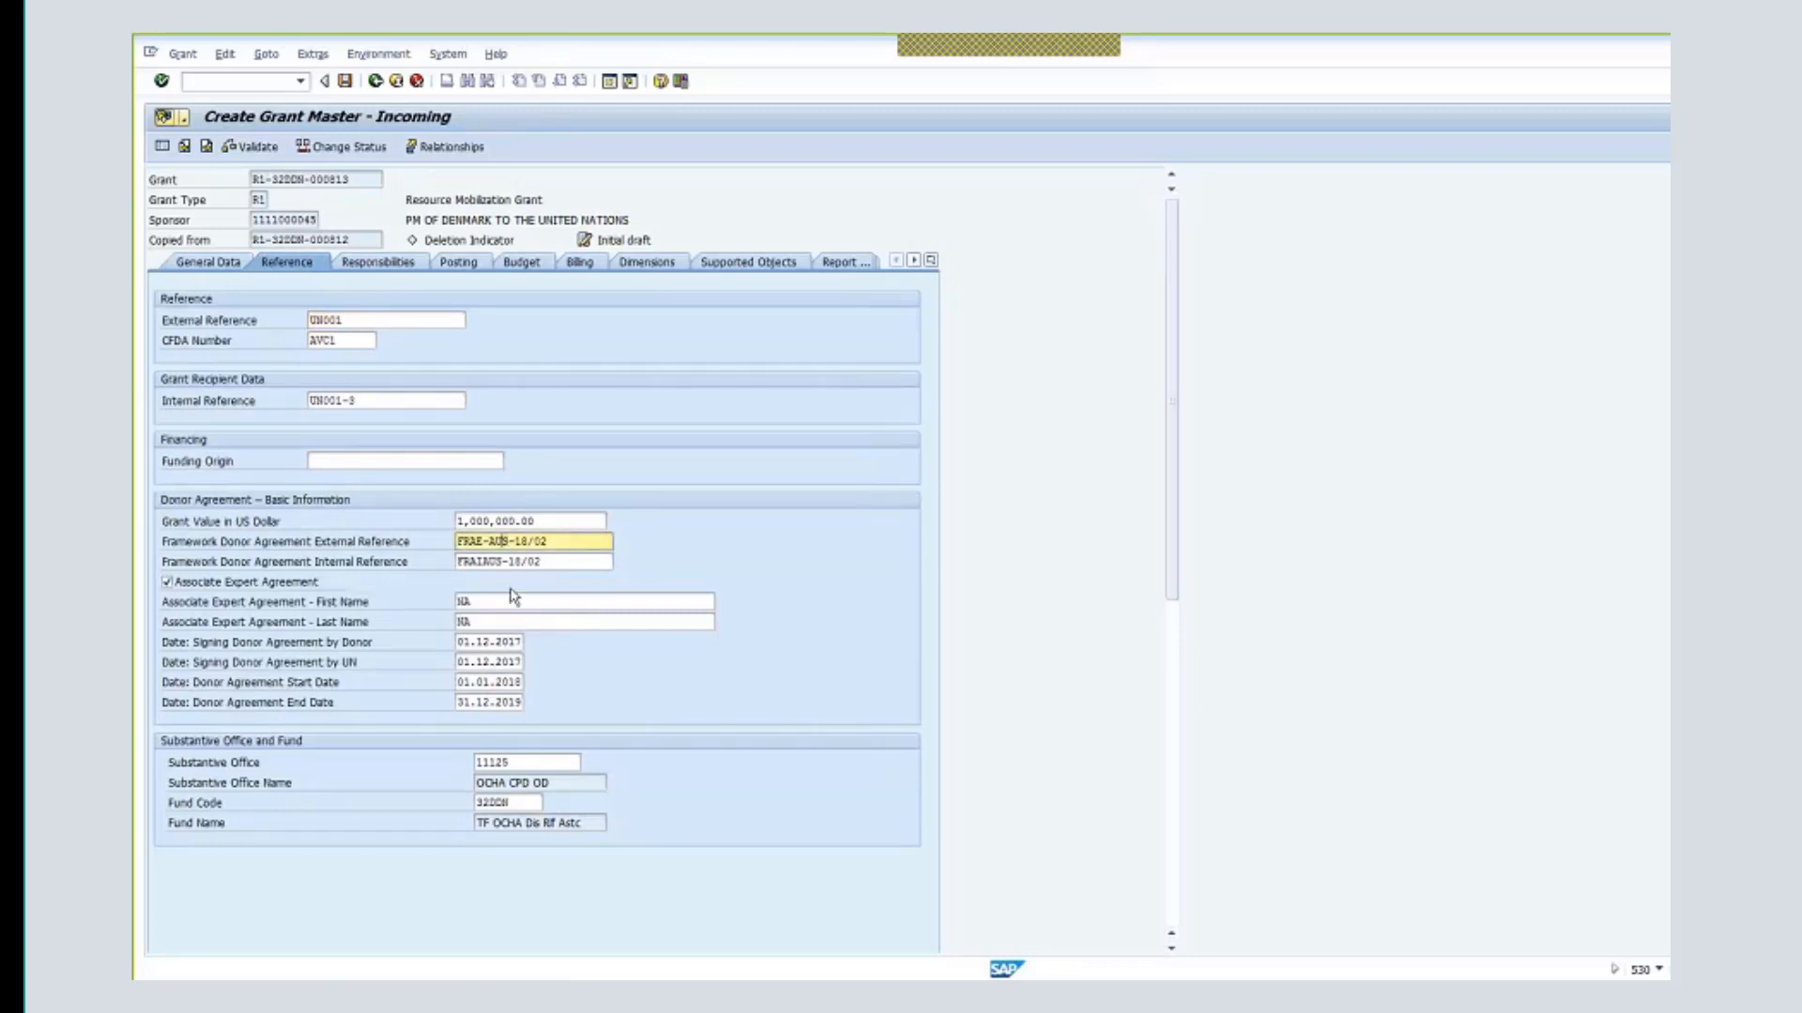
key("BackSpace")
key("BackSpace")
key("Delete")
key("Delete")
type("DEN-18/02")
left_click(485, 561)
left_click_drag(485, 561, 539, 563)
key("Delete")
type("-DE")
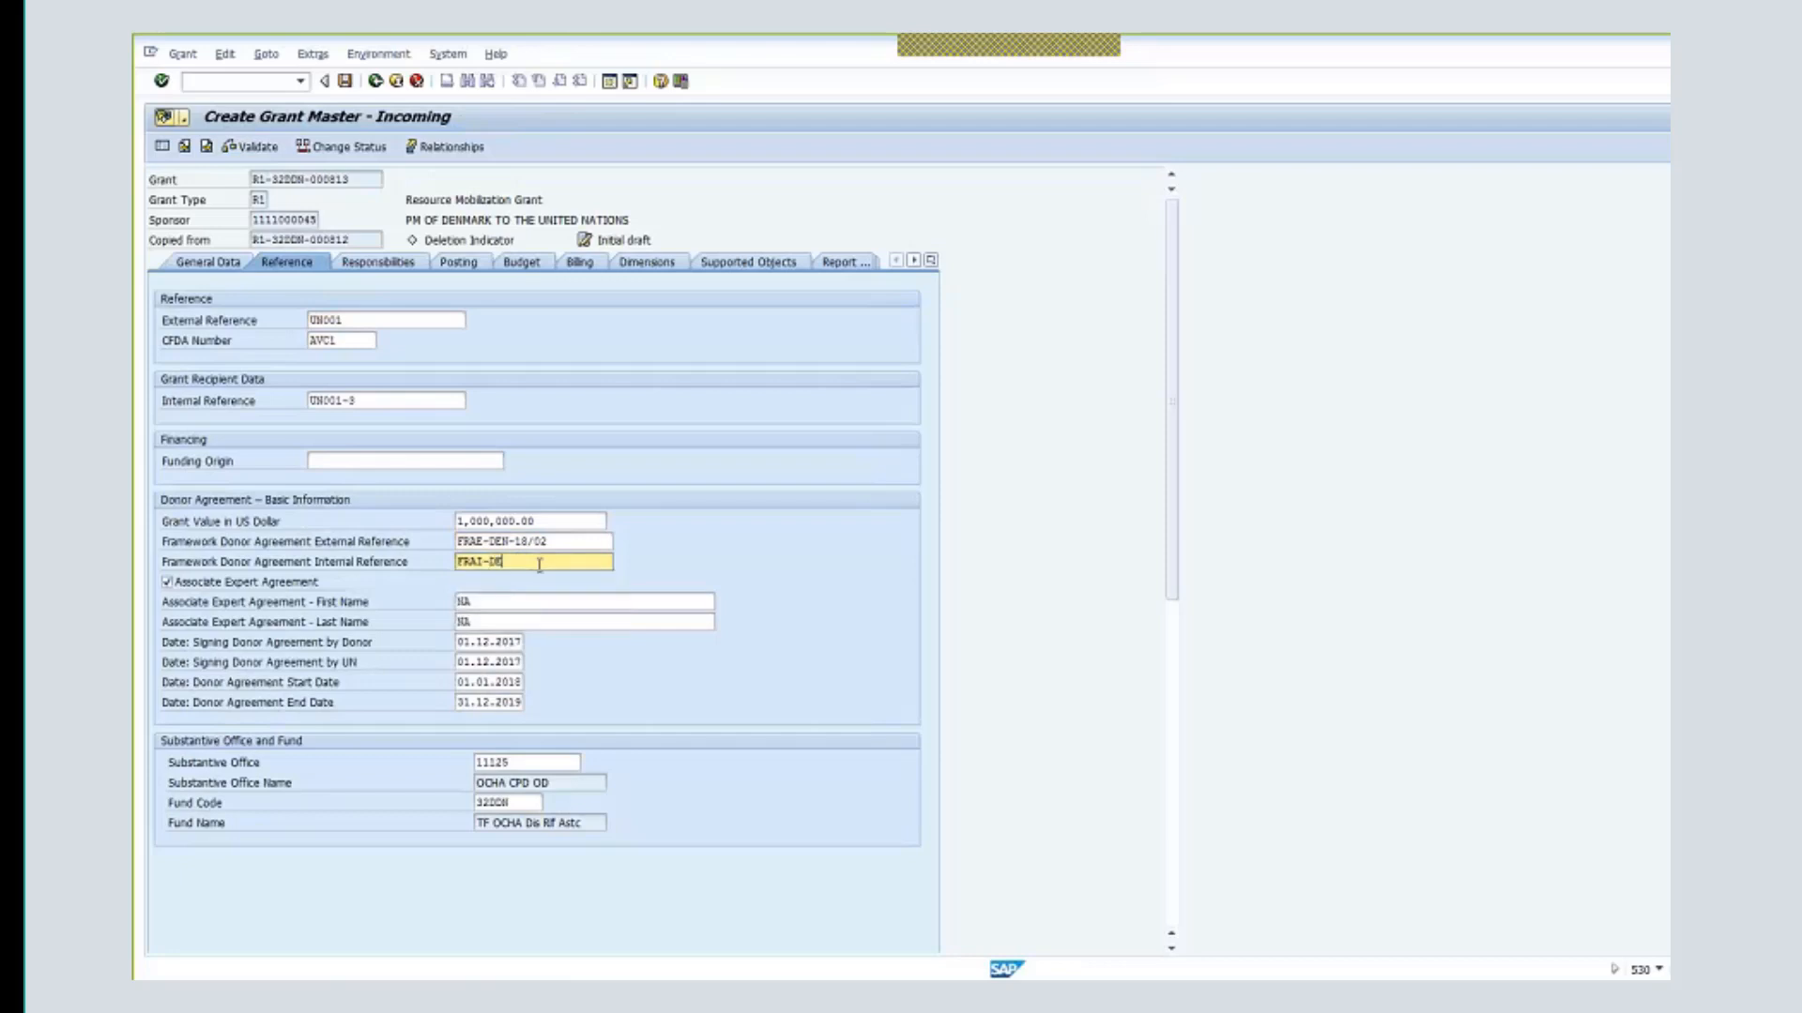
type("N-18/02")
- Set the internal reference to UN001-3 DEN and the external reference to UN001D
left_click(411, 405)
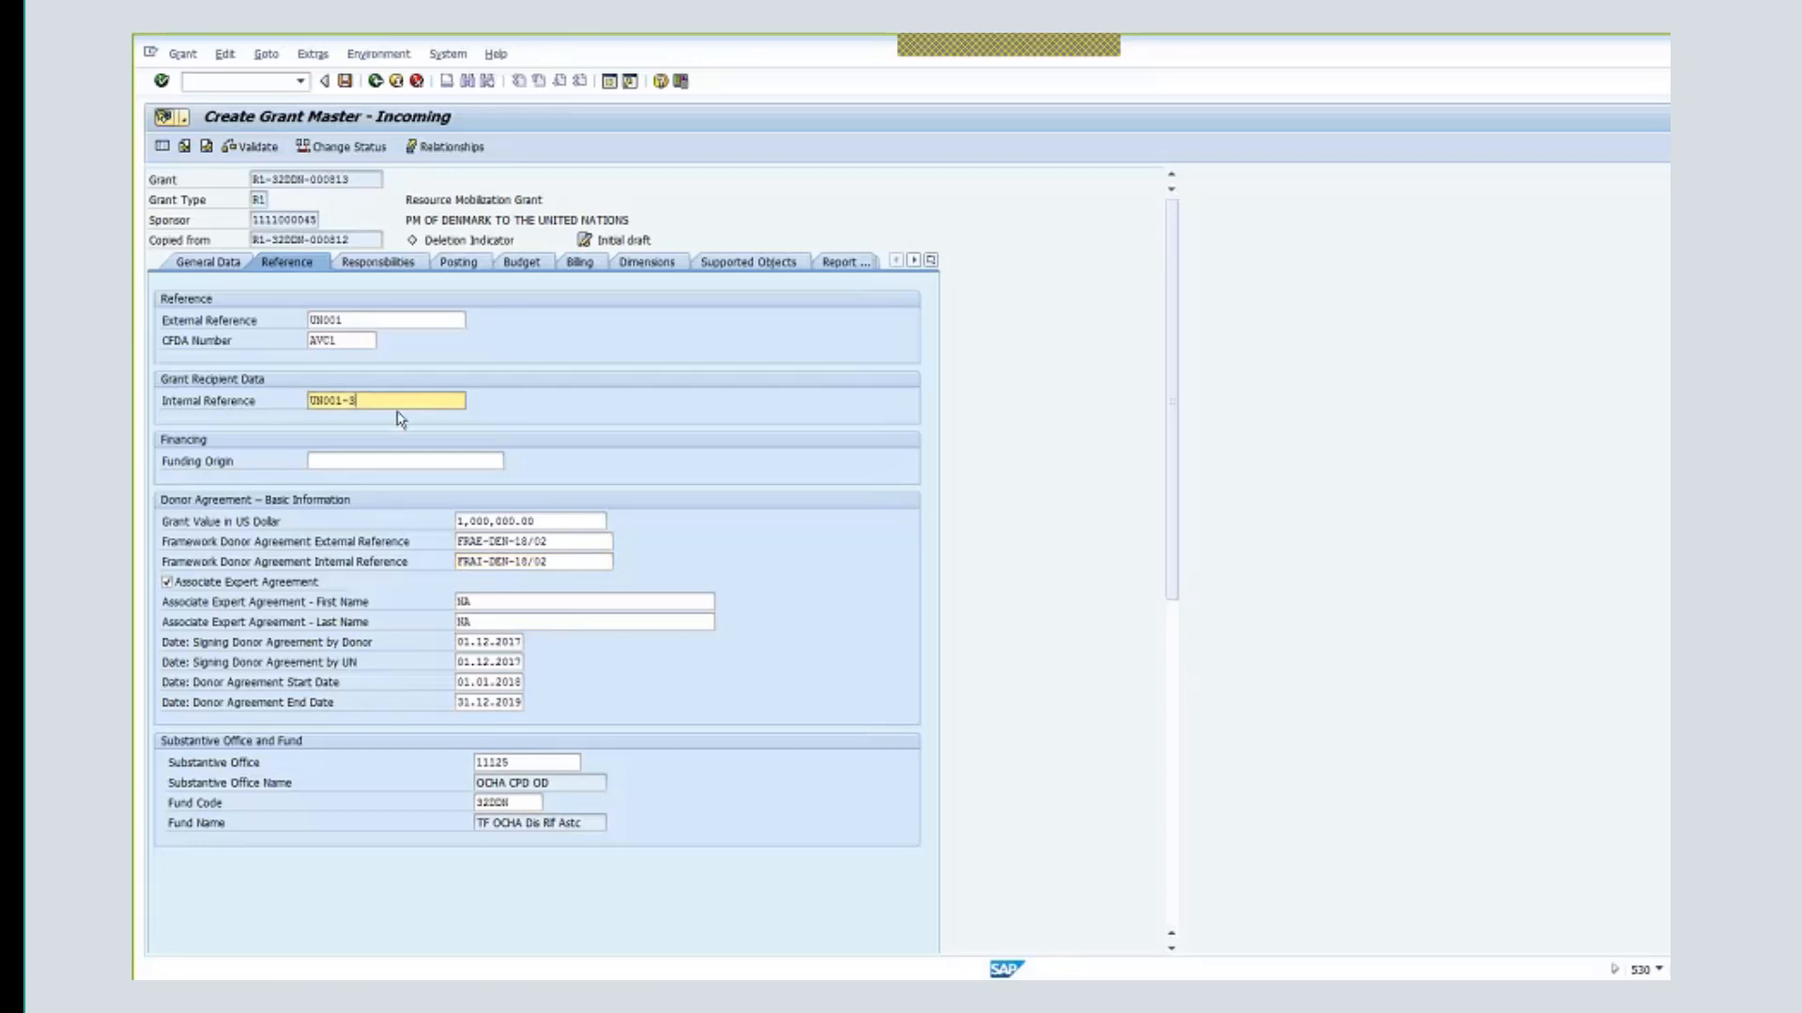
type("DEB")
key("BackSpace")
type("N")
left_click(386, 322)
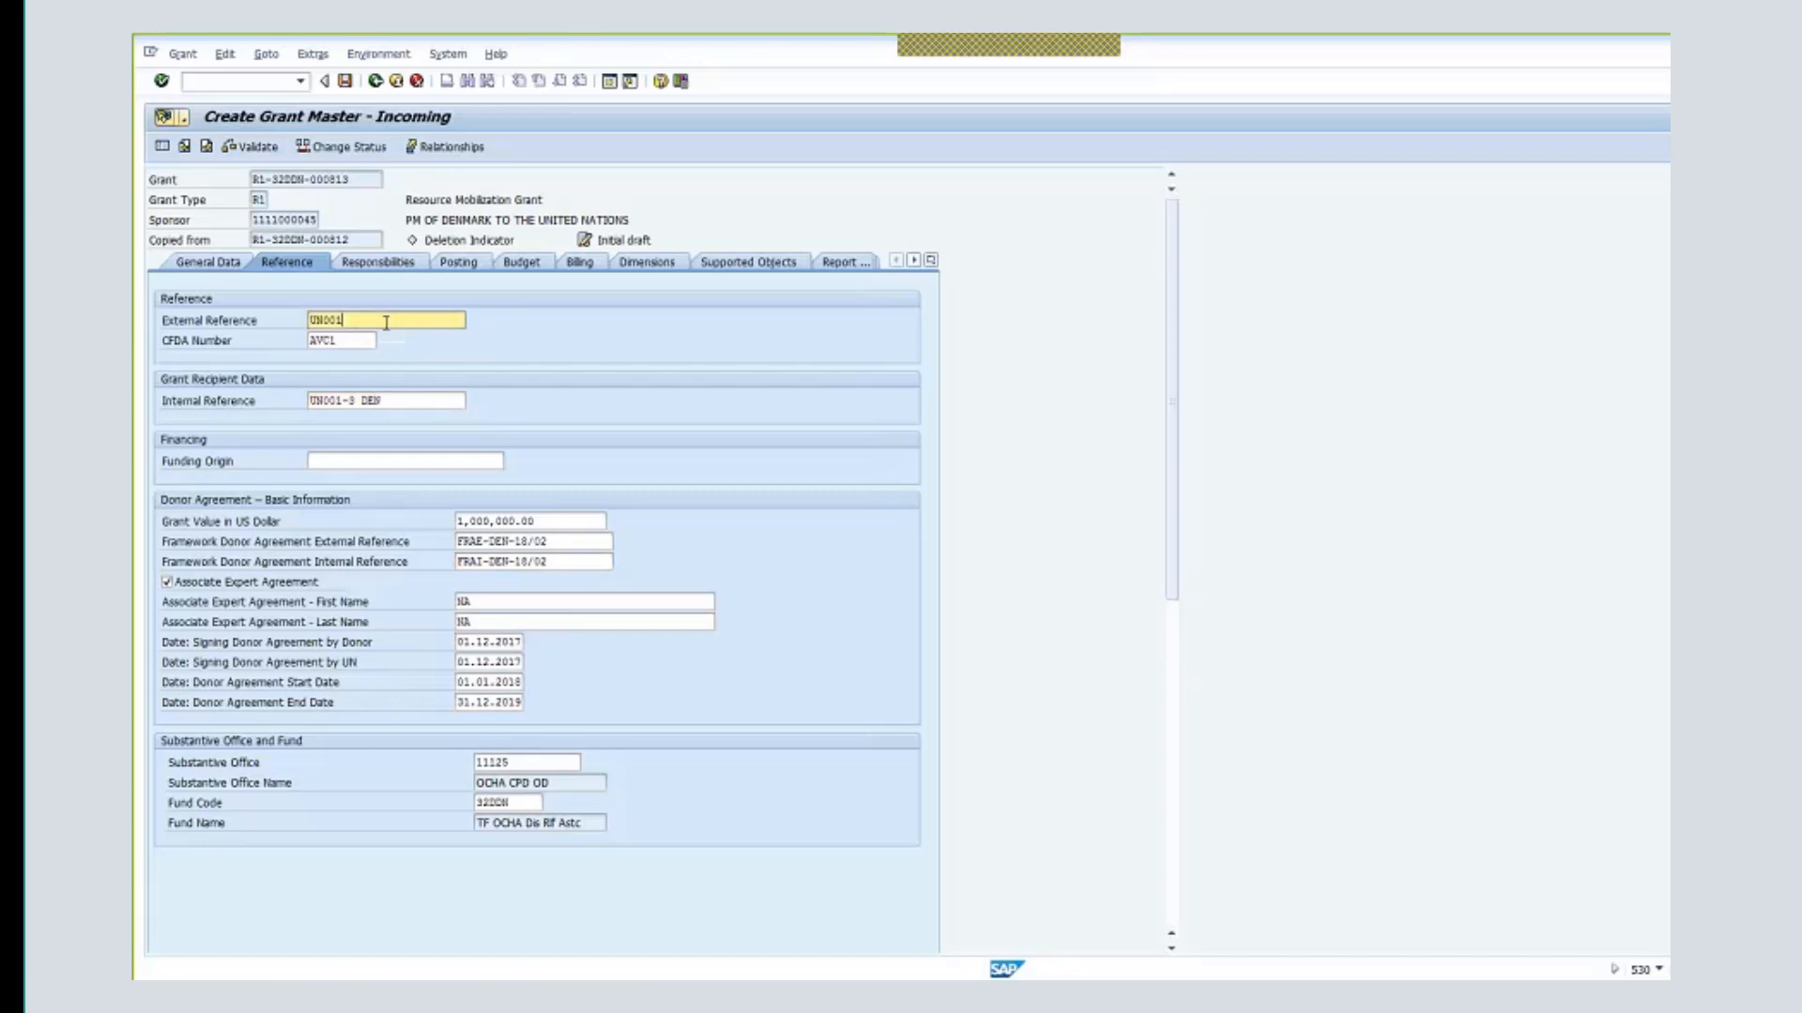
type("D")
left_click(931, 260)
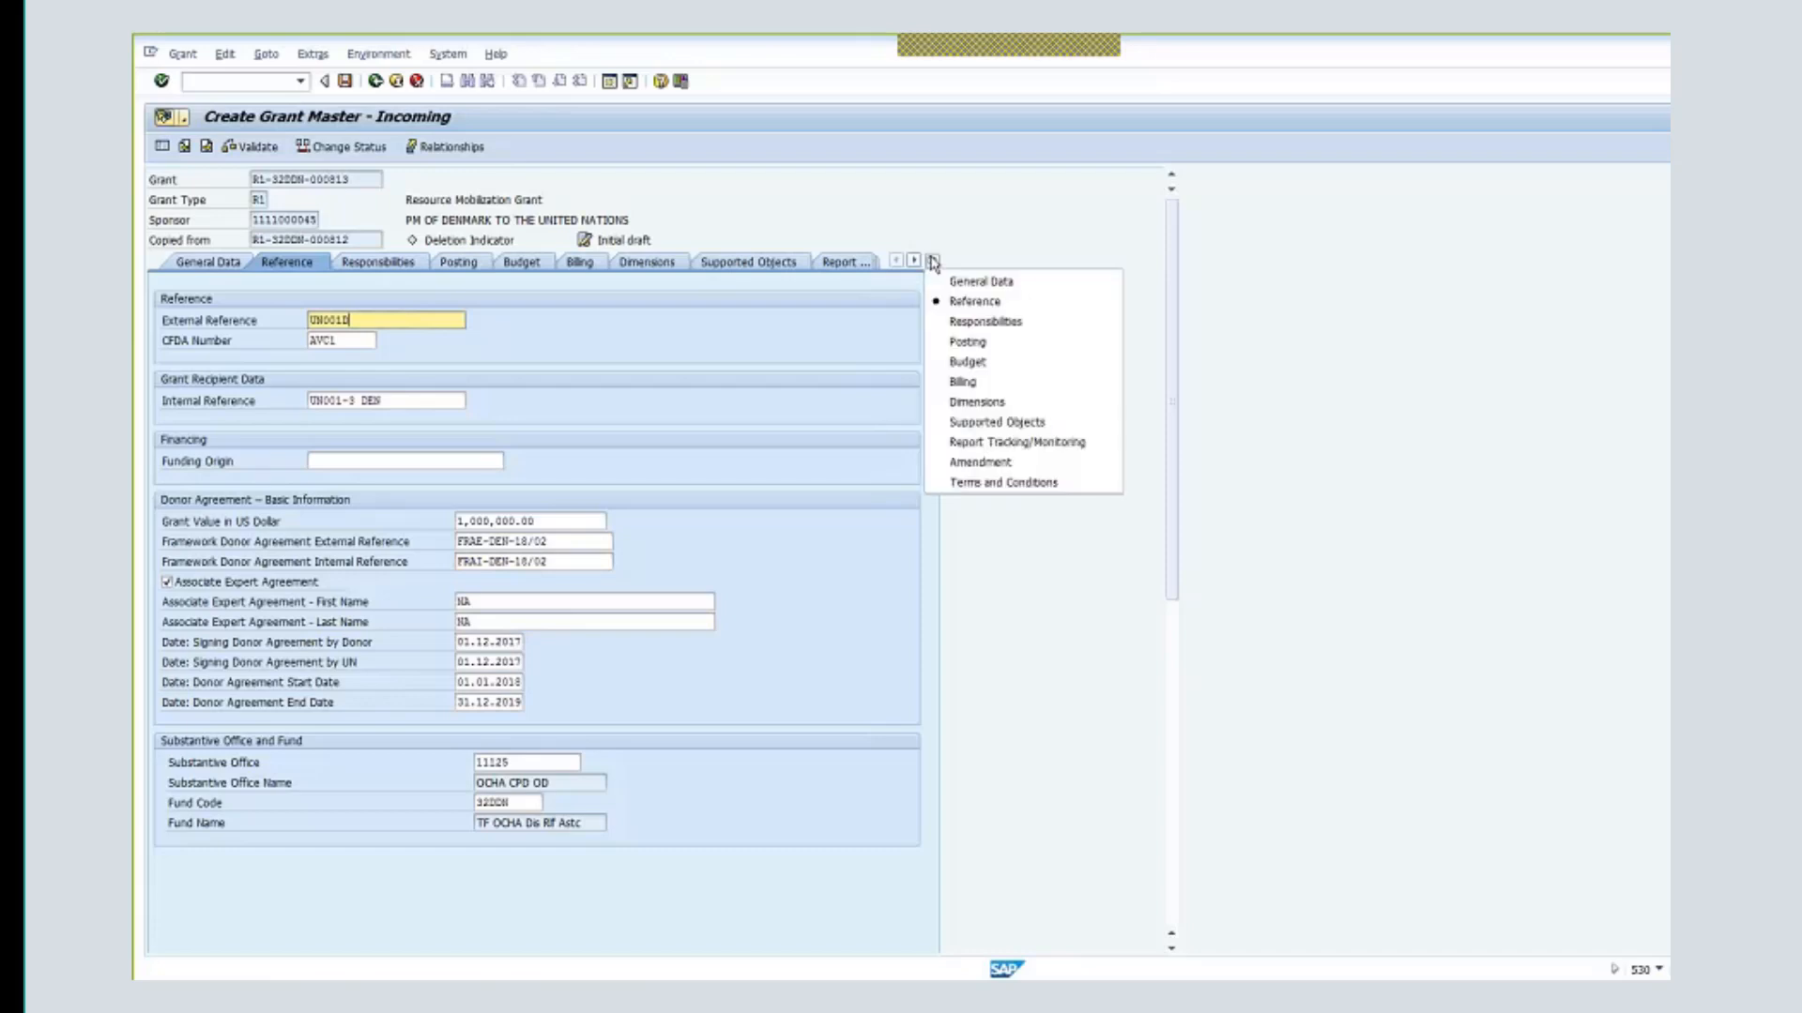
- Review the grant's supported objects and responsibilities, including responsibility 0005's description
left_click(1020, 484)
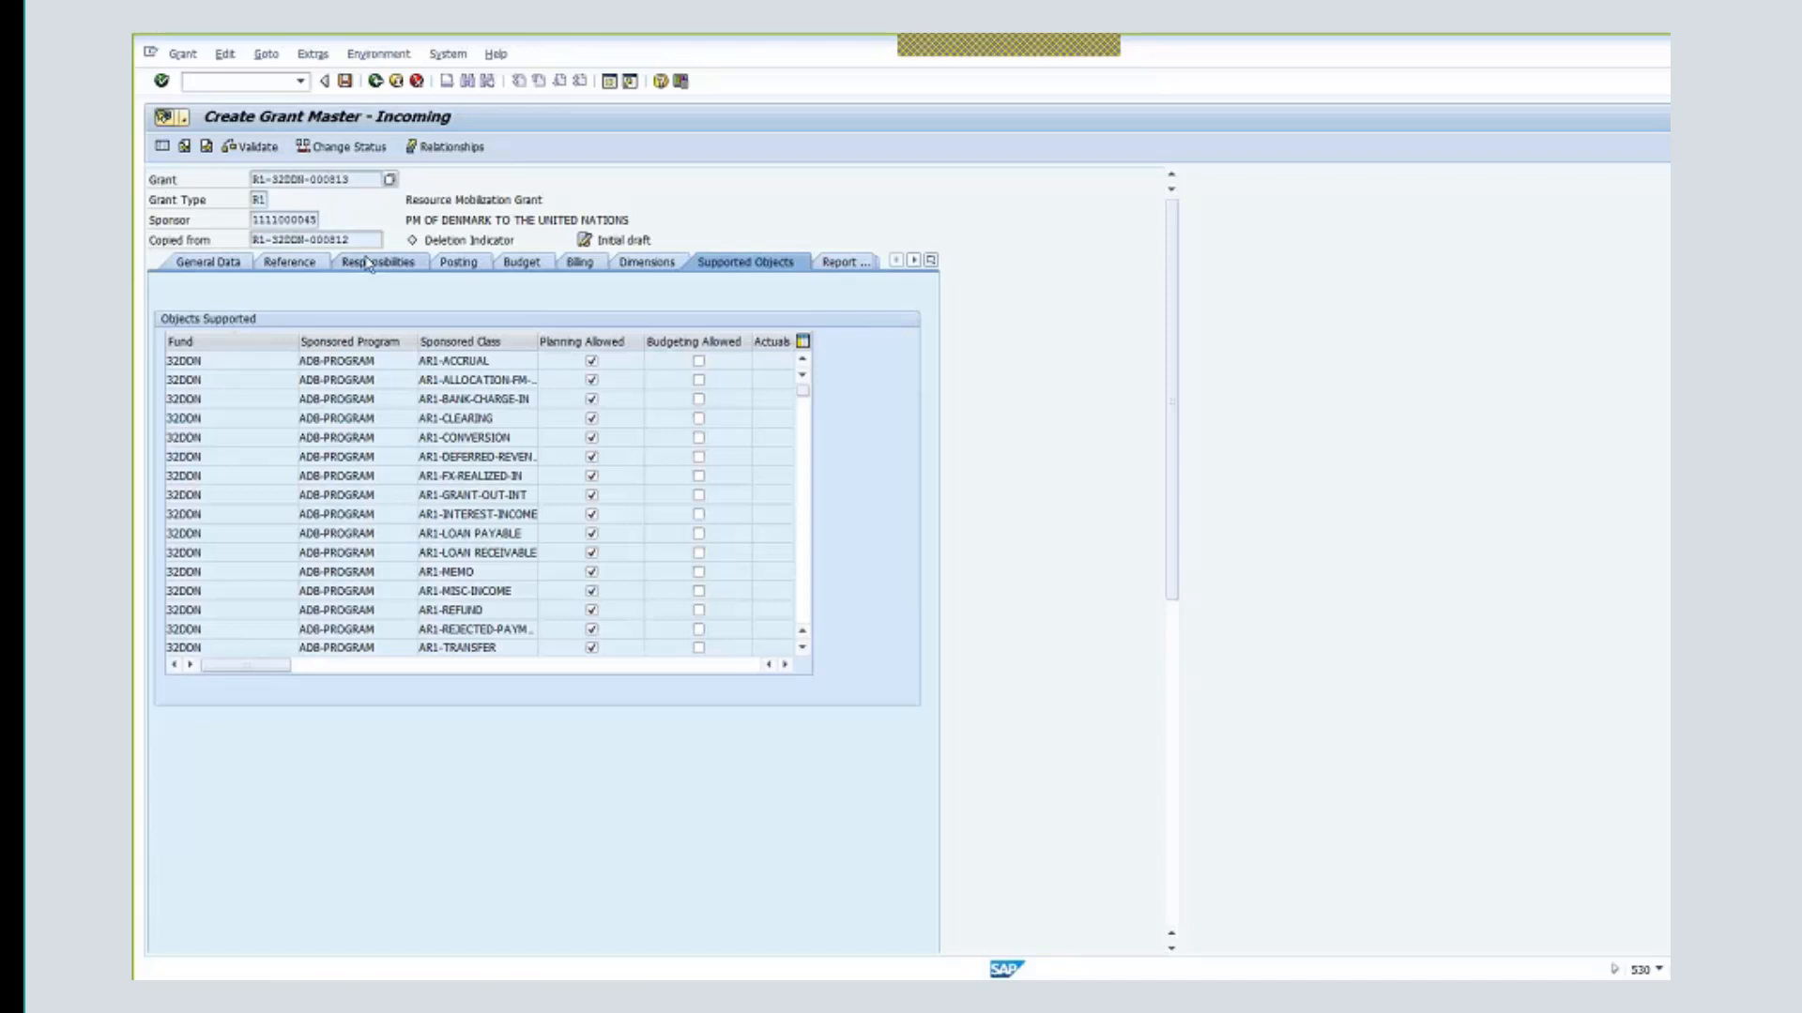
left_click(398, 267)
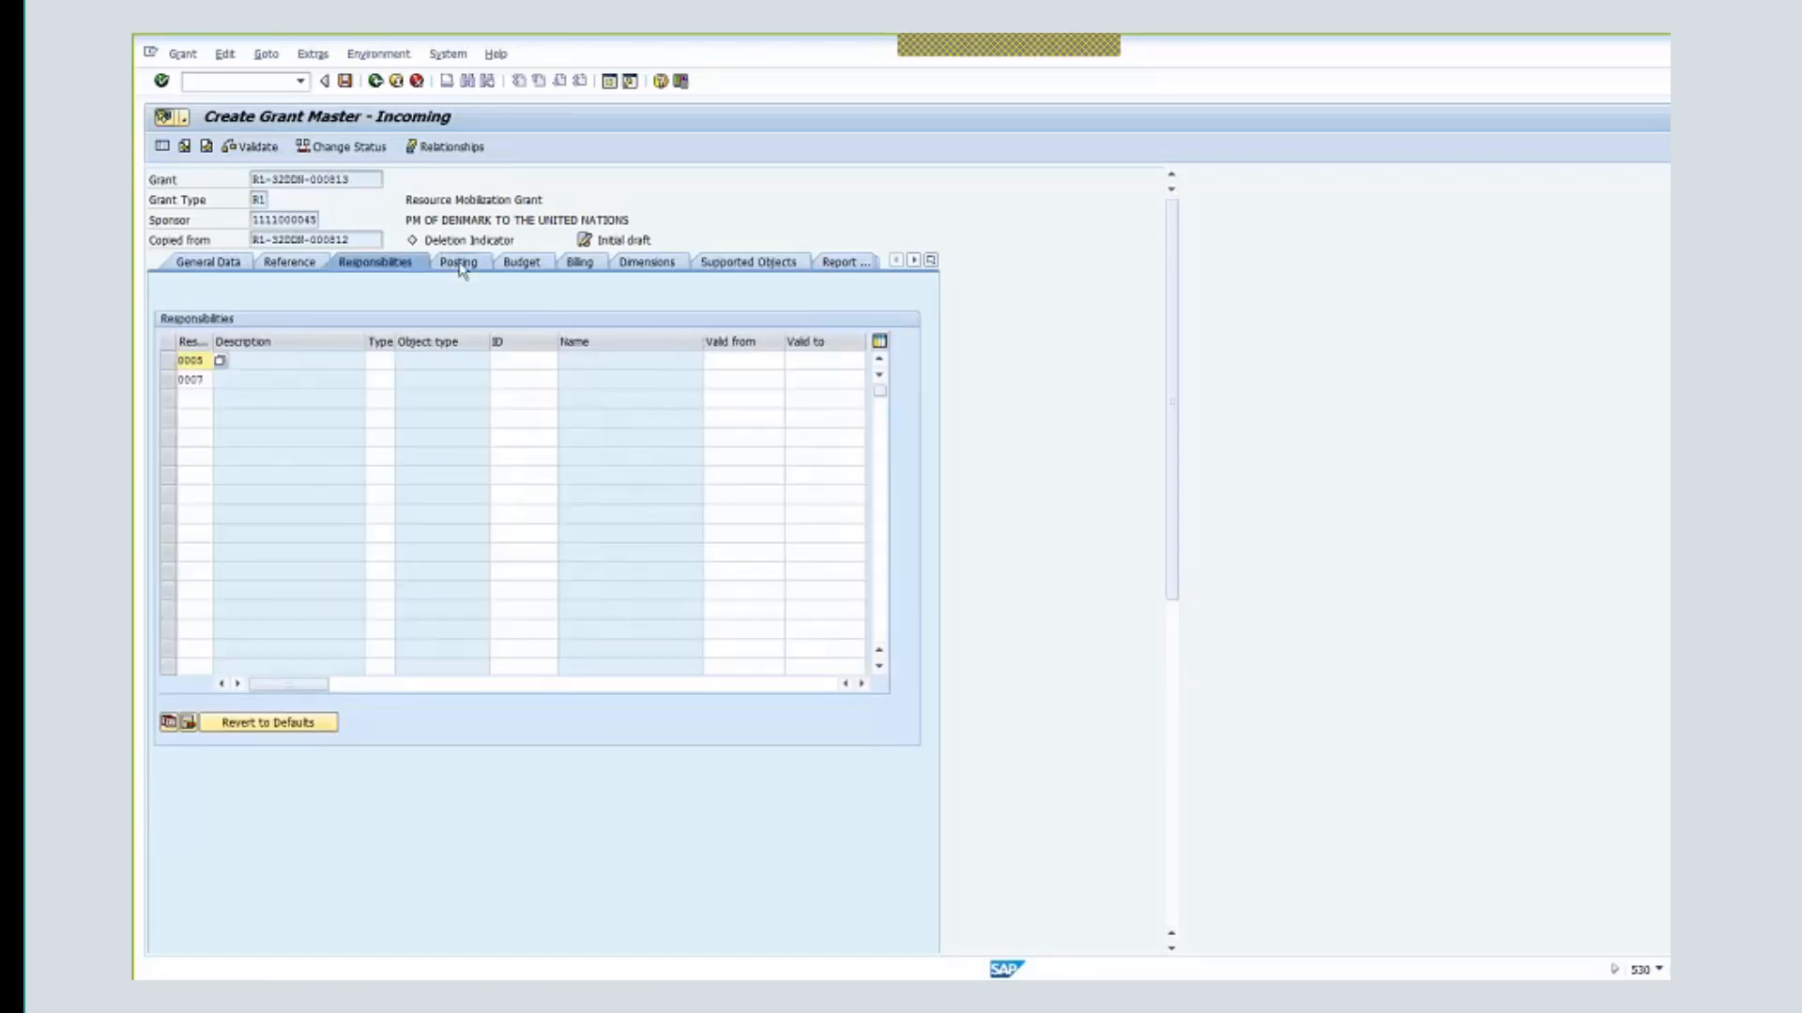
left_click(297, 364)
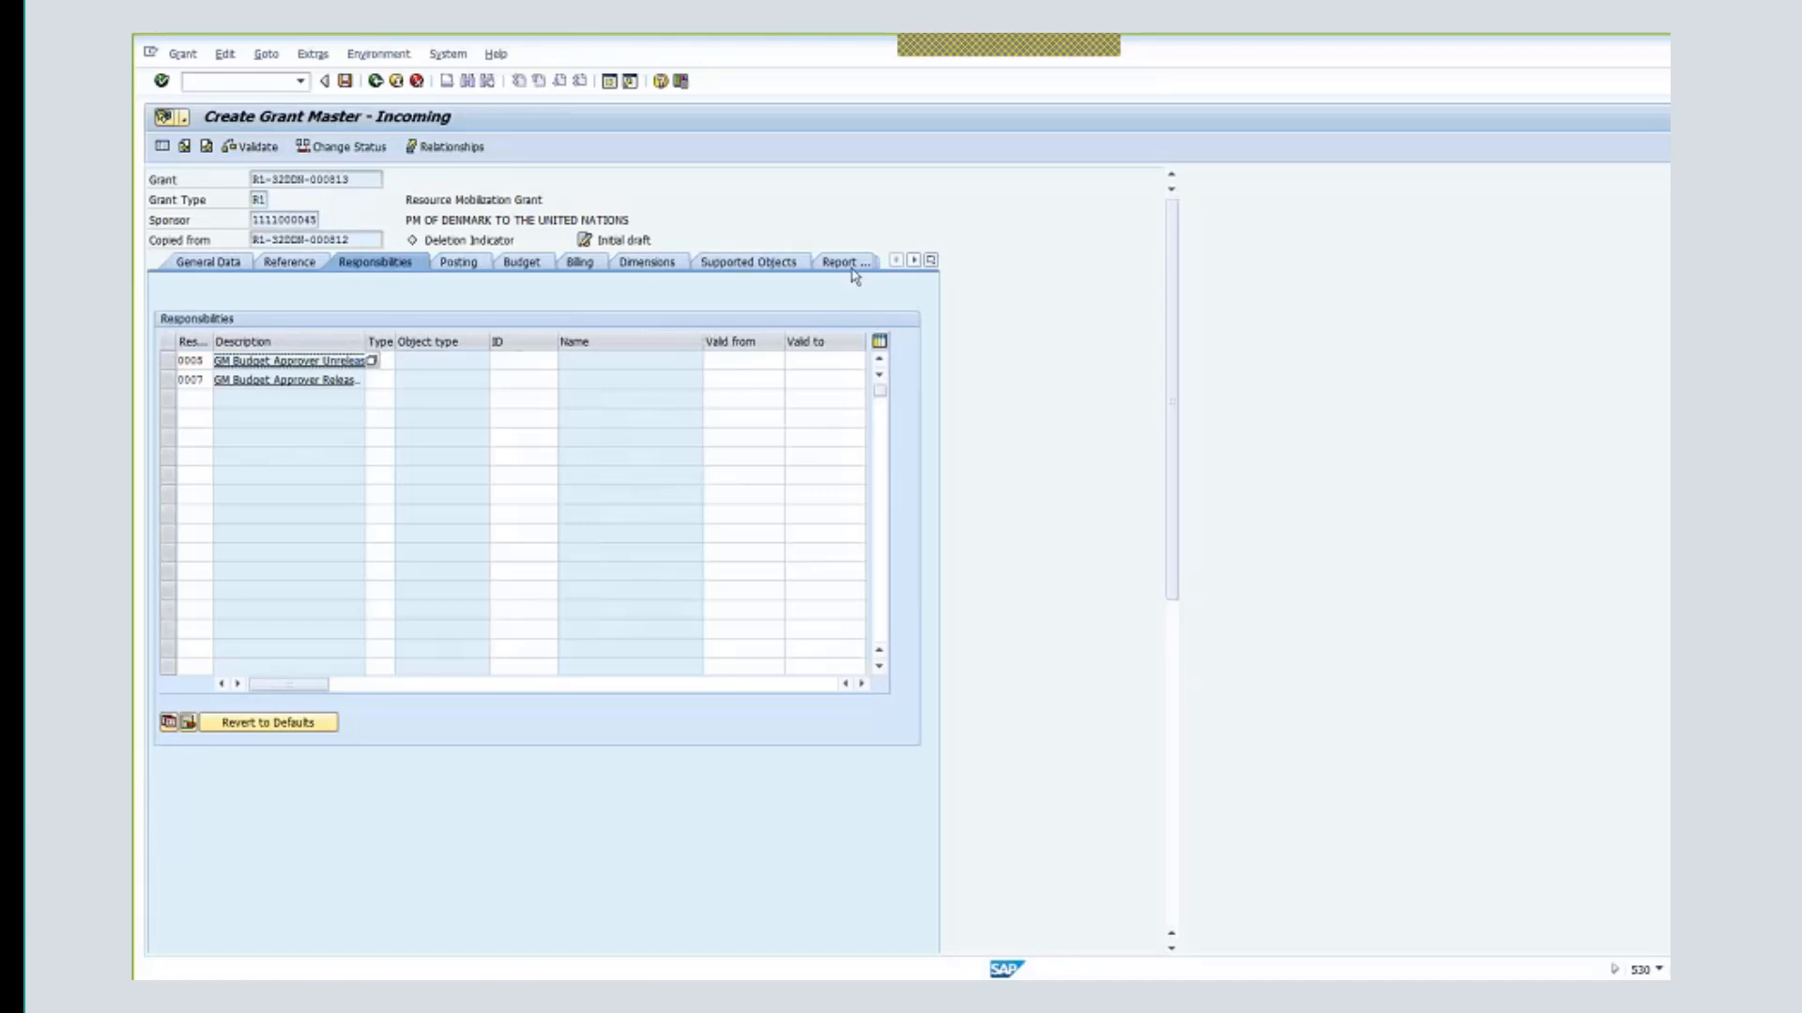
left_click(745, 263)
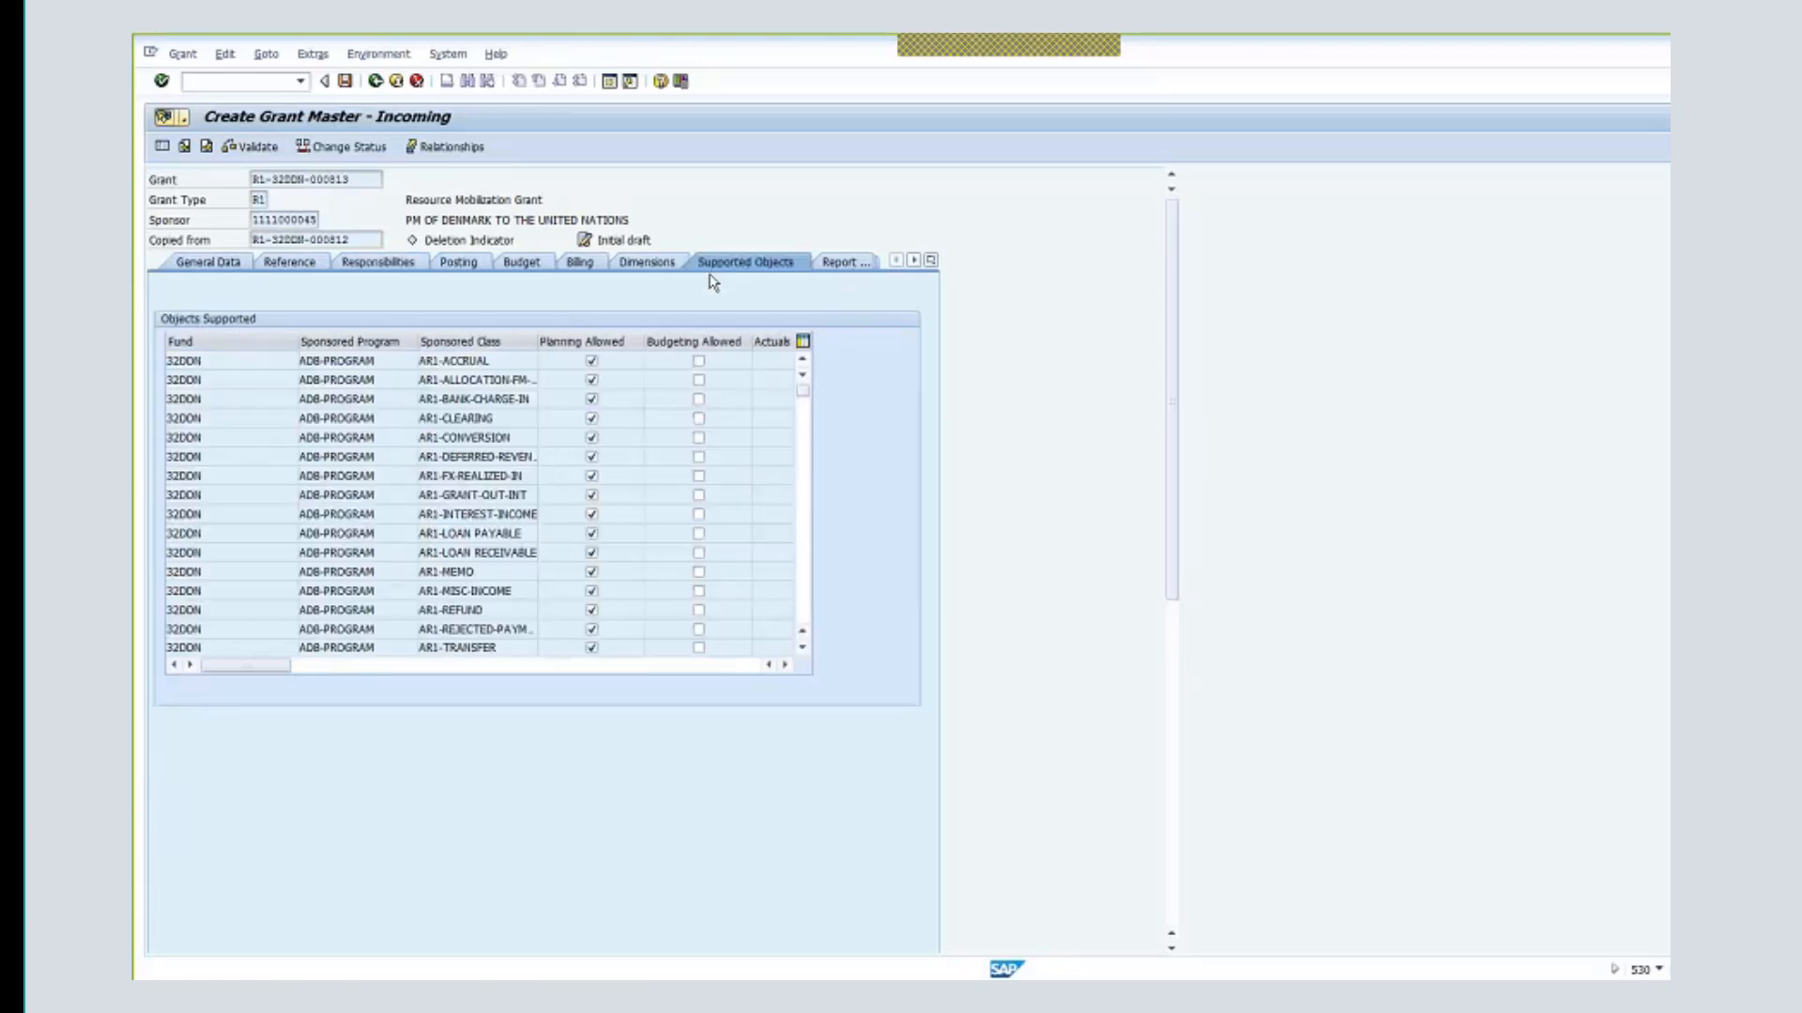
- Inspect the financing dimensions and Terms and Conditions, ending on the Billing data
left_click(647, 263)
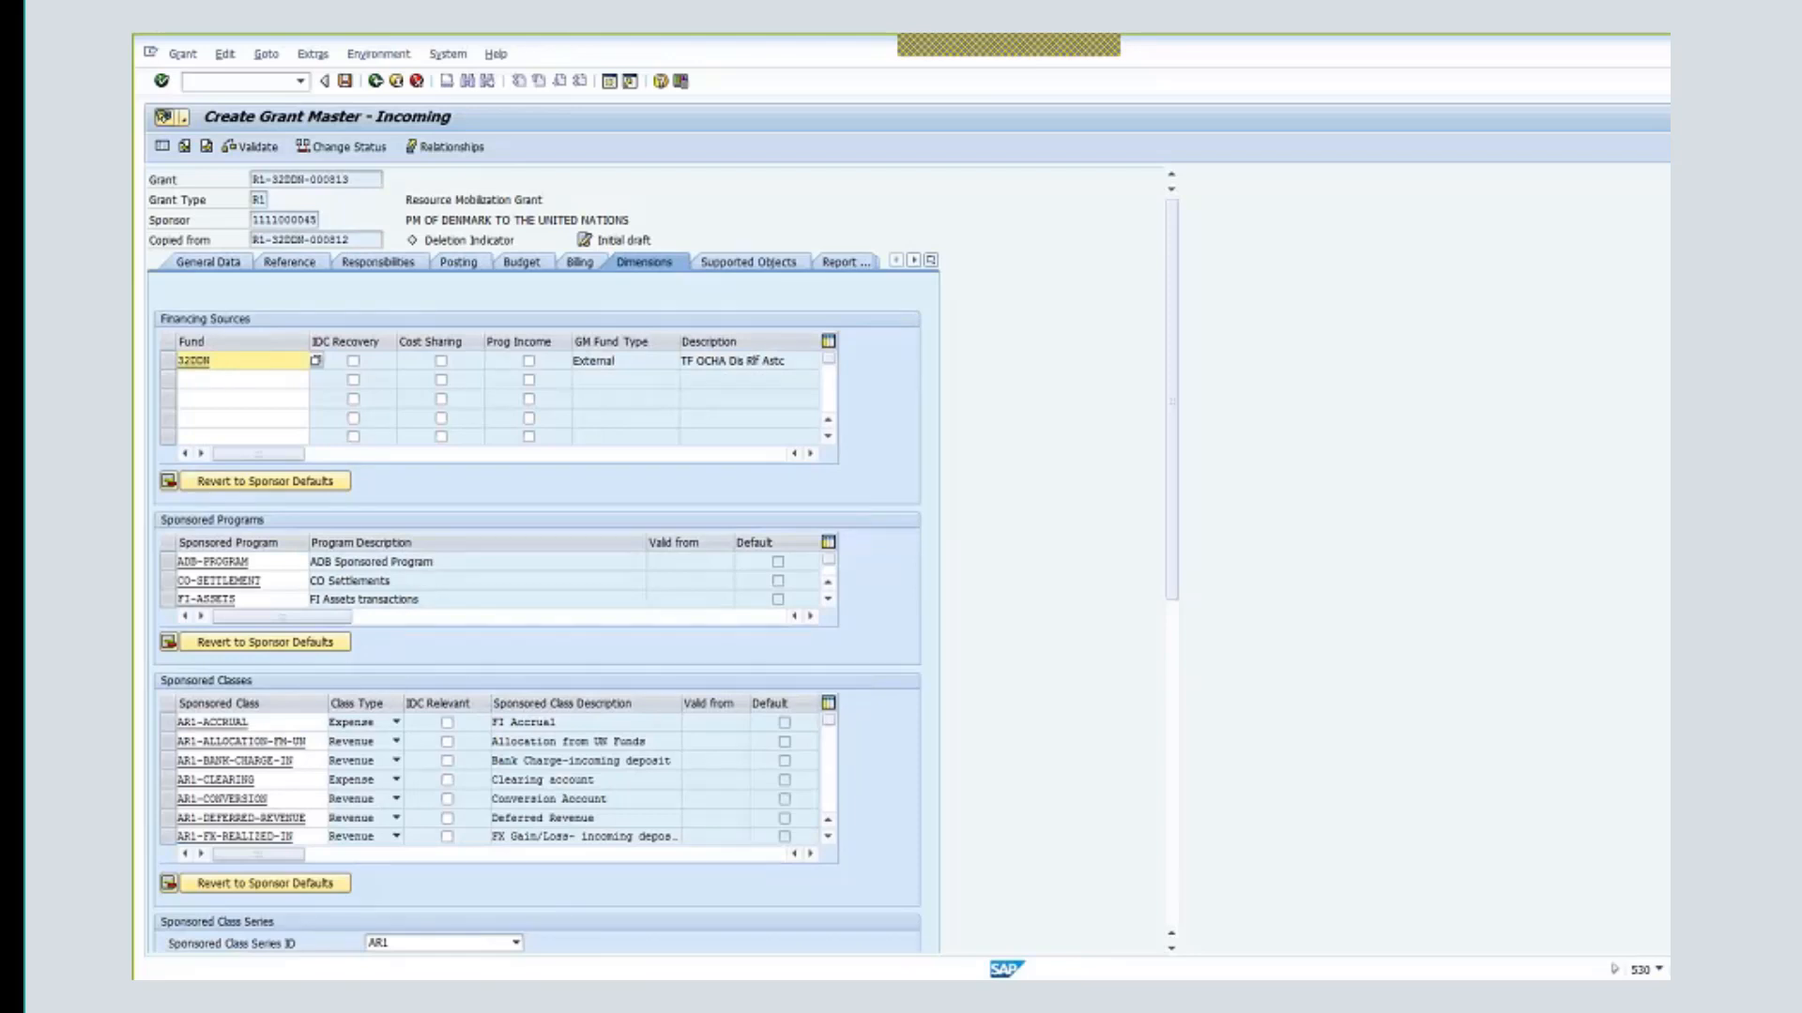
left_click(829, 601)
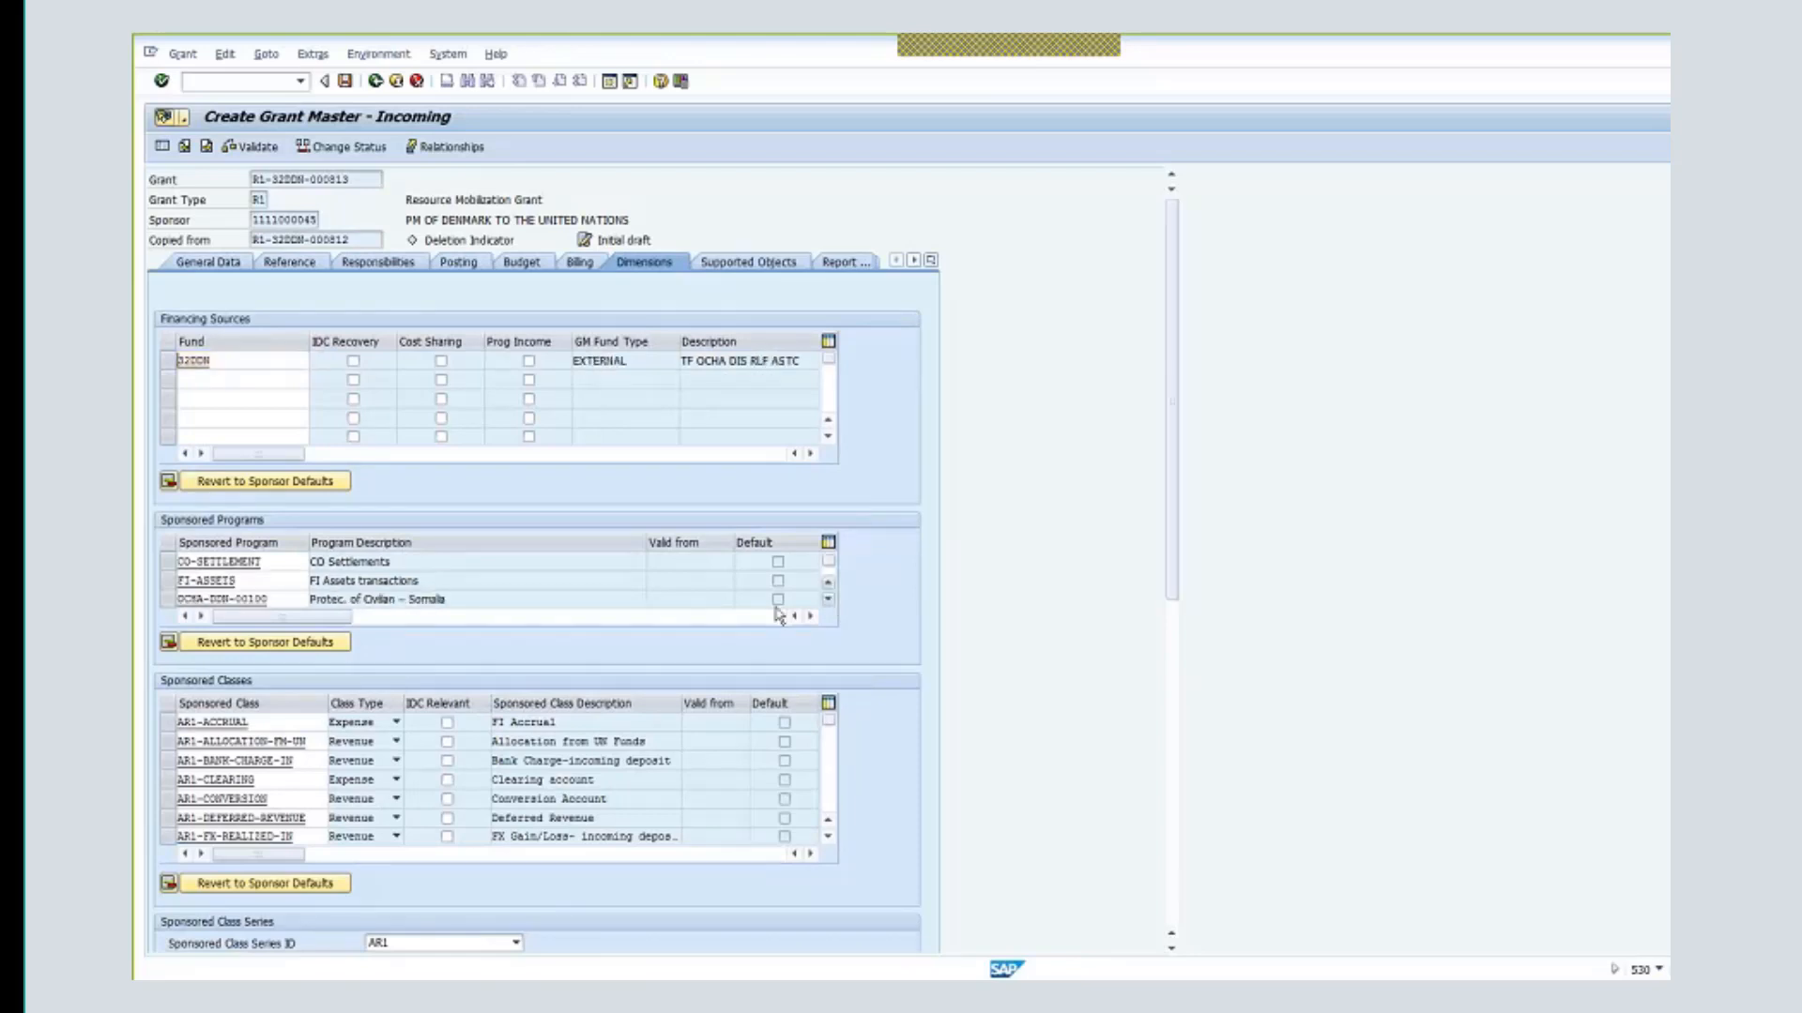
scroll(437, 601, "down", 1)
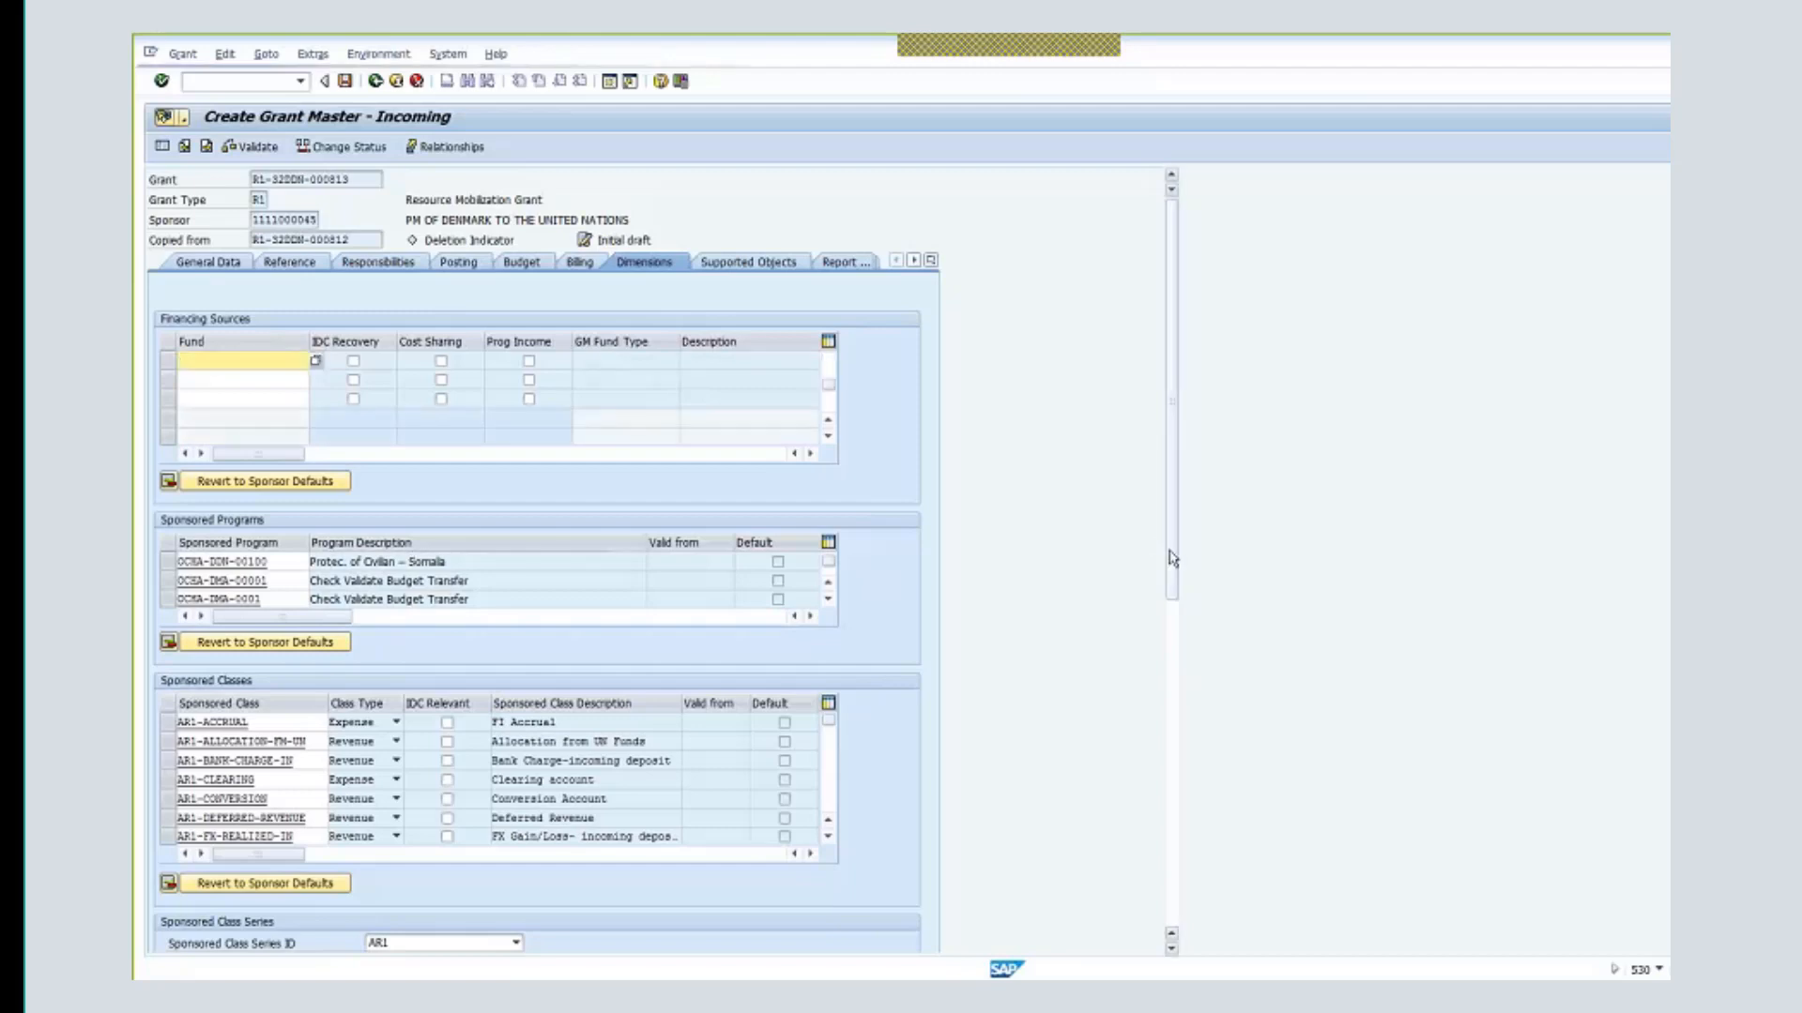
left_click_drag(1166, 551, 1166, 644)
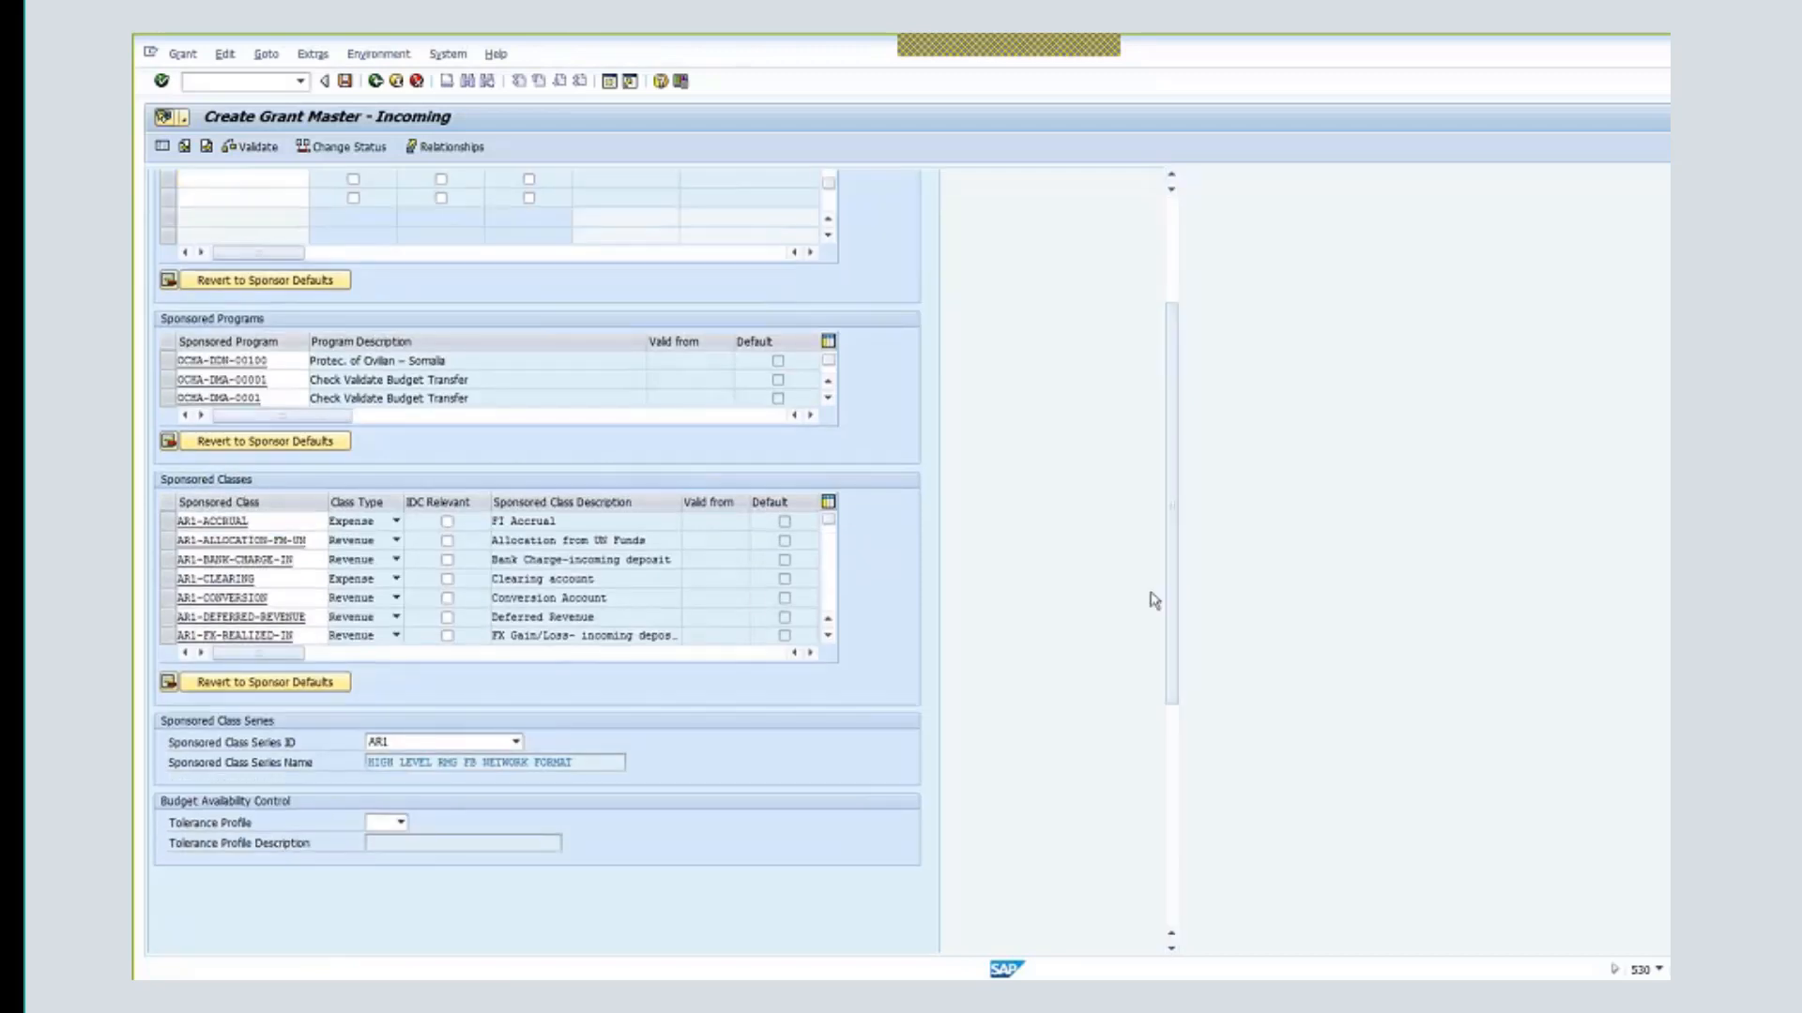
left_click_drag(1178, 577, 998, 314)
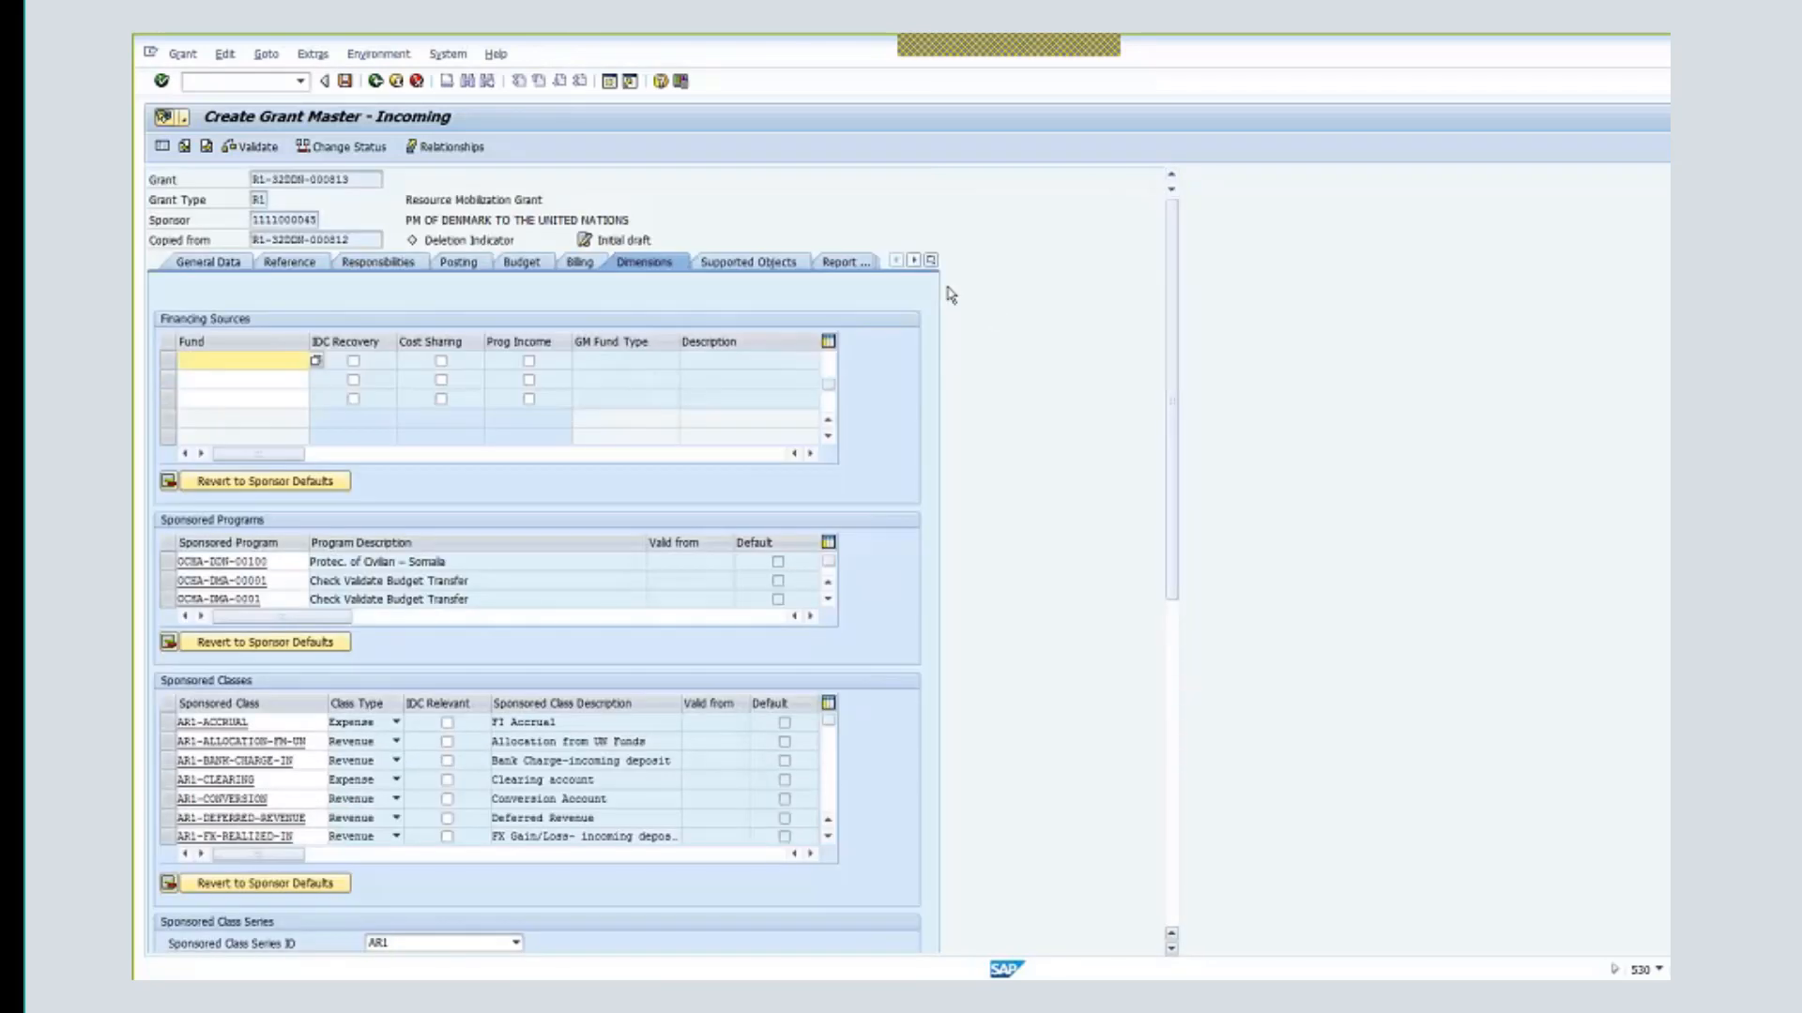
left_click(931, 261)
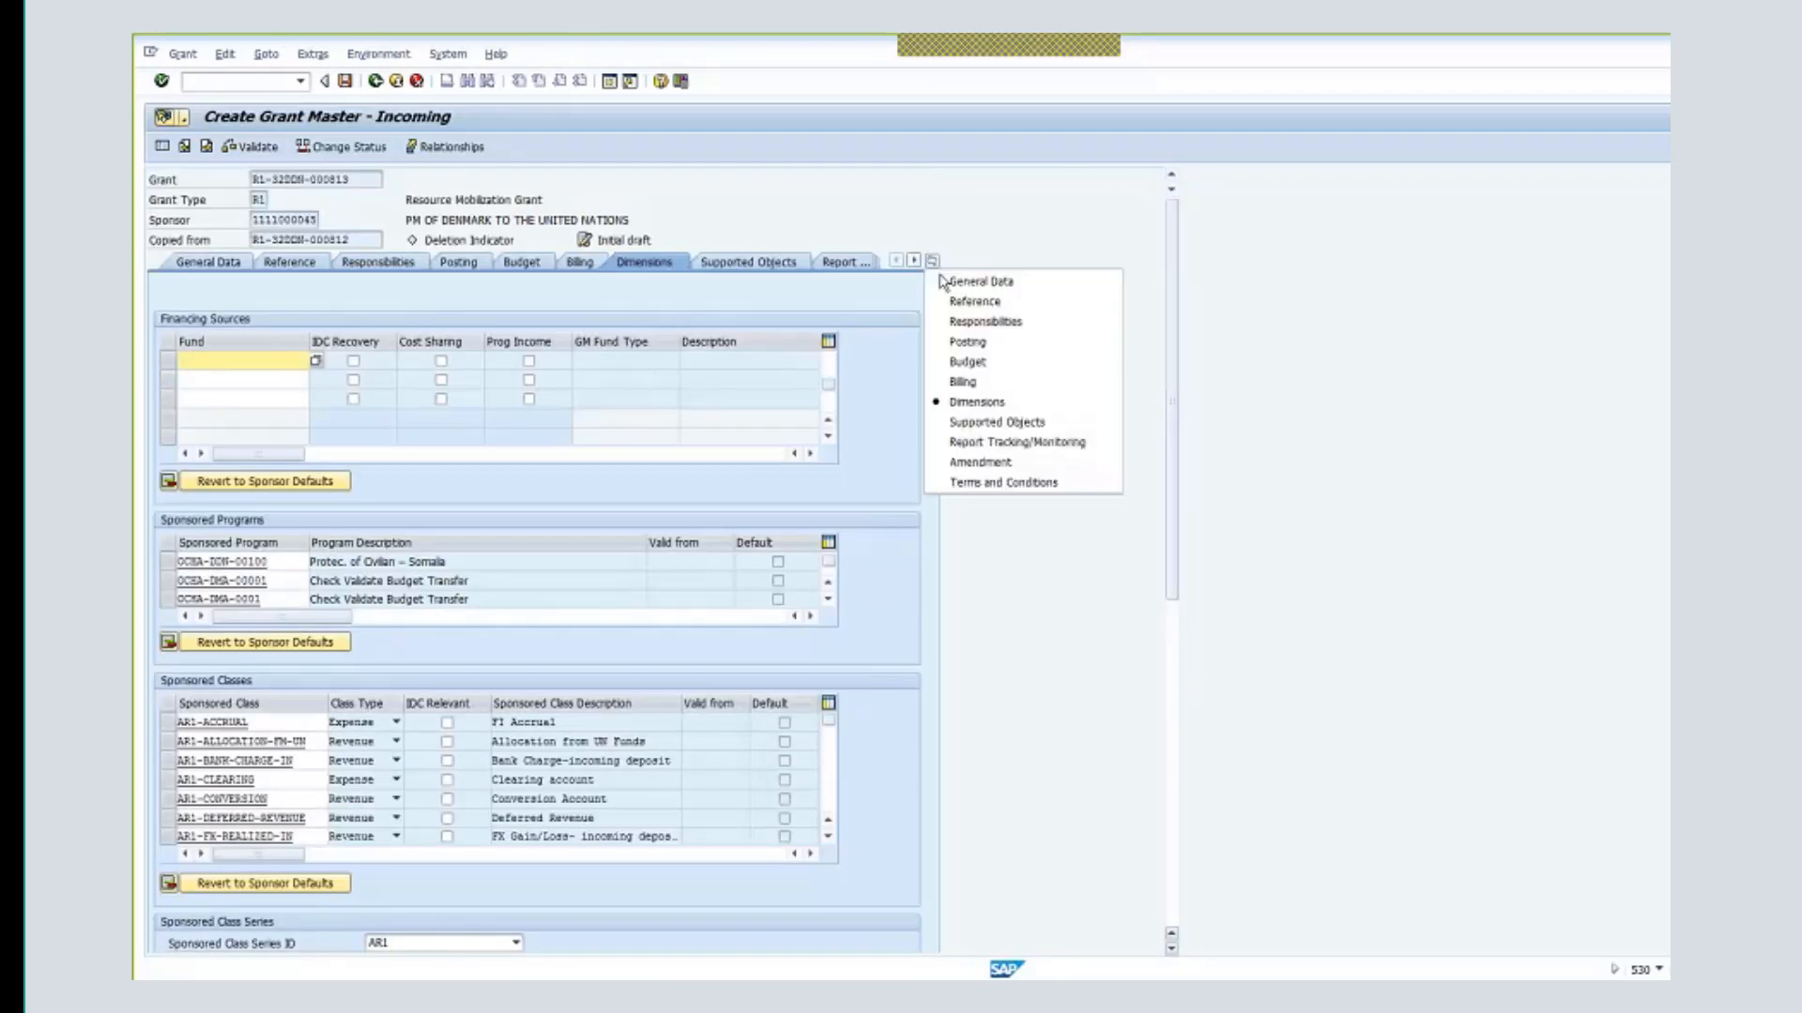
left_click(1001, 484)
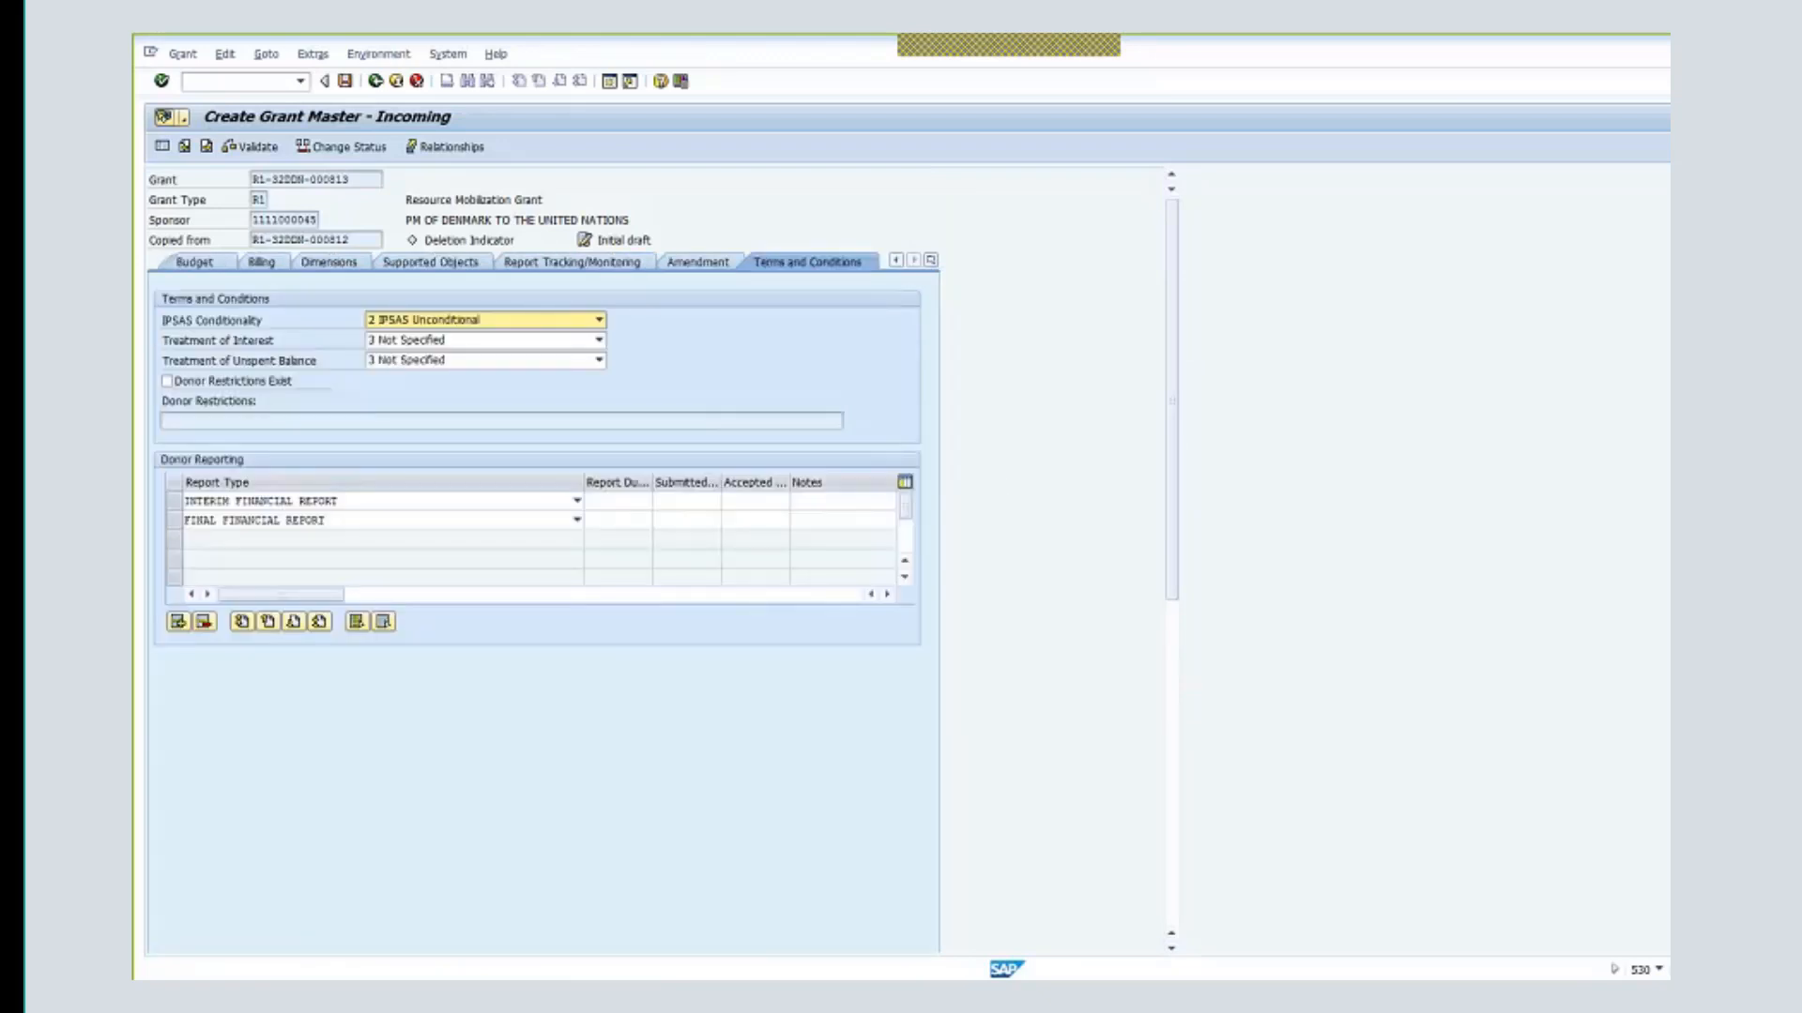
left_click(275, 270)
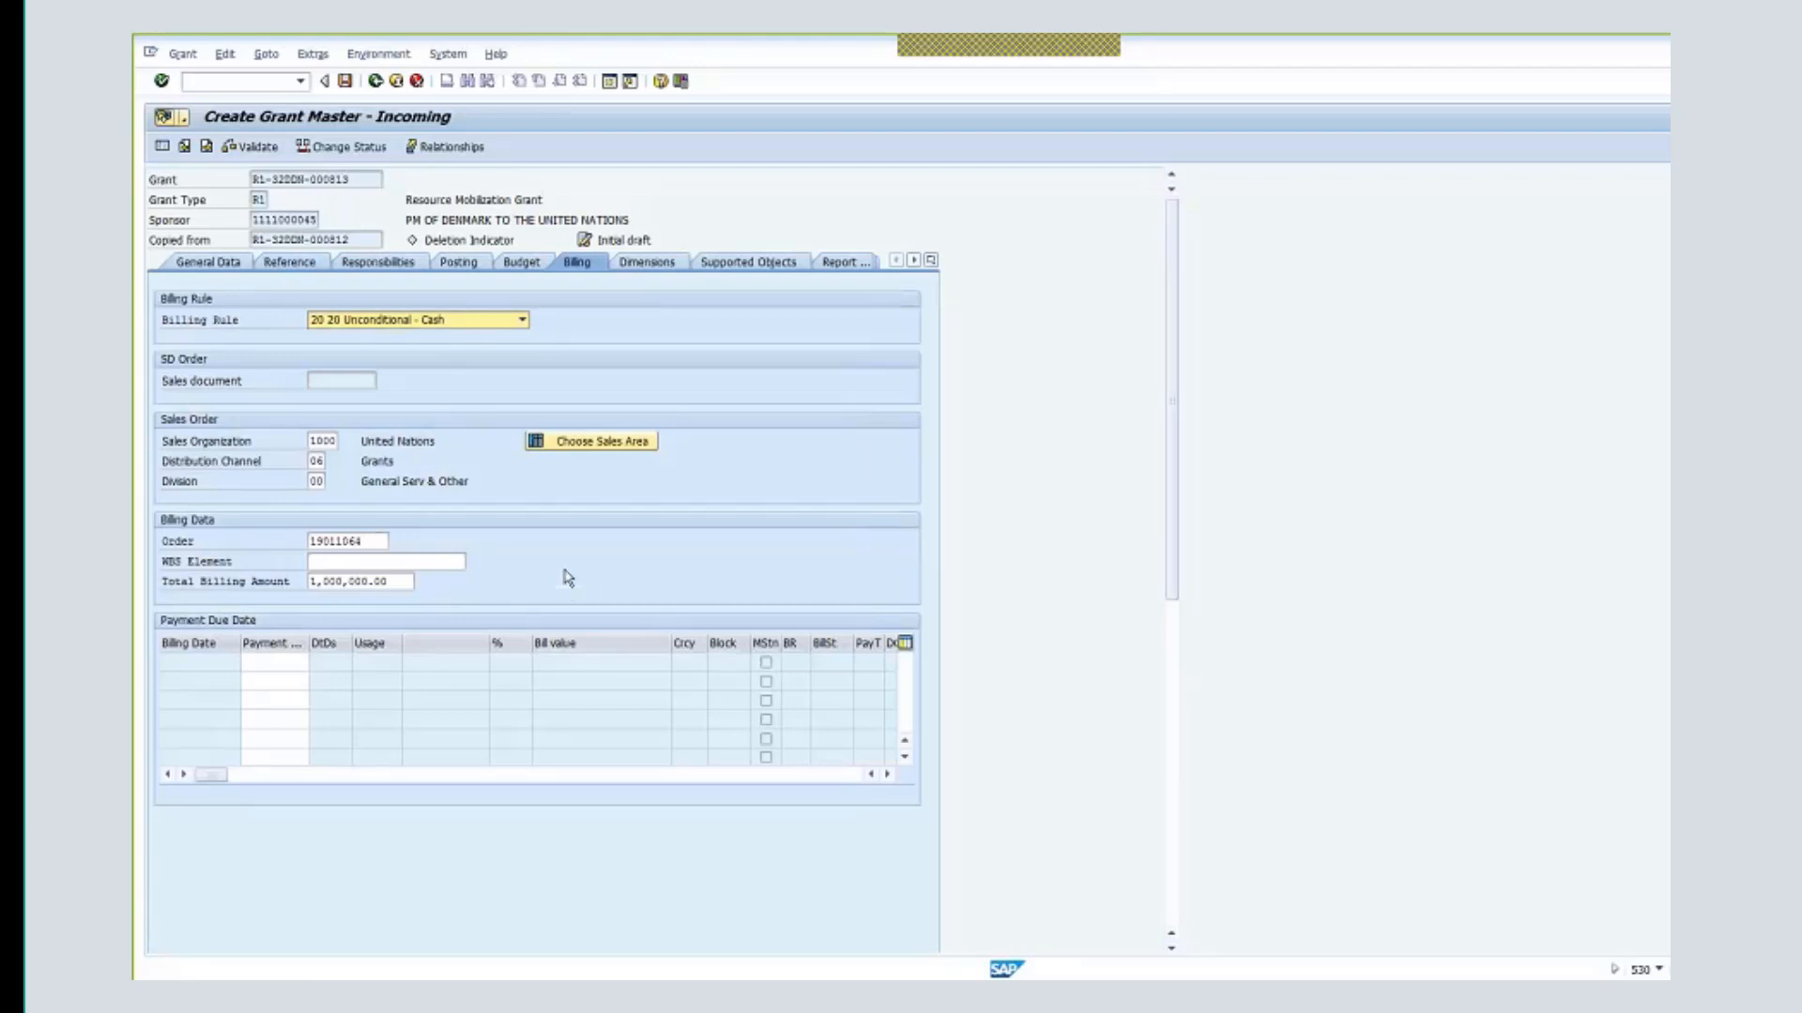
- Clear the copied order number 19011064 from the billing Order field
left_click(359, 539)
left_click_drag(329, 541, 372, 557)
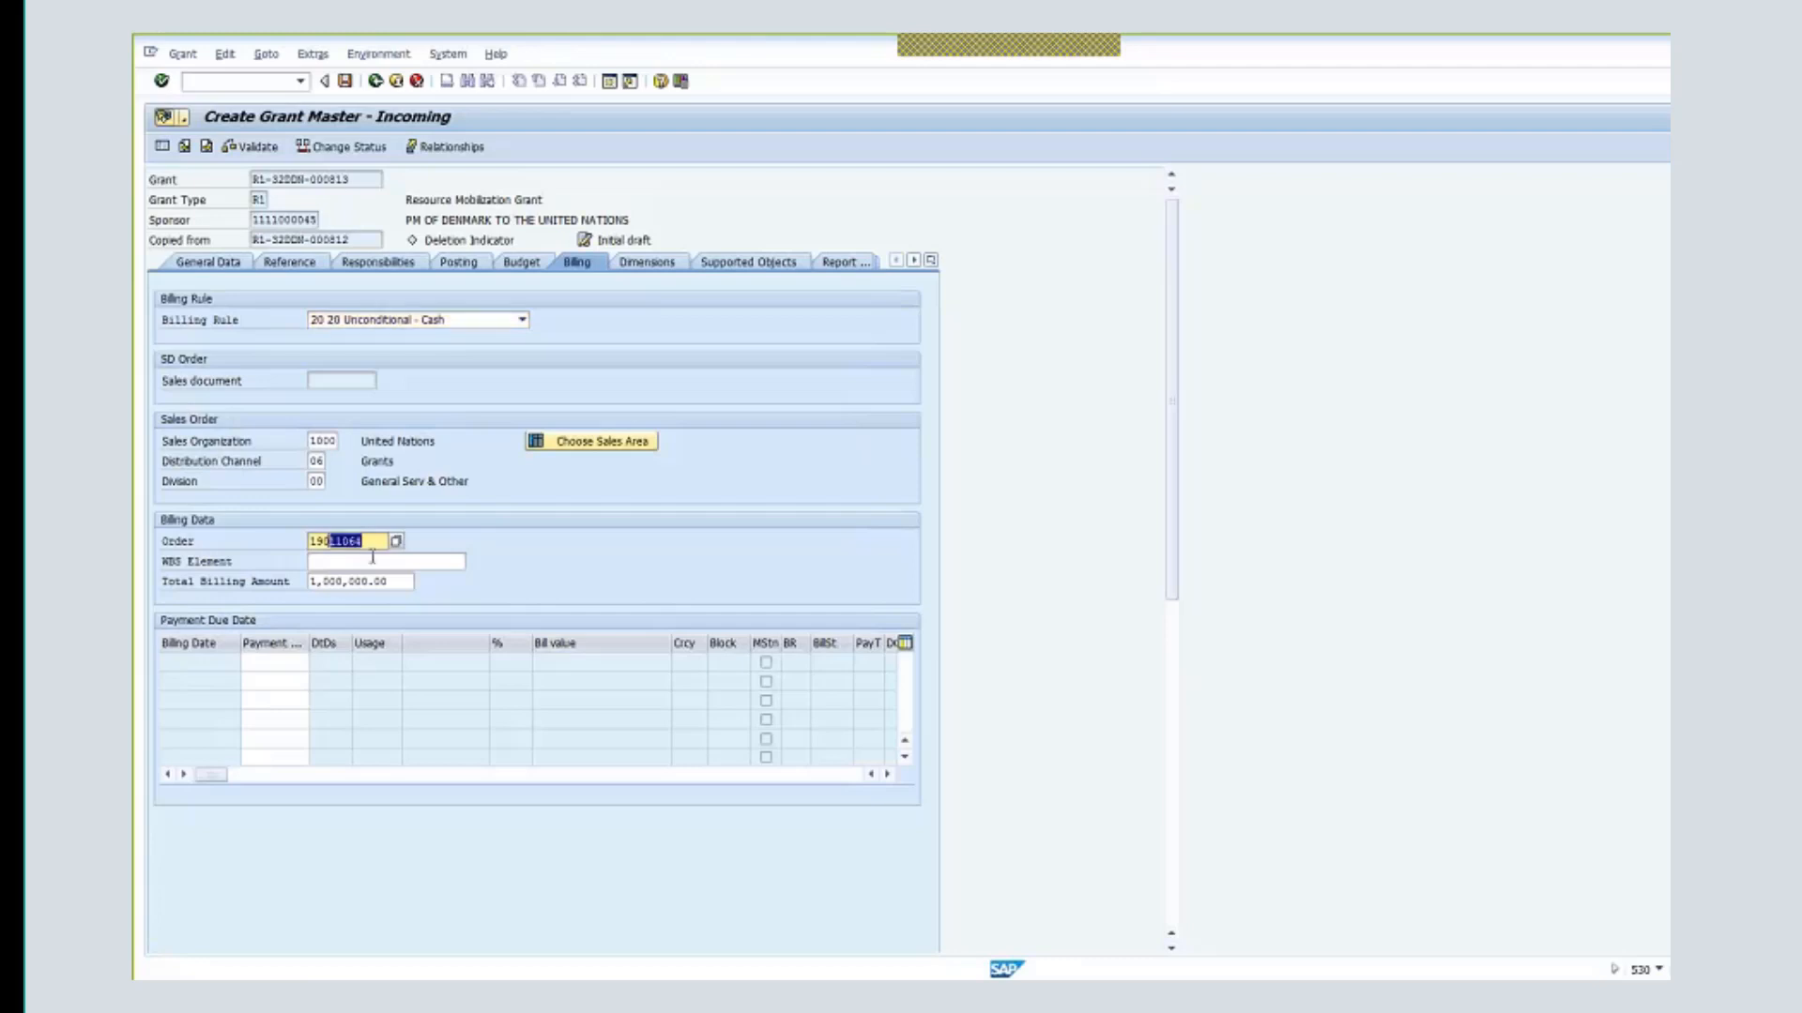
left_click_drag(376, 541, 279, 541)
key("BackSpace")
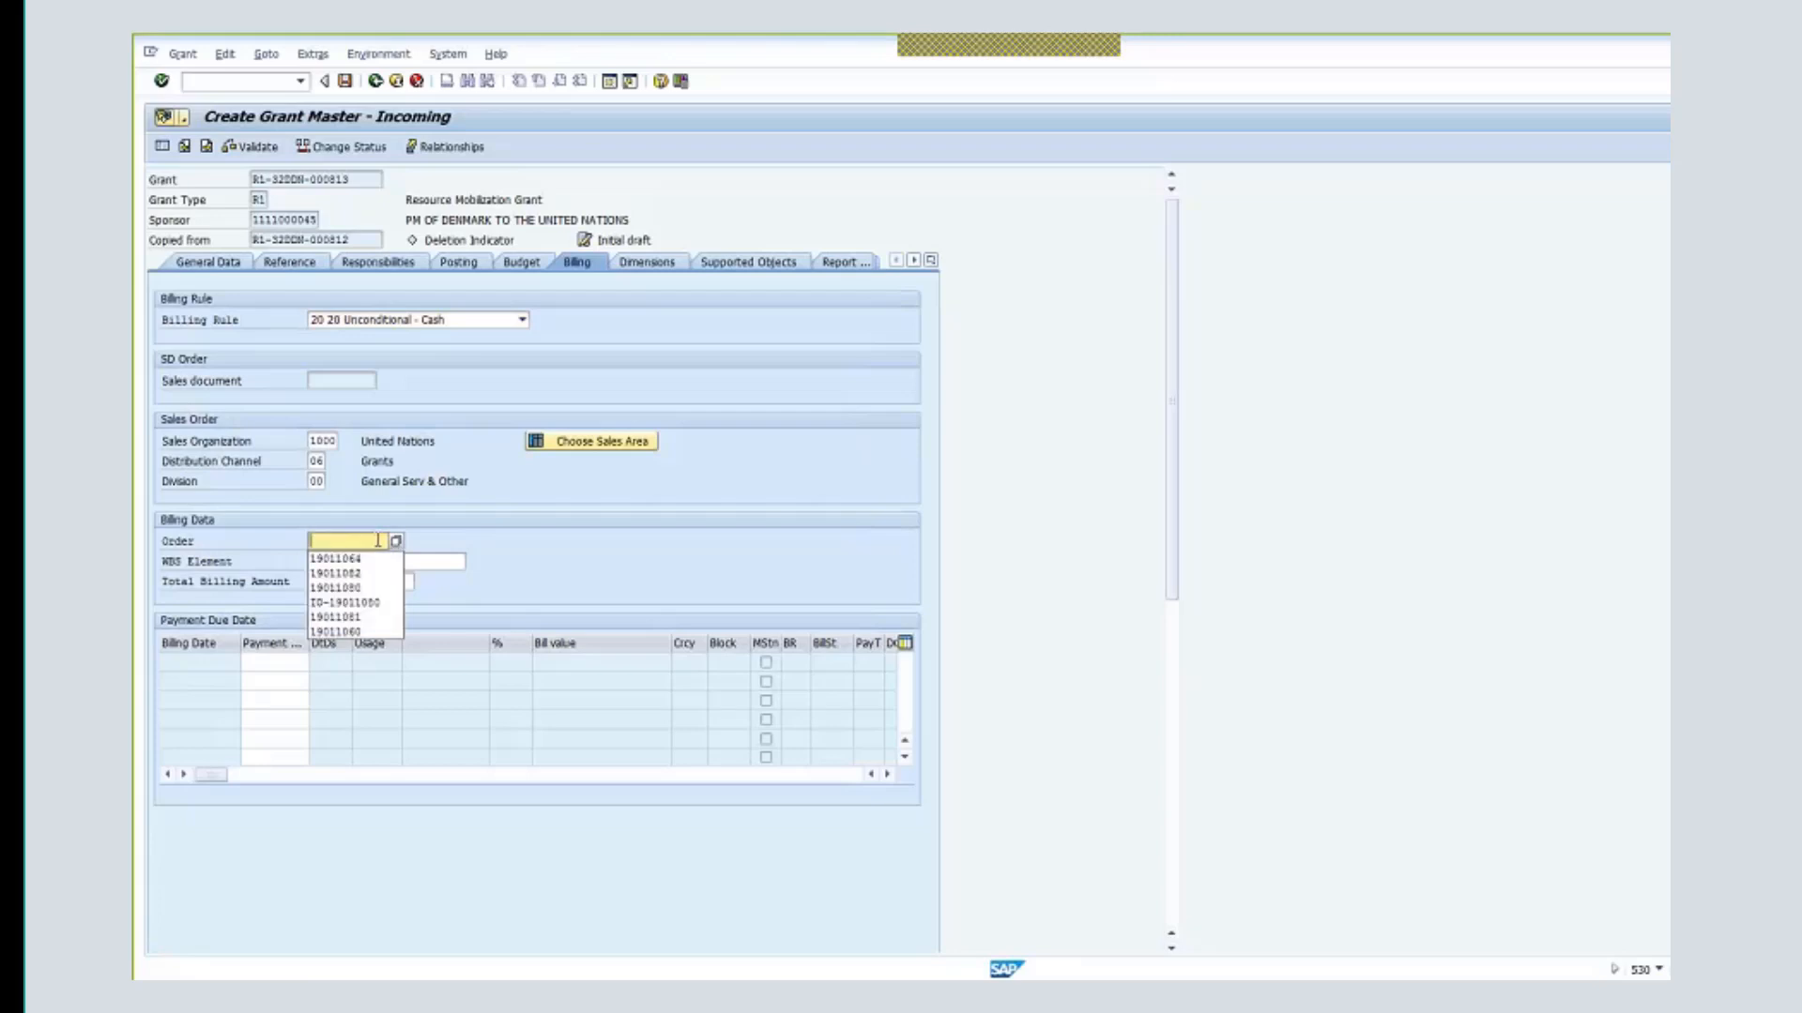
left_click(517, 556)
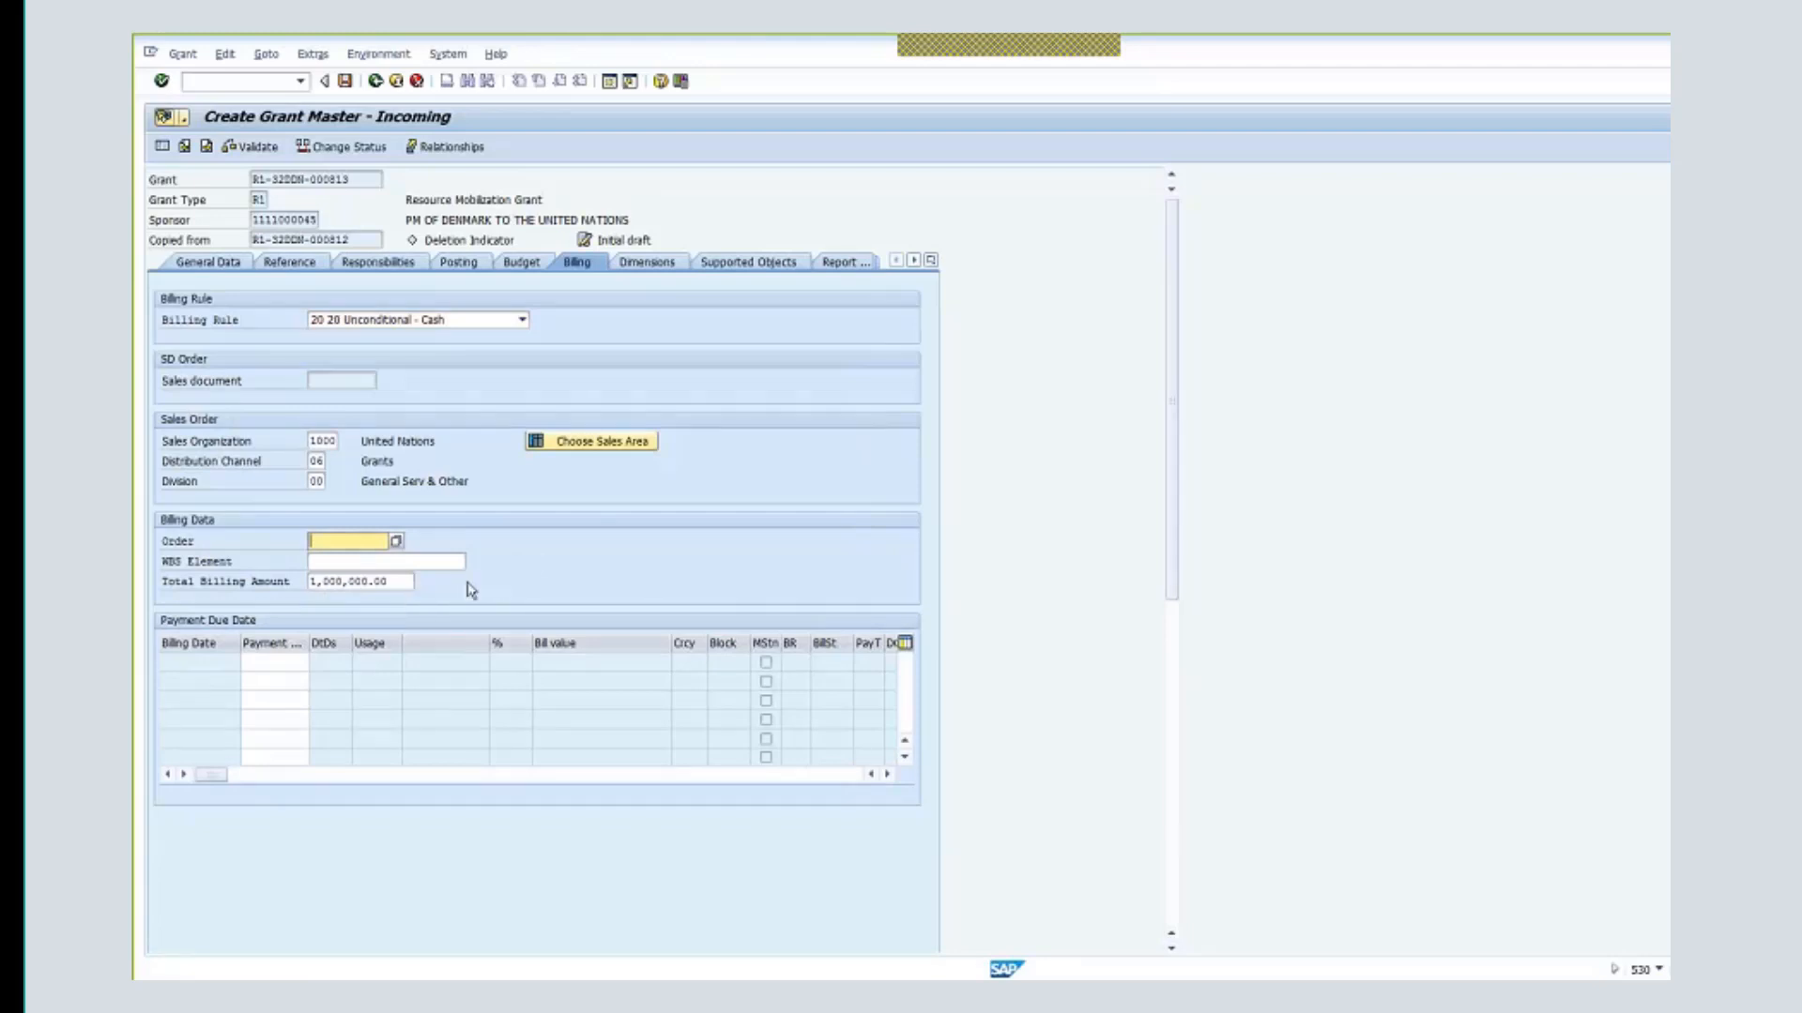
- Check the total billing amount, leave Order empty, and save the grant
key("Tab")
key("Tab")
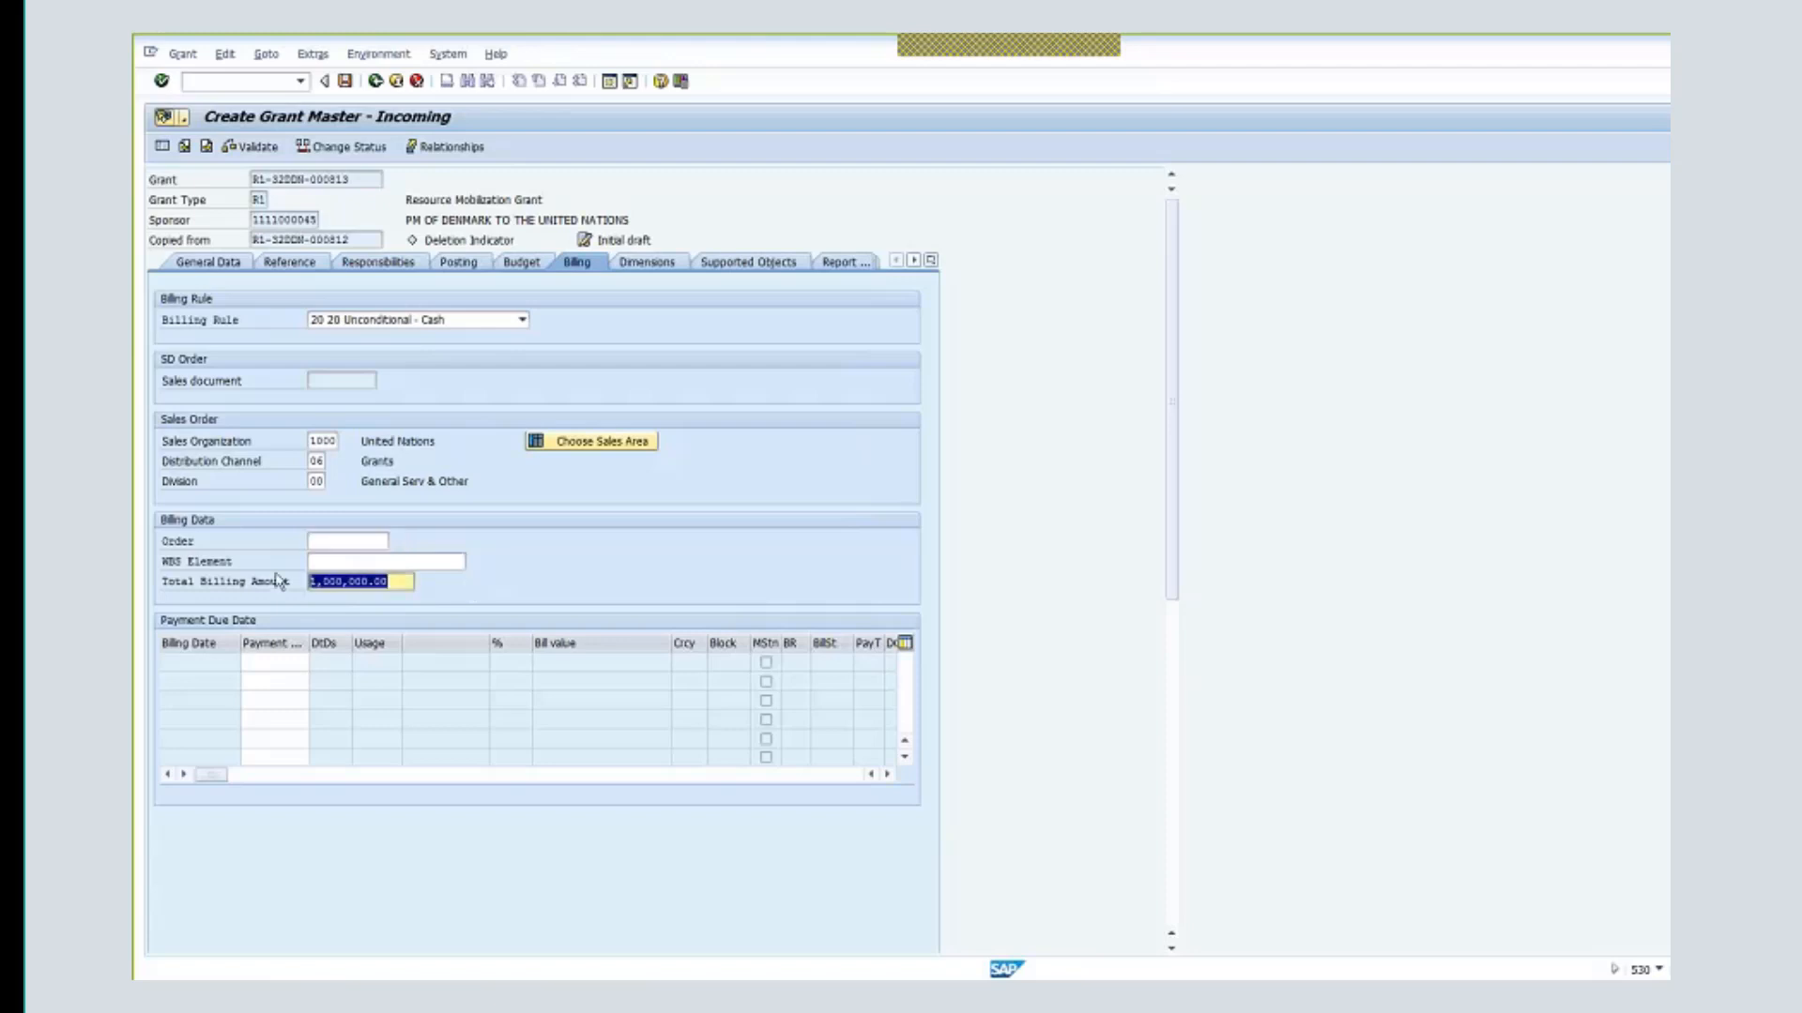
left_click(375, 541)
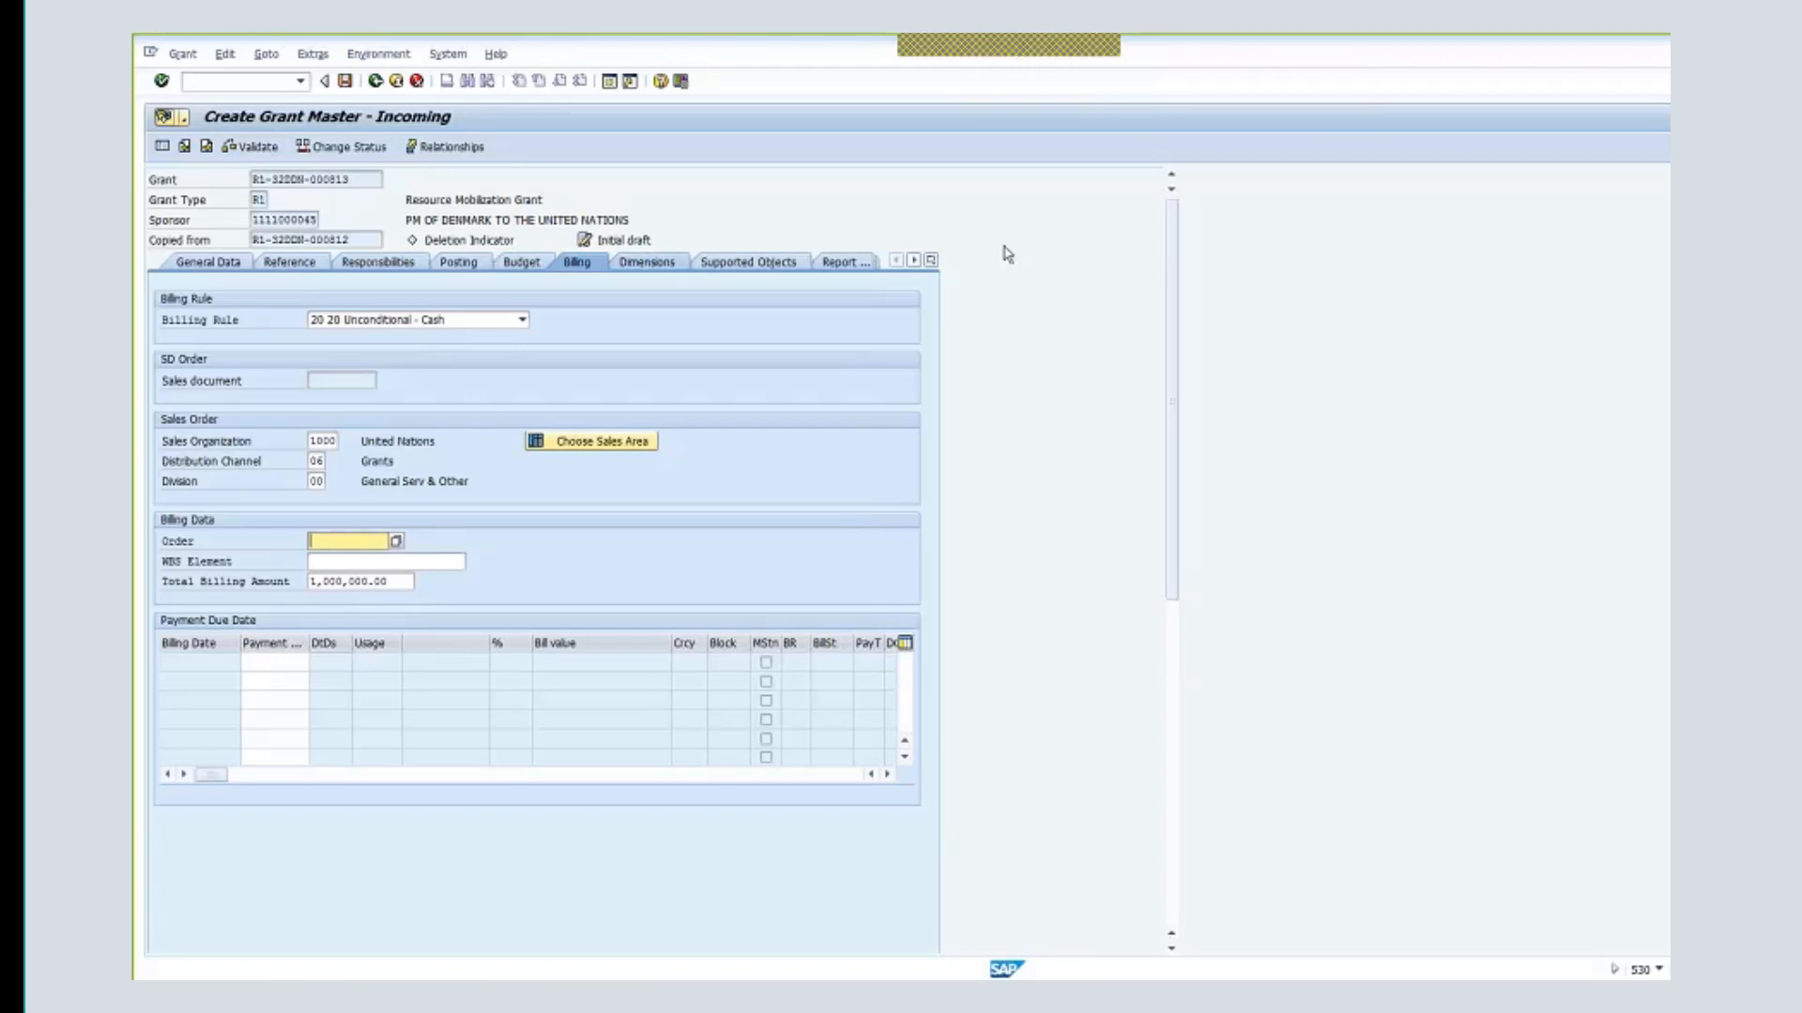
left_click(344, 80)
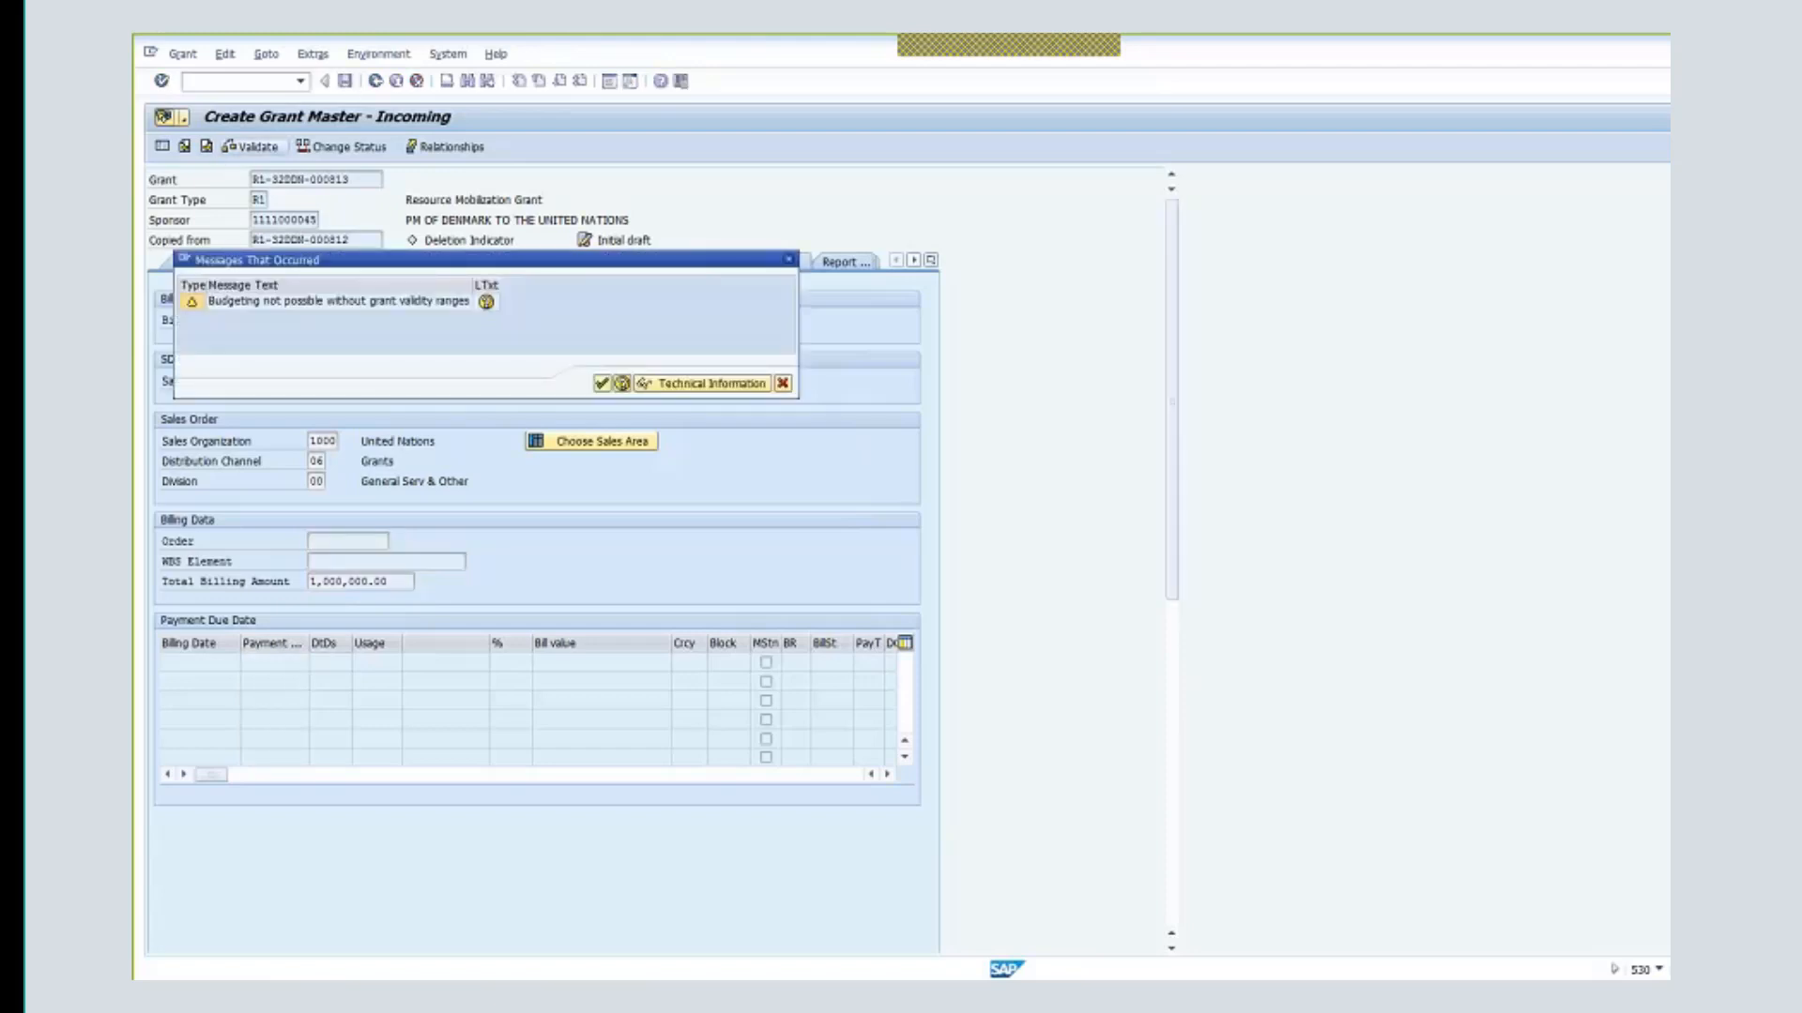
- Accept the budgeting warning, dismiss the creation messages, and go back to the main menu
left_click(601, 384)
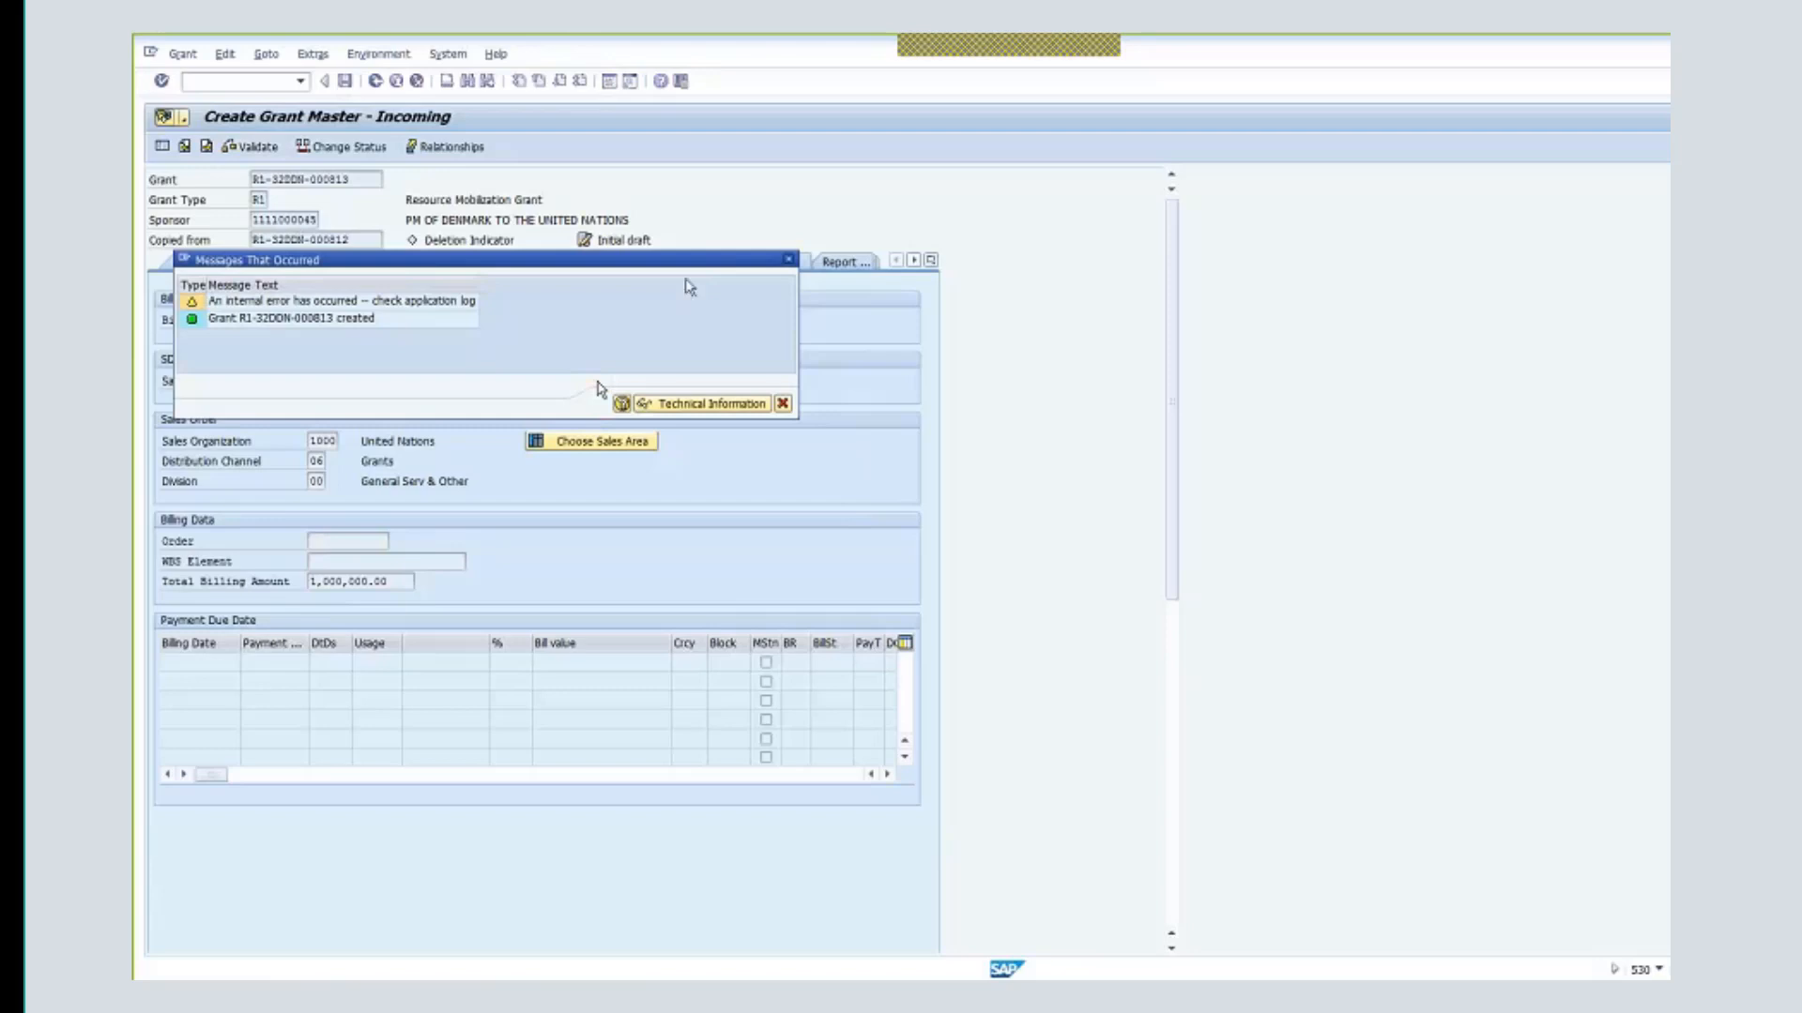
left_click(790, 261)
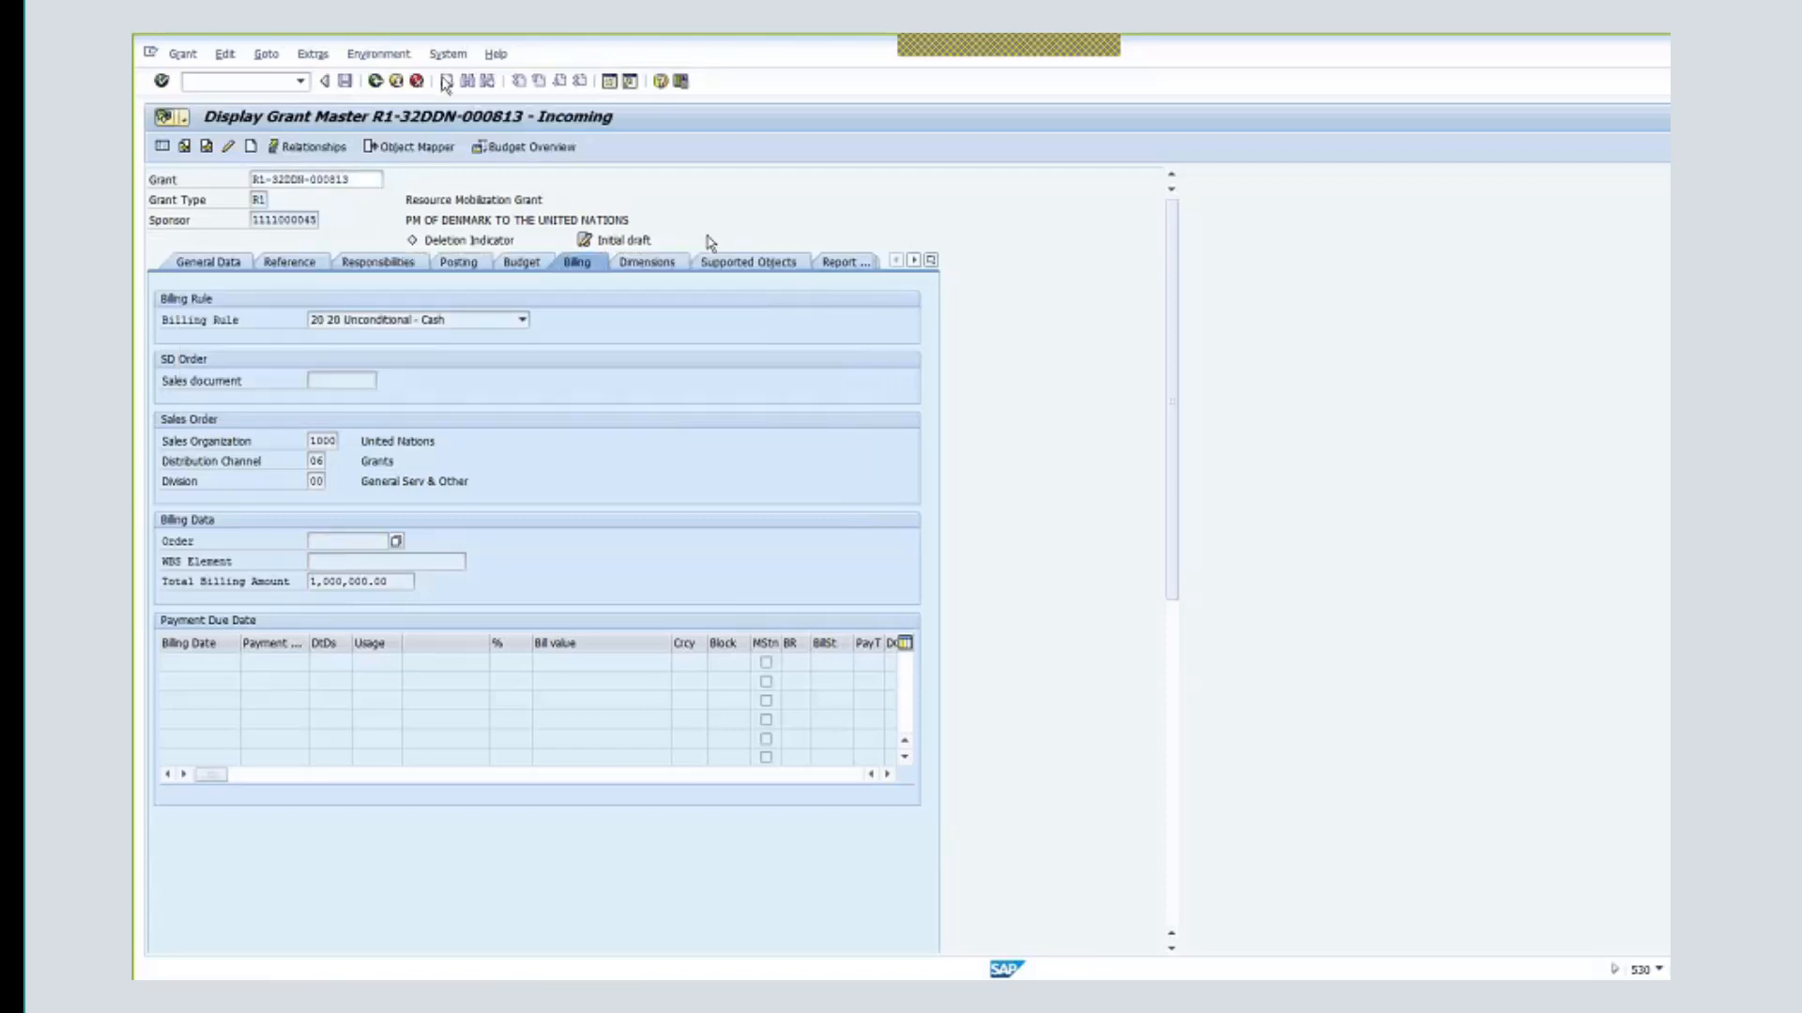
left_click(377, 83)
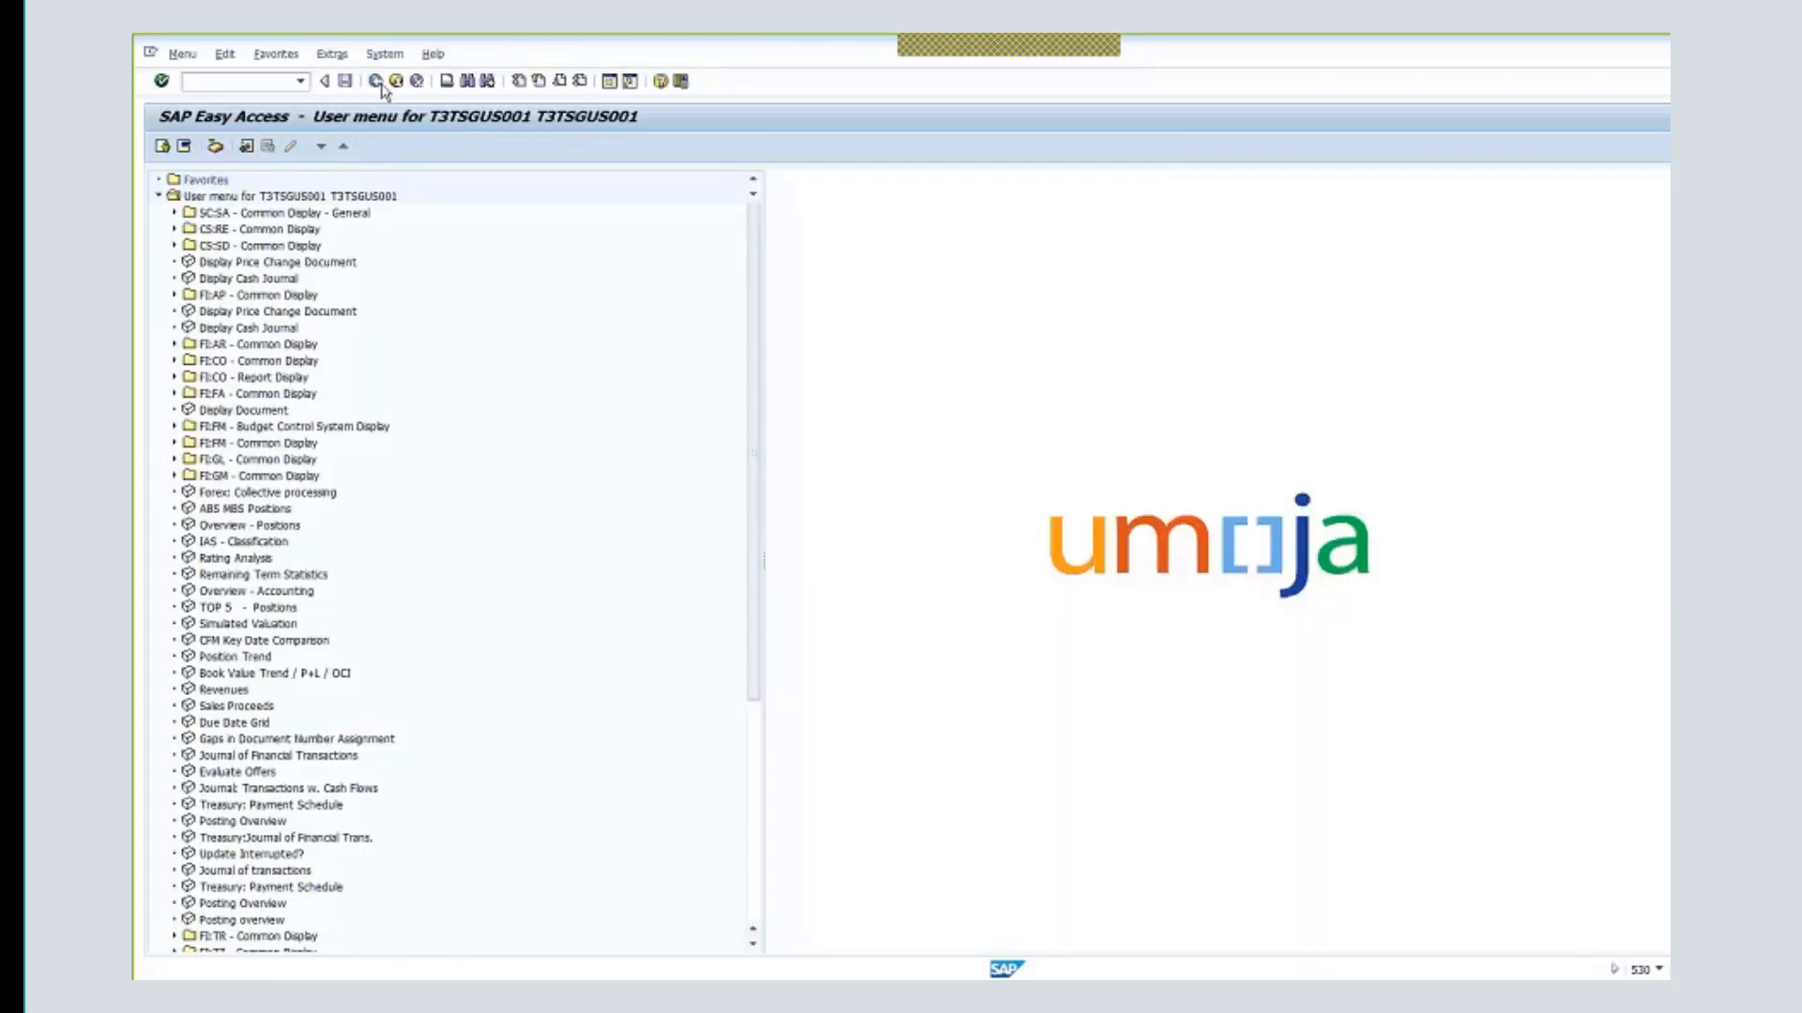
left_click(225, 83)
- Start KO01 with order type 1910 GM revenue orders
type("ko01")
key("Return")
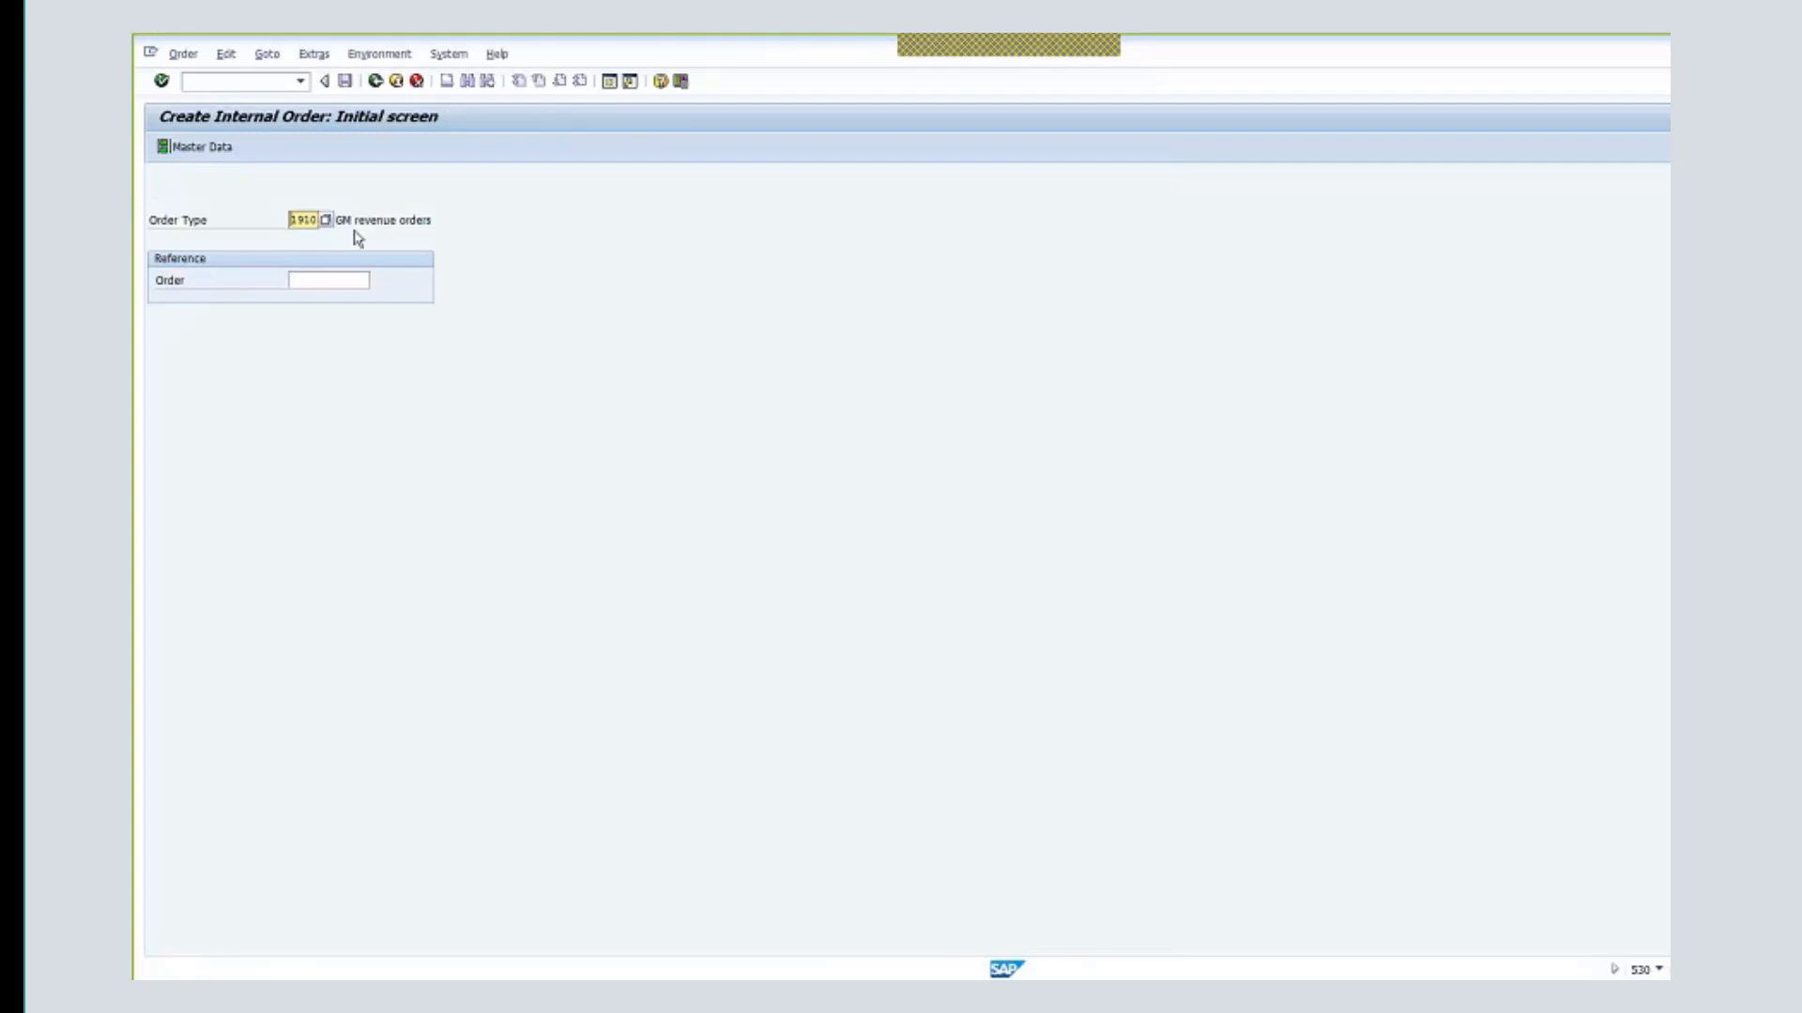
left_click(321, 221)
key("Return")
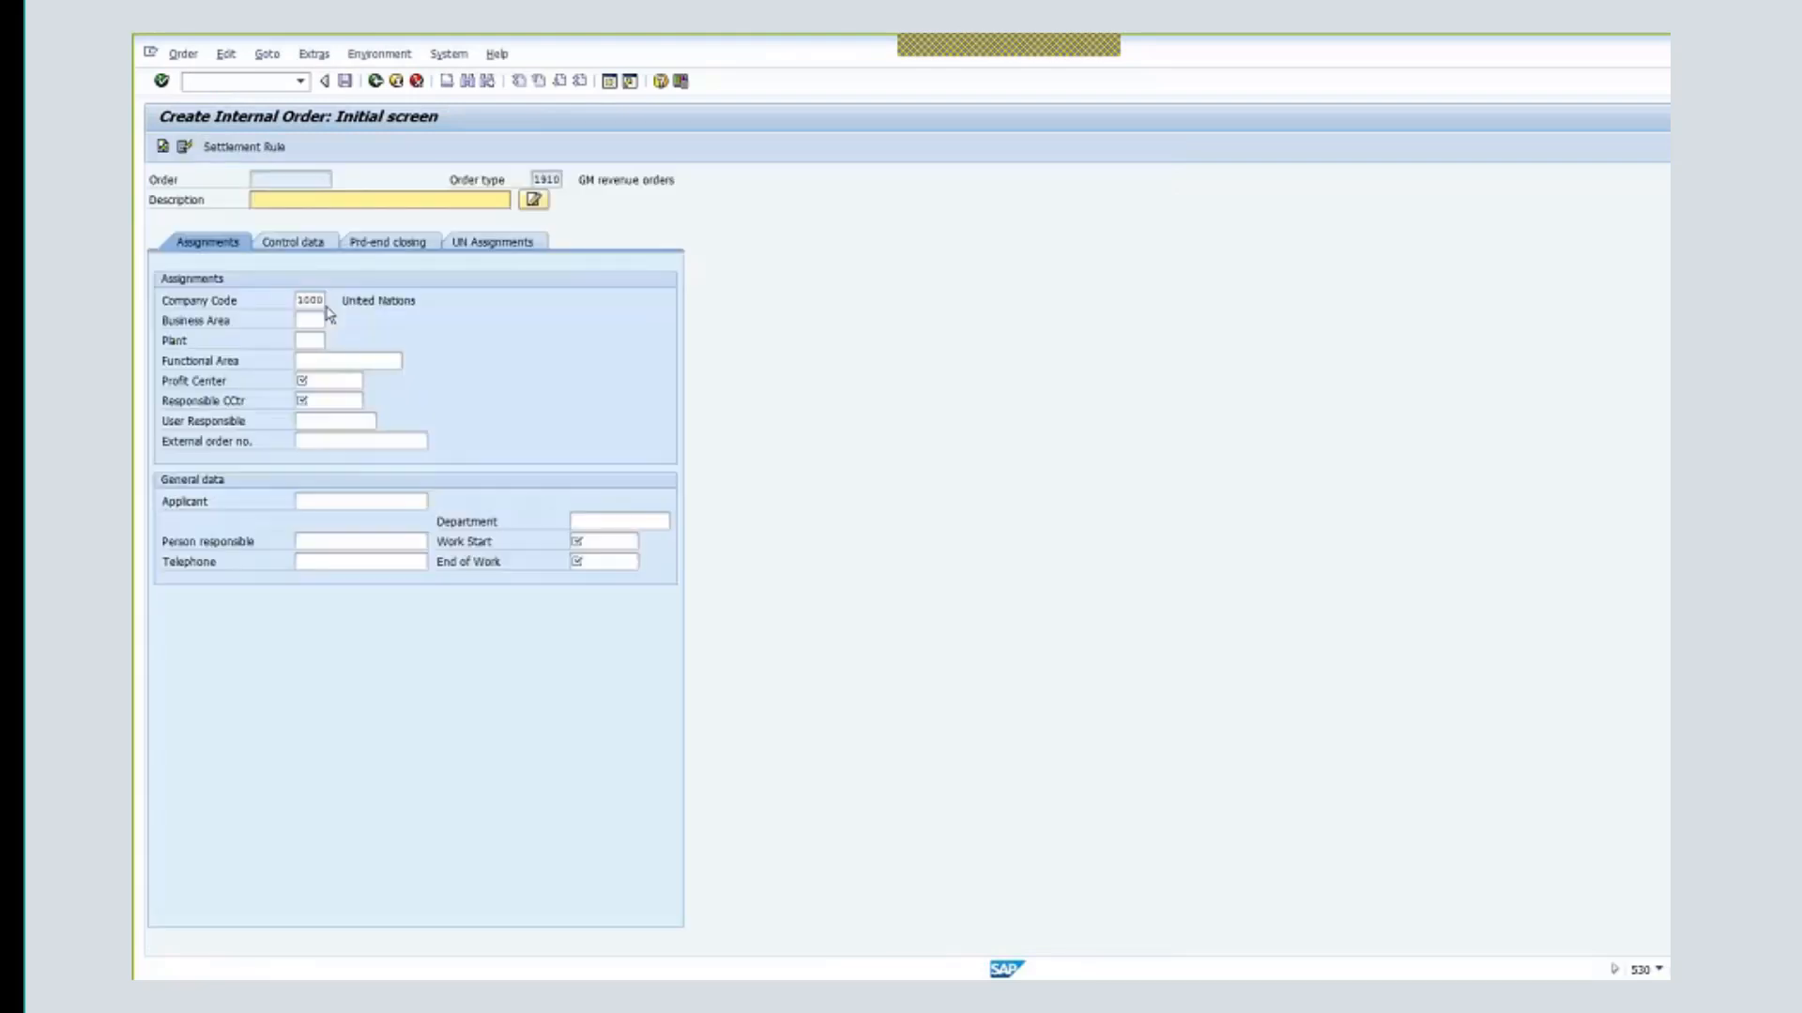
- Reuse description PROTECTION OF CIVILIAN – SOMALIA - DEN with profit center 9999 and cost center 11125
left_click(314, 202)
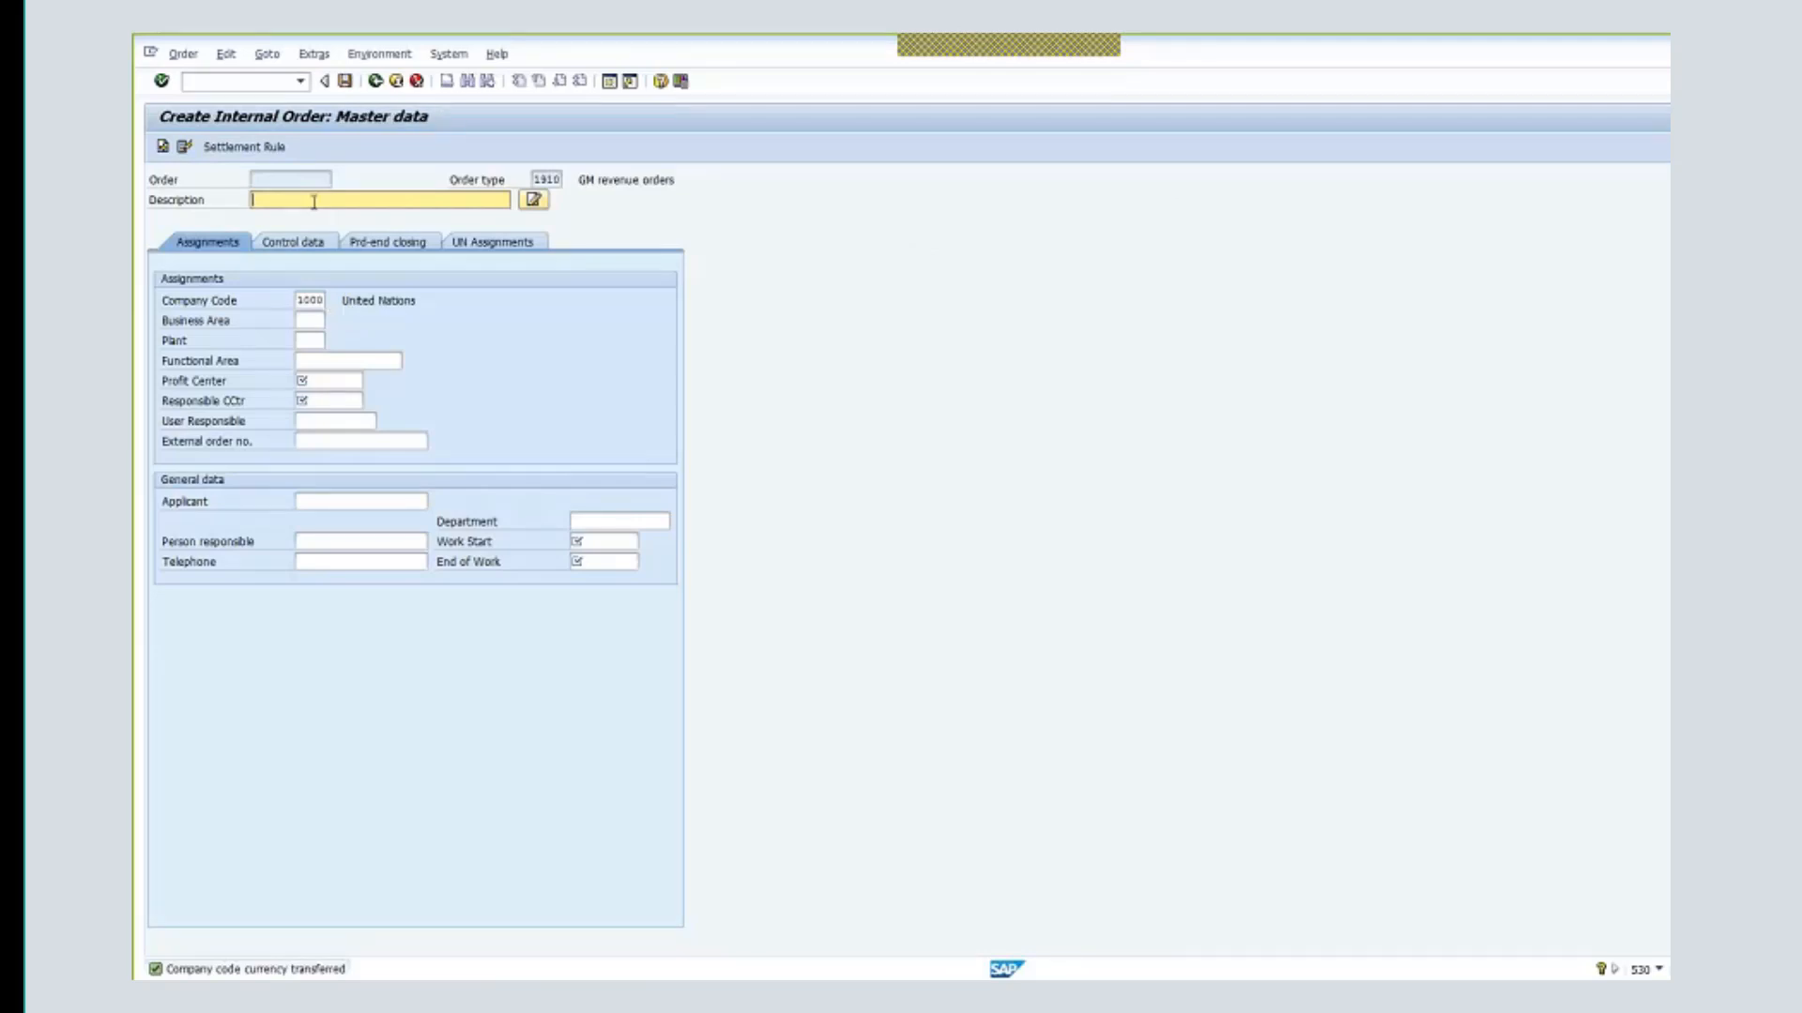
left_click(307, 200)
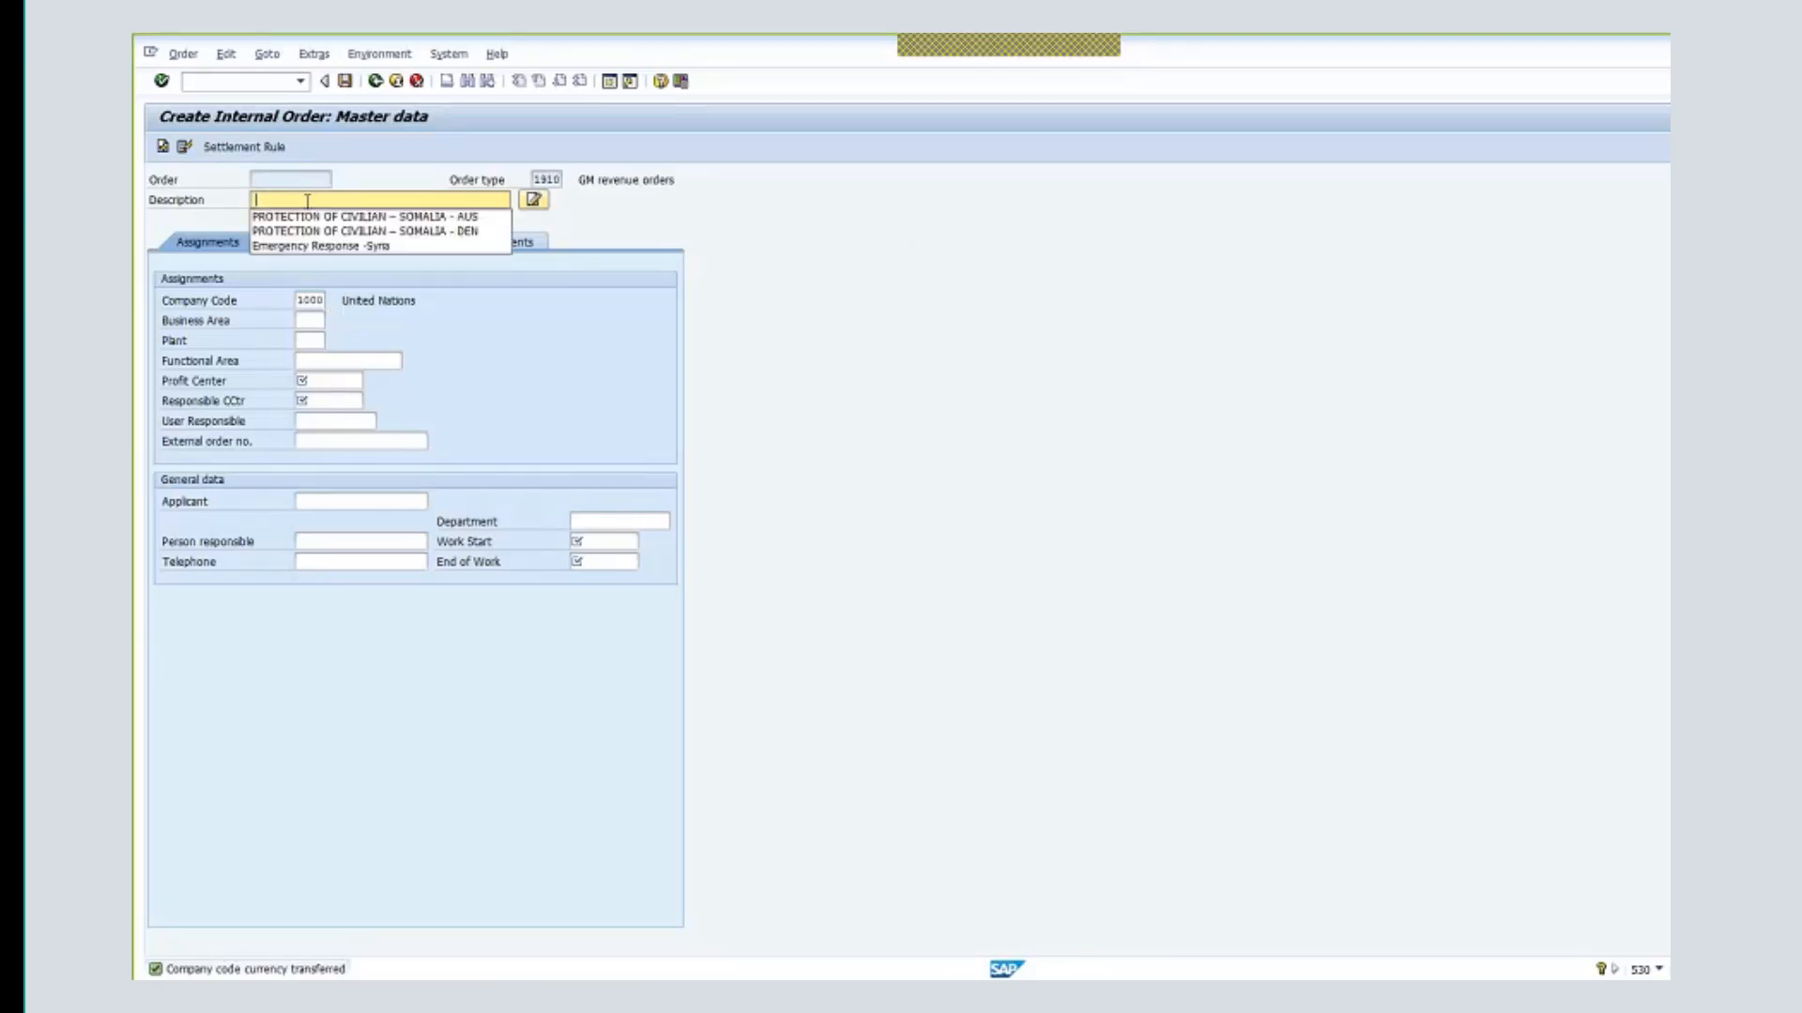
left_click(420, 232)
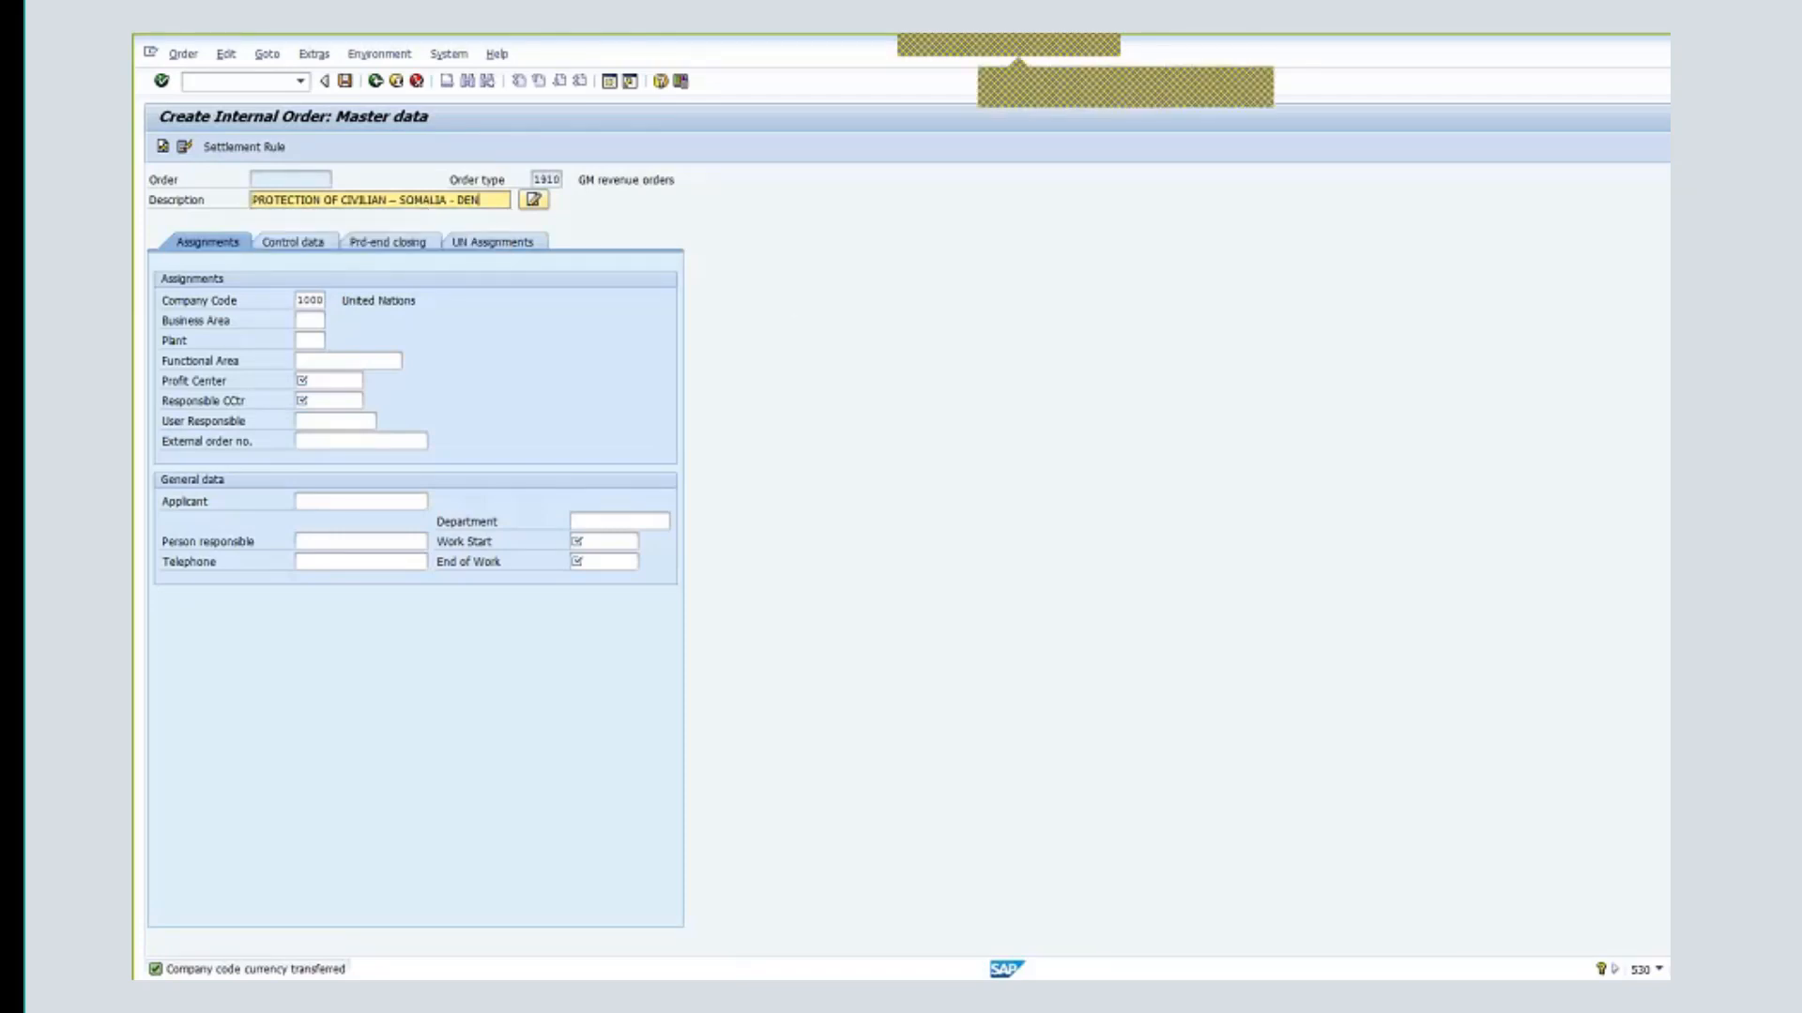
left_click(321, 380)
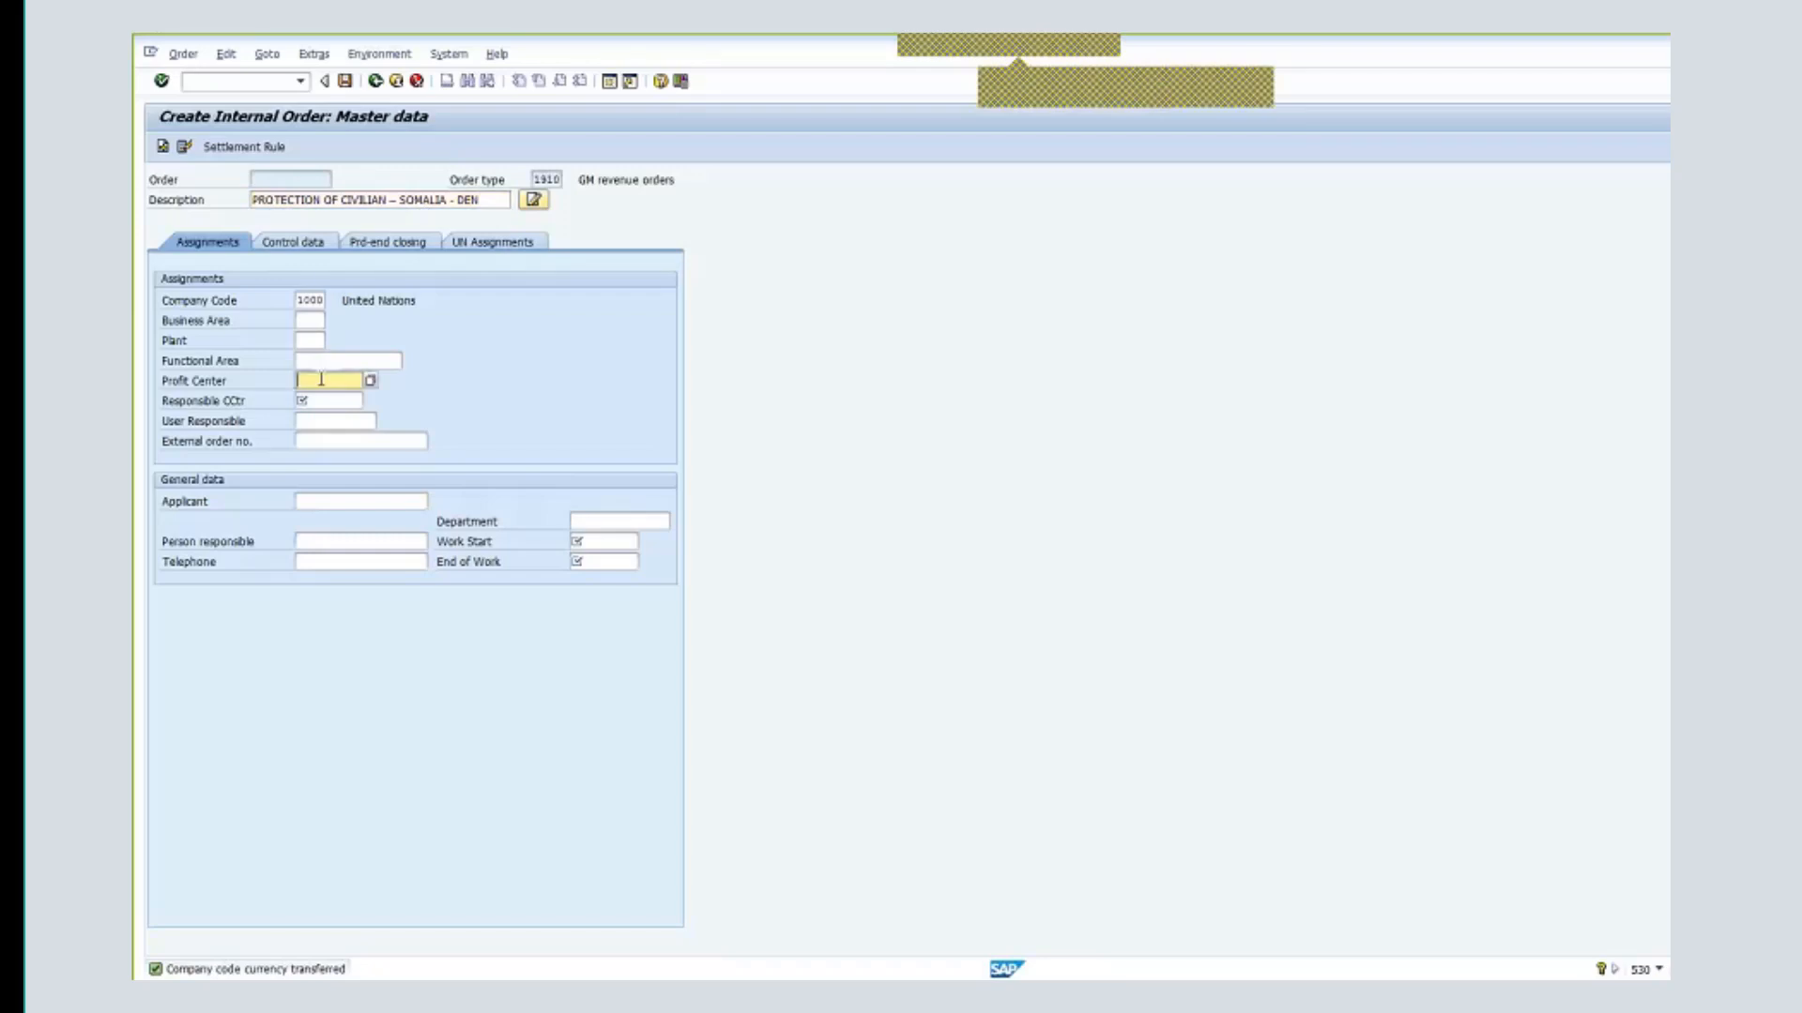
type("9999")
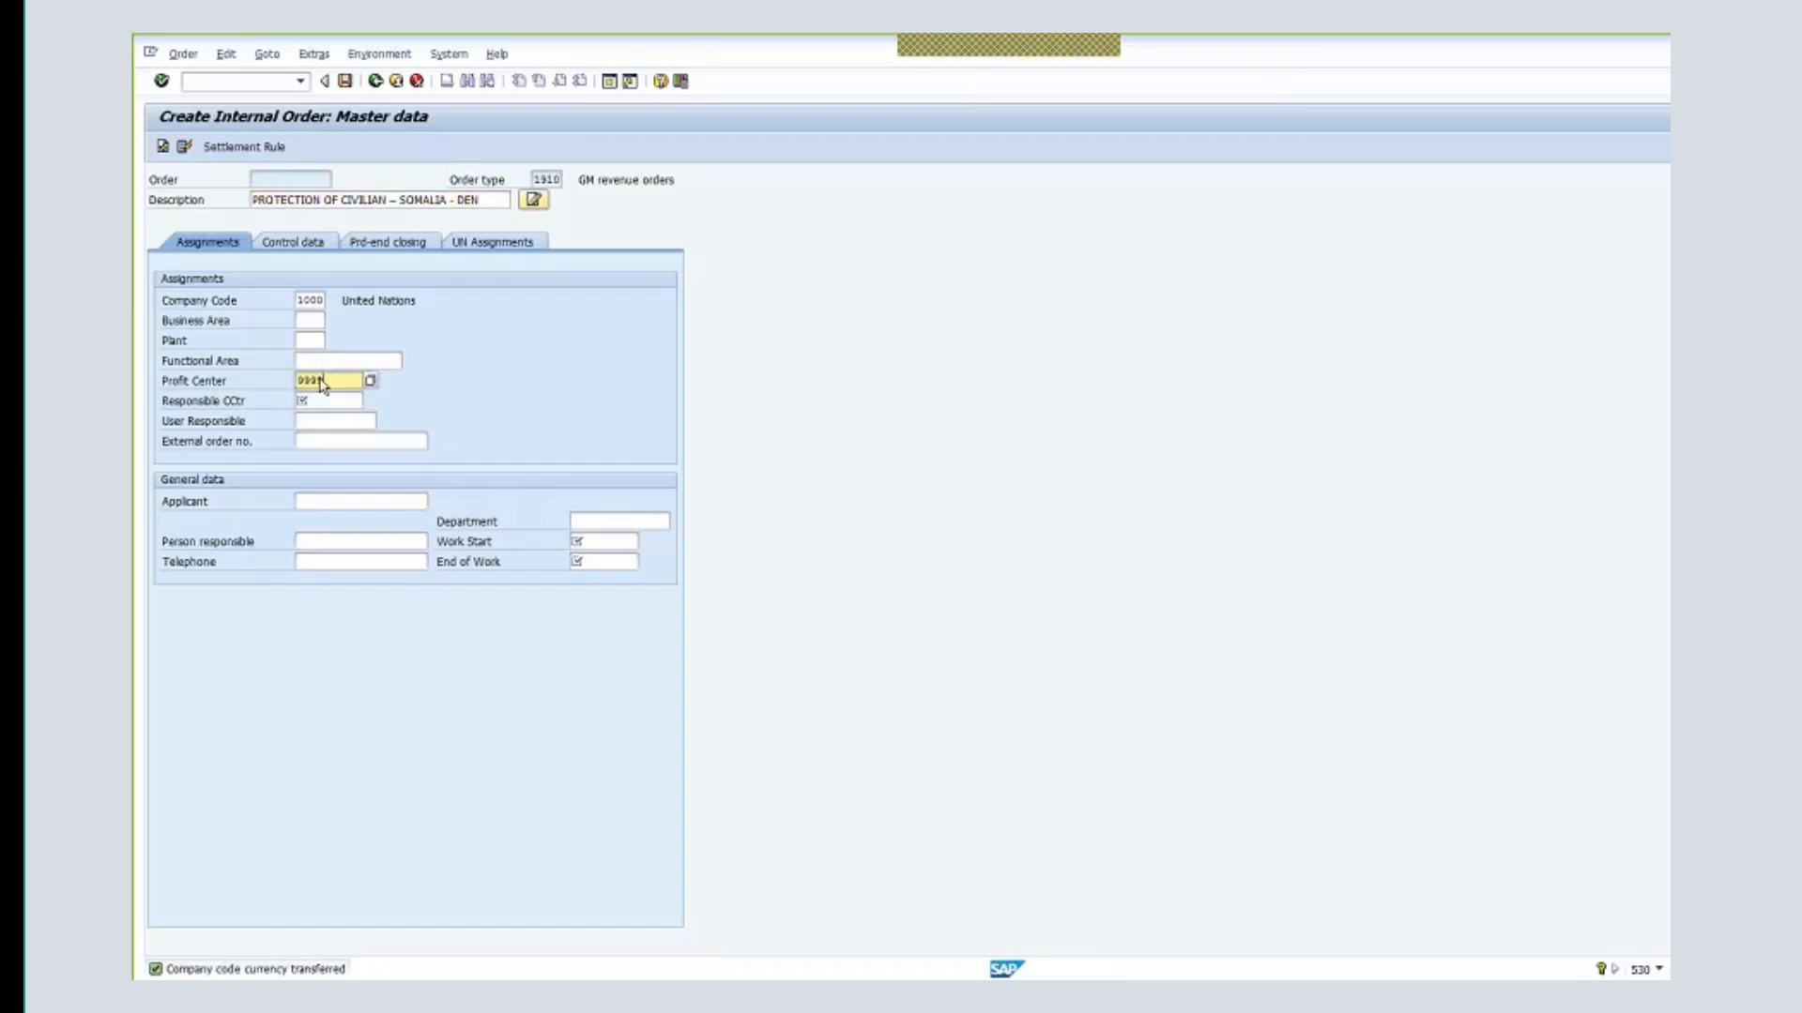
left_click(310, 399)
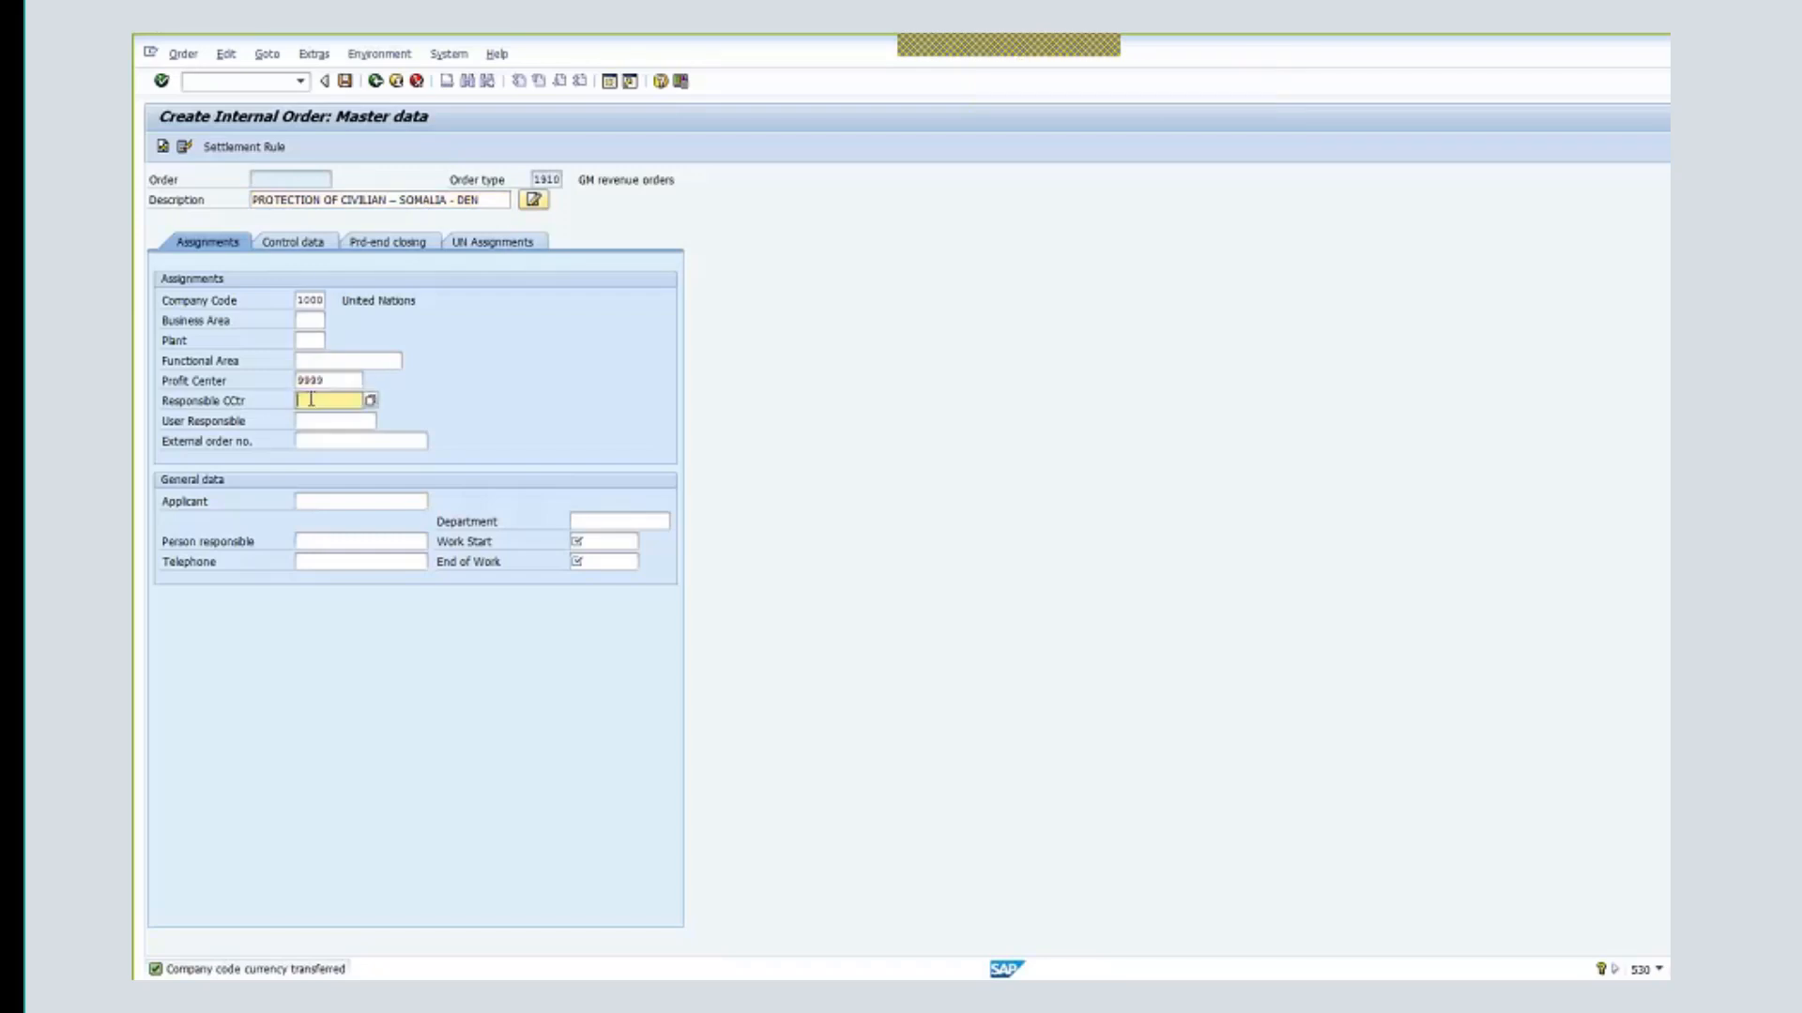
type("11125")
key("Return")
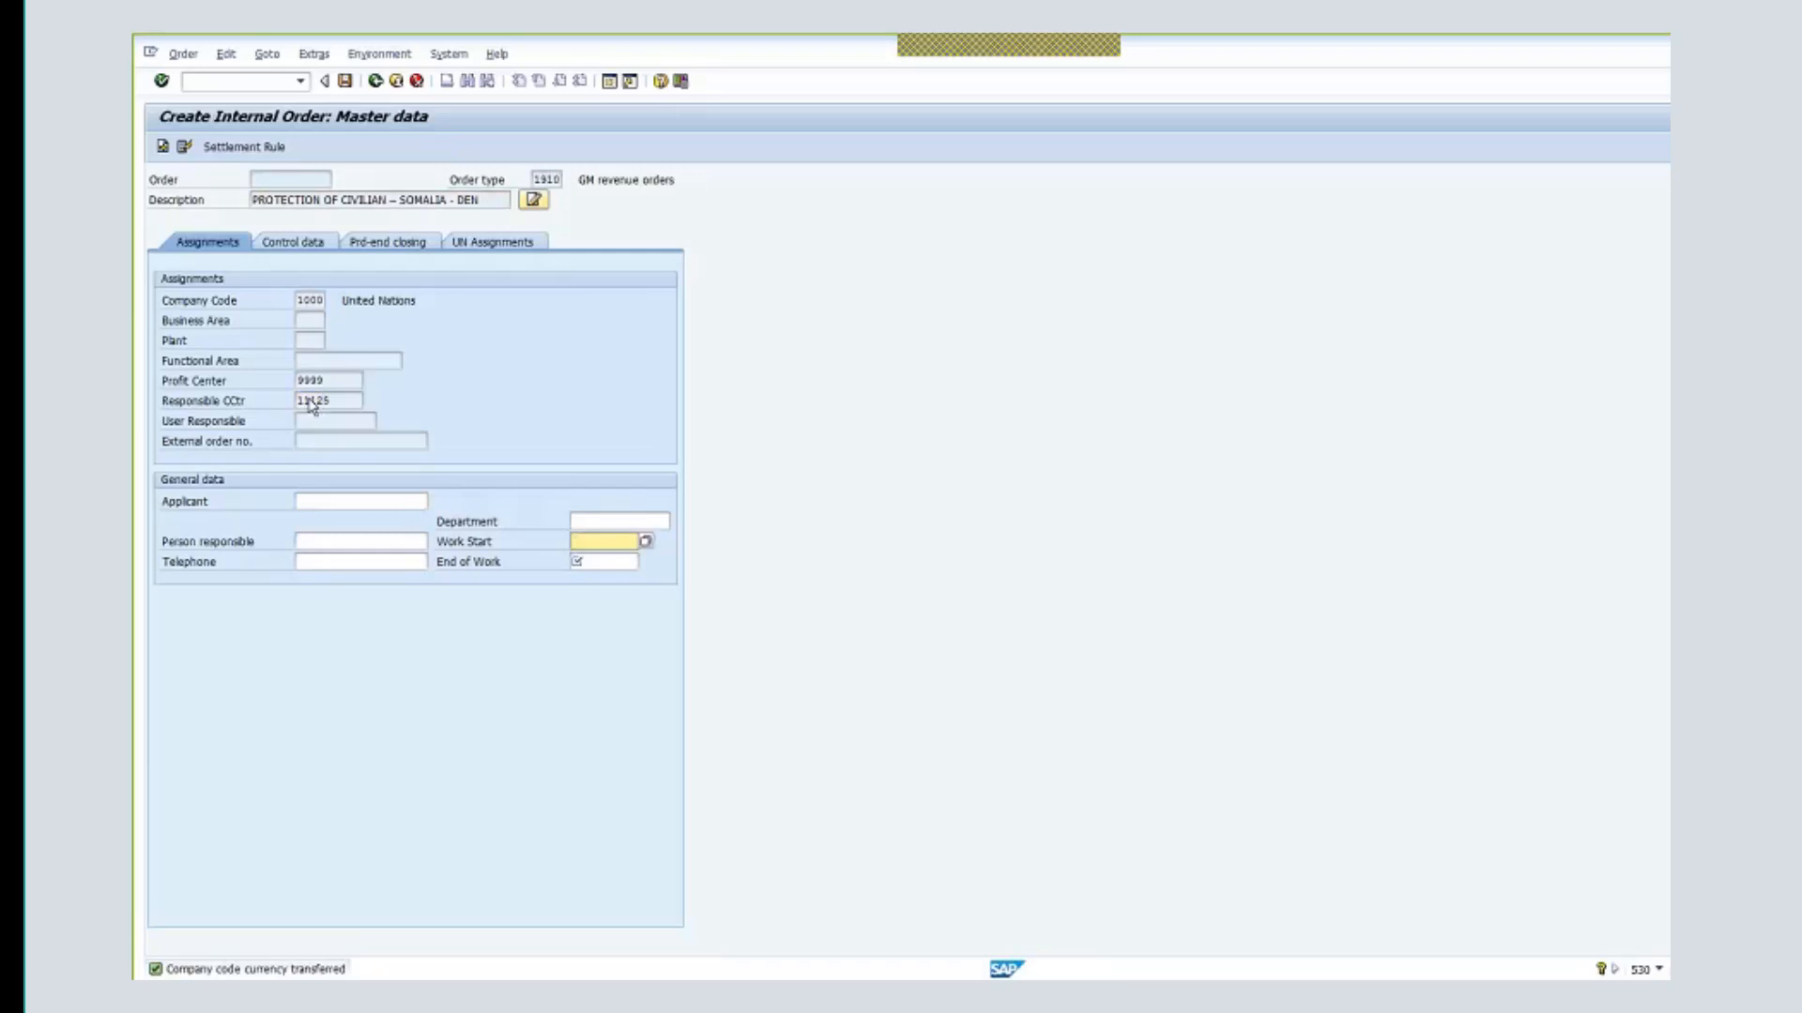
- Set the work start date 01.01.2018 and end date 31.12.2019
left_click(604, 541)
key("Return")
type("01.01.2018")
left_click(607, 560)
left_click(598, 602)
left_click_drag(611, 561, 561, 563)
type("31.12.2019")
key("Return")
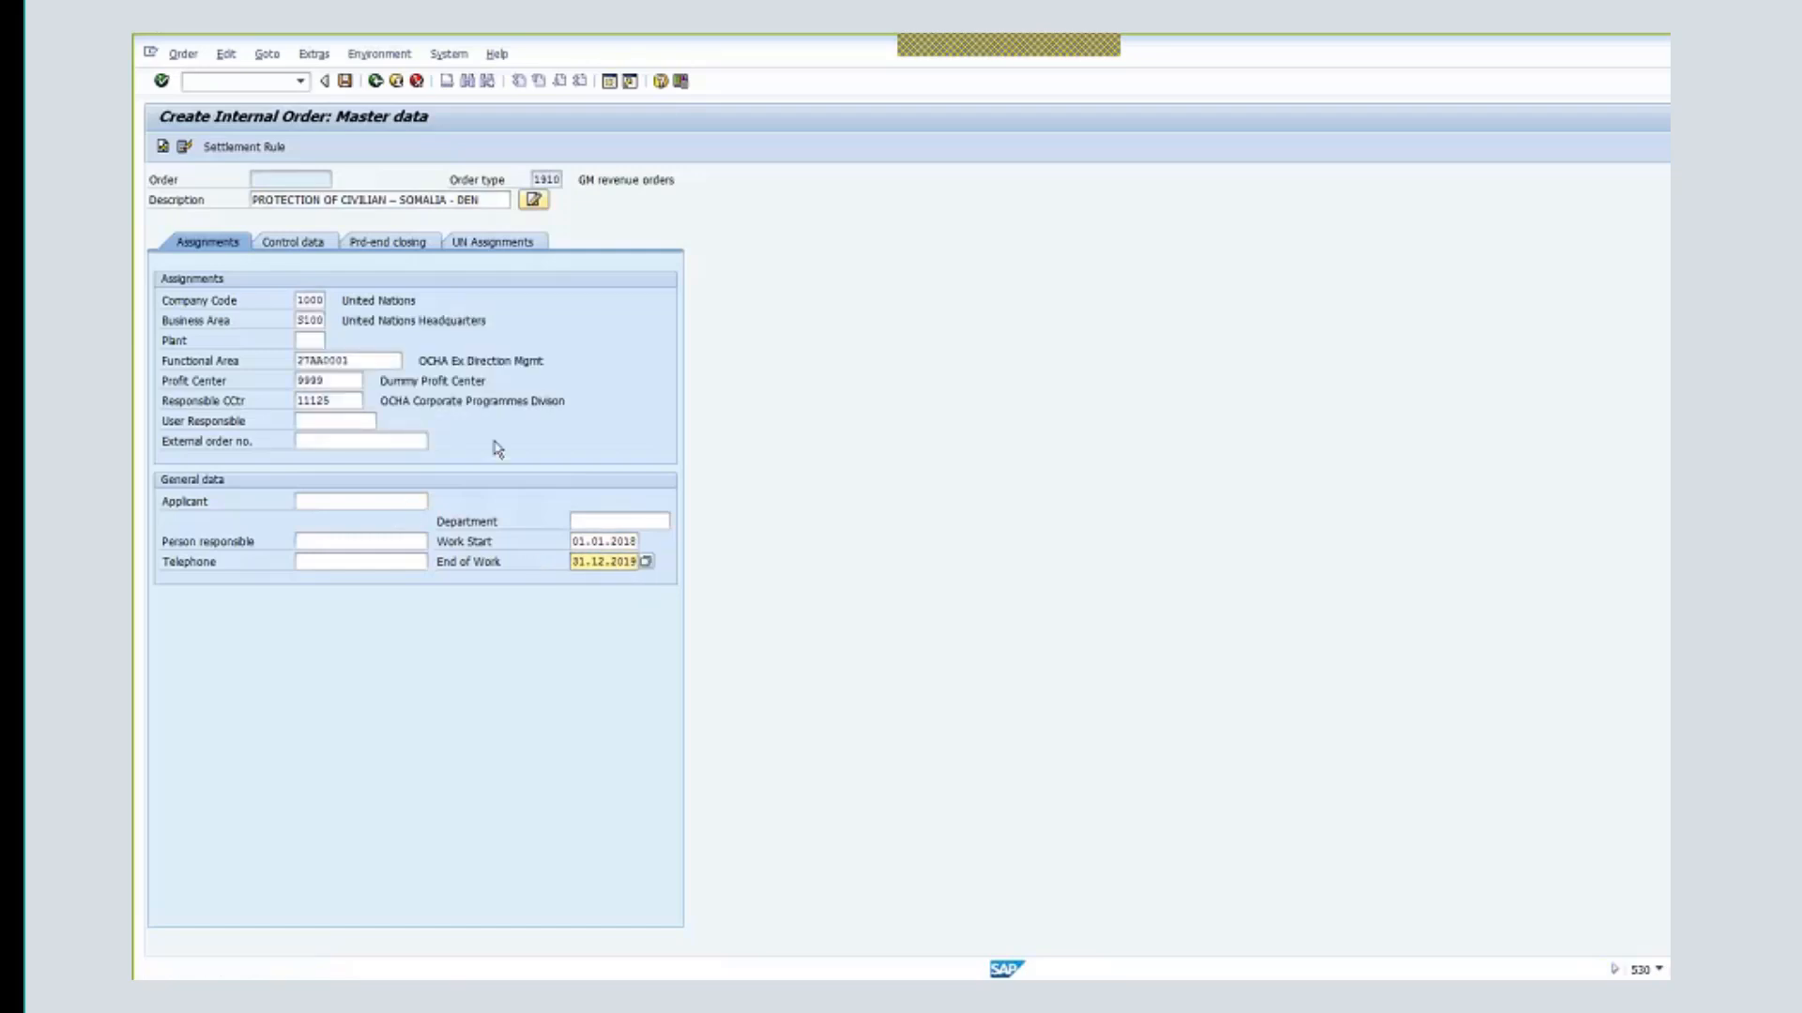
left_click(515, 245)
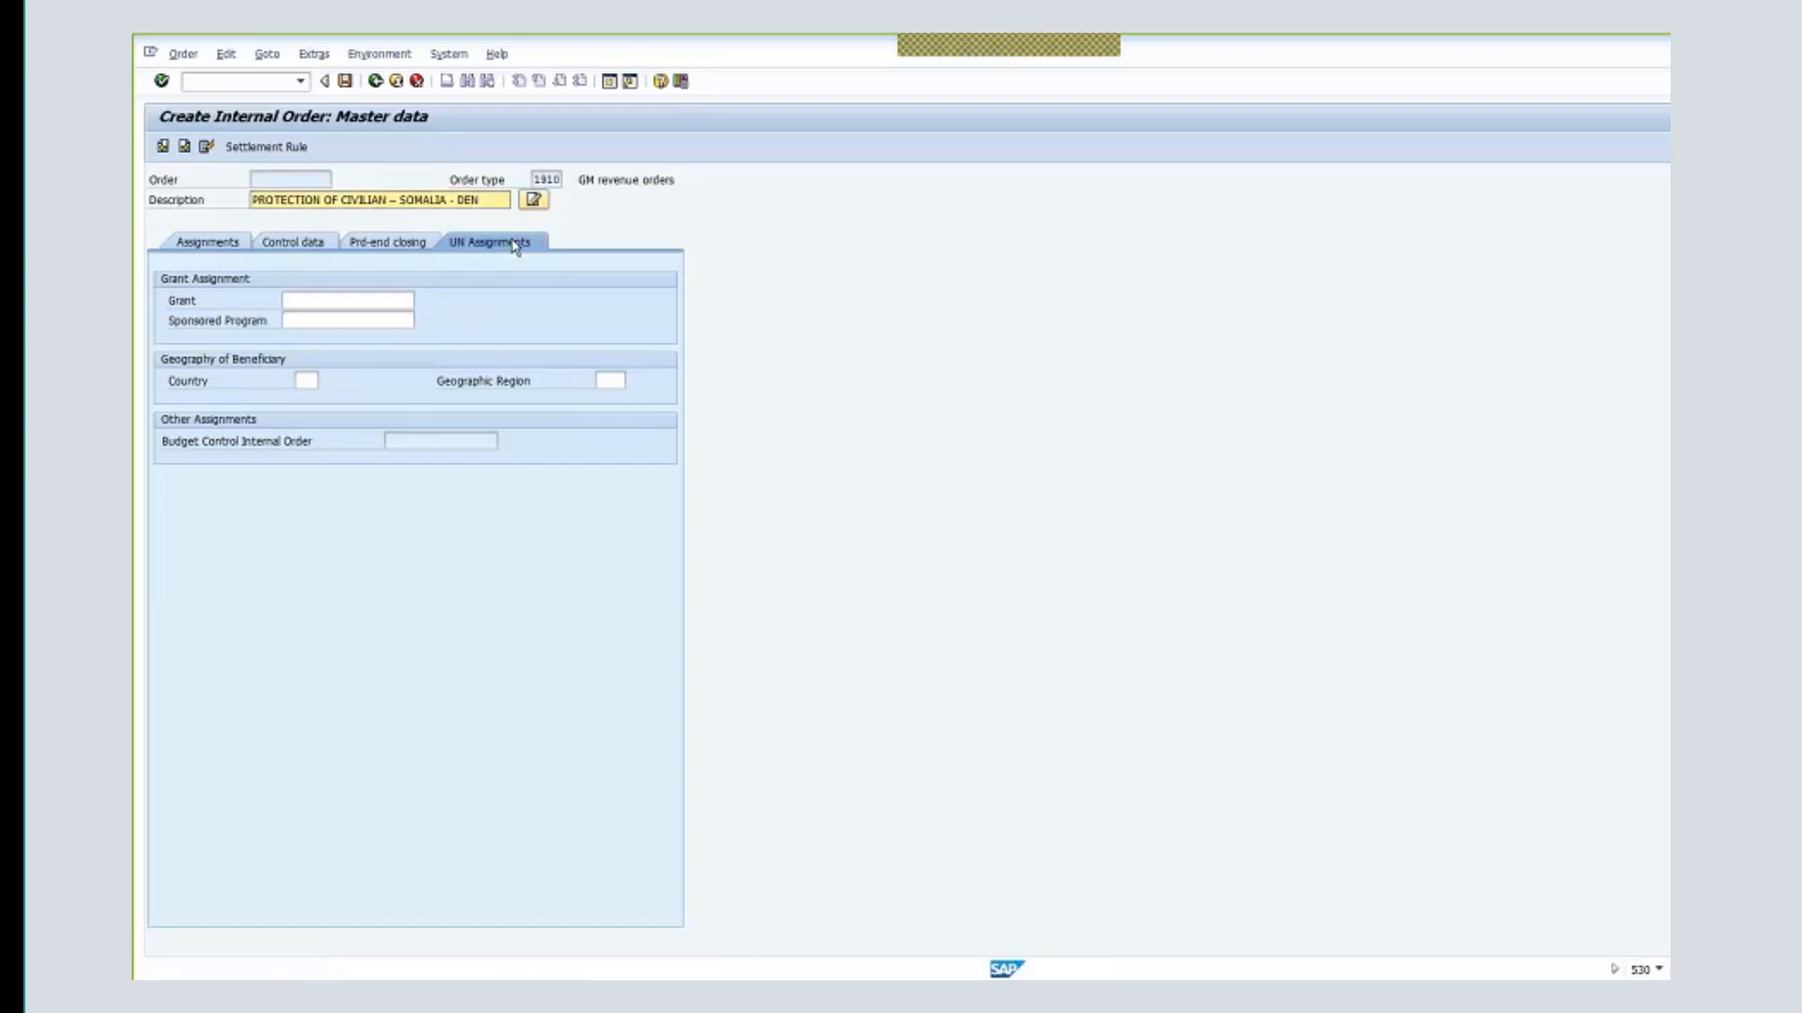
- Enter grant R1-32DDN-000813 and sponsored program OCHA-DDN-00100 on UN Assignments
left_click(330, 300)
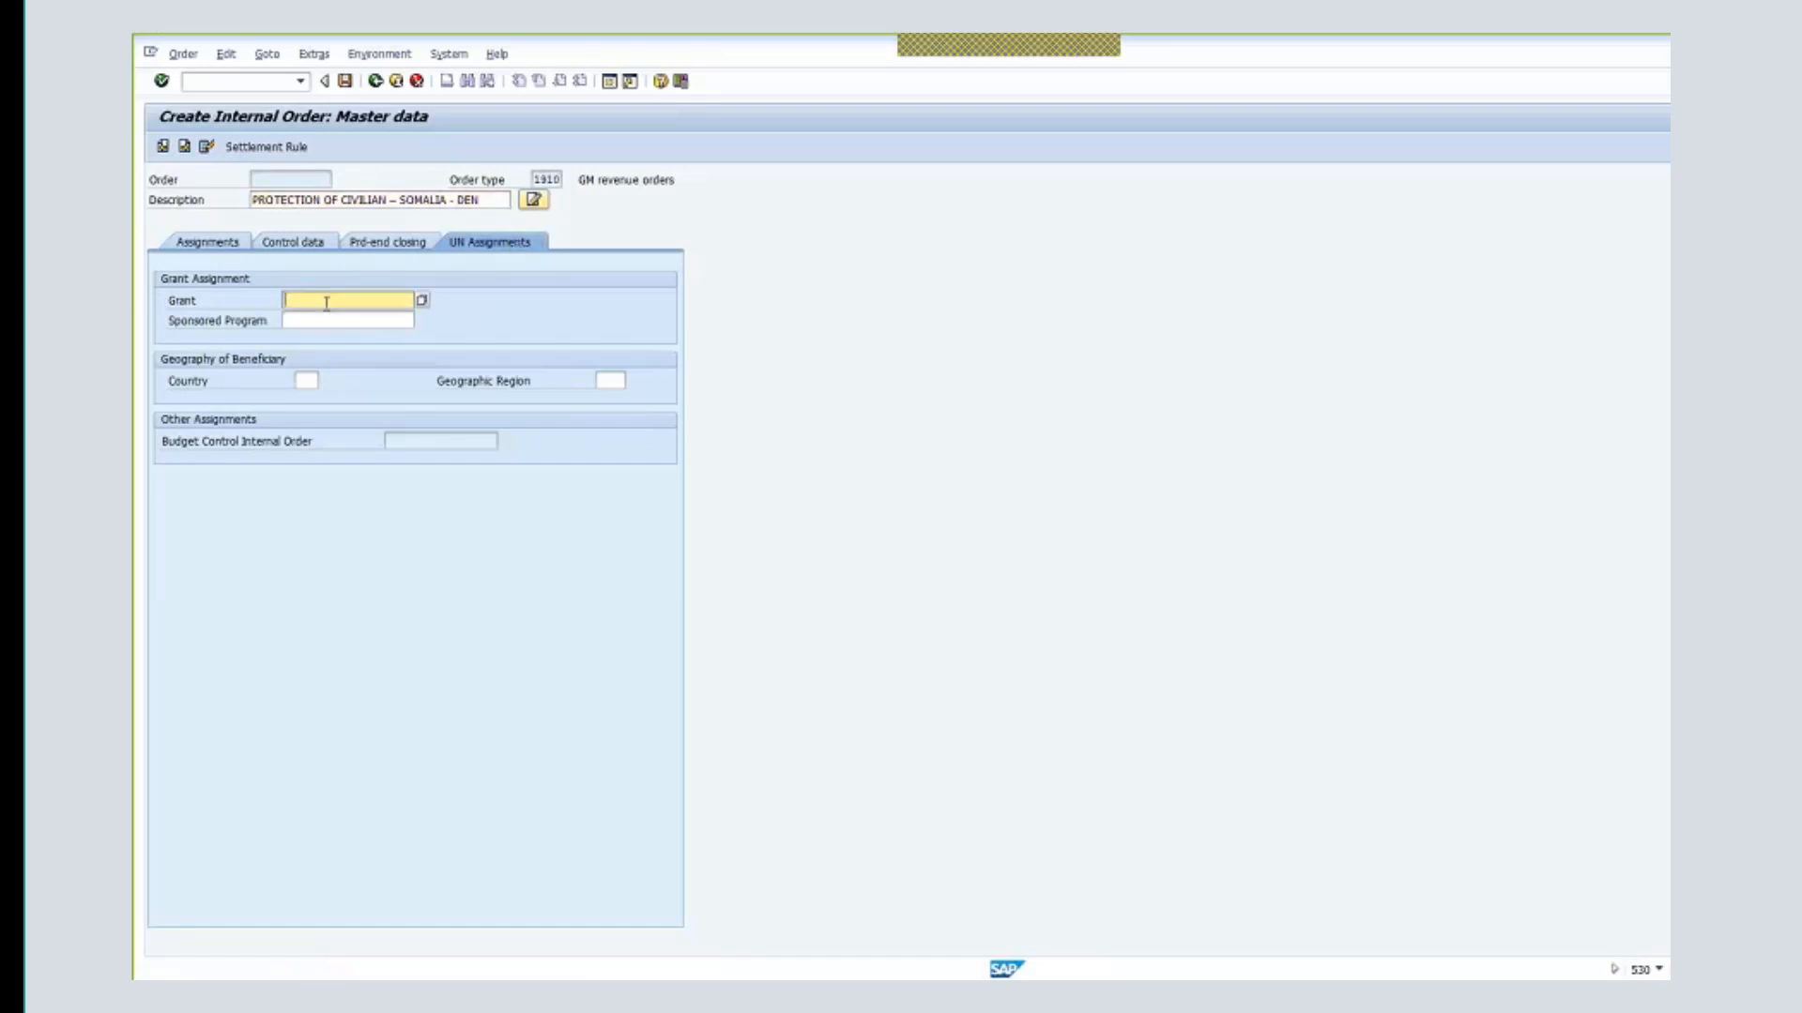
type("a1")
key("BackSpace")
key("BackSpace")
type("r1")
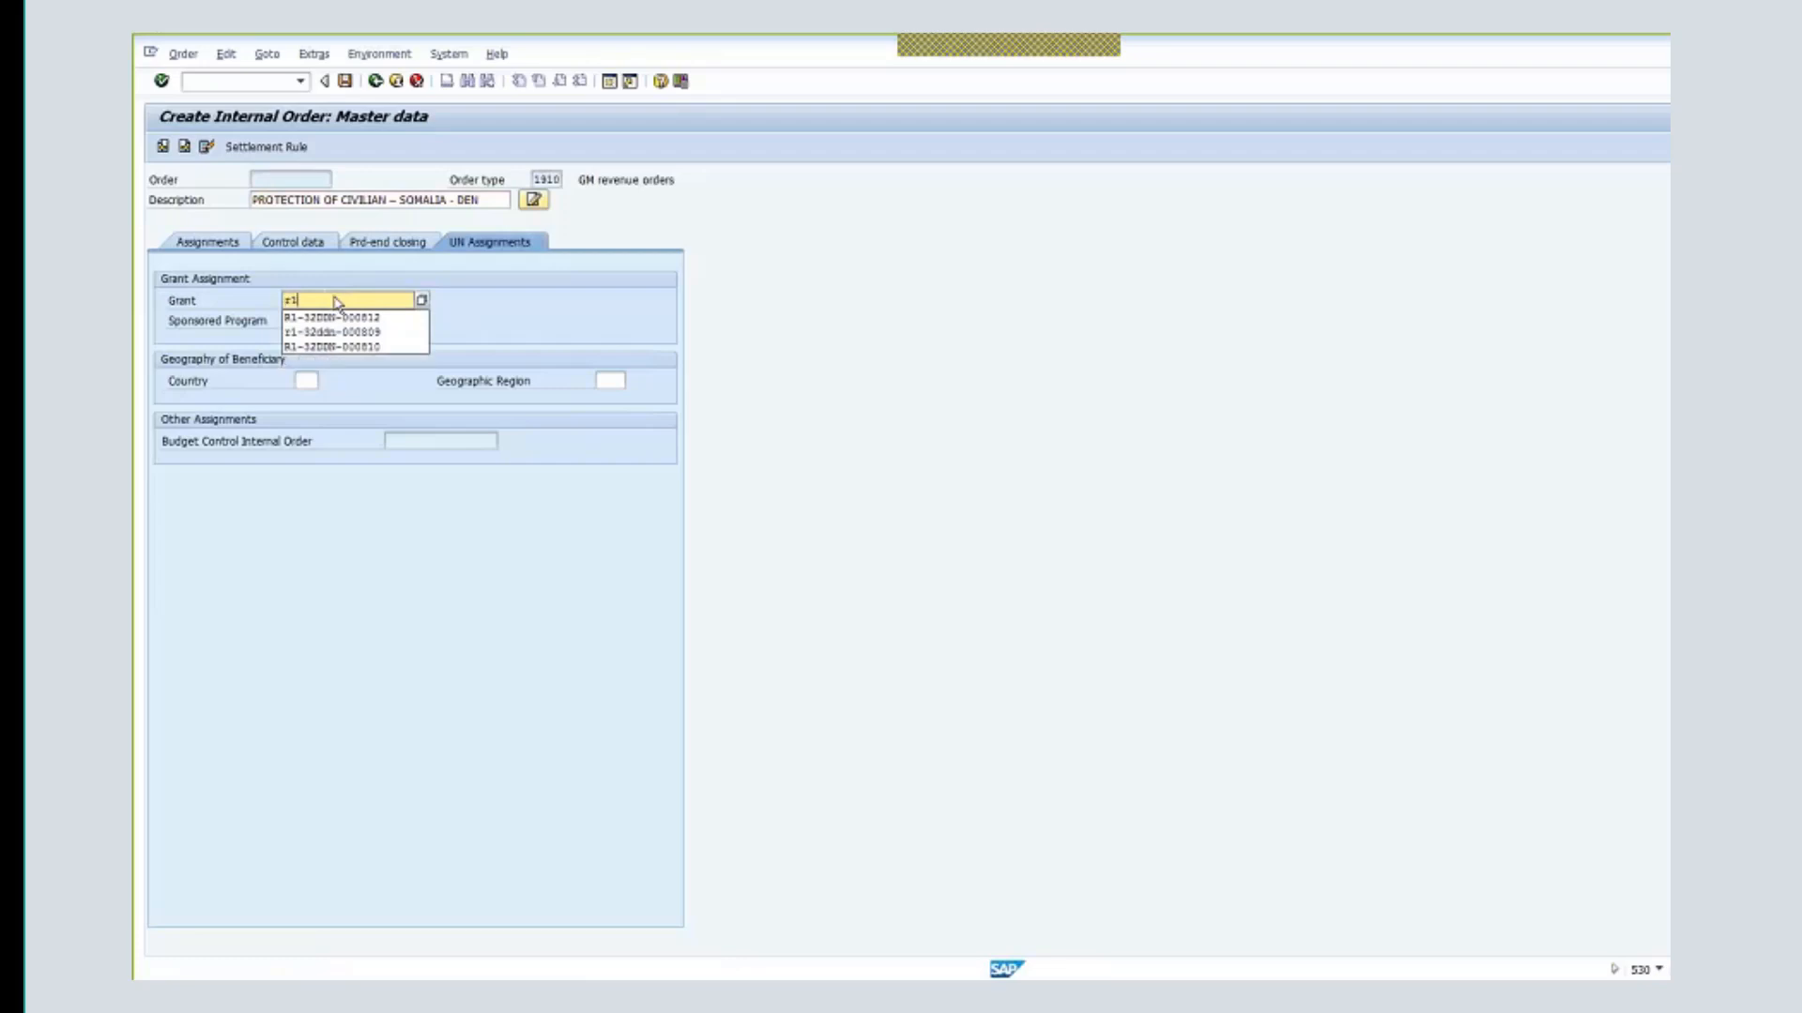
type("-32DDN-000813")
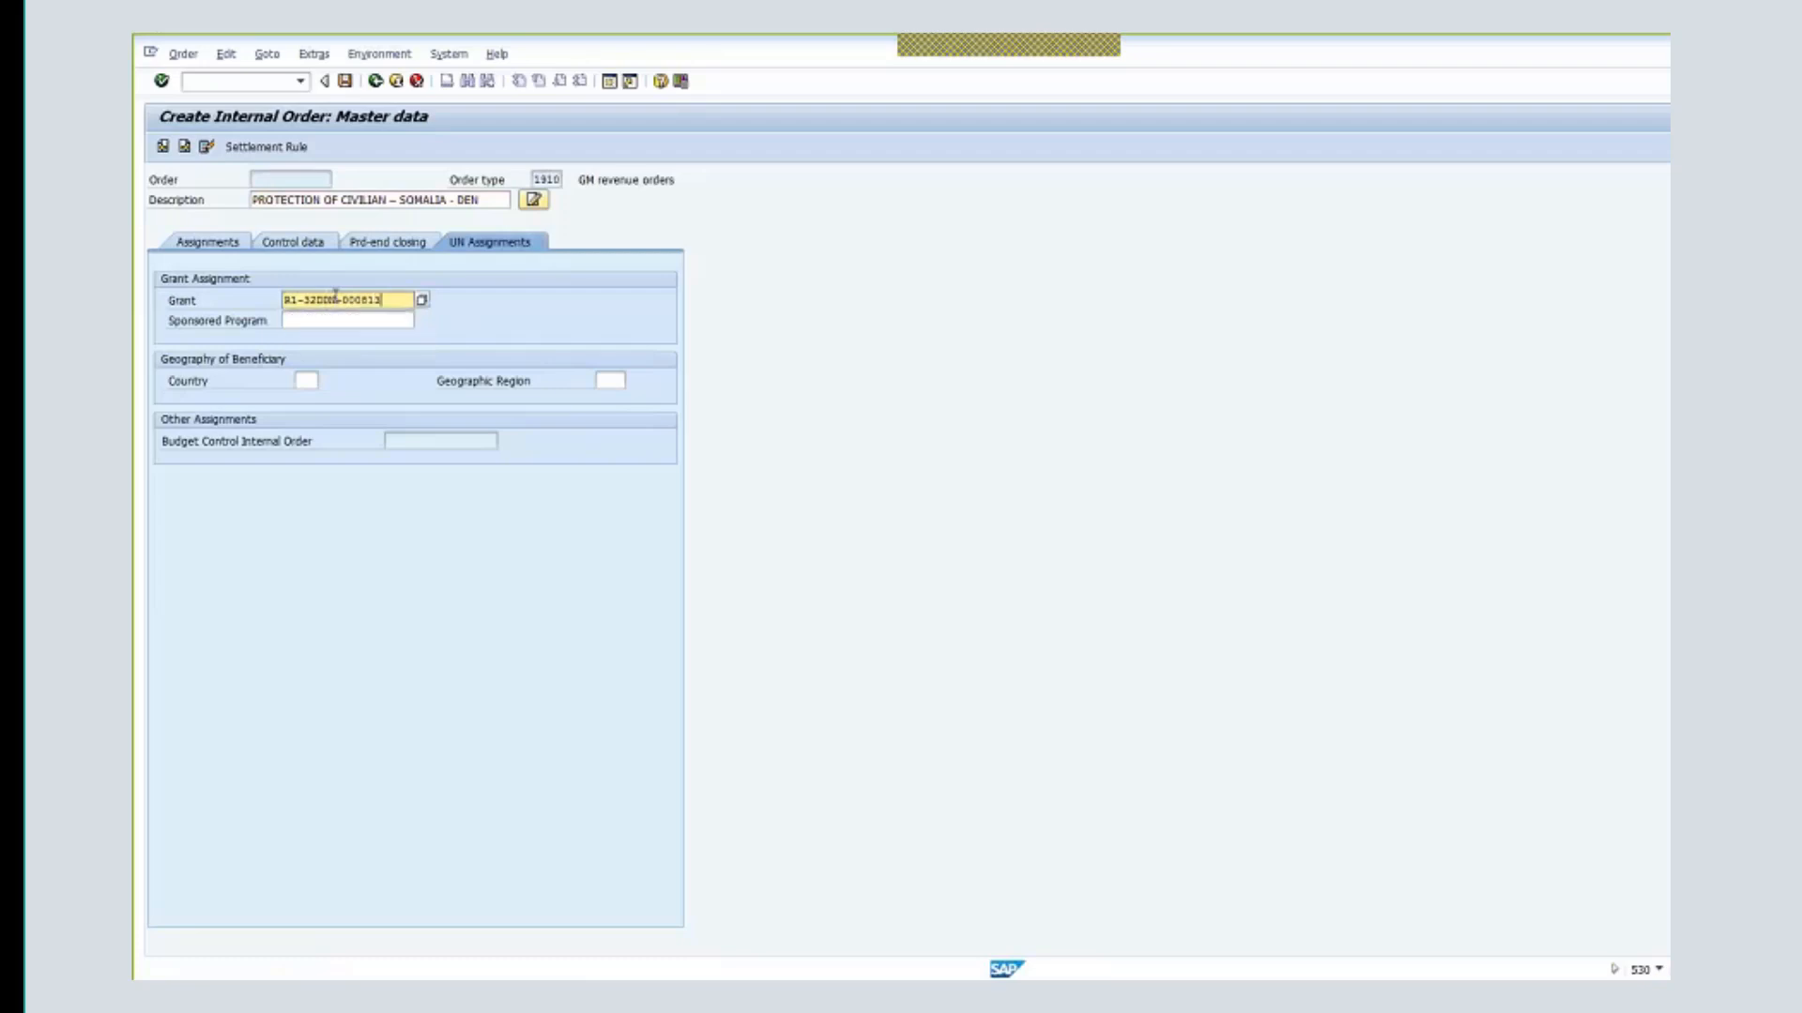
left_click(341, 321)
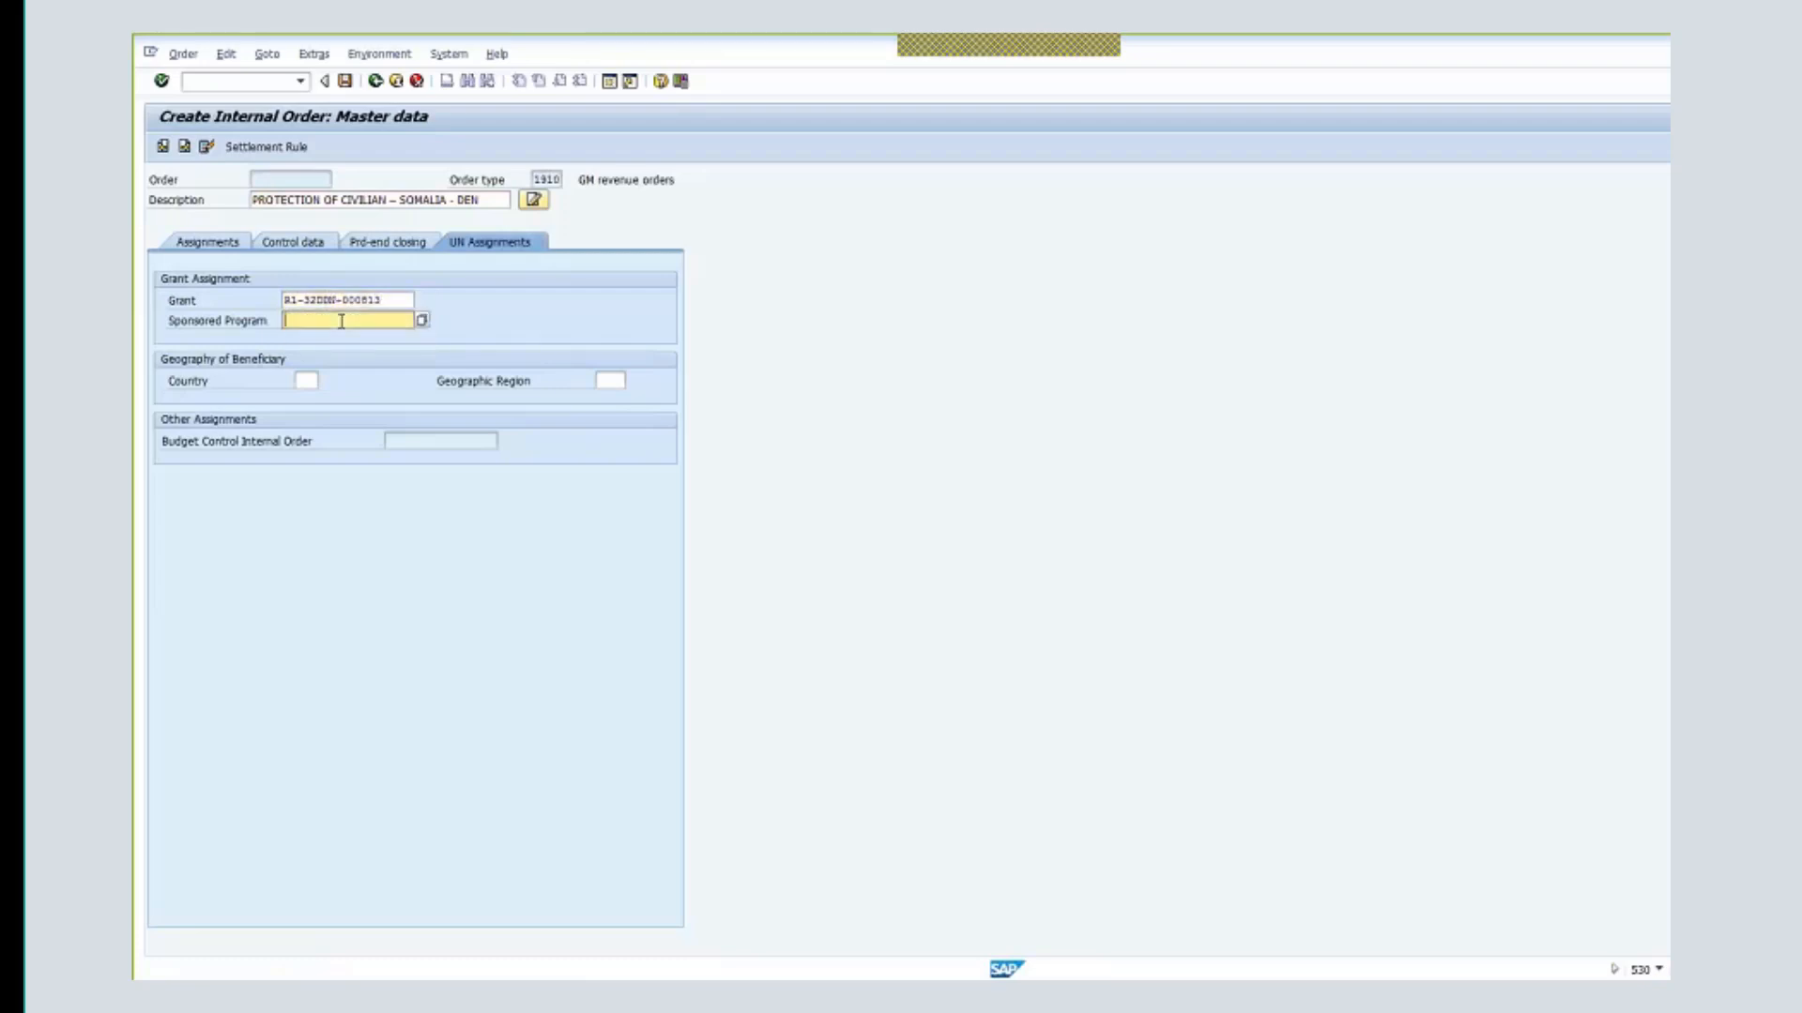
type("ocha")
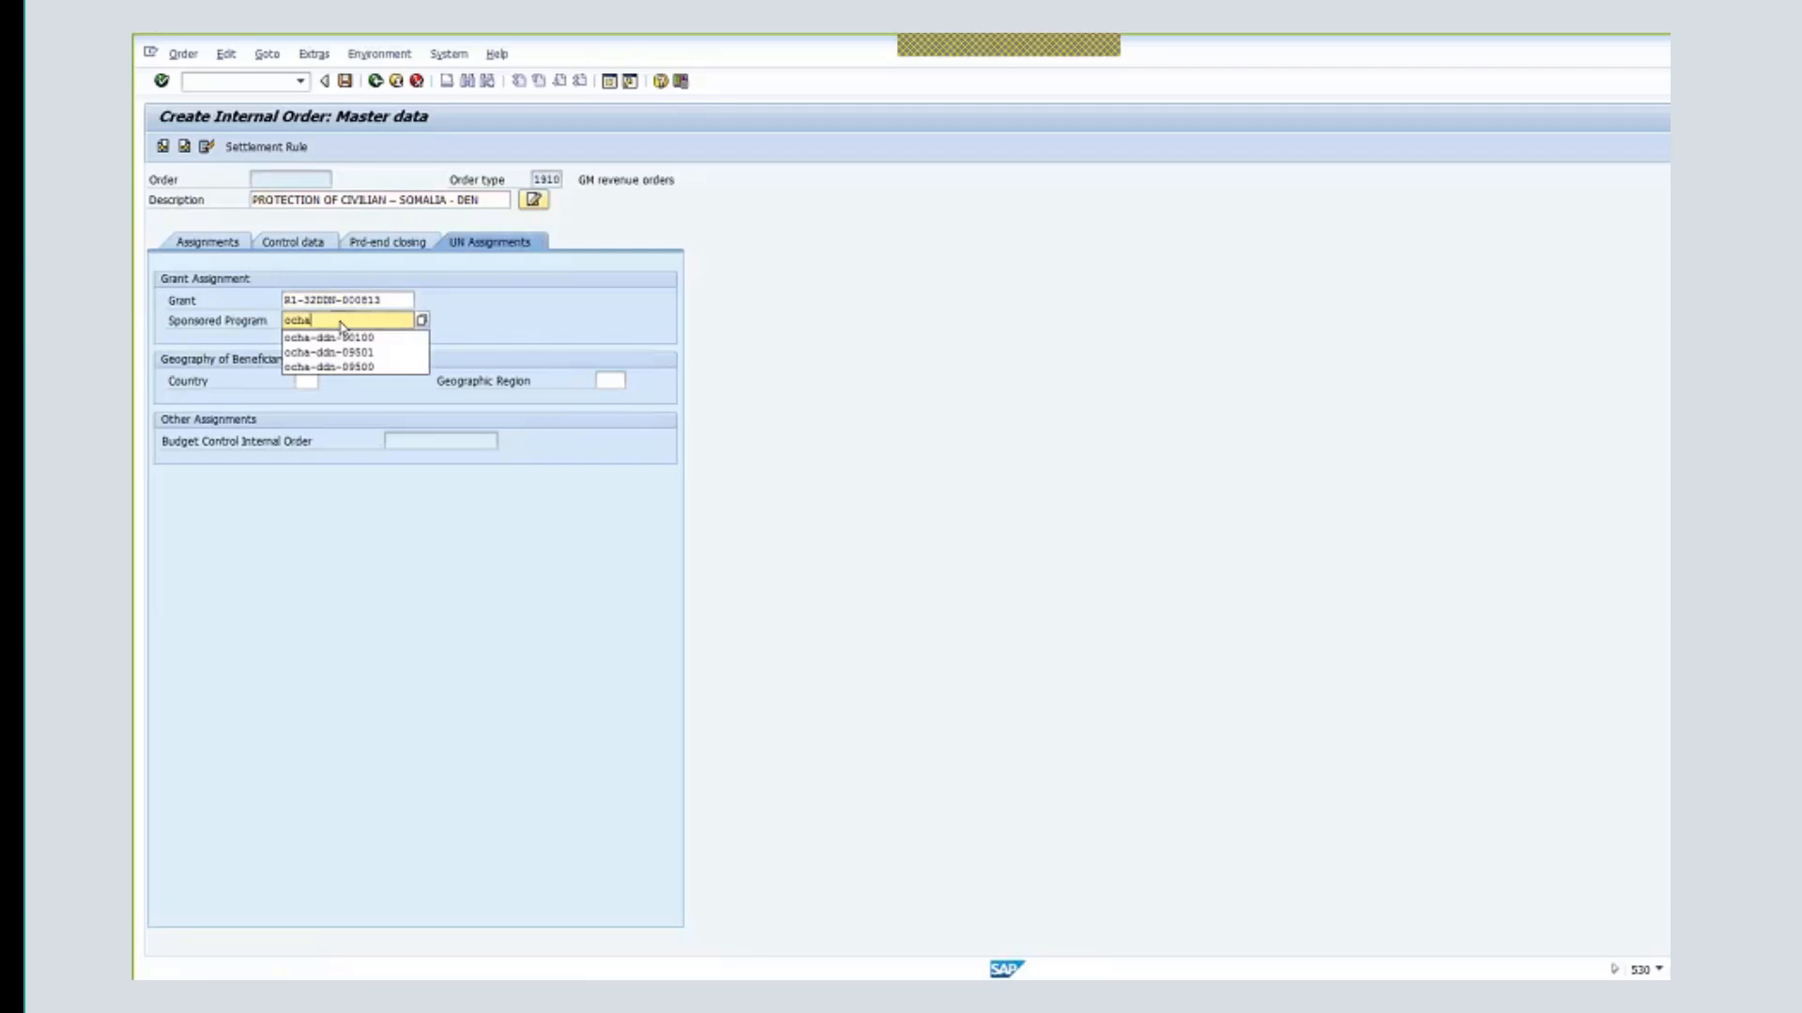
left_click(407, 340)
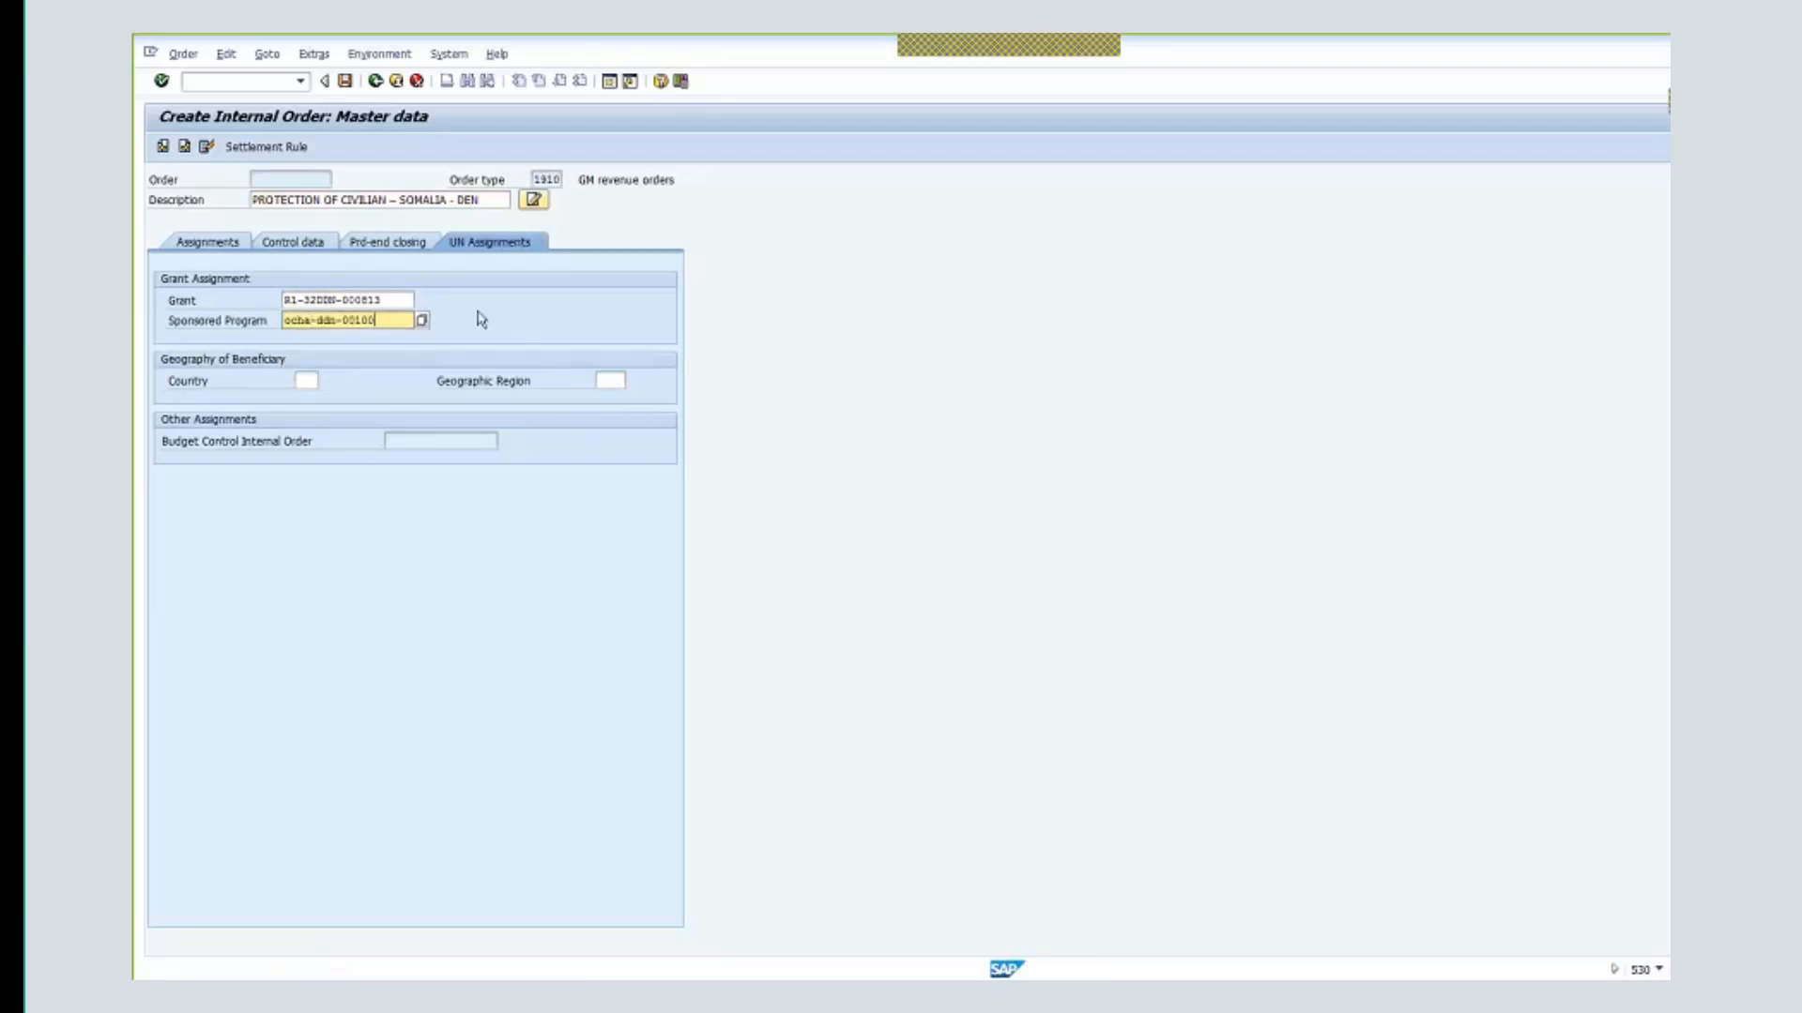
key("Return")
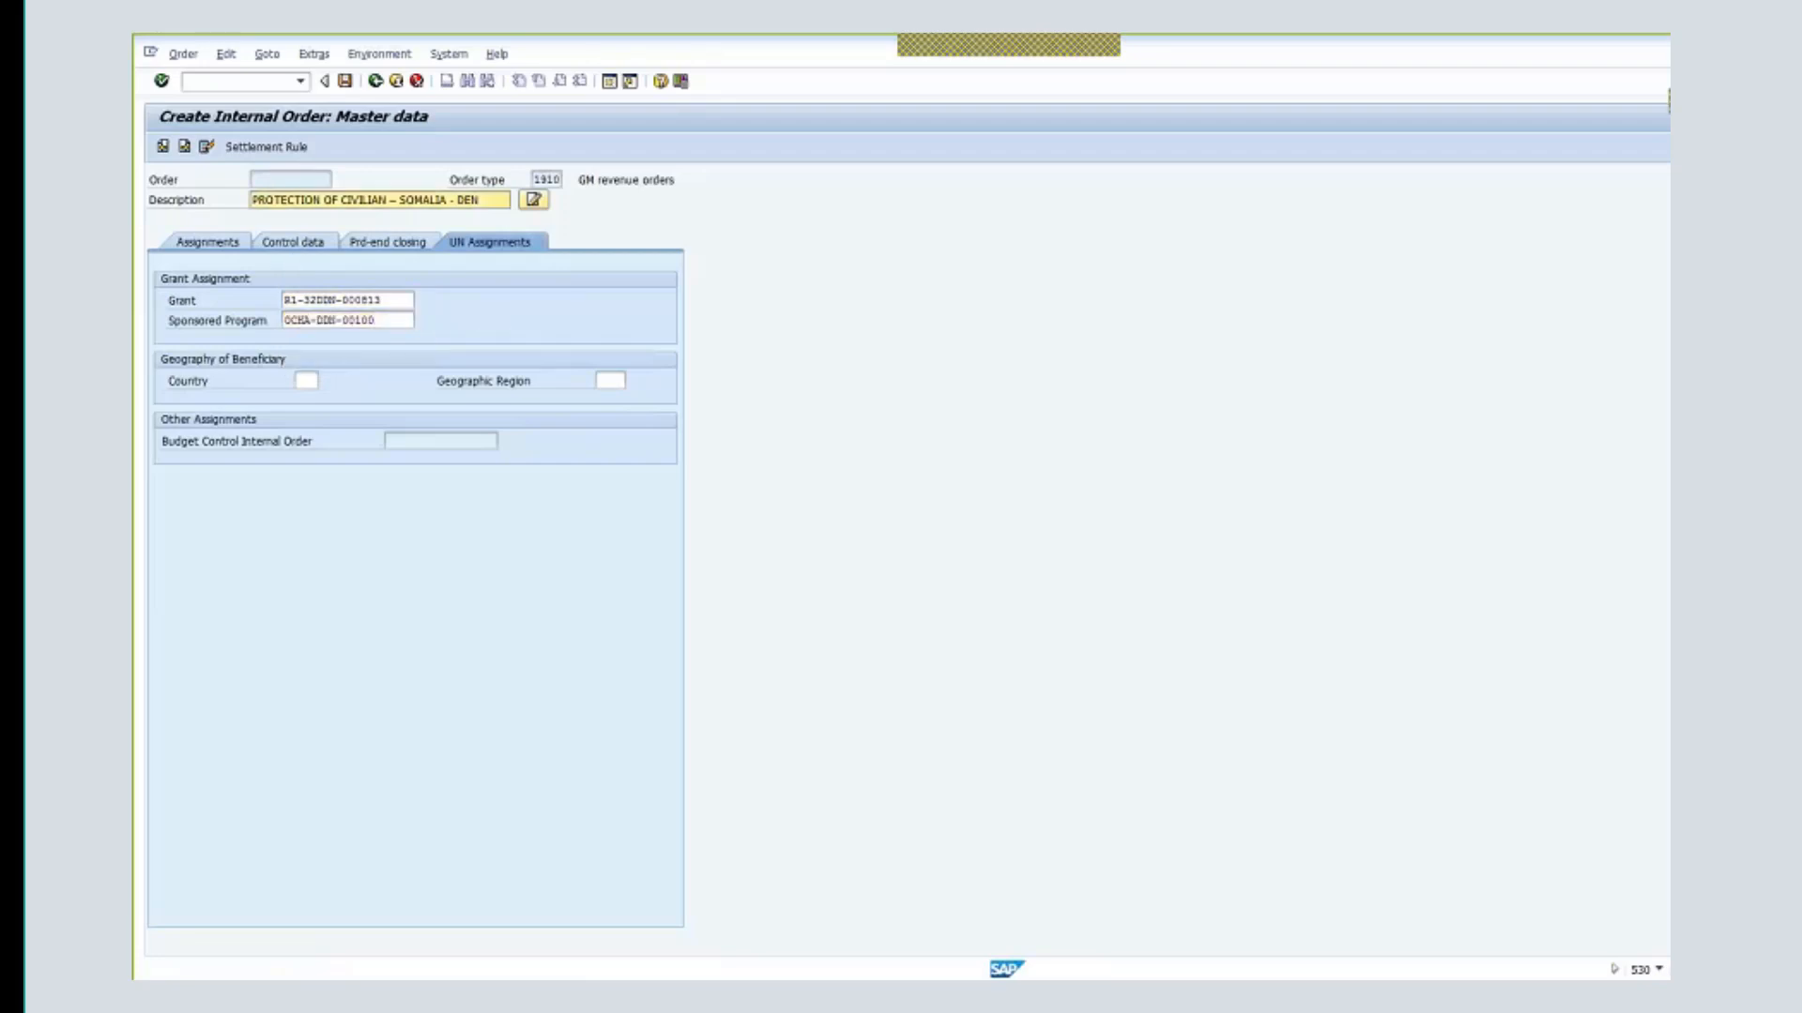
- Add beneficiary country SO and save the internal order
left_click(345, 81)
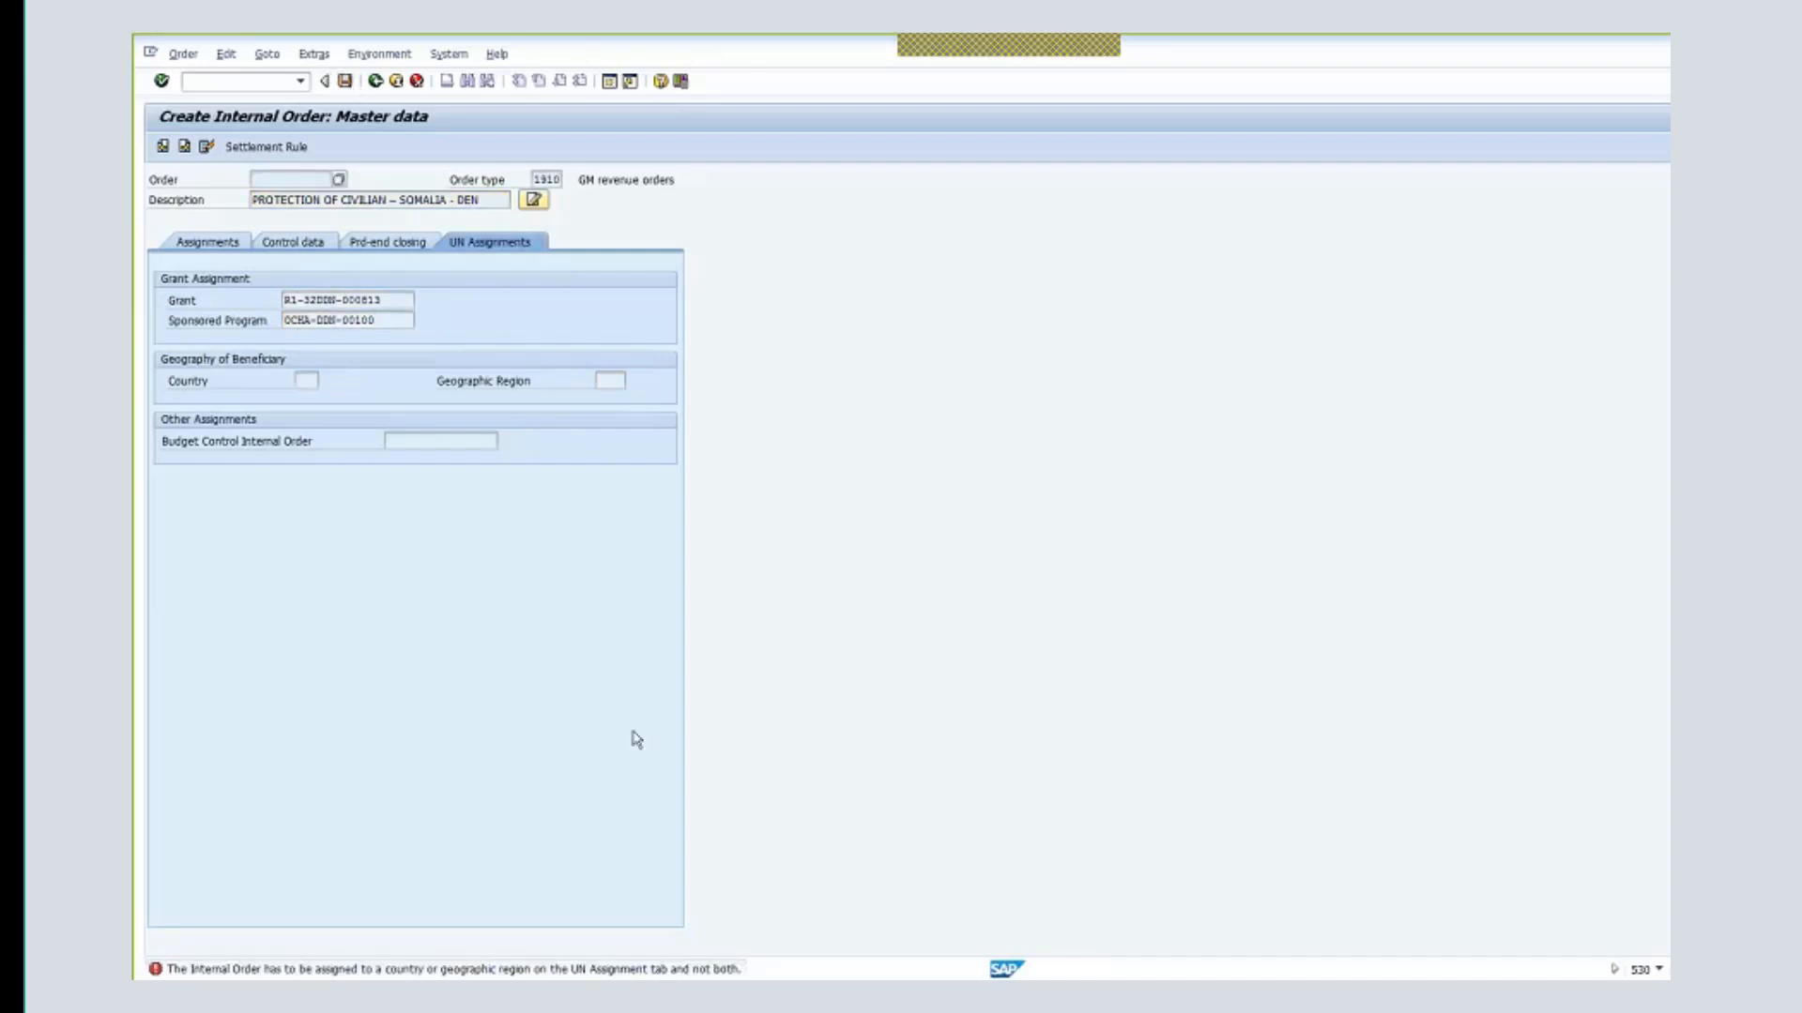
left_click(306, 380)
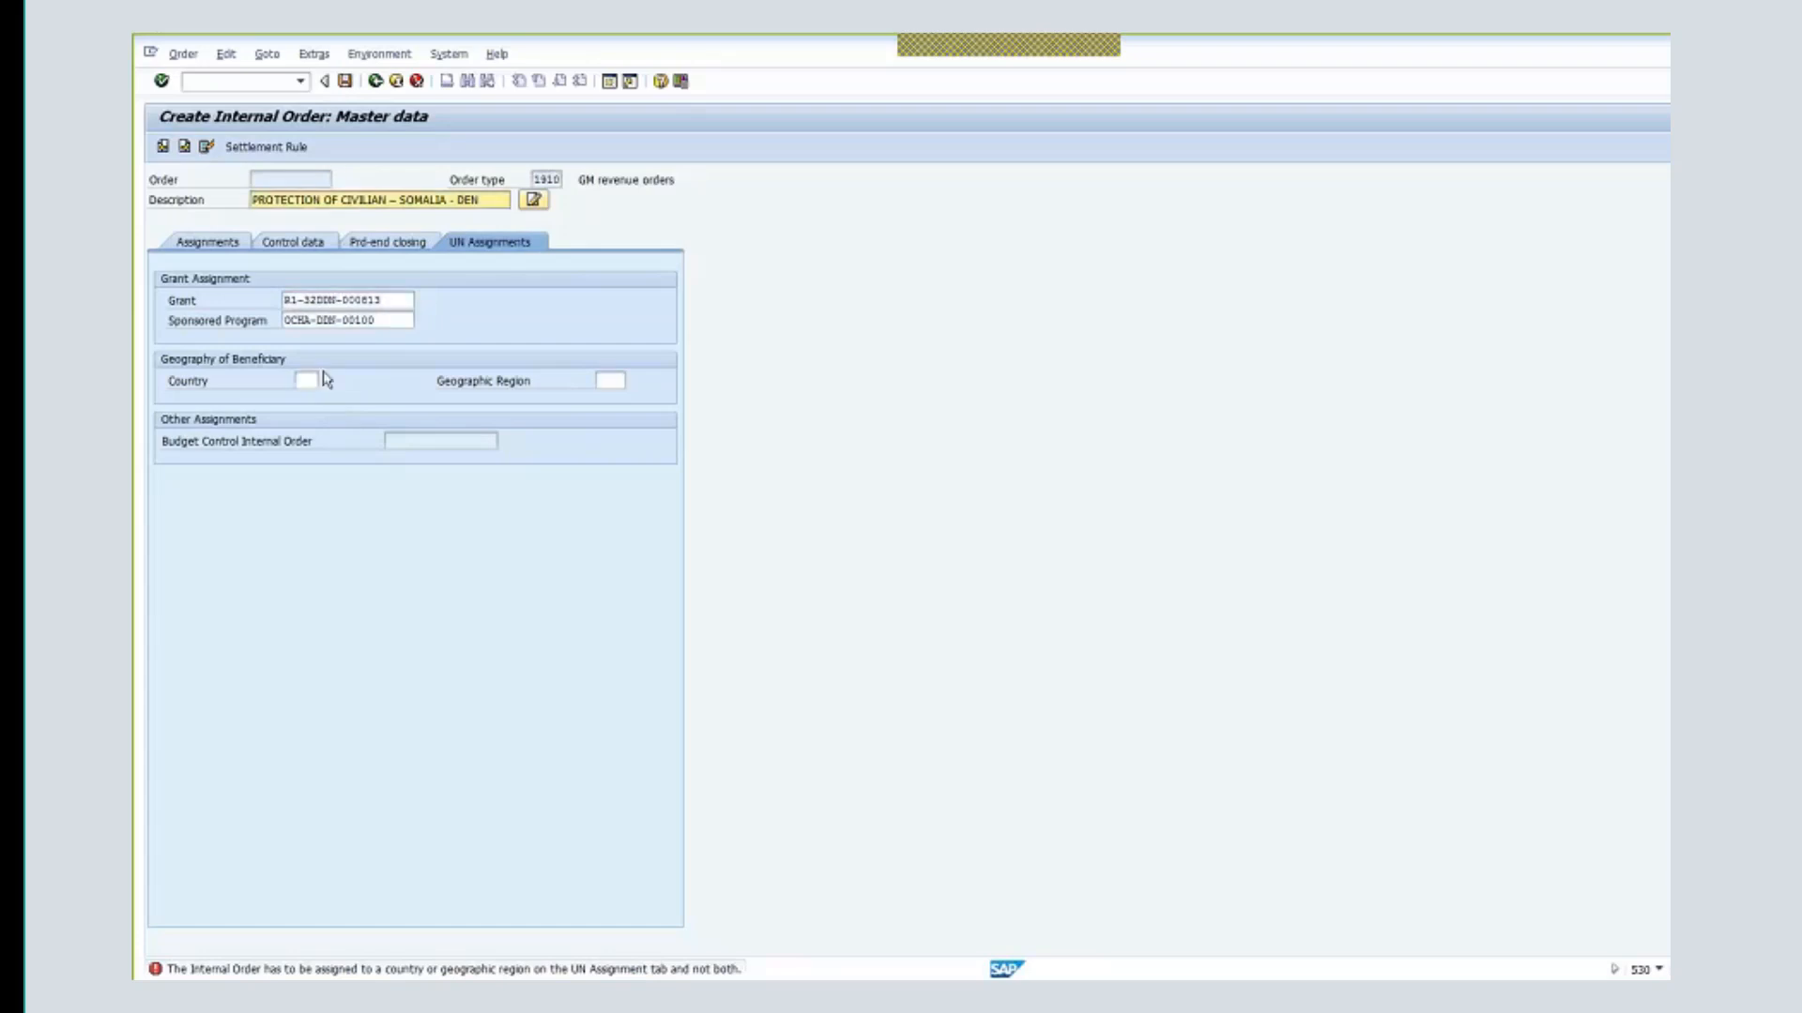
left_click(310, 383)
type("SO")
key("Return")
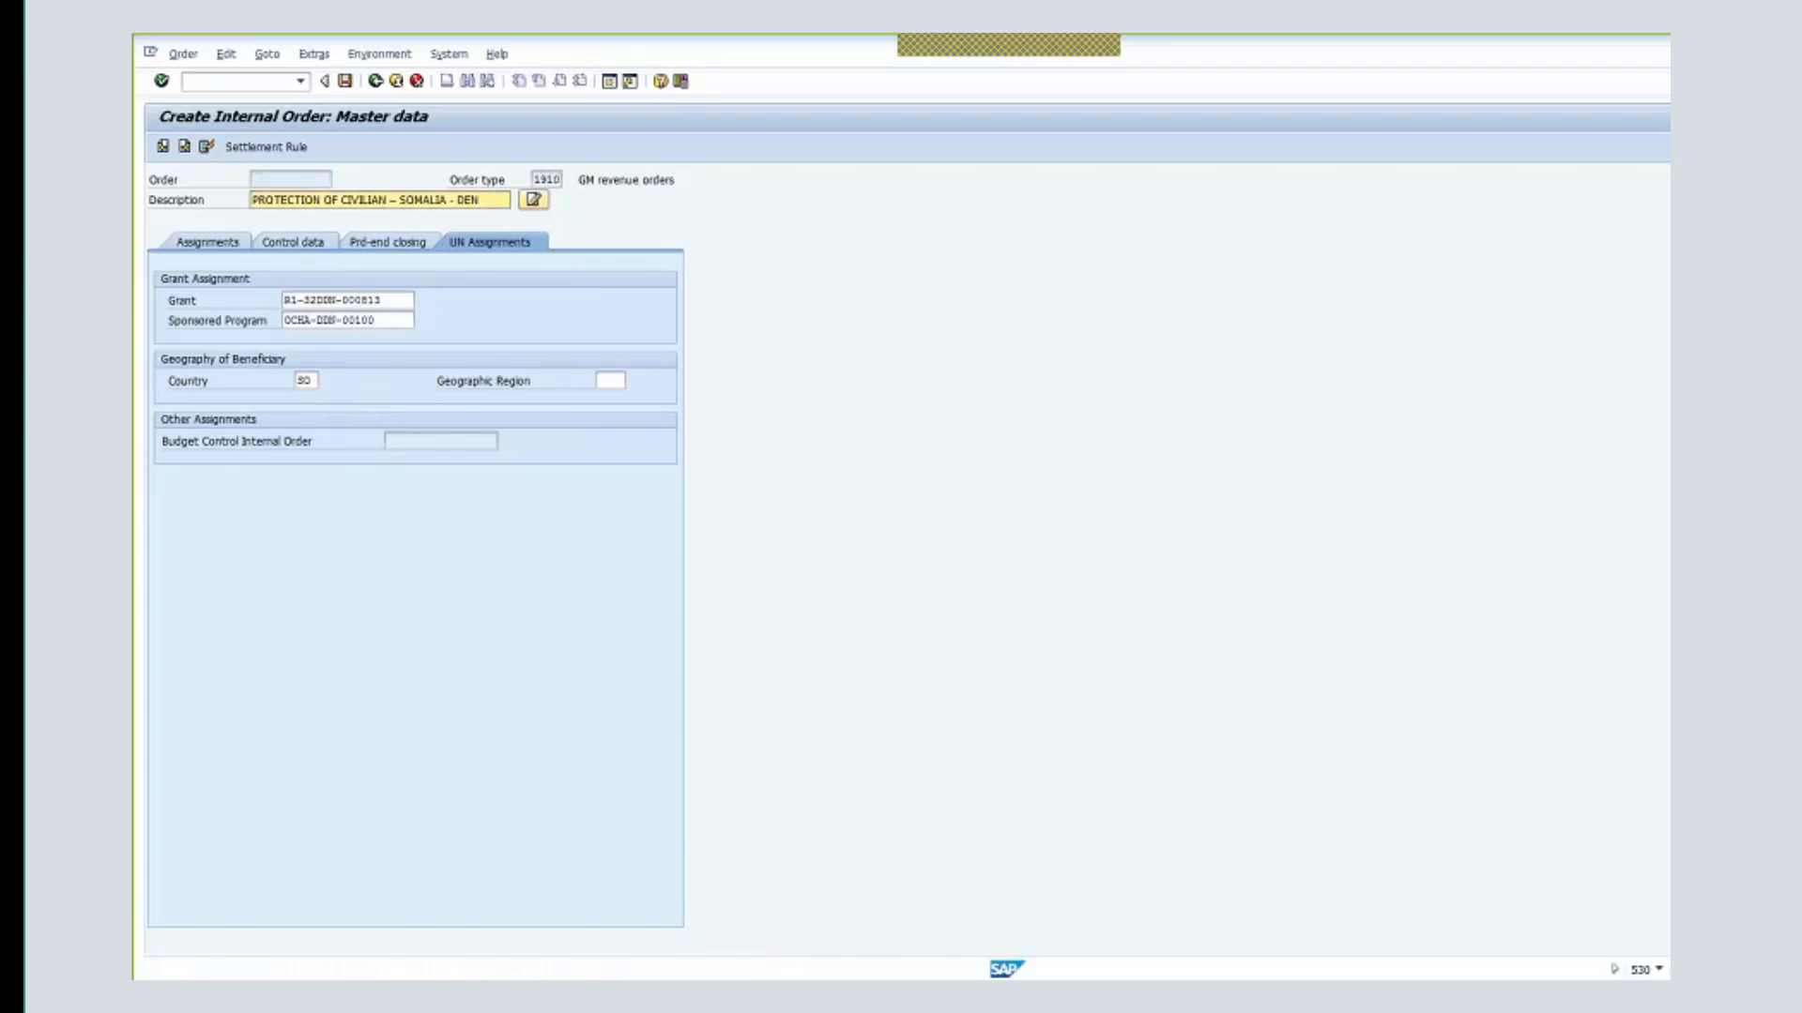
left_click(346, 82)
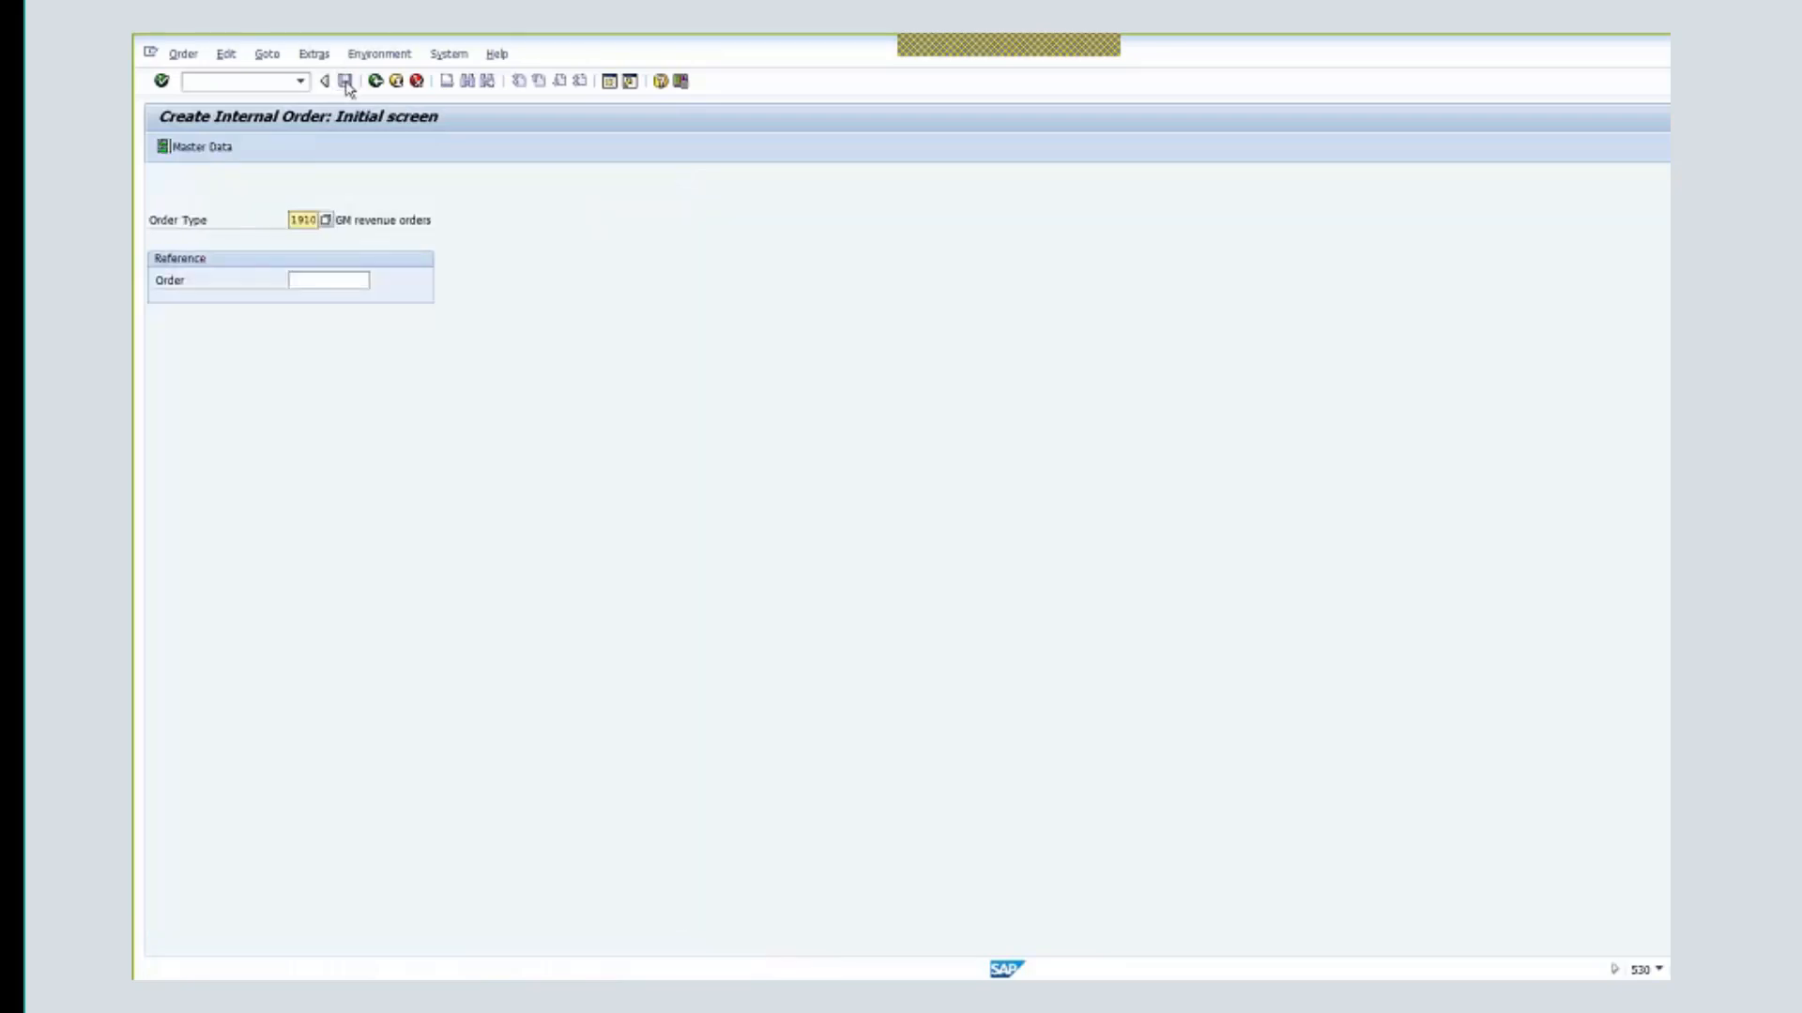
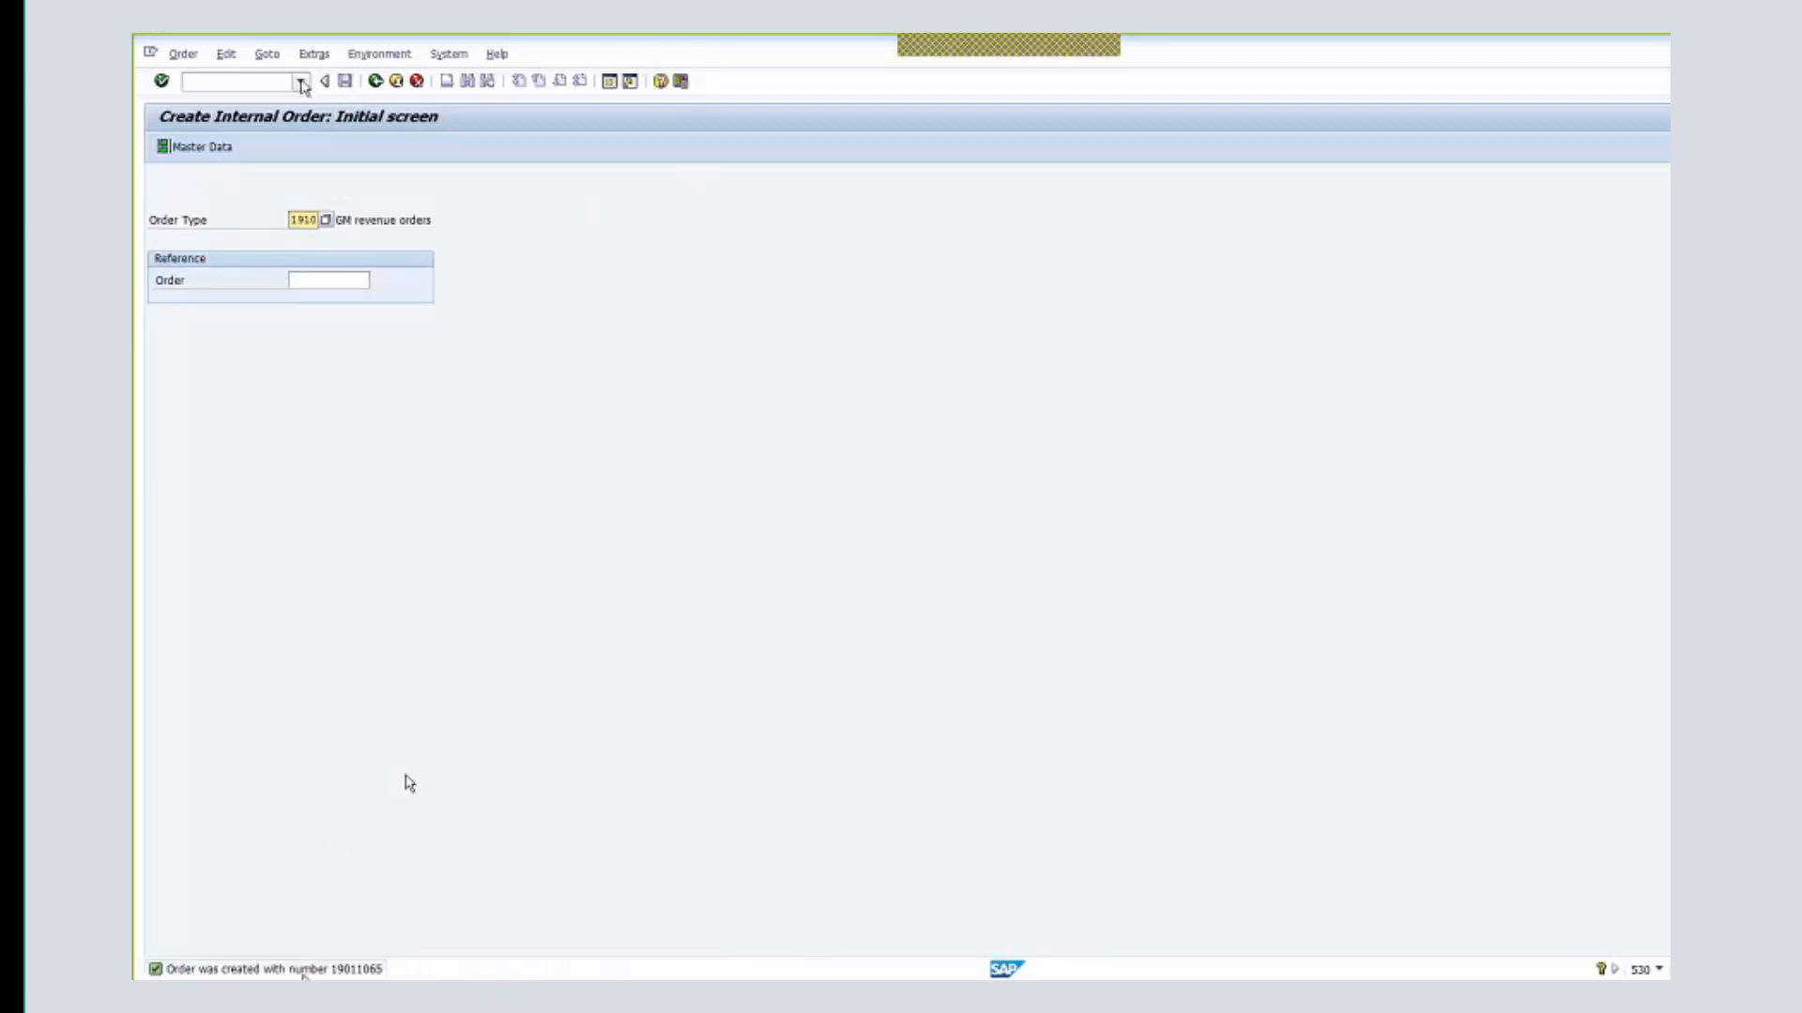
- Open grant R1-32DDN-000813 in change mode with GMGRANT and show its Billing tab
left_click(395, 80)
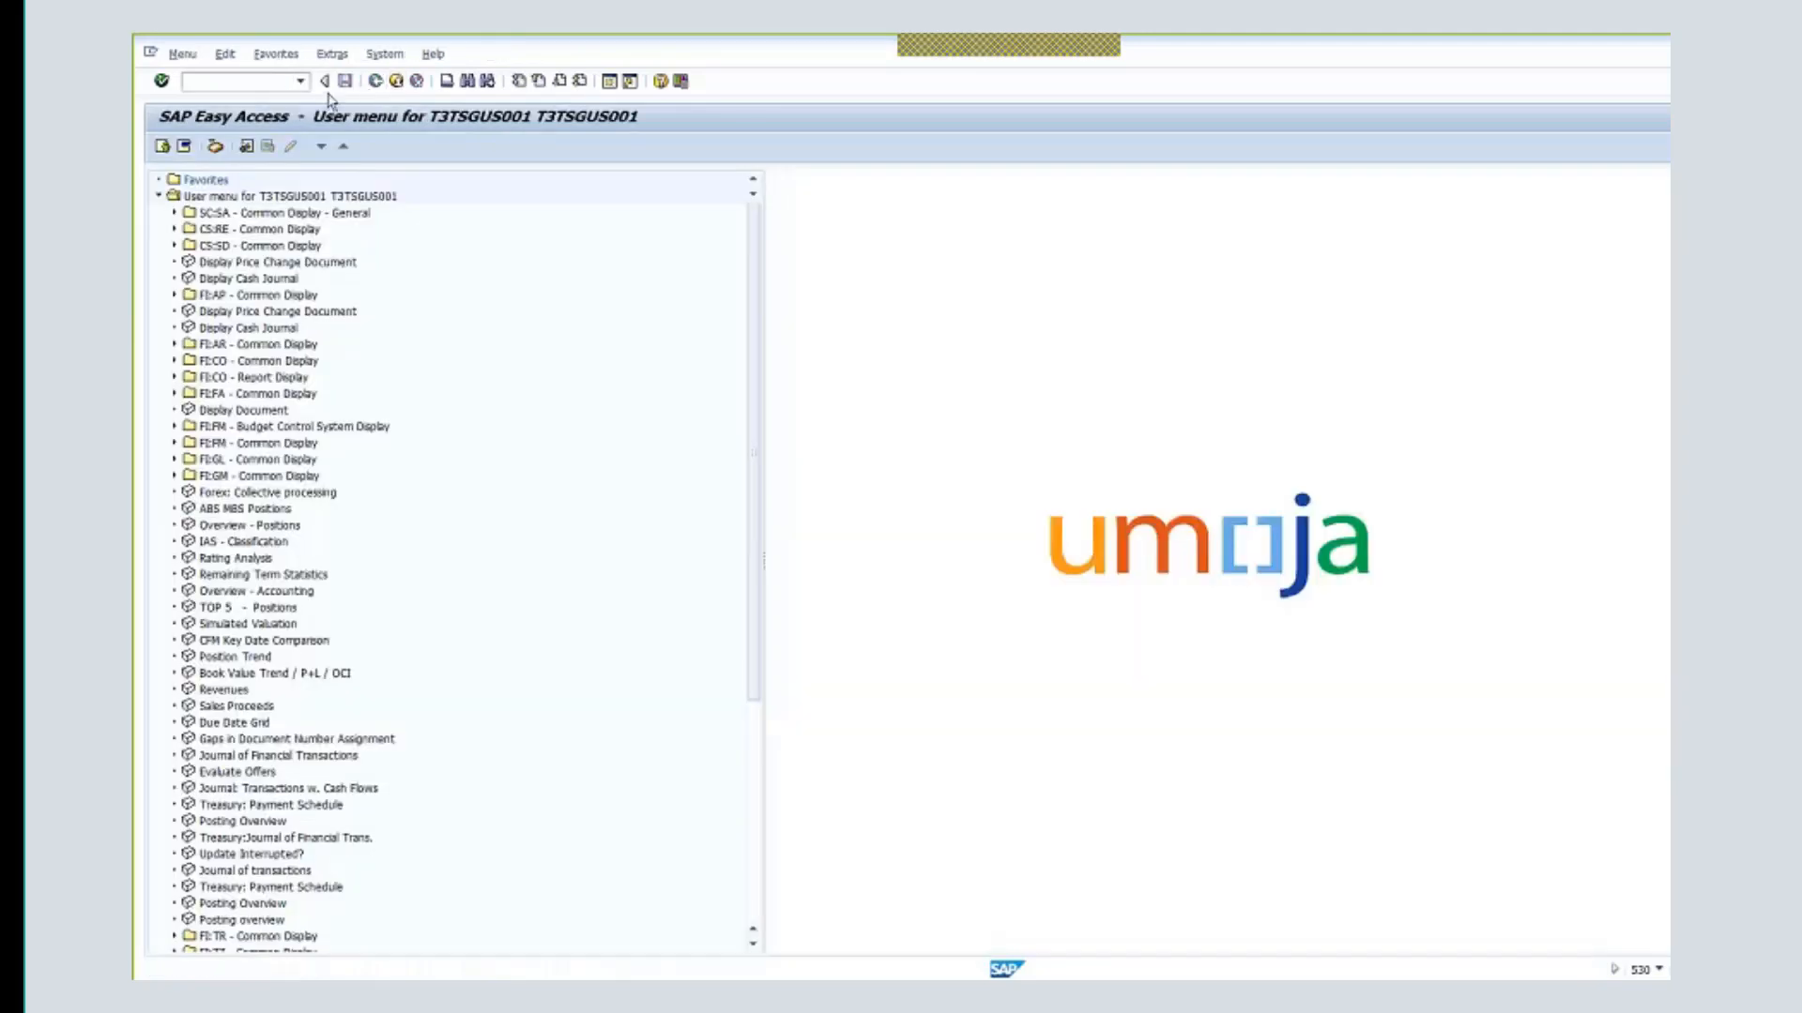
type("gmgrant")
key("Return")
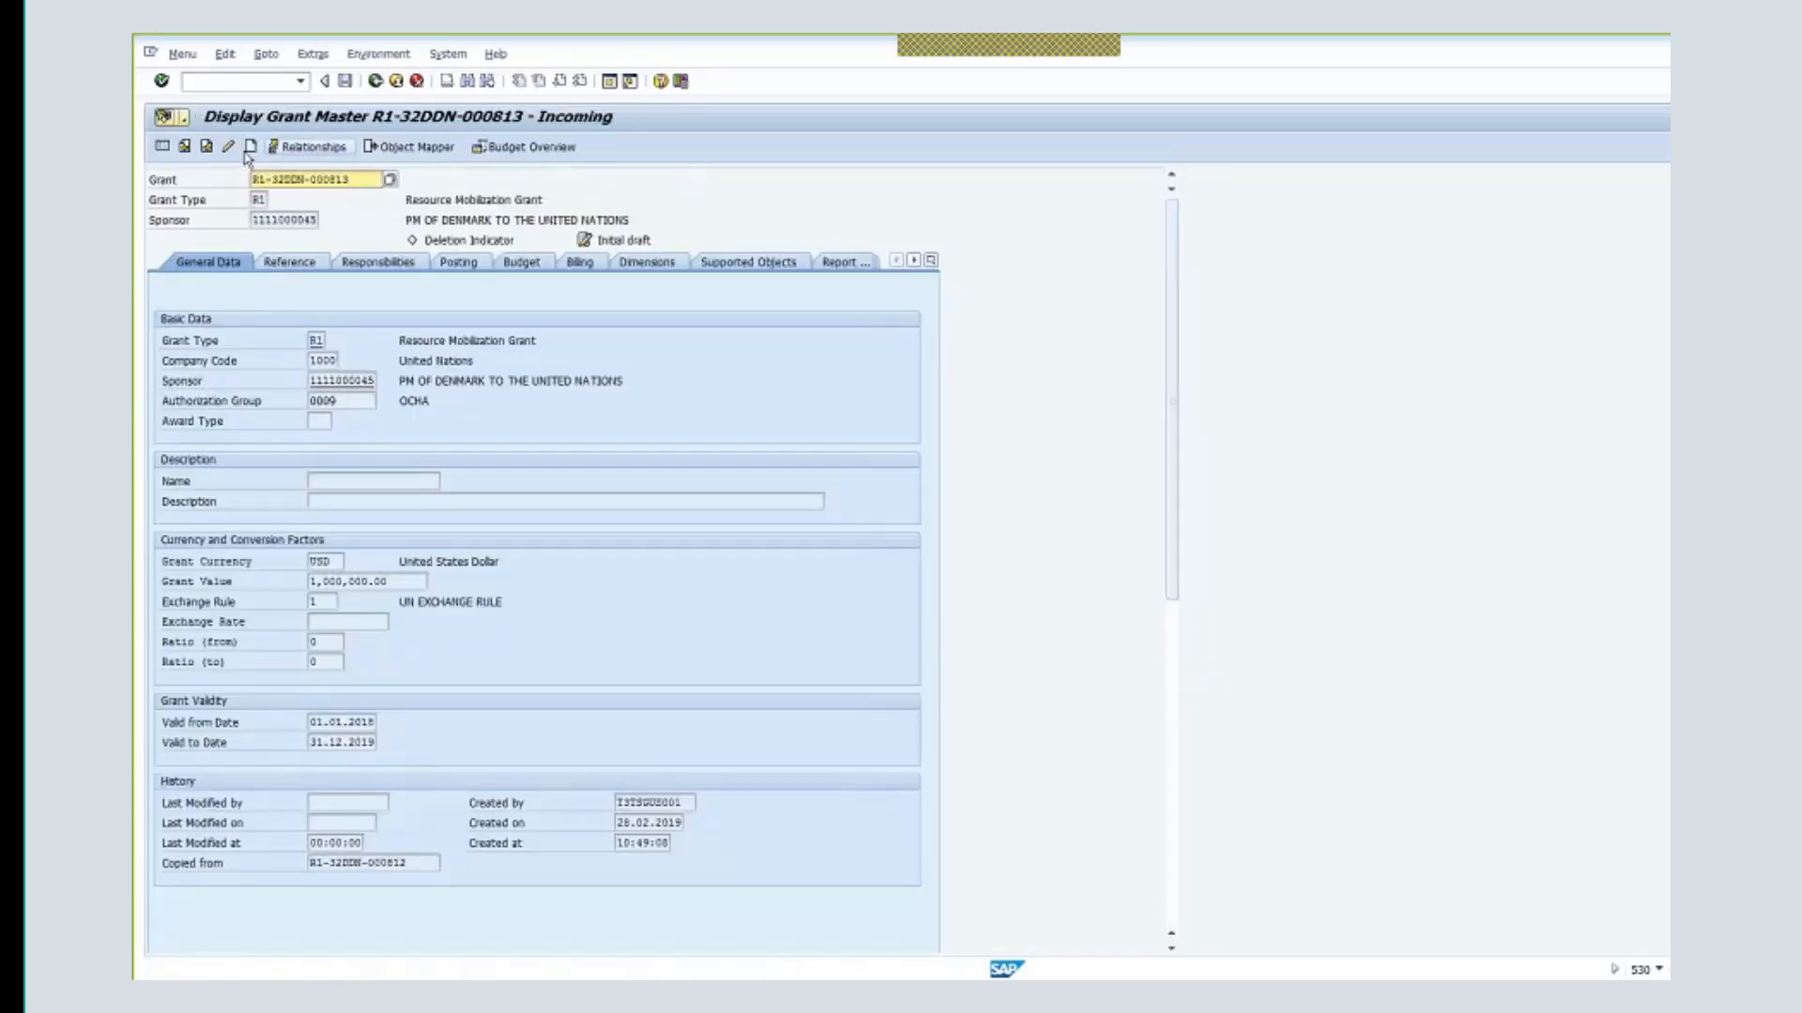
left_click(228, 146)
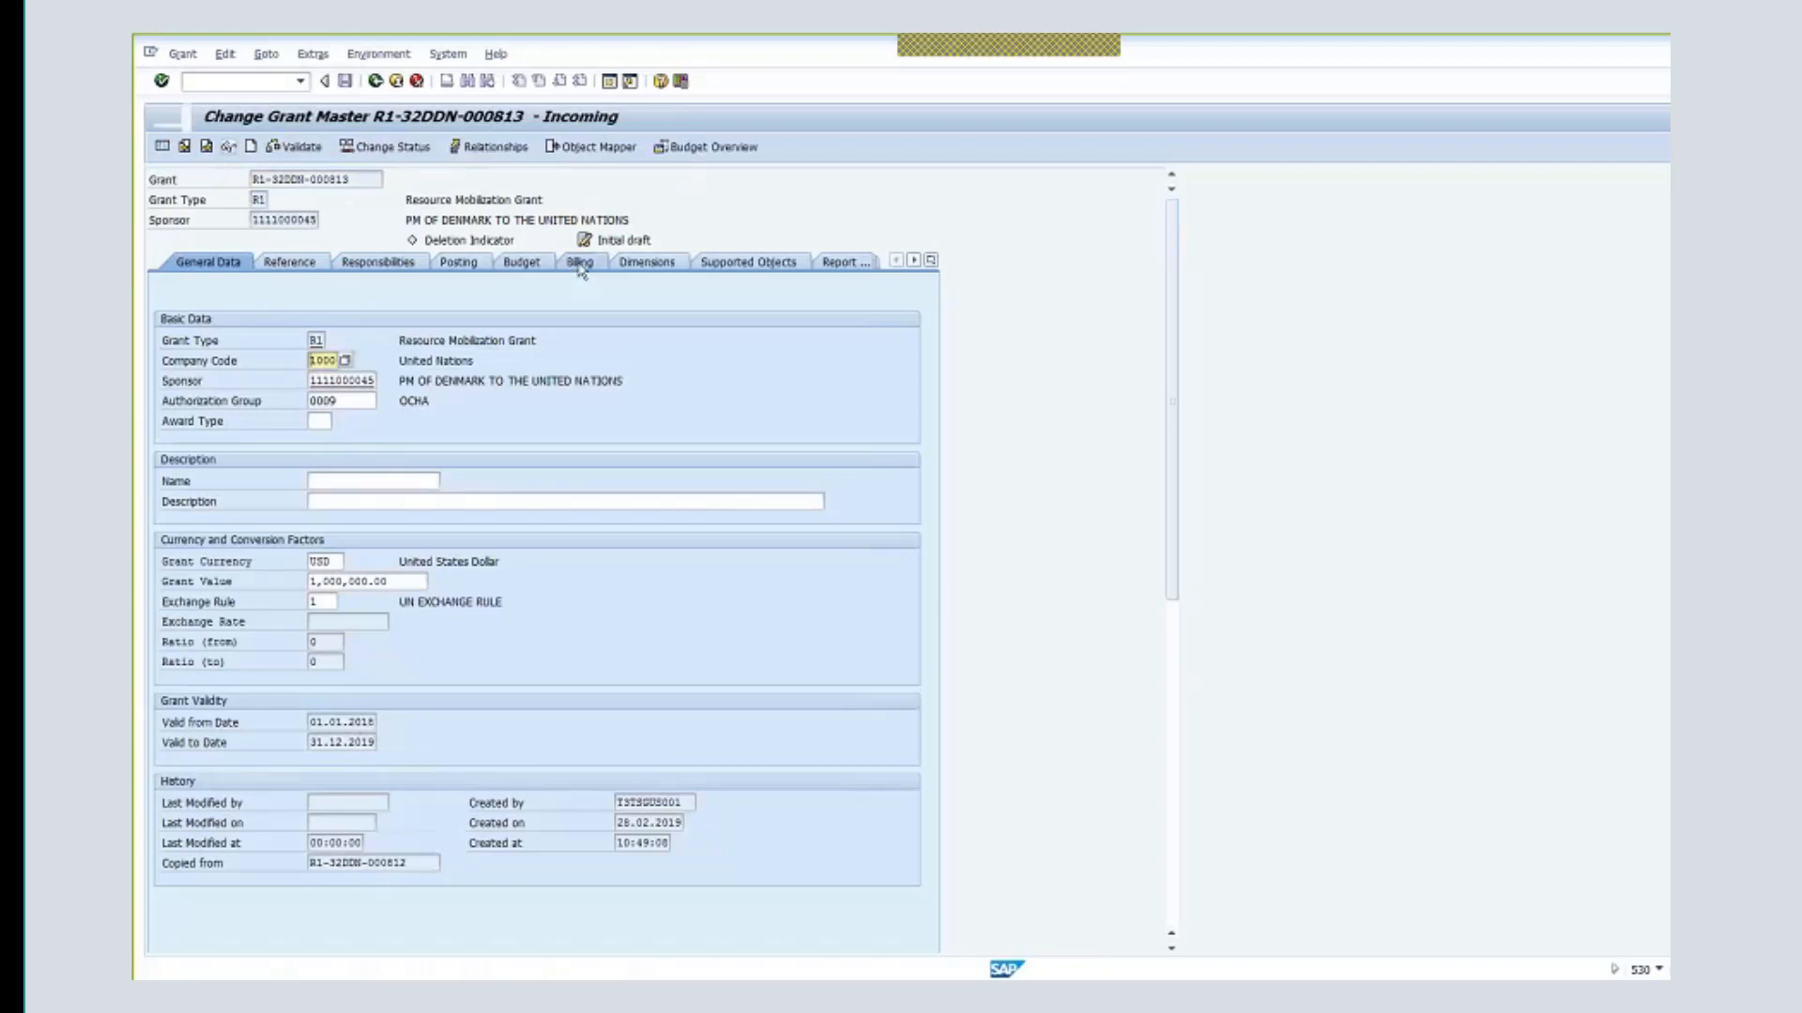
left_click(579, 263)
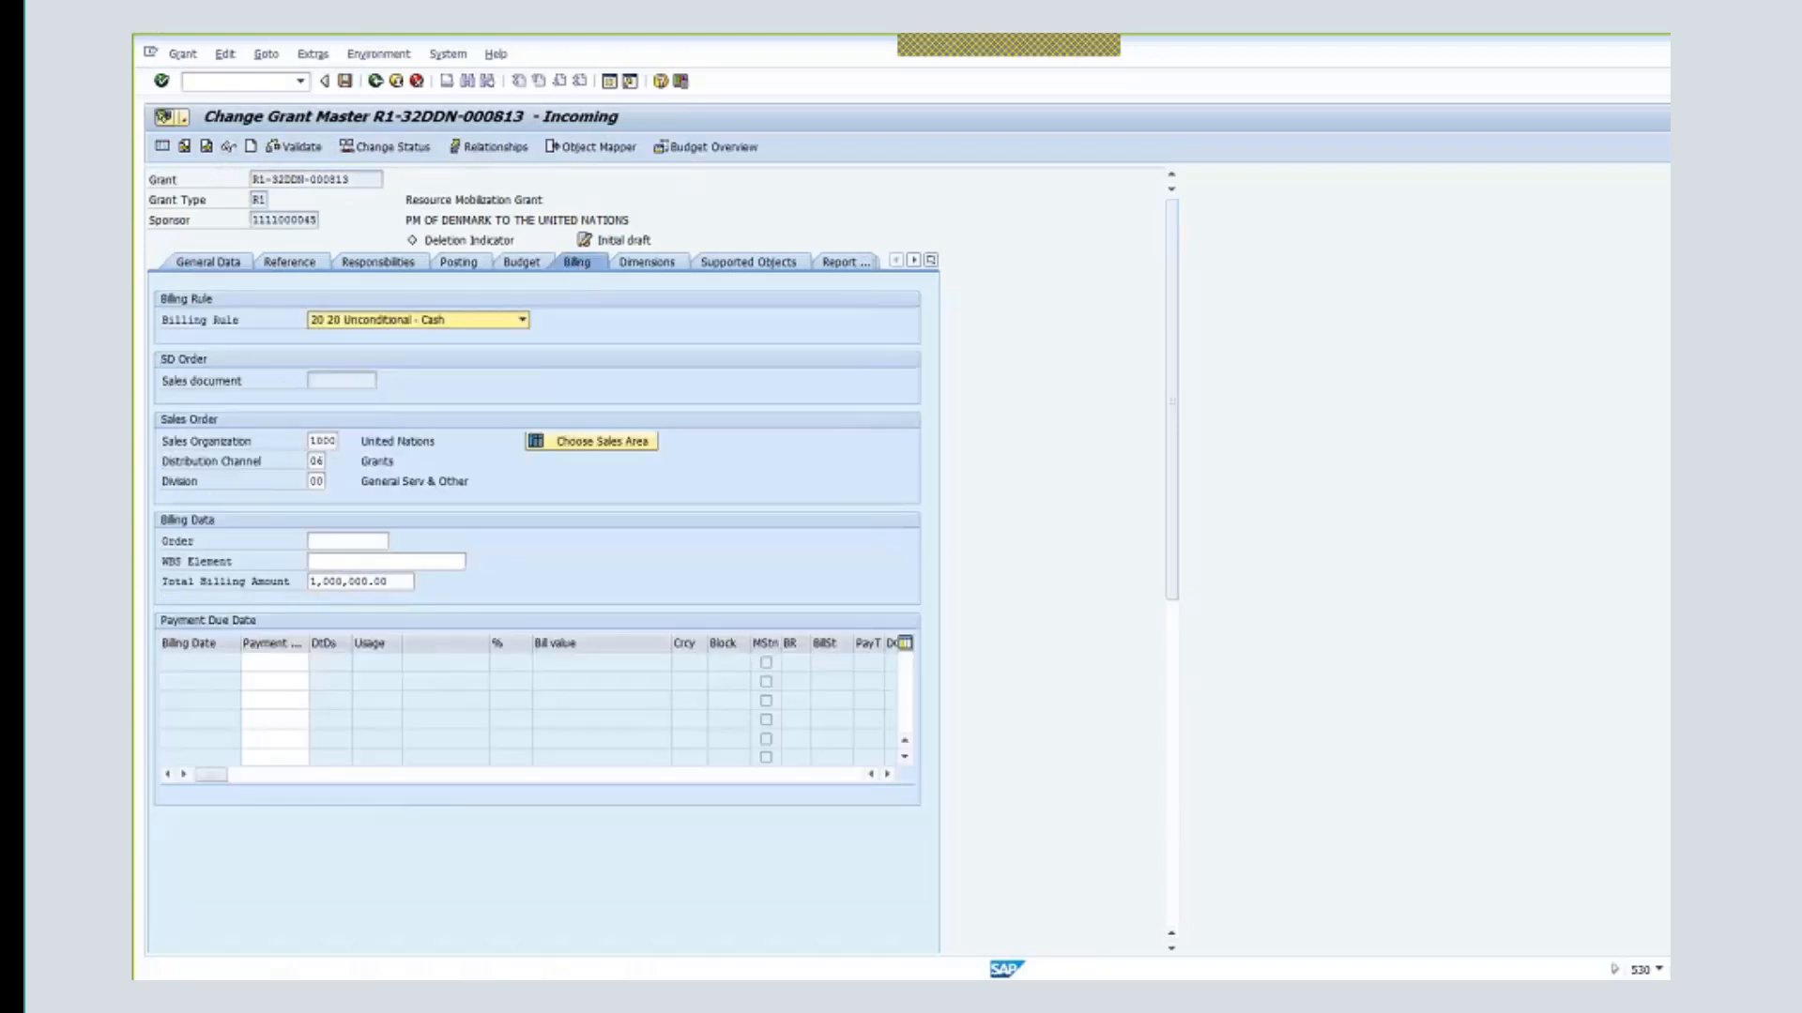
- Enter order 19011065 in the billing data and save the grant, accepting the warning
left_click(354, 539)
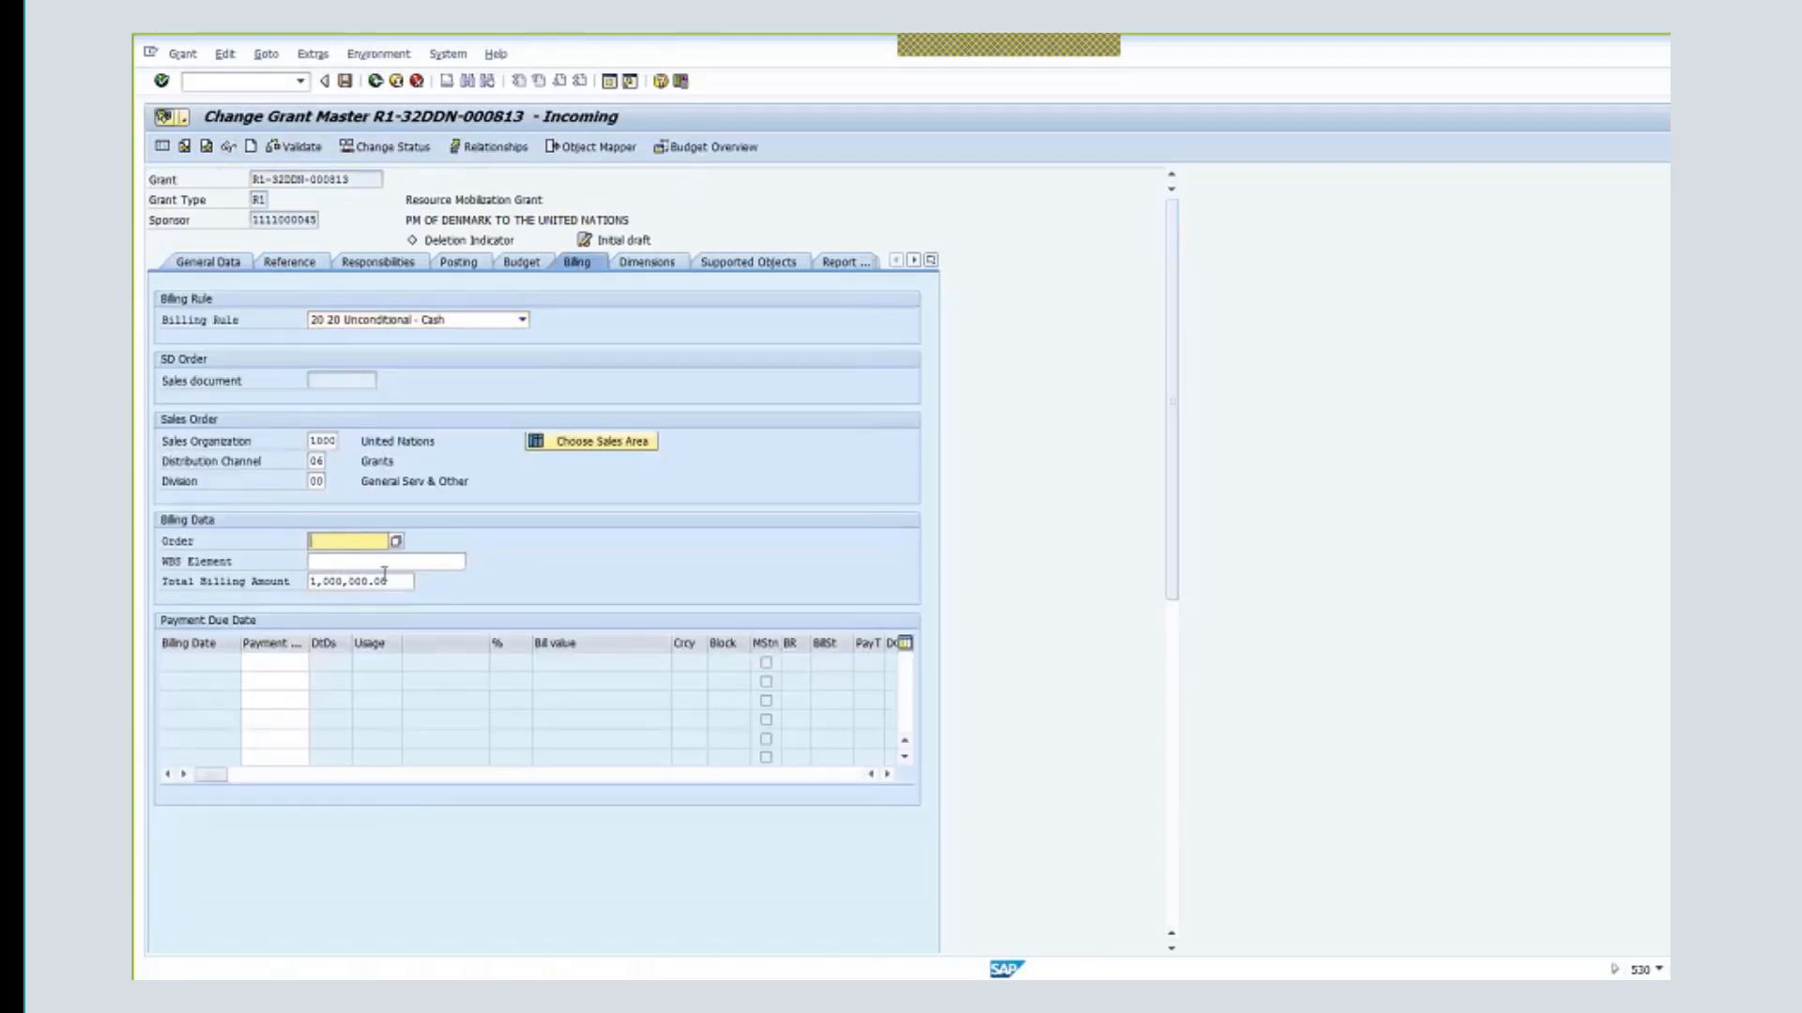
type("1190")
type("116")
type("5")
type("0")
key("Home")
key("Delete")
key("Return")
left_click(346, 81)
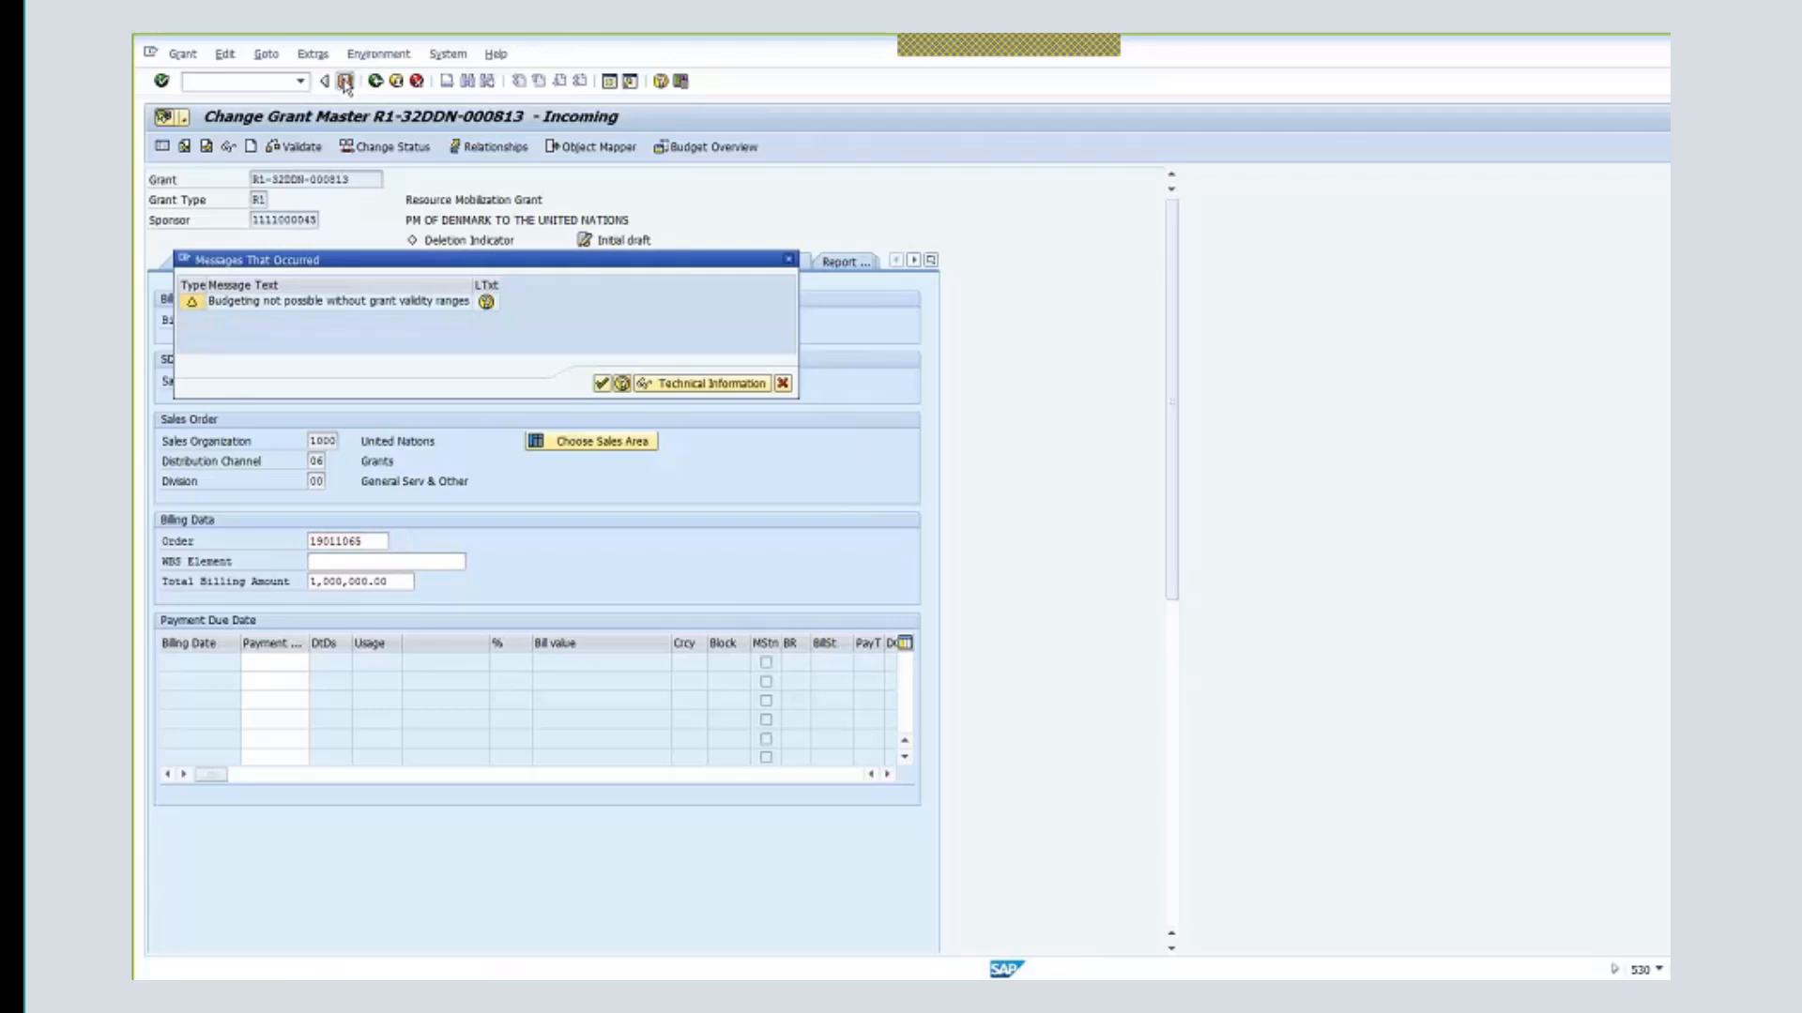
left_click(601, 383)
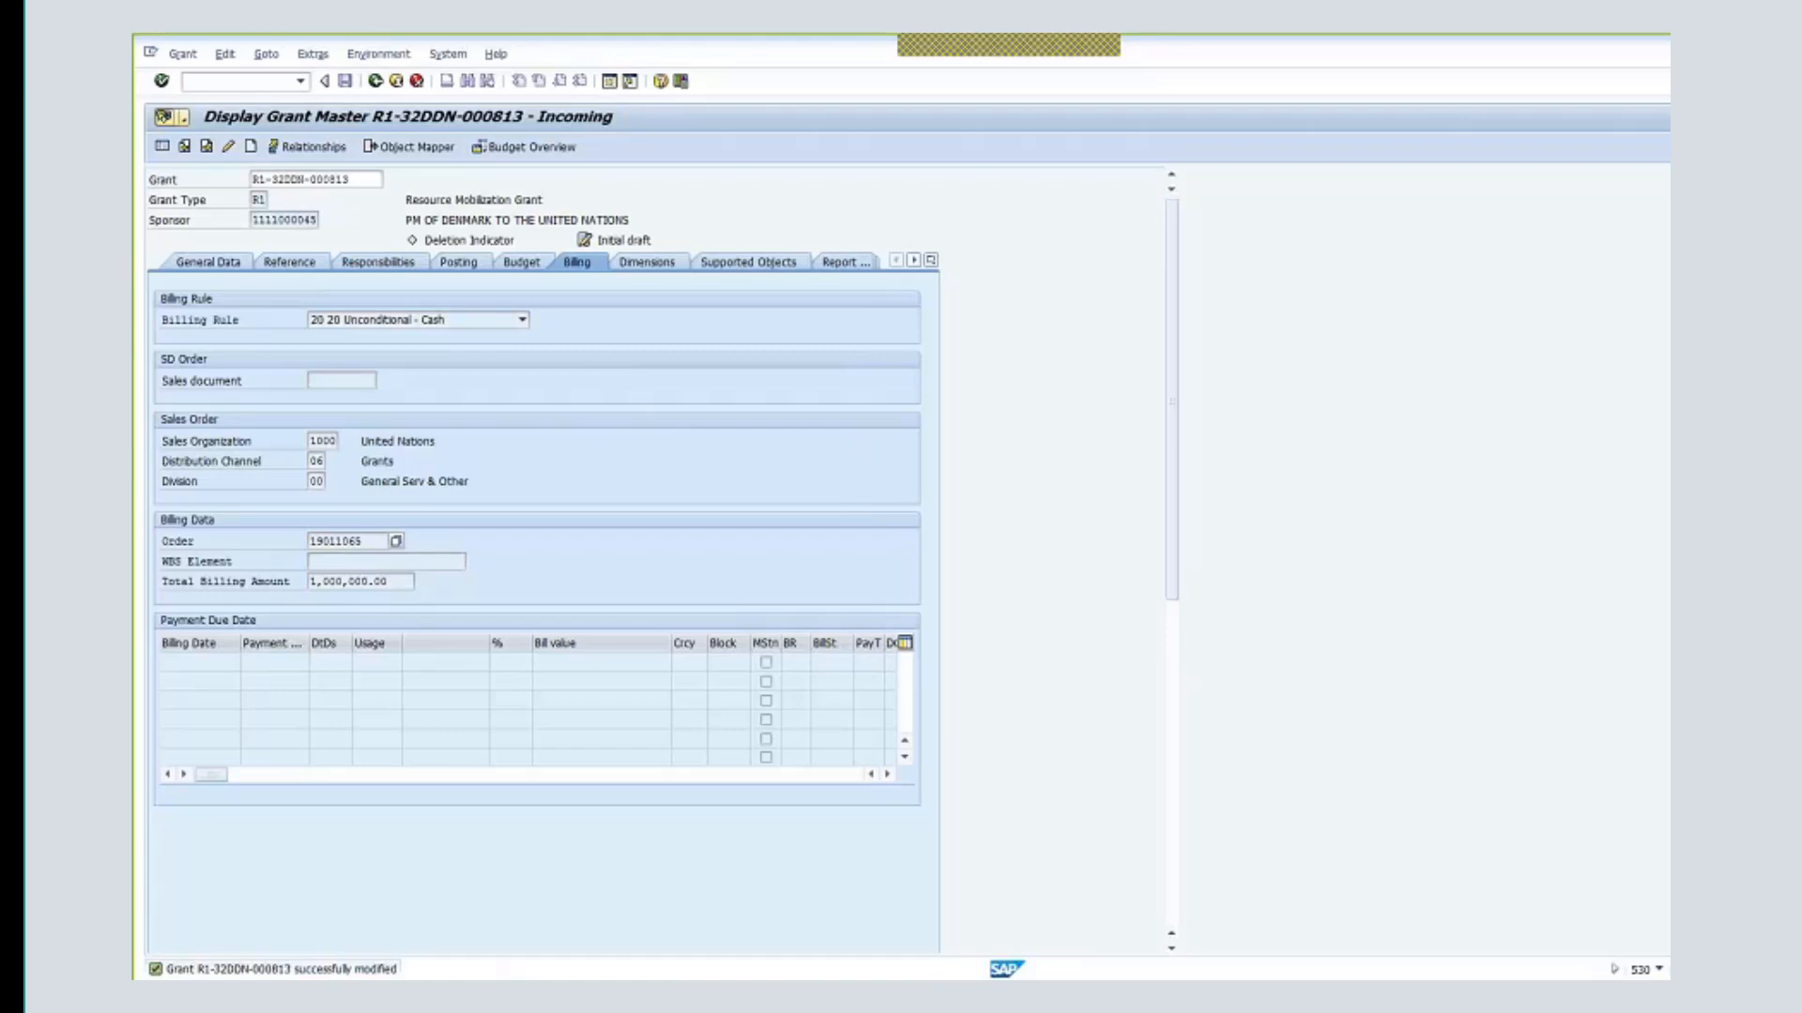
left_click(448, 55)
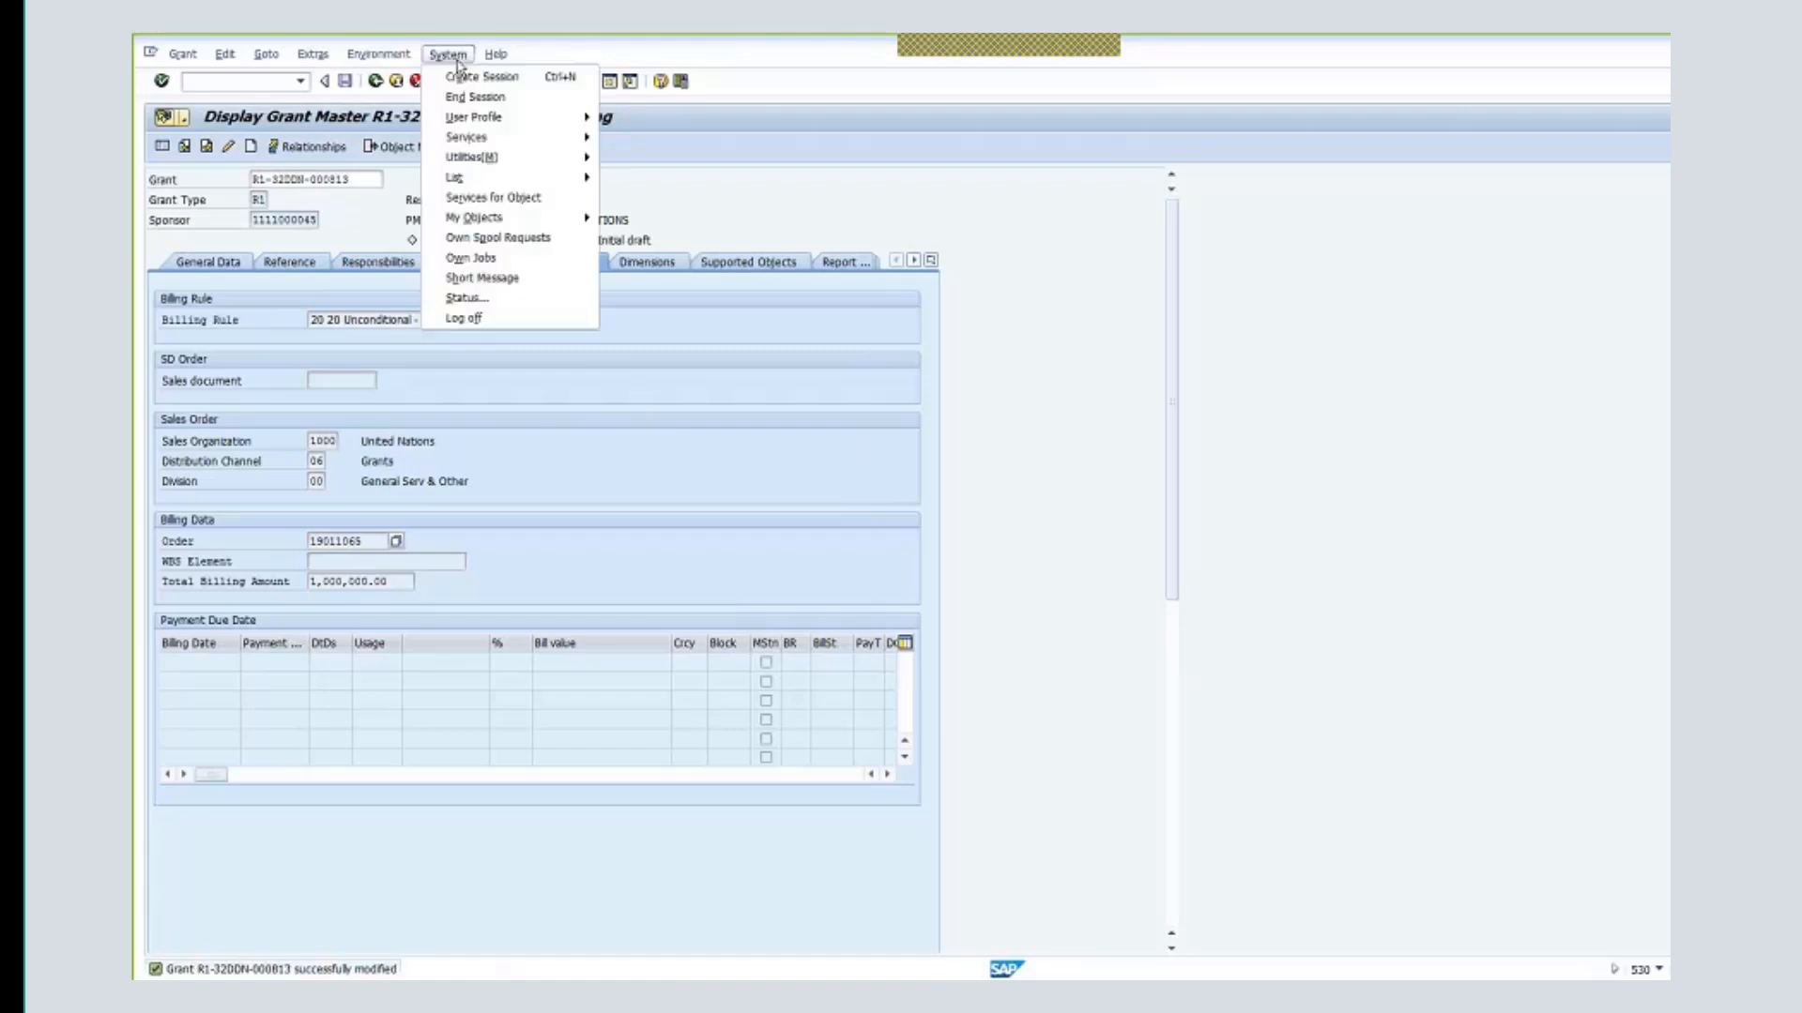
- Exit the grant to the main menu and log off the SAP session
left_click(465, 319)
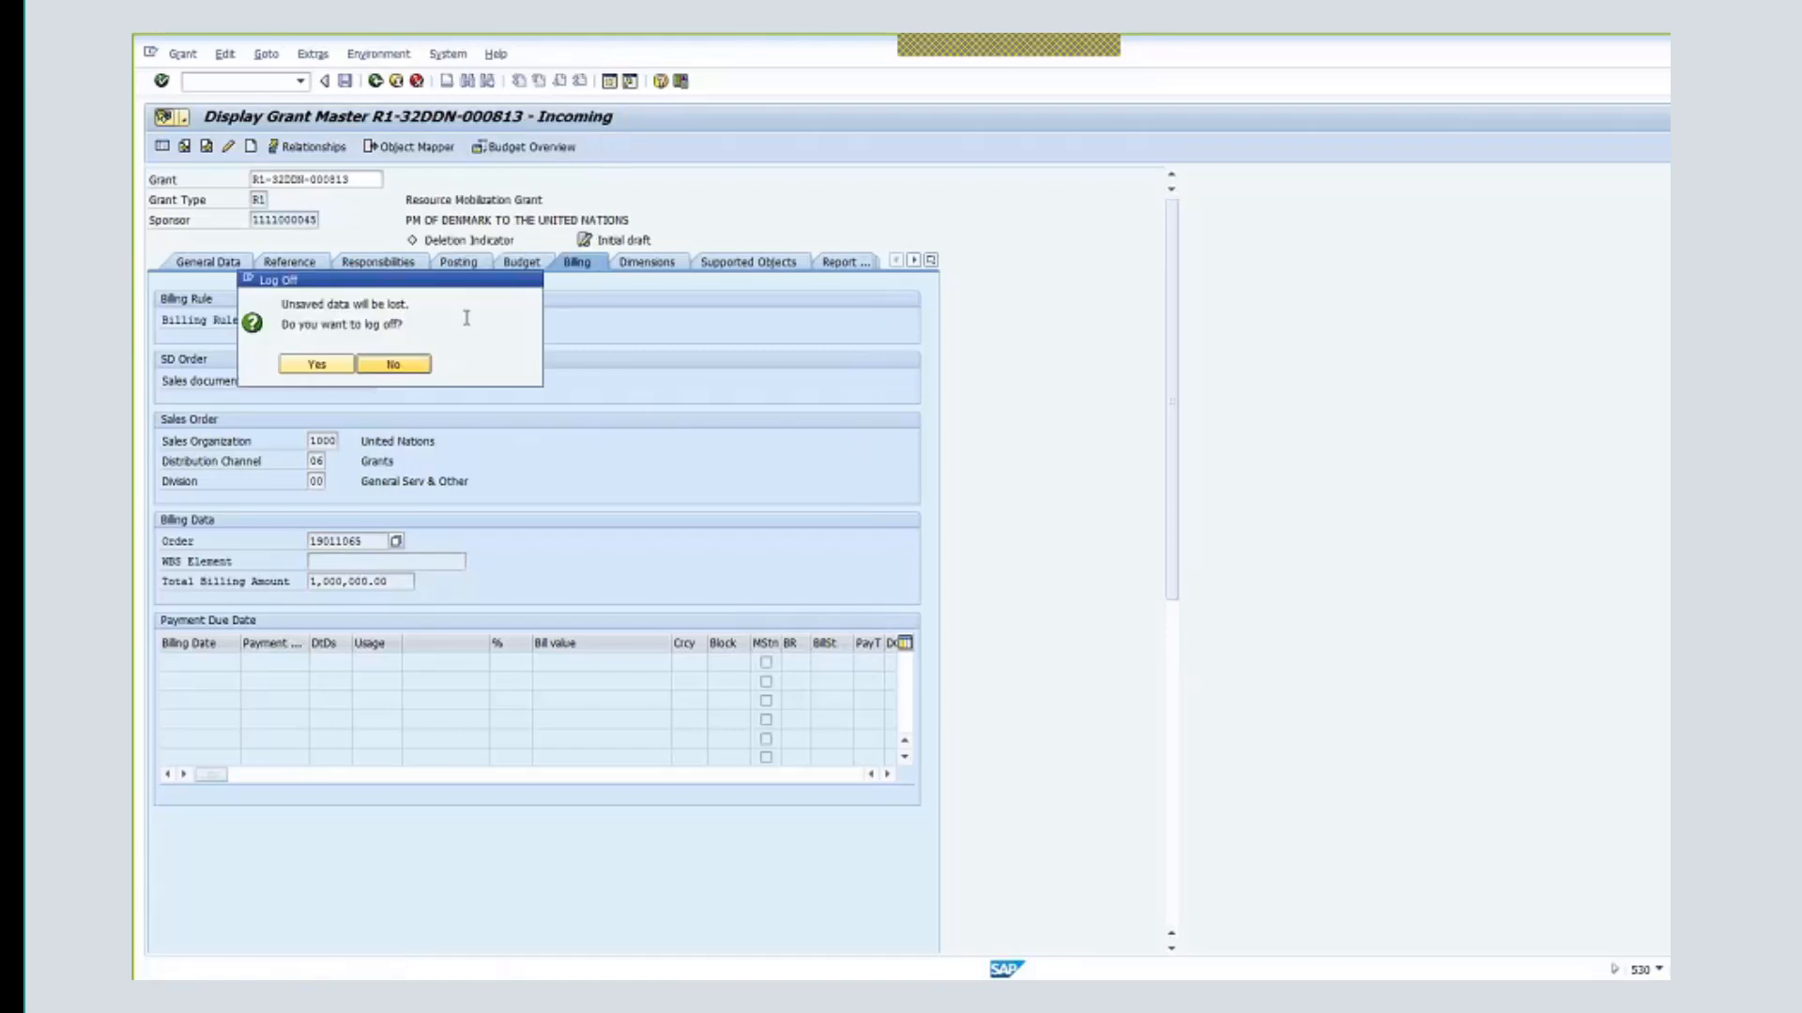
left_click(394, 365)
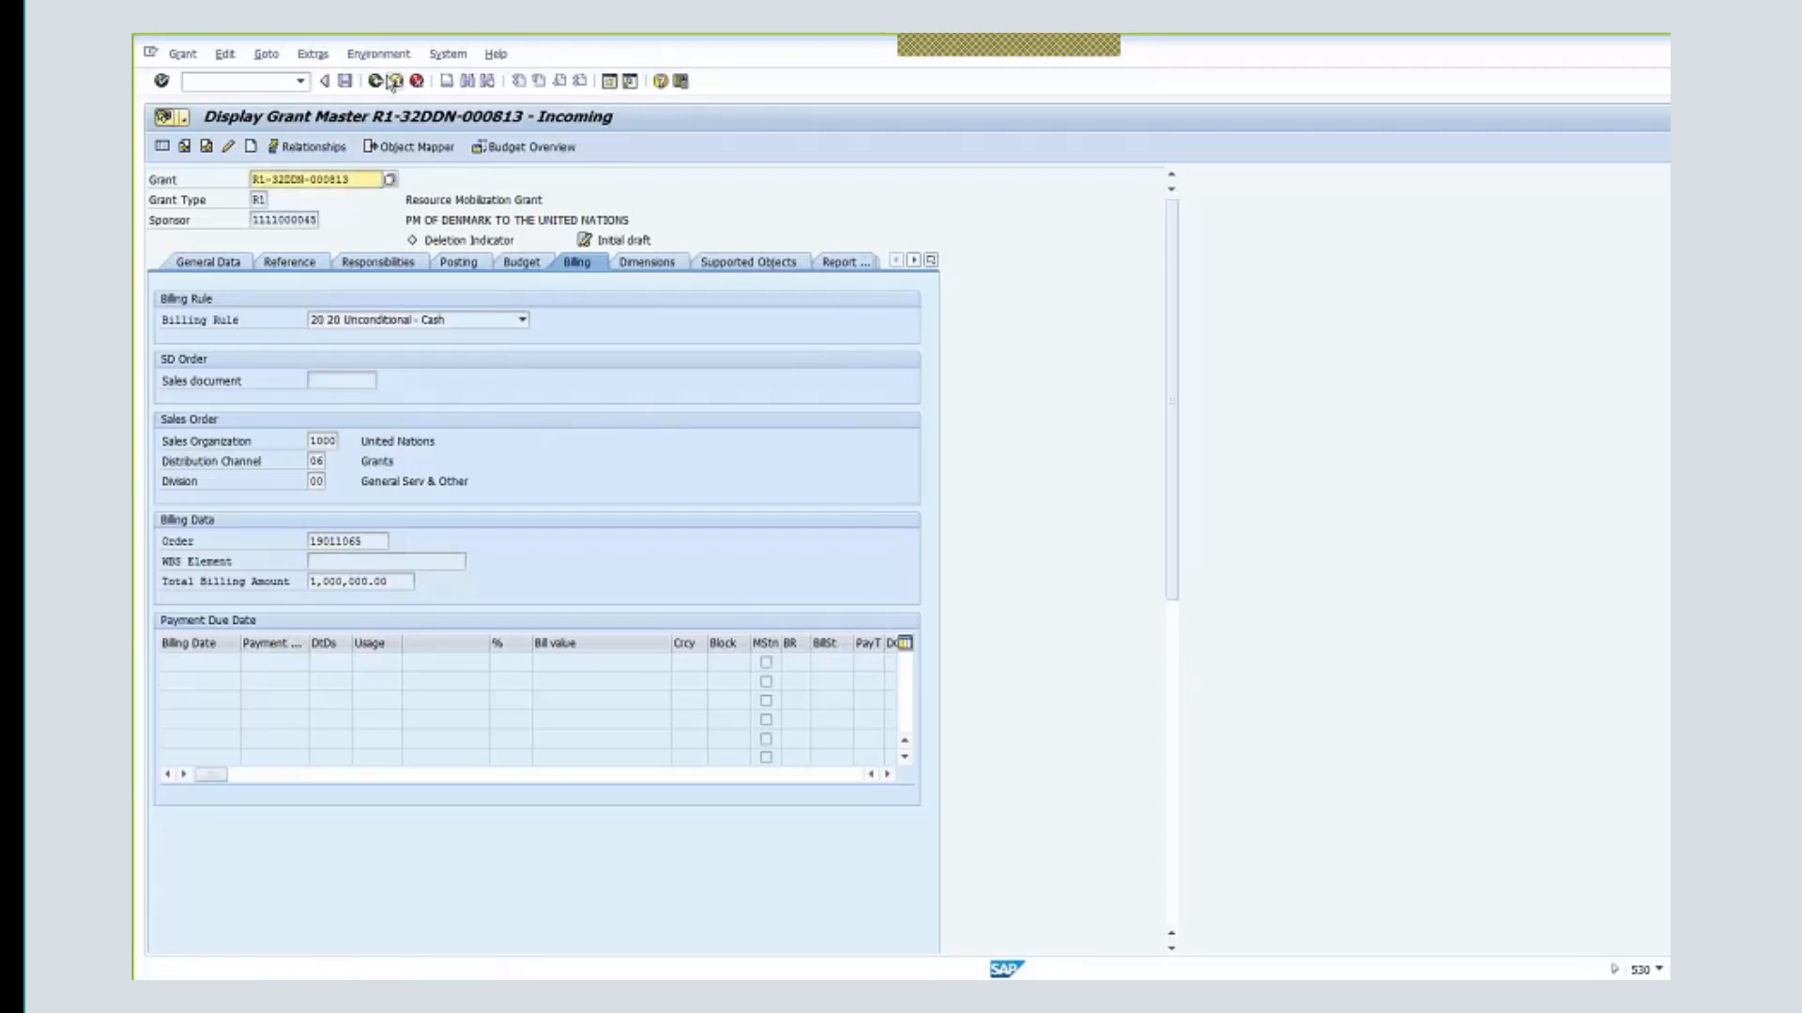
left_click(393, 83)
left_click(385, 54)
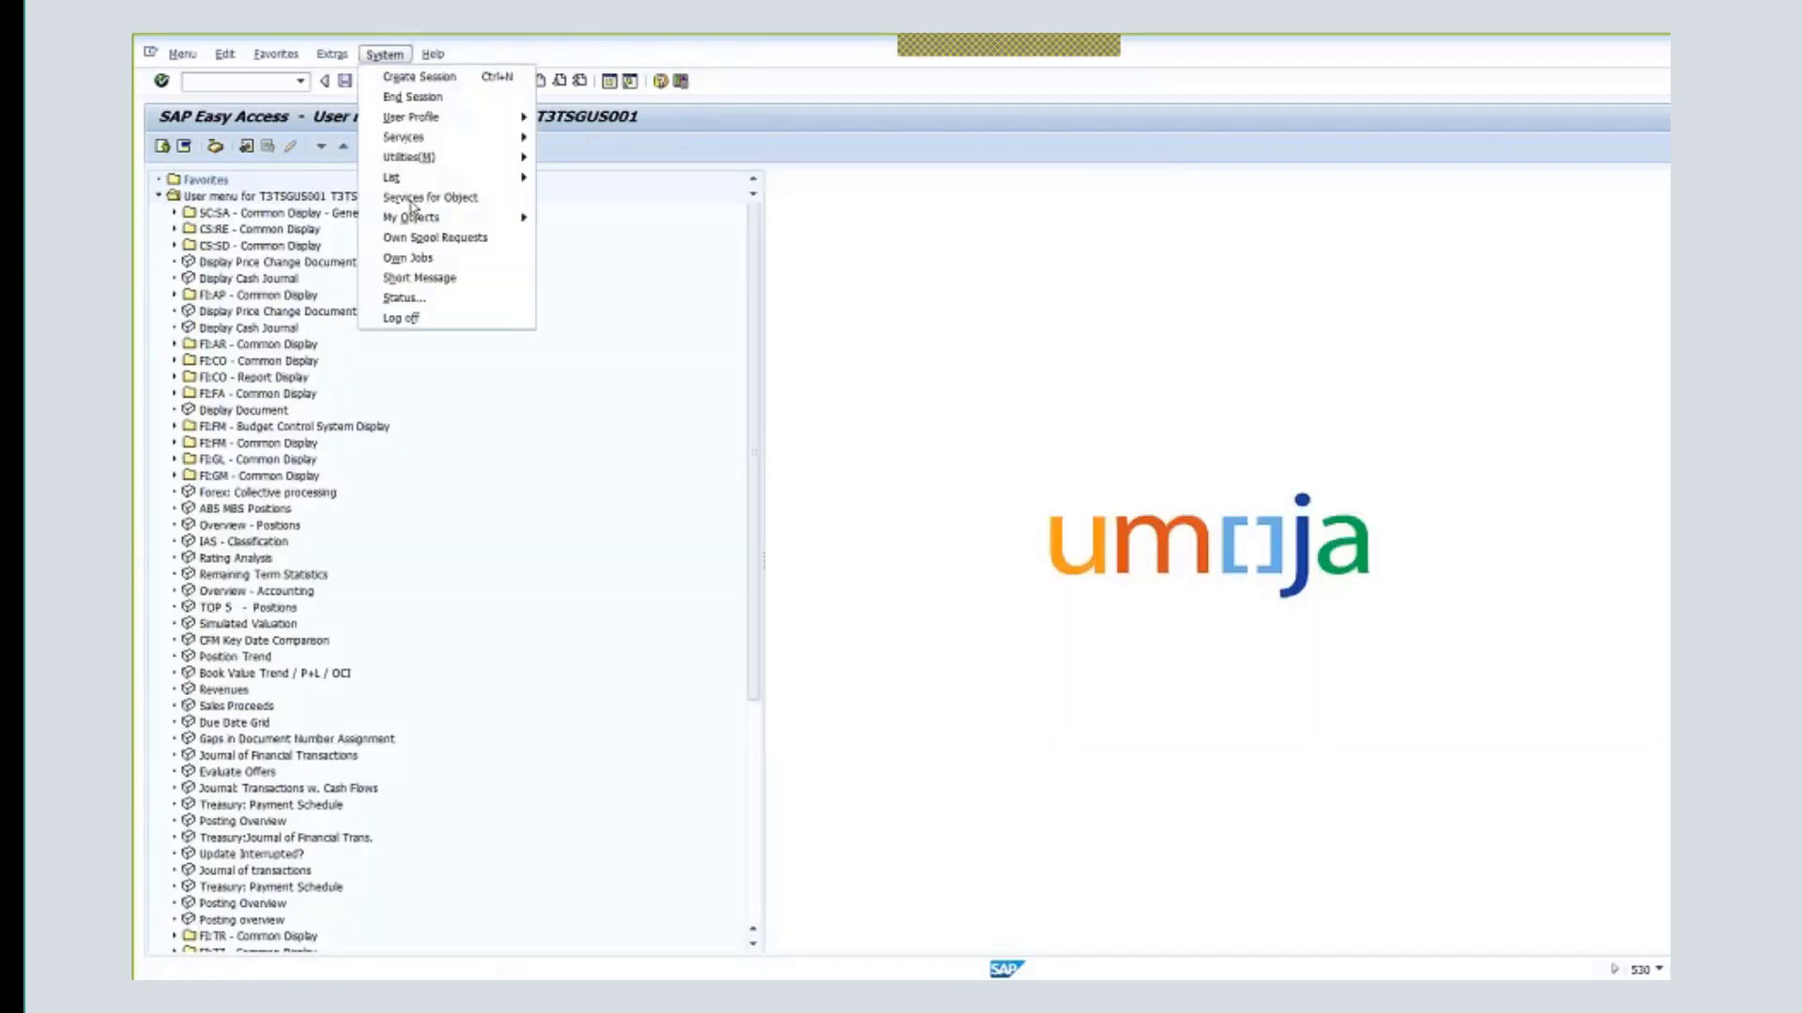
left_click(439, 320)
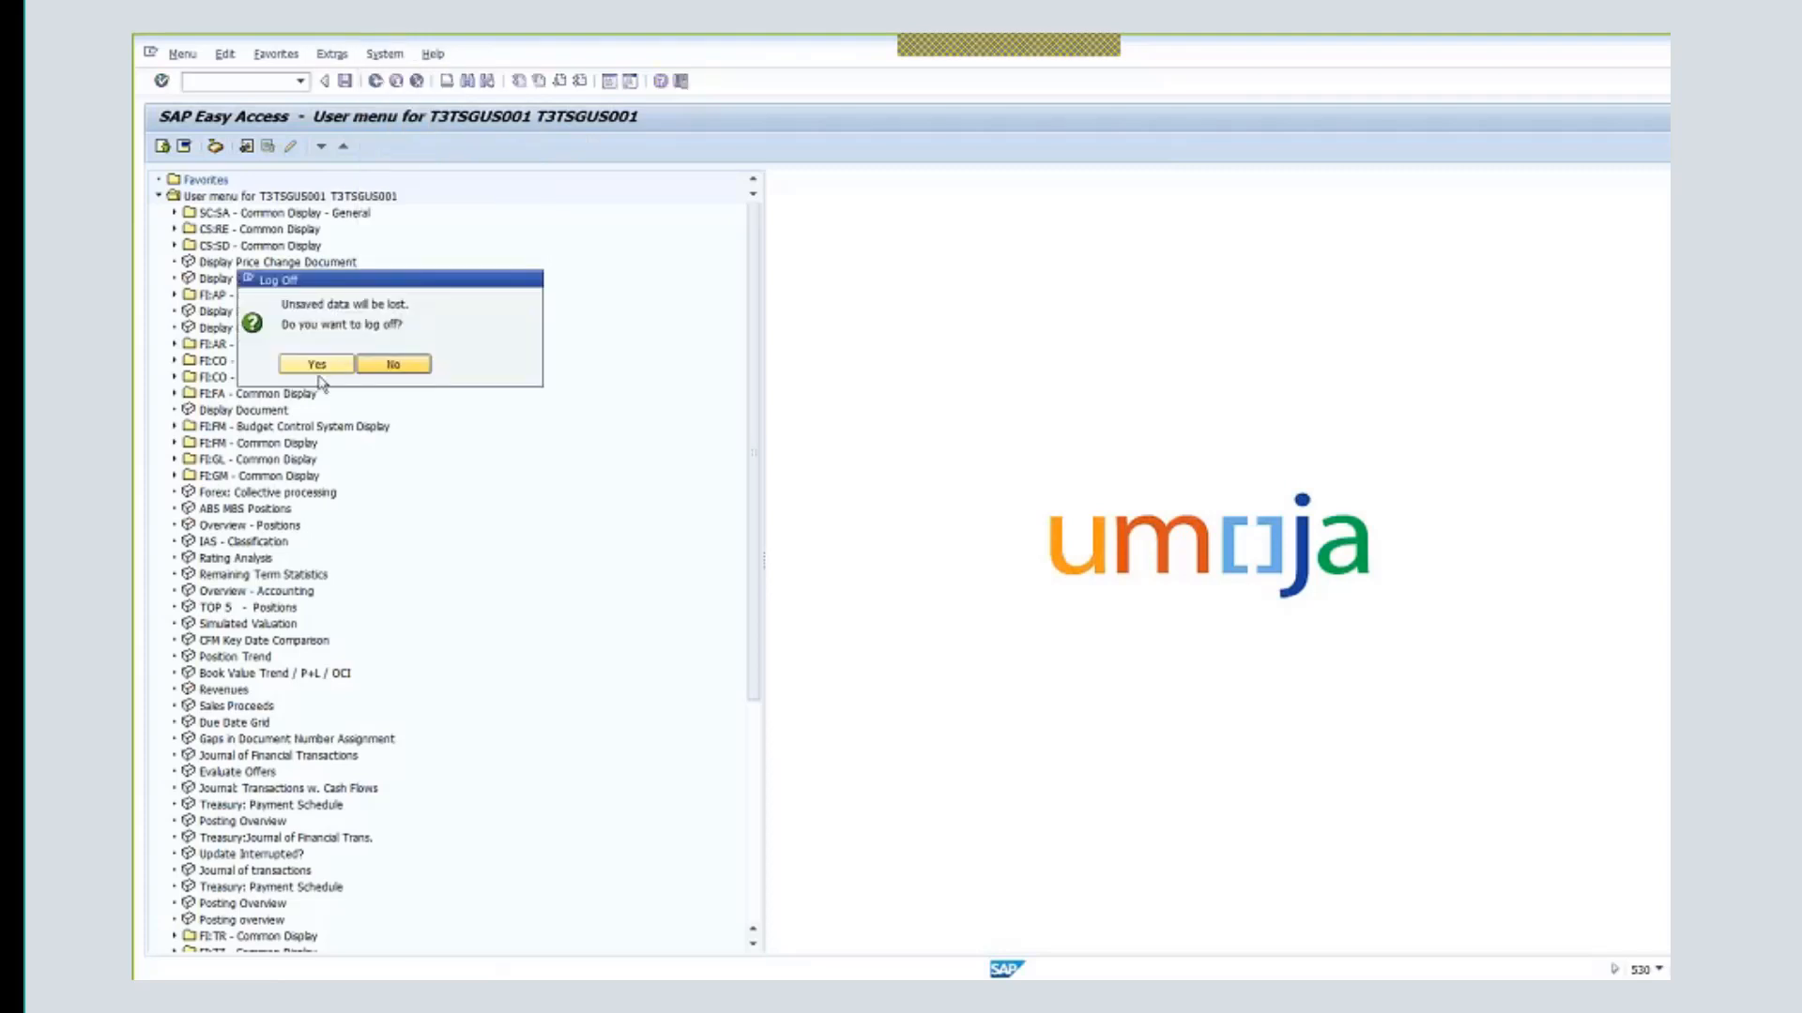
left_click(315, 365)
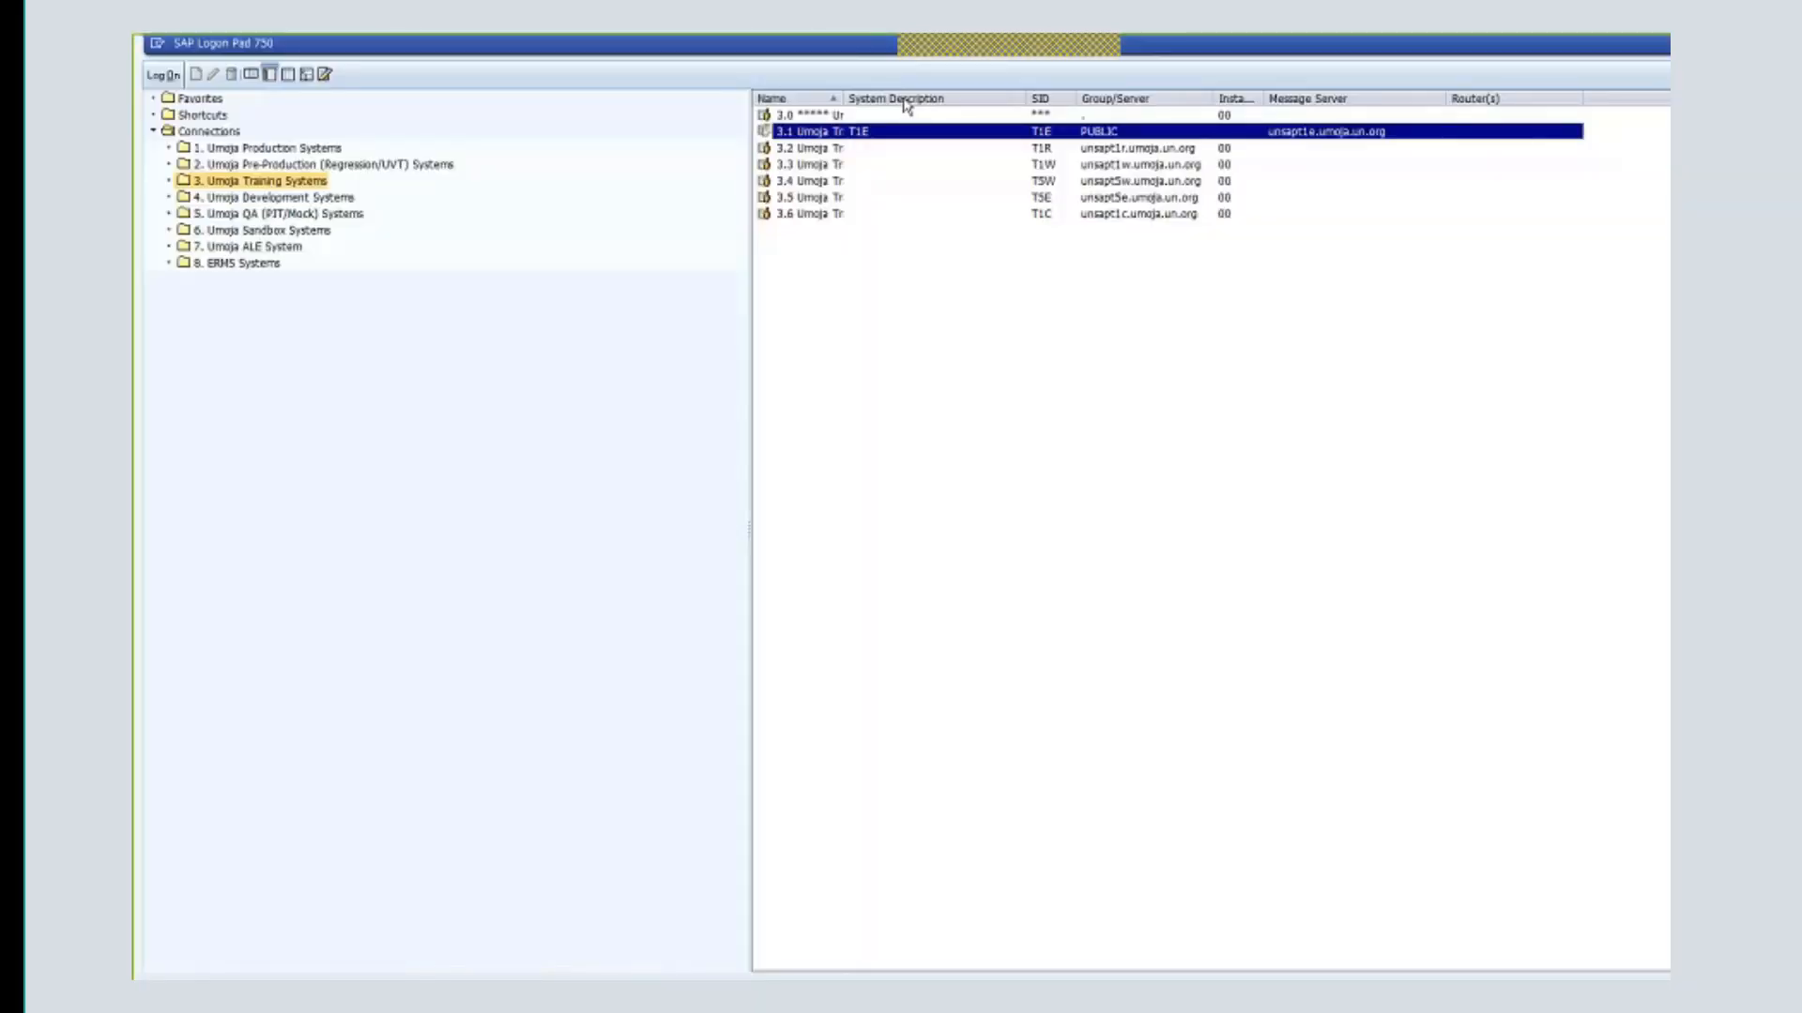
- Log on to the Umoja training system in client 530 with the saved user ID
double_click(870, 134)
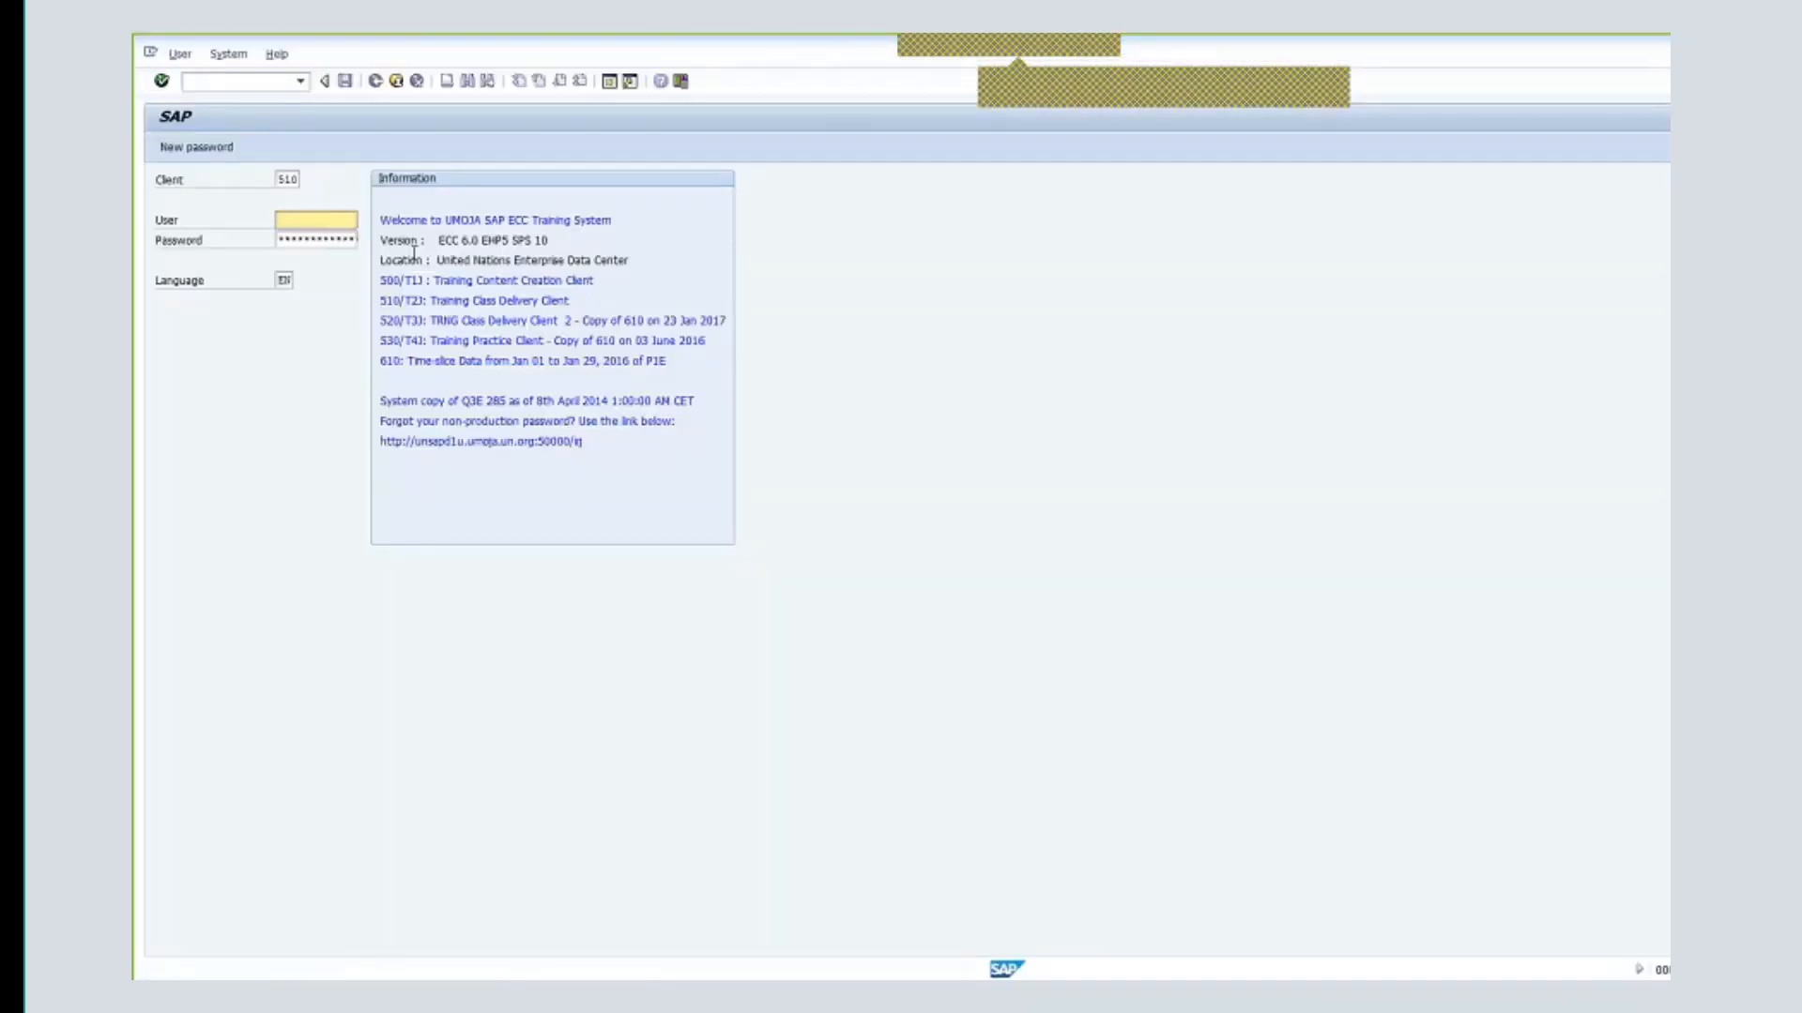
left_click_drag(284, 179, 319, 177)
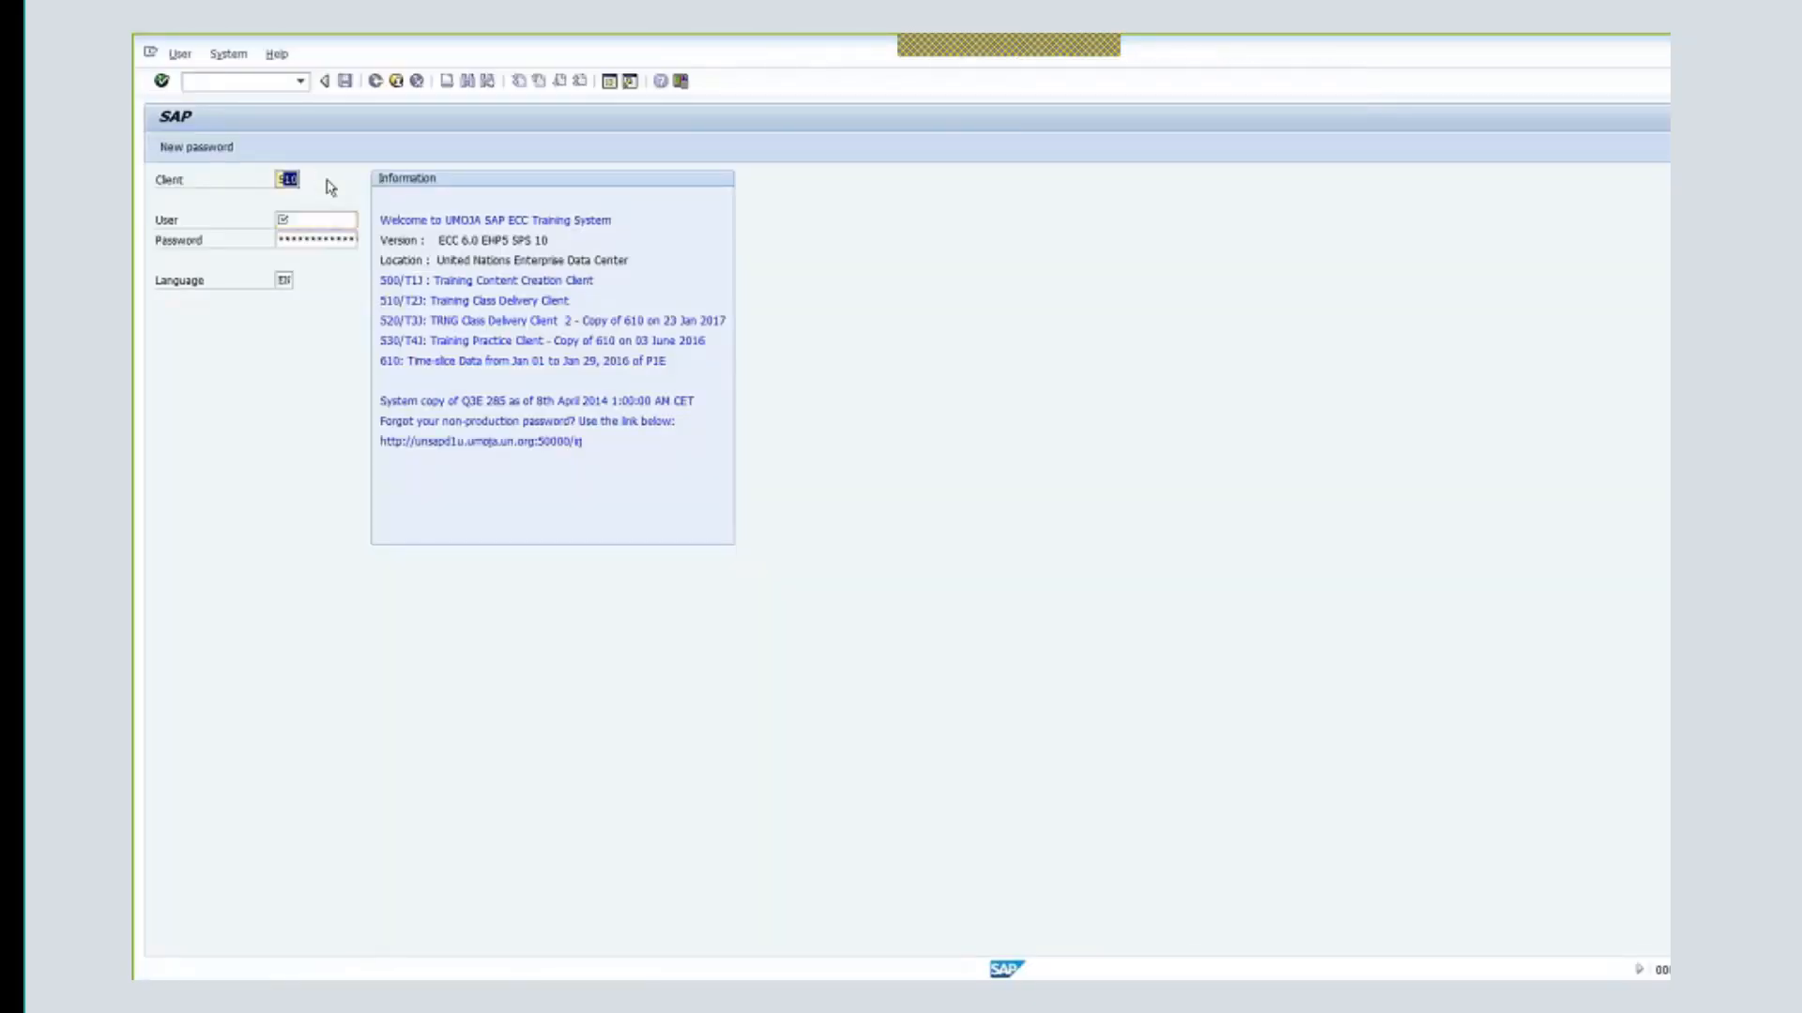
type("30")
left_click(335, 216)
type("t")
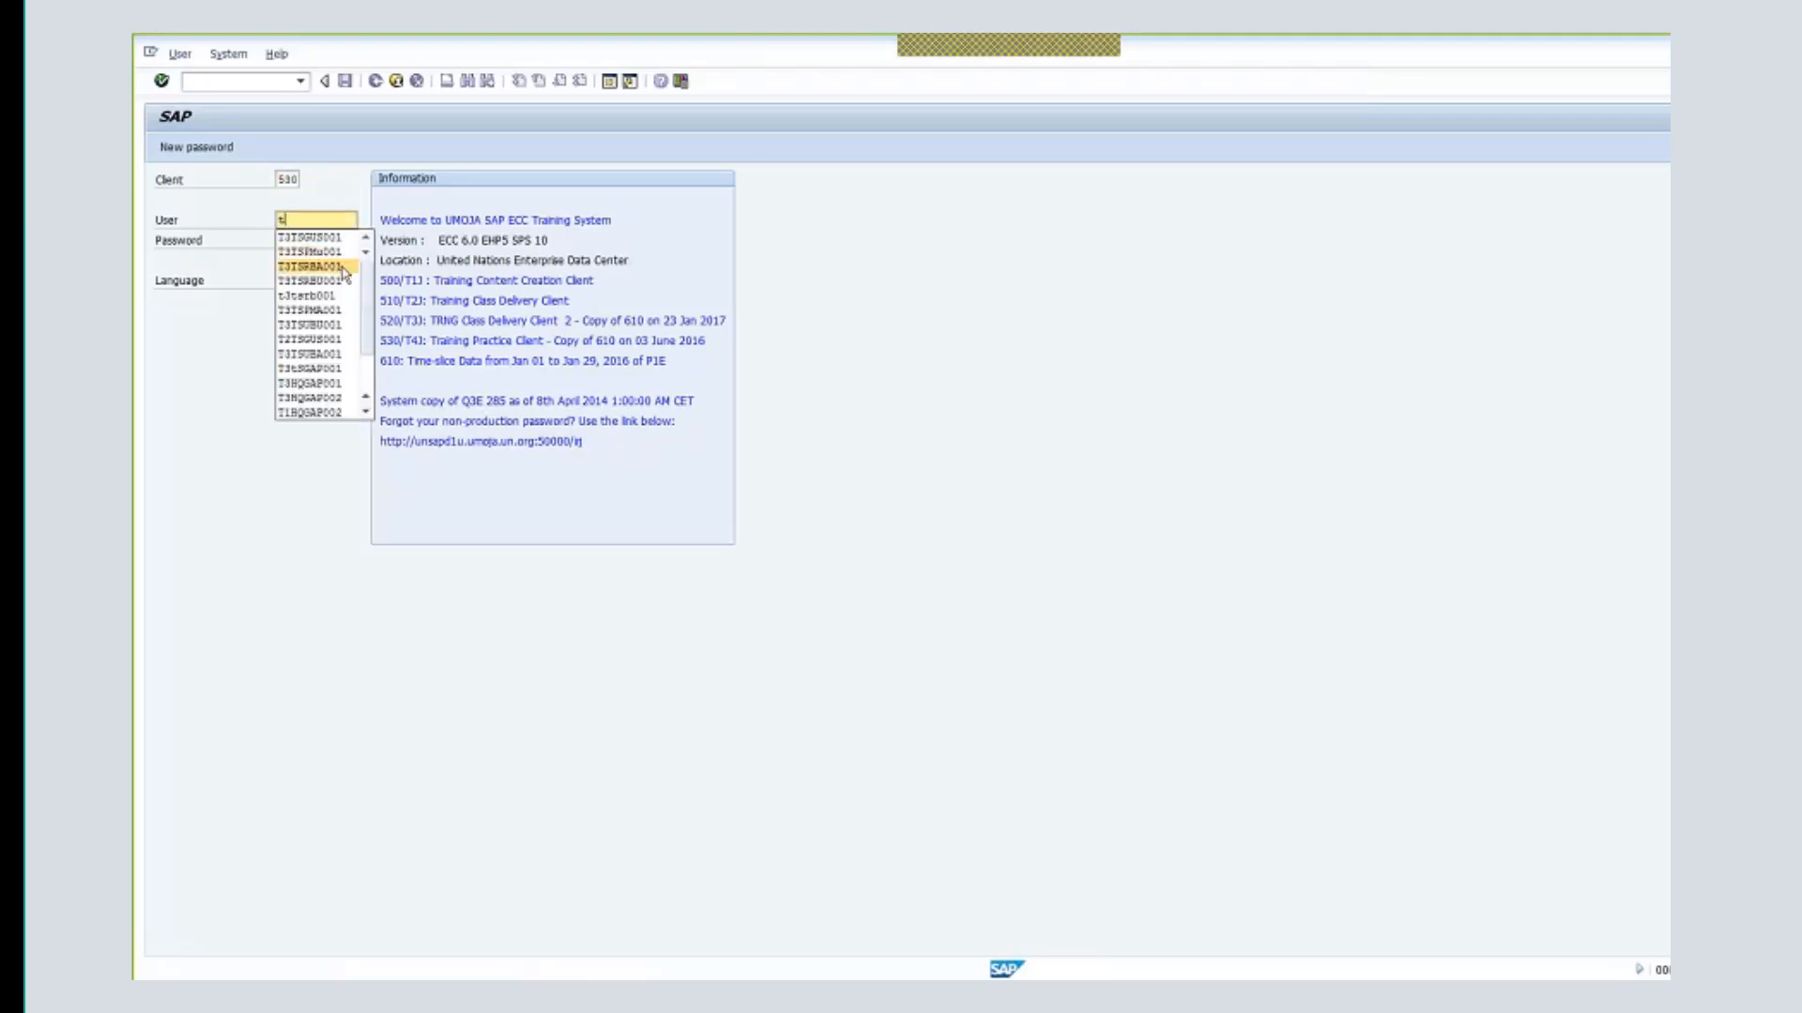
left_click(346, 368)
key("Tab")
key("Return")
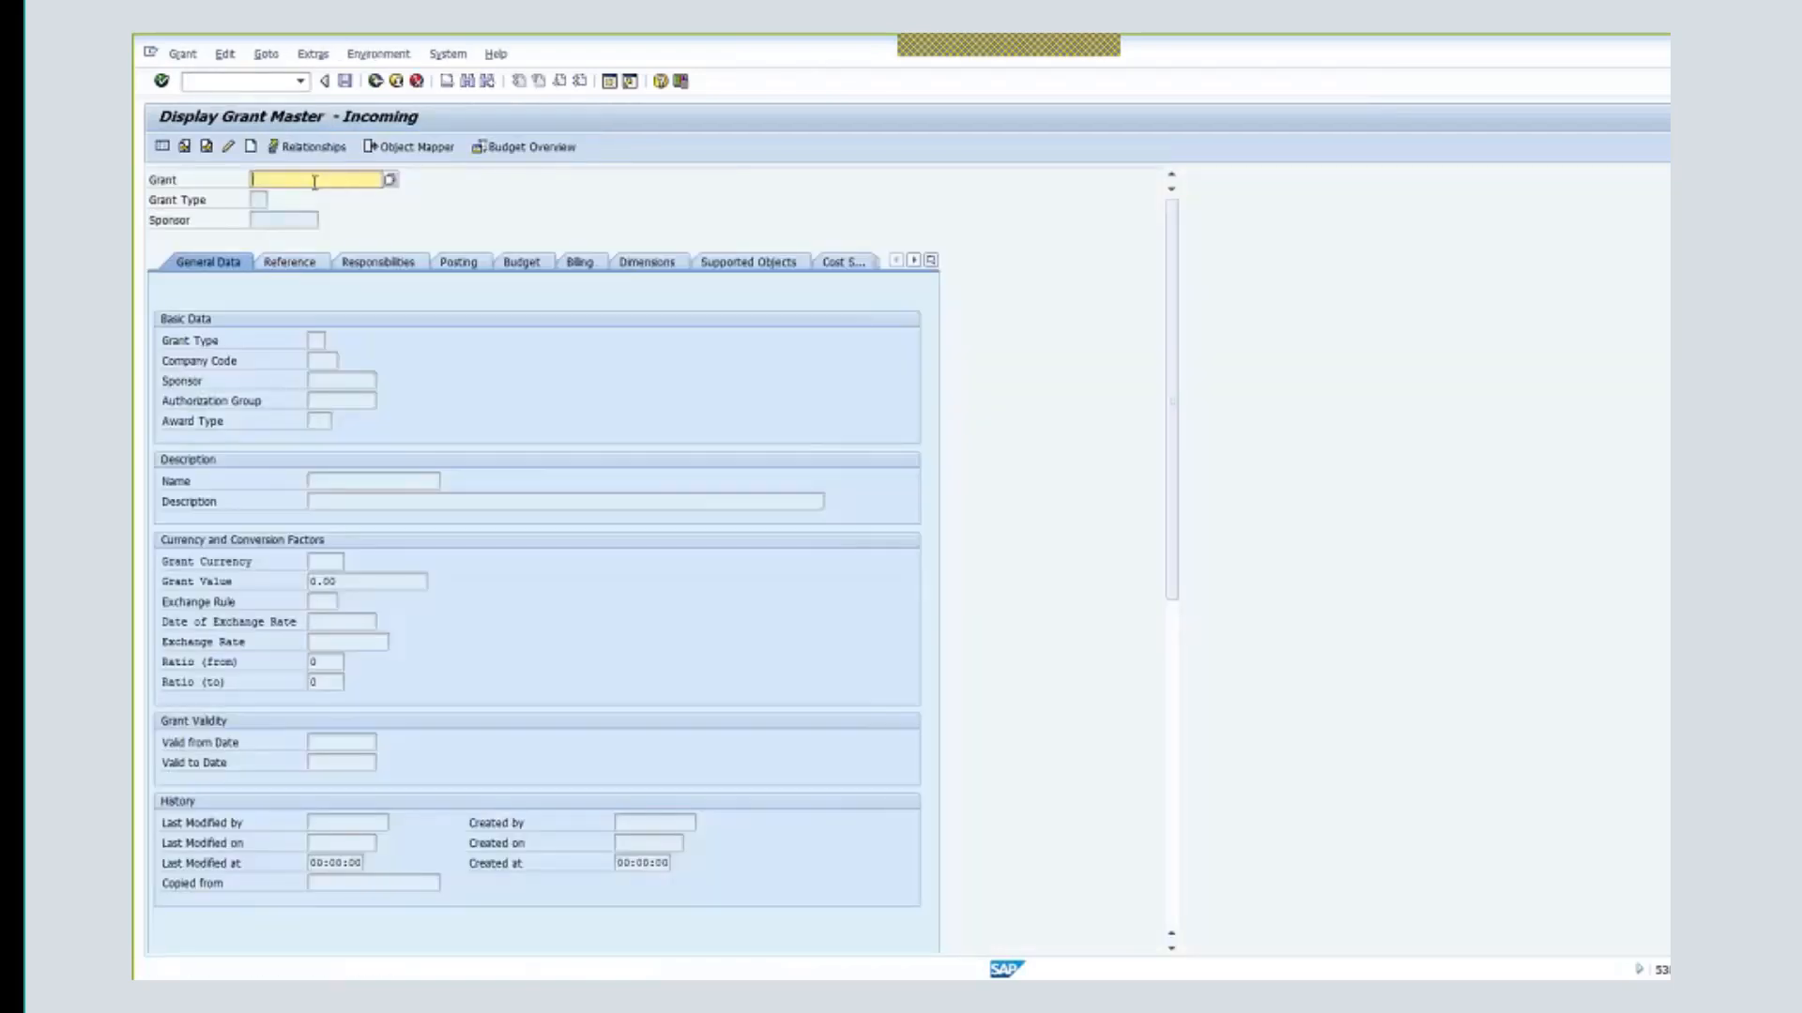
- Display grant R1-32DDN-000812, check its deletion flag, and switch it to change mode
type("r1")
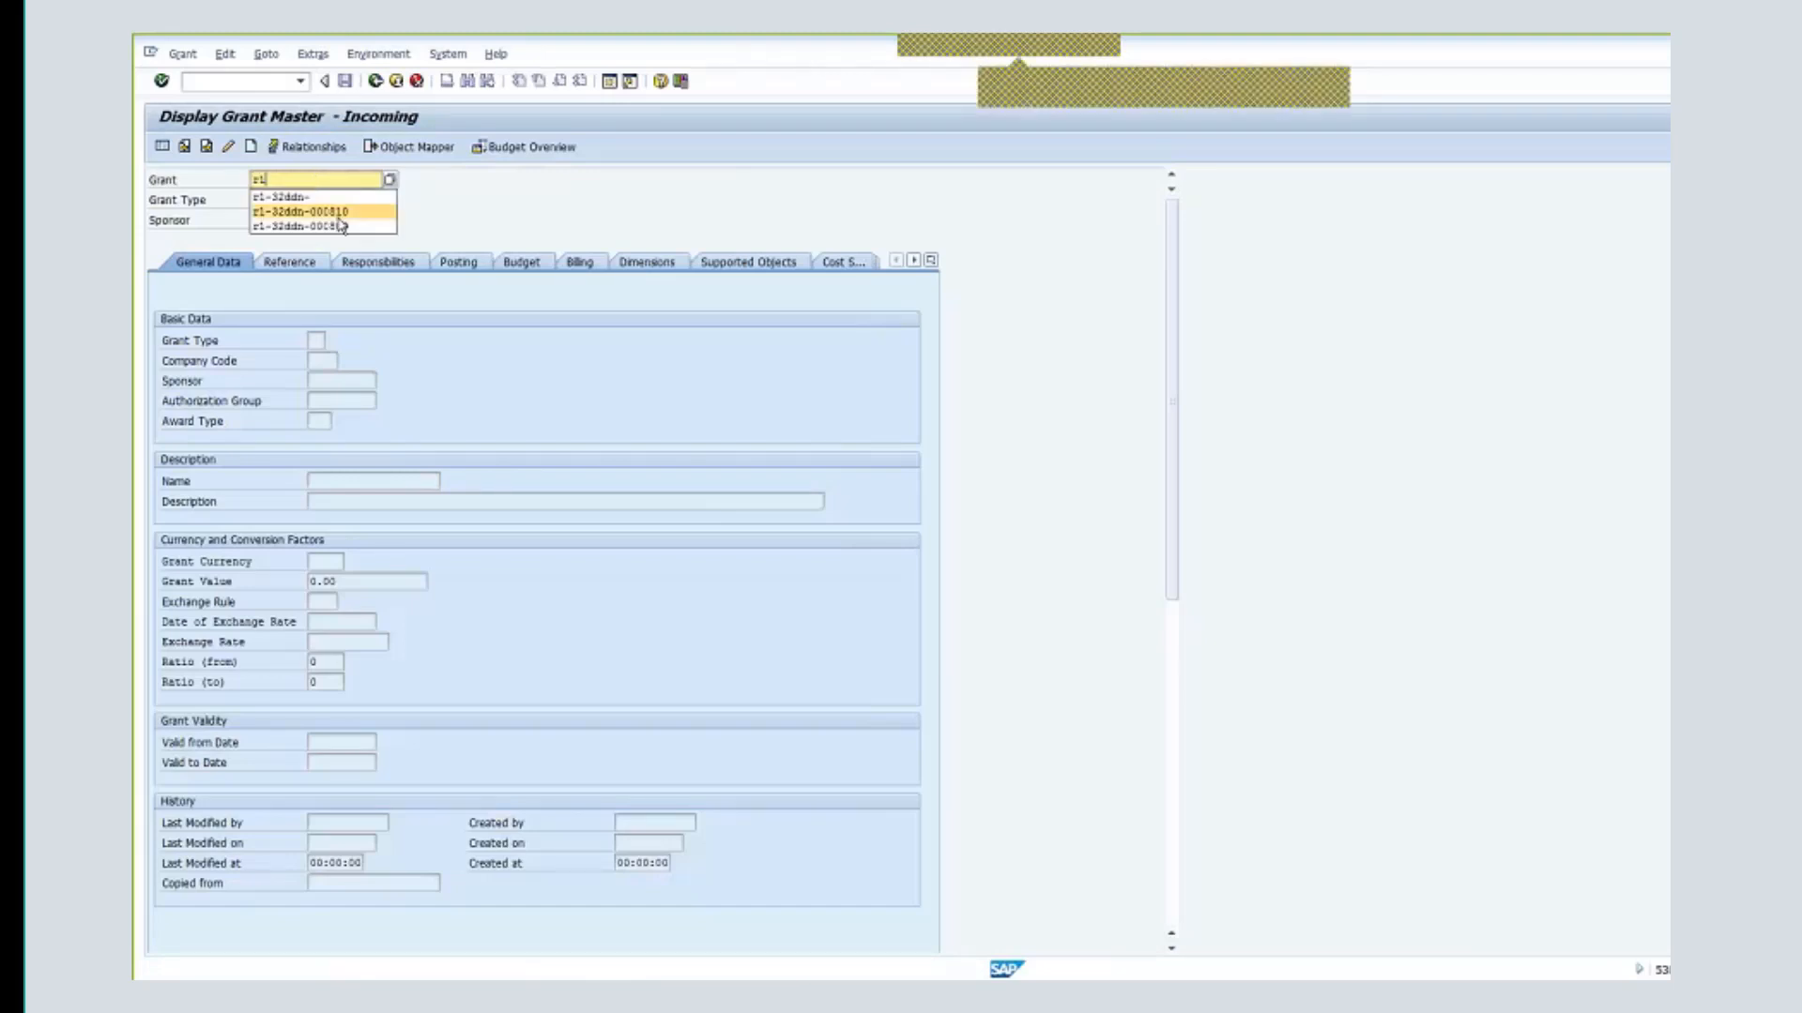
left_click(339, 214)
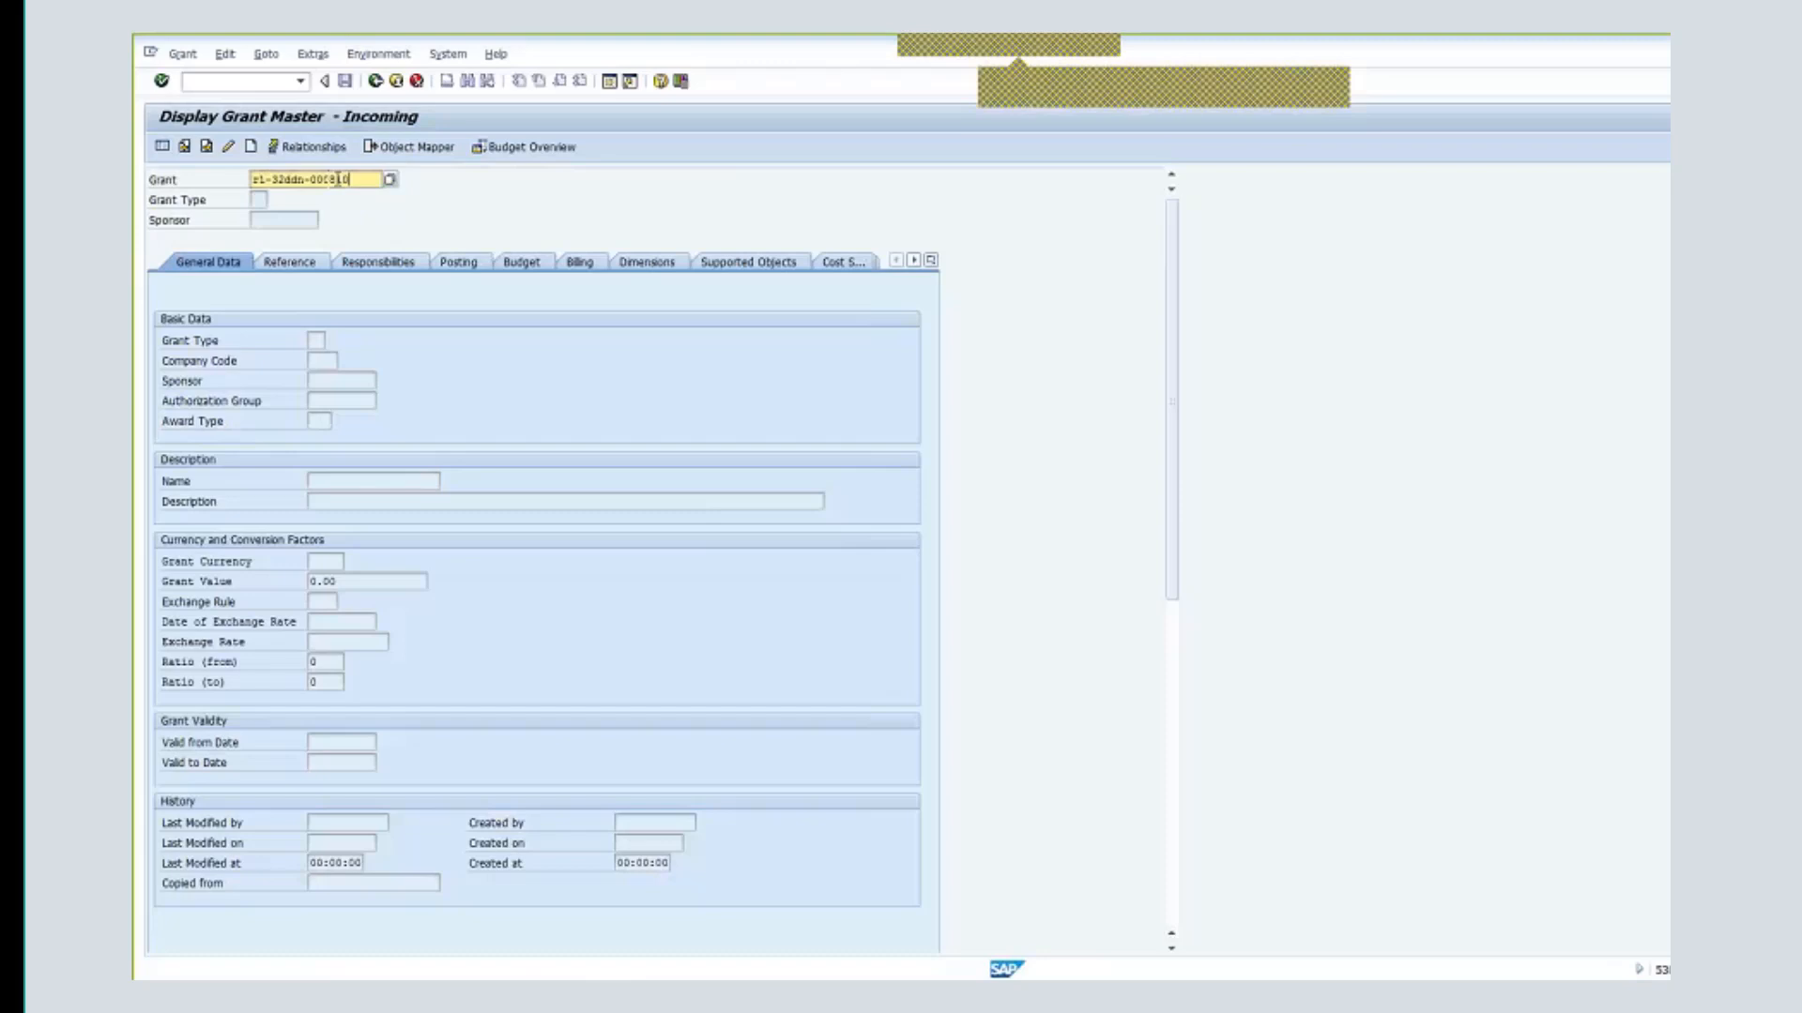
key("BackSpace")
type("2")
key("Return")
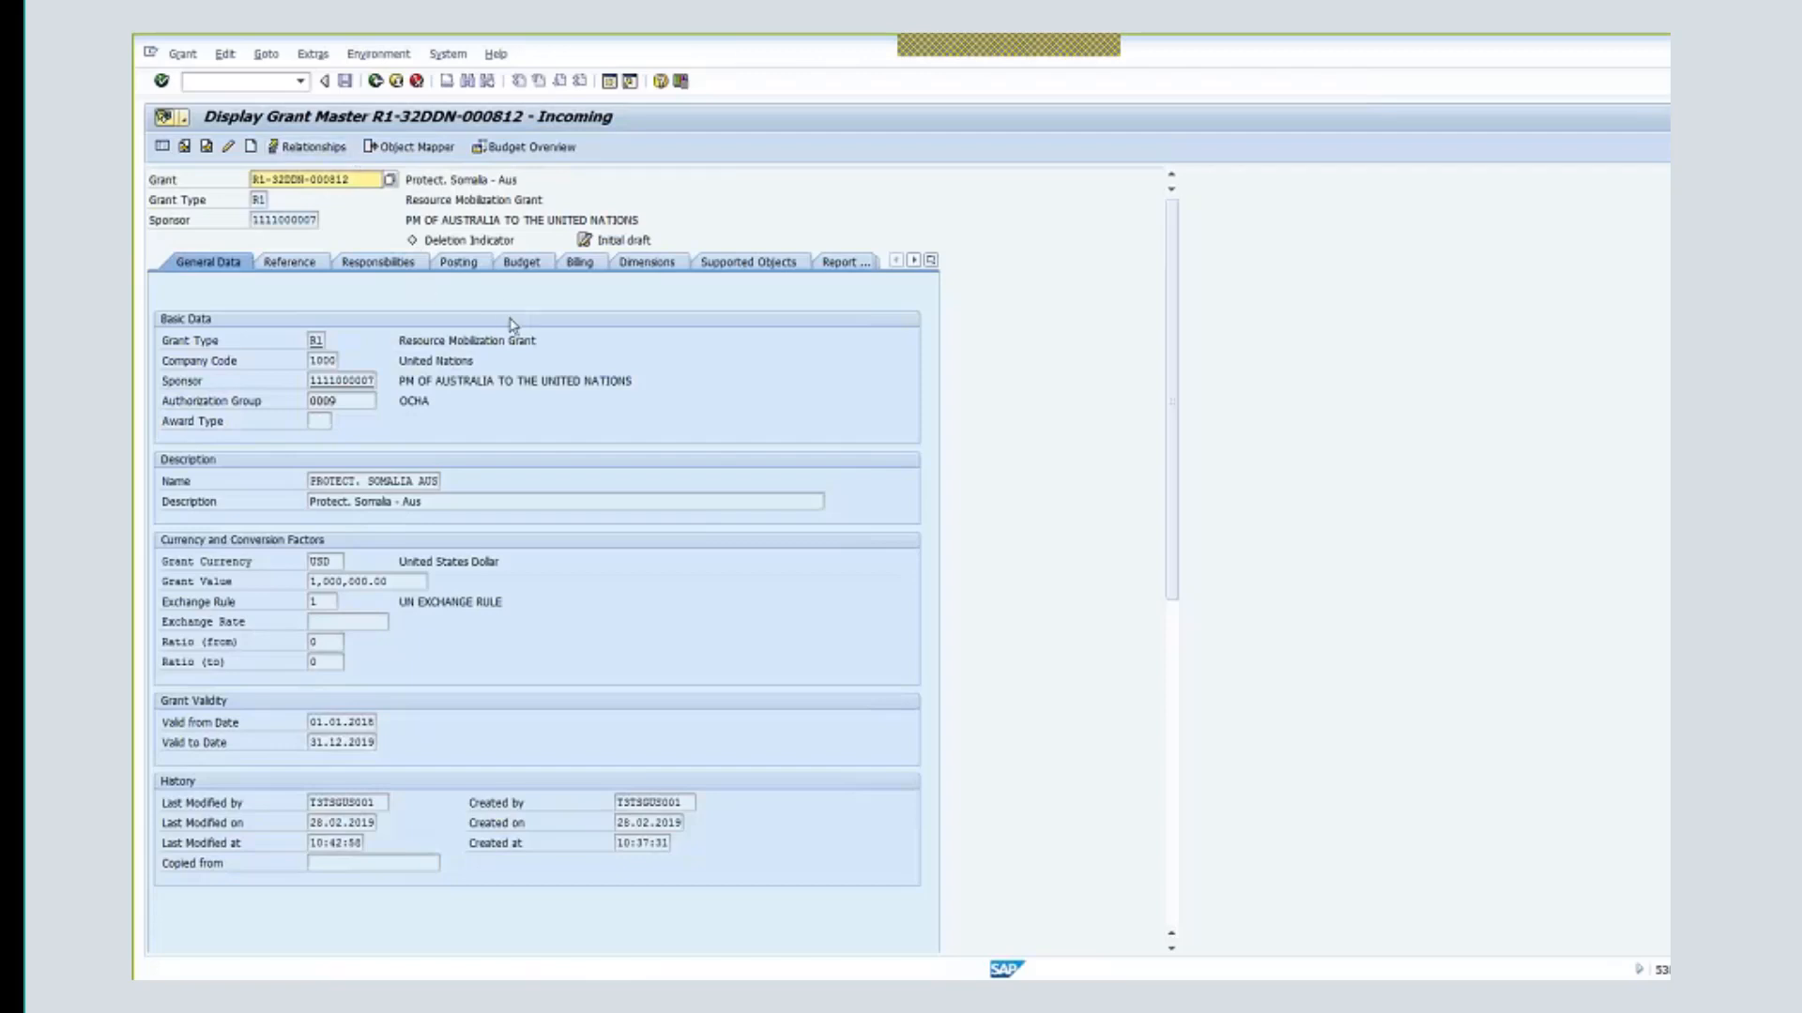
left_click(493, 245)
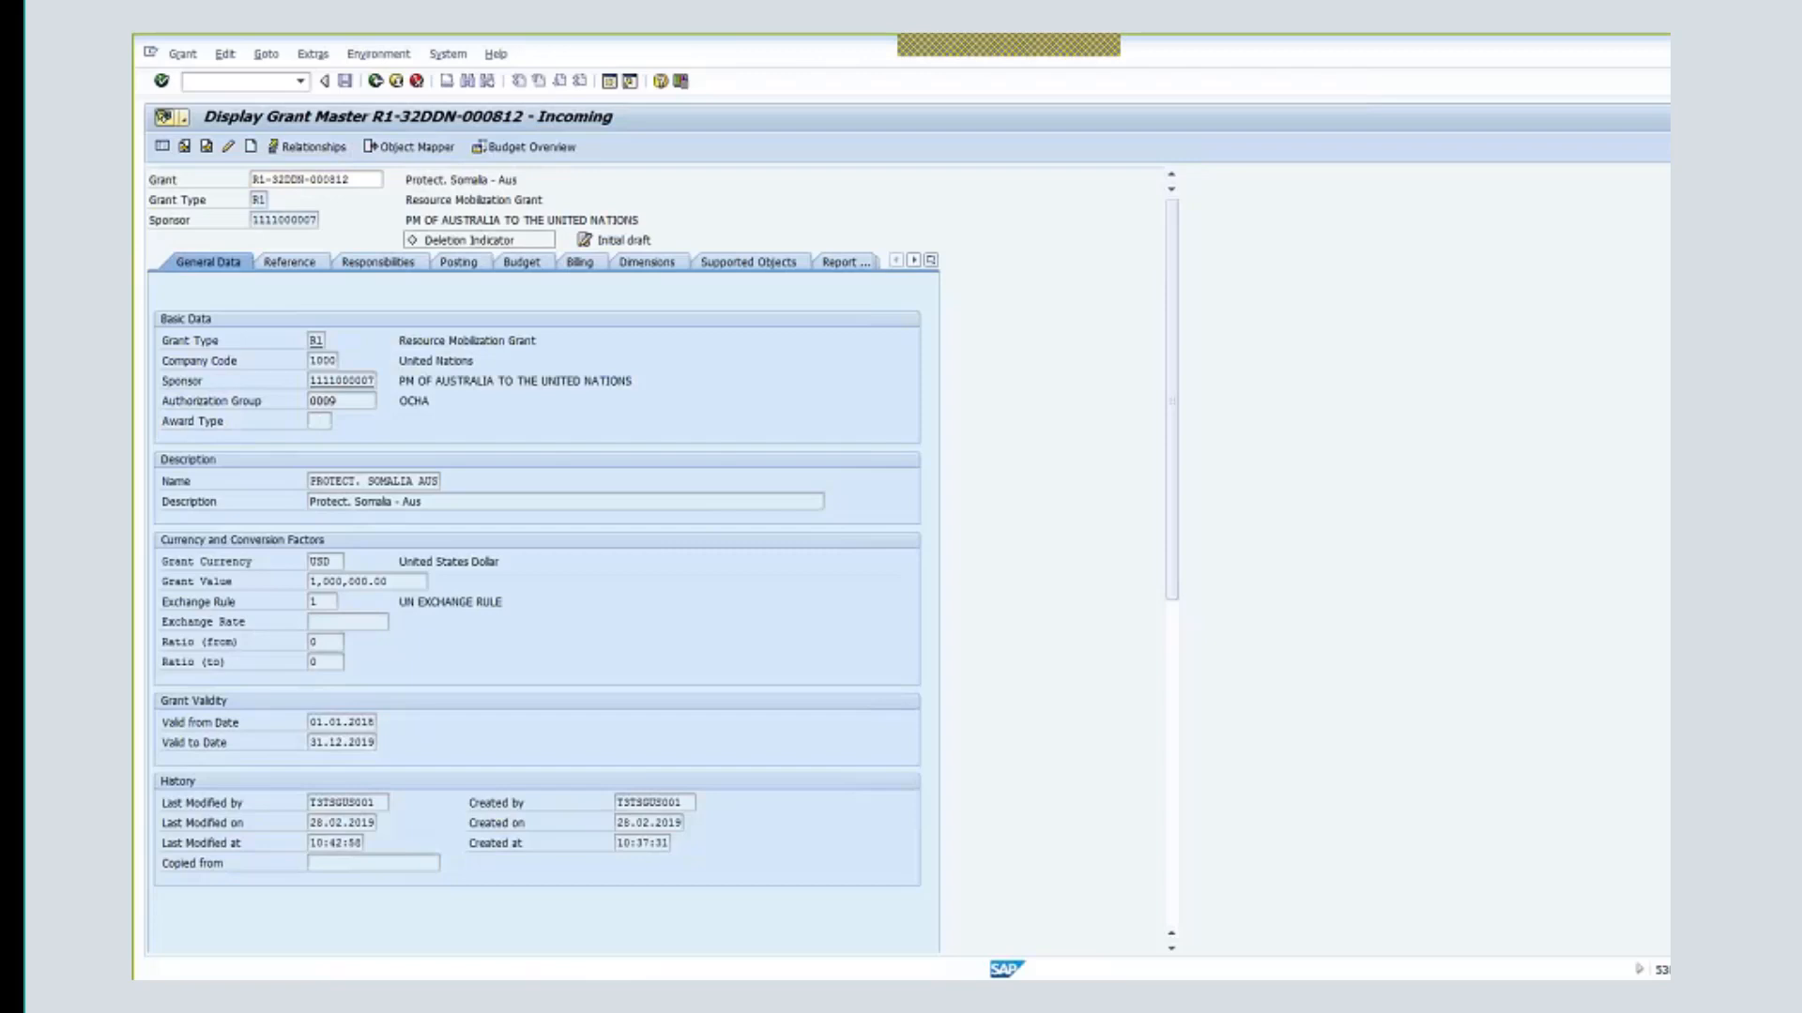
left_click(228, 146)
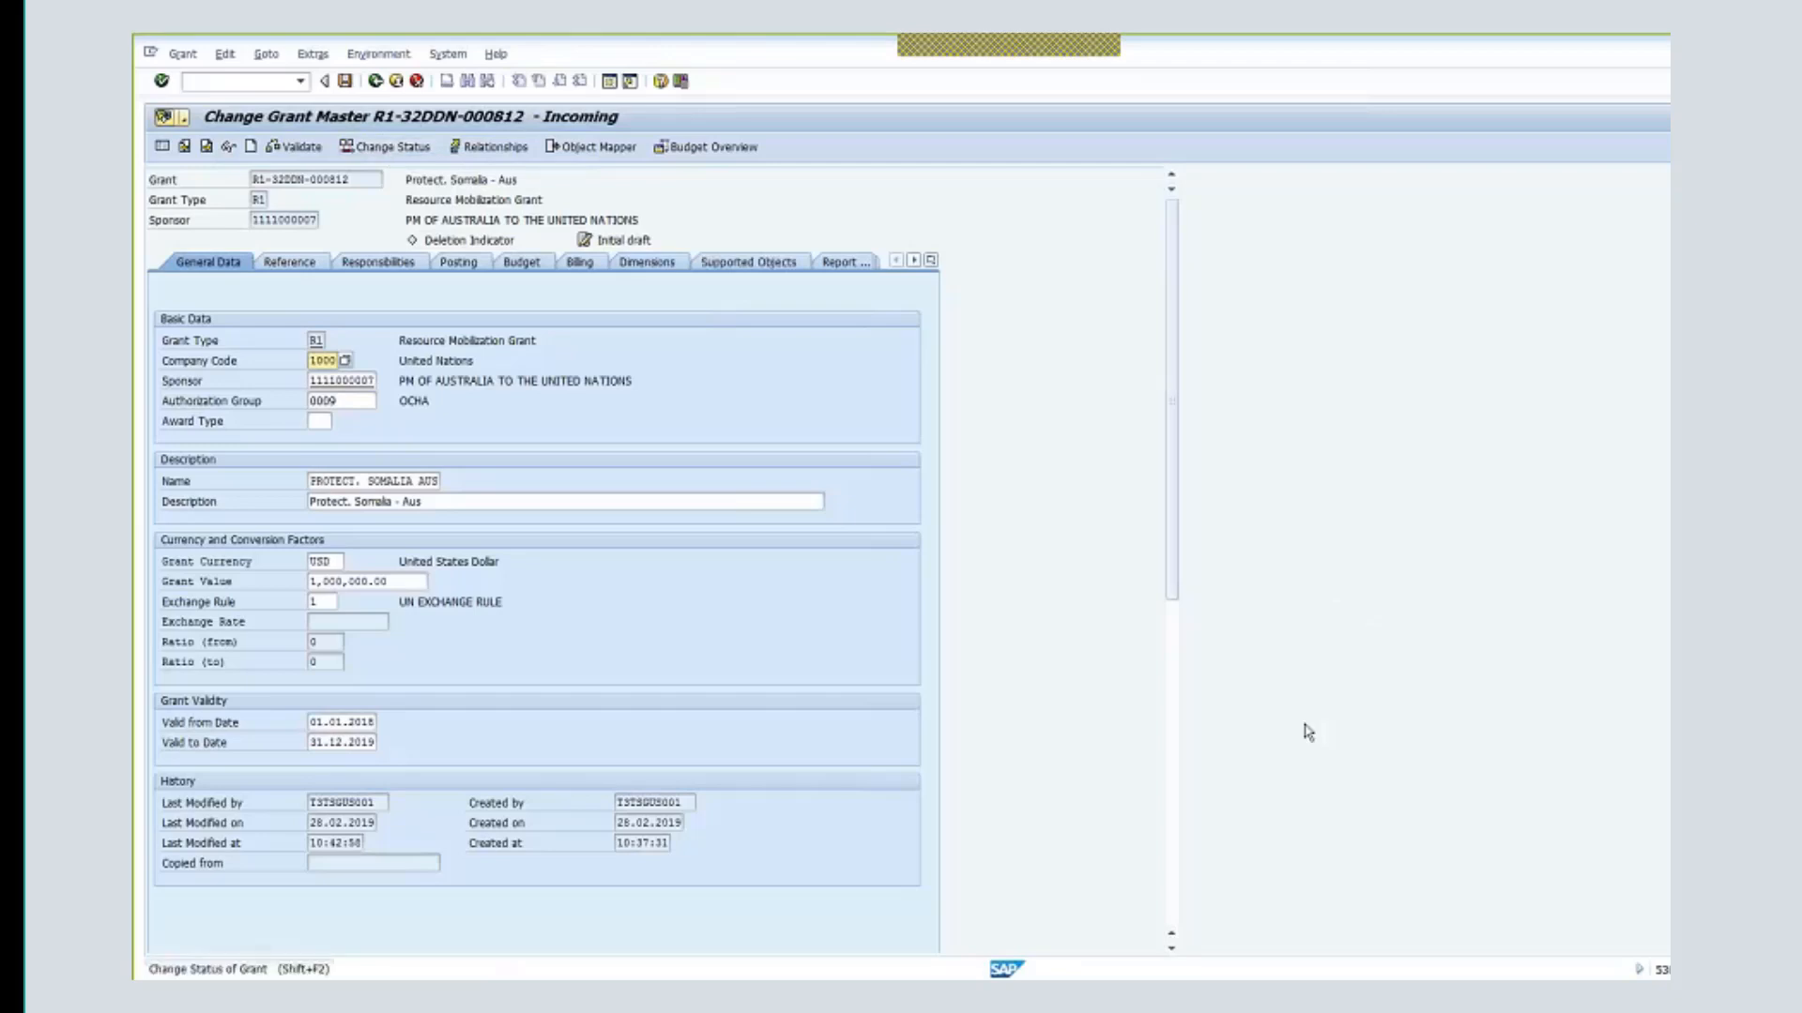
- Step R1-32DDN-000812 through In-Process, Approved by Donor and Approved by UN to Award / Operational
left_click(399, 153)
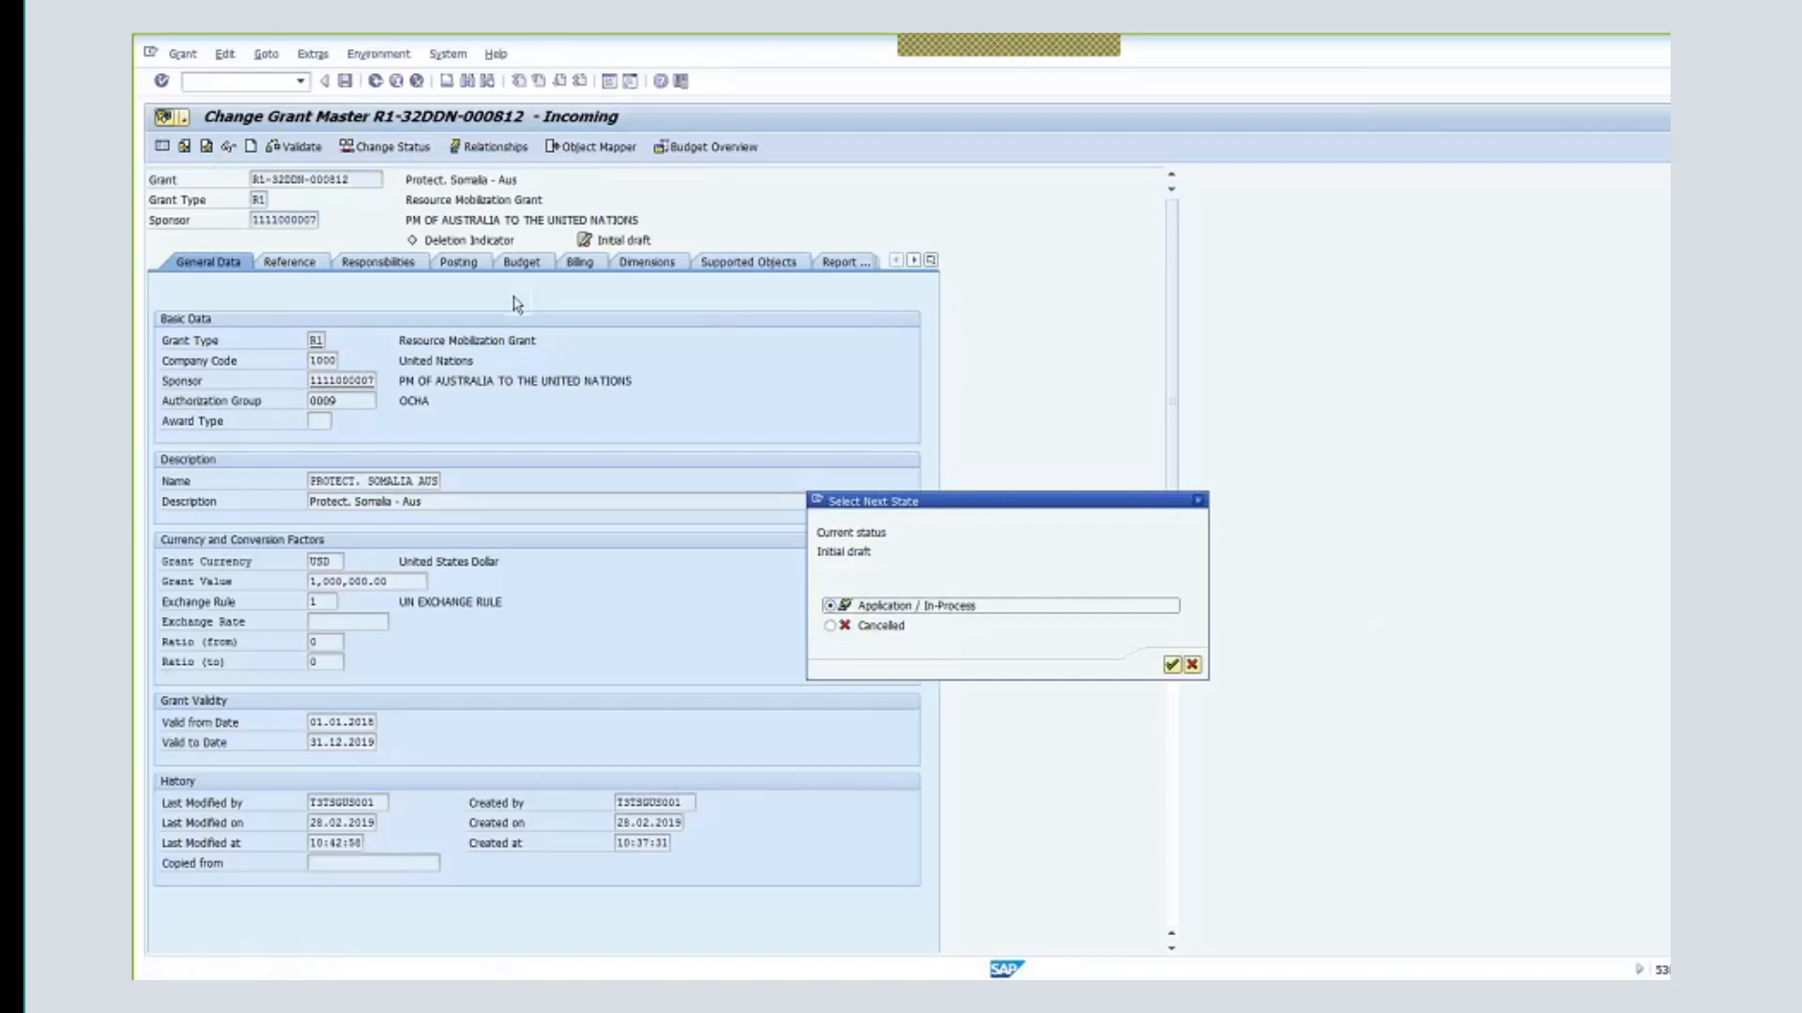
left_click(1172, 666)
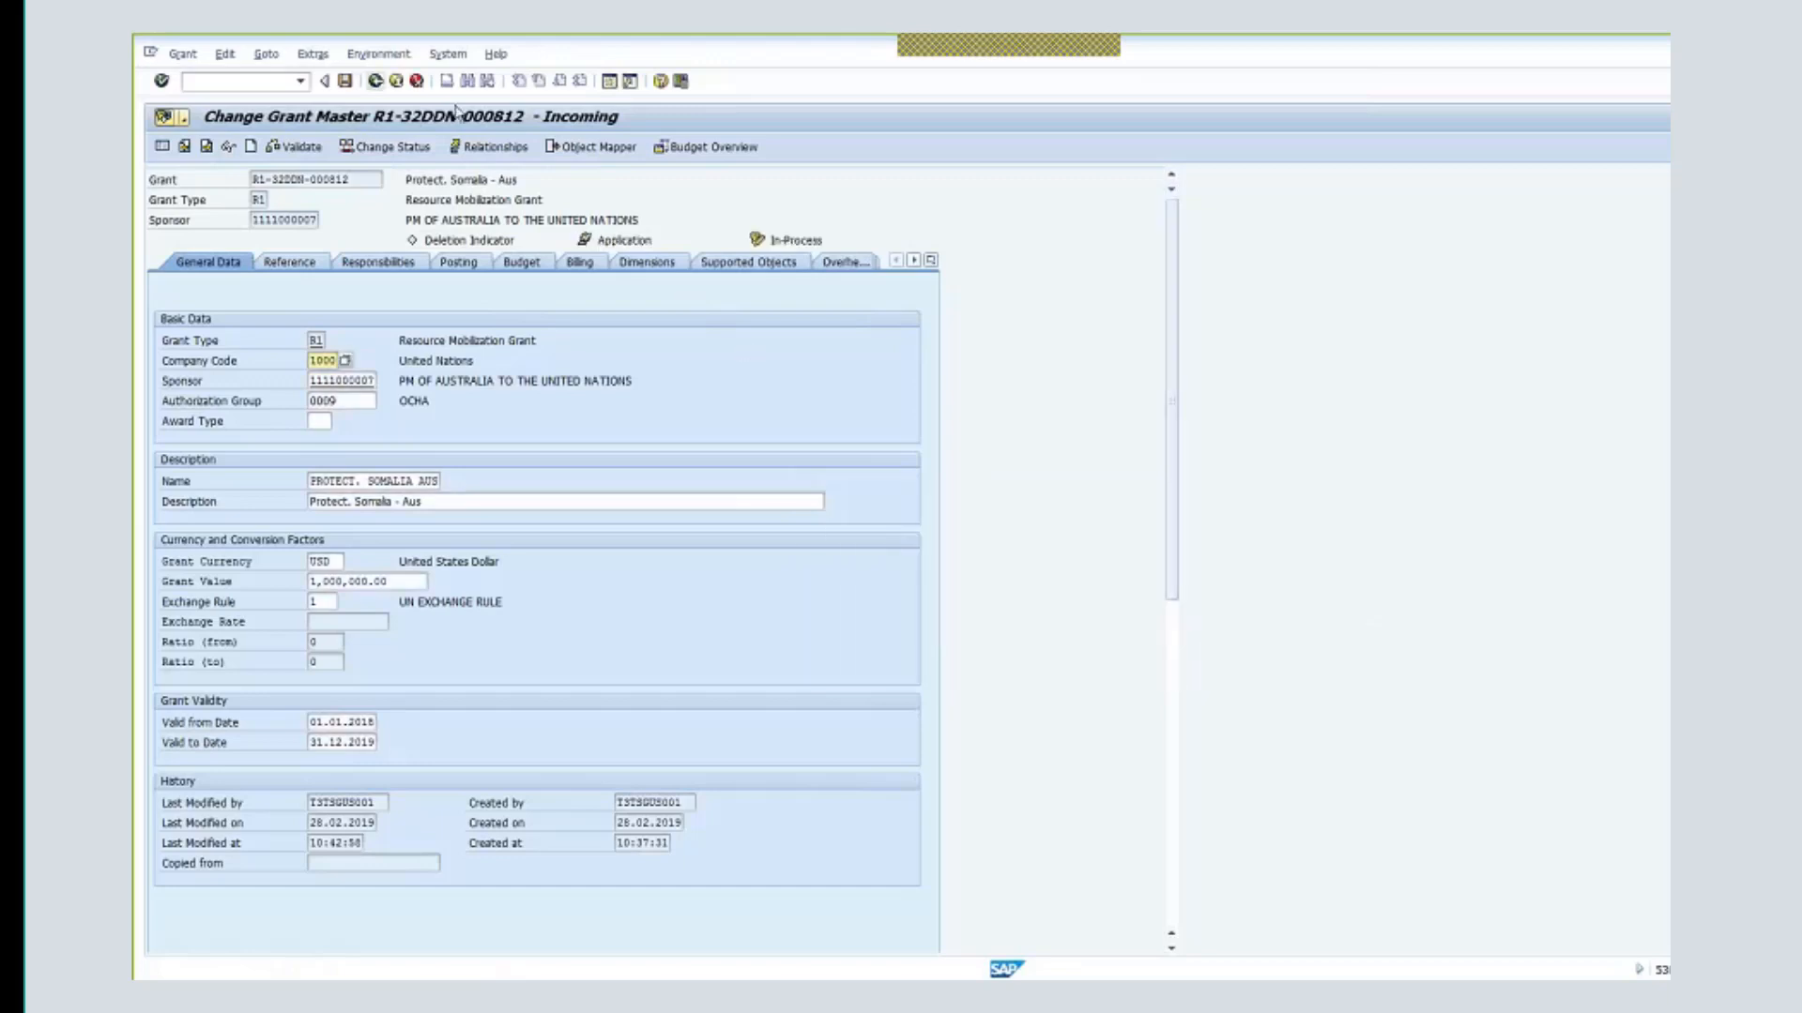
left_click(403, 147)
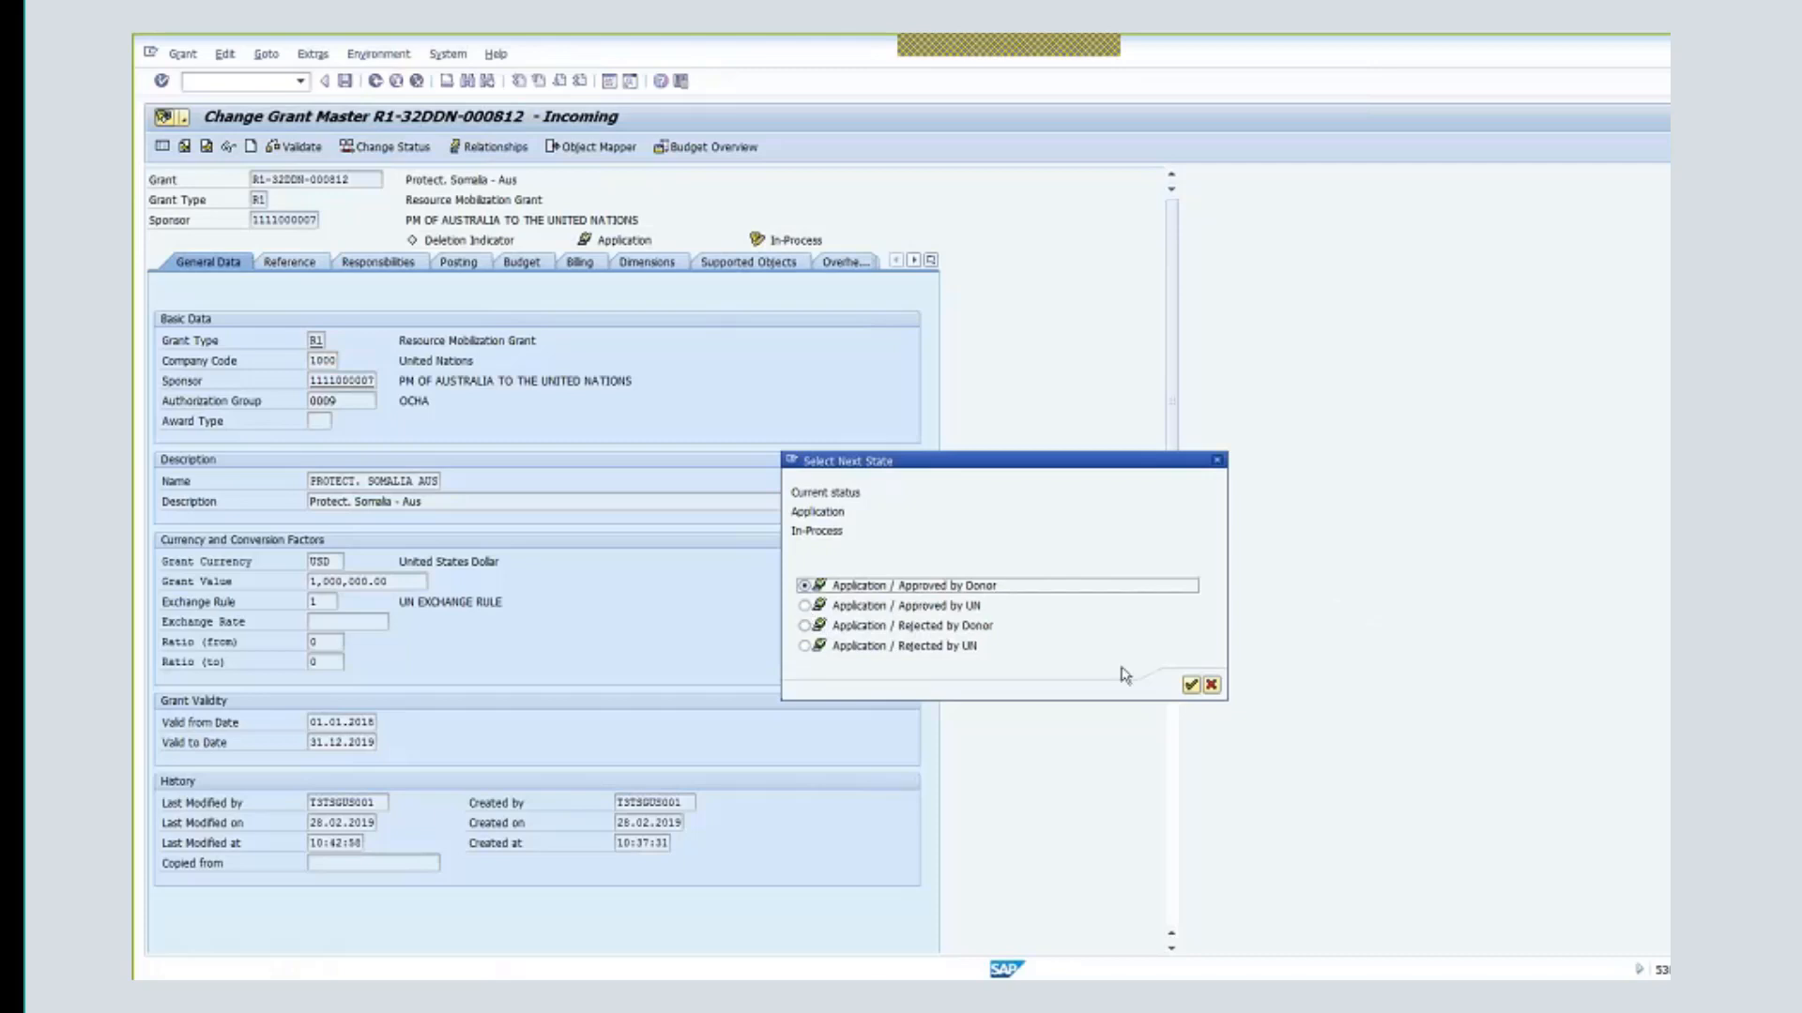
left_click(1191, 685)
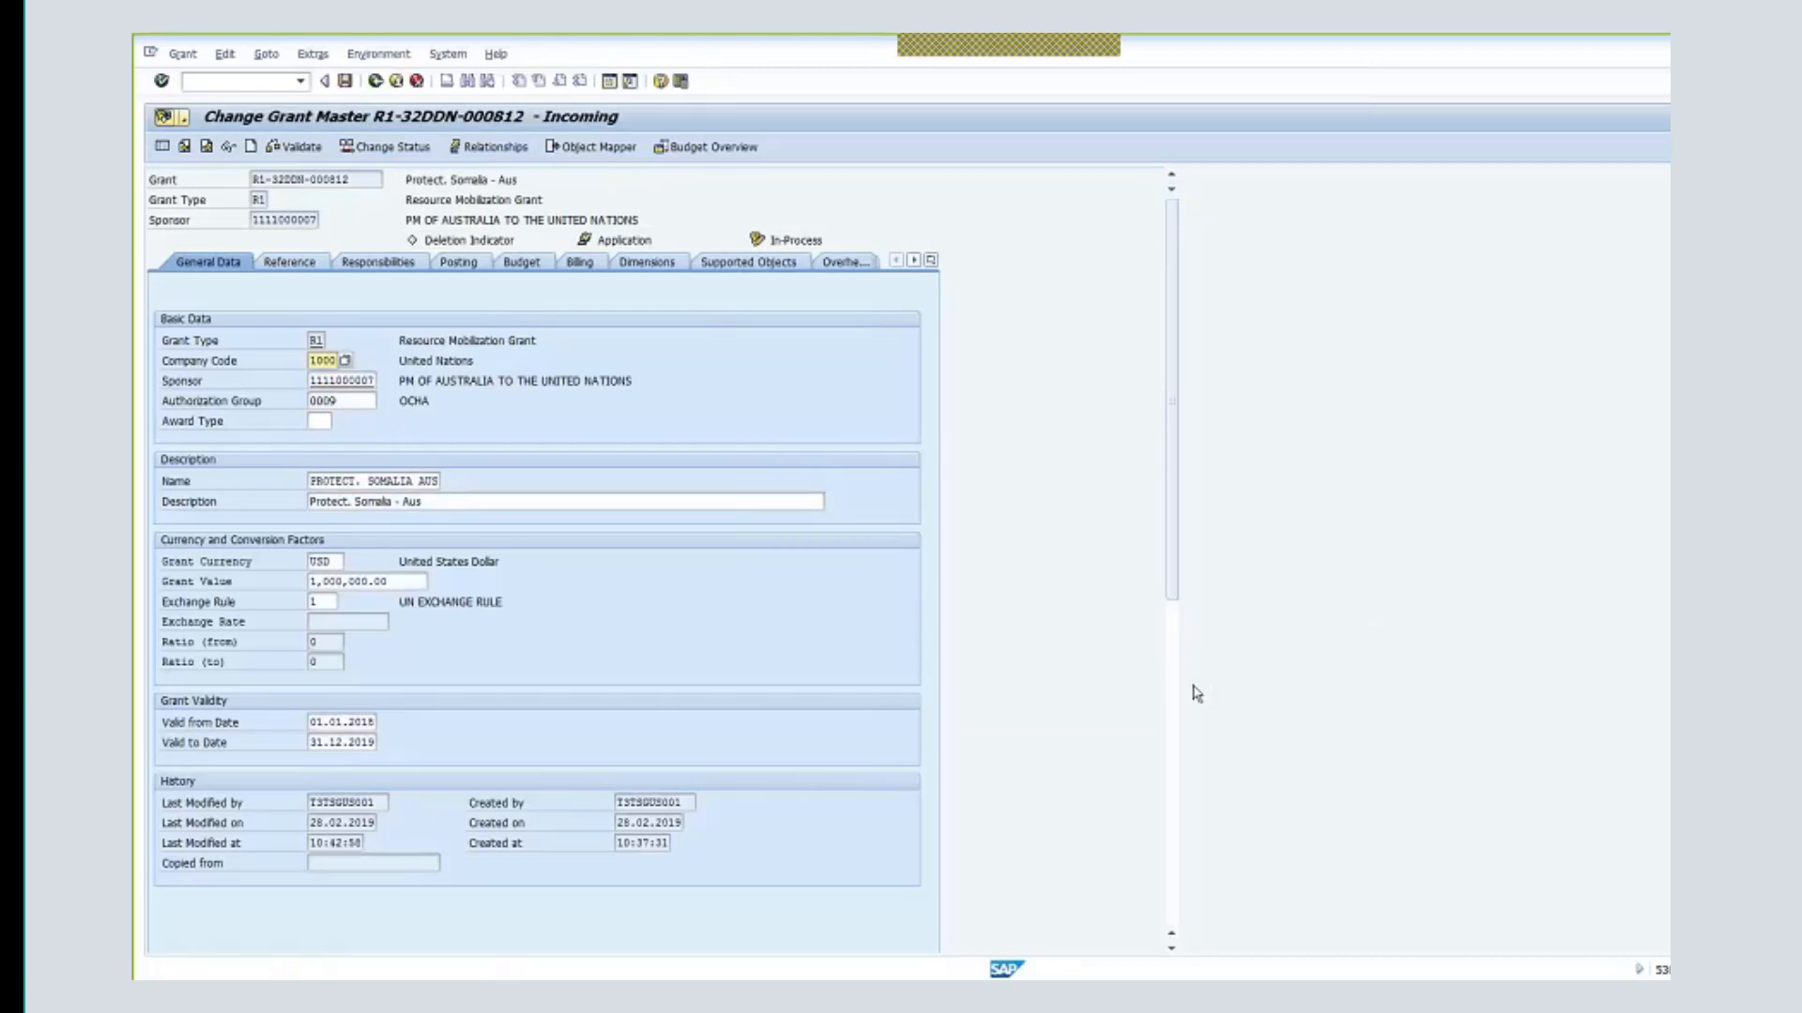
left_click(401, 150)
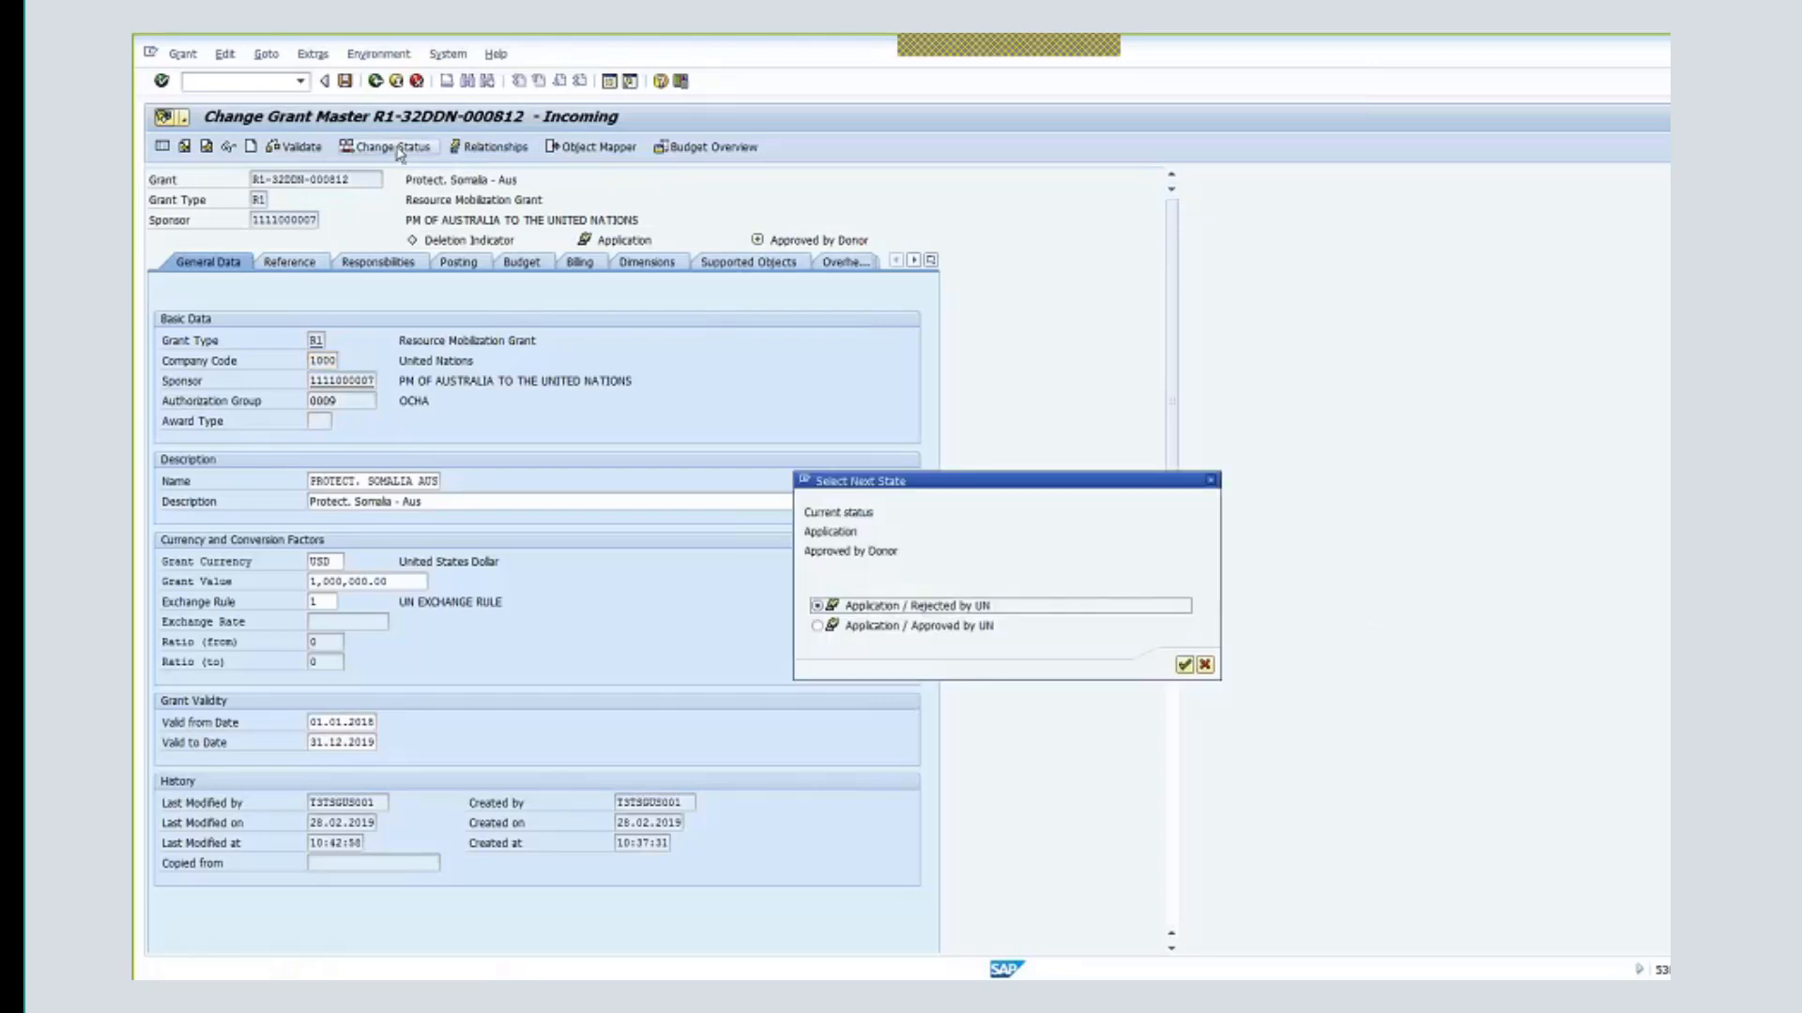
left_click(818, 626)
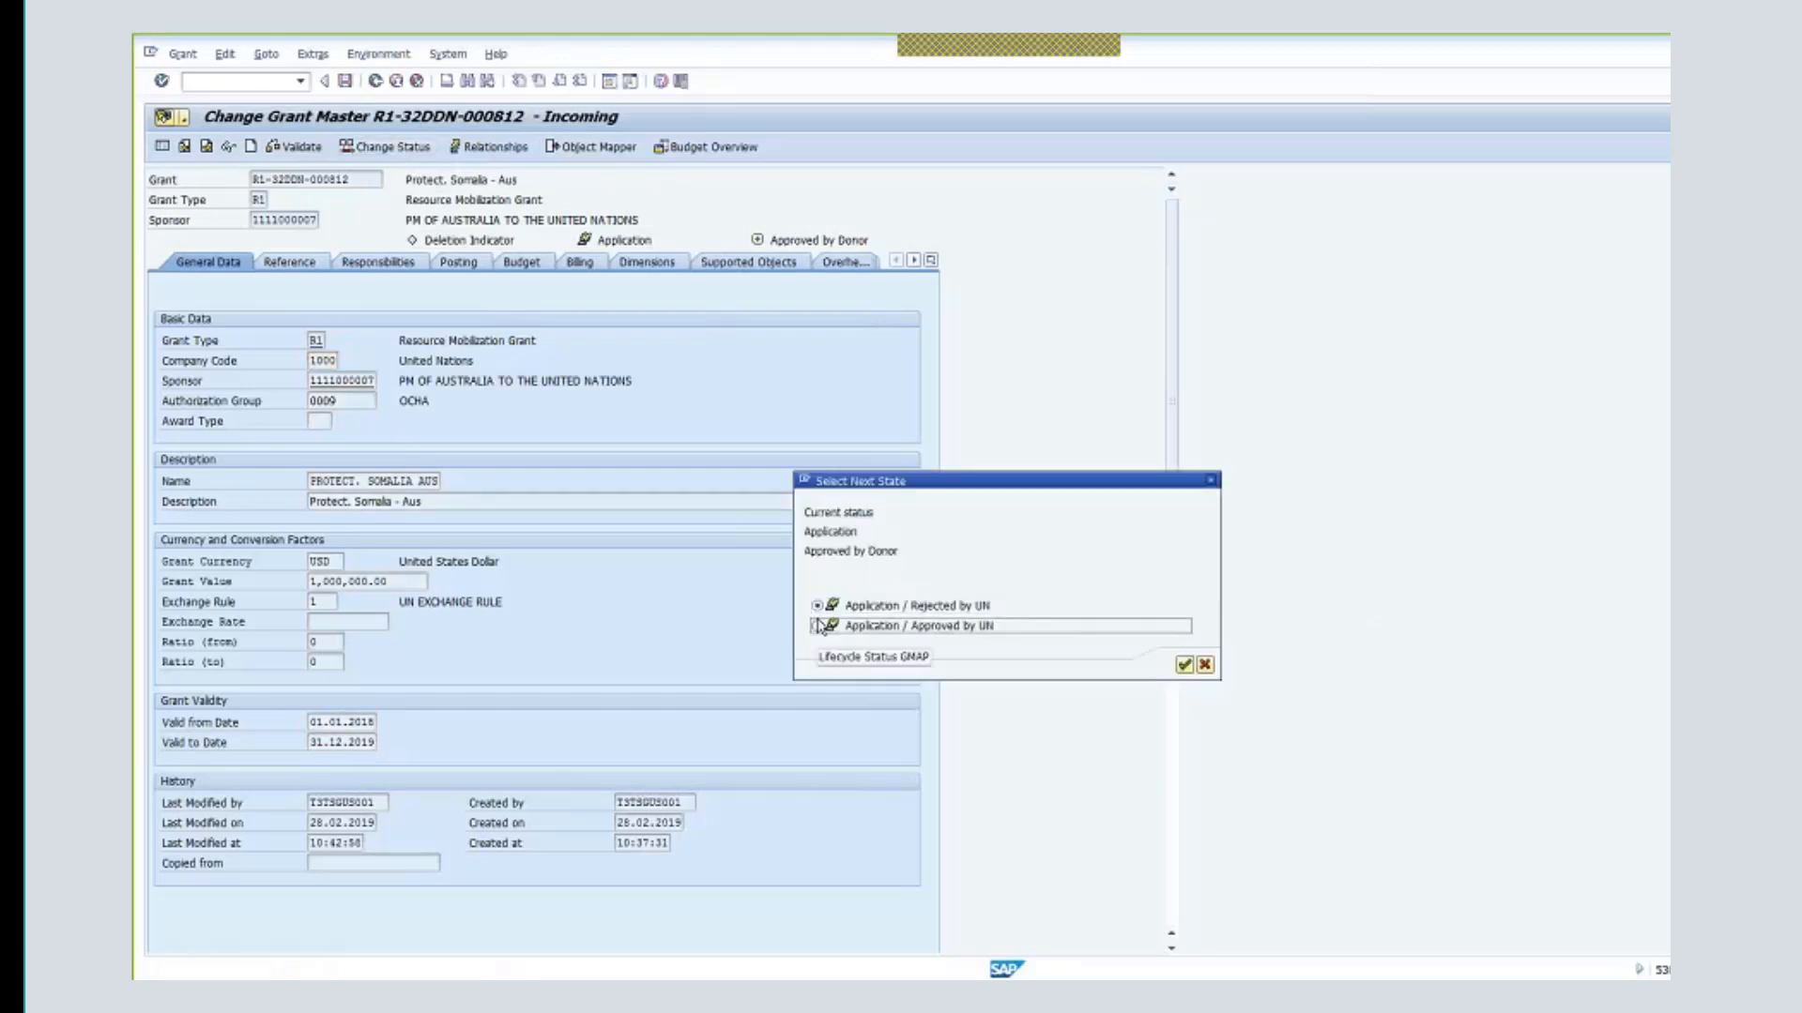
left_click(1183, 668)
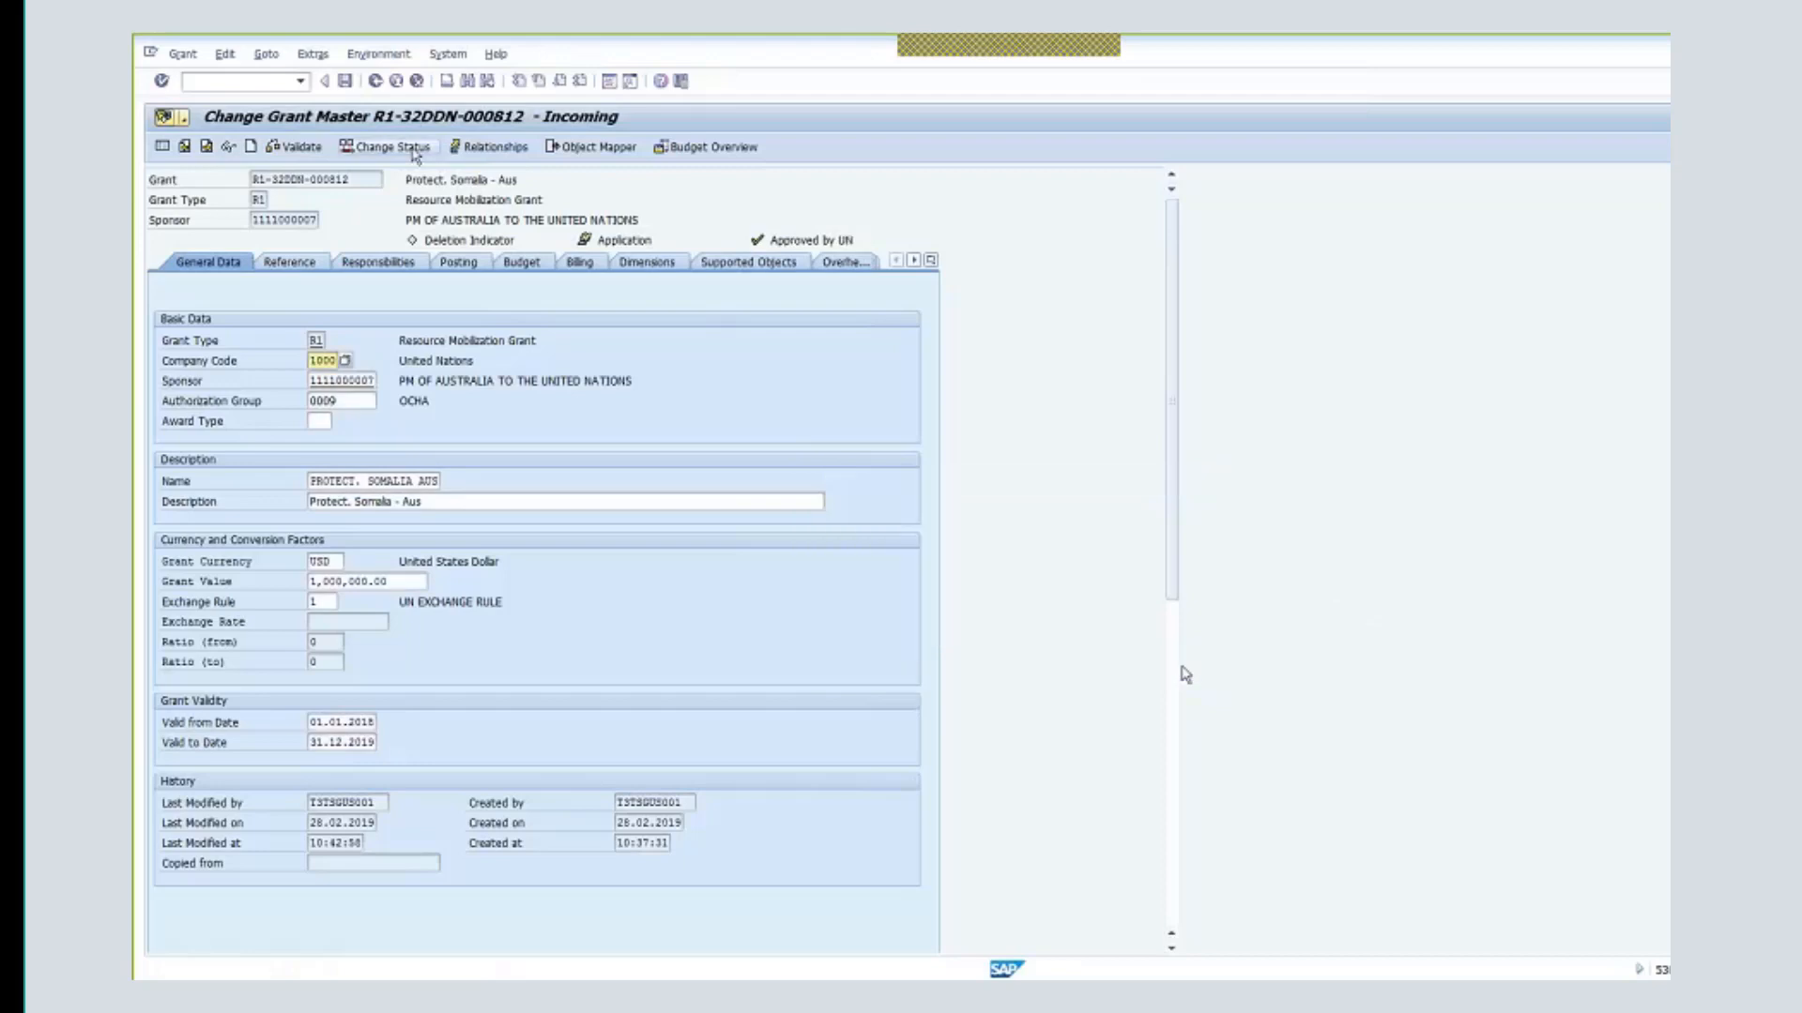
left_click(416, 150)
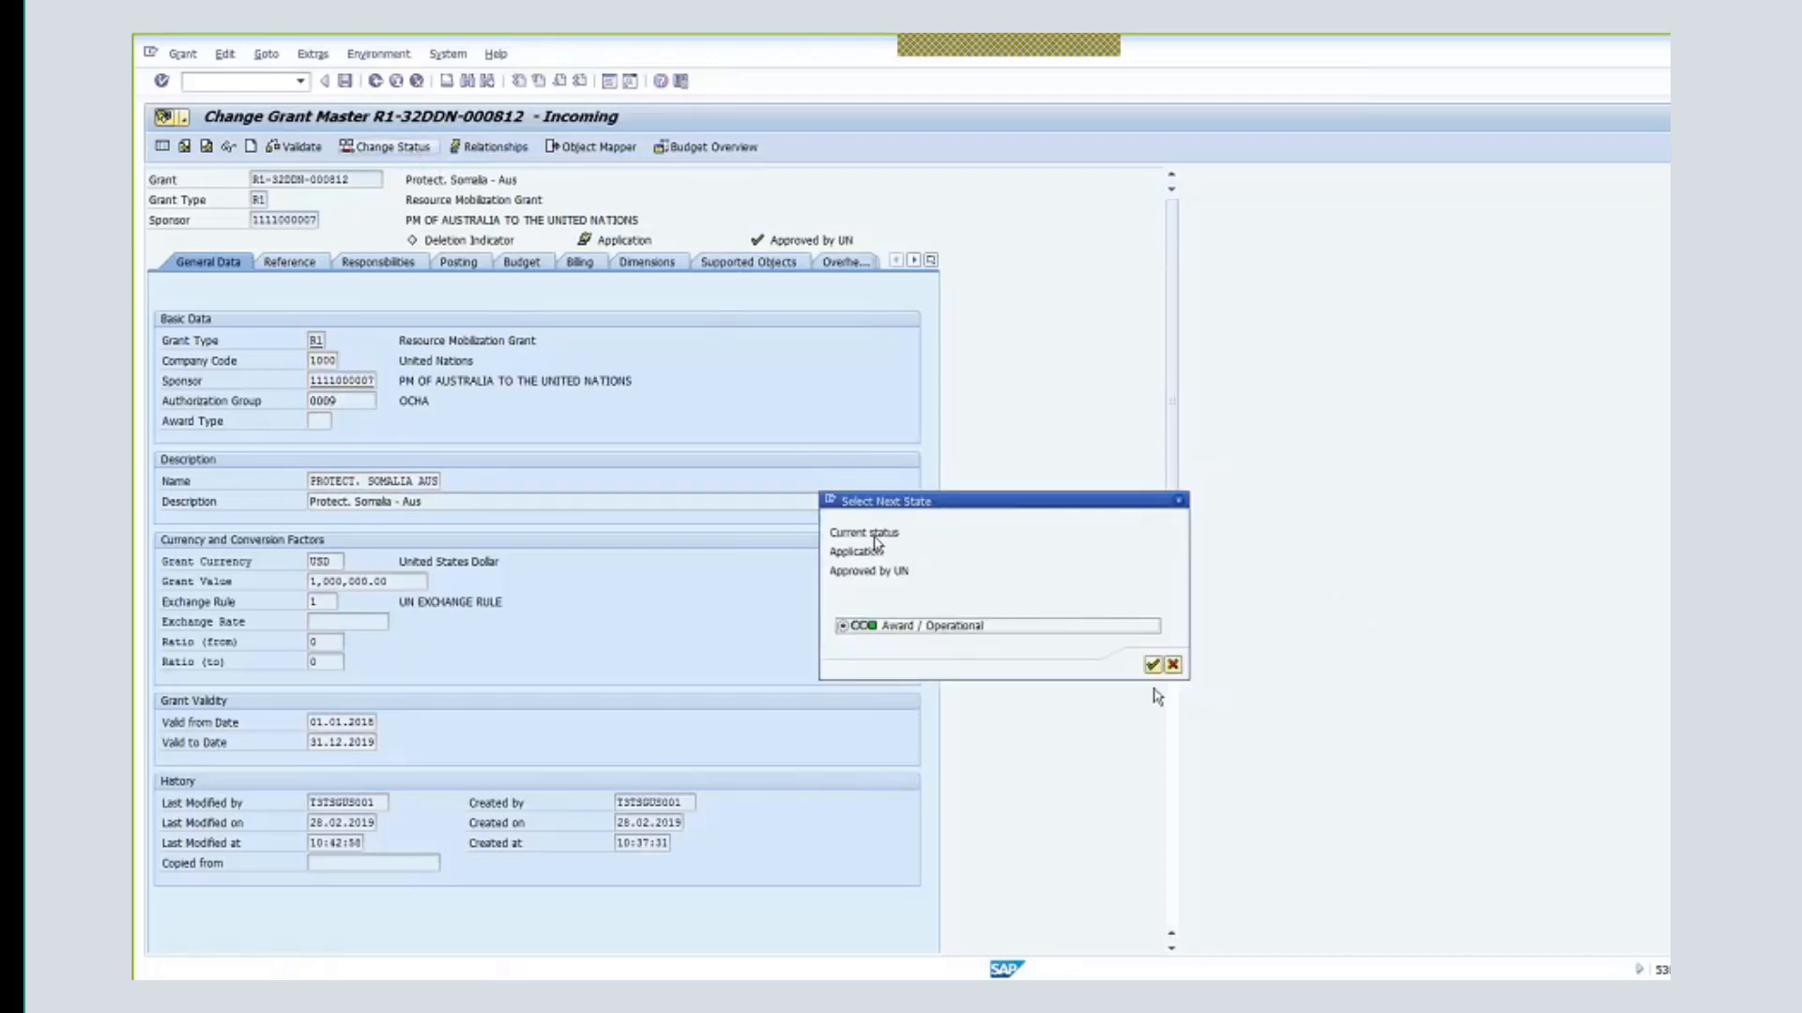
left_click(1153, 666)
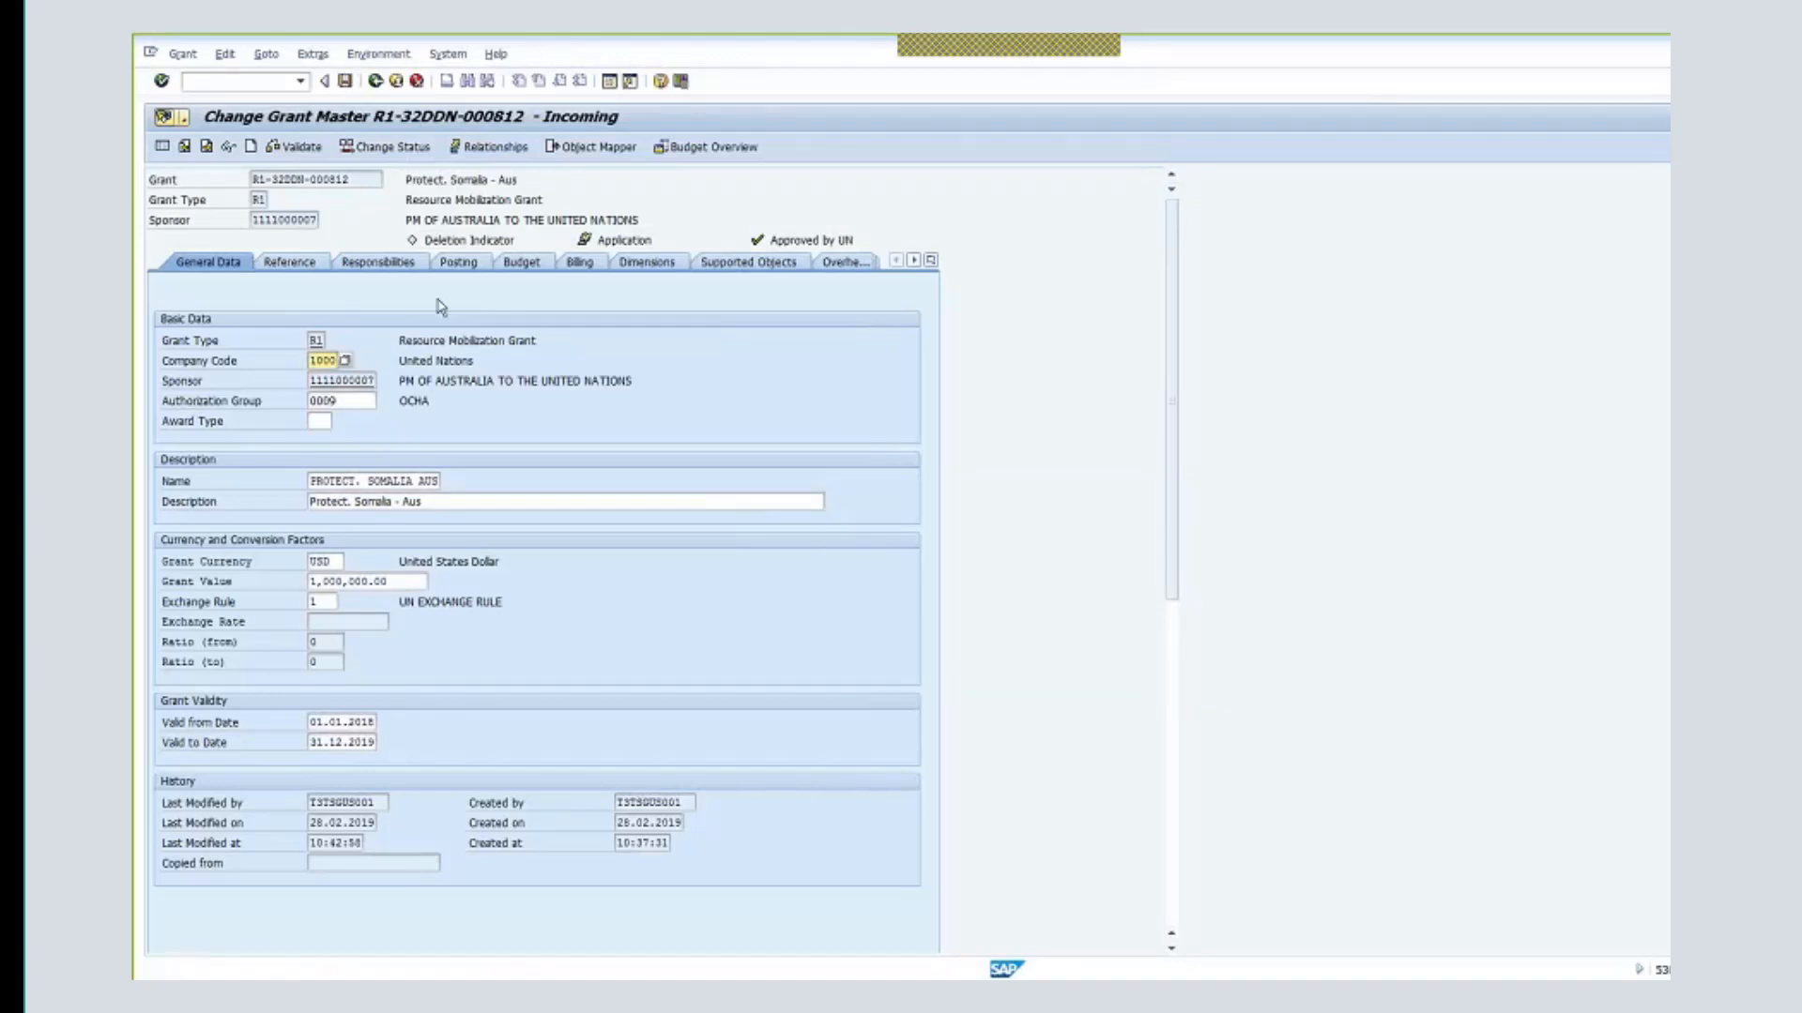
left_click(524, 263)
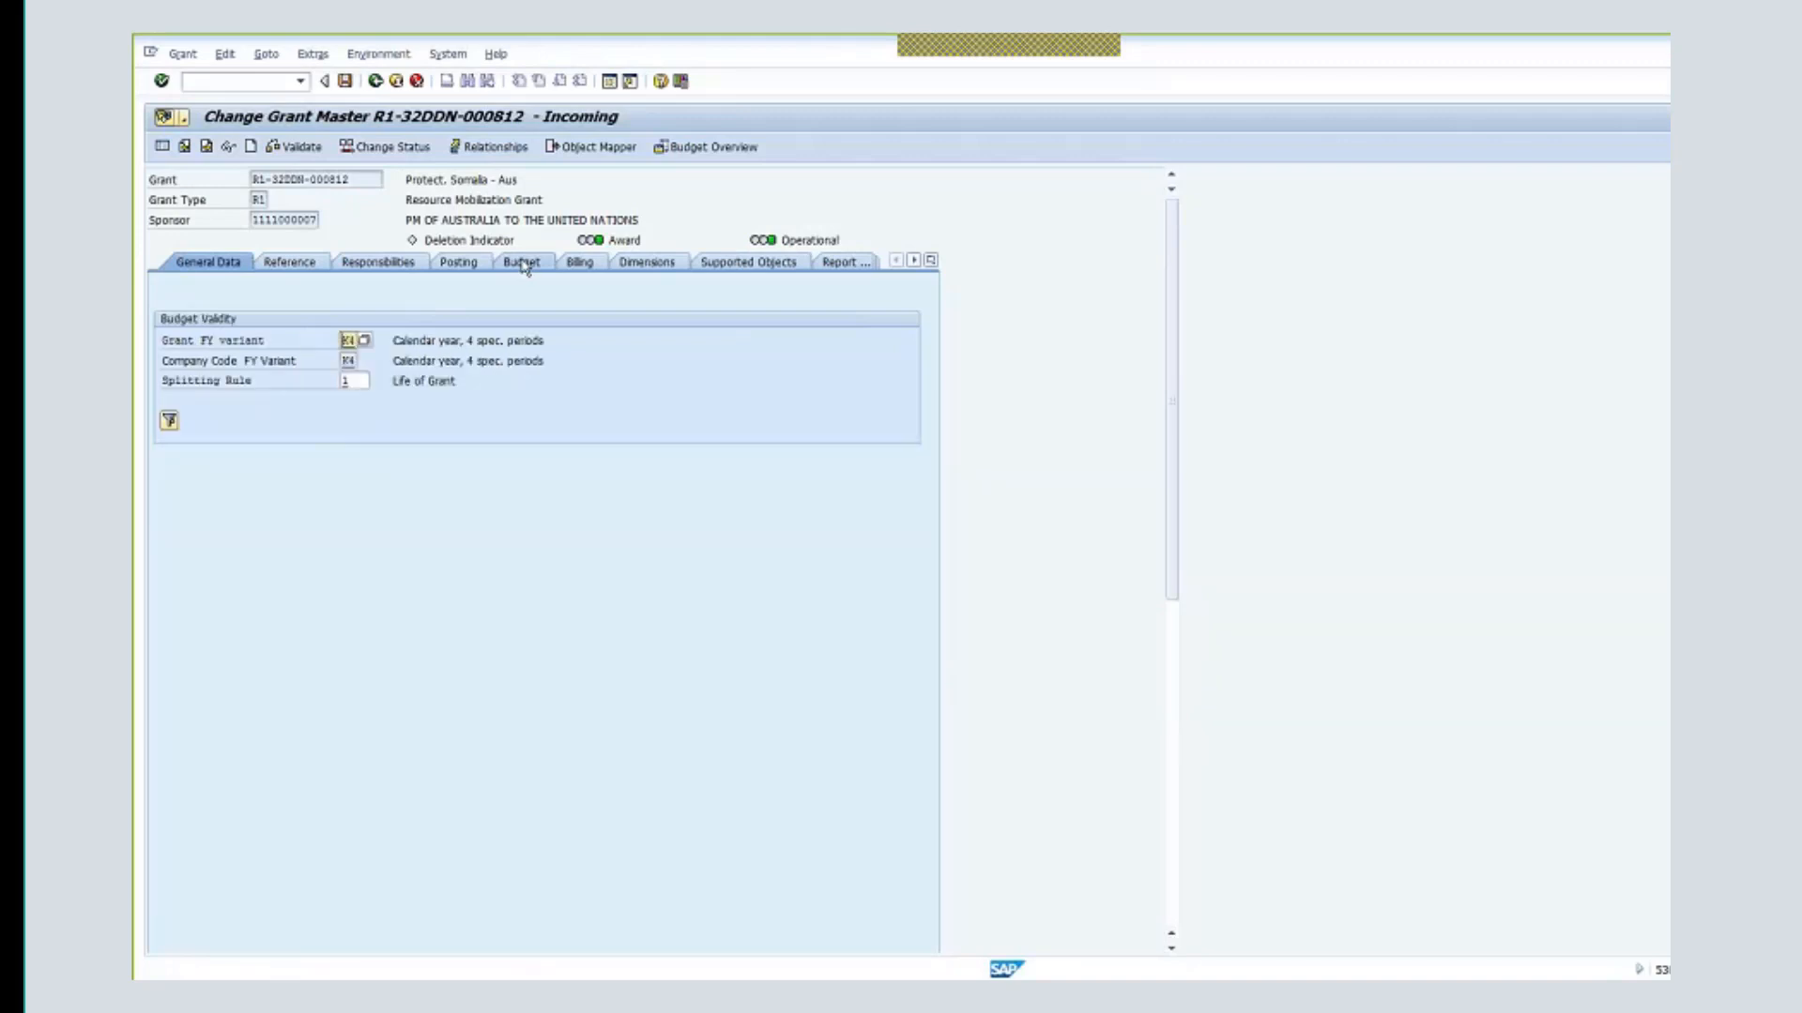
- Check Sales document 70002129 on the Billing tab, save the grant, and exit to Easy Access
left_click(577, 265)
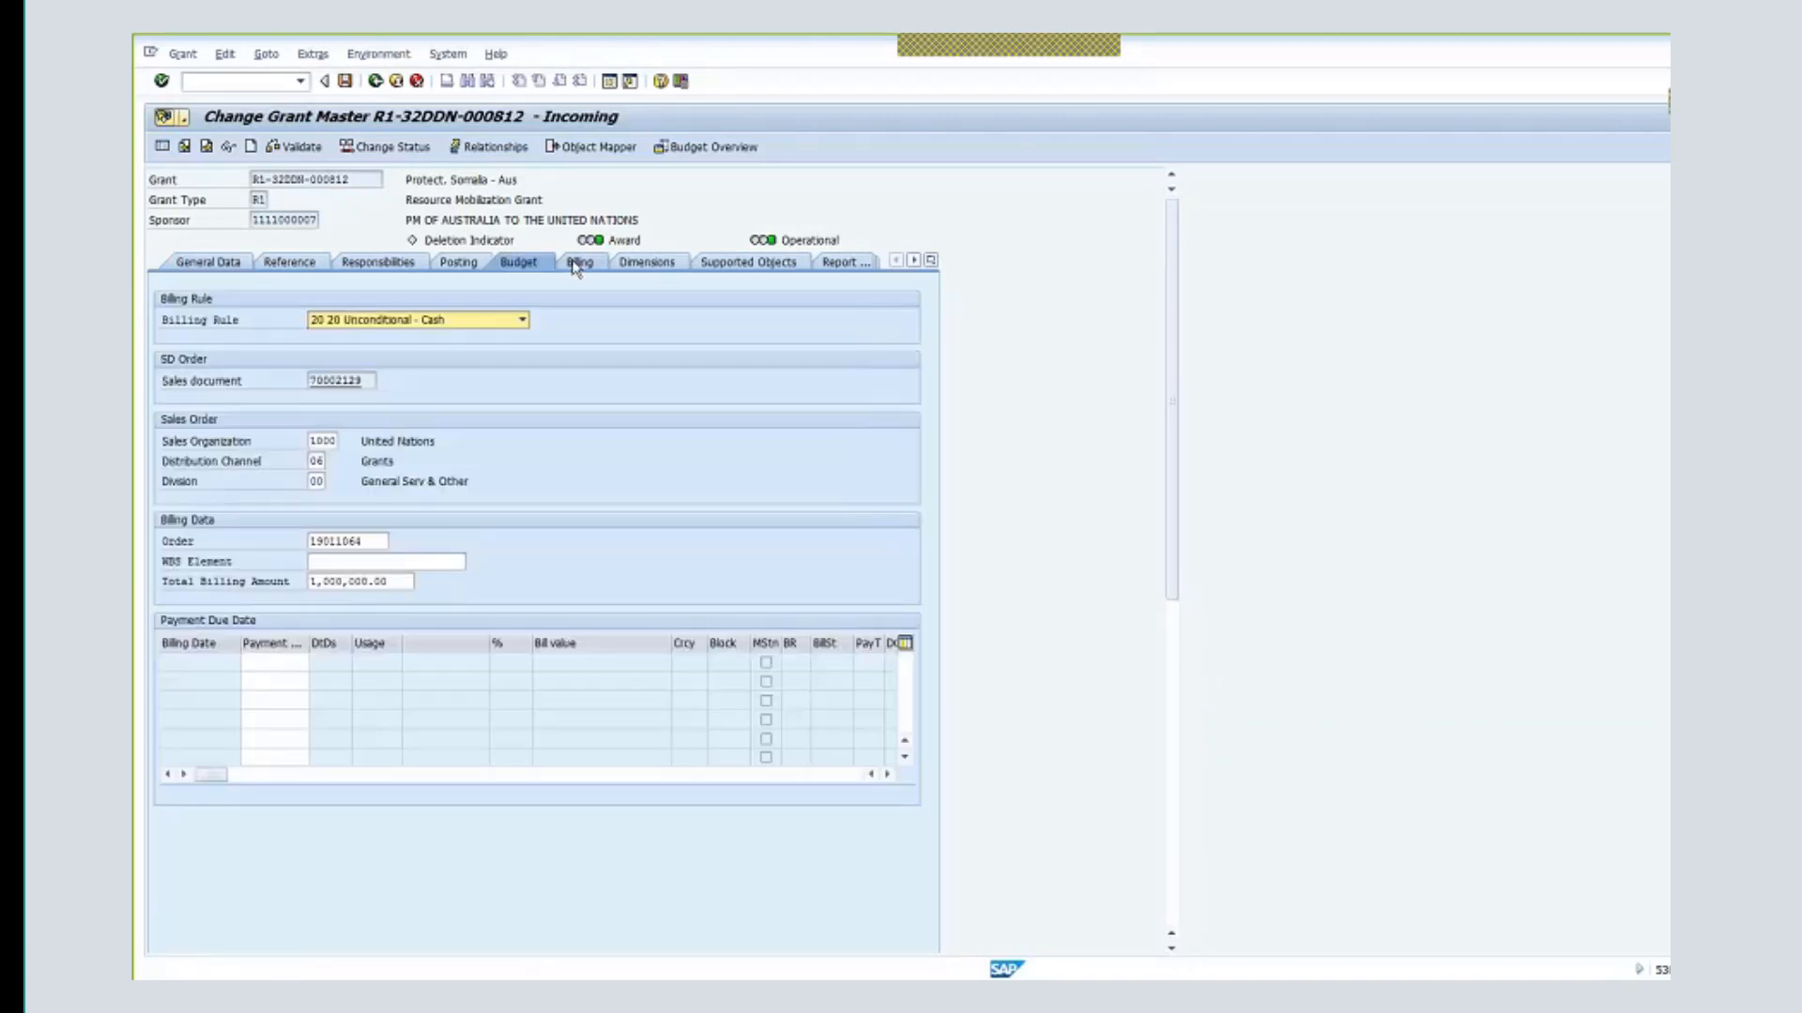
key("Tab")
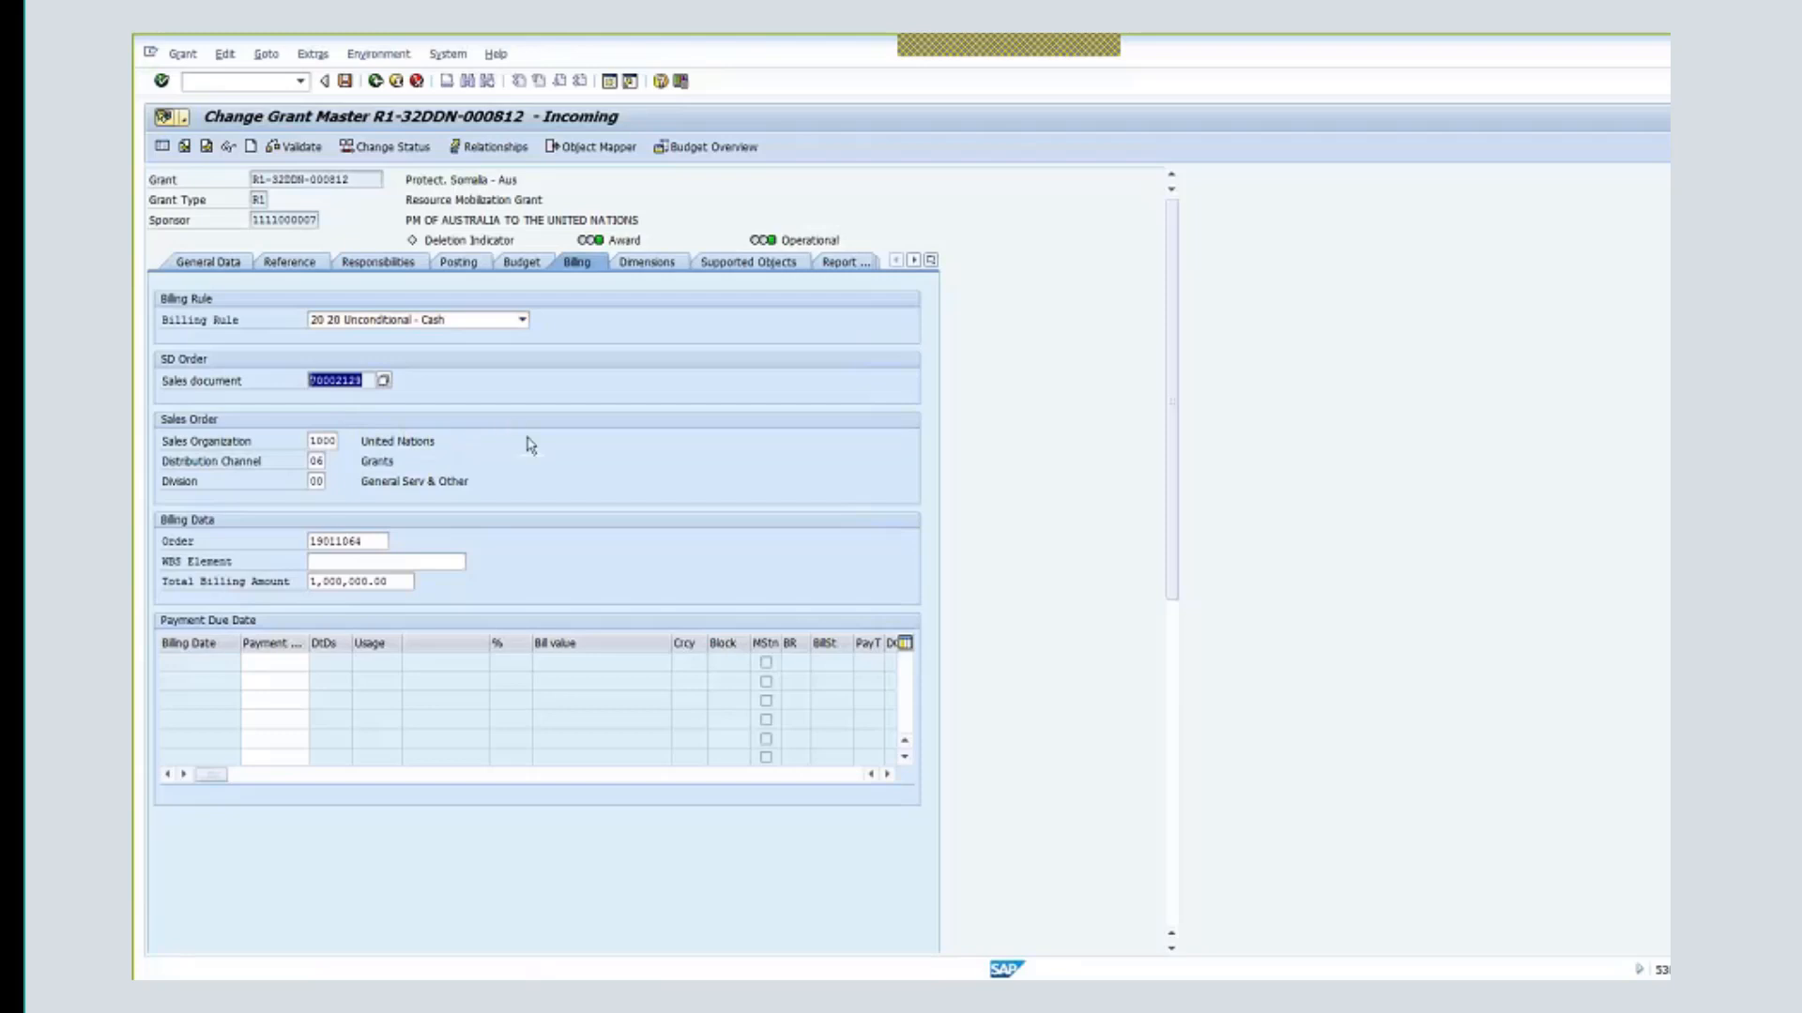
left_click(349, 85)
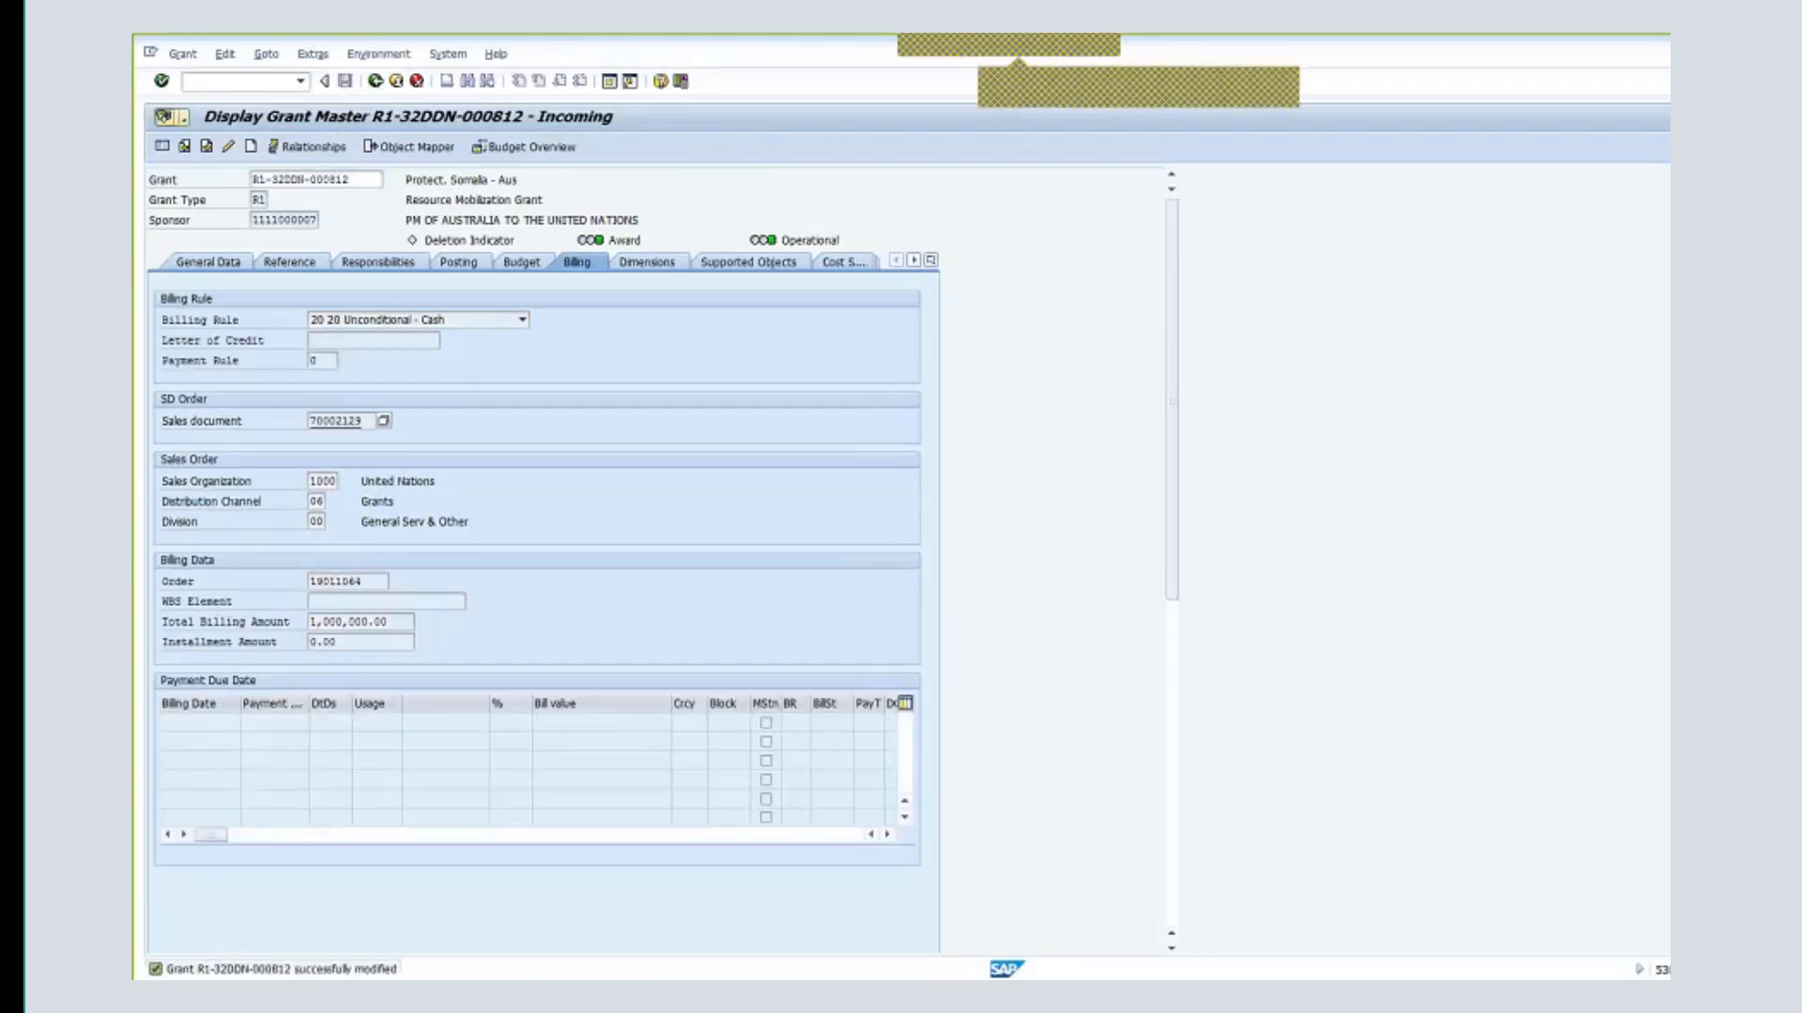
left_click(396, 82)
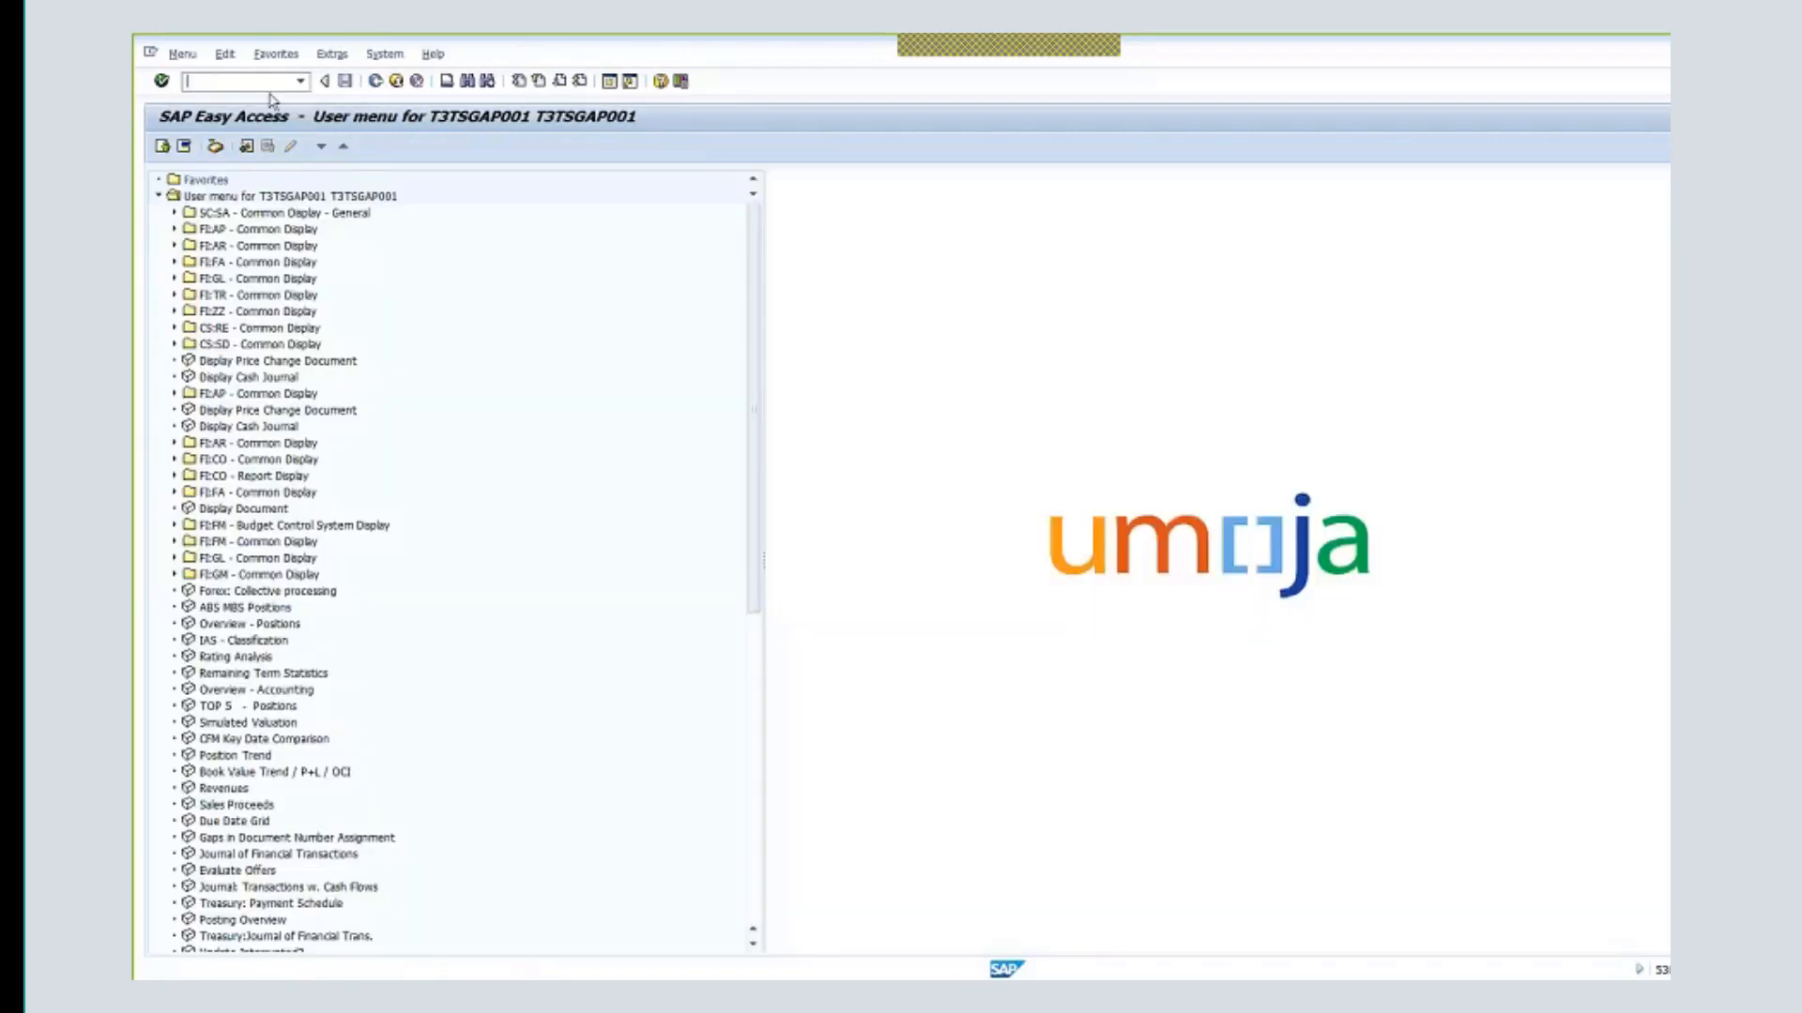
- Load grant R1-32DDN-000813 with GMGRANTD and switch it to change mode
type("gmgra")
key("Return")
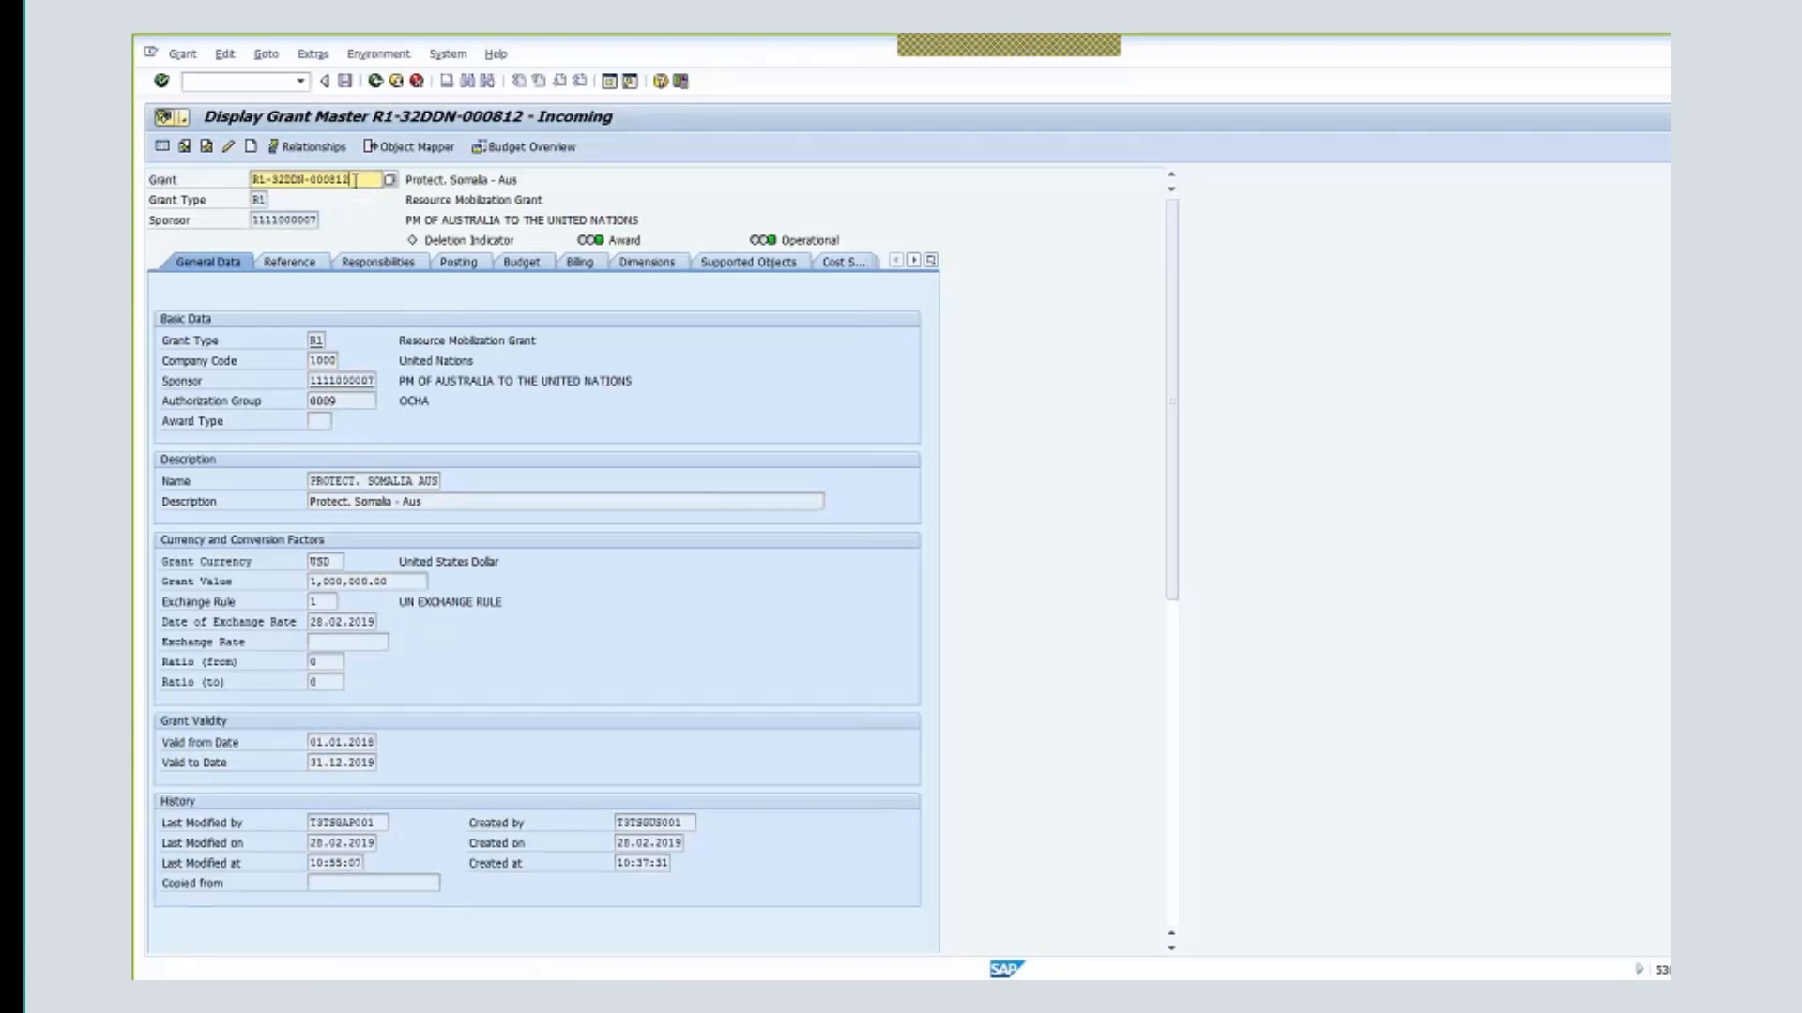
key("BackSpace")
type("3")
key("Return")
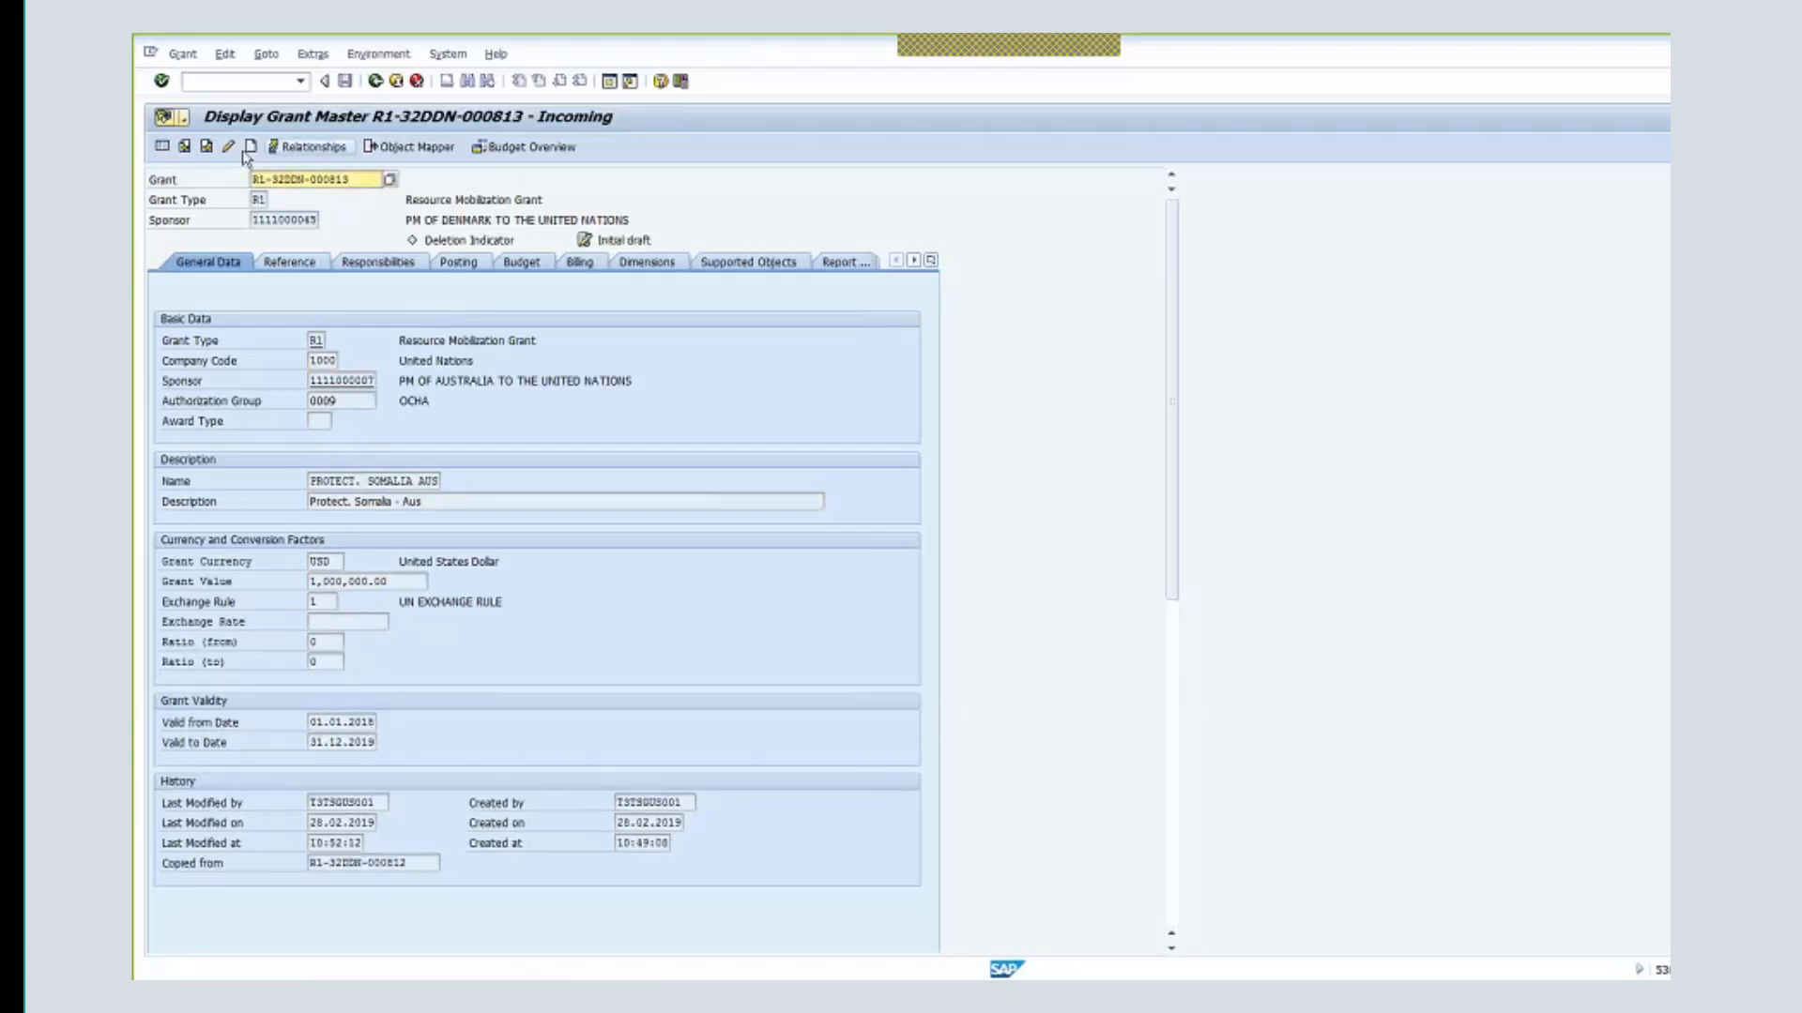
left_click(228, 147)
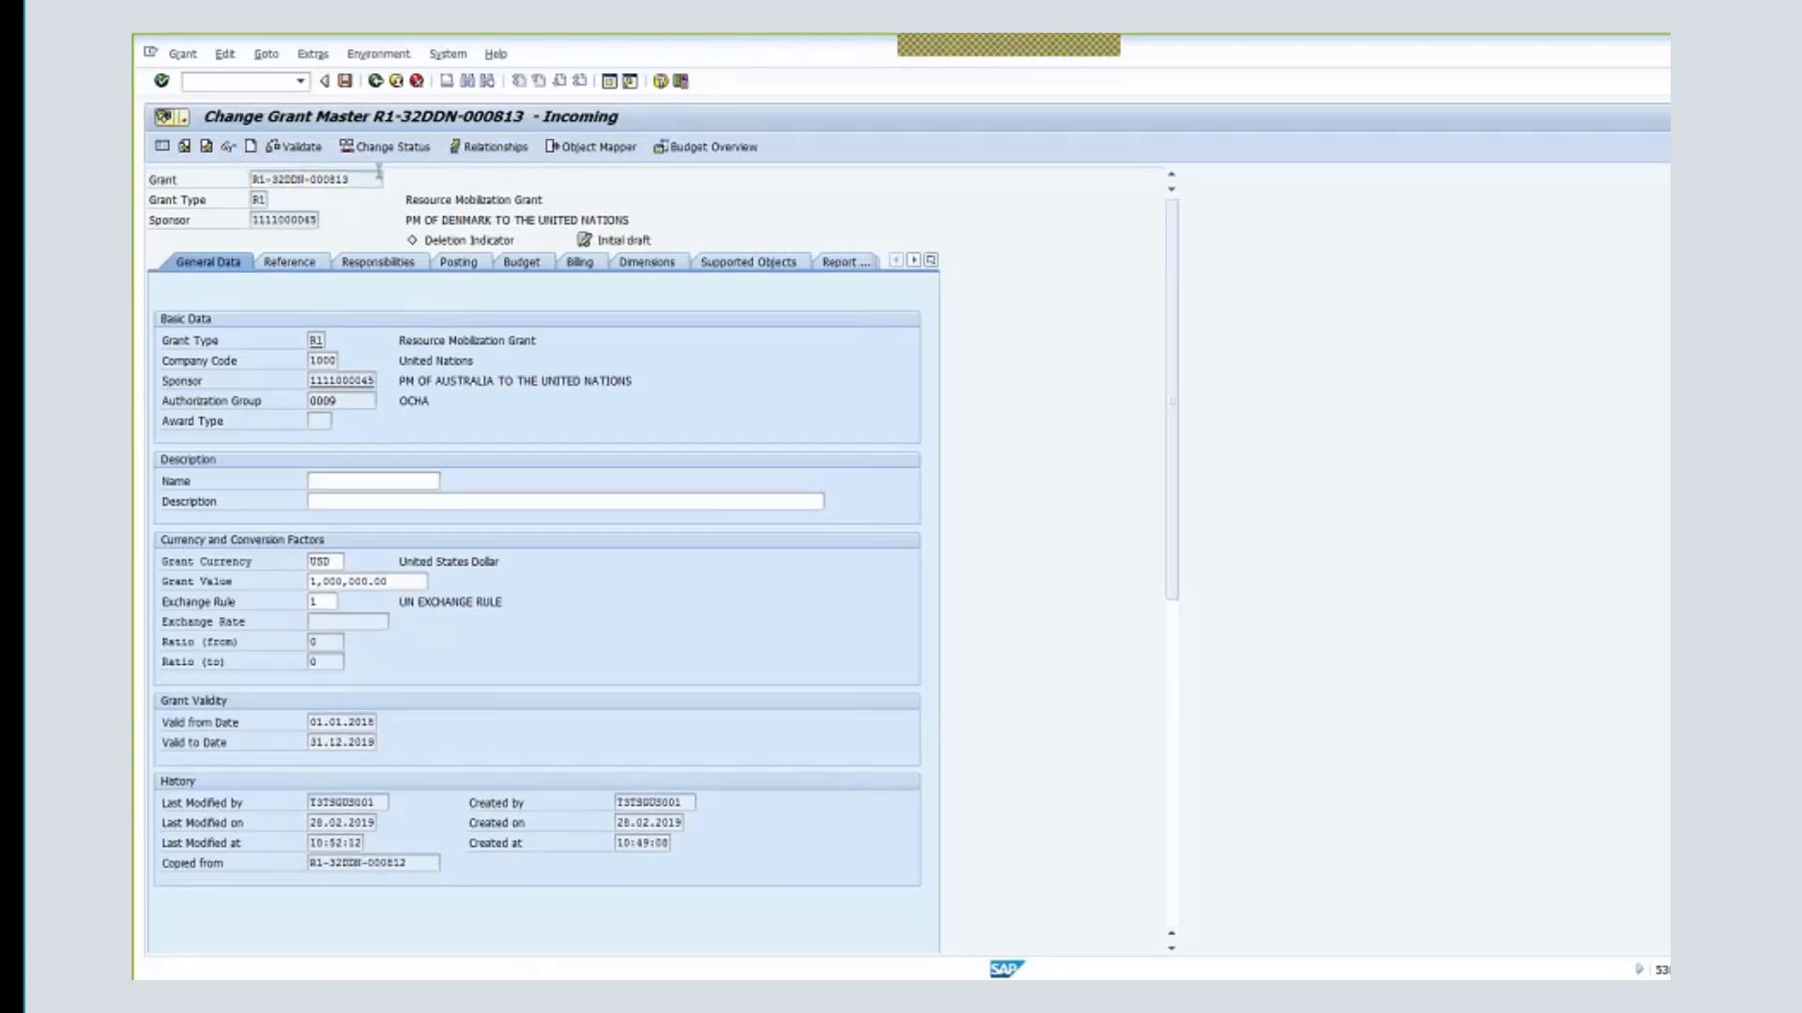
- Advance its status via In-Process and Application / Approved by UN to Award / Operational
left_click(386, 147)
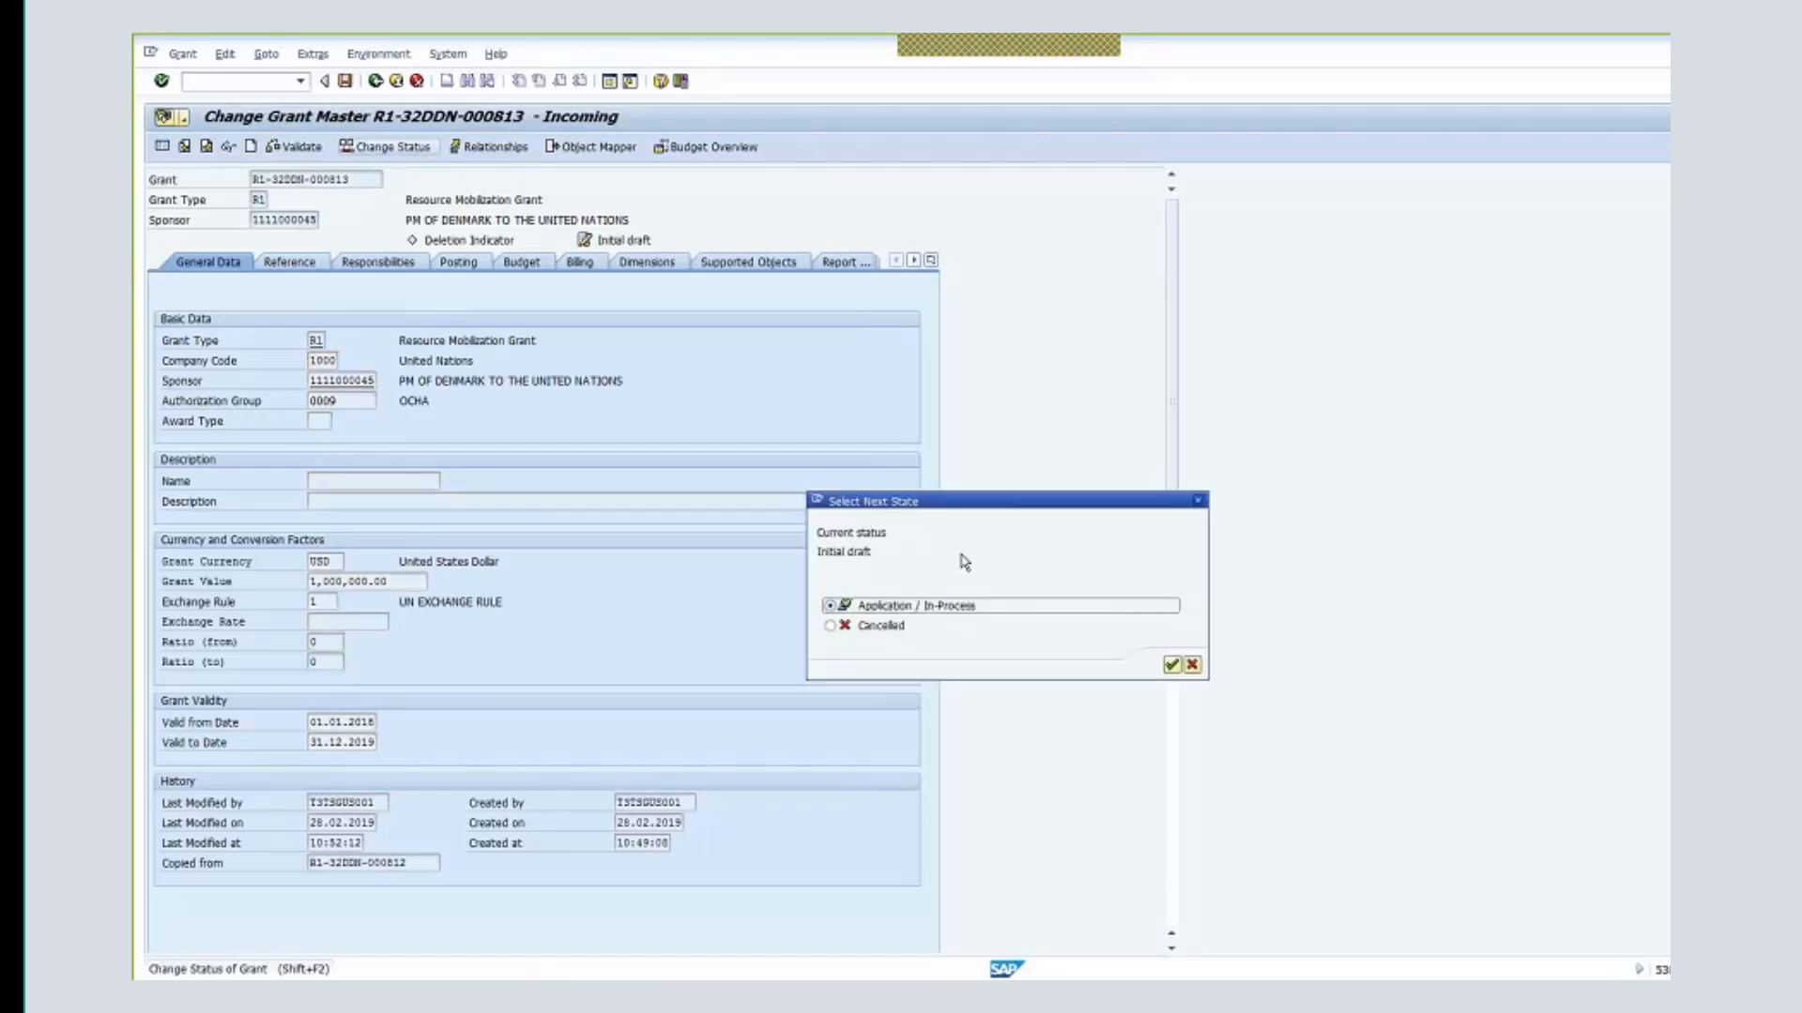
left_click(1176, 670)
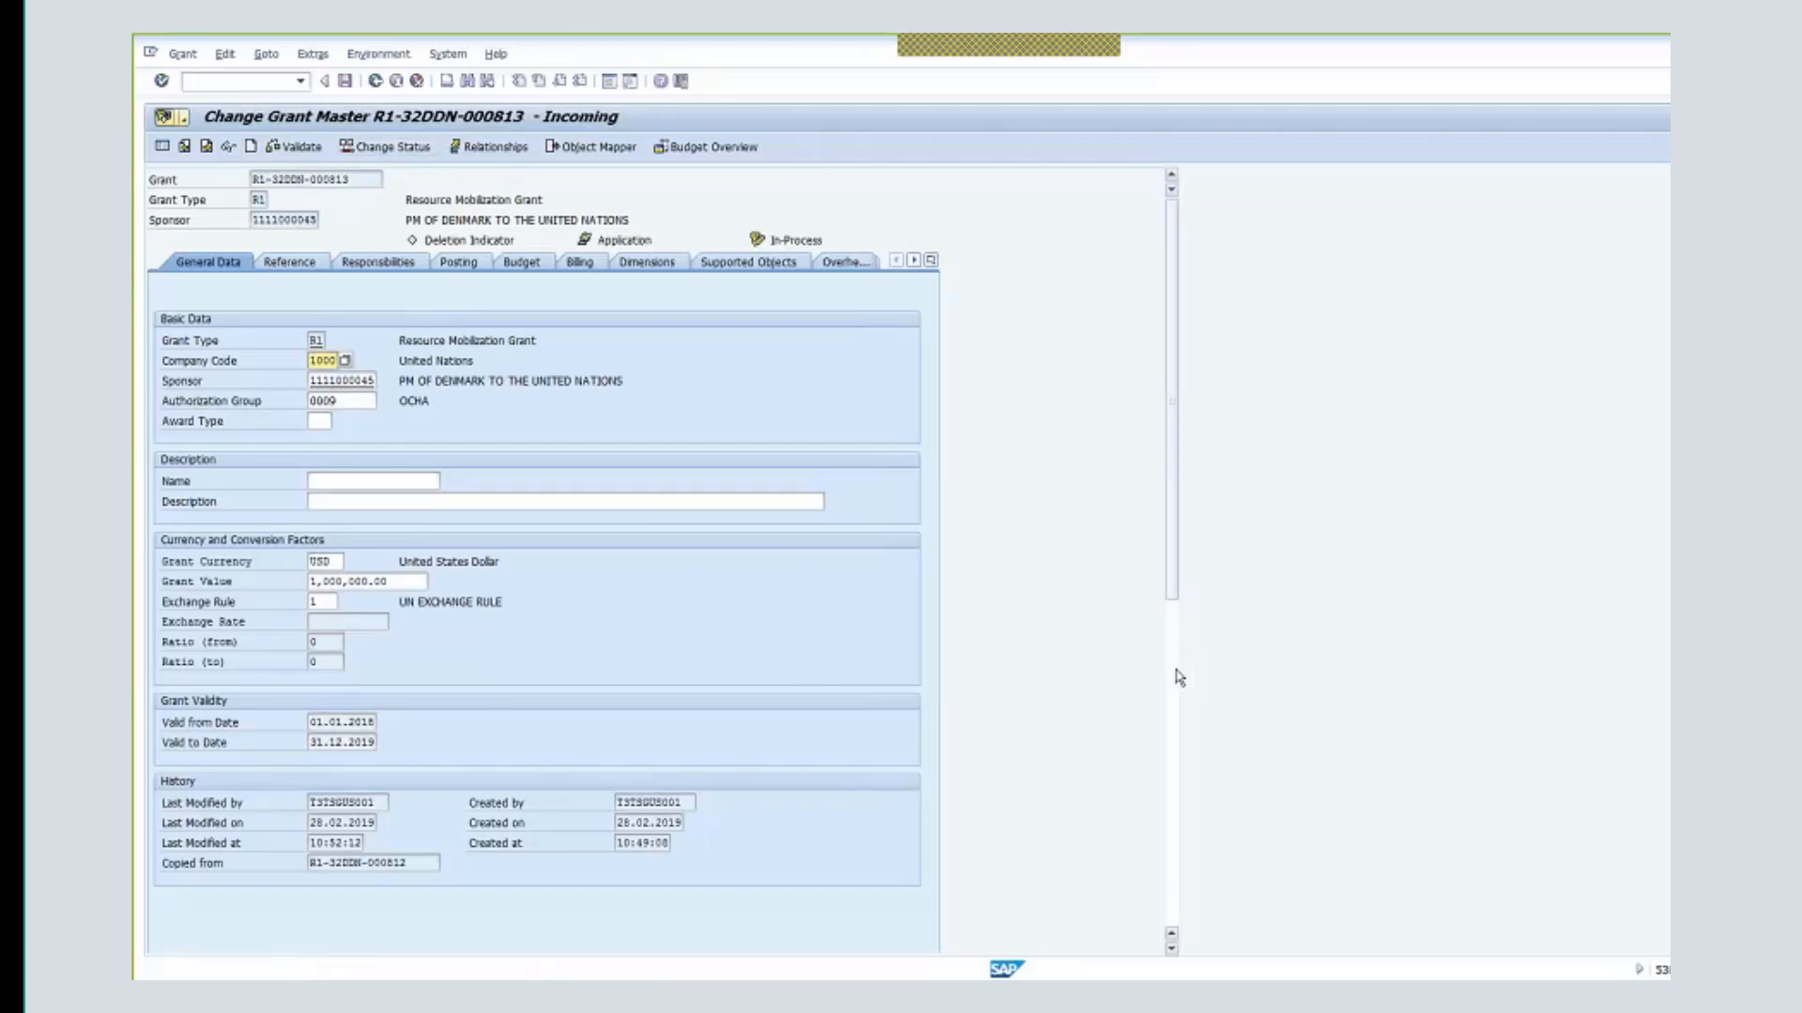
left_click(427, 150)
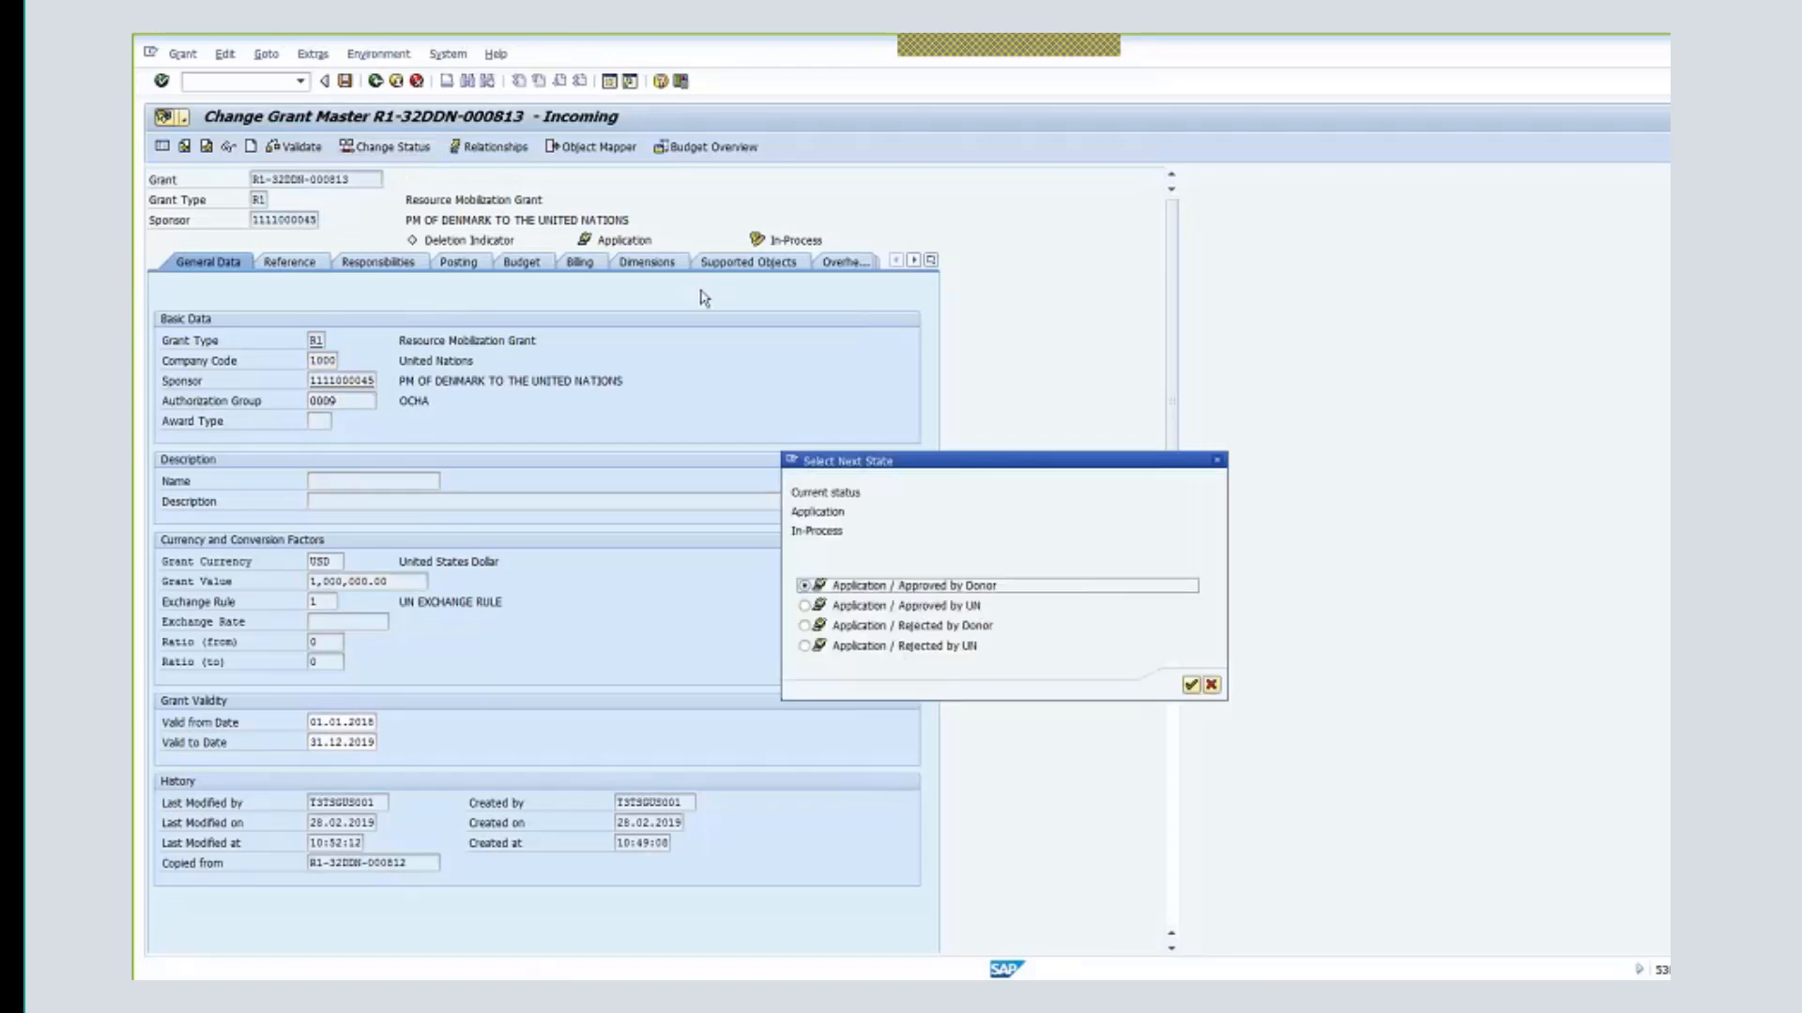
left_click(973, 610)
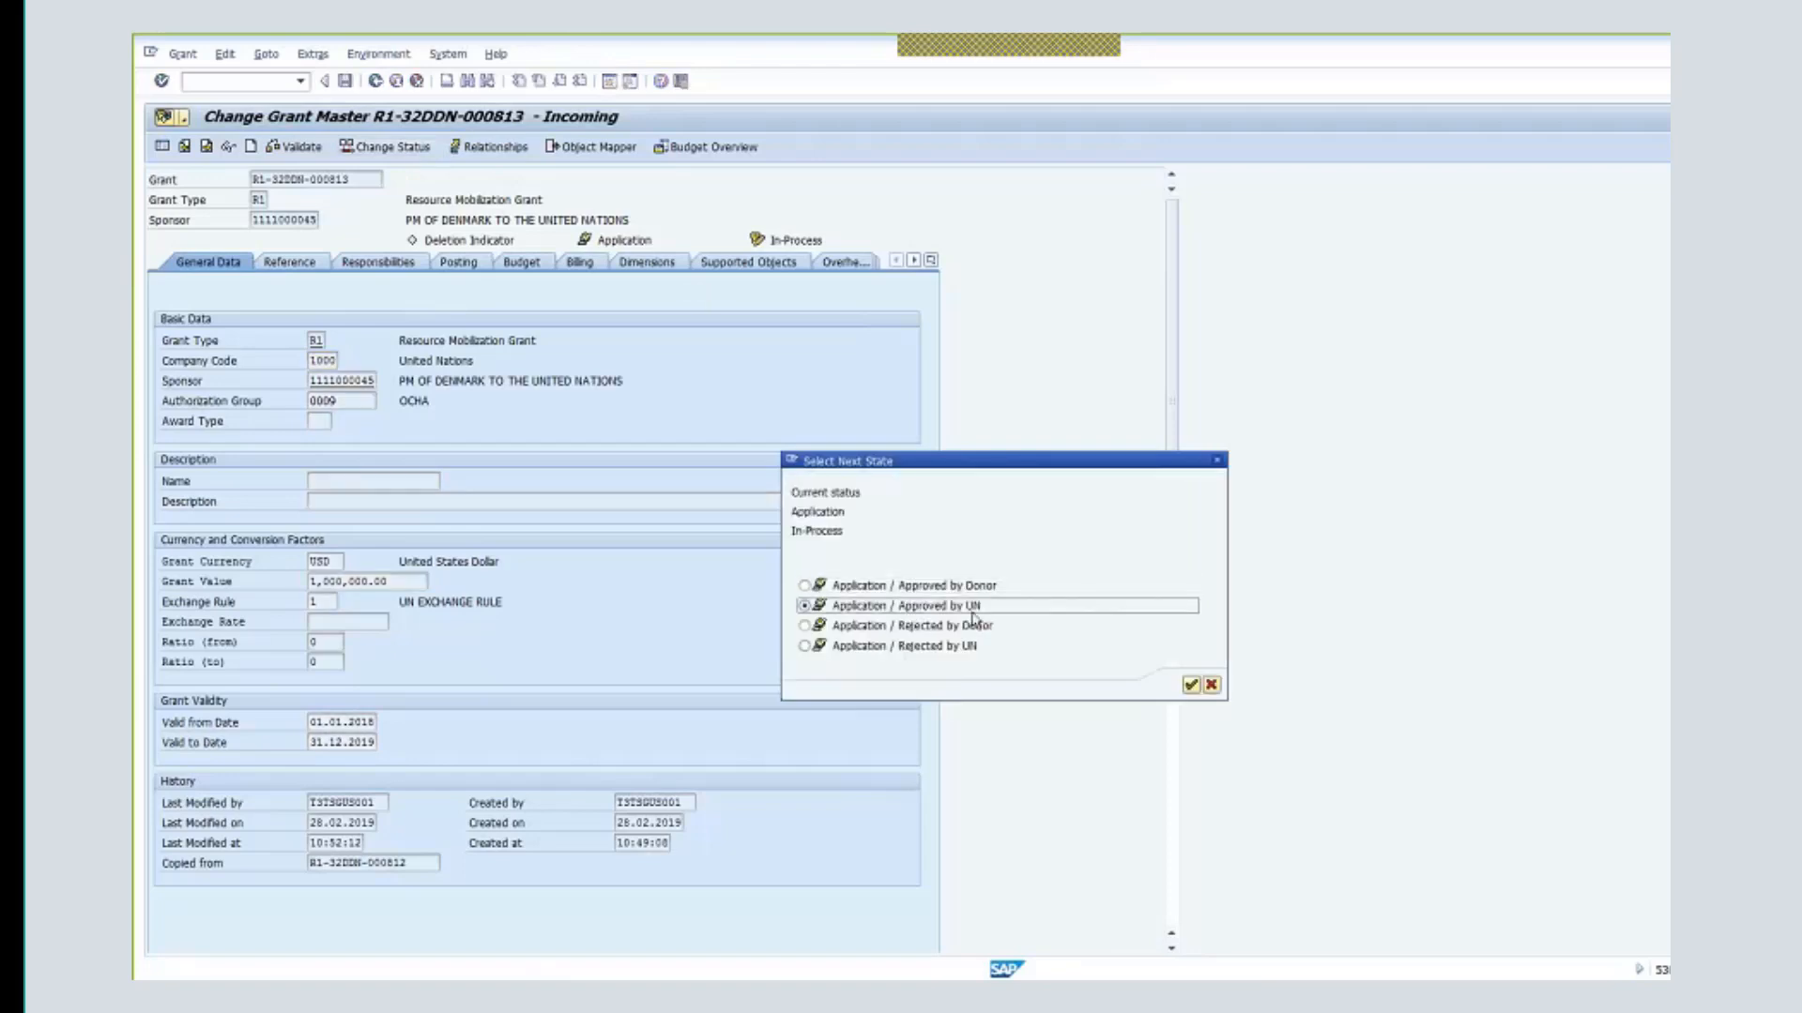
left_click(1190, 685)
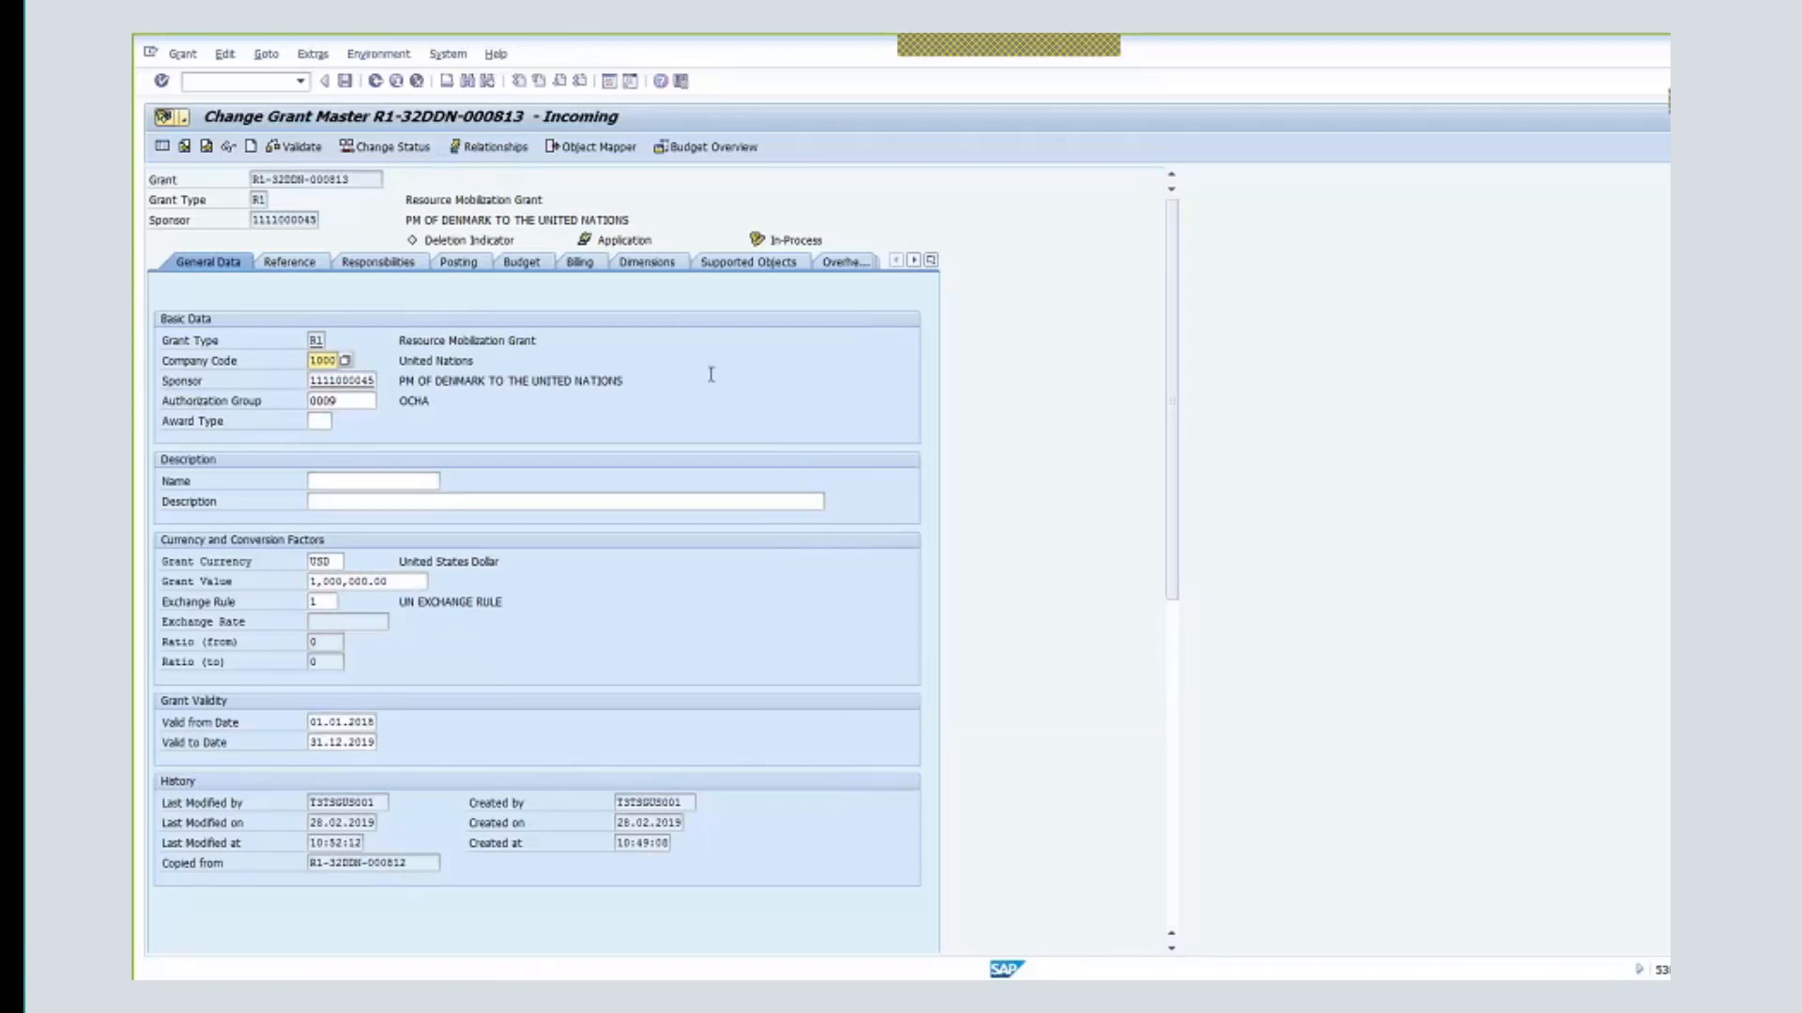
left_click(385, 147)
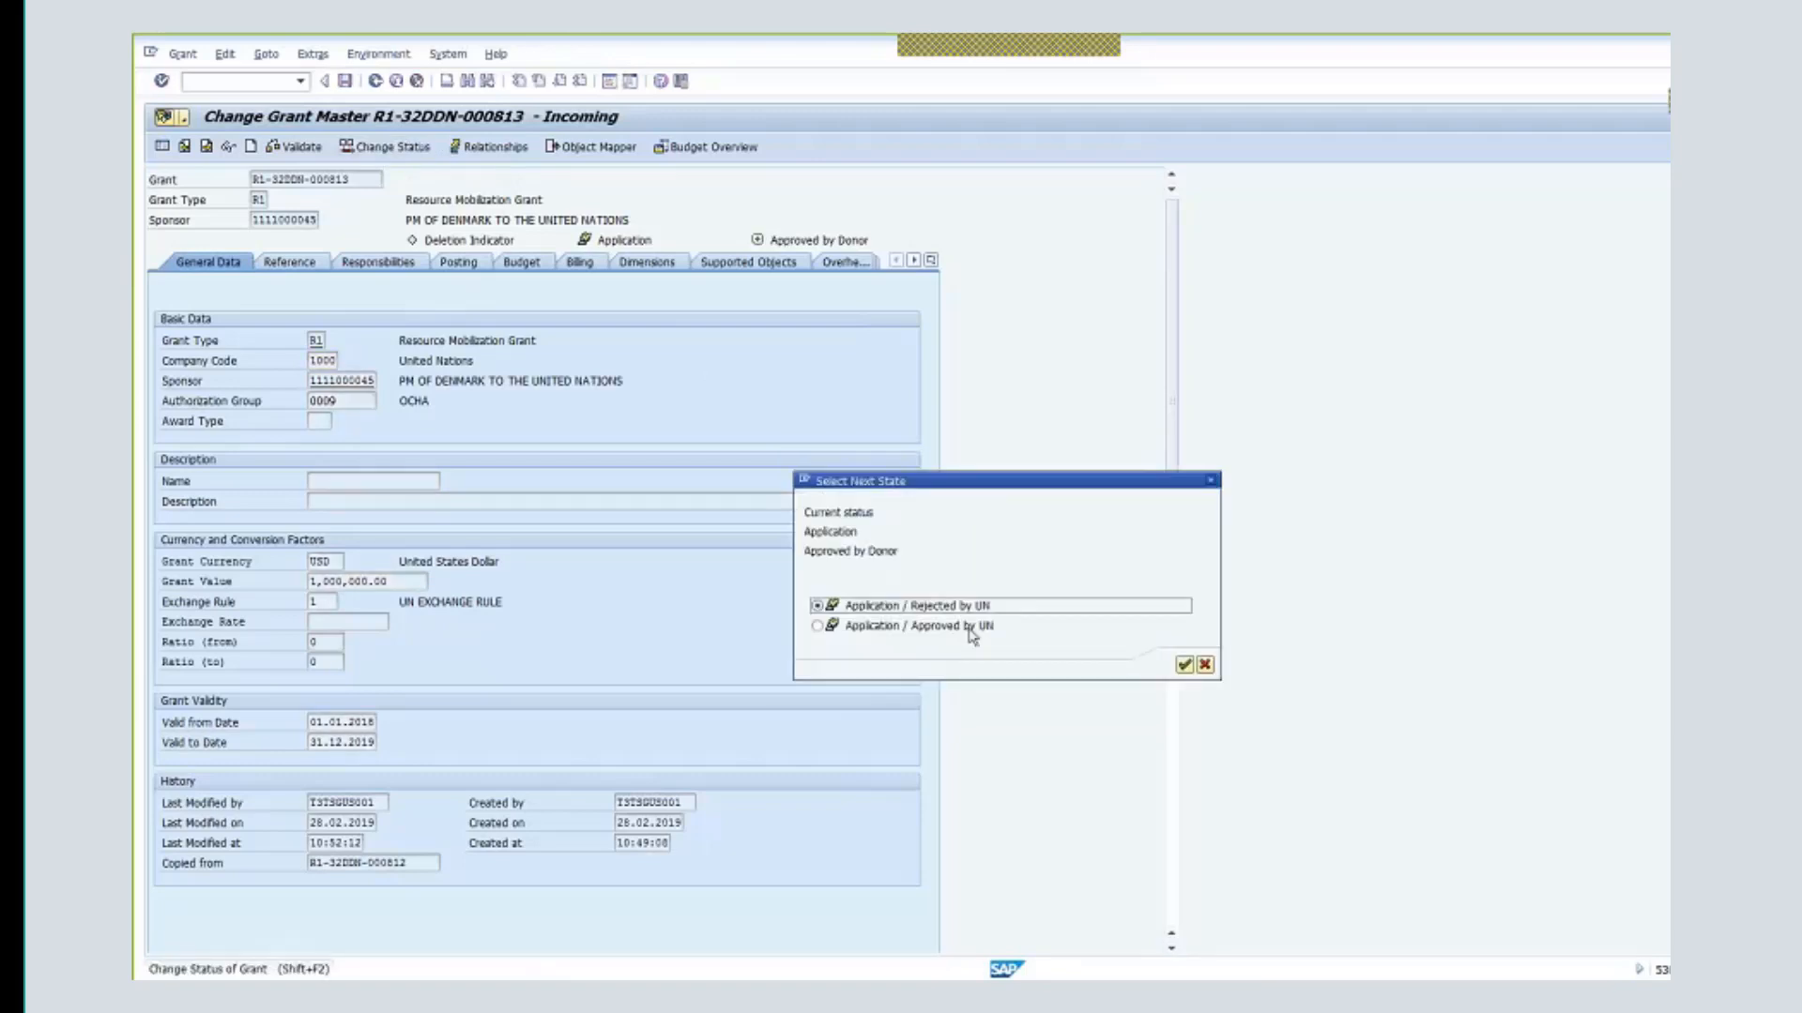
left_click(824, 629)
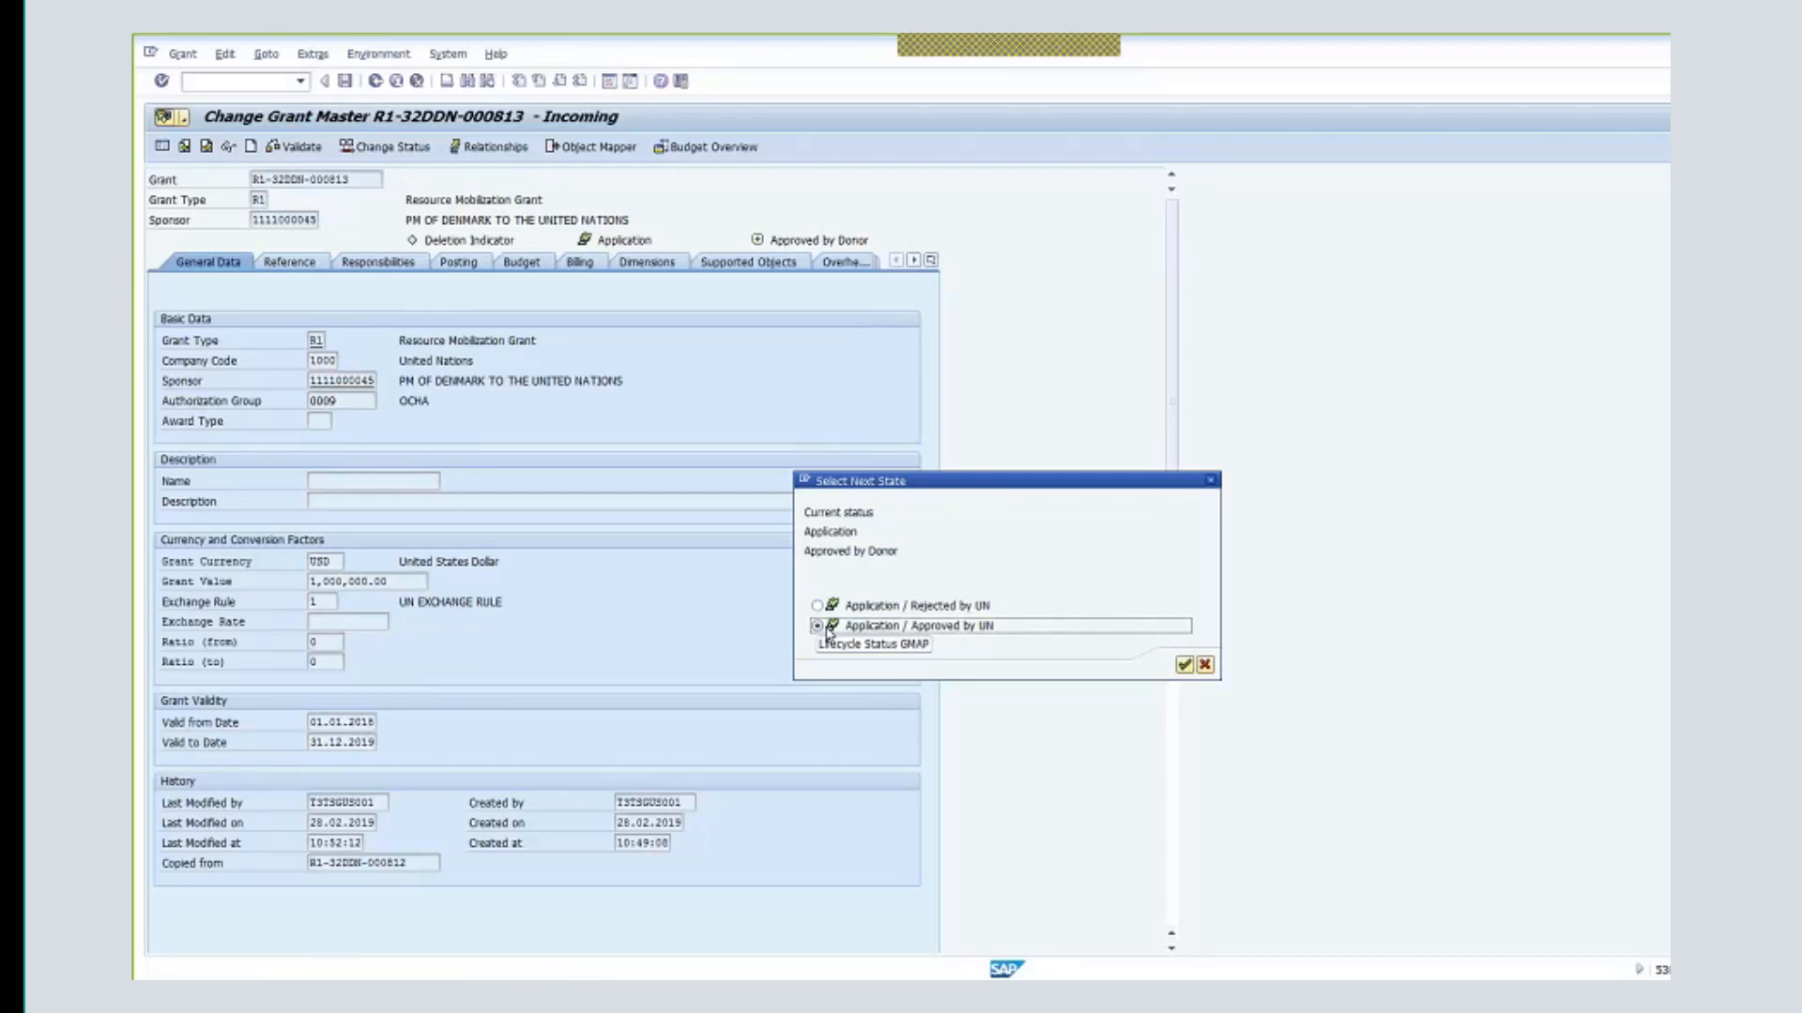
left_click(1184, 669)
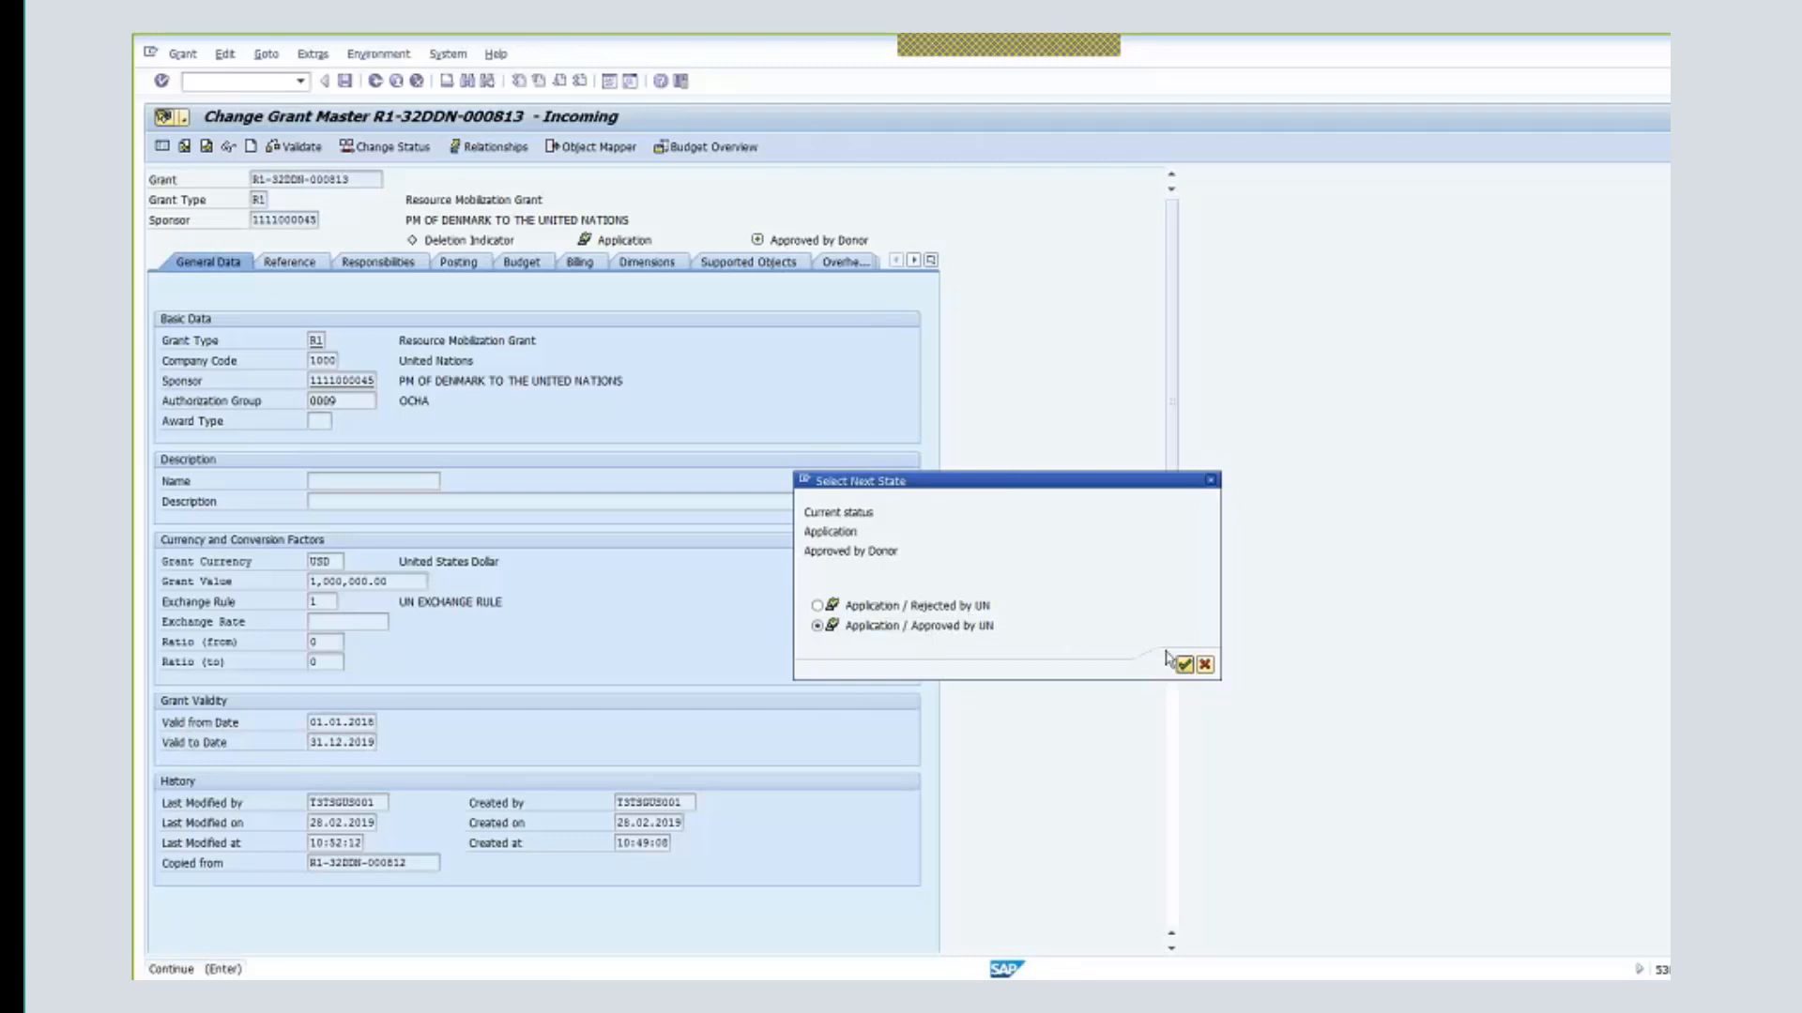
left_click(1185, 667)
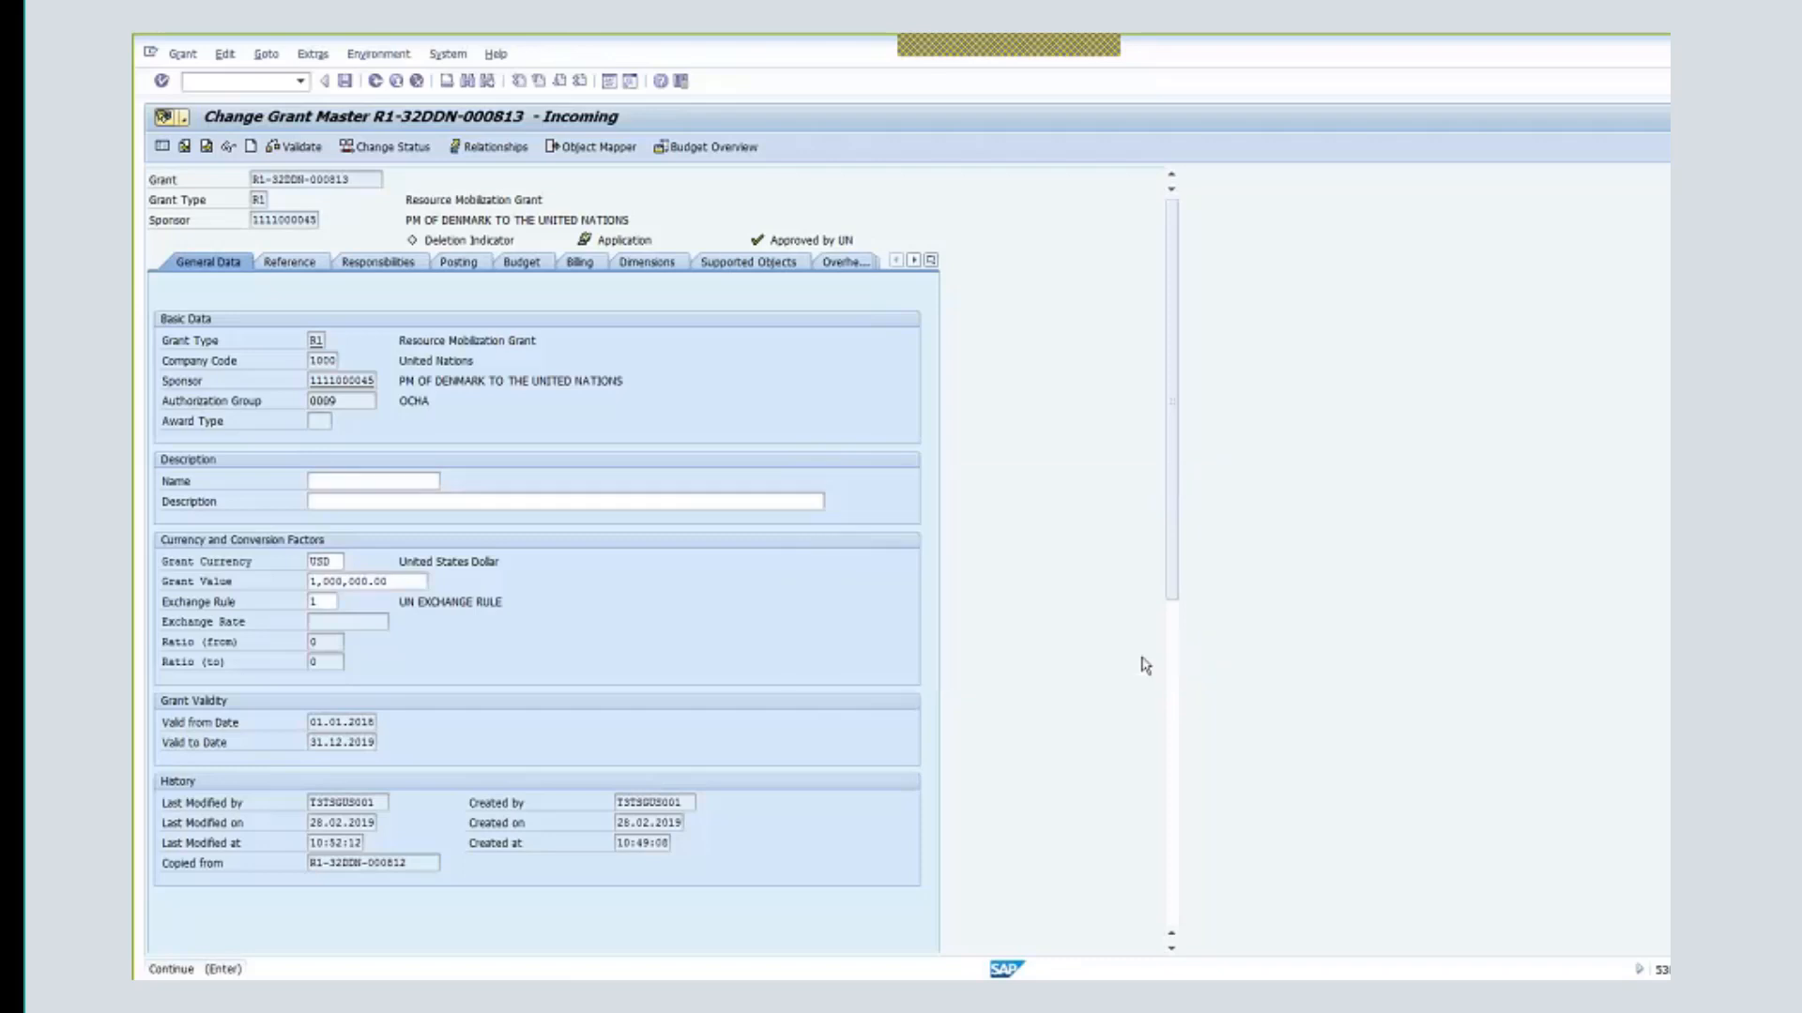
left_click(316, 152)
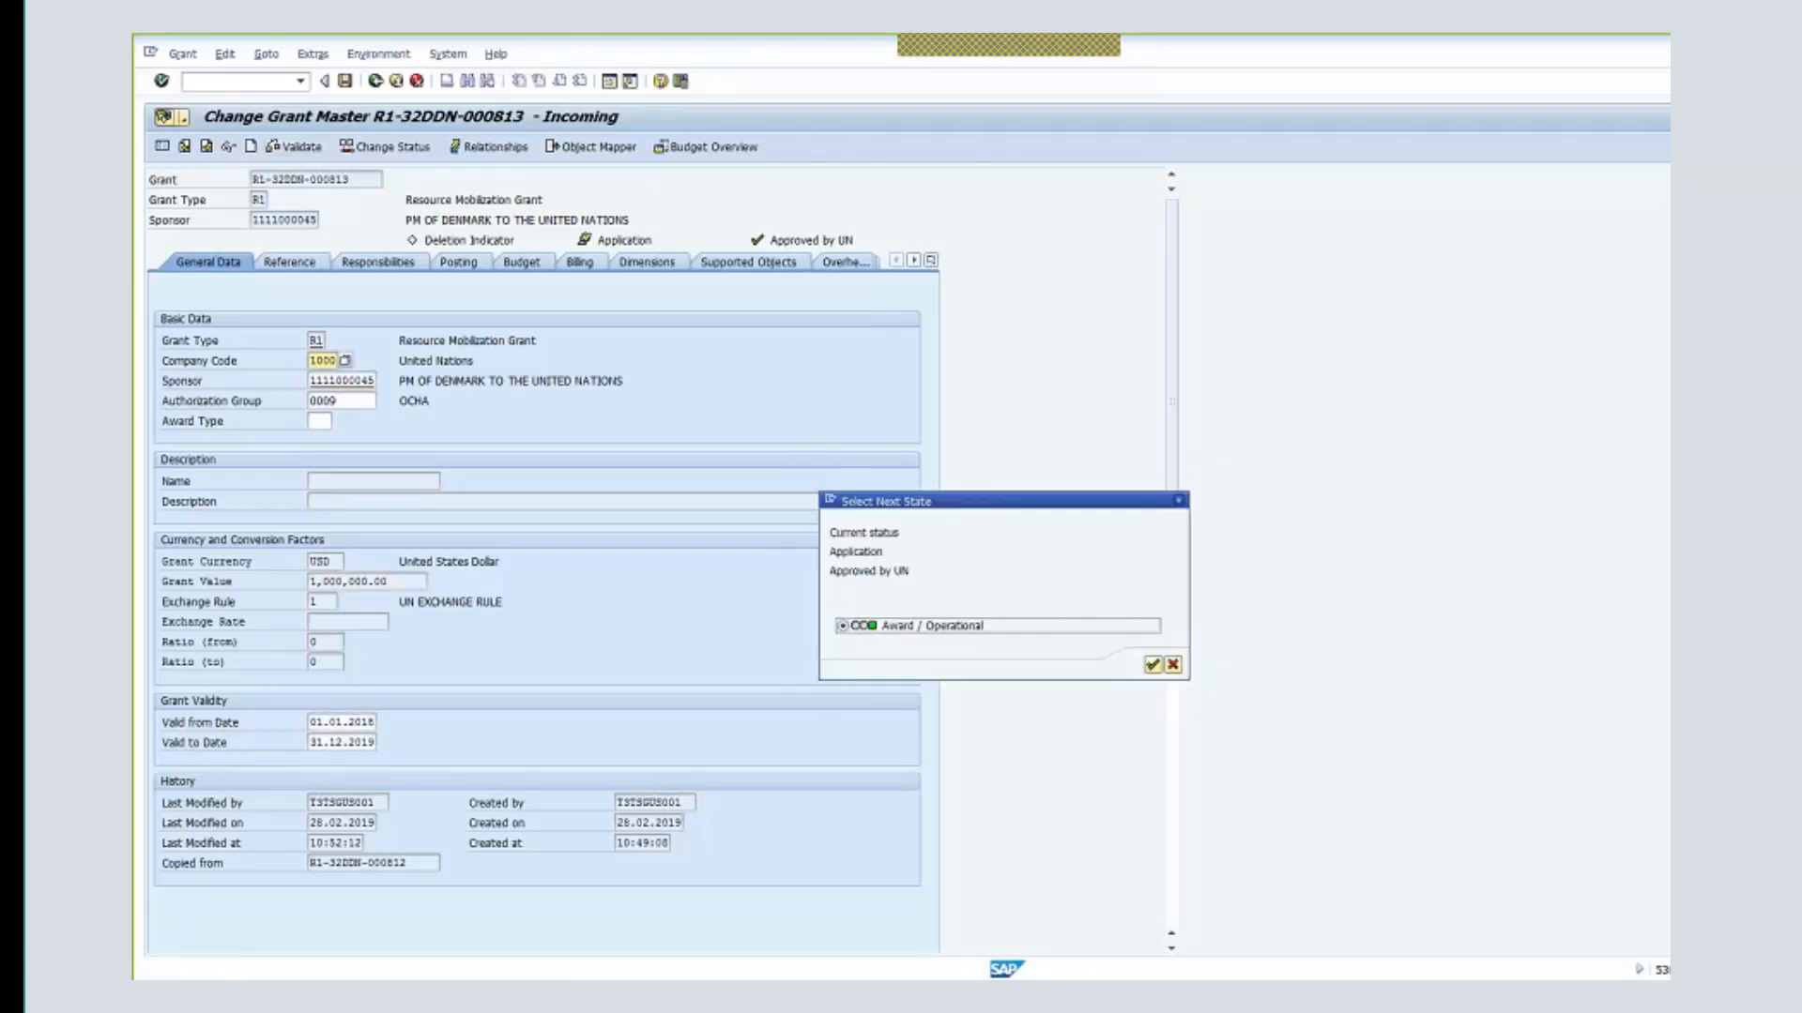
left_click(1152, 664)
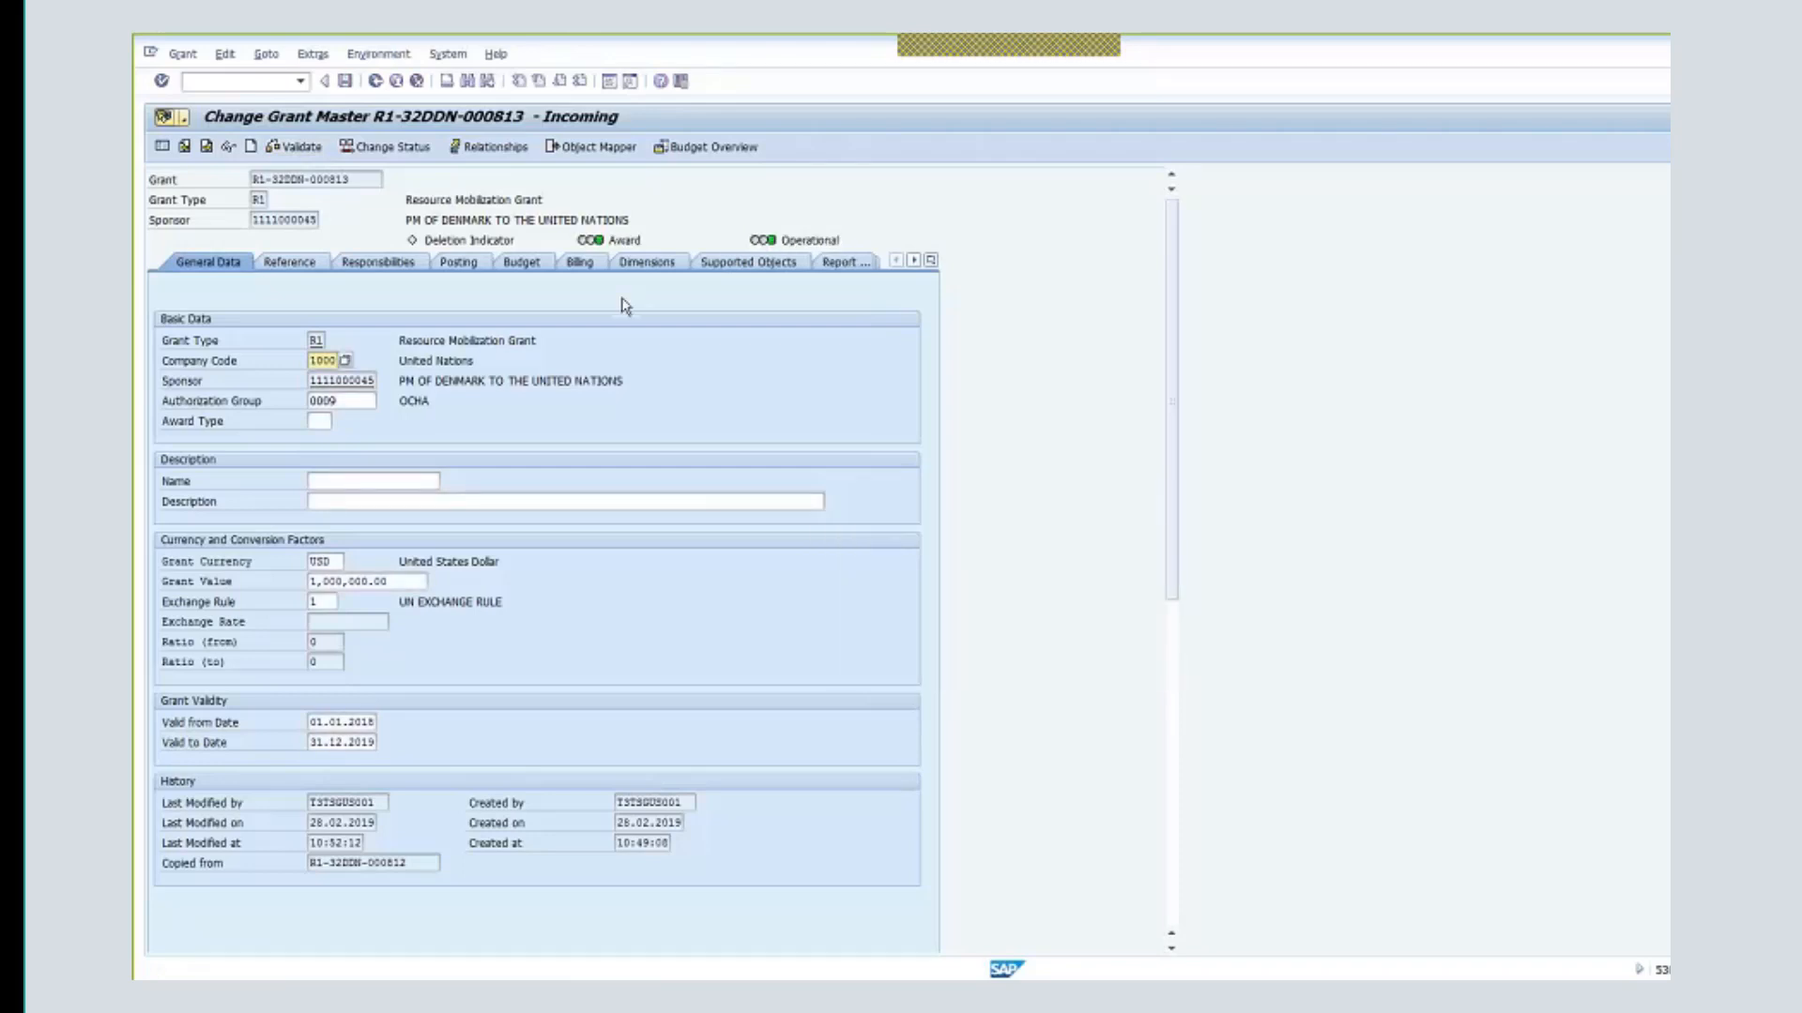
left_click(579, 262)
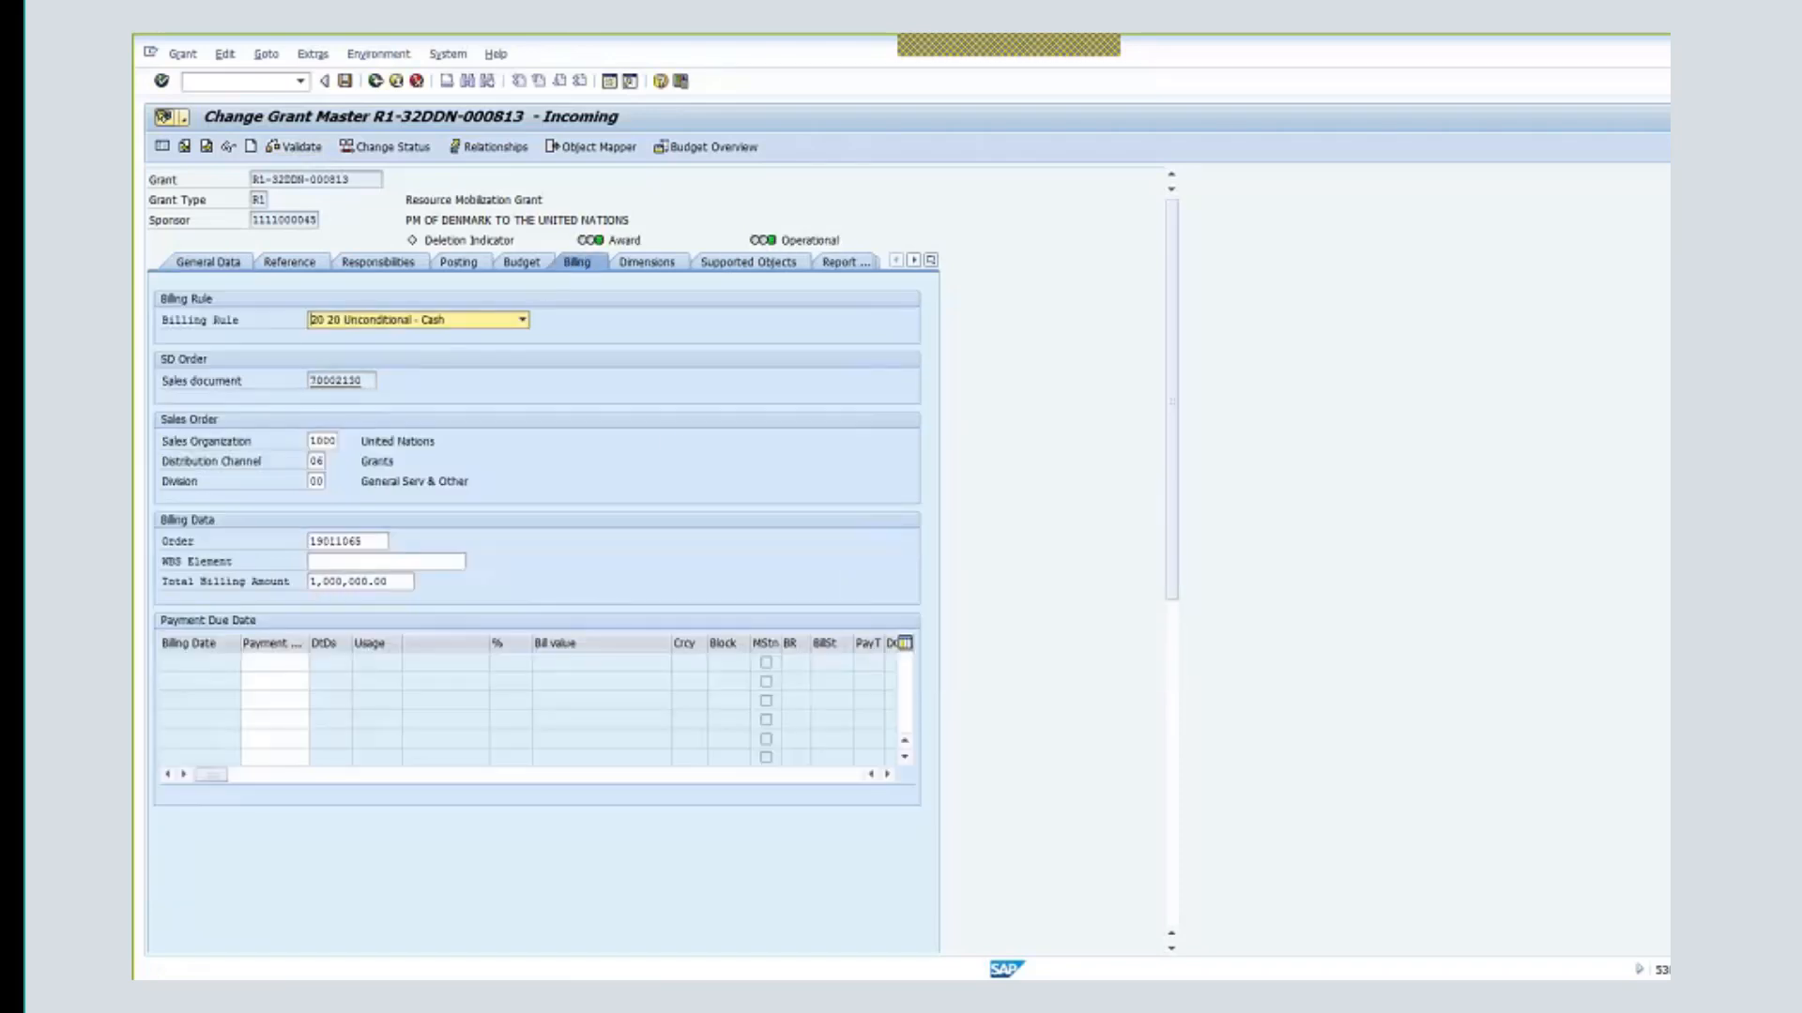
- Check Sales document 70002130, save grant R1-32DDN-000813, and reopen it with GMGRANTD
key("Tab")
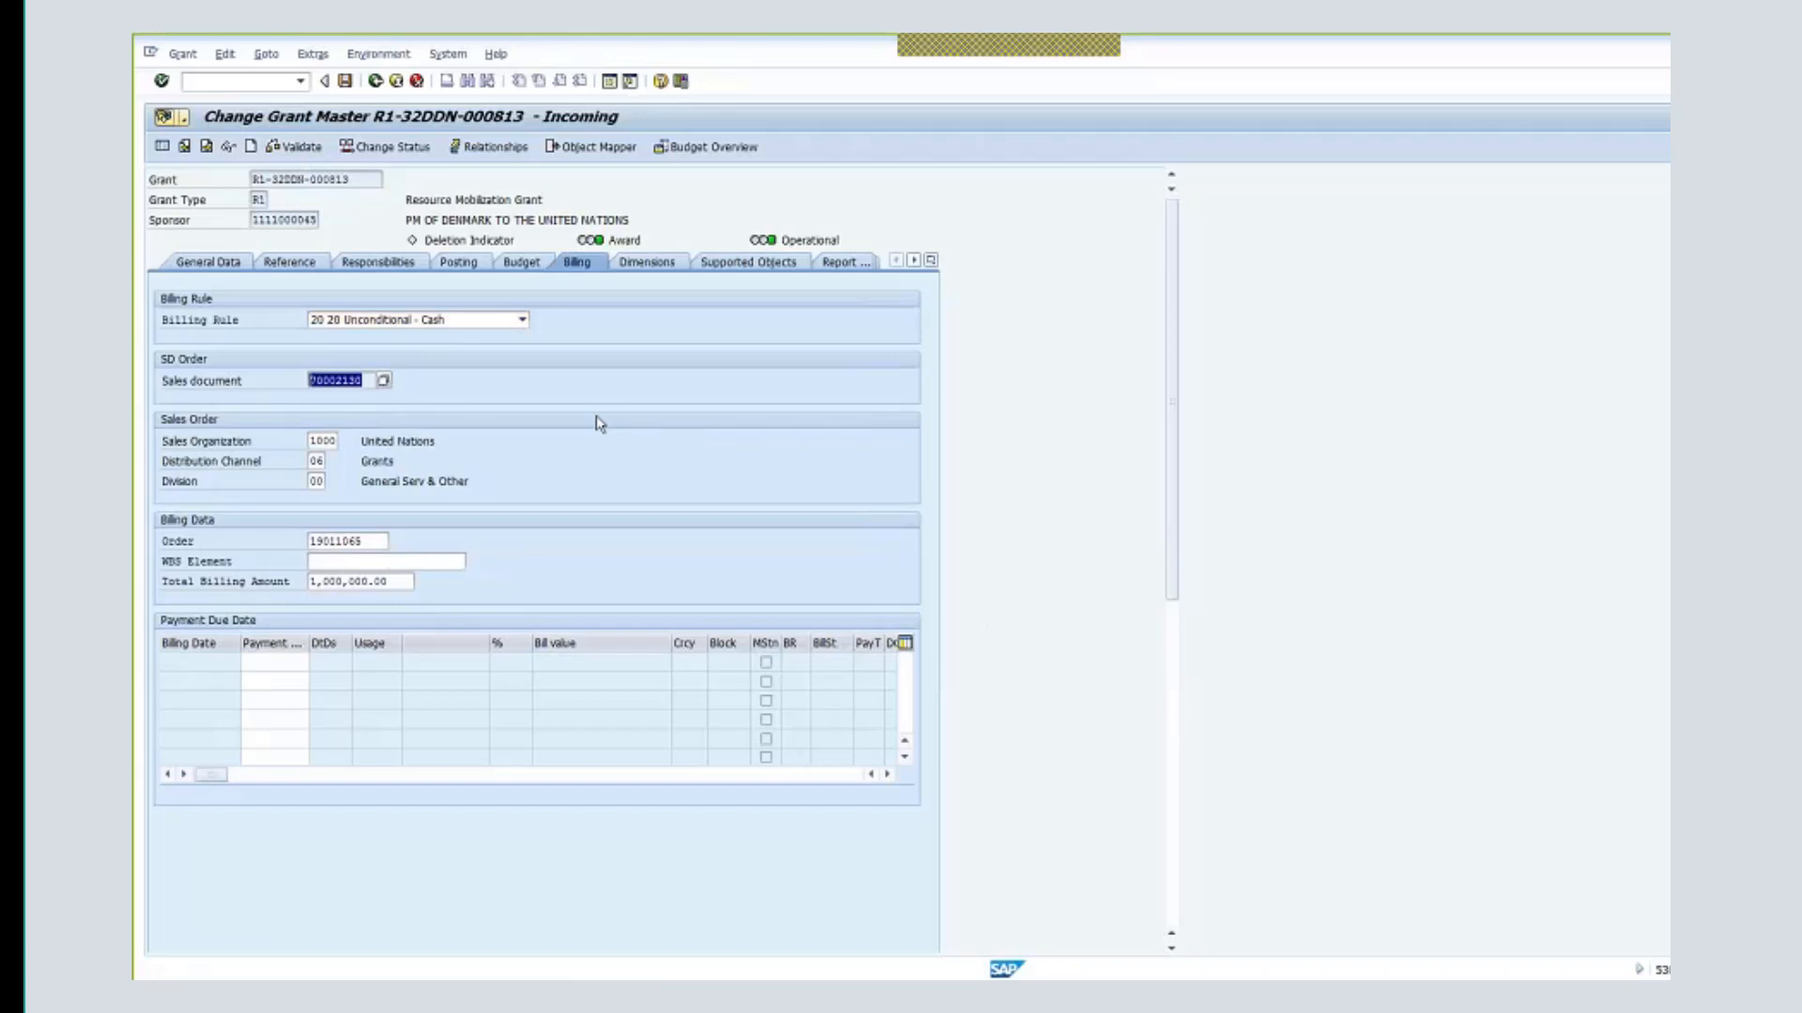
left_click(396, 83)
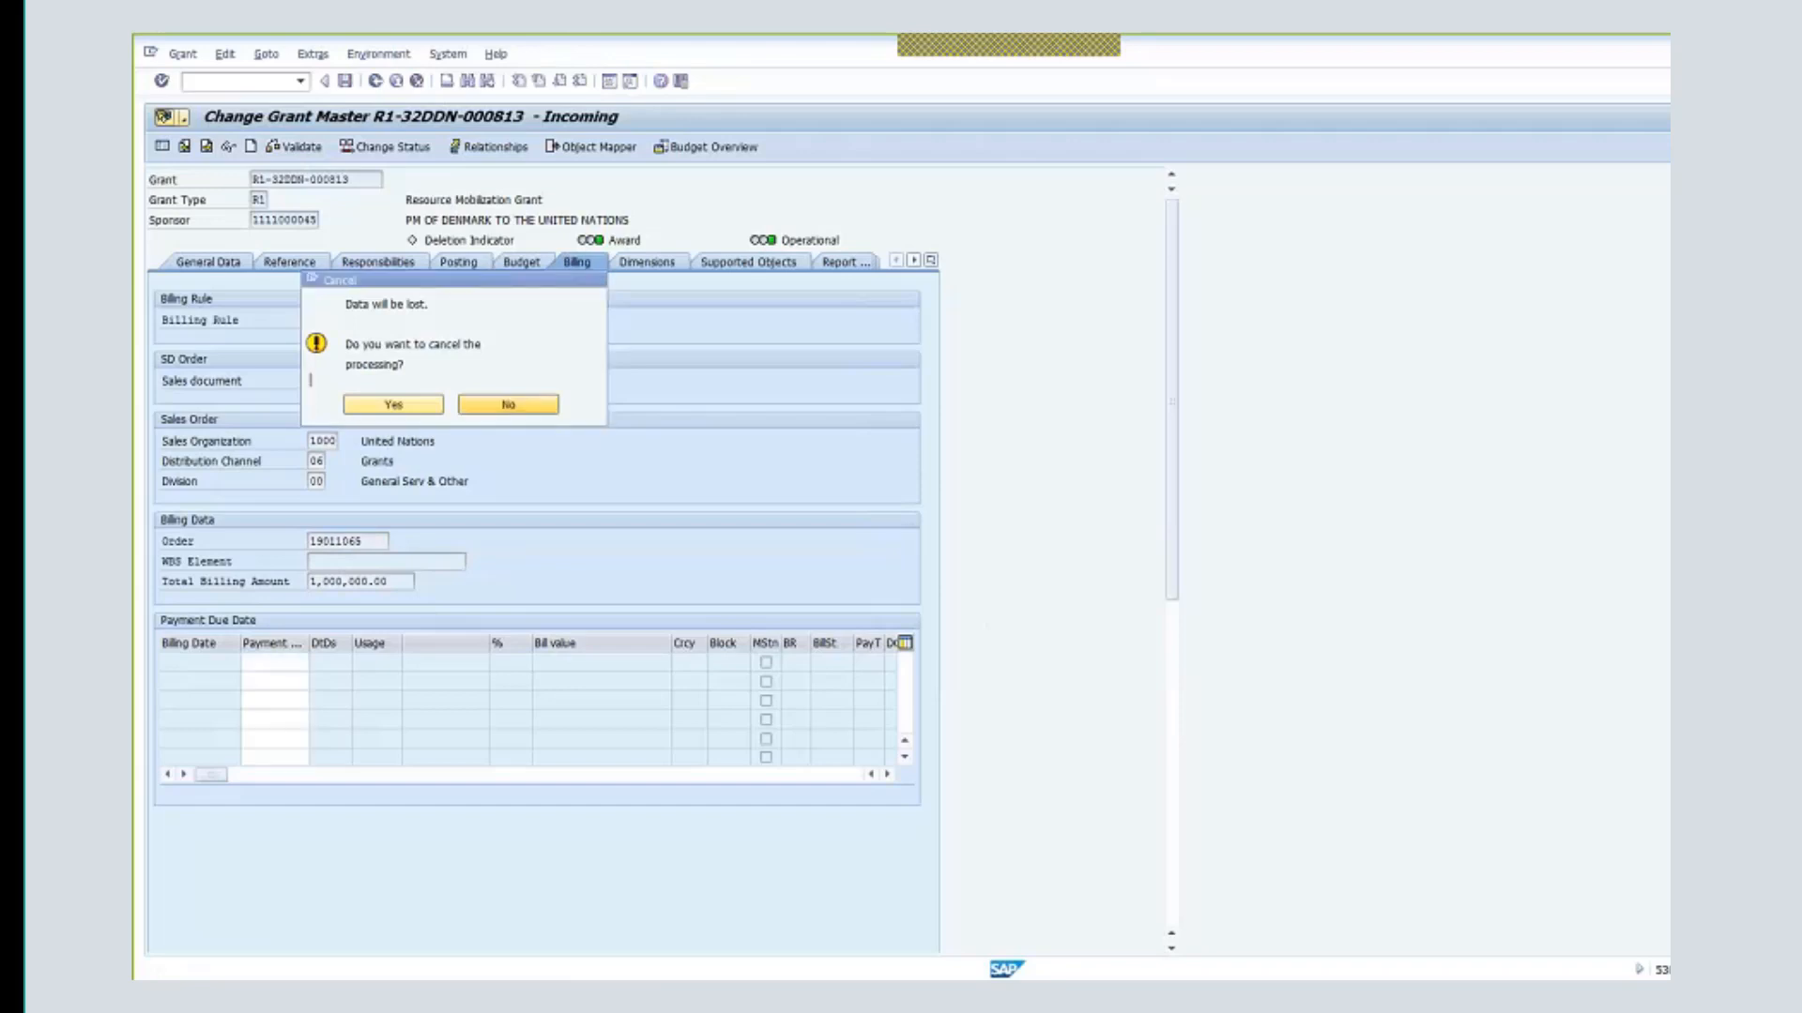
left_click(507, 405)
left_click(344, 83)
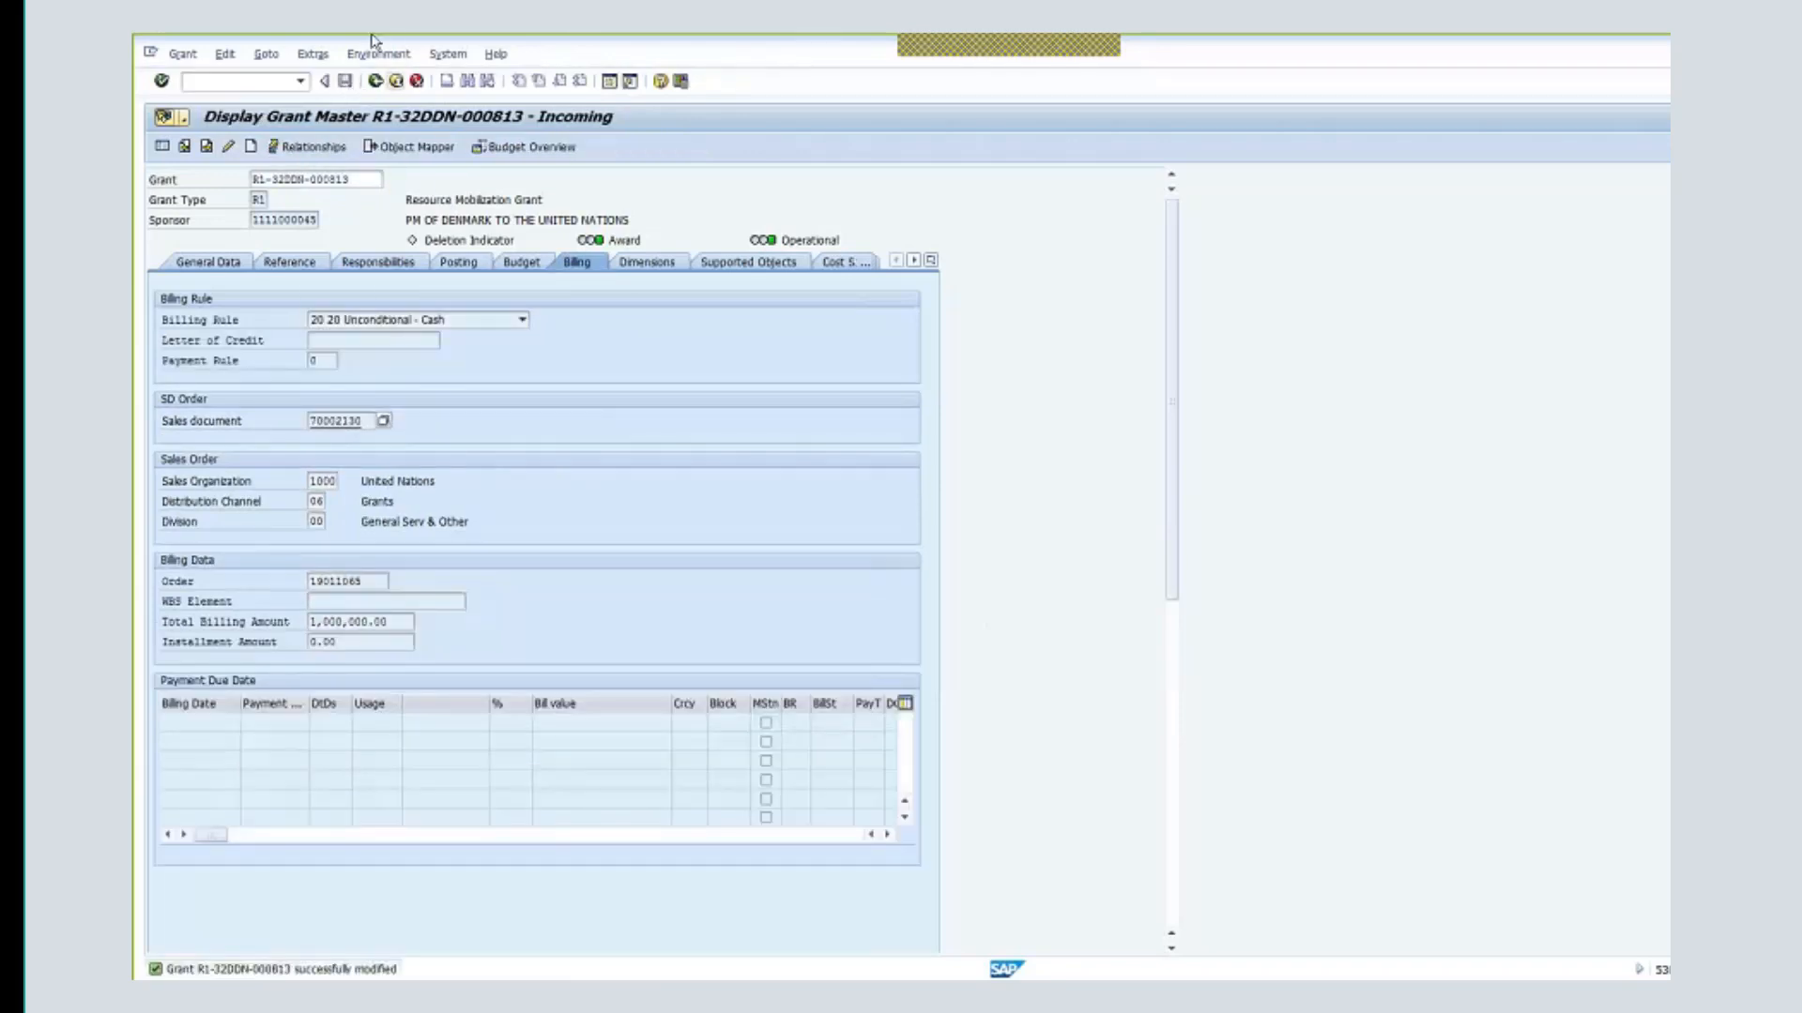
left_click(375, 81)
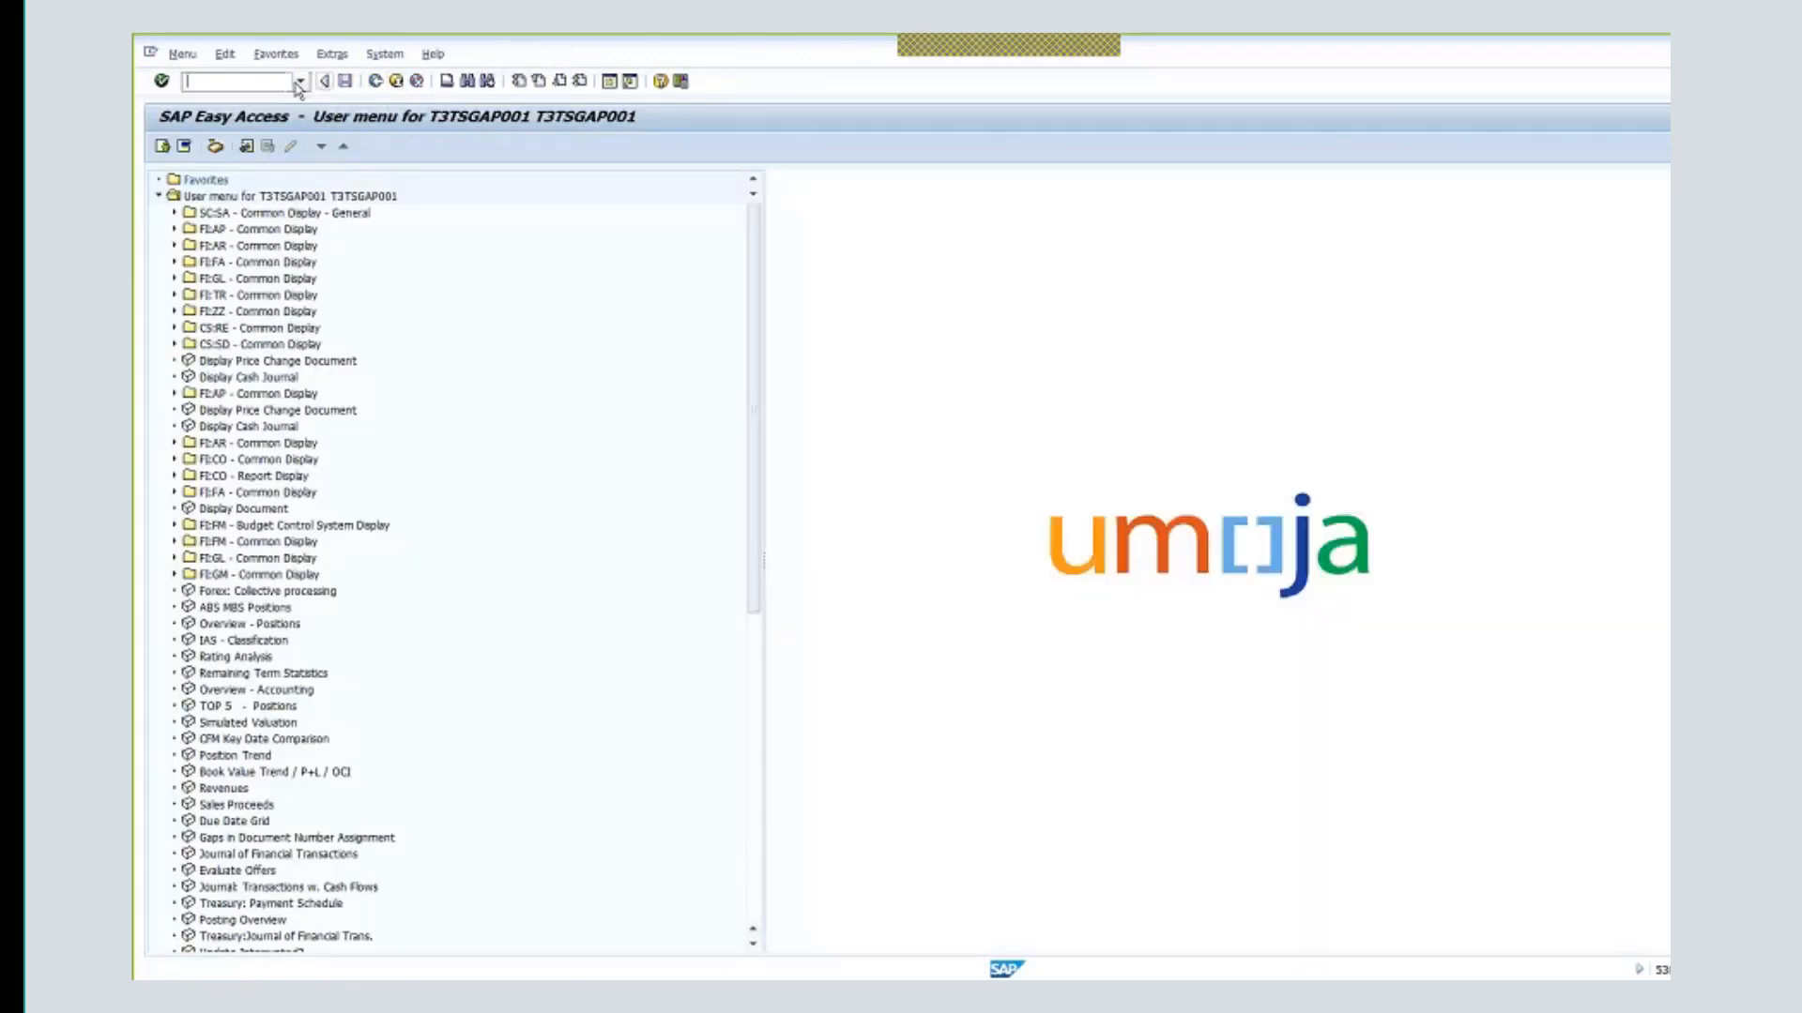
type("gmgrantd")
key("Return")
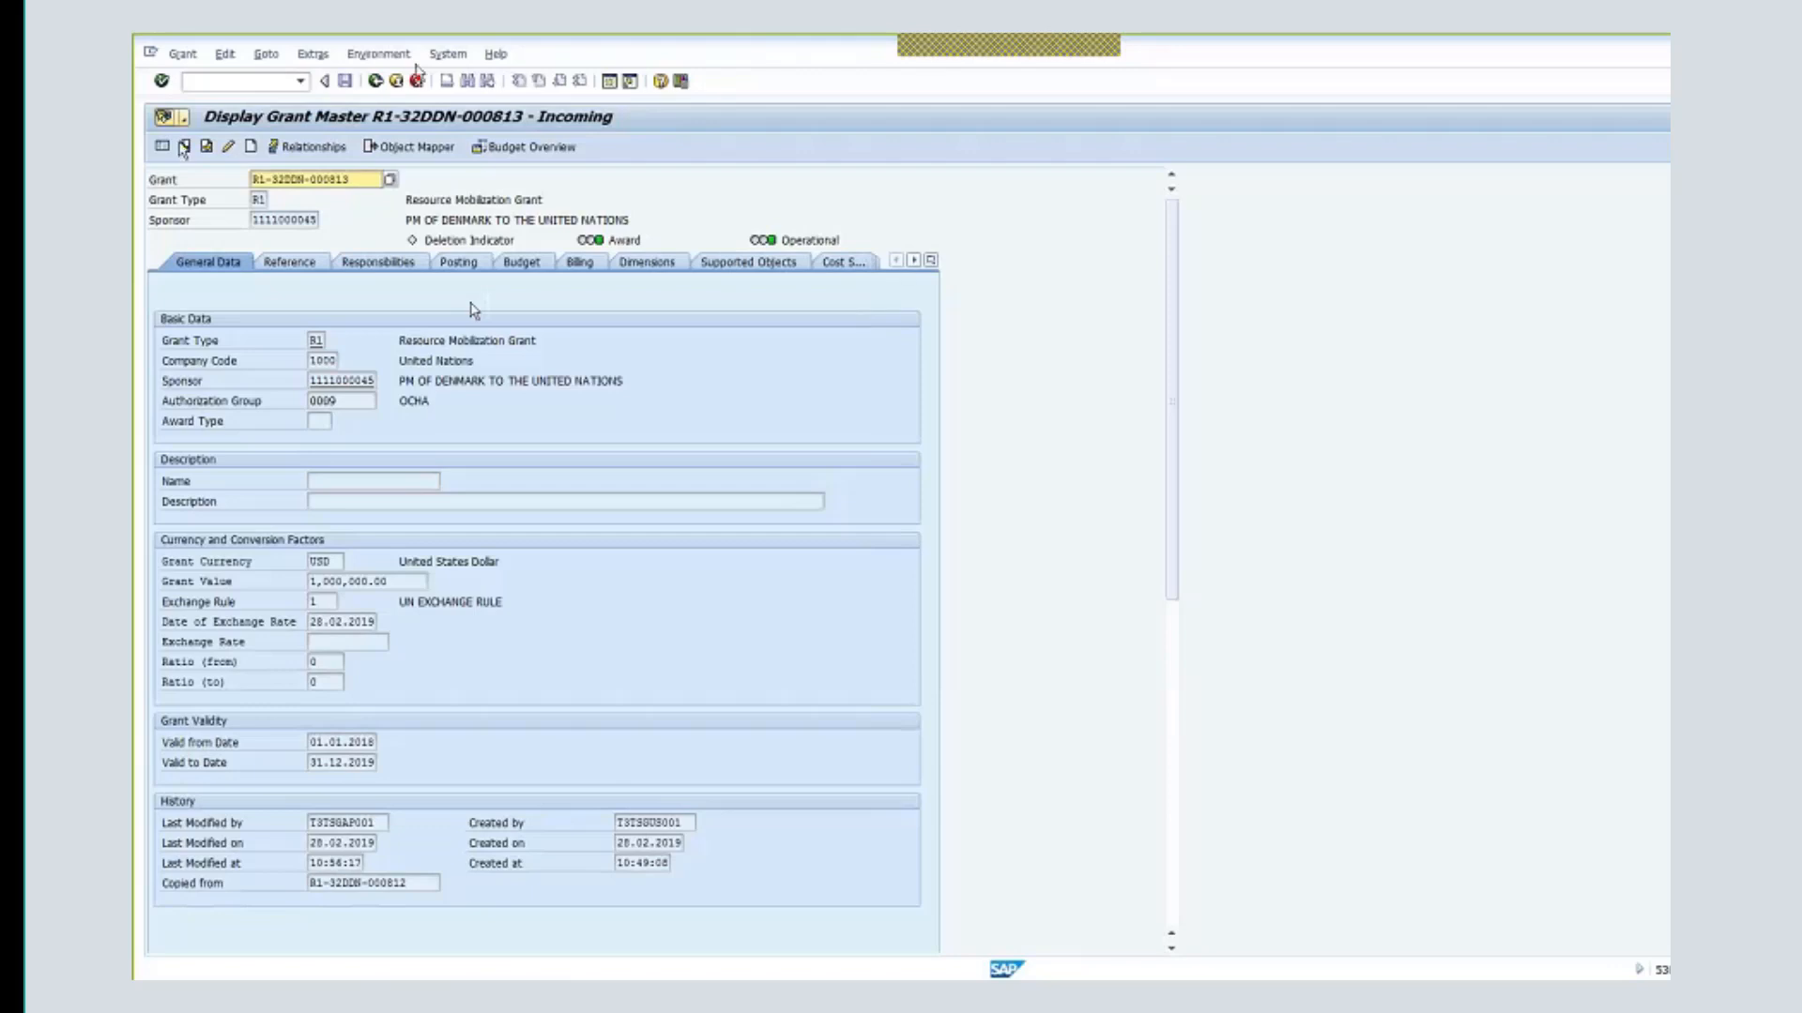
- In change mode, view the empty billing plan without saving, then show the Billing tab
left_click(228, 148)
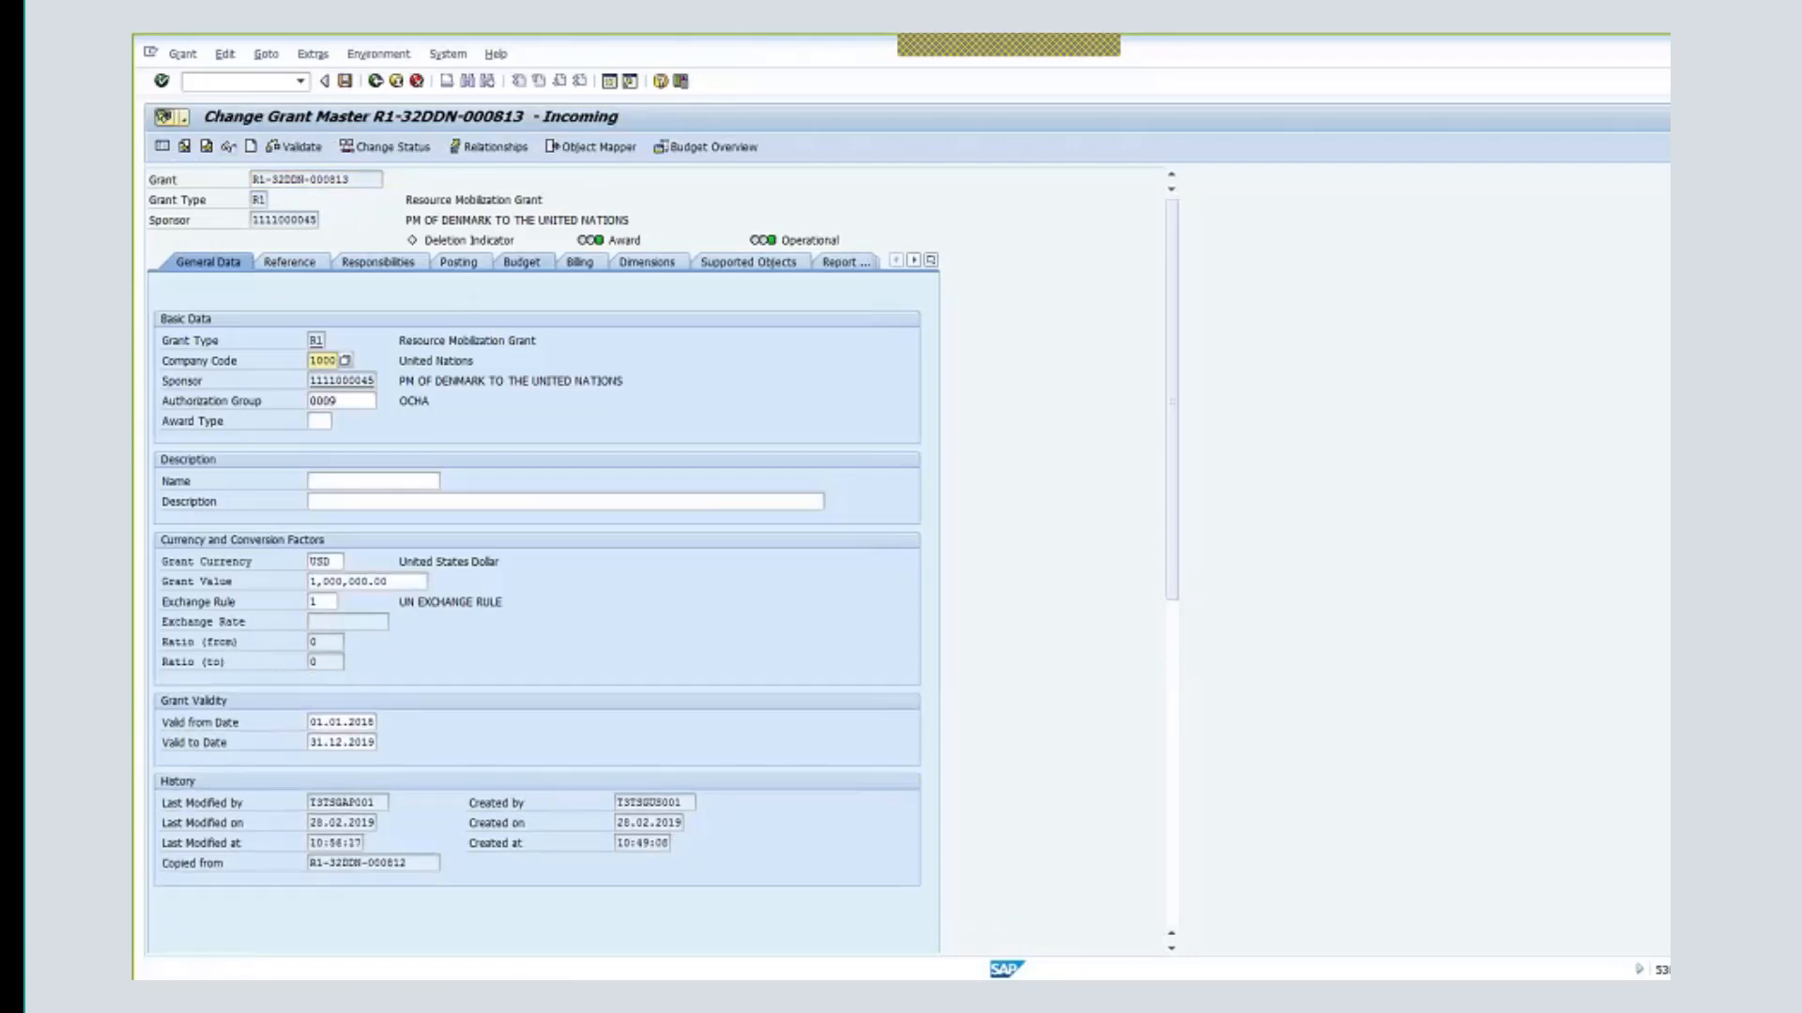
left_click(311, 57)
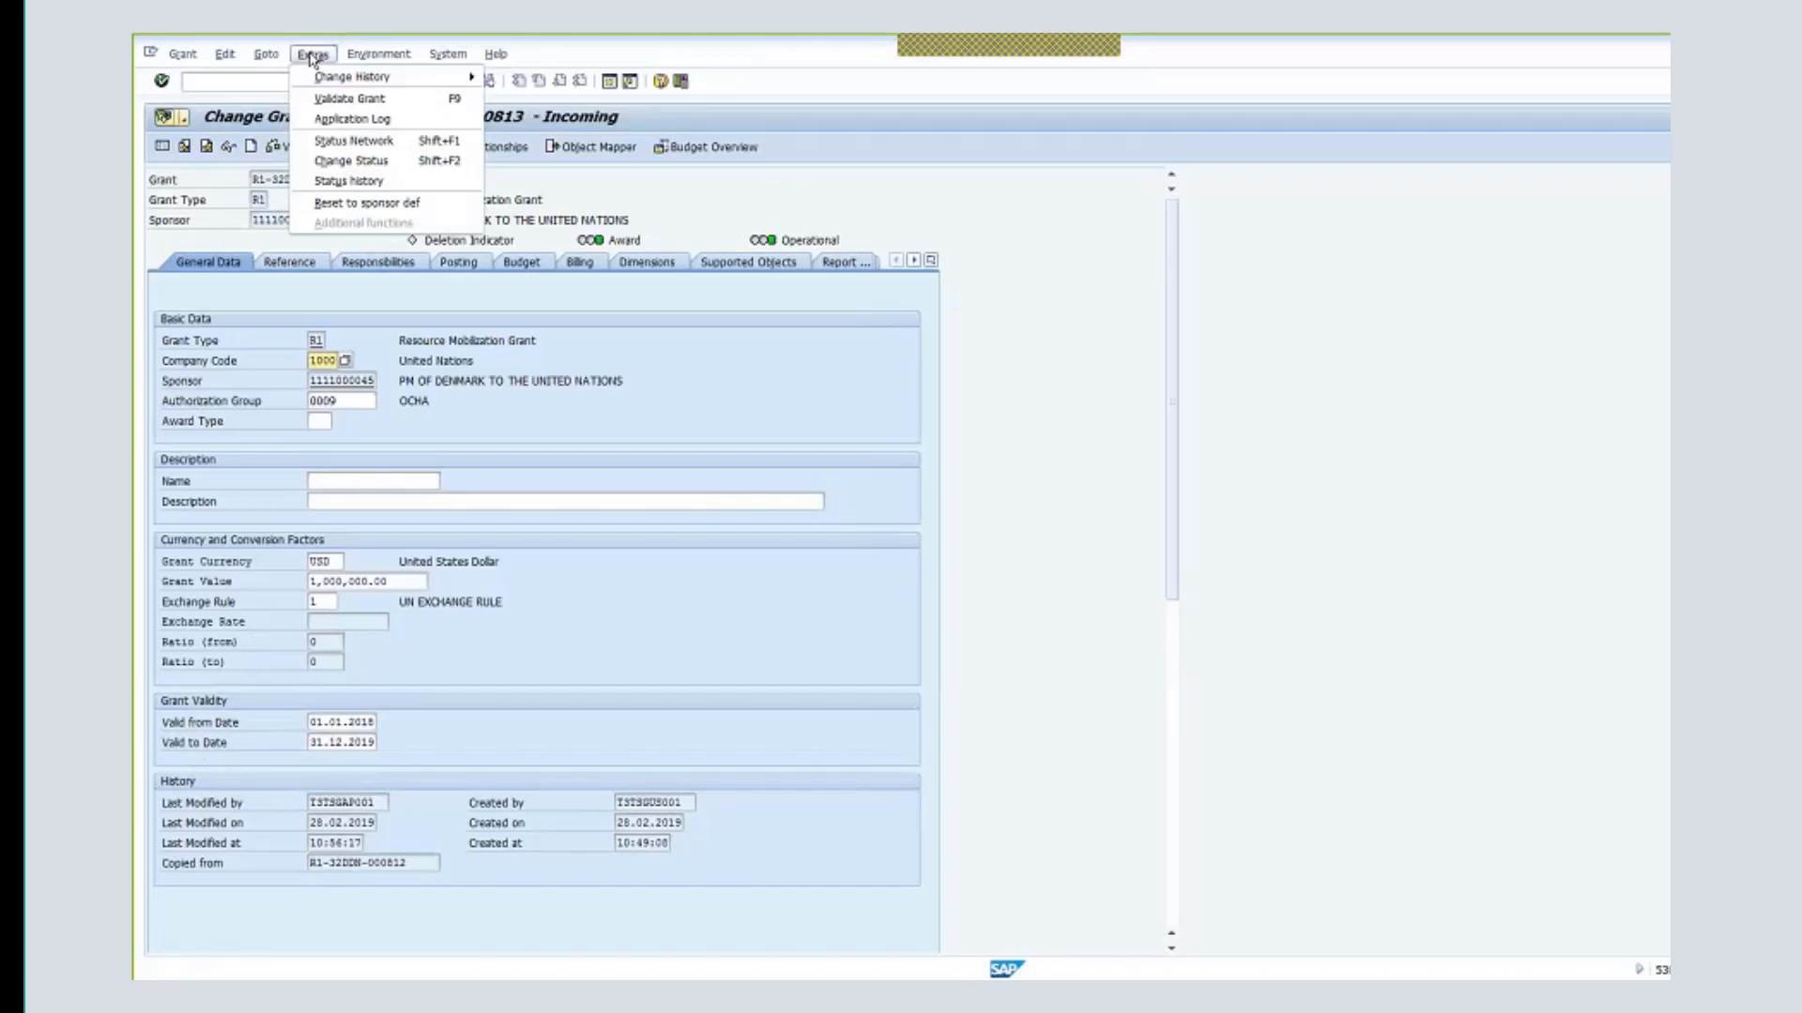
mouse_move(361, 84)
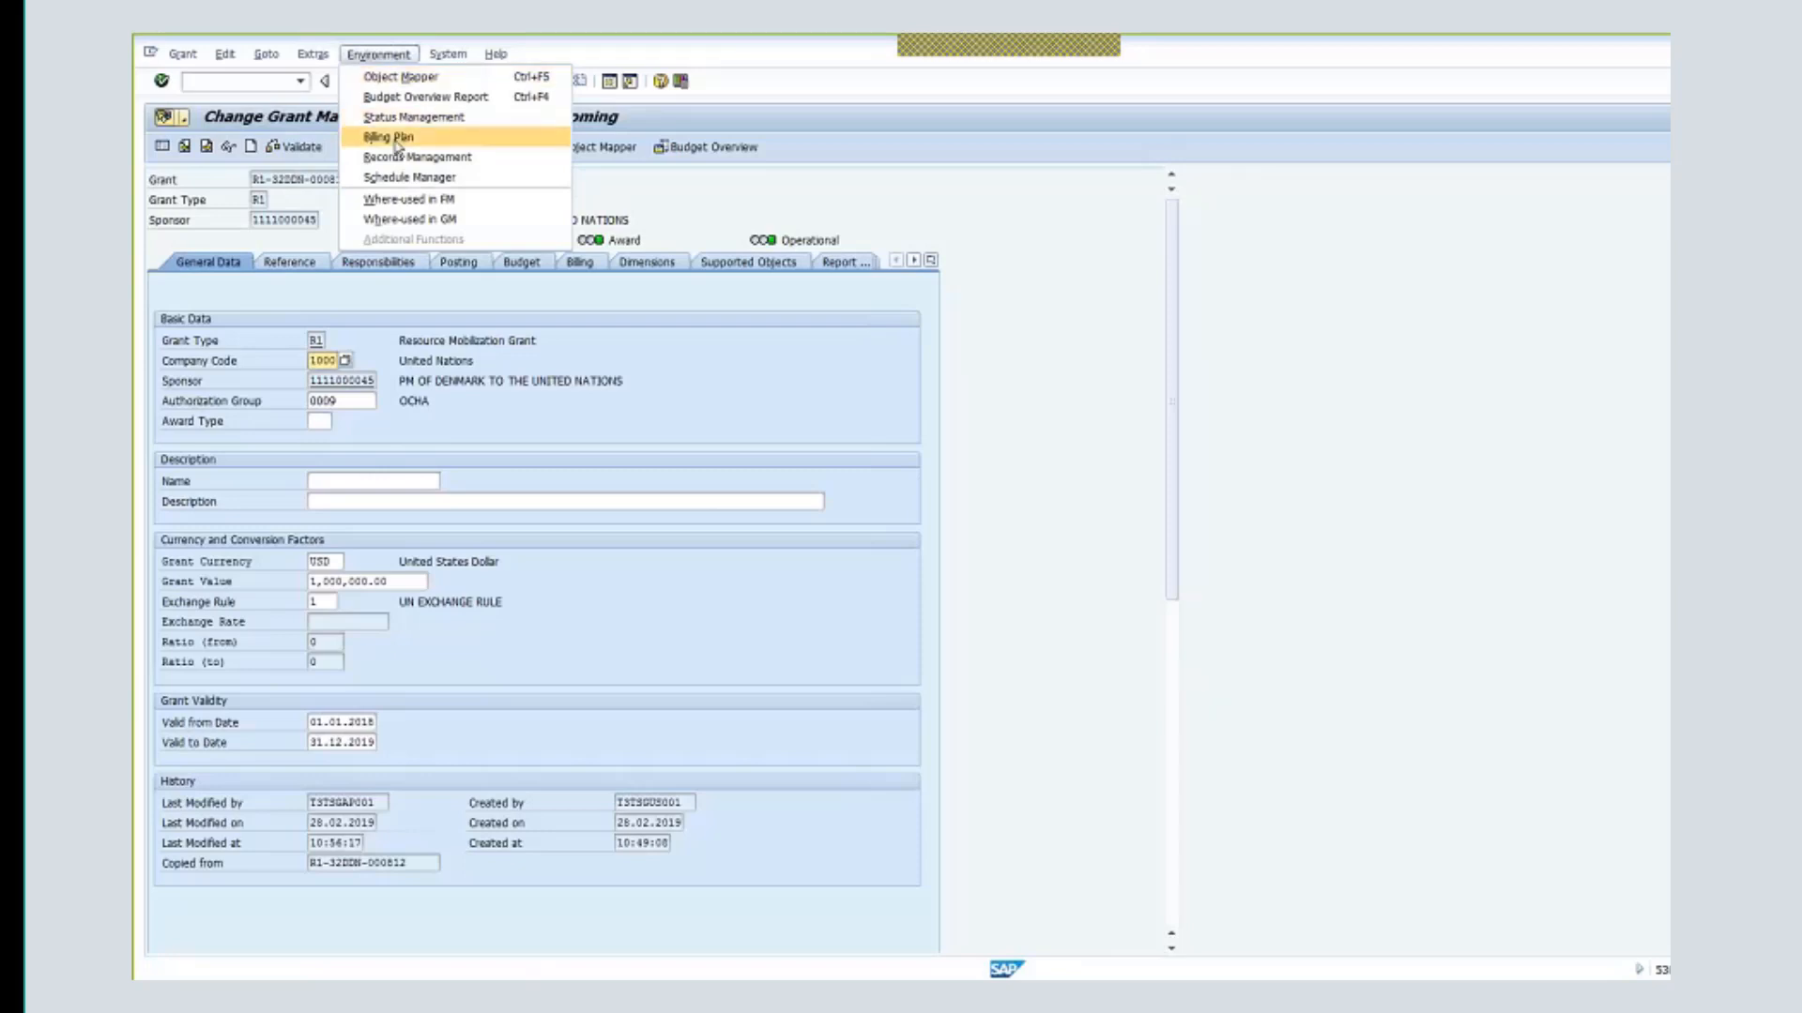
left_click(395, 139)
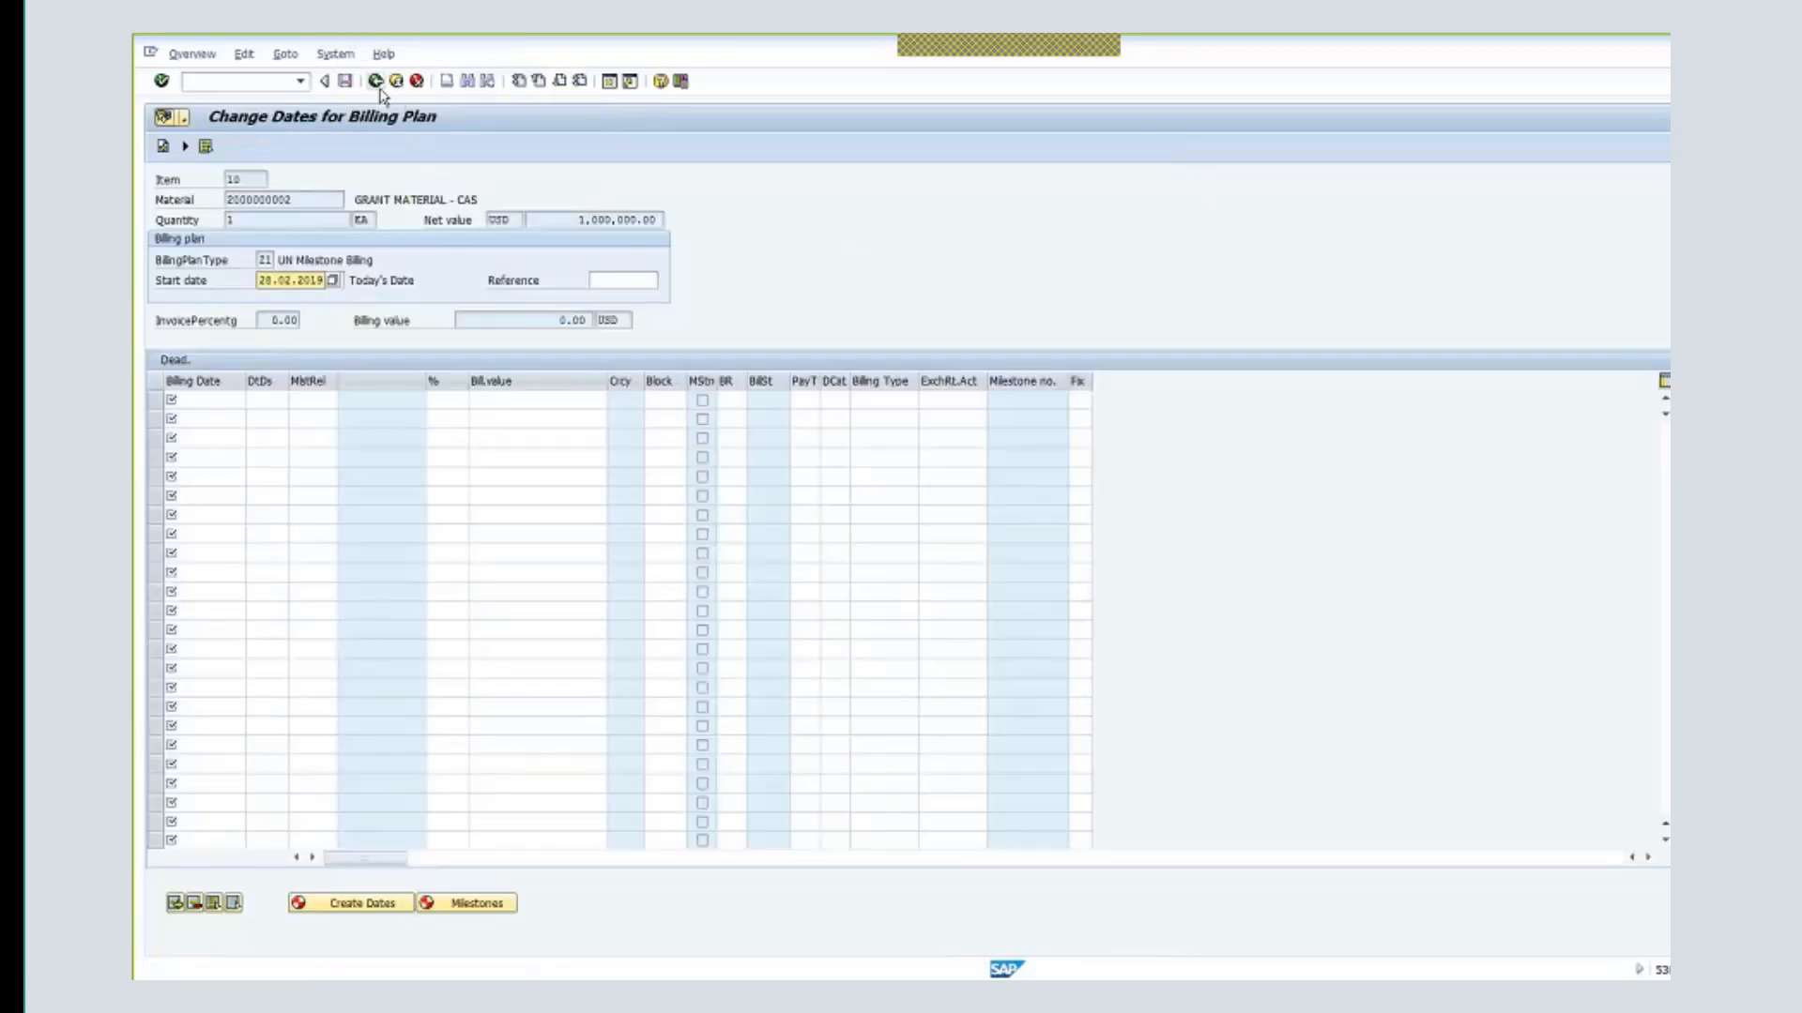
left_click(375, 82)
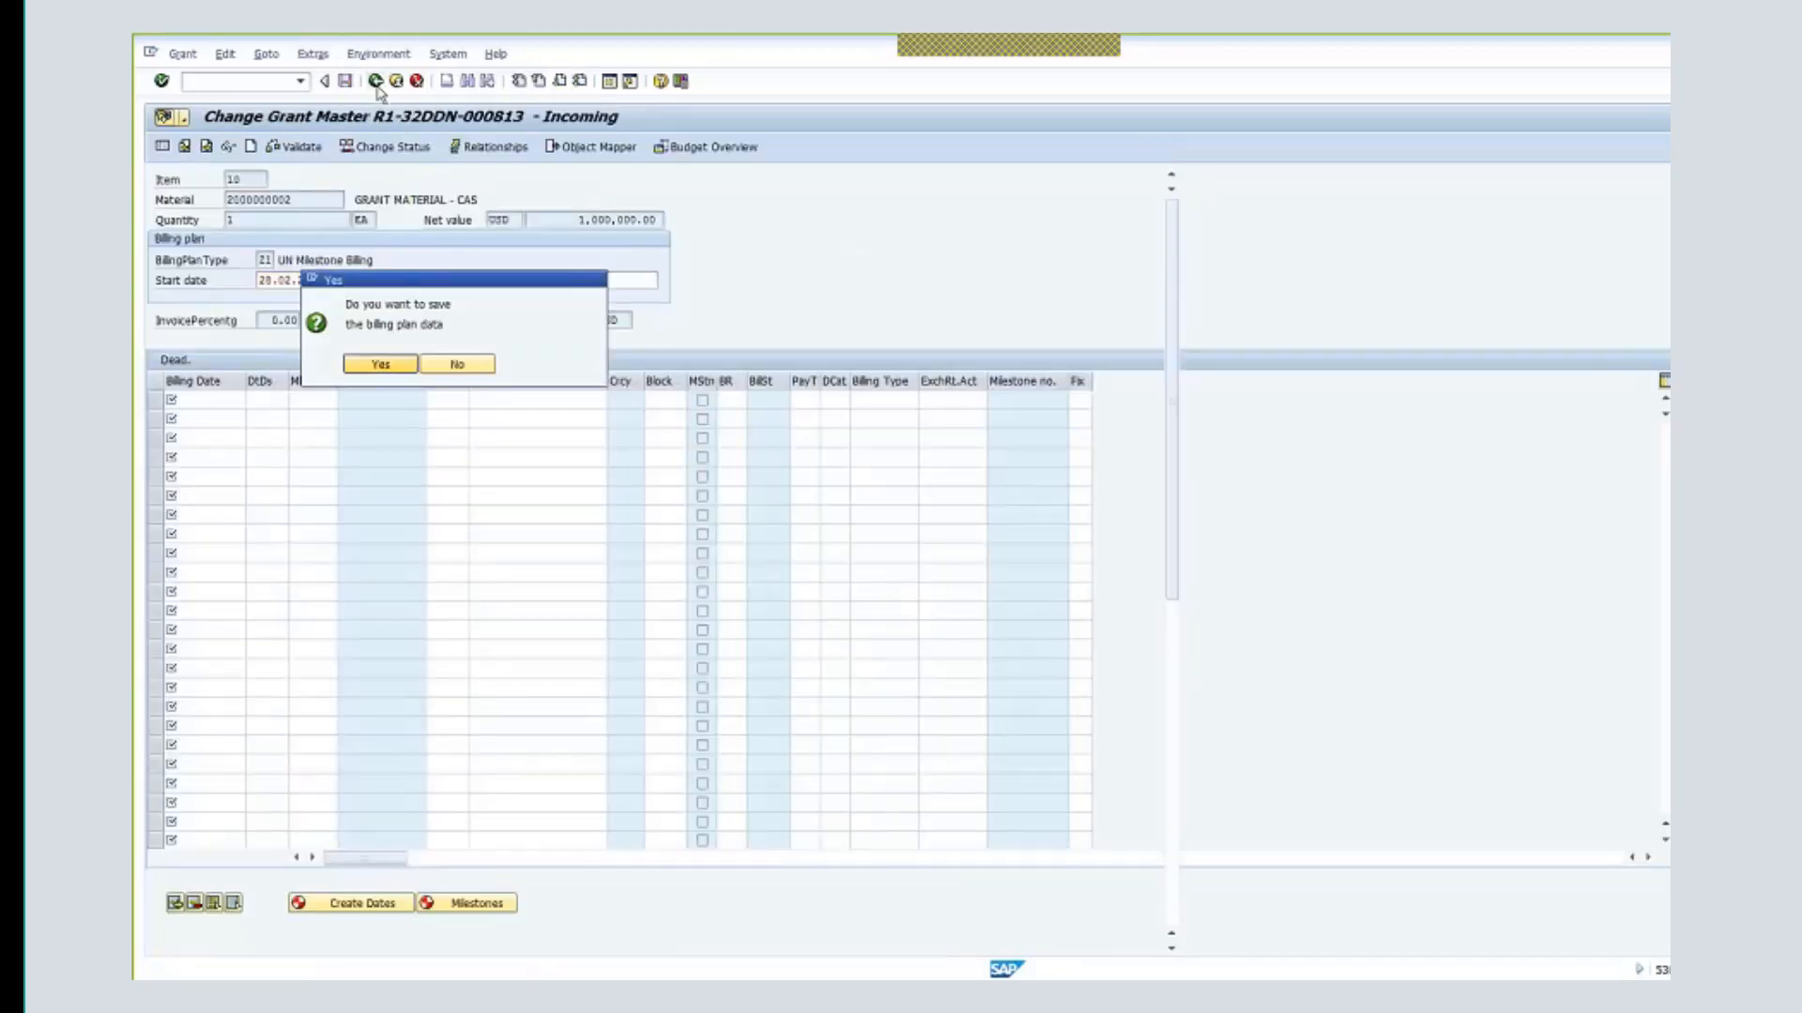
left_click(457, 364)
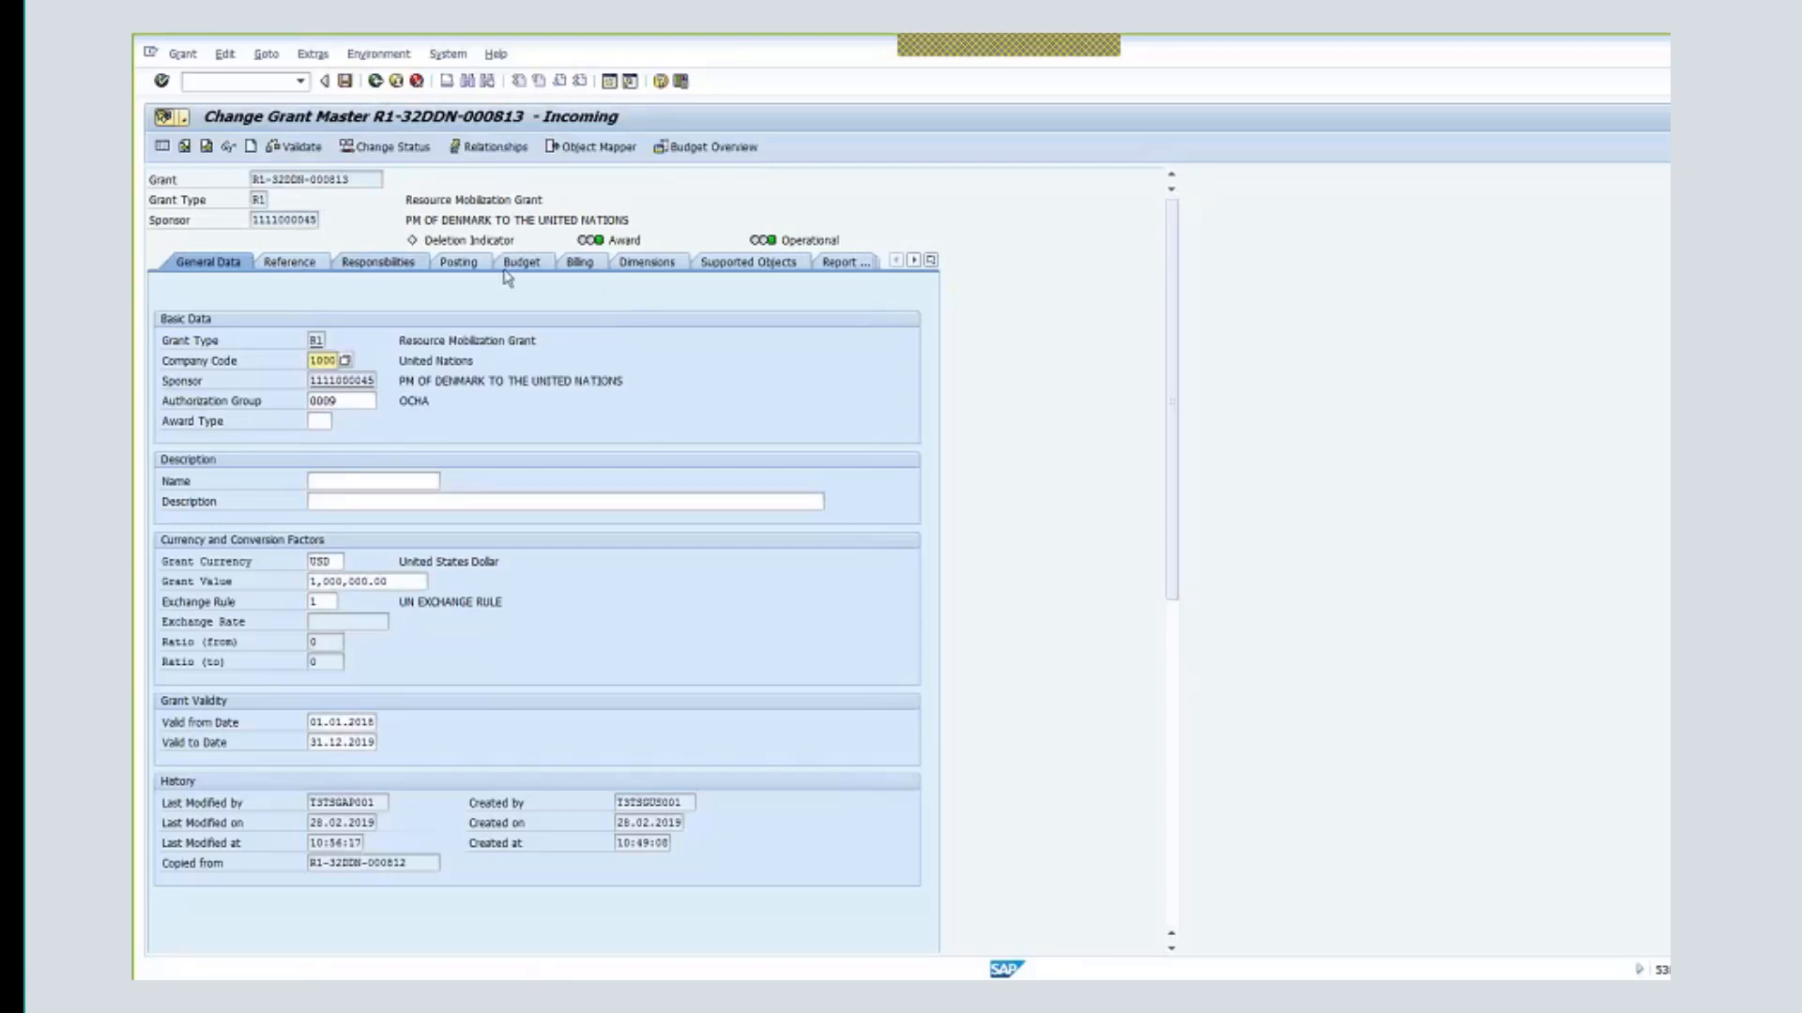
left_click(580, 263)
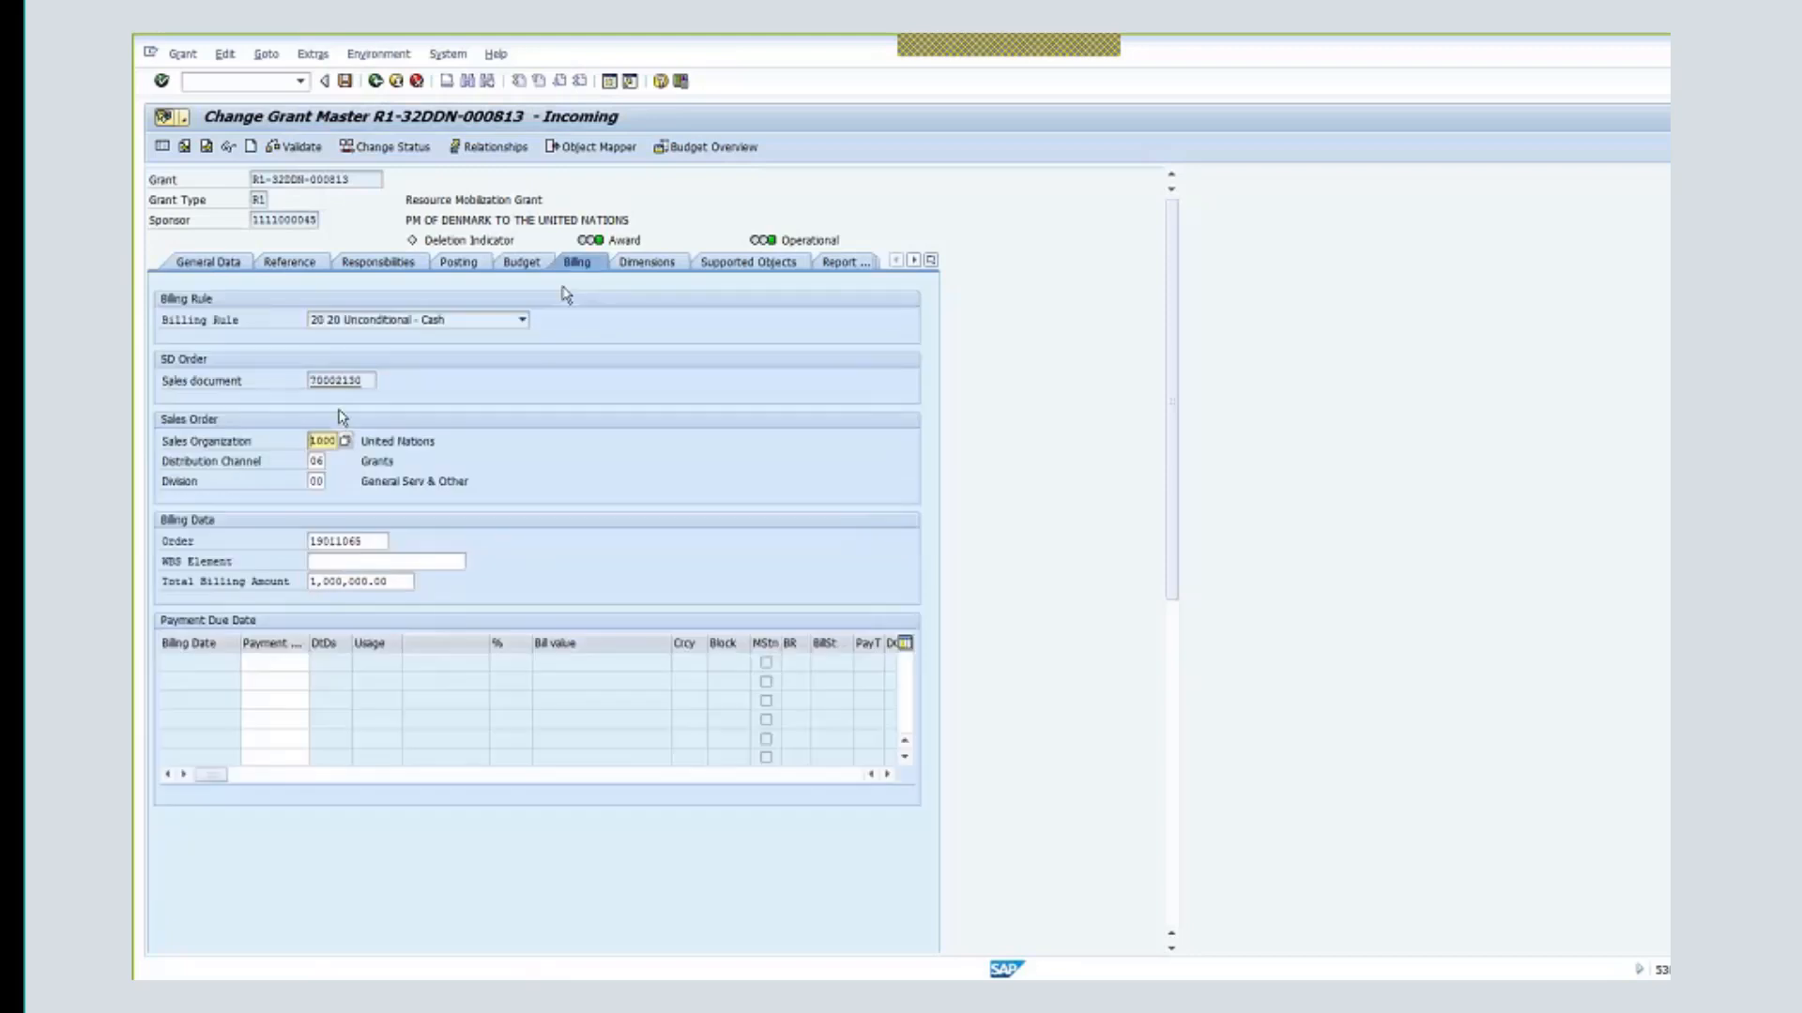
left_click(343, 380)
double_click(345, 381)
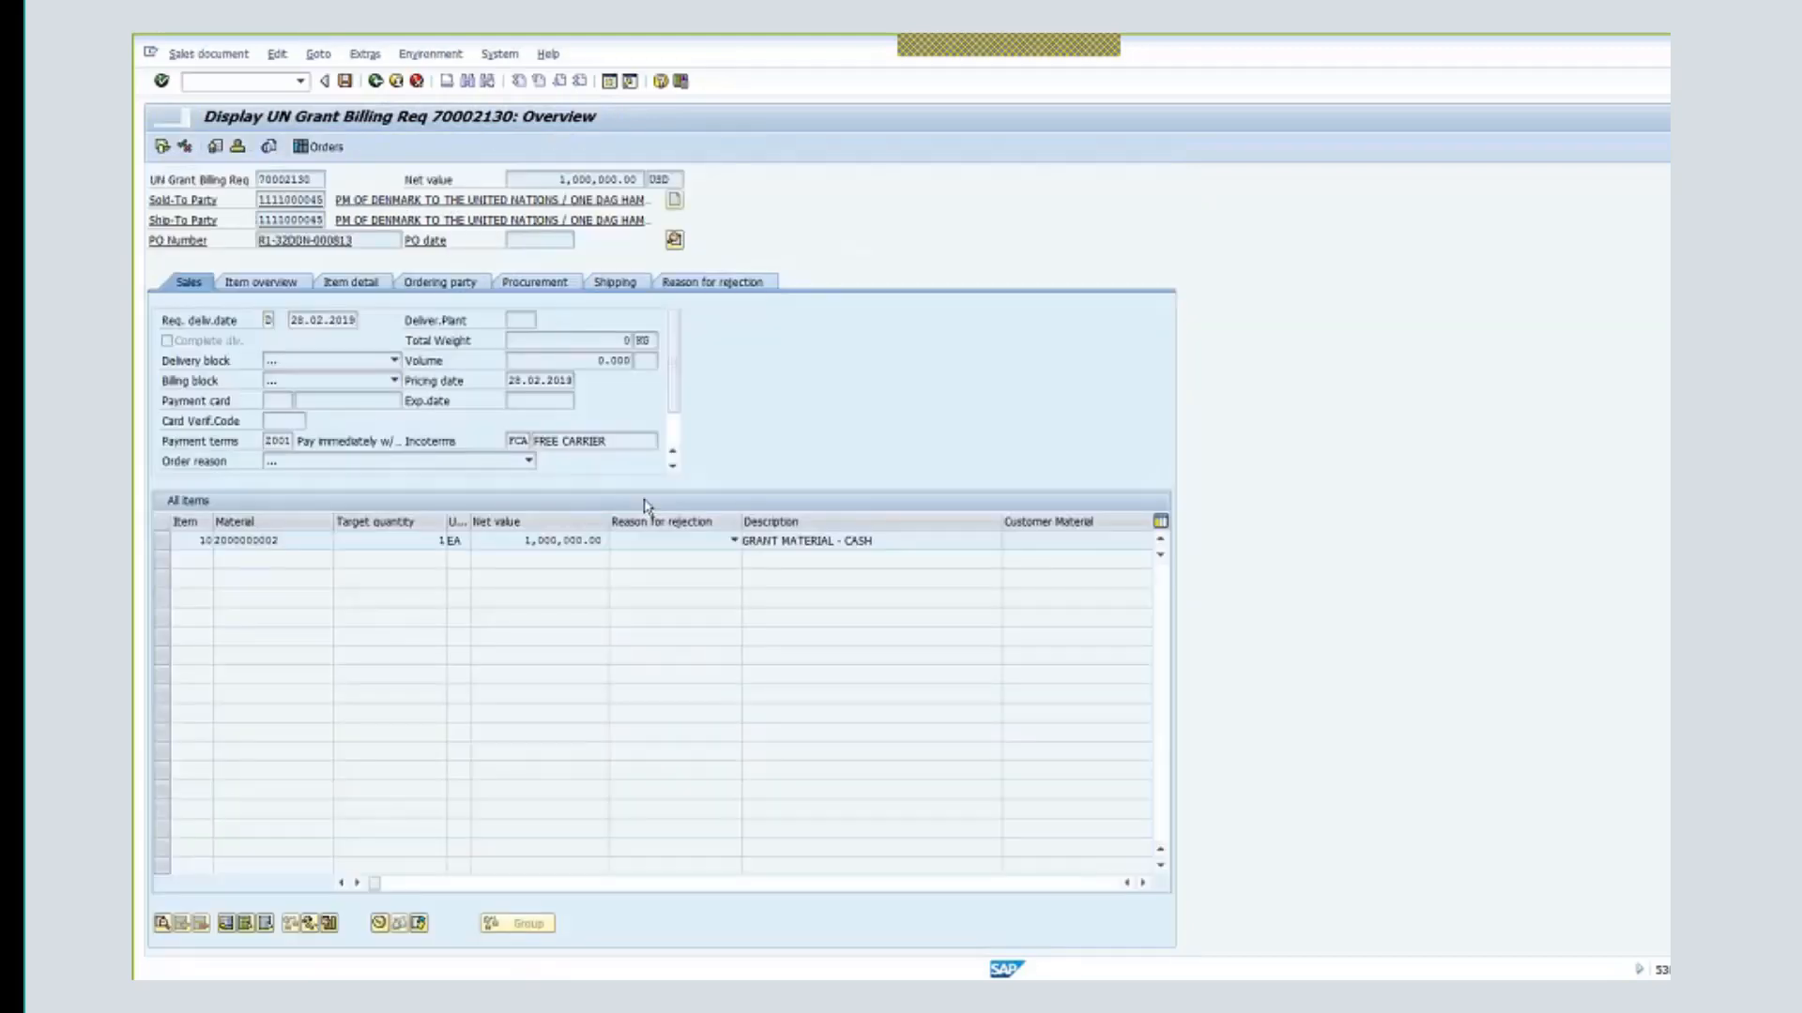
left_click(248, 542)
left_click(162, 541)
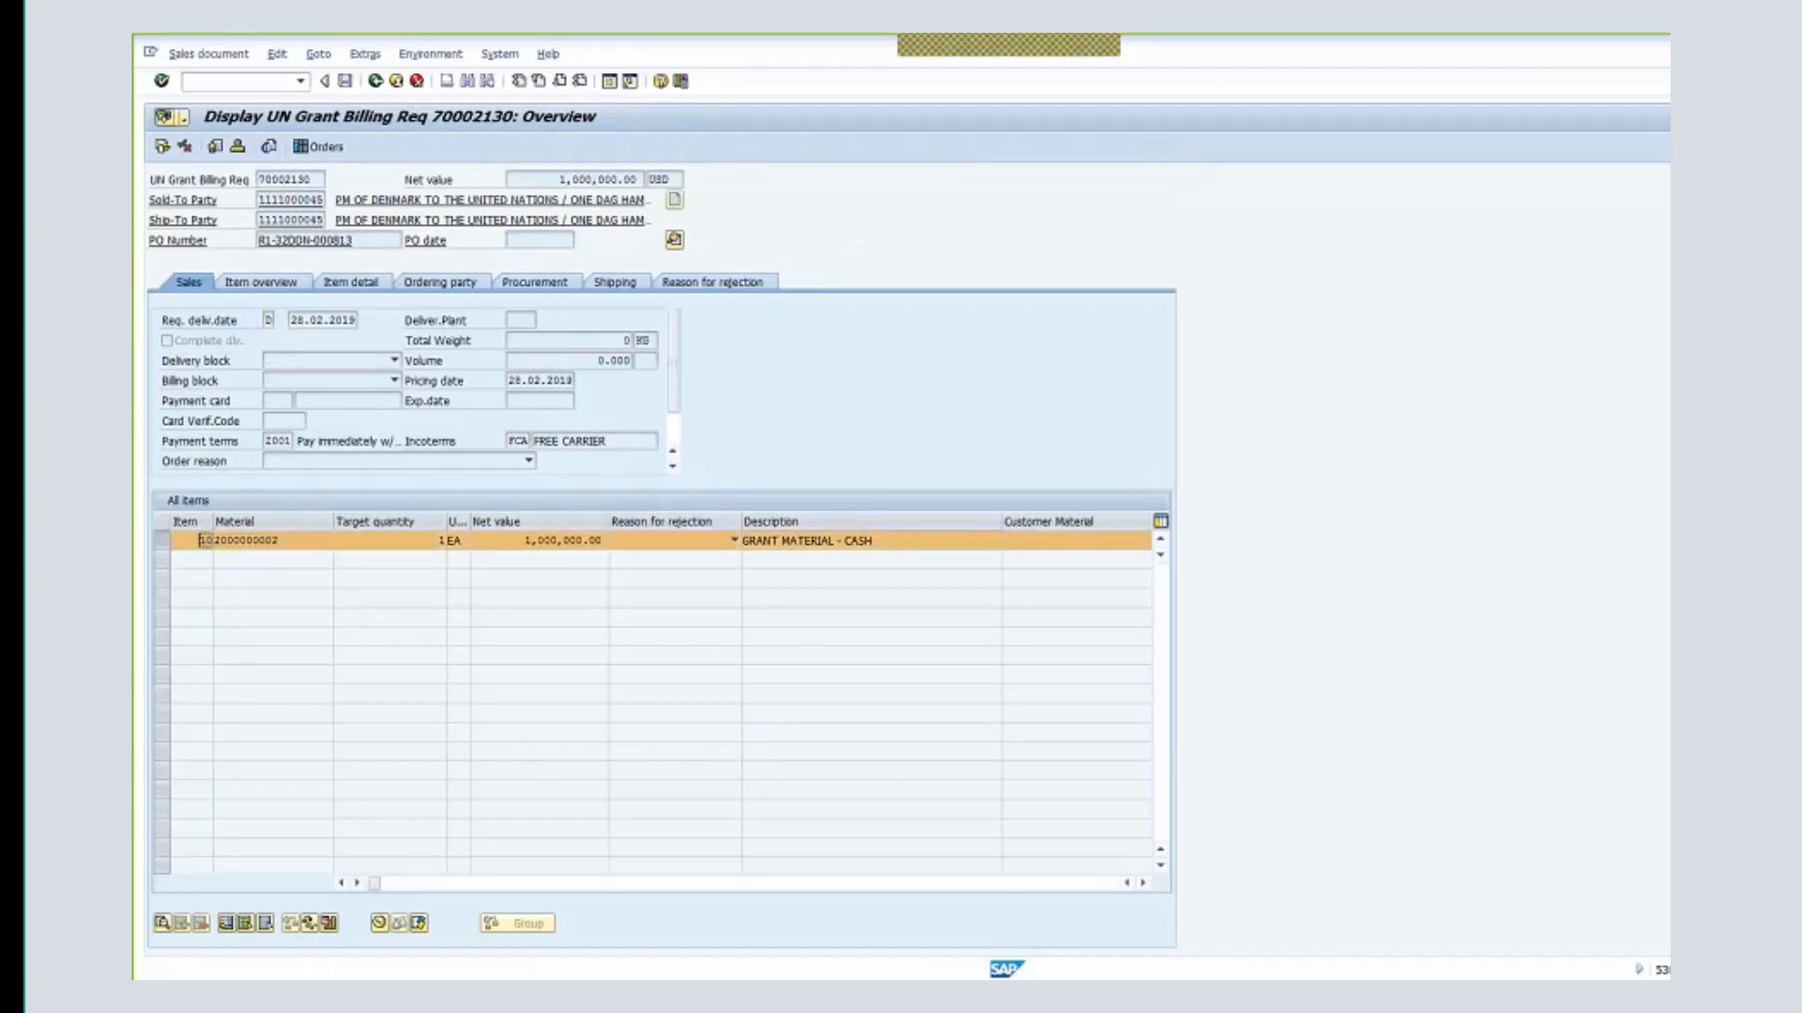
left_click(161, 924)
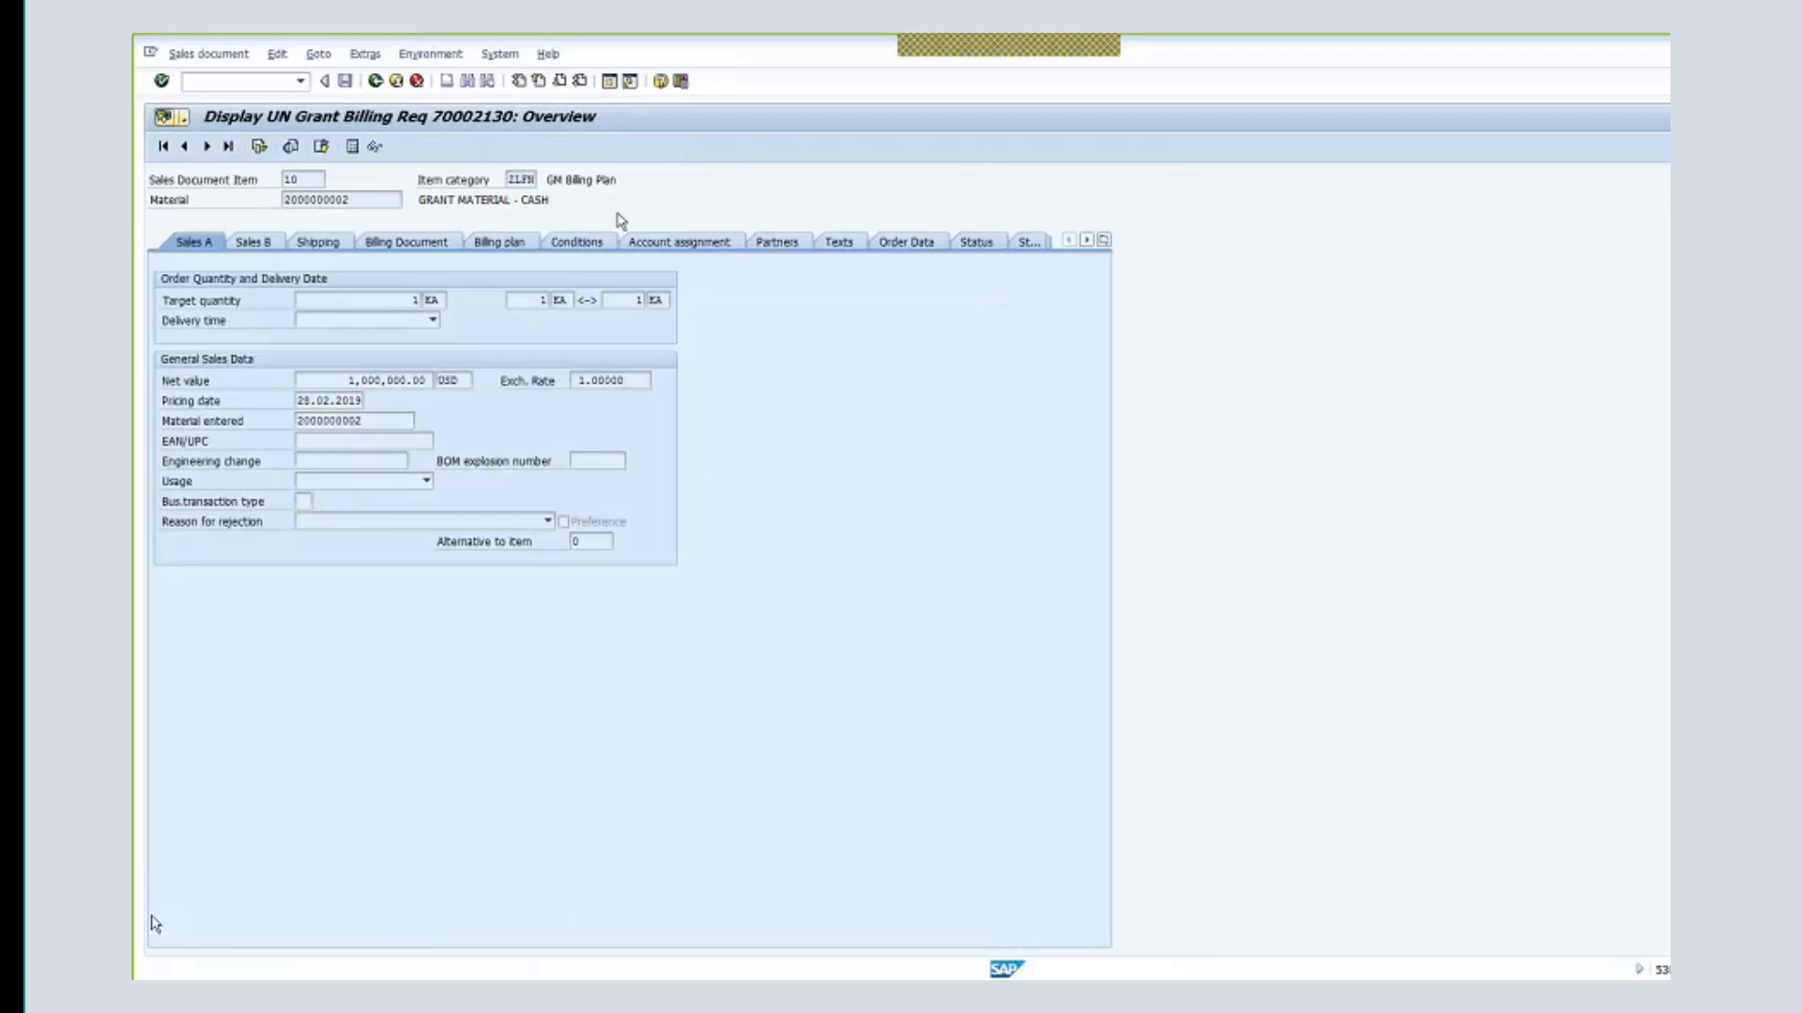
left_click(676, 242)
left_click(392, 519)
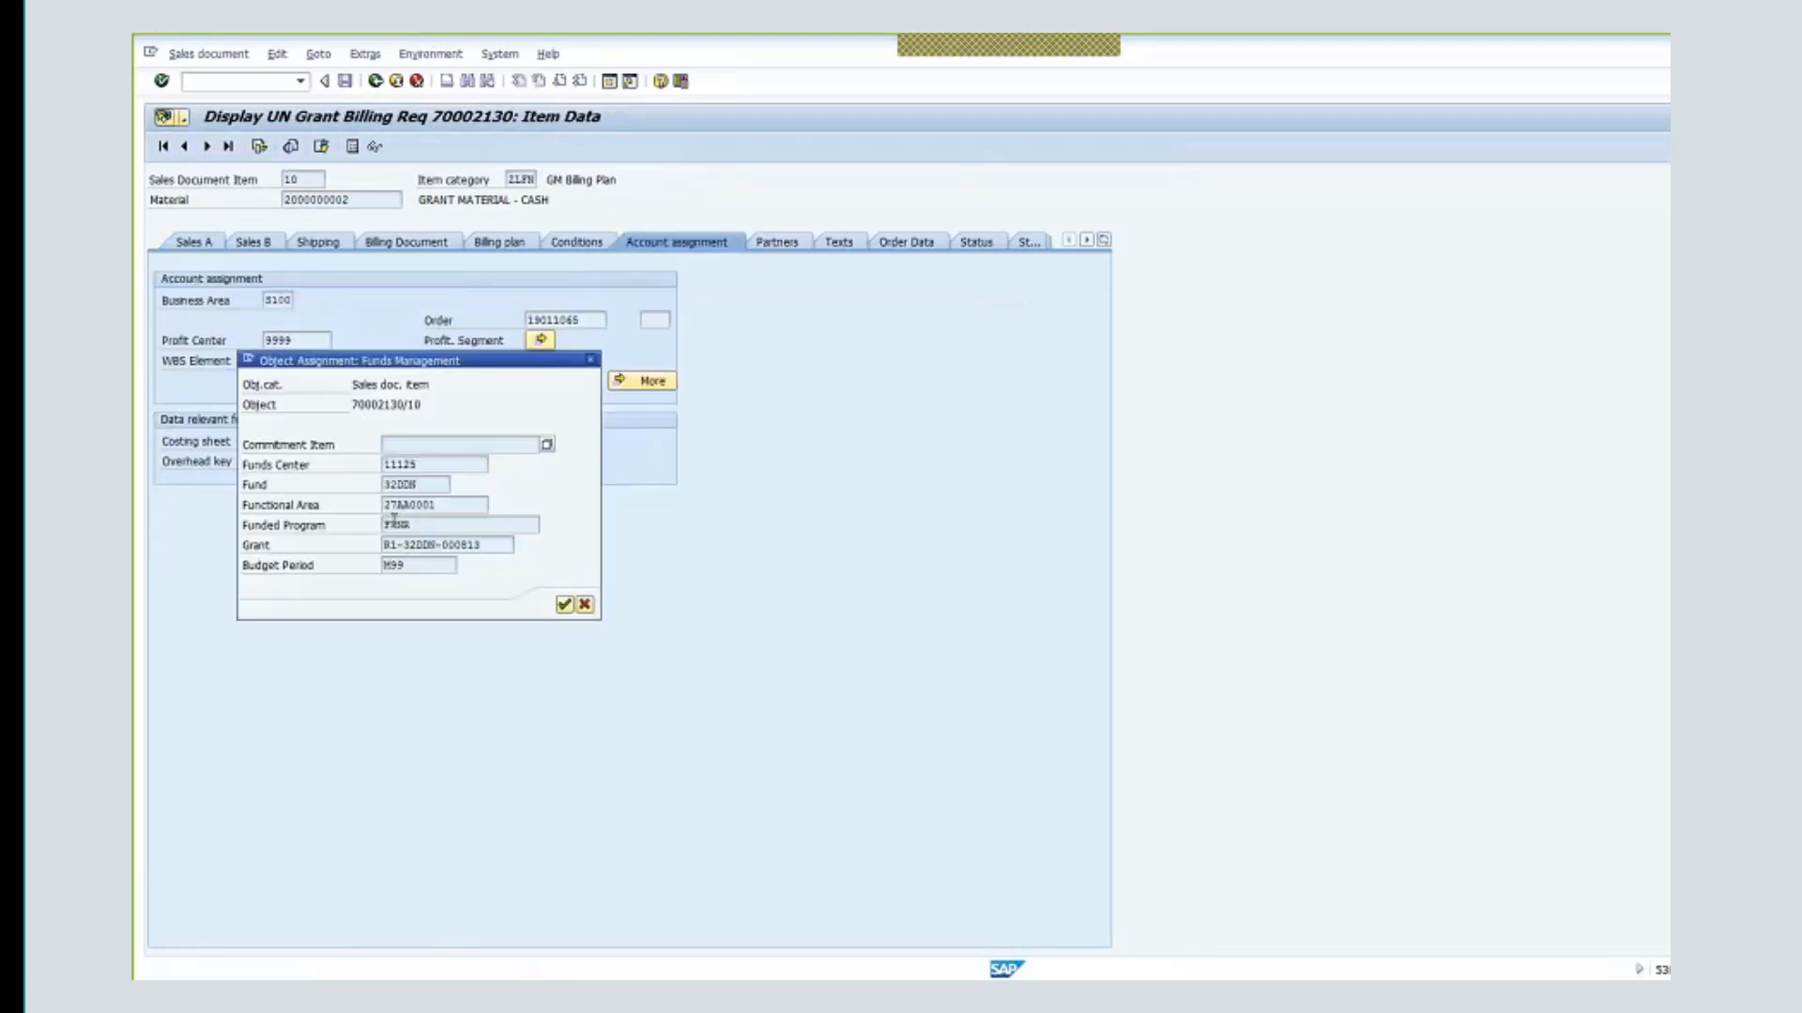
double_click(443, 527)
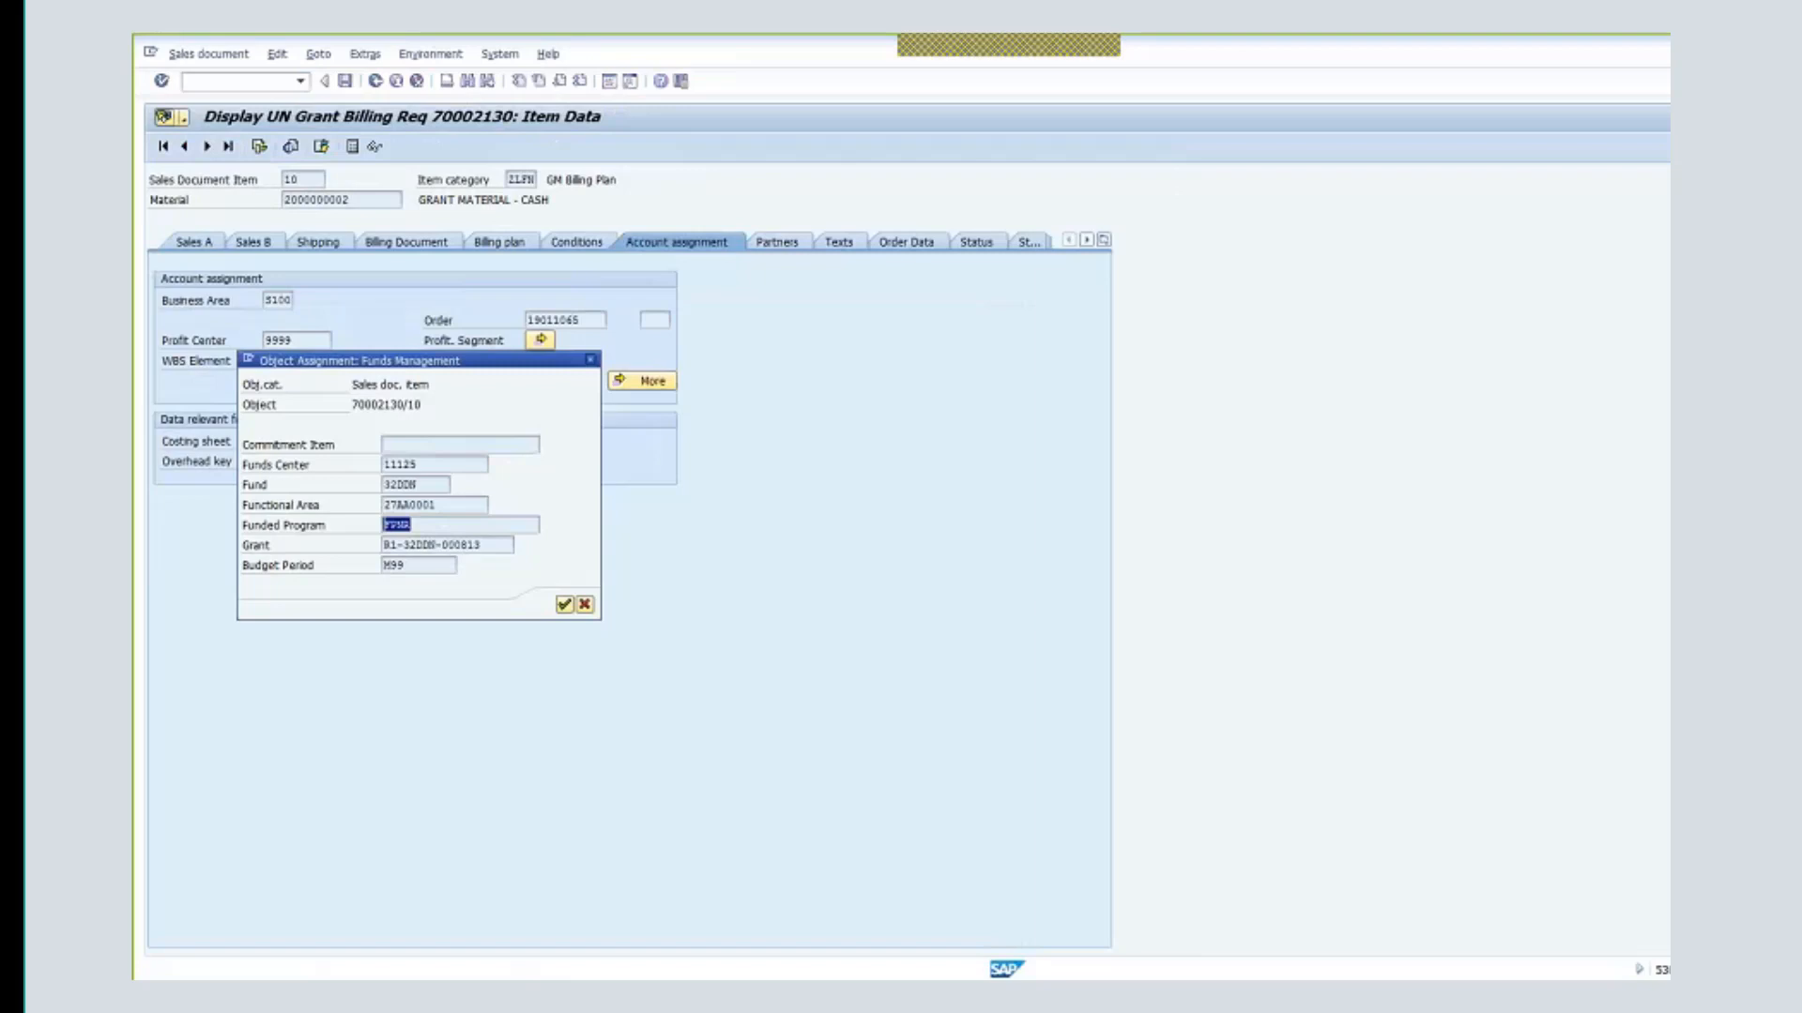
left_click(585, 605)
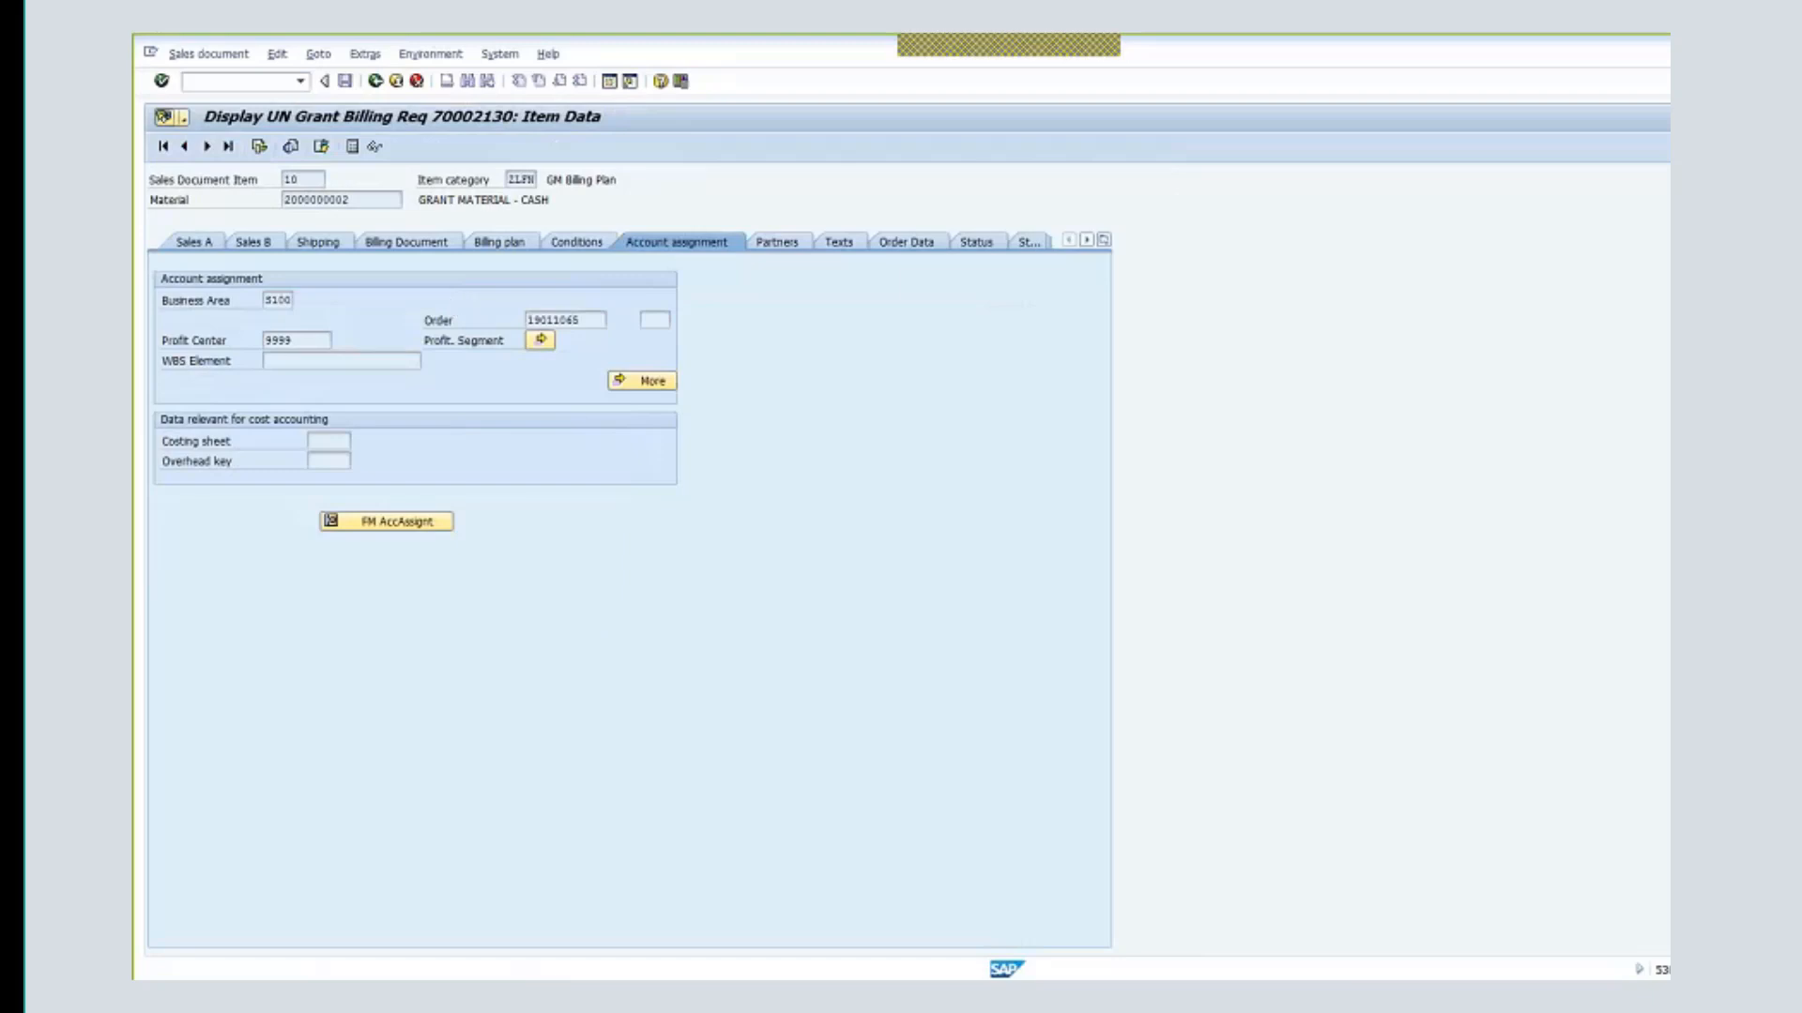
left_click(375, 81)
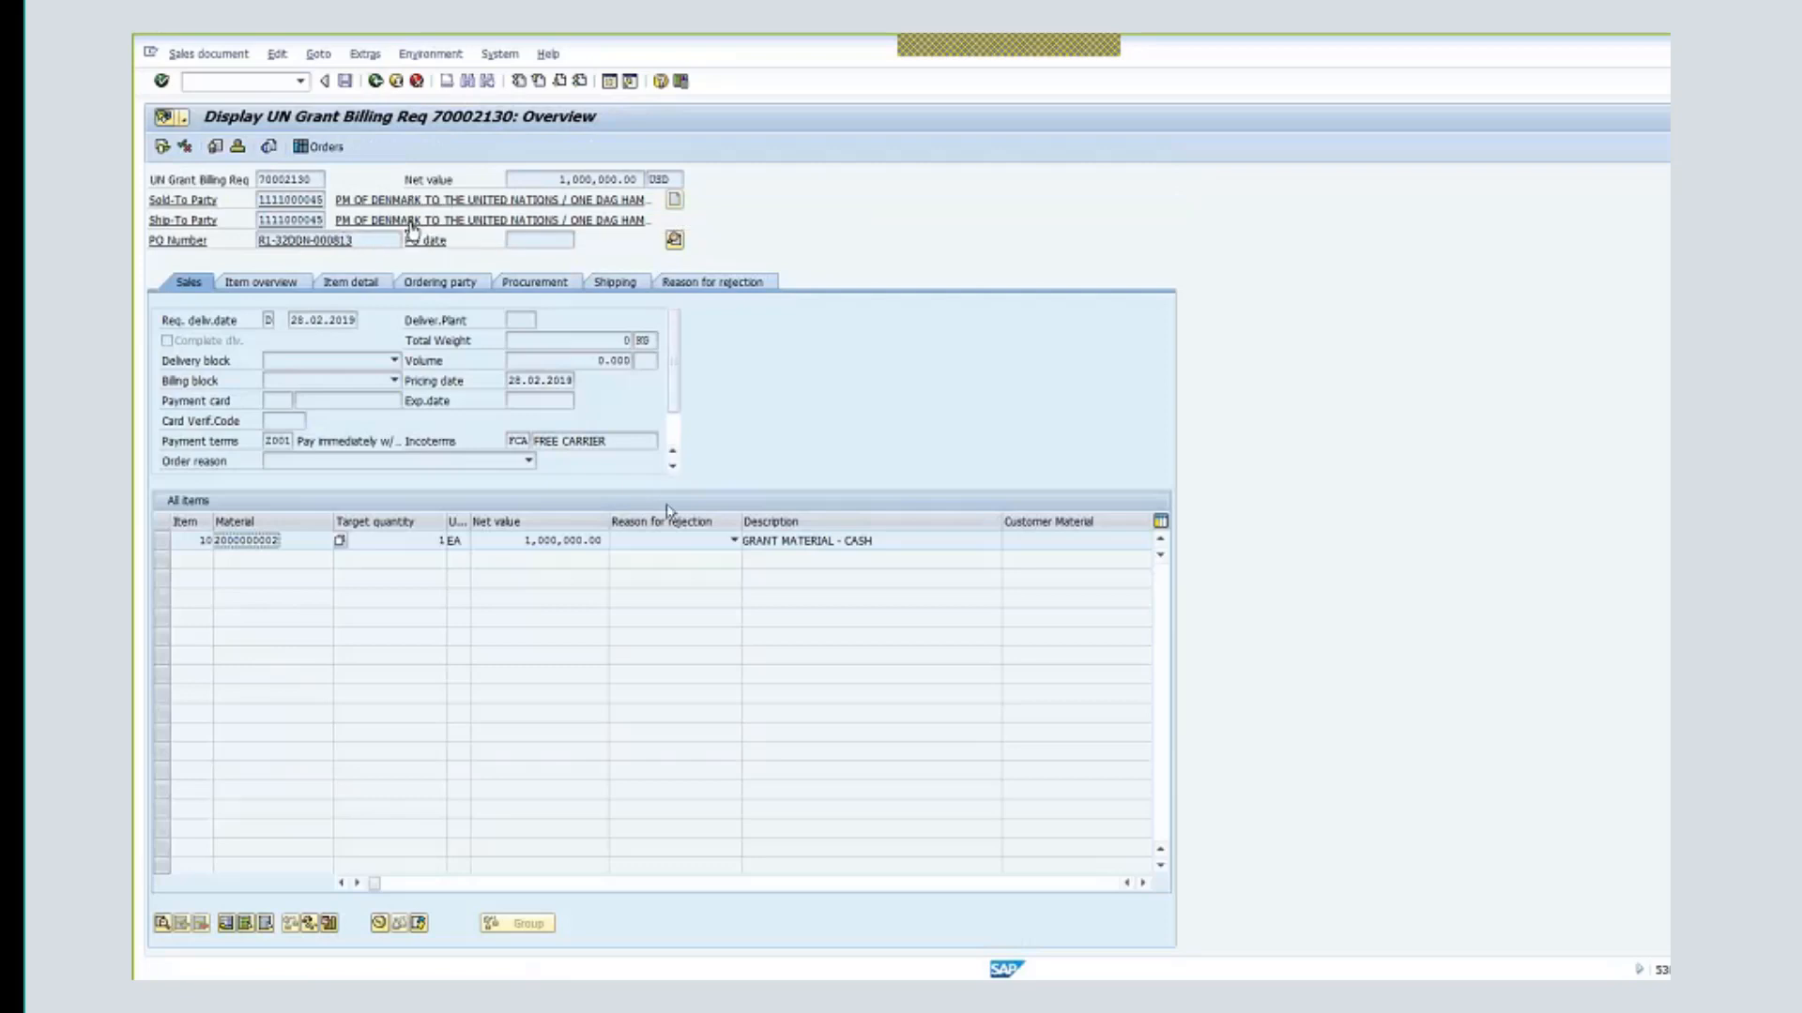
left_click(563, 540)
left_click_drag(537, 541, 607, 541)
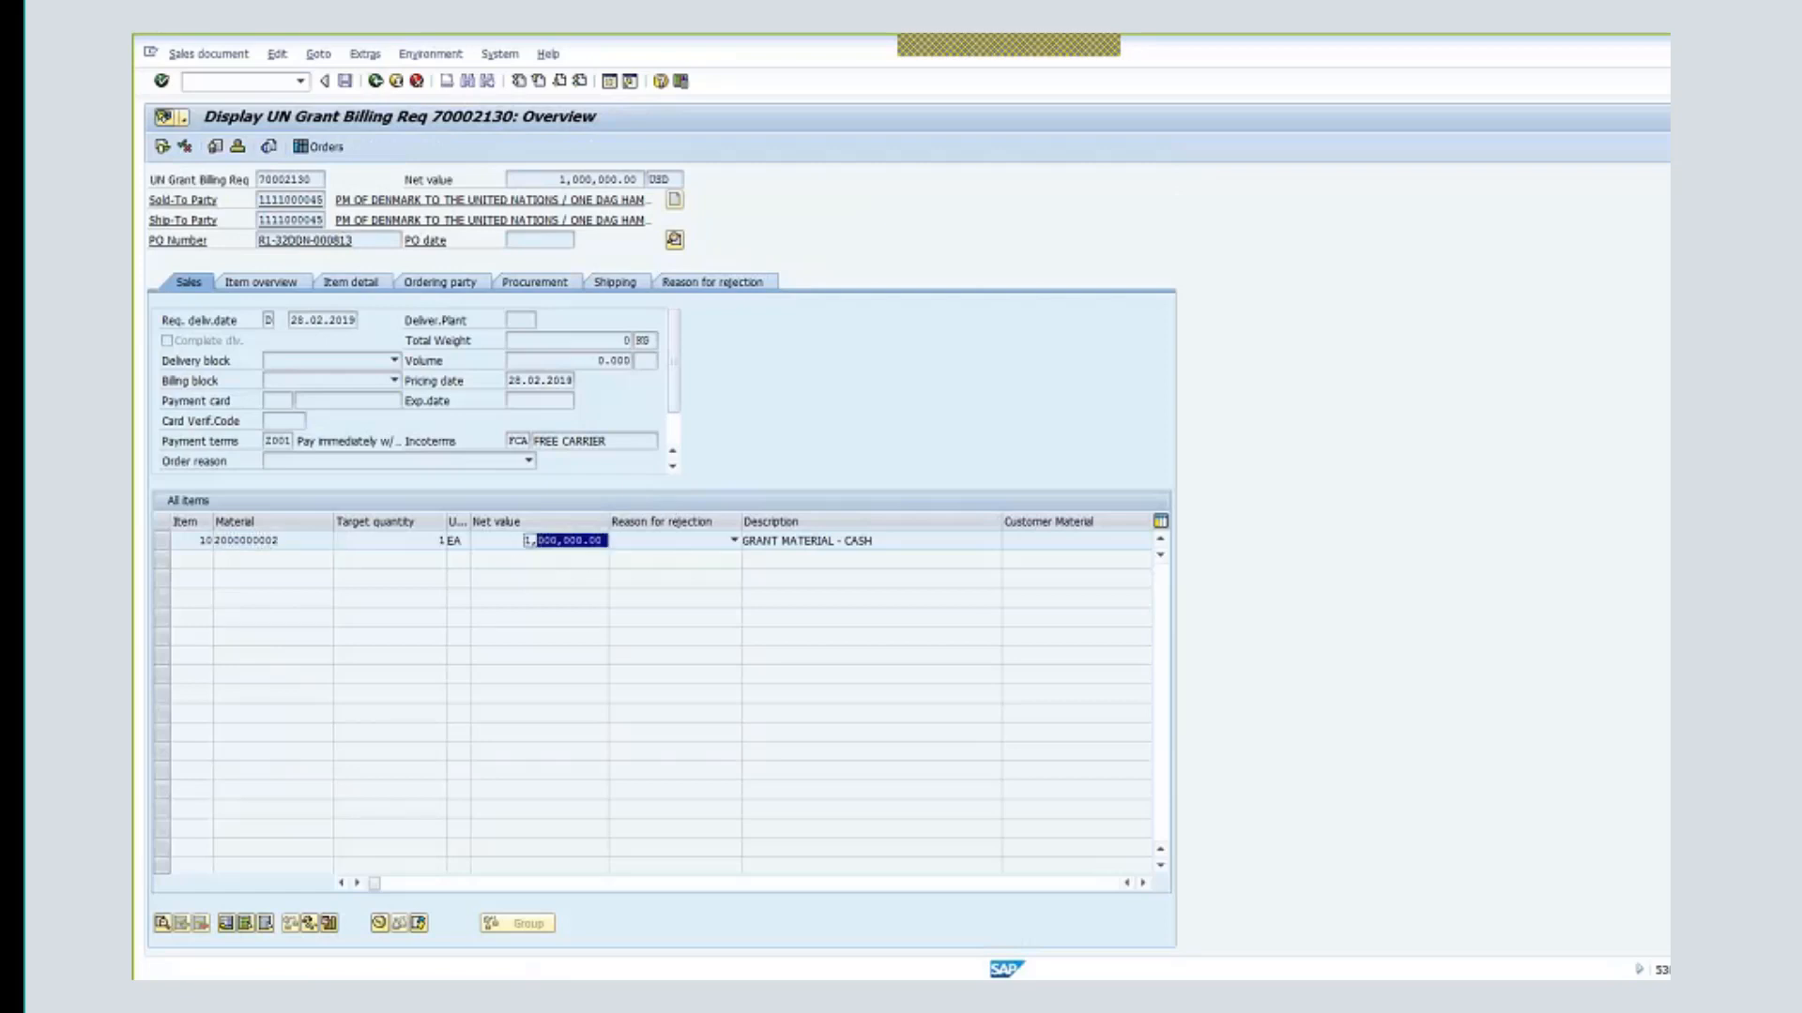
left_click(375, 83)
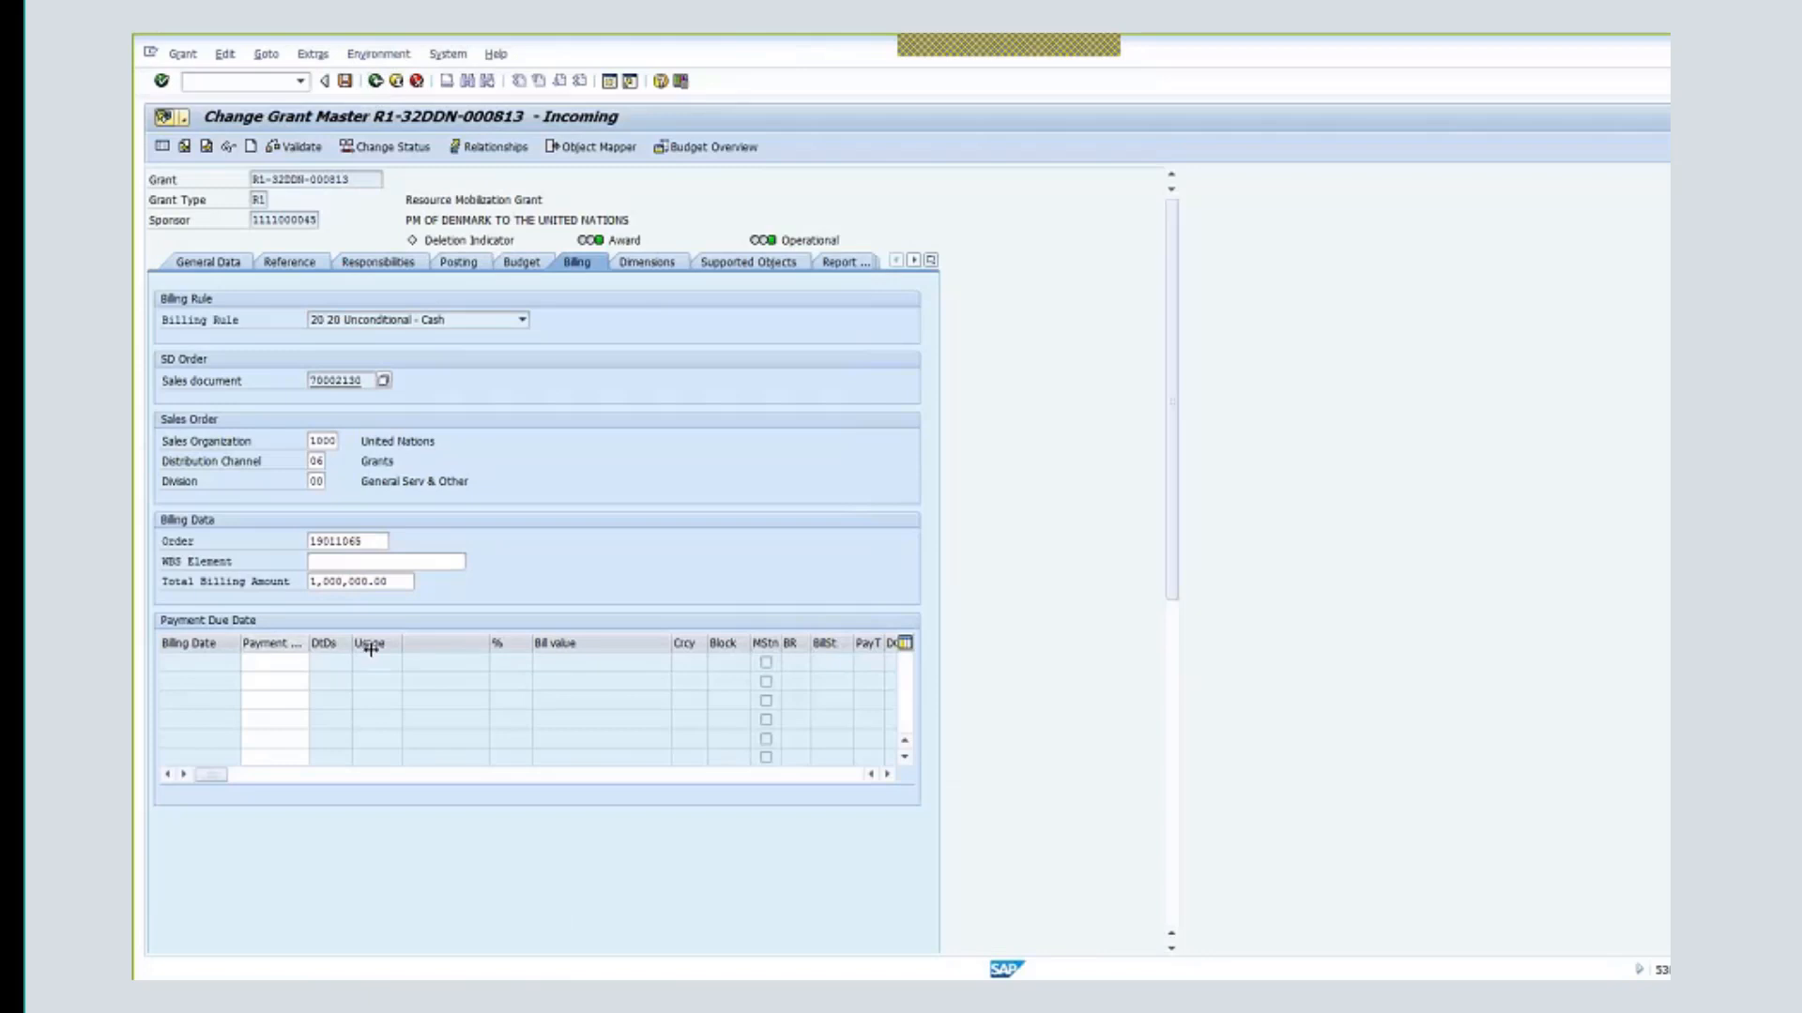
- Add a 01.01.2018 billing date worth 1,000,000 to the billing plan and keep it
left_click(375, 54)
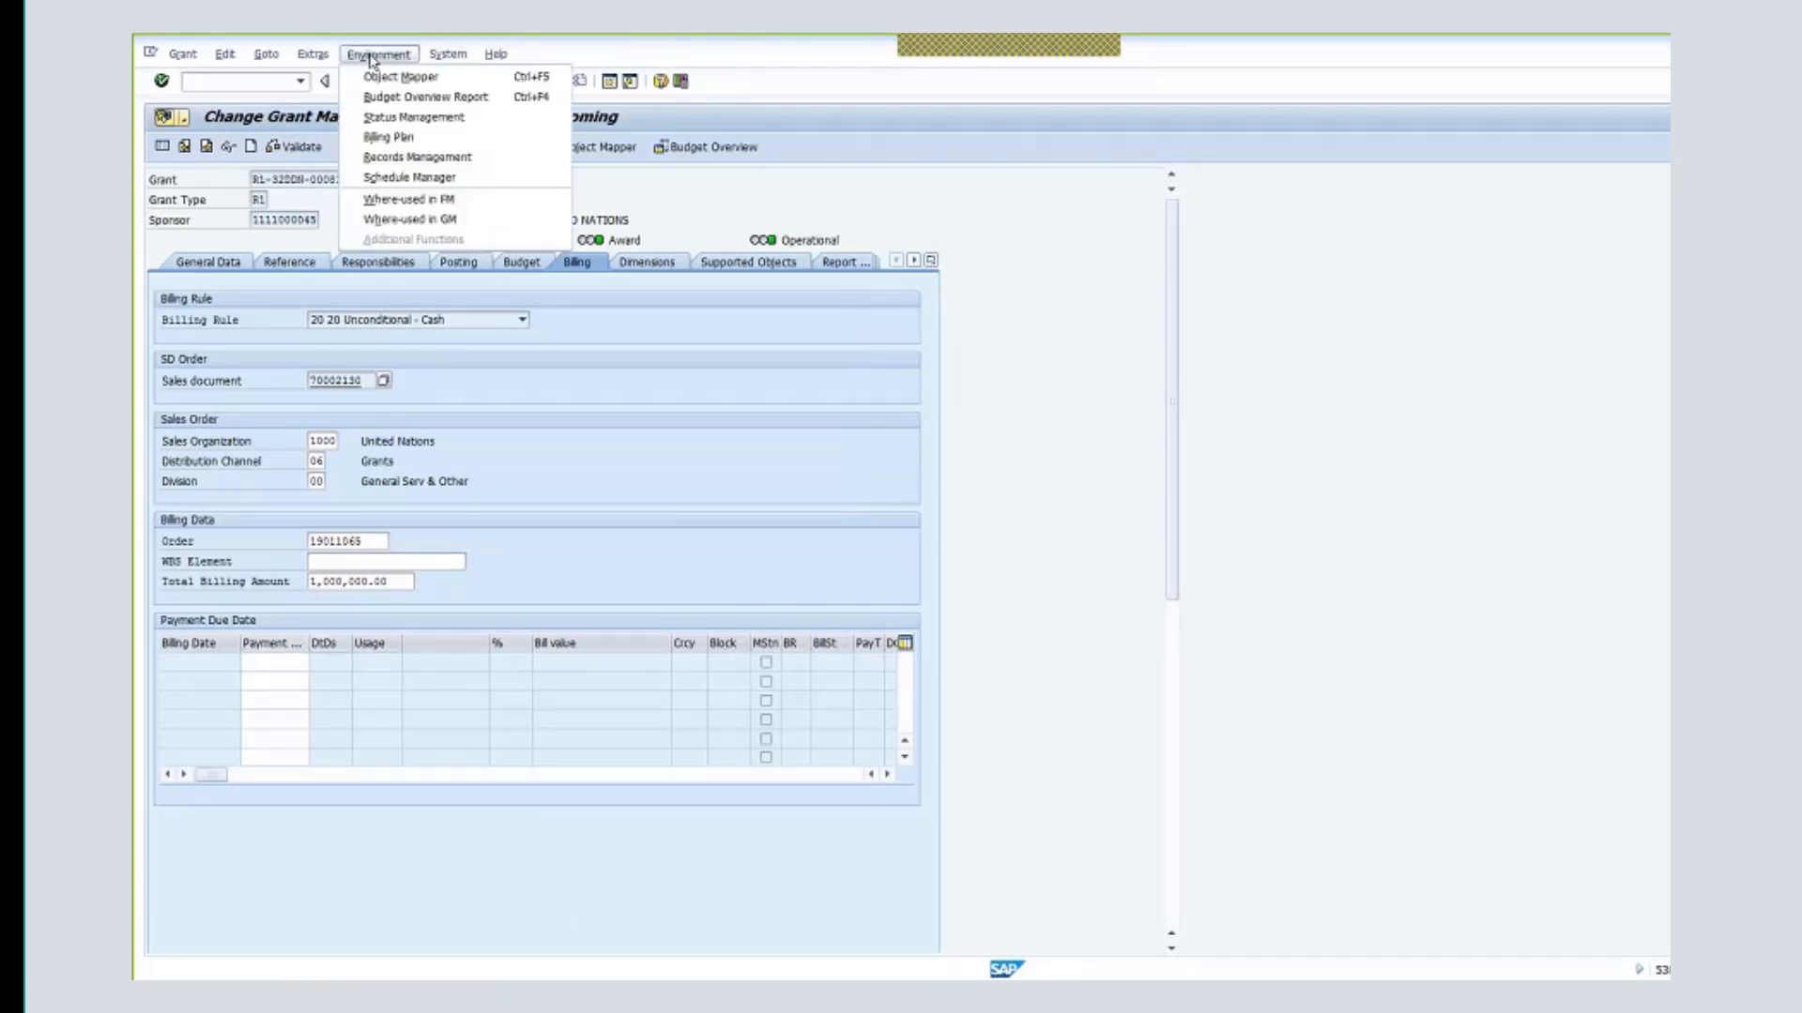
left_click(403, 137)
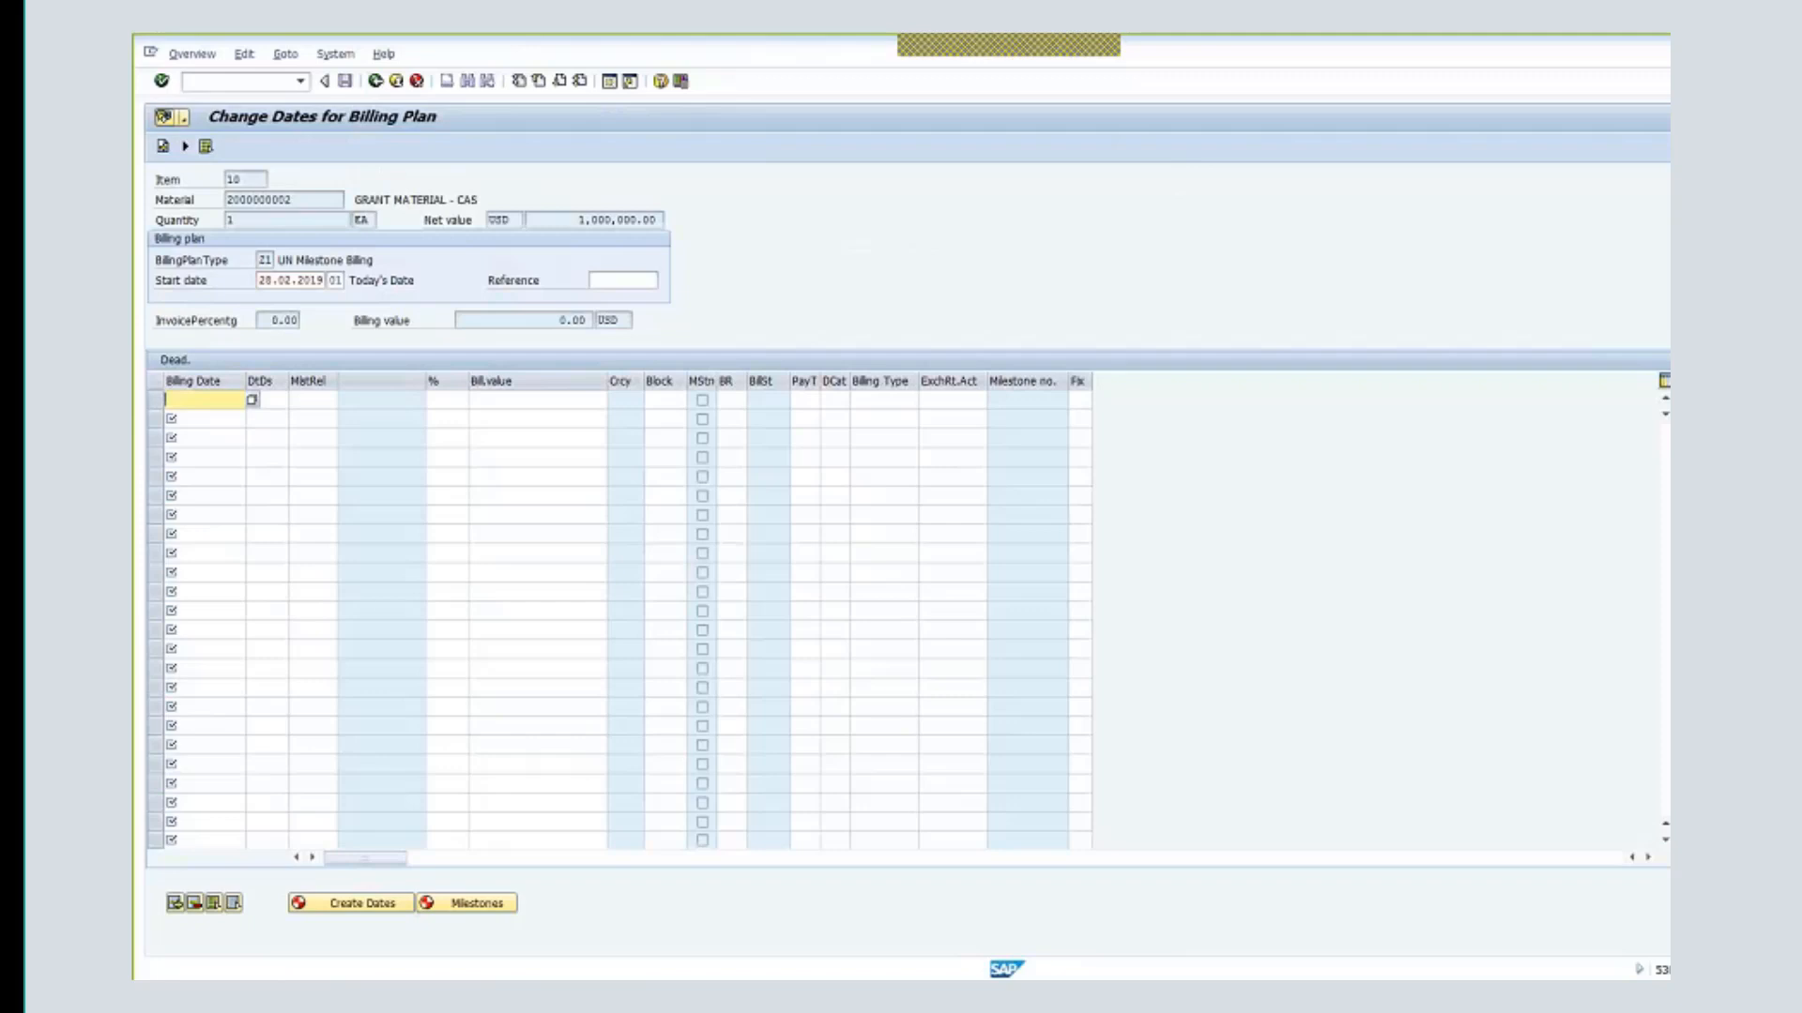
type("01.")
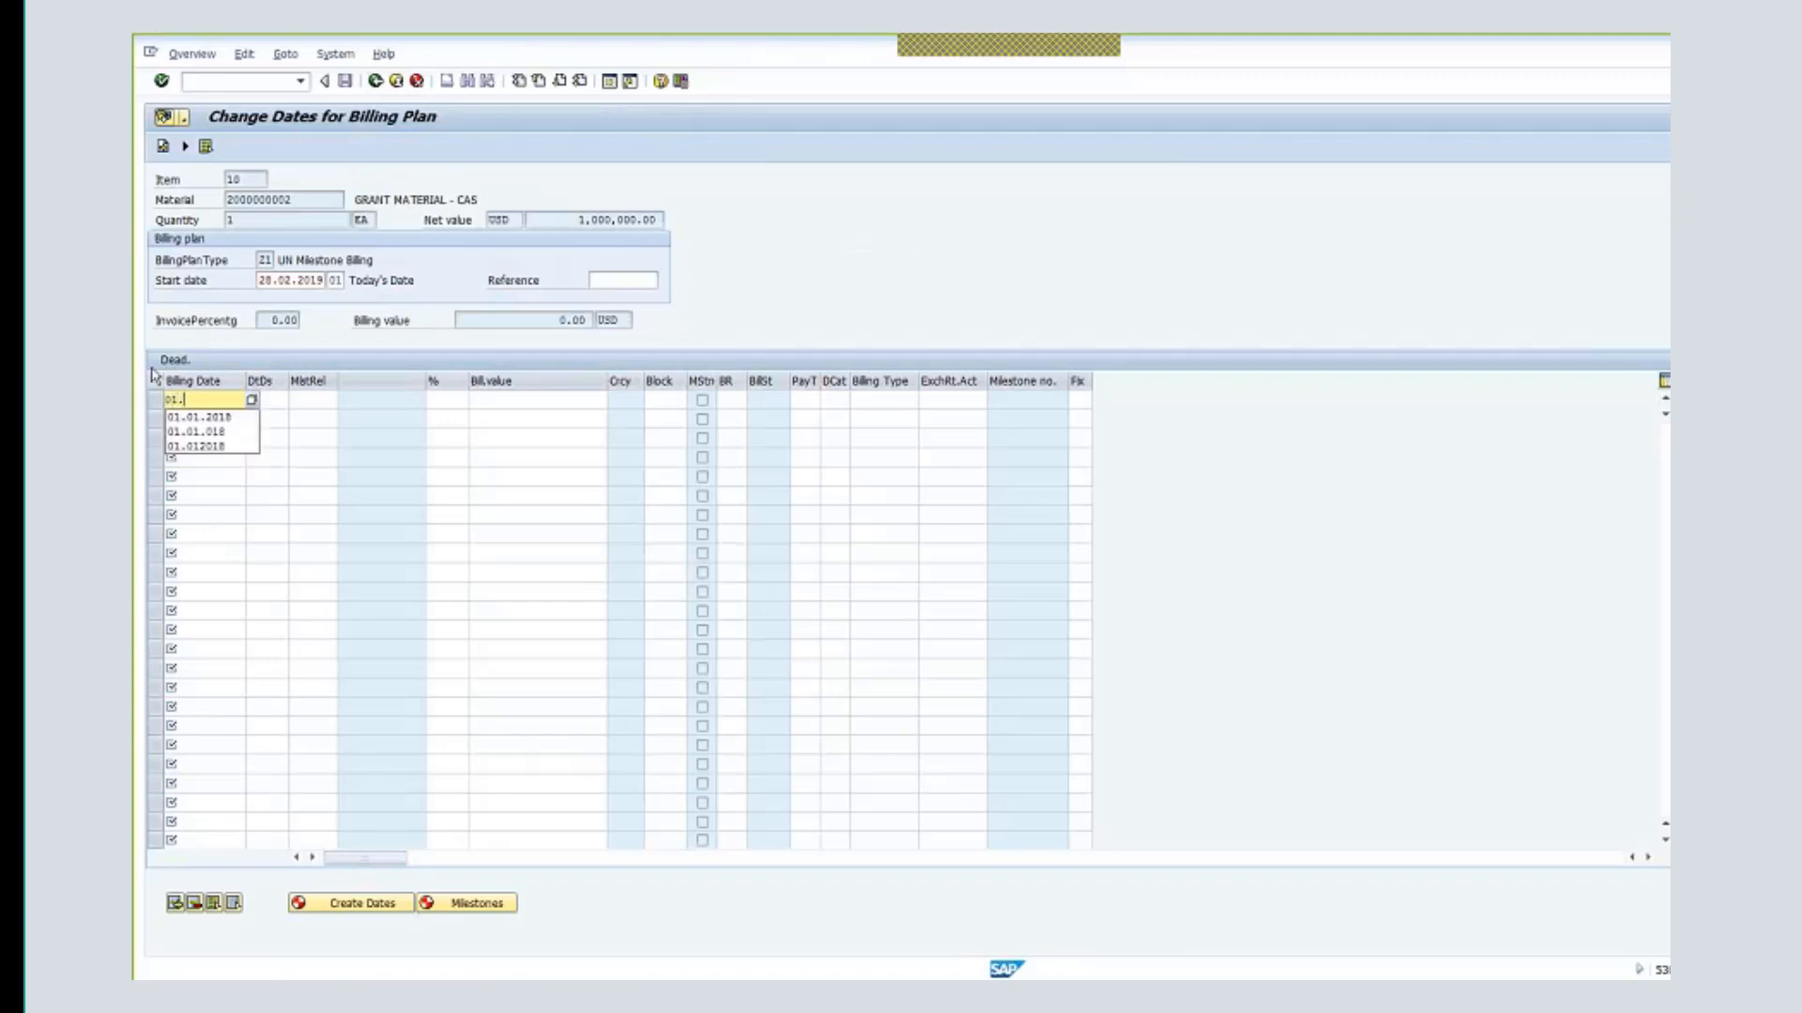
type("01.2018")
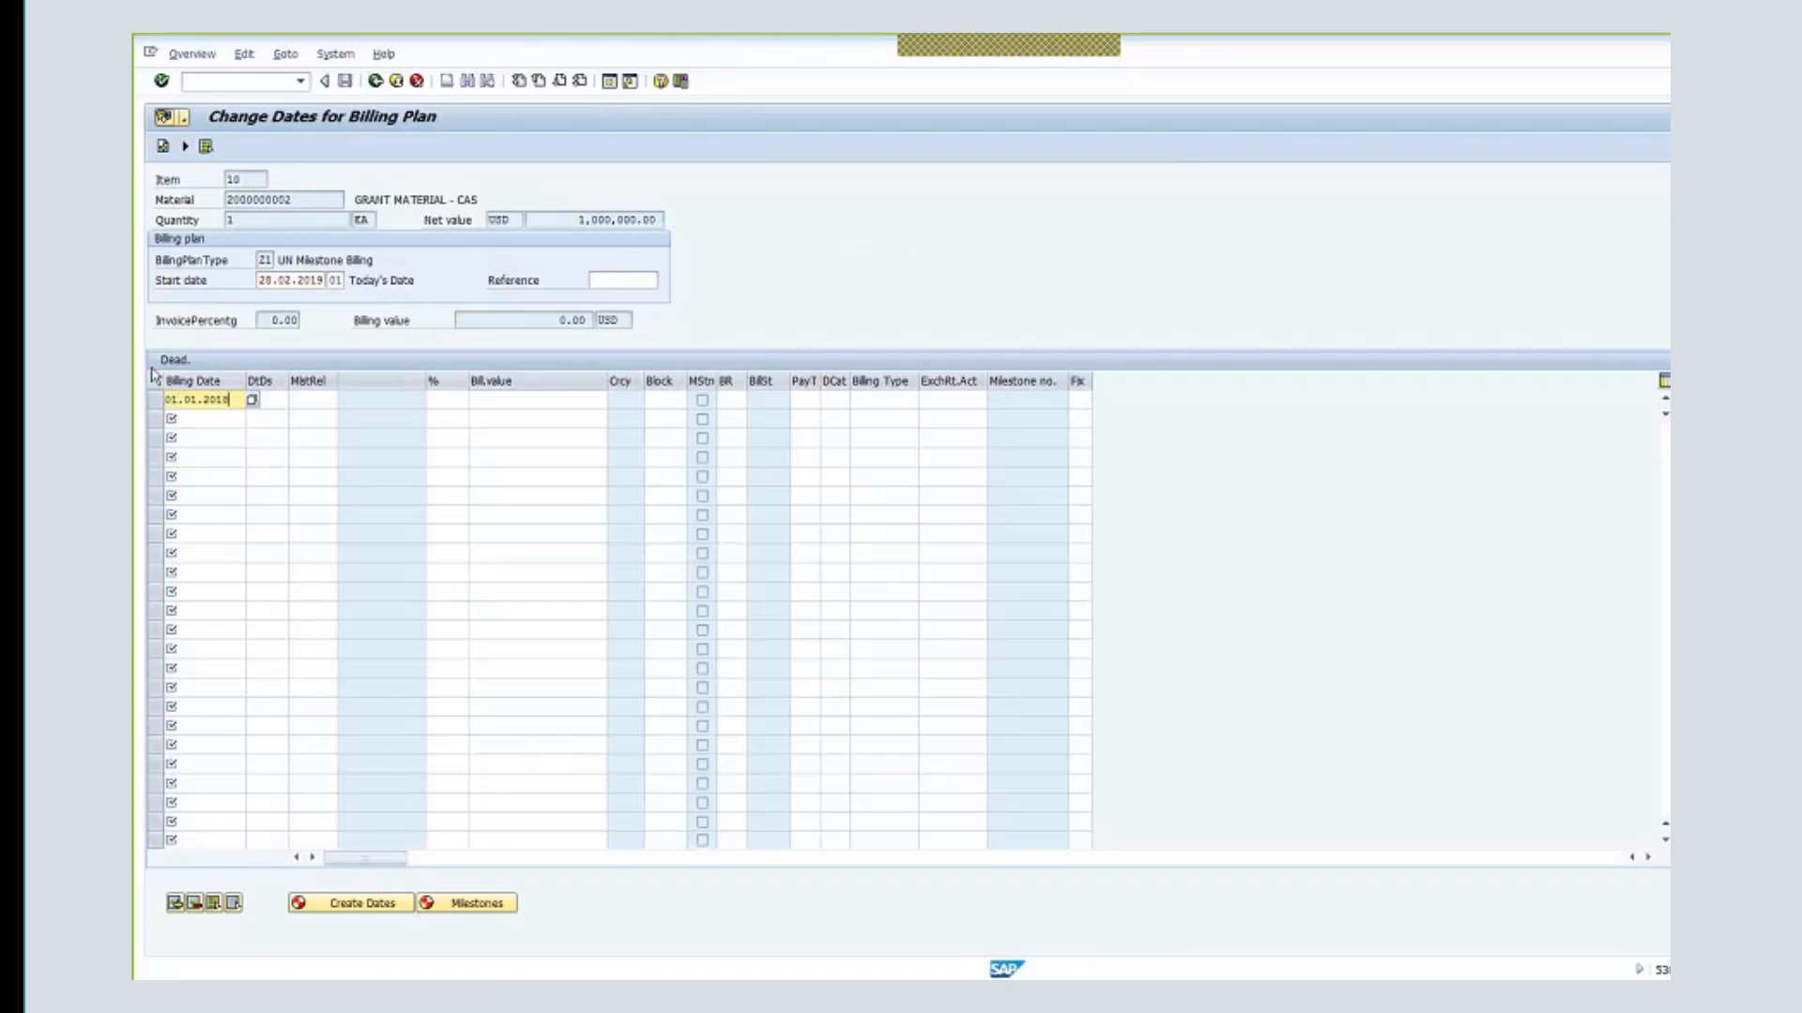
left_click(528, 402)
type("1,")
type("000,")
type("000")
key("Return")
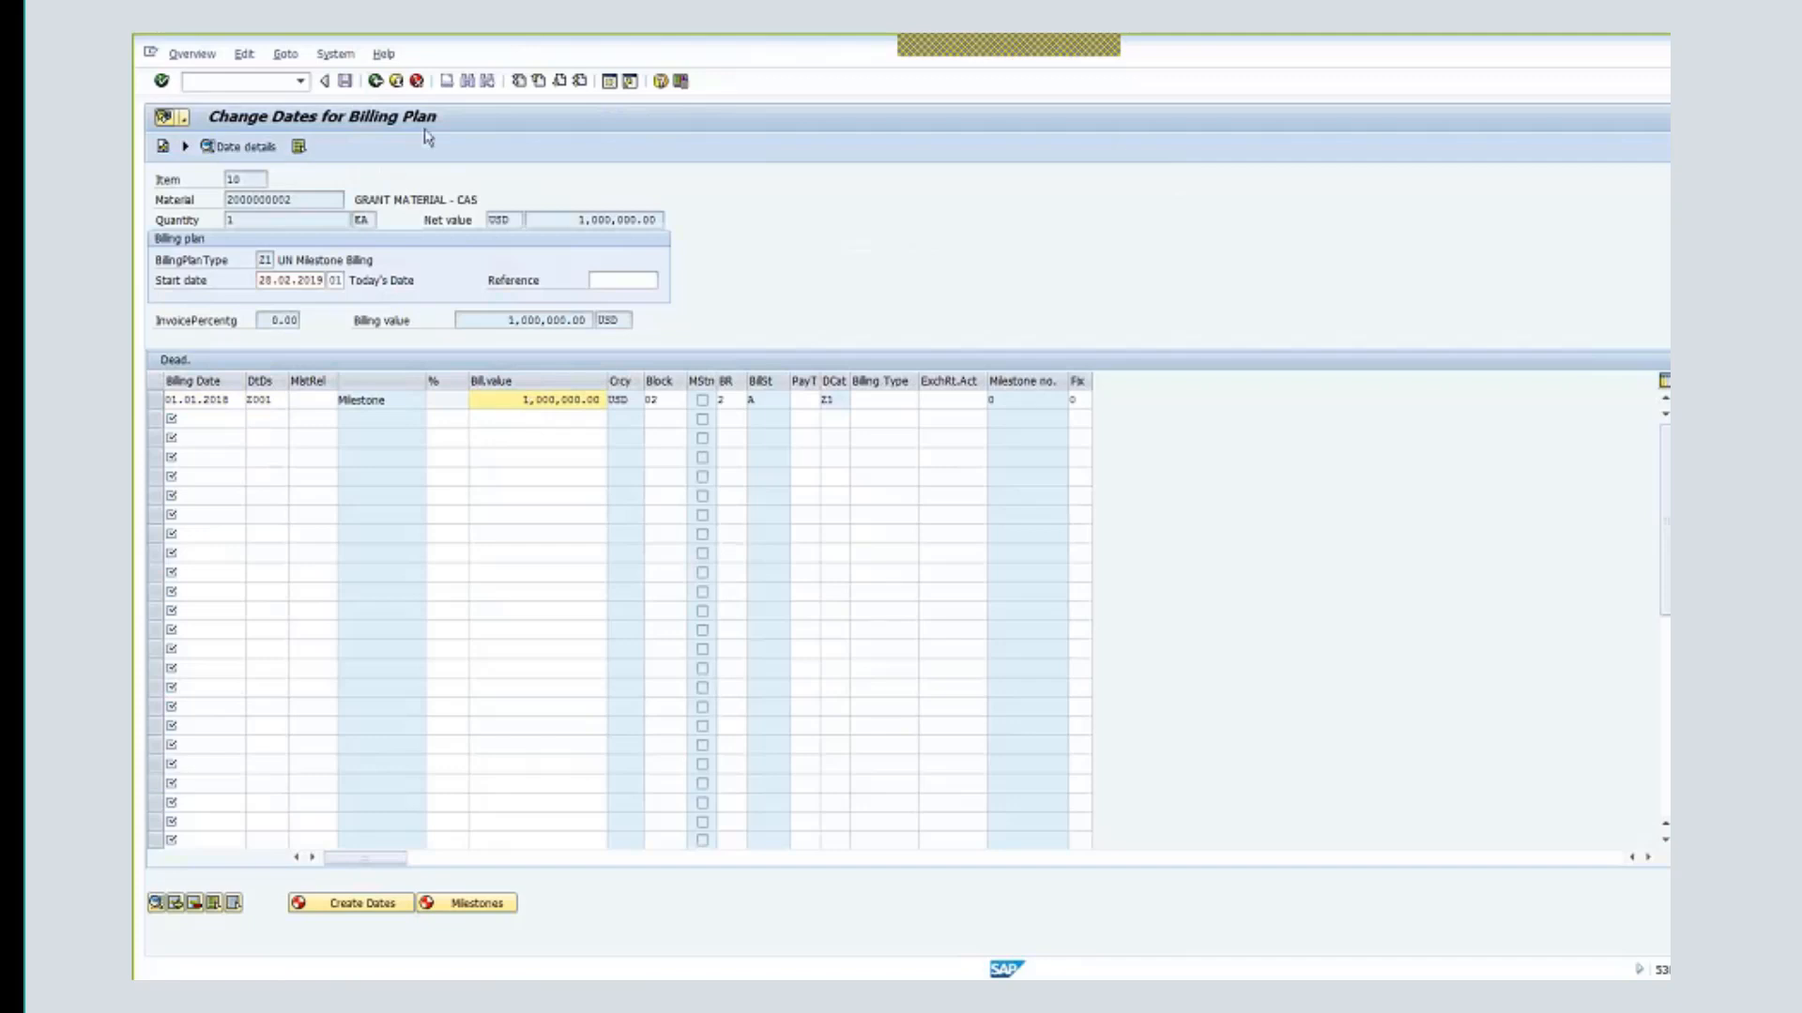
left_click(376, 81)
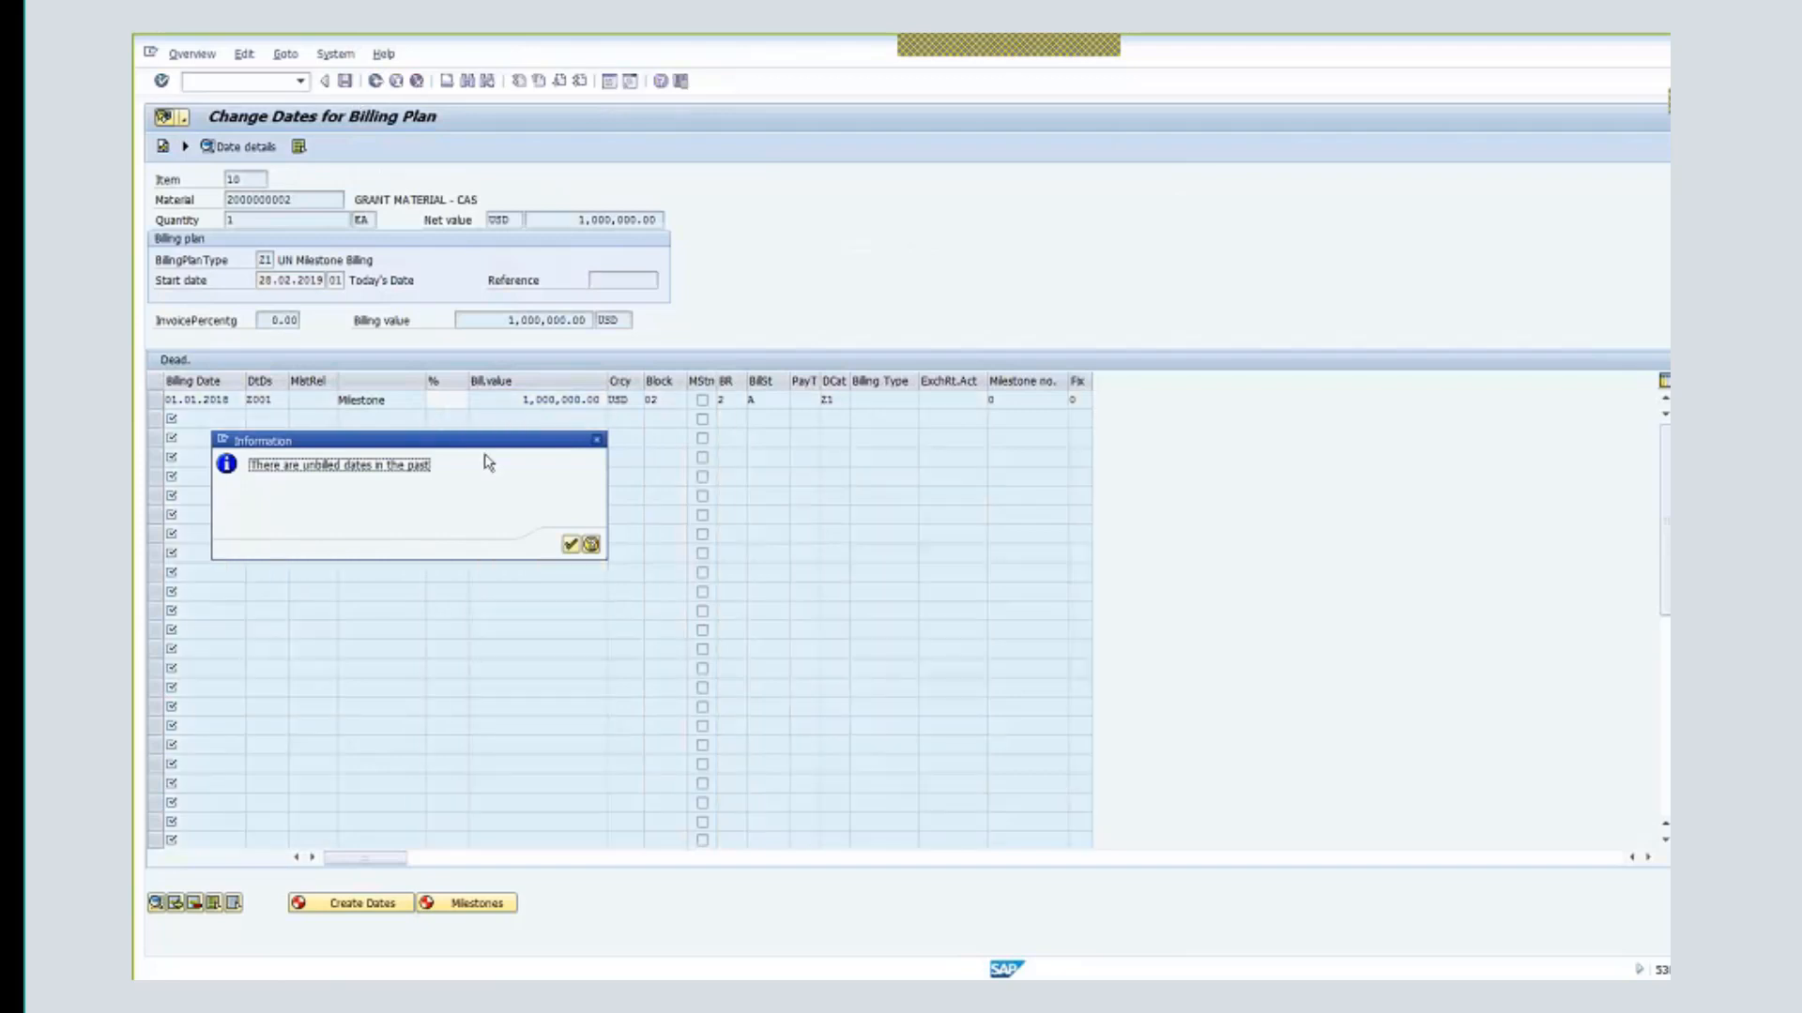
key("Return")
left_click(380, 365)
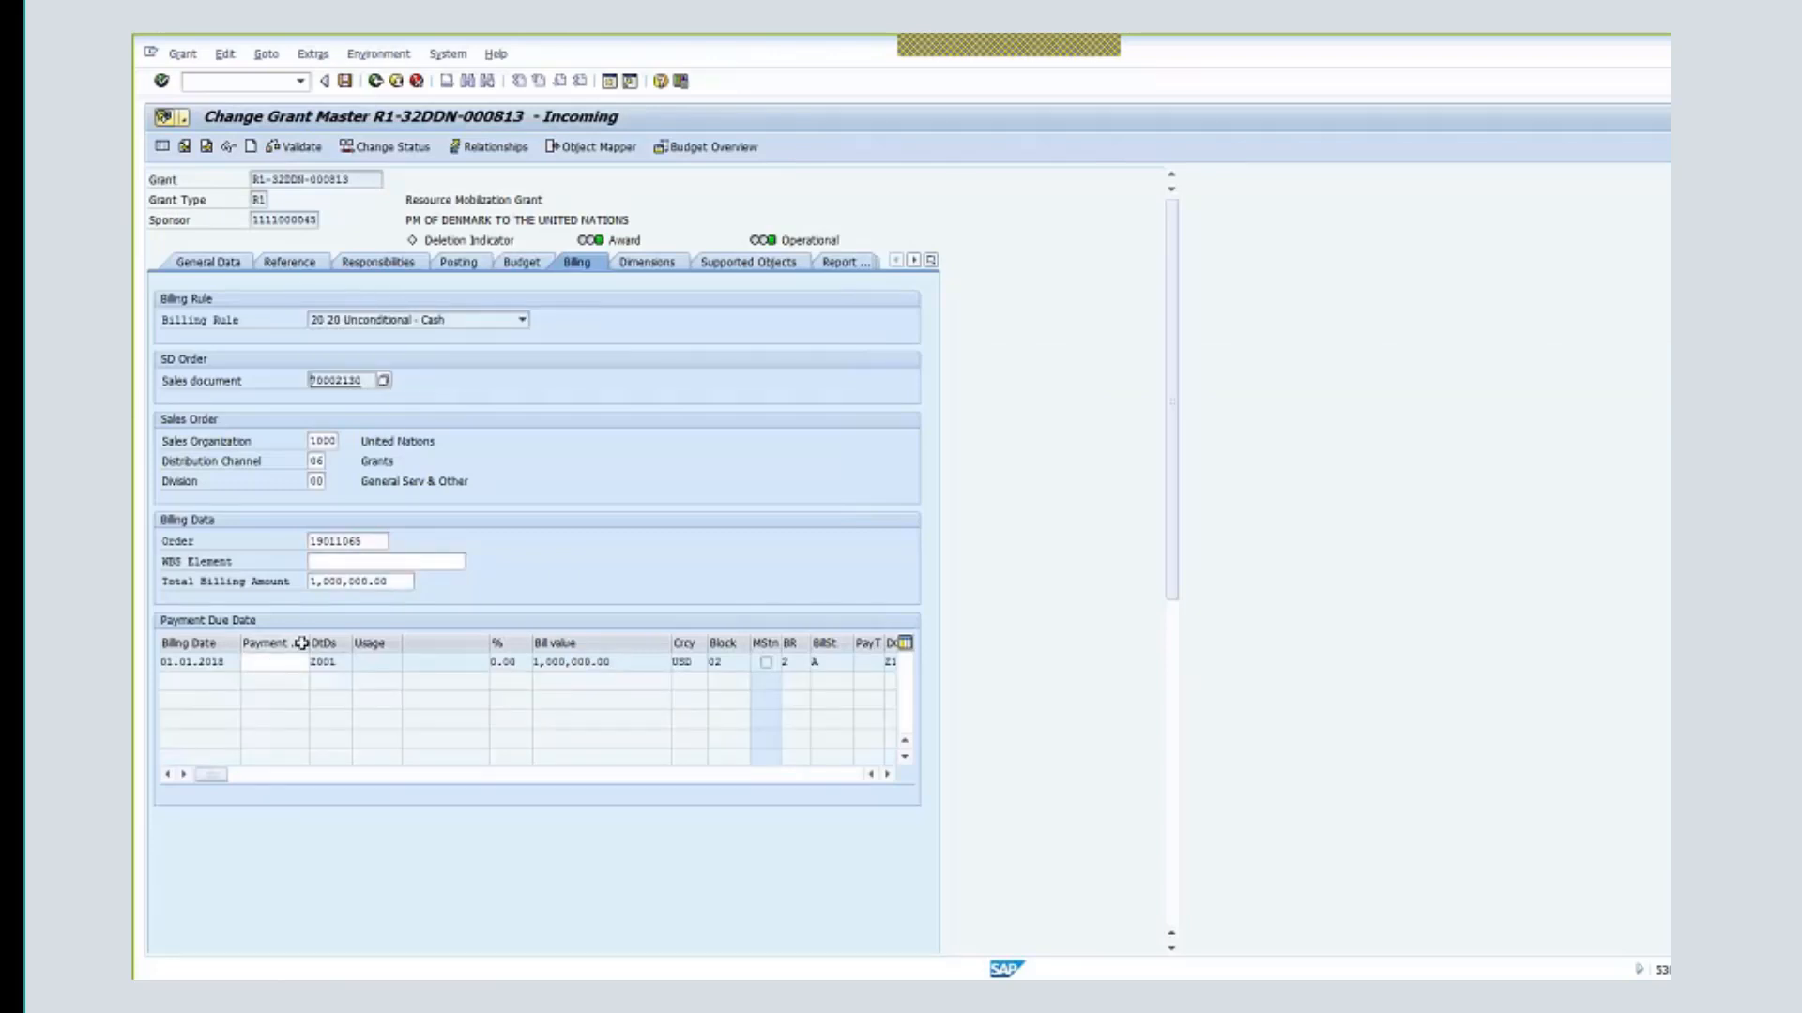
- Set payment due date 05.03.2019 on the billing line, save the grant, and return to Easy Access
left_click_drag(383, 654, 379, 654)
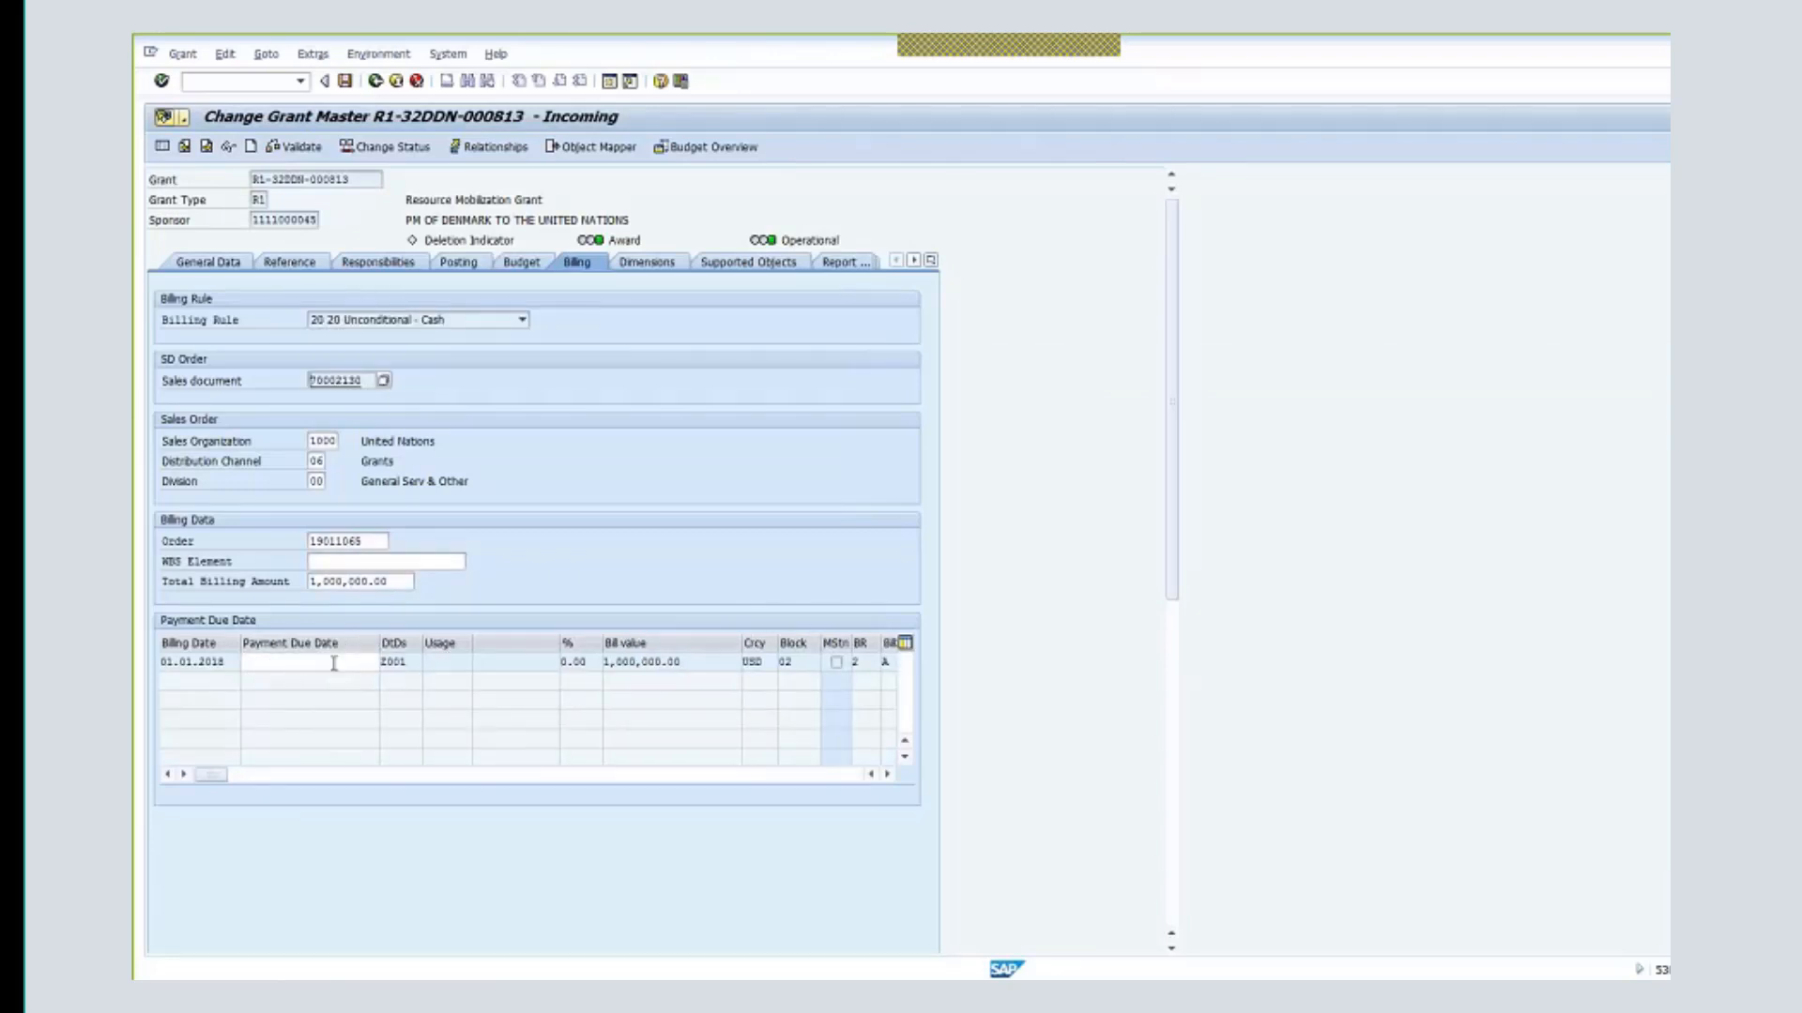
left_click(324, 662)
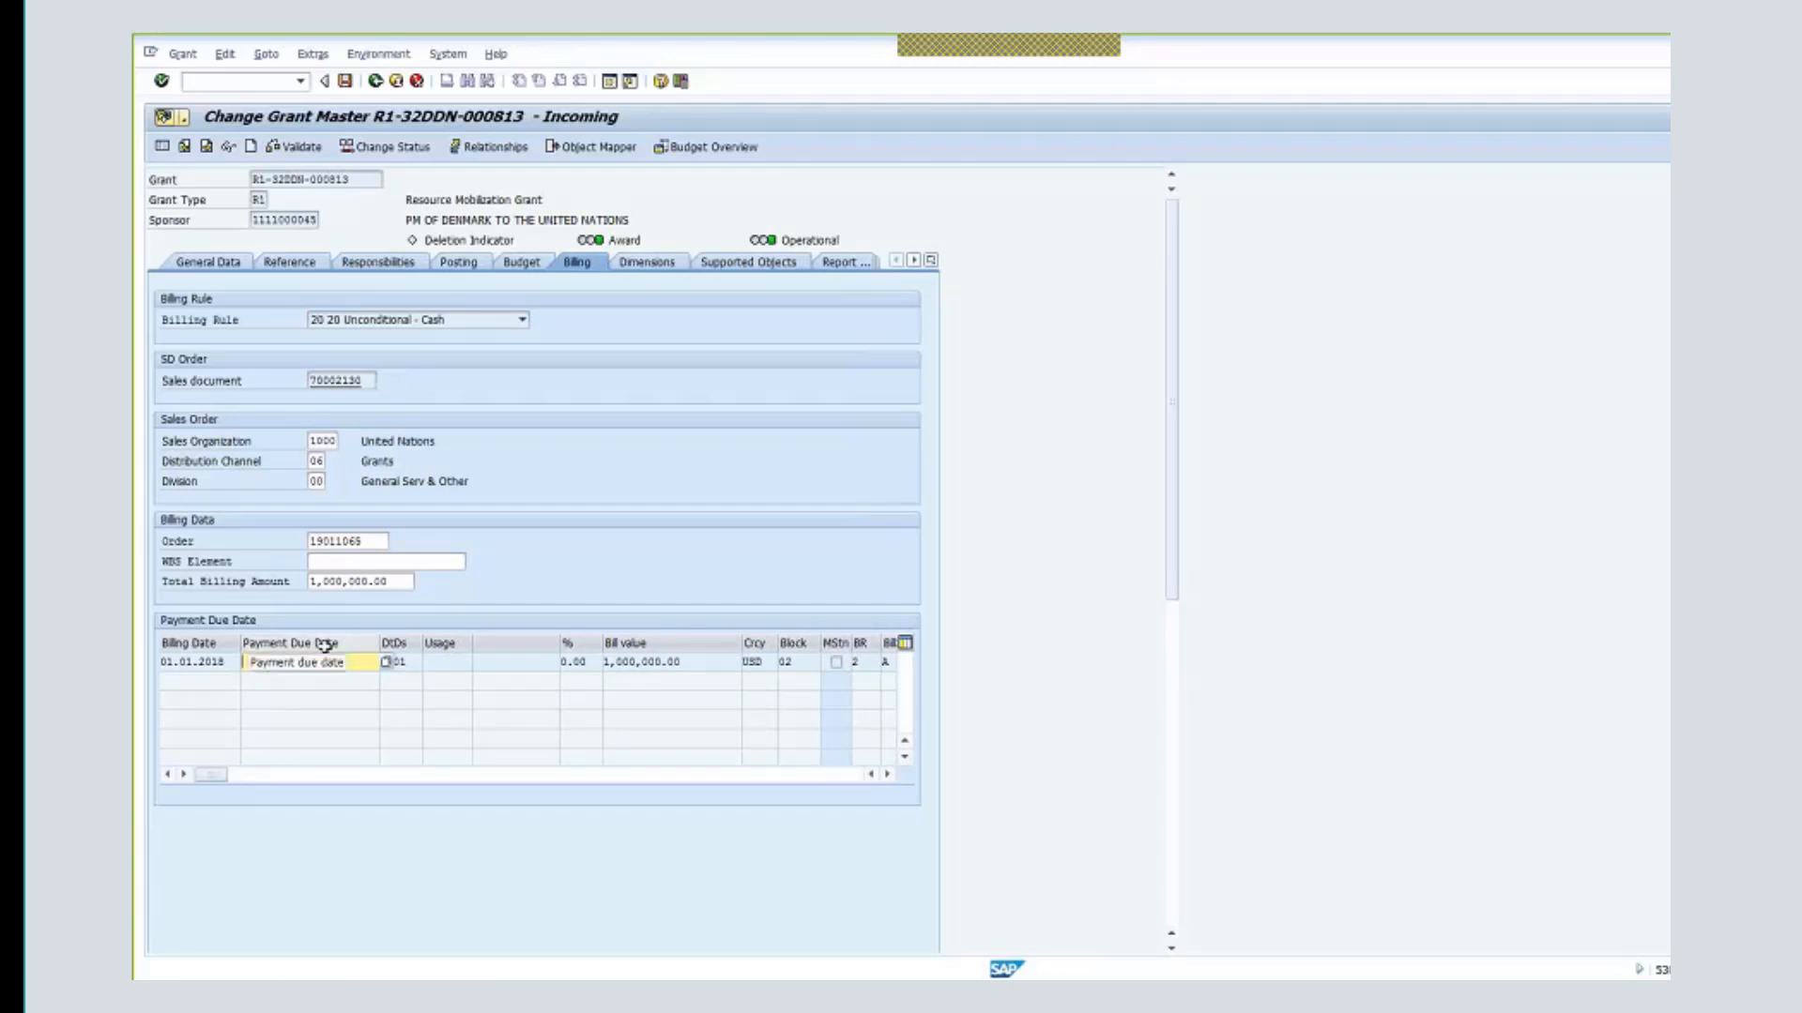
type("05.03.2019")
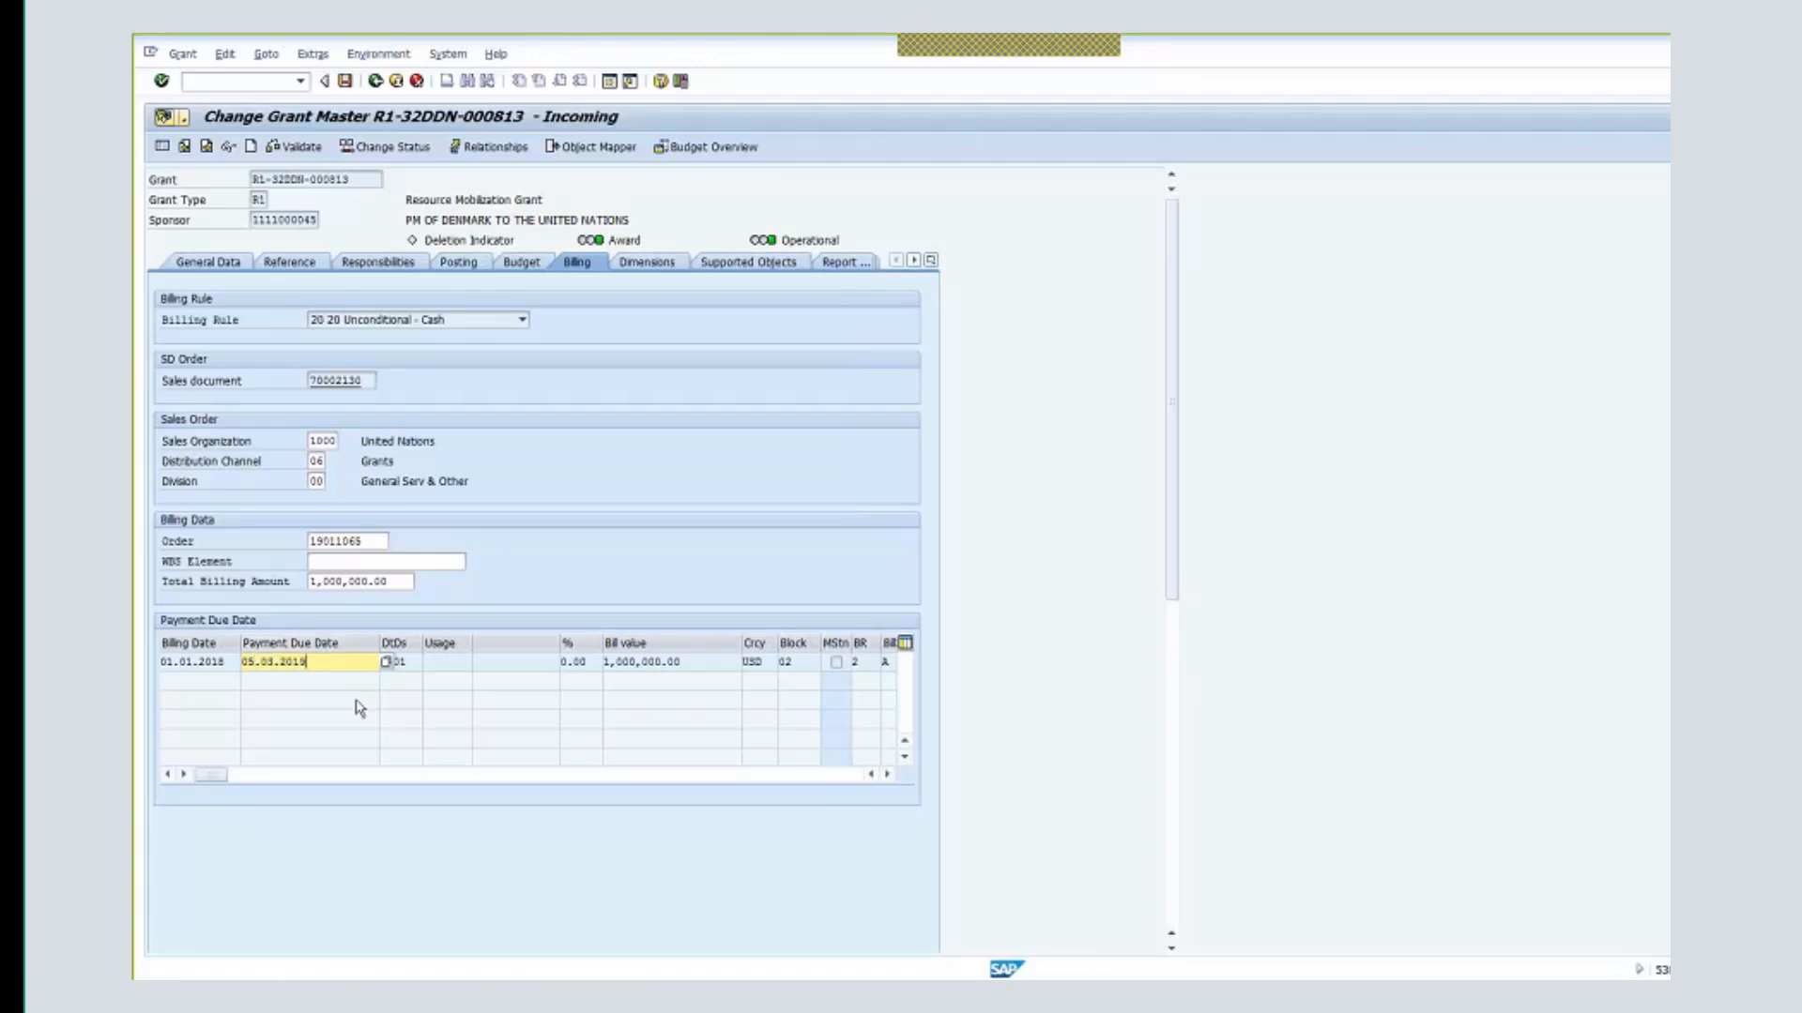
left_click(346, 83)
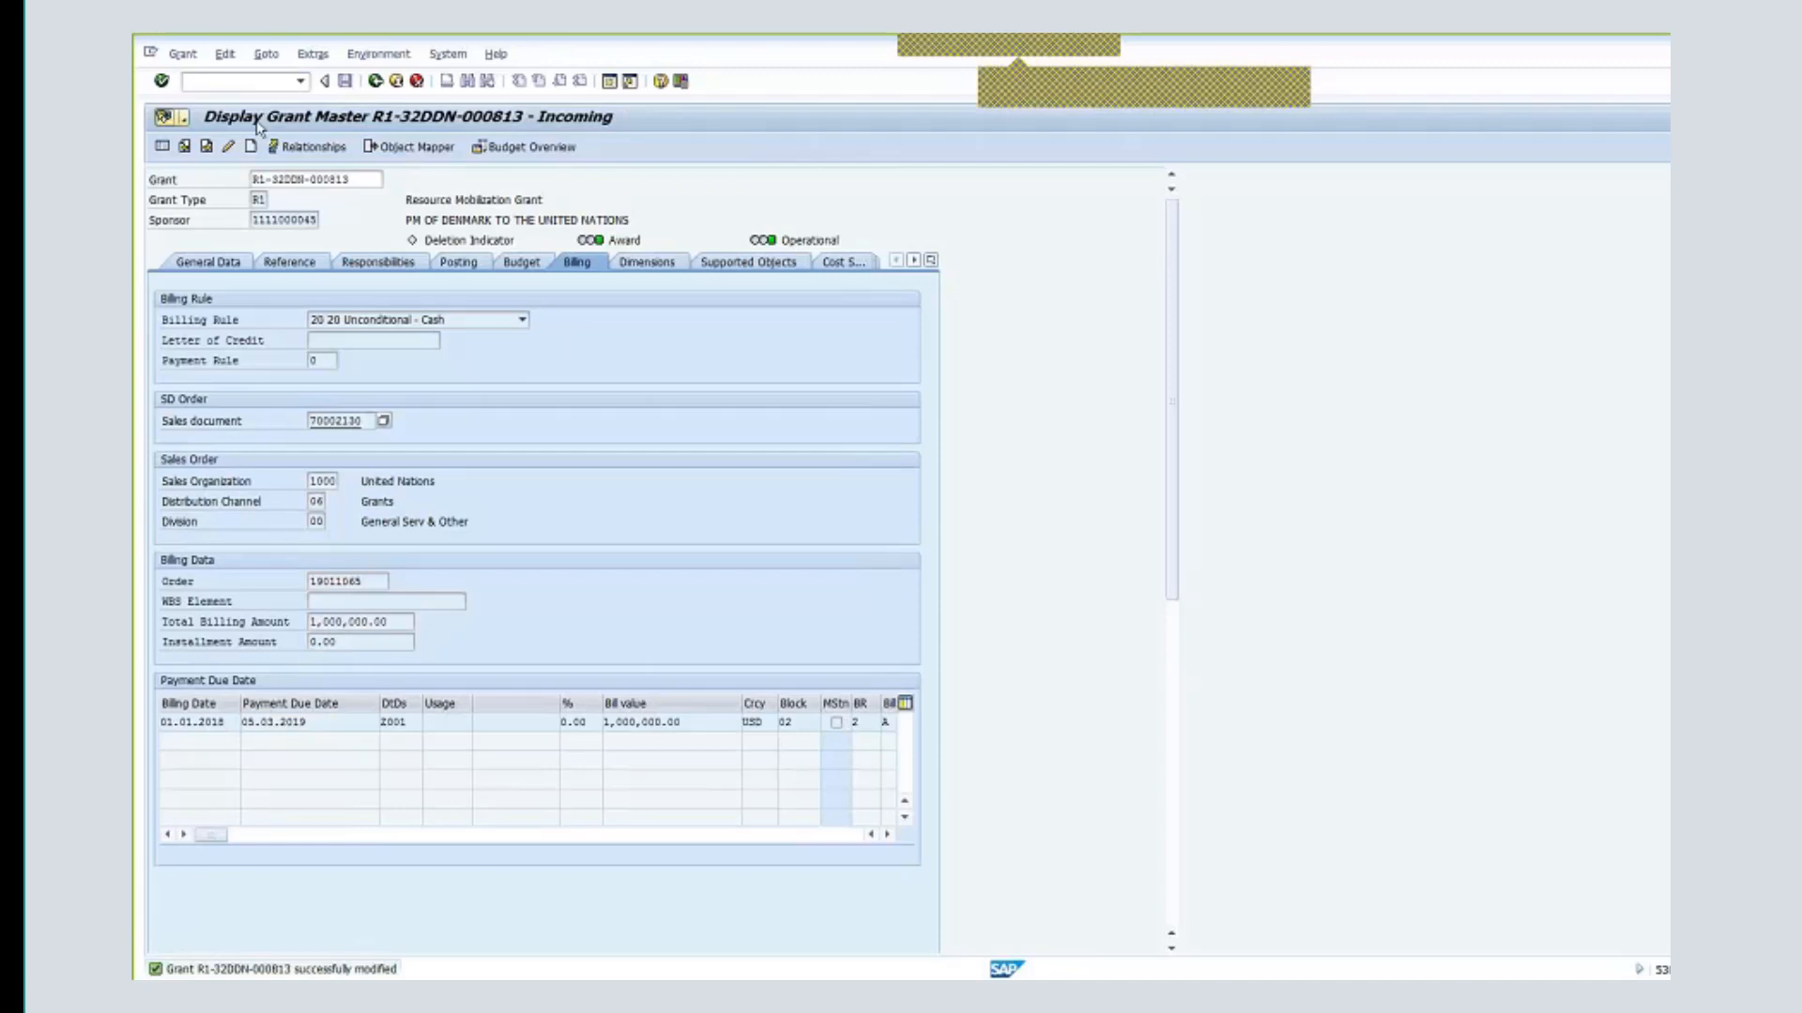
left_click(375, 82)
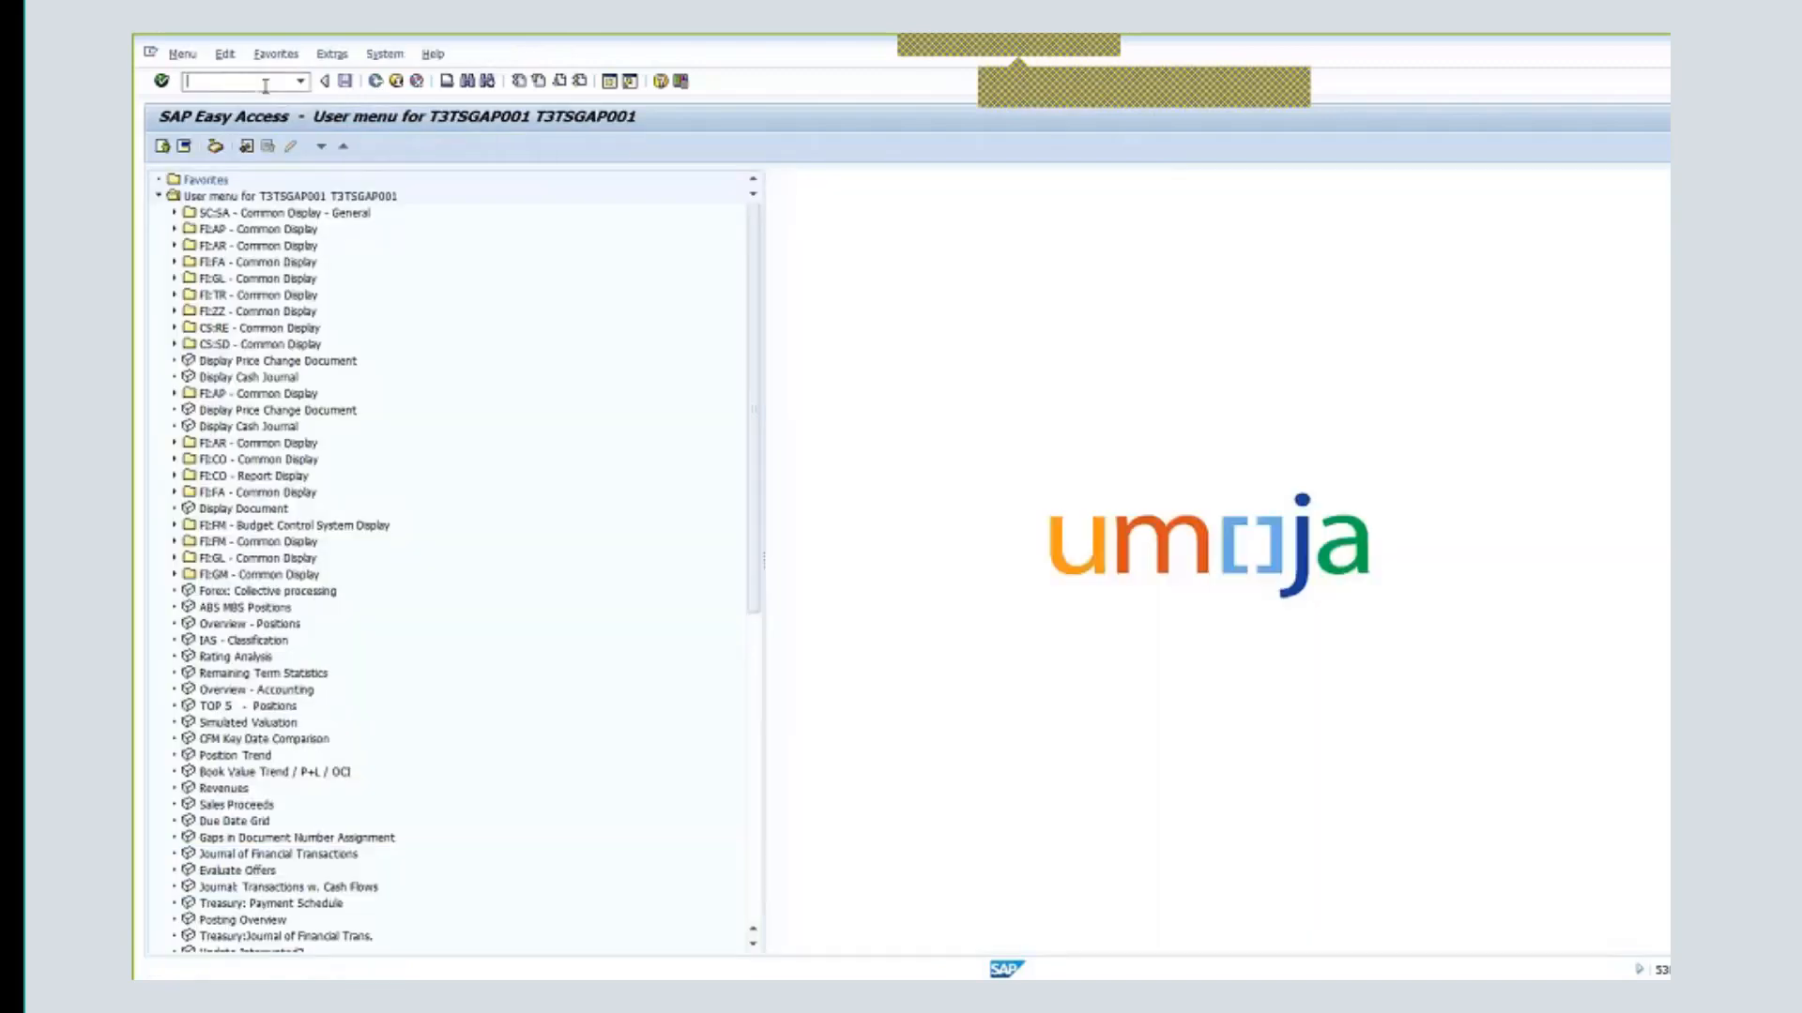
- Run the mistyped code gm_bil_ina_status and check the current transaction in the status area
type("gm")
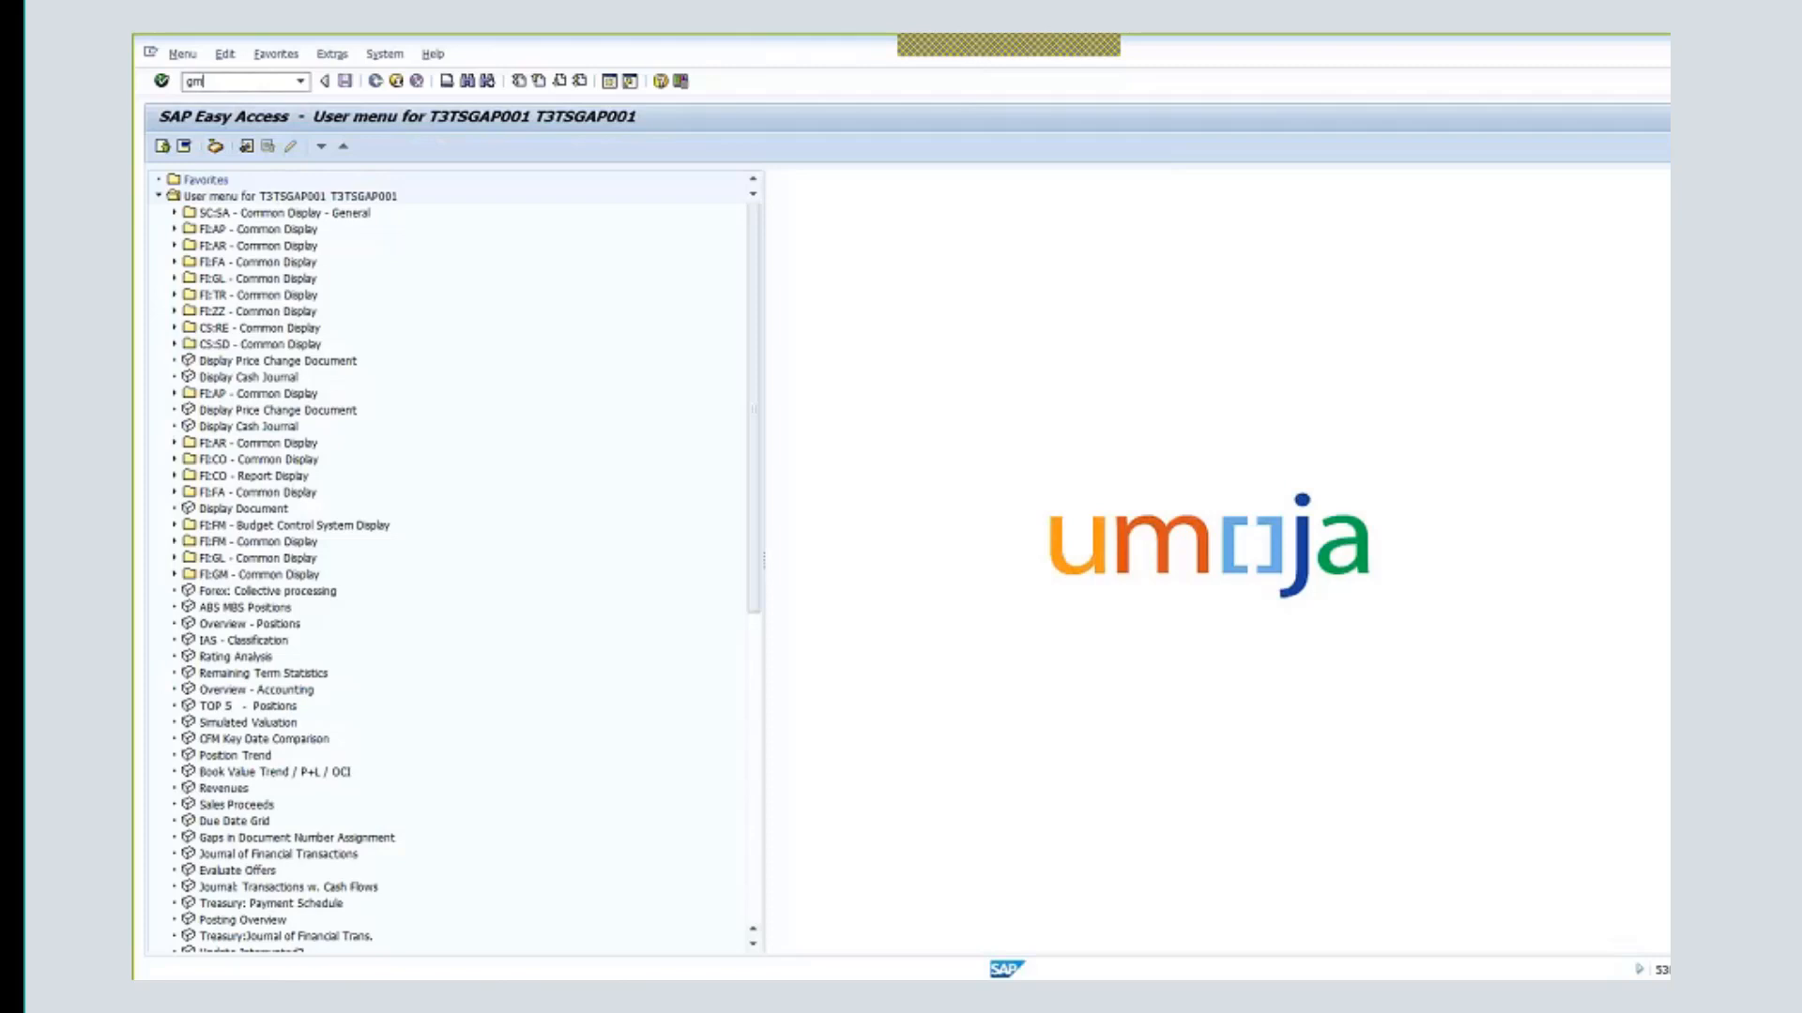
type("_b")
type("il_ina")
type("_status")
key("Return")
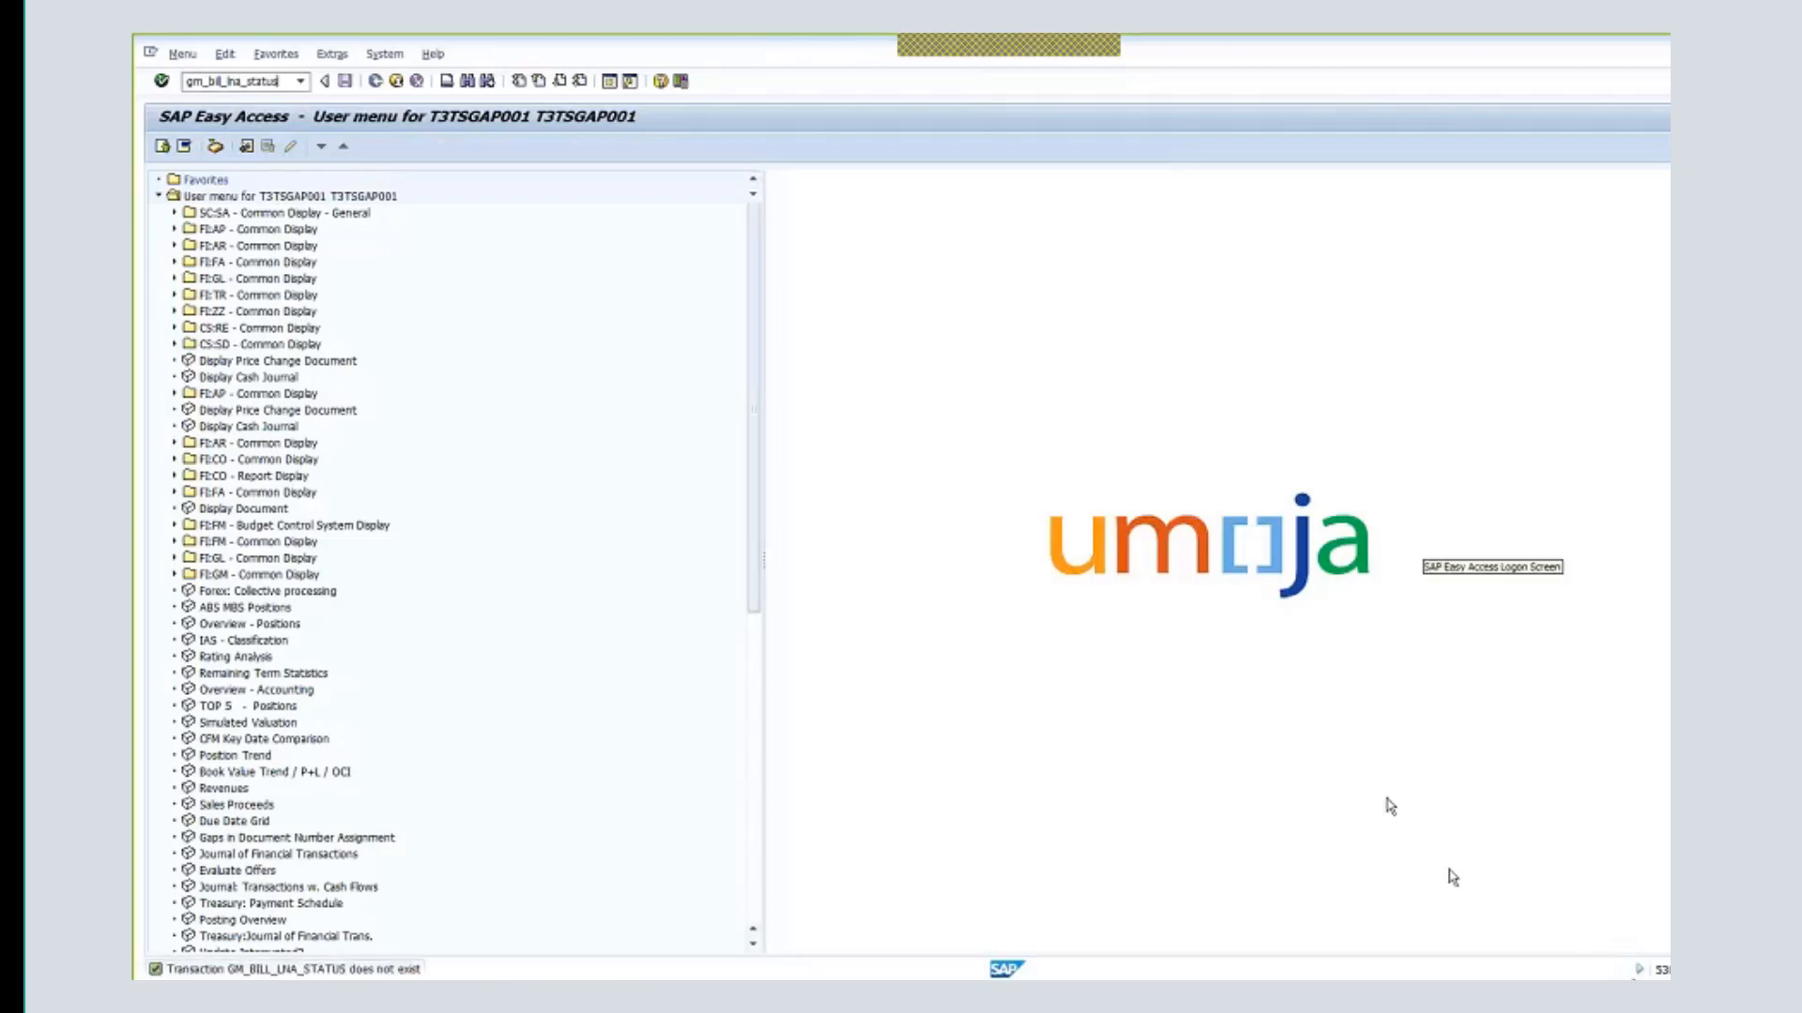
left_click(1639, 970)
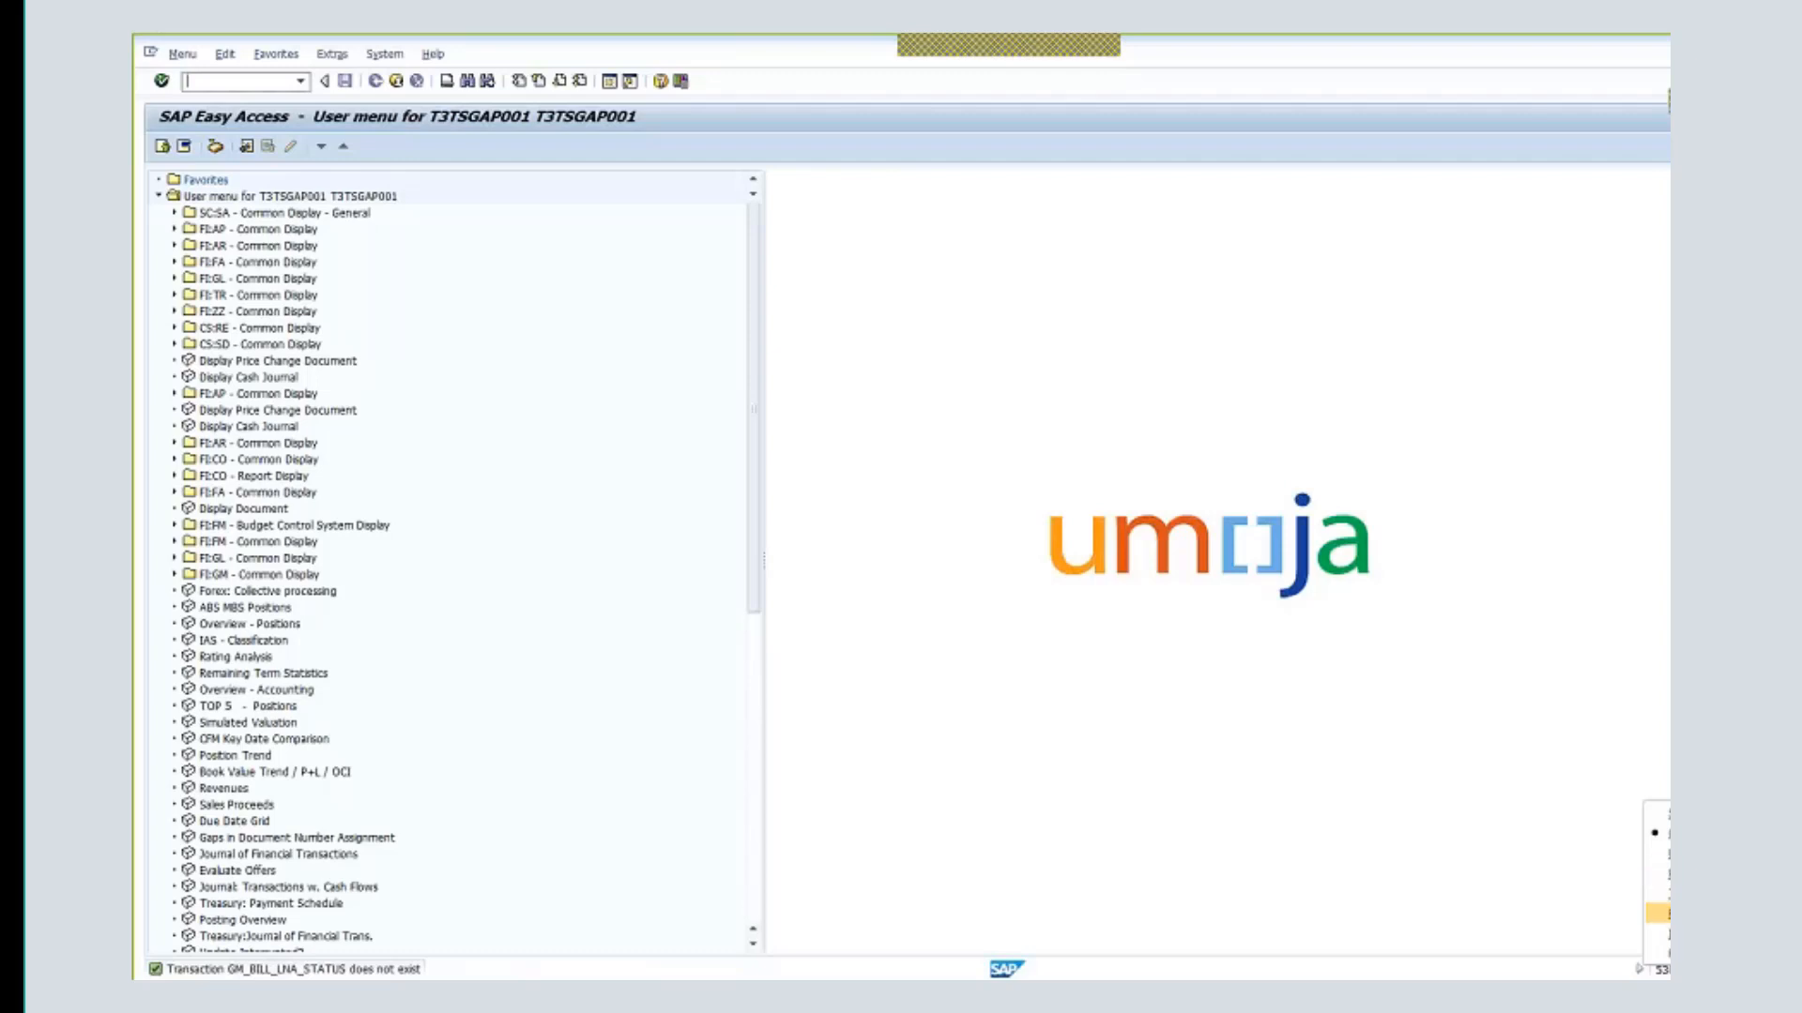
left_click(1663, 893)
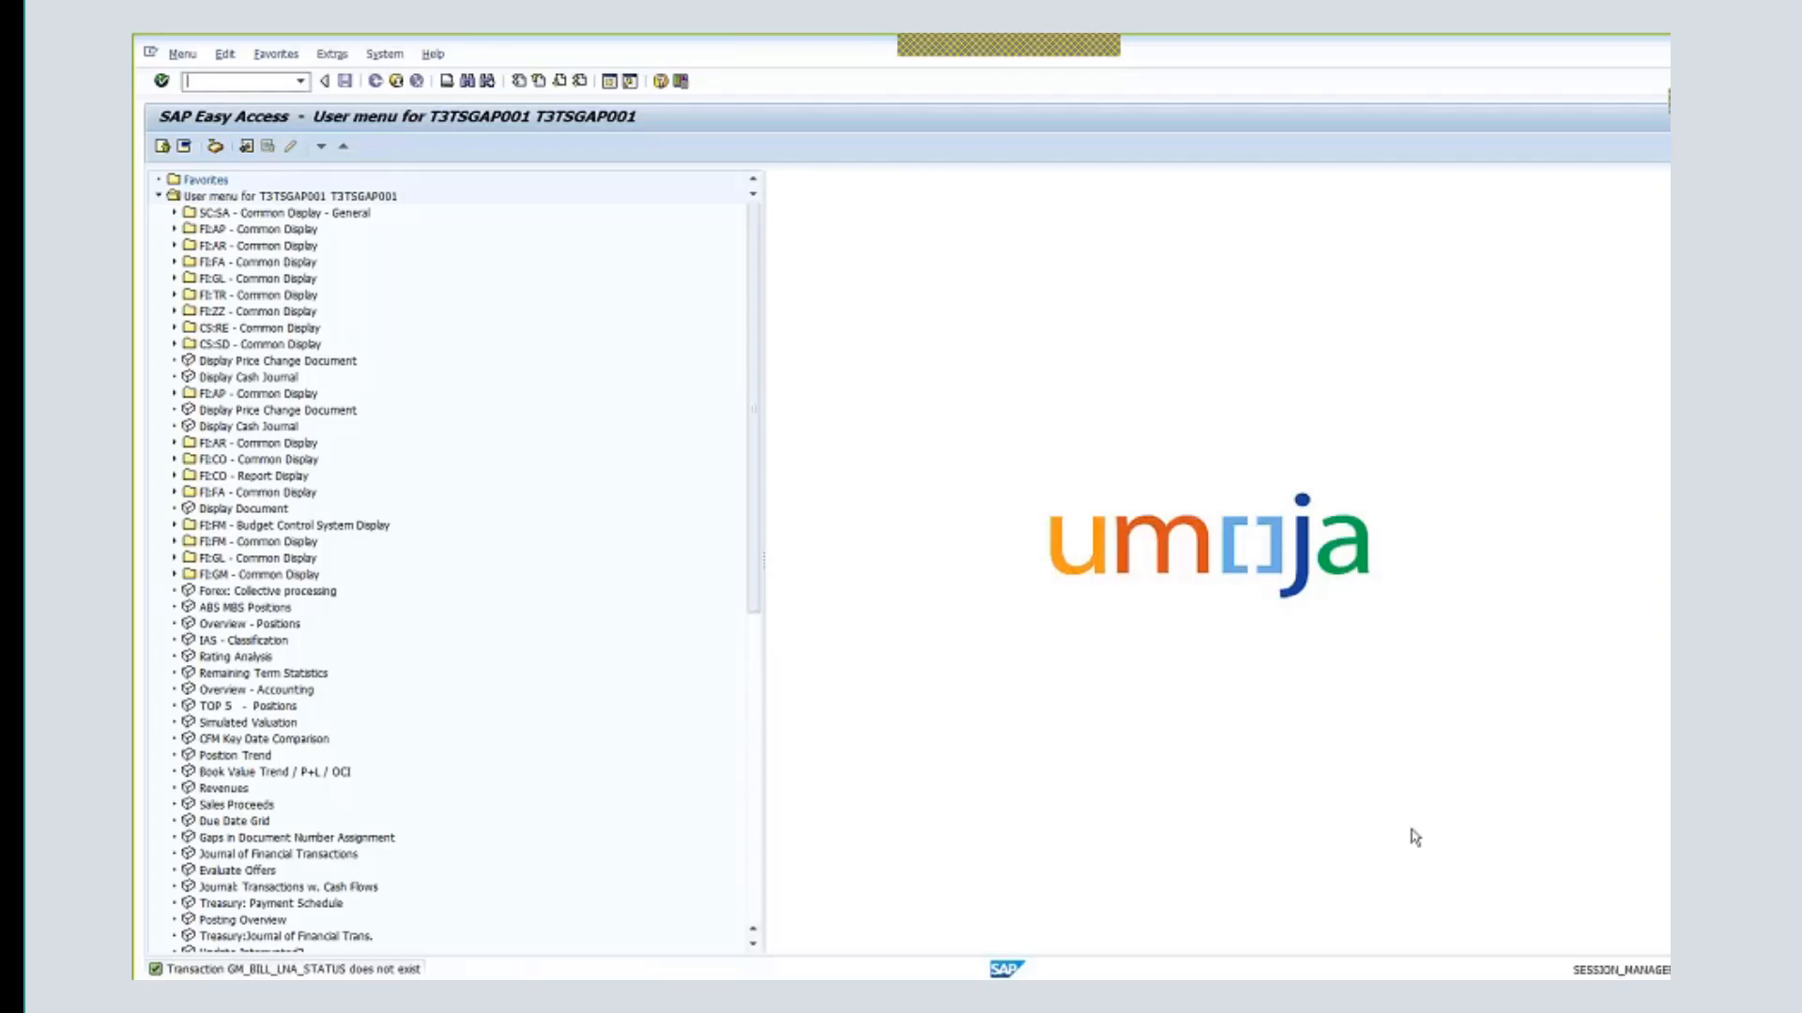
- Recall gm_bill_lna_status from history and change it to gm_bill_plan_status to open Remove Billing Block
left_click(300, 82)
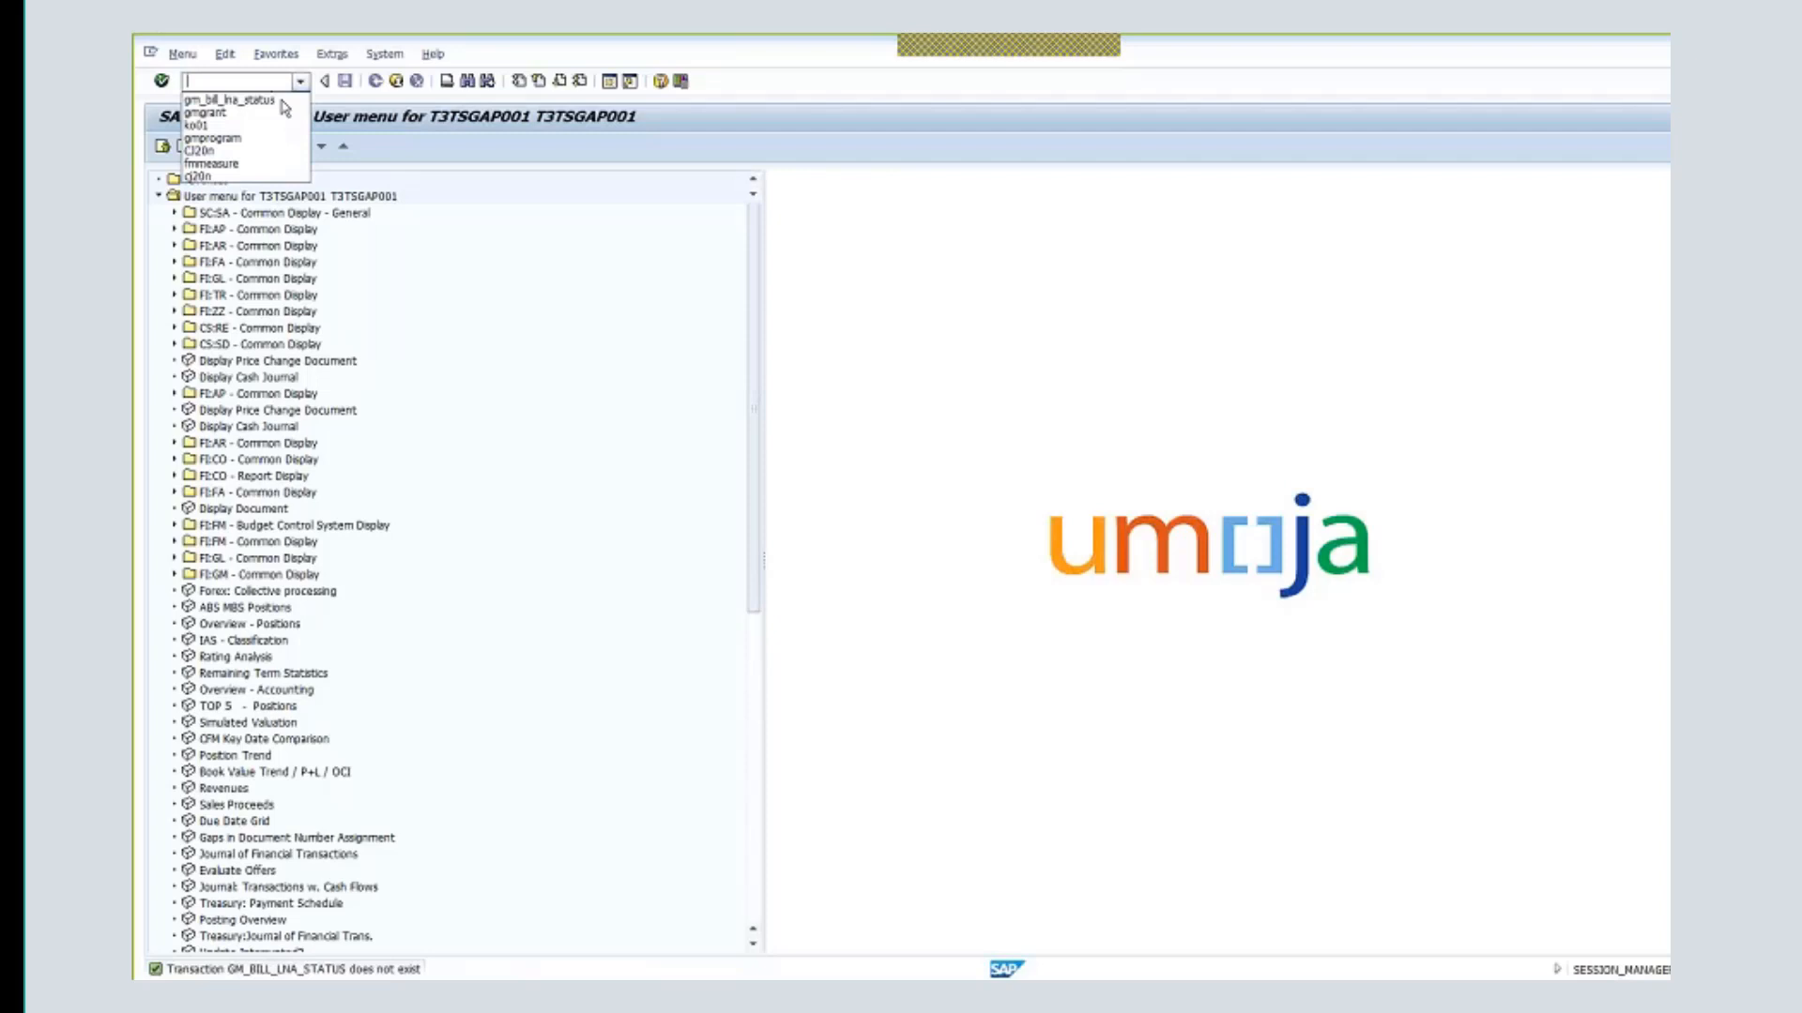
left_click(277, 101)
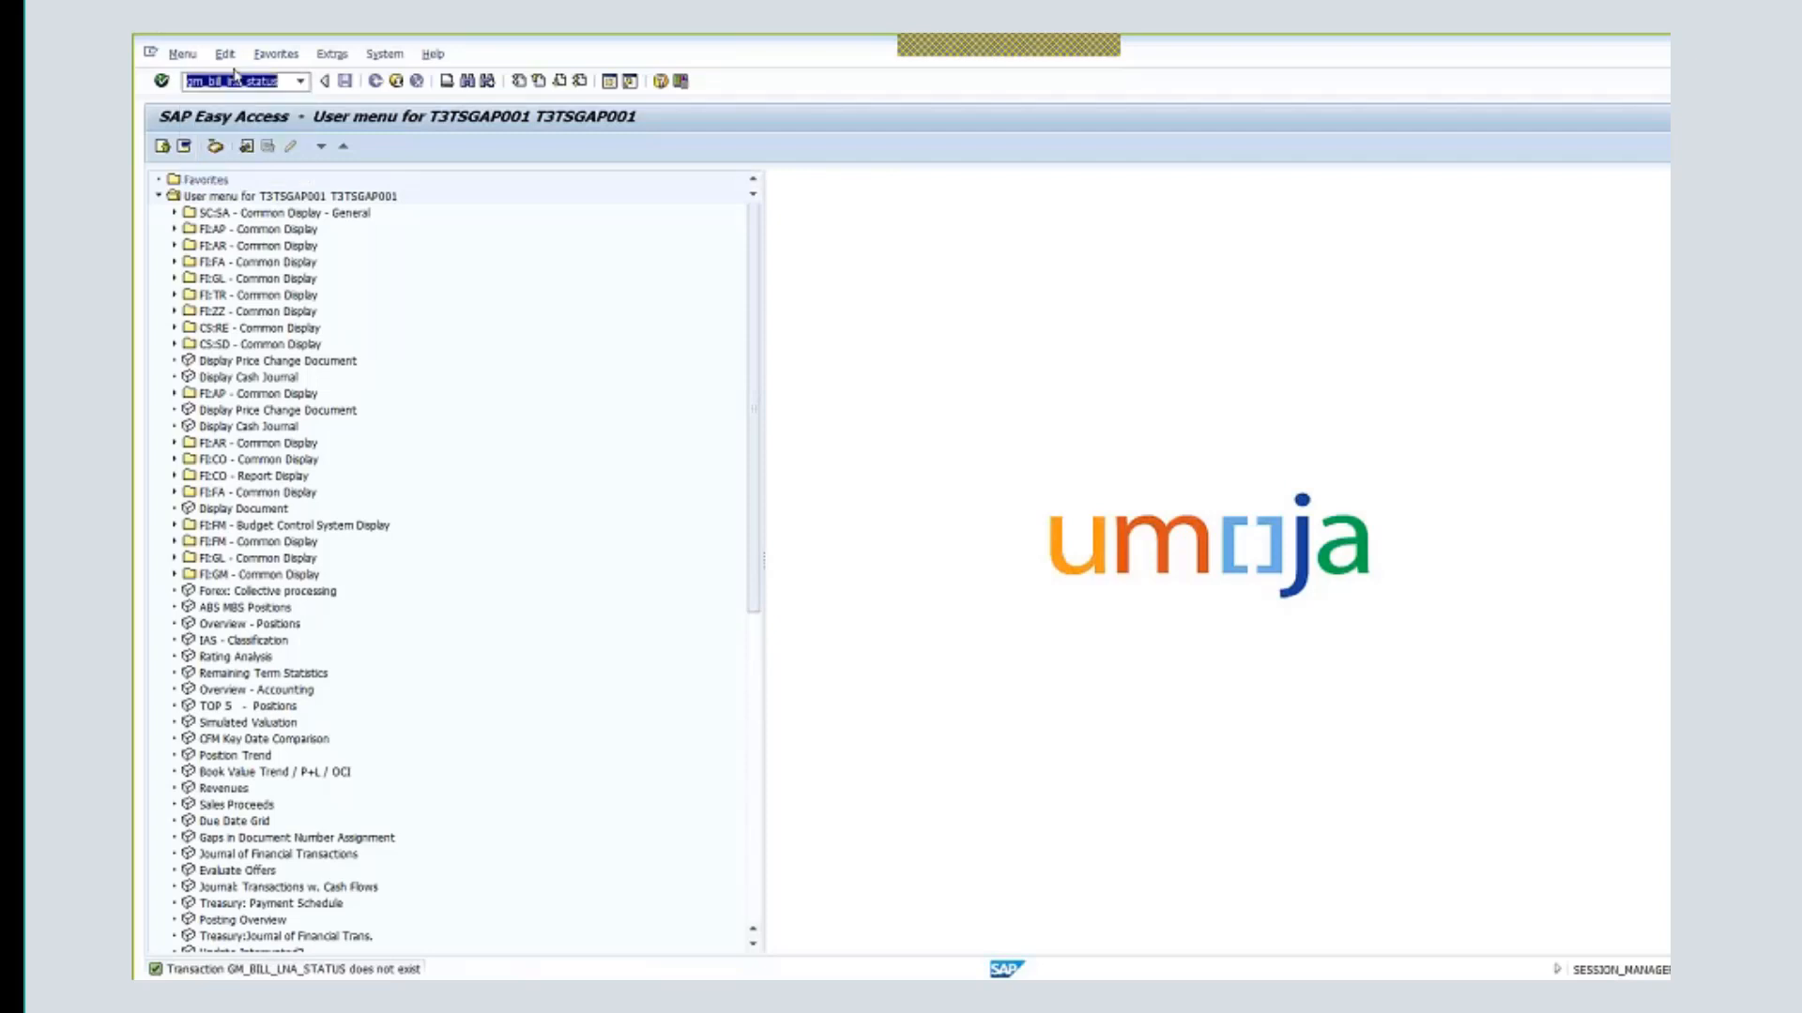
left_click(239, 81)
left_click_drag(228, 82, 278, 89)
type("plan")
key("Return")
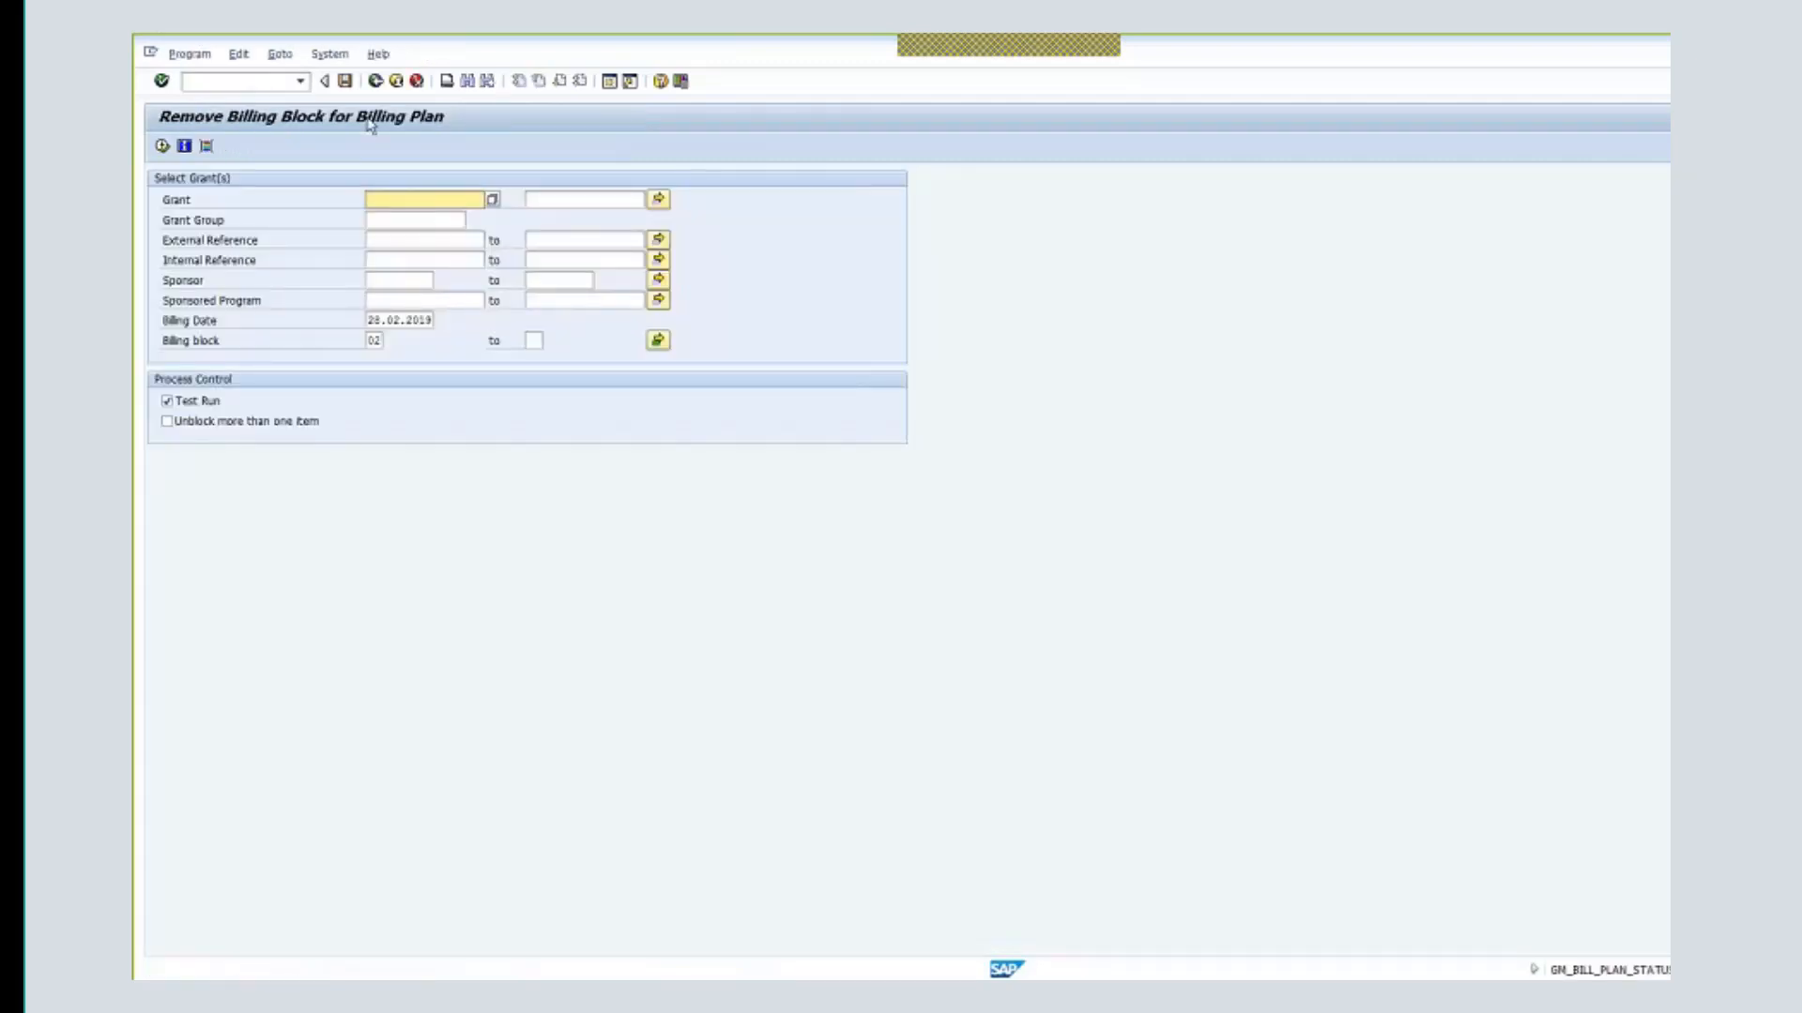
- Enter grant r1-32ddn-000813 and execute a test run of the billing block removal
left_click(383, 200)
type("r1")
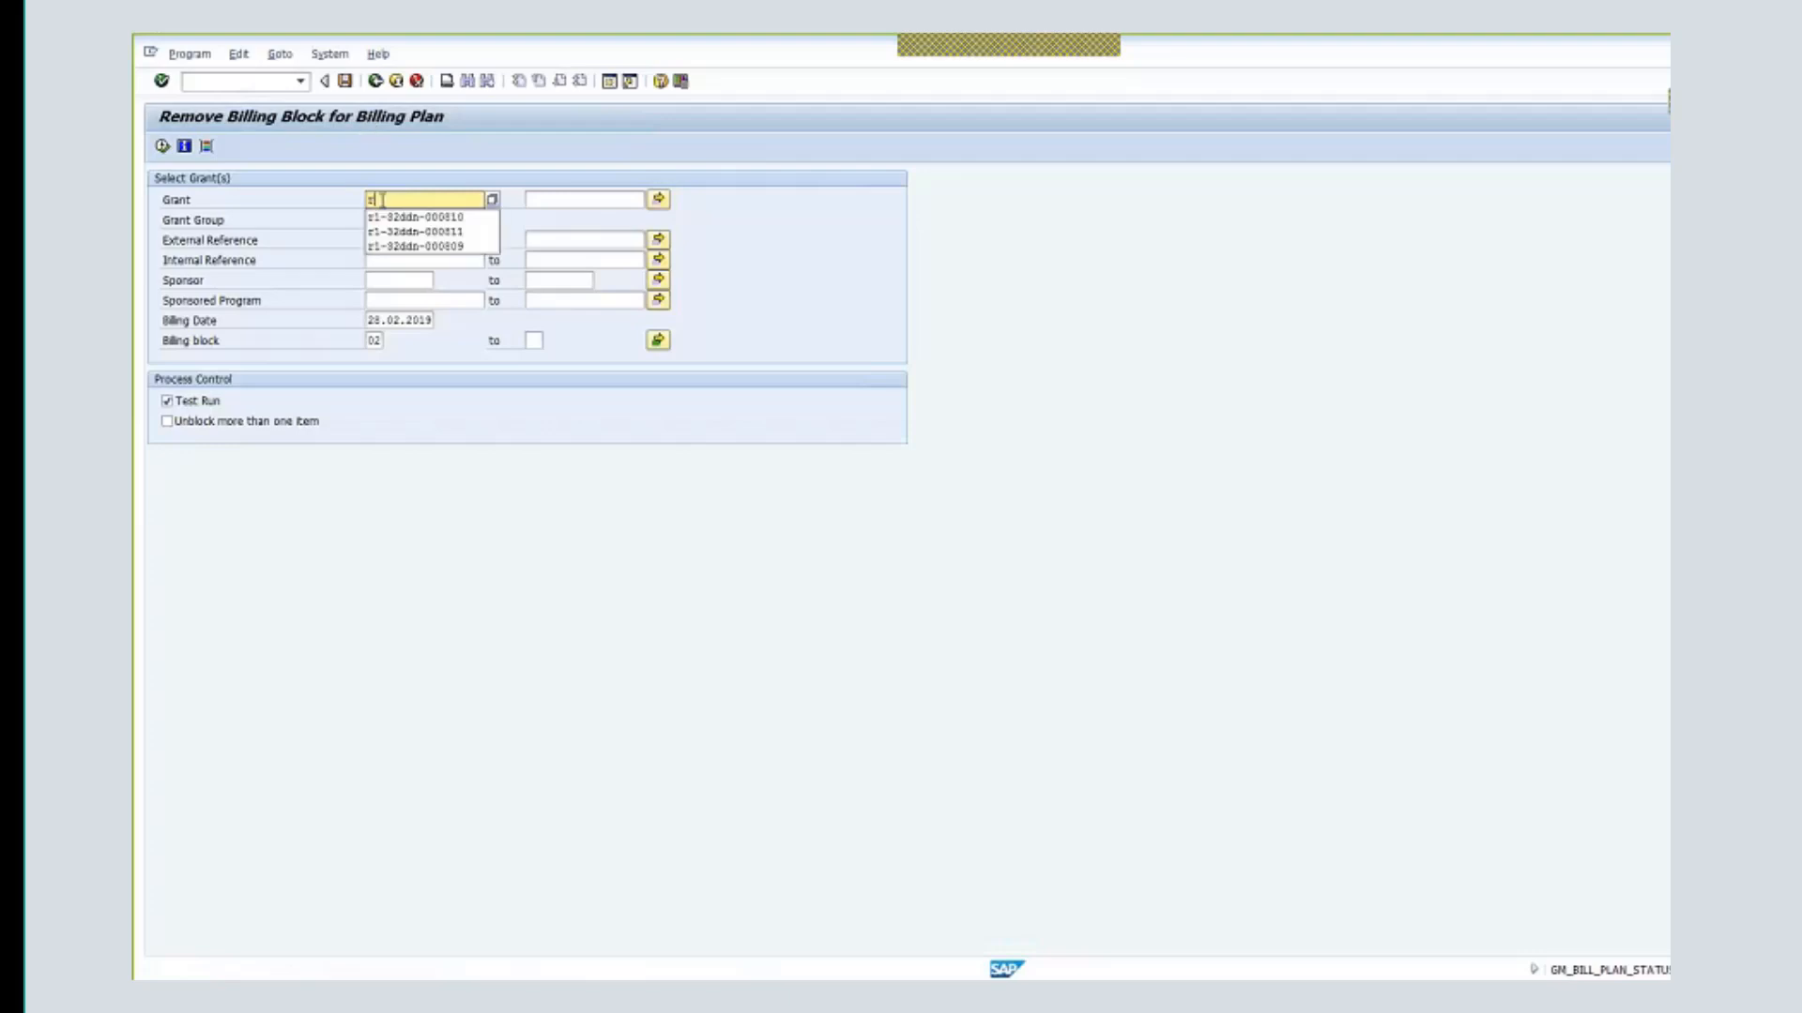
left_click(450, 232)
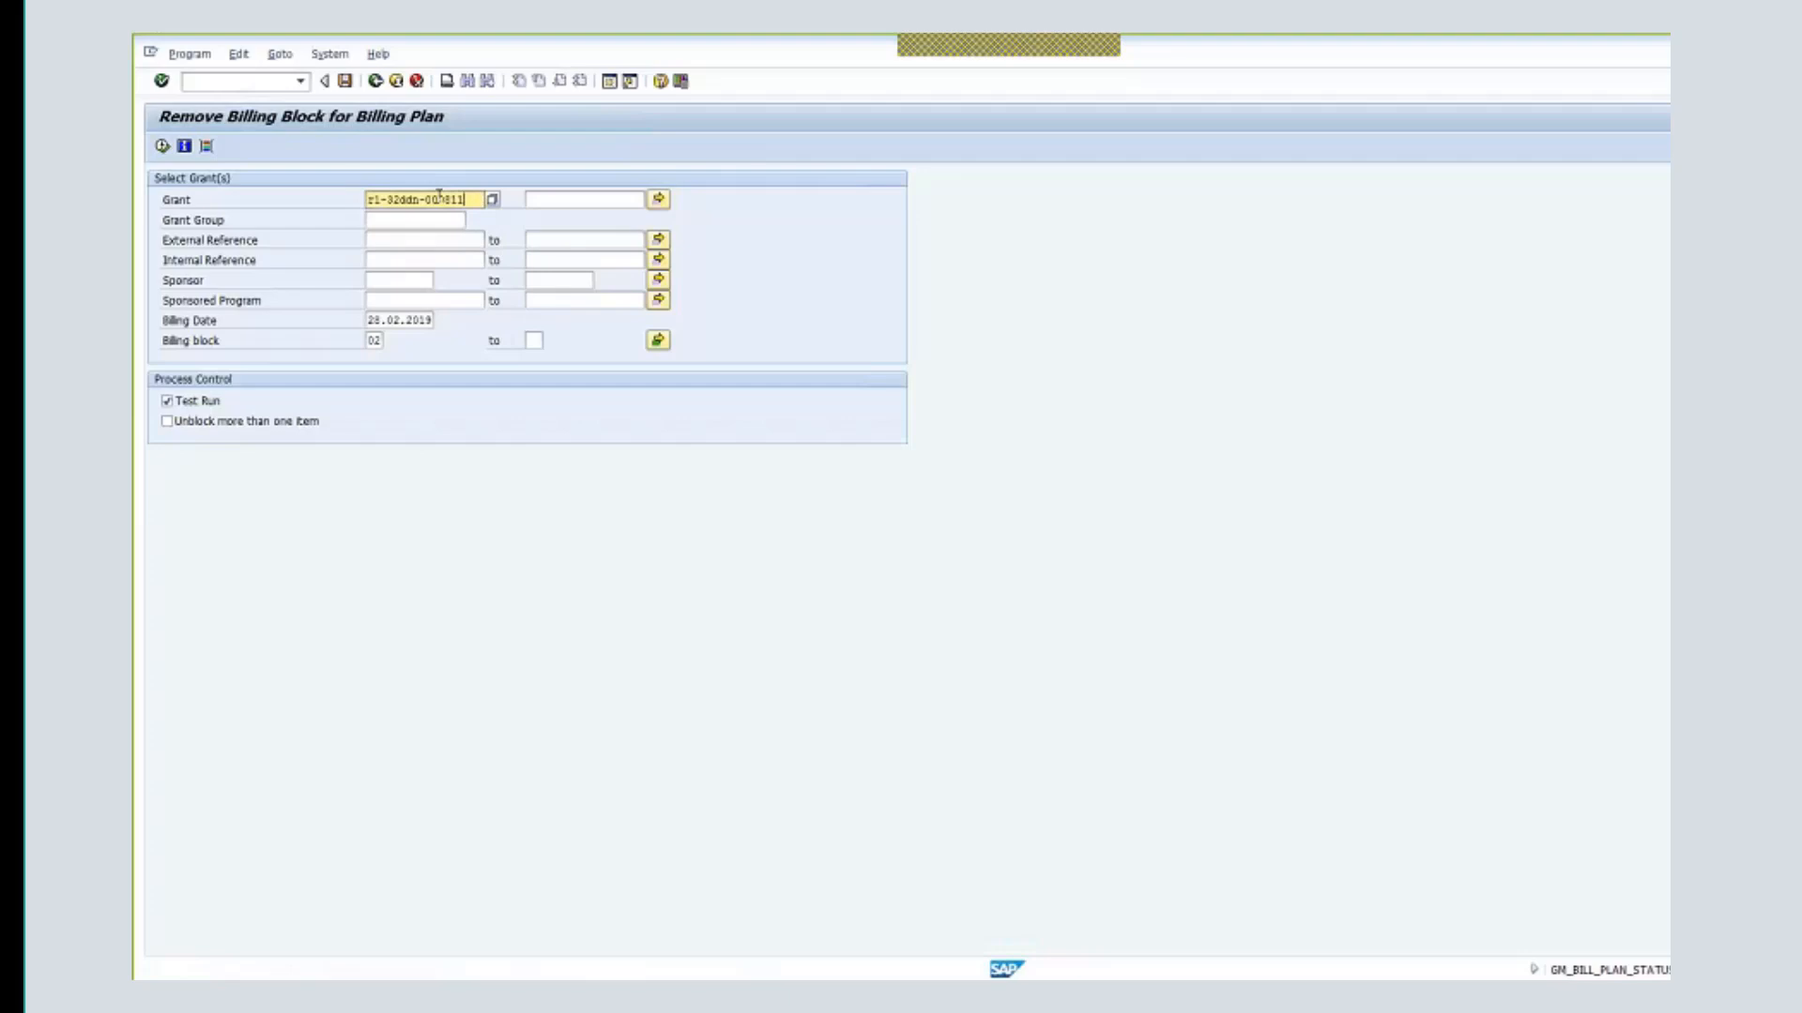
key("BackSpace")
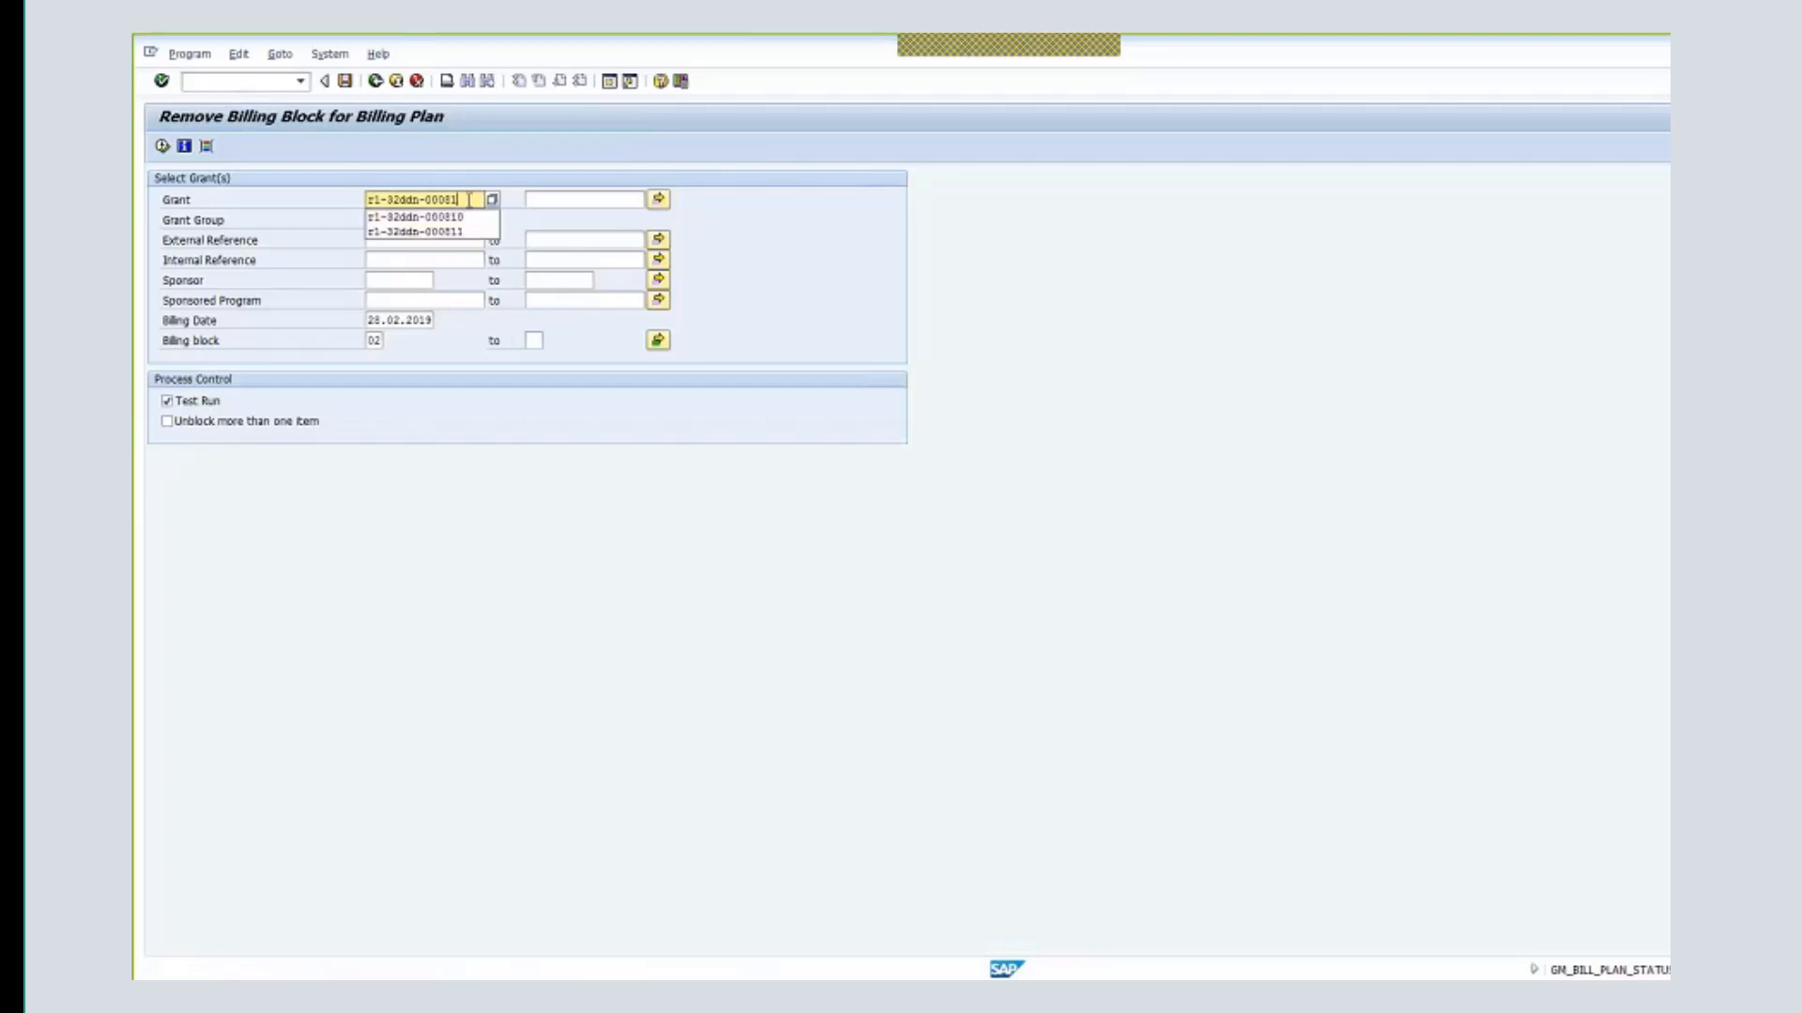
type("3")
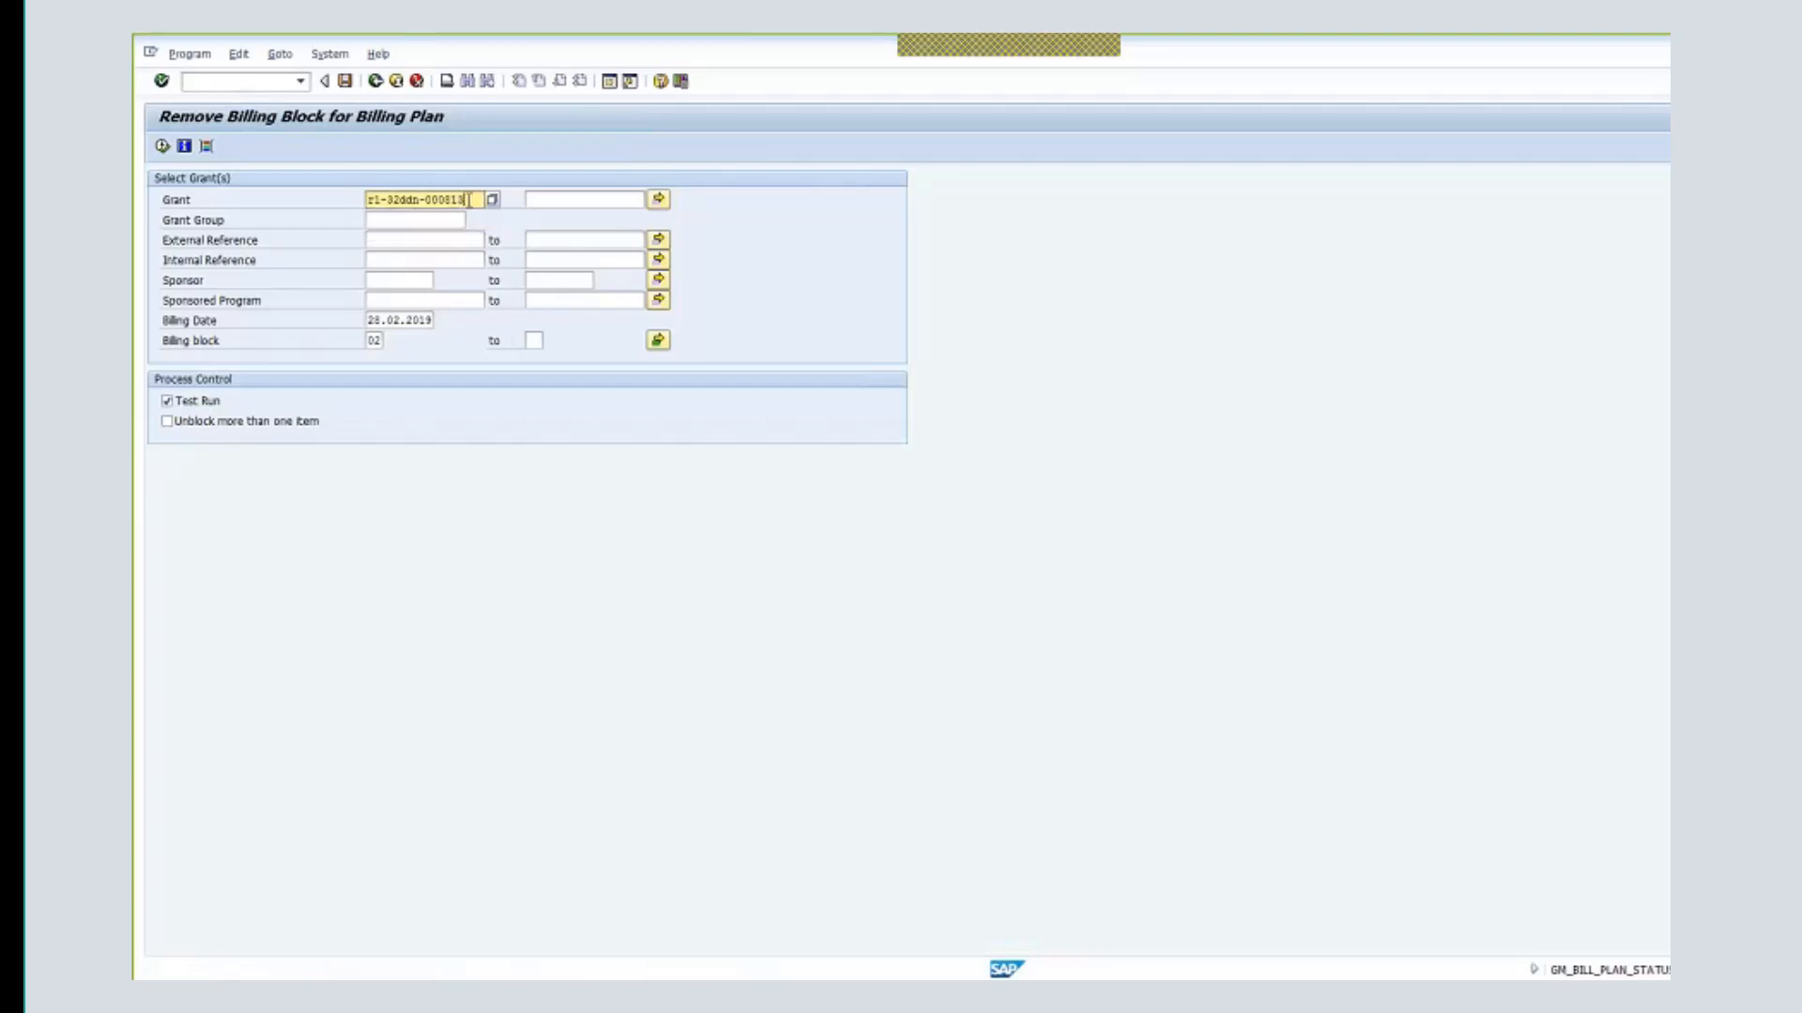
key("F8")
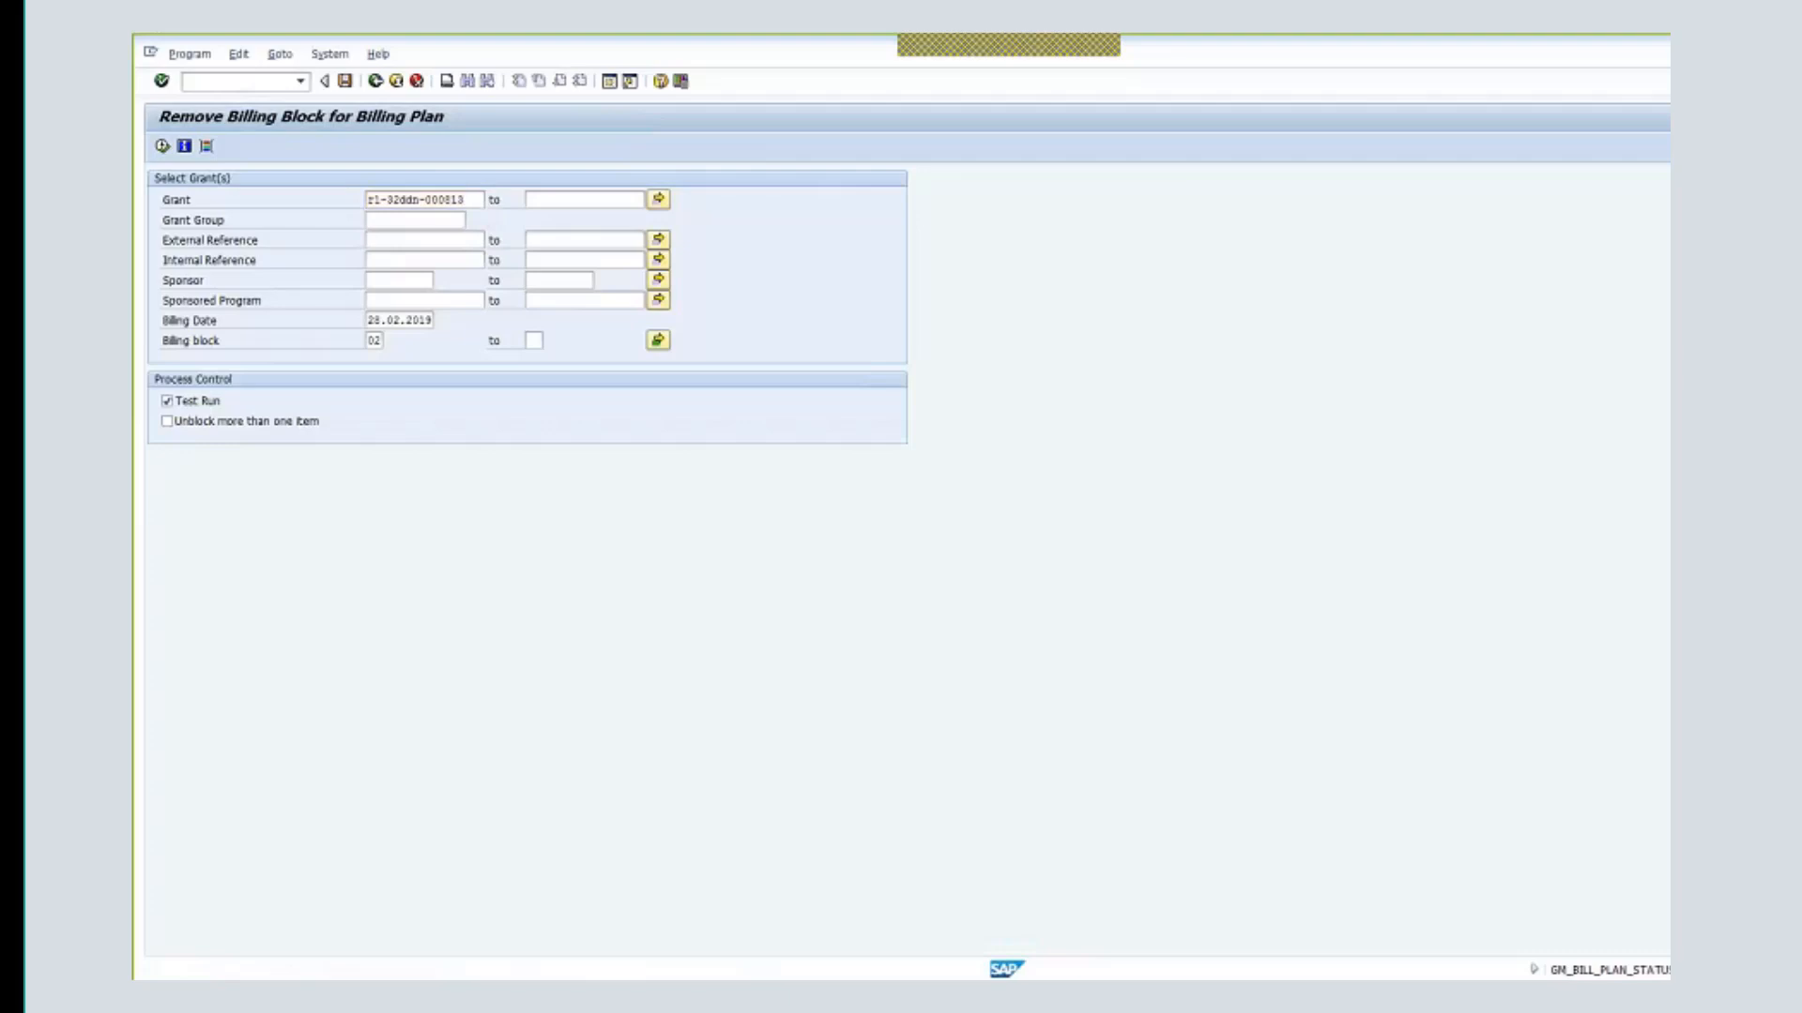
left_click(163, 146)
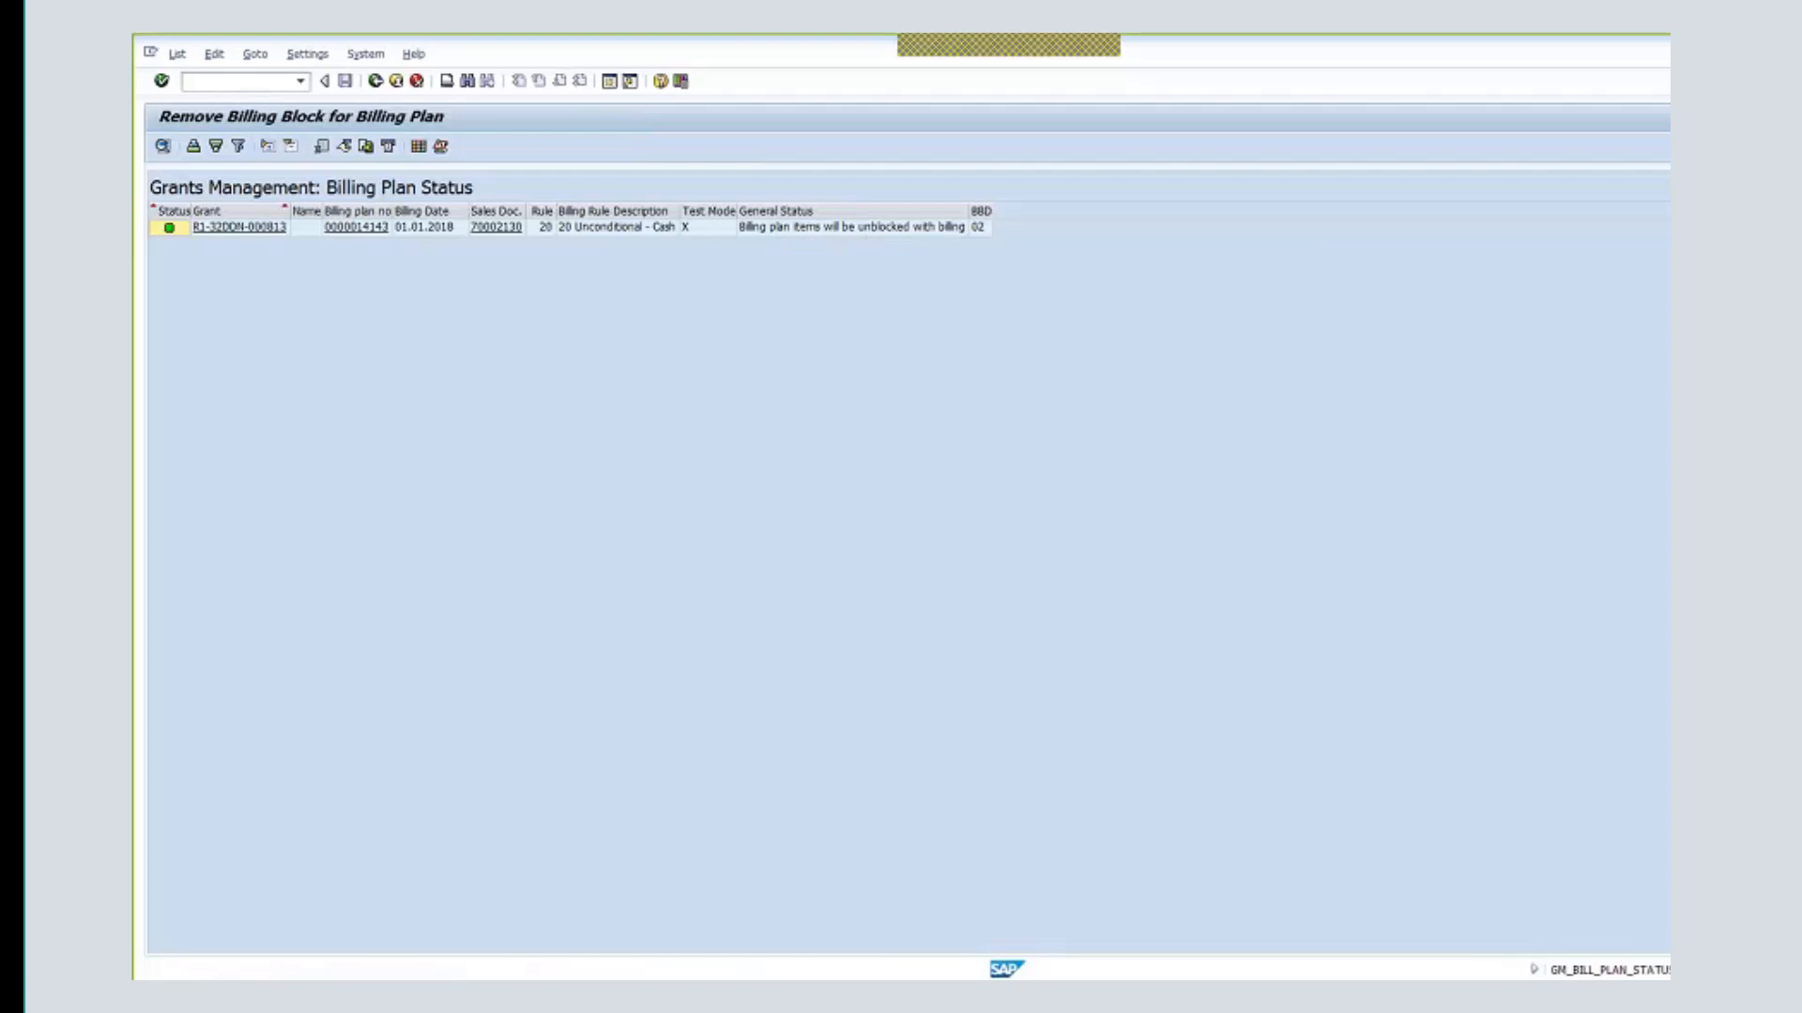
- Untick Test Run, execute the removal for real, and exit to SAP Easy Access
key("F3")
left_click(168, 402)
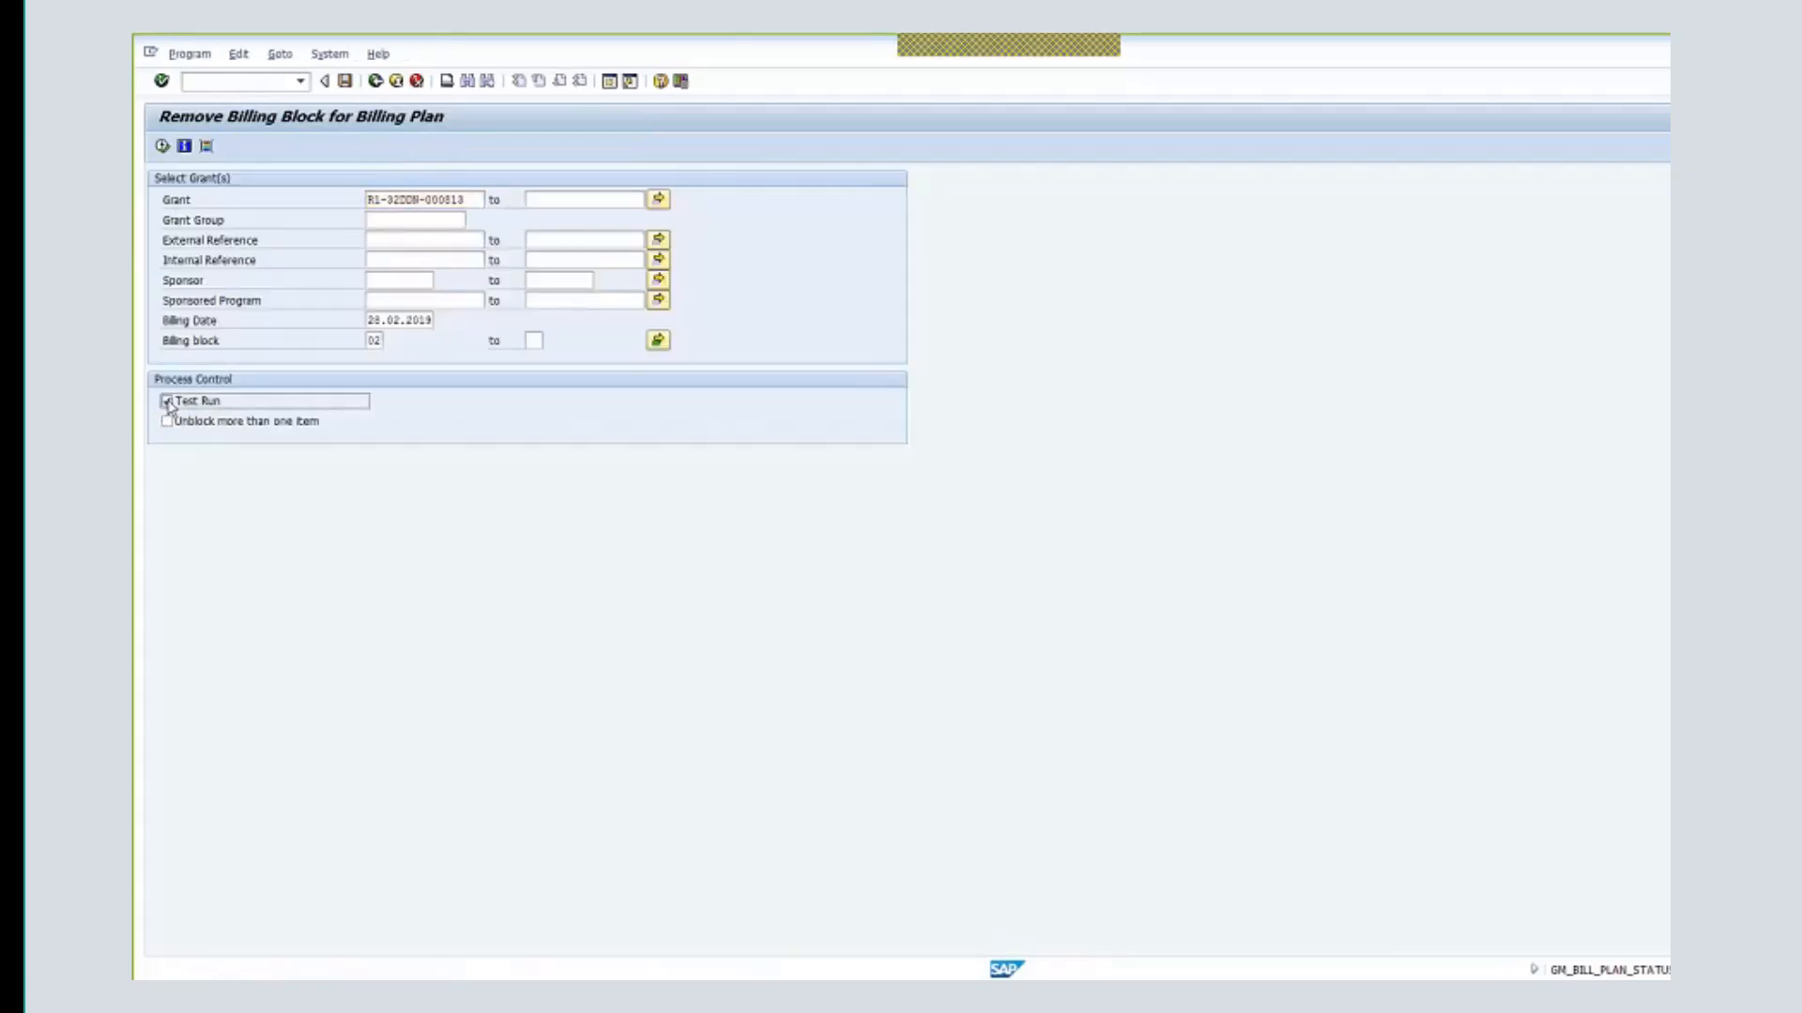
left_click(161, 145)
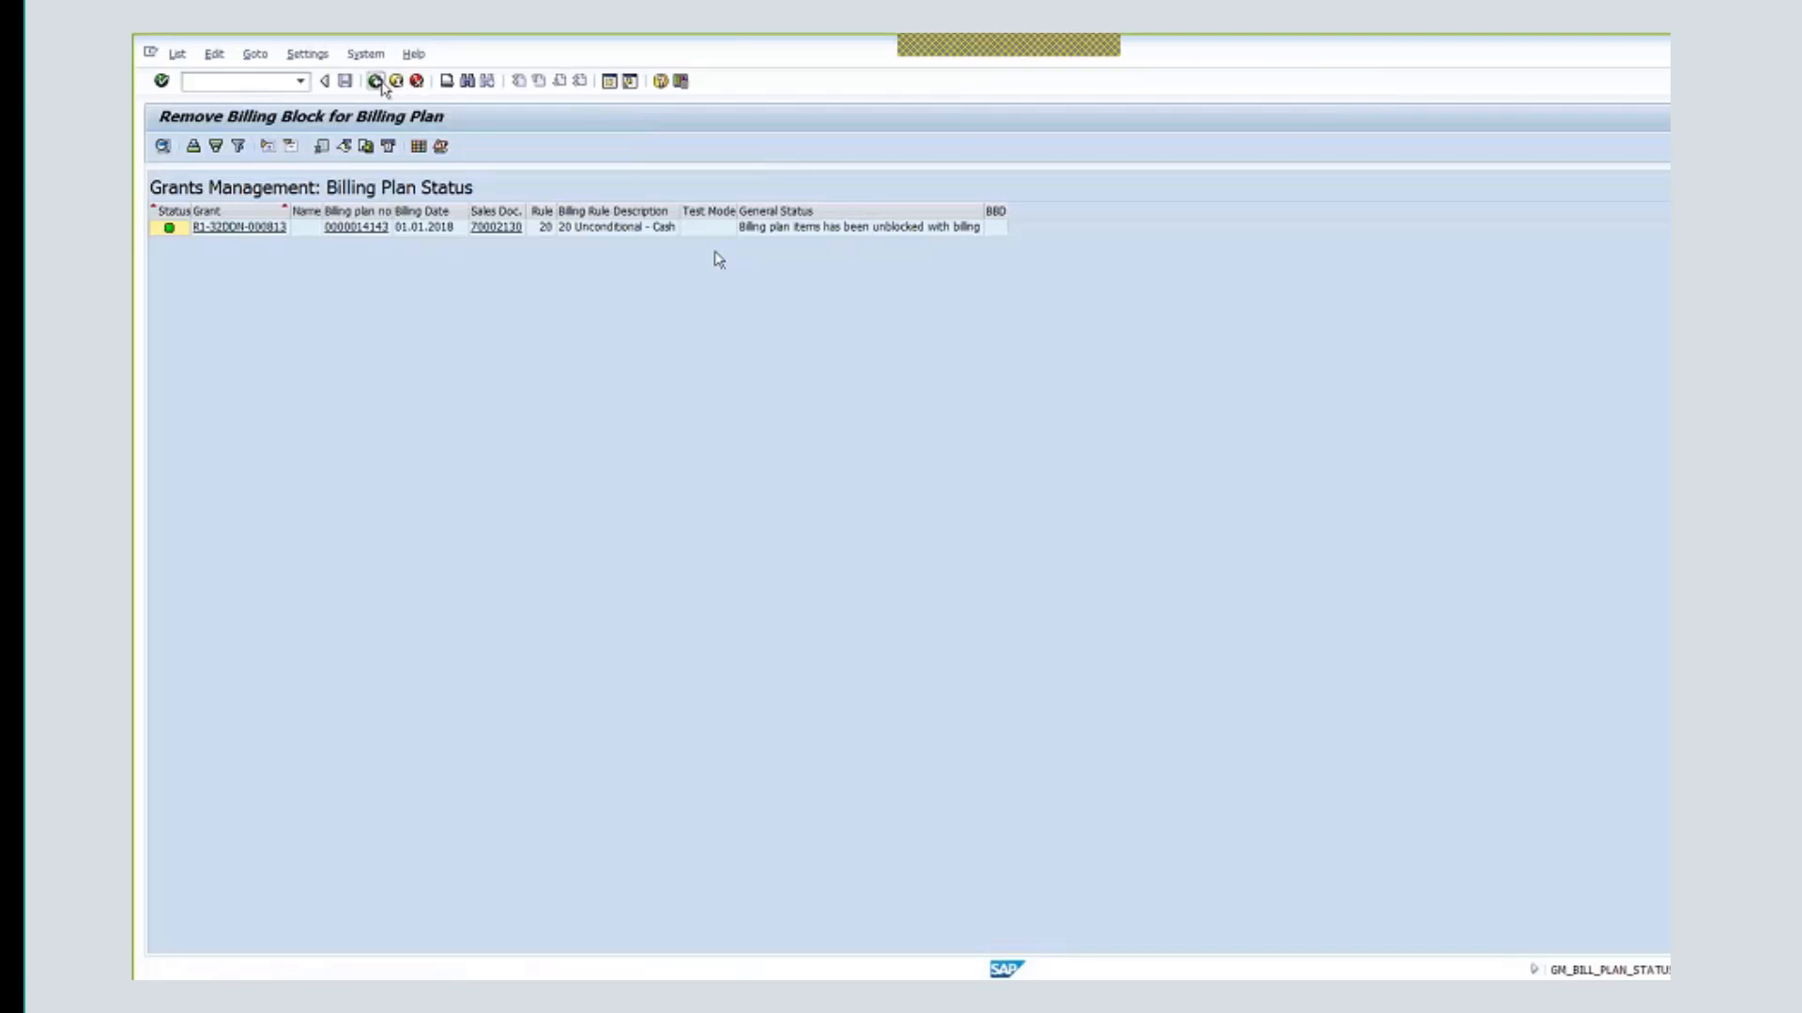
left_click(378, 83)
left_click(414, 82)
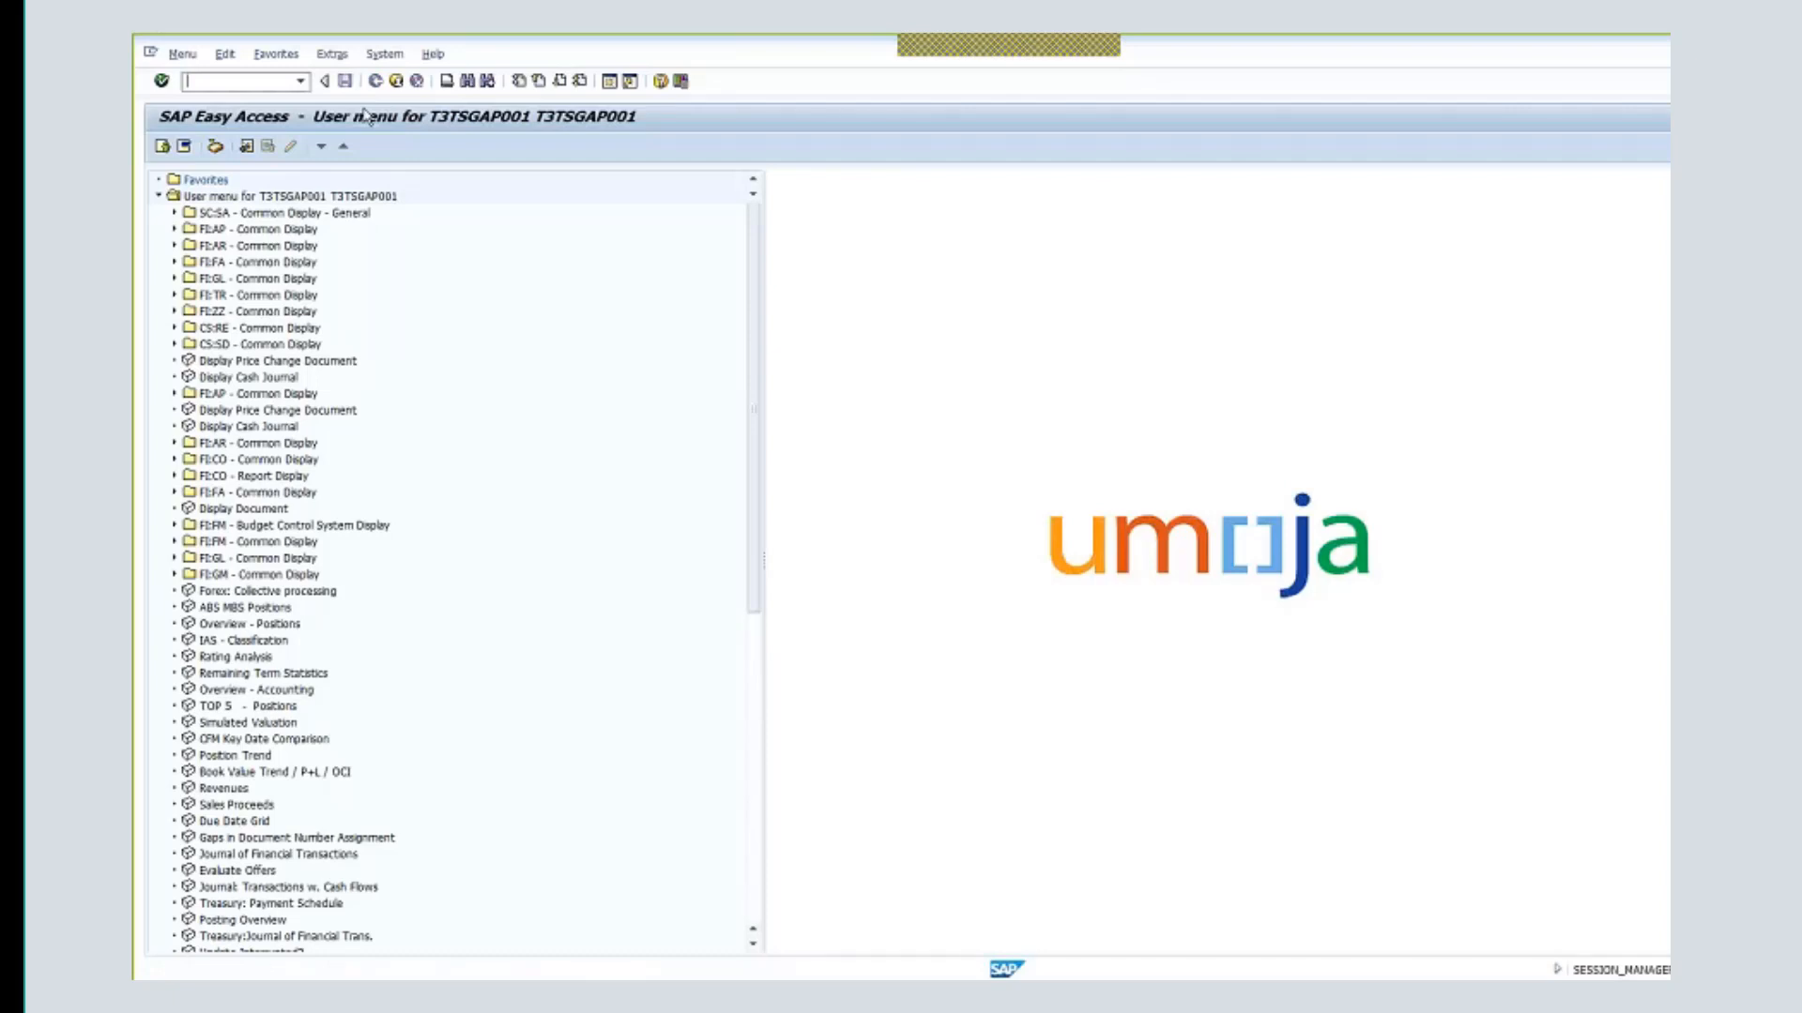
- Enter the GM_ milestone billing transaction code in the command field and run it
type("GM")
type("_")
type("N")
key("Return")
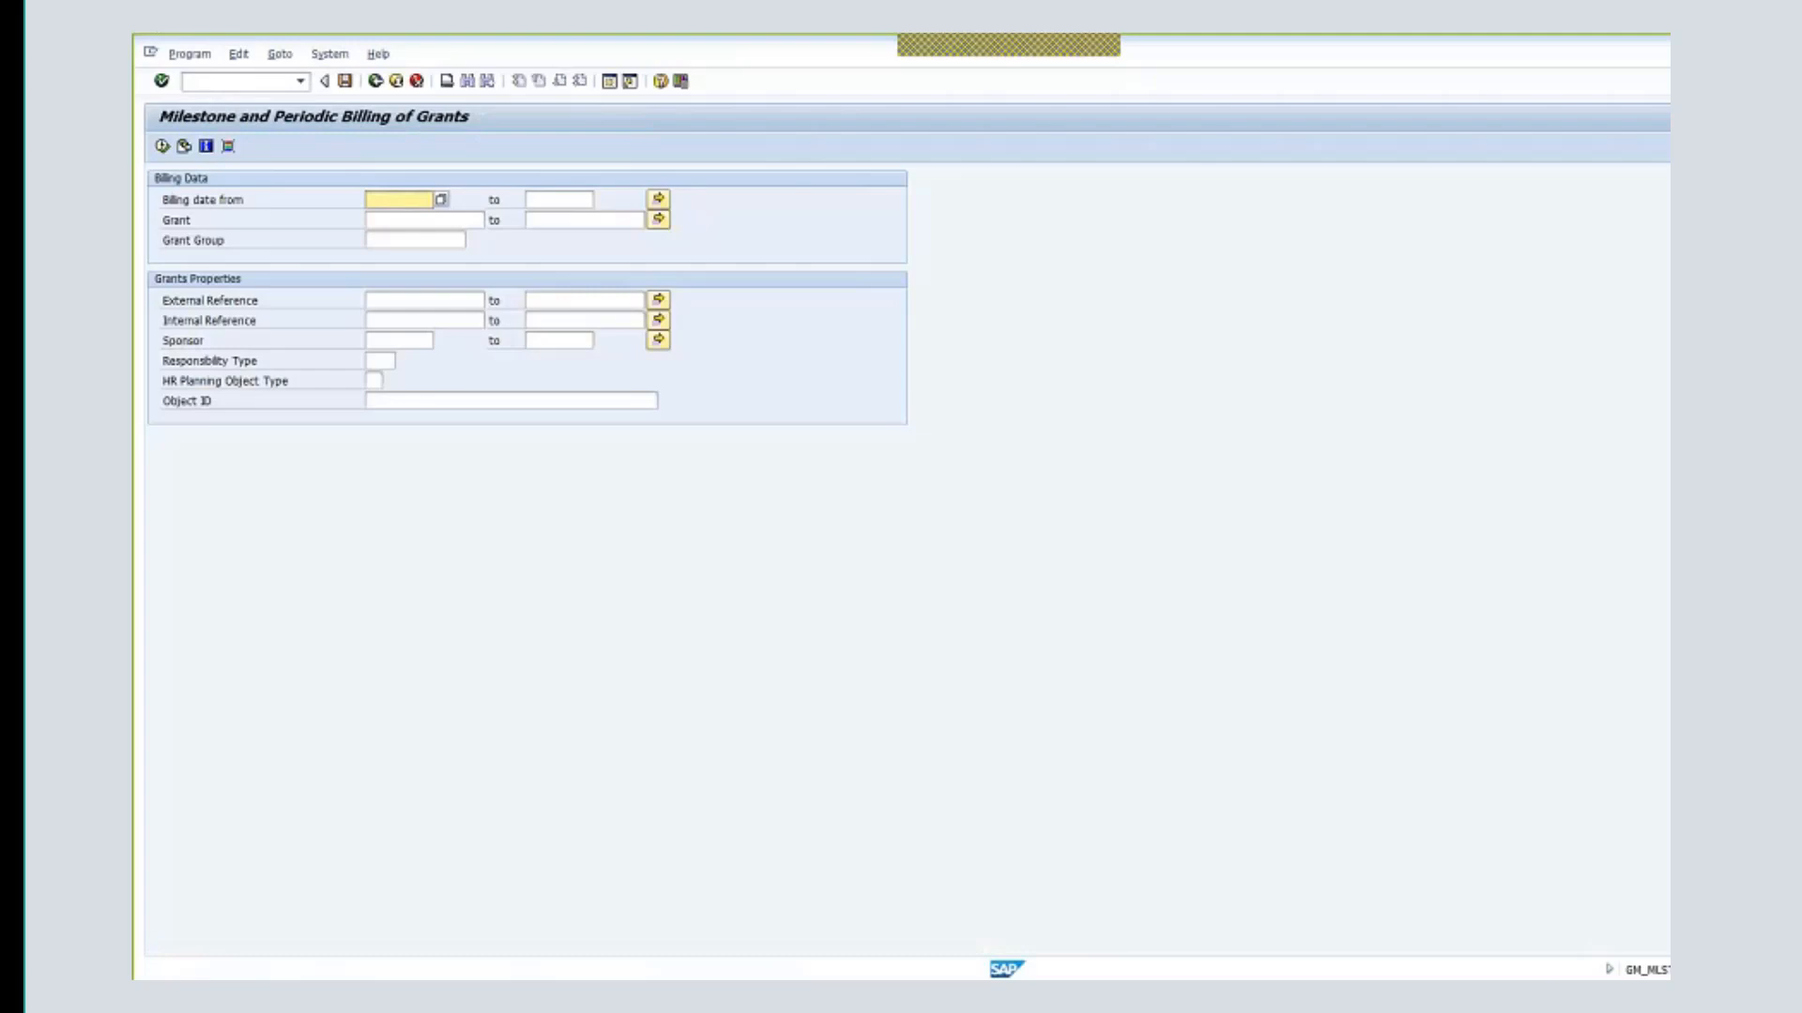
- Enter grant R1-32DDN-000813, correcting the suggested R1-32DDN-000810
left_click(414, 222)
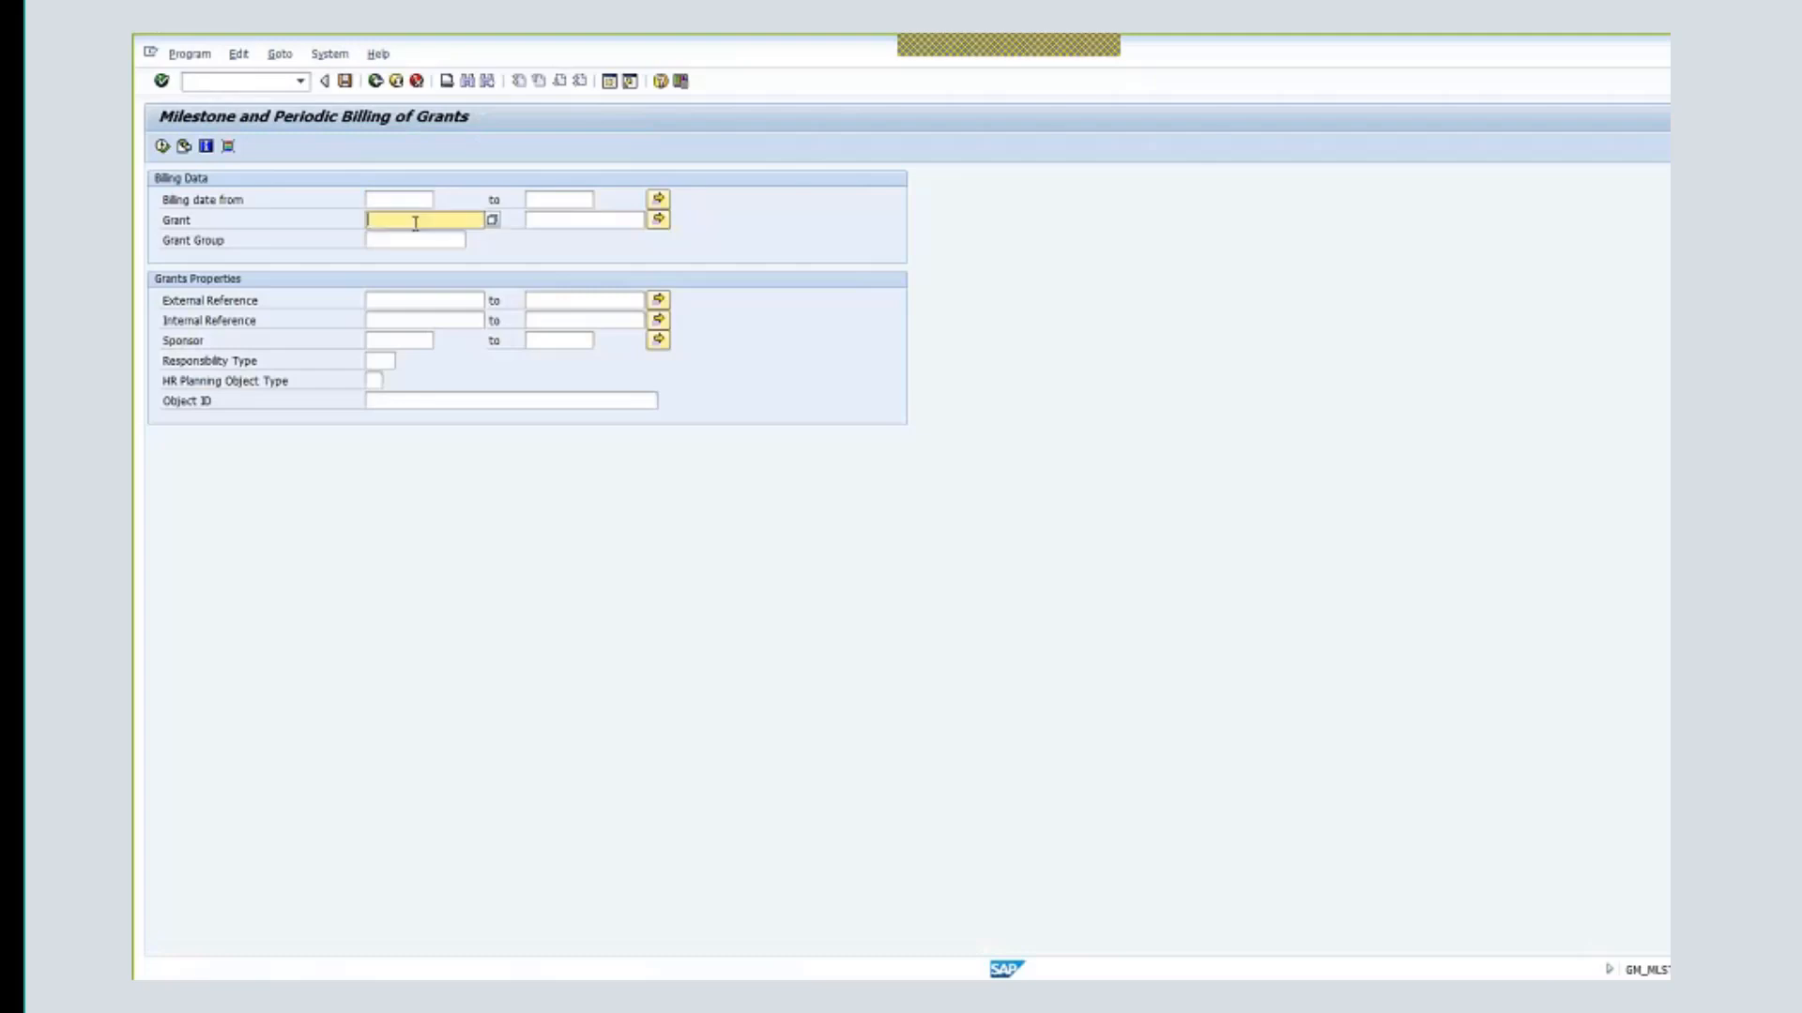
type("r1")
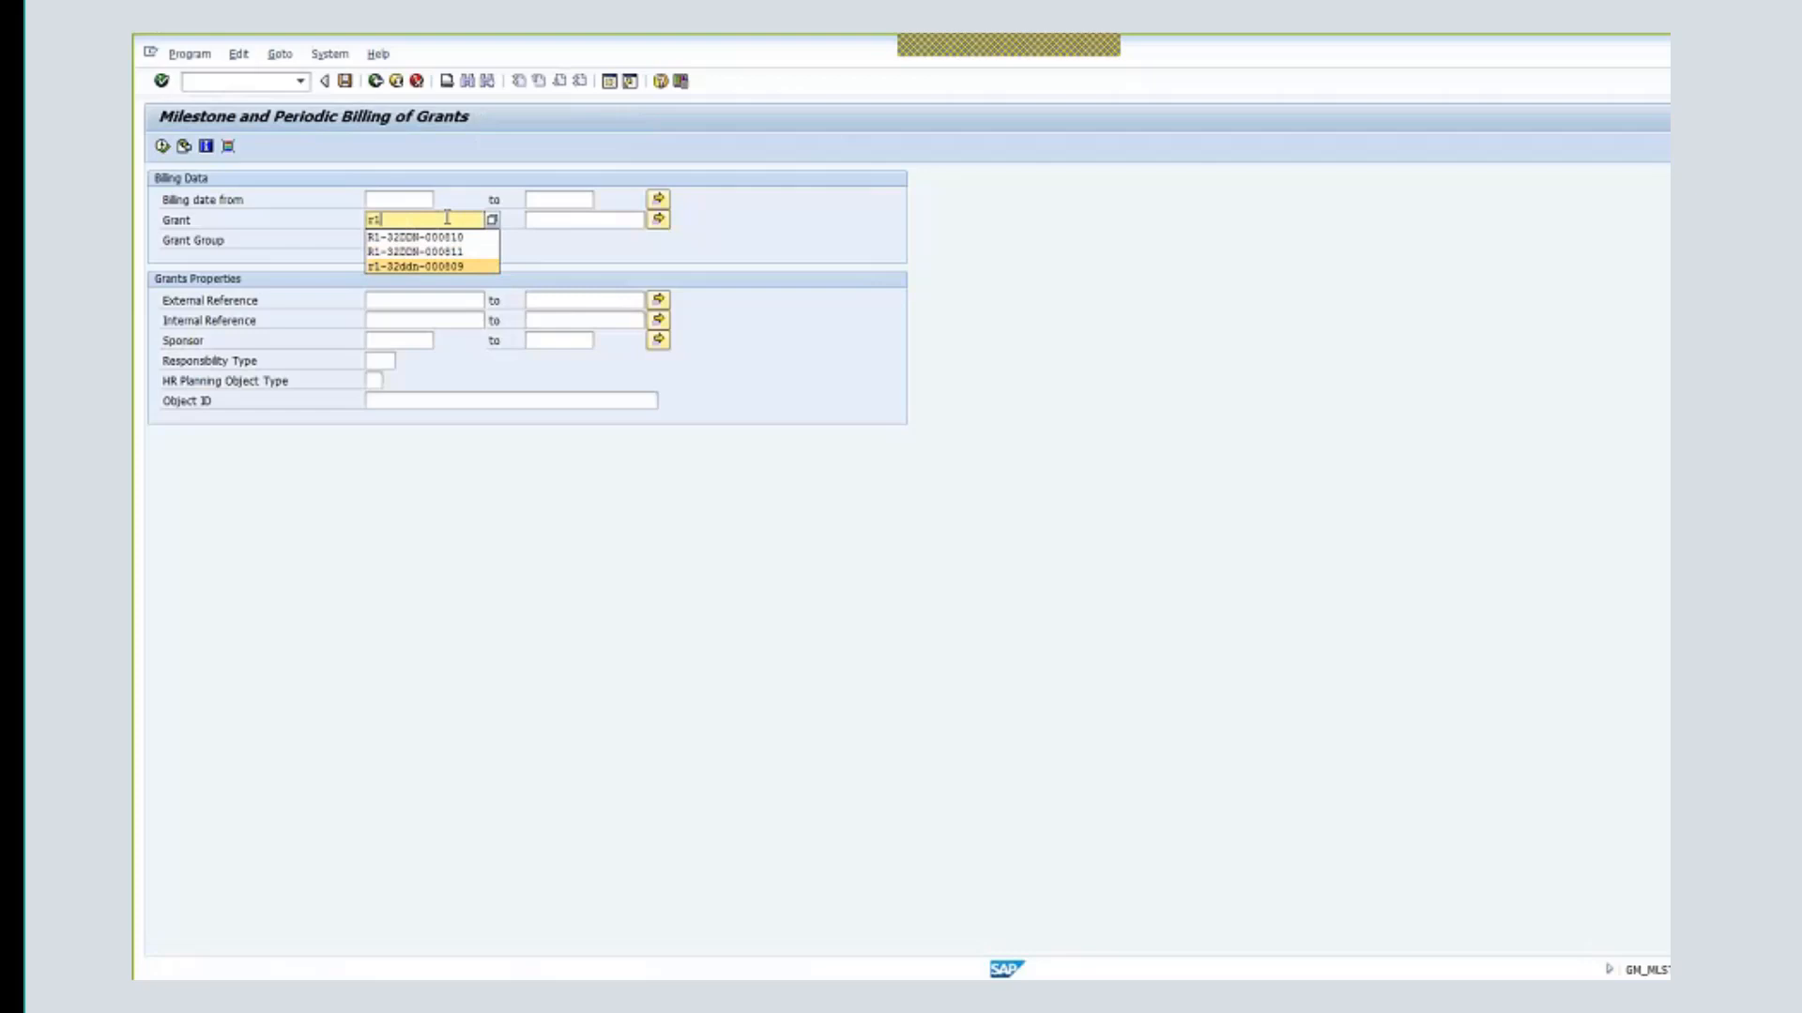
type("--")
key("BackSpace")
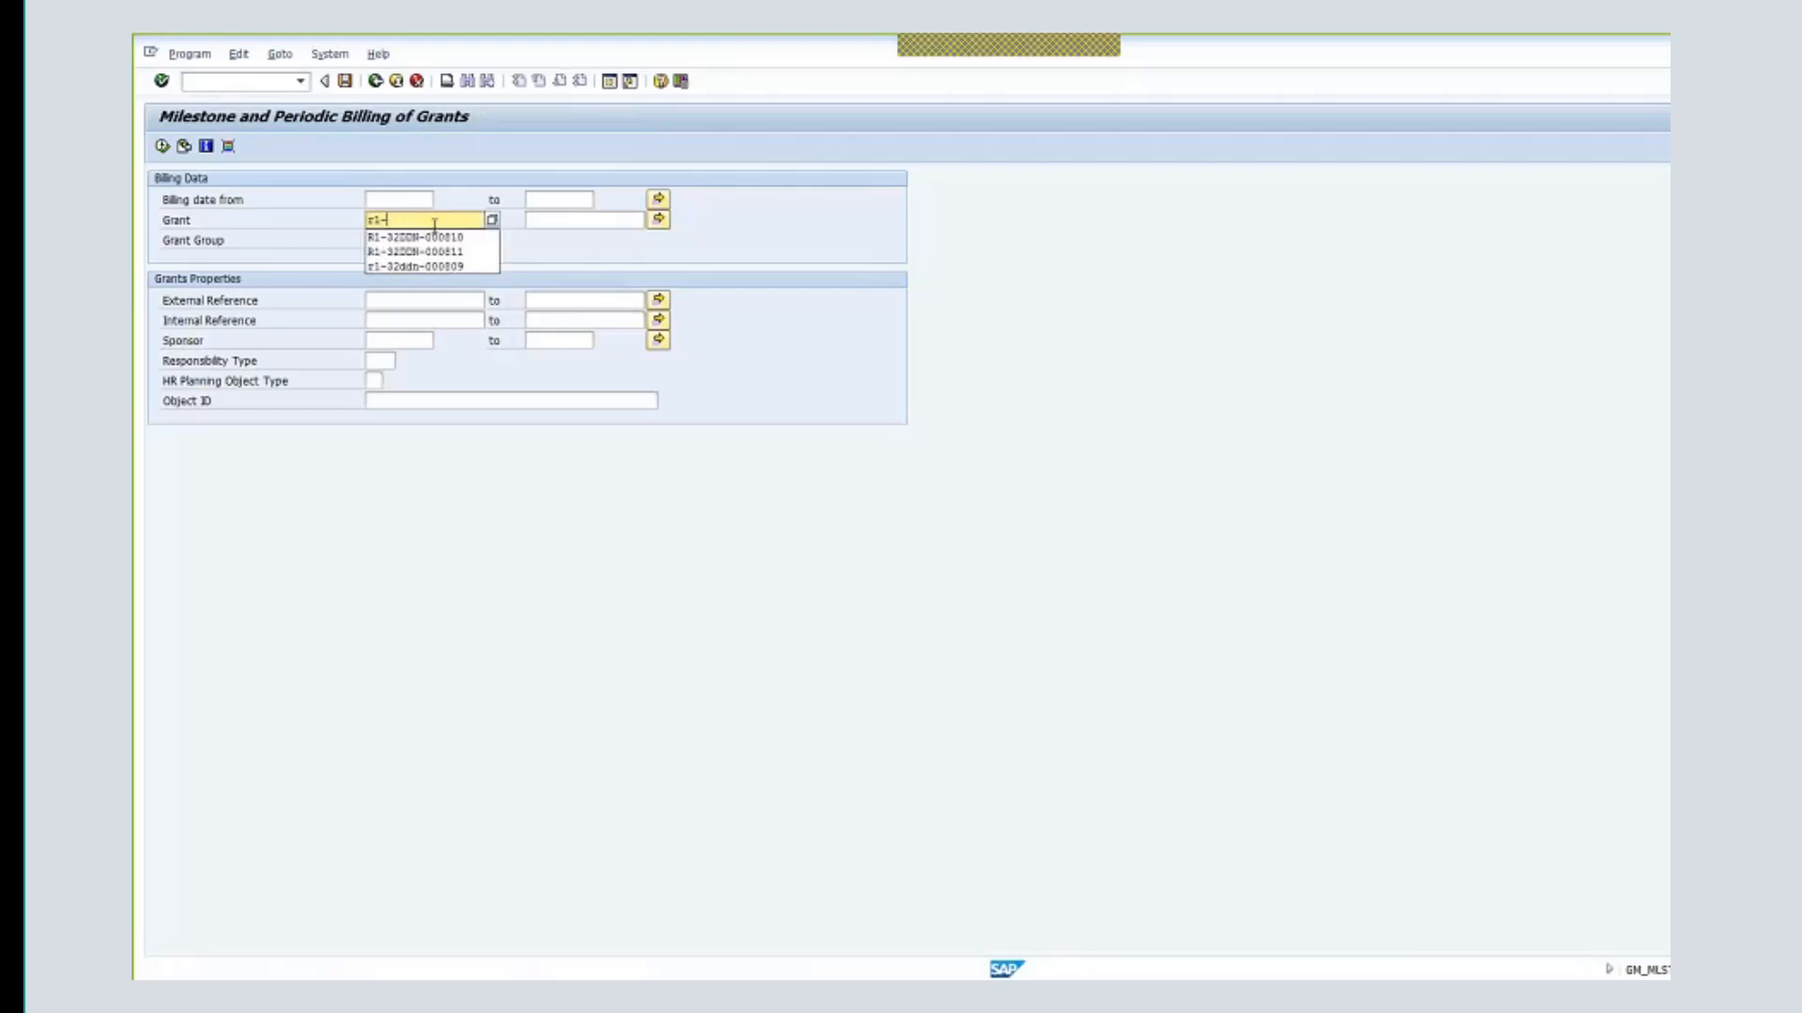
key("Down")
key("Return")
left_click_drag(466, 222, 458, 225)
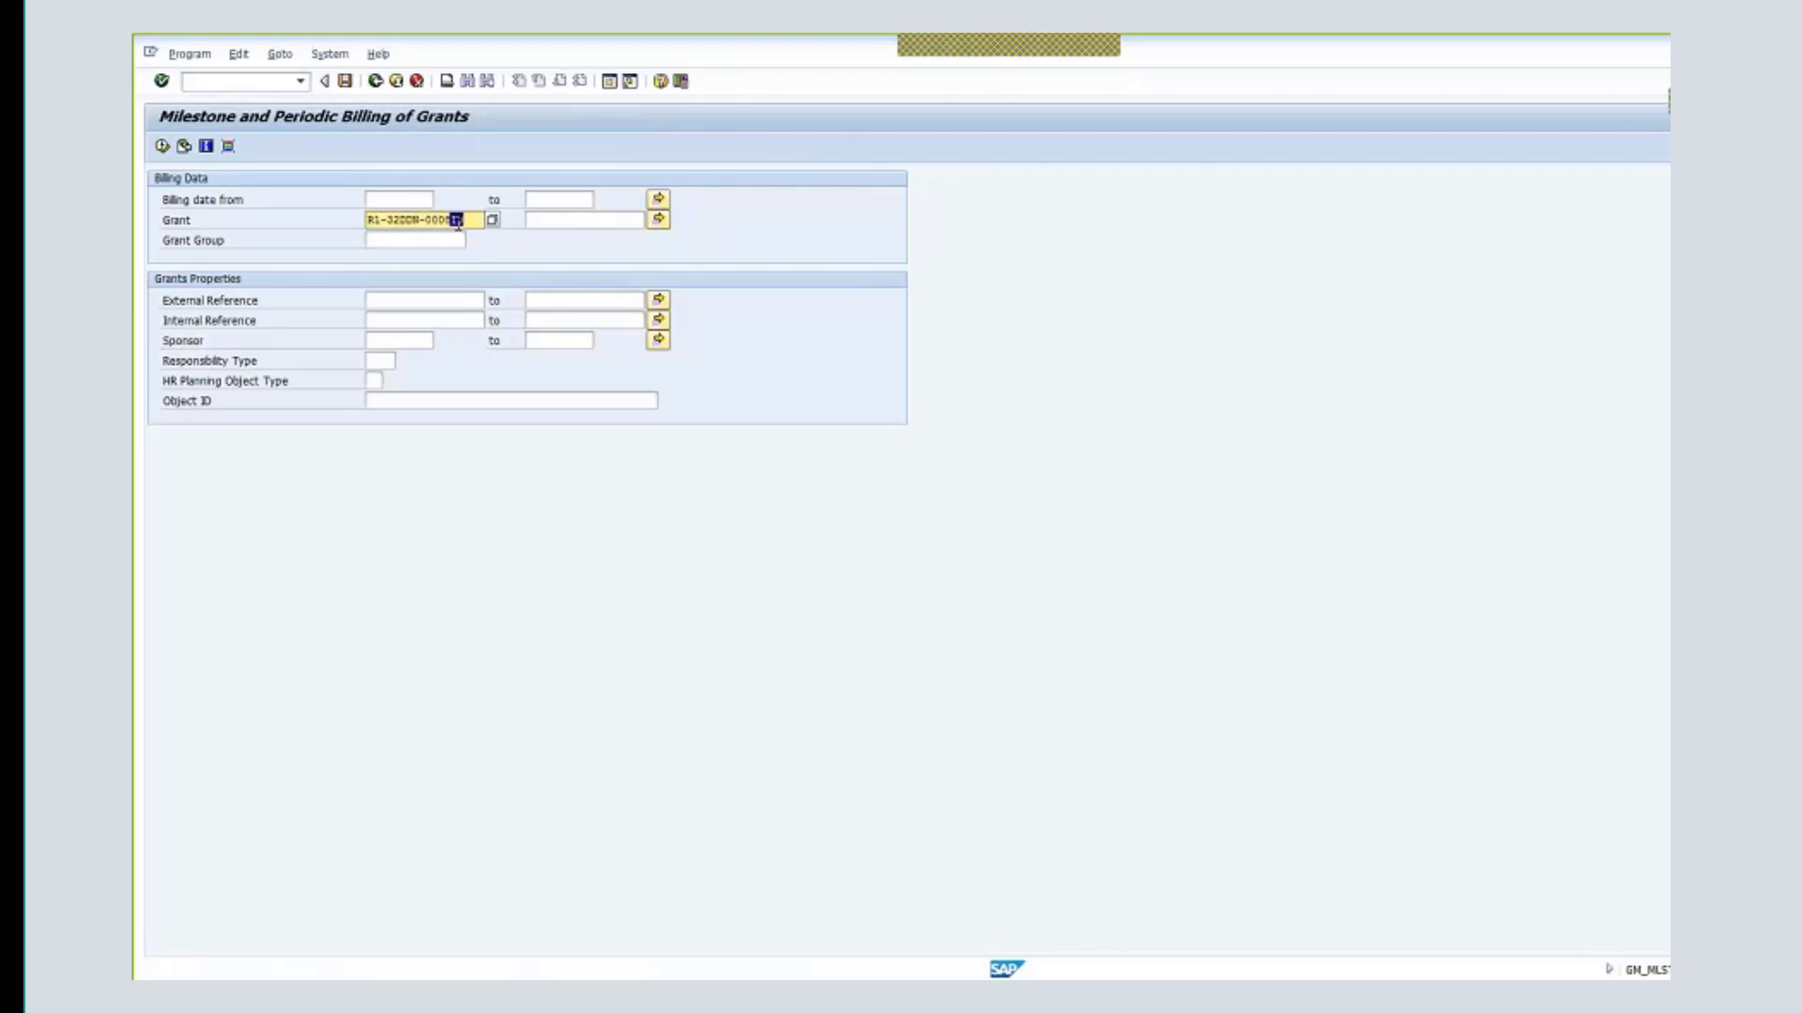
left_click(458, 224)
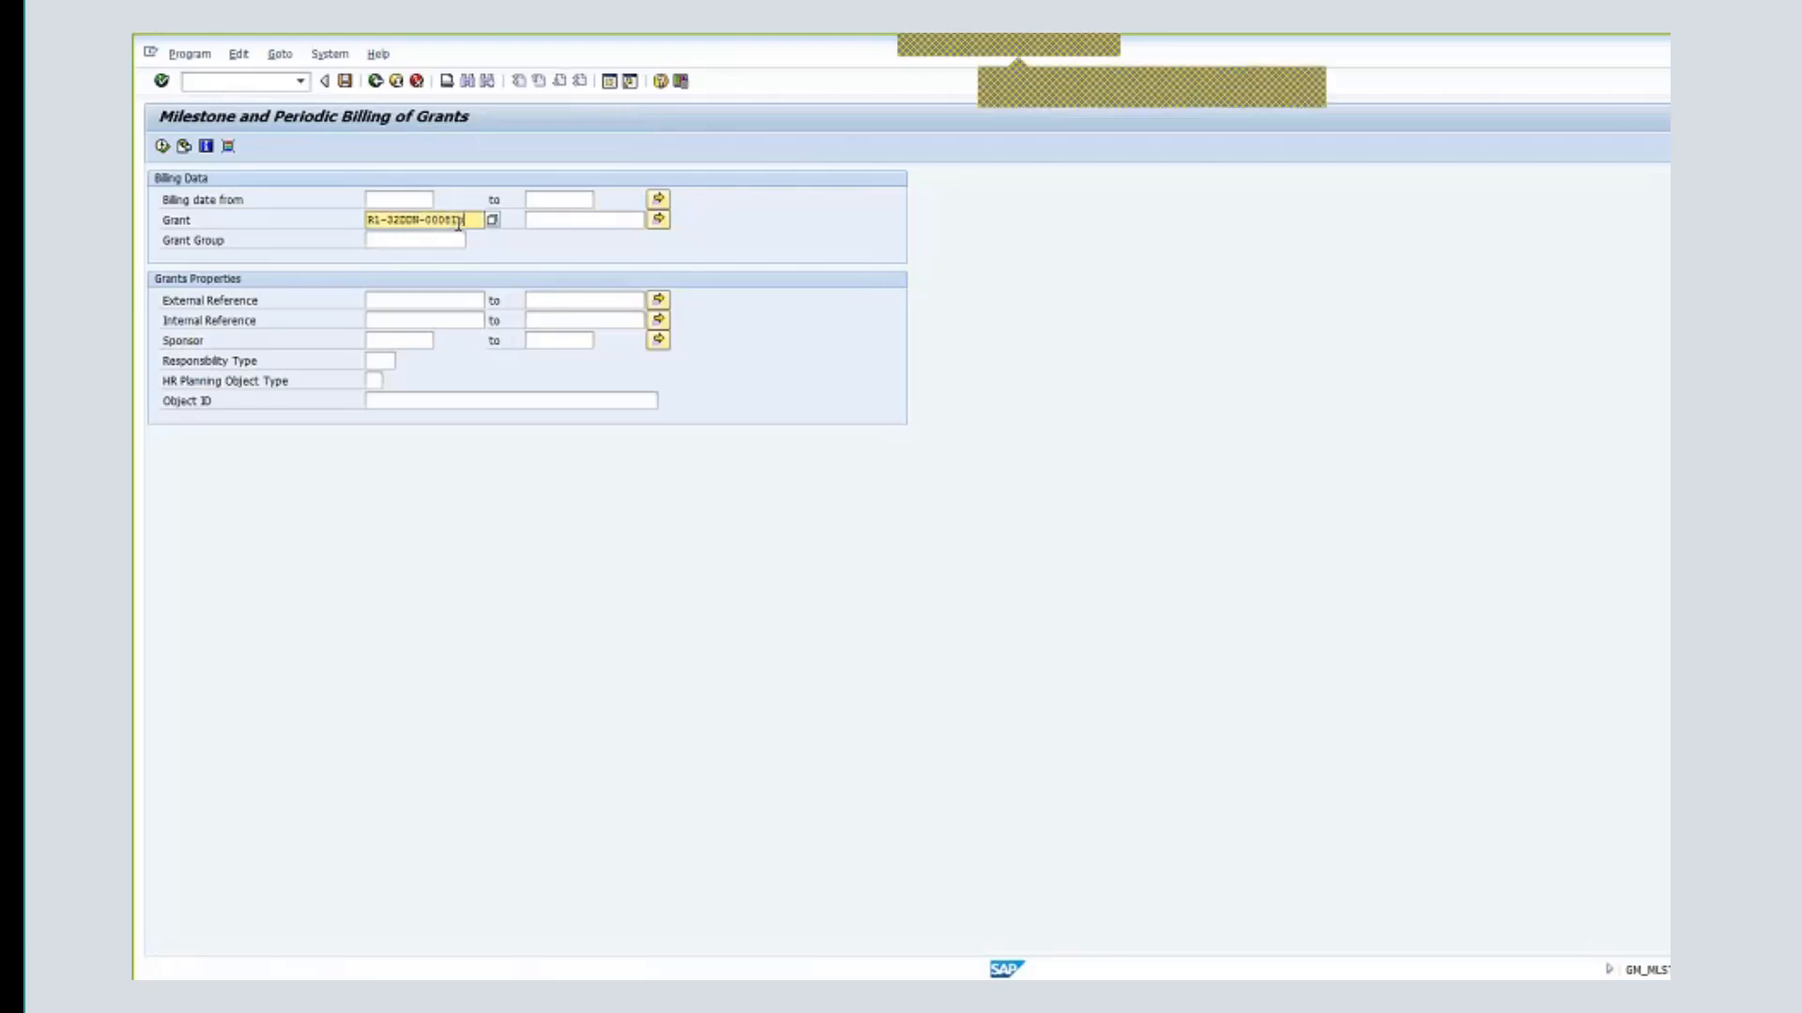
- List the grant's milestones, simulate billing, then bill the 1,000,000.00 USD milestone
left_click(159, 148)
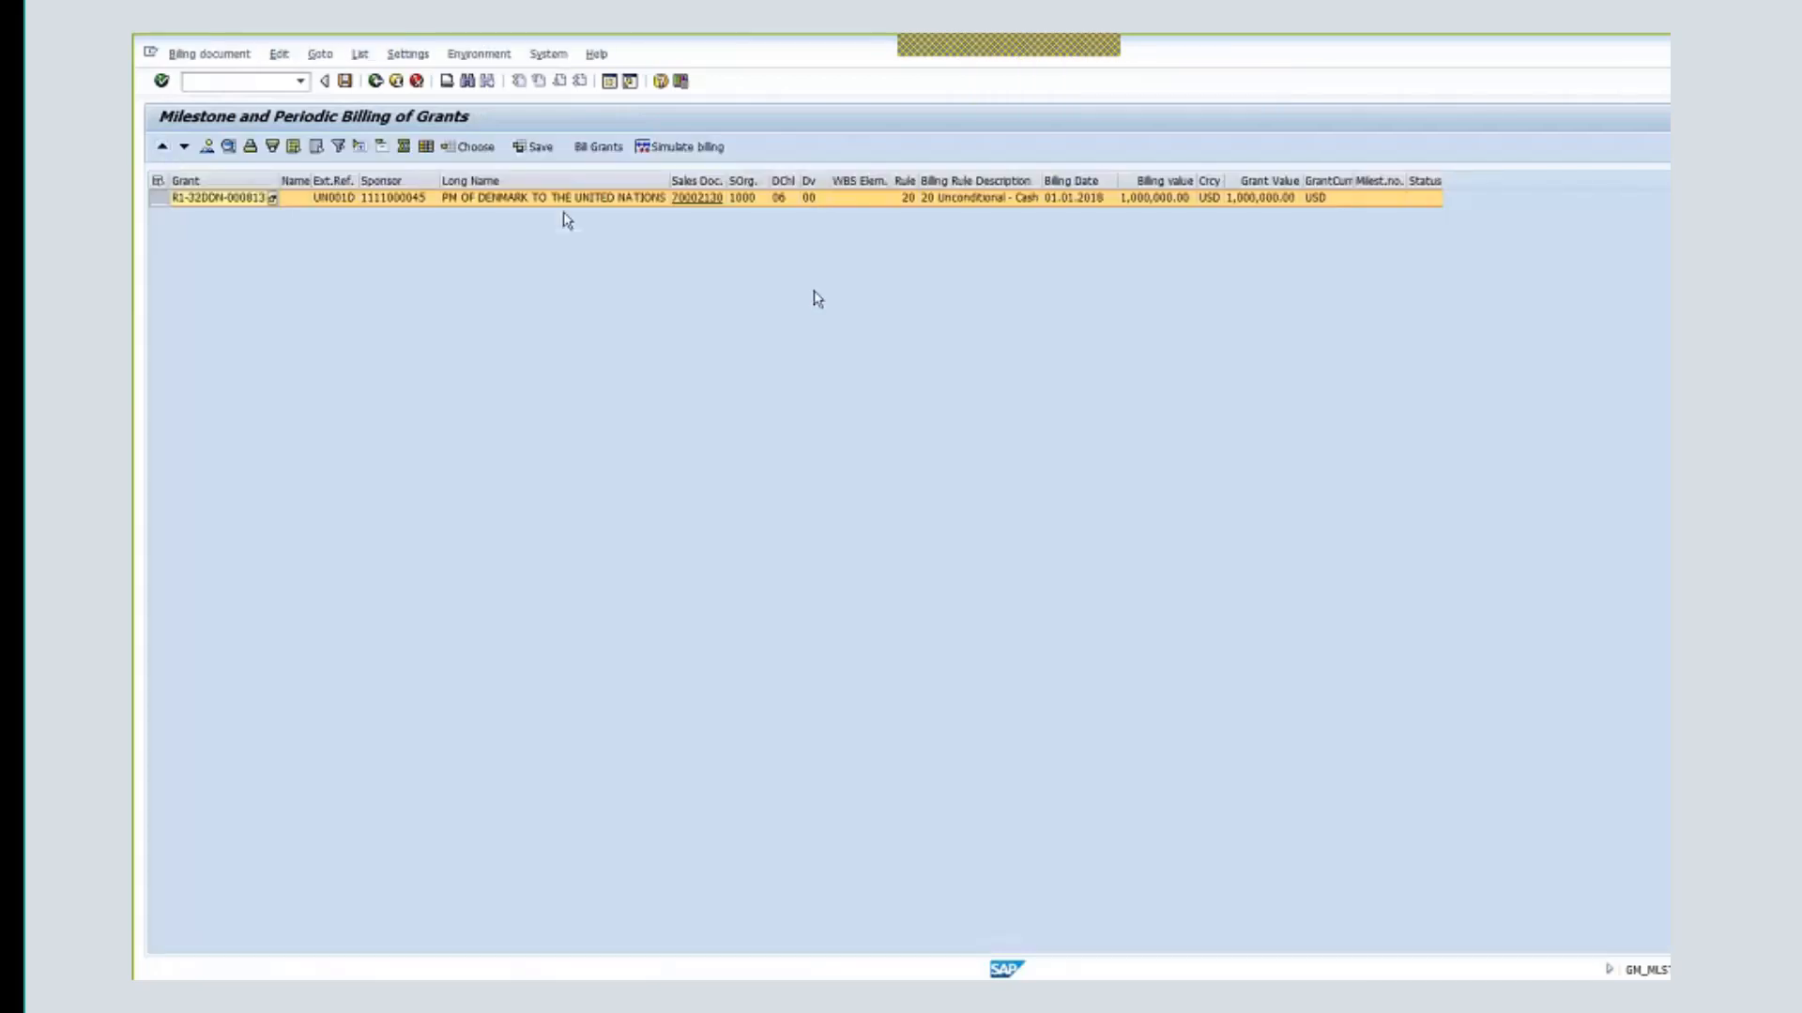
left_click(694, 146)
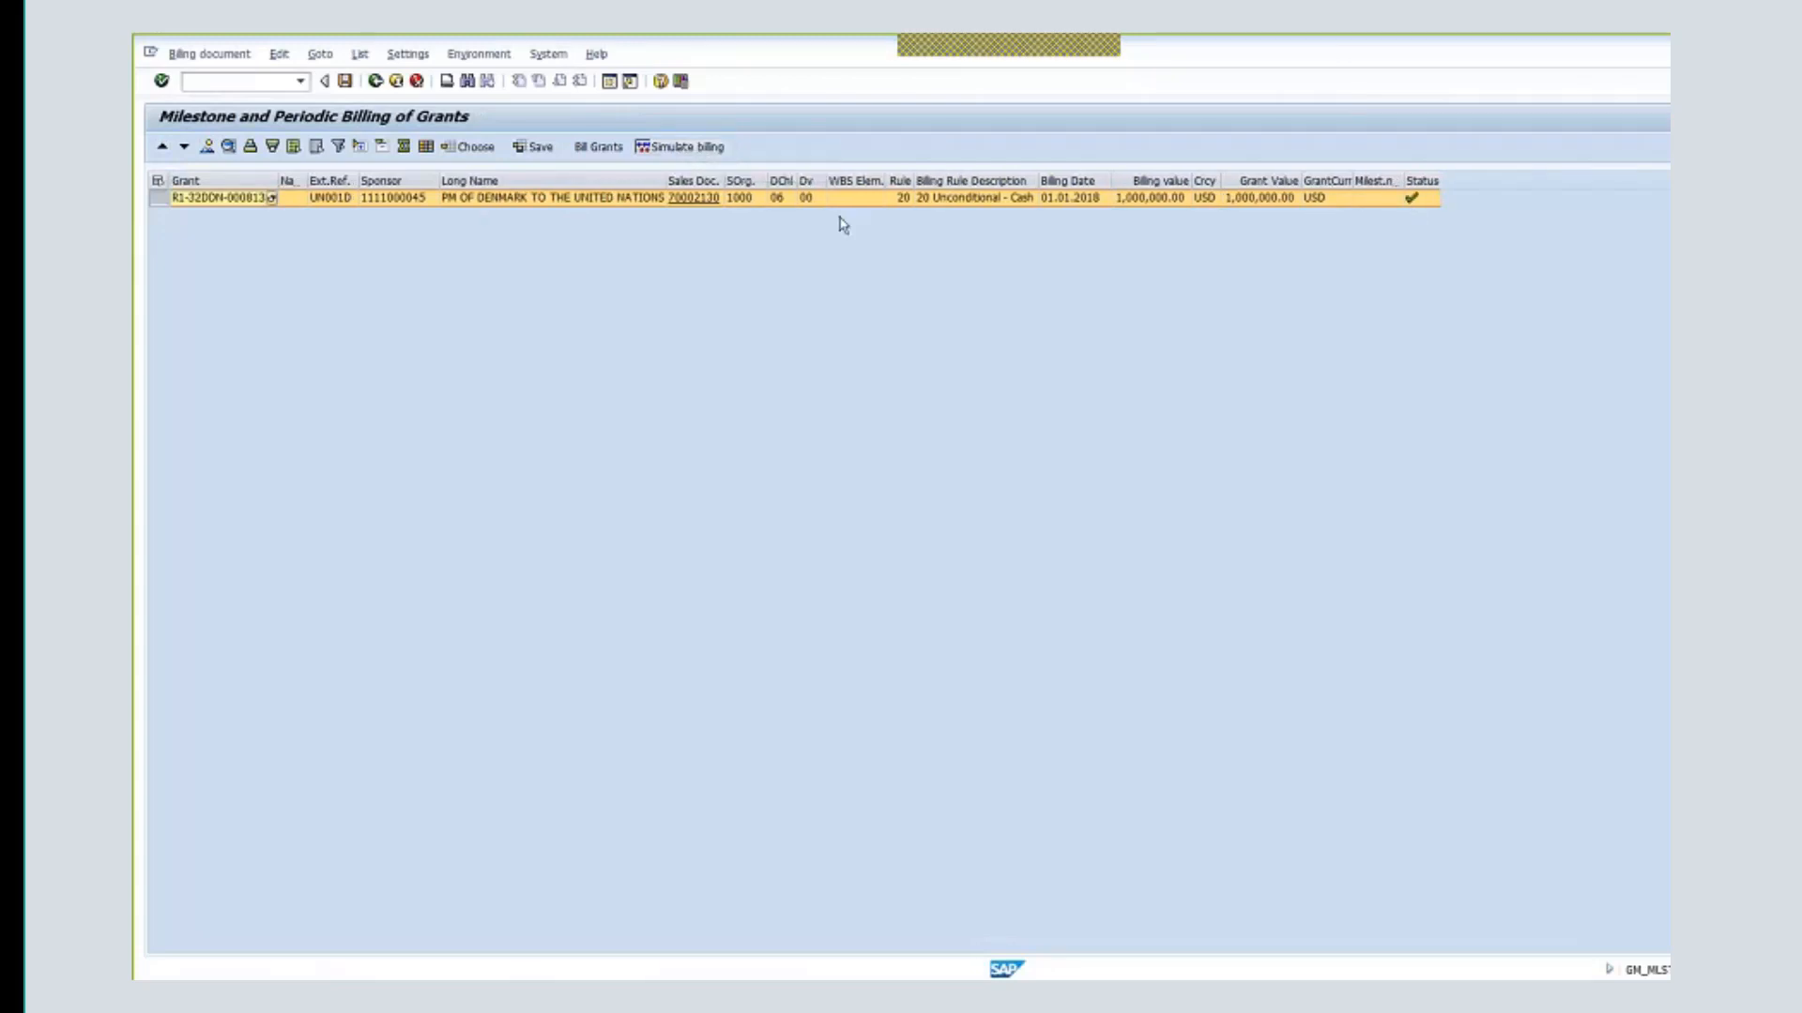
left_click(594, 153)
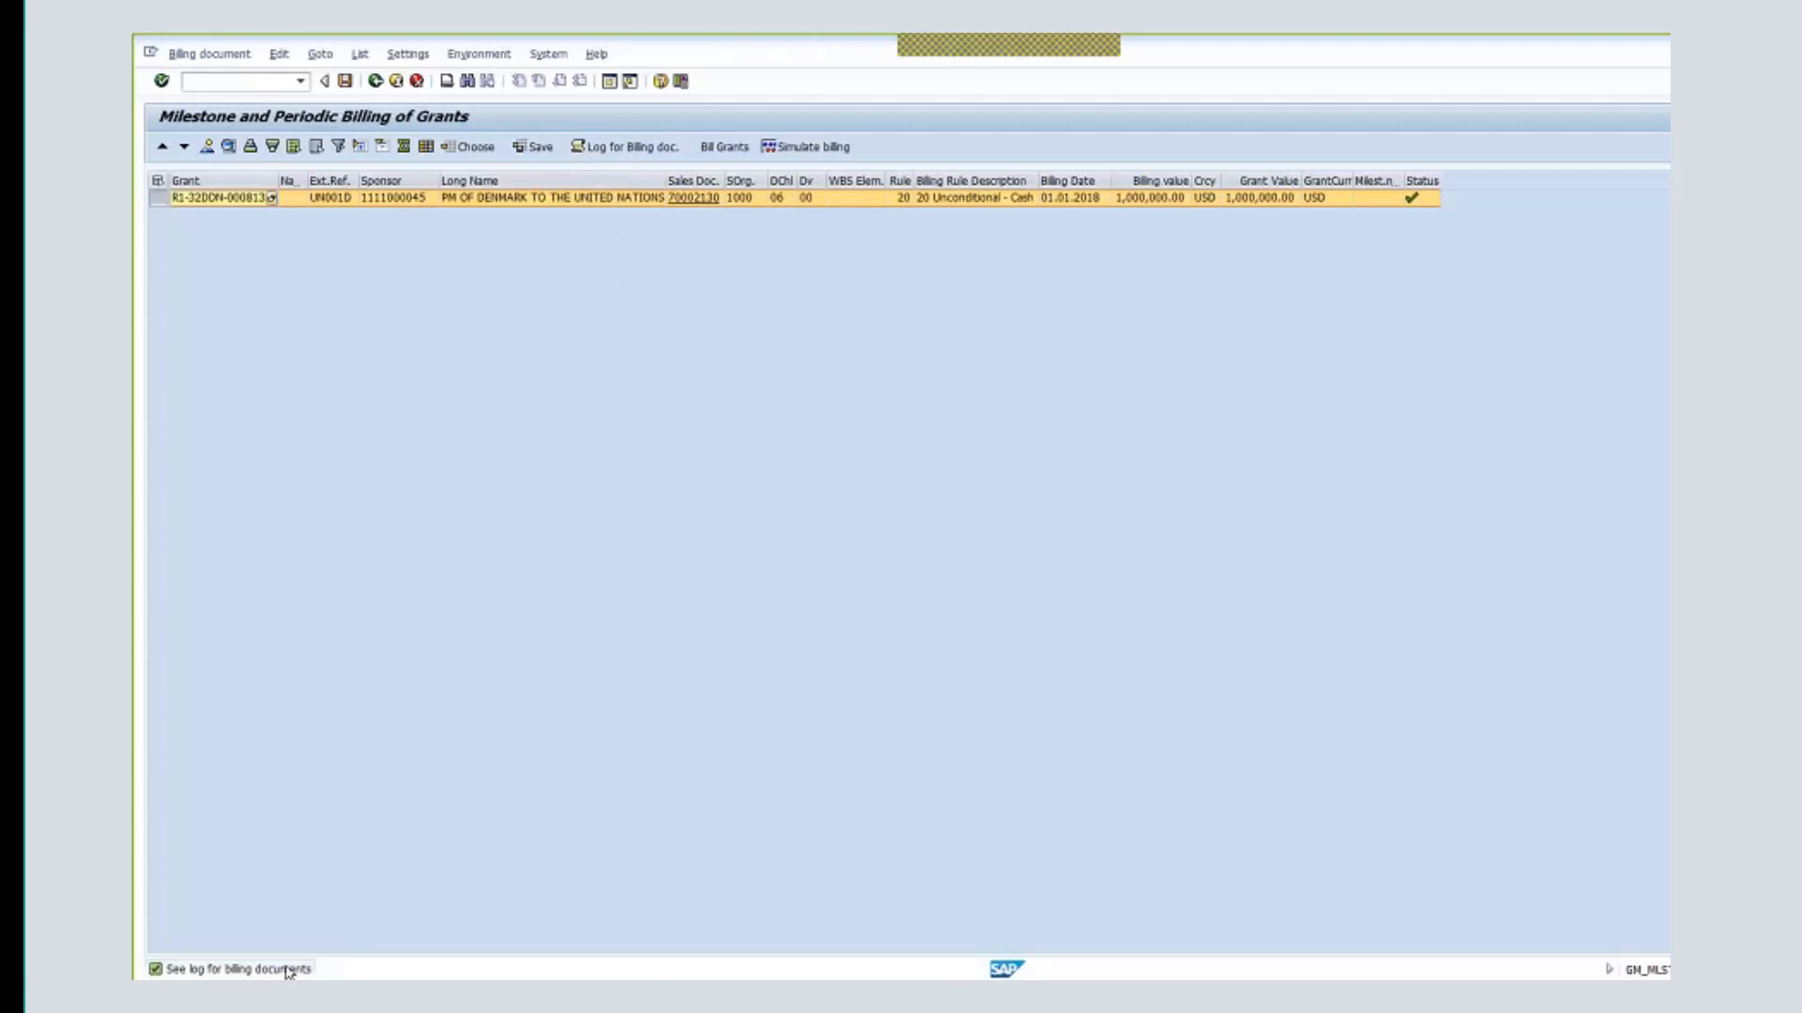
left_click(624, 147)
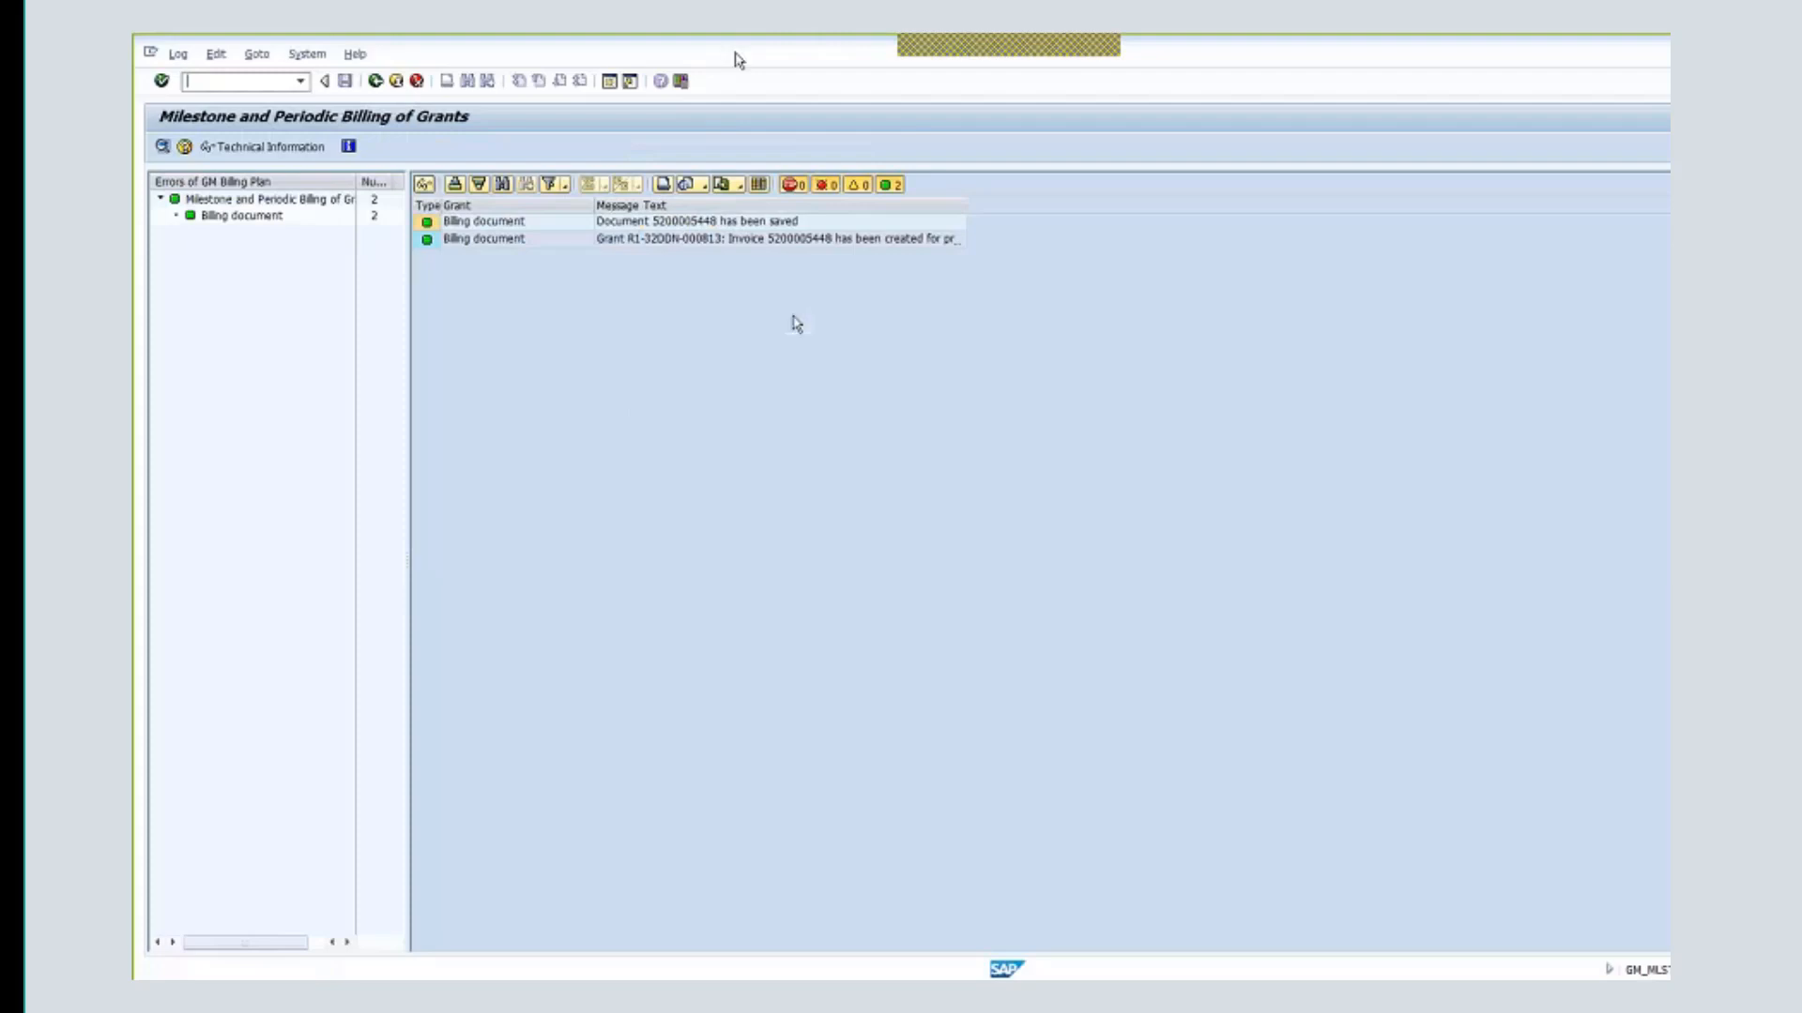
left_click(396, 83)
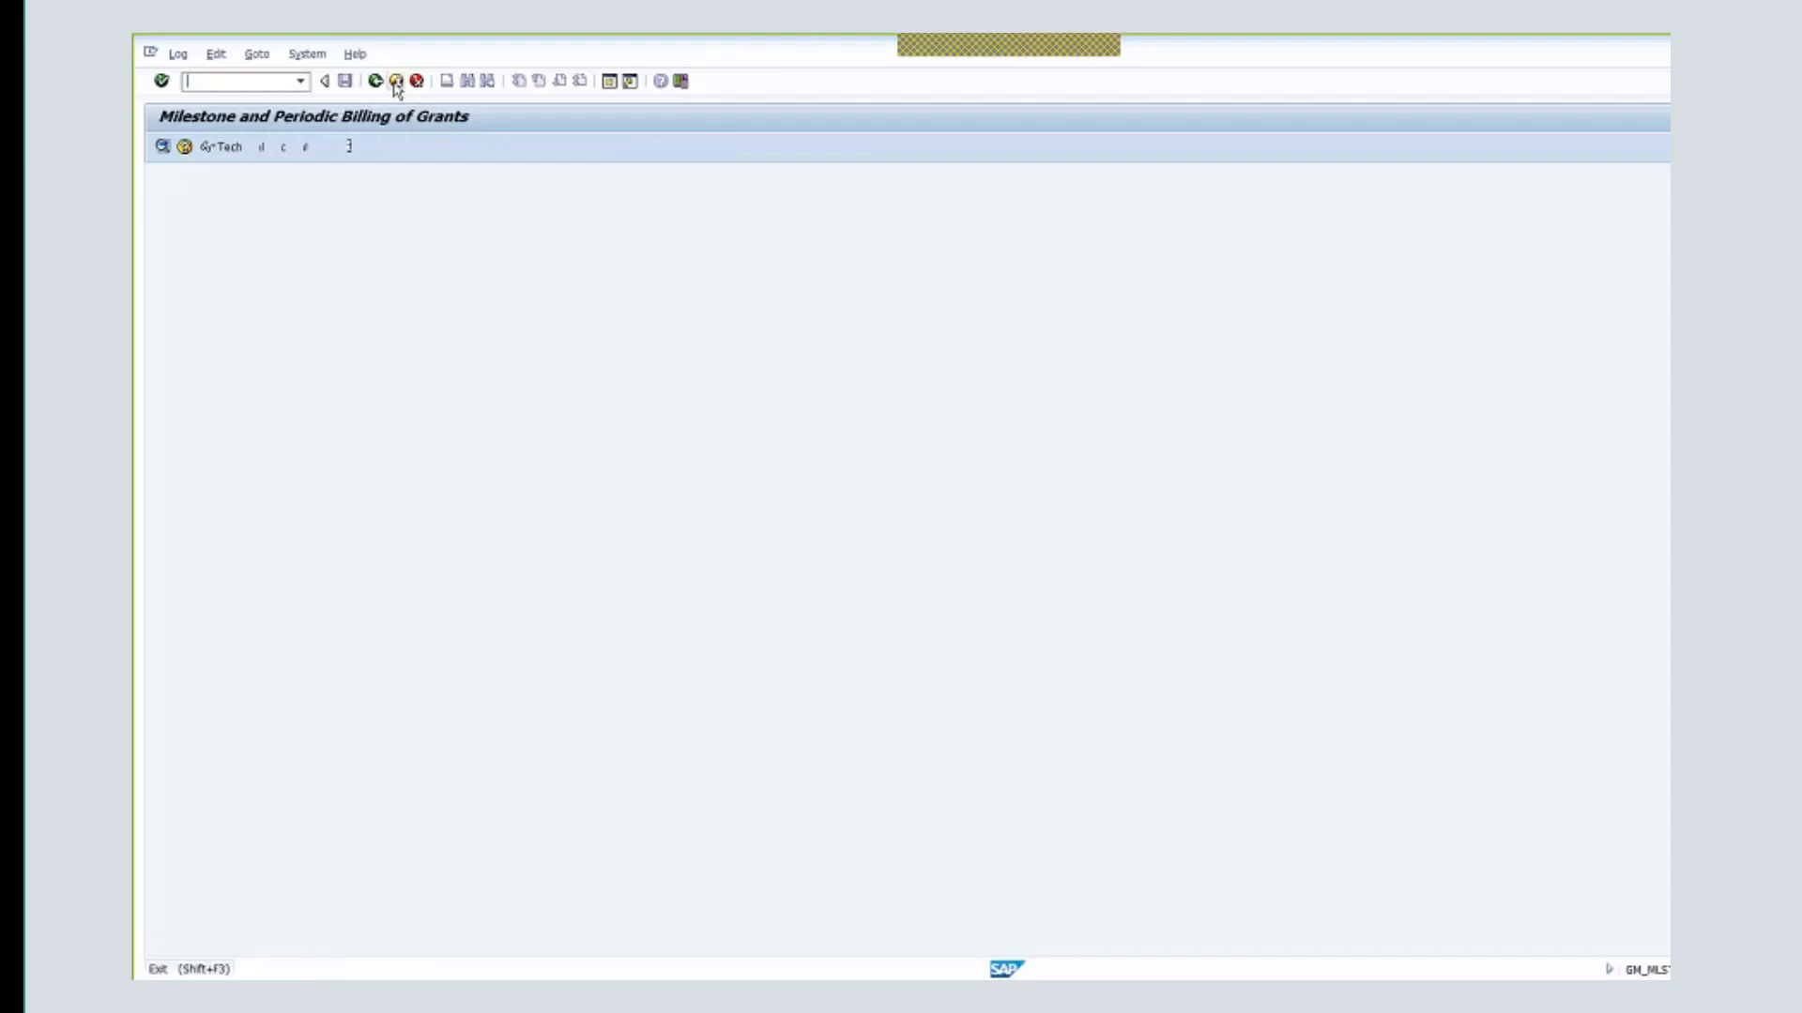
left_click(395, 83)
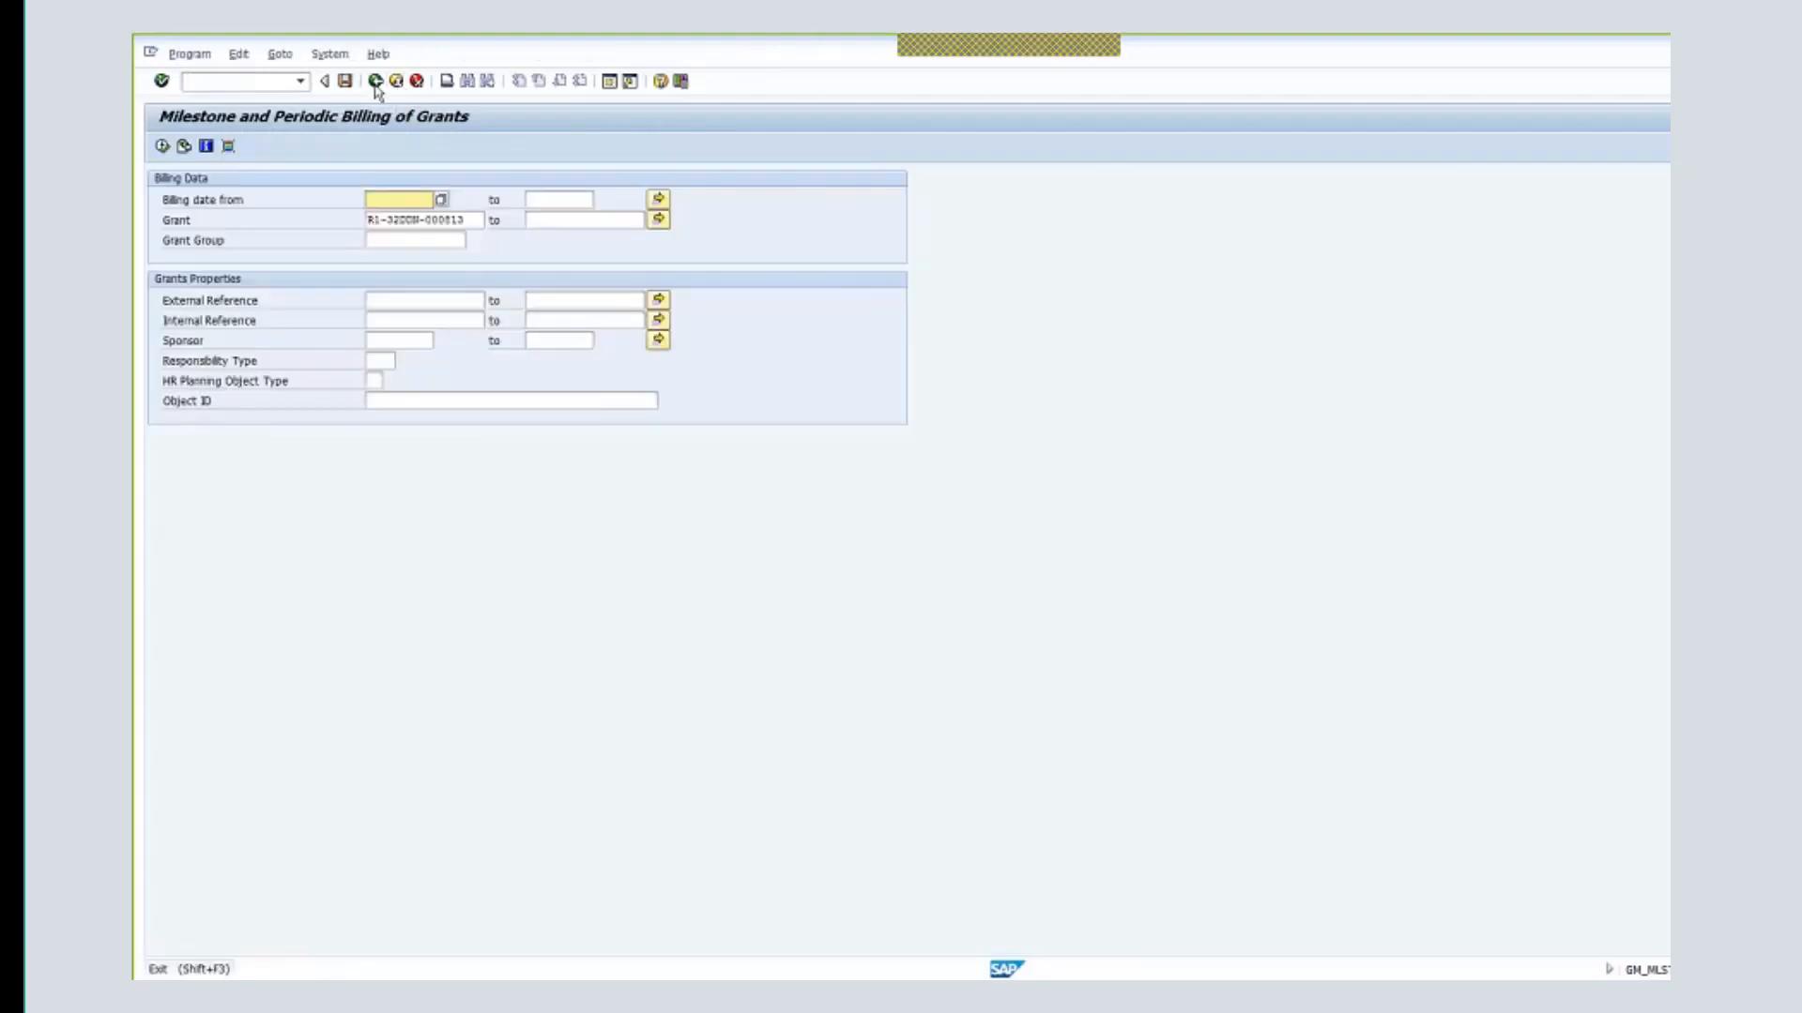
- Return to the main menu and run transaction FB03
left_click(376, 83)
type("fb03")
key("Return")
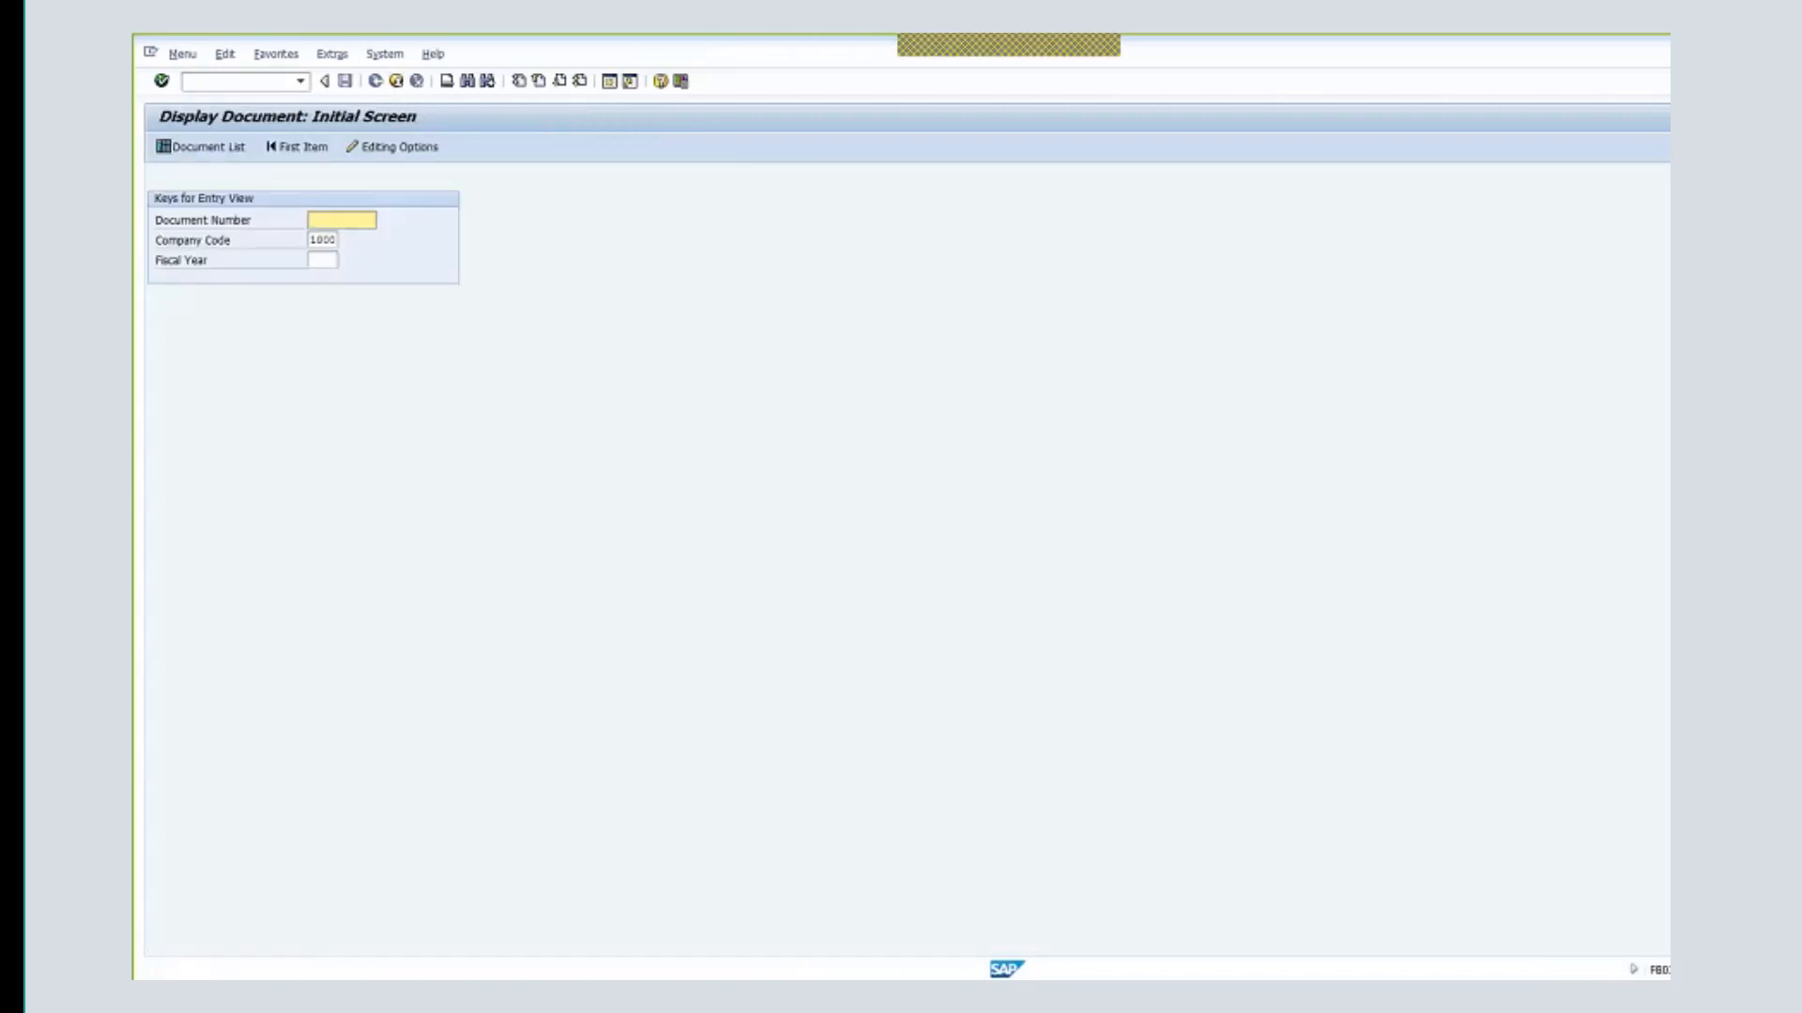
type("52000")
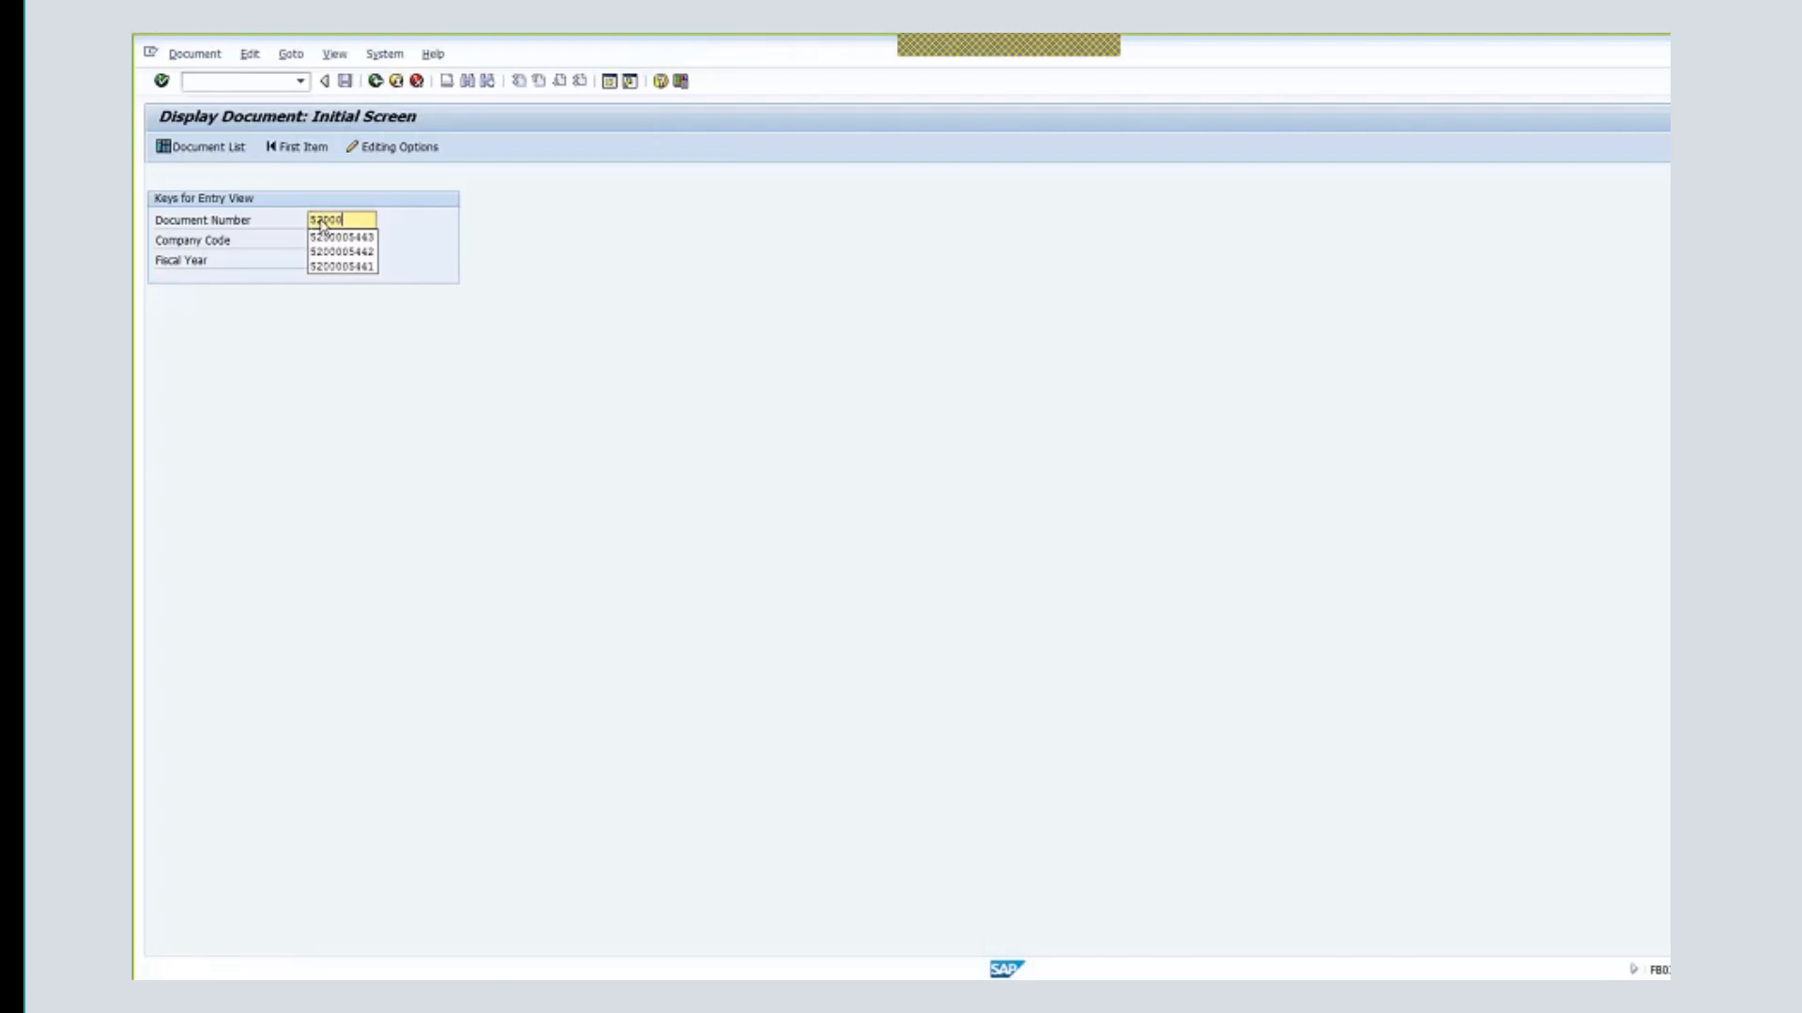
key("Down")
key("Return")
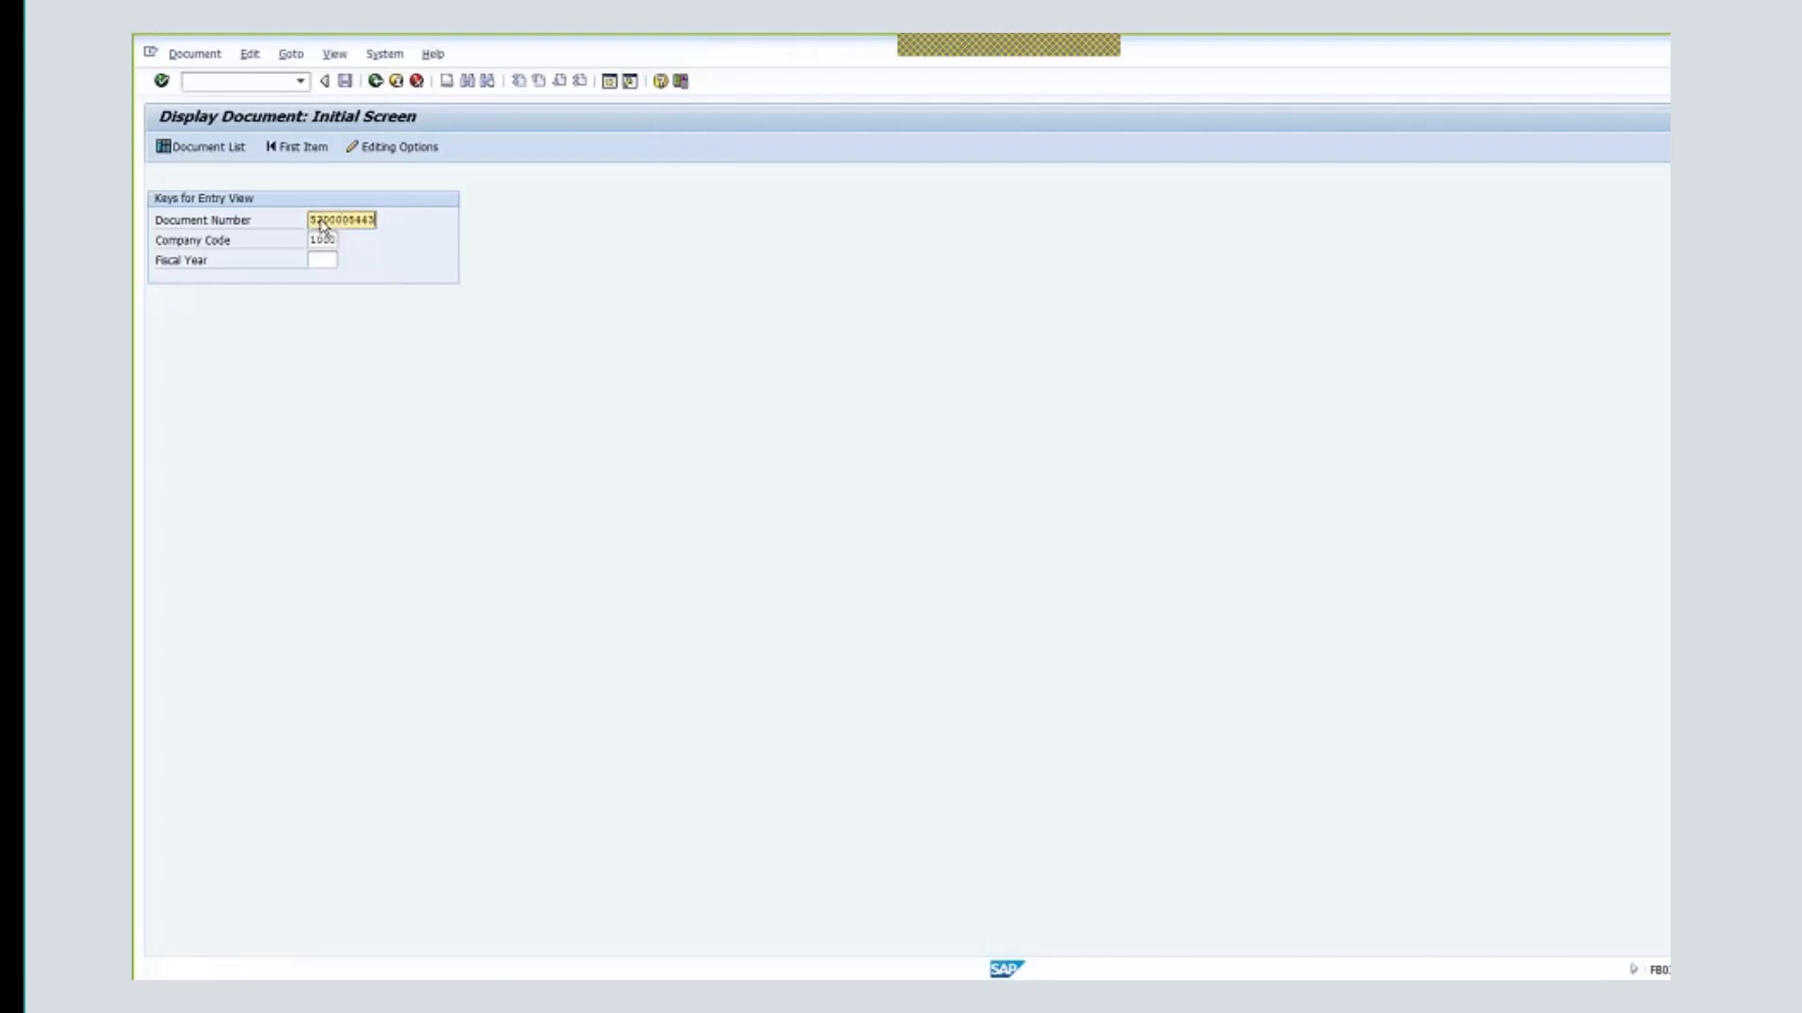
key("BackSpace")
type("8")
key("Return")
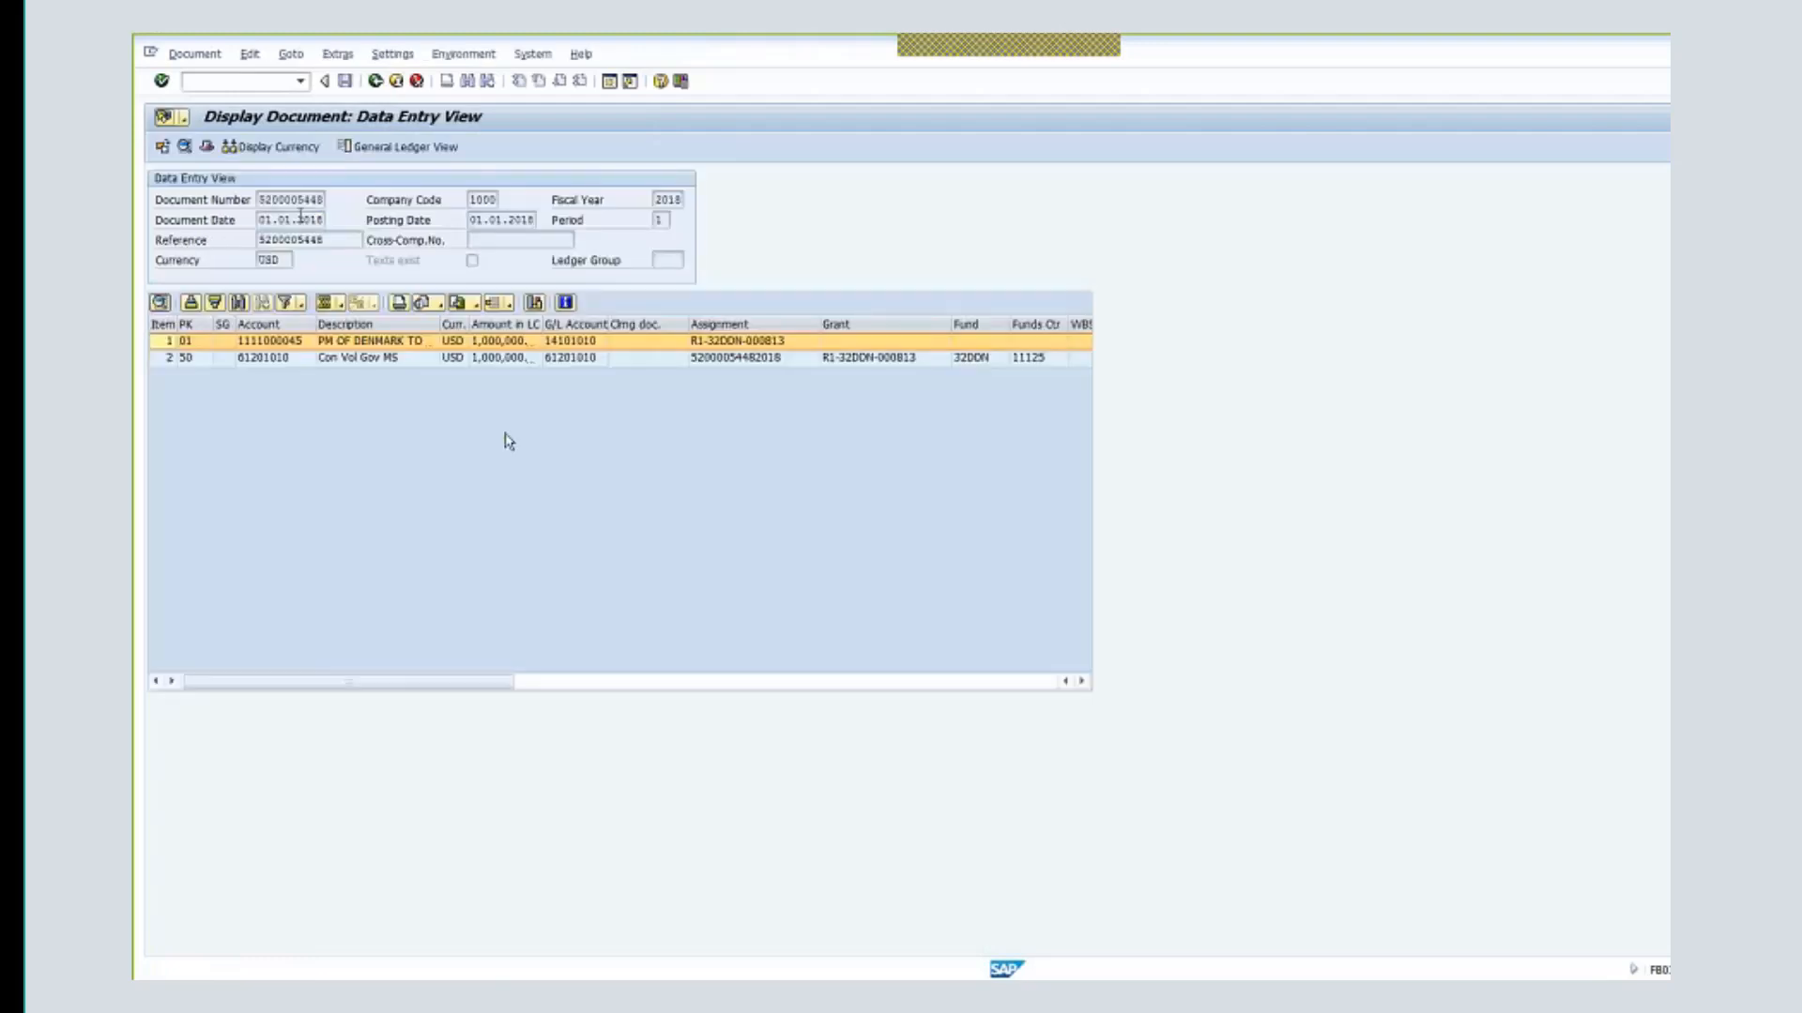
double_click(545, 324)
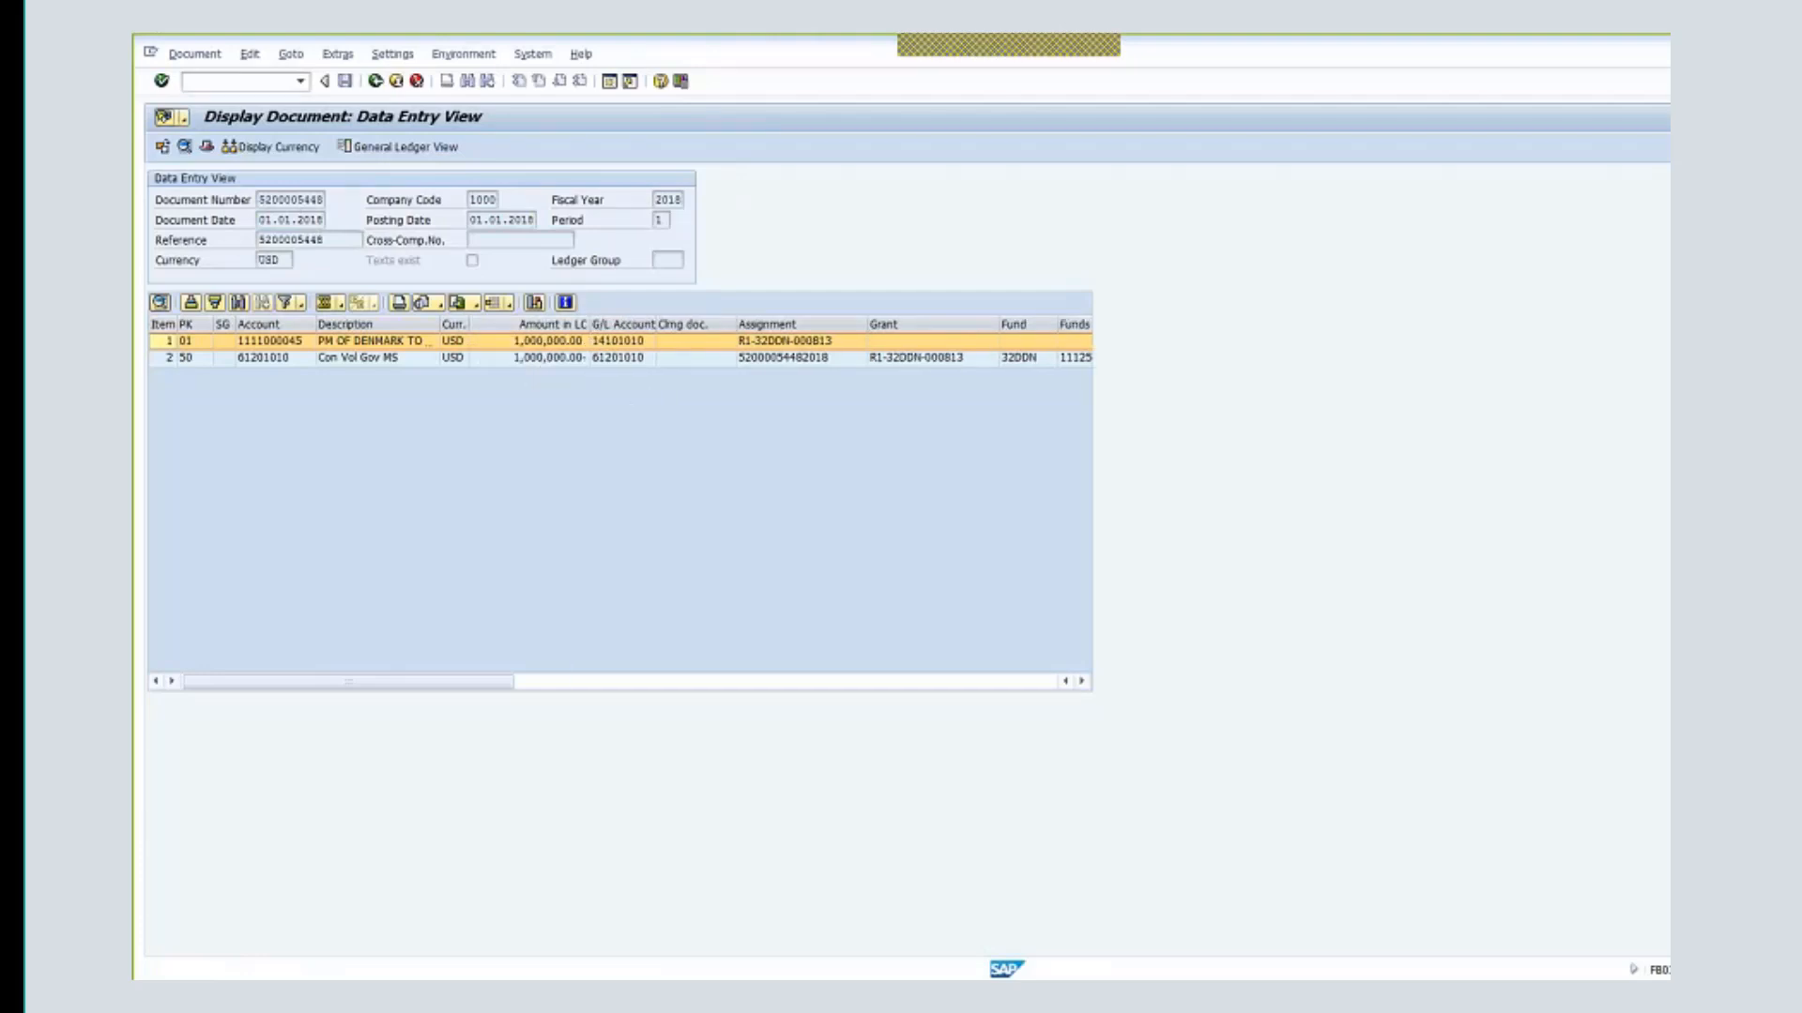
left_click(566, 365)
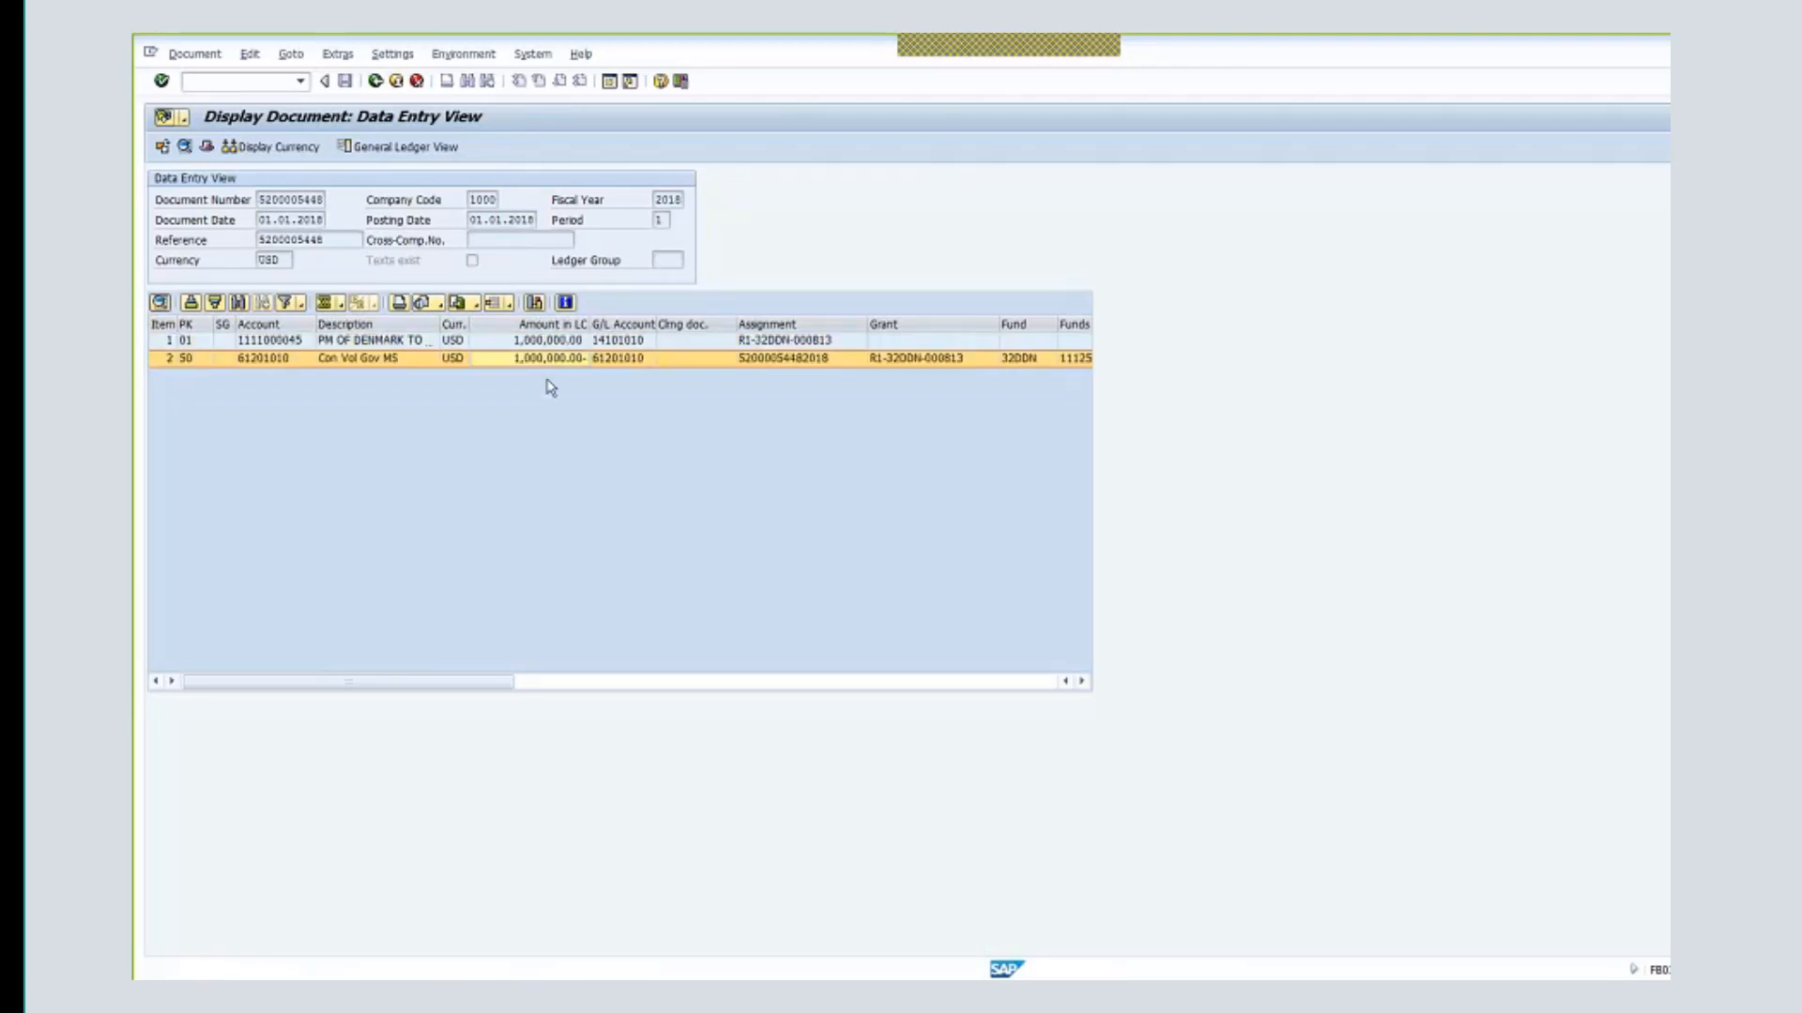
left_click(381, 342)
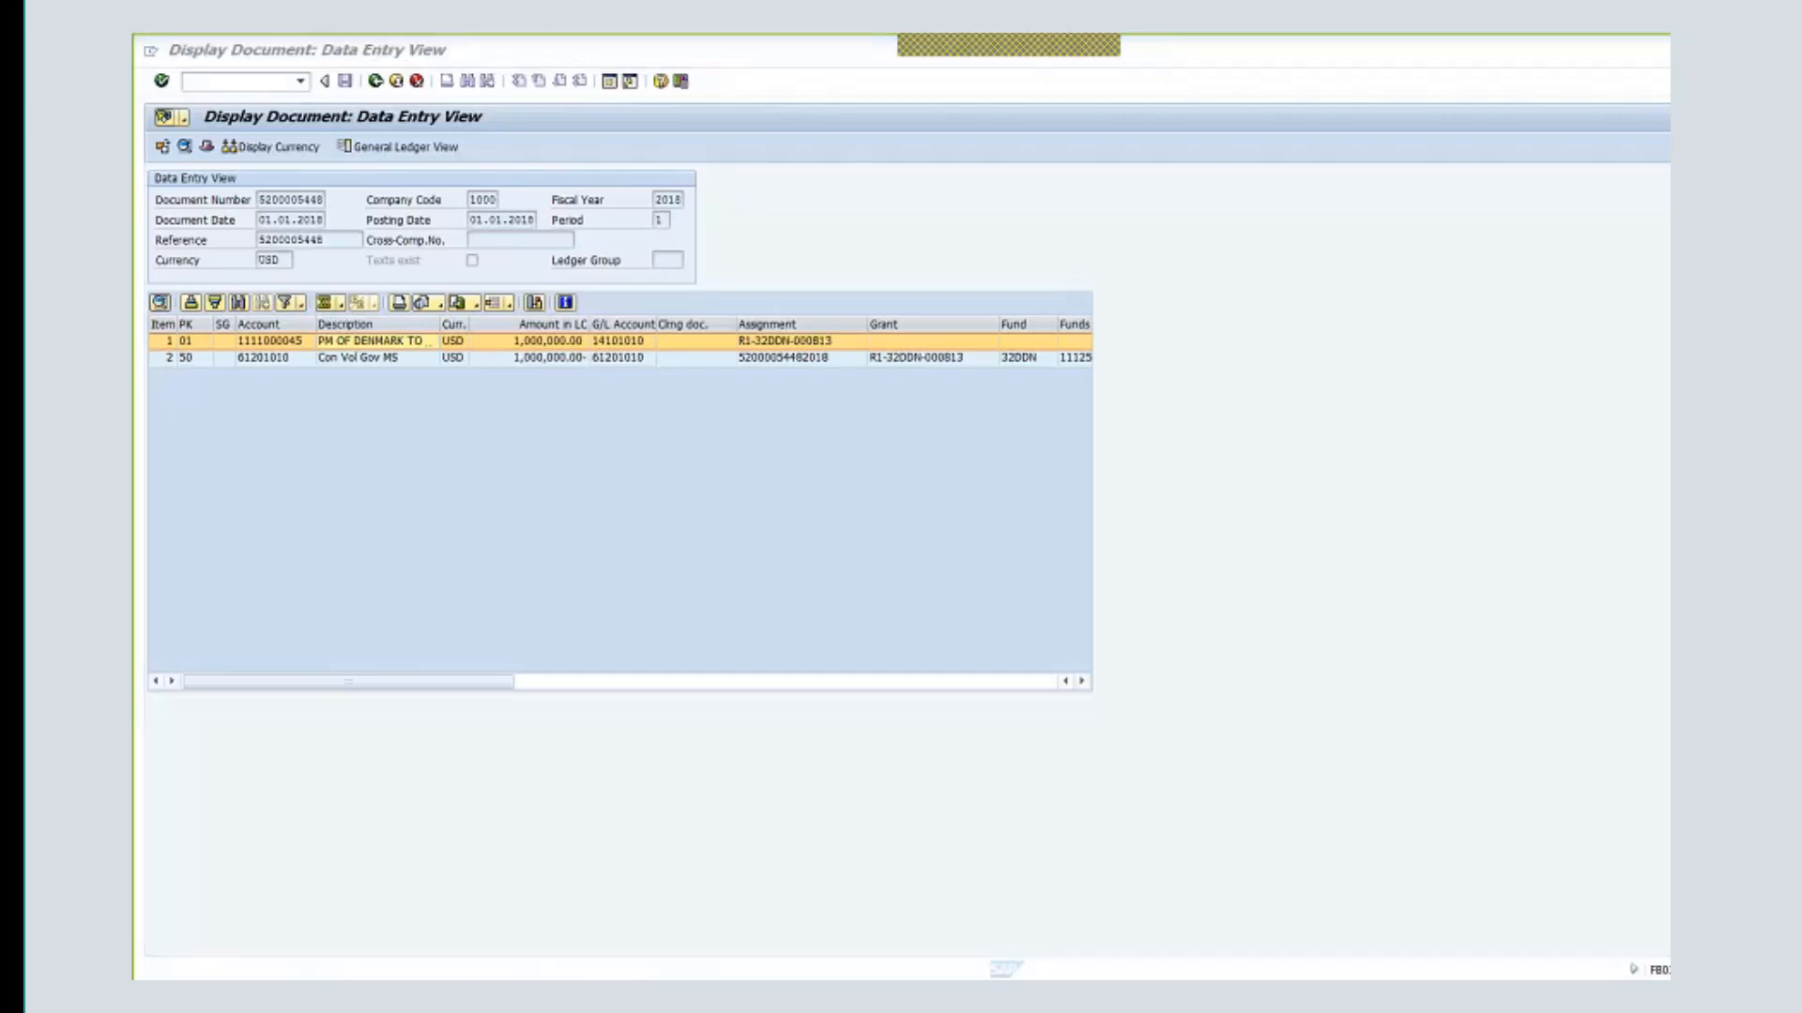
key("alt+Tab")
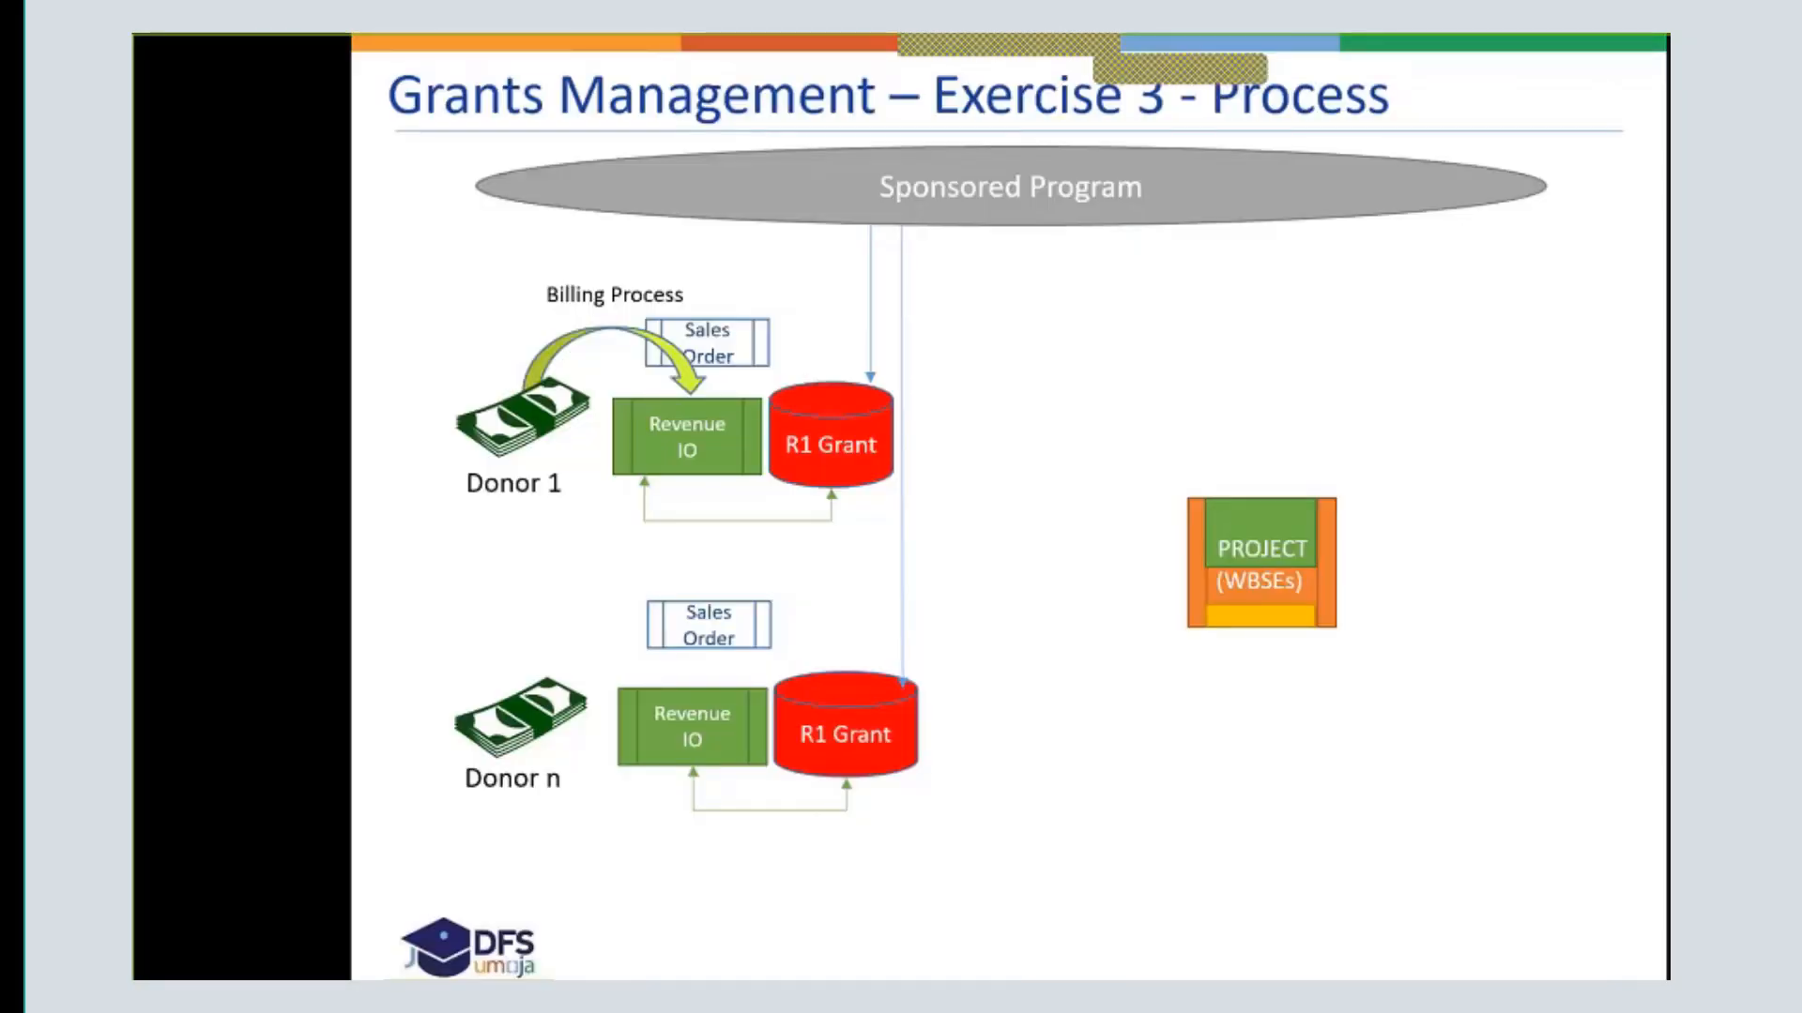
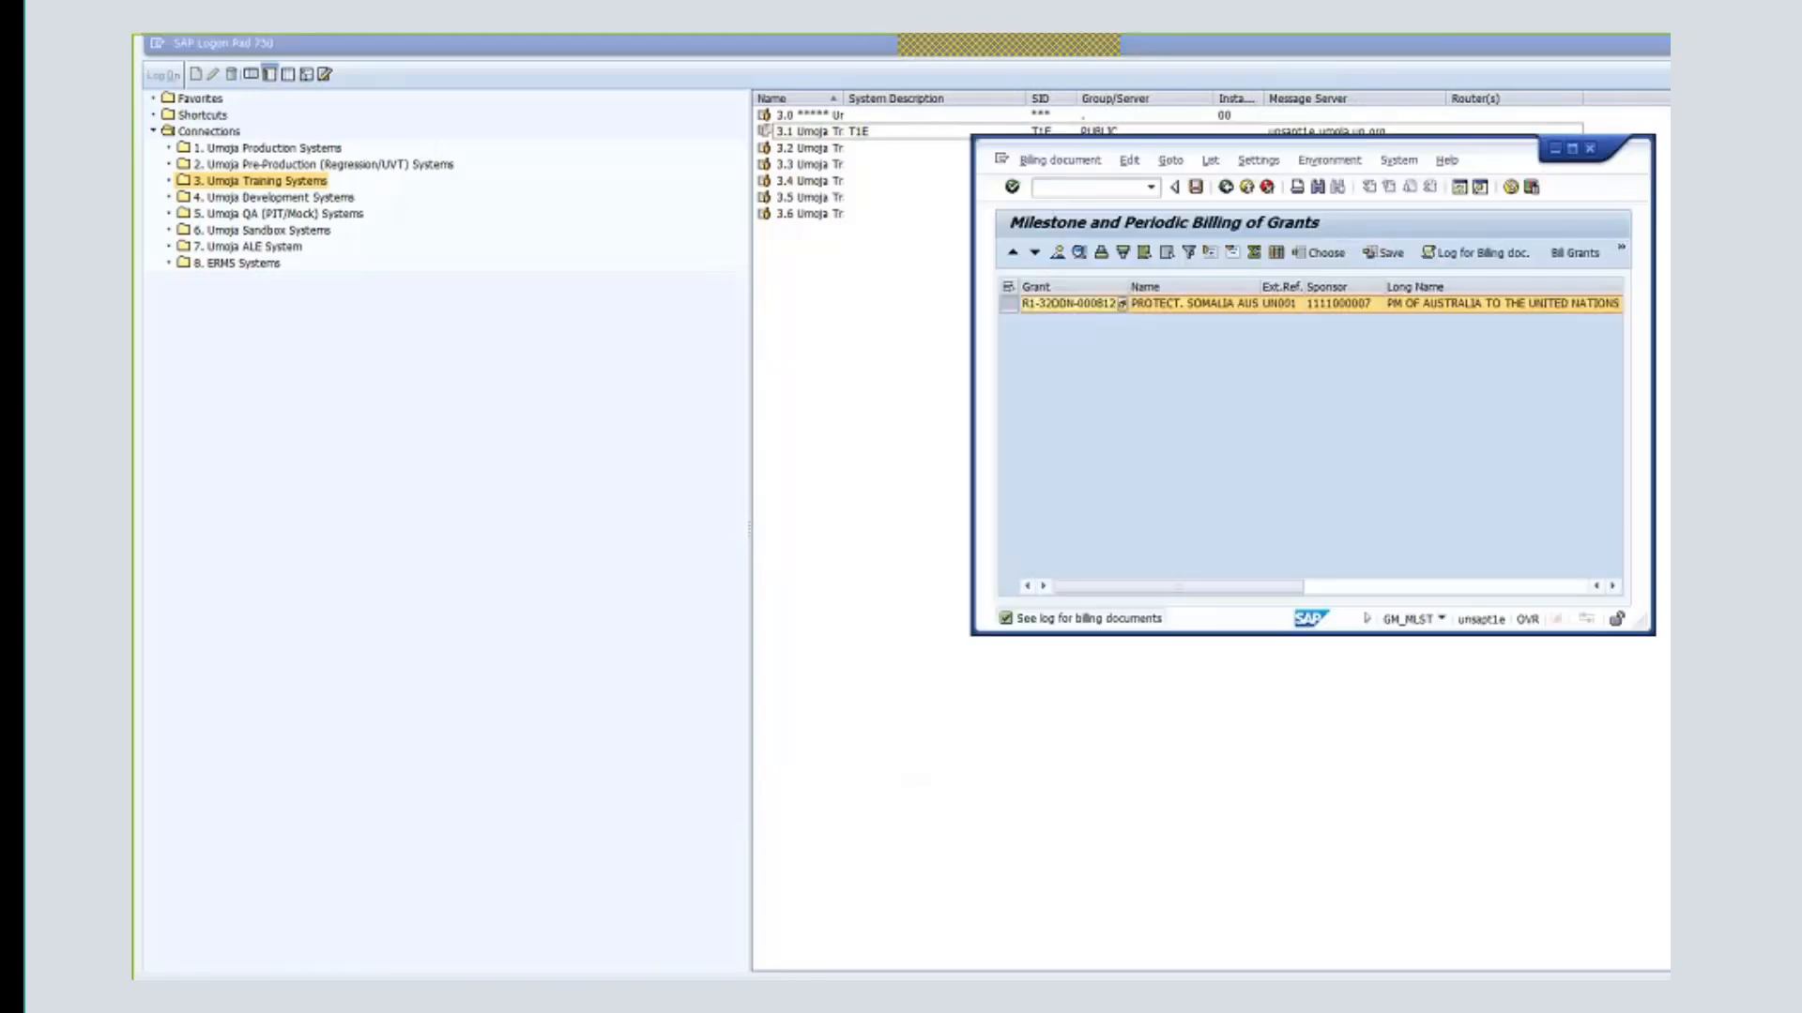
- Log off from the maximized billing session and select the T1E training connection
left_click(1574, 153)
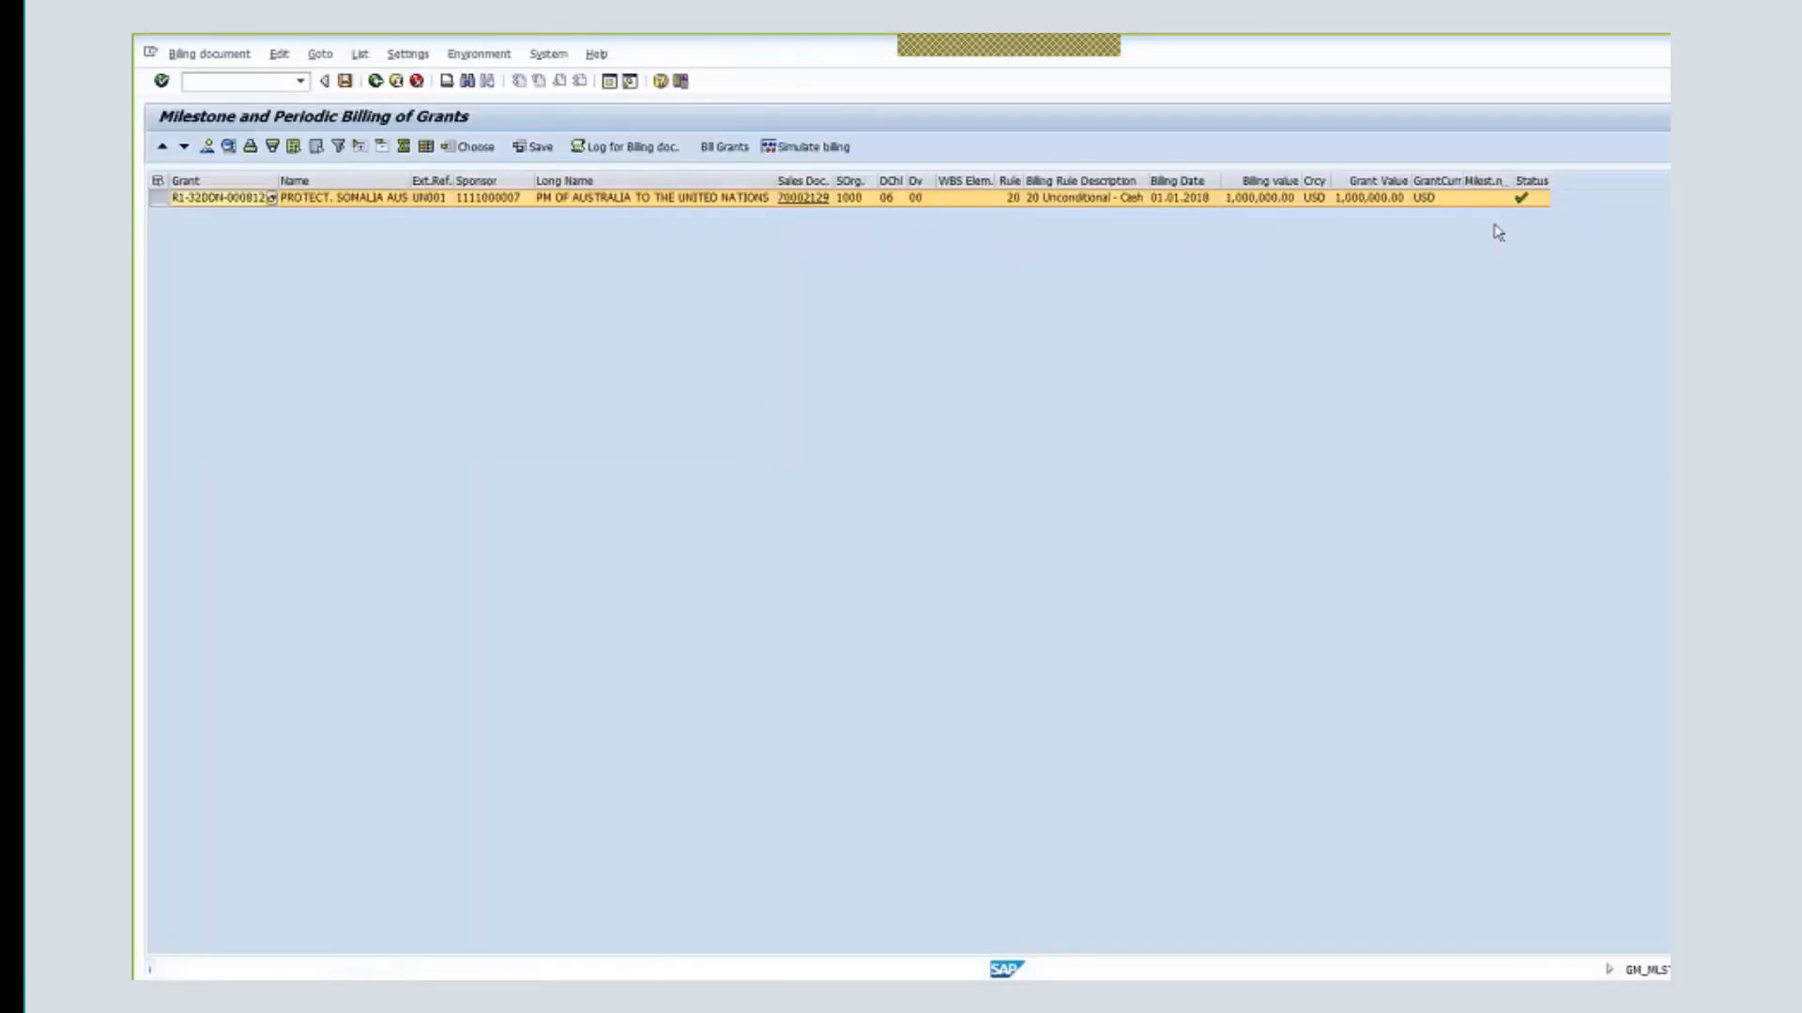
left_click(548, 53)
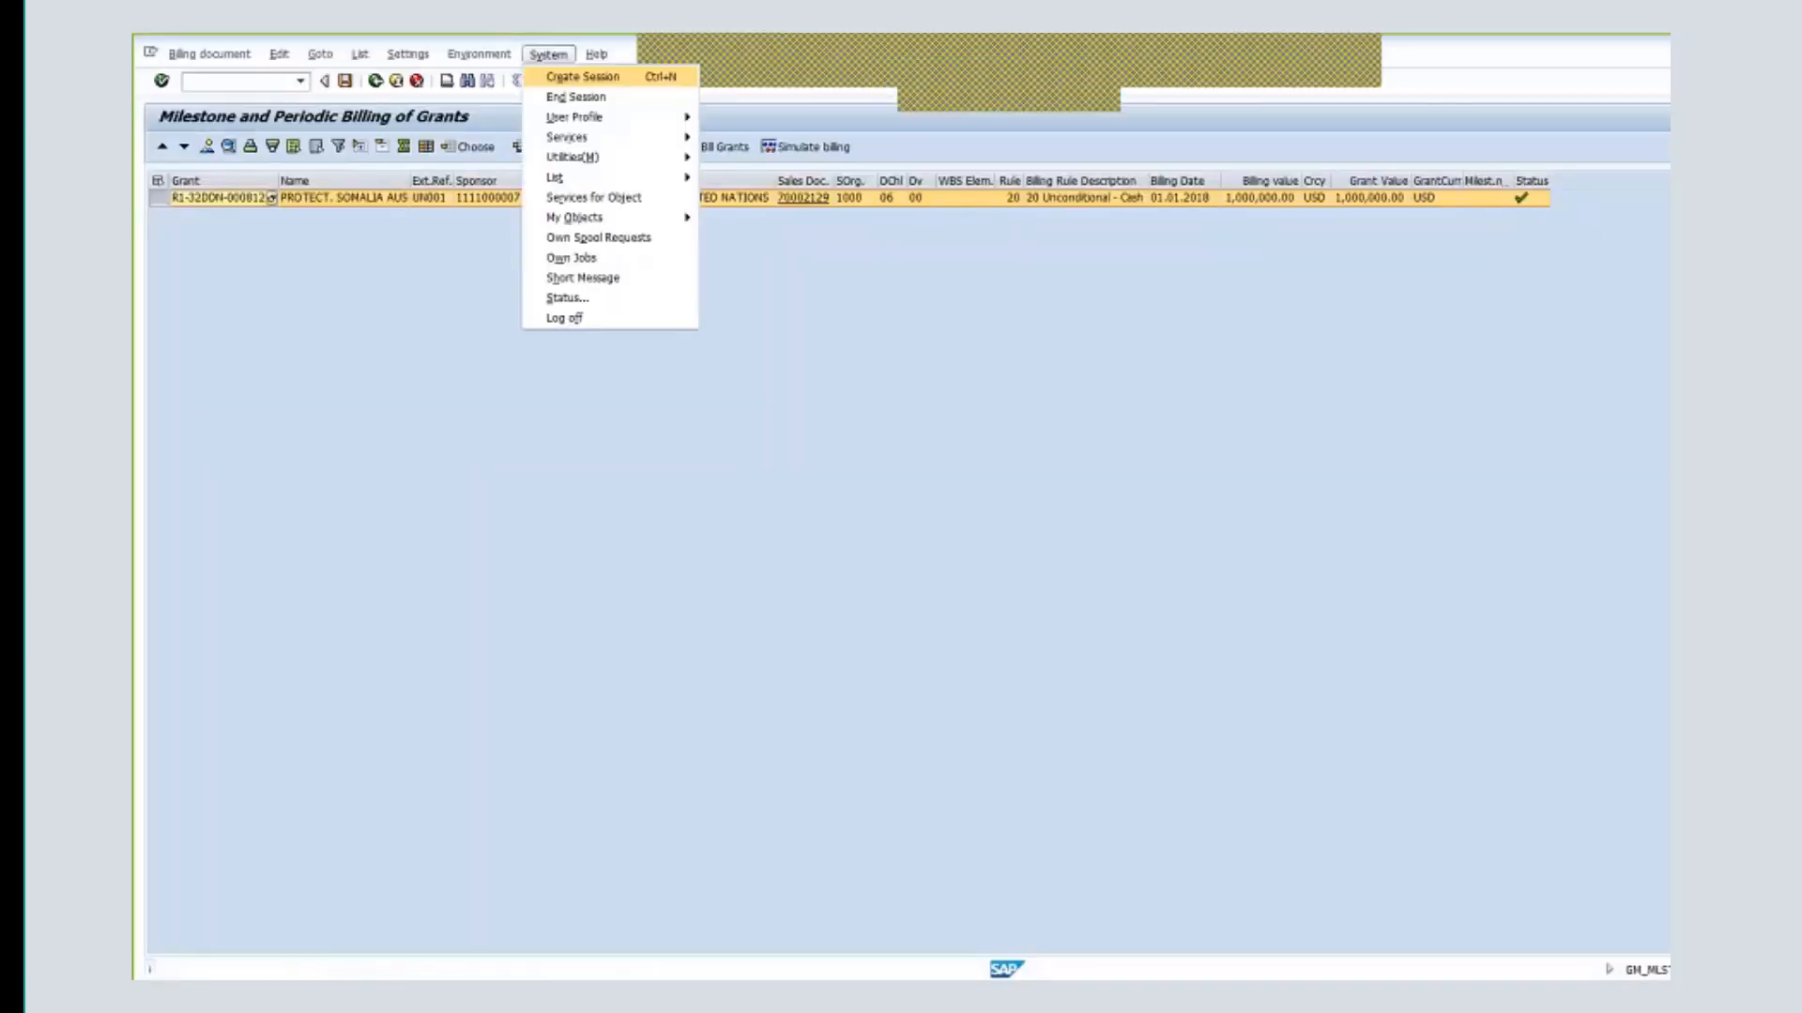
left_click(566, 318)
left_click(305, 374)
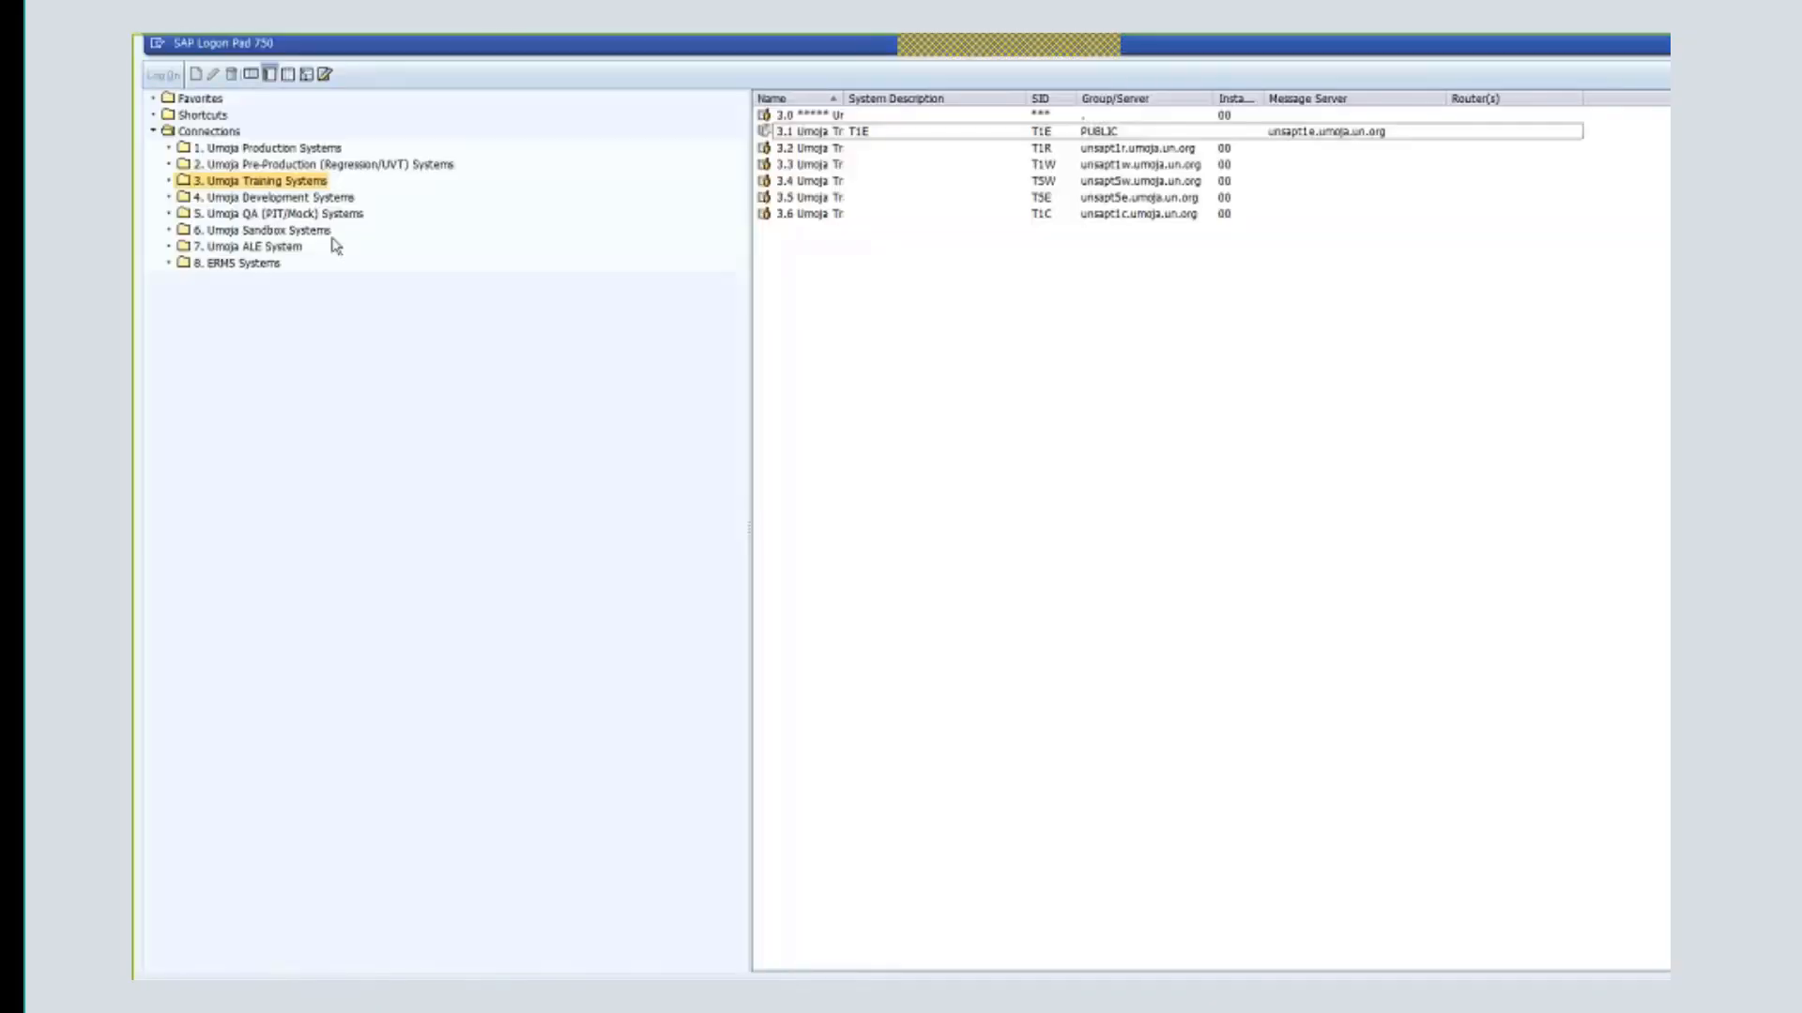
left_click(798, 132)
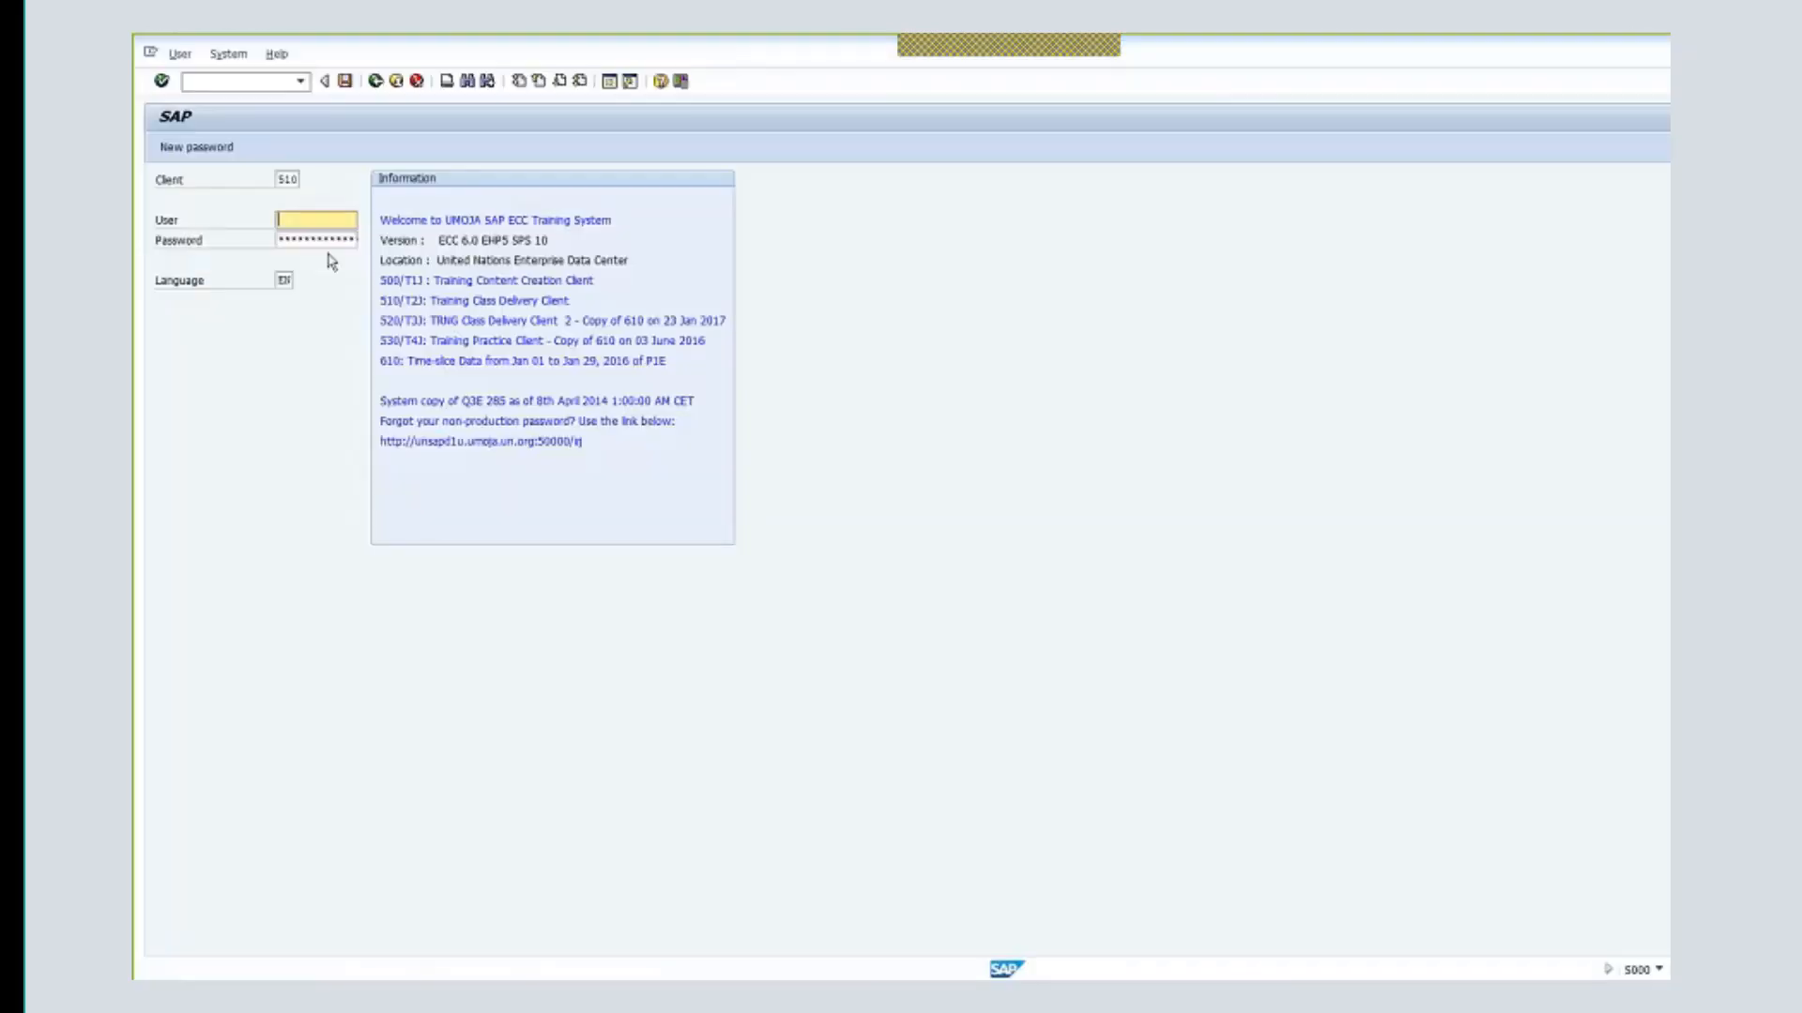
- Log on to client 530 with a training user ID and password
left_click_drag(291, 180, 323, 182)
key("BackSpace")
key("BackSpace")
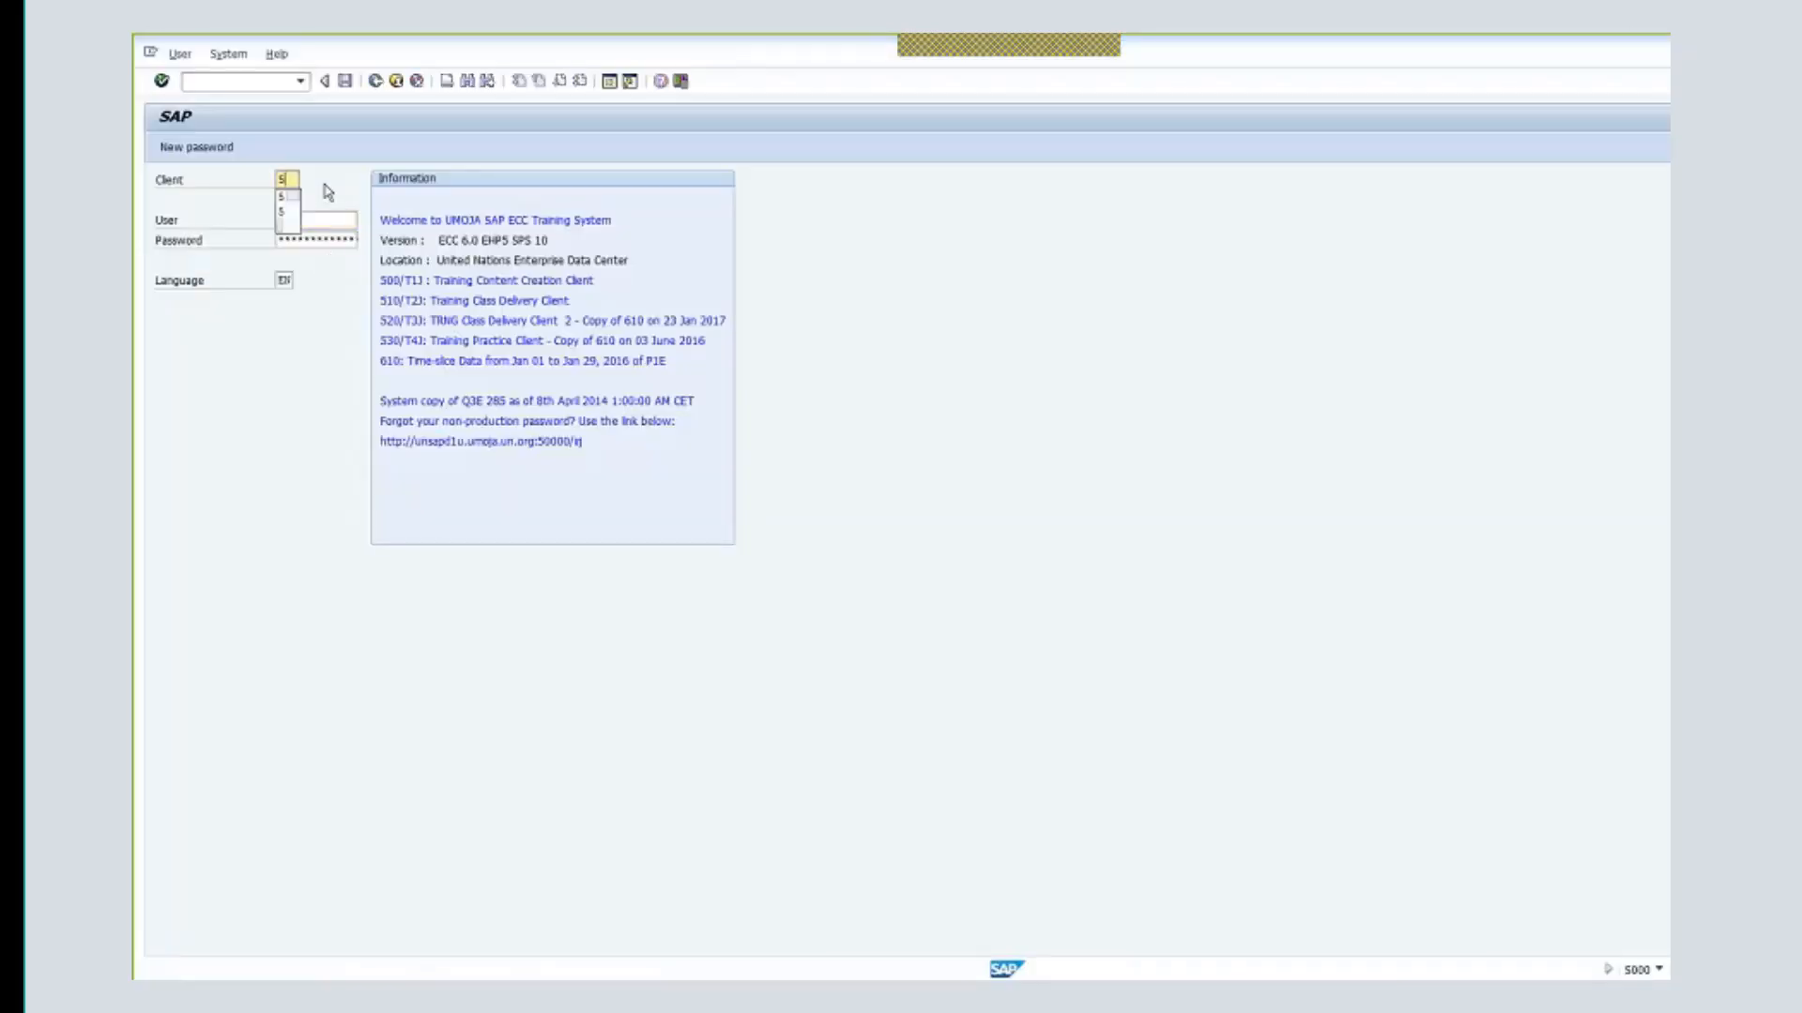
type("30")
key("Tab")
type("t")
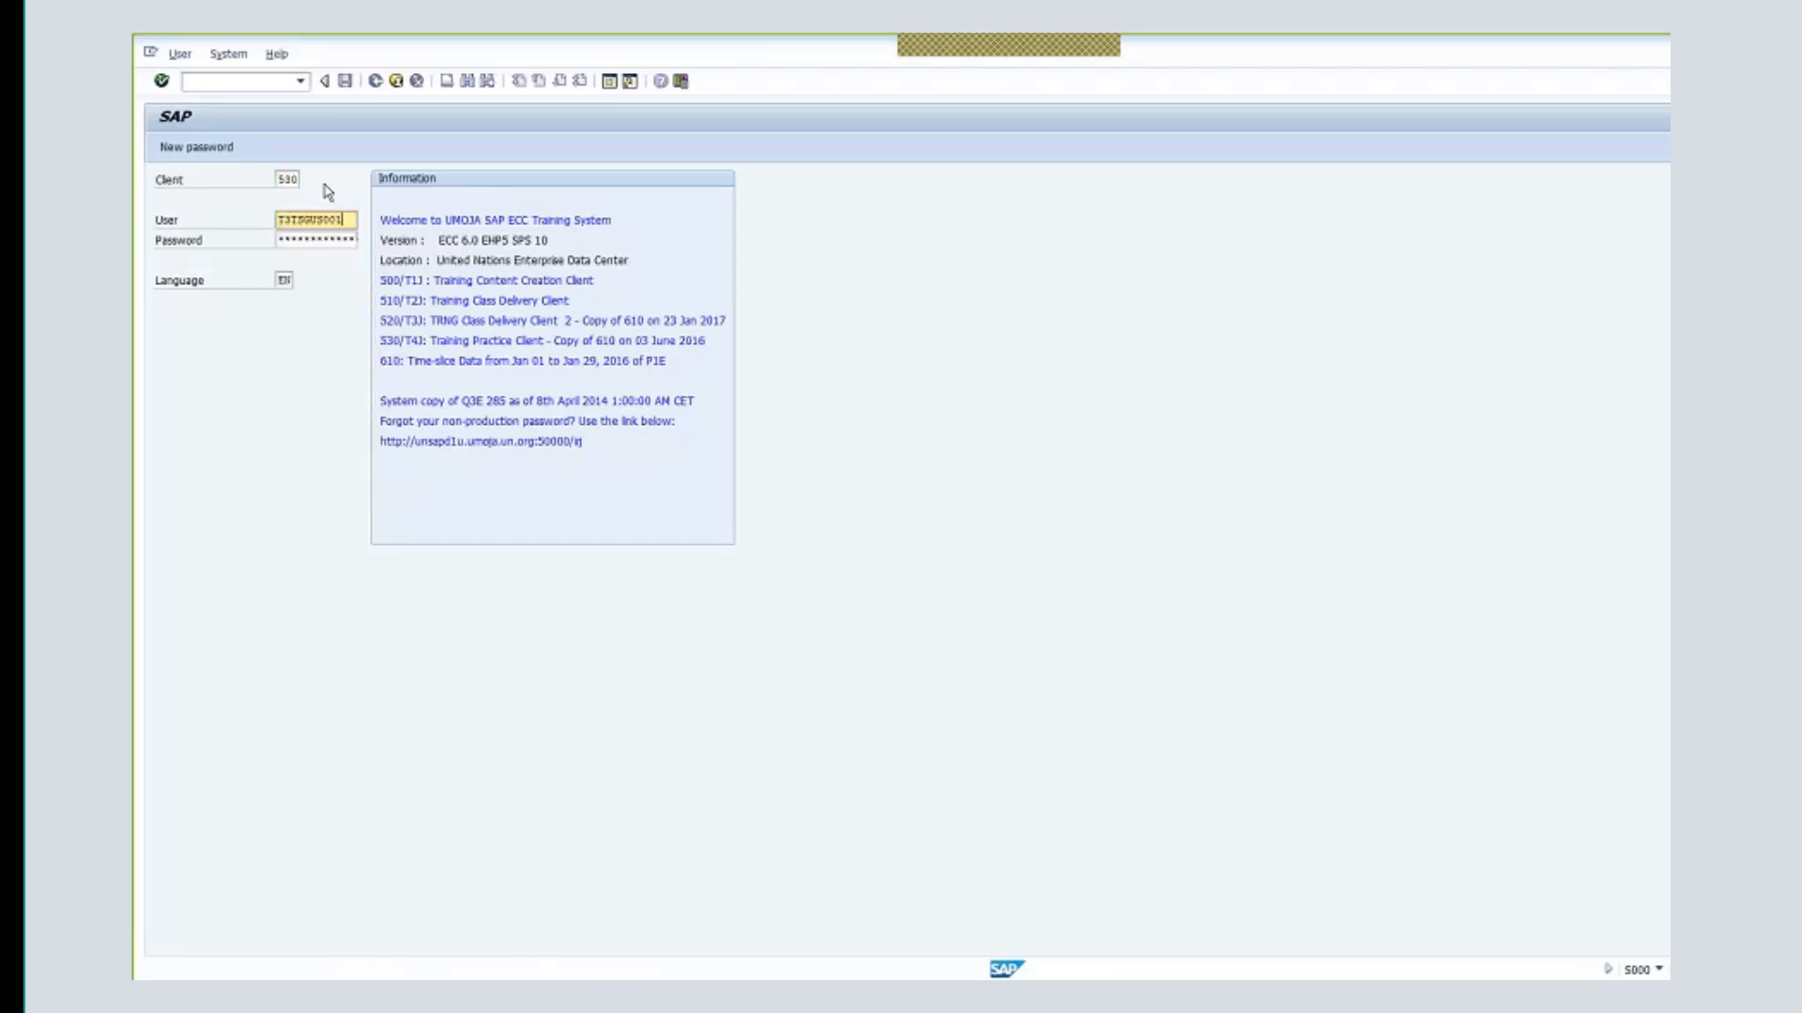
key("Tab")
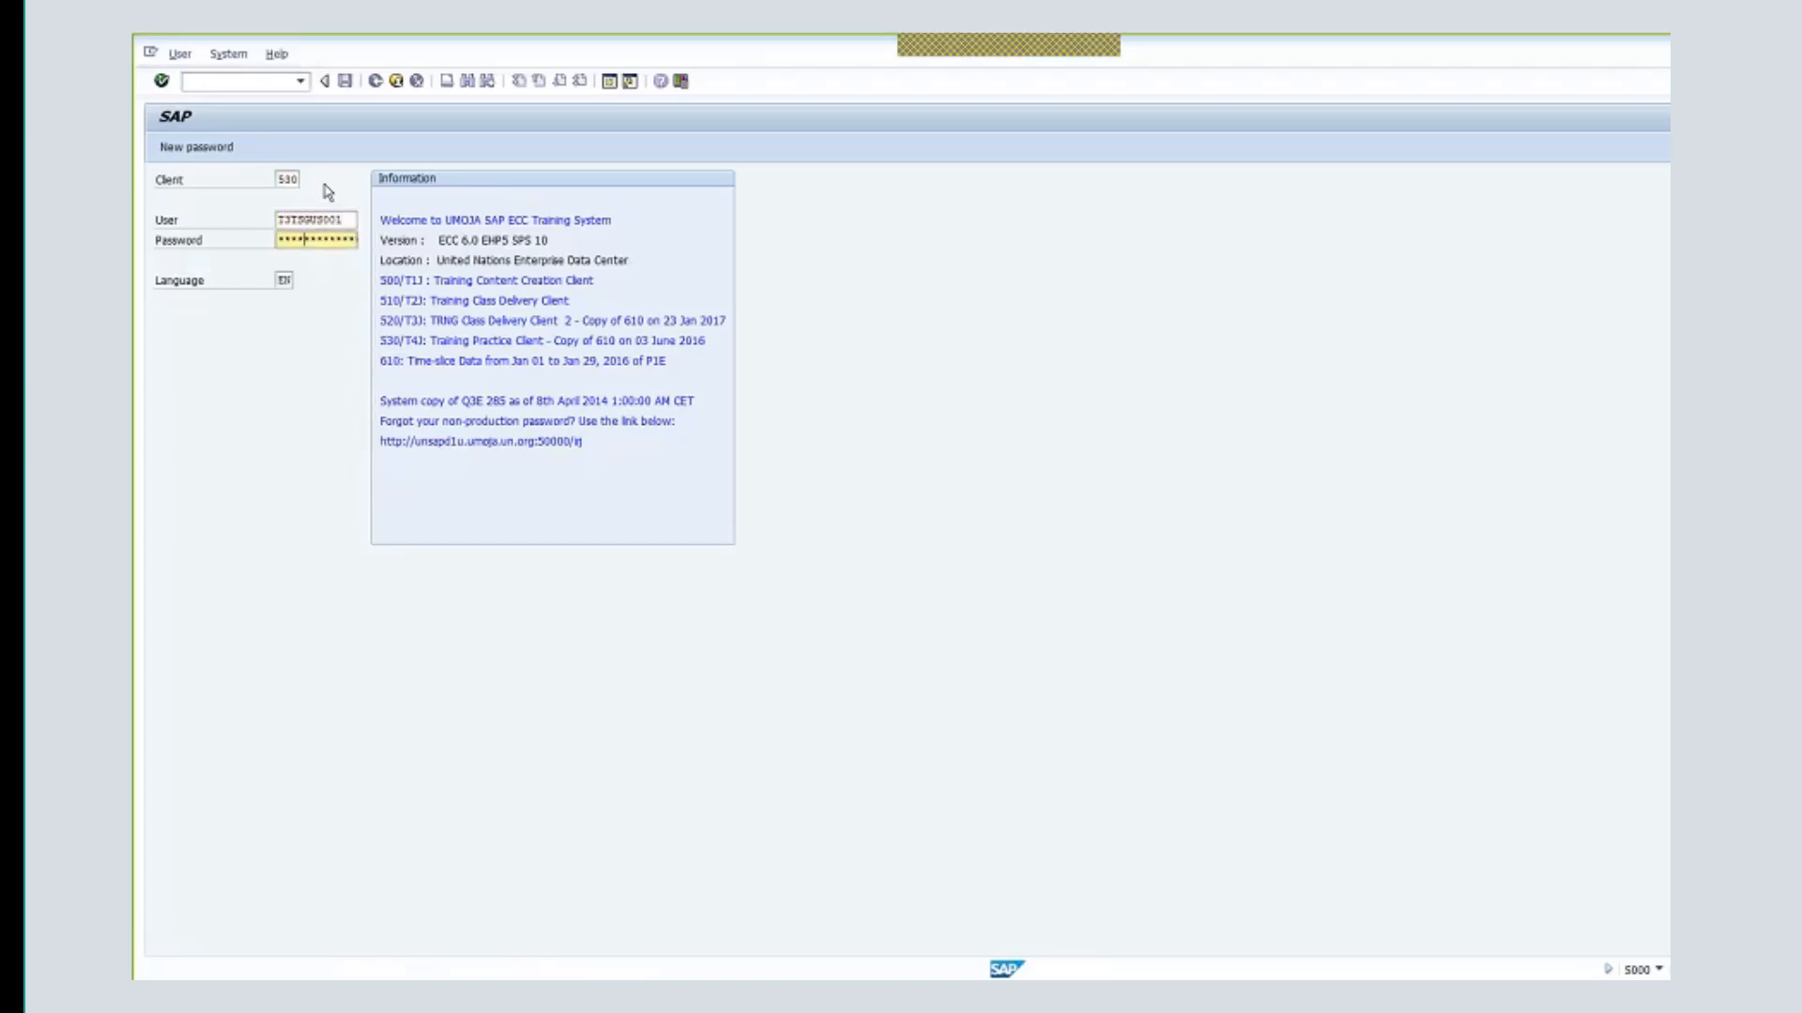
key("Return")
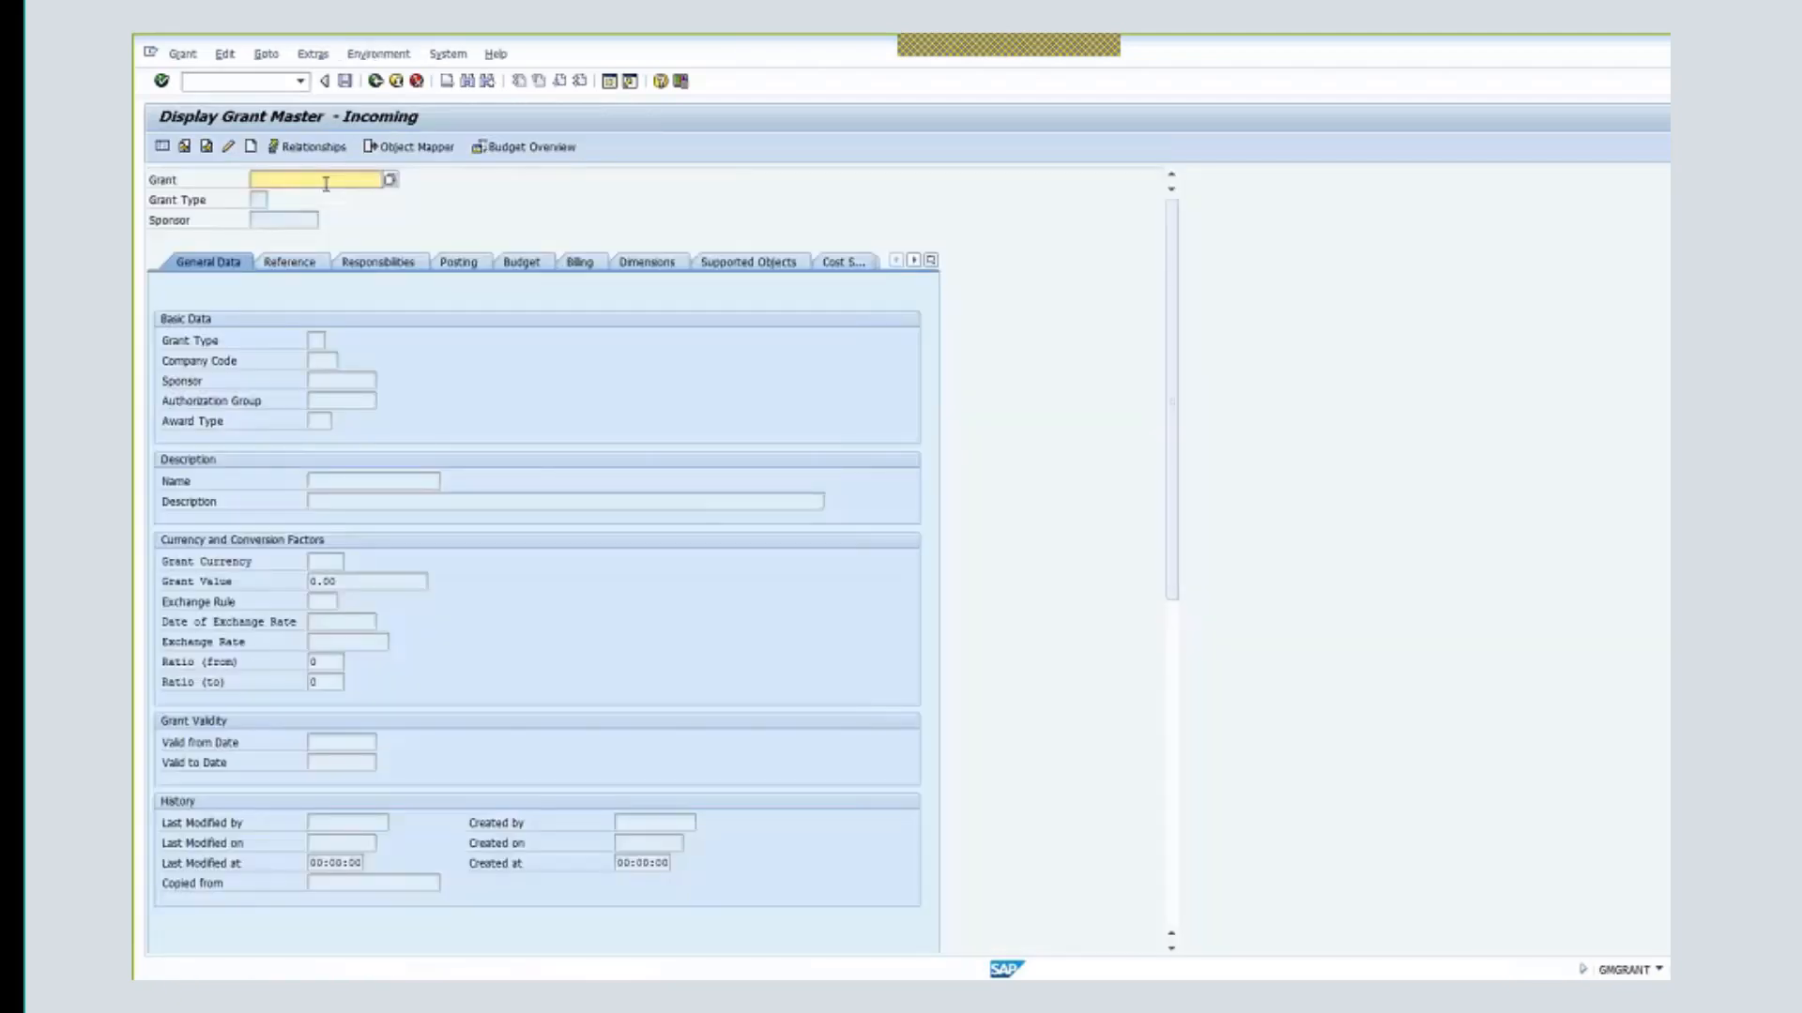
- Switch to creating a grant and enter grant number m1-32ddn- from history
left_click(251, 146)
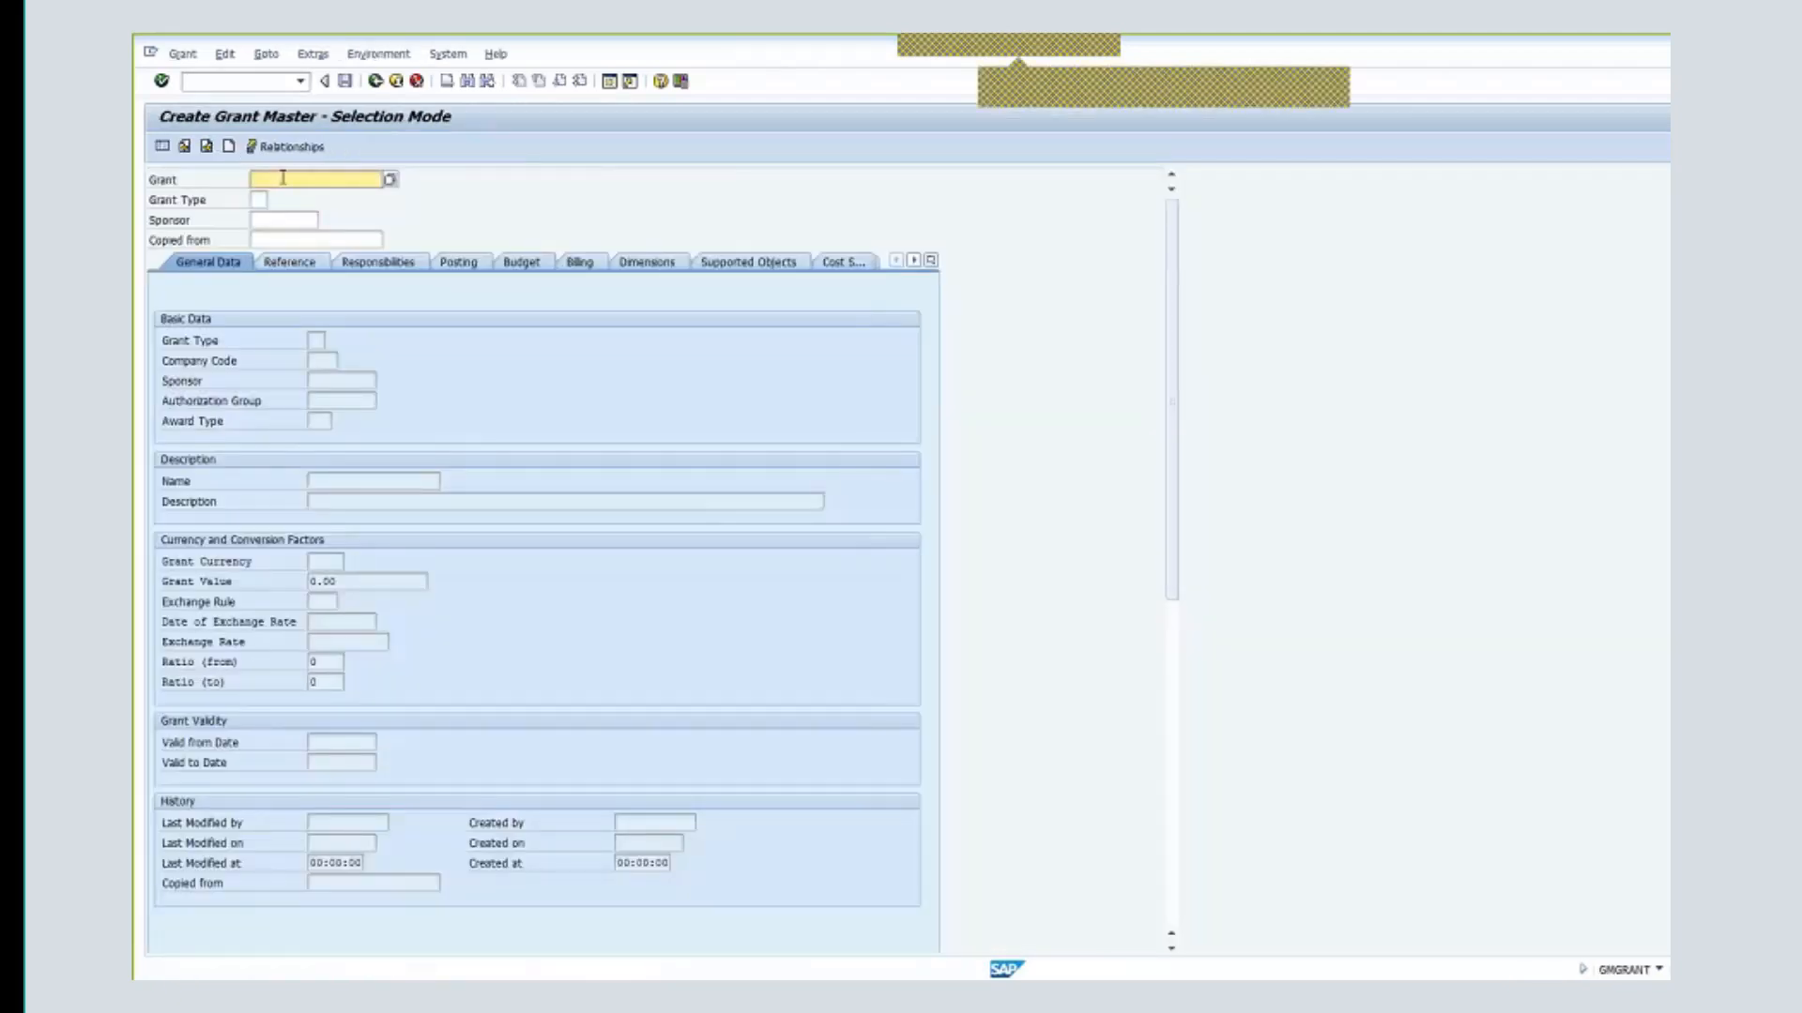
type("m")
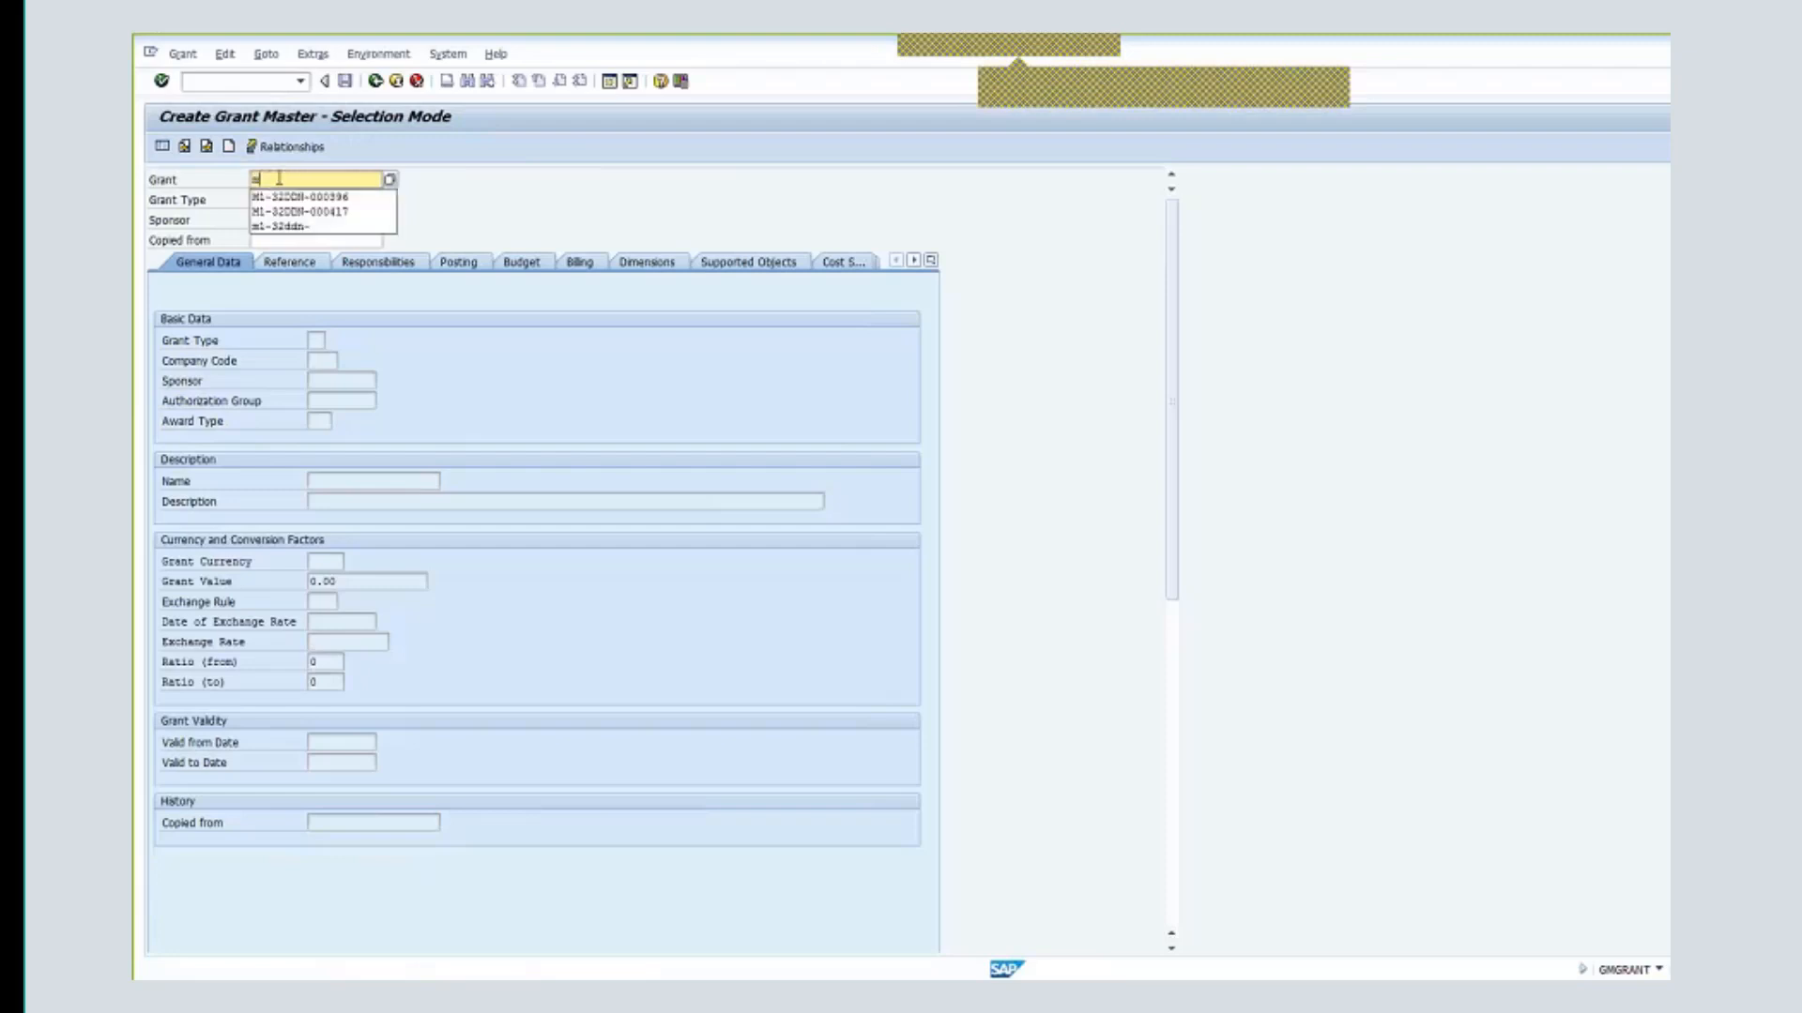
type("1-")
key("Up")
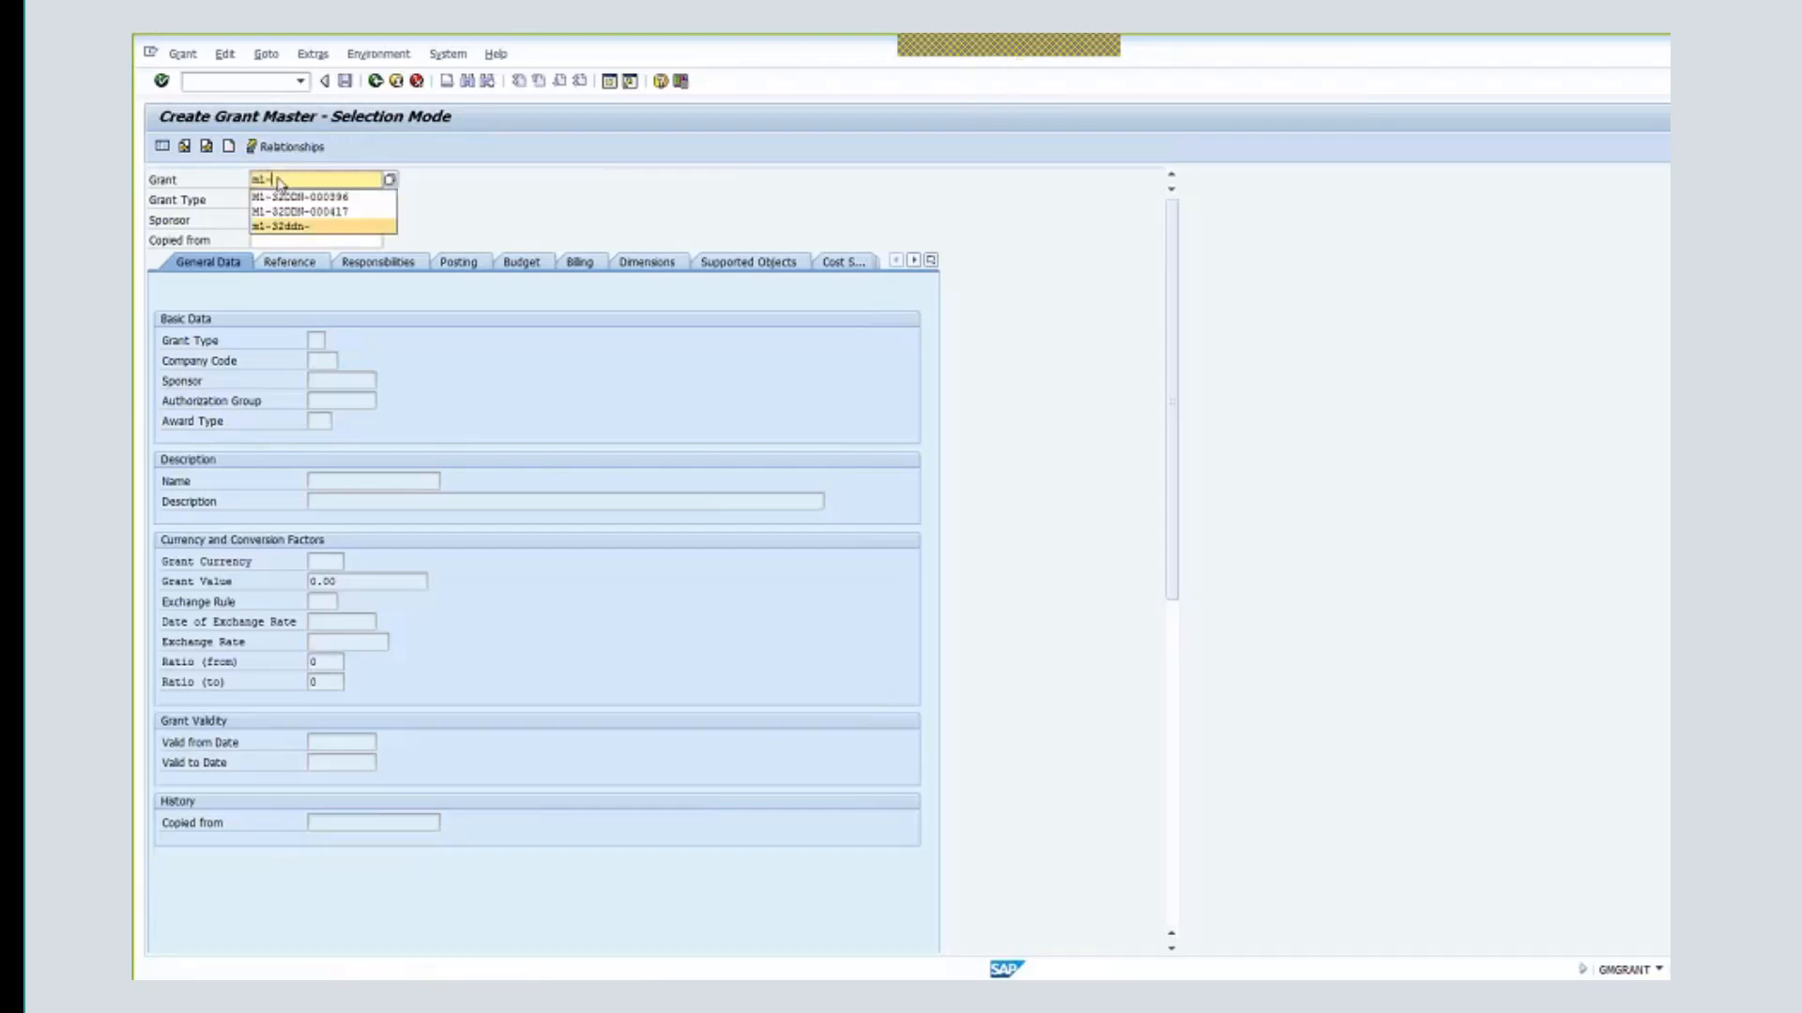
key("Return")
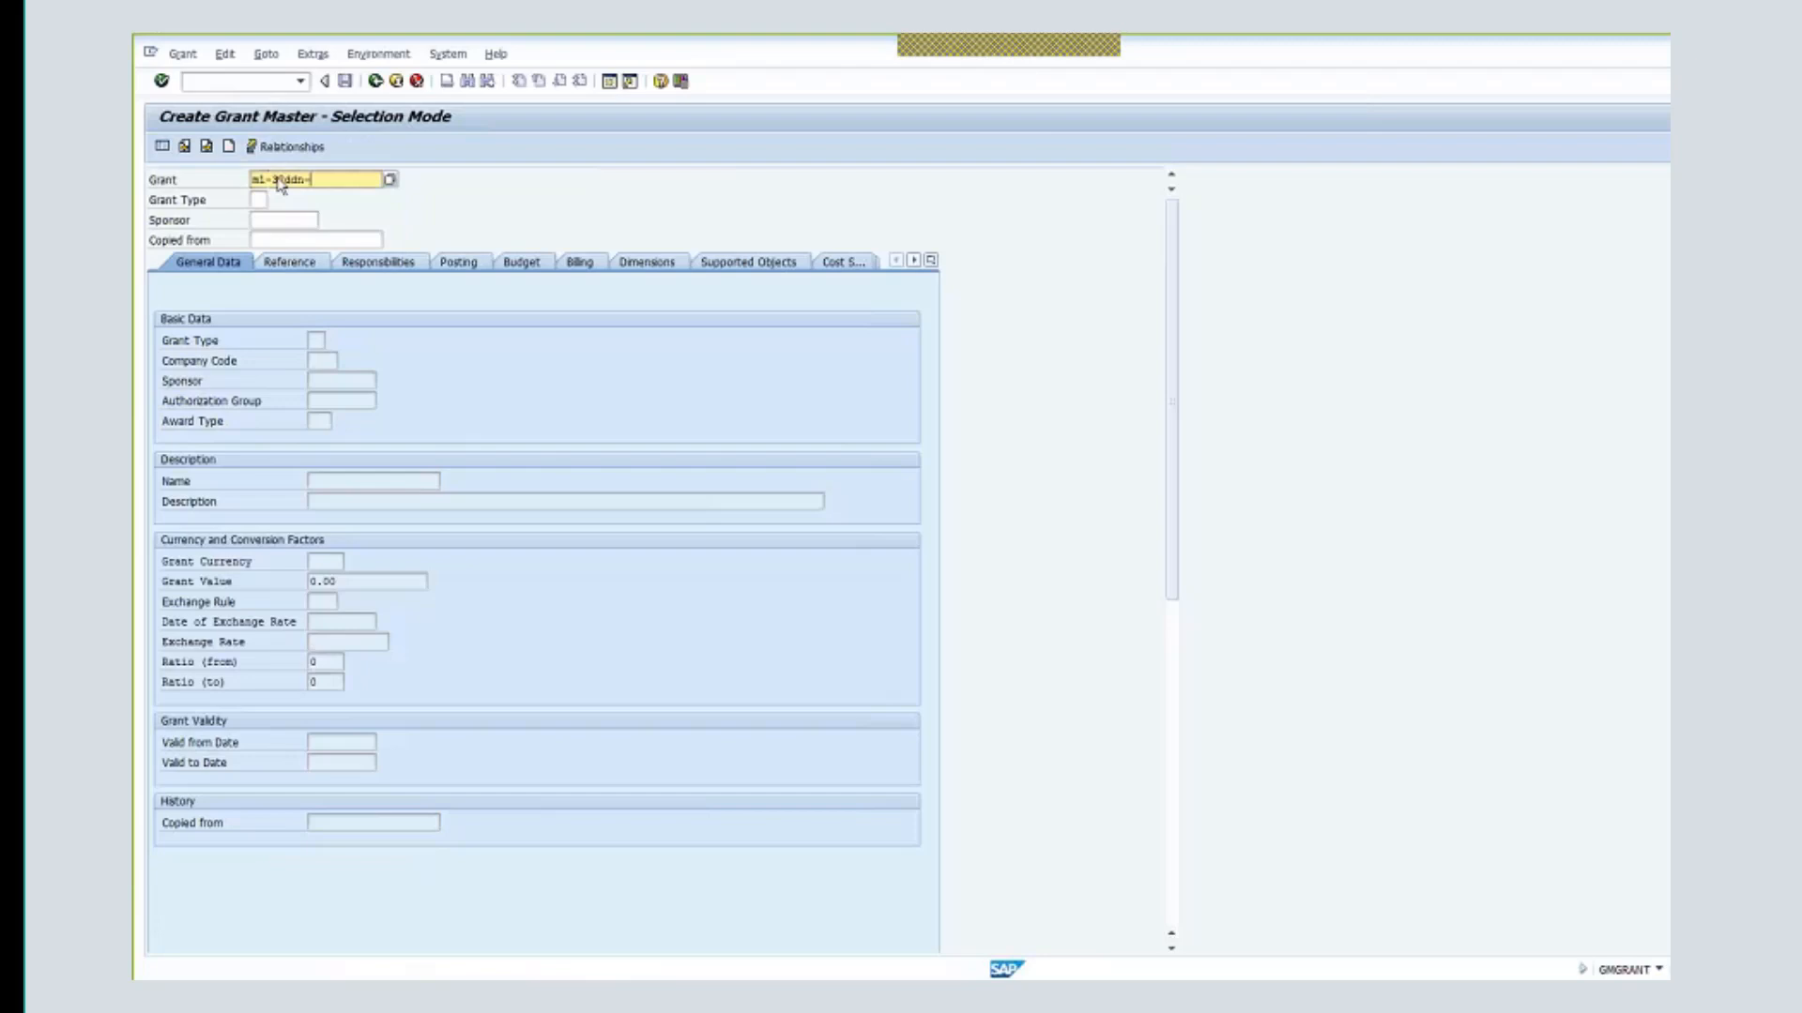
key("BackSpace")
type("-")
left_click_drag(267, 178, 248, 179)
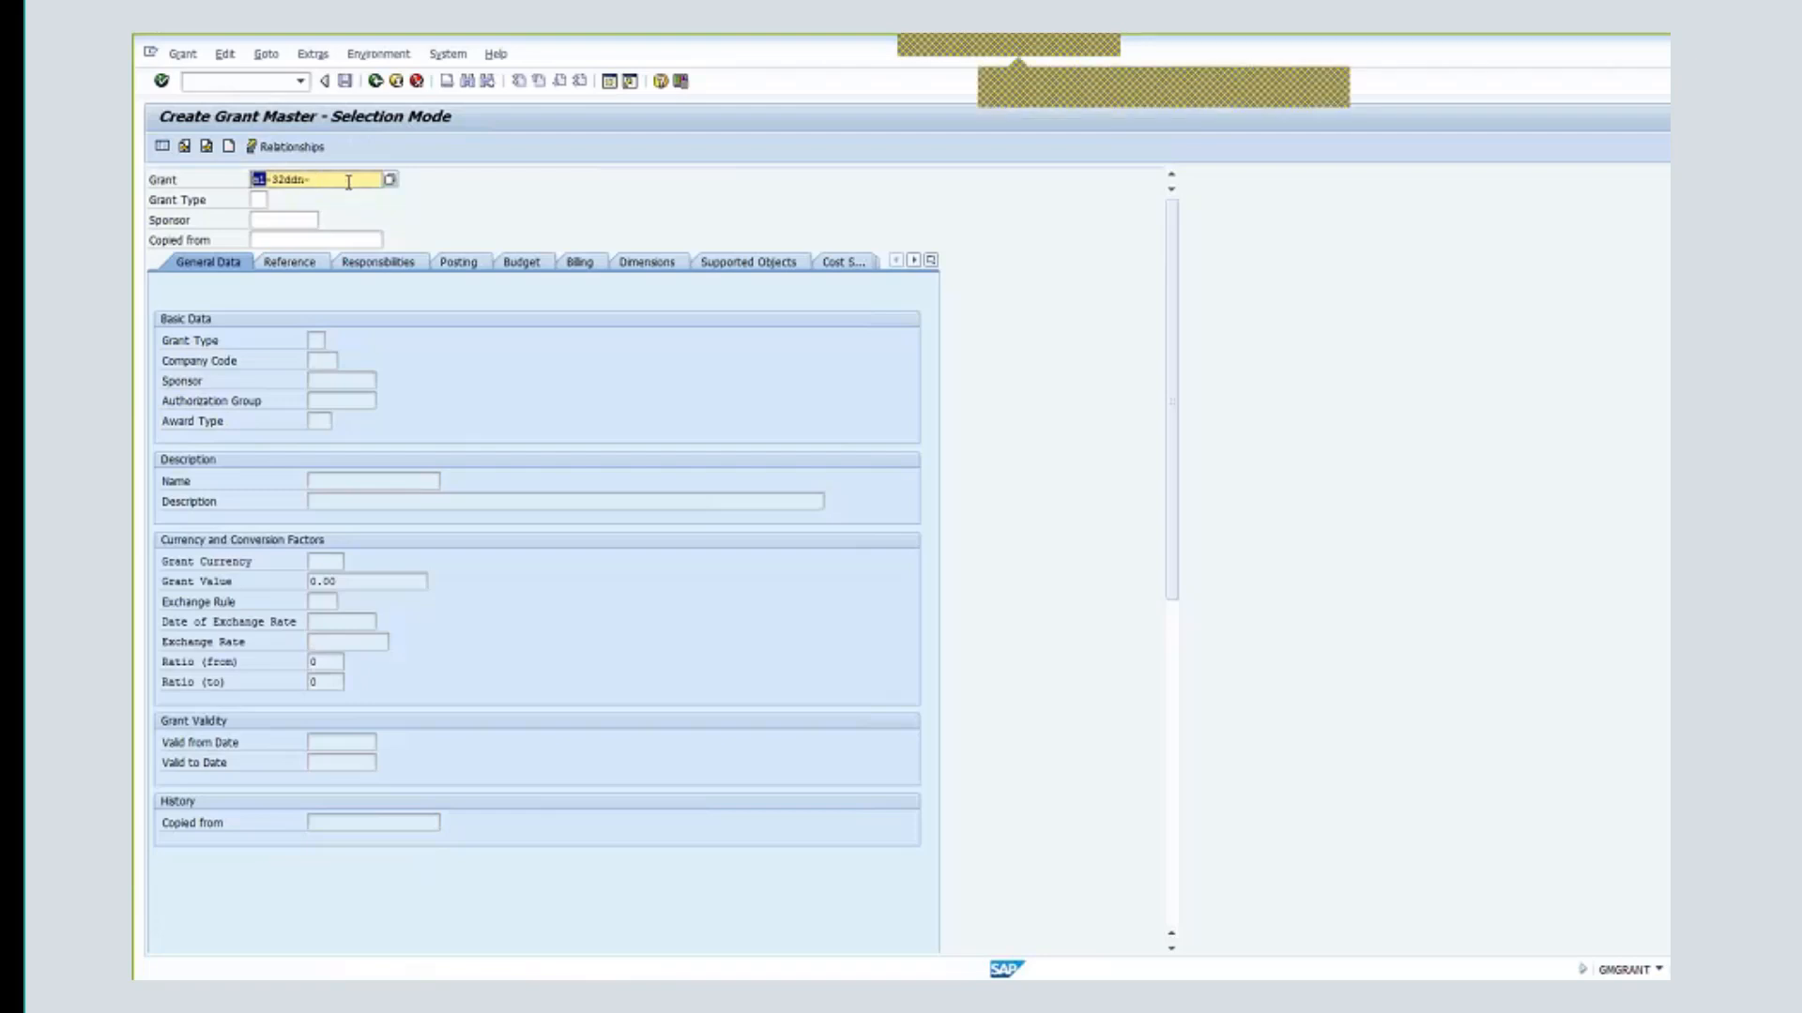
- Choose grant type M1 Main Implementation Grant and accept the suggested UNDP India sponsor
left_click(259, 200)
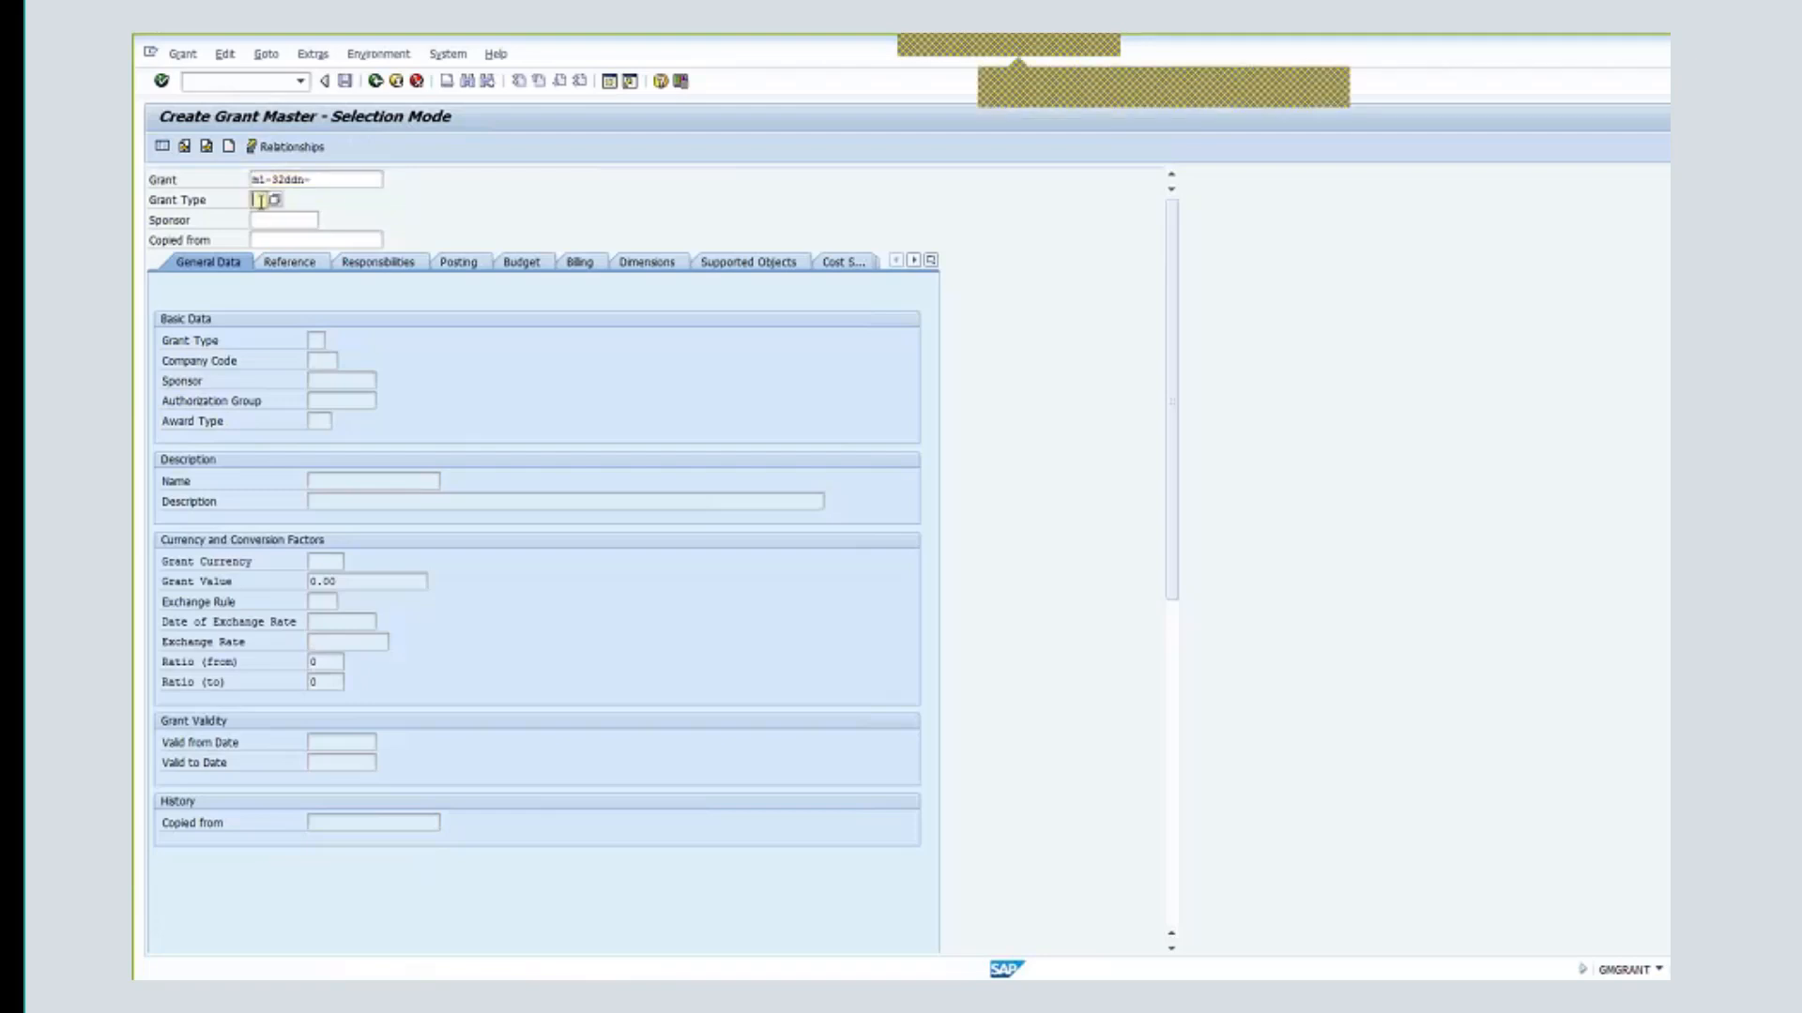
left_click(274, 199)
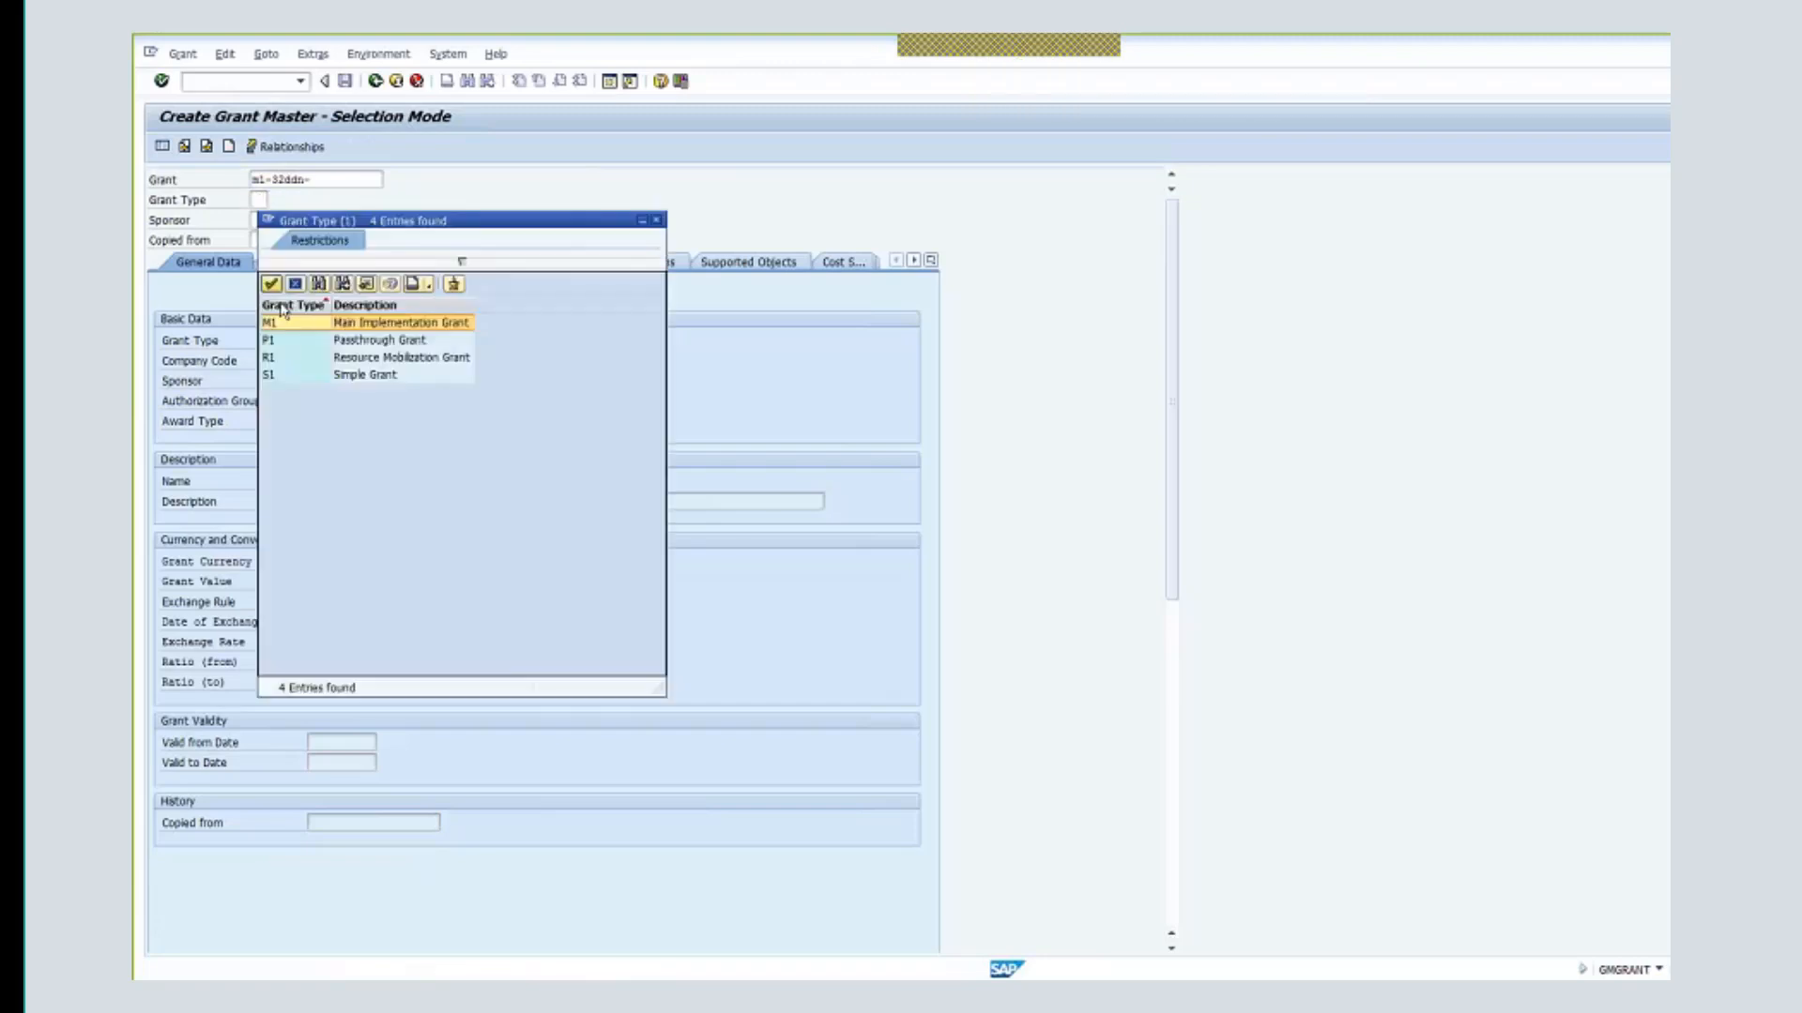
double_click(405, 325)
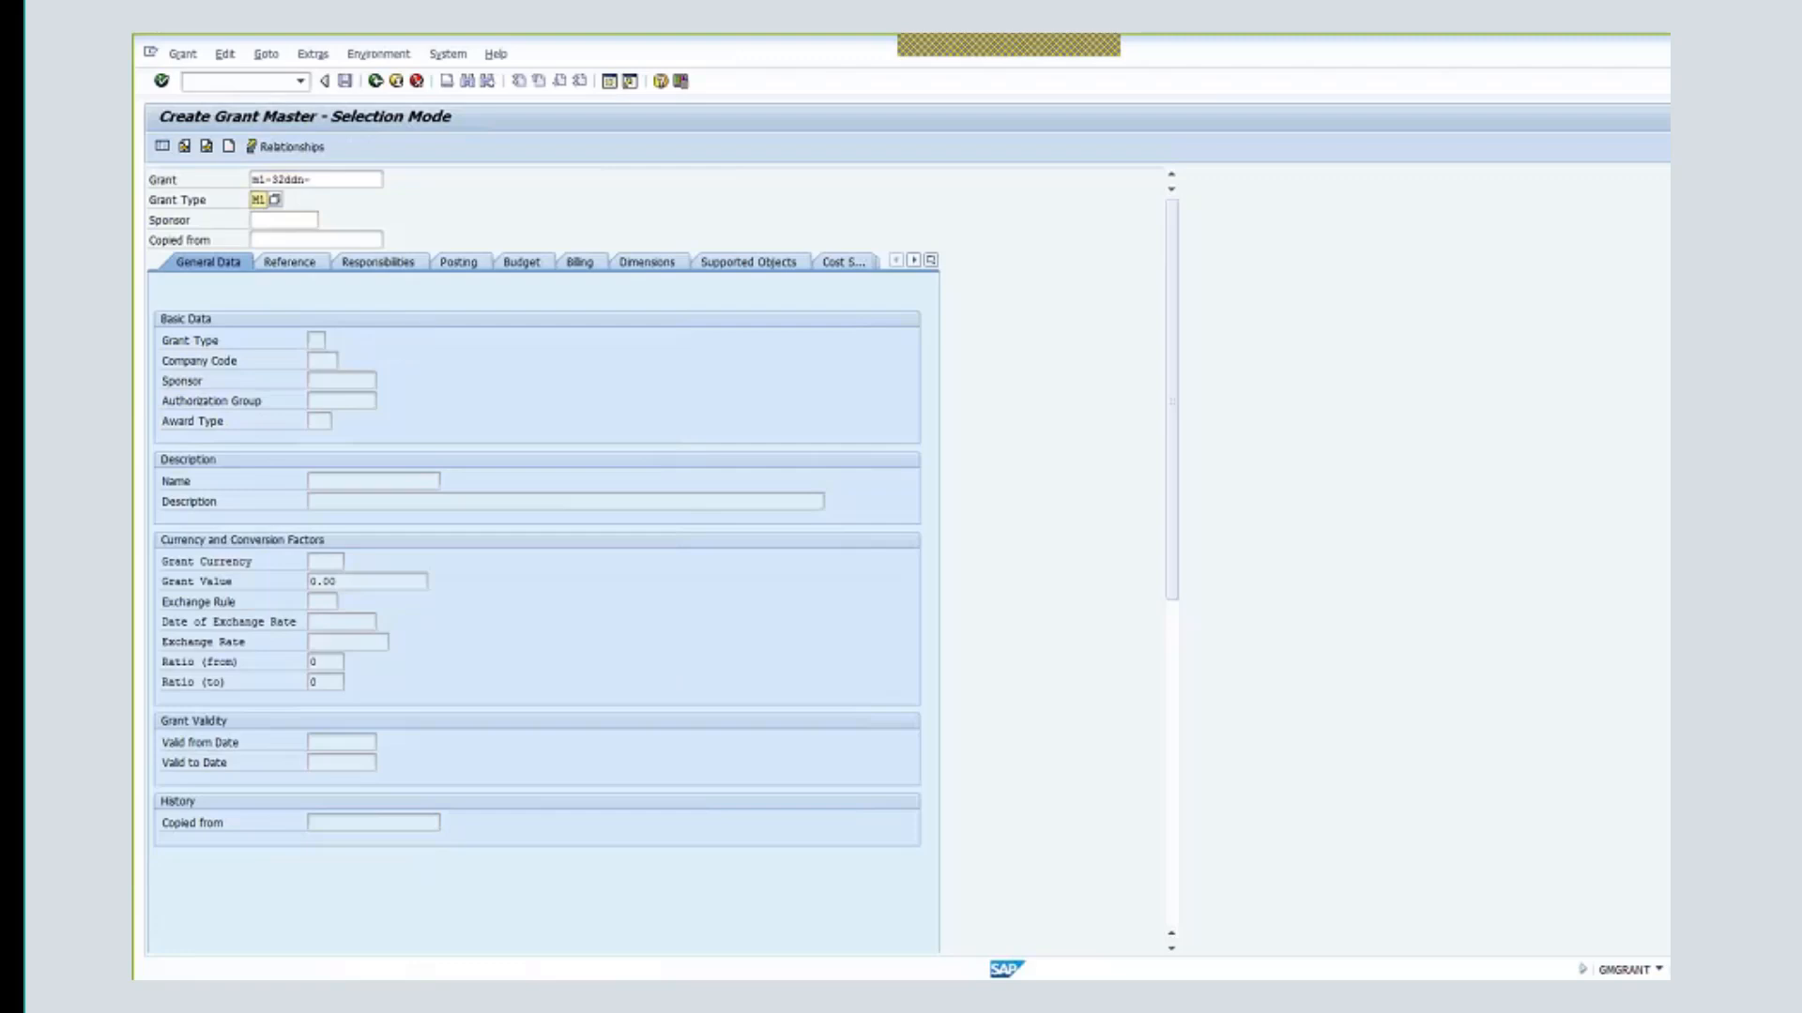
left_click(292, 220)
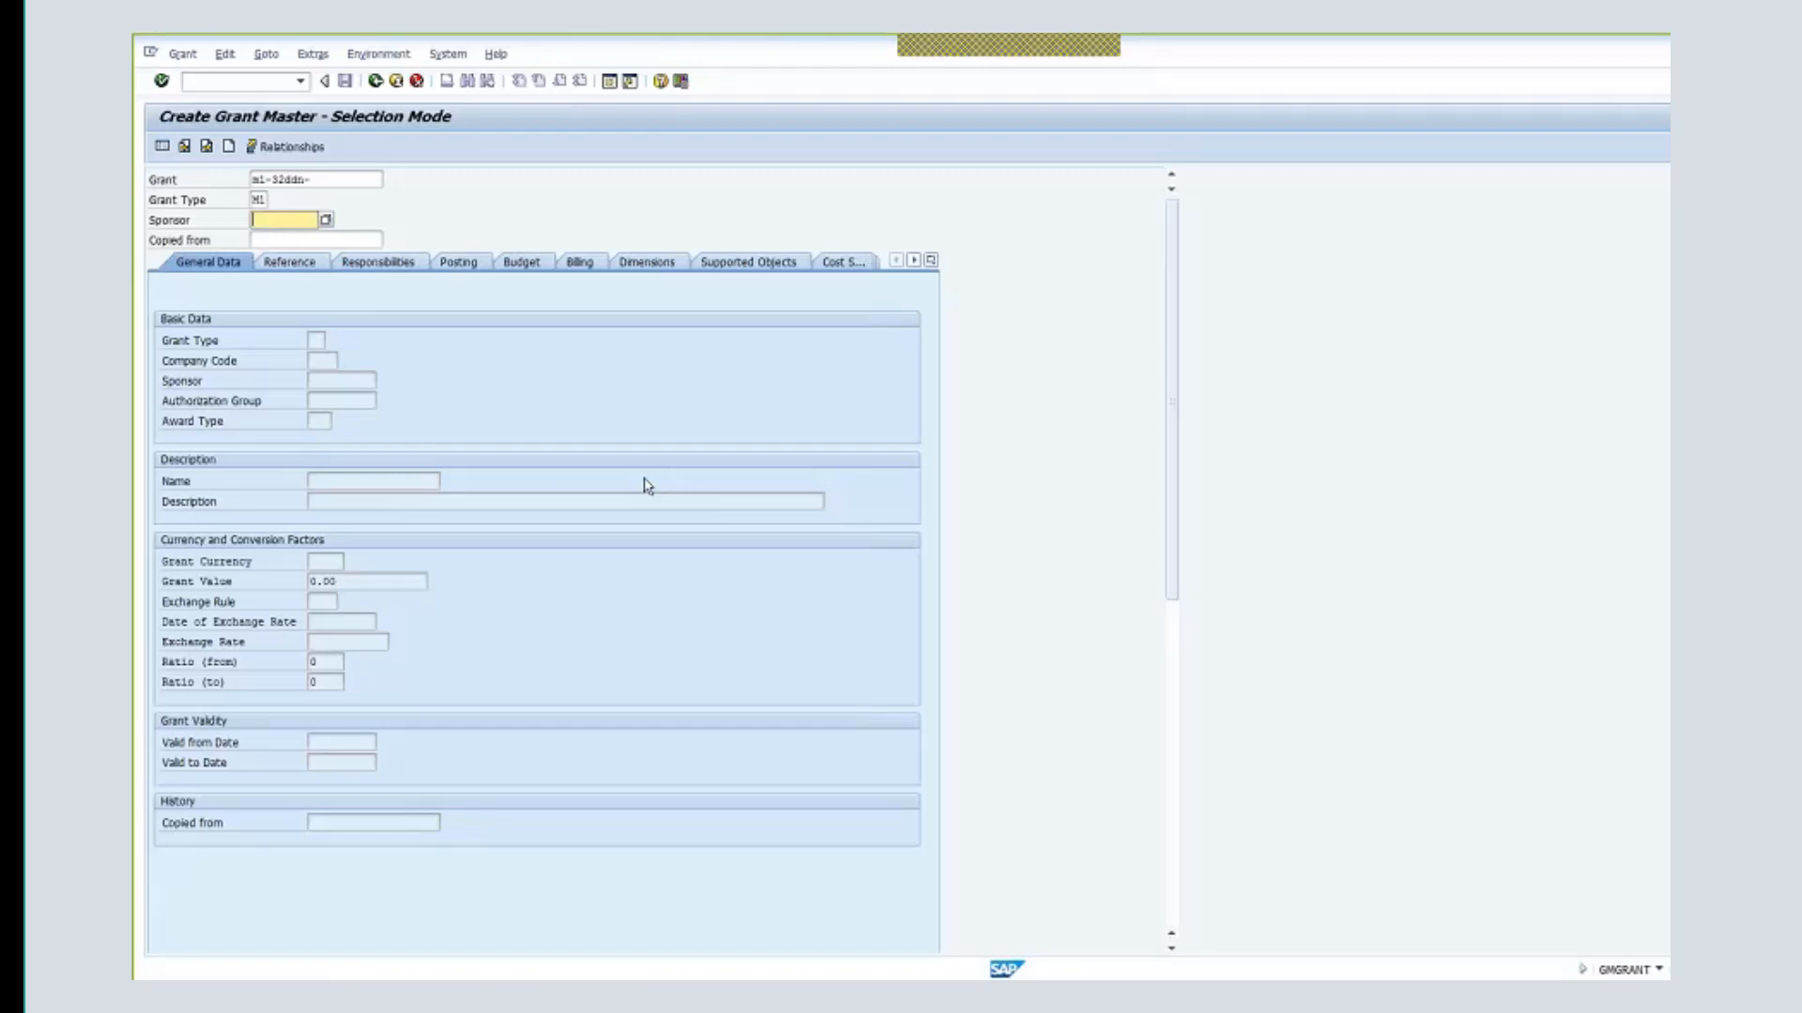
type("14")
key("Down")
key("Return")
key("Return")
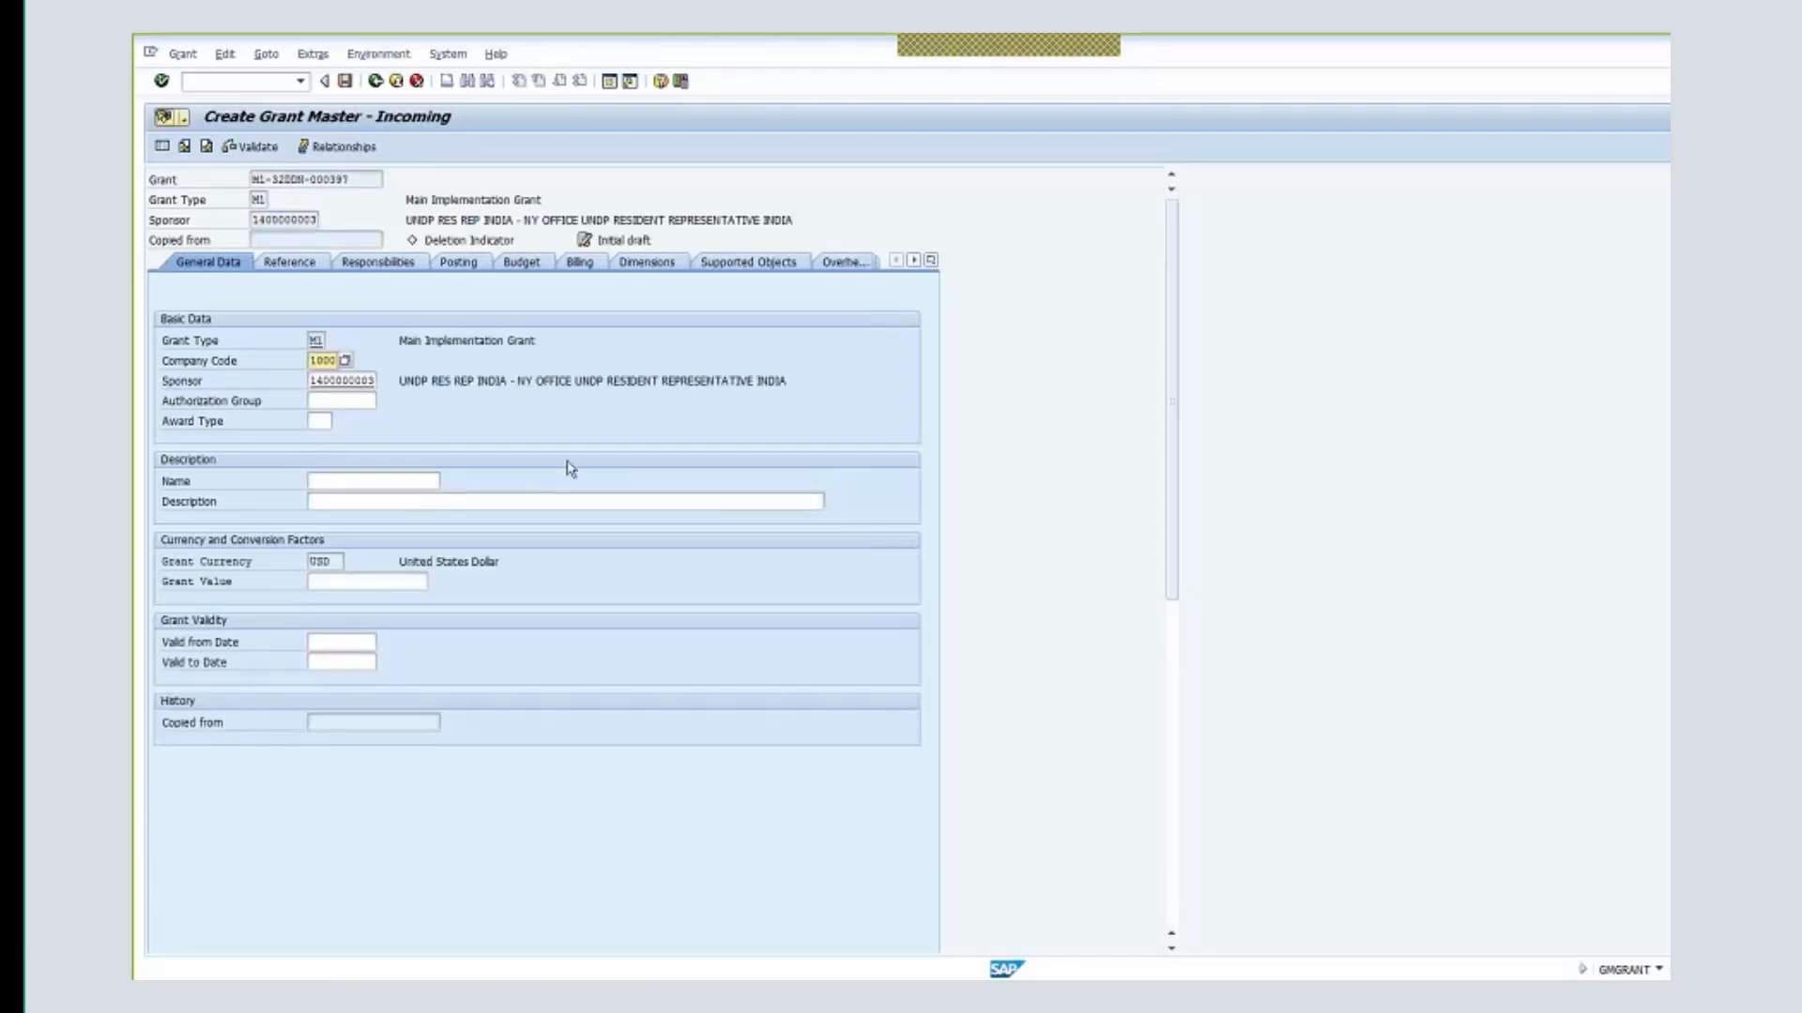
- Leave the new grant with Back, declining to save, and return to an empty grant number
left_click(292, 221)
left_click_drag(302, 222, 331, 221)
left_click(335, 400)
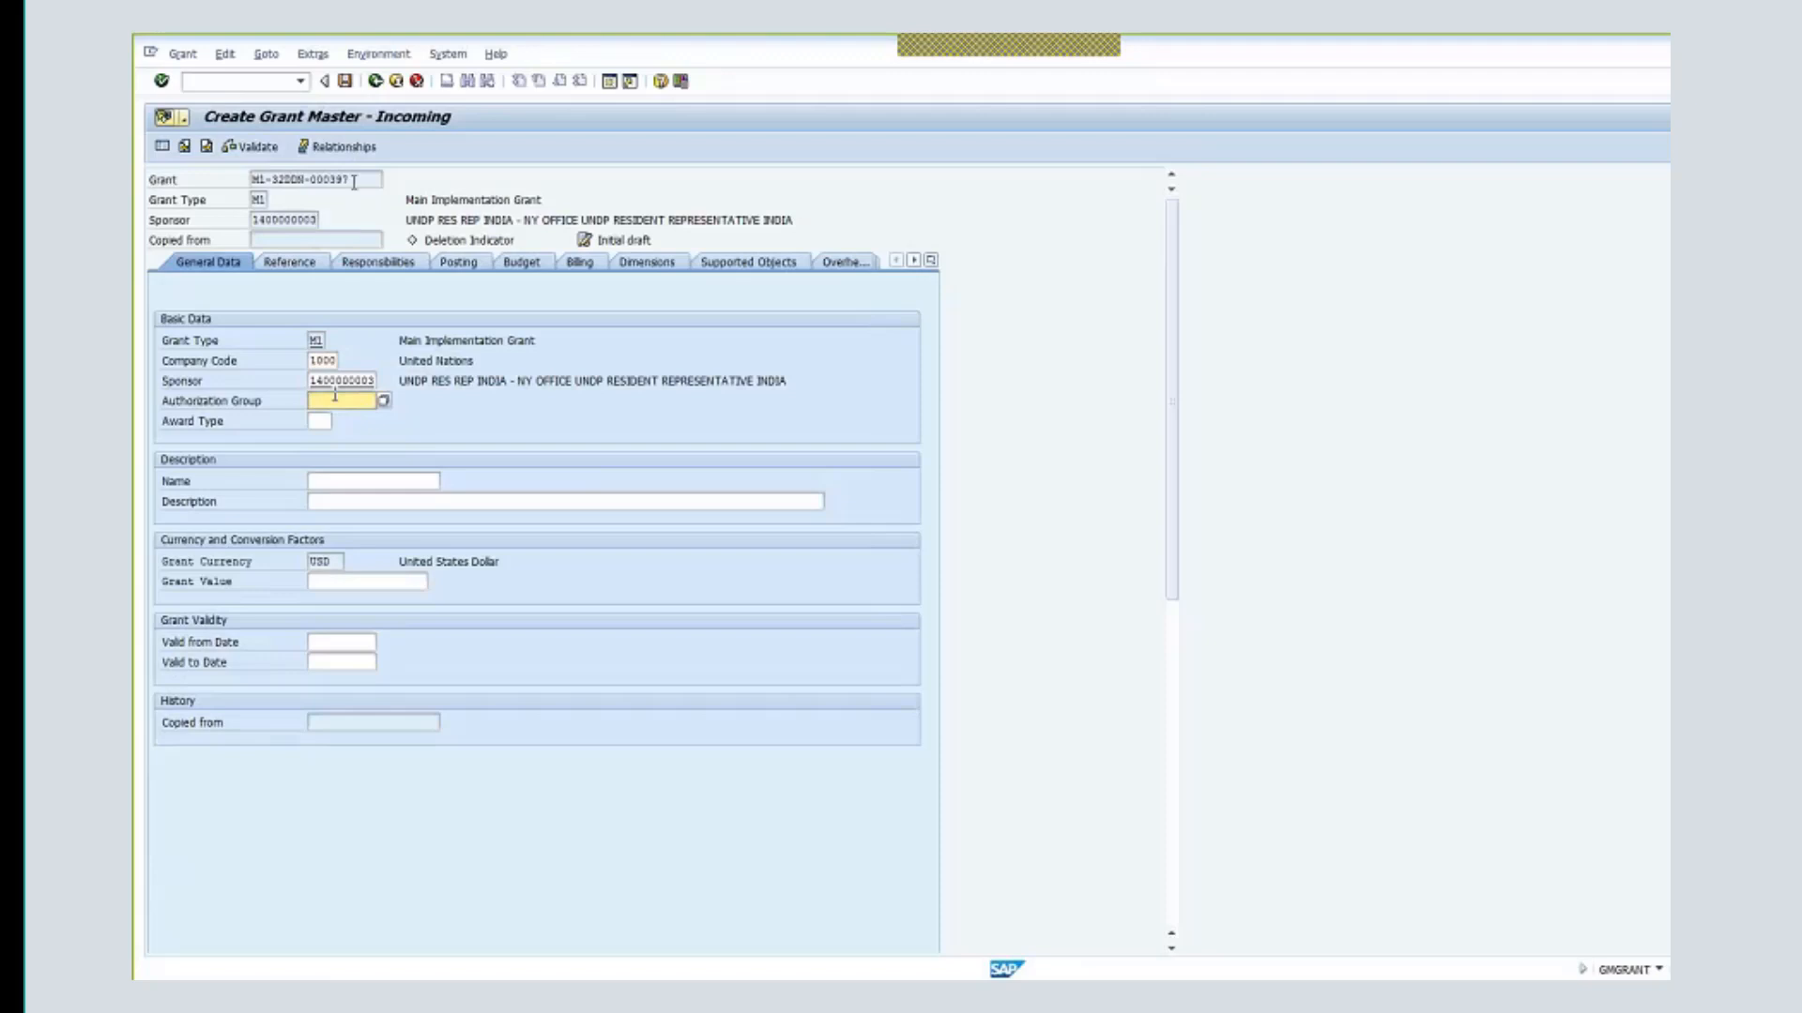
left_click(375, 82)
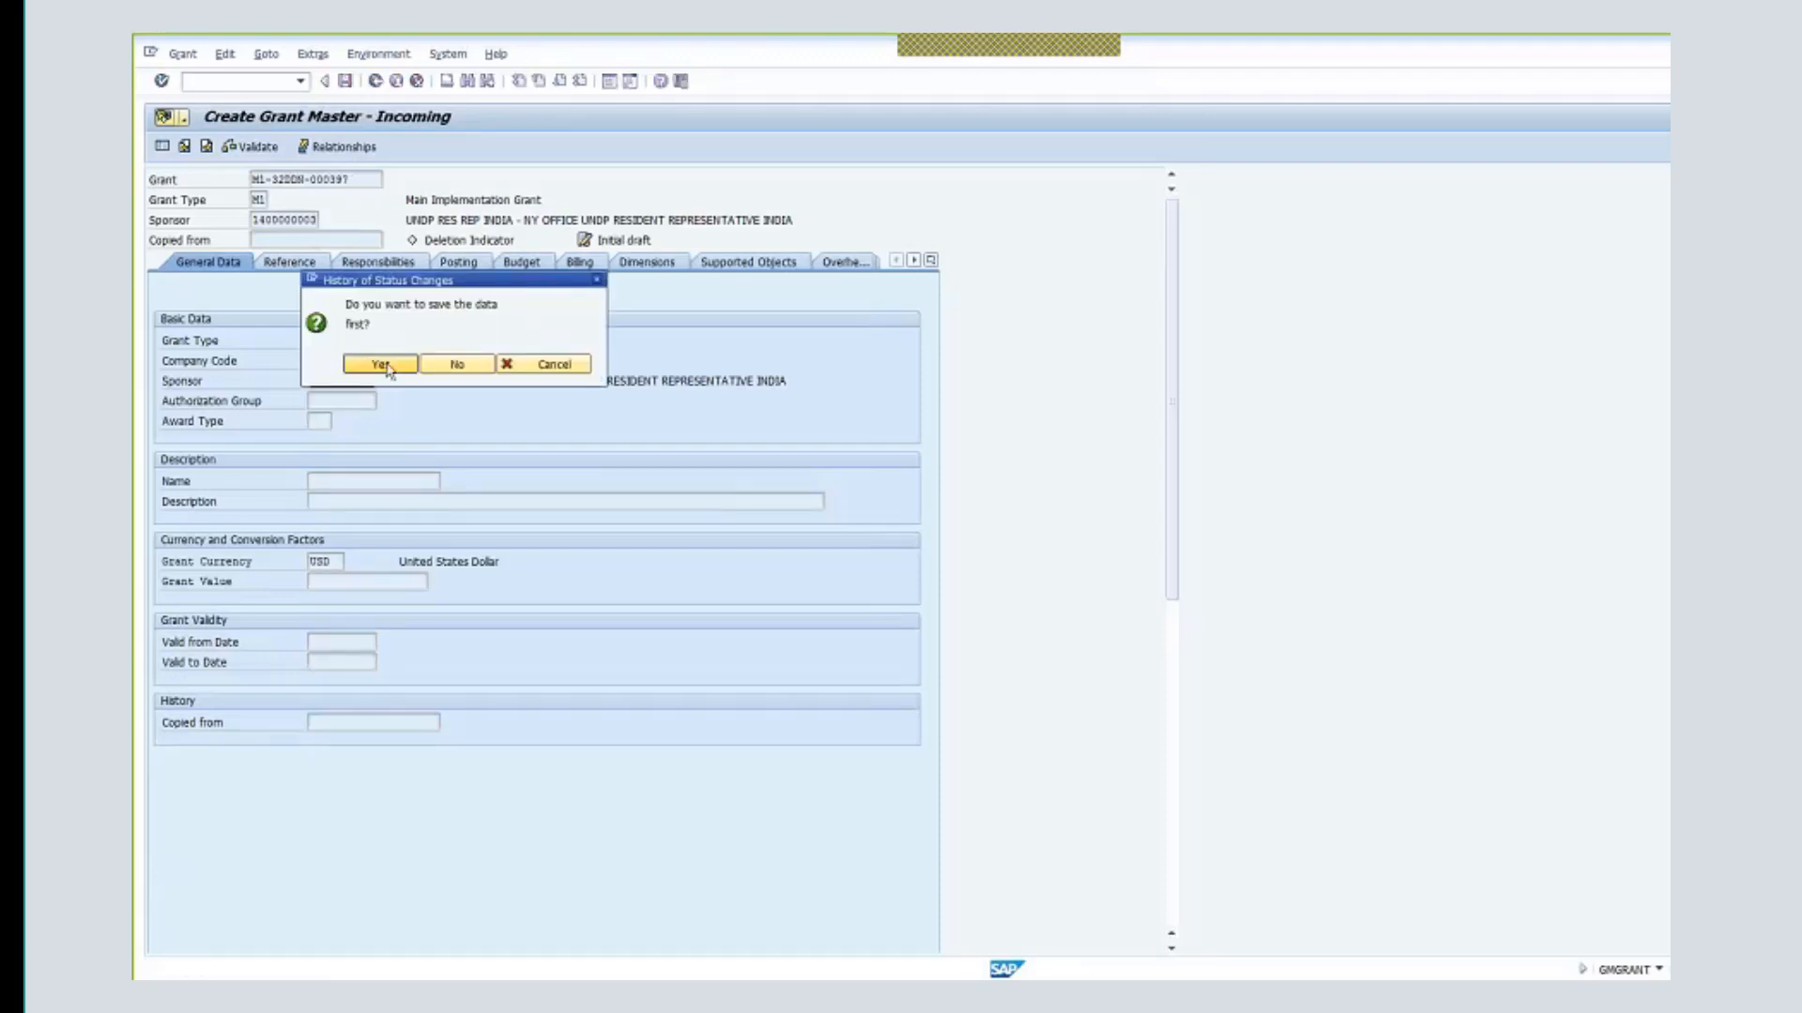
left_click(457, 365)
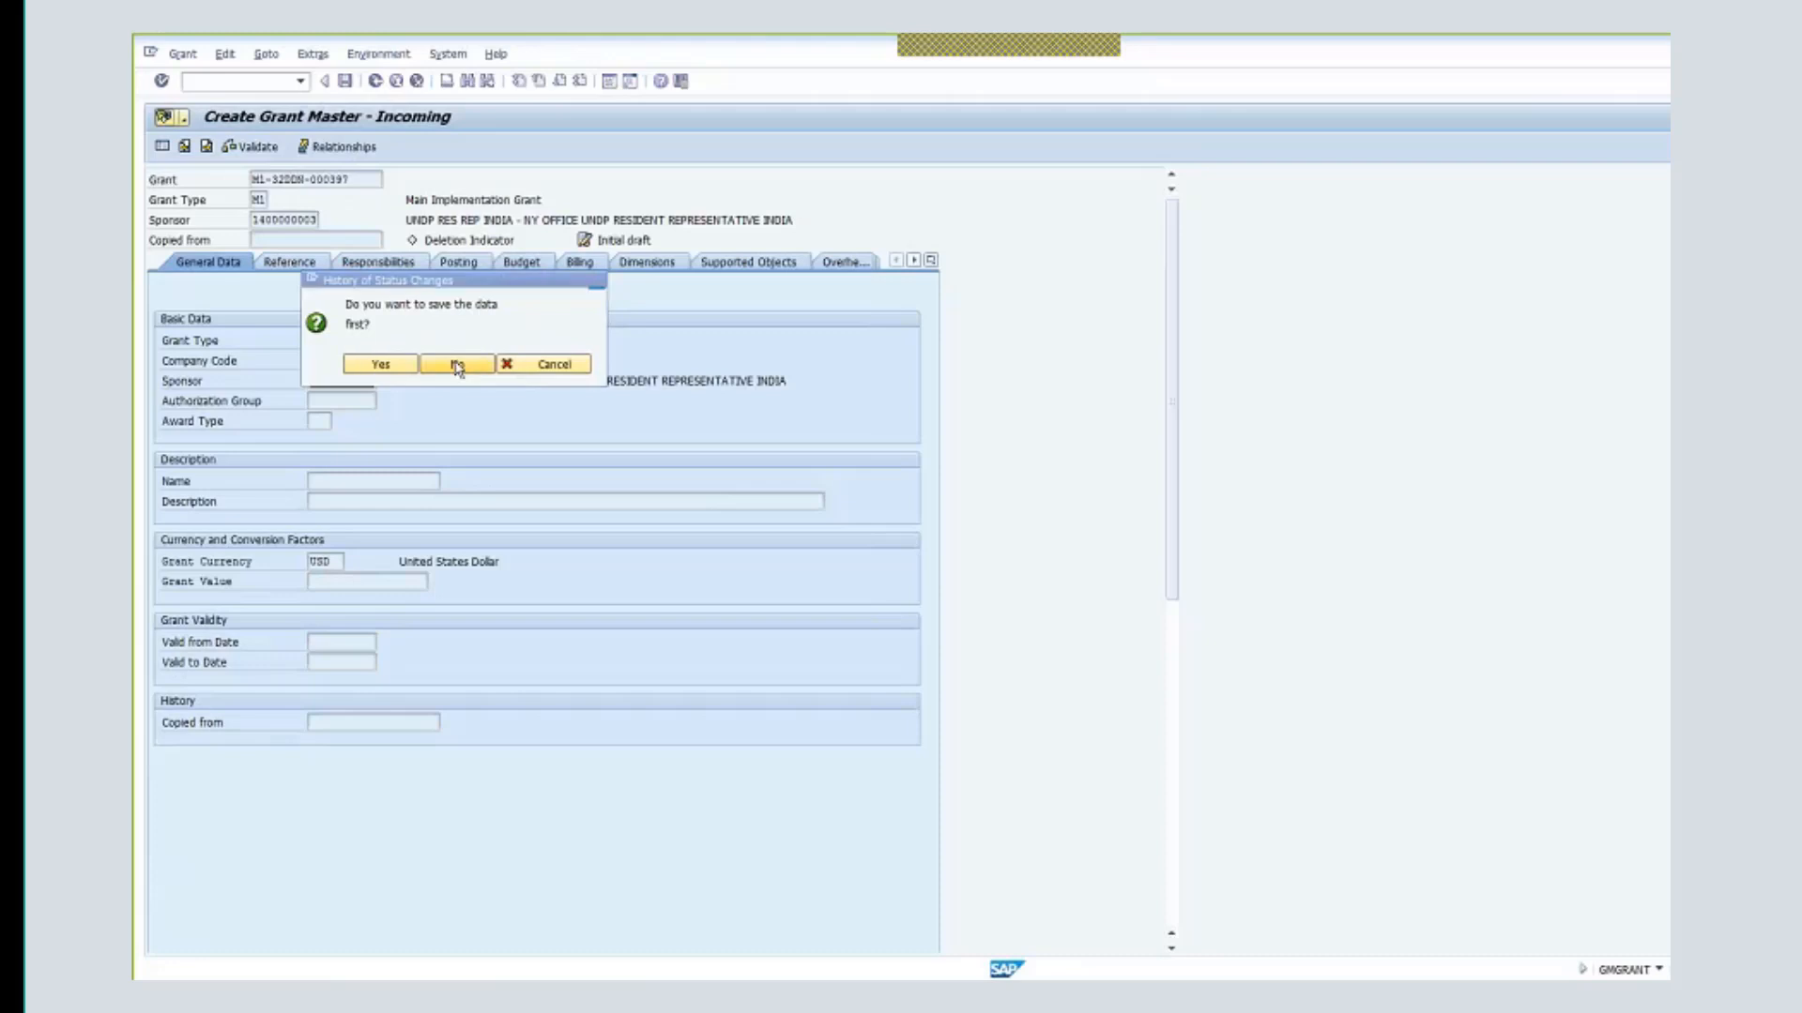
left_click(336, 173)
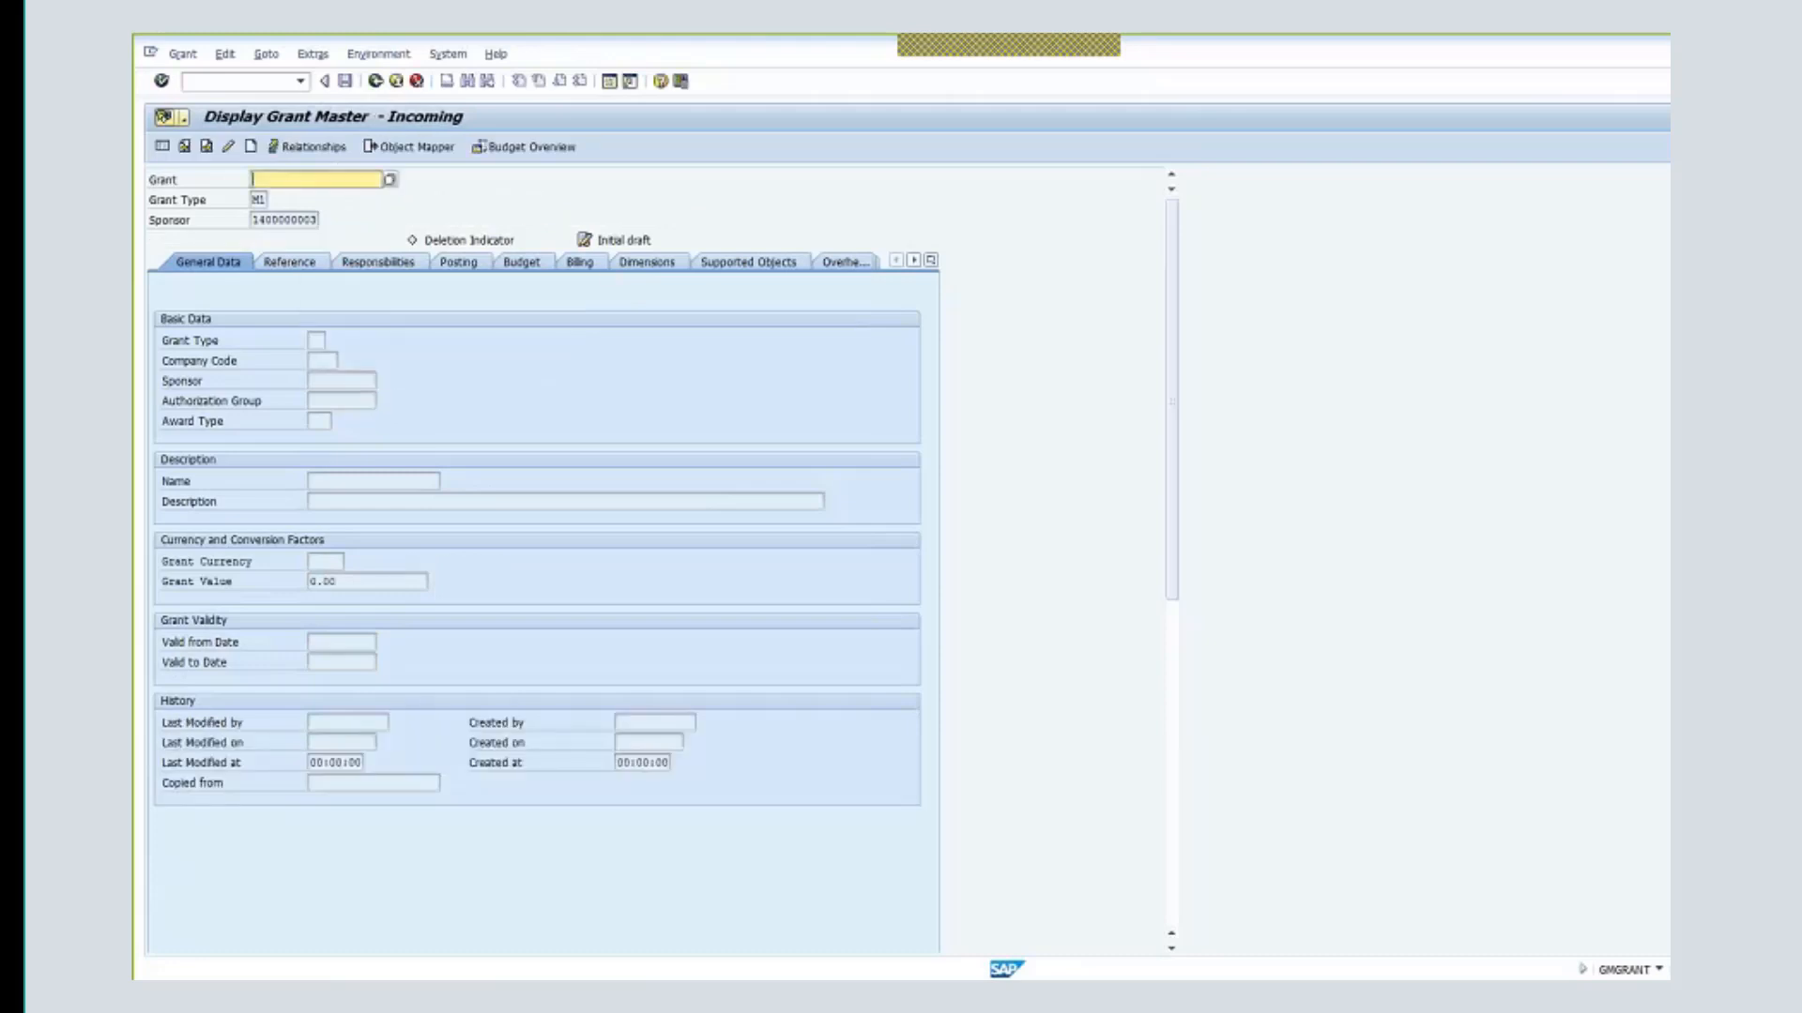
- Change the sponsor's last digits to 30 and submit grant number m1-32ddn-
left_click_drag(303, 219, 327, 223)
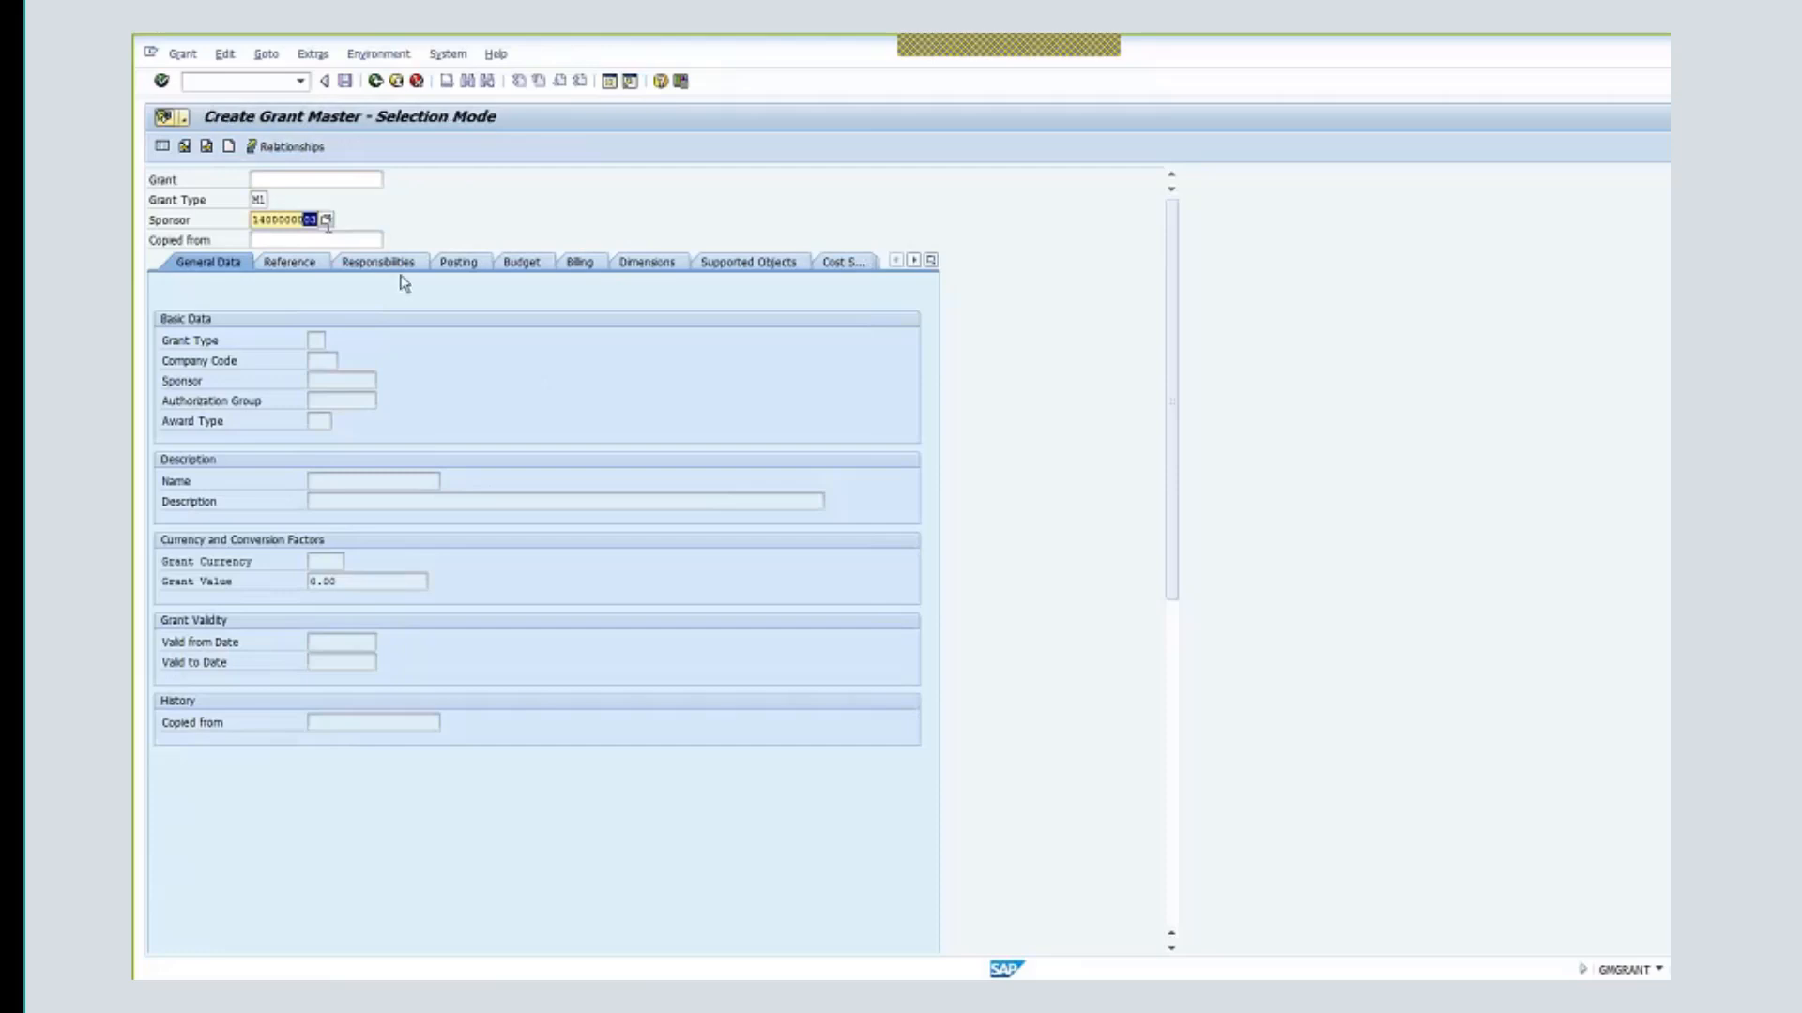
type("30")
left_click(314, 177)
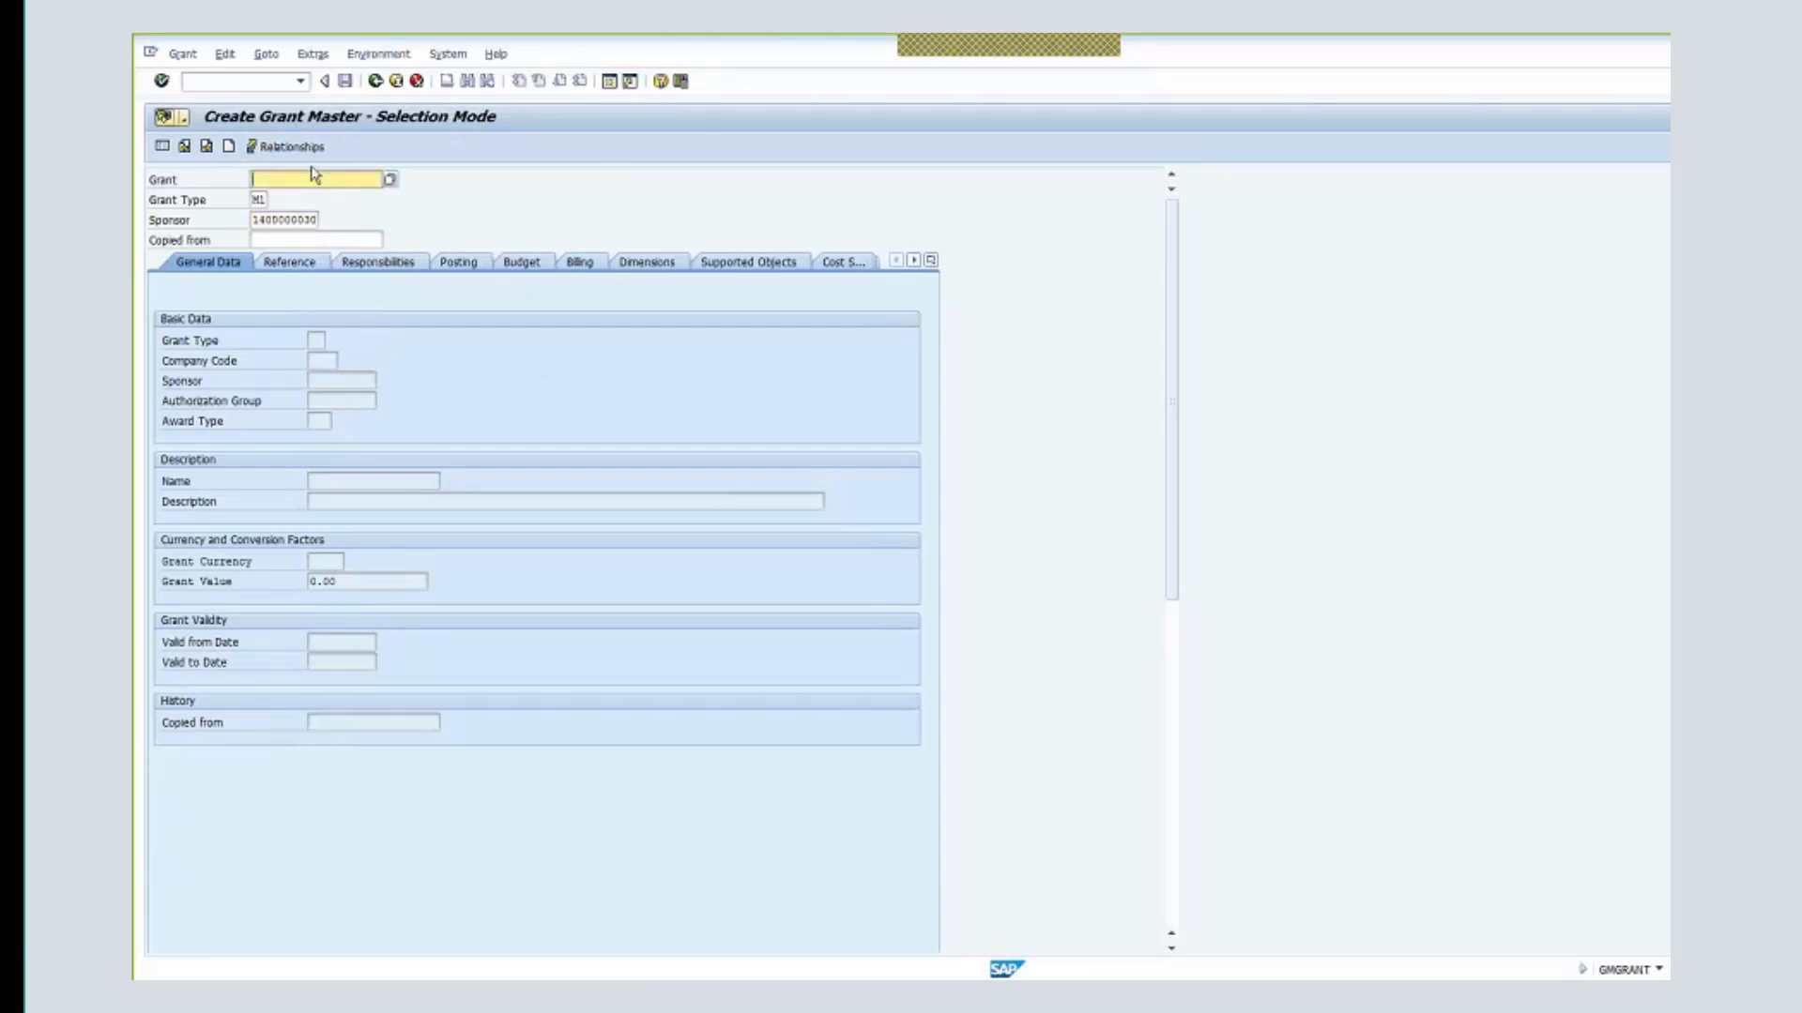
type("m1")
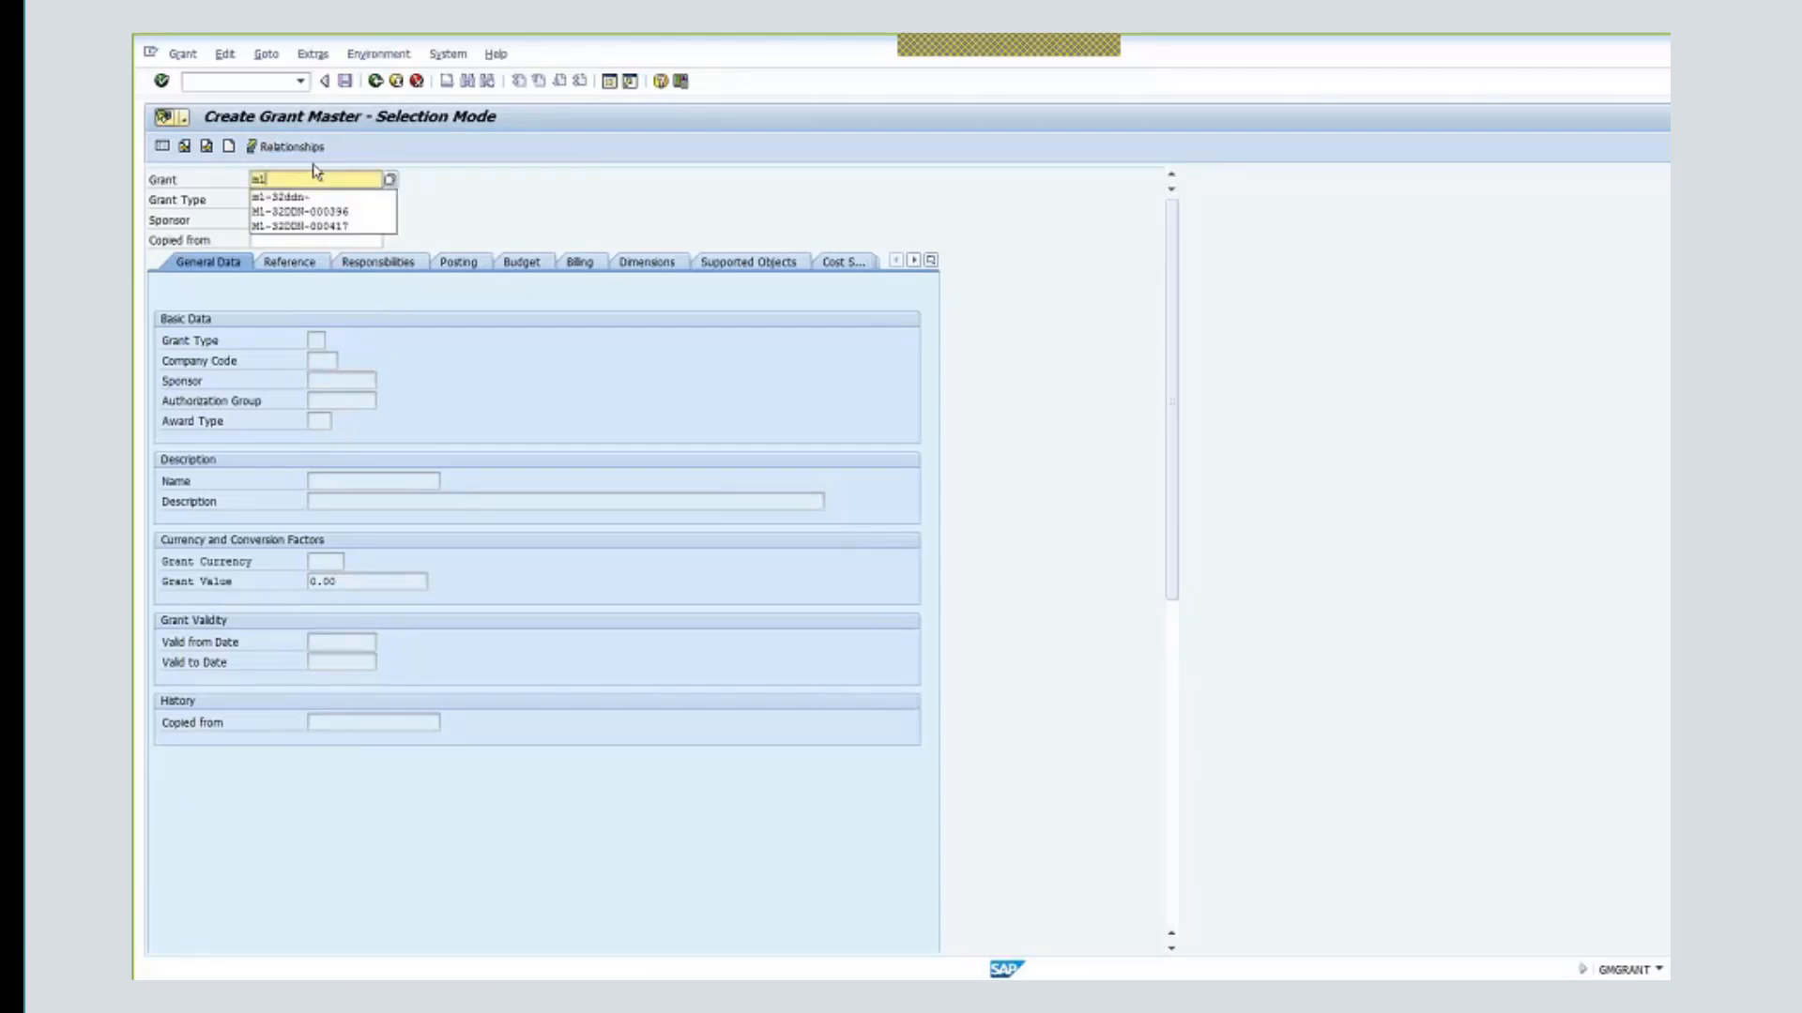
type("-")
left_click(341, 199)
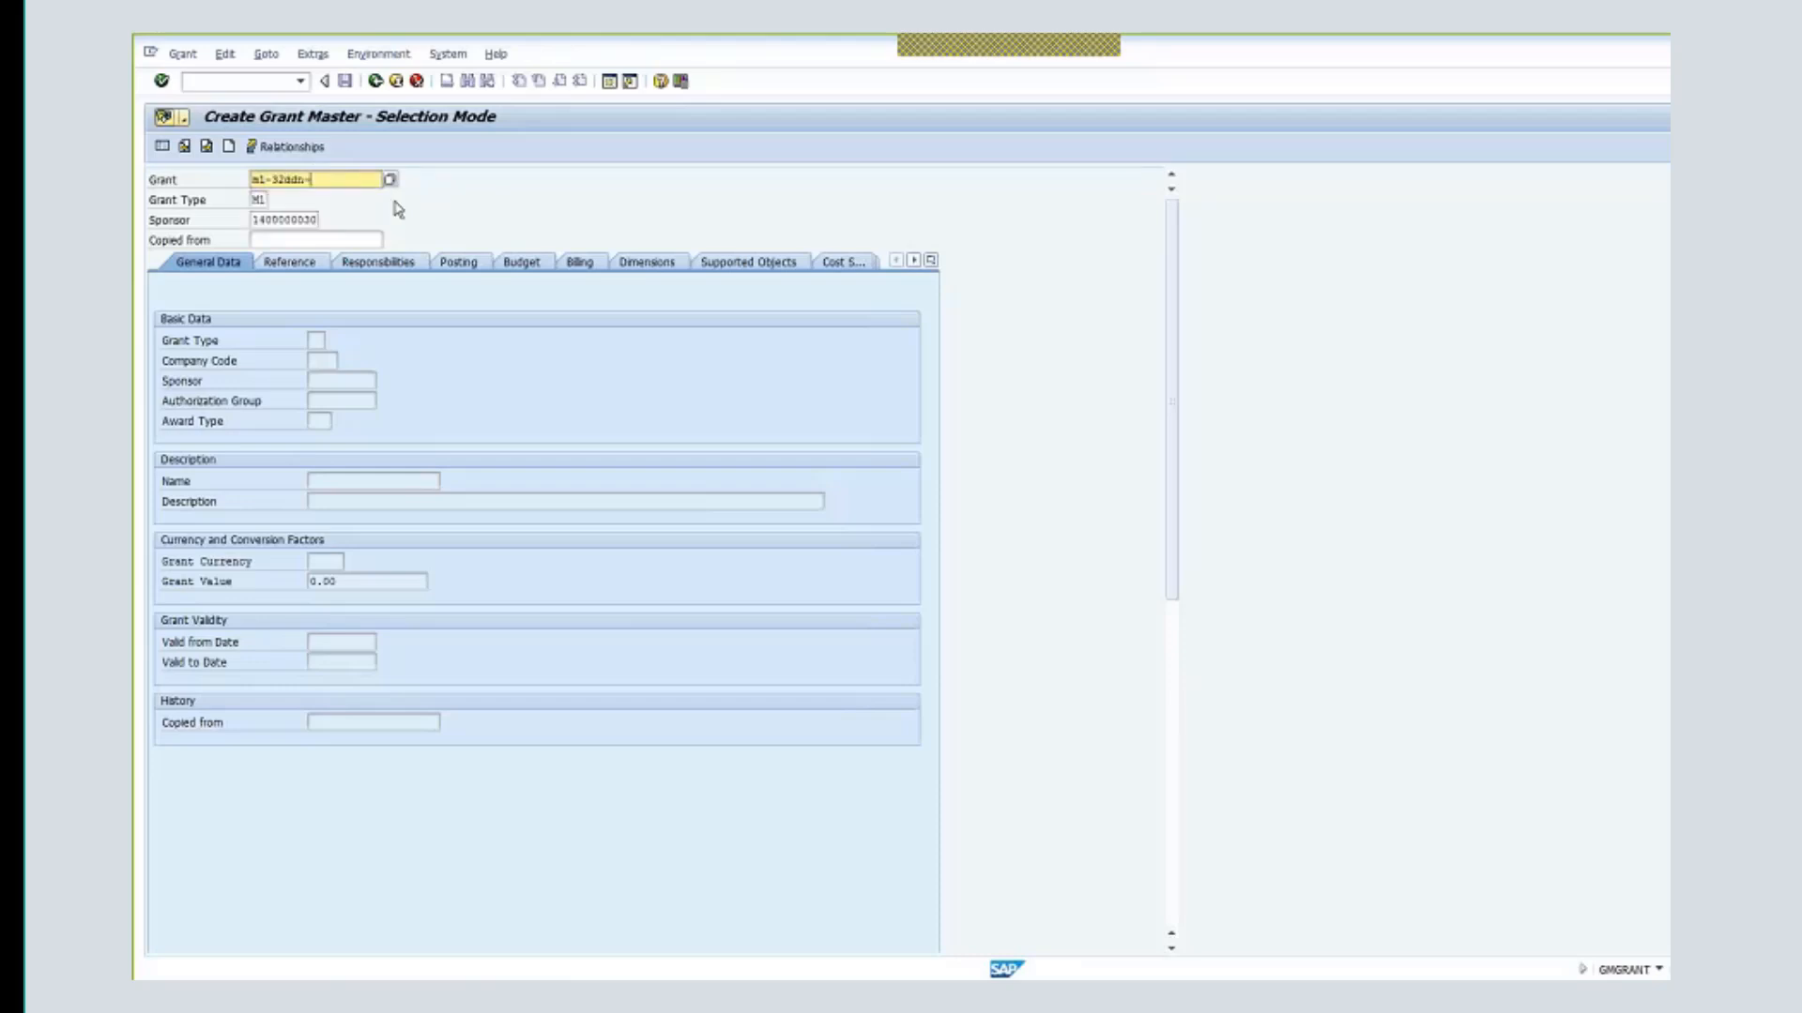
key("Return")
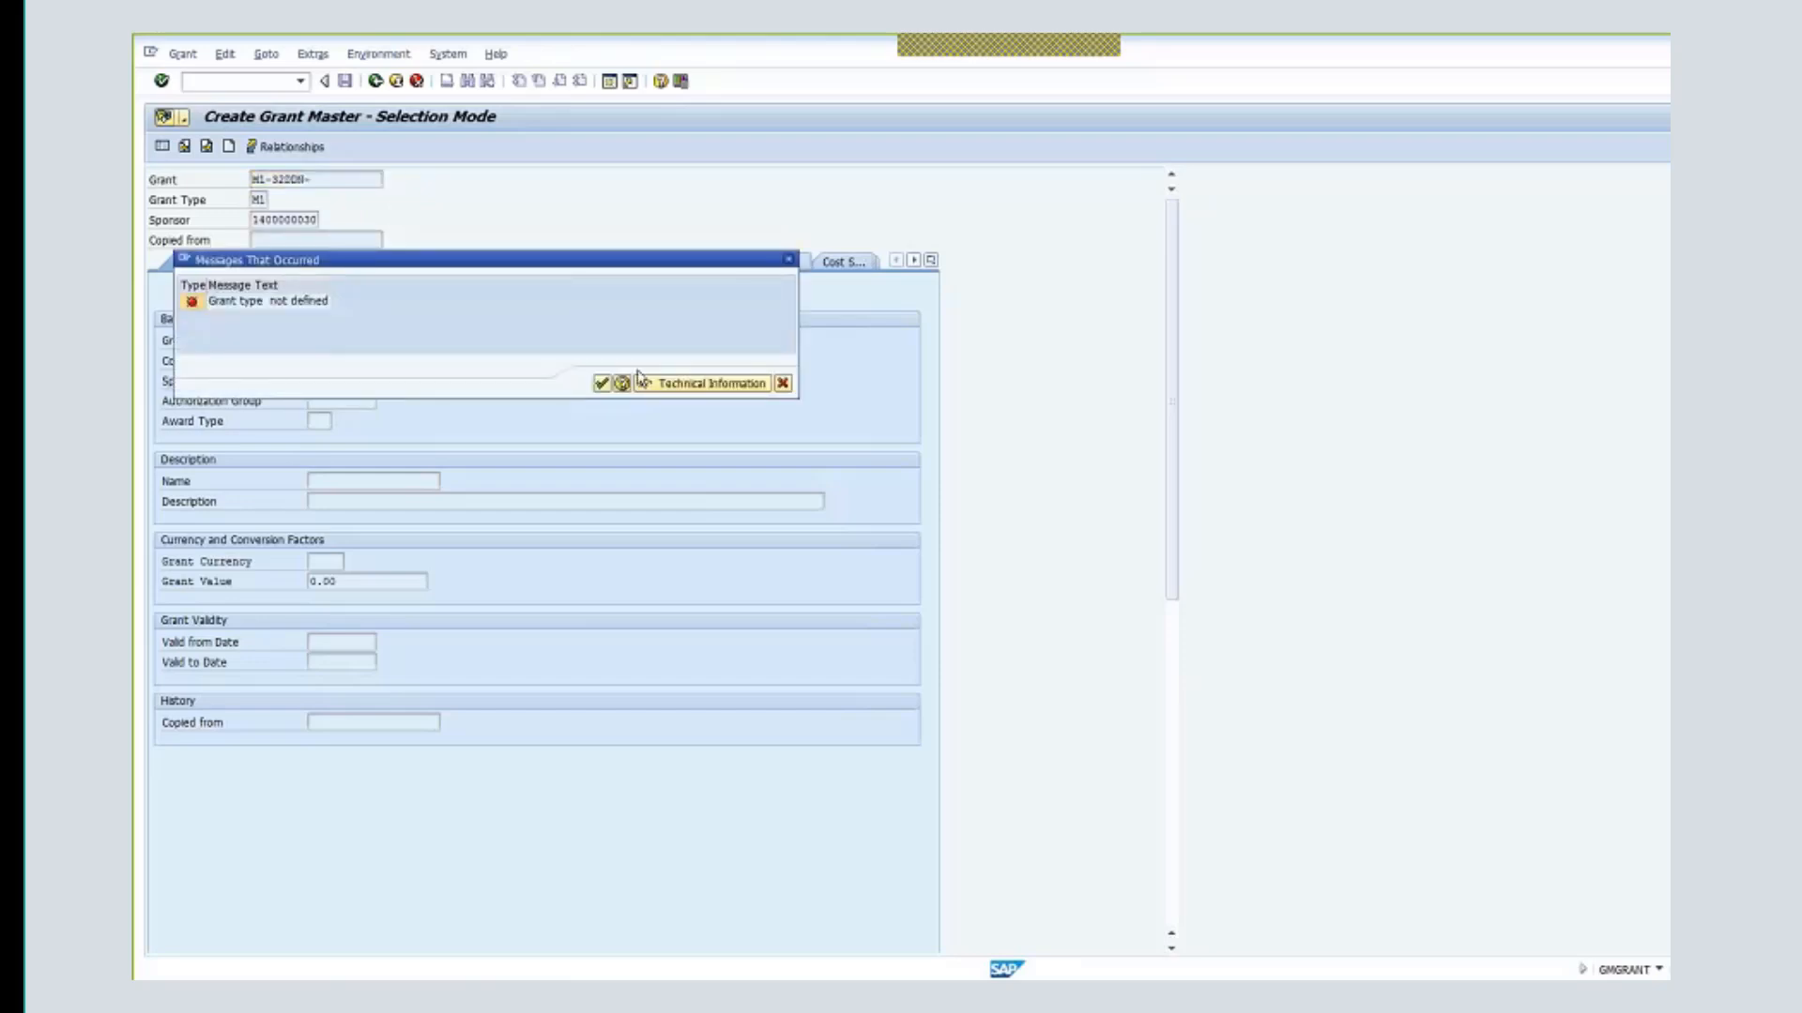
- Dismiss the undefined grant type error and reselect grant type M1
left_click(601, 383)
left_click(259, 199)
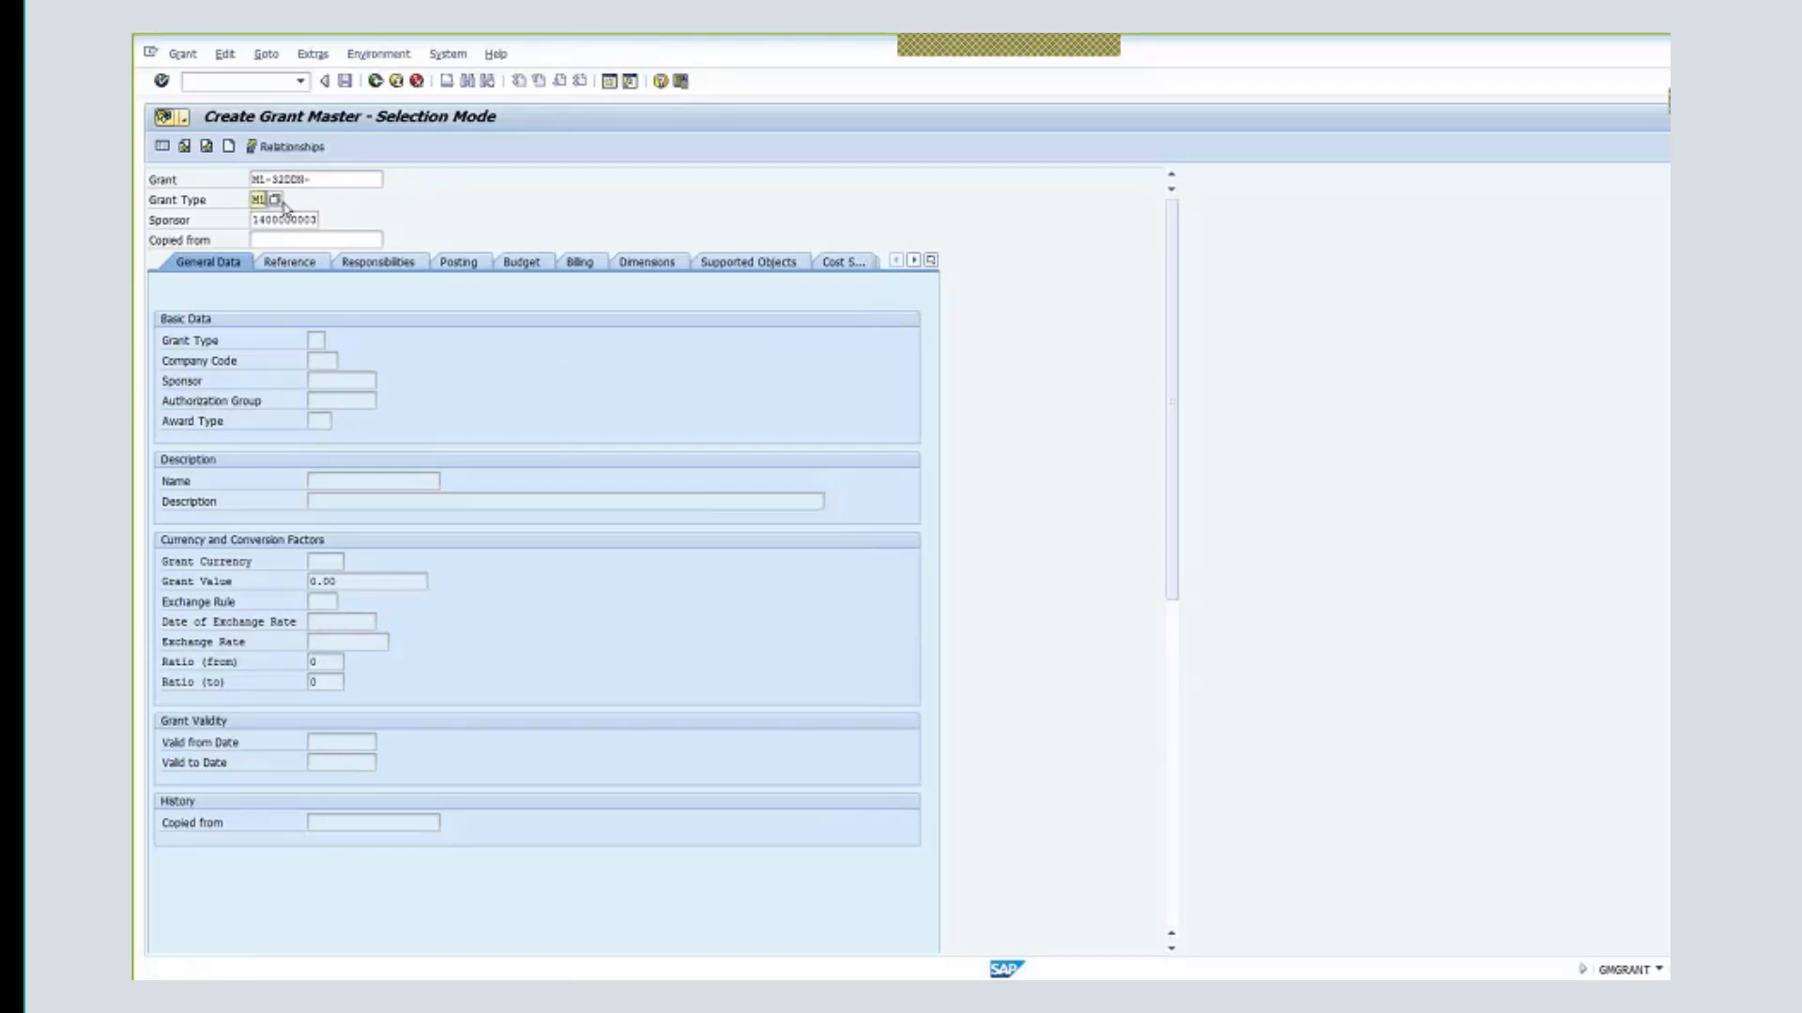
left_click(275, 198)
double_click(329, 322)
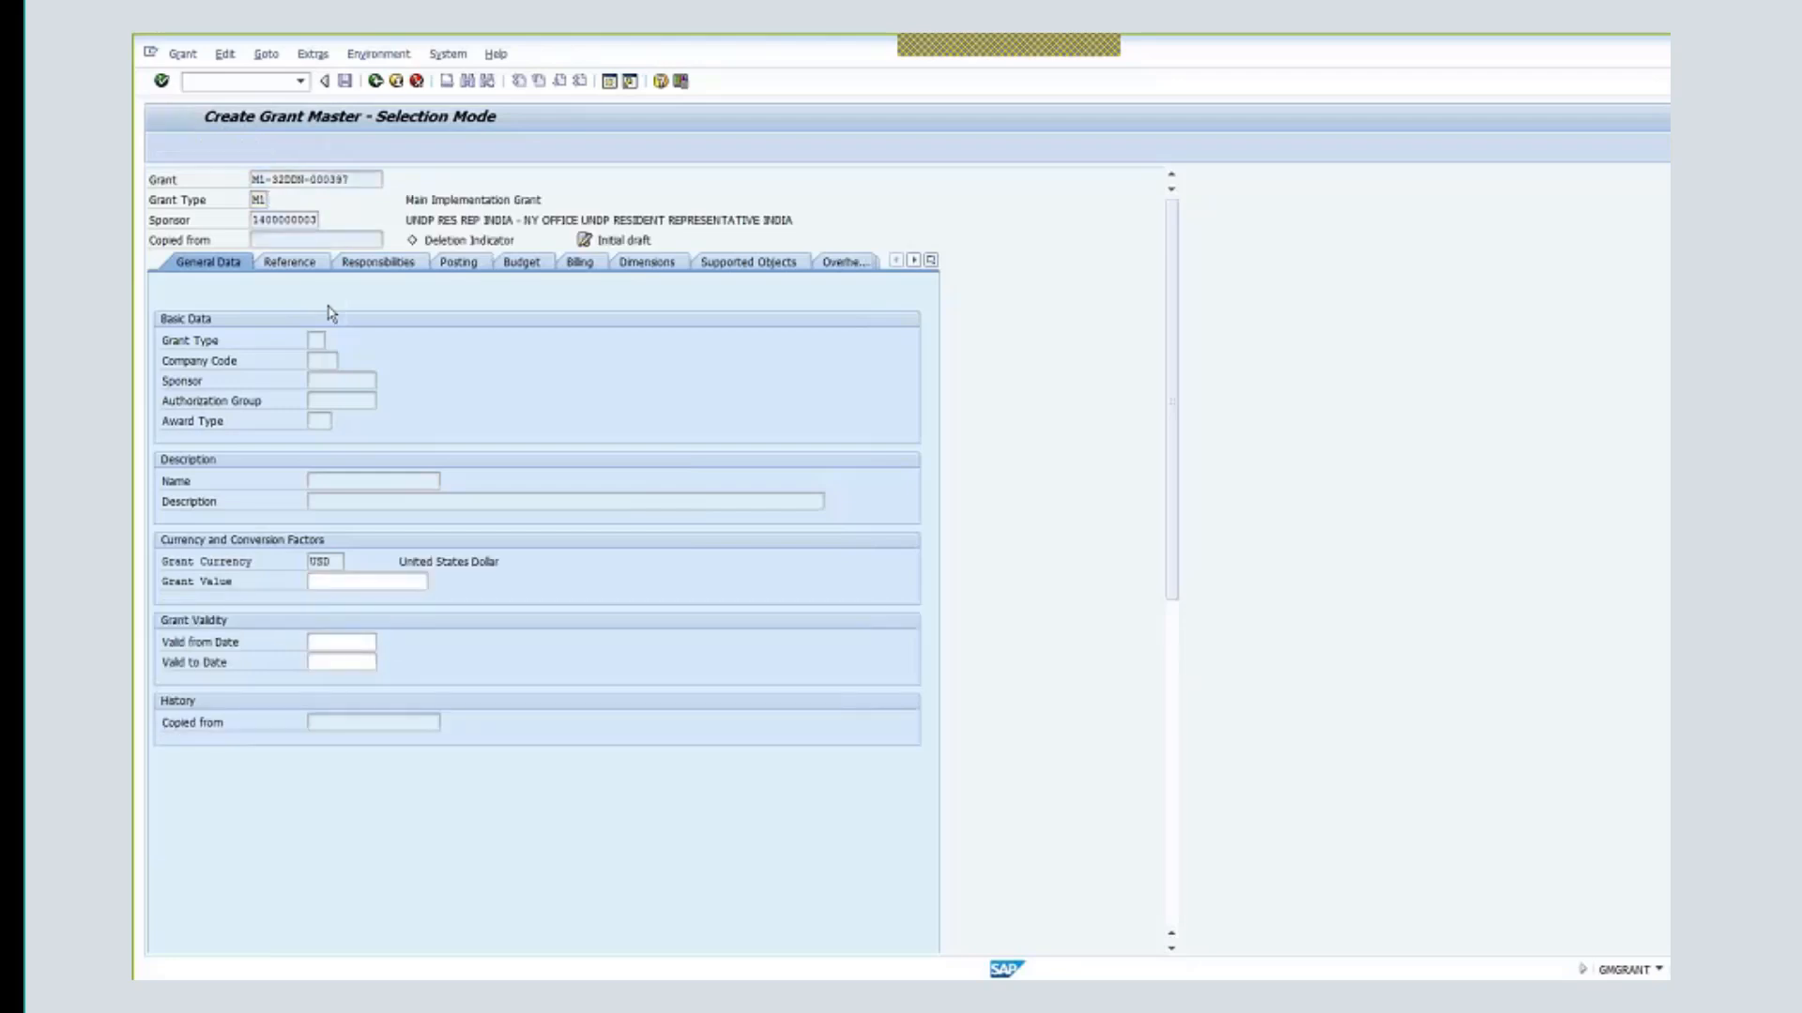
- Close the sponsor search and leave the new grant, declining to save it
left_click(325, 240)
left_click(316, 220)
left_click(325, 221)
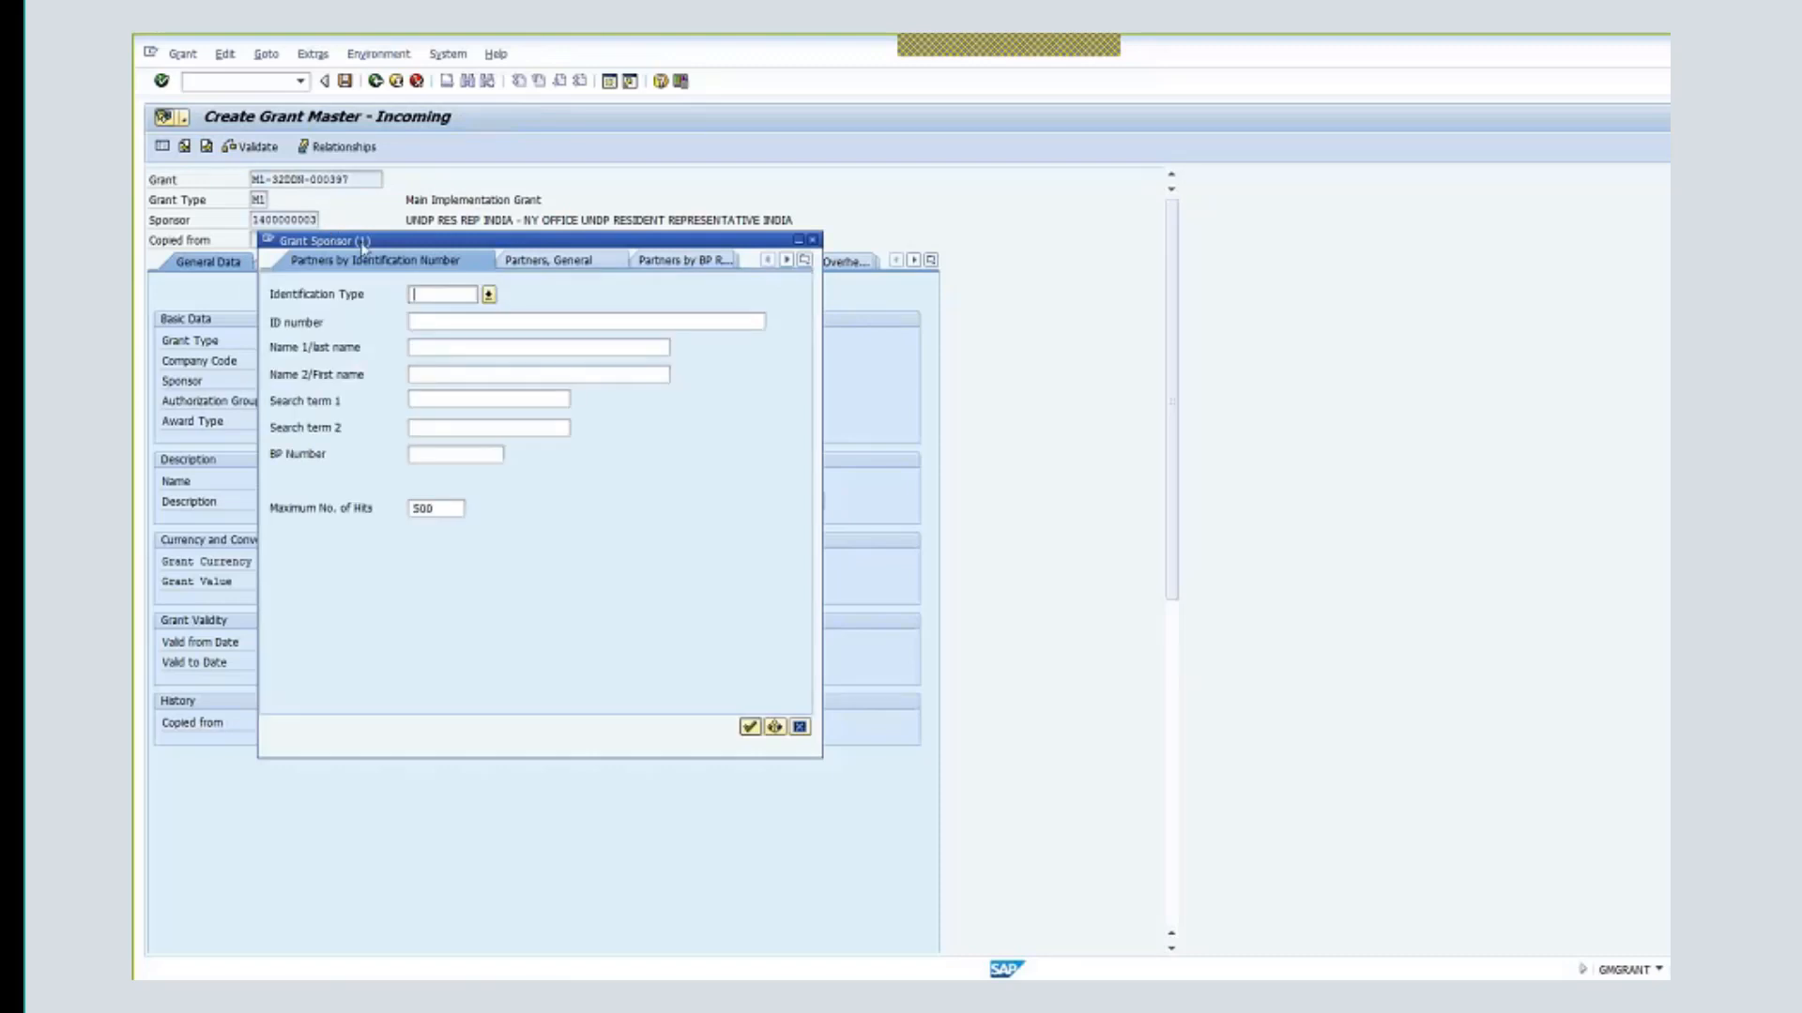
left_click(812, 240)
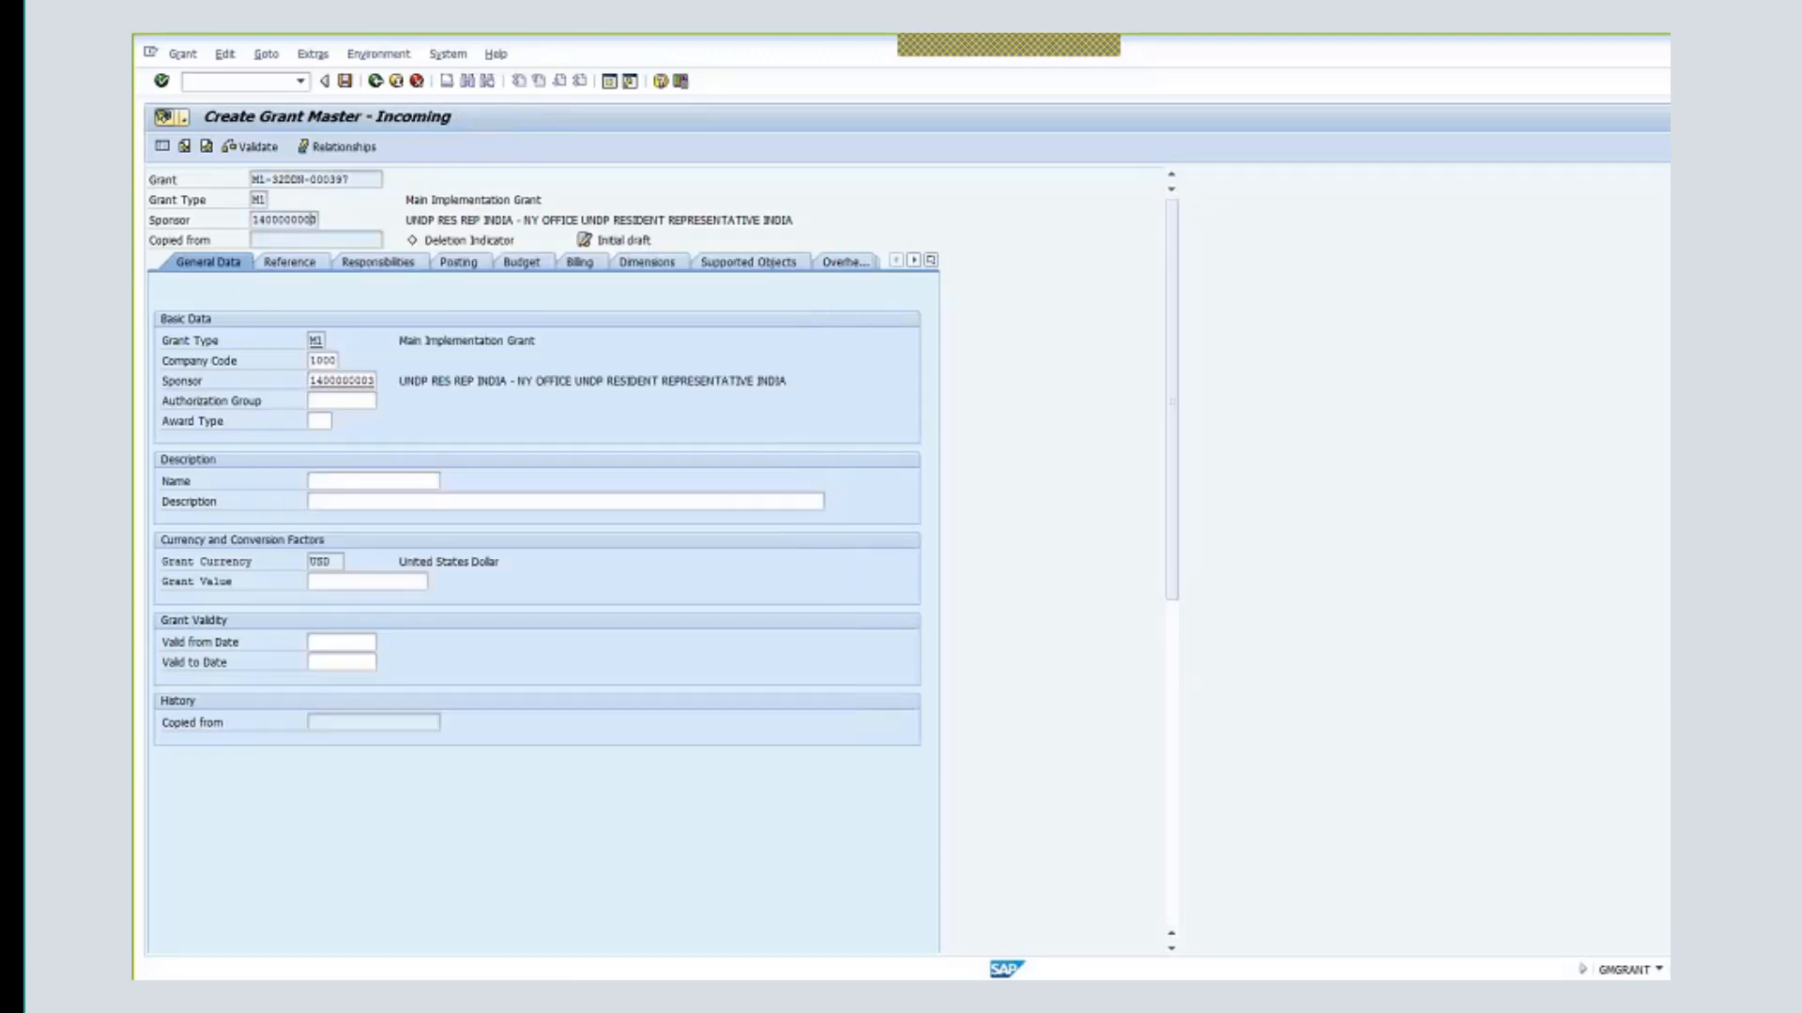
left_click(375, 83)
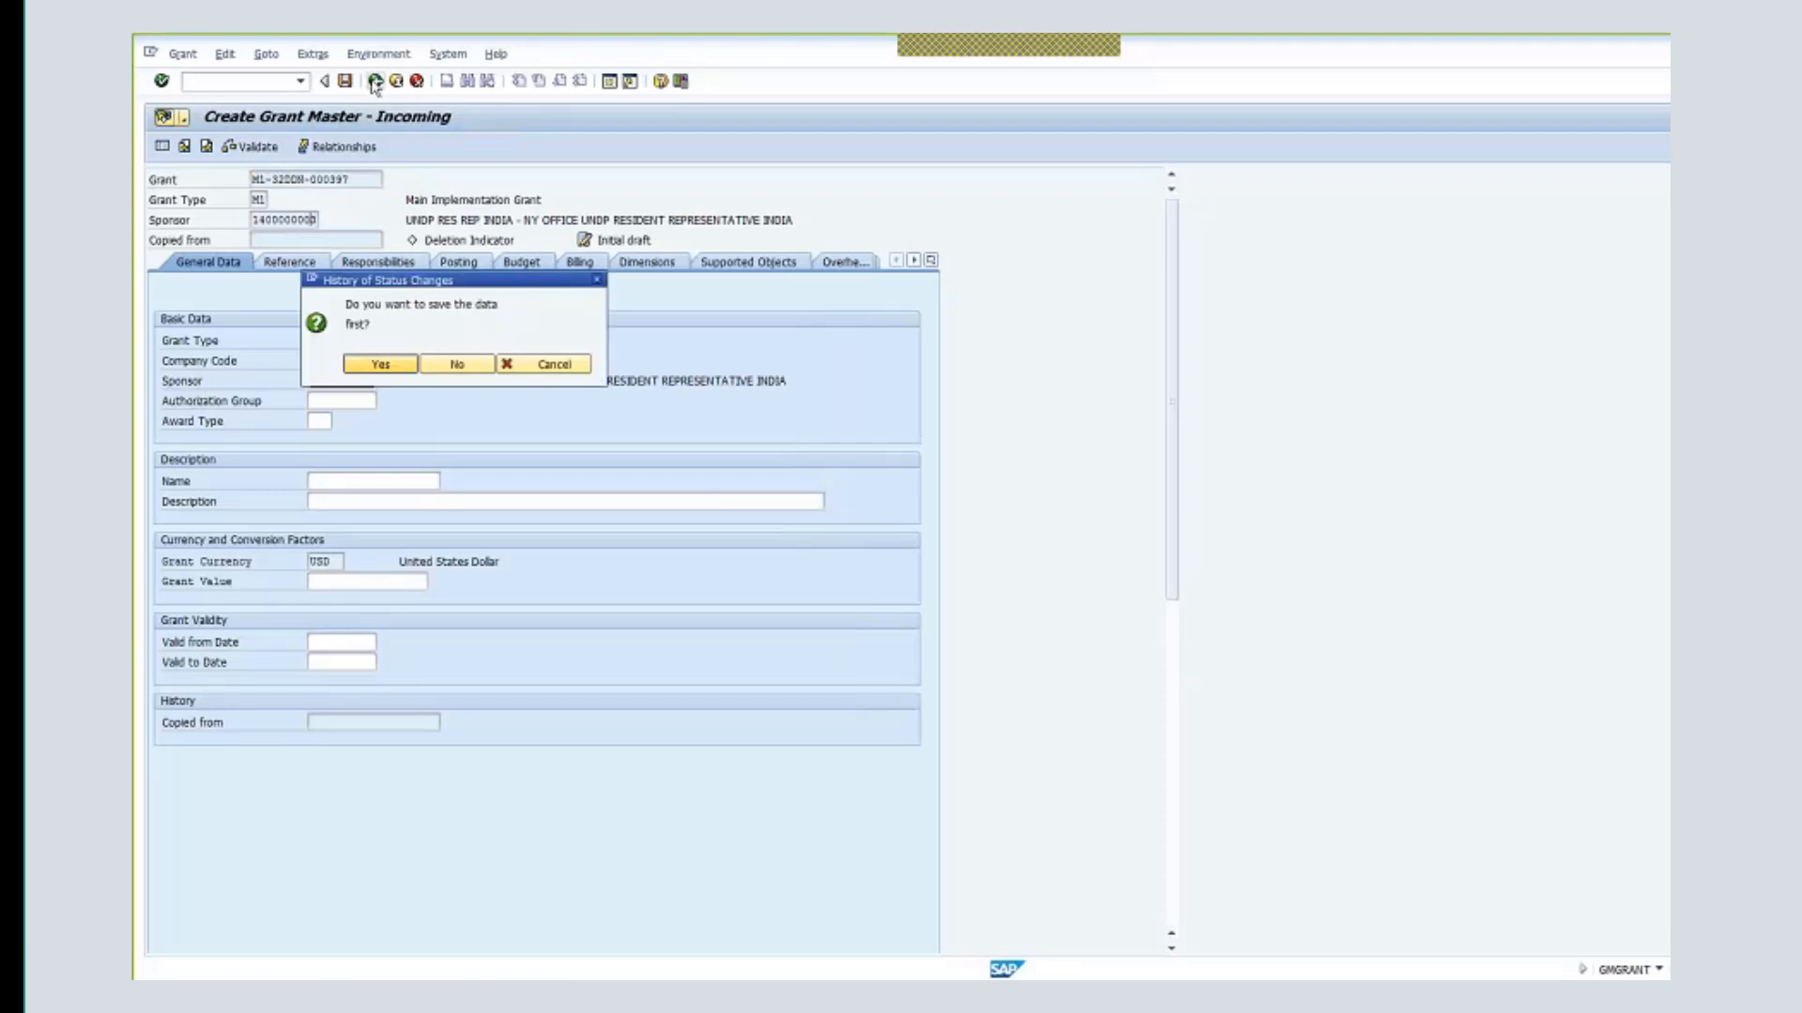
left_click(437, 367)
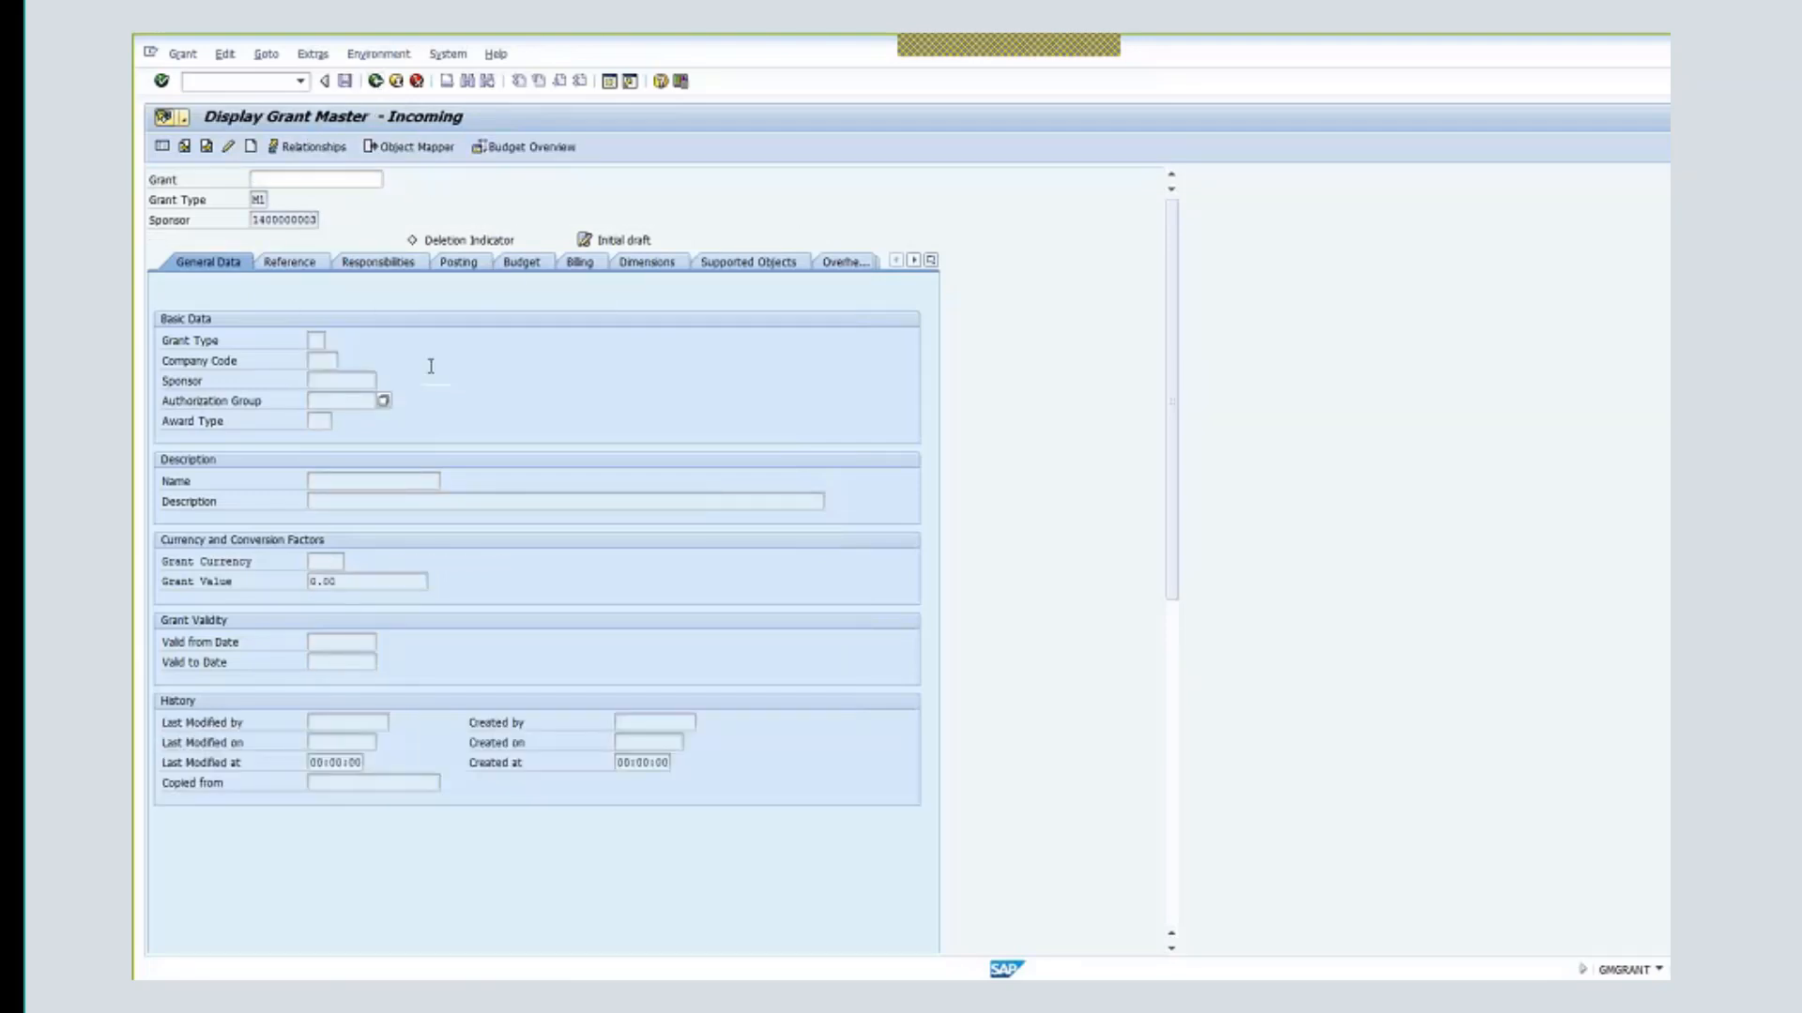
- Exit the grant master transaction via the Grant menu to SAP Easy Access
left_click(183, 55)
left_click(319, 122)
left_click(183, 54)
left_click(197, 140)
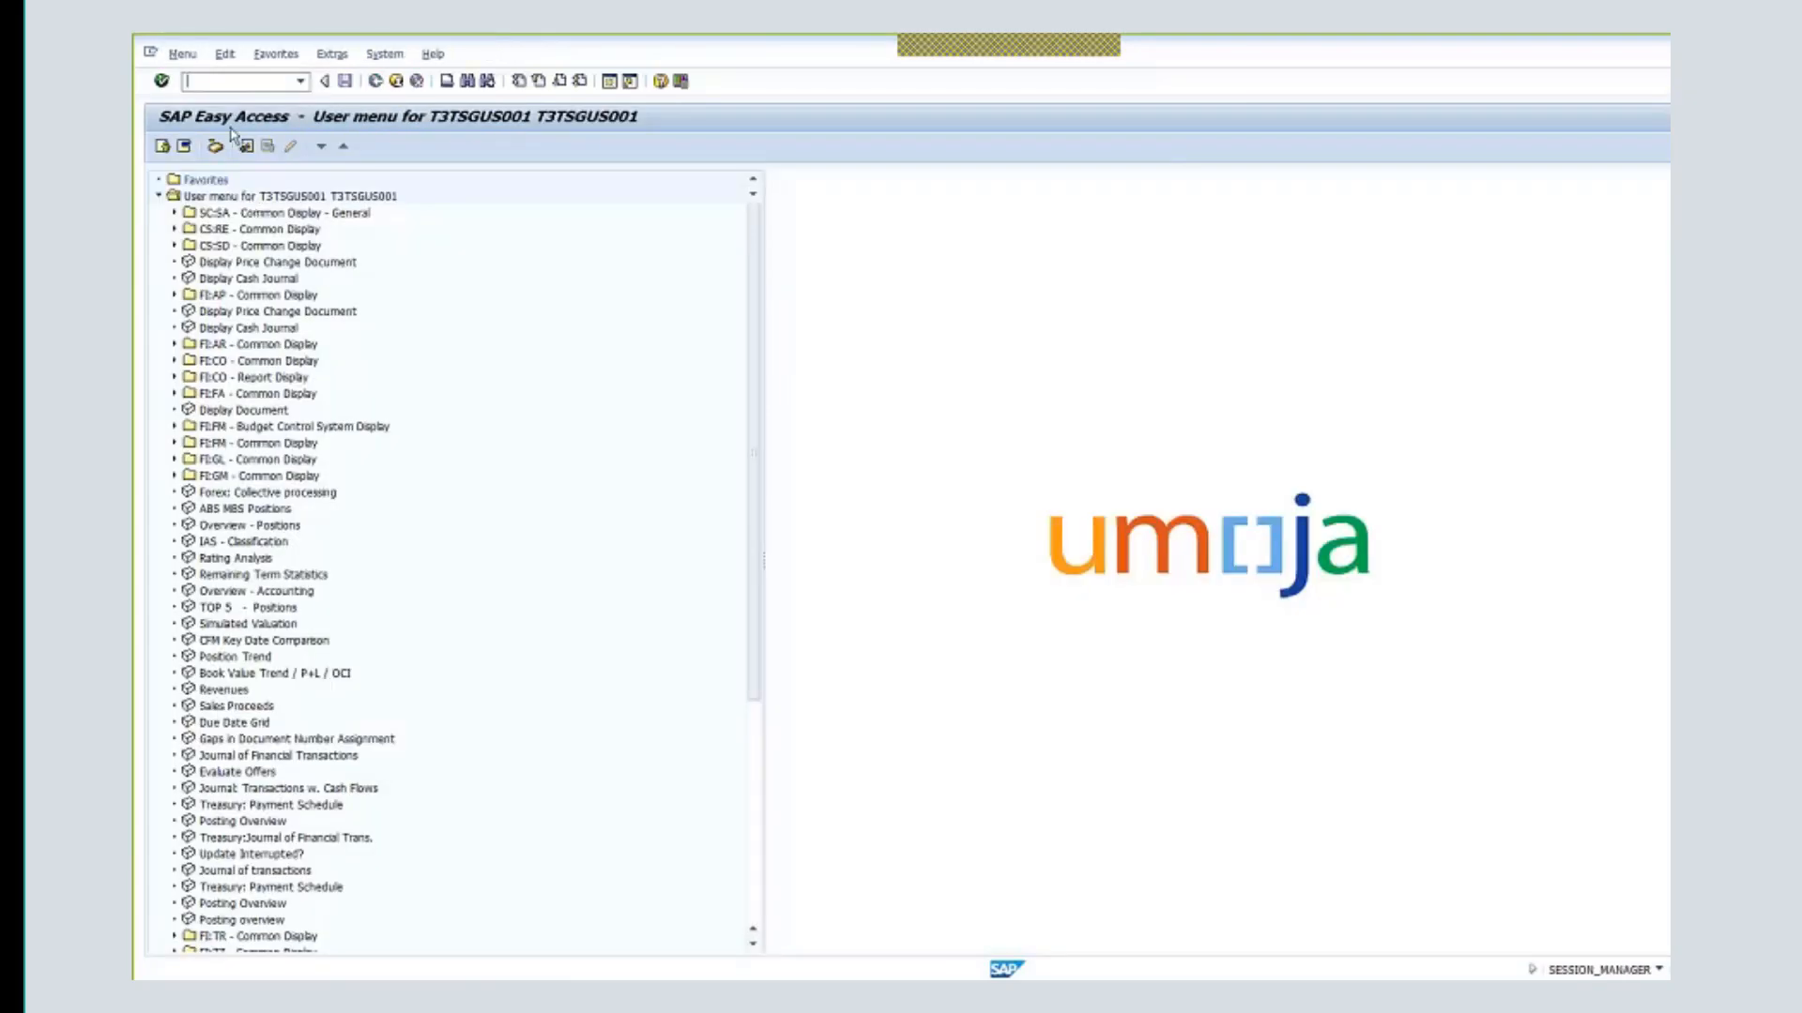
- Run GMGRANT and start creating a grant with prefix m1-32ddn-
type("gmgrant")
key("Return")
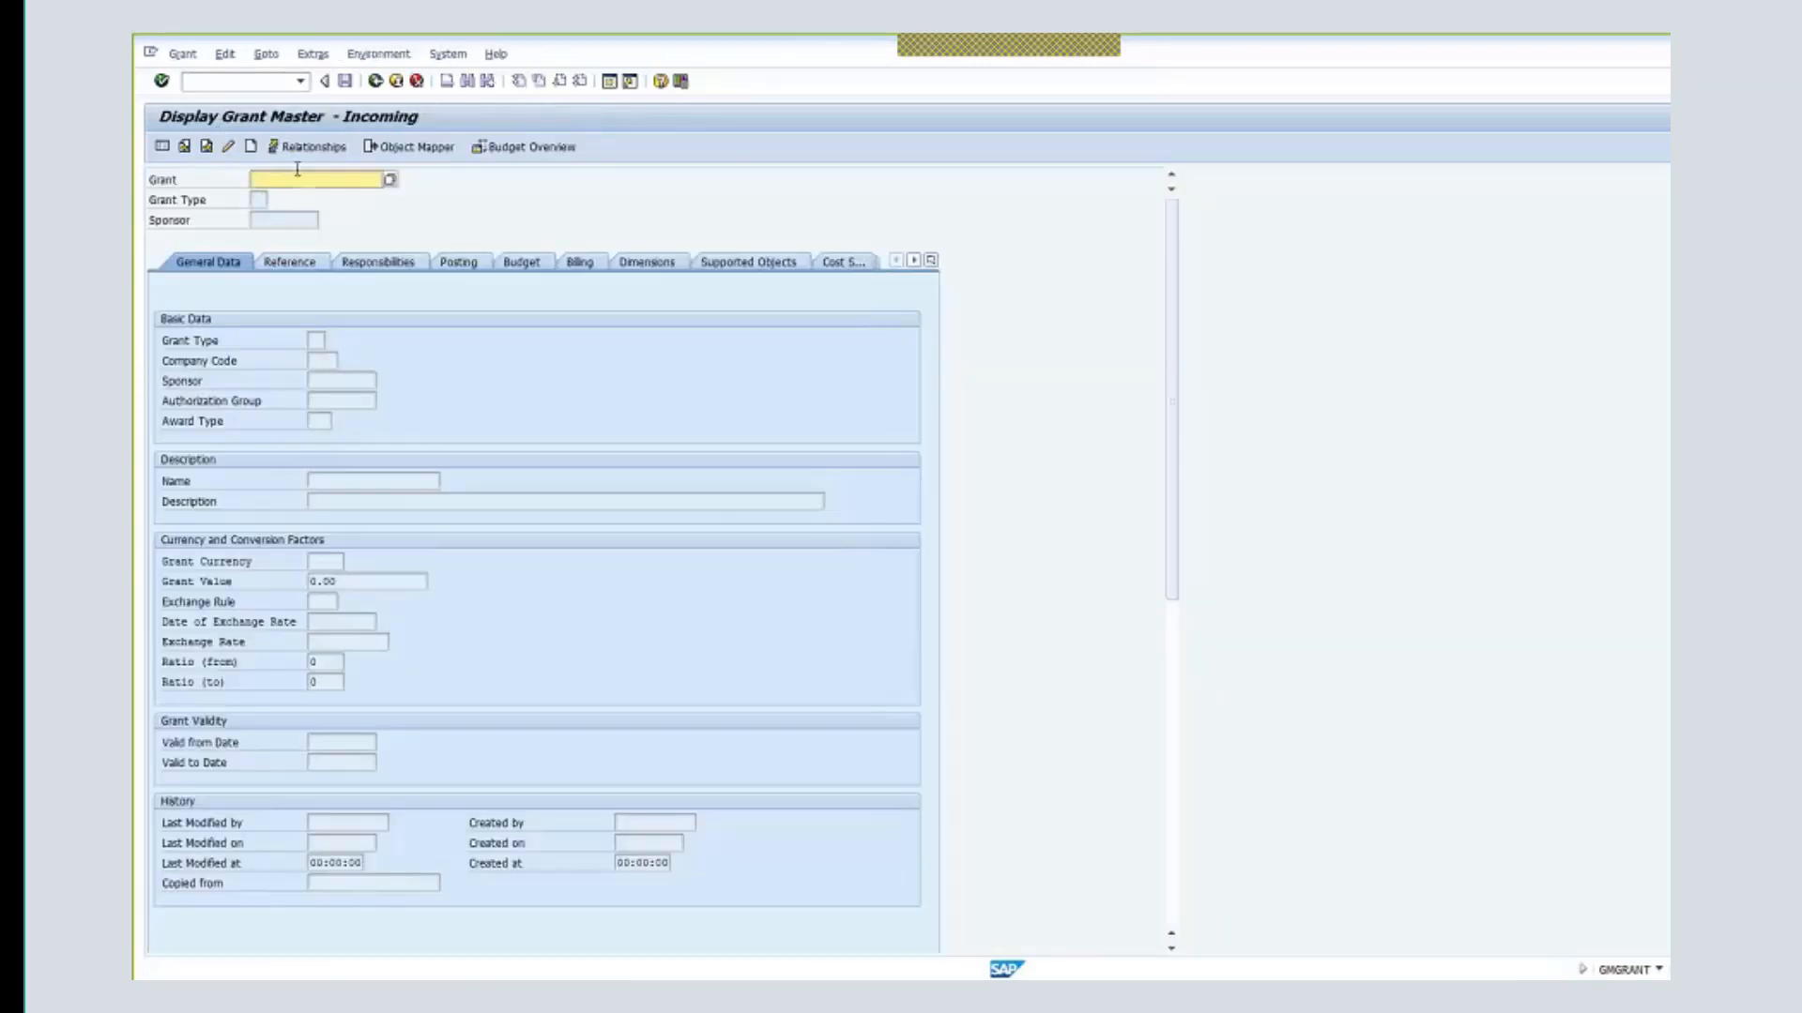
type("m1")
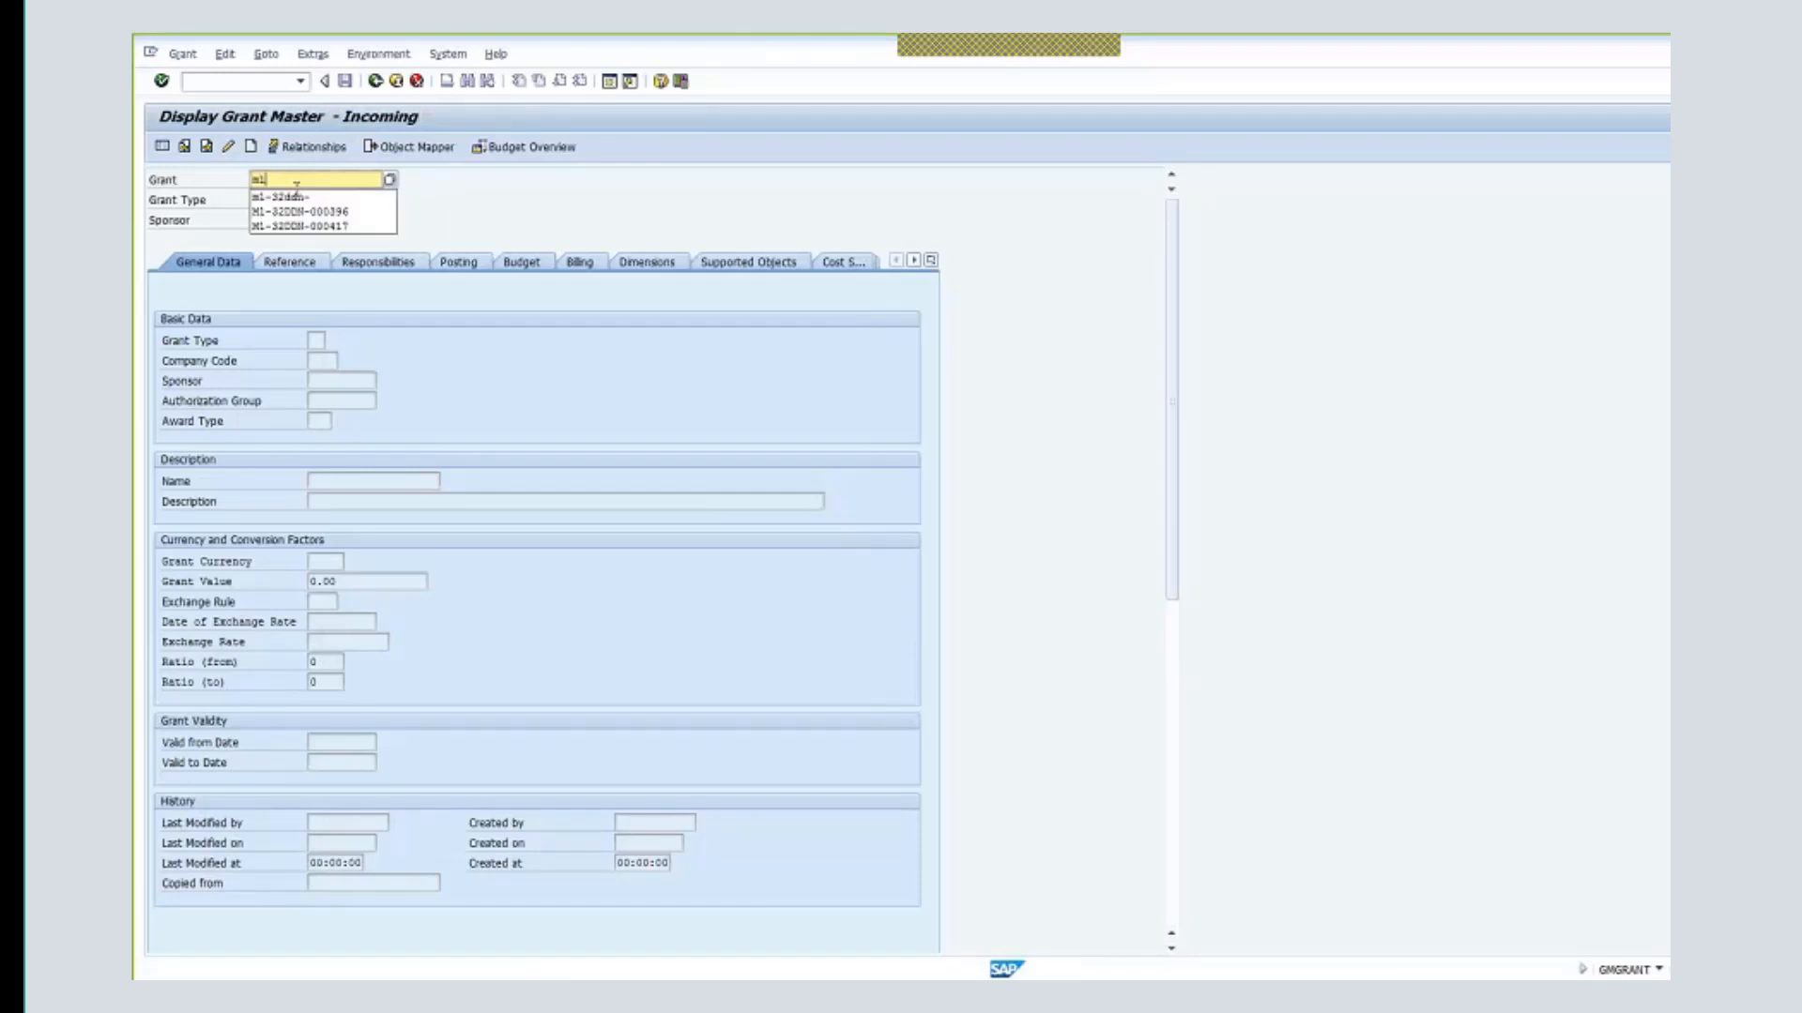
left_click(272, 197)
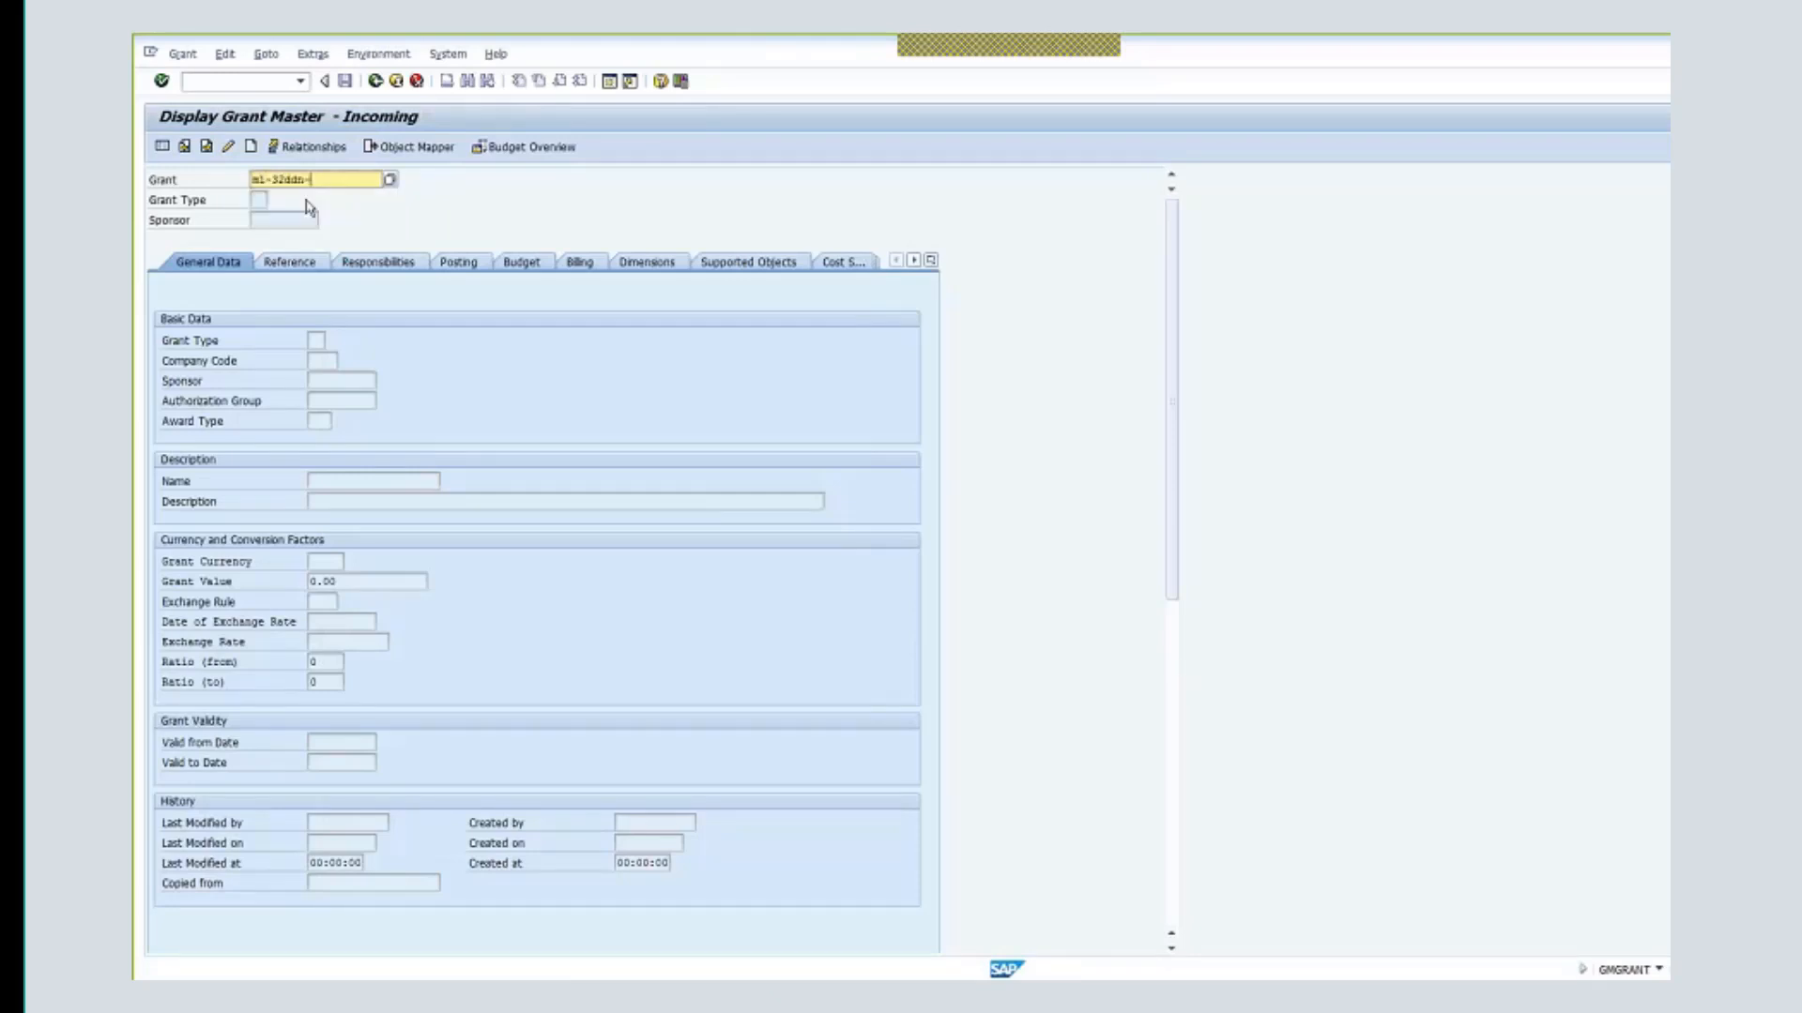
left_click(251, 146)
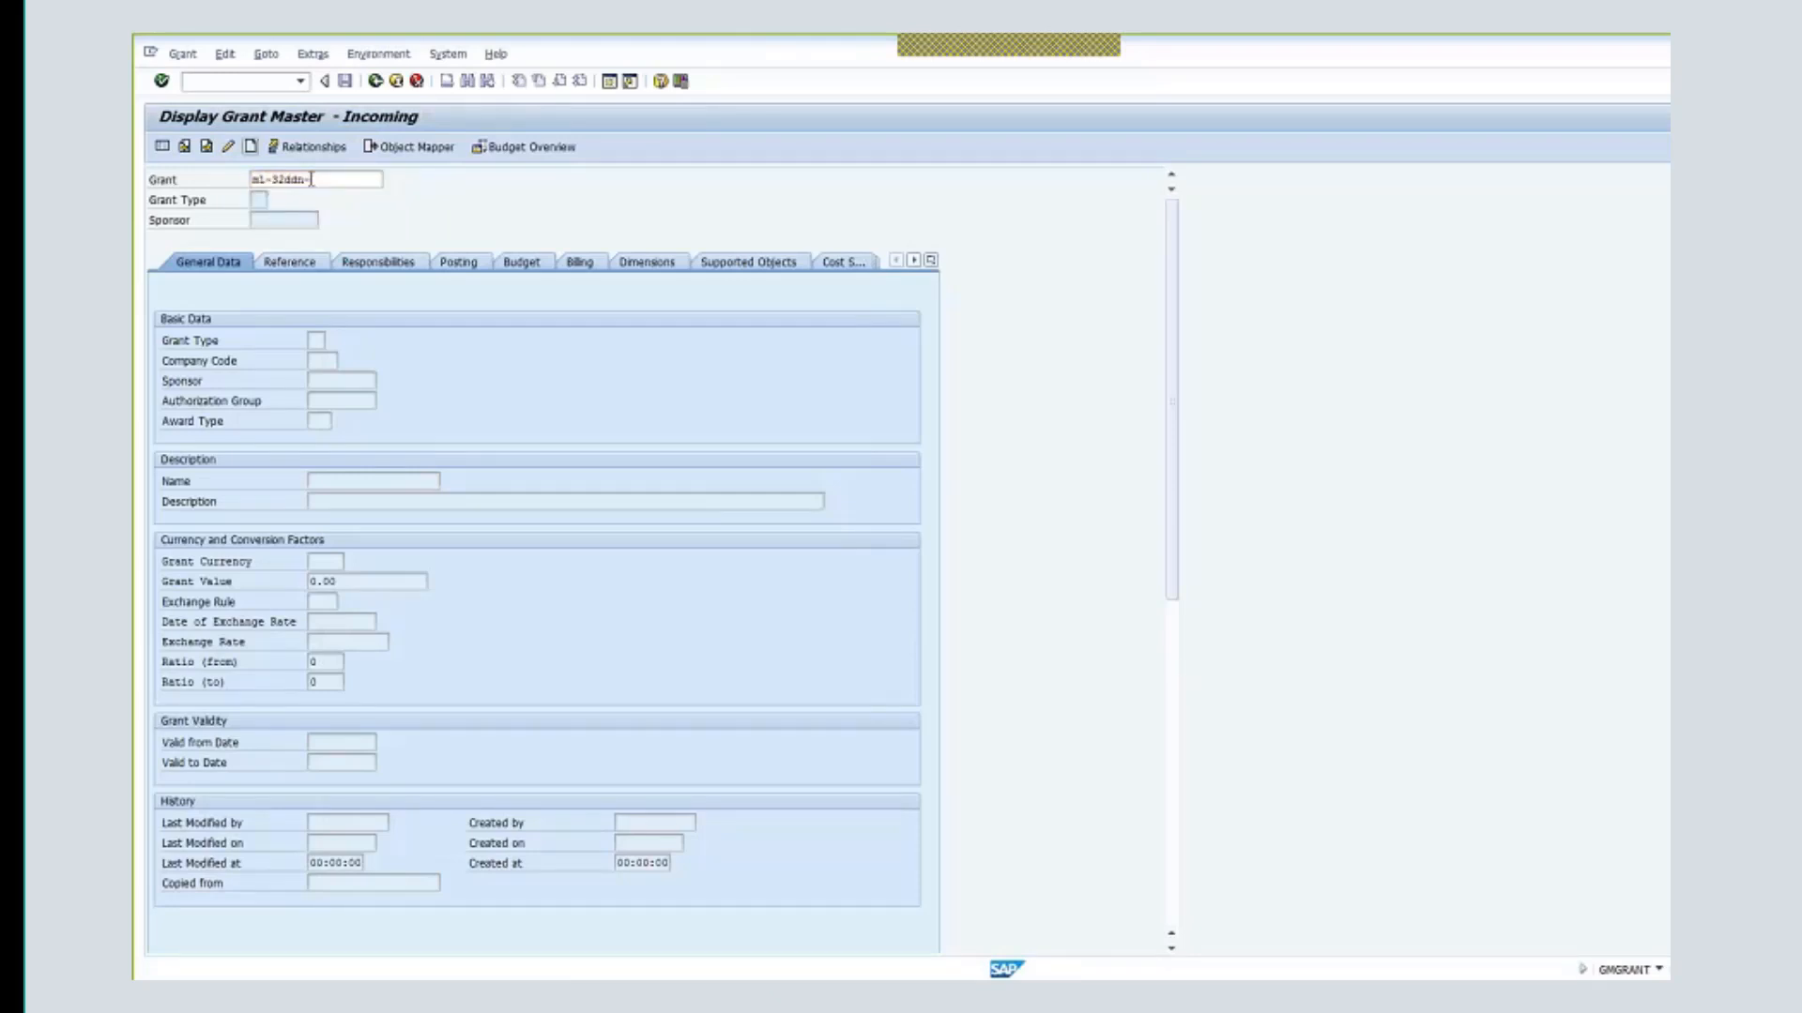
left_click(311, 179)
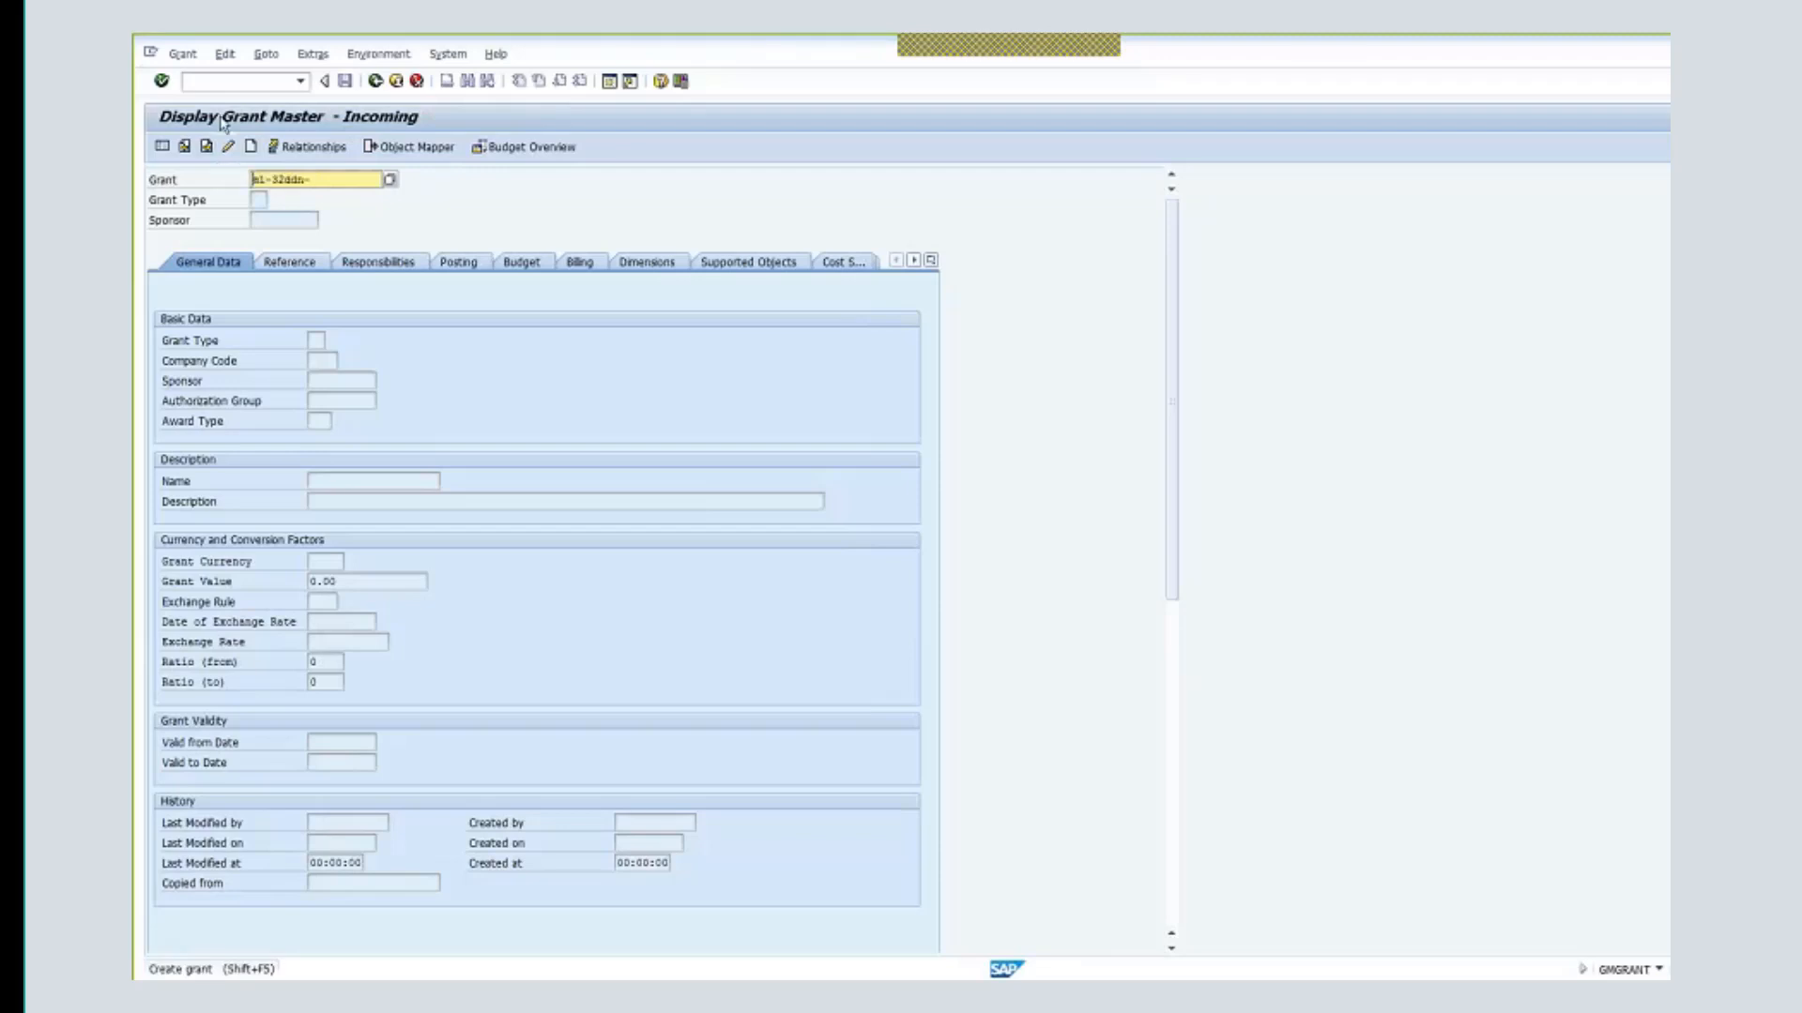
left_click(251, 147)
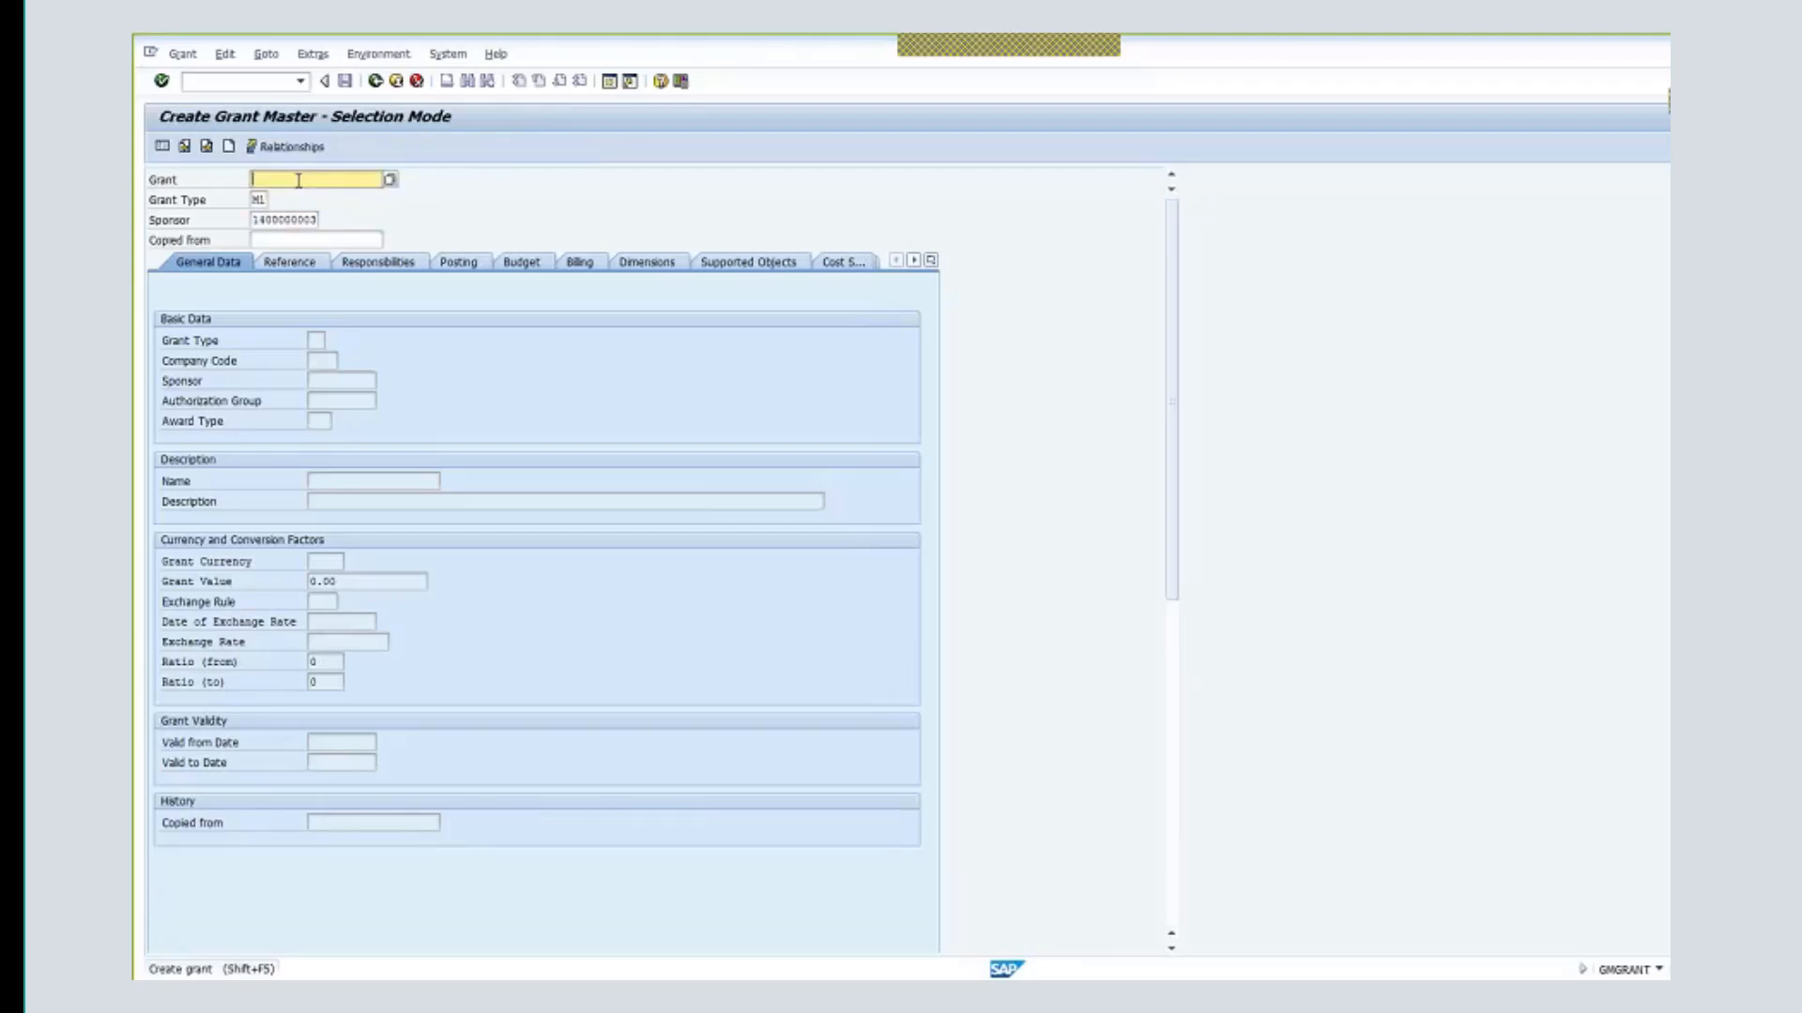
type("m1-32ddn-")
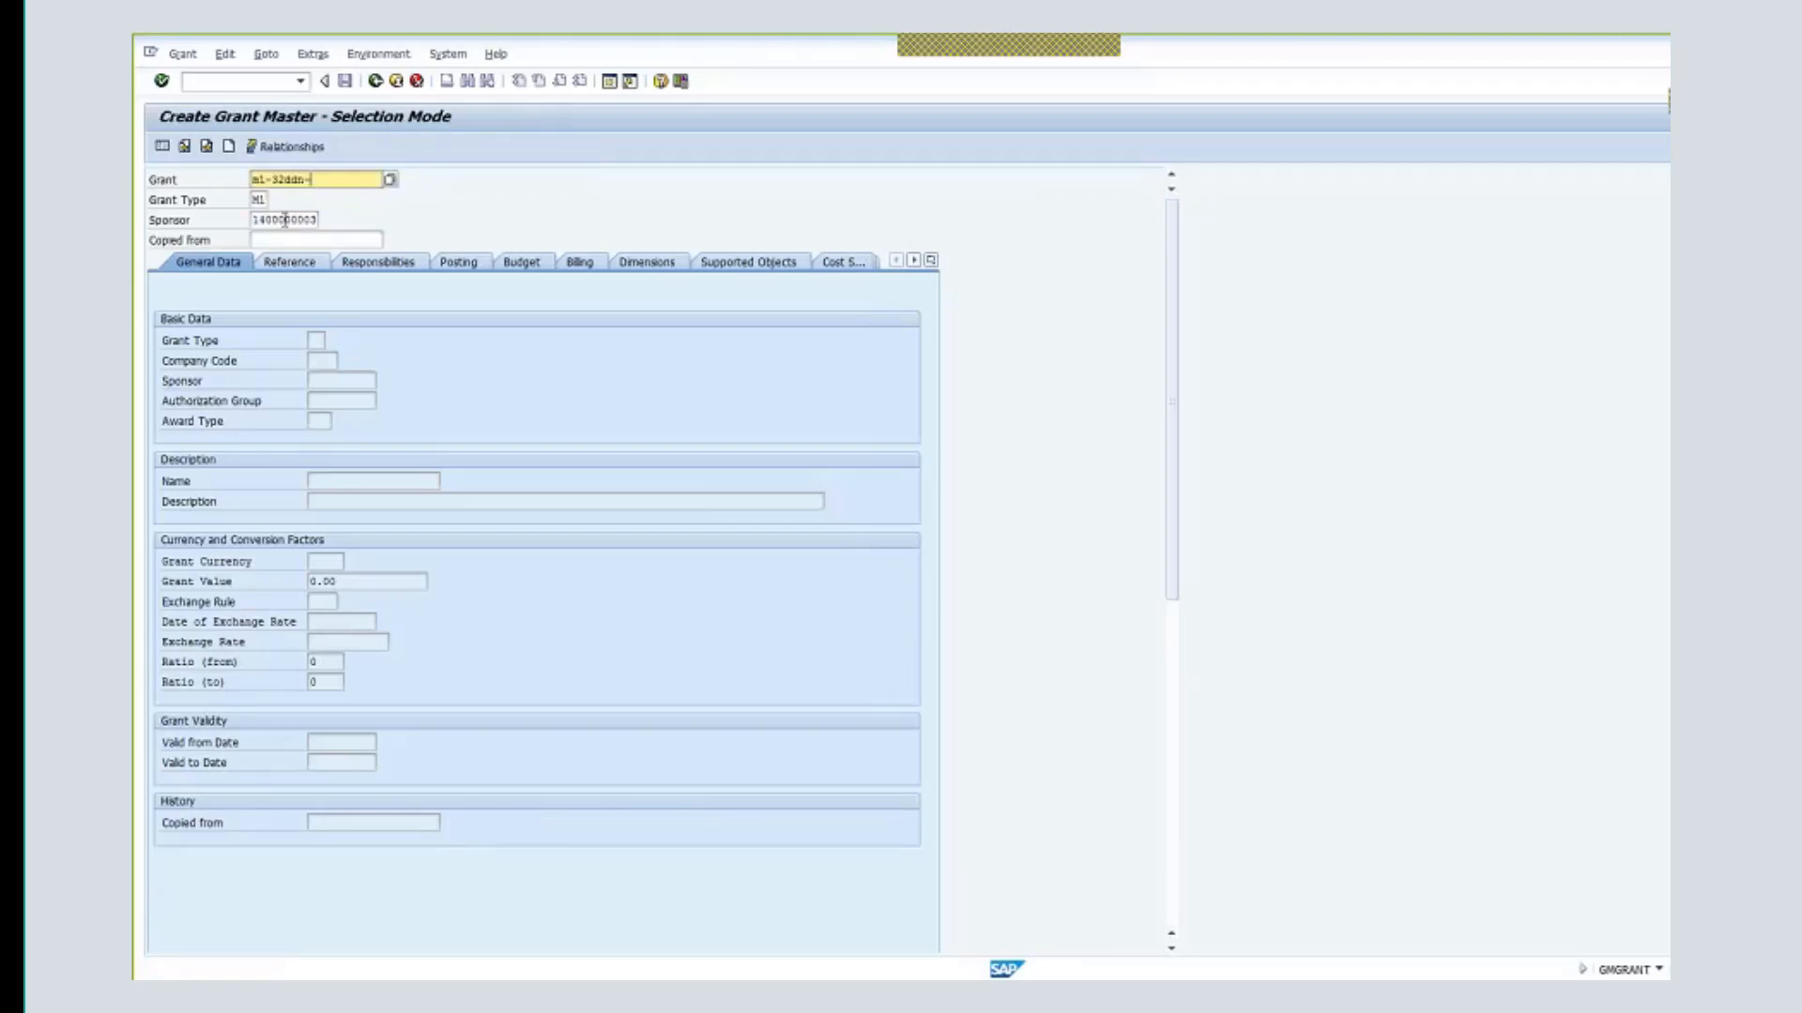
double_click(284, 219)
key("BackSpace")
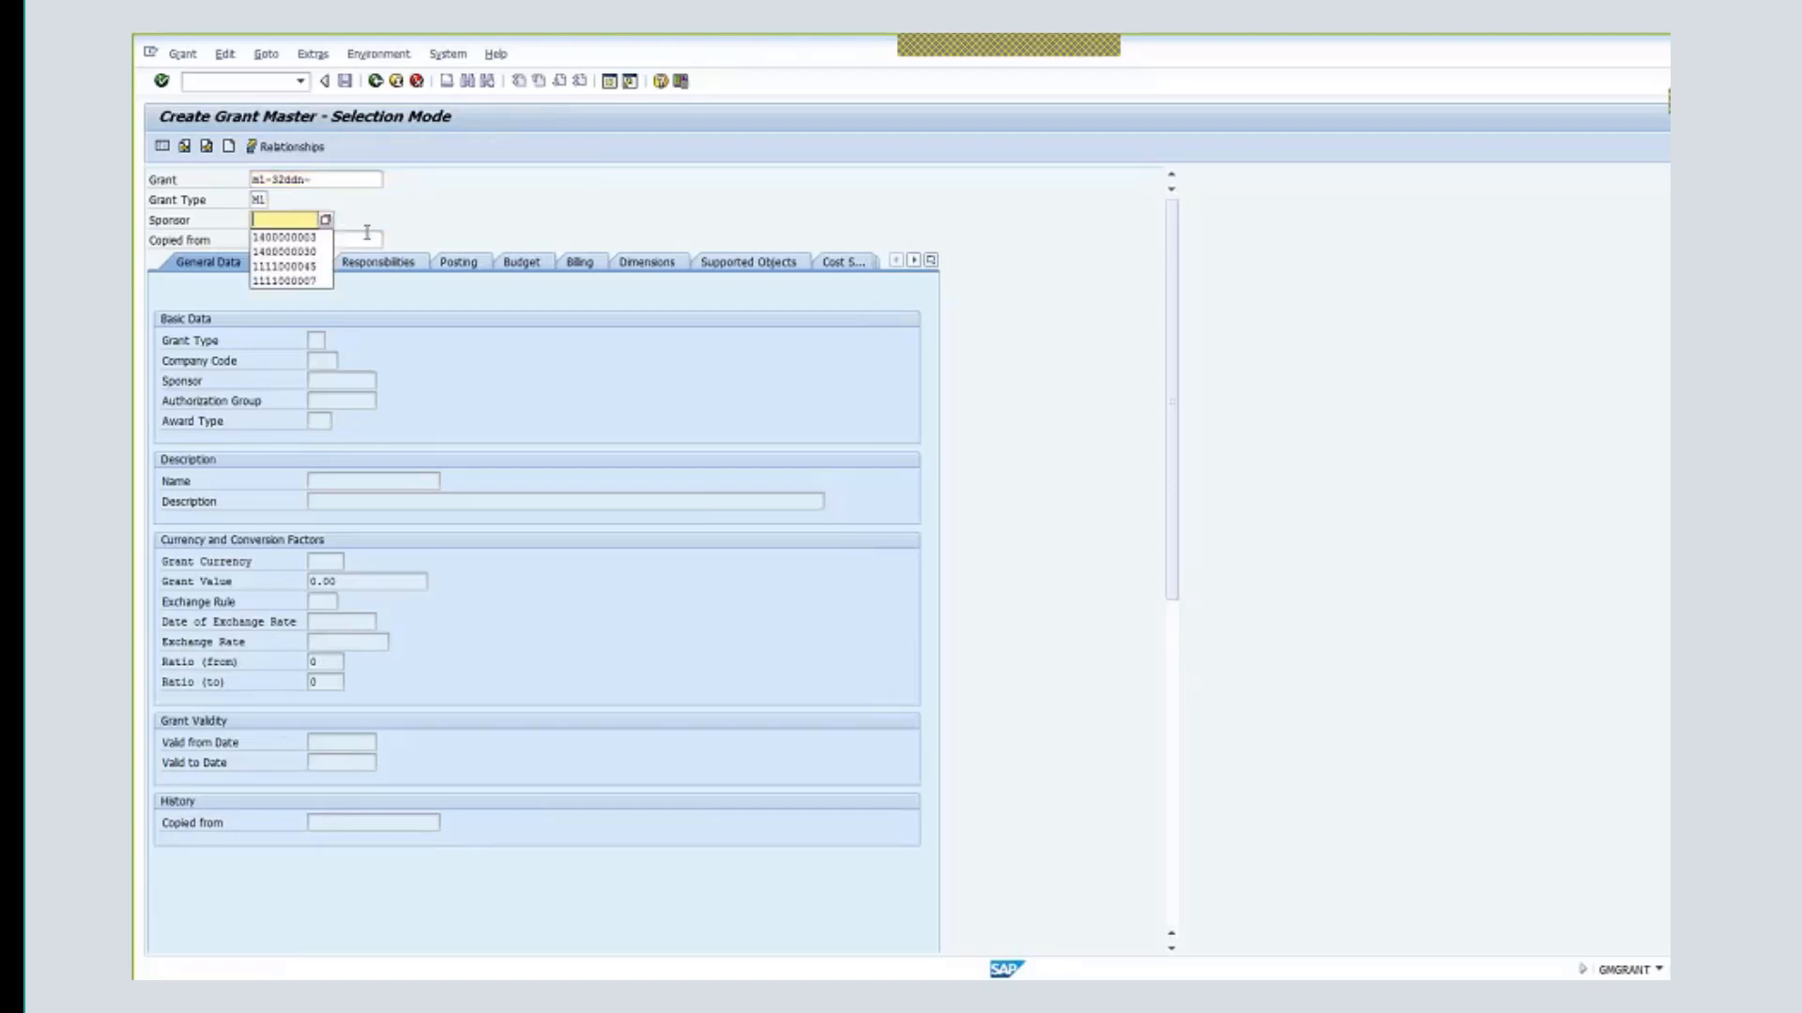
left_click(314, 252)
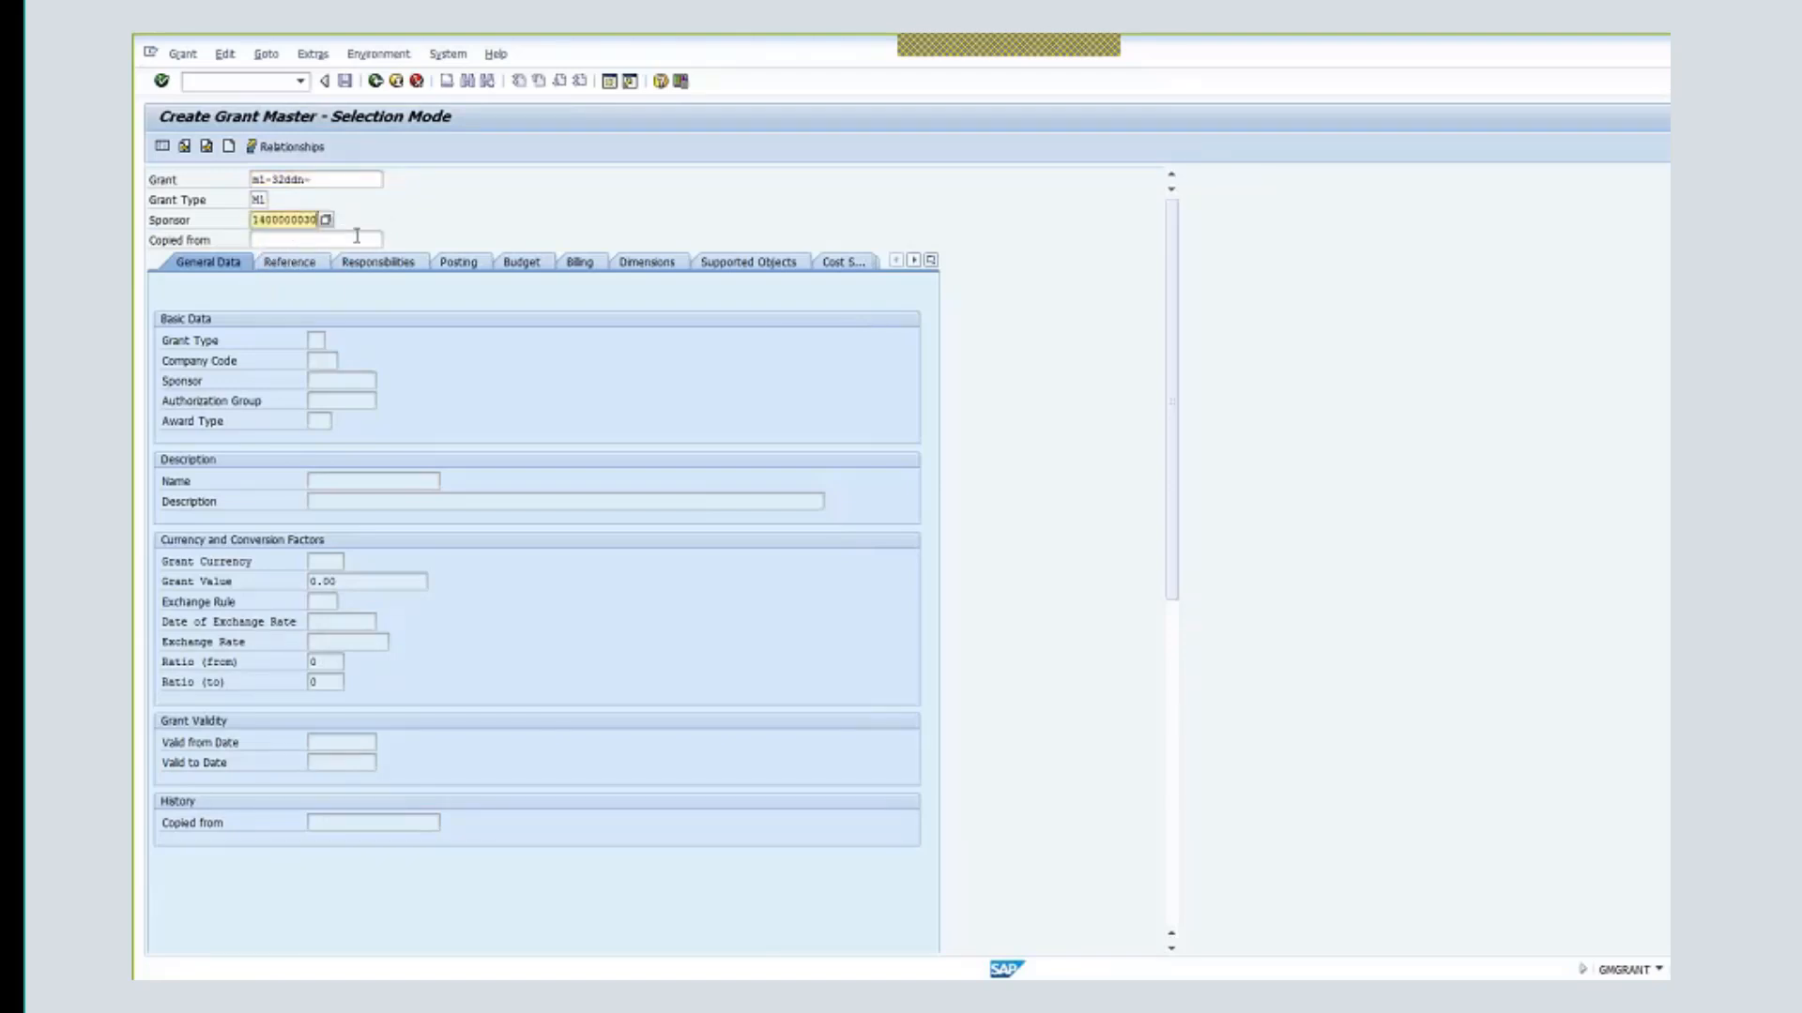
left_click(405, 212)
key("Return")
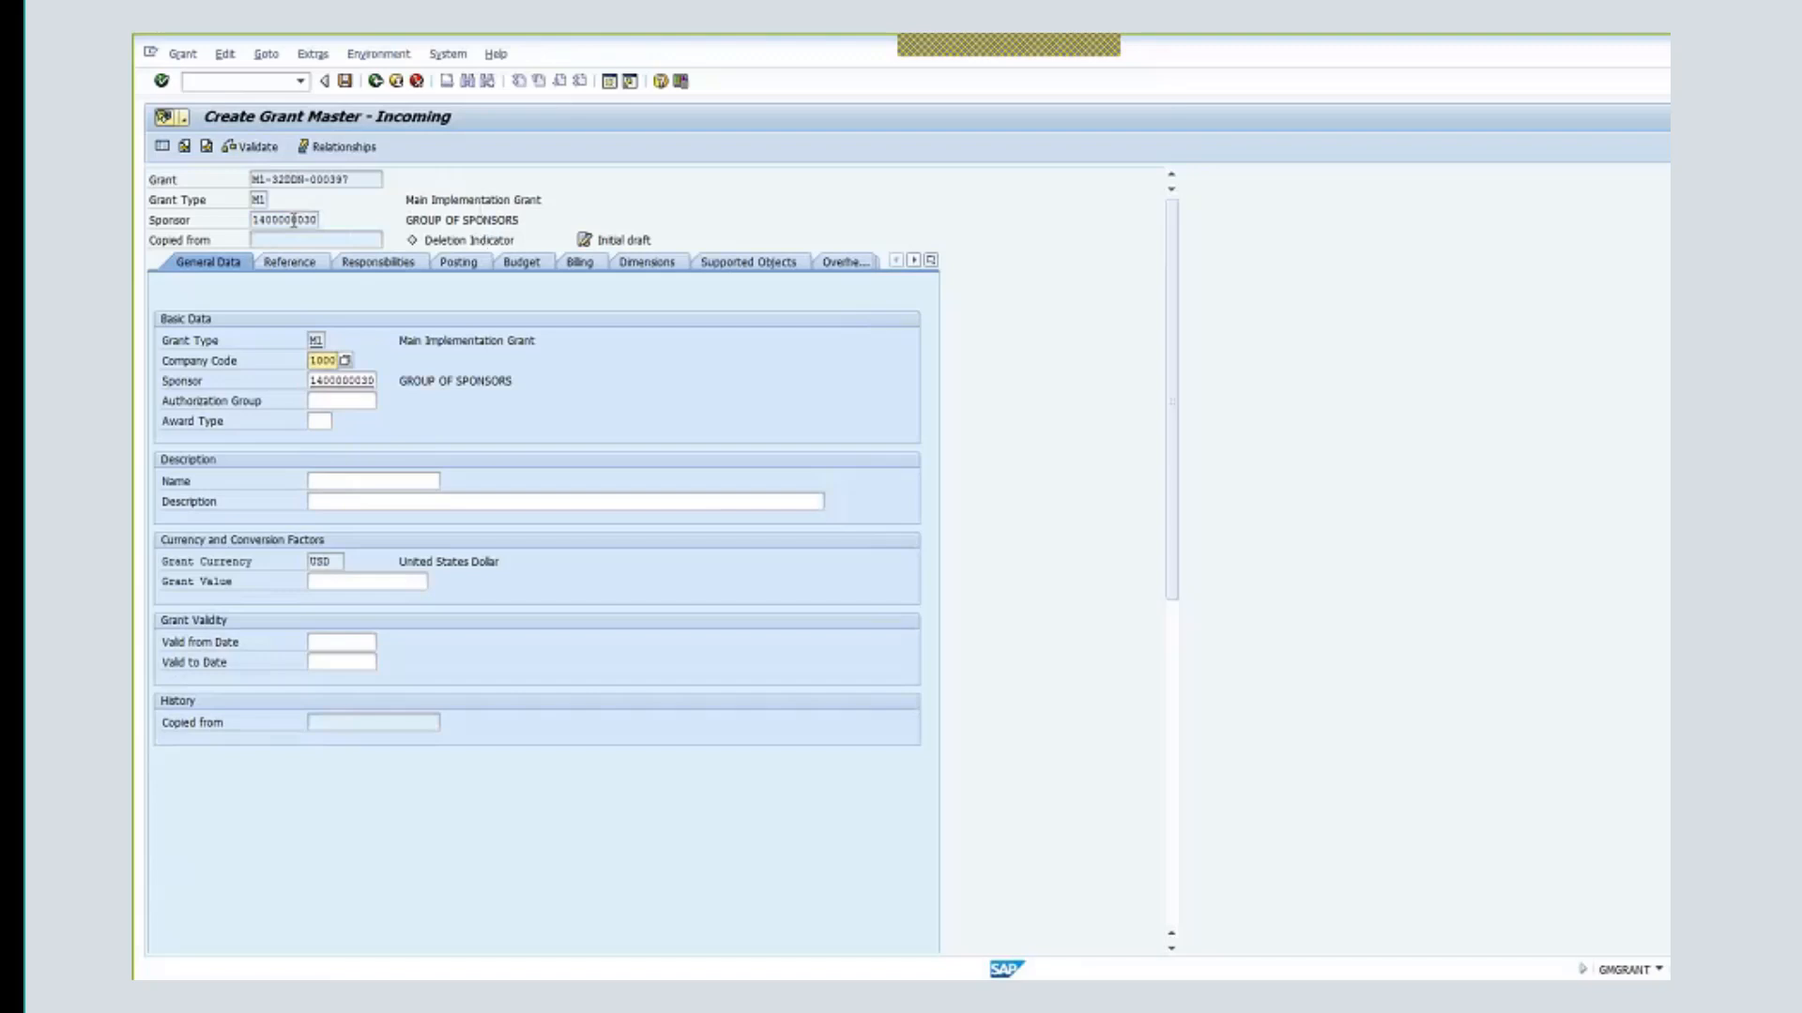
left_click_drag(294, 219, 321, 220)
left_click_drag(521, 219, 404, 219)
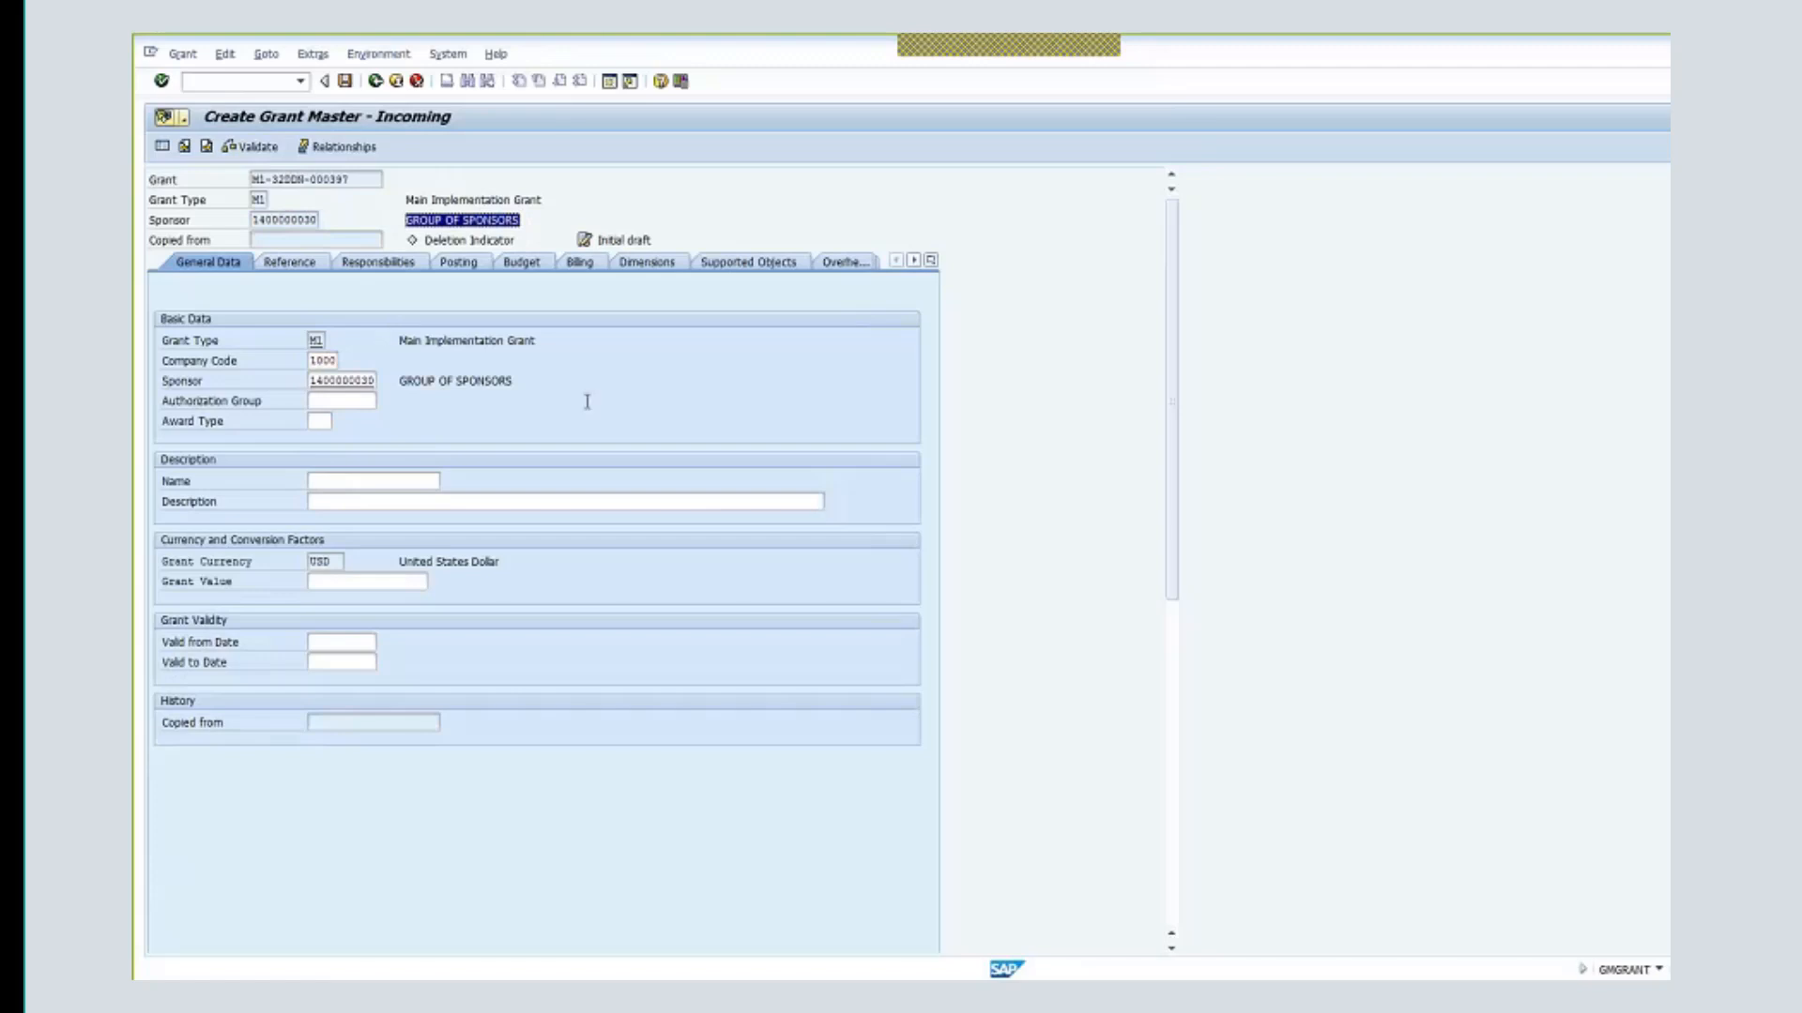
left_click(341, 400)
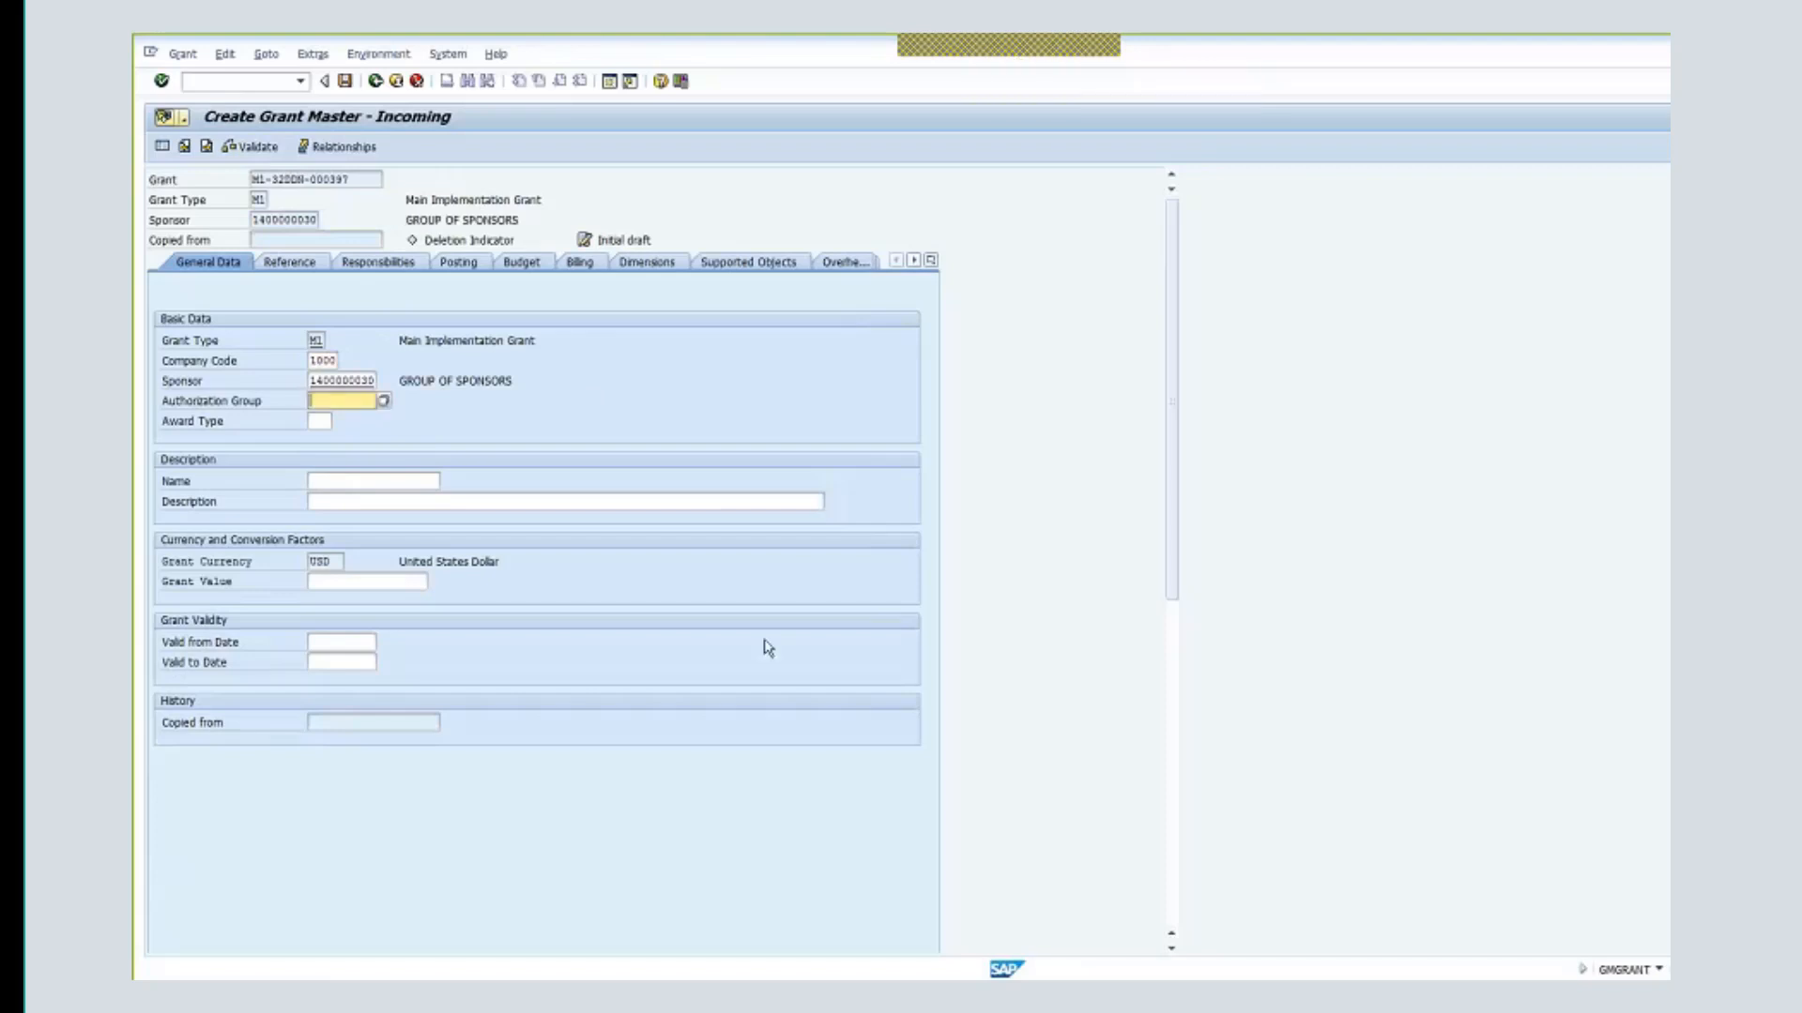
- Set the authorization group to 0009 (OCHA) after 9999 is rejected
type("9999")
key("Return")
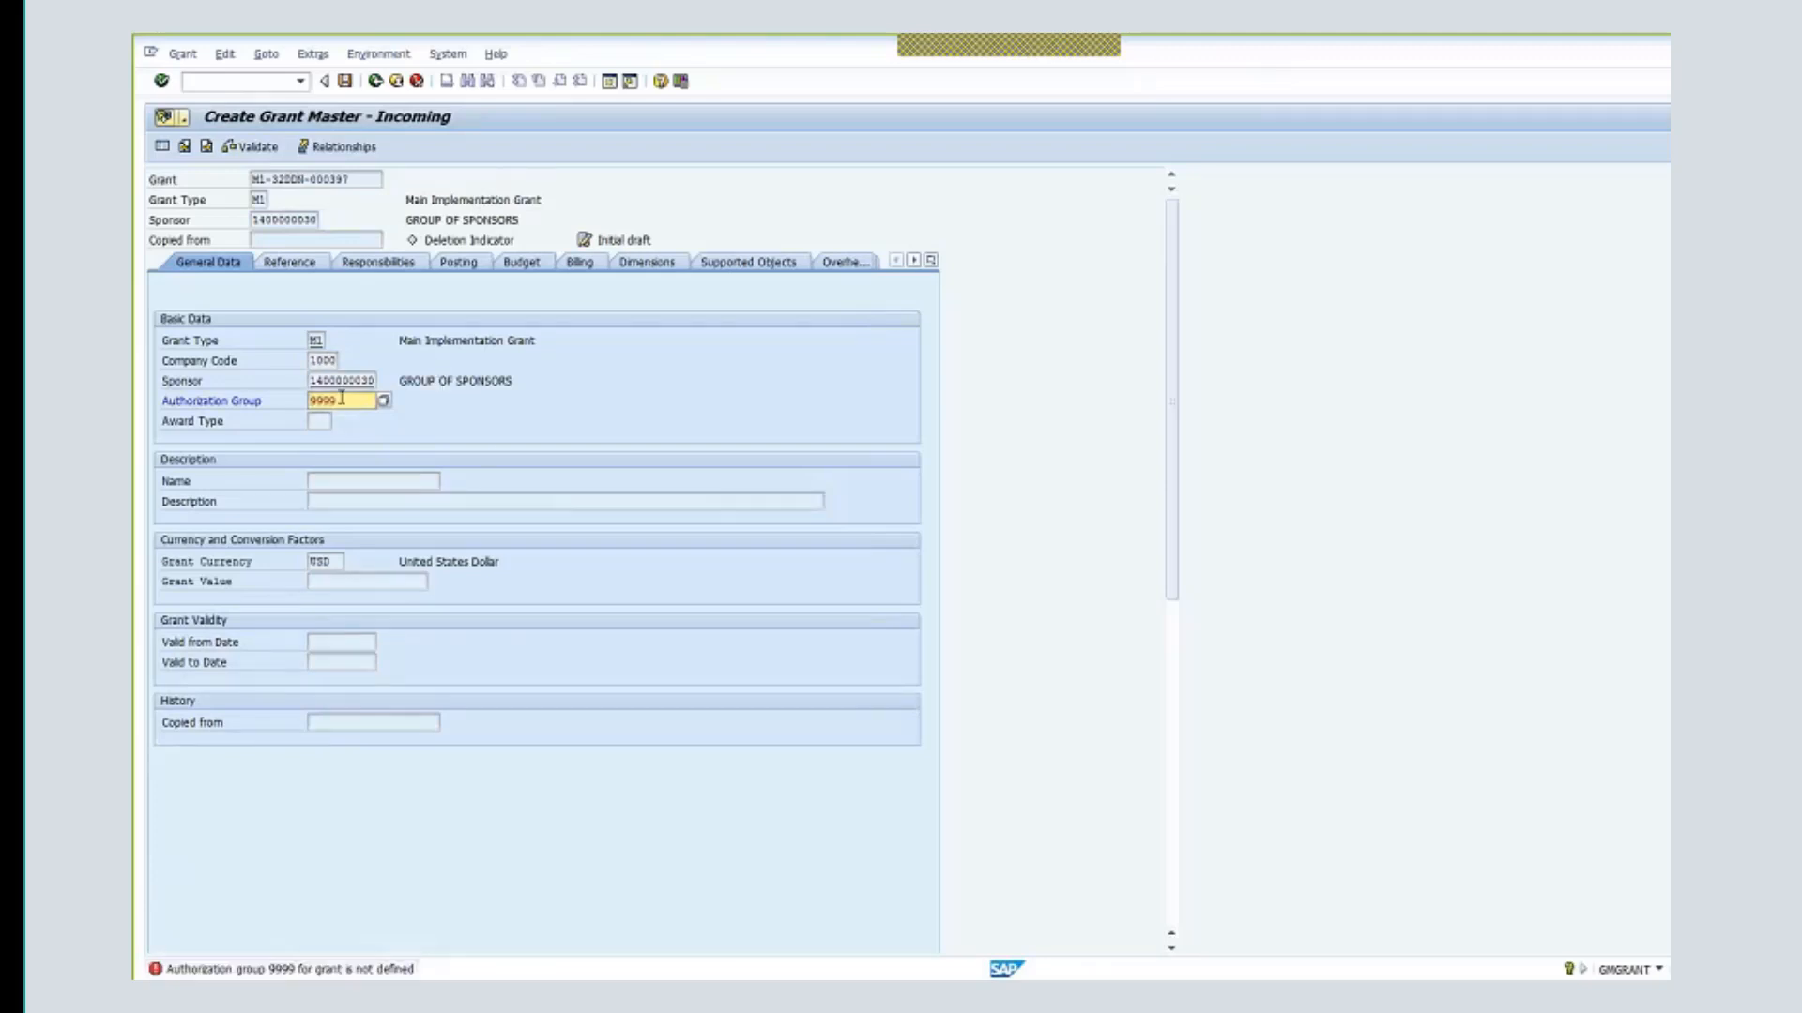
left_click_drag(341, 398, 296, 400)
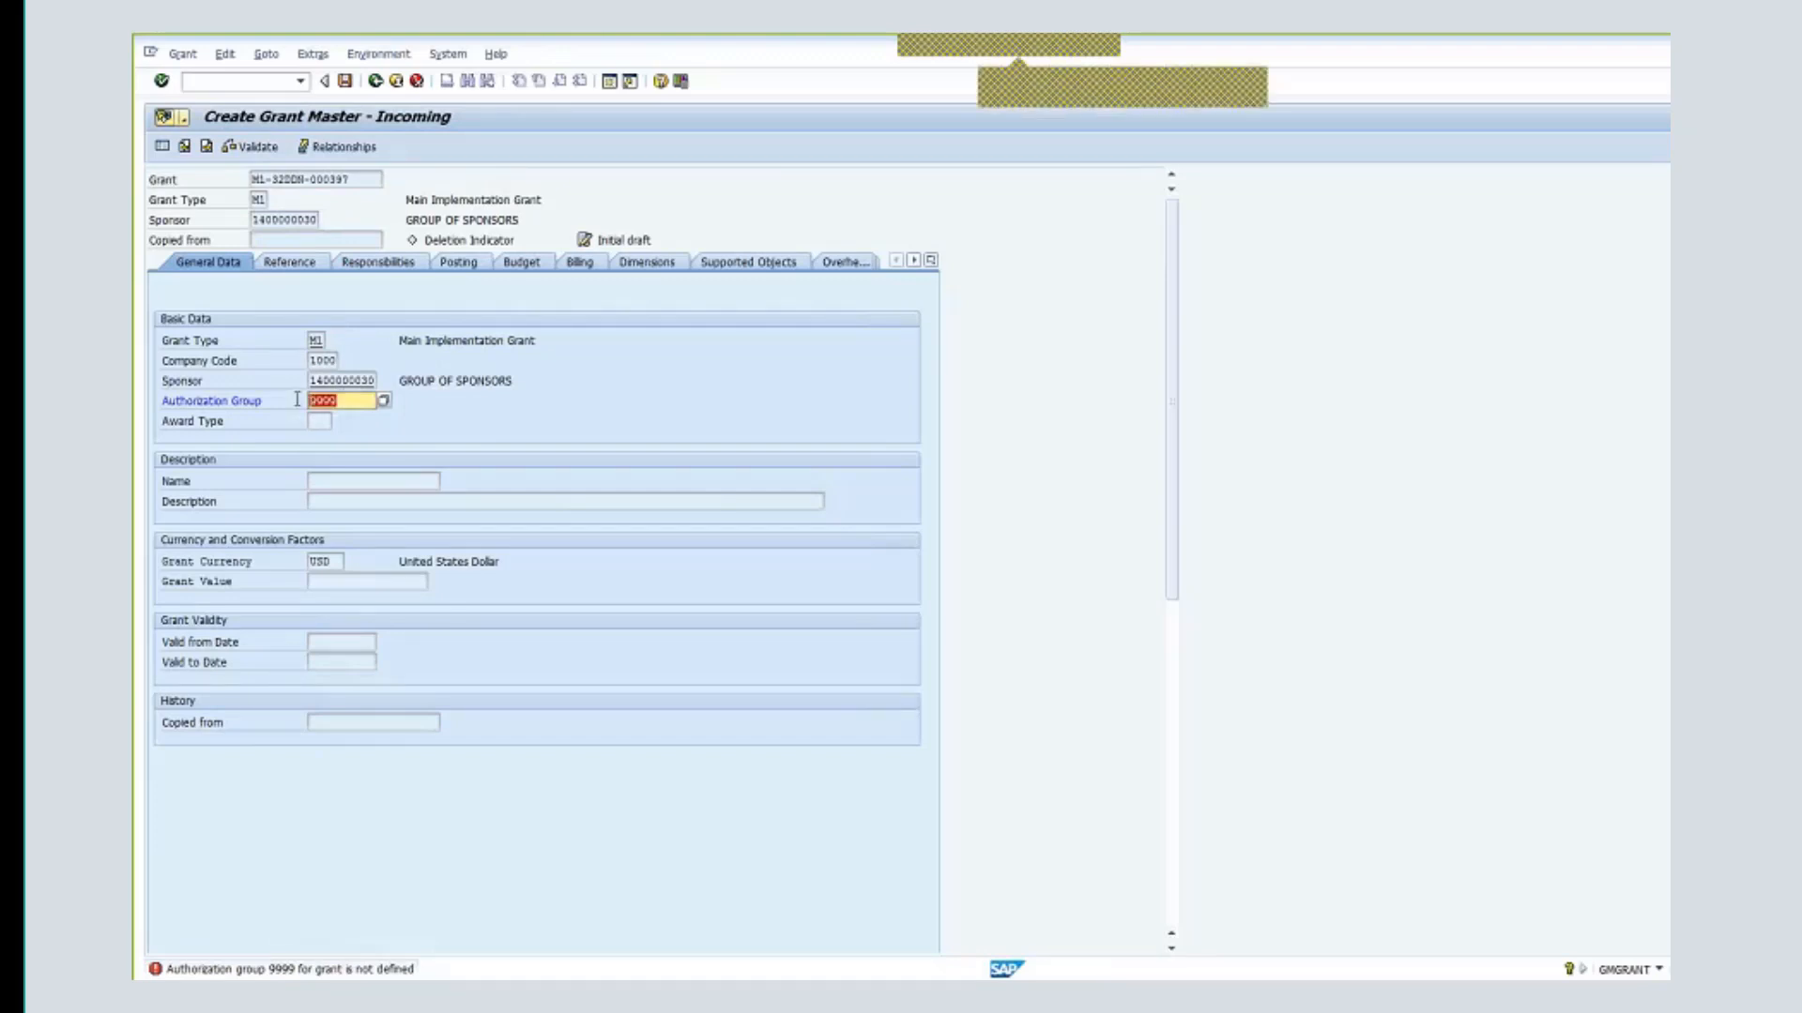
type("0009")
key("Return")
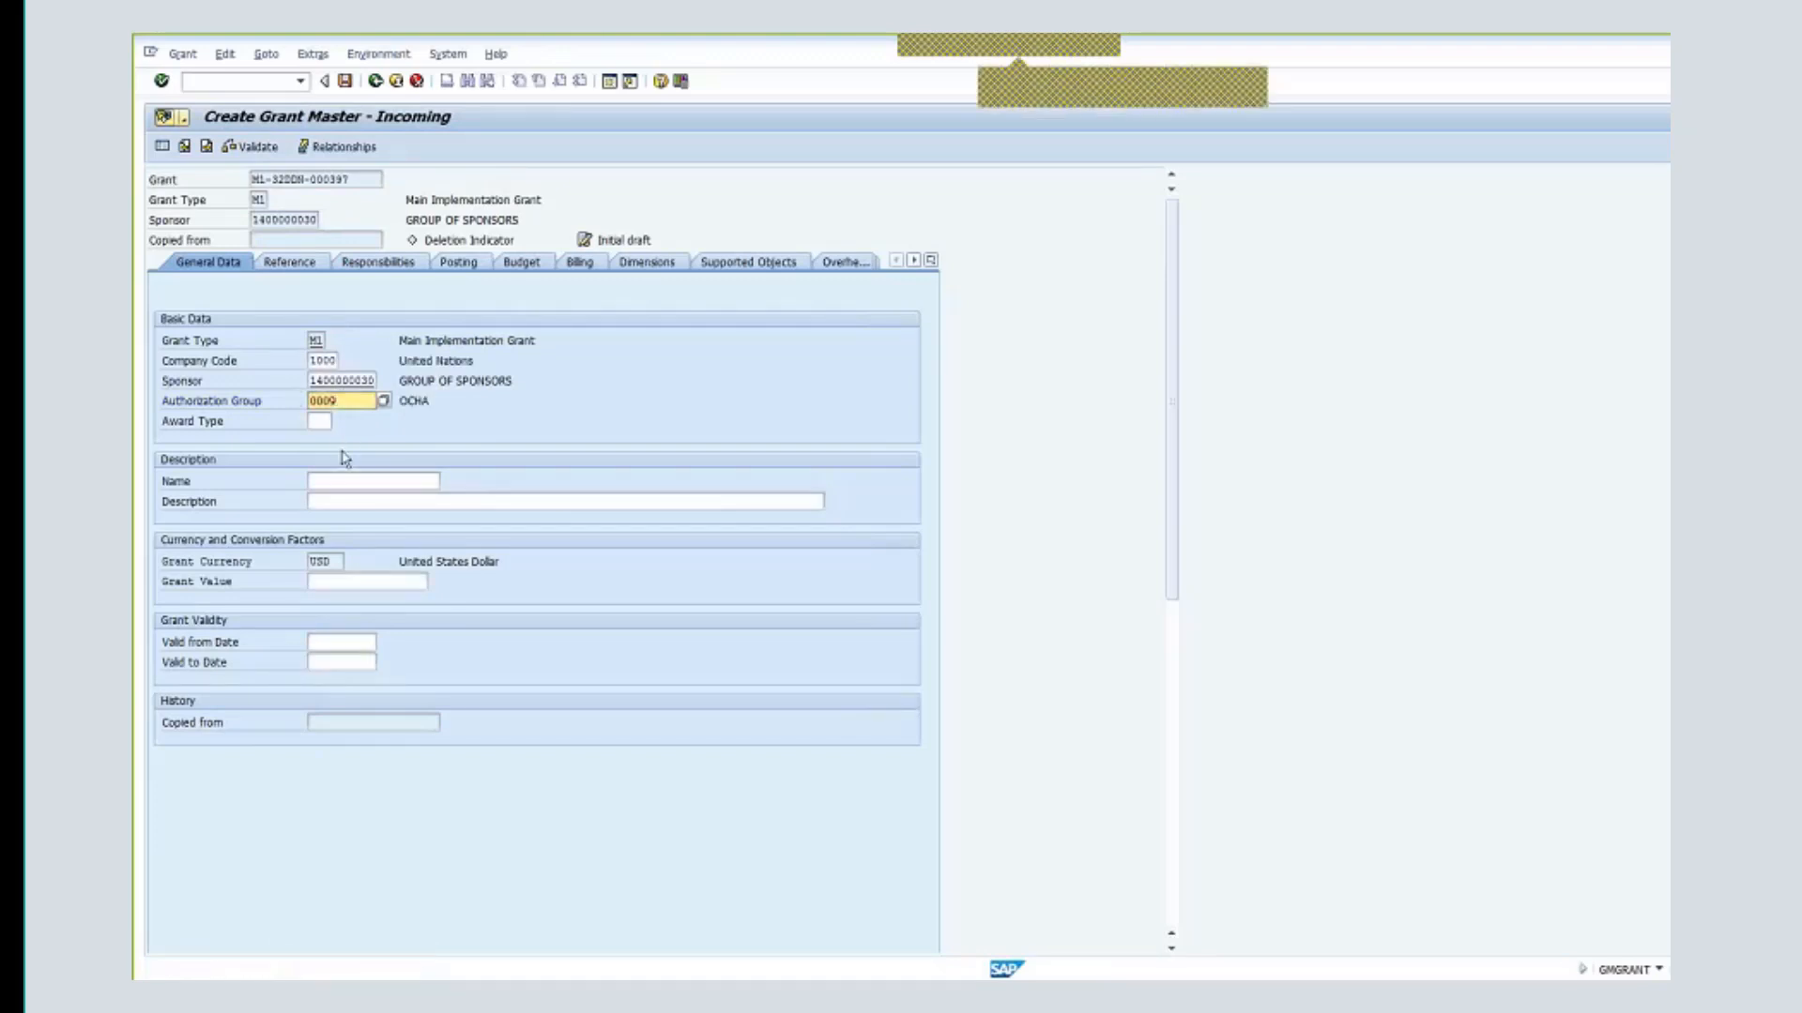
- Set both the grant name and description to 'Protect. Somalia'
left_click(351, 481)
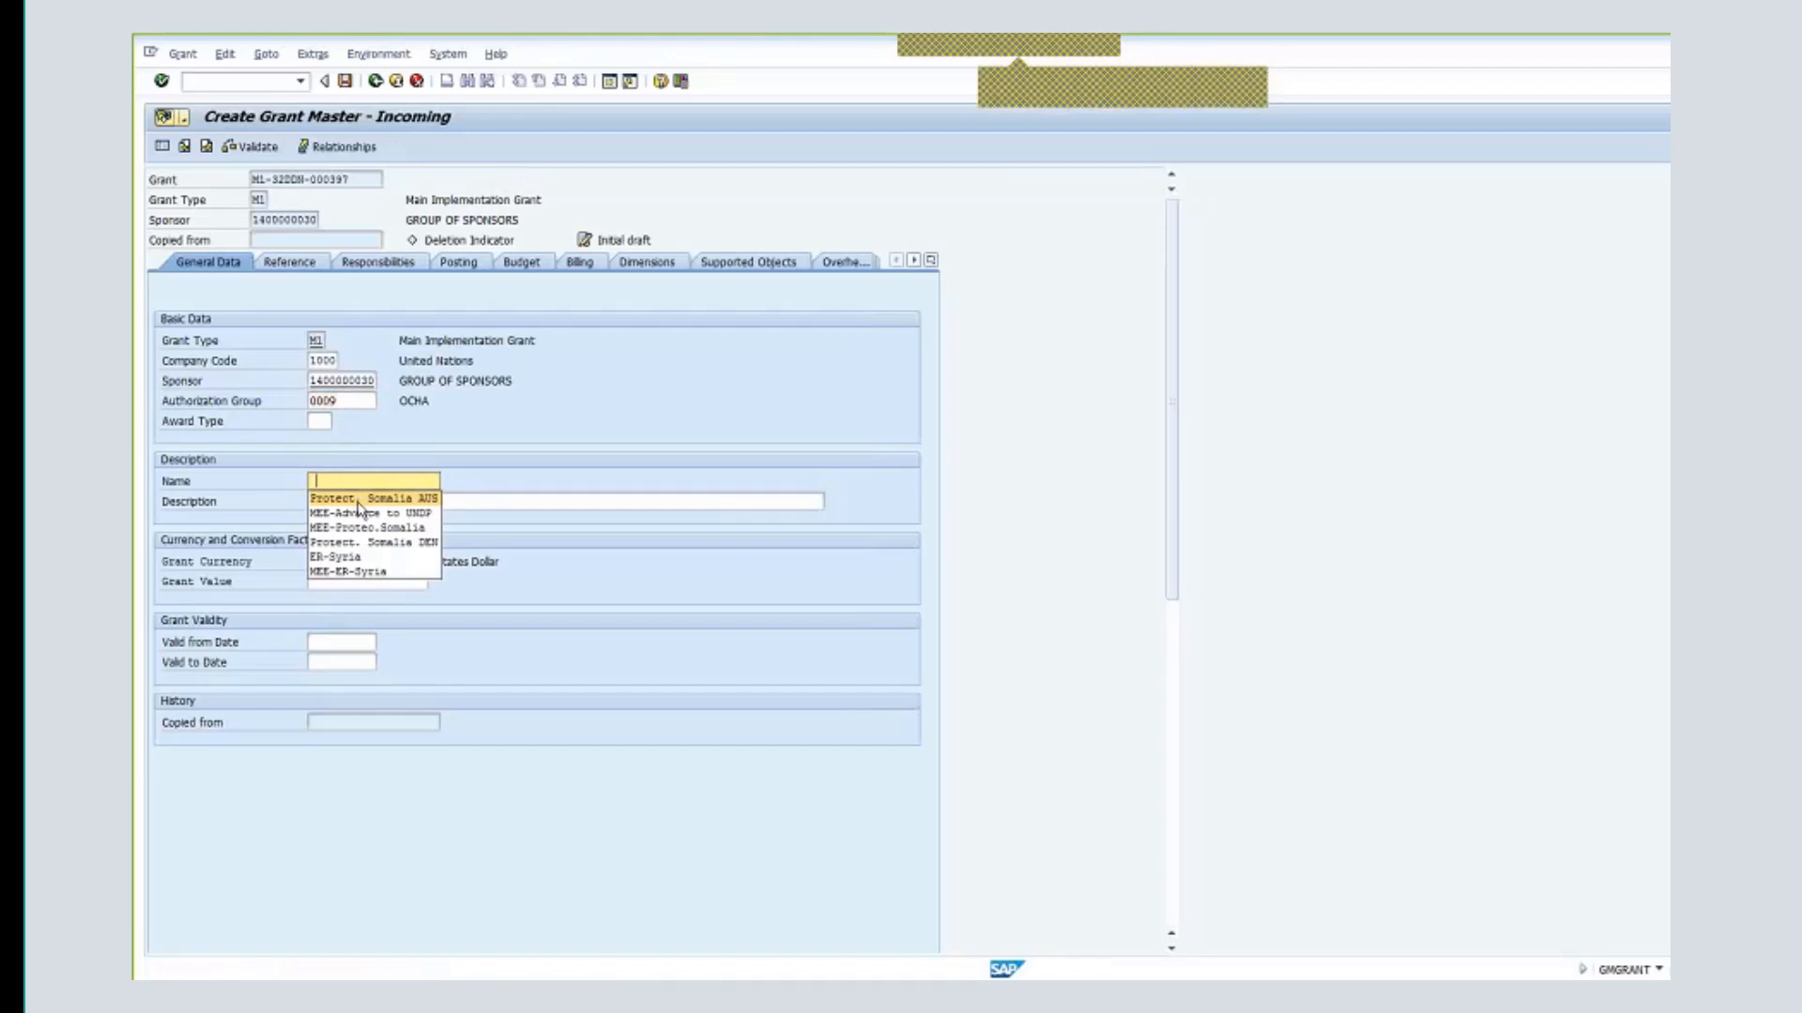
left_click(415, 499)
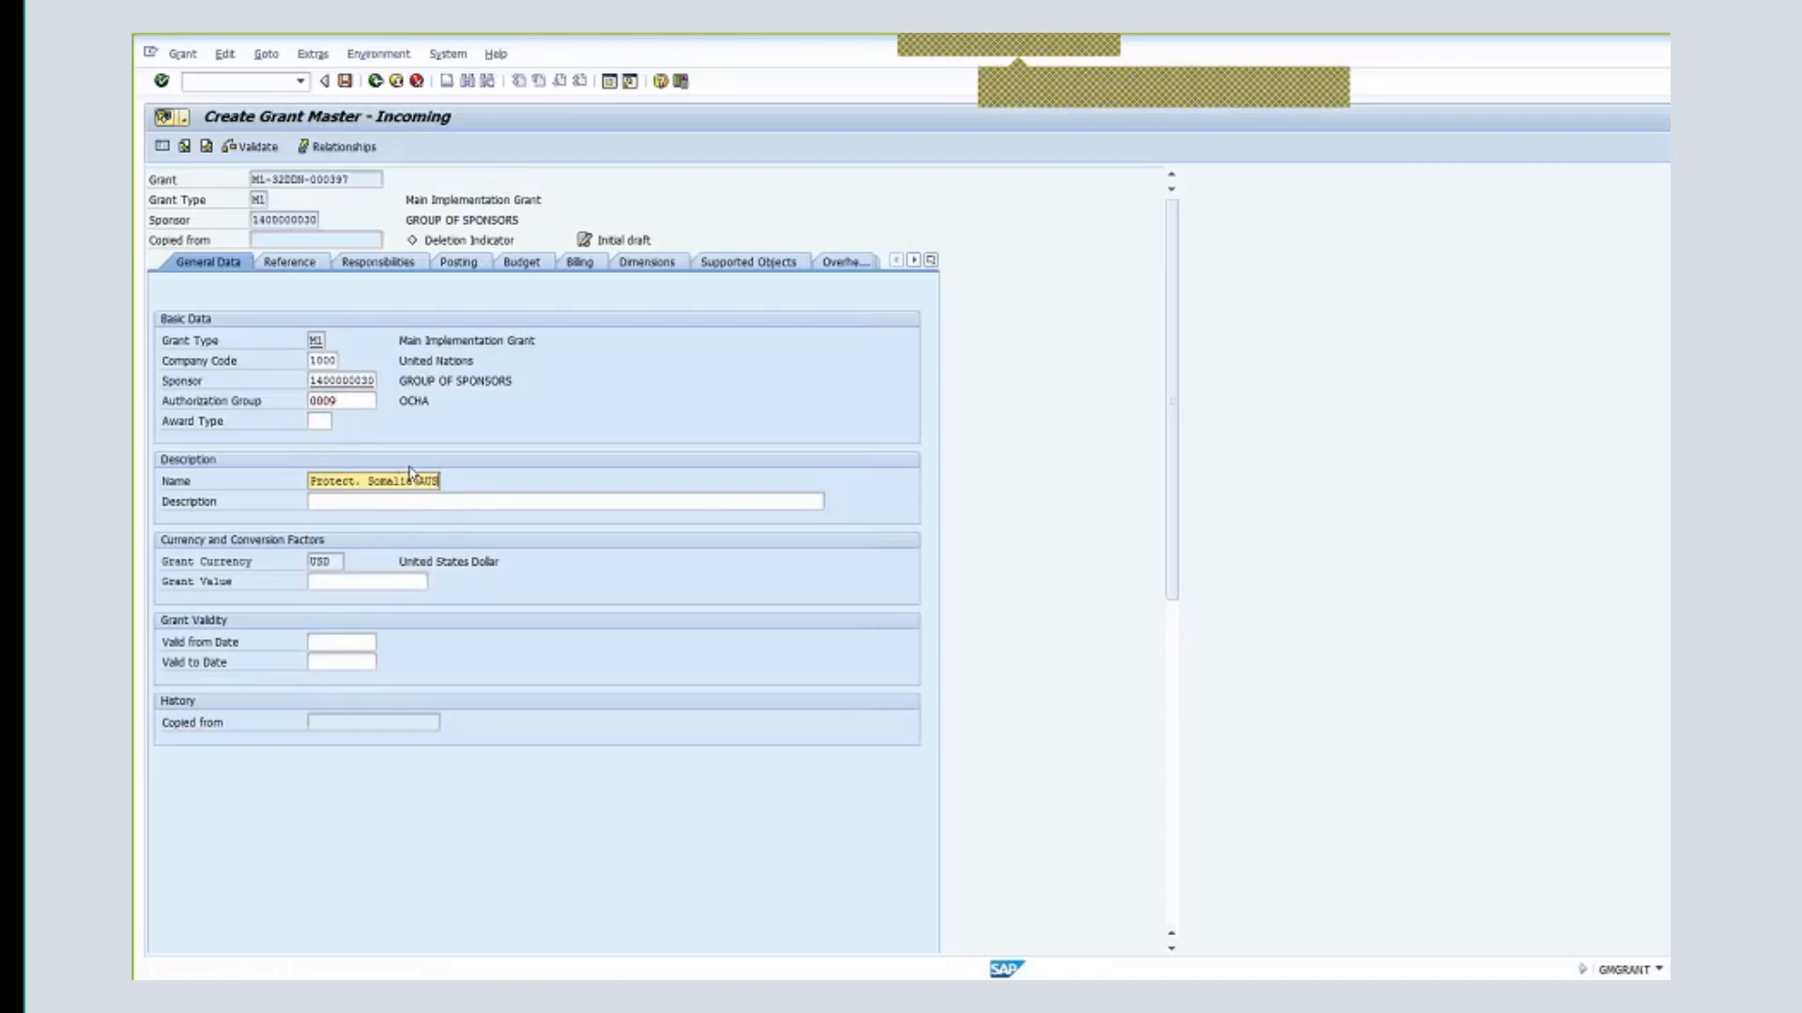
key("BackSpace")
key("BackSpace")
key("BackSpace")
key("BackSpace")
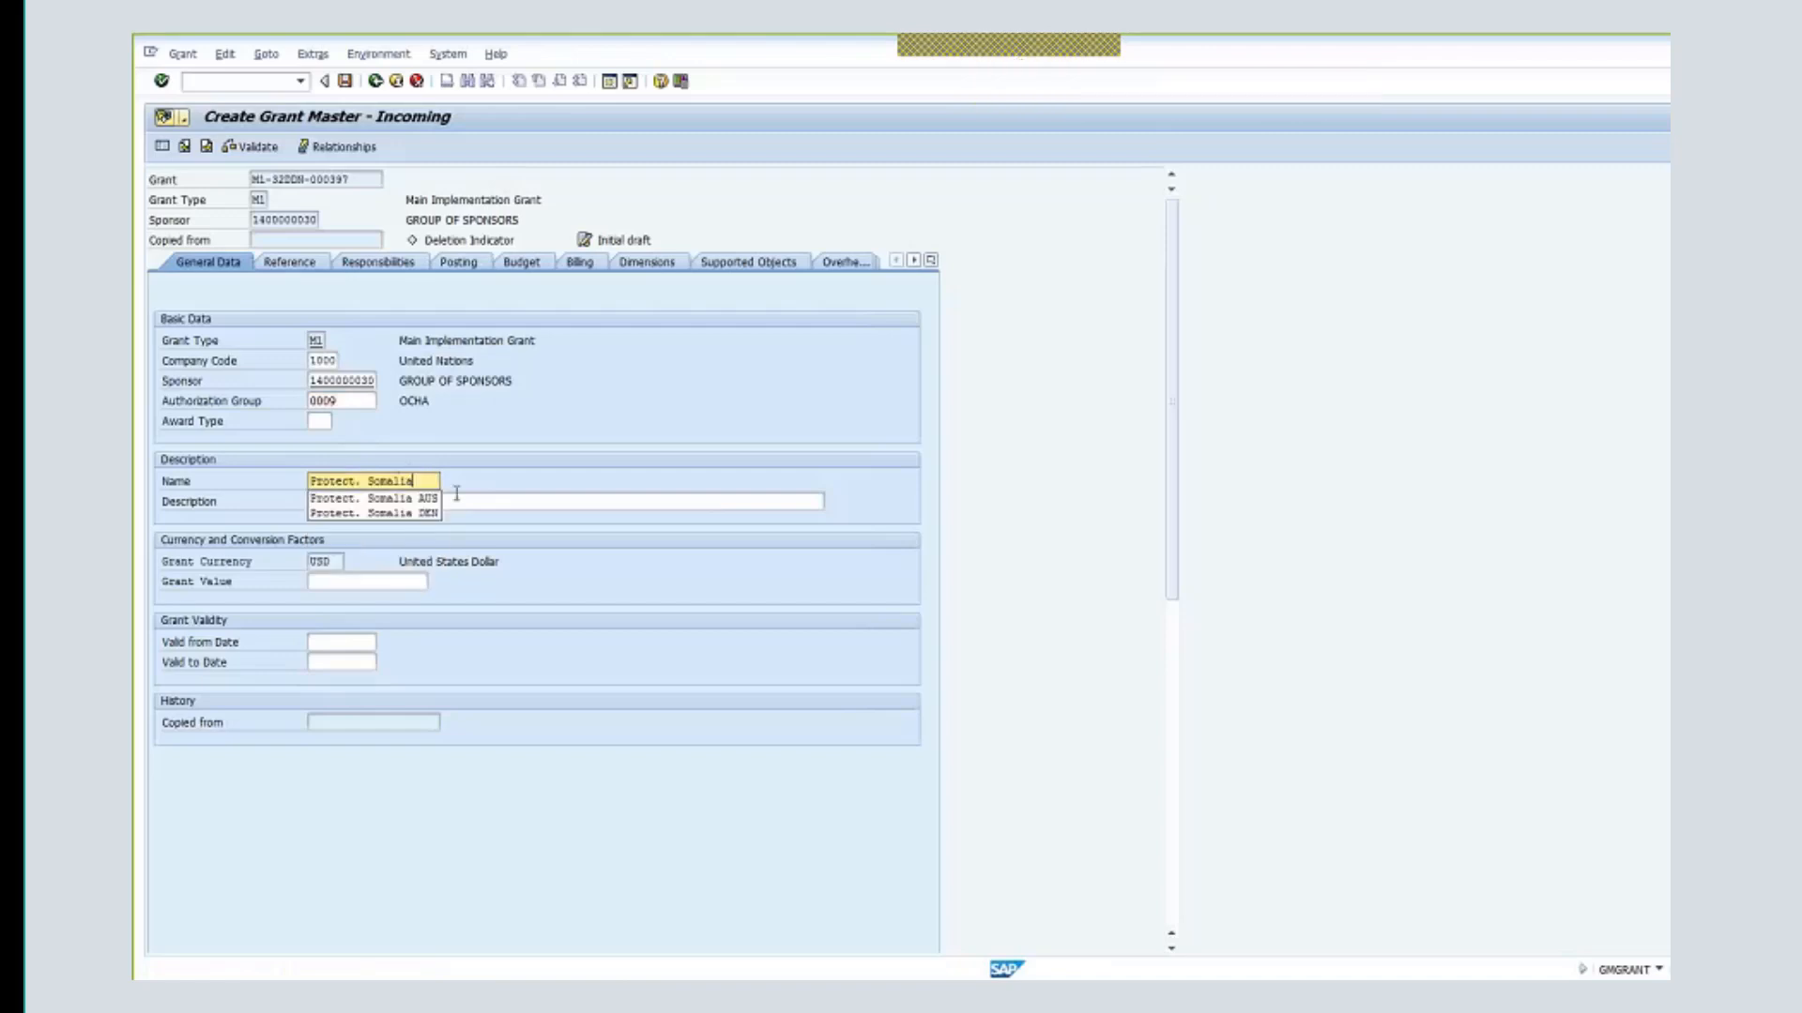
key("Tab")
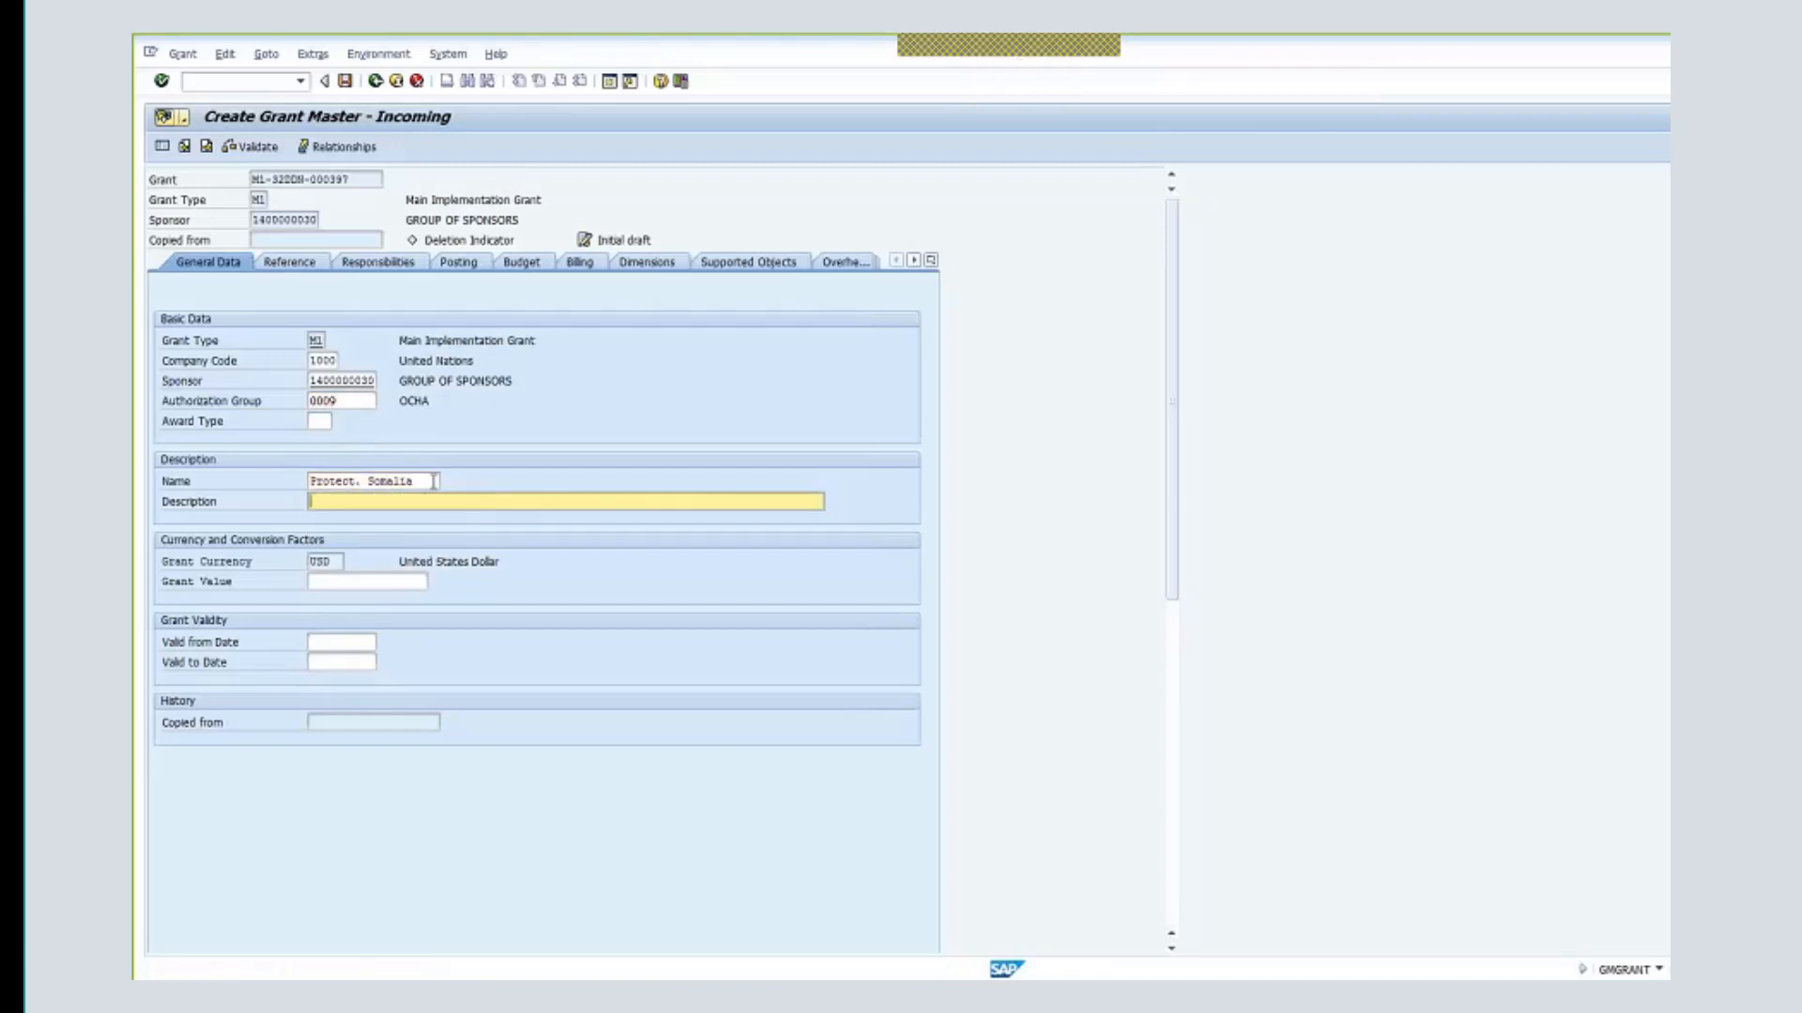
left_click_drag(434, 482, 335, 481)
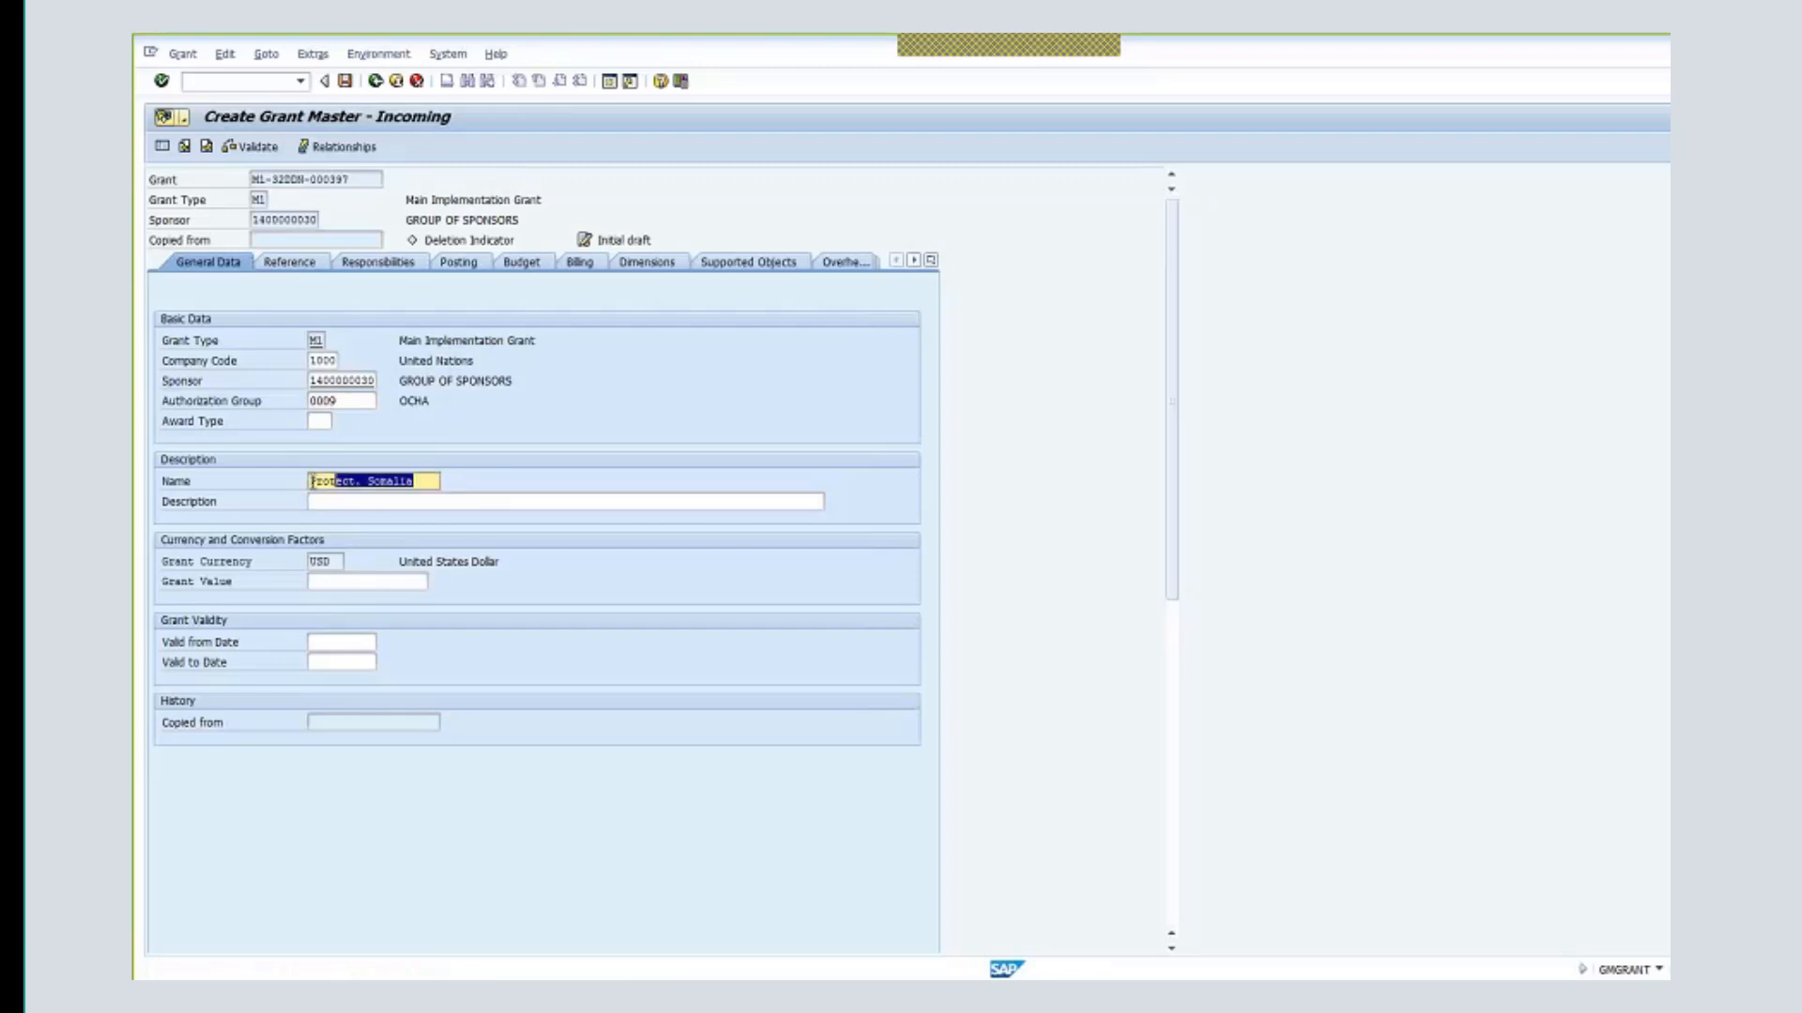
left_click(313, 482)
left_click(438, 501)
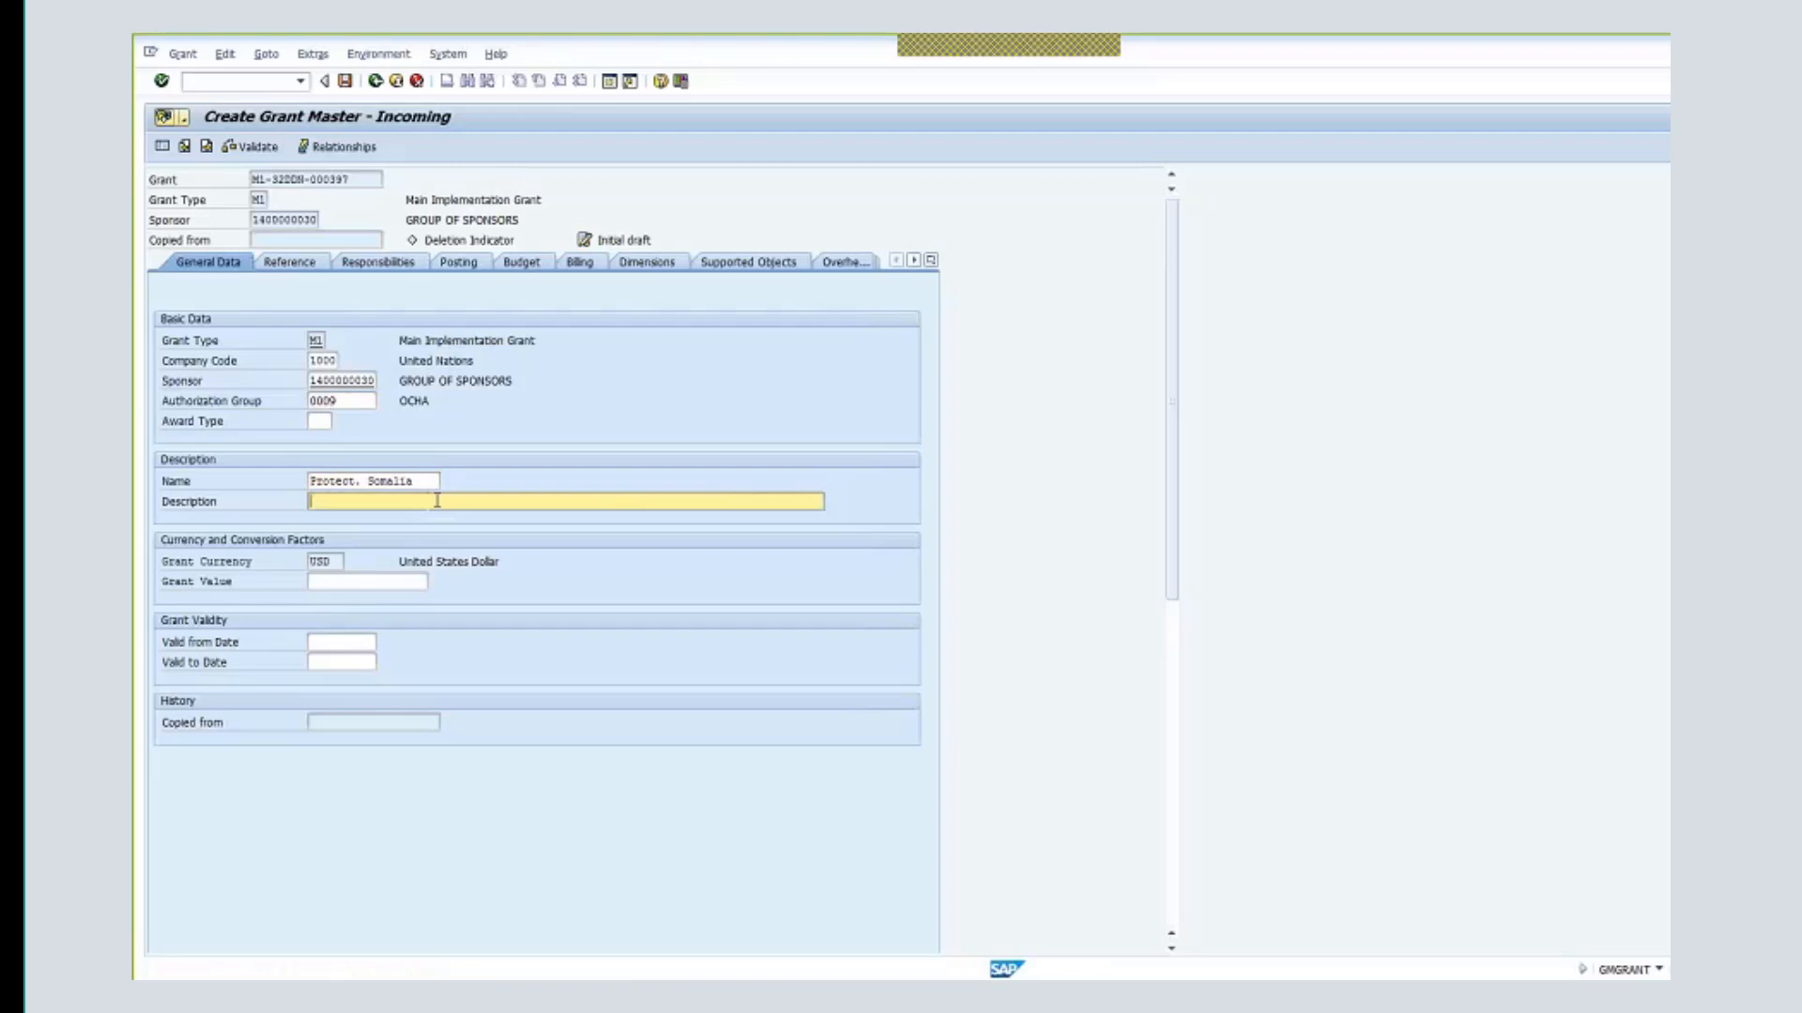
type("Protect. Somalia")
left_click(358, 584)
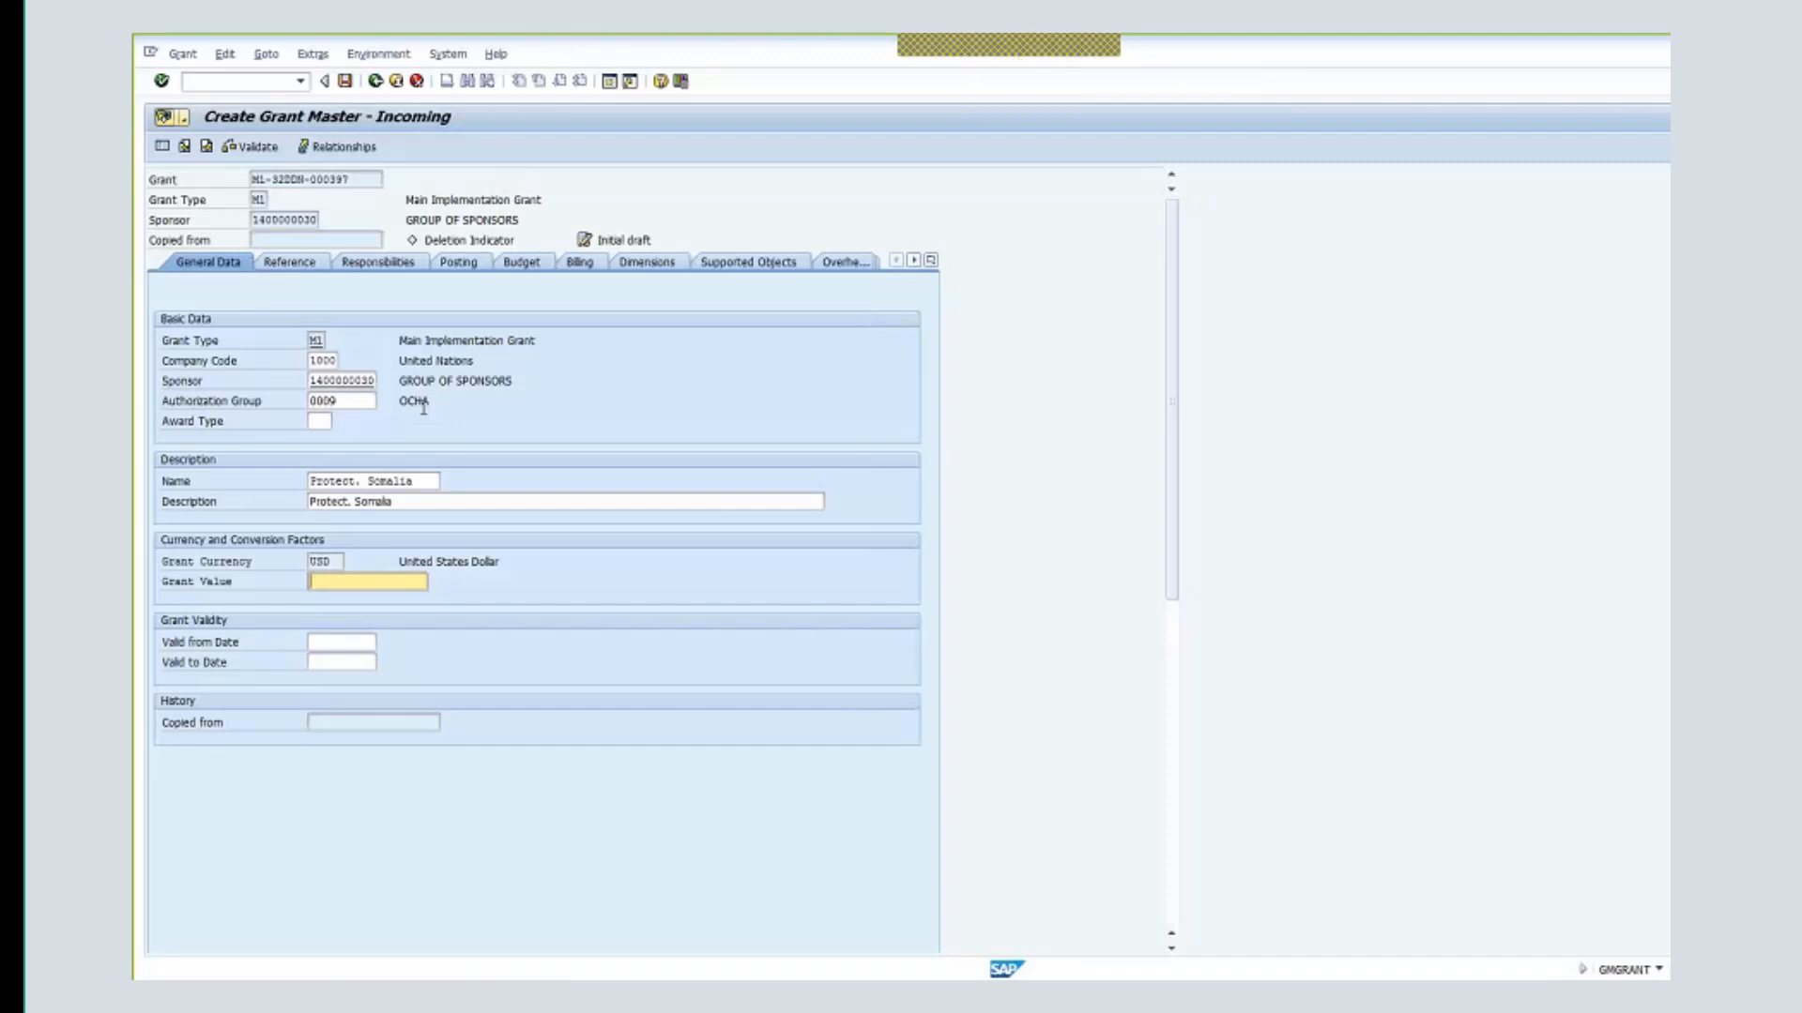
- Enter grant value 2,000,000.00 USD and validity 01.01.2018 to 31.12.2019
type("2")
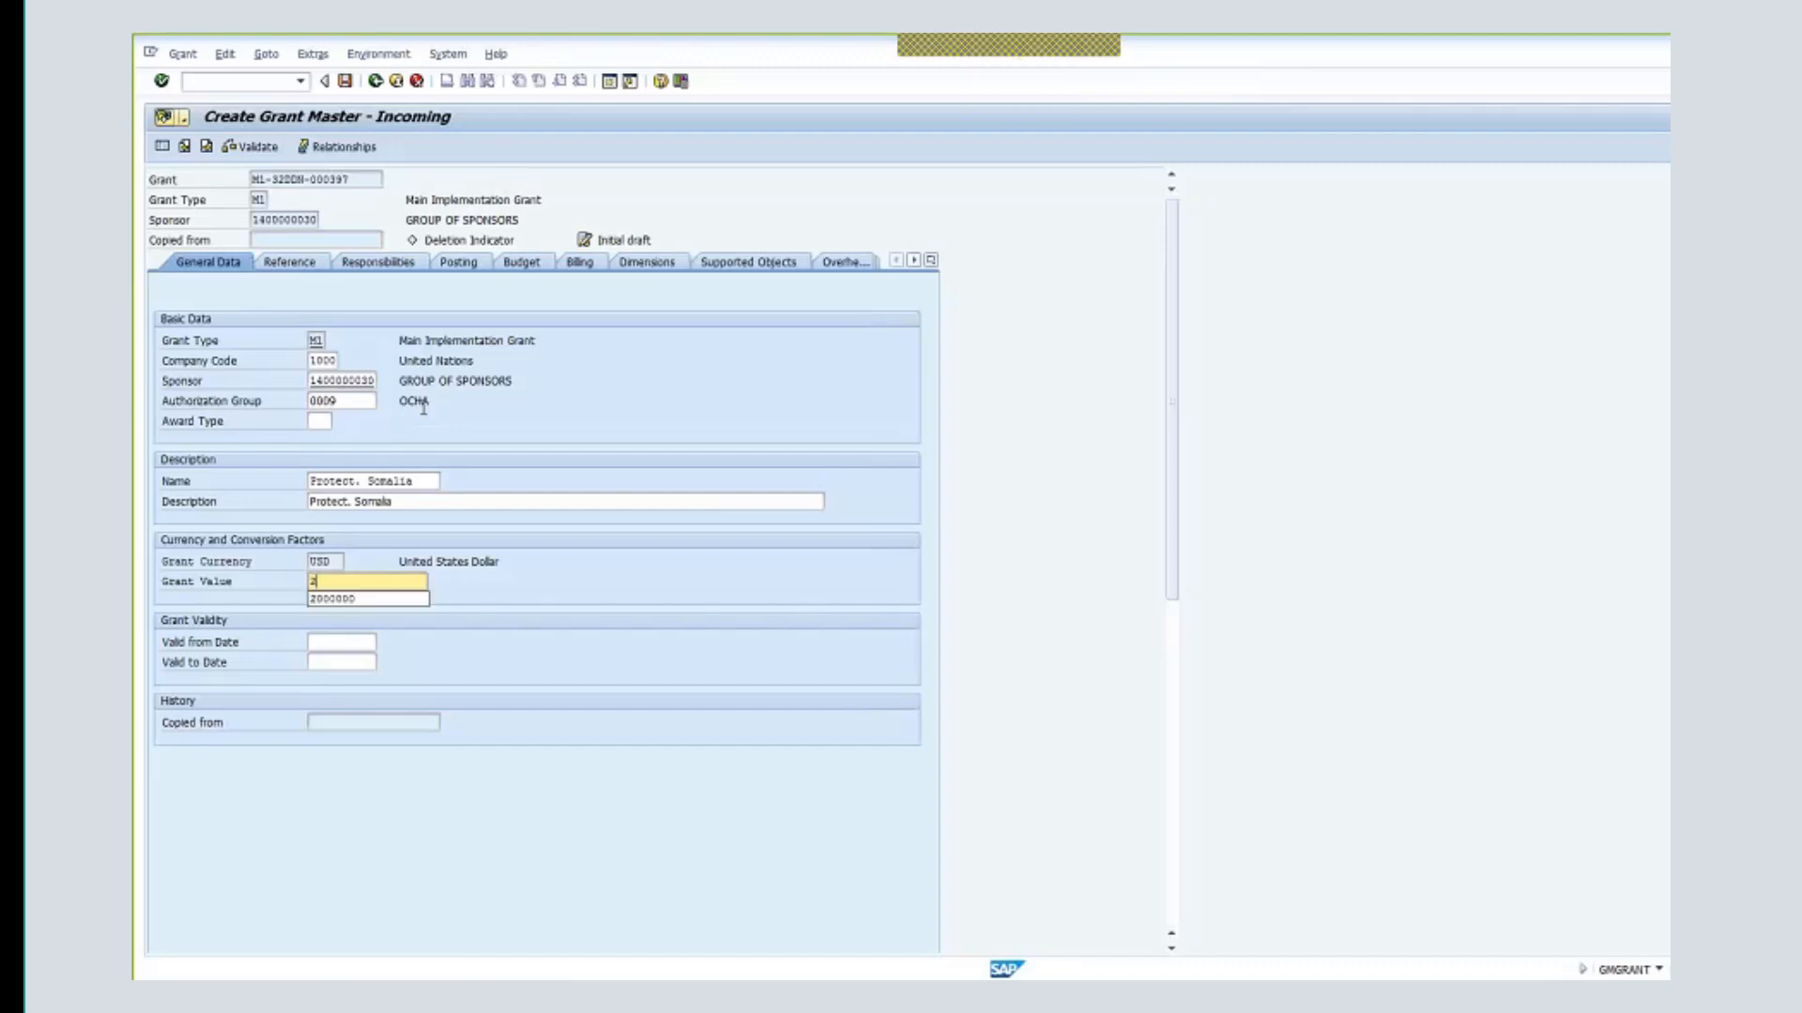
type("000000")
key("Return")
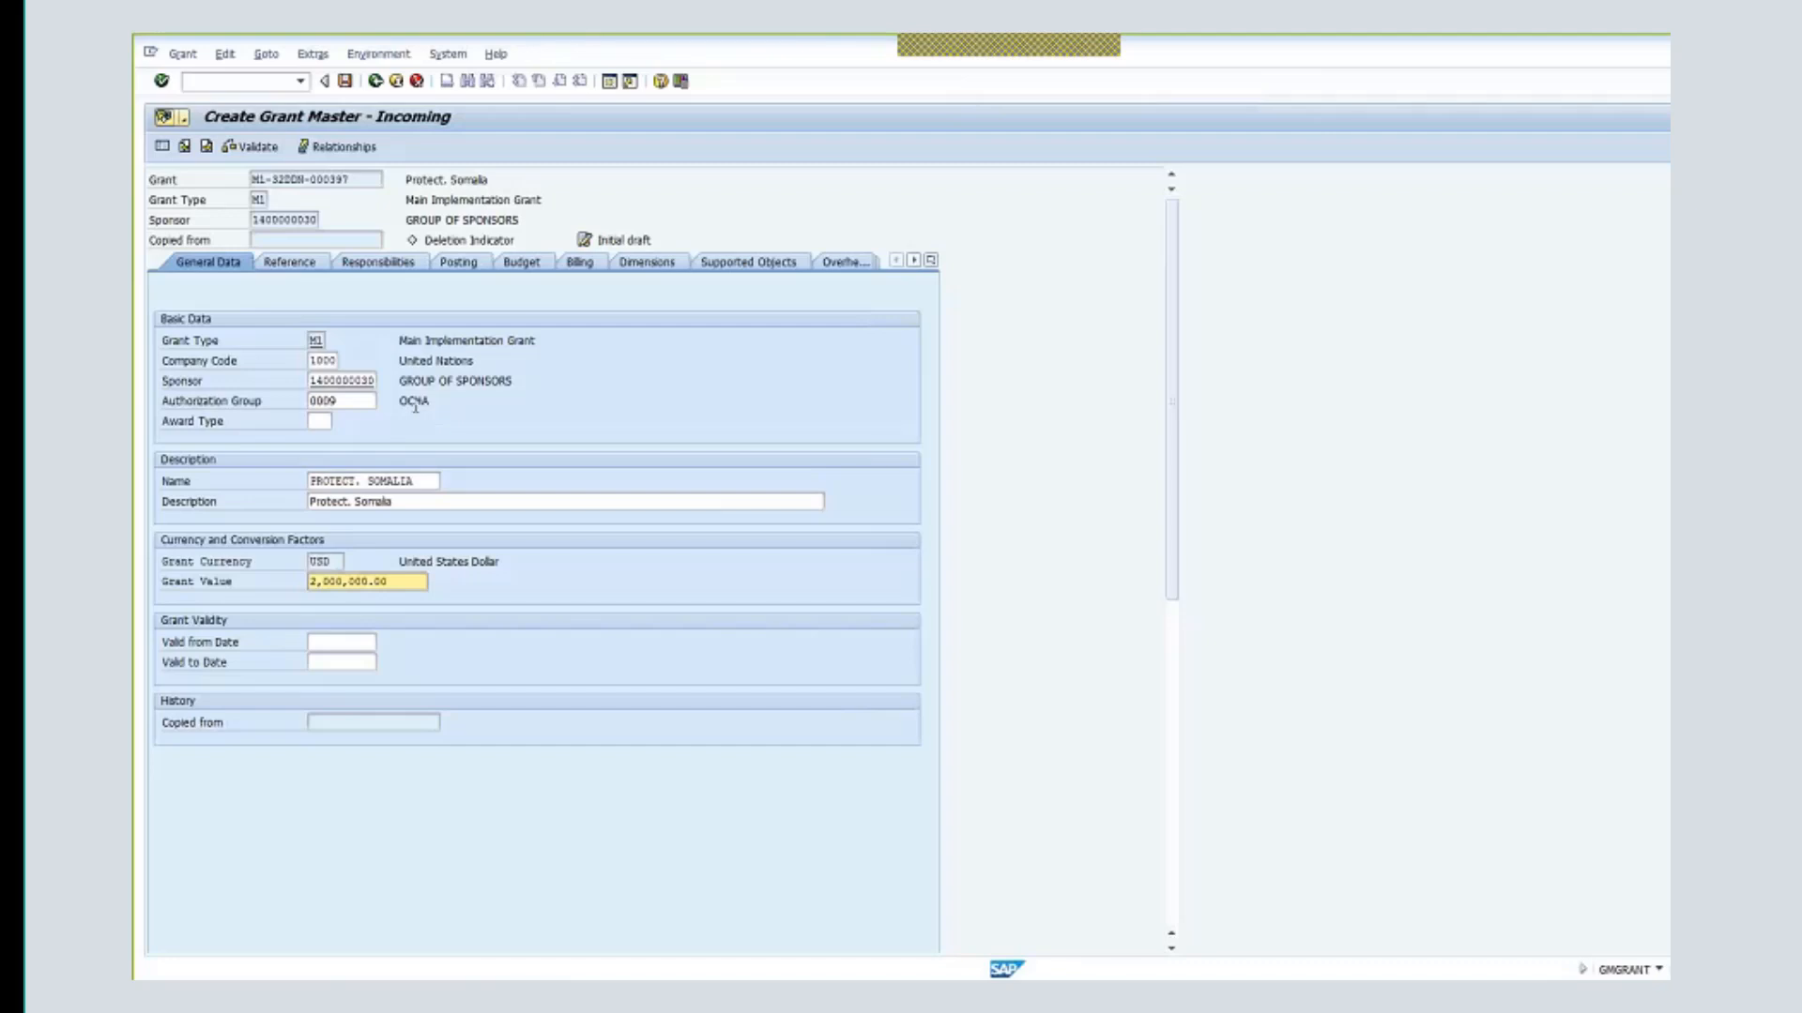
left_click(346, 642)
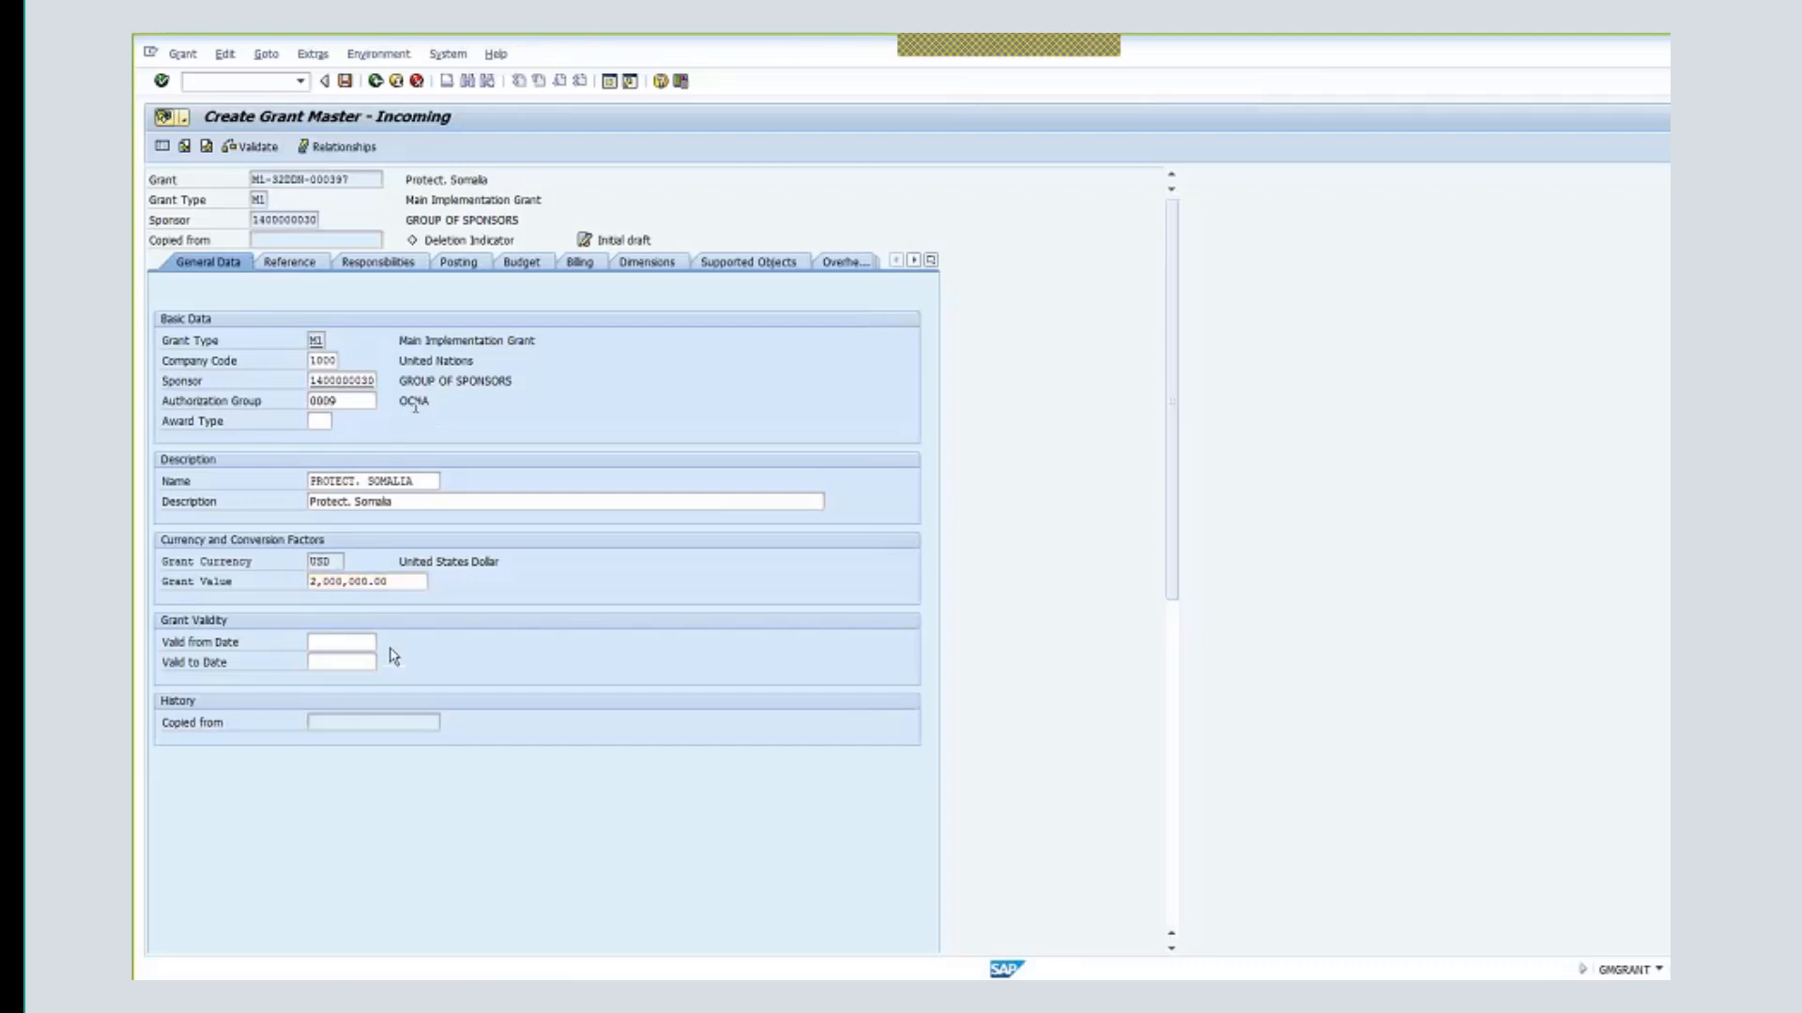
left_click(341, 658)
left_click(363, 662)
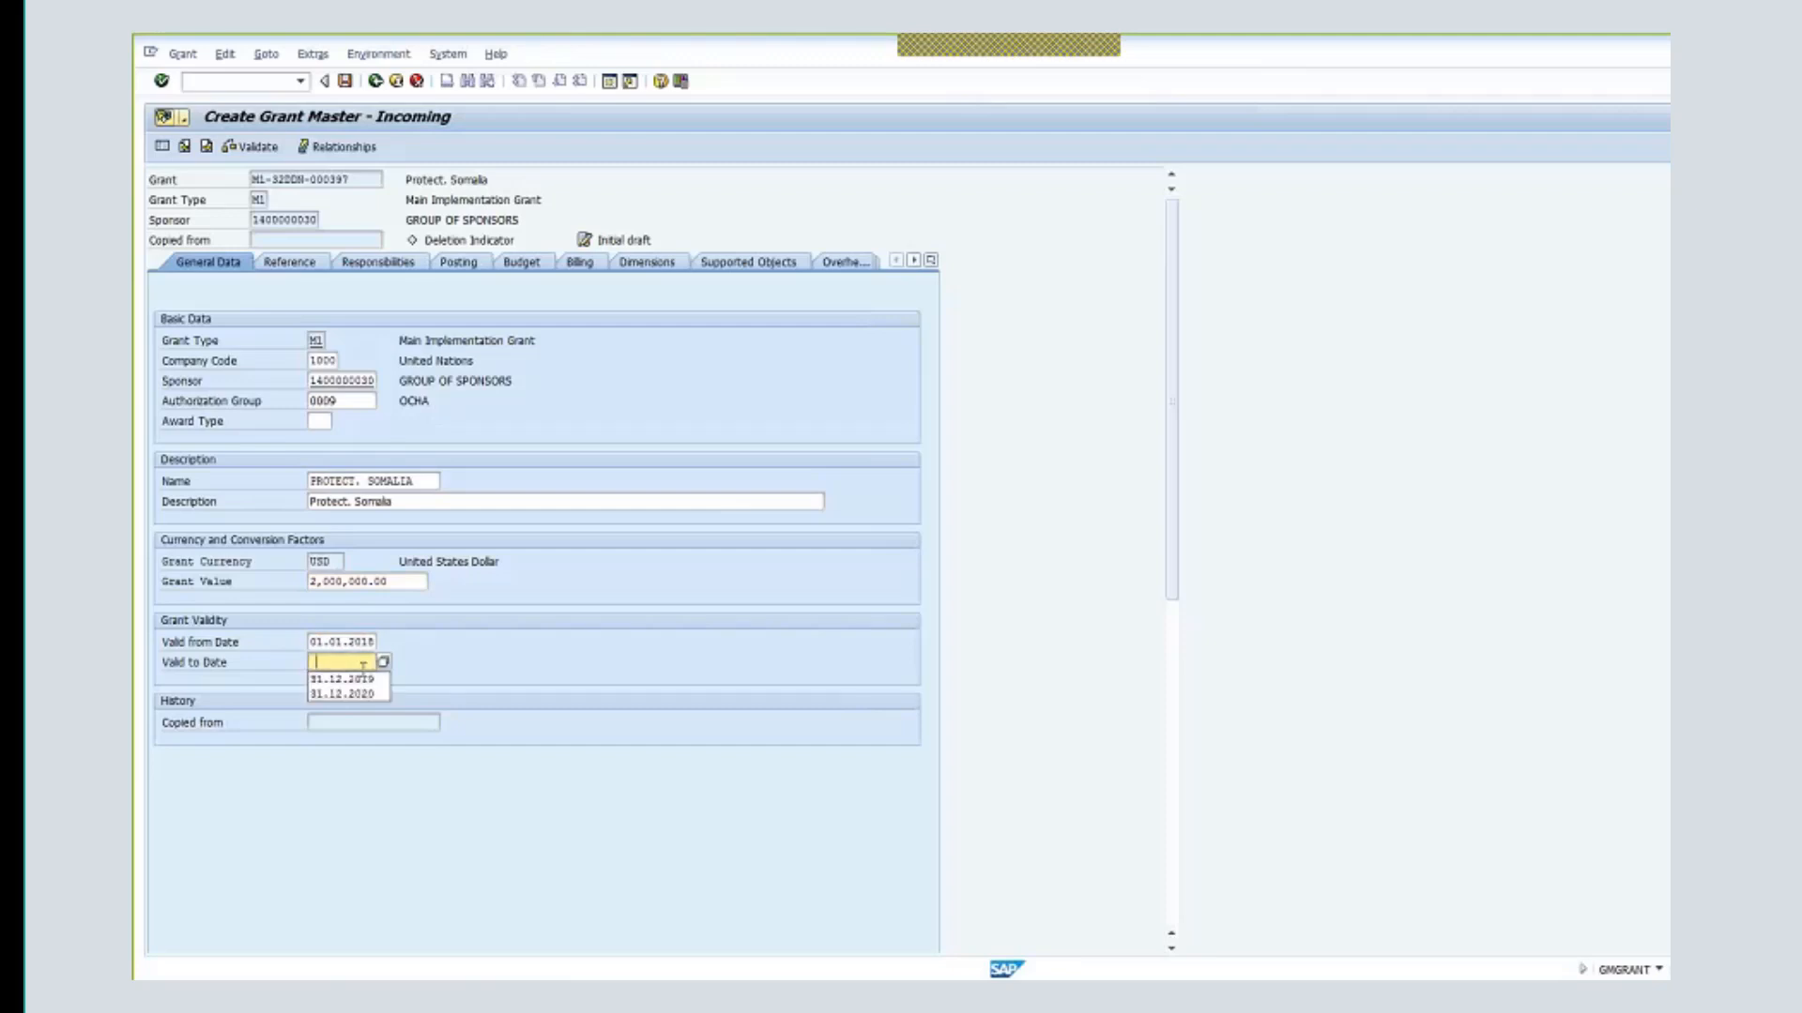
left_click(365, 692)
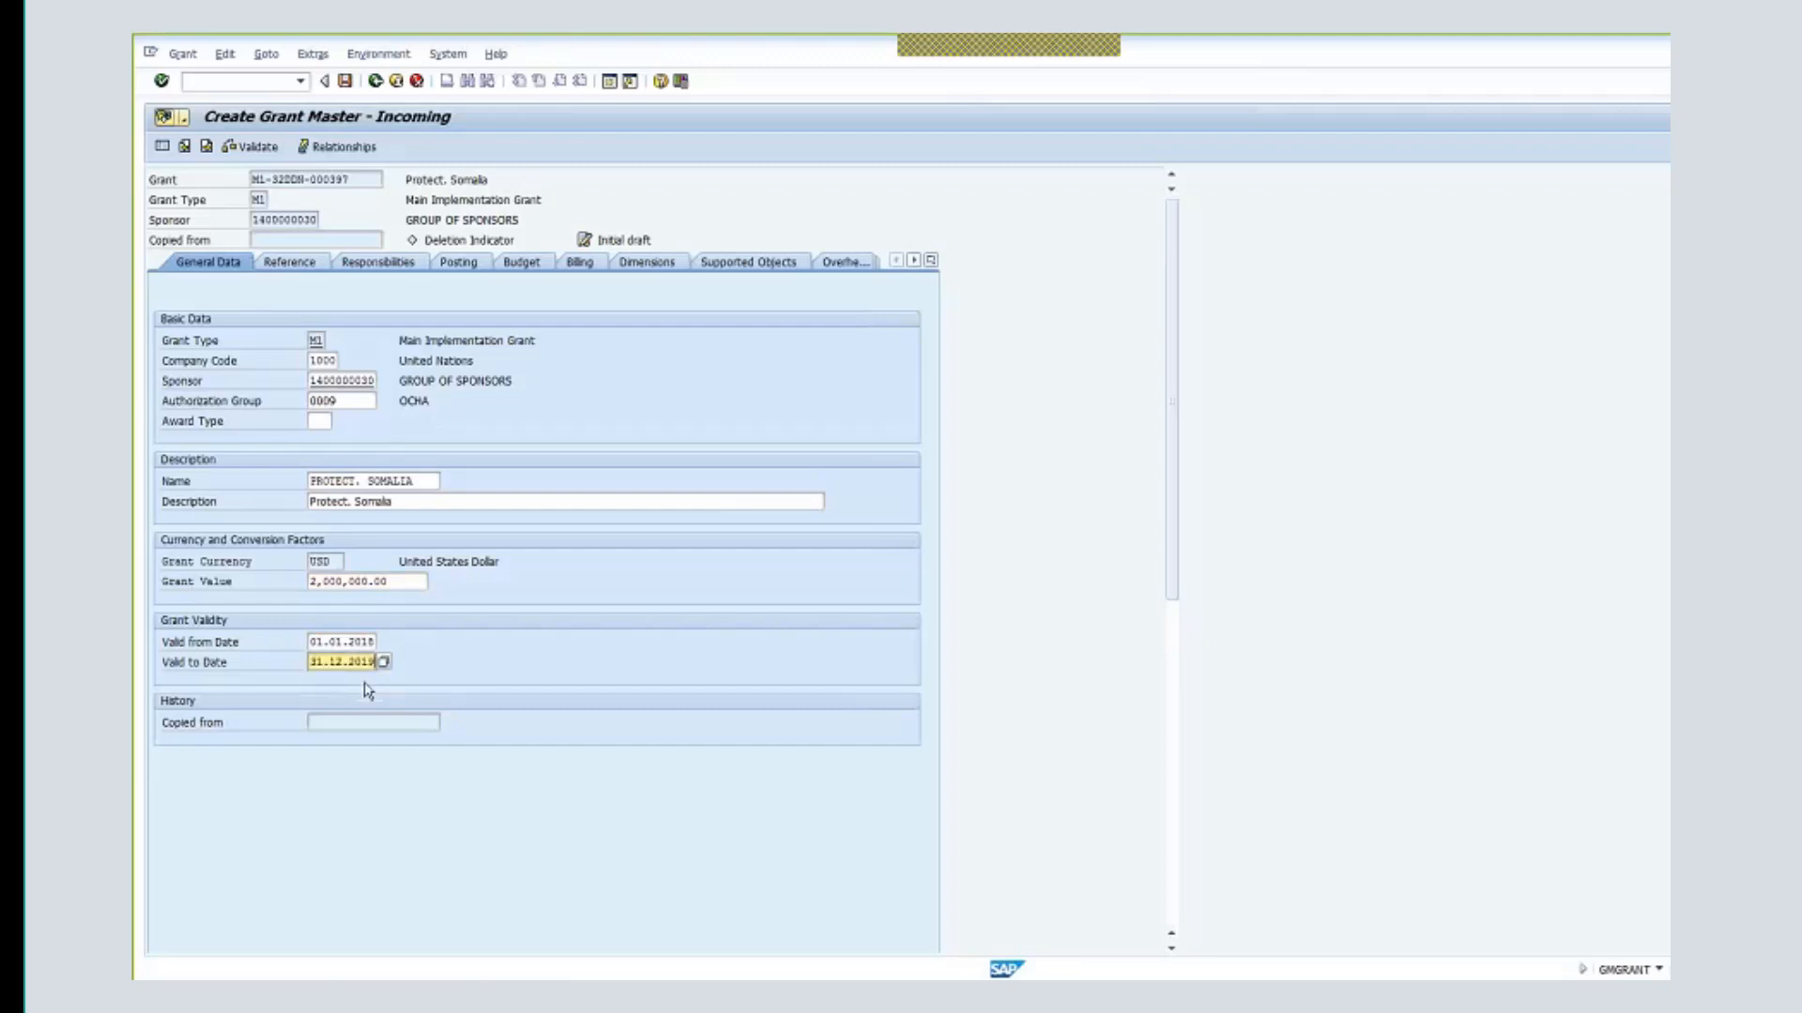
left_click(301, 266)
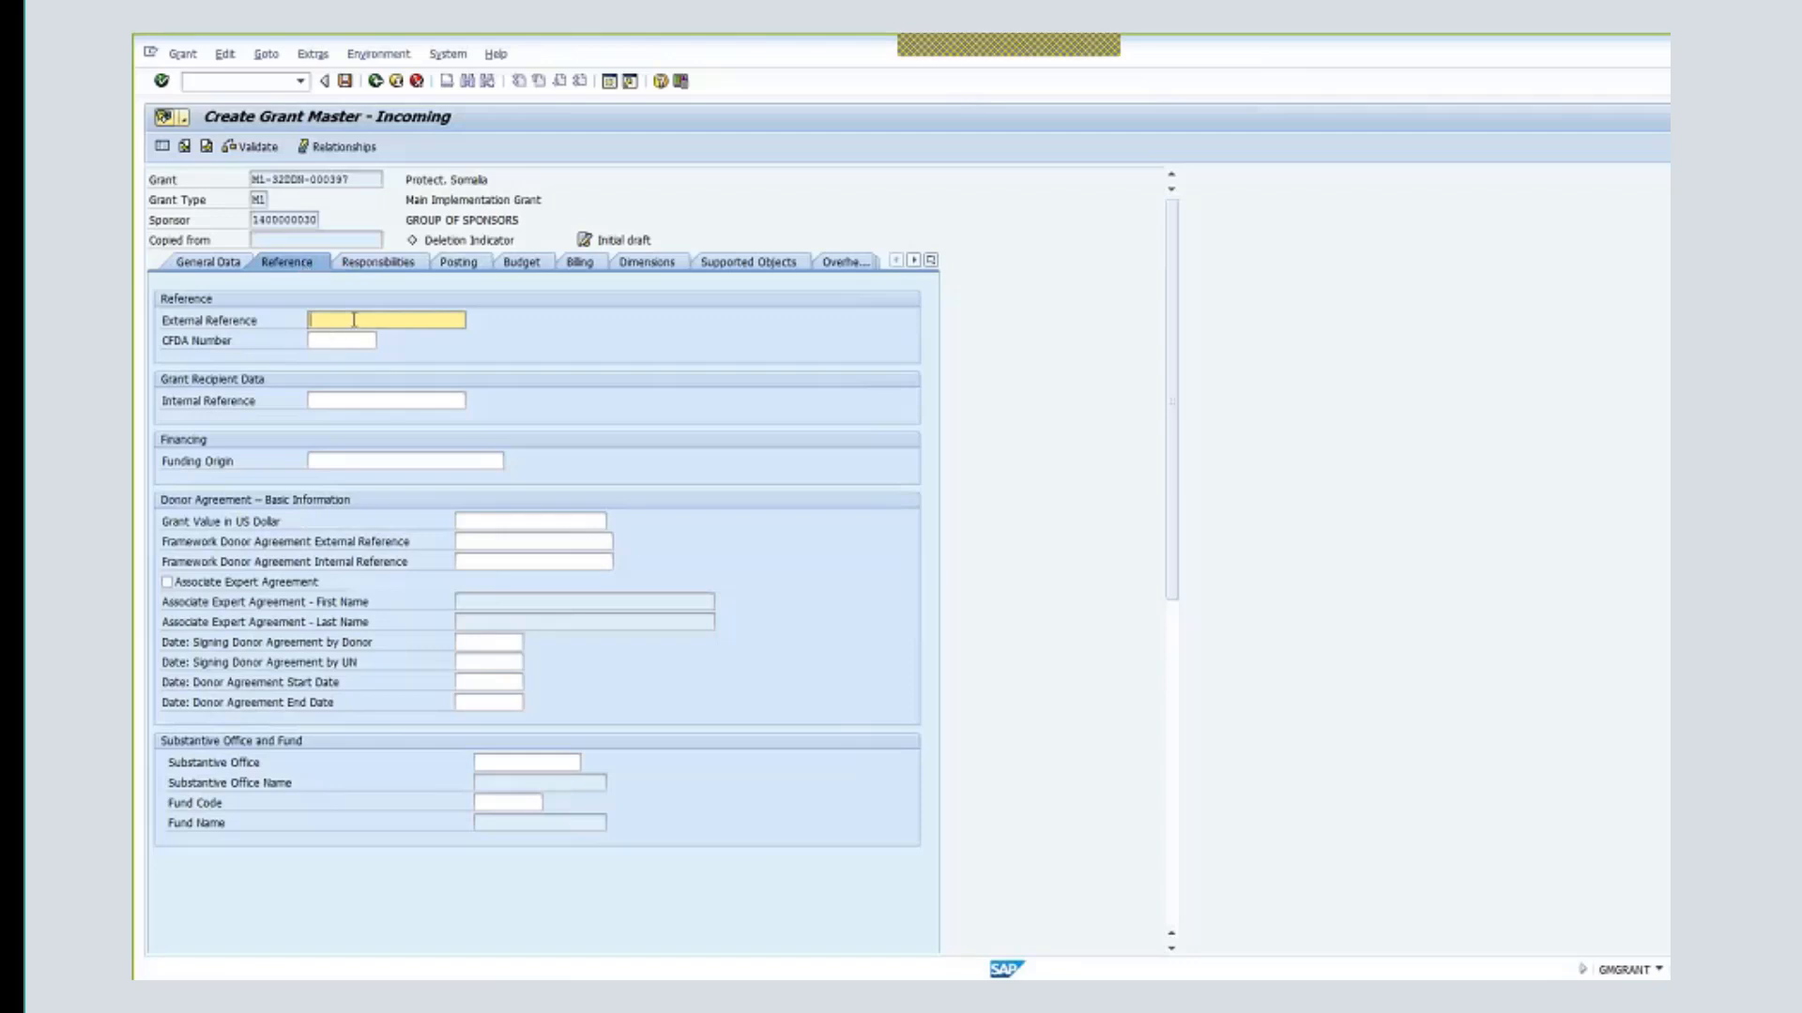
- Set external reference UN001-2 and CFDA number AVC1
left_click(340, 320)
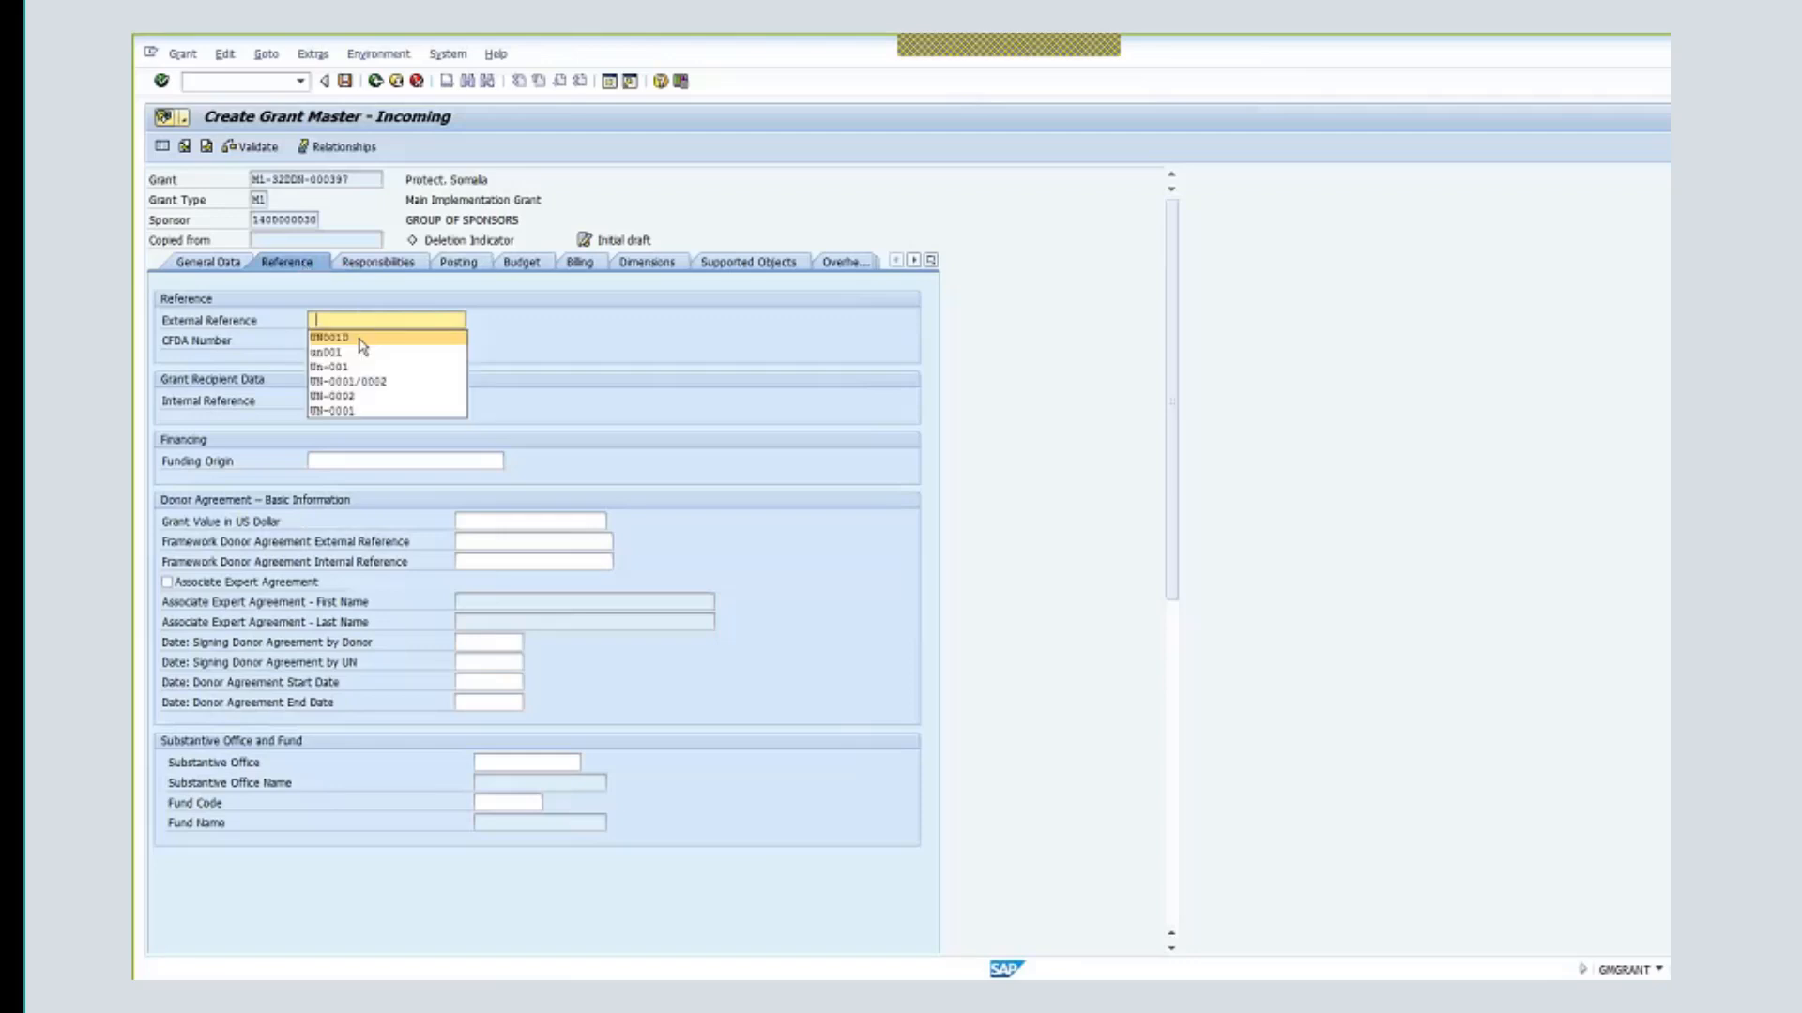
left_click(354, 342)
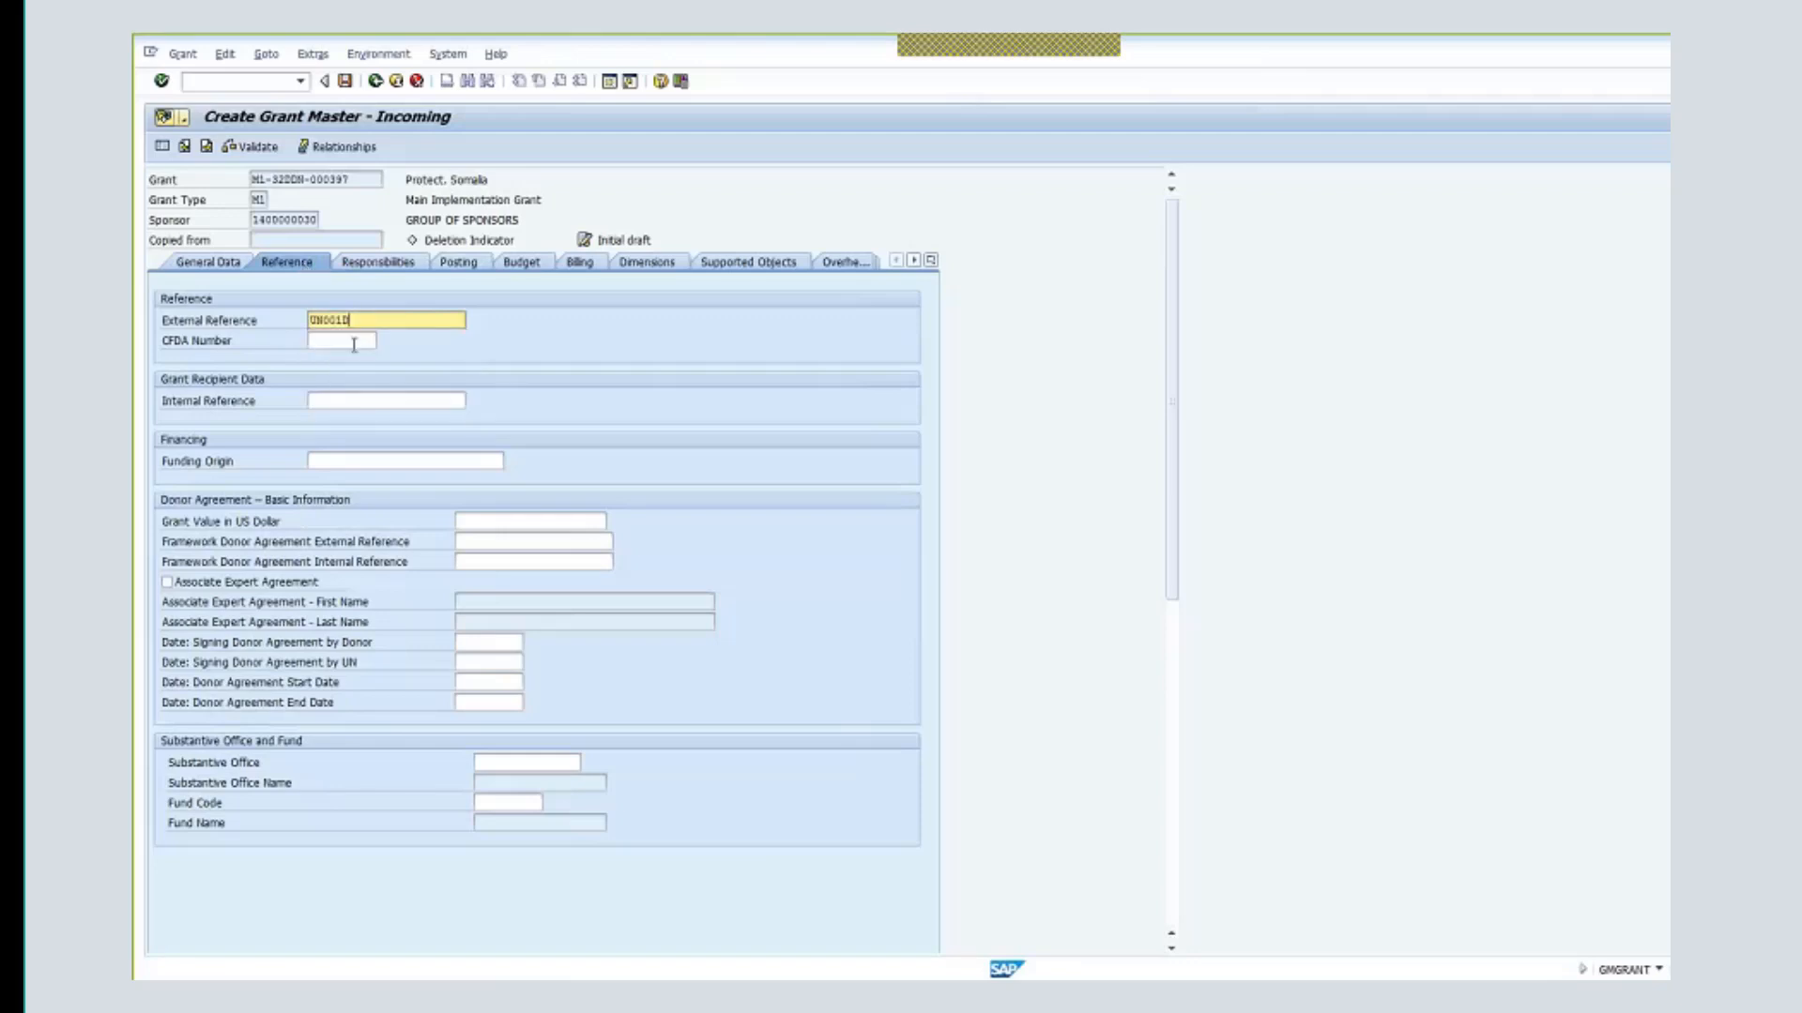
key("BackSpace")
type("-2")
left_click(366, 341)
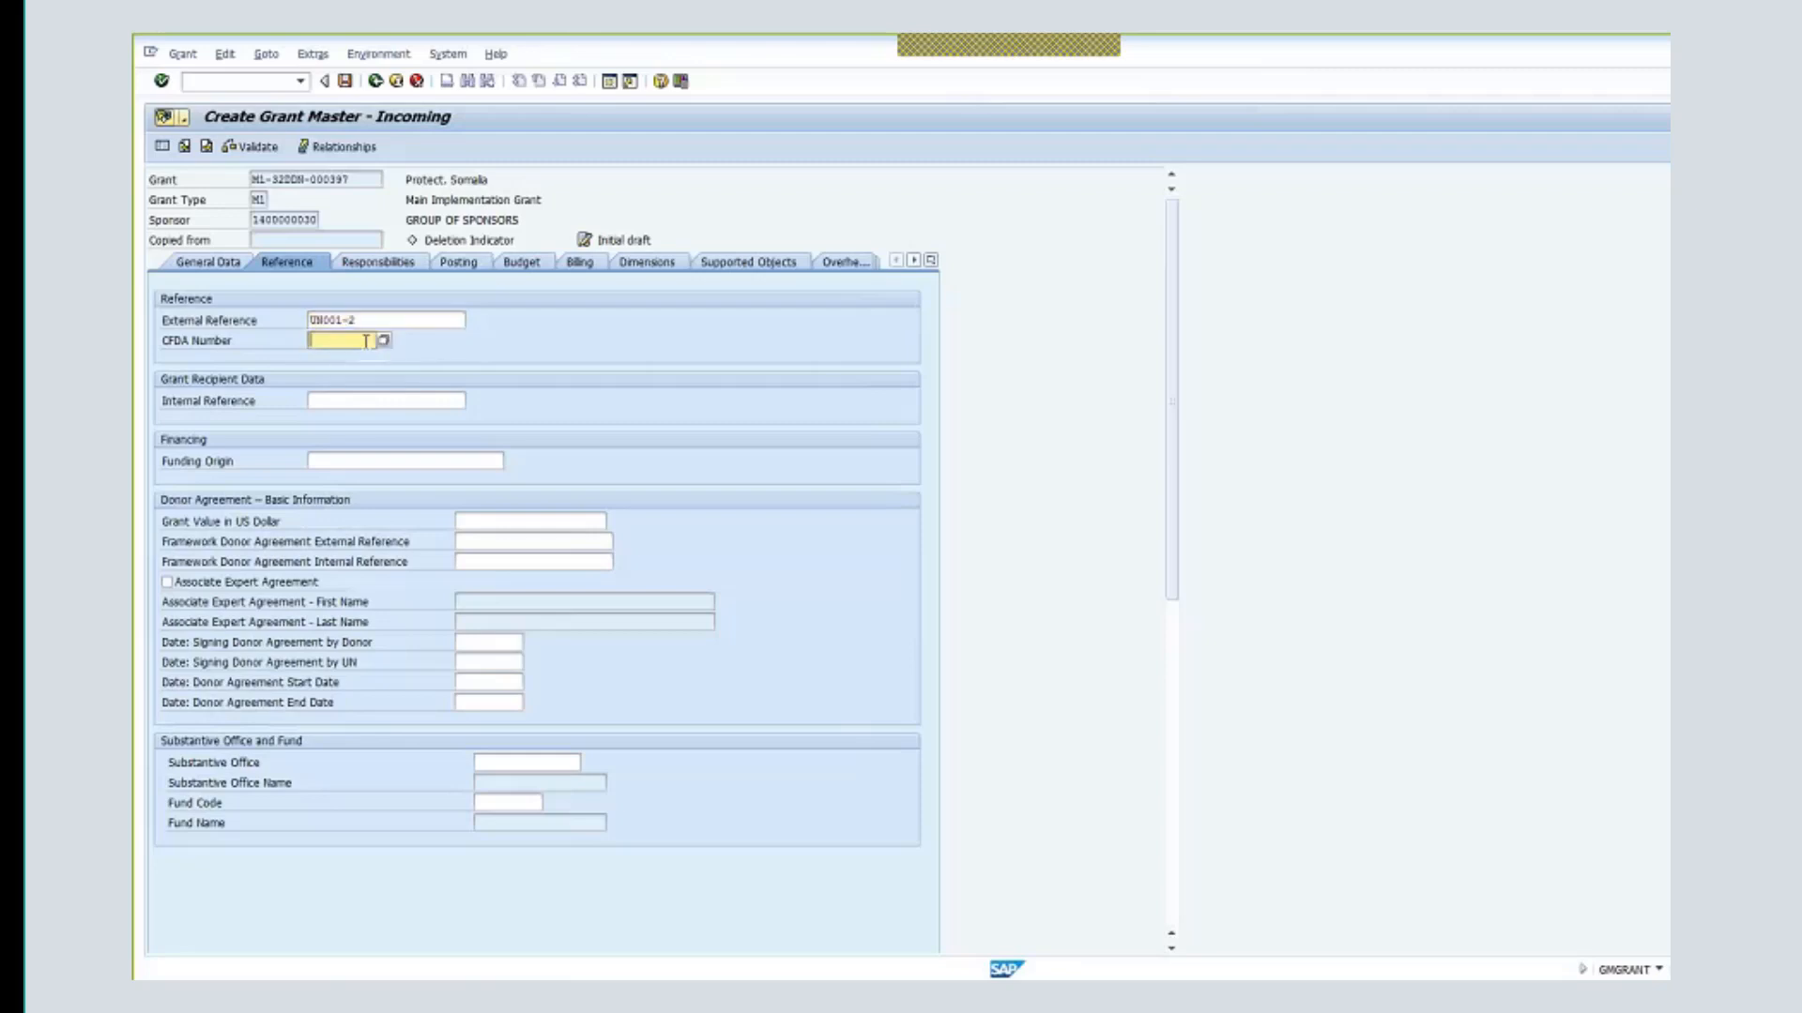
left_click(383, 341)
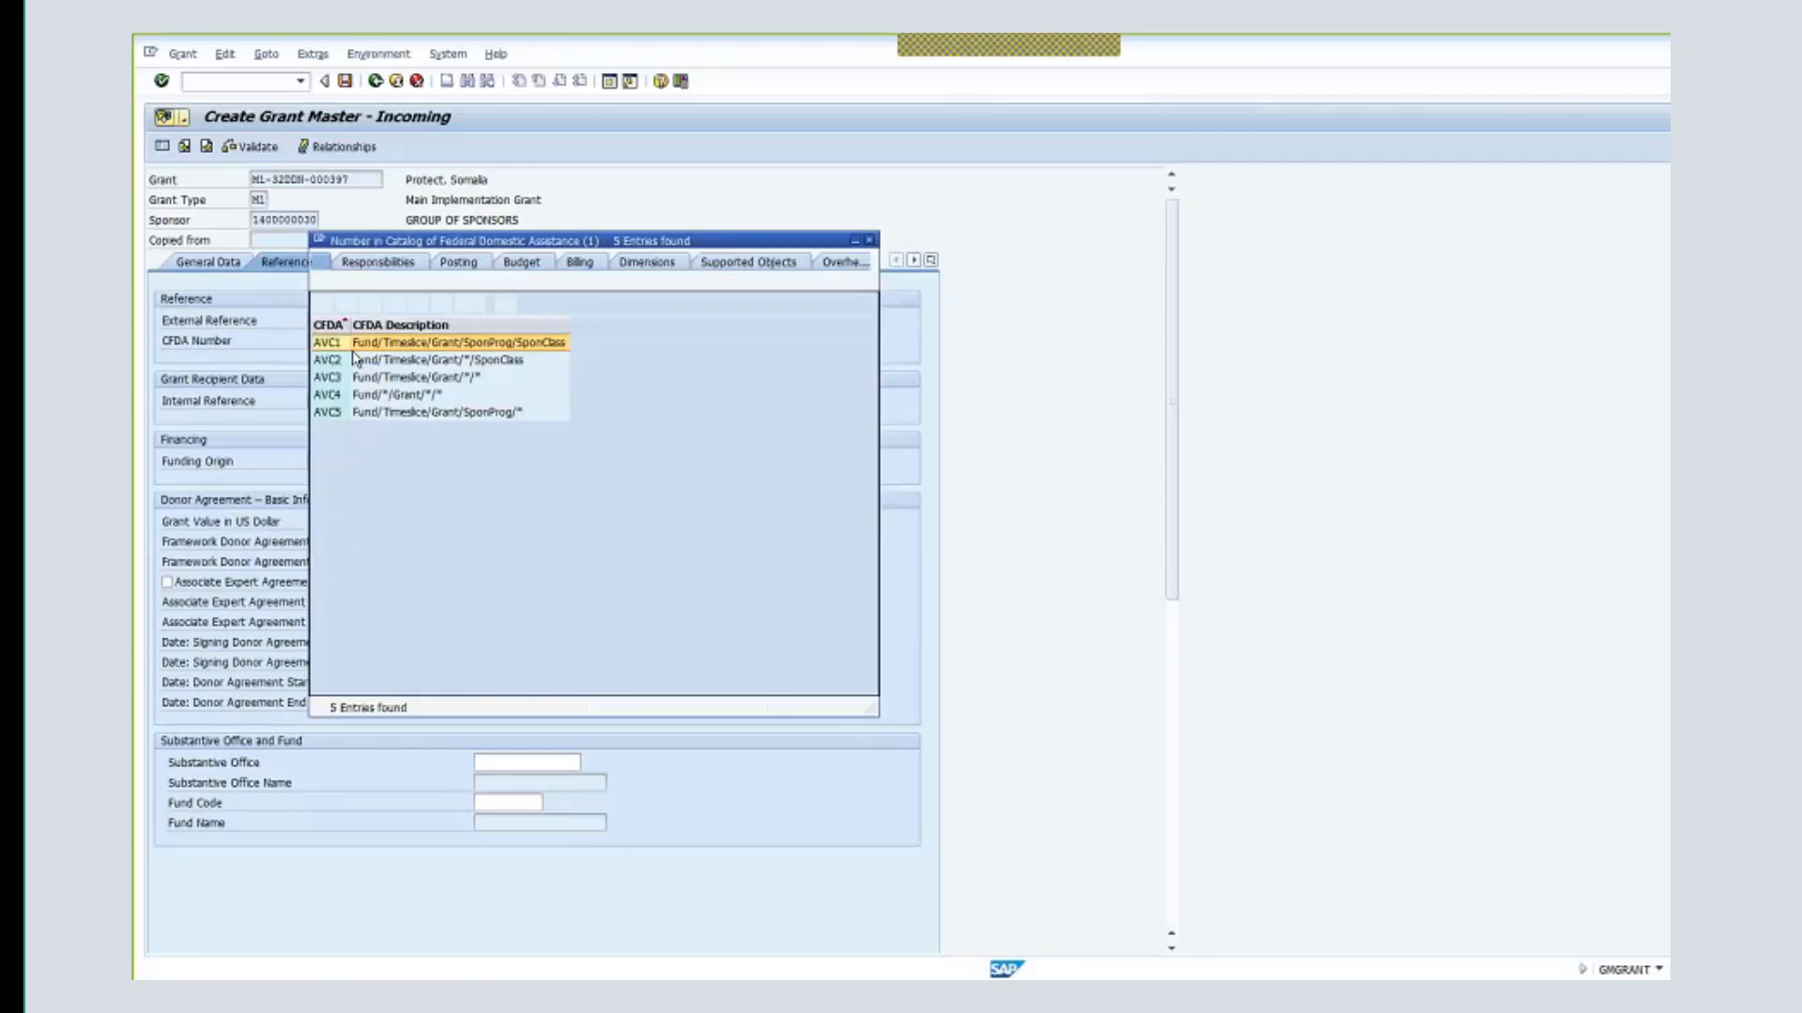
double_click(362, 347)
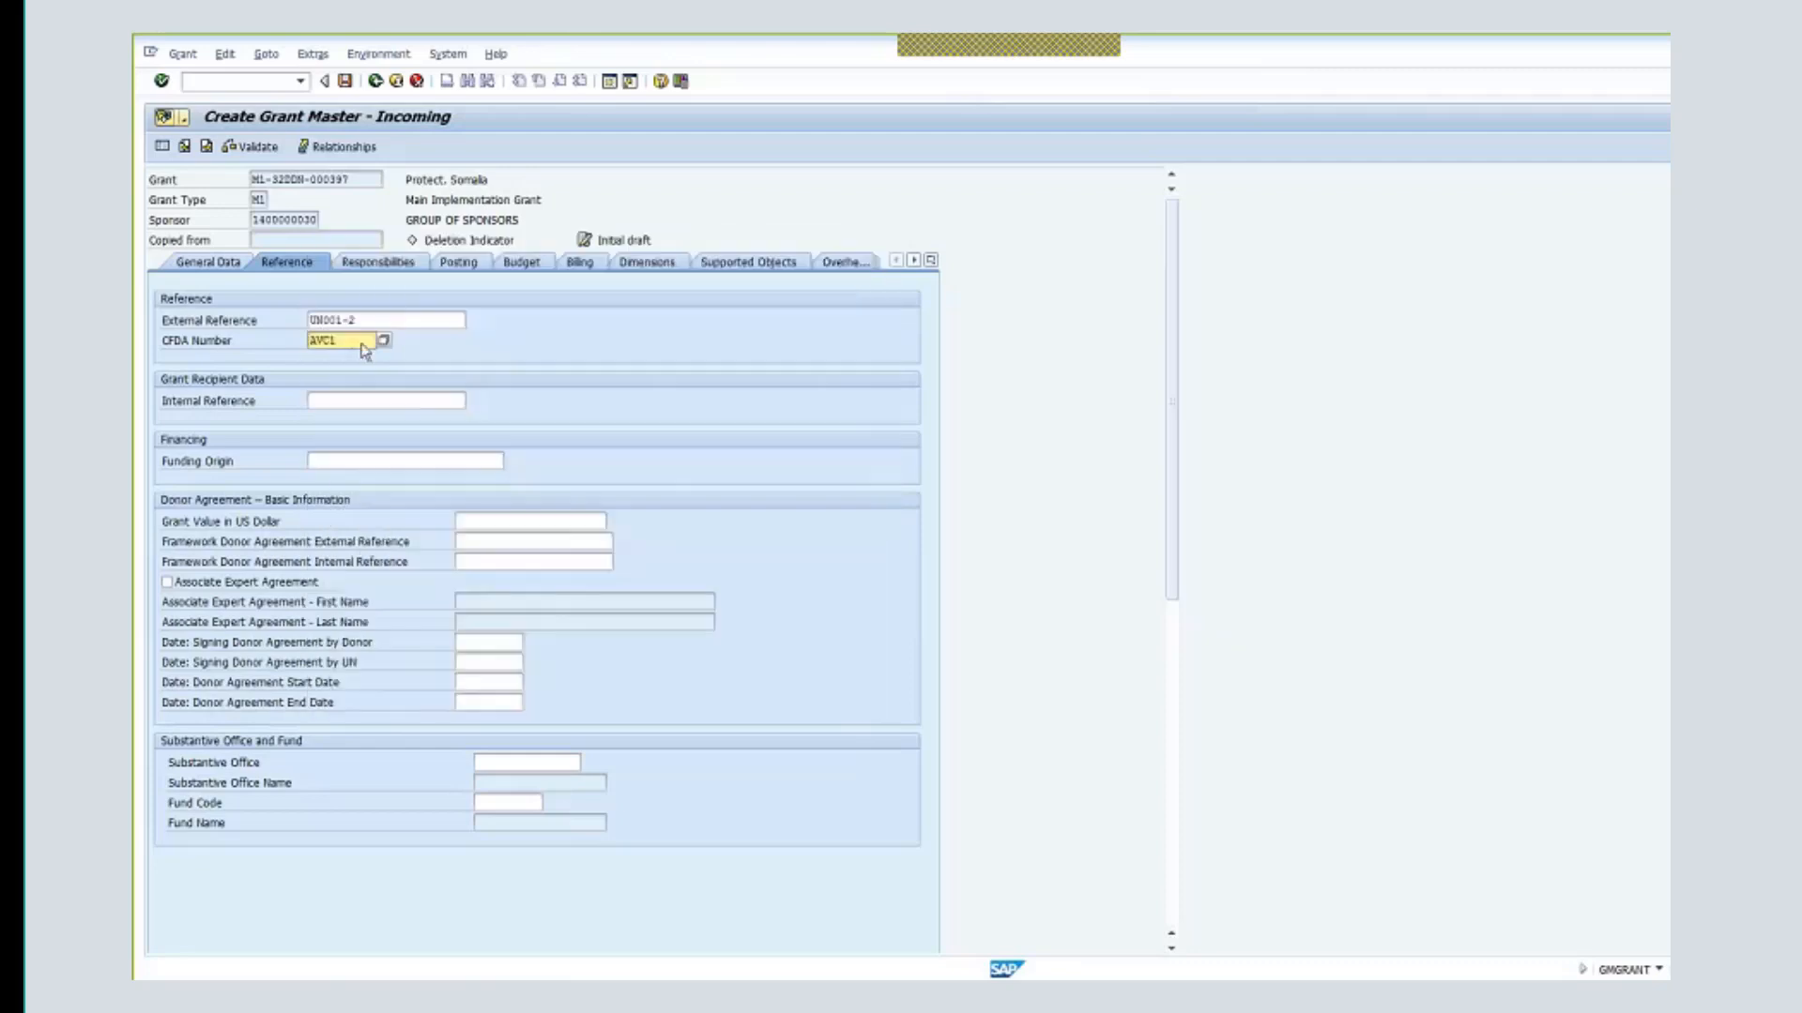
- Set internal reference UN001-3 and a US dollar grant value of 2,000,000.00
left_click(336, 394)
left_click(339, 398)
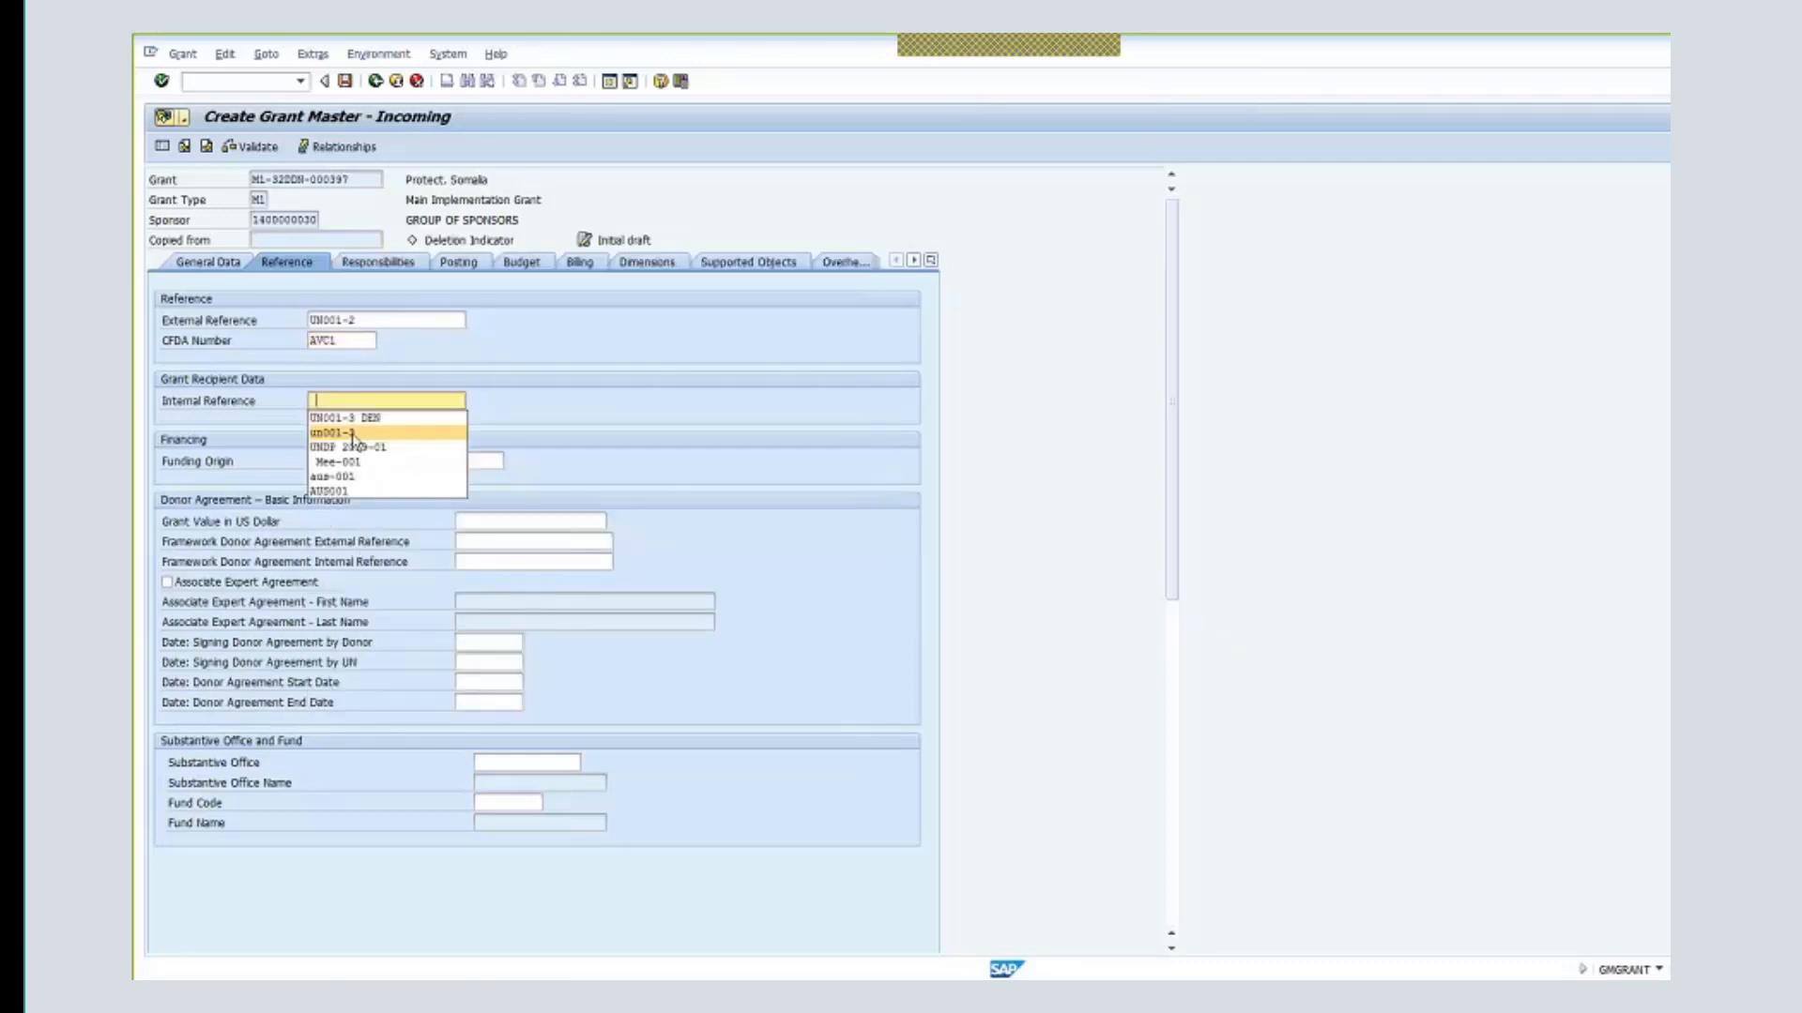
left_click(359, 418)
left_click_drag(361, 400, 390, 404)
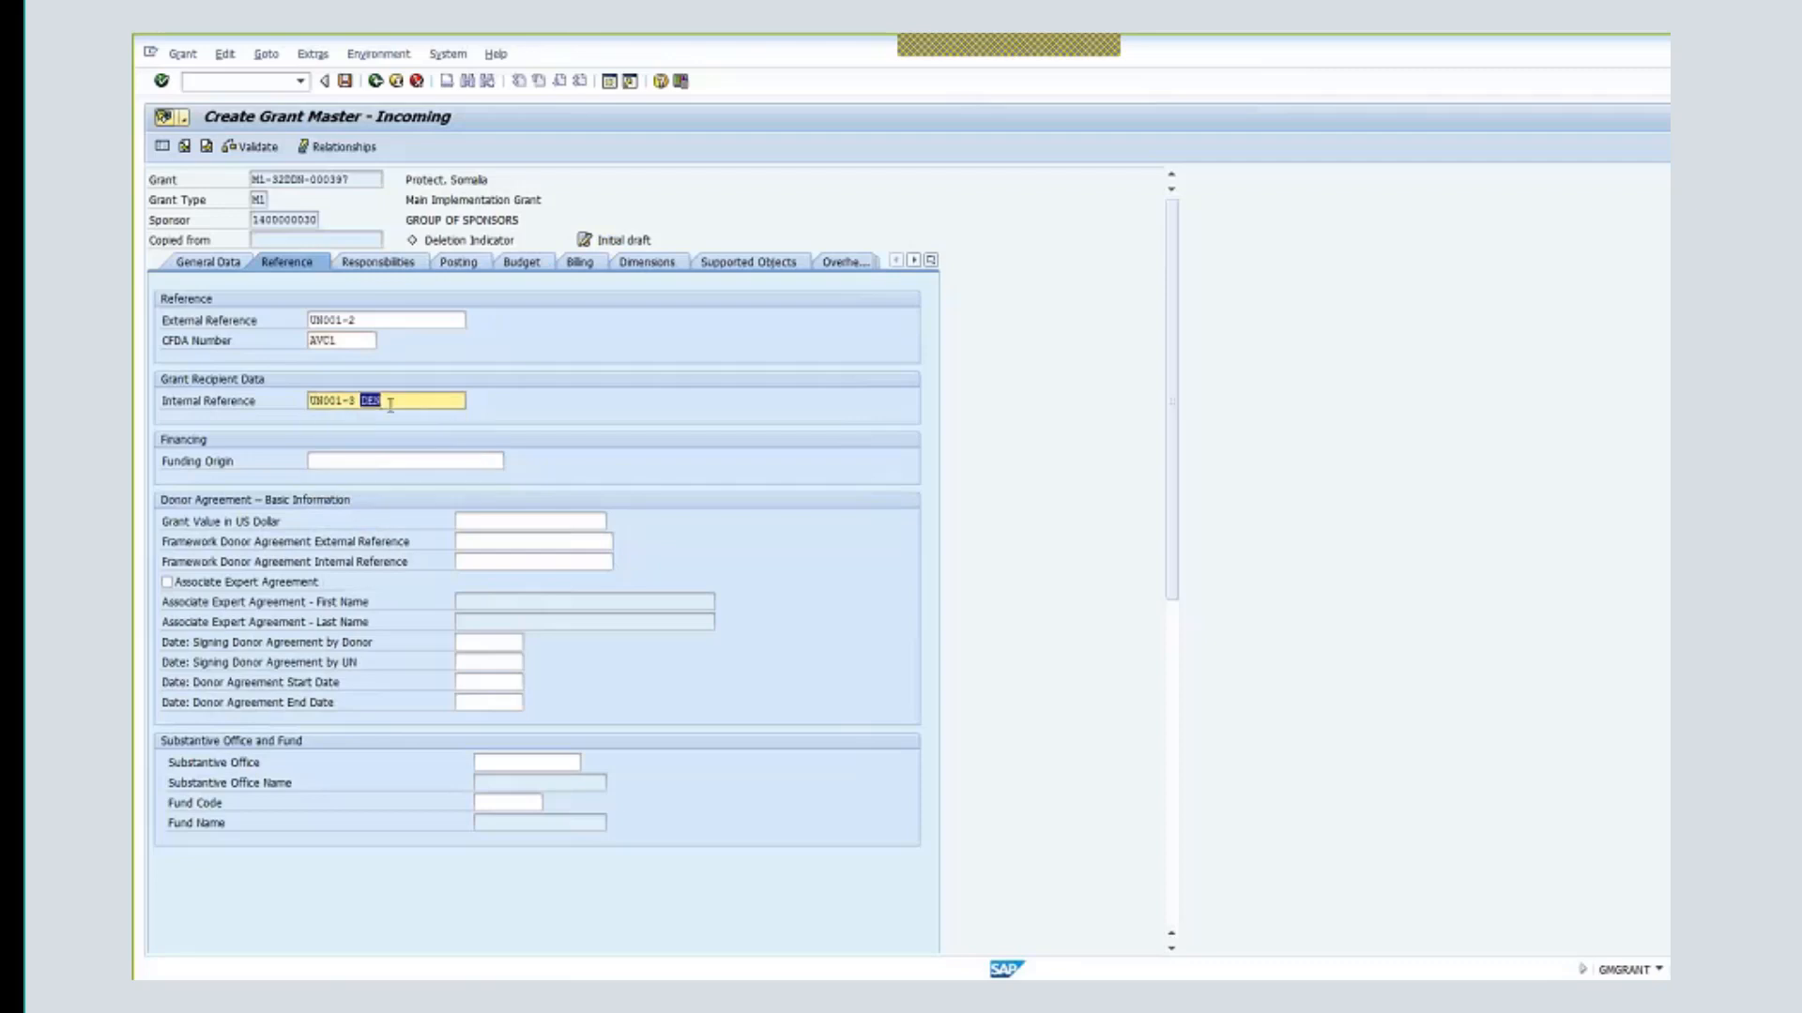
key("BackSpace")
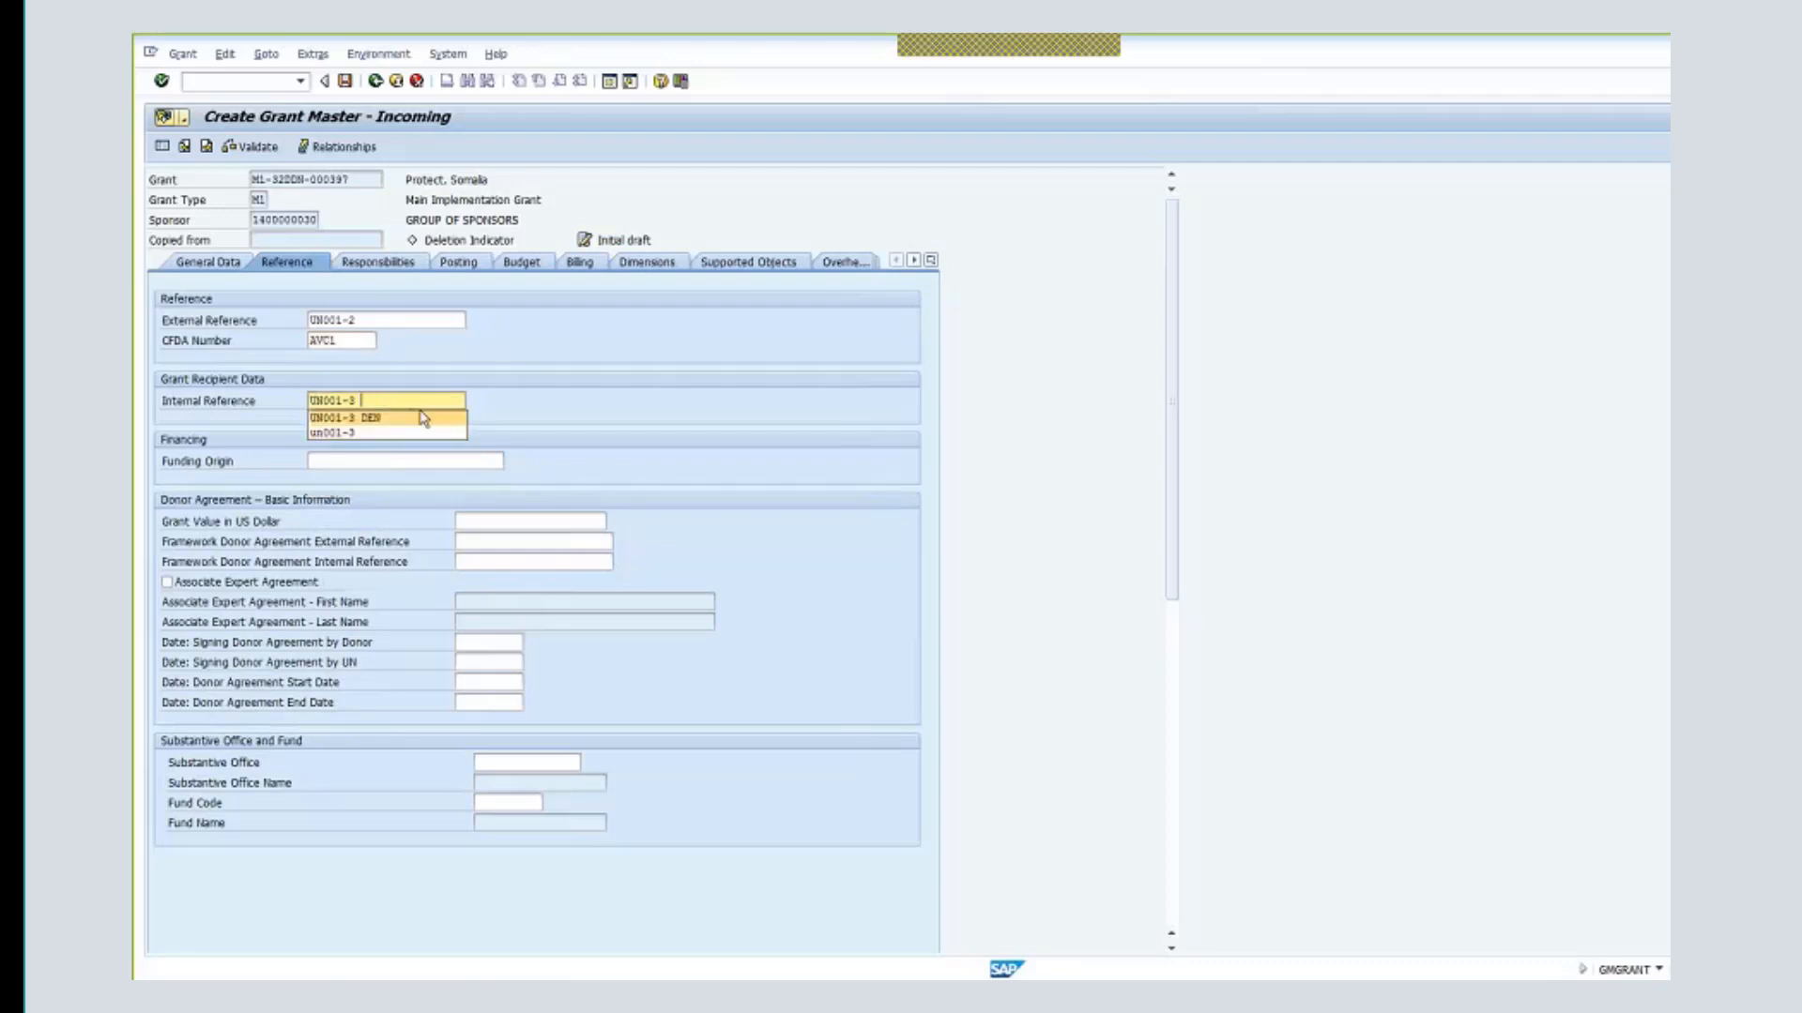
left_click(412, 459)
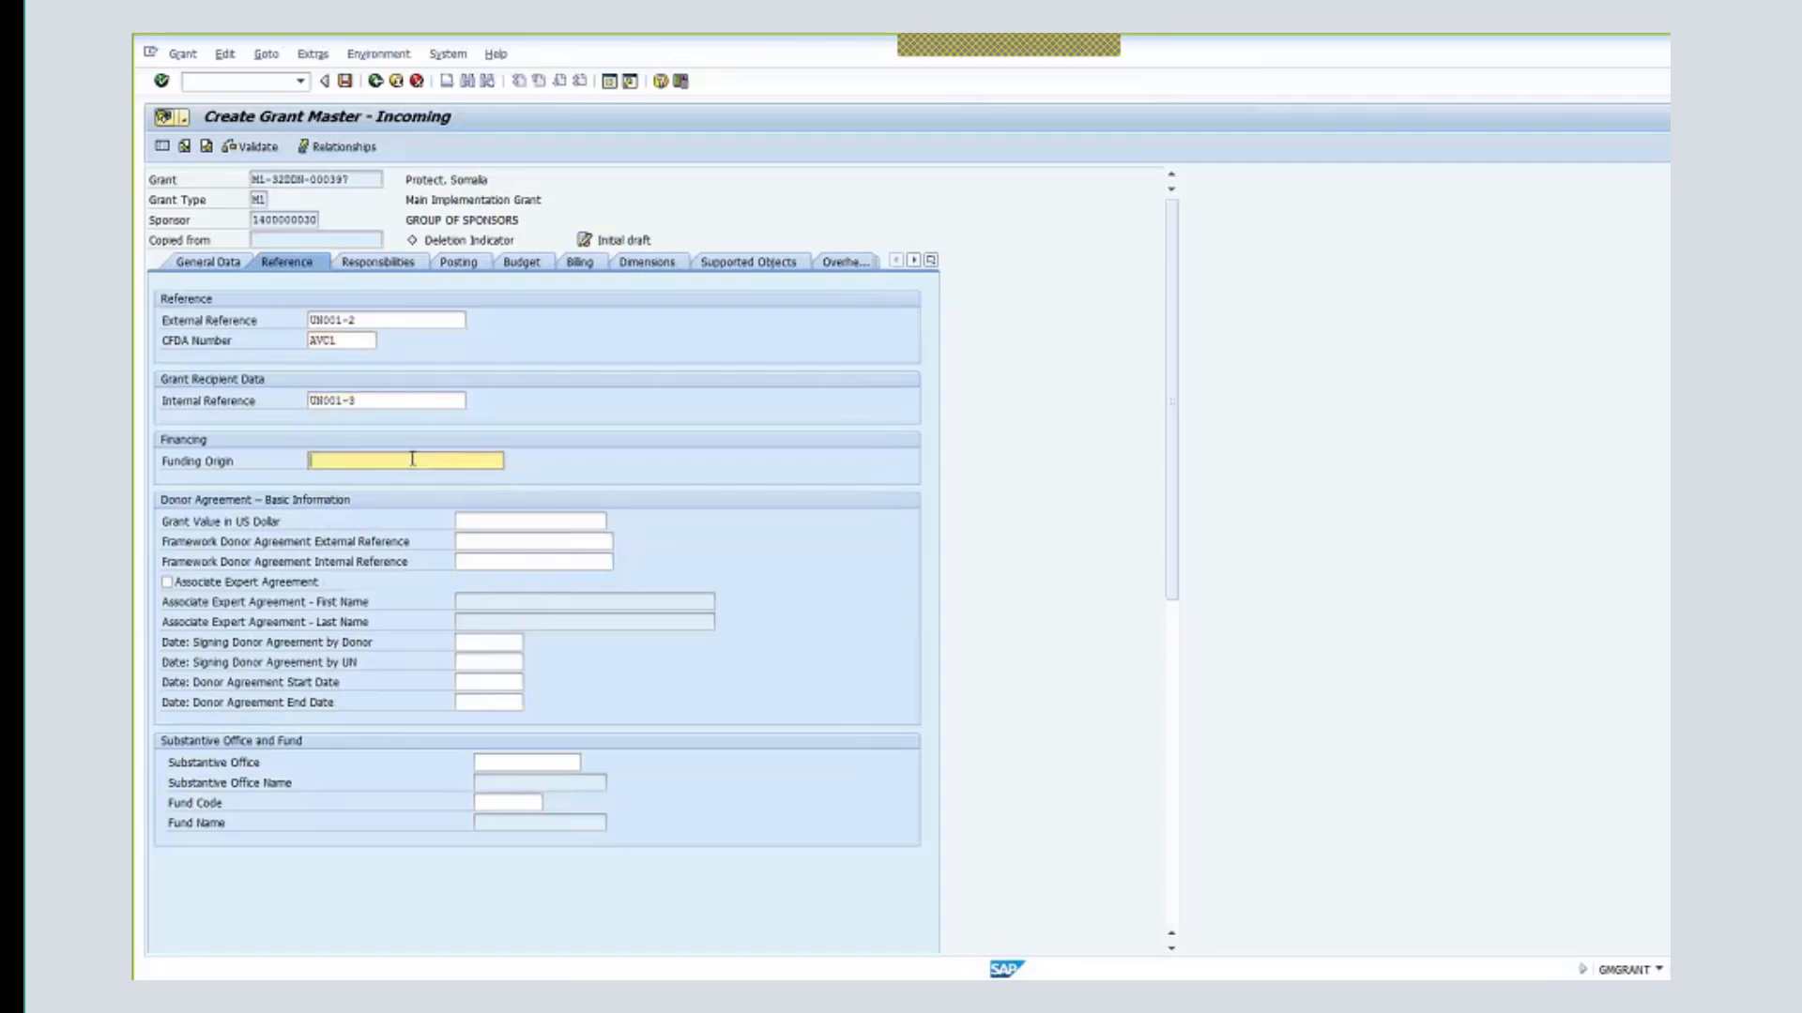
left_click(546, 519)
type("2,000,")
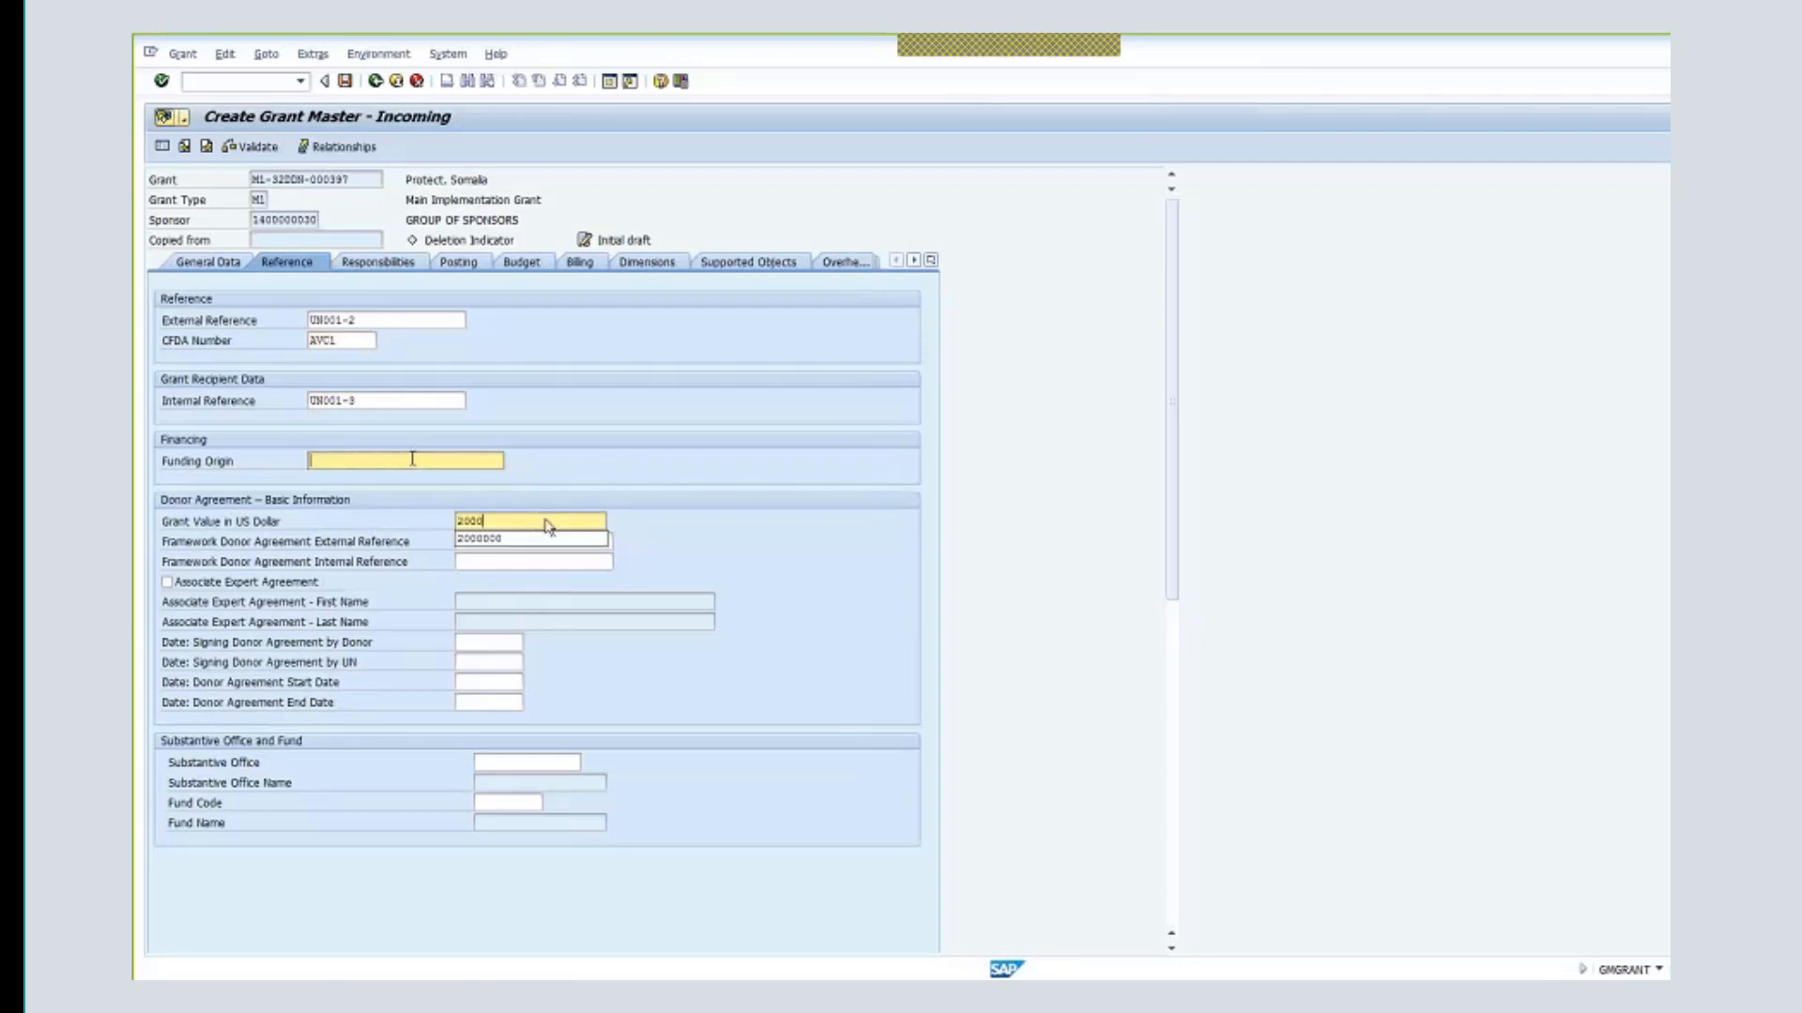
type("000")
key("Return")
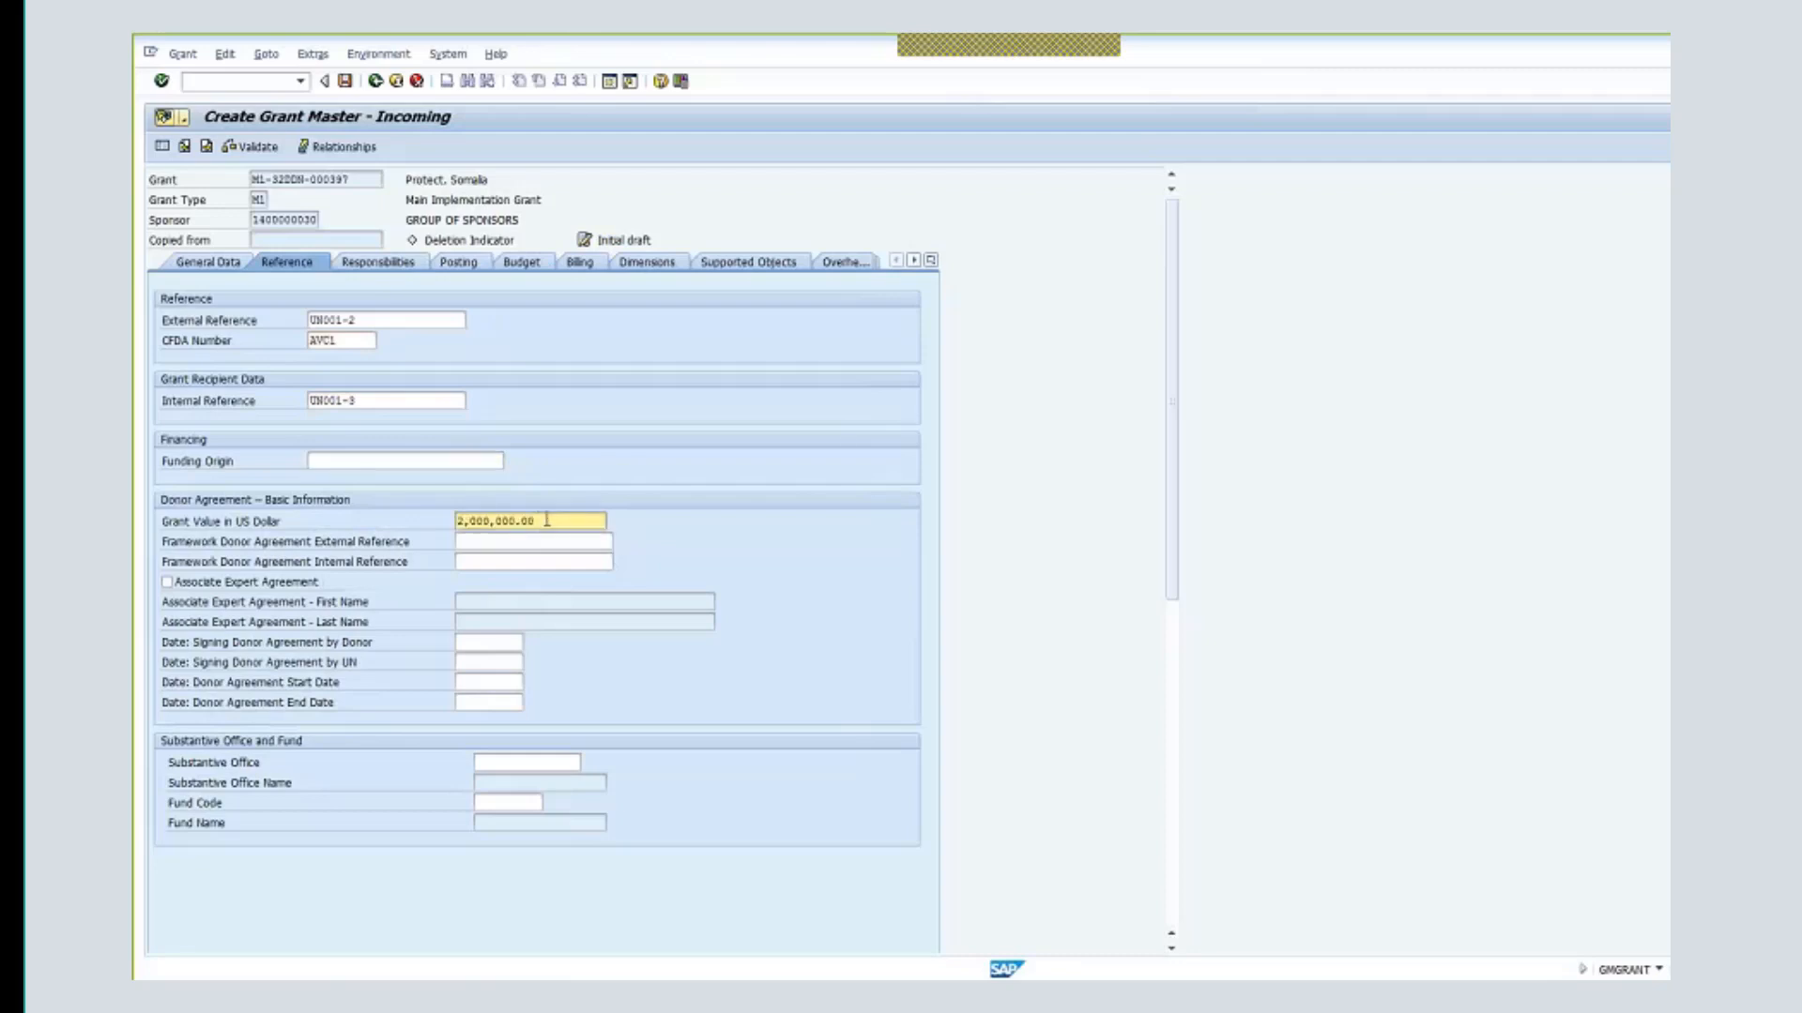
left_click(524, 544)
- Fill the framework external and internal references (FRAE/FRAI-18/02 without DEN) and tick Associate Expert Agreement
left_click(523, 547)
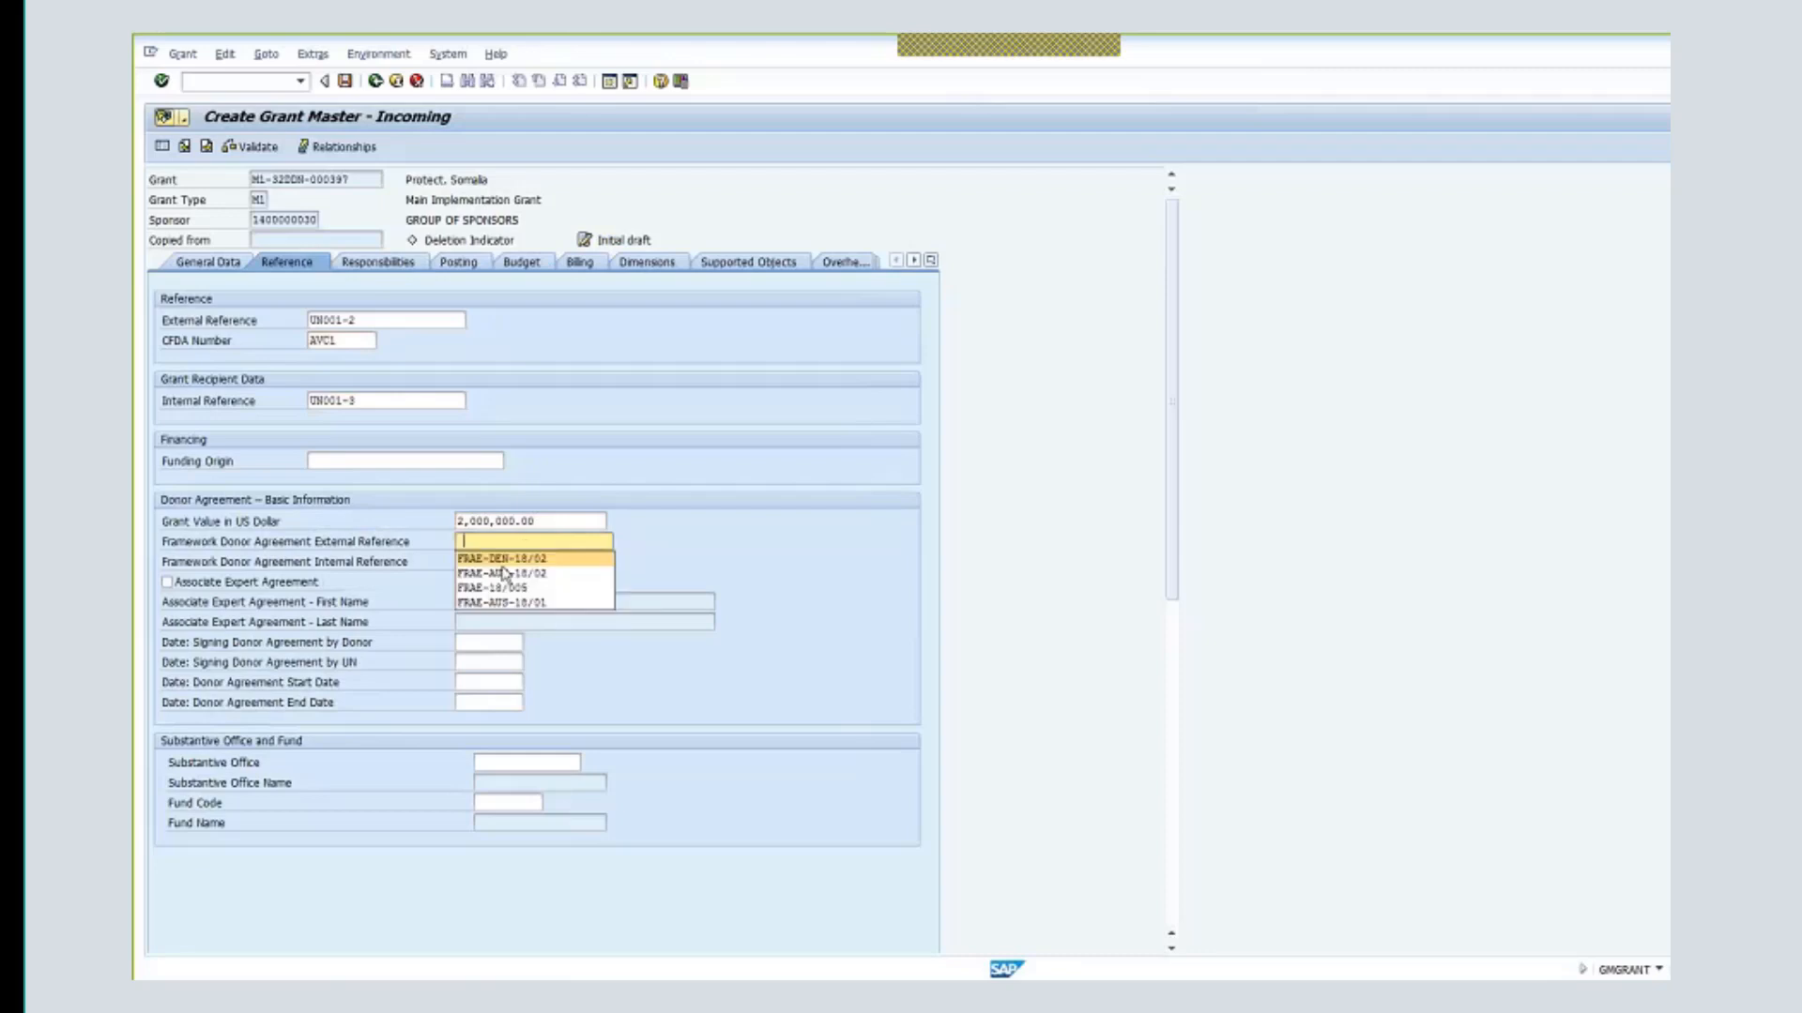
left_click(517, 560)
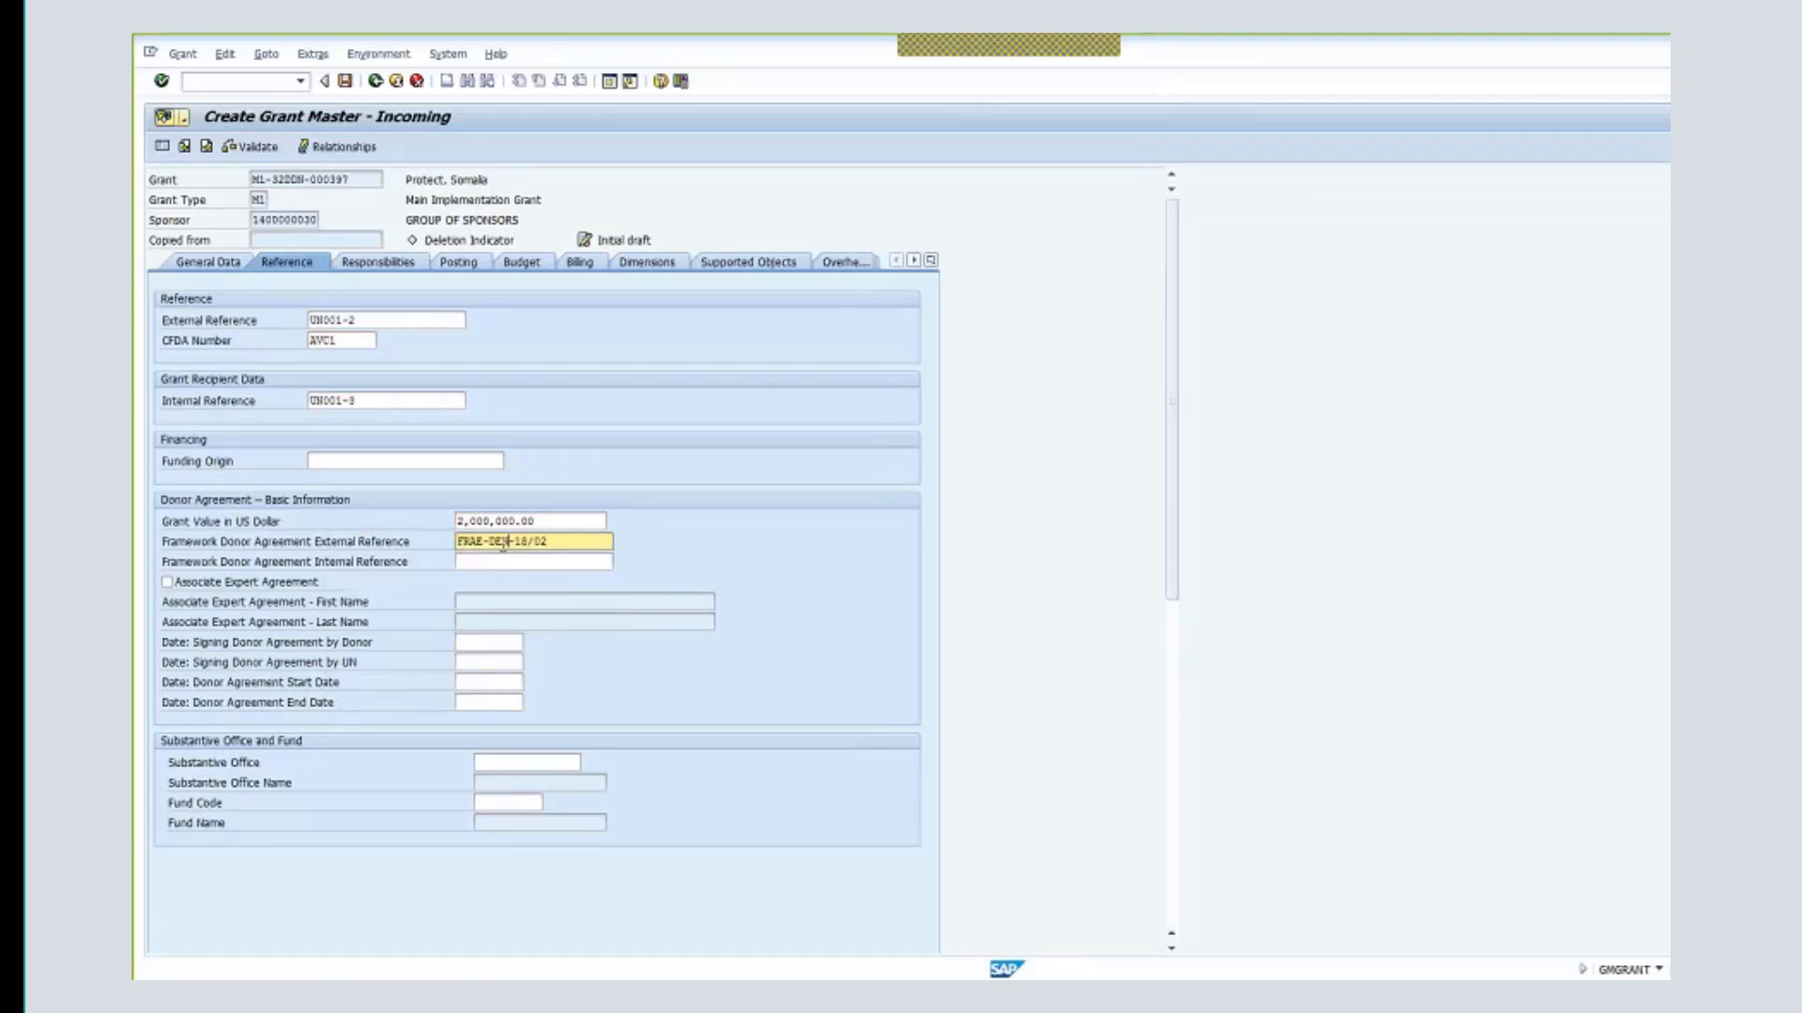
key("BackSpace")
key("BackSpace")
key("BackSpace")
left_click(488, 561)
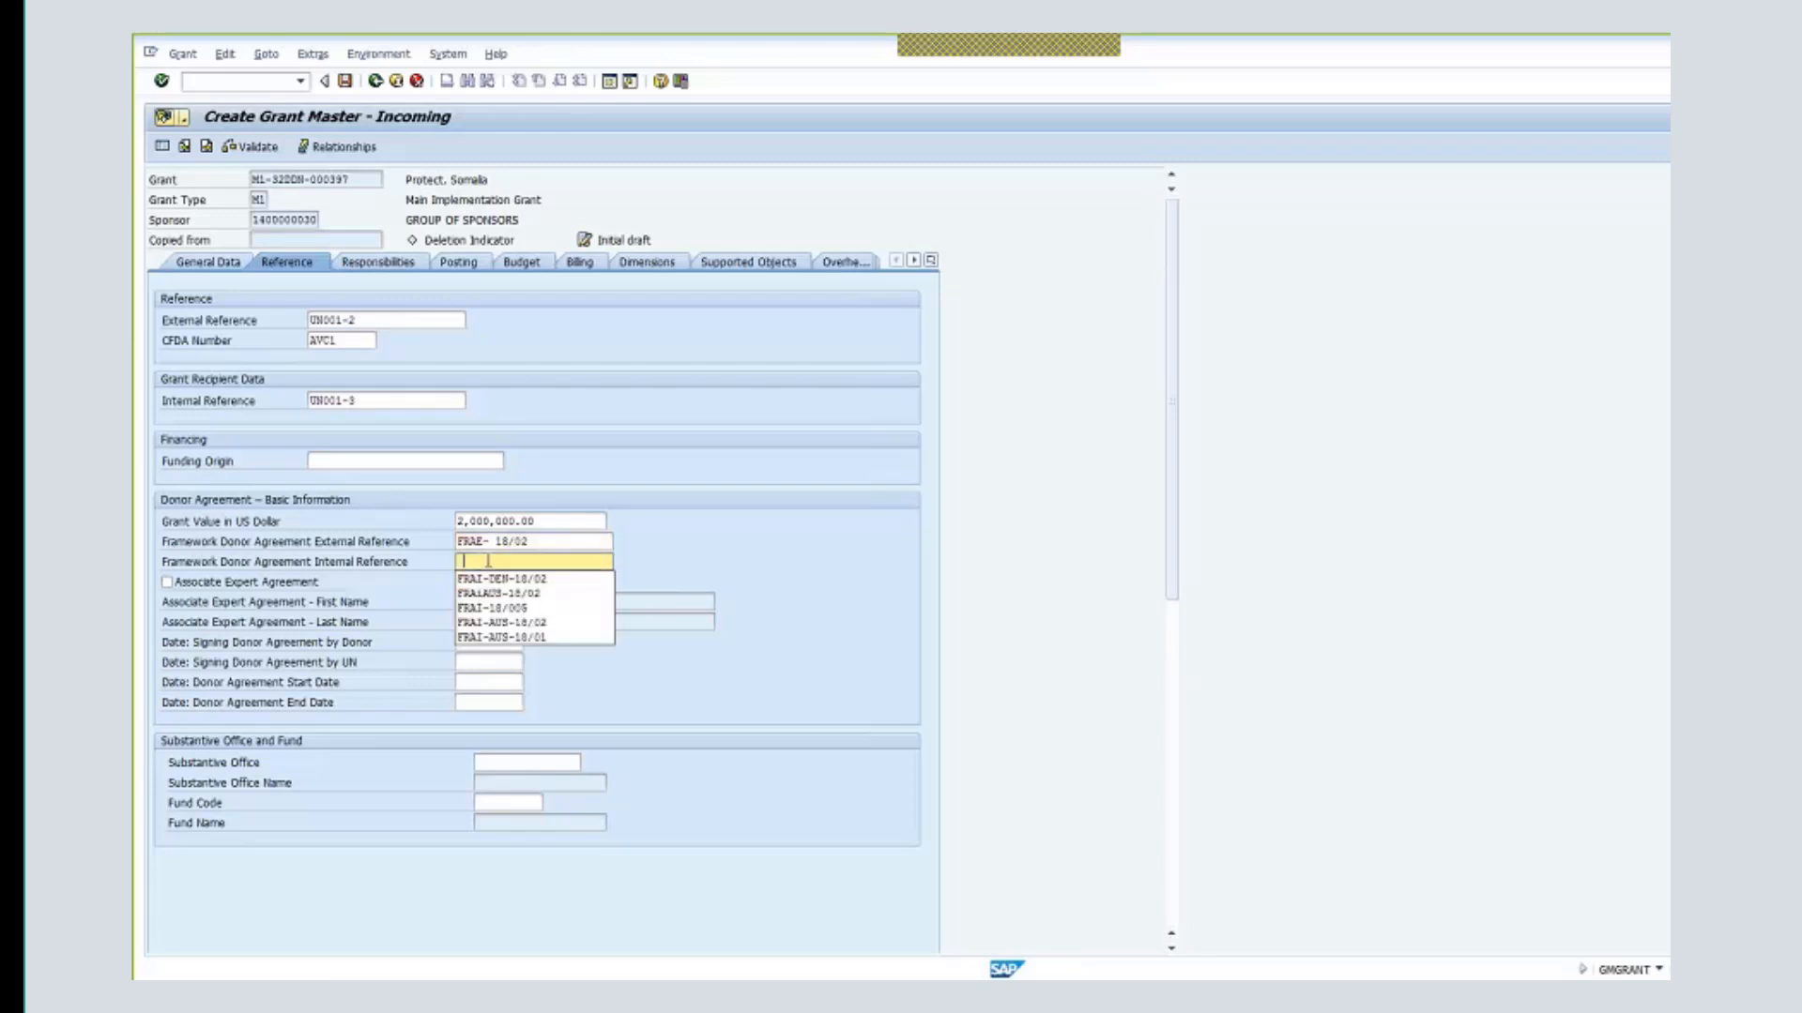
left_click(502, 579)
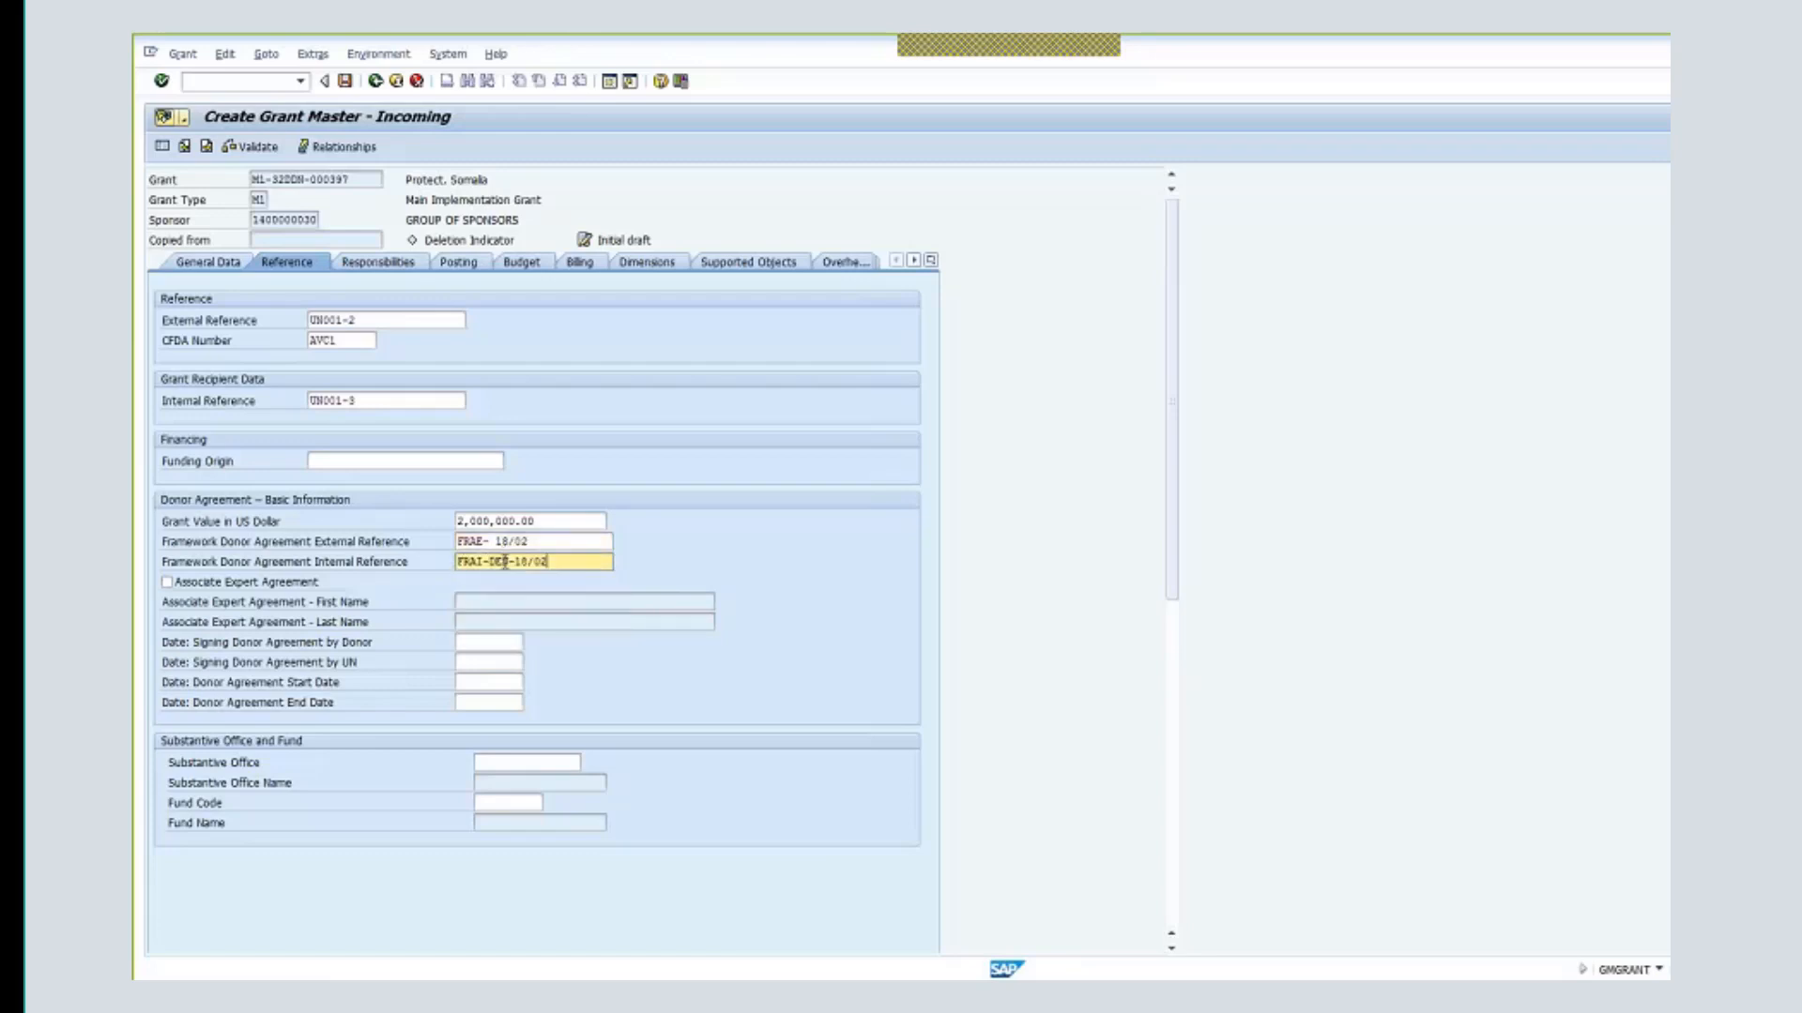
left_click_drag(512, 561, 484, 561)
key("BackSpace")
left_click(169, 584)
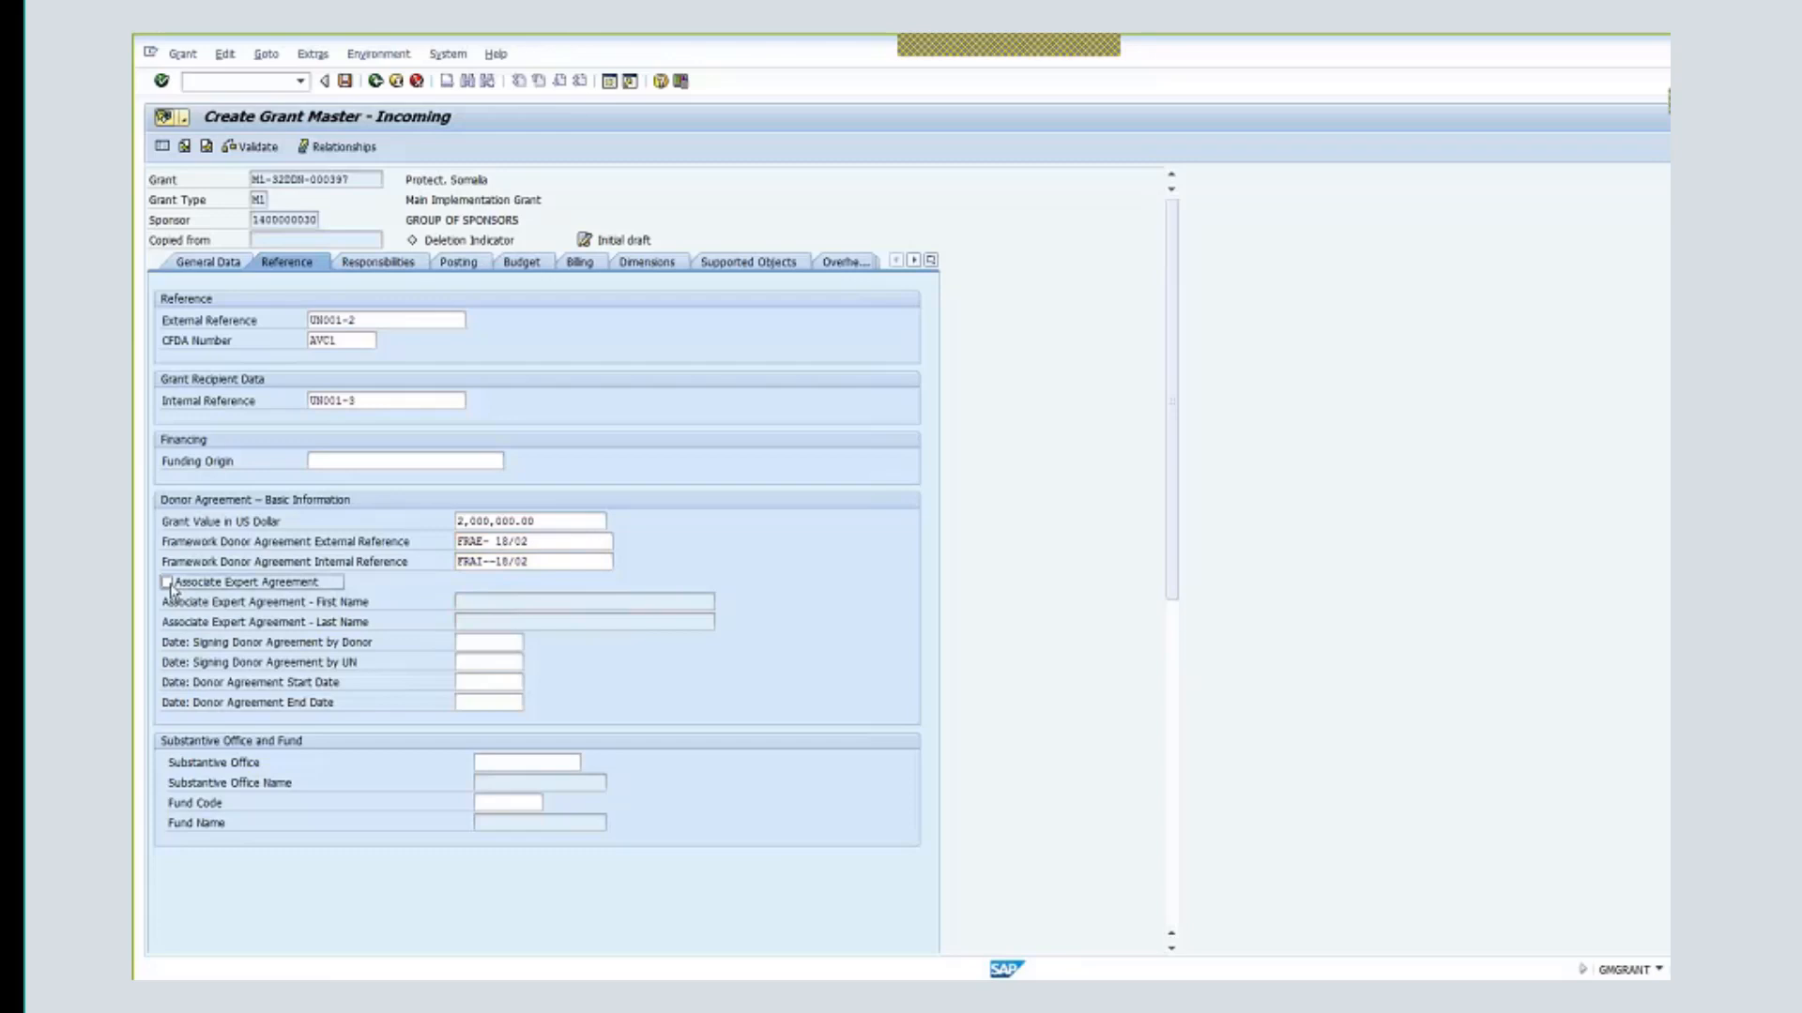
left_click(167, 582)
- Enter Substantive Office 11125 and confirm it to load the office name
left_click(531, 763)
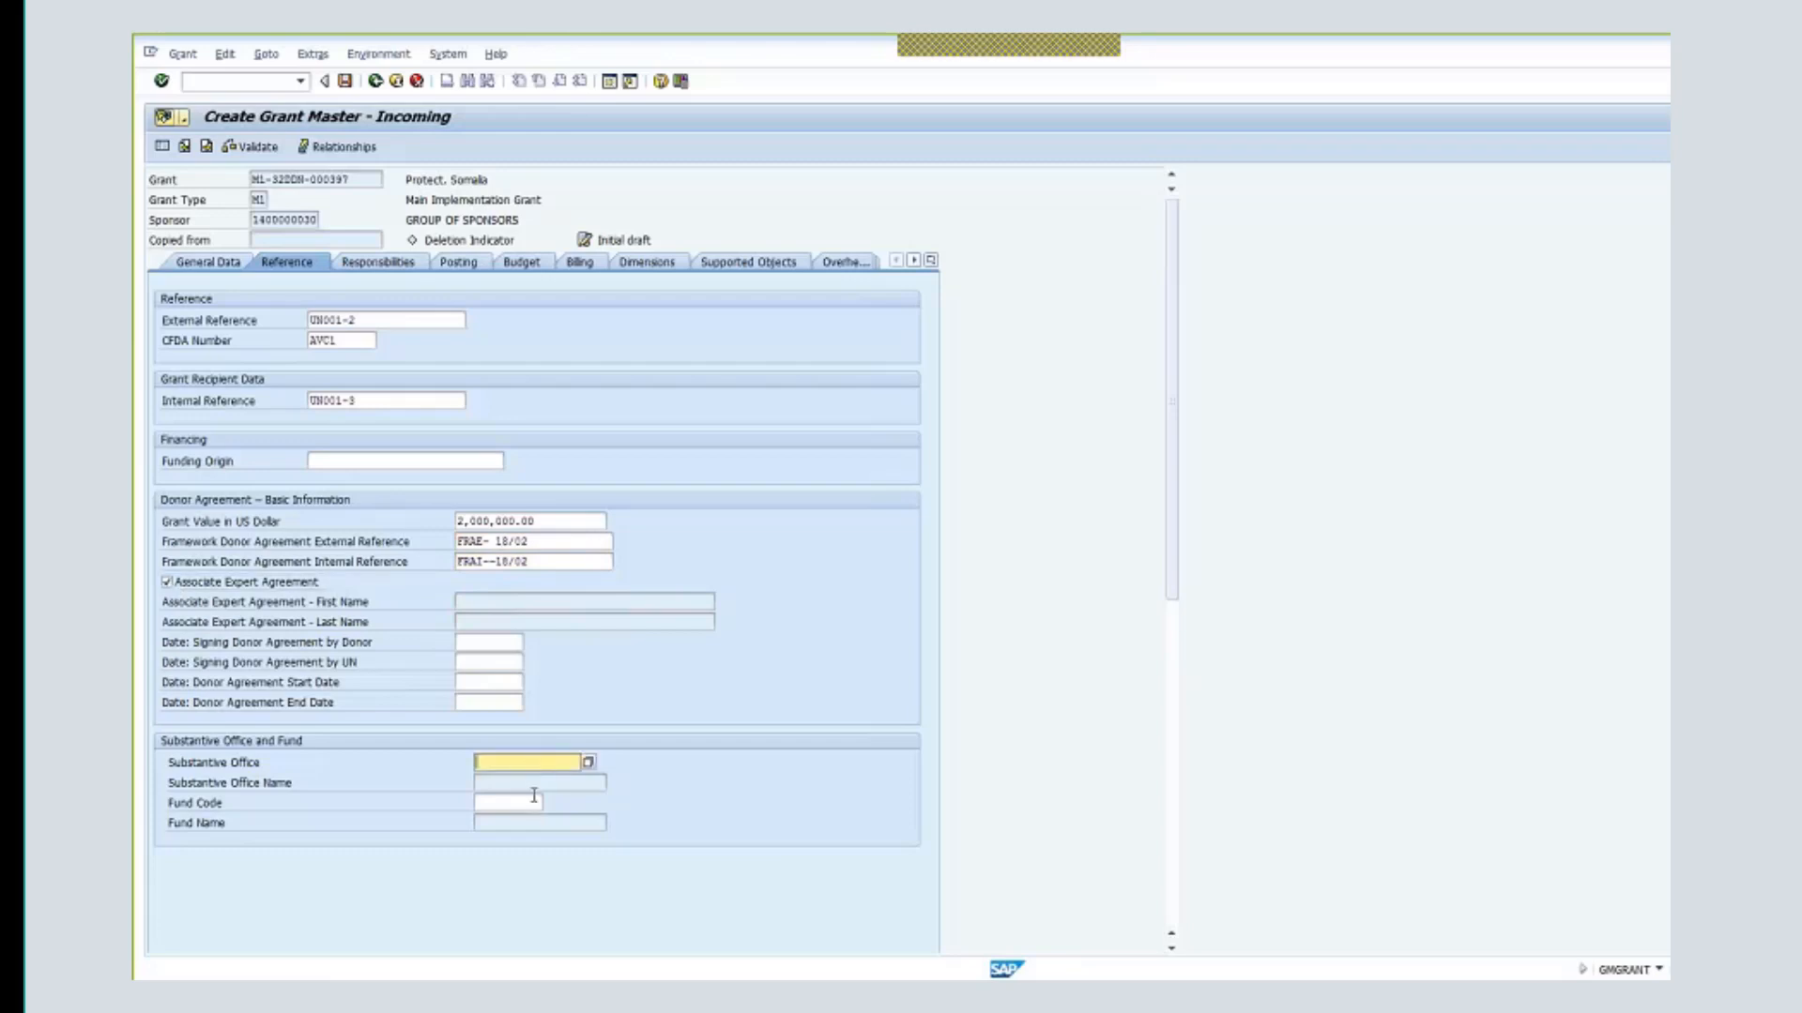
type("11125")
key("Return")
left_click(510, 804)
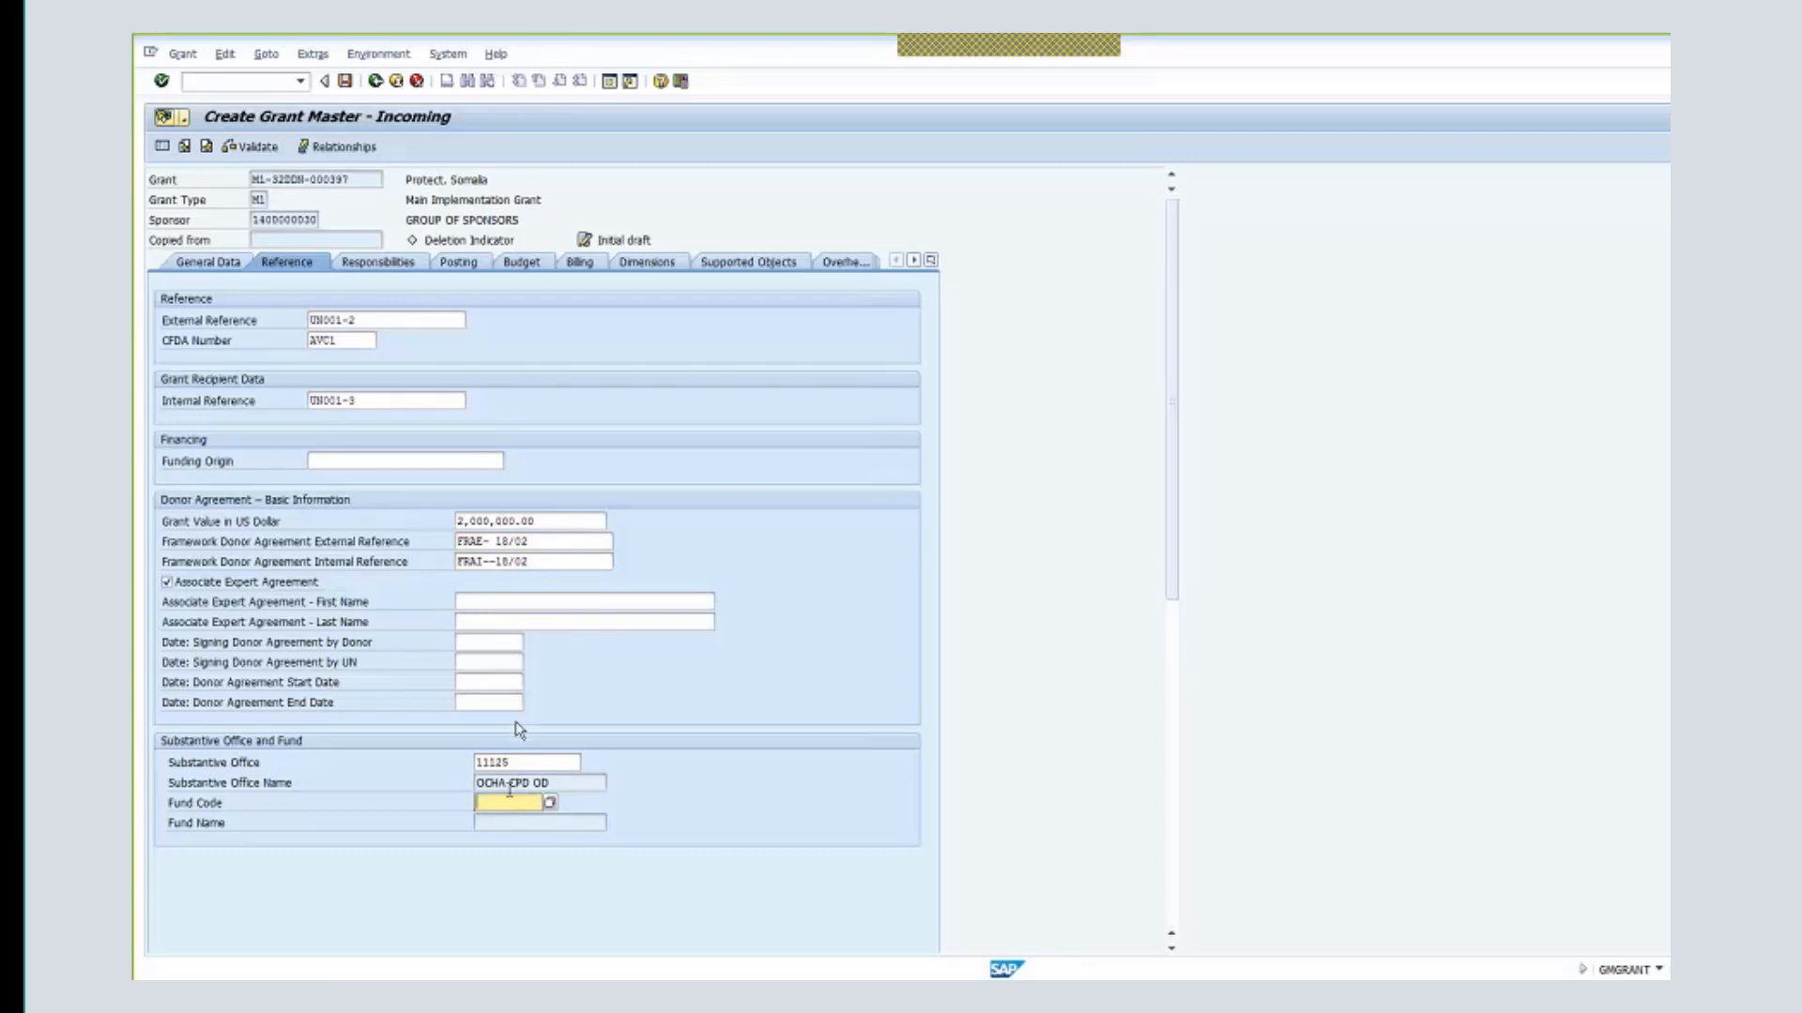
- Set donor and UN signing dates to 01.12.2017 and the agreement term to 01.01.2018–31.12.2019
left_click(499, 642)
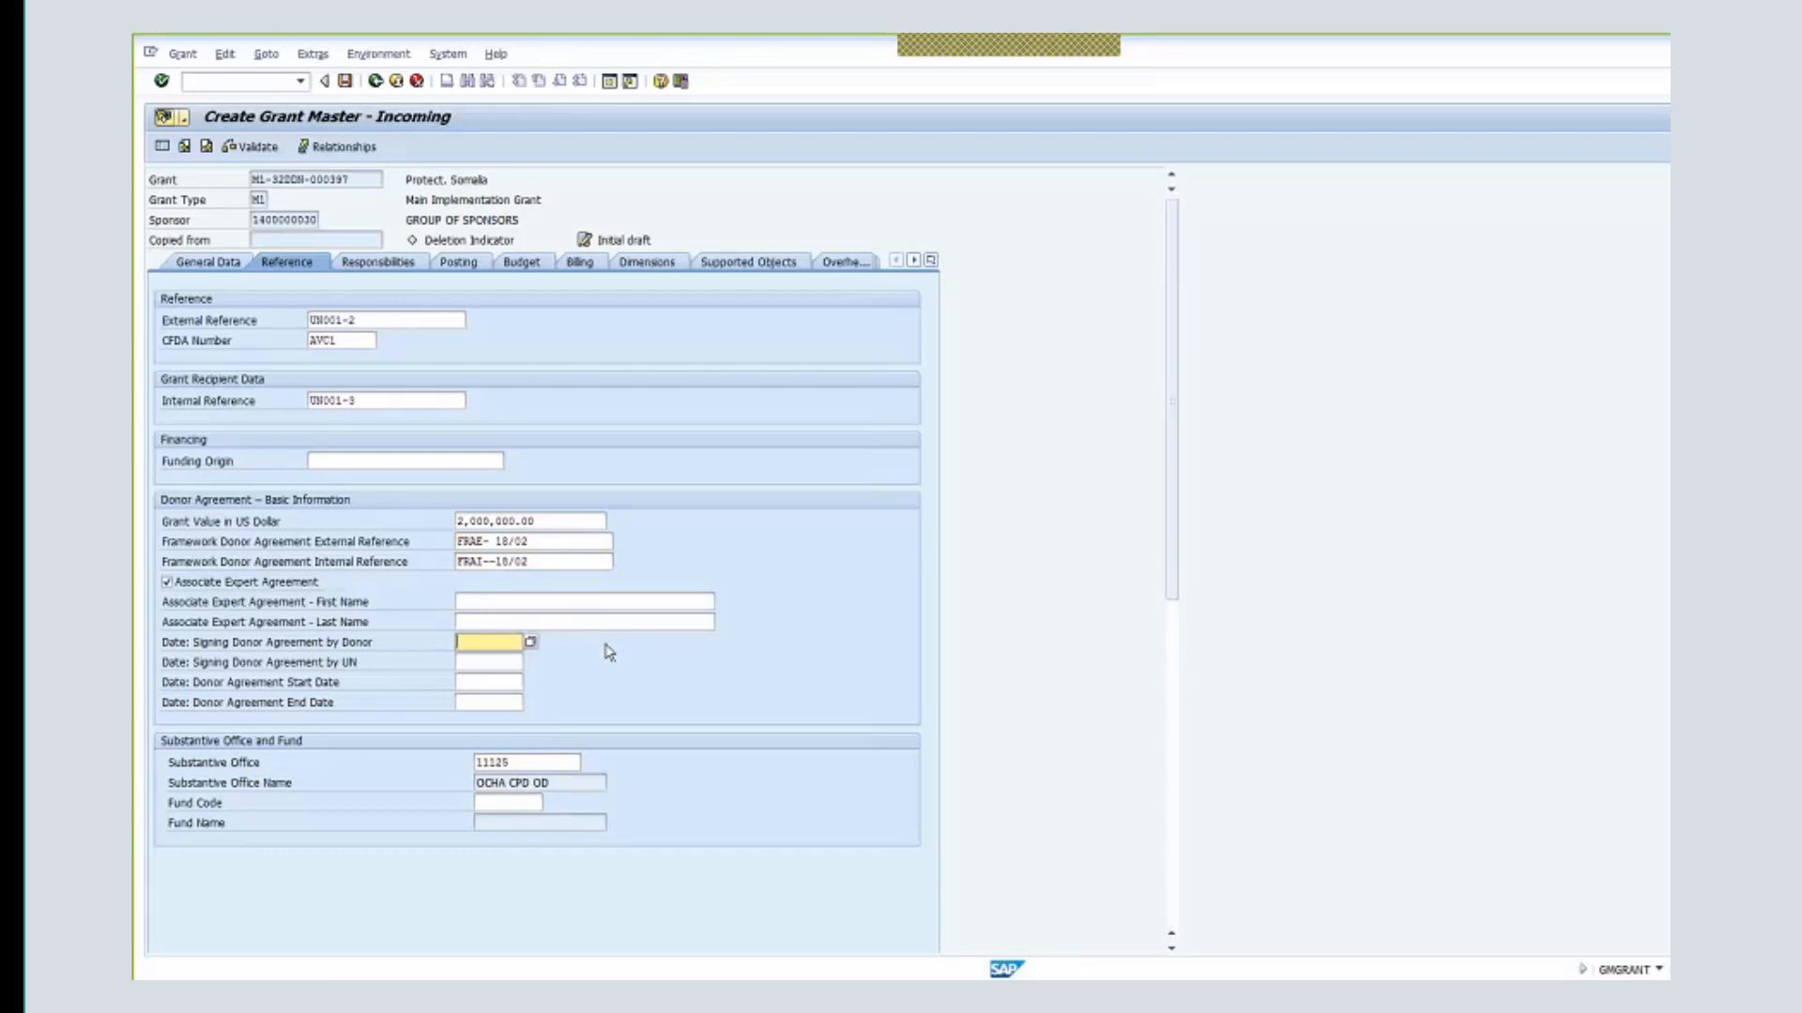
left_click(499, 645)
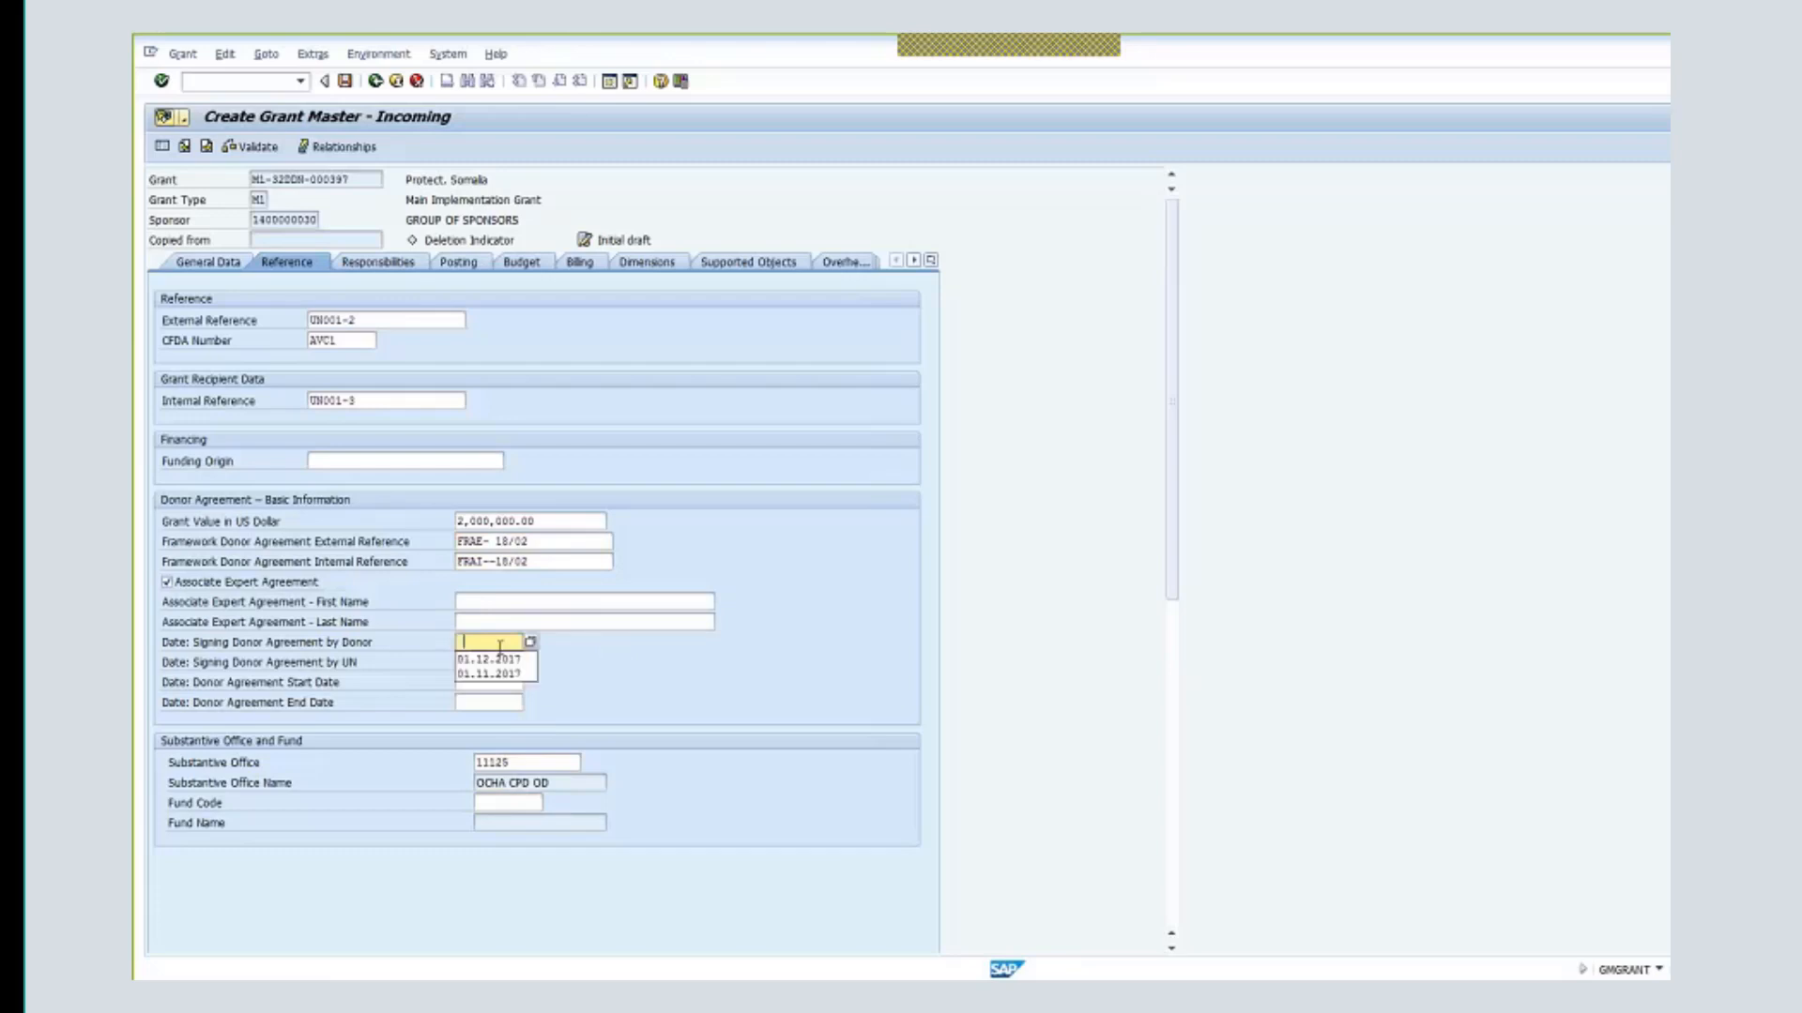
left_click(505, 660)
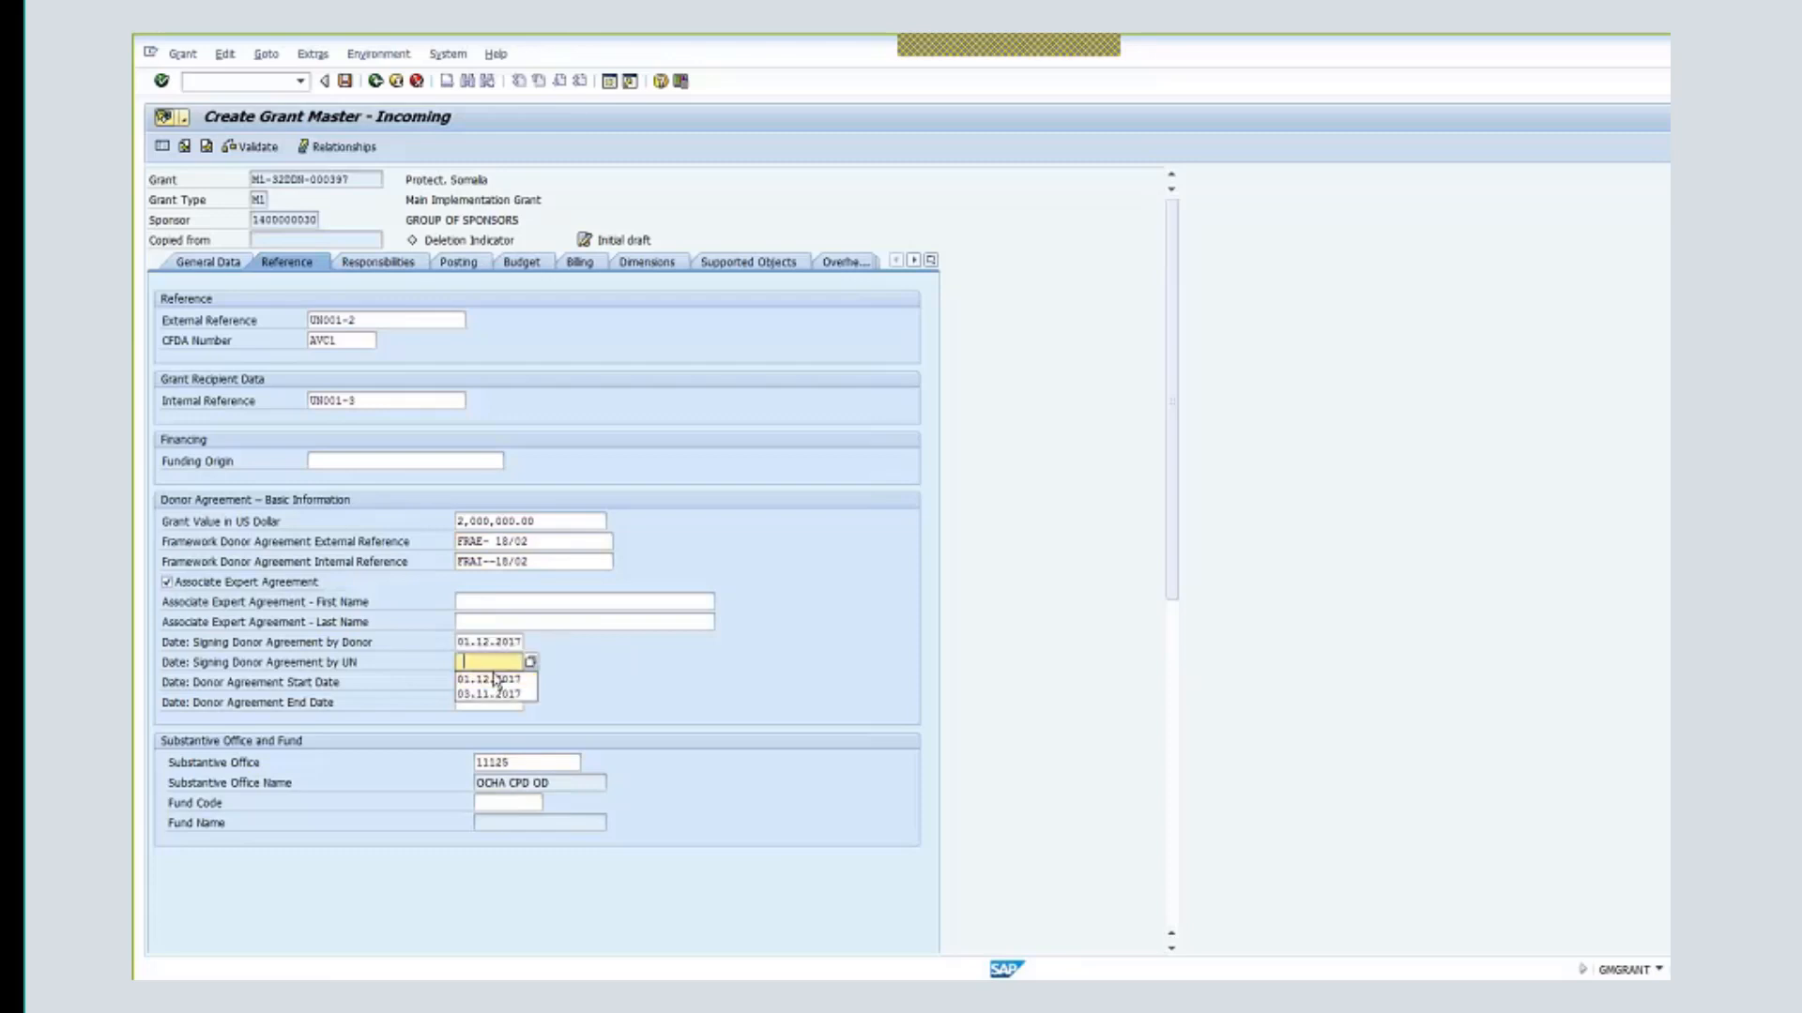
left_click(487, 678)
left_click(494, 682)
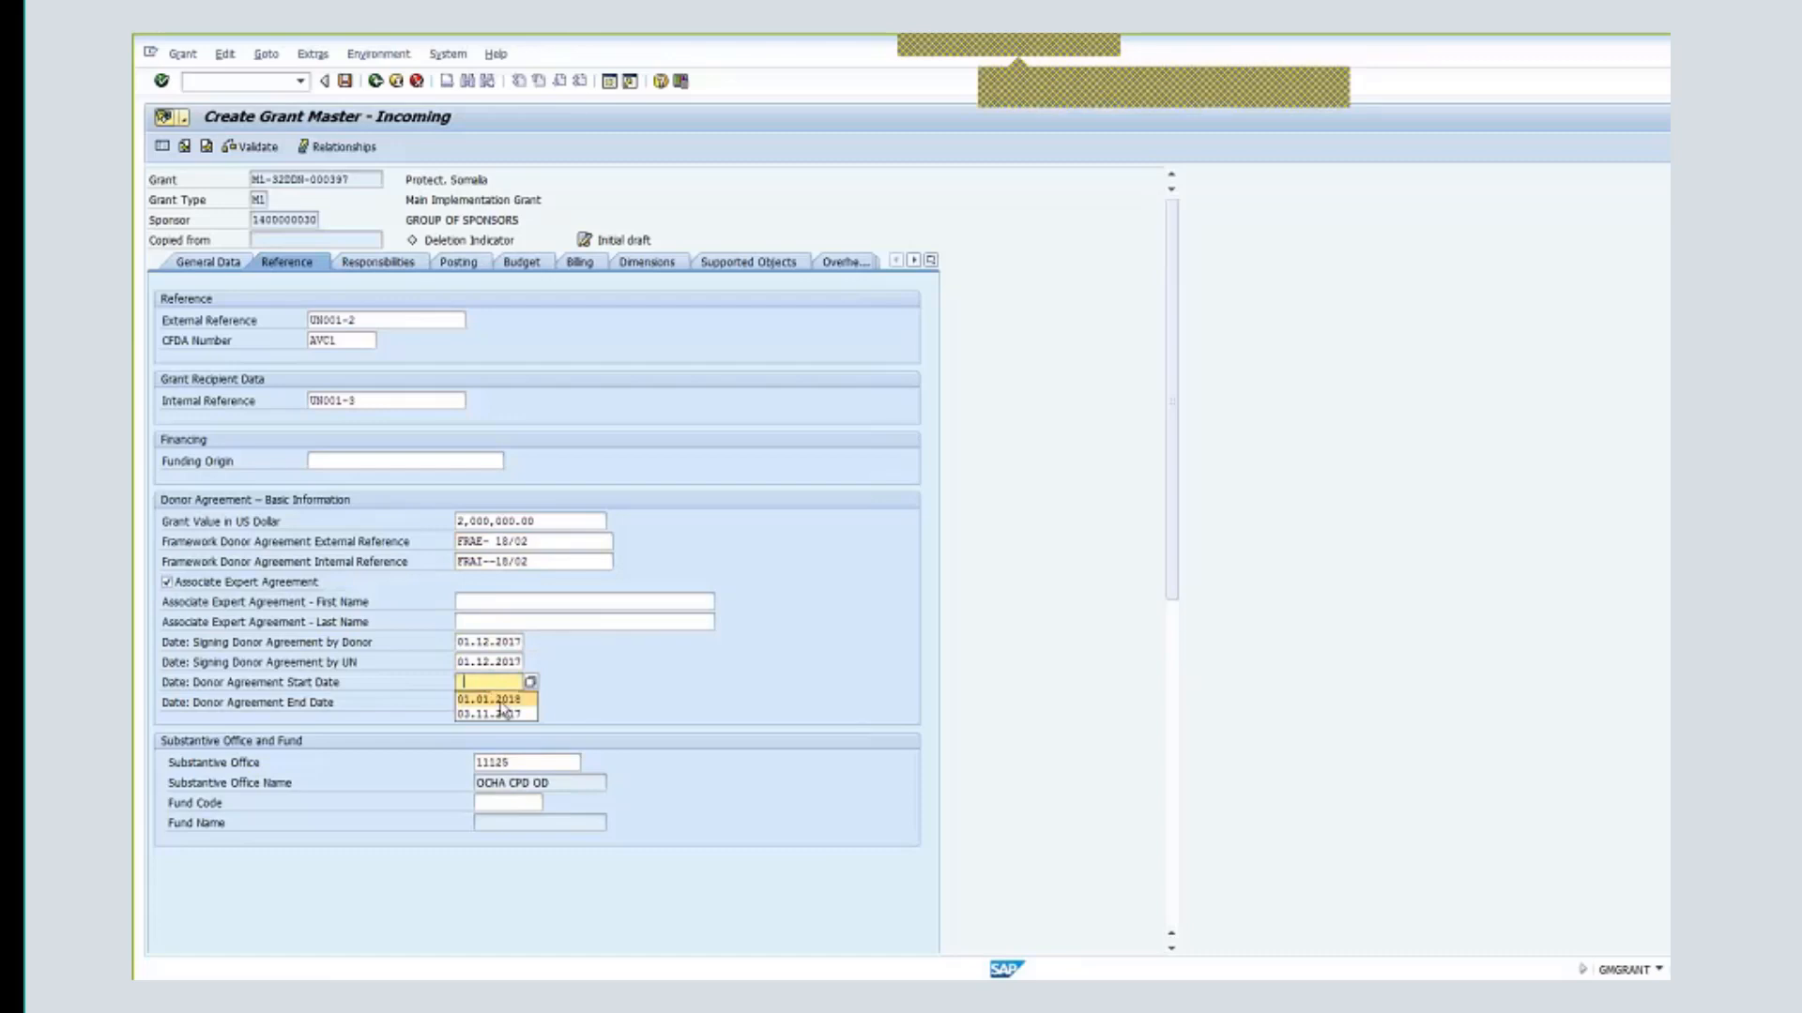
left_click(500, 700)
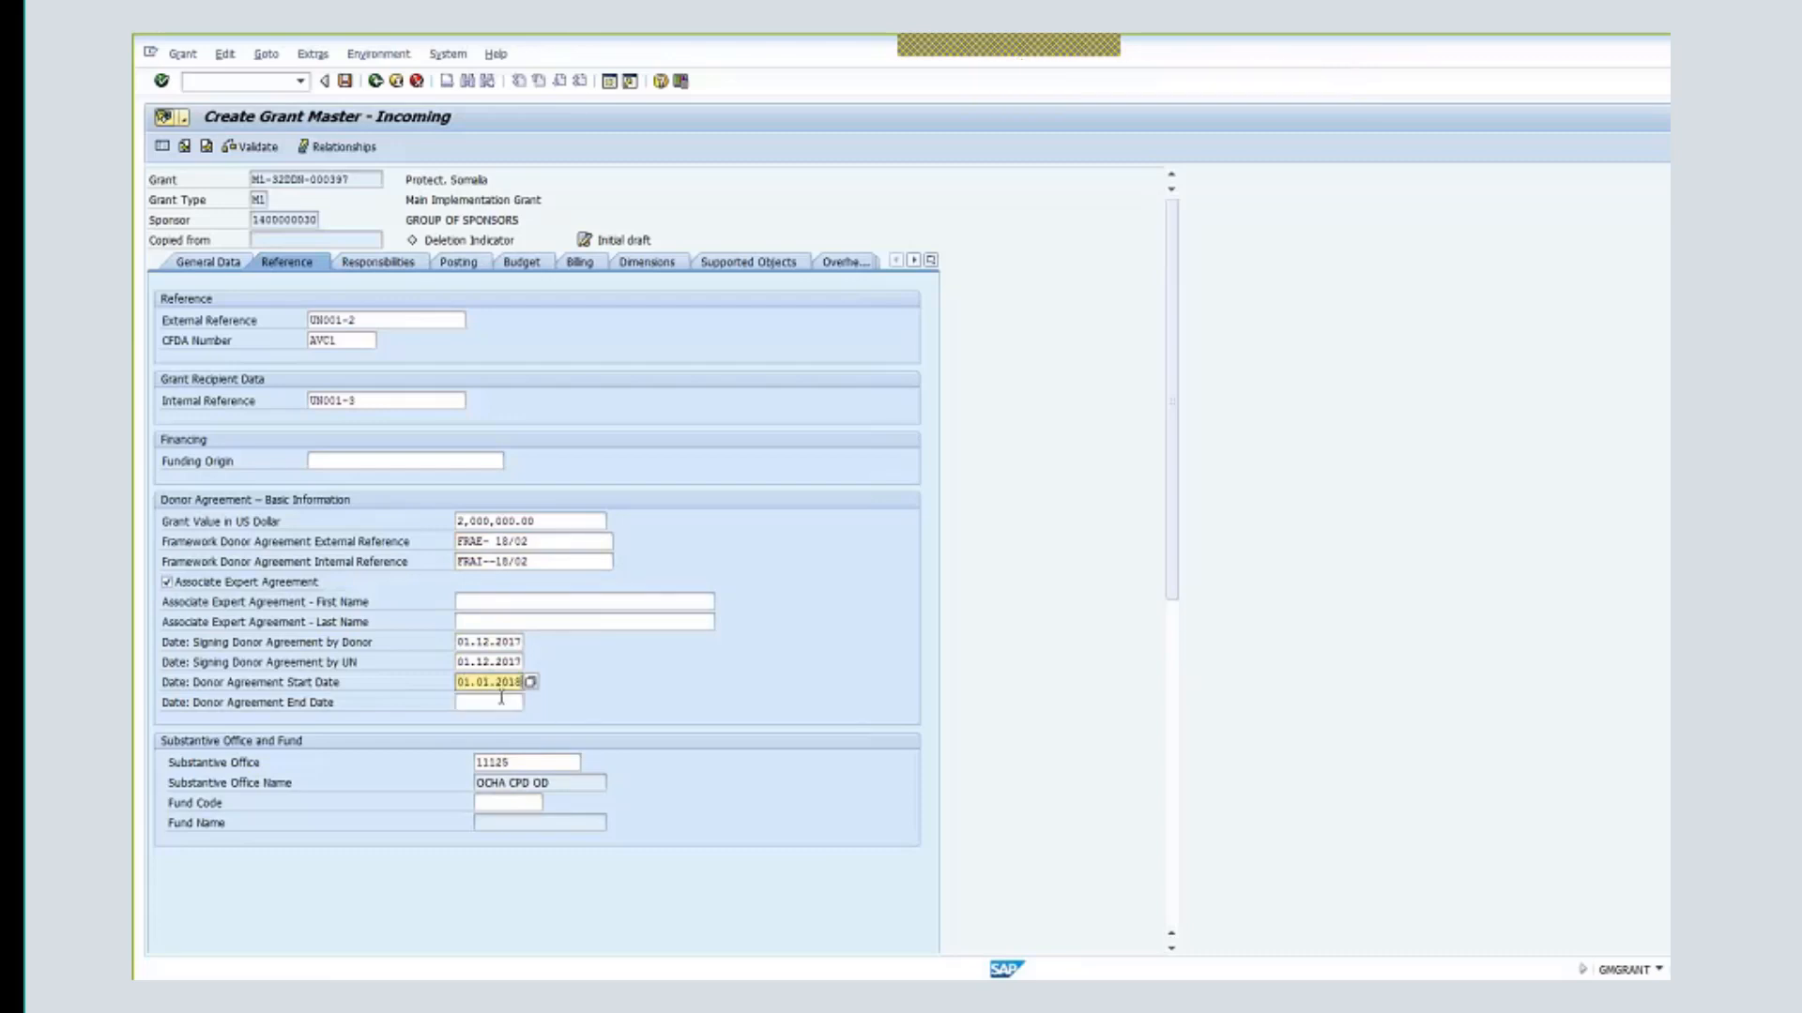
left_click(497, 702)
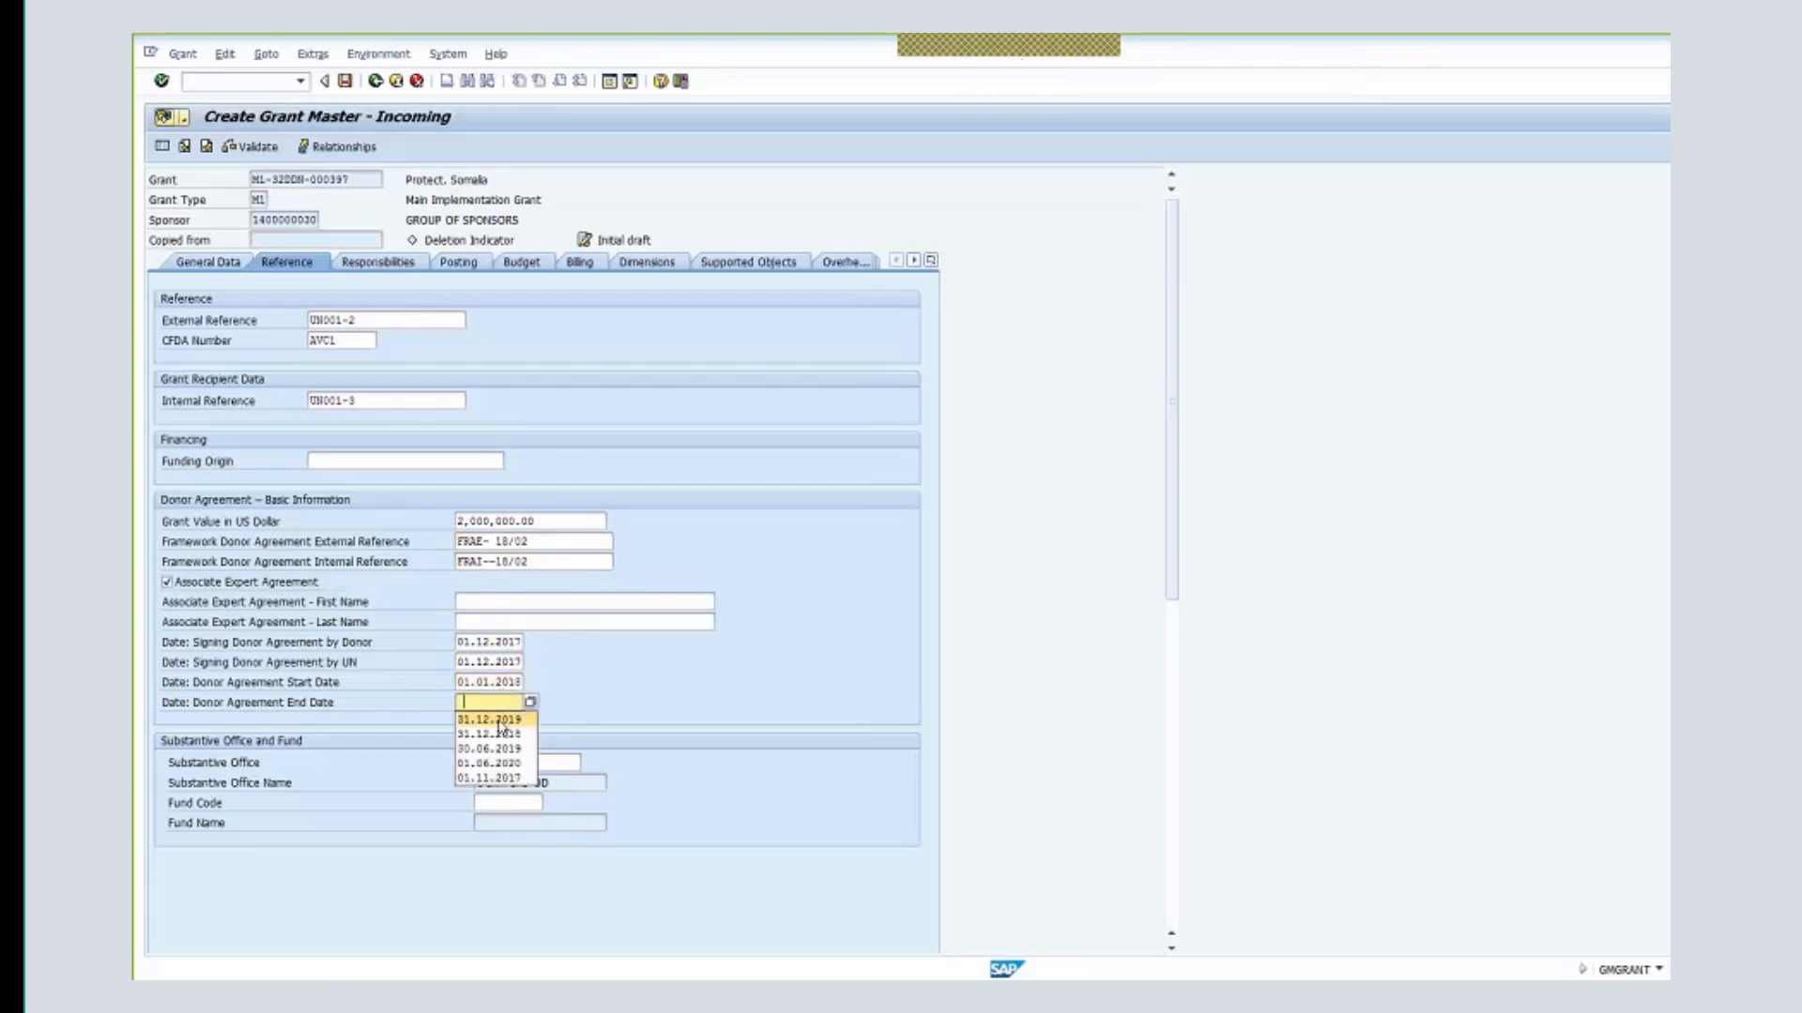
left_click(501, 721)
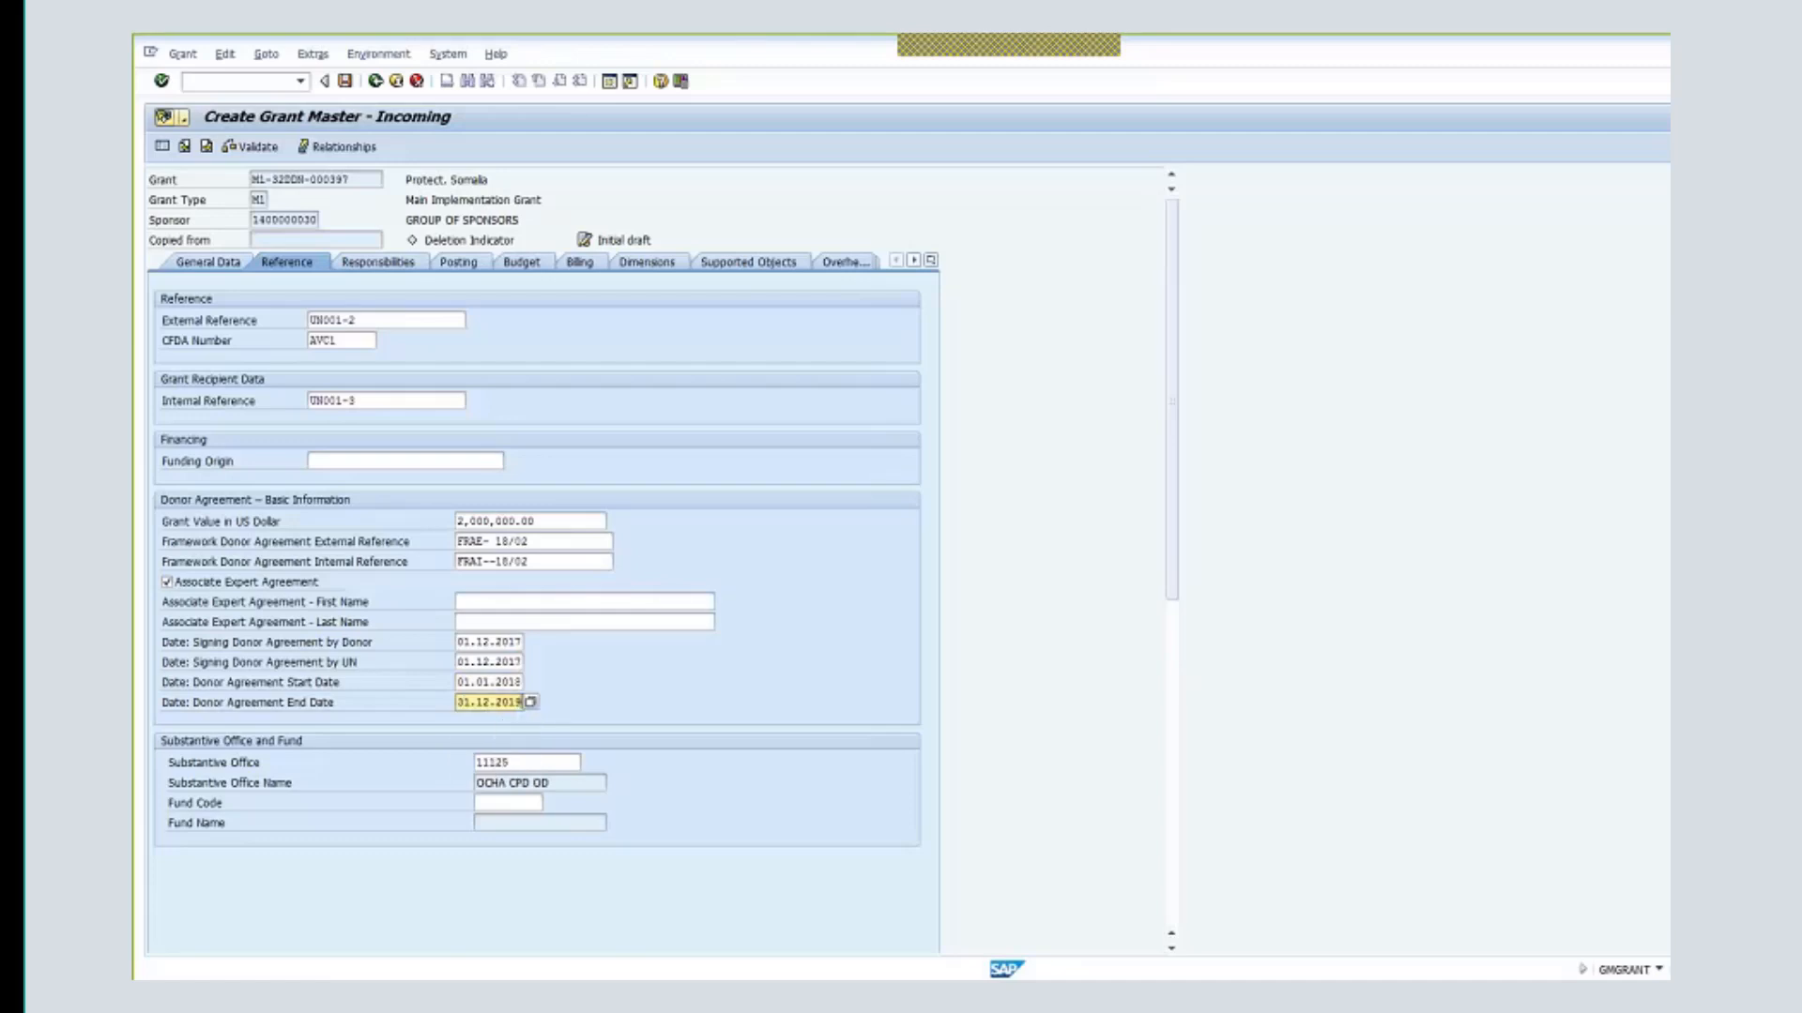
key("Return")
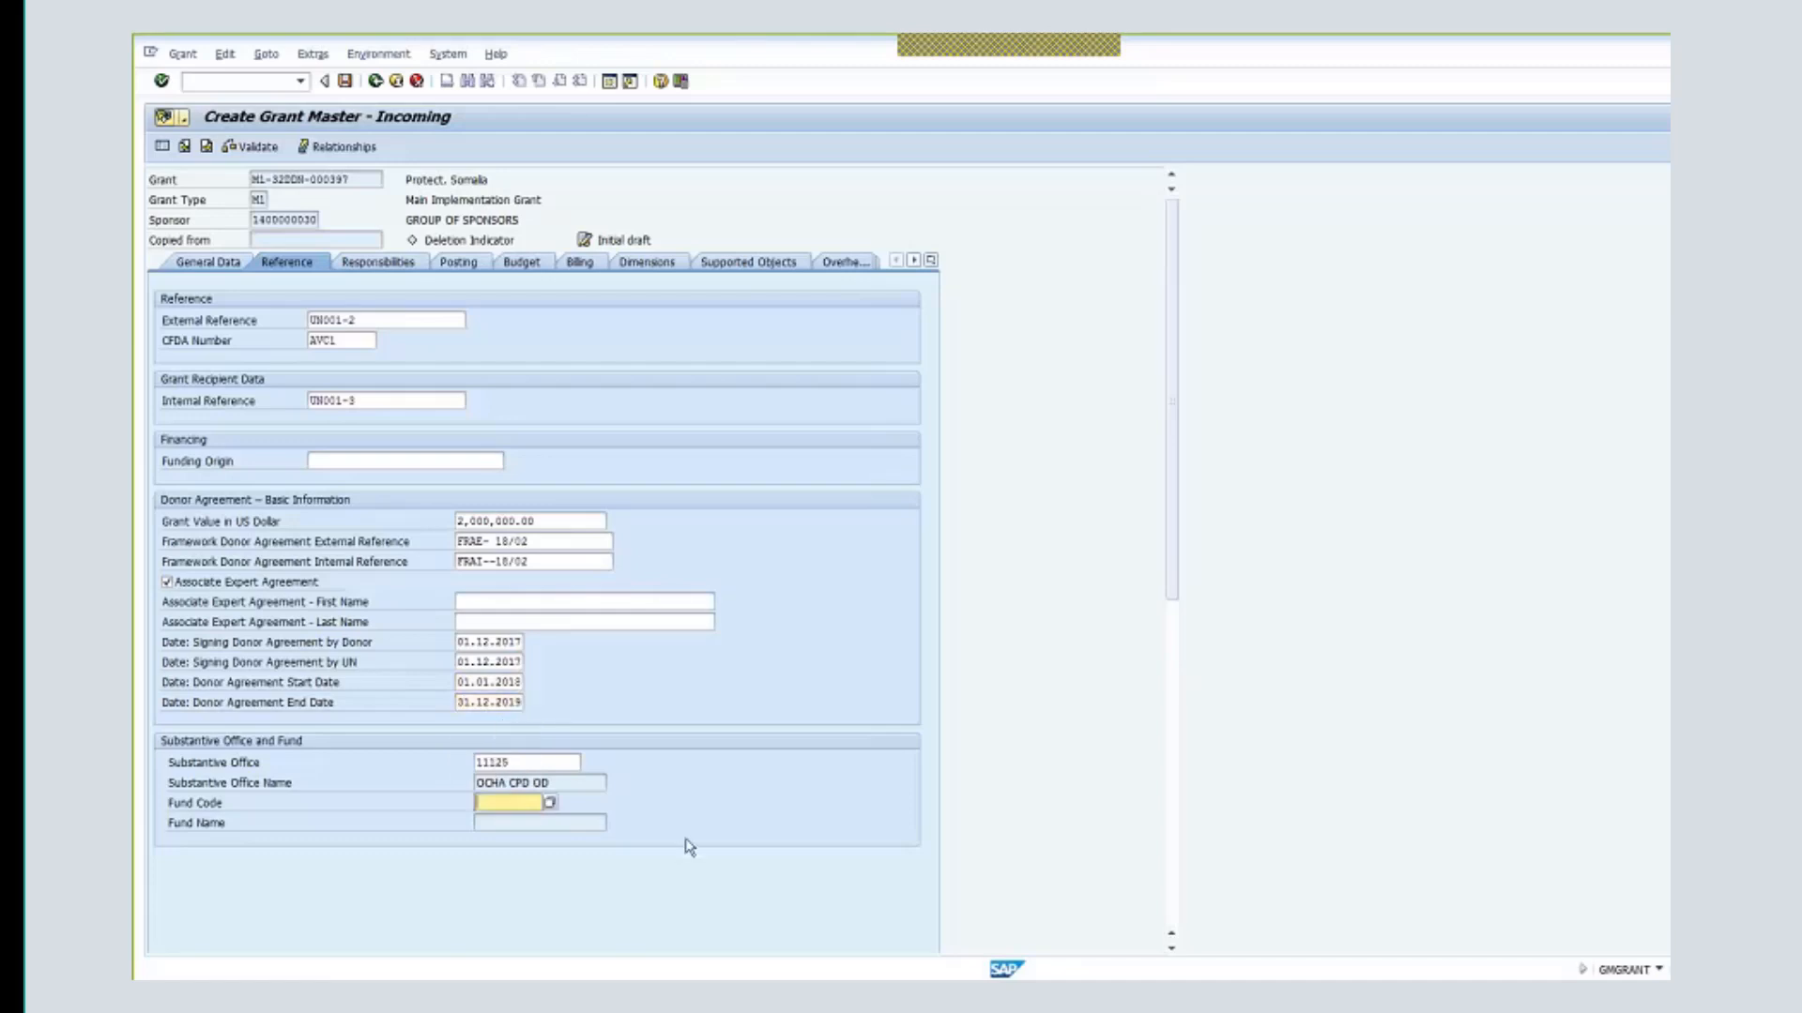
- Enter fund code 32DDN (TF OCHA Dis Rf Astc), correcting the rejected entry
type("32d")
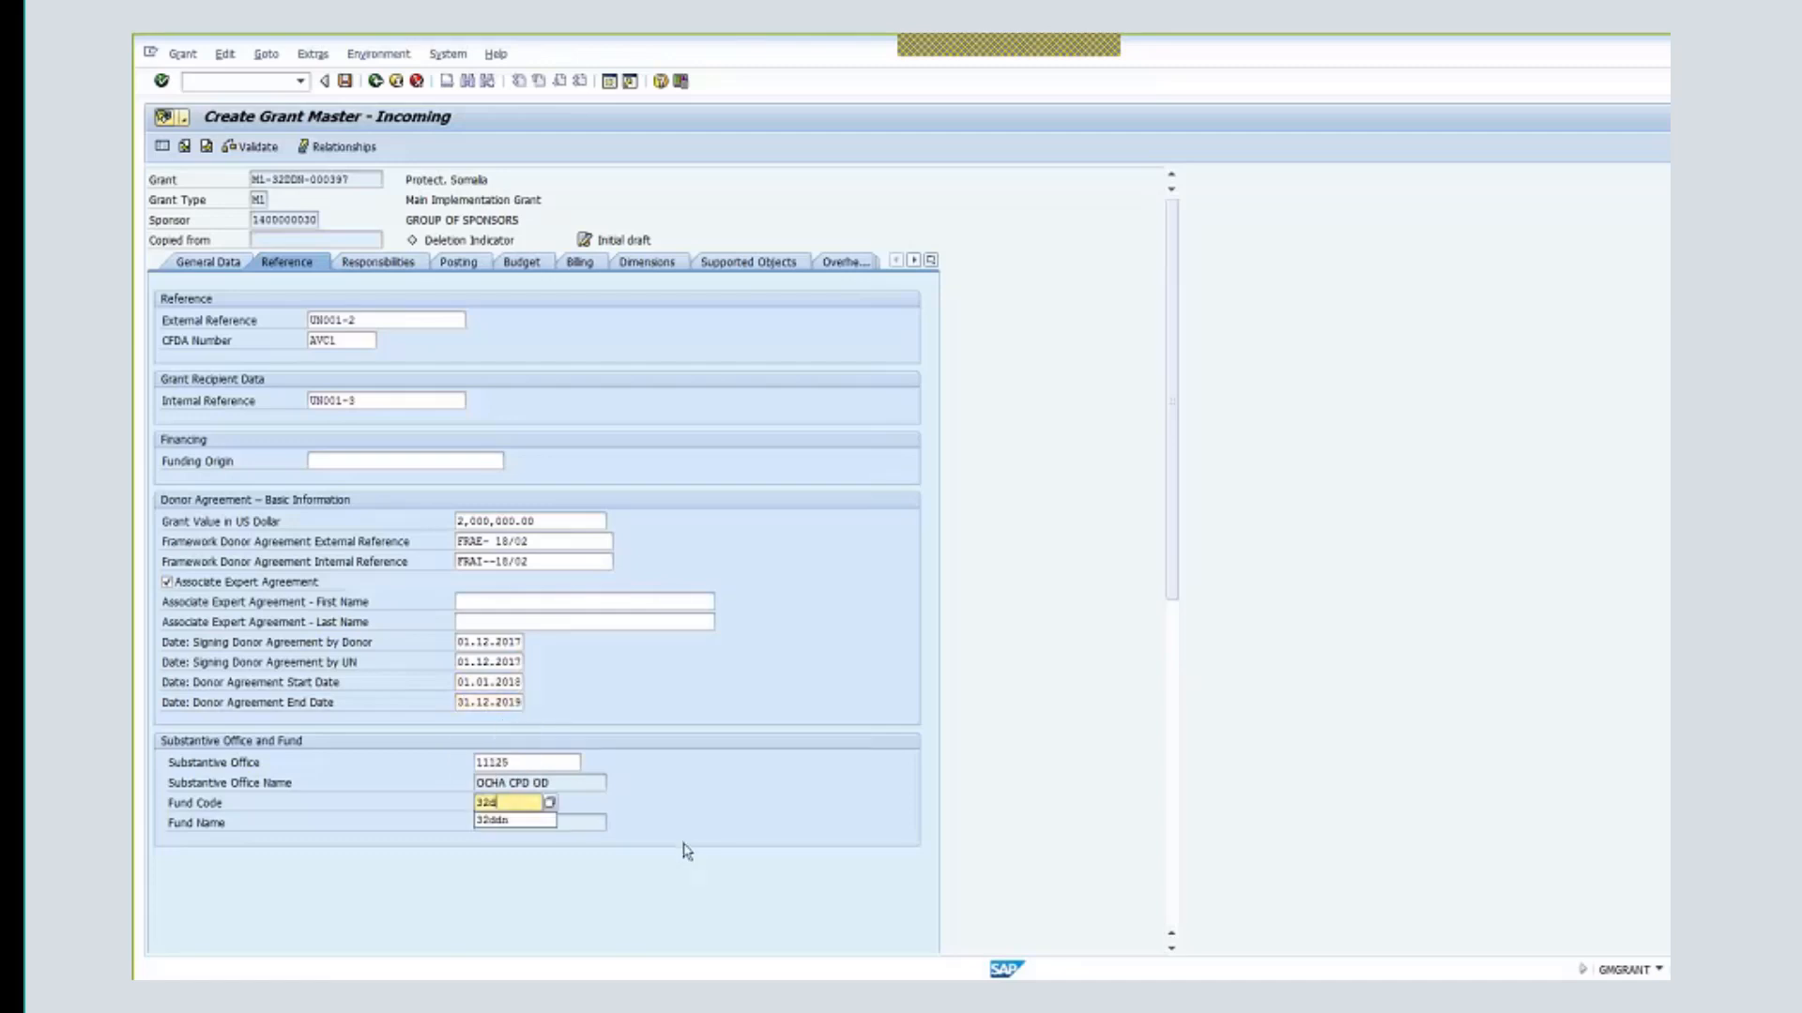
type("d")
key("Return")
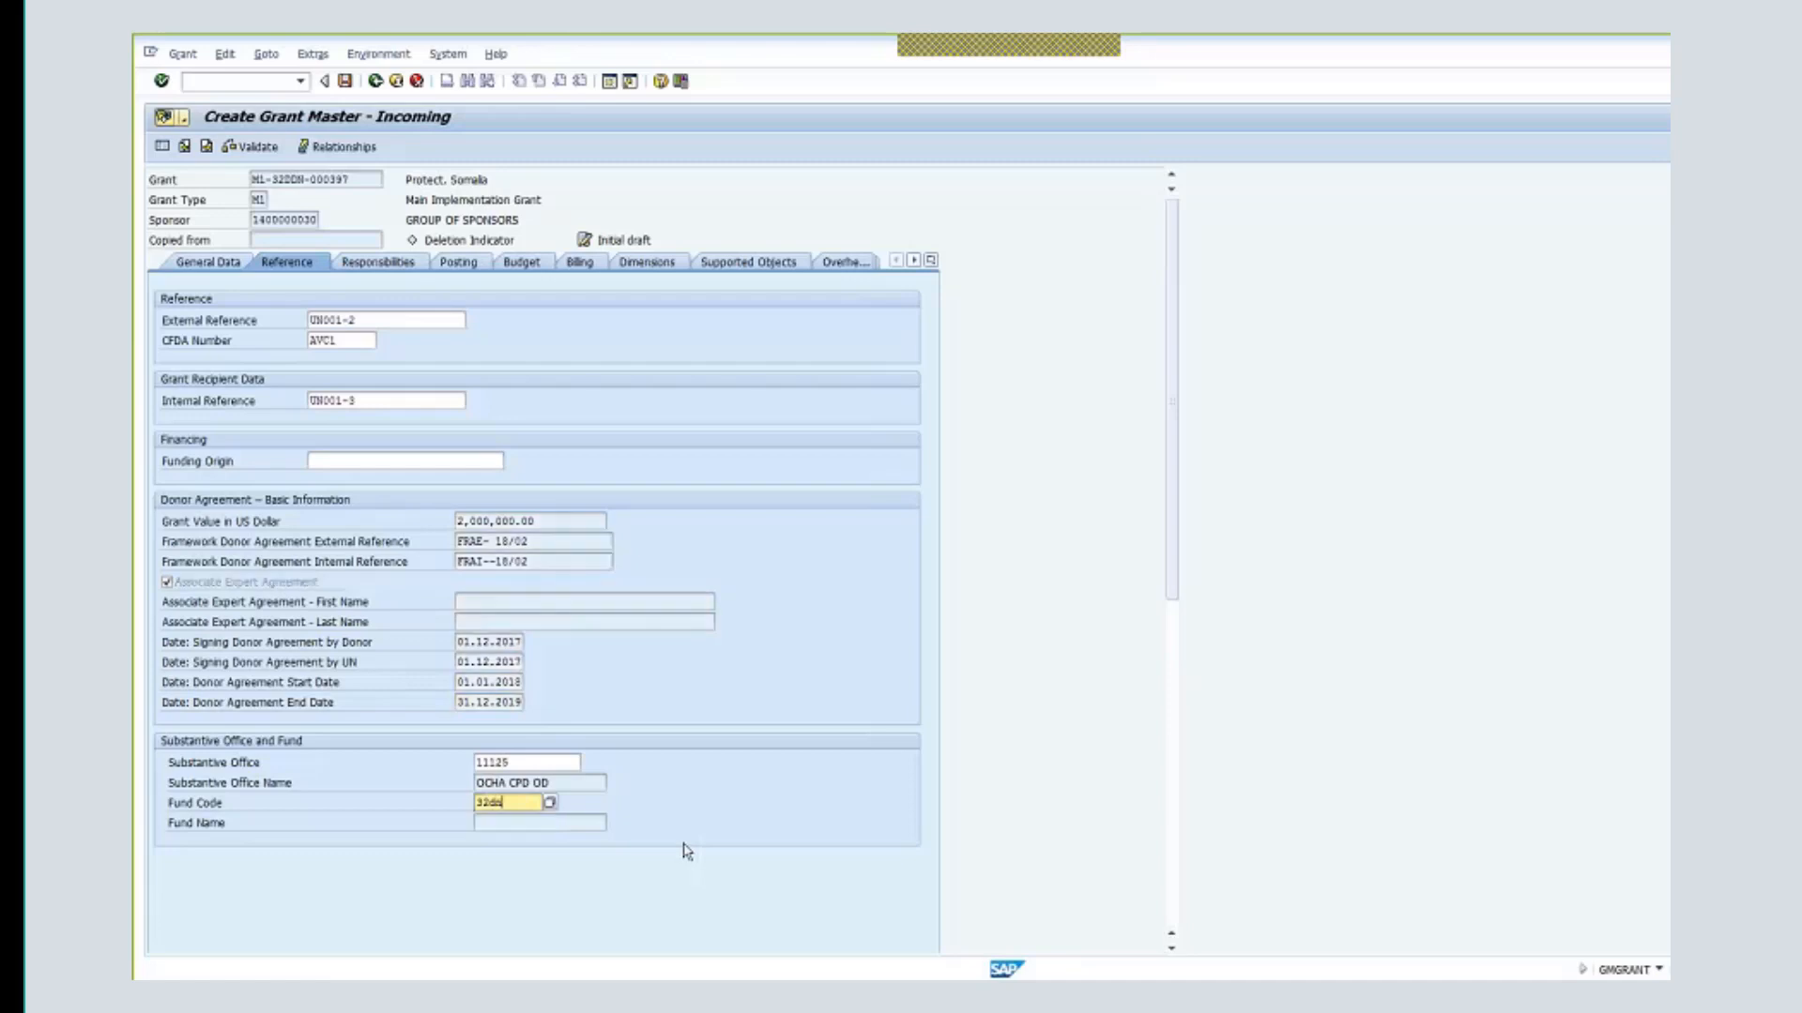
left_click(524, 803)
key("BackSpace")
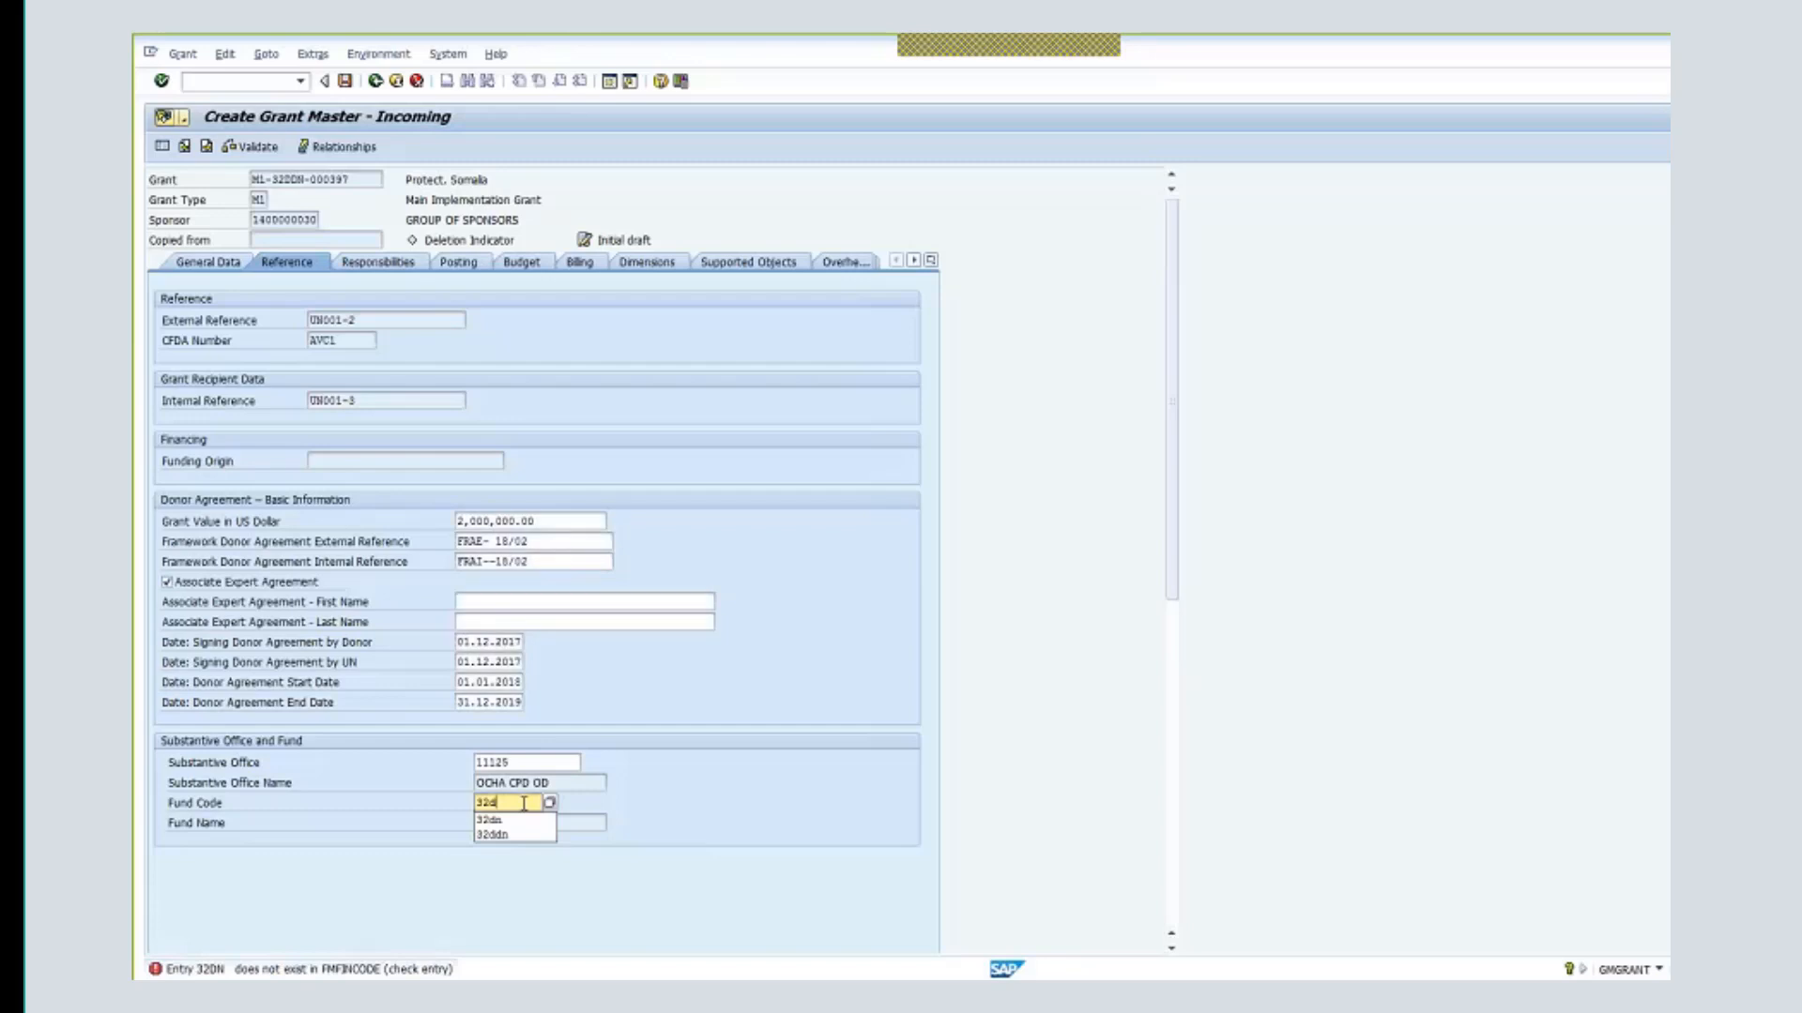
- Check General Data and Reference, then view responsibilities listing roles 0005 and 0007
left_click(249, 267)
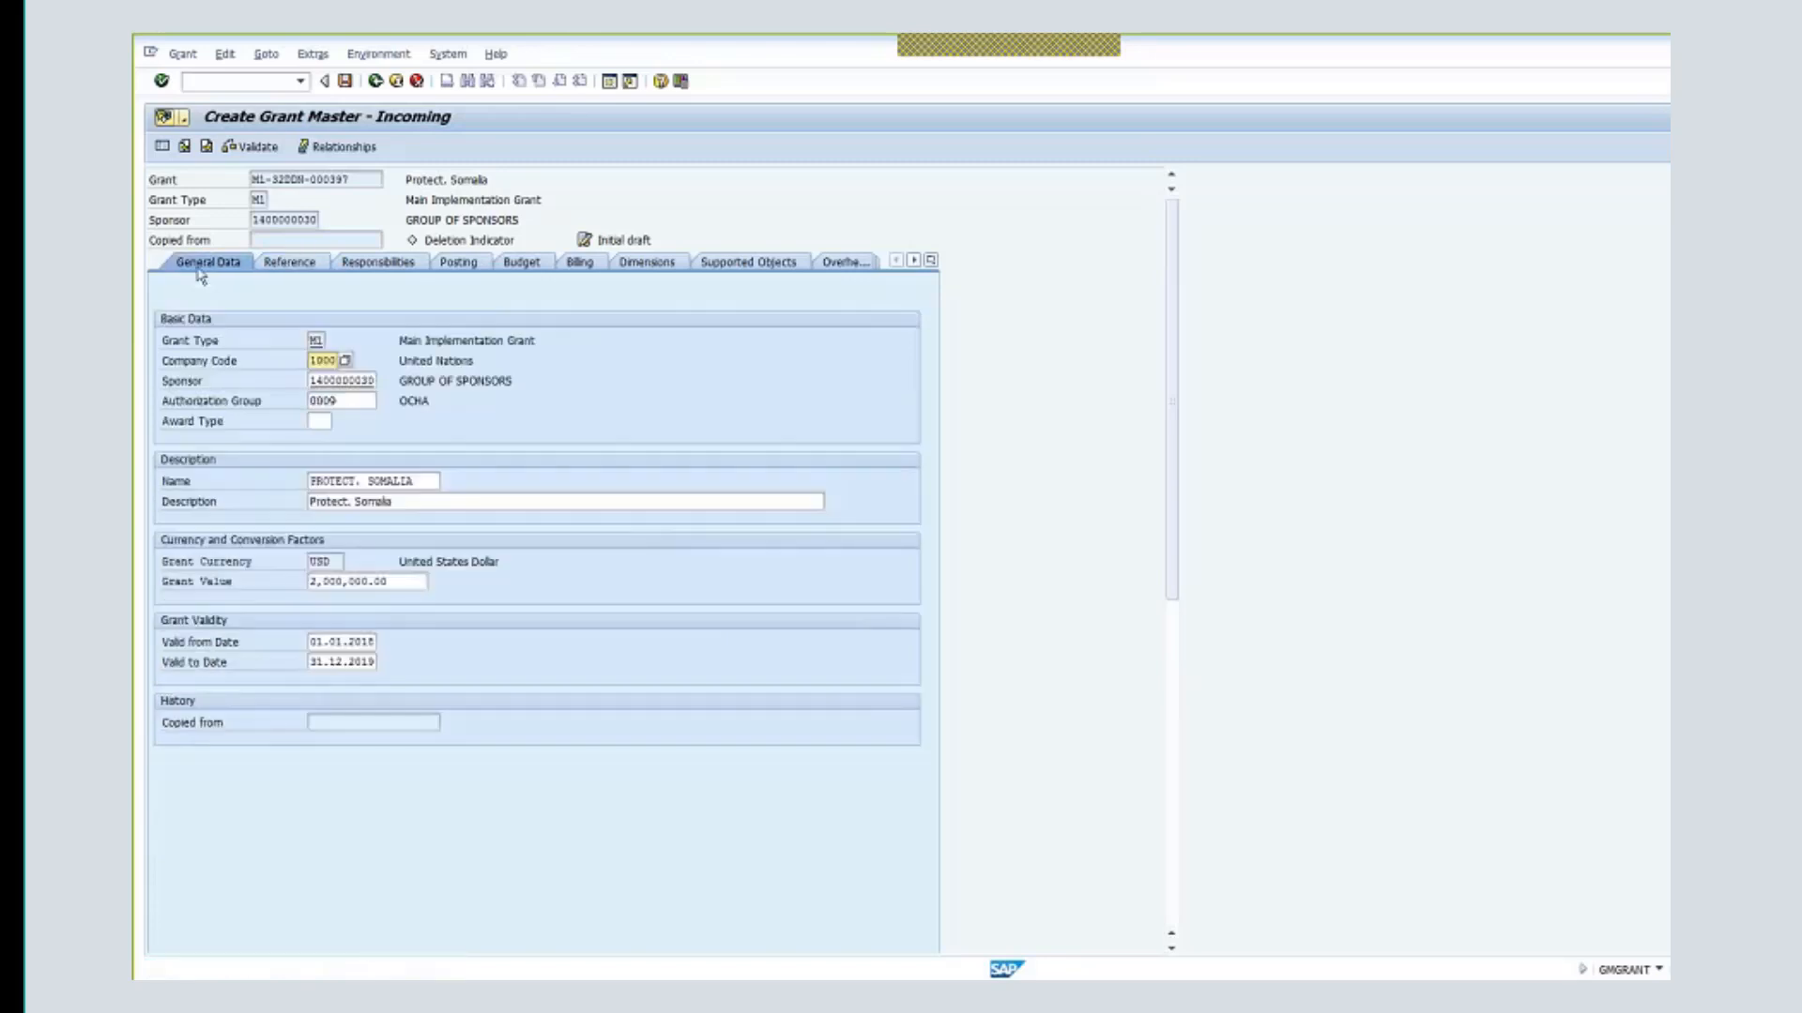
left_click(259, 265)
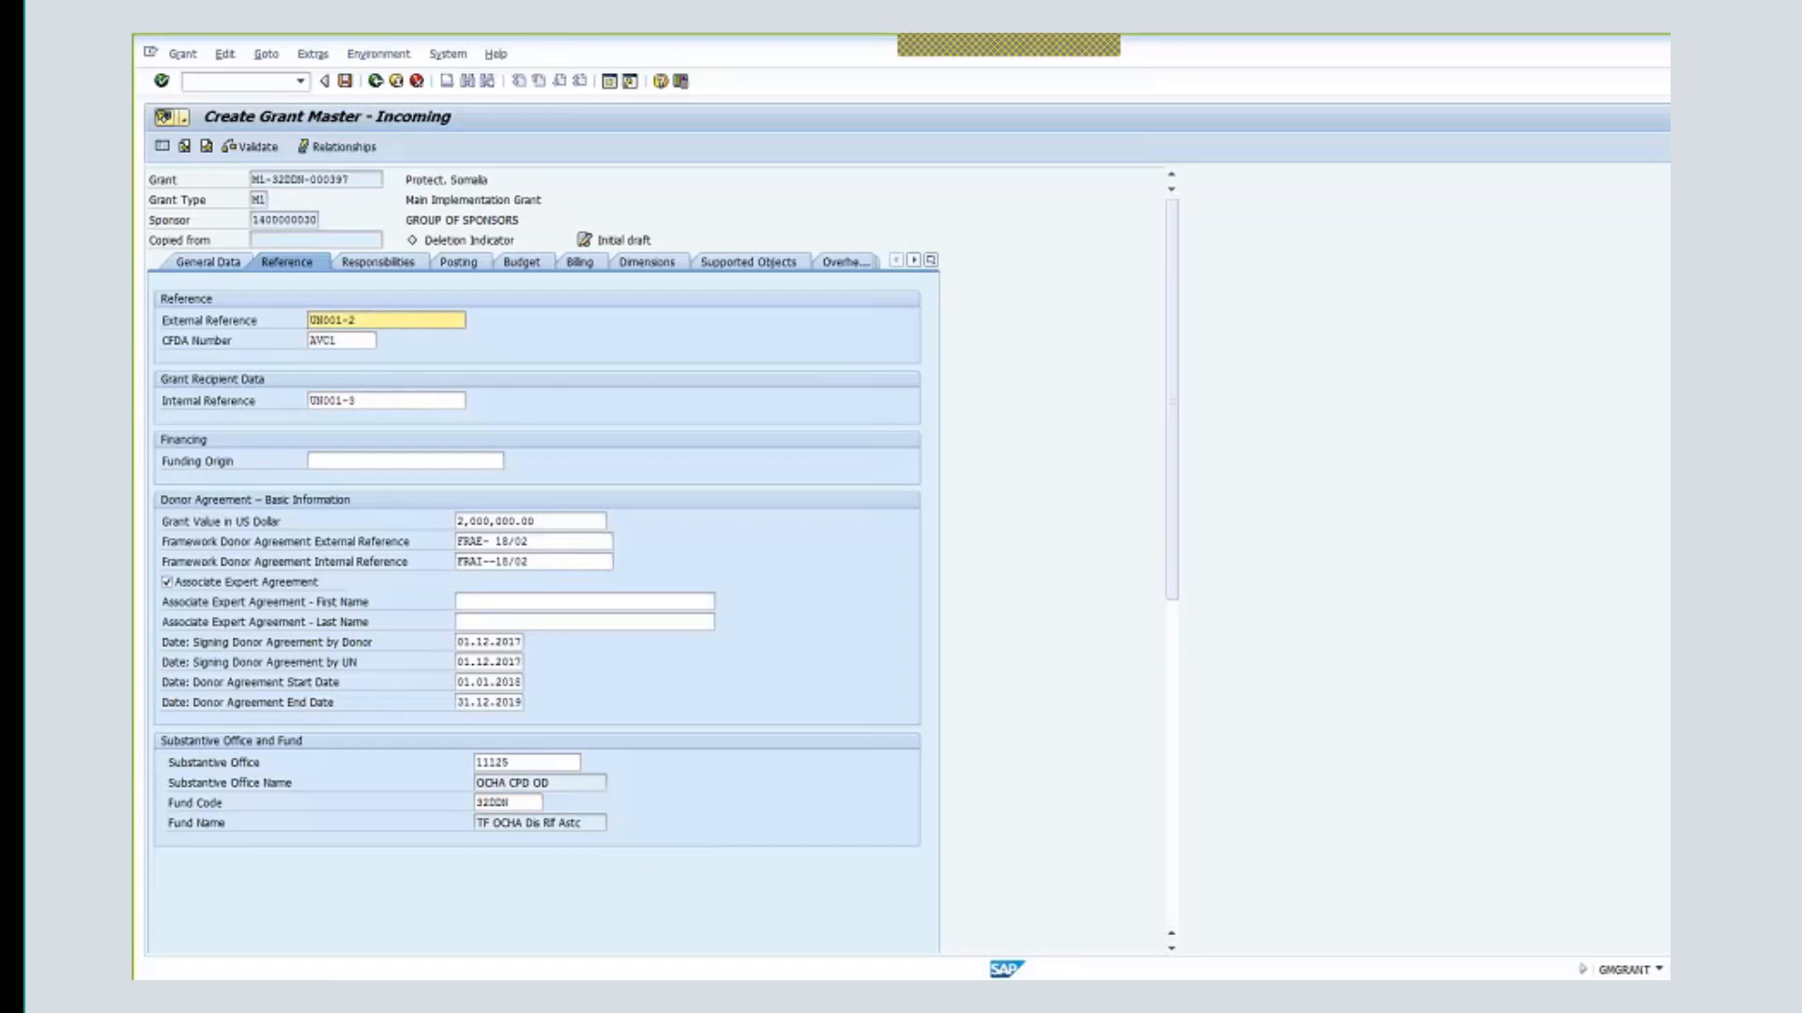
left_click(374, 266)
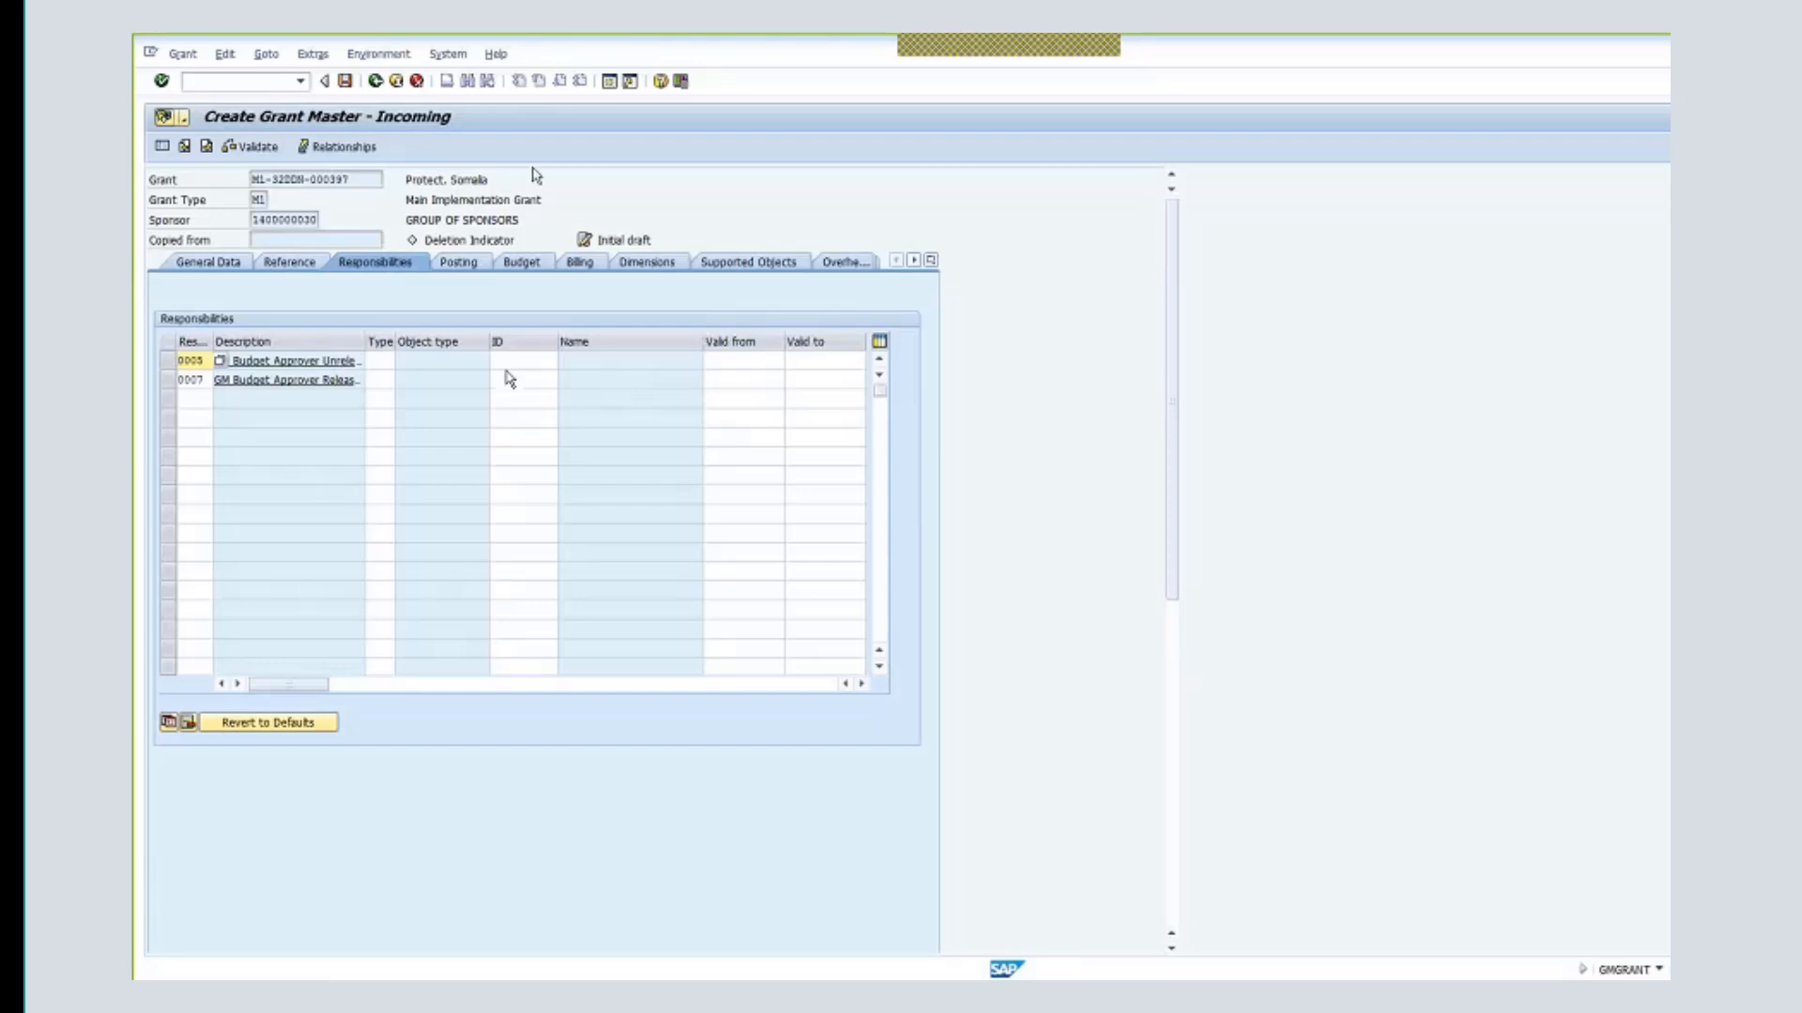
- Enter splitting rule 0001 (Life of Grant) in the grant's budget data
left_click(526, 267)
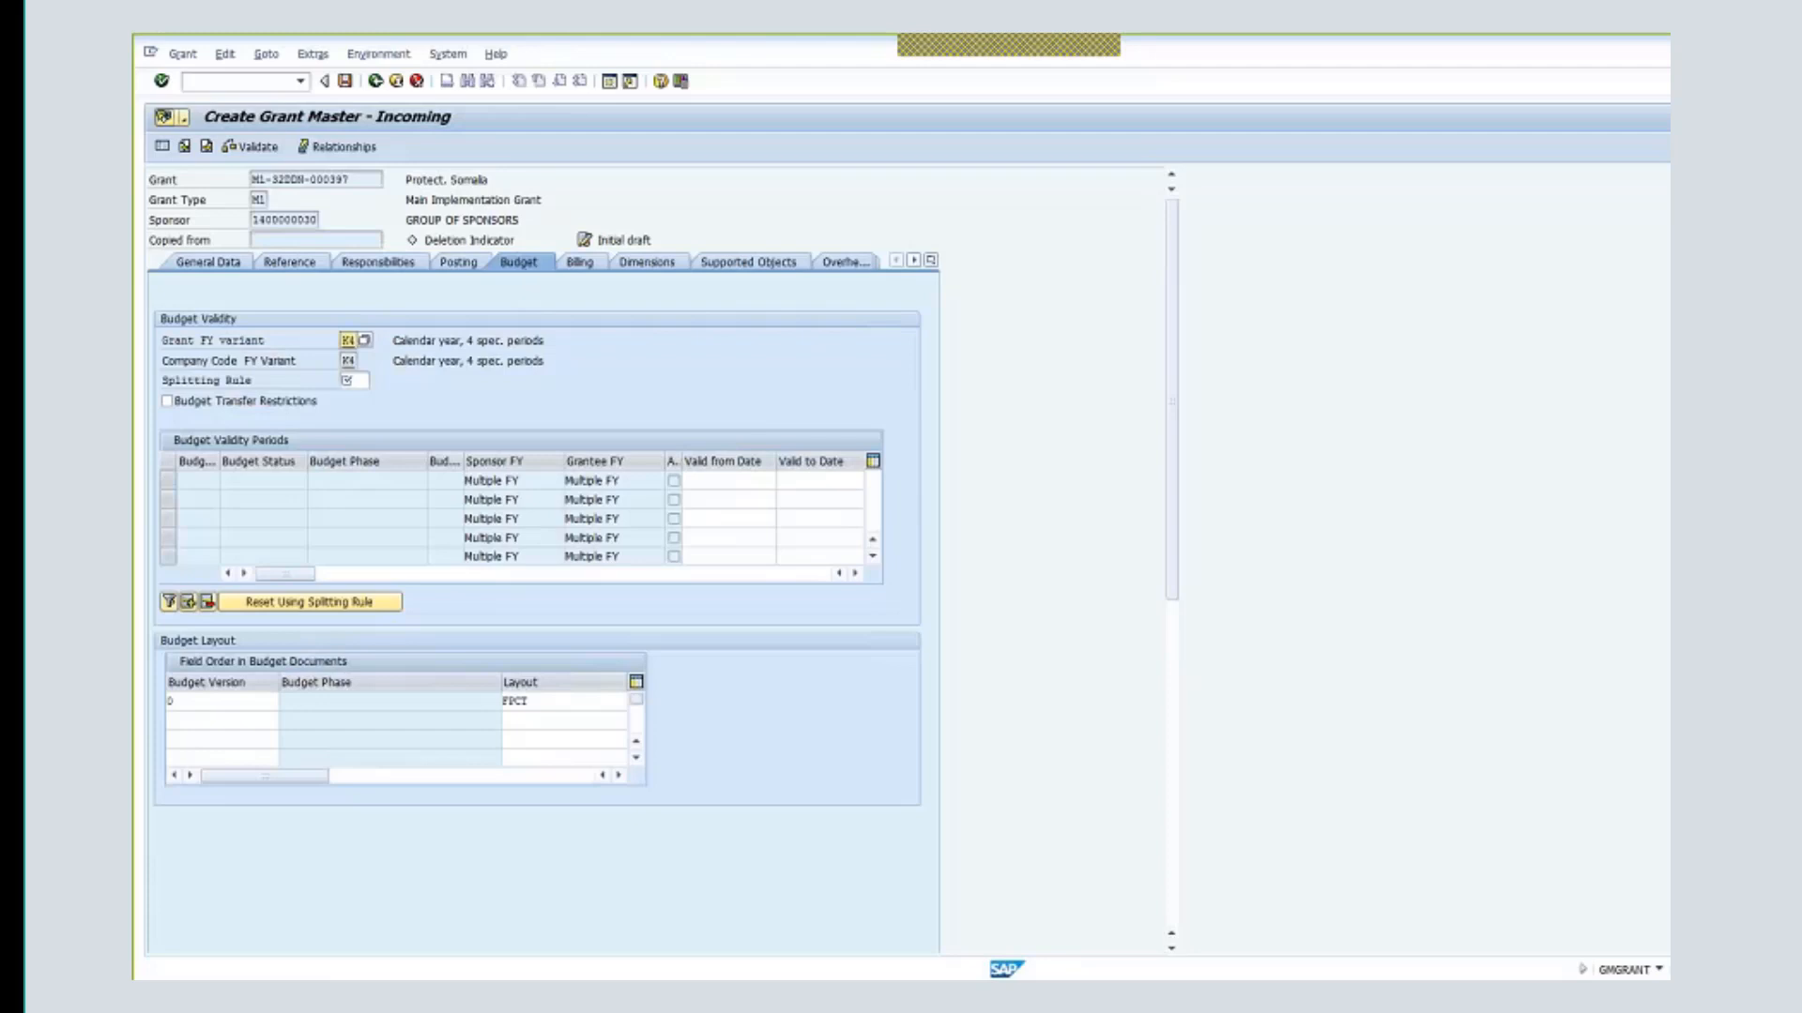
left_click(372, 381)
type("0")
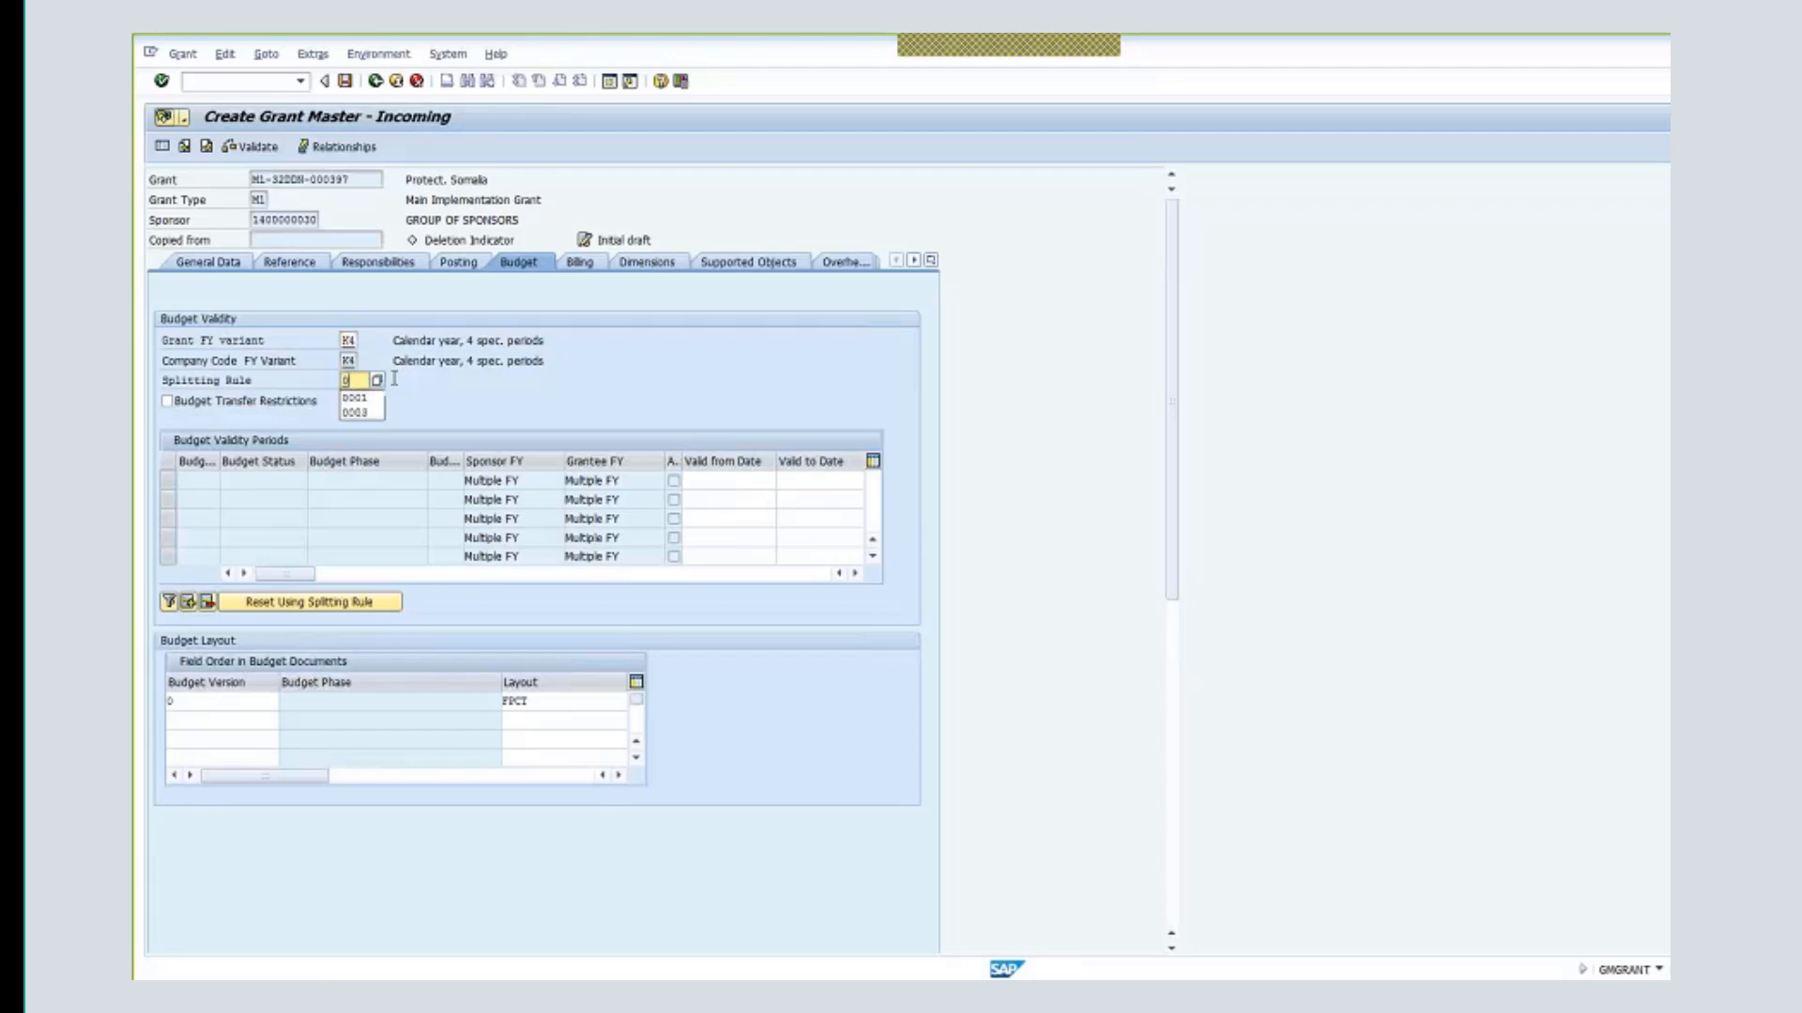
type("001")
key("Return")
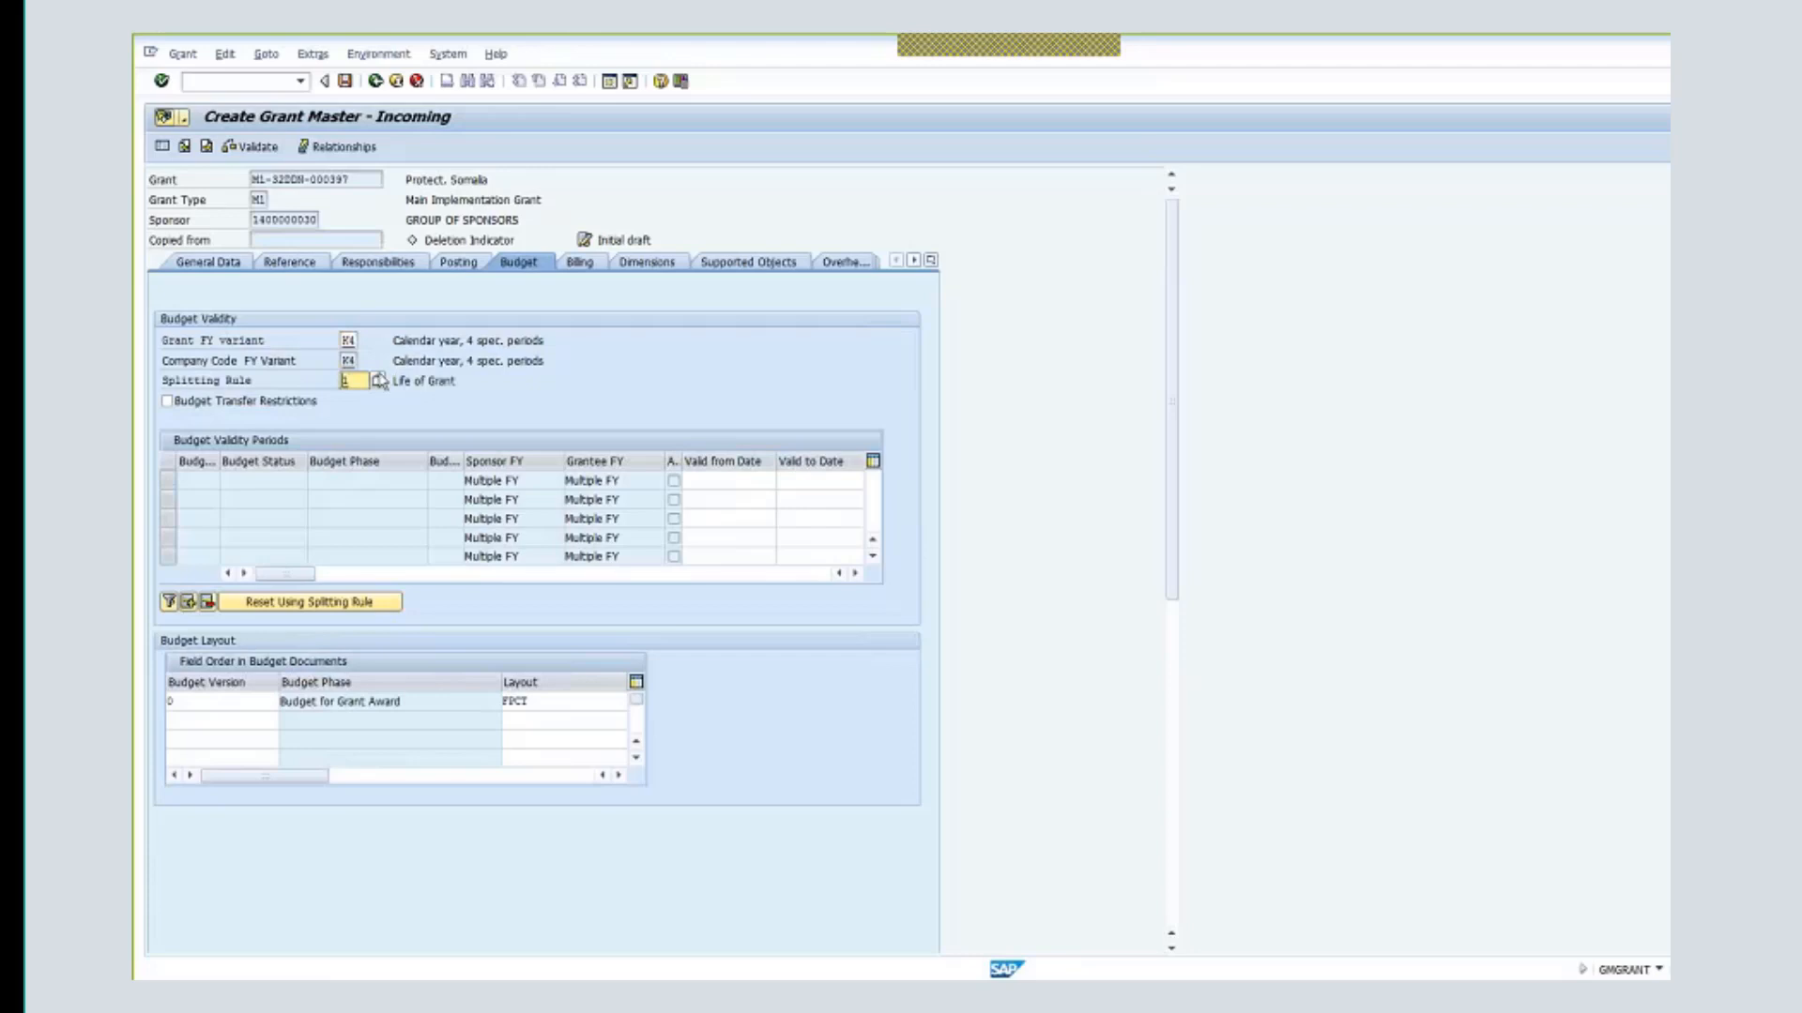
left_click(583, 267)
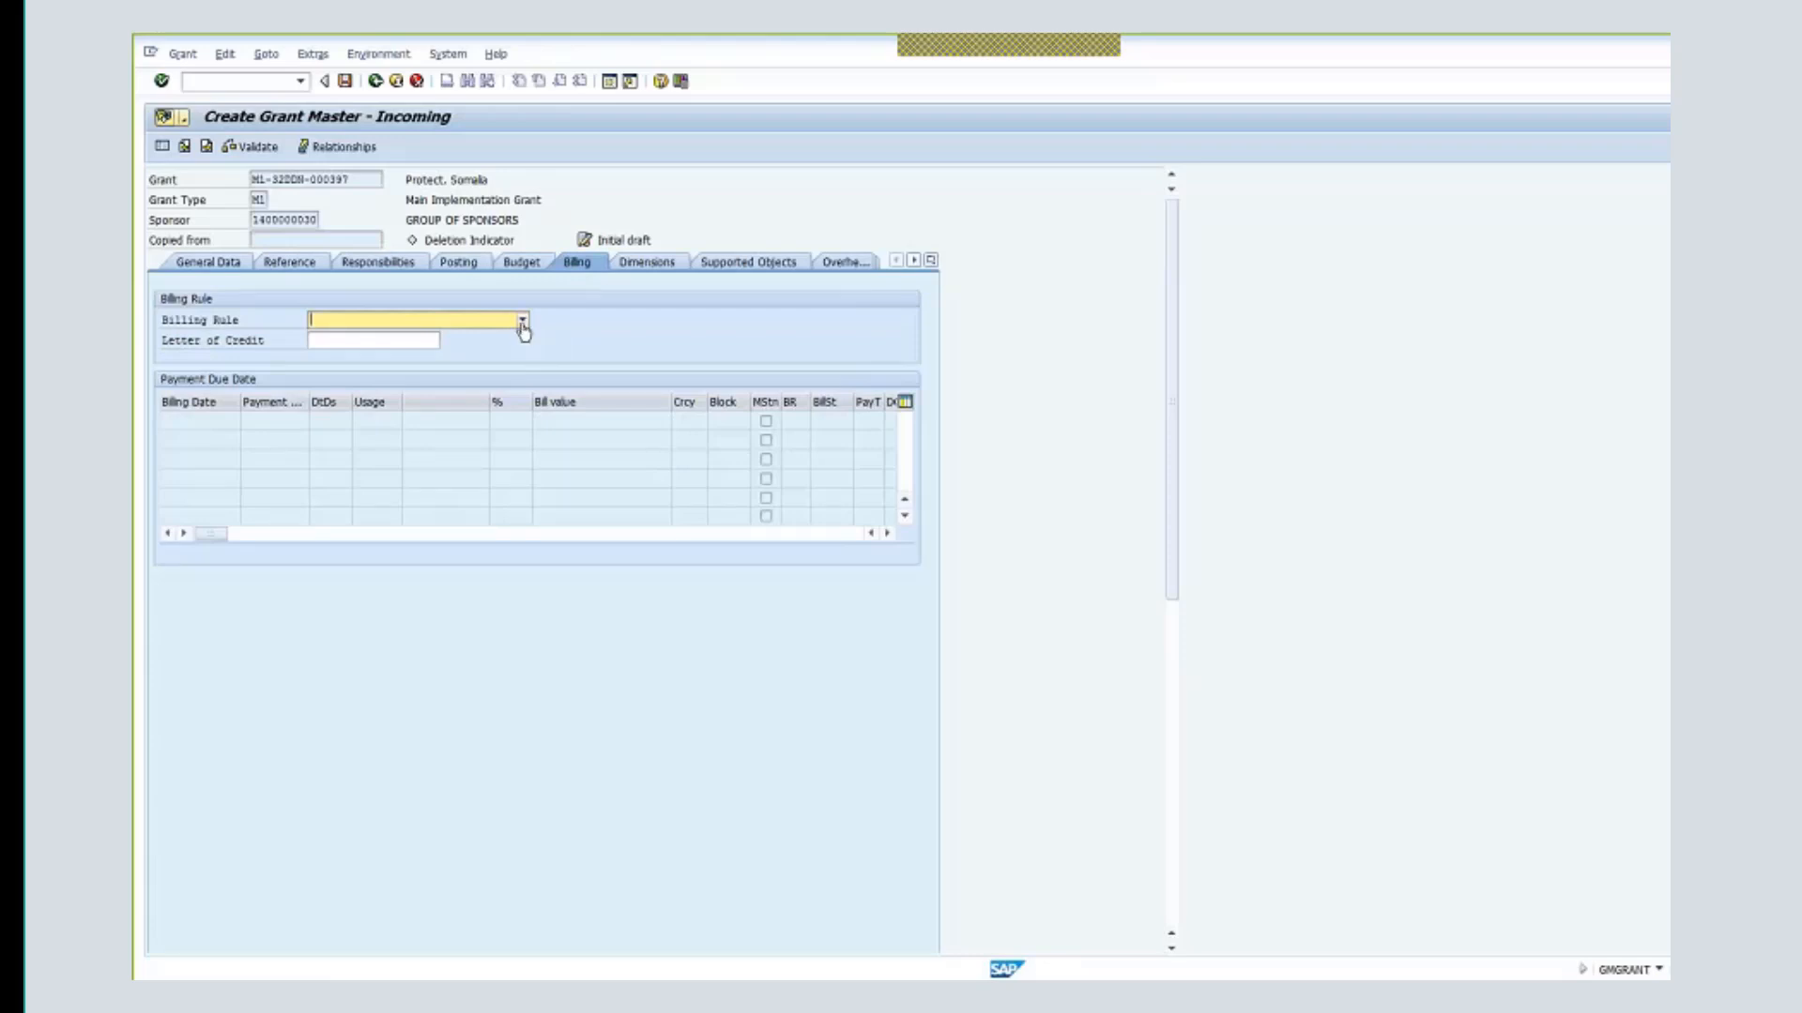
- Choose billing rule 99 Not Applicable for Billing from the dropdown
left_click(523, 323)
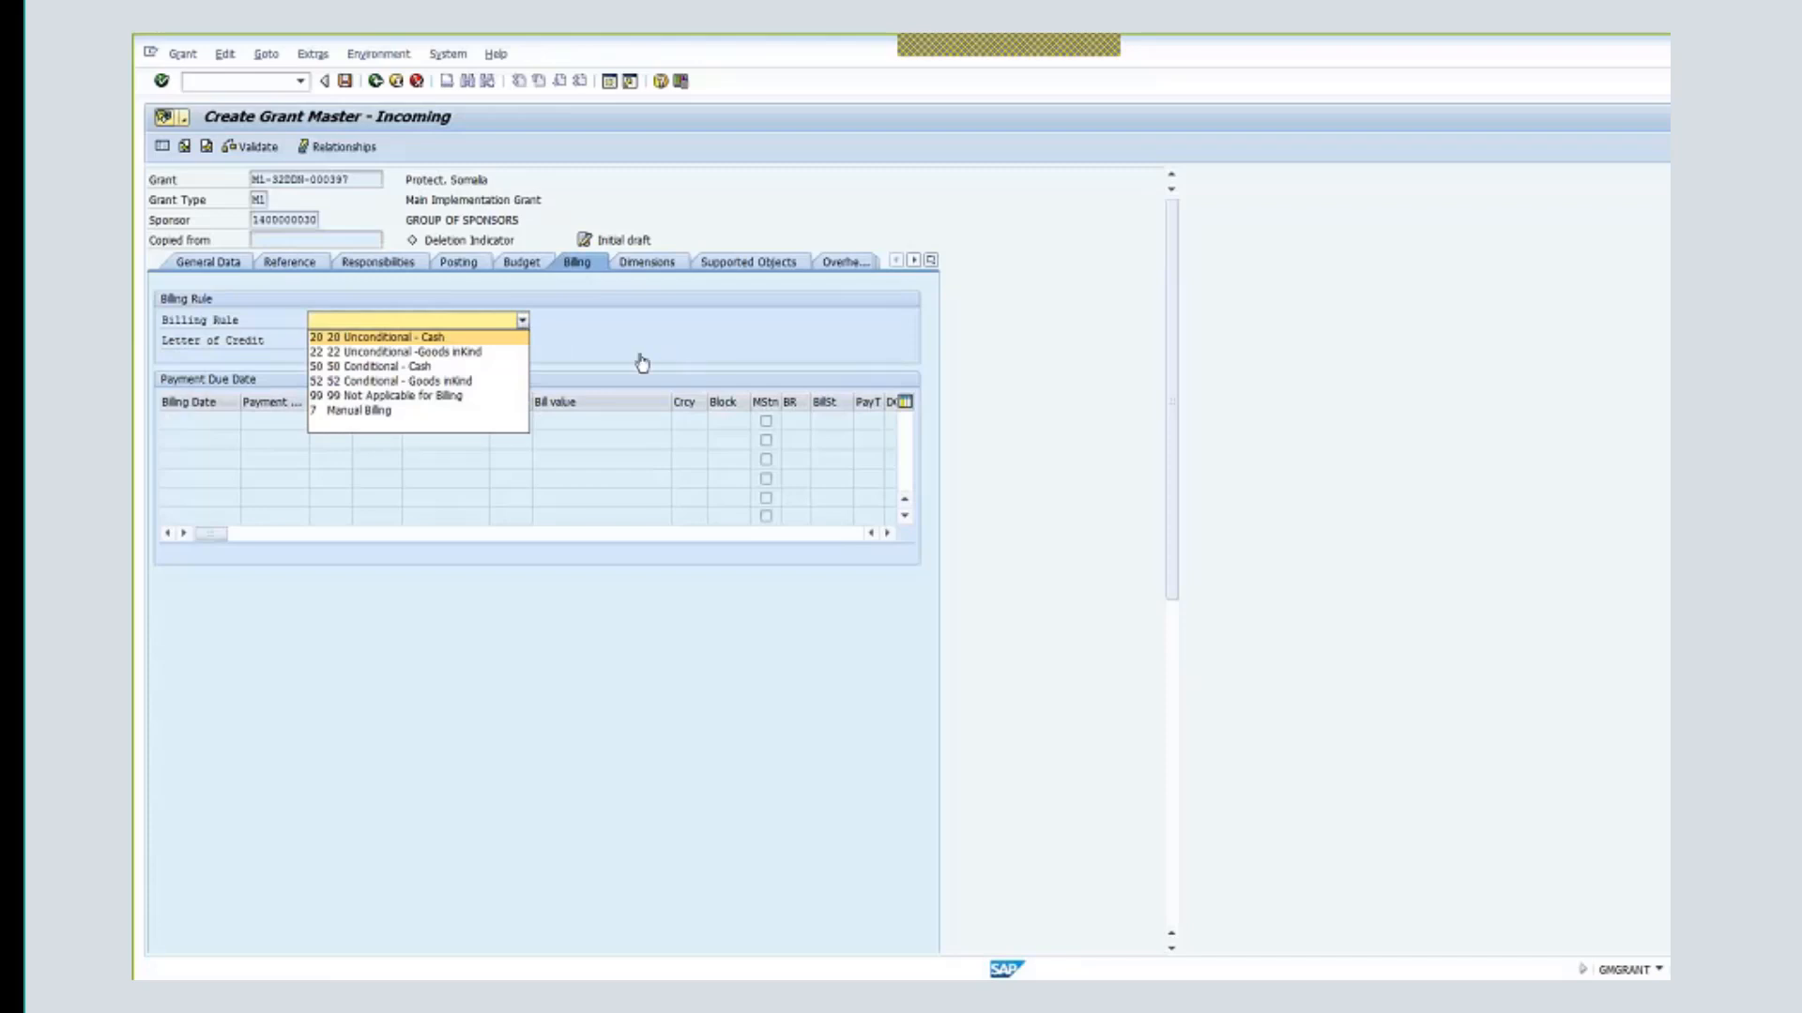
left_click(440, 399)
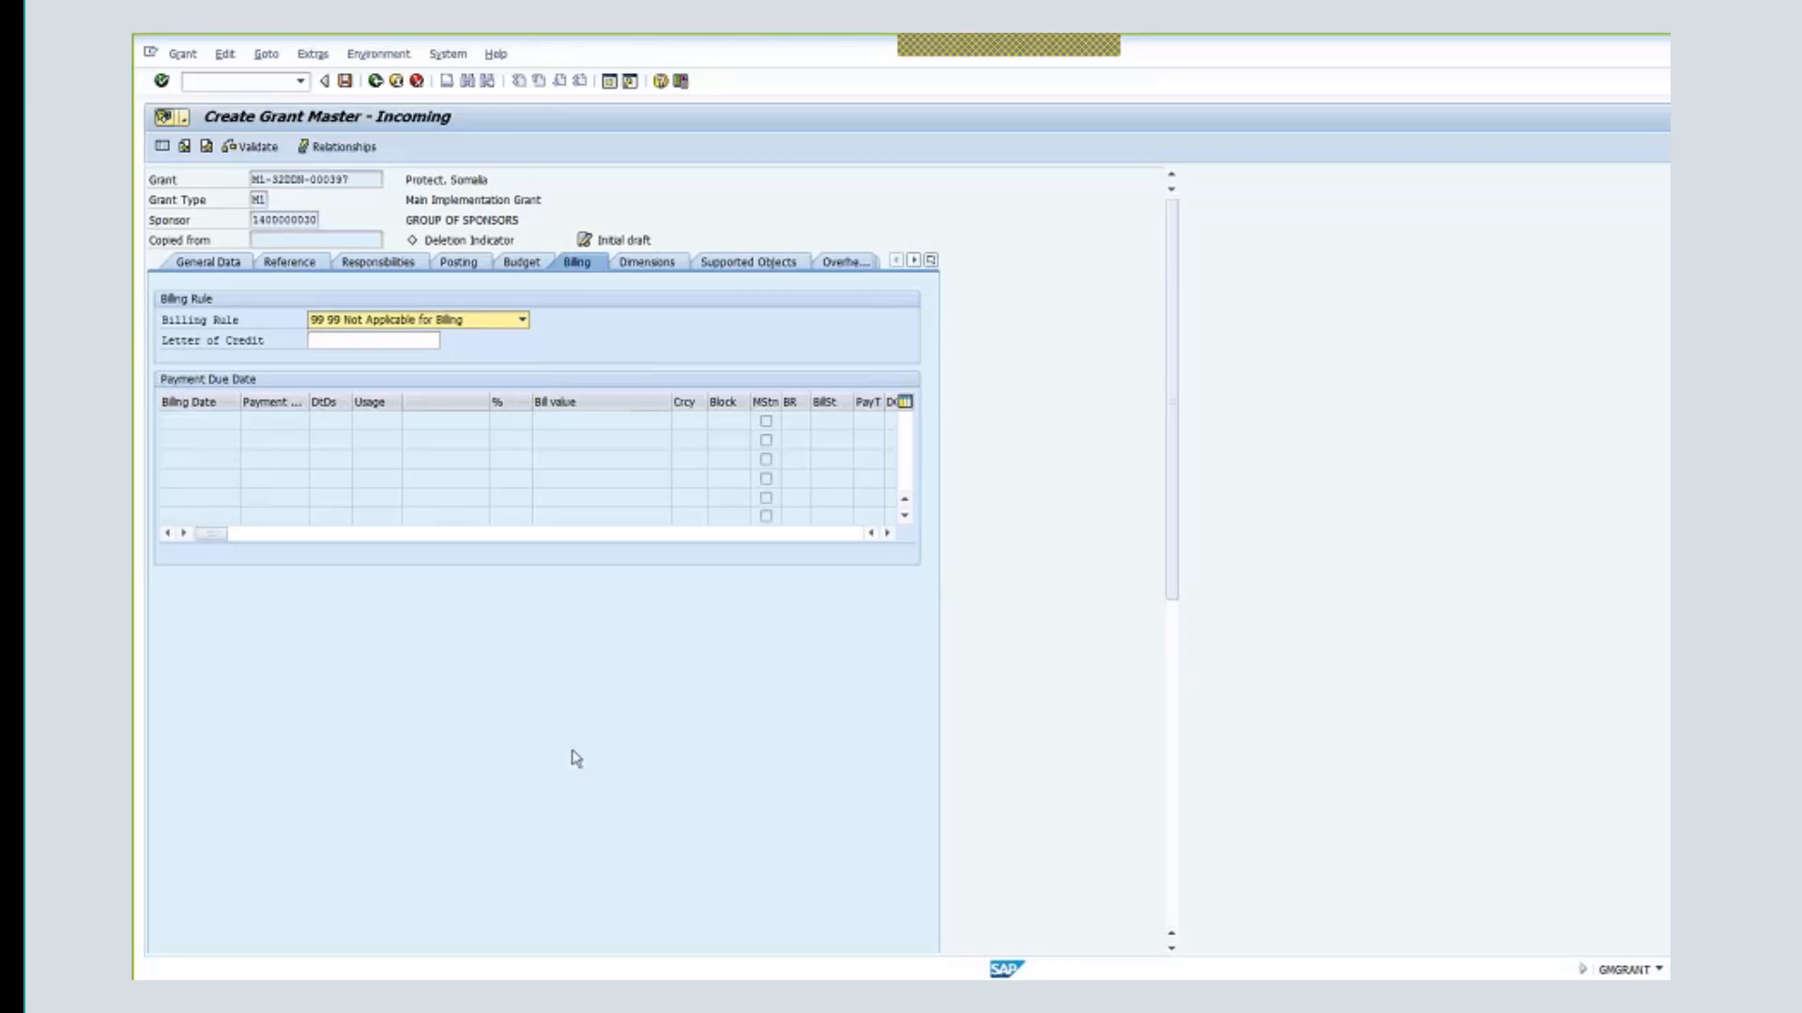
left_click(647, 262)
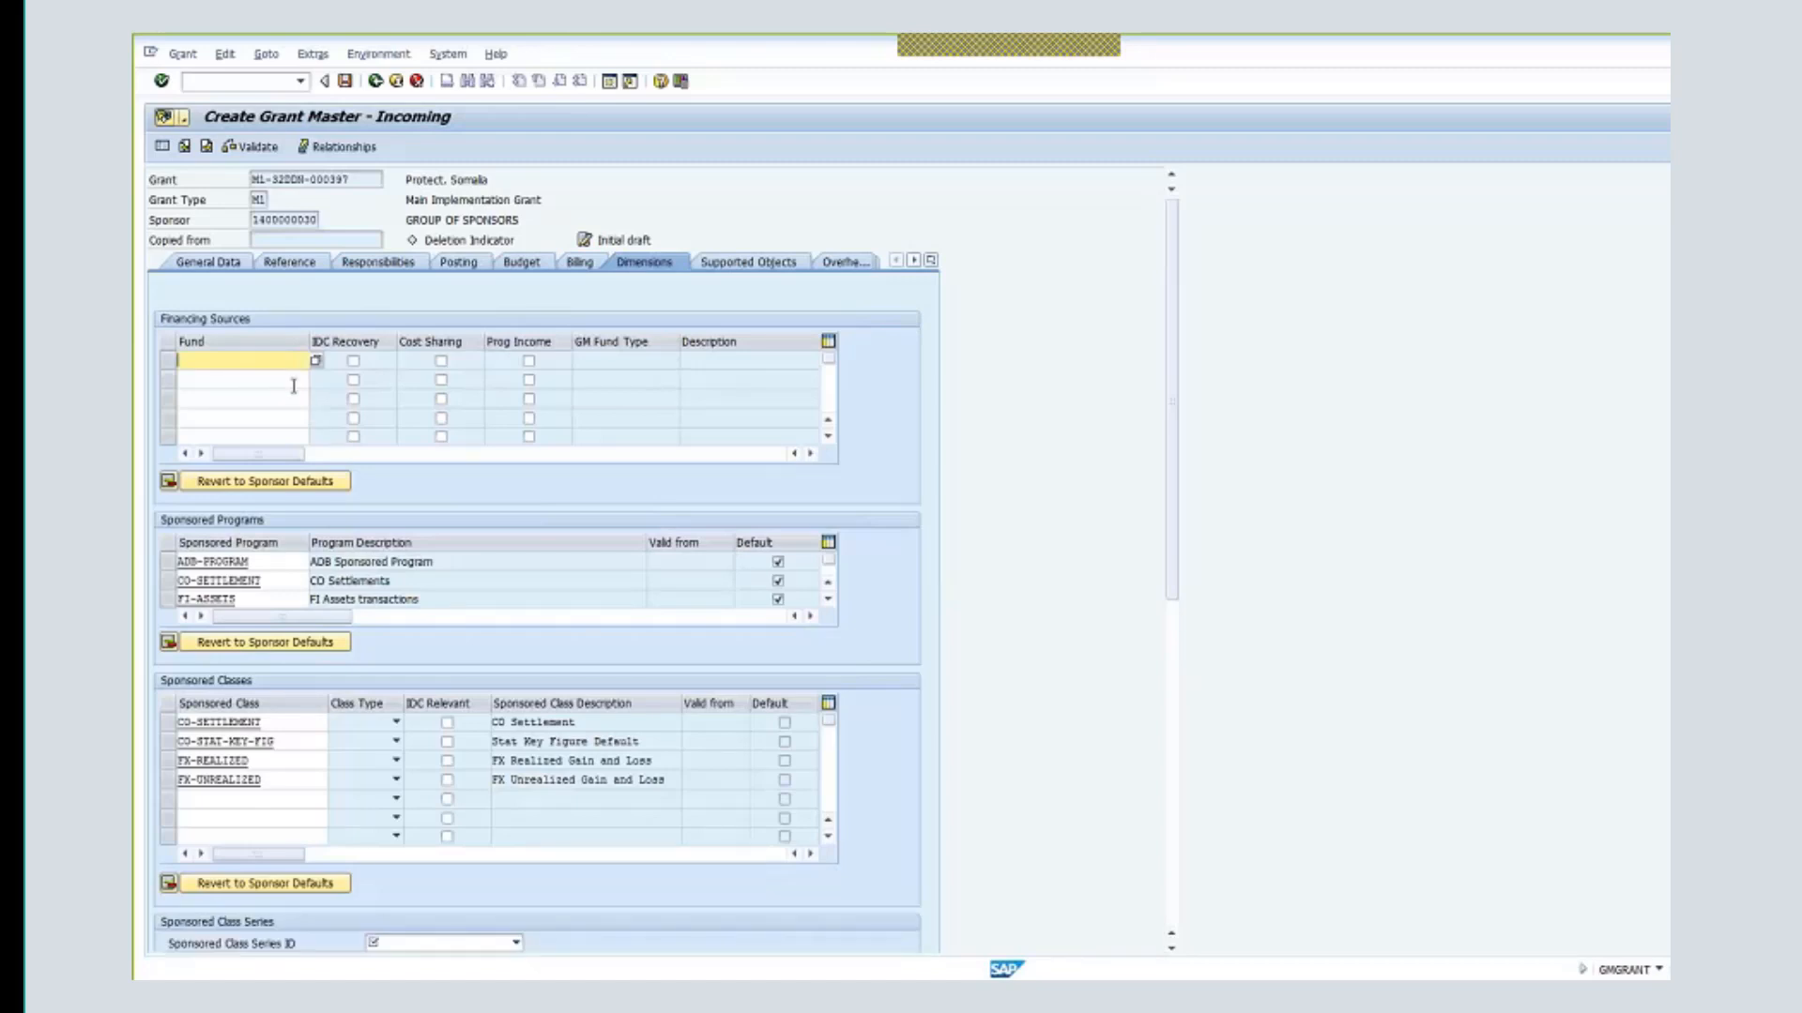
- Enter funds 32DDN and 33DDN in the Financing Sources table
type("32")
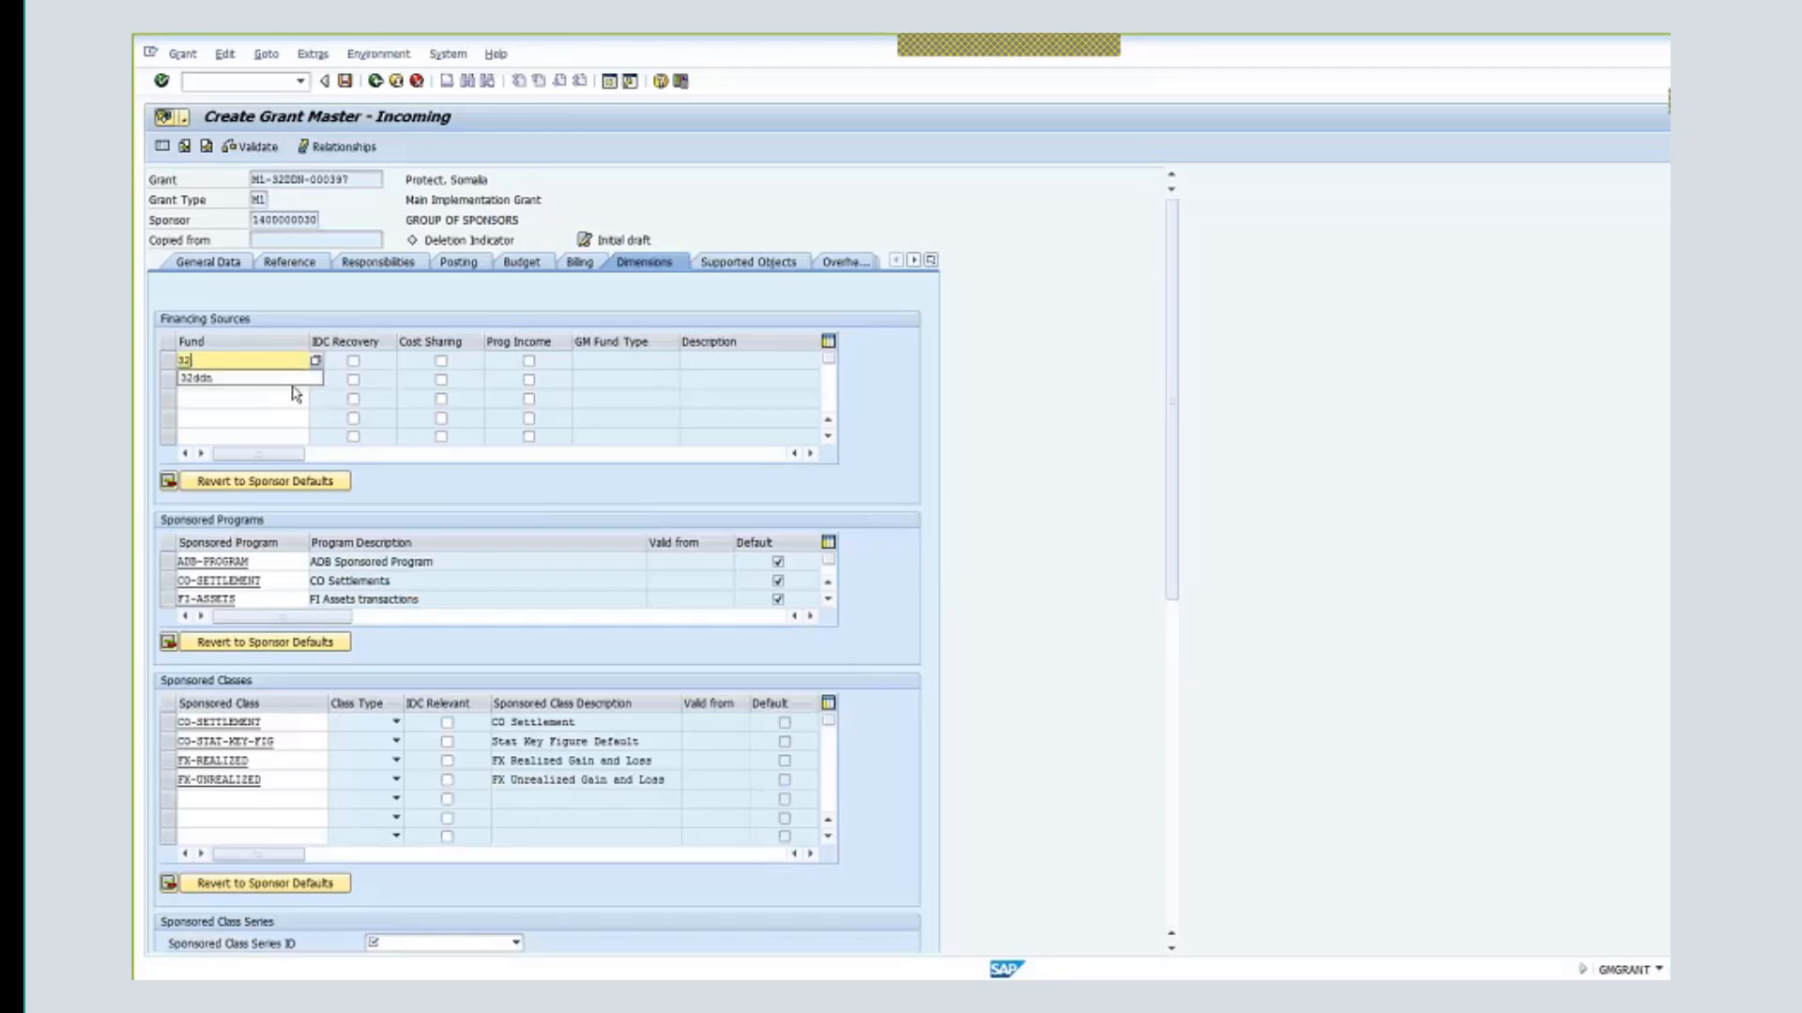
type("ddn")
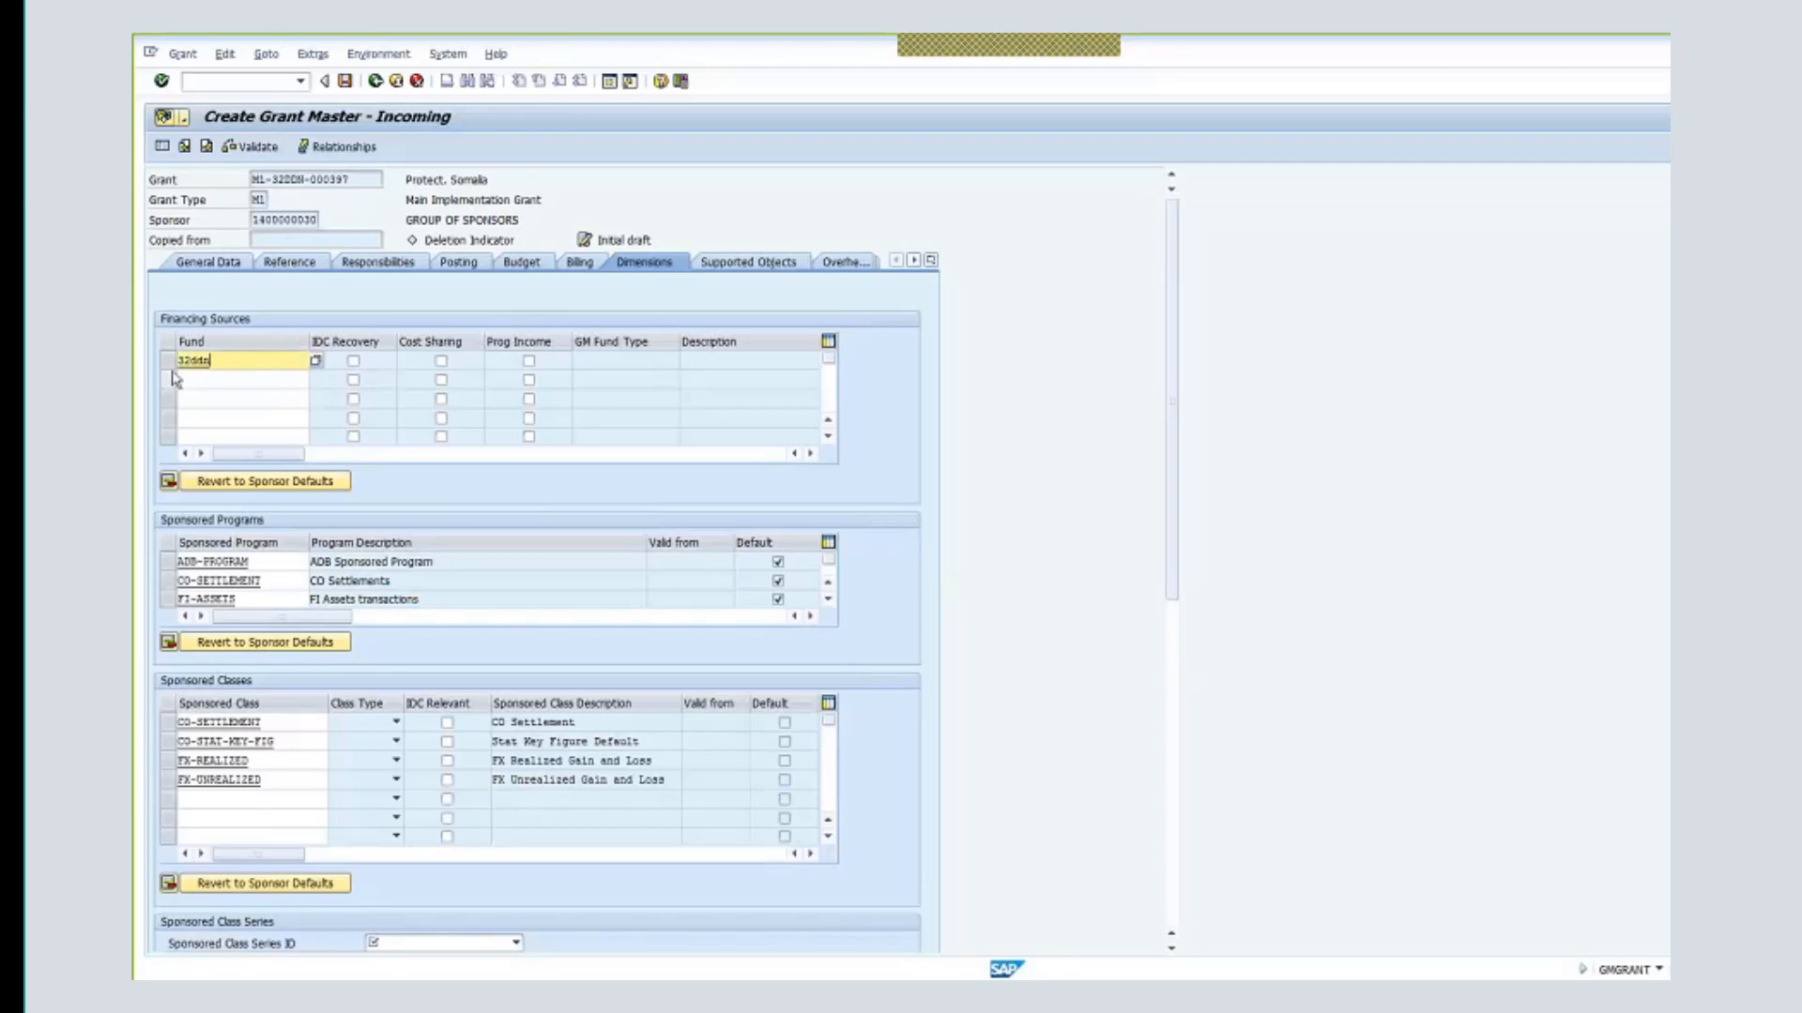
left_click(205, 377)
type("33")
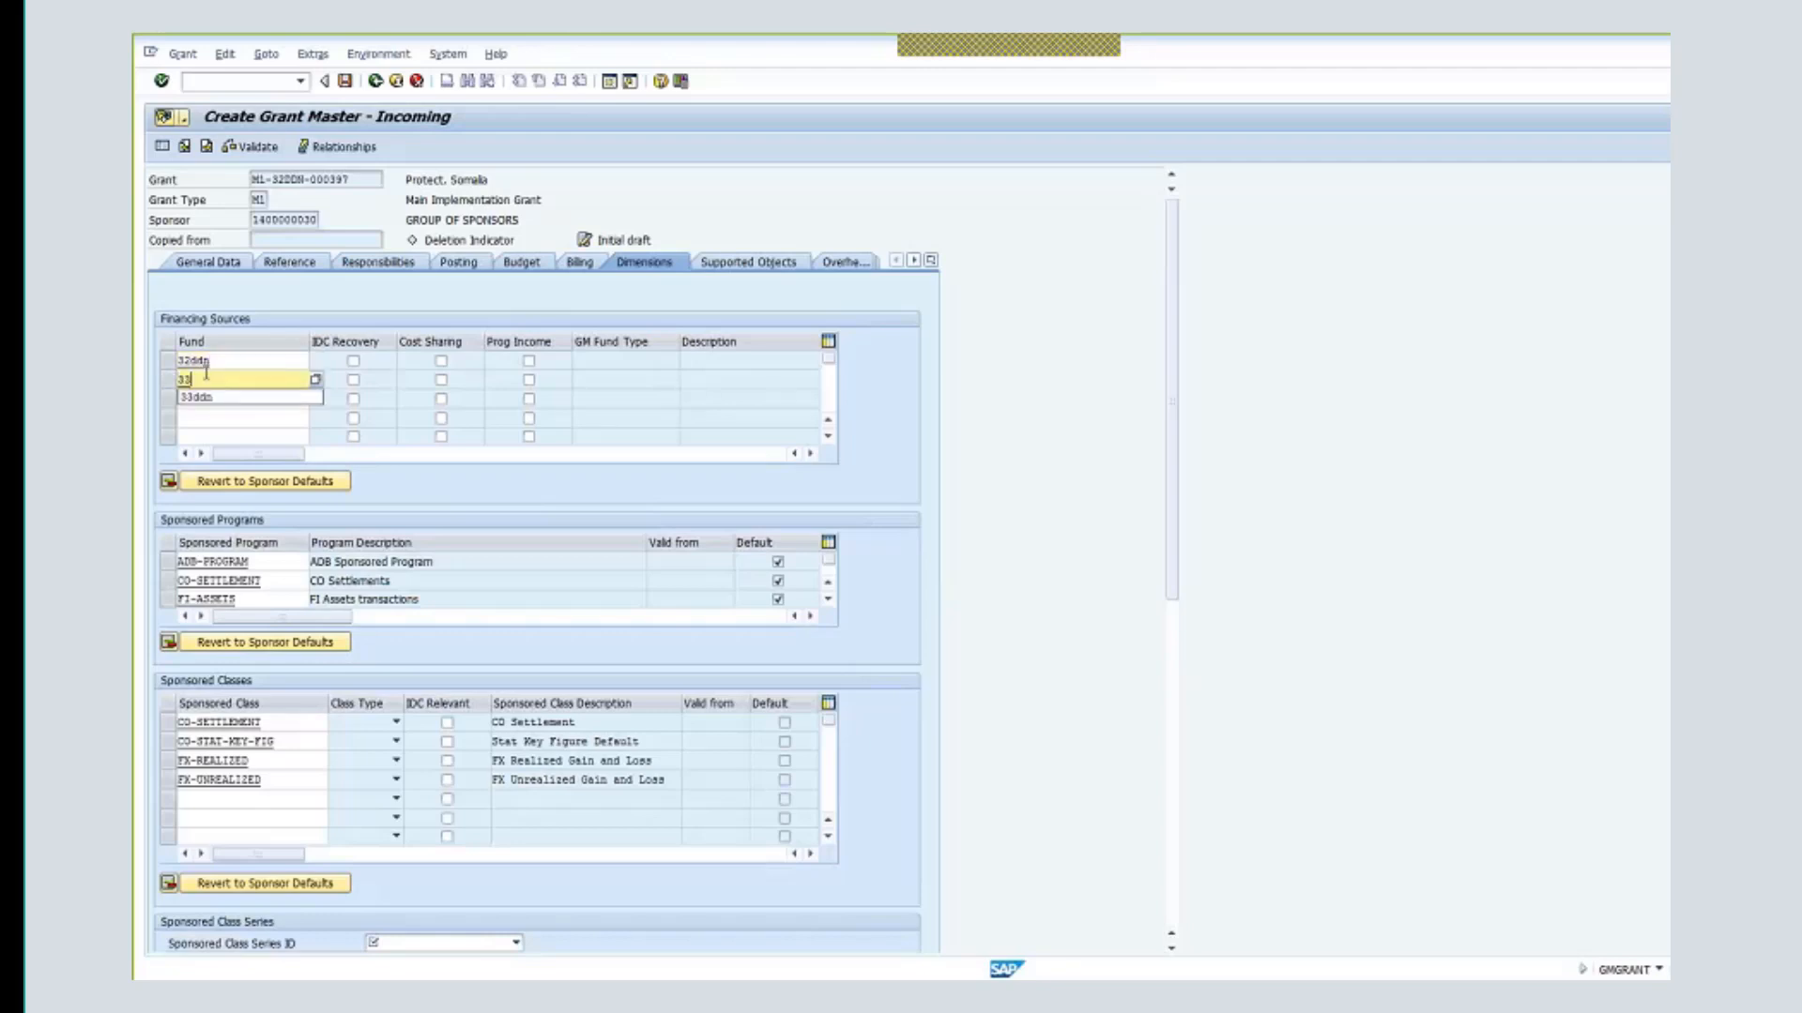
type("ddn")
key("Return")
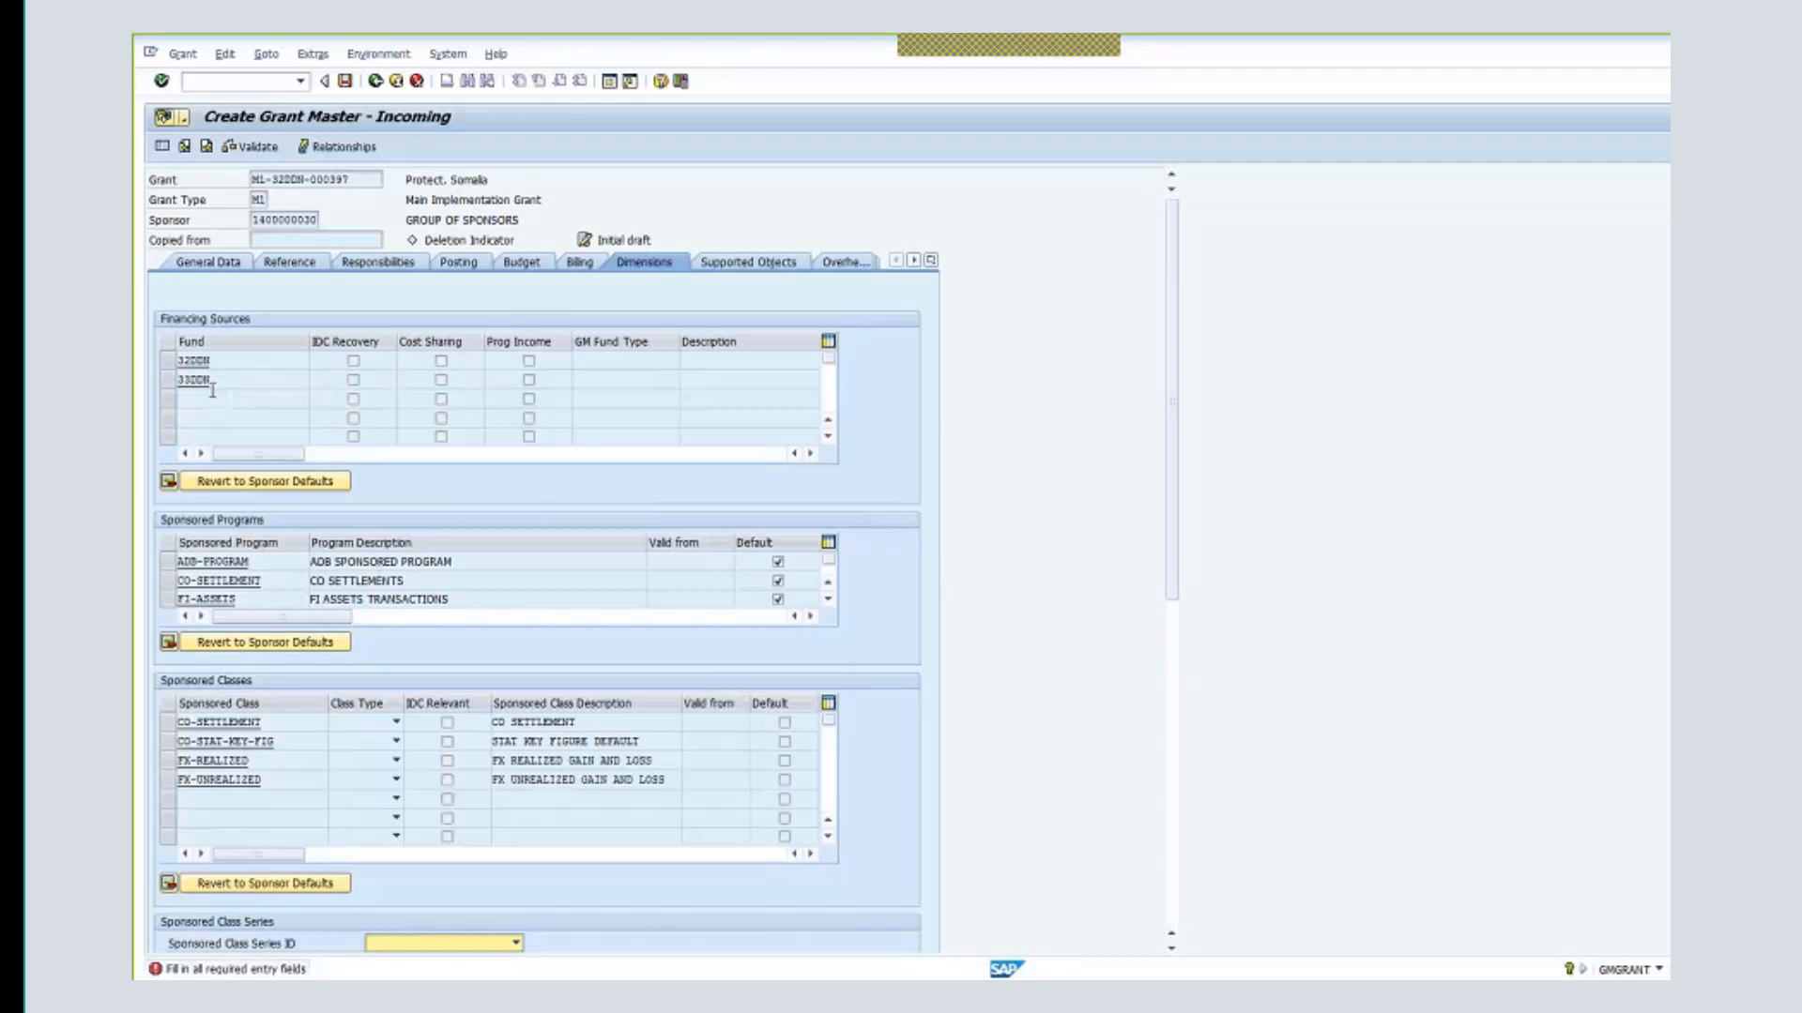
left_click_drag(214, 379, 158, 377)
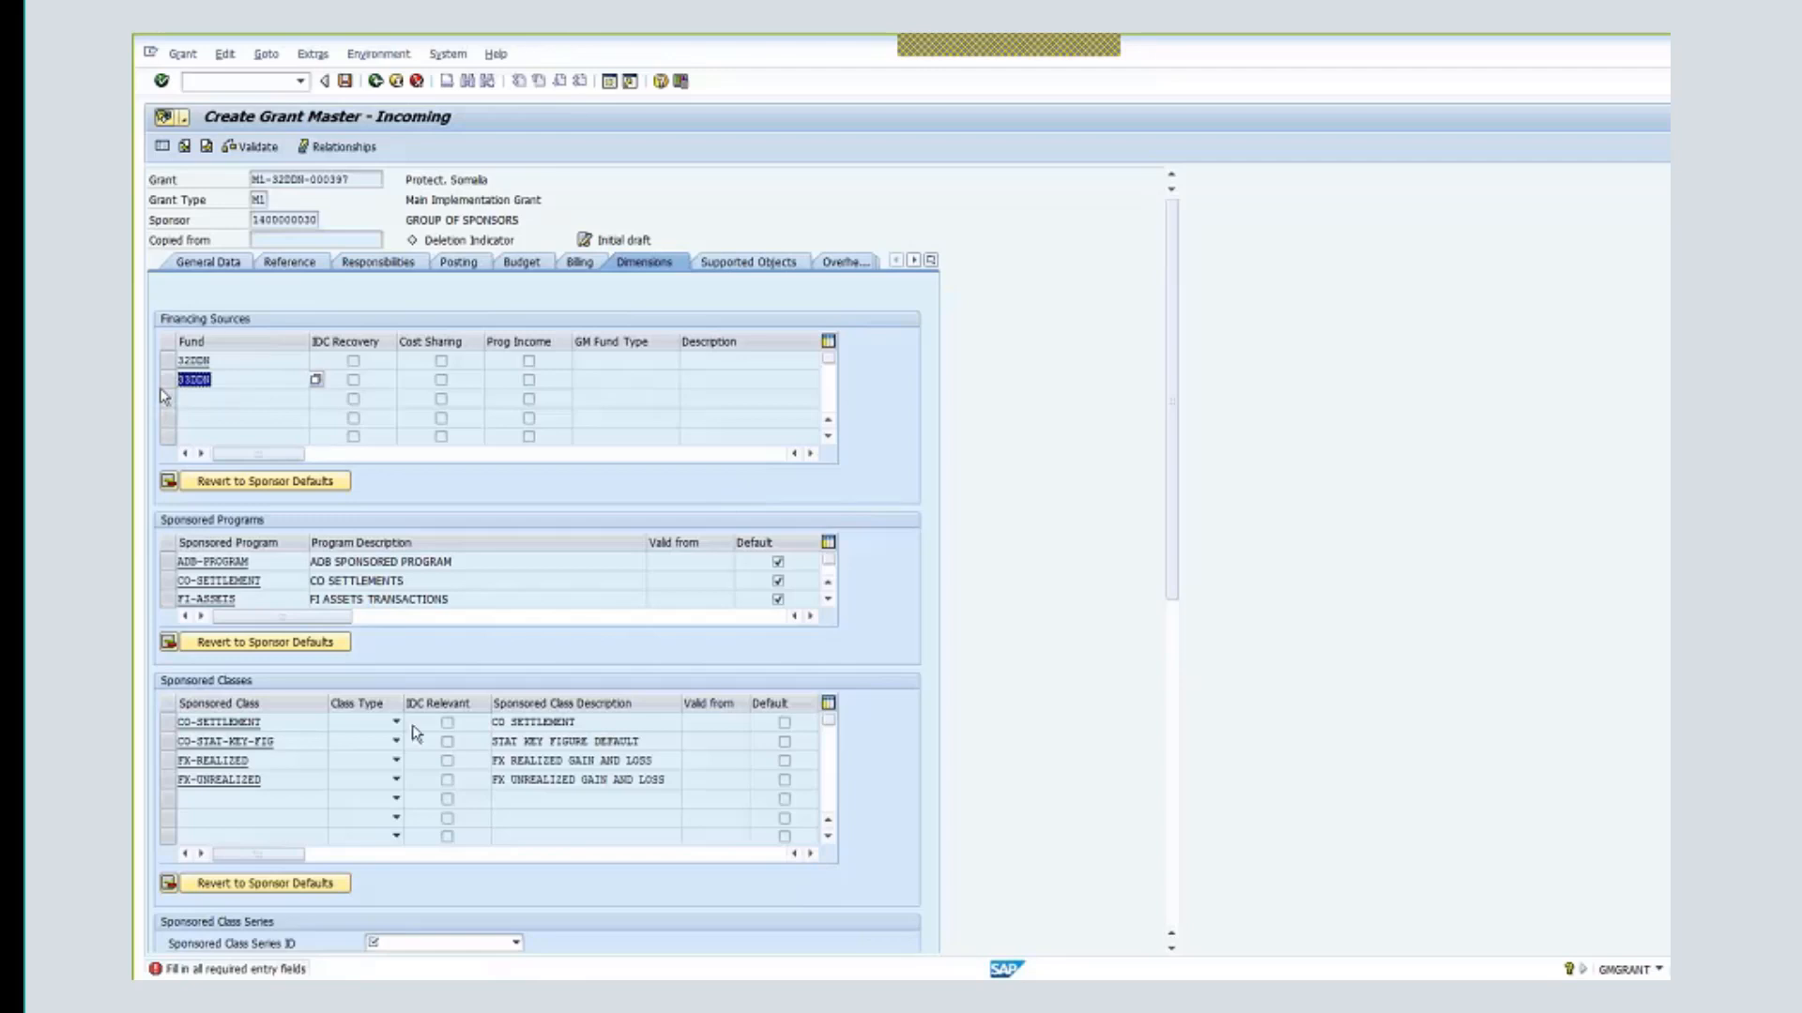
left_click(512, 943)
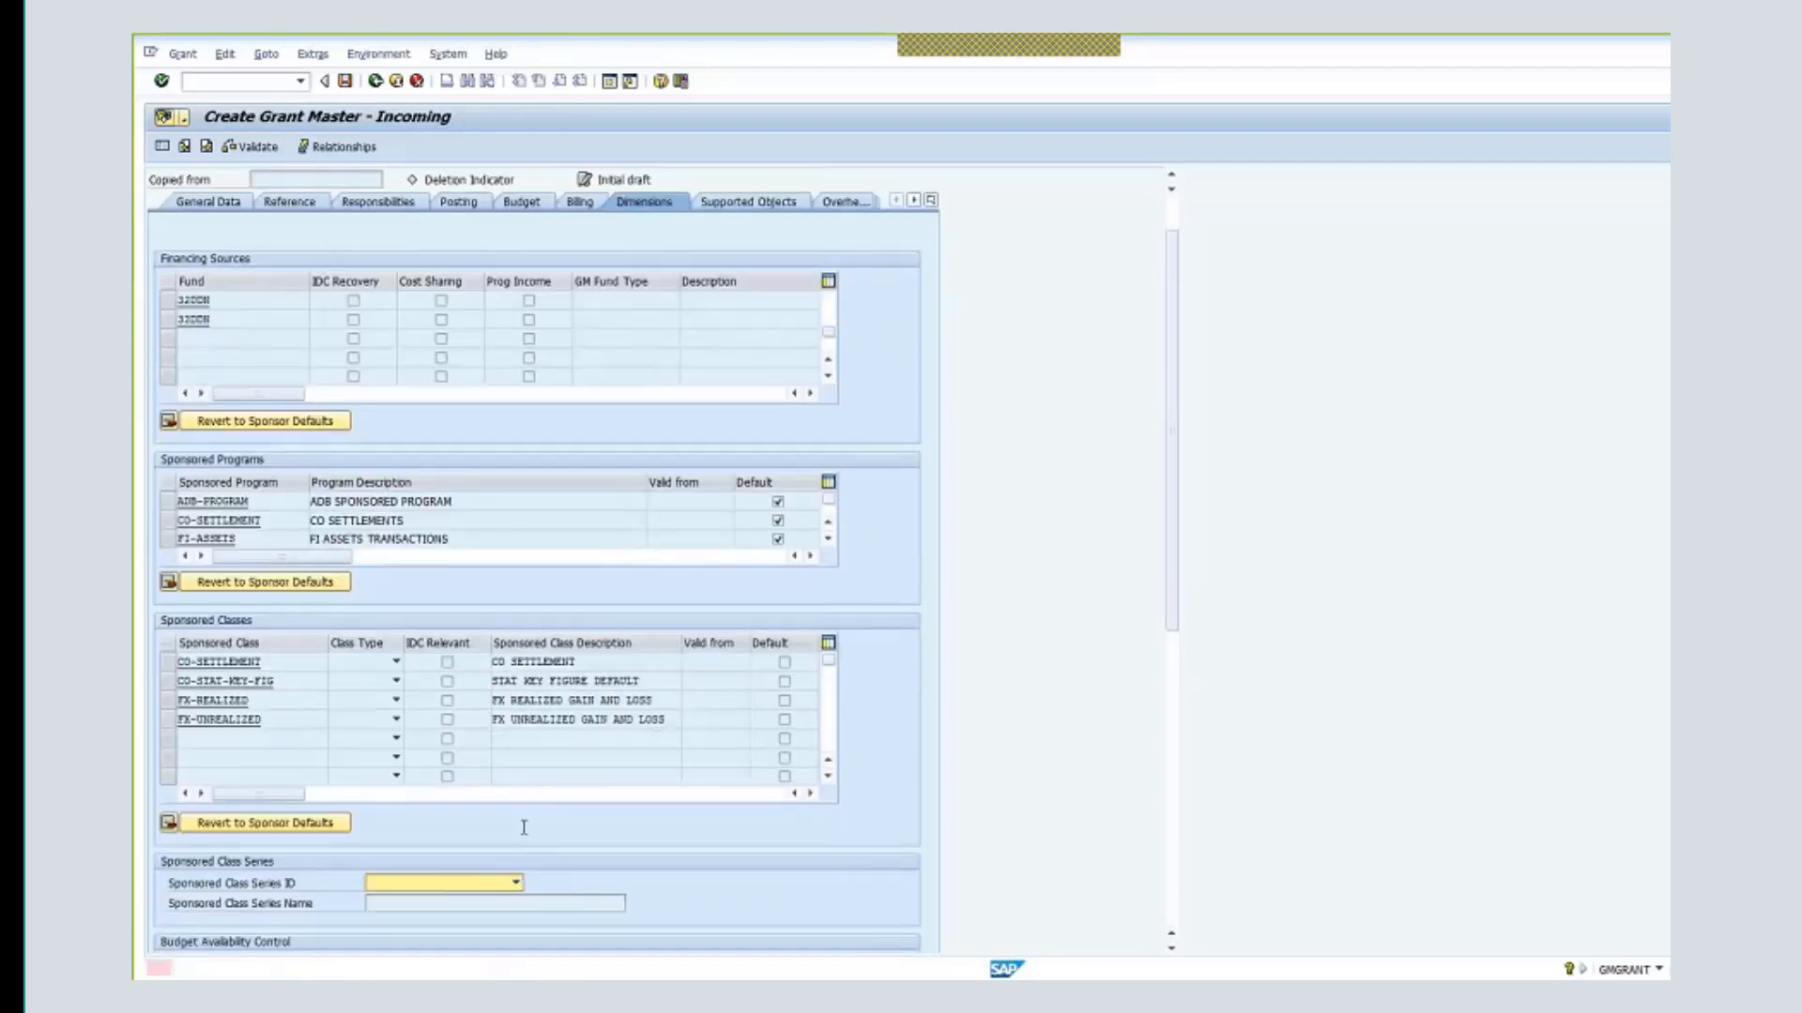
- Choose sponsored class series AM1 (HIGH LEVEL MIG FB NETWORK FORMAT) to load its AM1 classes
left_click(516, 883)
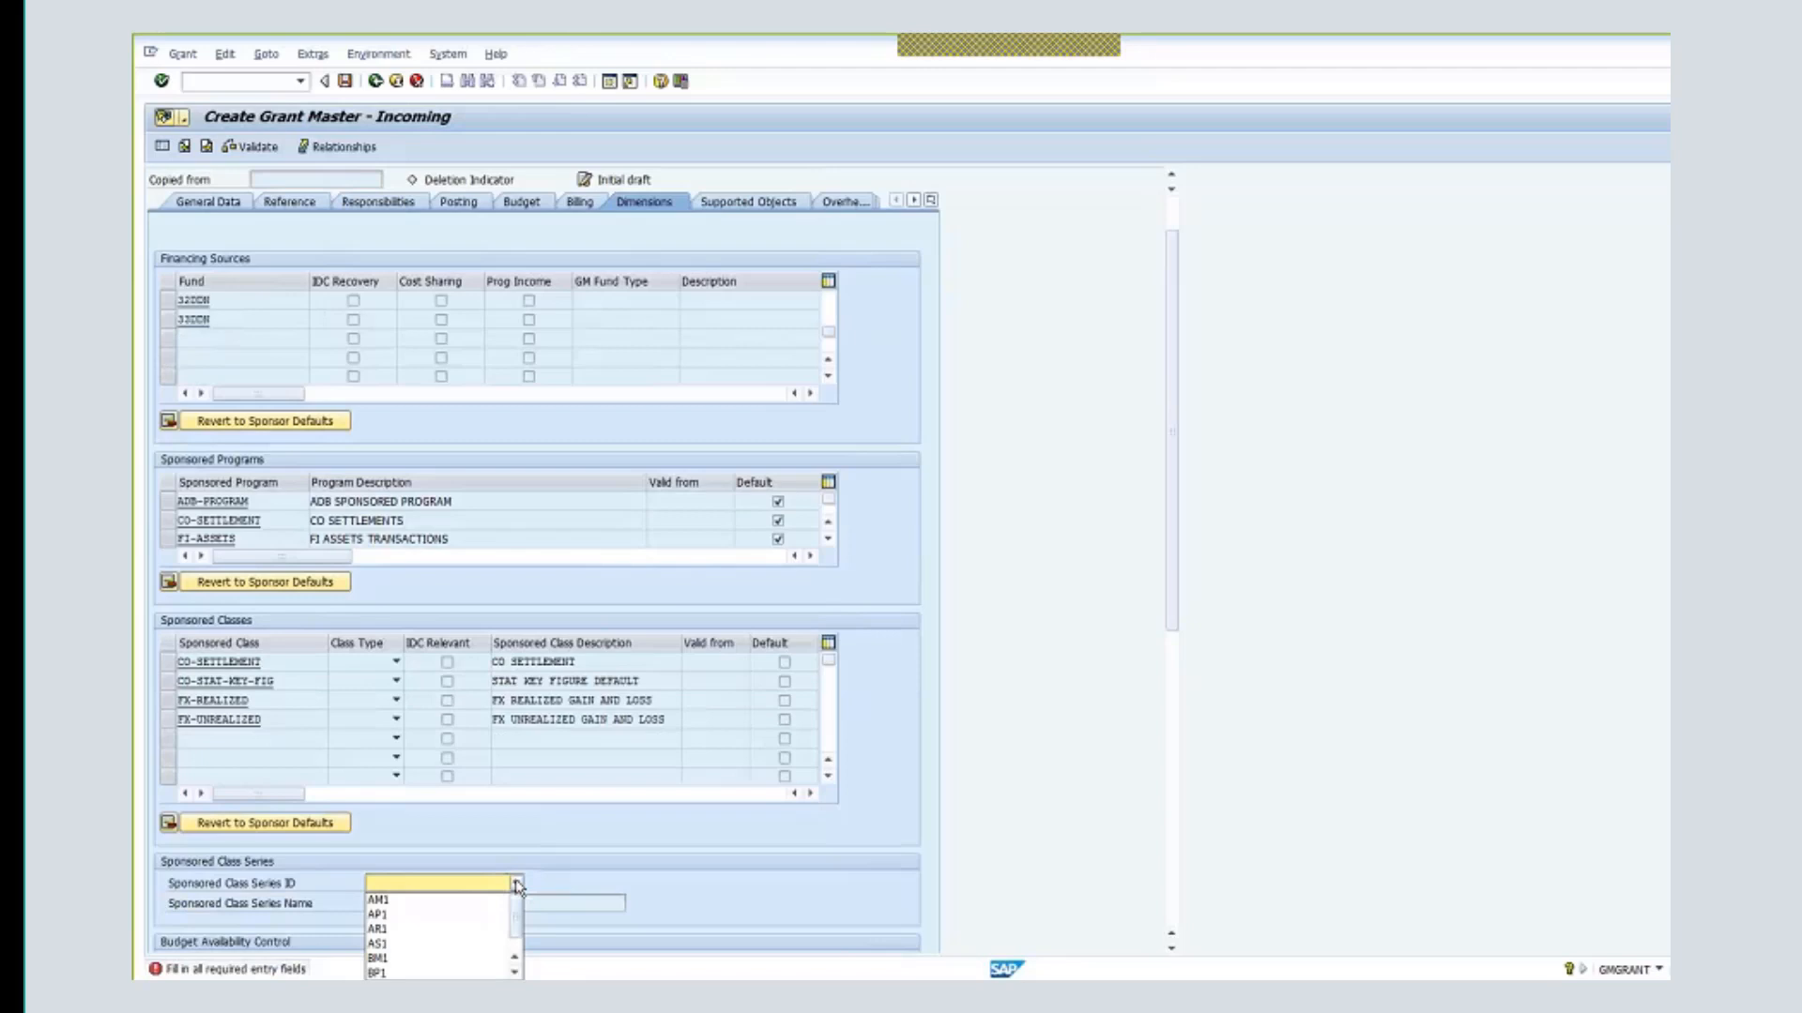
left_click(438, 902)
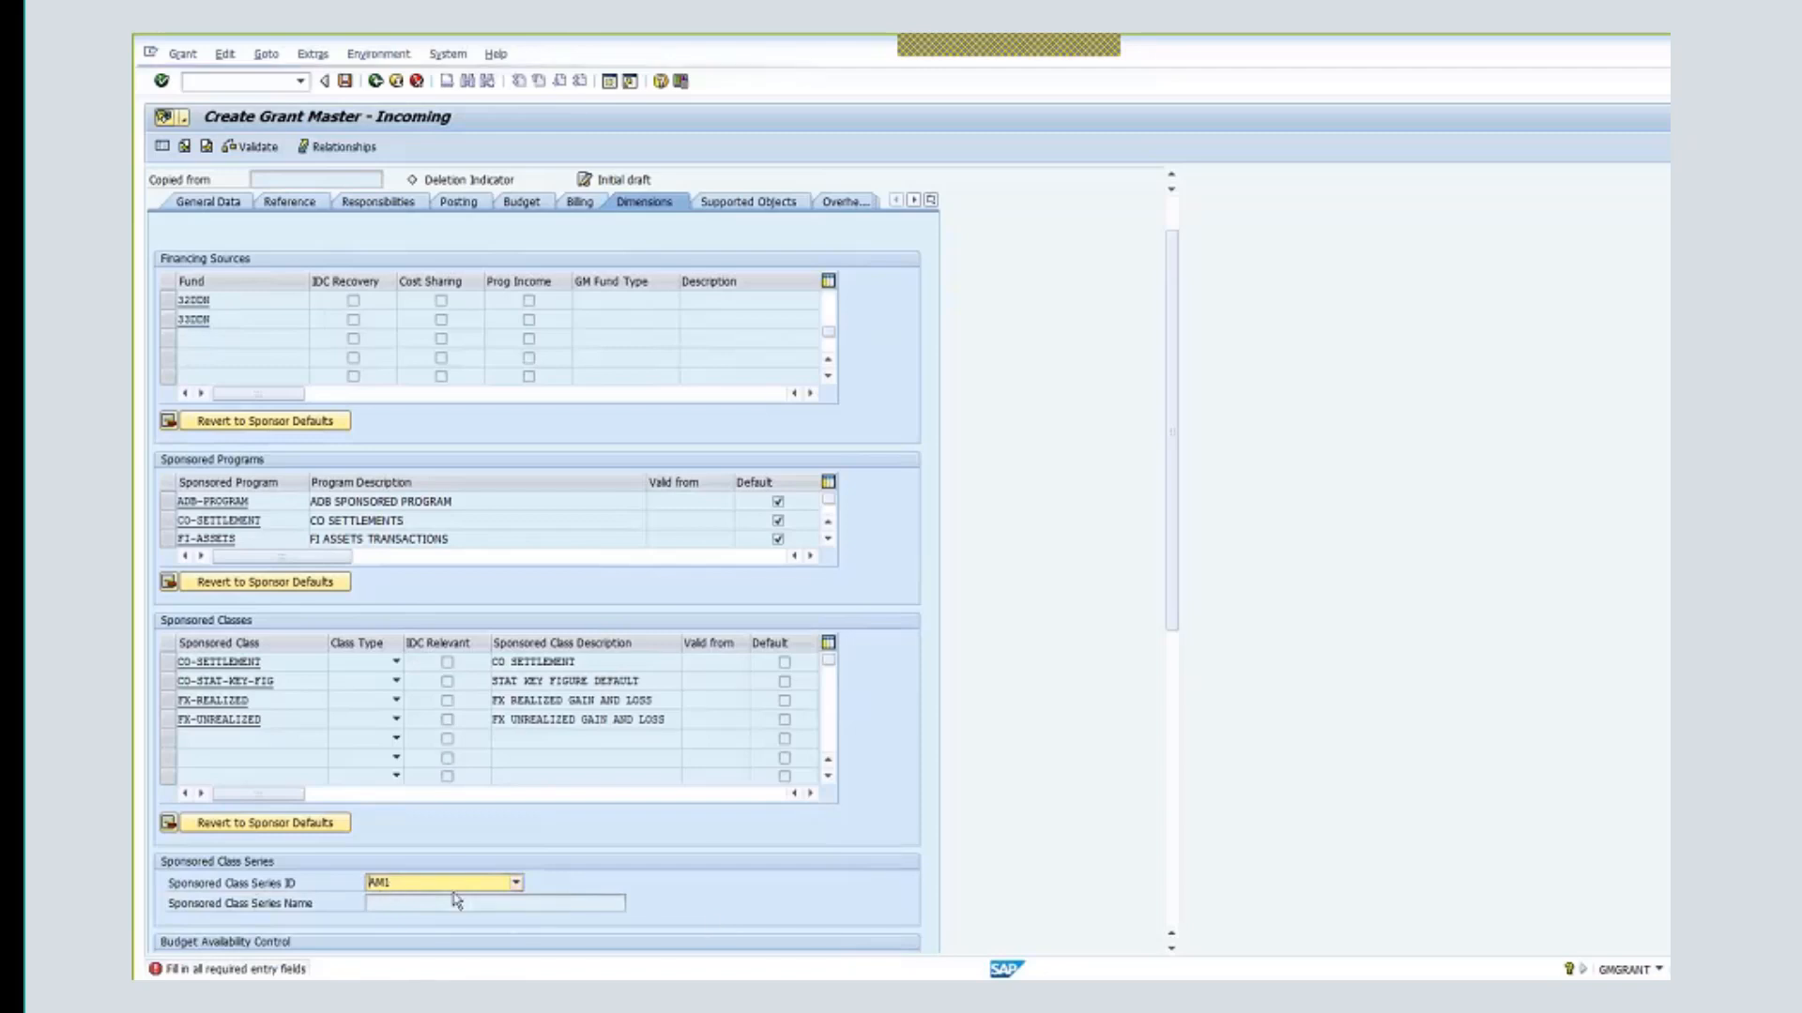
key("Return")
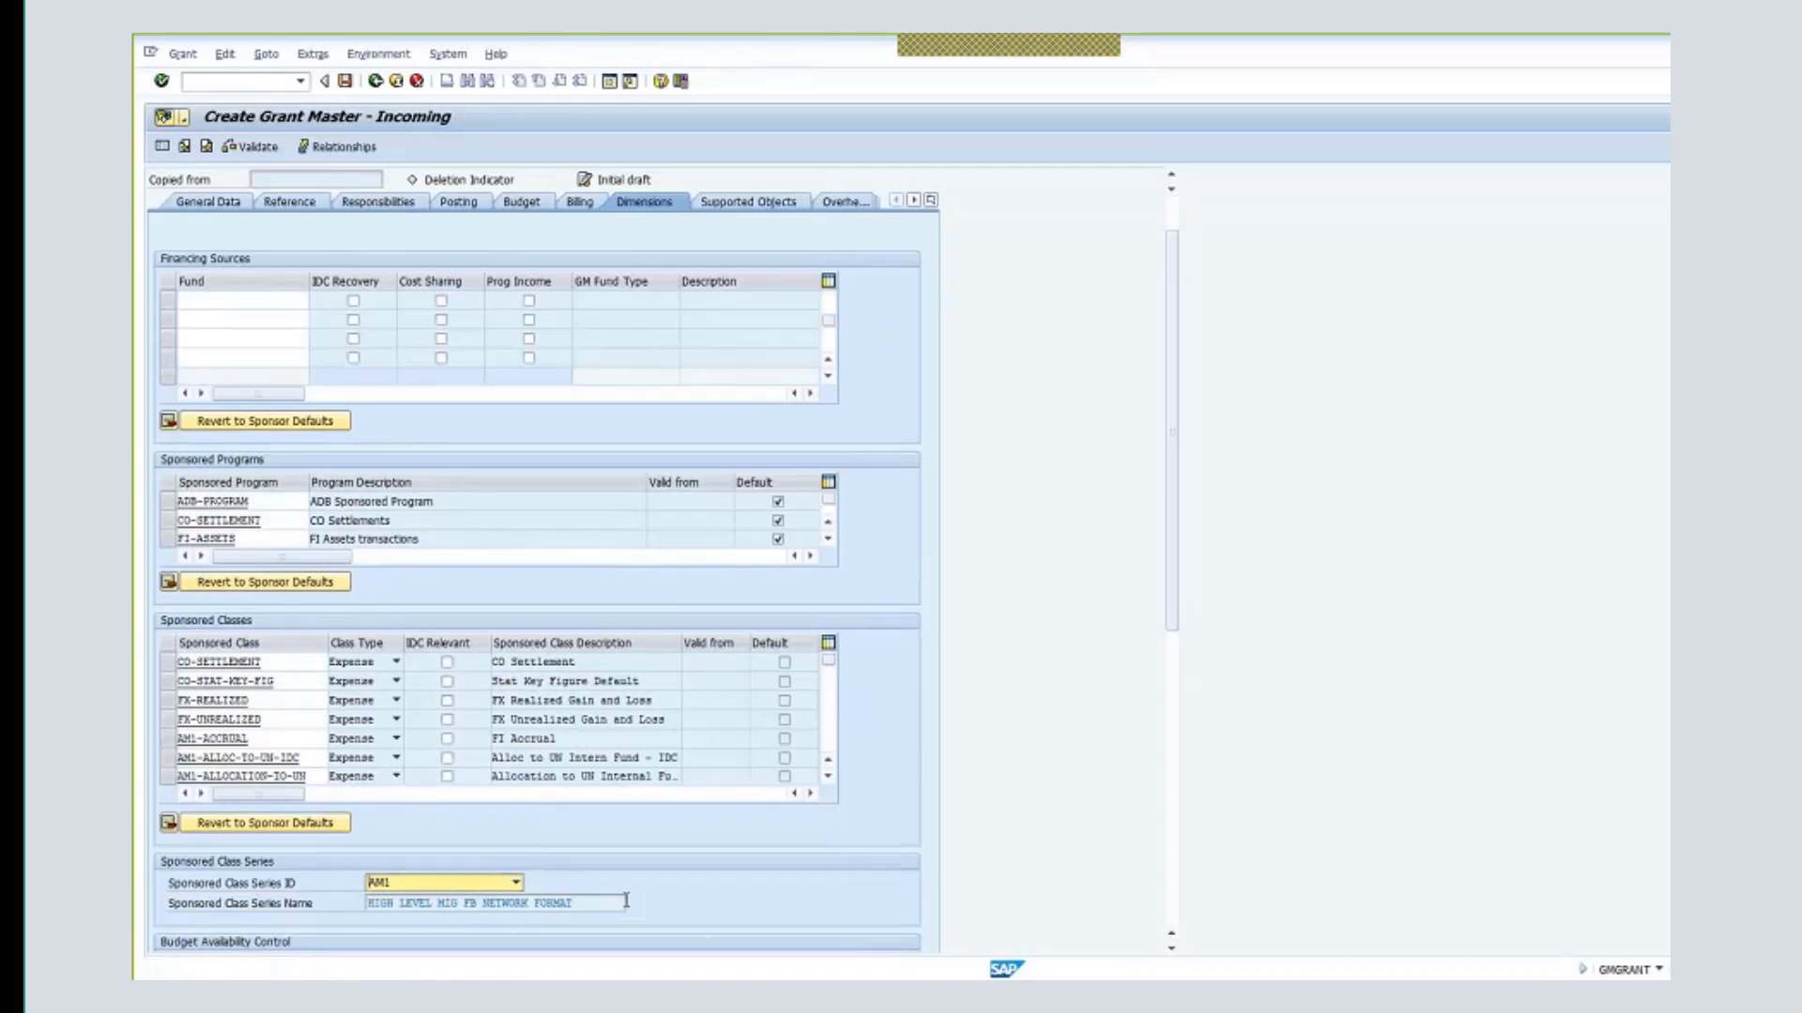
scroll(580, 761, "up", 1)
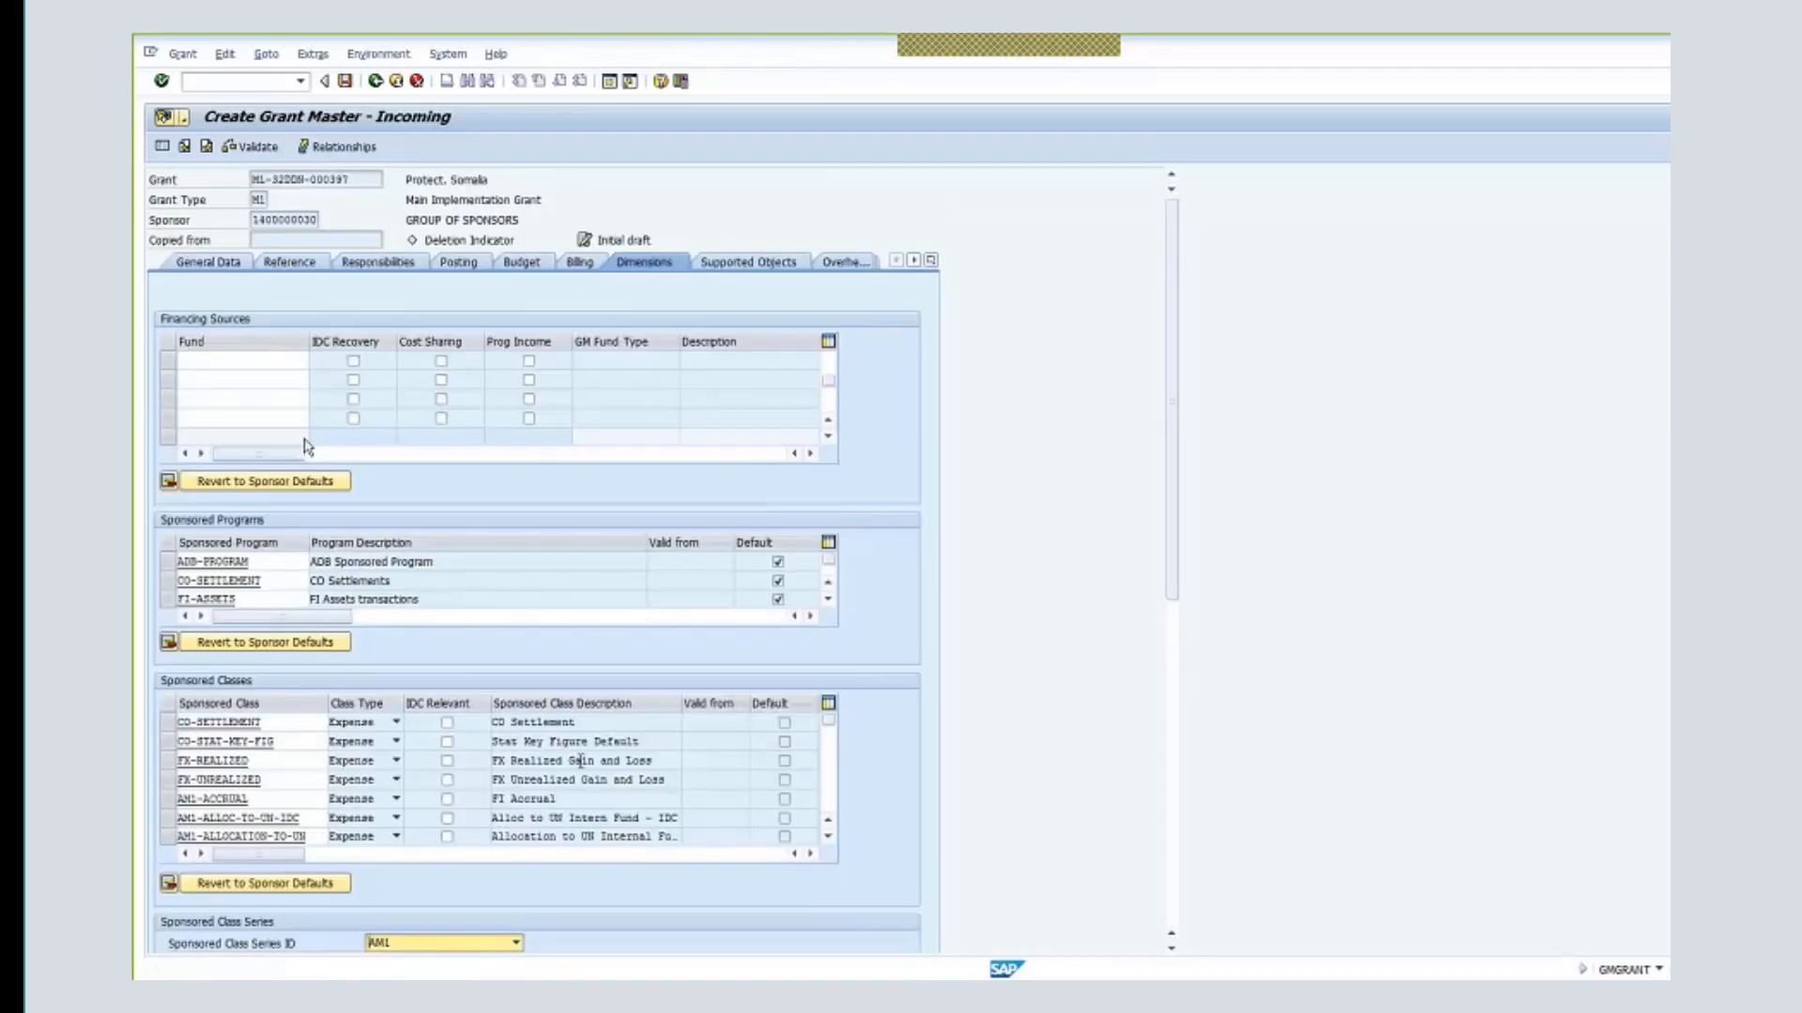
- Add internal fund 62RPS (PSC VOLUME ONE) as a third financing source, marked for IDC recovery
left_click(827, 355)
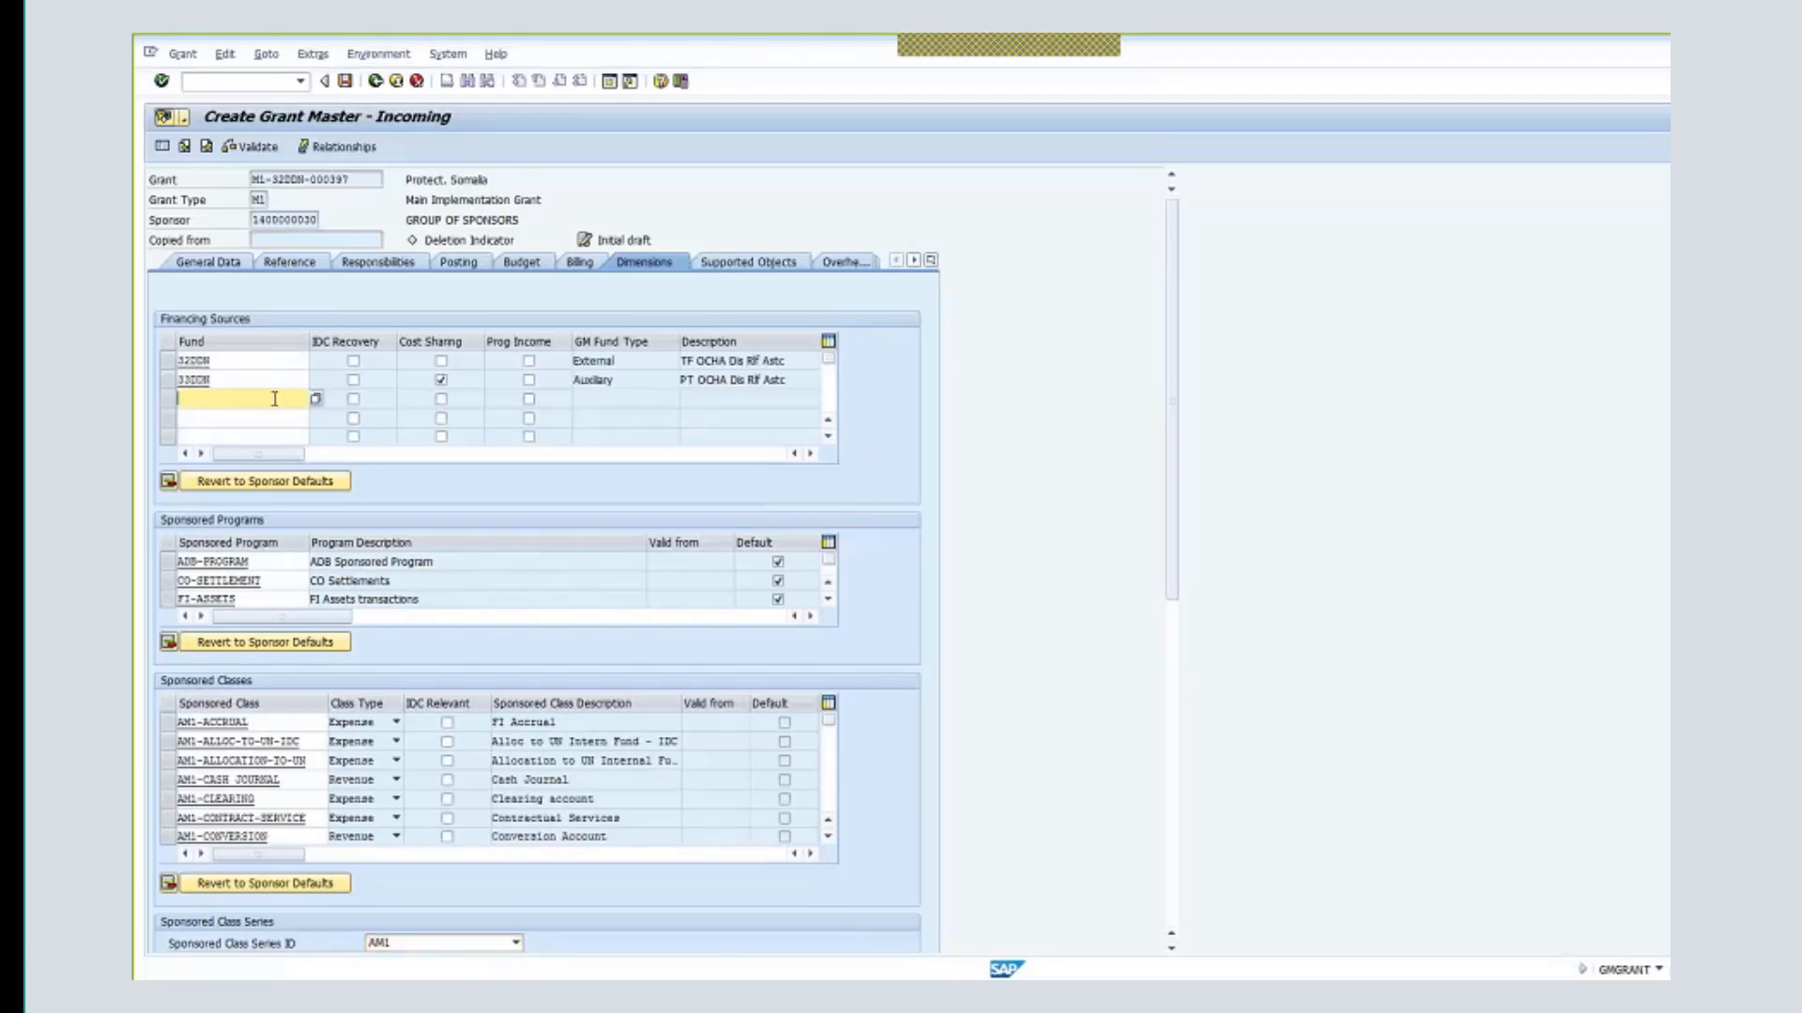
type("62")
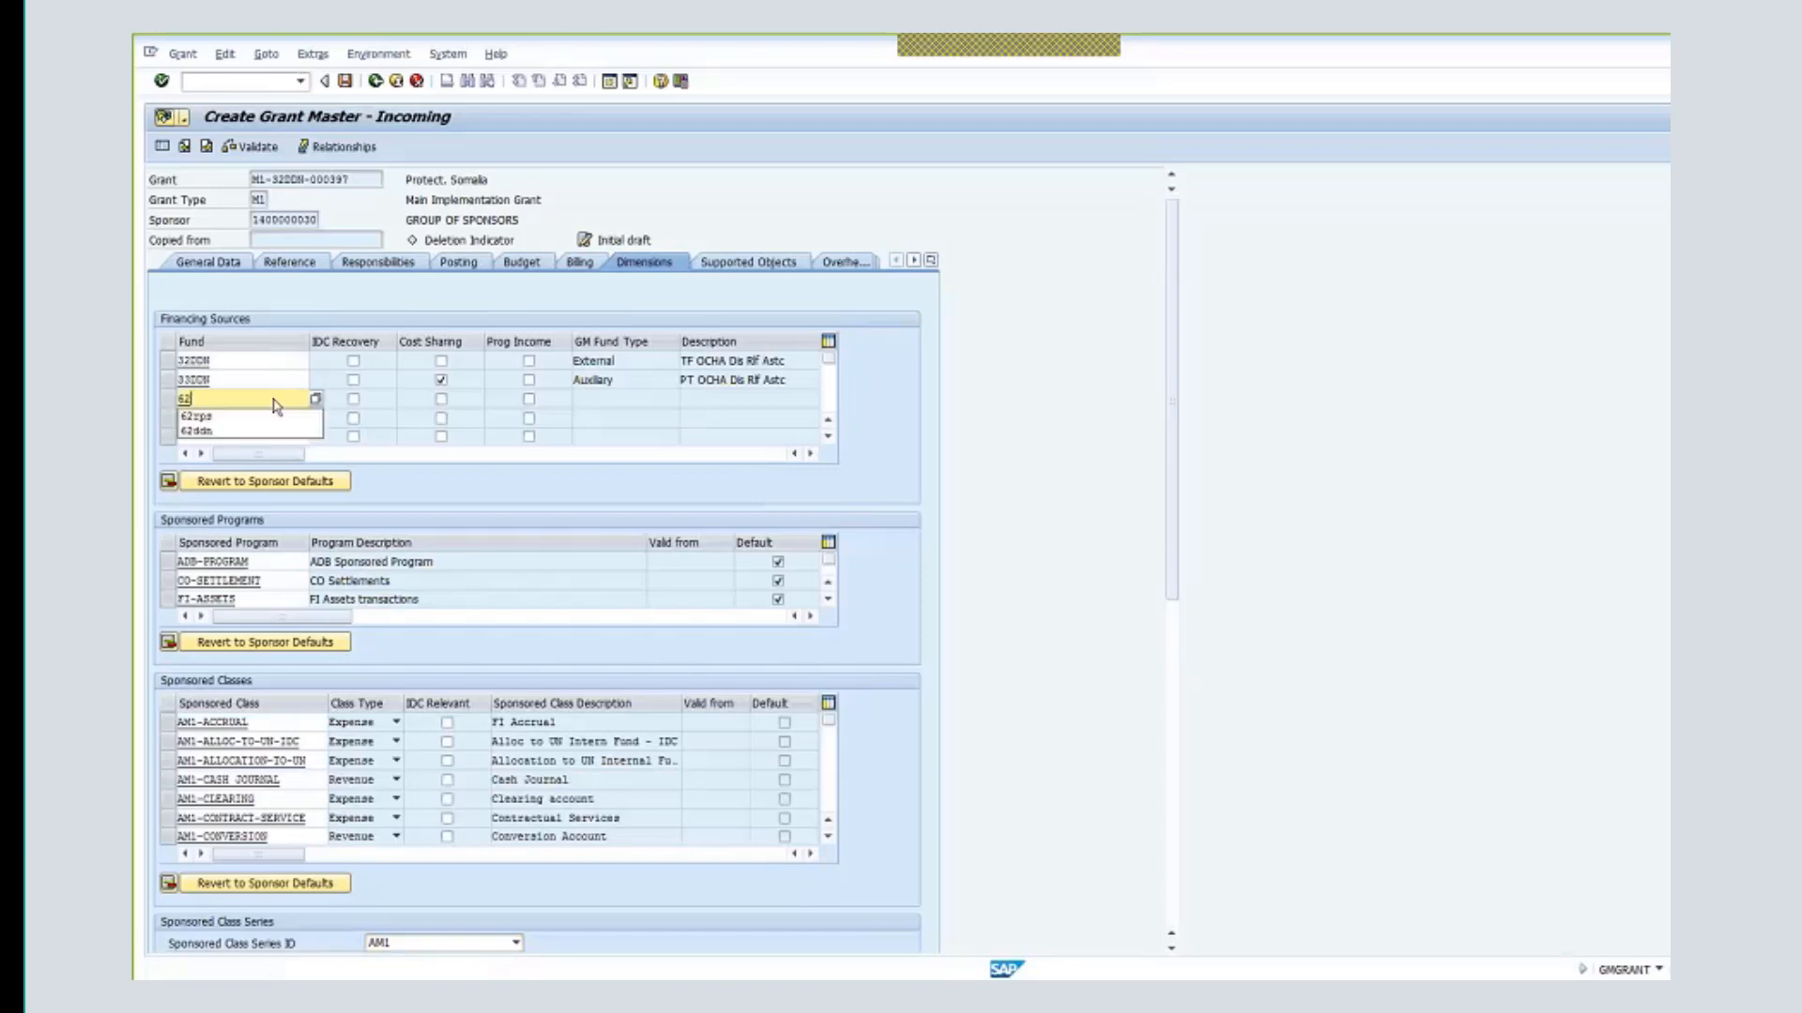
type("dd")
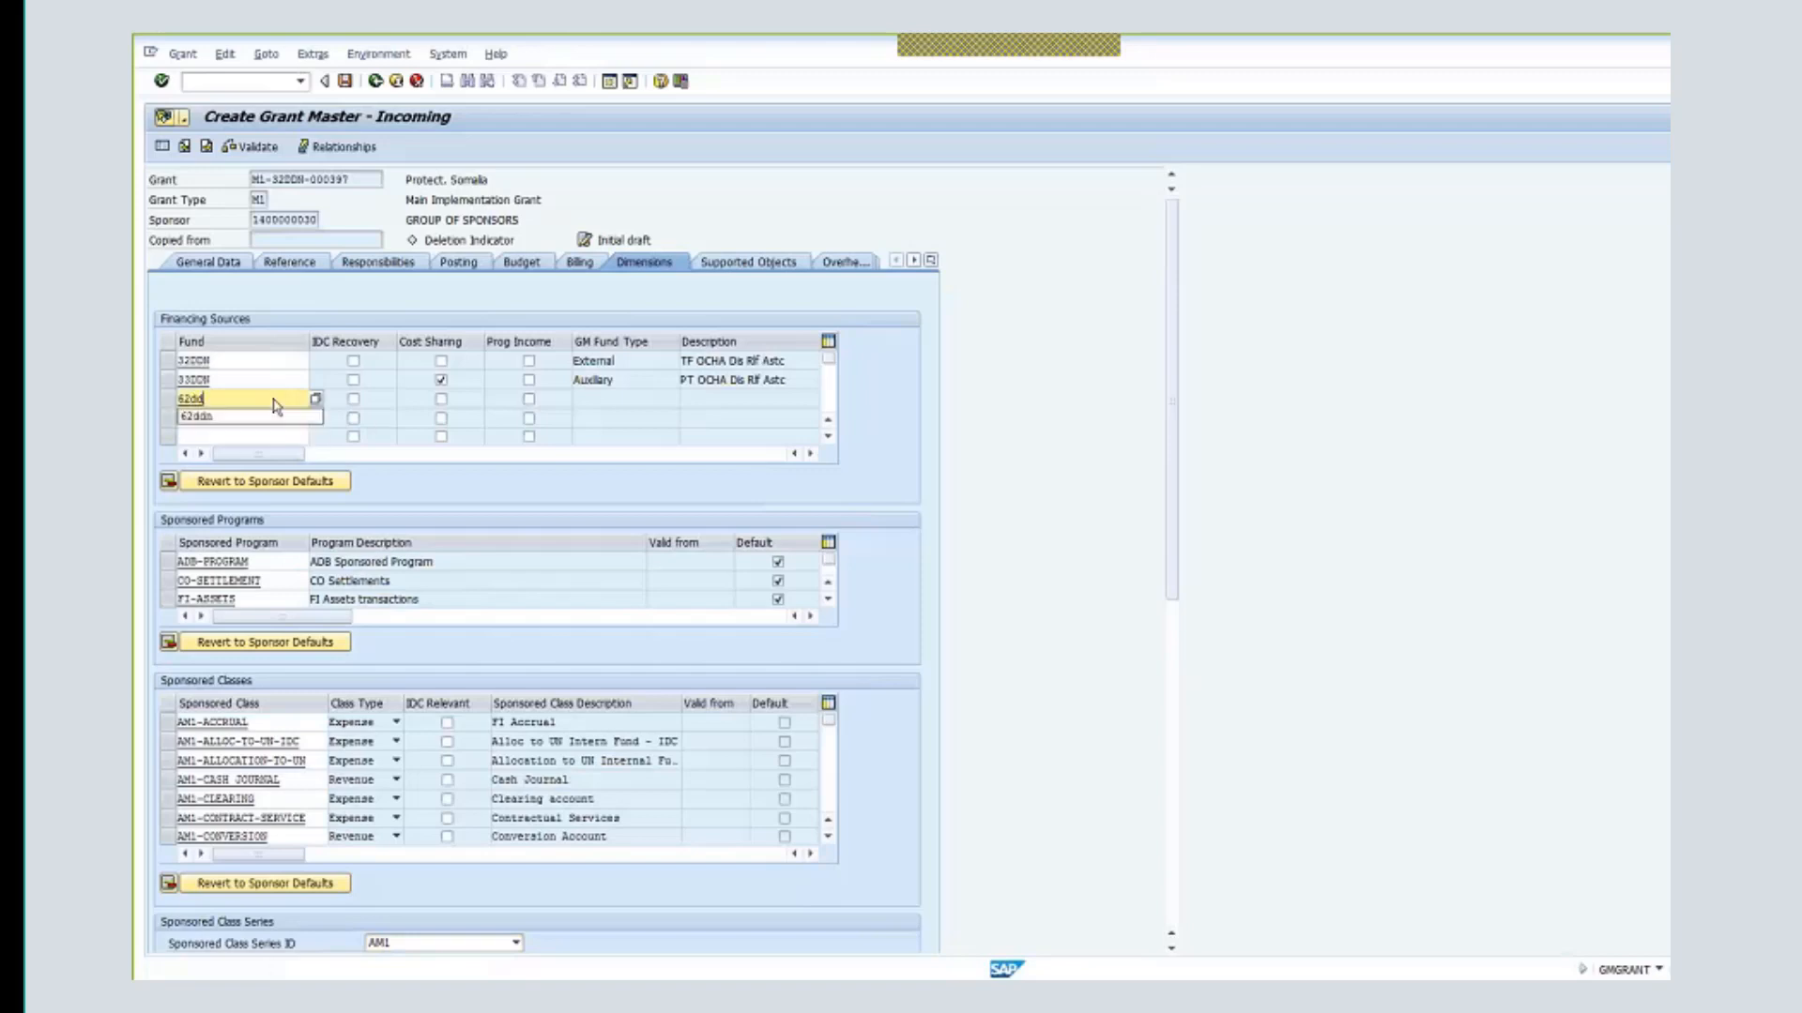
type("n")
left_click(355, 406)
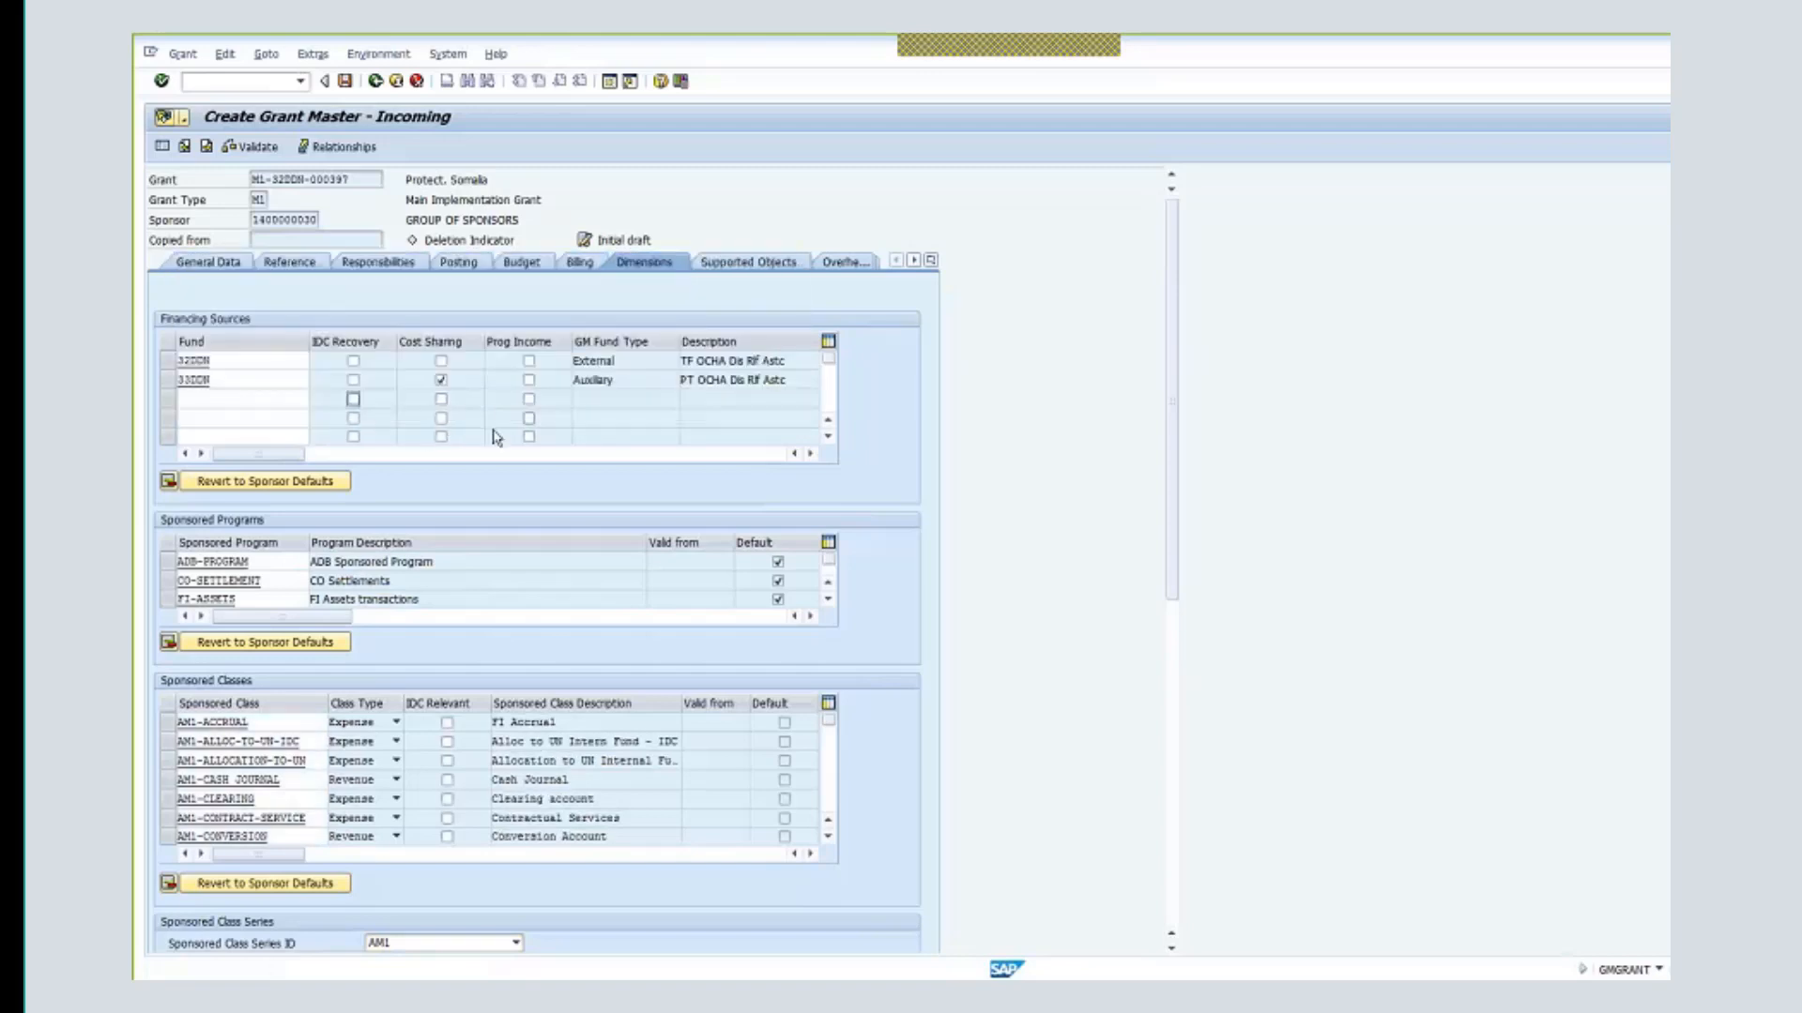
left_click(290, 396)
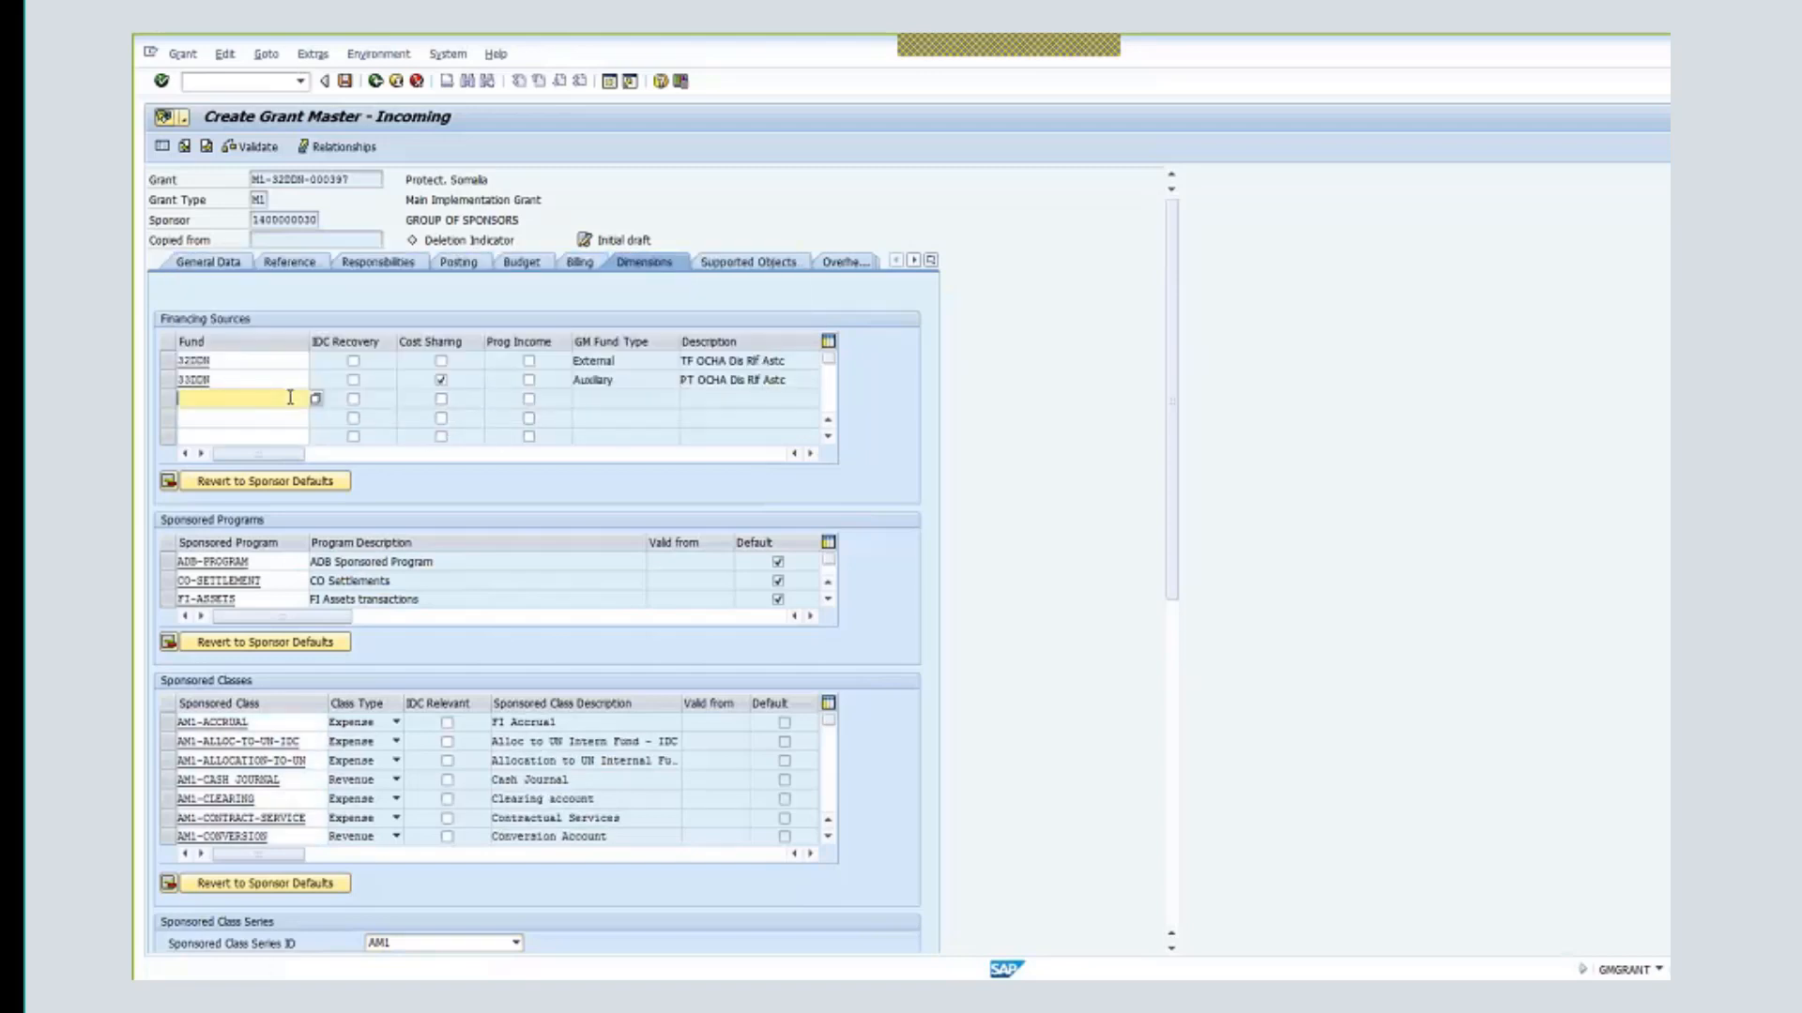
type("62")
key("Down")
key("Return")
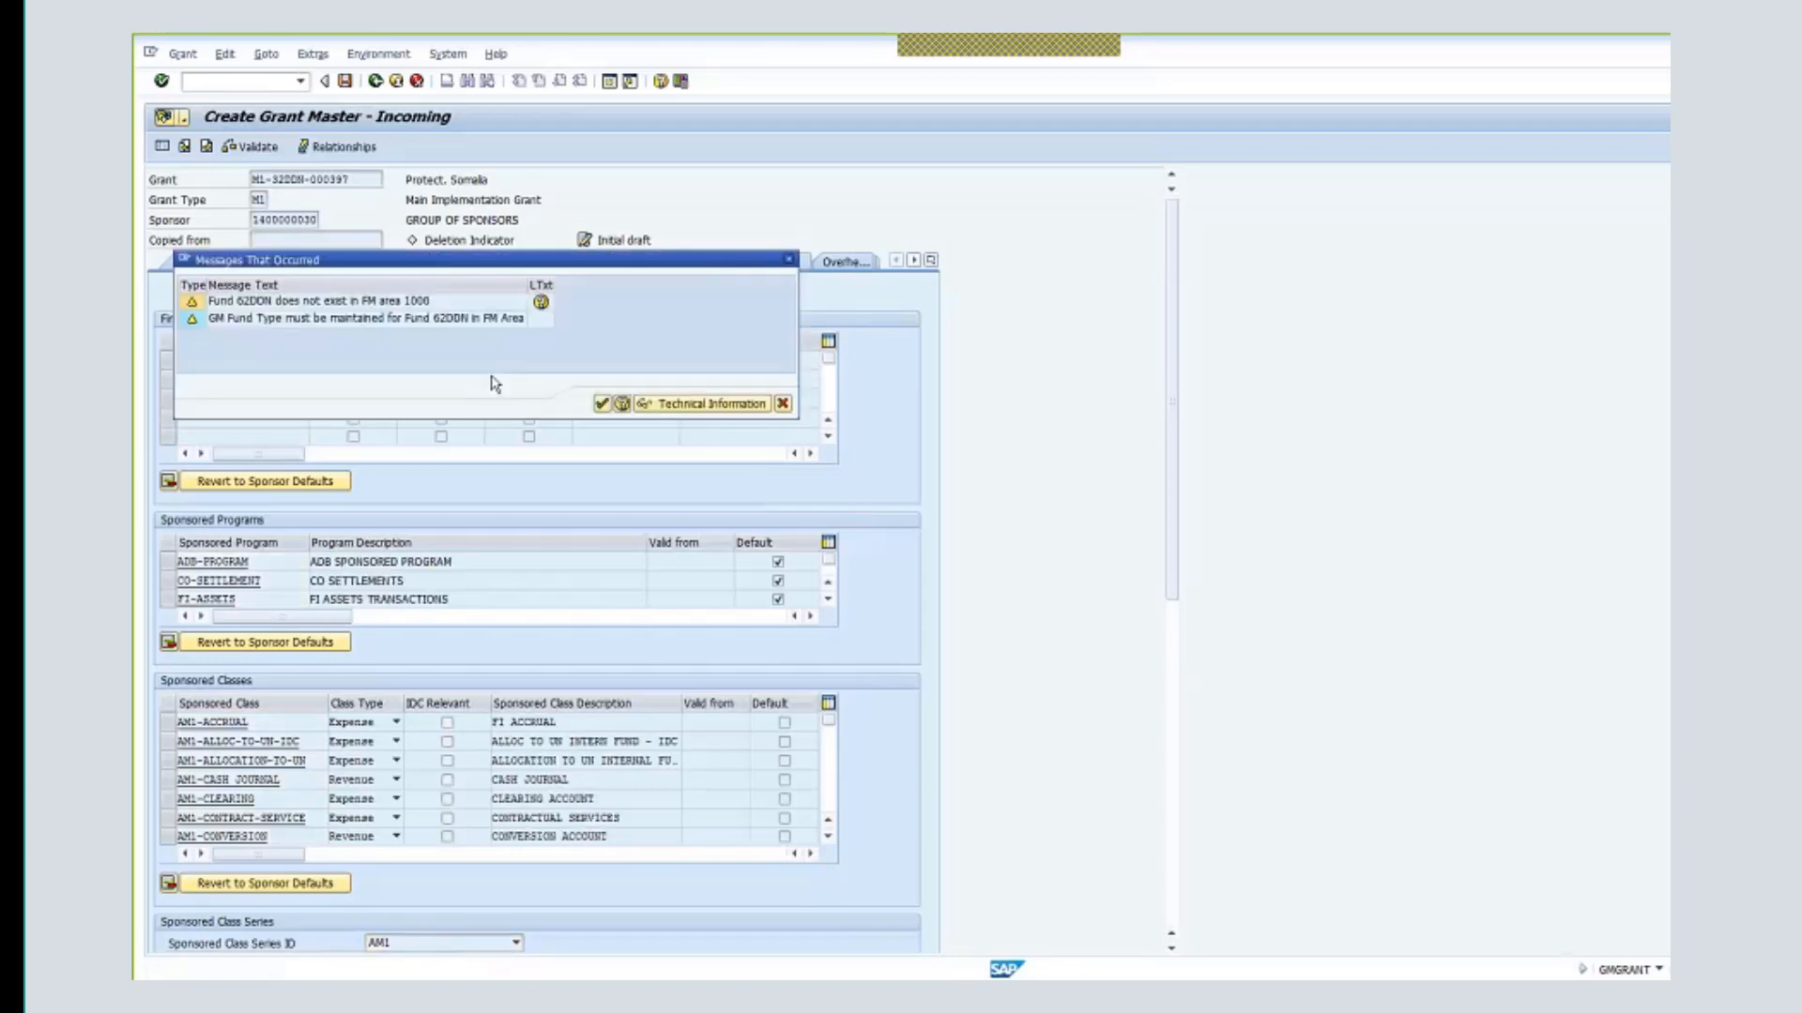
left_click(601, 404)
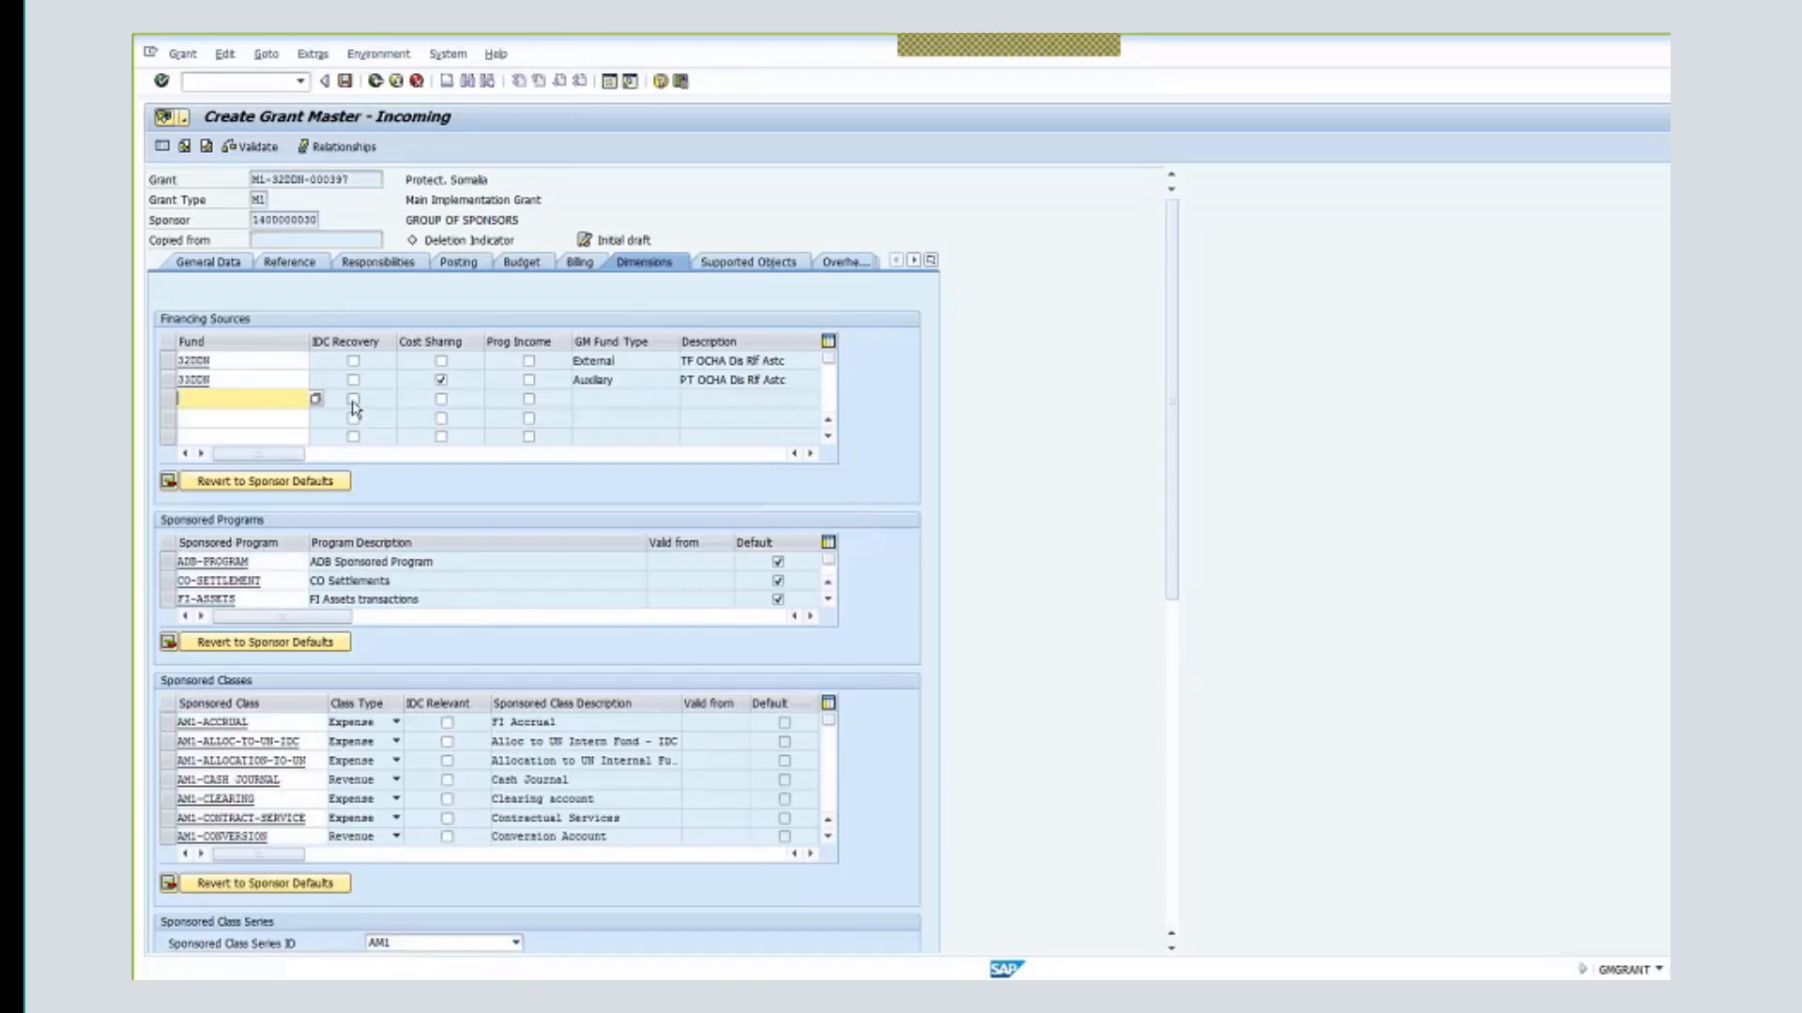
type("6")
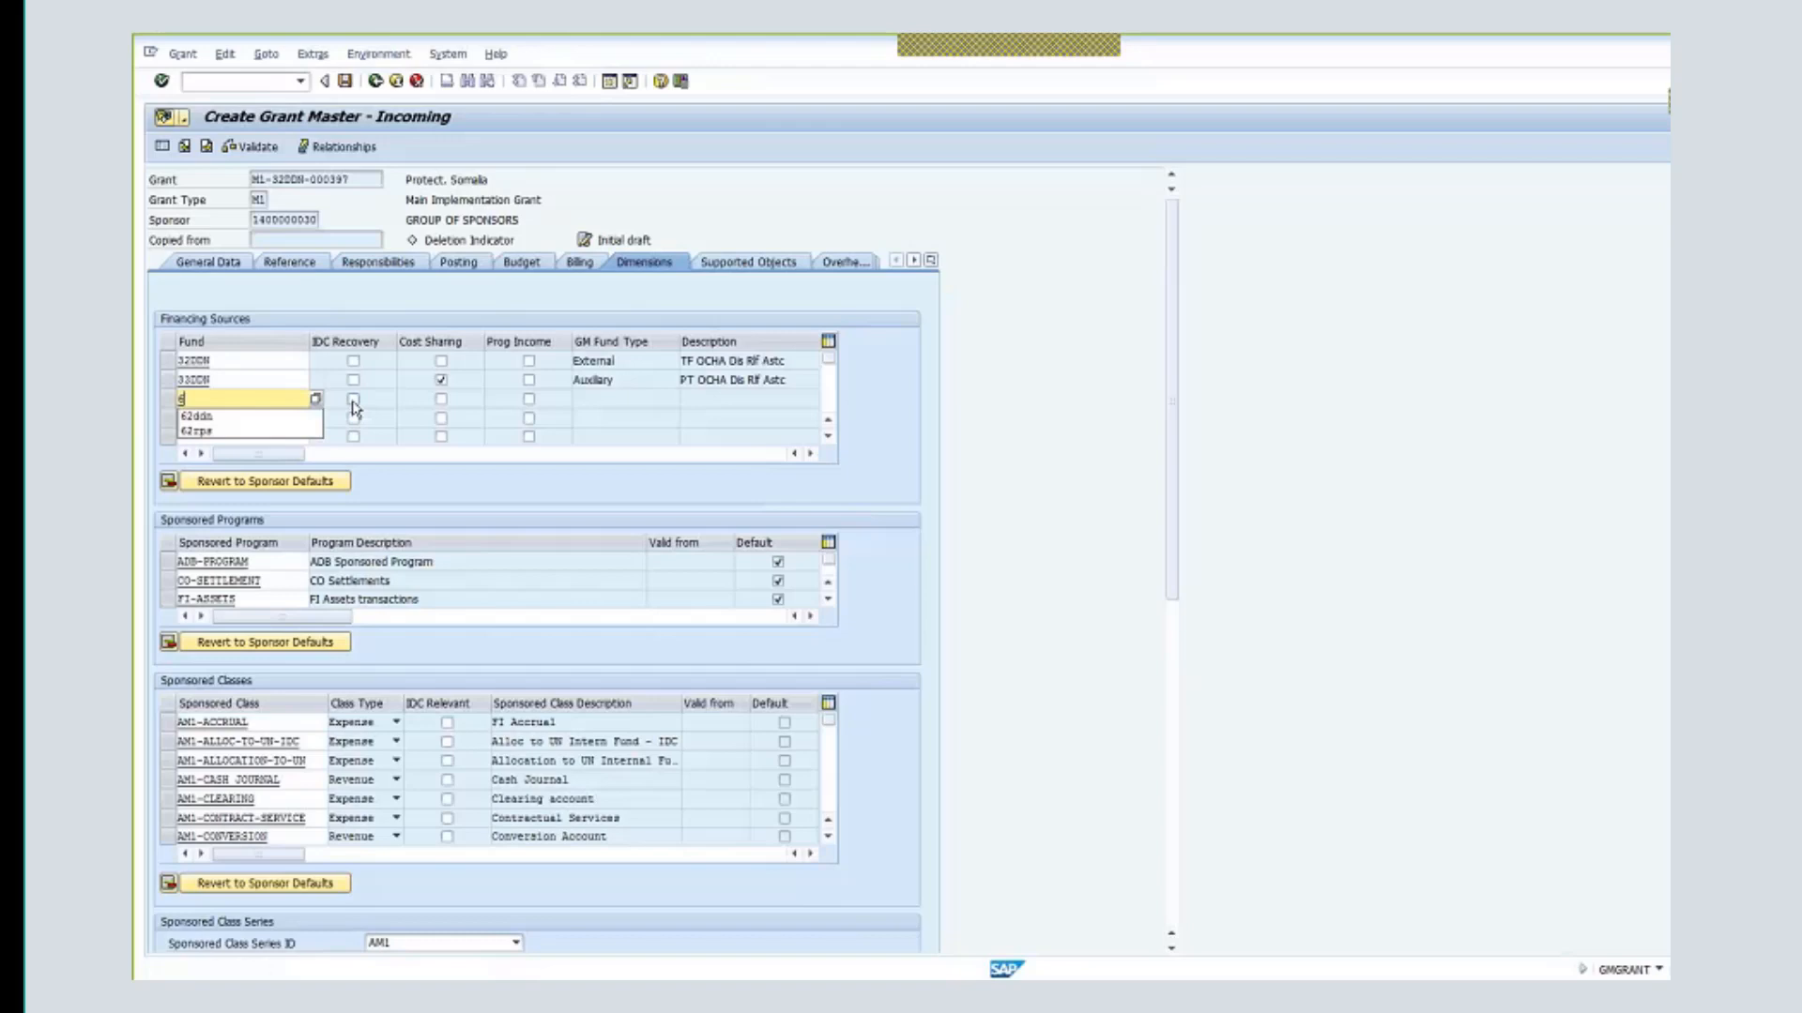
type("2rpd")
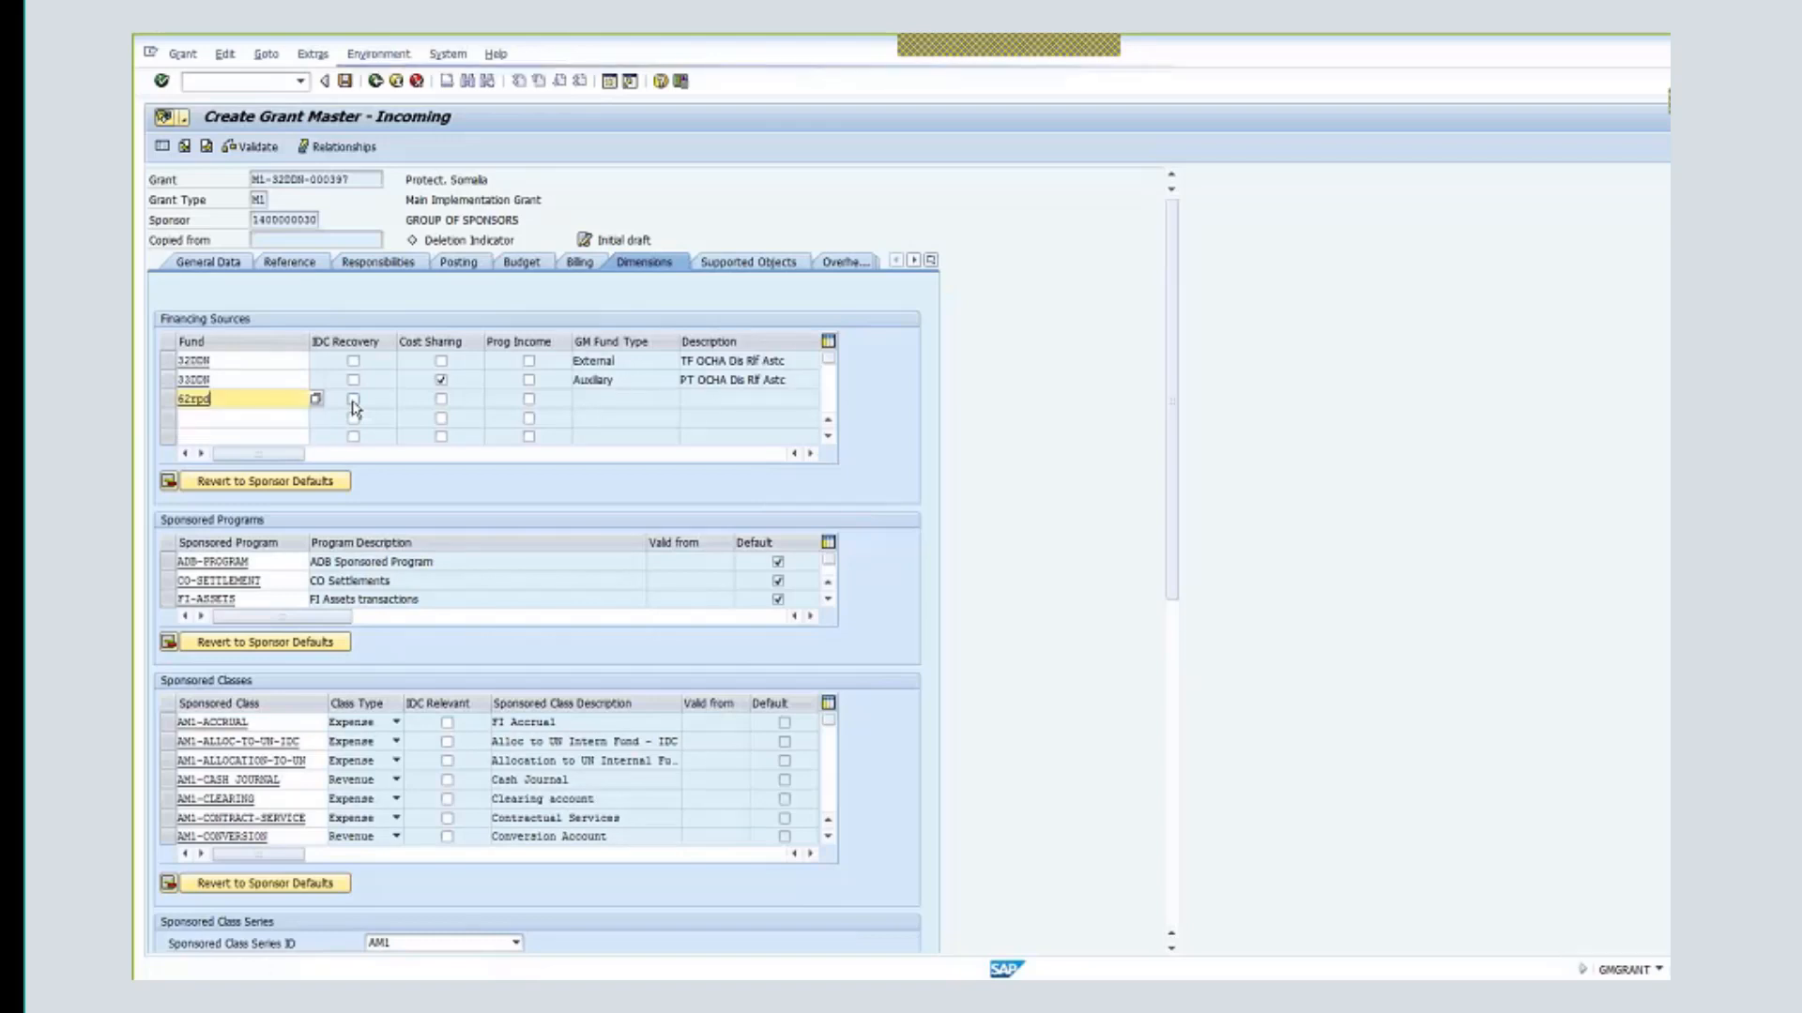
left_click(353, 399)
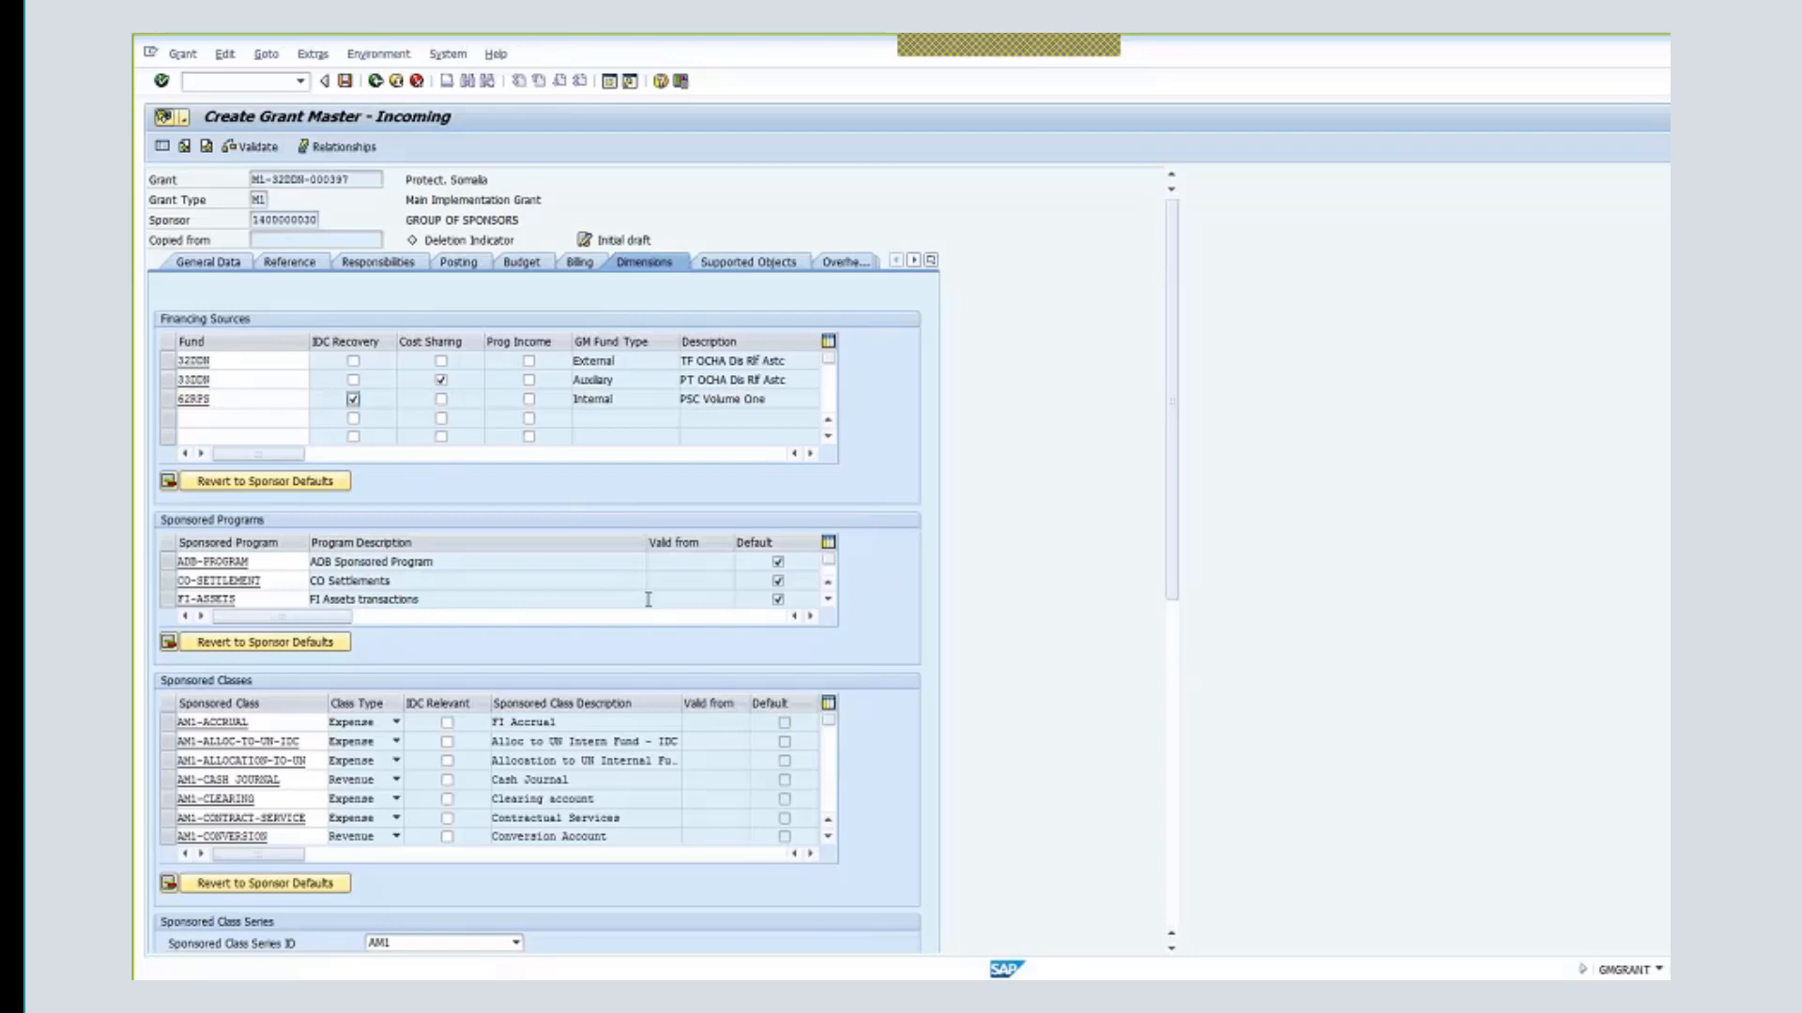
- Add sponsored program ocha-ddn-00100 to the grant's Sponsored Programs table
left_click(830, 600)
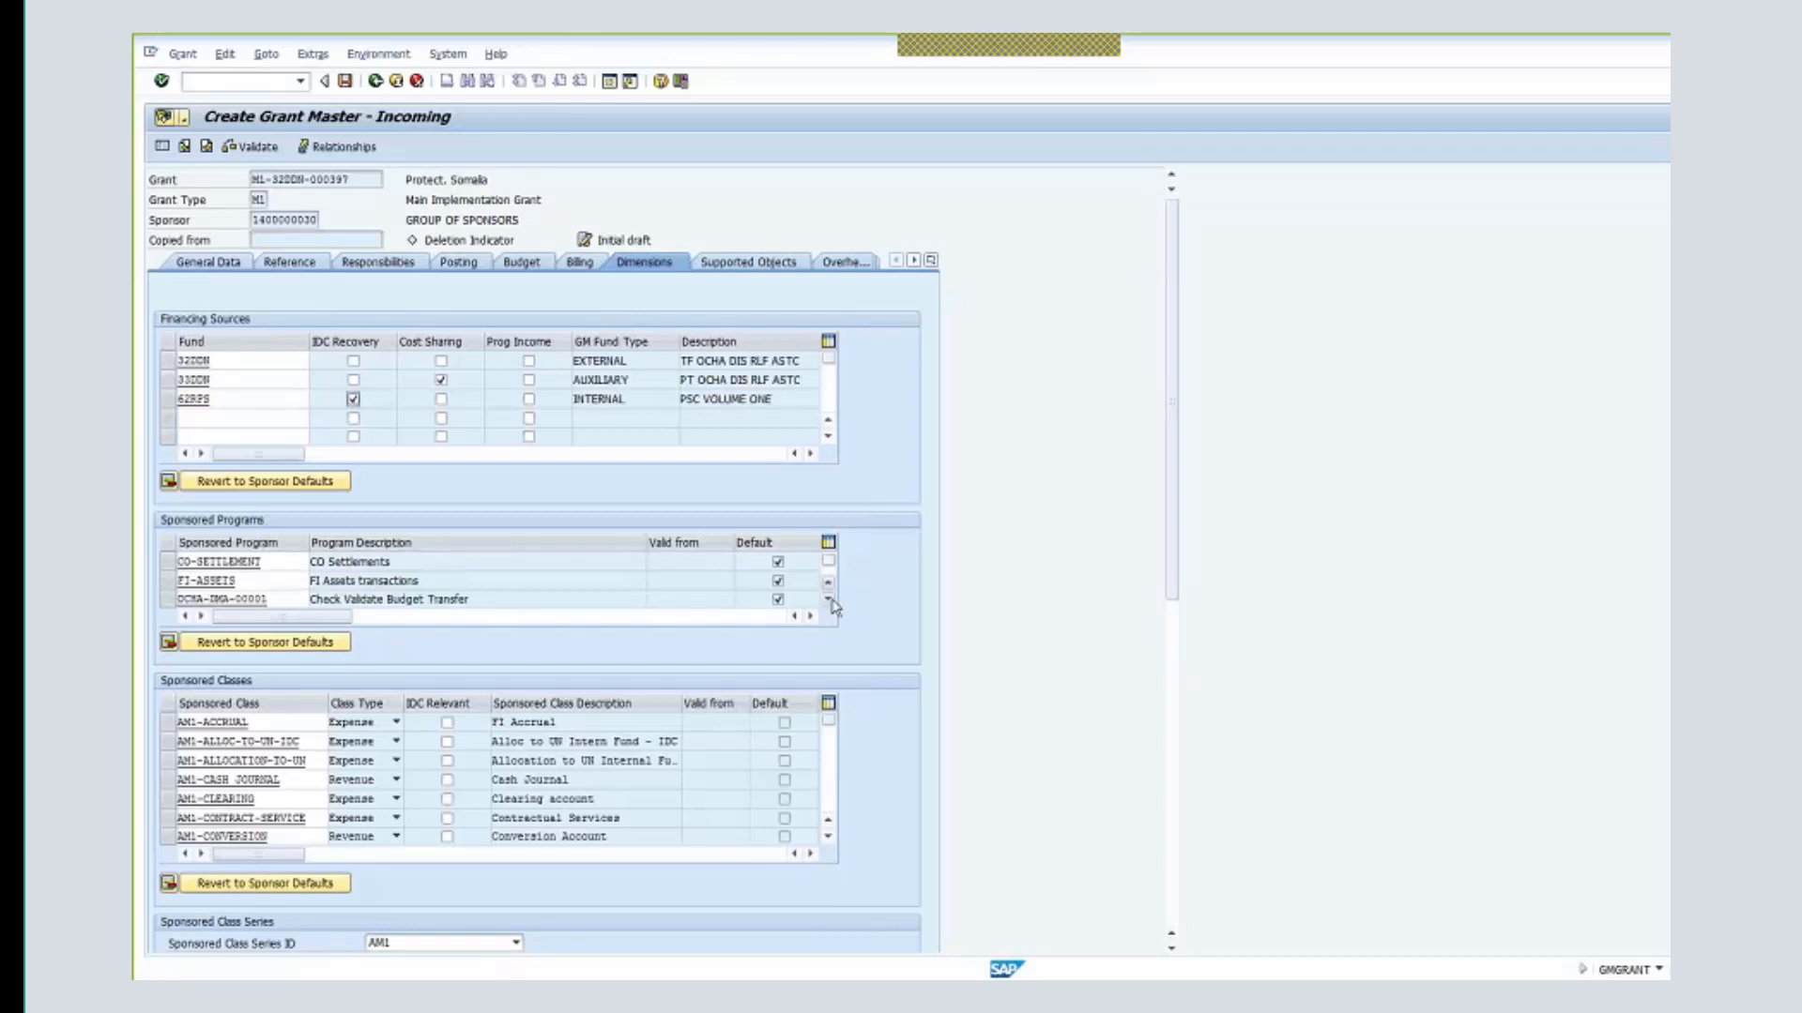
left_click(829, 601)
left_click(829, 601)
left_click(830, 601)
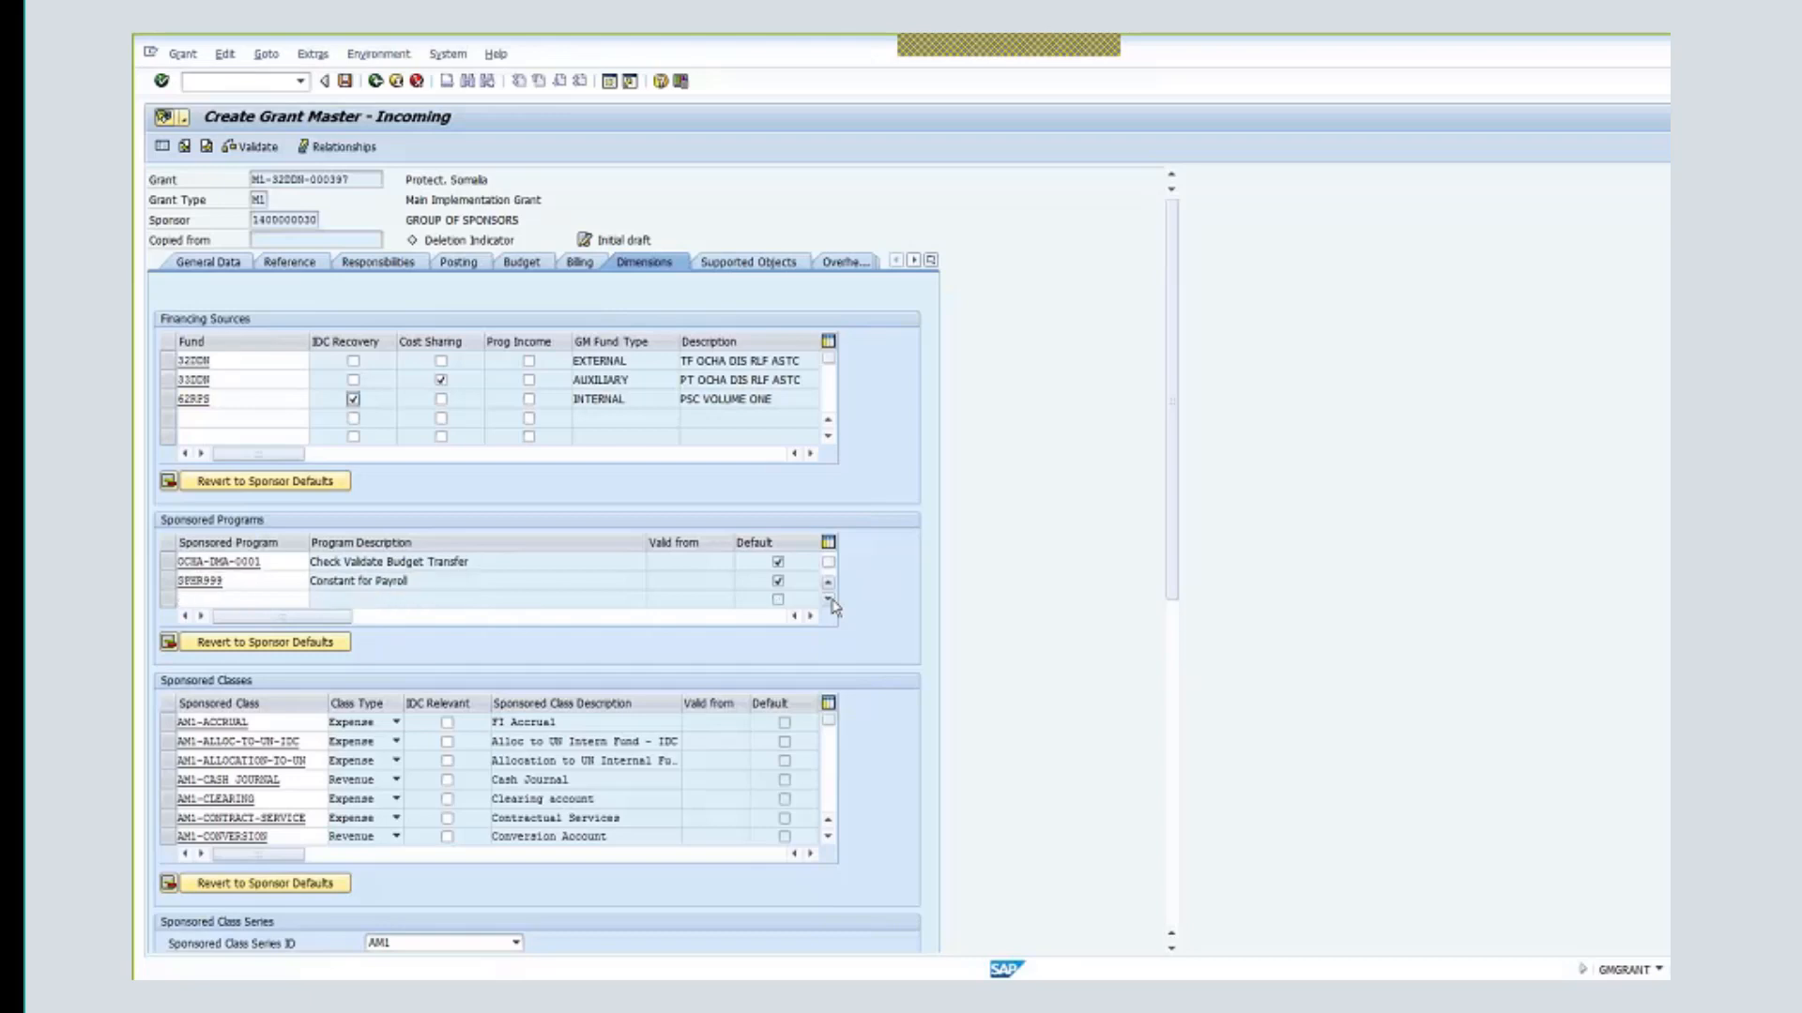
left_click(830, 602)
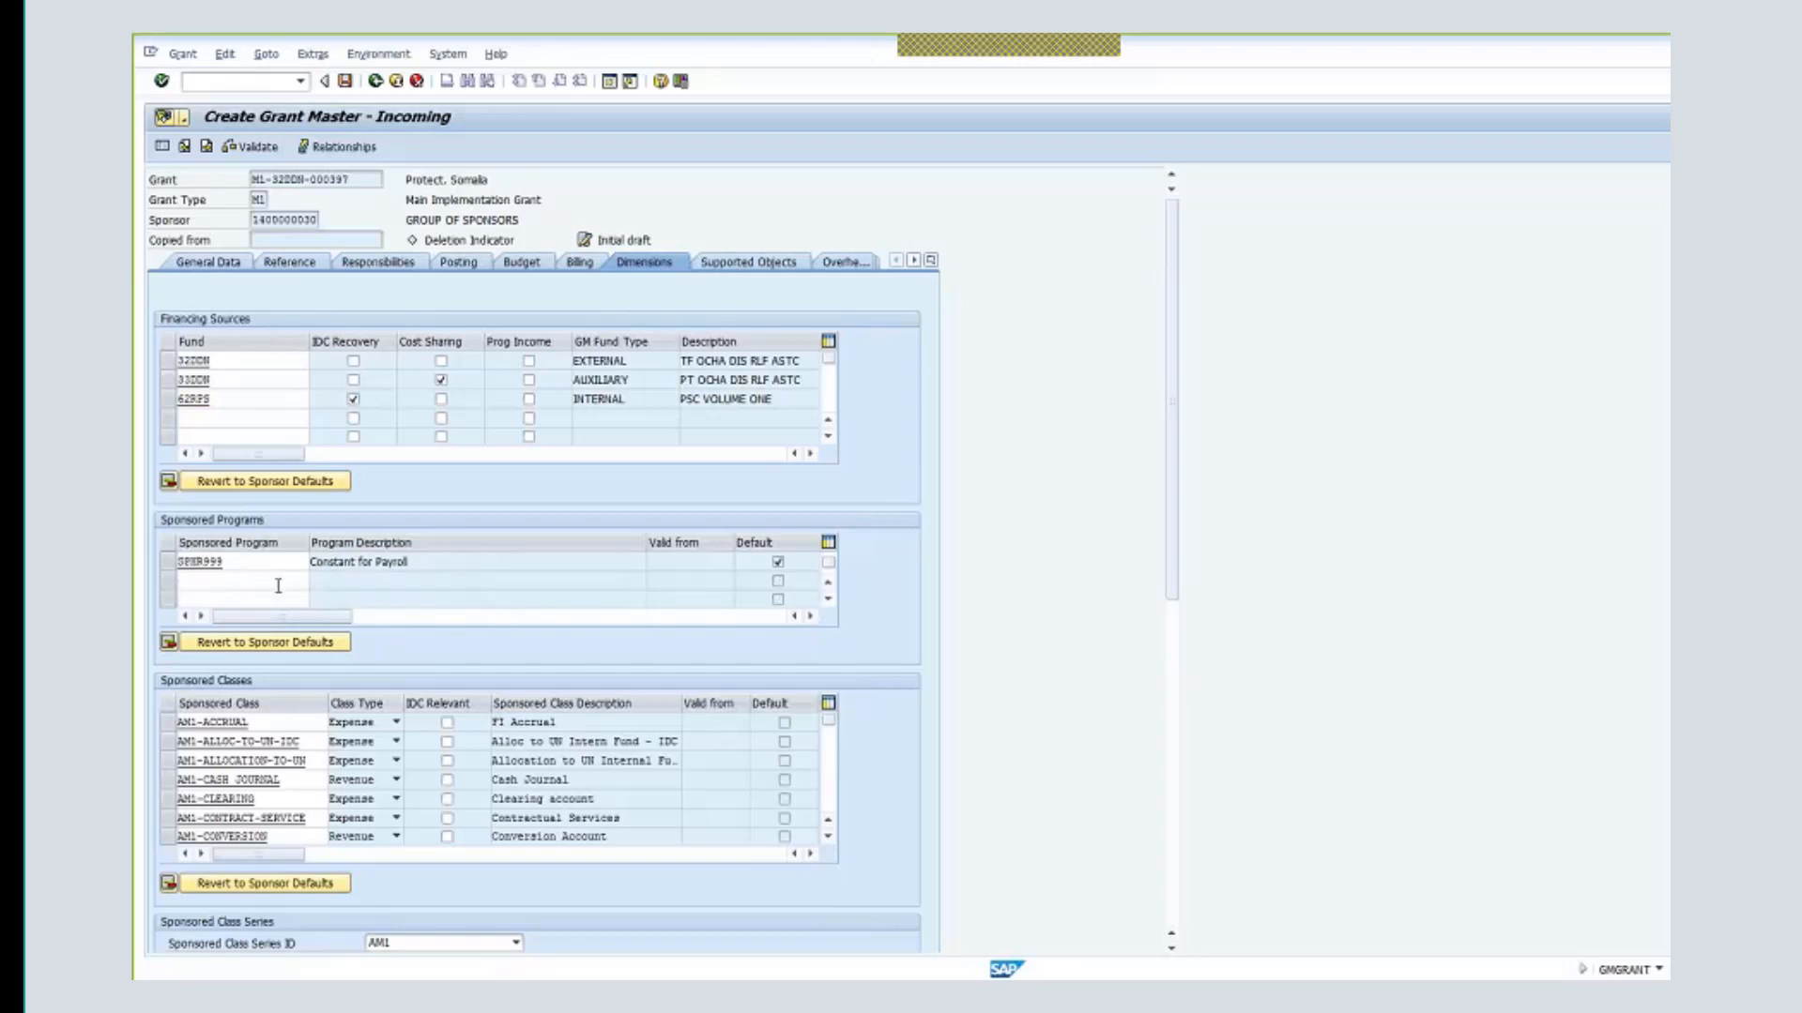
left_click(278, 582)
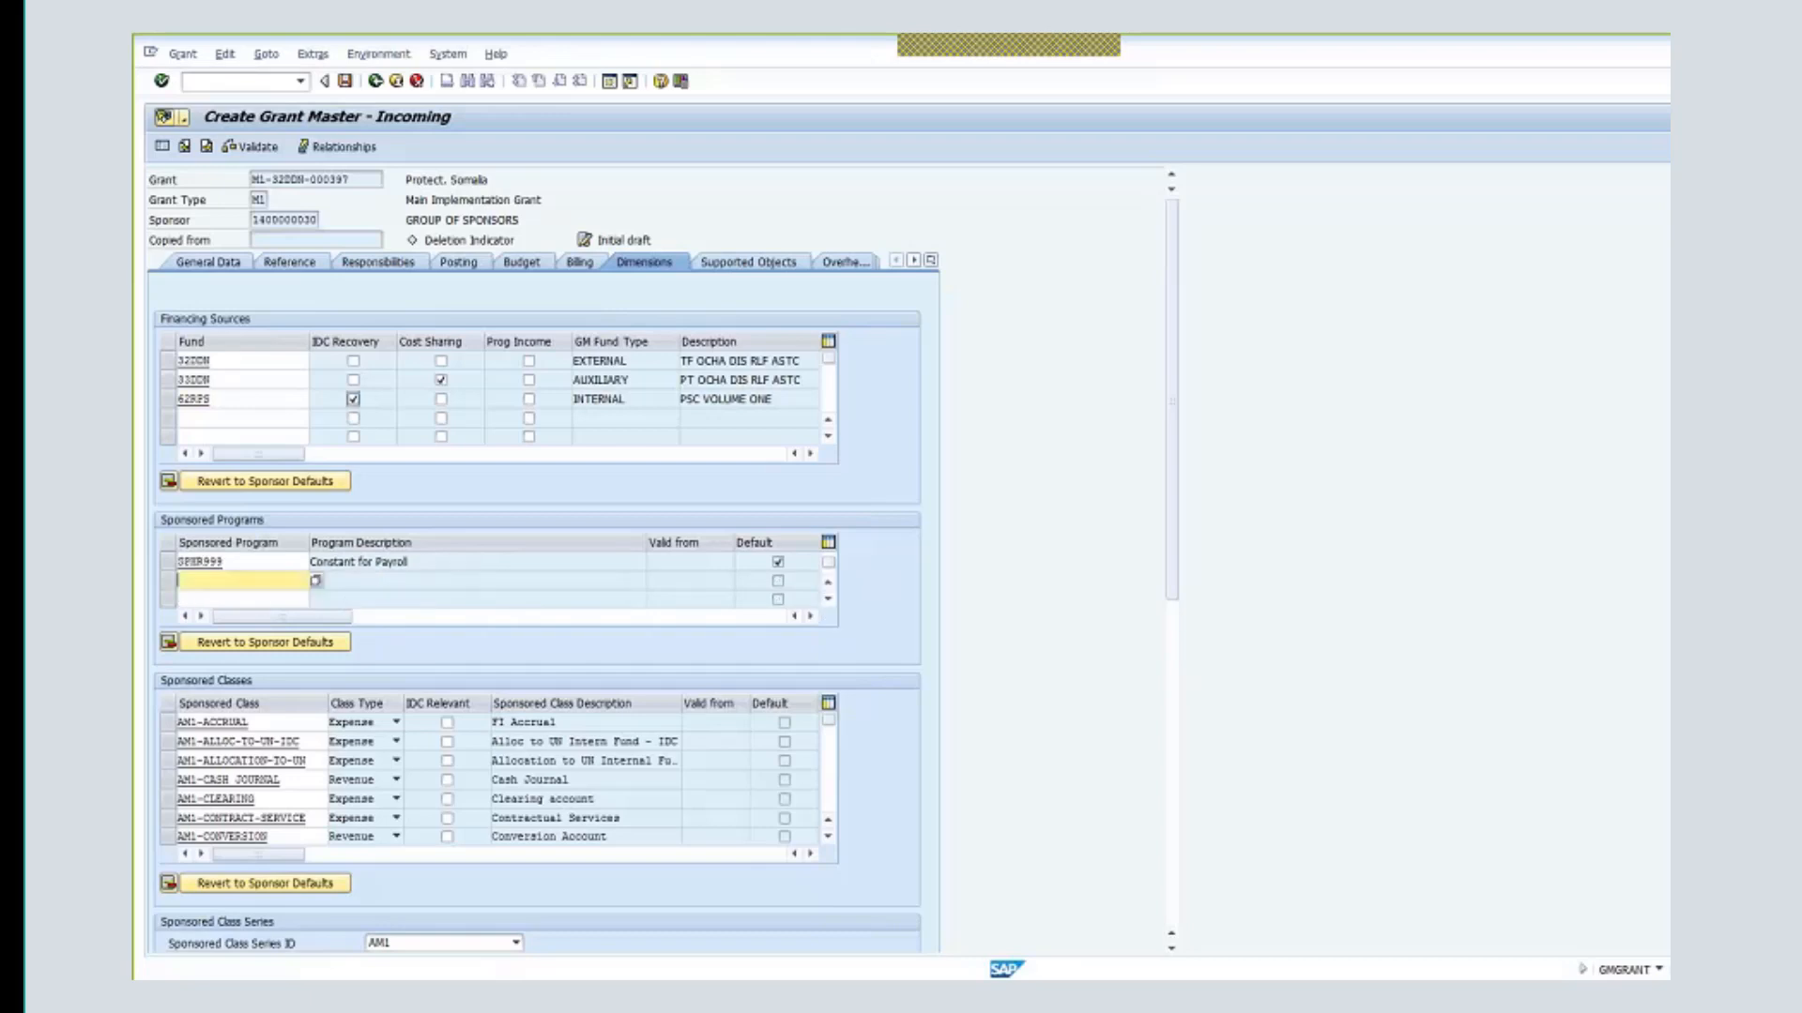
type("och")
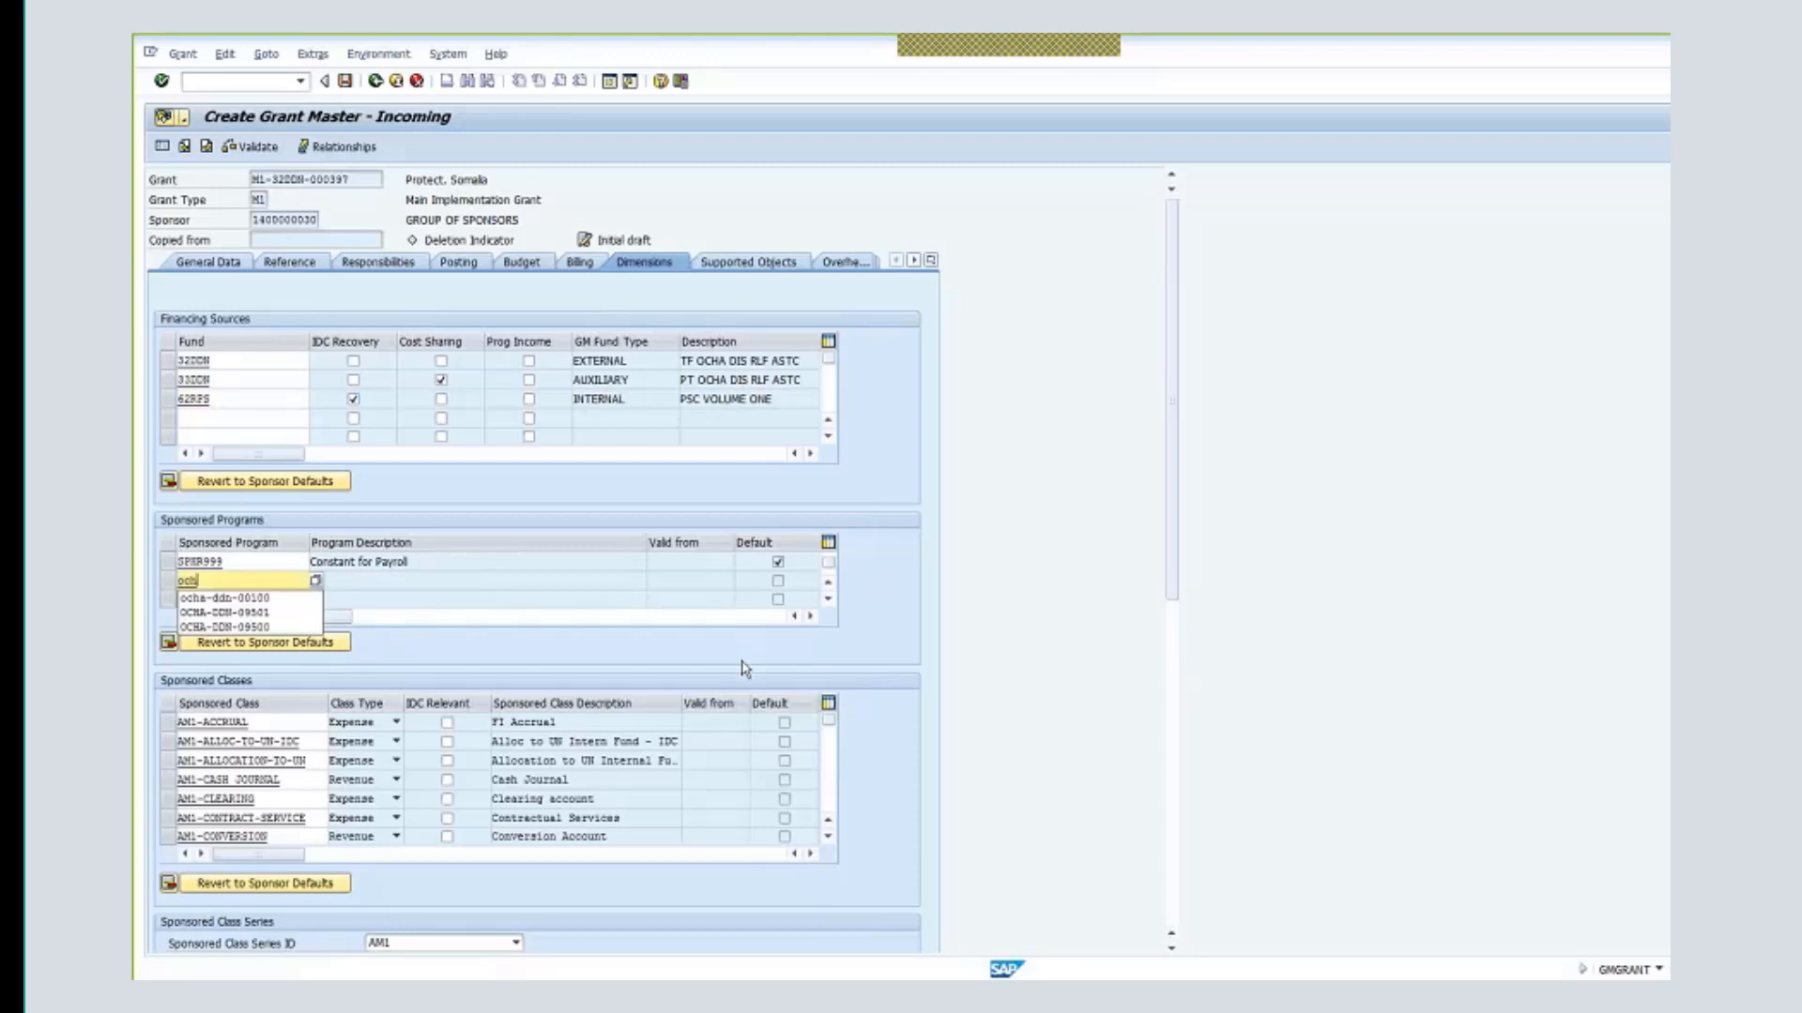
type("a-ddn-00100")
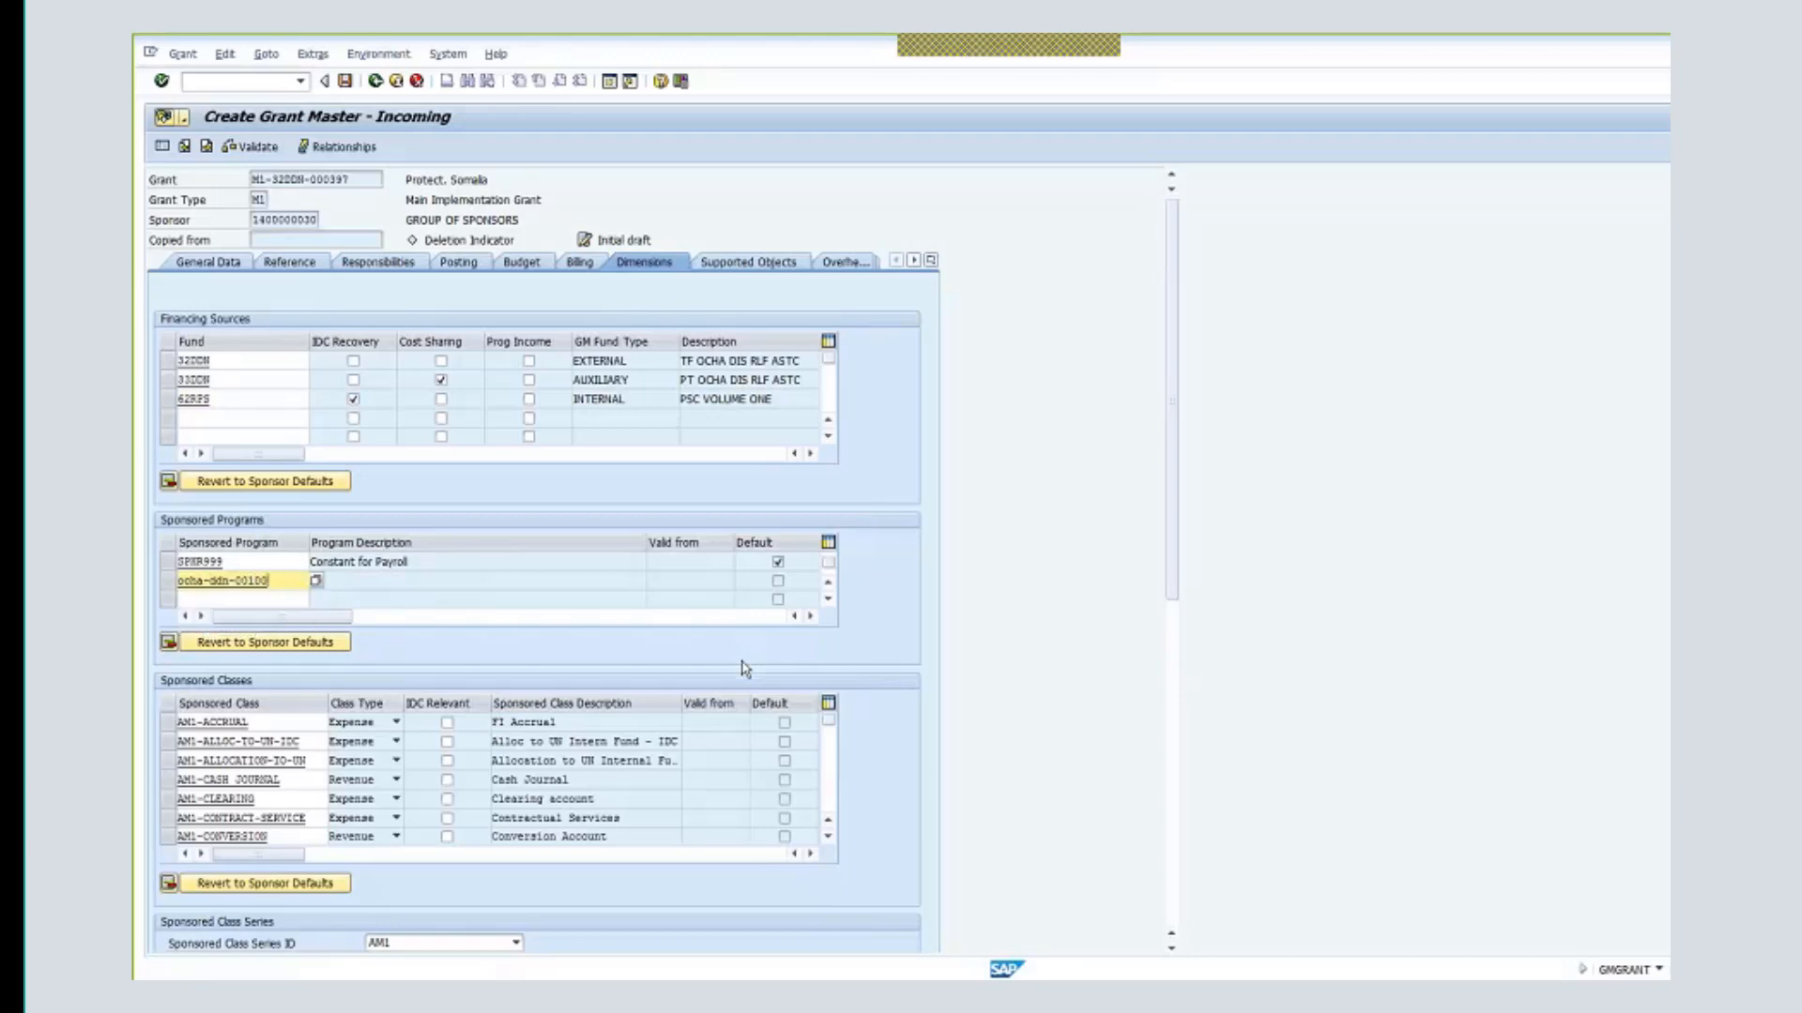
key("Return")
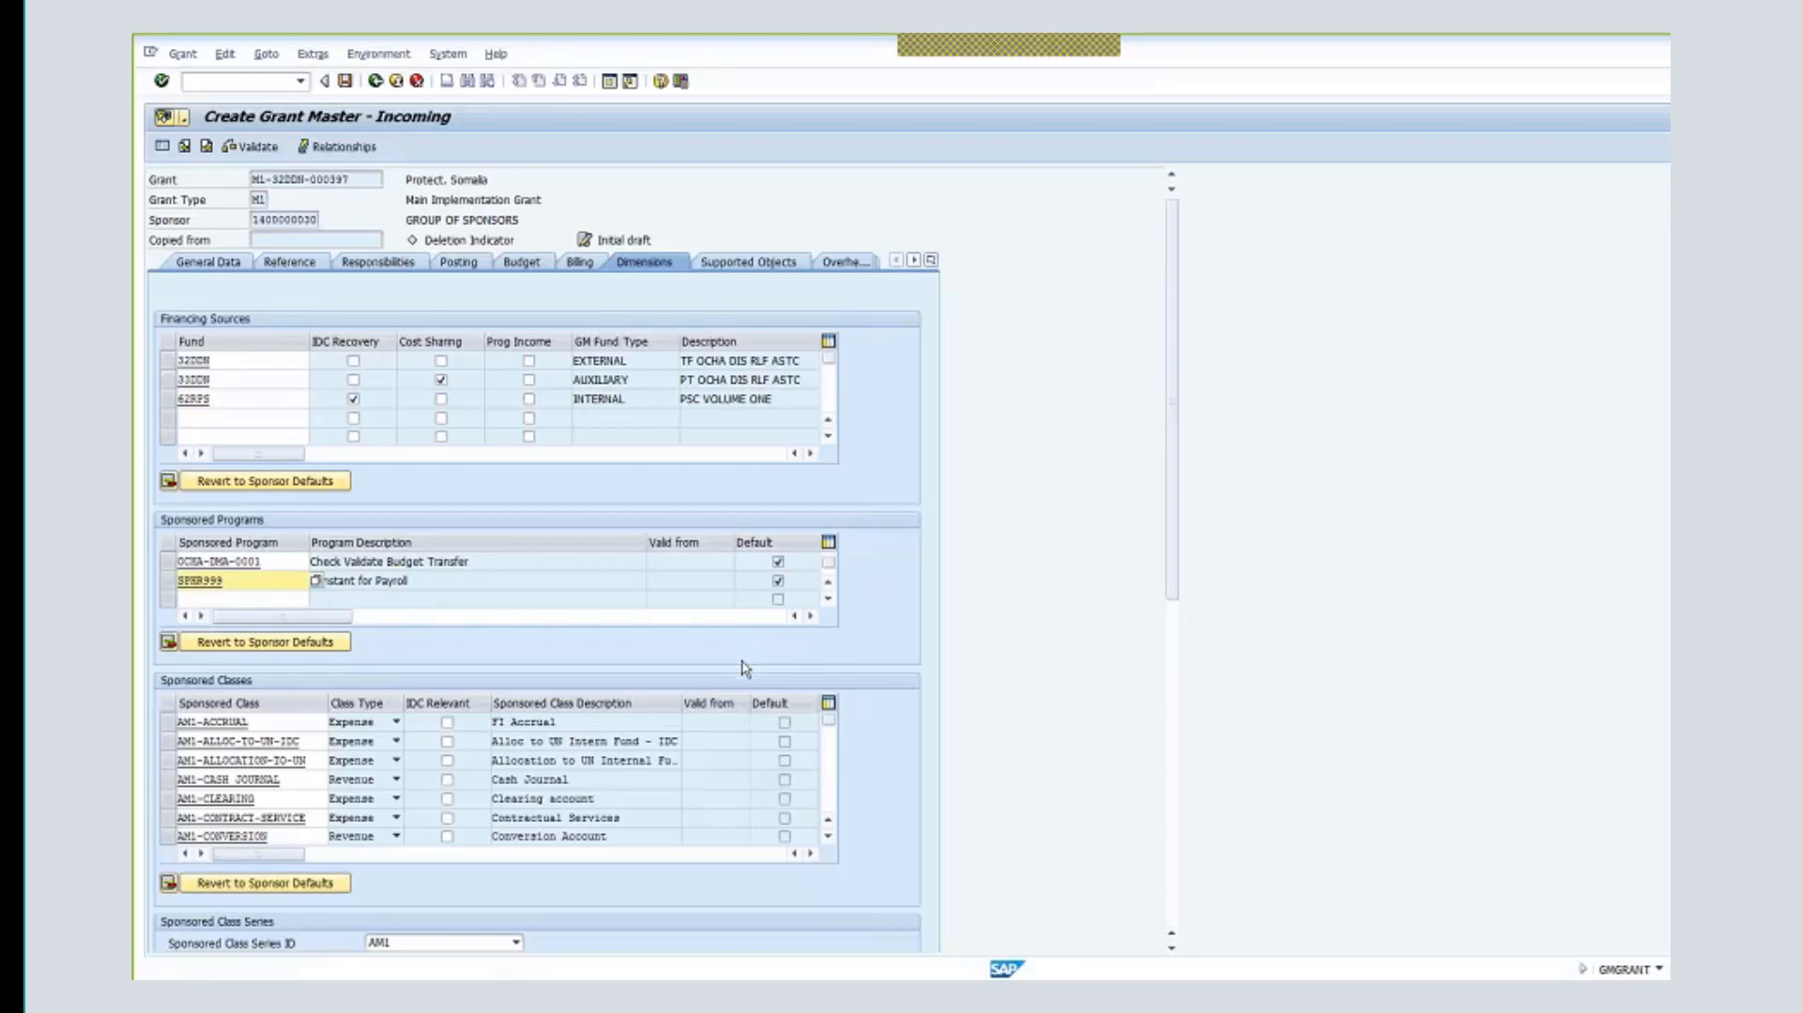
left_click(828, 585)
left_click(828, 586)
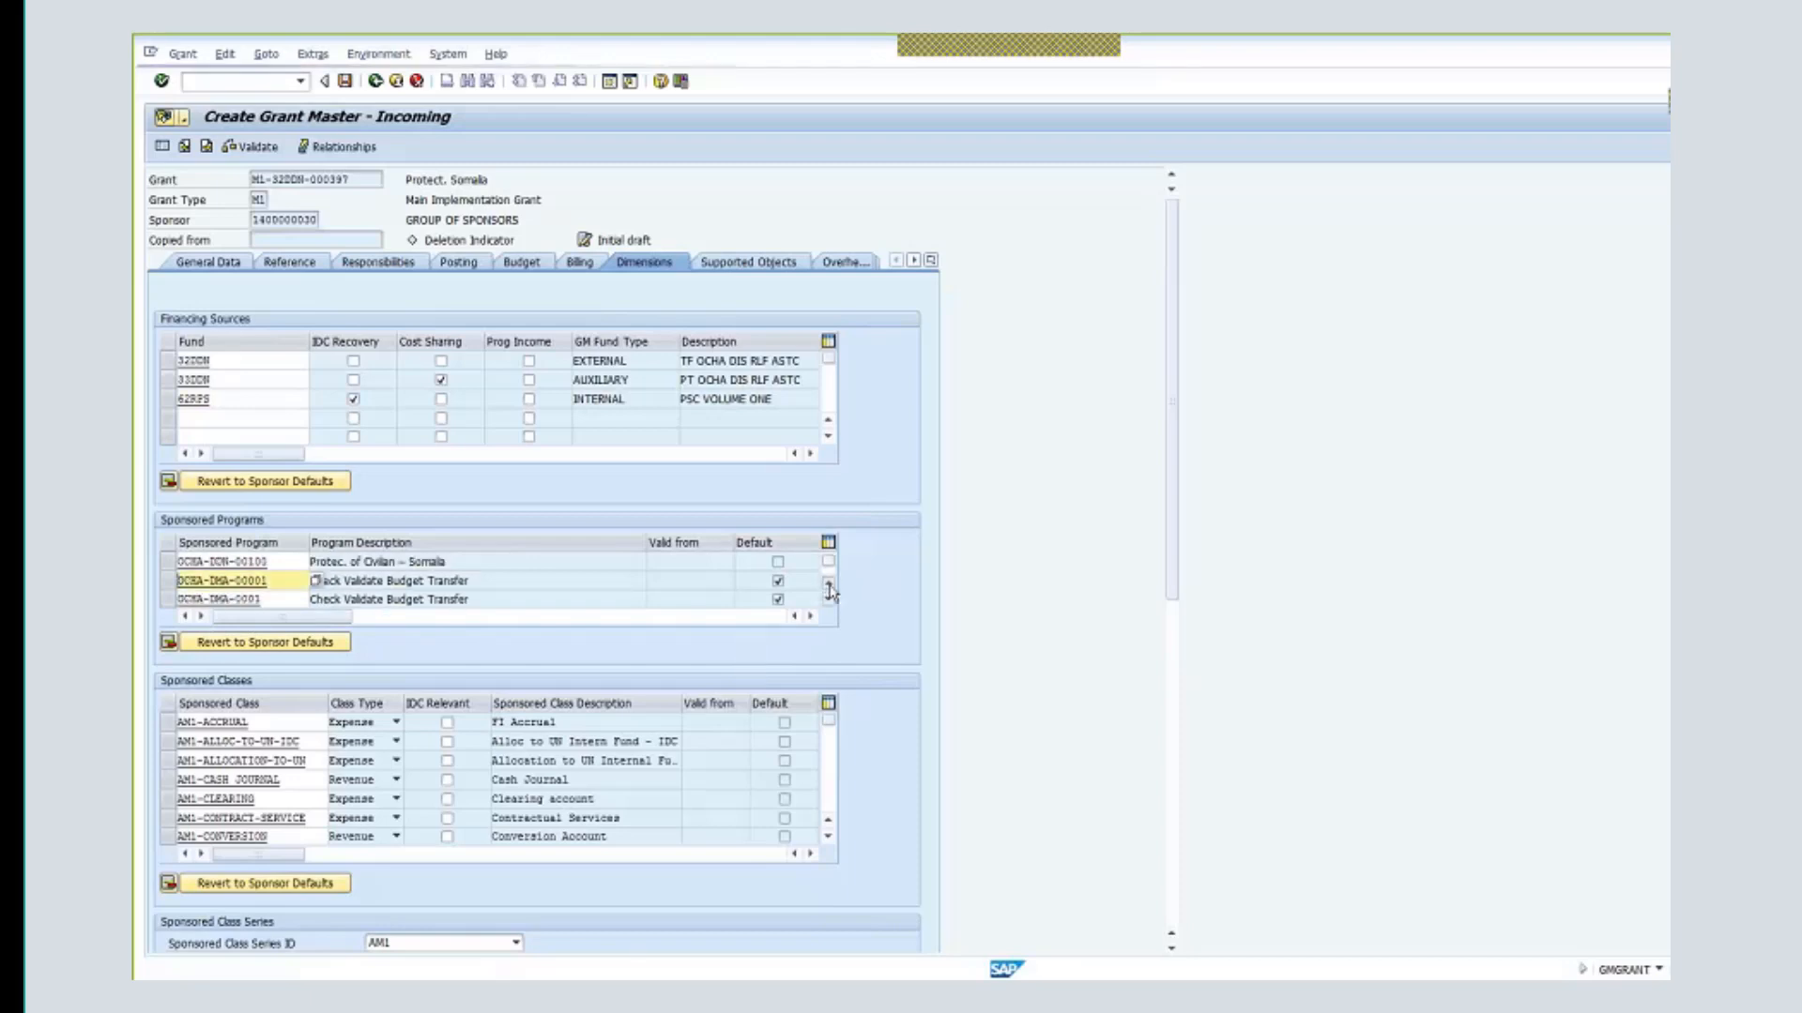
left_click(827, 585)
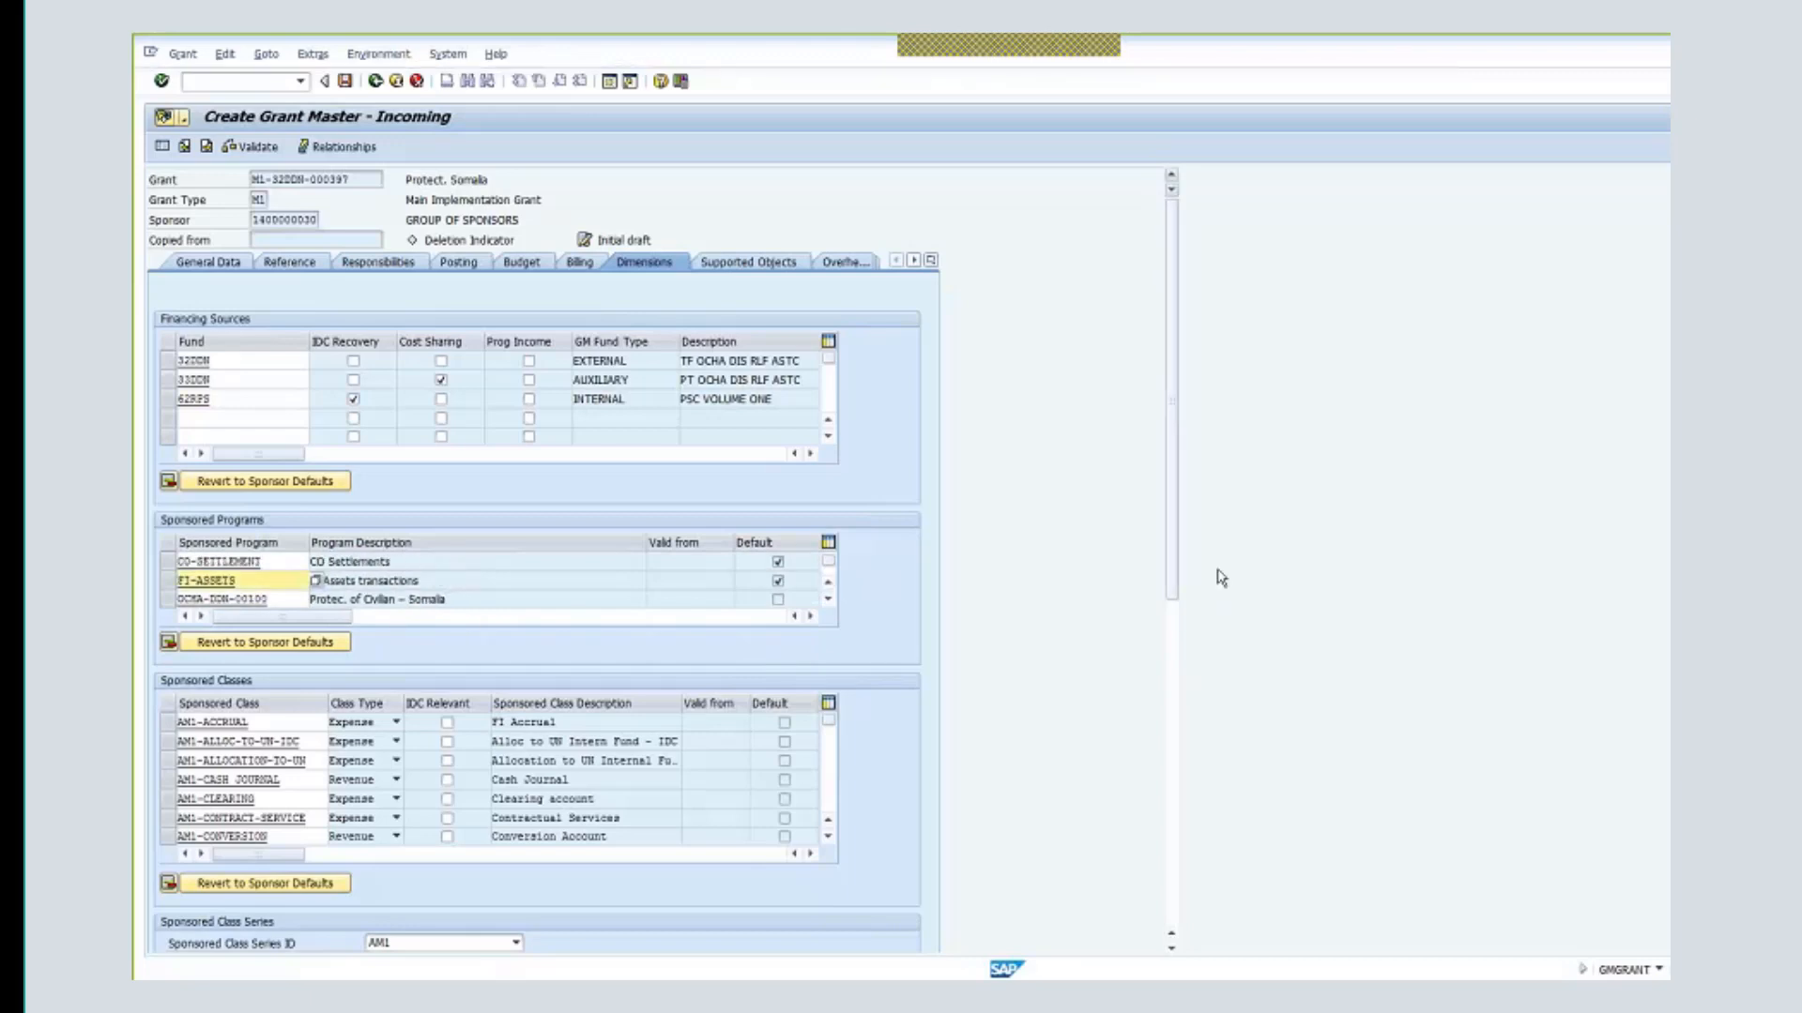
left_click_drag(1169, 600, 1048, 699)
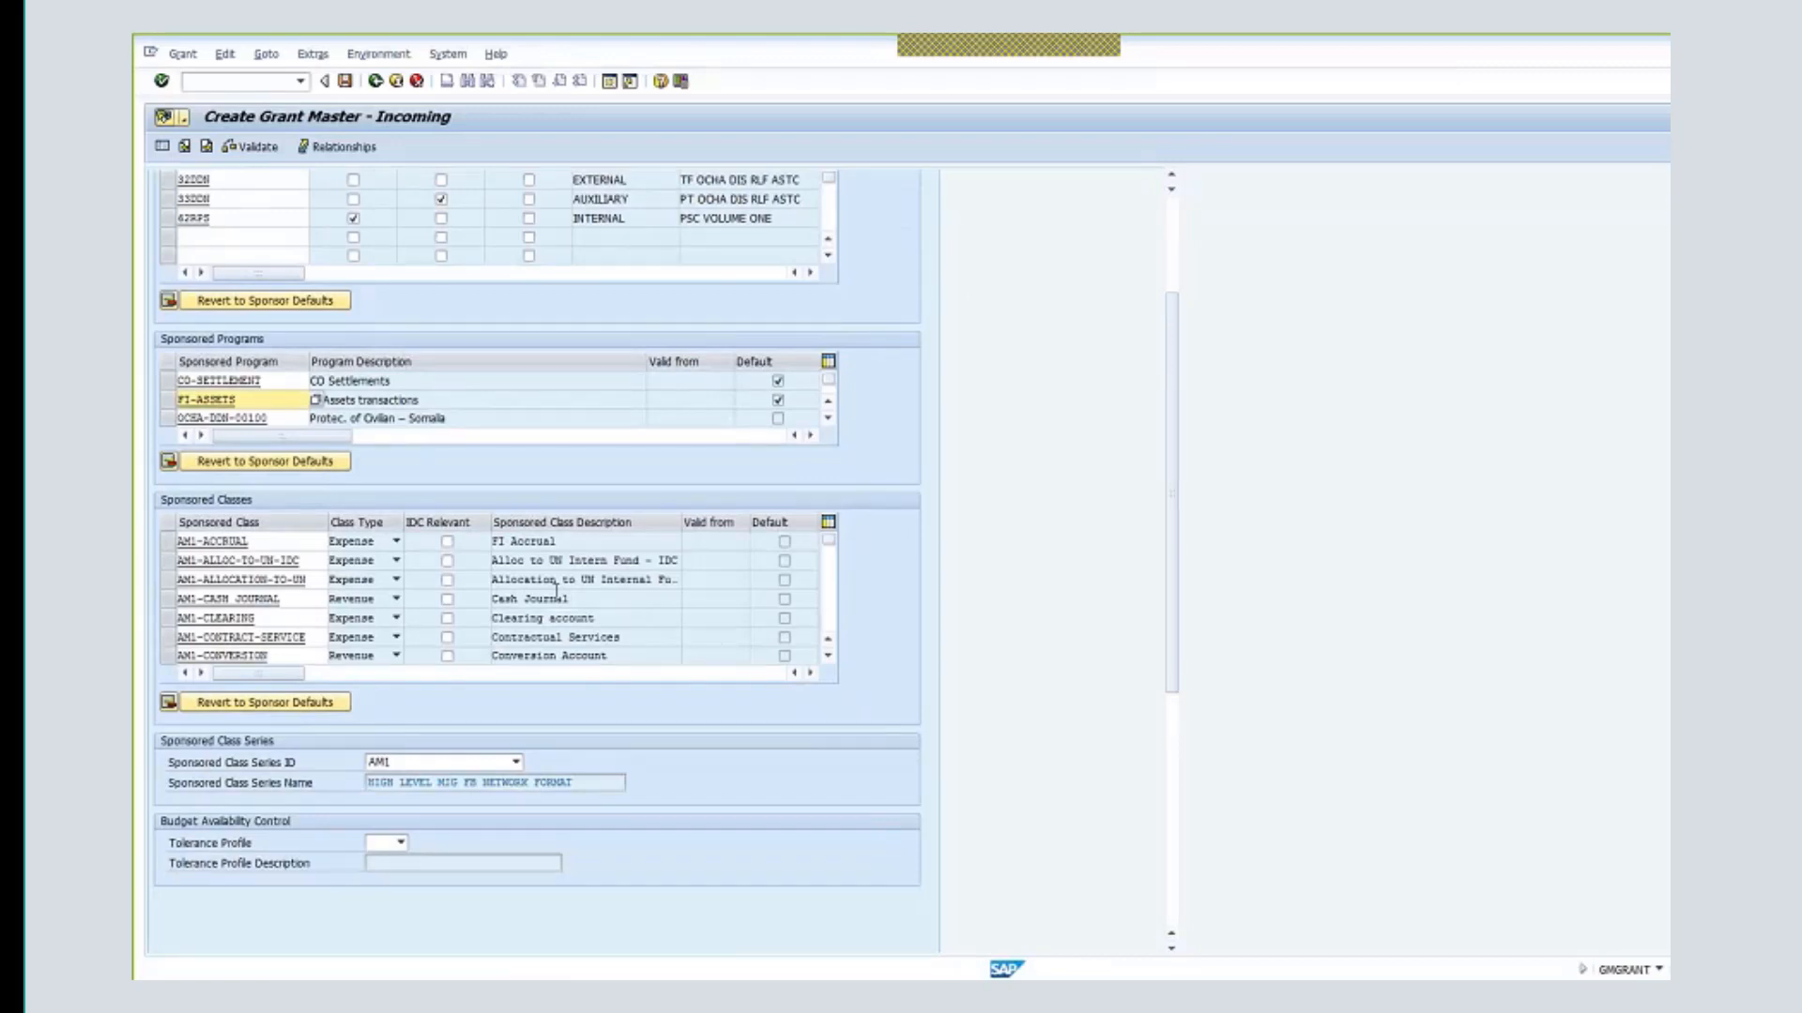
- Tick IDC Relevant for sponsored classes AM1-CONTRACT-SERVICE and AM1-EQUIP-VEH-FURNIT
left_click(448, 637)
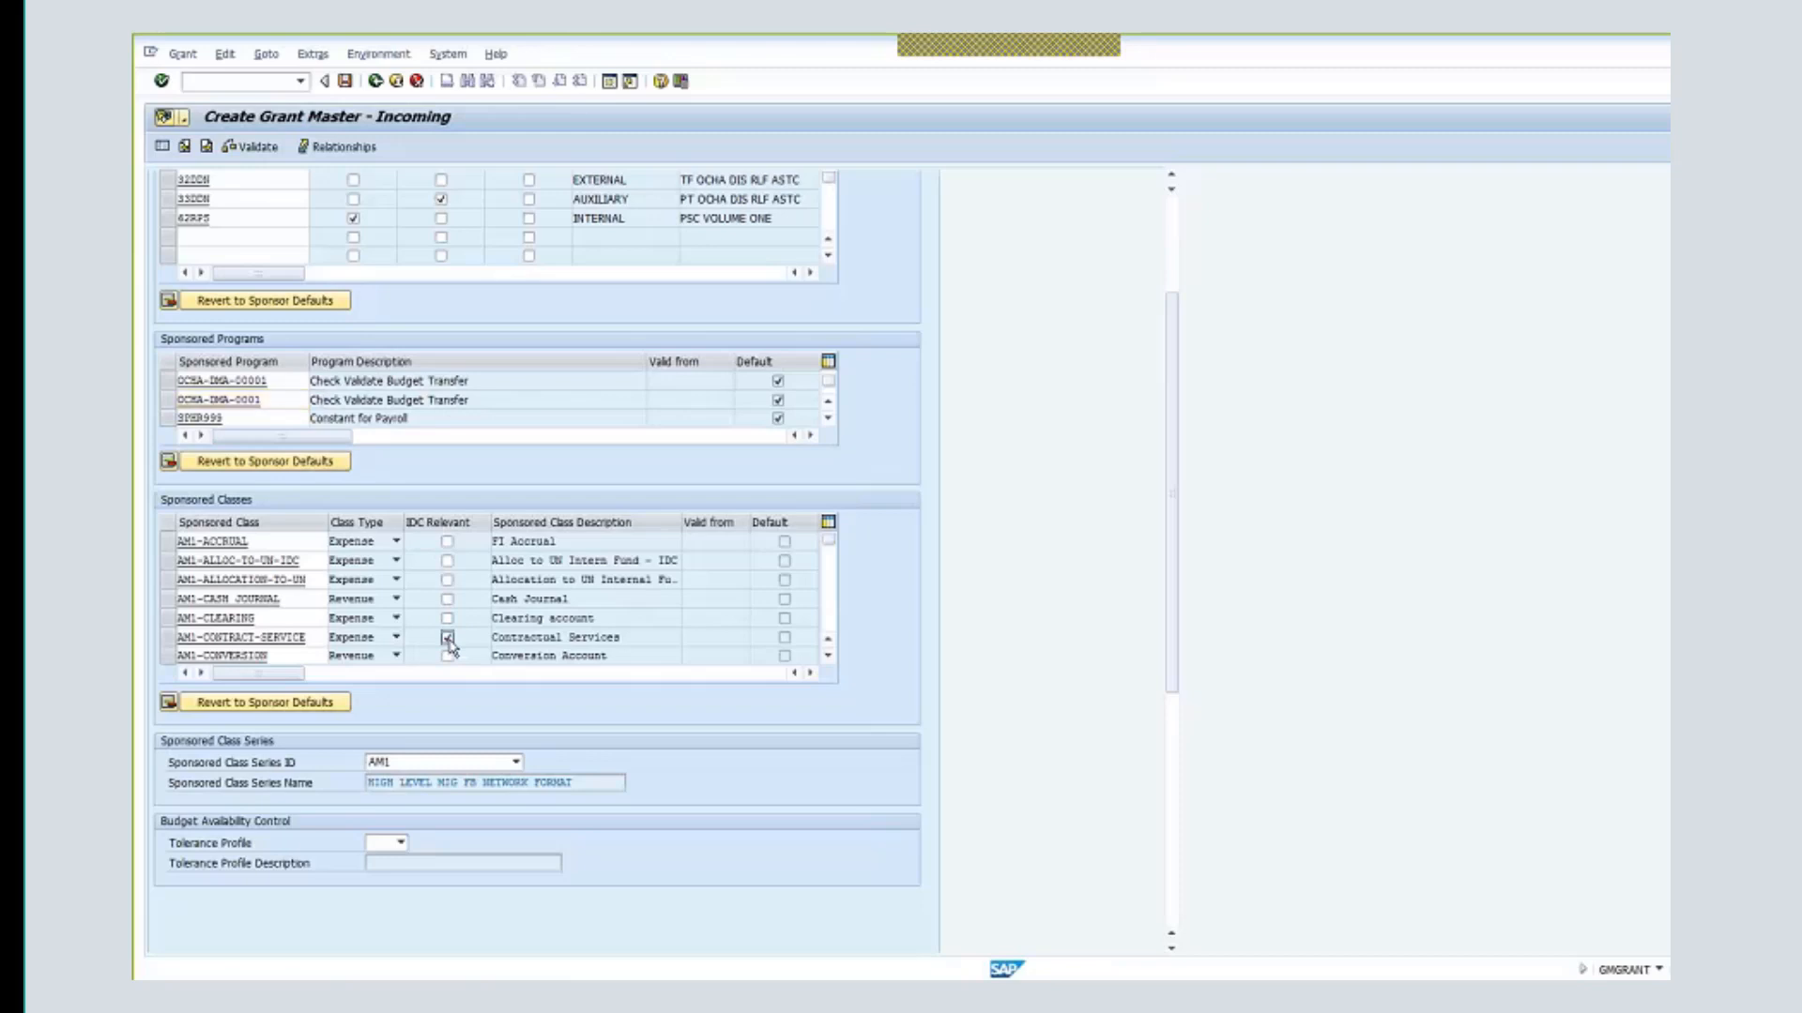
left_click(828, 658)
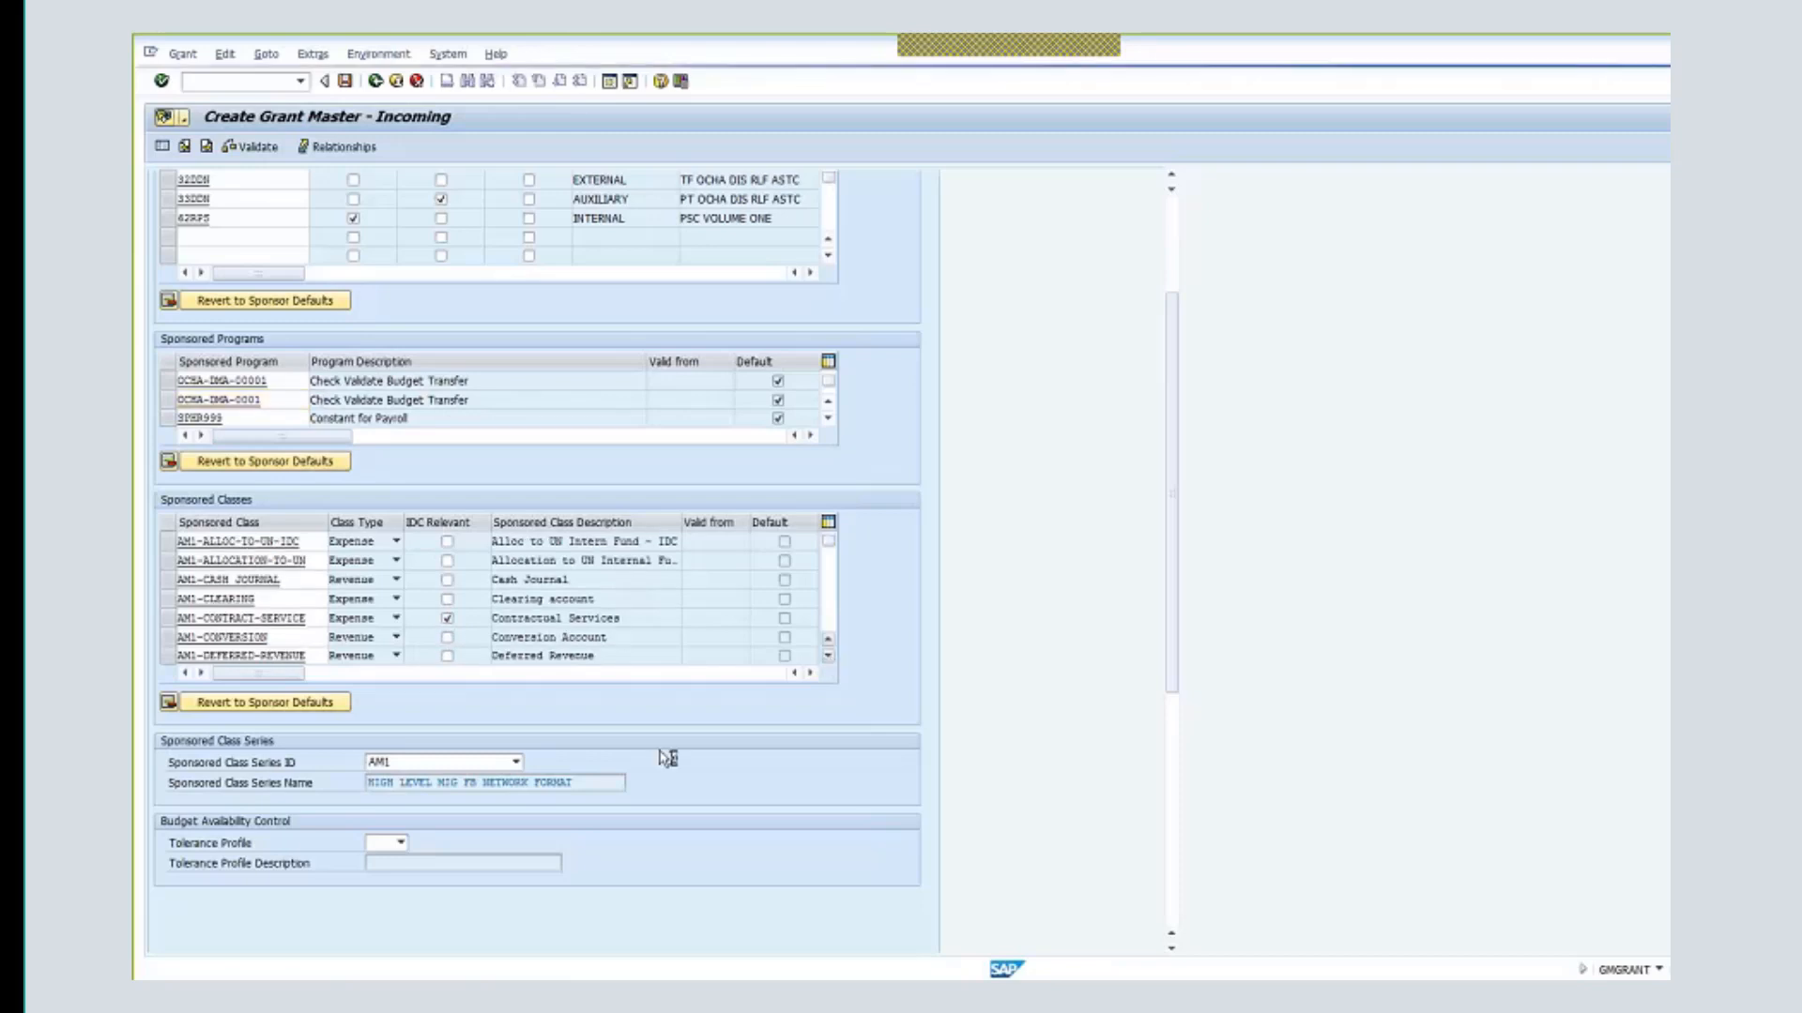
left_click(828, 658)
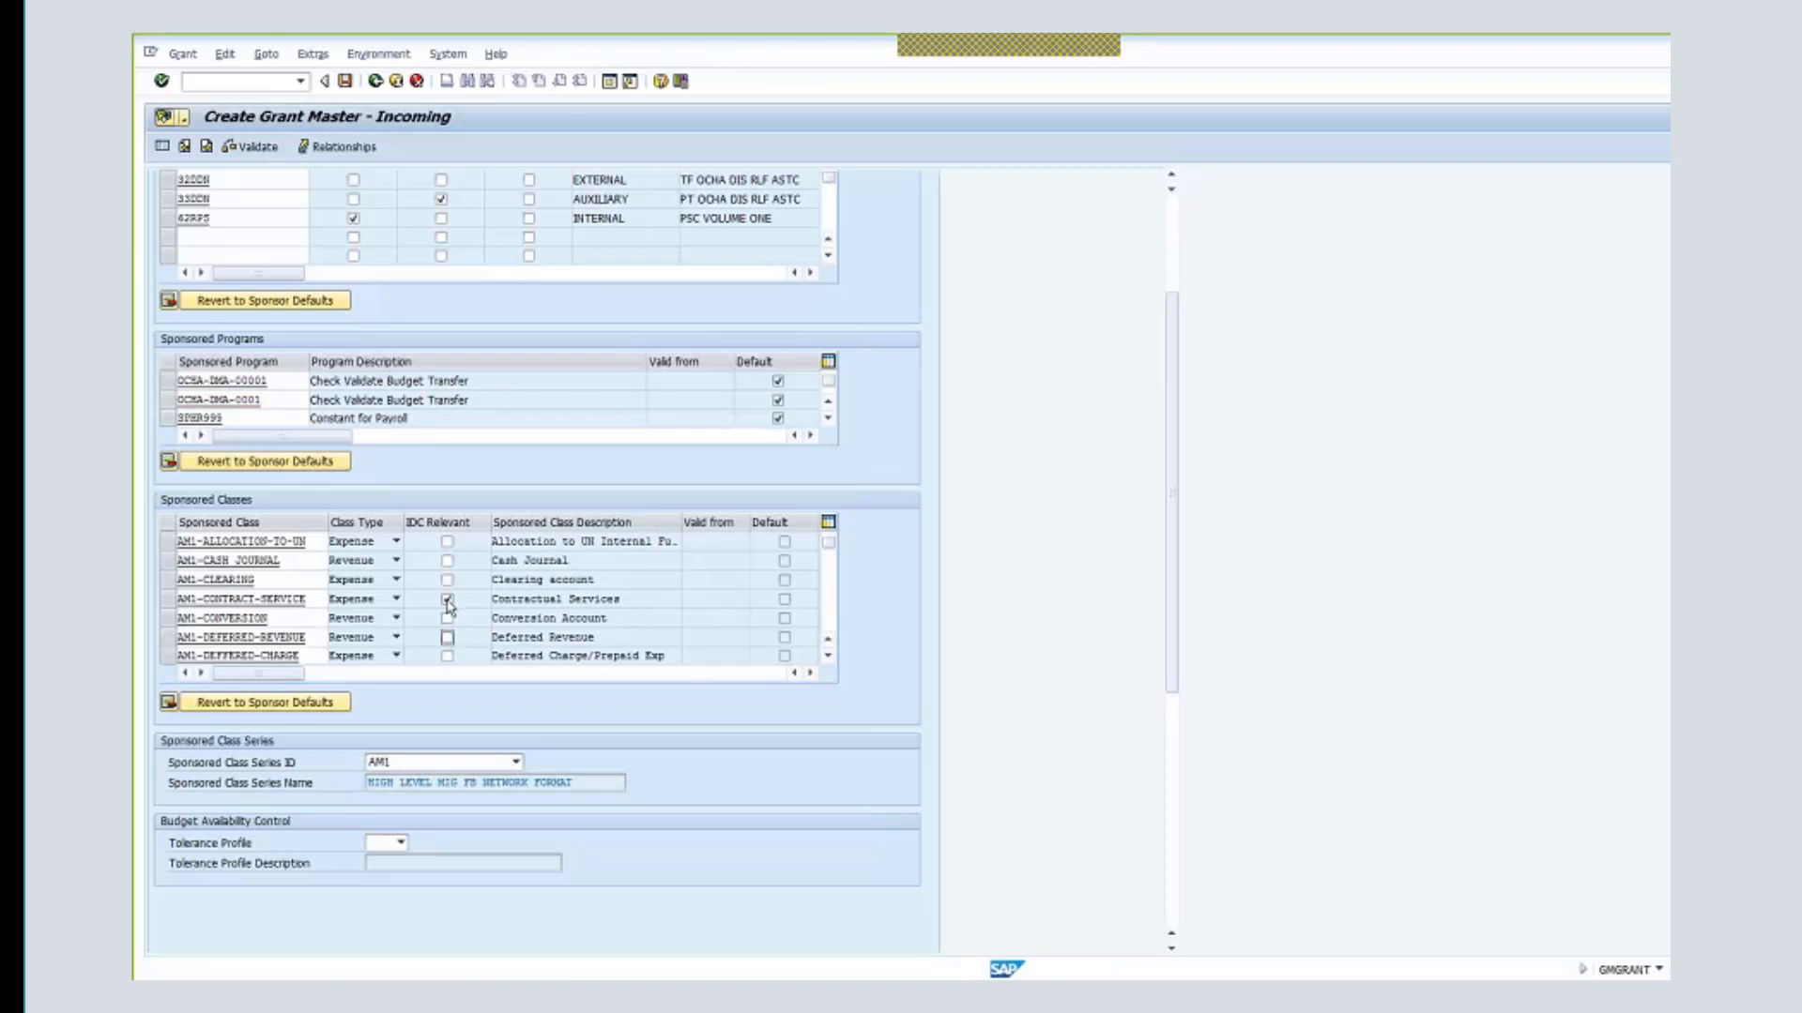
left_click(829, 656)
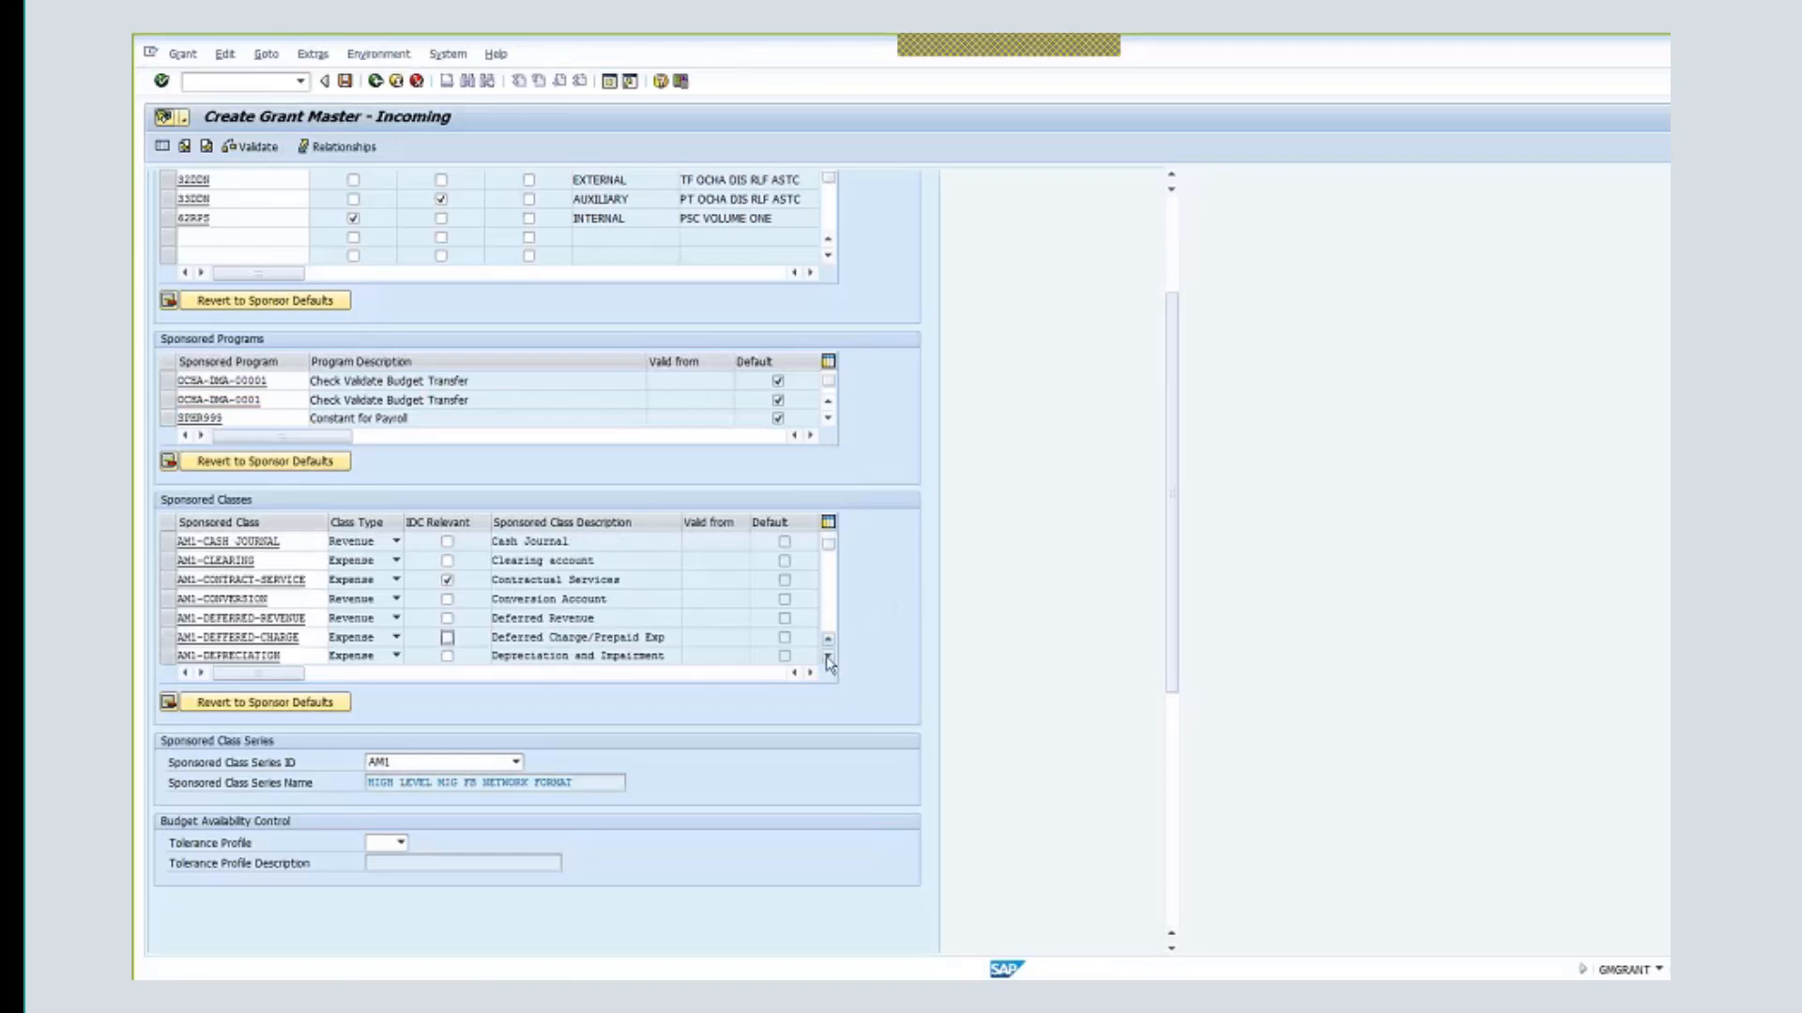
left_click(828, 657)
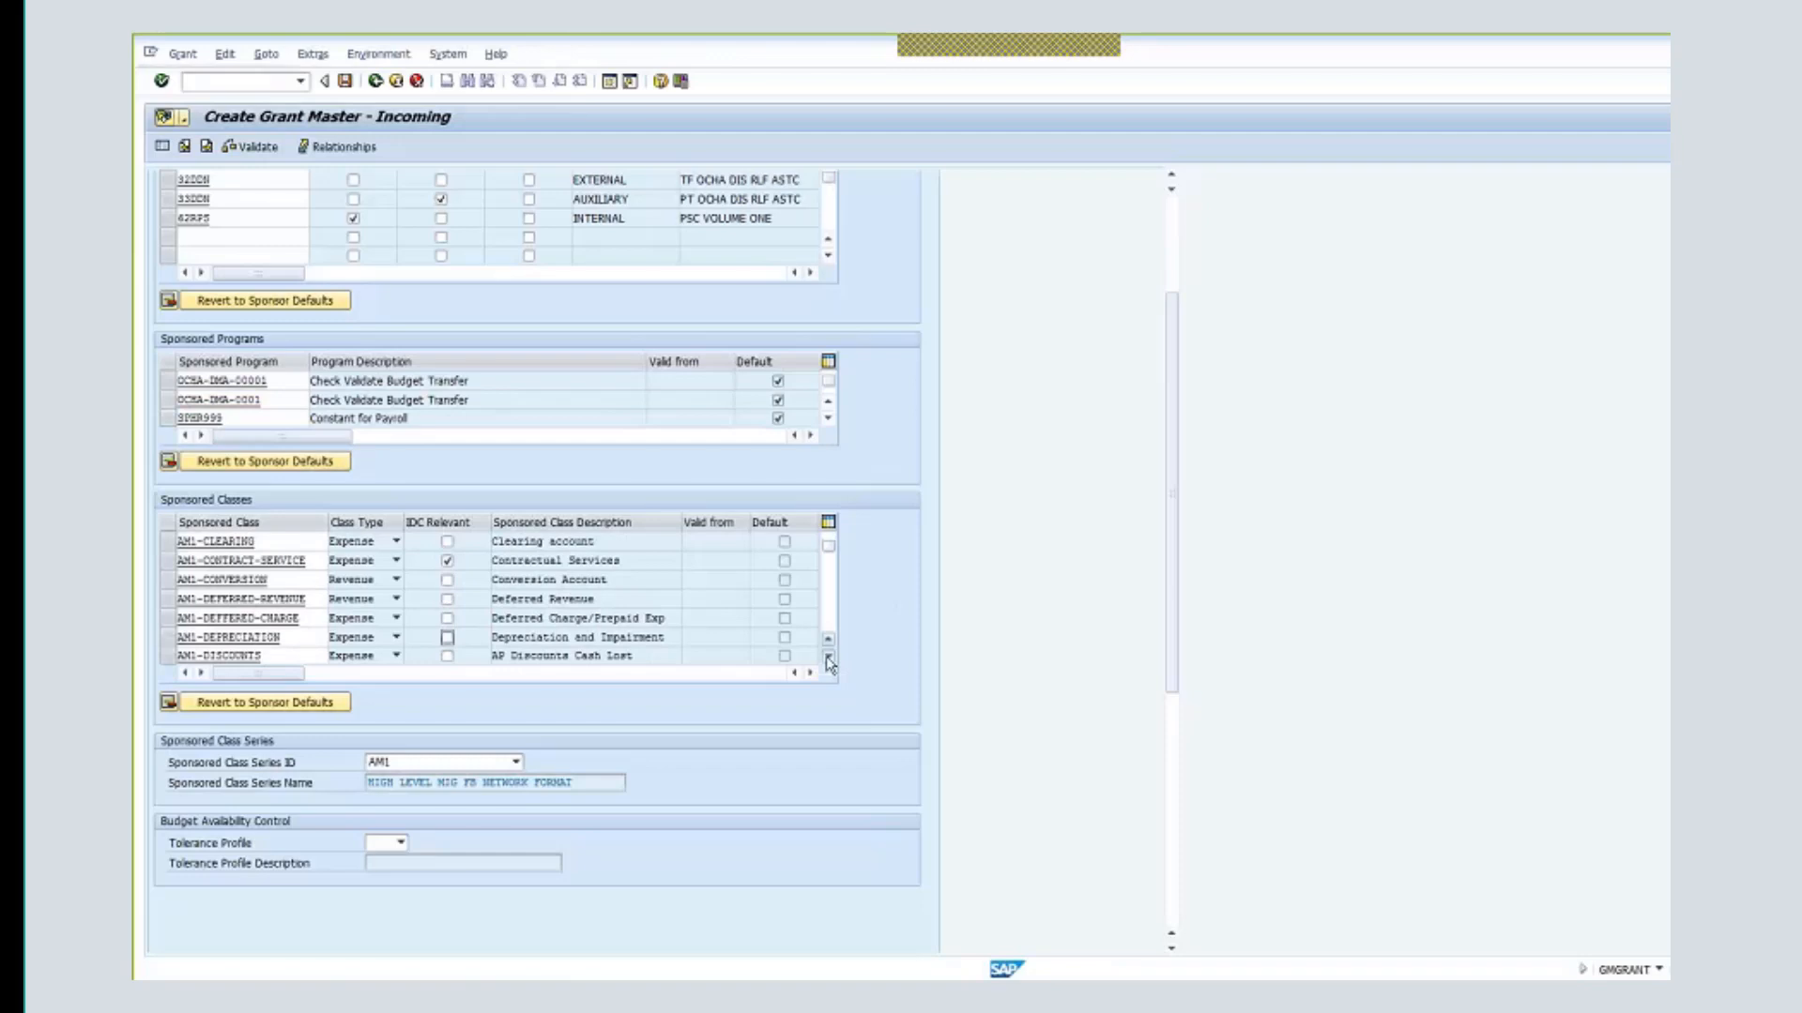
left_click(829, 658)
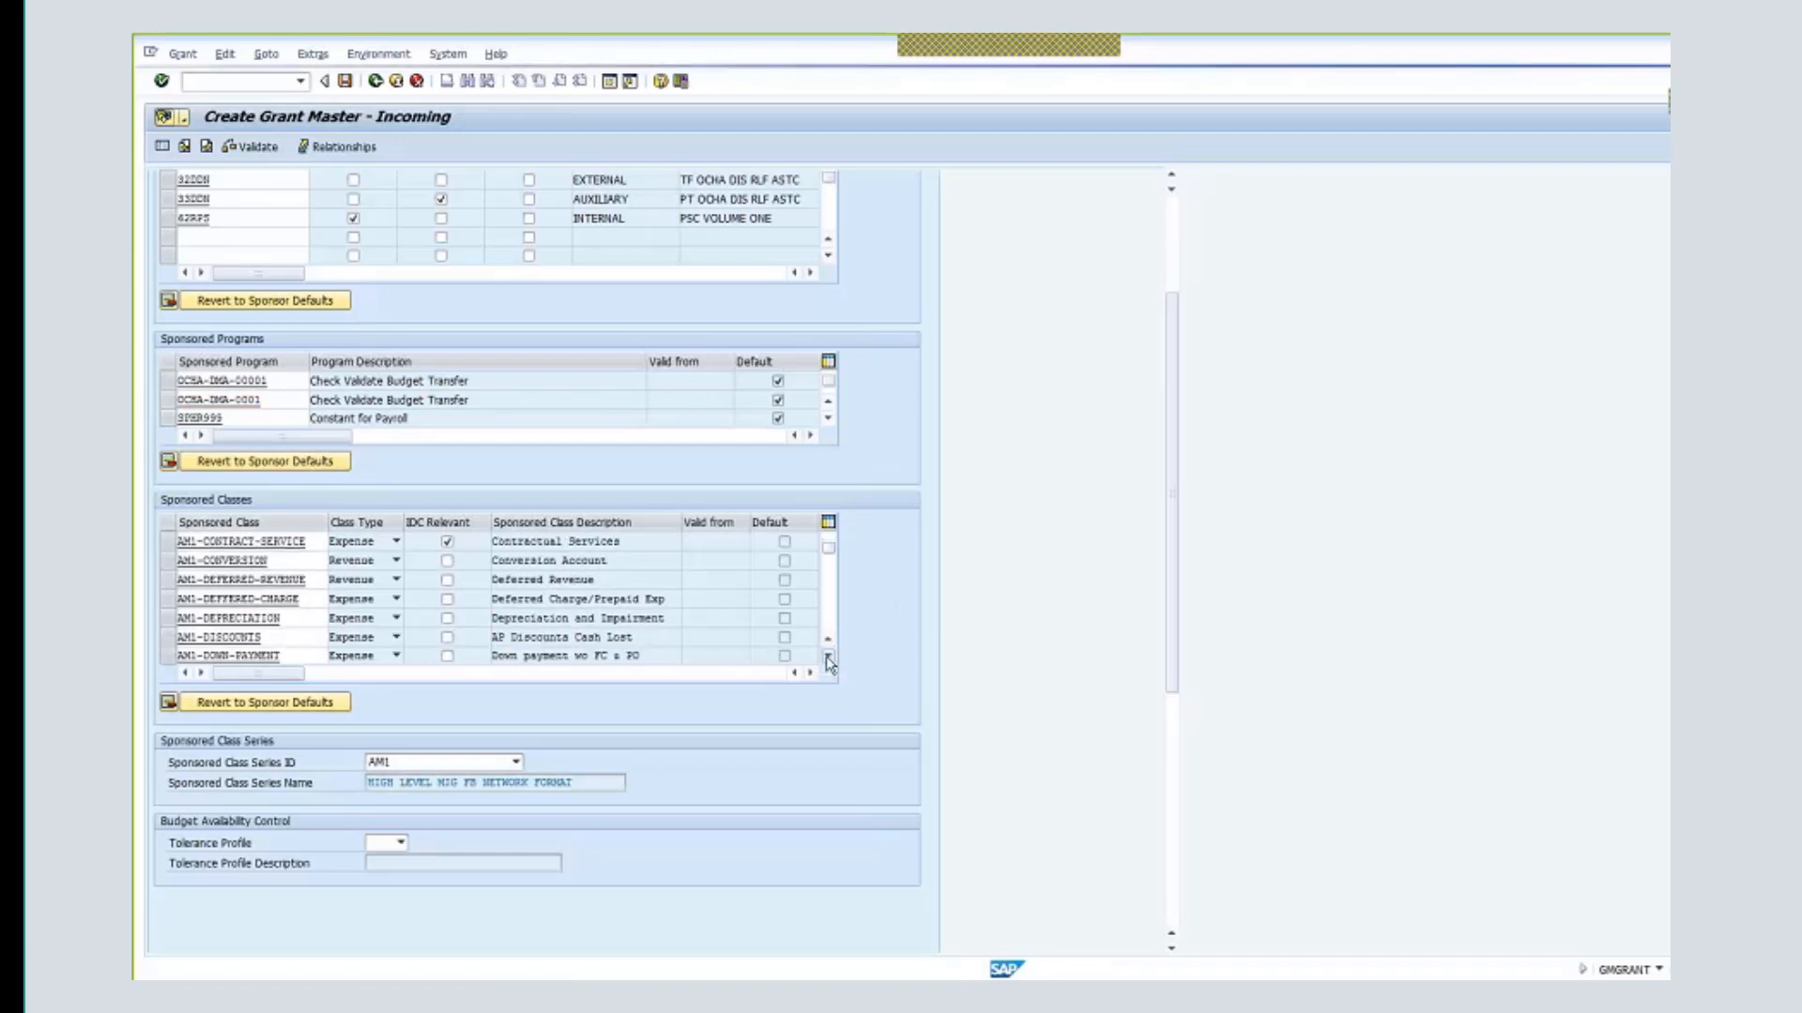
left_click(828, 659)
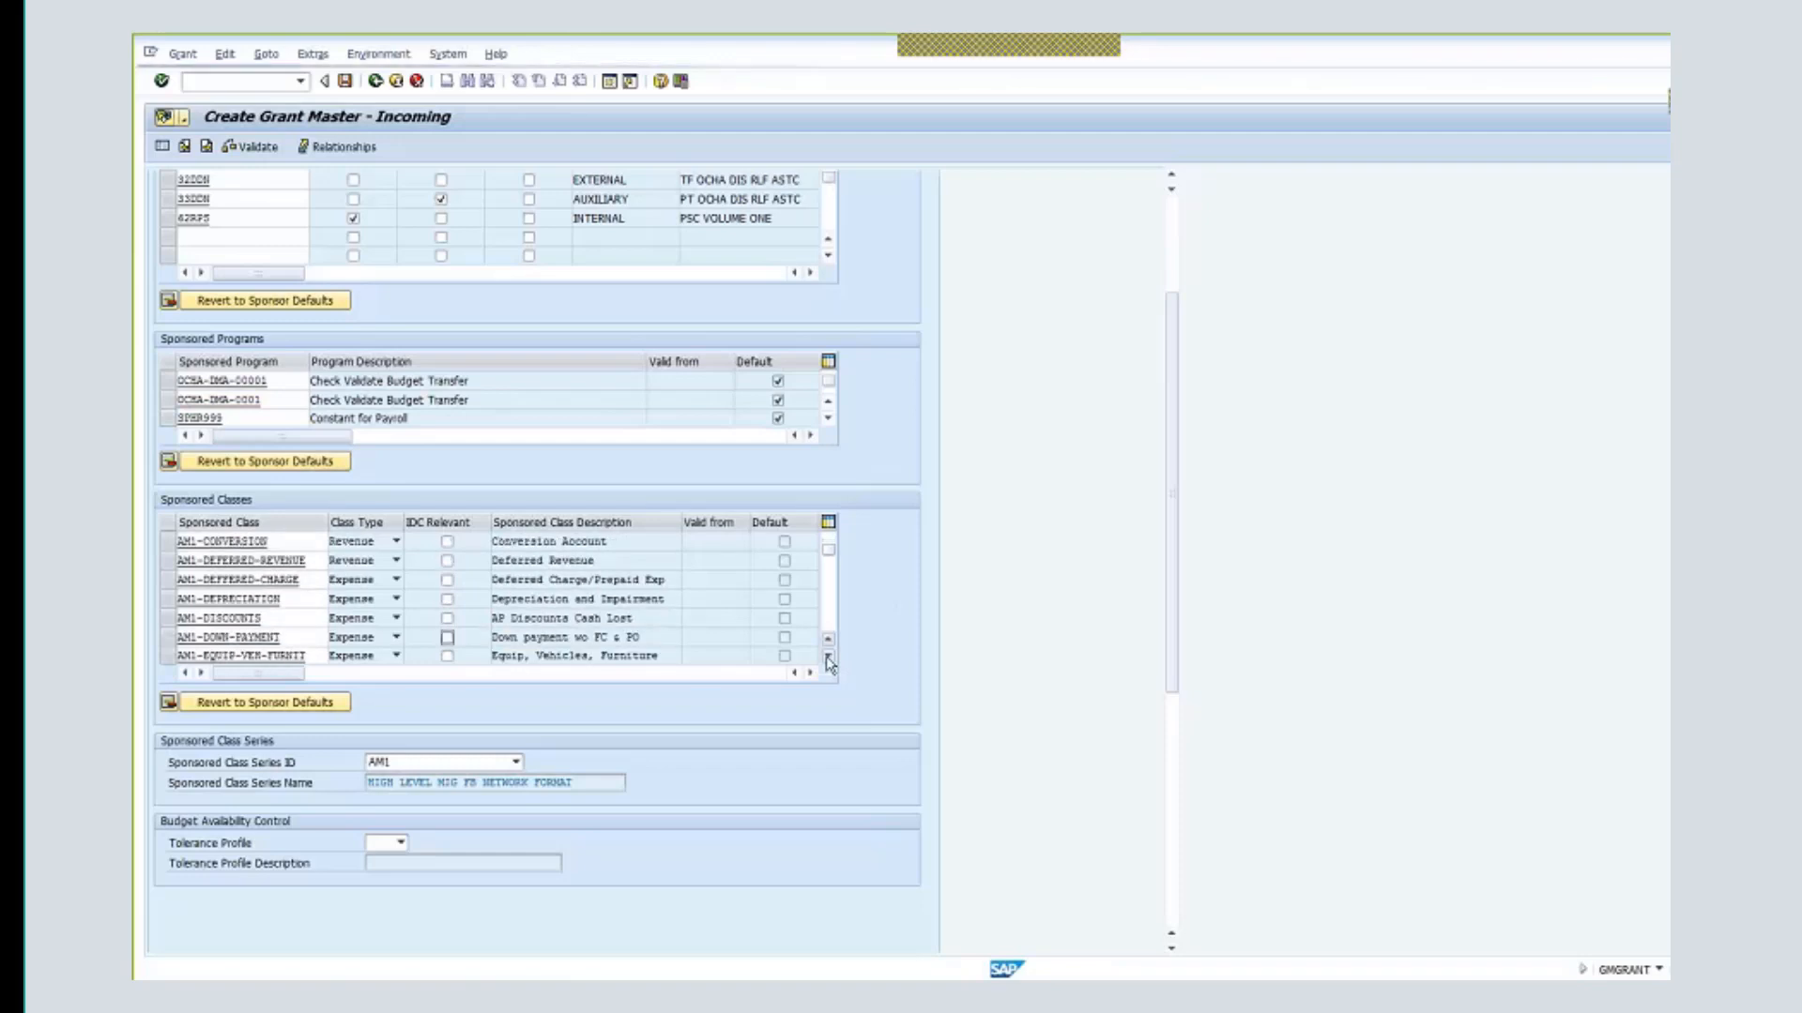
left_click(828, 658)
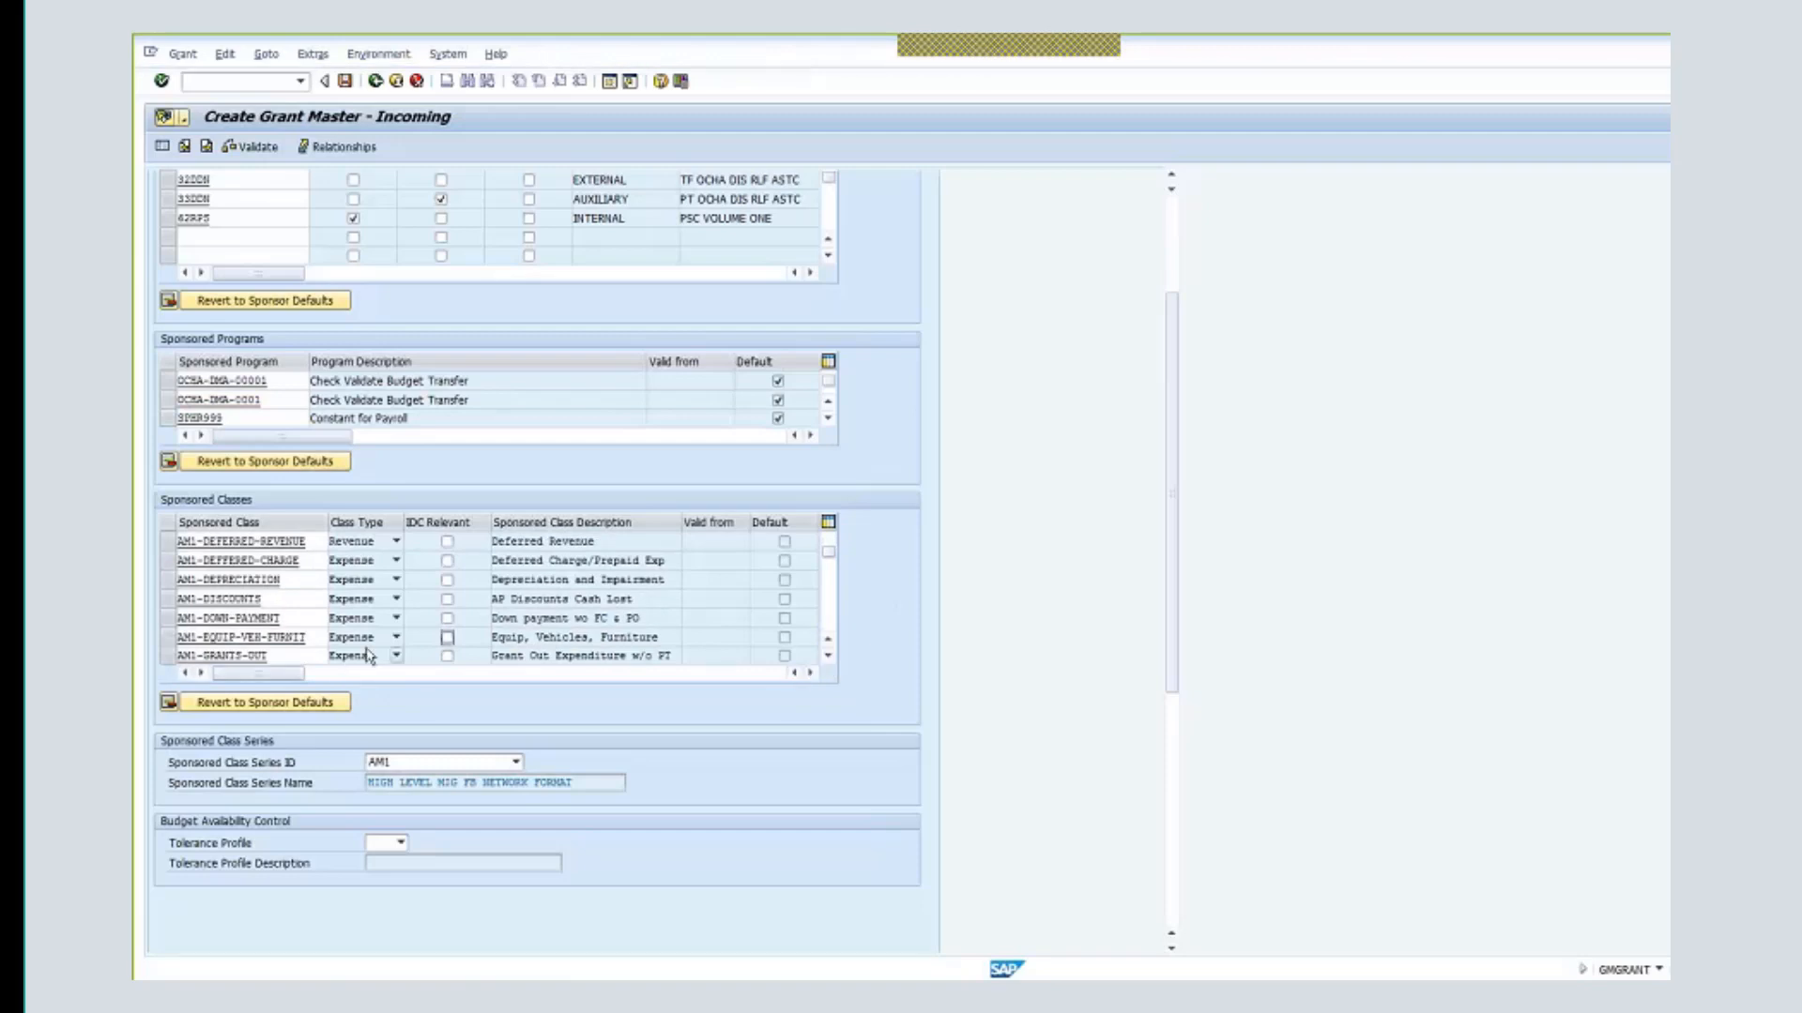
left_click(447, 637)
left_click(829, 657)
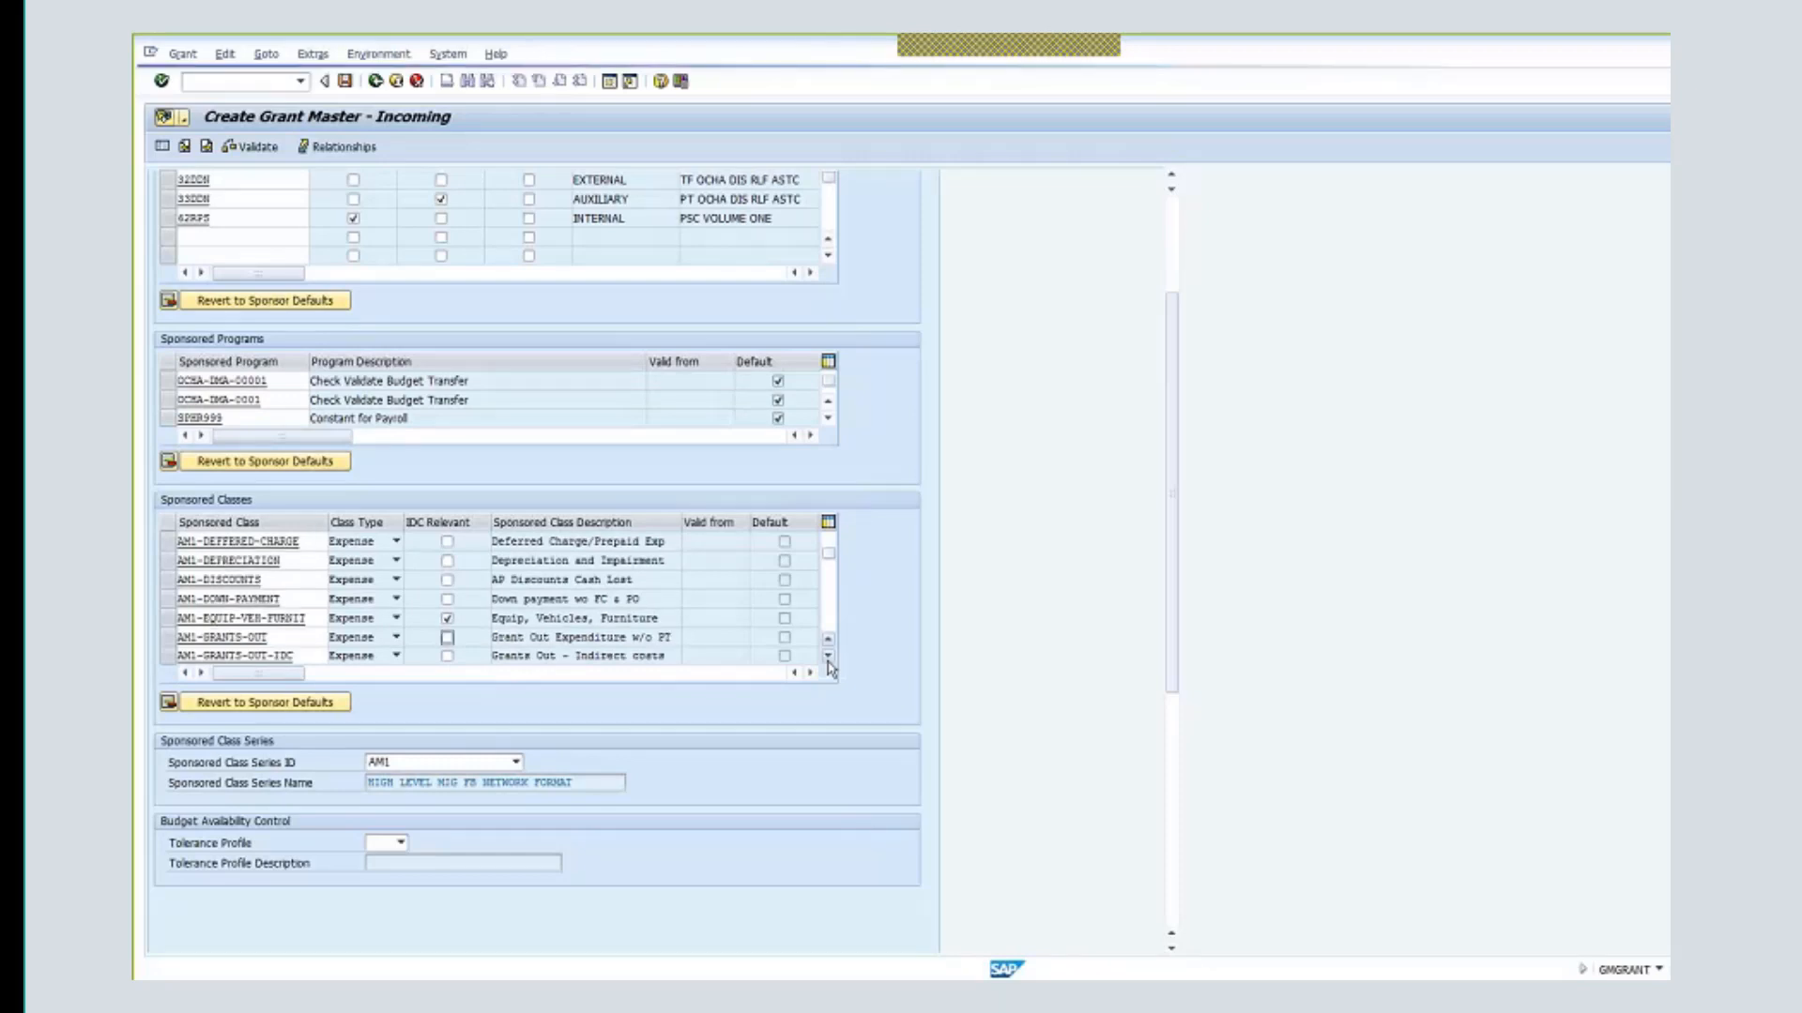
left_click(829, 658)
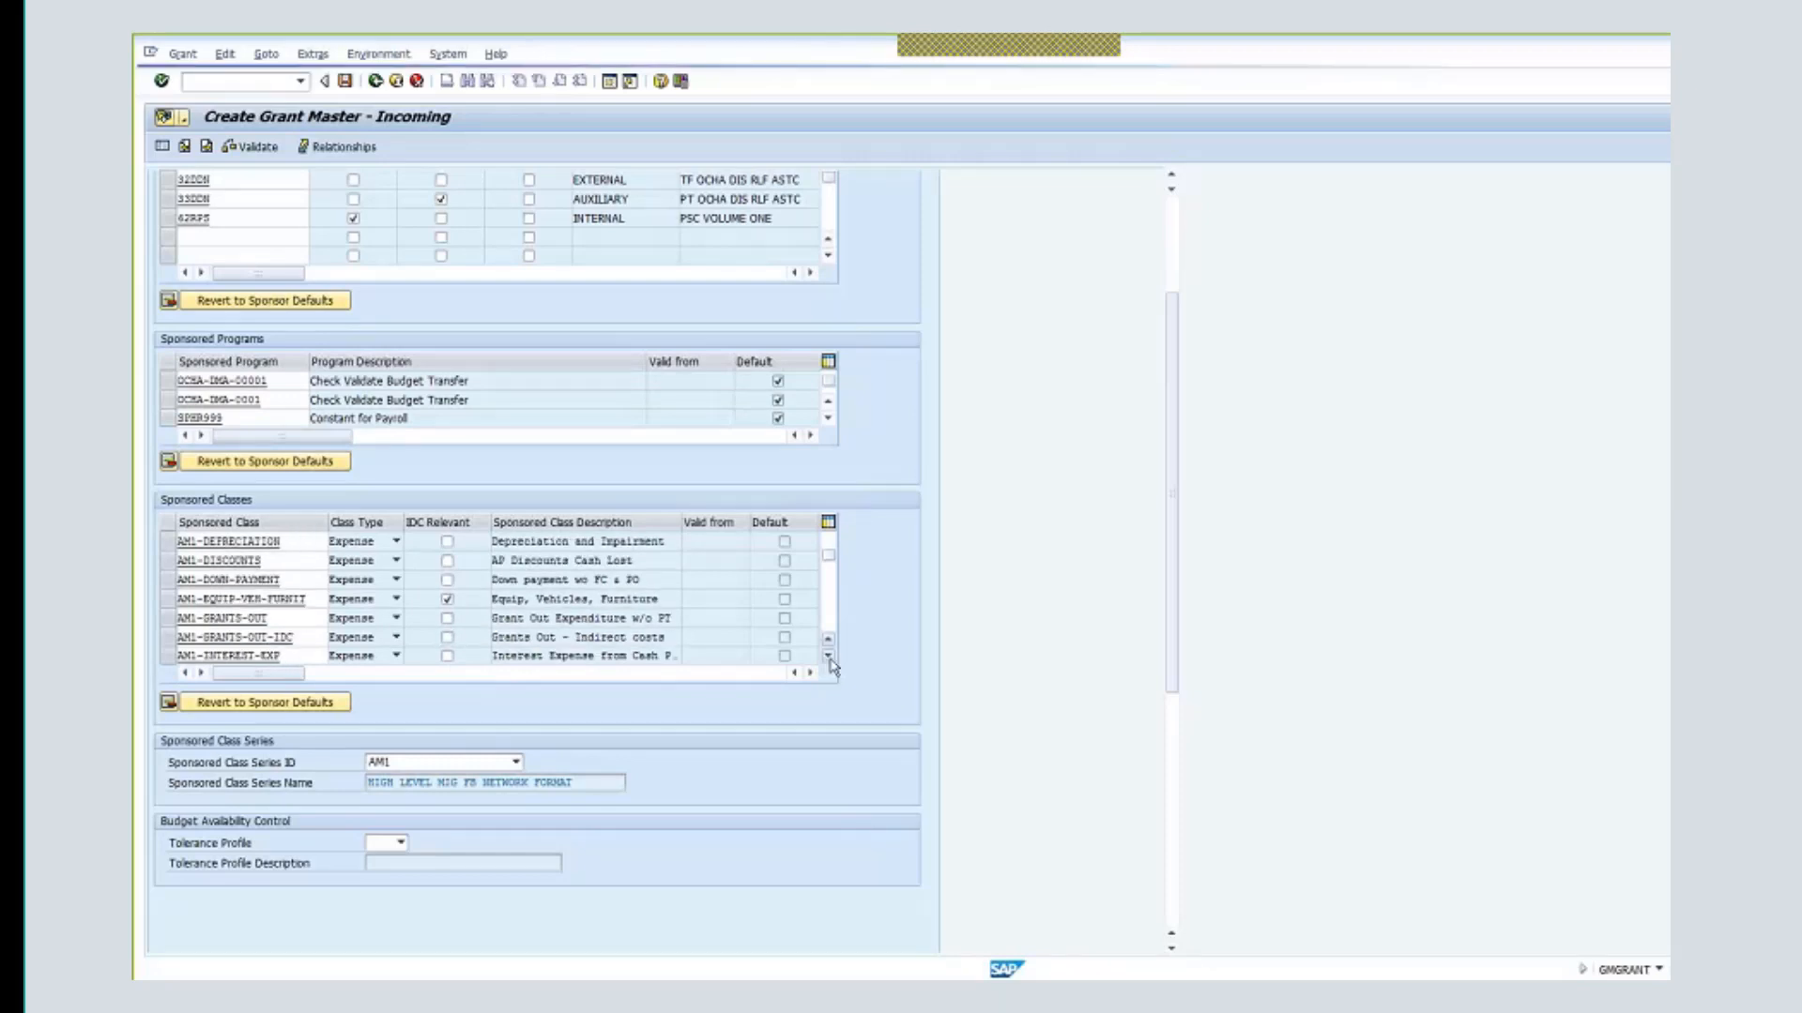
left_click(829, 657)
left_click(828, 657)
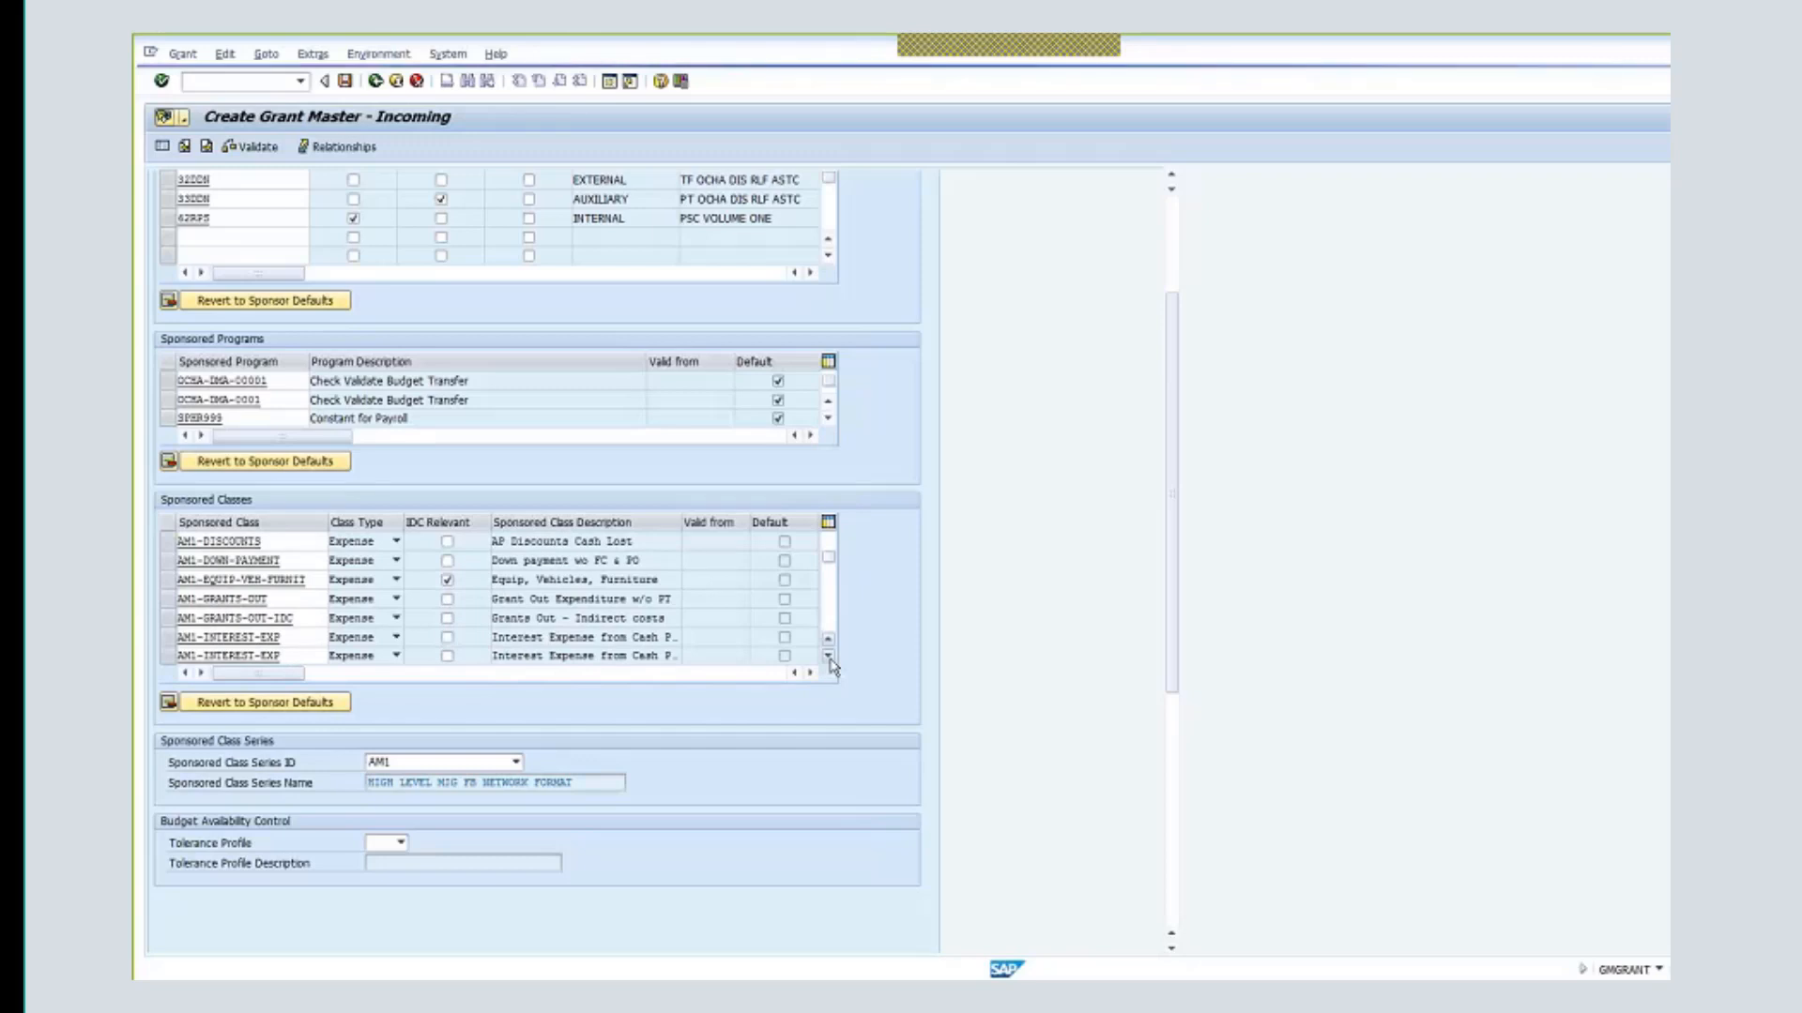
left_click(828, 657)
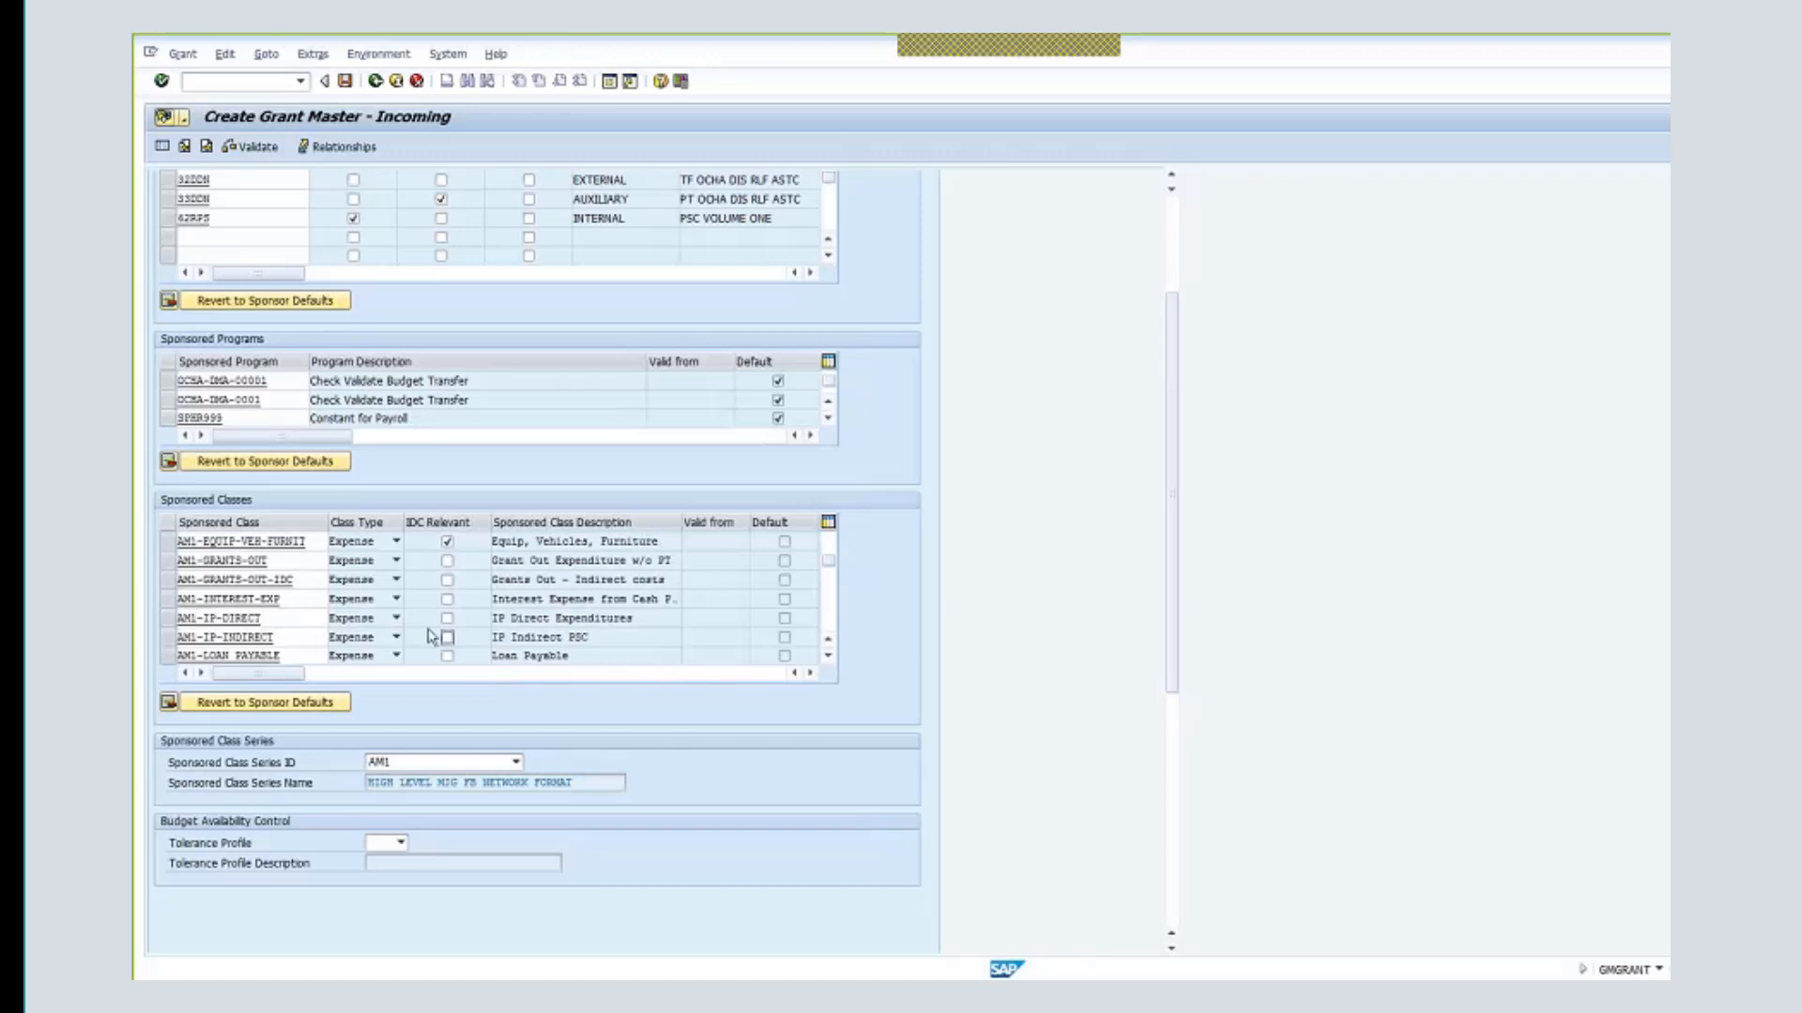
- Compare AM1-IP-DIRECT with AM1-IP-INDIRECT and tick IDC Relevant only for AM1-IP-DIRECT
left_click(235, 619)
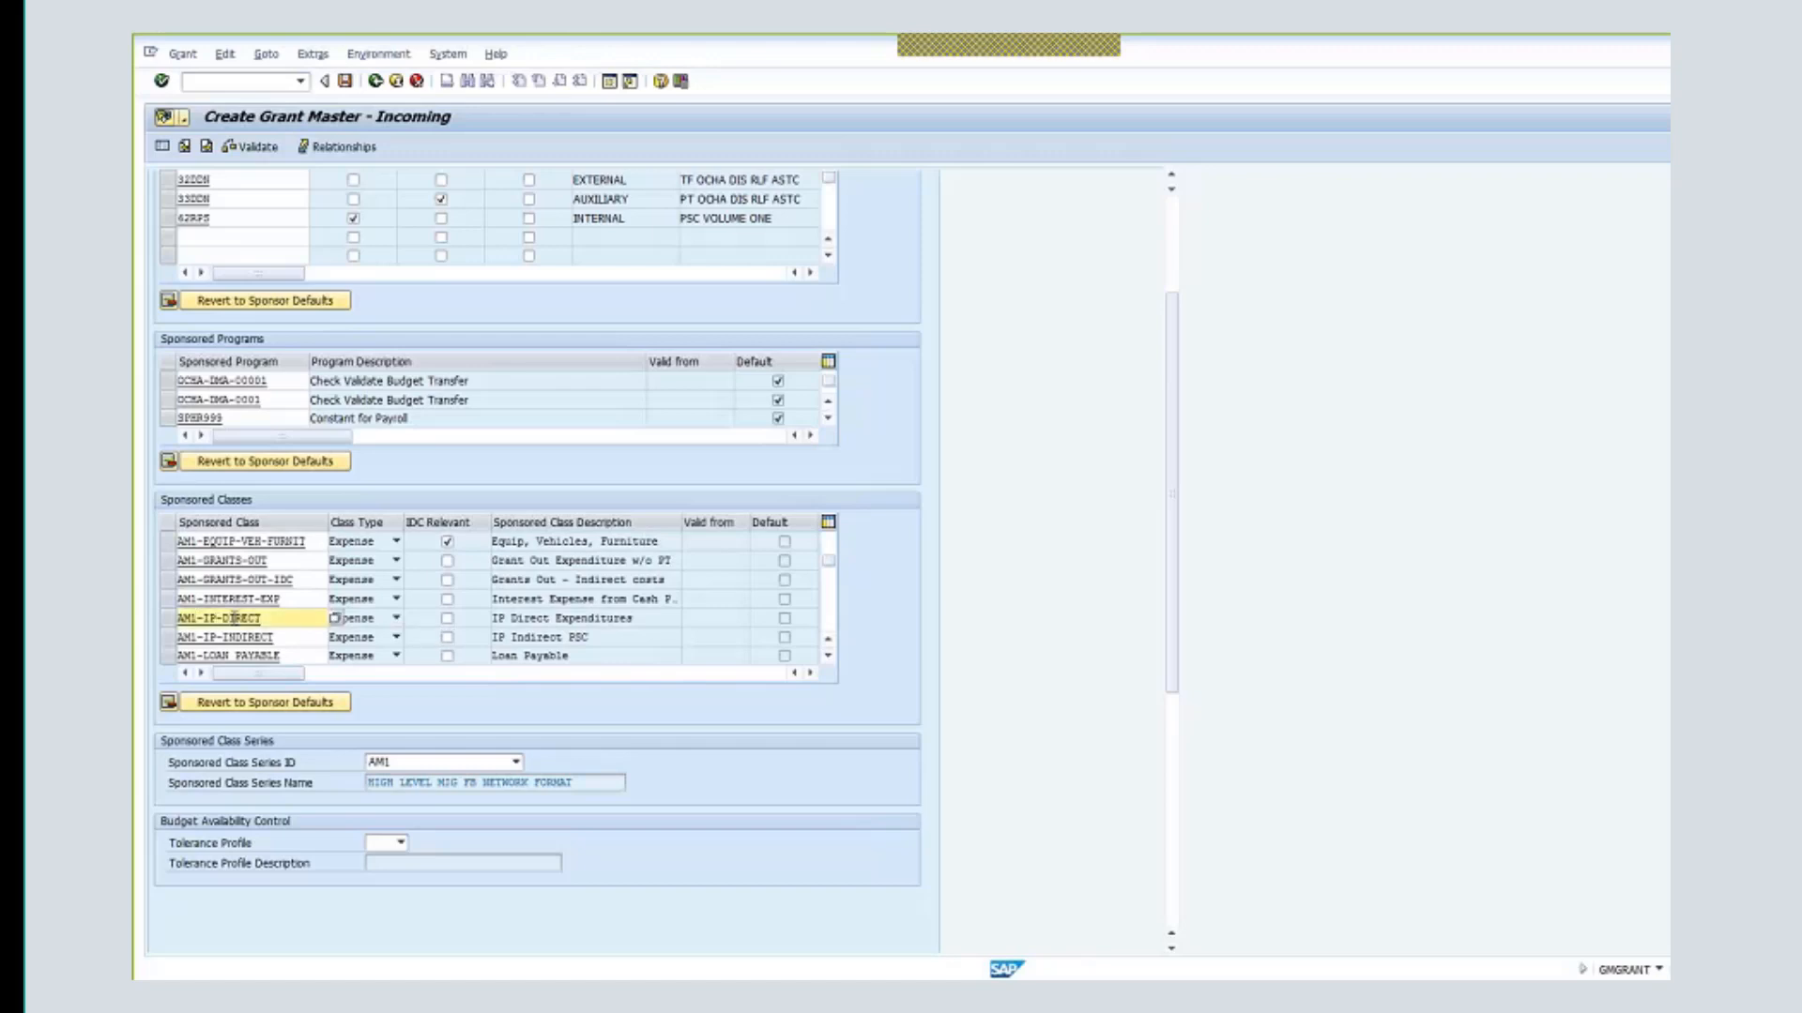
double_click(199, 618)
left_click_drag(272, 638, 178, 639)
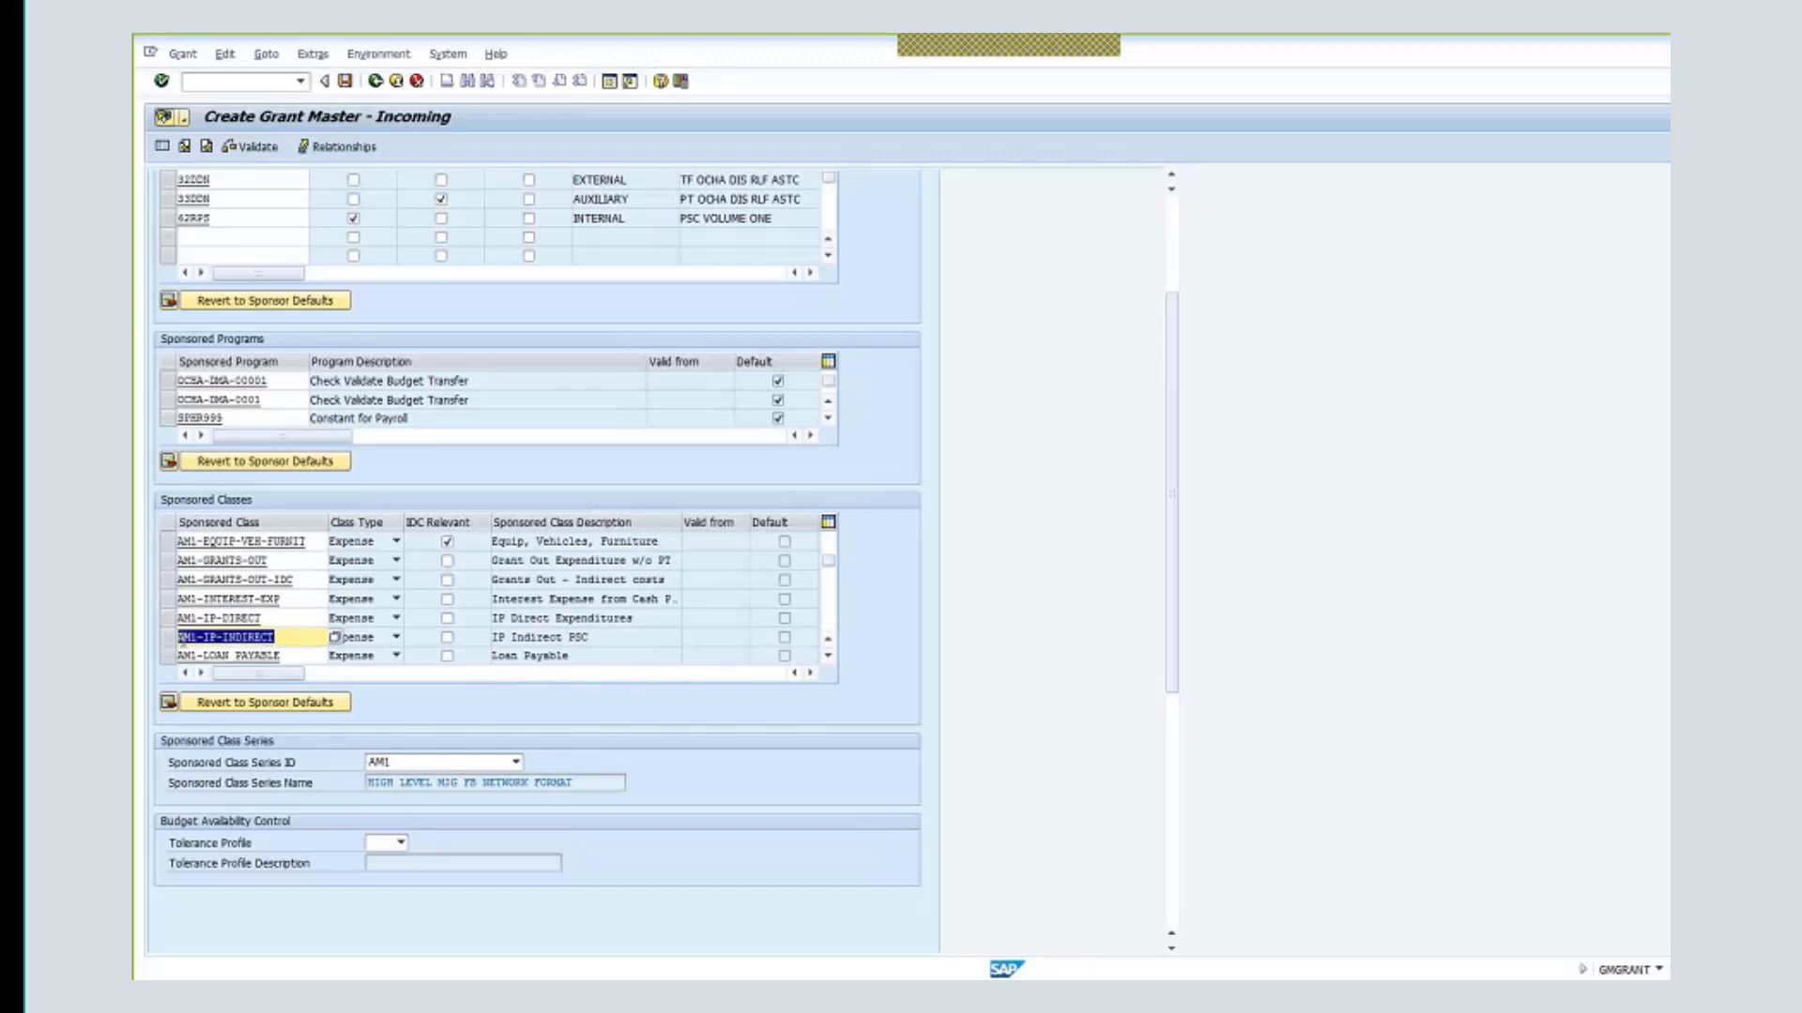
left_click(282, 637)
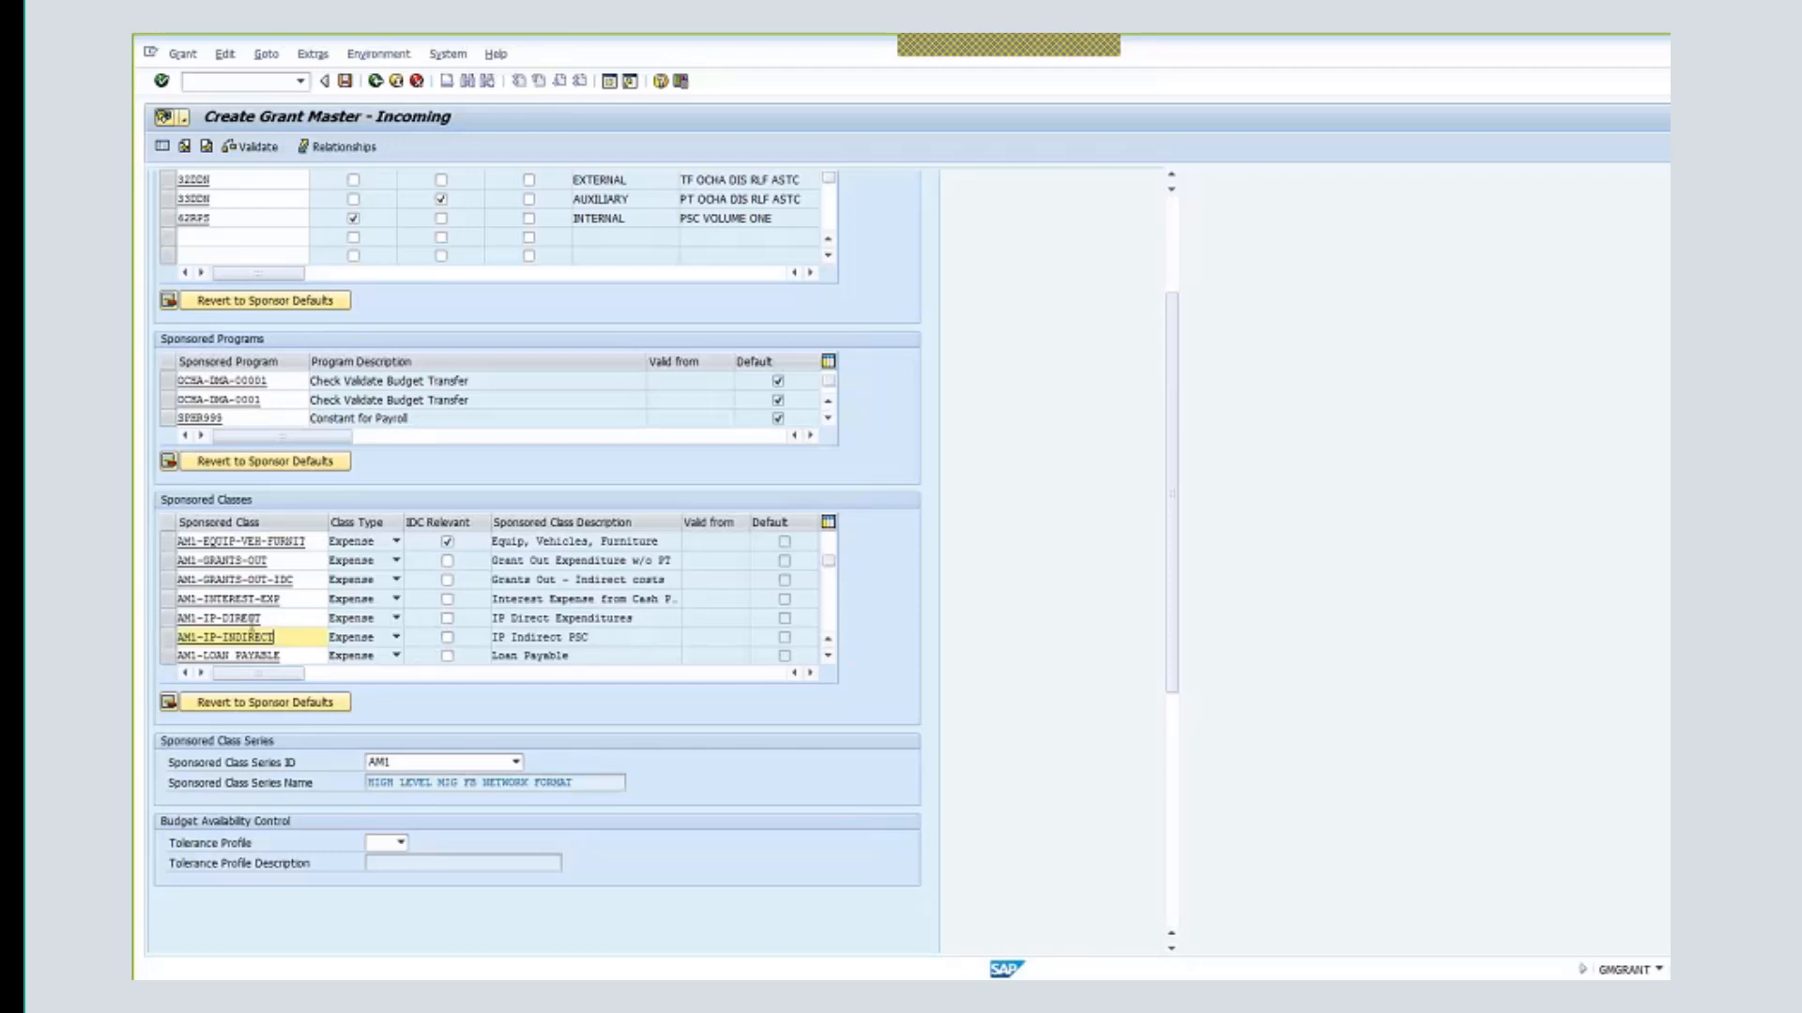
left_click(447, 619)
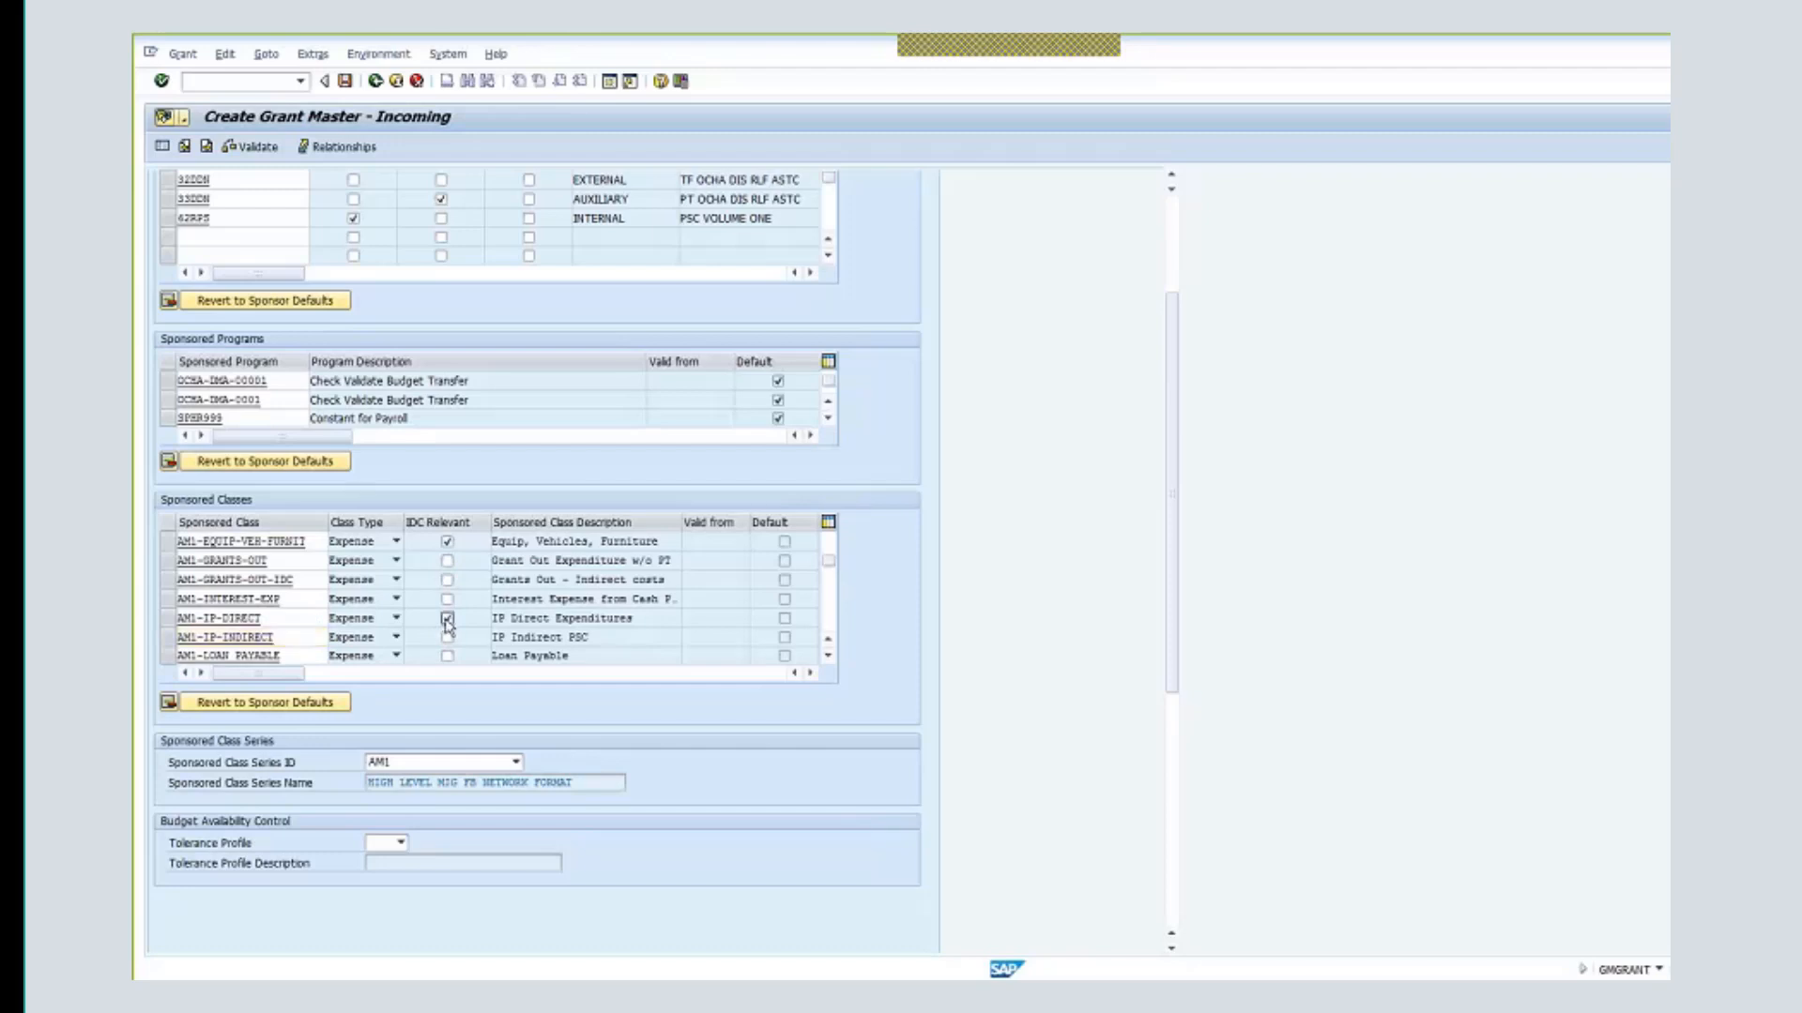
left_click(169, 620)
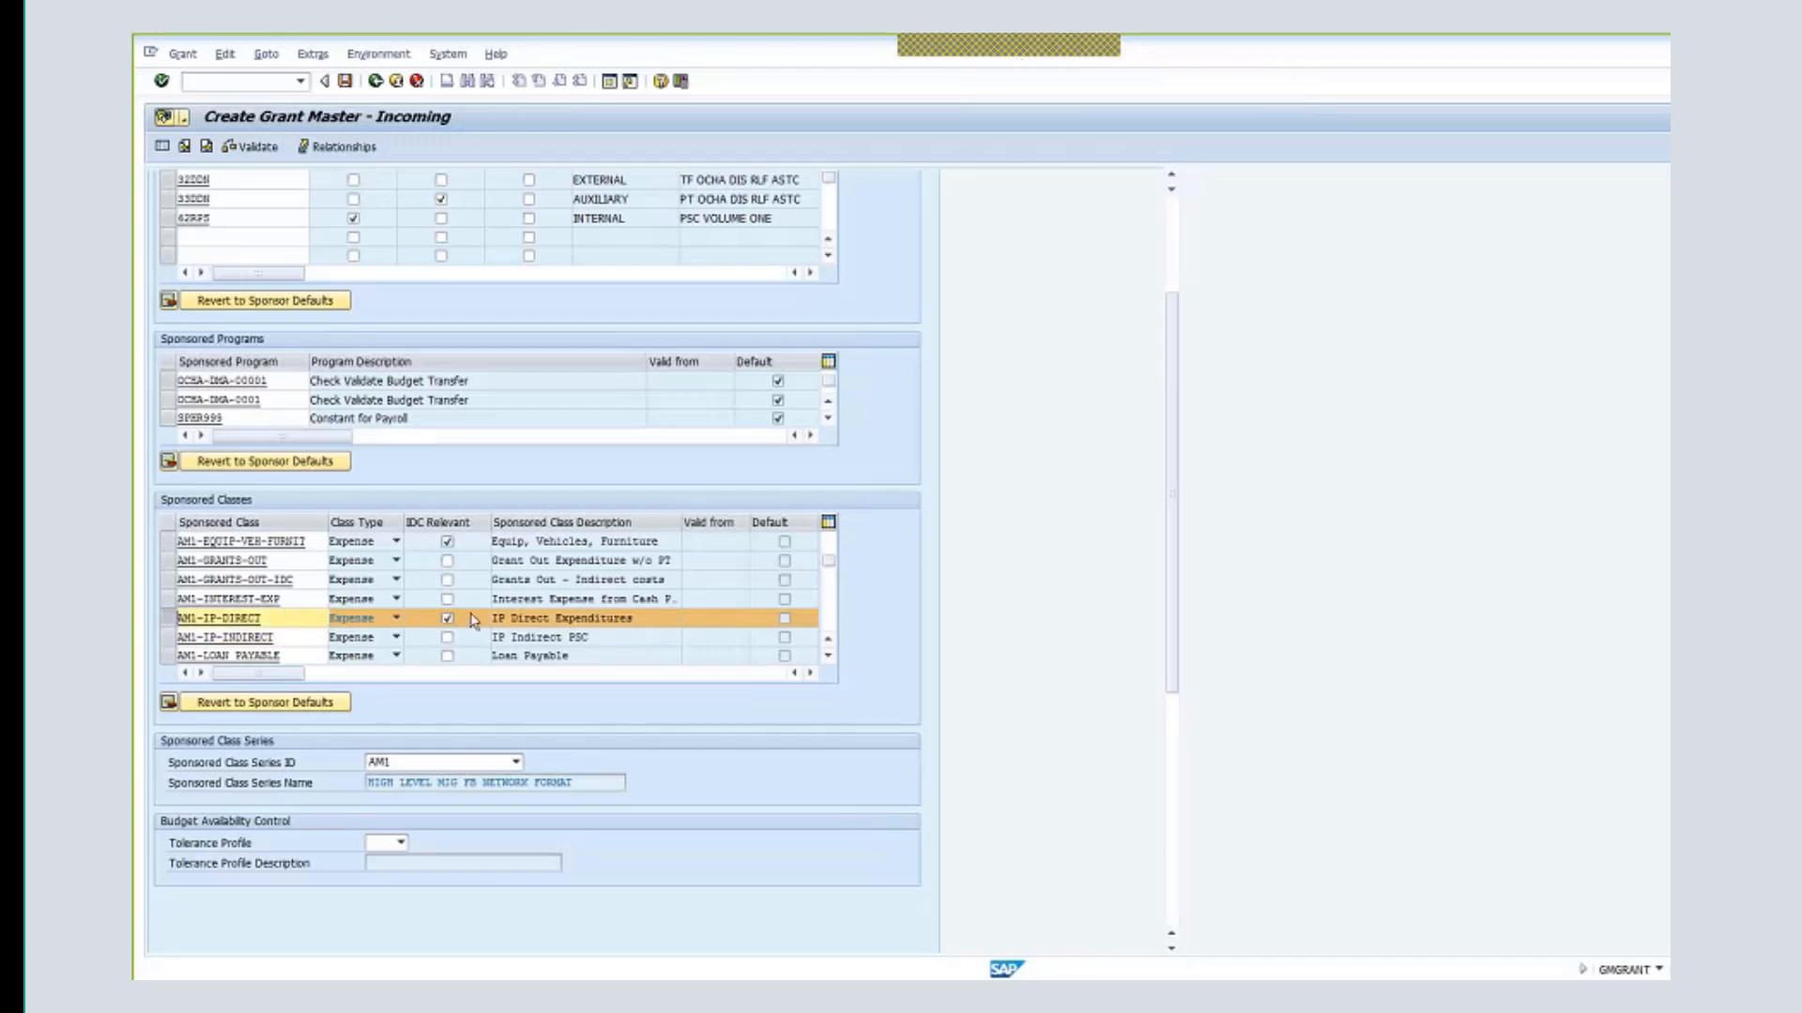
left_click(829, 656)
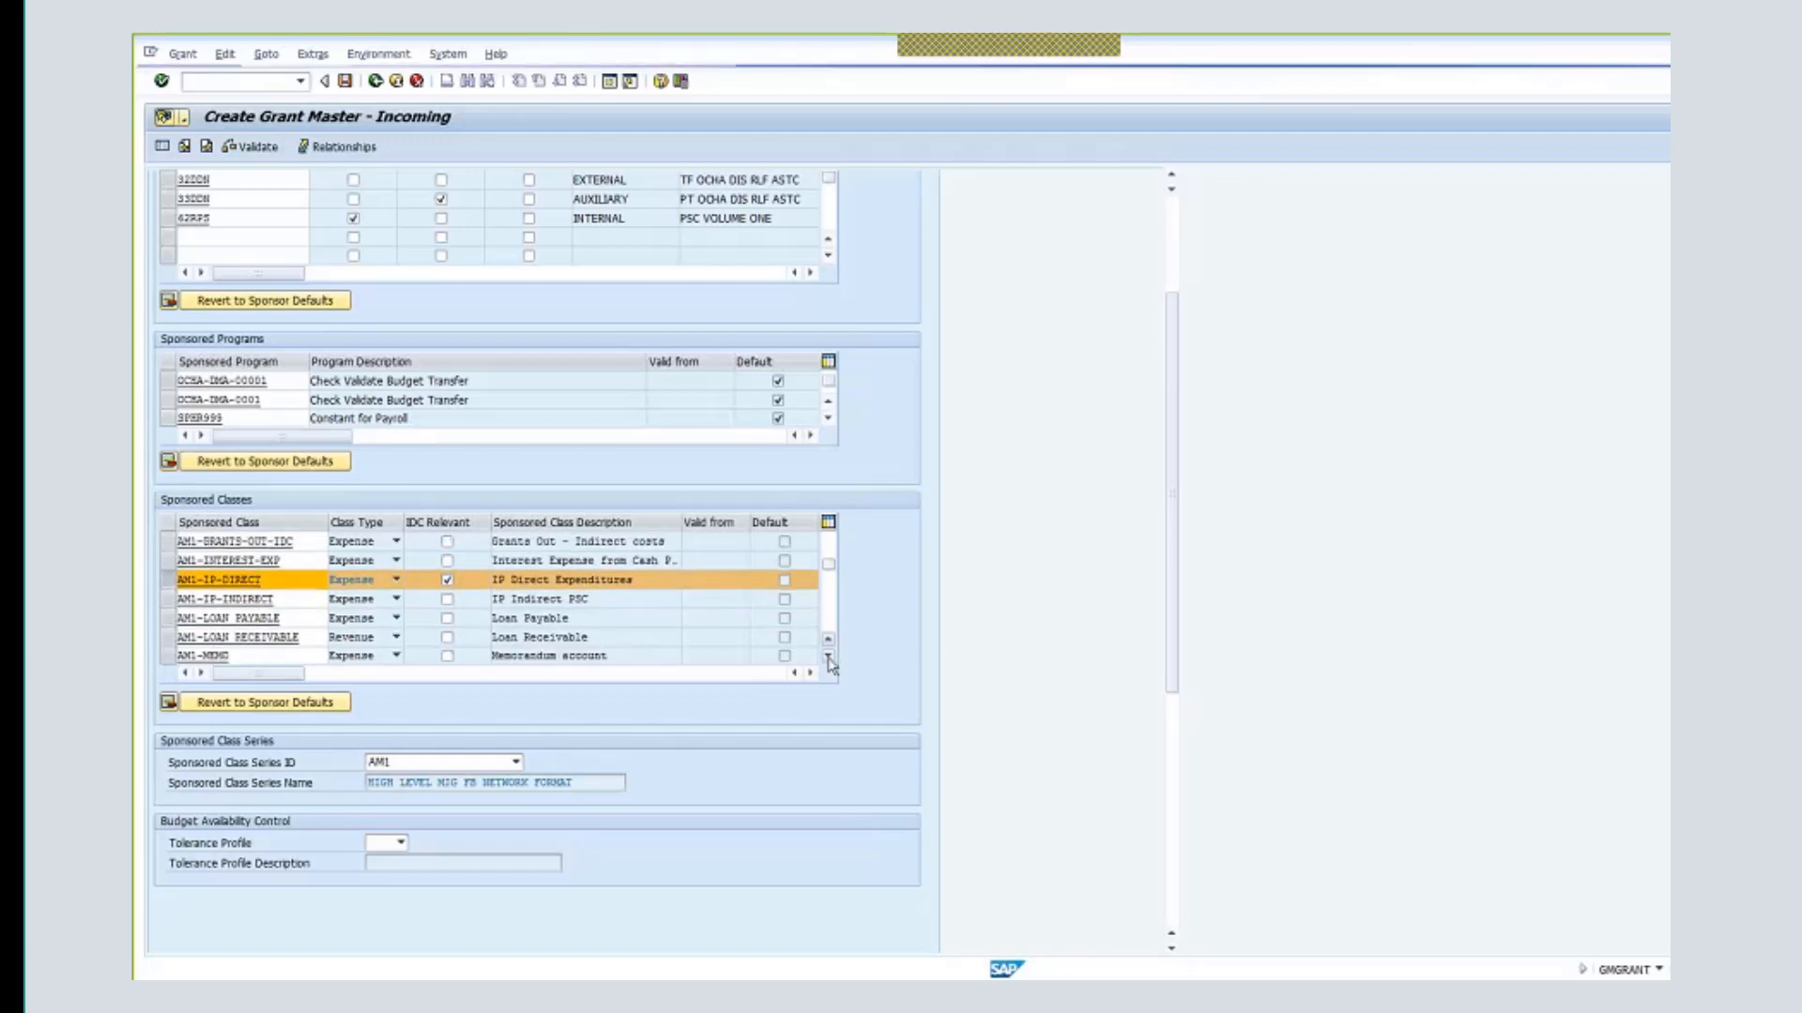
- Tick the IDC Relevant box on the AM1-TRAVEL (Travel) sponsored class row
left_click(829, 658)
left_click(829, 657)
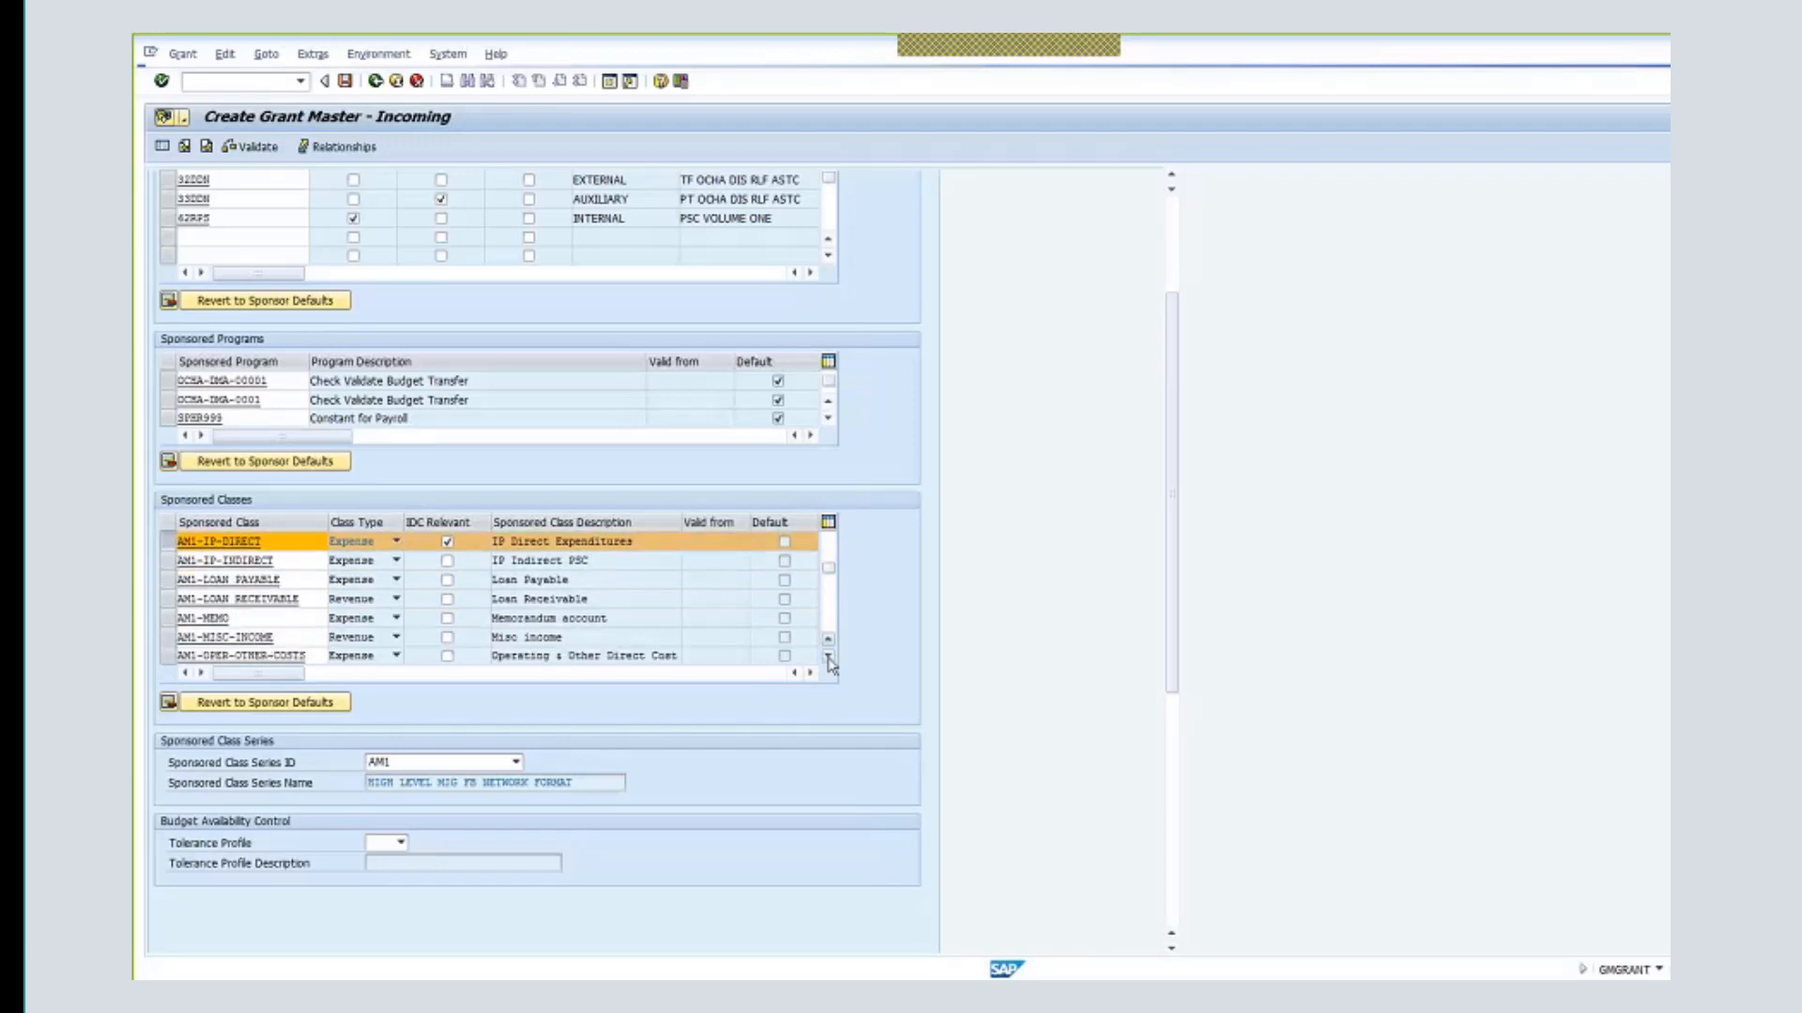
left_click(829, 657)
left_click(829, 657)
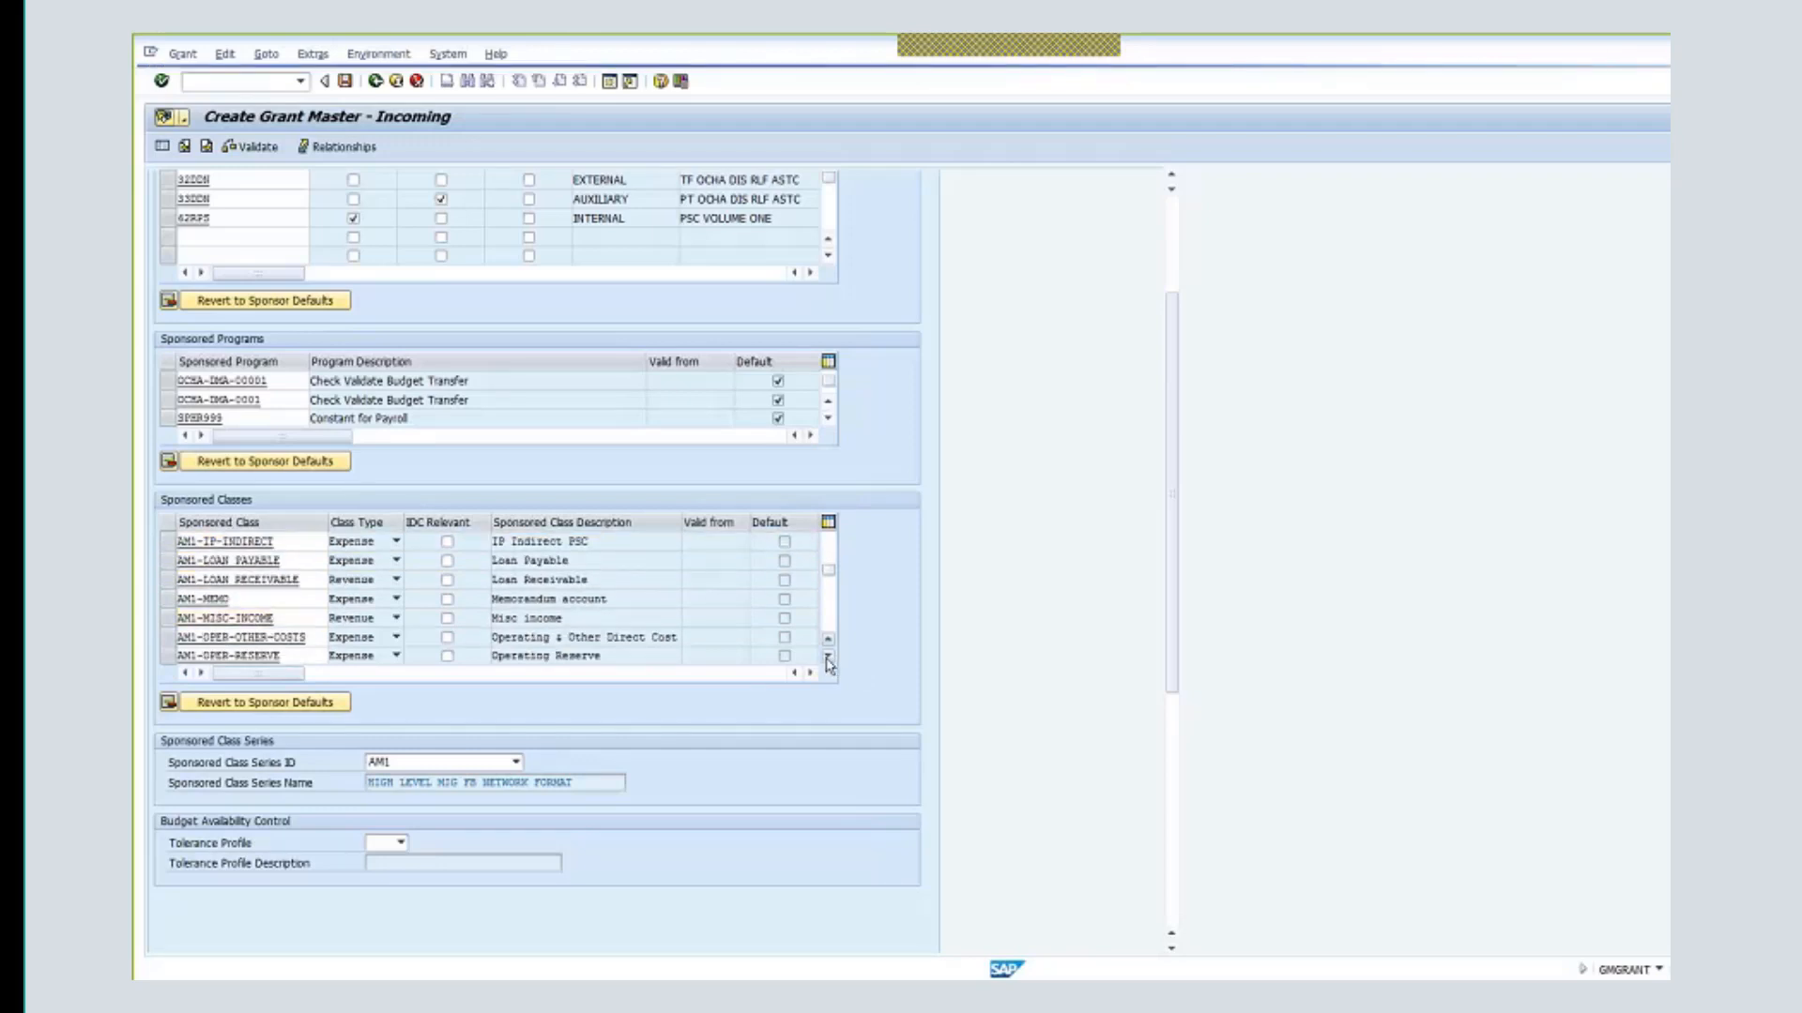
left_click(828, 658)
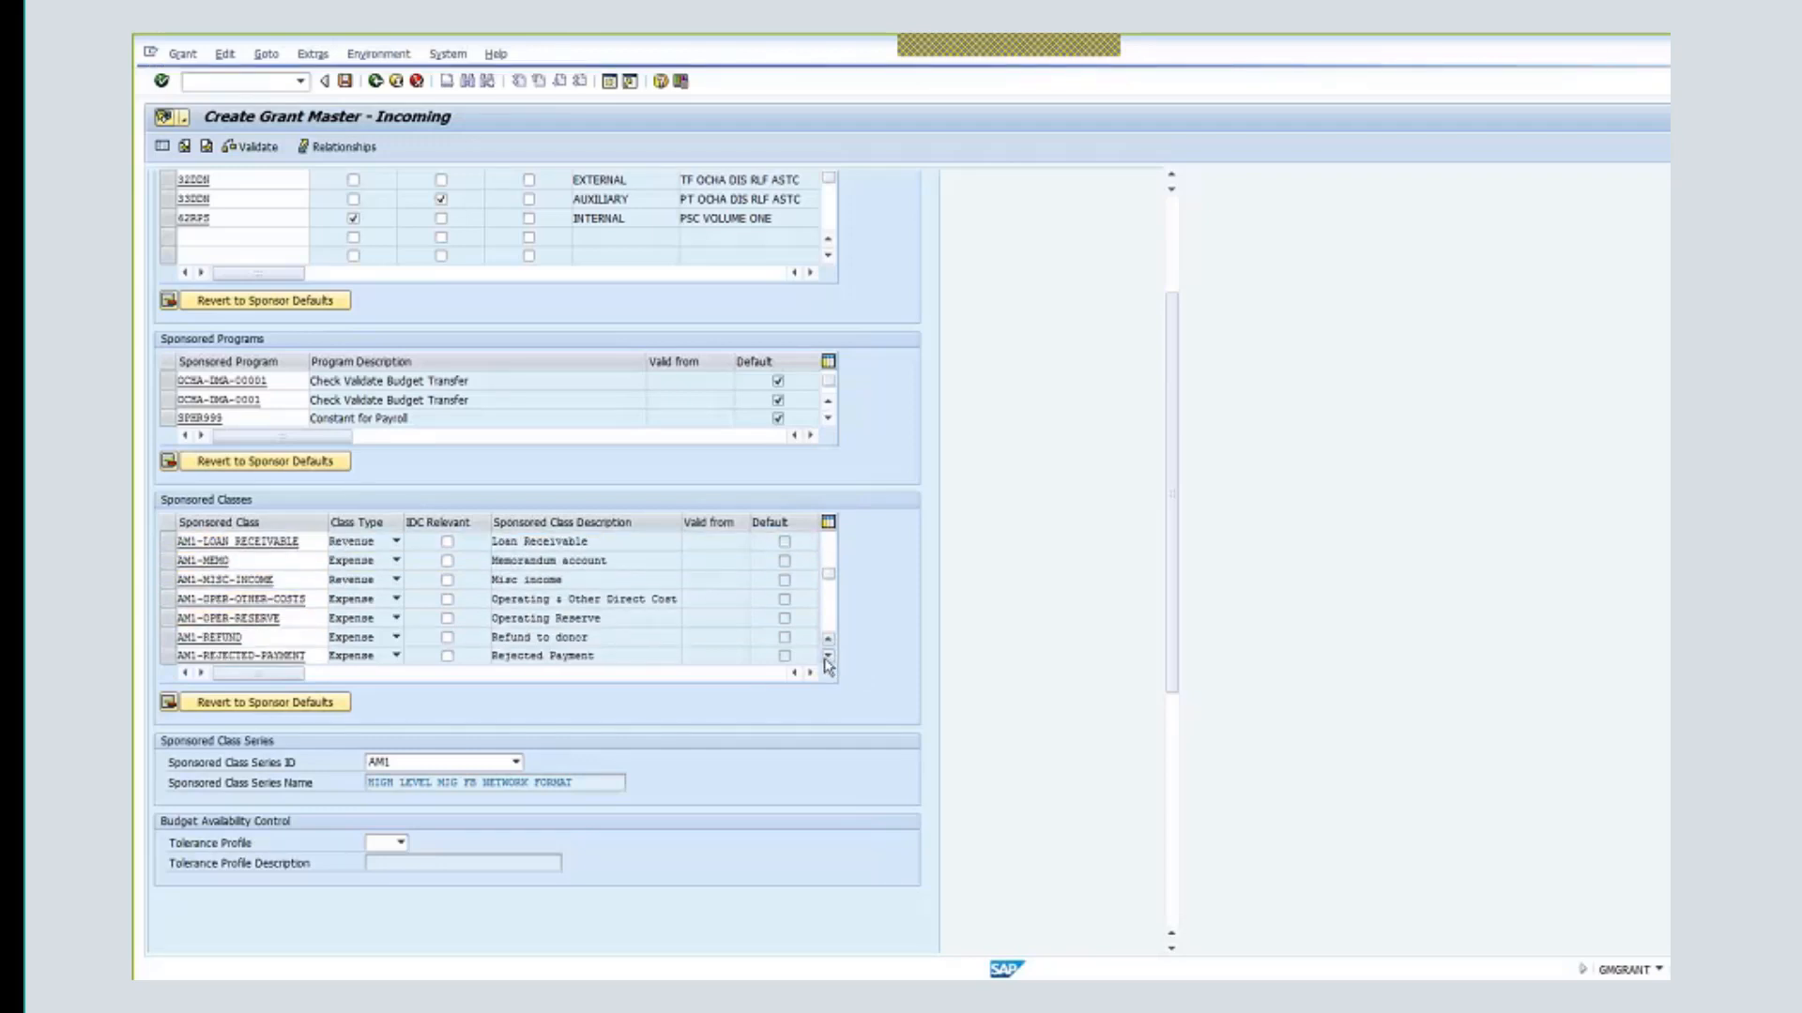
left_click(829, 658)
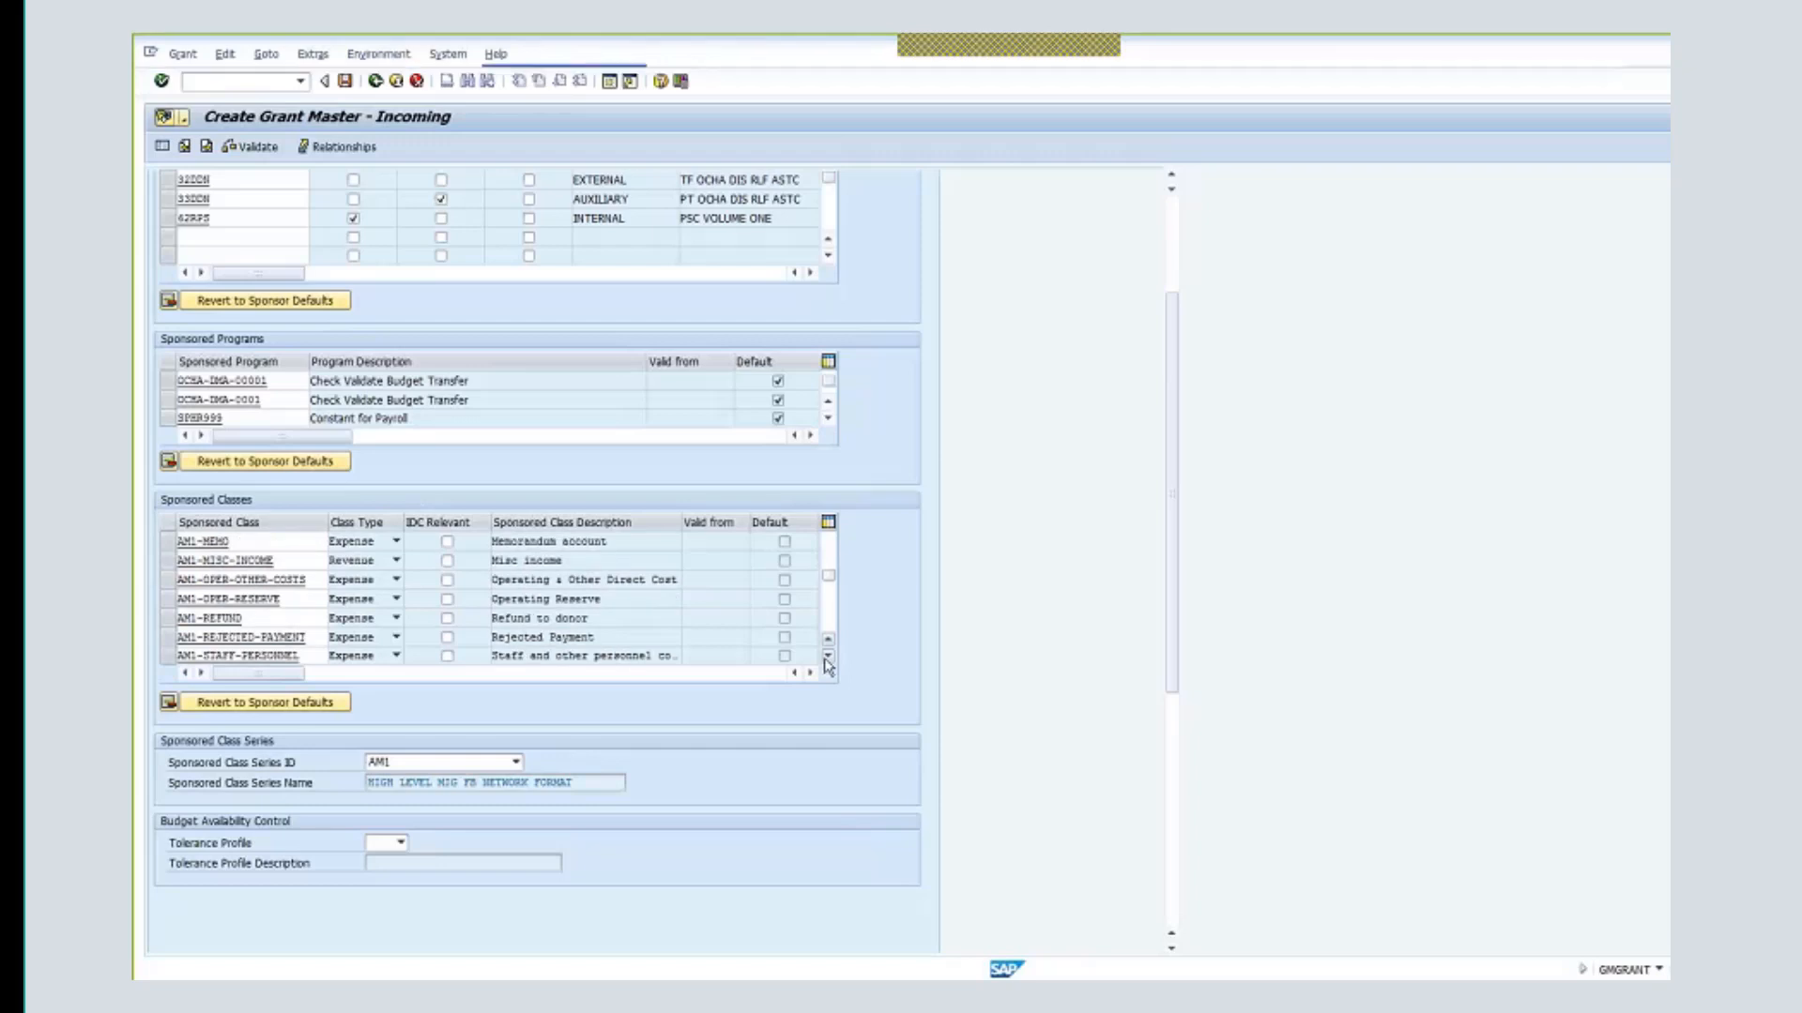
left_click(828, 658)
left_click(829, 658)
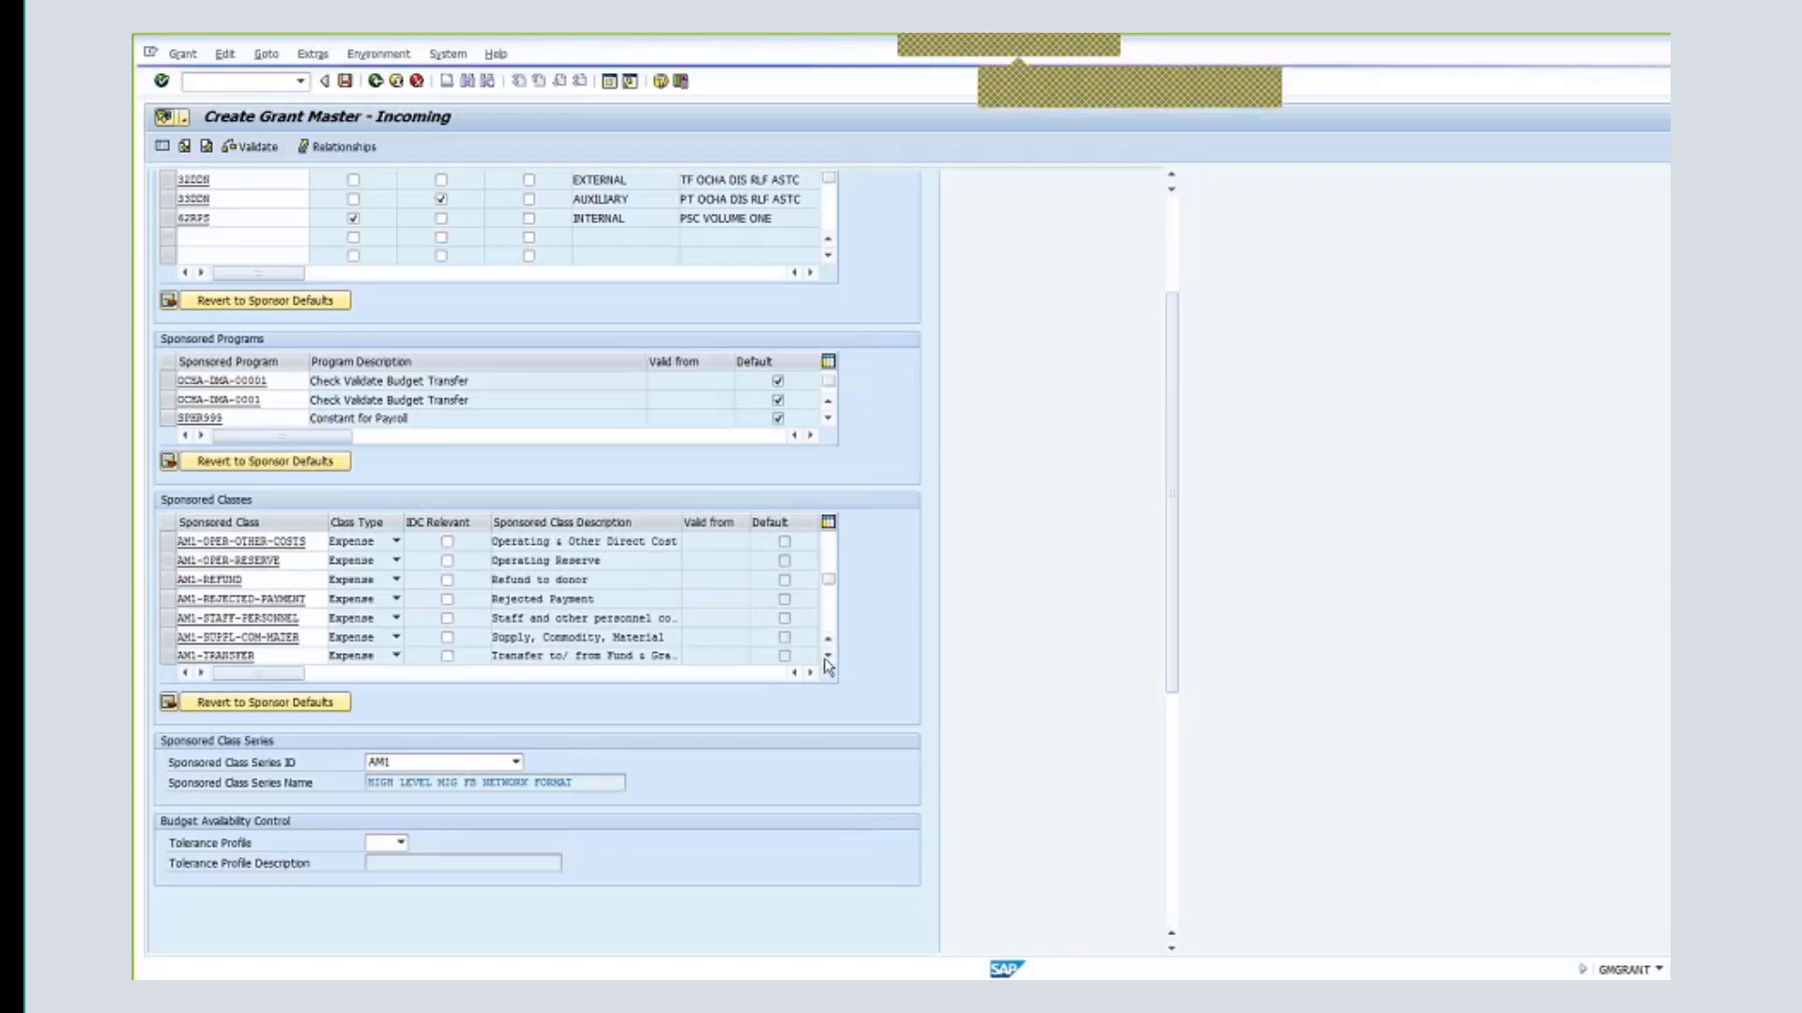
left_click(829, 658)
left_click(828, 658)
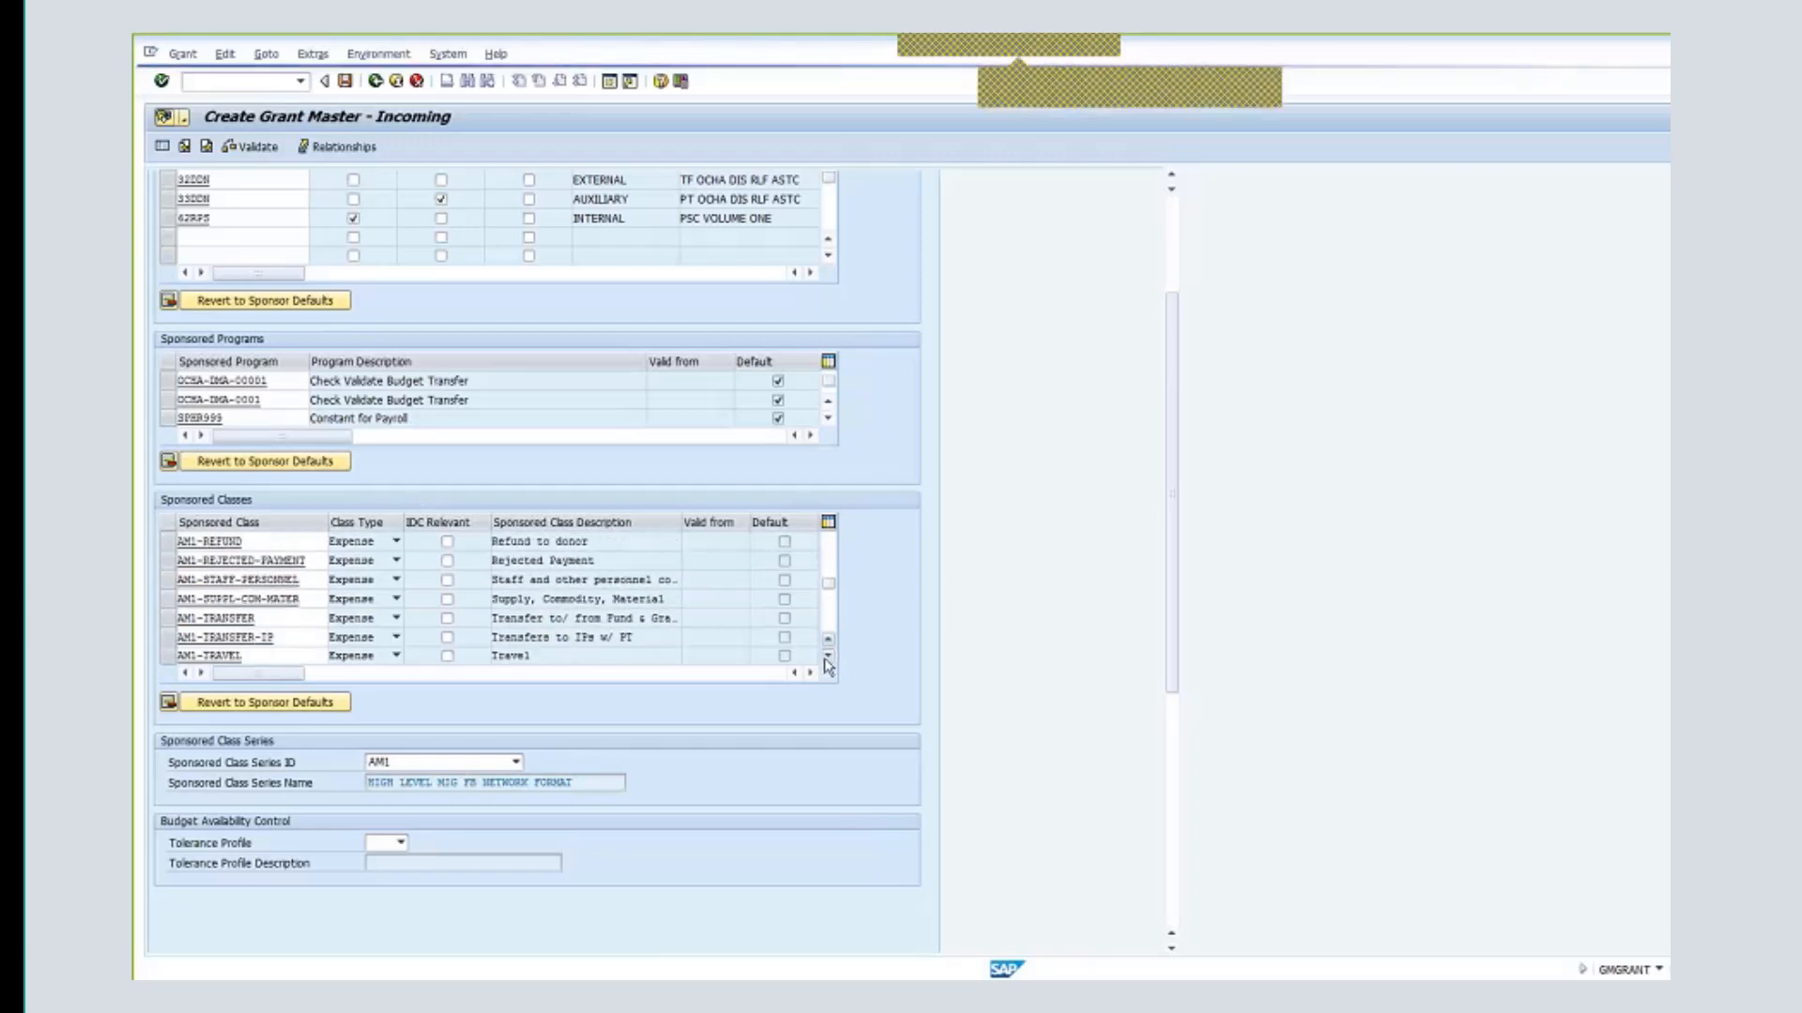
scroll(413, 675, "down", 1)
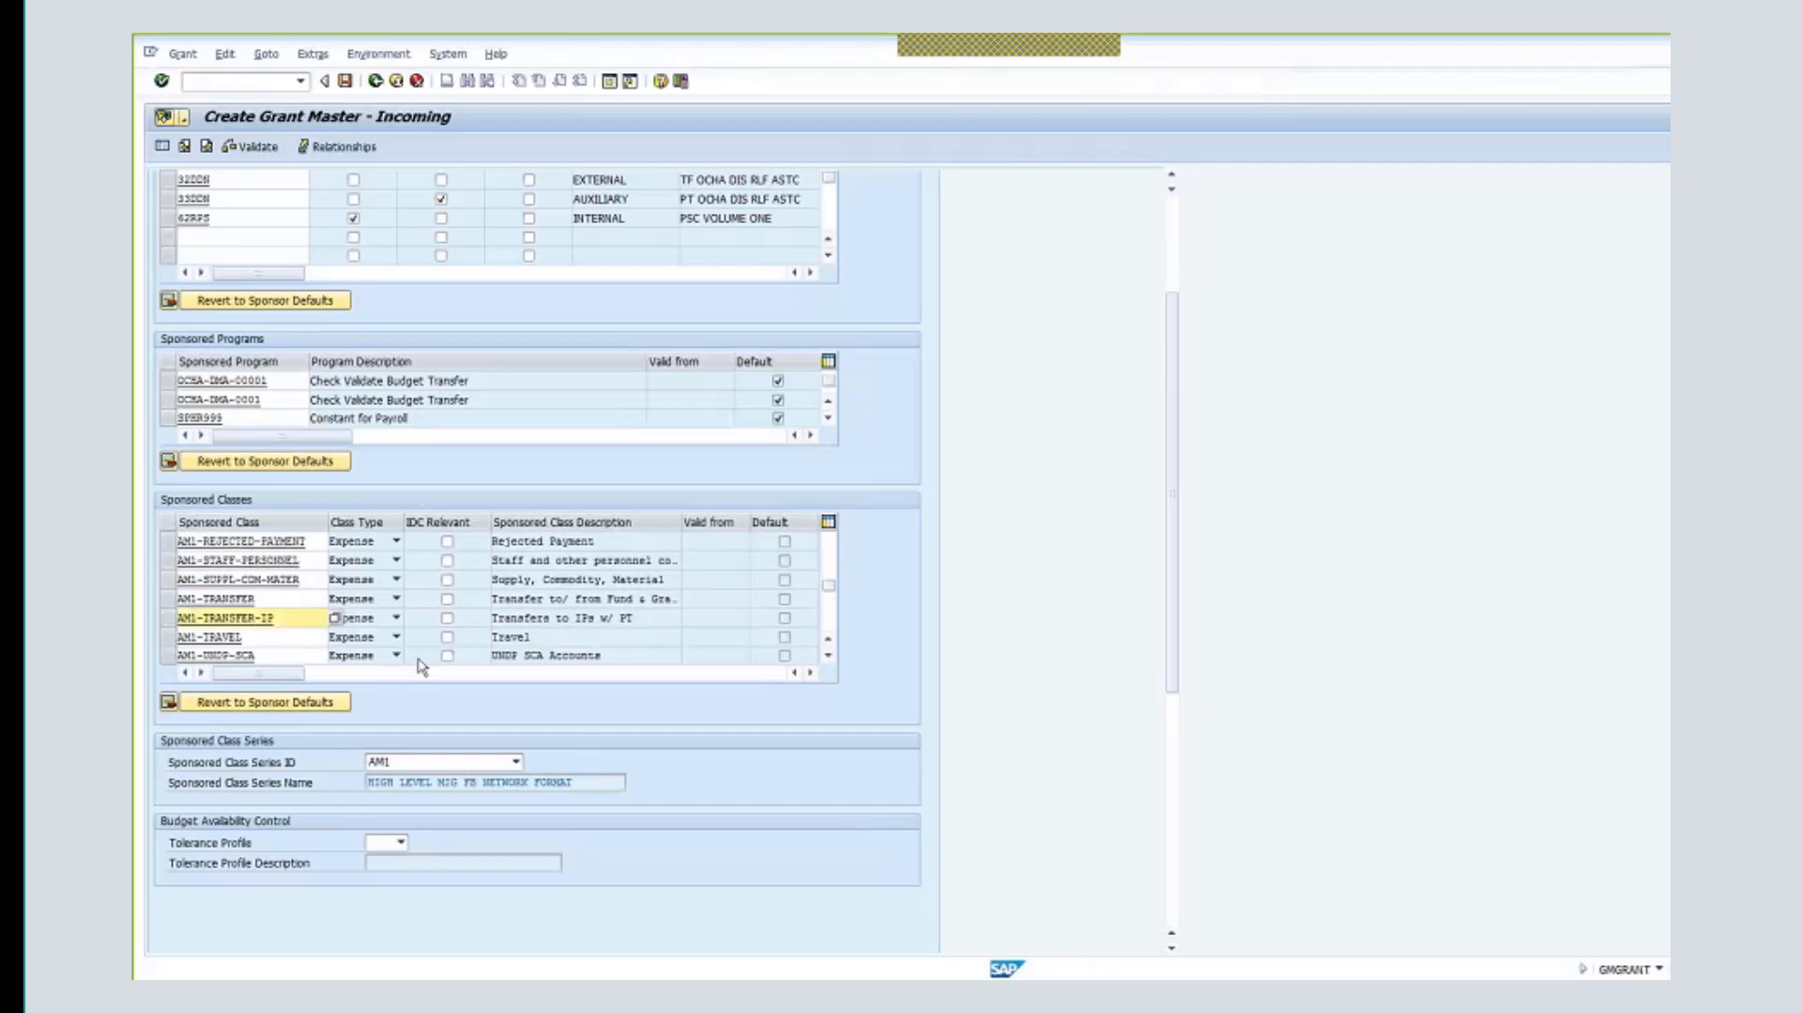
left_click(447, 637)
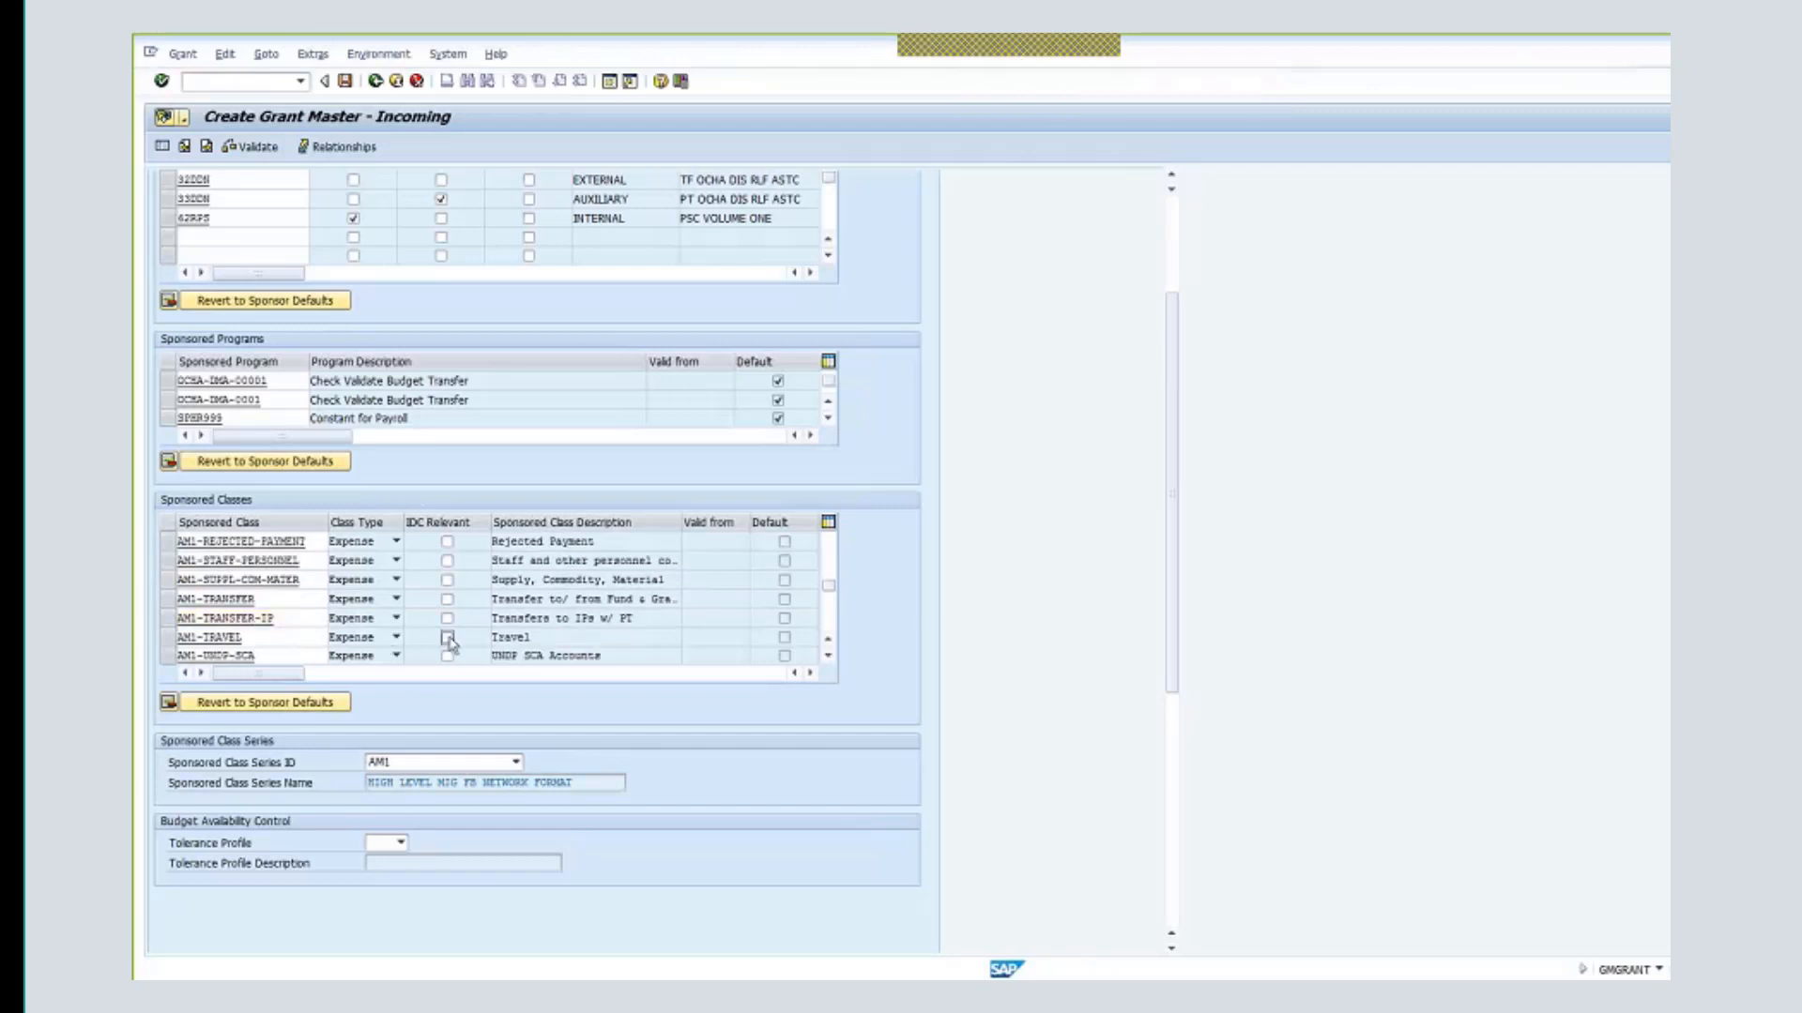
left_click(169, 640)
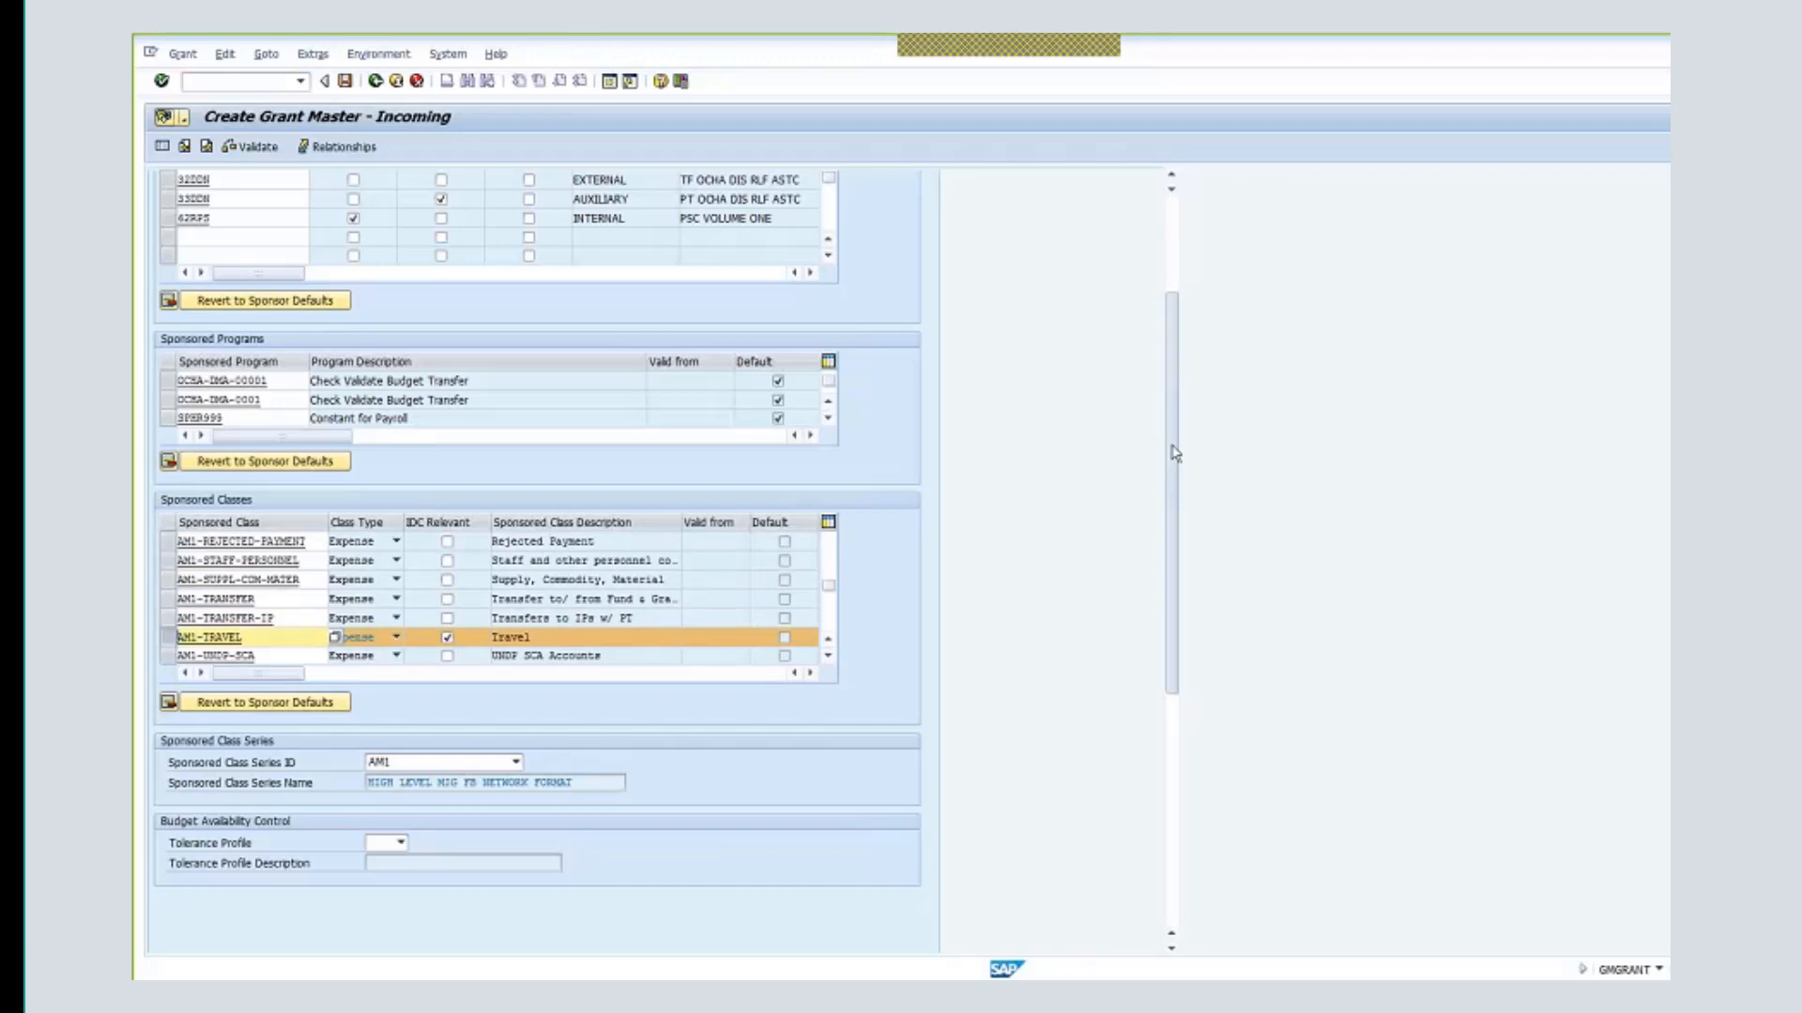
scroll(1173, 441, "up", 1)
scroll(1180, 329, "up", 3)
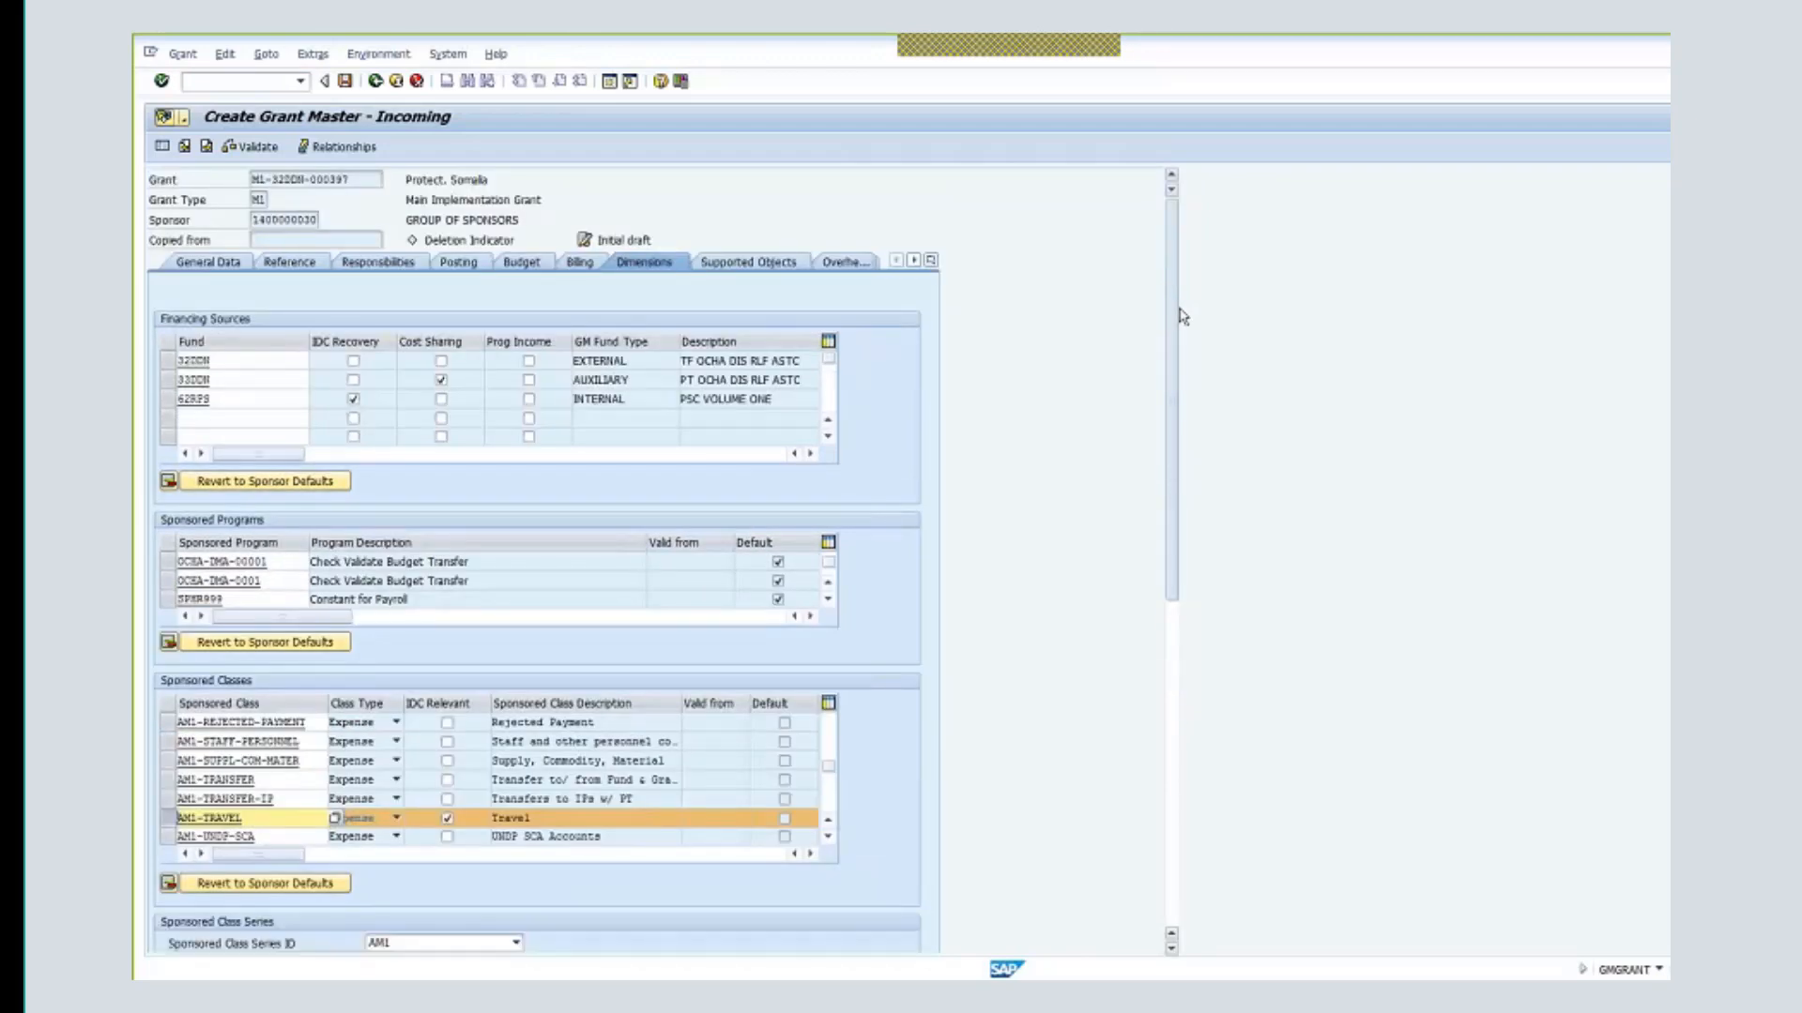
left_click(751, 262)
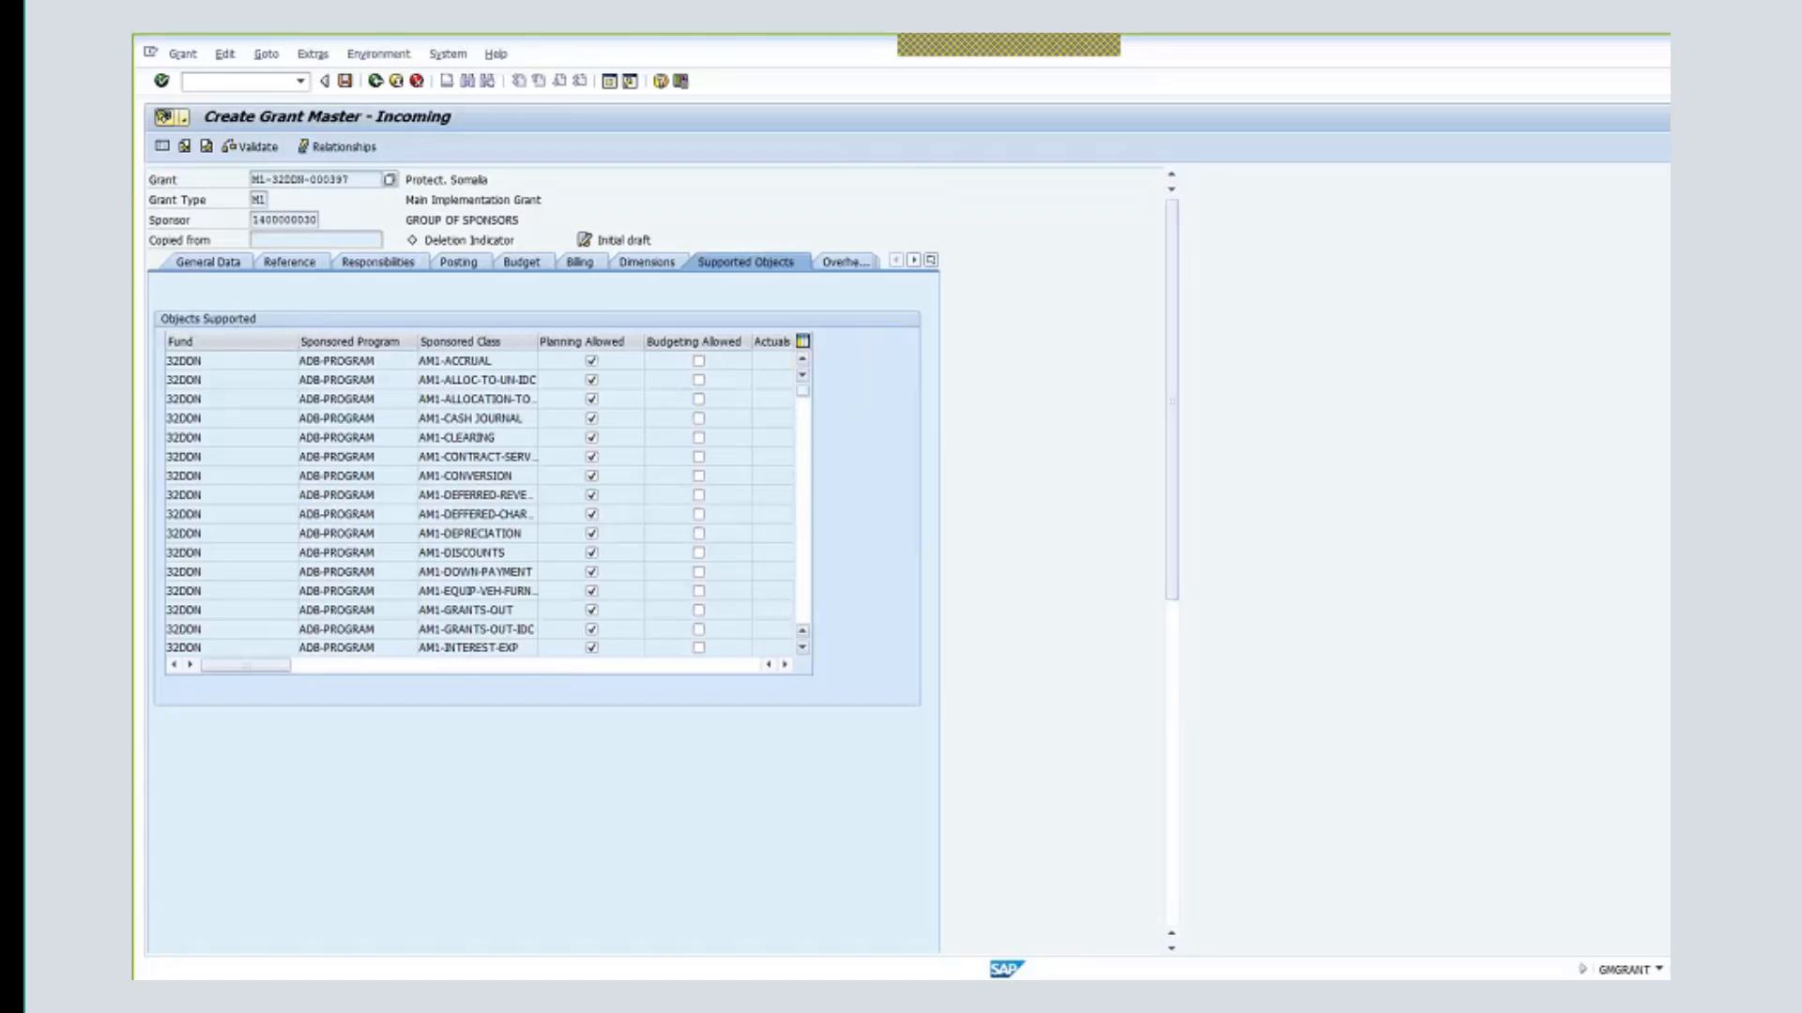
left_click_drag(802, 391, 802, 402)
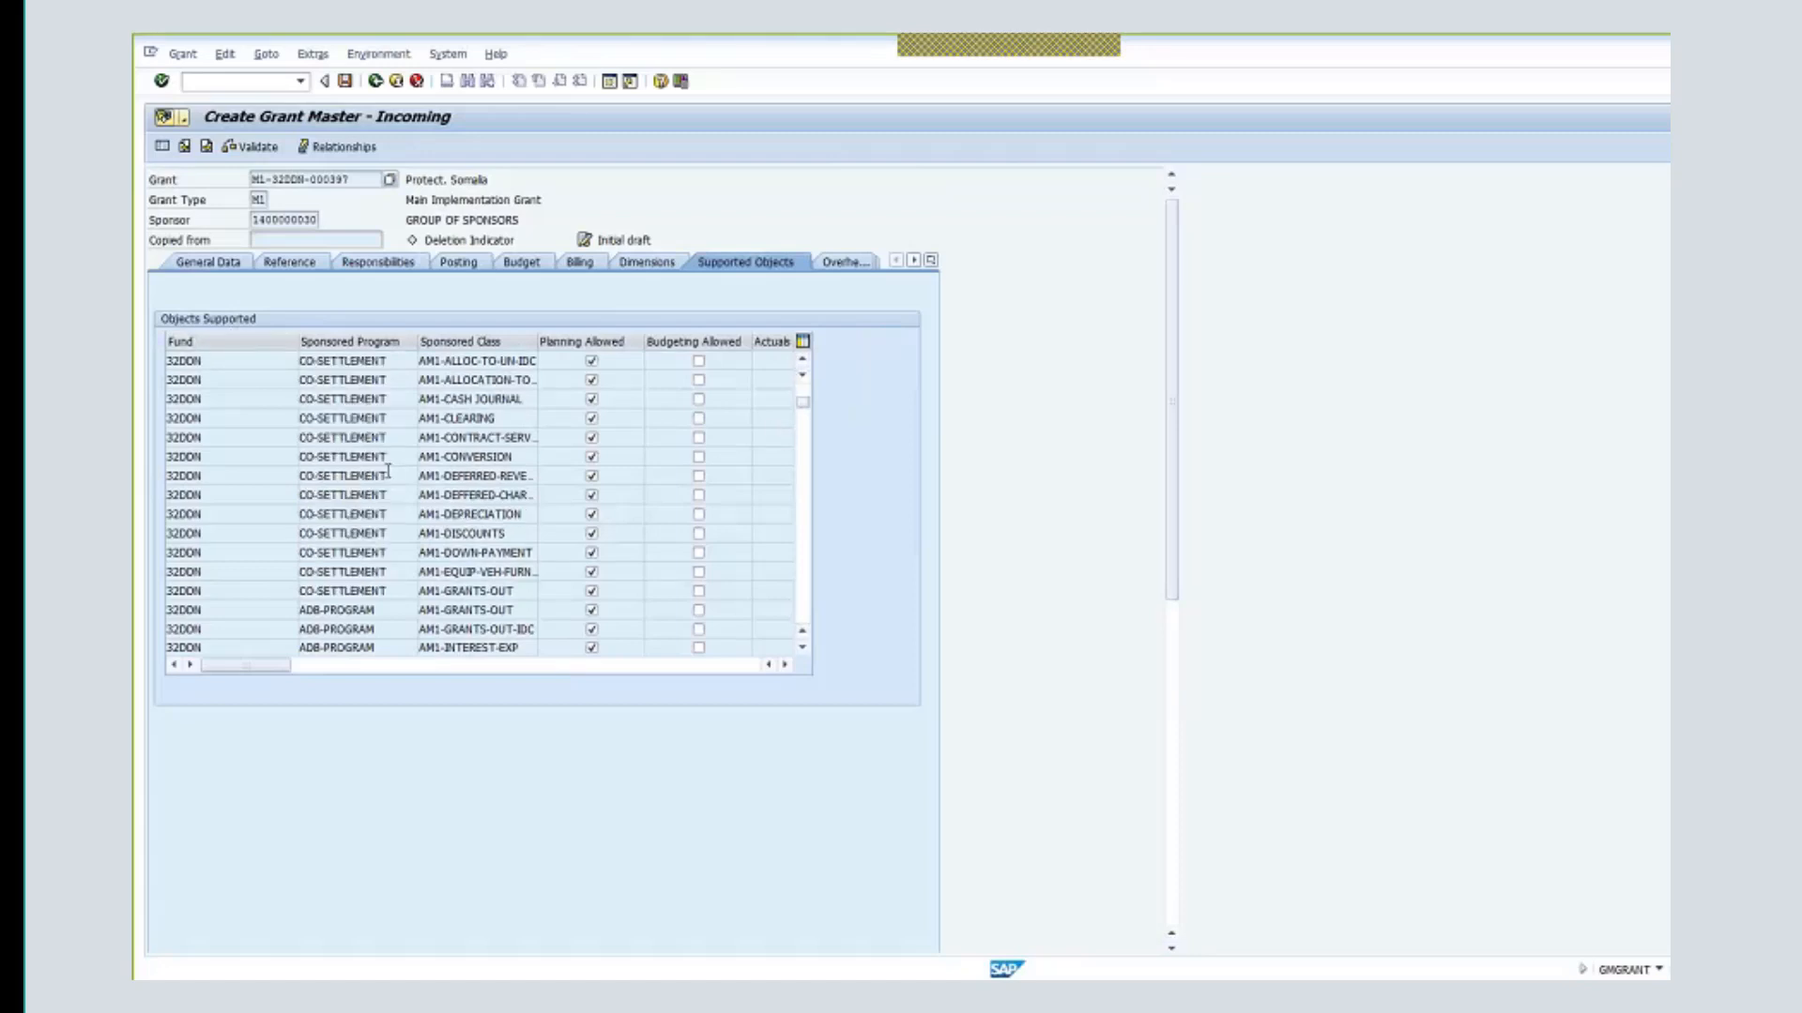
scroll(388, 471, "down", 1)
scroll(387, 471, "down", 4)
scroll(427, 475, "up", 5)
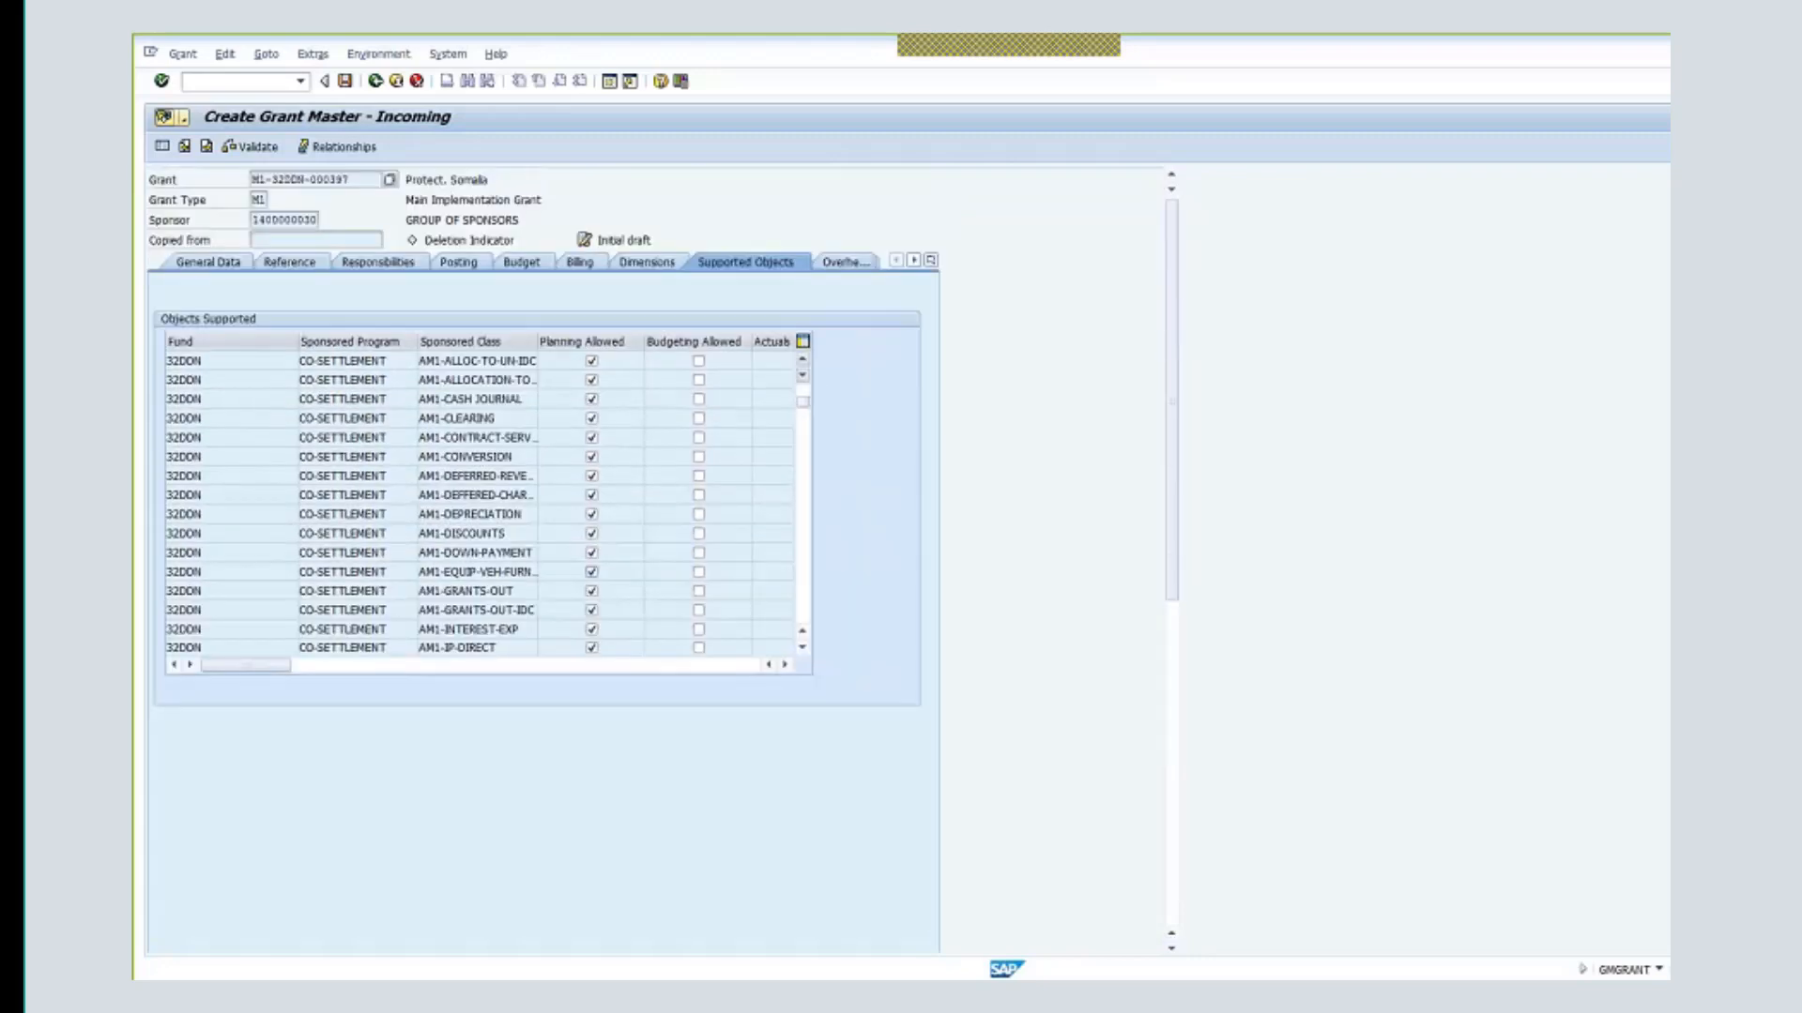
scroll(805, 417, "down", 1)
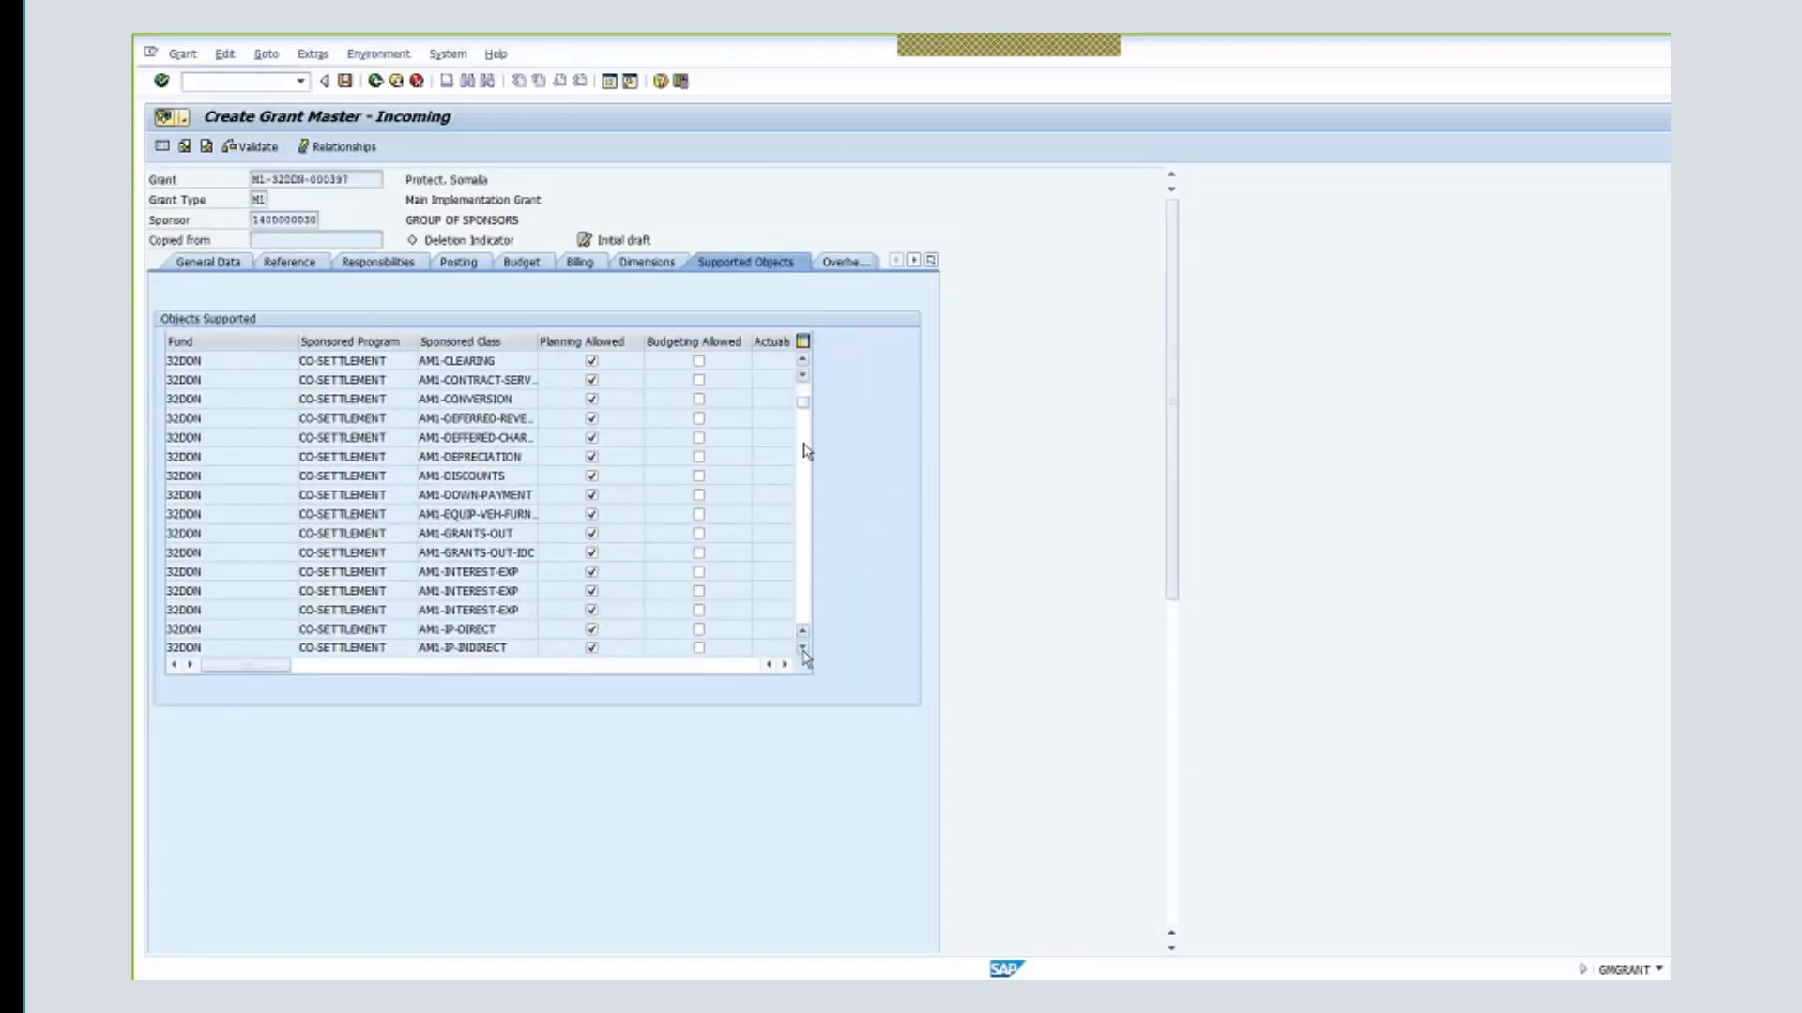
left_click_drag(804, 413, 804, 432)
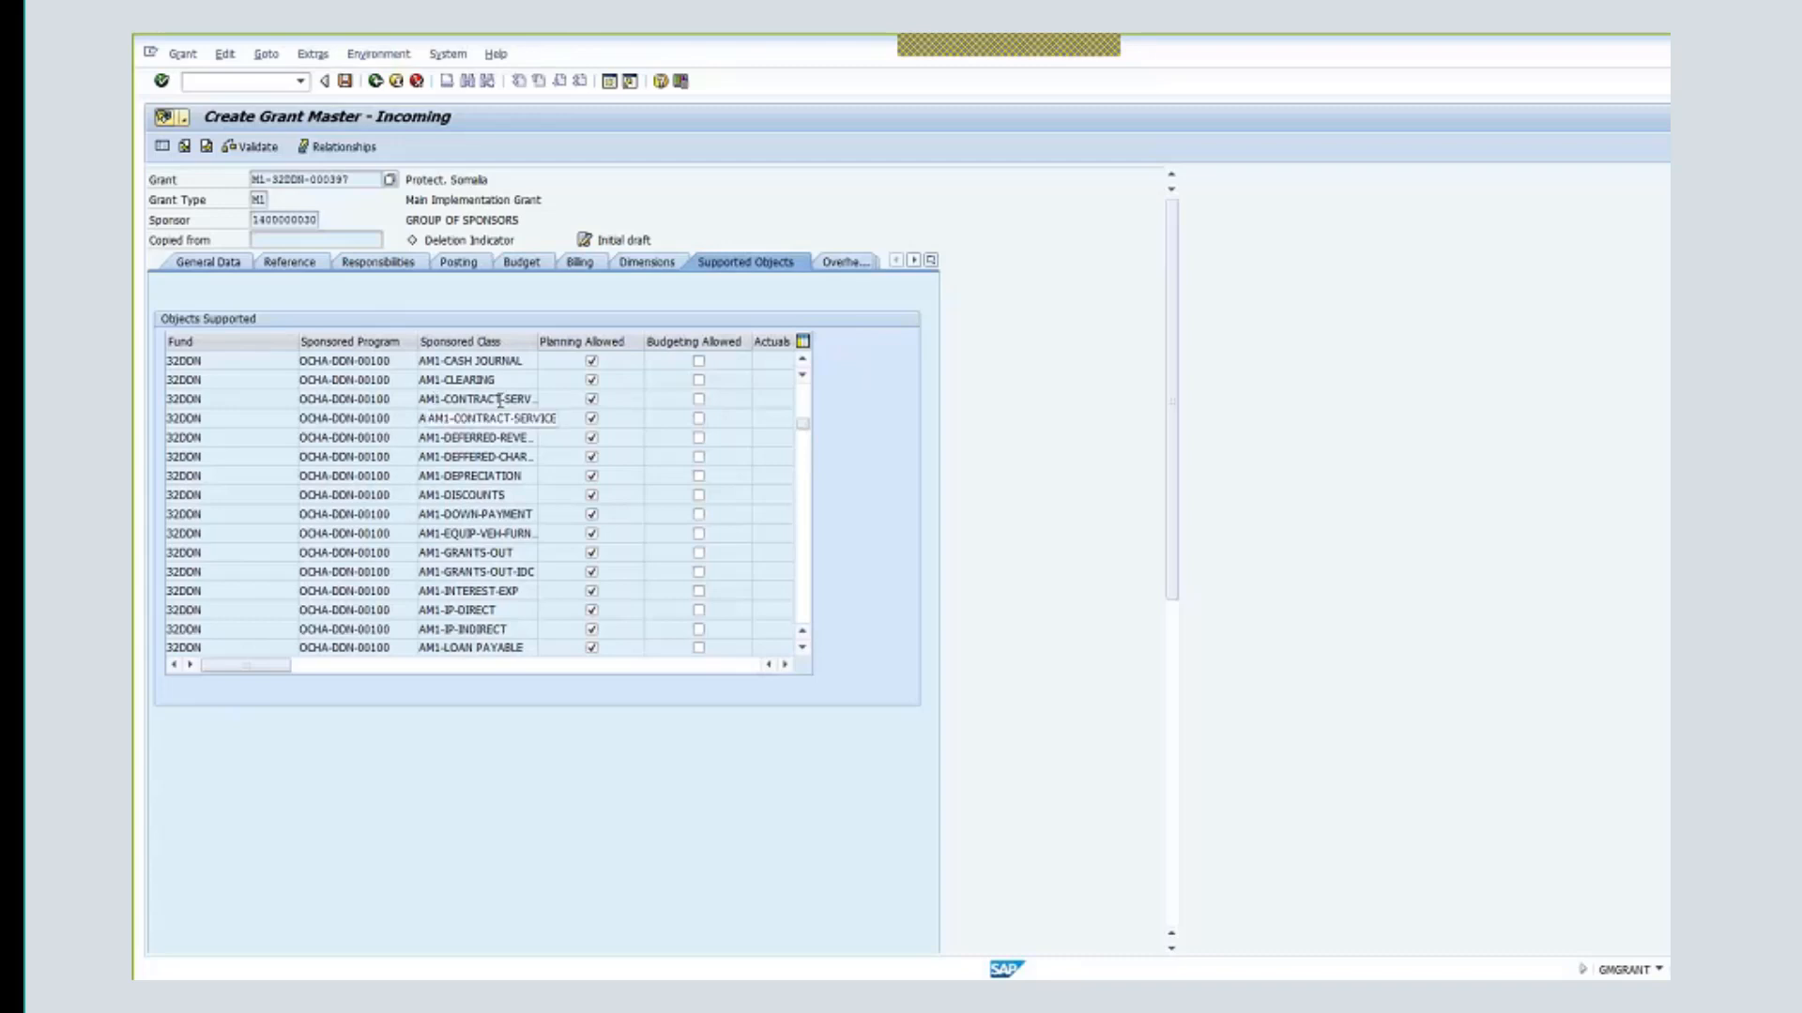
- Tick Budgeting Allowed for the contract-service, equipment/vehicle/furniture, AM1-IP-DIRECT and AM1-IP-INDIRECT classes
left_click(698, 399)
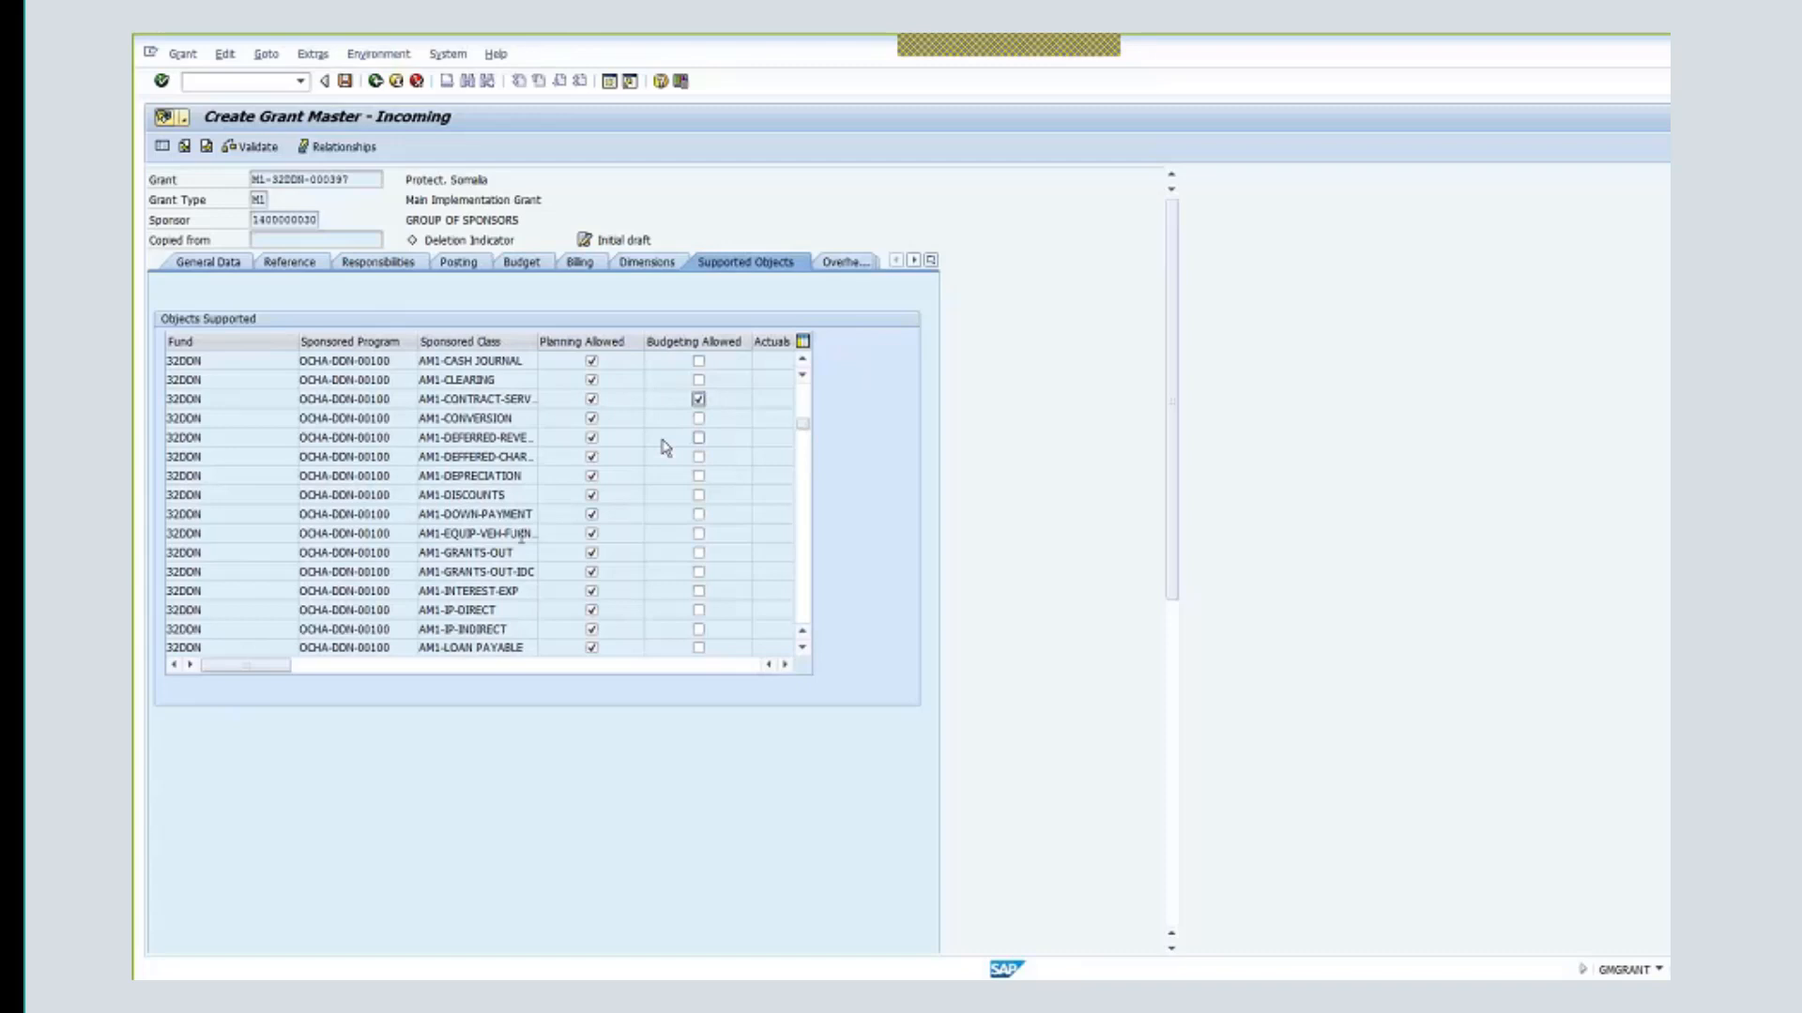
left_click(698, 533)
left_click(174, 535)
left_click(698, 610)
left_click(698, 633)
- Scroll further down the Objects Supported table and allow budgeting for AM1-TRAVEL
double_click(434, 630)
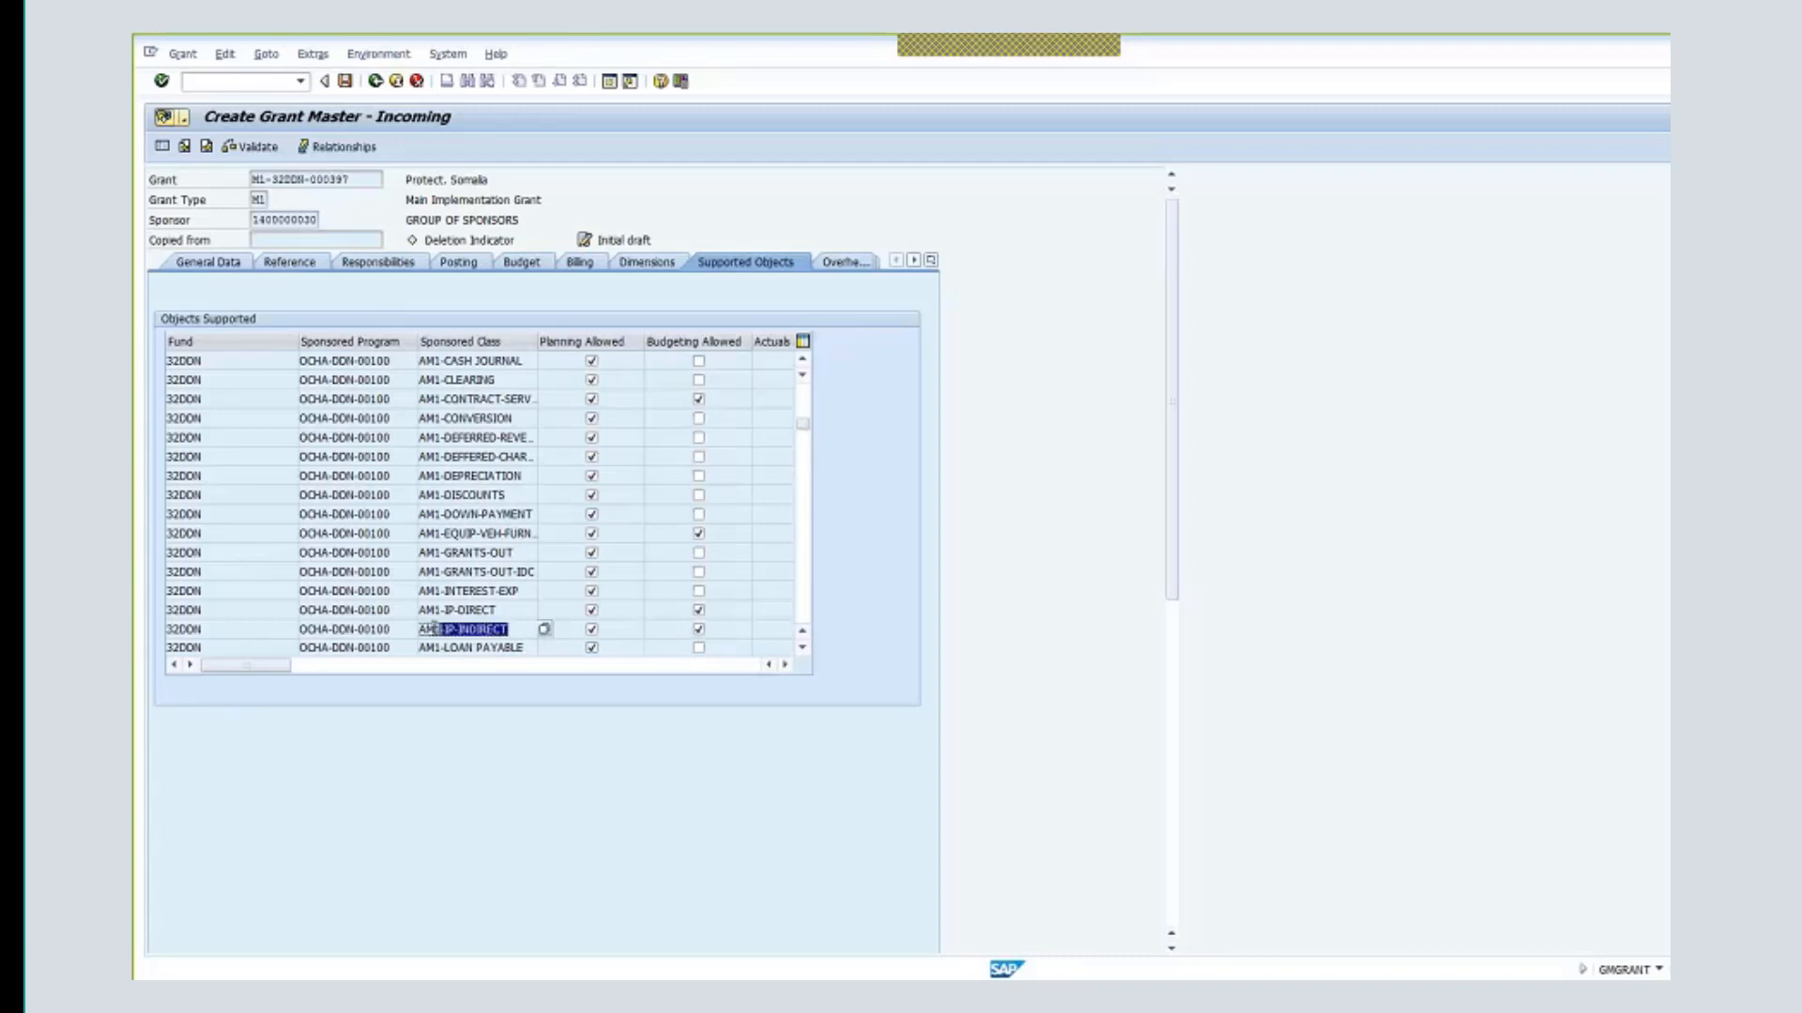
left_click_drag(434, 630, 418, 630)
left_click(802, 648)
left_click(803, 647)
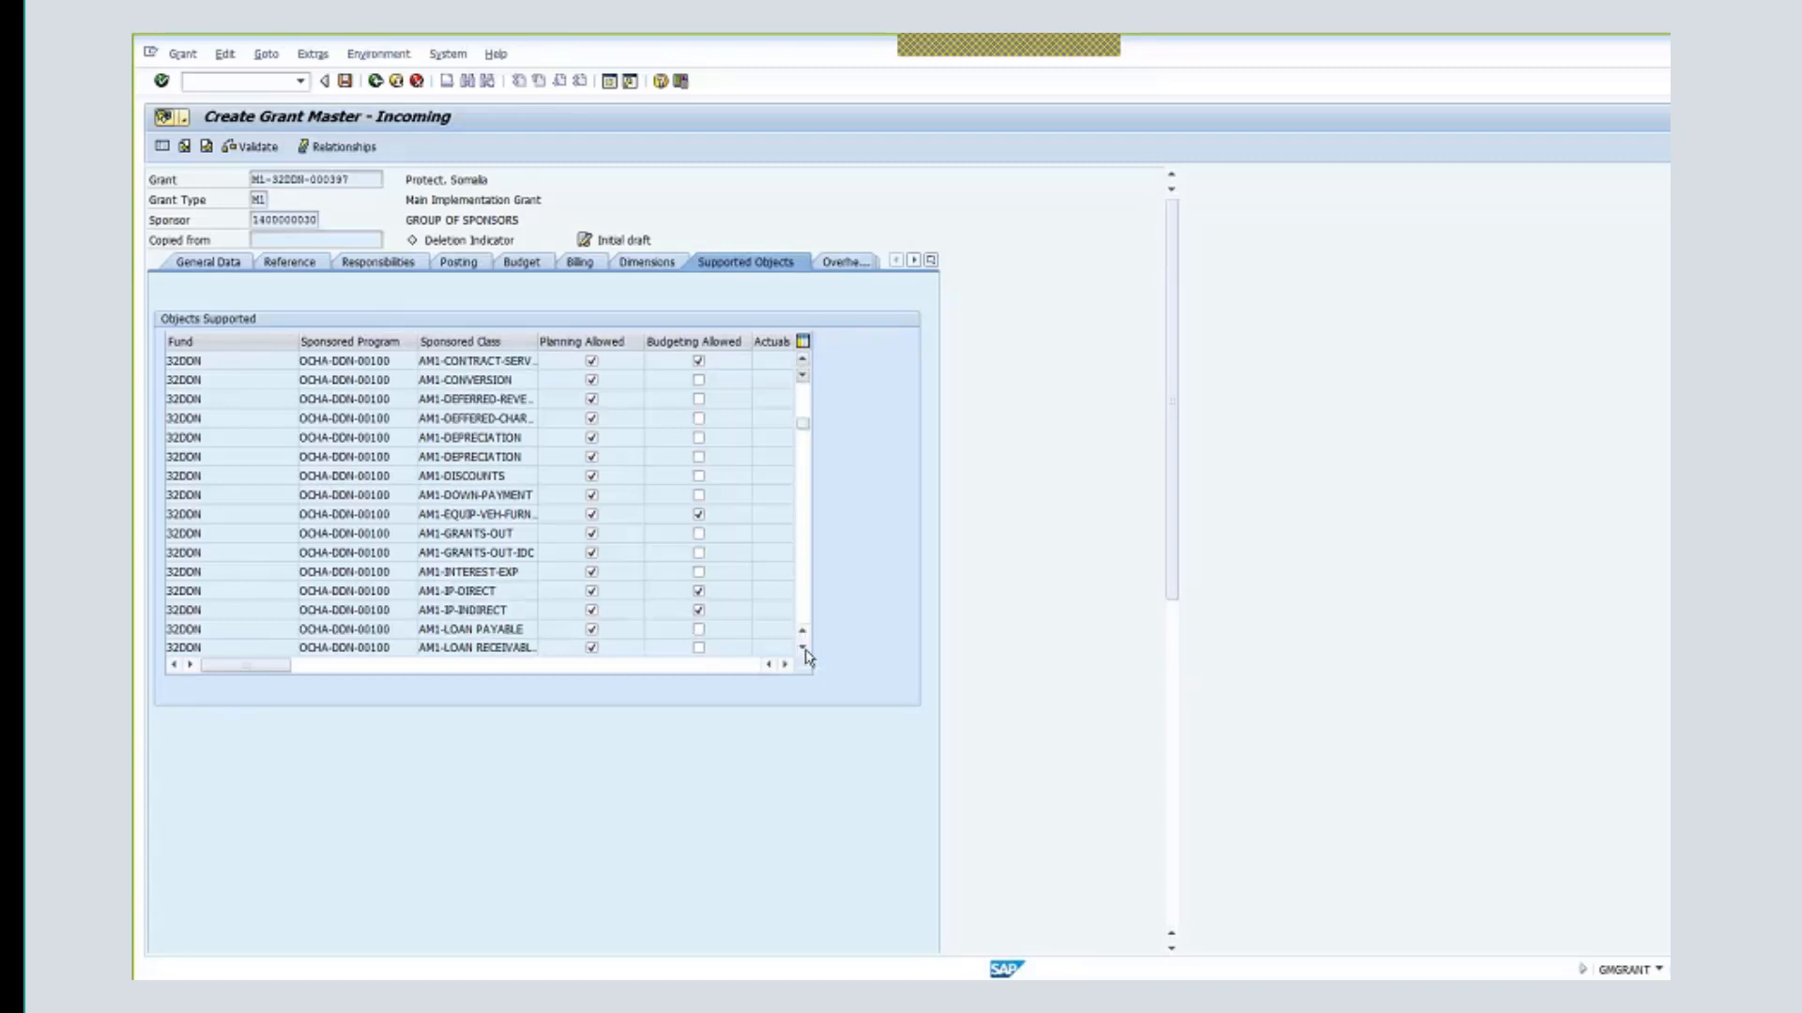
left_click(802, 648)
left_click(804, 647)
left_click(803, 647)
left_click(803, 647)
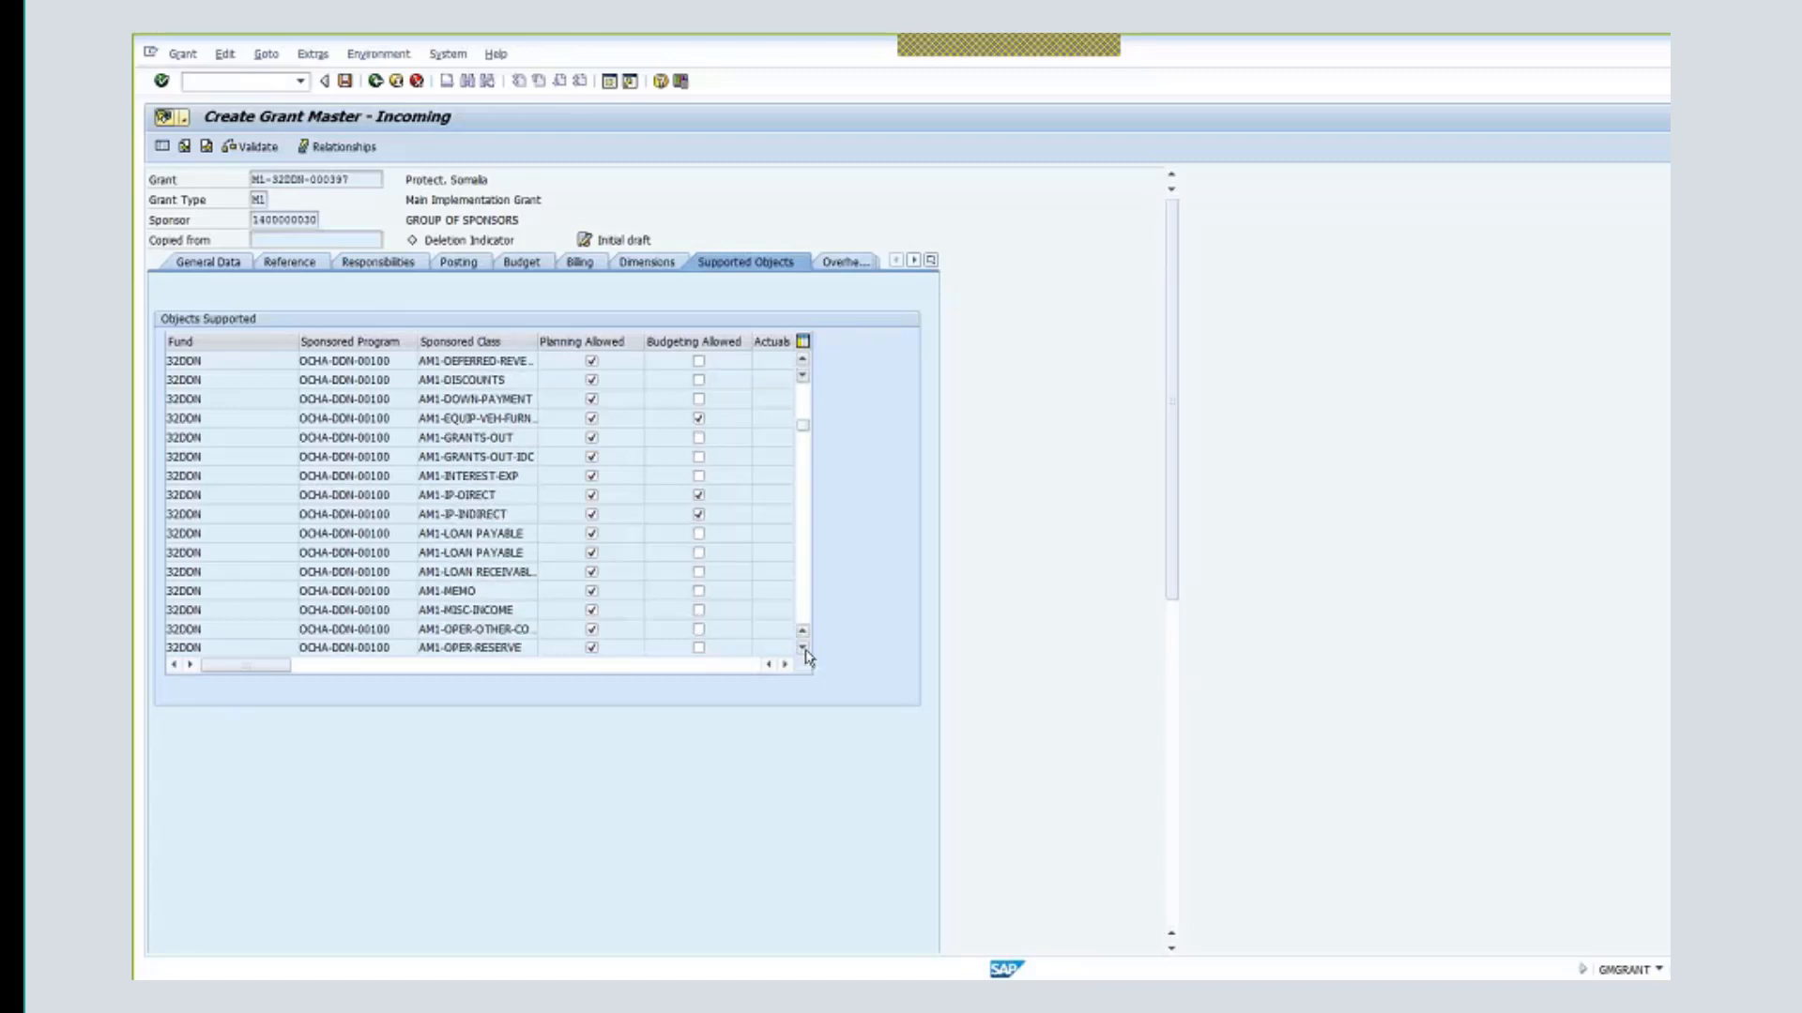
left_click(803, 648)
left_click(803, 647)
left_click(803, 647)
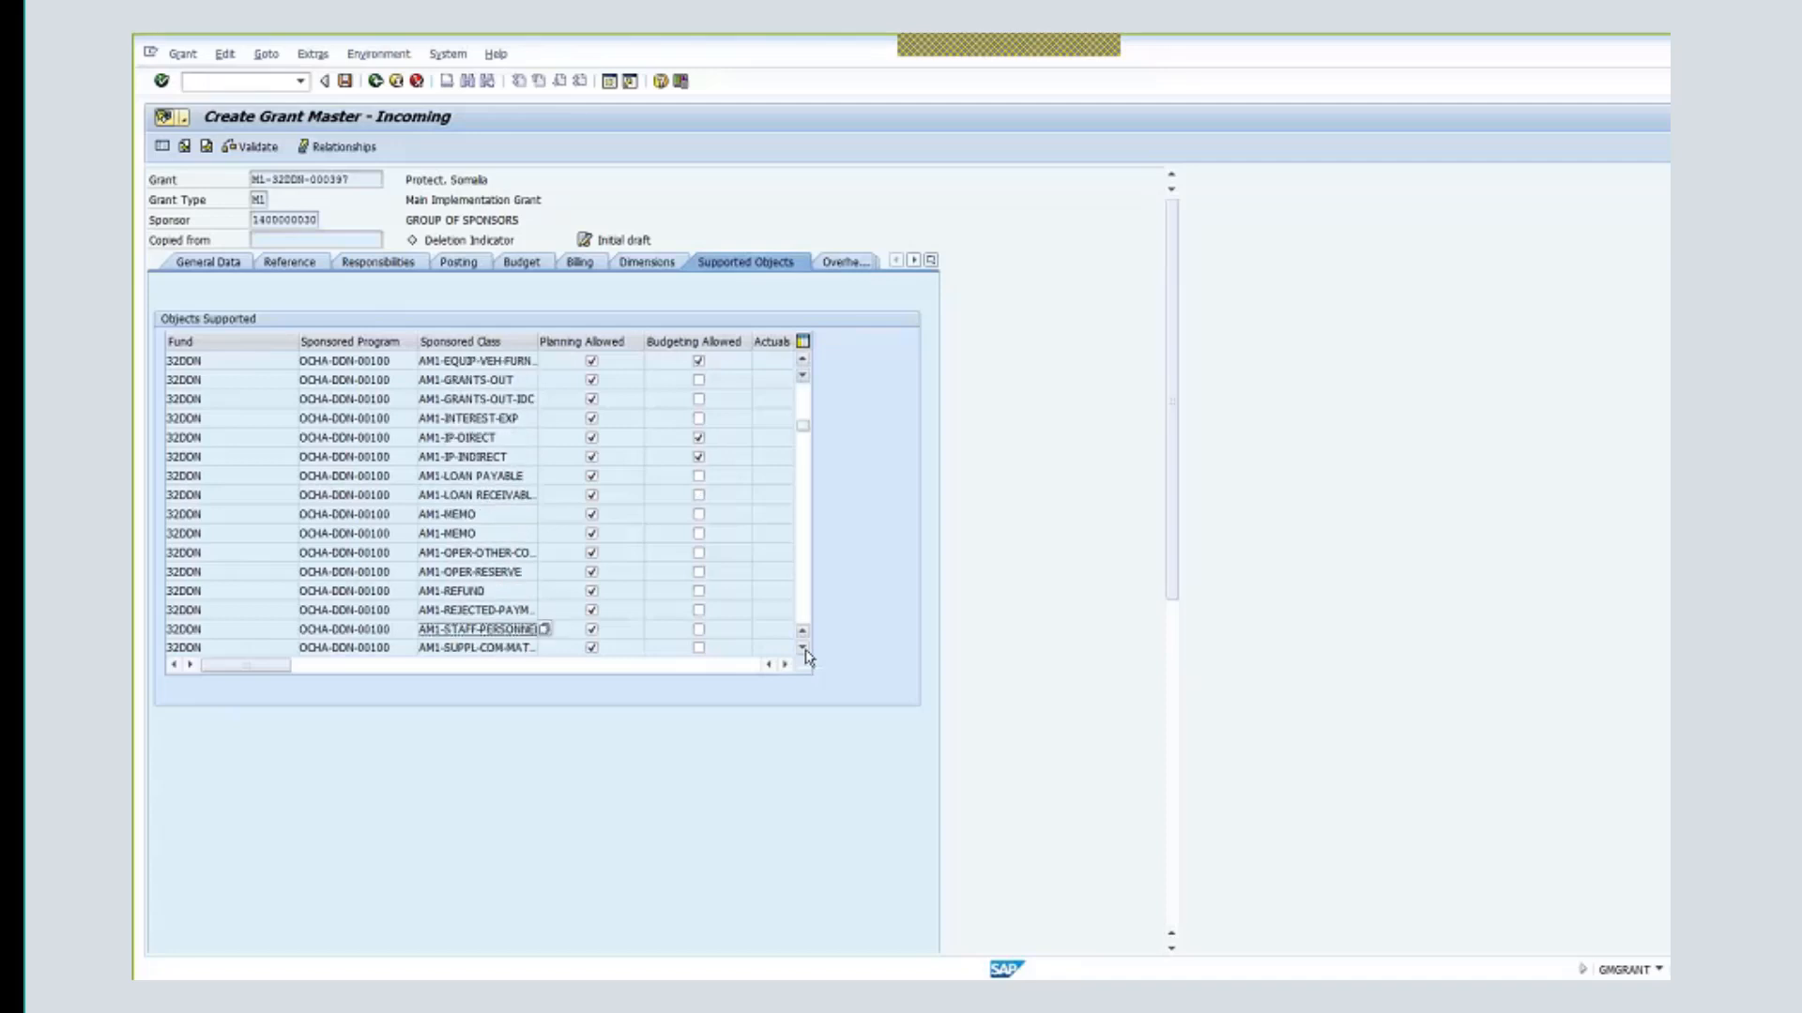
left_click(803, 647)
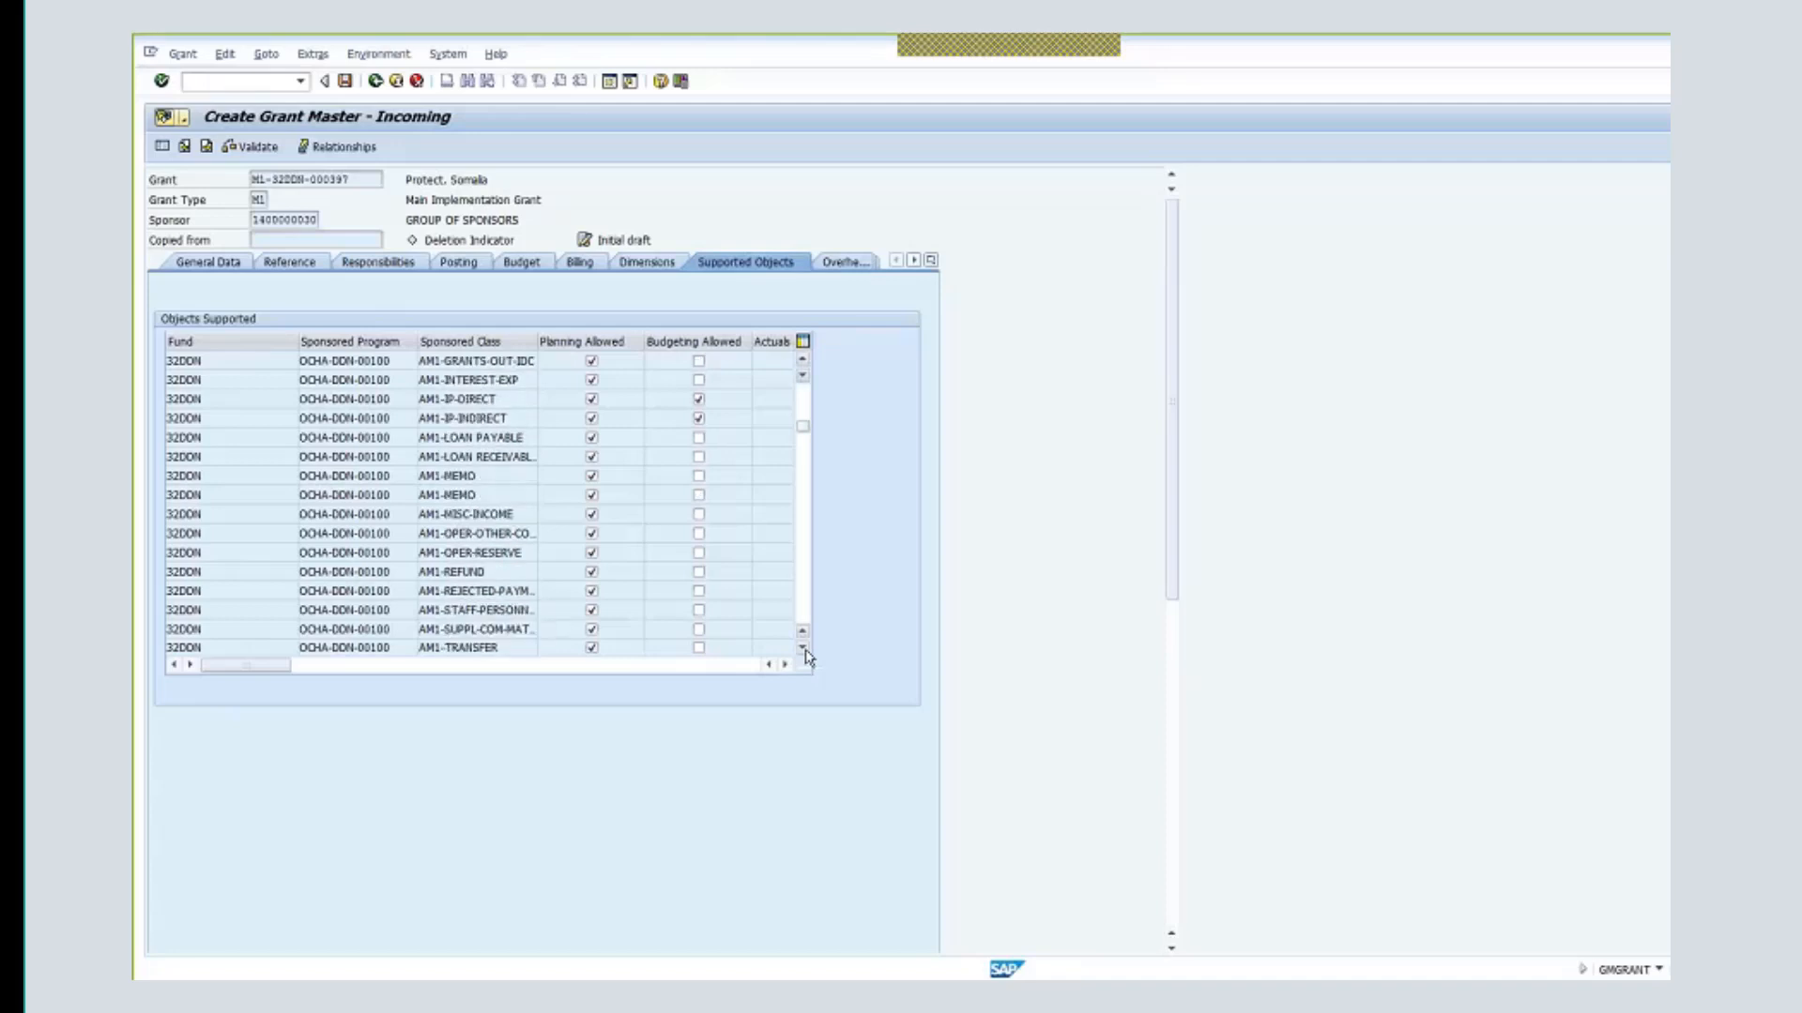
left_click(802, 648)
left_click(803, 648)
left_click(698, 628)
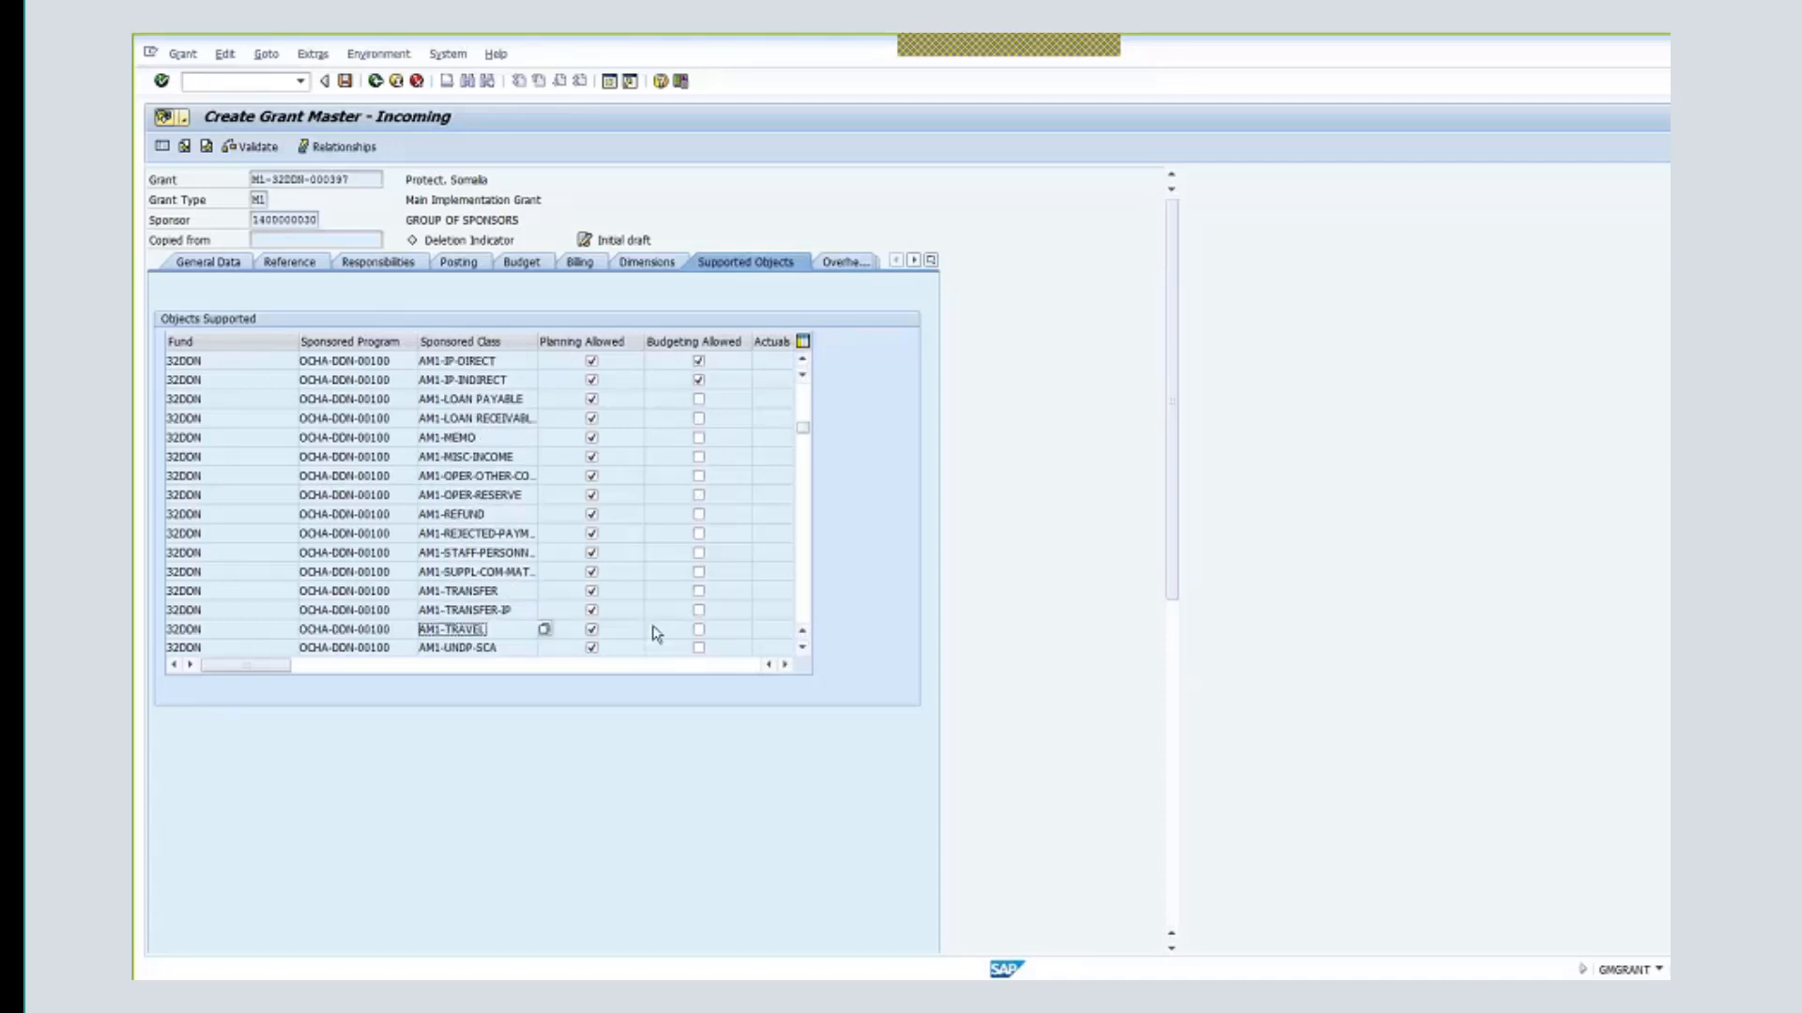
- Scroll to the PSC-EXP-UN row and leave Budgeting Allowed ticked for it
left_click(802, 647)
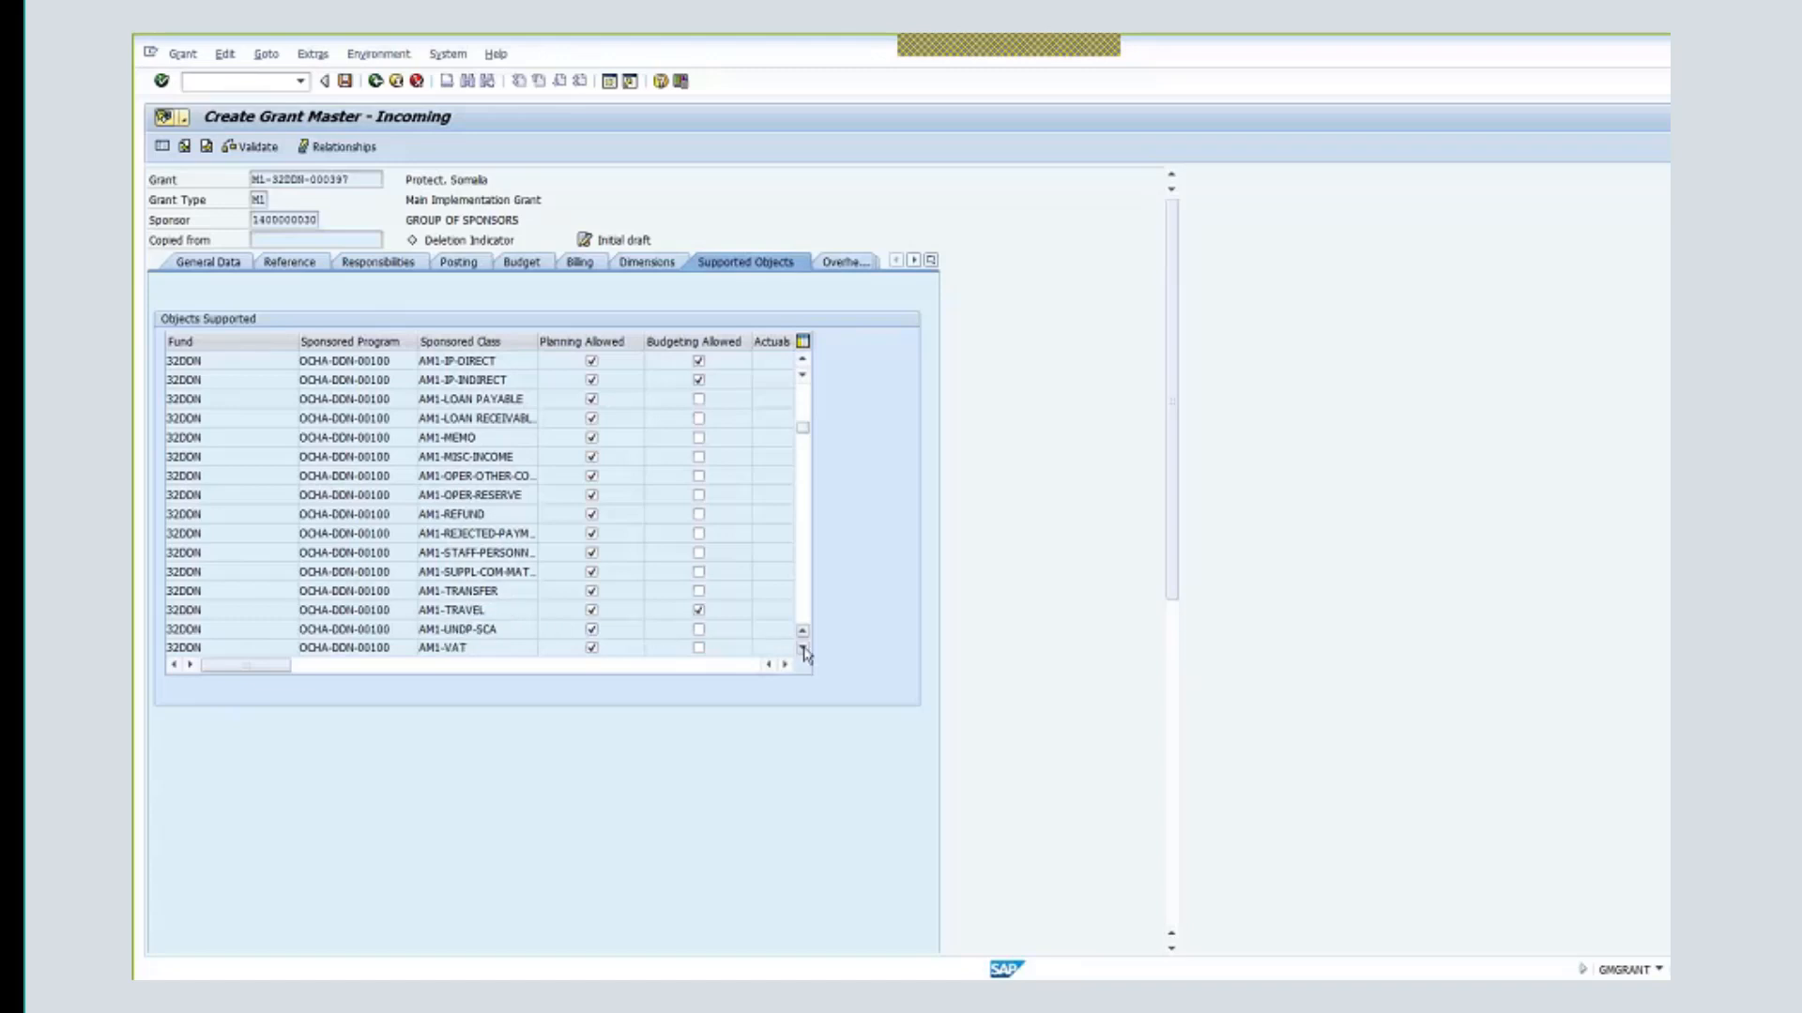
left_click(803, 648)
left_click(803, 649)
left_click(803, 648)
left_click(803, 649)
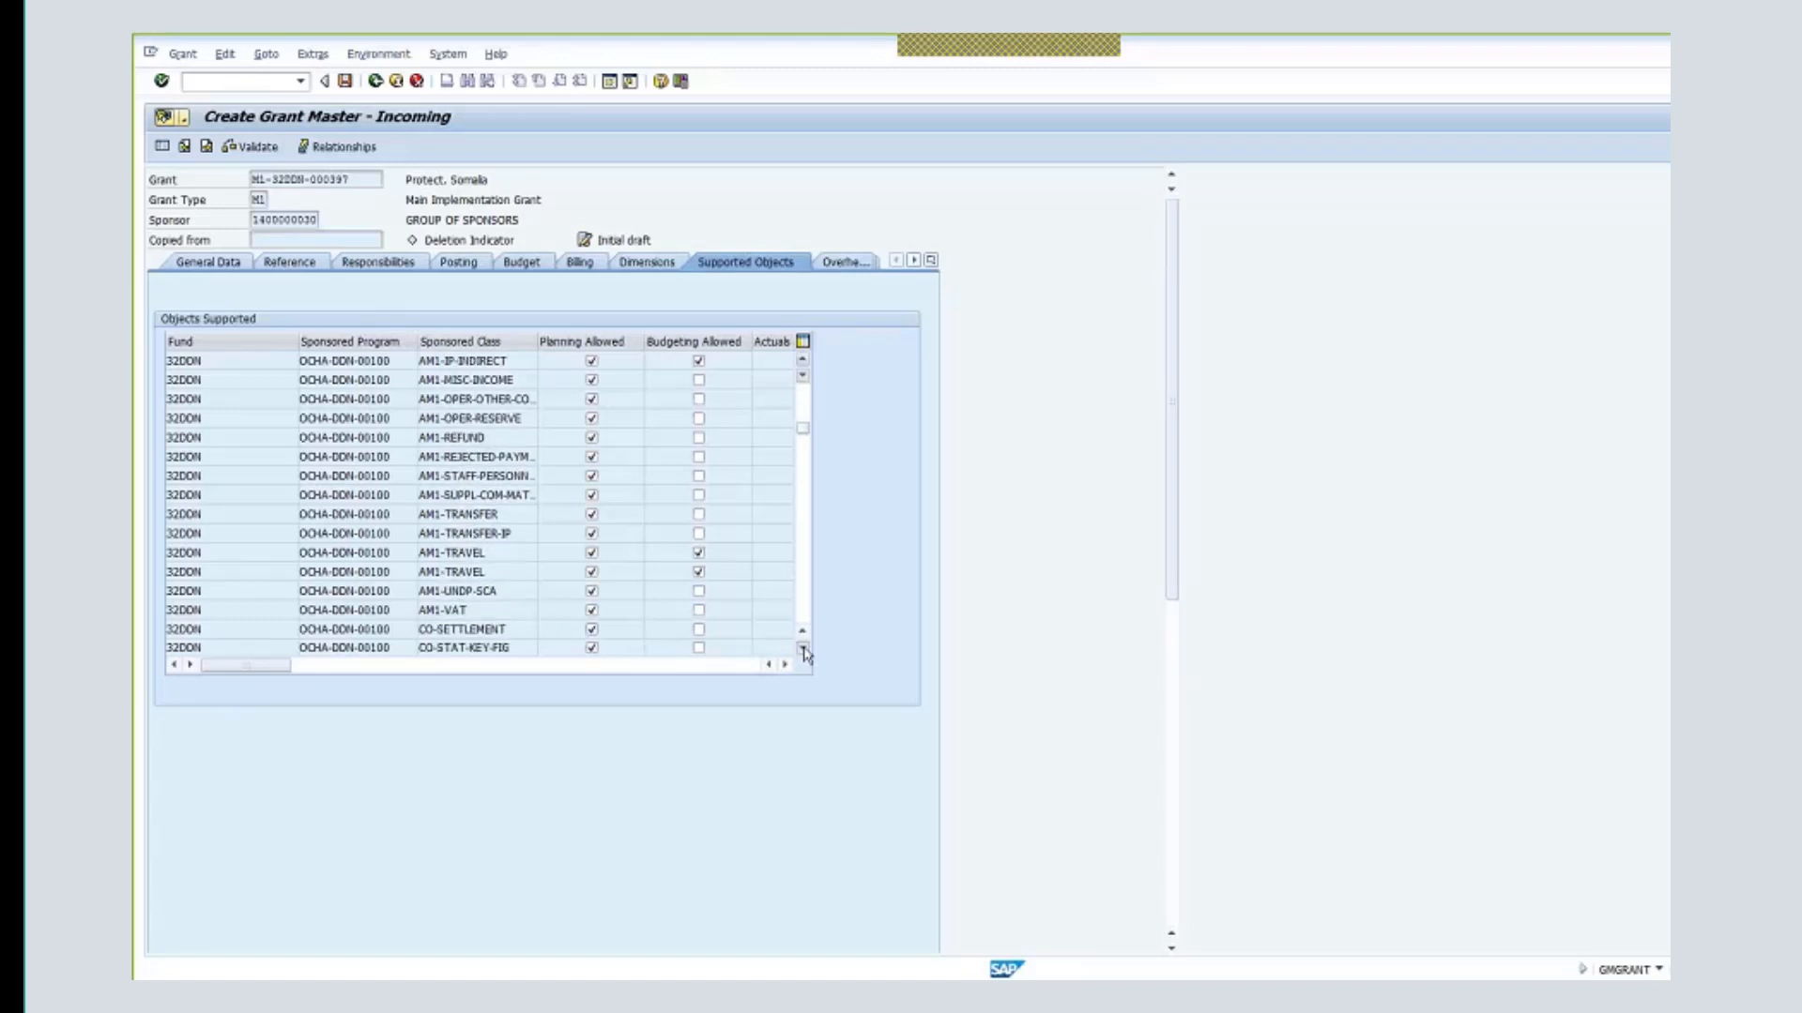
left_click(803, 649)
left_click(803, 648)
left_click(804, 649)
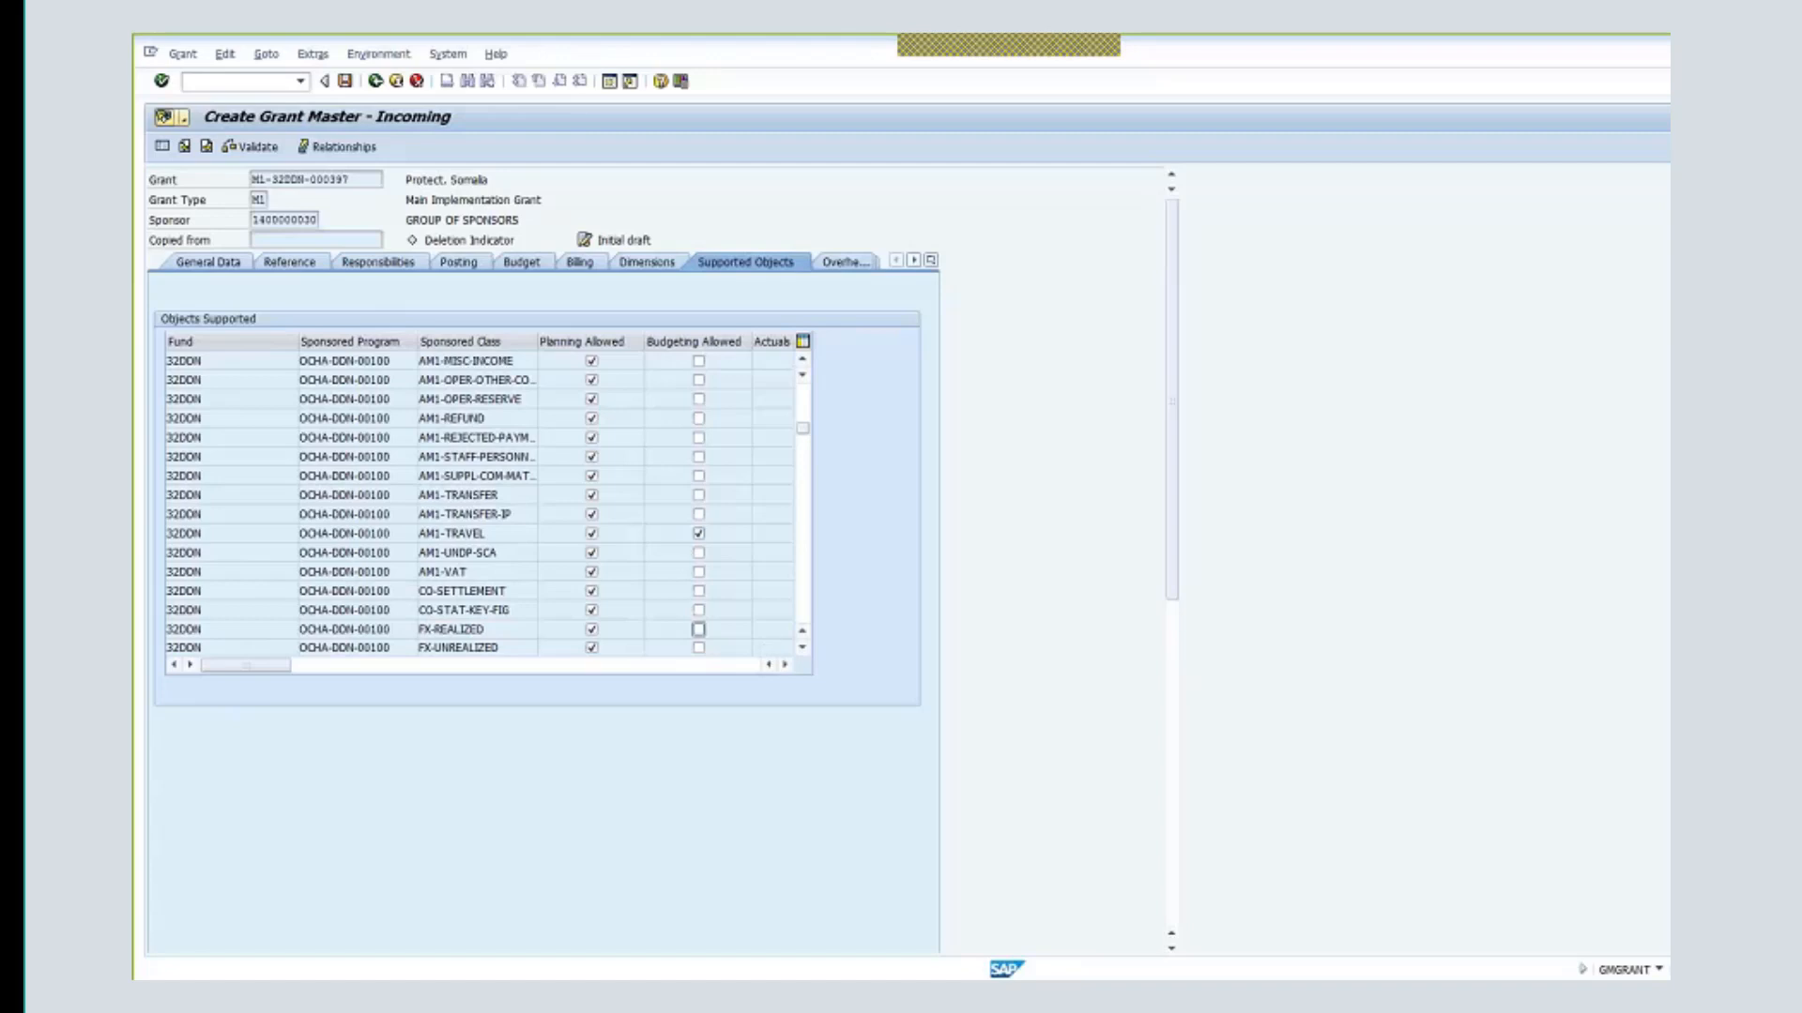
left_click(802, 647)
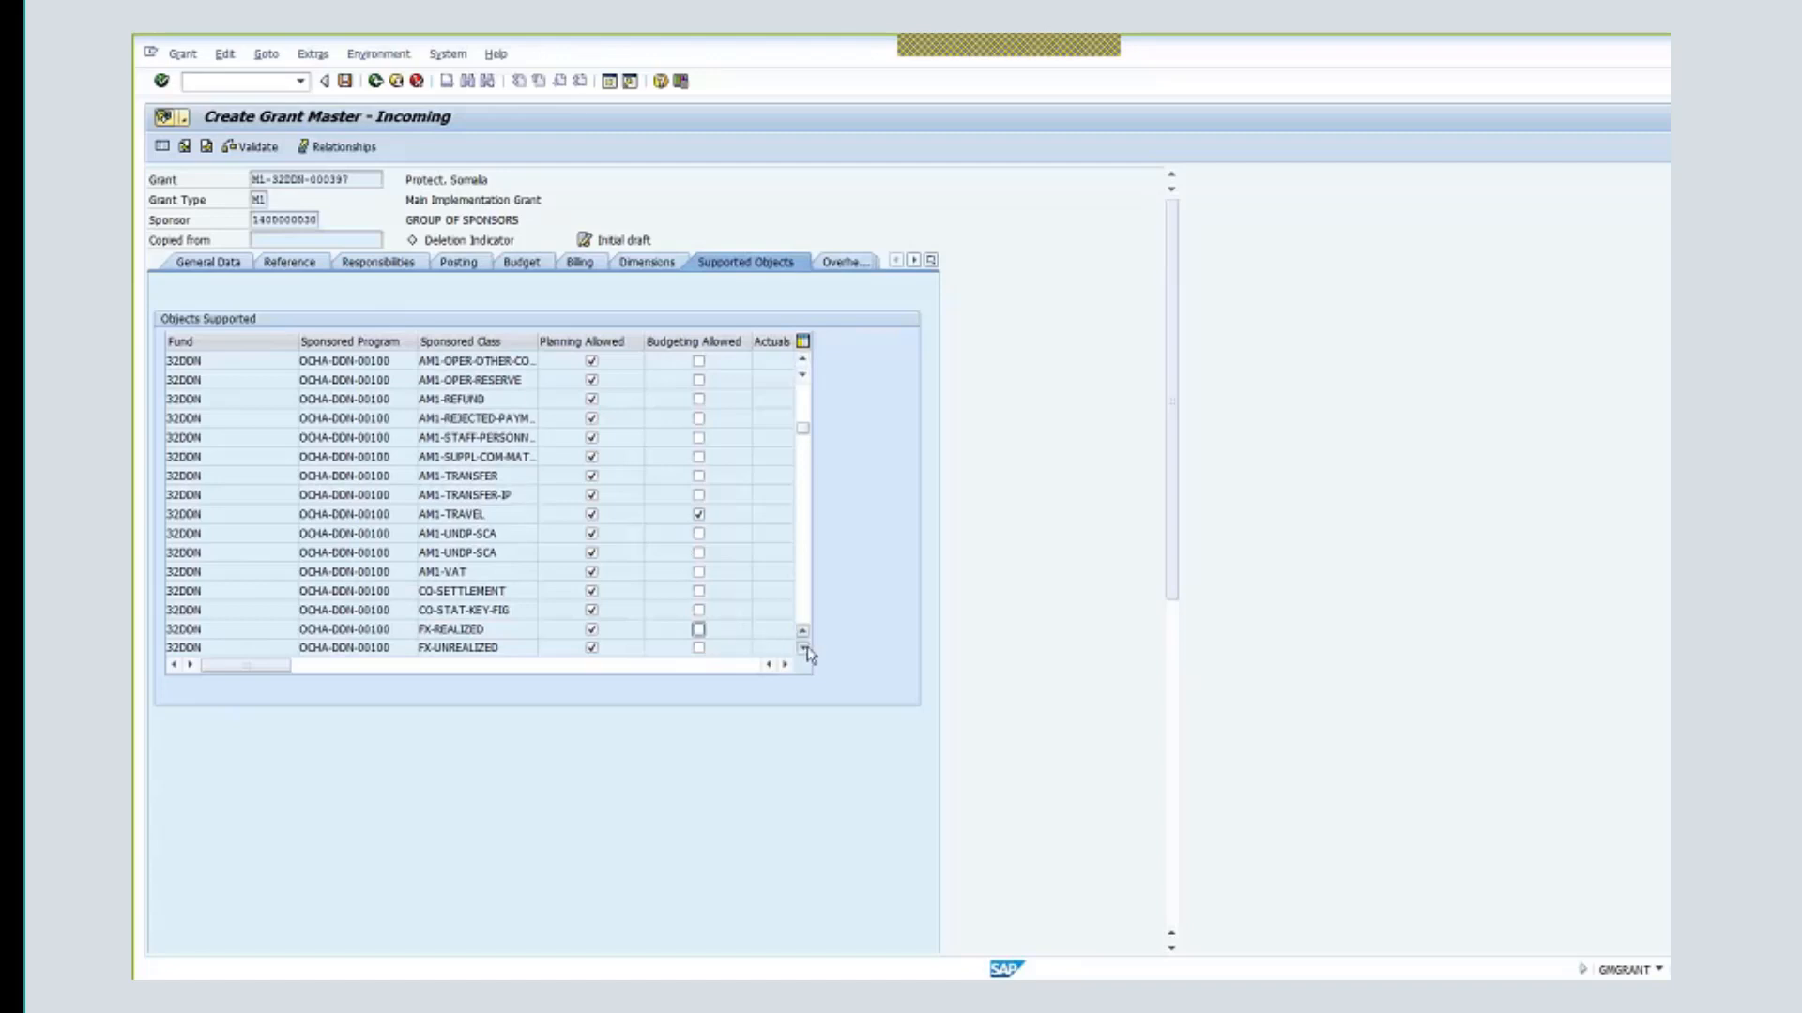
left_click(803, 647)
left_click(804, 647)
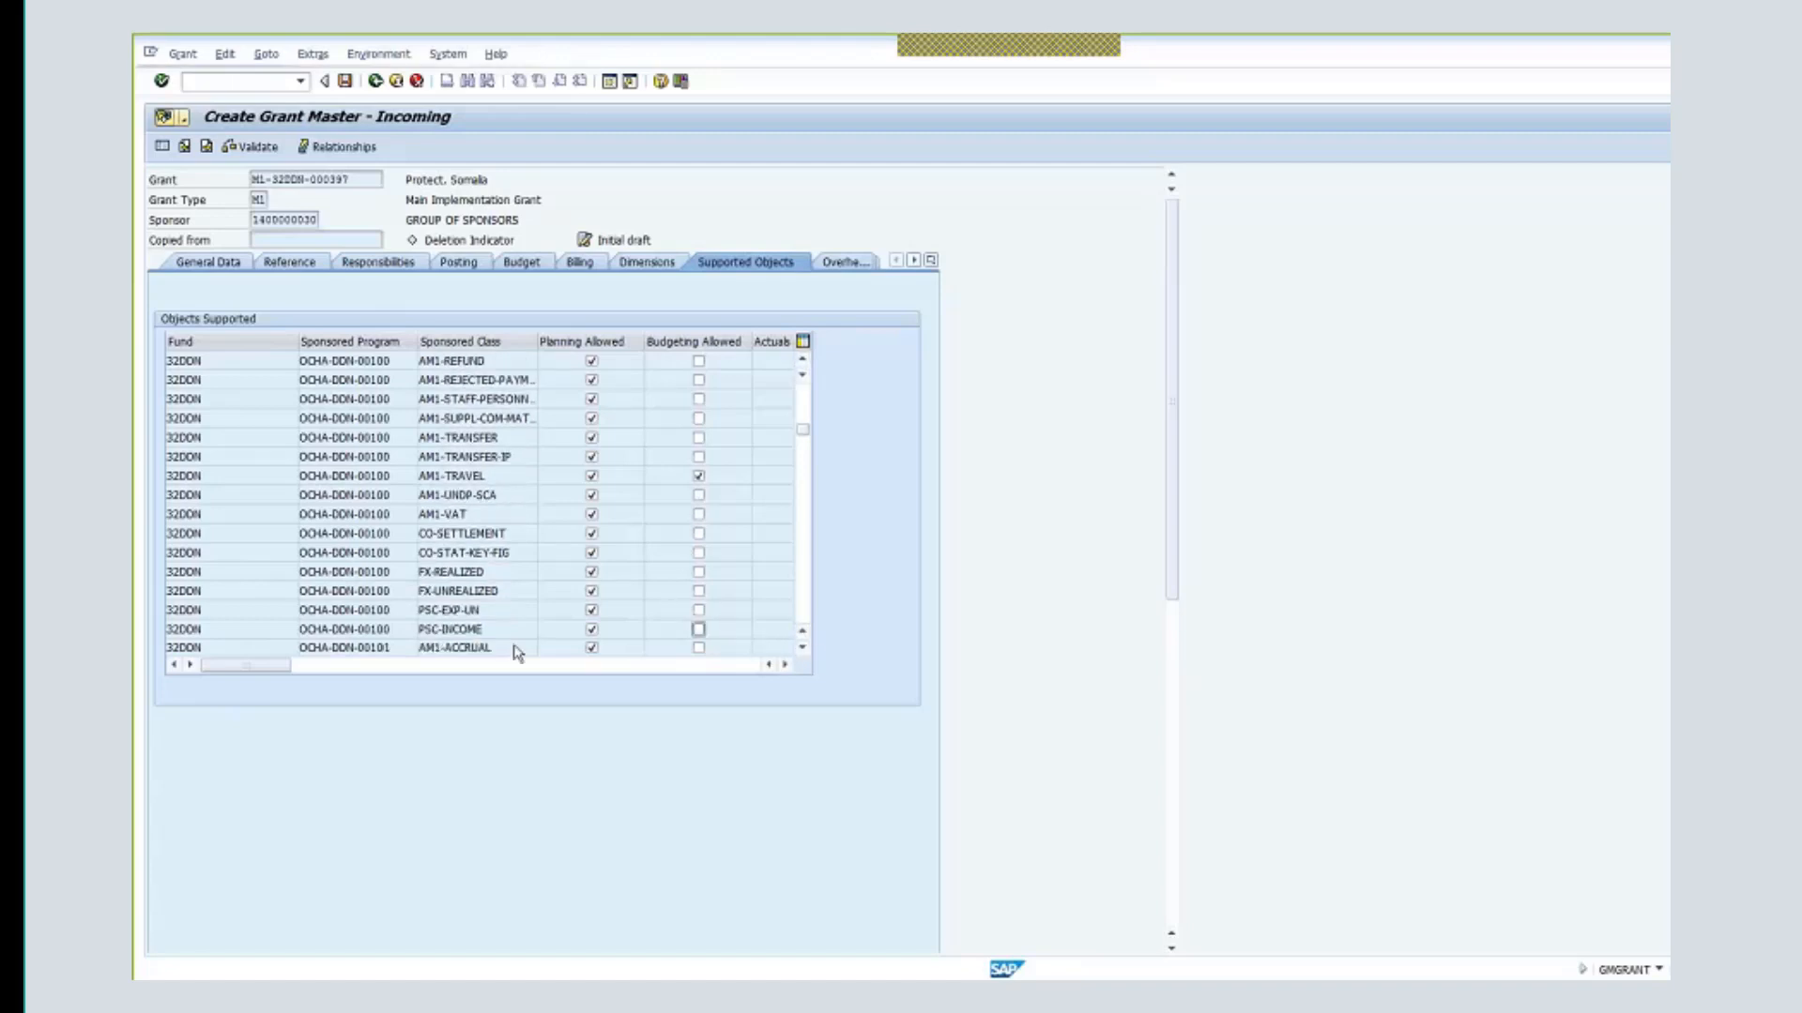
left_click(698, 610)
left_click(523, 606)
left_click(699, 610)
left_click(698, 611)
- In Overhead Costs, give the OCHA-DDN-00100 contract-service row an indirect rate of 13
left_click(931, 260)
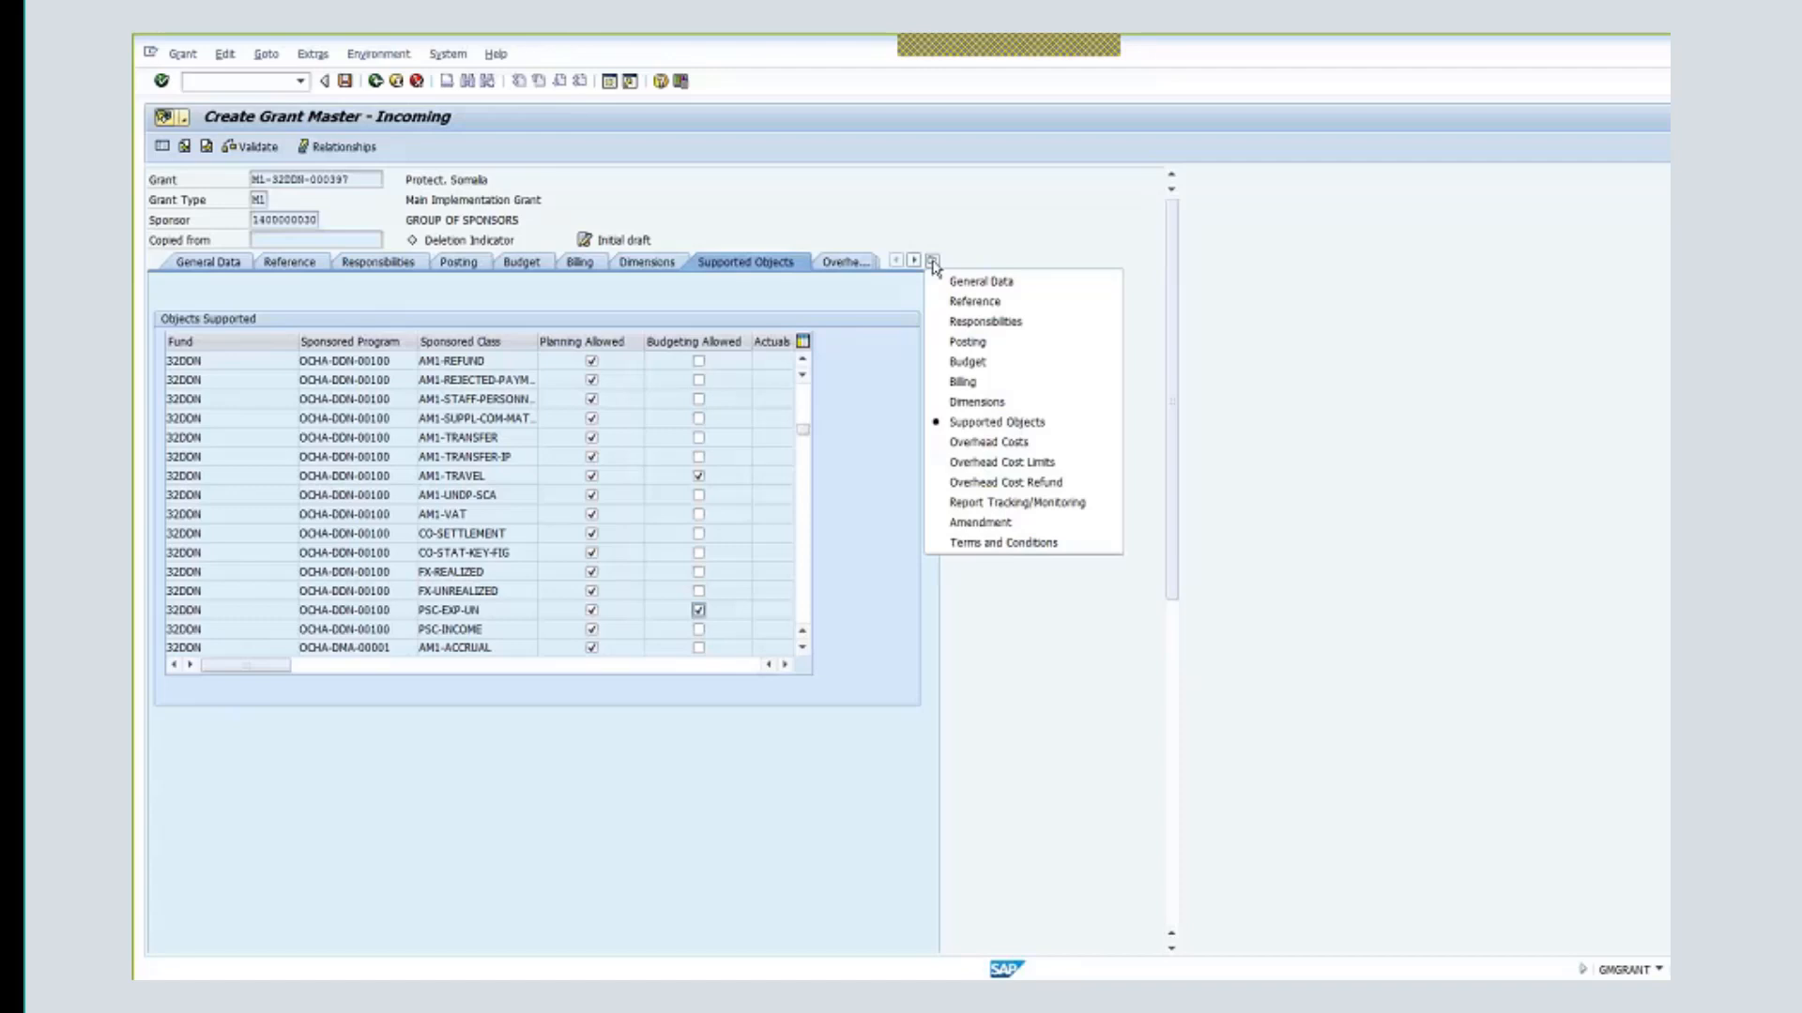
left_click(995, 442)
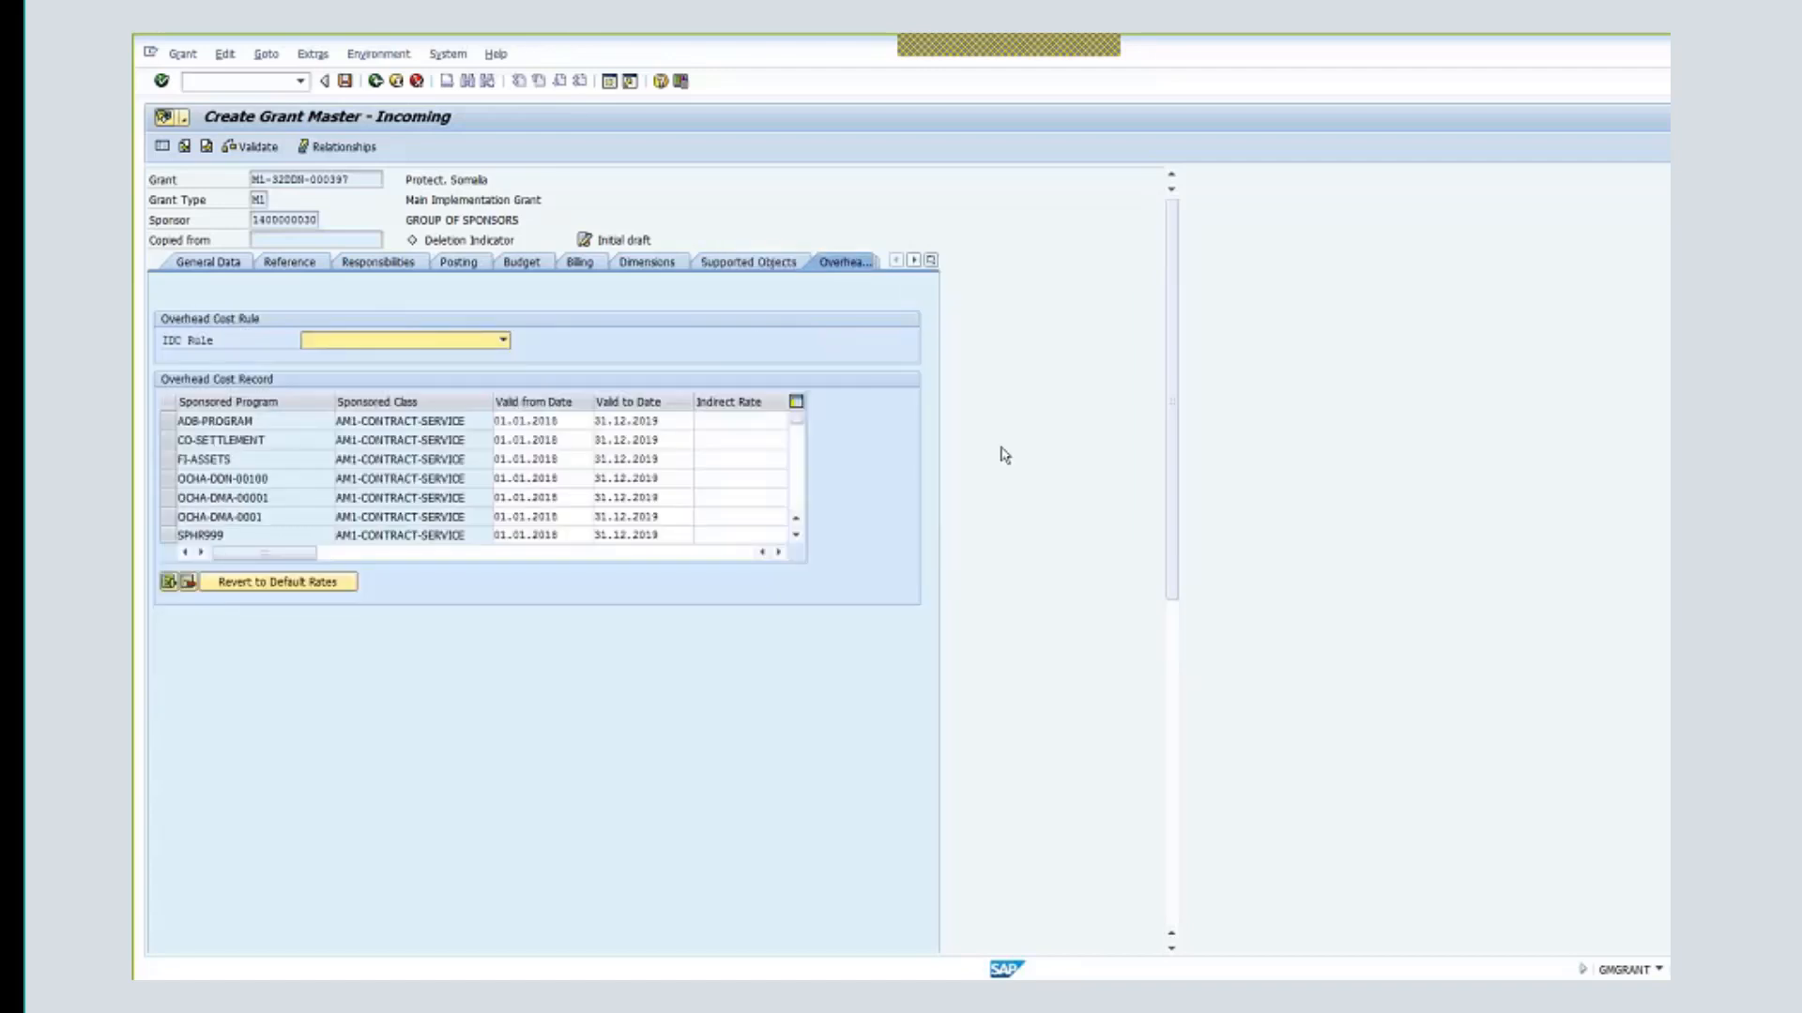
left_click(738, 422)
left_click(248, 497)
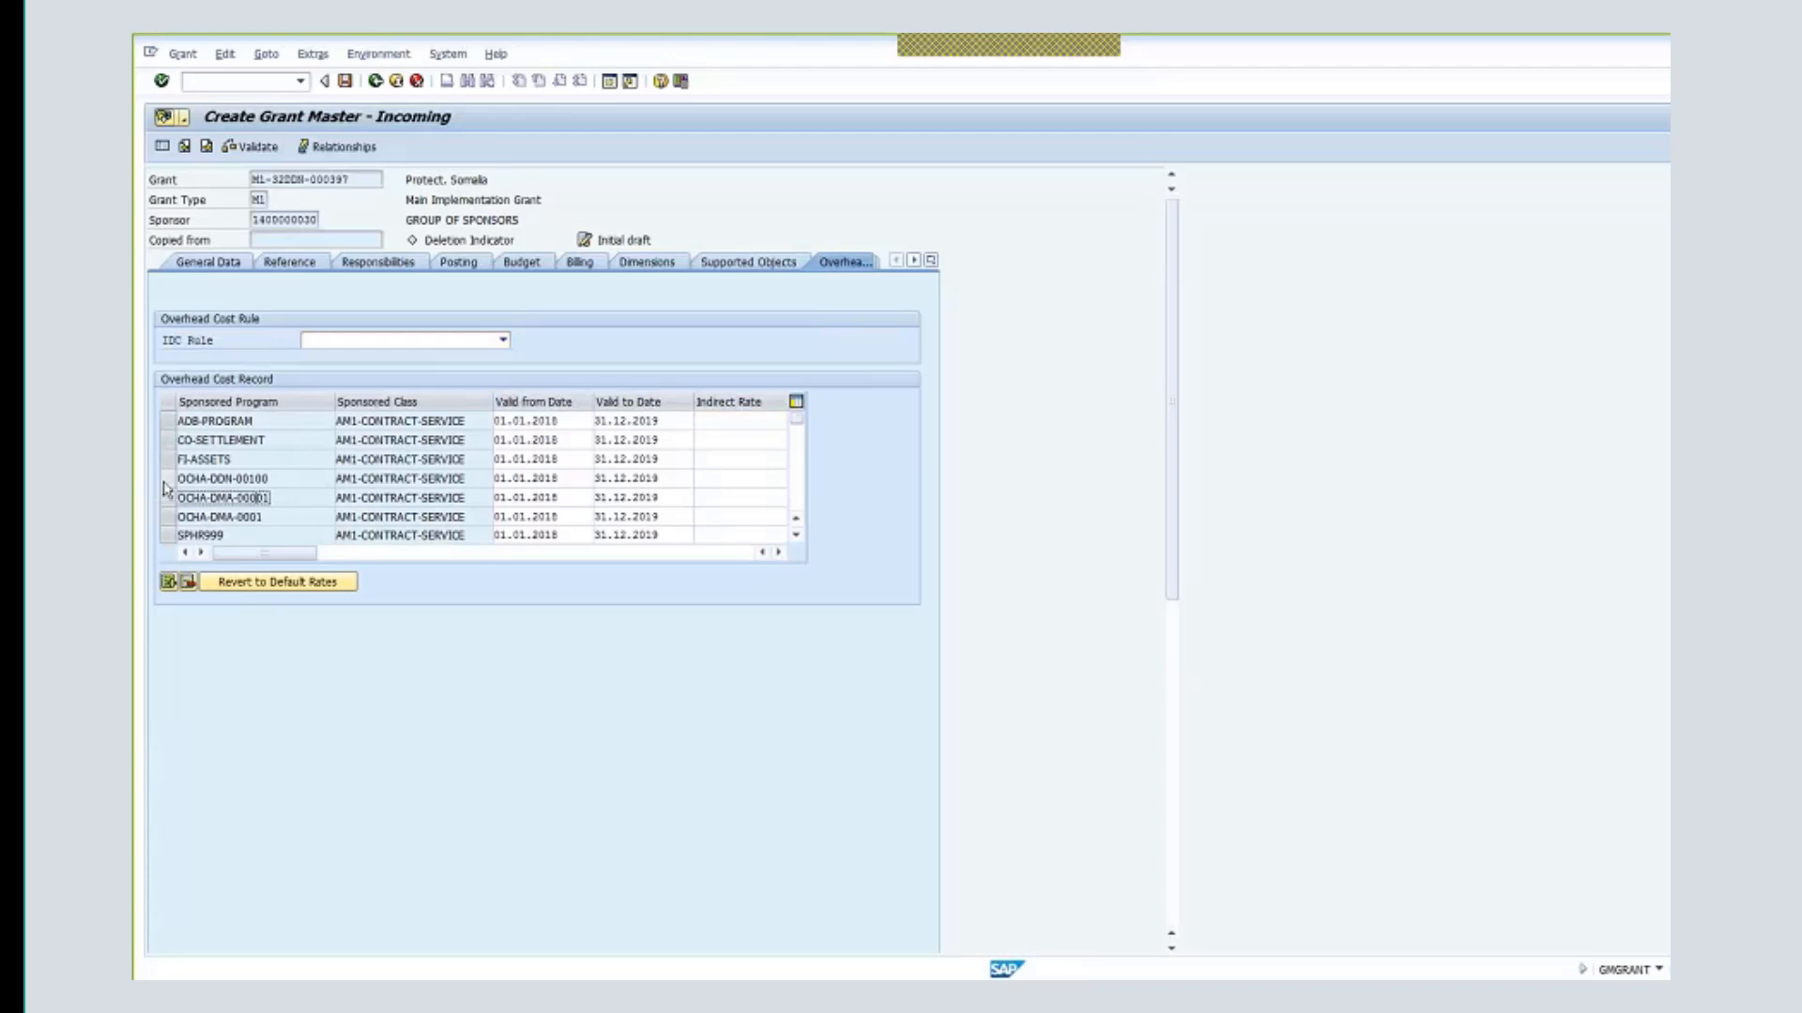
left_click(166, 479)
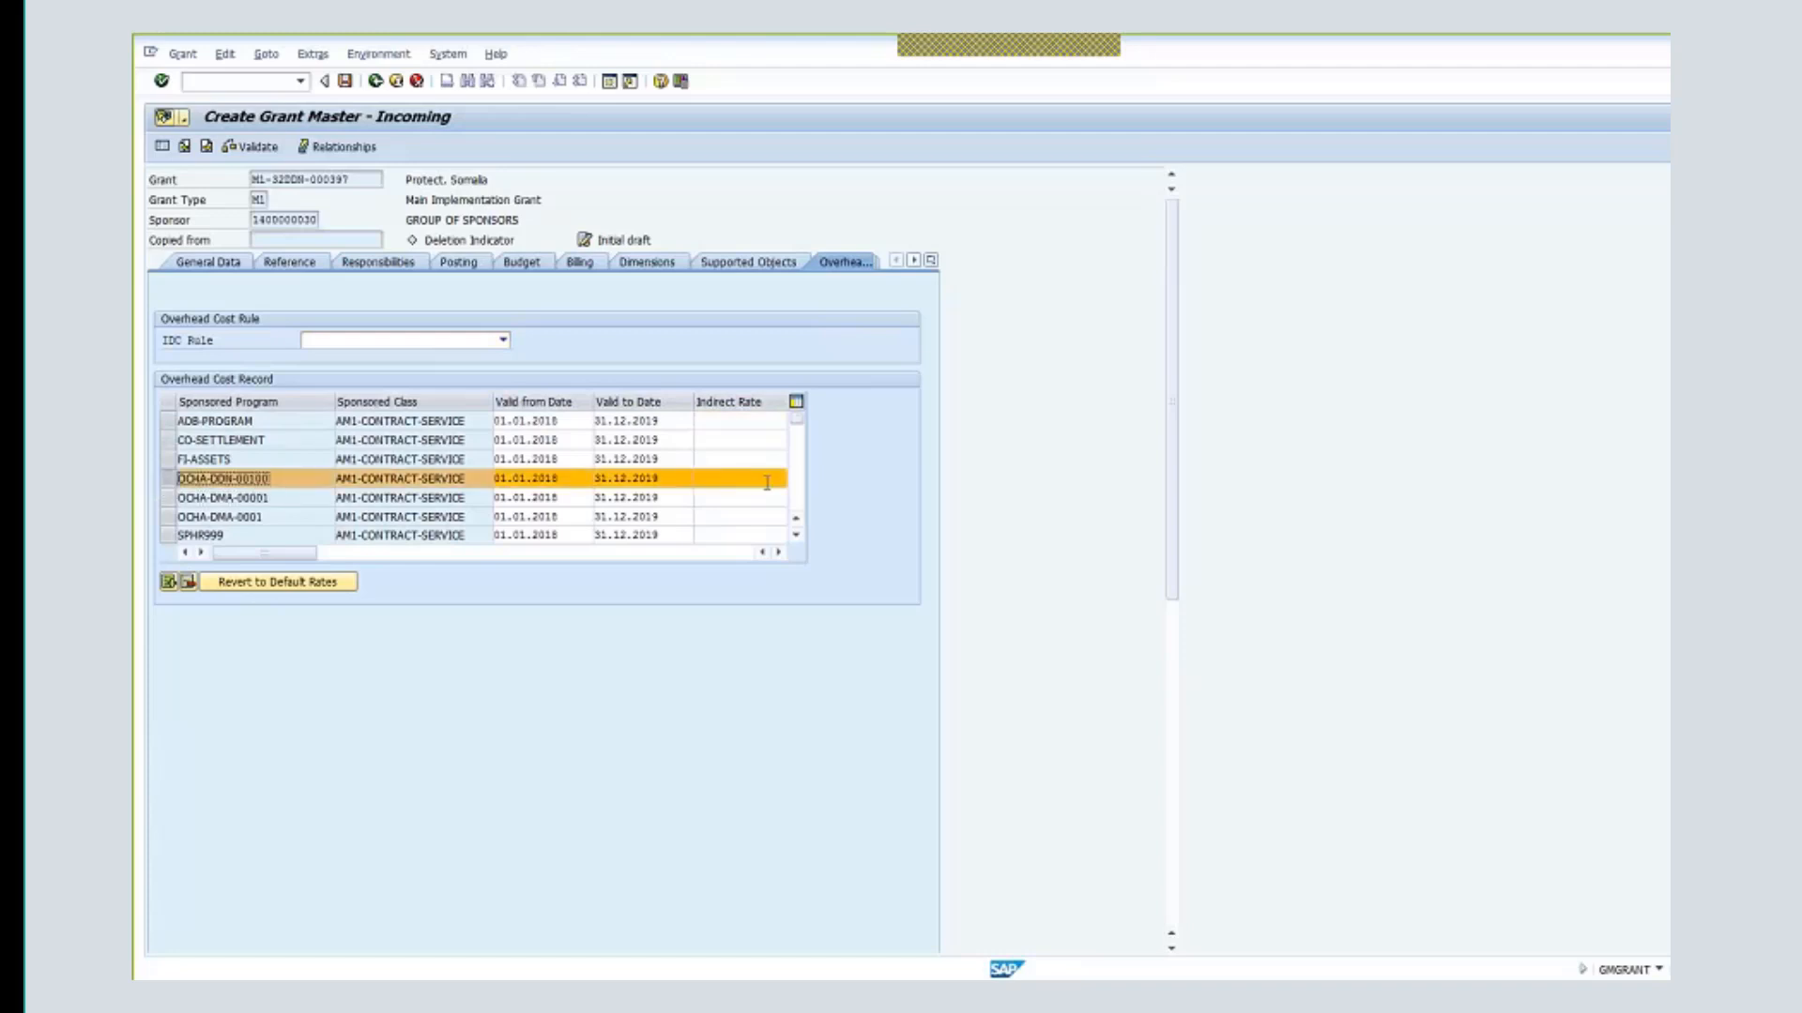
left_click(767, 482)
type("1")
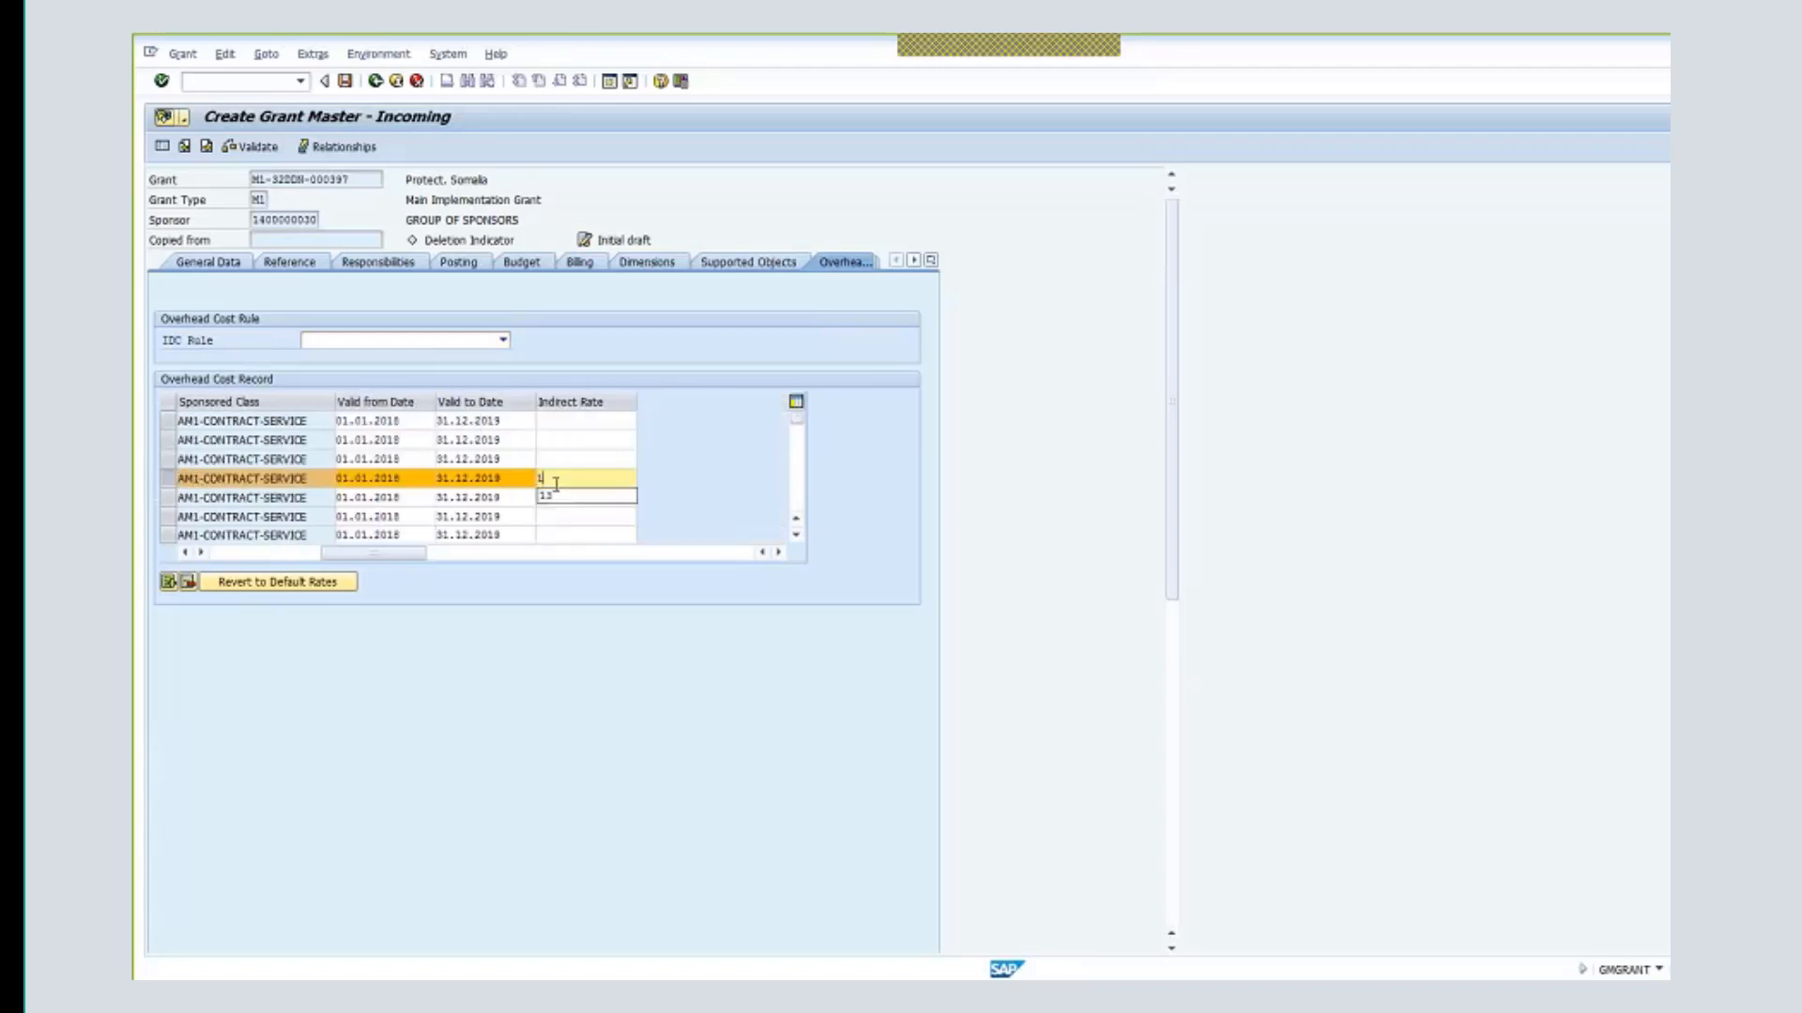
type("3")
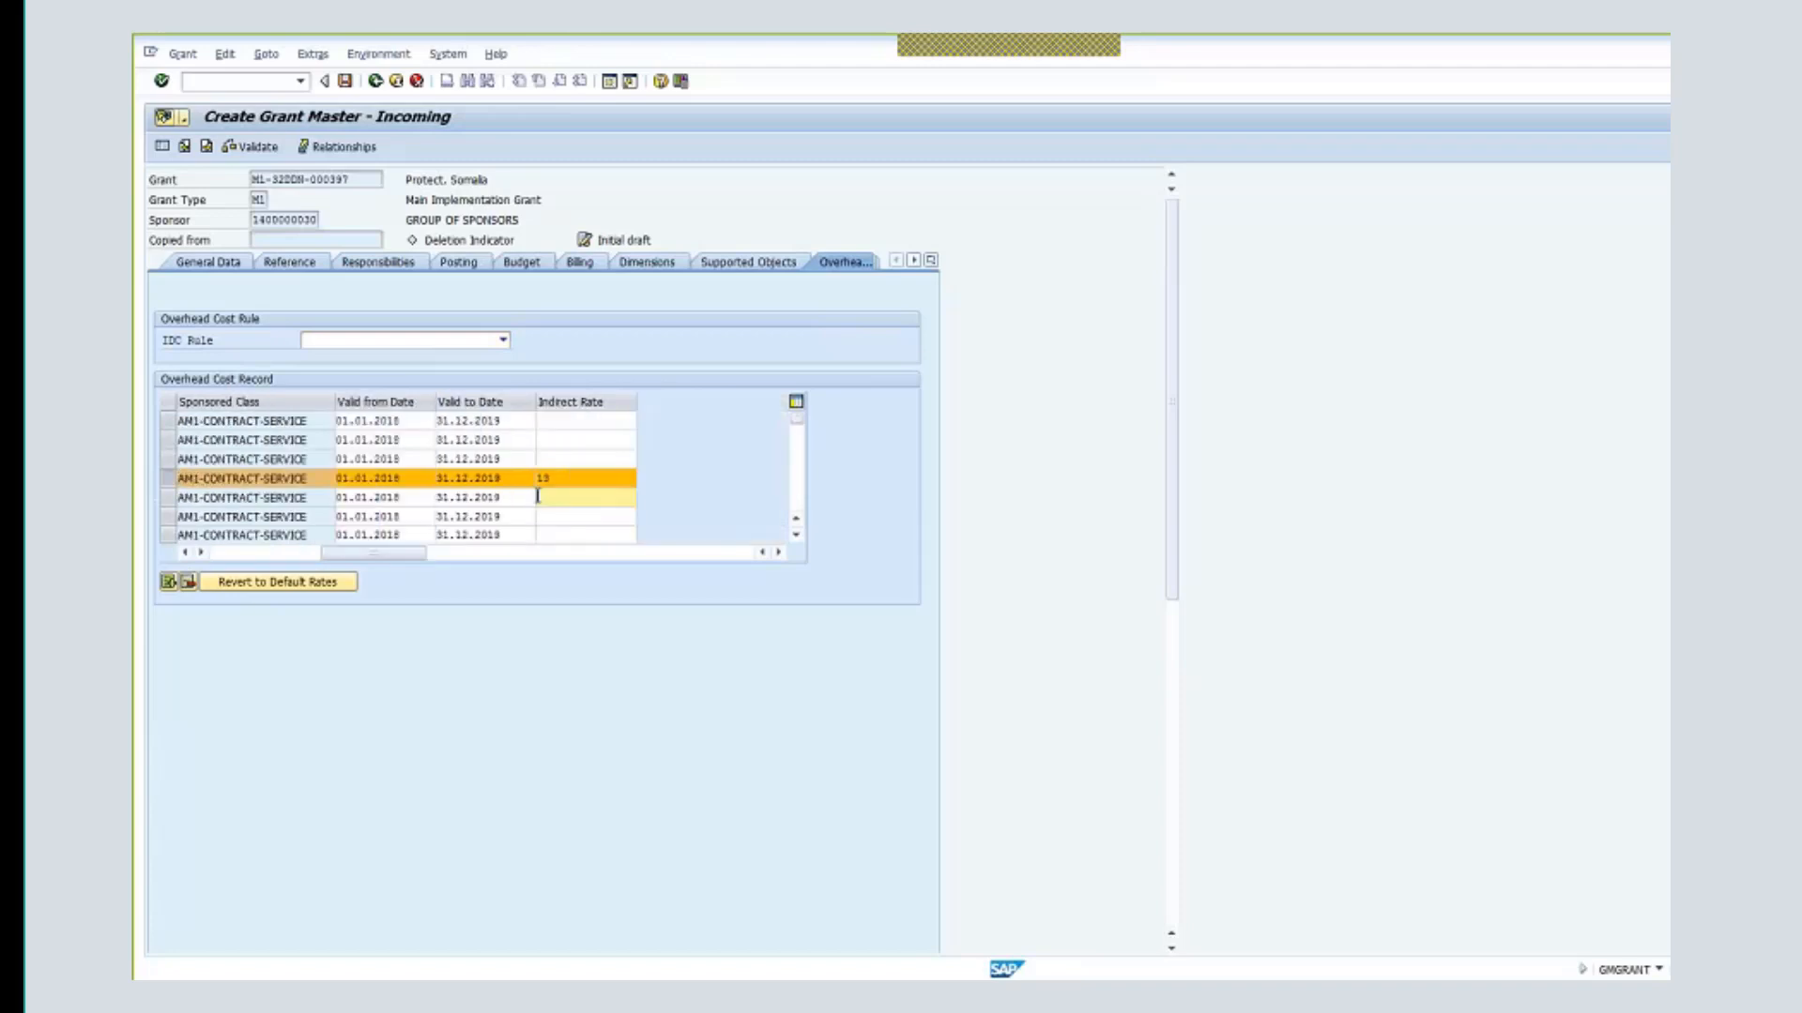
key("Return")
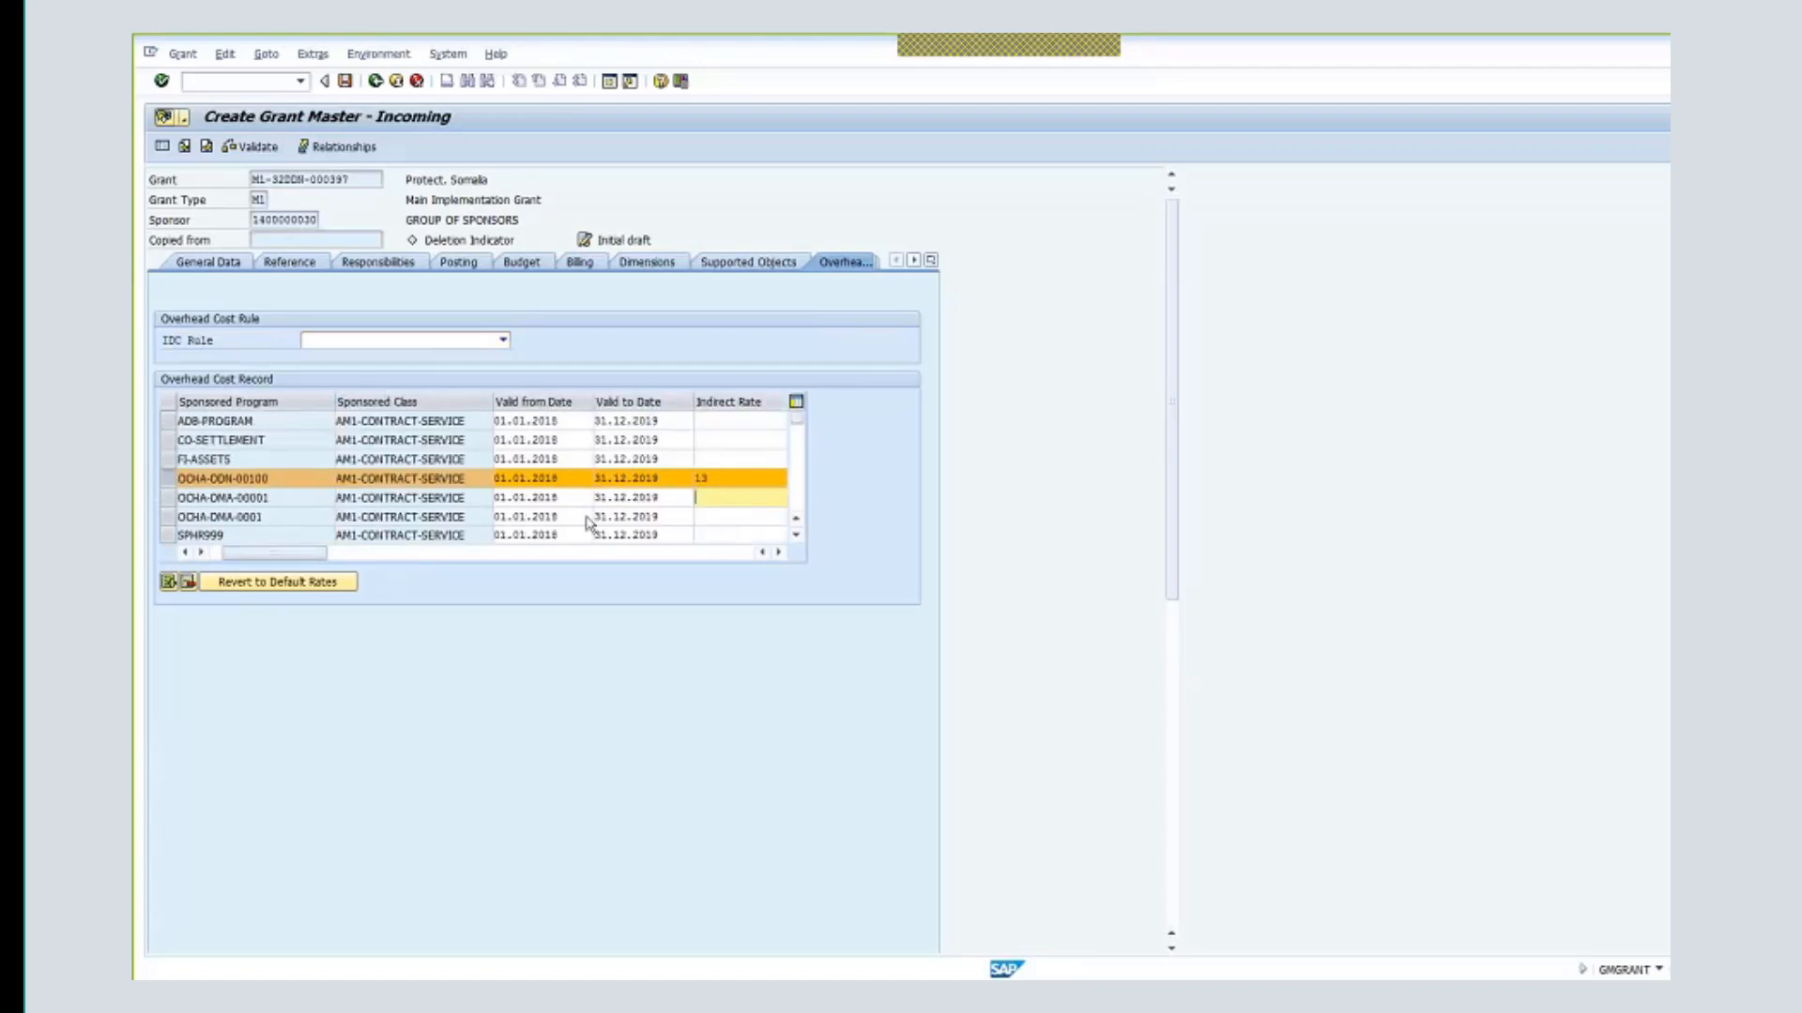
- Give the equipment/vehicle/furniture overhead row an indirect rate of 13 as well
left_click(396, 559)
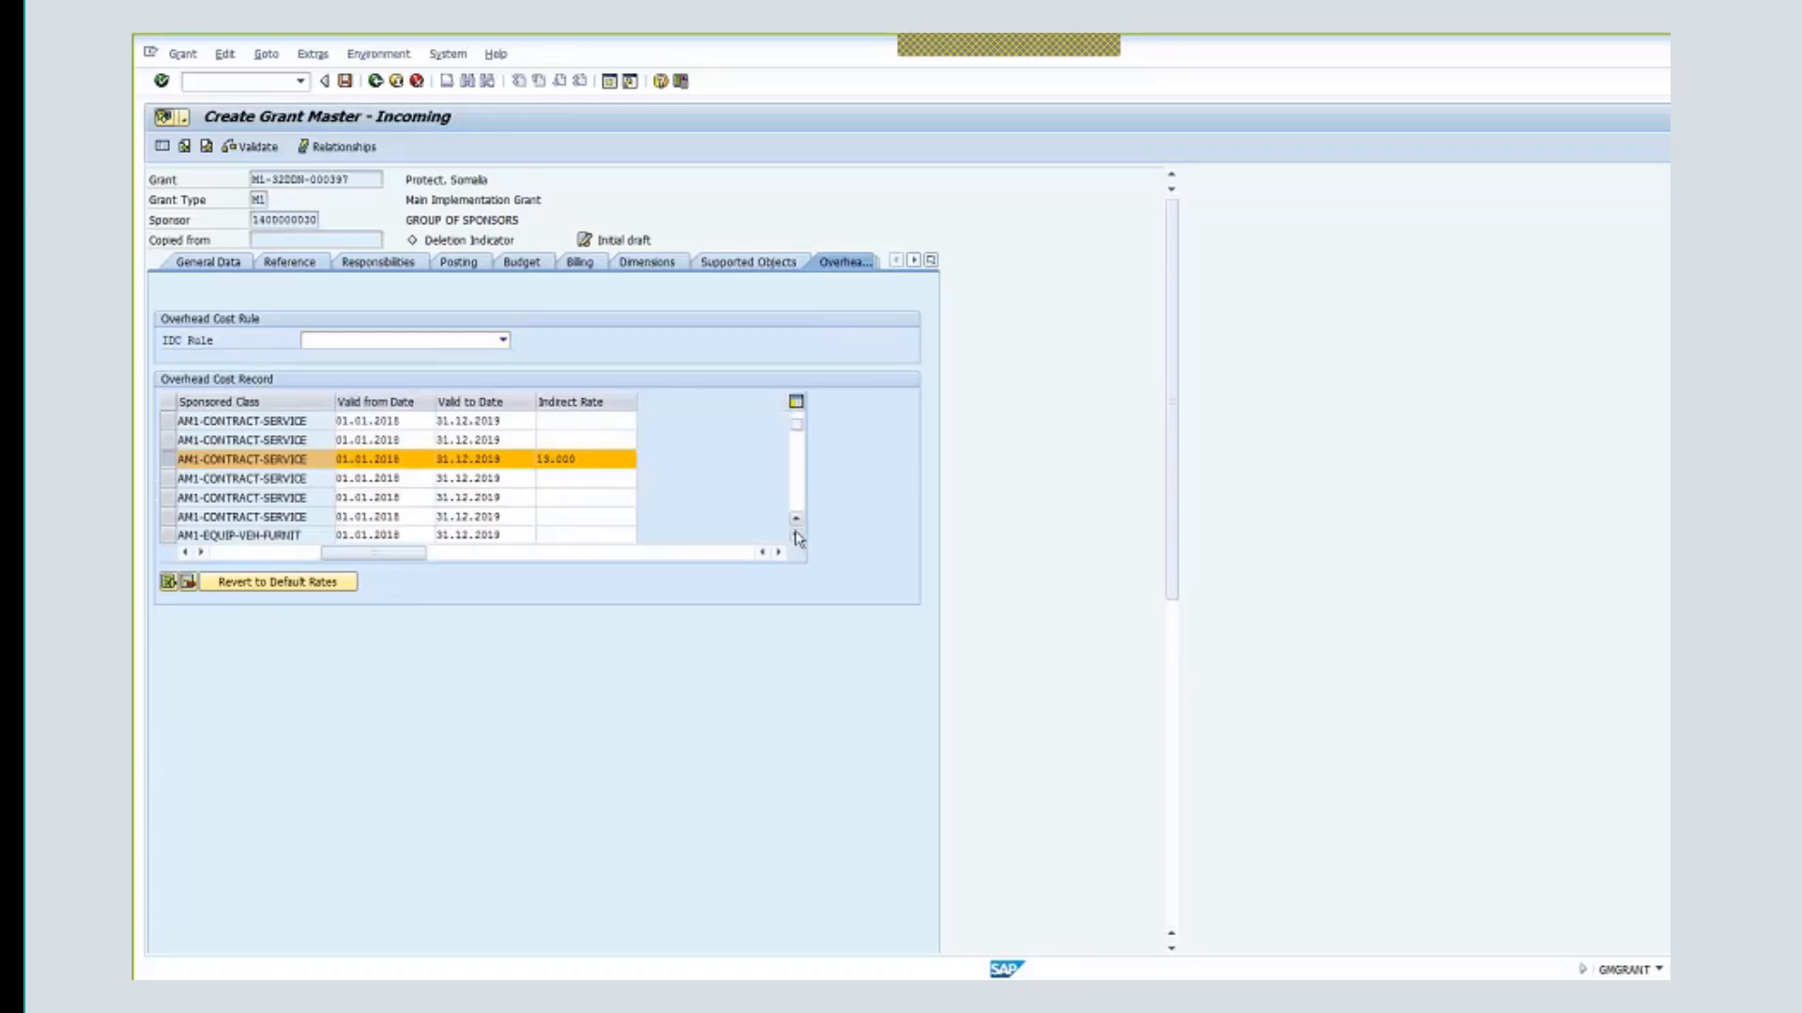
scroll(396, 559, "down", 1)
left_click_drag(396, 559, 211, 563)
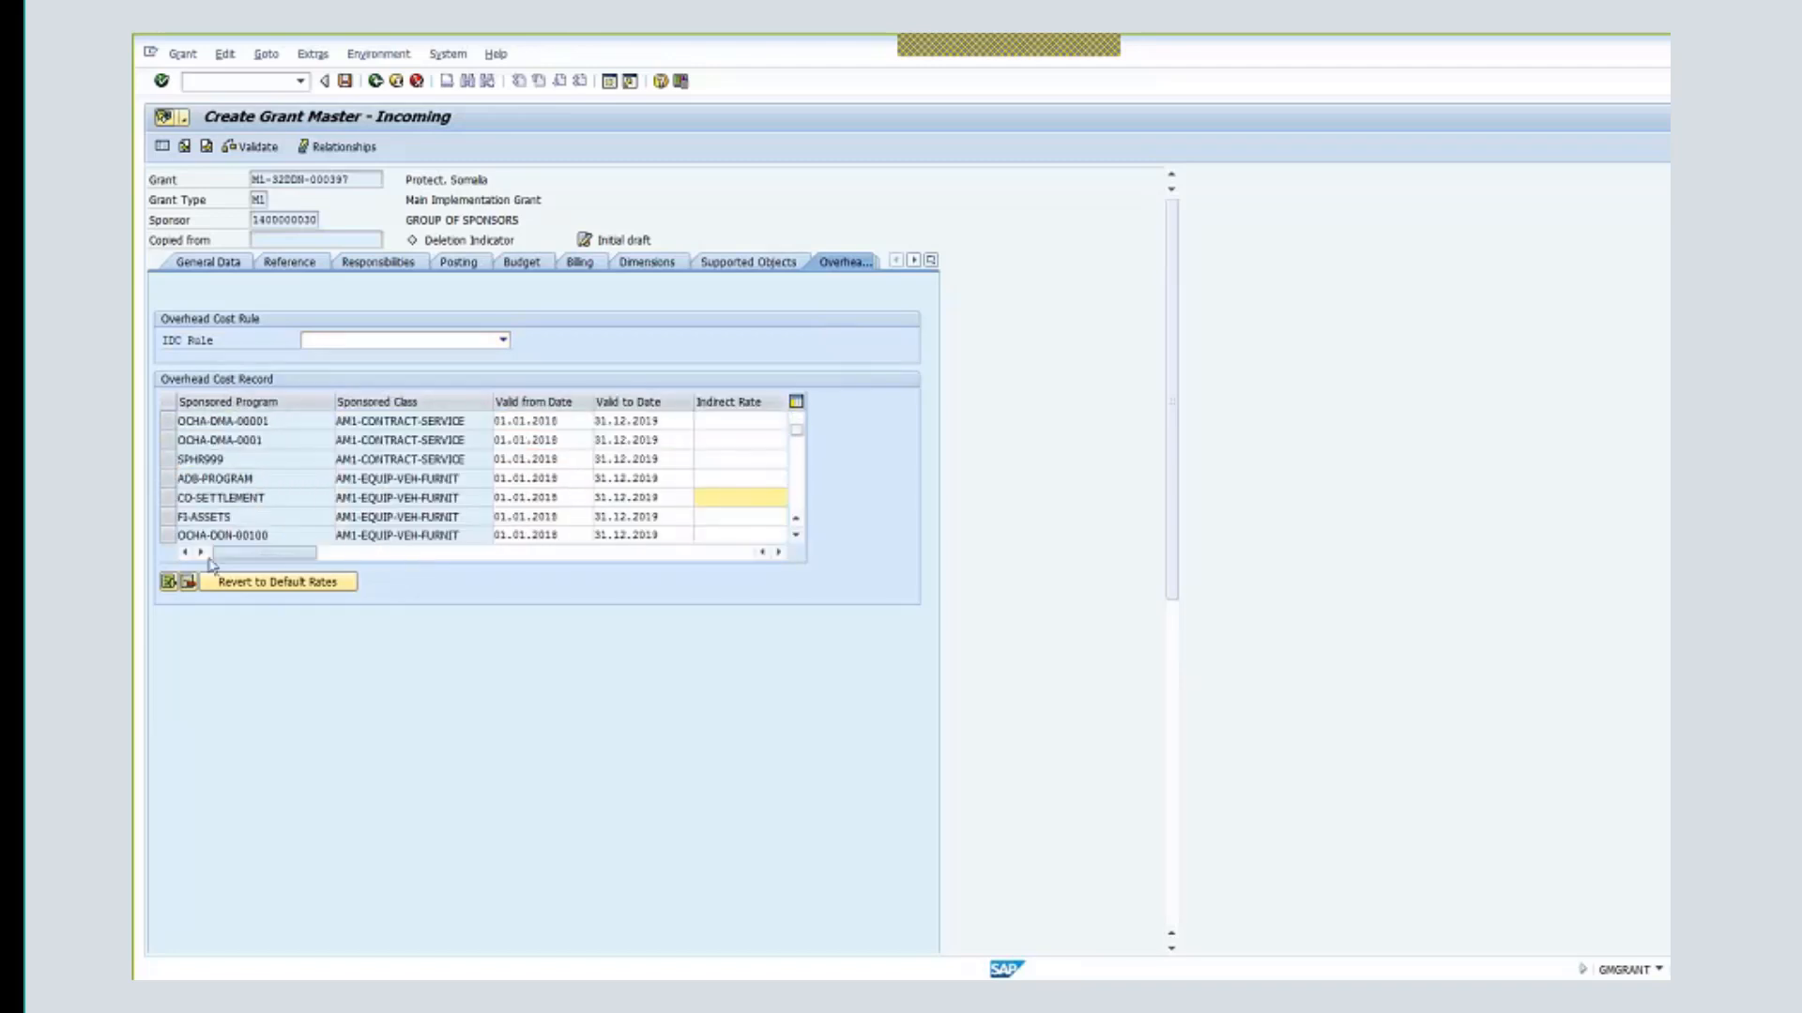
left_click(170, 536)
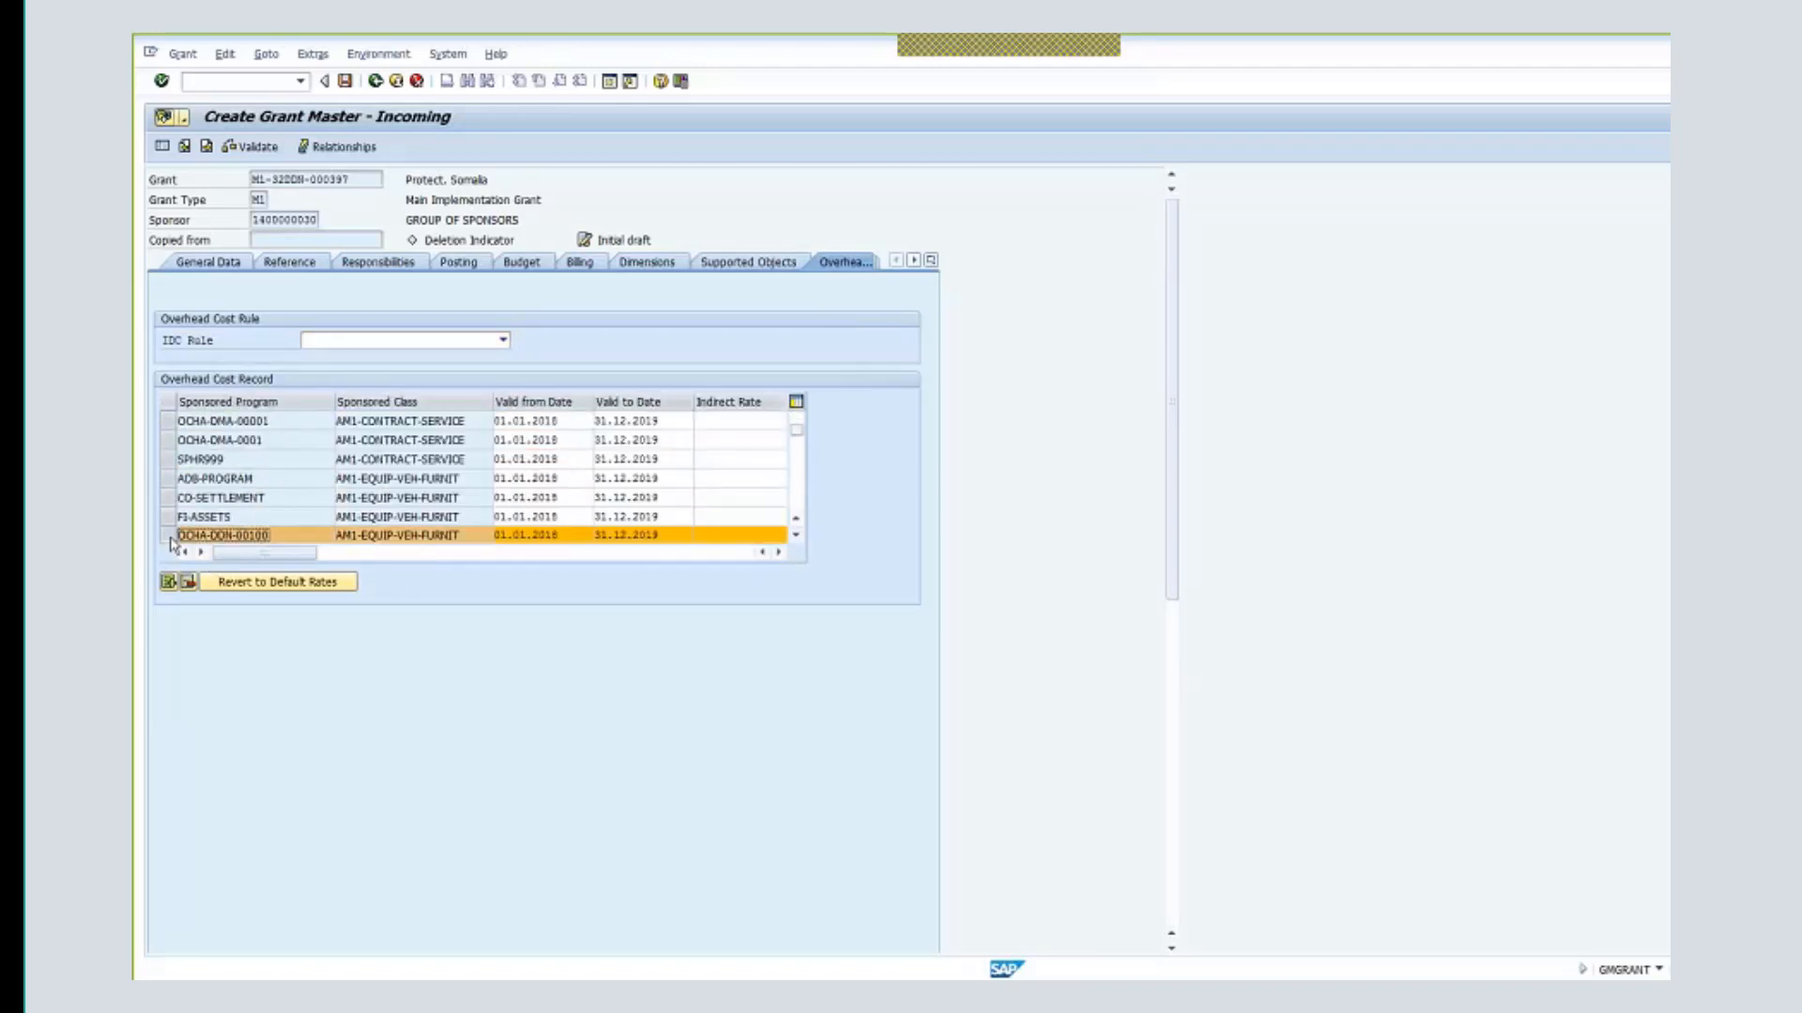
left_click(741, 531)
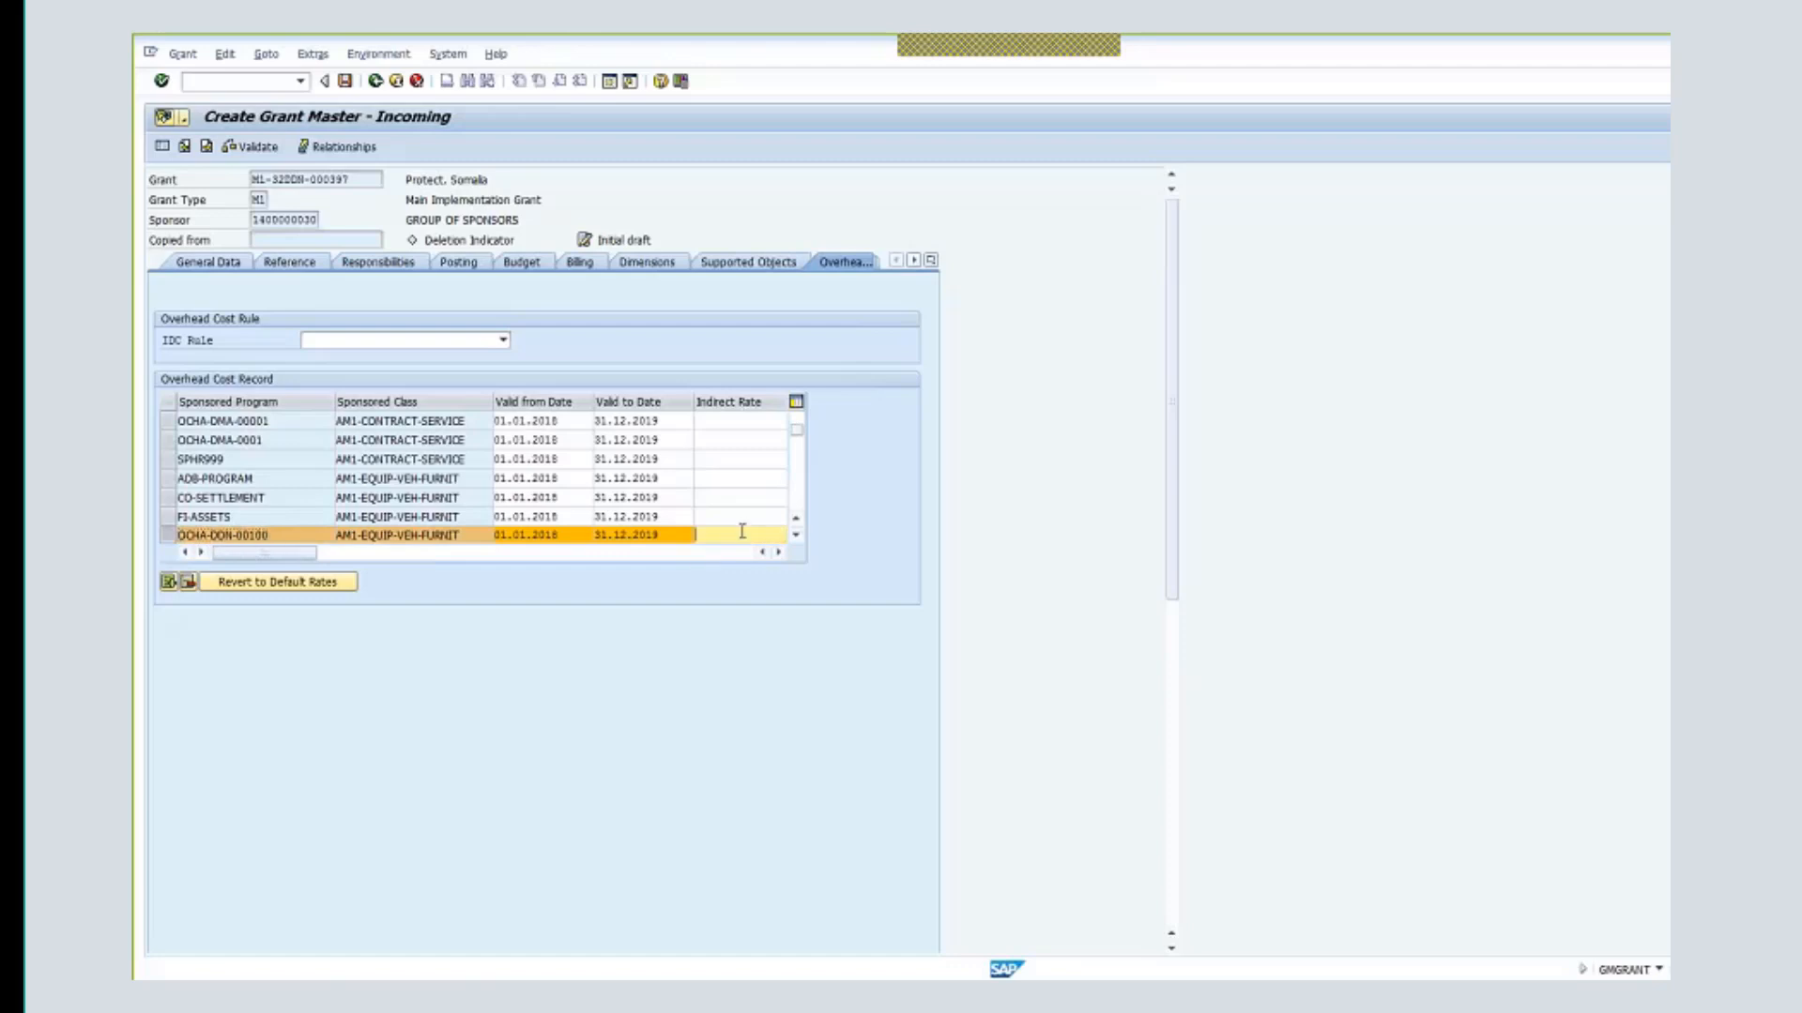
type("13")
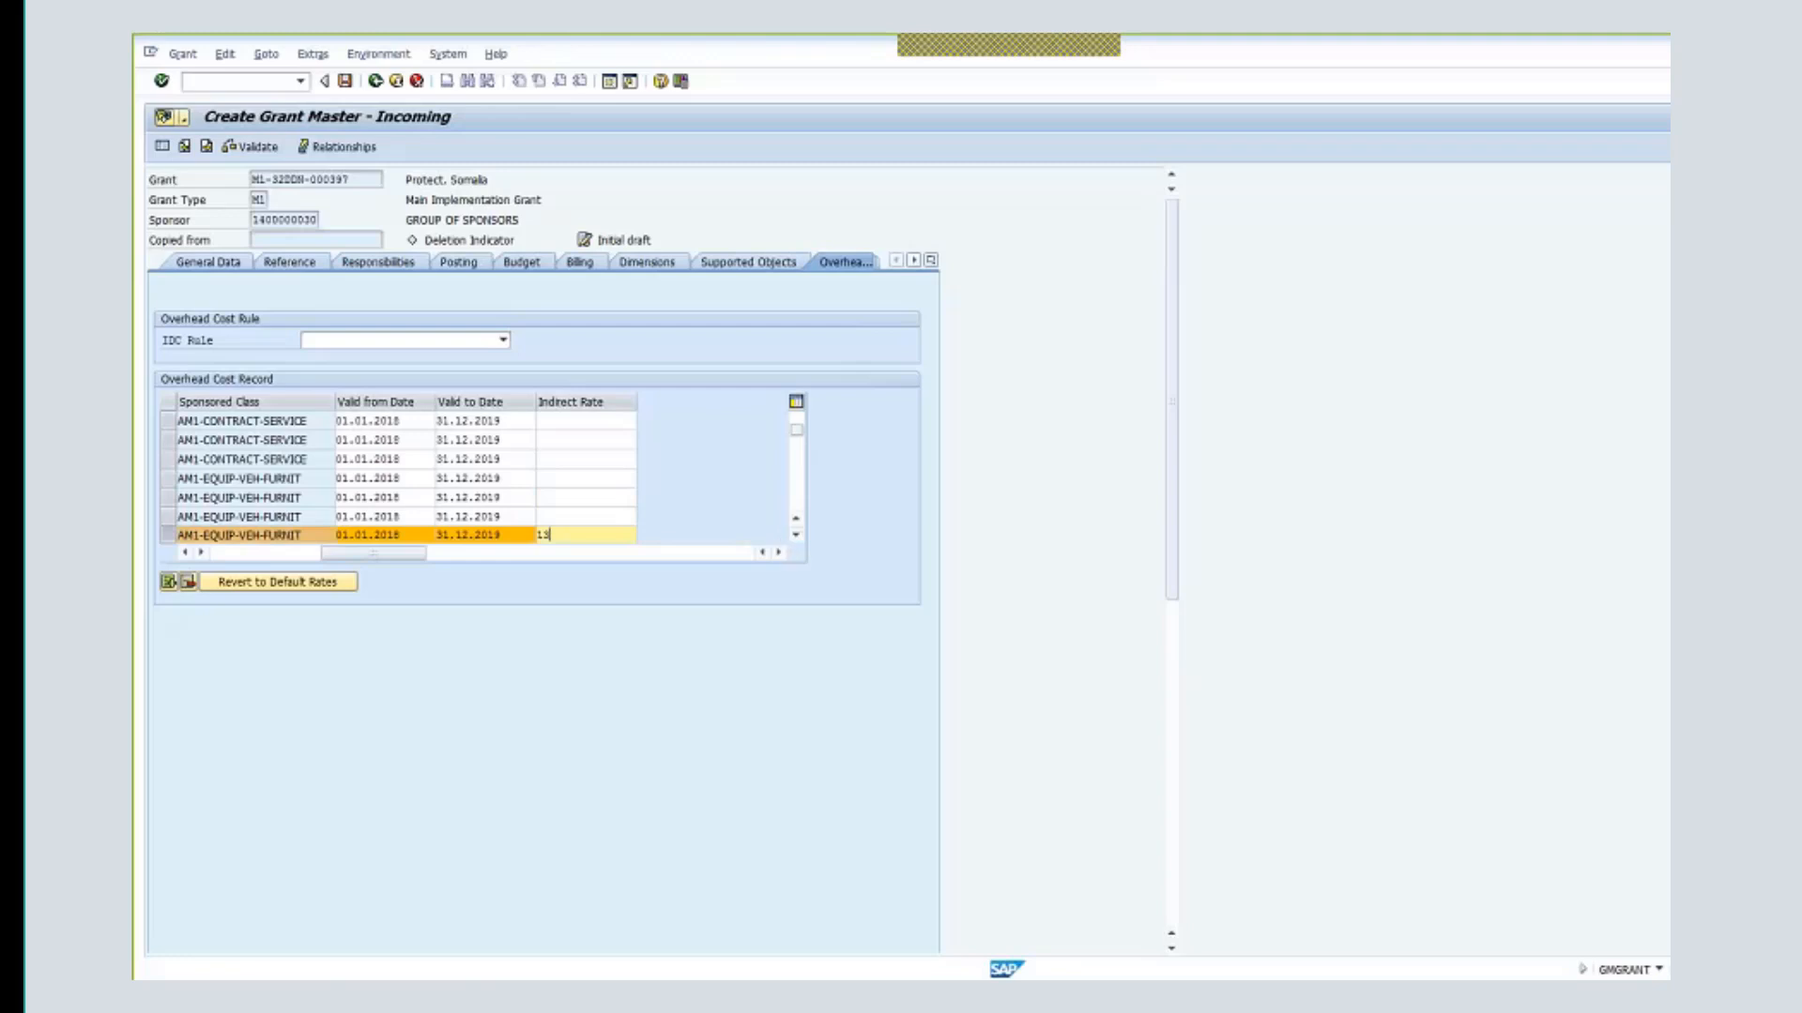
left_click_drag(350, 556, 264, 555)
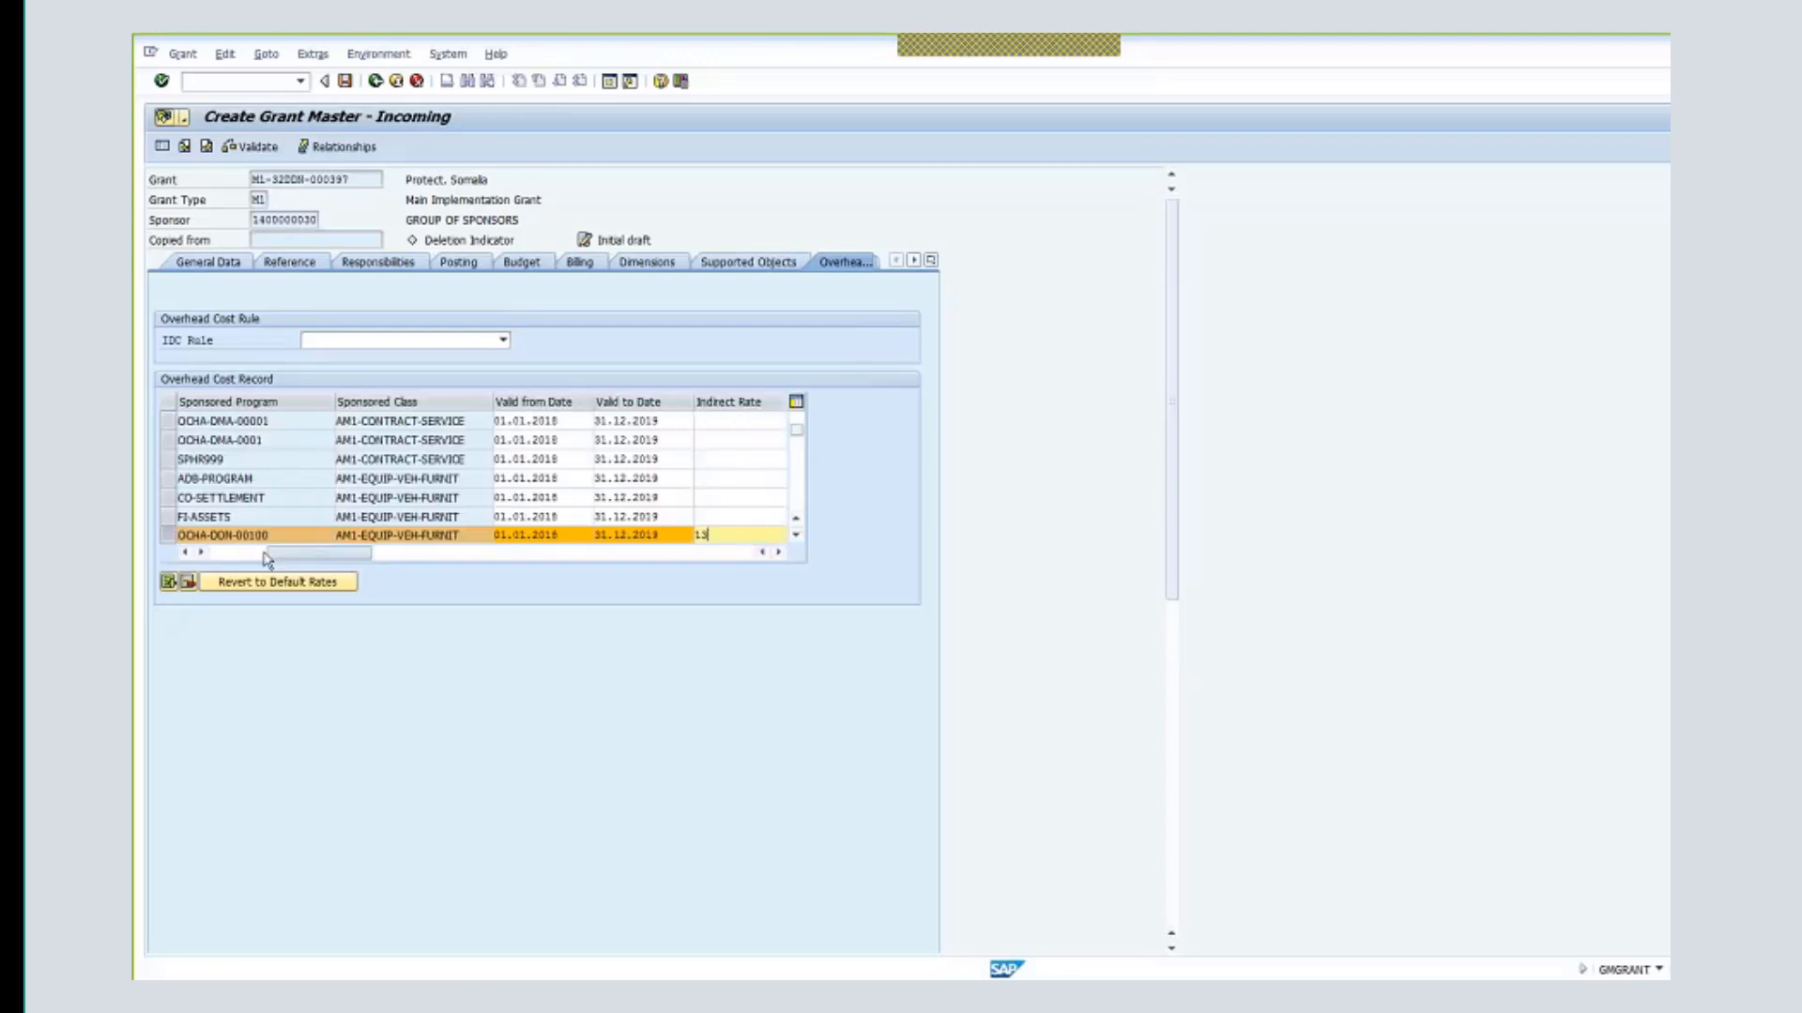
key("Return")
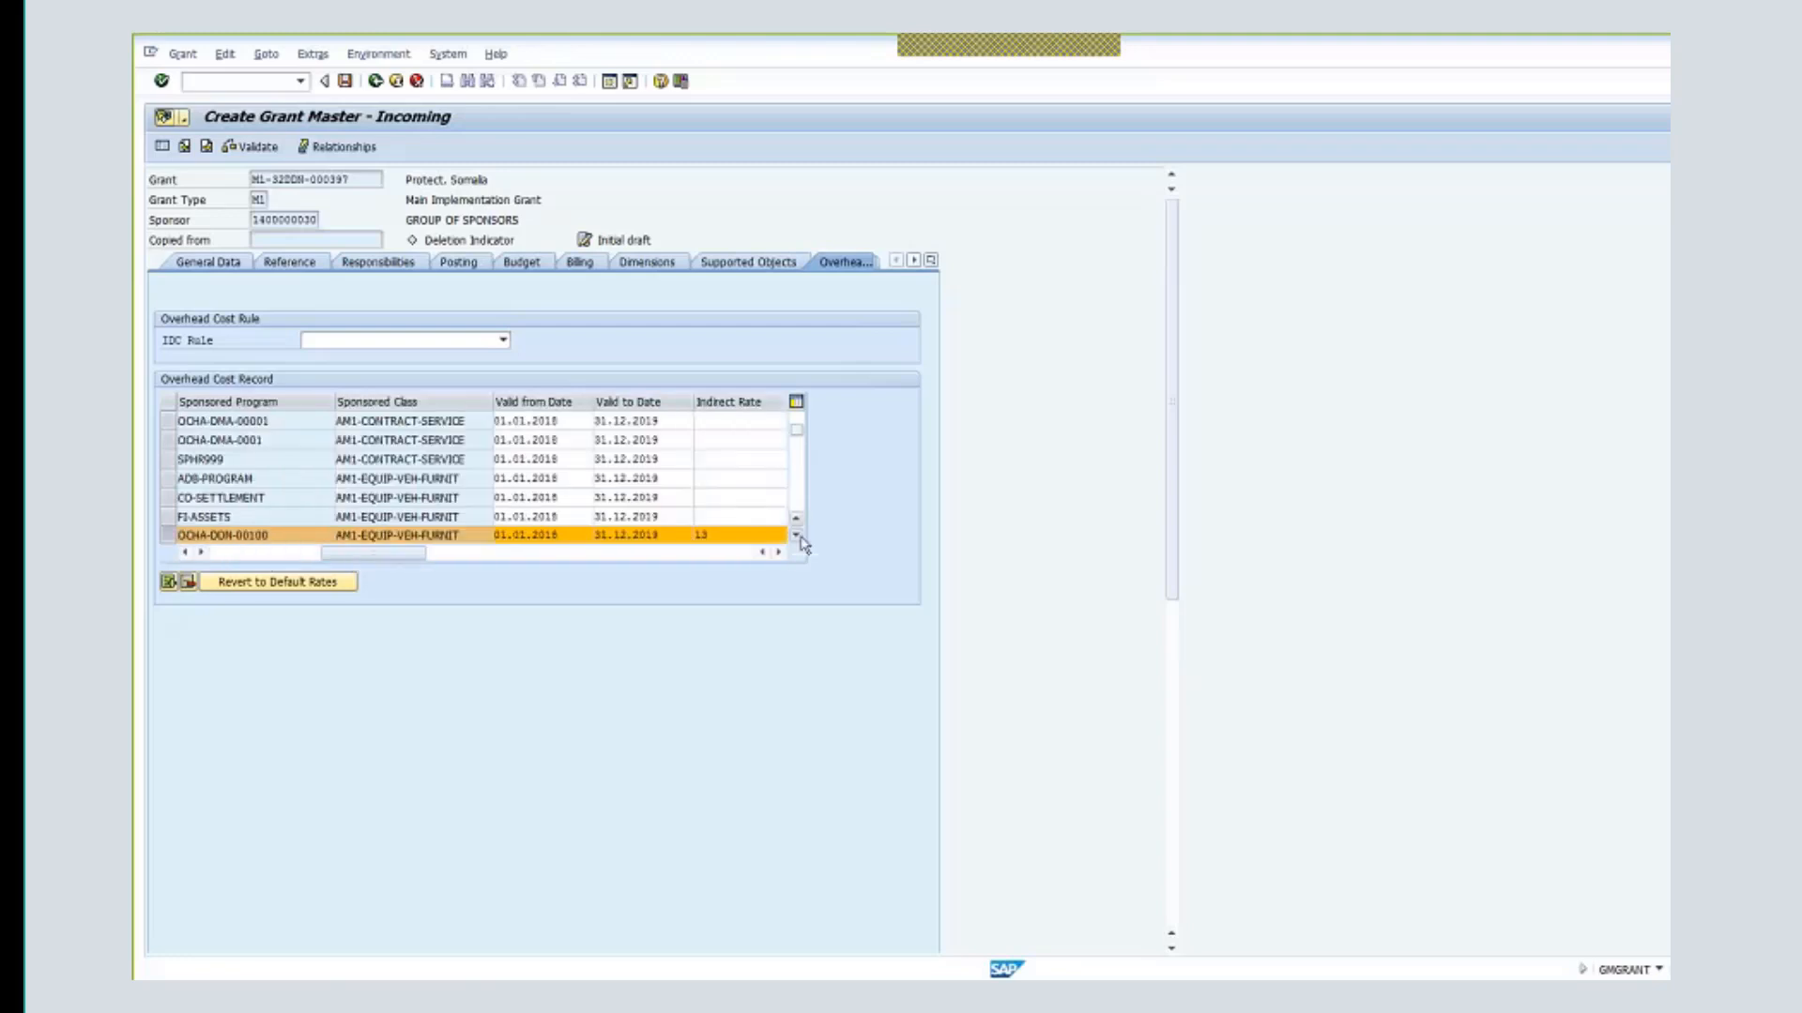
left_click(799, 538)
left_click(800, 538)
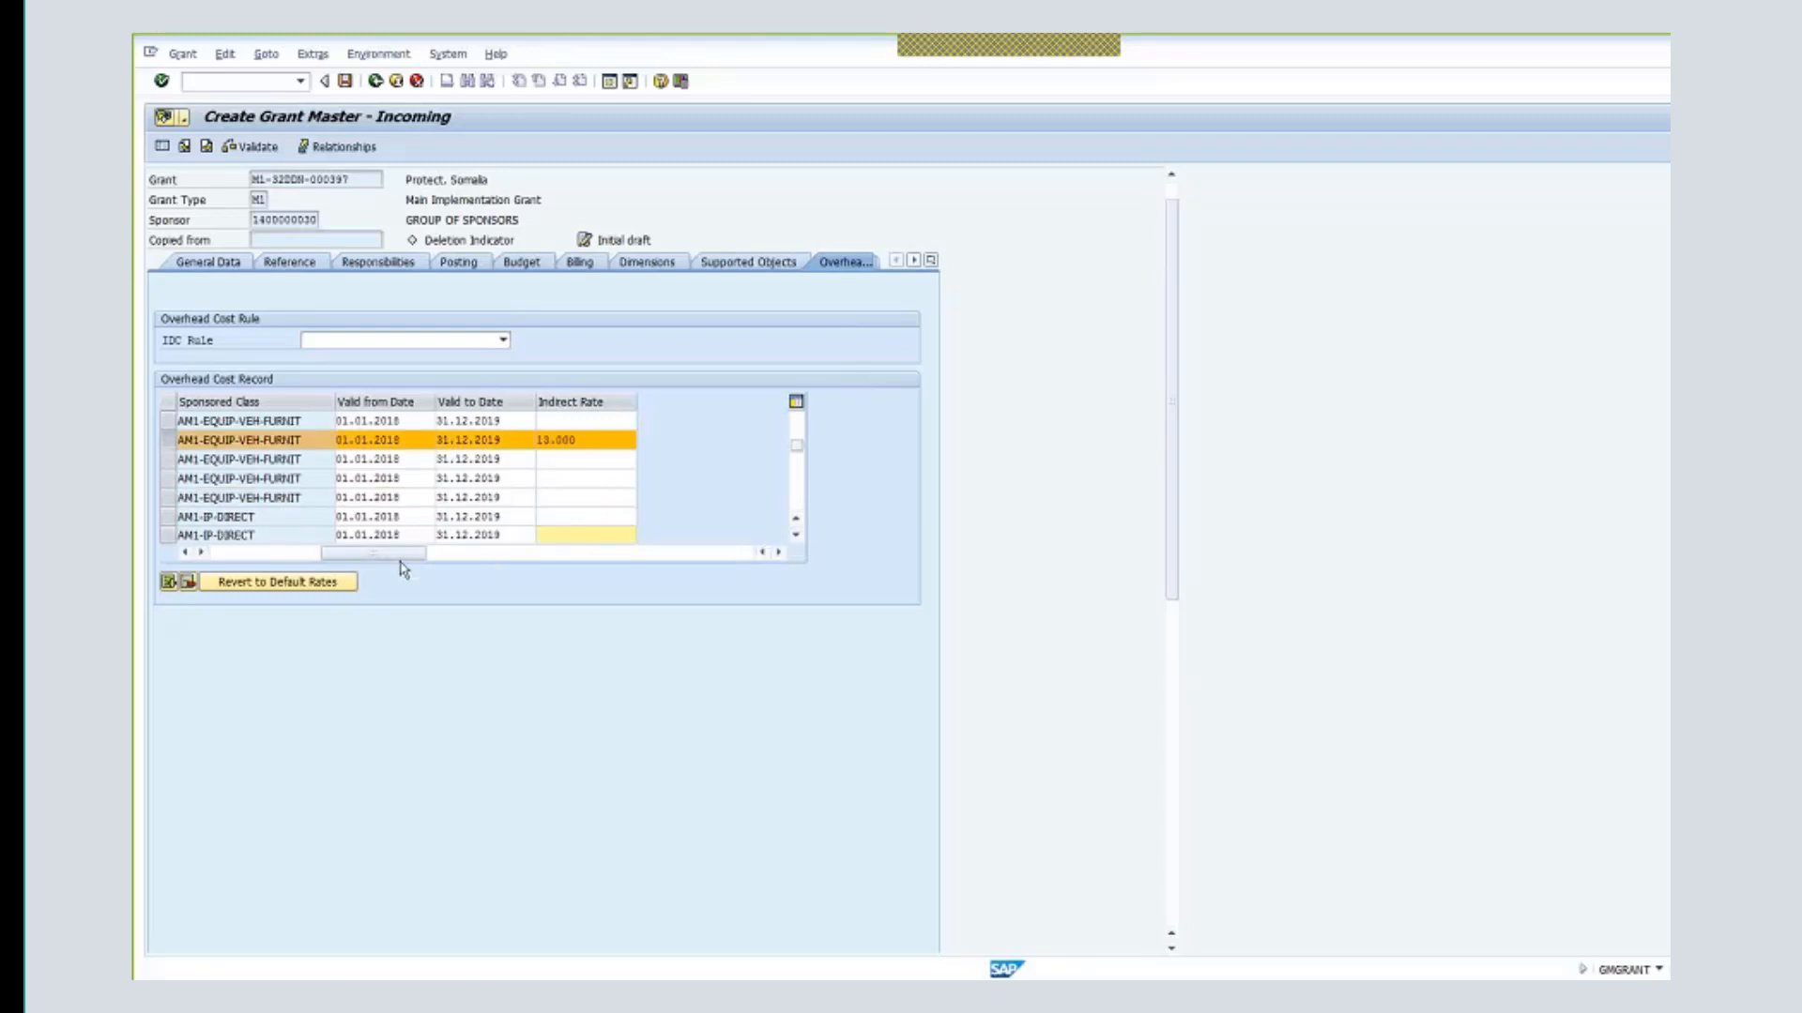
- Enter an indirect rate of 3 on the OCHA-DDN-00100 / AM1-IP-DIRECT overhead record
left_click_drag(374, 554, 267, 554)
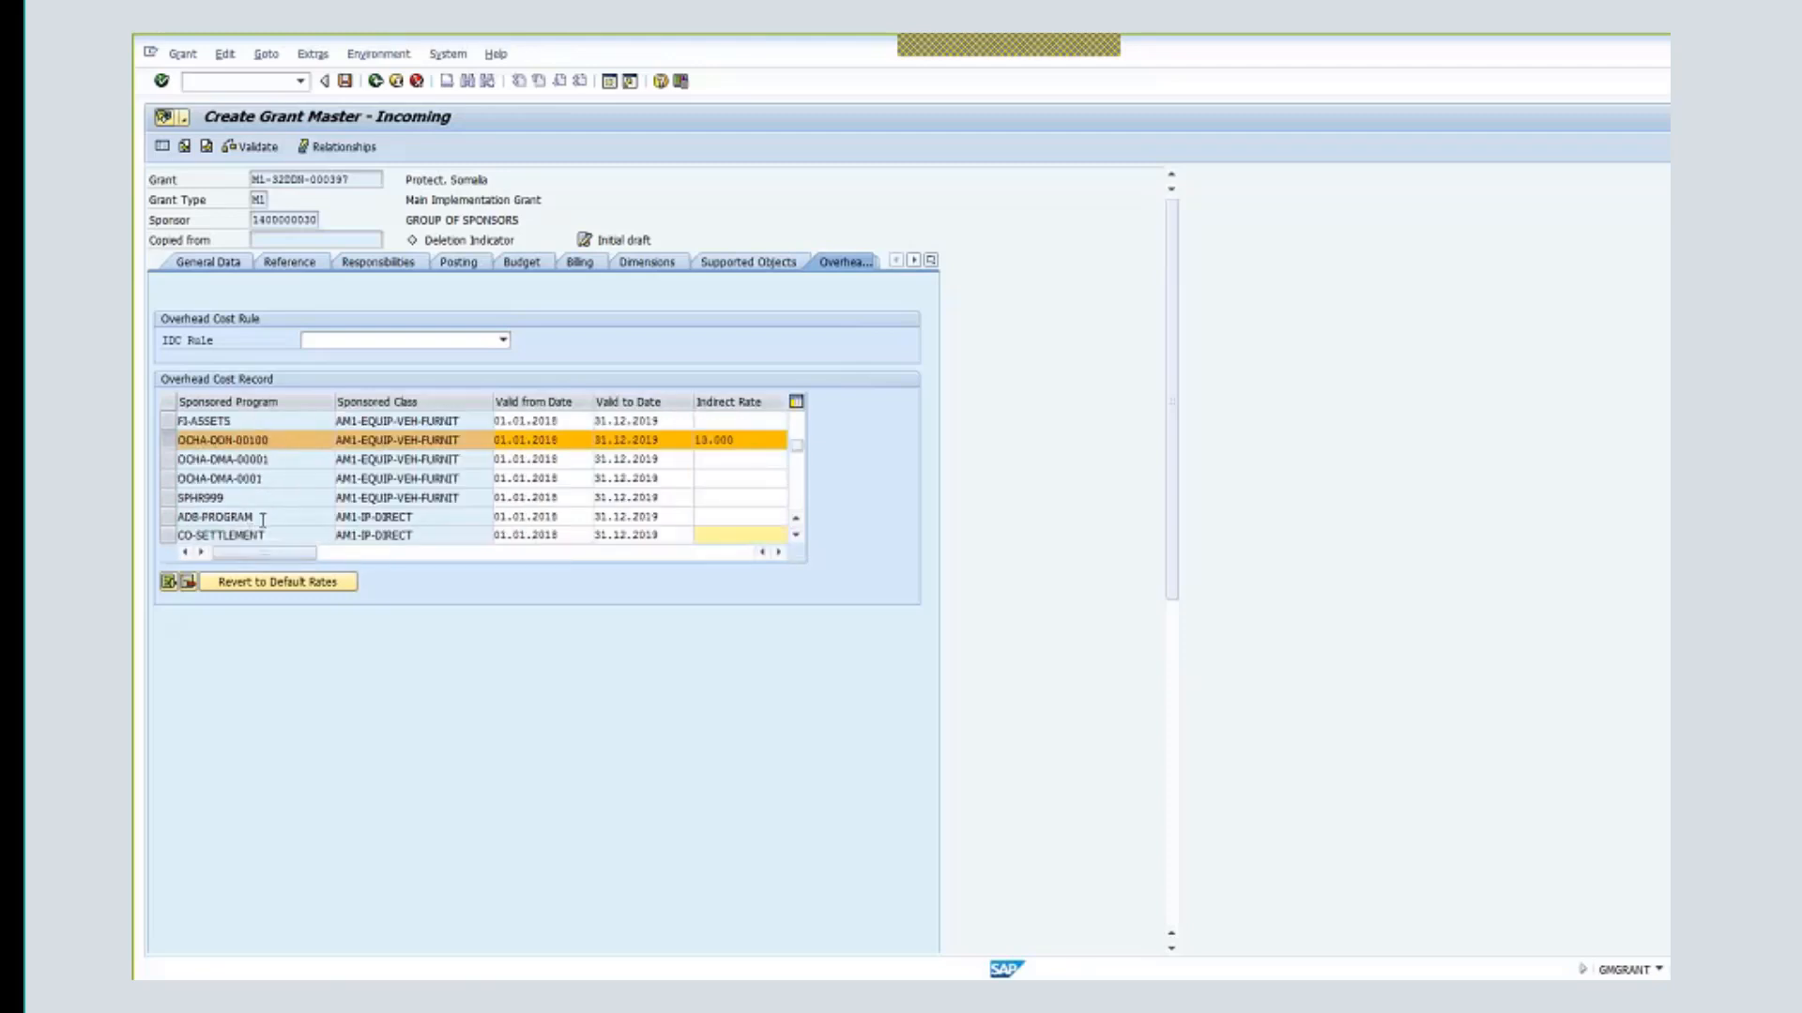
left_click(796, 535)
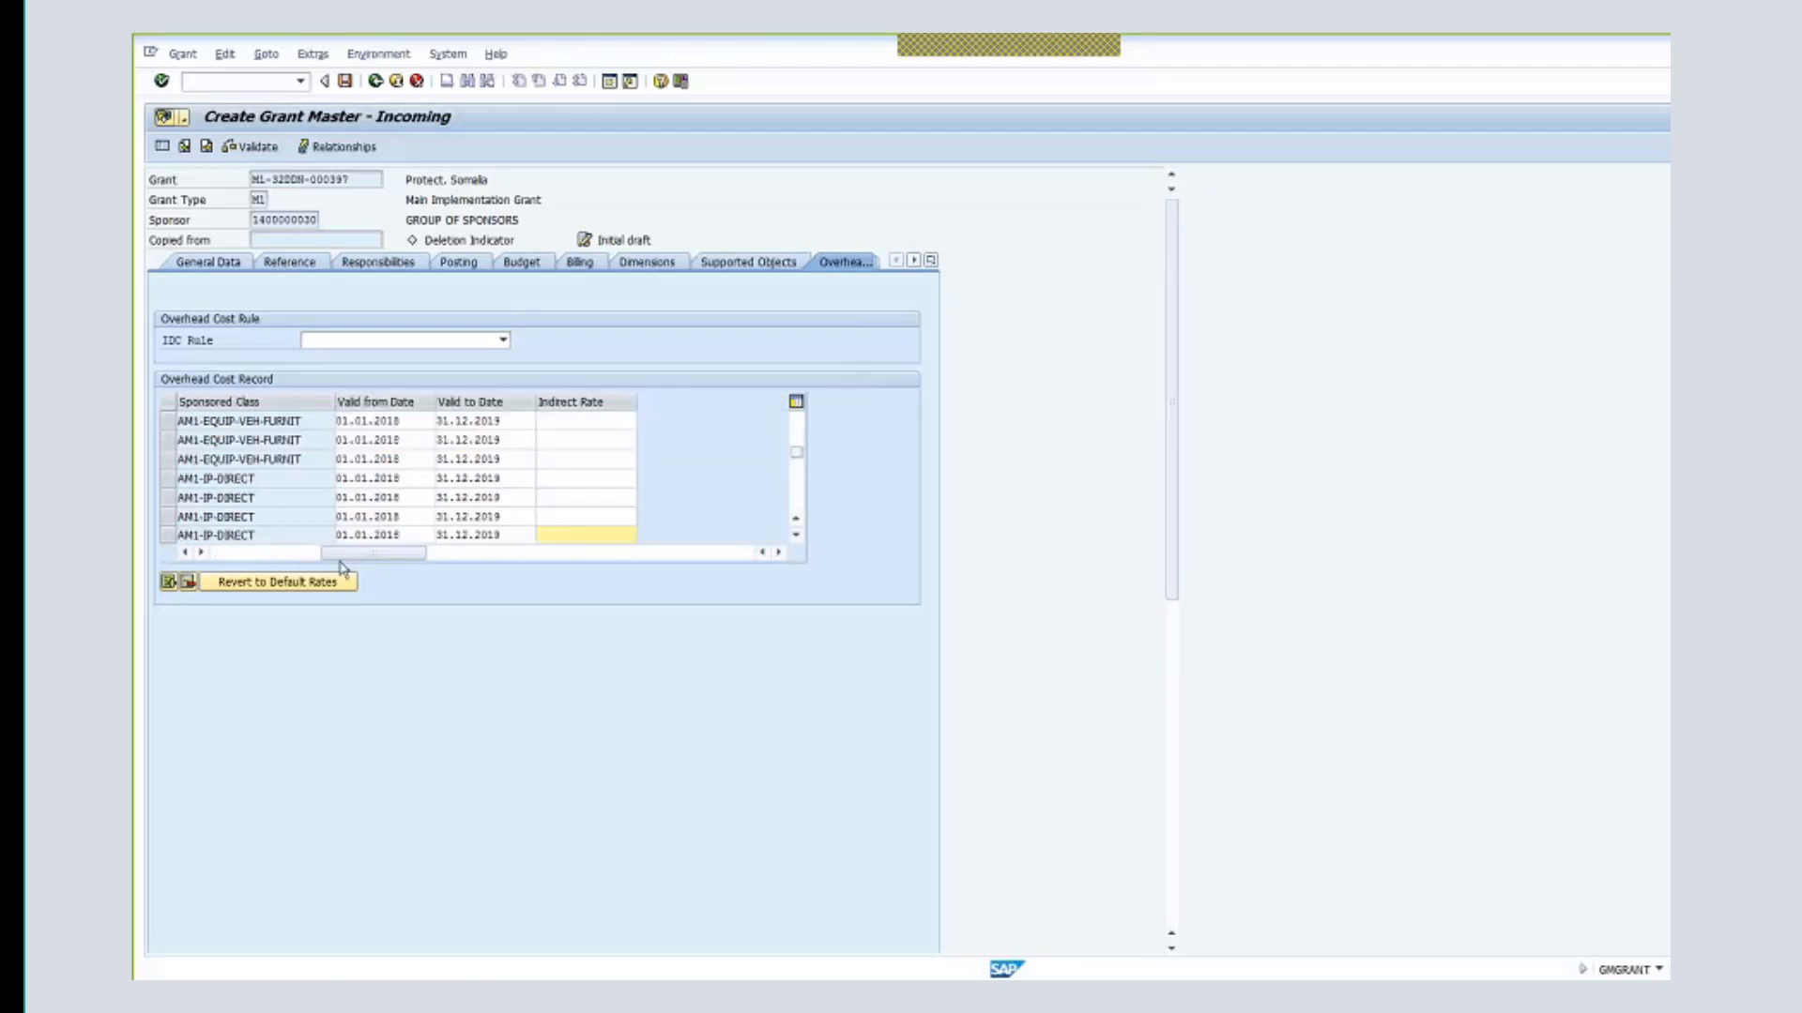
left_click_drag(340, 558, 251, 551)
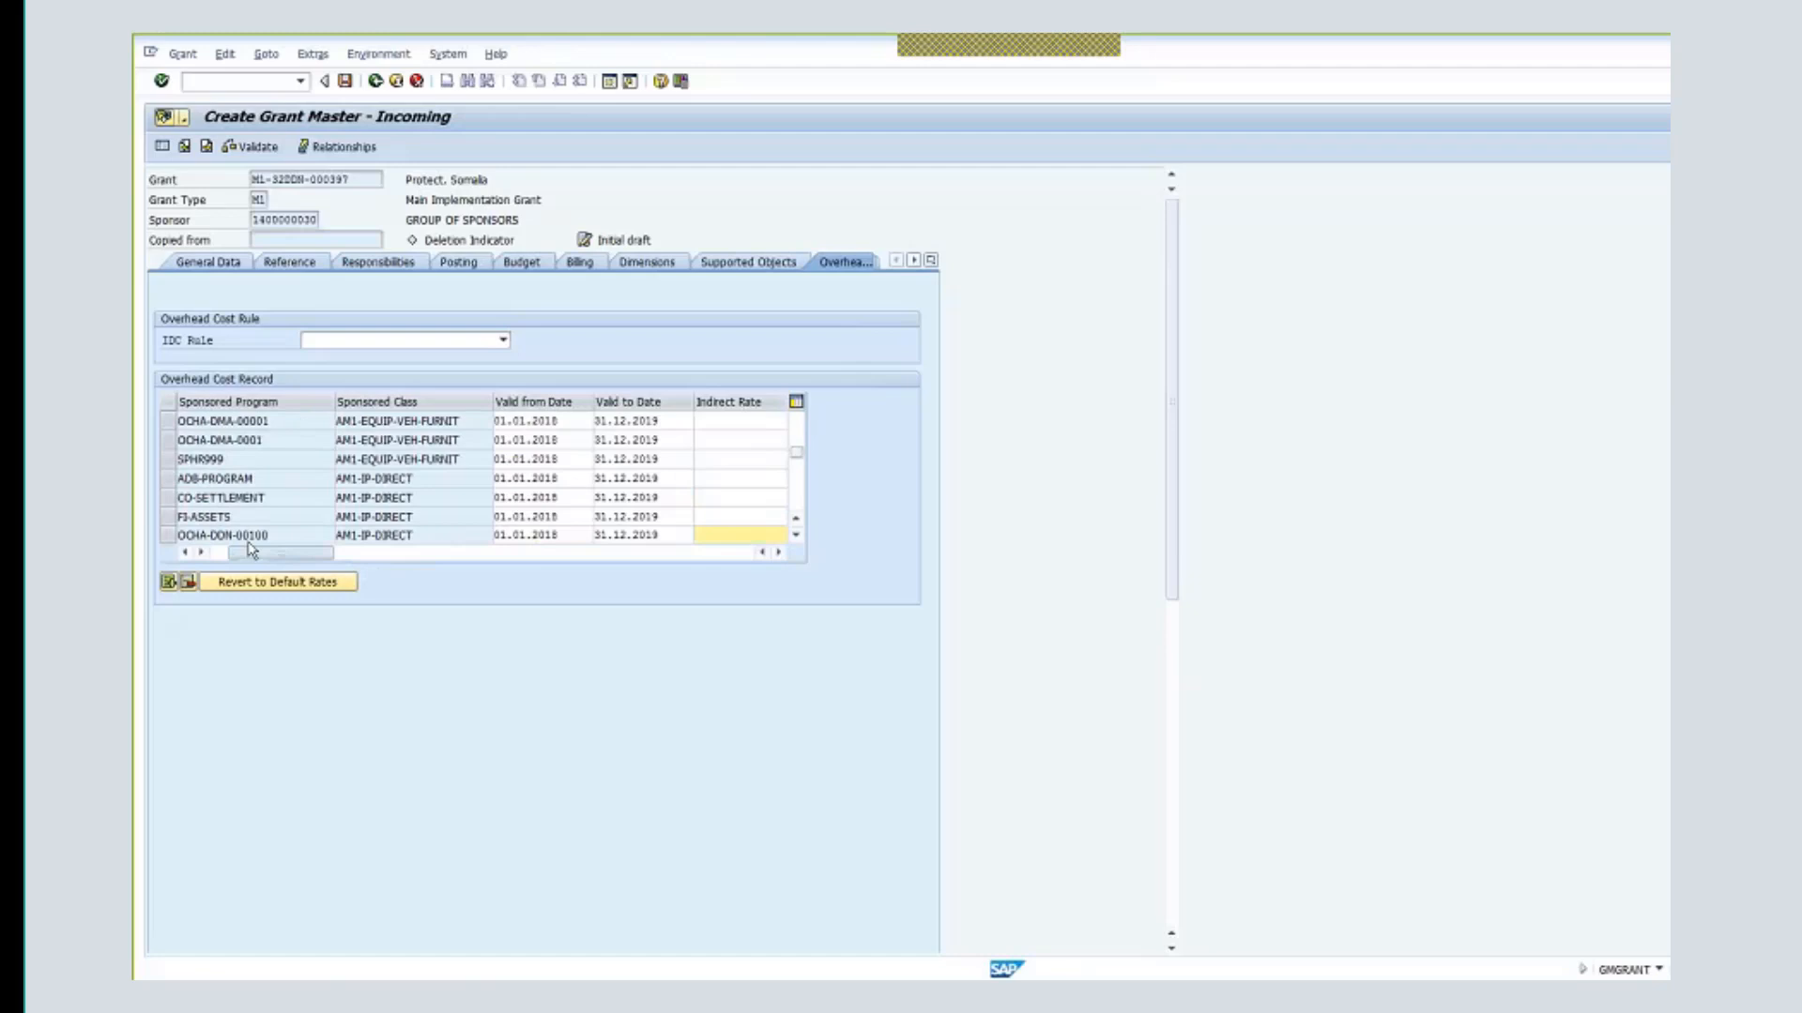
left_click(169, 536)
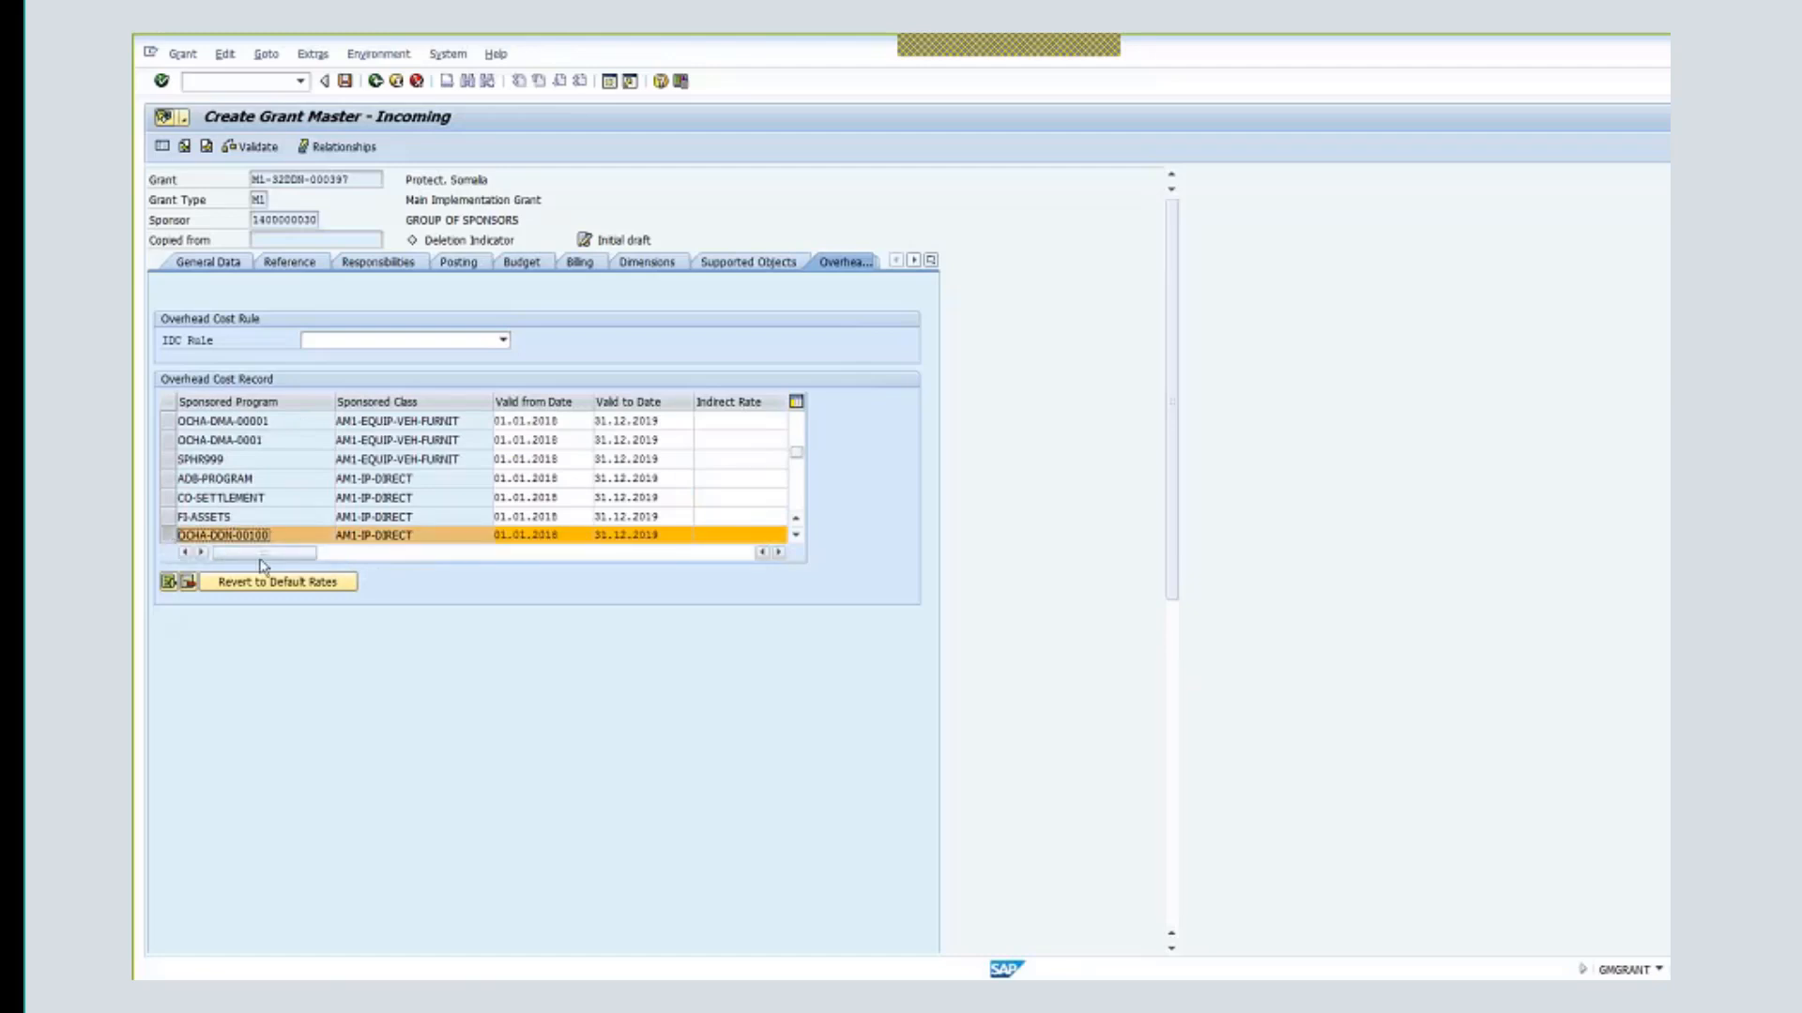
left_click(721, 537)
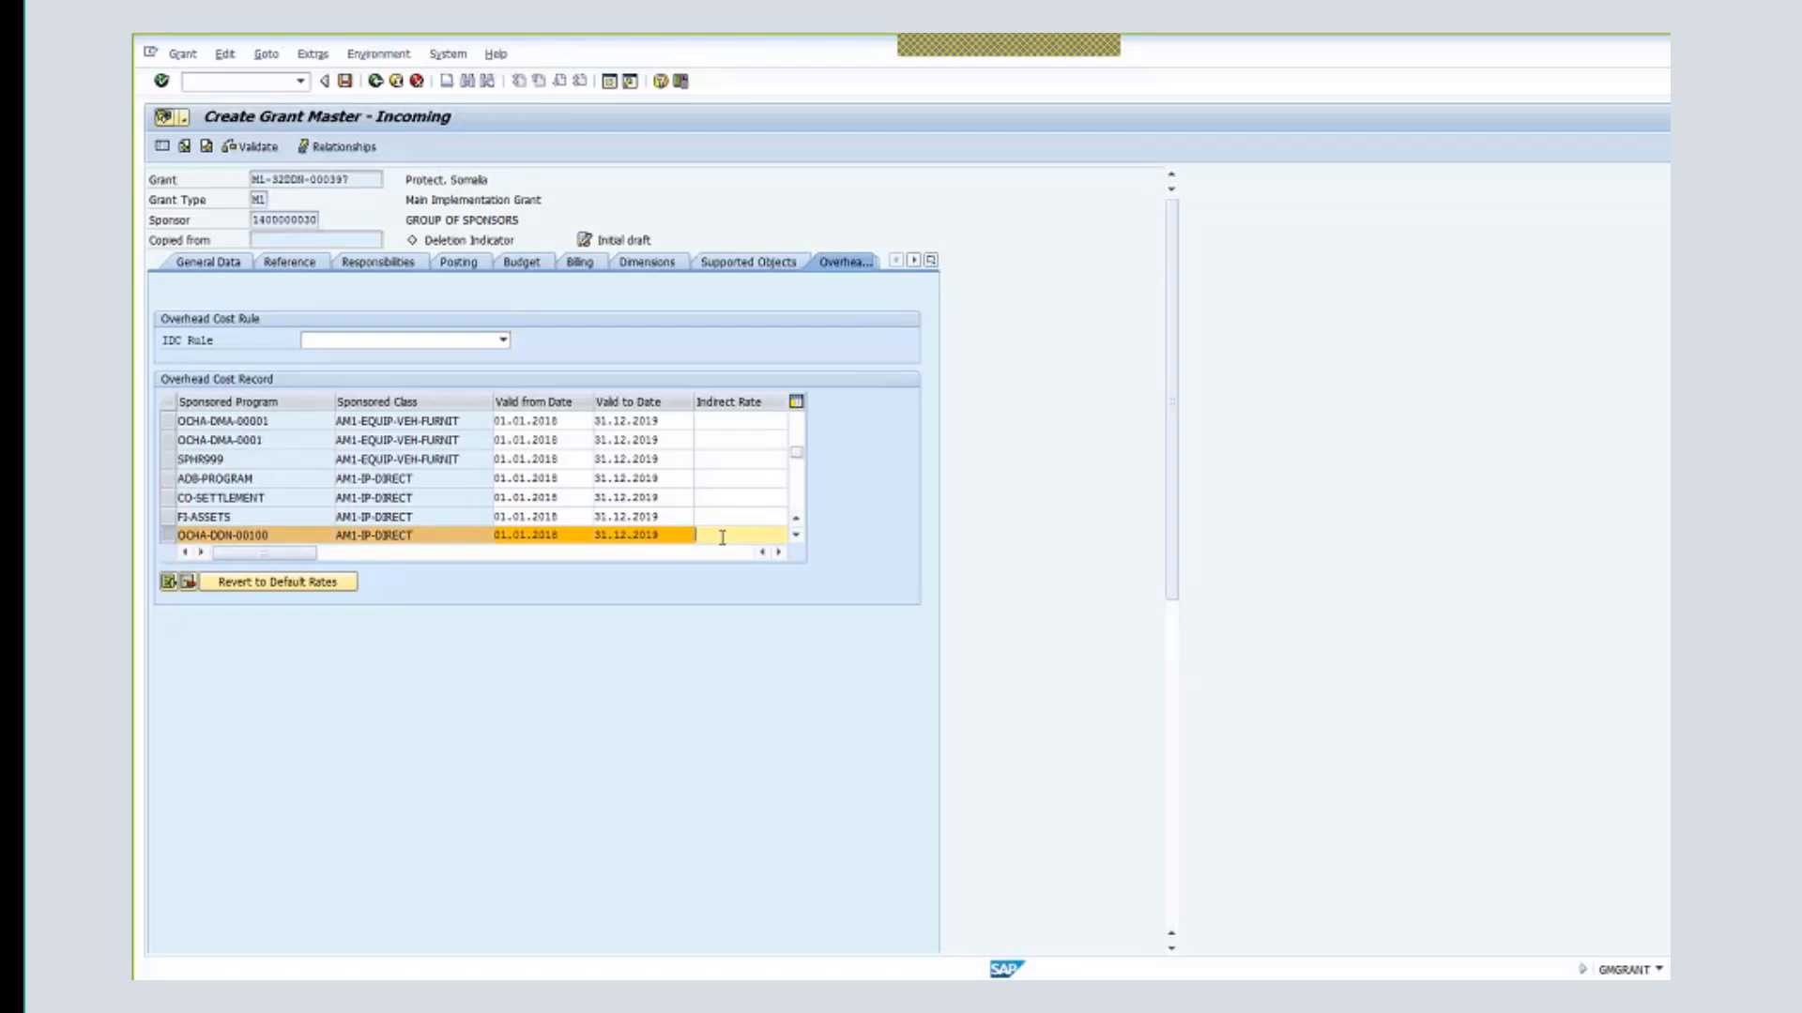
type("3")
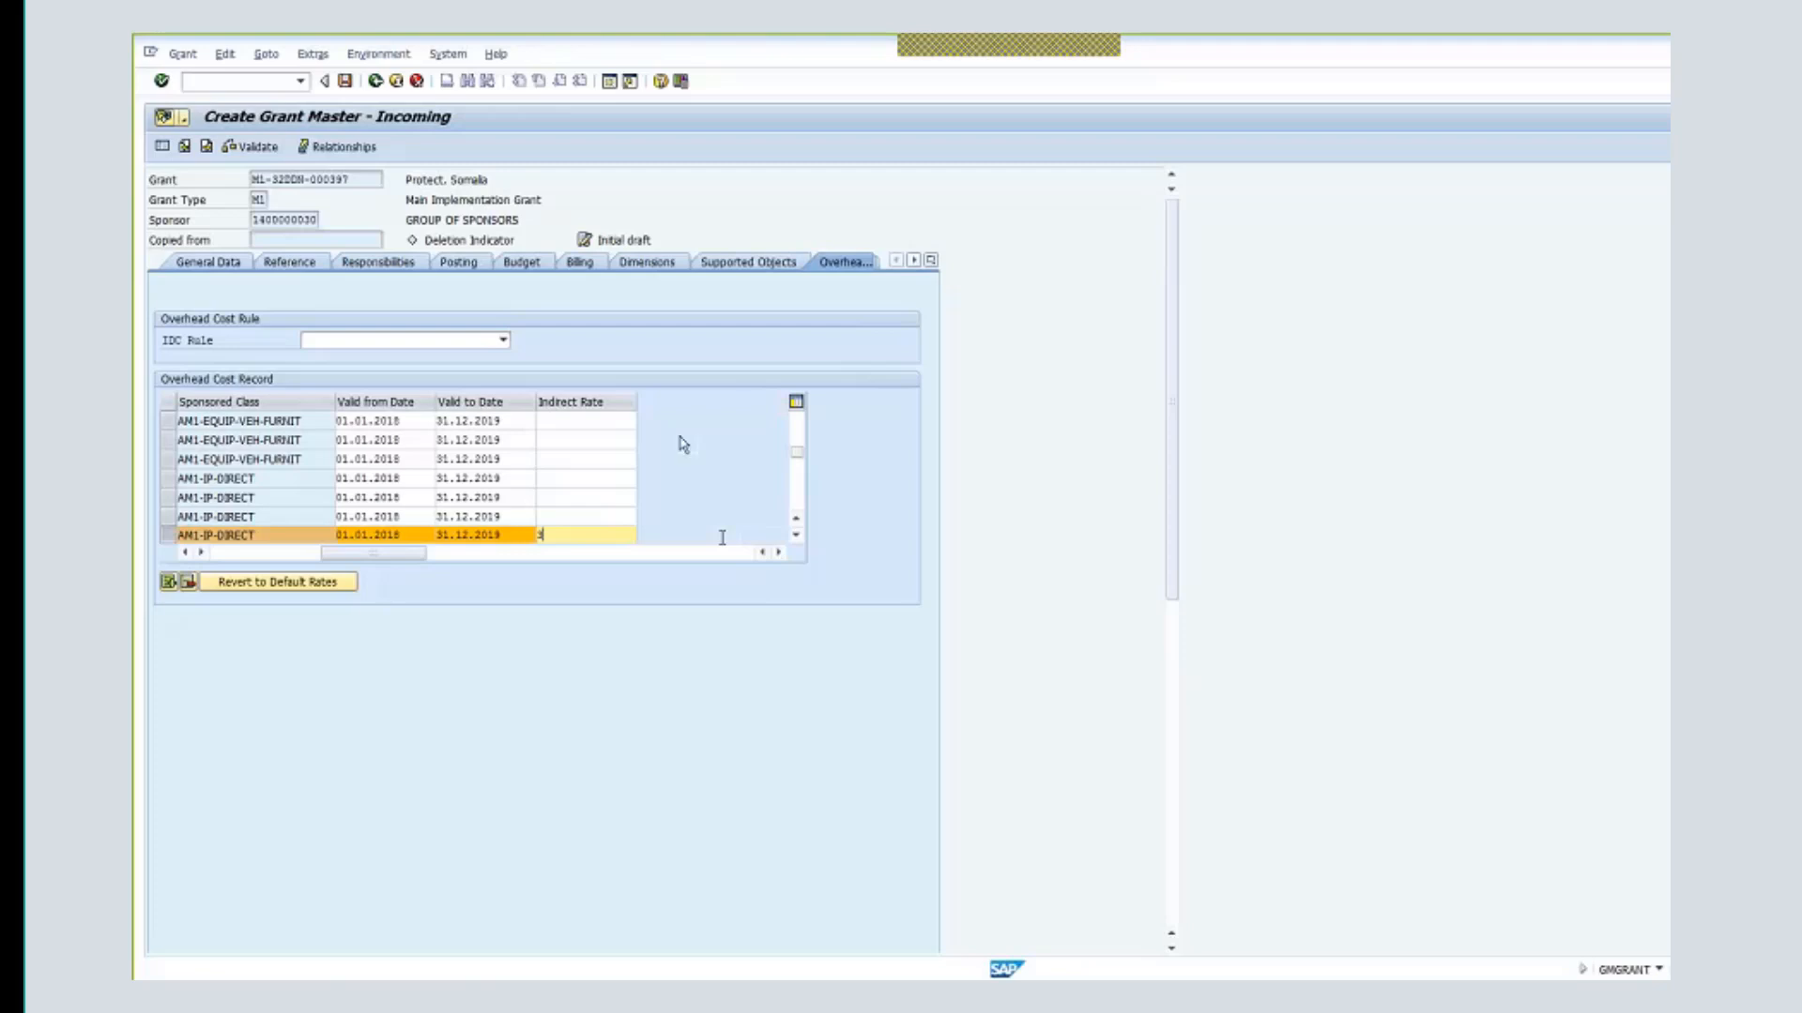
left_click_drag(401, 552, 293, 551)
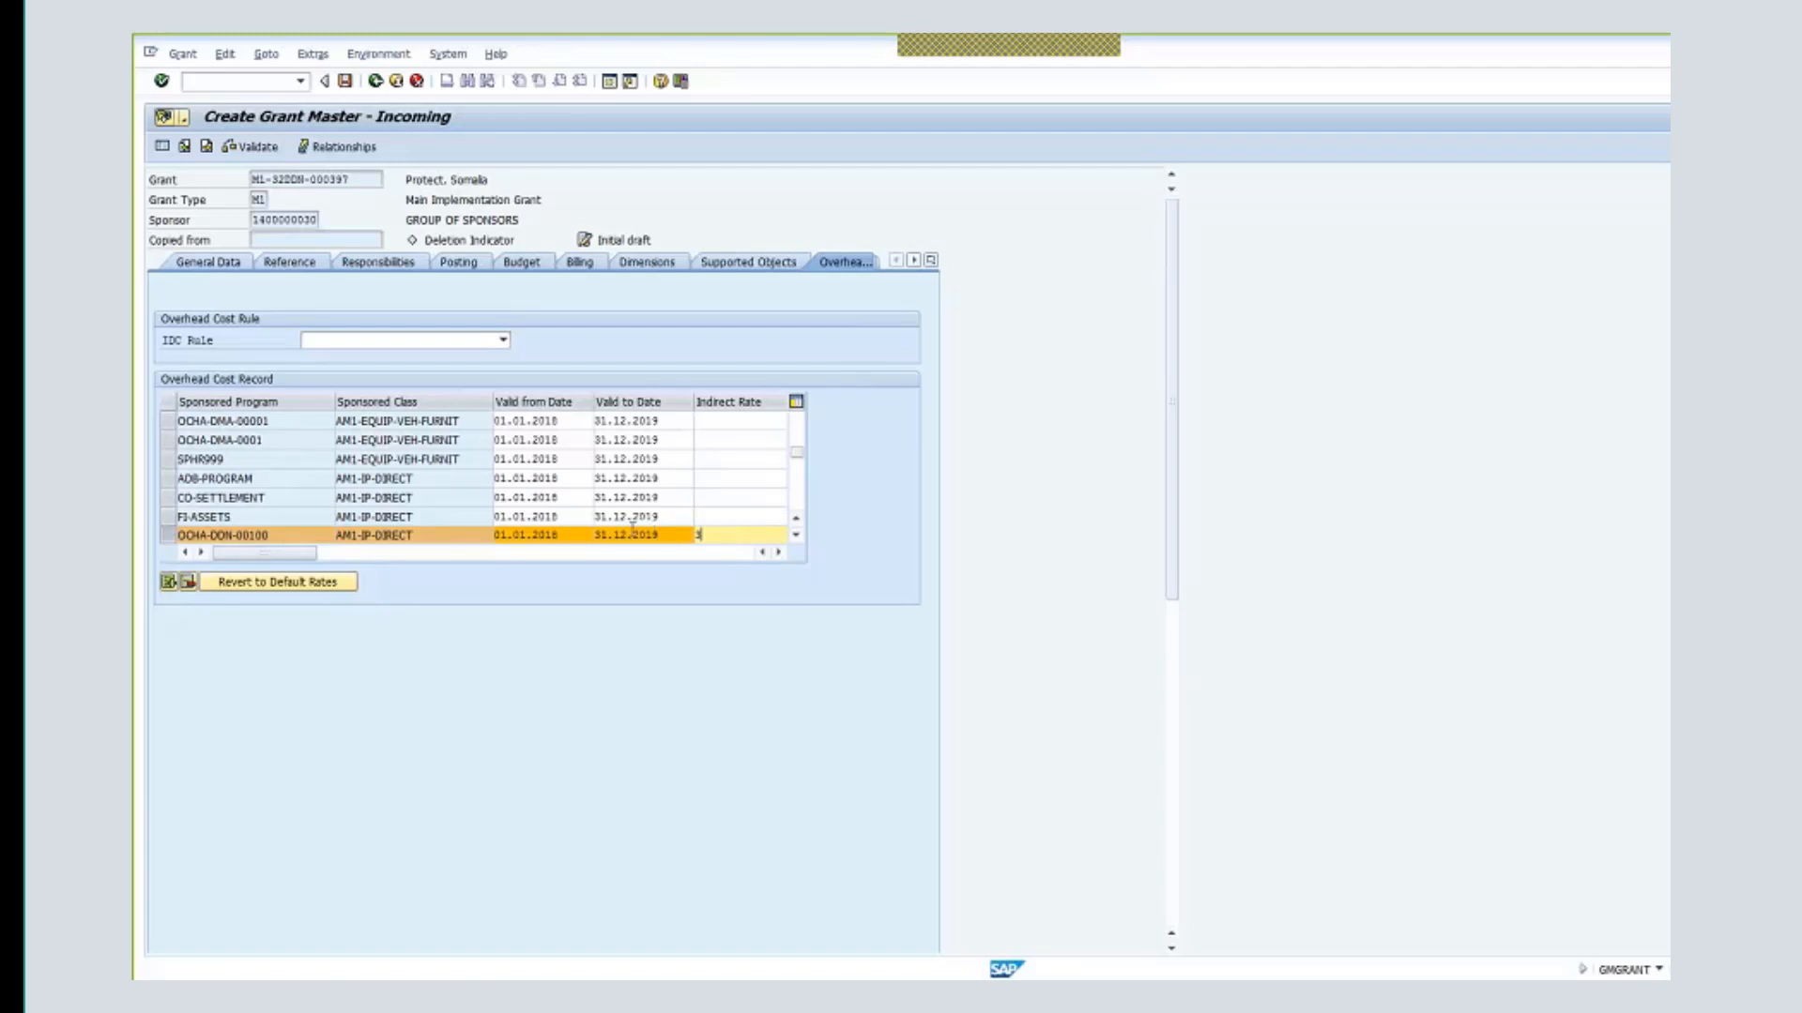
key("Return")
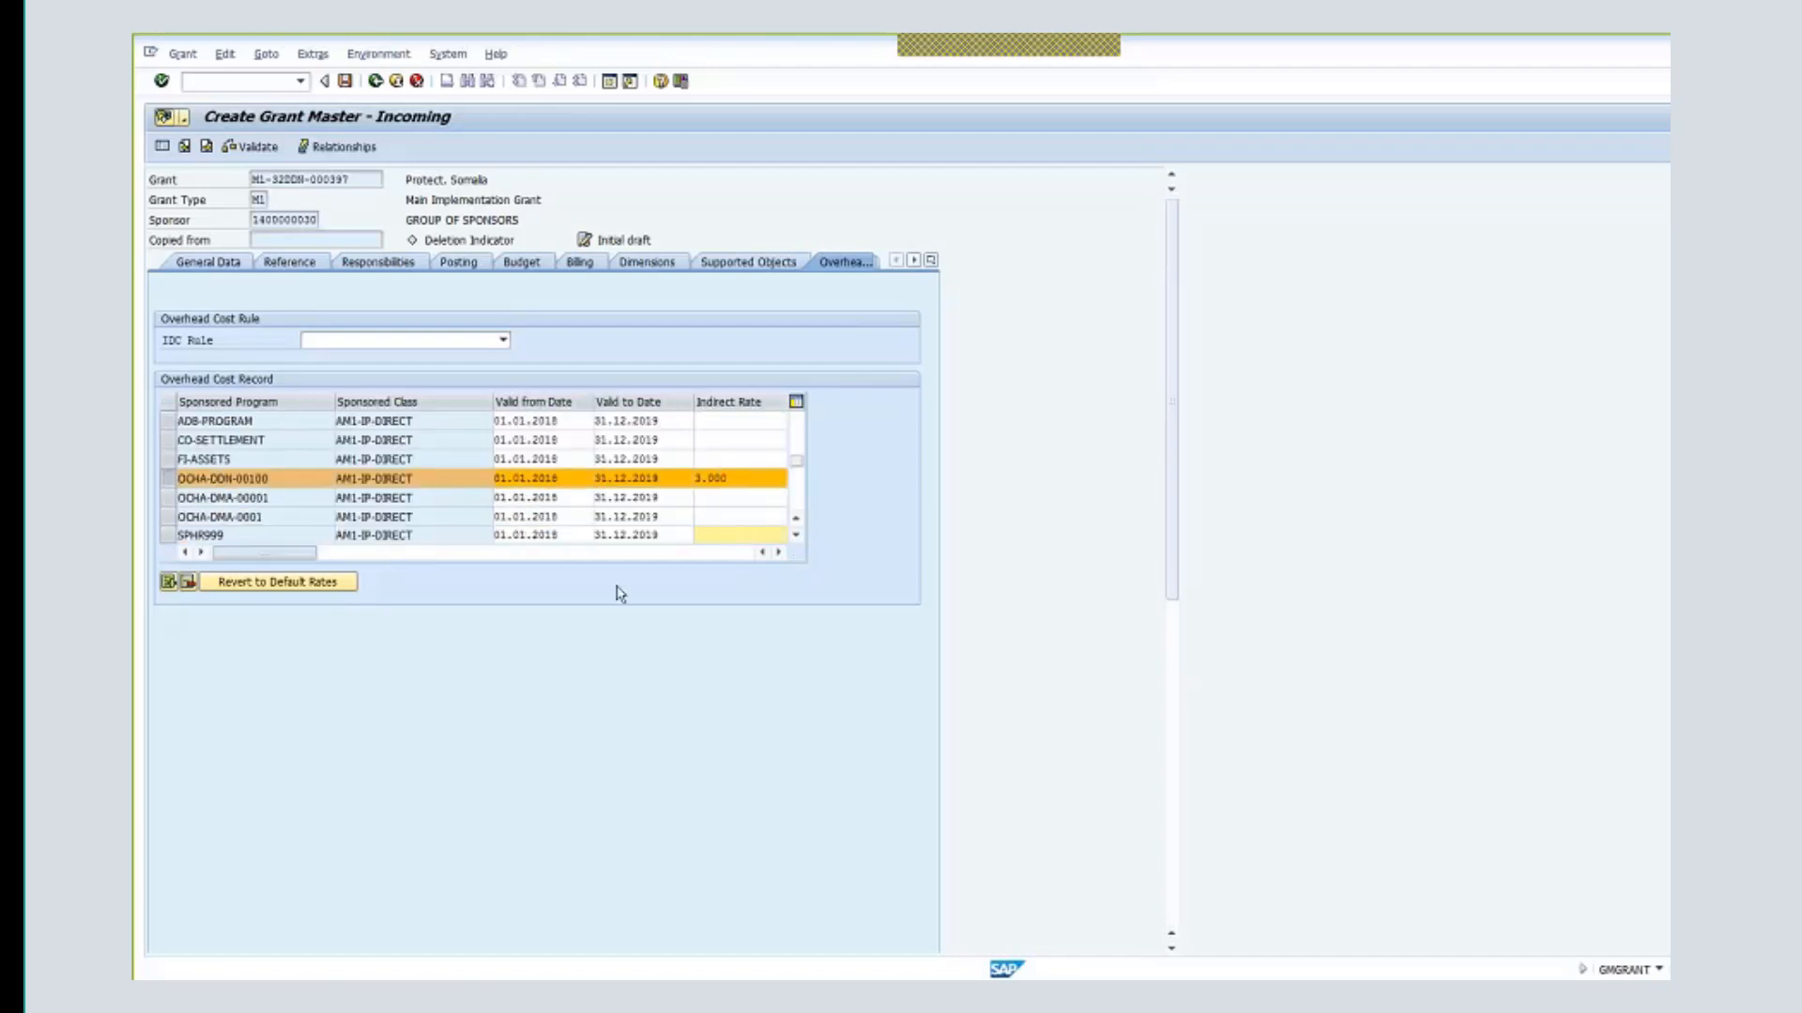
left_click(778, 553)
- Set the OCHA-DDN-00100 / AM1-TRAVEL overhead record's indirect rate to 13.000
left_click(796, 536)
left_click(796, 536)
left_click(796, 536)
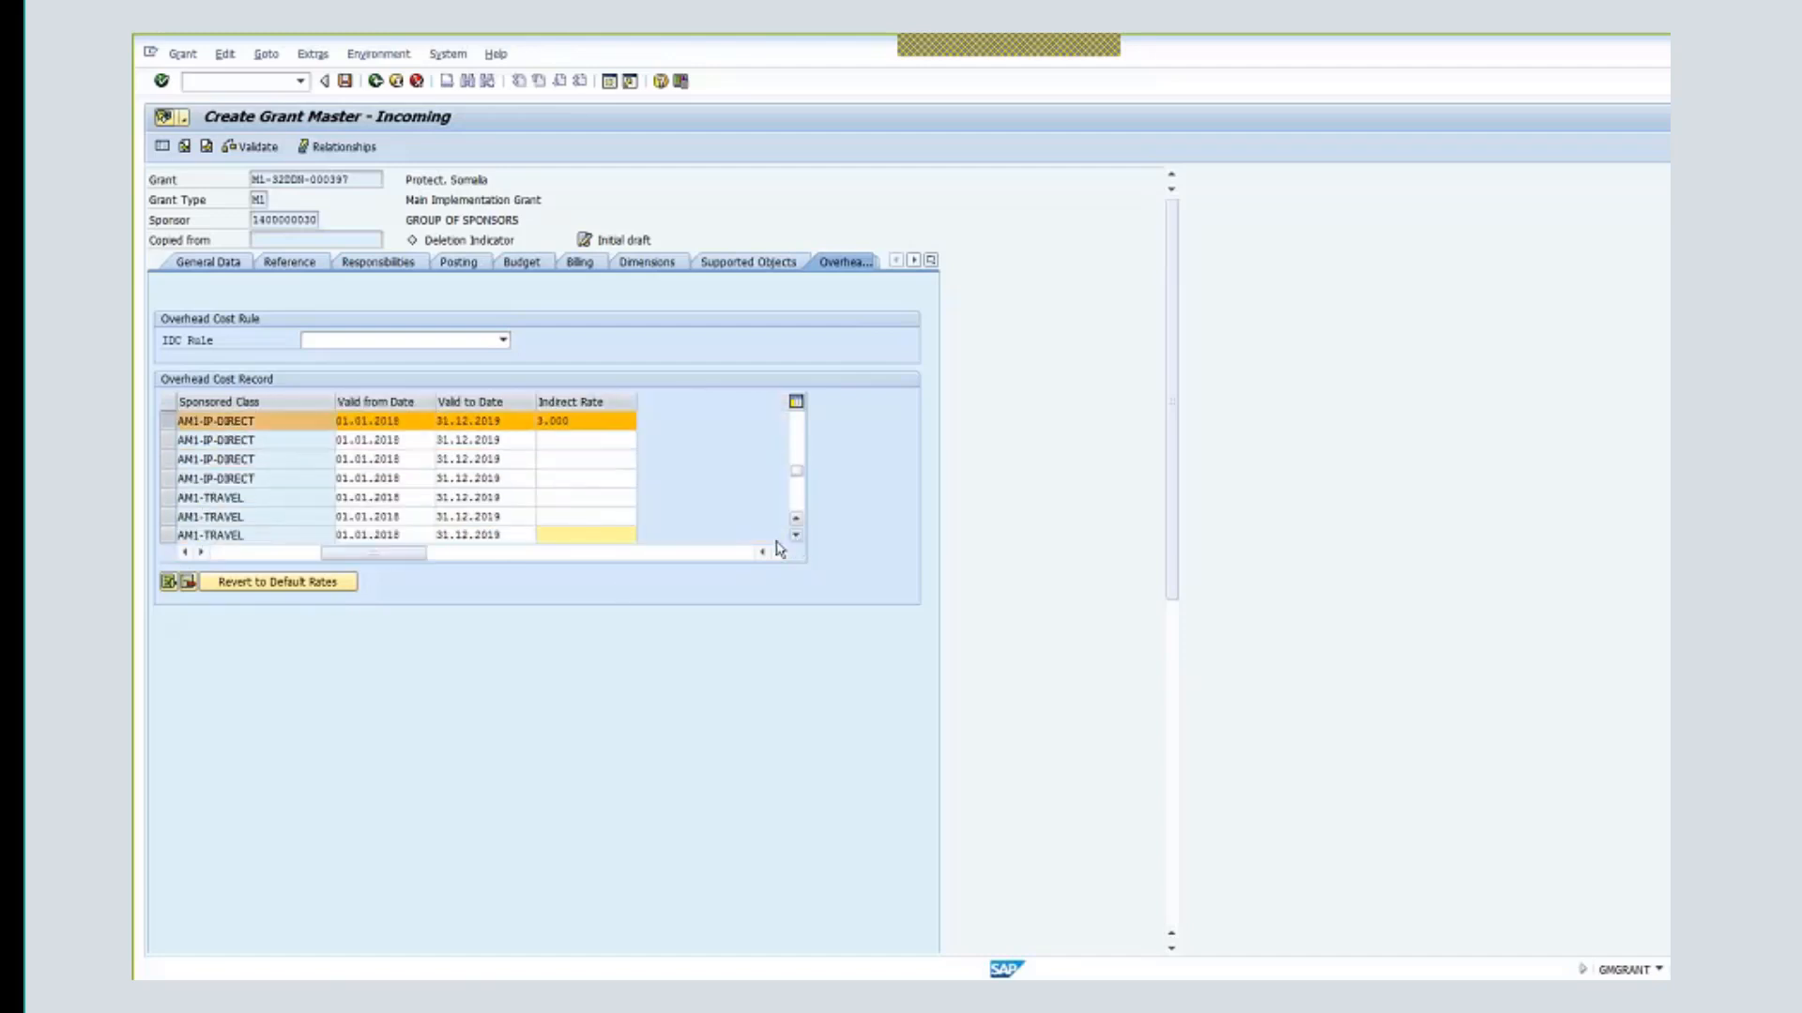
left_click(185, 553)
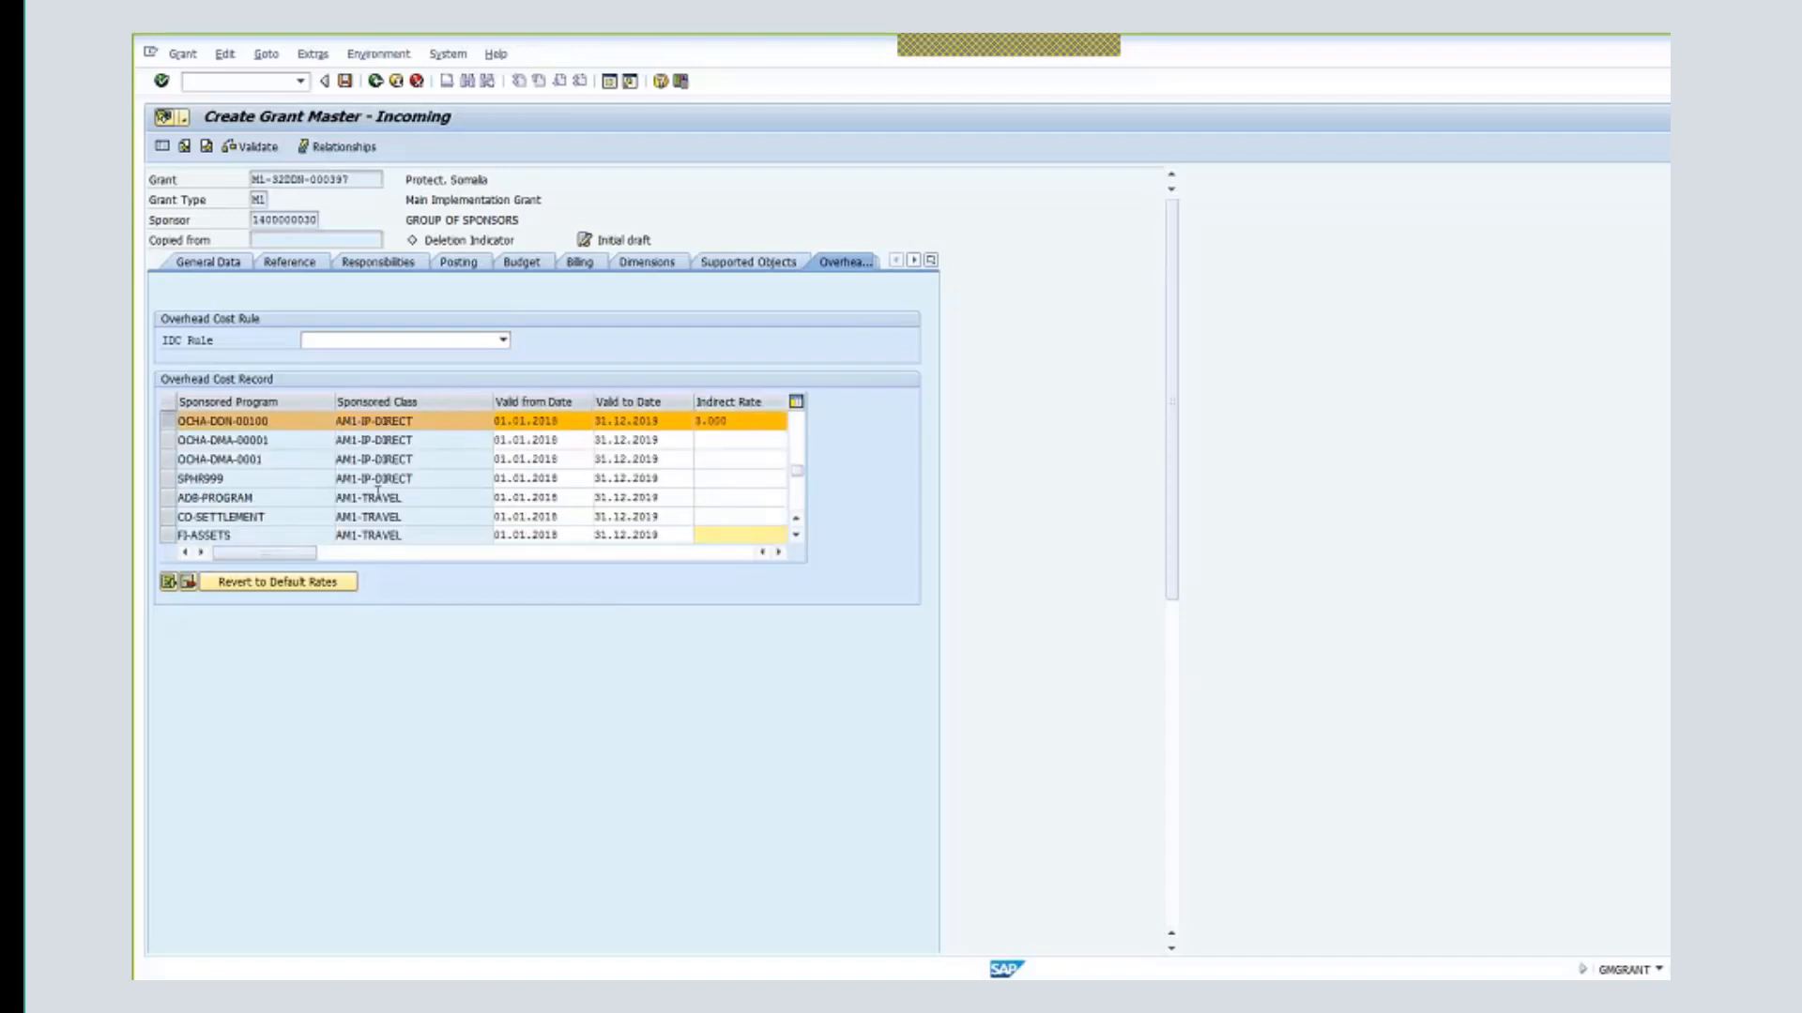
left_click(796, 535)
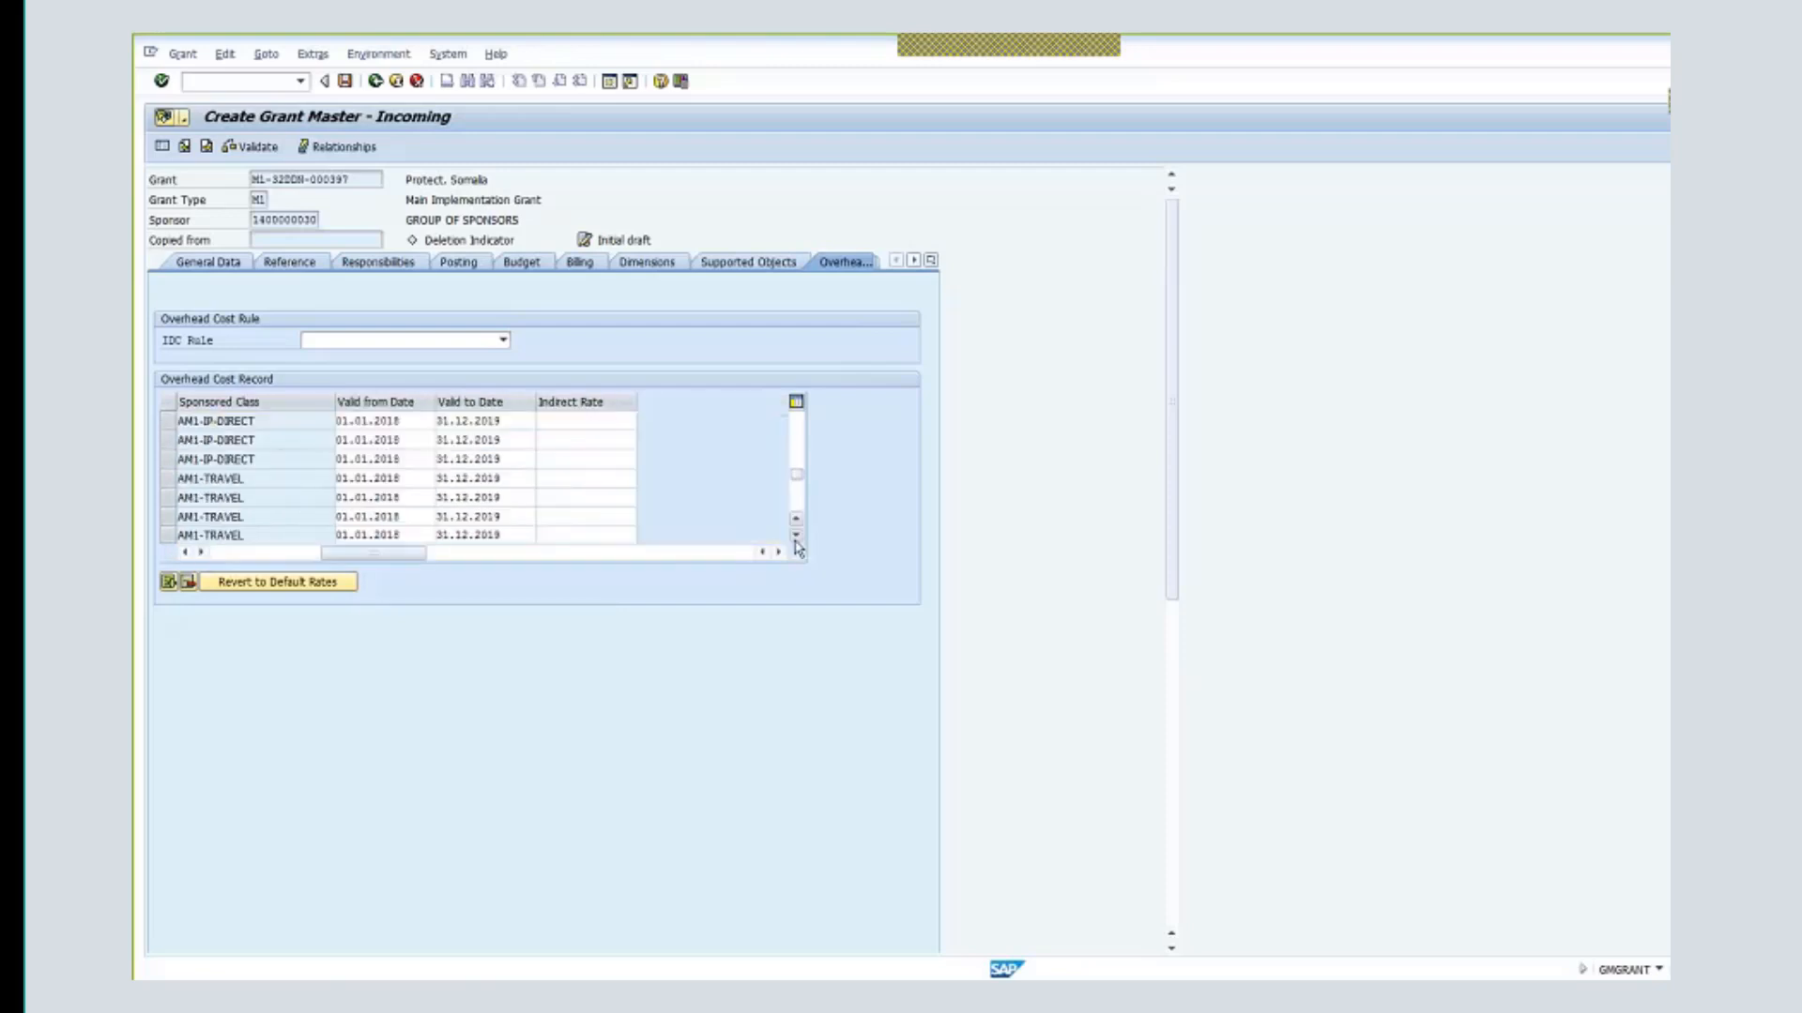
left_click(796, 535)
left_click(795, 535)
left_click_drag(357, 561, 249, 561)
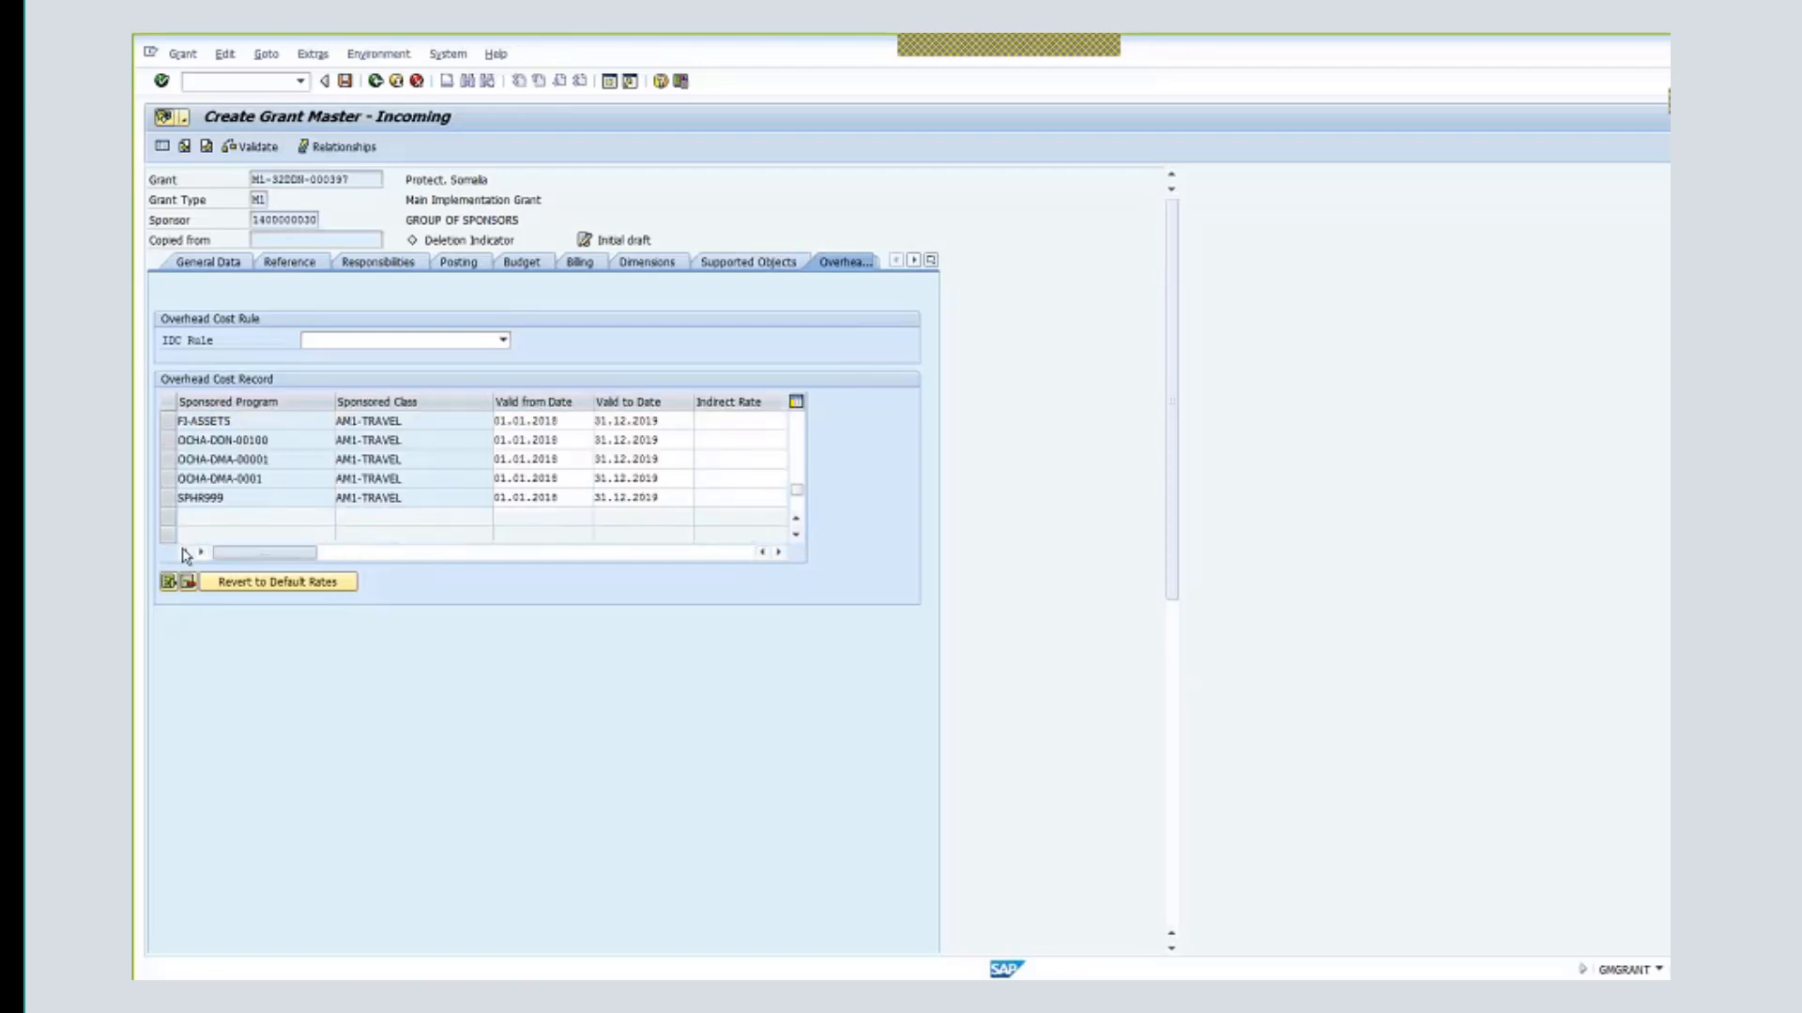
left_click(277, 441)
left_click(713, 440)
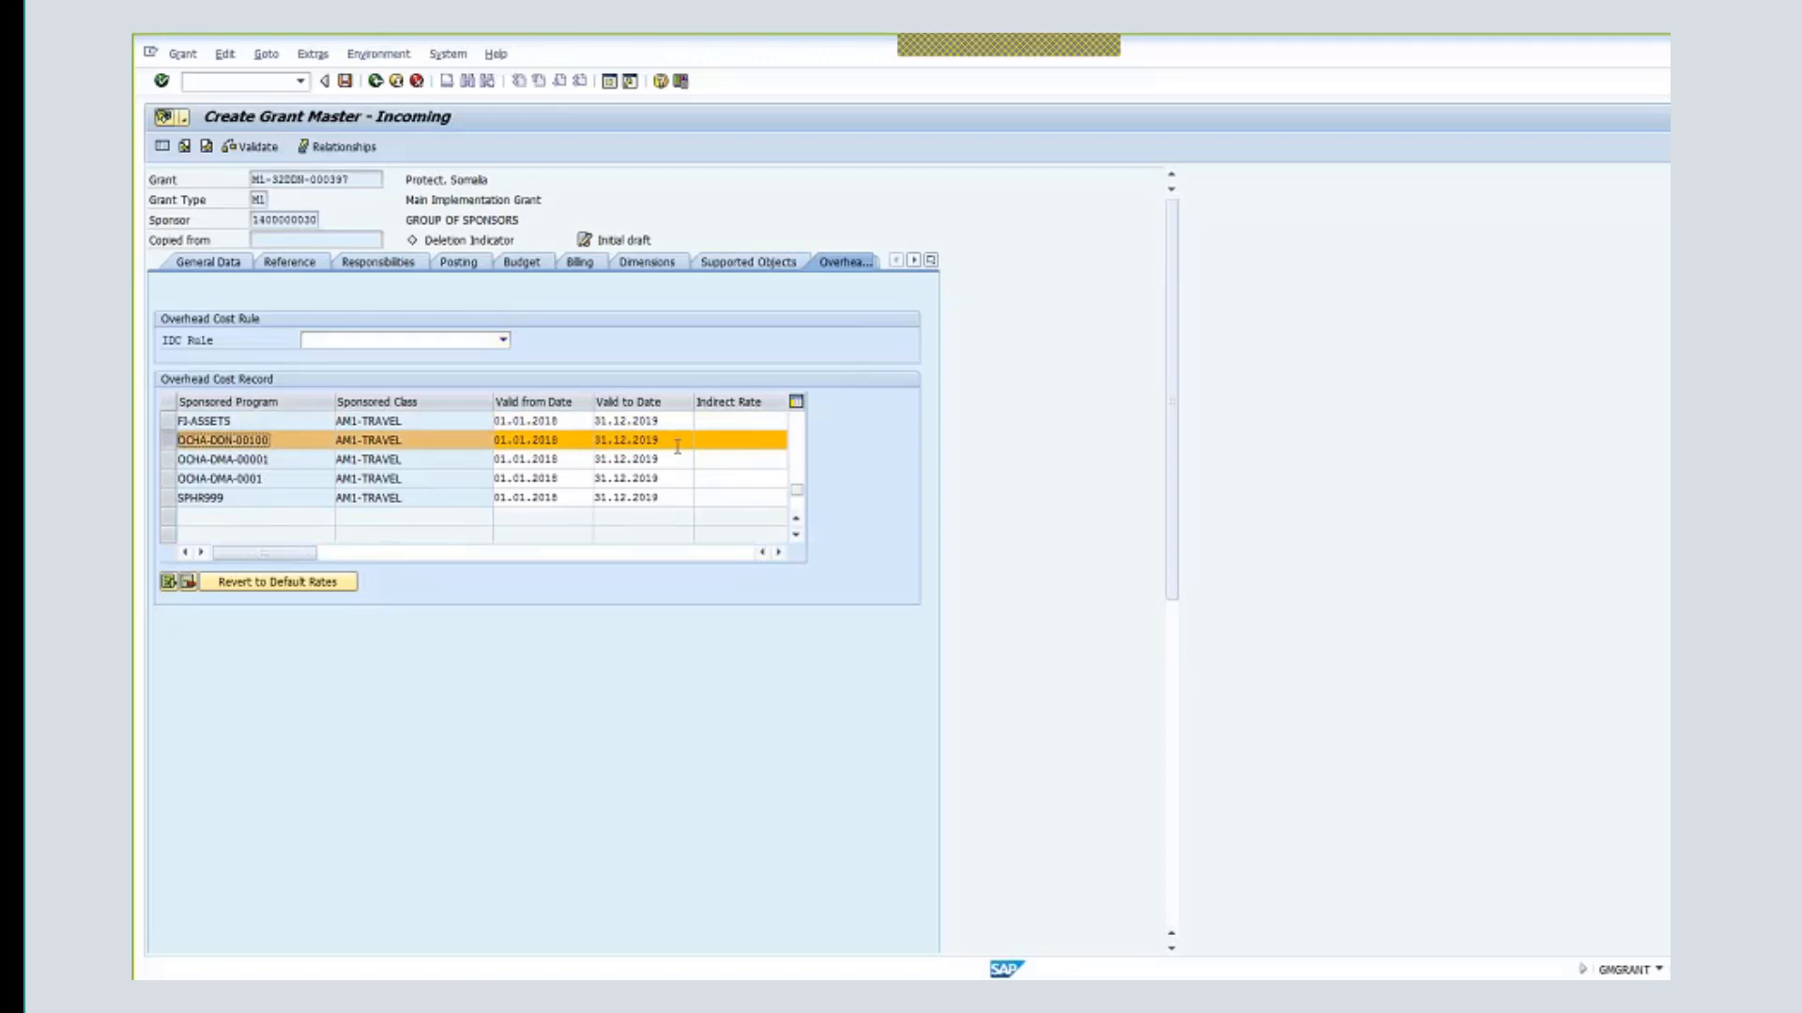
type("18")
left_click(778, 551)
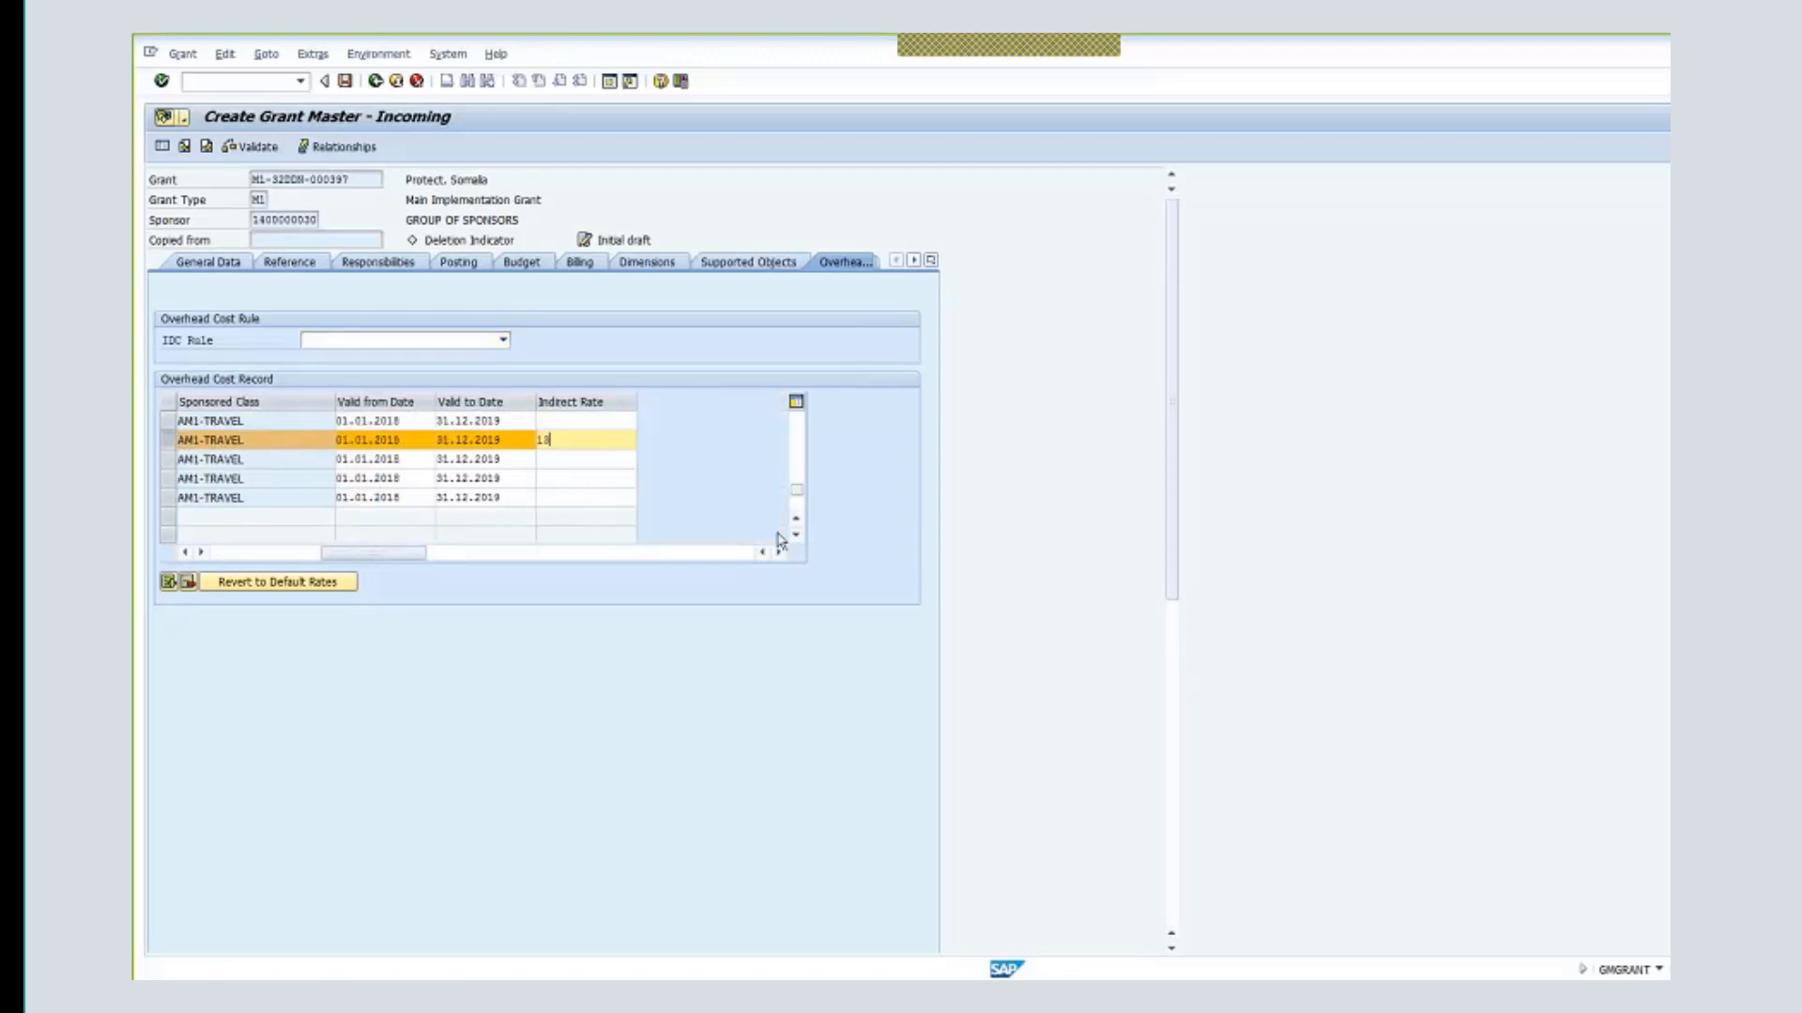
left_click(185, 552)
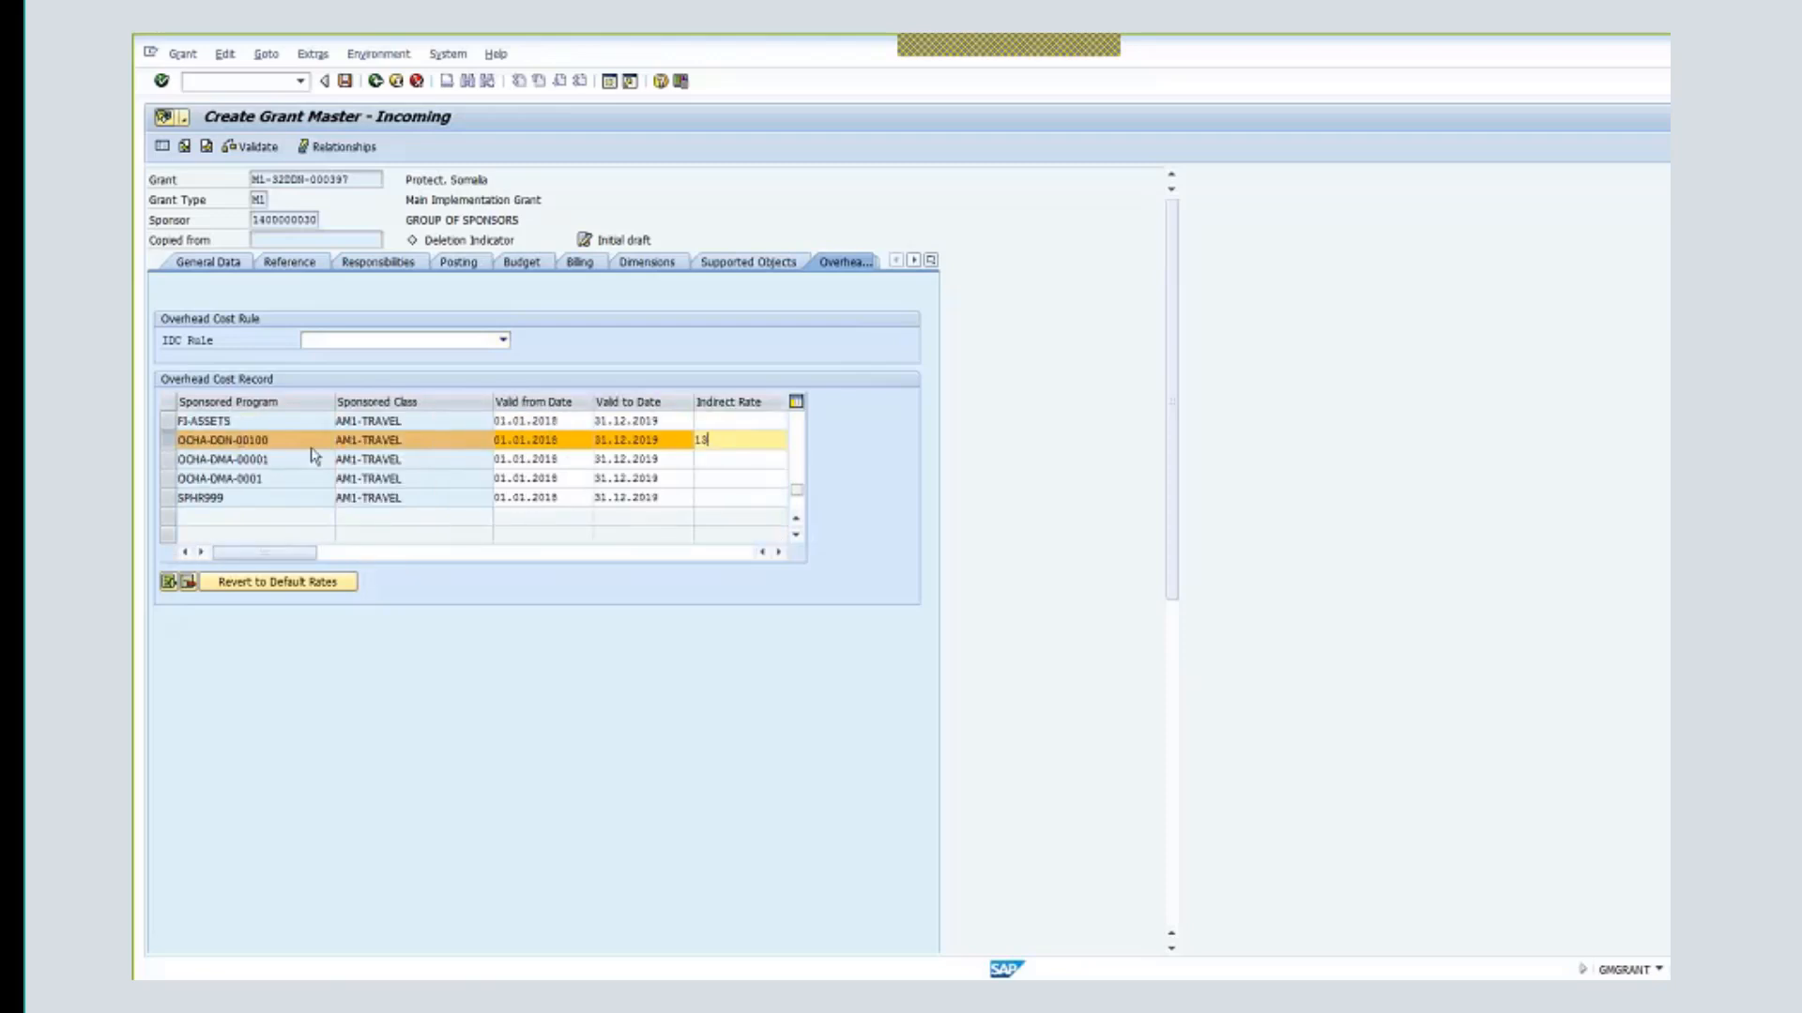
key("Return")
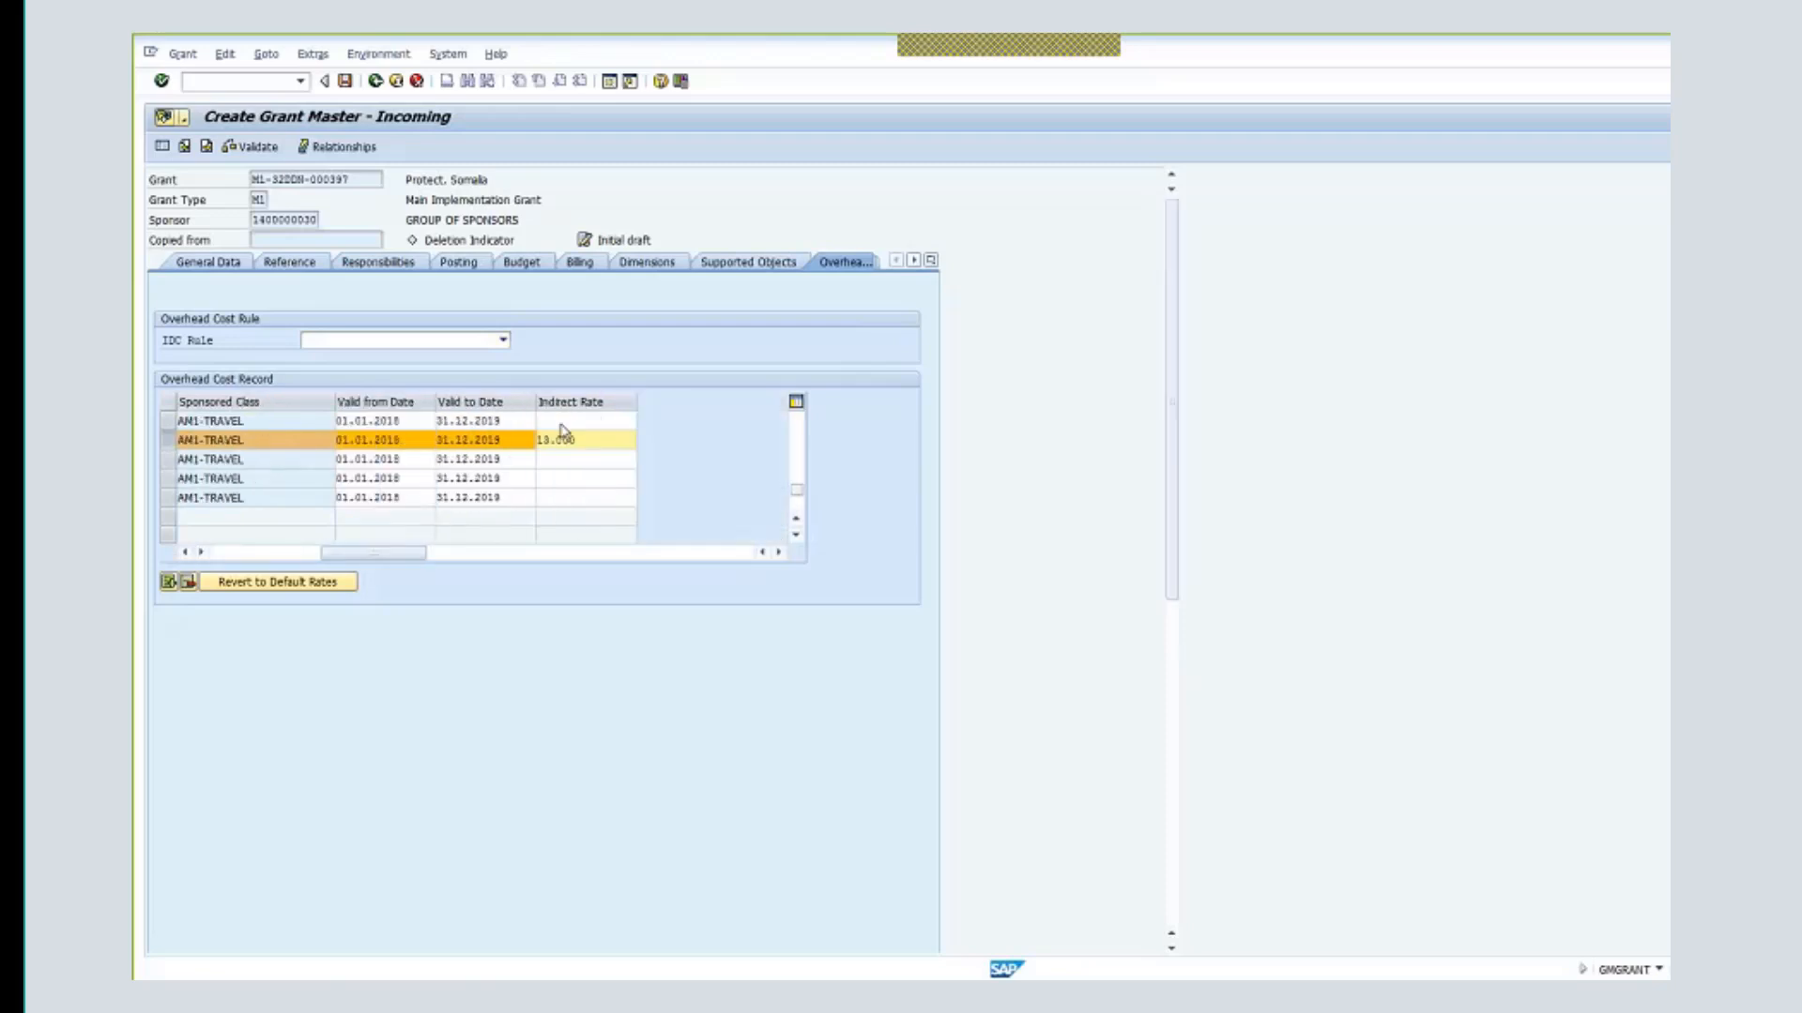
left_click(654, 265)
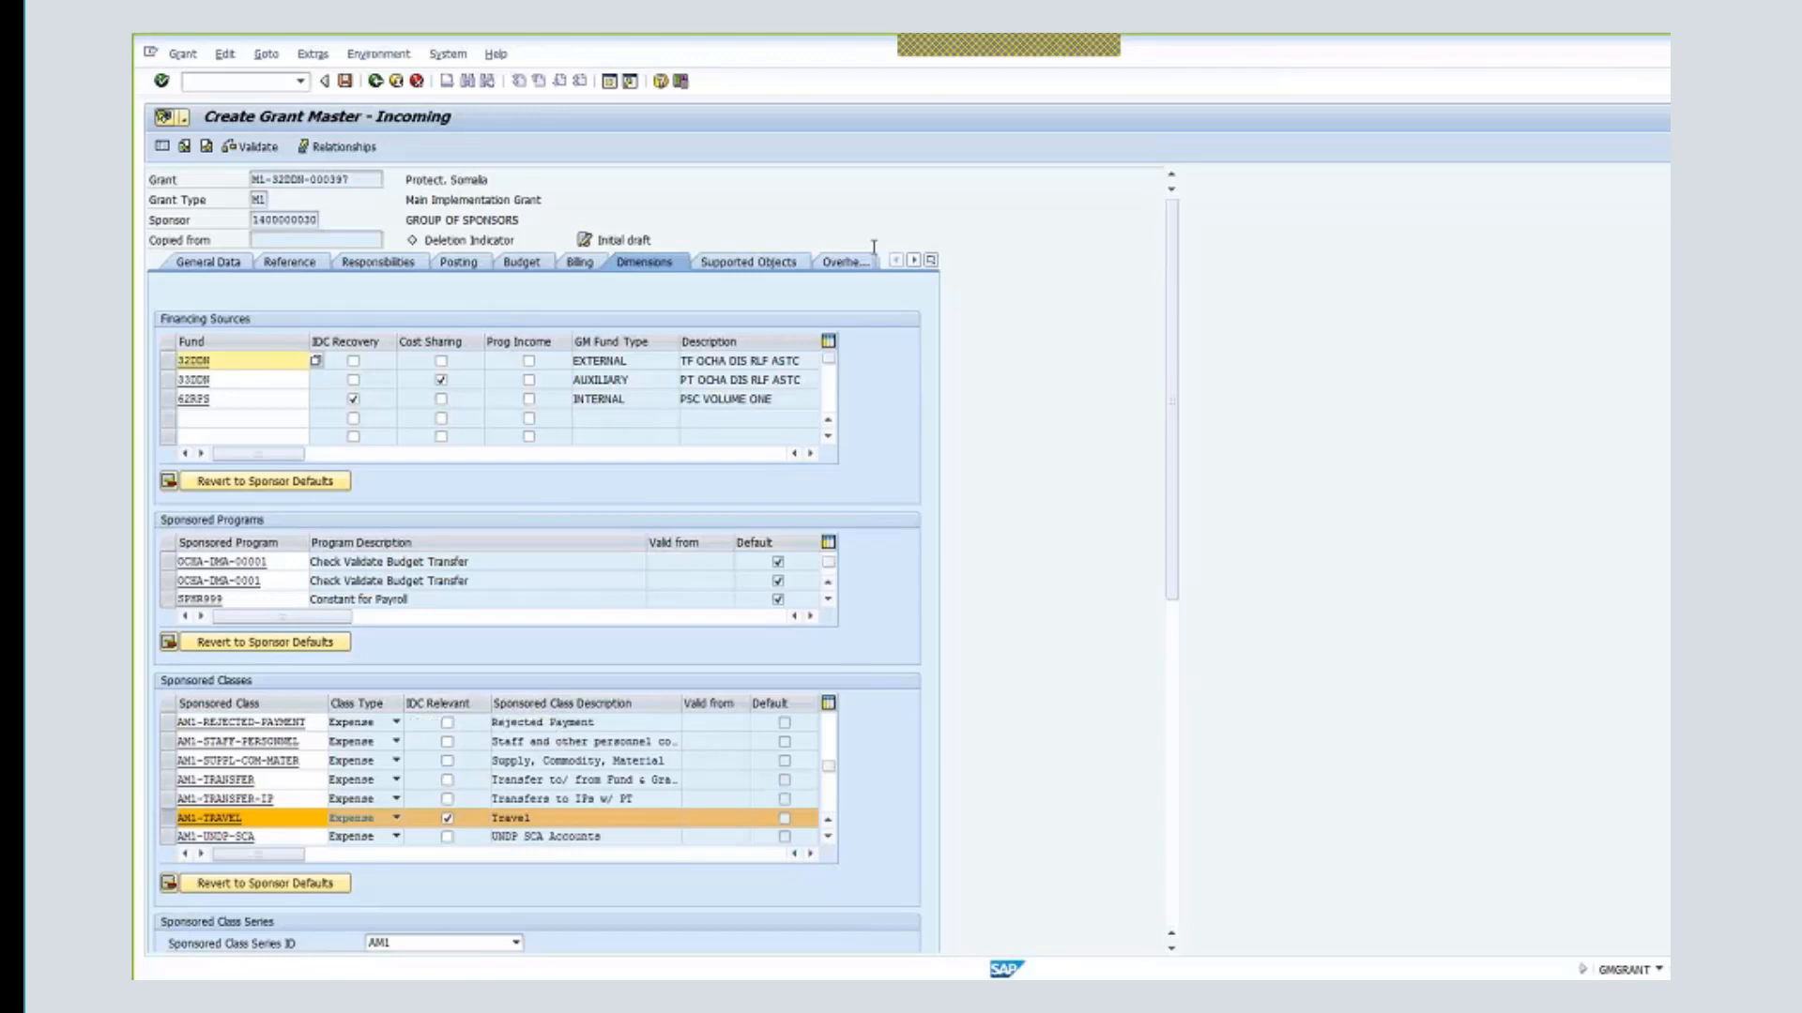
left_click(844, 263)
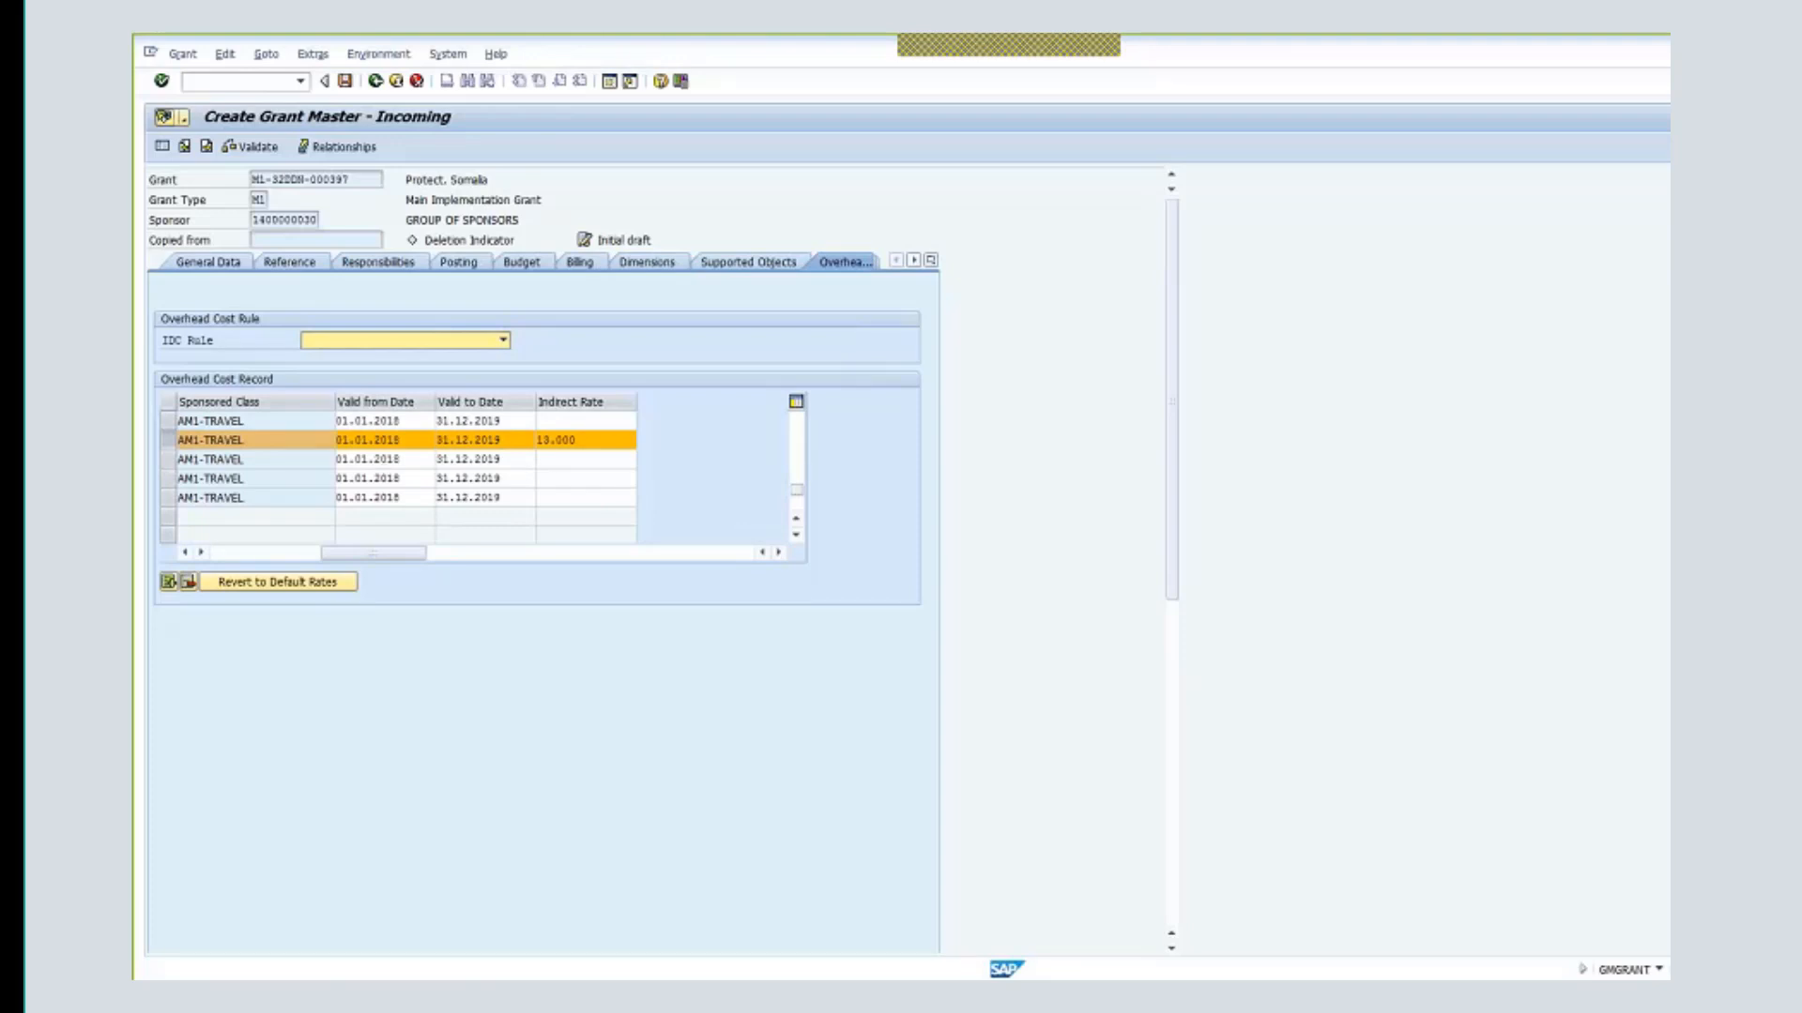
left_click_drag(363, 554, 330, 559)
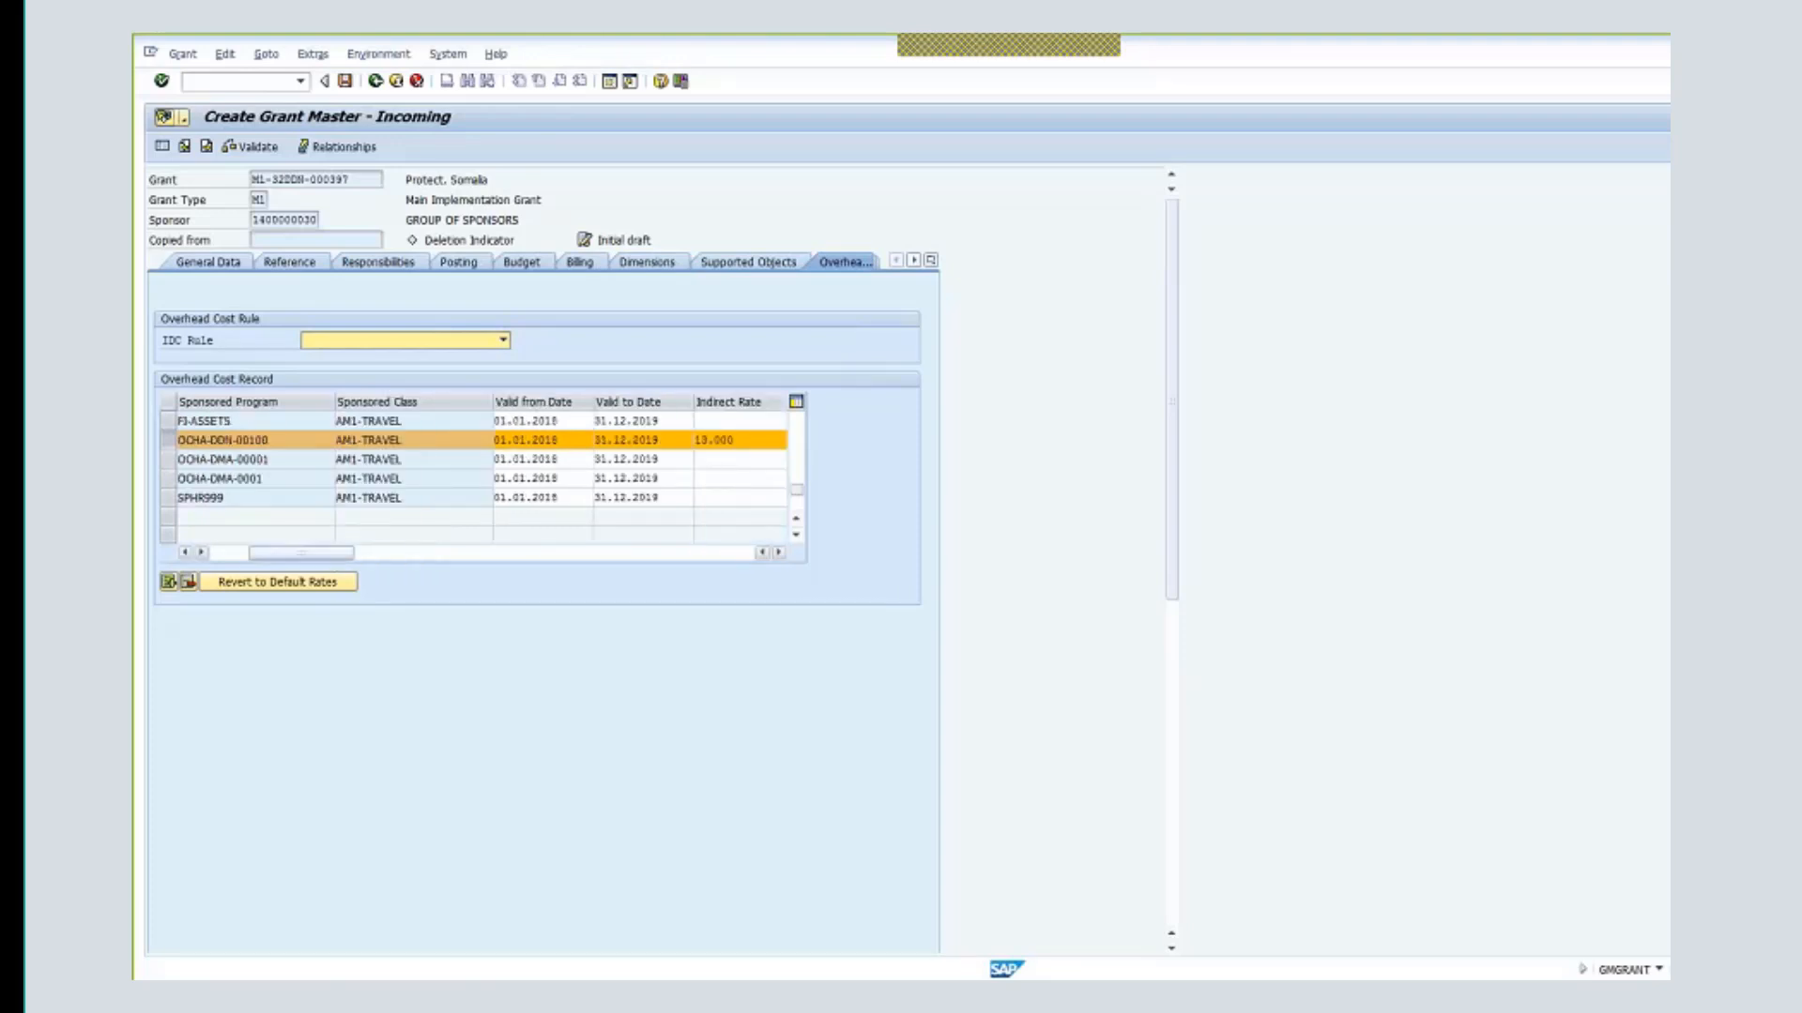
- Scroll the overhead table back up to check the 3.000 indirect rate
left_click(795, 520)
left_click(796, 523)
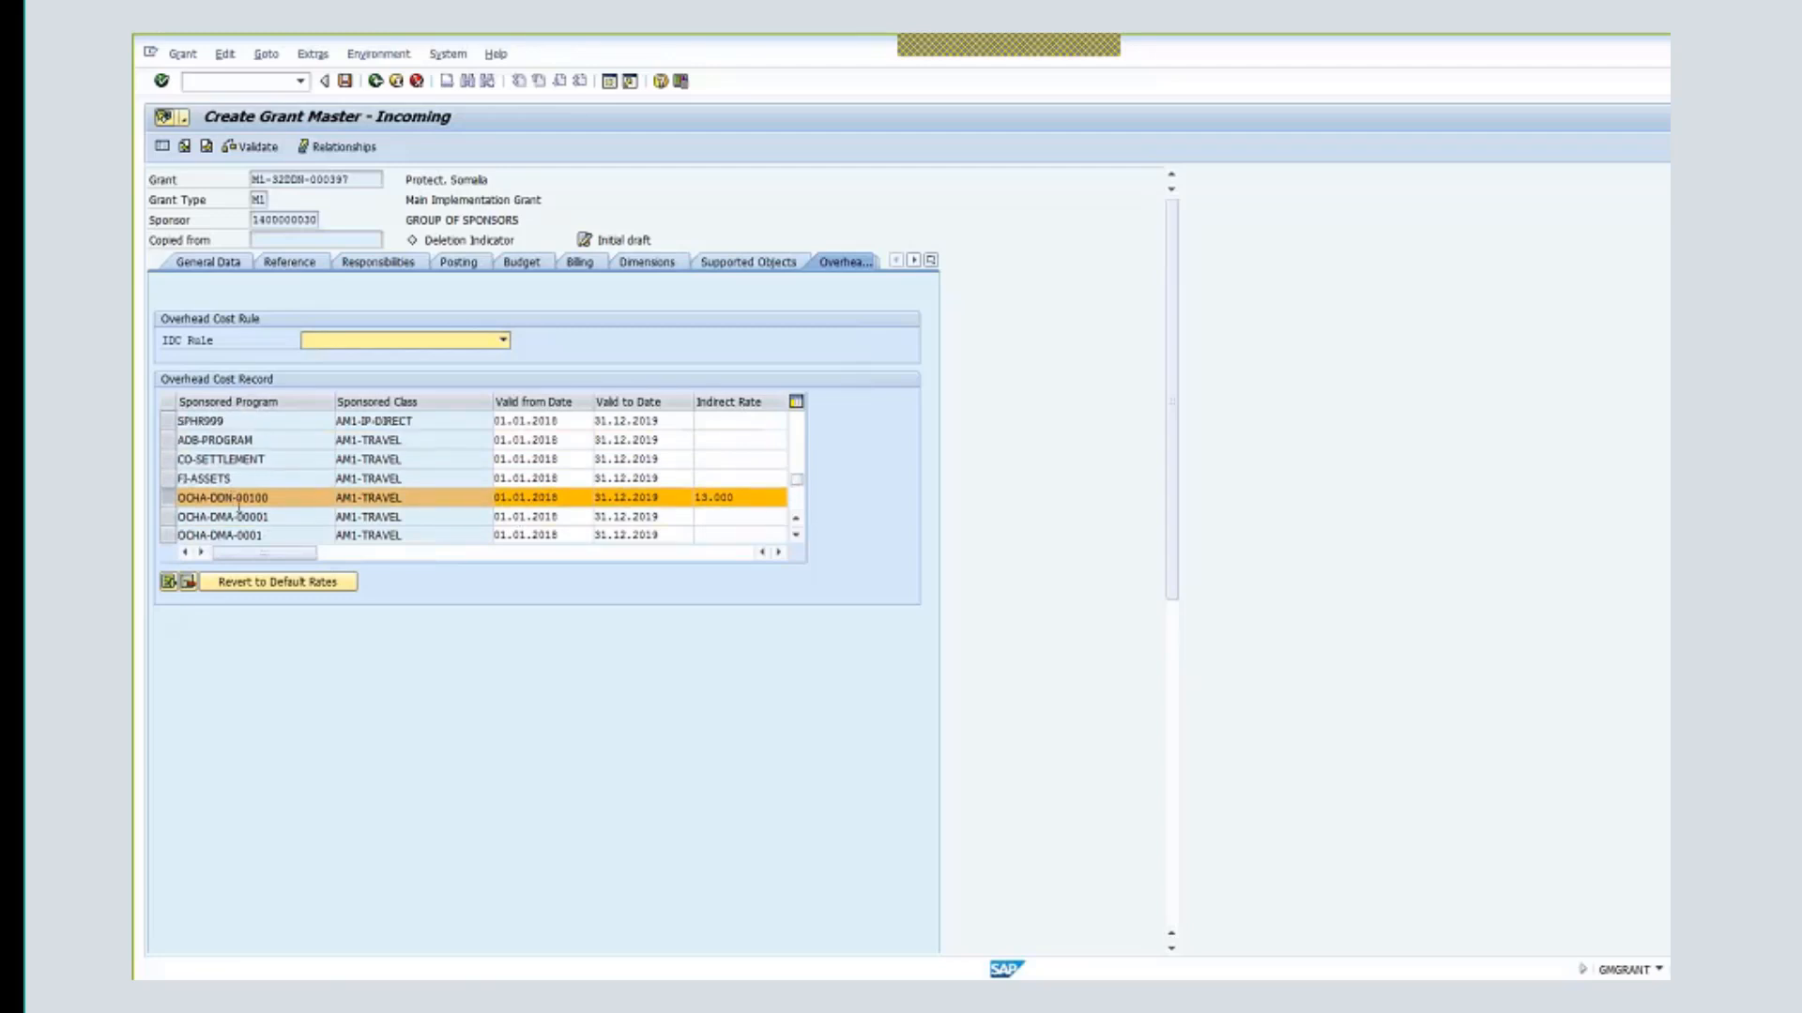
left_click(795, 519)
left_click(795, 519)
left_click(796, 519)
left_click(796, 519)
left_click(796, 518)
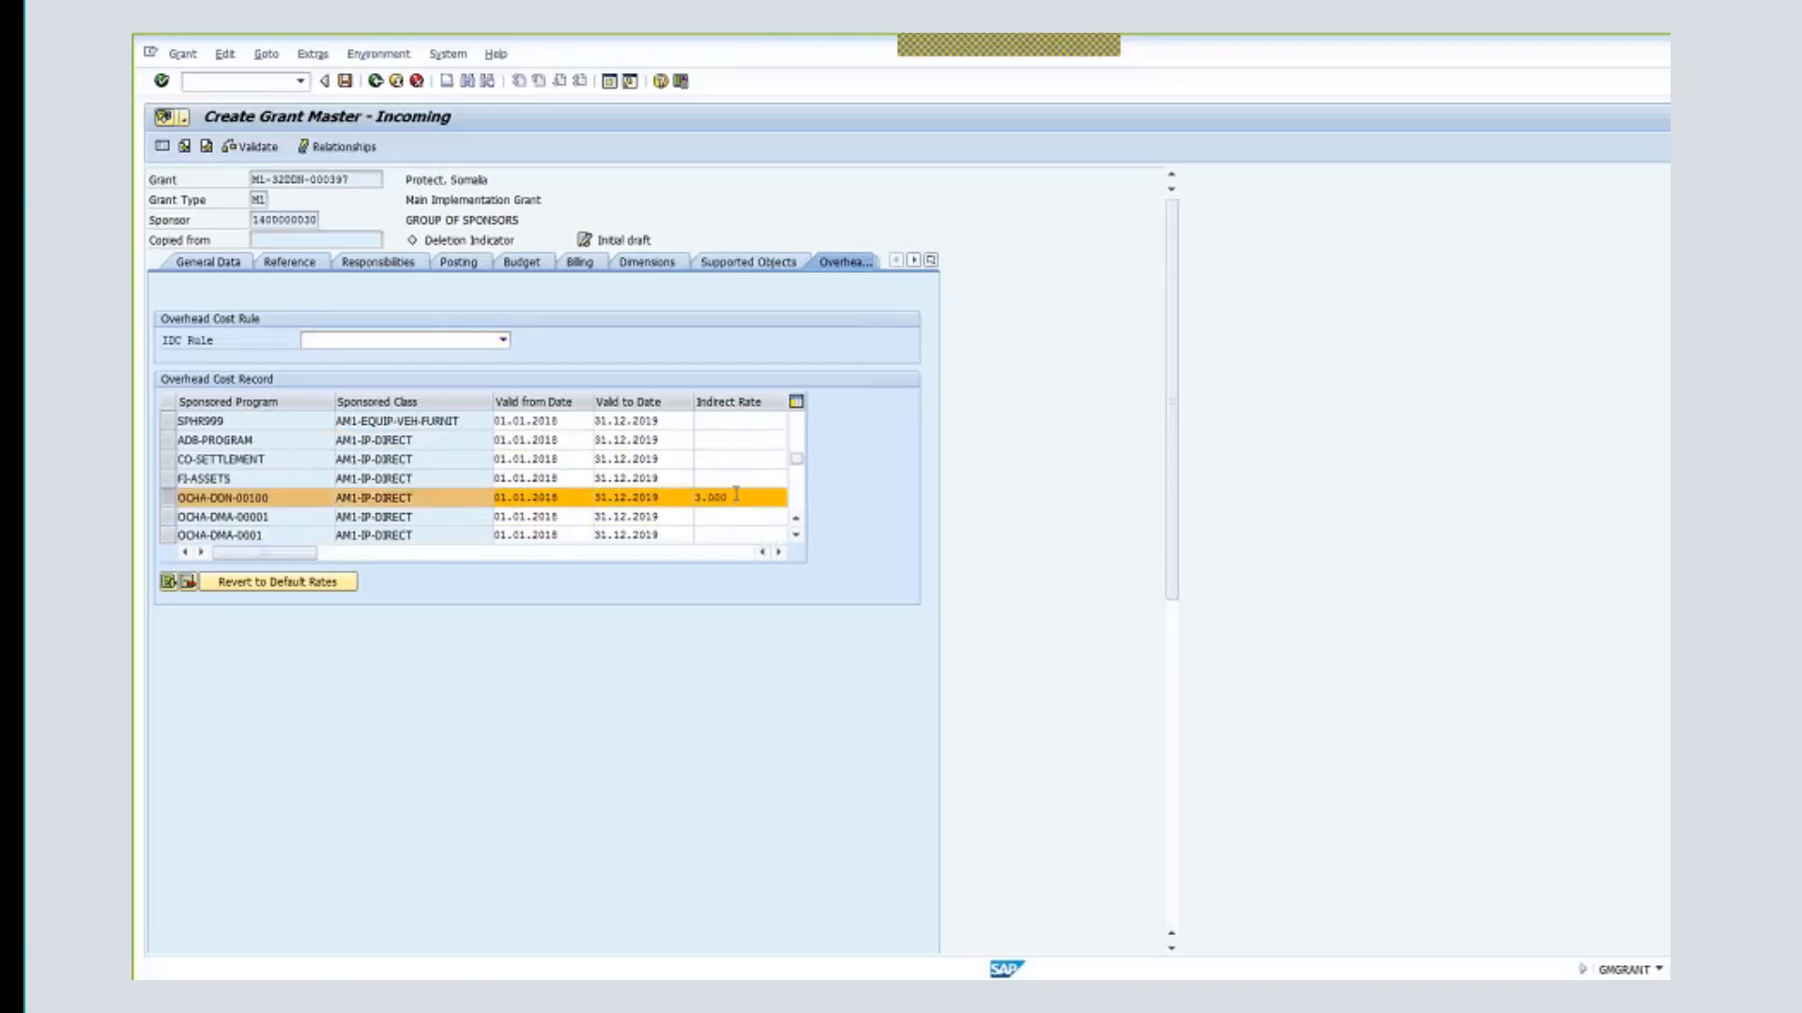
left_click_drag(735, 495, 698, 496)
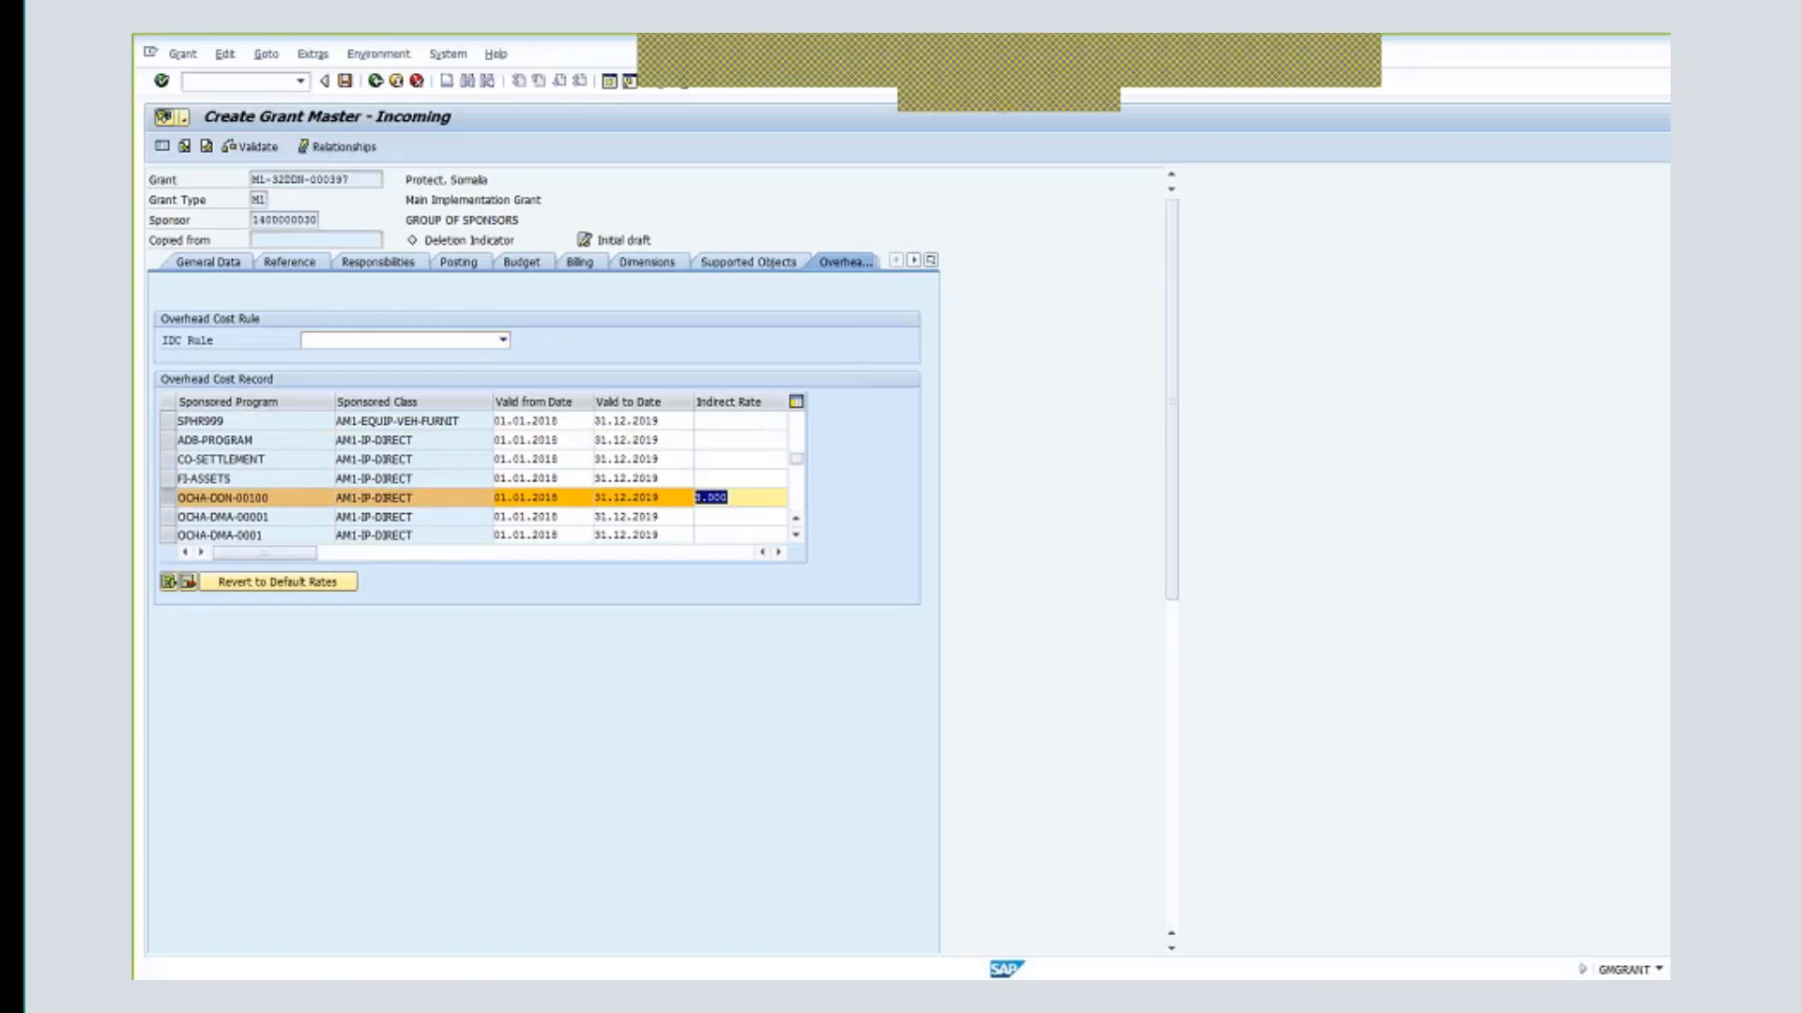
- Set the IDC rule to 1 PSC ACTUALS AND COMMITMENTS
left_click(504, 342)
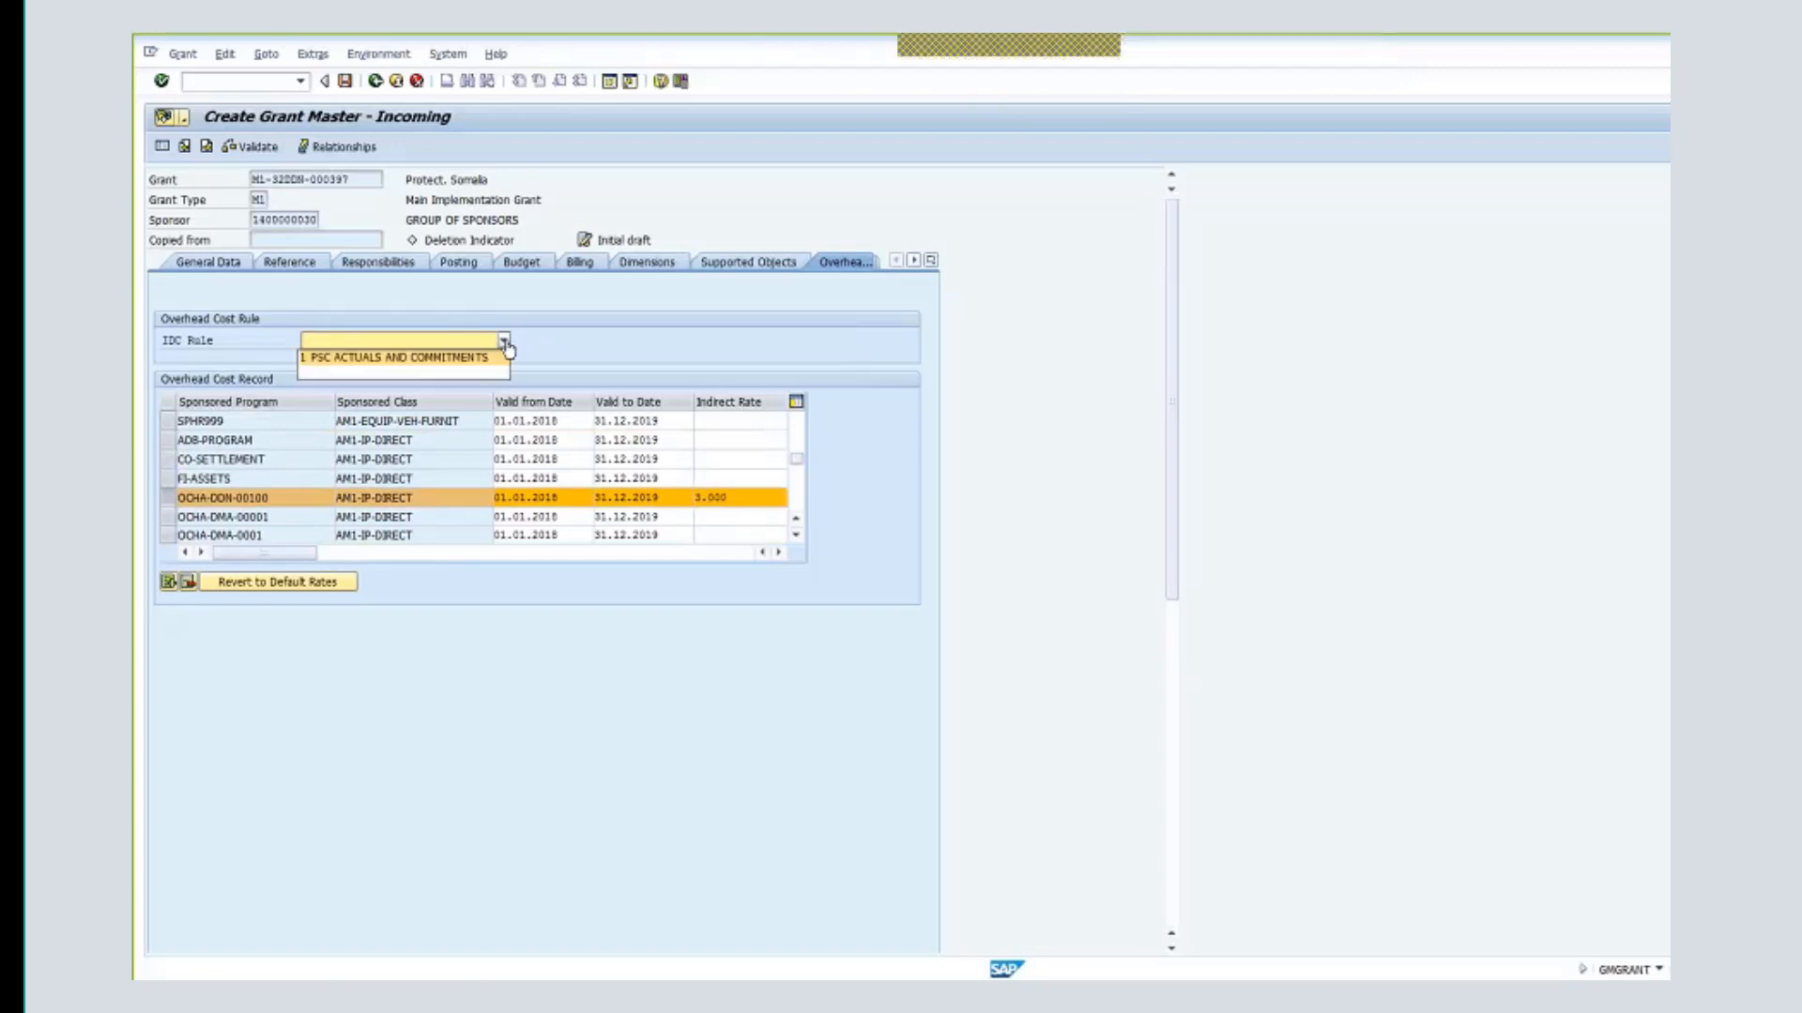
left_click(380, 358)
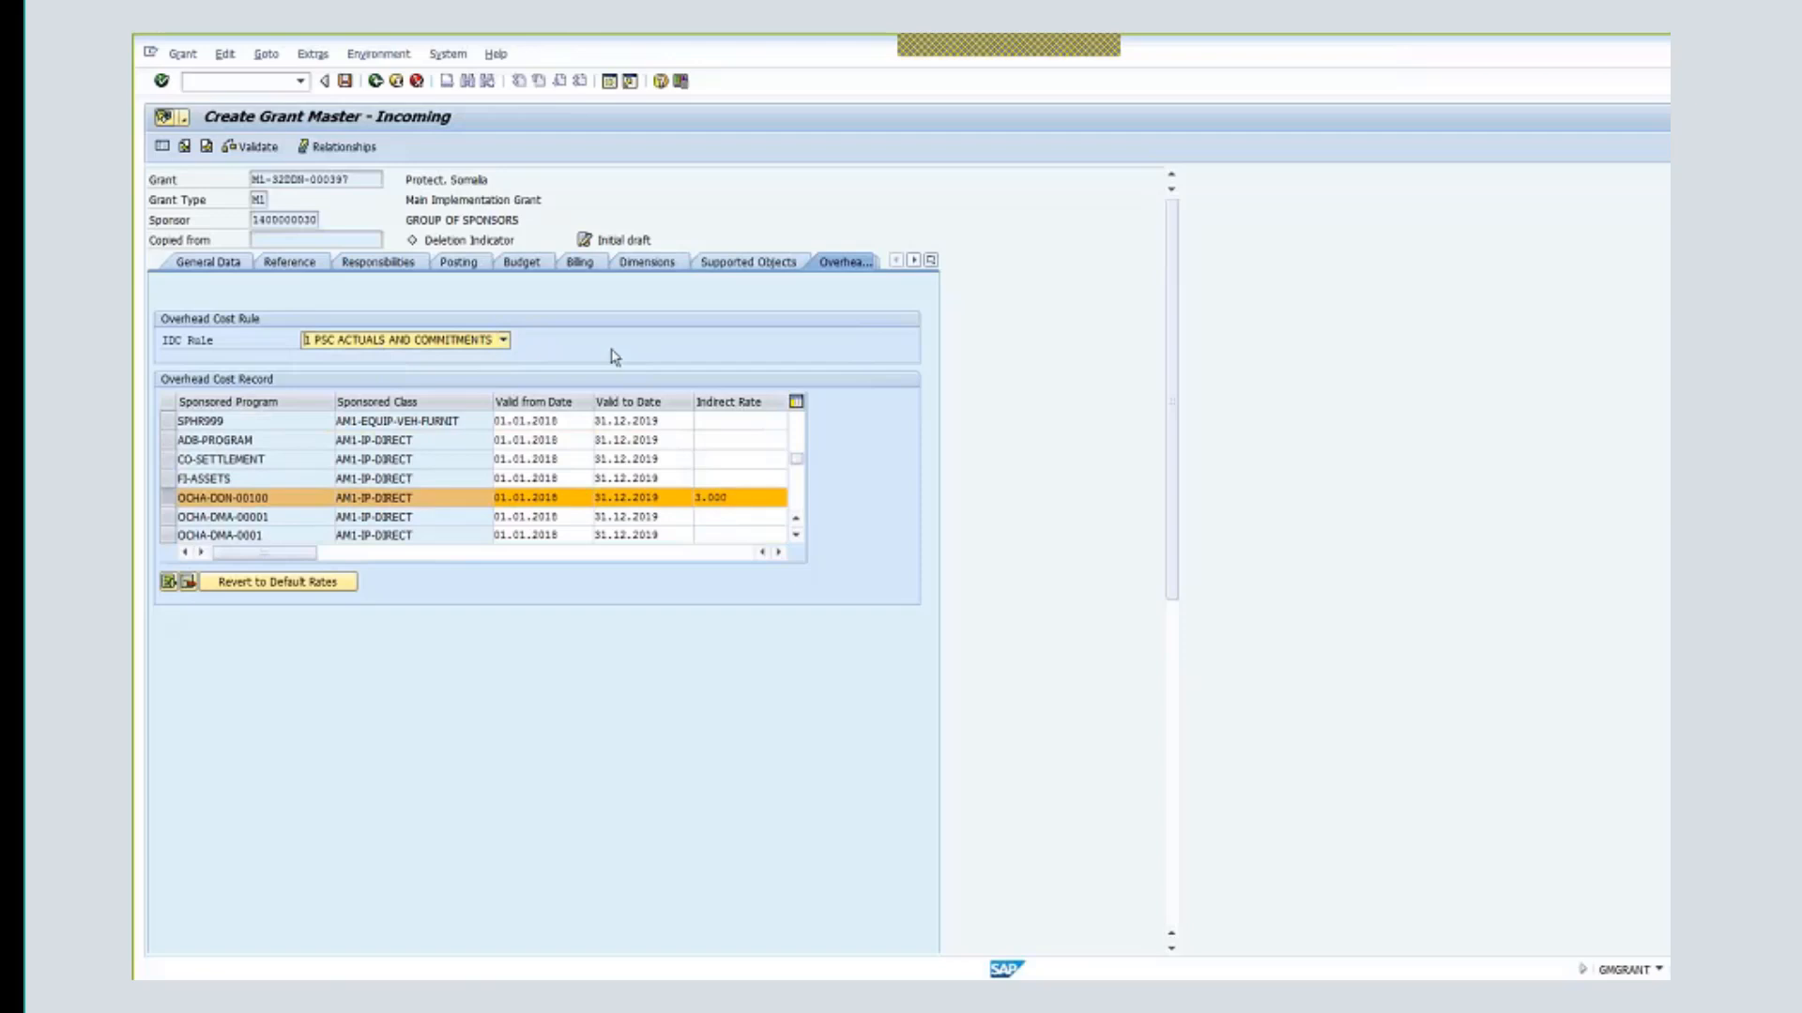
left_click(931, 260)
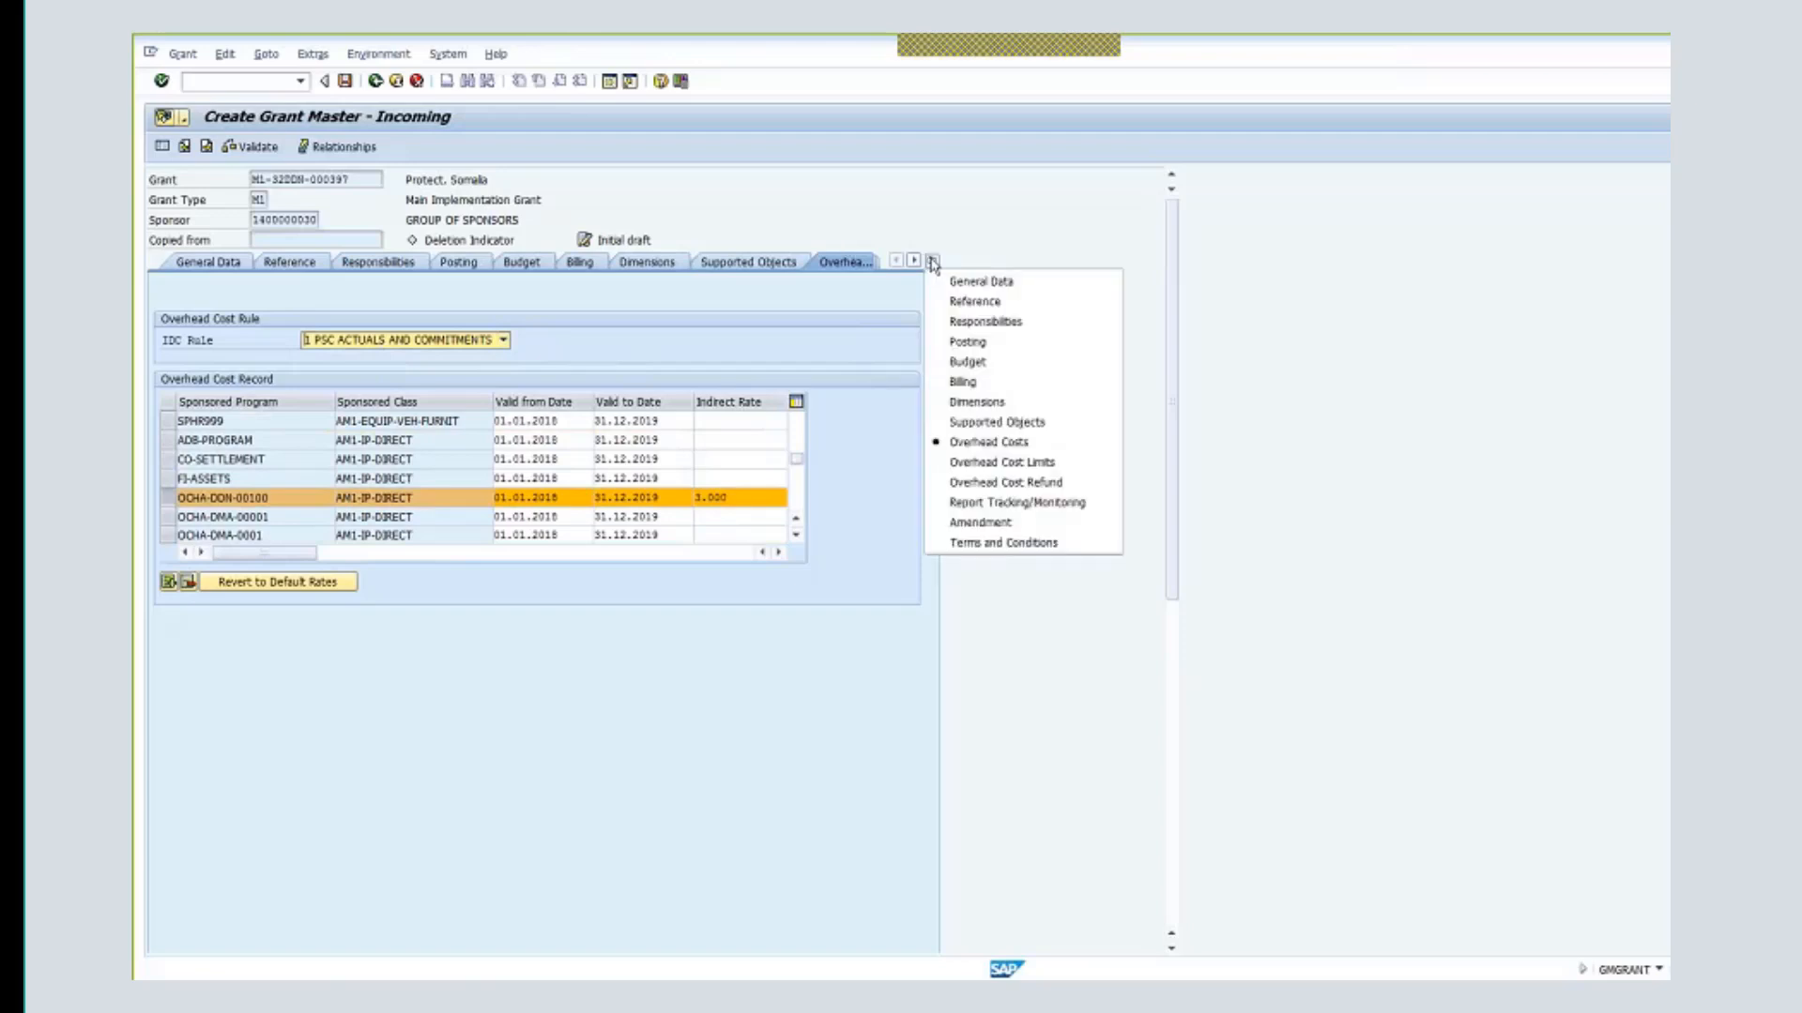
- In Terms and Conditions, set IPSAS Unconditional and Not Specified for interest and unspent balance
left_click(1003, 542)
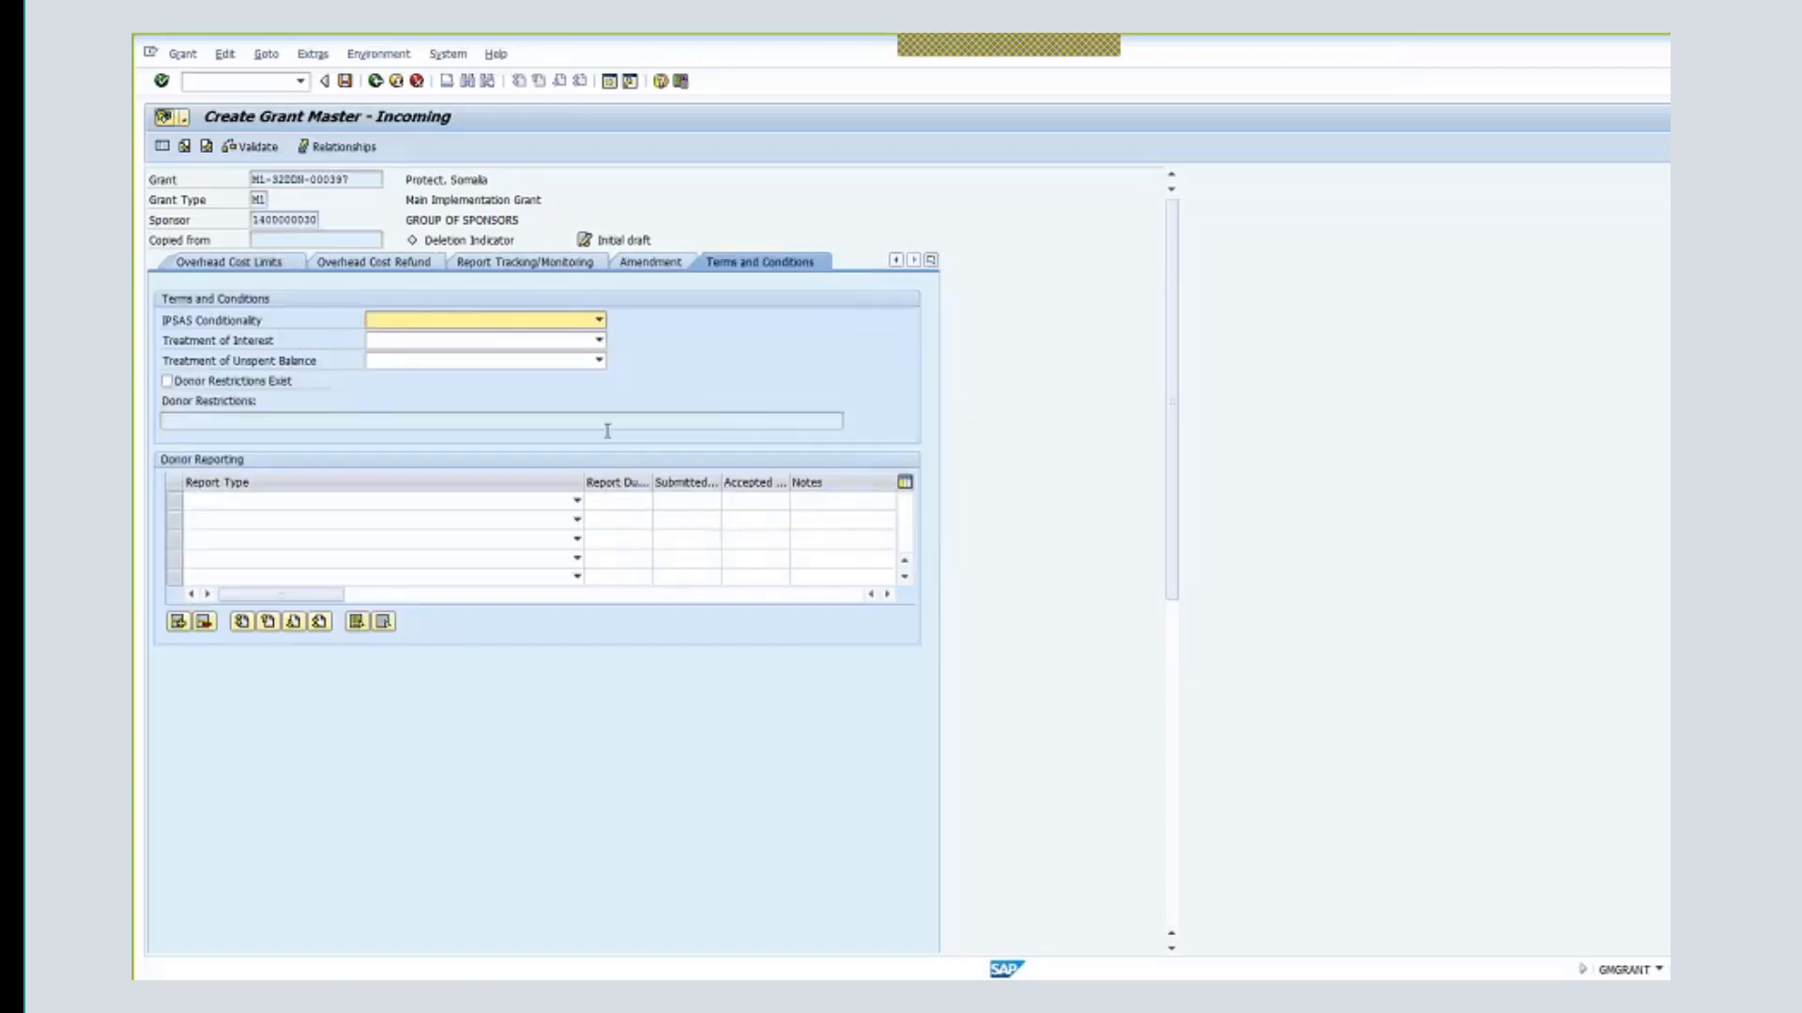
left_click(599, 320)
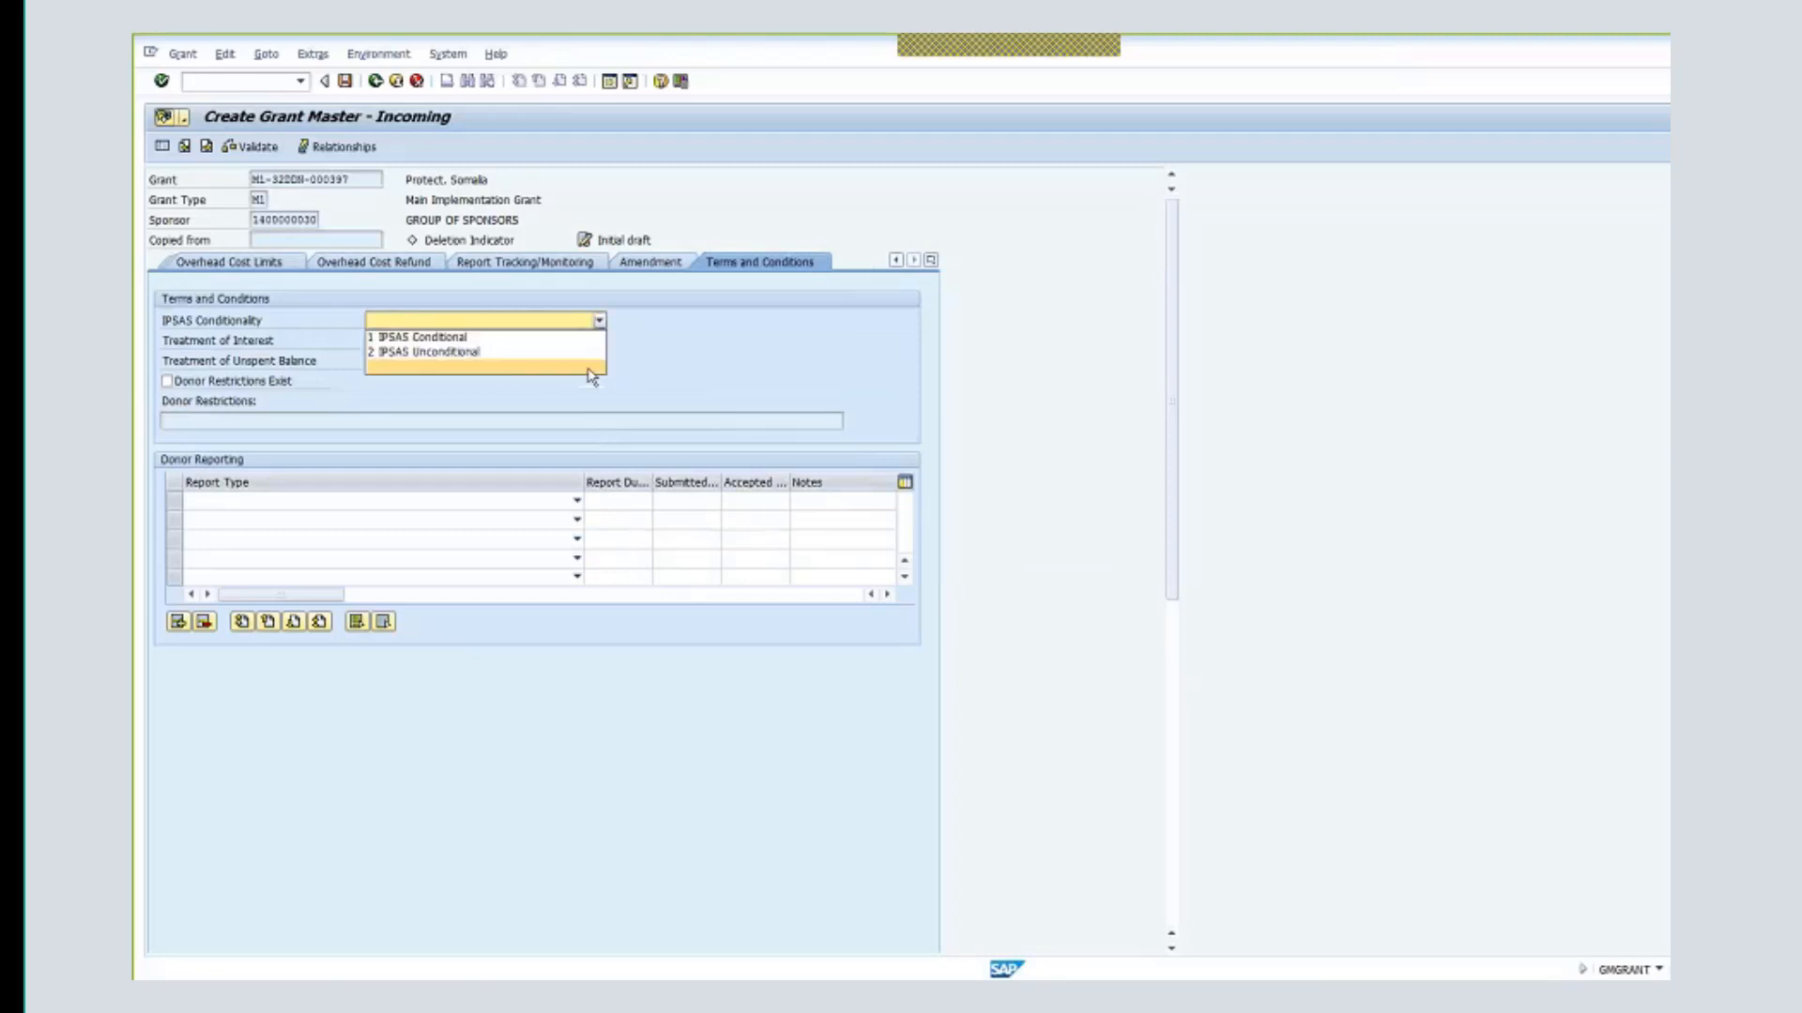
left_click(571, 352)
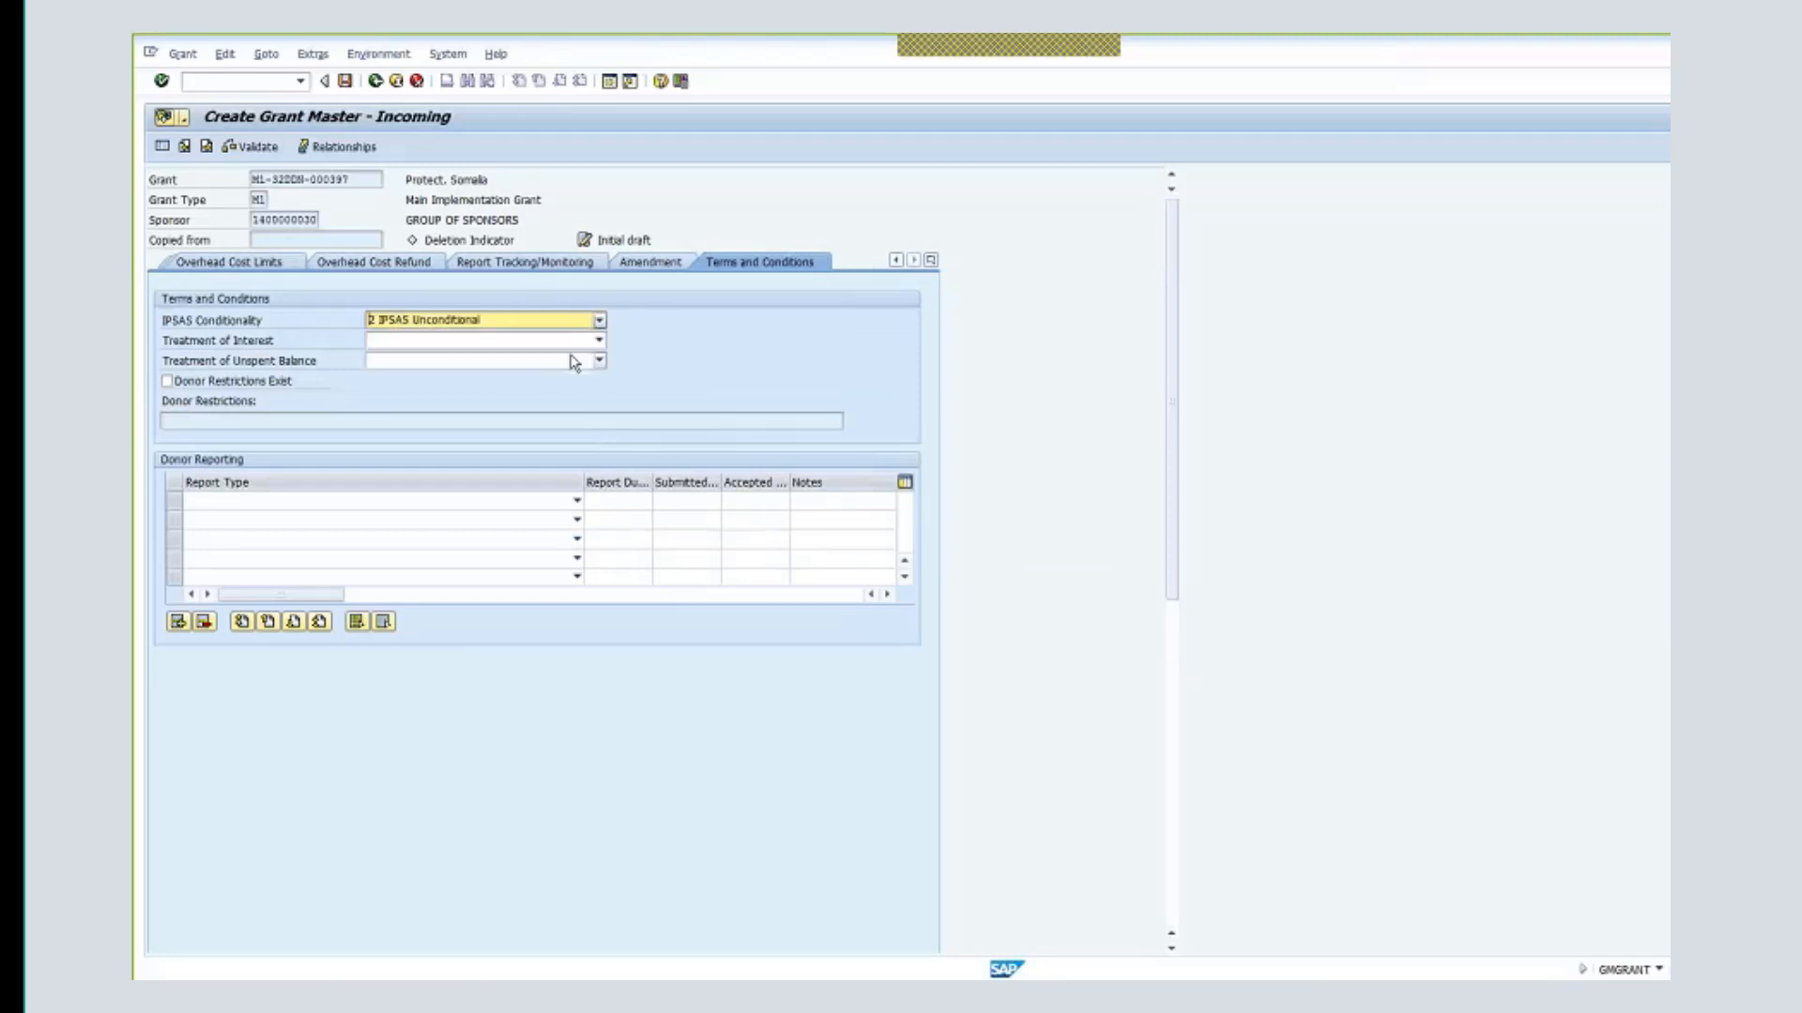
left_click(544, 342)
left_click(512, 387)
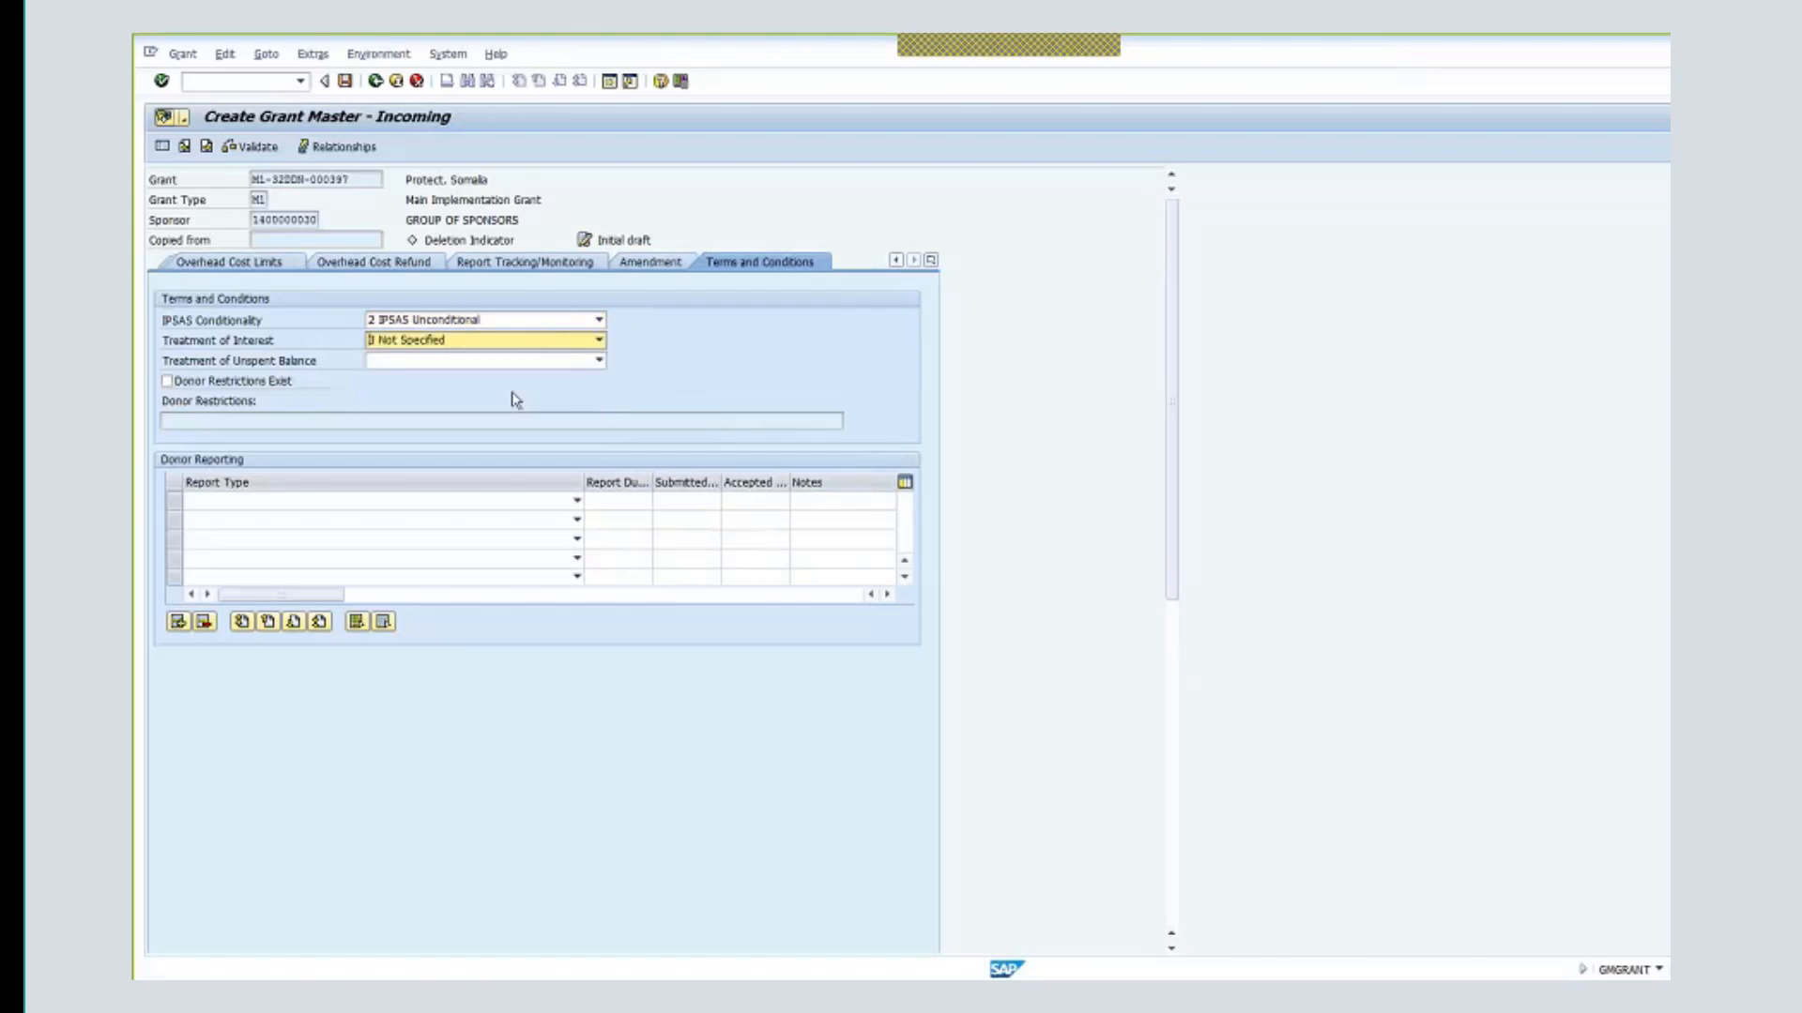
left_click(598, 363)
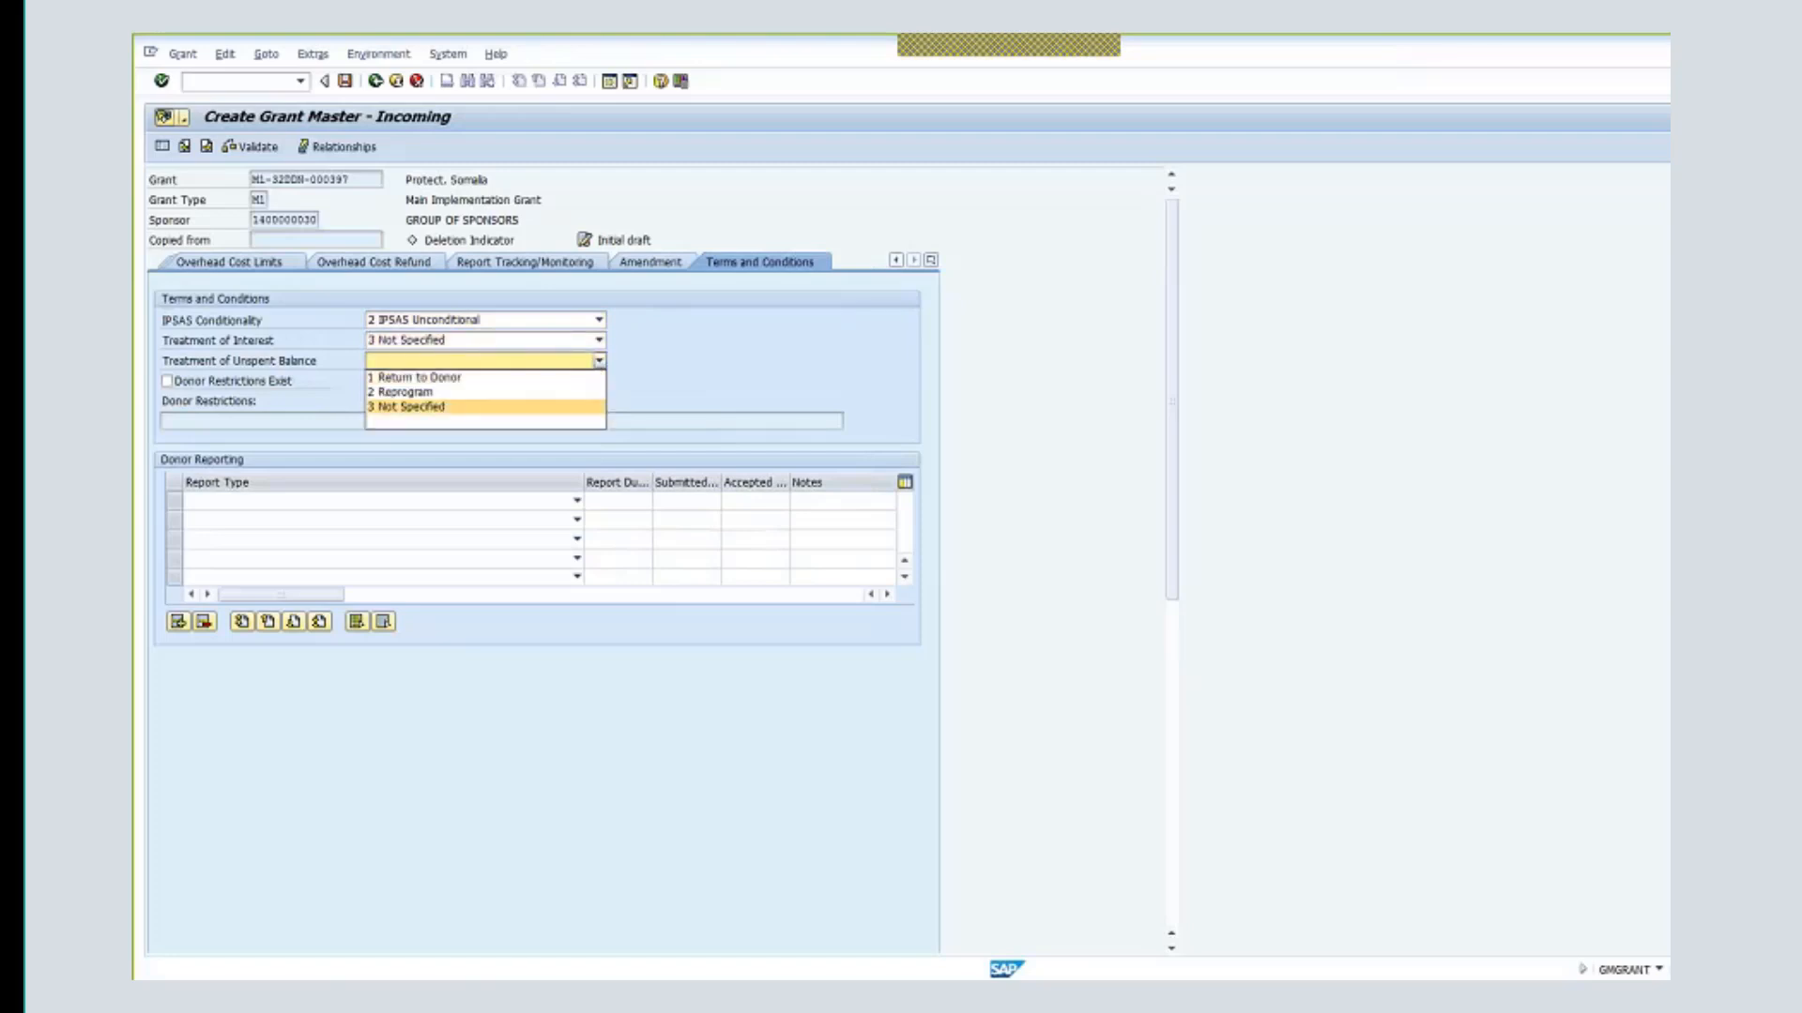
left_click(510, 414)
left_click(598, 362)
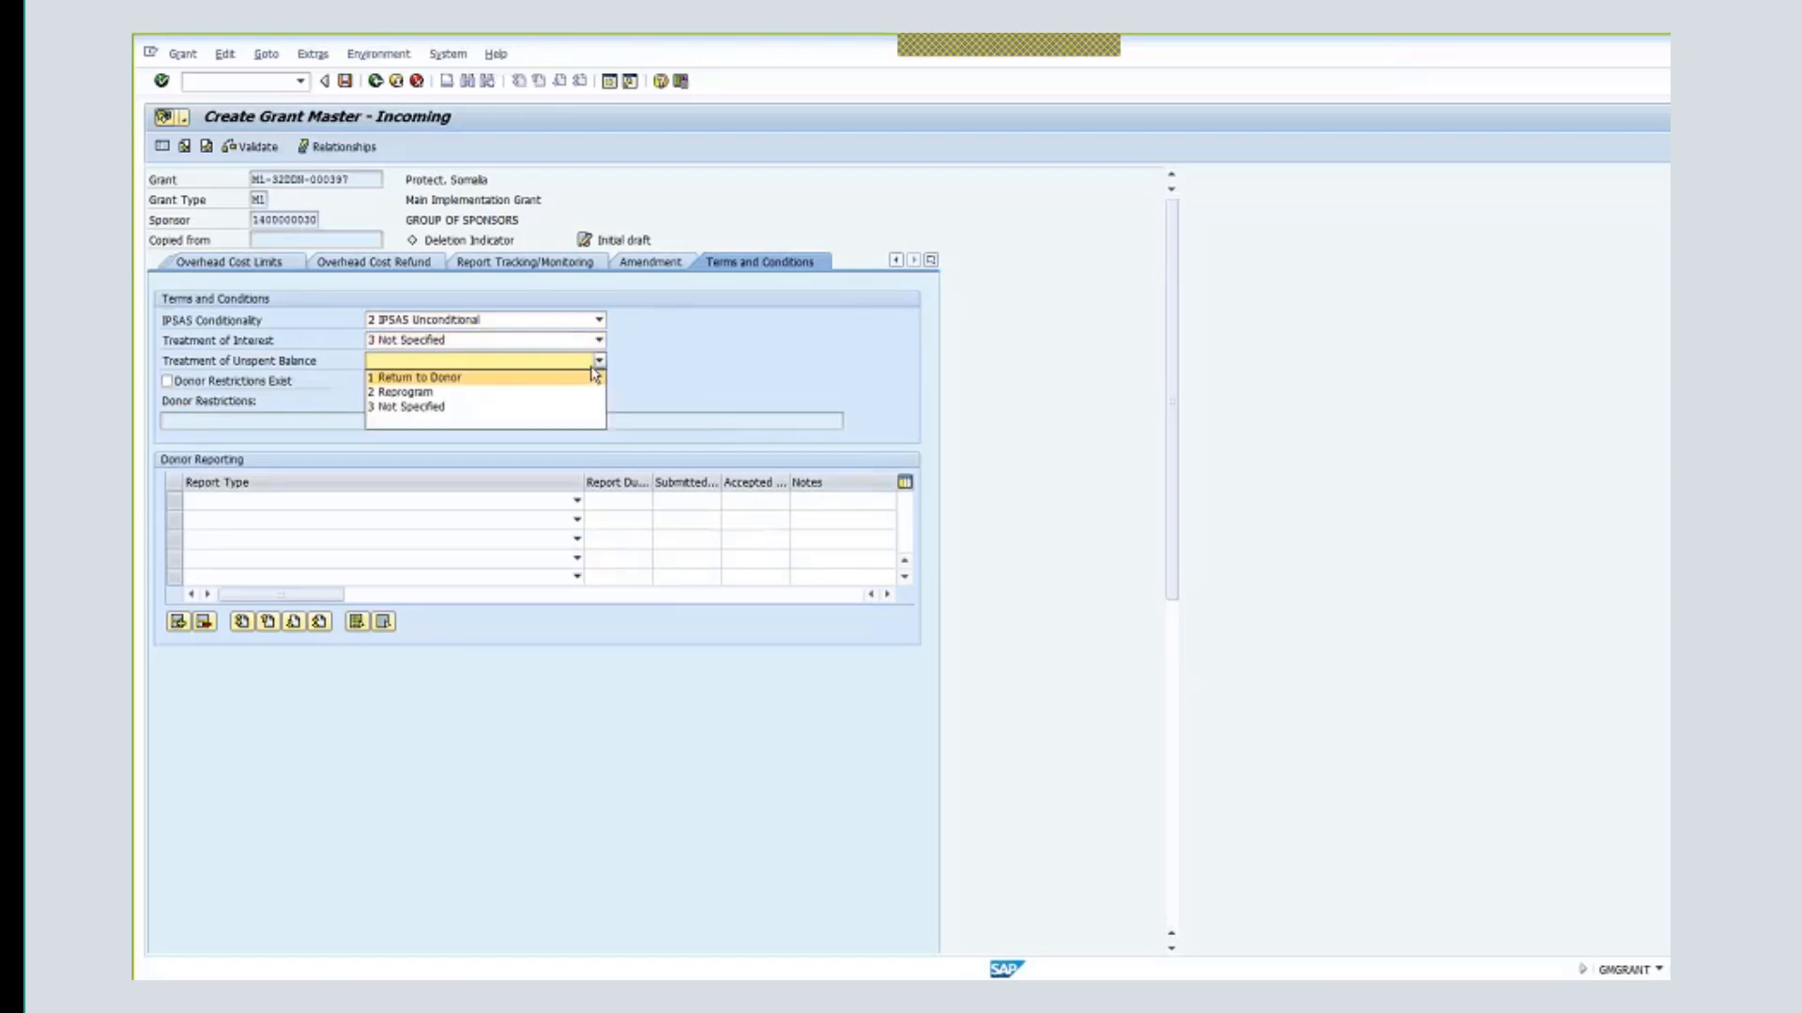
left_click(570, 406)
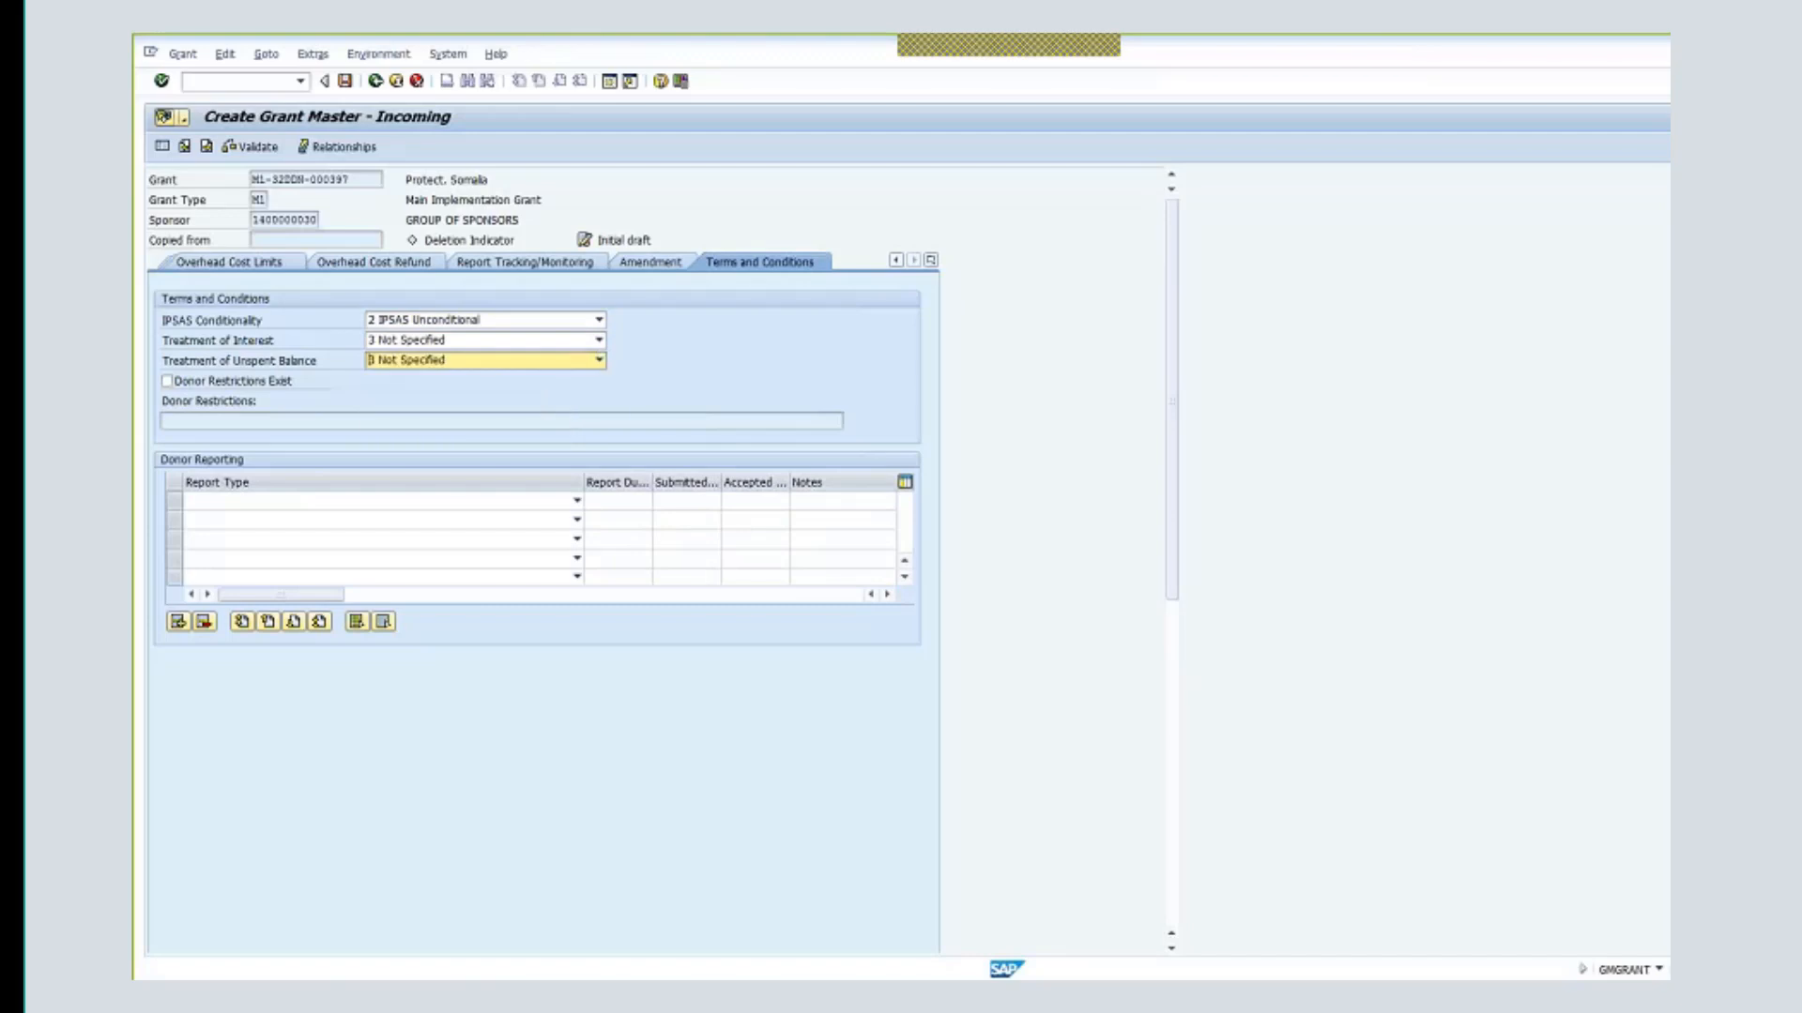
- Add INTERIM FINANCIAL REPORT and FINAL FINANCIAL REPORT as donor report types, then save the grant
left_click(577, 500)
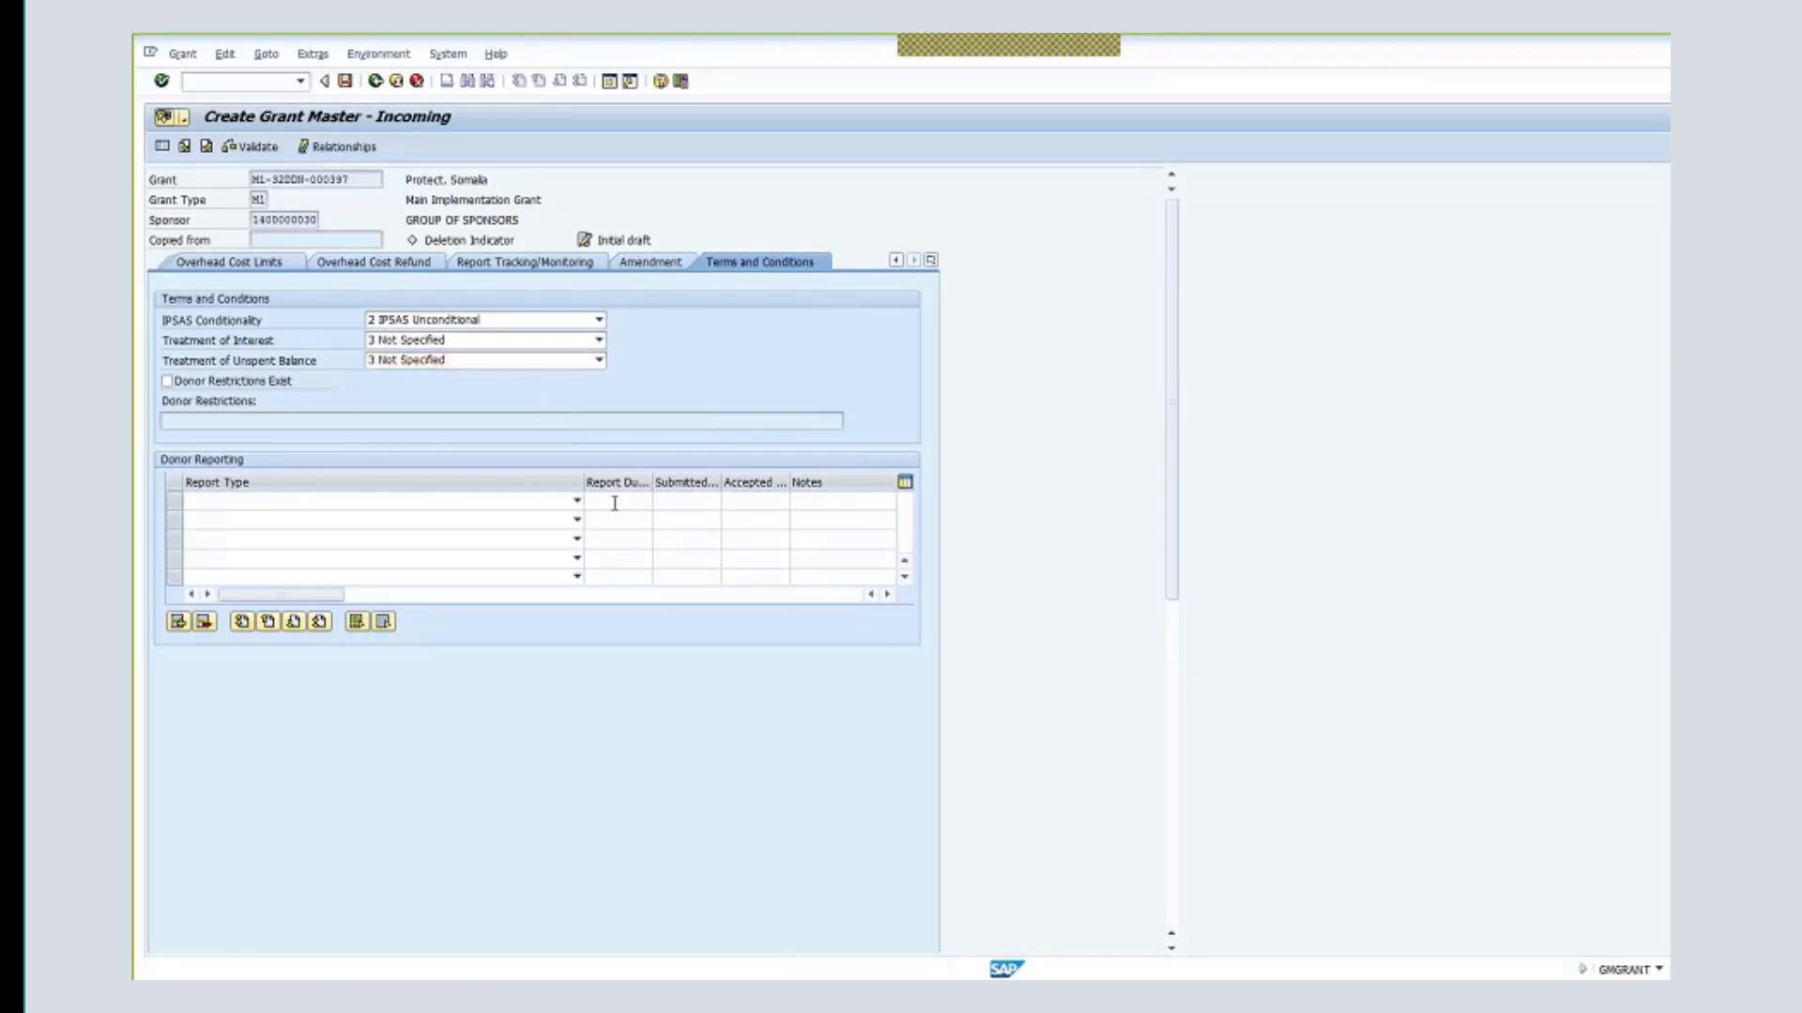
left_click(551, 518)
left_click(577, 519)
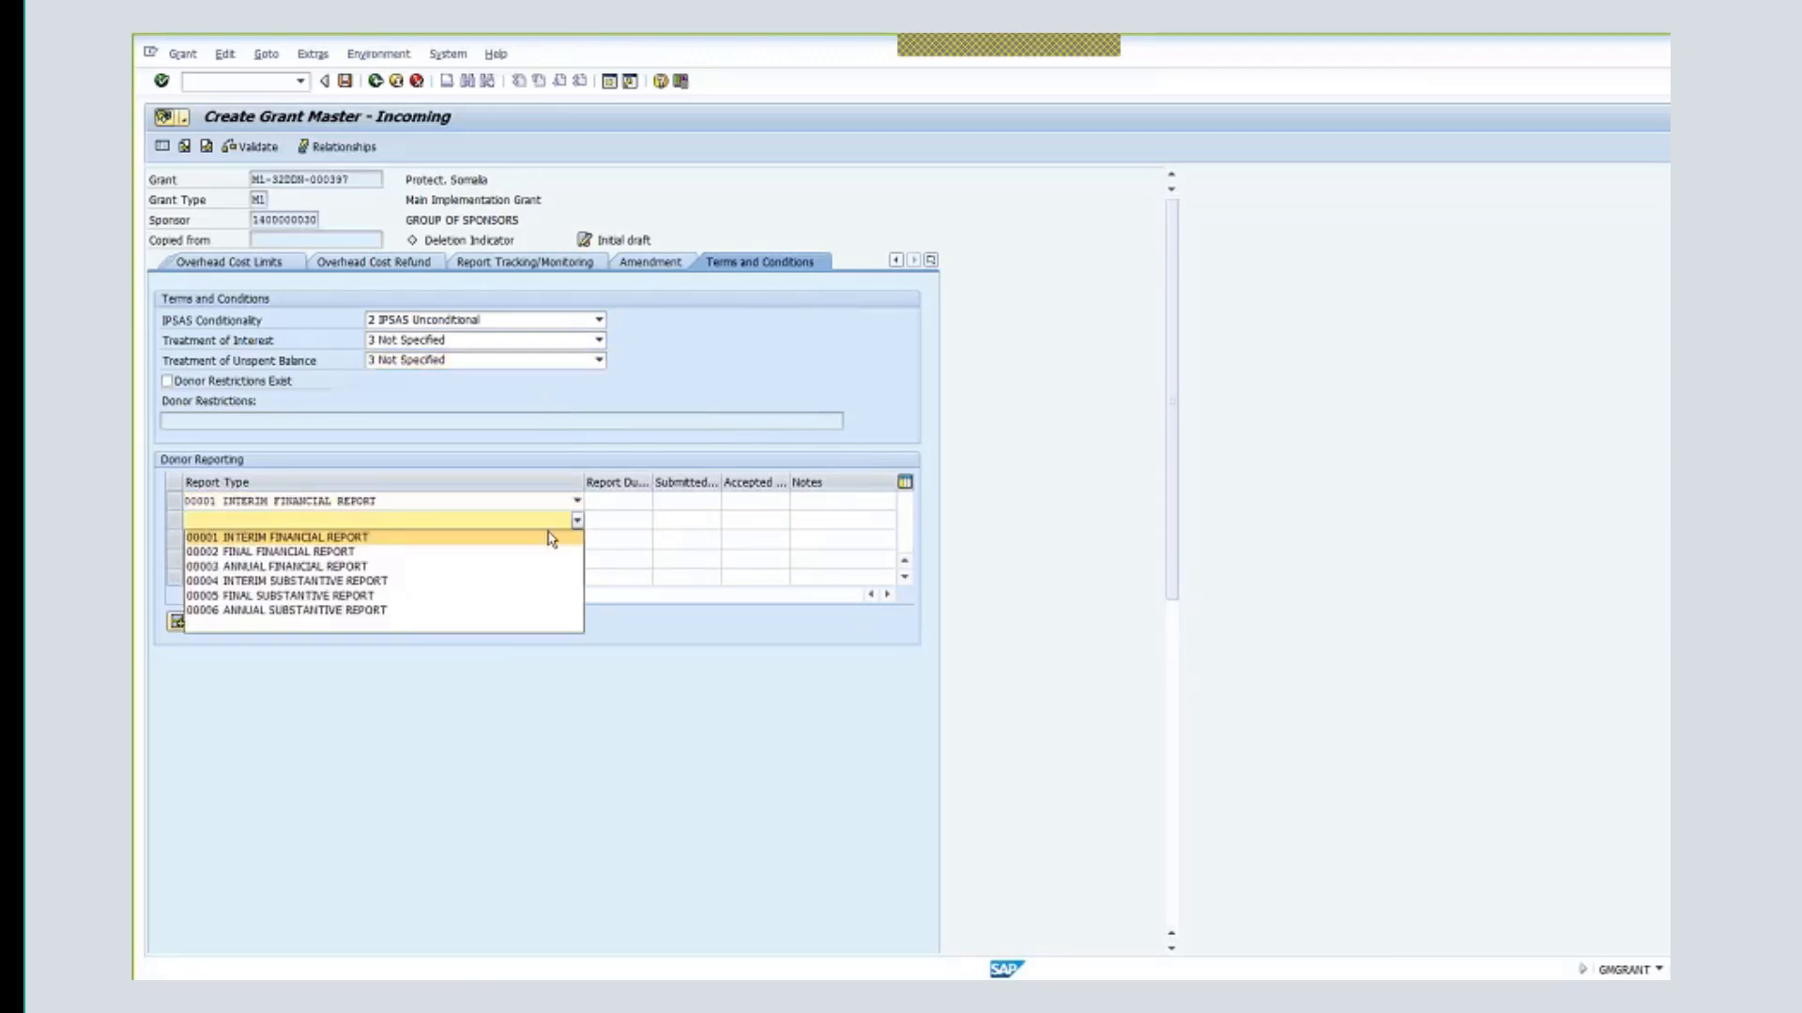
left_click(521, 553)
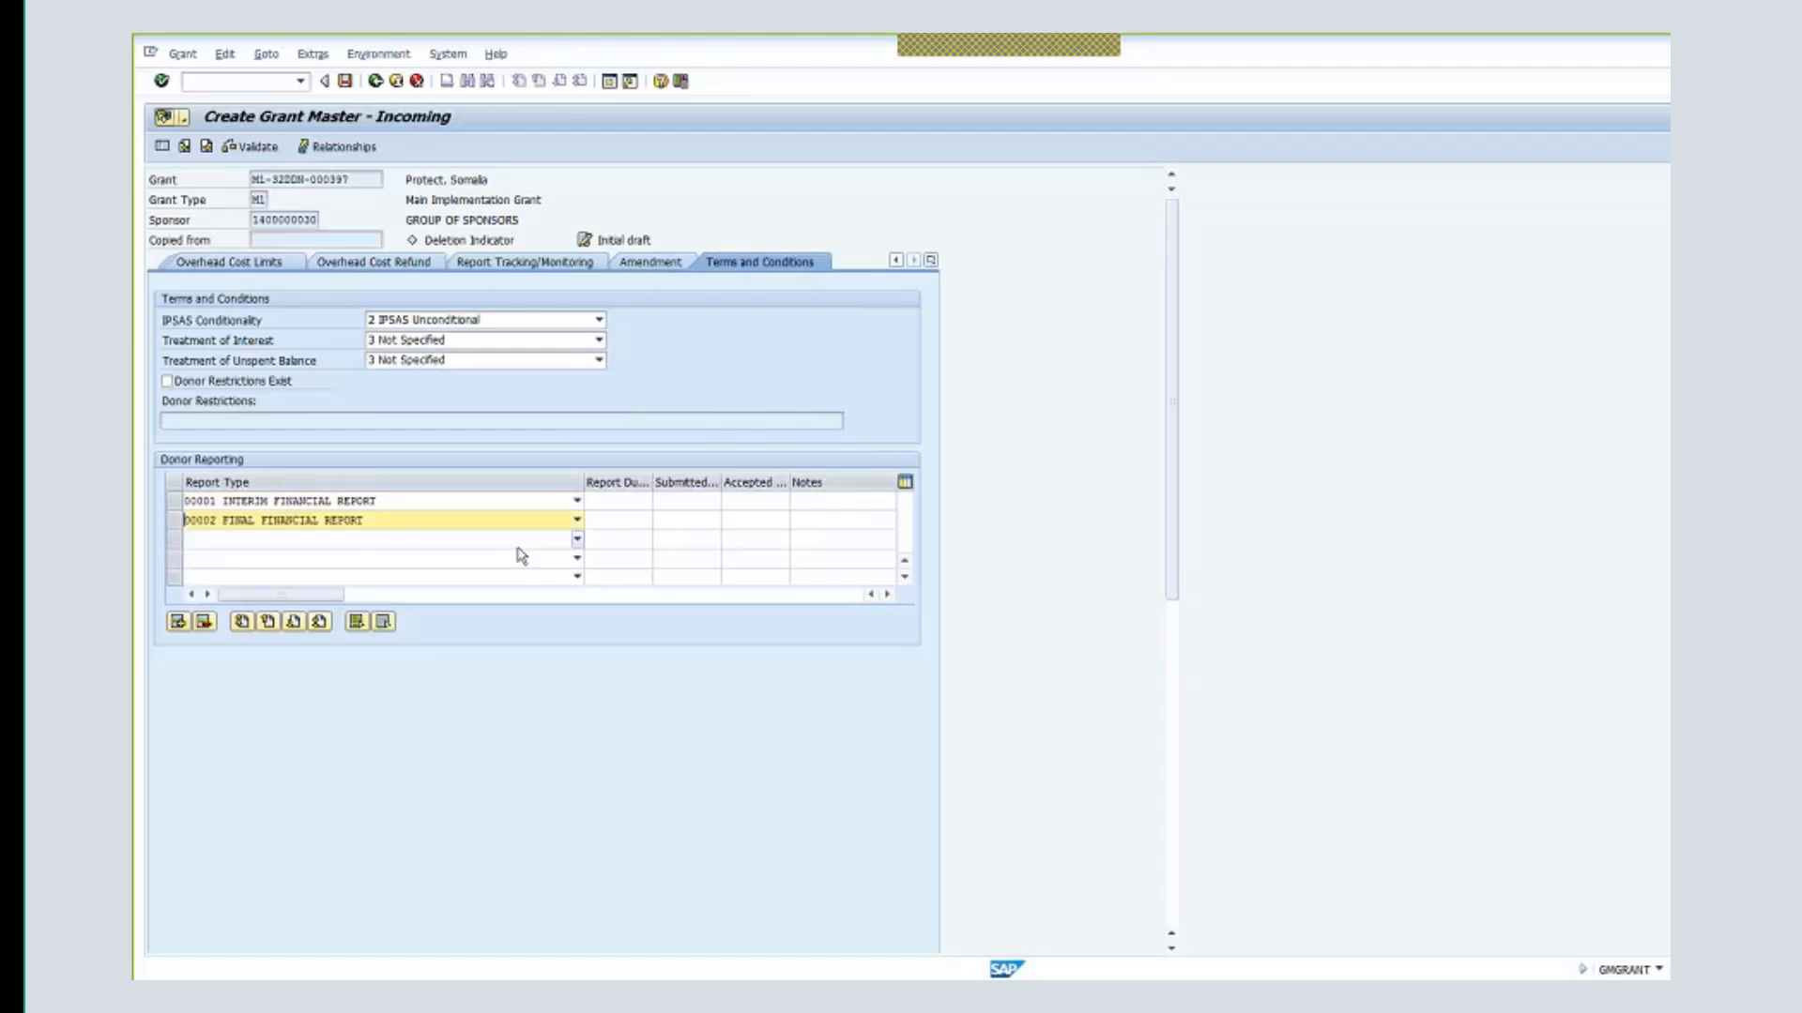
key("Return")
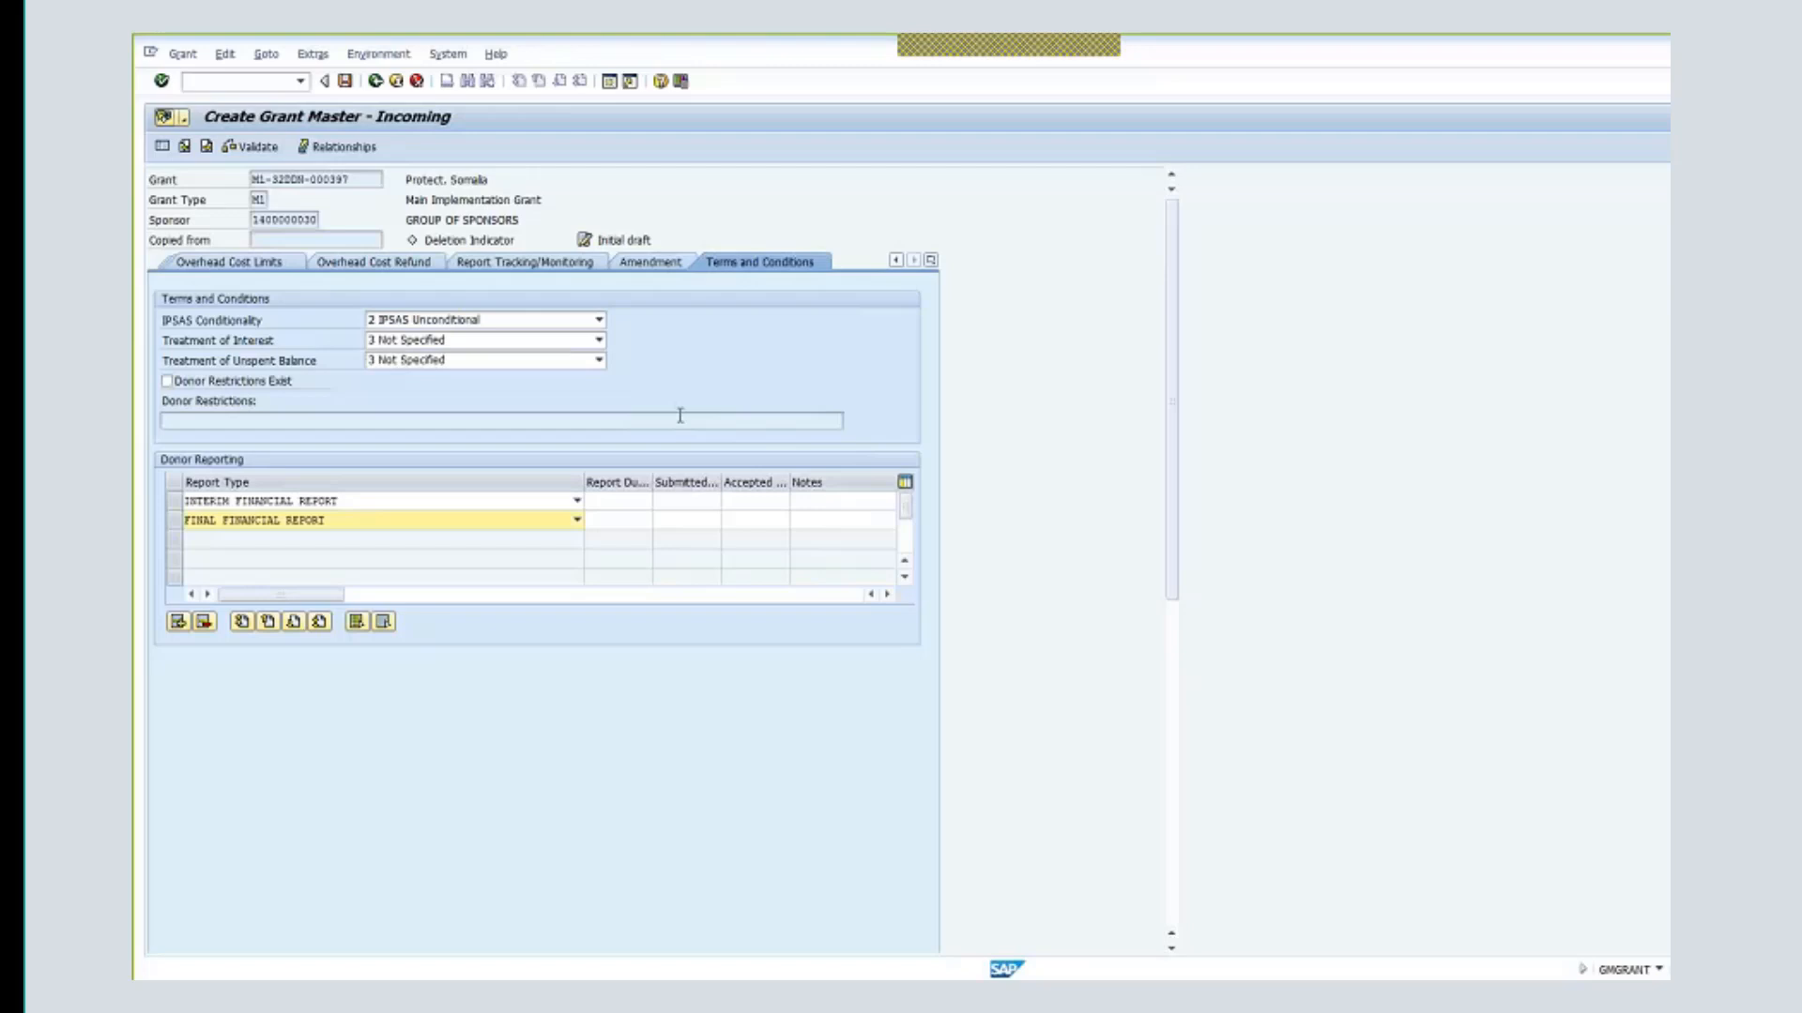
left_click(347, 83)
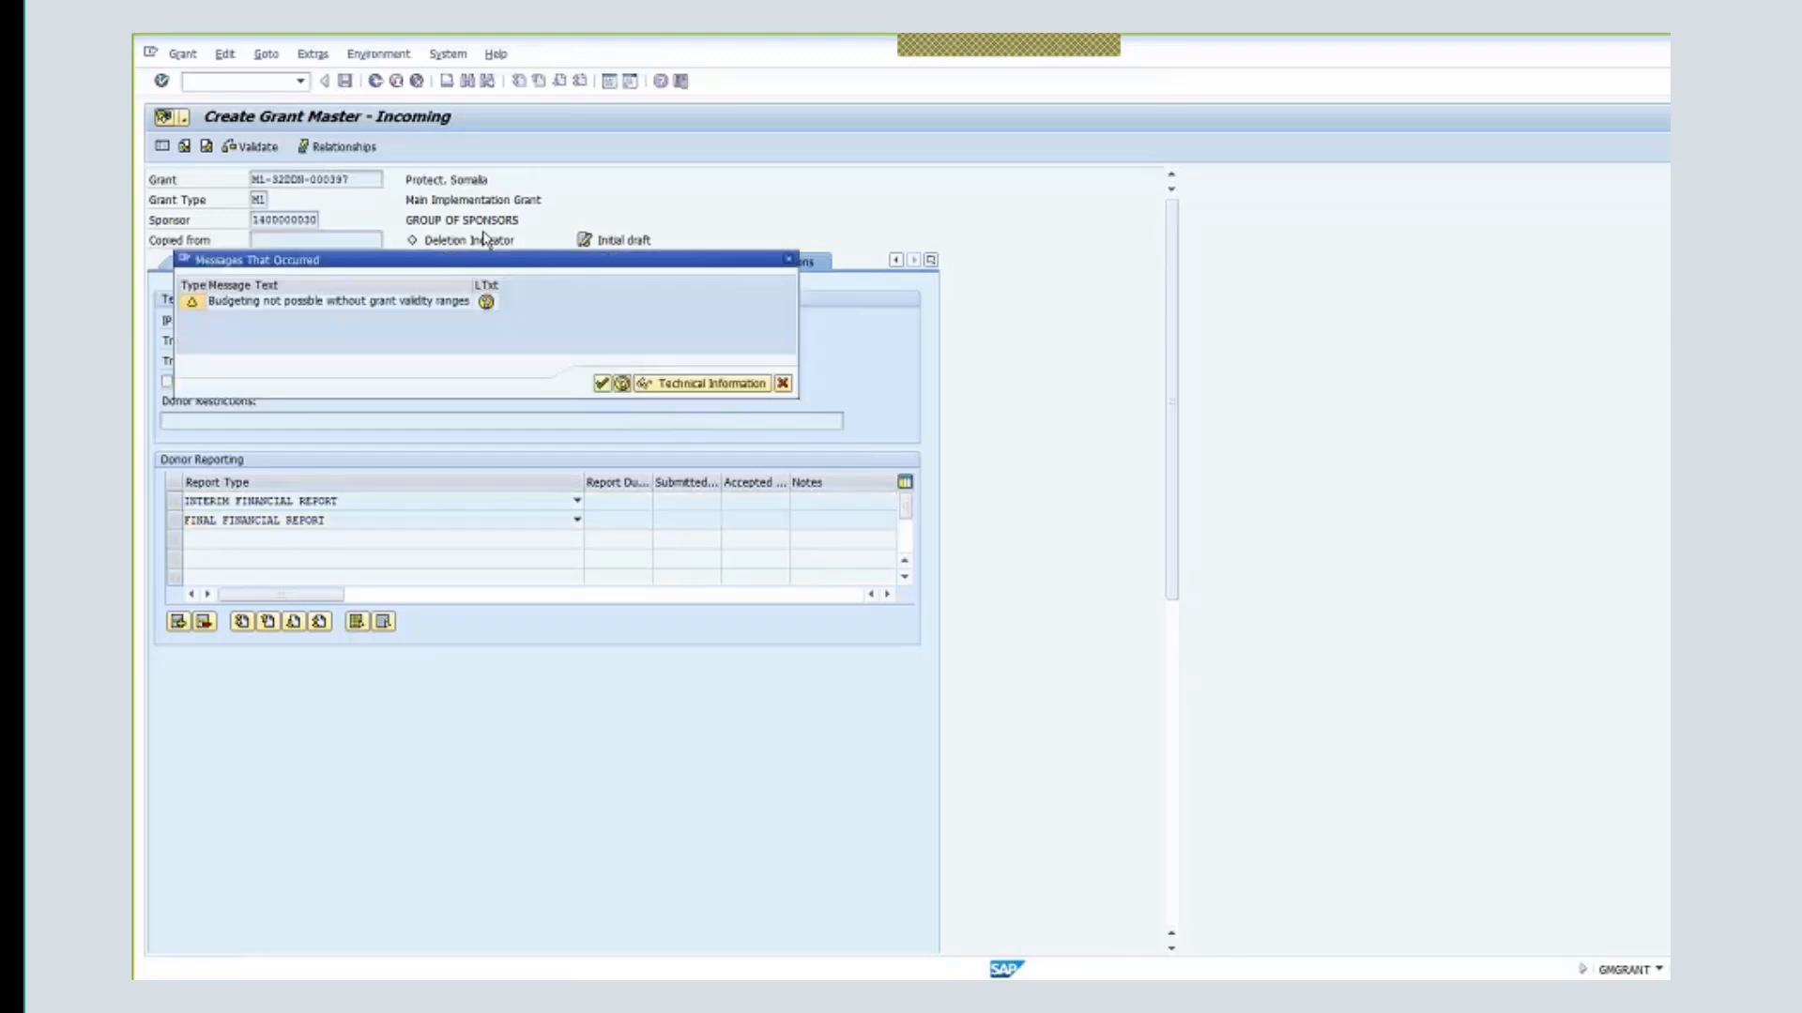
- Accept the grant validity warning to create grant M1-32DDN-000397, then go back to the user menu
left_click(602, 384)
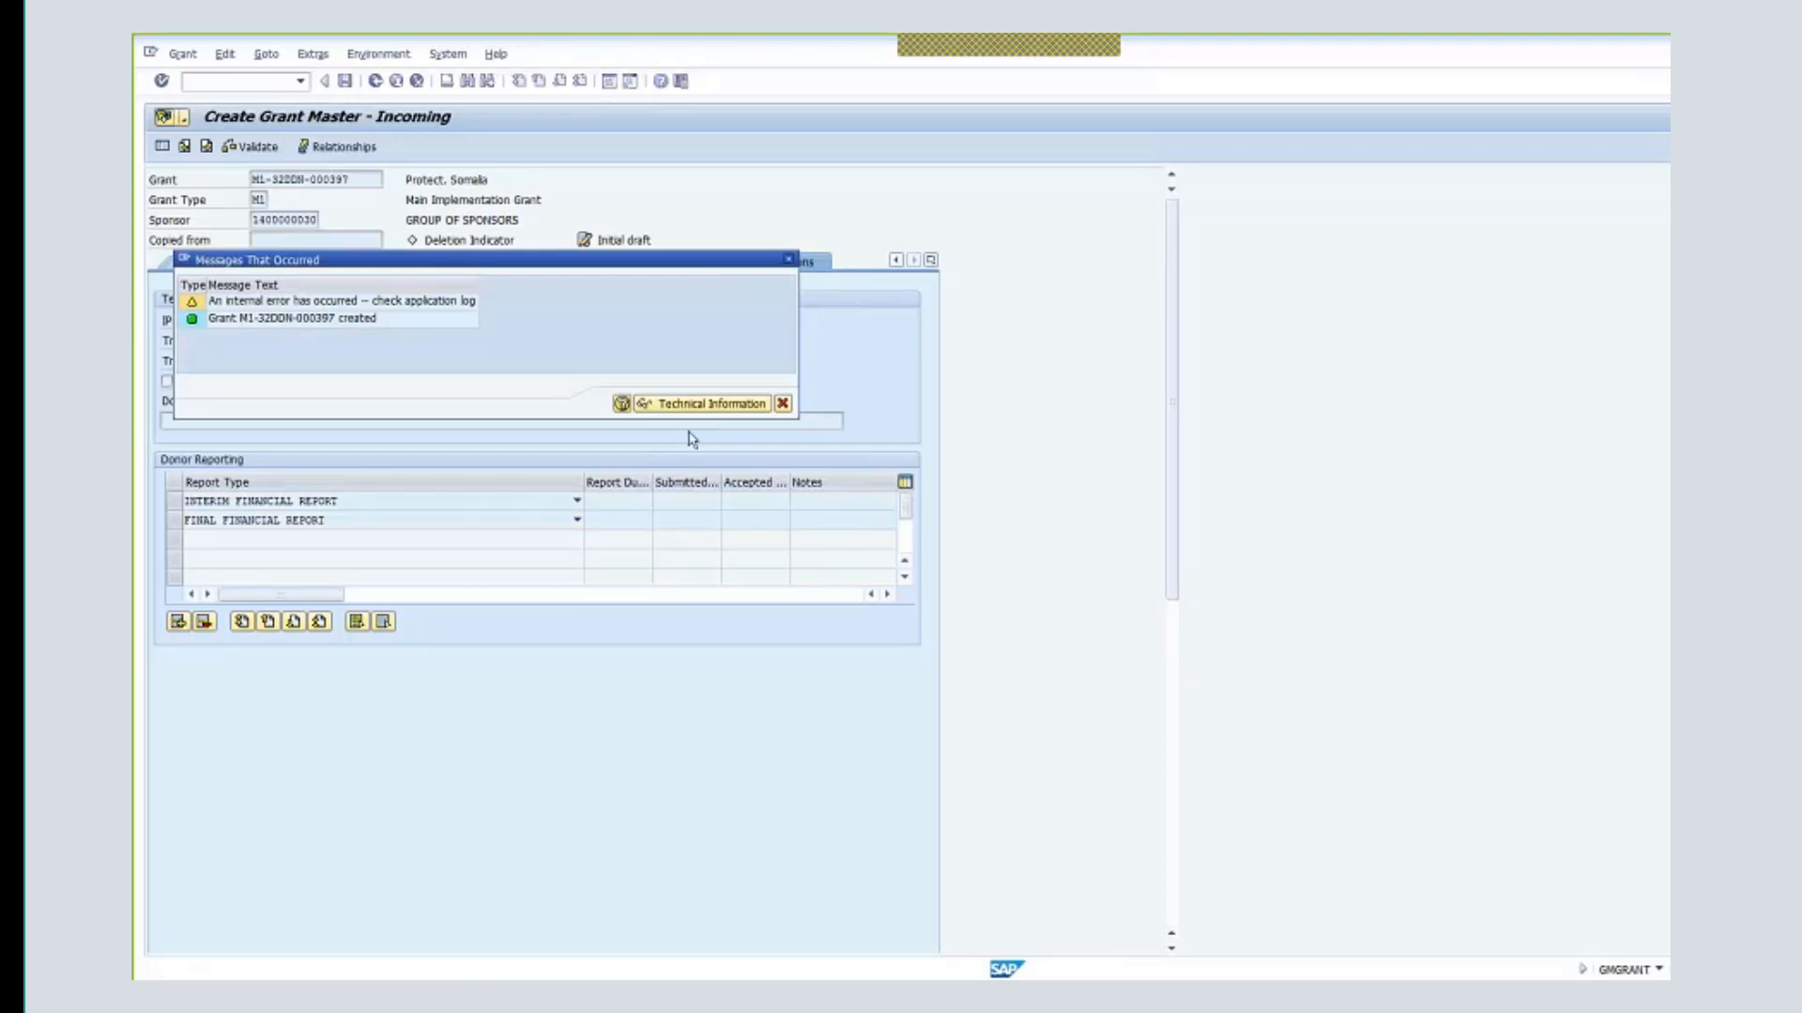
left_click(790, 260)
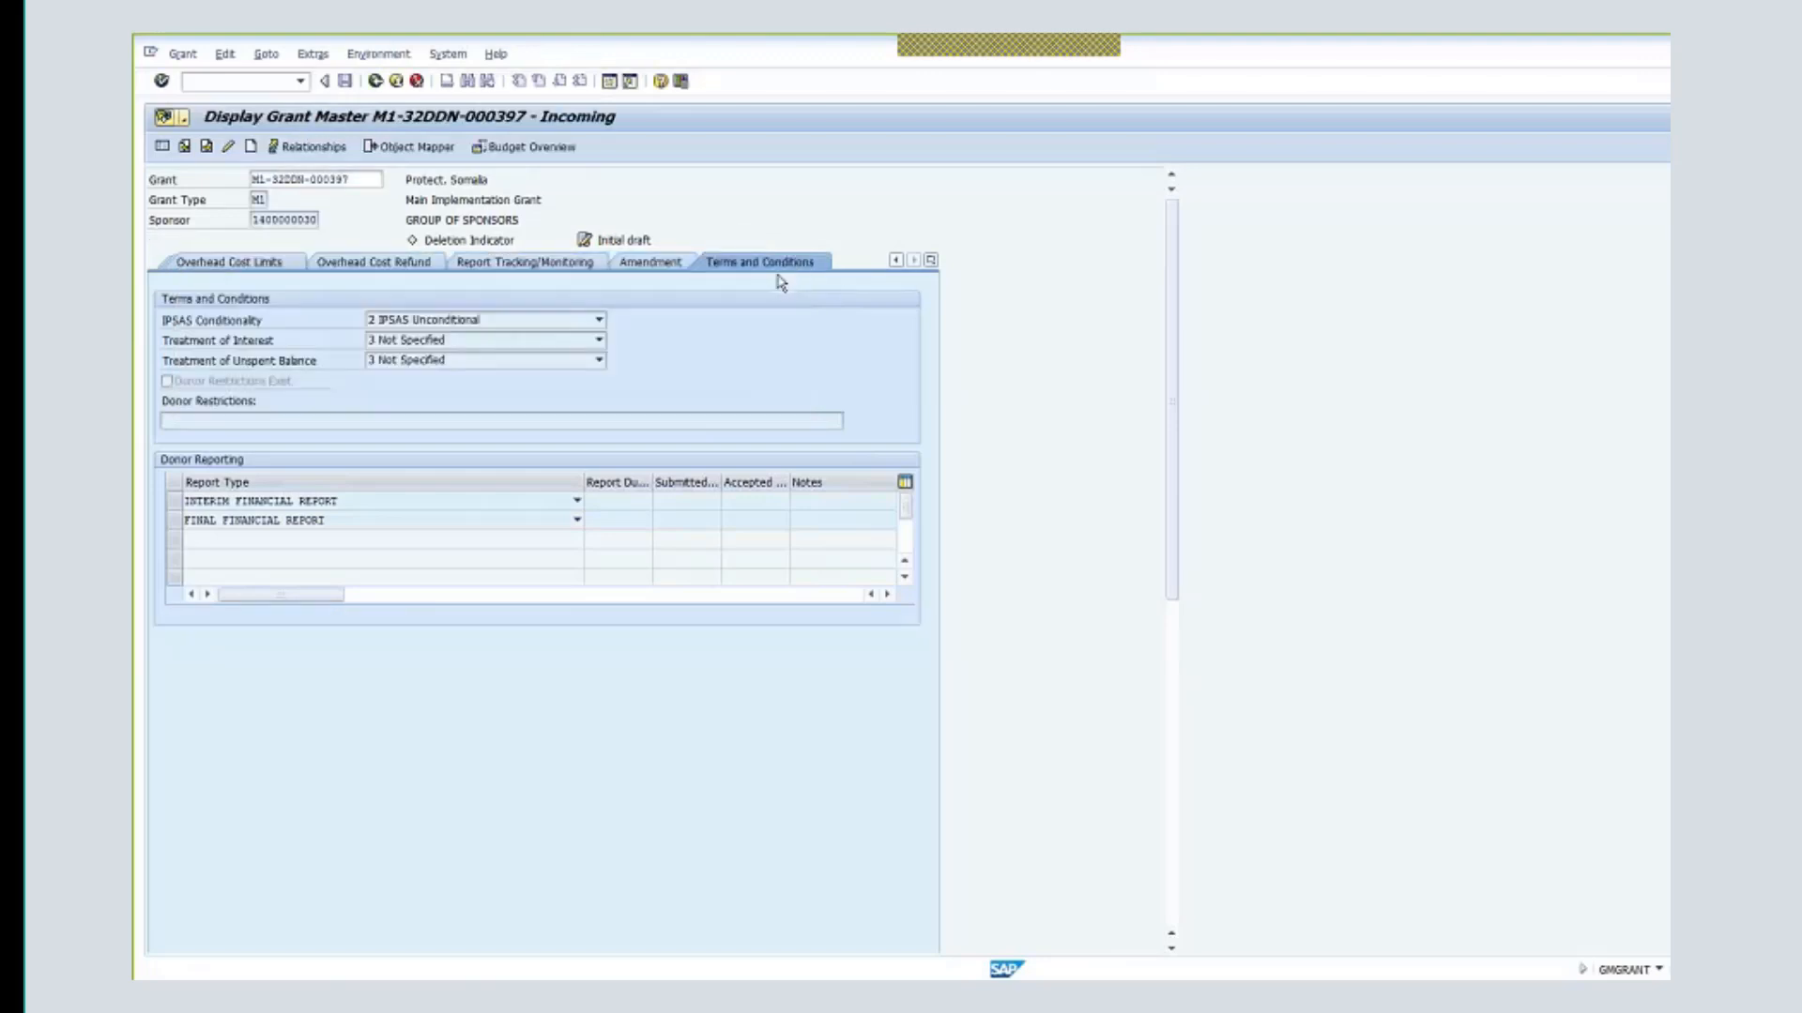
left_click(375, 81)
- Log off the current user from SAP GUI
left_click(385, 54)
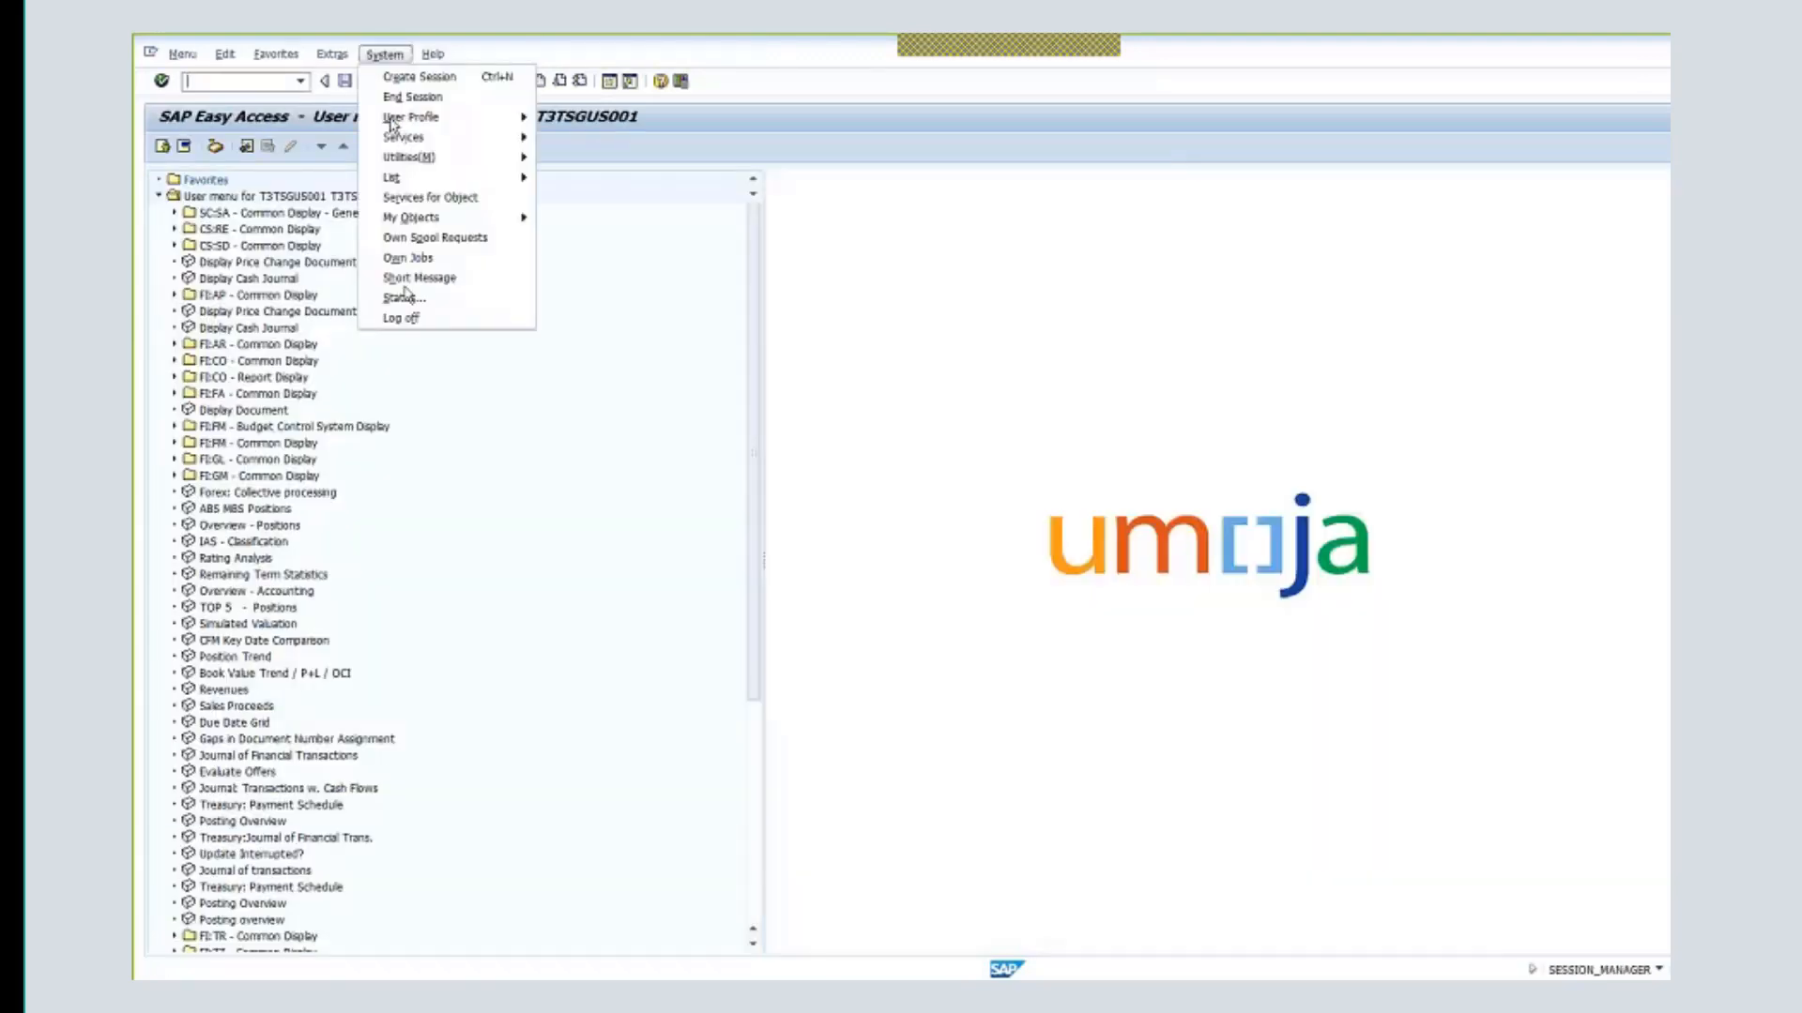
left_click(400, 318)
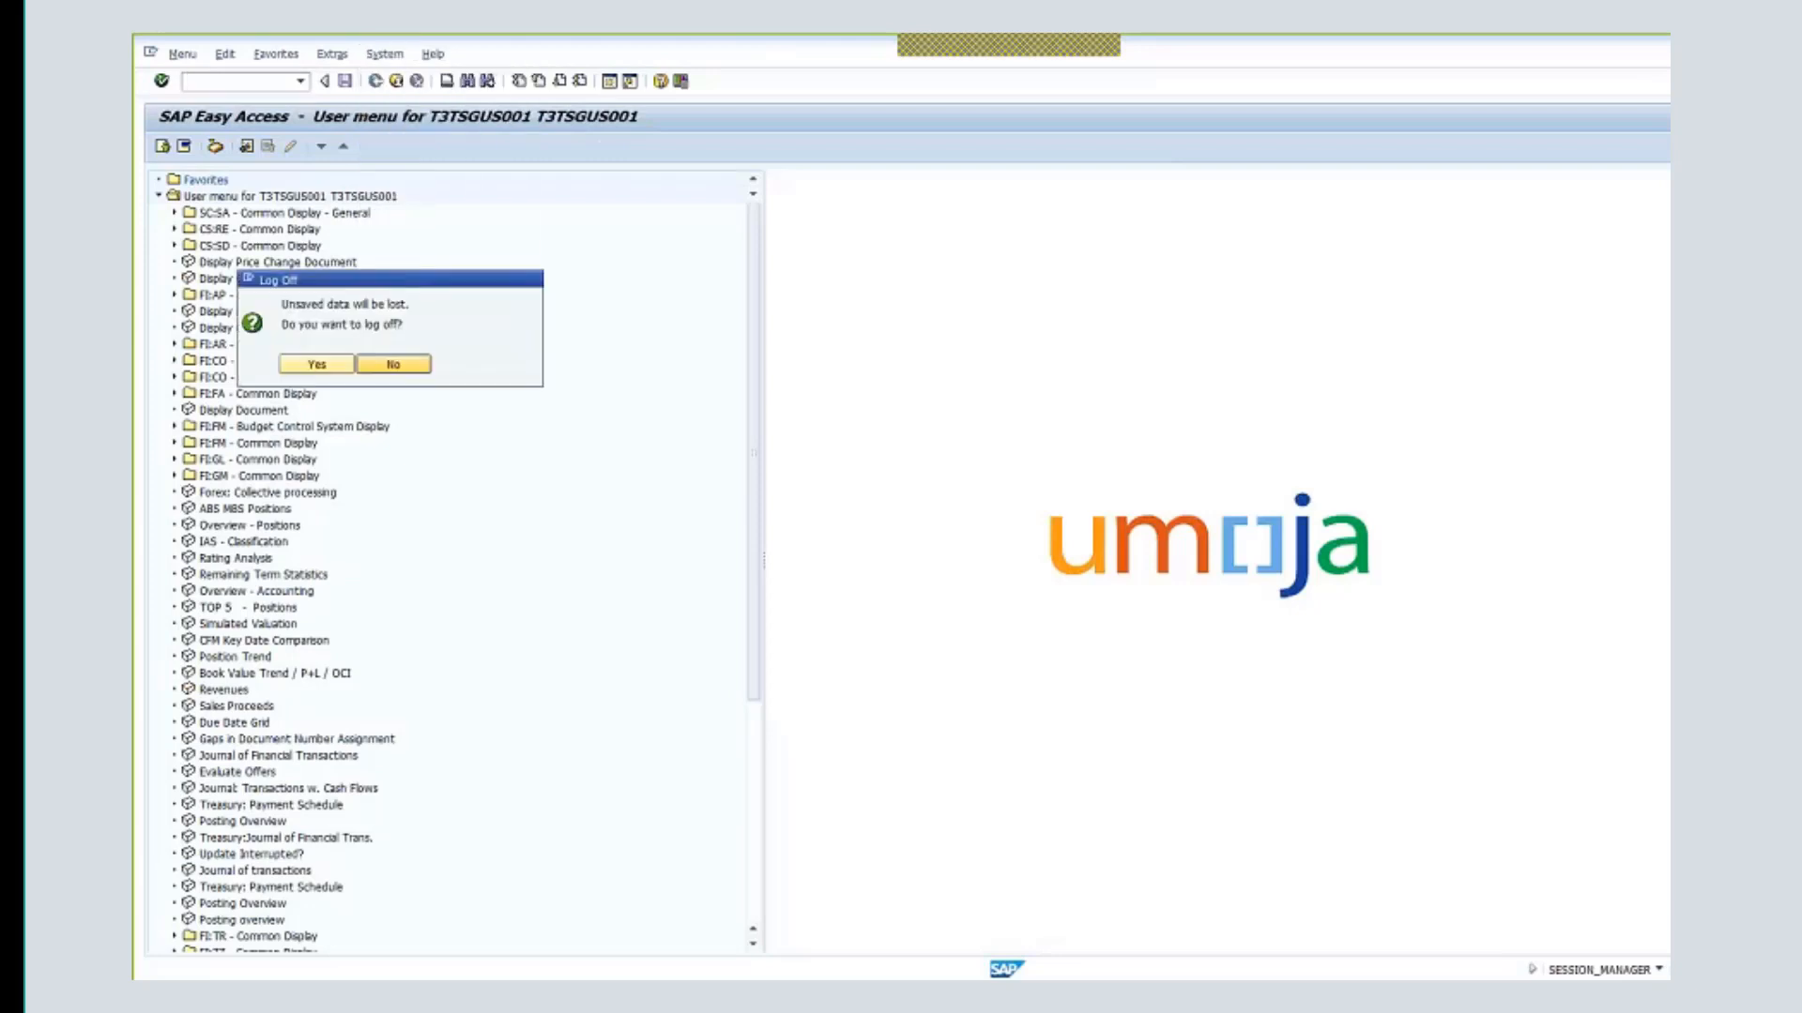
left_click(316, 364)
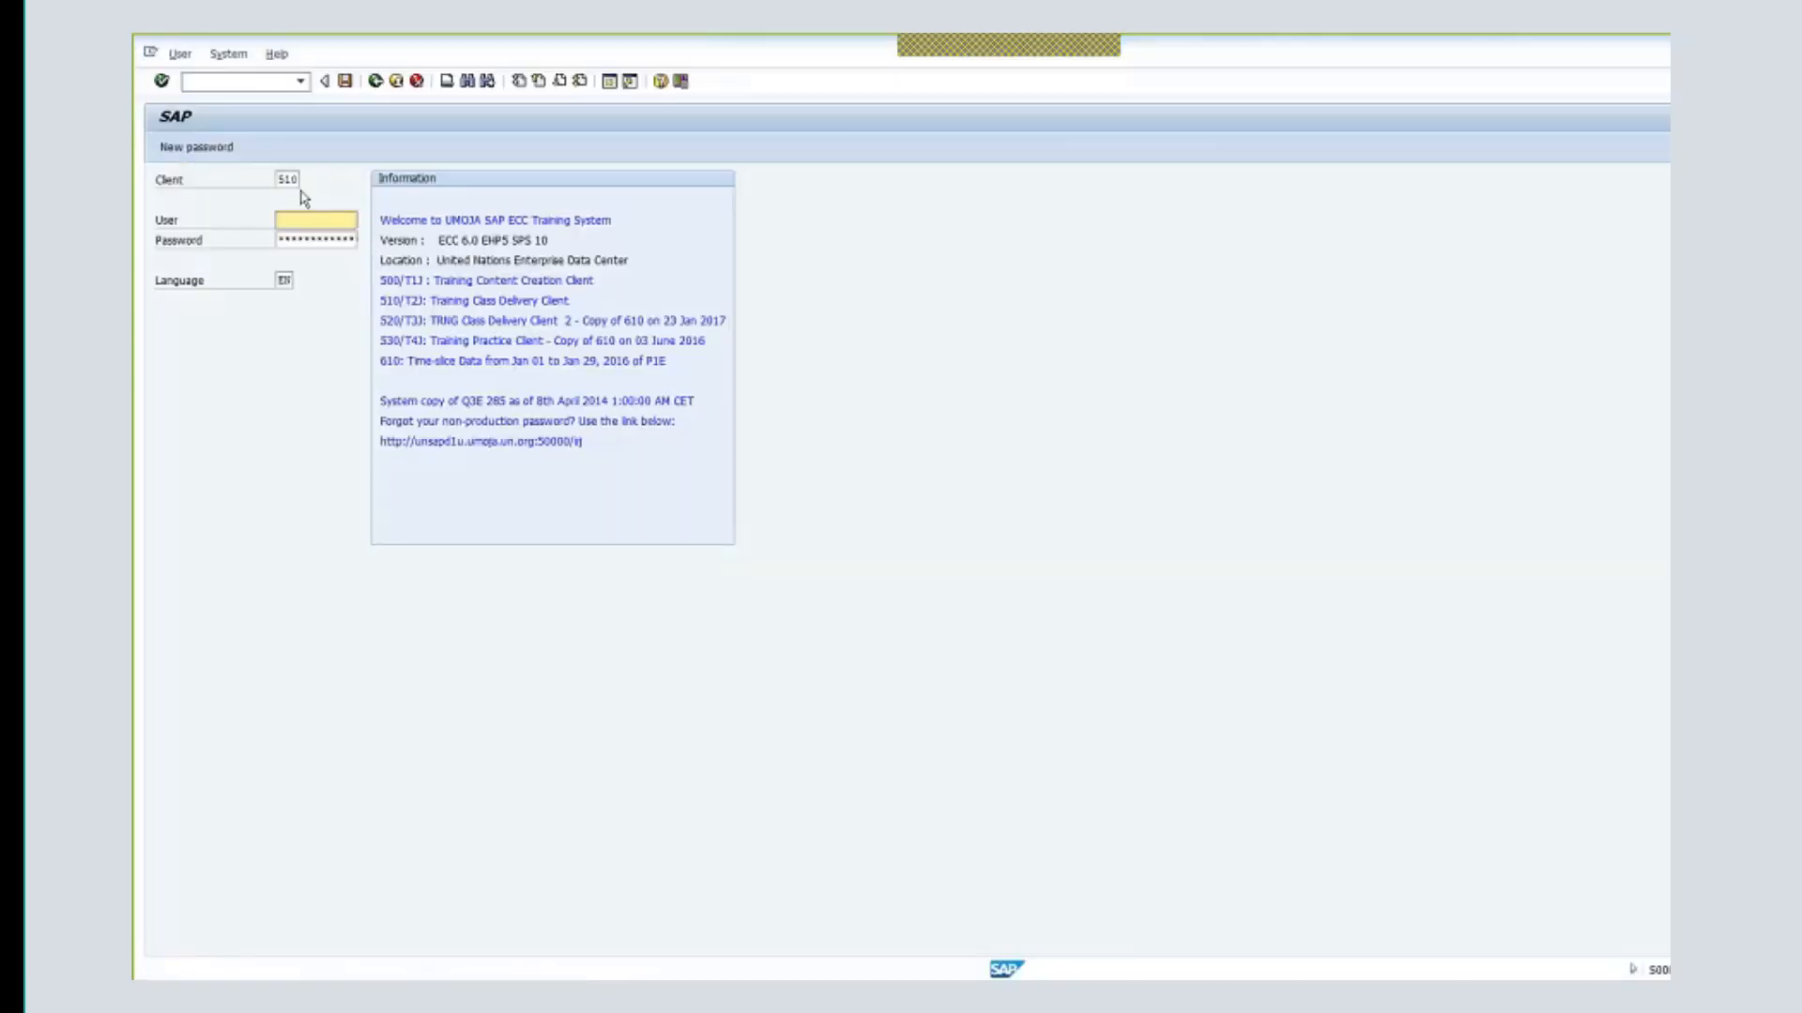
- Log on to client 530 with the second user's credentials
left_click_drag(289, 179, 315, 182)
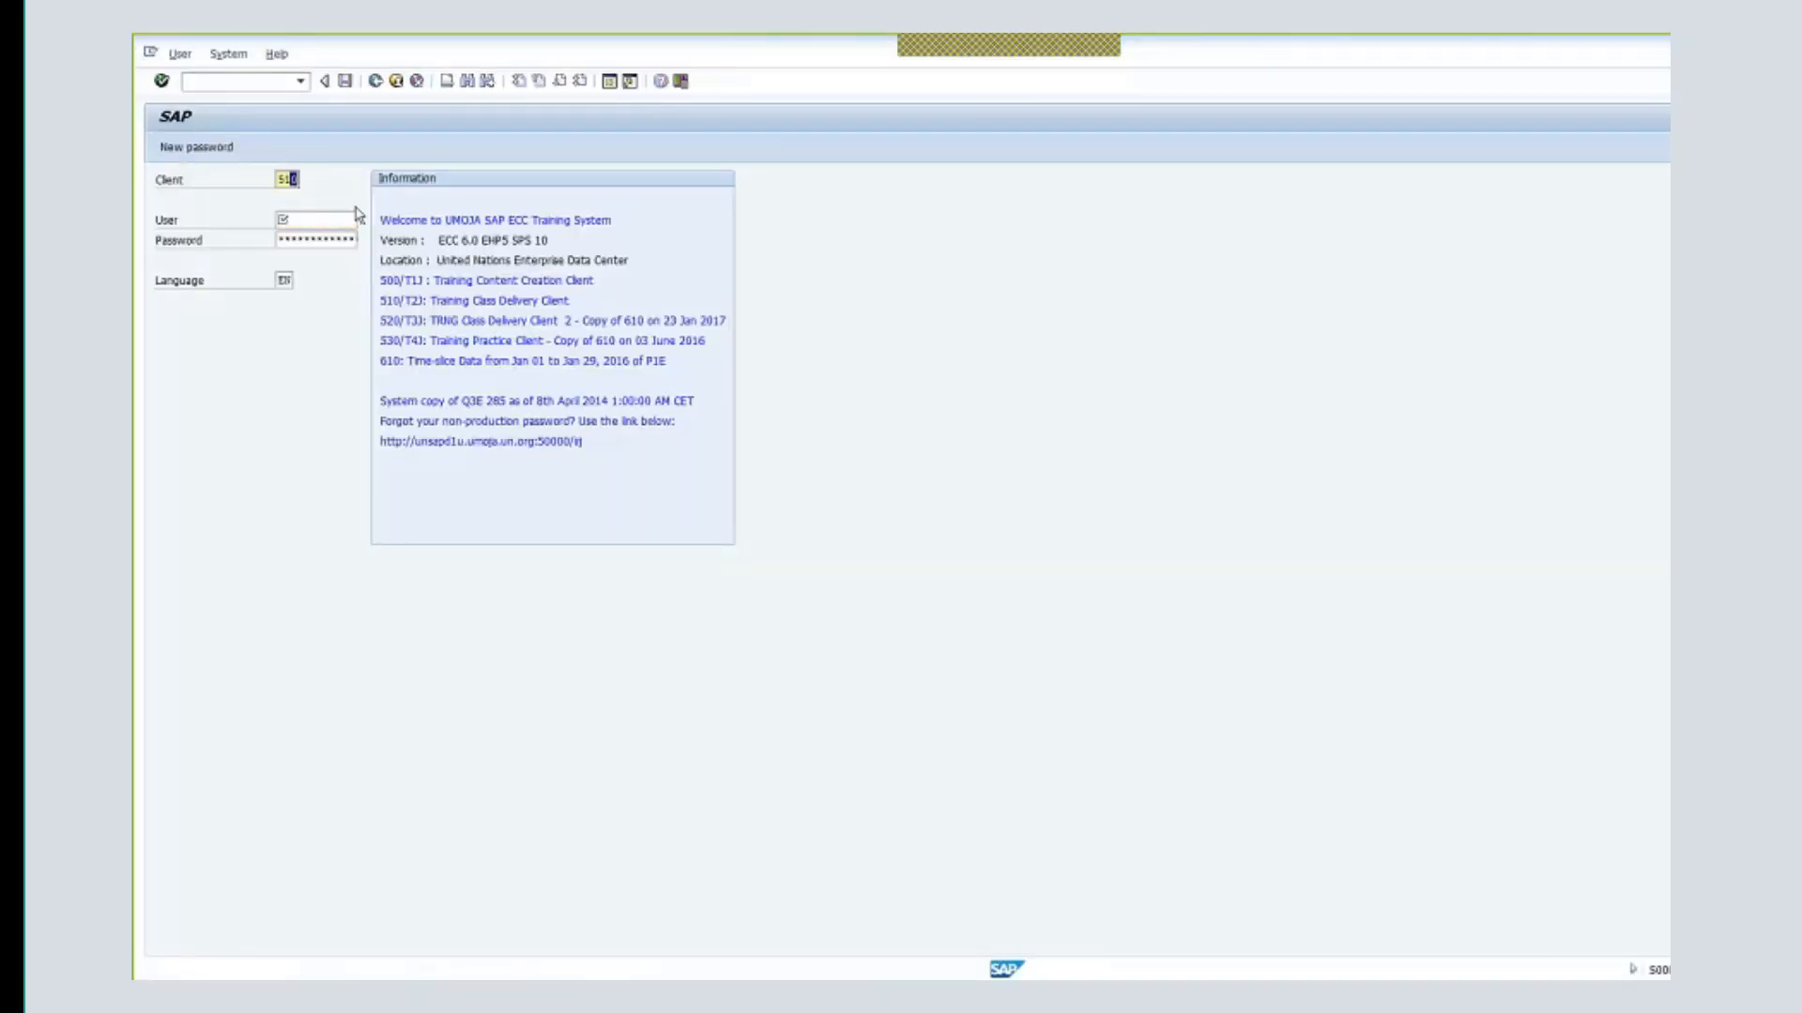
key("BackSpace")
key("BackSpace")
type("30")
left_click(327, 219)
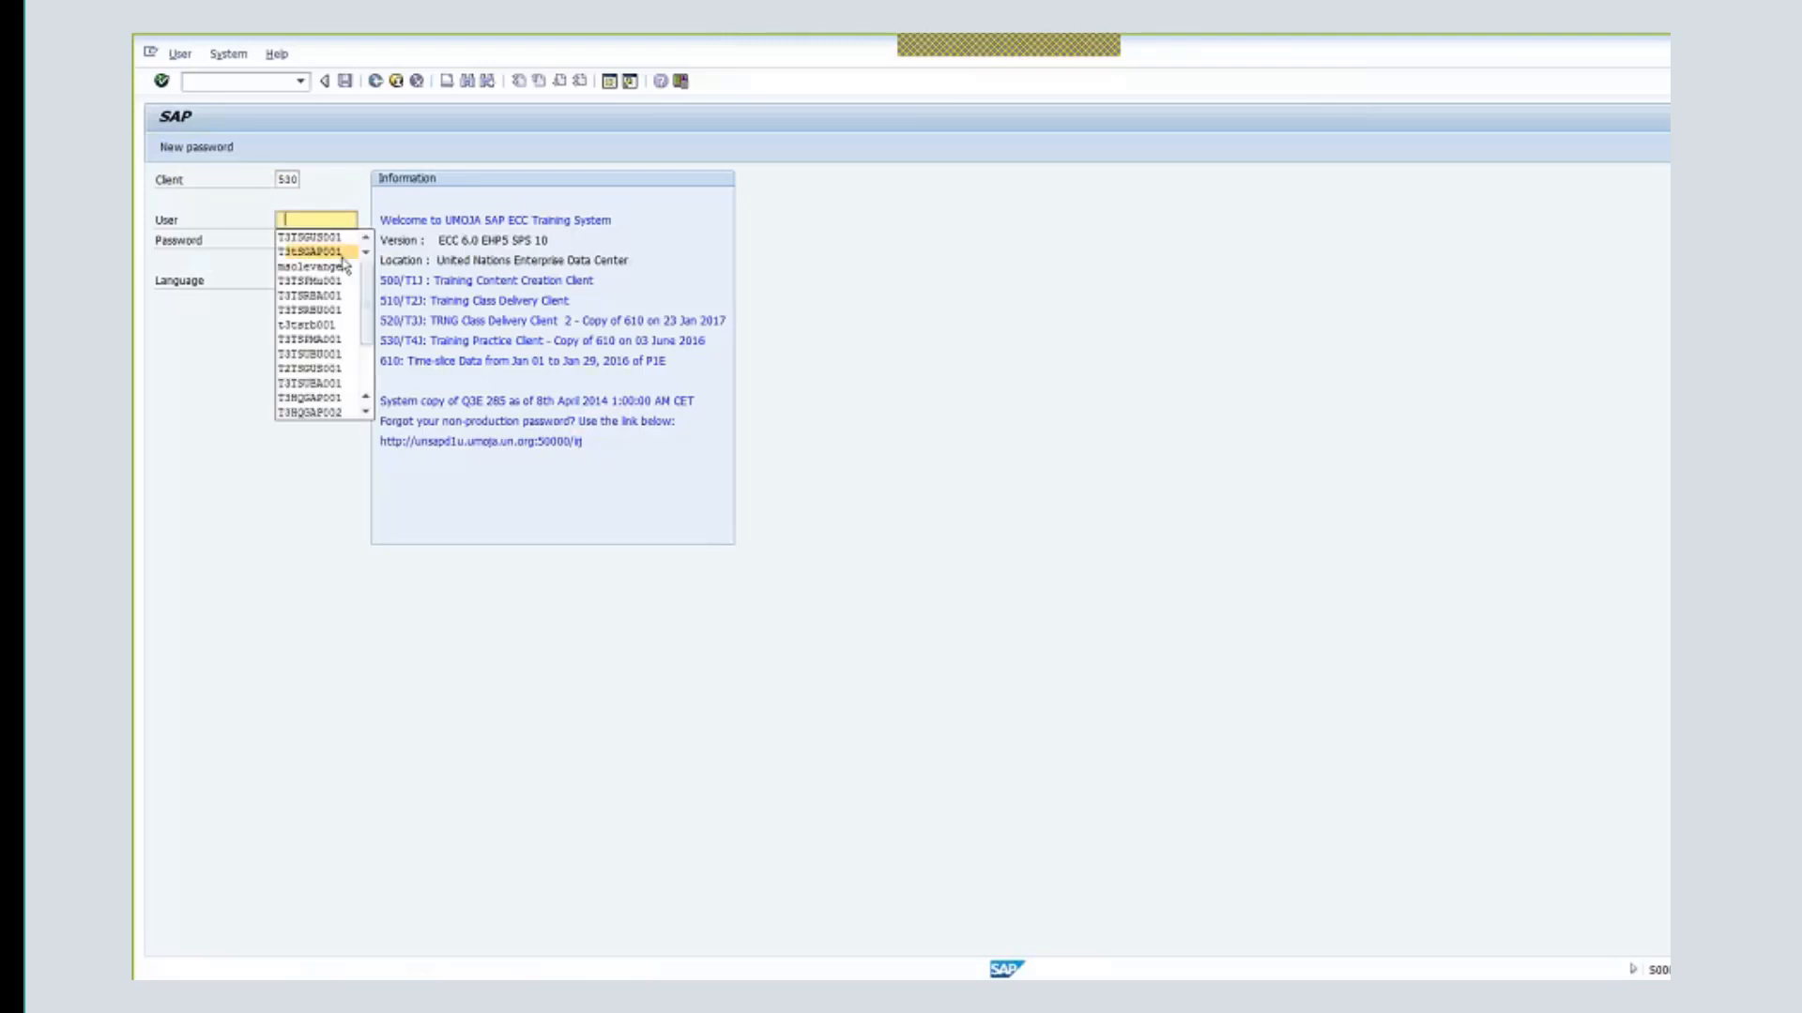
left_click(342, 255)
left_click(321, 243)
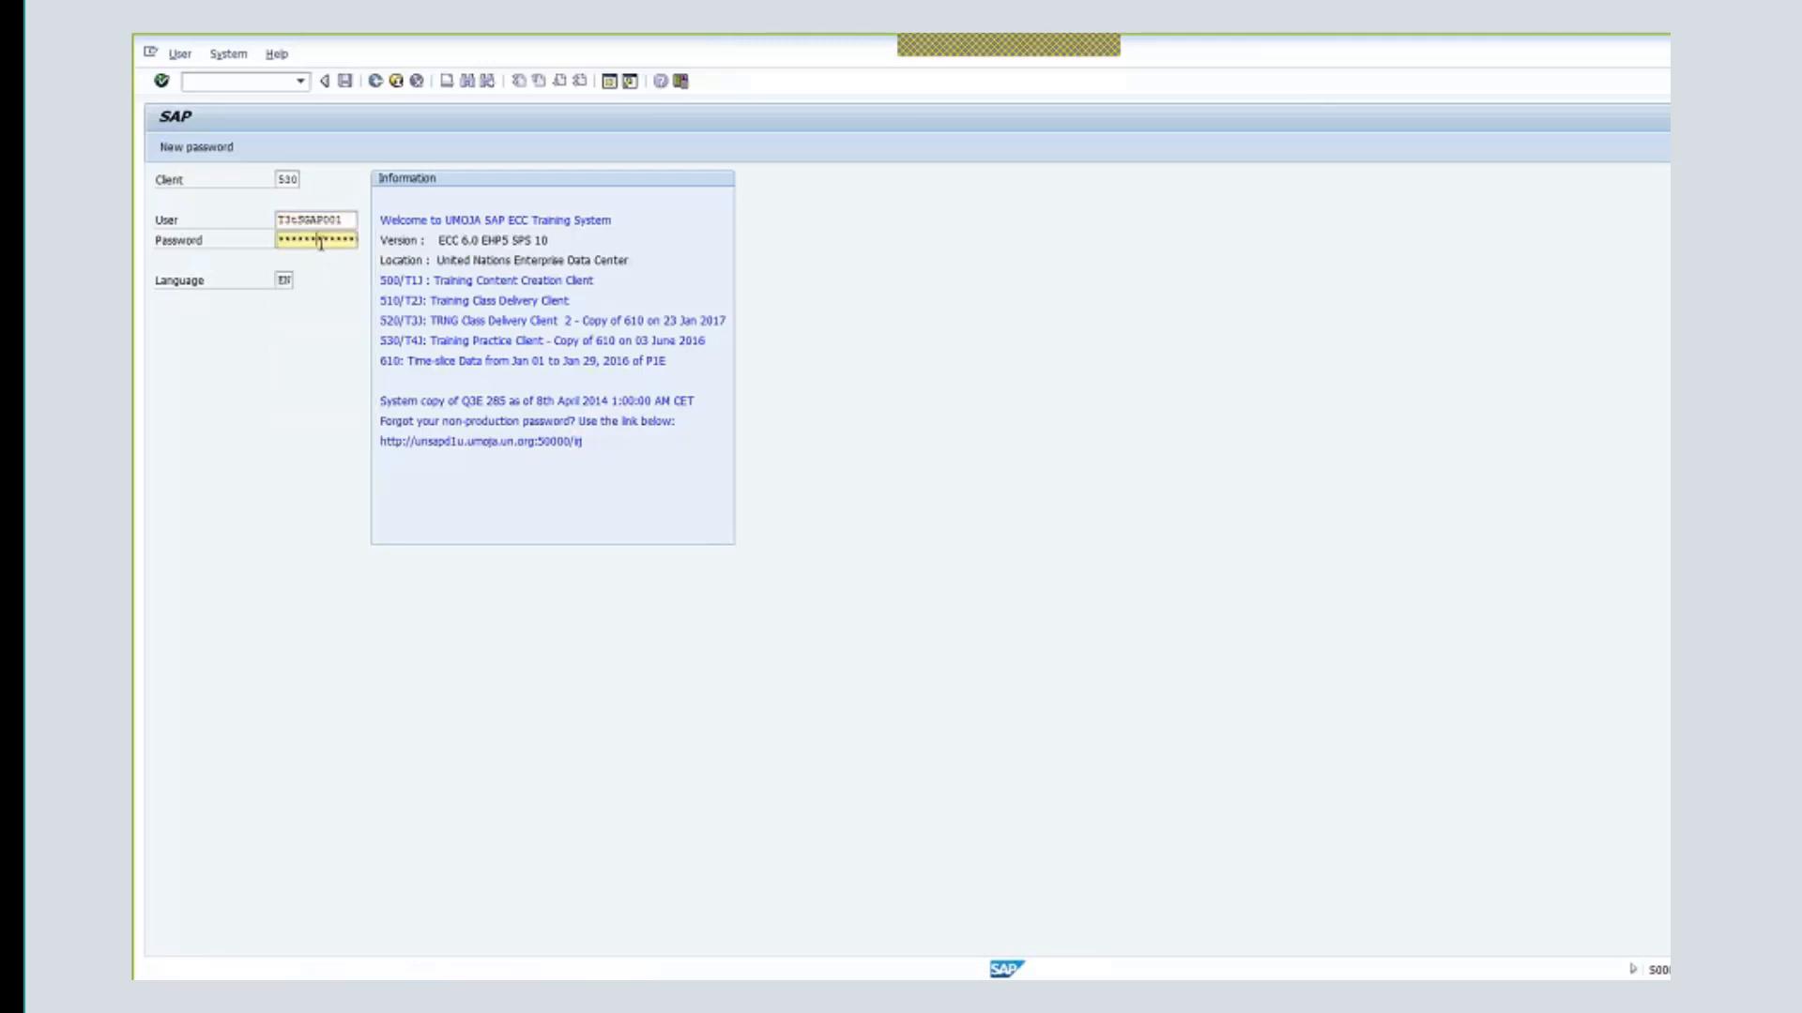
key("Return")
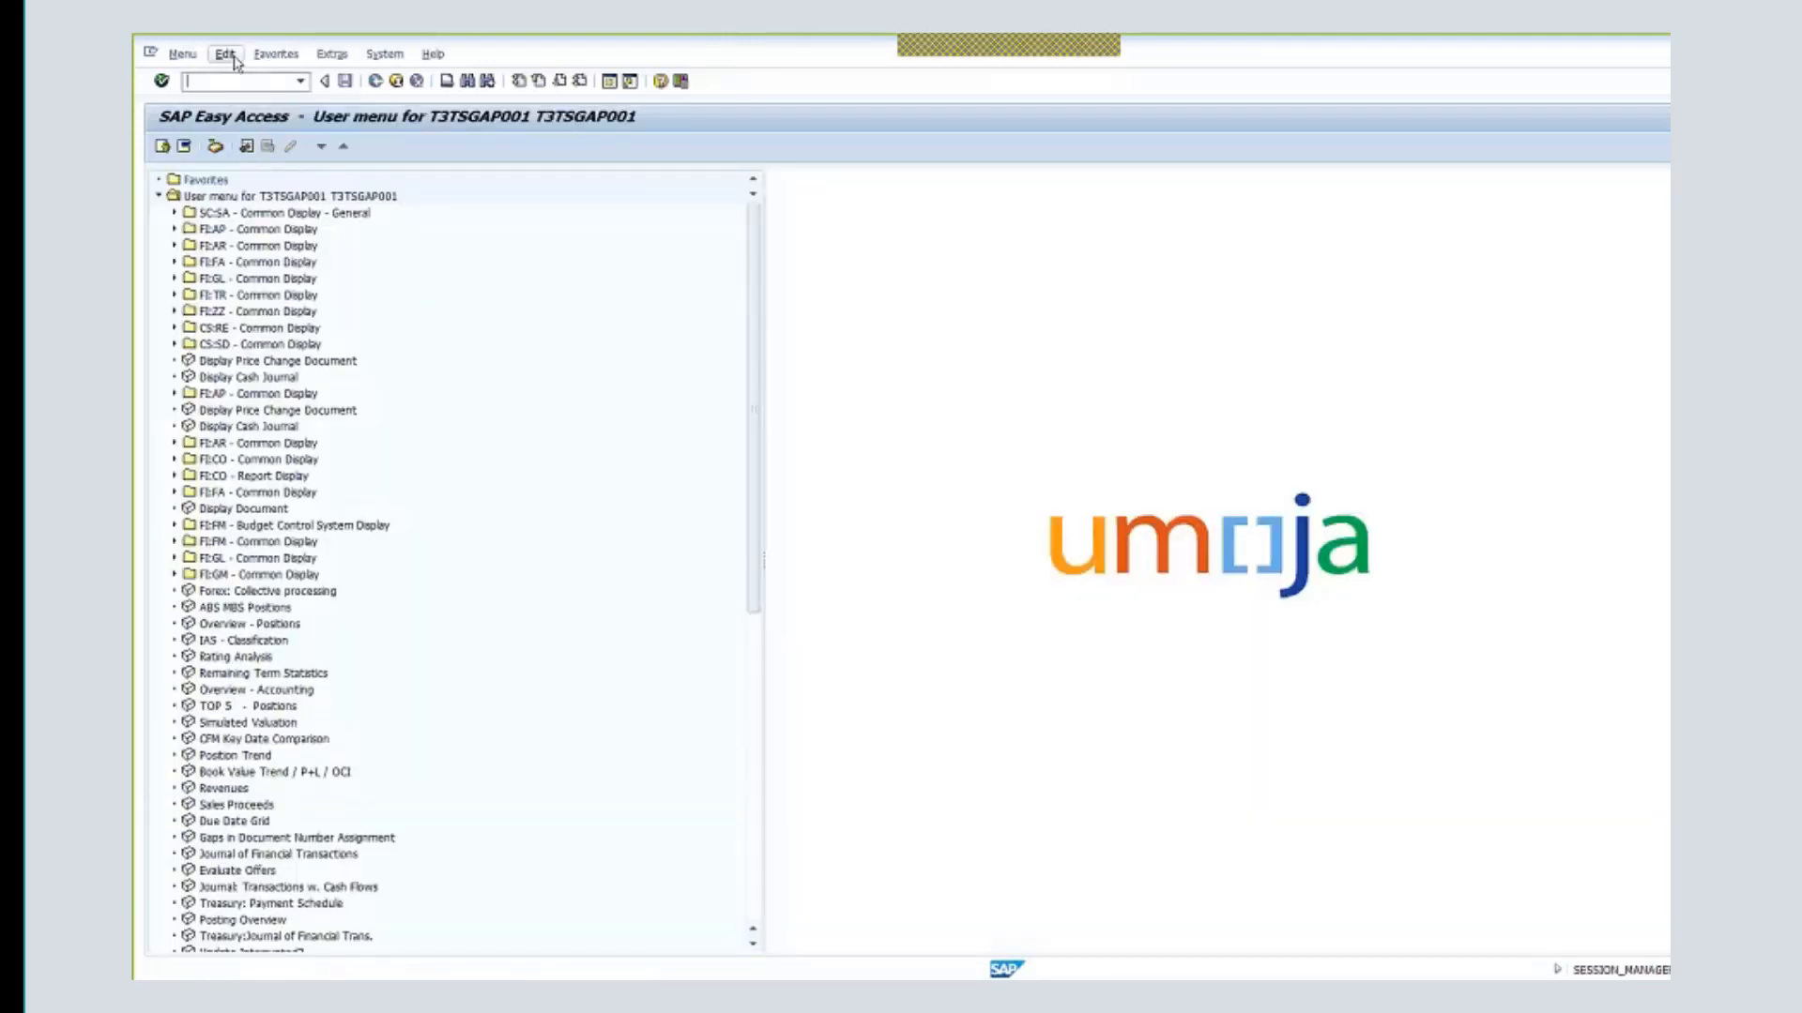
- Open grant M1-32DDN-000397 in gmgrant, switch to change mode and bring up Change Status
left_click(301, 83)
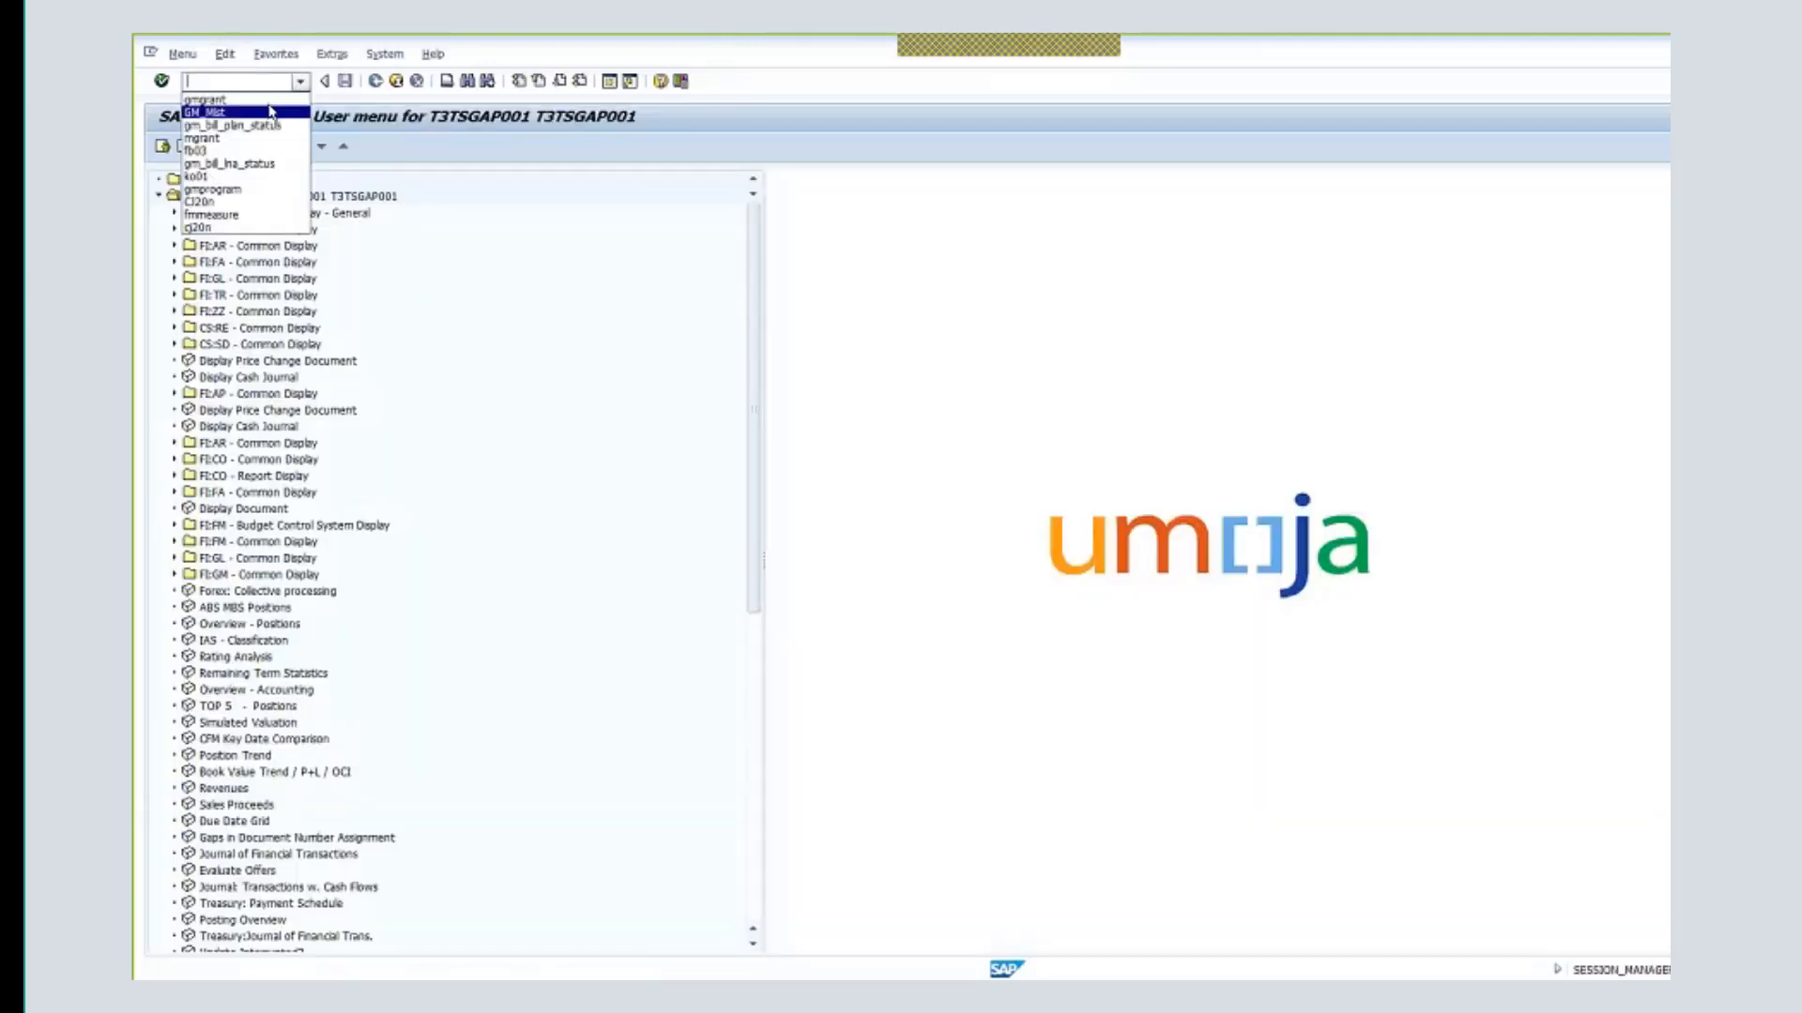
left_click(269, 101)
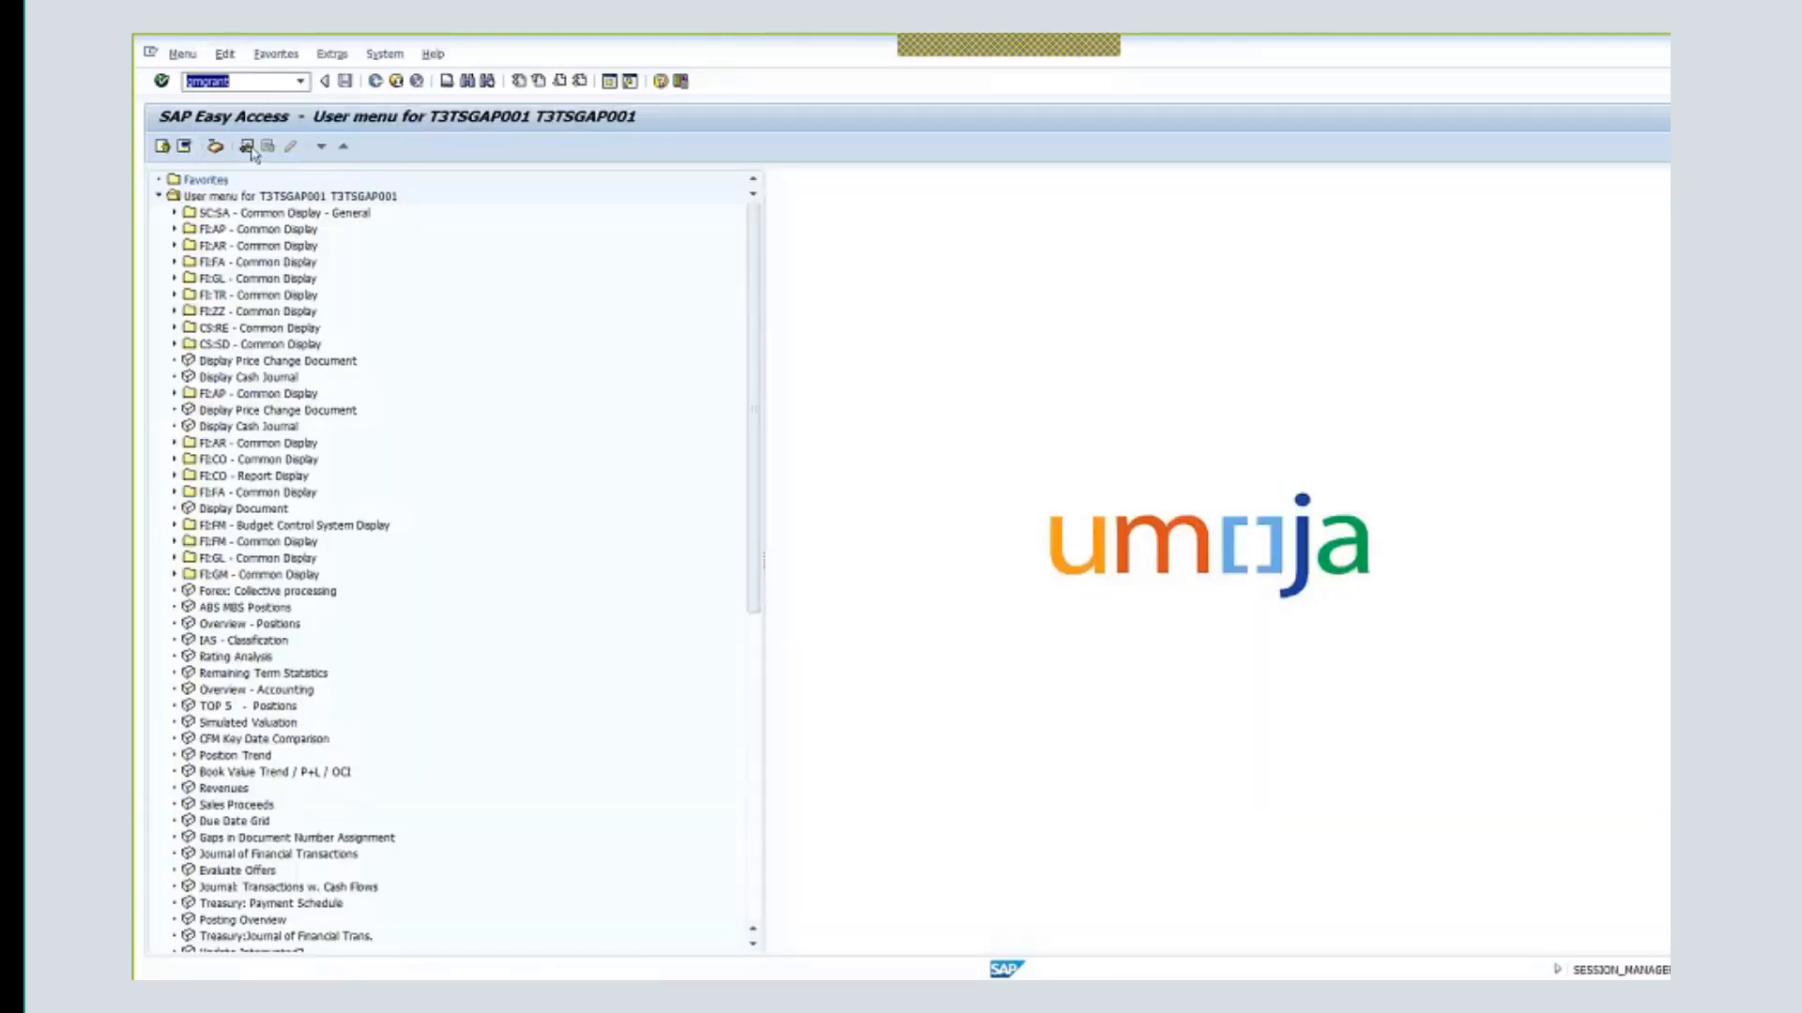
key("Return")
type("m")
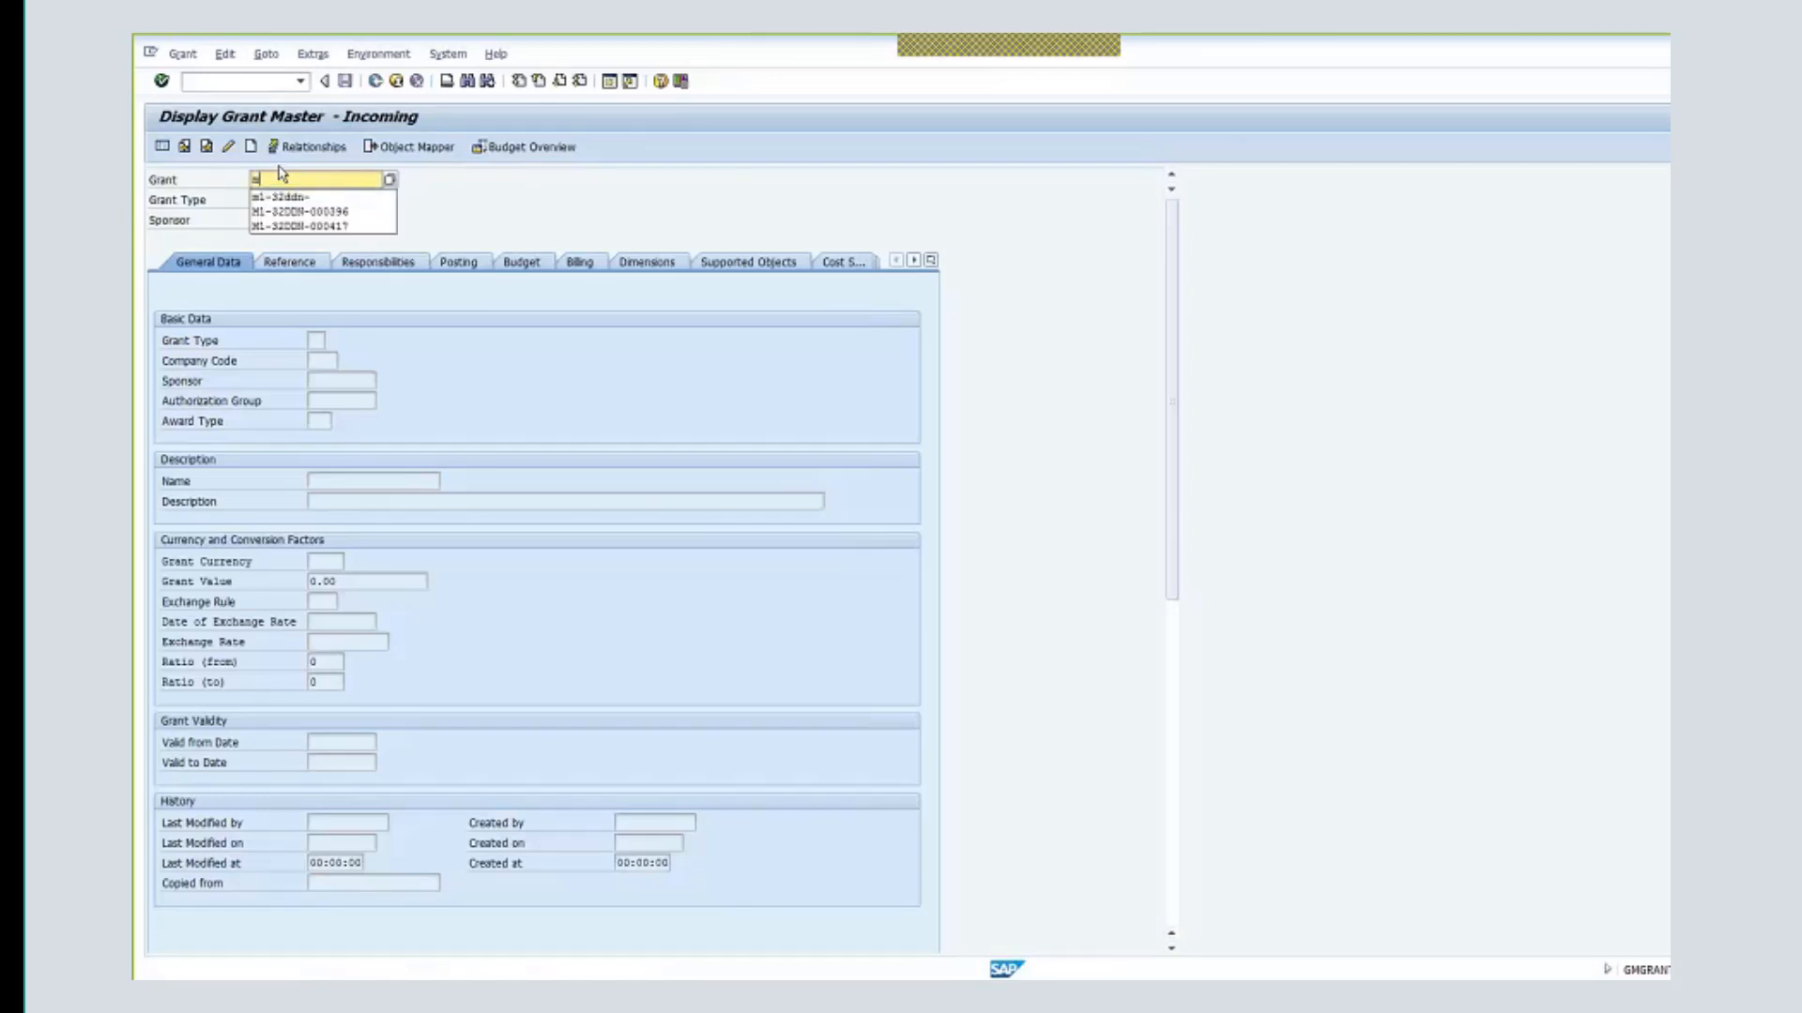
type("`")
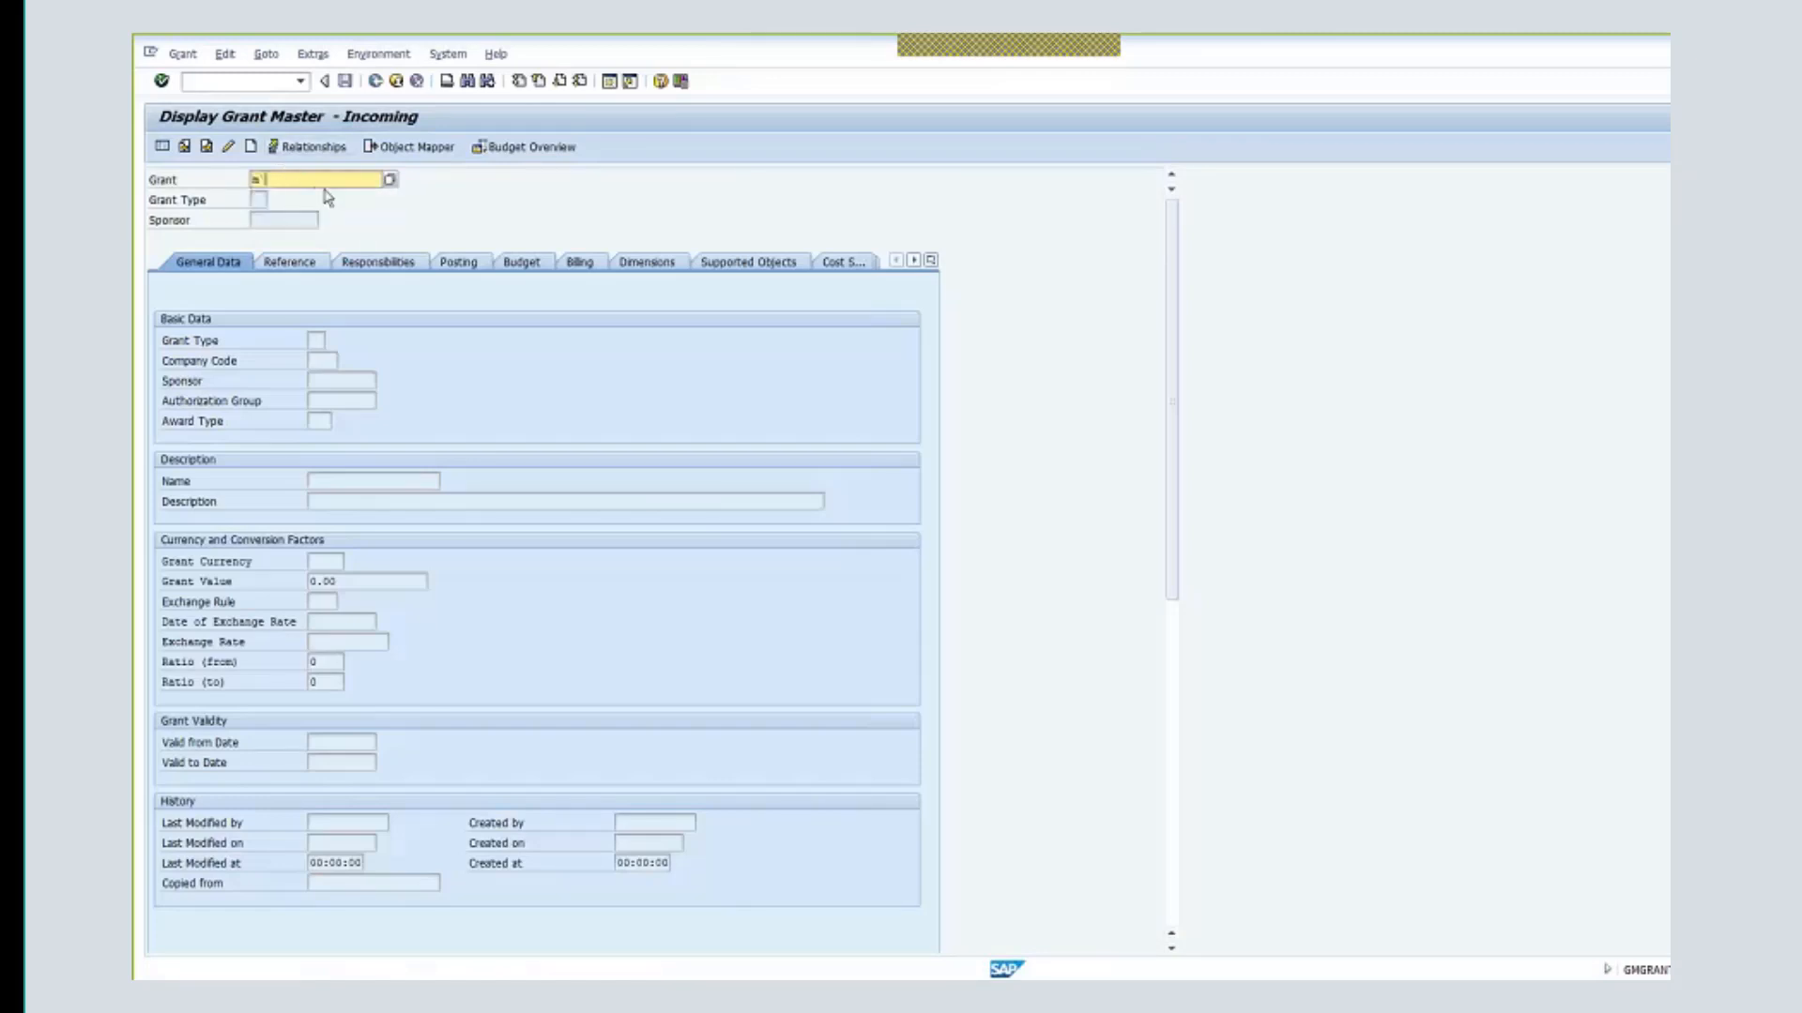
key("BackSpace")
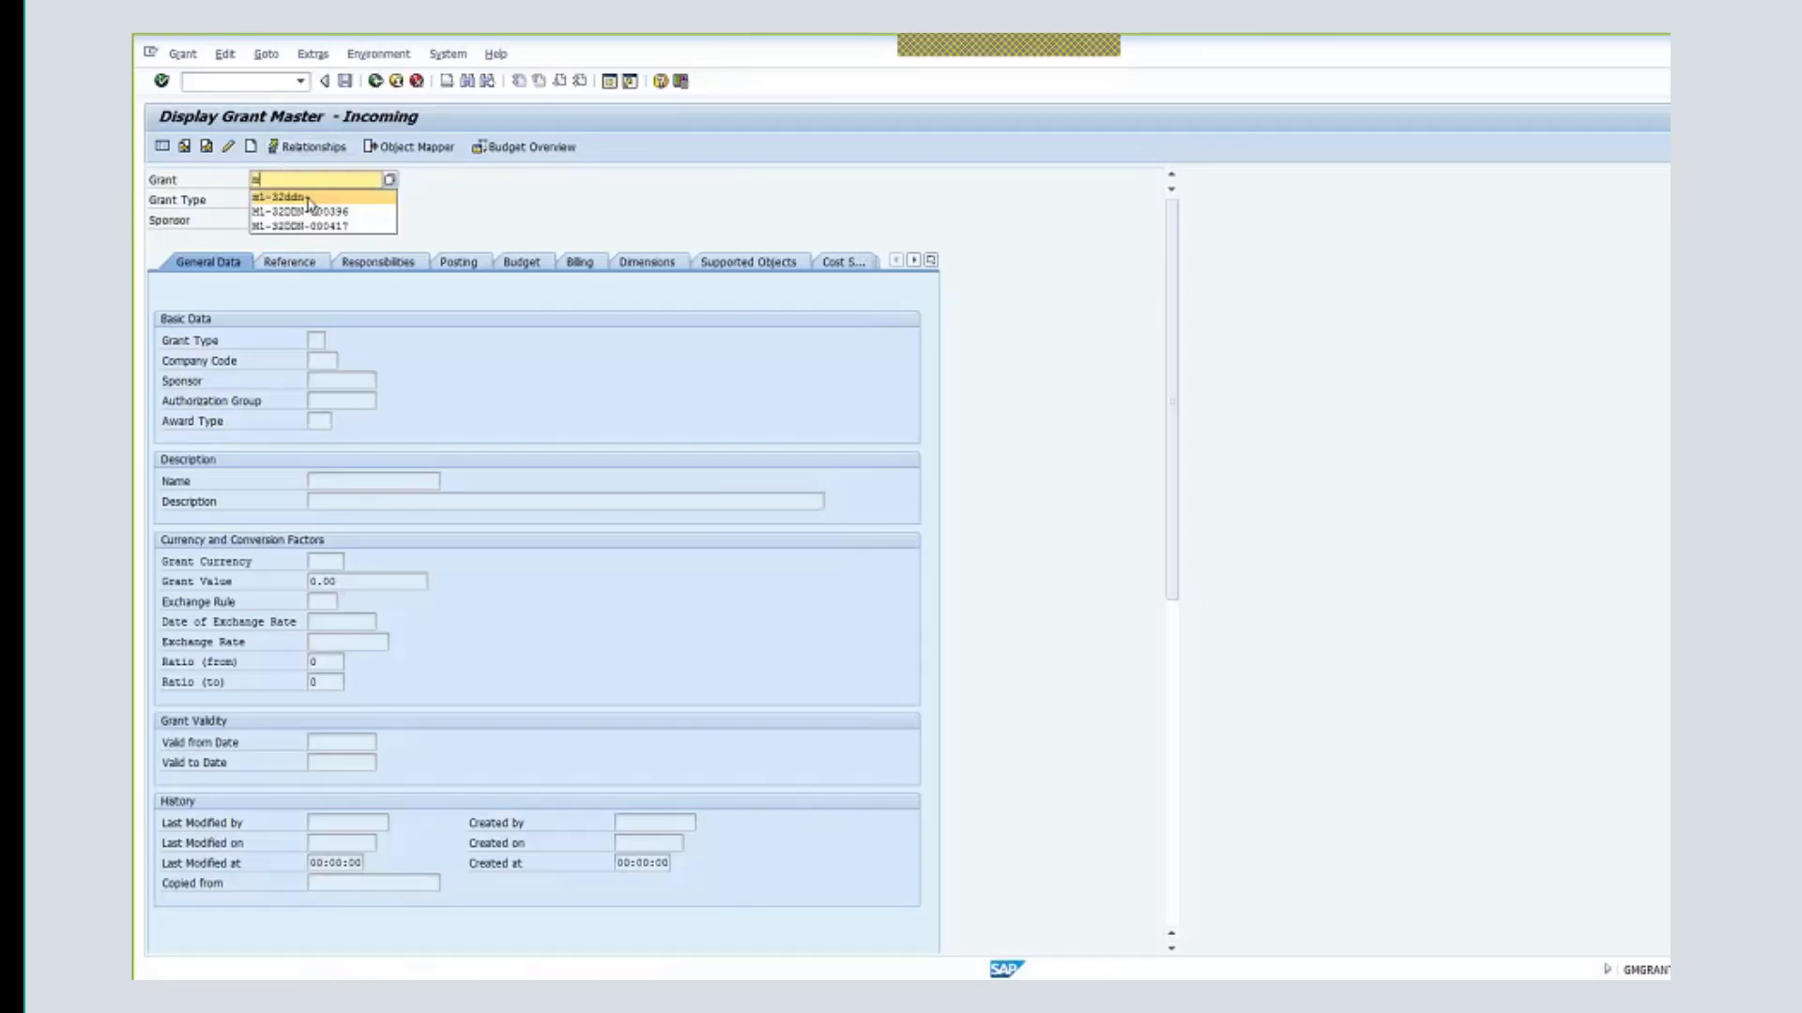
type("1")
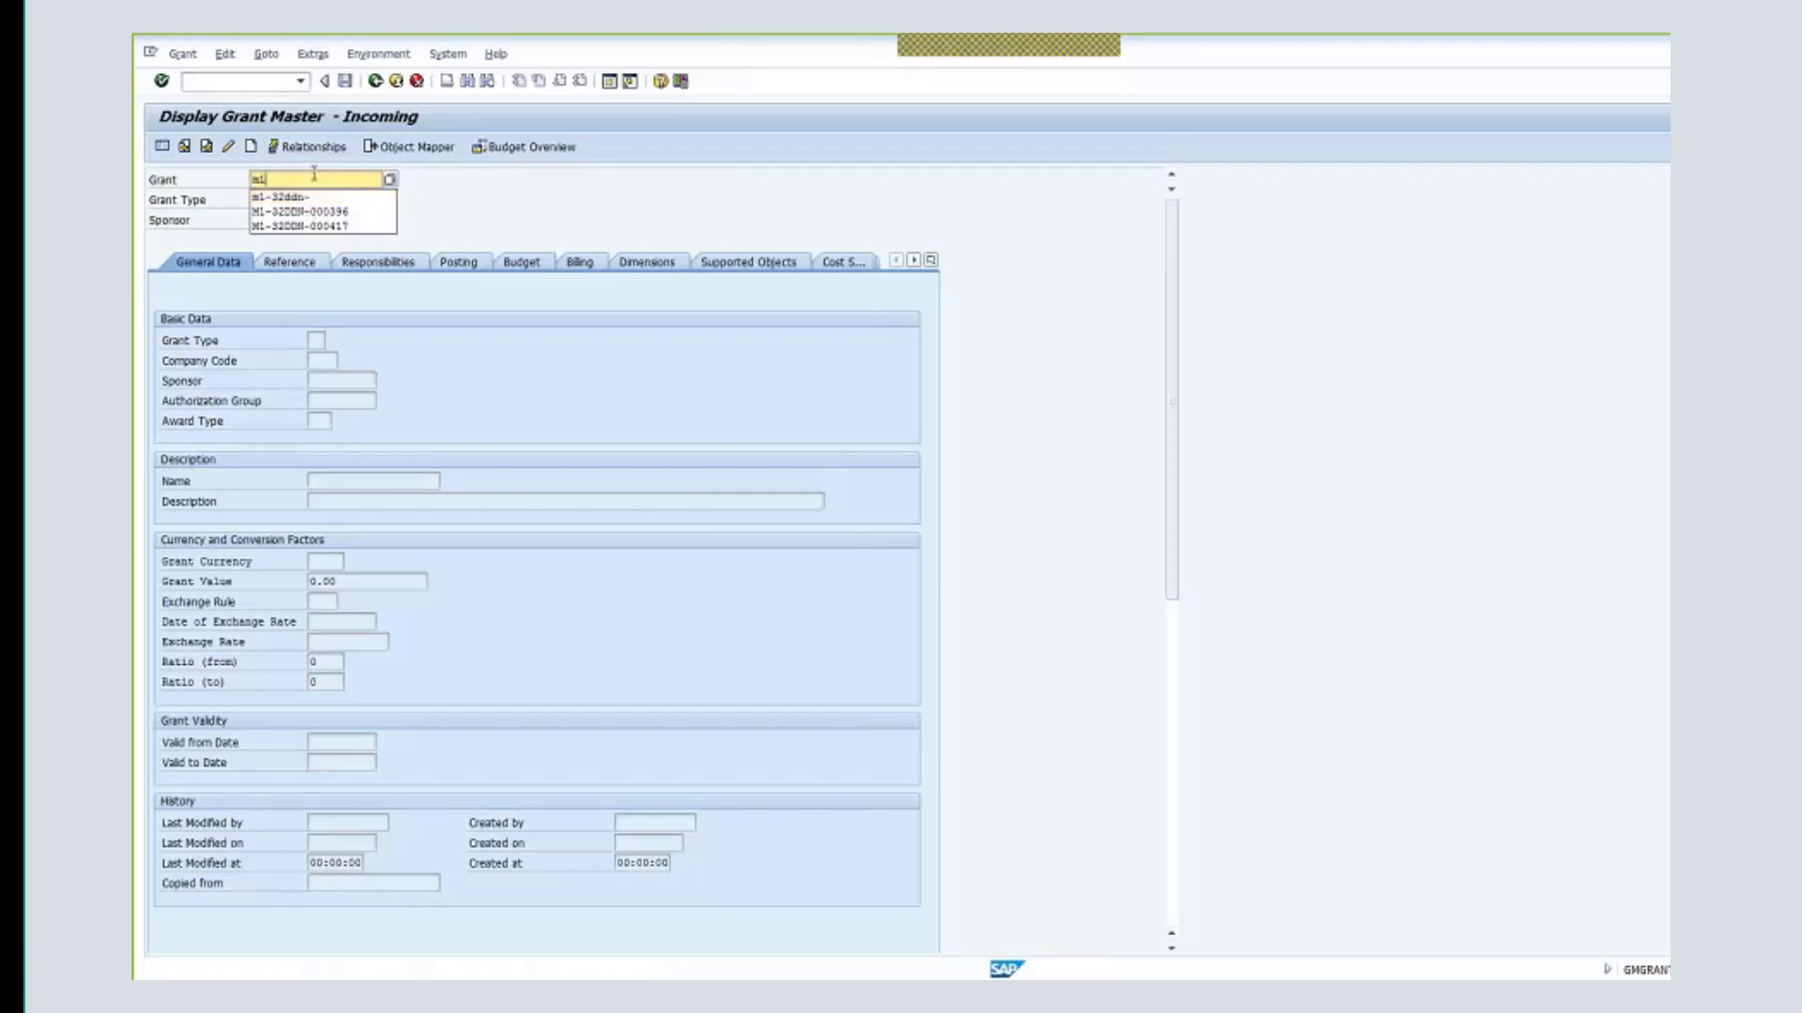
left_click(347, 211)
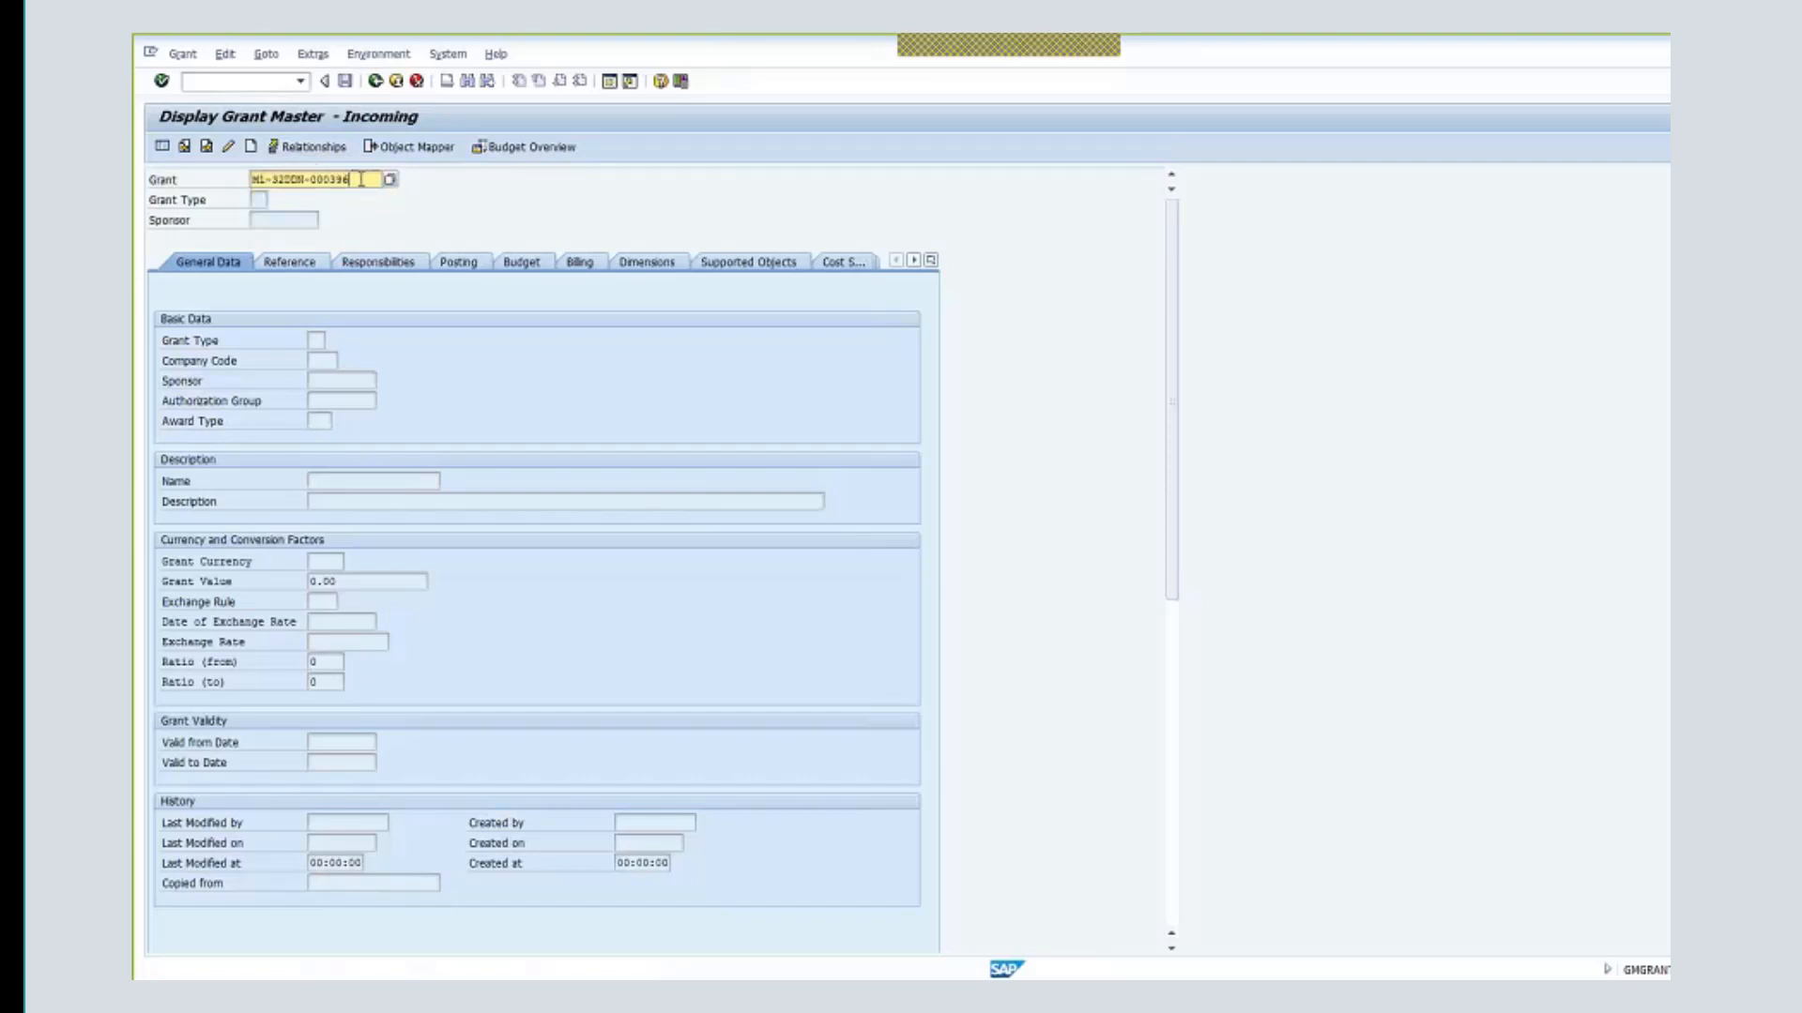
key("BackSpace")
type("7")
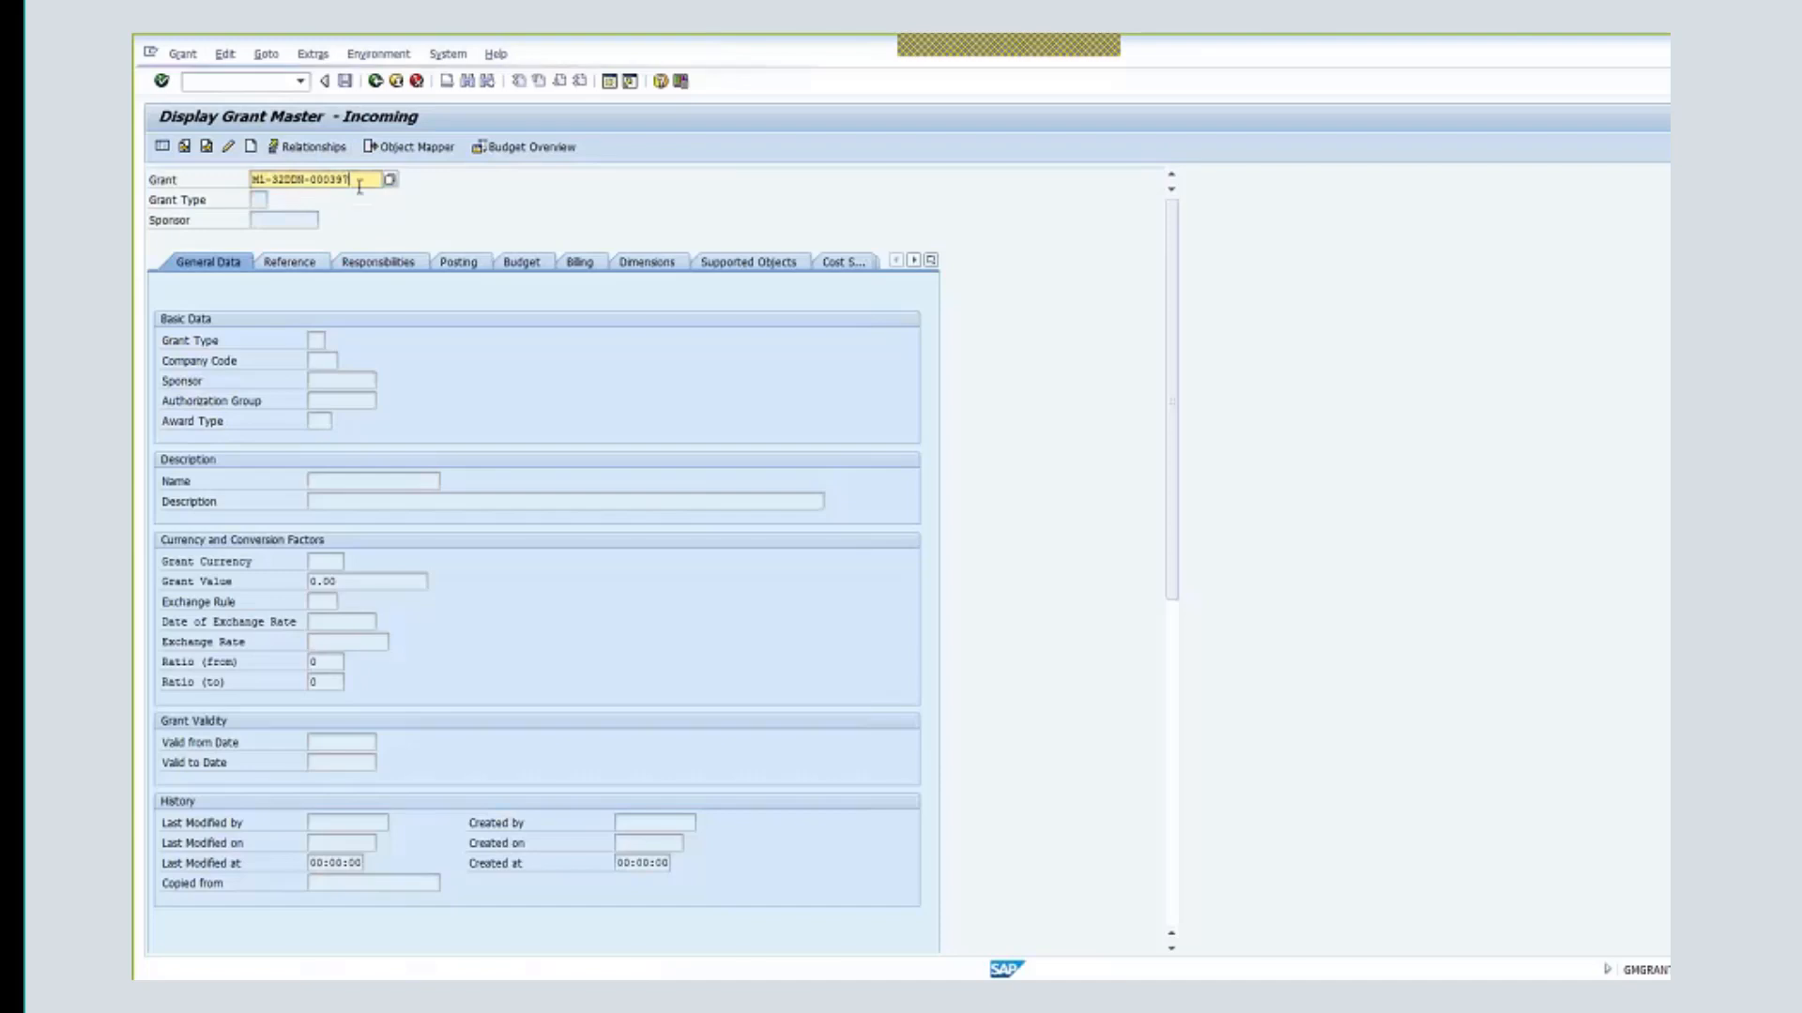
key("Return")
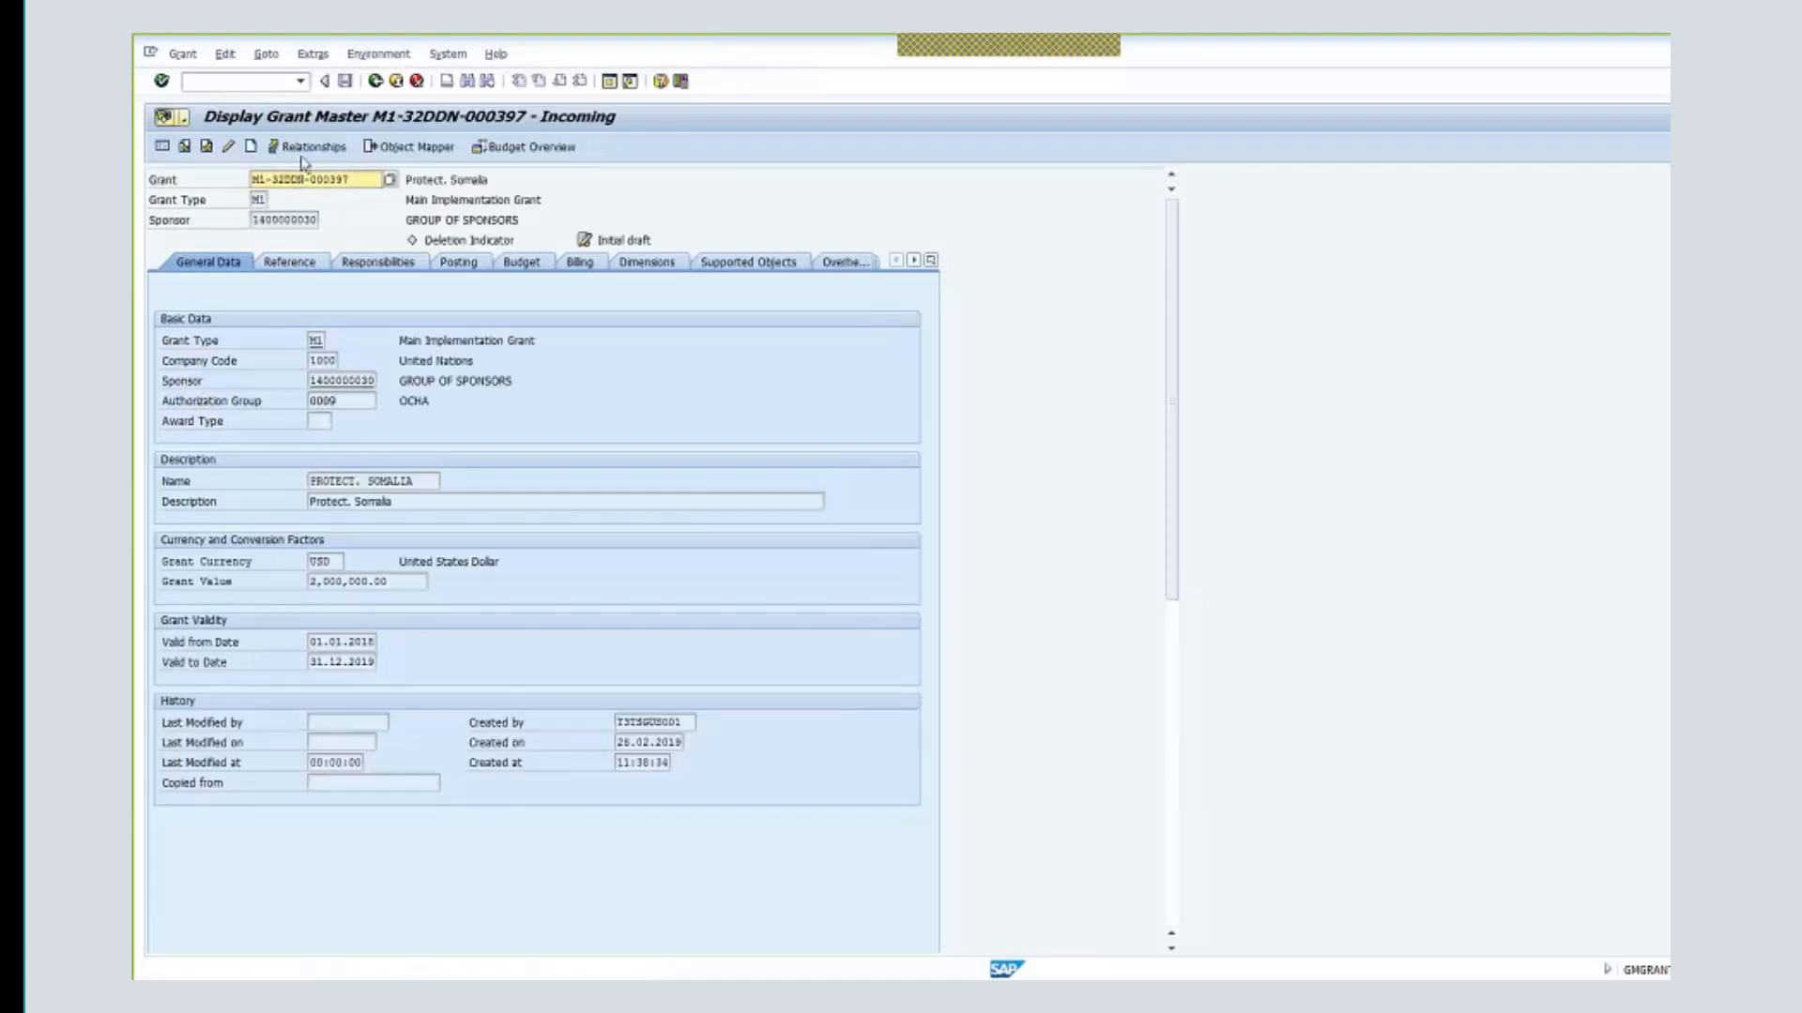
left_click(228, 146)
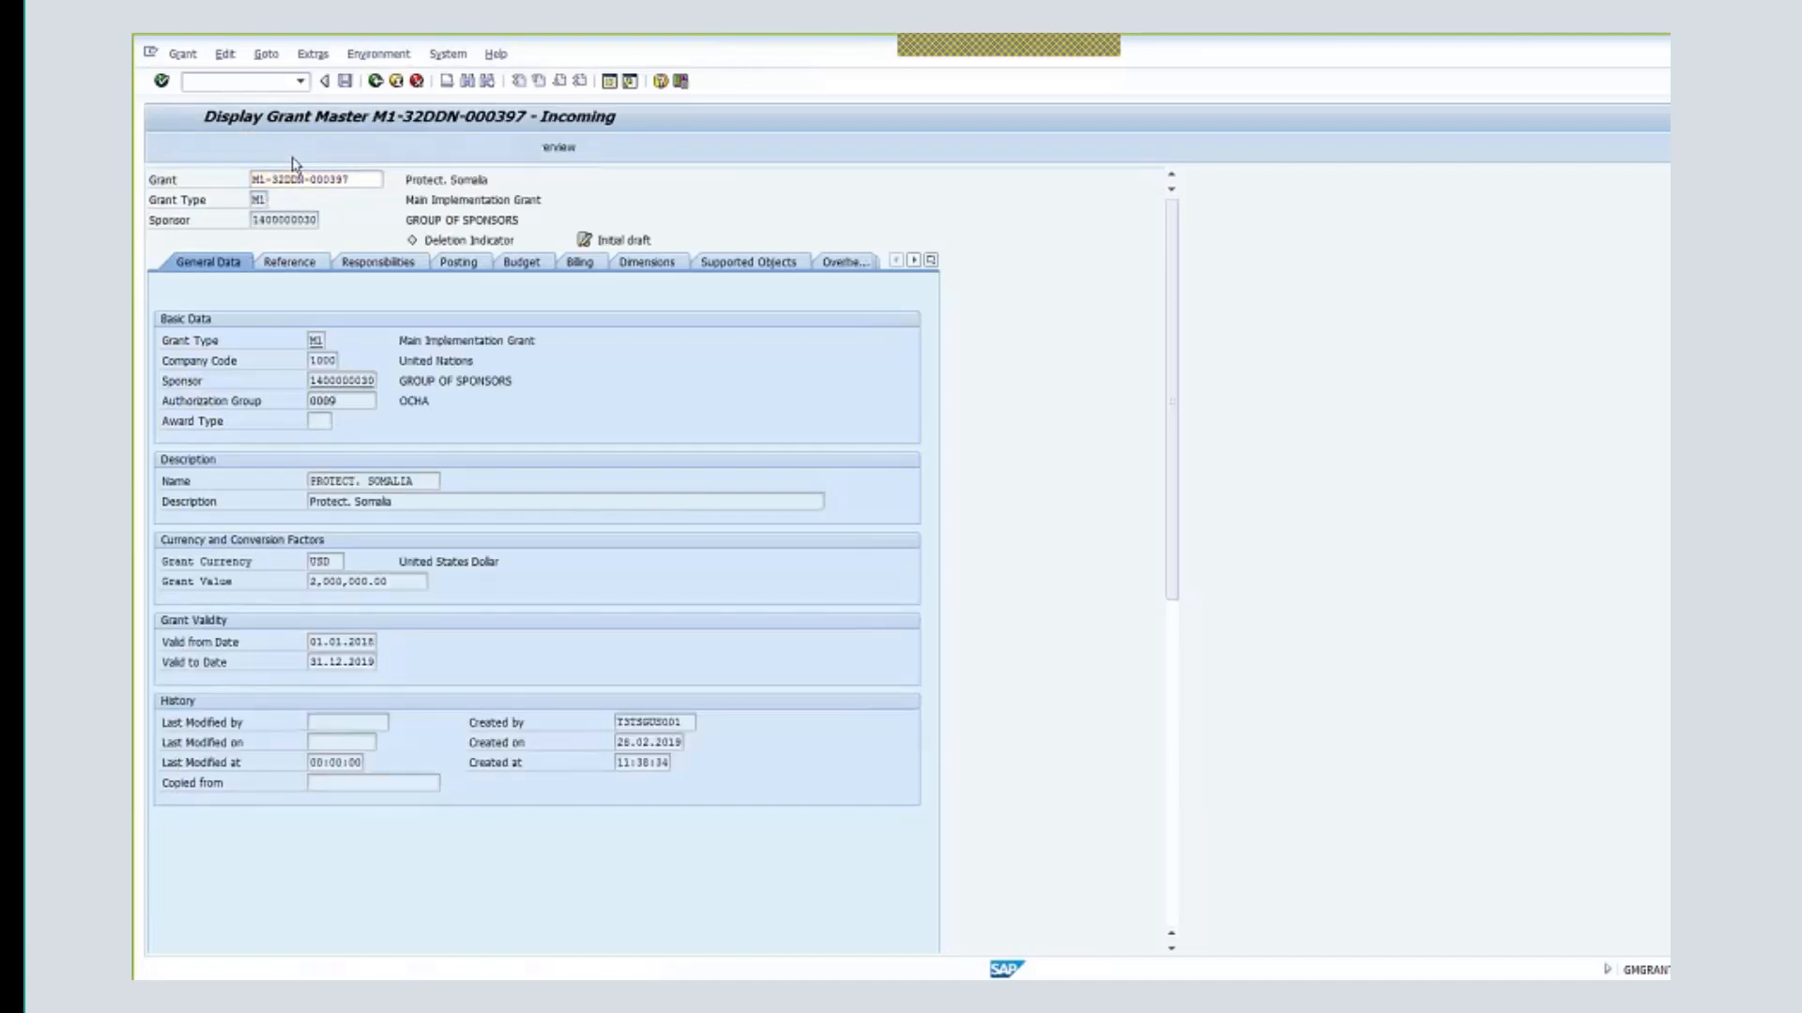
left_click(388, 147)
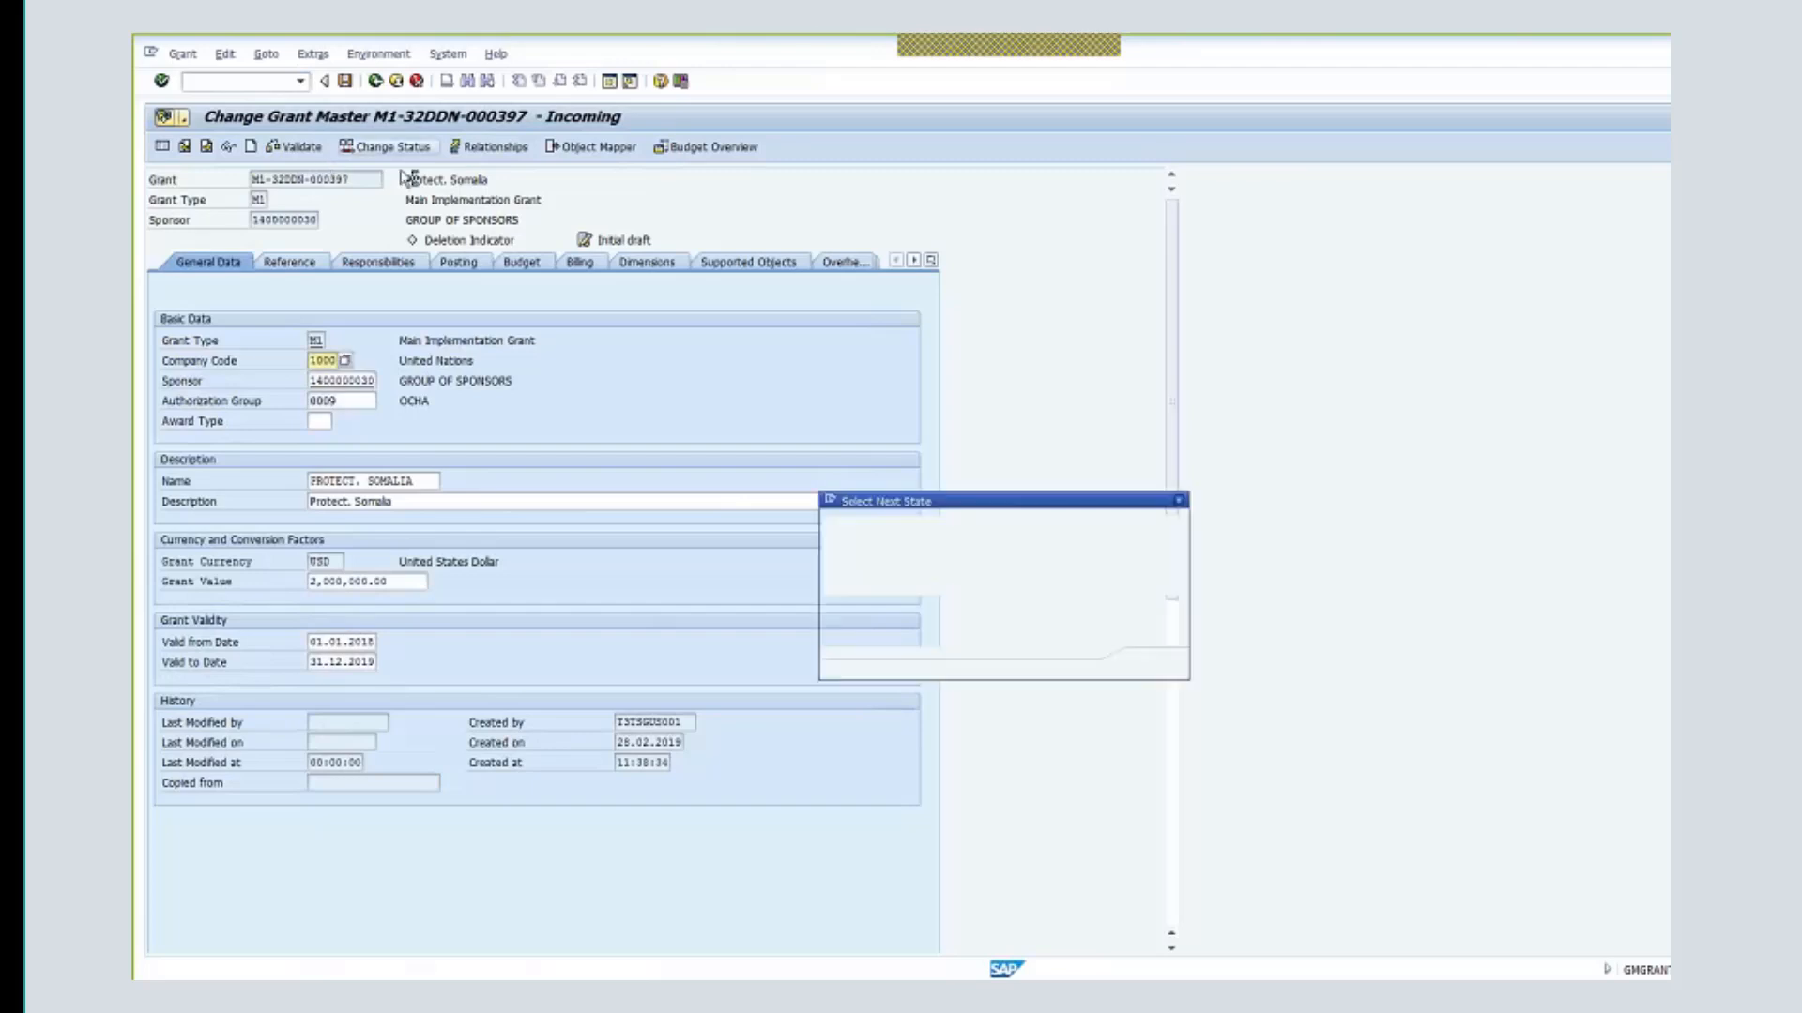
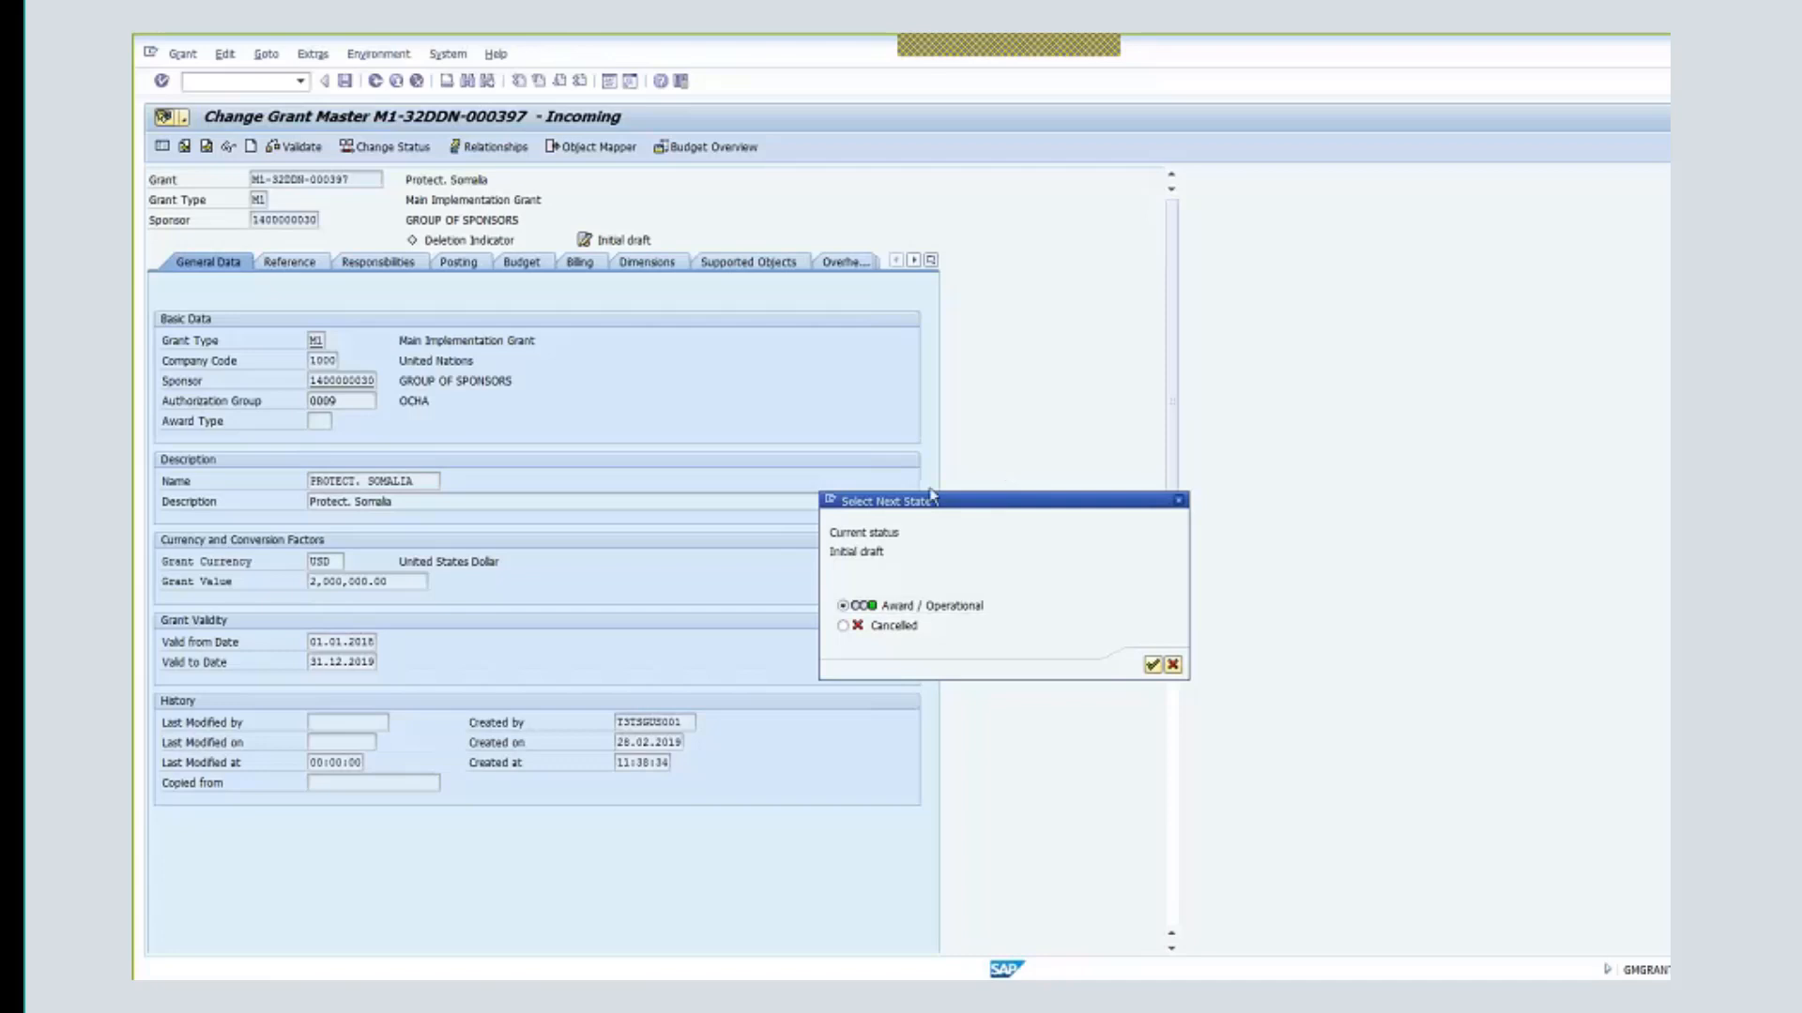
- Confirm the Award / Operational status for the grant and dismiss the missing-field error list
left_click(1153, 664)
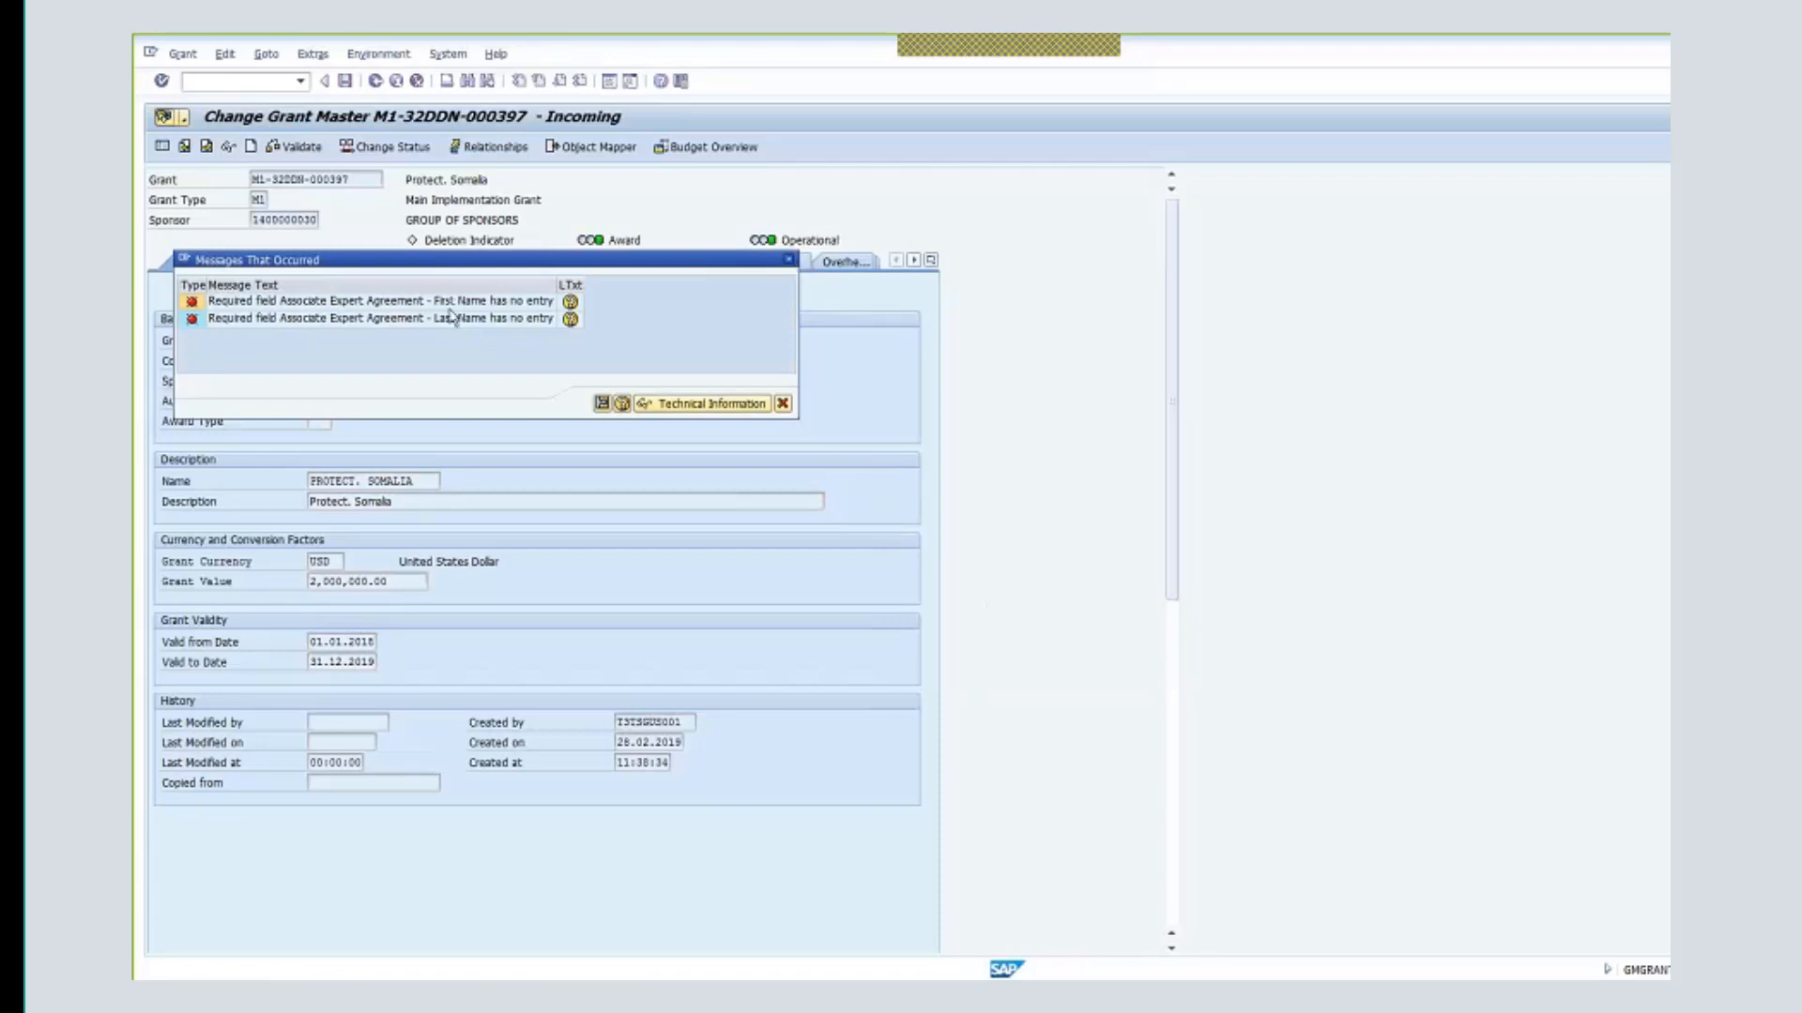
left_click(788, 260)
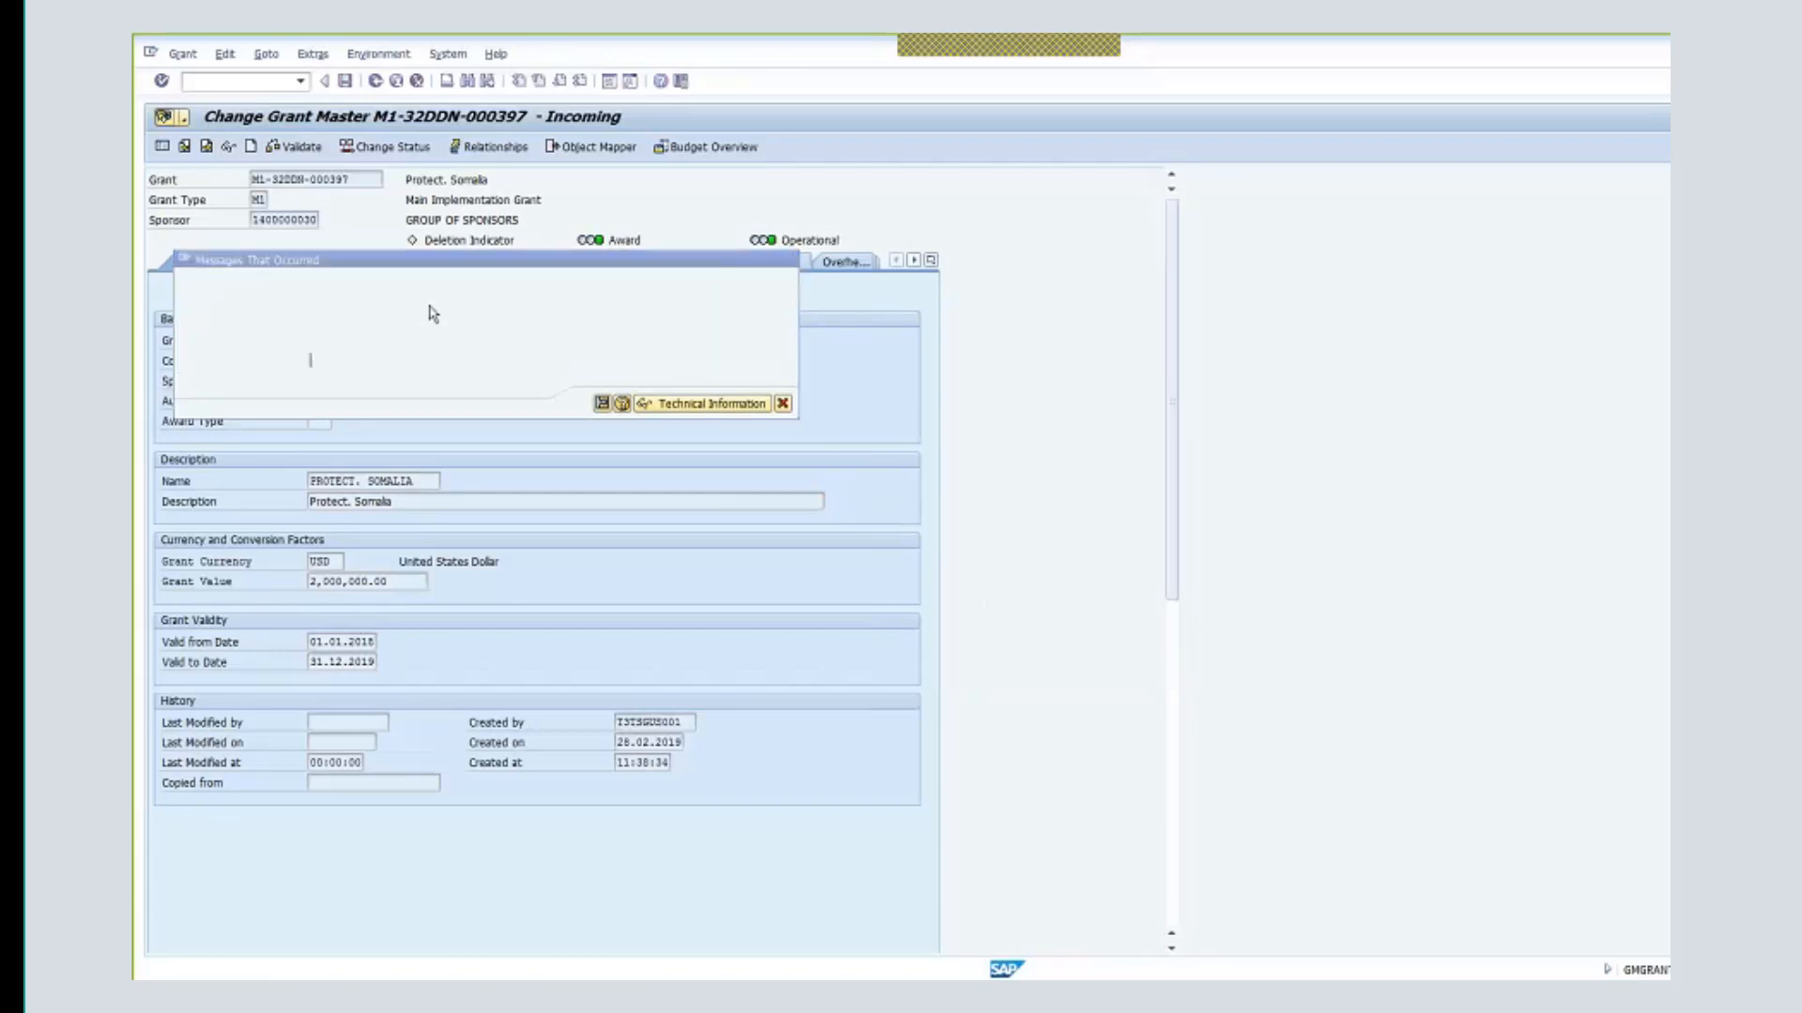
left_click(290, 262)
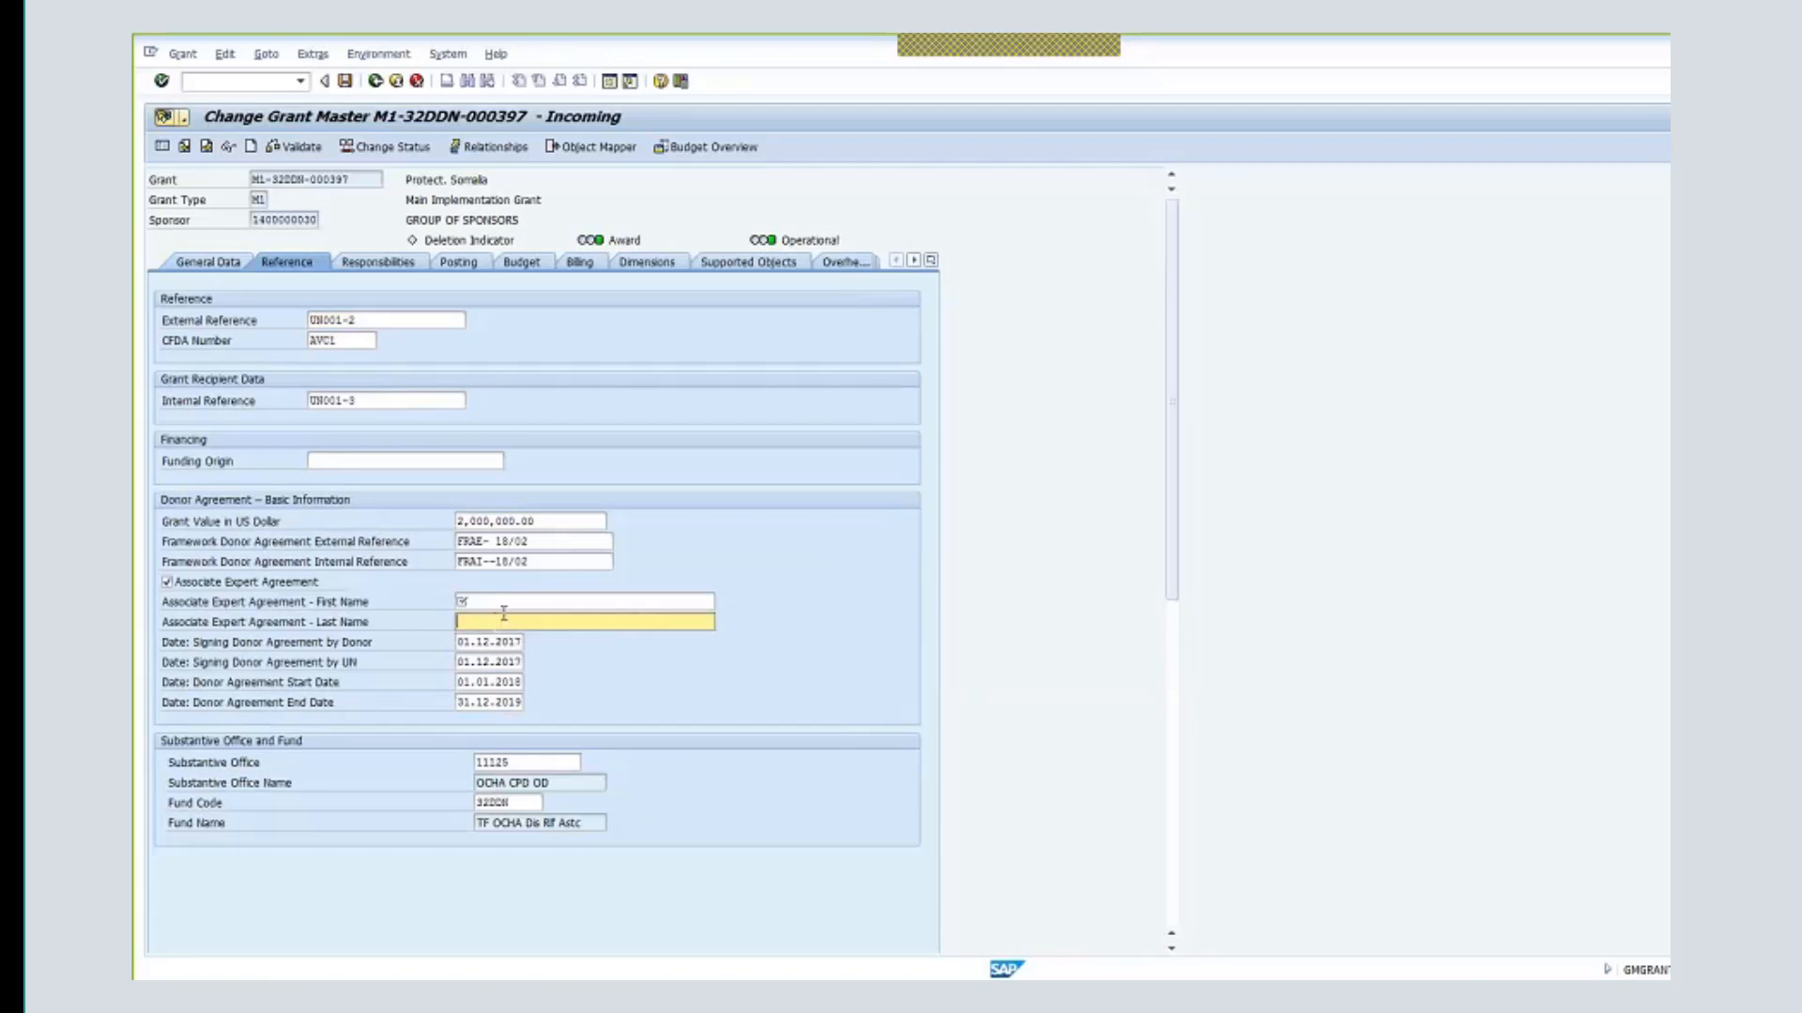
- Enter NA as the Associate Expert first and last names on the Reference tab and save the grant
left_click(493, 605)
type("na")
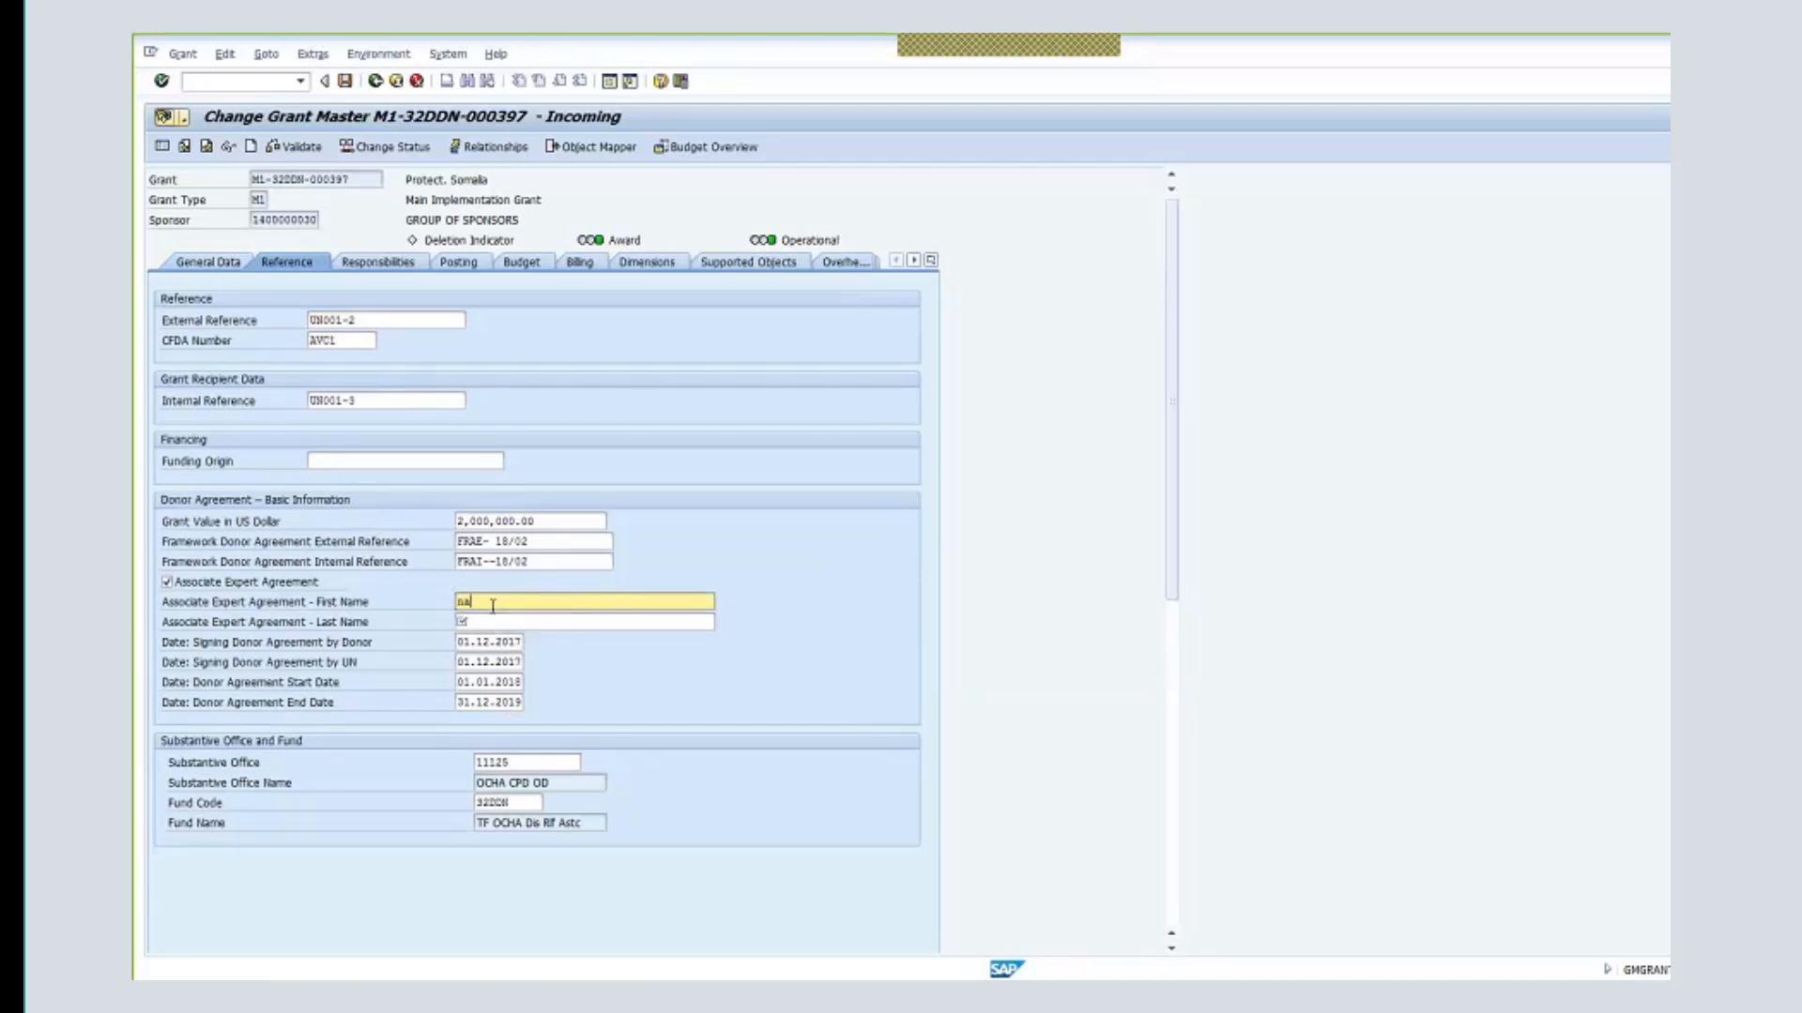
left_click(486, 621)
type("n")
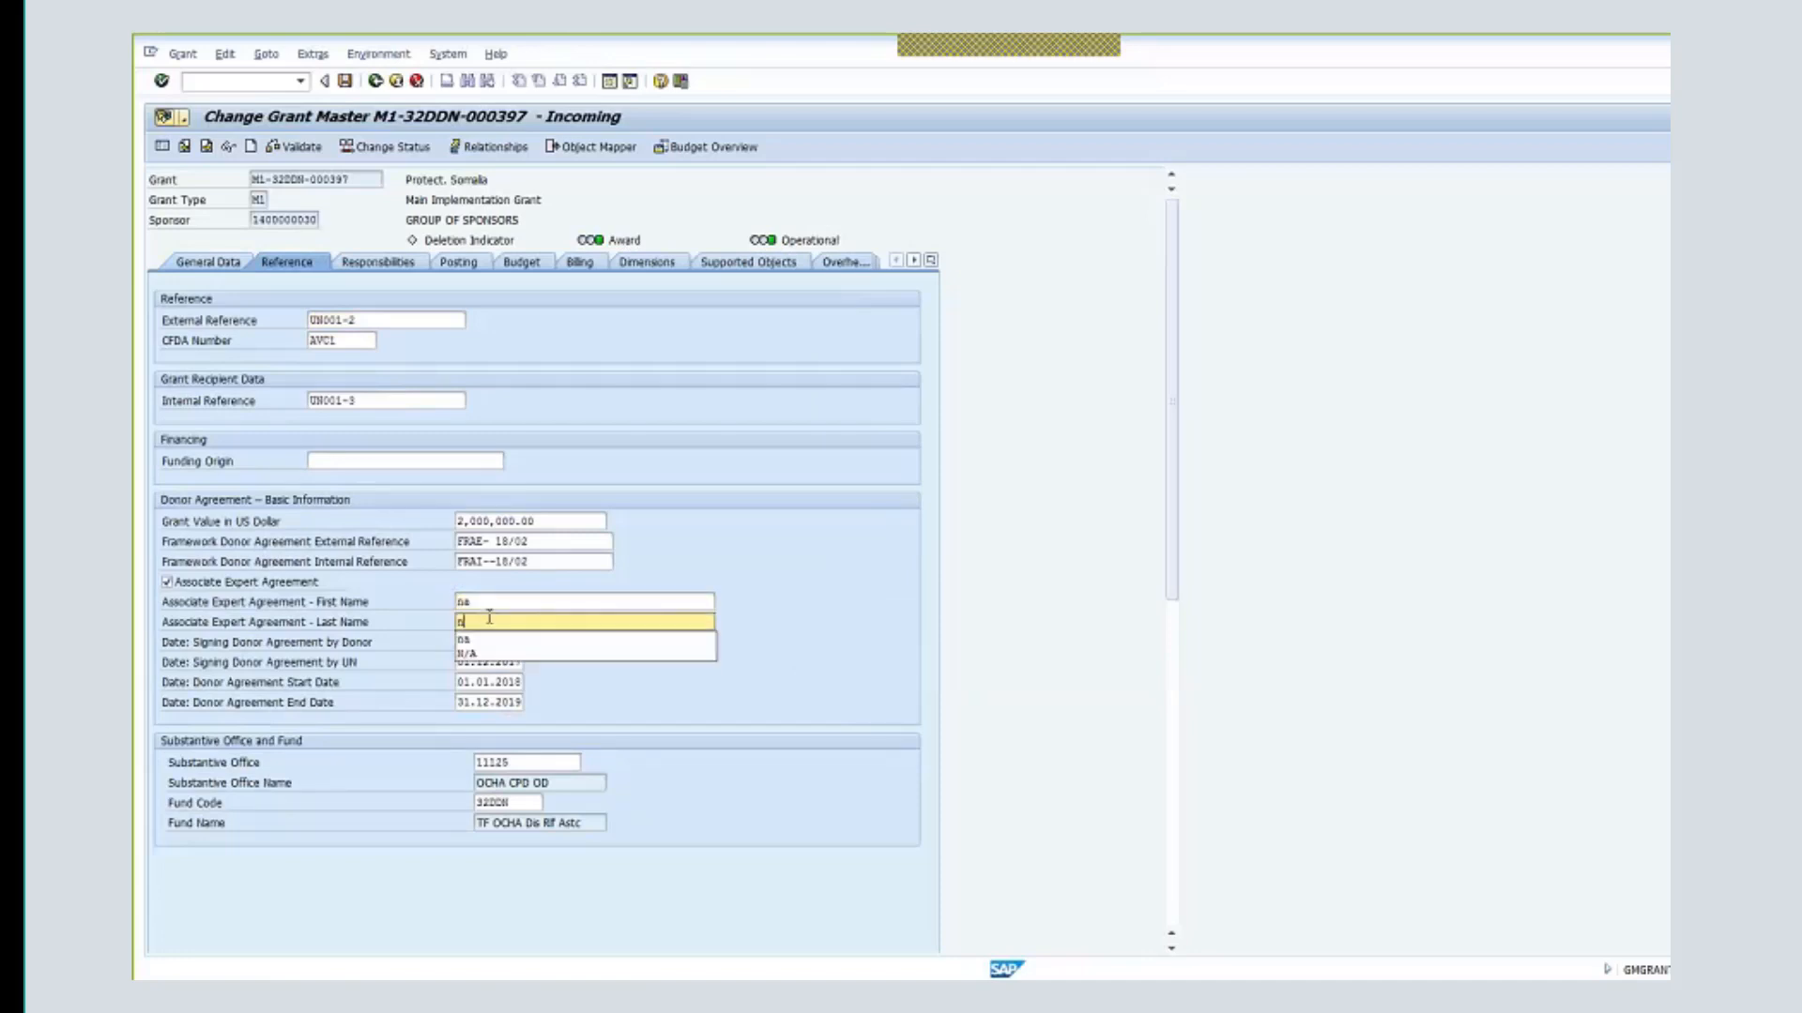
type("a")
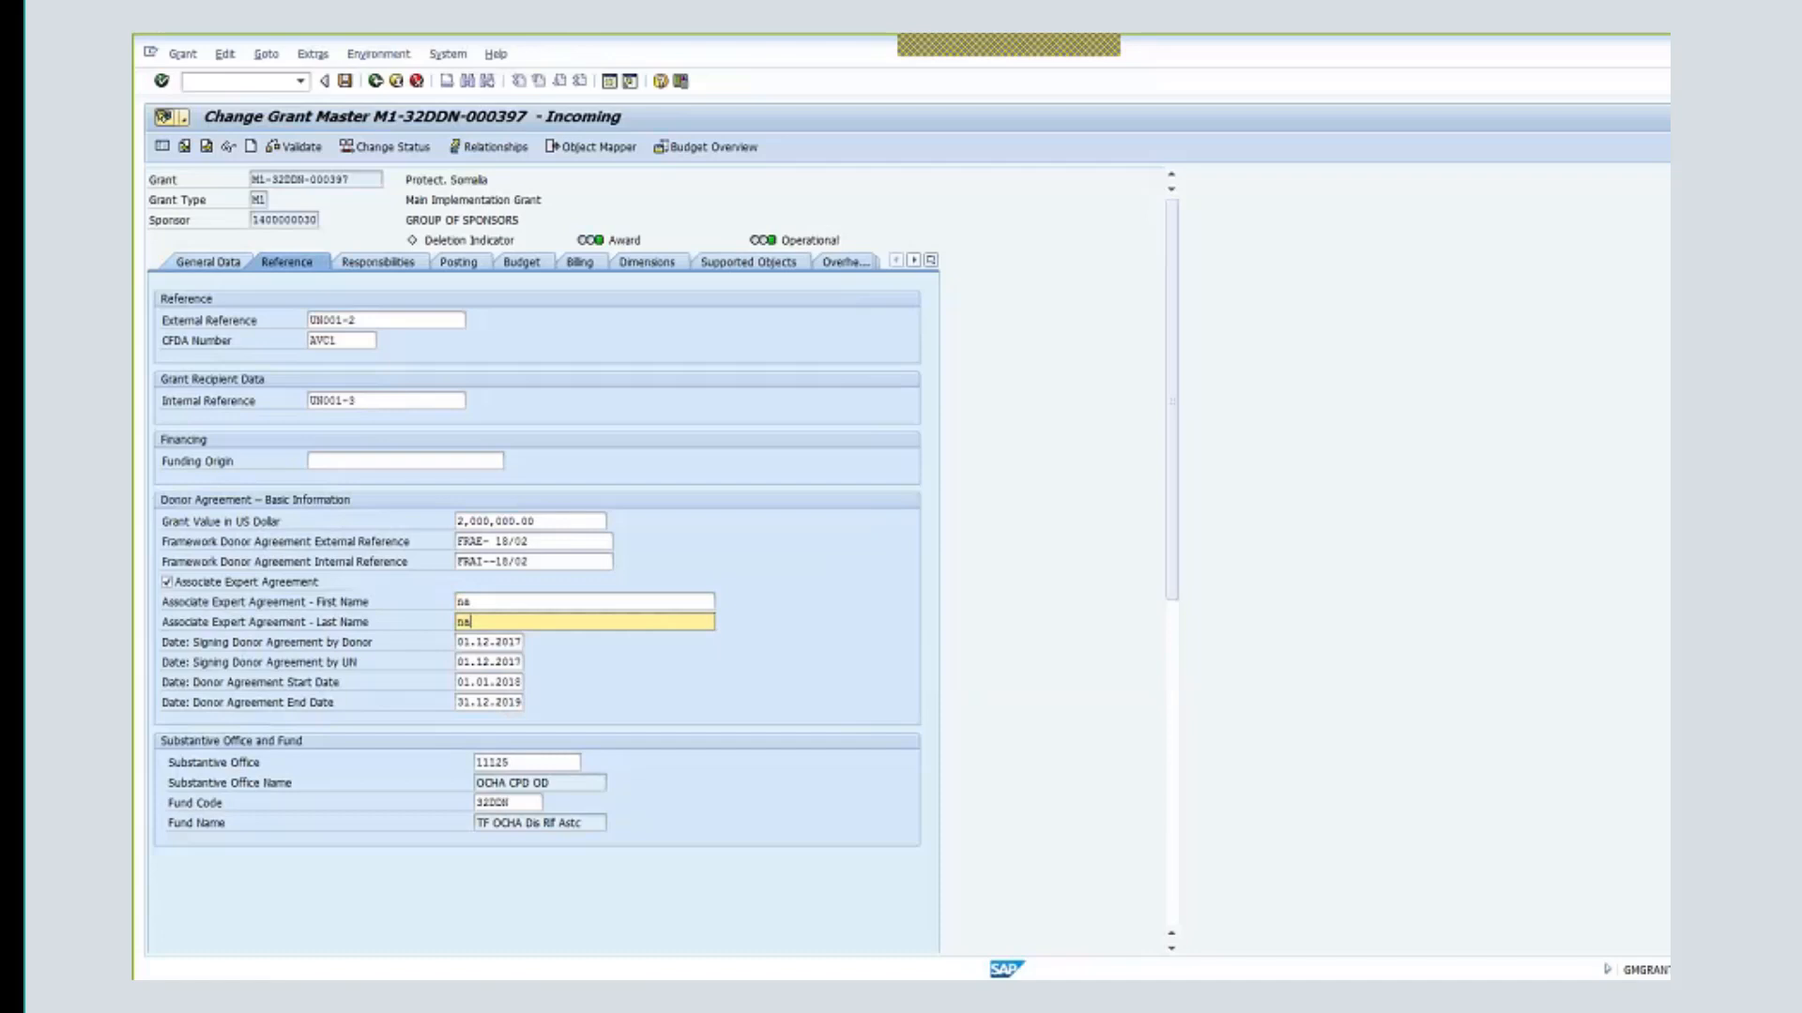
left_click(344, 82)
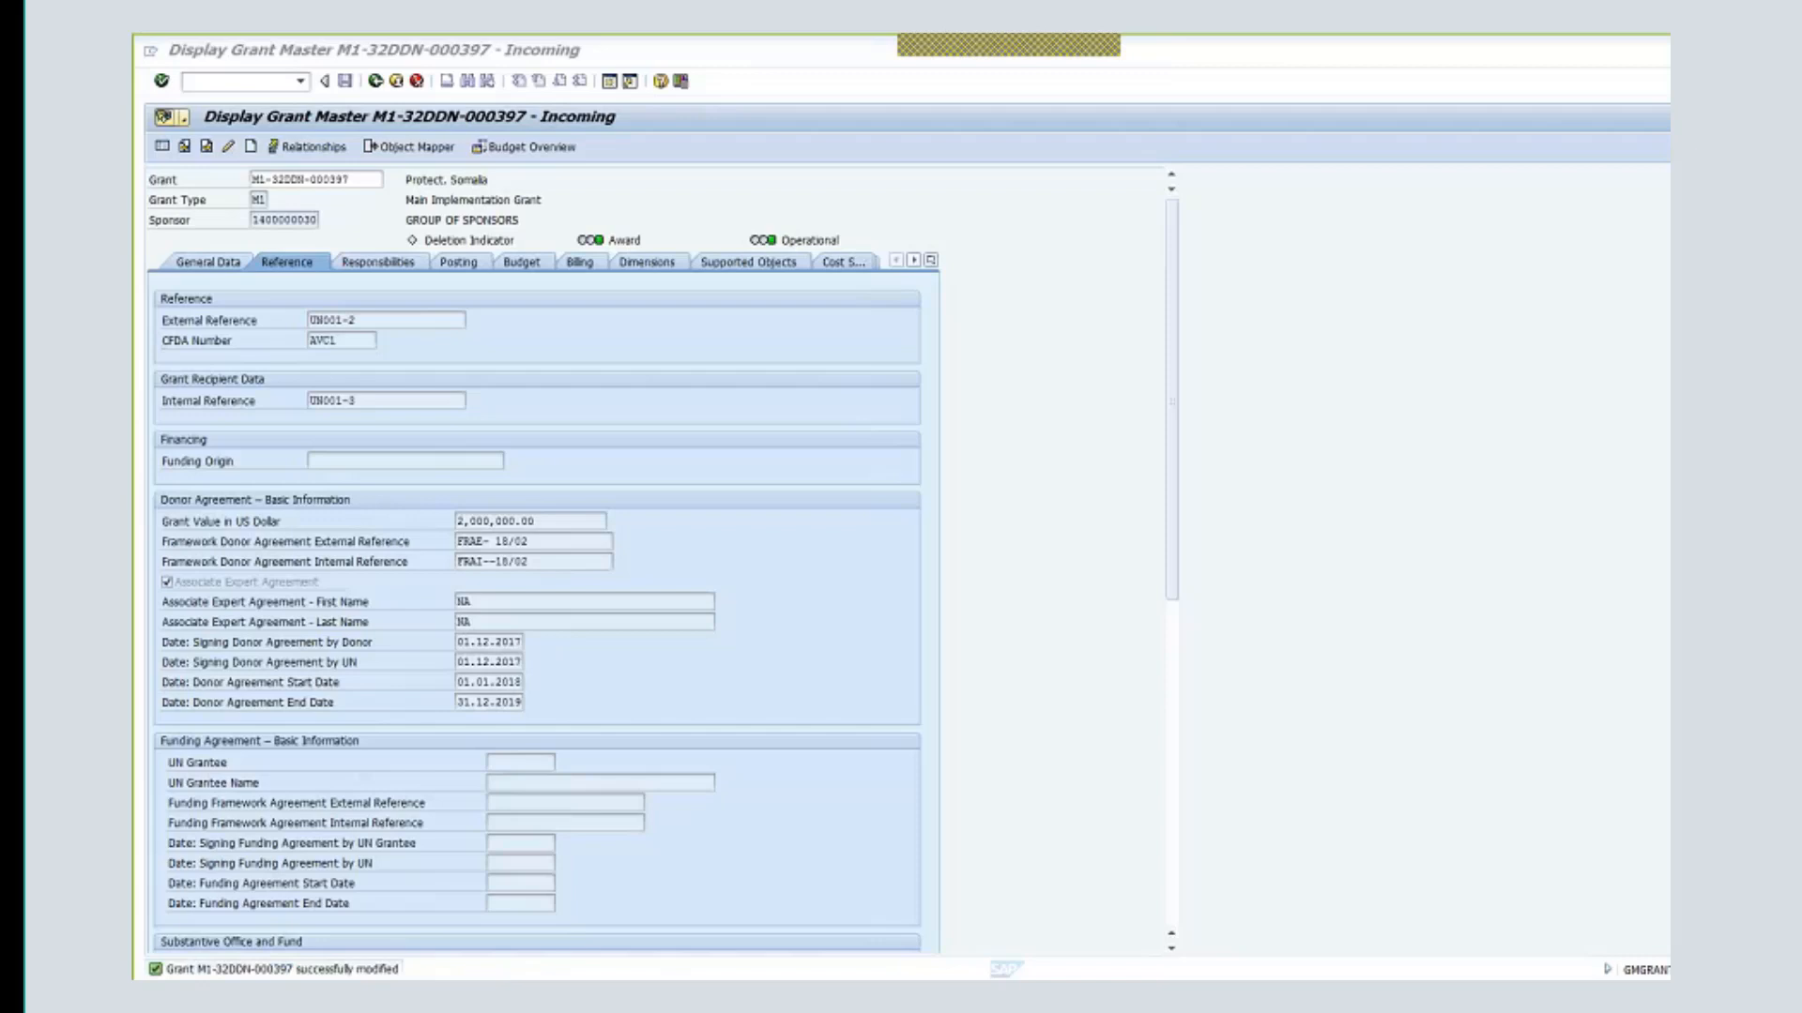
key("shift+F5")
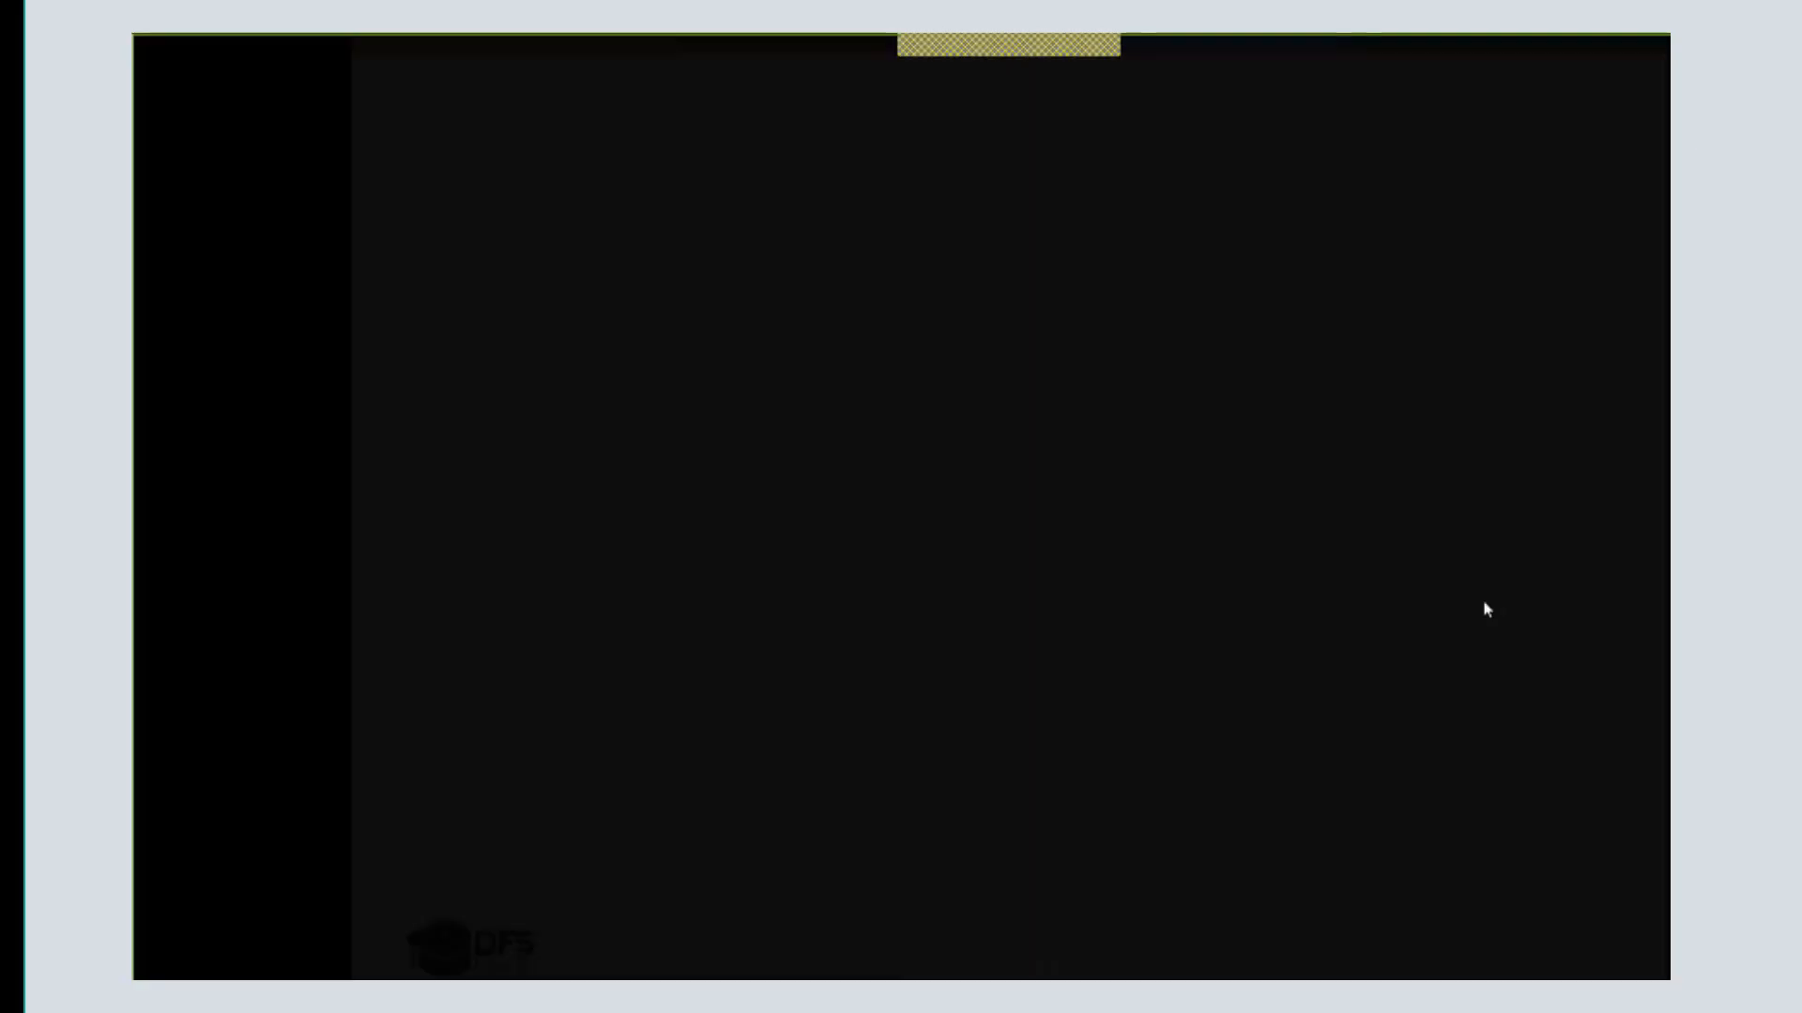
- Step through the Exercise 3 diagram builds up to both R1-to-M1 arrows, then return to SAP
left_click(1482, 602)
left_click(1482, 602)
left_click(1482, 602)
left_click(1483, 602)
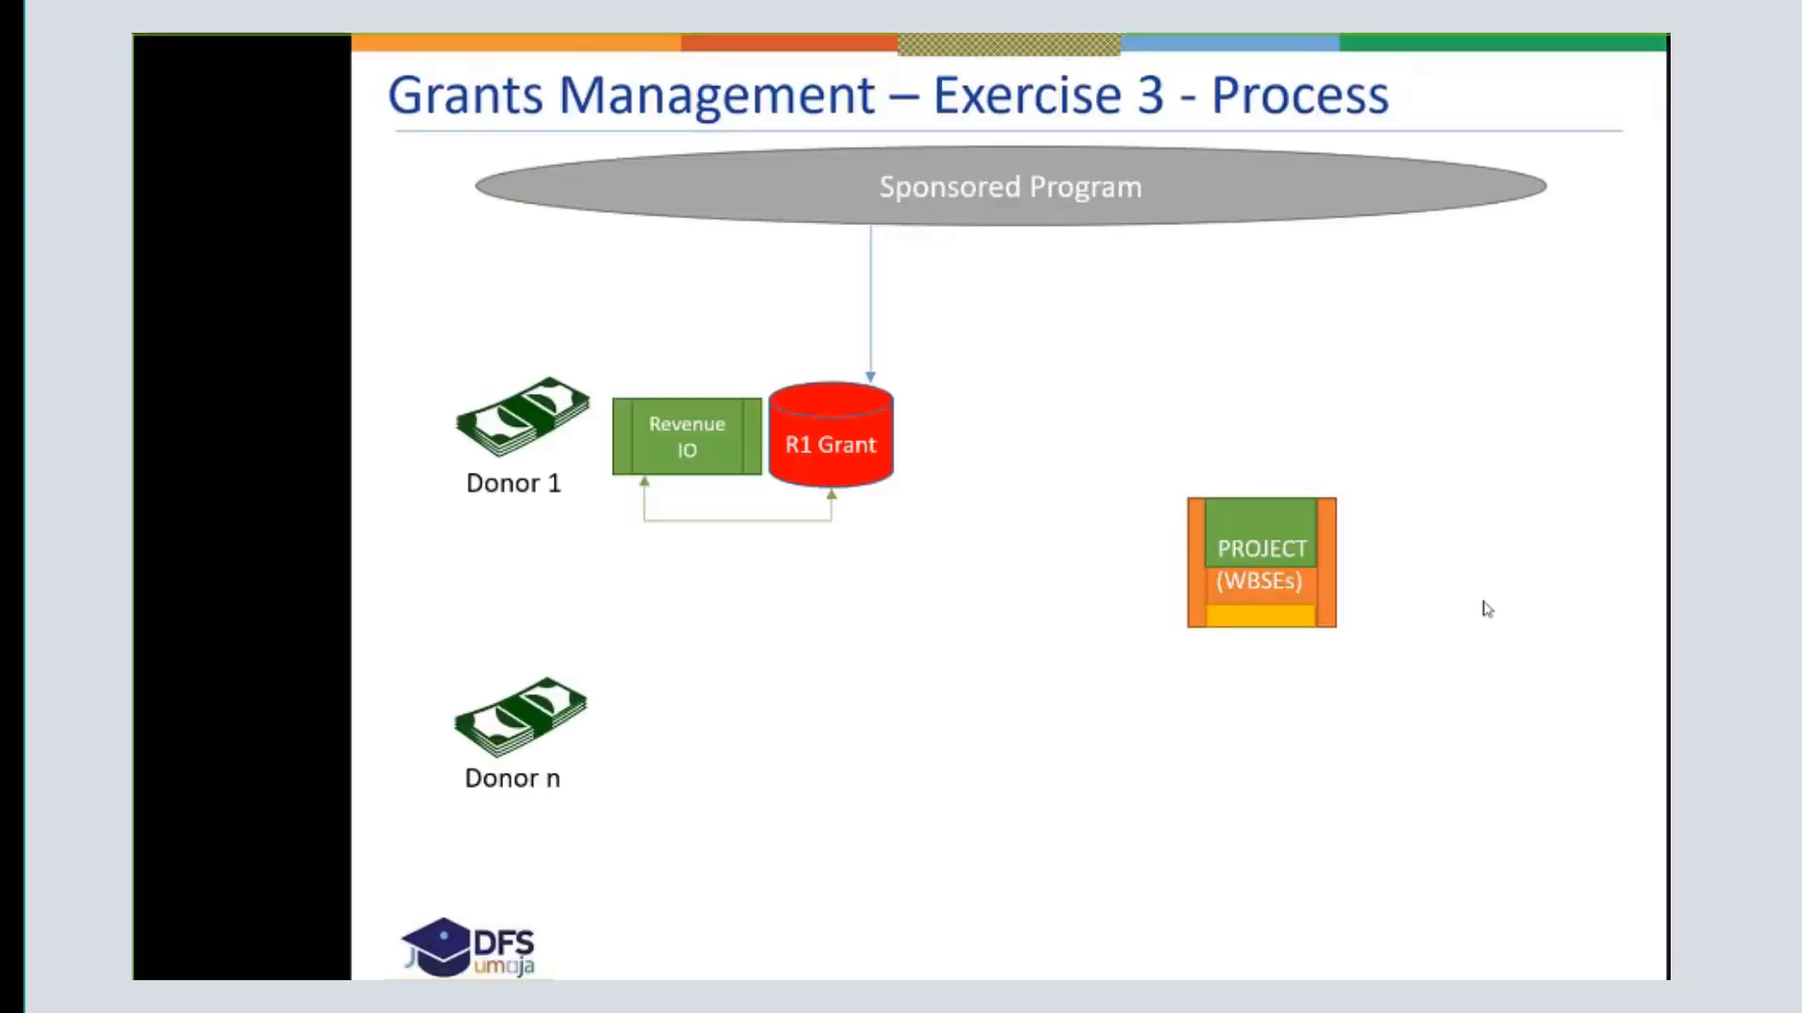
left_click(1482, 602)
left_click(1482, 601)
left_click(1483, 601)
left_click(1482, 601)
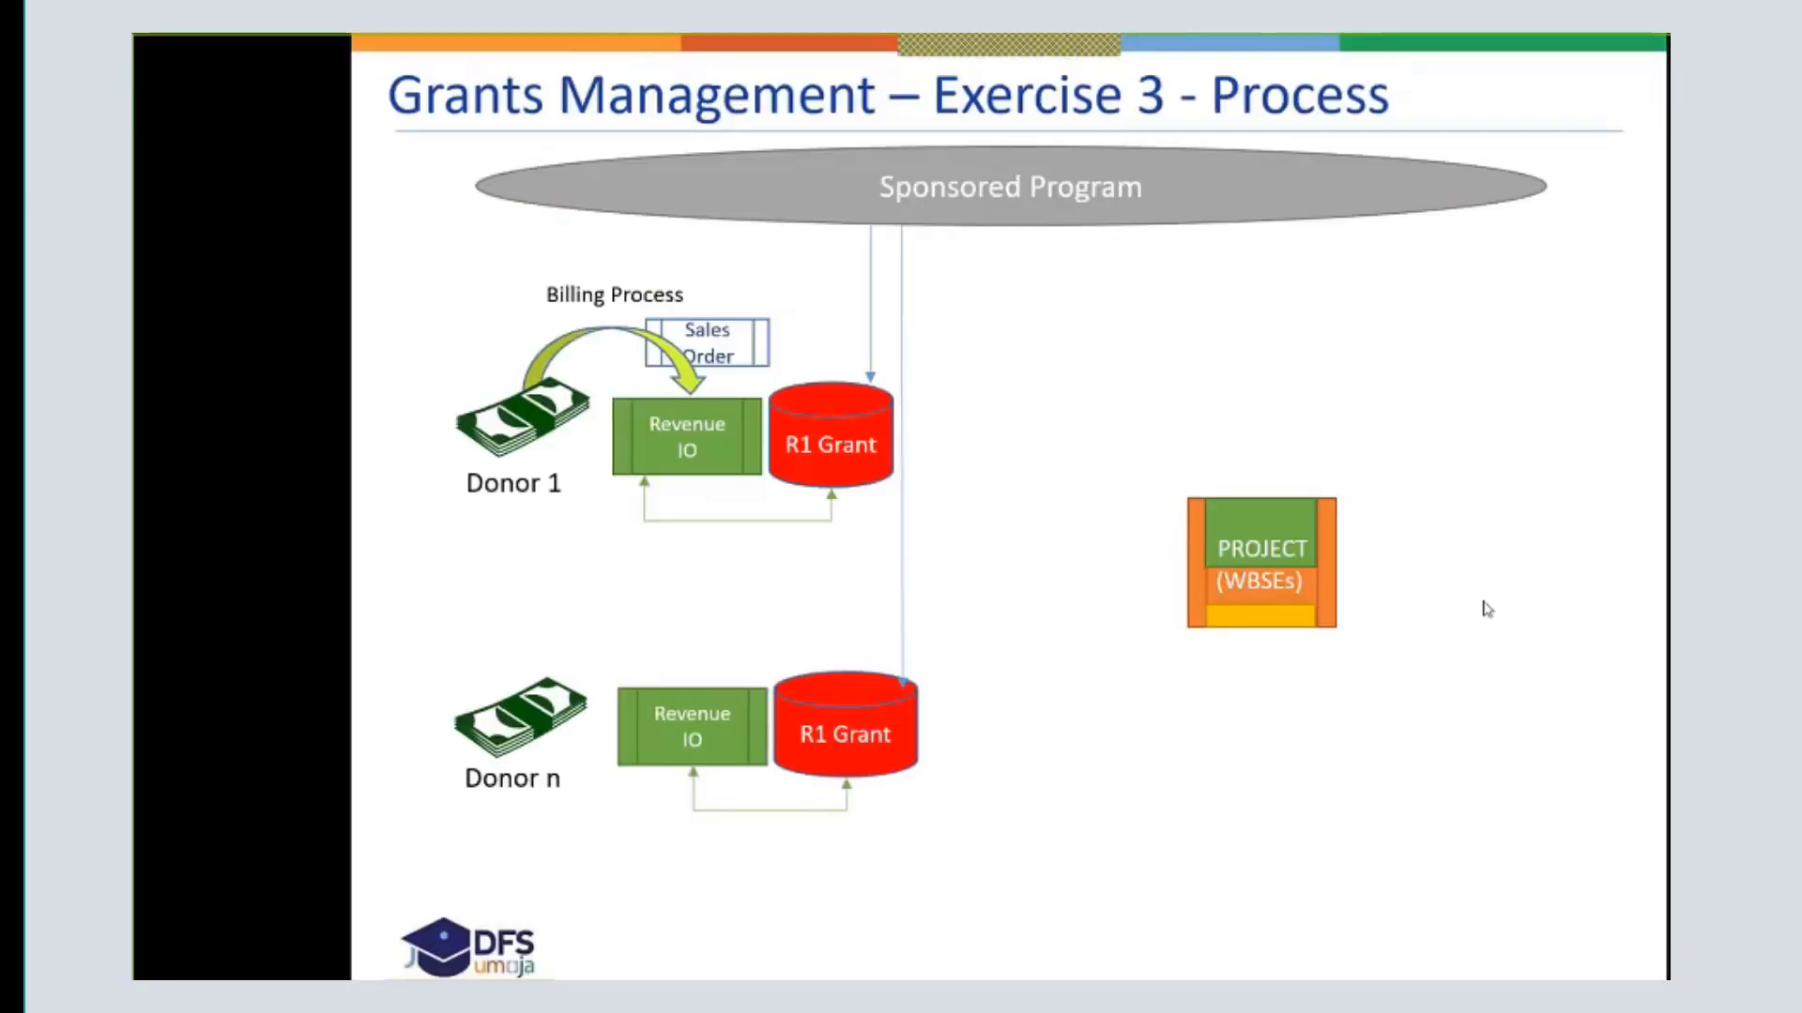
left_click(1482, 602)
left_click(1483, 601)
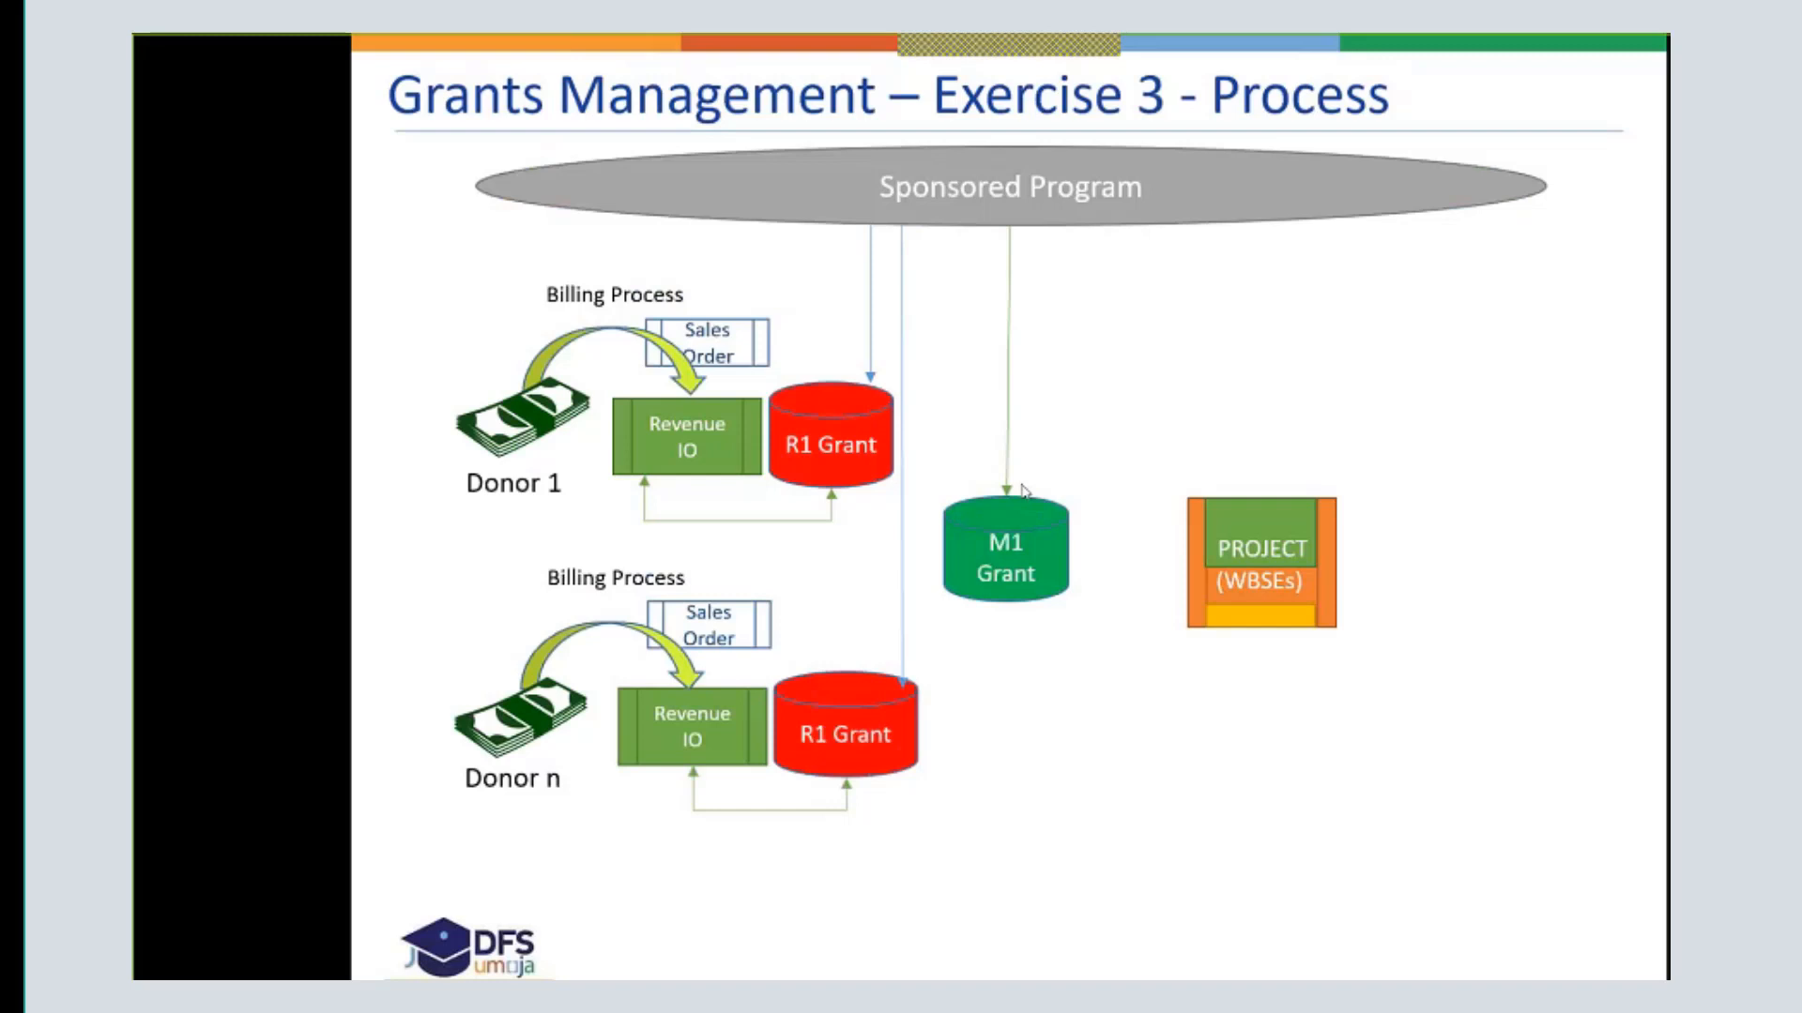
left_click(987, 515)
left_click(989, 513)
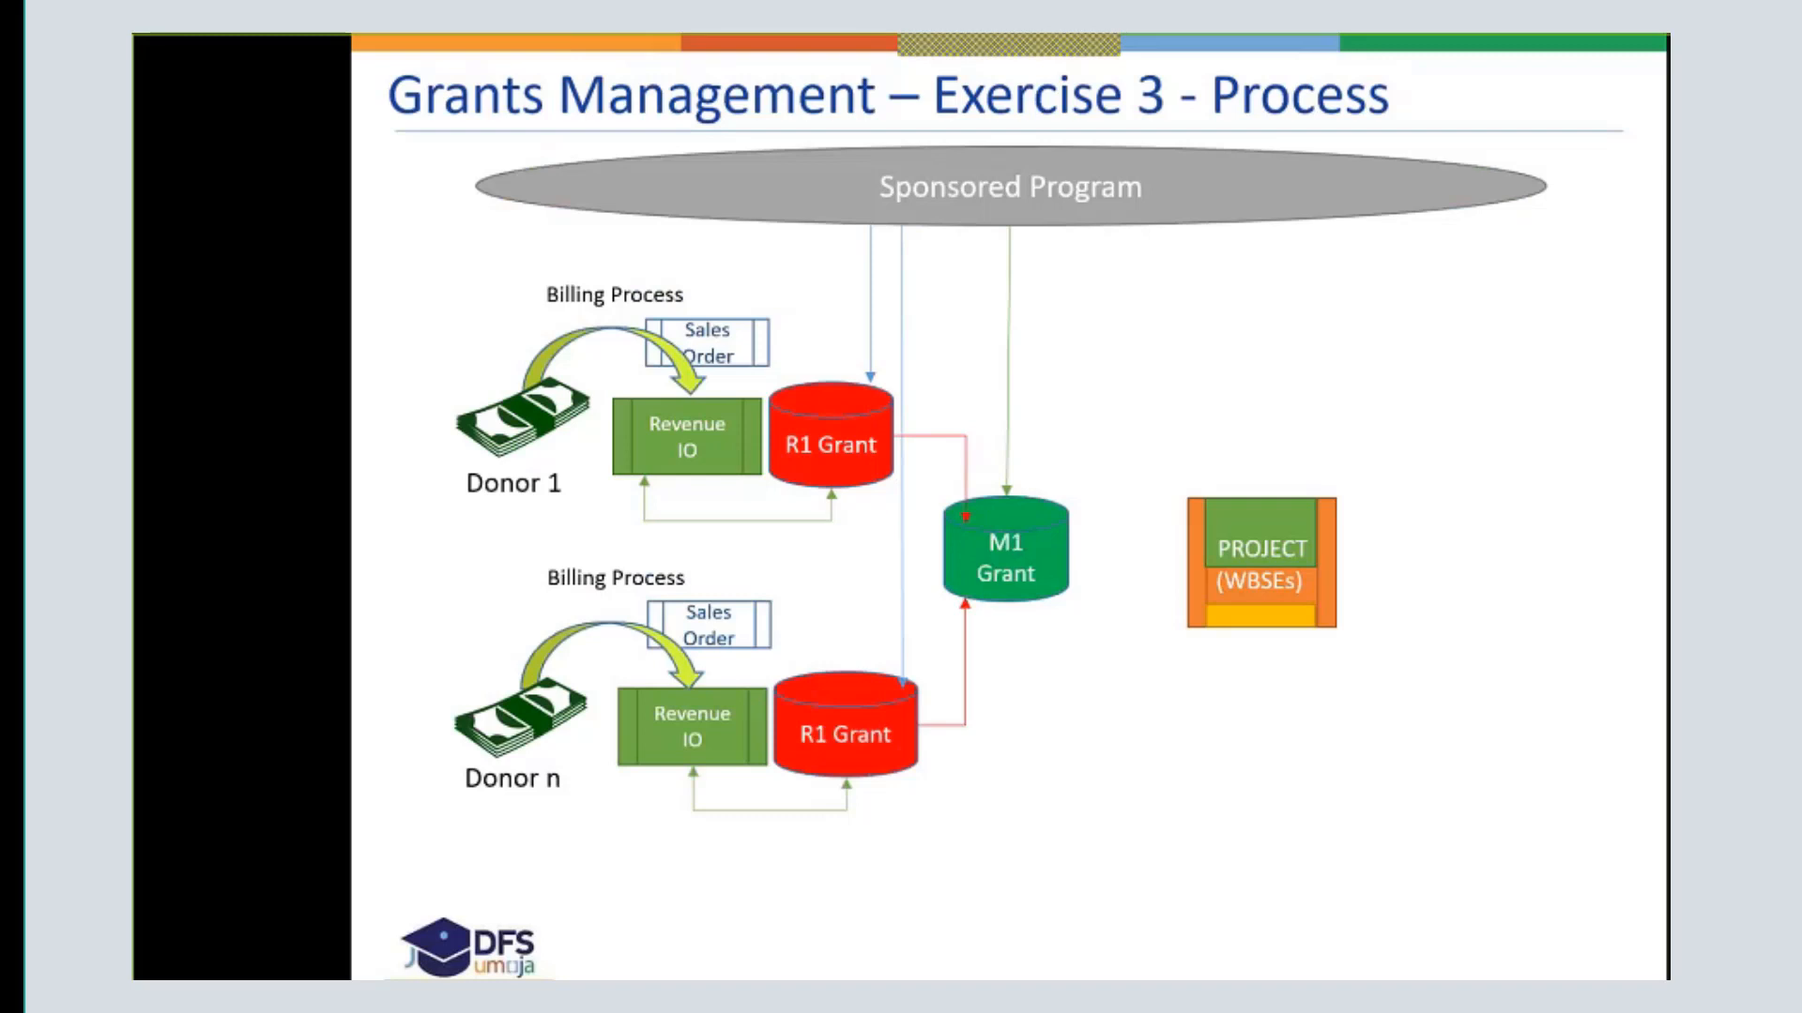
key("alt+Tab")
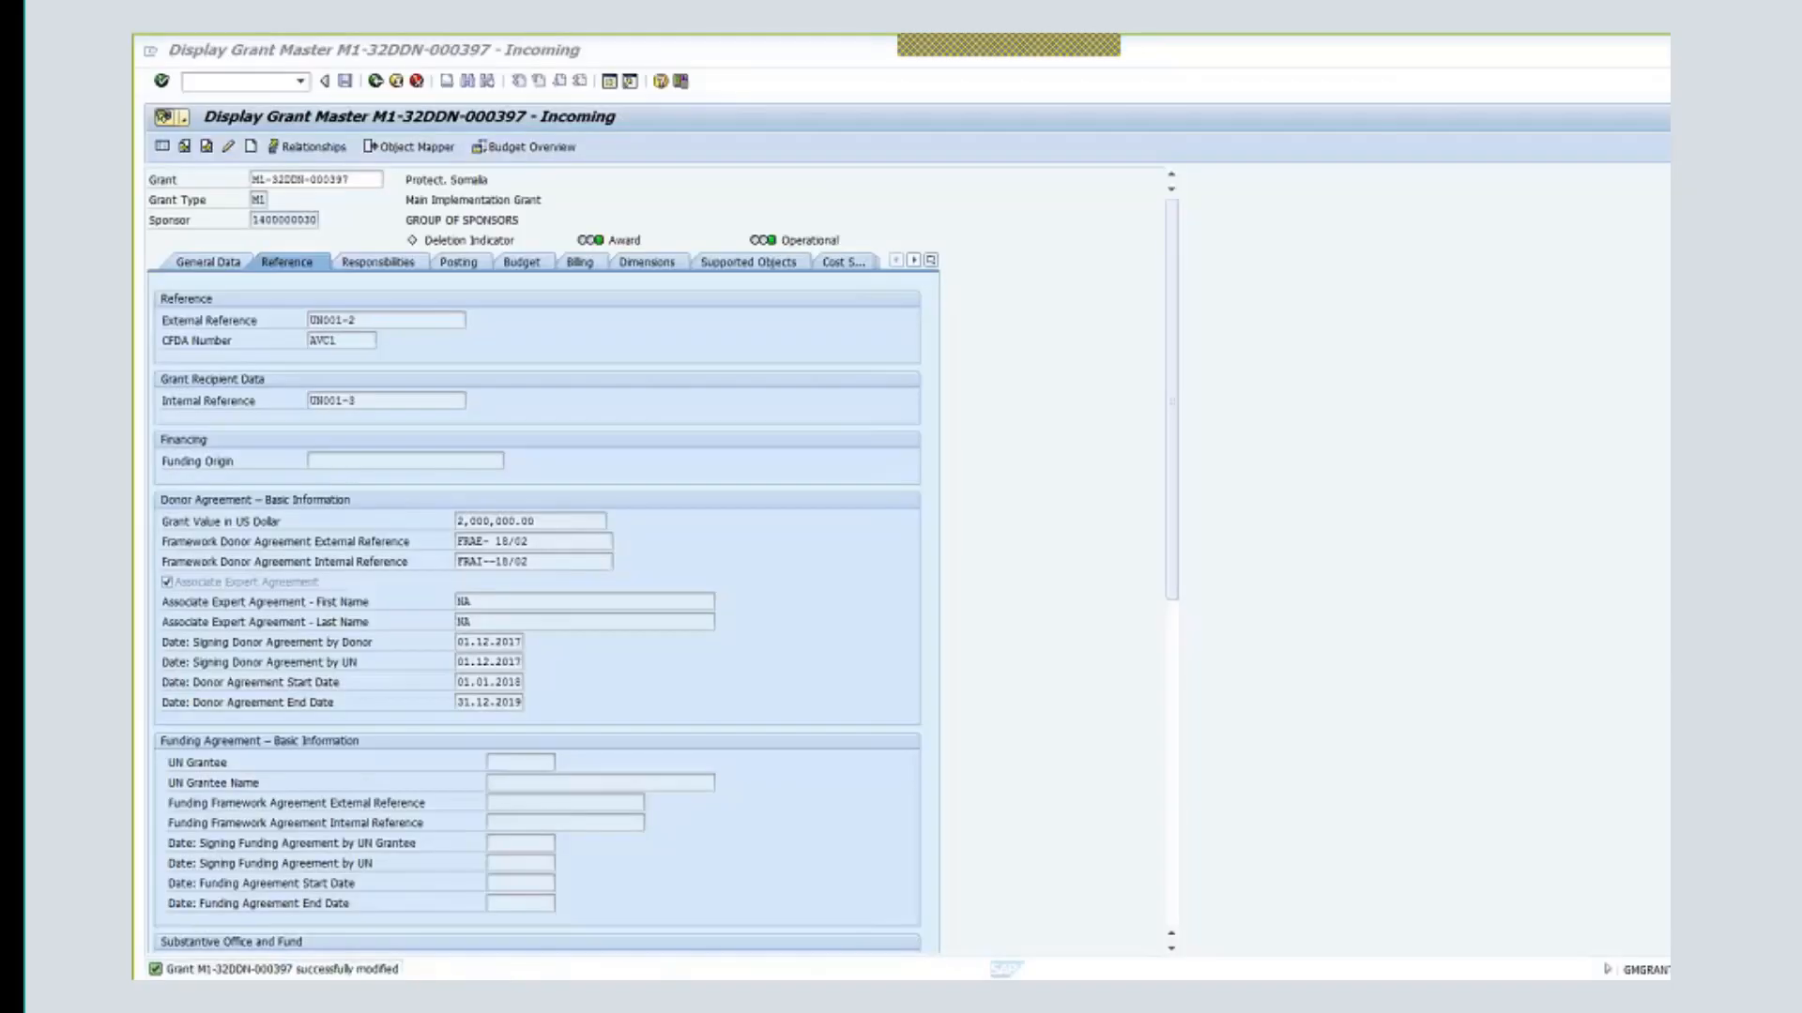
- Reopen grant M1-32DDN-000397 in change mode and show its Relationships view
left_click(396, 82)
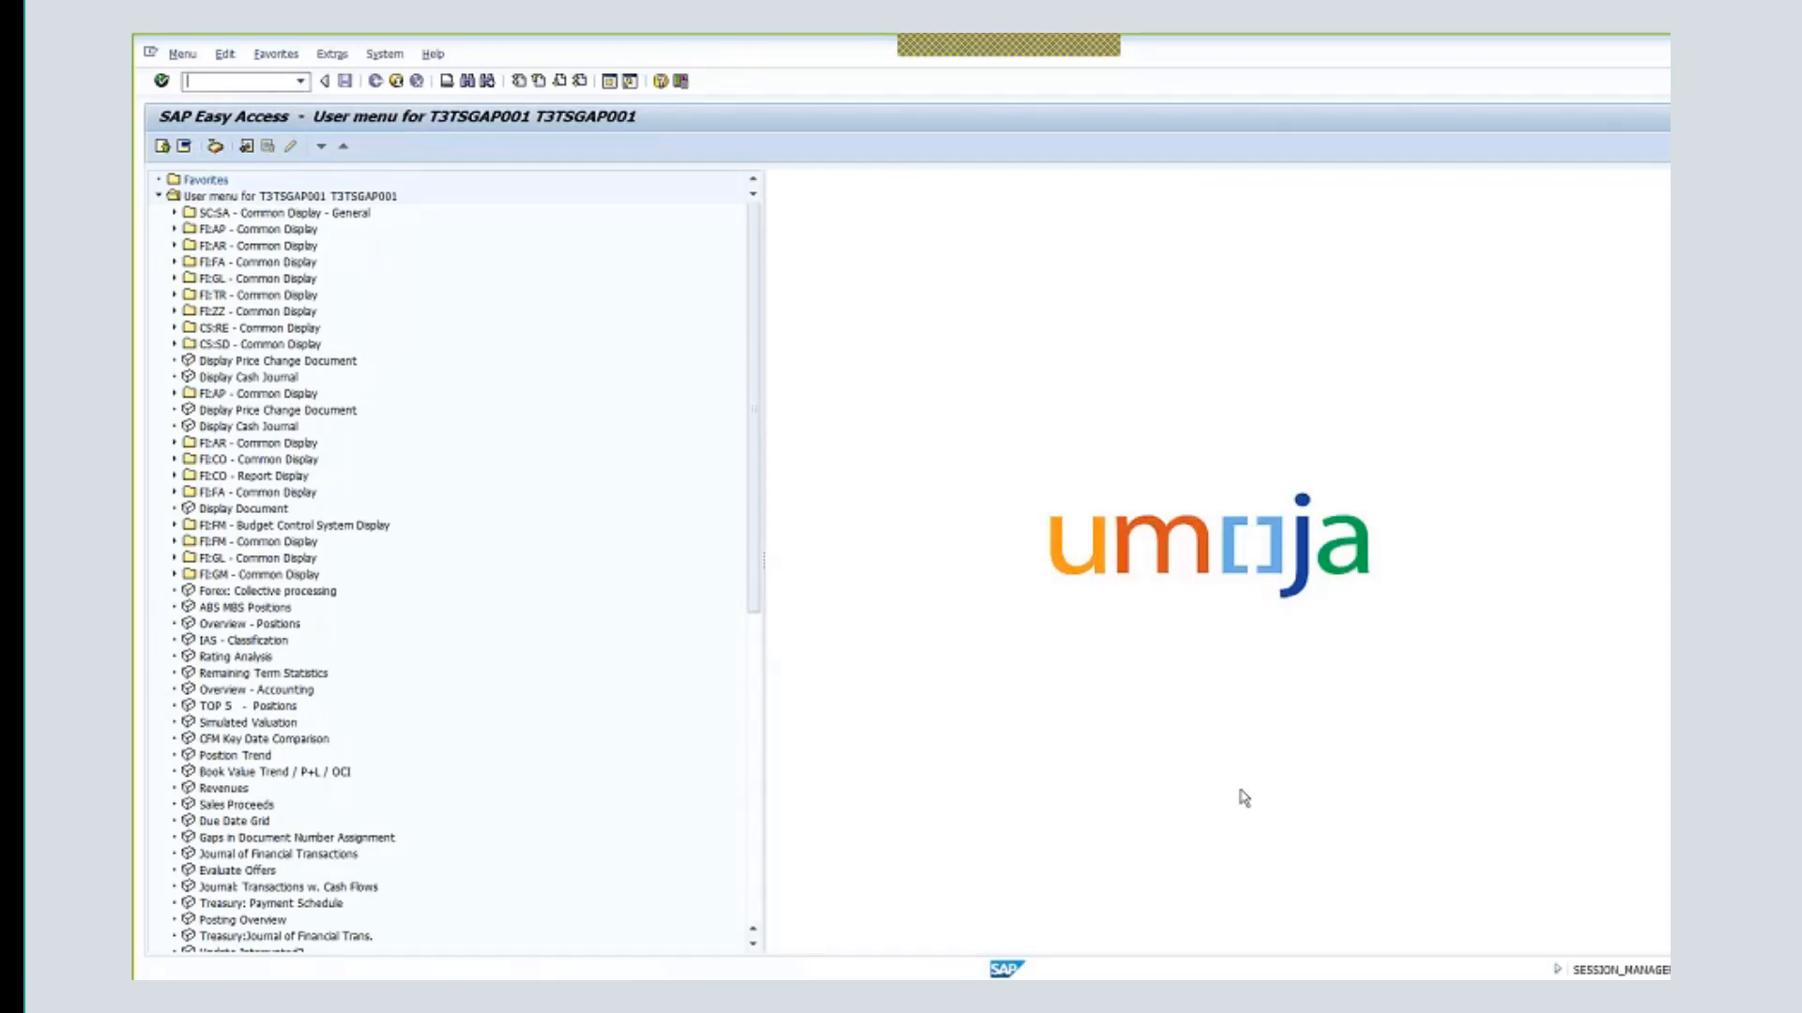
type("d")
key("Return")
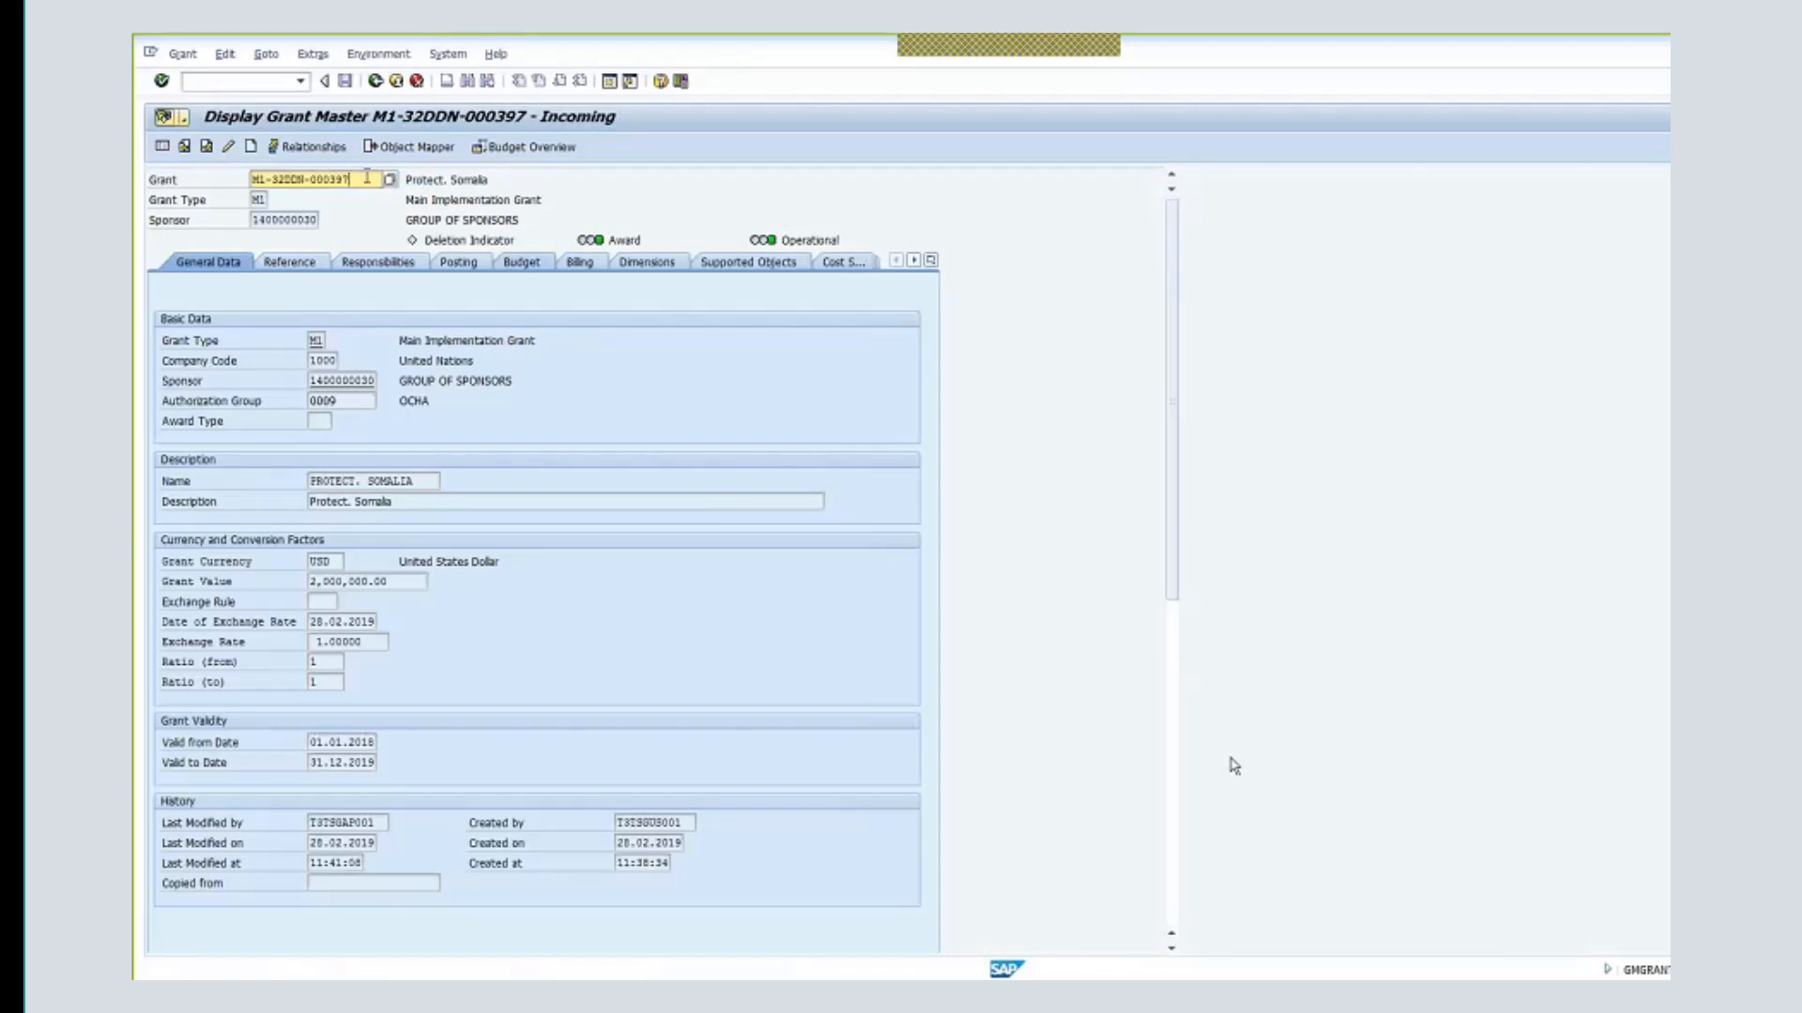
left_click(230, 150)
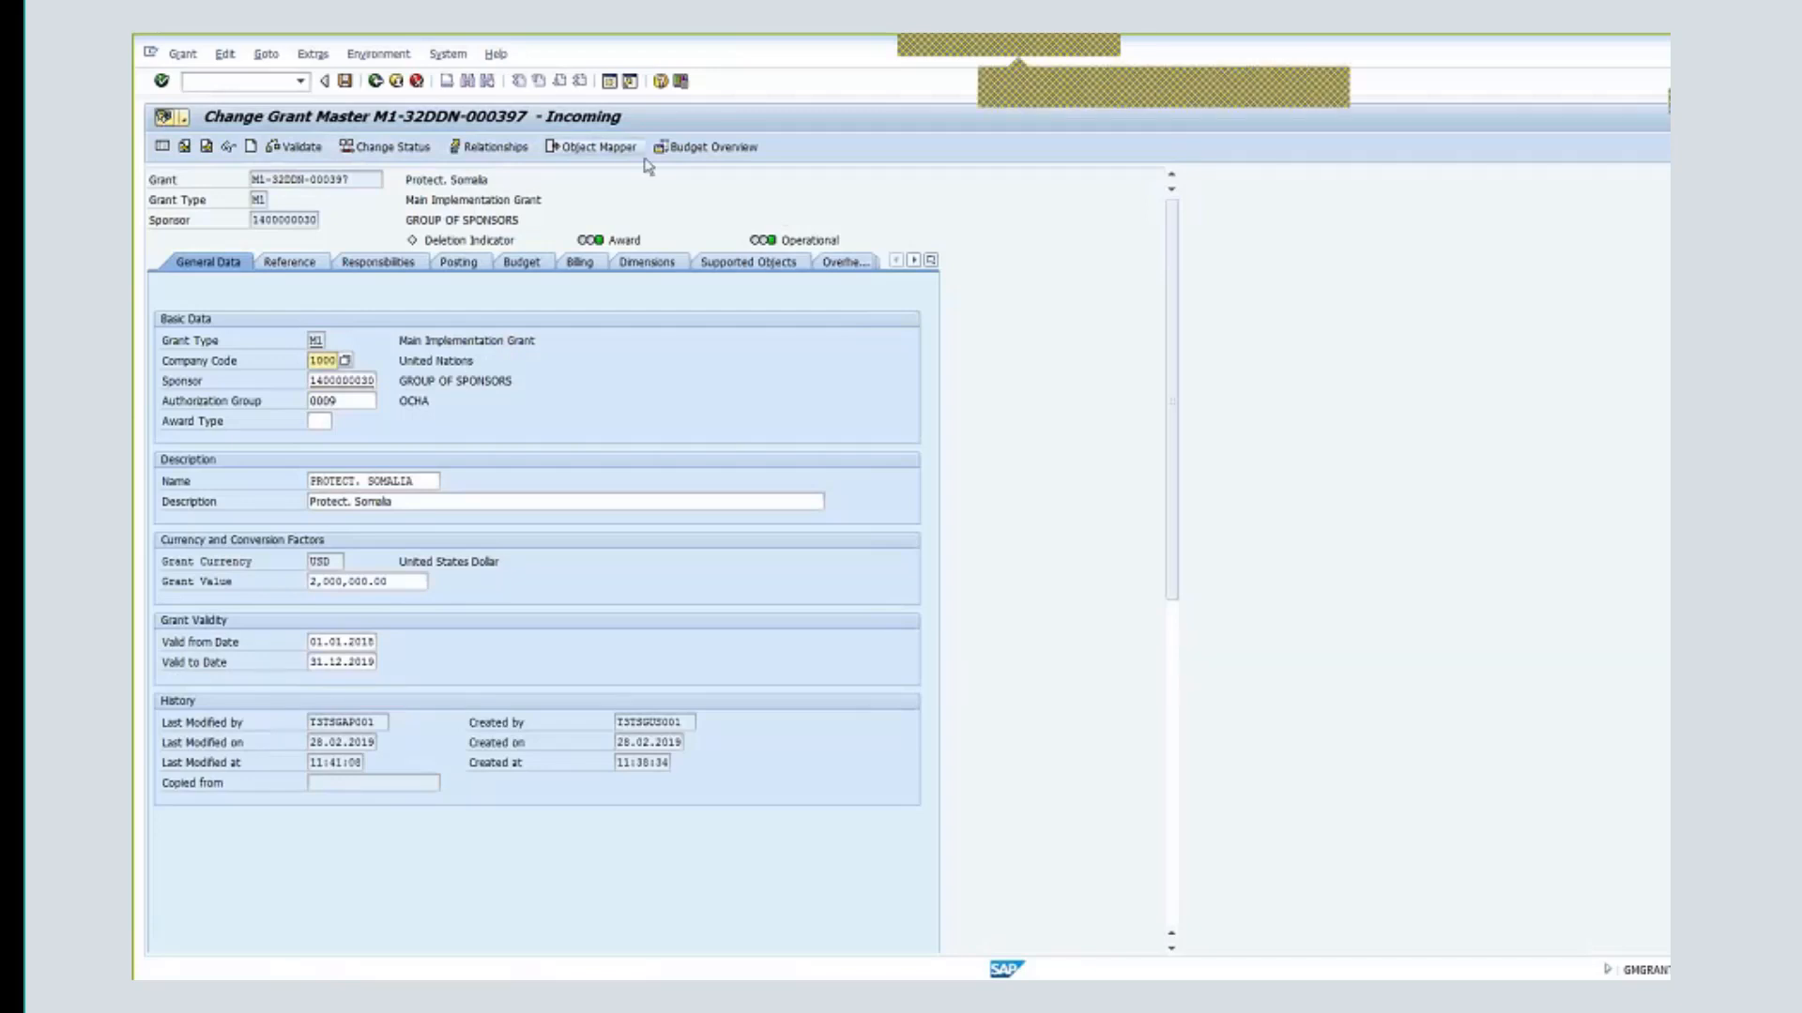
left_click(488, 148)
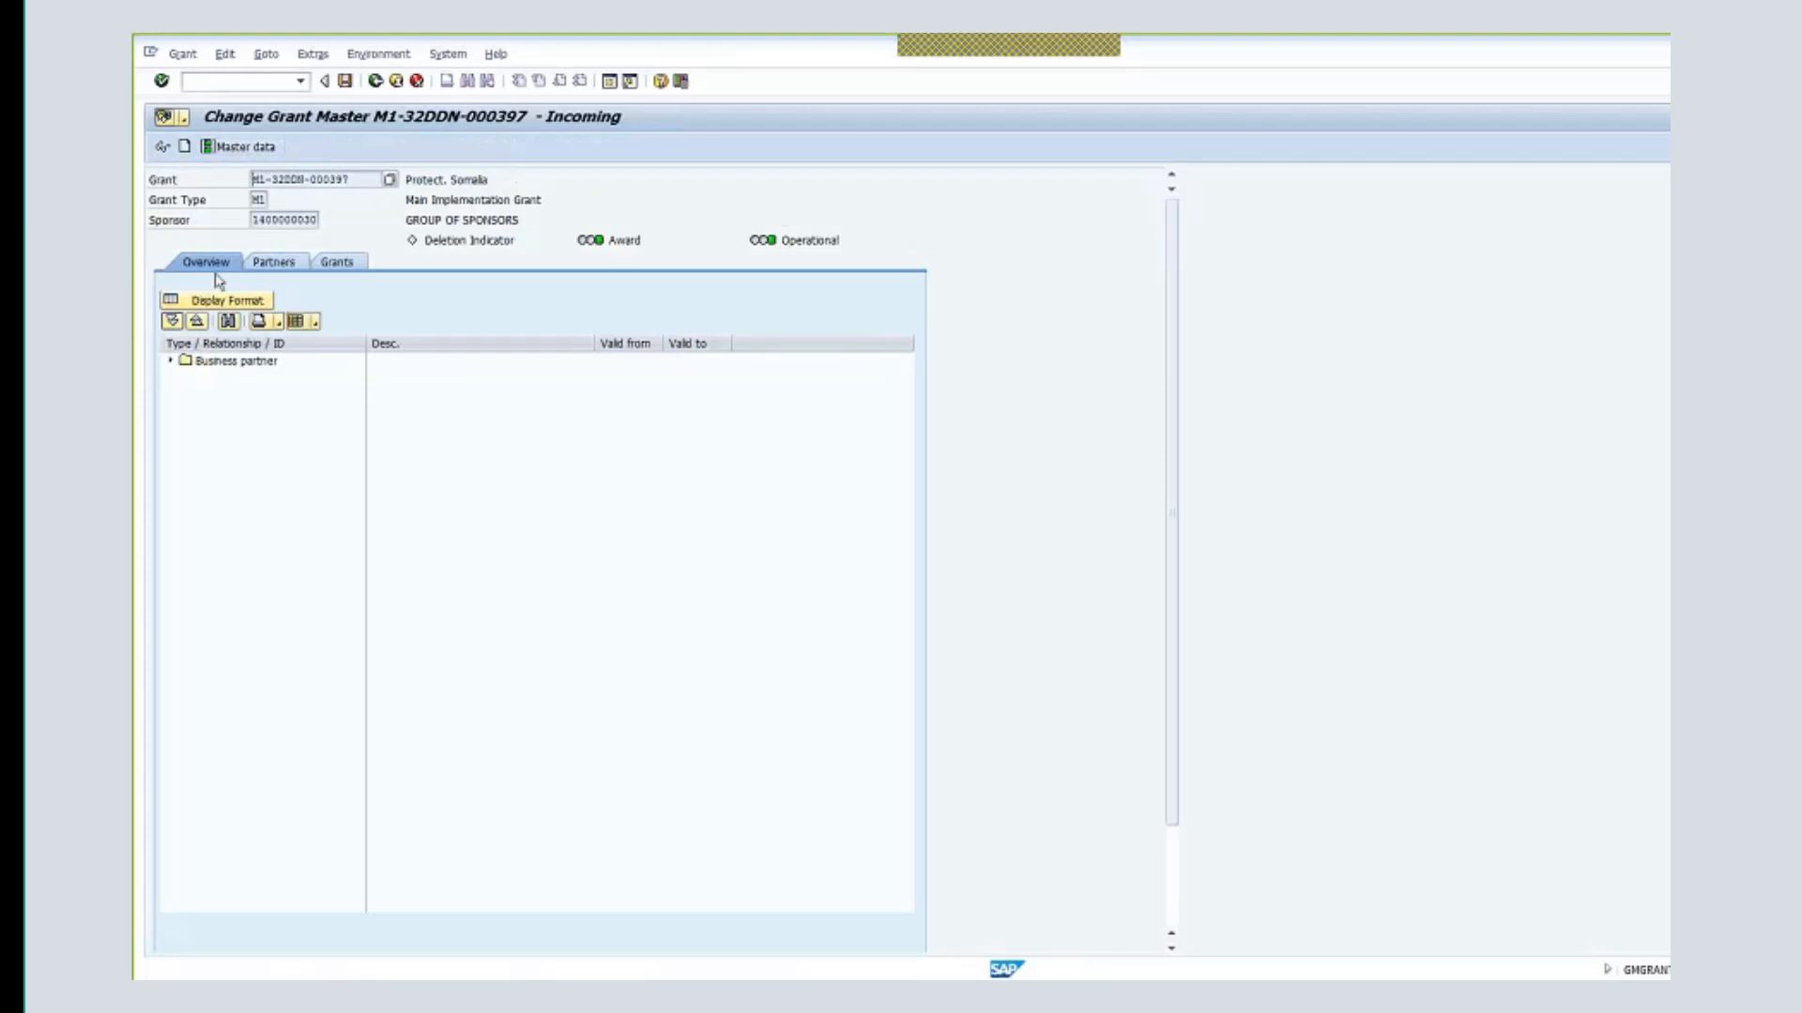
- On the Grants tab, choose the ZRM Main (M1): Resource (R1) relationship with grant R1-32DDN-000810
left_click(350, 269)
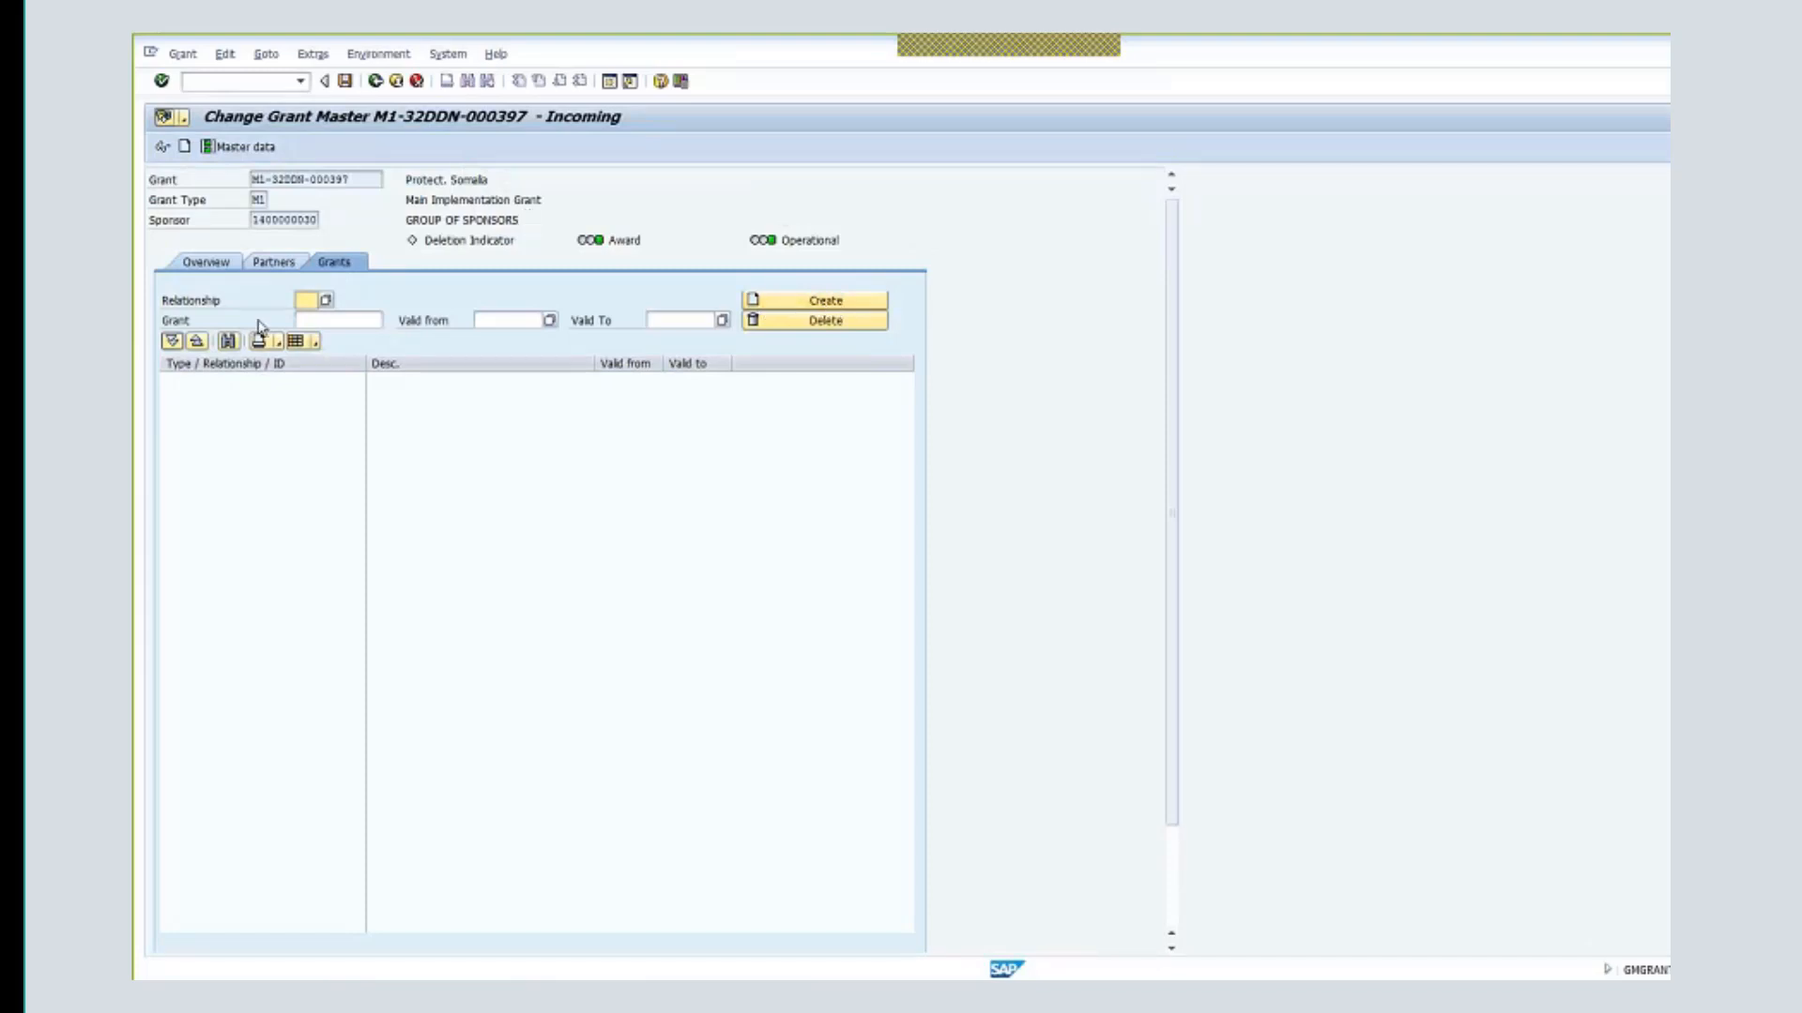
left_click(326, 301)
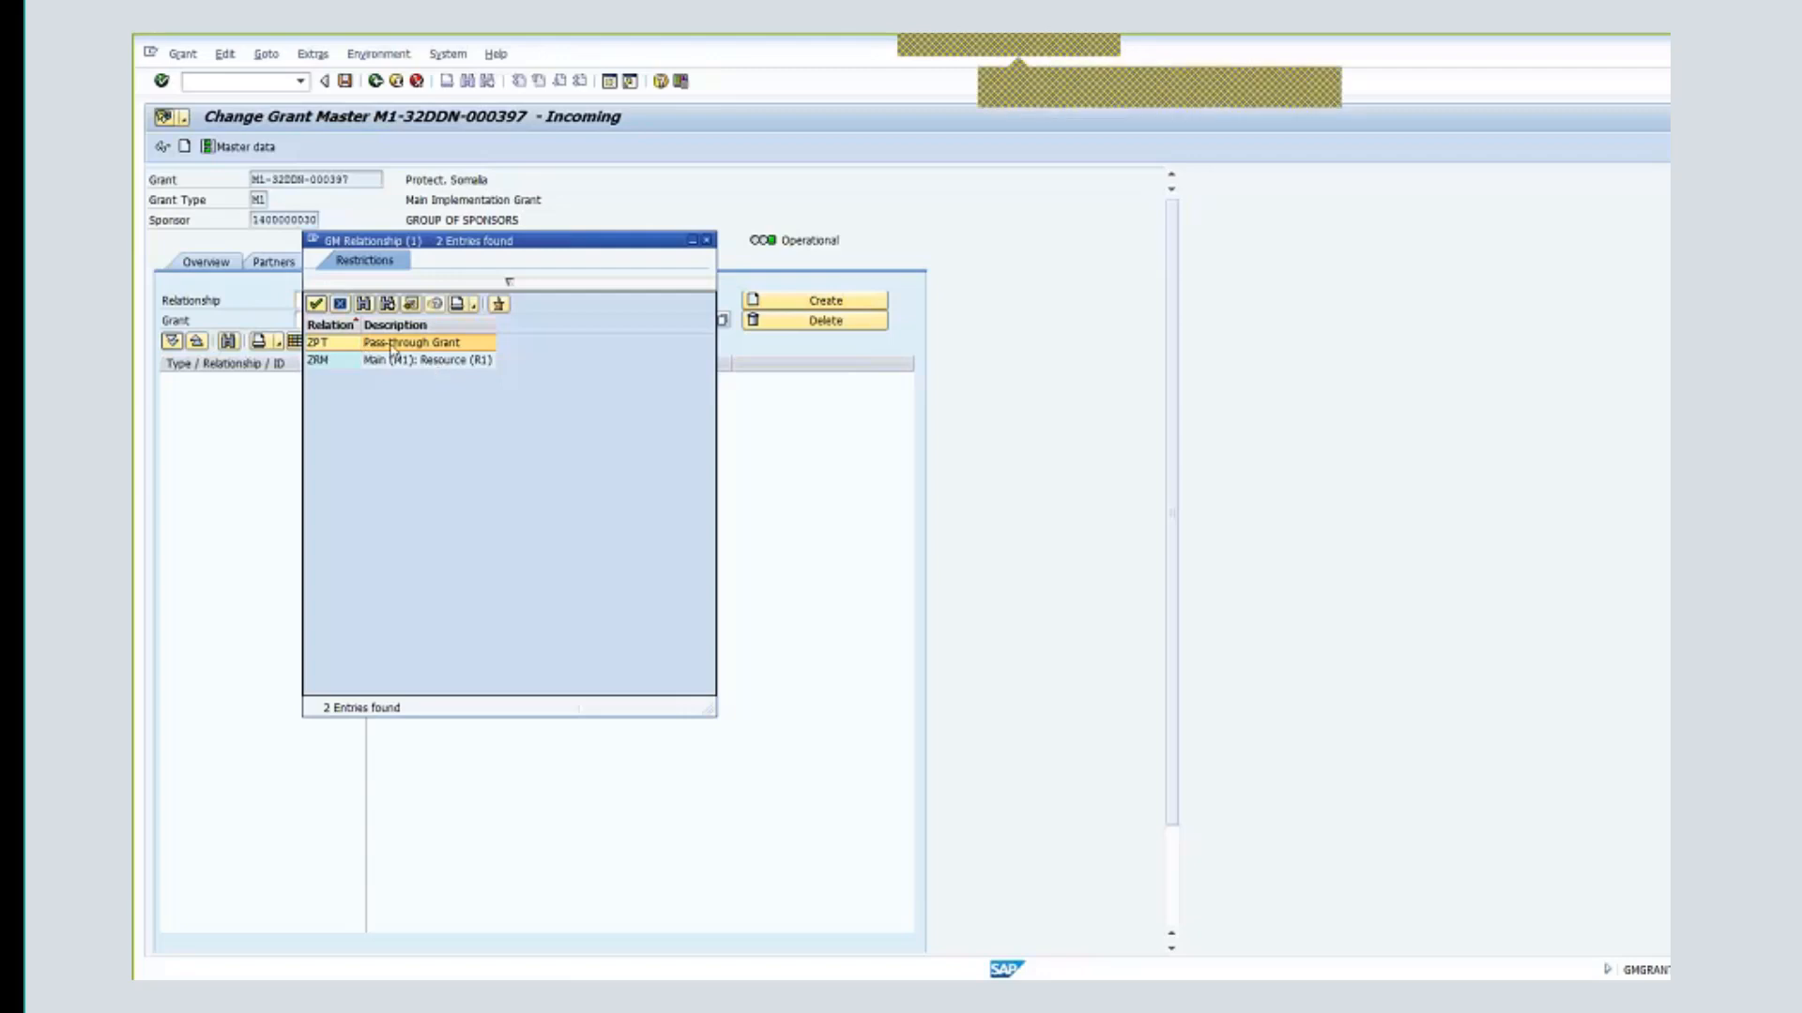
double_click(455, 361)
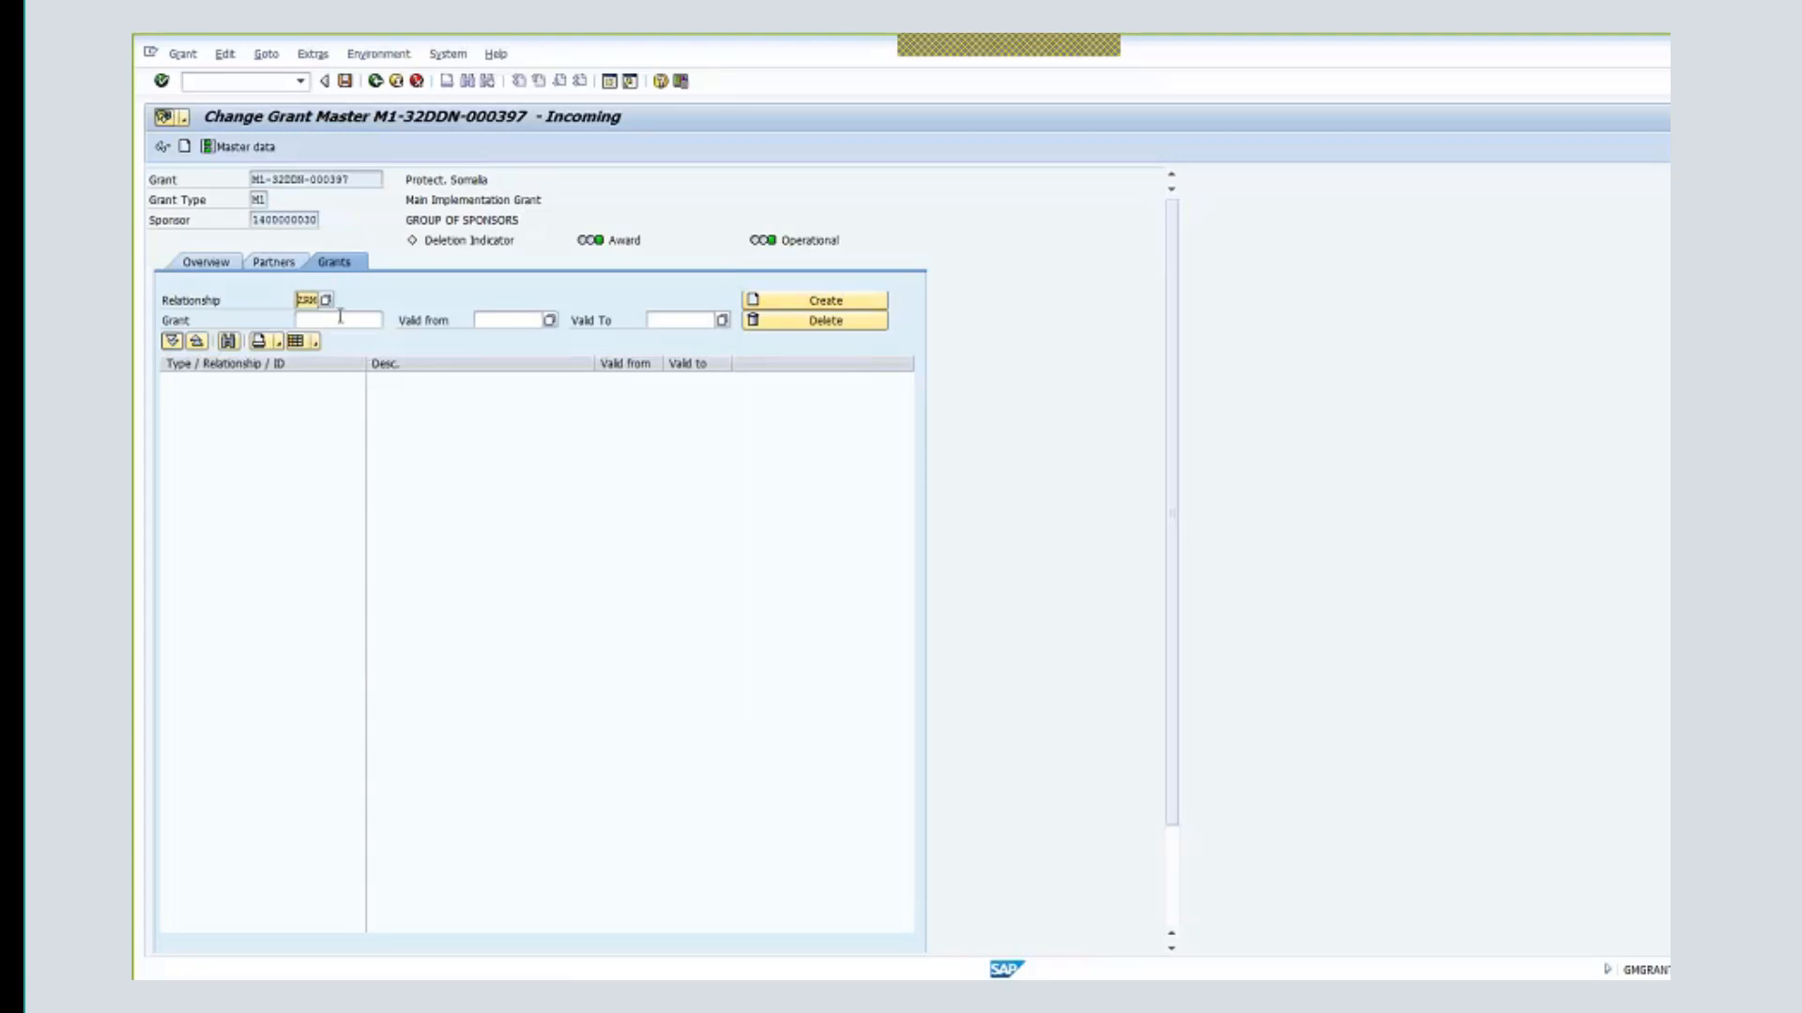
left_click(344, 322)
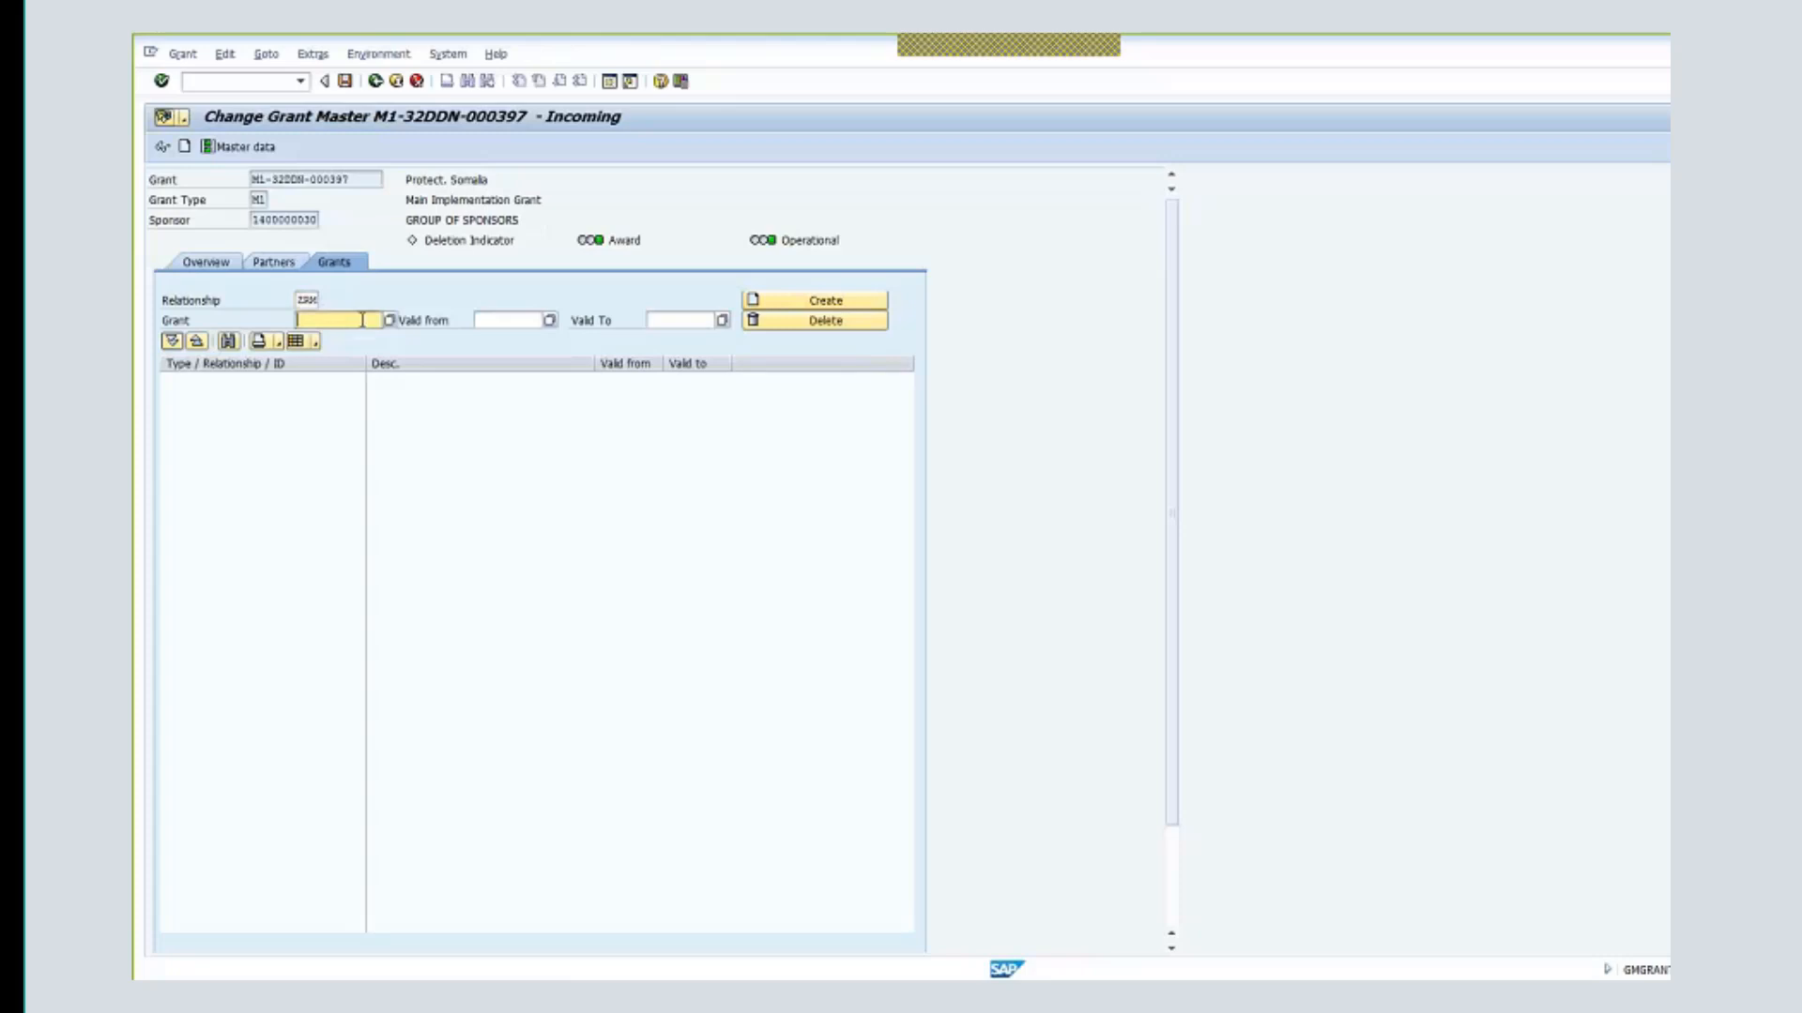
type("r1")
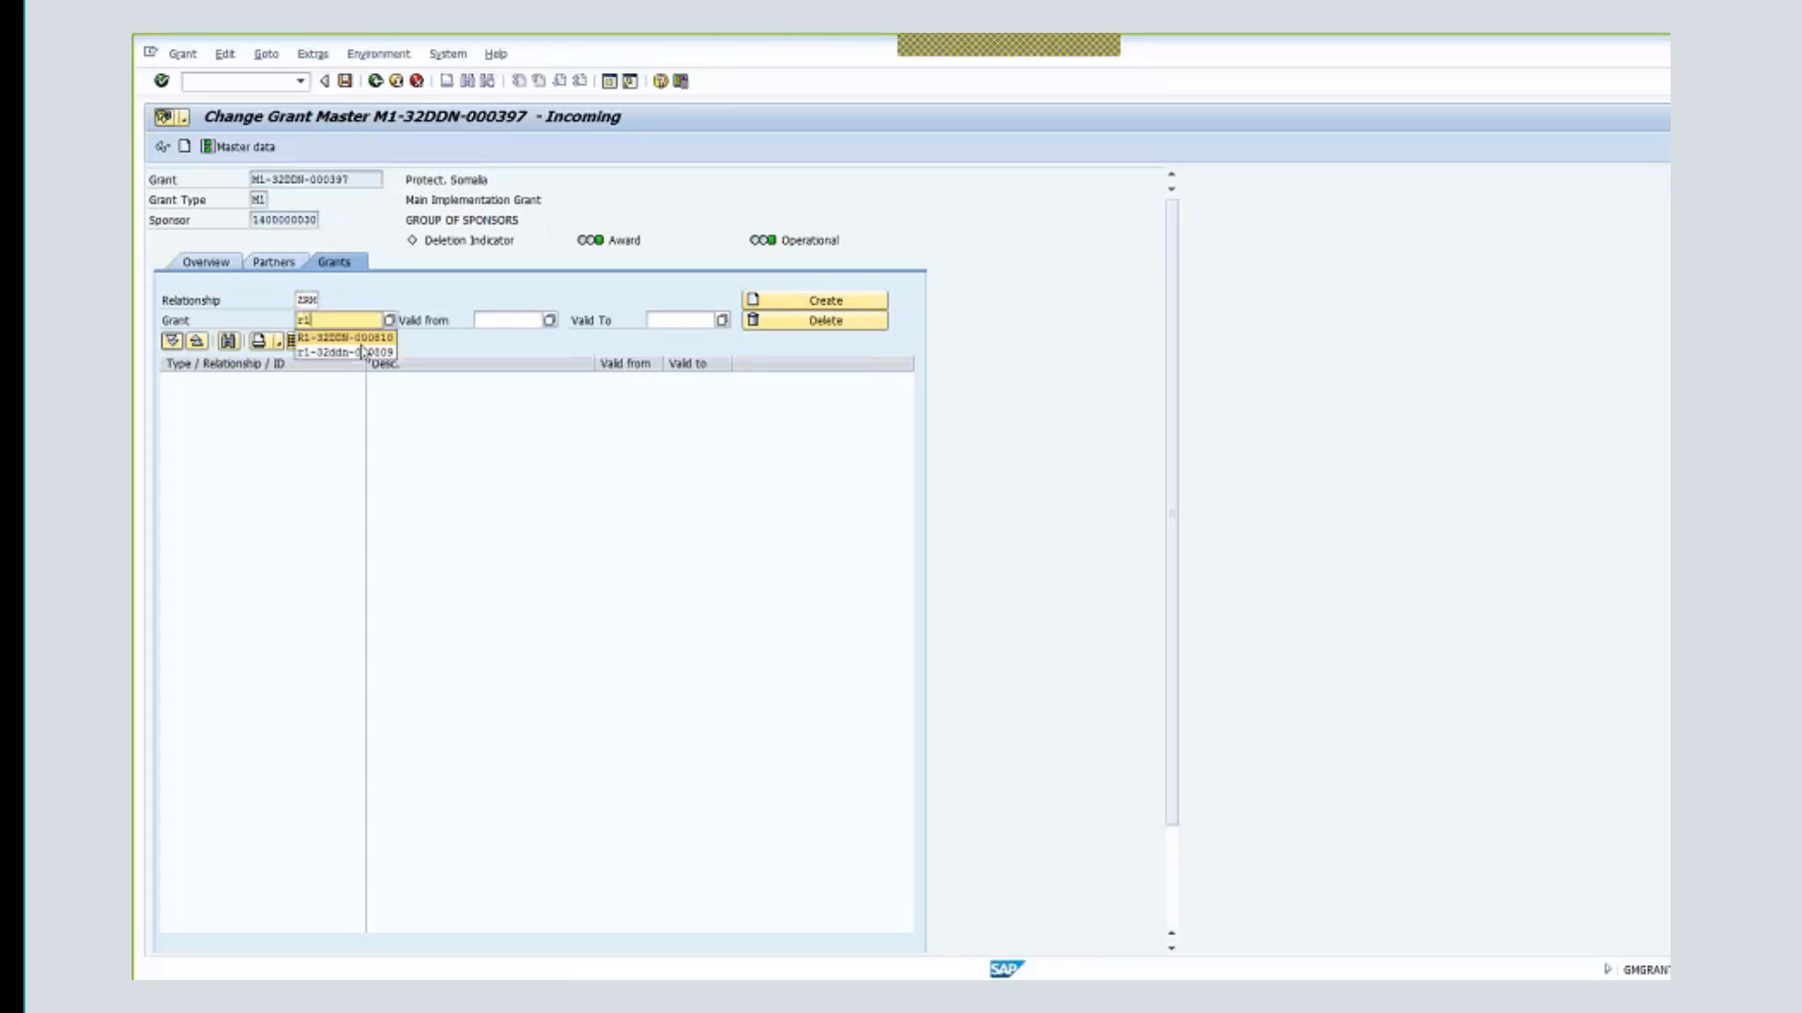
left_click(371, 338)
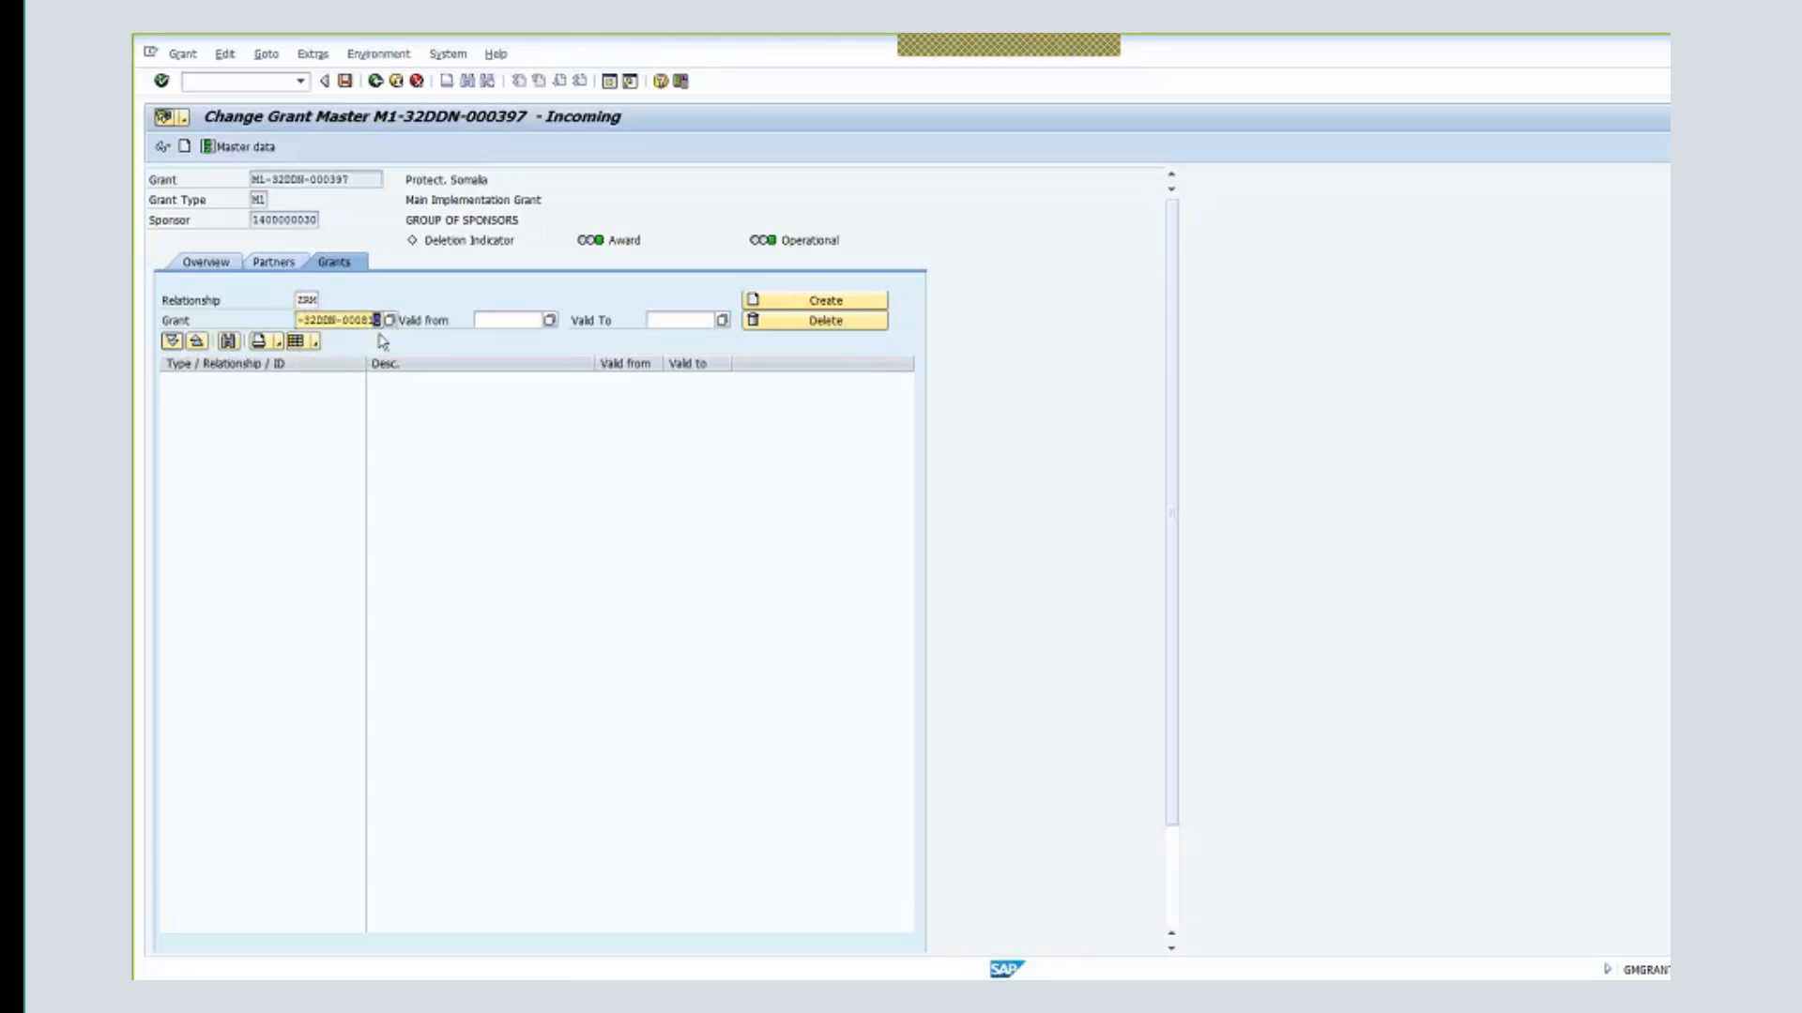
- Set validity from 01.01.2018 to 31.12.2019 and create the ZRM relationship
left_click(498, 321)
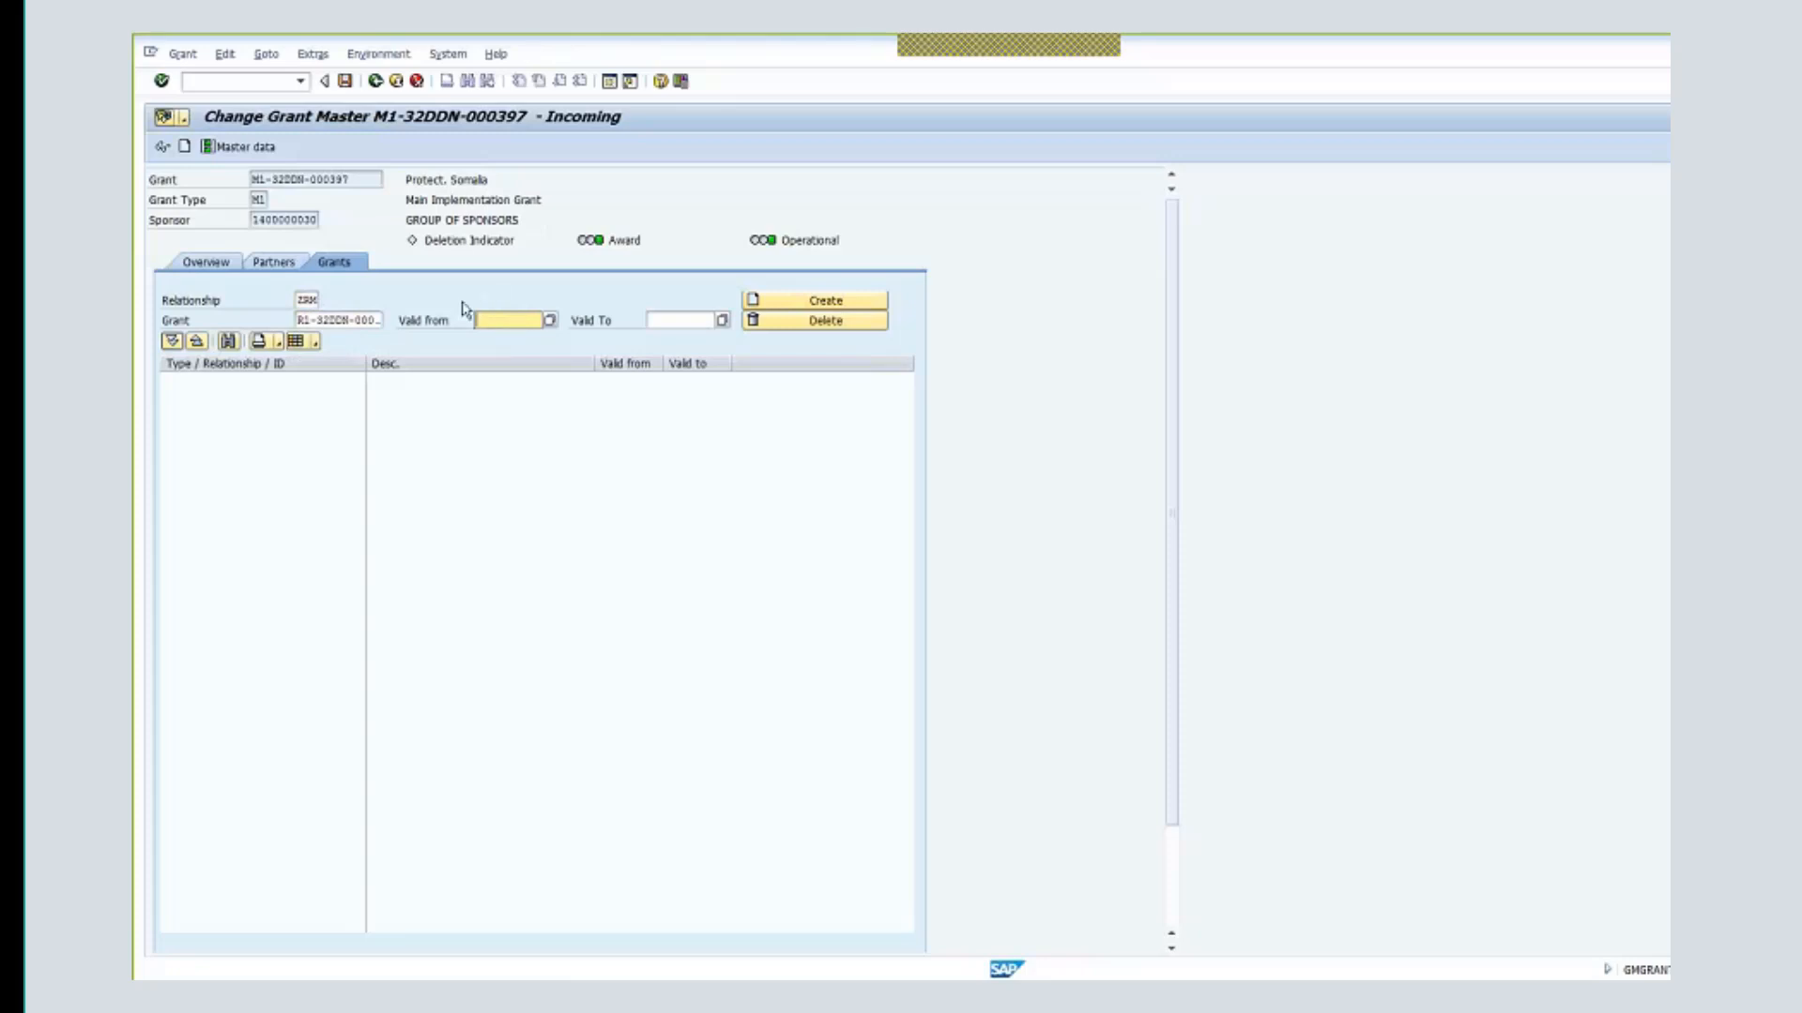
left_click(511, 320)
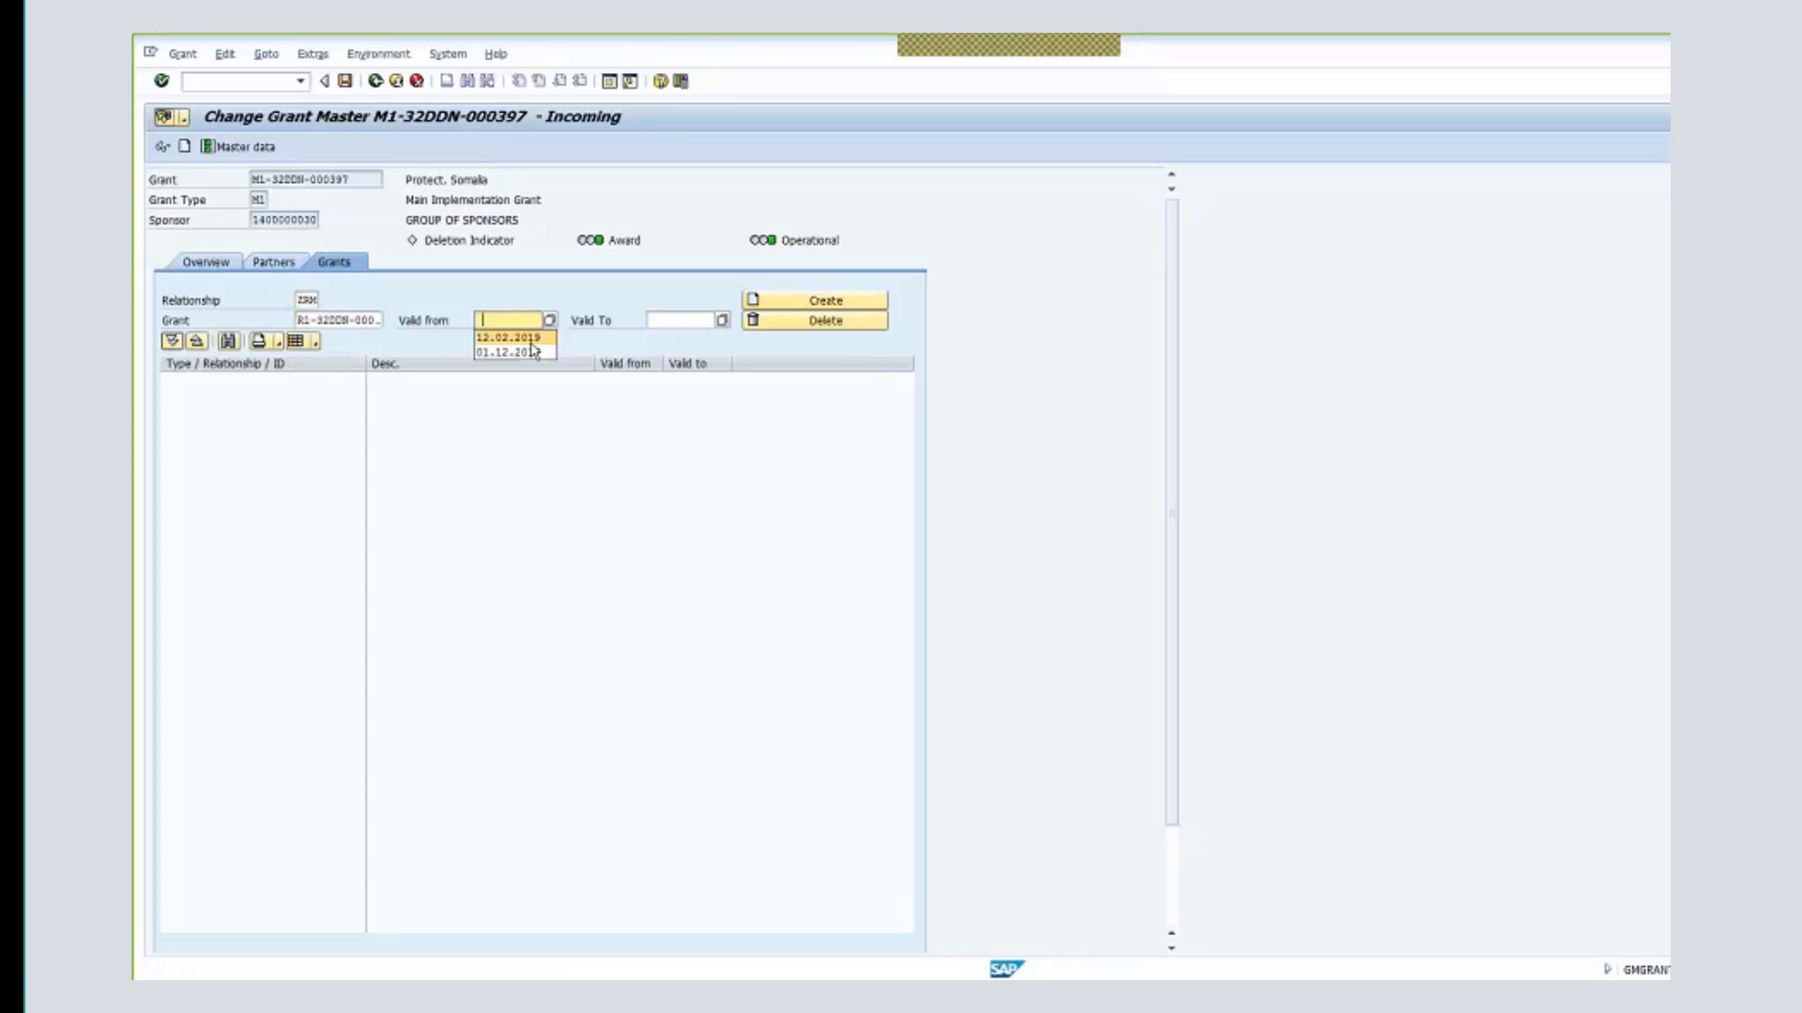
left_click(519, 336)
left_click_drag(516, 322, 443, 316)
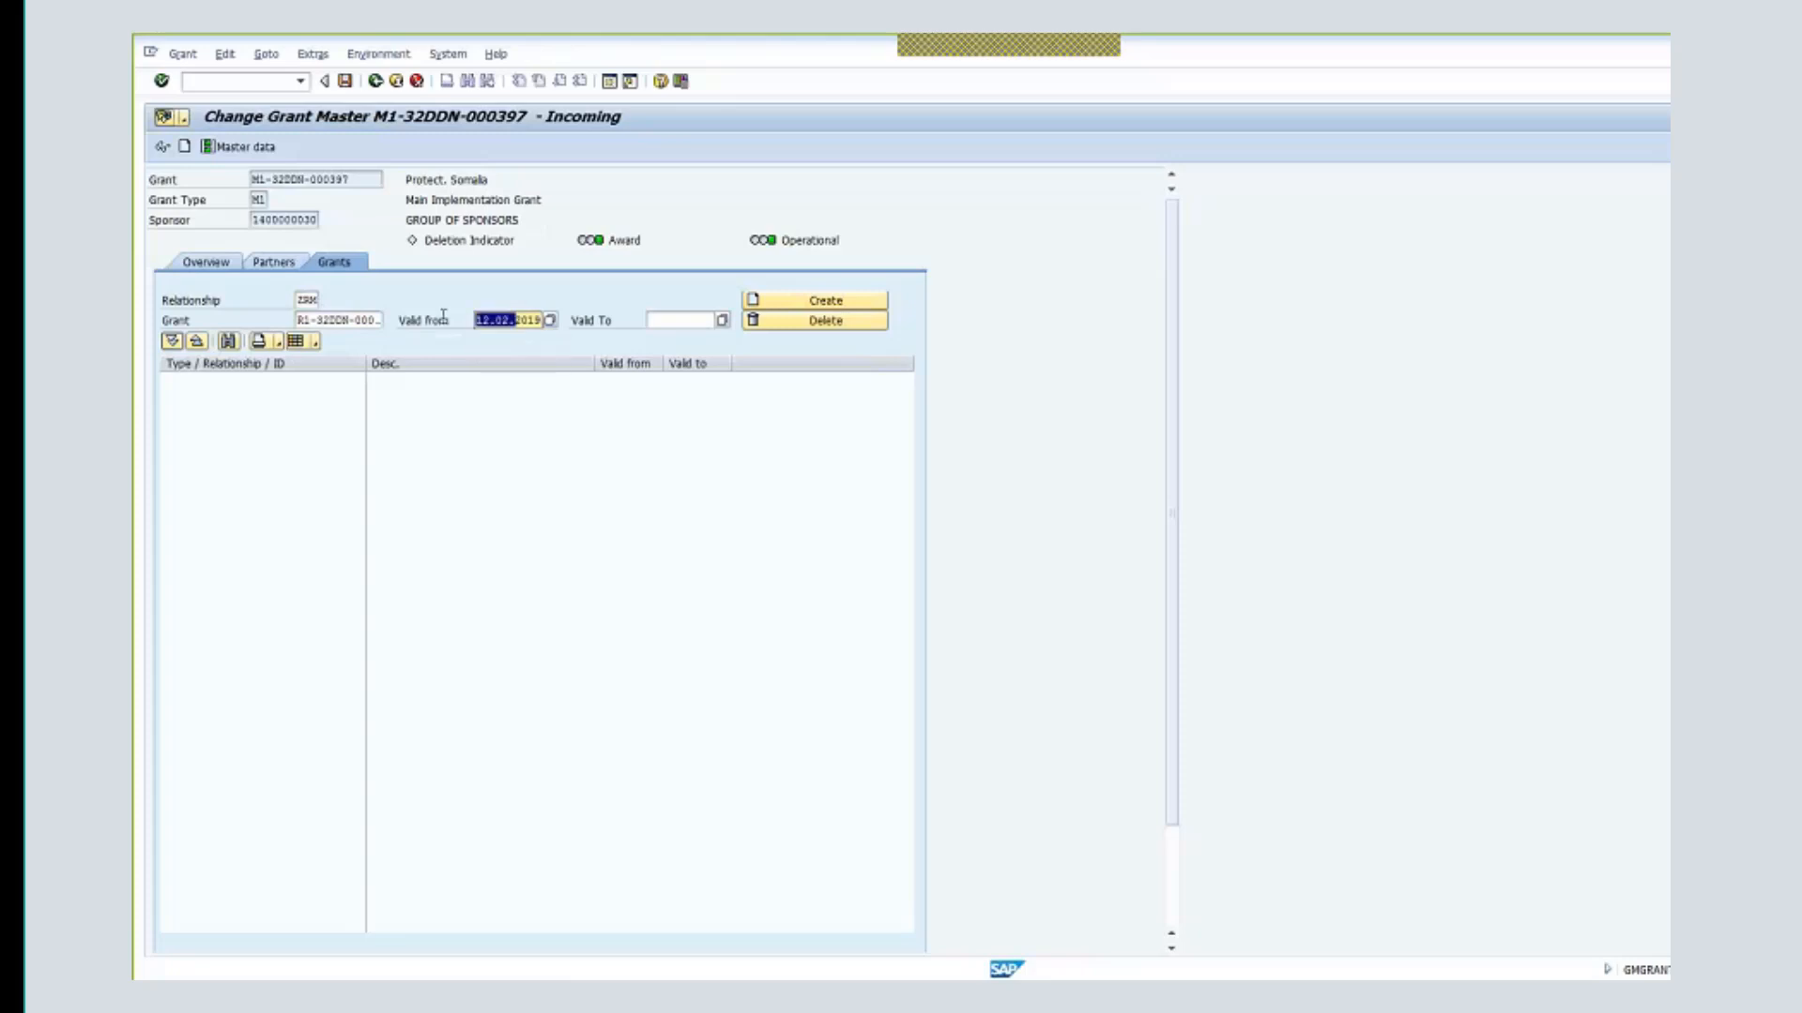
left_click(477, 320)
double_click(485, 320)
key("Delete")
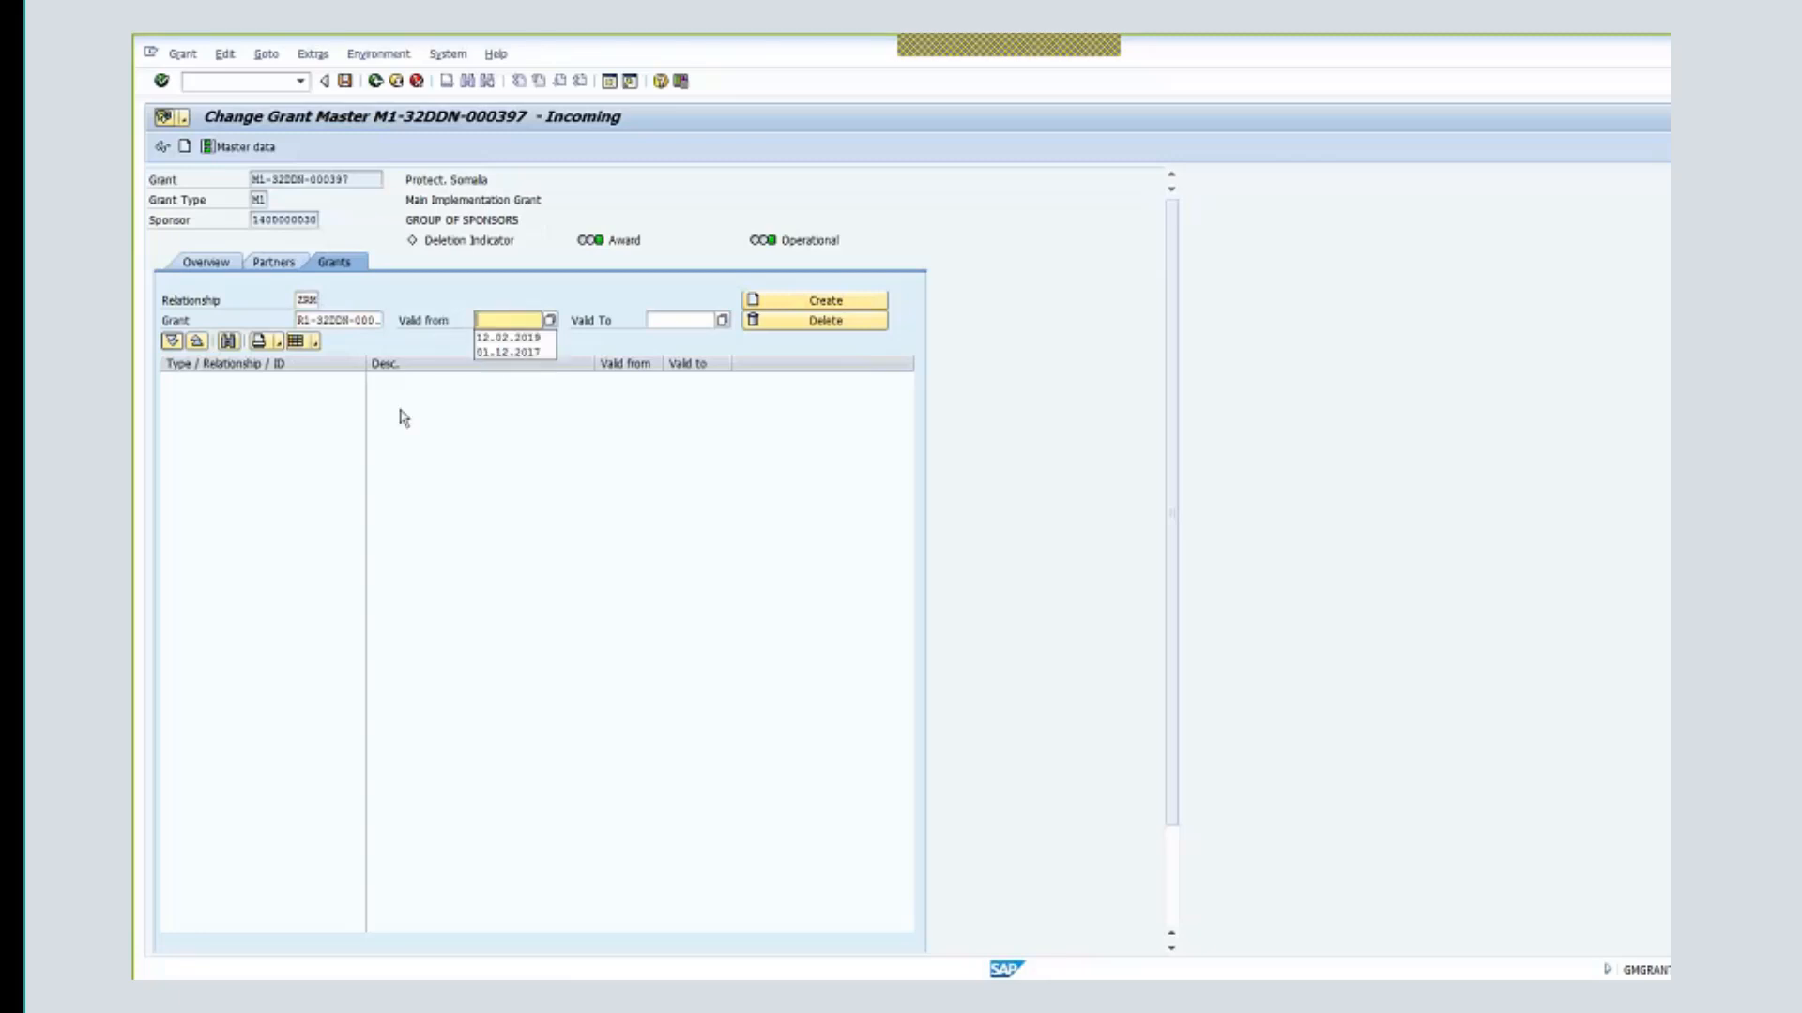
type("01.01.201")
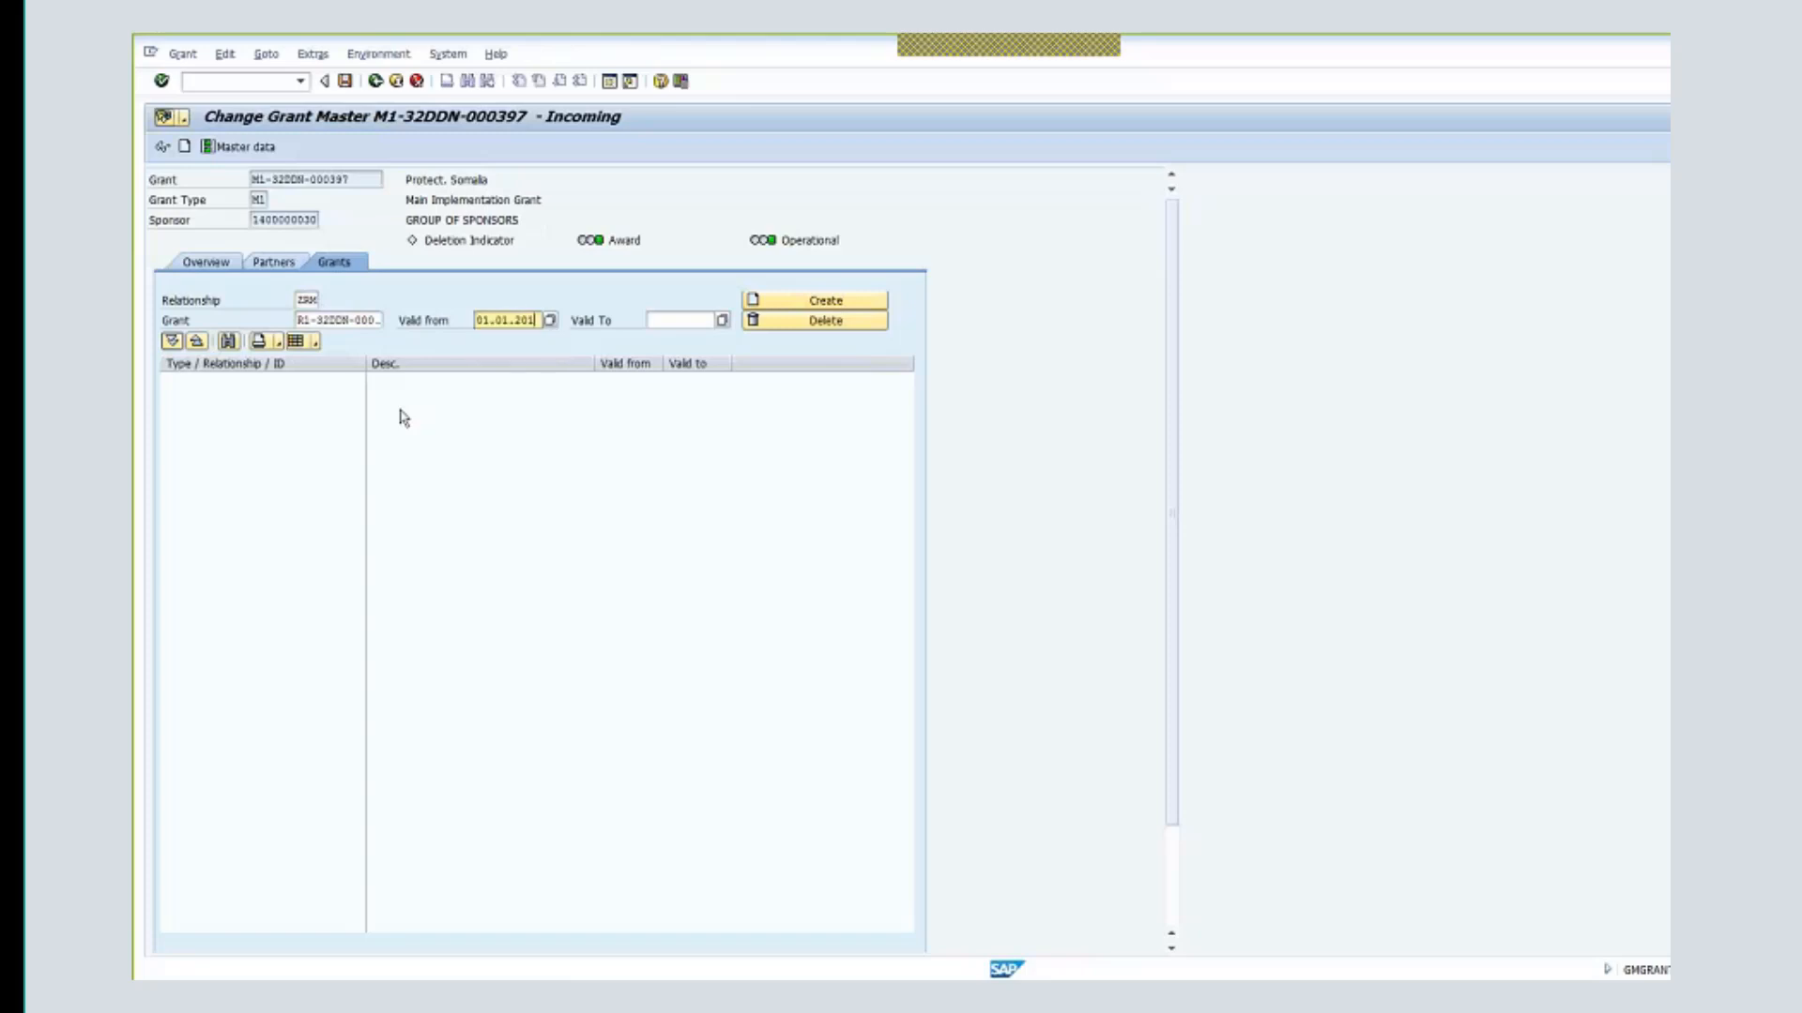
type("8")
left_click(683, 320)
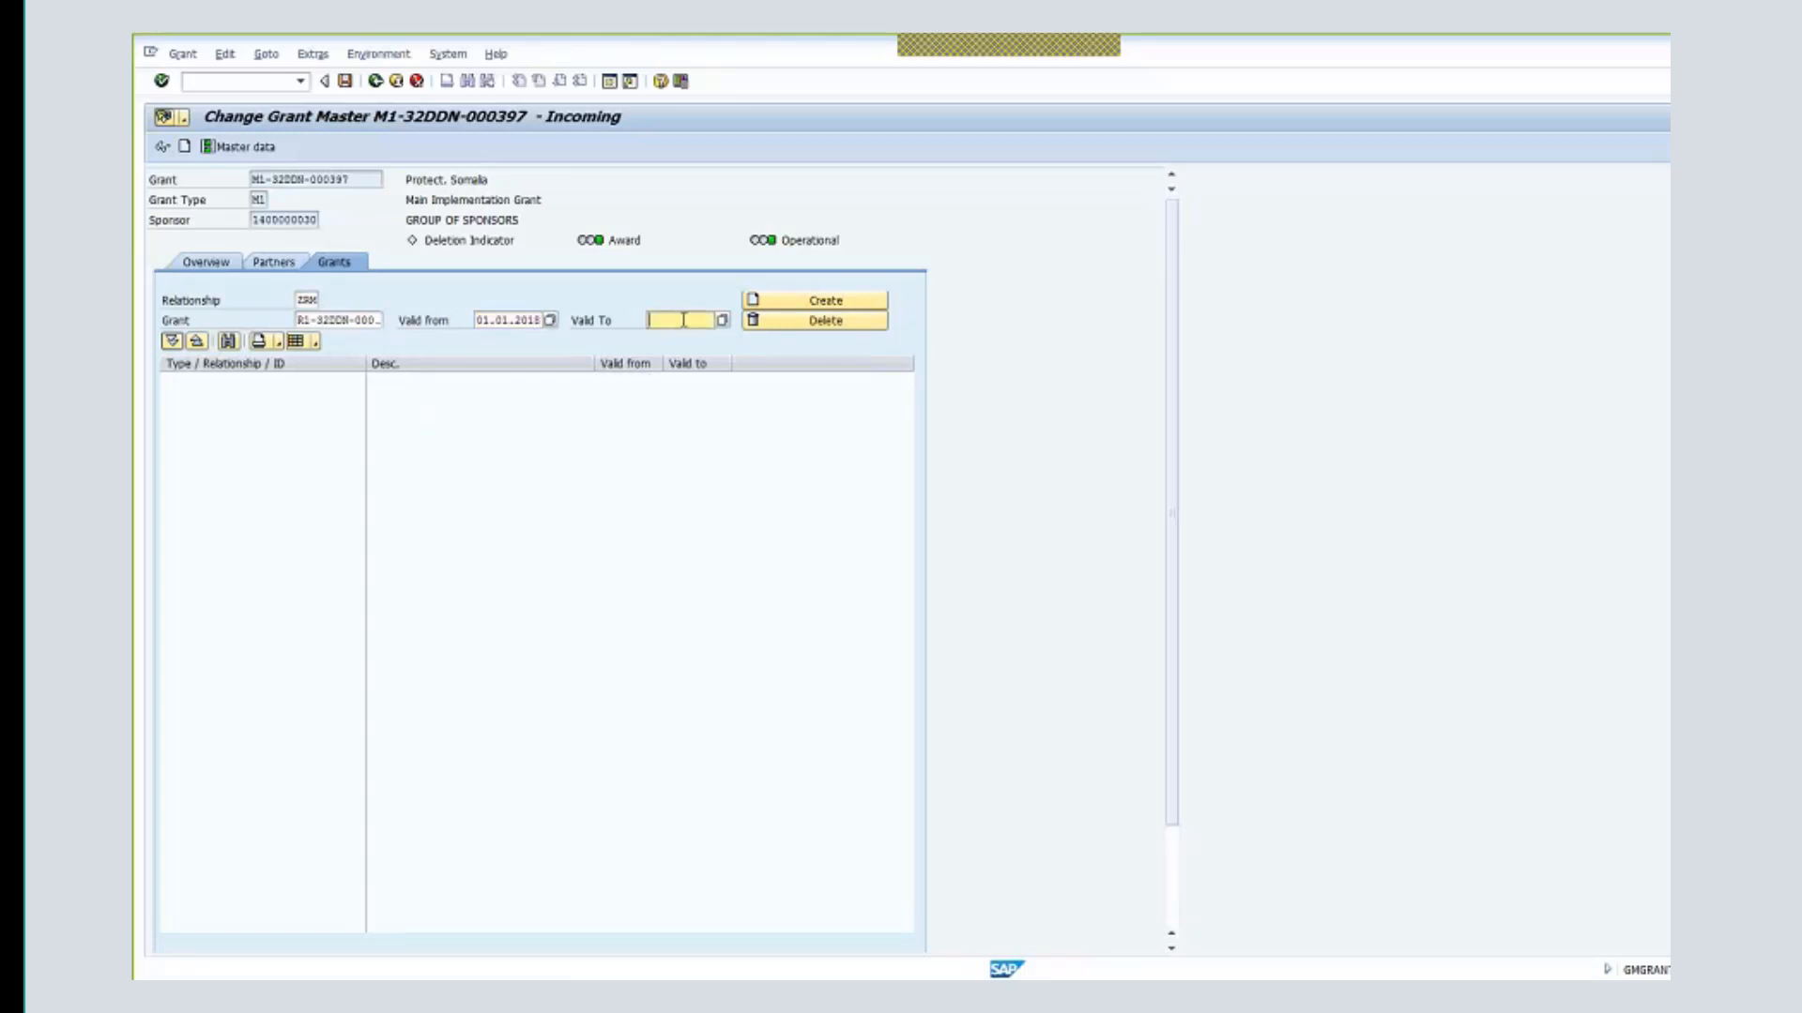
left_click(684, 320)
left_click(695, 341)
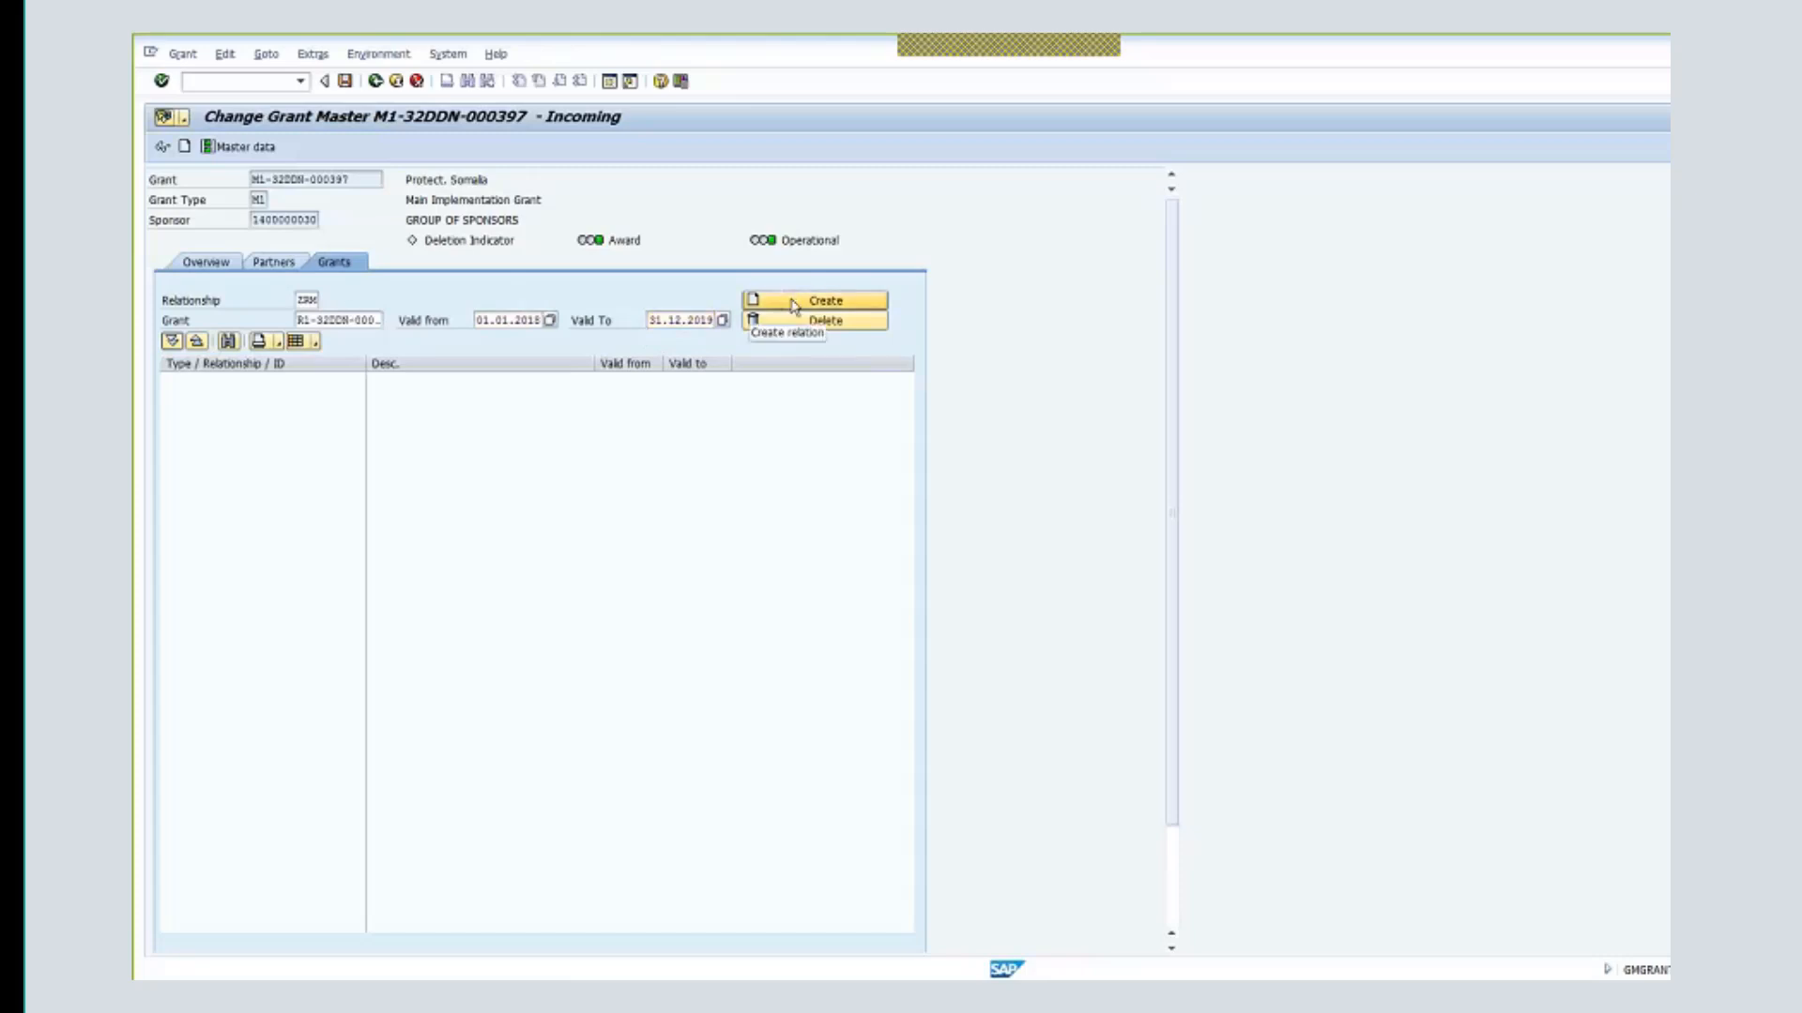
left_click(793, 305)
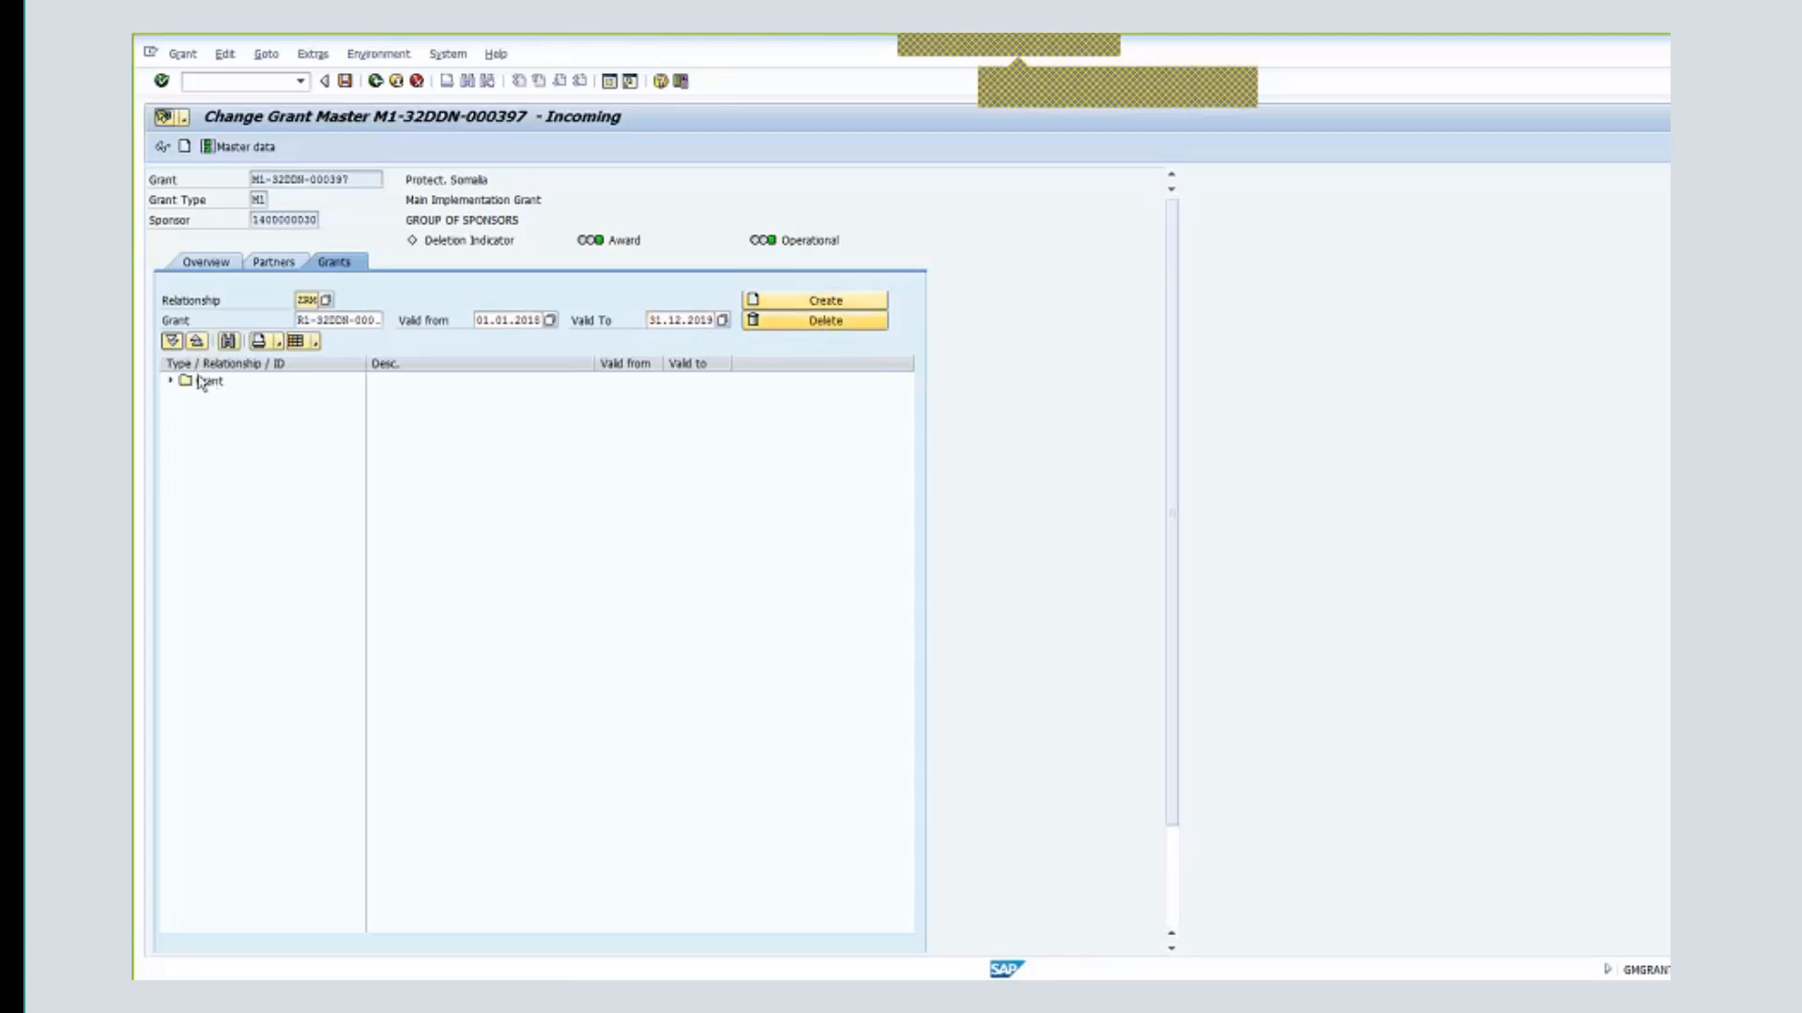
- Open linked grant R1-32DDN-000812 from the Resource Mobilization Grants tree, go back, and retry Create
left_click(170, 381)
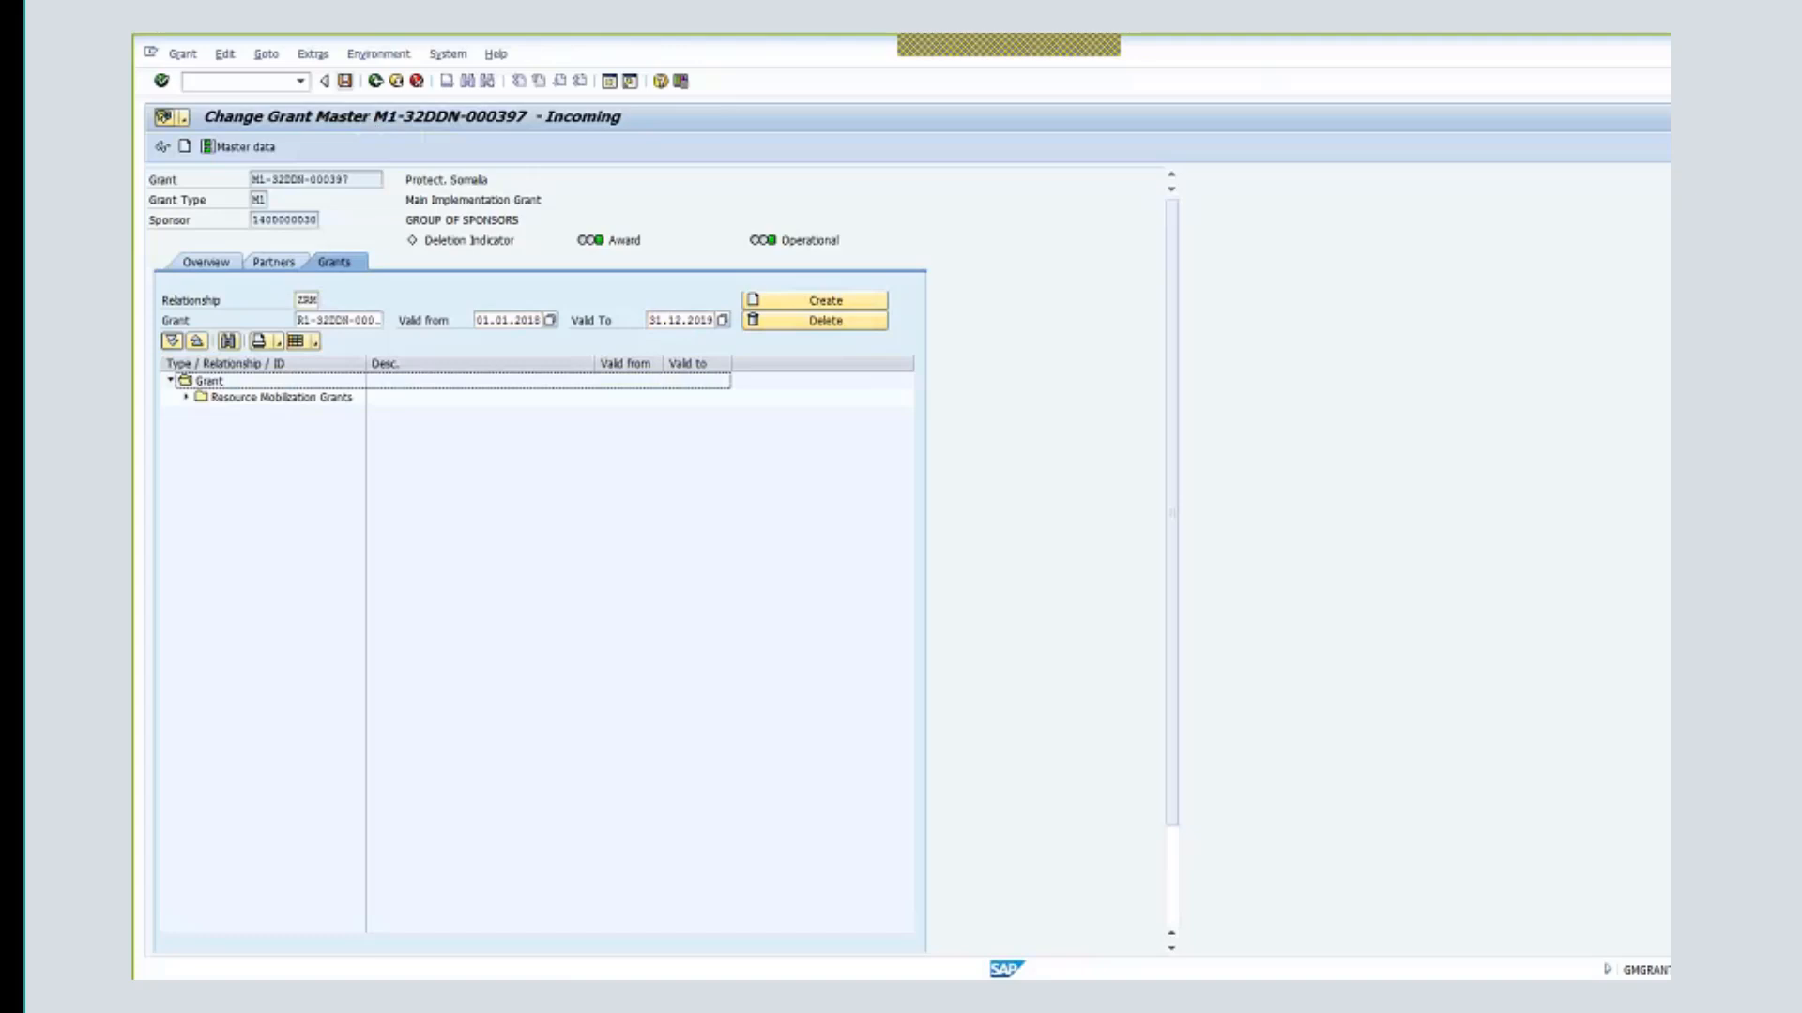
left_click(187, 398)
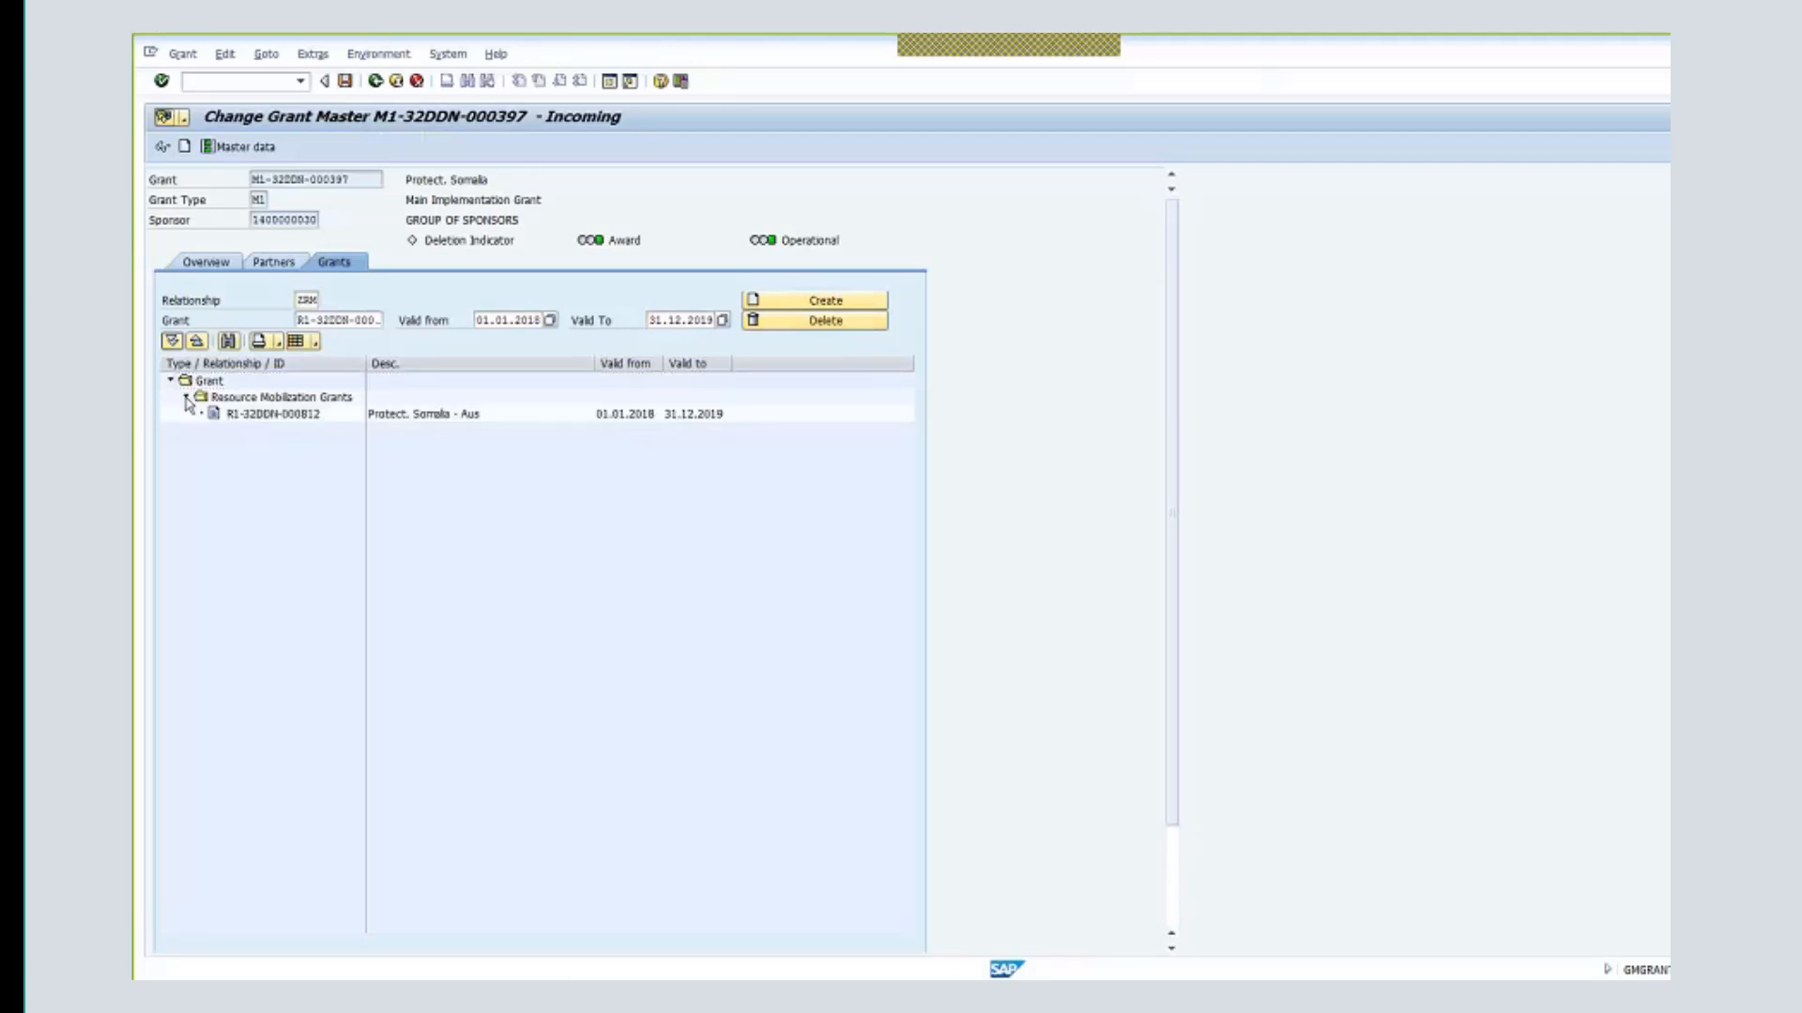
left_click(294, 421)
double_click(294, 420)
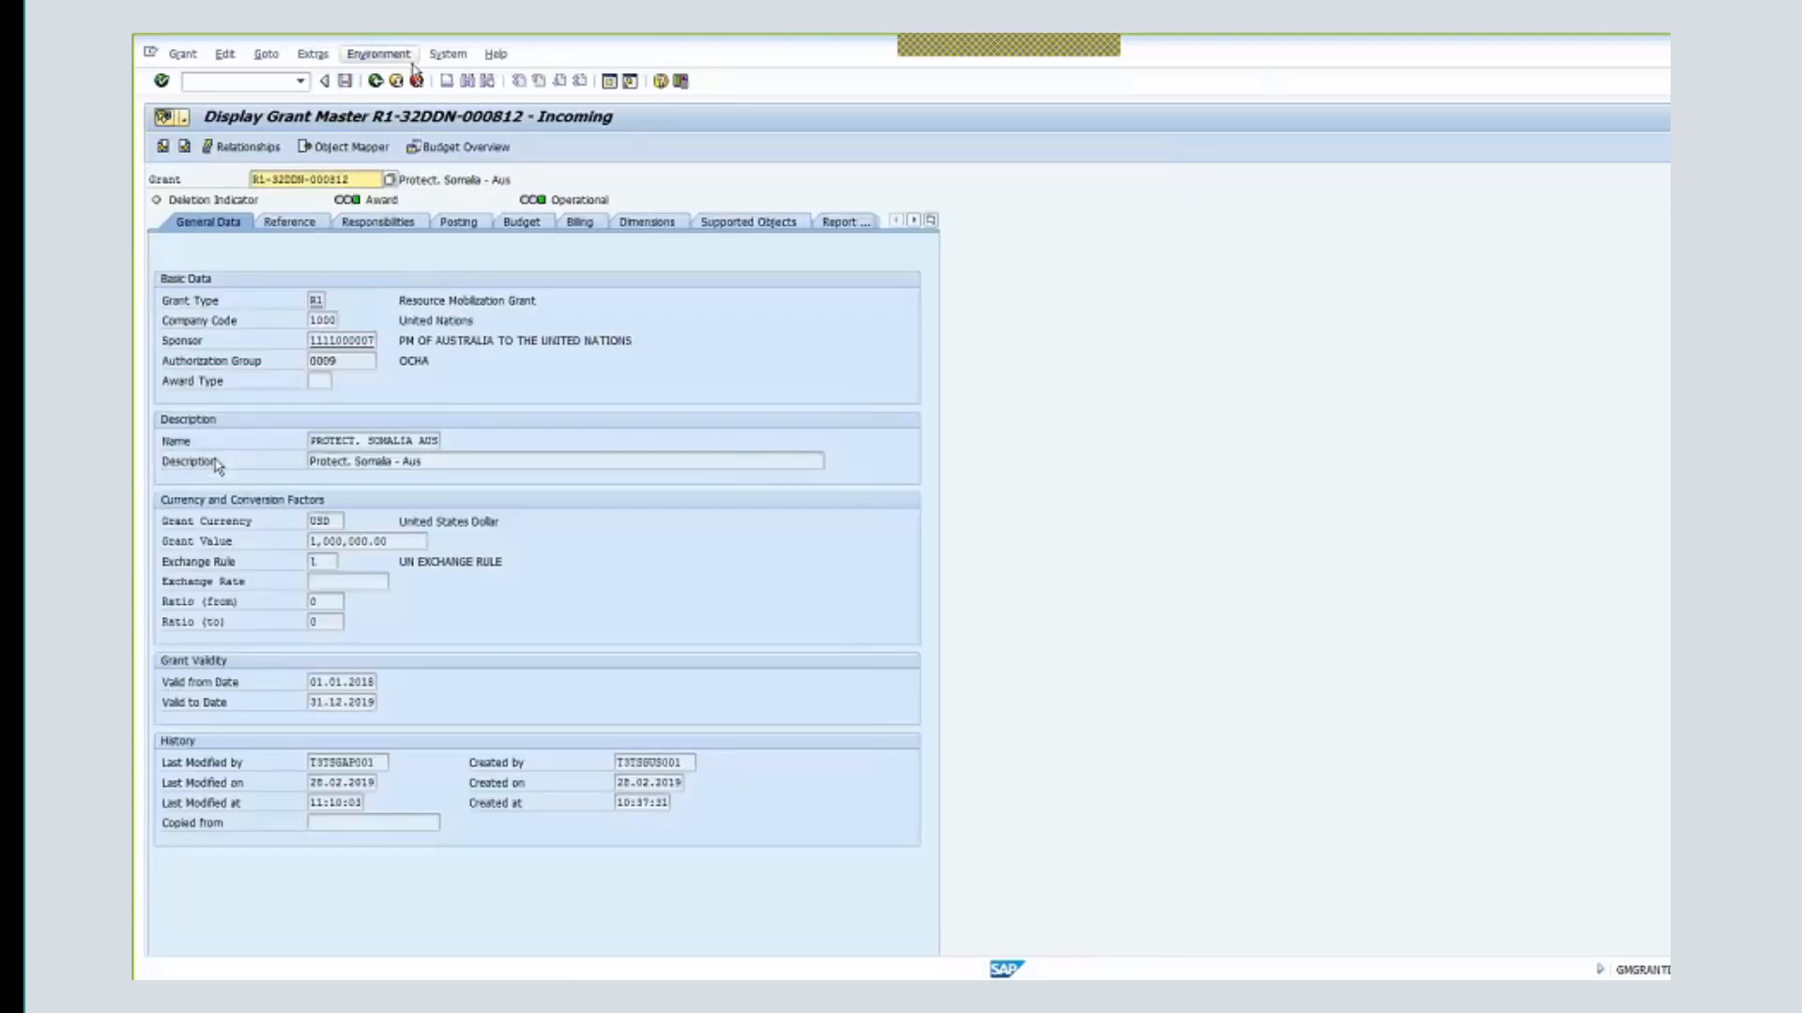
left_click(376, 82)
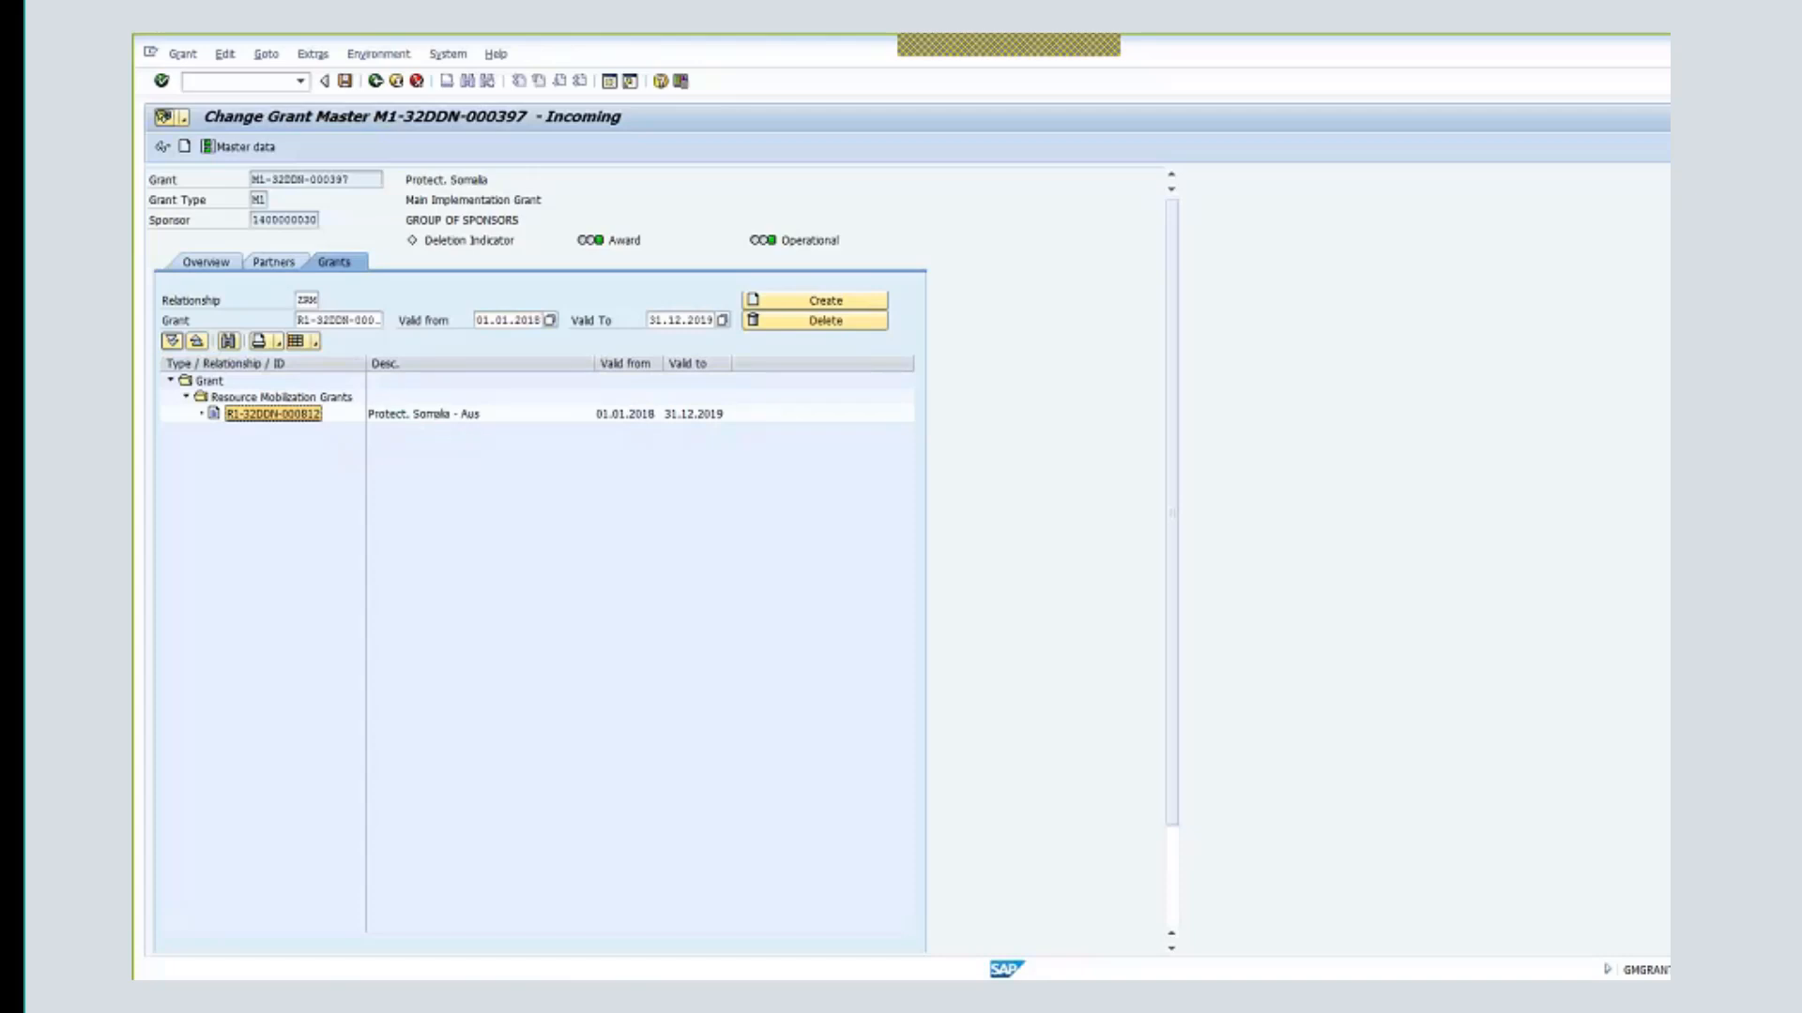
left_click(813, 302)
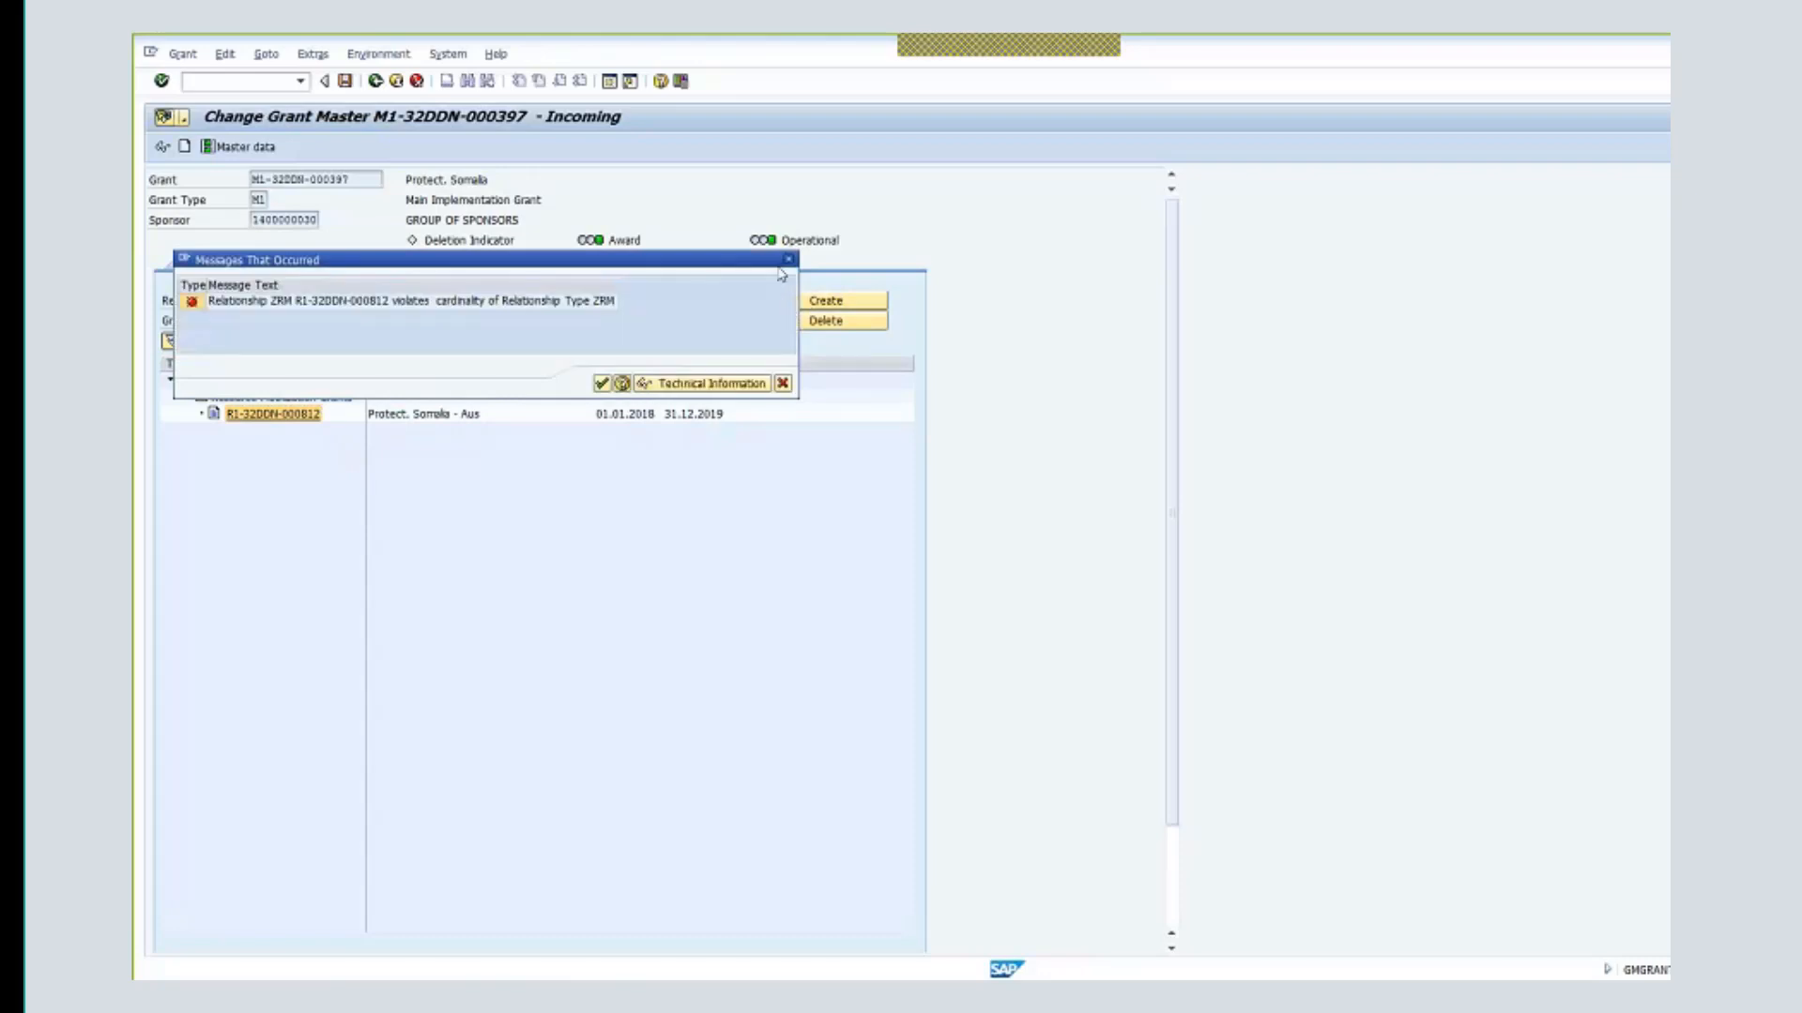
- Dismiss the cardinality error and reselect relationship type ZRM from the list
left_click(601, 383)
double_click(307, 299)
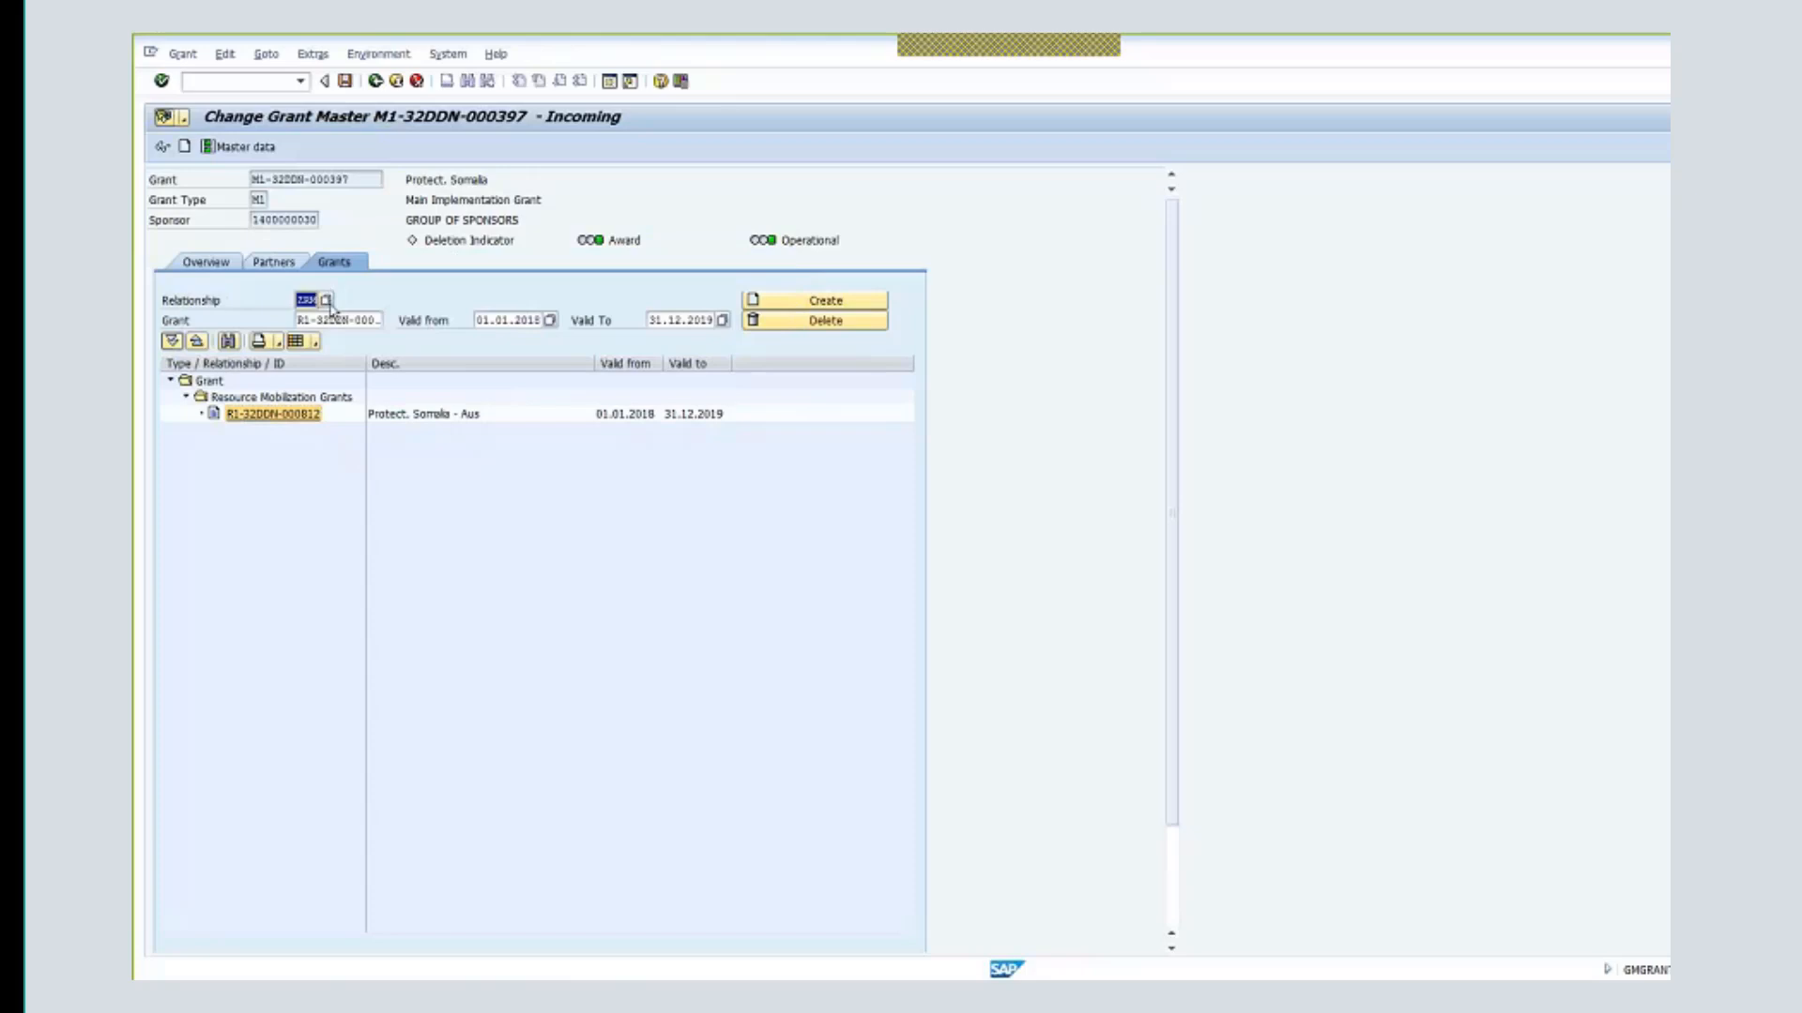
left_click(327, 302)
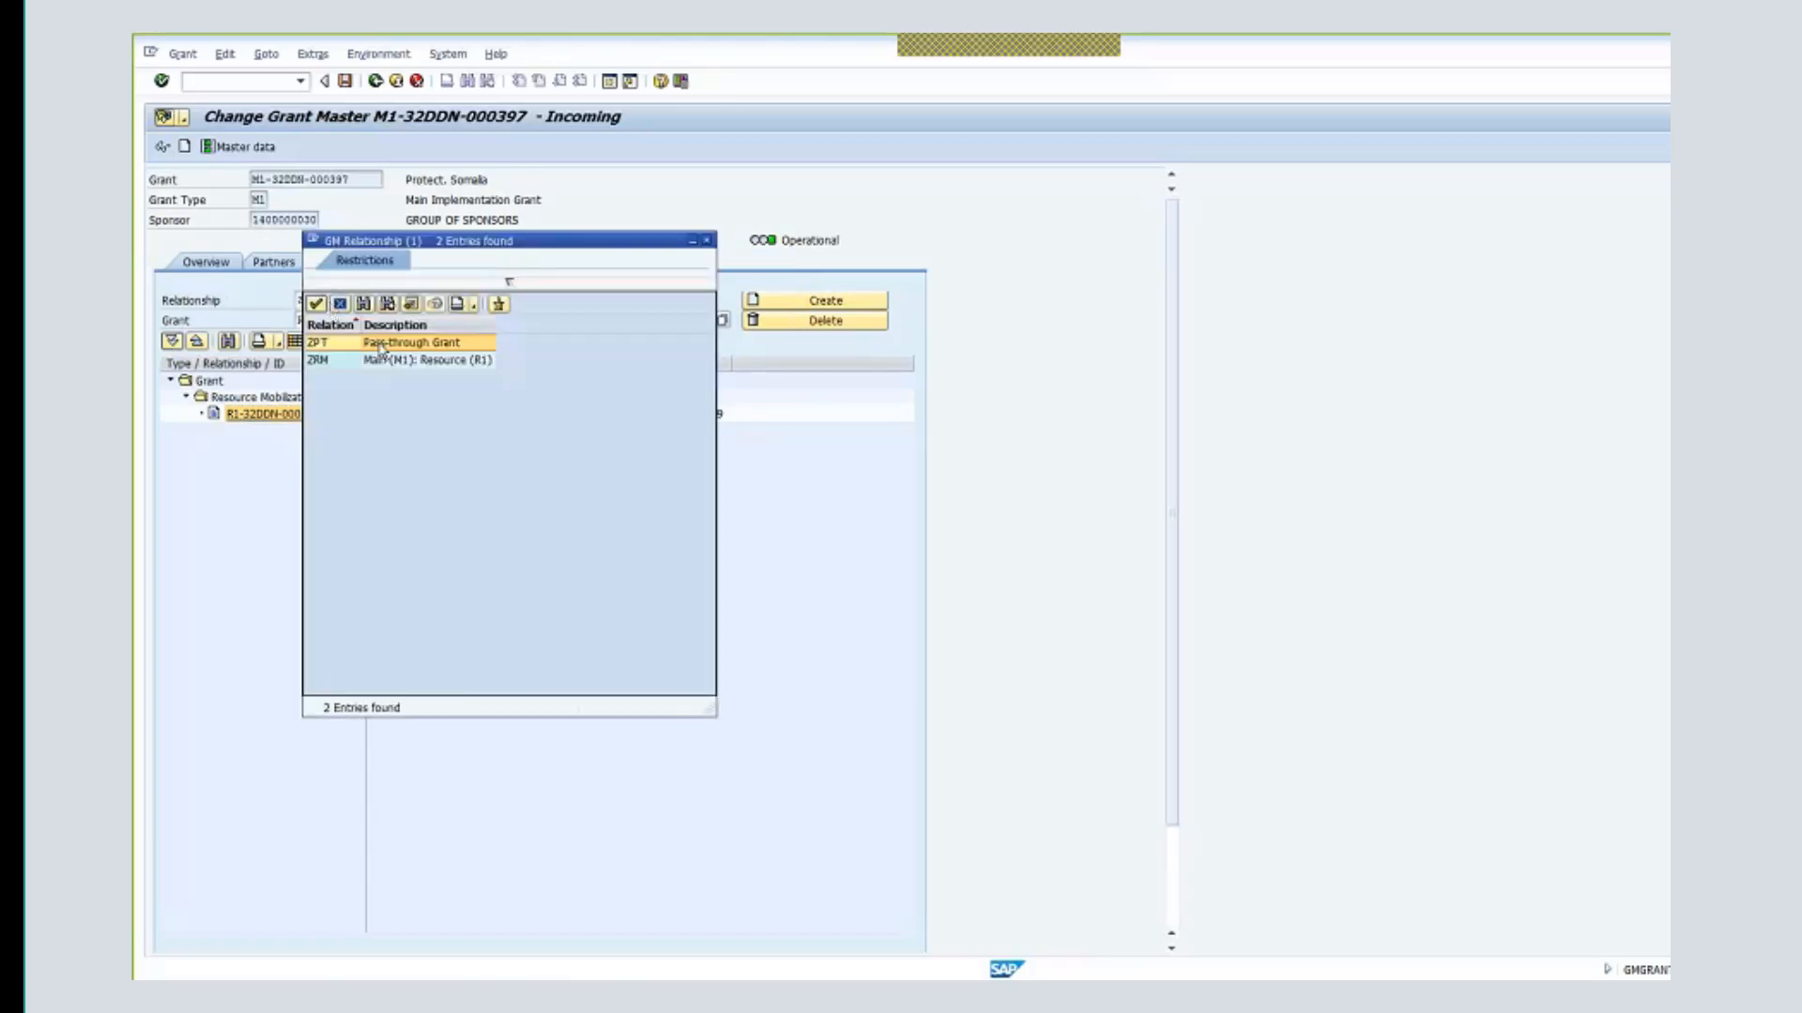
double_click(381, 360)
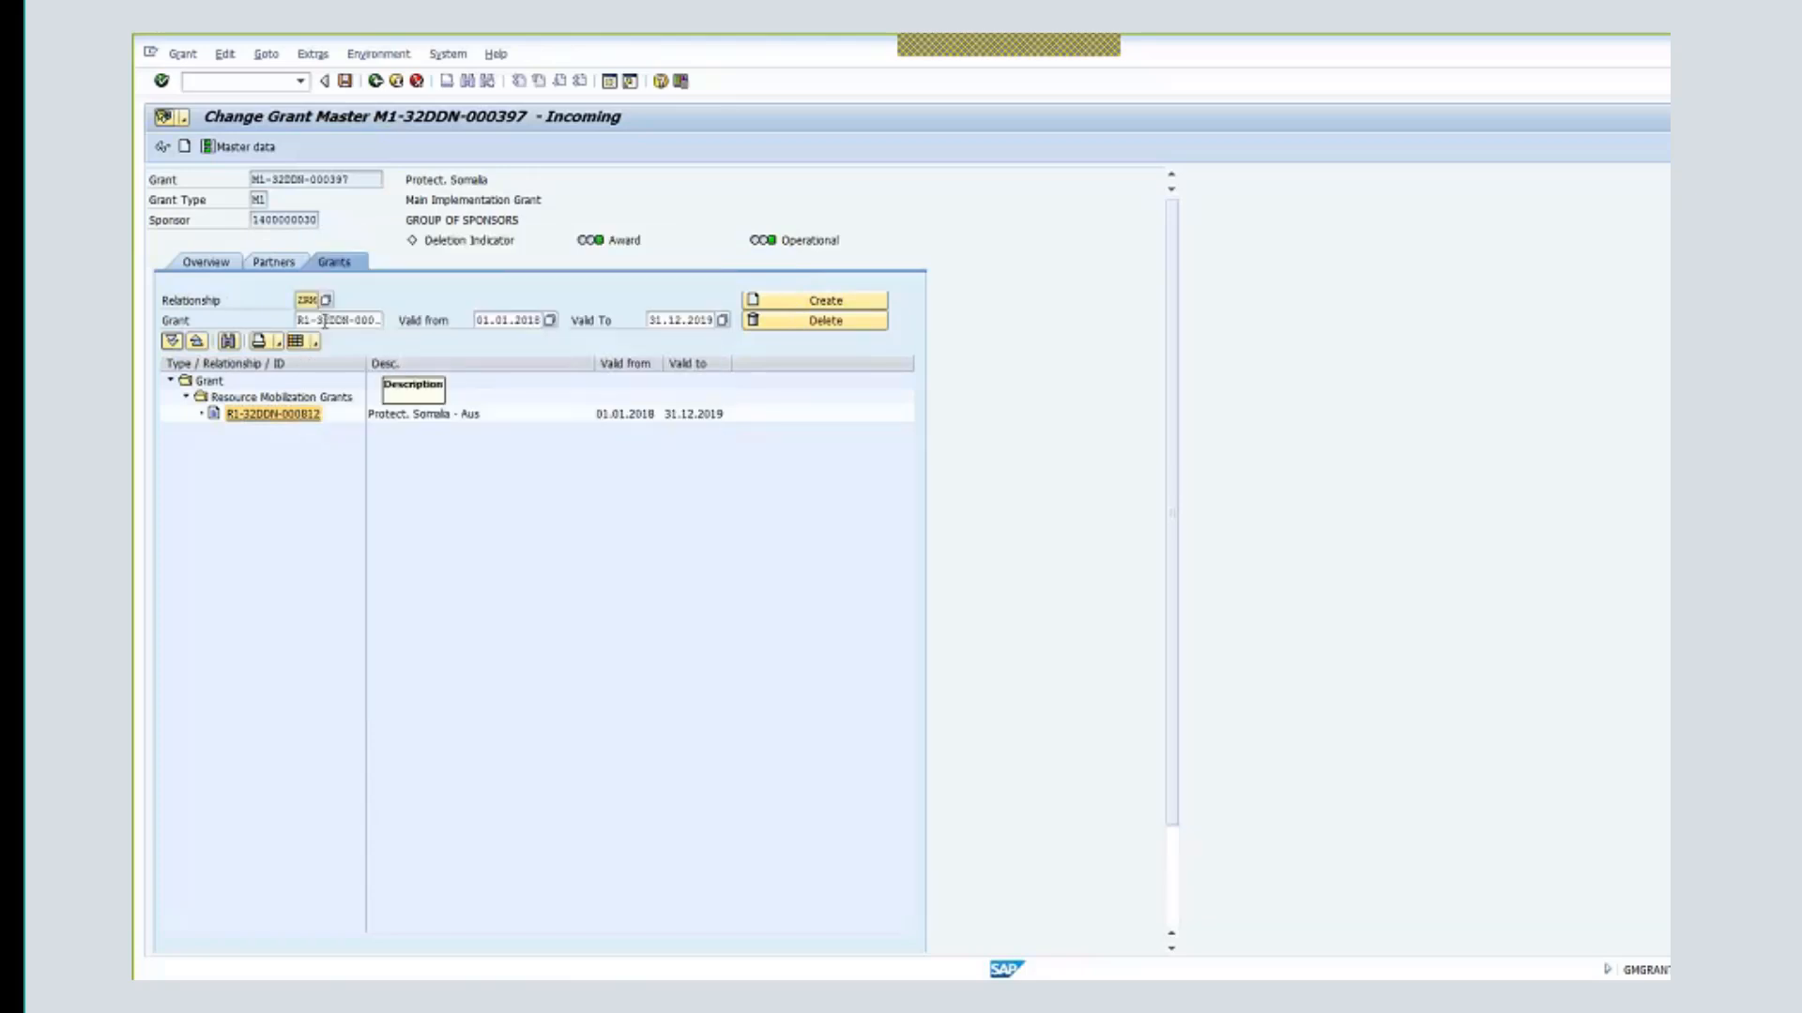
- Change the related grant to R1-32DDN-000813, create the relationship, and verify it in the tree
left_click_drag(355, 323, 387, 330)
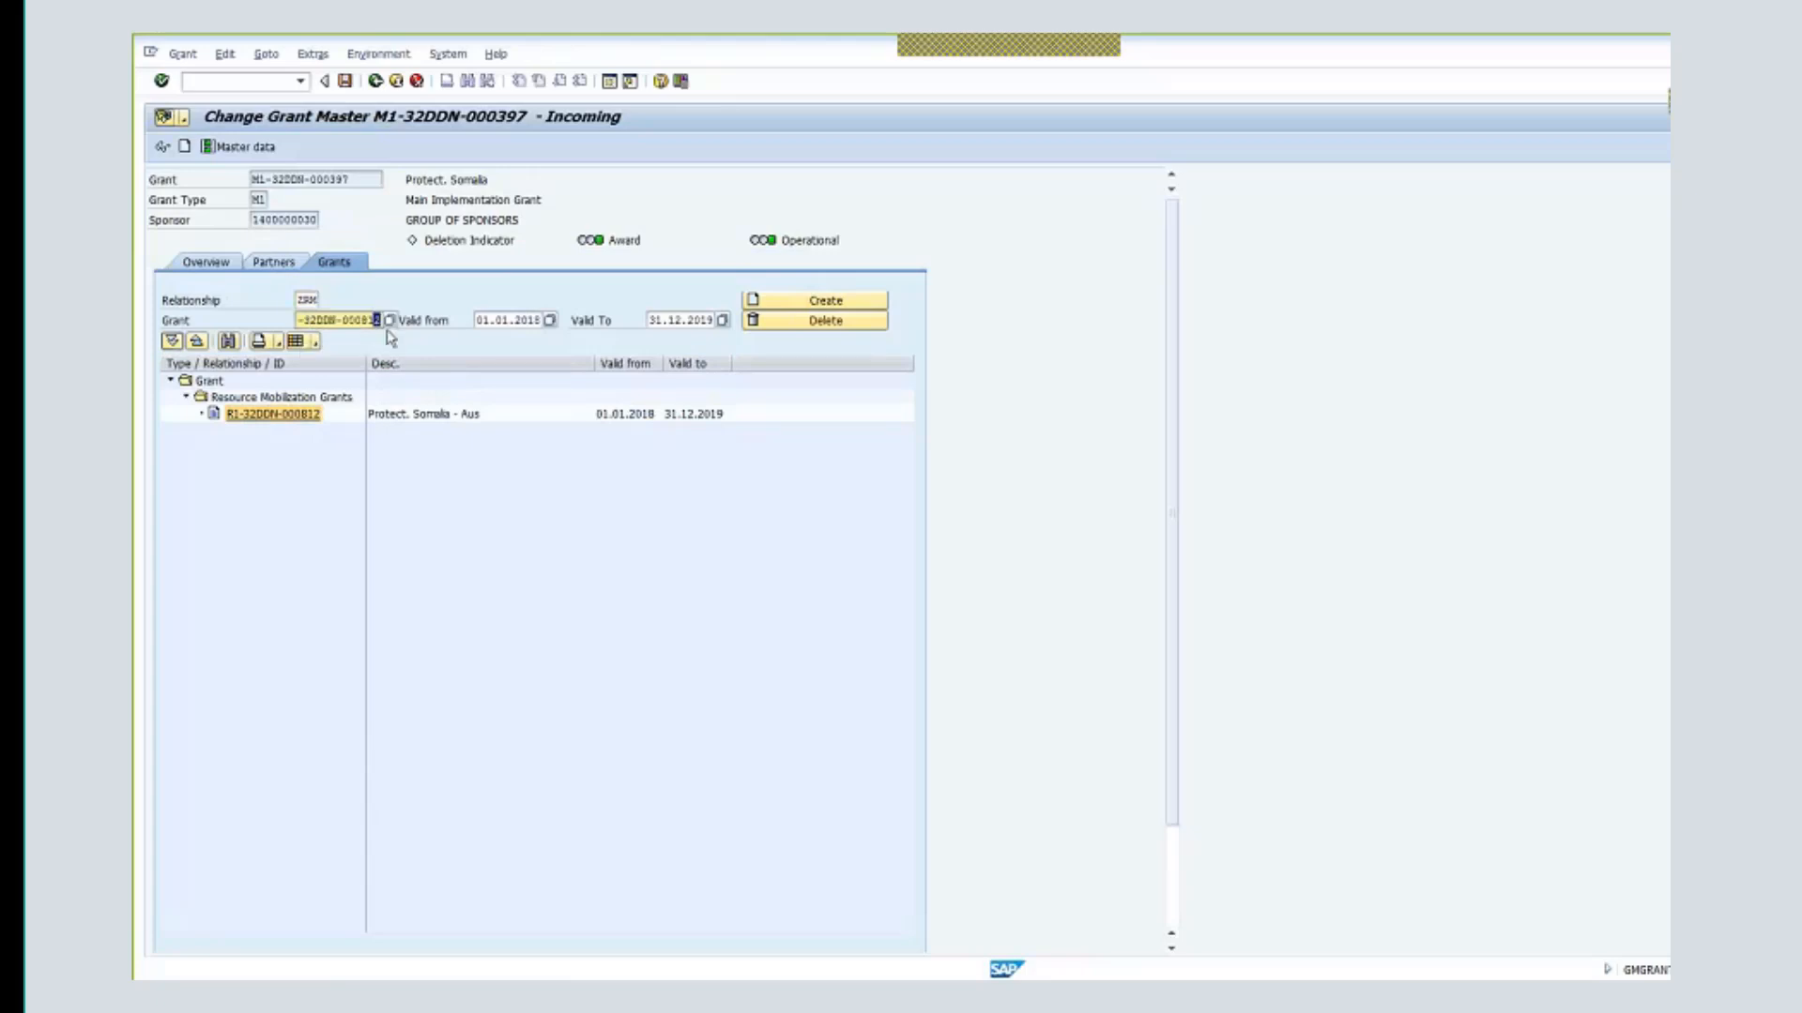
type("3")
left_click(508, 320)
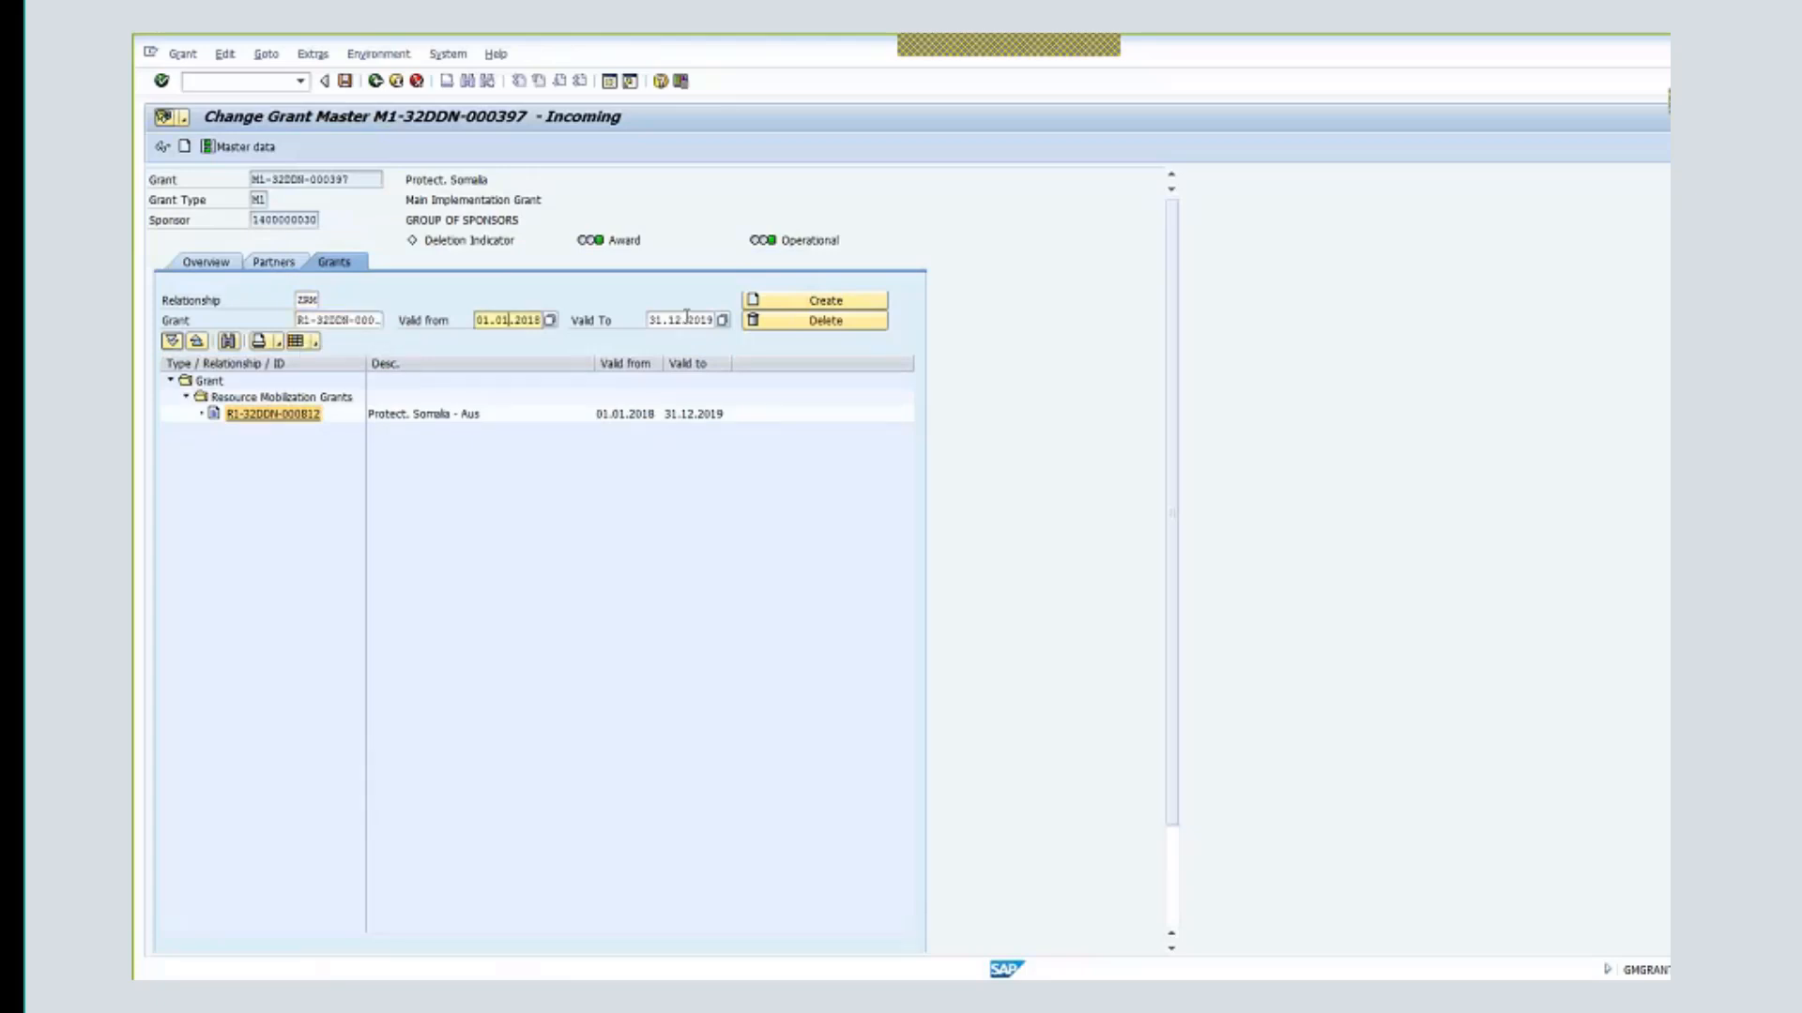
left_click(686, 319)
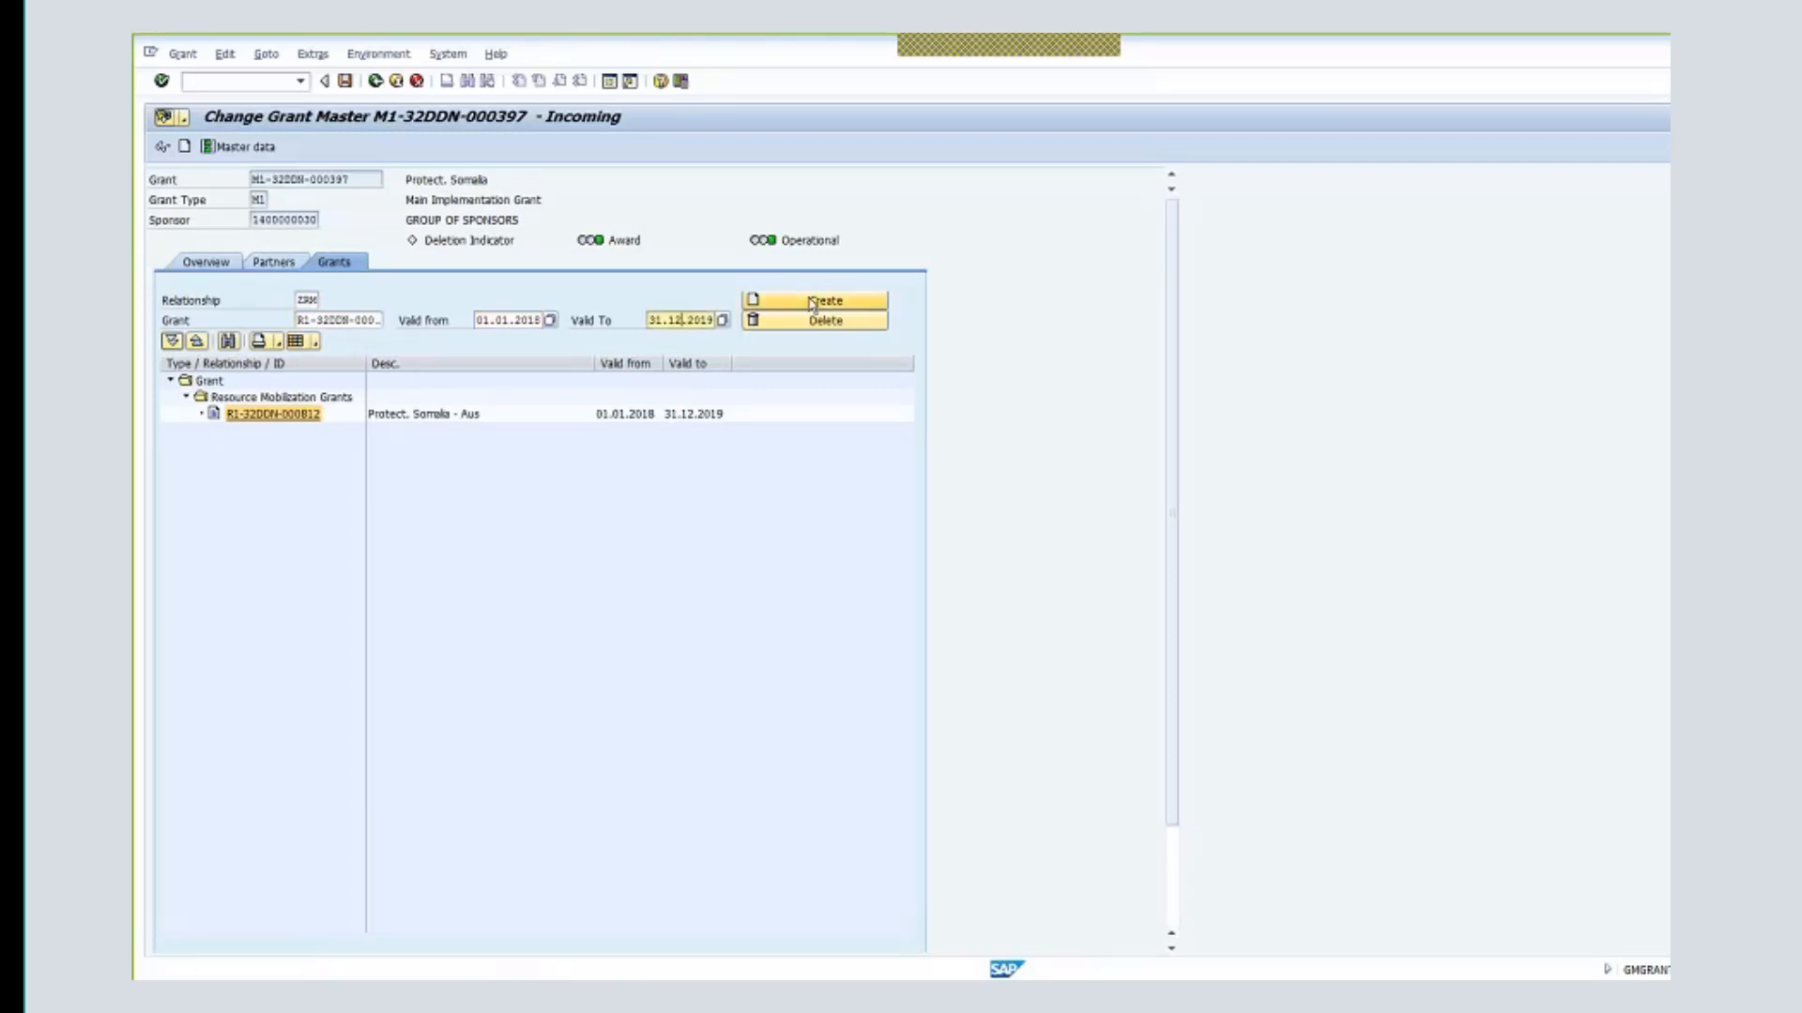
left_click(812, 303)
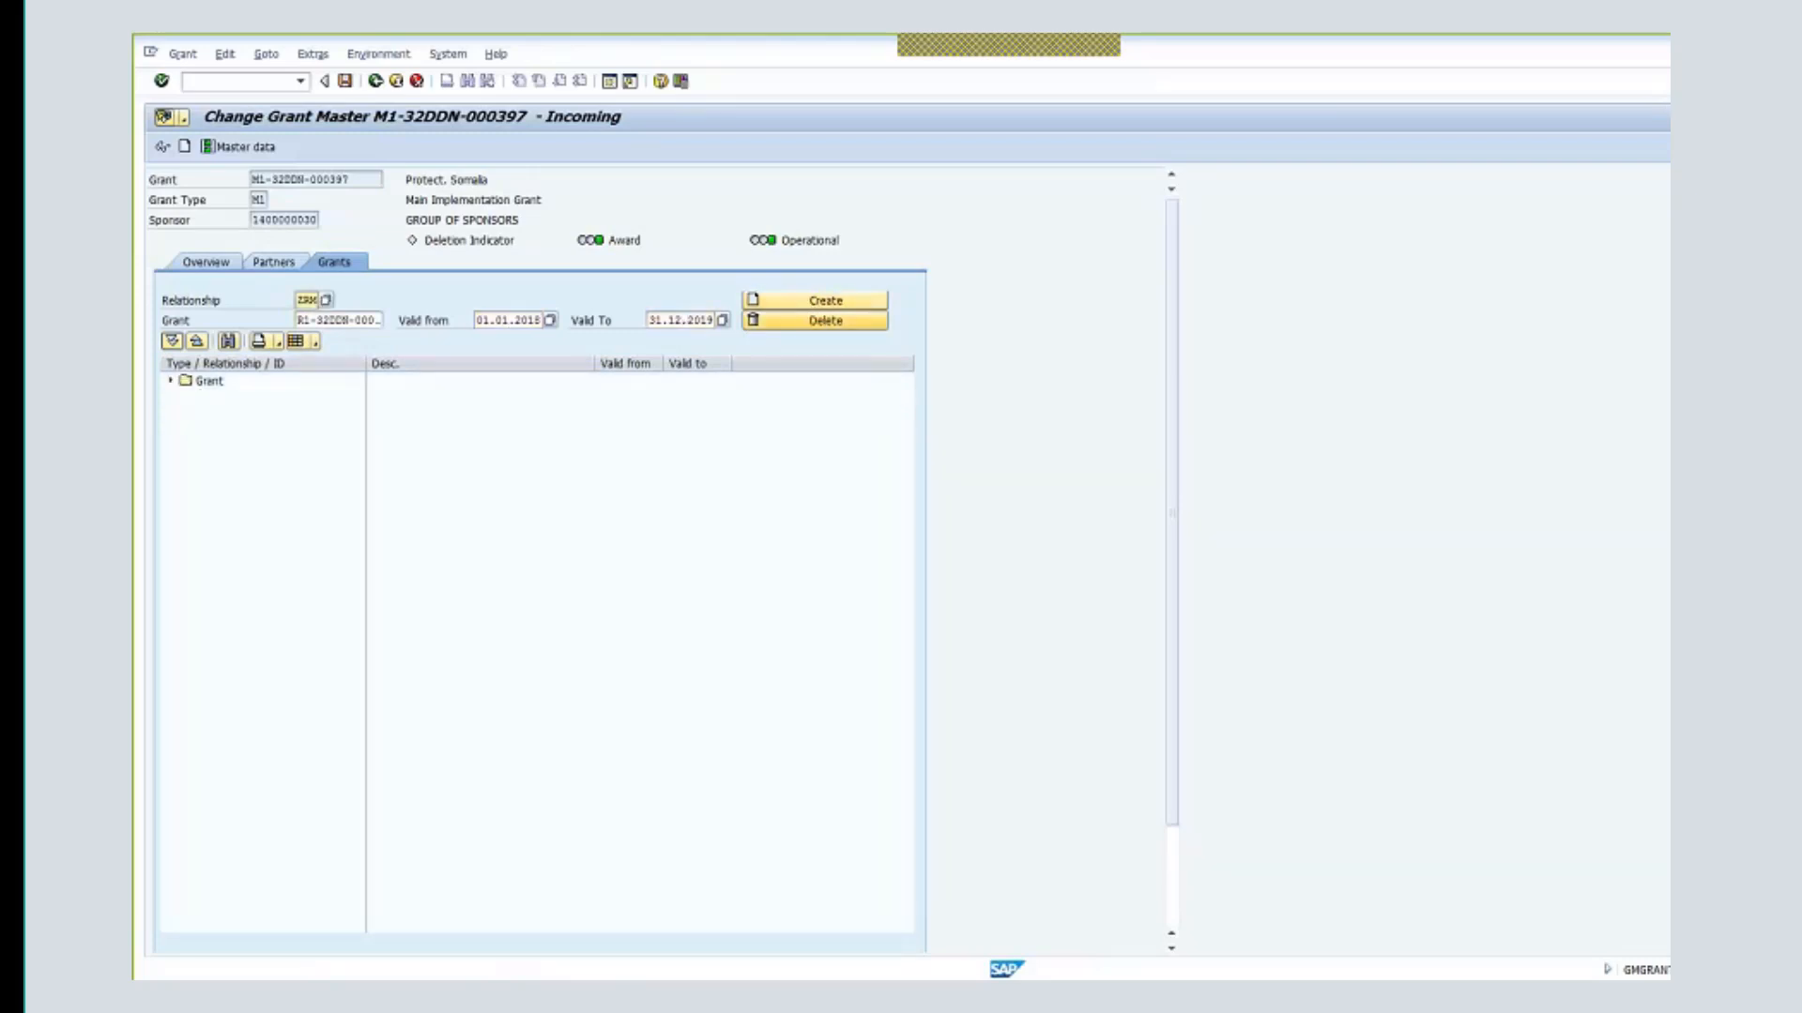
left_click(169, 381)
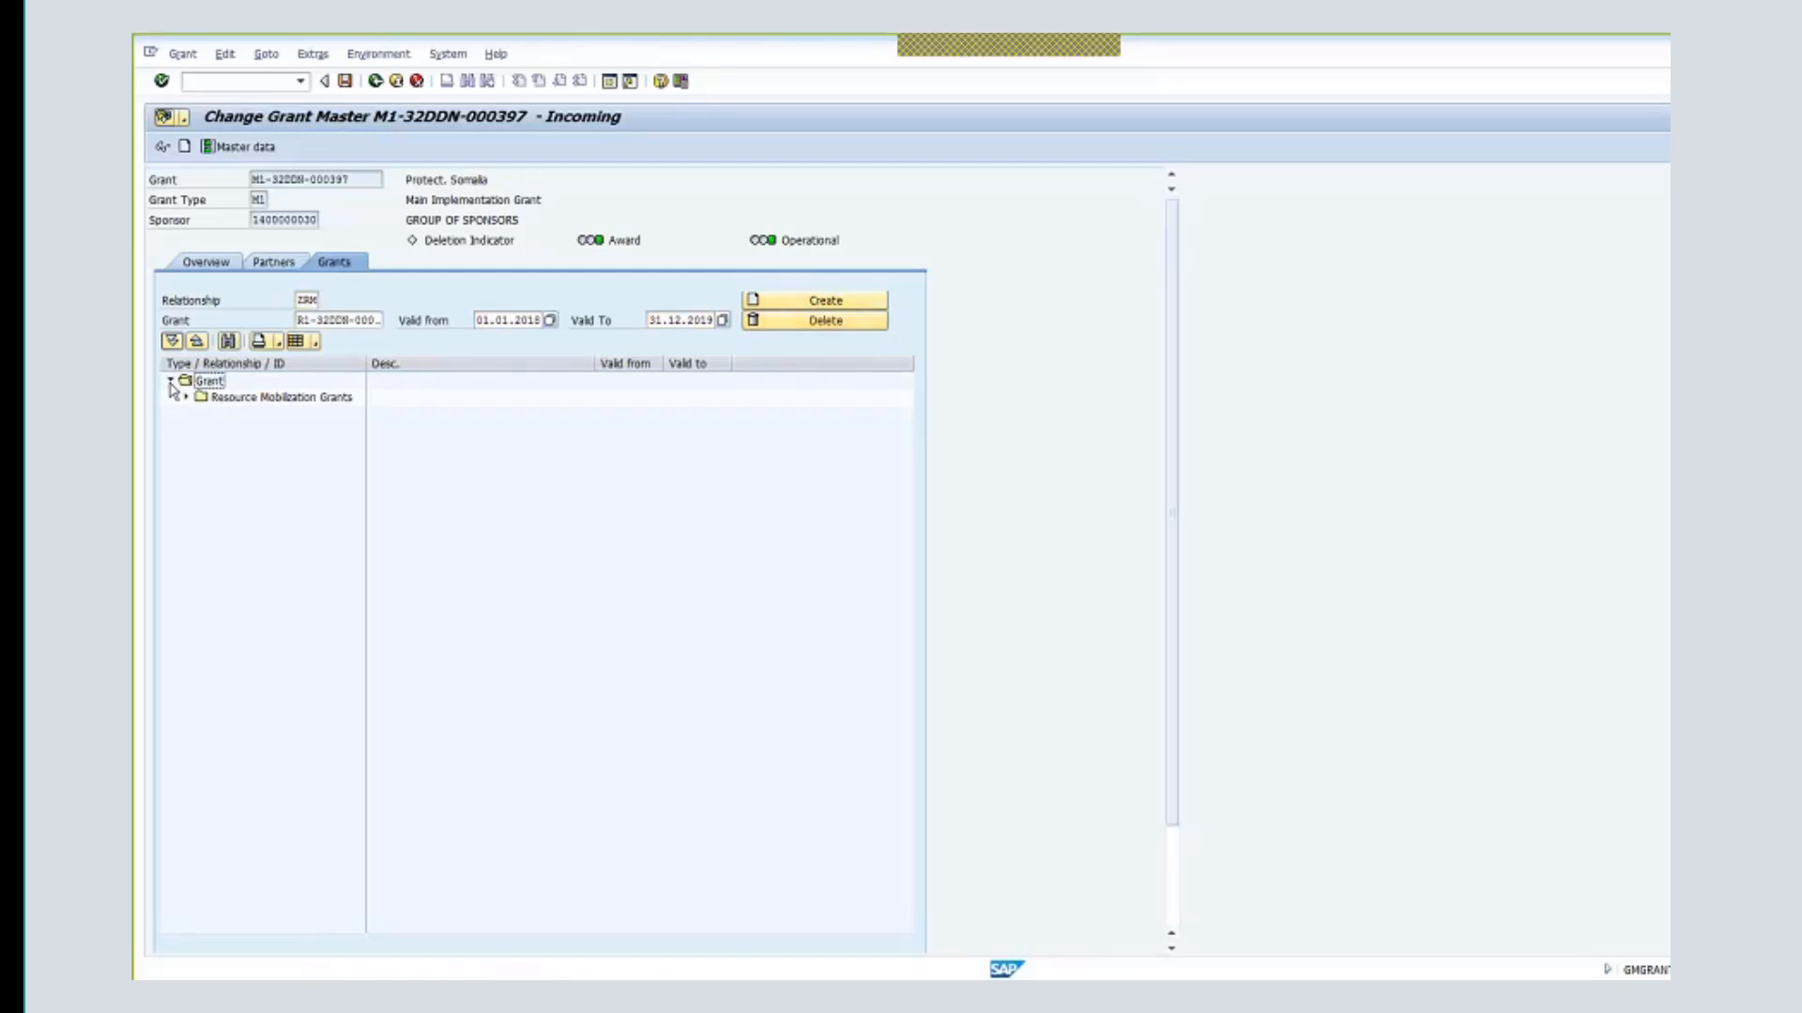
left_click(187, 397)
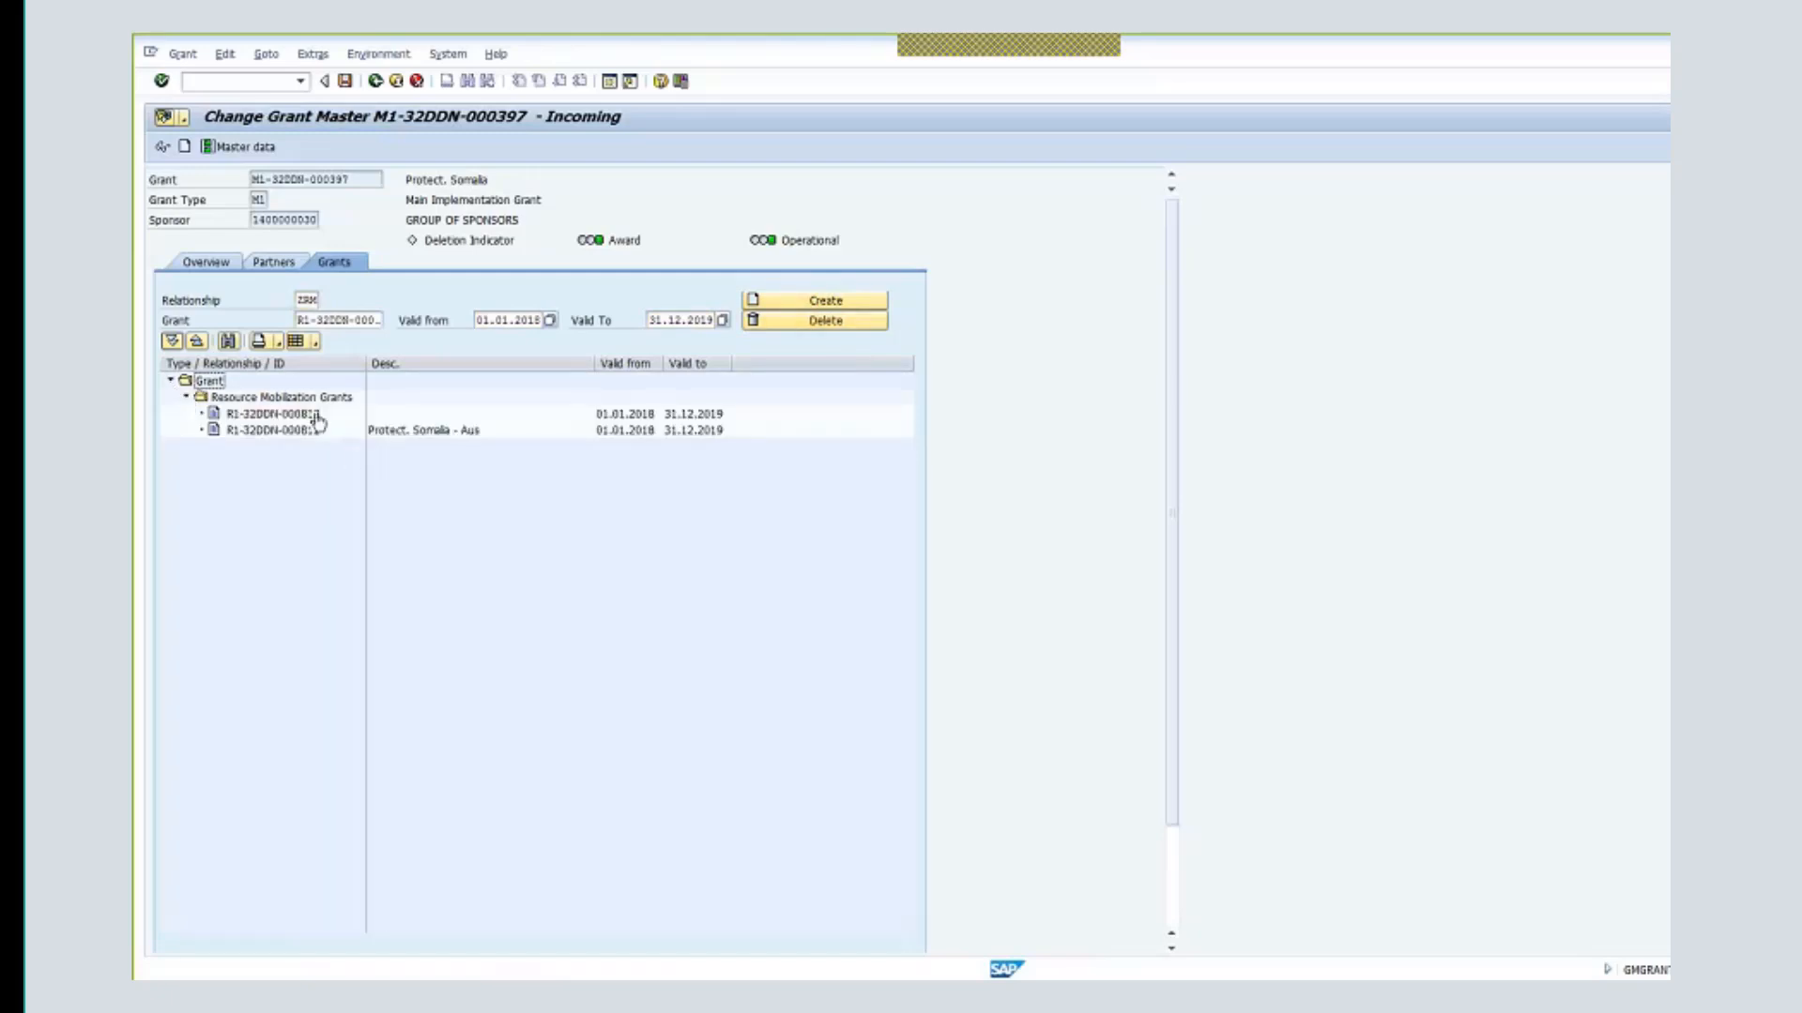
left_click(317, 419)
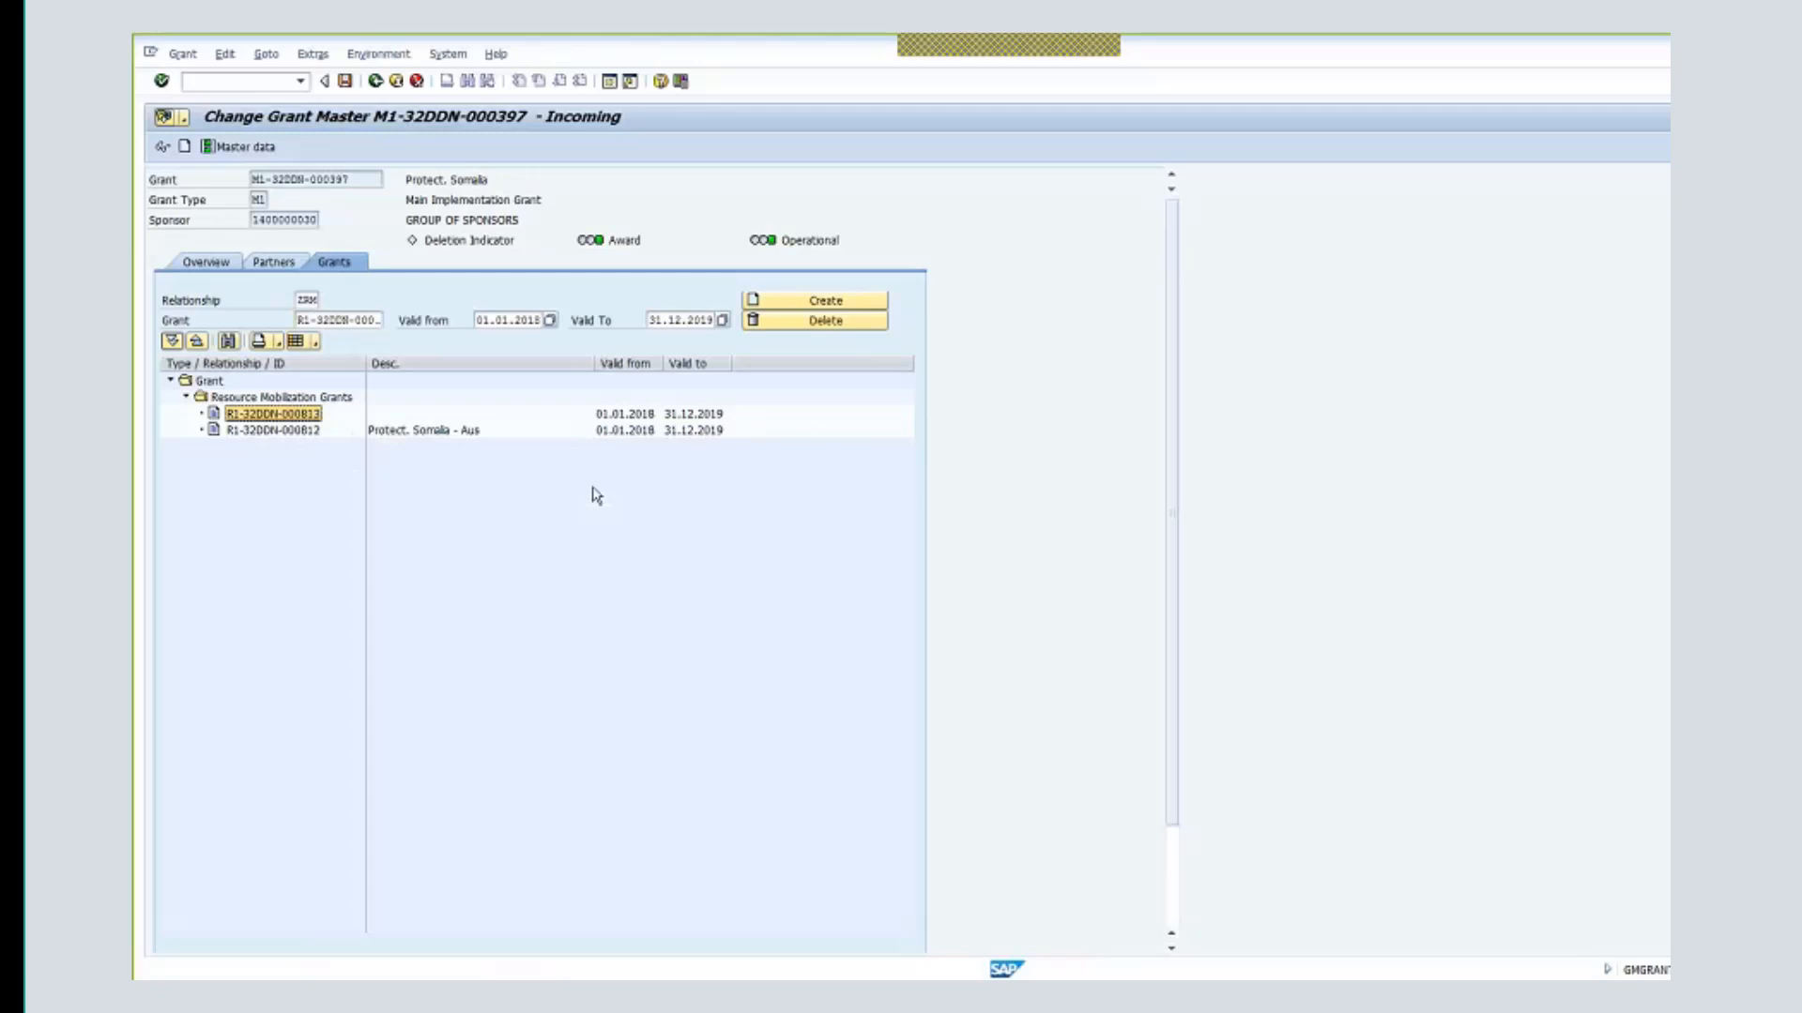
- Save grant master M1-32DDN-000397 with both R1 grant relationships
left_click(347, 81)
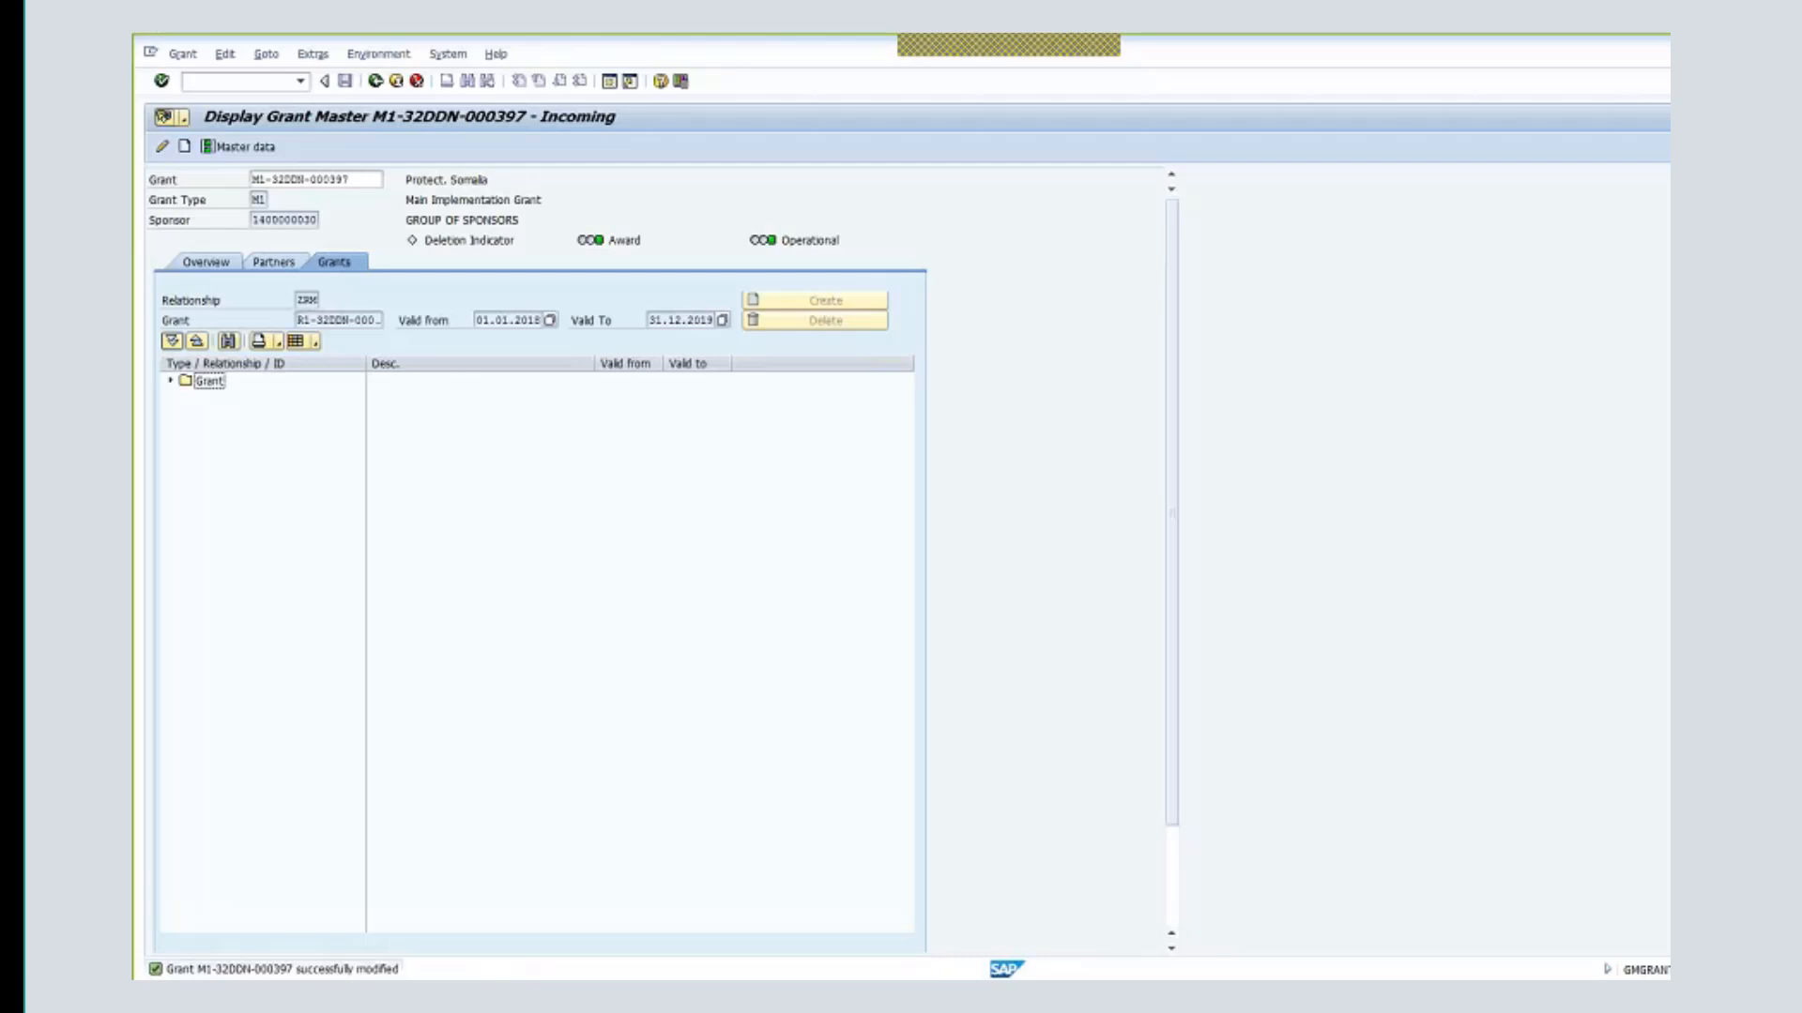
- Back out to the SAP Easy Access menu and log off the session
left_click(462, 54)
left_click(490, 319)
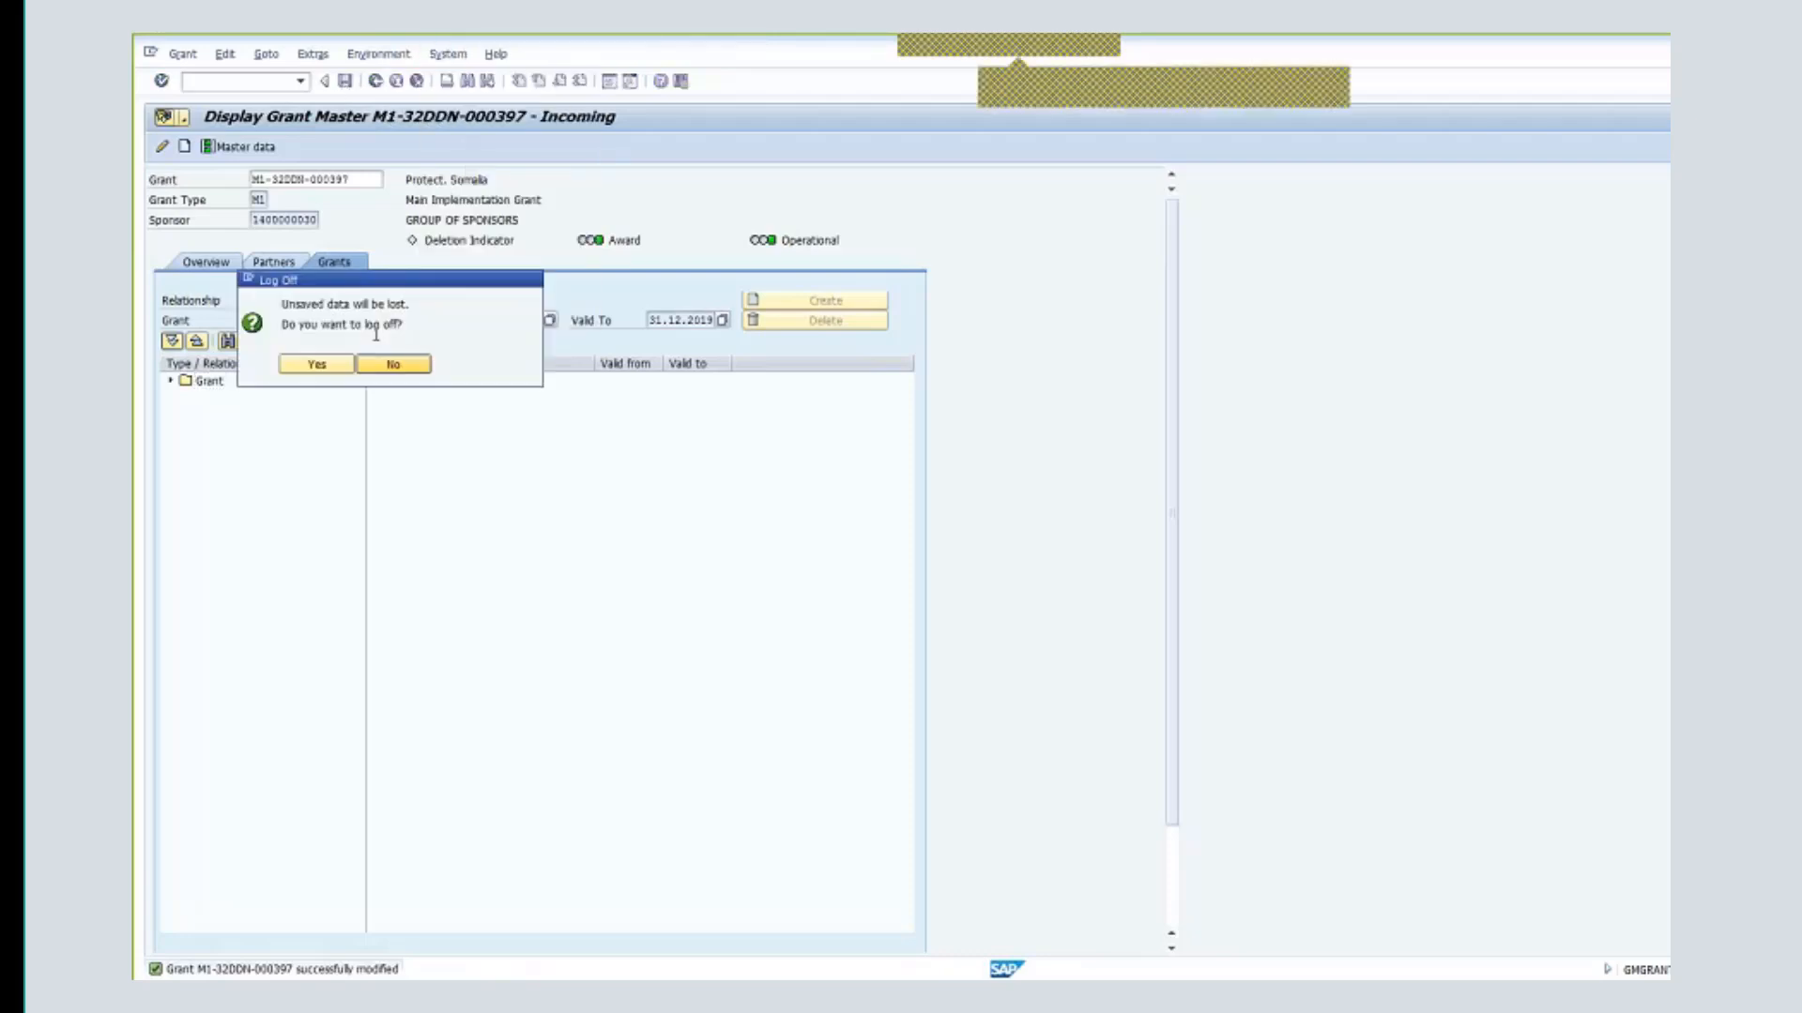
left_click(316, 364)
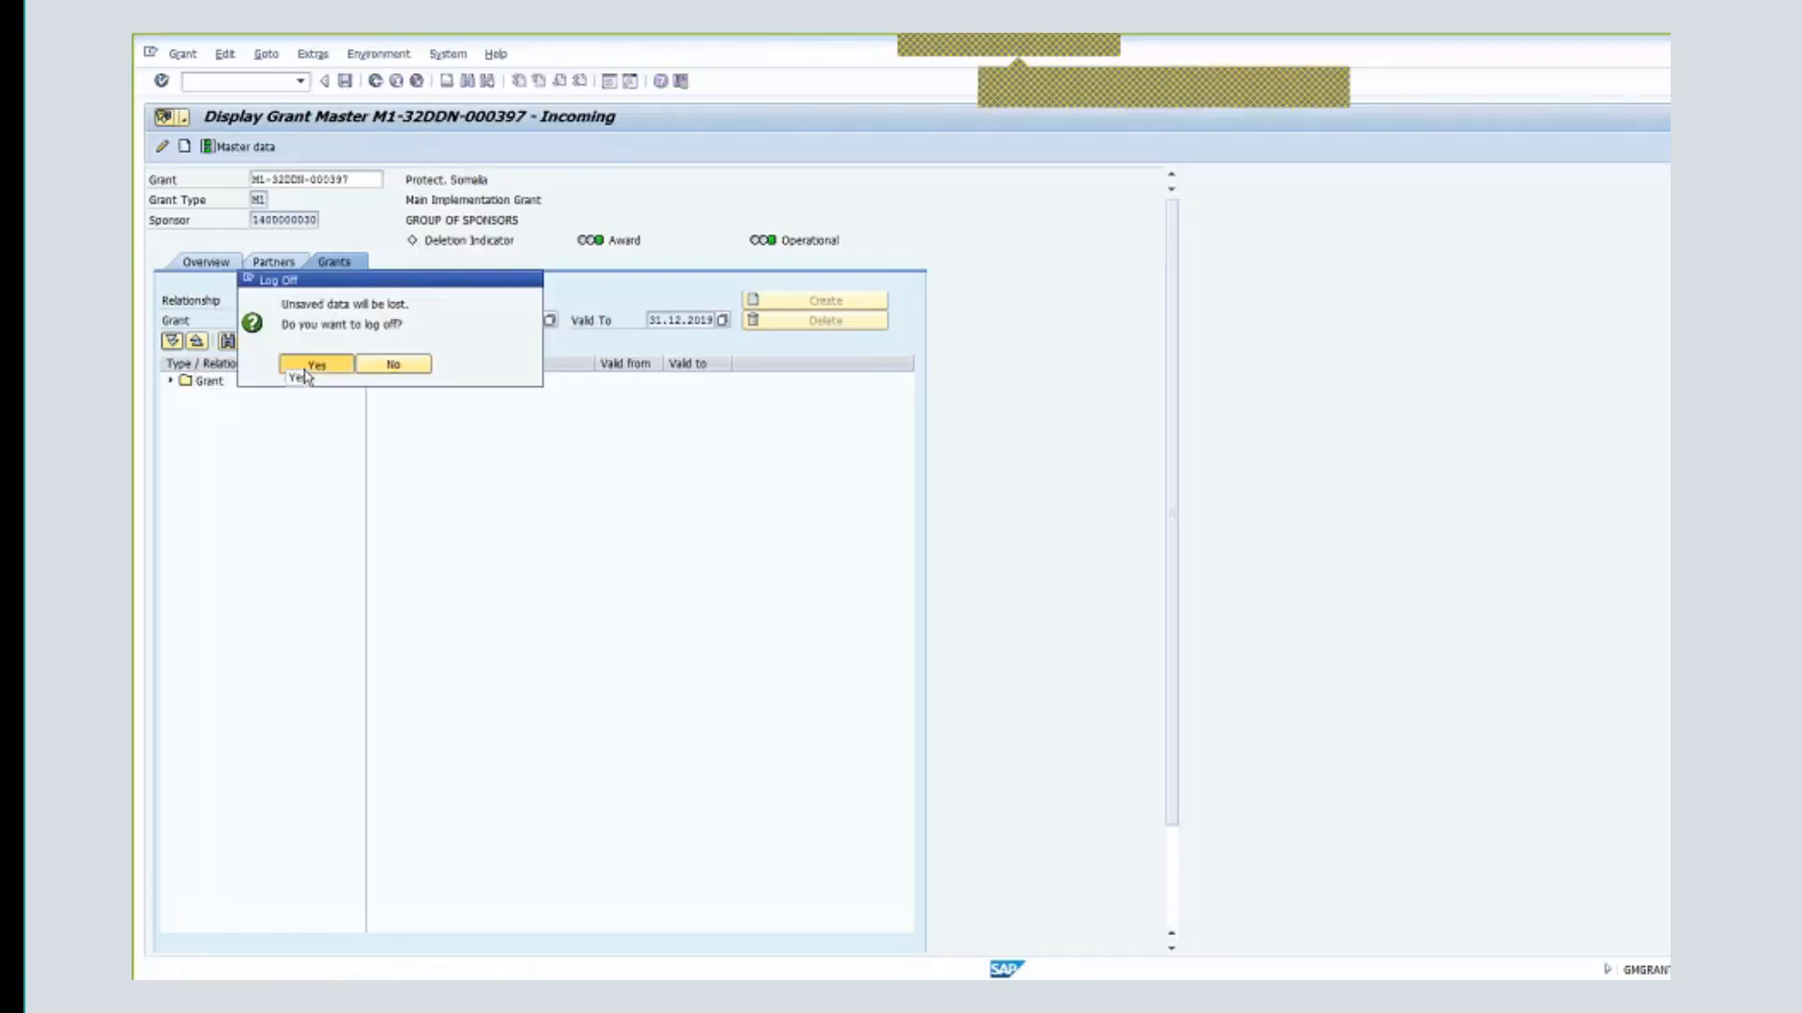
left_click(387, 367)
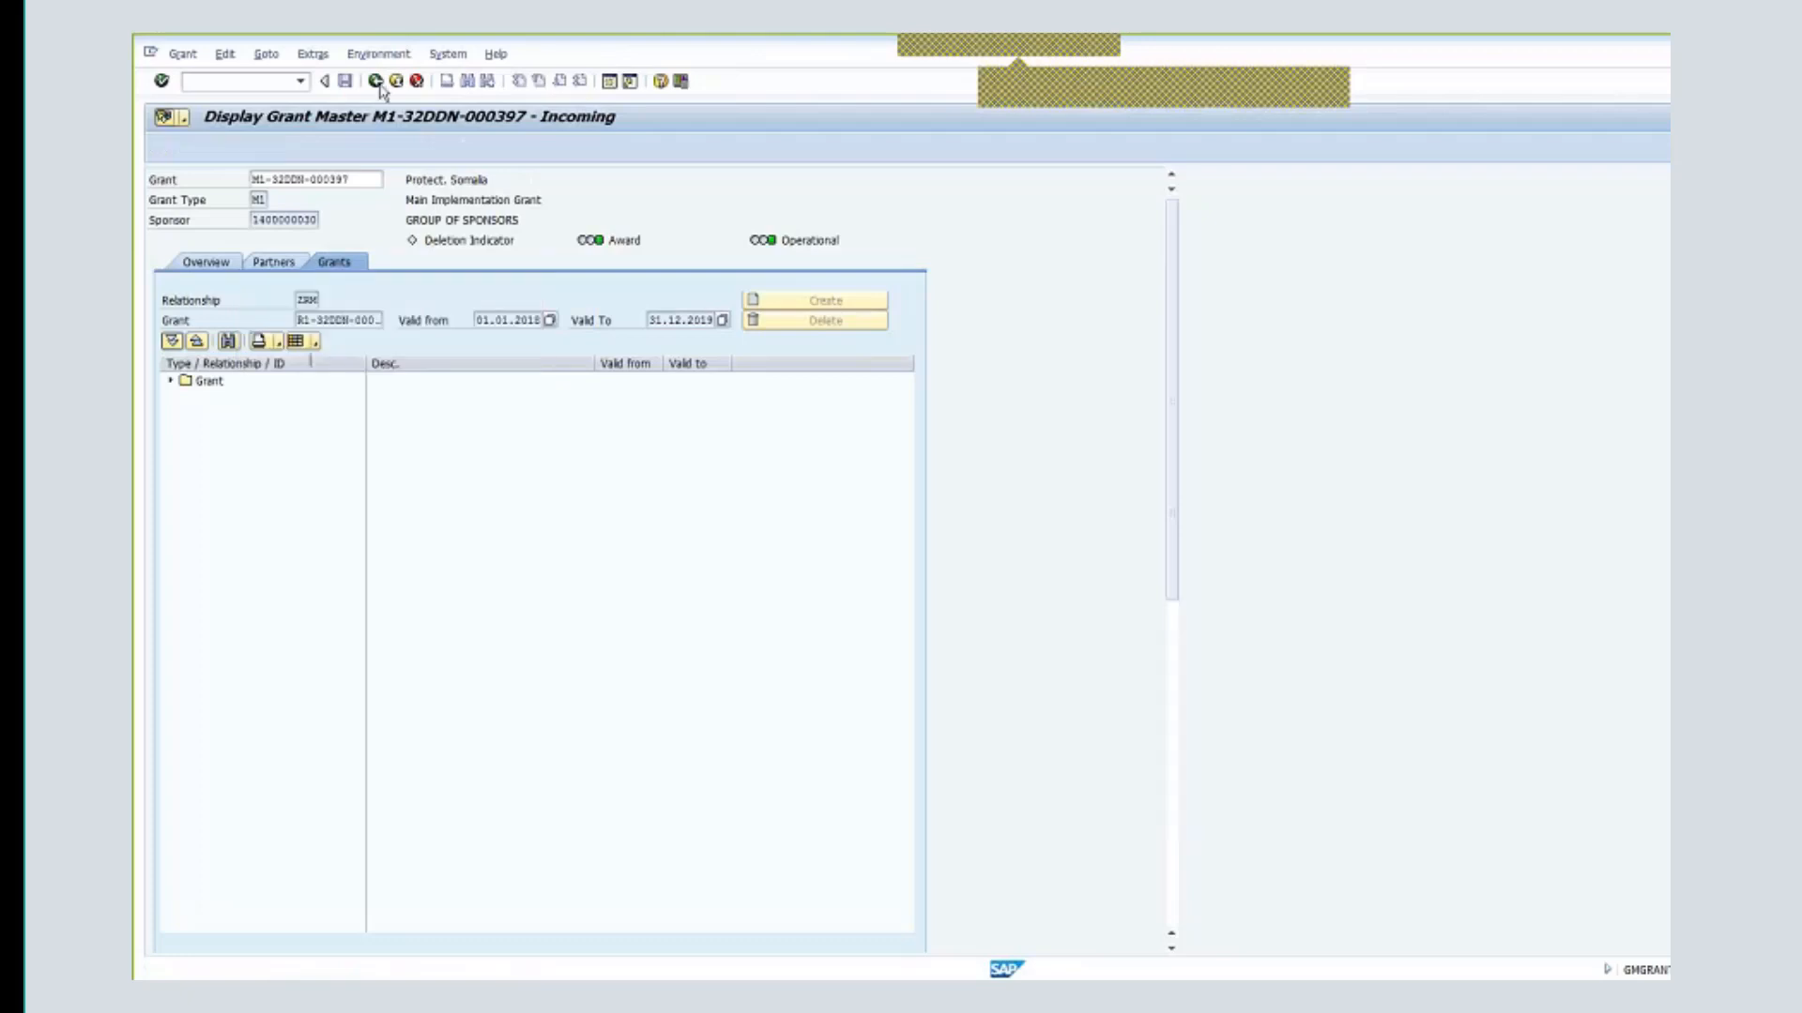
left_click(379, 79)
left_click(398, 79)
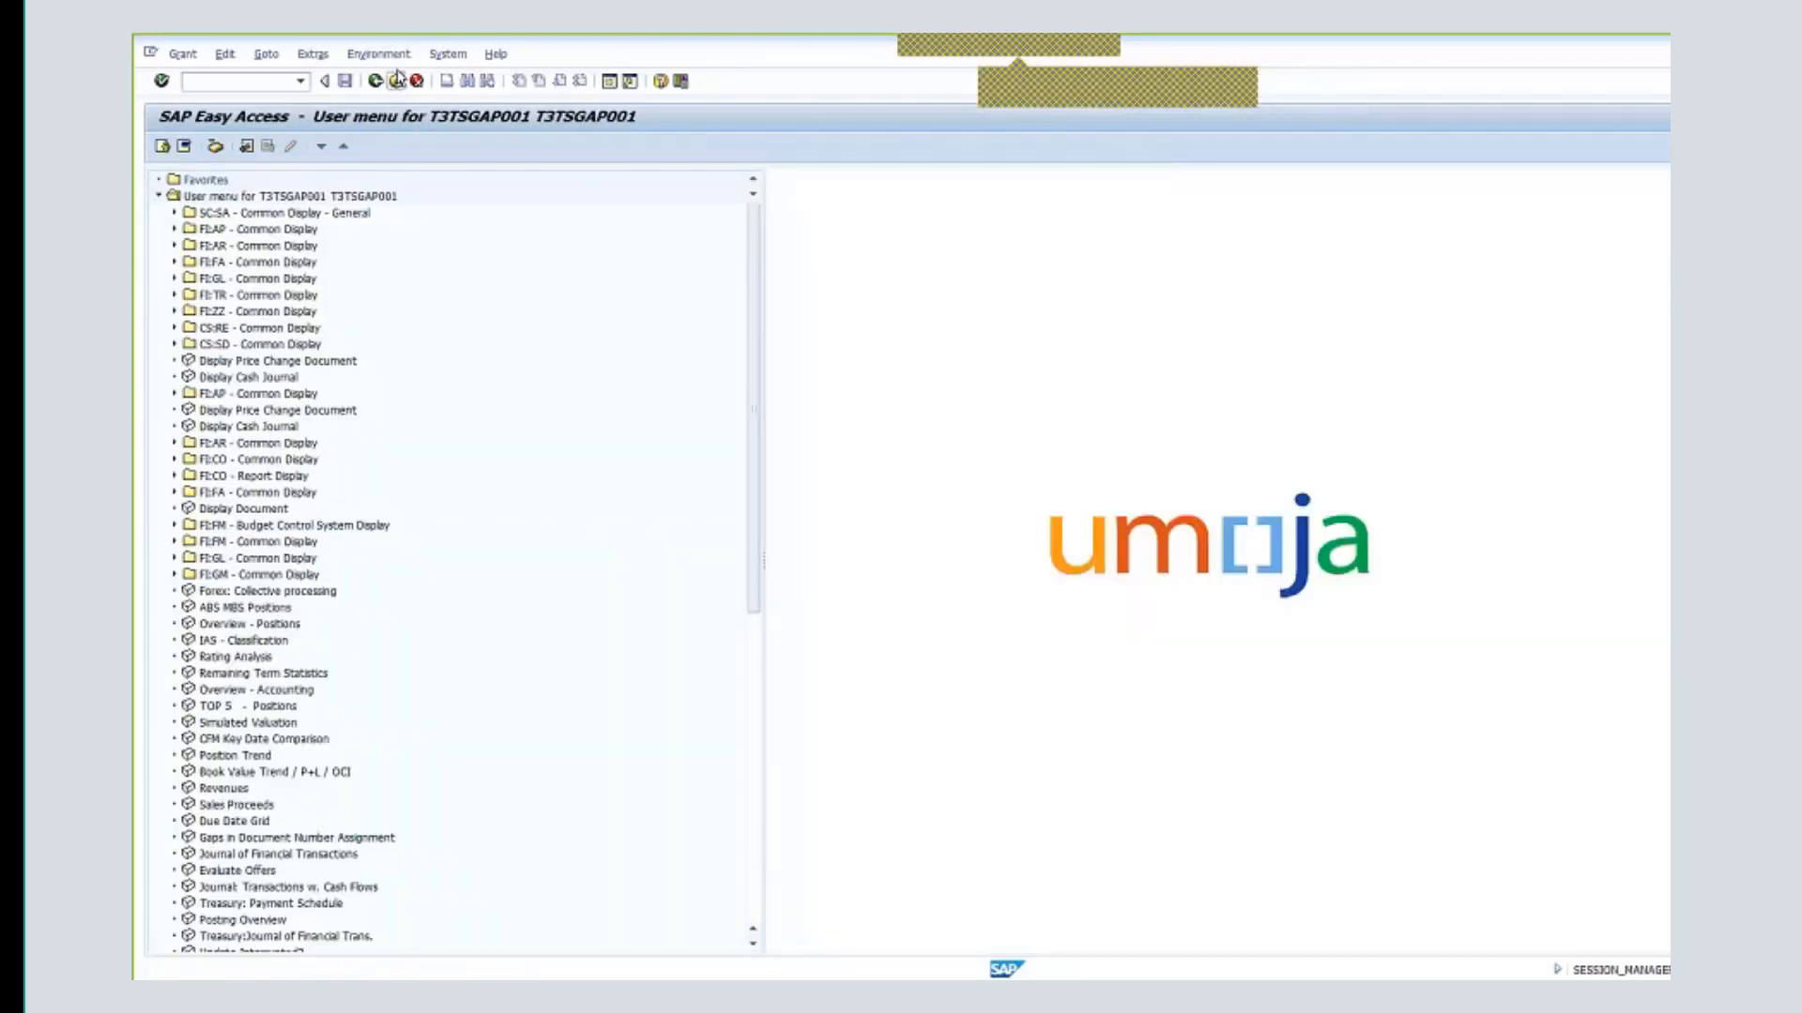
left_click(387, 54)
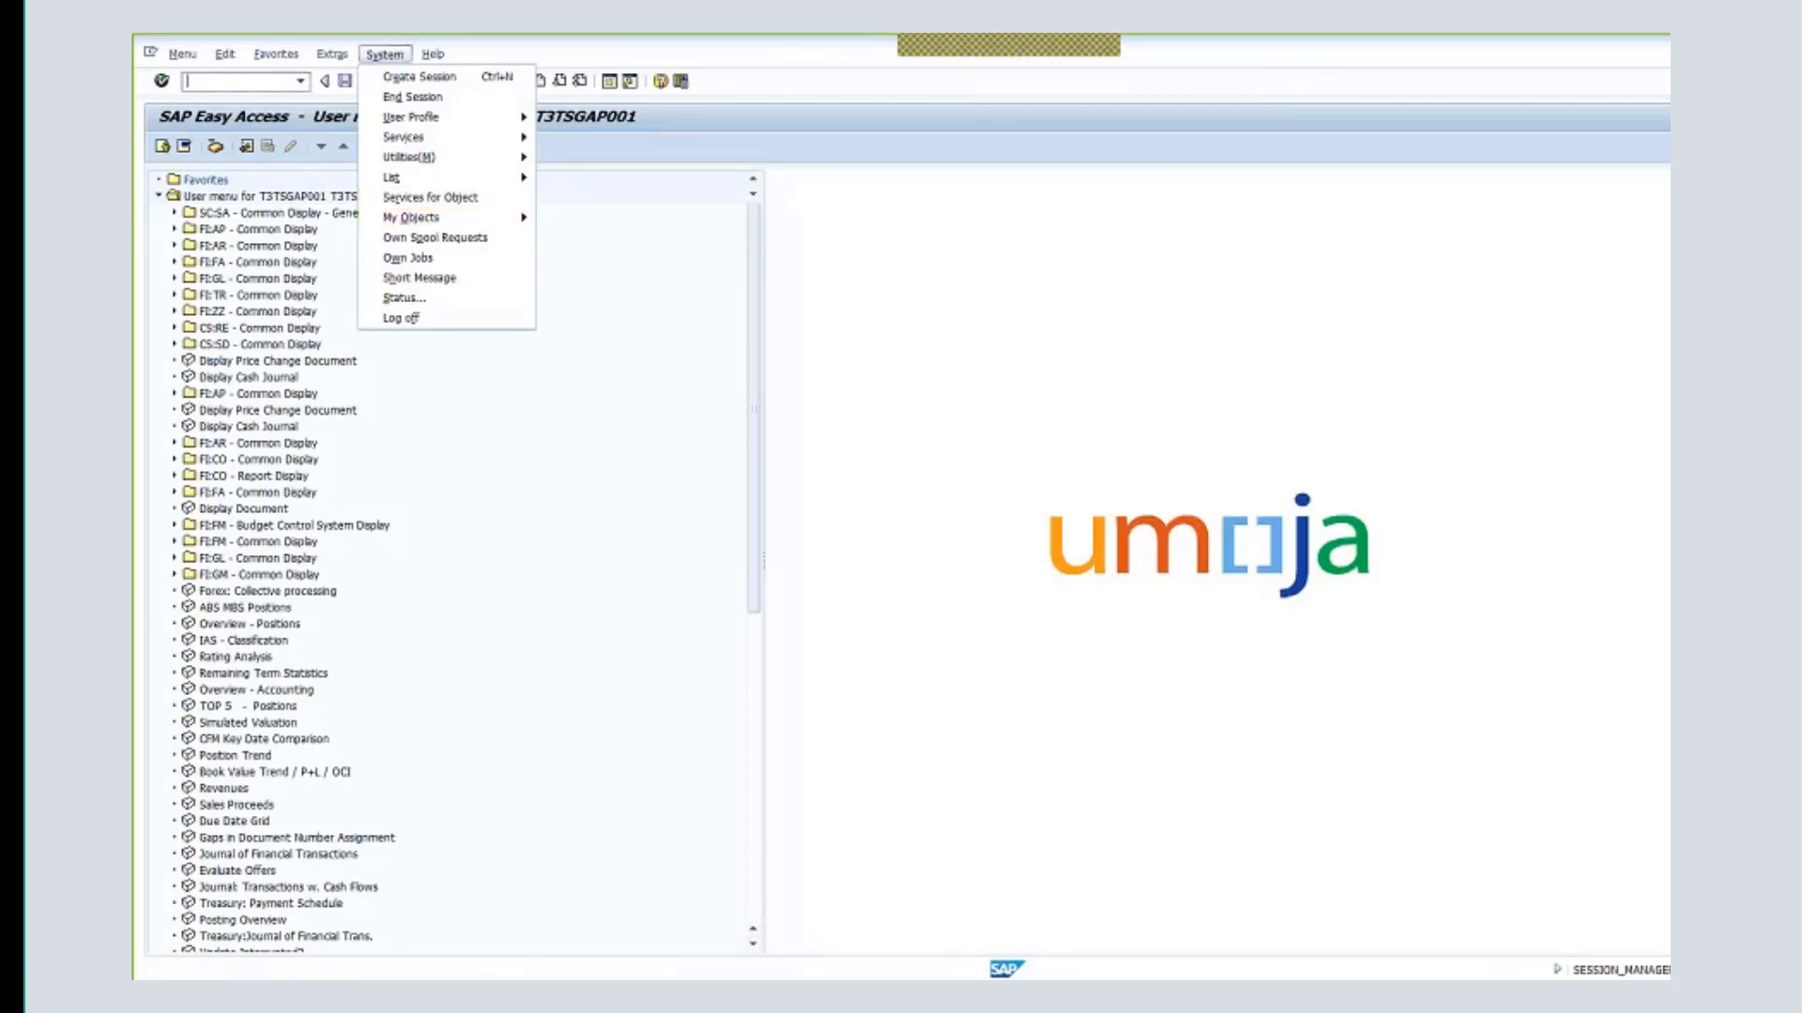
left_click(402, 318)
left_click(316, 359)
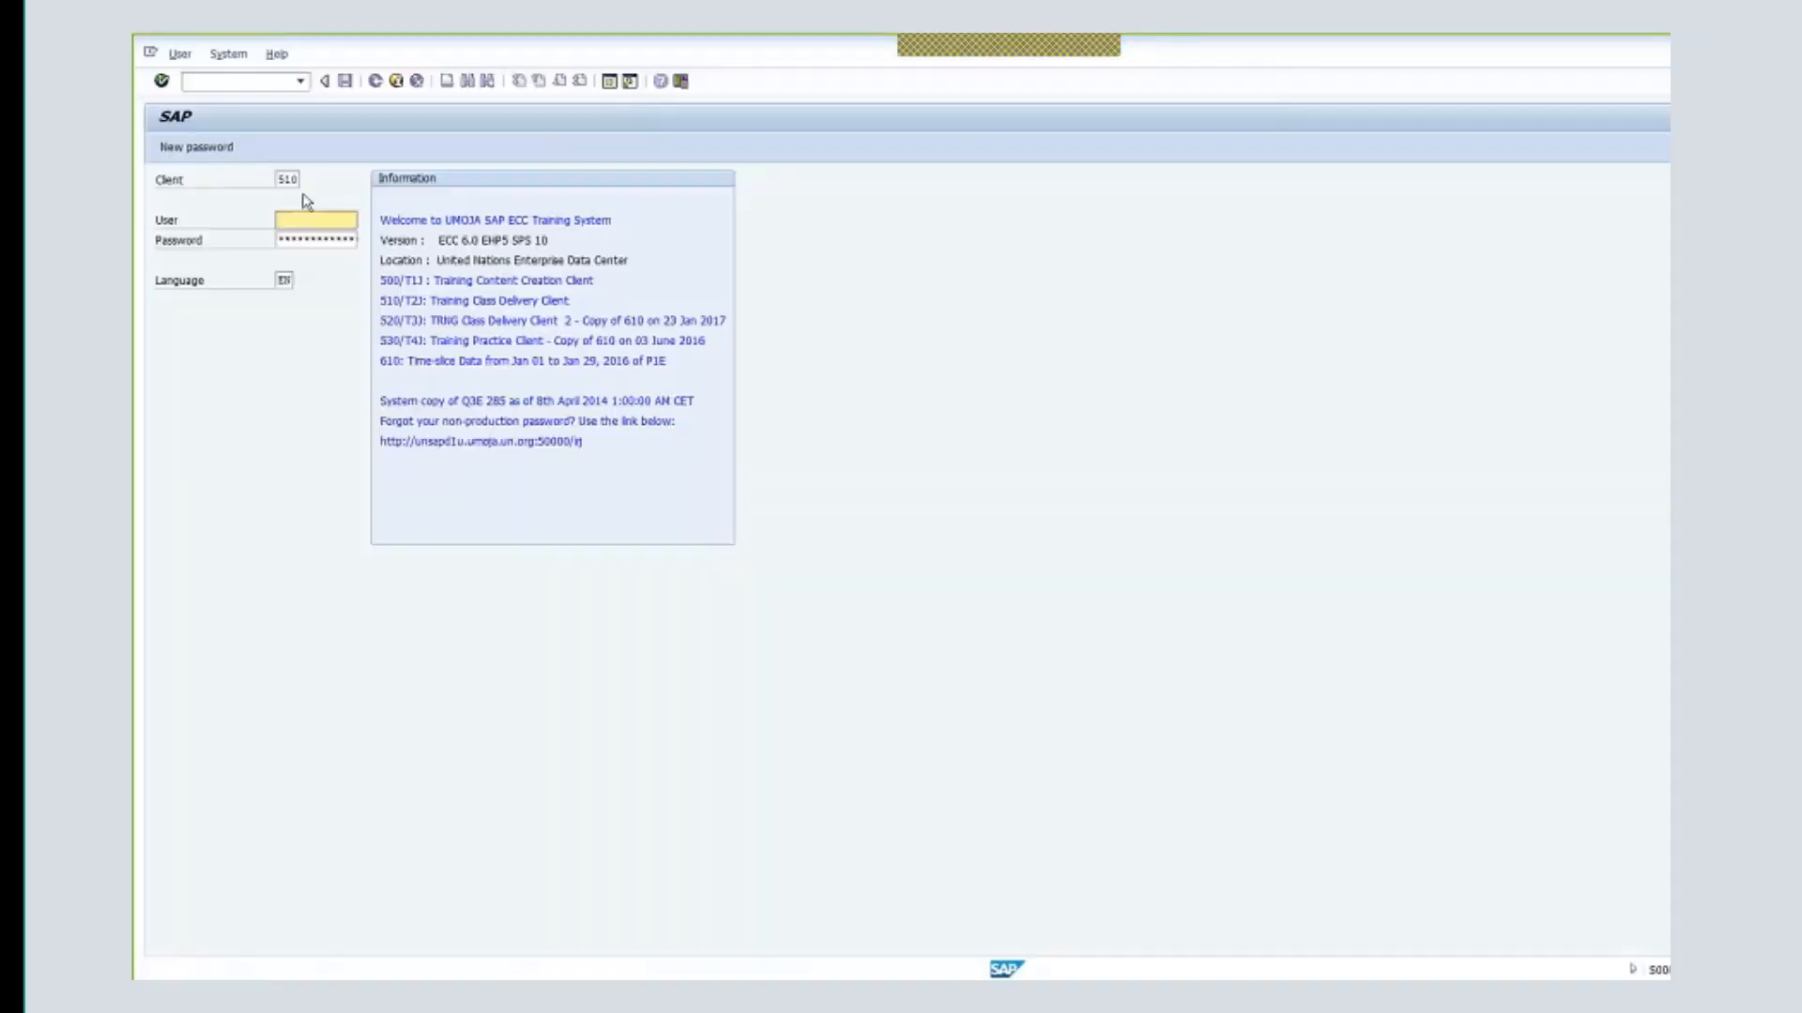
- Log on to client 530 as the training user and enter transaction gm_create_budg
left_click_drag(291, 181, 318, 181)
key("BackSpace")
type("3")
left_click_drag(285, 178, 332, 189)
type("30")
left_click(338, 219)
left_click(338, 219)
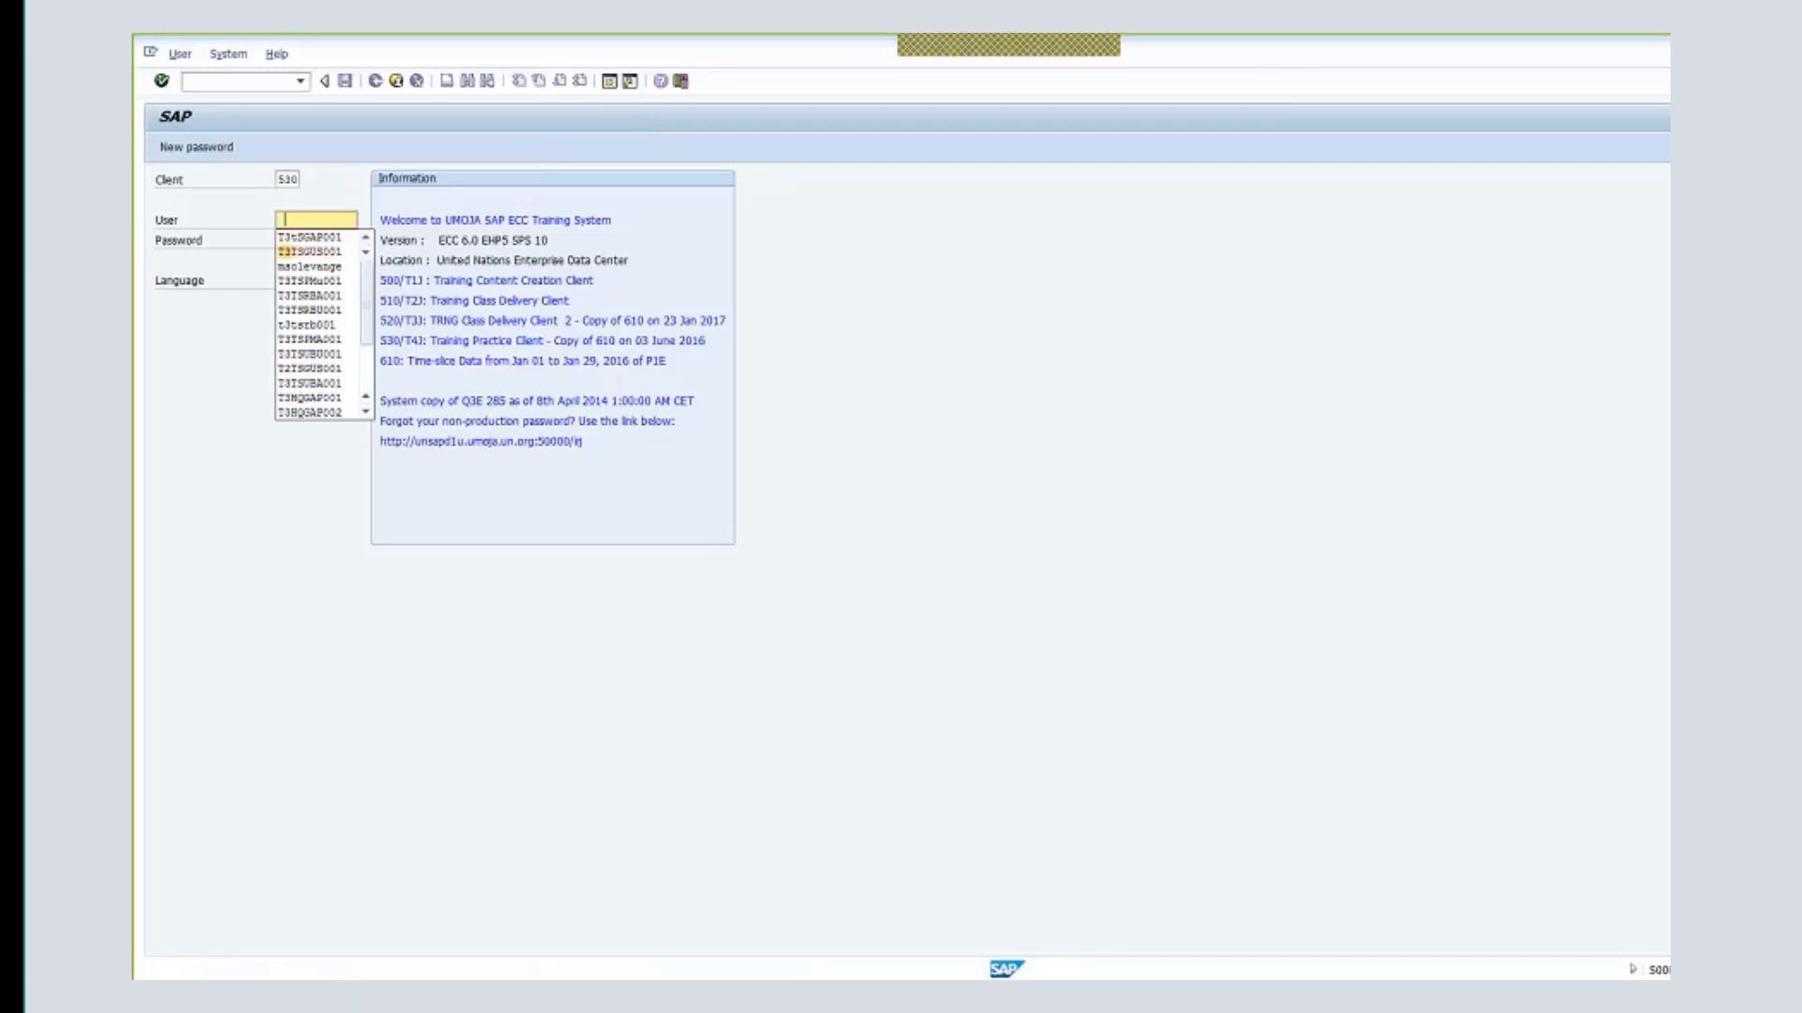
left_click(336, 357)
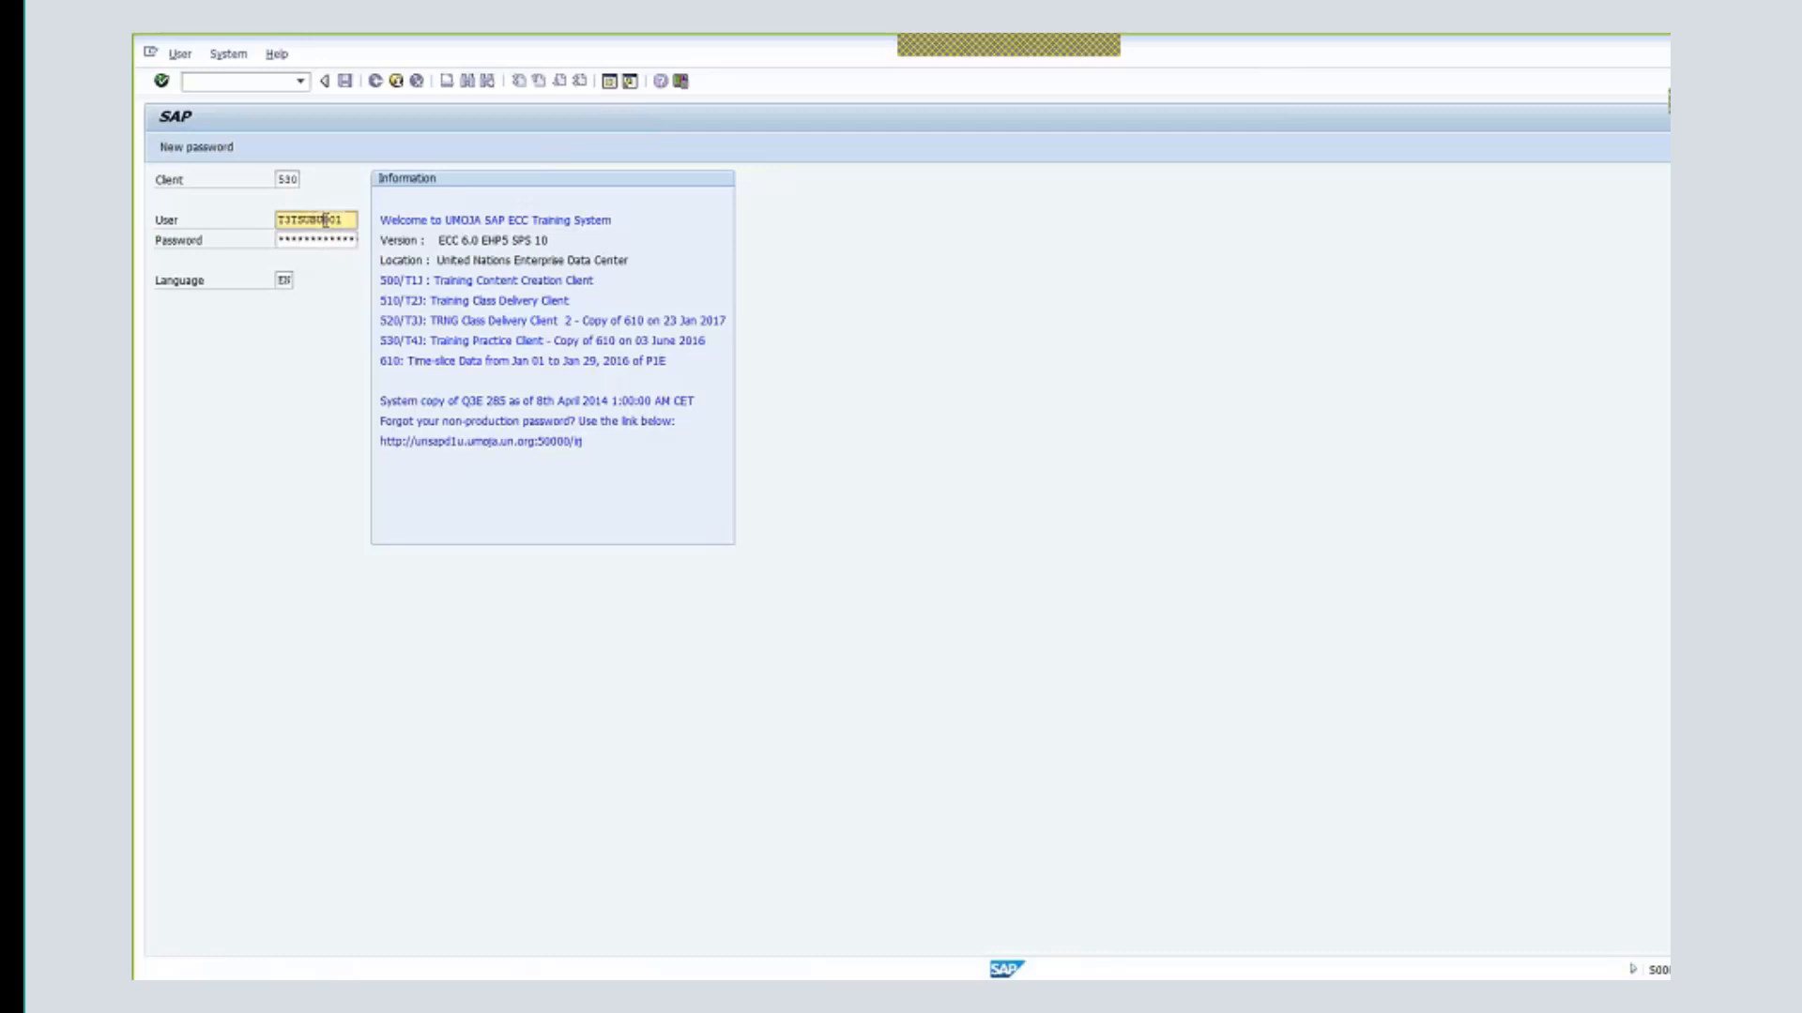
left_click(352, 242)
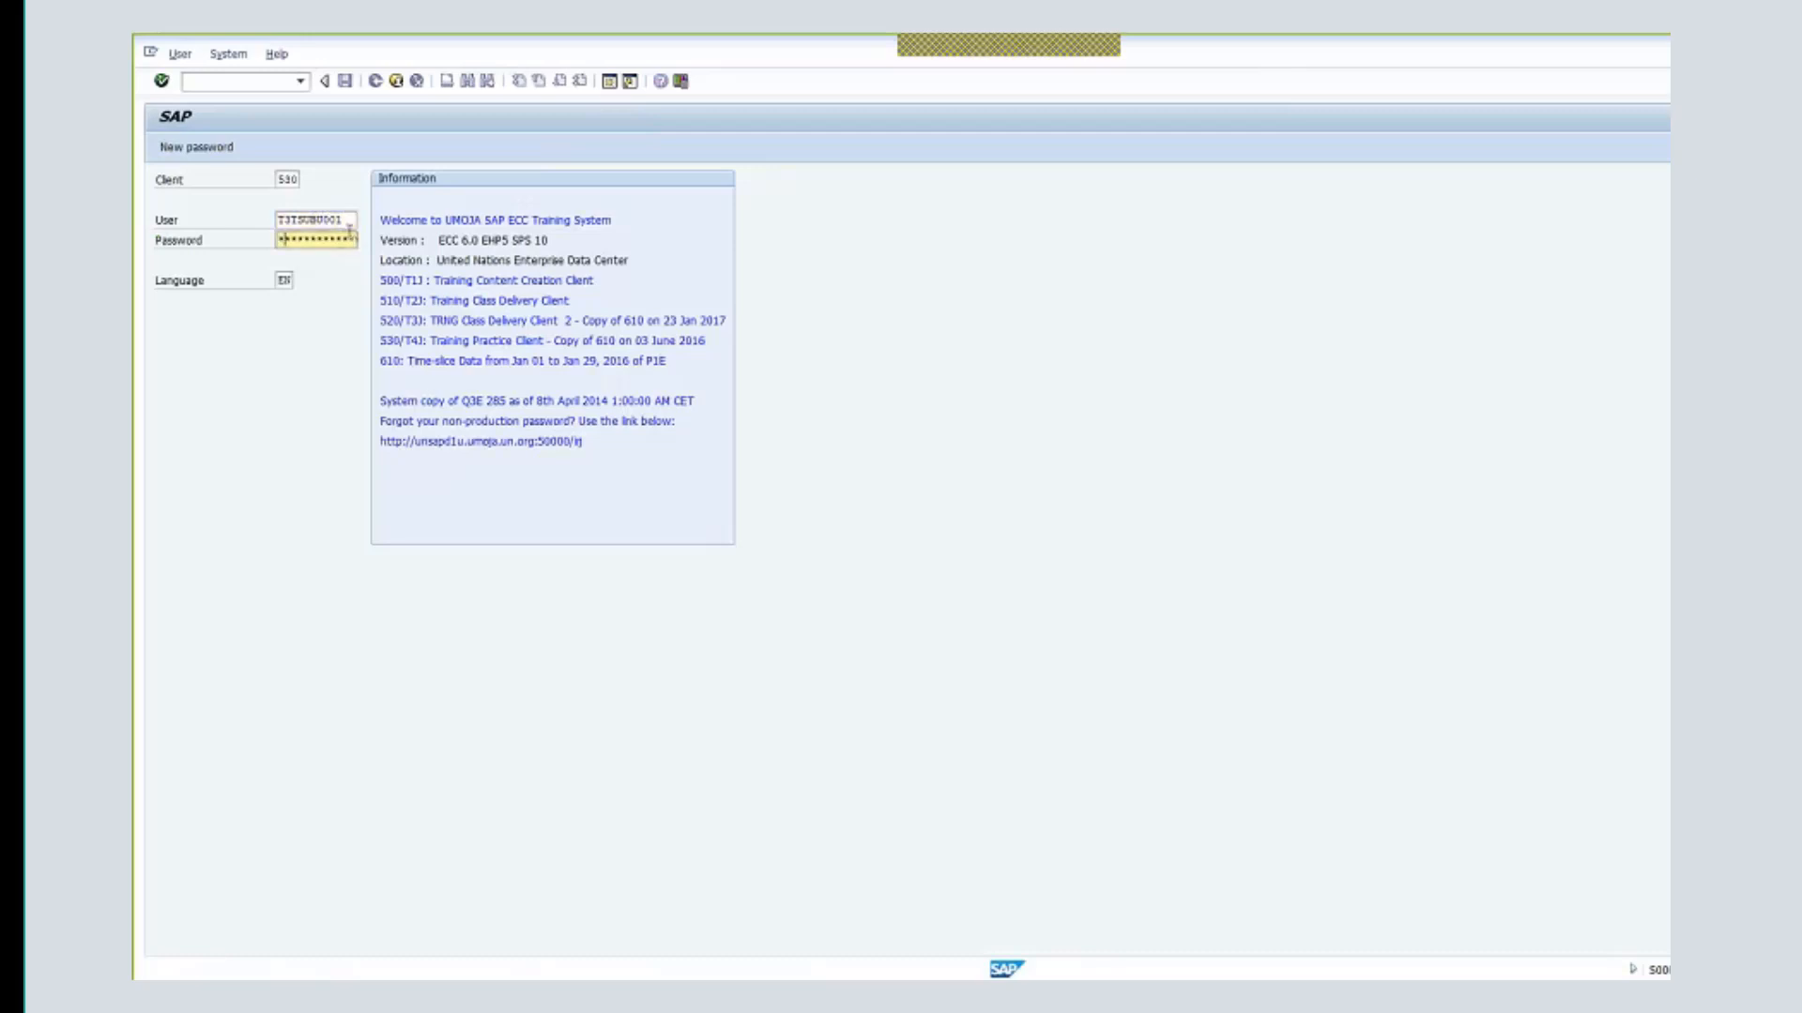
key("Return")
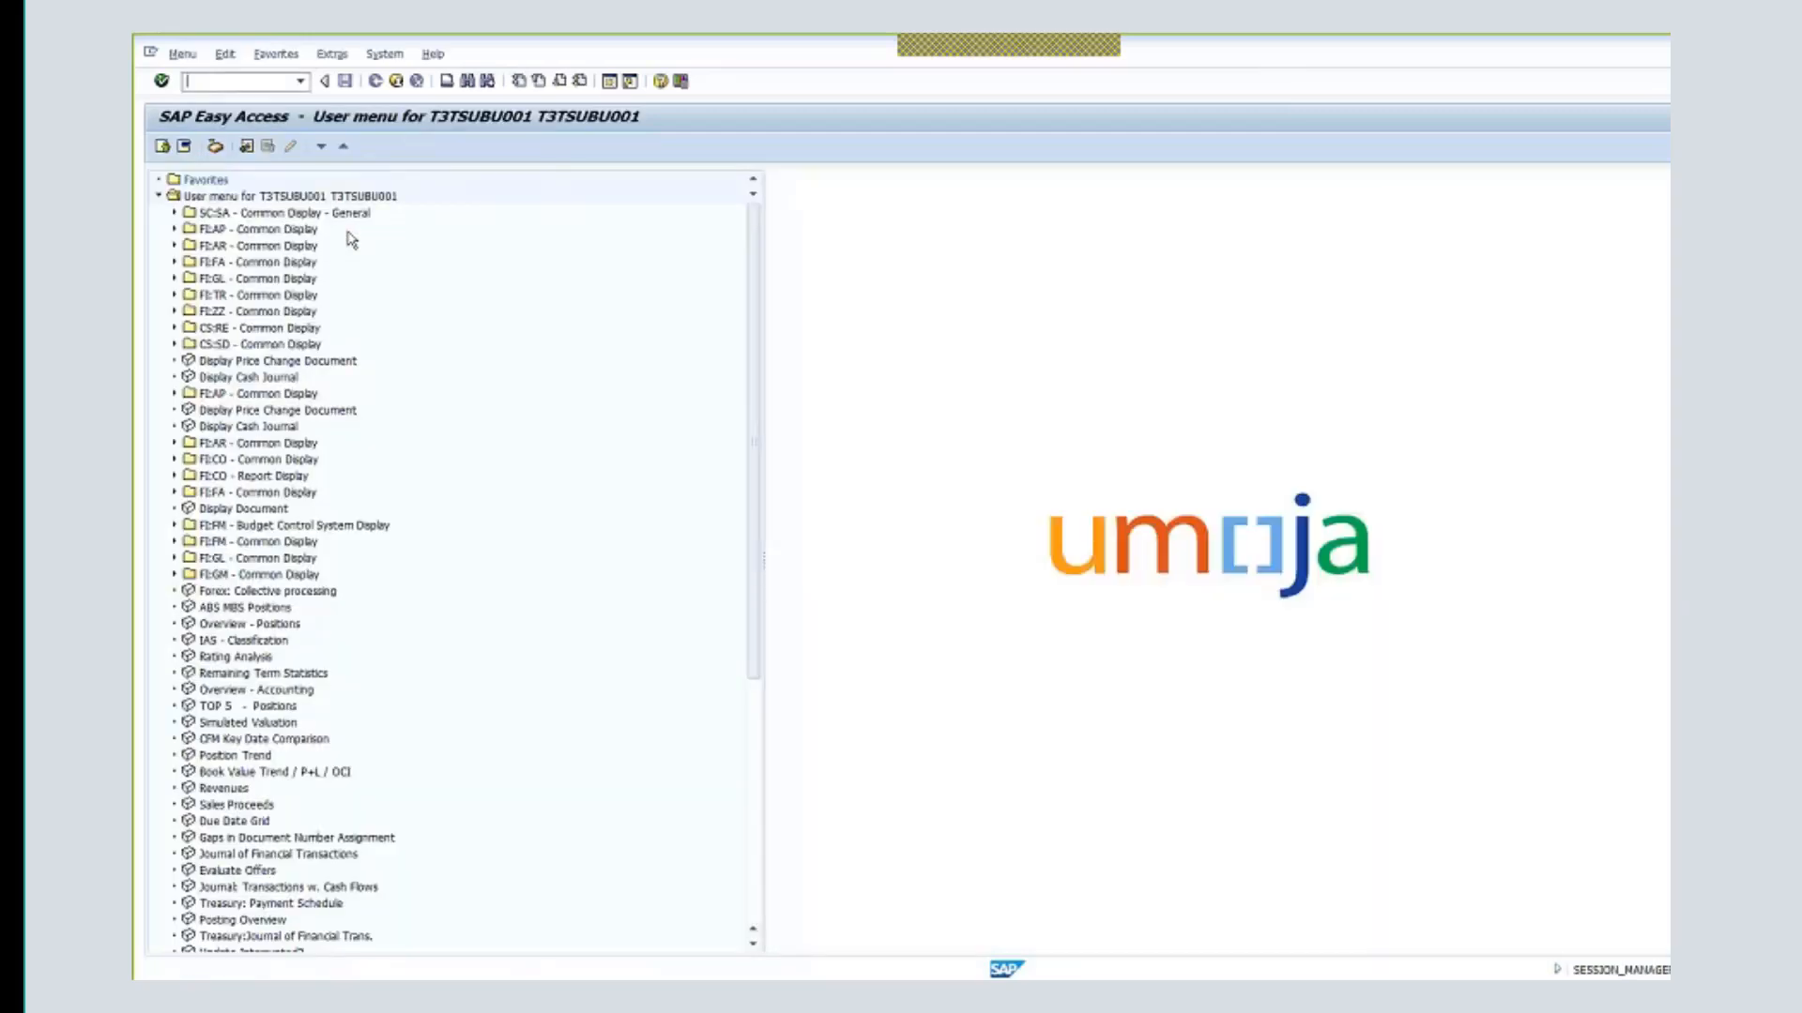
type("gm_create_budg")
- Start the GM budget document with process Enter for grant M1-32DDN-000397
key("Return")
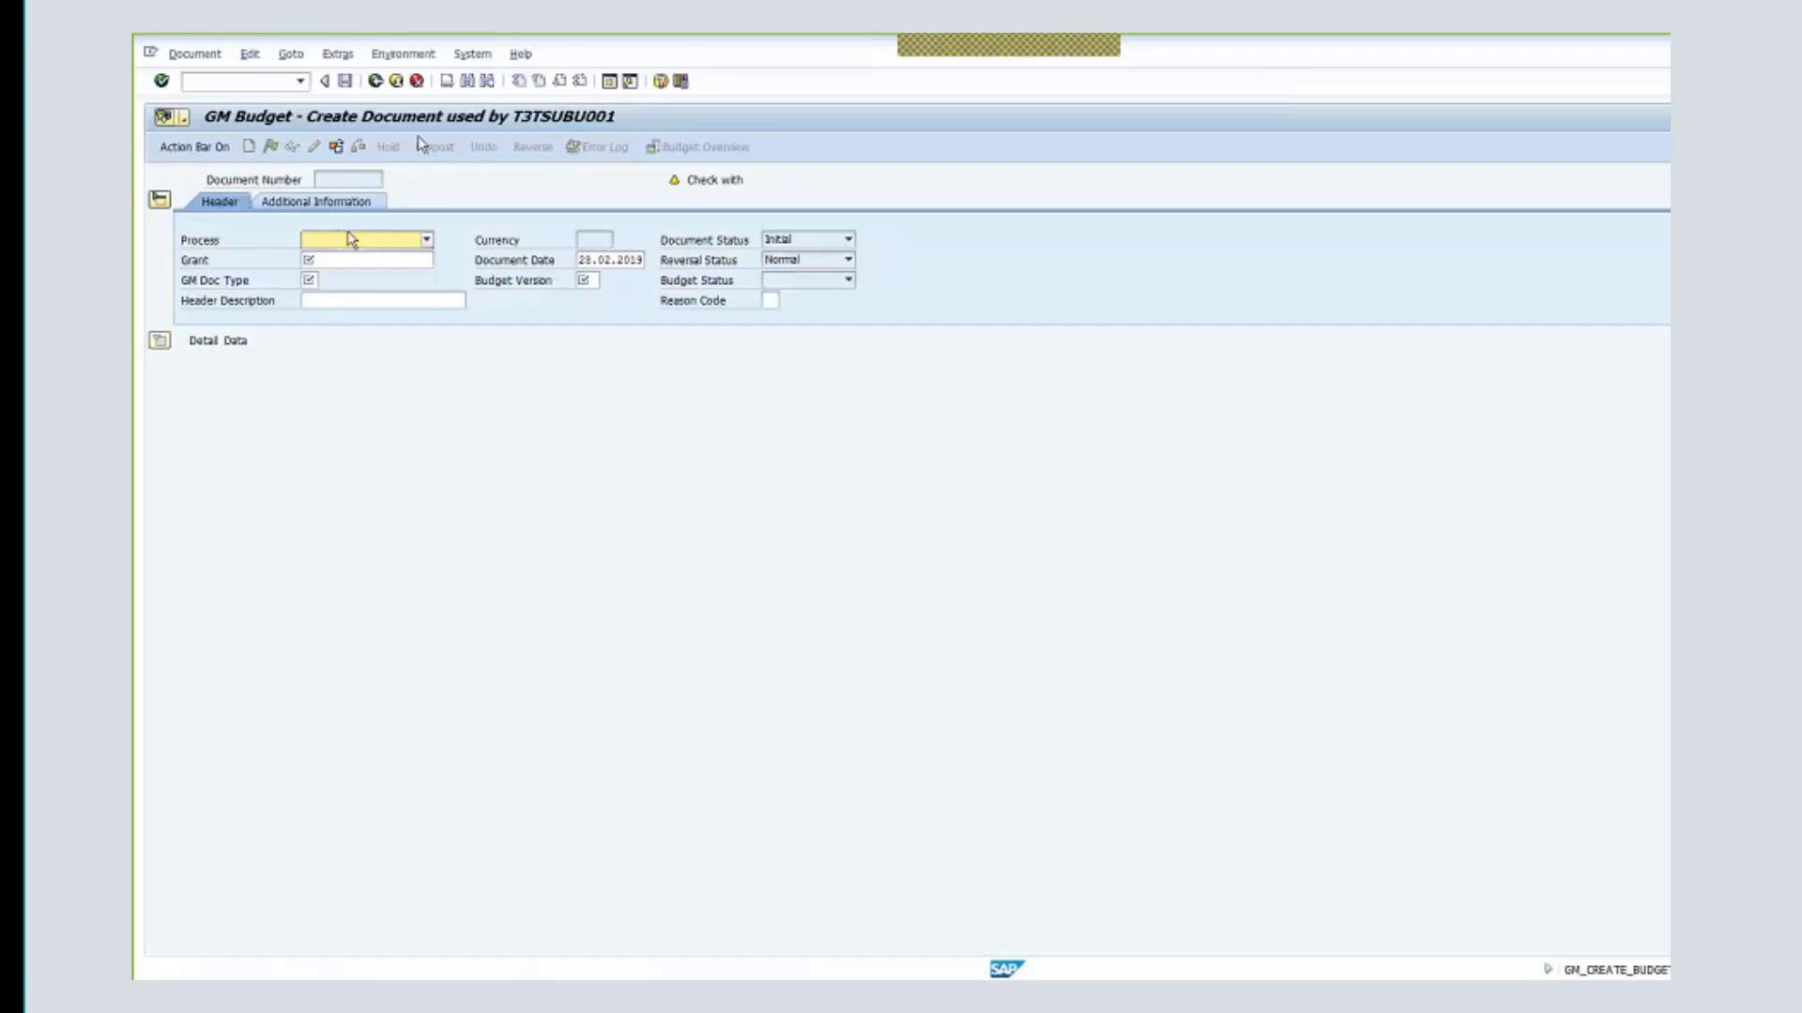
left_click(350, 240)
left_click(396, 259)
left_click(395, 261)
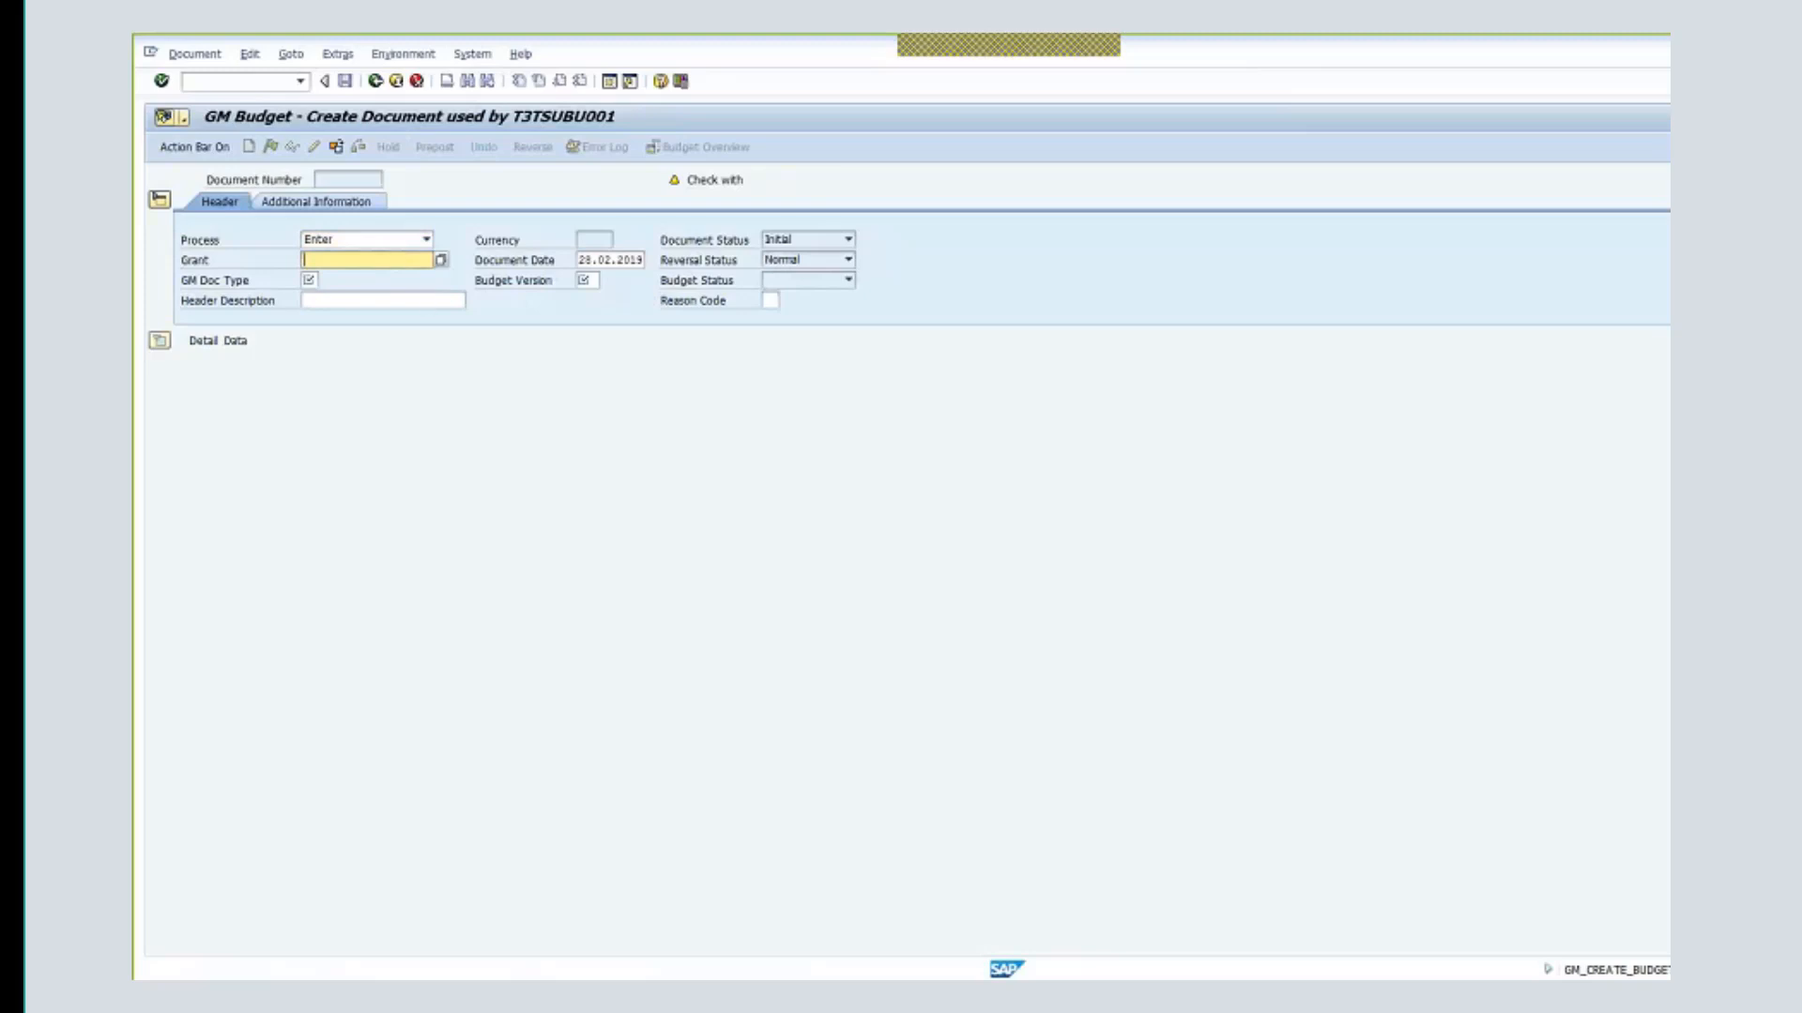
type("m")
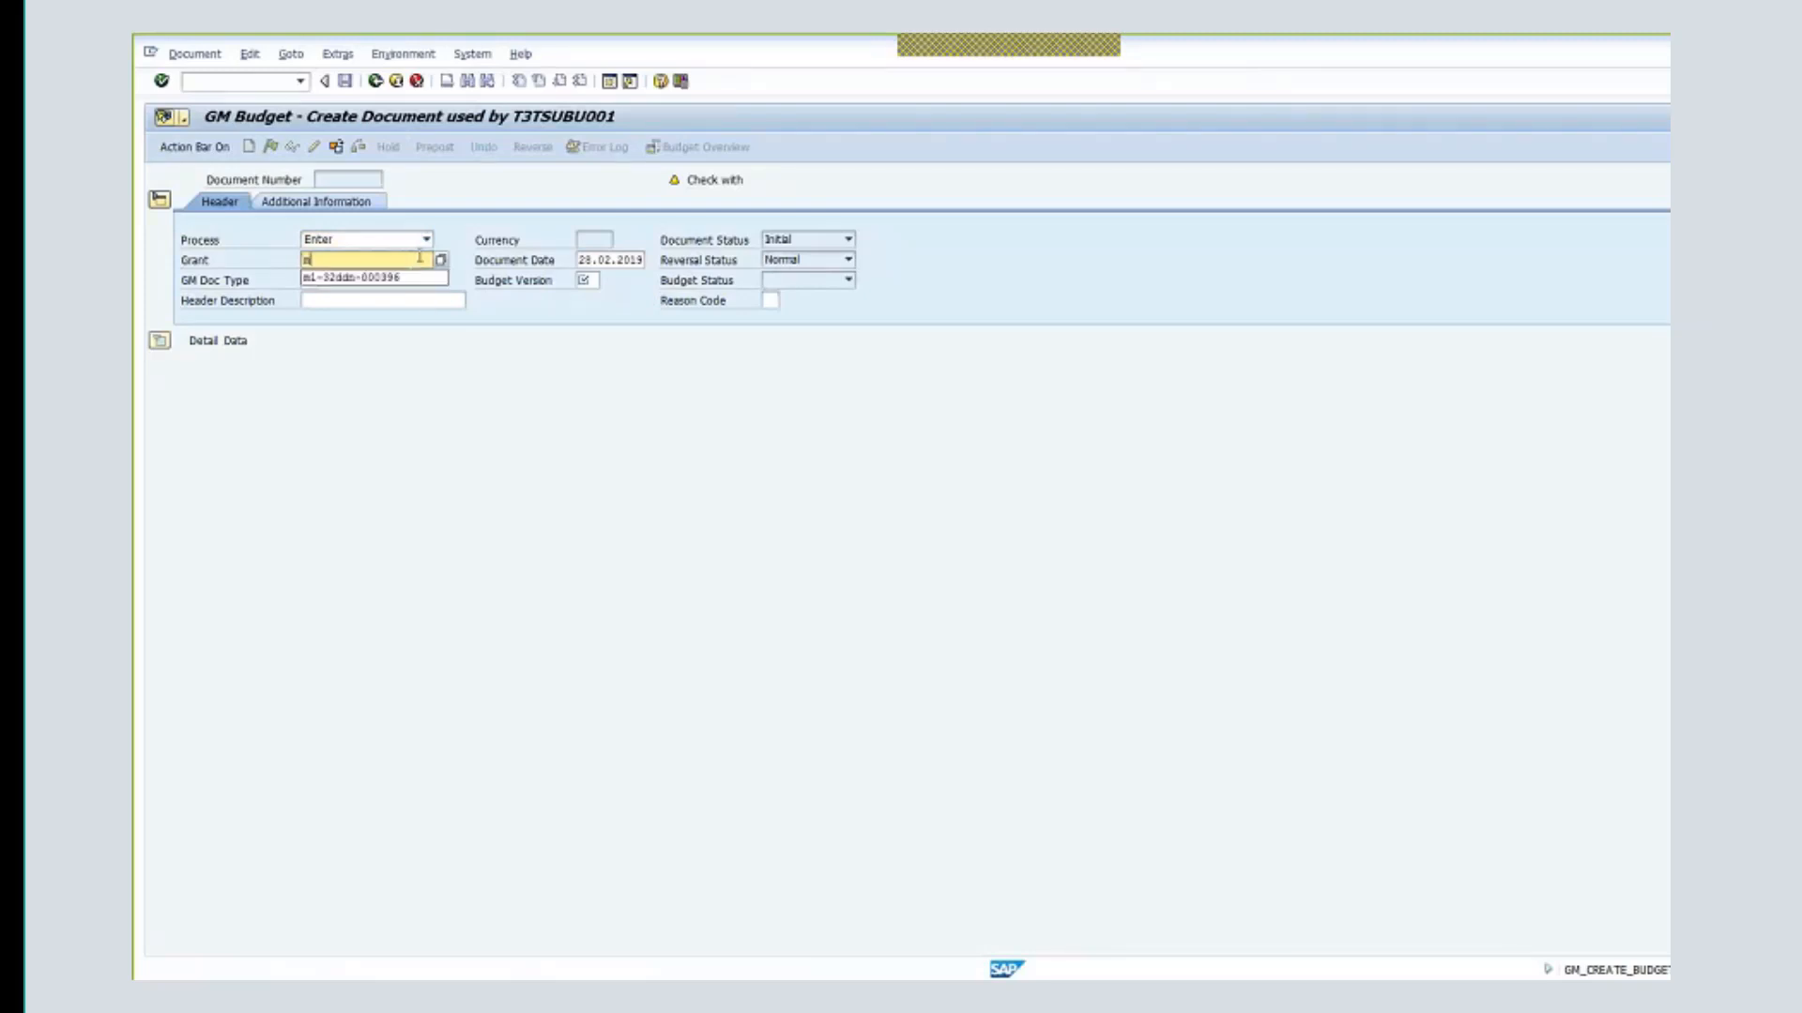
left_click(415, 278)
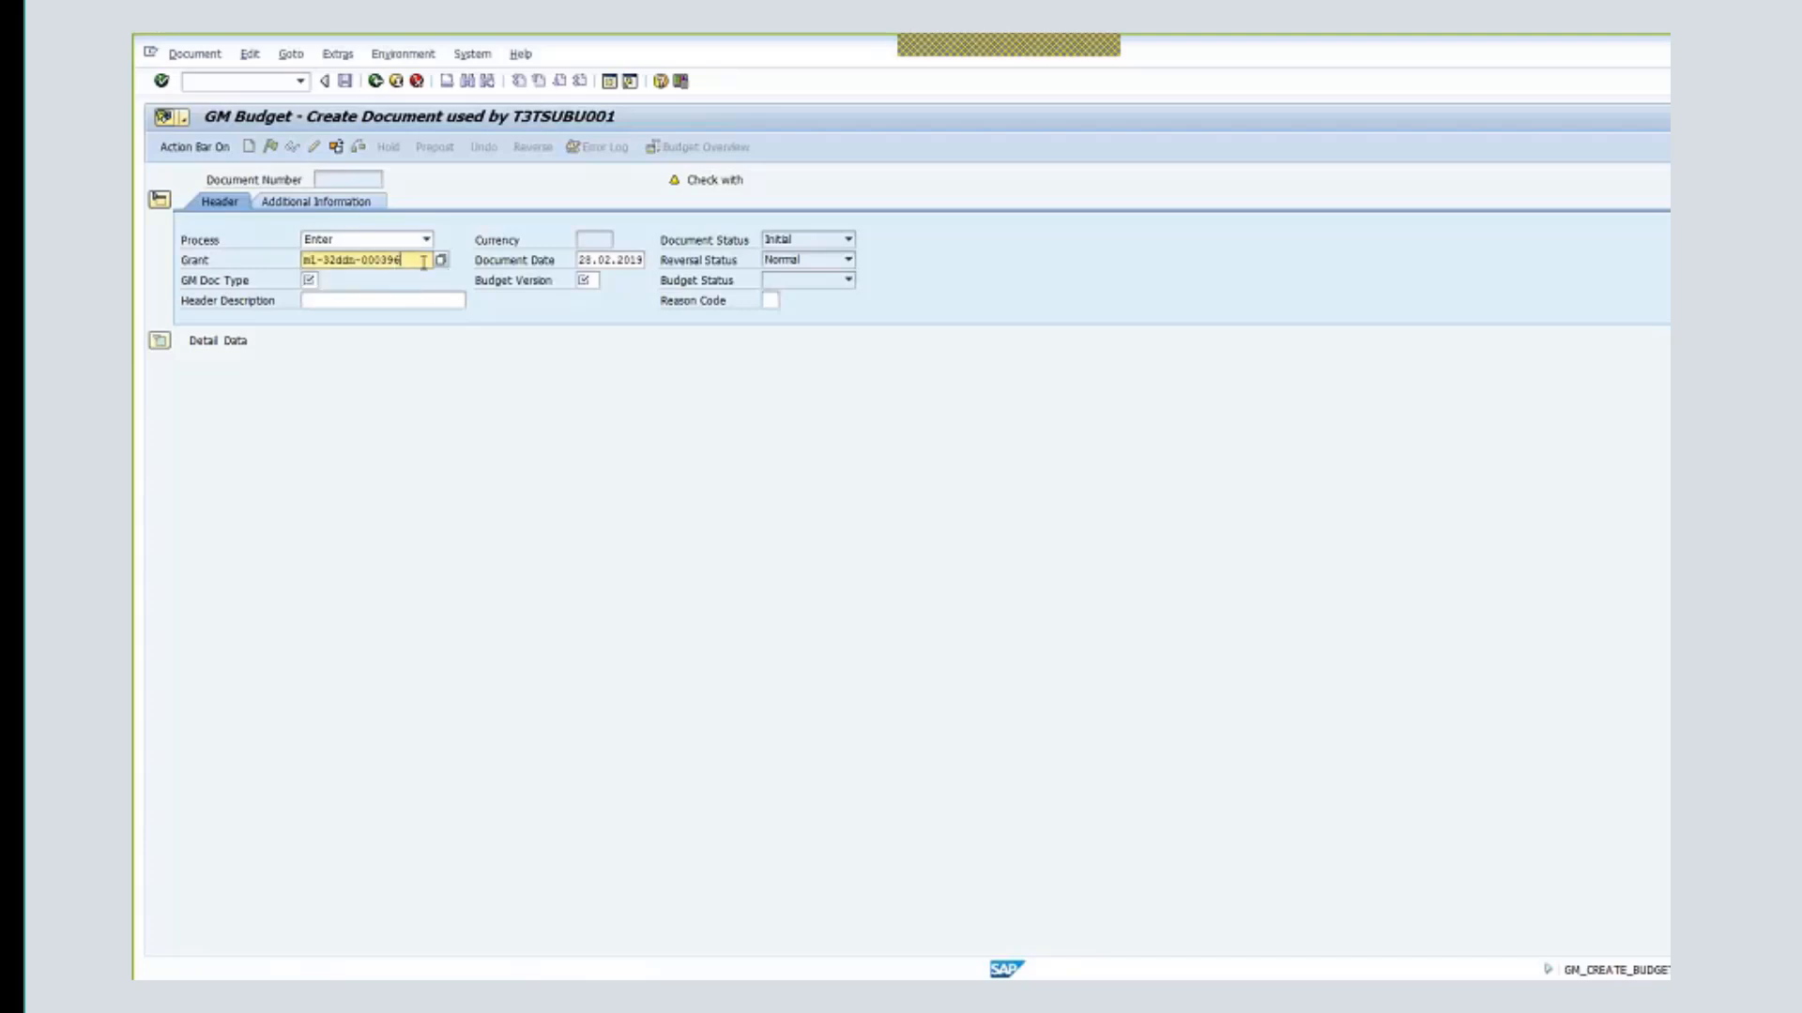
key("BackSpace")
type("7")
key("Tab")
- Set document type EU, description 'Protection of Civilan -SOM', budget version 0, and load the lines
left_click(330, 280)
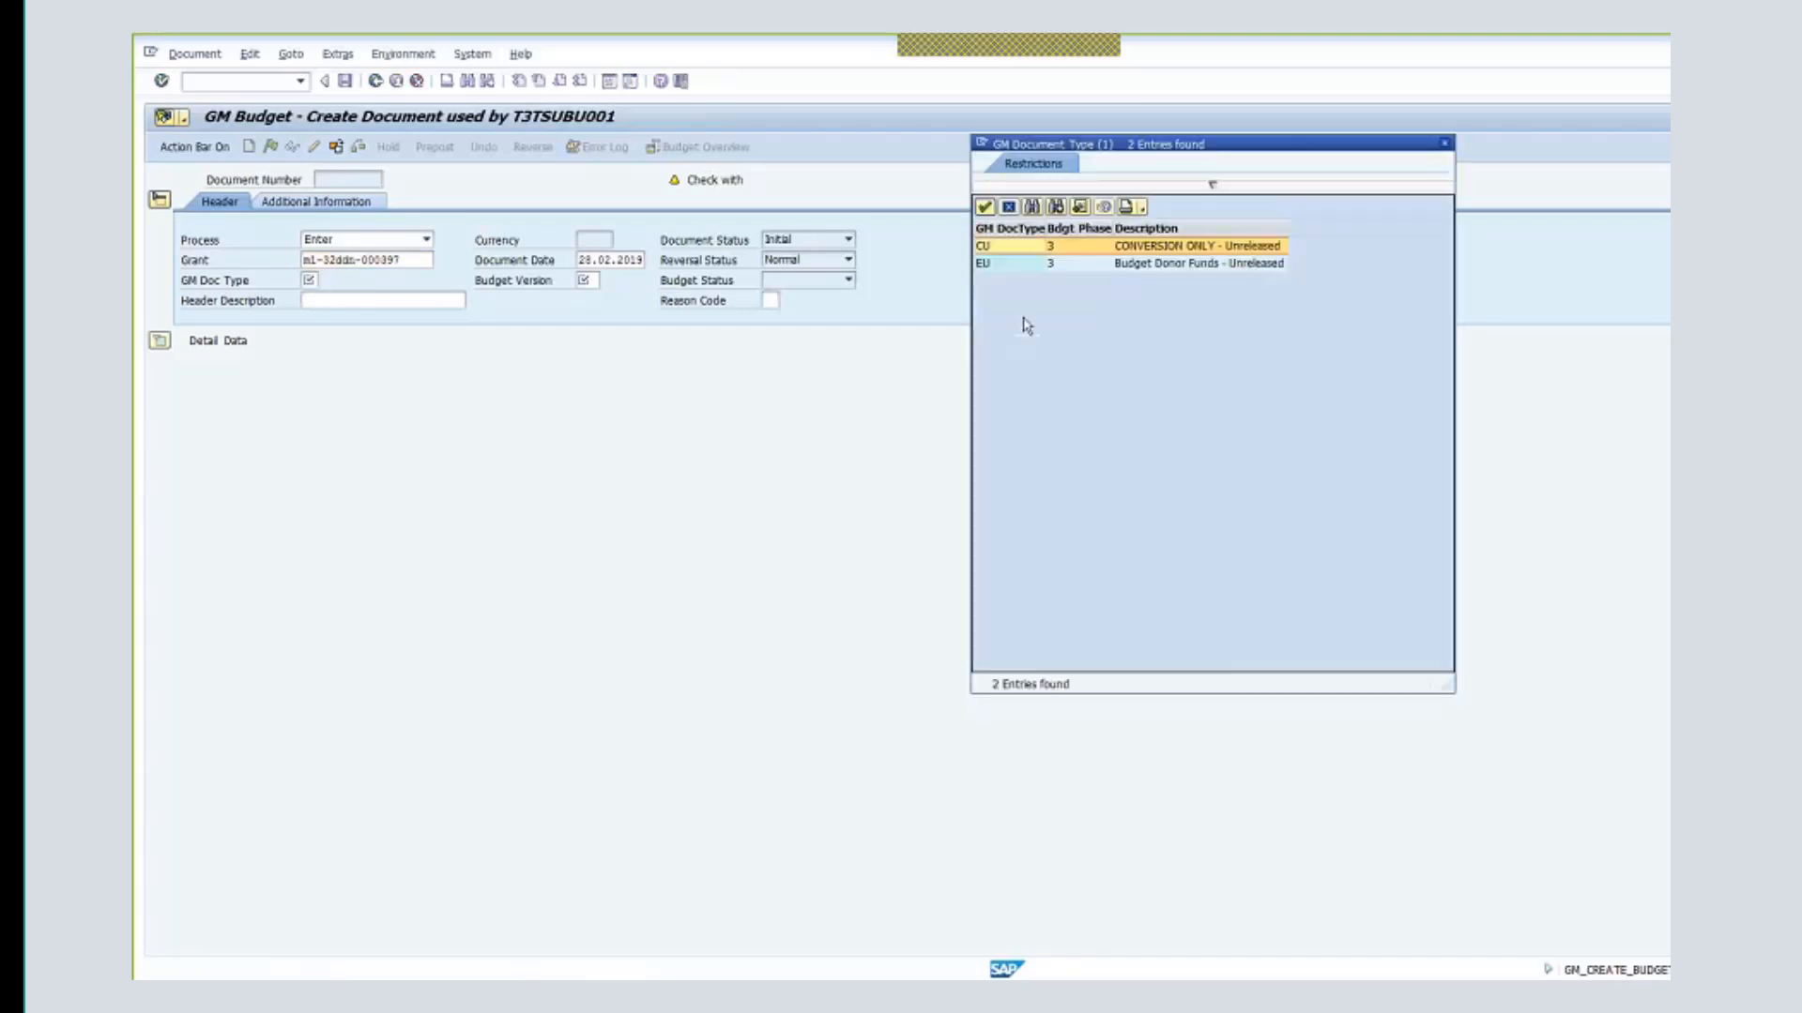
double_click(1180, 266)
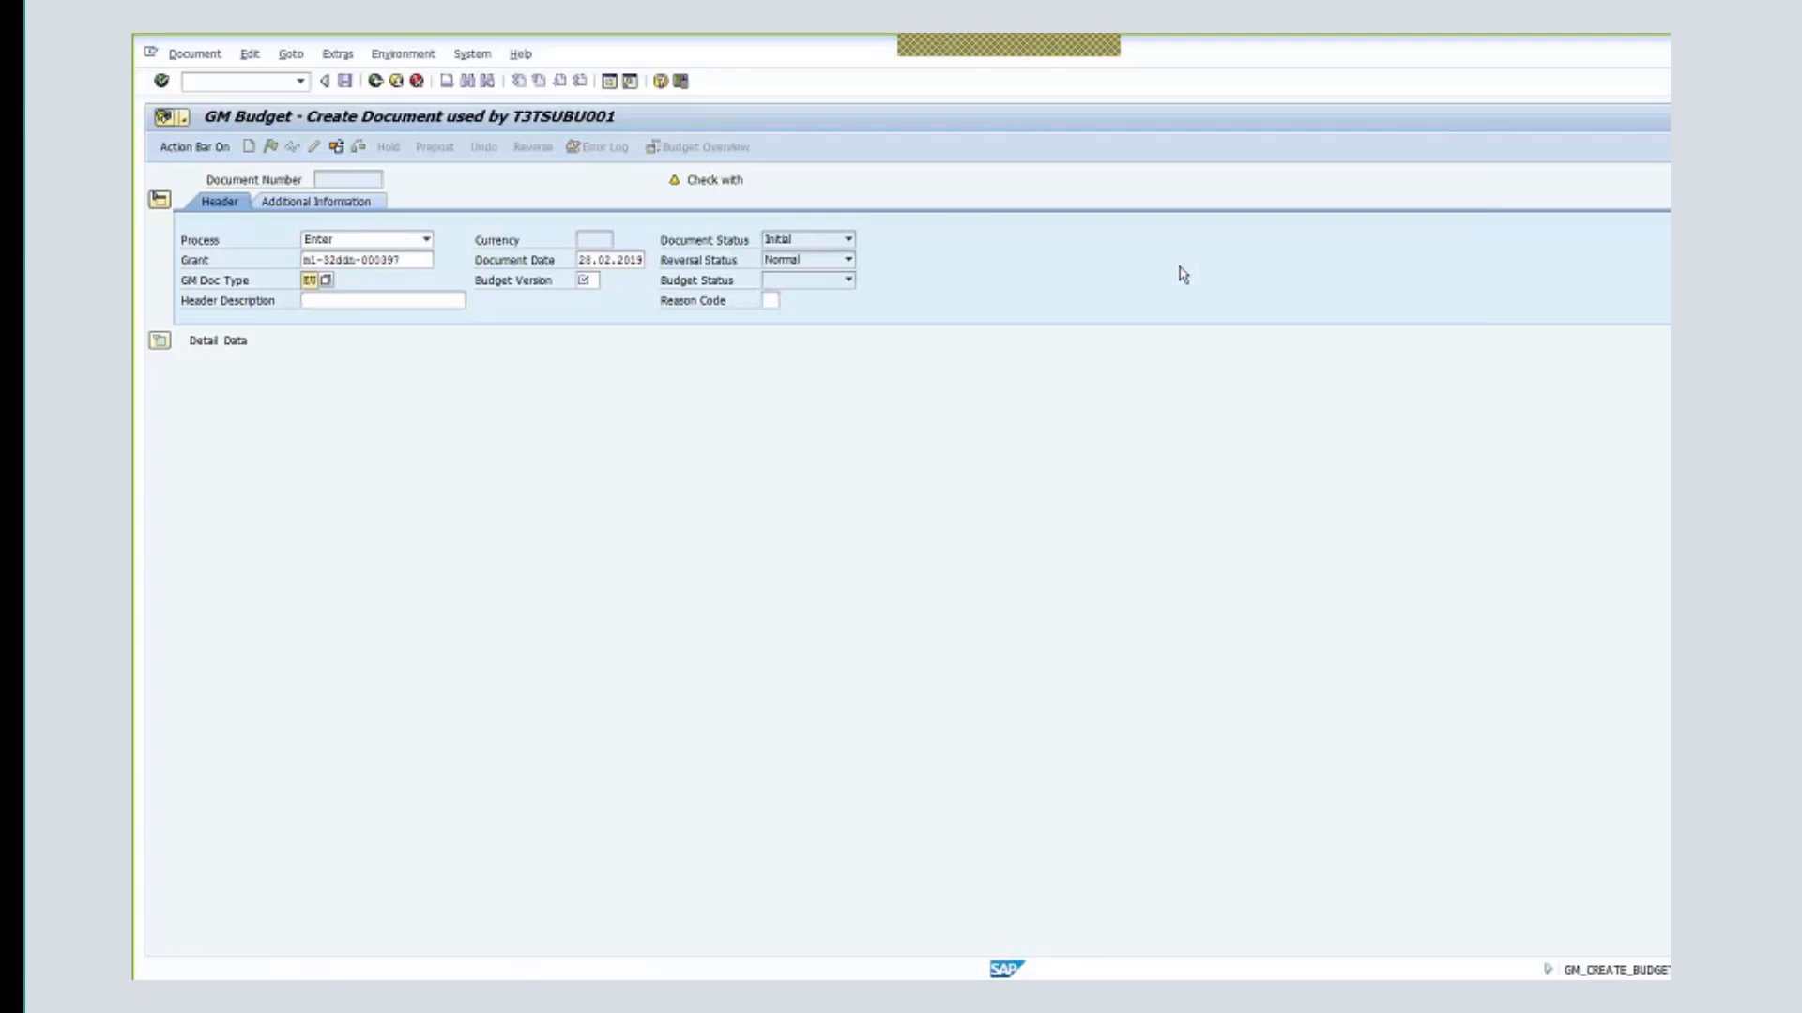
left_click(382, 300)
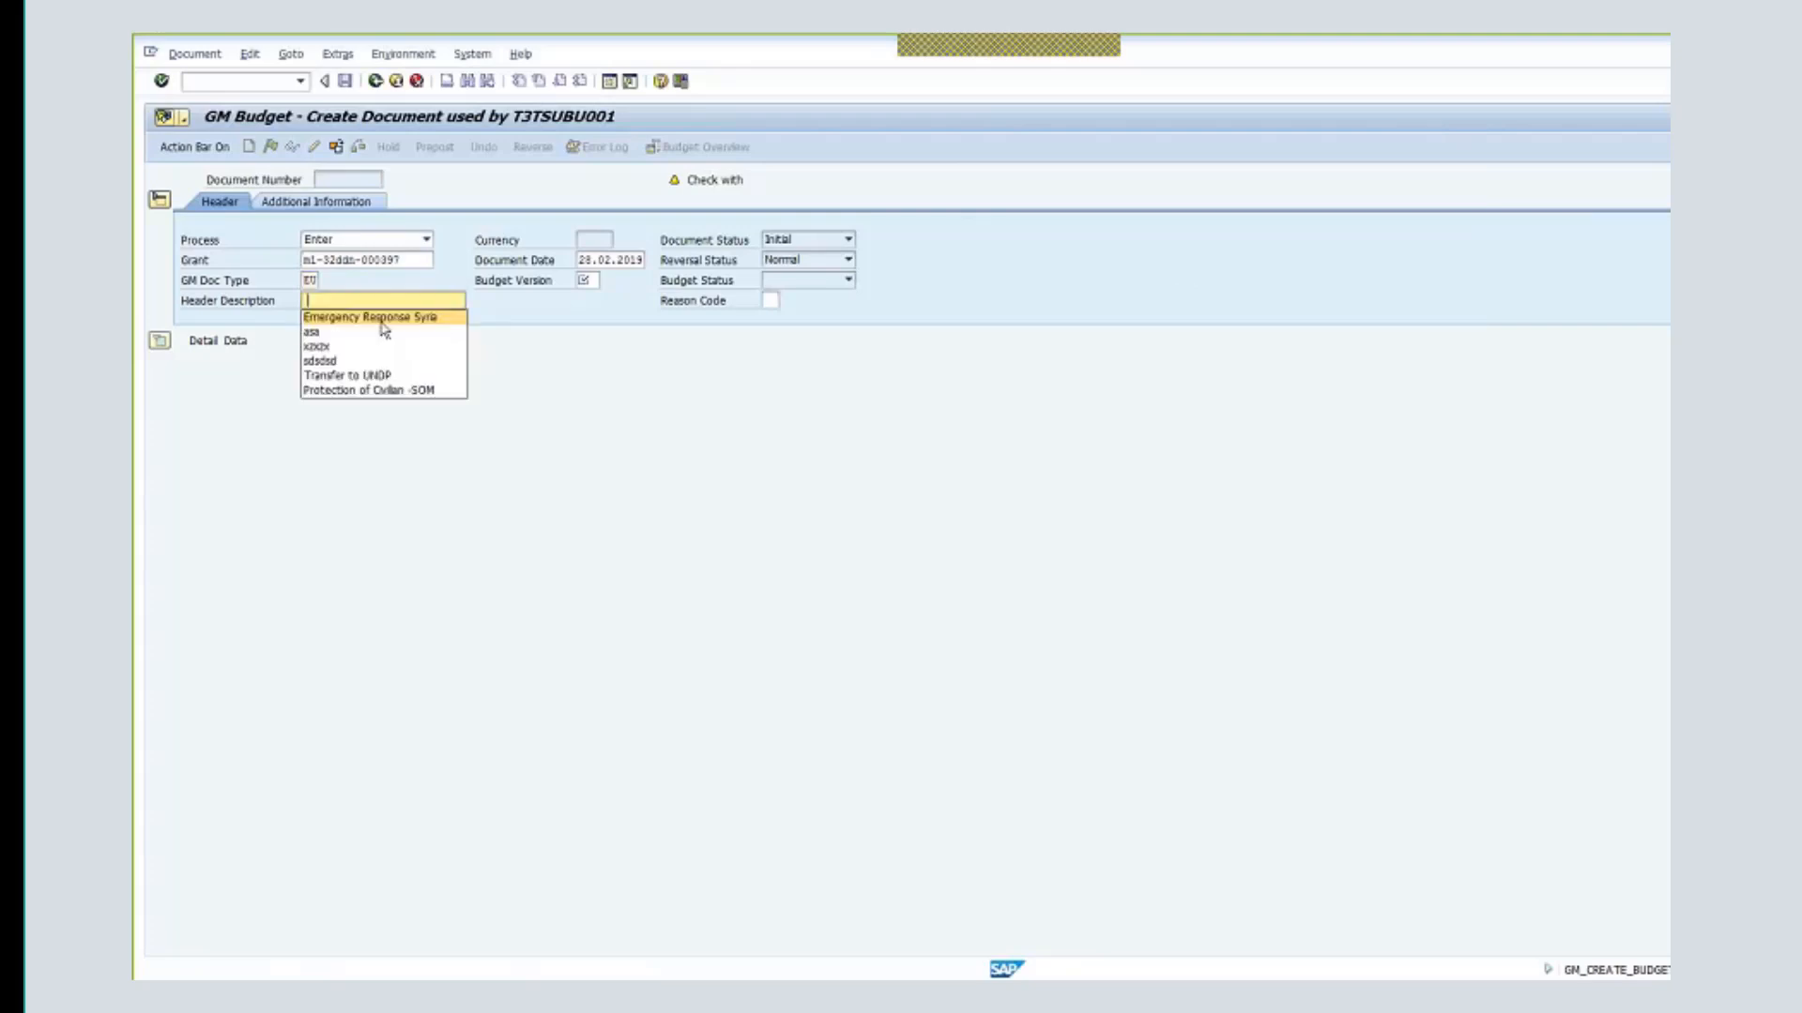
left_click(368, 390)
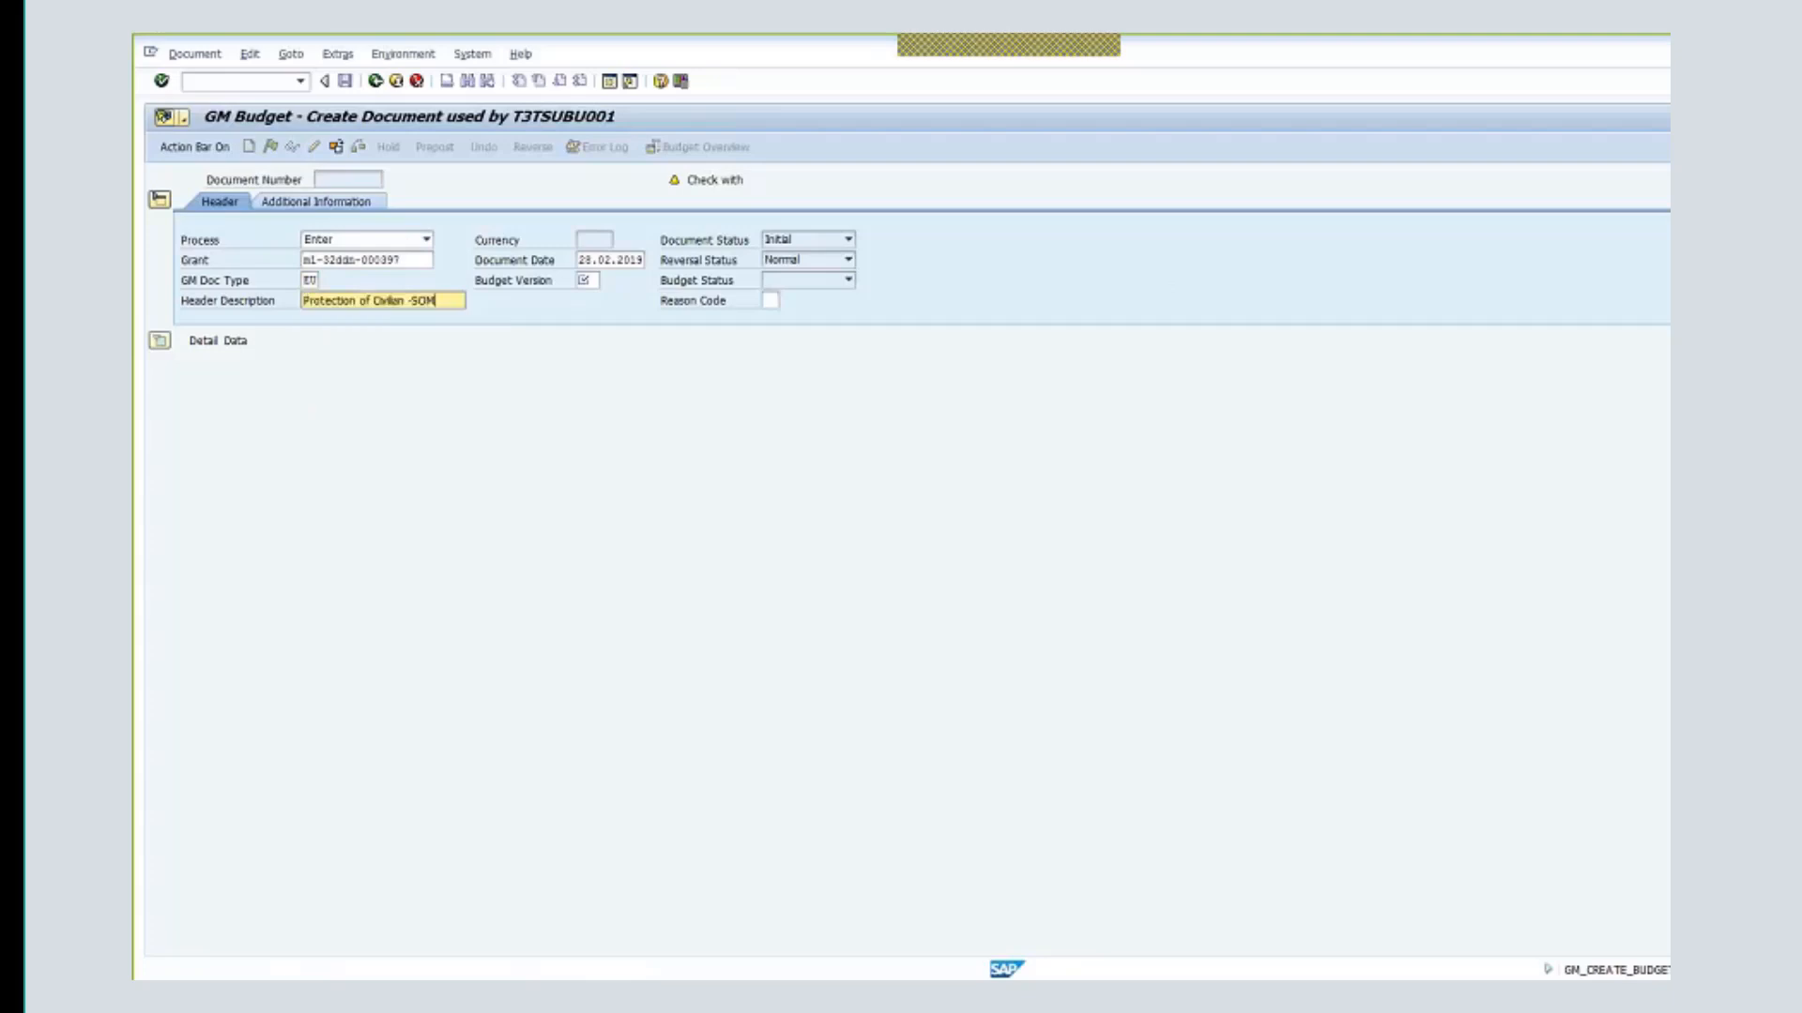
left_click(586, 280)
type("0")
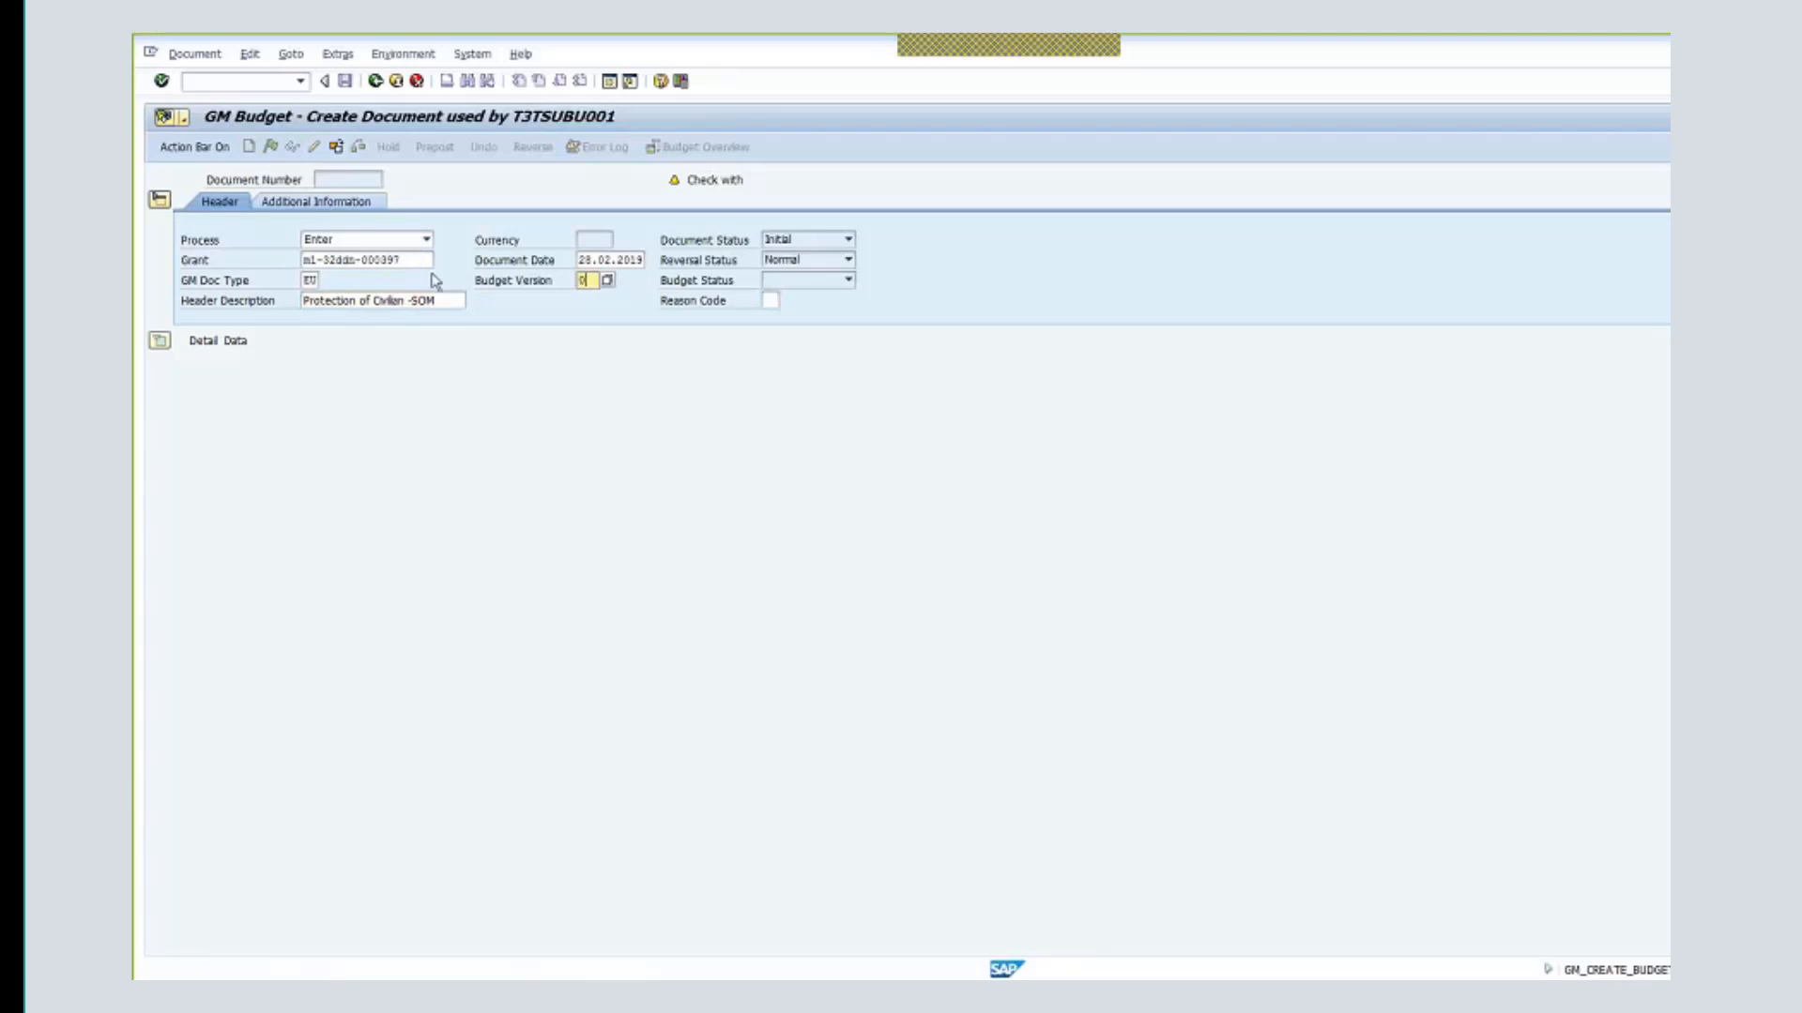
double_click(343, 259)
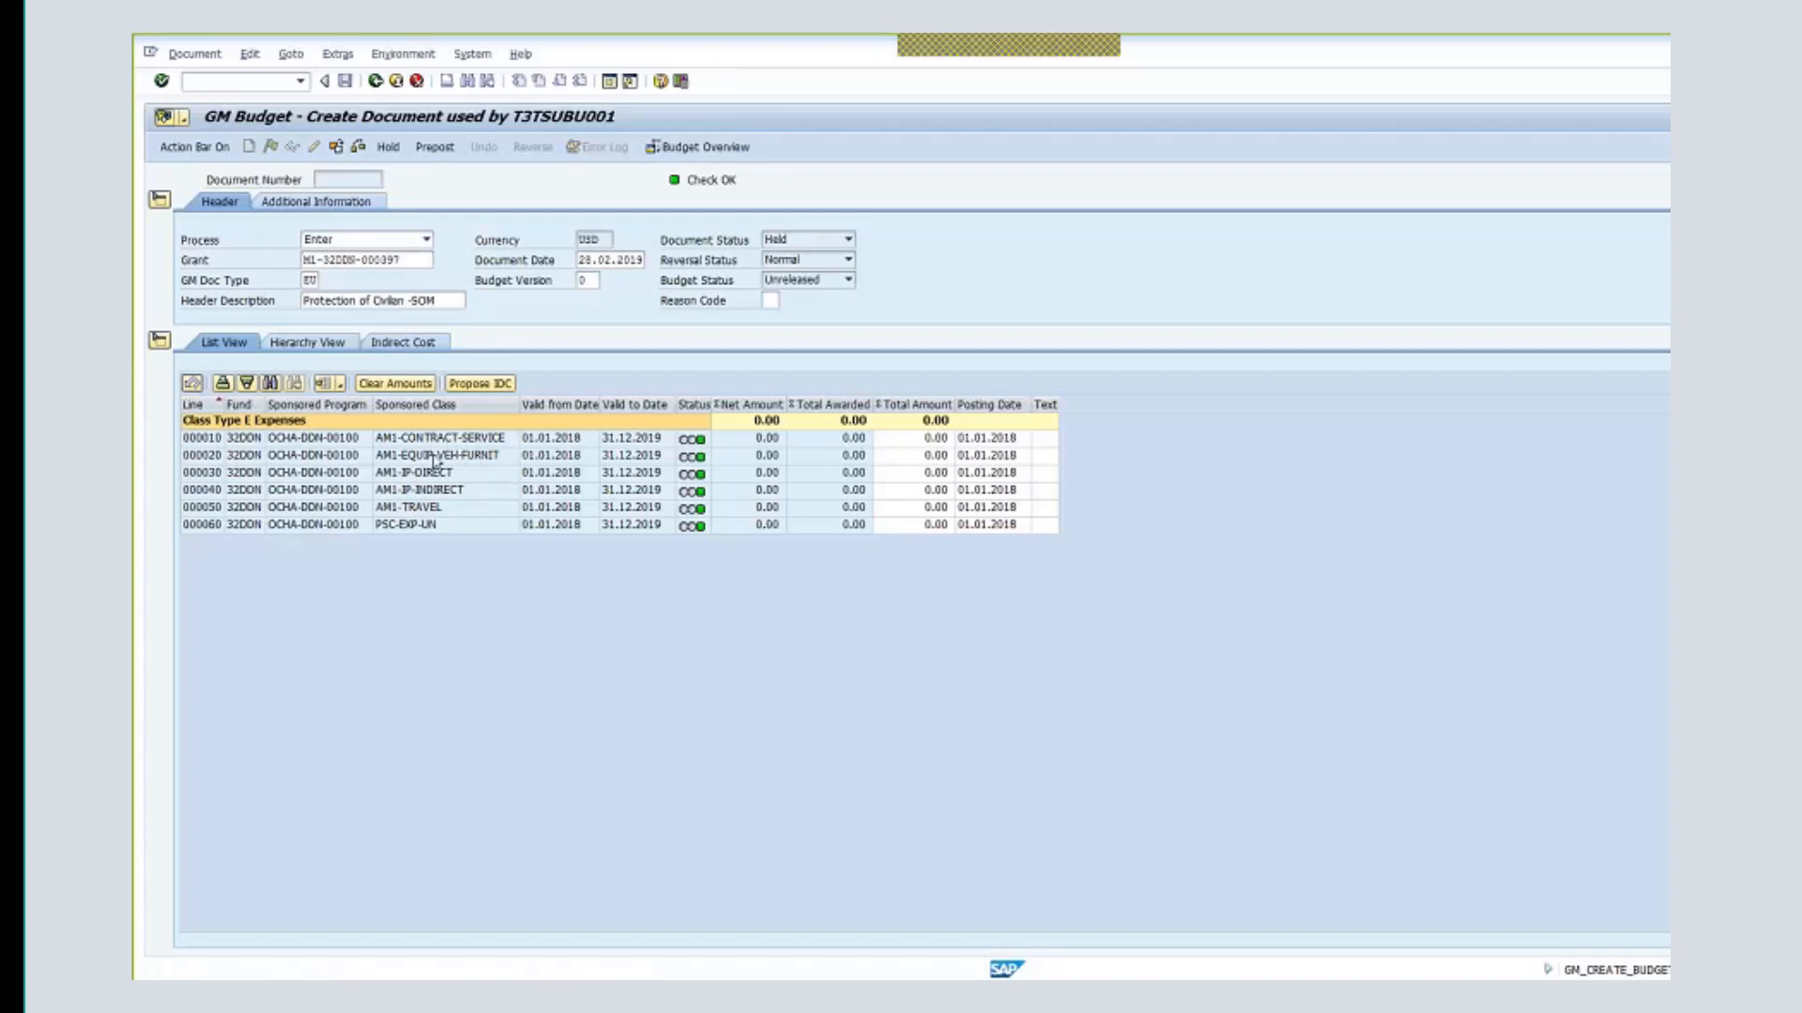
- Point out the grant number and the Total Amount column of the expense lines
left_click(388, 260)
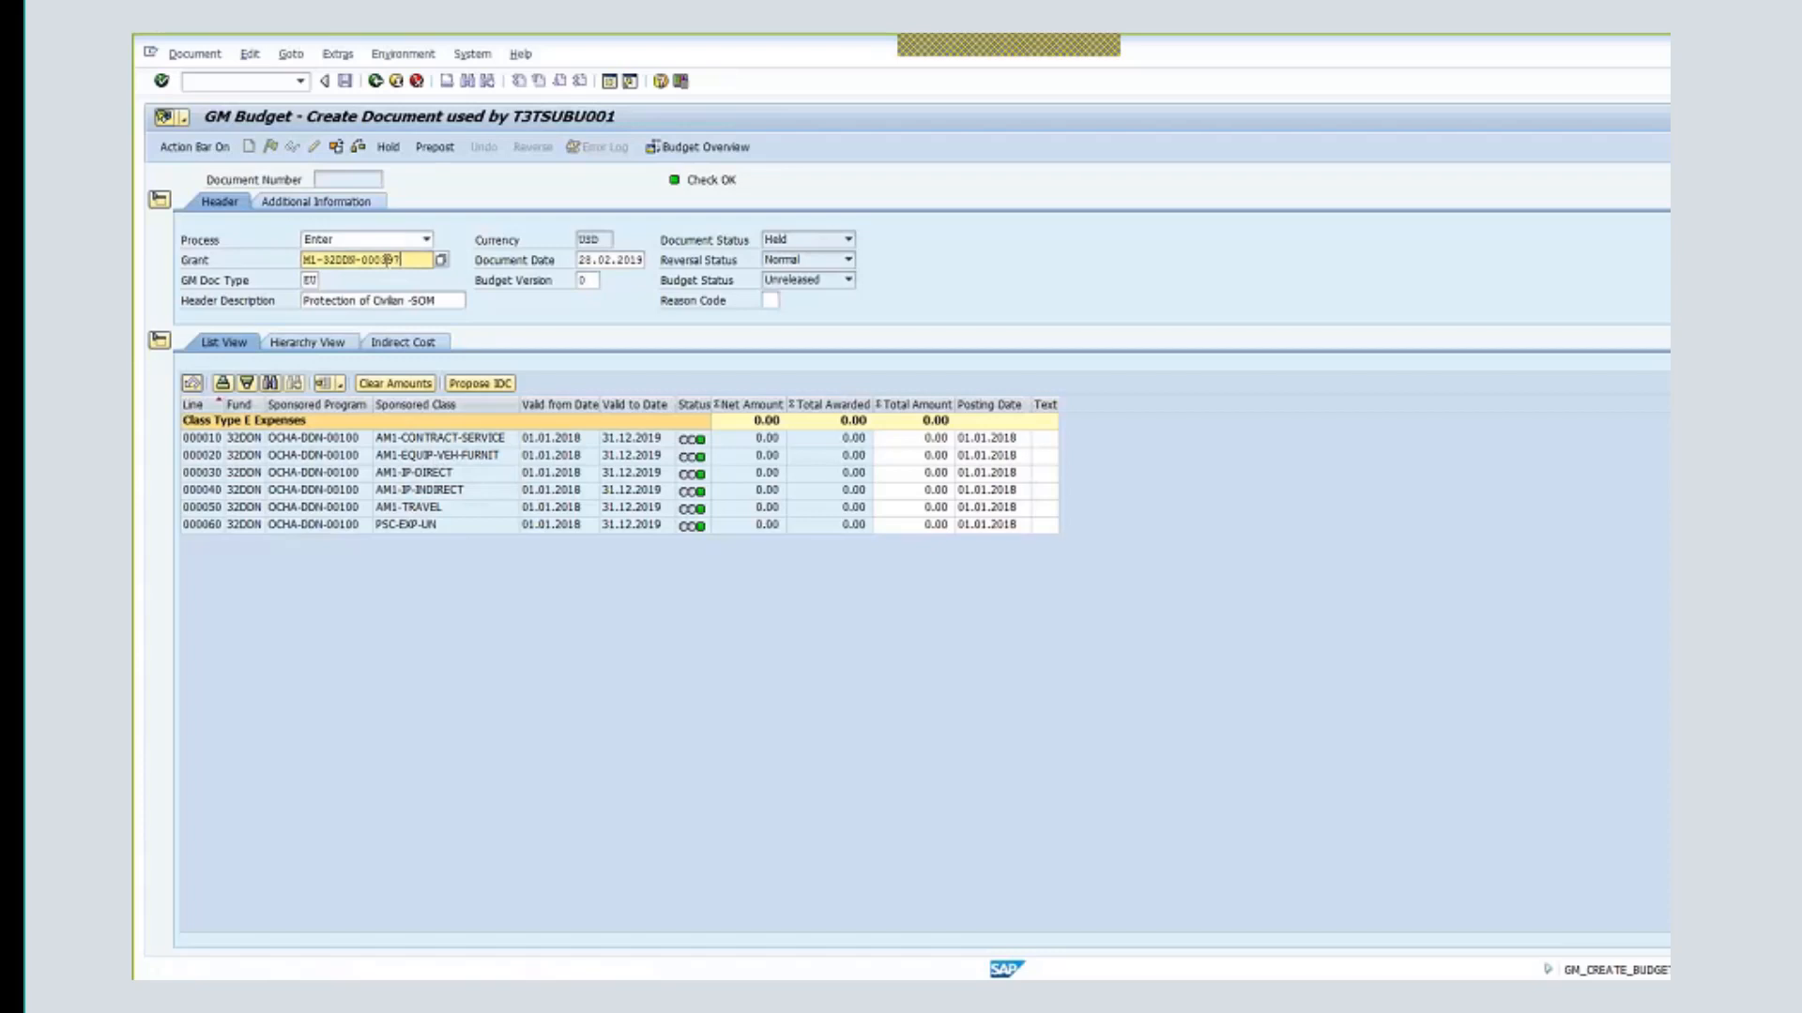
double_click(389, 260)
left_click(918, 404)
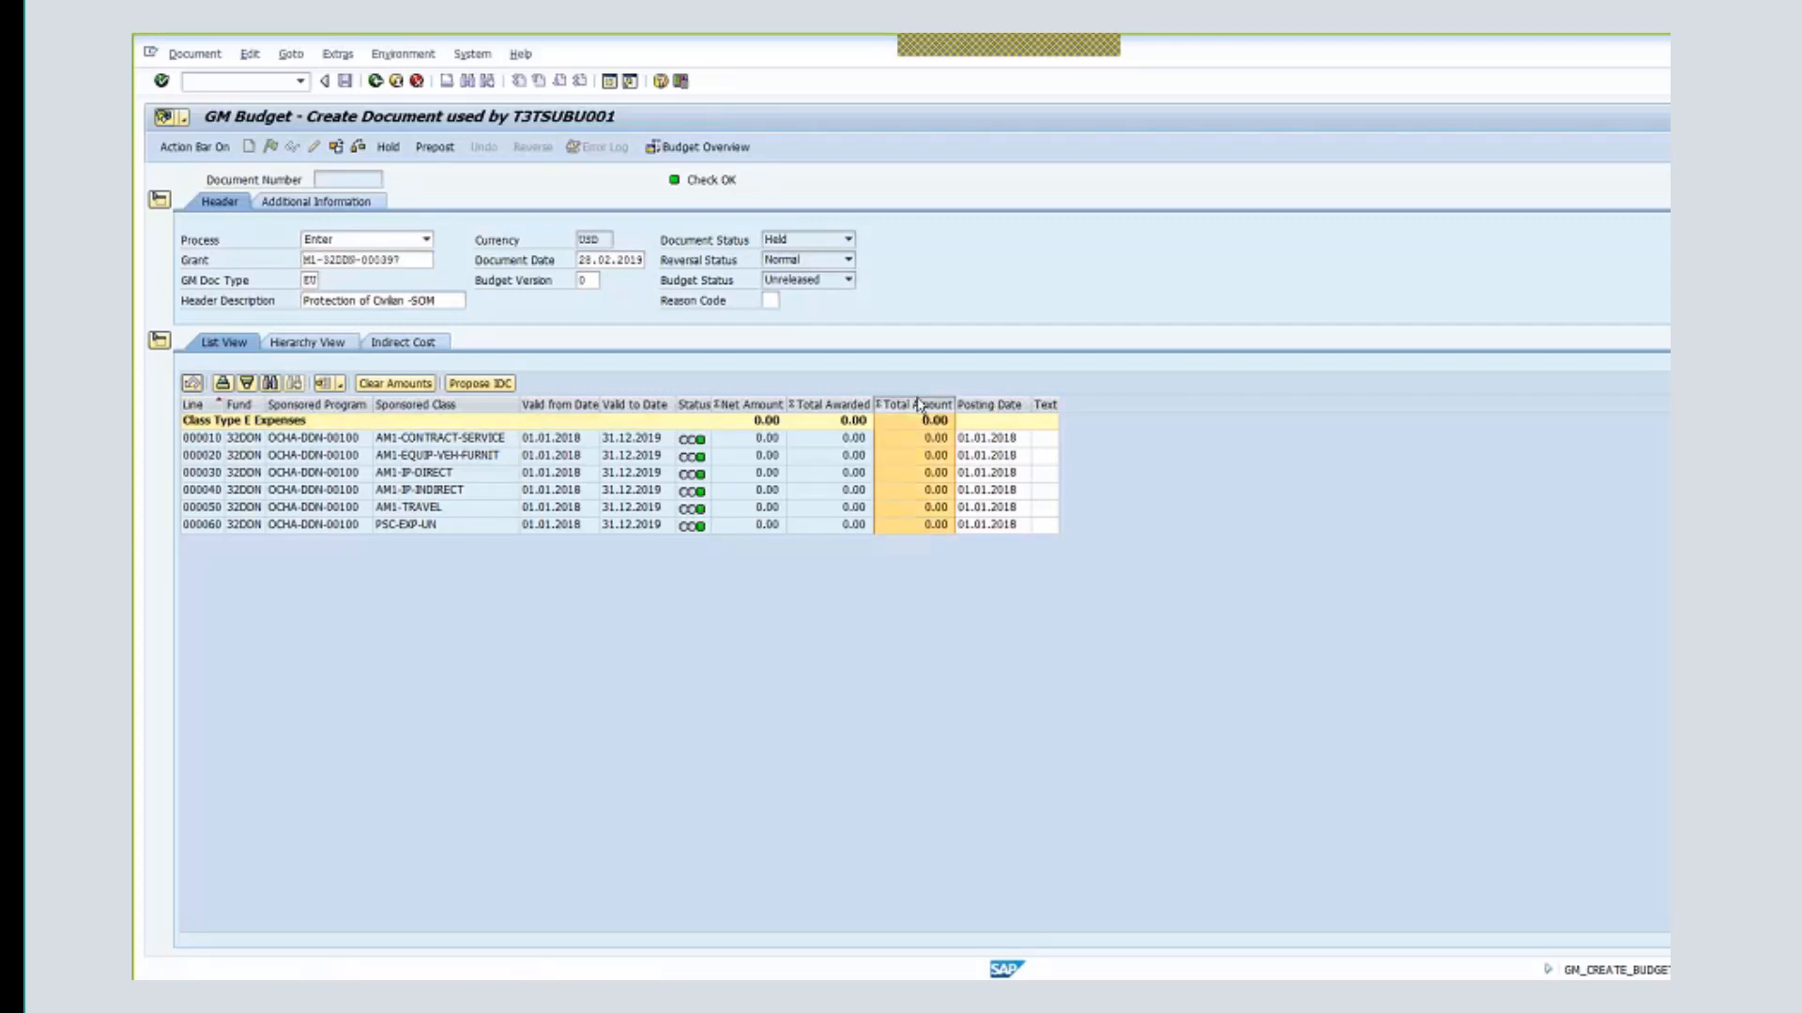
left_click(942, 455)
left_click(942, 423)
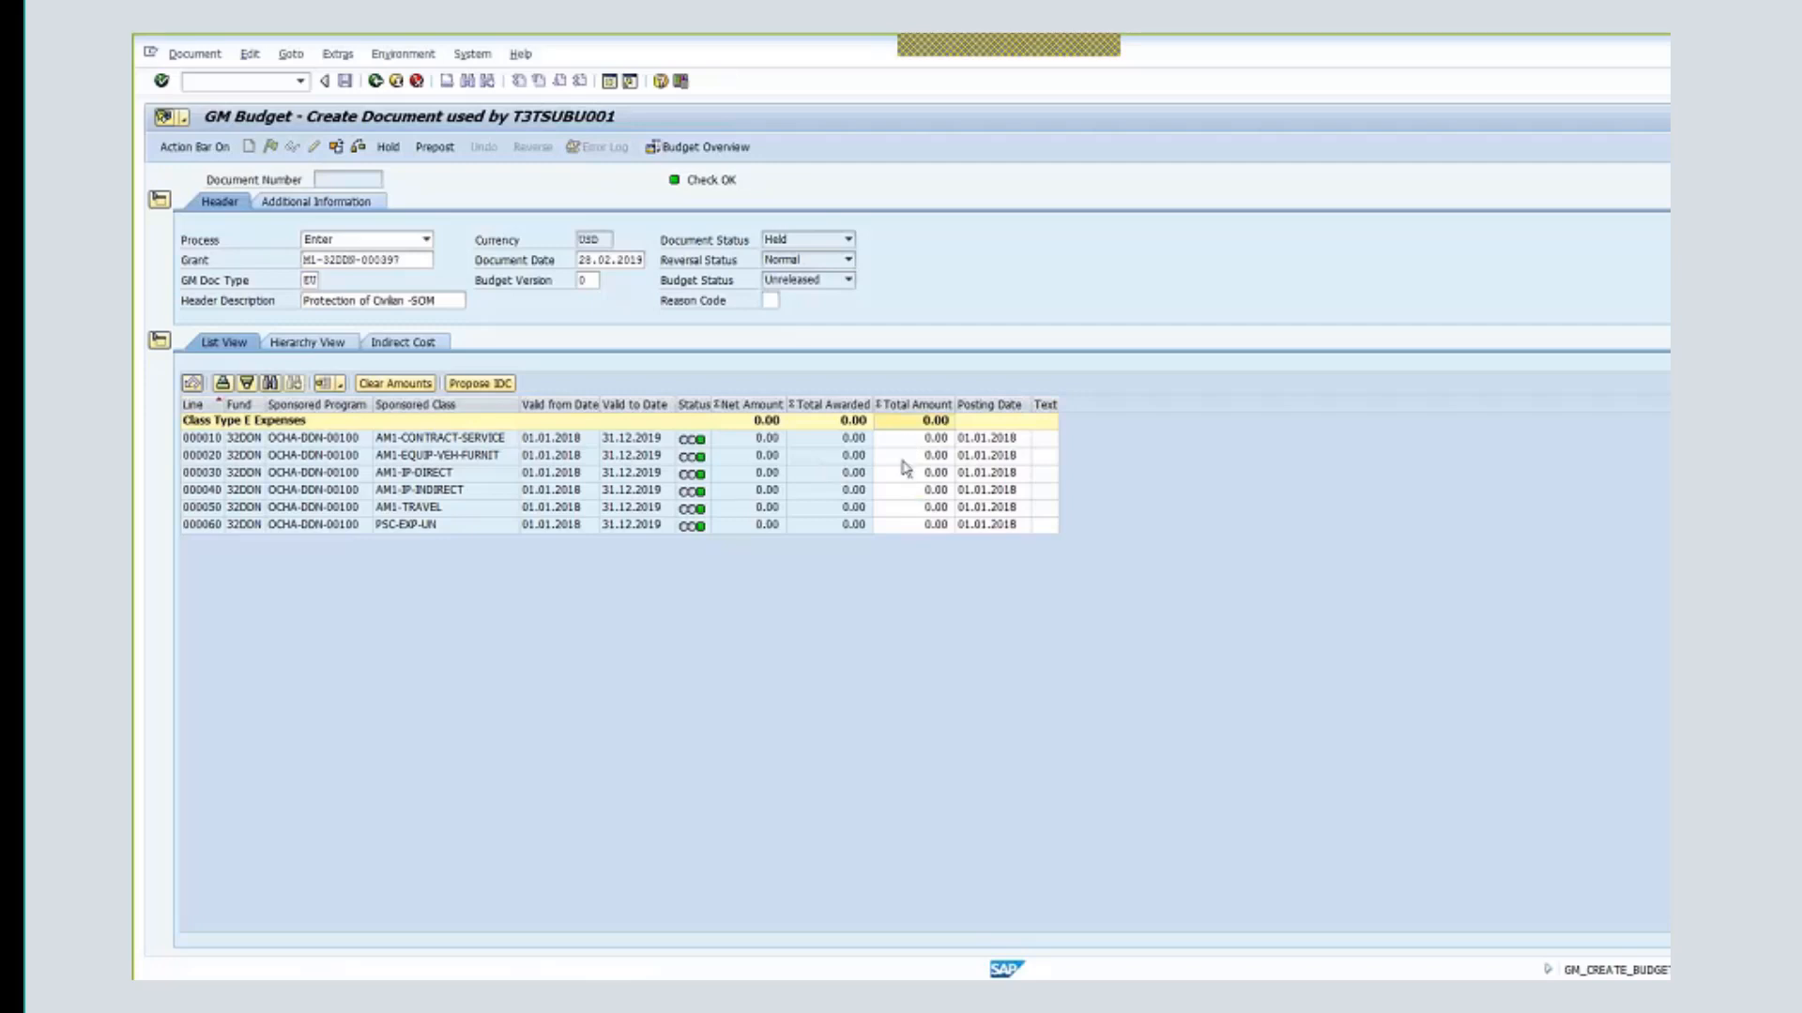
left_click(509, 440)
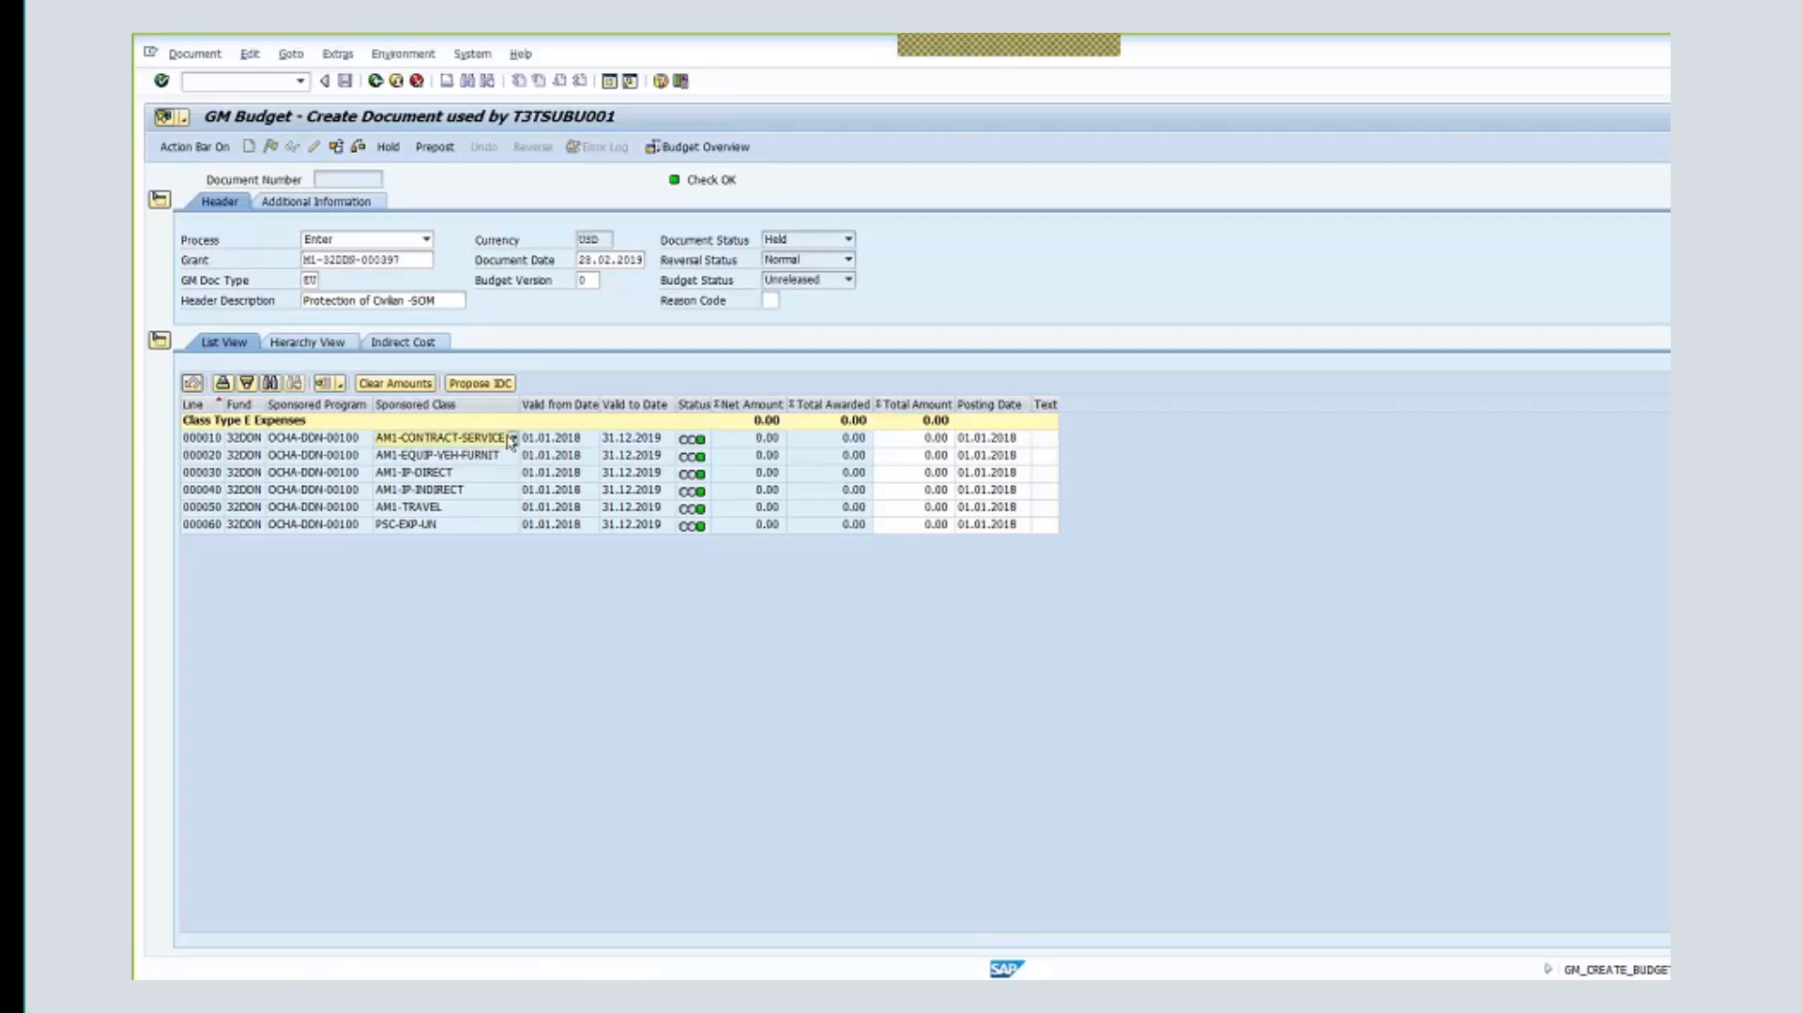
- Enter total amounts 1,400,000 for contract services and 250,000 for equipment
left_click(909, 440)
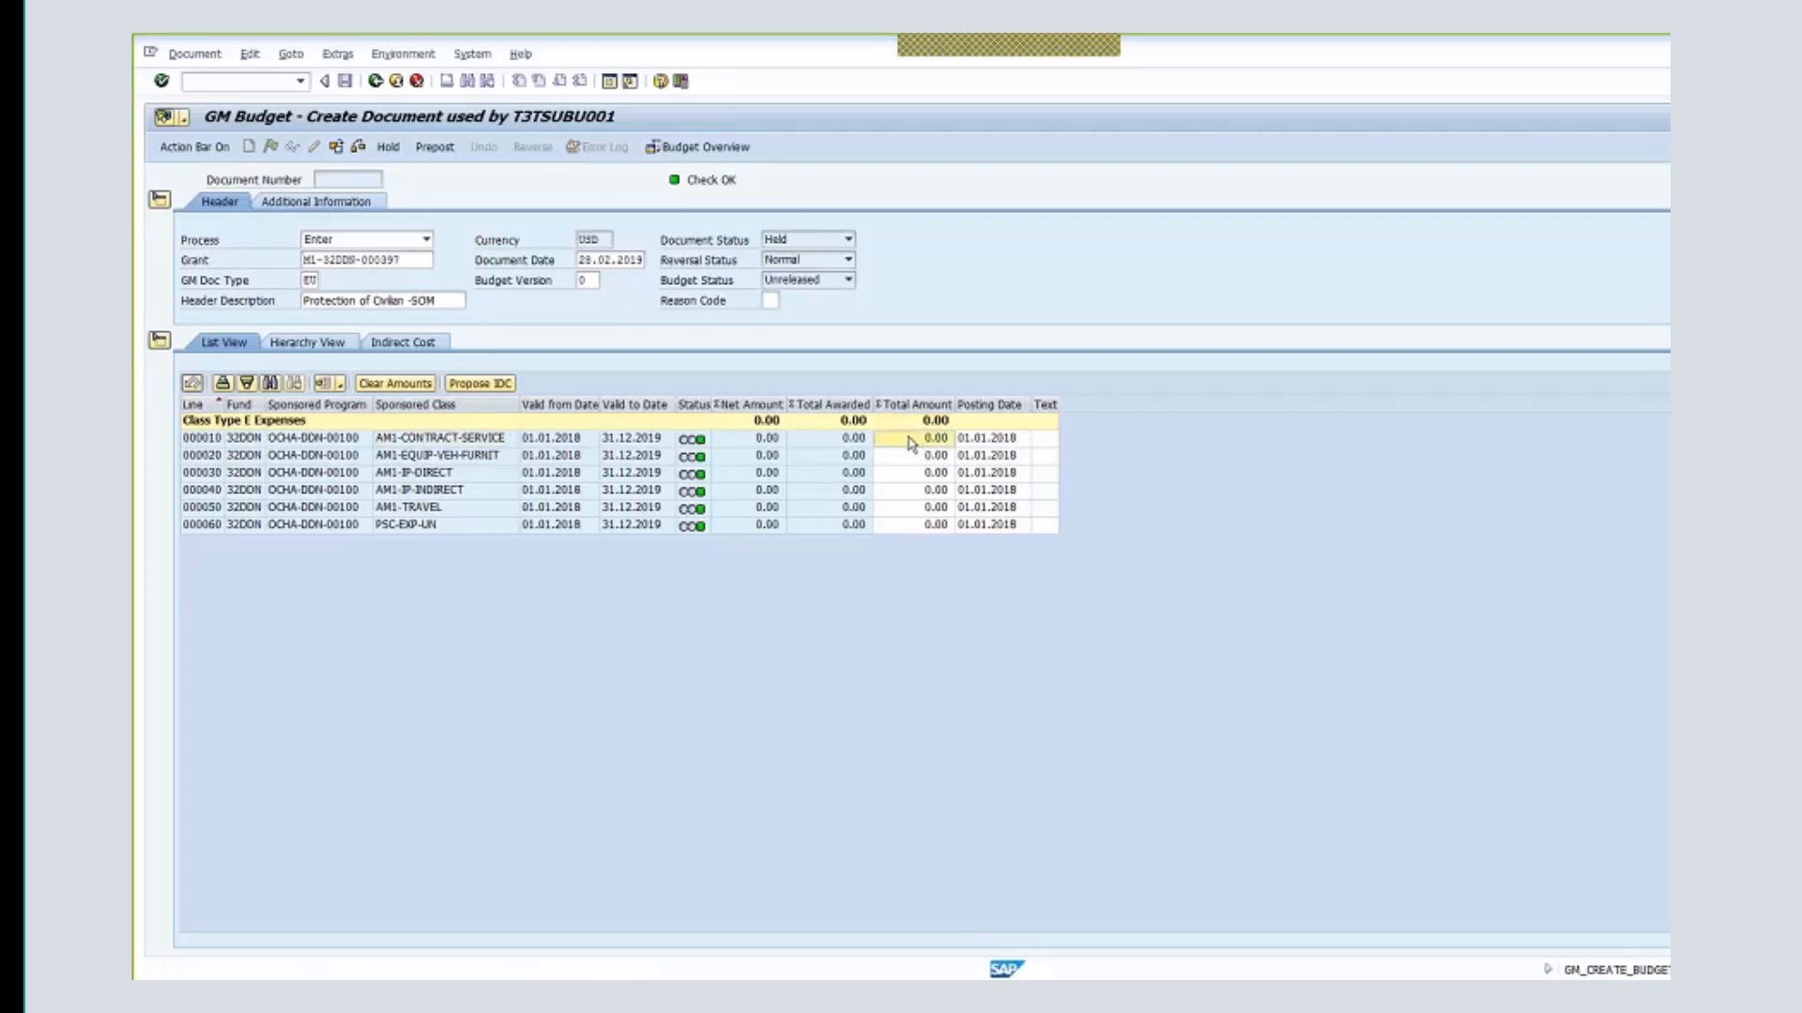
type("1400000")
key("Return")
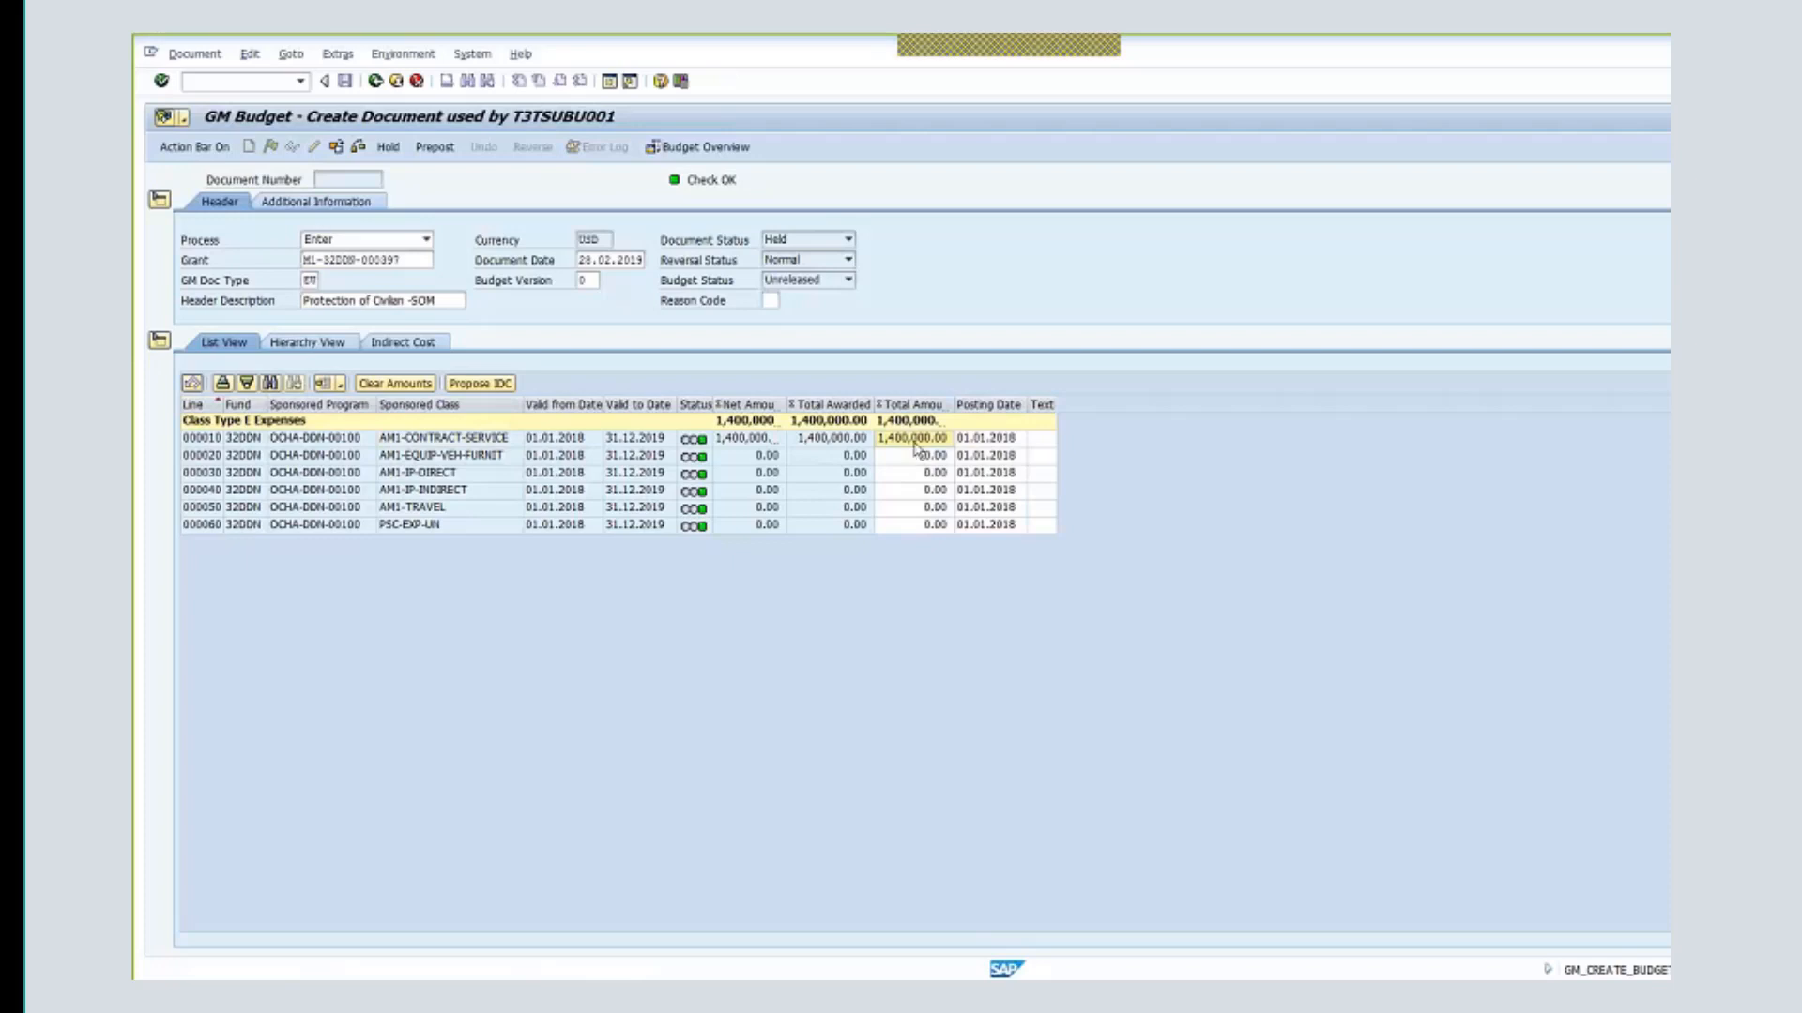
left_click(915, 436)
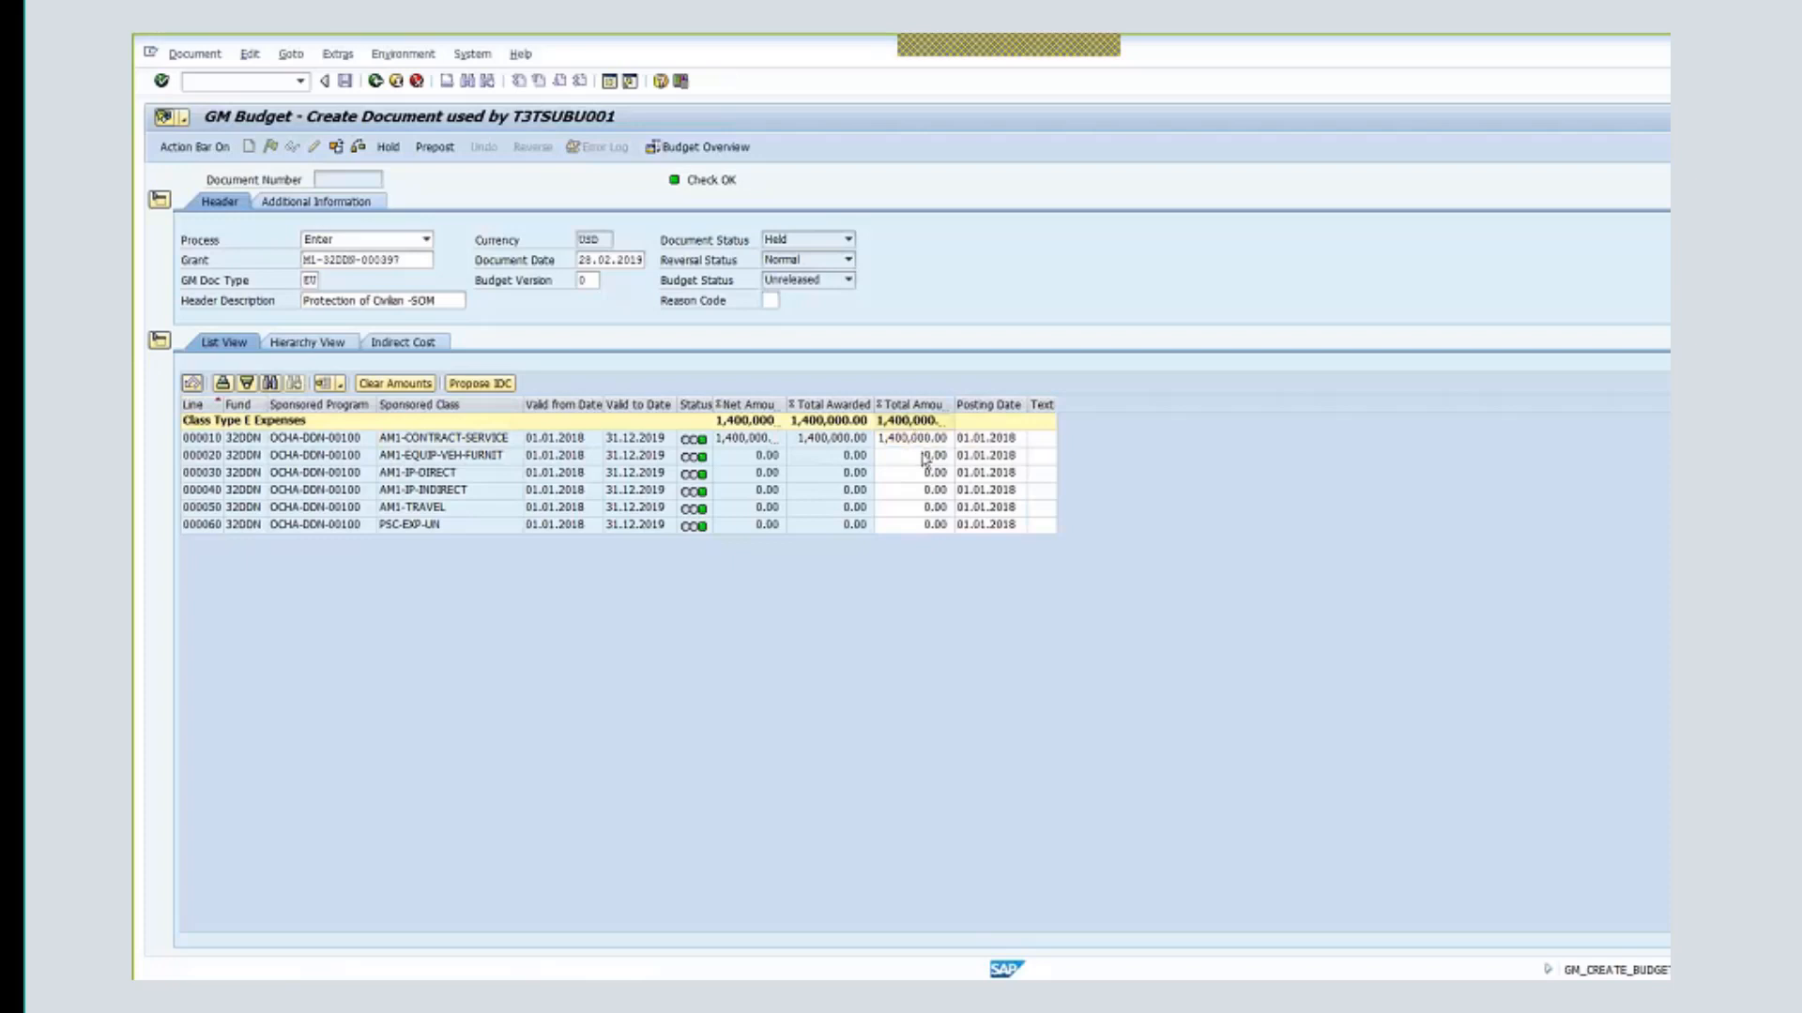
left_click(923, 457)
left_click(919, 456)
double_click(924, 455)
type("250000")
key("Return")
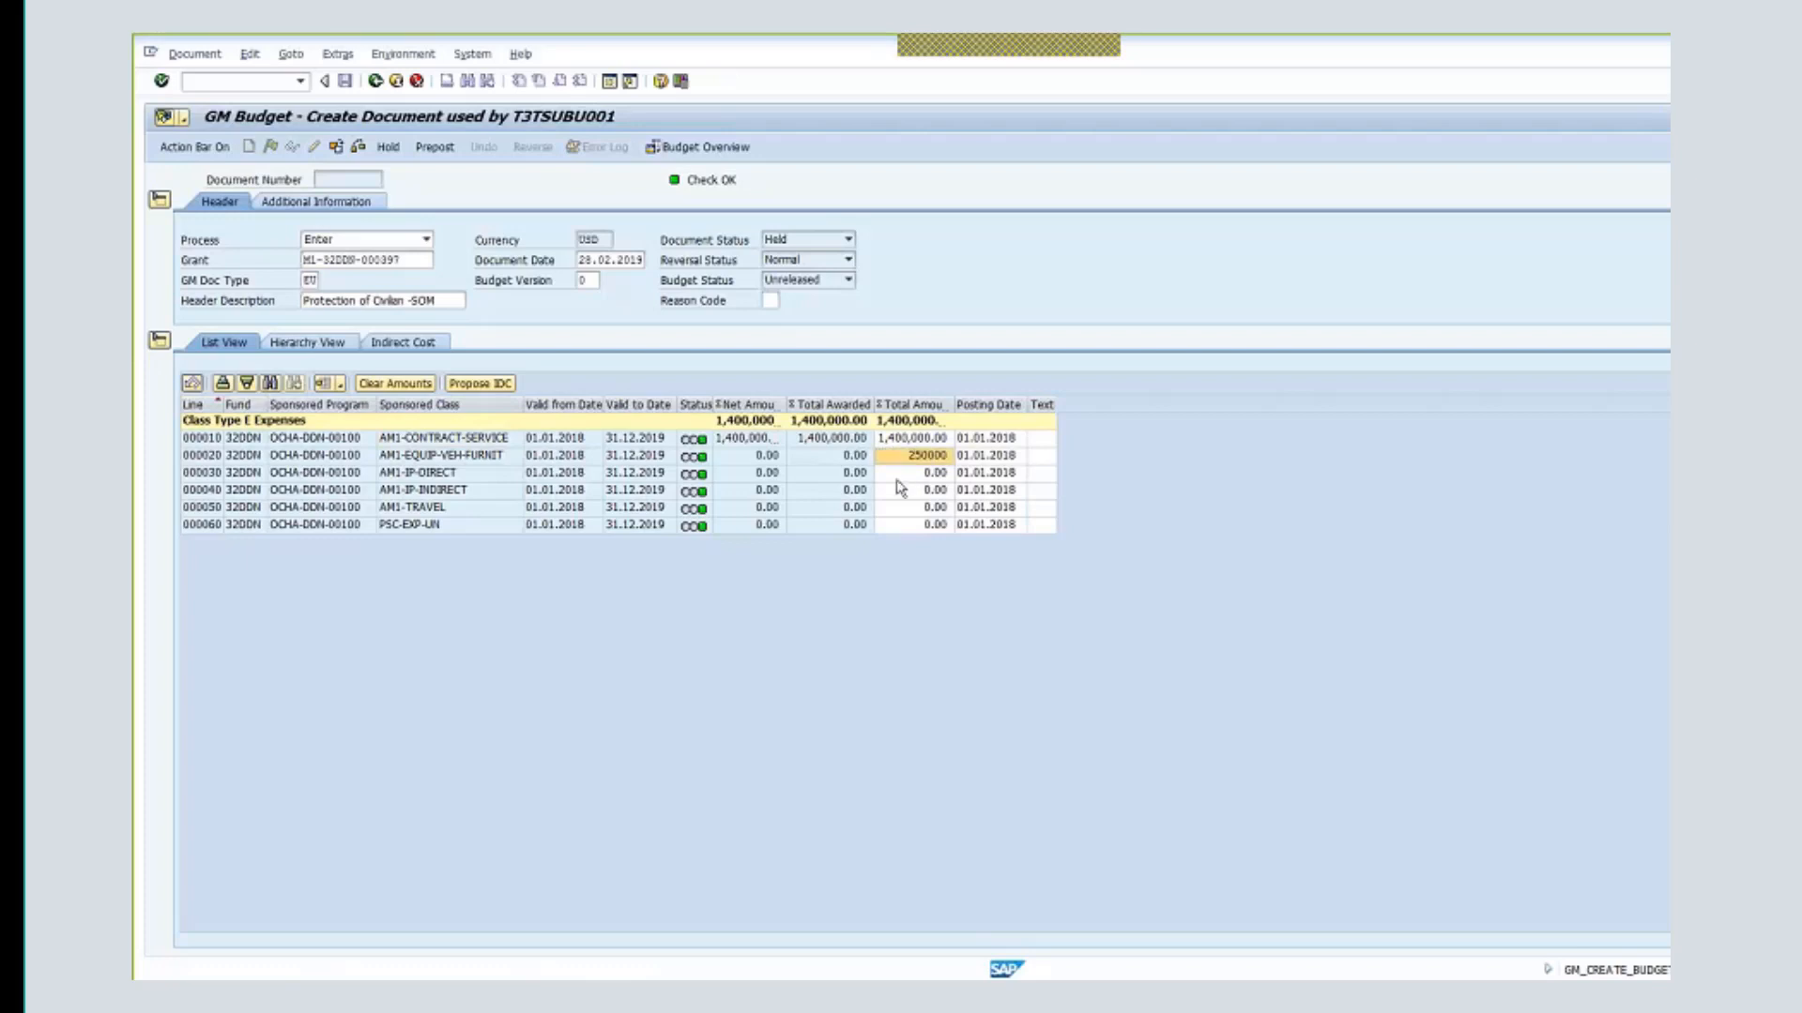
- Enter 103,000 for IP direct, 7,000 for IP indirect and 240,000 for travel
left_click(923, 473)
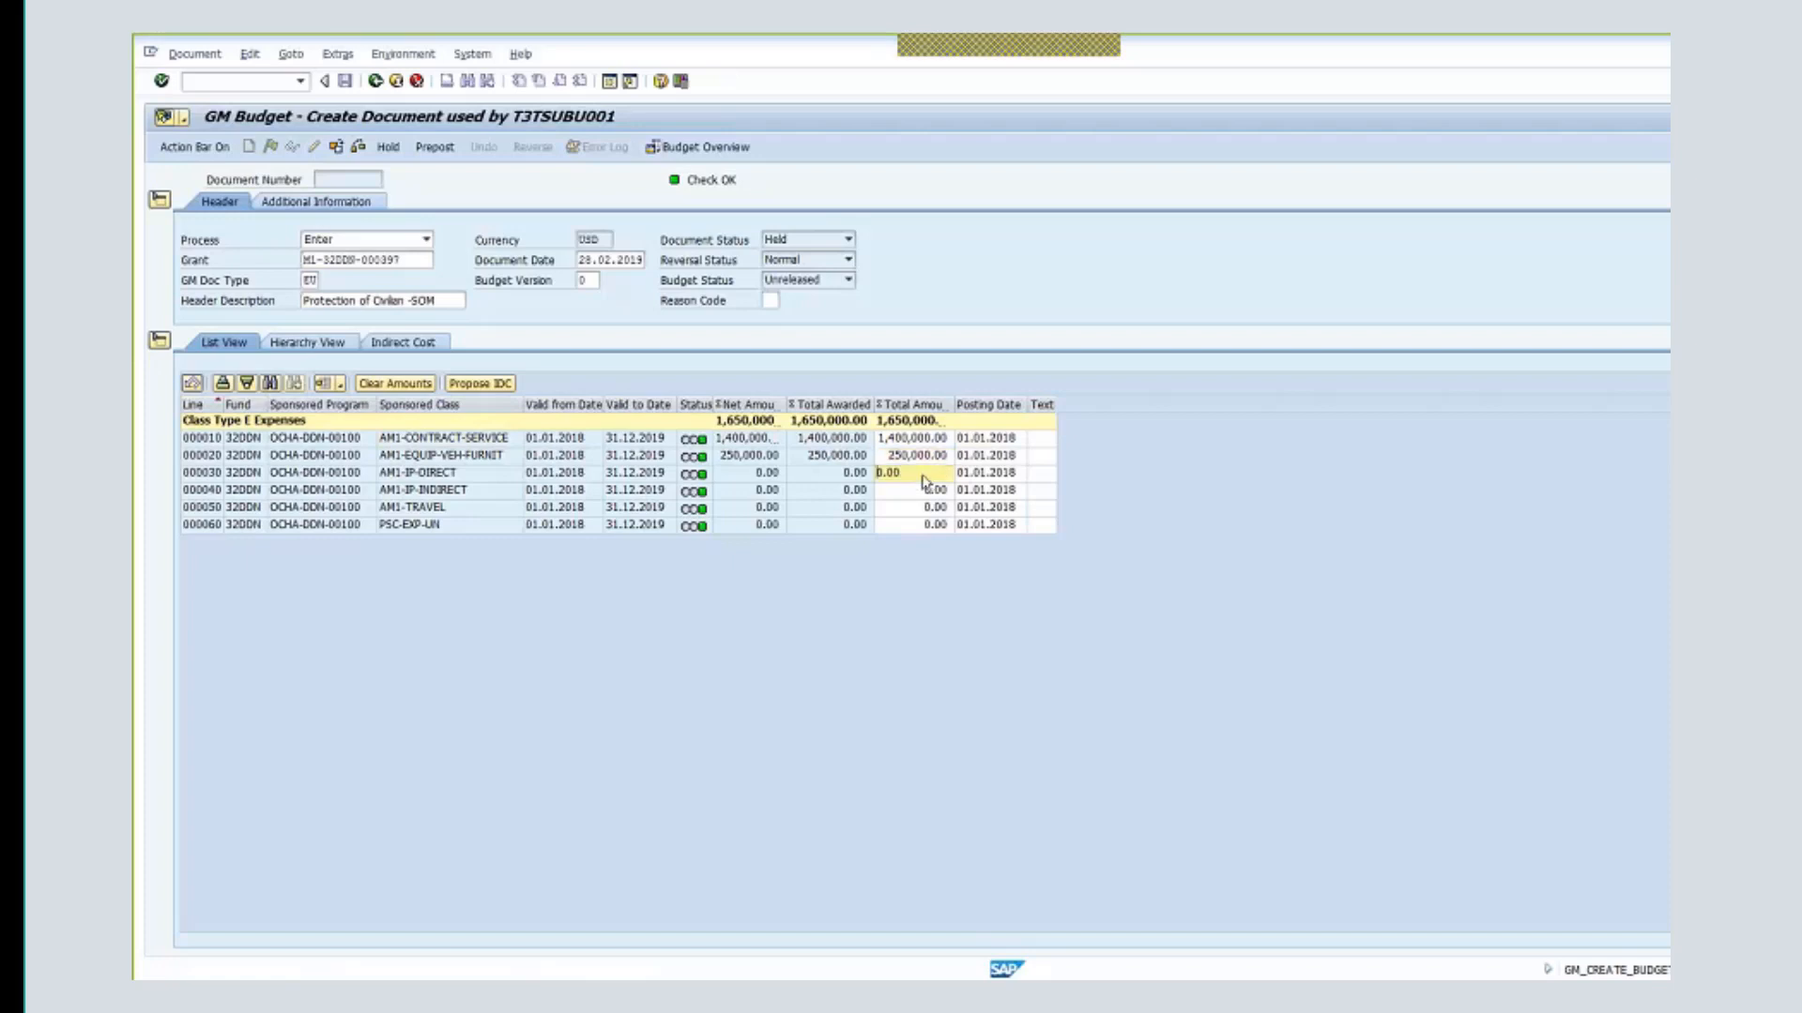
double_click(929, 473)
type("0.183")
type("000")
key("Left")
key("Left")
key("Left")
key("Left")
key("Left")
key("Left")
key("BackSpace")
key("Return")
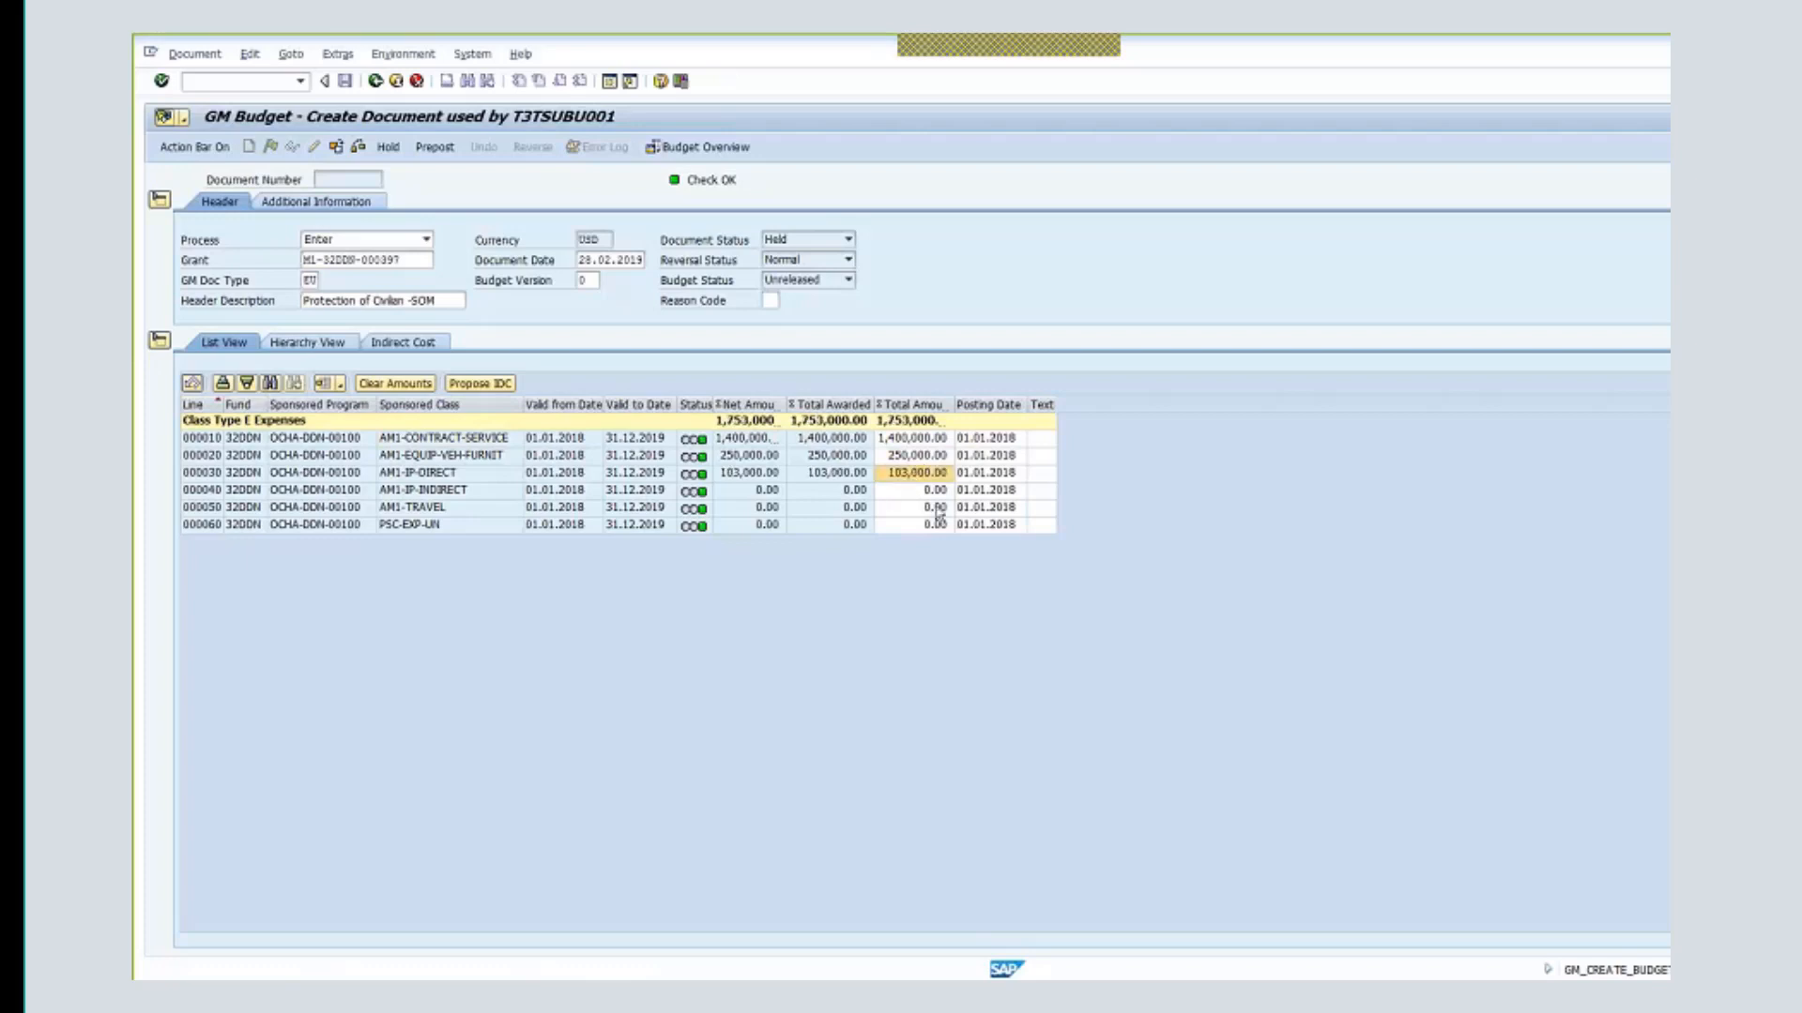
left_click(932, 491)
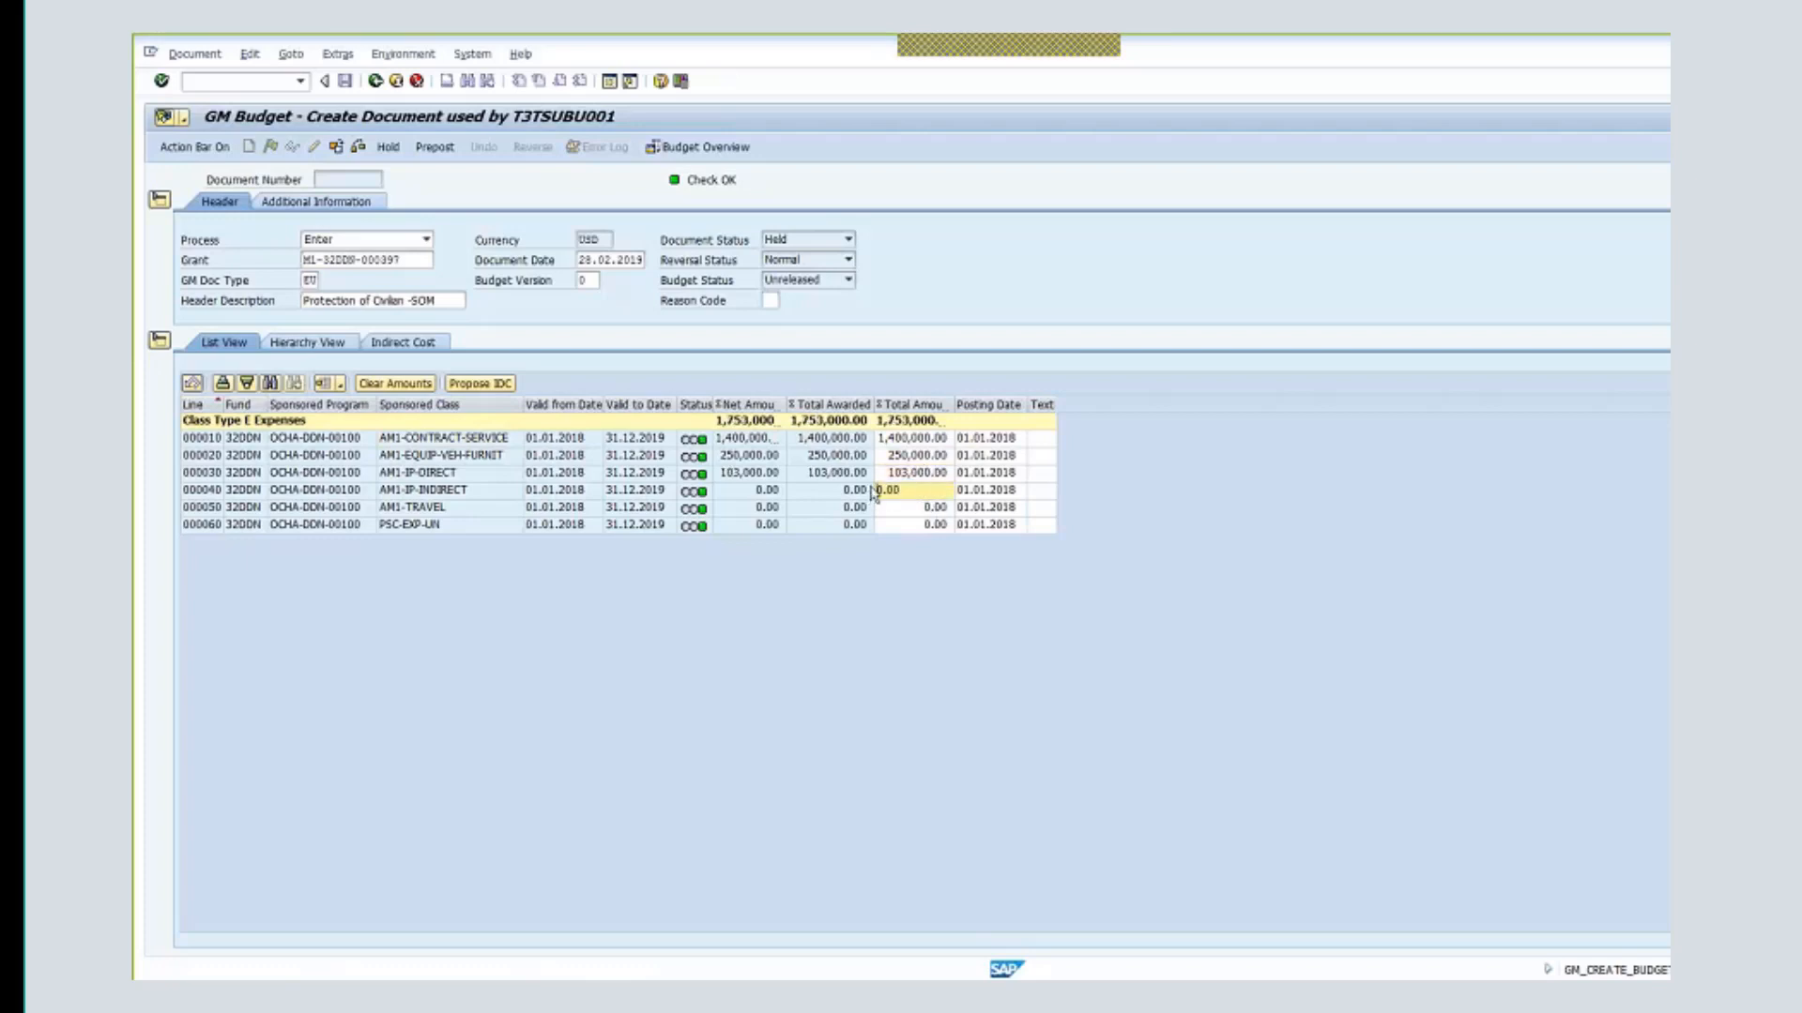
left_click_drag(871, 488, 854, 488)
type("7,00")
type("0")
key("Return")
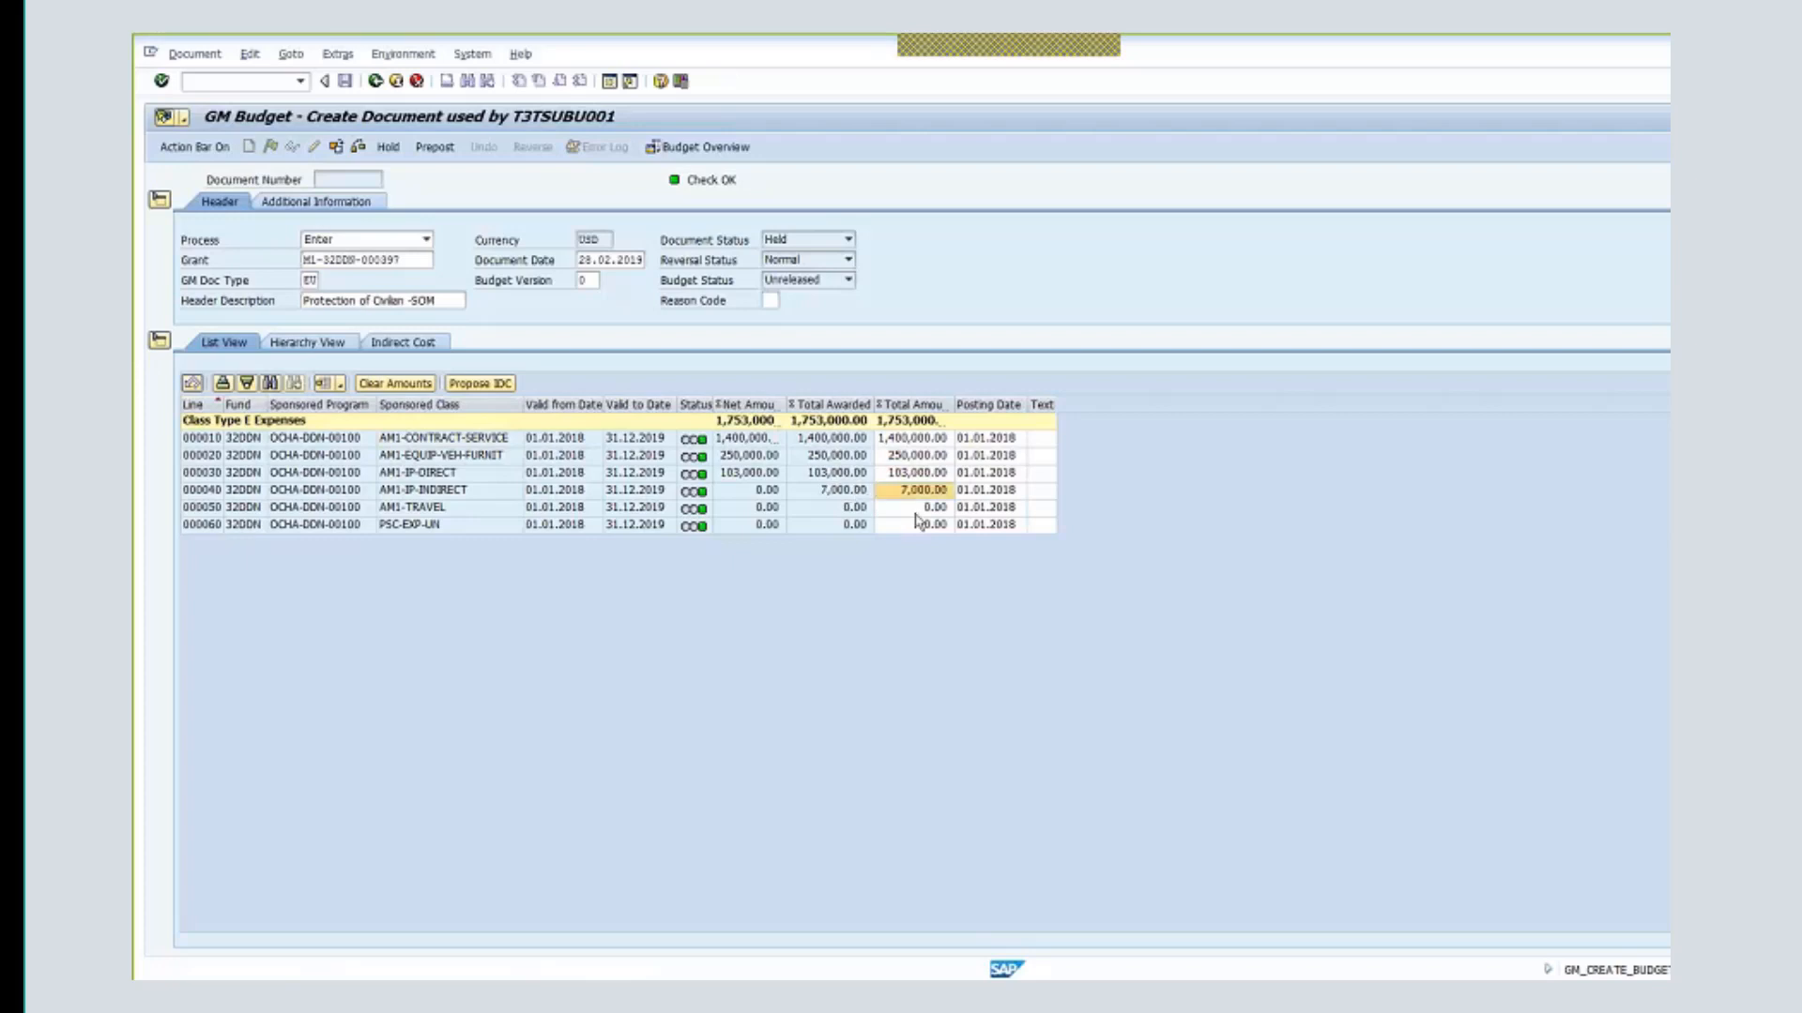
key("Down")
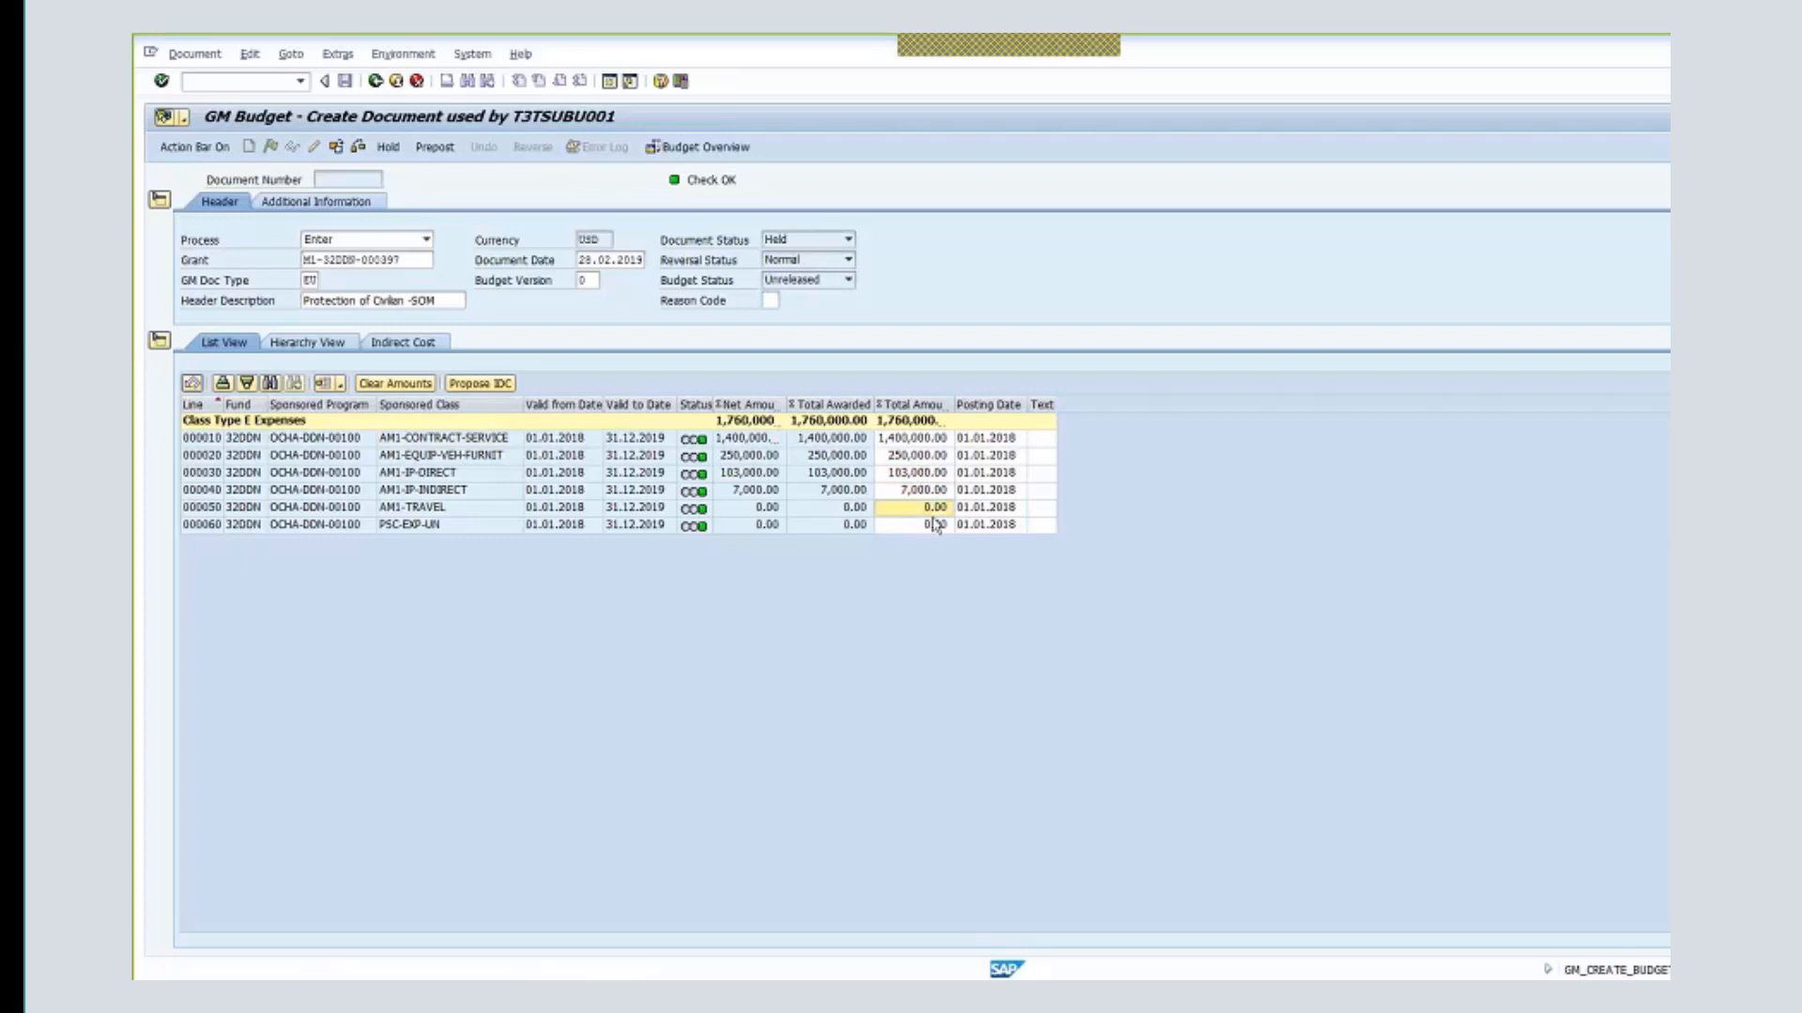
type("240000")
key("Return")
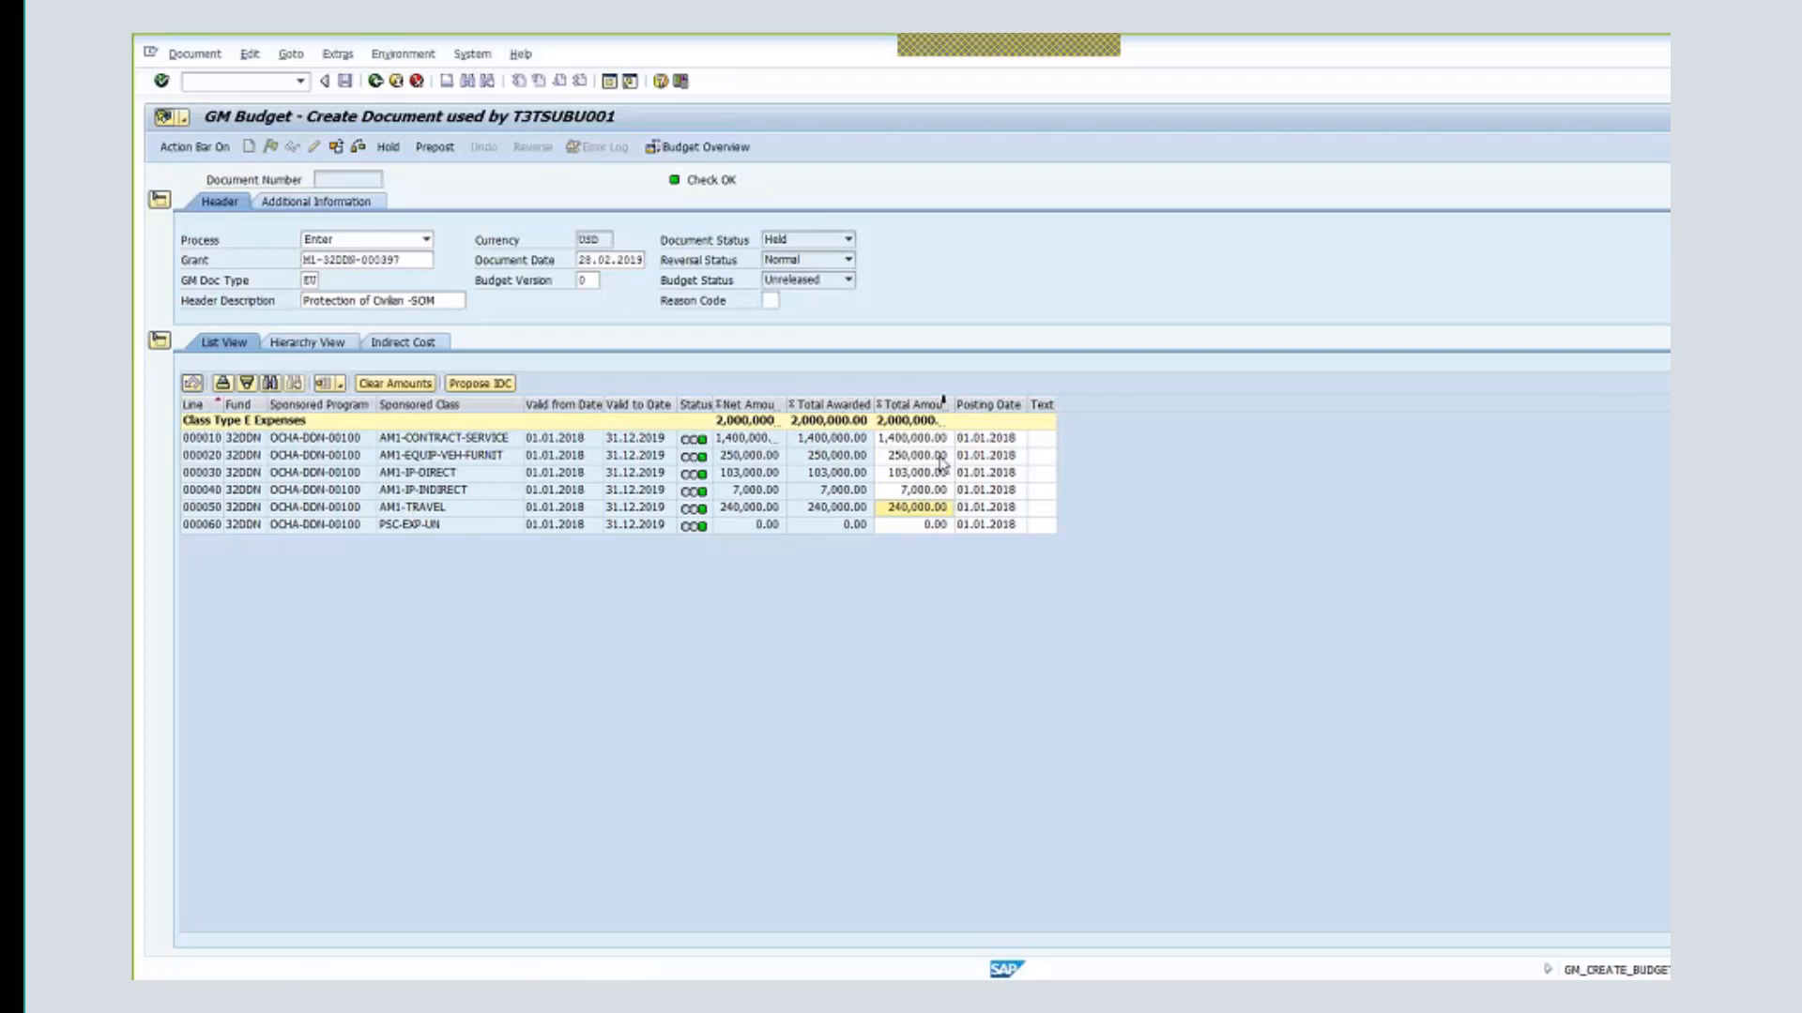
left_click_drag(953, 403, 976, 403)
- Propose IDC so the PSC-EXP-UN line receives the 220,433.63 support cost
left_click(437, 525)
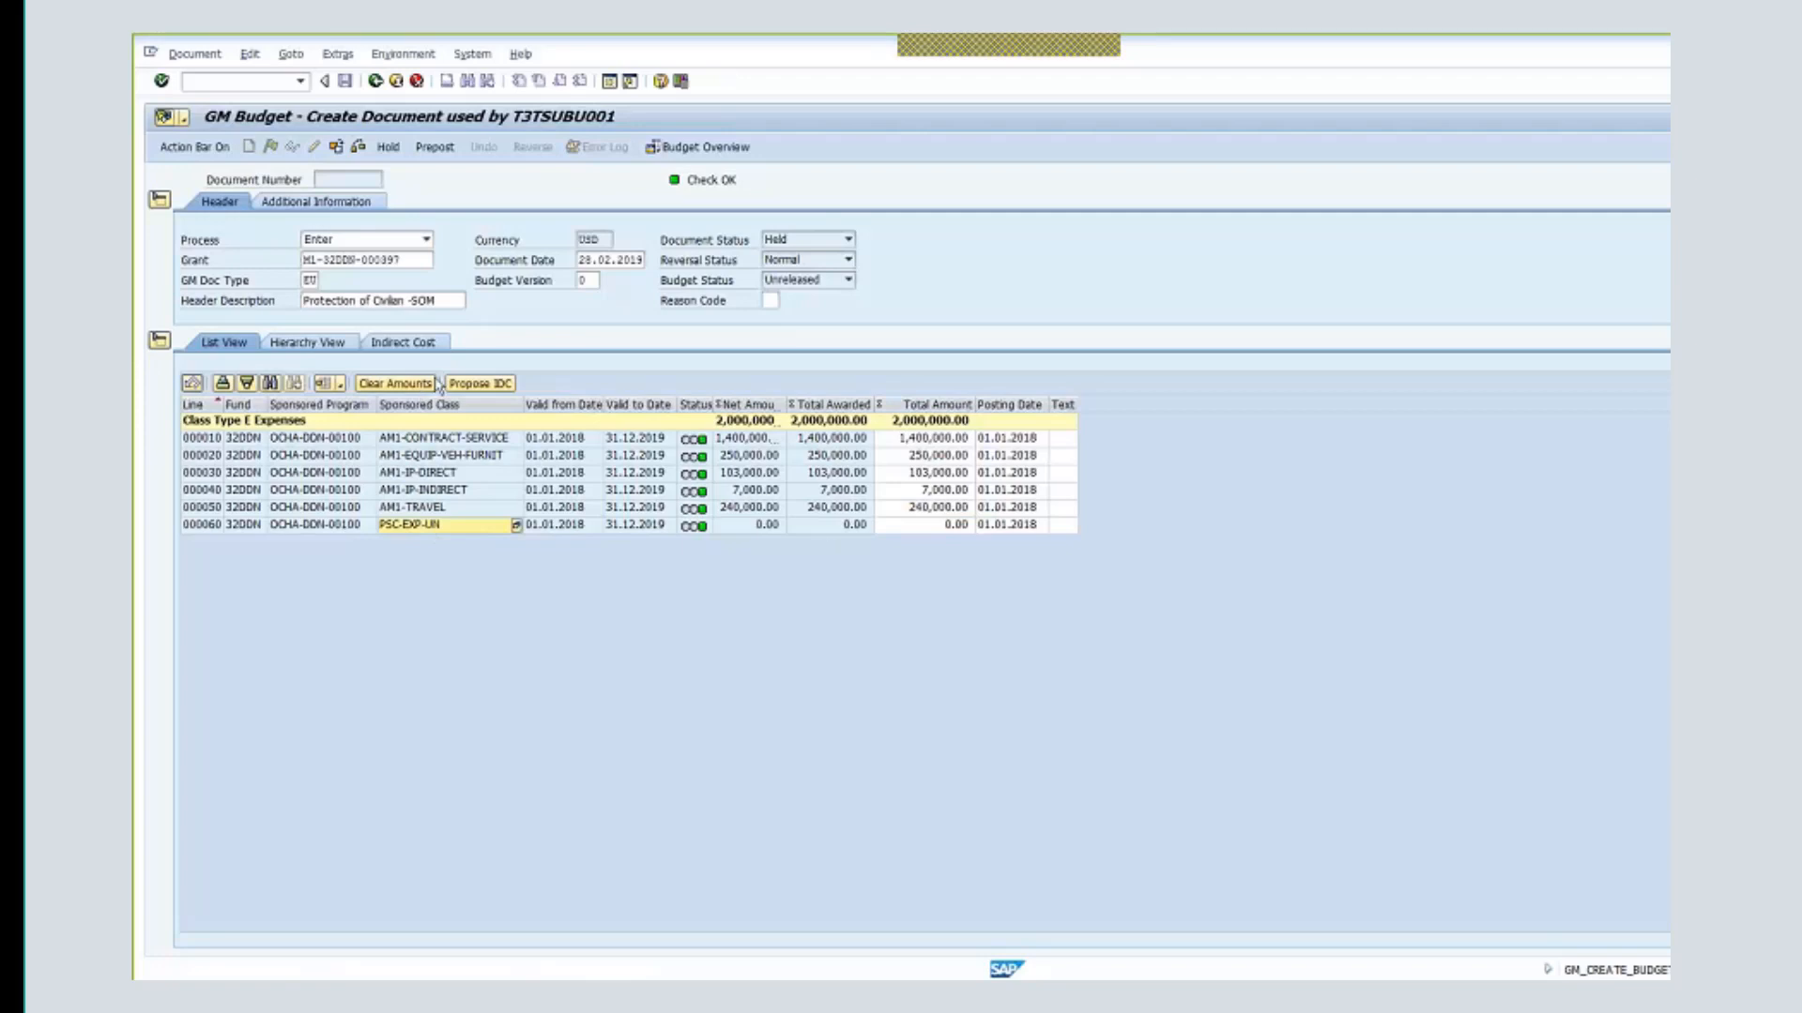
left_click(464, 385)
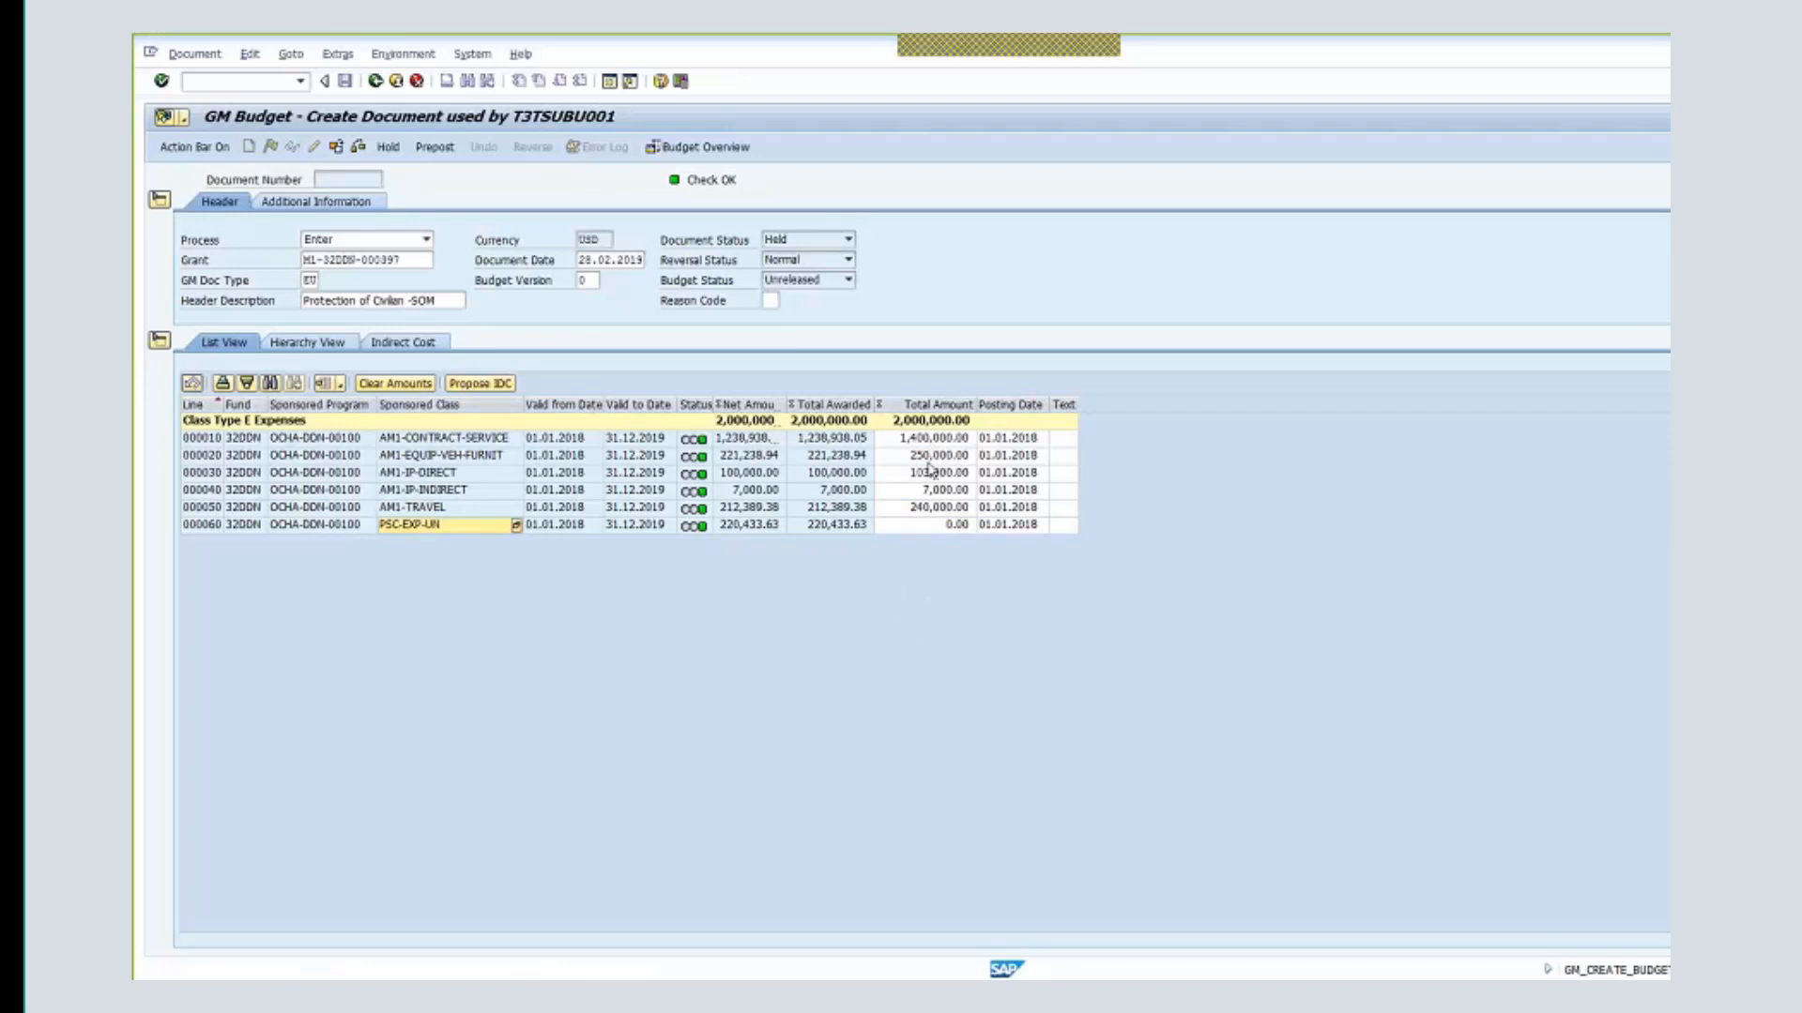
left_click(723, 526)
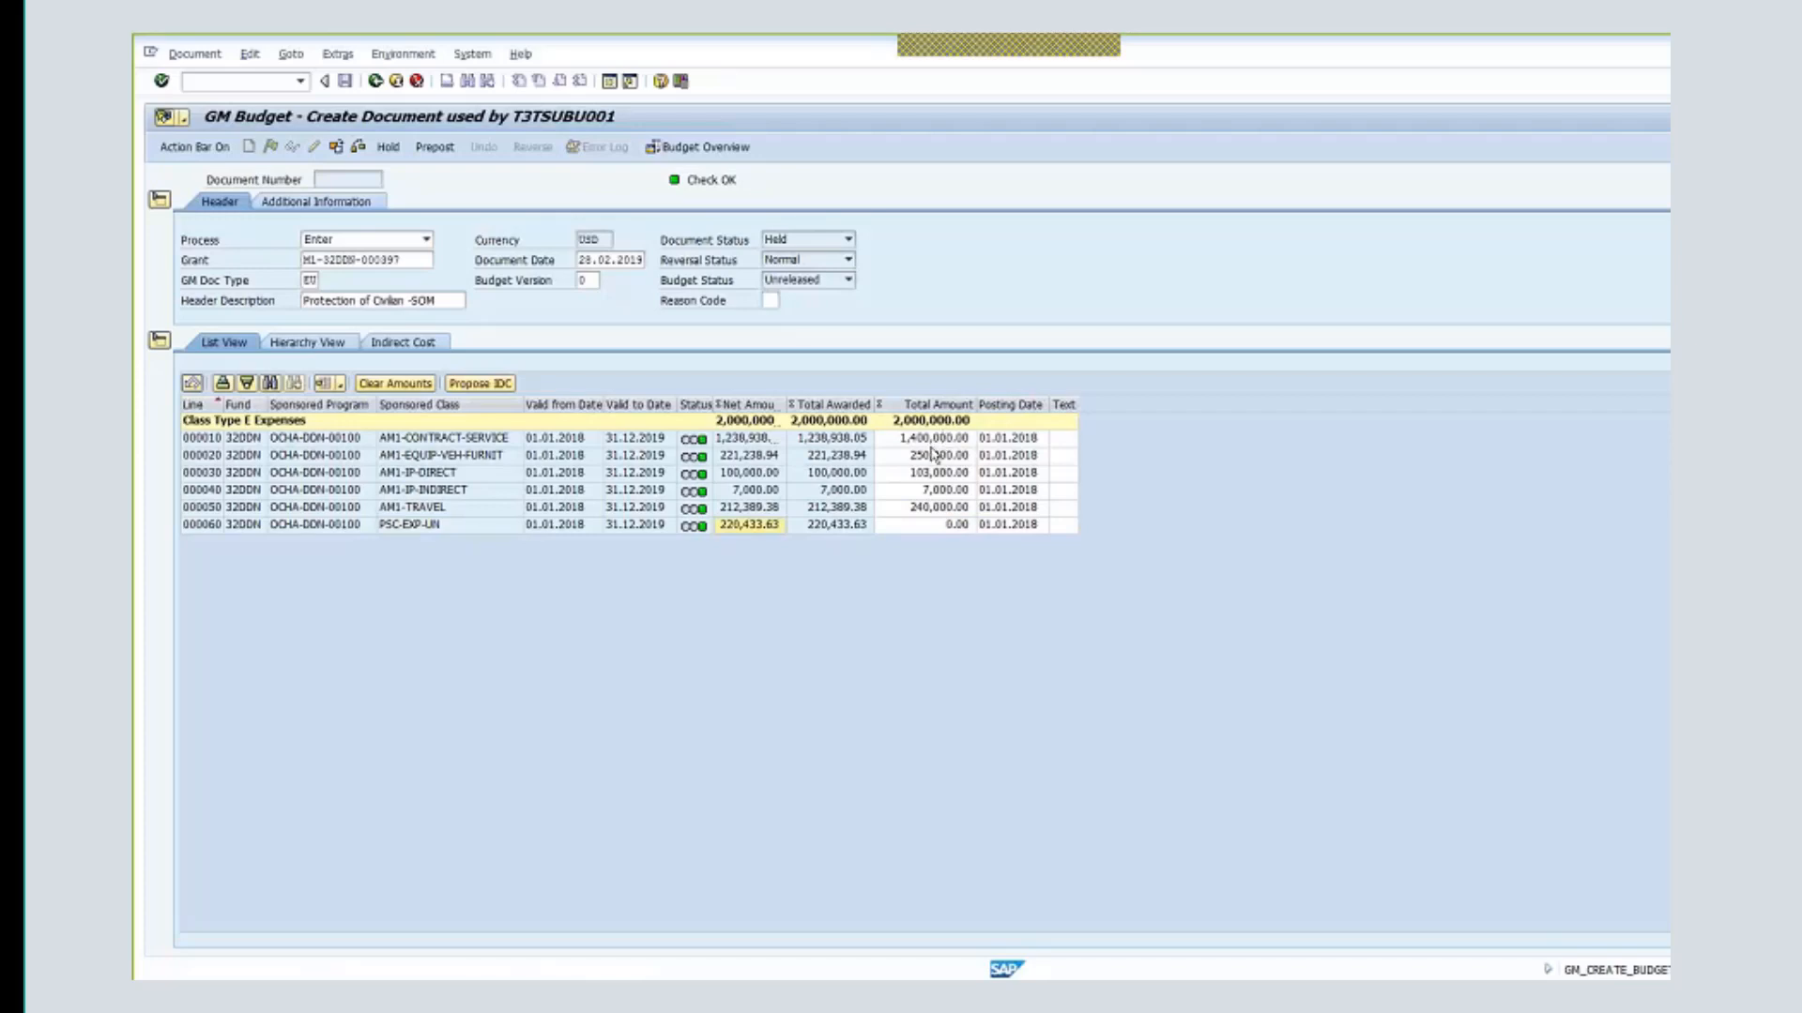
- Check the reduced award on line 000010 and AM1-IP-DIRECT line 000030 (total 103,000, awarded 100,000)
left_click(858, 439)
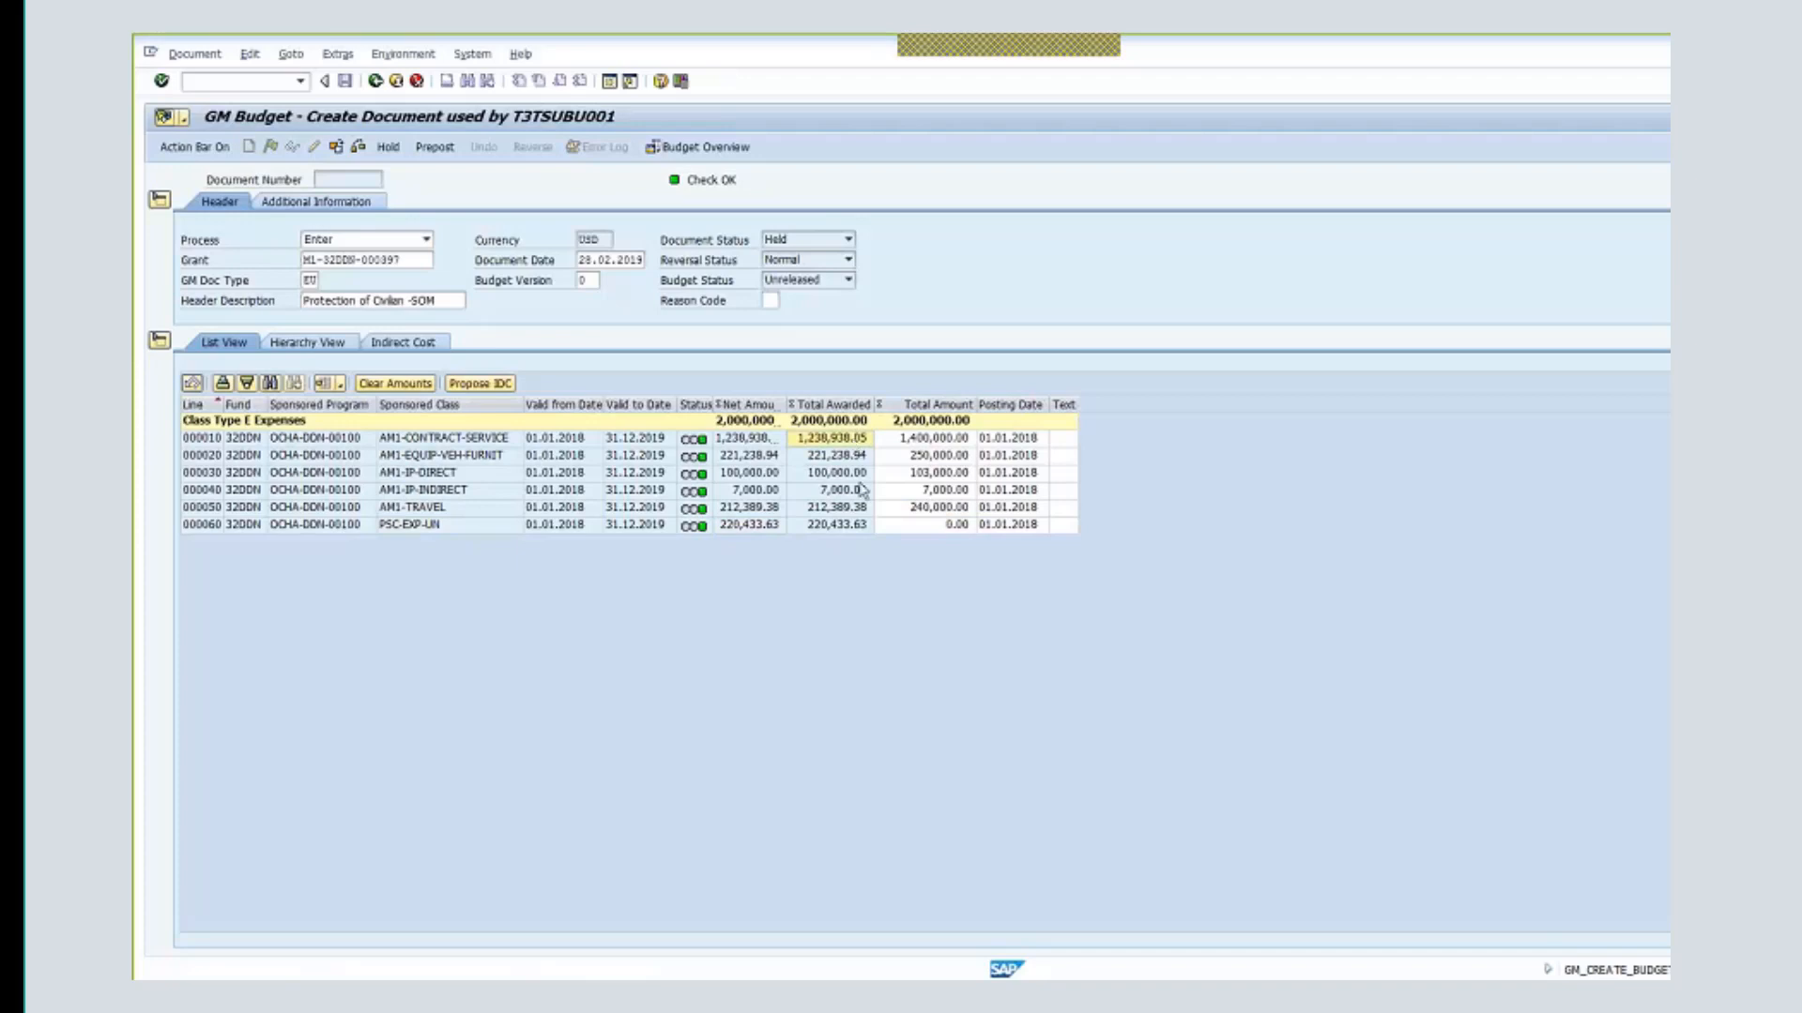
left_click(464, 476)
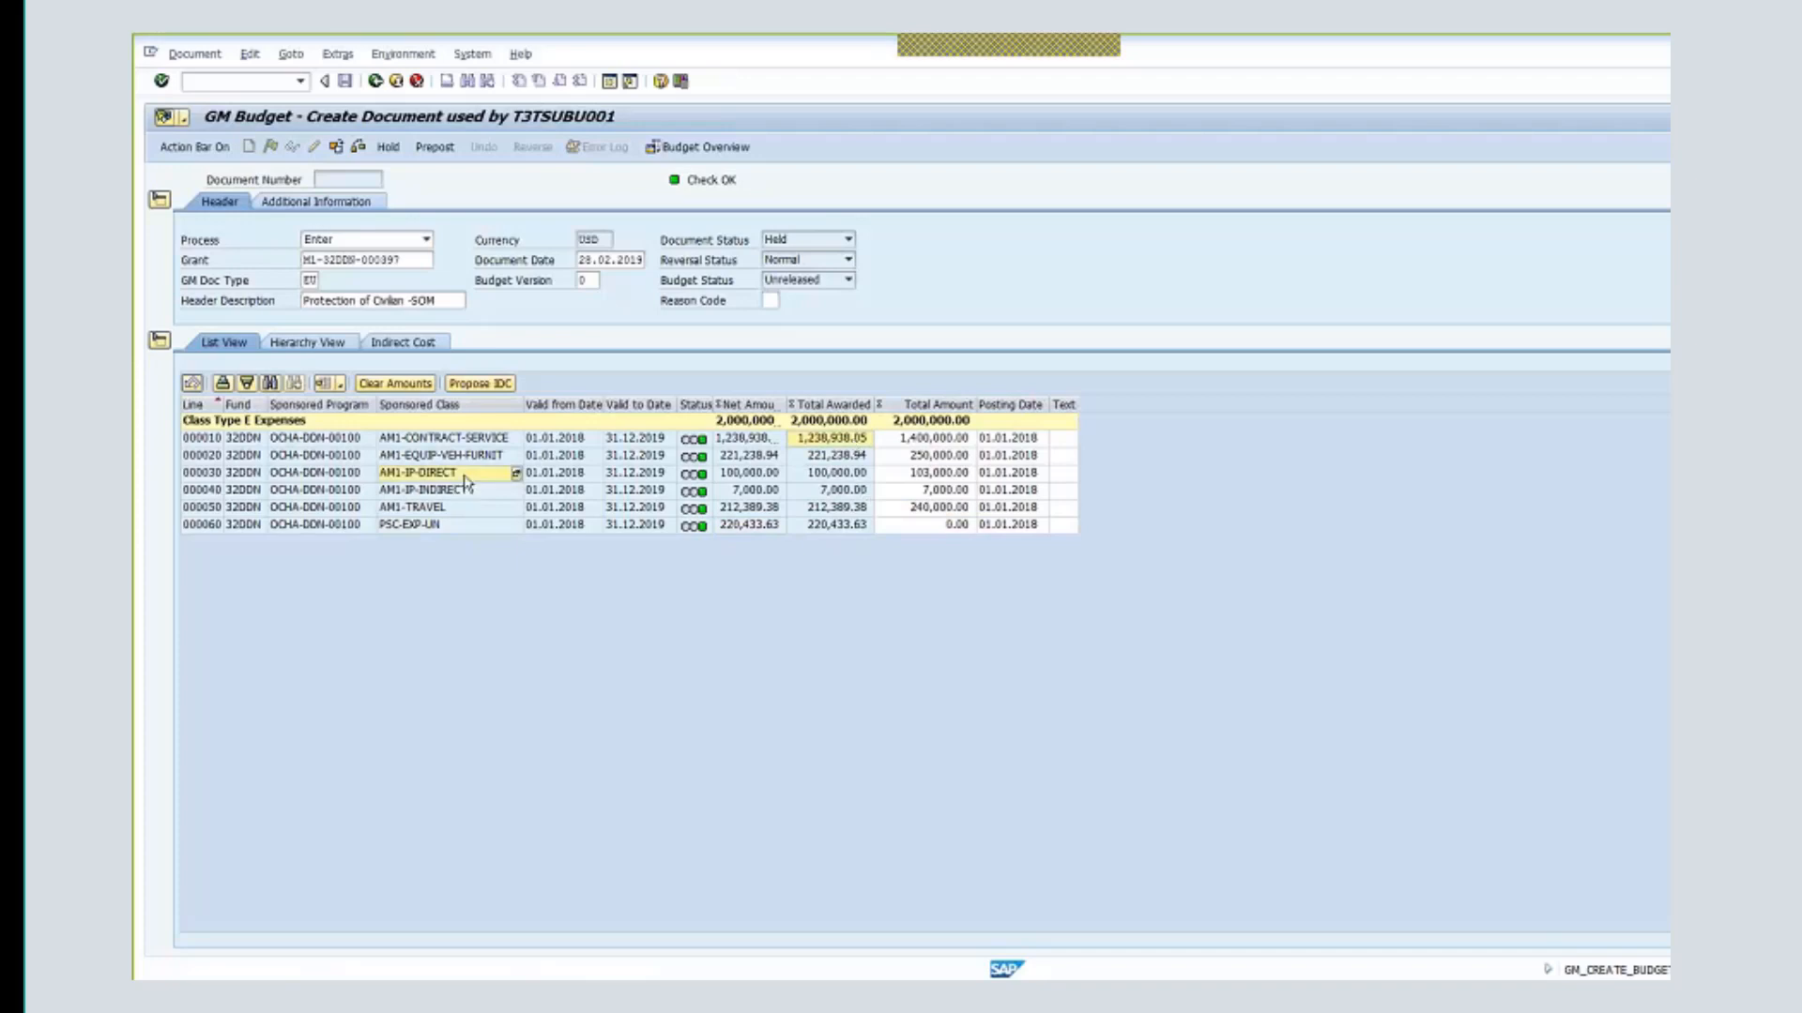
left_click(956, 479)
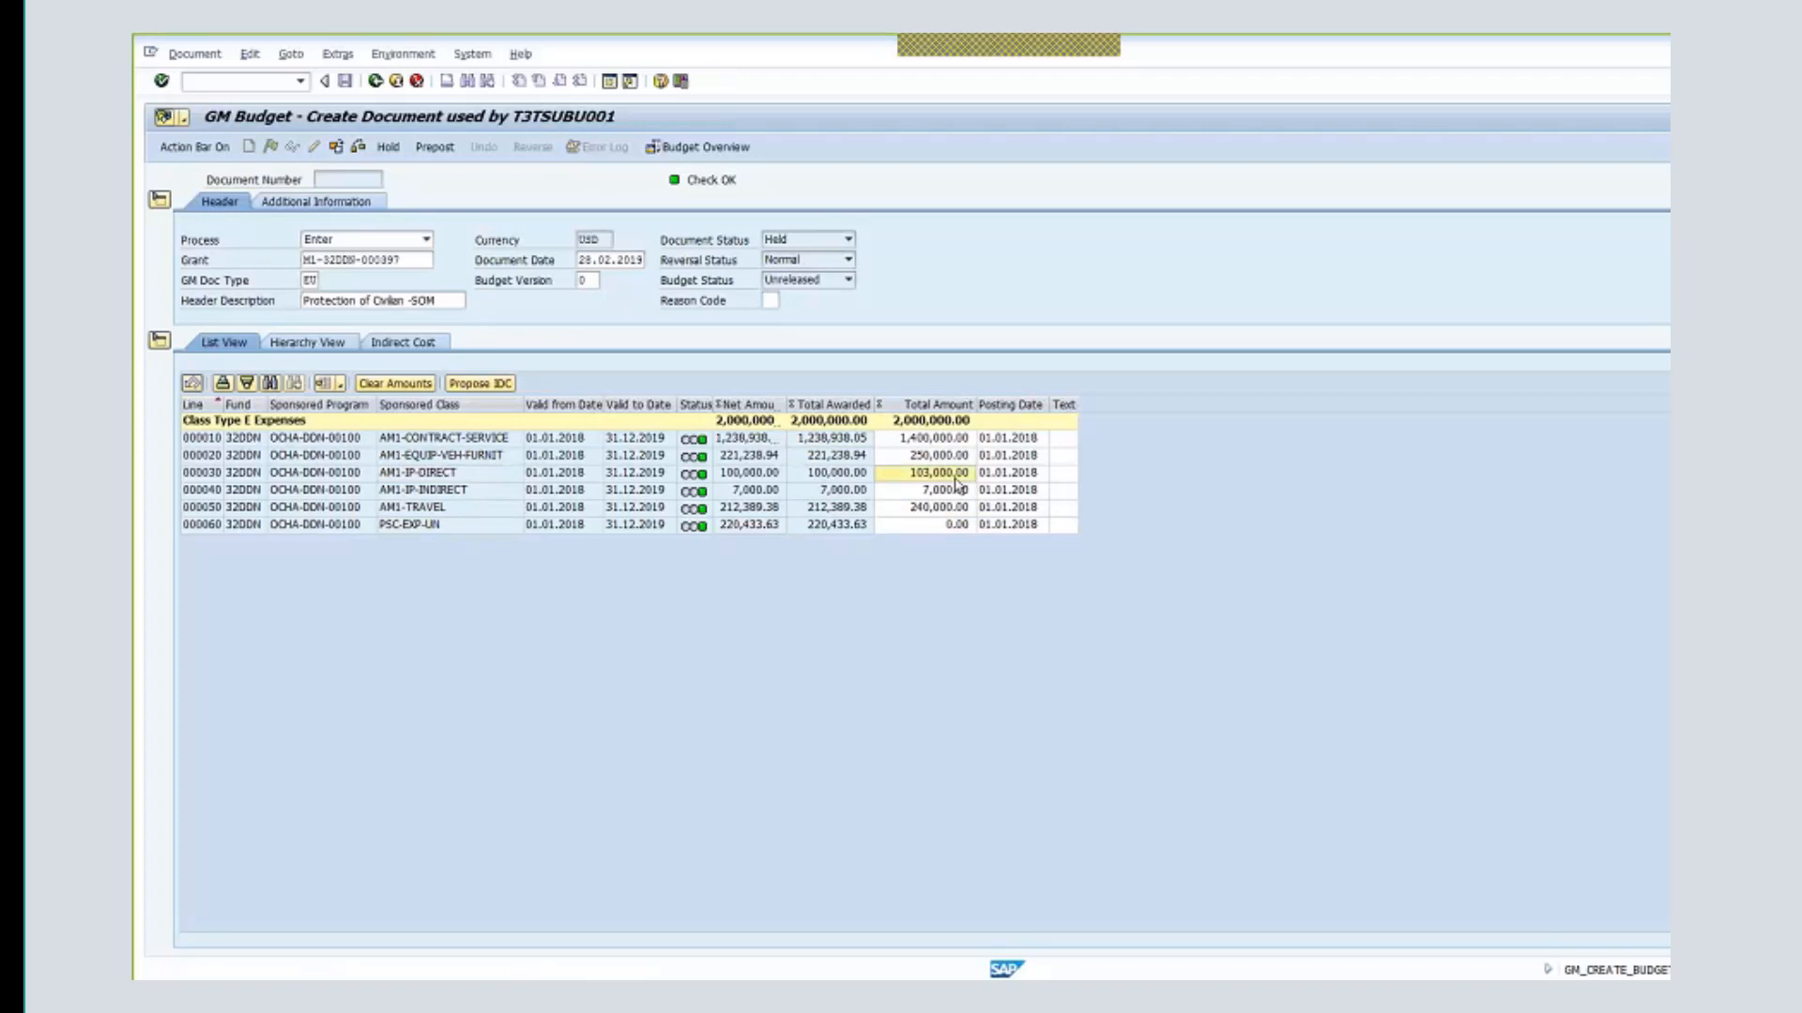
left_click(956, 481)
left_click(855, 475)
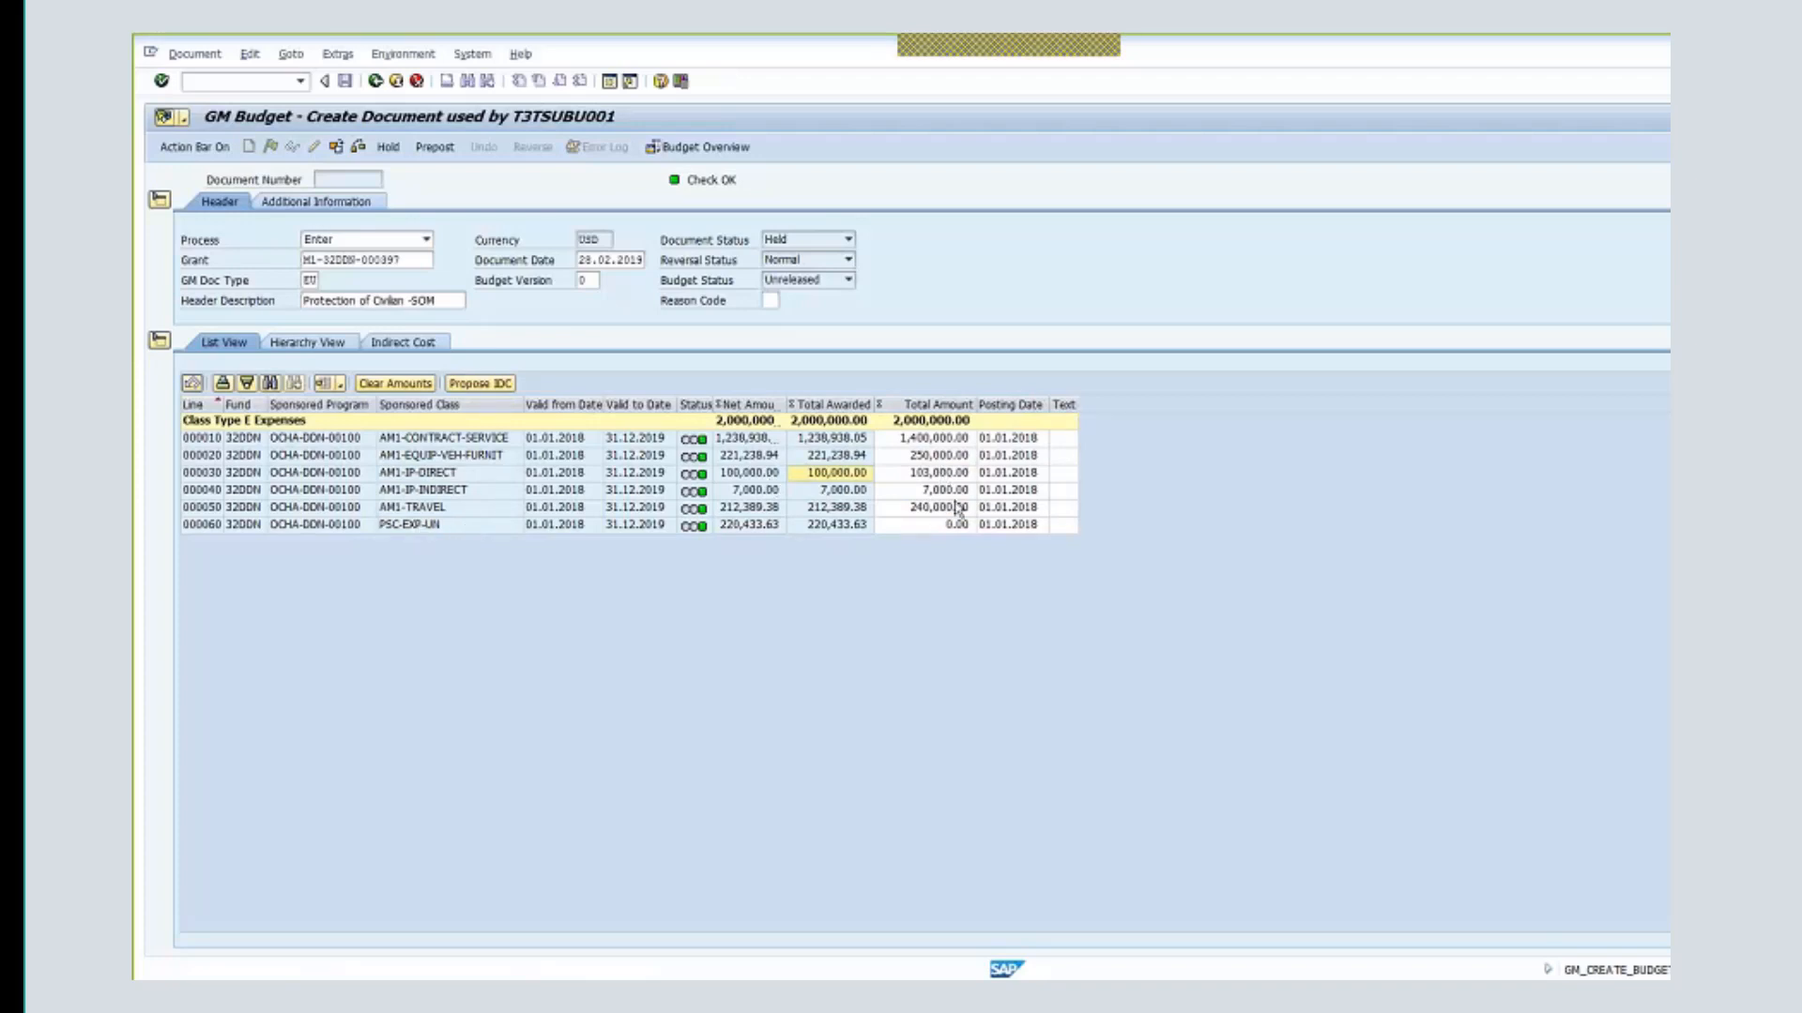
- Review AM1-IP-INDIRECT line 000040's total of 7,000, awarded amount and net amount
left_click(465, 494)
left_click(929, 489)
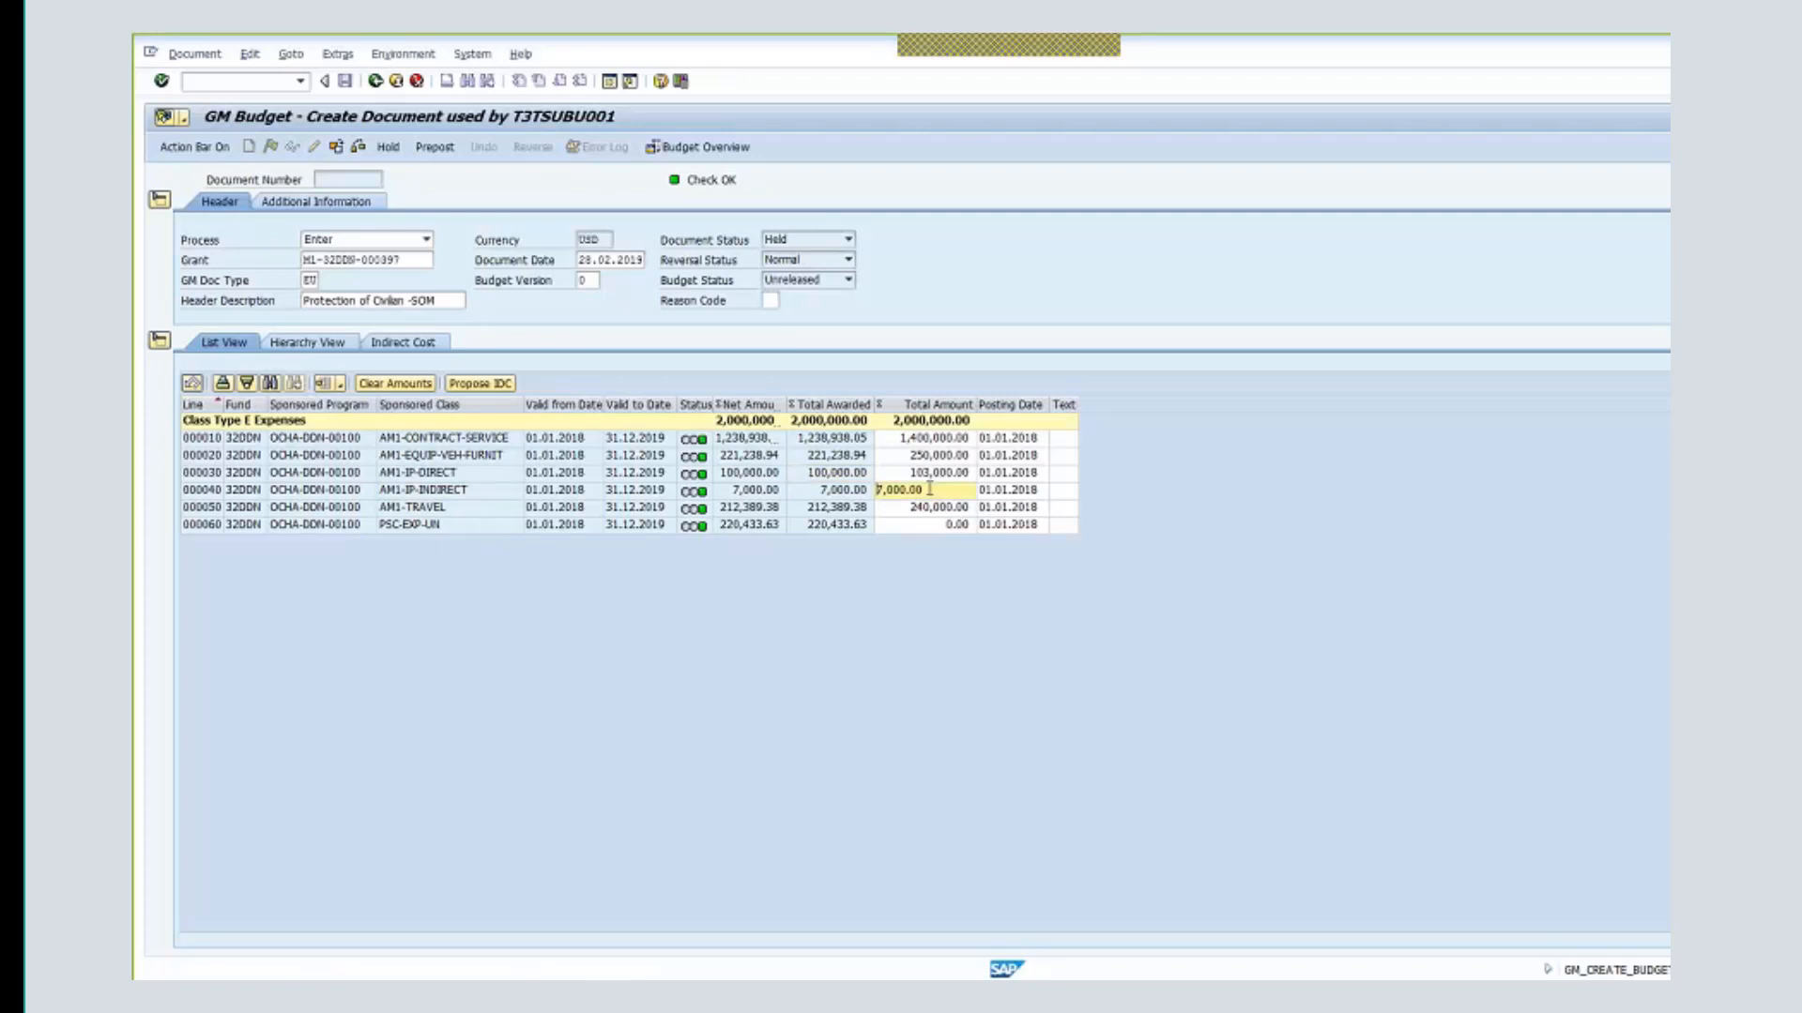
left_click(824, 493)
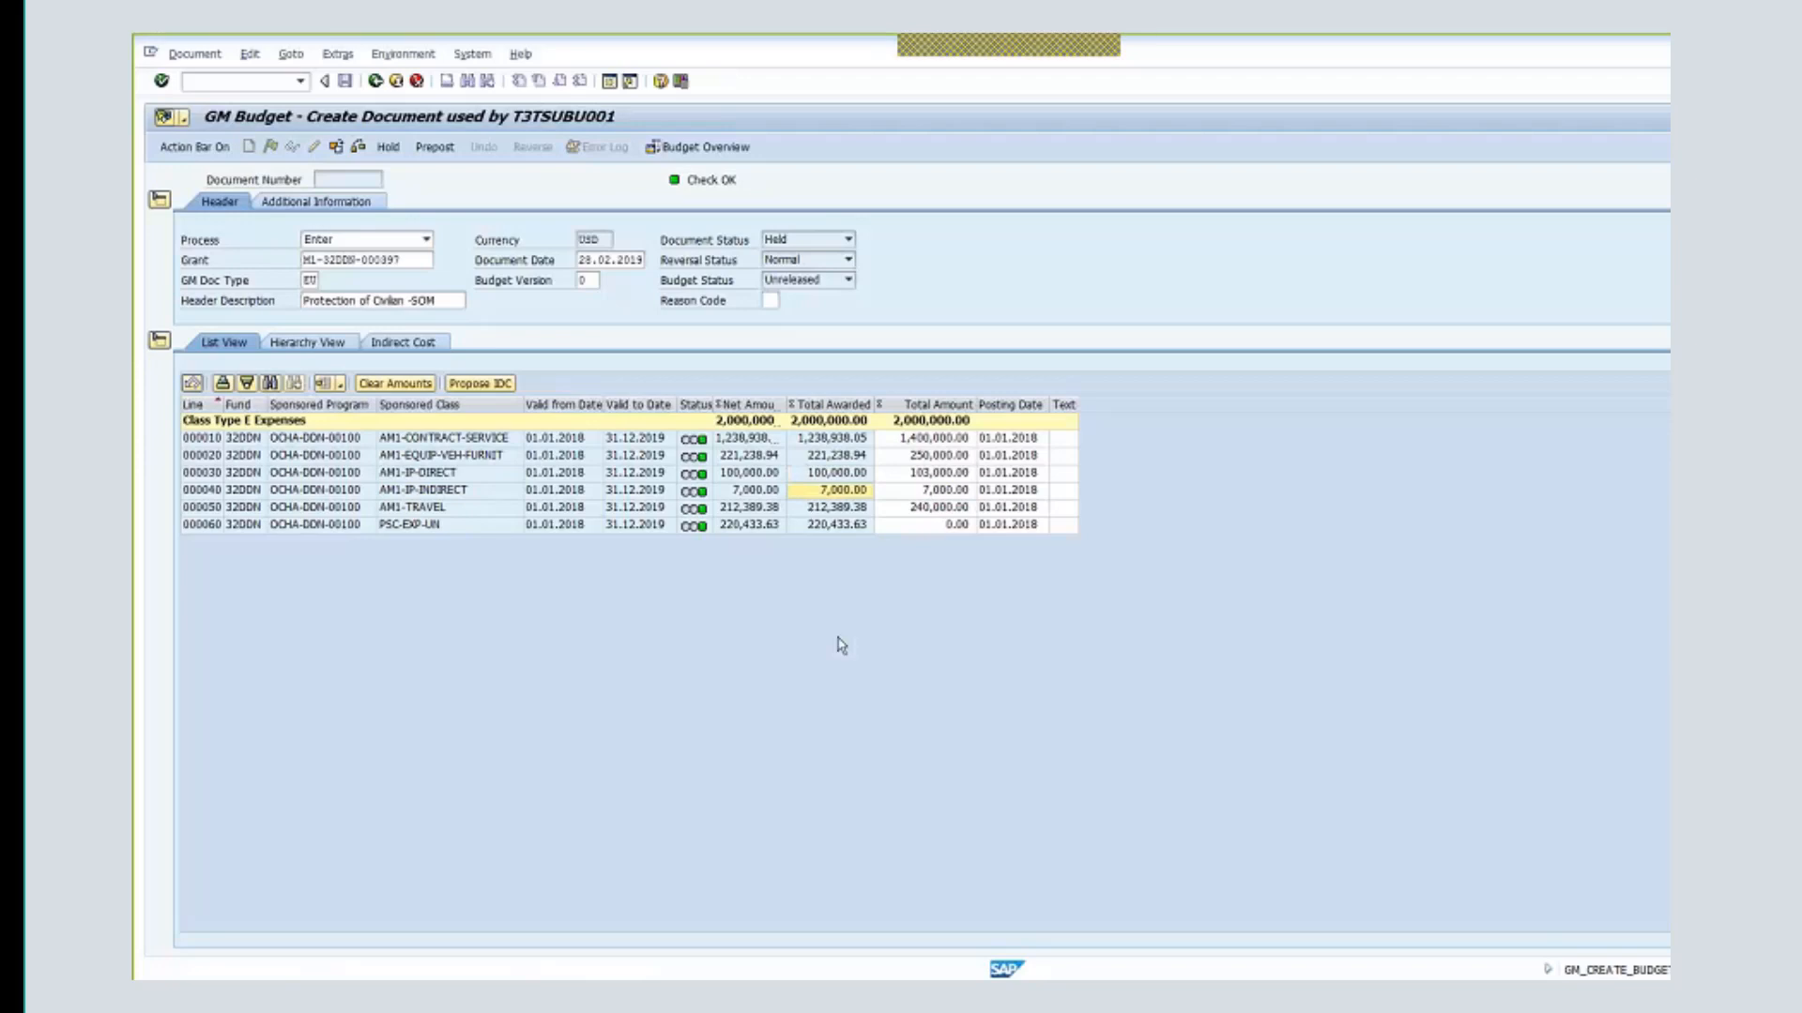
left_click(483, 492)
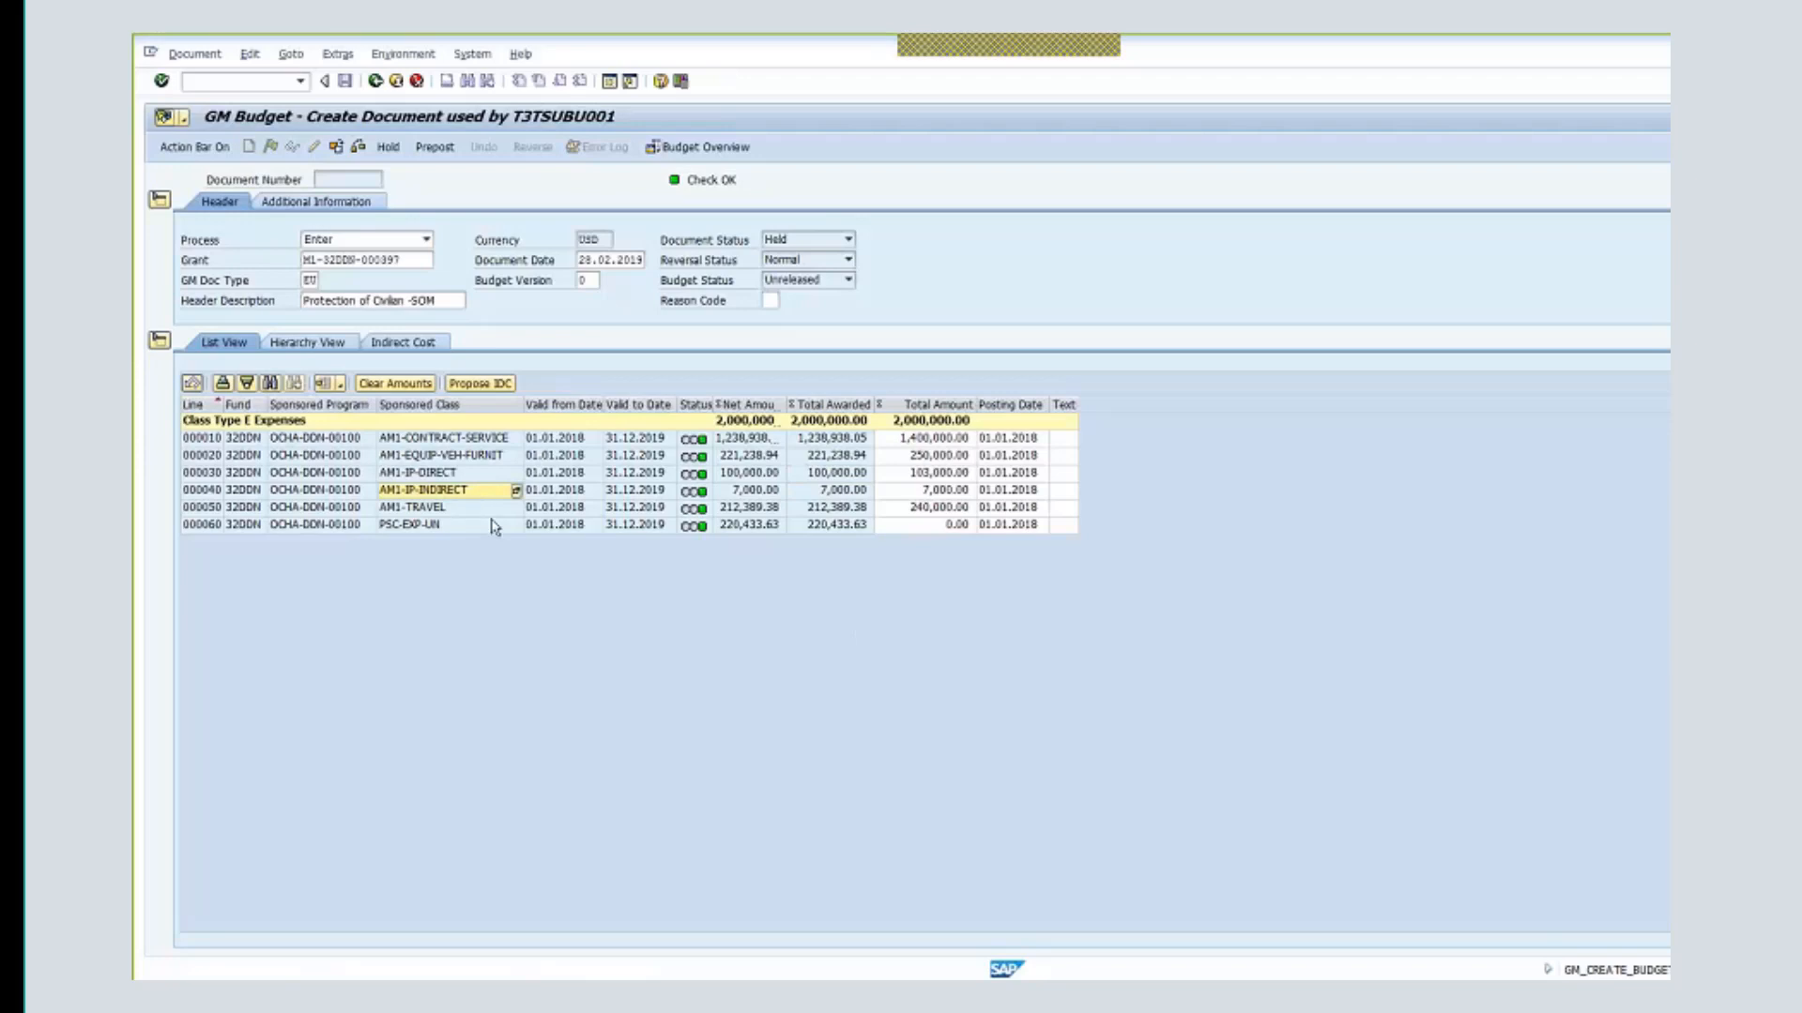
left_click(843, 493)
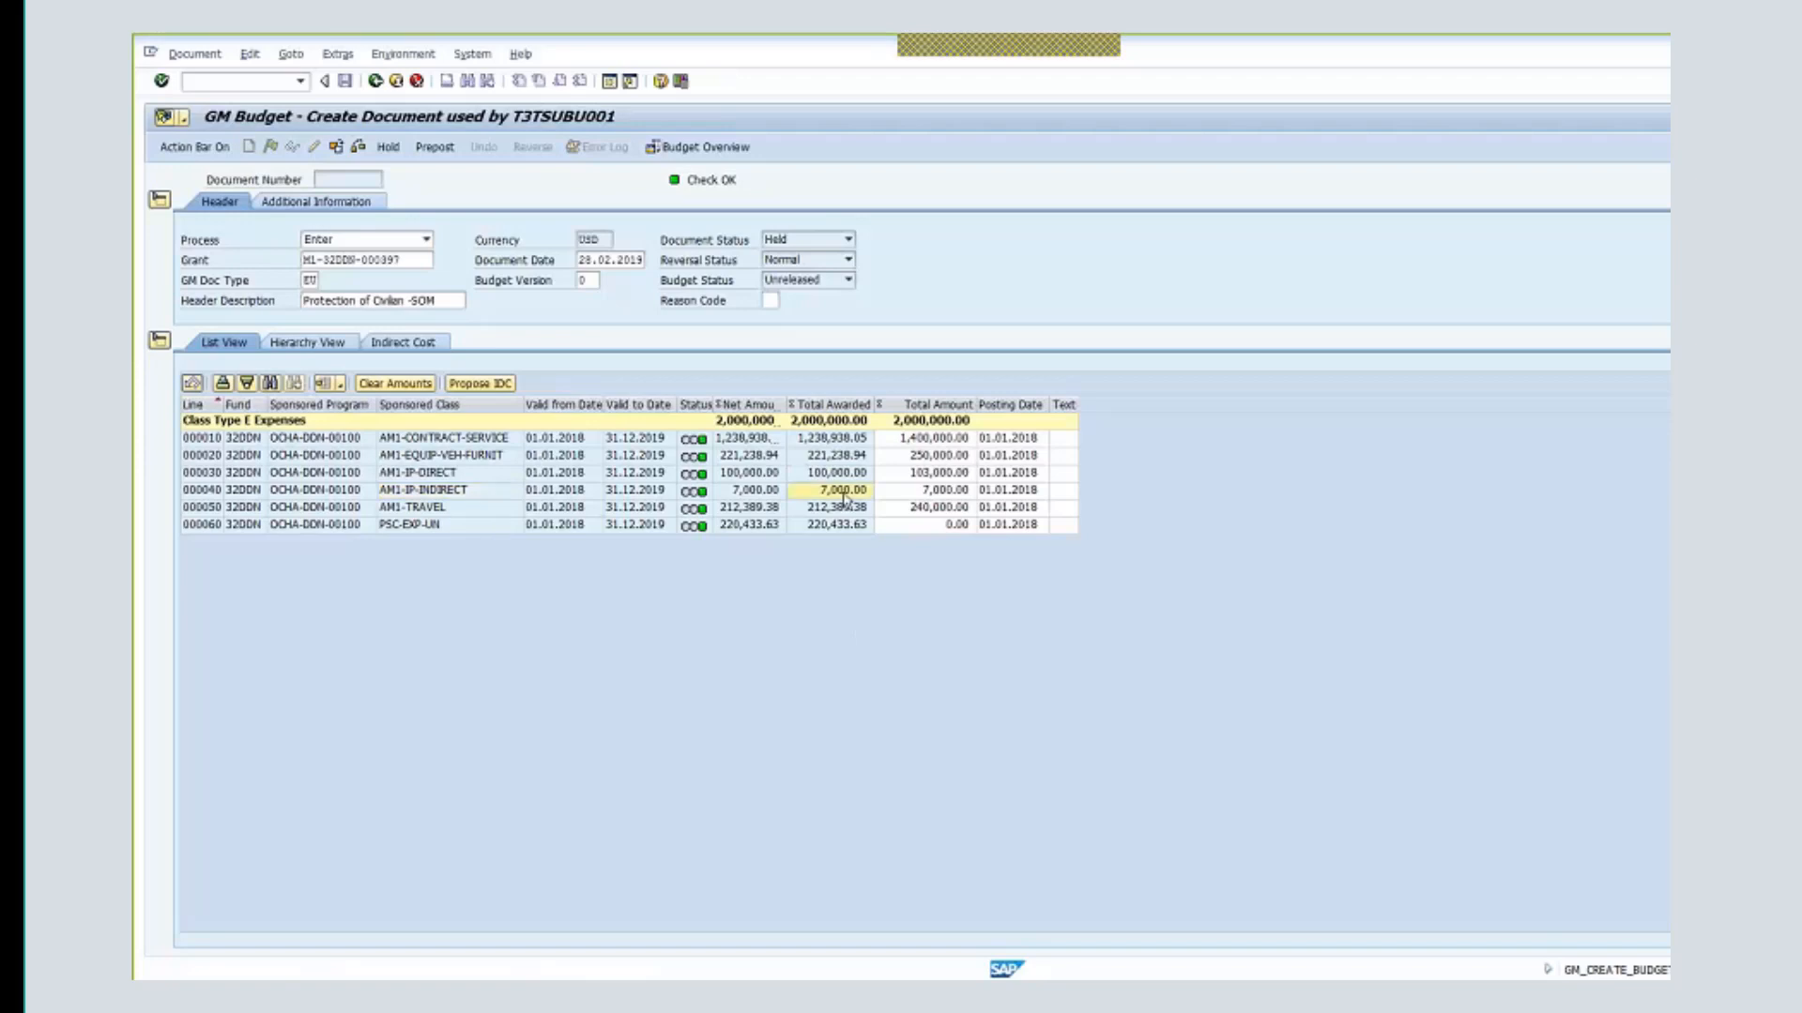
left_click(779, 491)
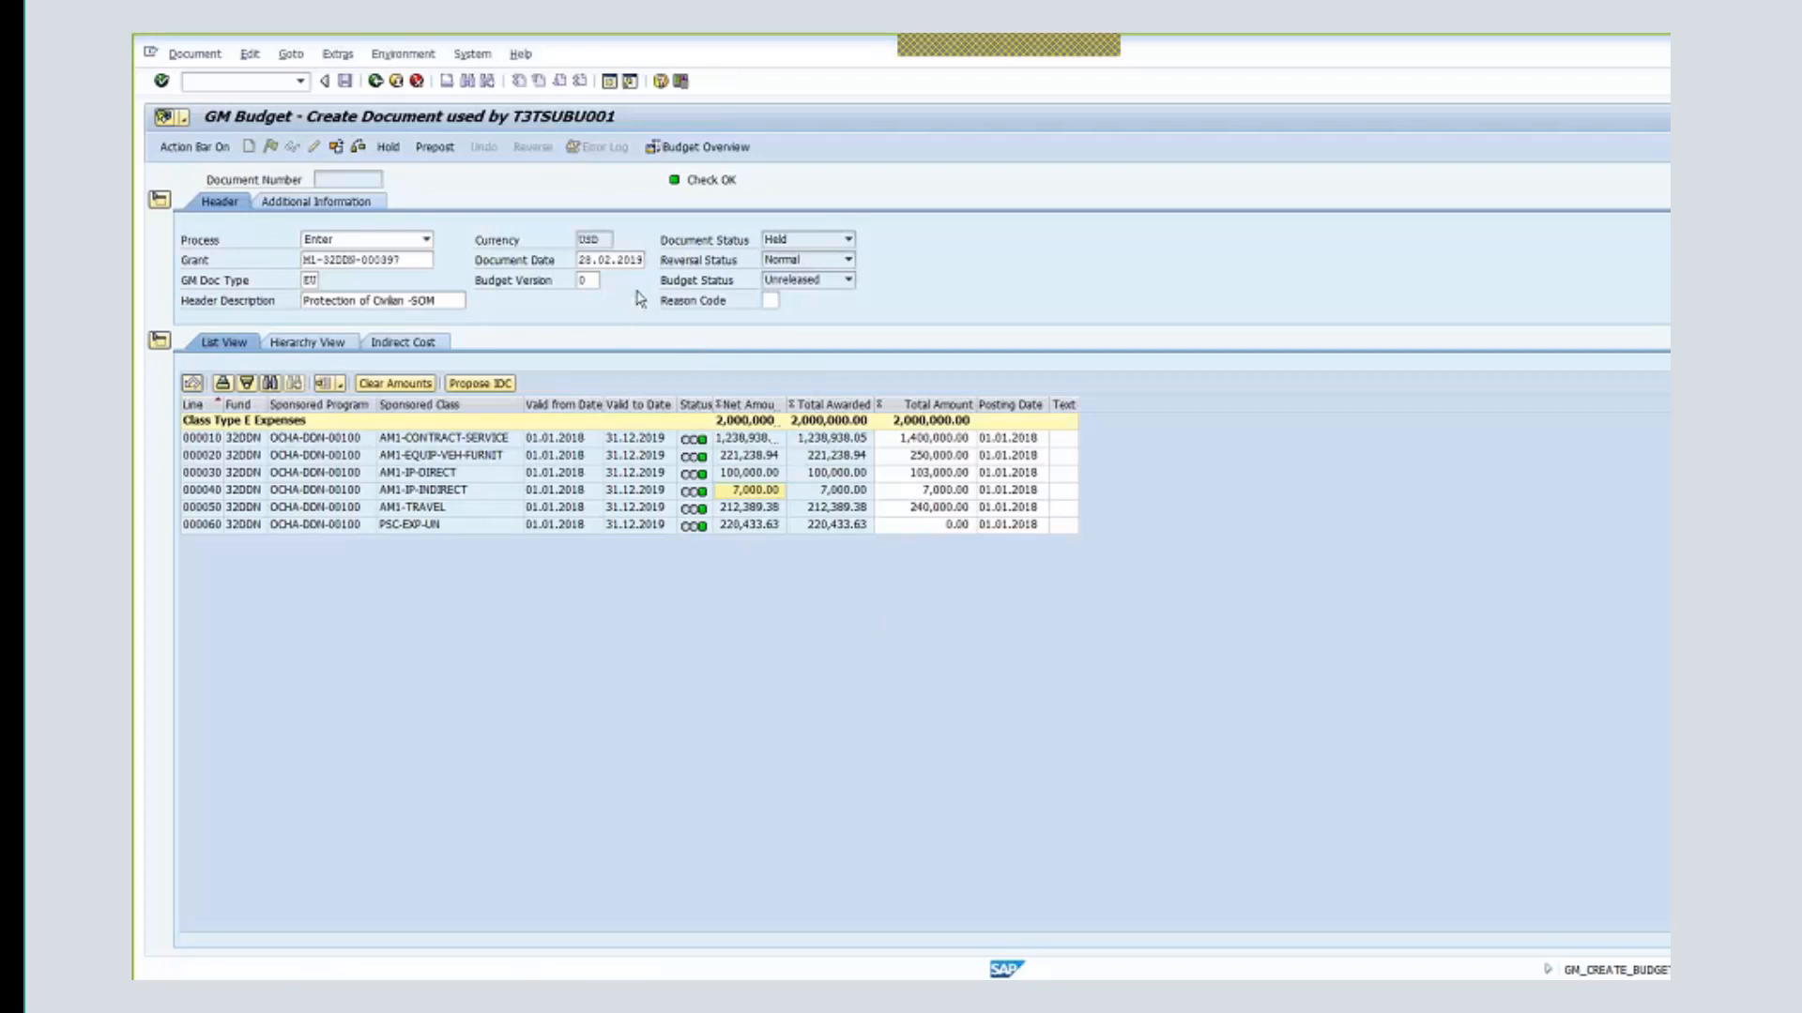
- Keep line 000030's amount unchanged, prepost the budget document and acknowledge the success message
left_click(902, 472)
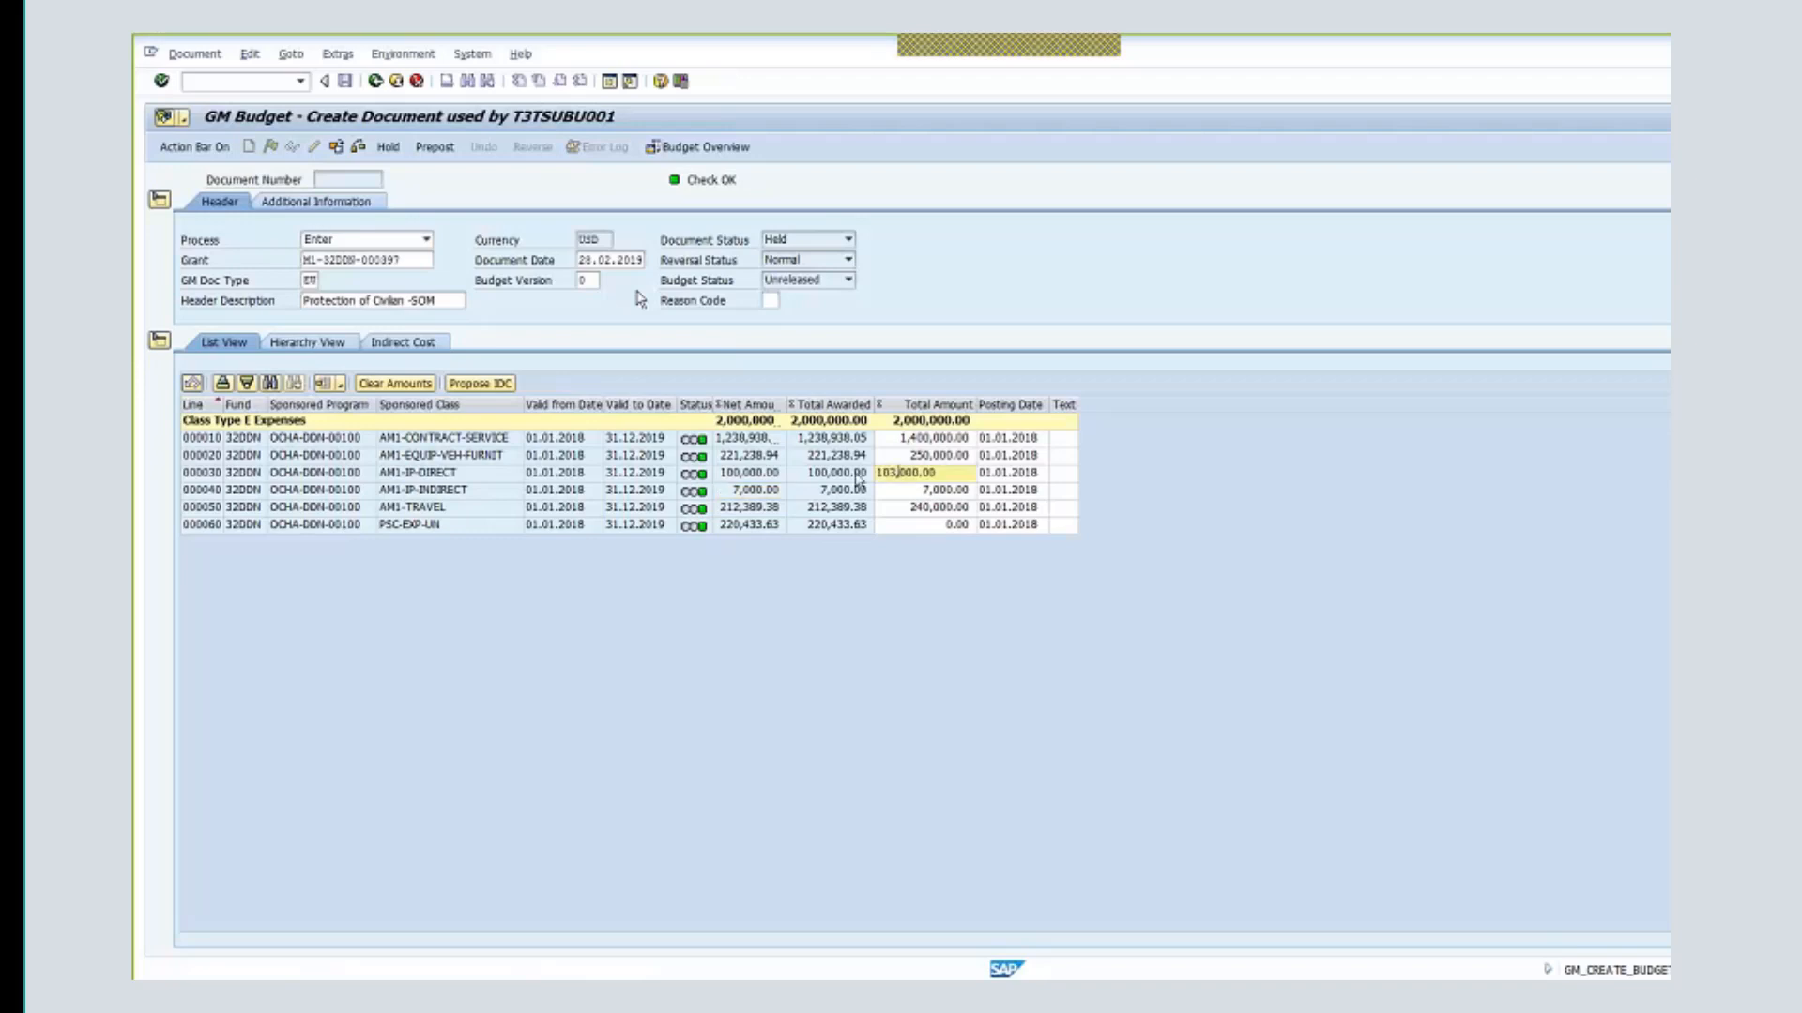
key("Return")
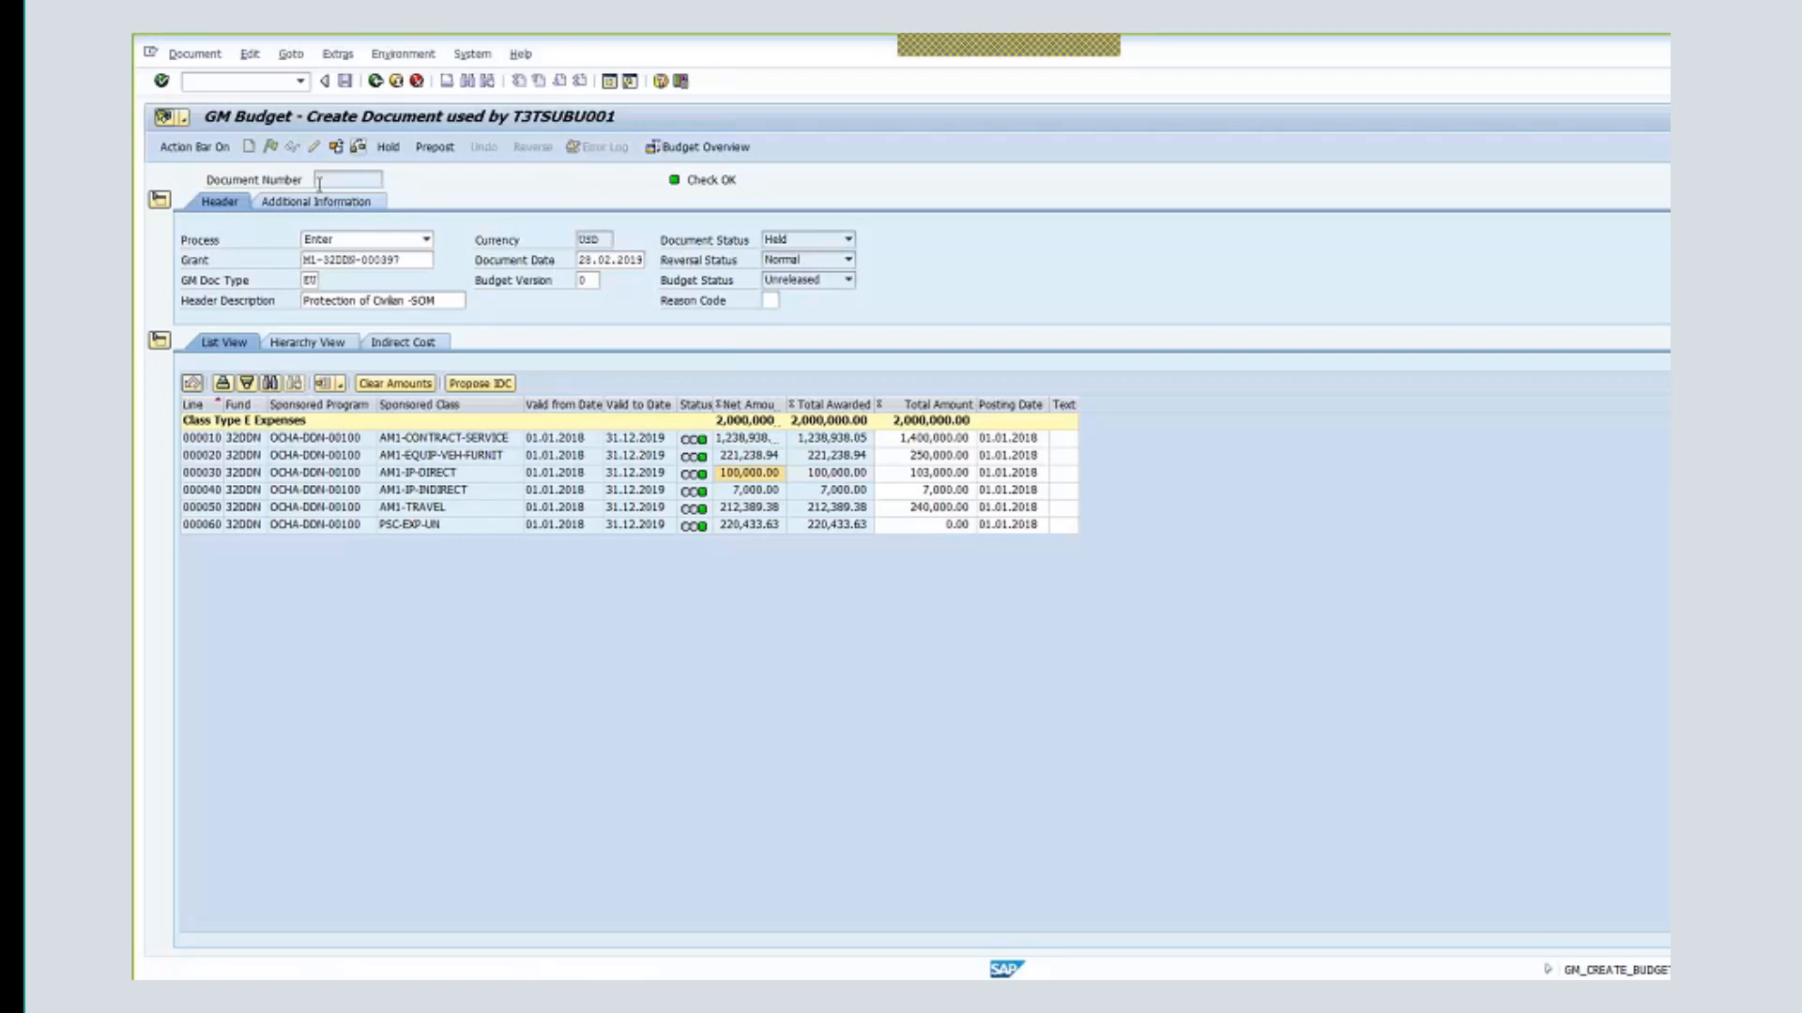
left_click(438, 151)
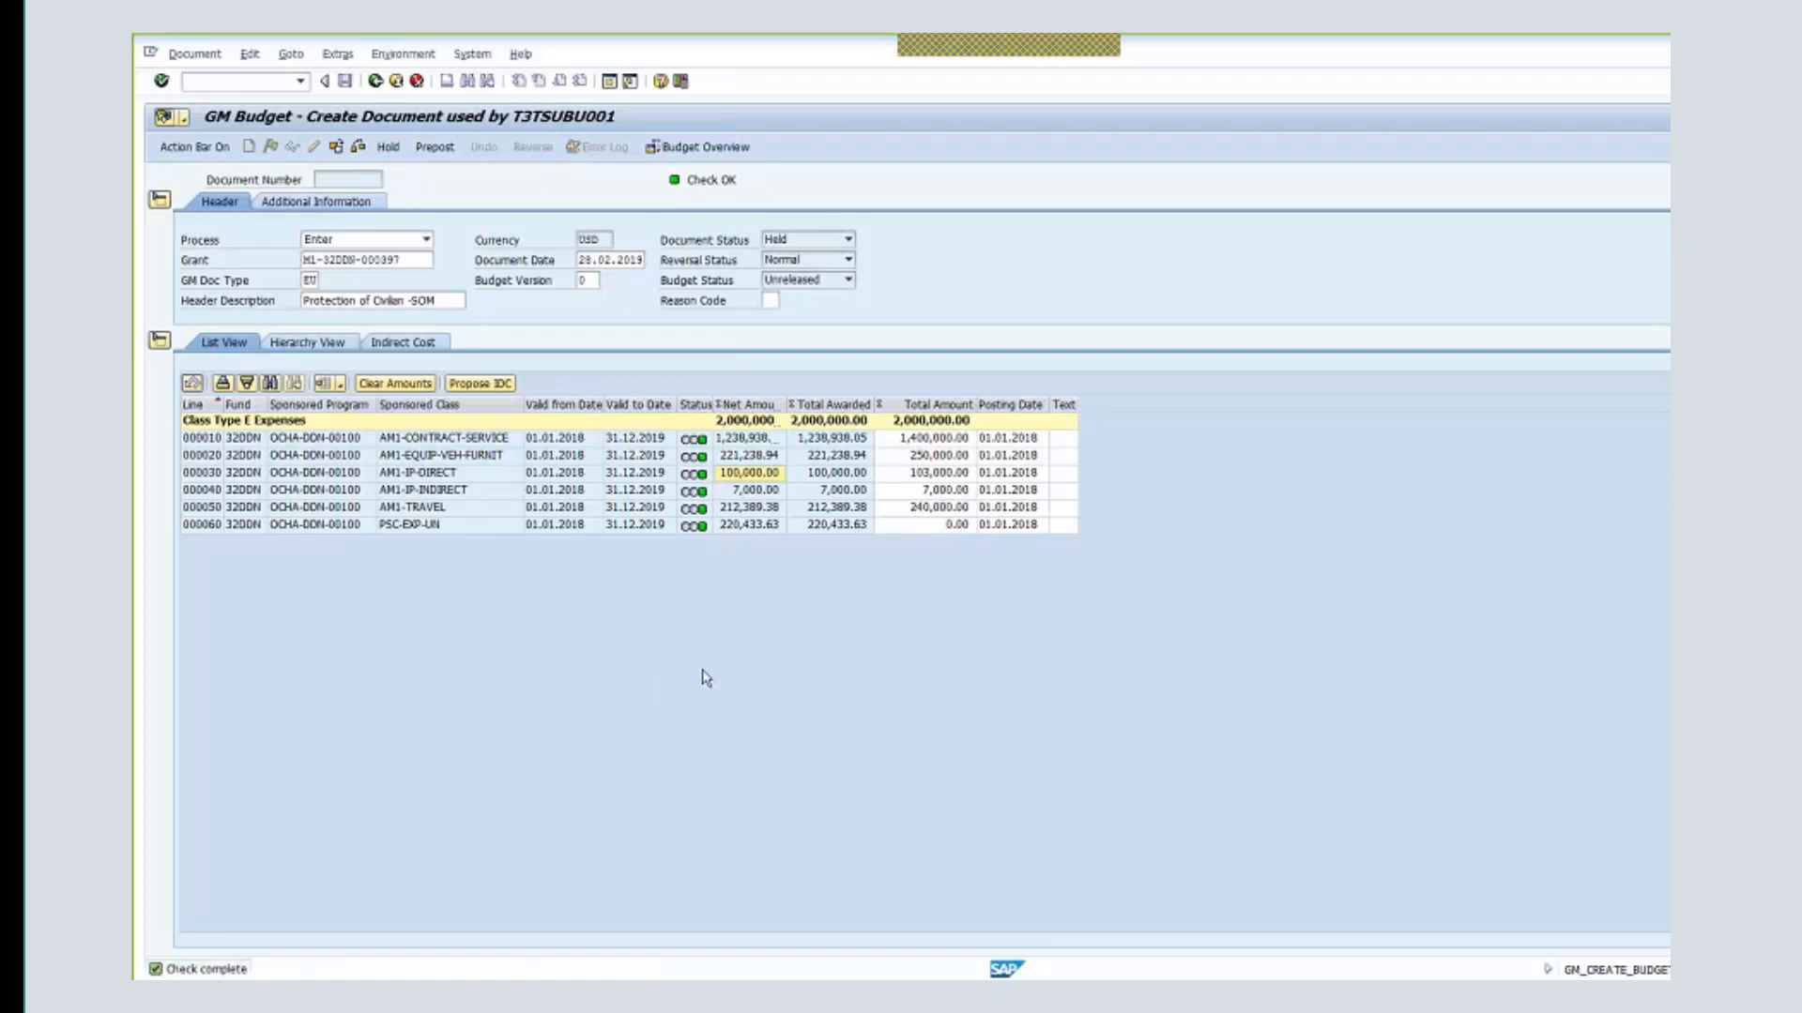
left_click(445, 151)
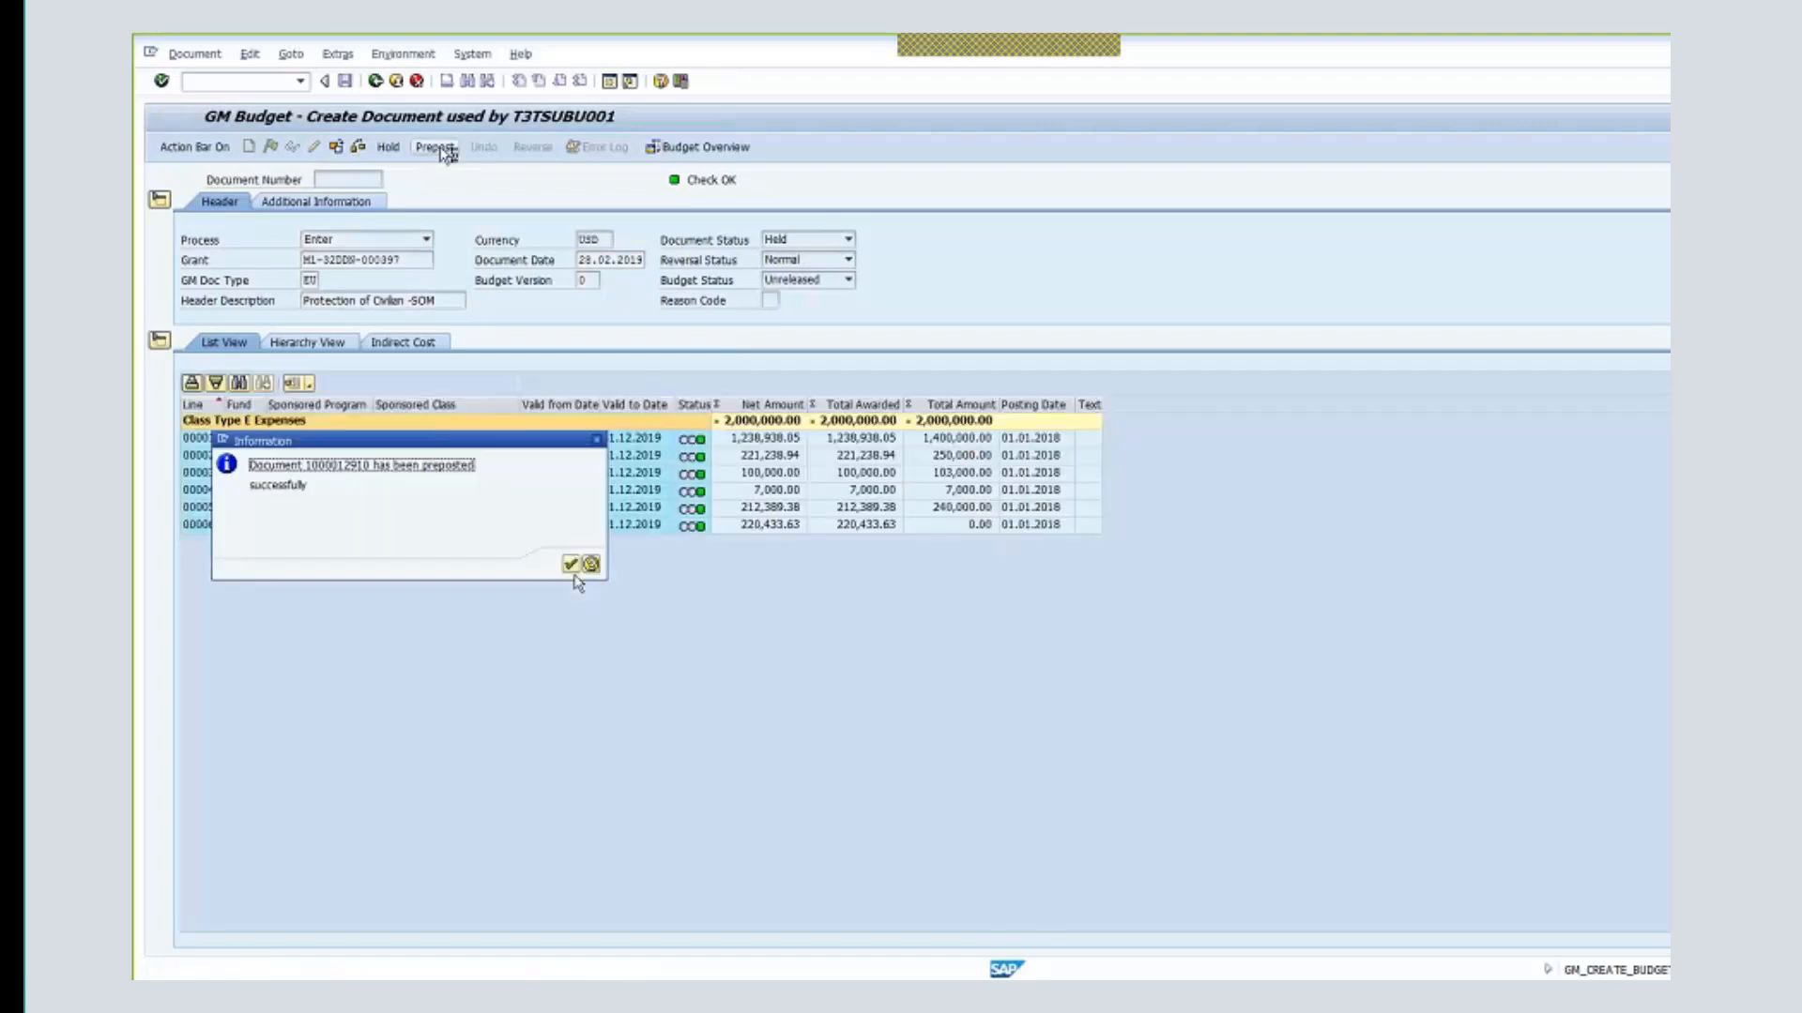
left_click(570, 565)
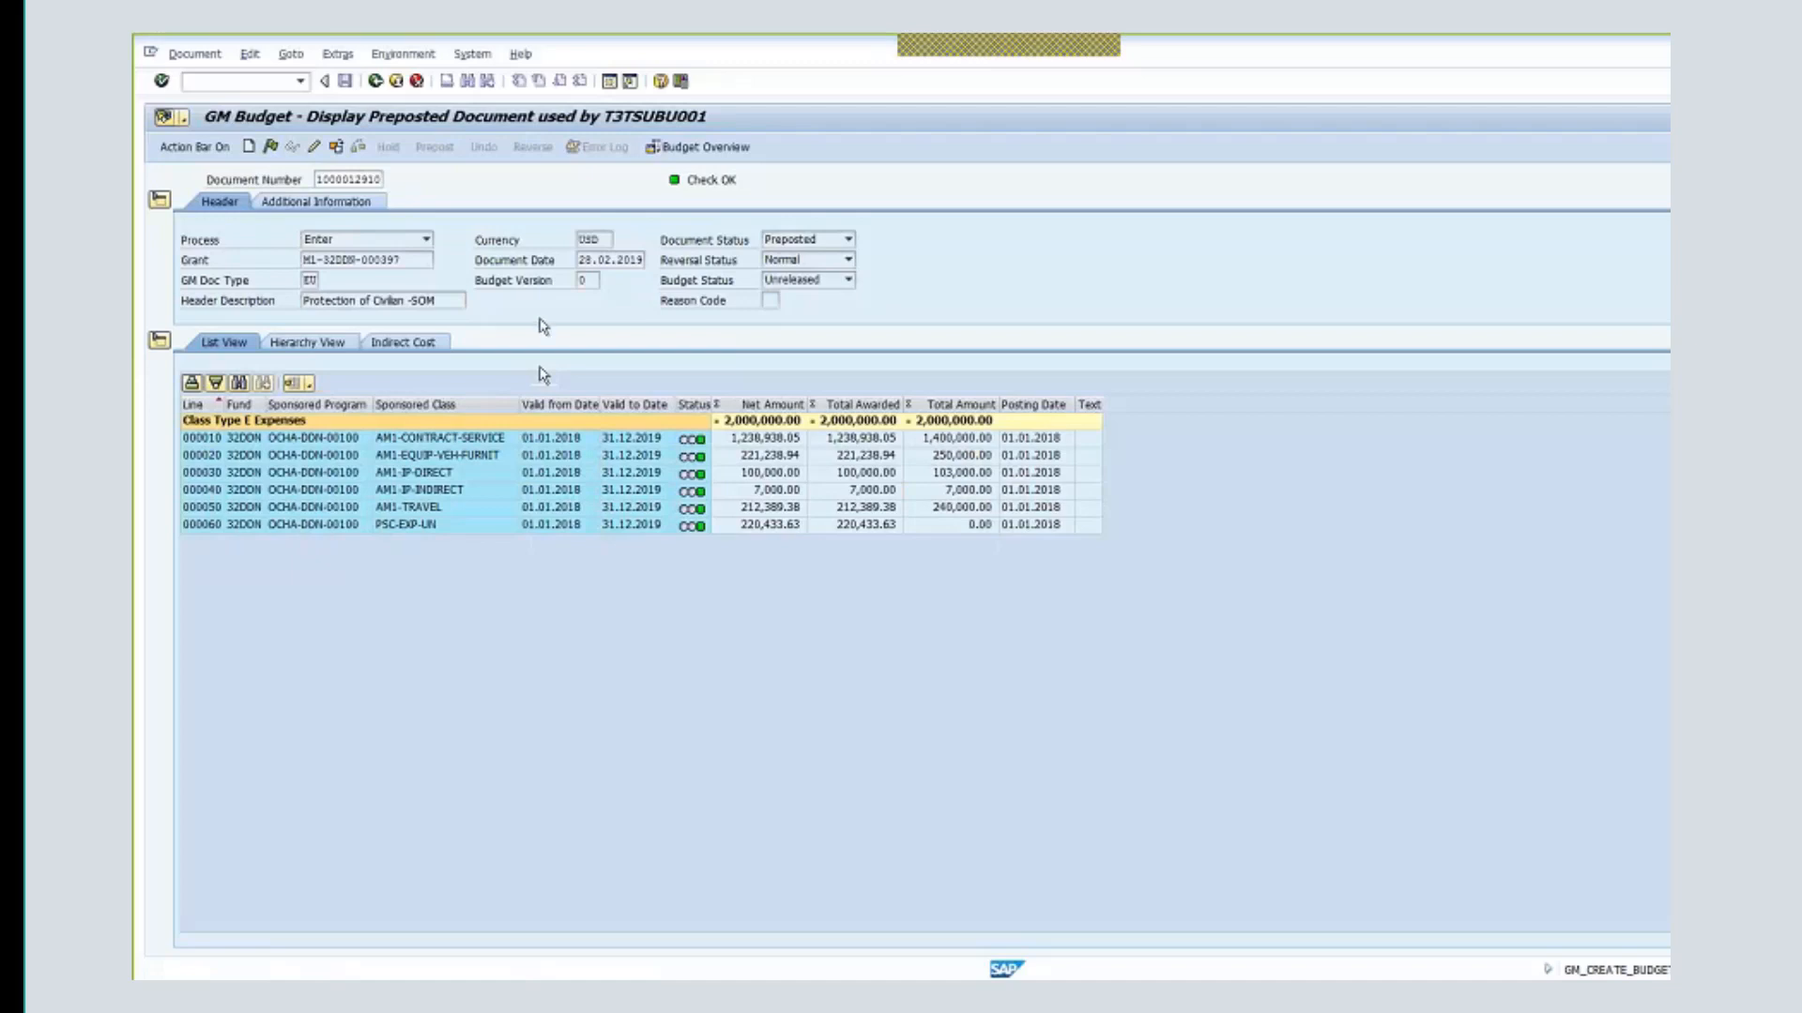
- Log off the current session and reopen the T1E training system login screen
left_click(487, 56)
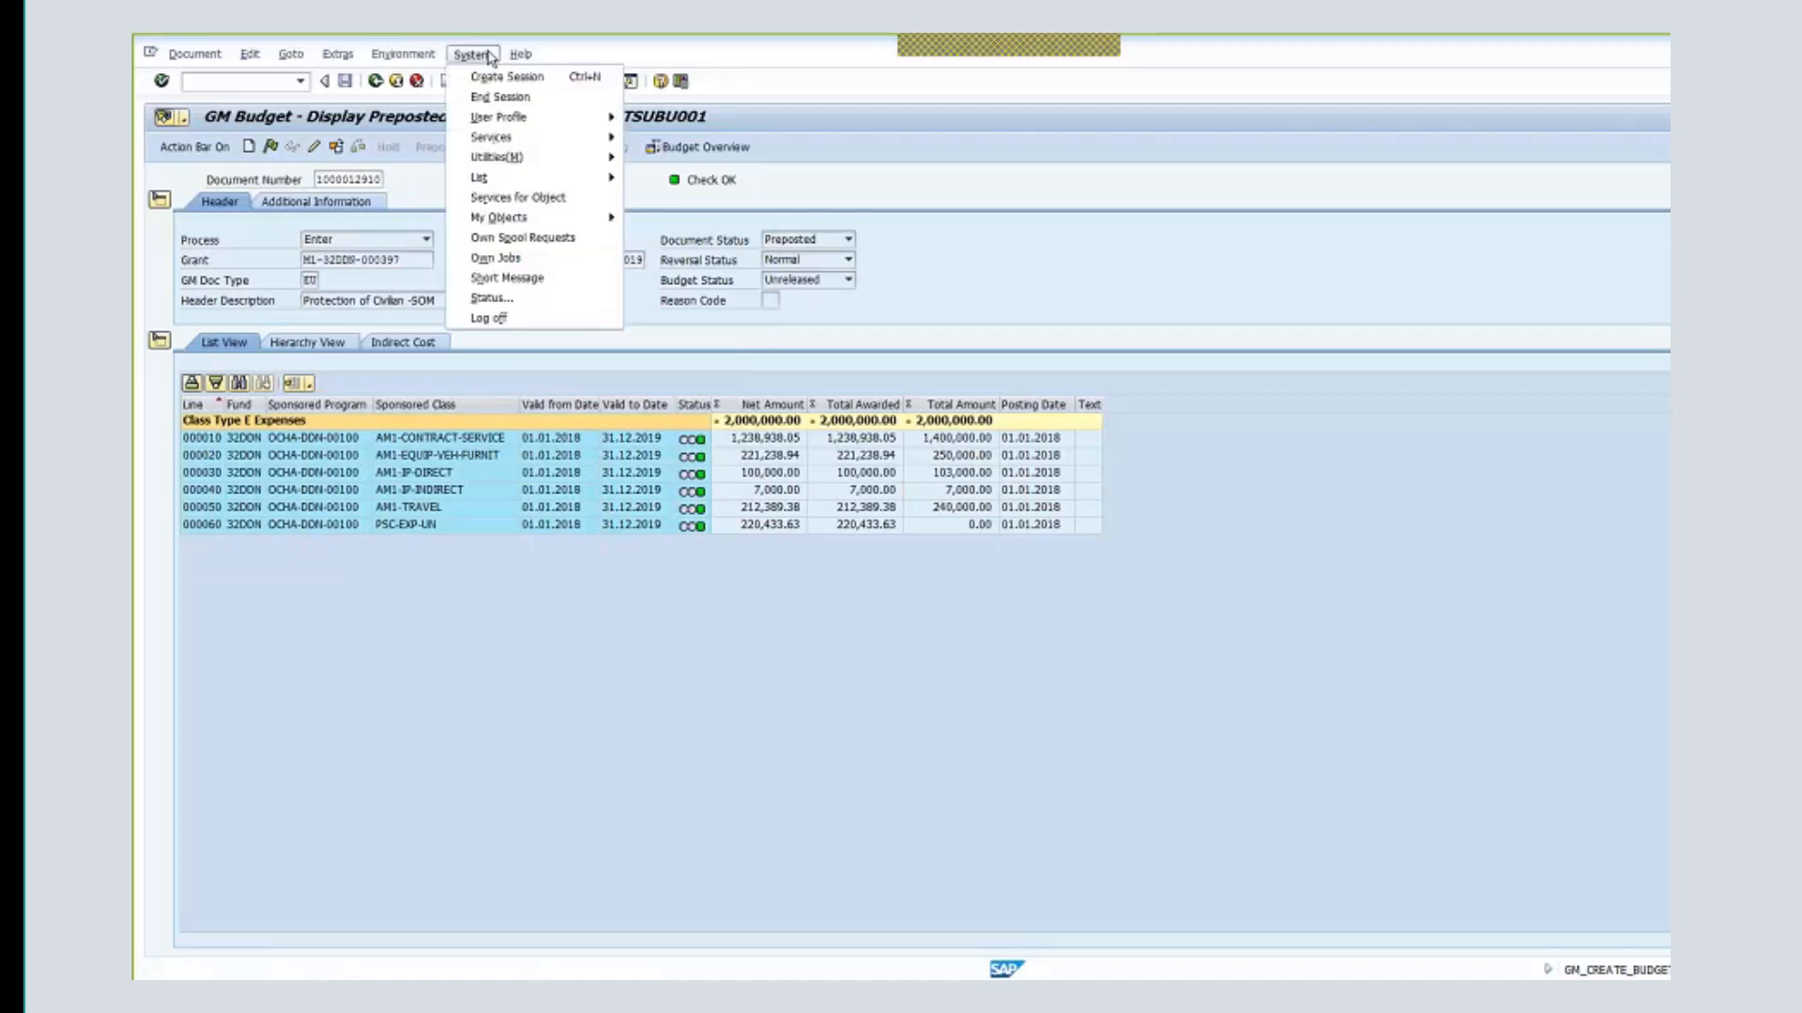
left_click(539, 320)
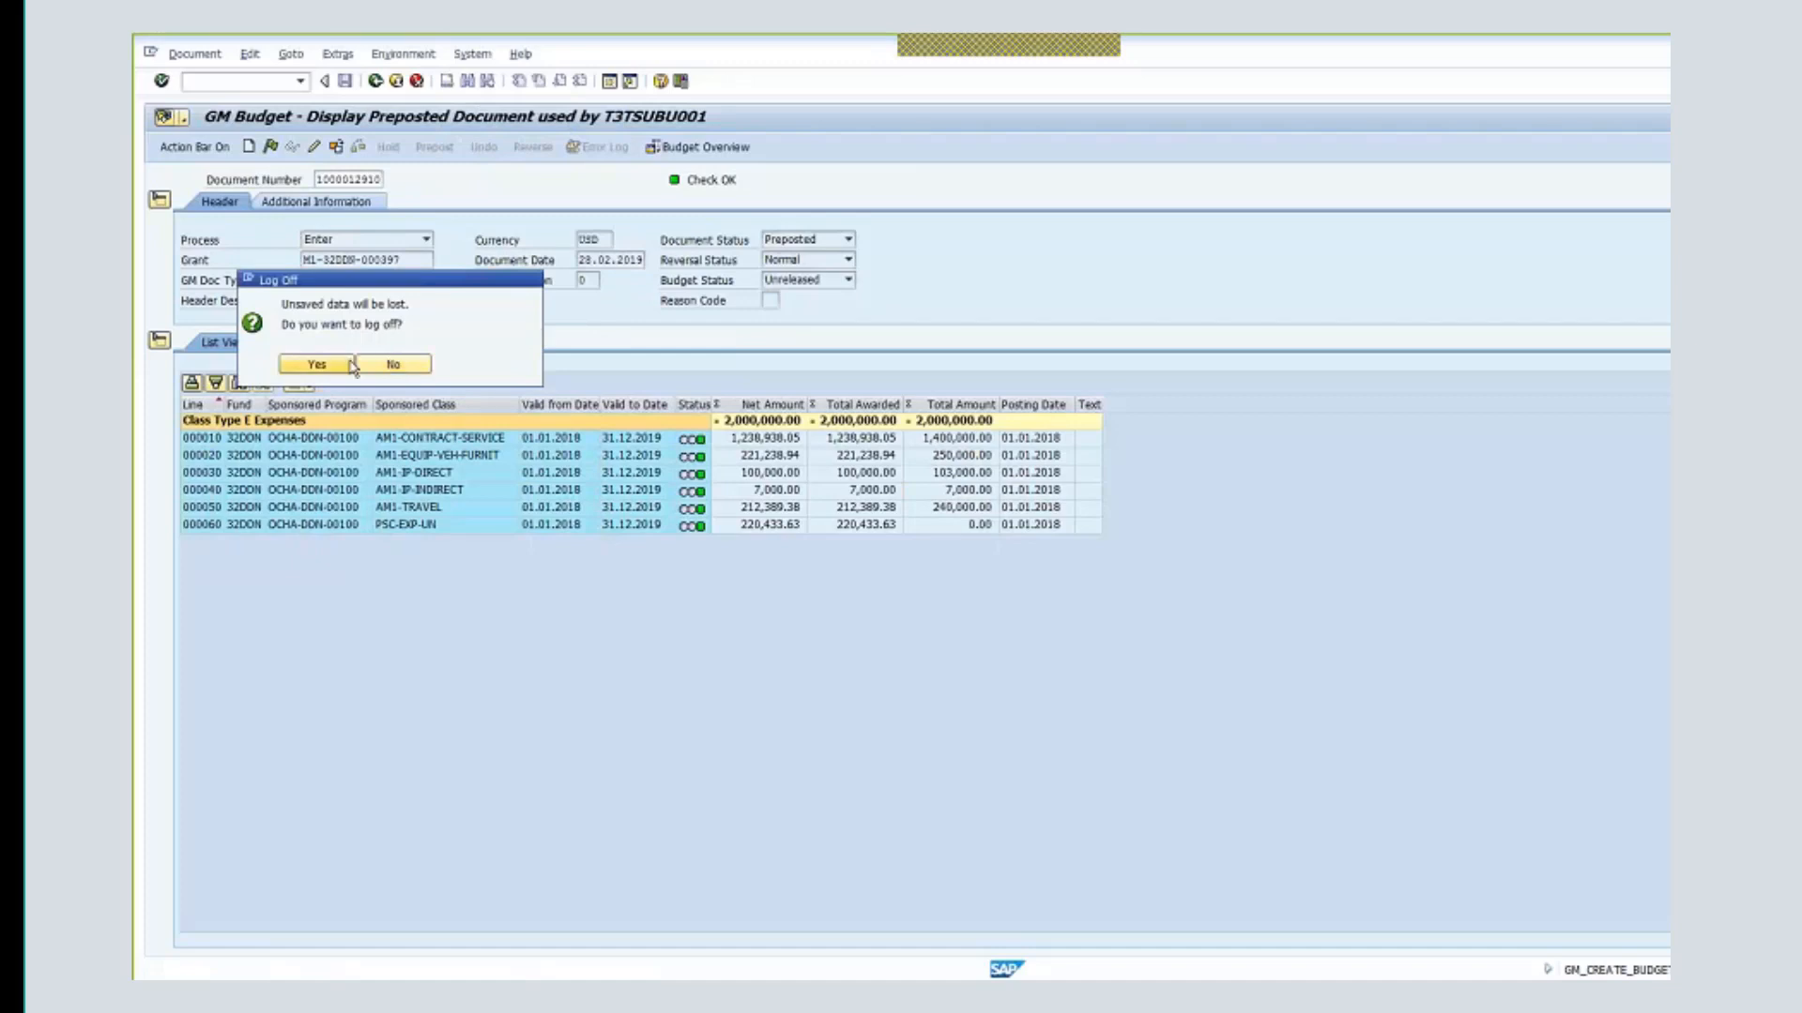
left_click(317, 364)
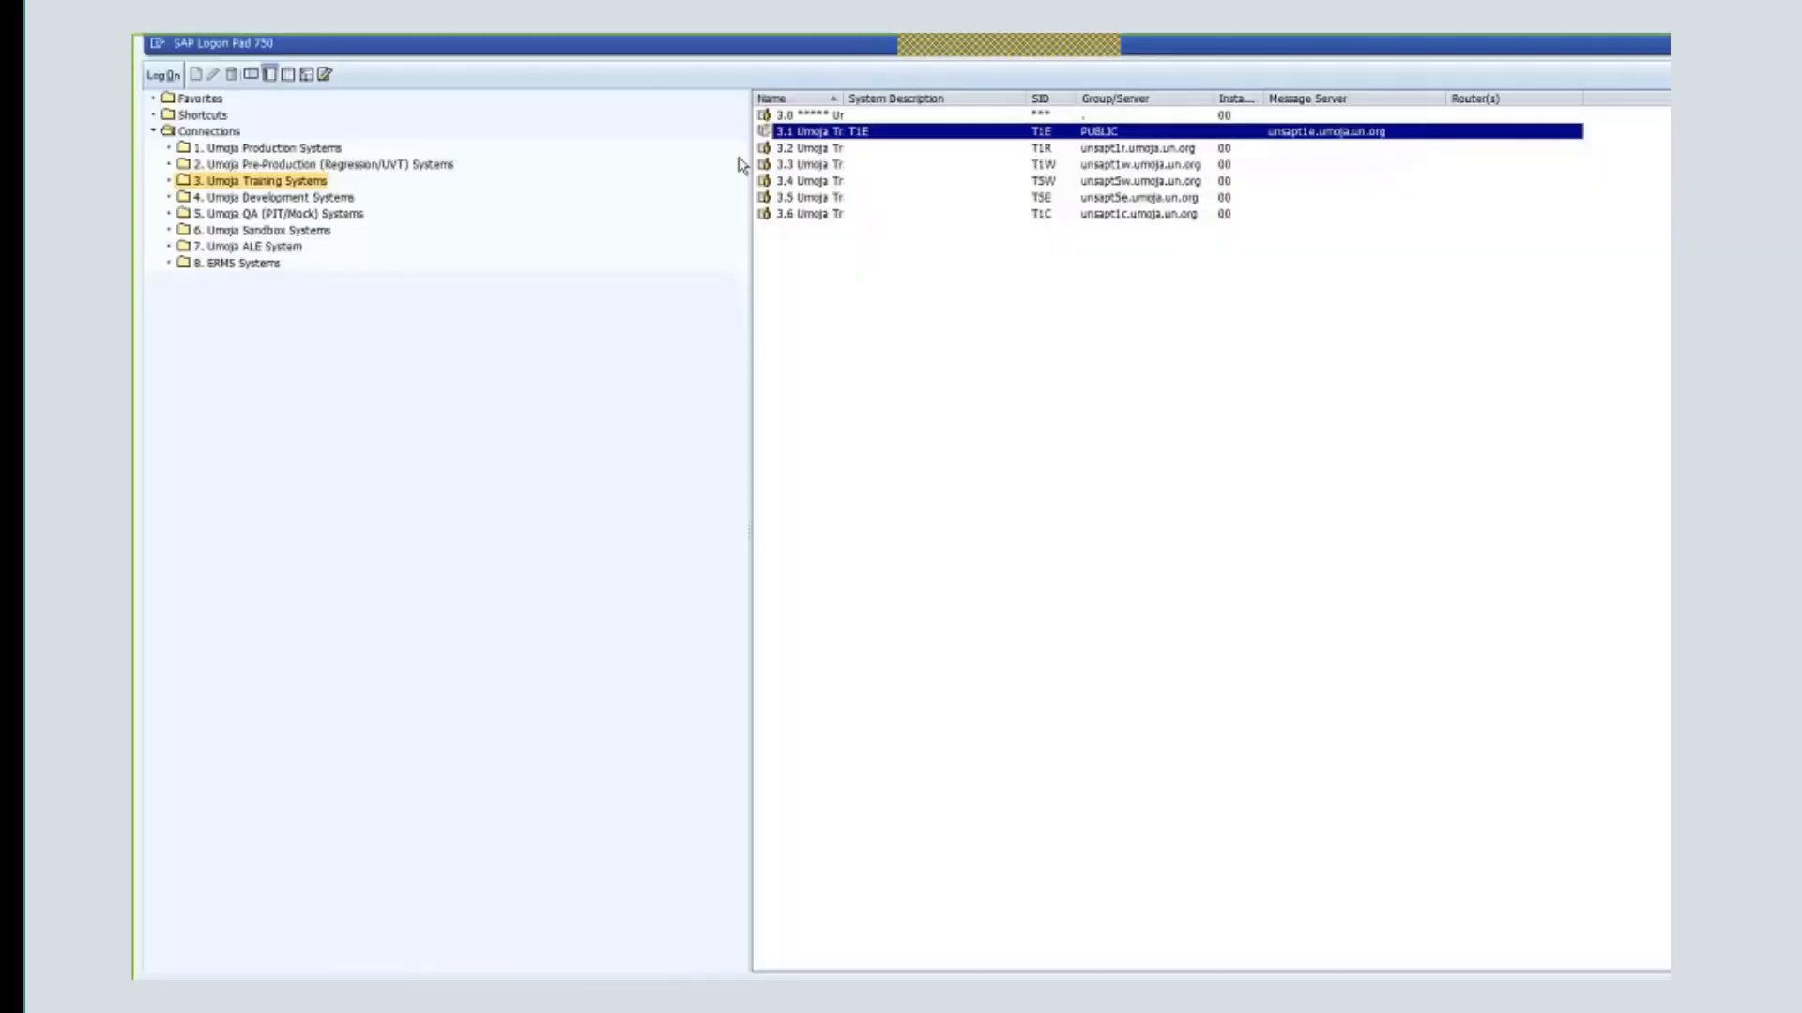
double_click(816, 139)
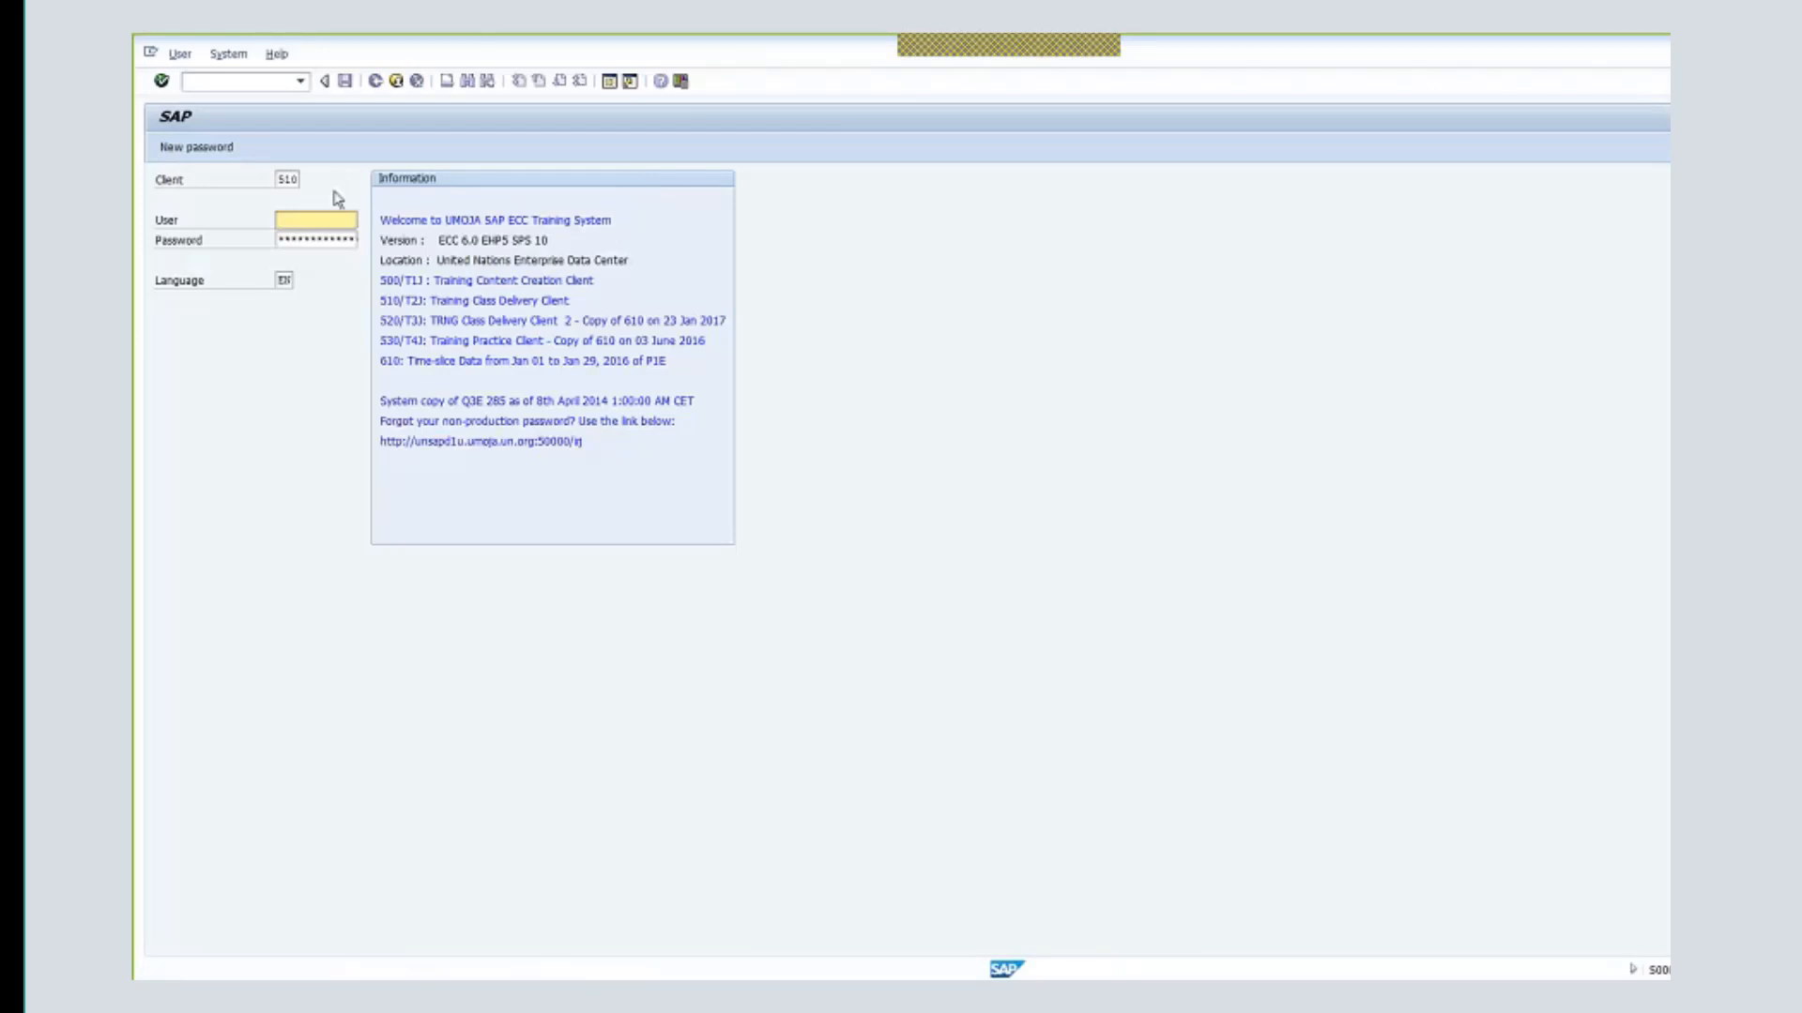
- Log in on client 530 with a different training user ID
double_click(293, 184)
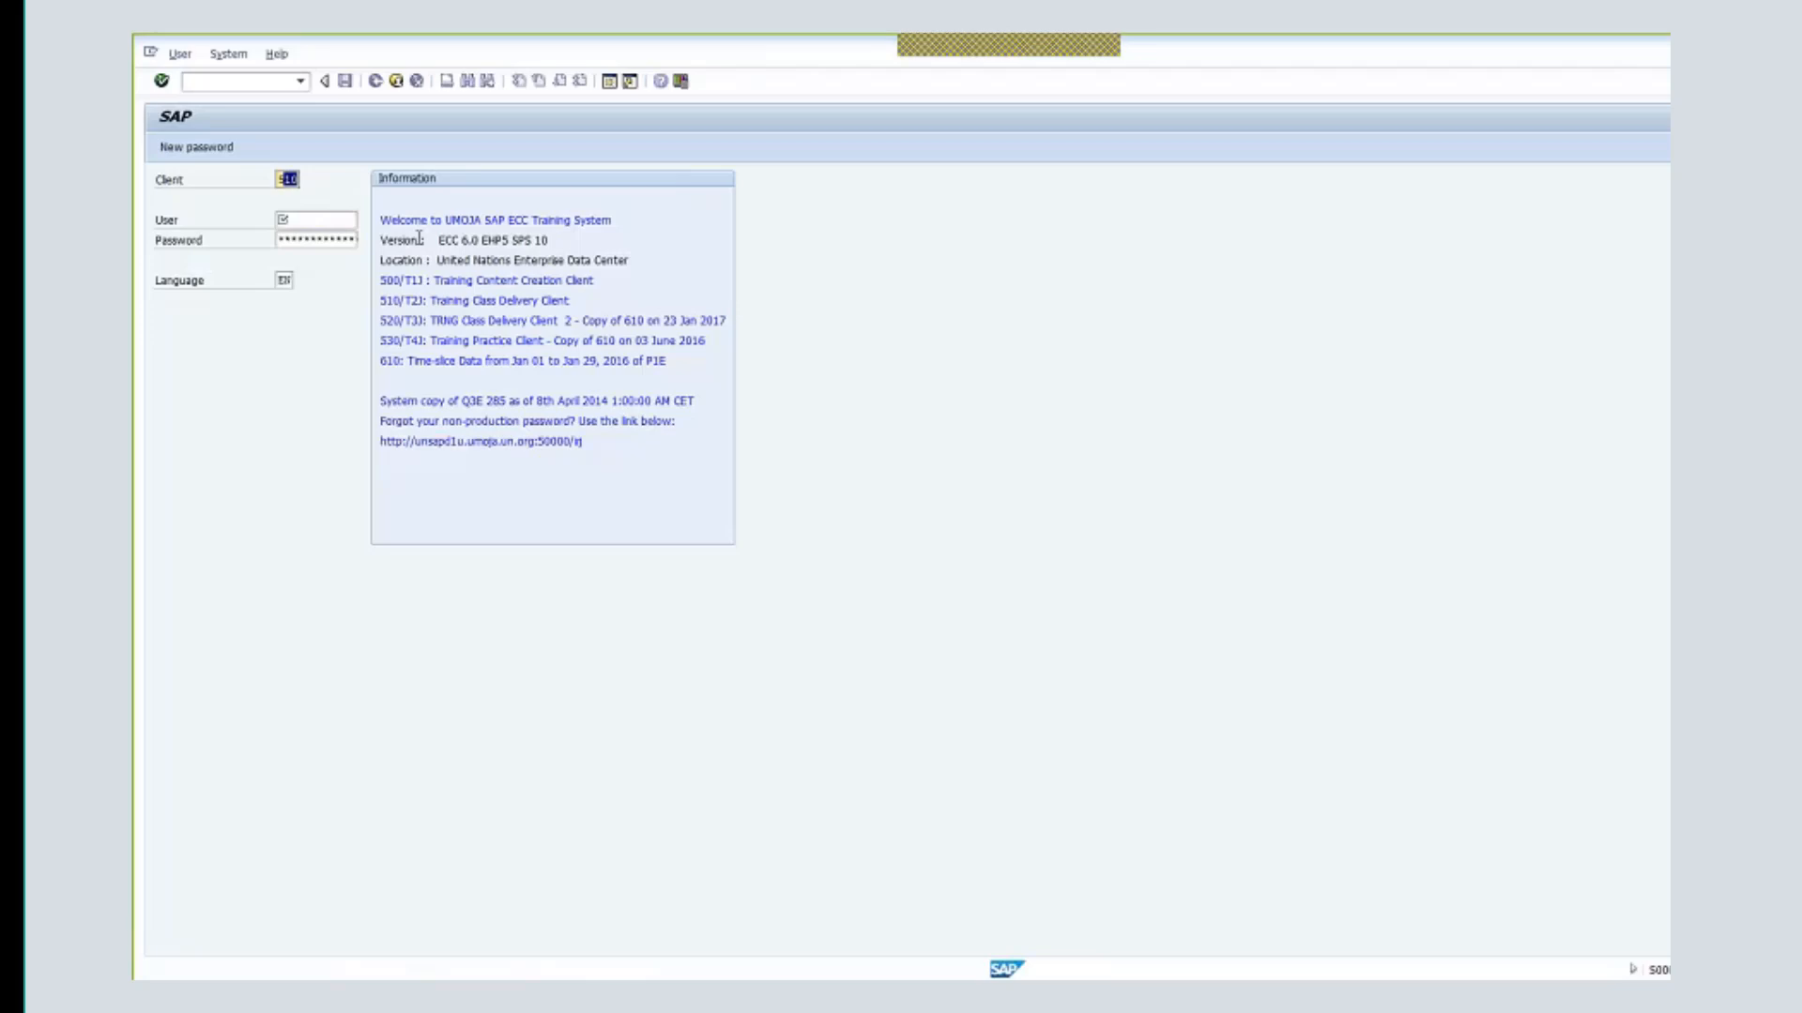
type("530")
key("Tab")
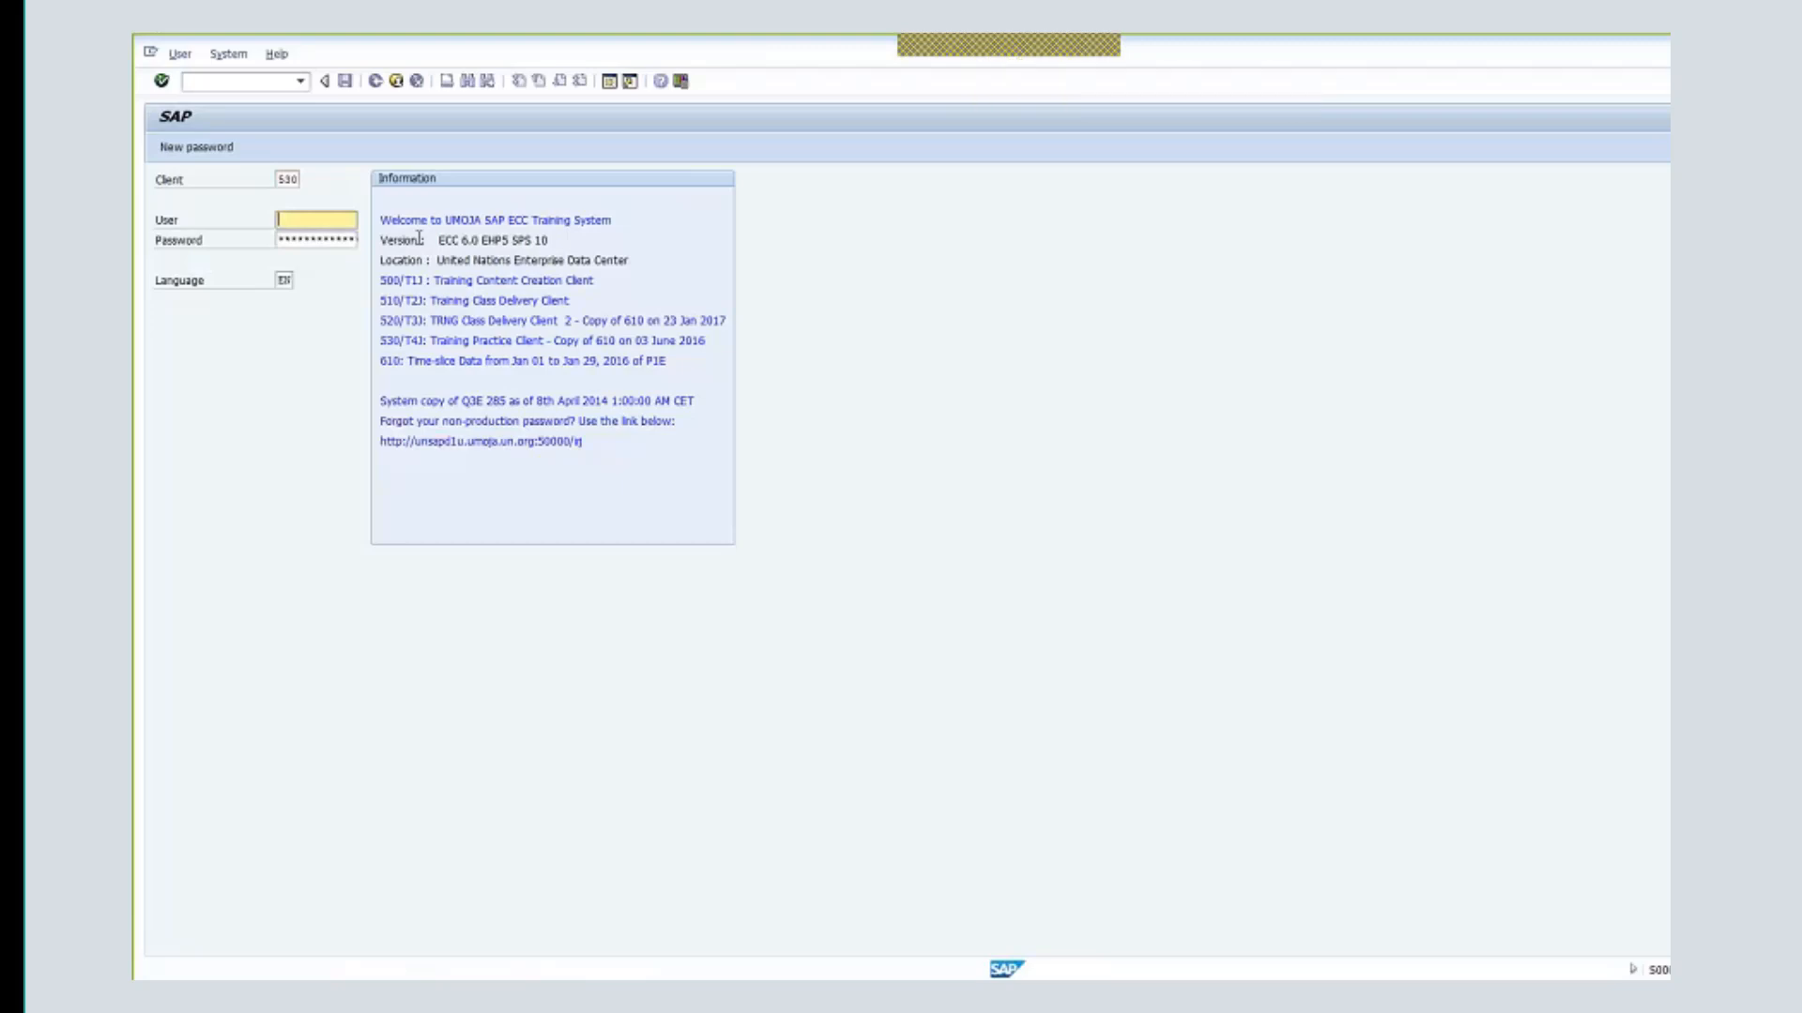
type("t")
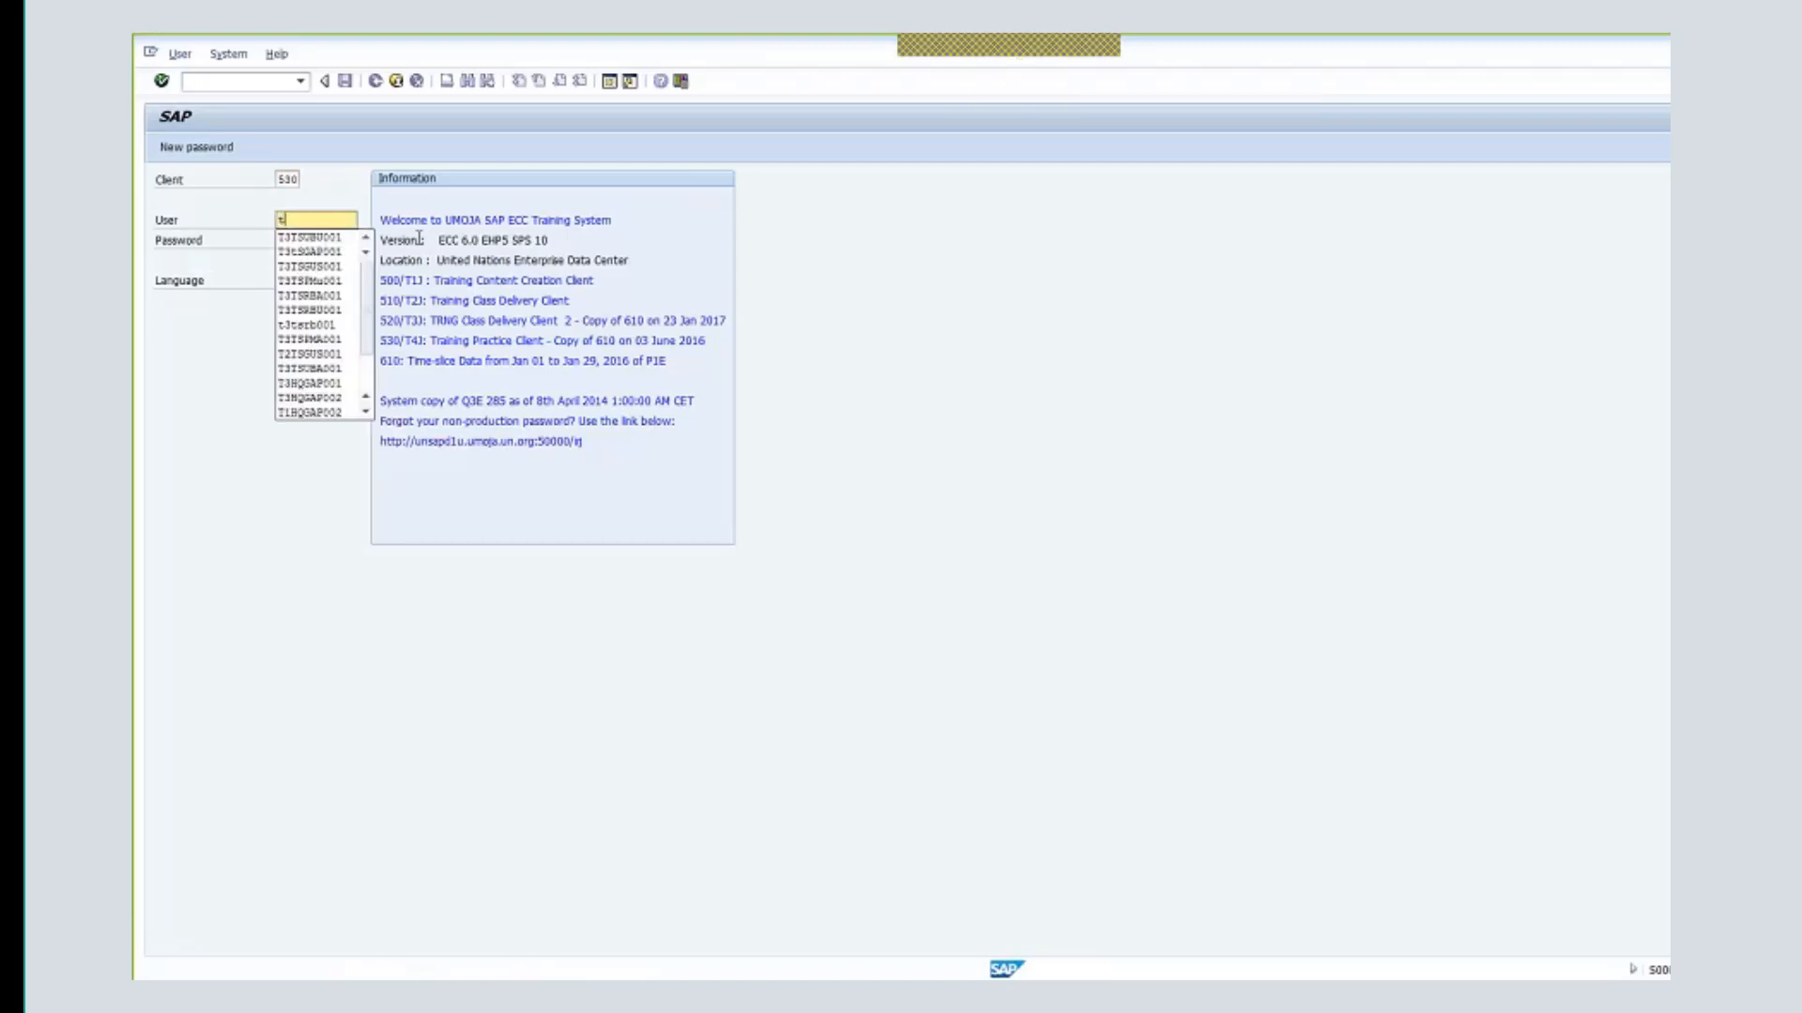
key("Down")
key("Down")
key("Down")
key("Down")
key("Down")
key("Return")
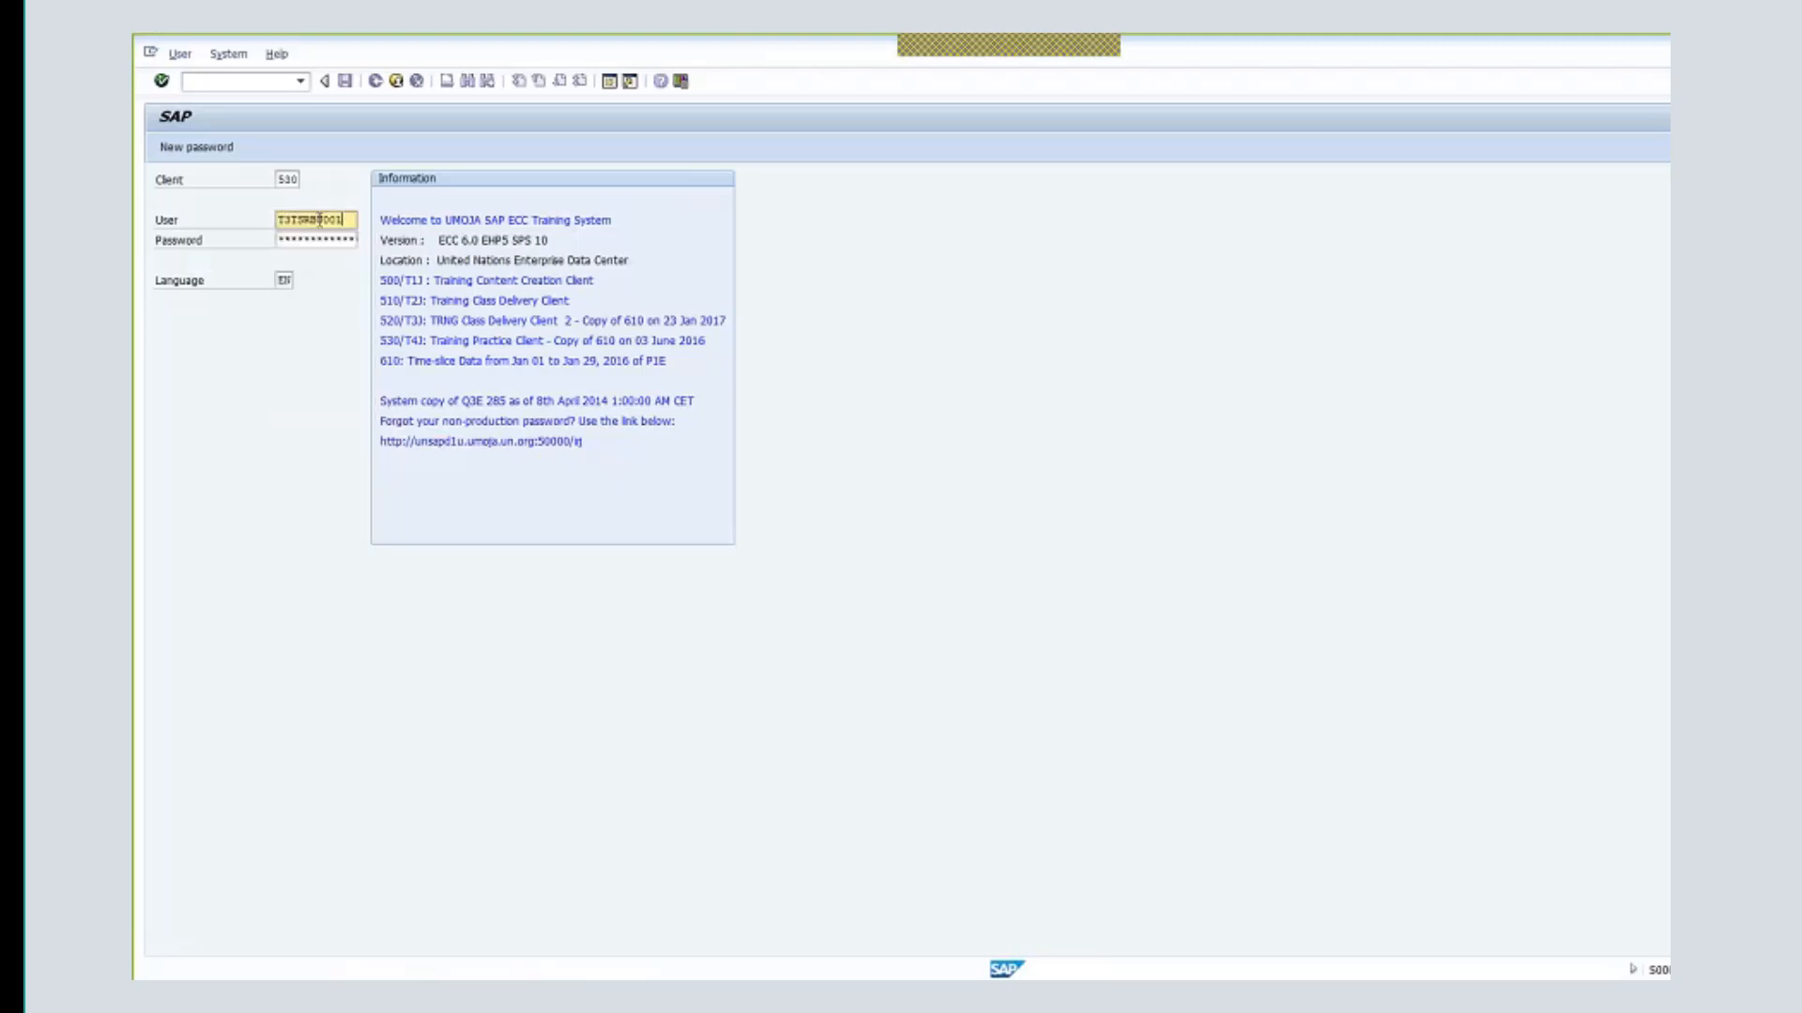
left_click_drag(320, 220, 393, 238)
type("a")
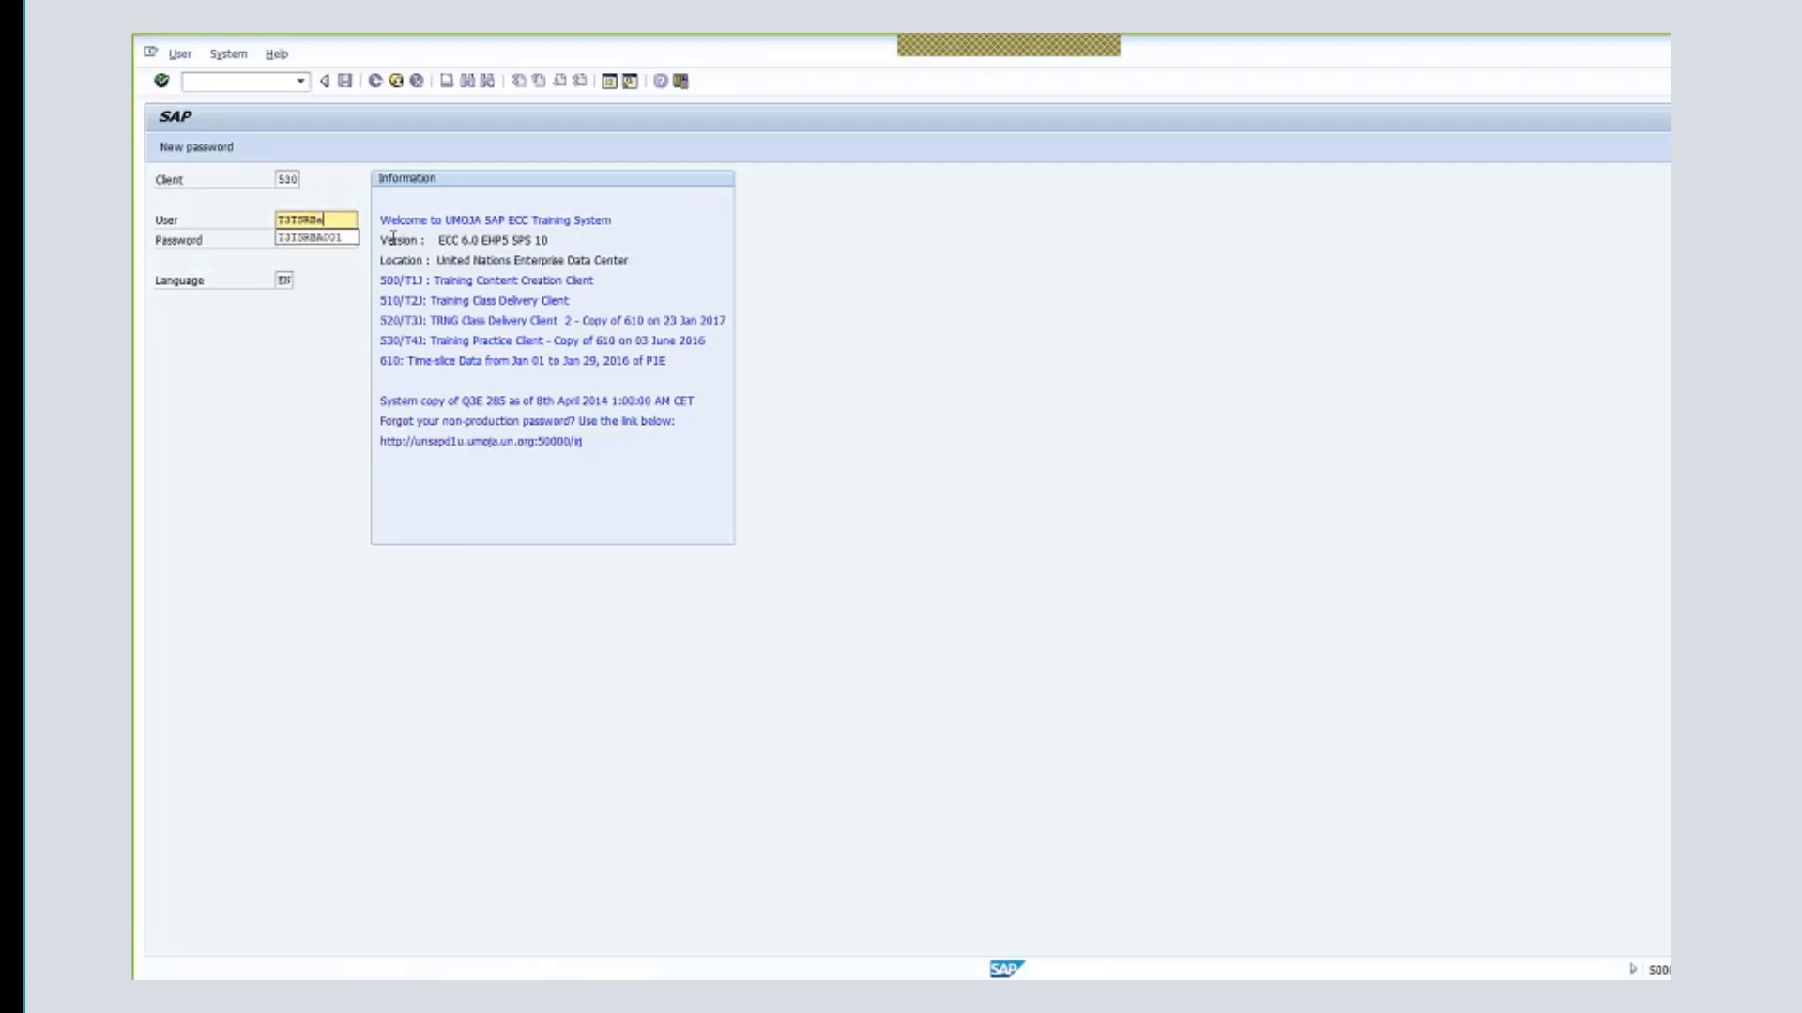
type("001")
key("Tab")
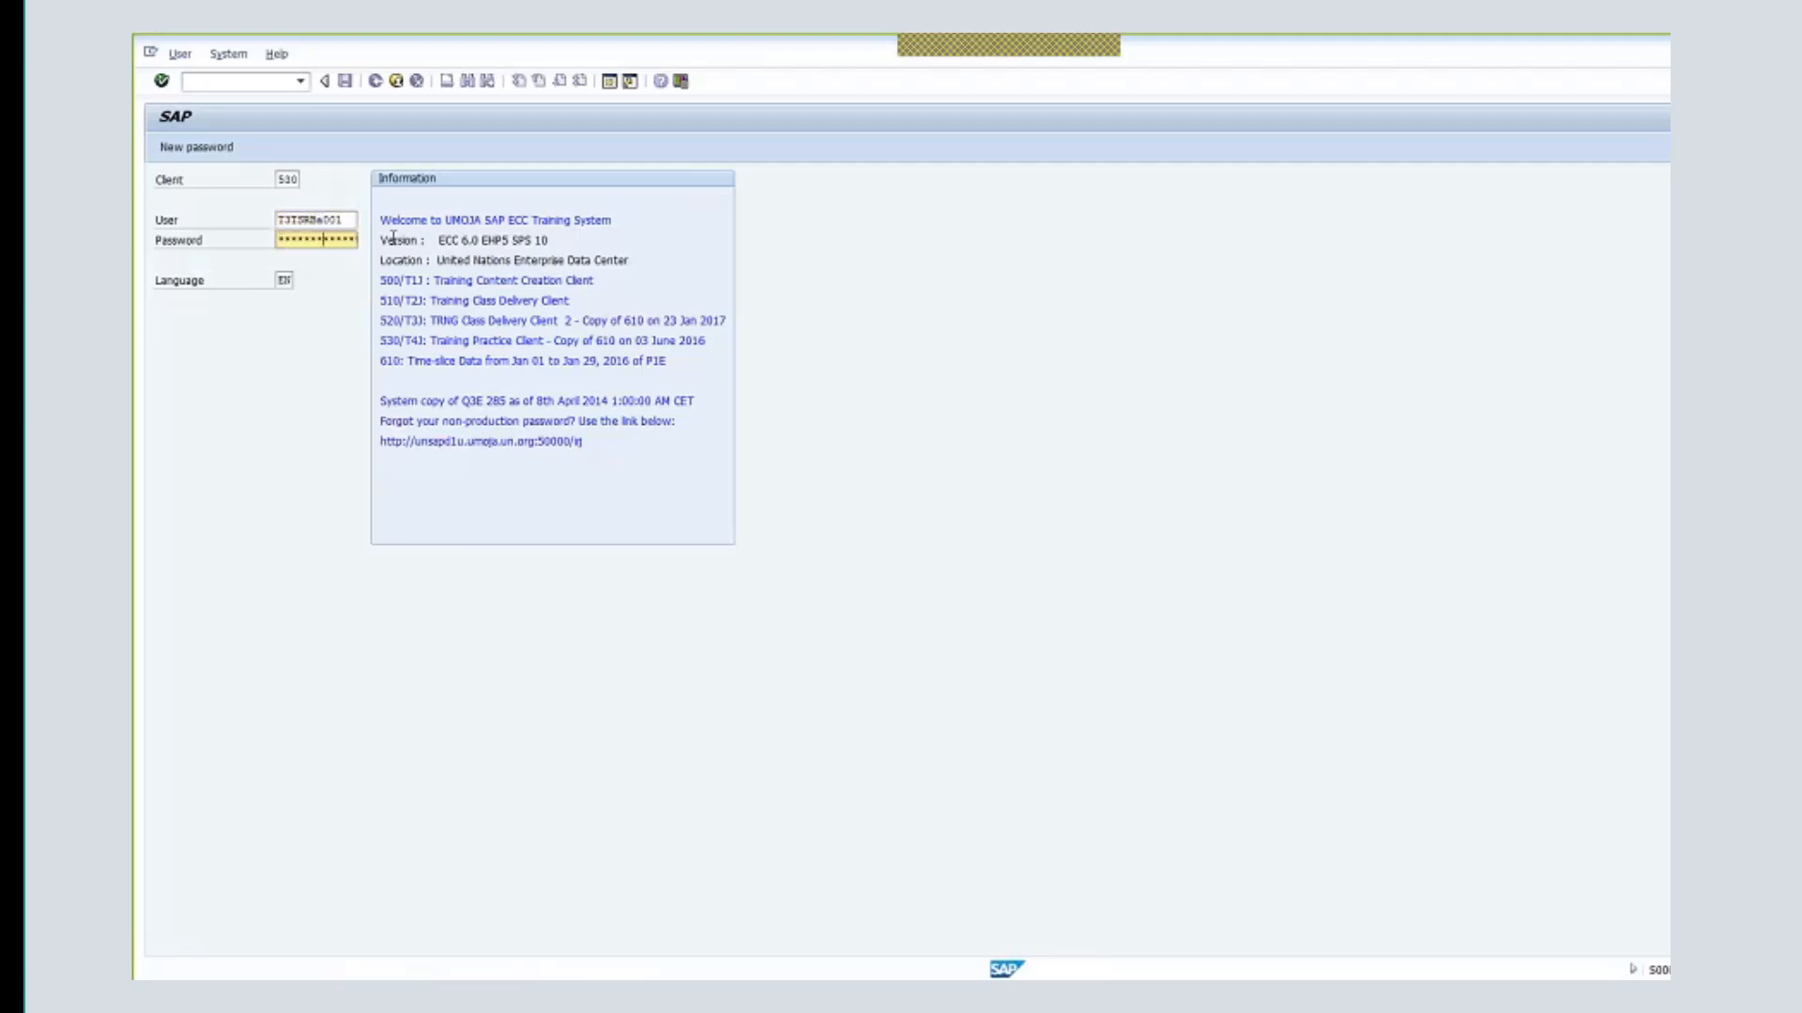
key("Return")
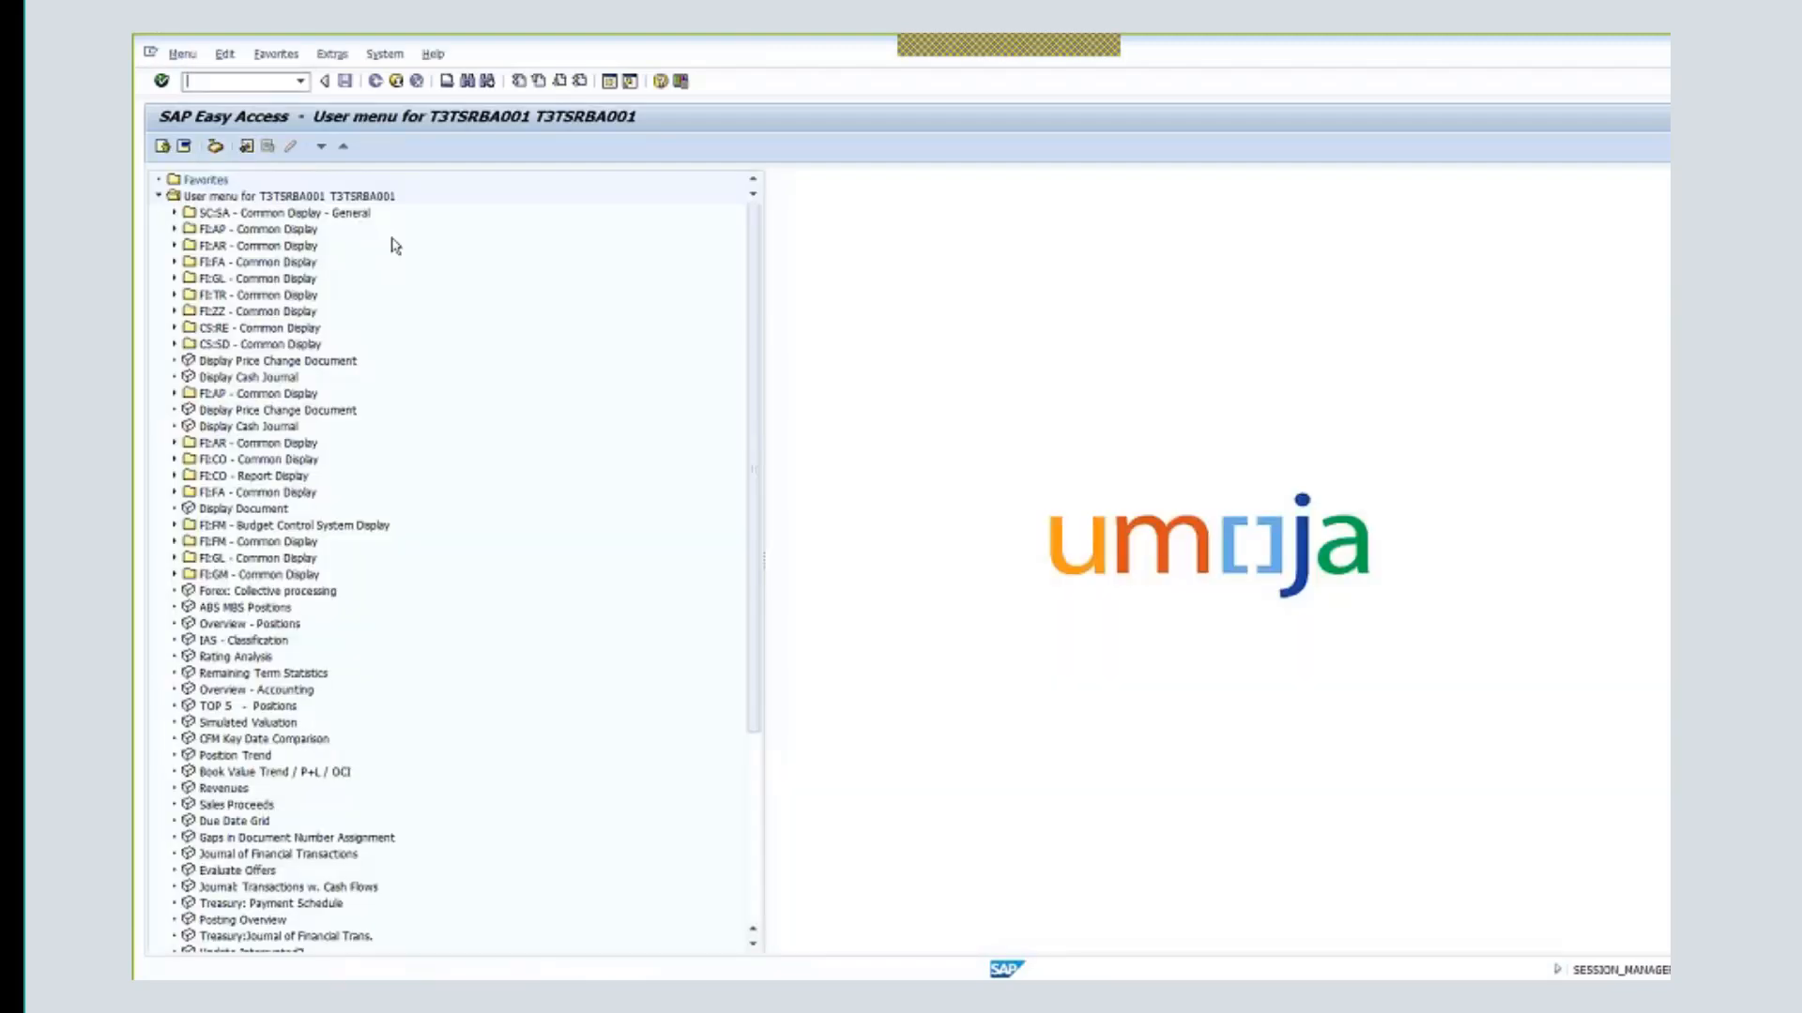
left_click(216, 147)
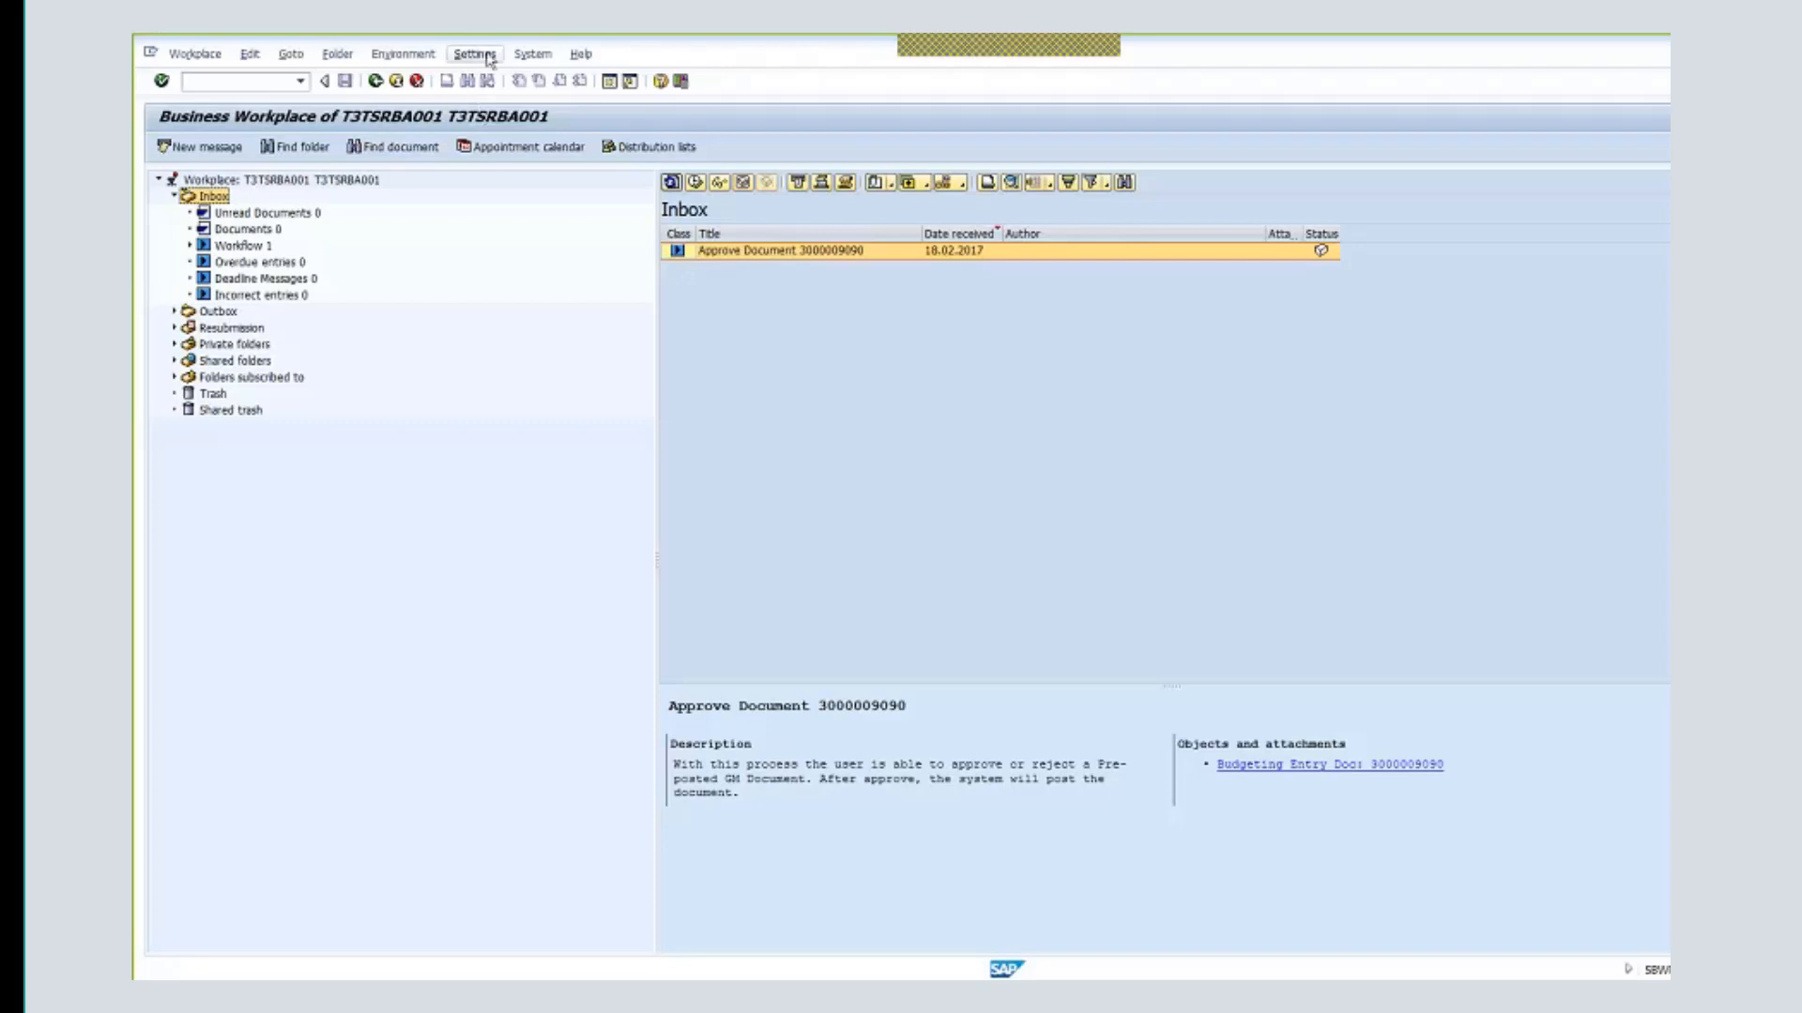
left_click(532, 56)
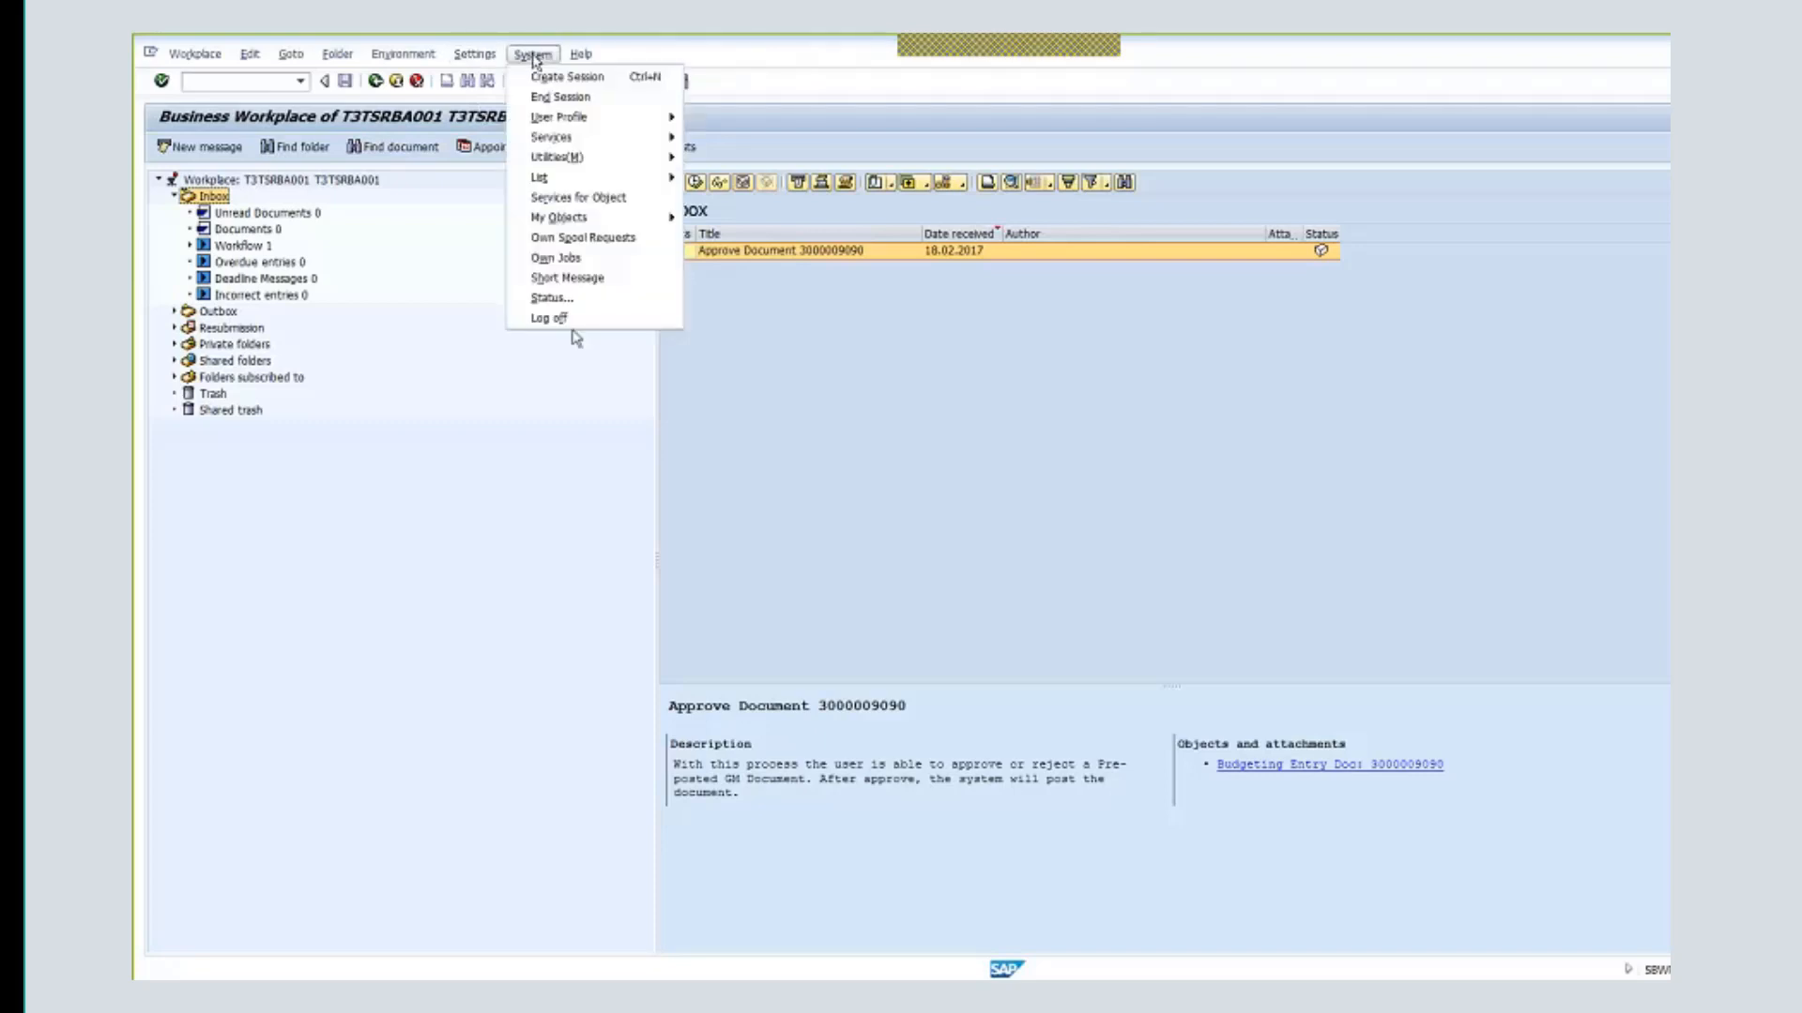
left_click(576, 321)
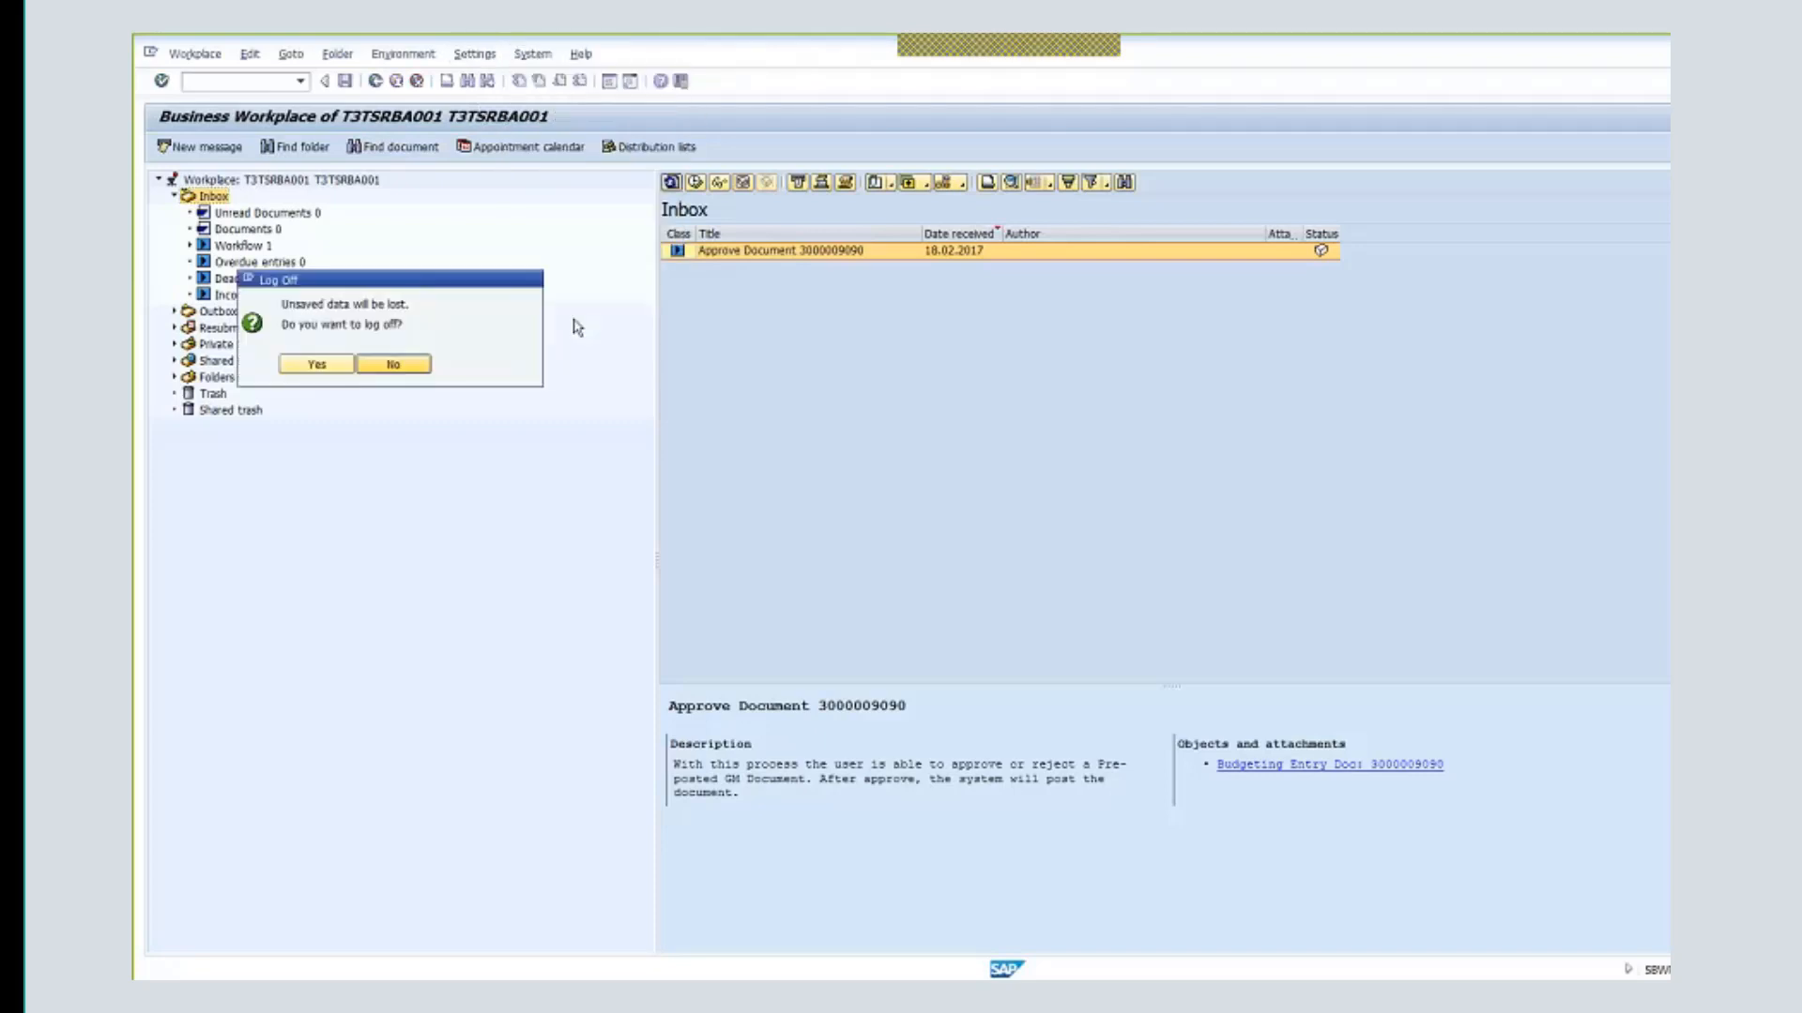
- Confirm log-off and sign in on client 530 as the budget approver user
left_click(329, 367)
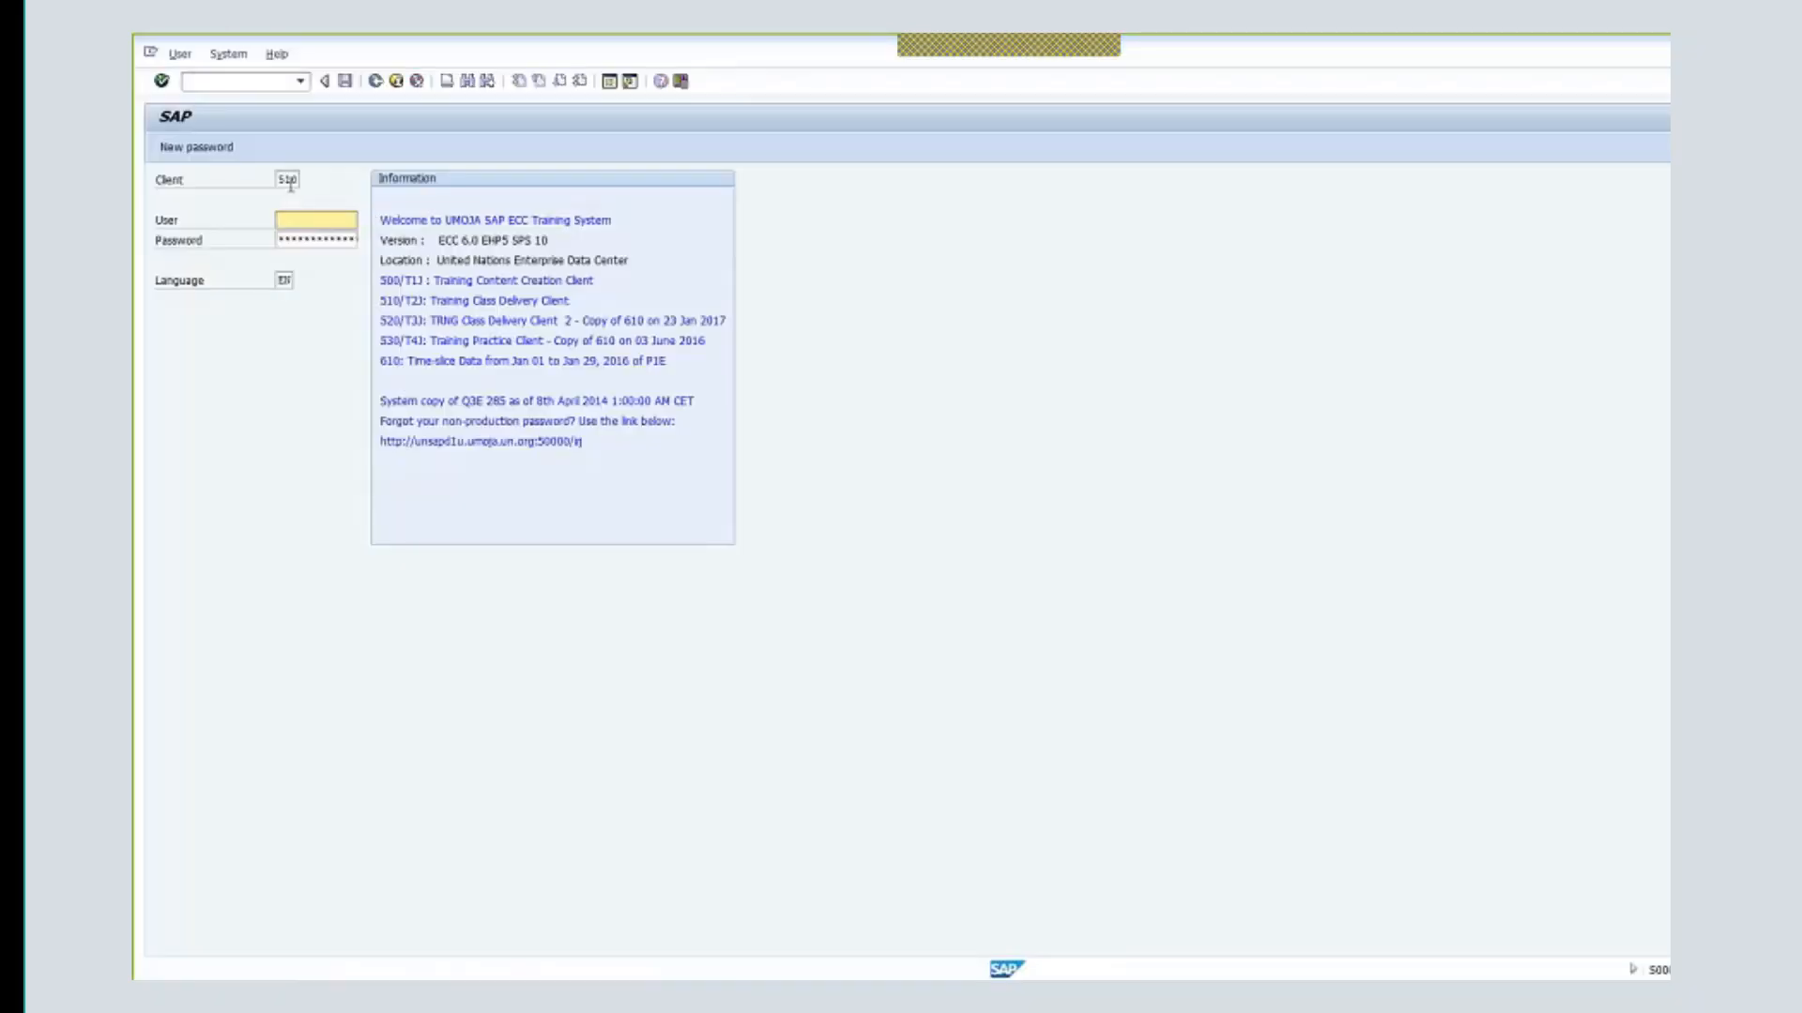
left_click_drag(288, 184, 328, 185)
type("30")
left_click(314, 219)
type("t3")
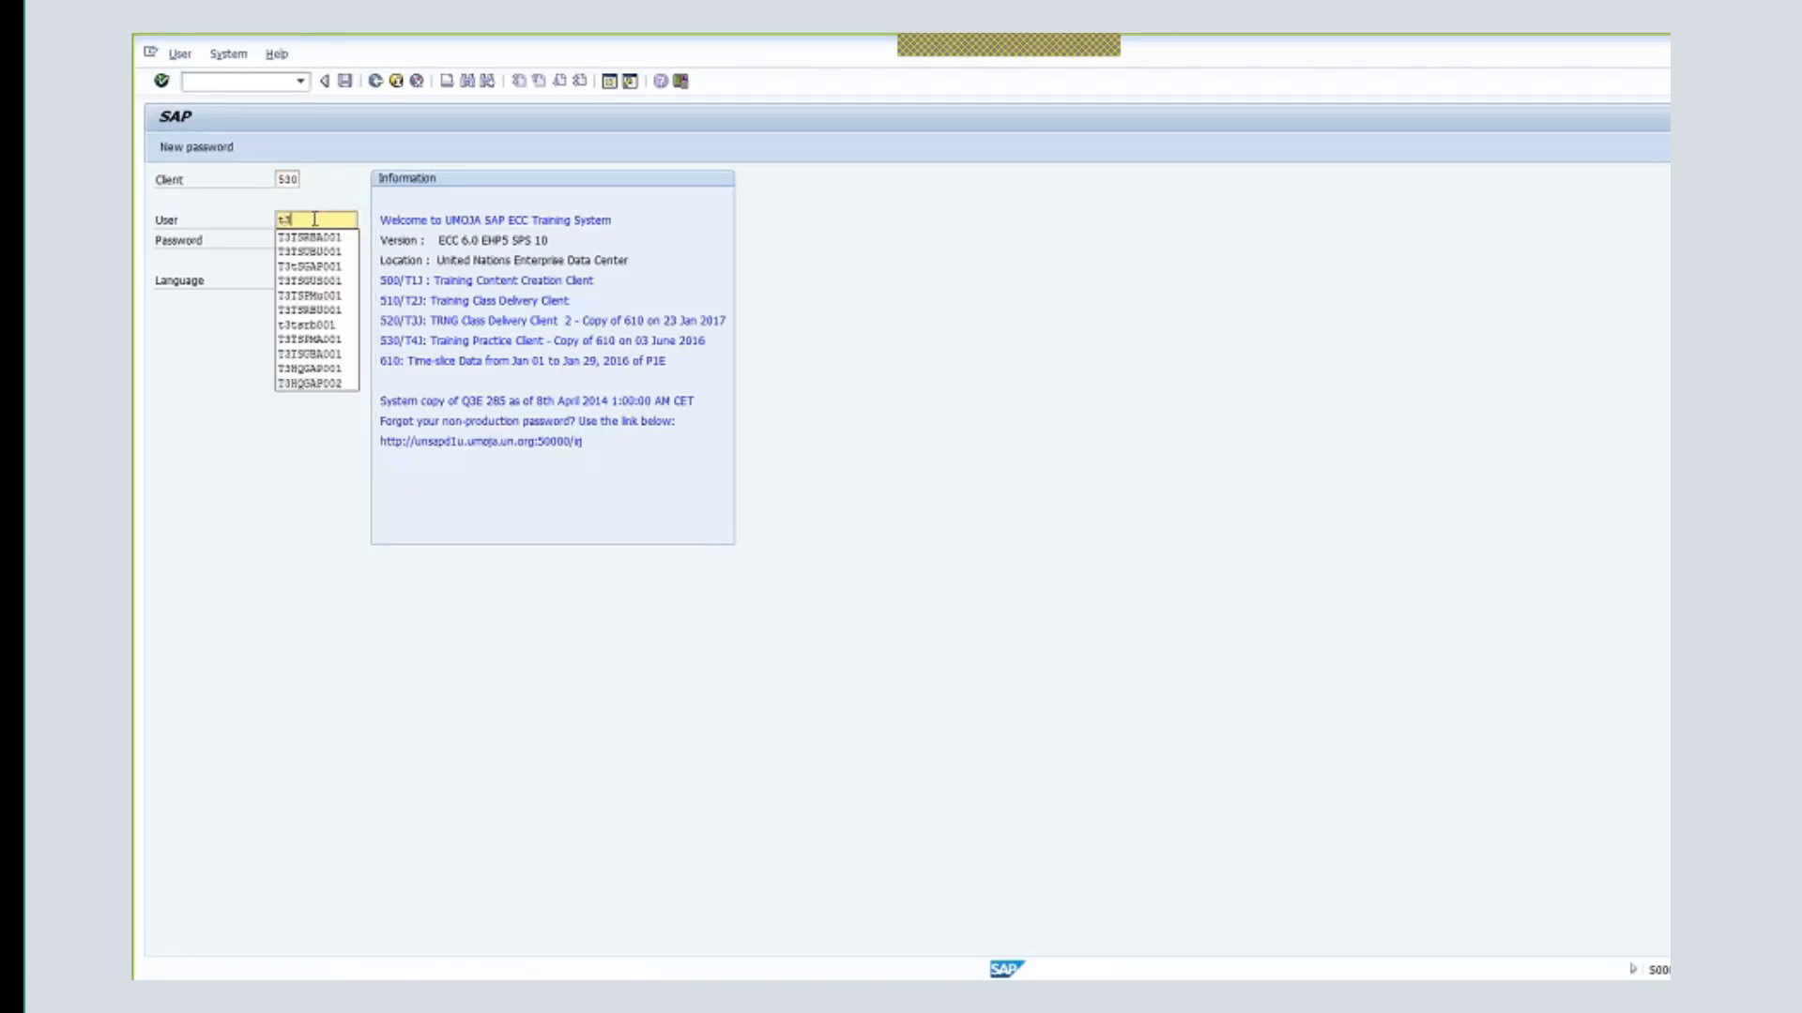
type("t")
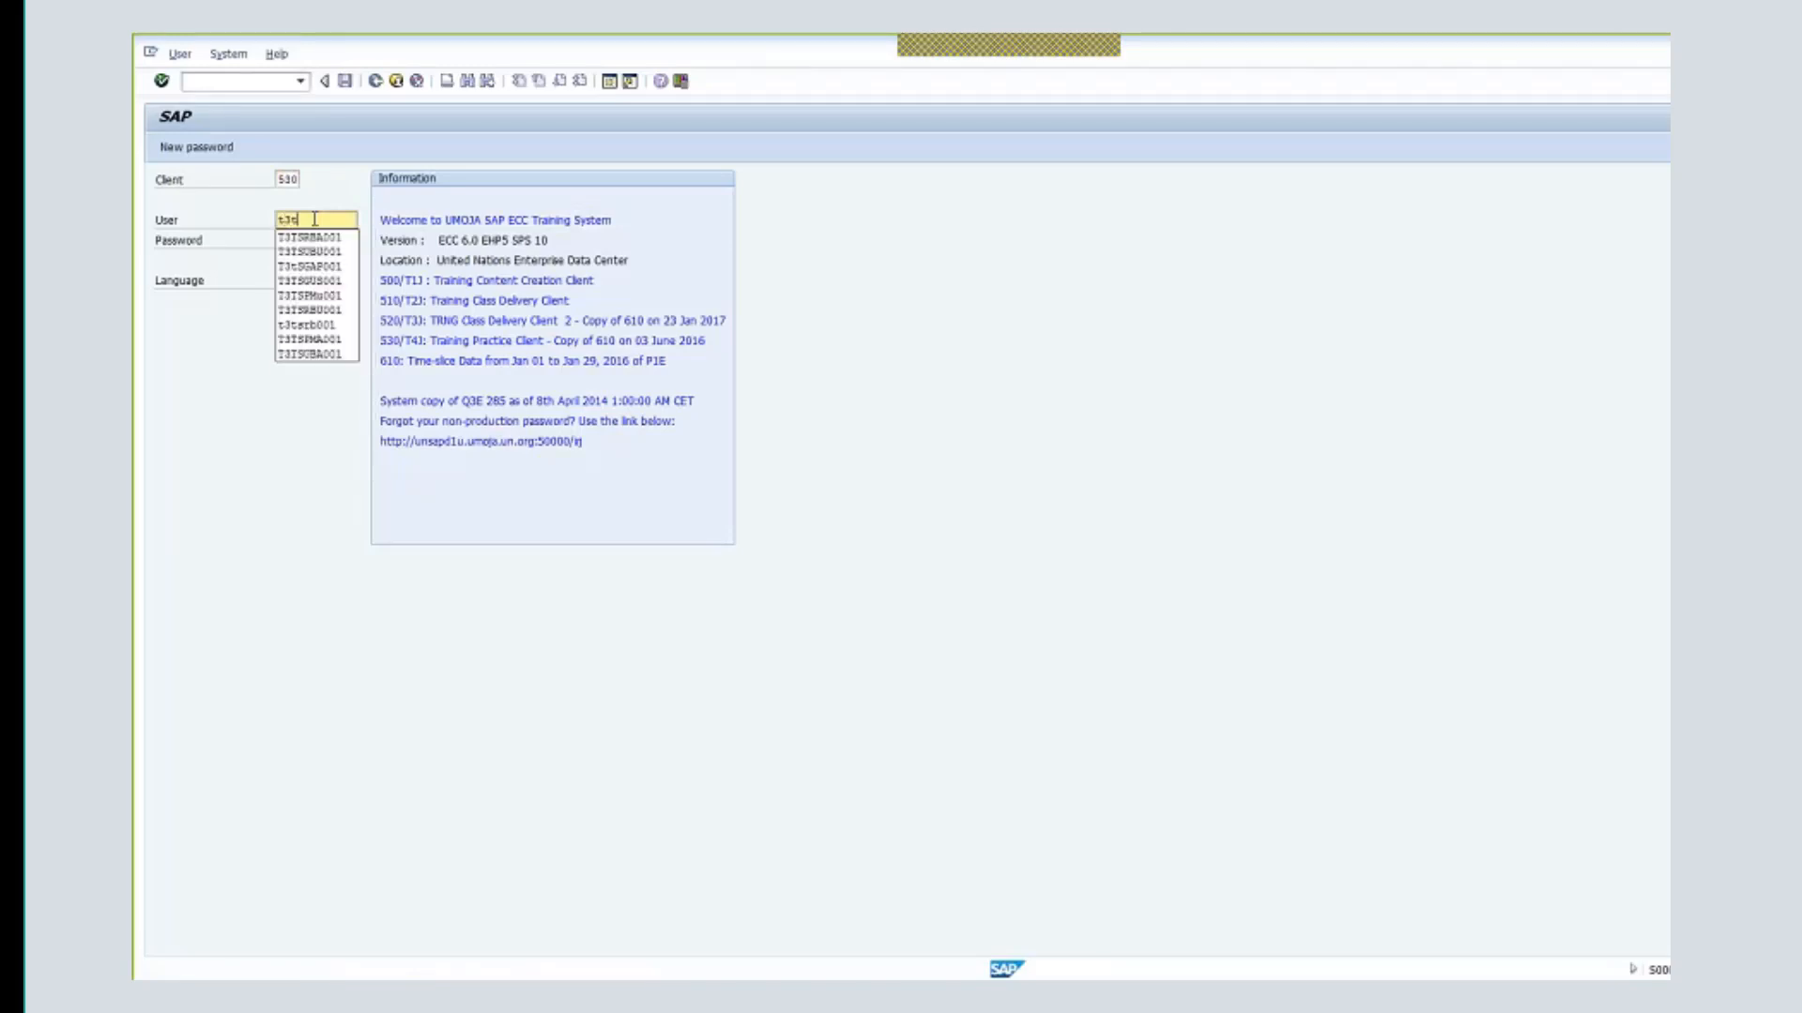
type("su")
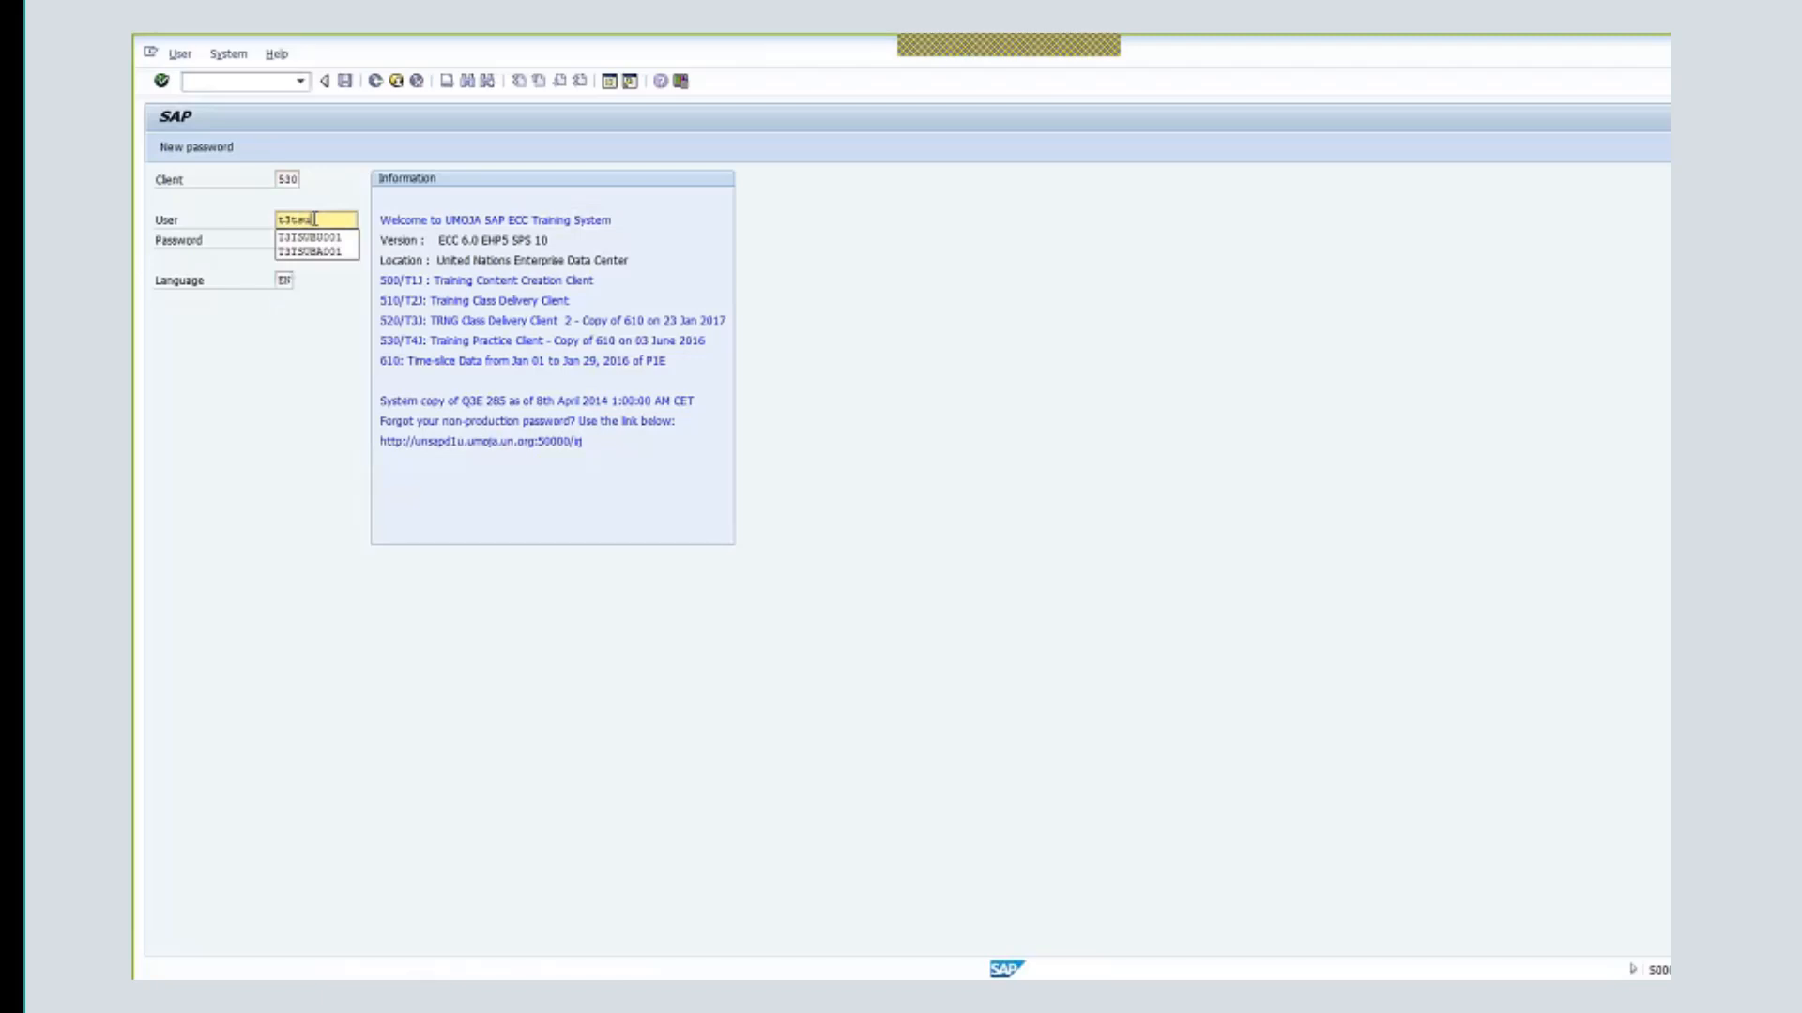
type("ba001")
key("Tab")
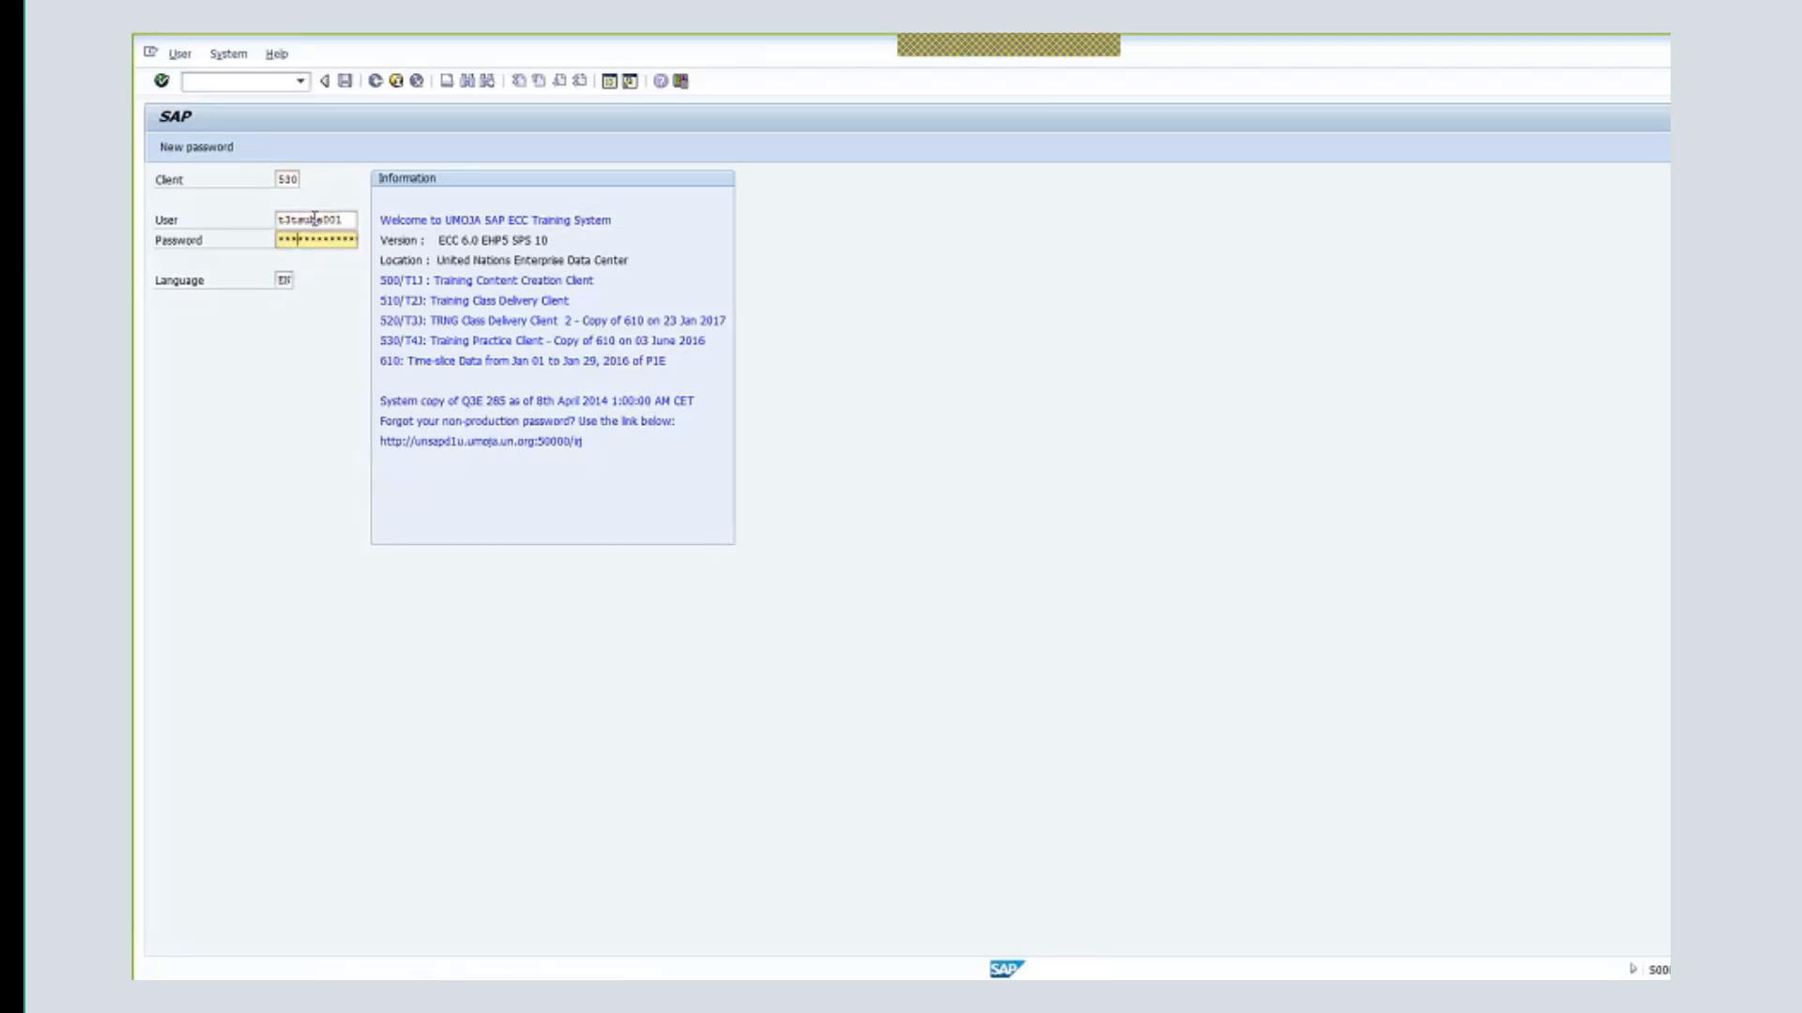
key("Return")
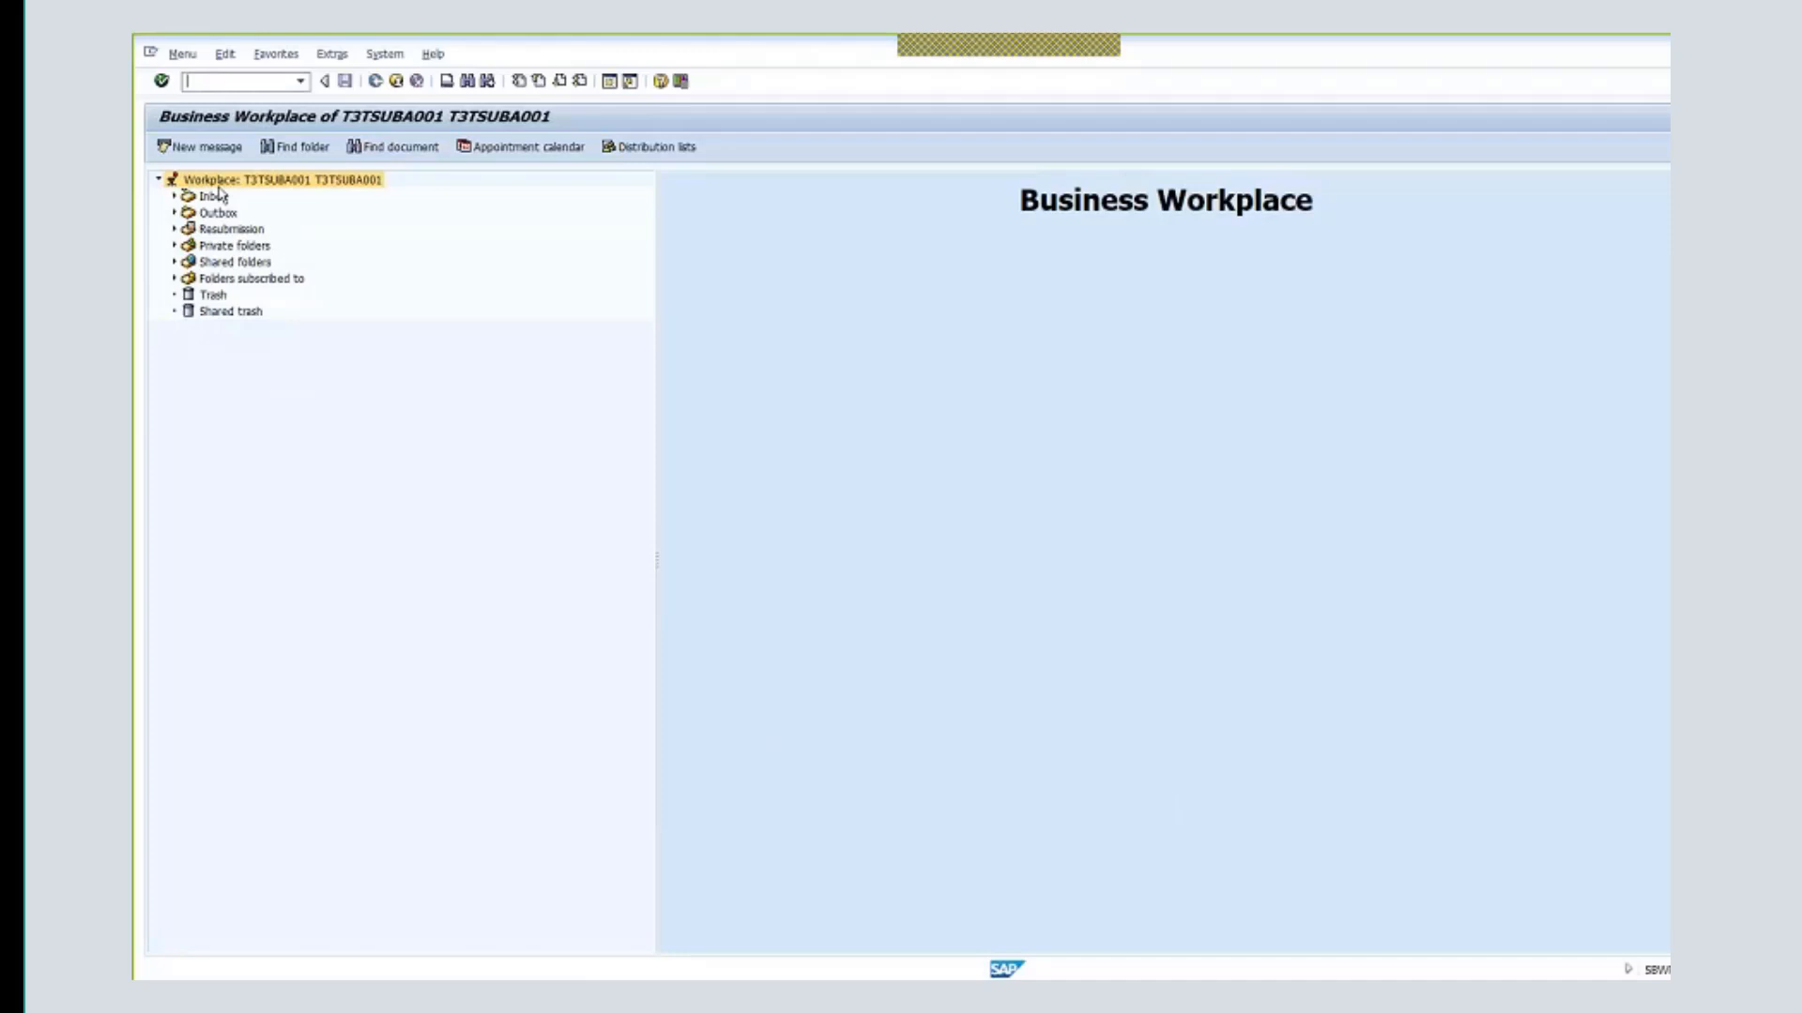
left_click(214, 195)
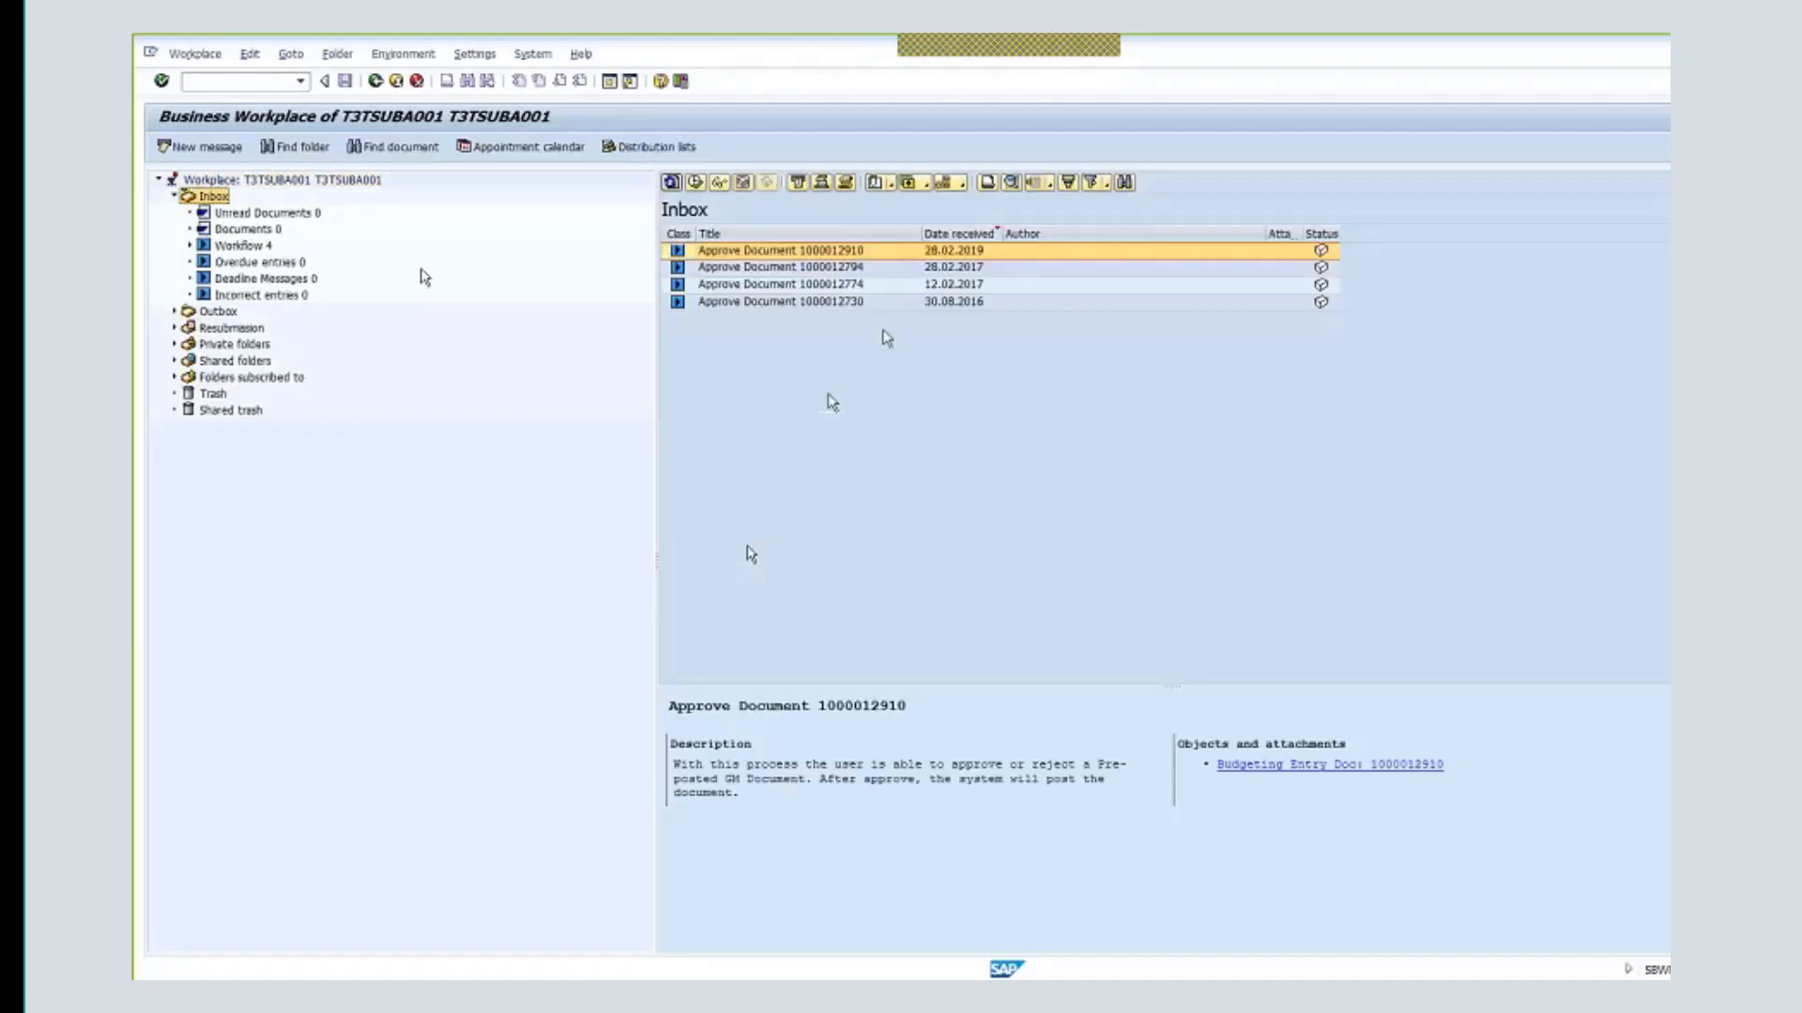
double_click(887, 253)
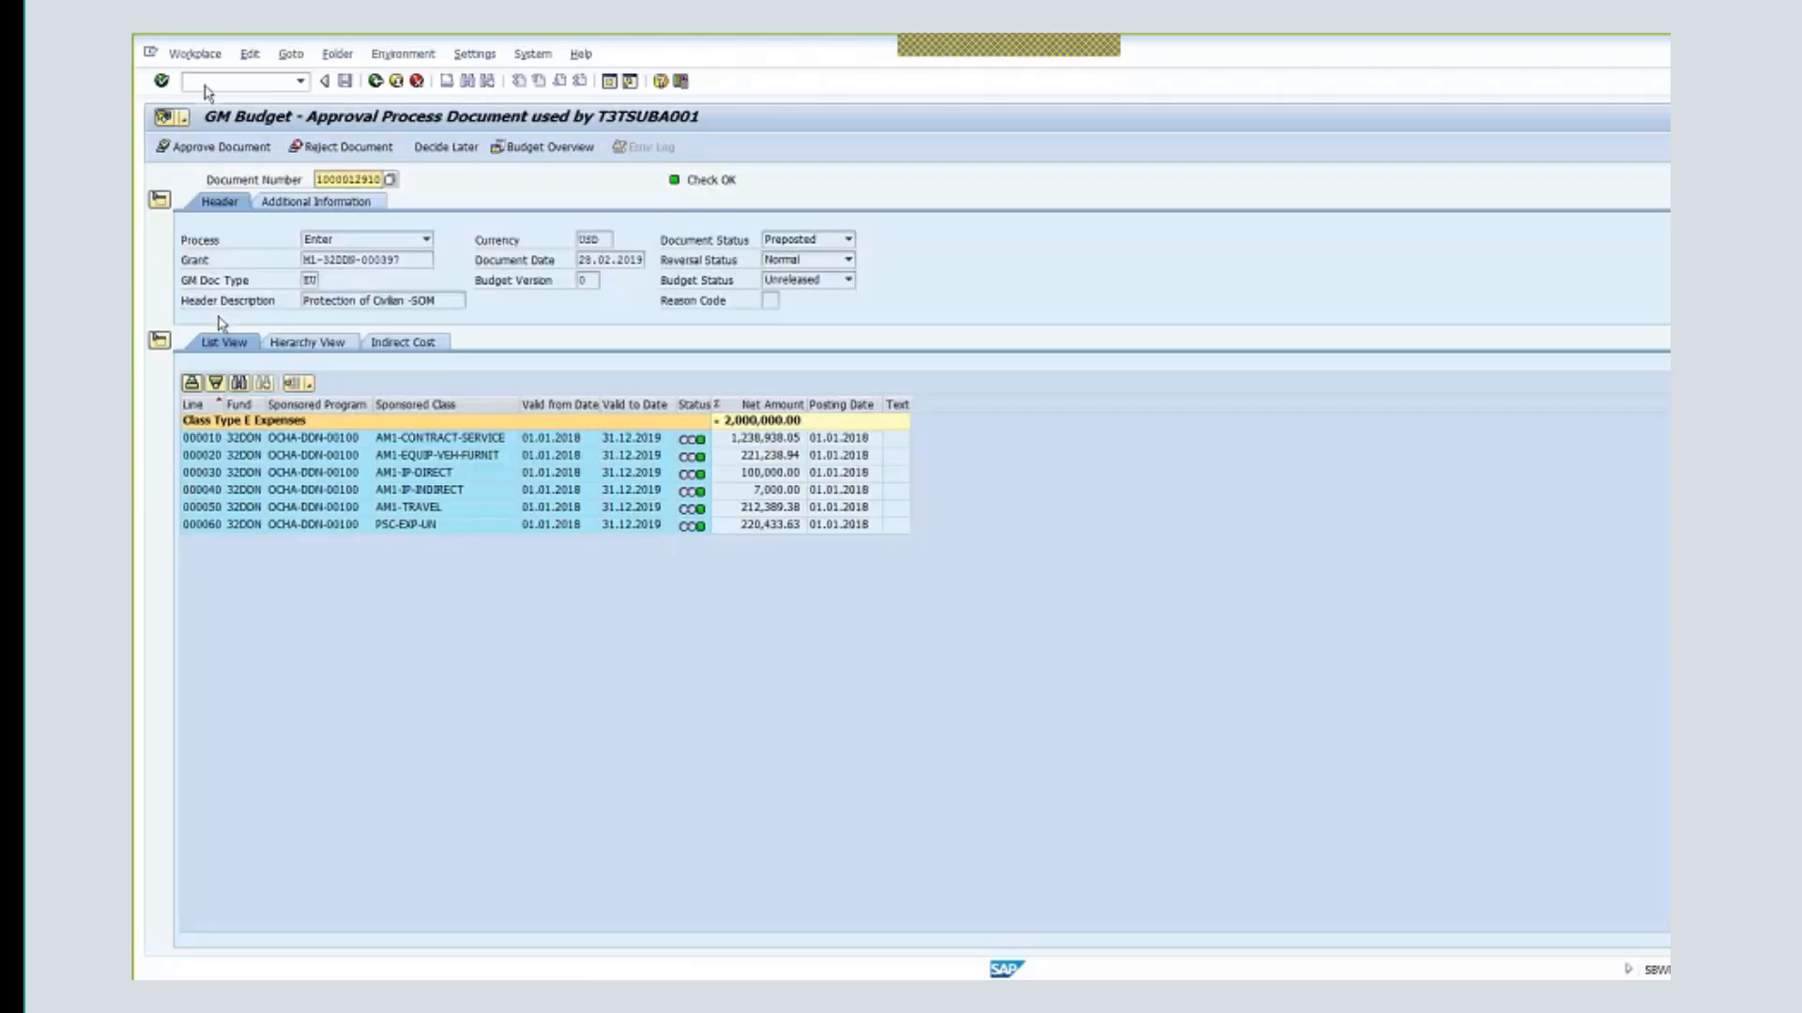
left_click(215, 147)
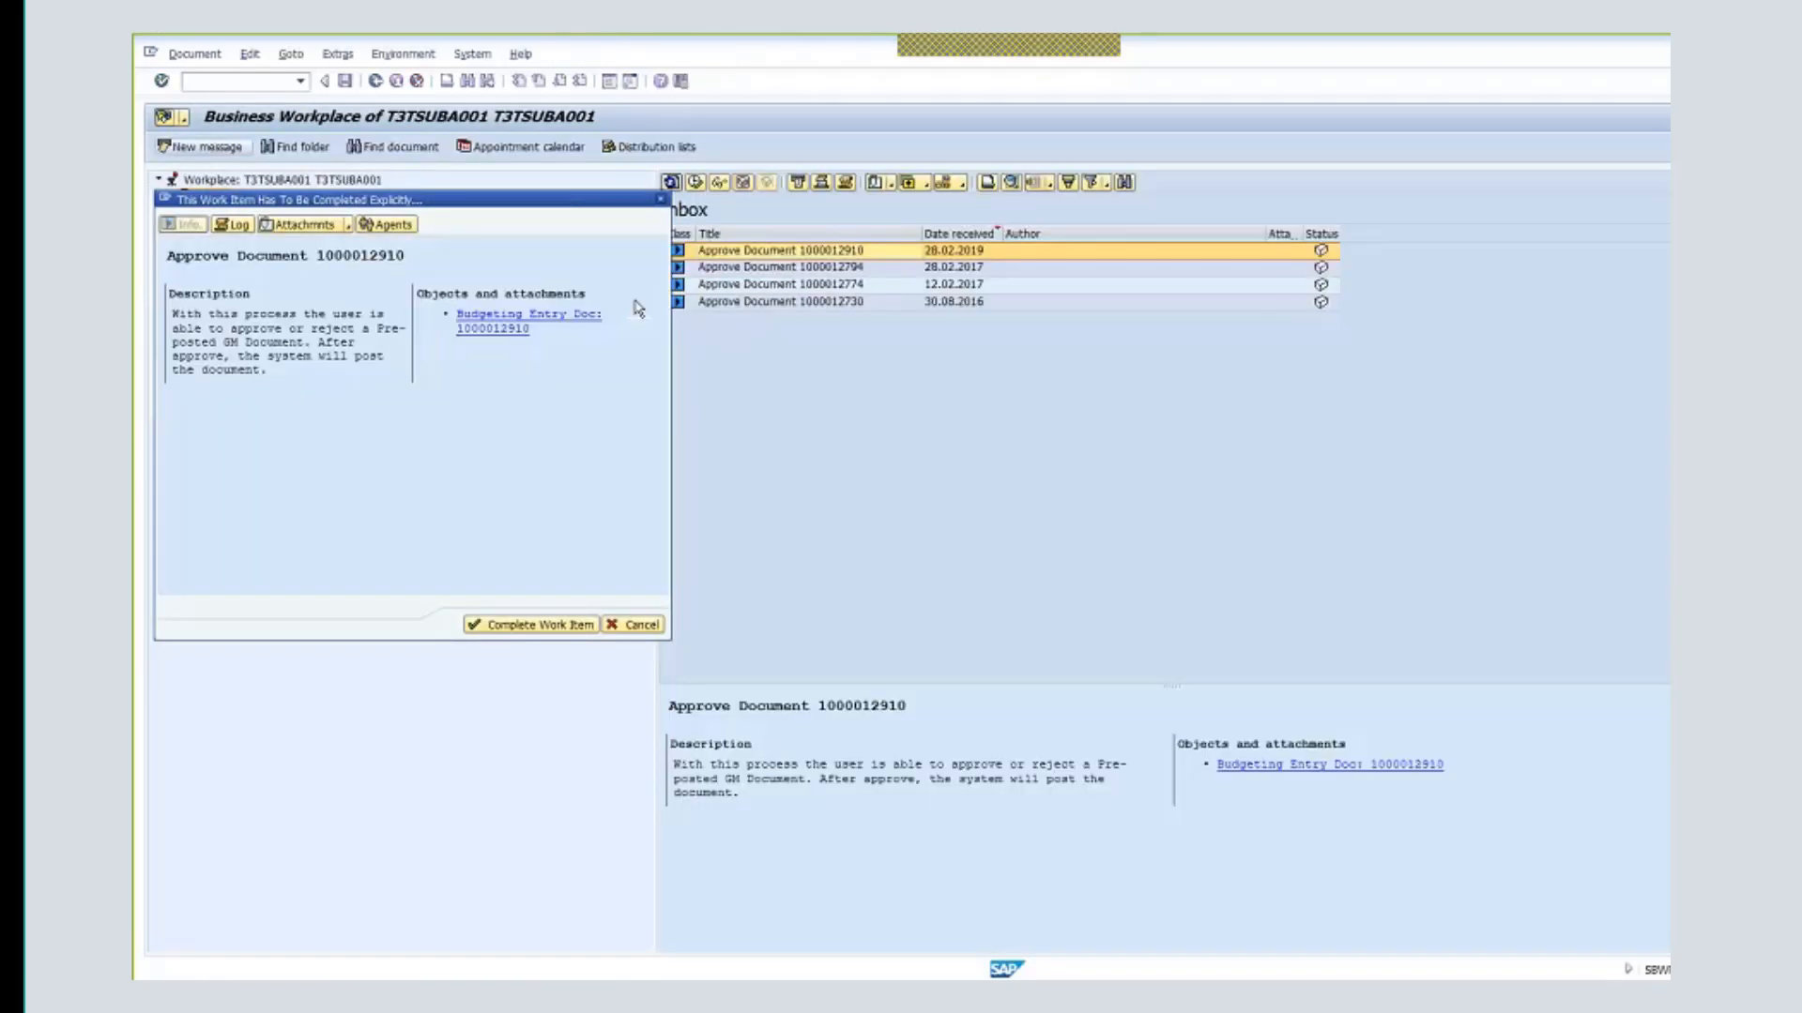
left_click(547, 625)
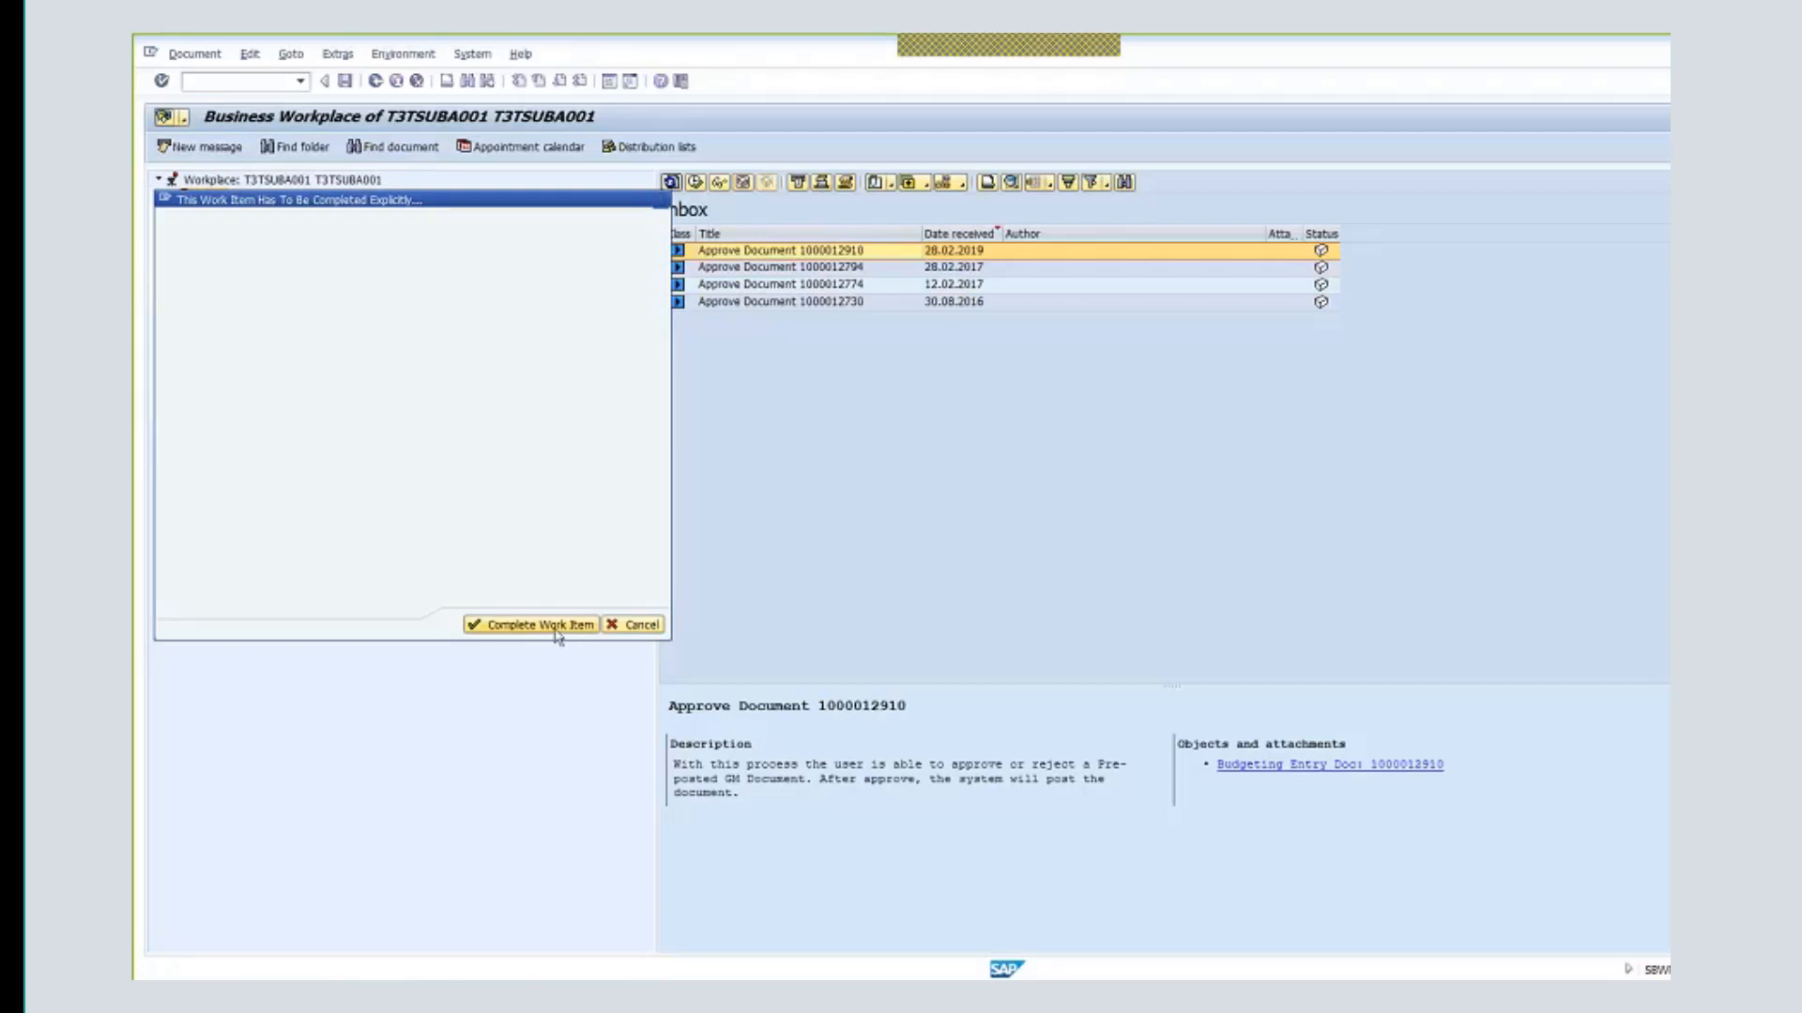
- Log off the approver session and confirm with Yes
left_click(522, 56)
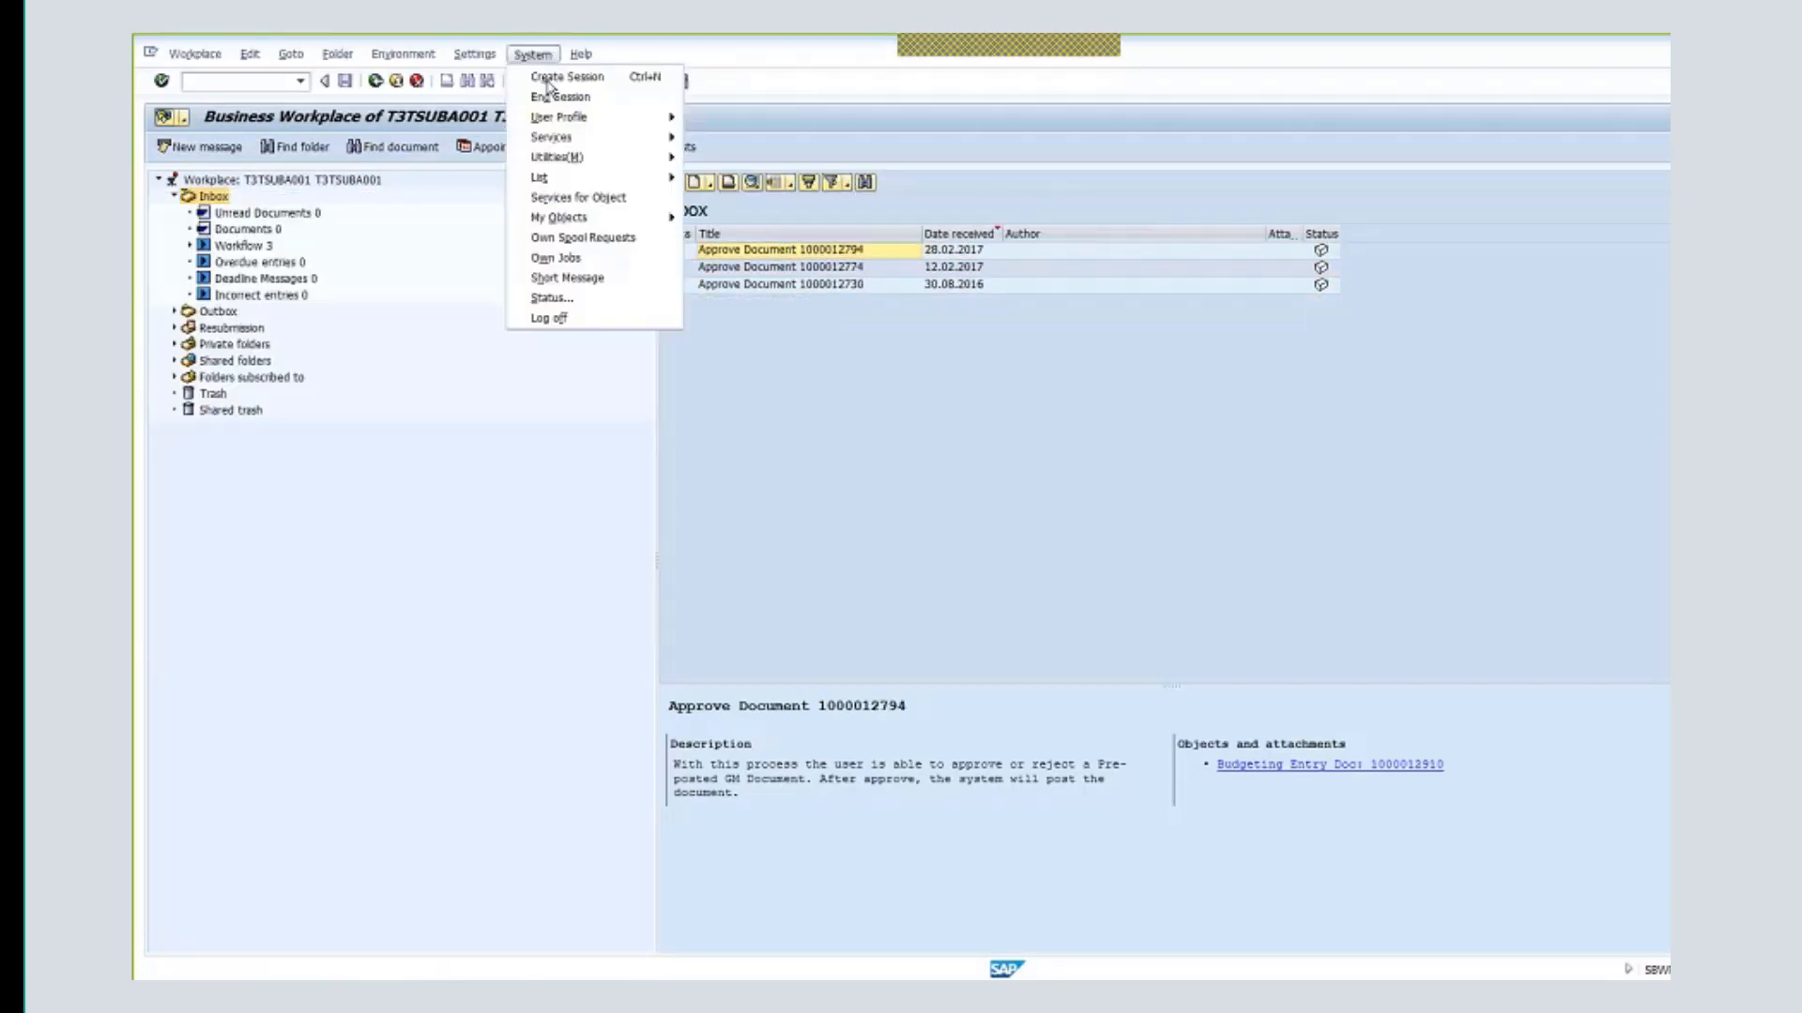
left_click(550, 319)
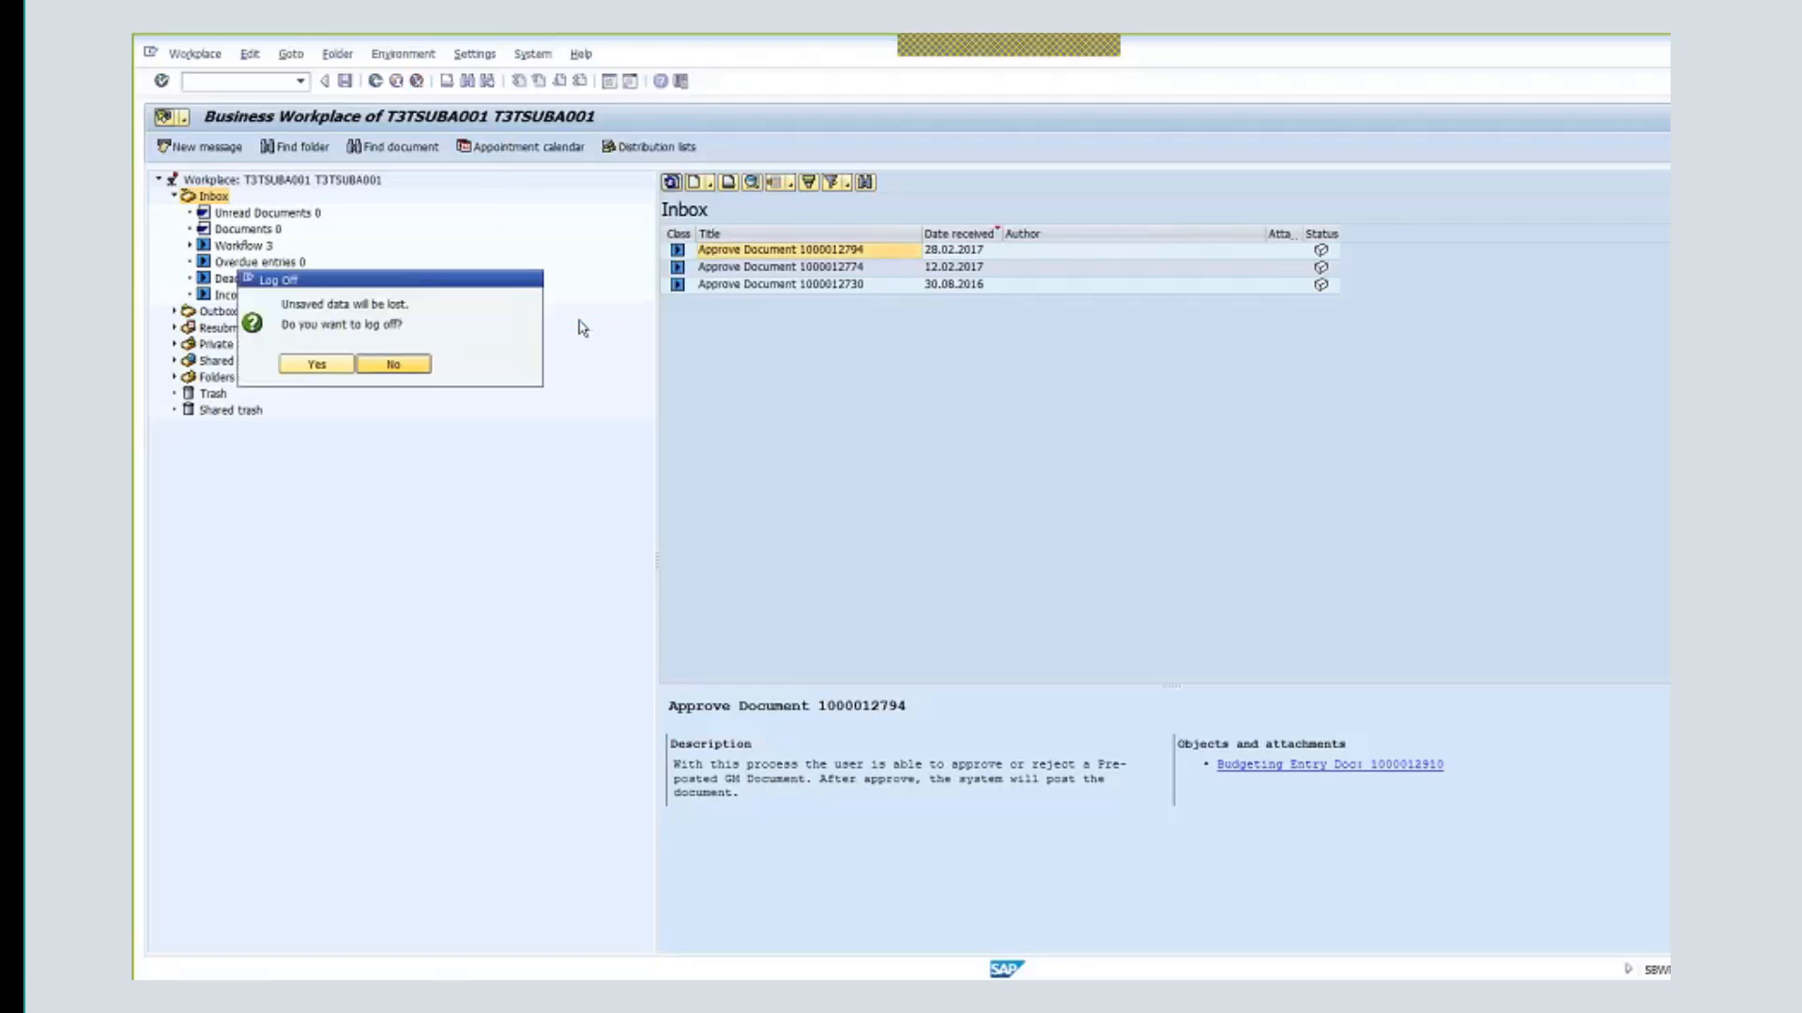
left_click(328, 368)
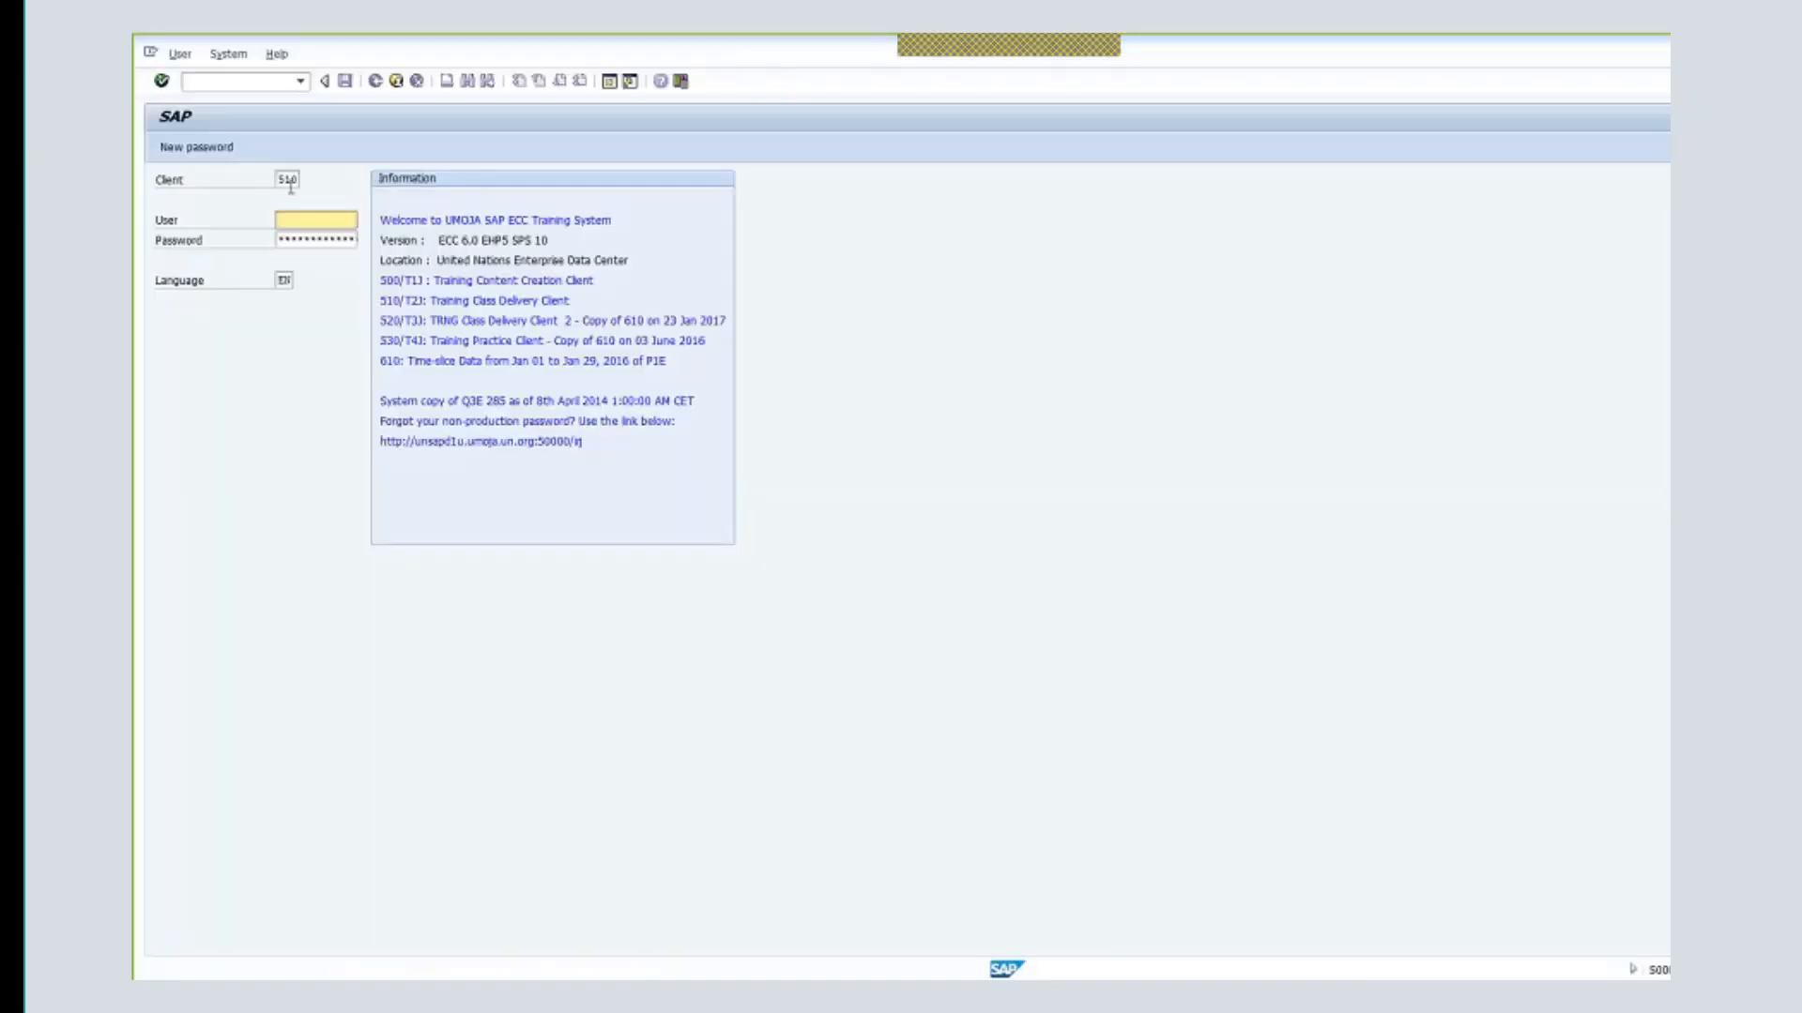
- Sign in on client 530 as the project user and start Project Builder with CJ20N
double_click(291, 183)
type("530")
key("Tab")
type("m")
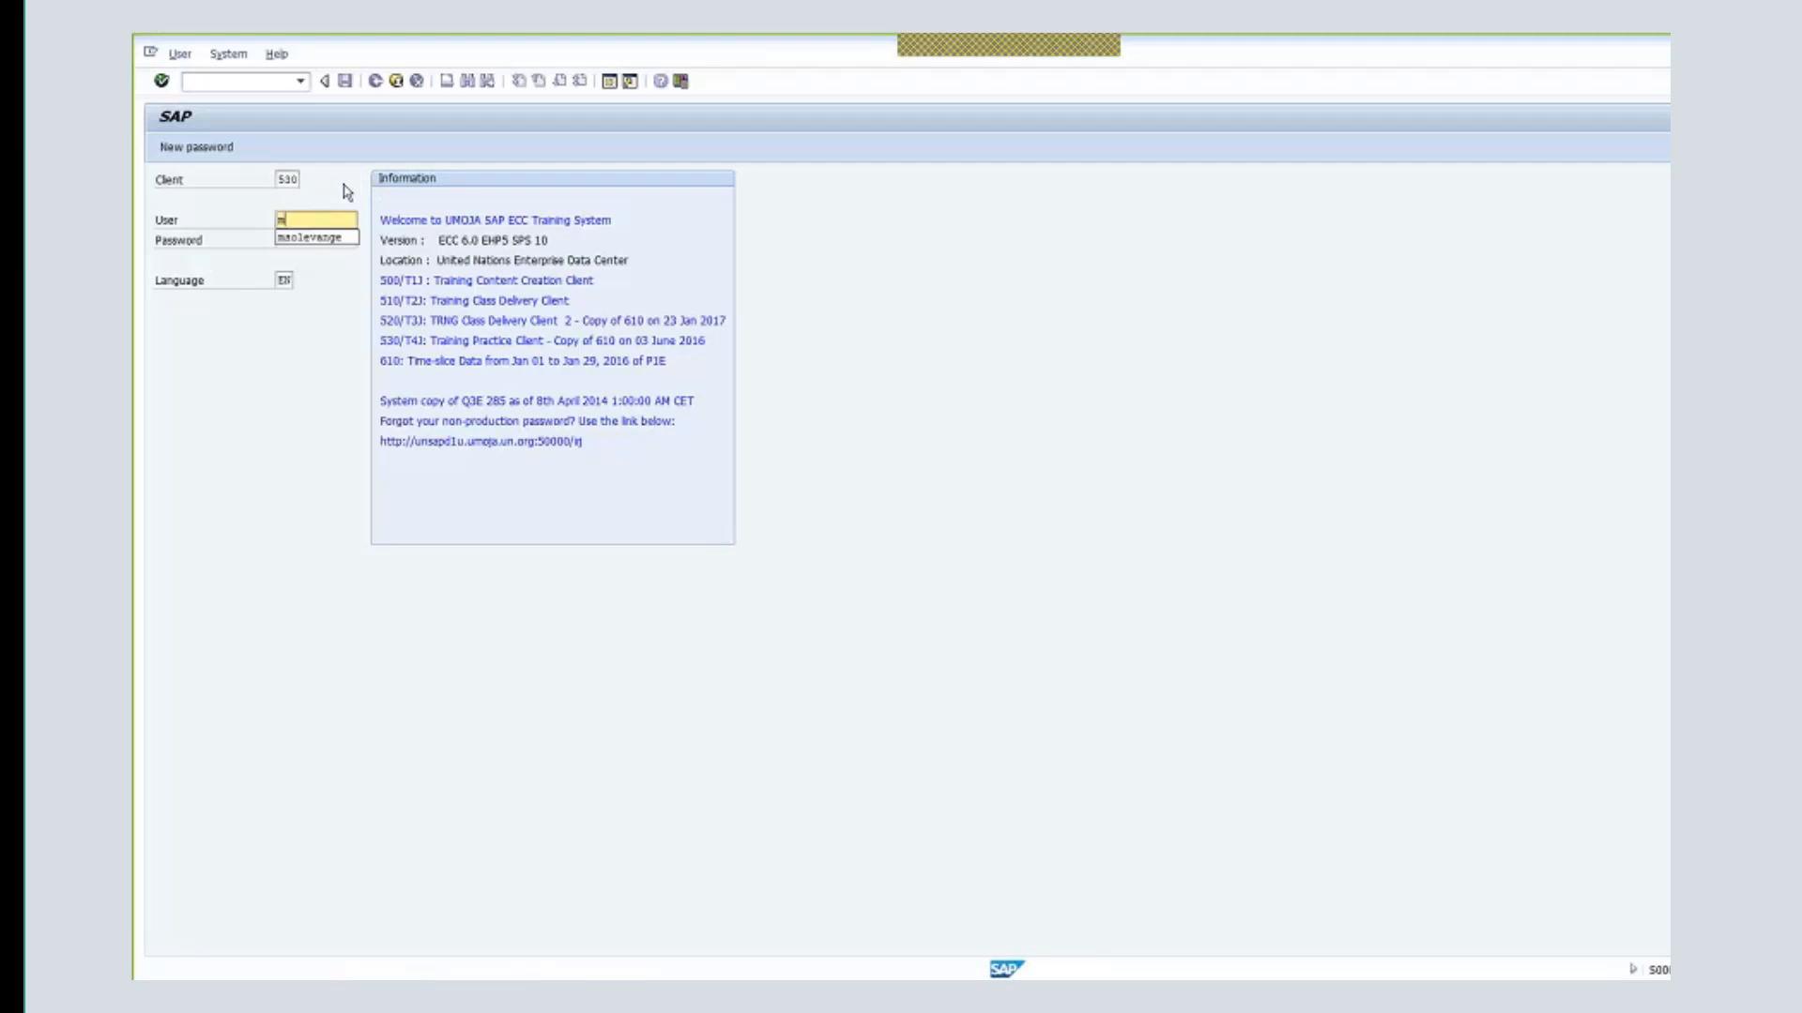
key("Down")
key("Tab")
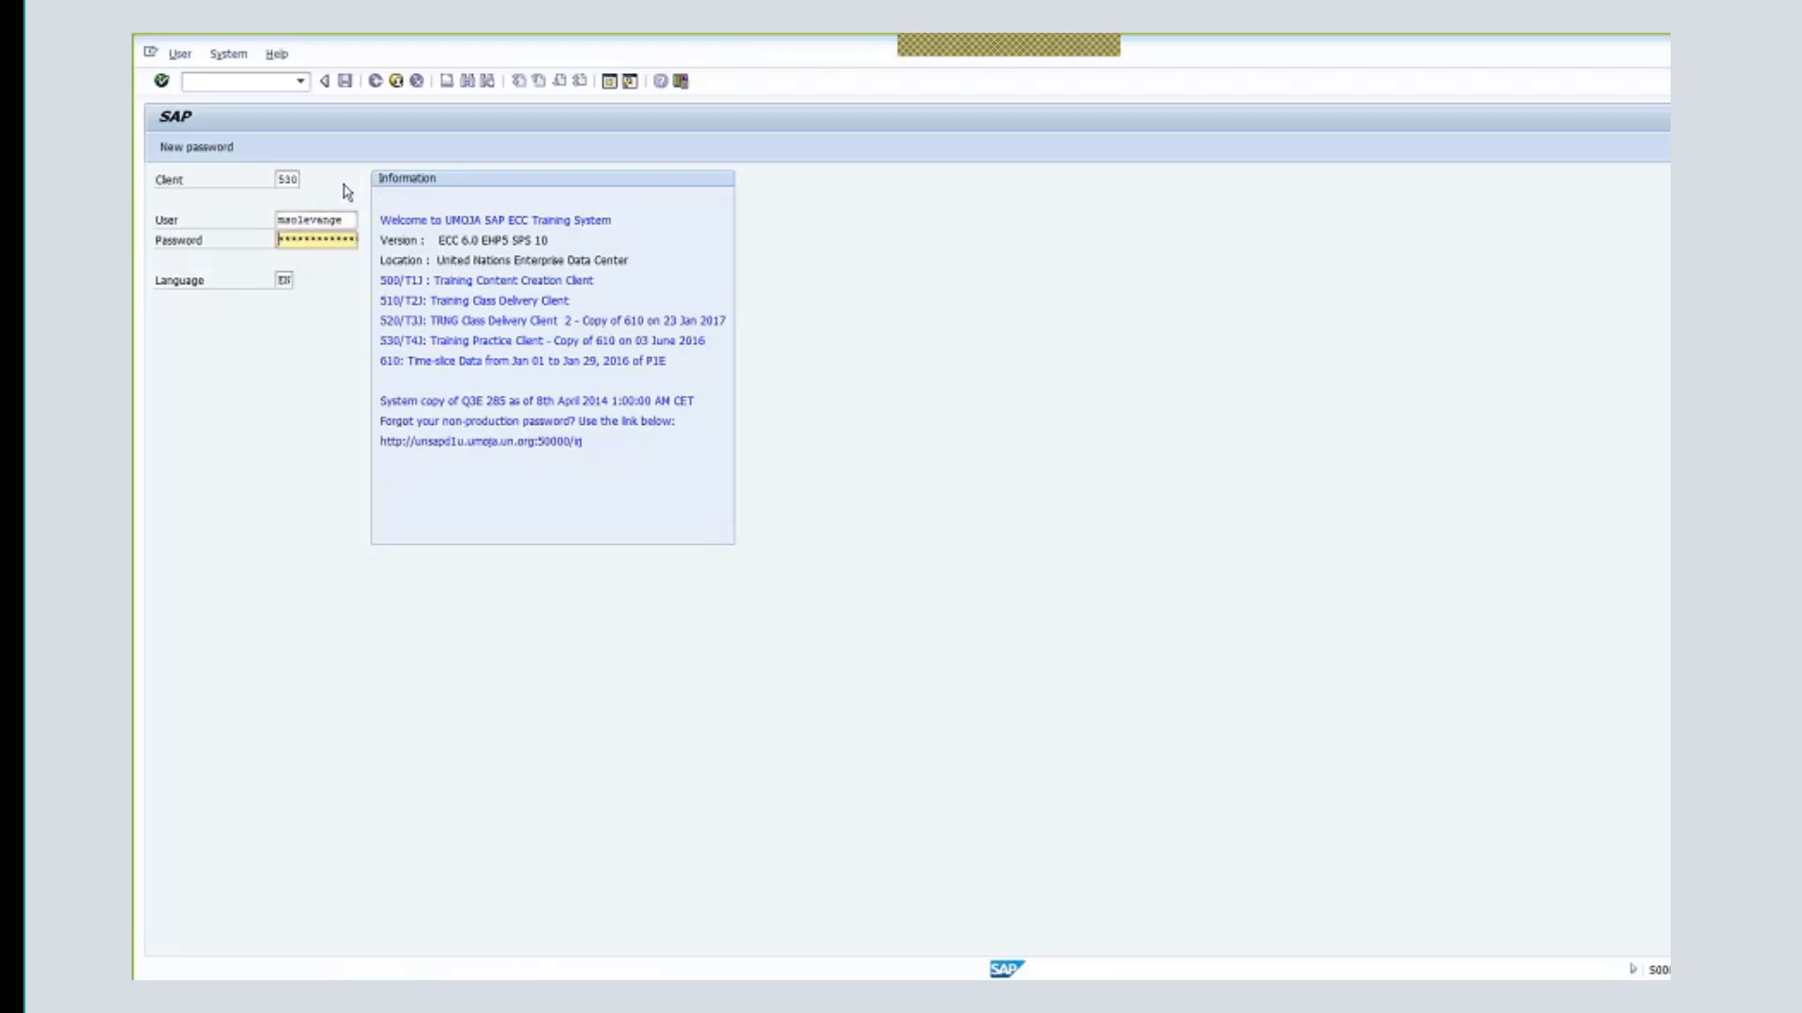
key("Return")
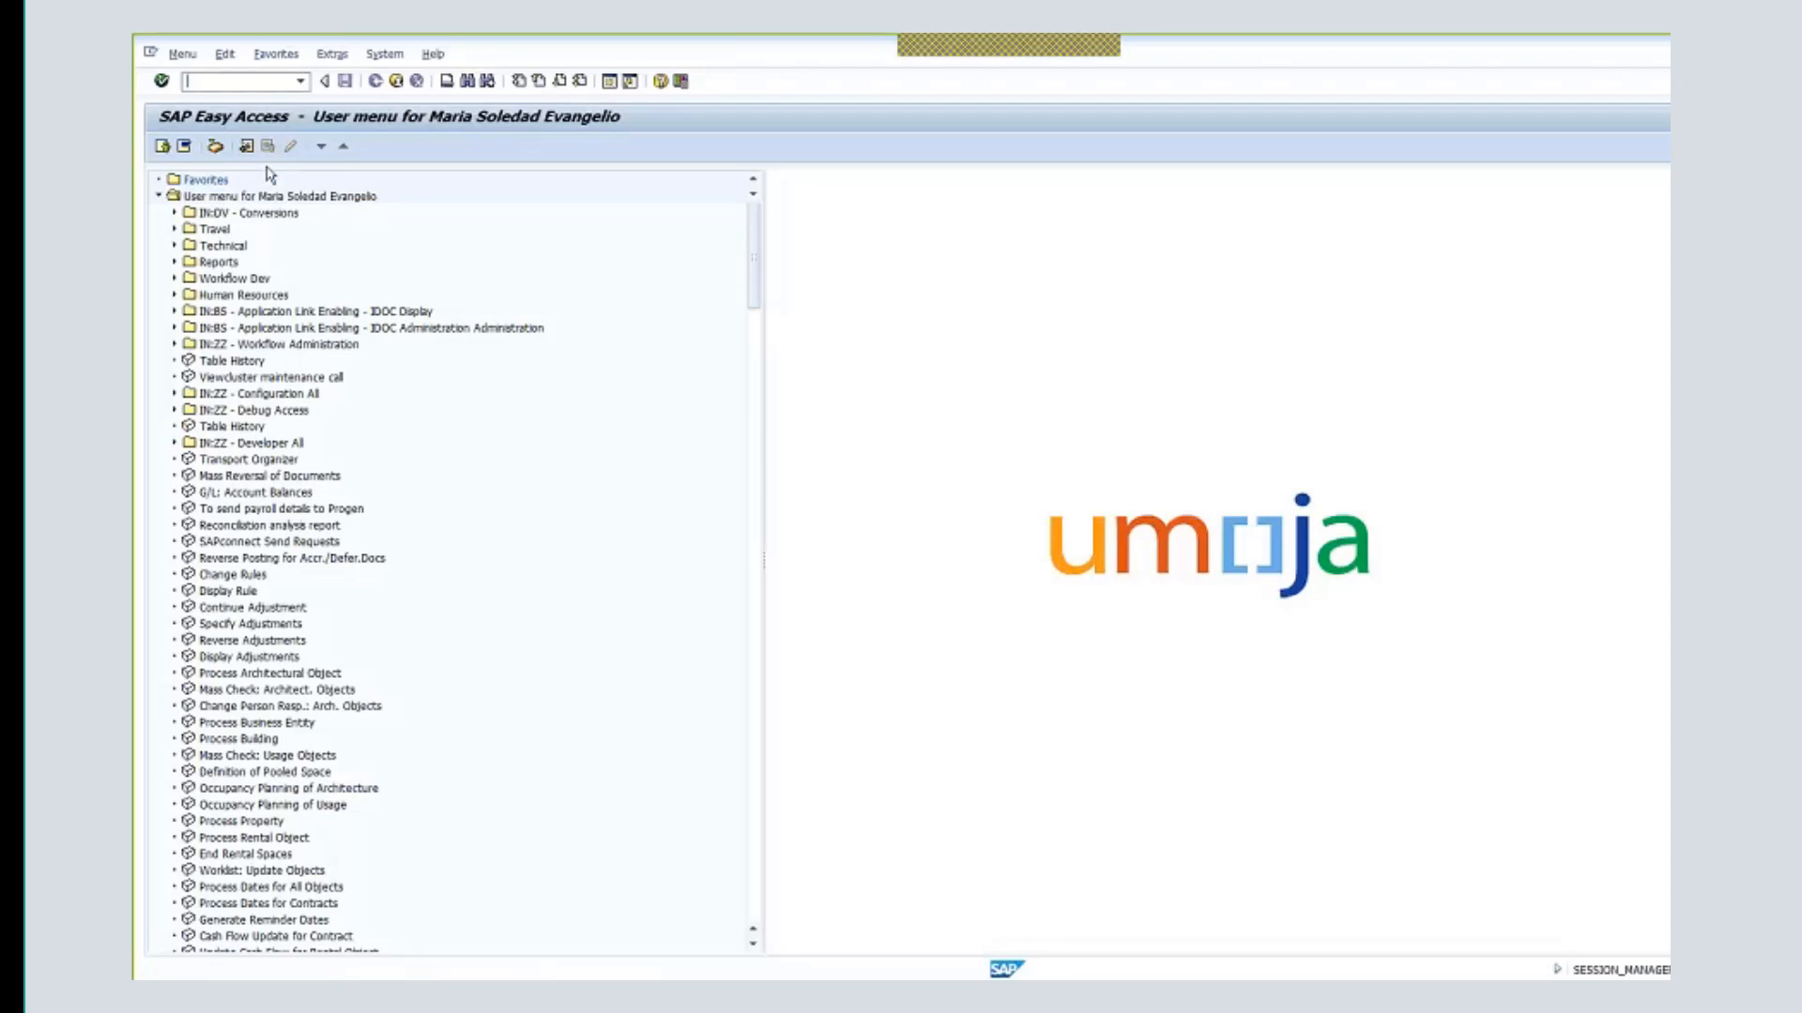
type("cj20n")
key("Return")
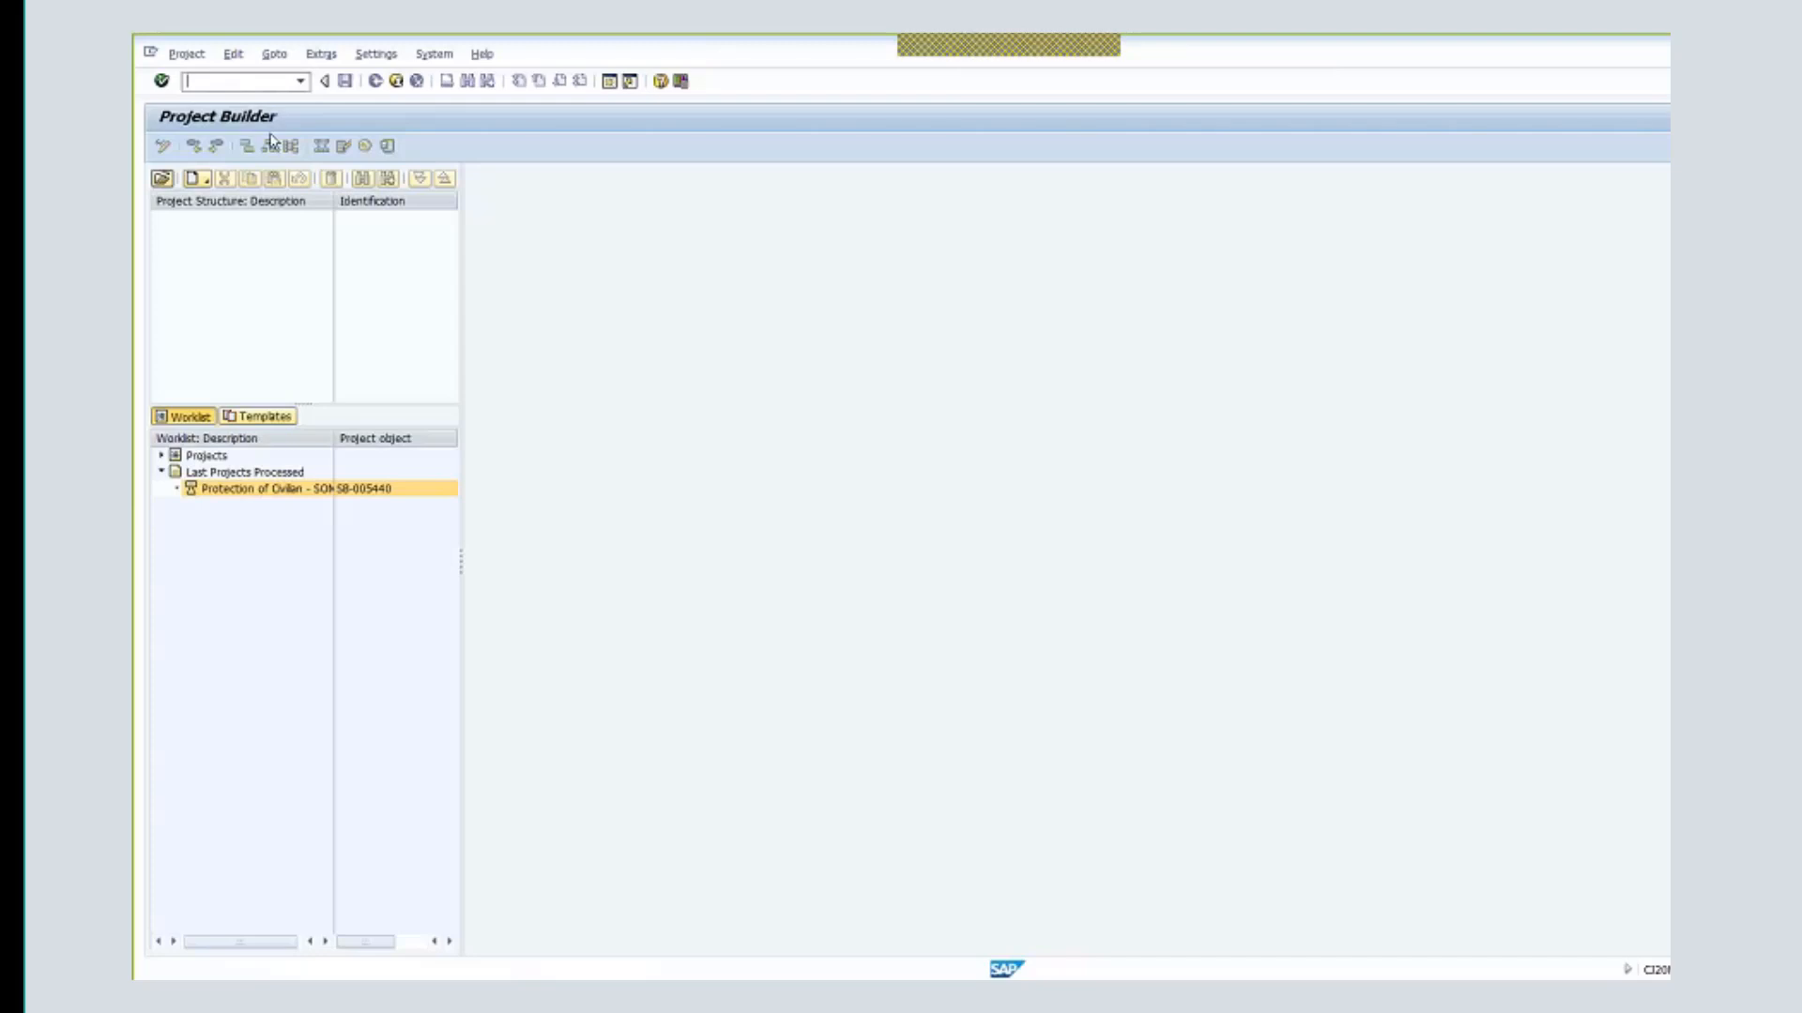
- Open project definition SB-005441, correcting the suggested SB-005440
left_click(186, 55)
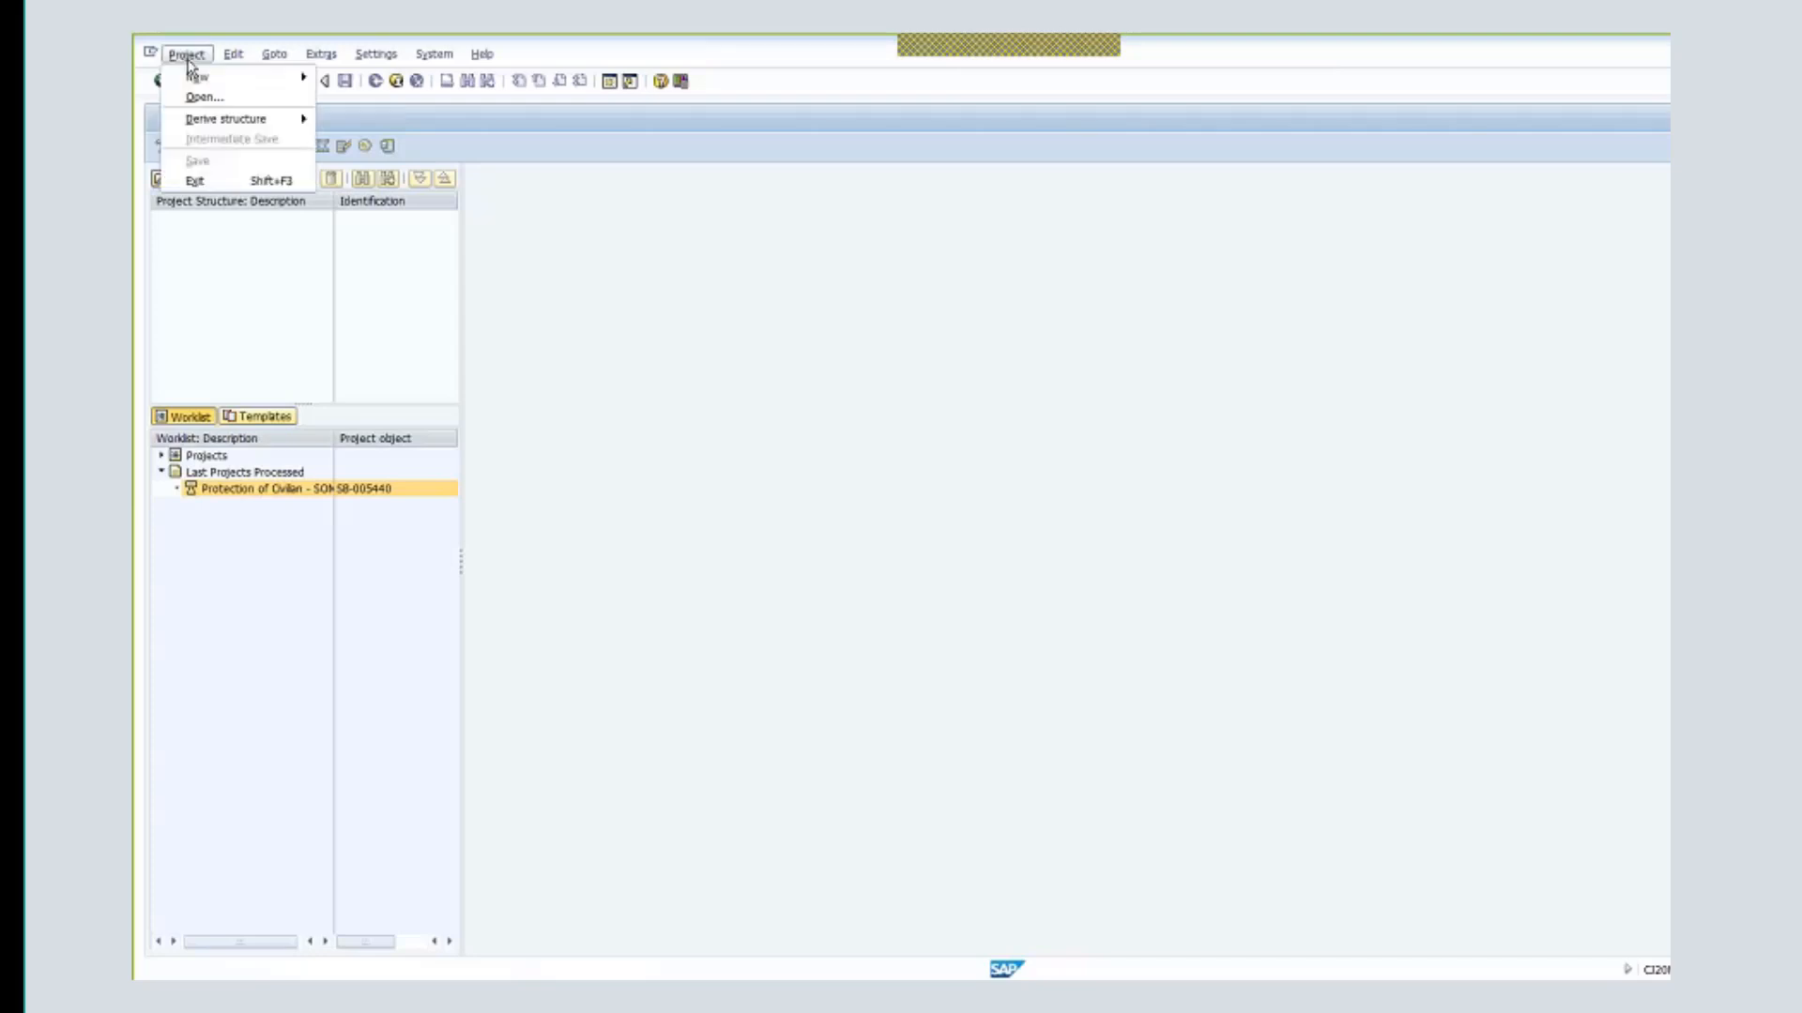
left_click(203, 97)
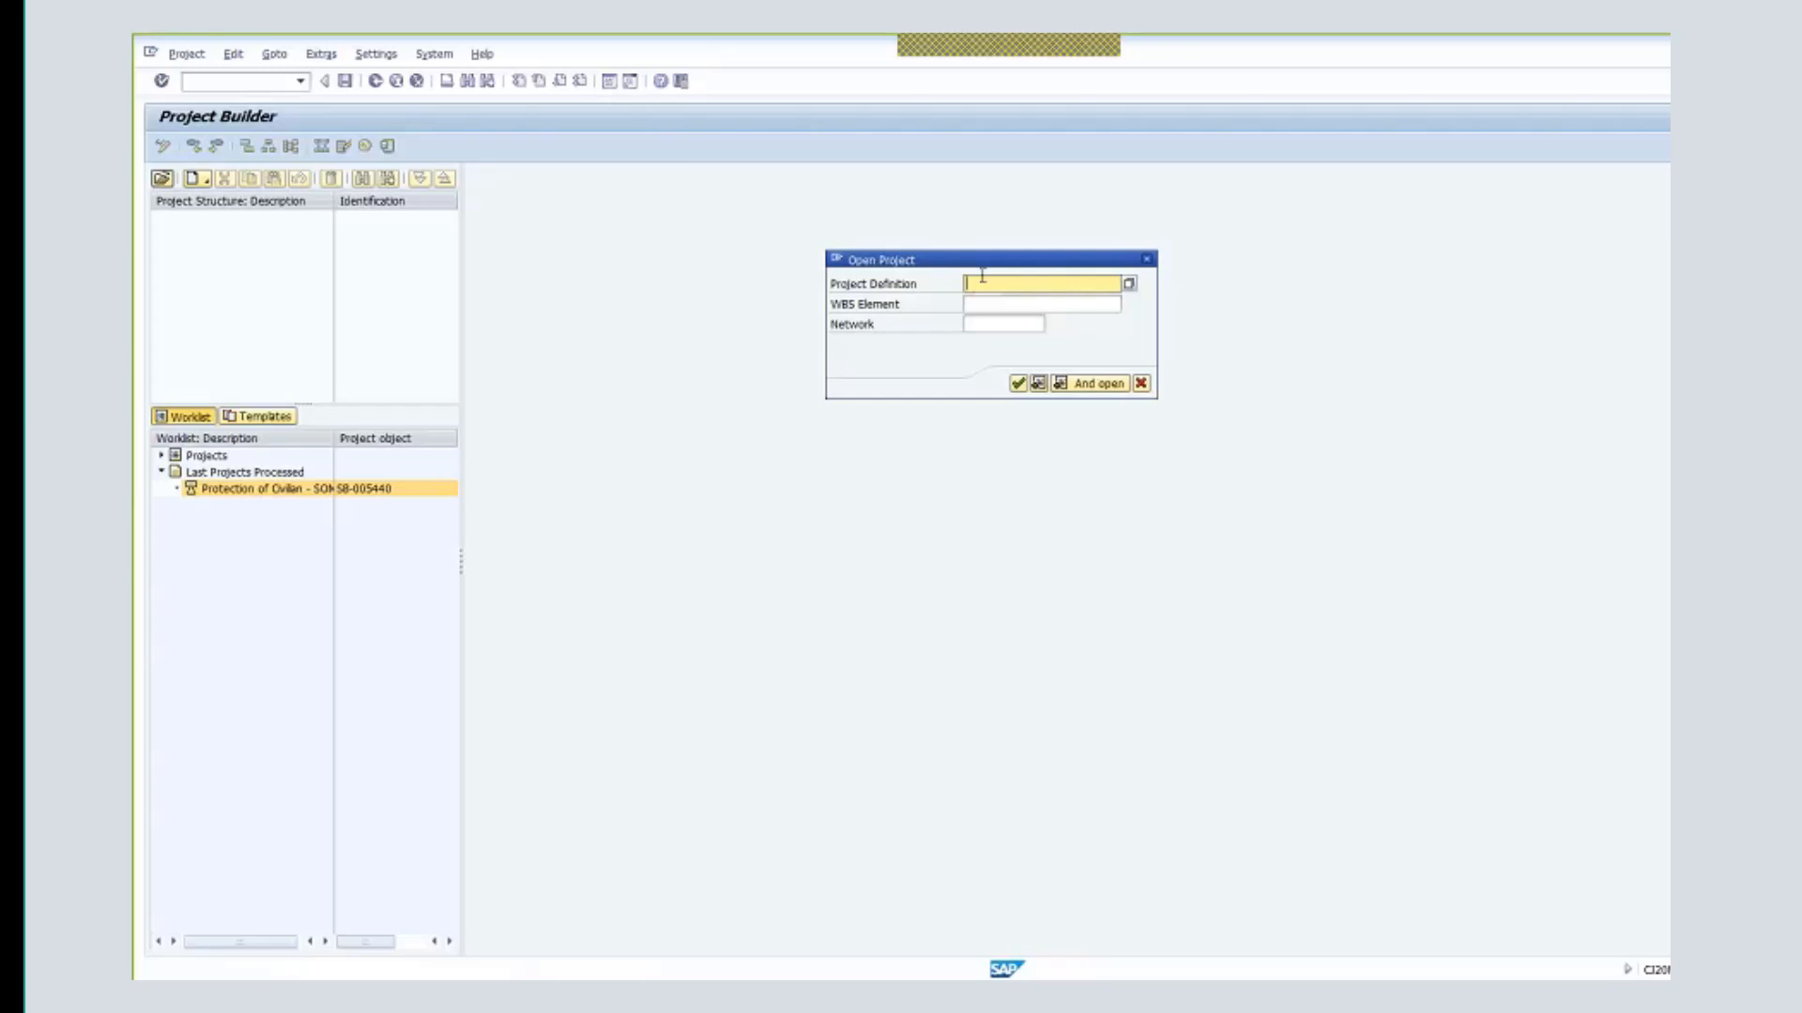
type("sB")
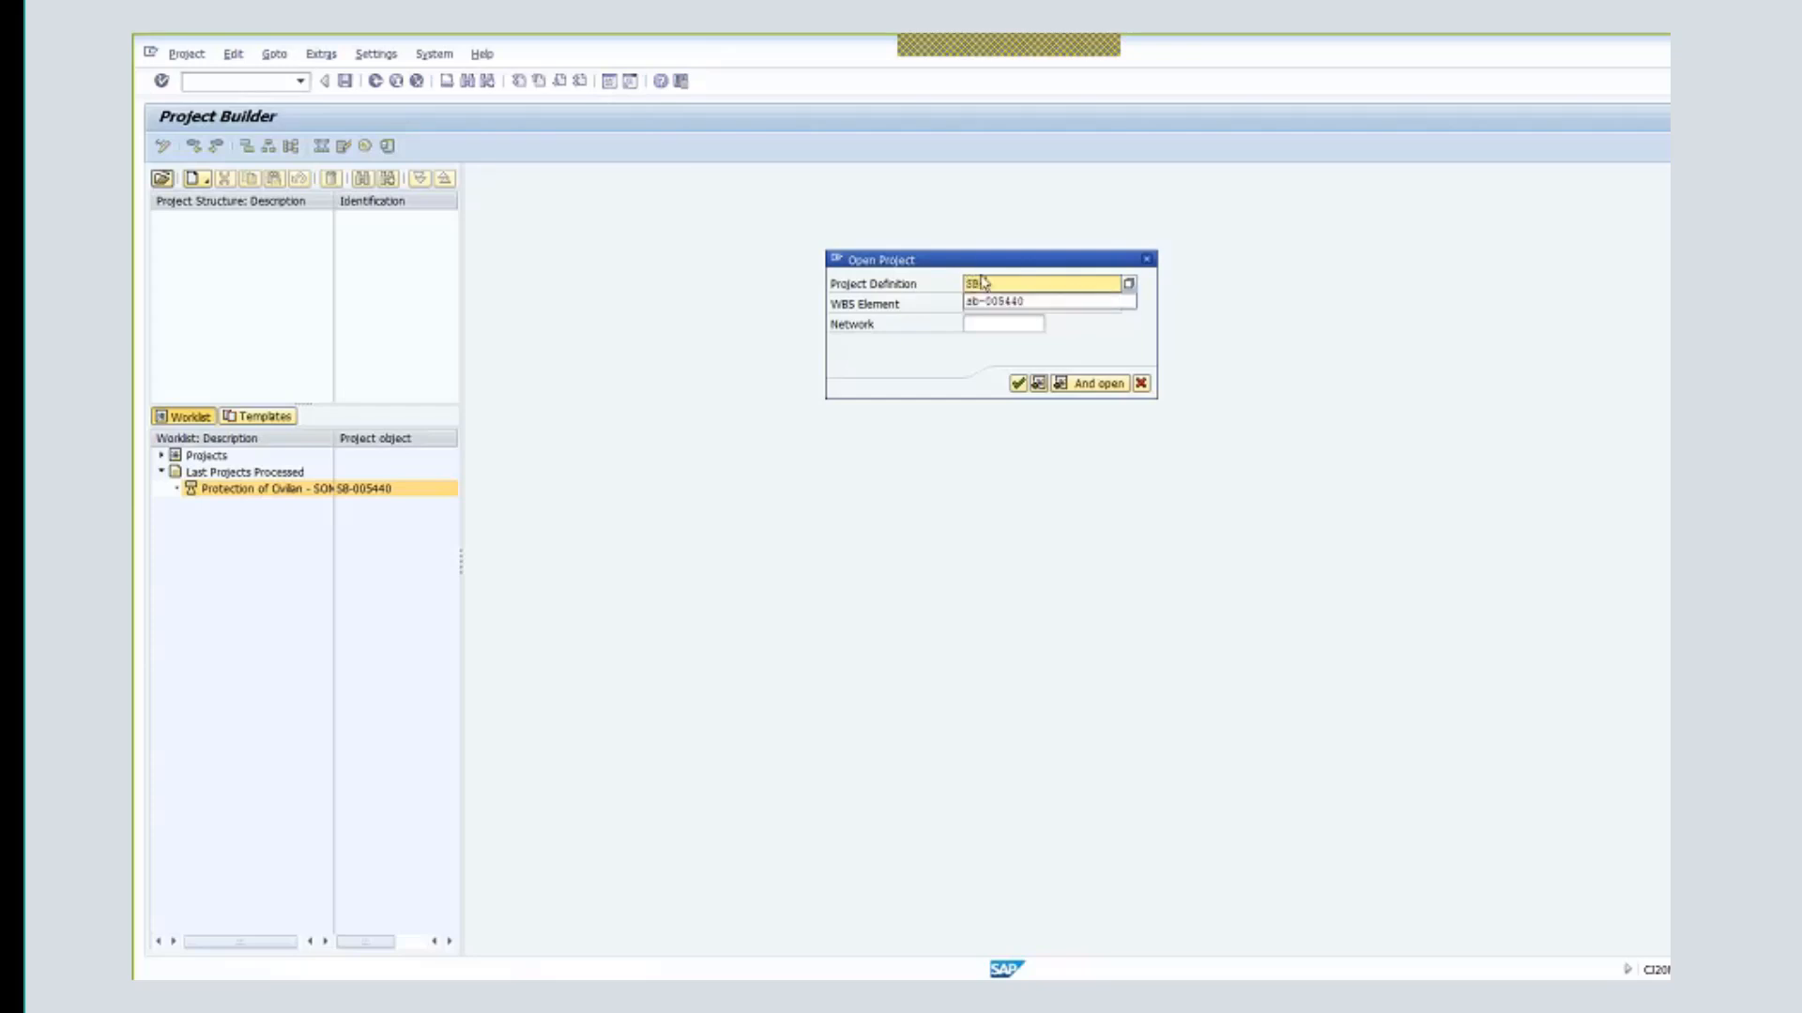
key("Down")
key("Return")
key("BackSpace")
type("1")
key("Return")
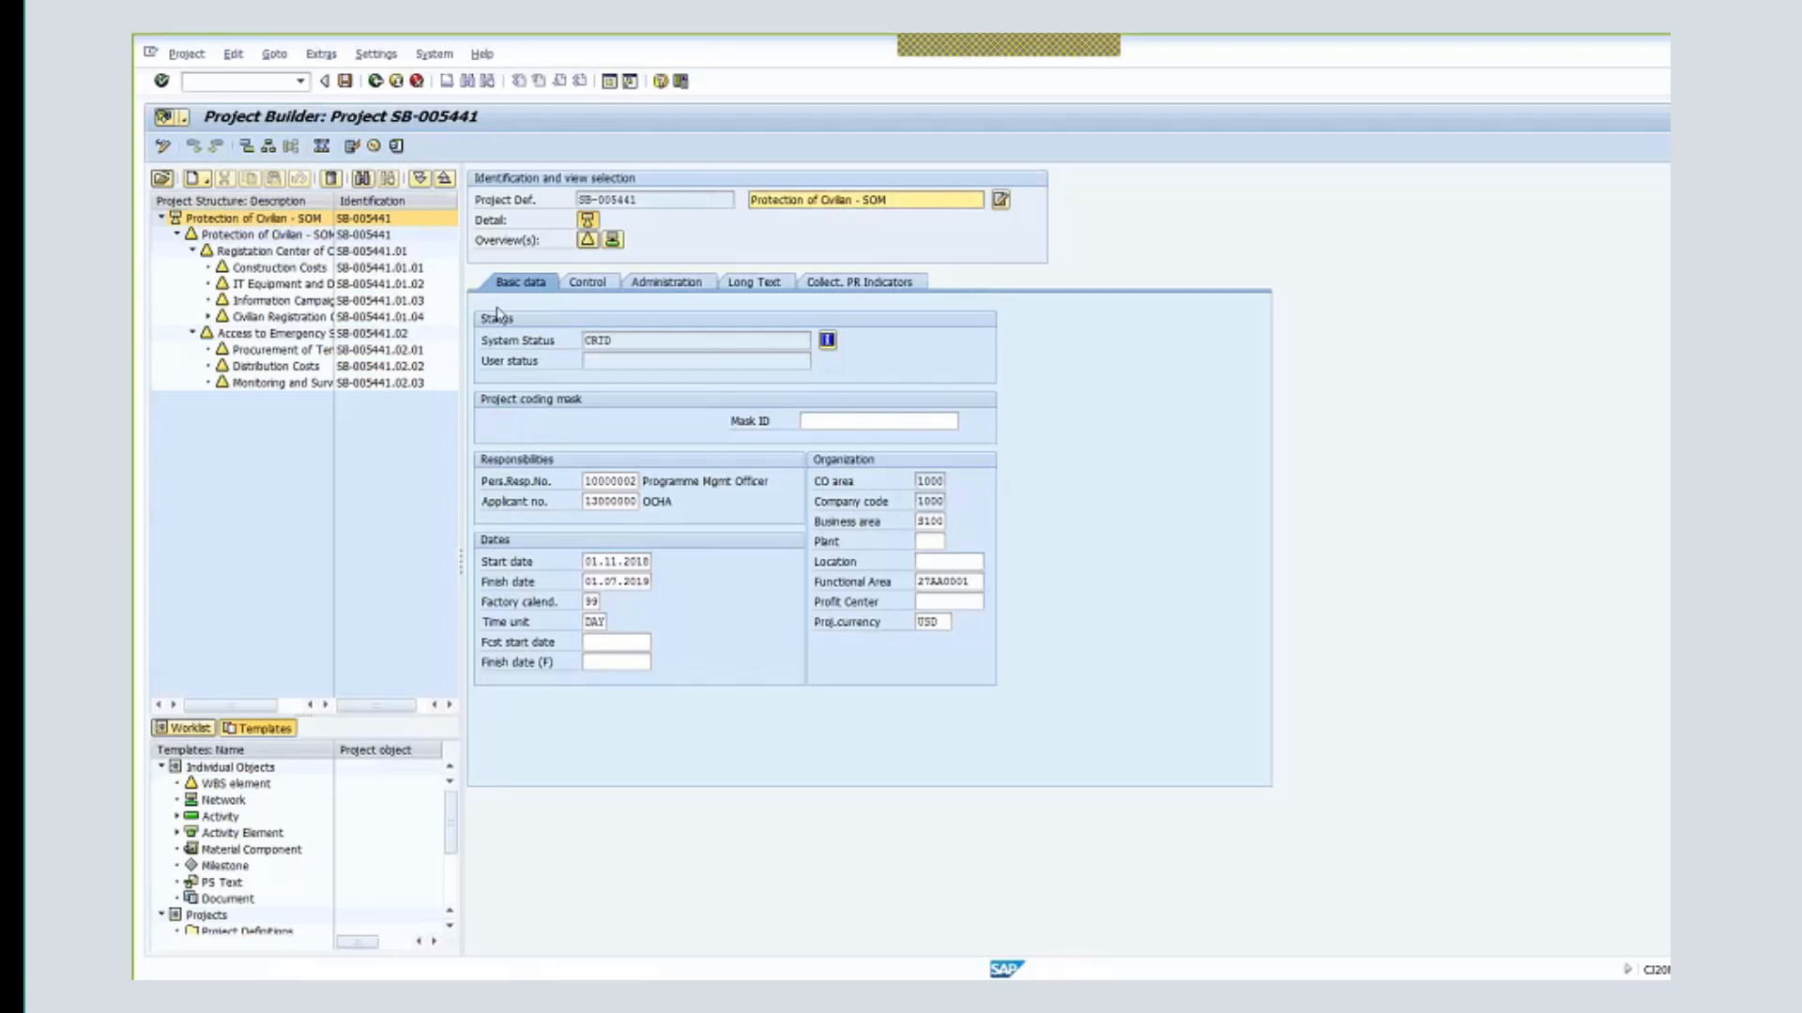
- Select WBS element SB-005441.01.03 Information Campaign and list its detail tabs
left_click(286, 301)
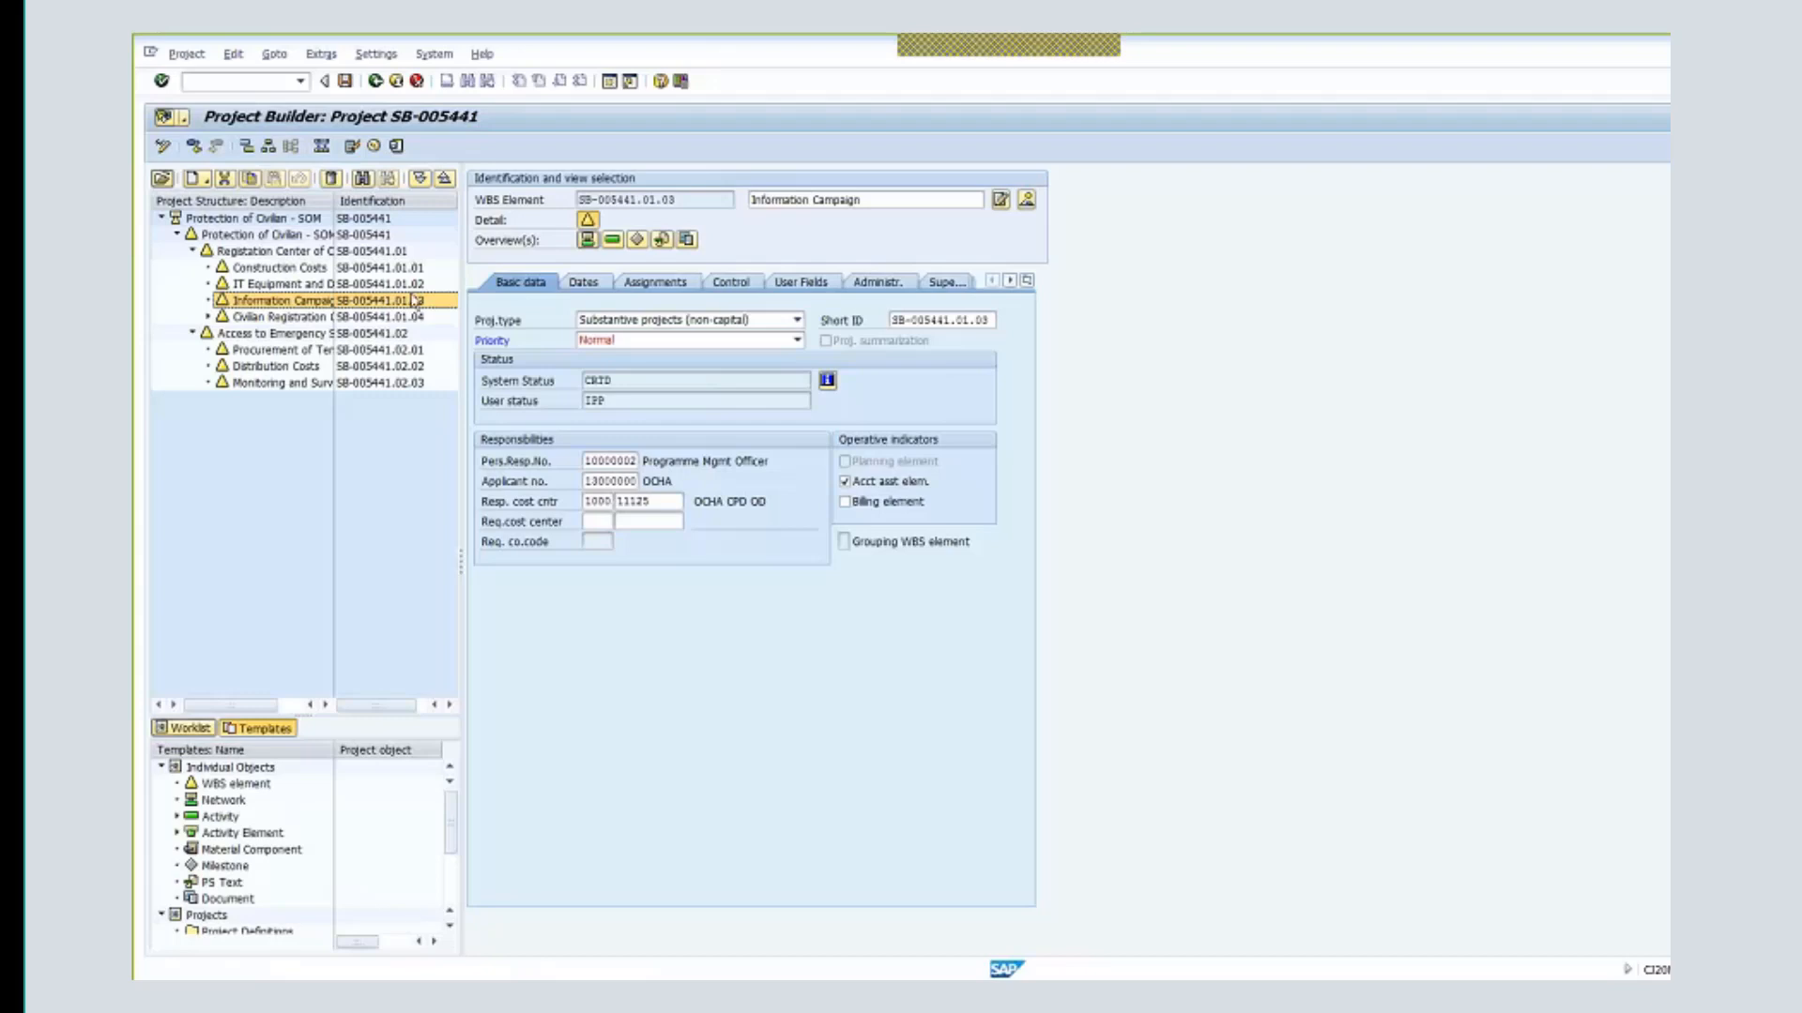
left_click(1028, 281)
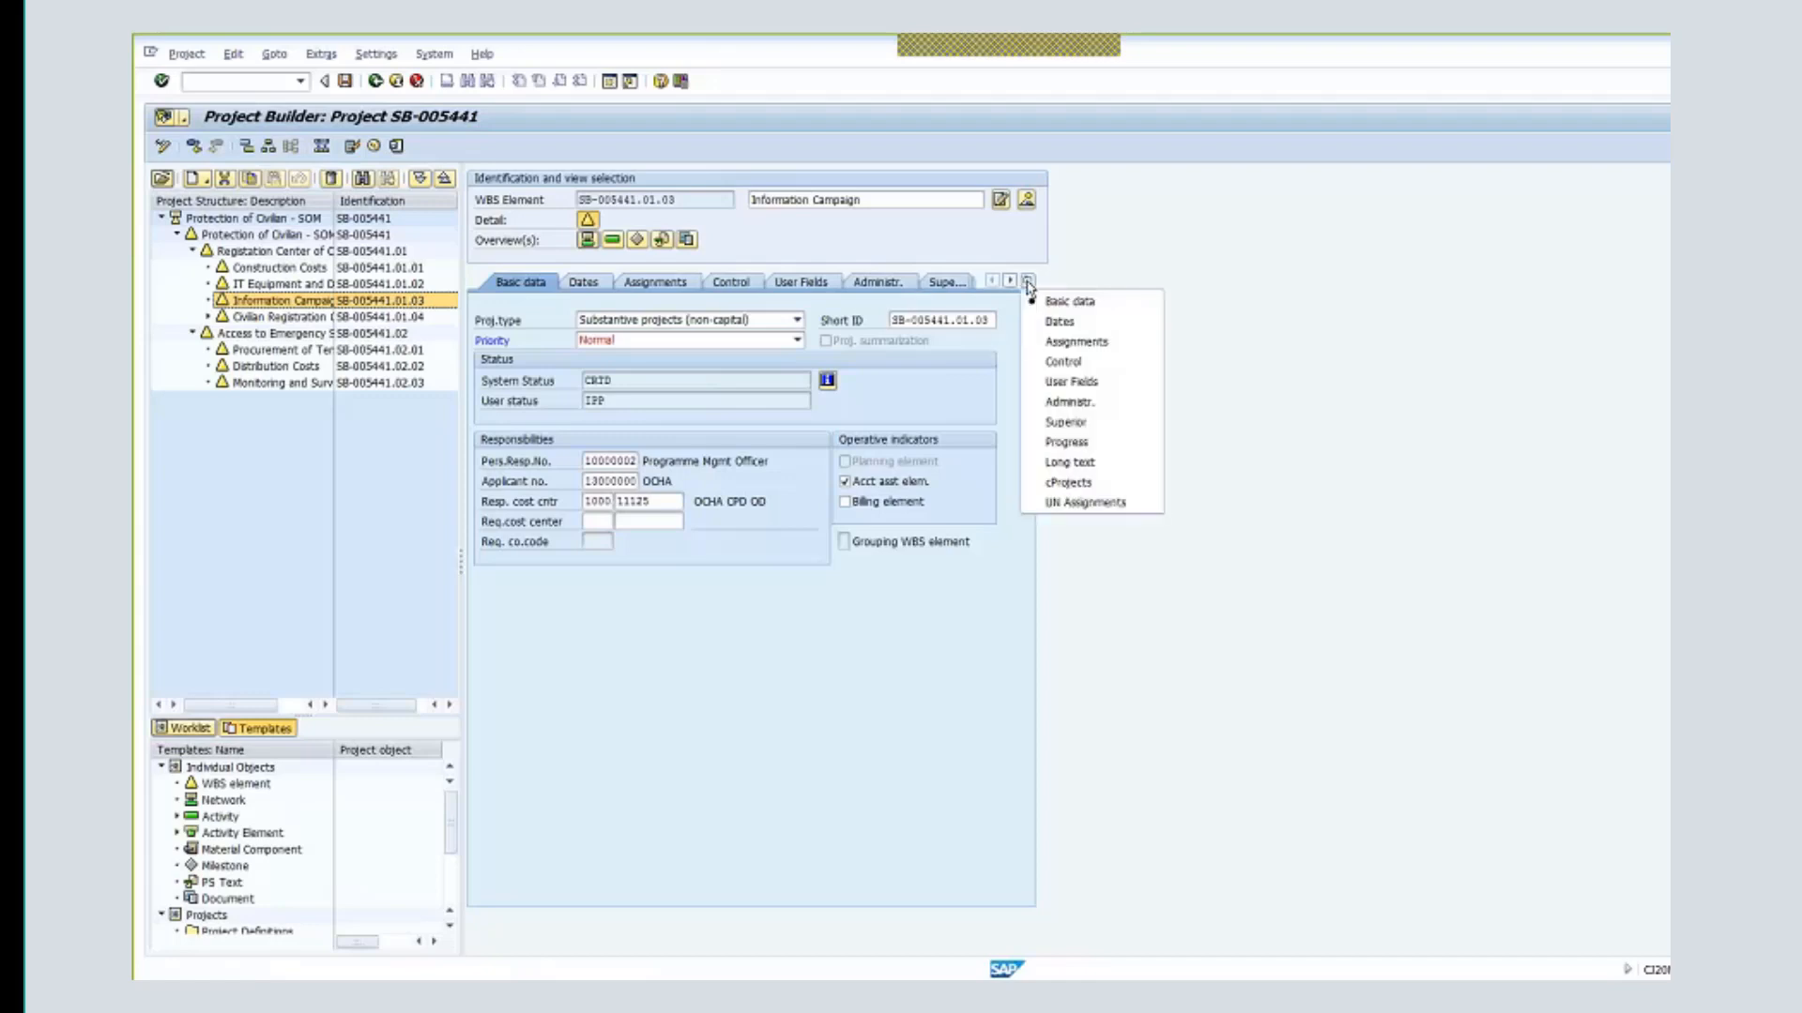
- On UN Assignments, set the grant to m1-32ddn-000397, correcting the suggested 000396
left_click(1092, 504)
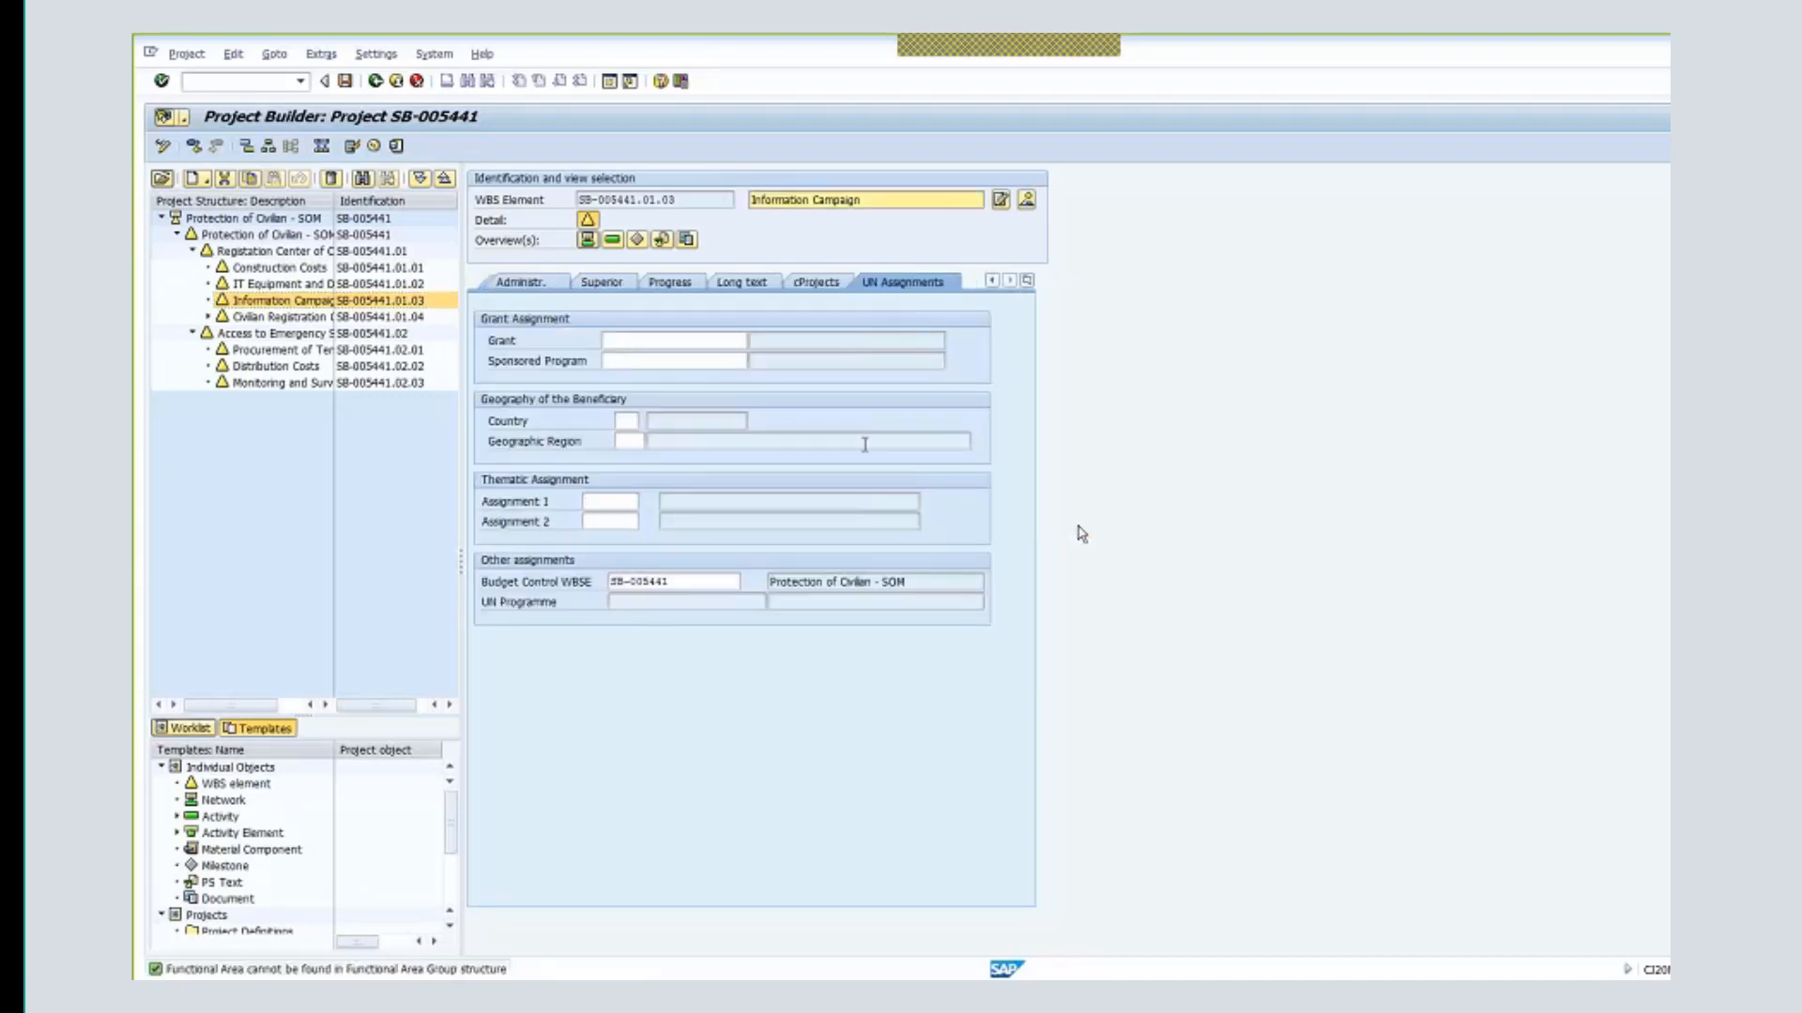
left_click(657, 341)
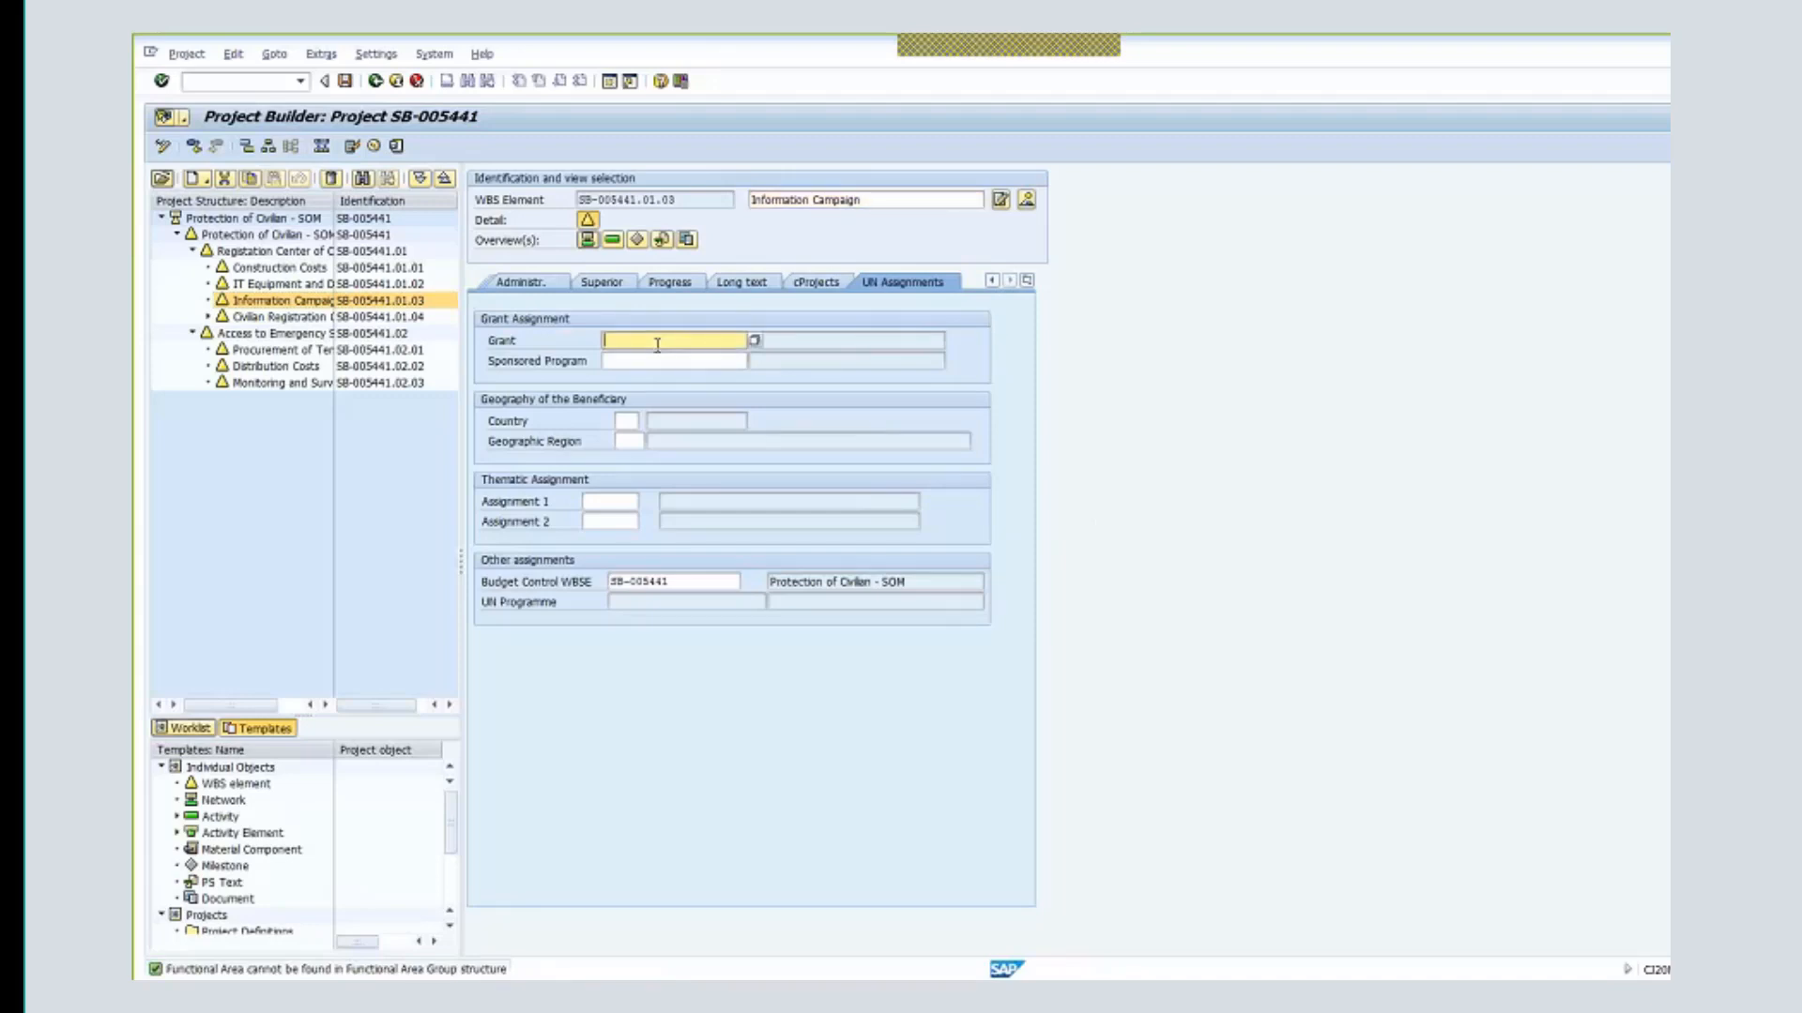
type("m1")
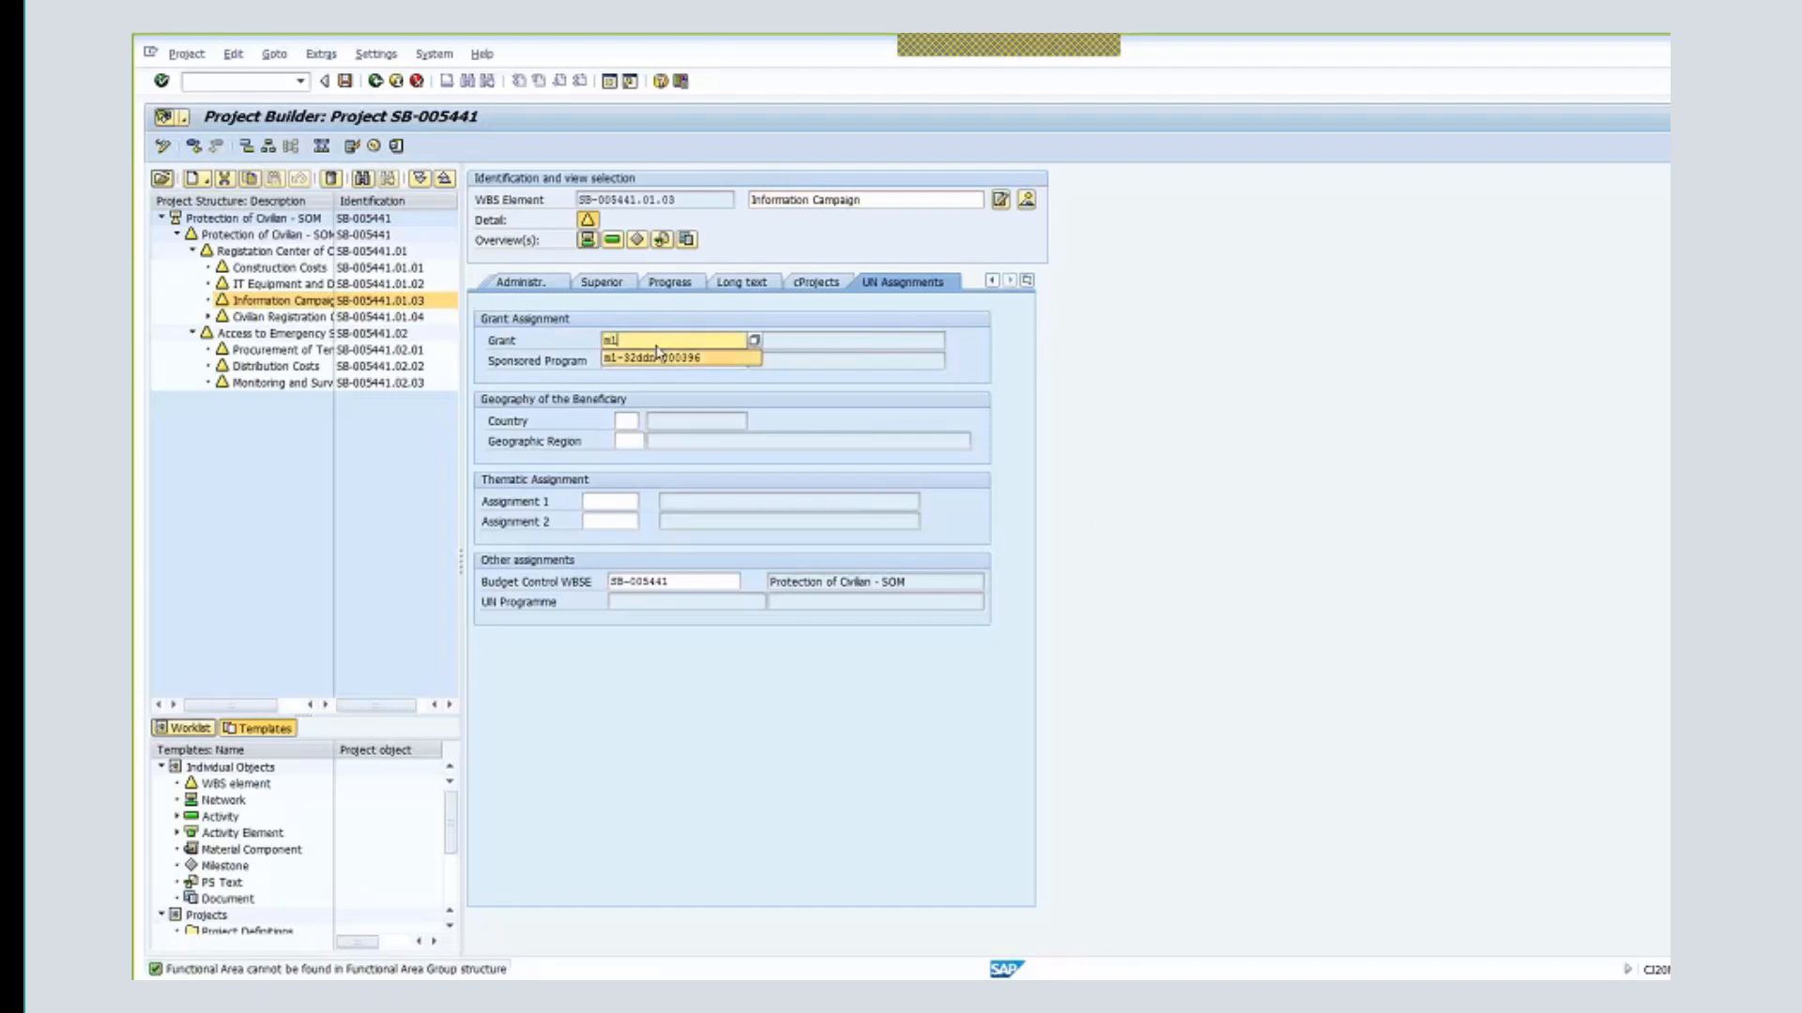
left_click(657, 358)
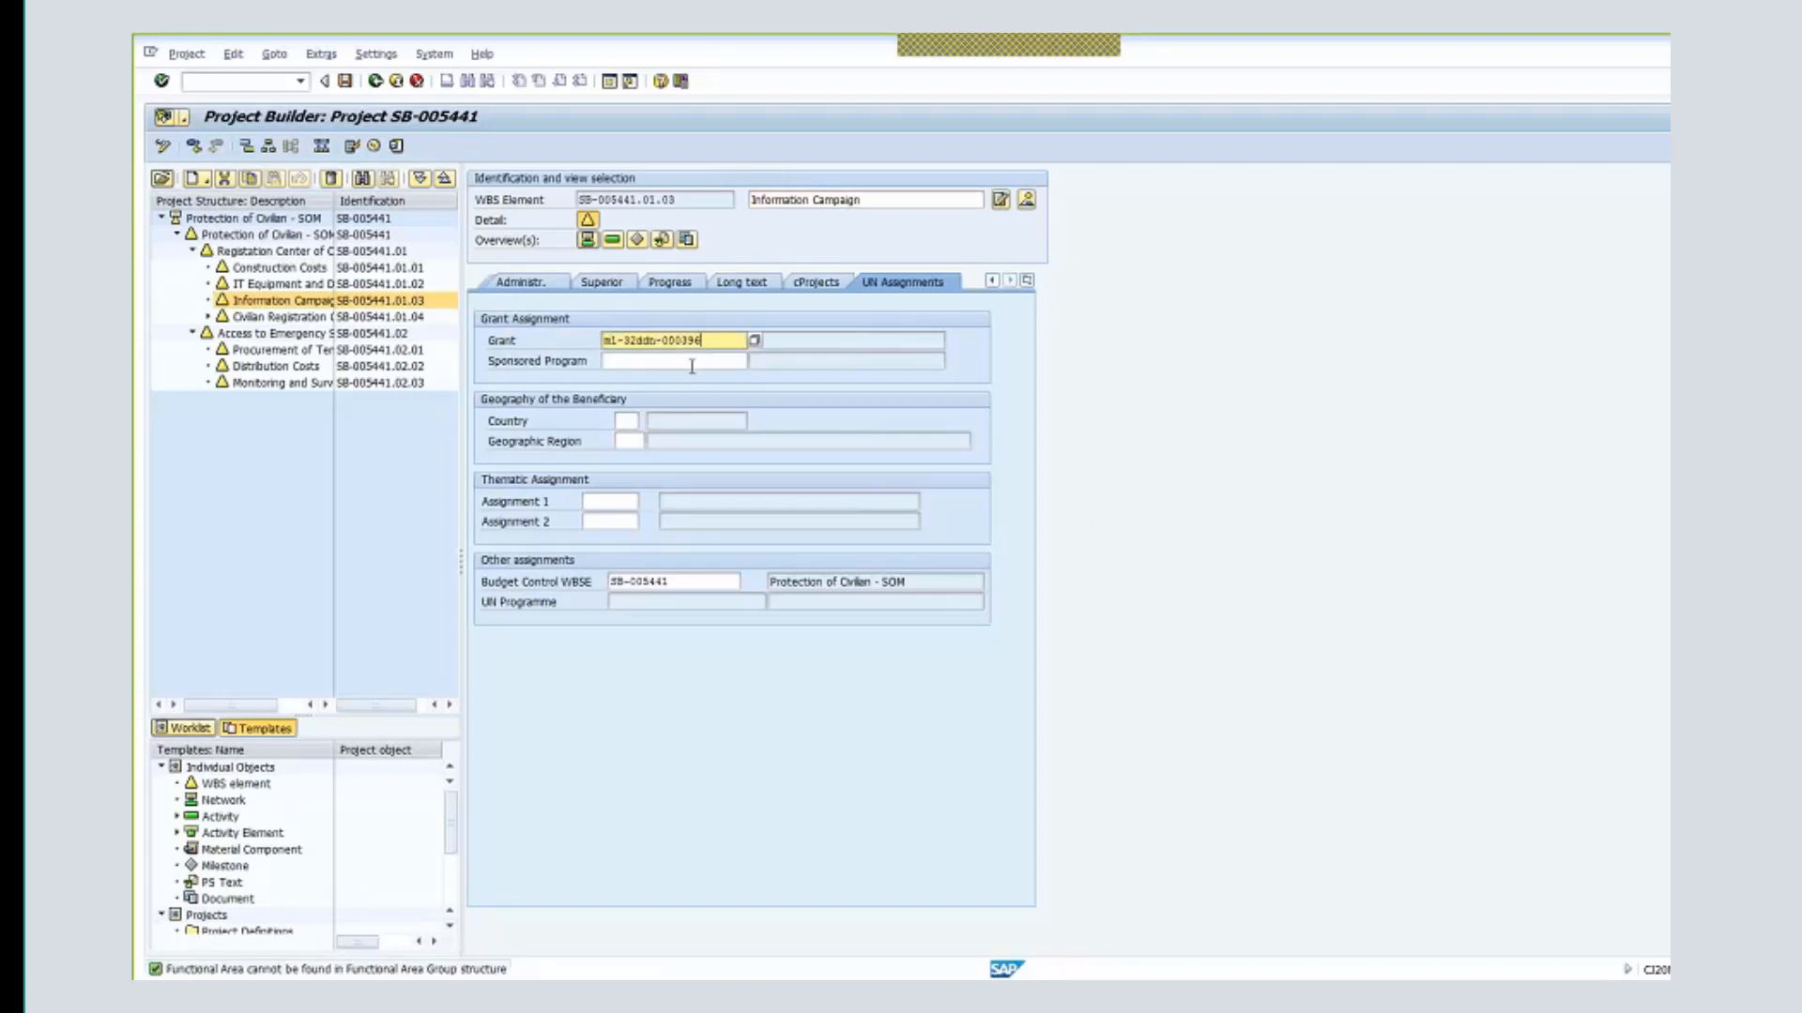
left_click(693, 363)
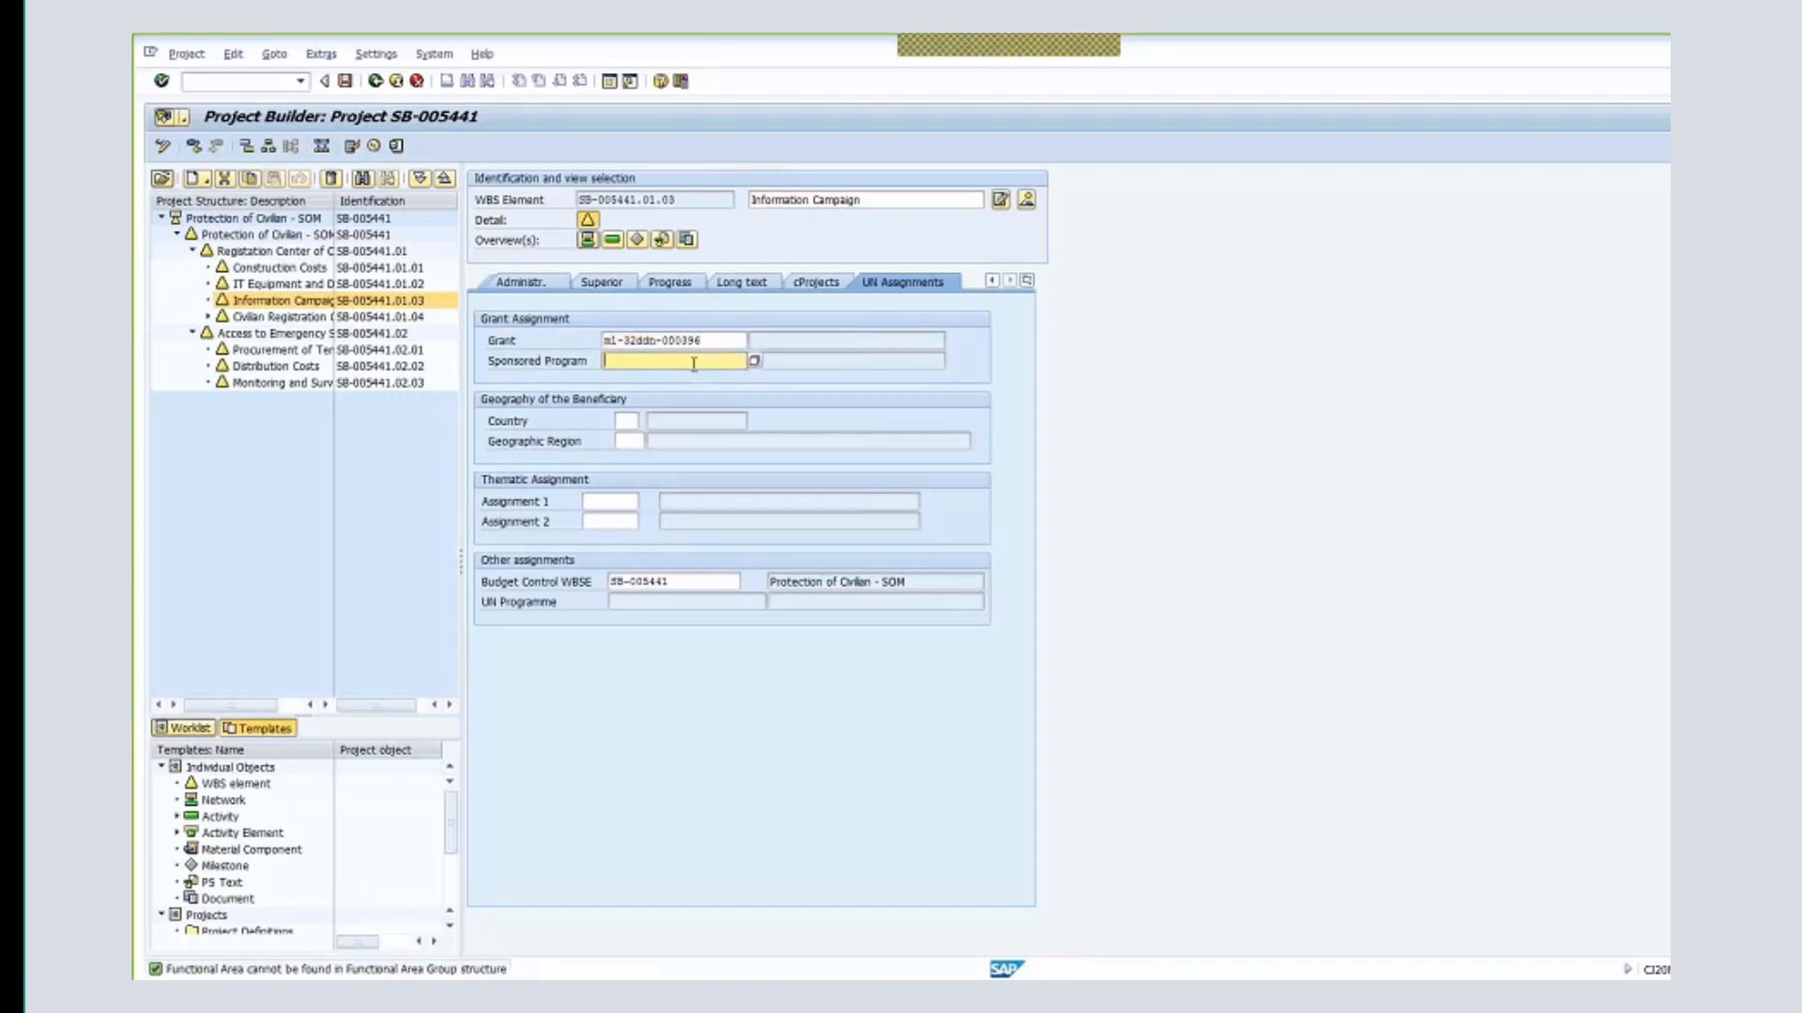
left_click_drag(704, 340, 553, 338)
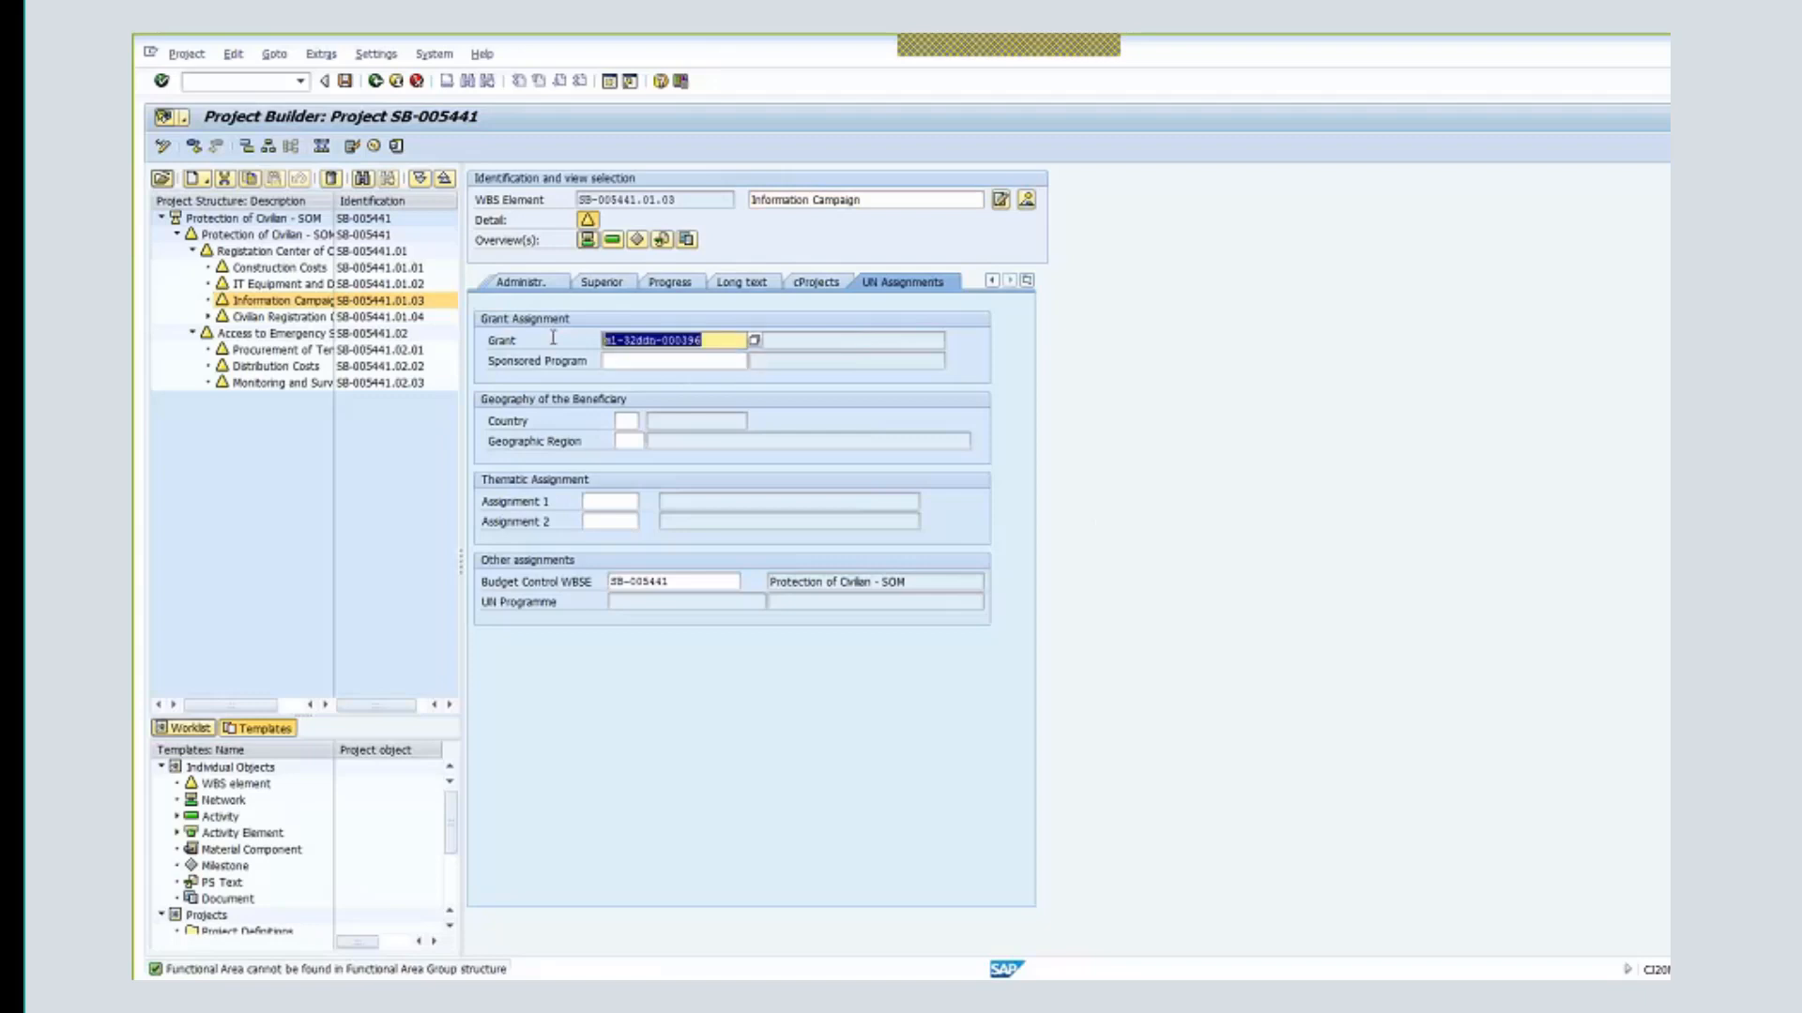
left_click(640, 361)
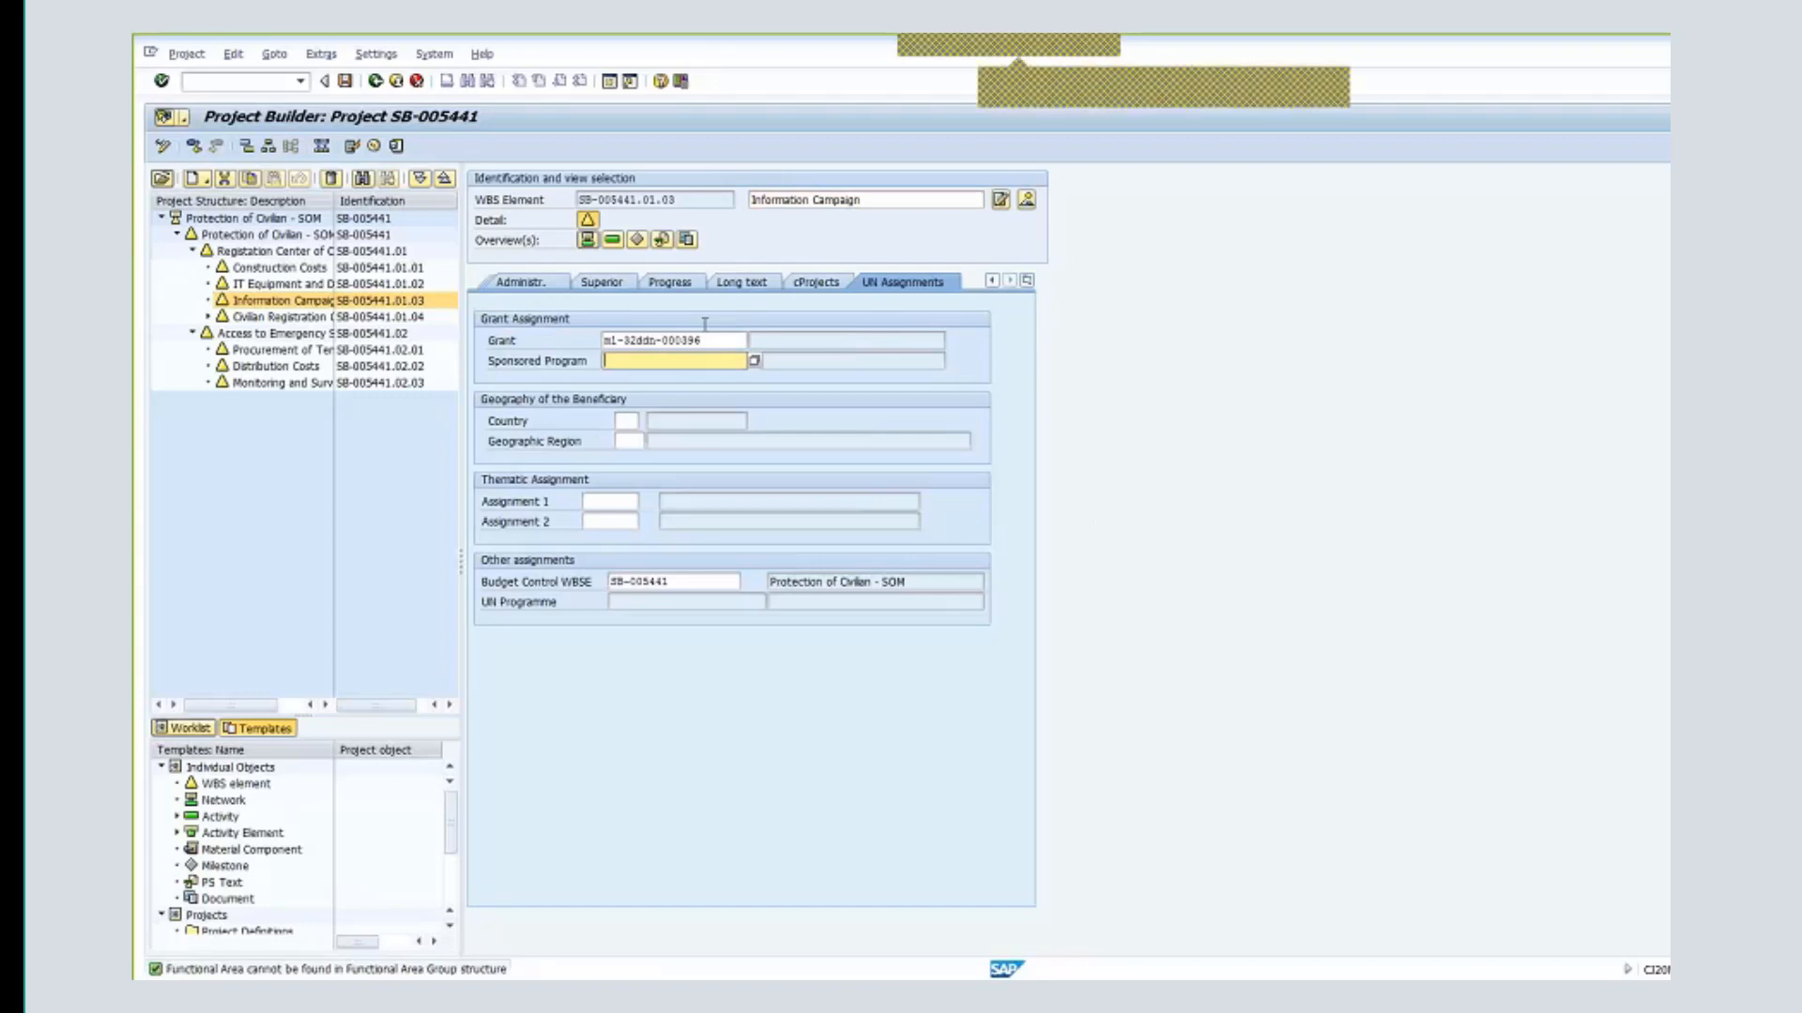
left_click(712, 339)
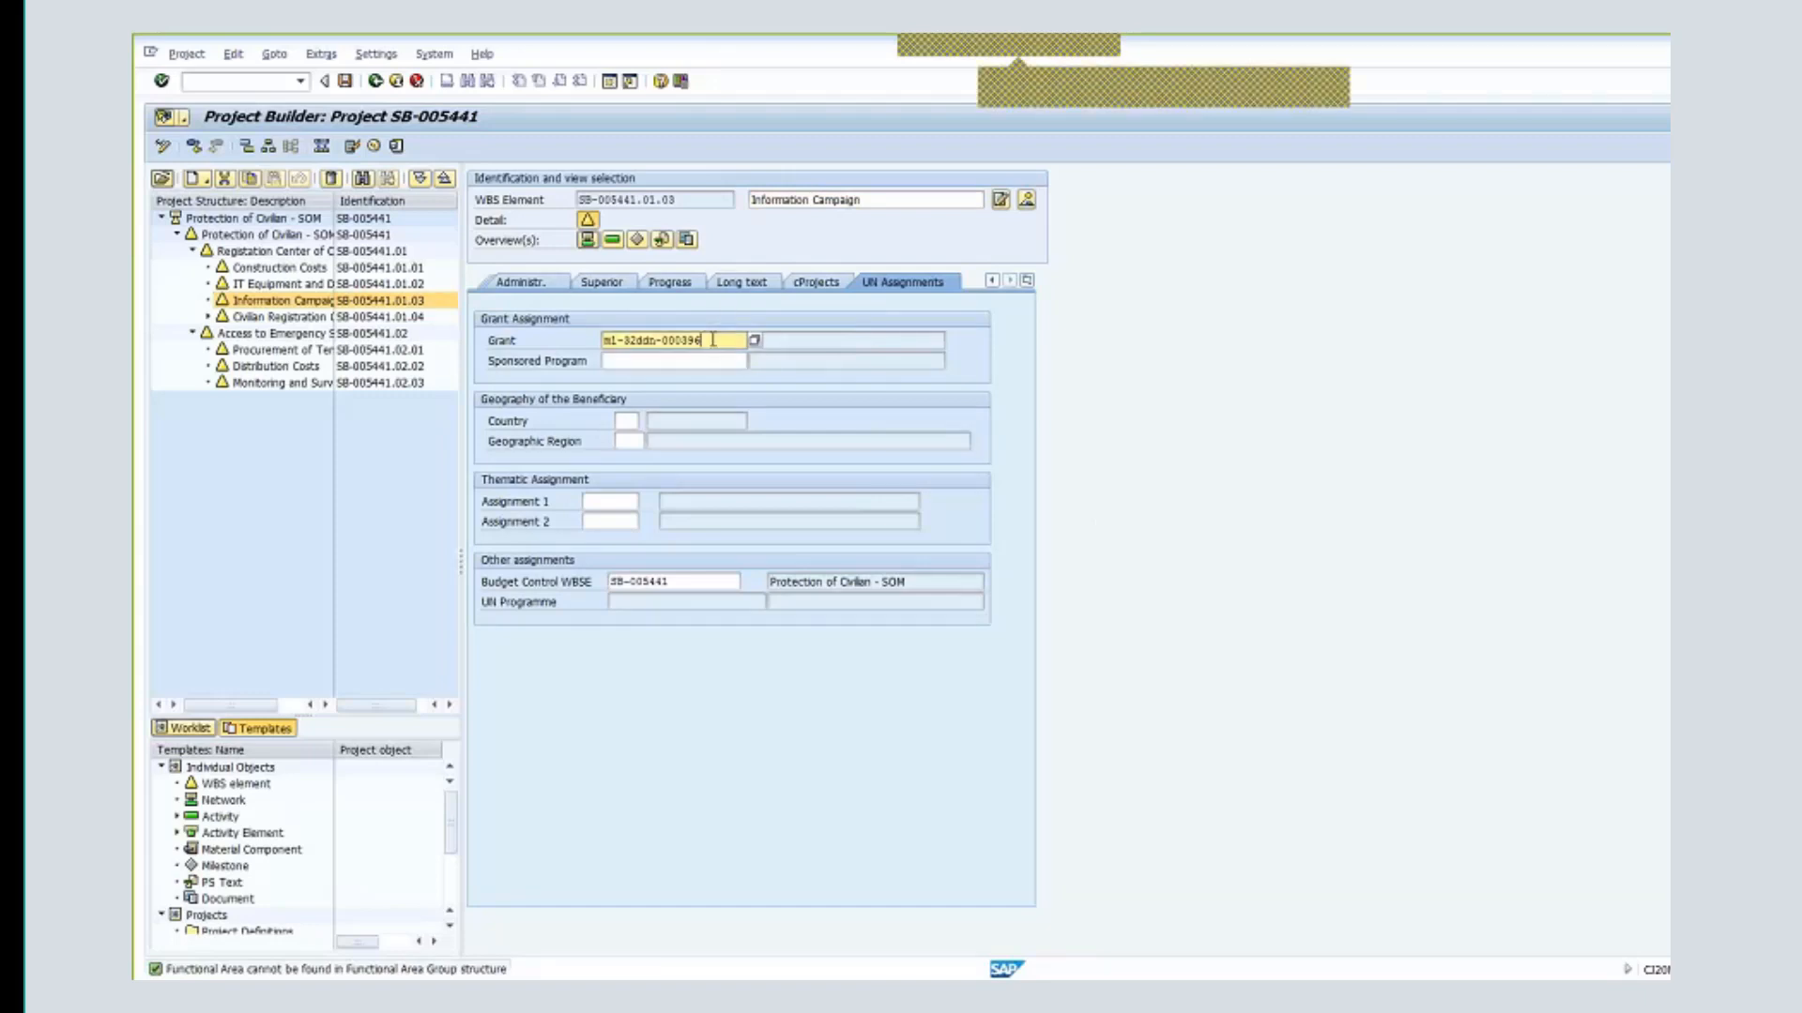
key("BackSpace")
type("7")
- Enter sponsored program ocha-ddn-00100
left_click(680, 362)
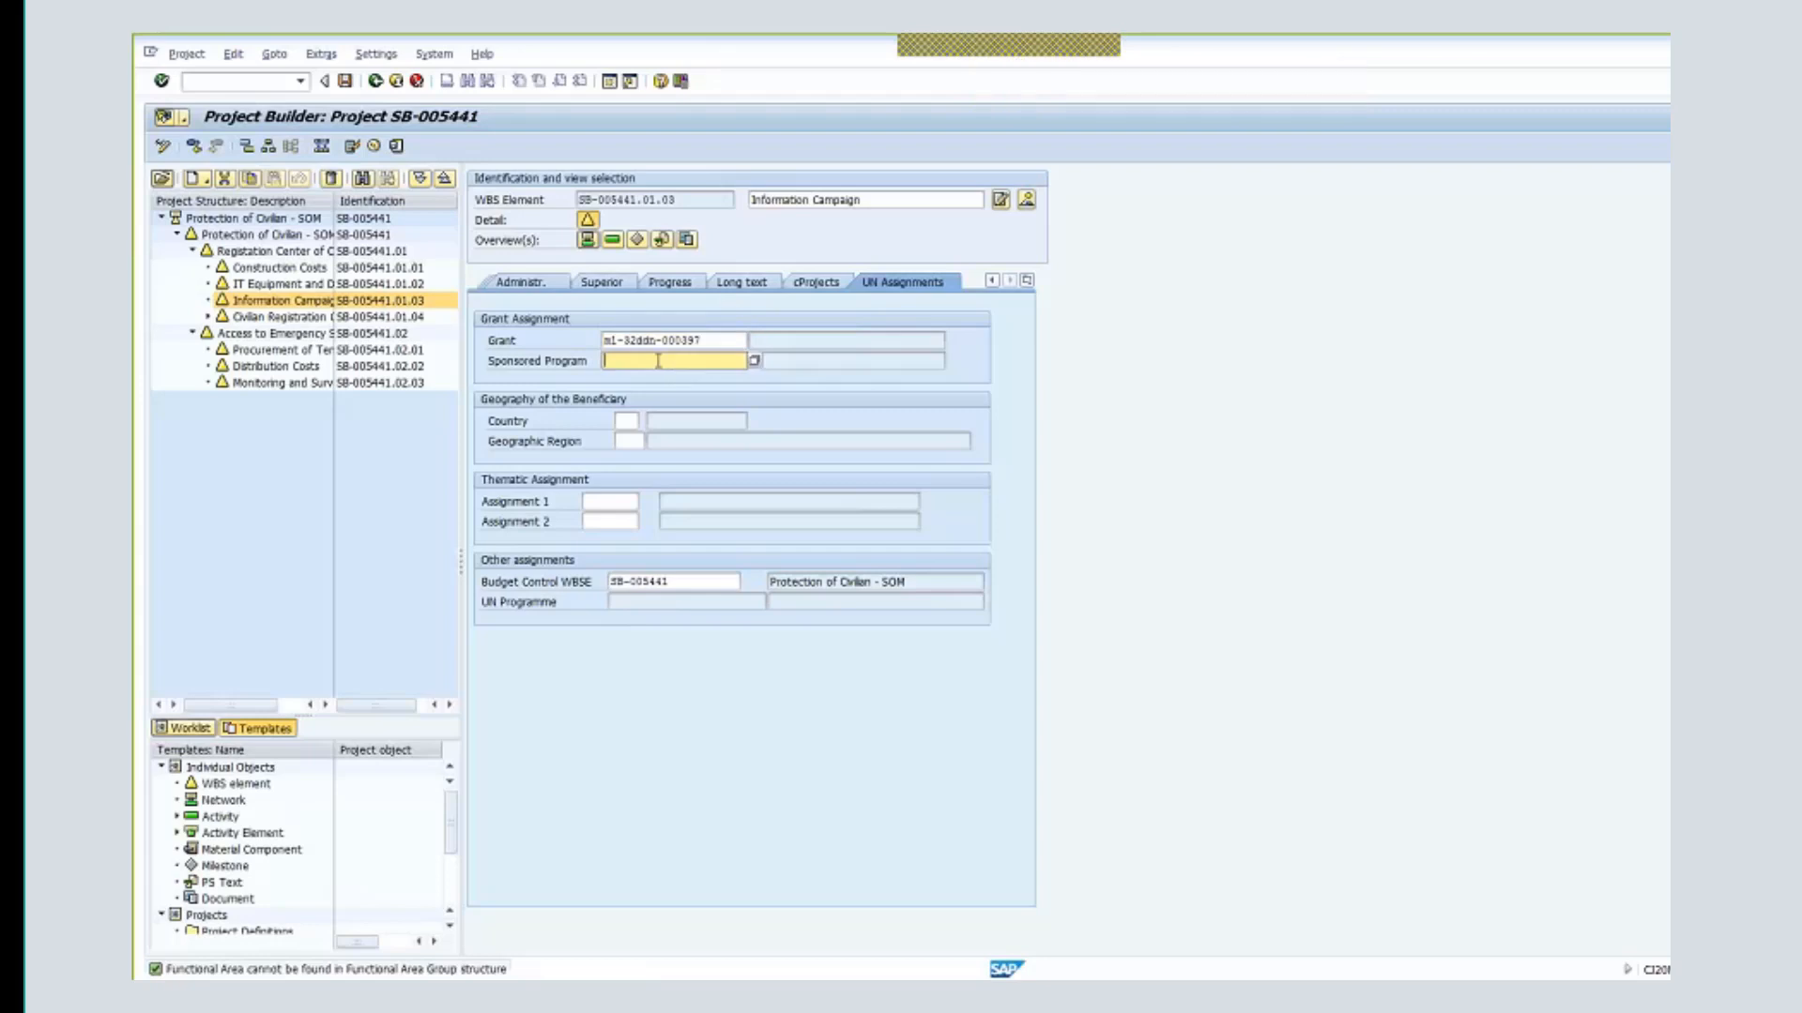
type("ocha-")
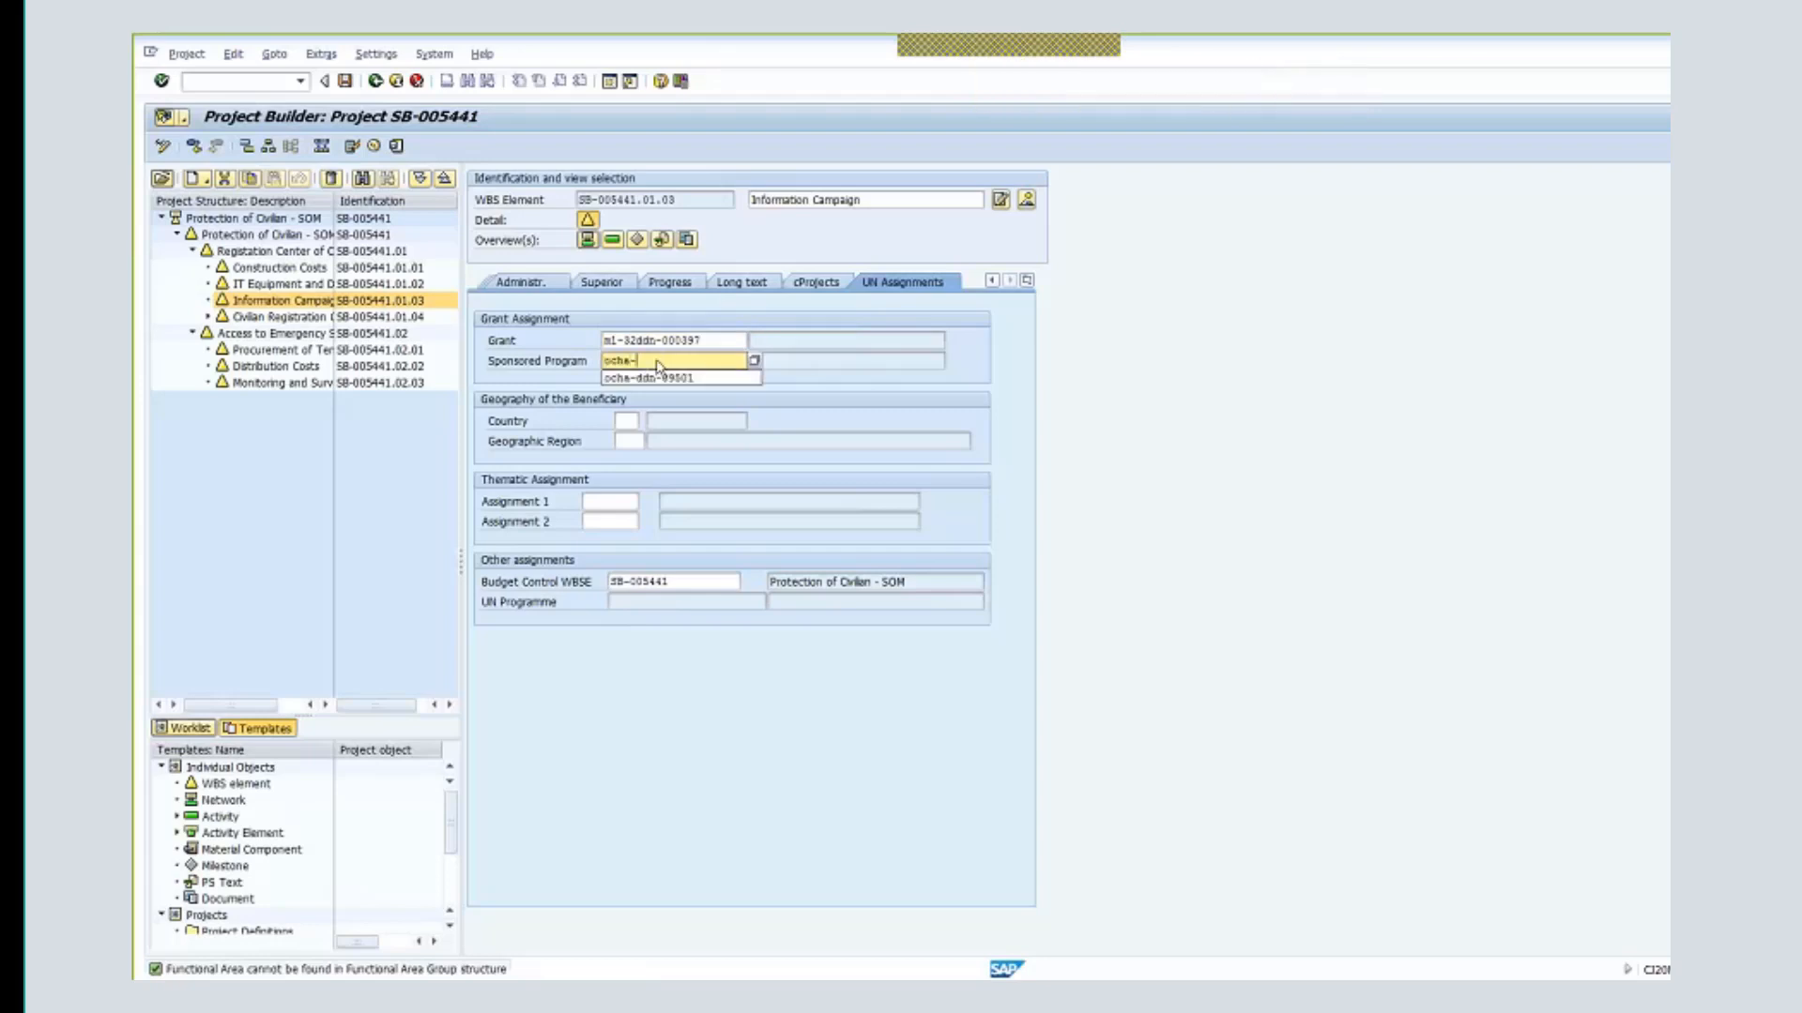
type("ddn-00100")
left_click(649, 340)
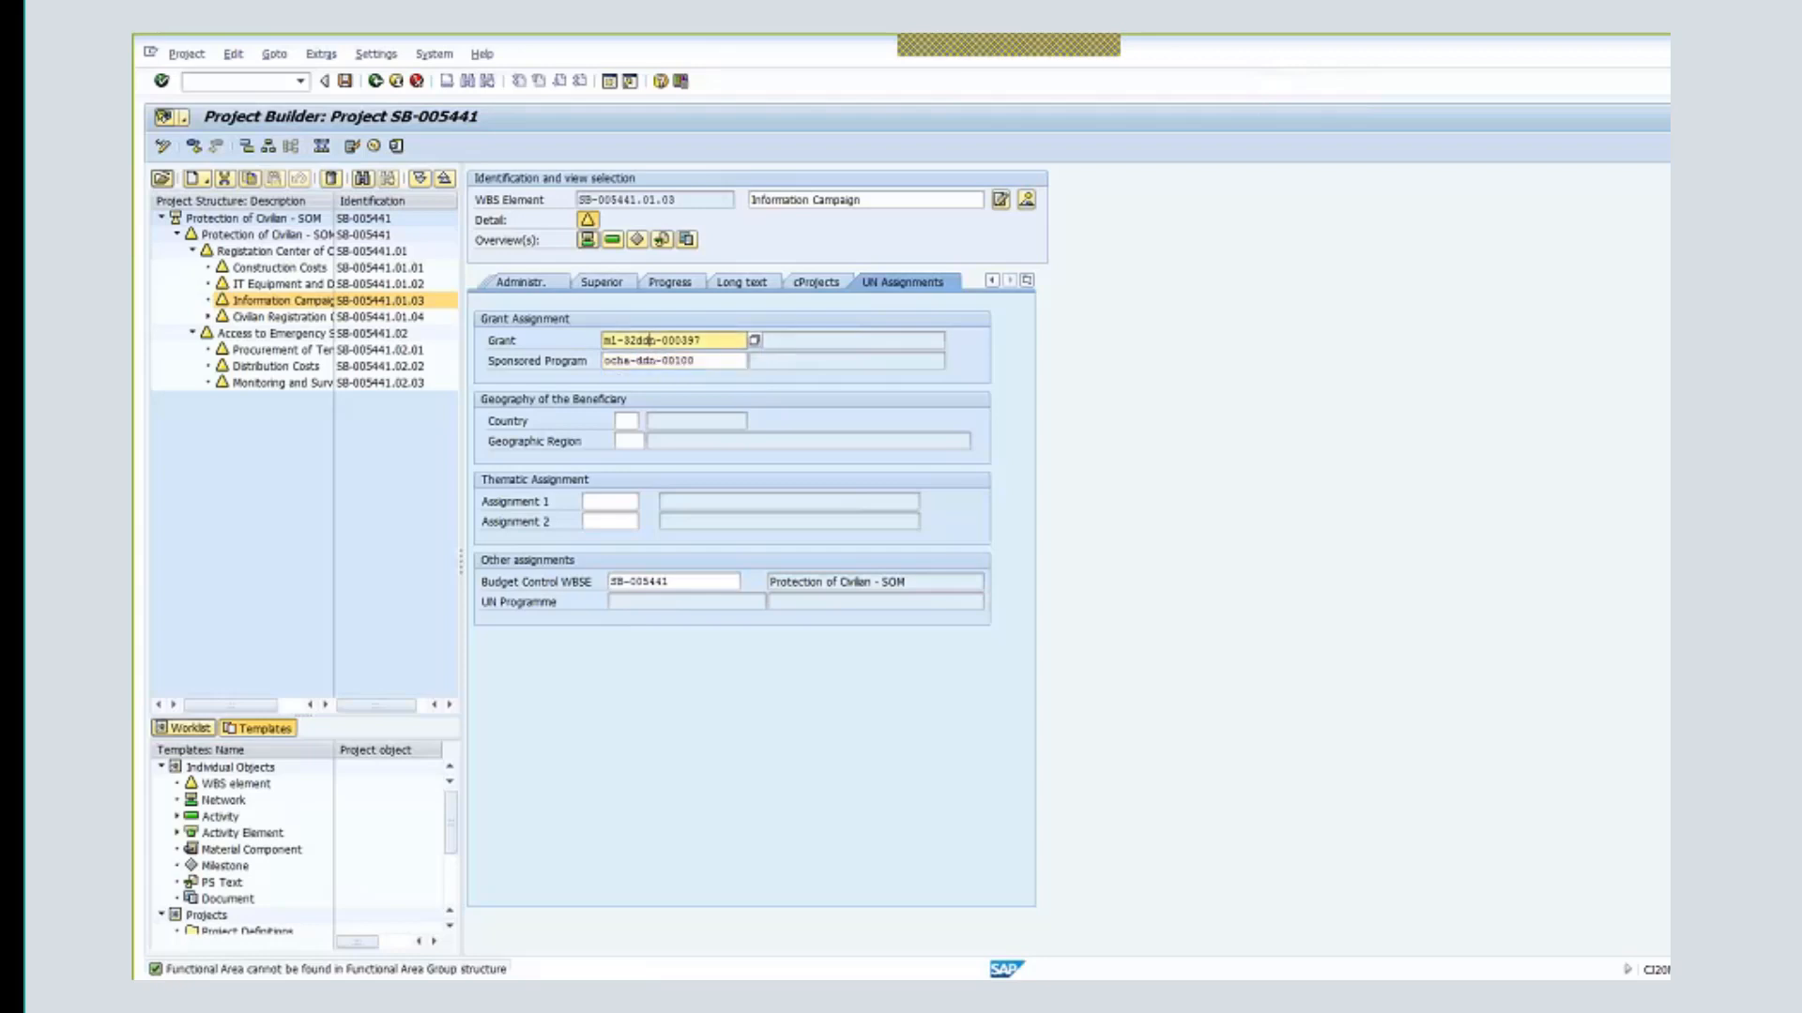
- After the failed save check, enter country SO (Somalia) on the Information Campaign's UN Assignments tab
left_click(344, 83)
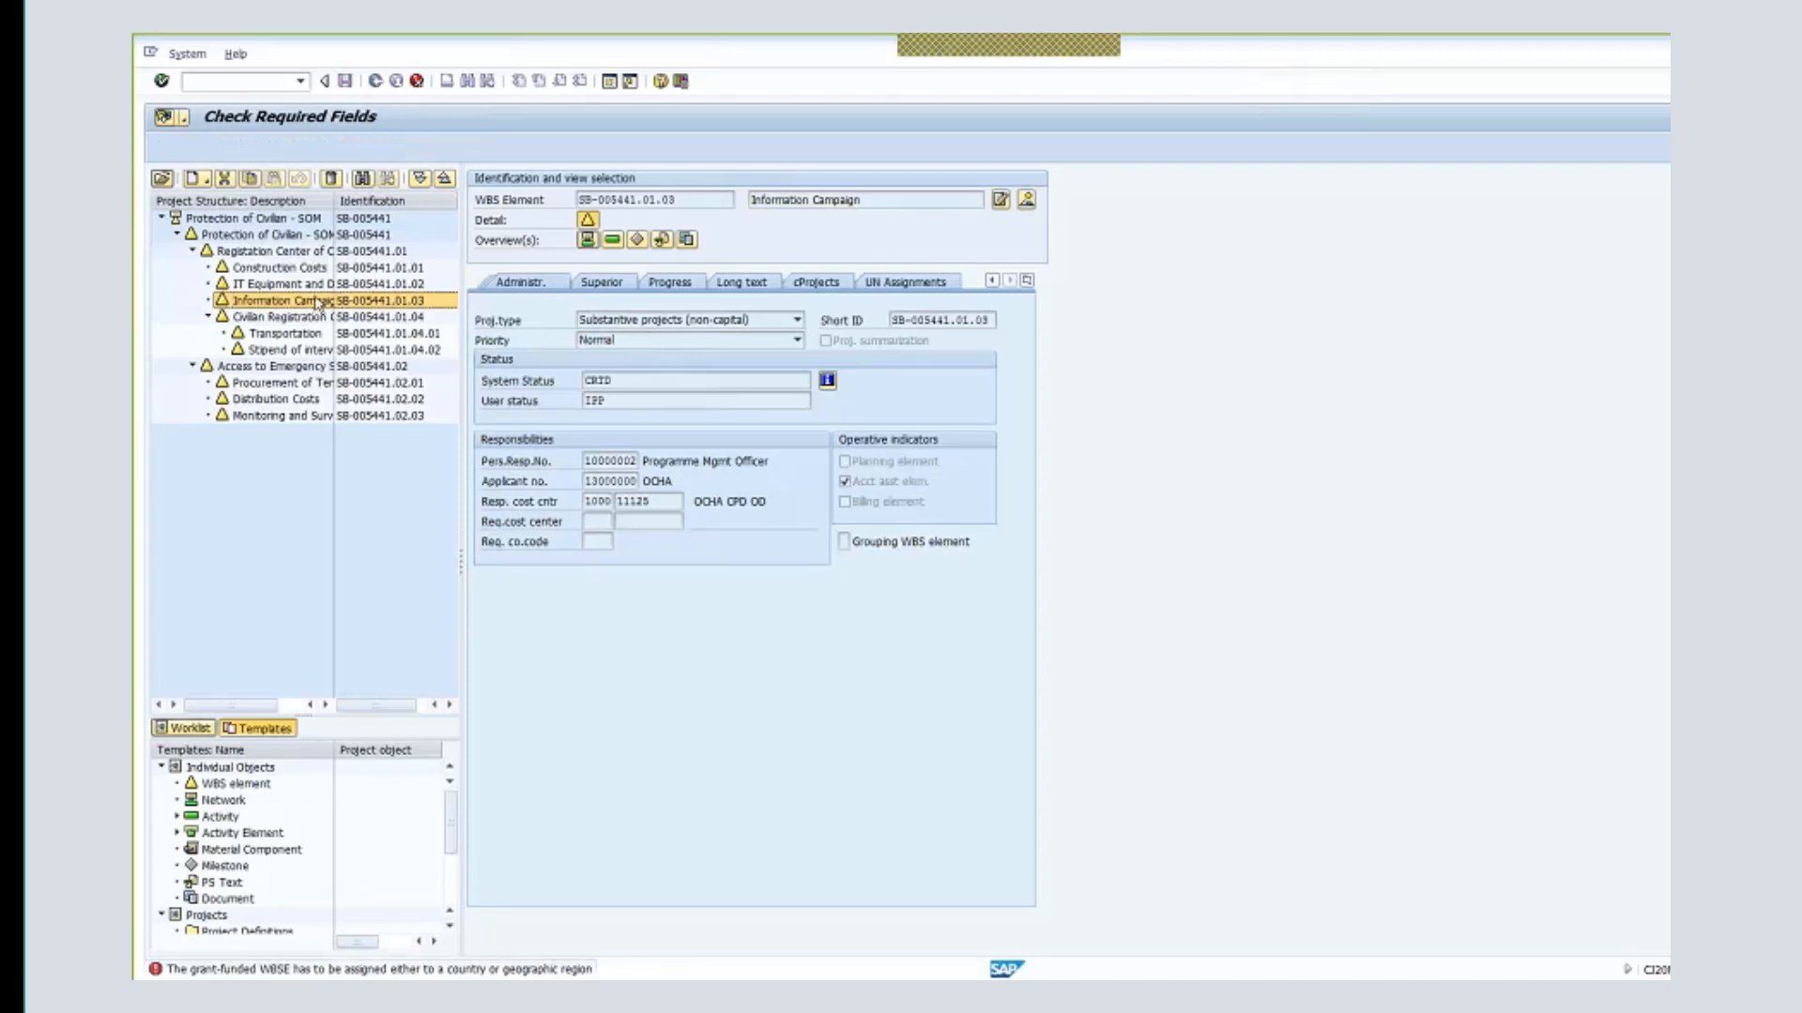
left_click(1027, 280)
left_click(1078, 515)
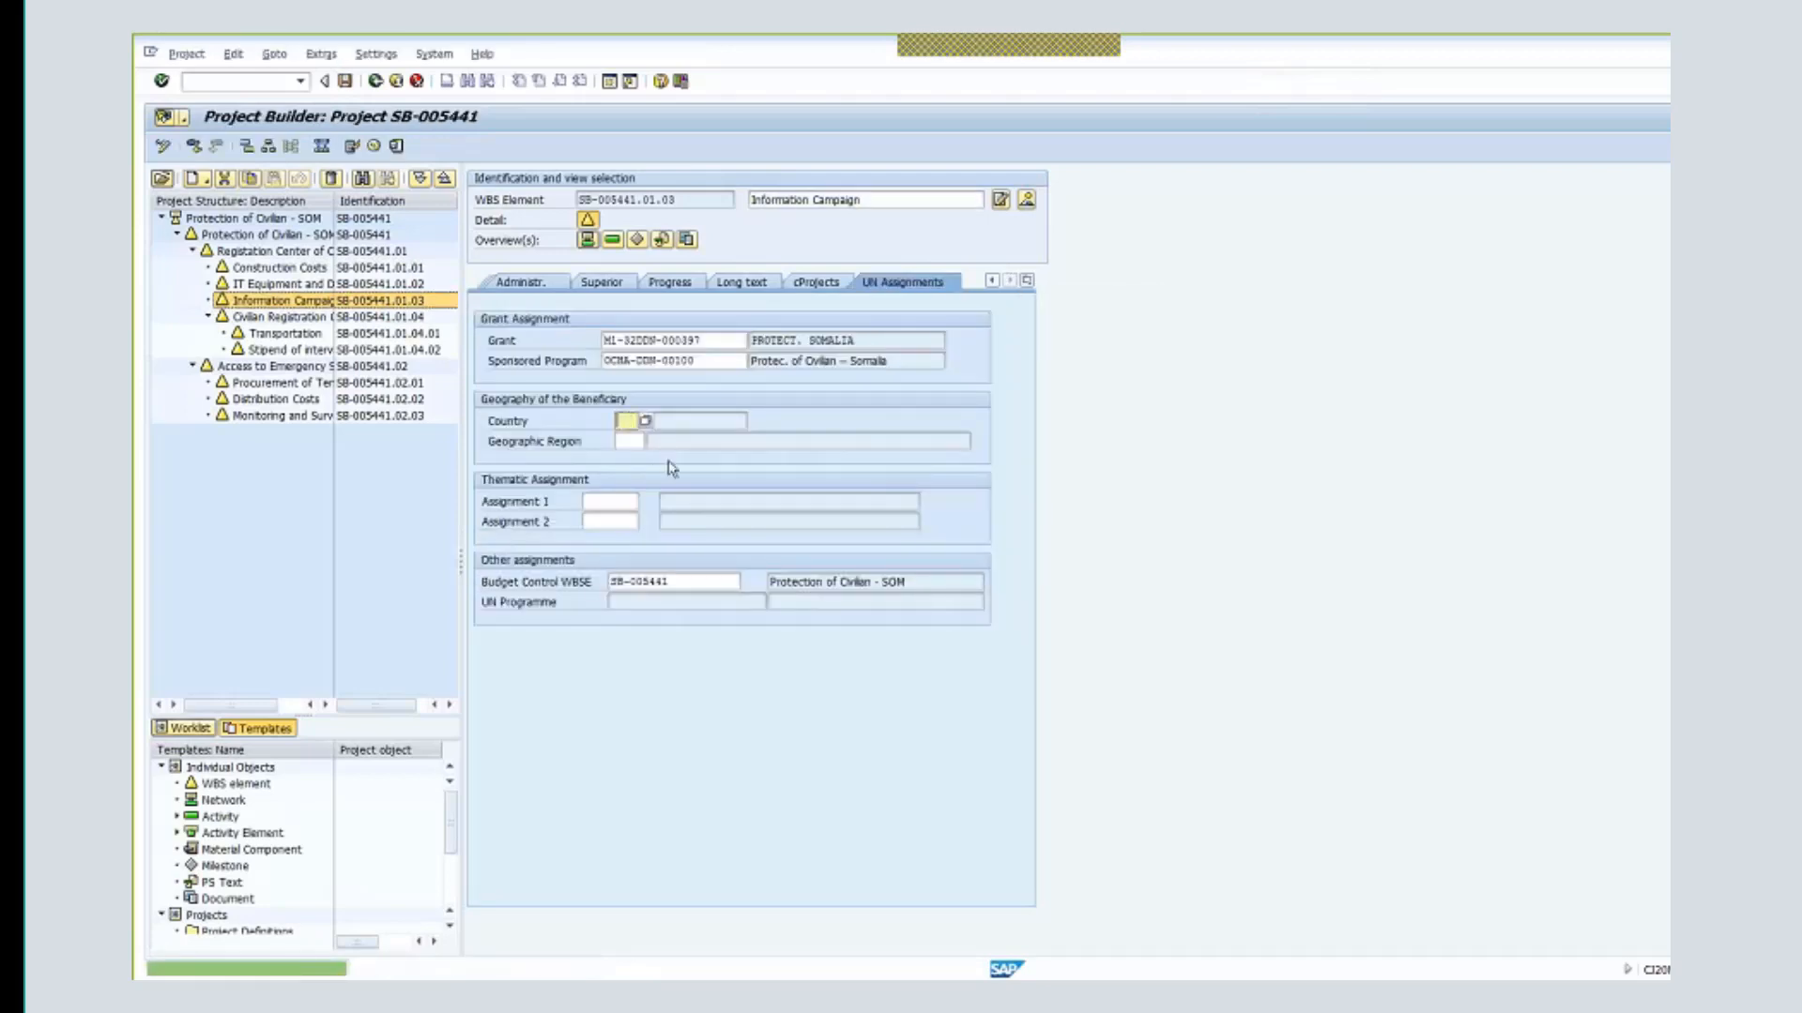
type("so")
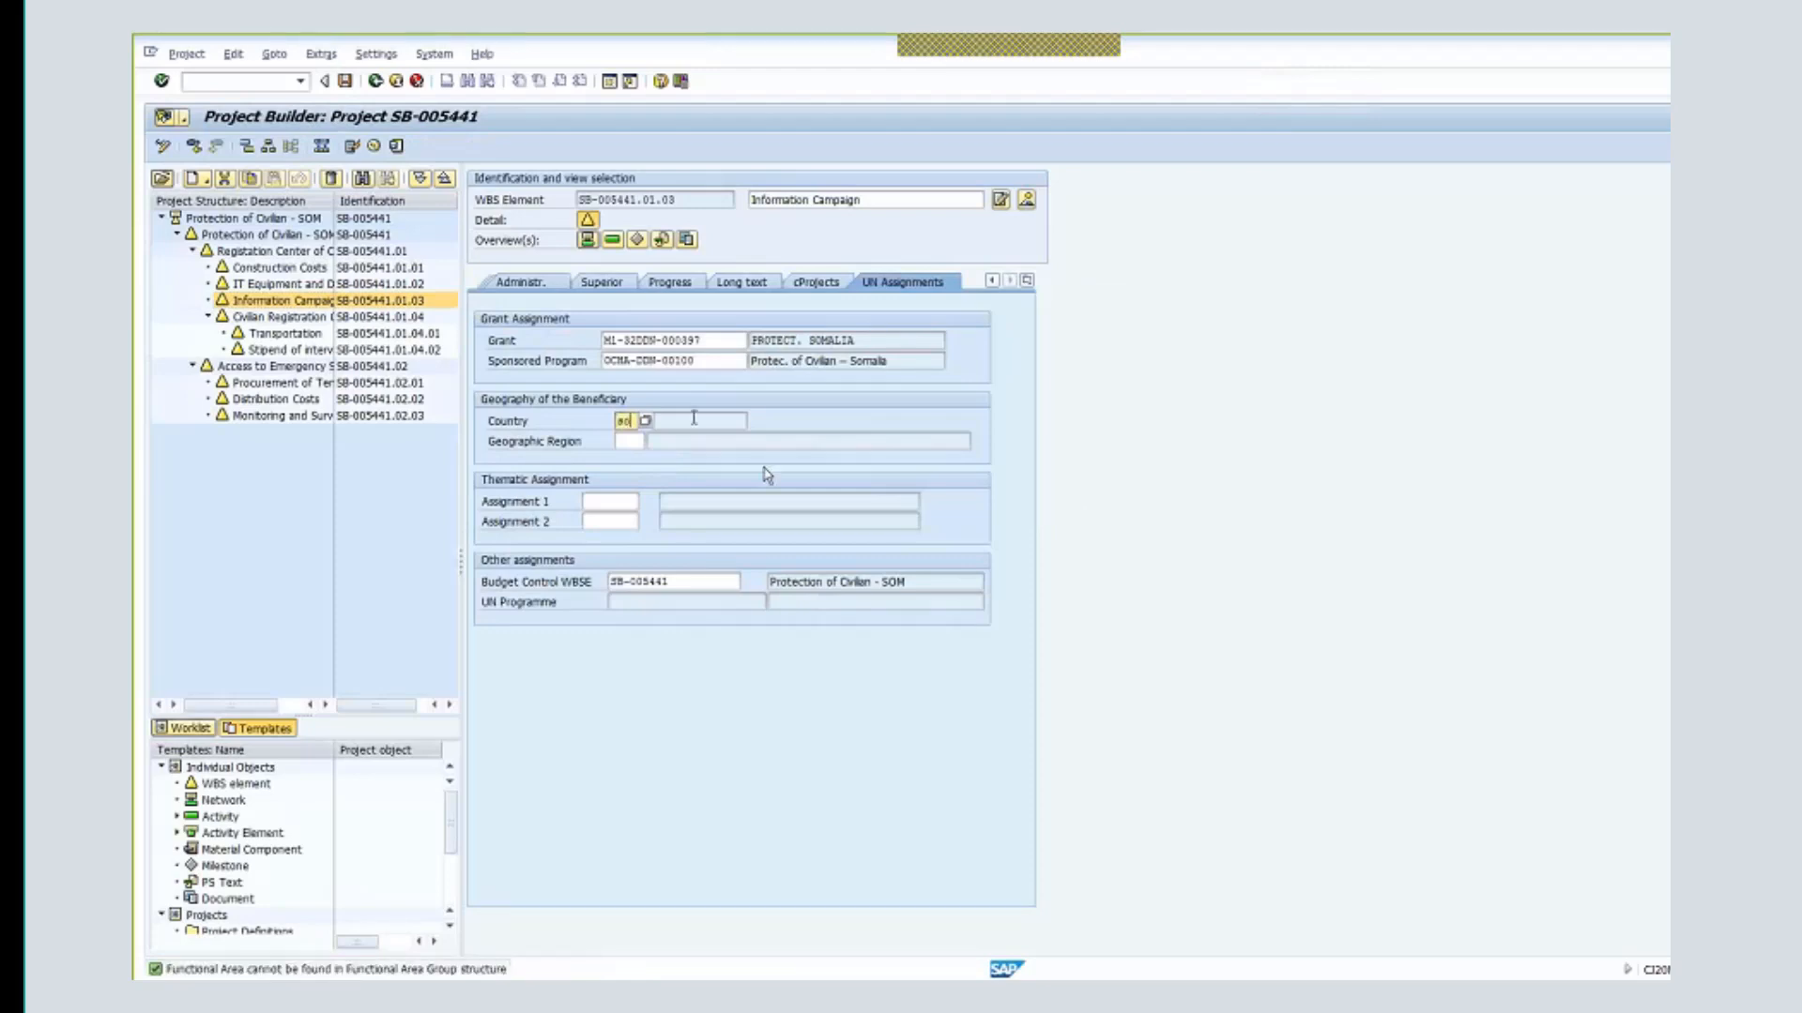
key("Return")
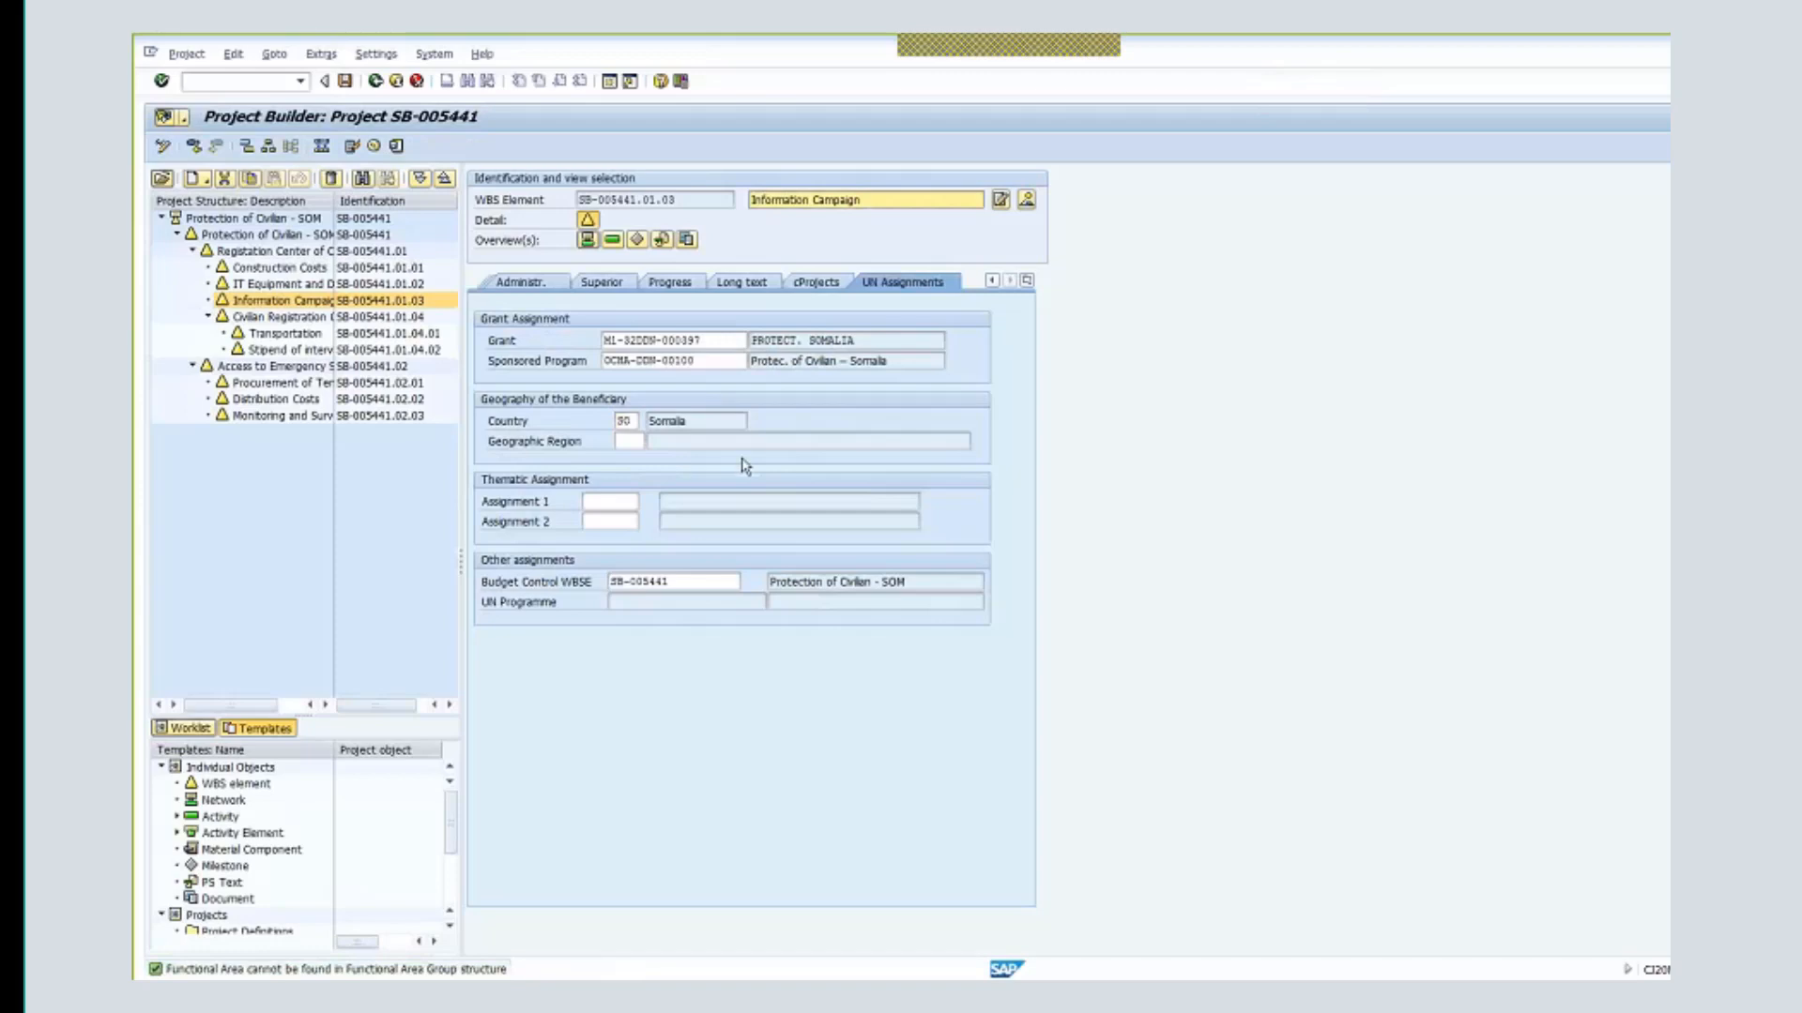
left_click_drag(630, 420, 604, 416)
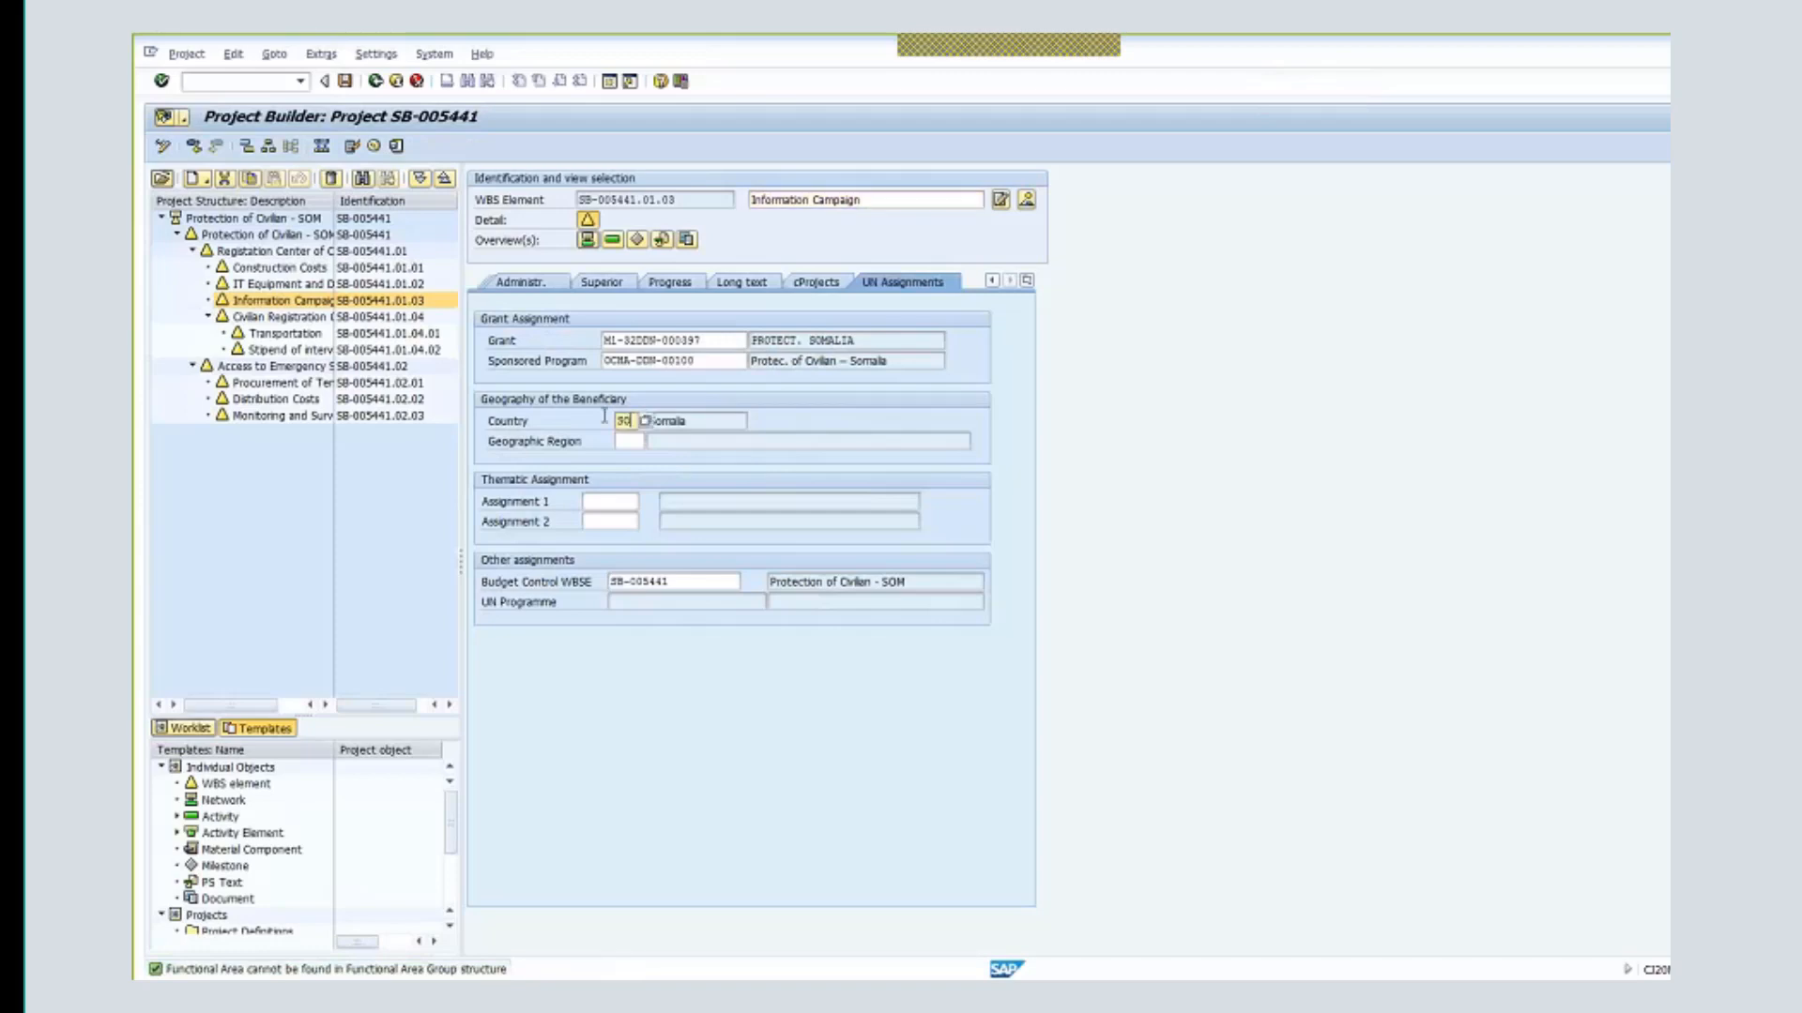
left_click_drag(674, 582, 560, 594)
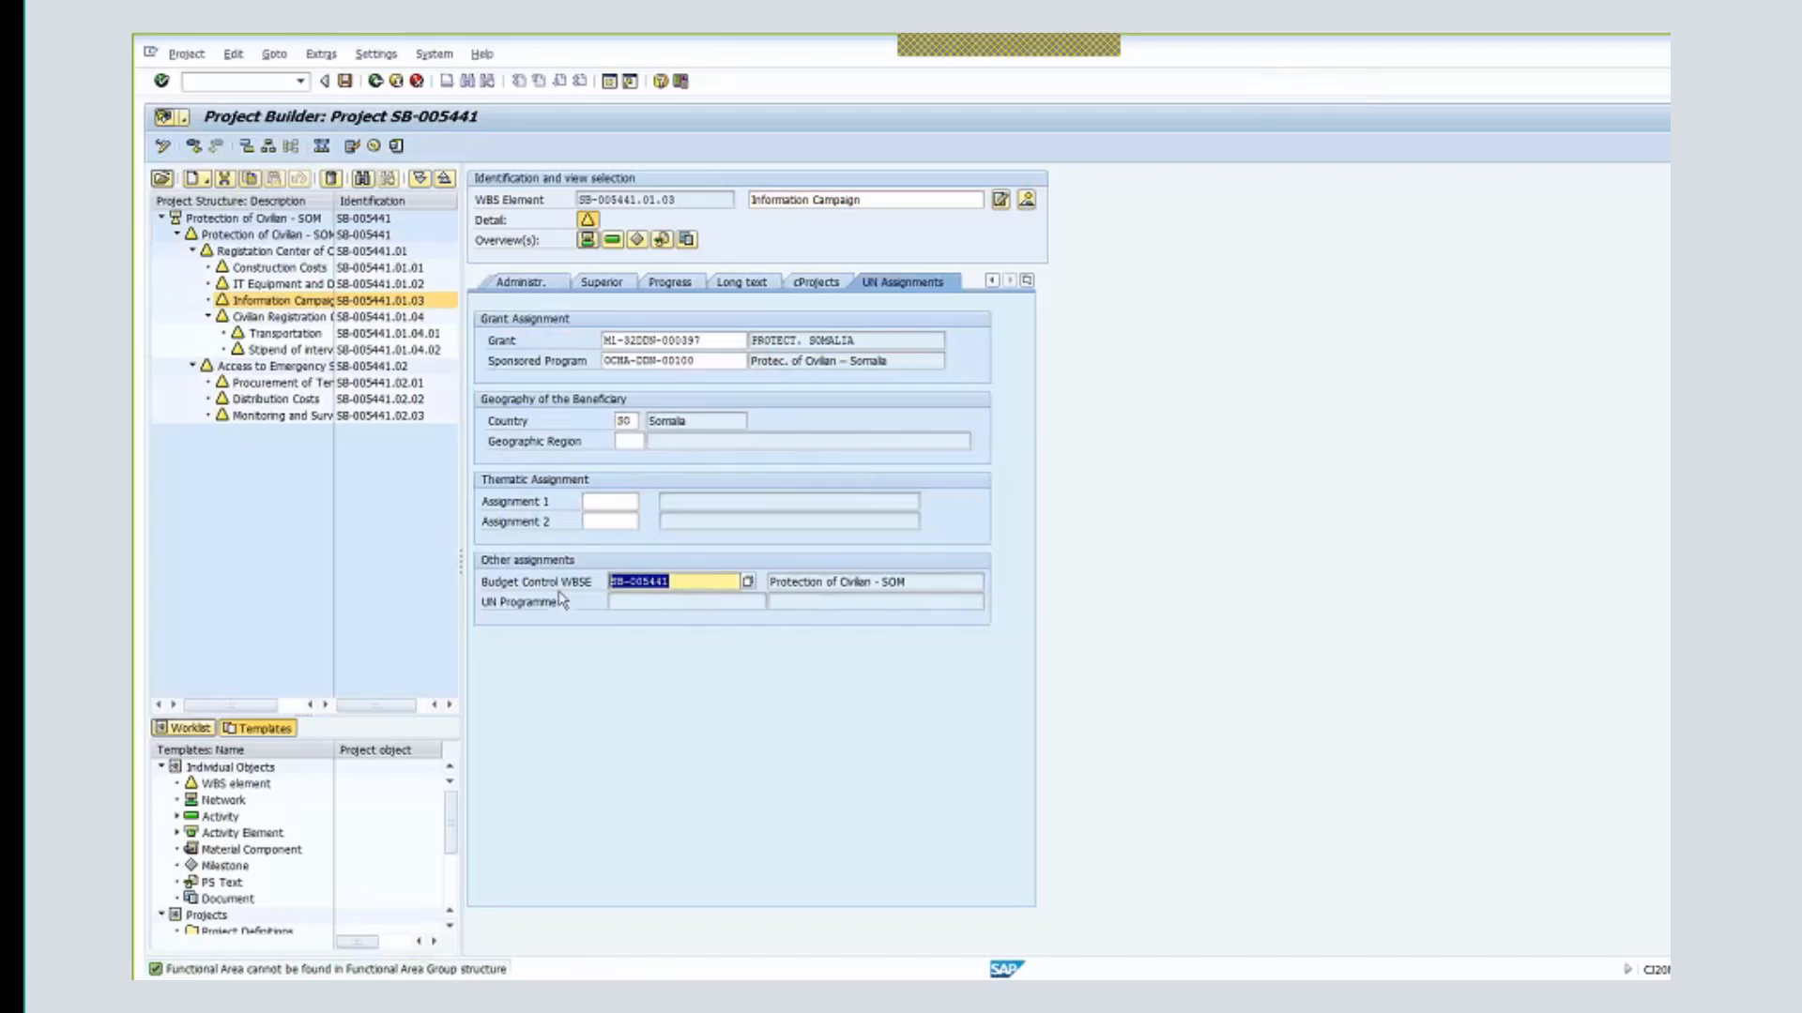
left_click(670, 581)
- Save project SB-005441 and reopen it from Last Projects Processed in the Worklist
double_click(669, 587)
left_click(354, 84)
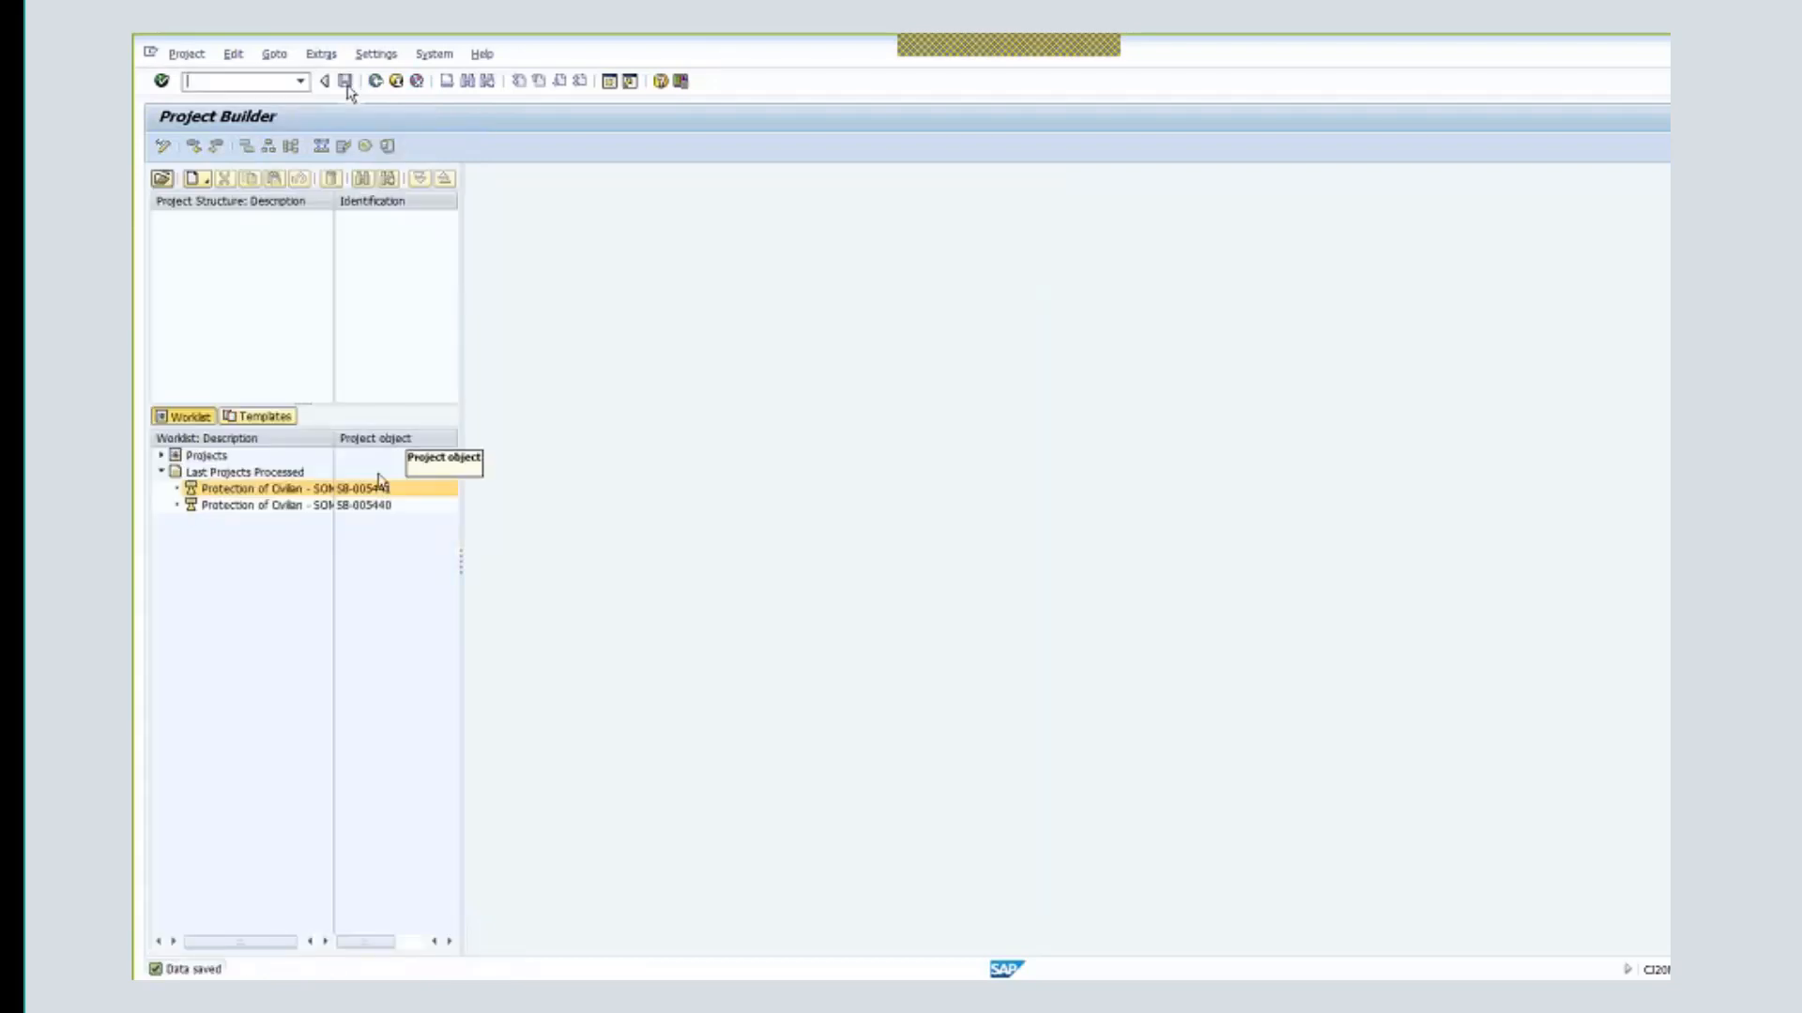
double_click(376, 490)
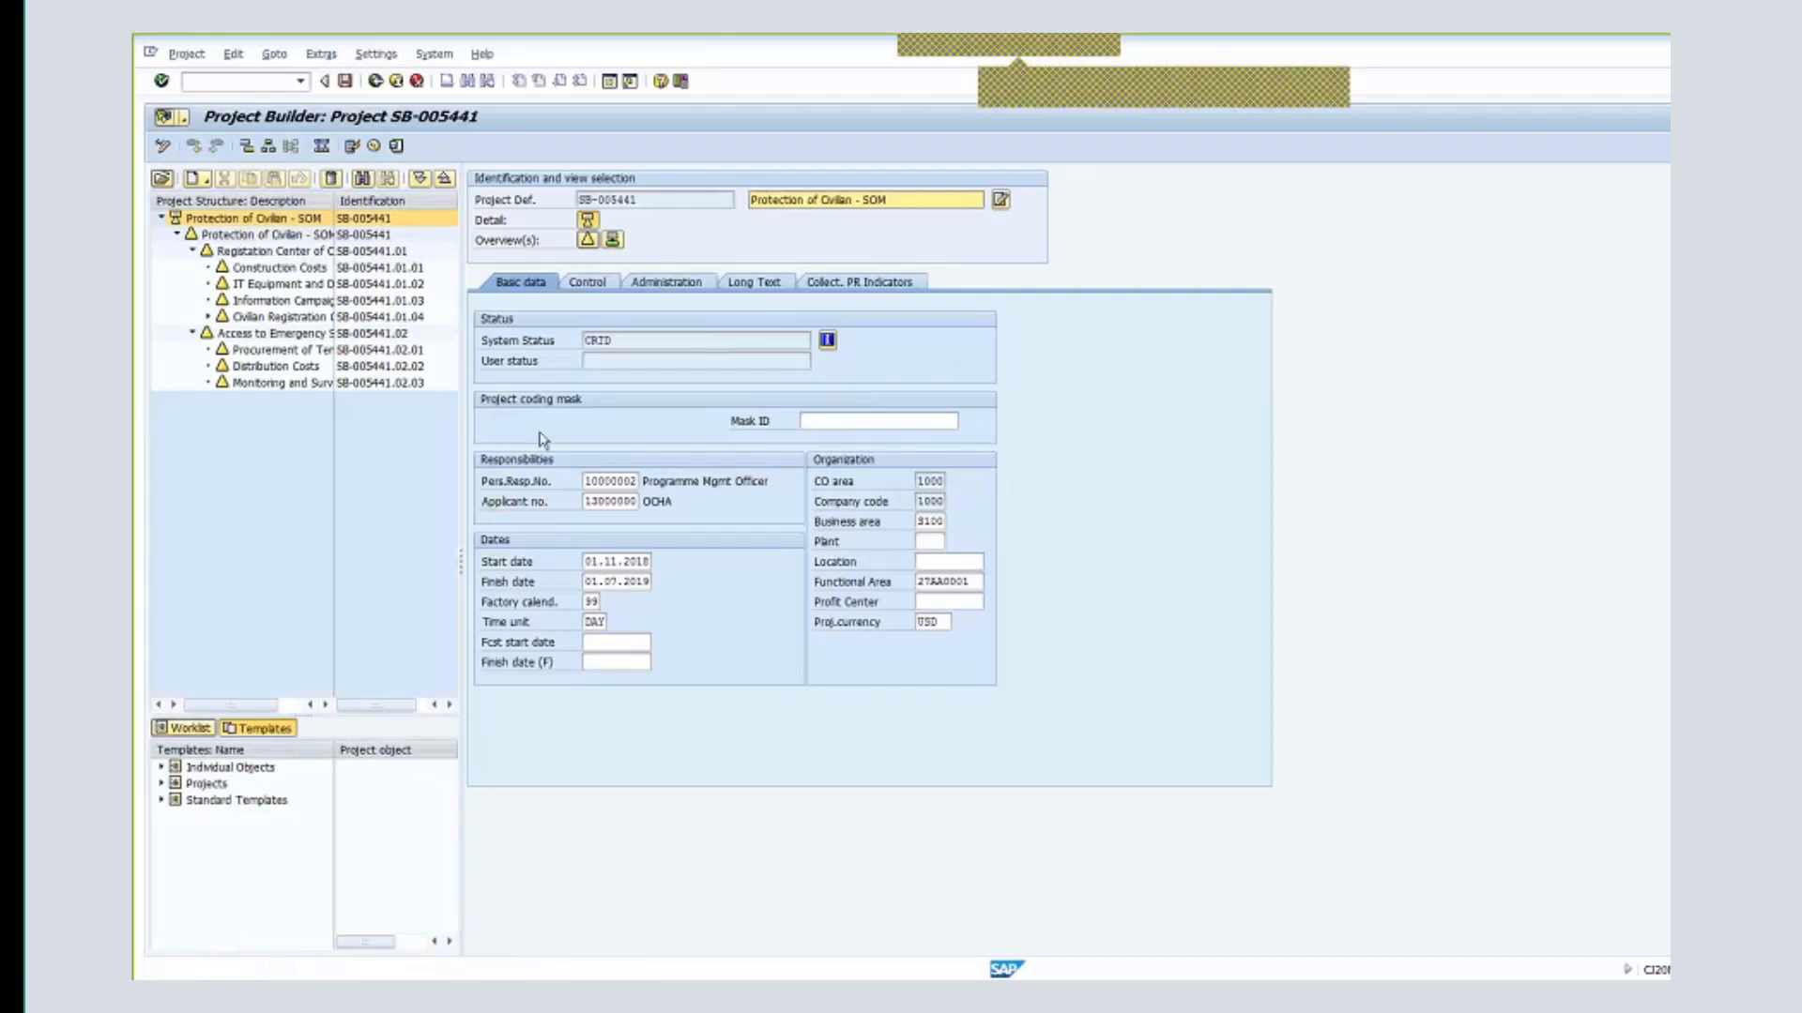
- Expand Civilian Registration Costs, view Transportation, then return to the Information Campaign element SB-005441.01.03
left_click(304, 302)
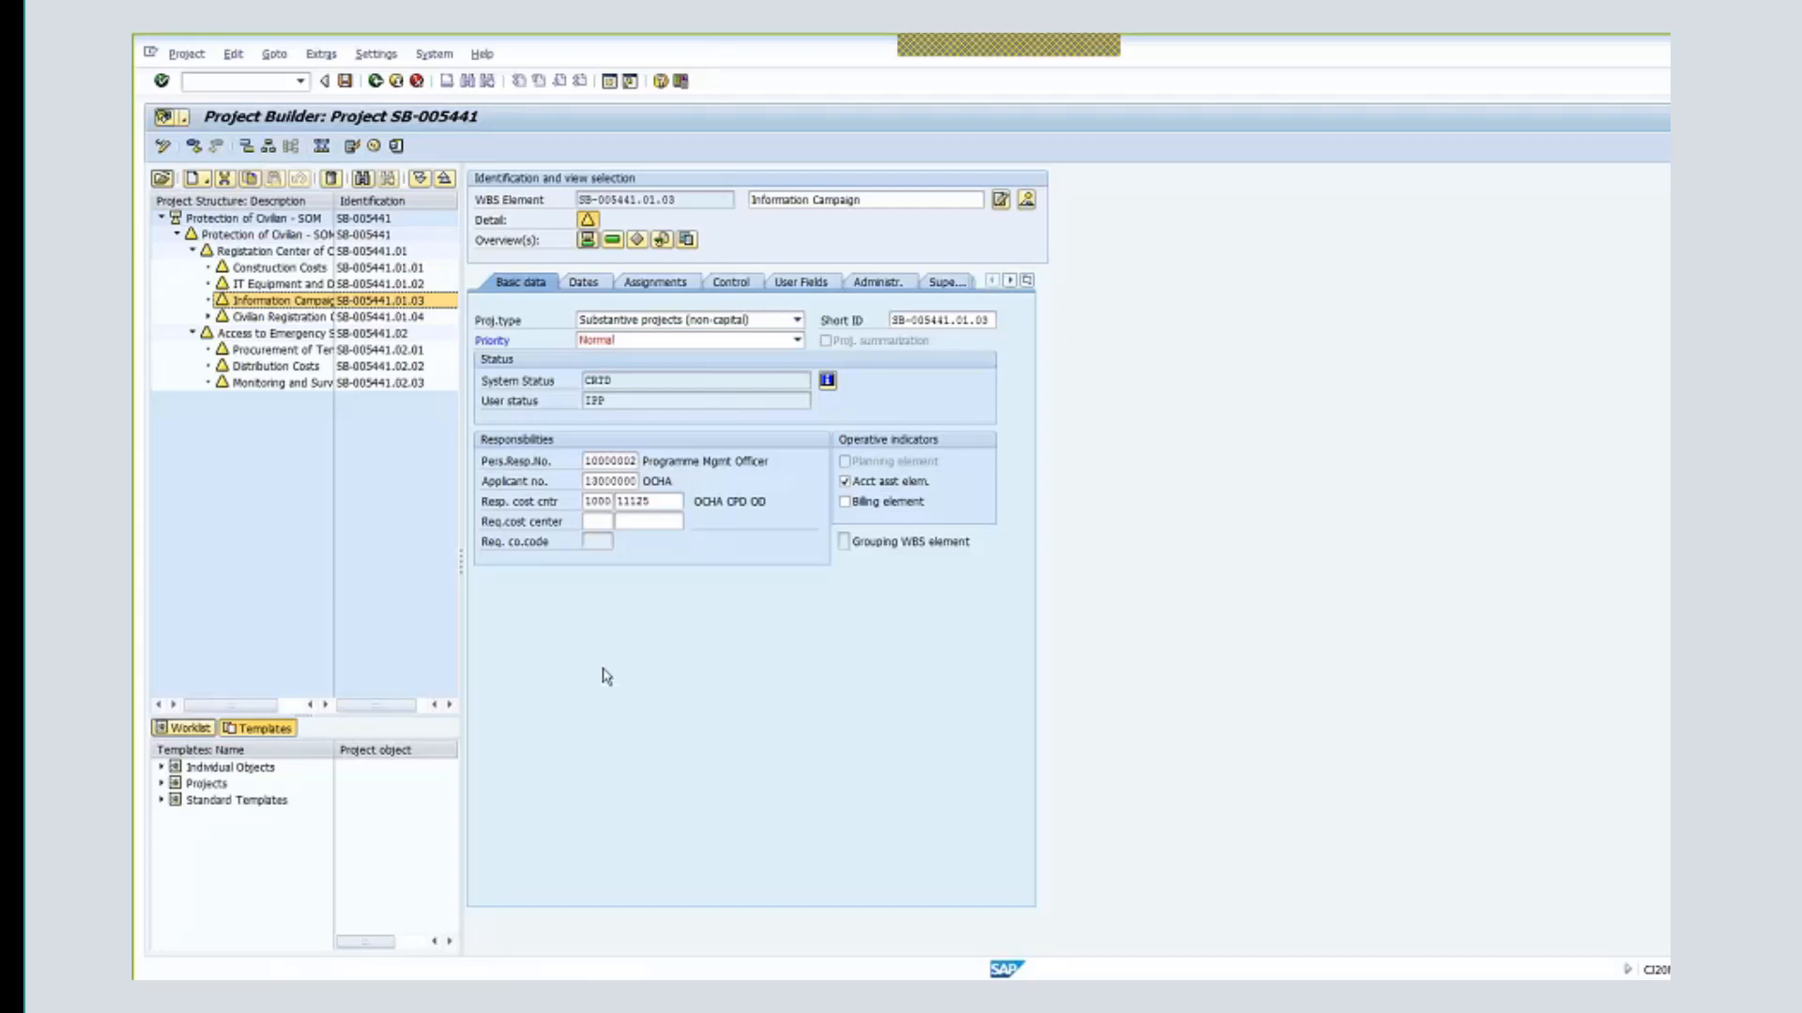
left_click(208, 318)
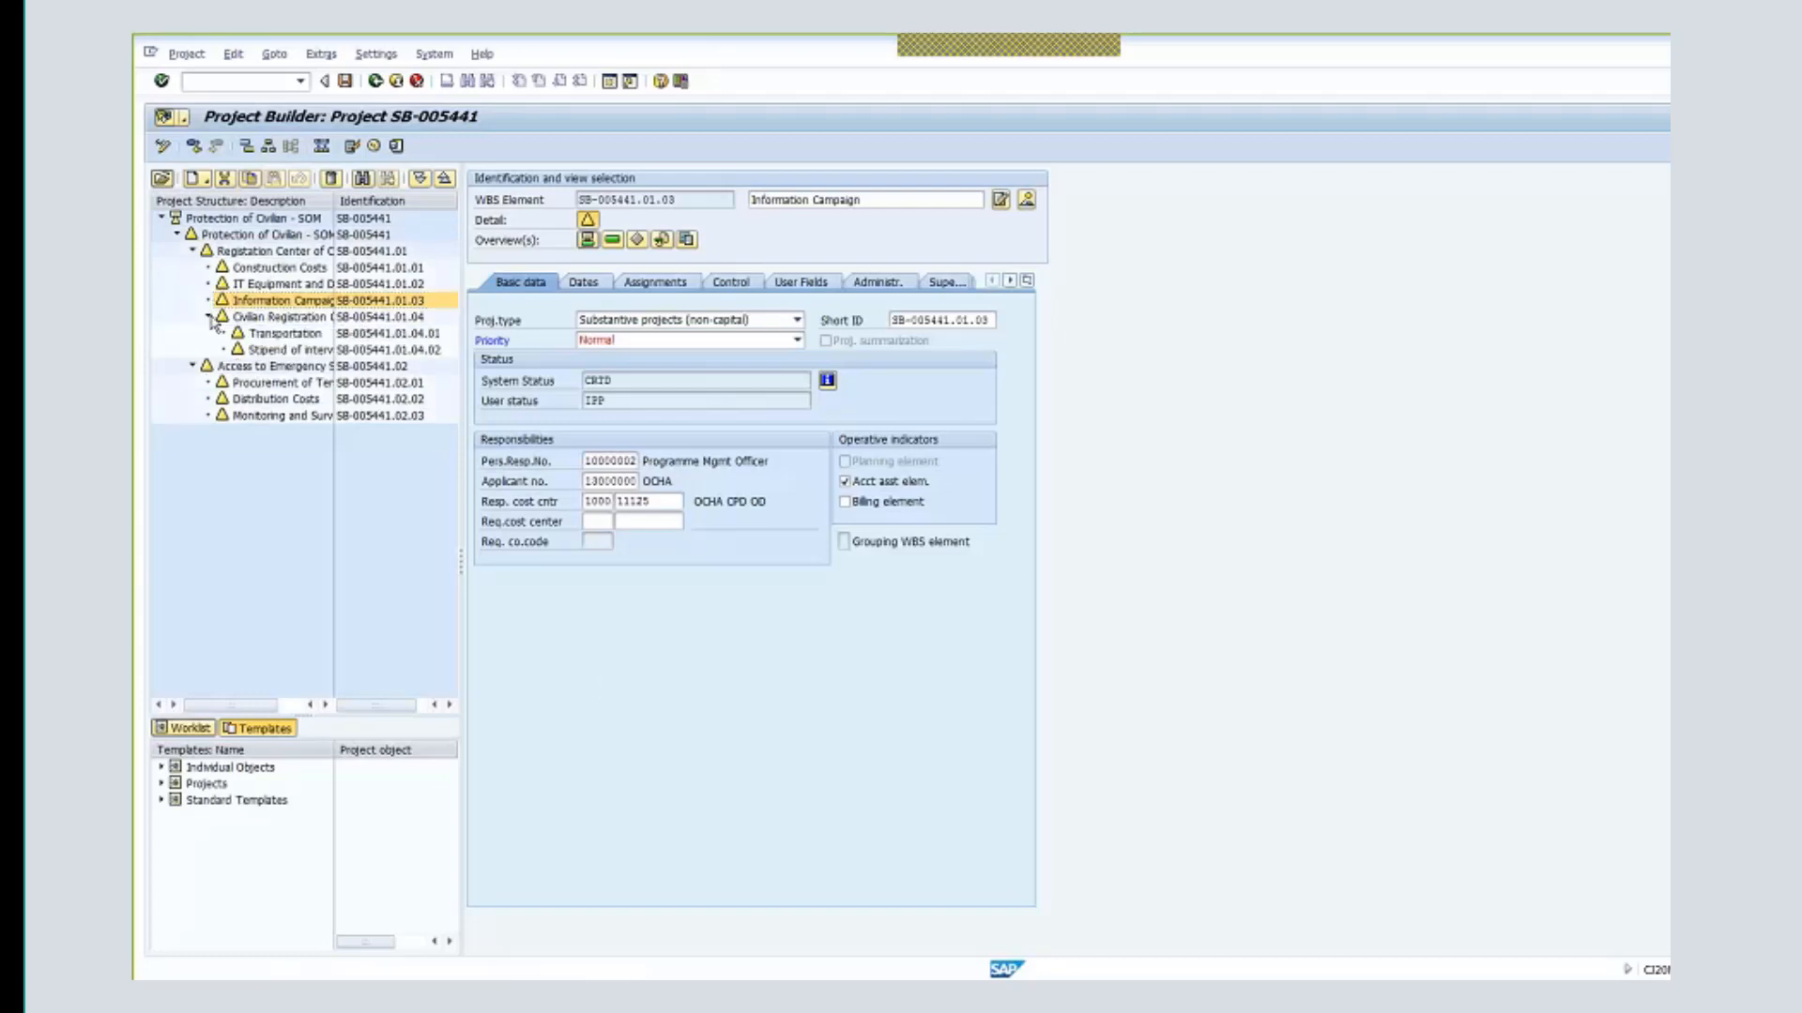
left_click(319, 324)
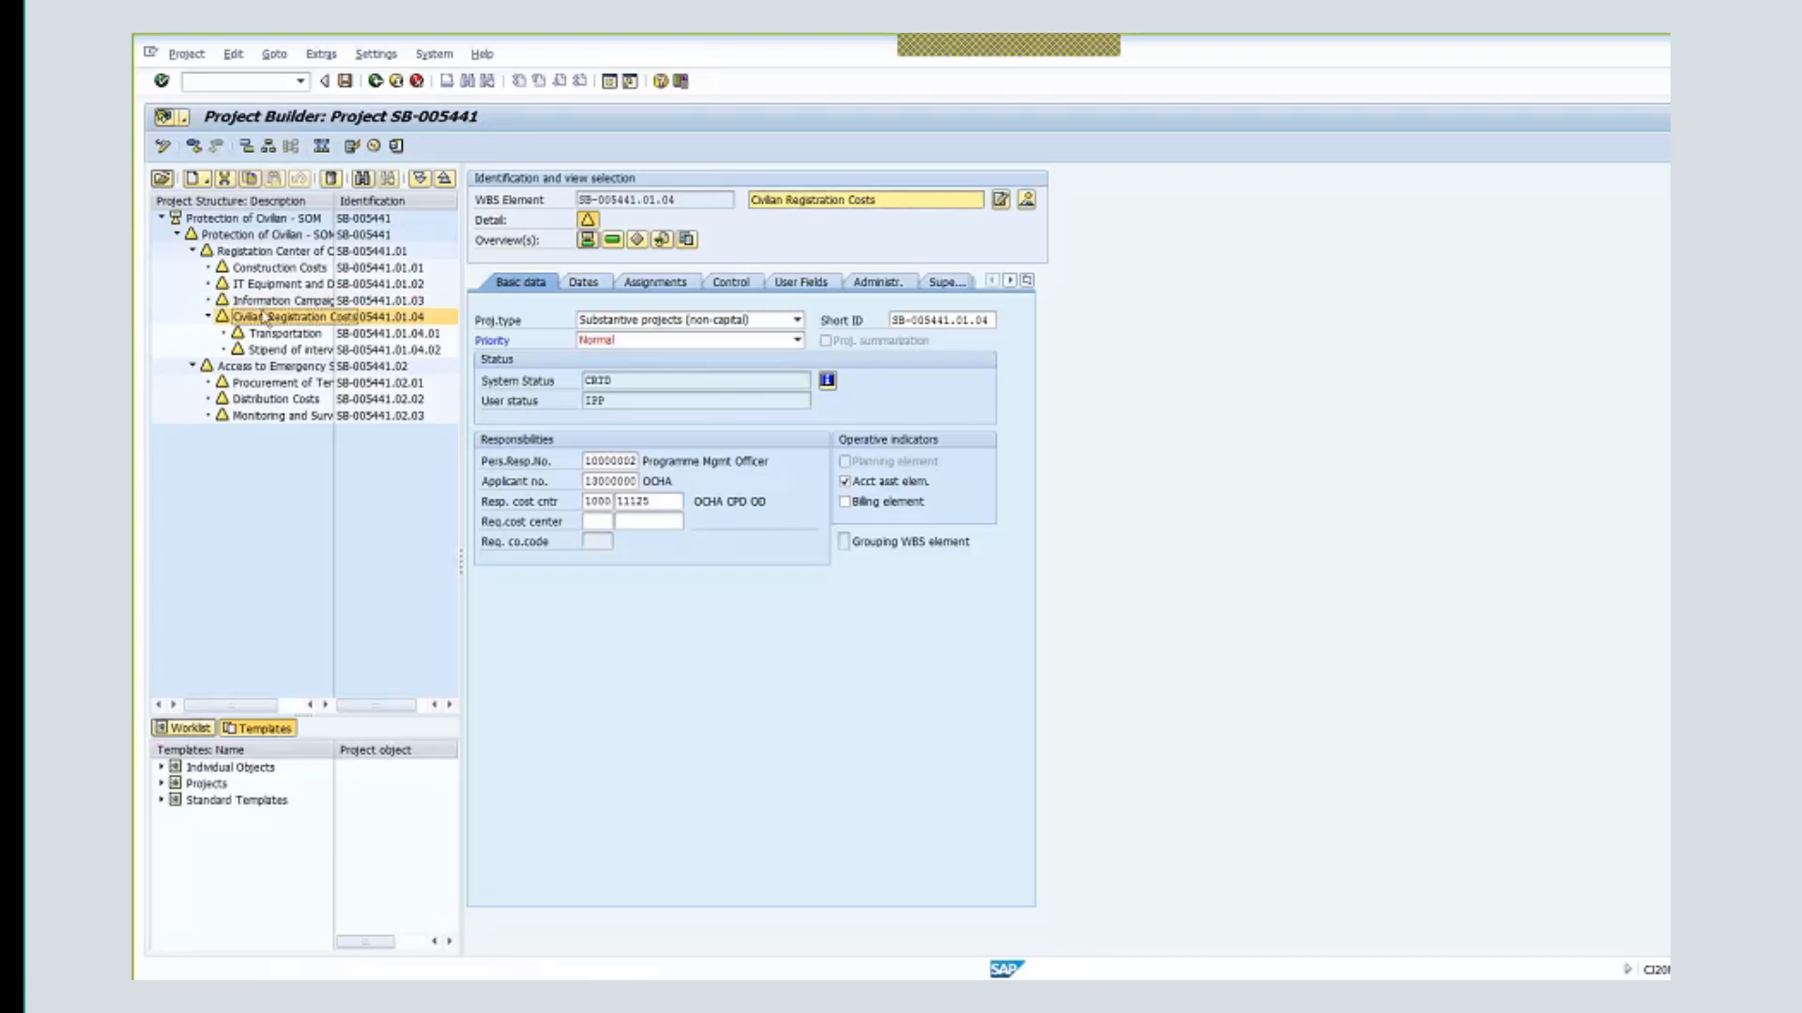
left_click(271, 335)
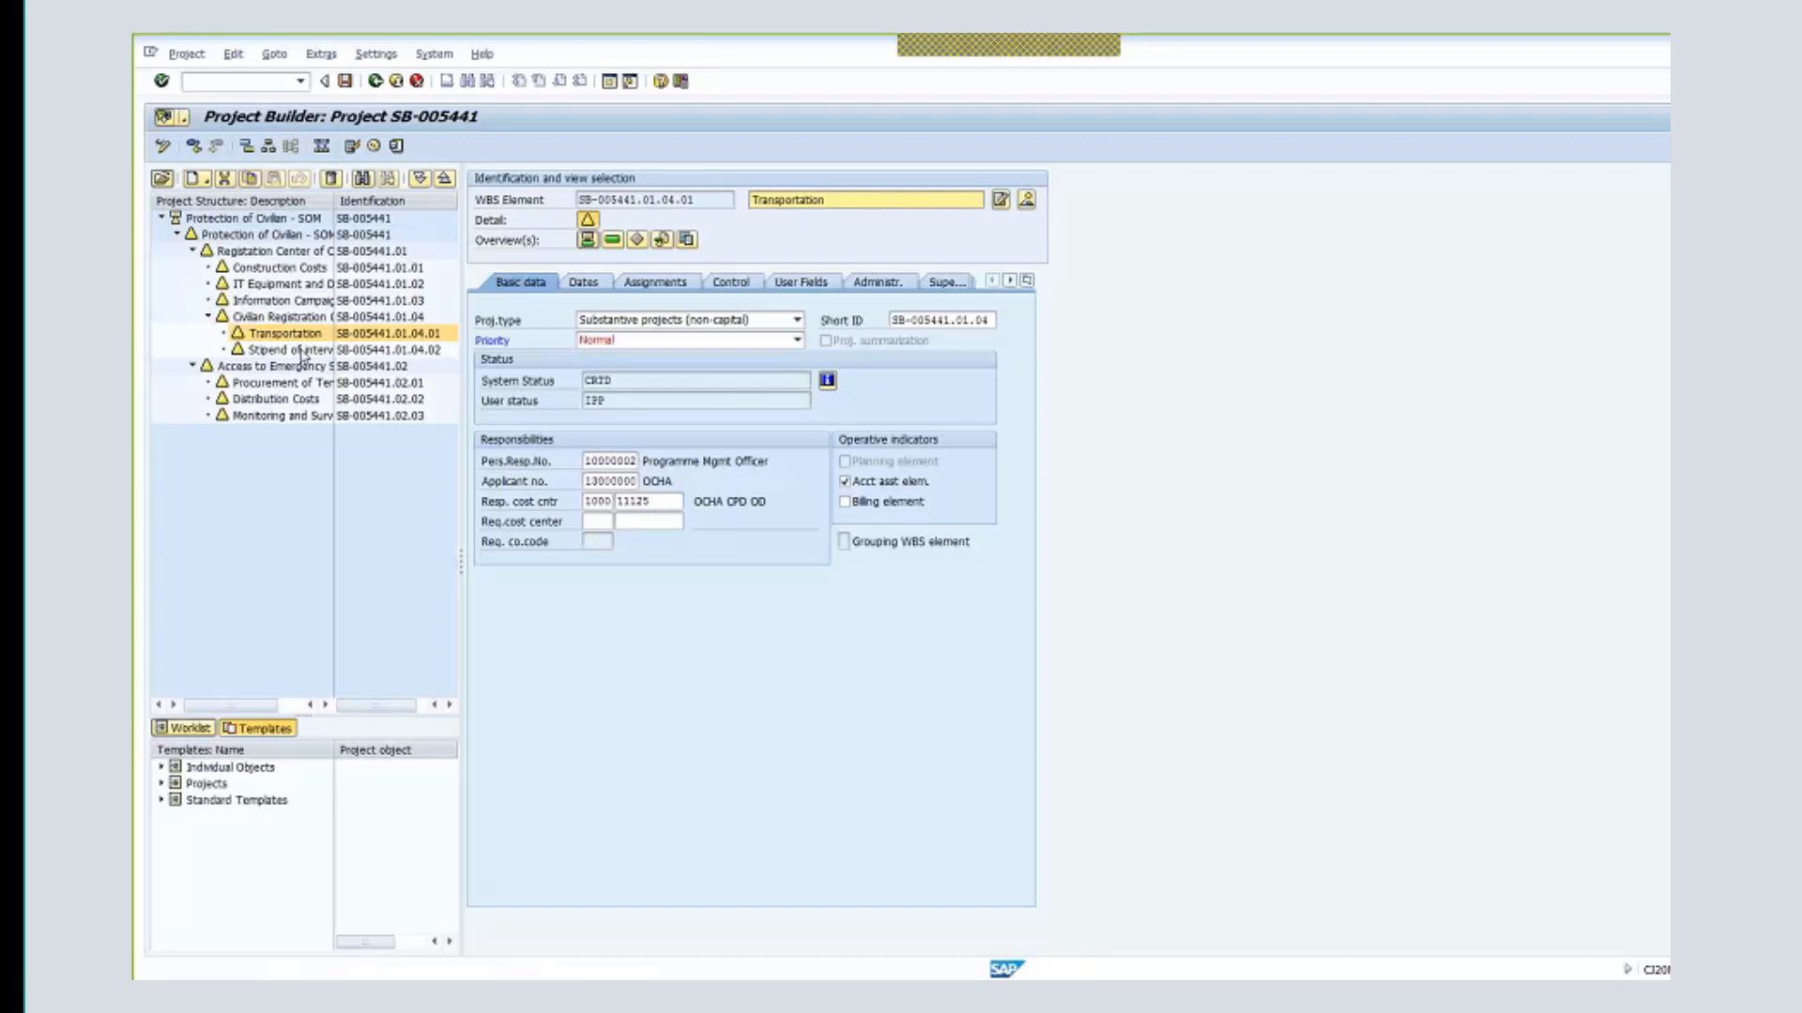
left_click(279, 302)
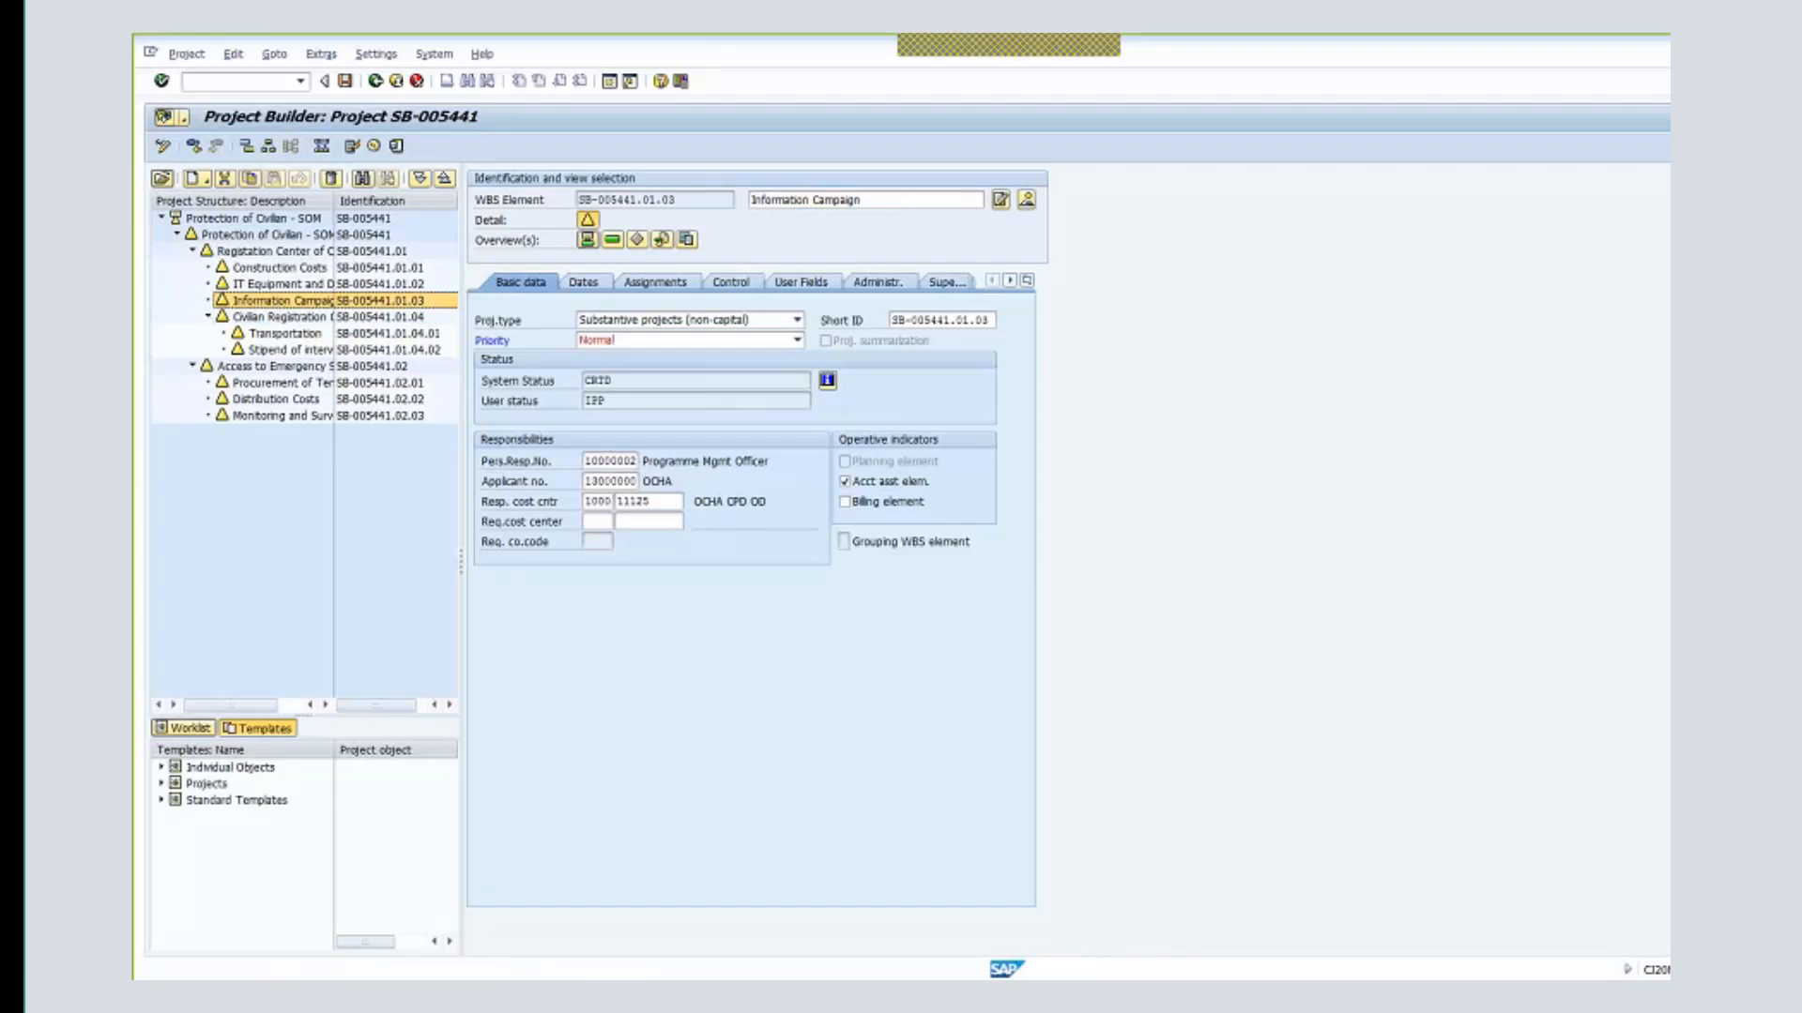
- Set the Information Campaign user status to UBR (Under Budget Review)
left_click(233, 54)
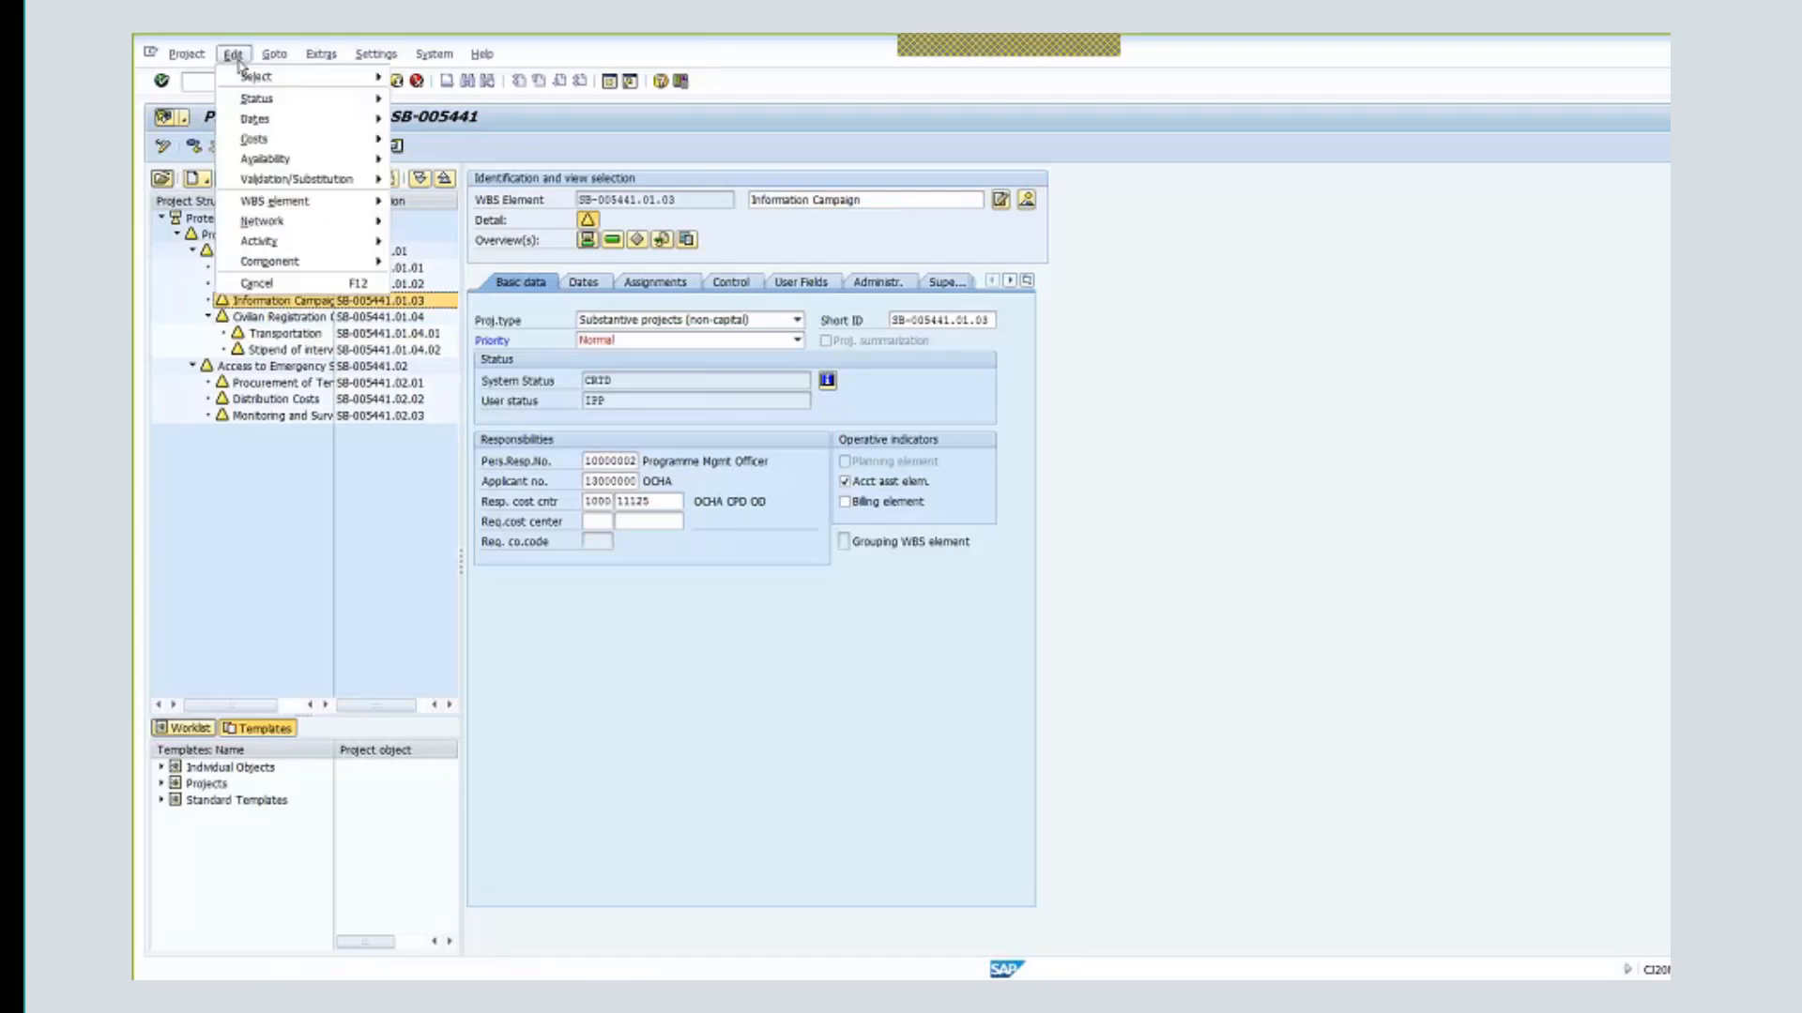
mouse_move(273, 104)
mouse_move(471, 250)
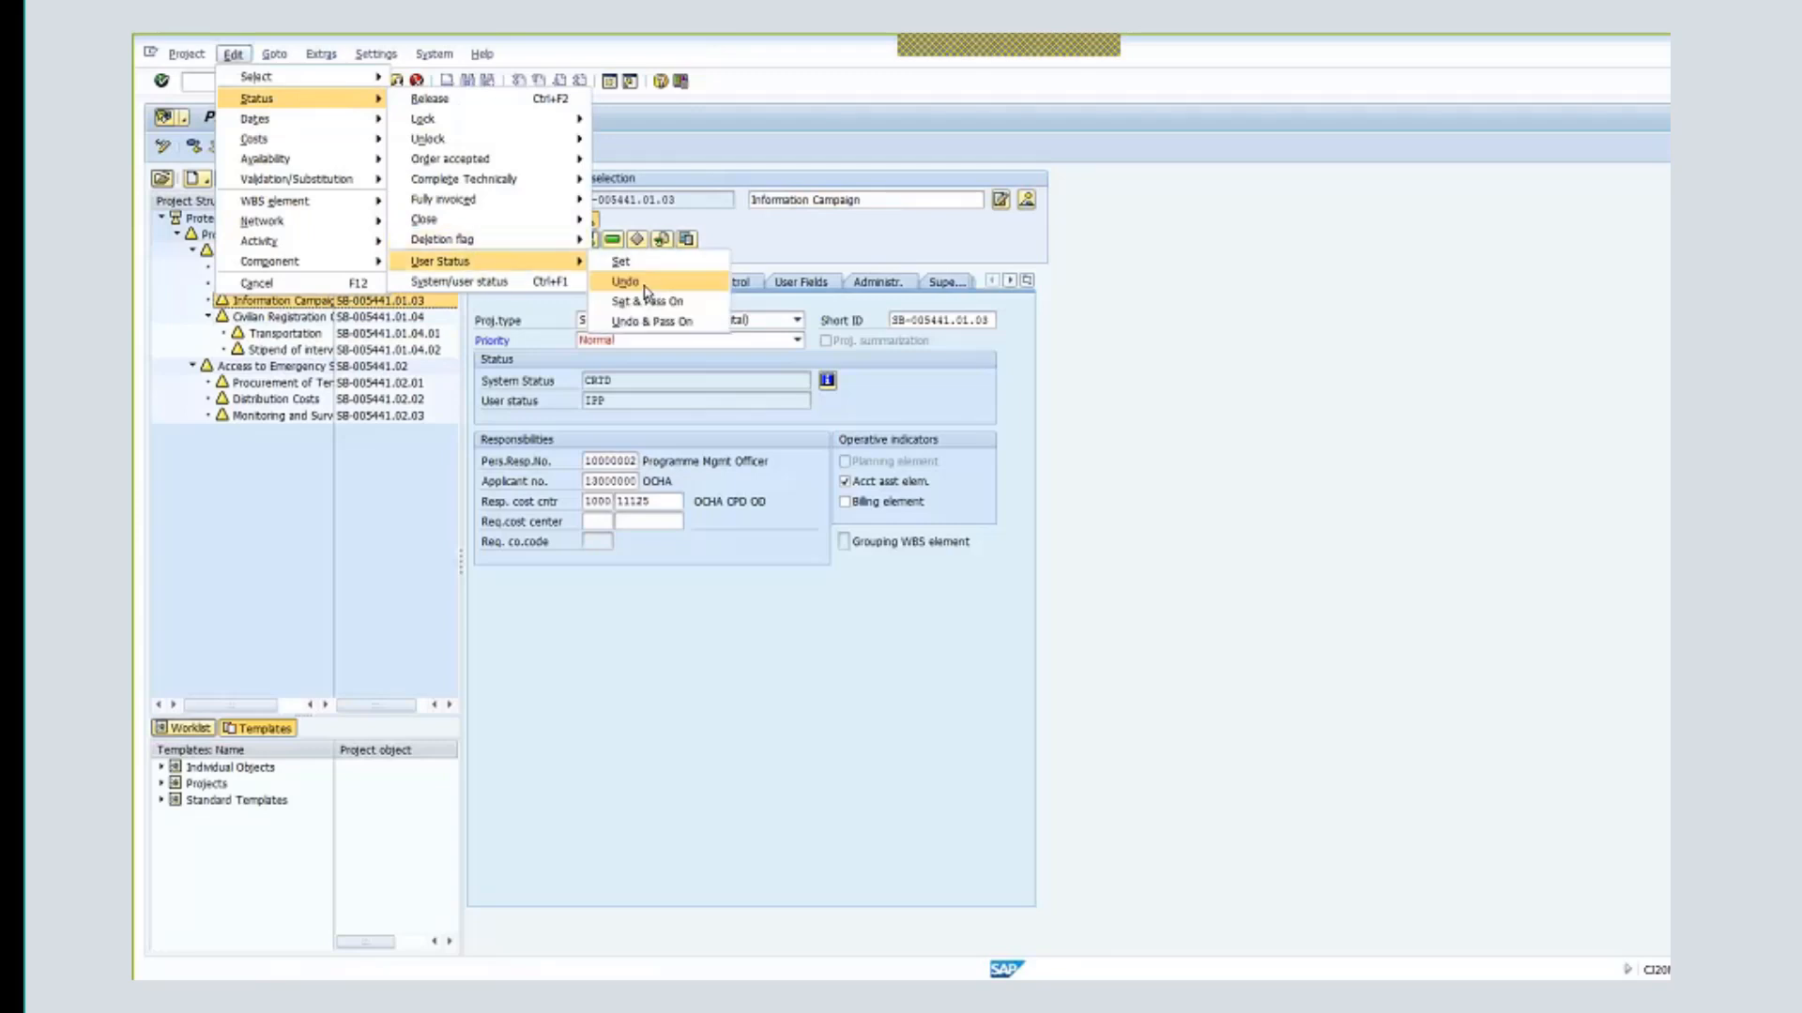
left_click(647, 301)
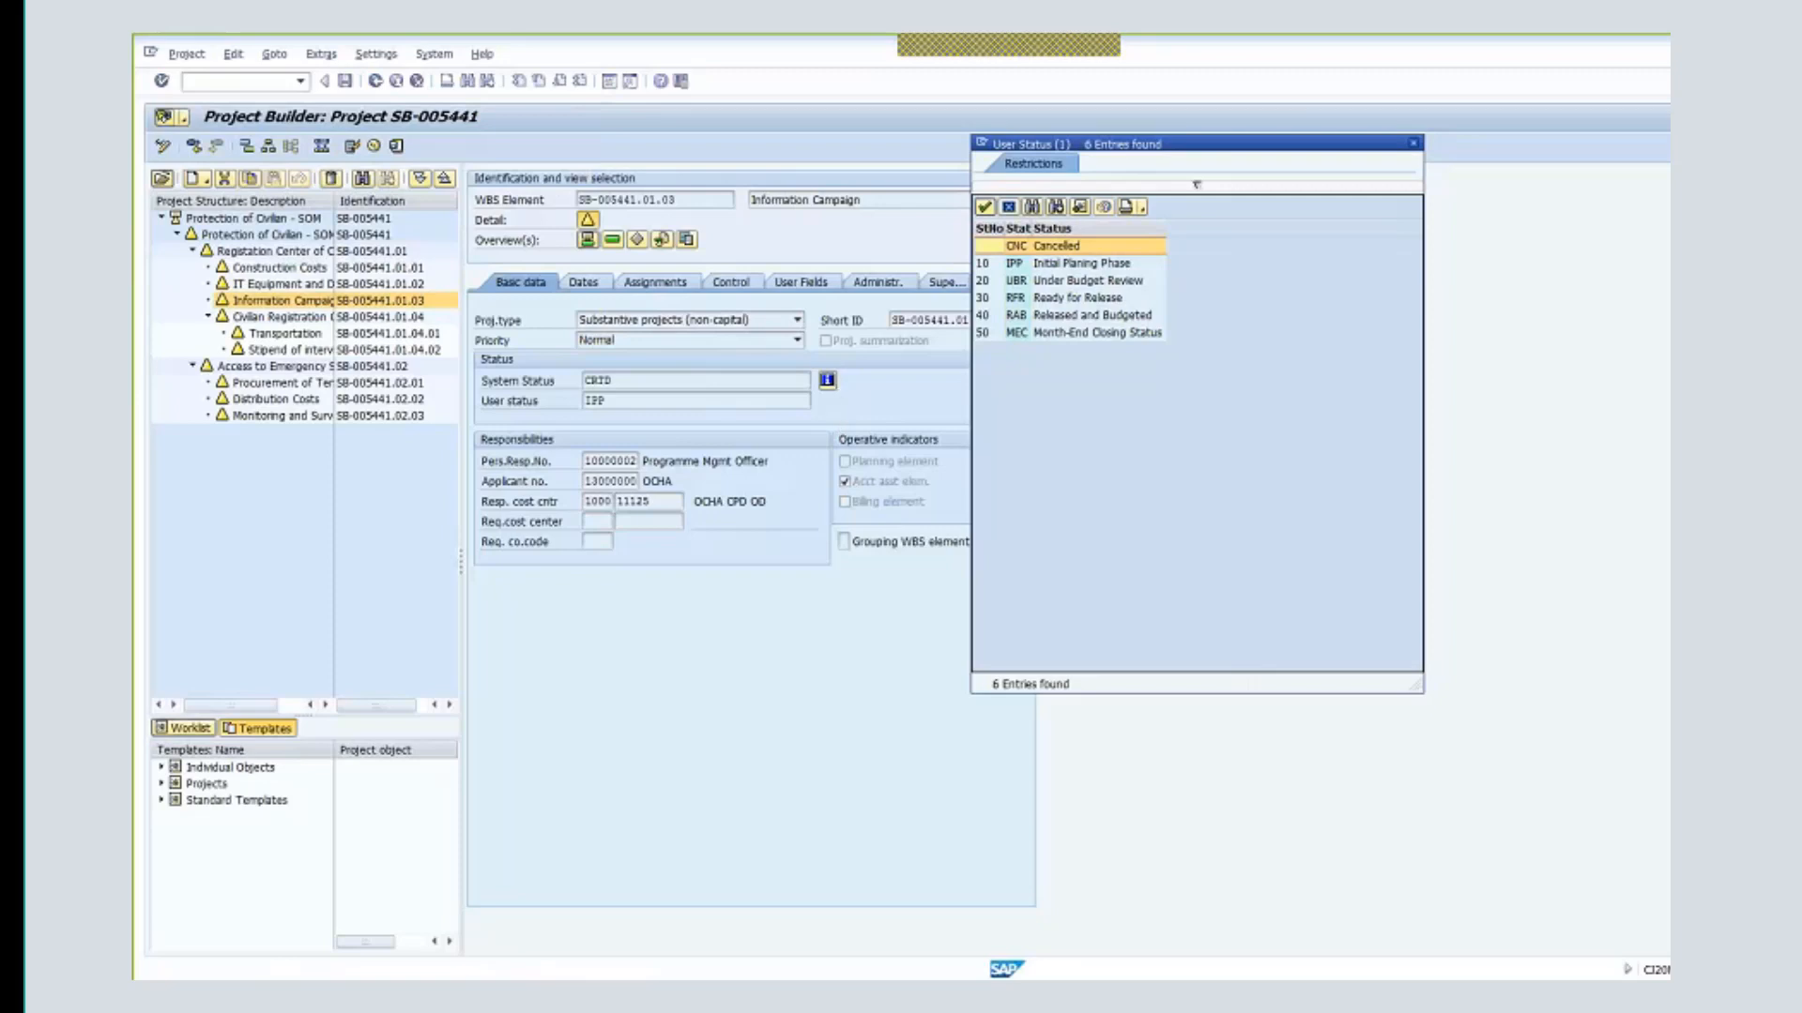
left_click(1082, 282)
double_click(1082, 281)
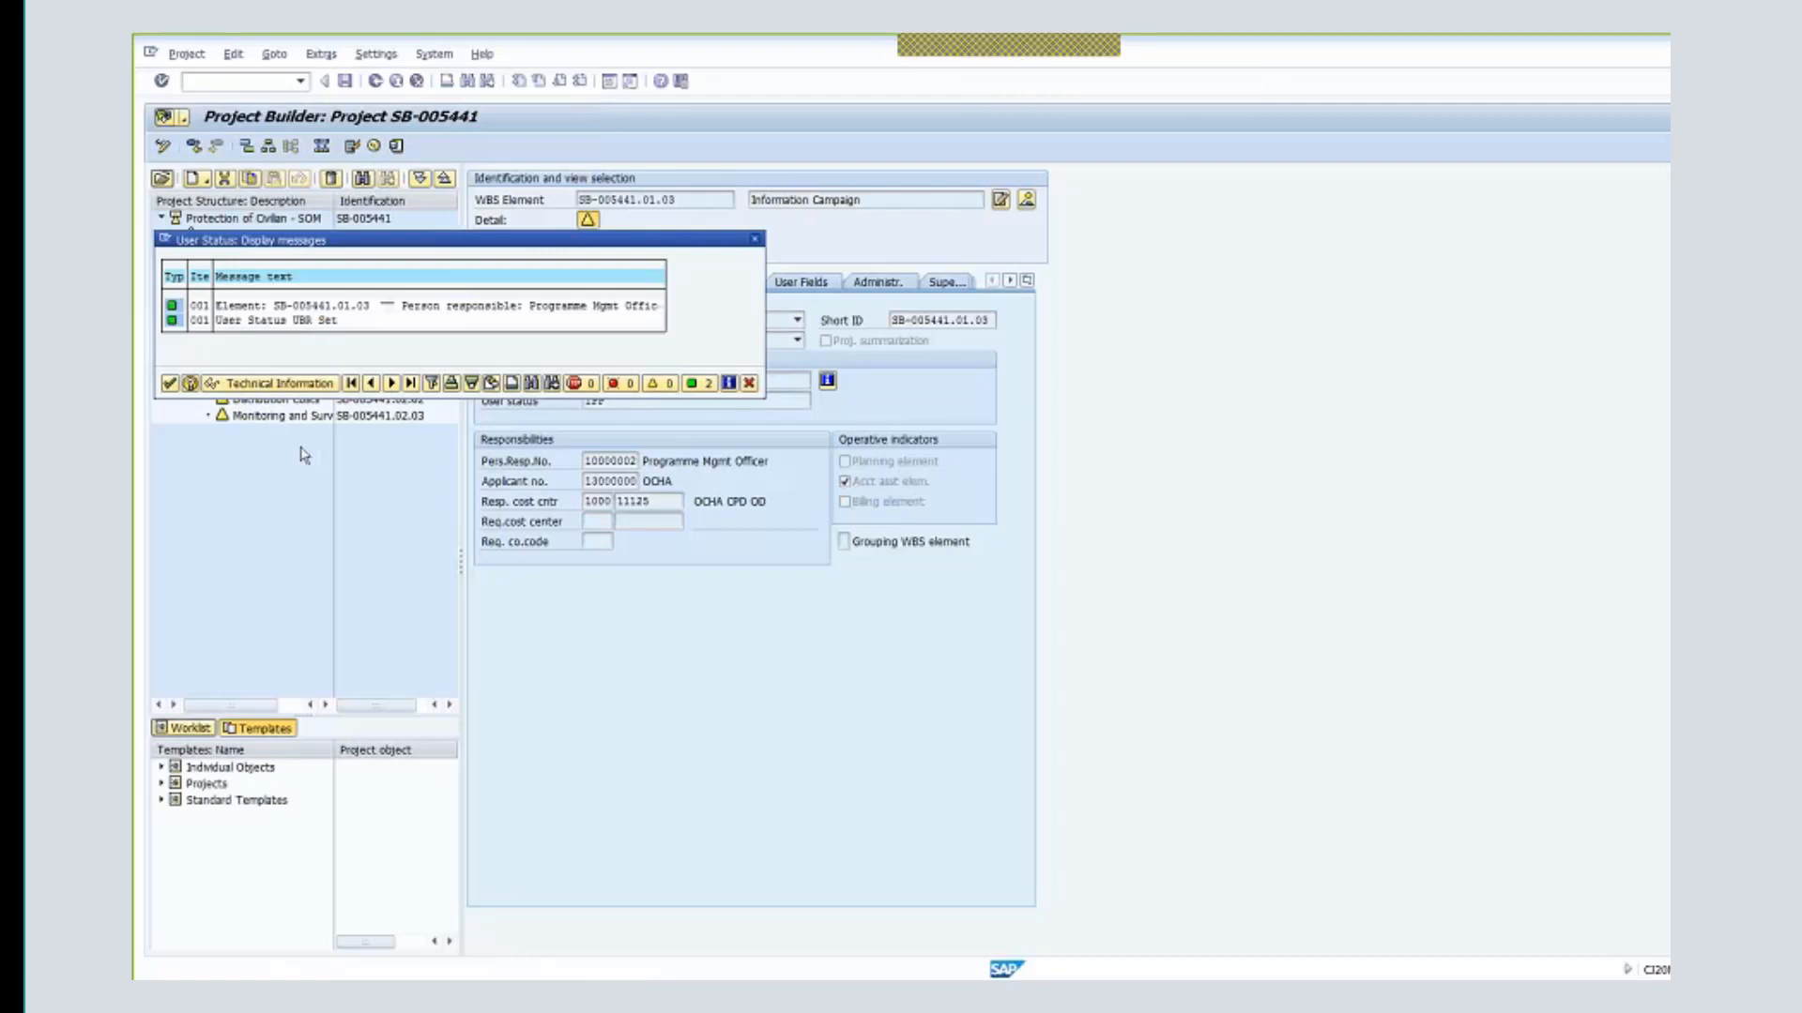
left_click(169, 384)
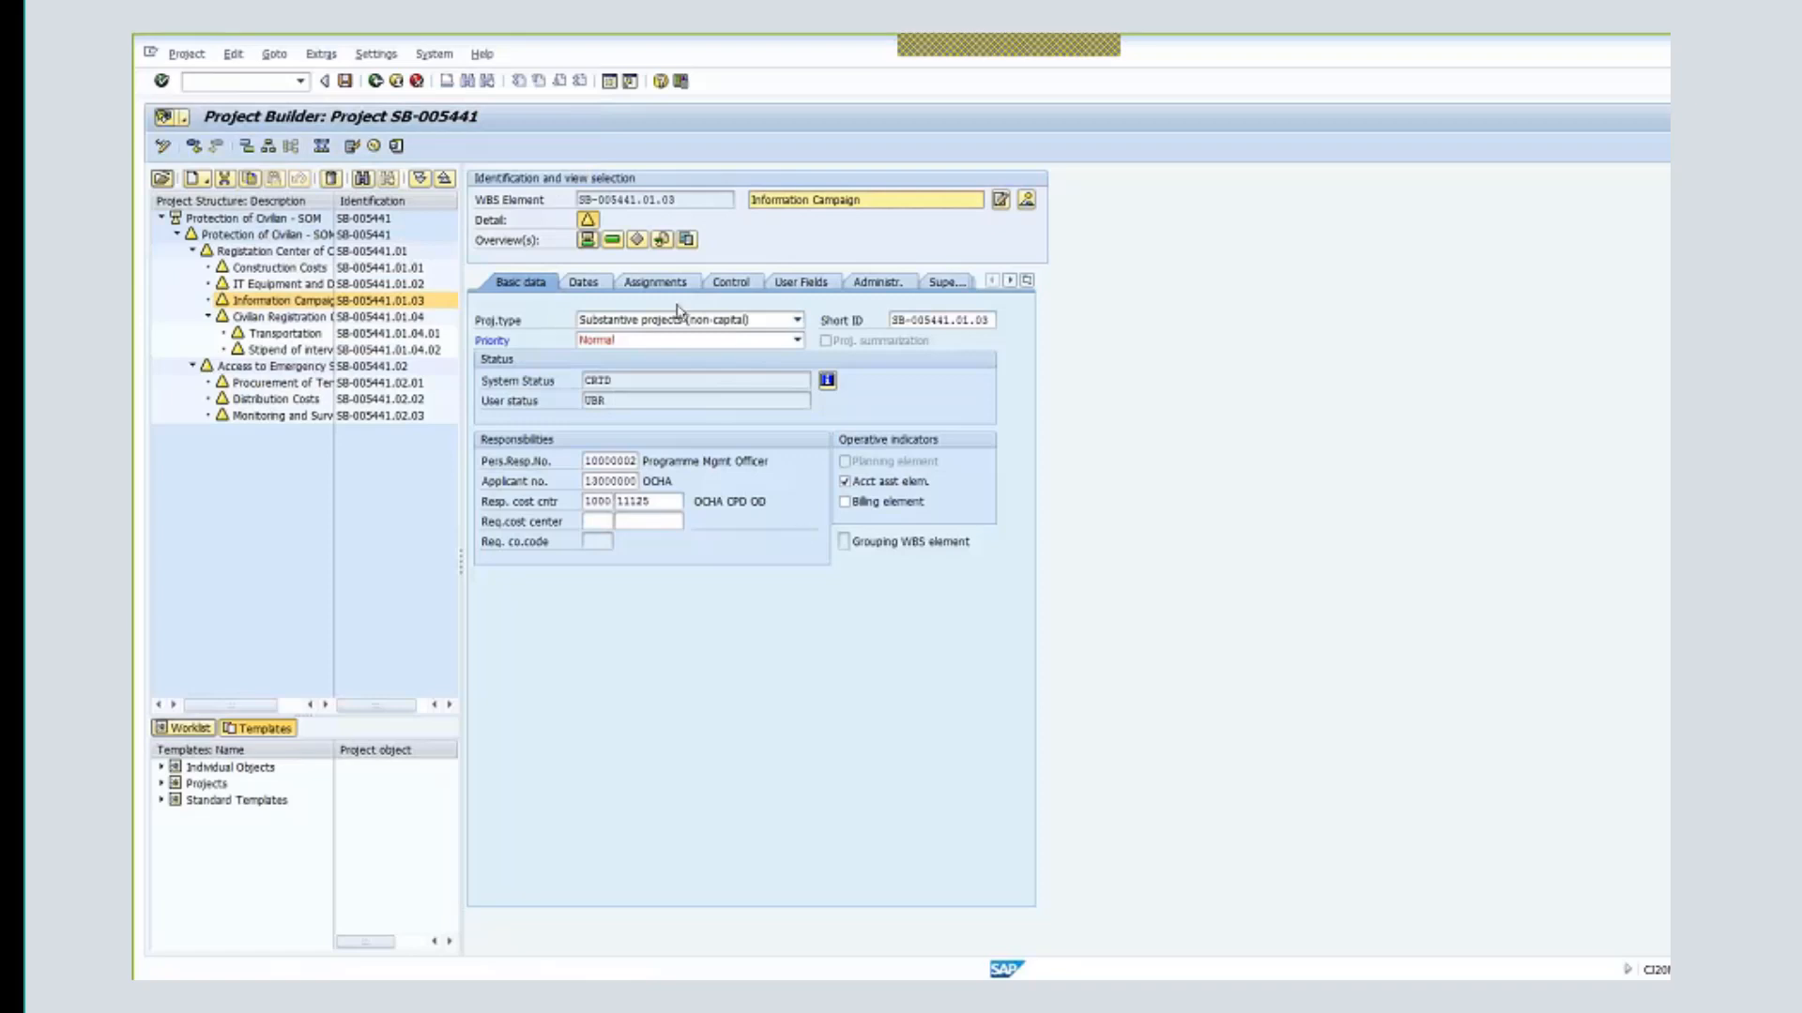
- Advance the user status to RFR (Ready for Release)
left_click(233, 54)
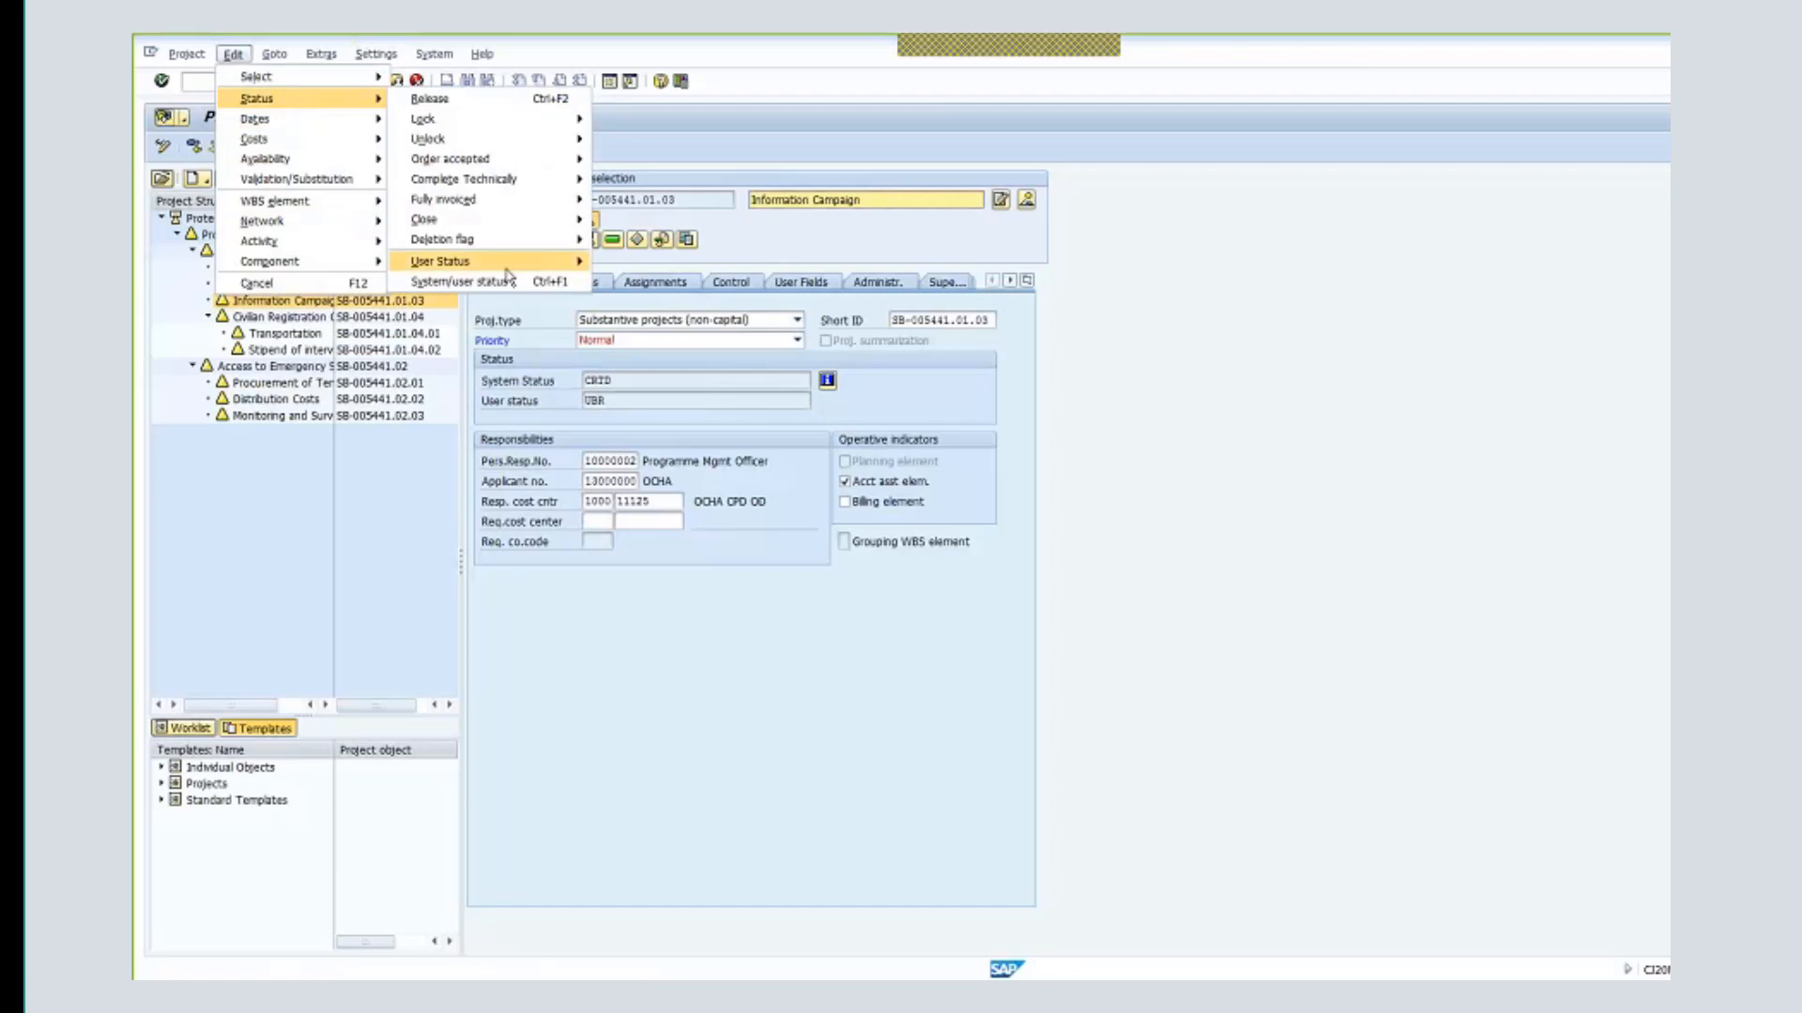
mouse_move(507, 274)
left_click(657, 303)
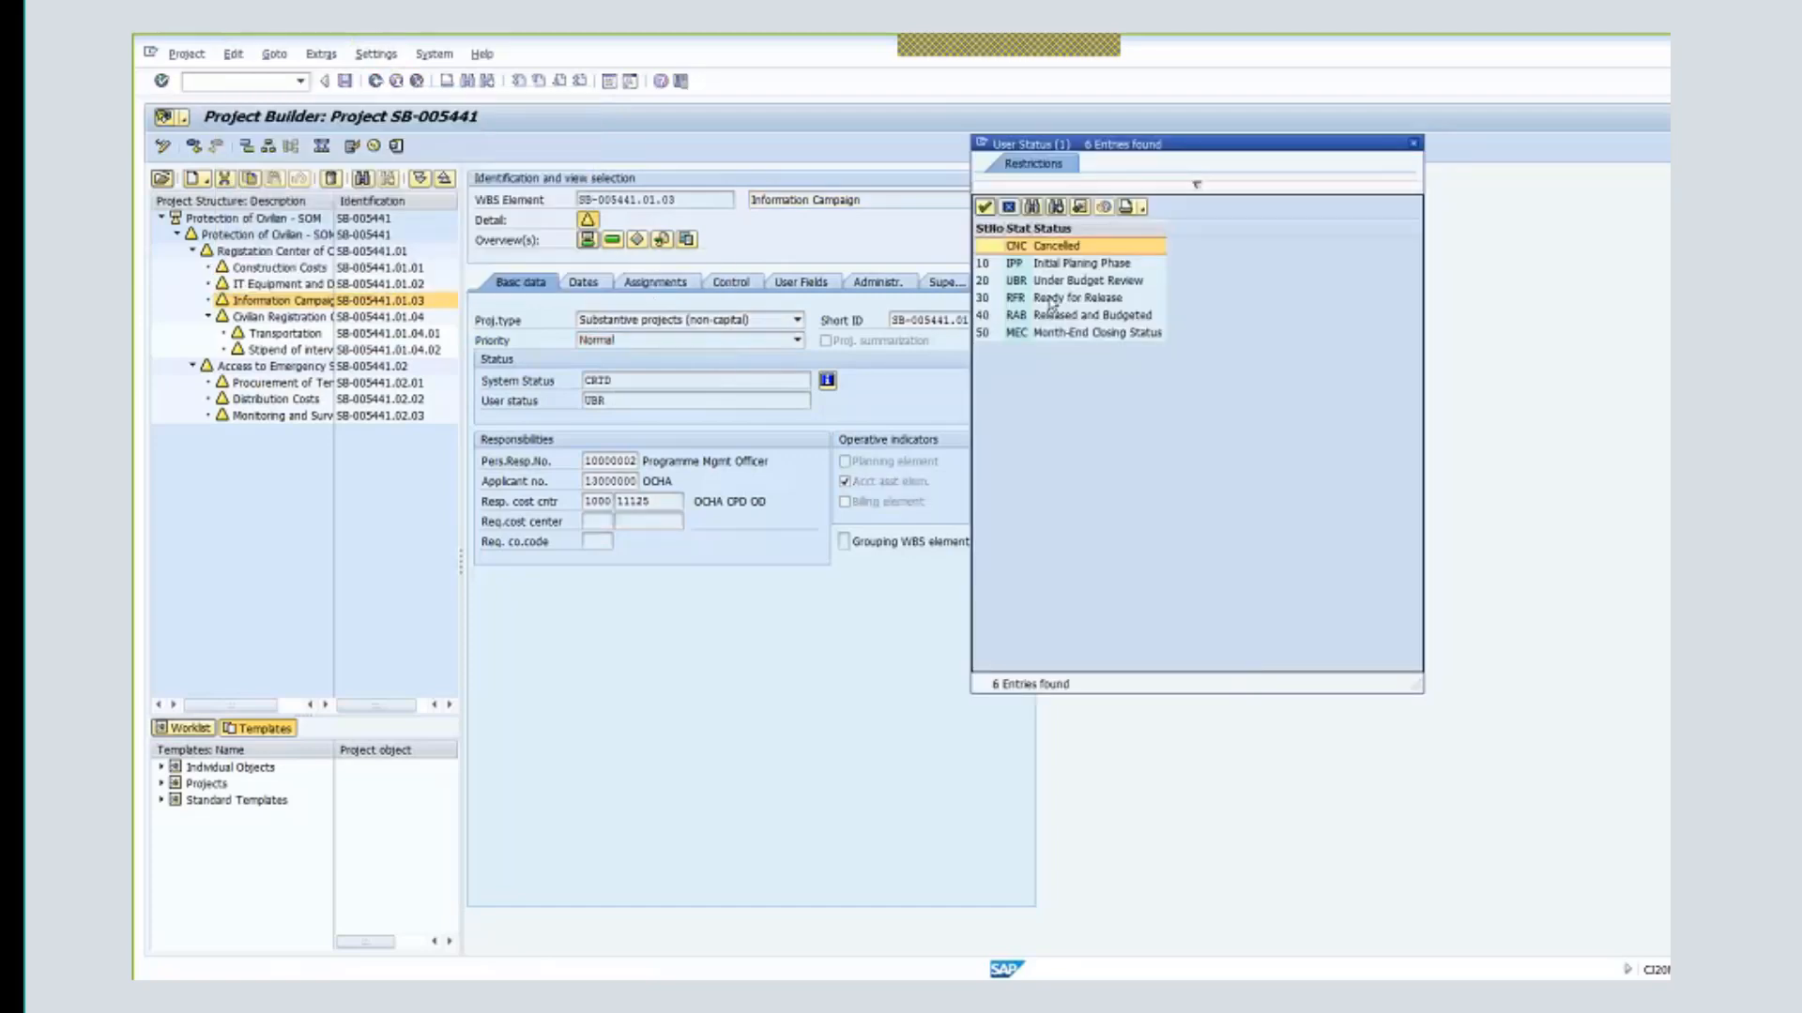
double_click(1050, 298)
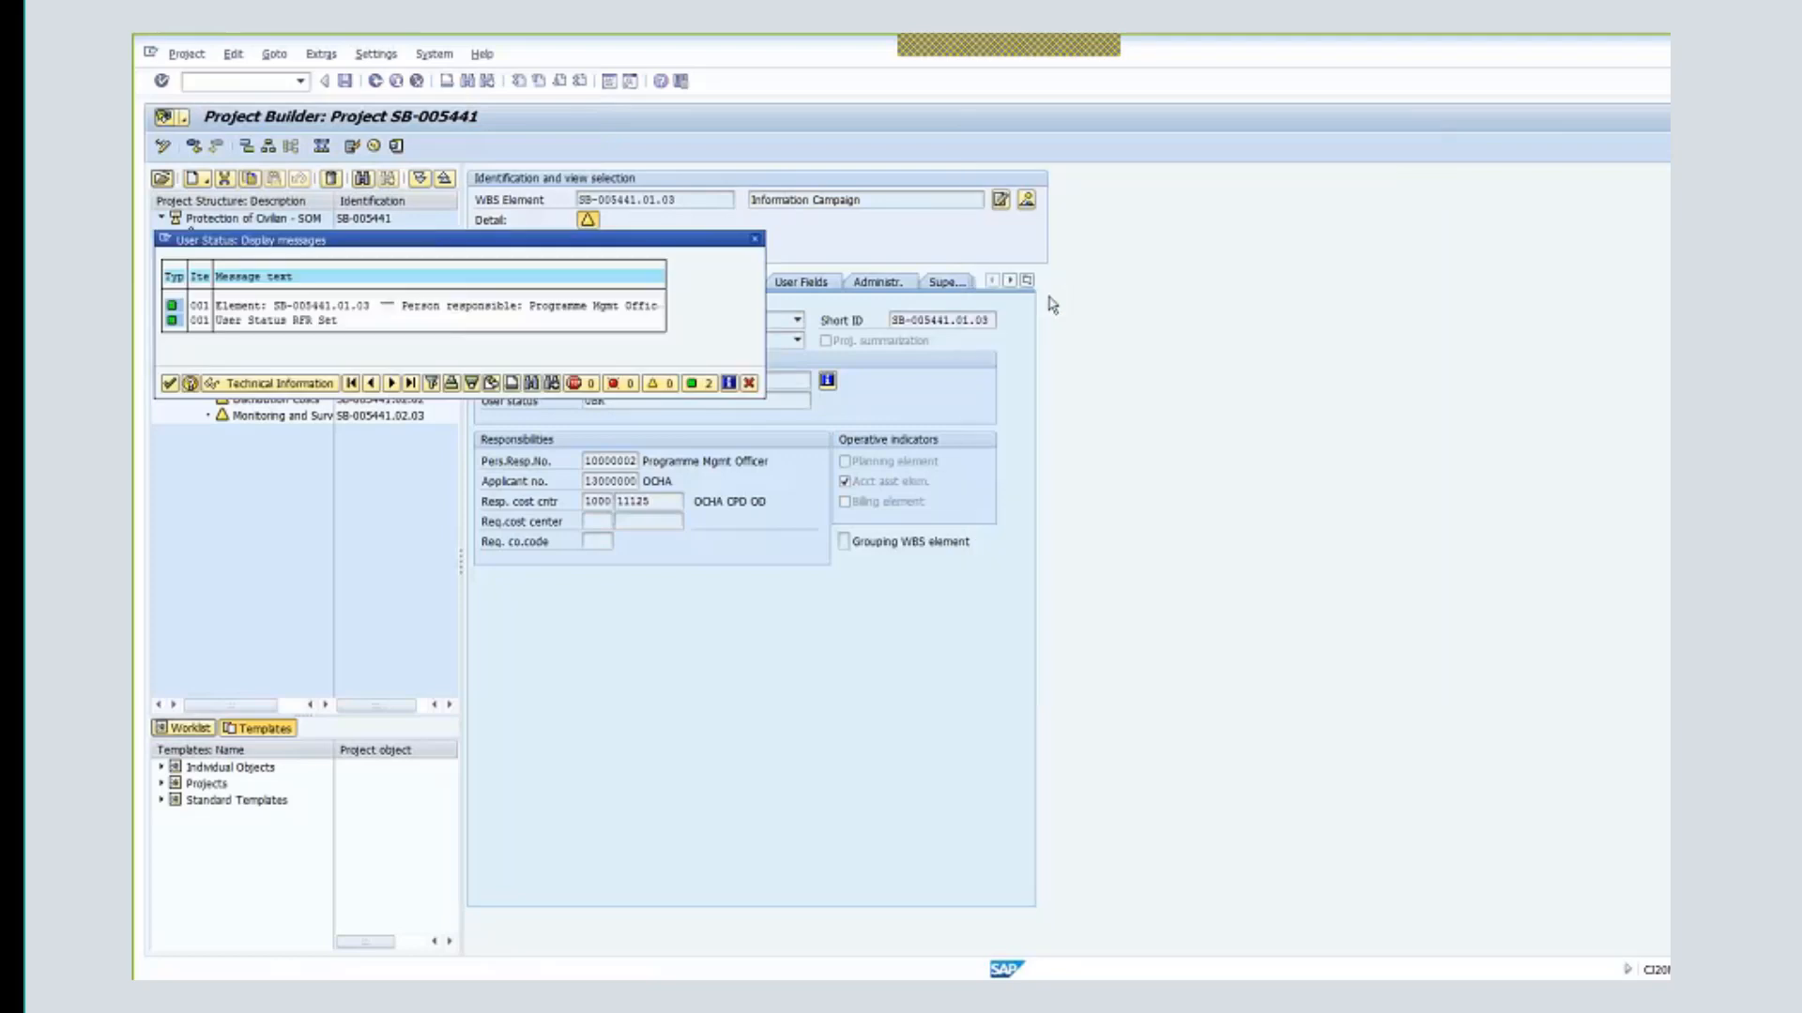
left_click(171, 384)
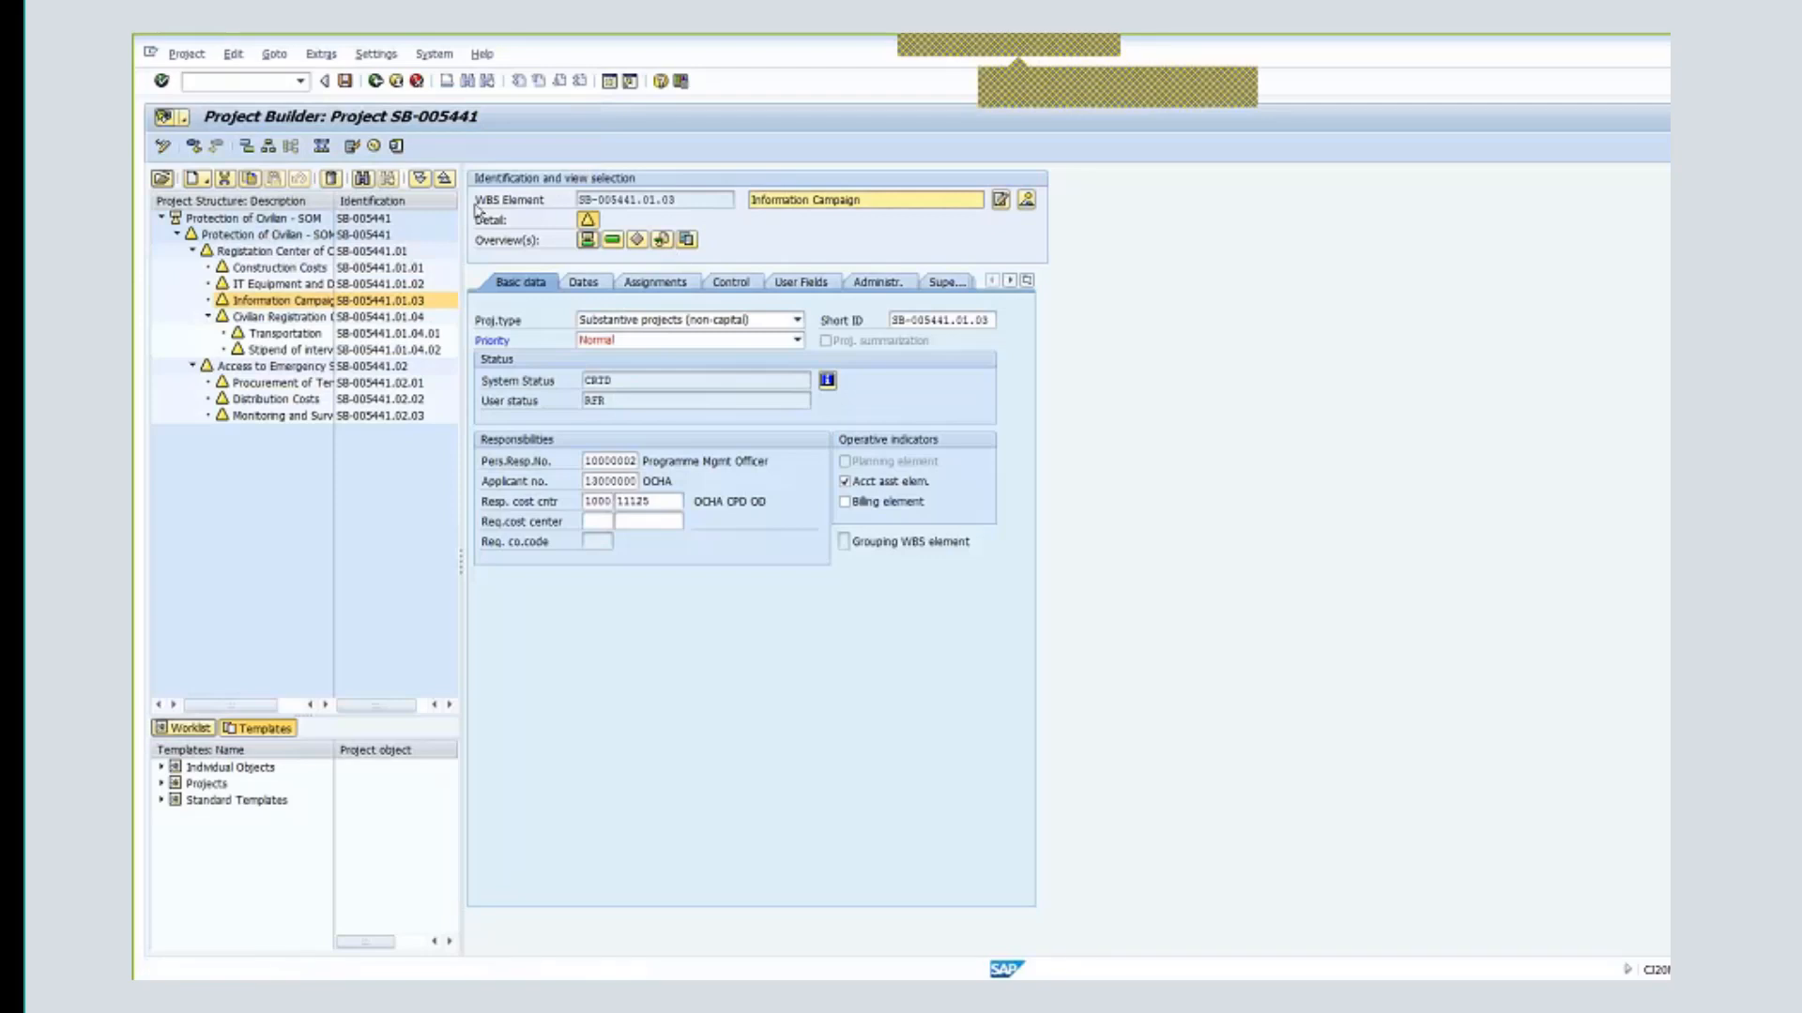
- Save SB-005441, reopen it, and check that Information Campaign shows user status RFR
left_click(345, 82)
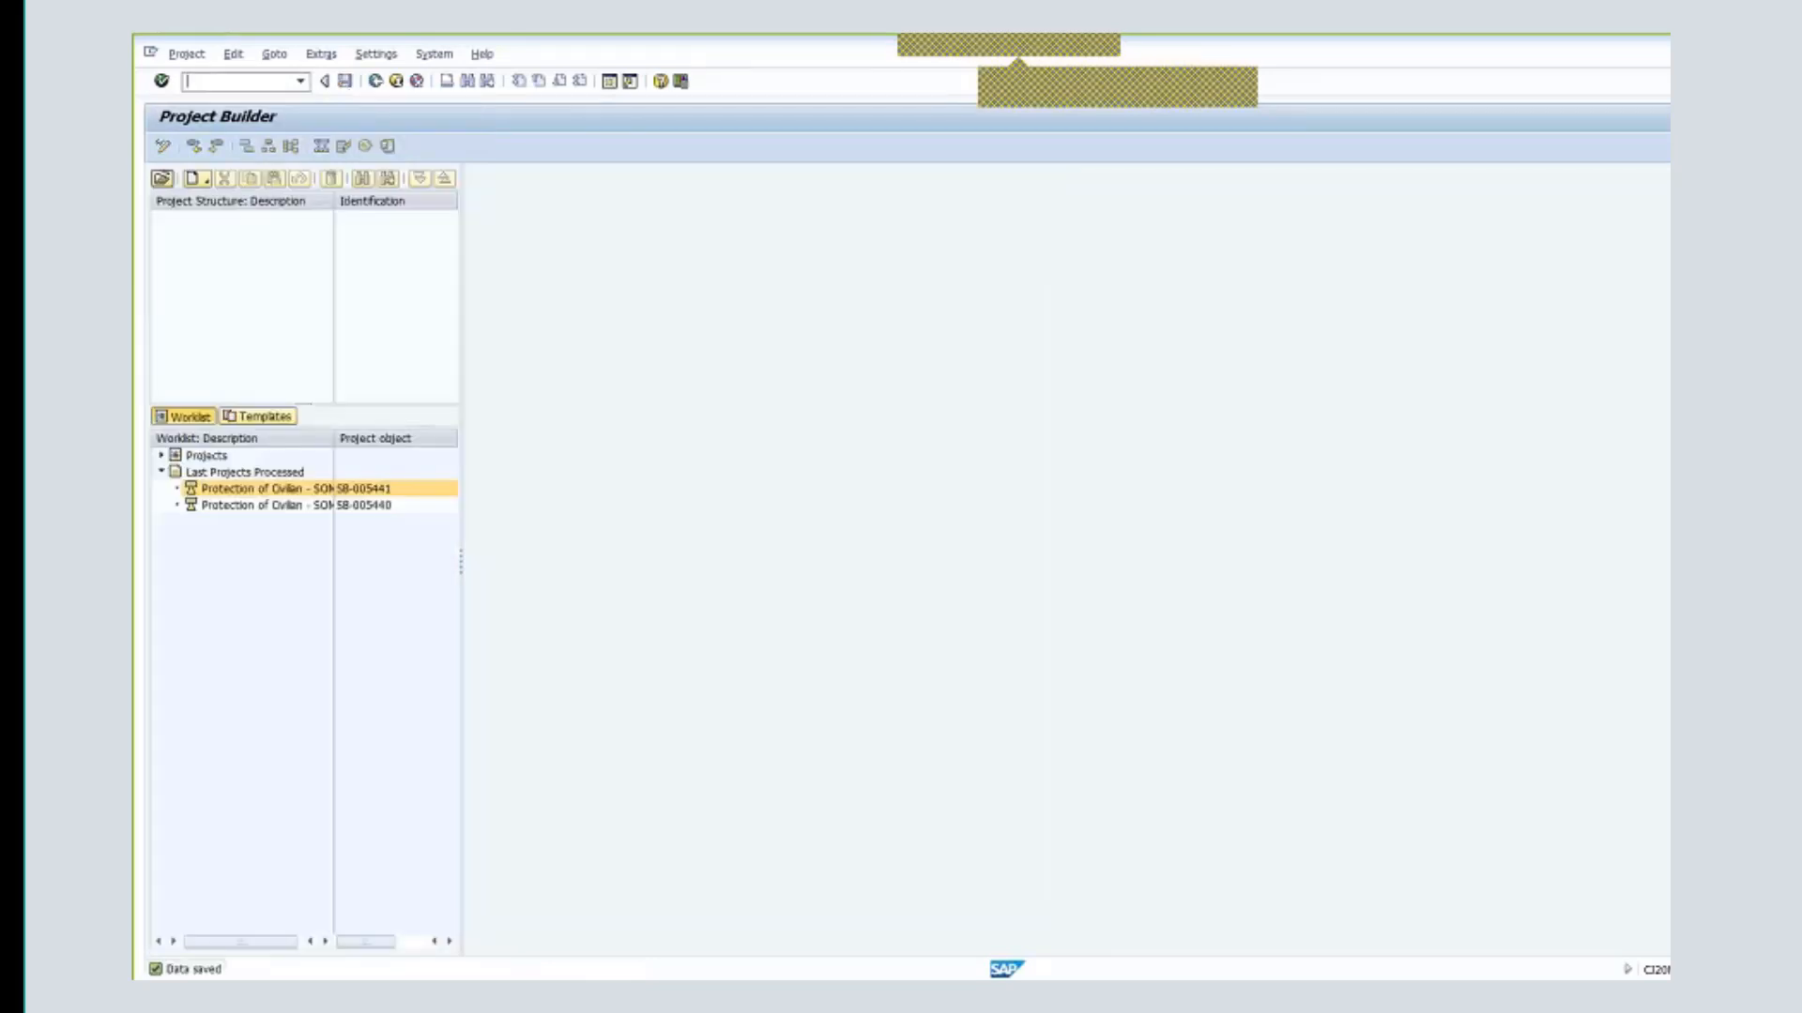
double_click(378, 488)
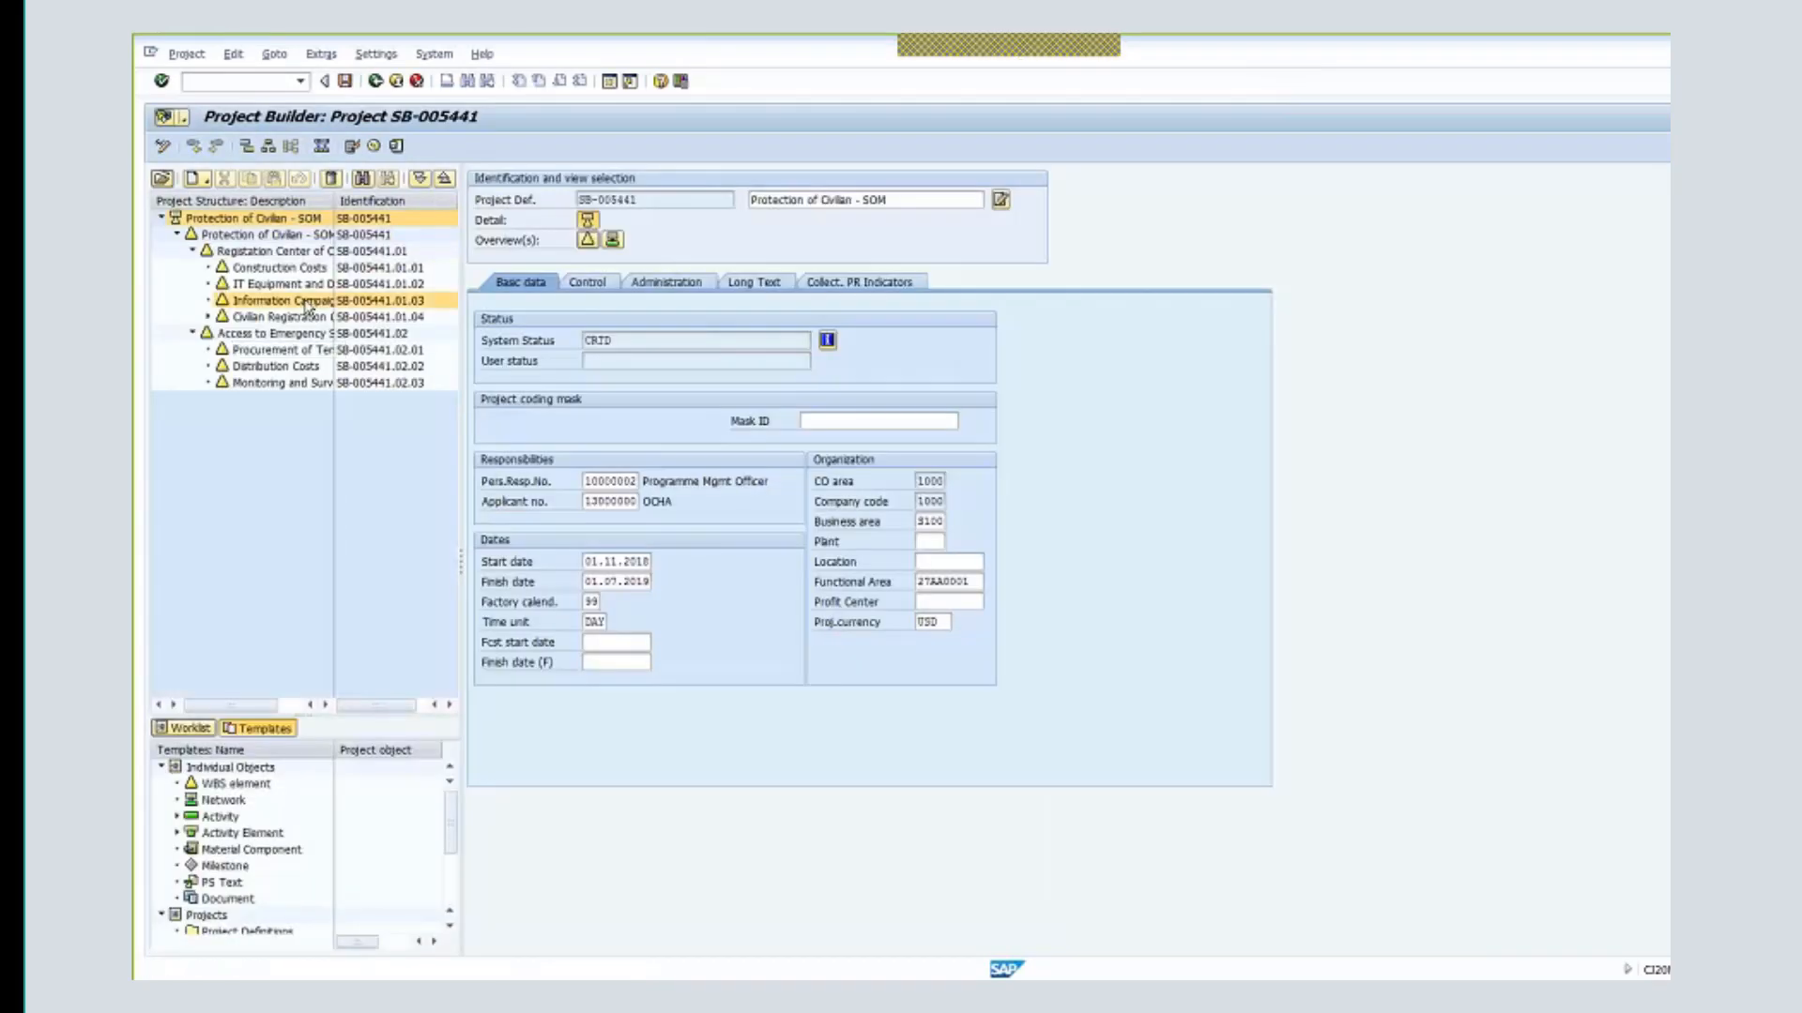
left_click(308, 301)
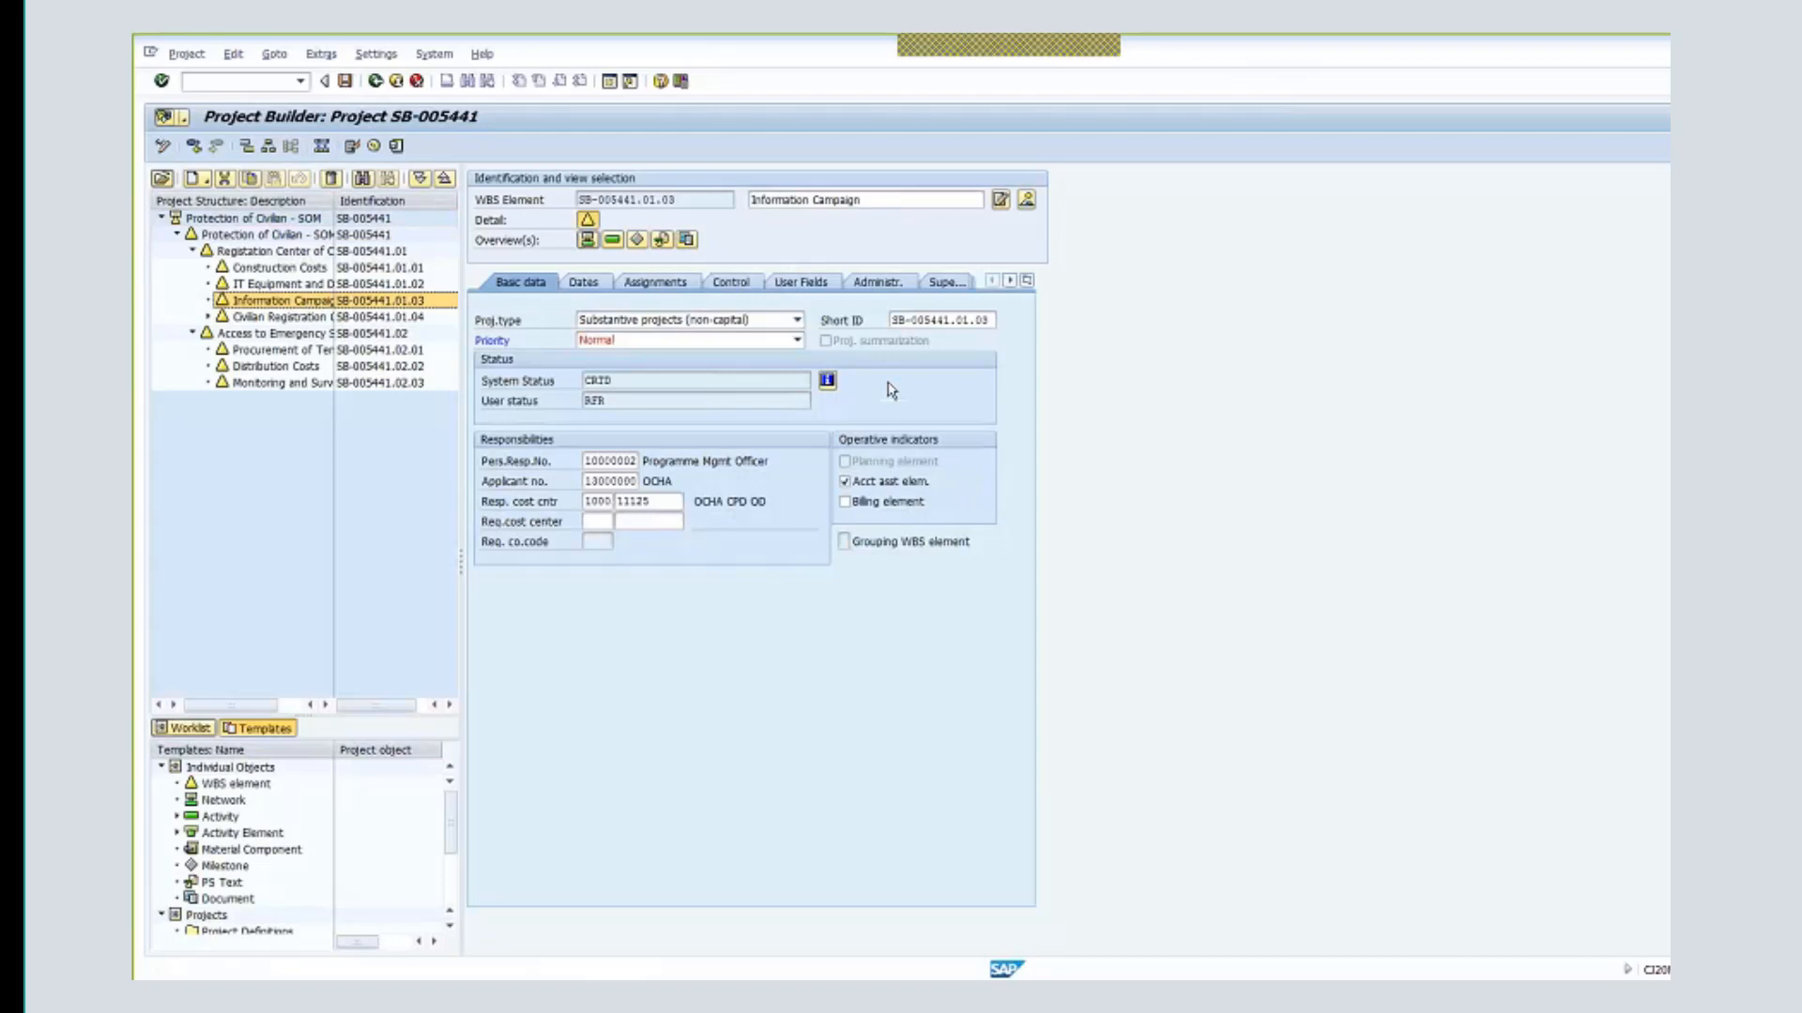
left_click_drag(627, 400, 552, 399)
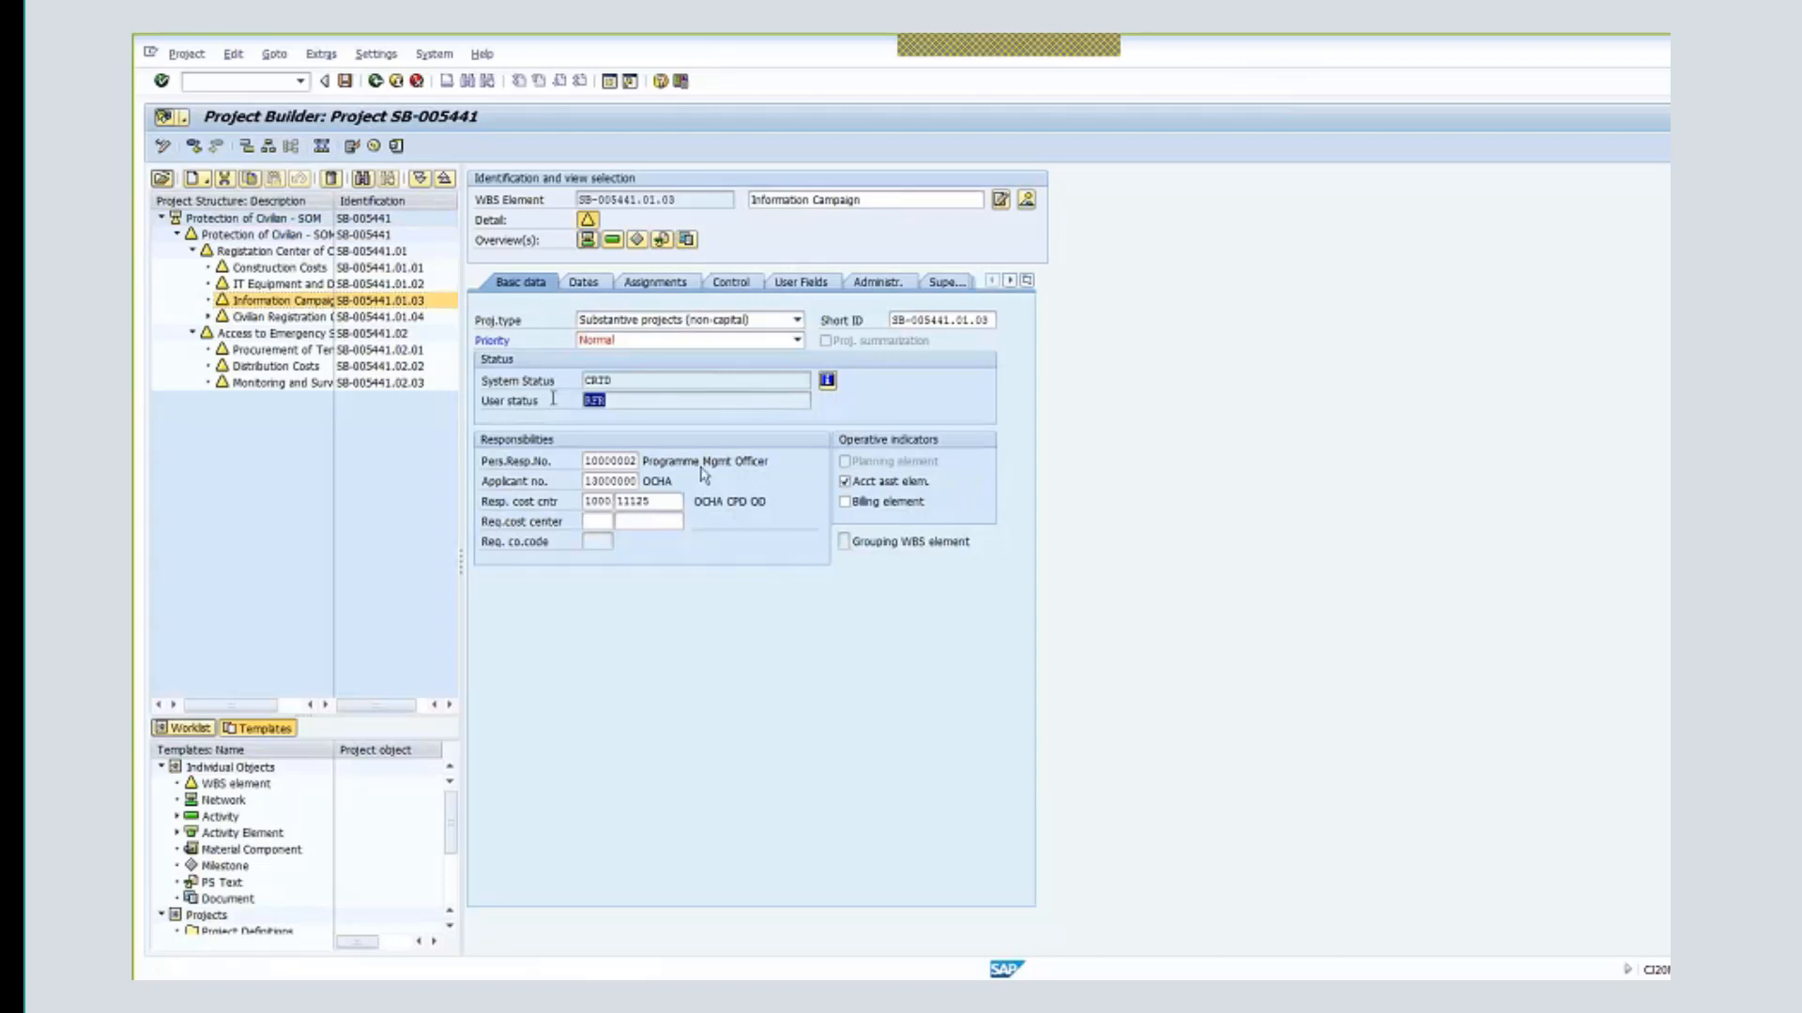
left_click(617, 400)
double_click(593, 404)
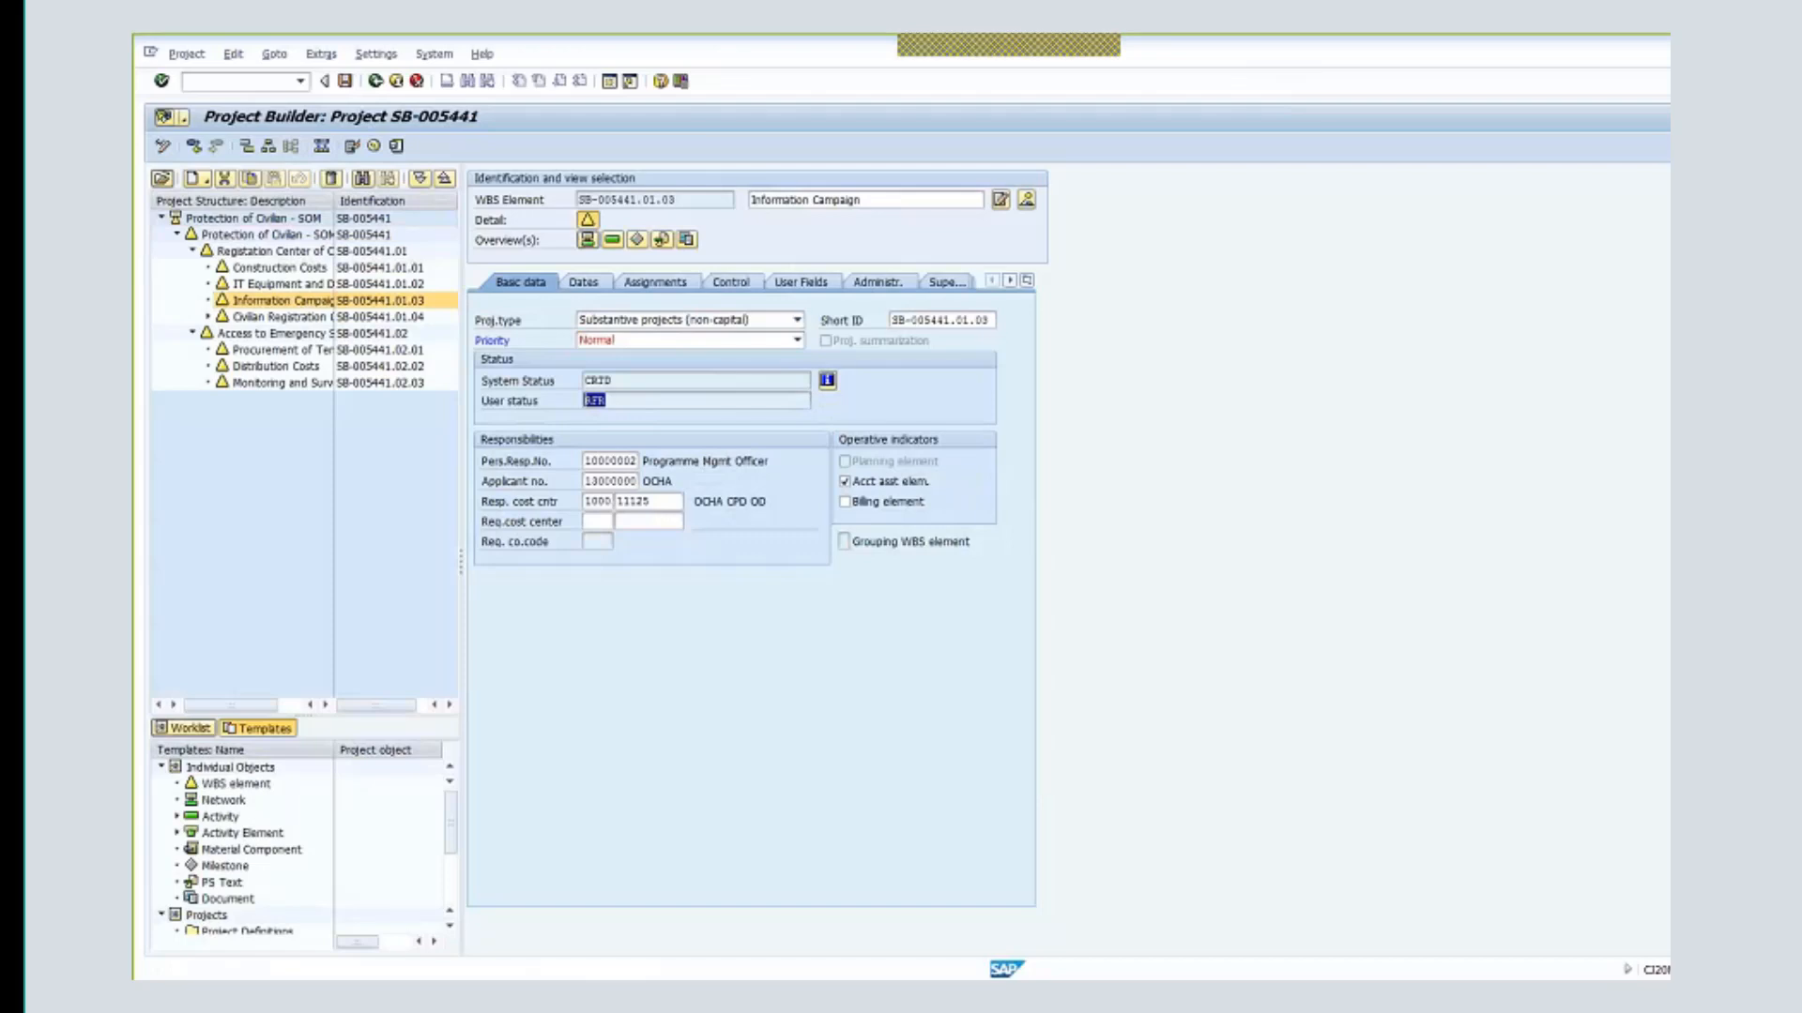
- Exit Project Builder, load sponsored program OCHA-DDN-00100 and switch it to change mode
left_click(398, 83)
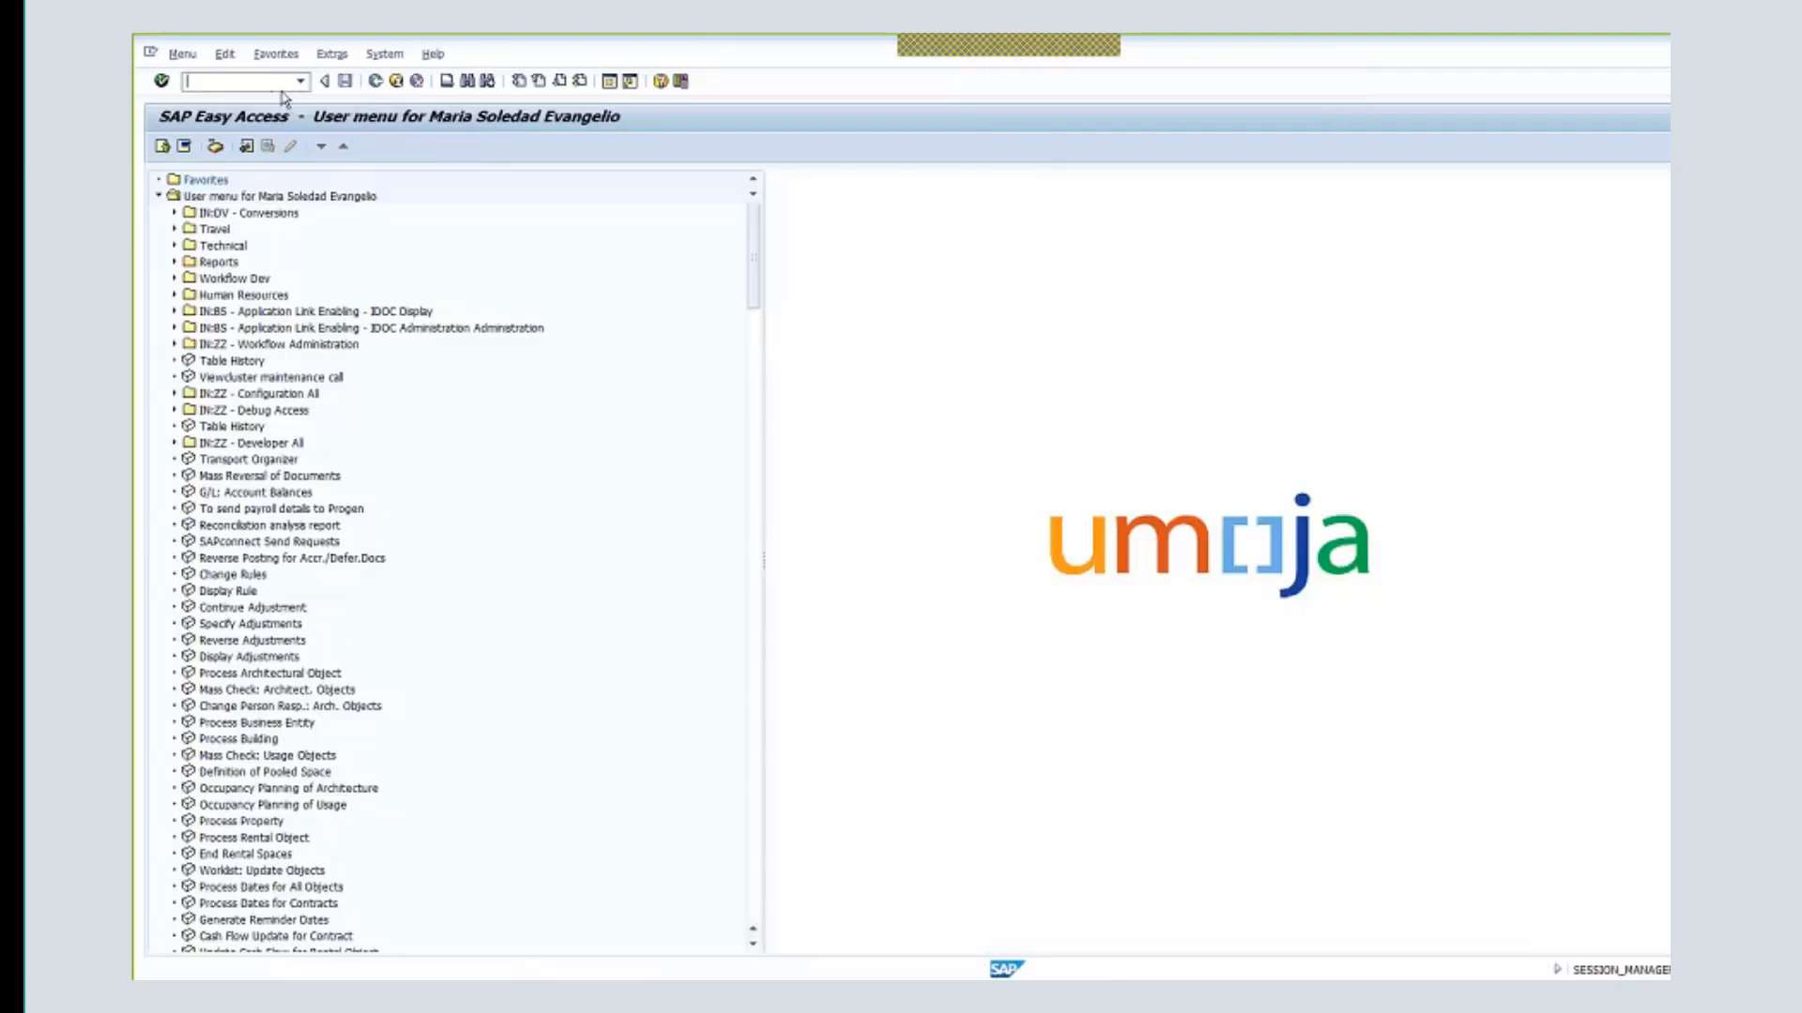
type("d")
key("BackSpace")
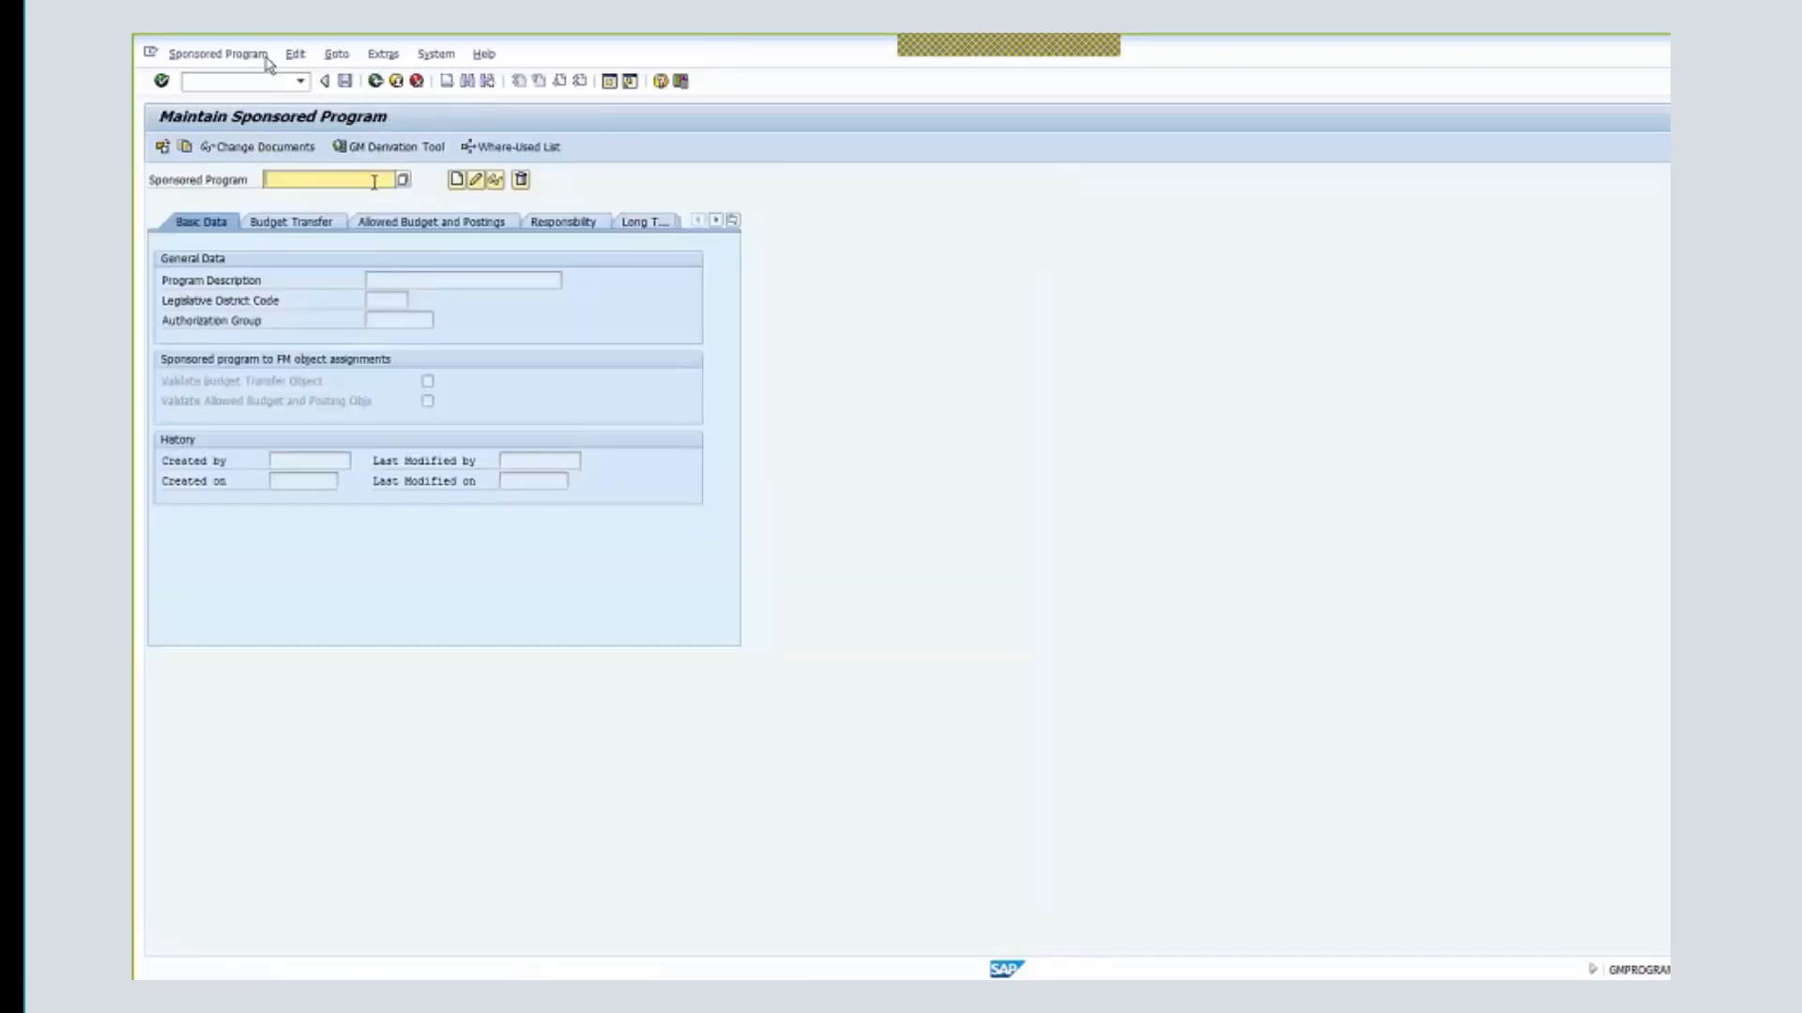
type("oc")
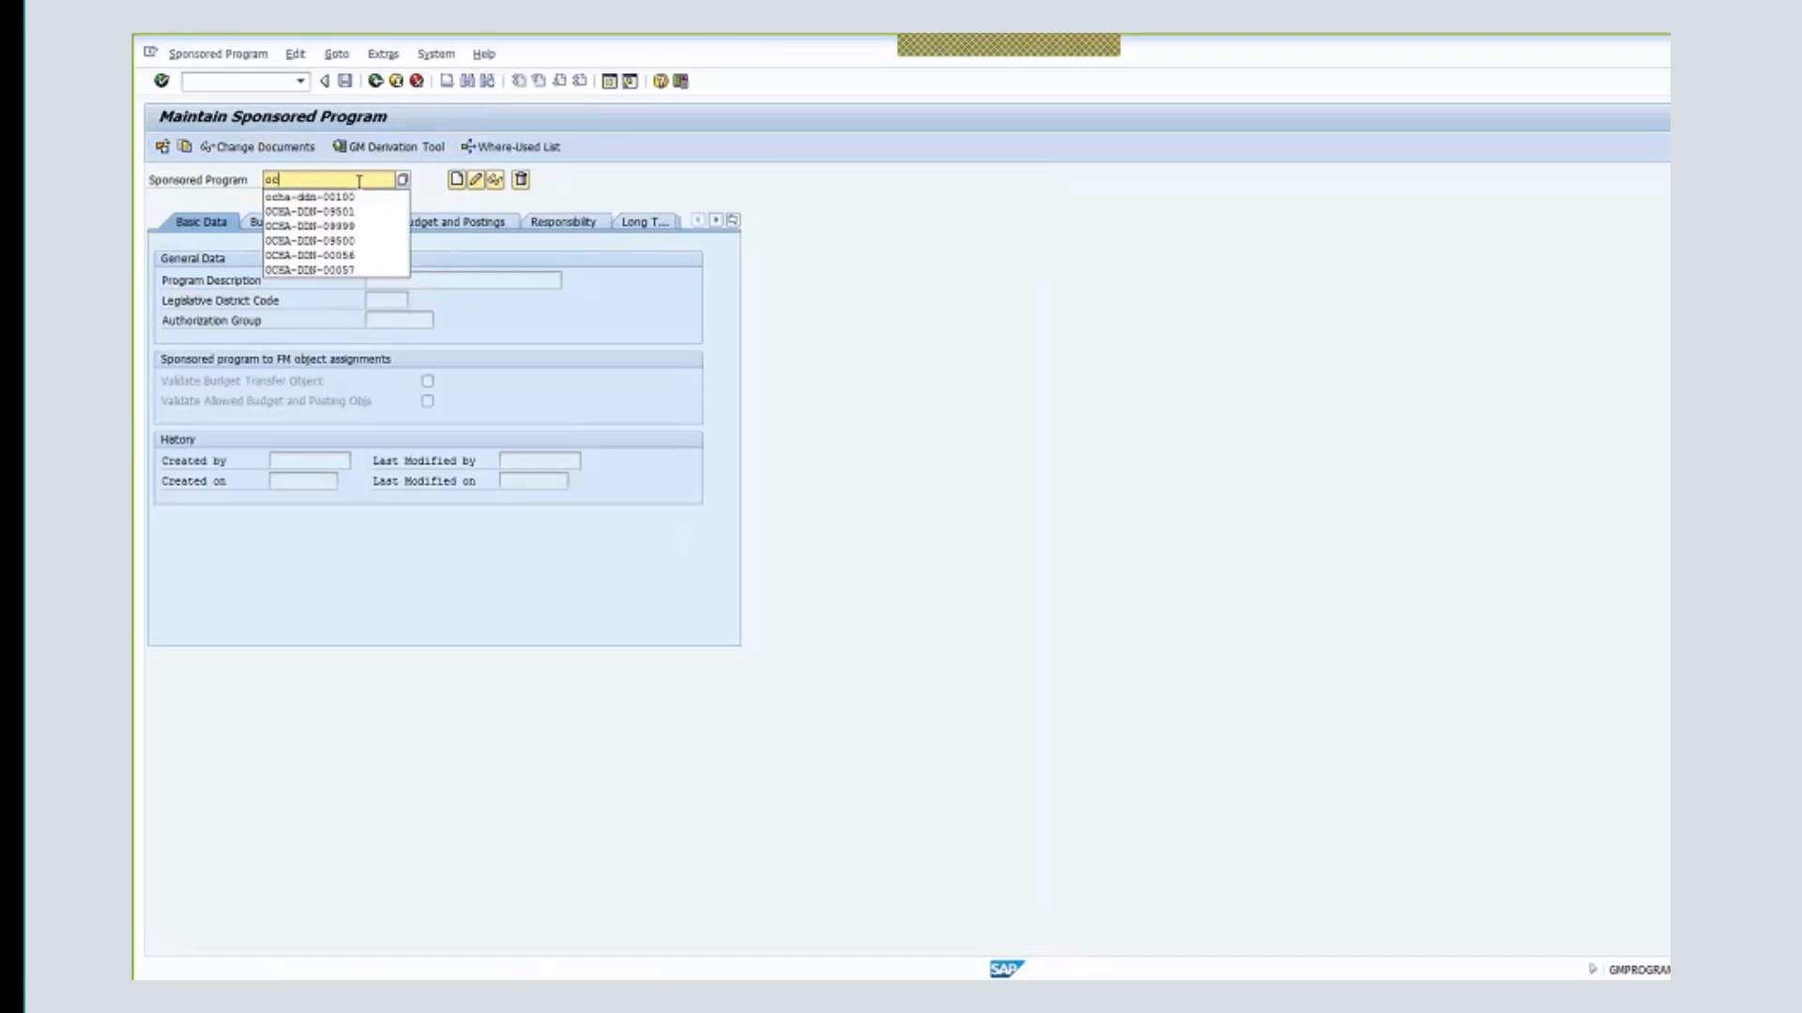
type("ha-")
left_click(358, 194)
key("Return")
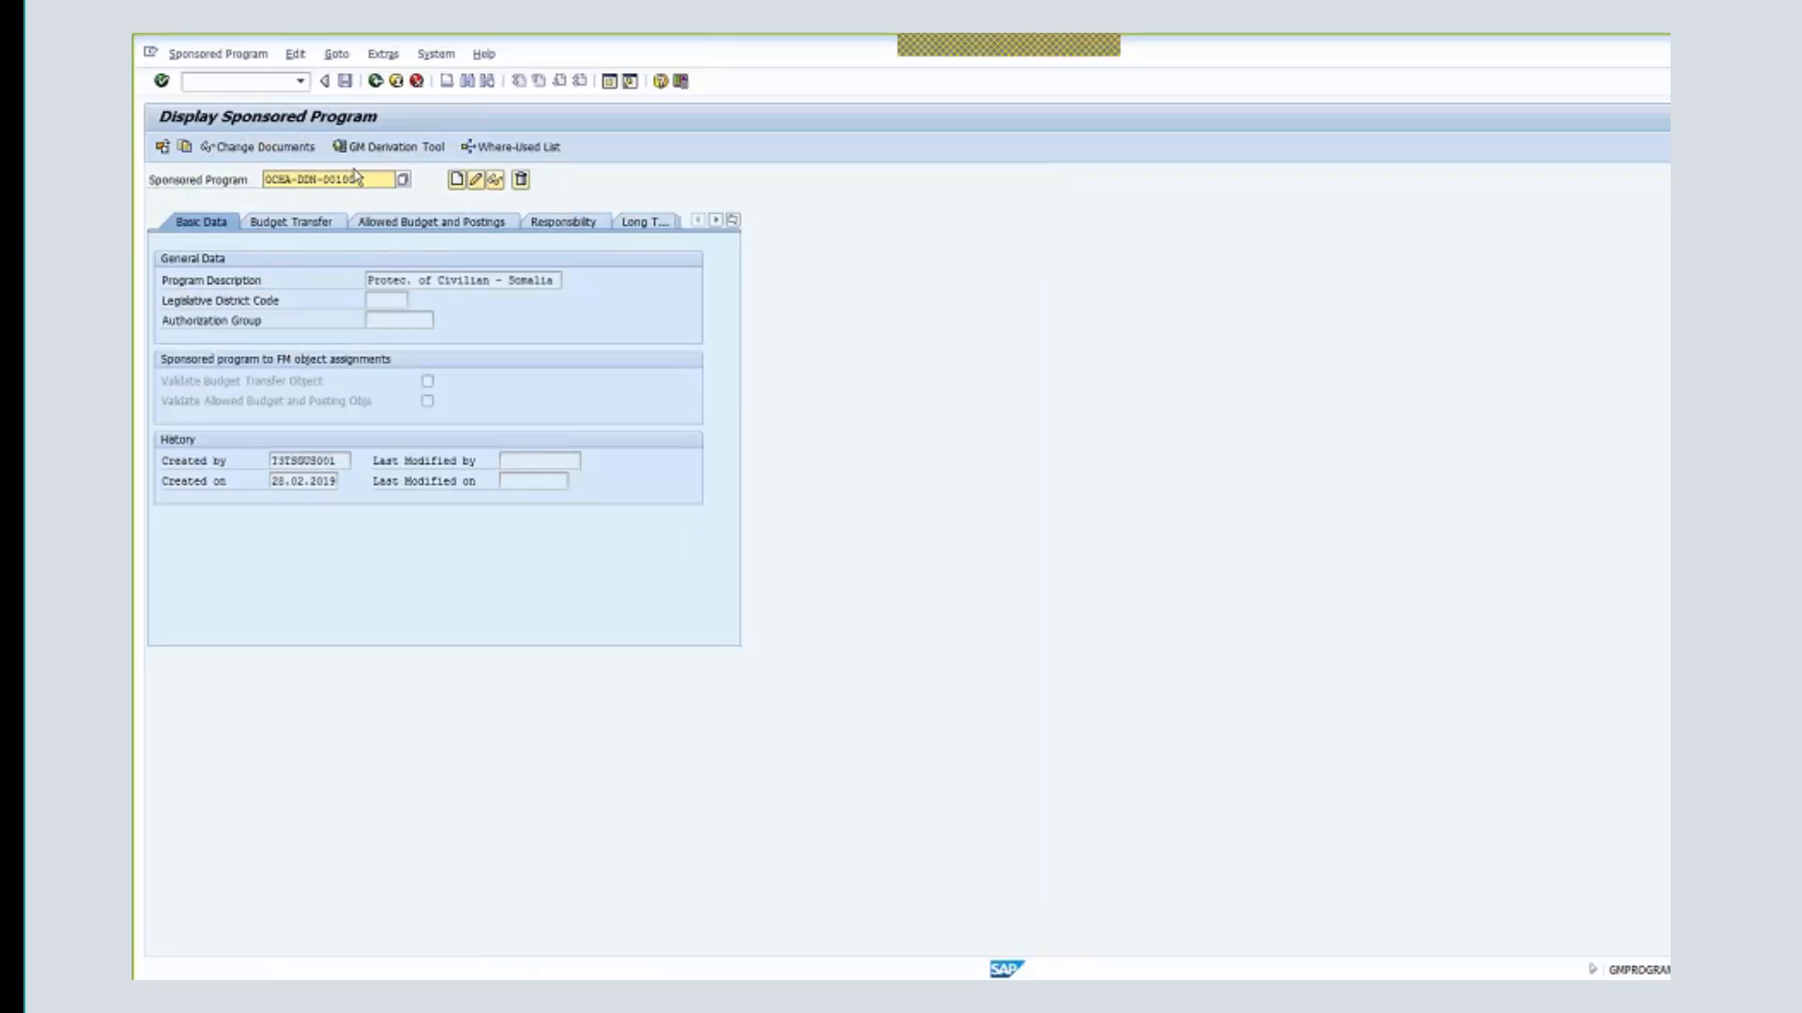
left_click(477, 180)
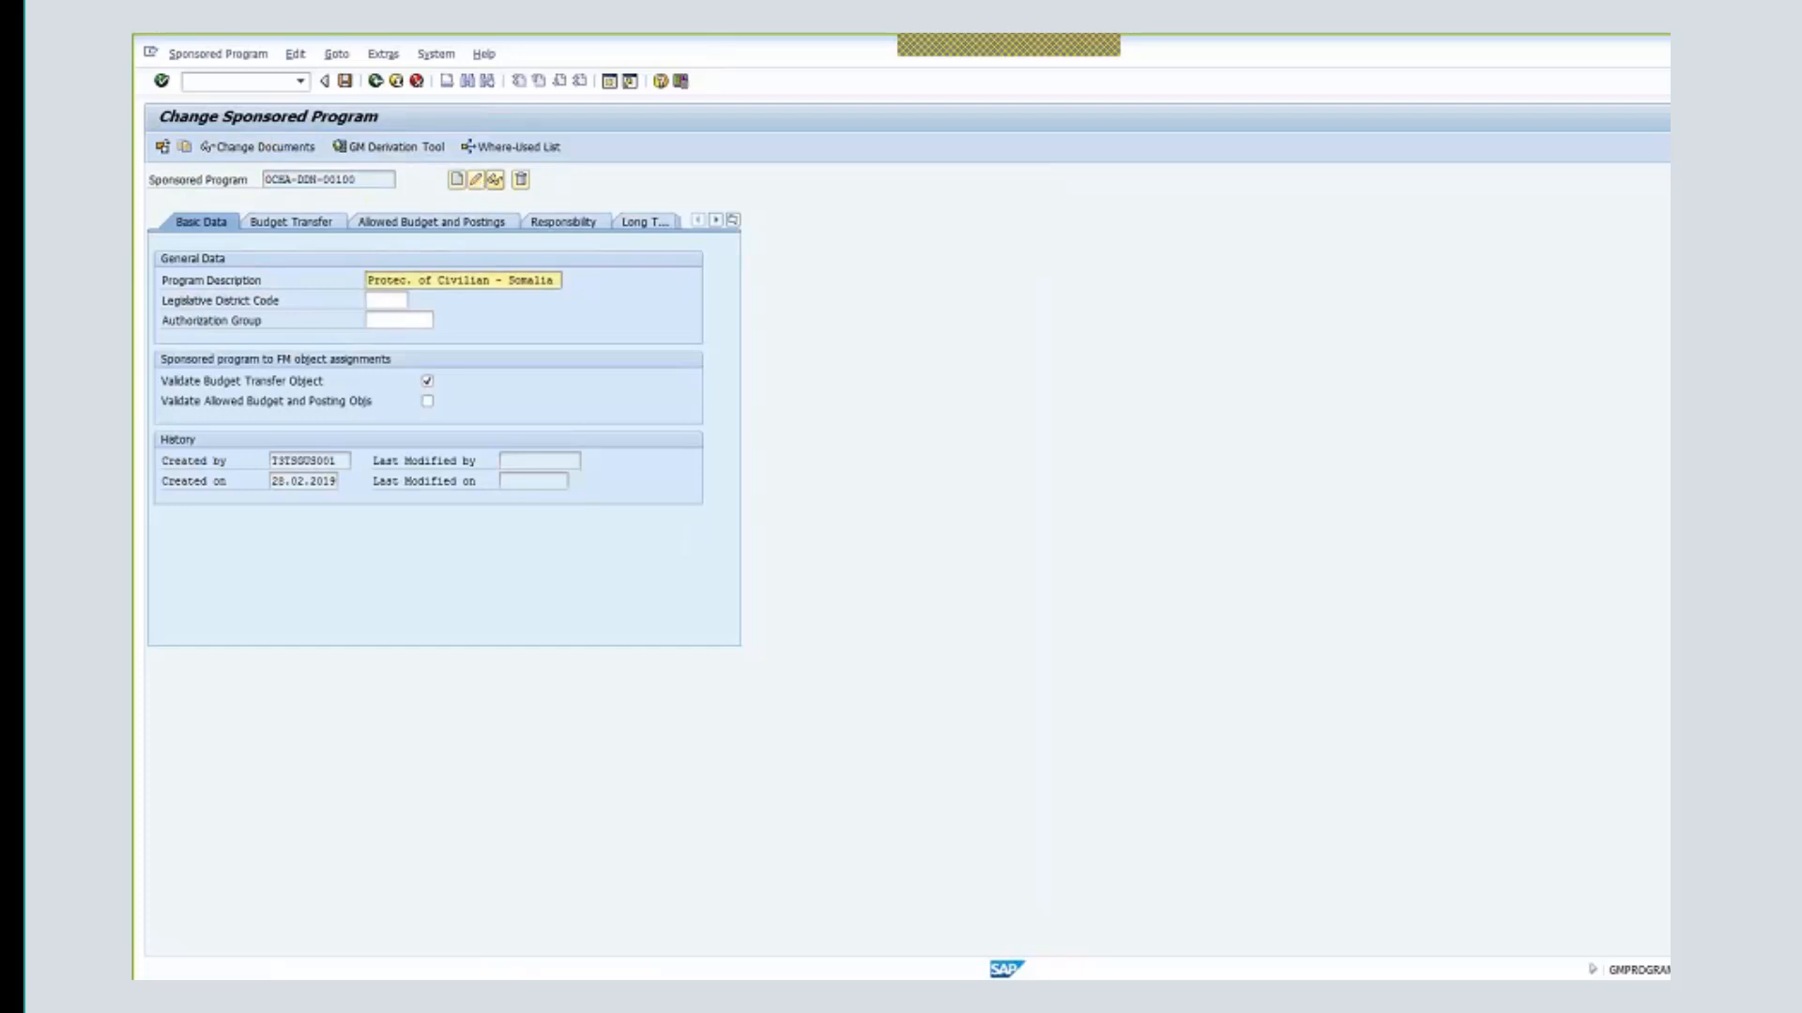
- Open the Budget Transfer section and enter FM area 1000 in the first row
left_click(733, 221)
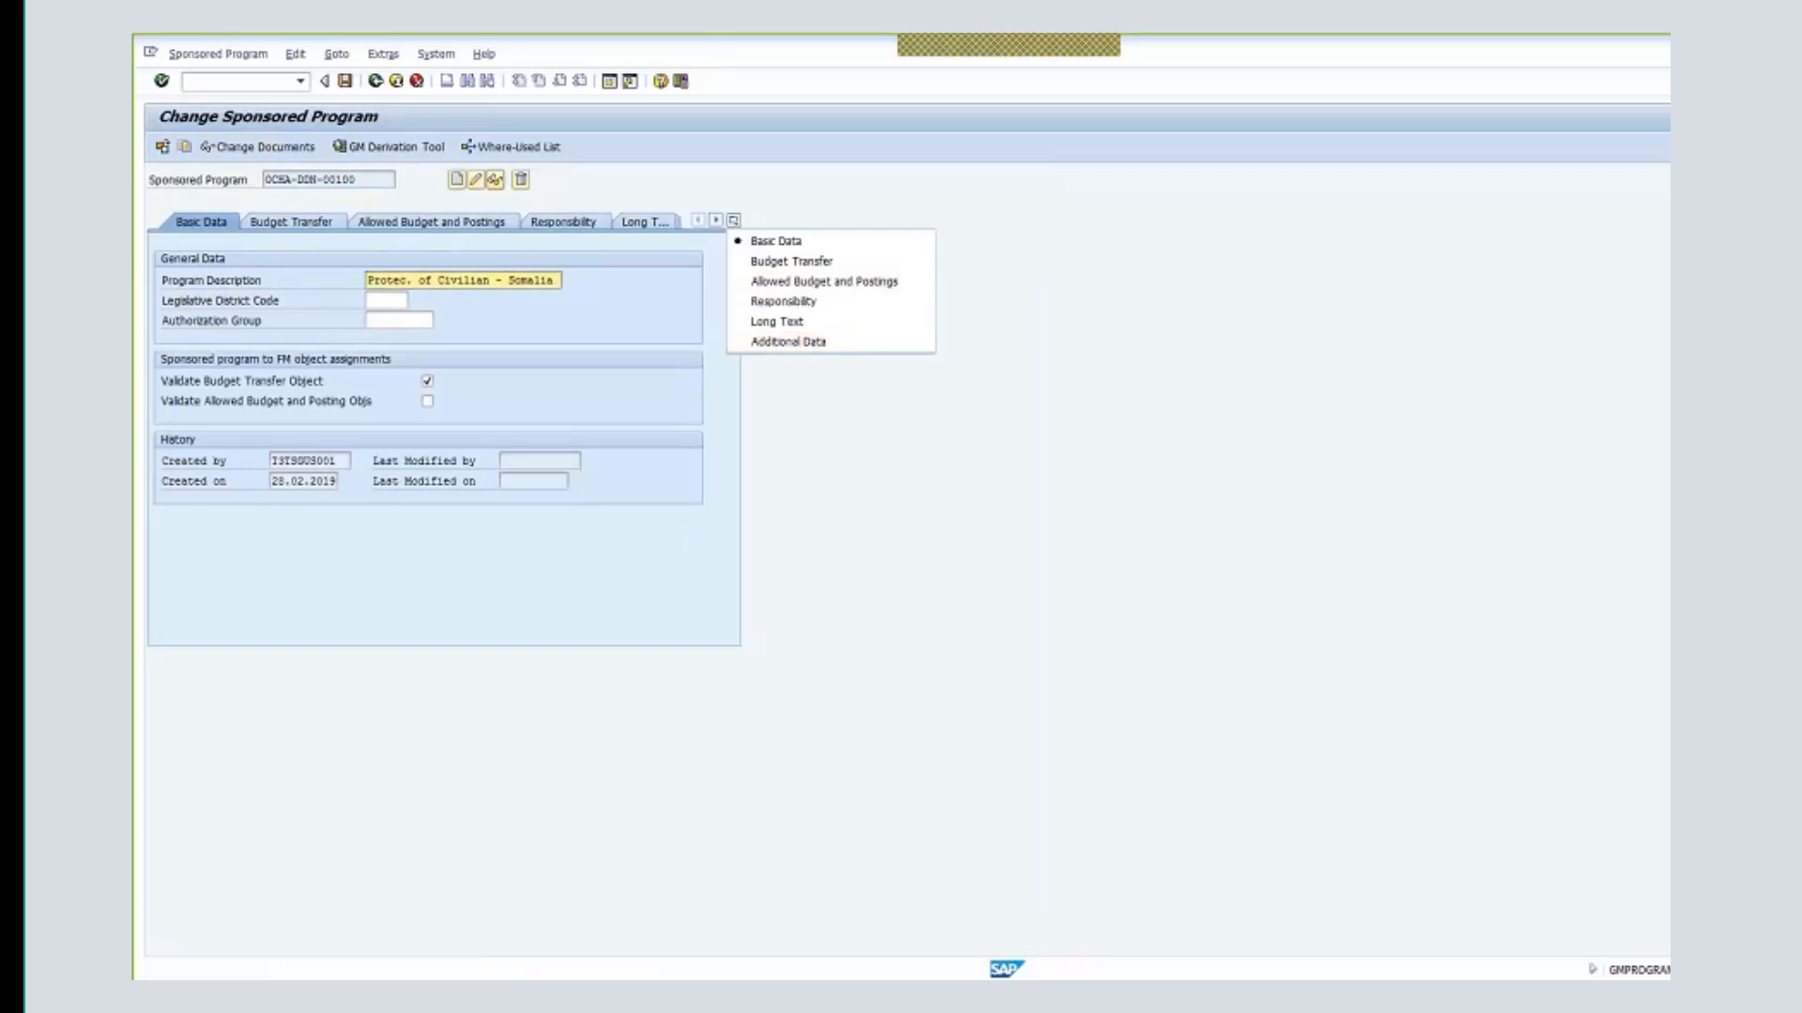
key("Down")
key("Return")
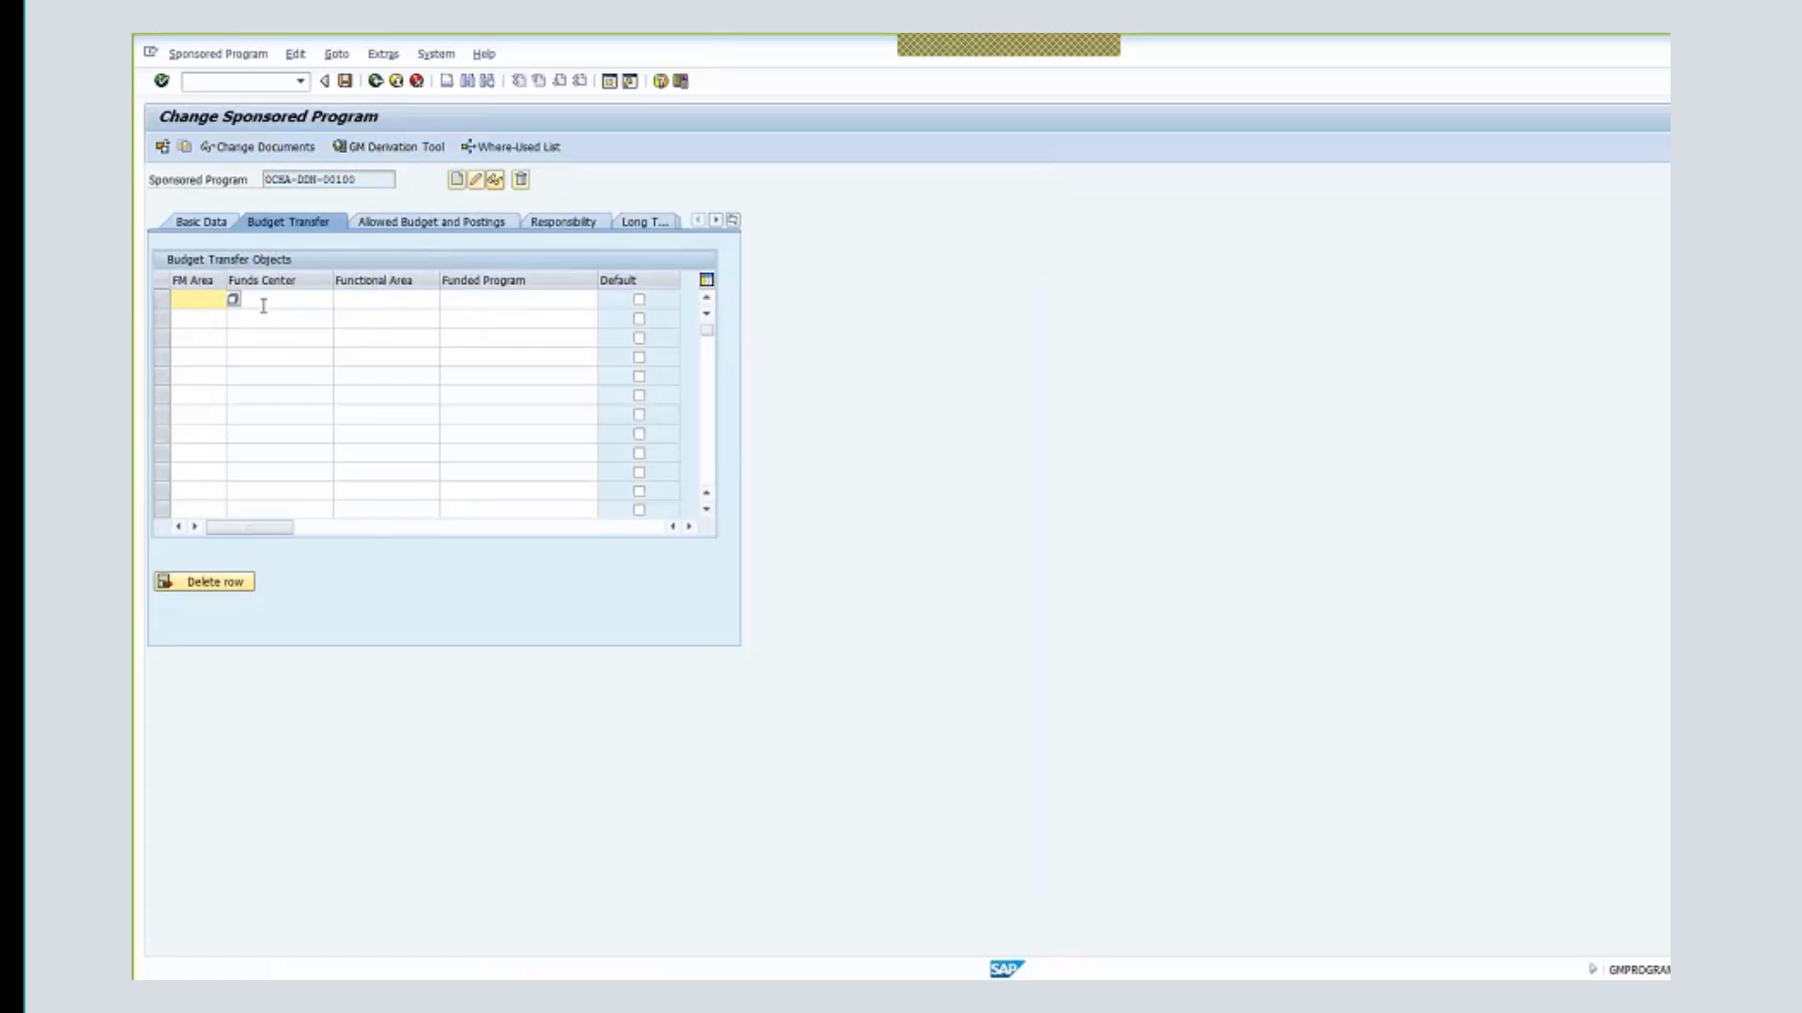
type("1000")
key("Tab")
- Fill in funds center 11125, functional area 27AA0001 and funded program SB-005441
type("11")
left_click(319, 315)
key("Tab")
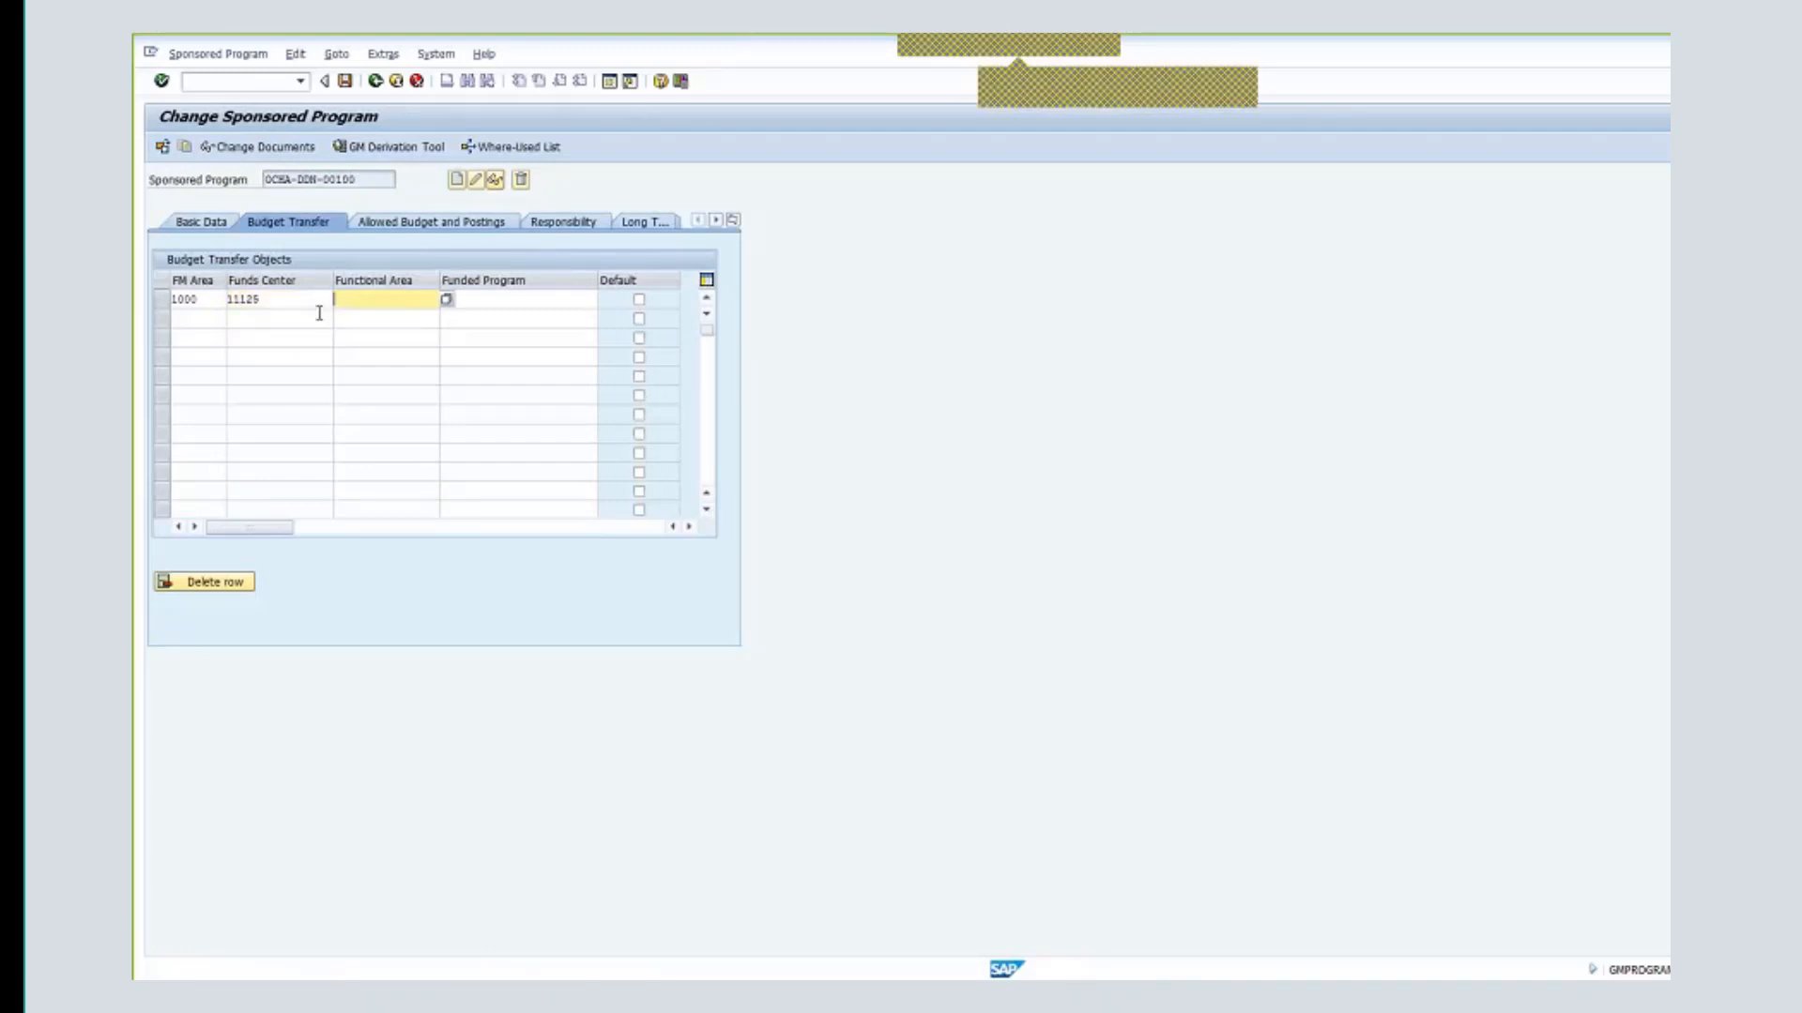
type("27aa000")
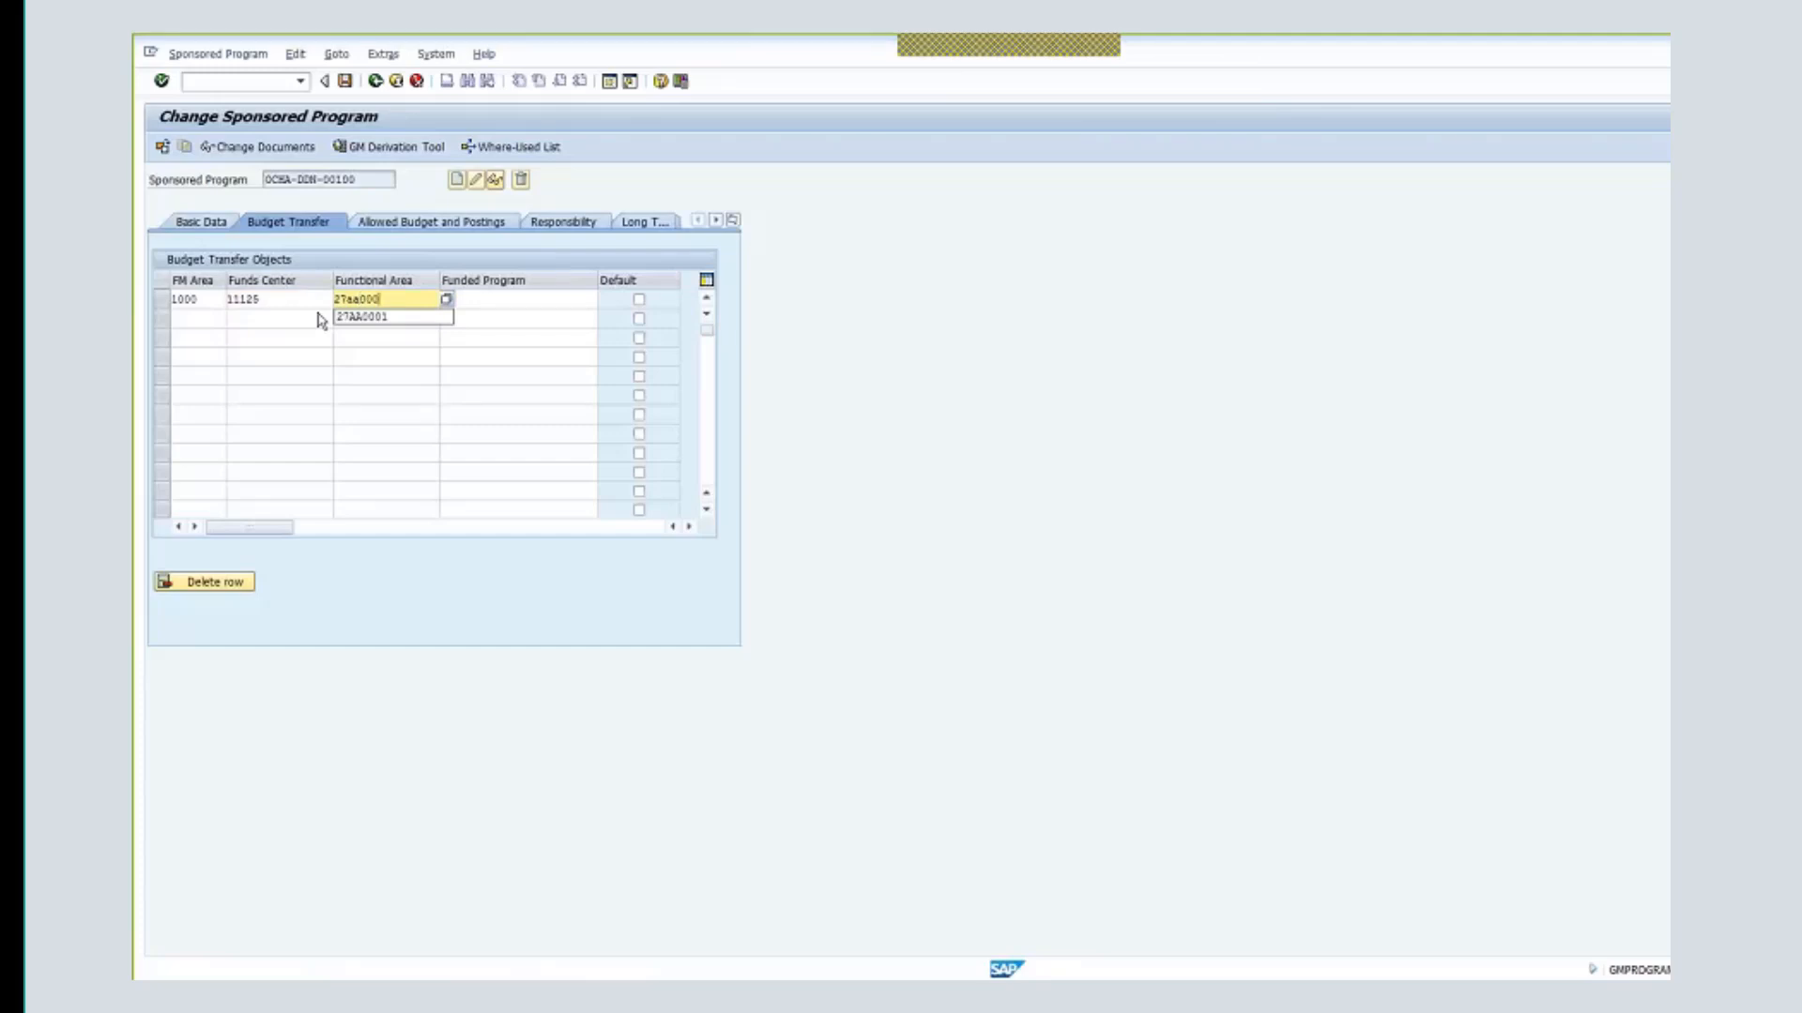
type("1")
key("Tab")
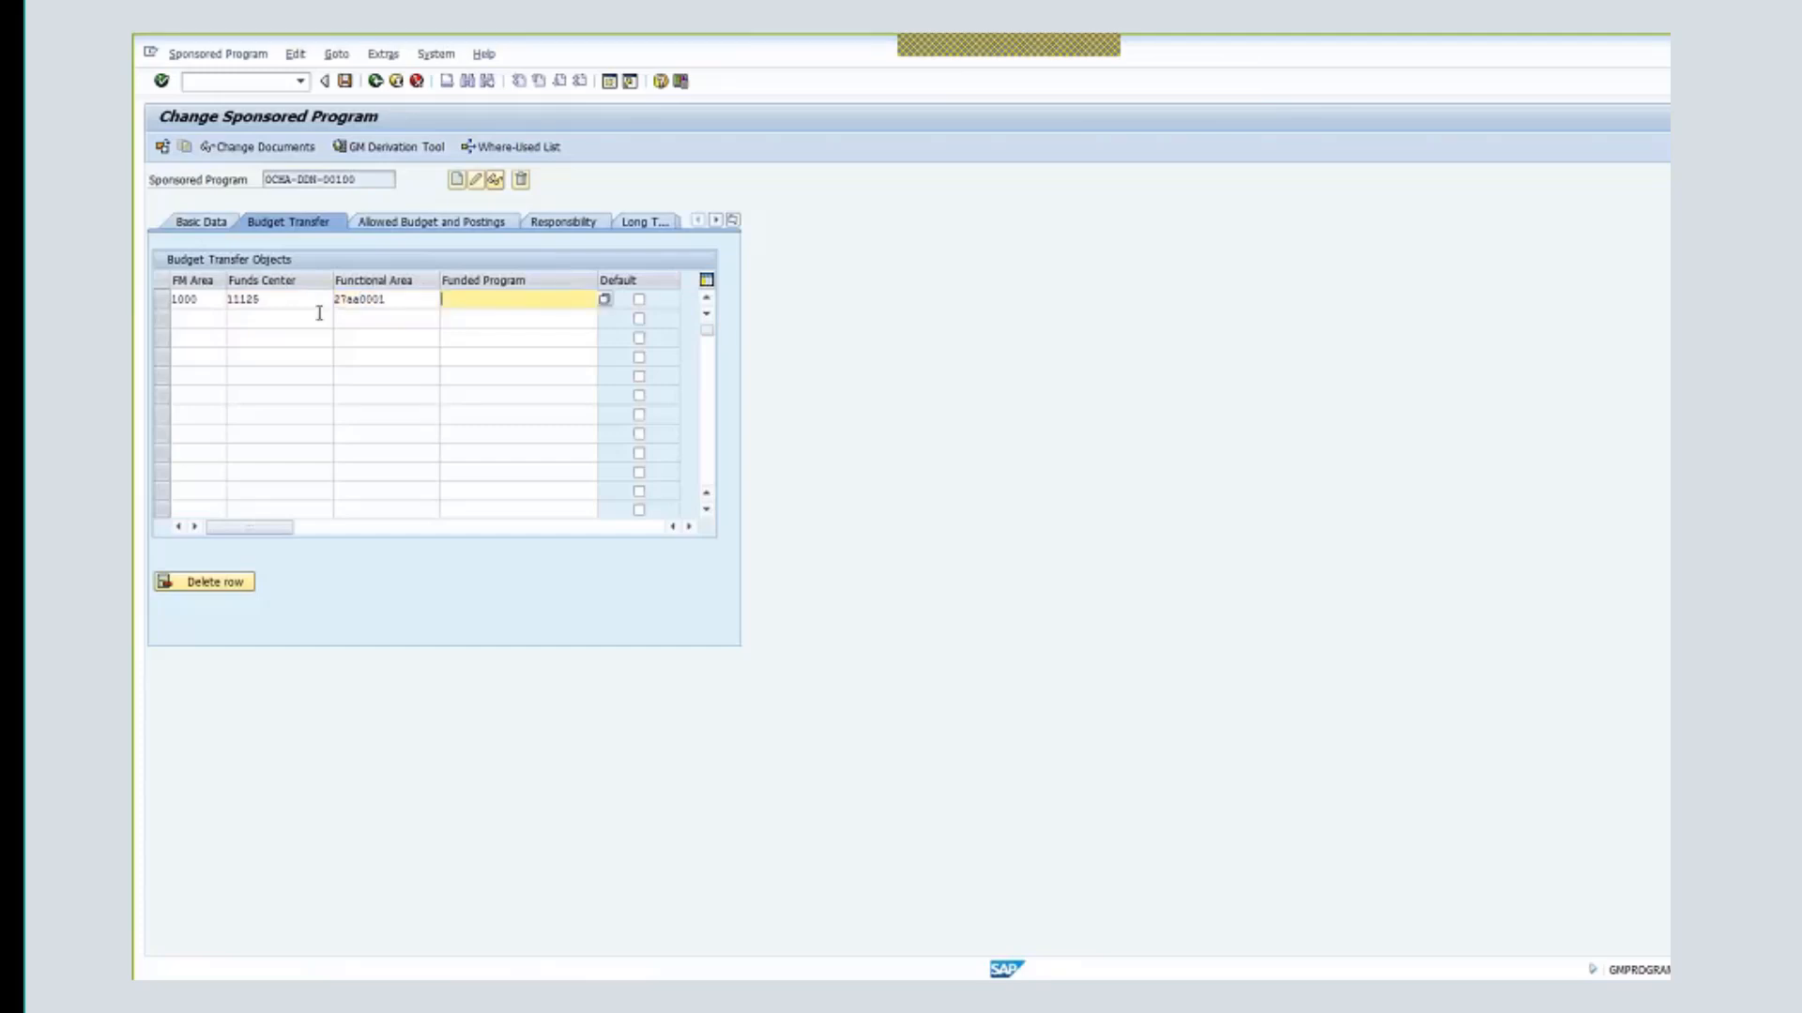
type("SB")
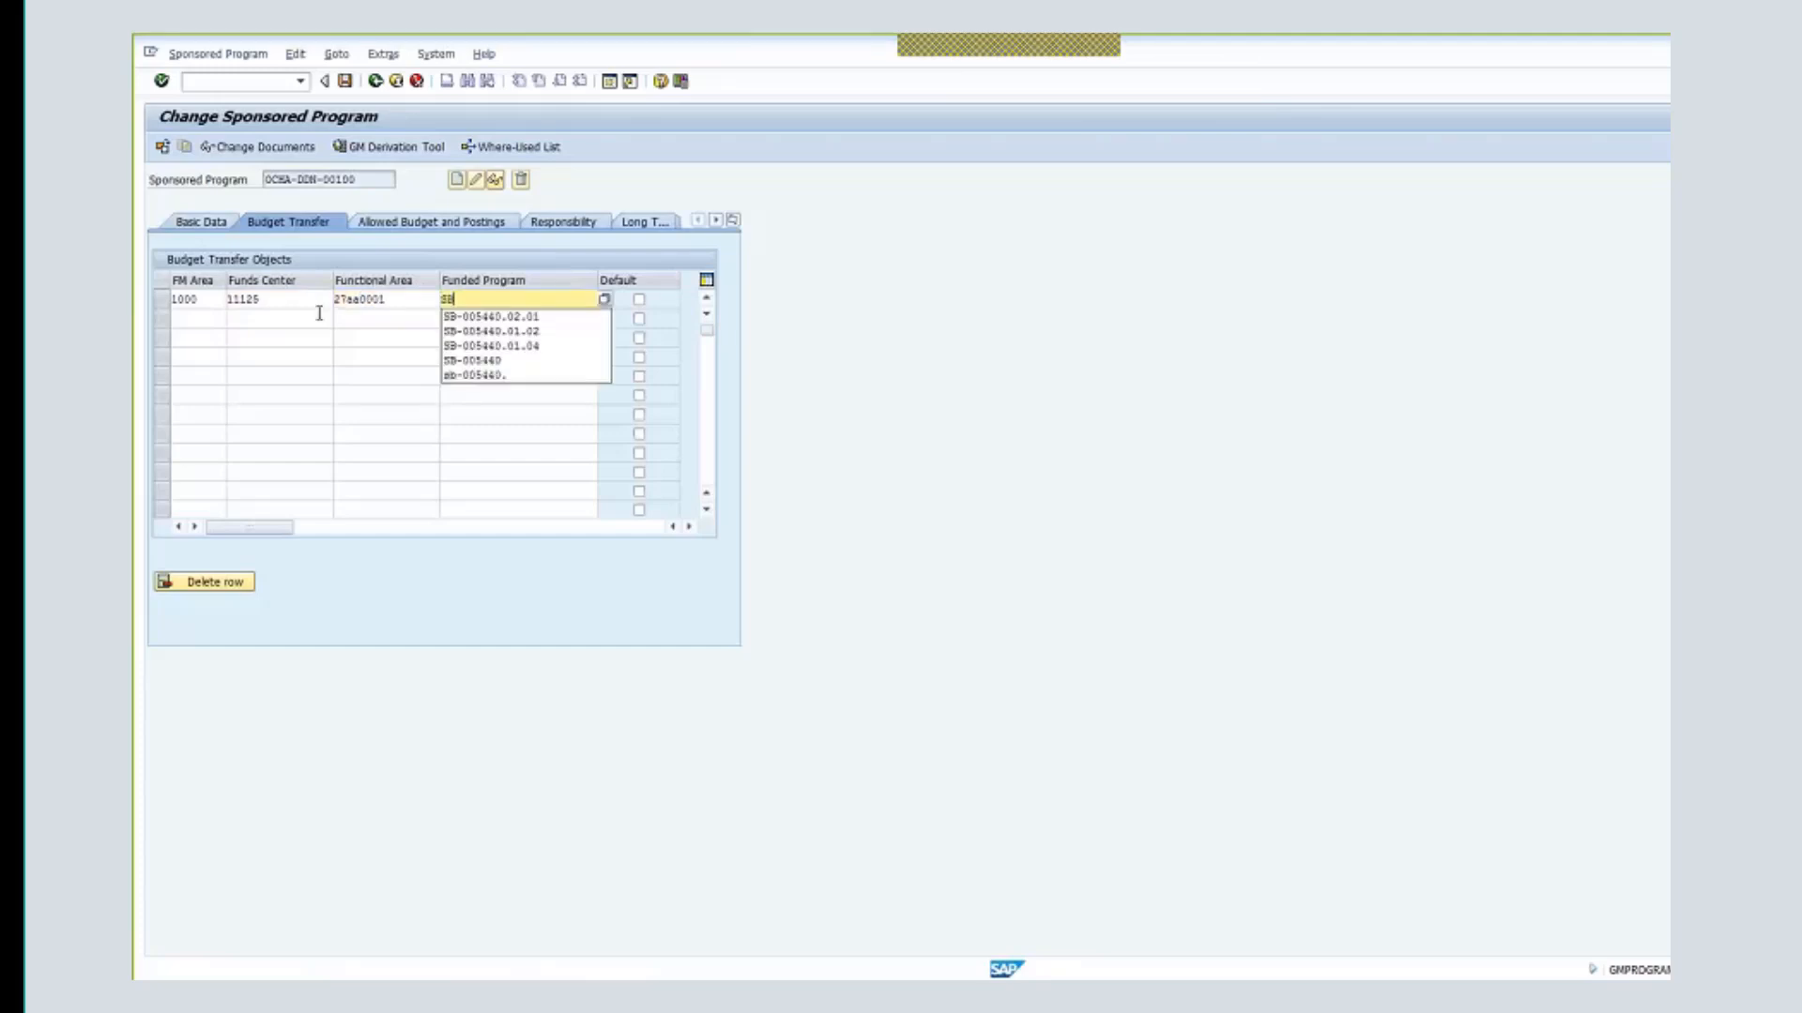
type("-")
key("Down")
key("Down")
key("Down")
key("Down")
type("00544")
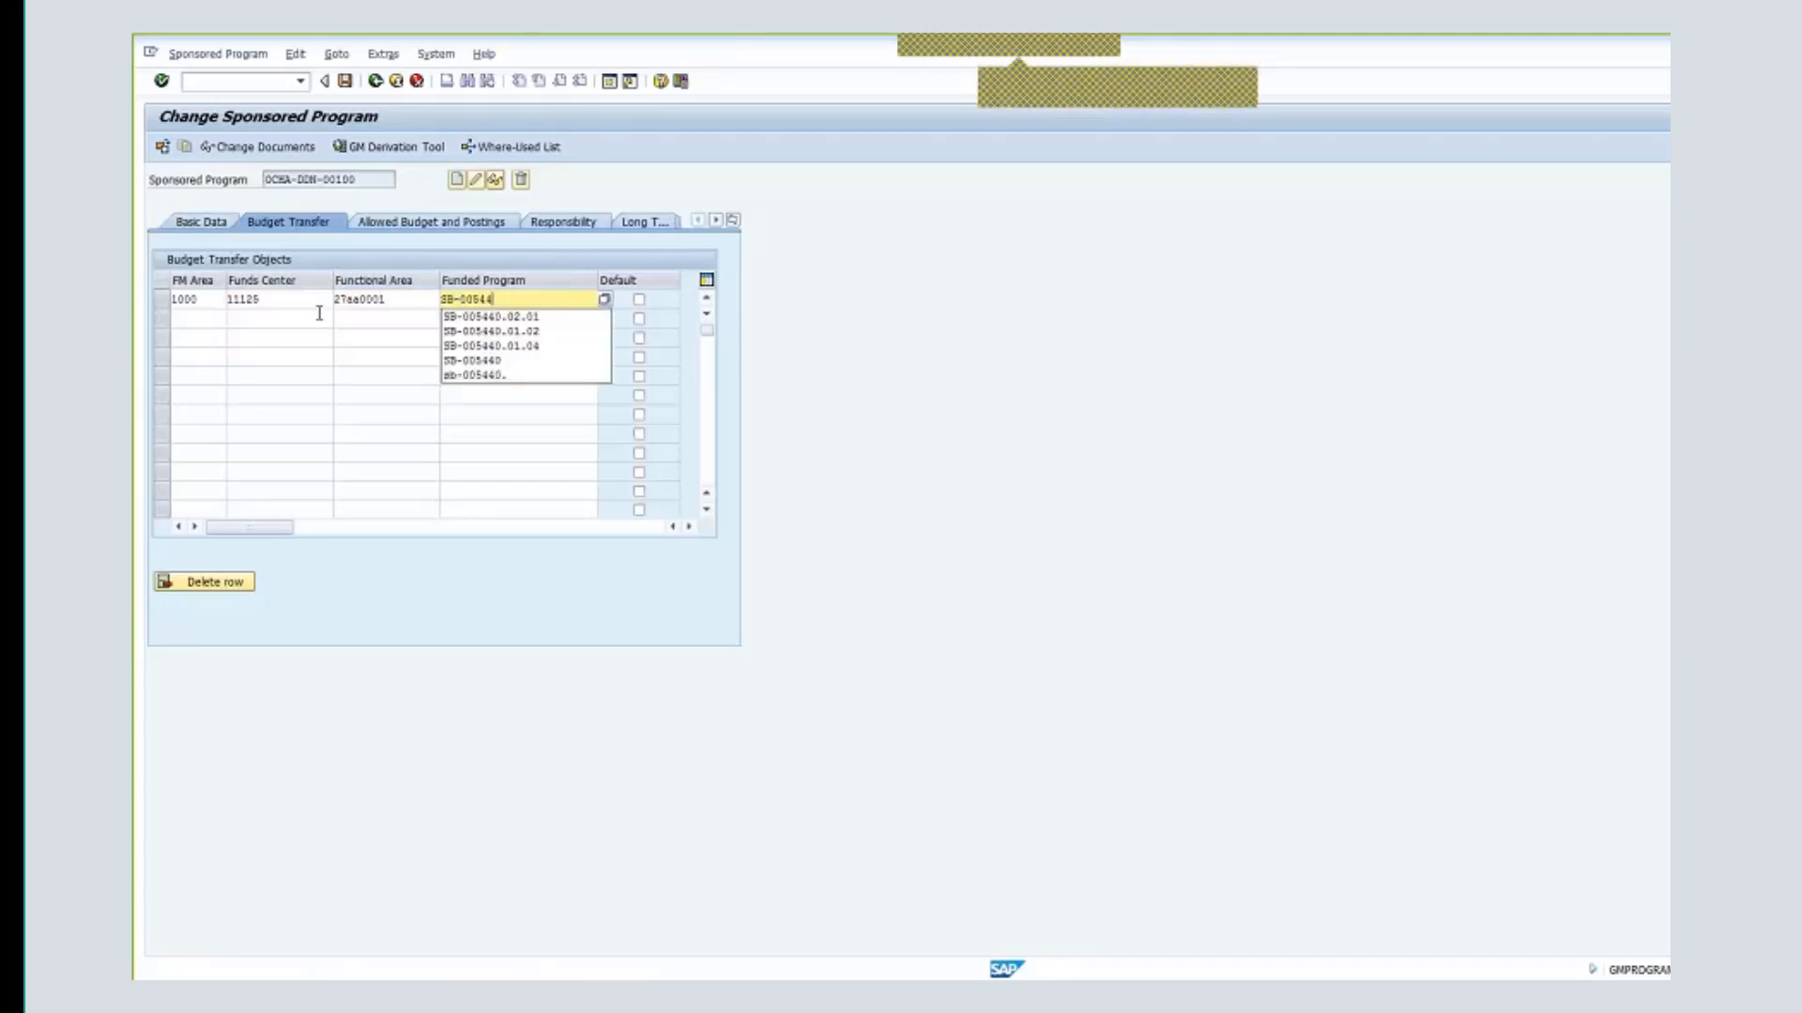
type("1")
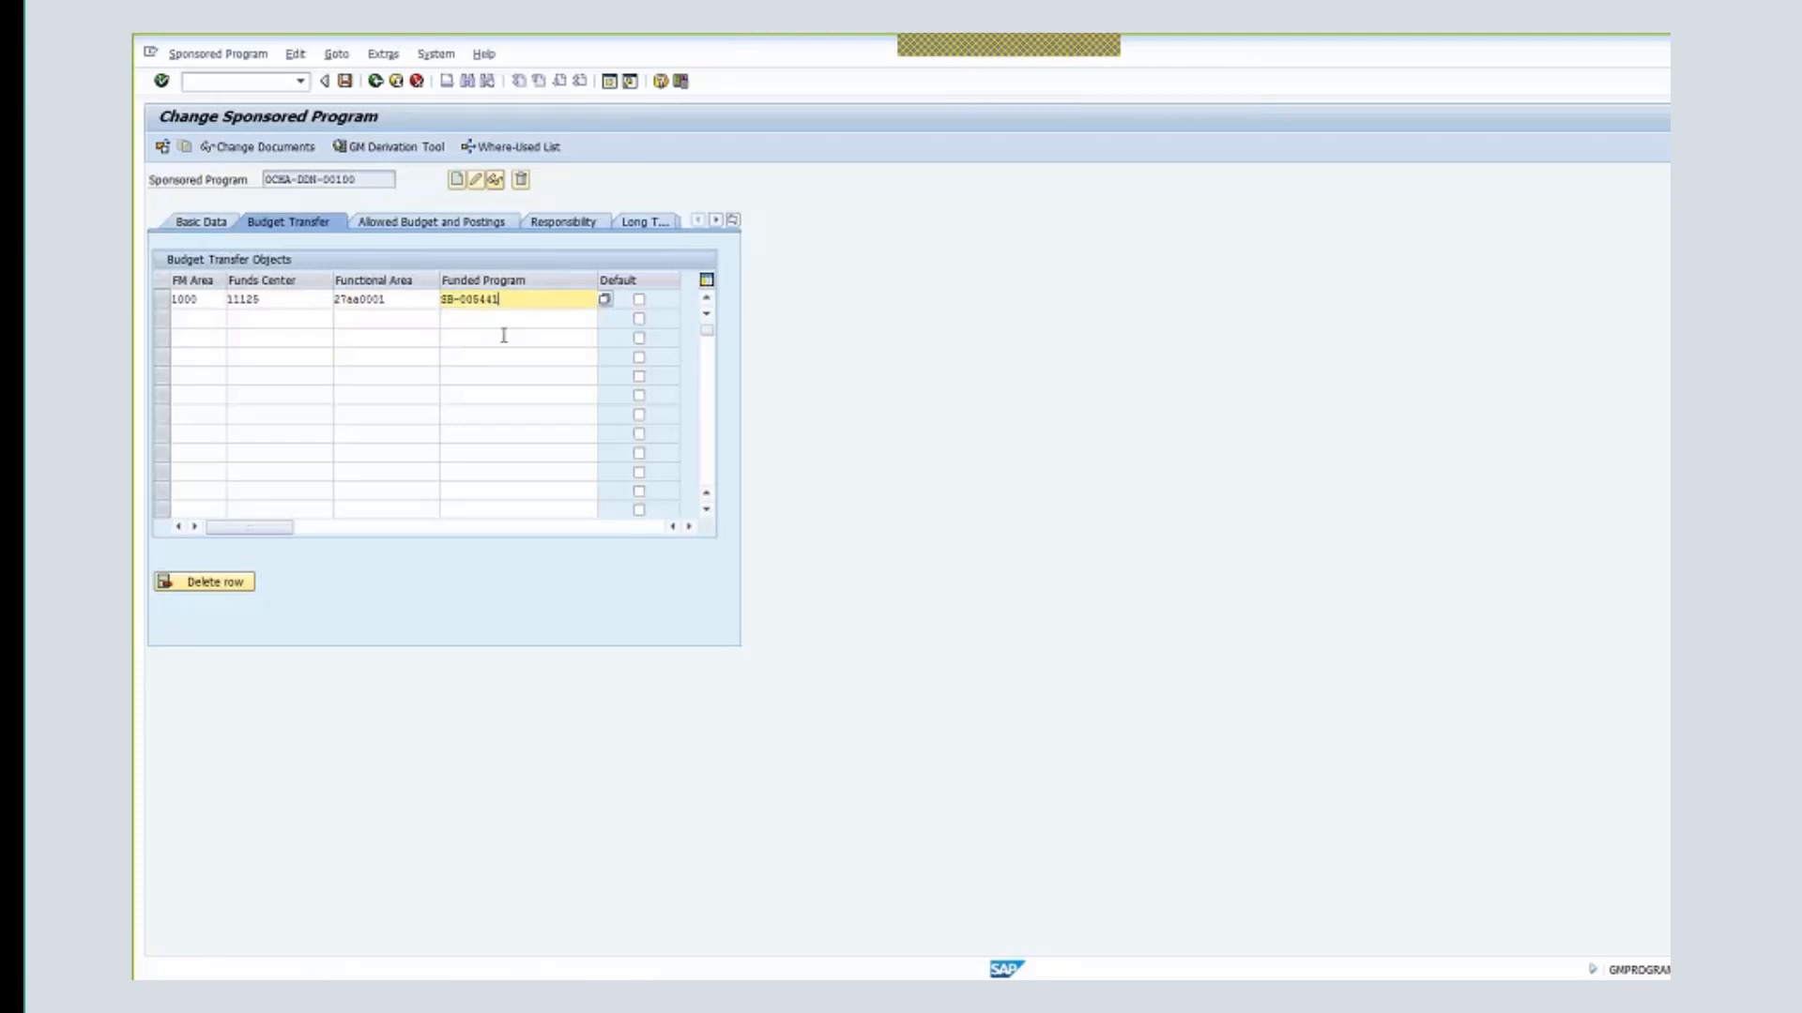
left_click_drag(503, 302, 450, 311)
- Switch to the PowerPoint slideshow and advance the Exercise 3 slide to show the Sponsored Program element
left_click(648, 997)
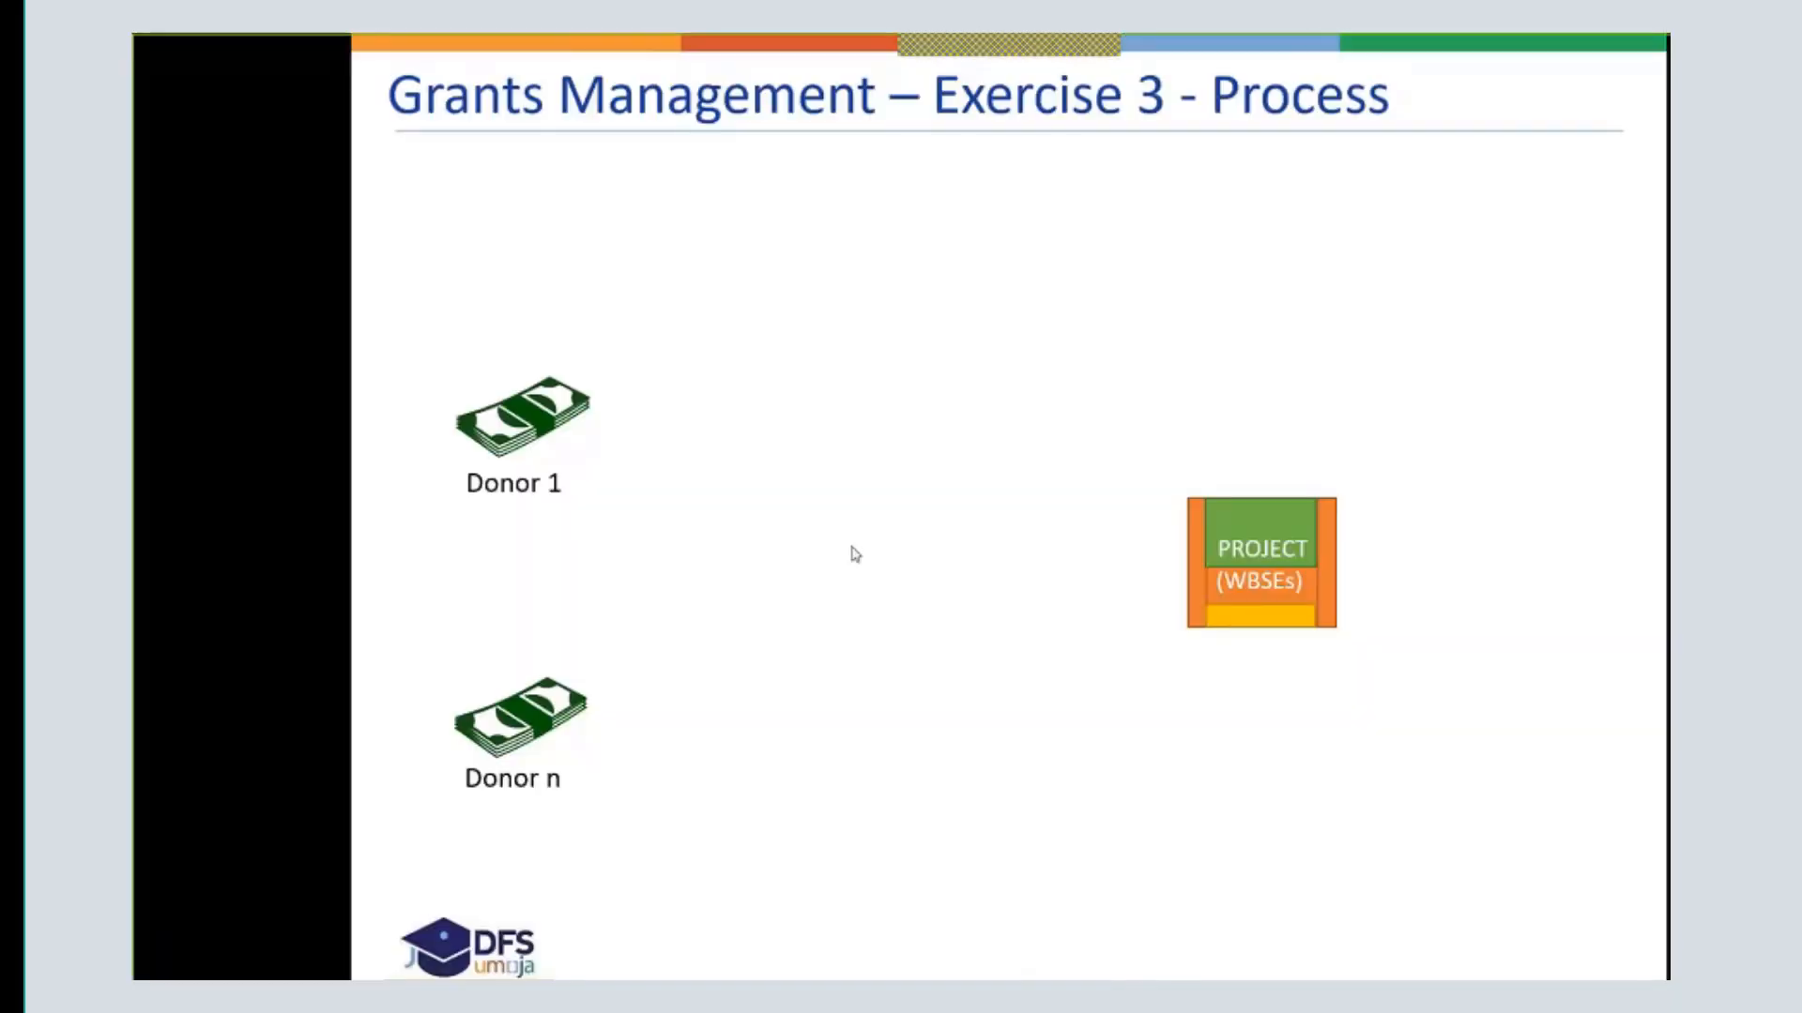
left_click(850, 549)
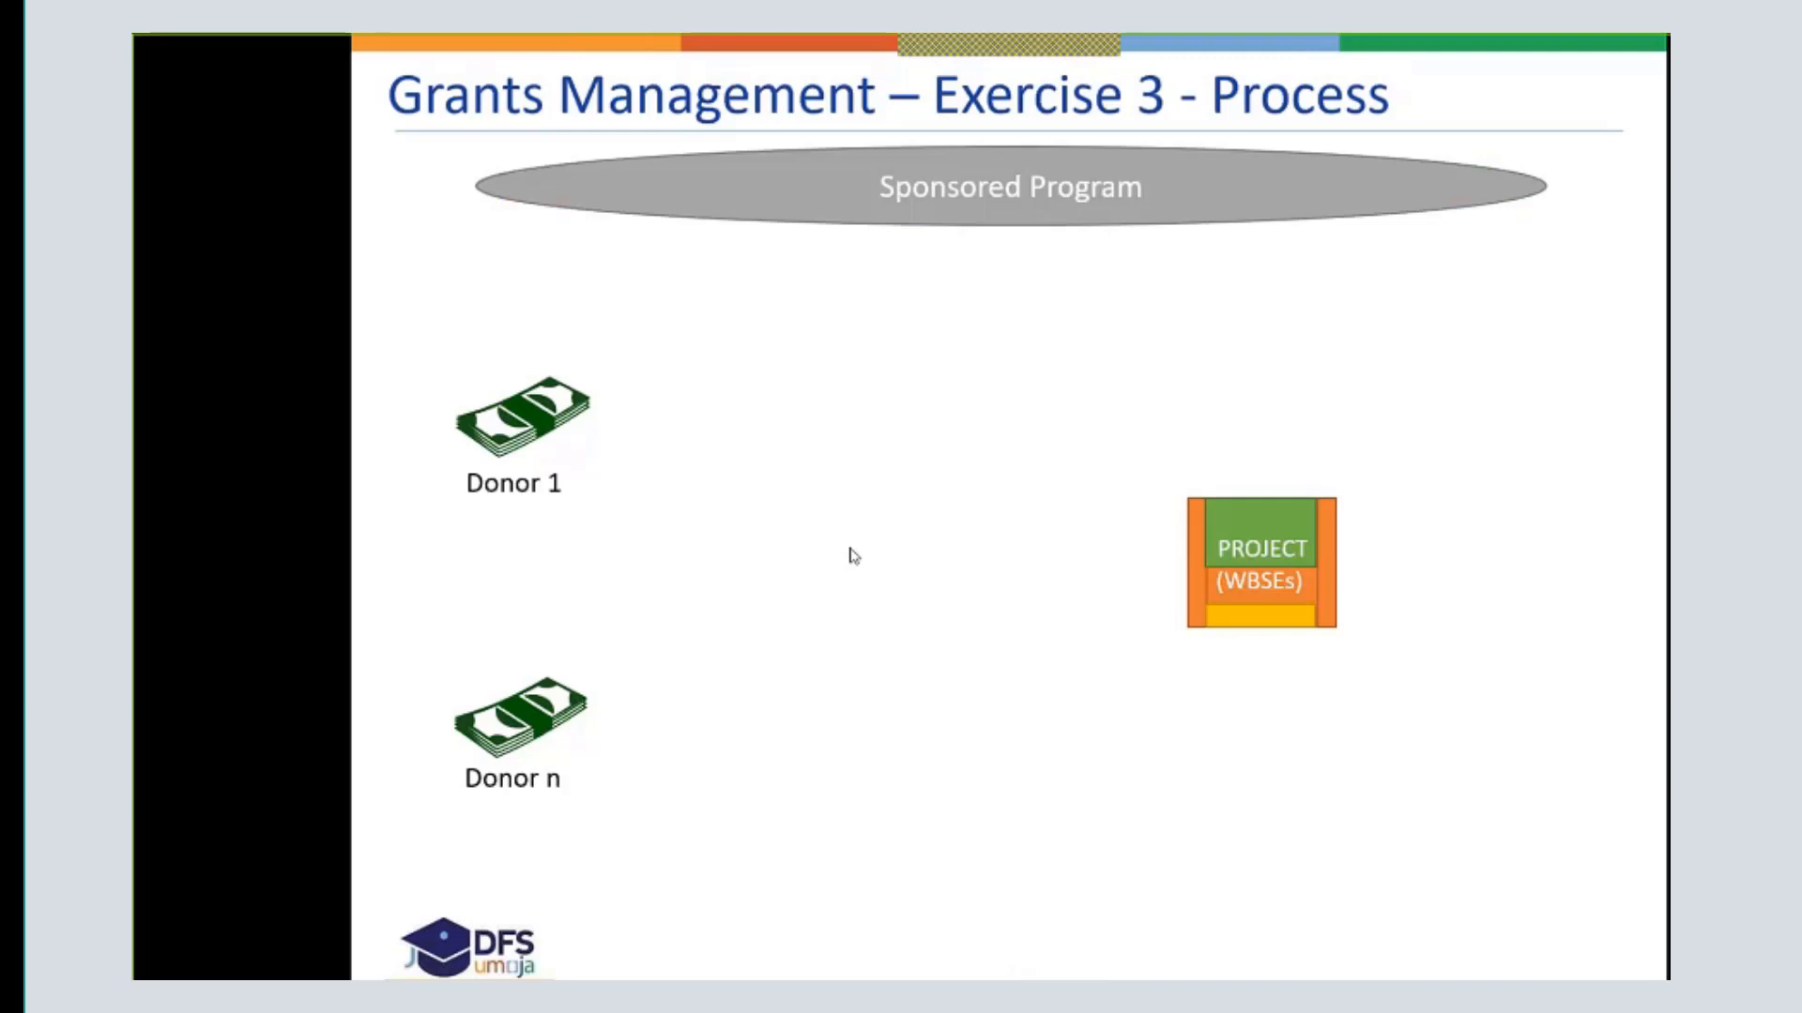